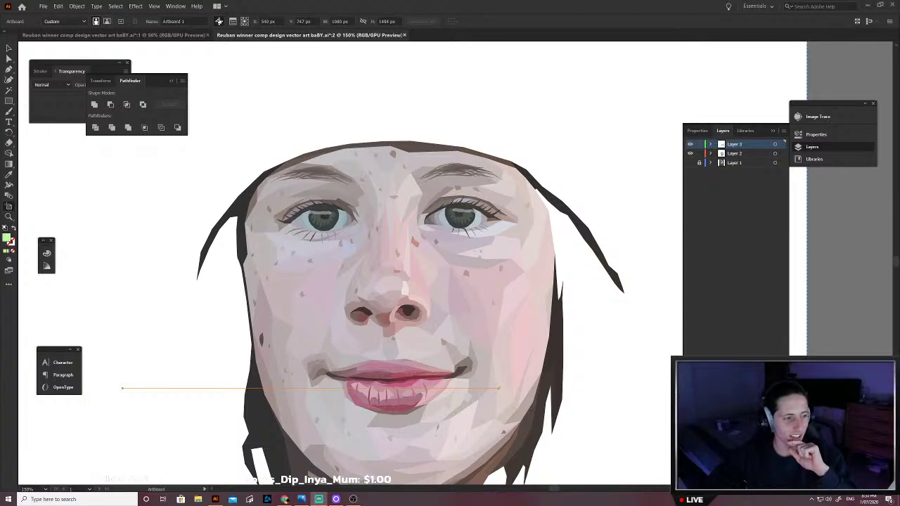
Step: Close the photo unnamed (1).jpg left open on the desktop, and switch back to the portrait in Illustrator
click(867, 6)
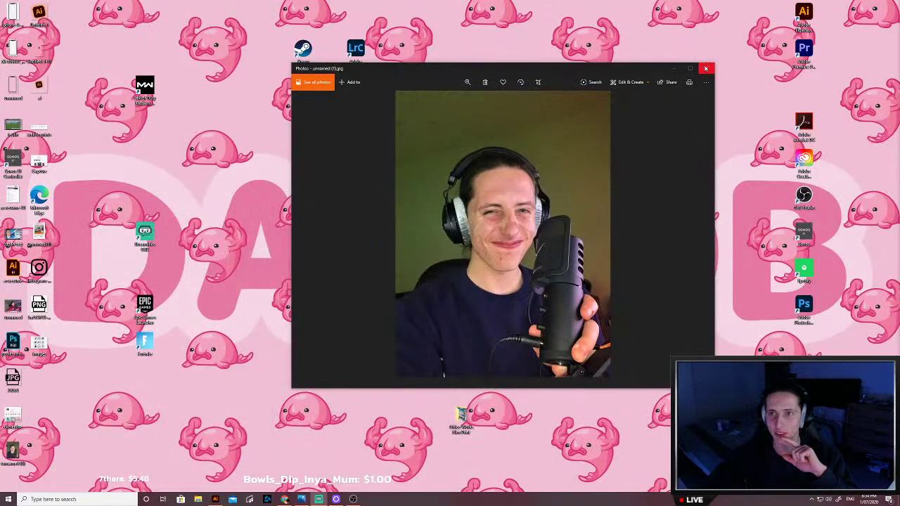
click(706, 68)
drag(204, 57, 742, 387)
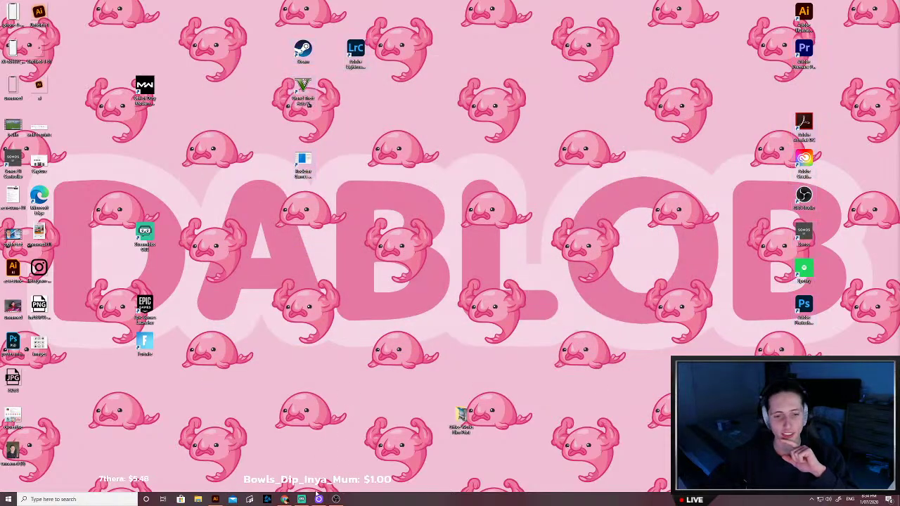
click(215, 500)
key(Escape)
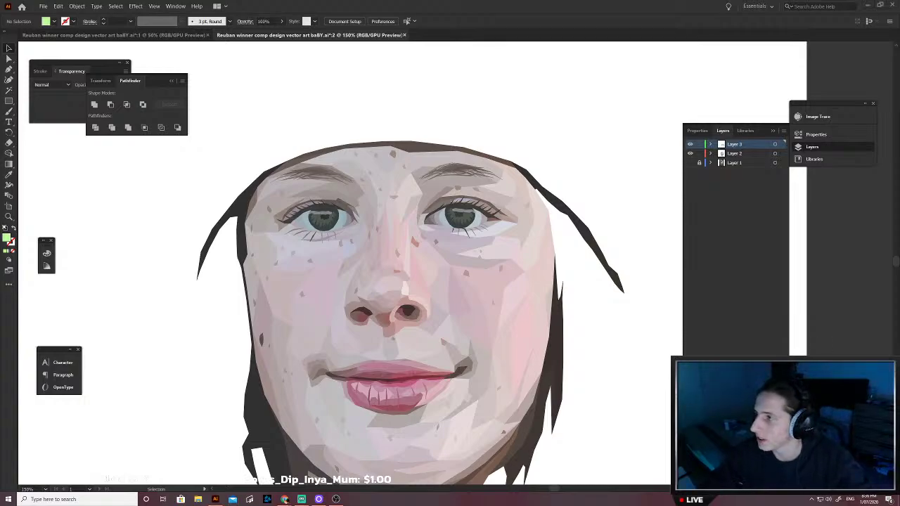
Step: Bring up the Streamlabs OBS window and move it out of the way of the artwork
click(301, 499)
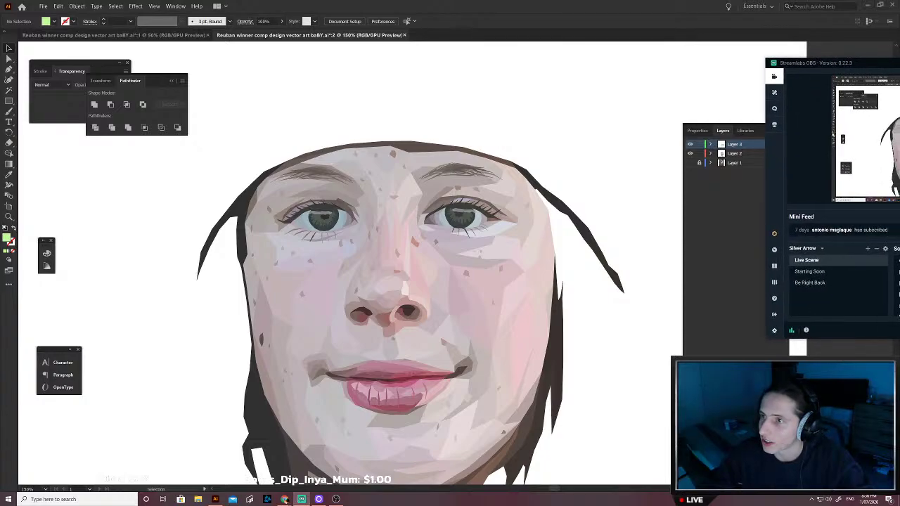
drag(896, 61, 899, 61)
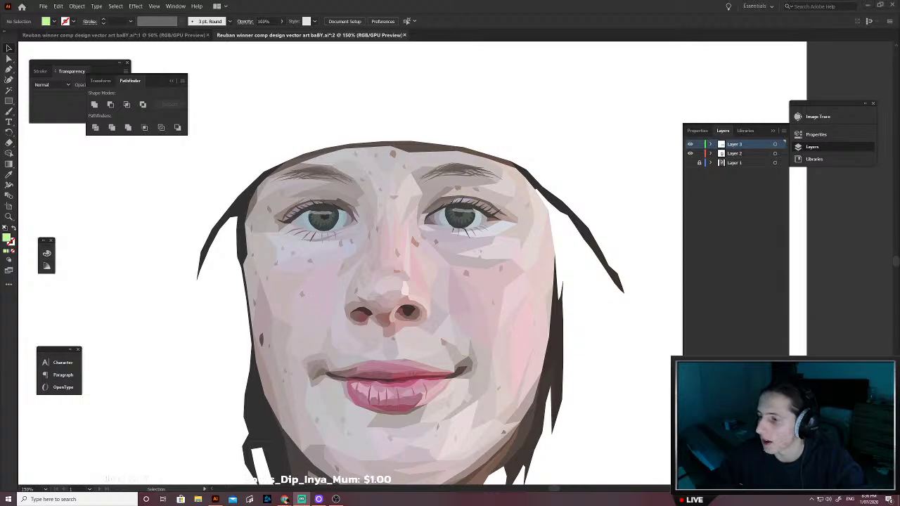
Step: Show Layer 1 so the reference photo appears behind the vector portrait
scroll(503, 315, down, 2)
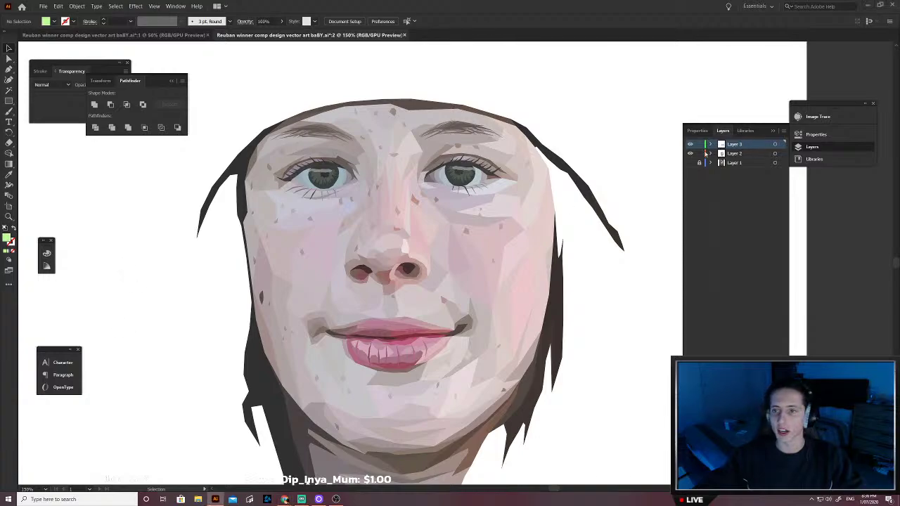
click(691, 163)
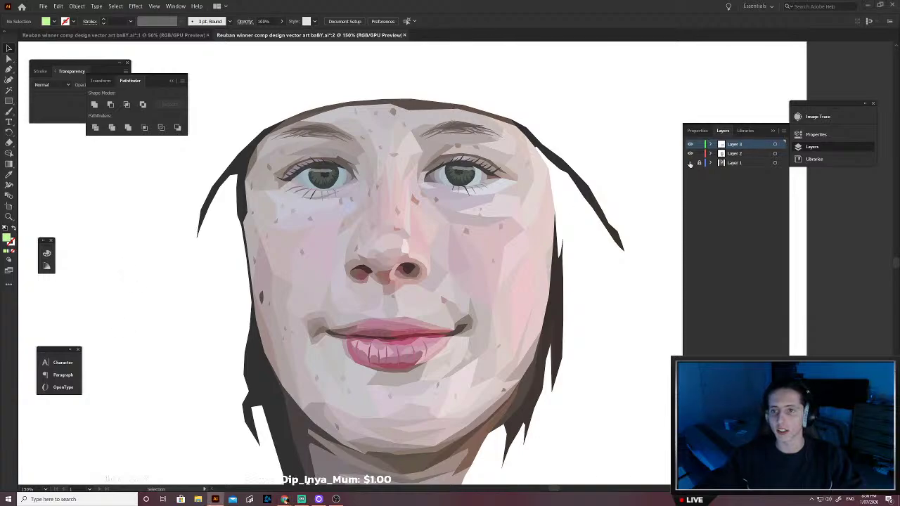
scroll(266, 266, down, 3)
scroll(286, 254, down, 4)
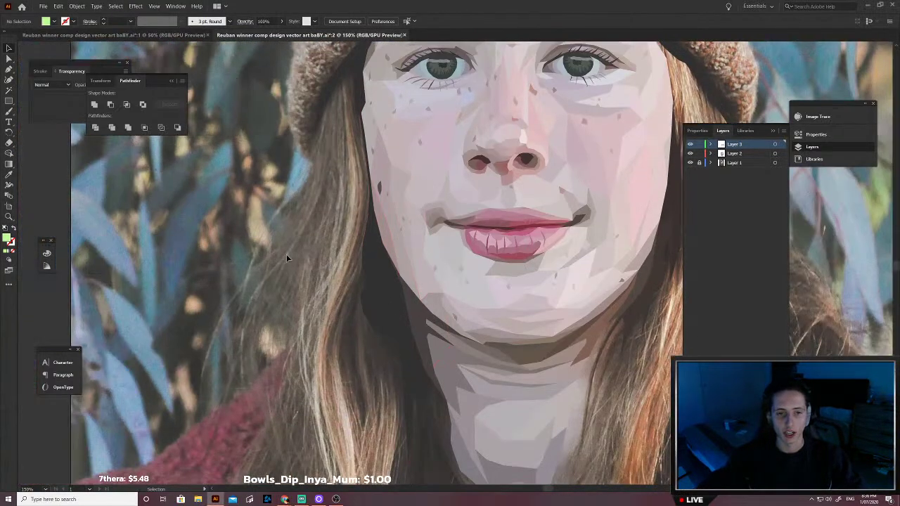
Step: Draw a small closed six-point Pen tool shape, about 13 px wide and 6 px high, over a knit stitch on the beanie
scroll(427, 311, up, 5)
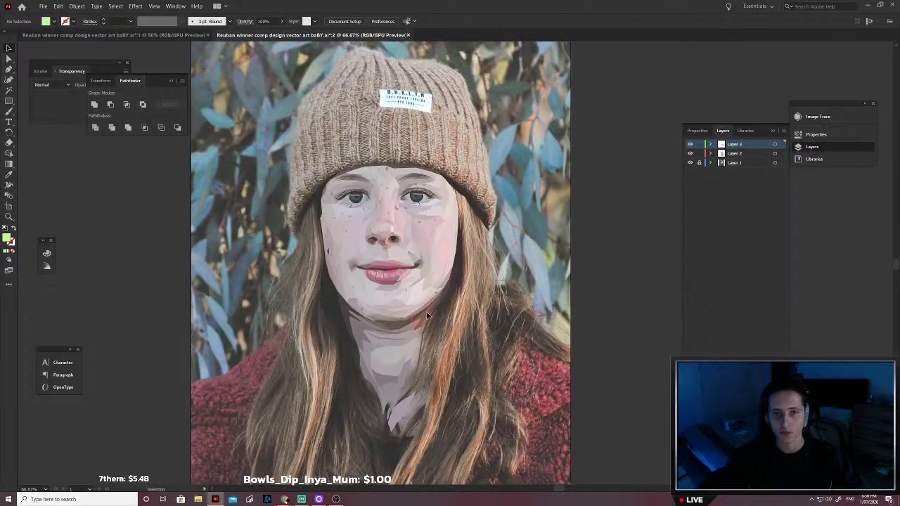
scroll(369, 234, up, 4)
scroll(368, 235, up, 2)
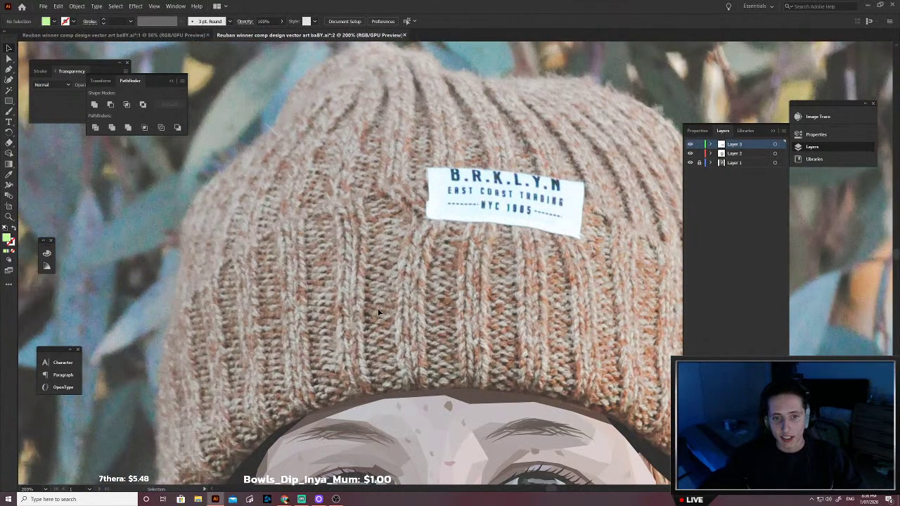
scroll(371, 311, up, 4)
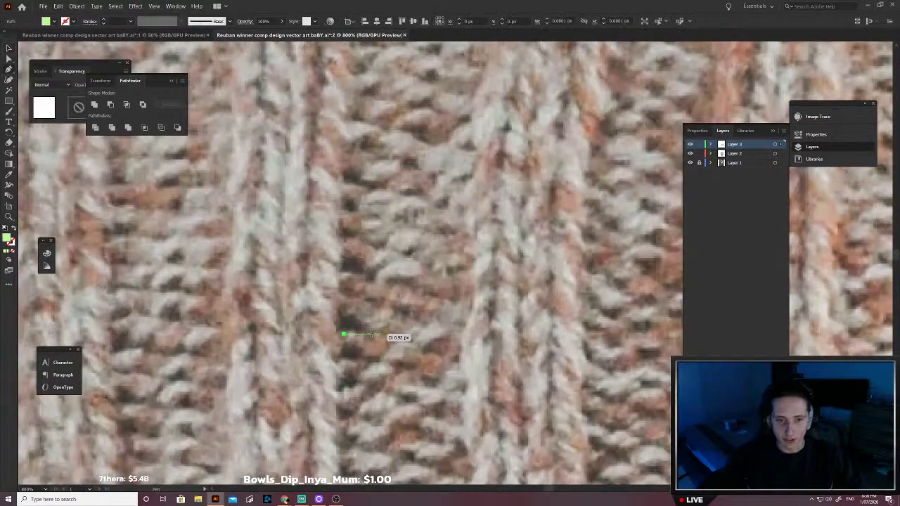
click(372, 334)
click(396, 334)
click(385, 354)
click(368, 359)
click(344, 352)
click(343, 334)
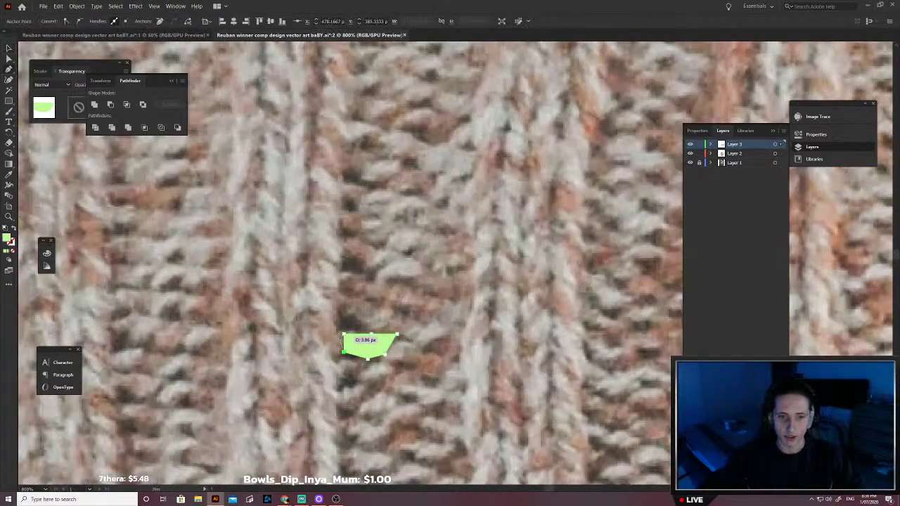
Step: Fill the new stitch shape with the brown colour sampled from the knit in the reference photo
key(shift+x)
key(i)
click(359, 348)
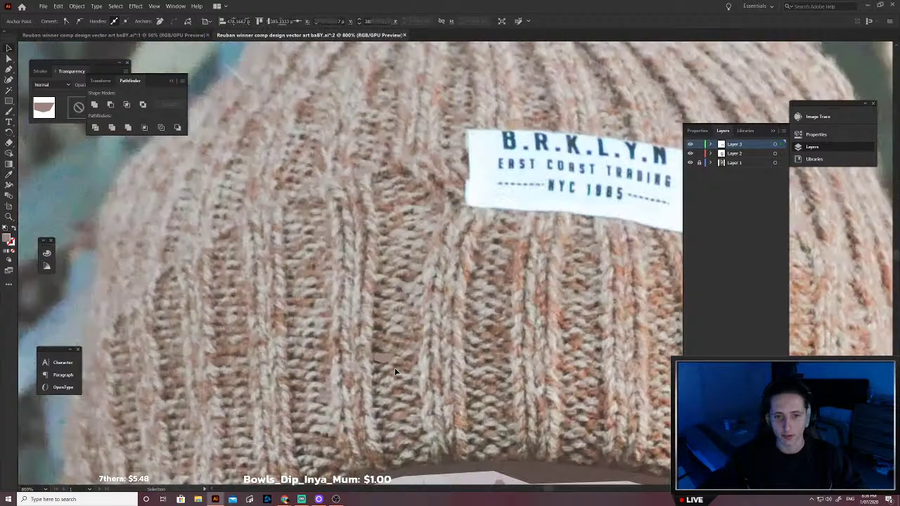
Step: Examine the beanie and the whole portrait against the reference photo, from close-up to the full artboard
scroll(396, 367, down, 3)
scroll(391, 352, down, 1)
scroll(389, 309, down, 1)
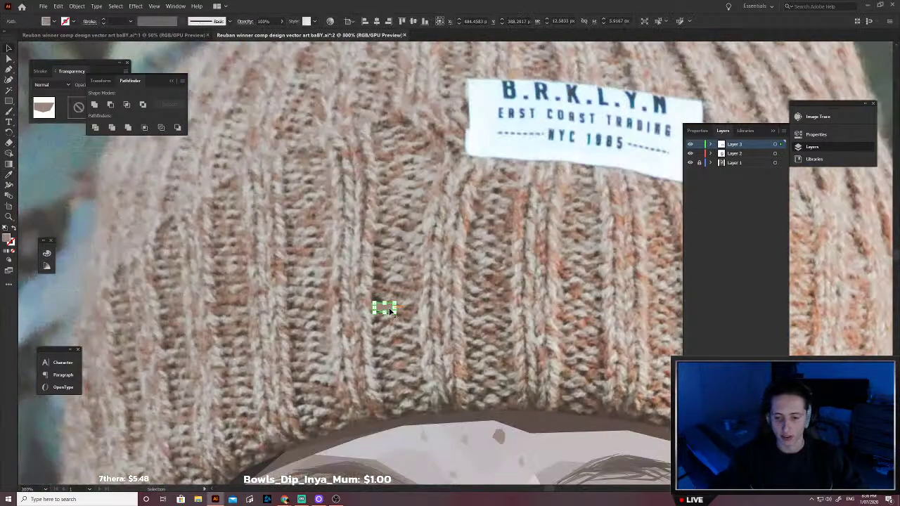
scroll(391, 311, down, 1)
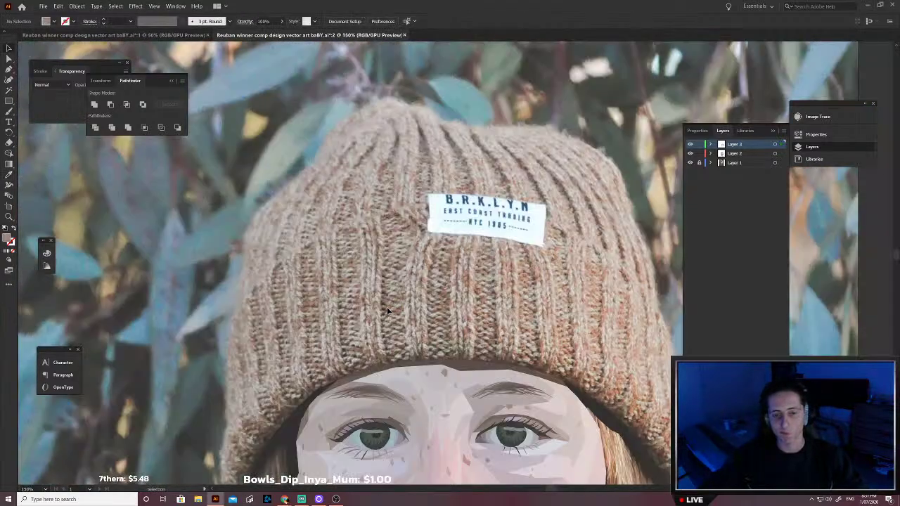
scroll(385, 306, down, 1)
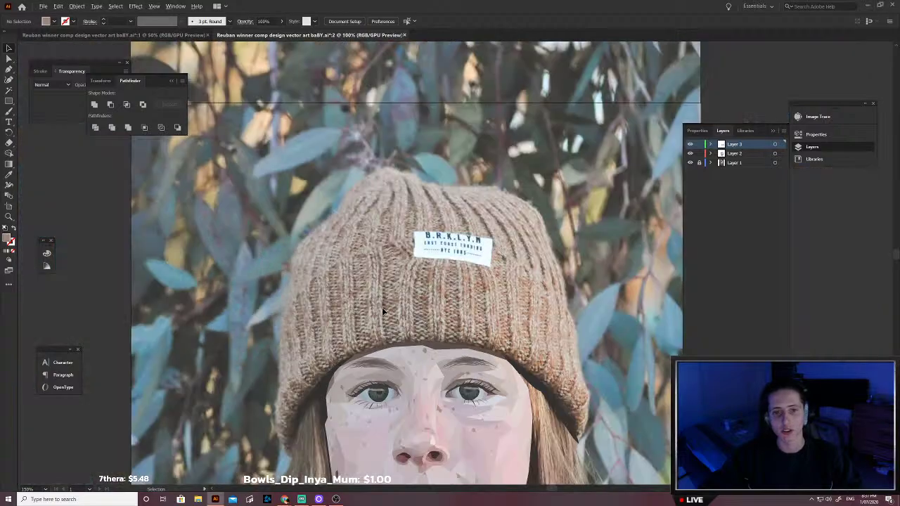
scroll(382, 311, down, 2)
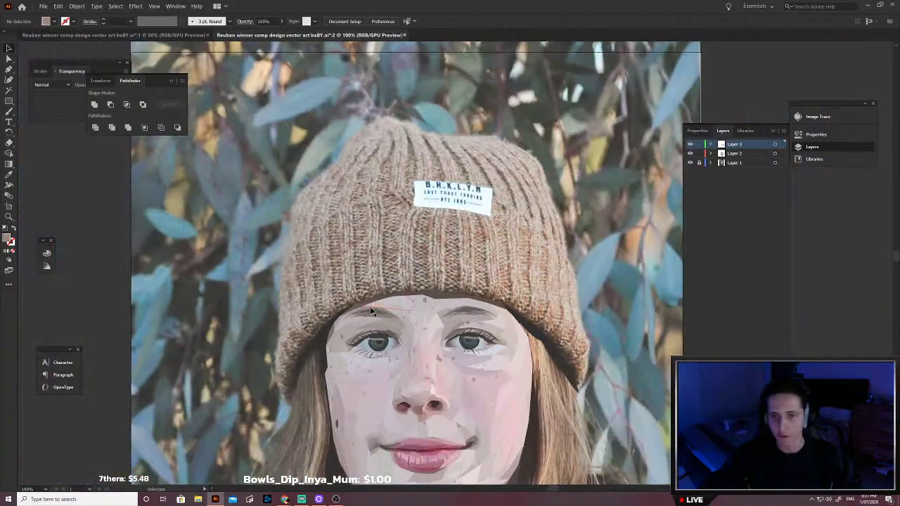
scroll(371, 322, right, 1)
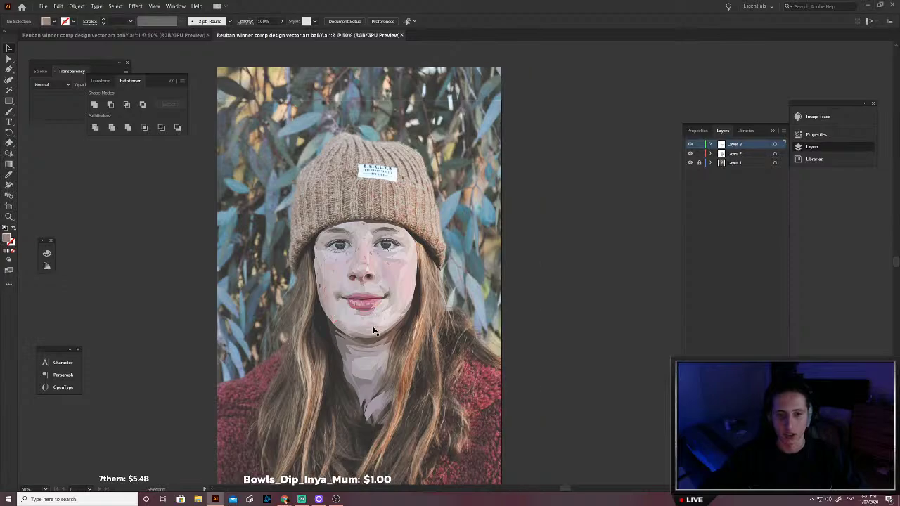
scroll(373, 327, left, 2)
scroll(374, 328, up, 1)
scroll(369, 343, down, 2)
scroll(367, 350, left, 1)
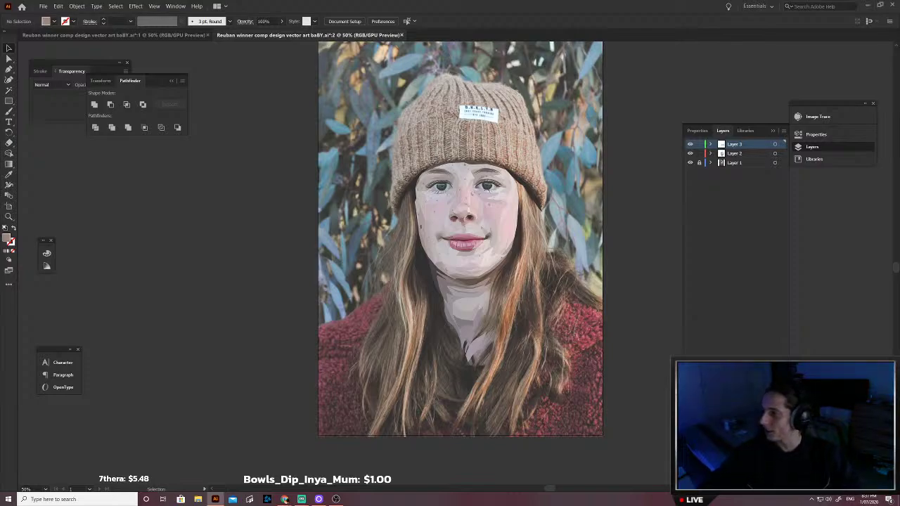
scroll(618, 288, up, 3)
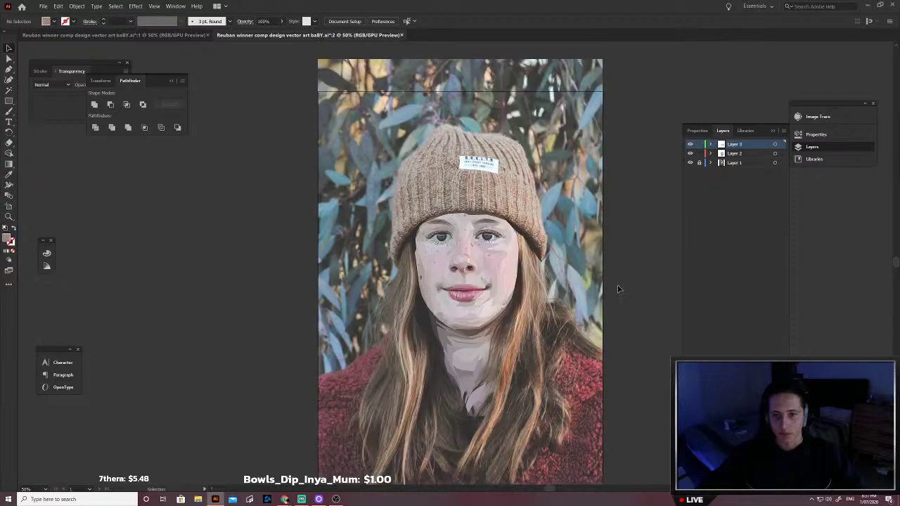
Step: Compare the two windows of the portrait document, and close the first one that shows only the vector artwork
click(139, 38)
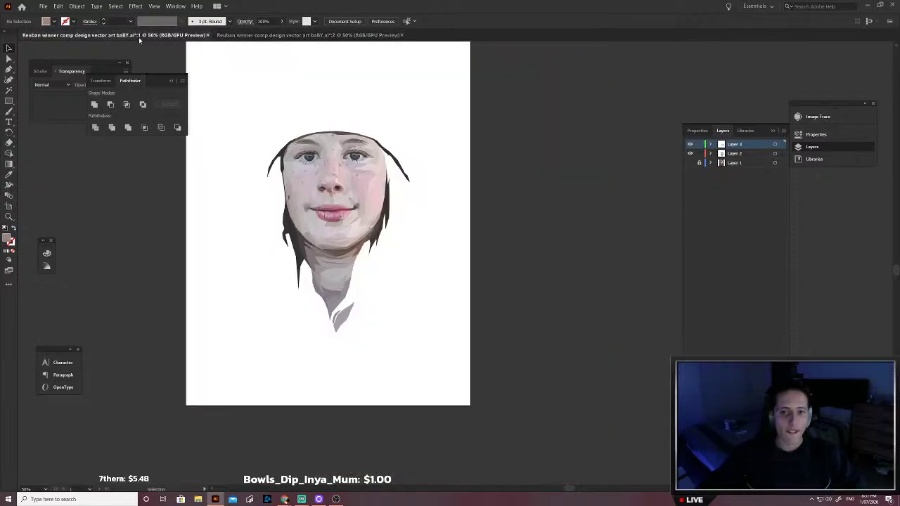
click(234, 38)
click(187, 36)
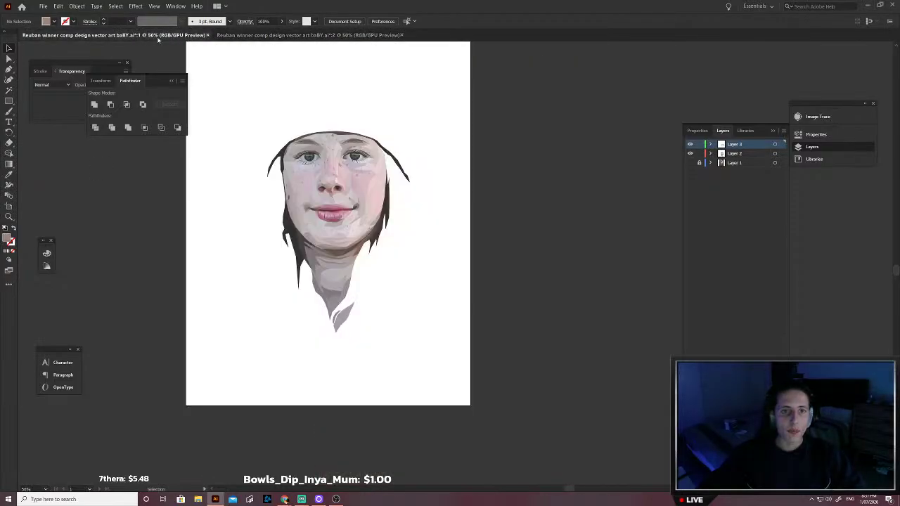
click(207, 36)
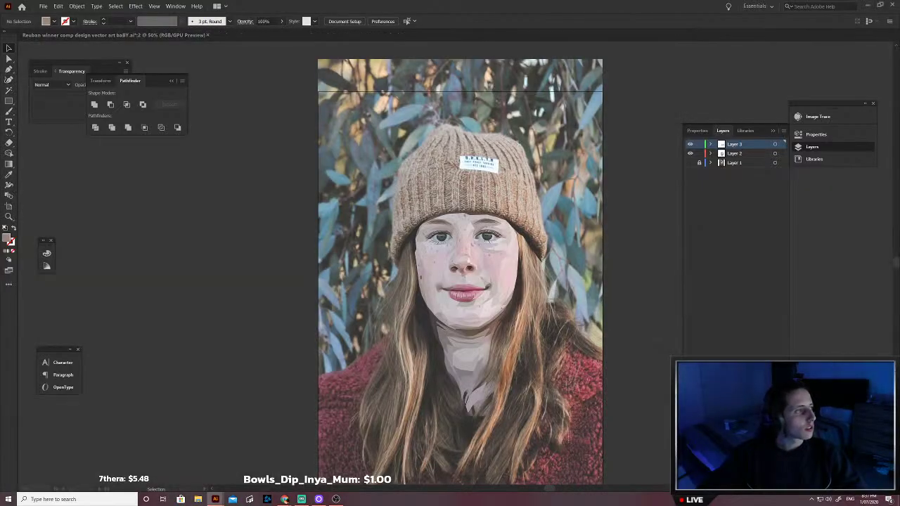
Step: Search the computer for "captures" and open the Captures file folder
key(super)
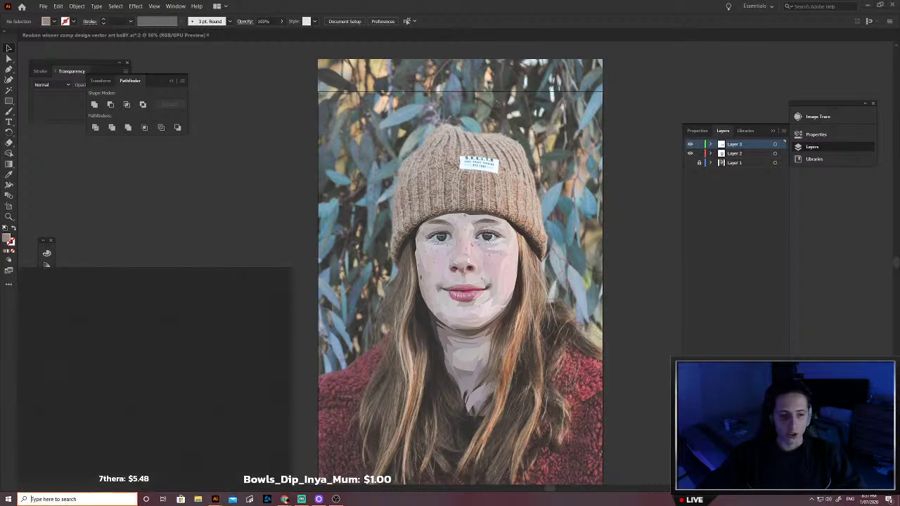
text(captures)
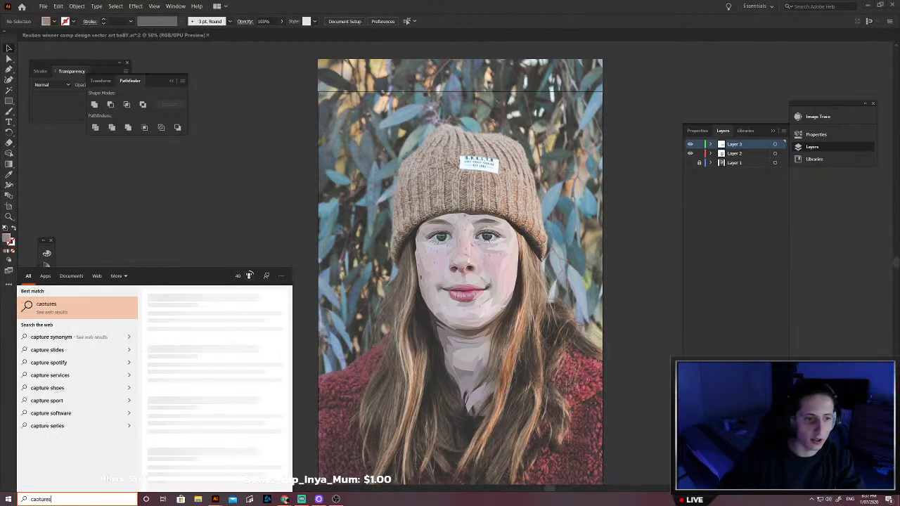
key(BackSpace)
key(BackSpace)
key(BackSpace)
key(BackSpace)
key(BackSpace)
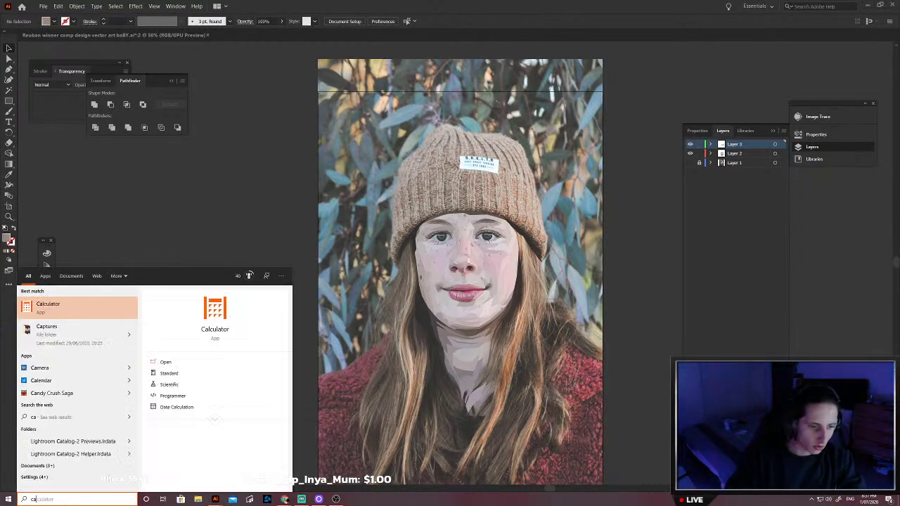
text(ptures)
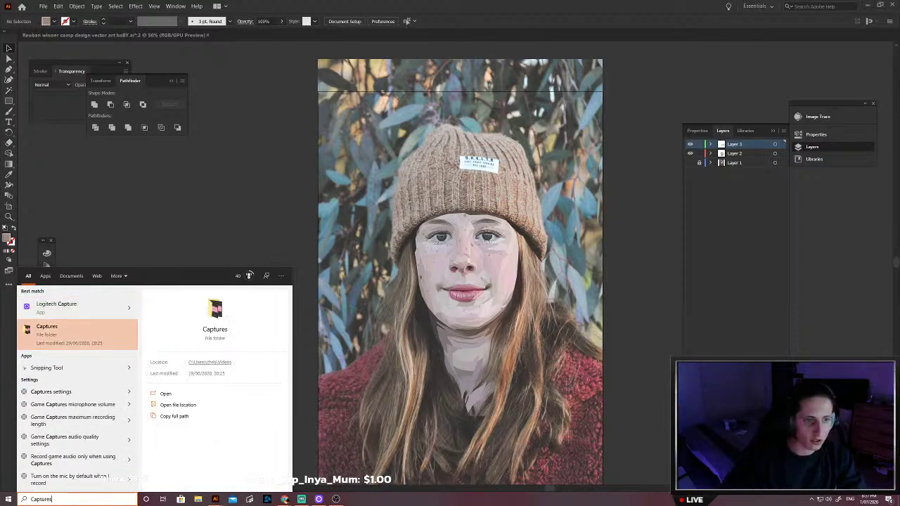
key(Return)
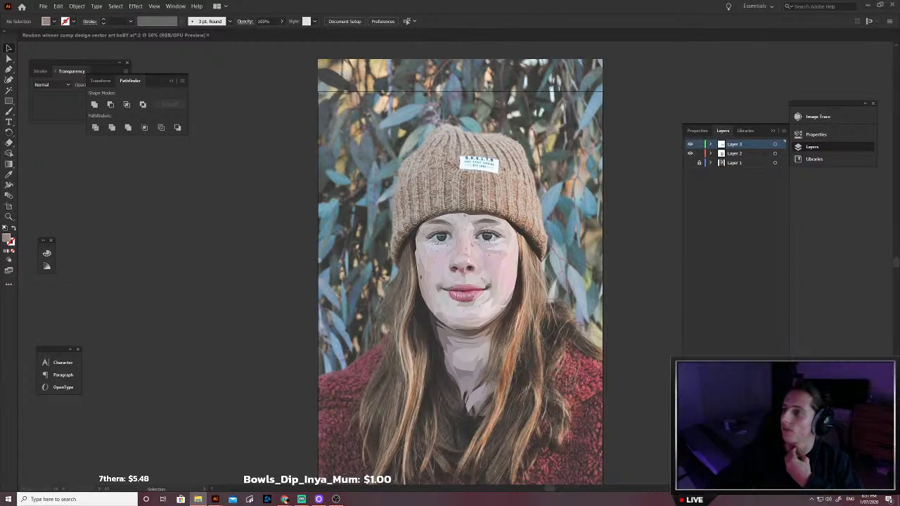
key(Return)
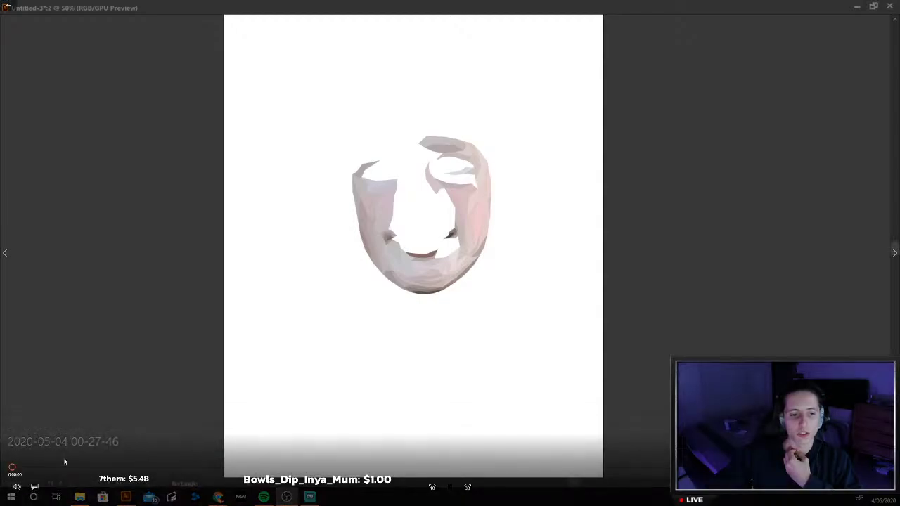
drag(12, 467, 668, 468)
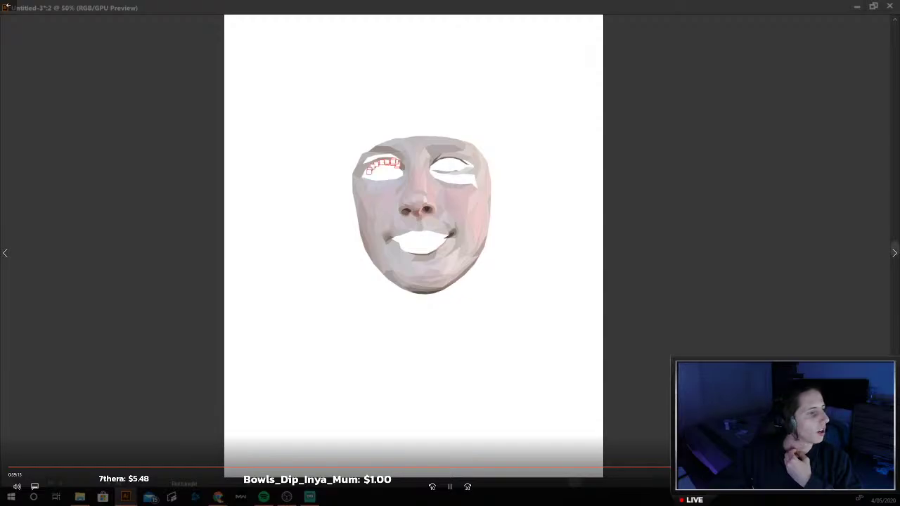
click(865, 7)
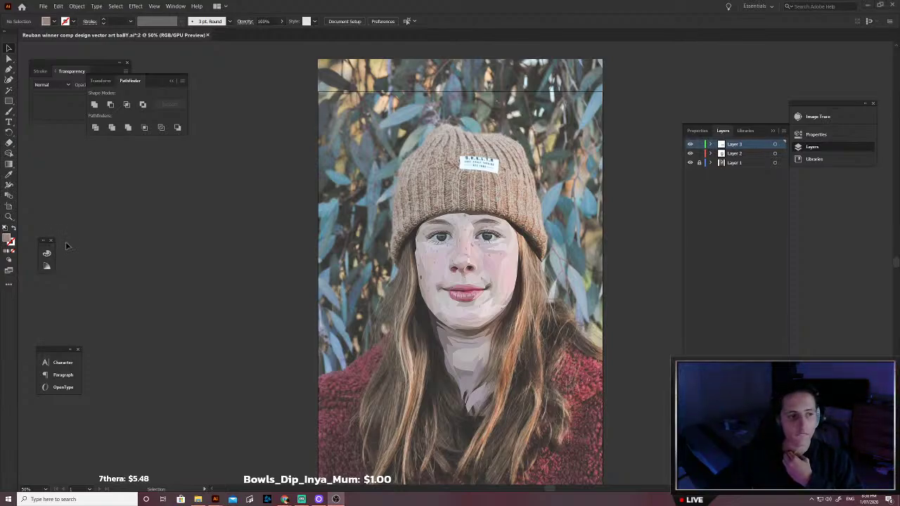
click(689, 162)
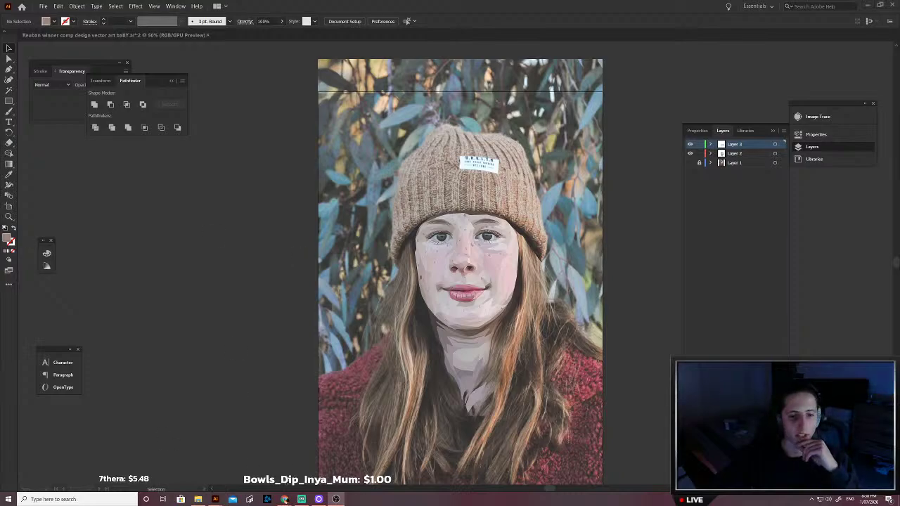
mouse_move(285, 500)
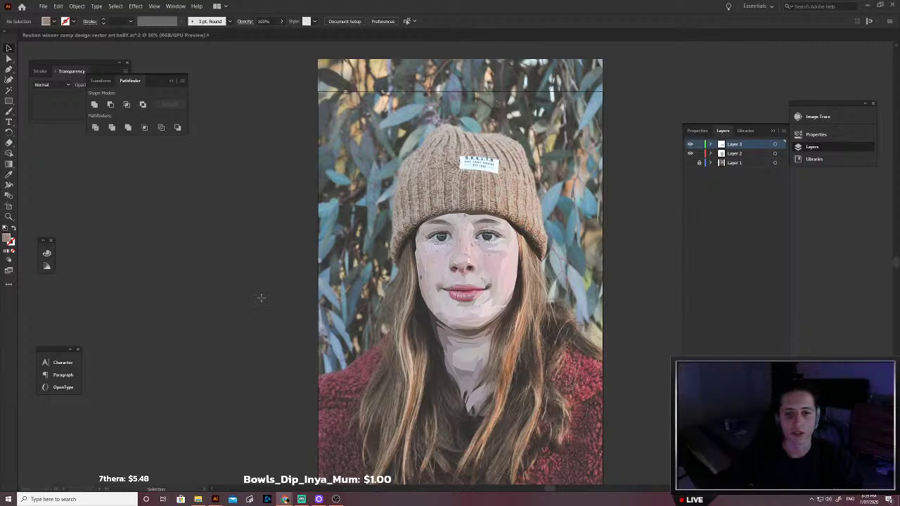
click(227, 175)
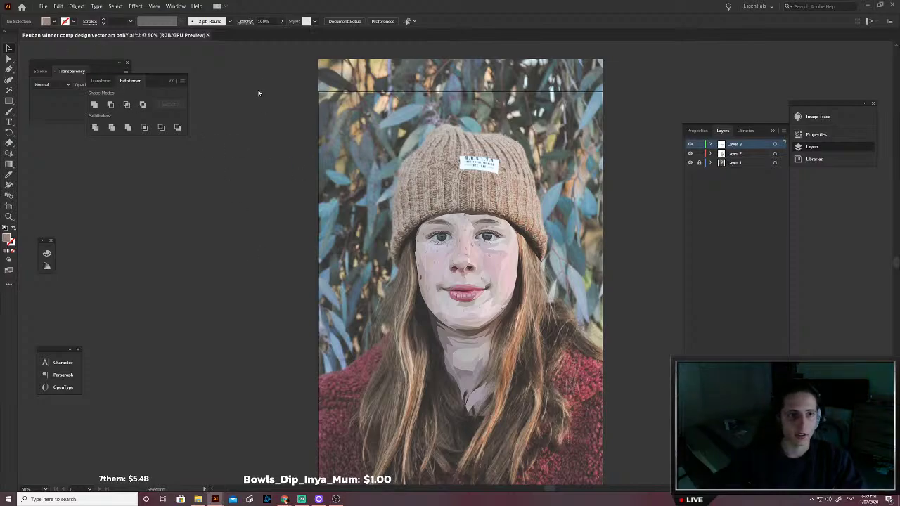
scroll(418, 303, up, 5)
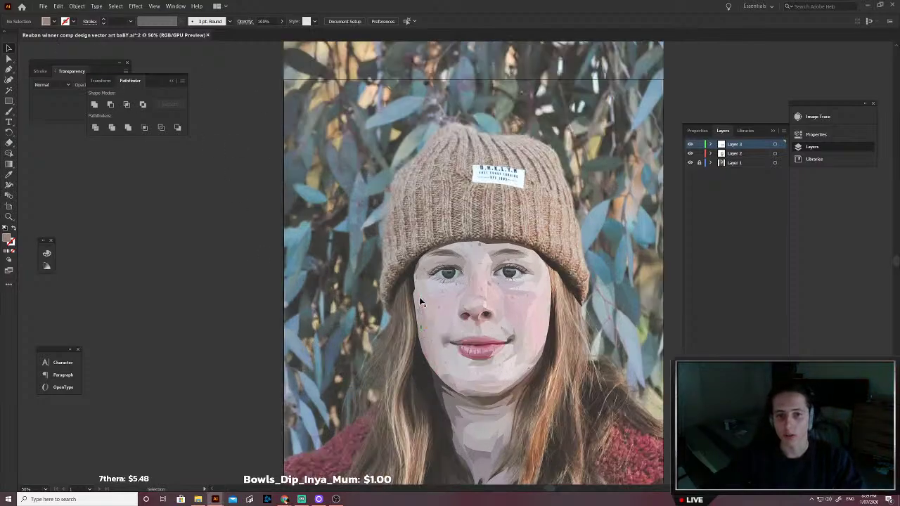
Step: Compare the traced face with the reference photo up close by switching the visibility of Layers 1, 2 and 3
scroll(473, 335, down, 3)
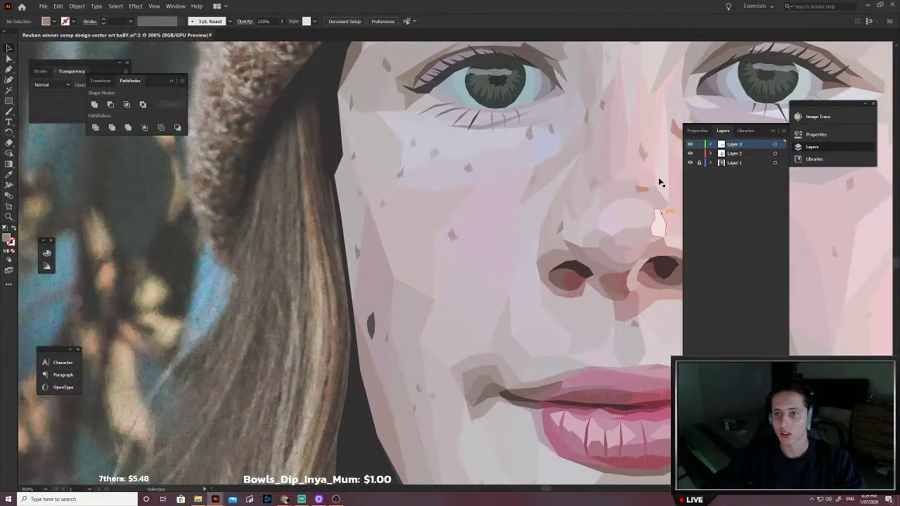
click(690, 162)
click(690, 163)
click(690, 161)
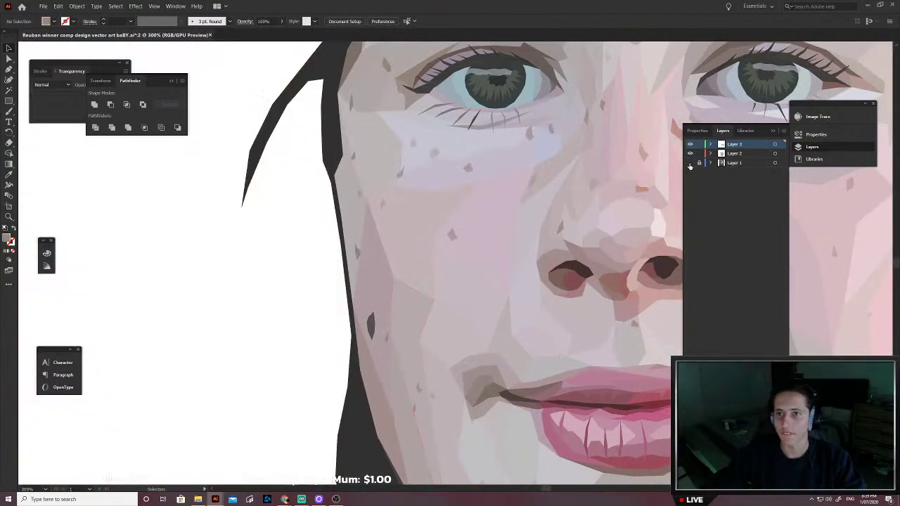
click(691, 159)
click(692, 154)
click(689, 146)
click(690, 146)
click(690, 146)
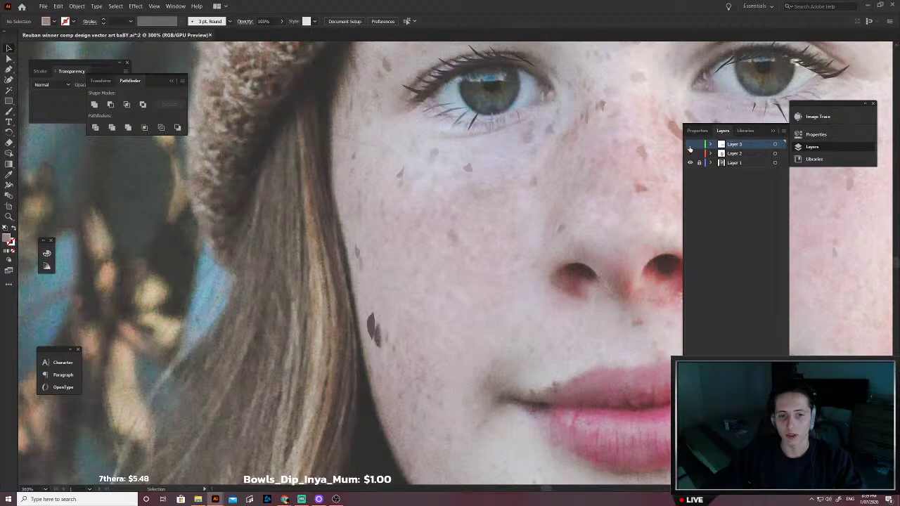
click(689, 146)
Step: Compare the portrait with Layer 2's face shapes hidden and shown over the photo, both in close-up and overall
scroll(540, 209, down, 5)
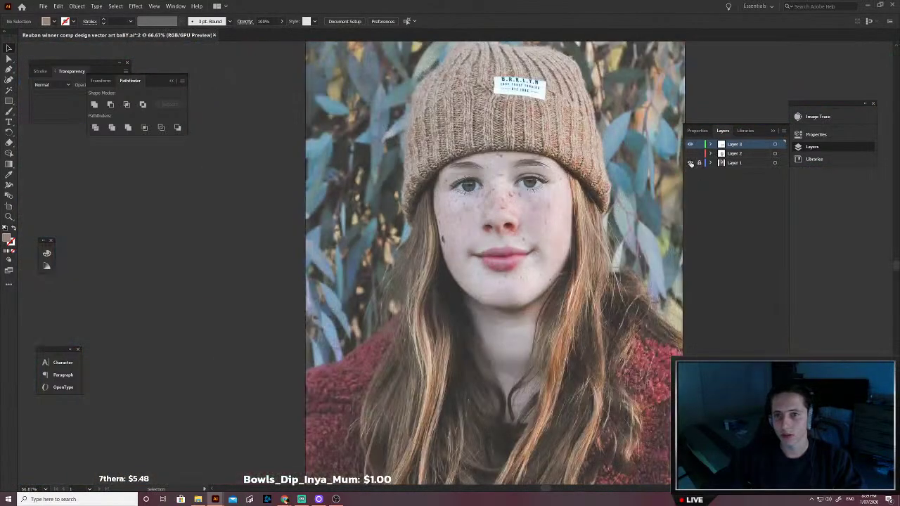
click(690, 163)
click(691, 163)
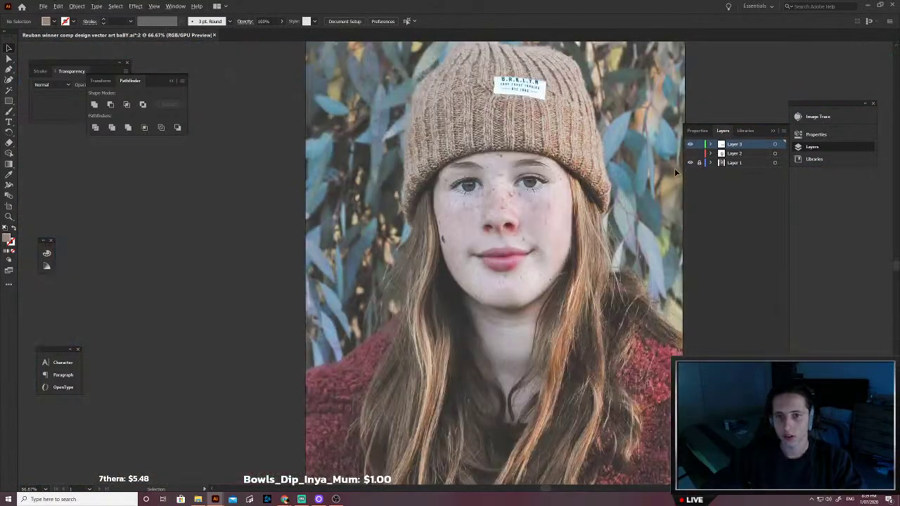
scroll(559, 210, up, 3)
scroll(589, 217, down, 2)
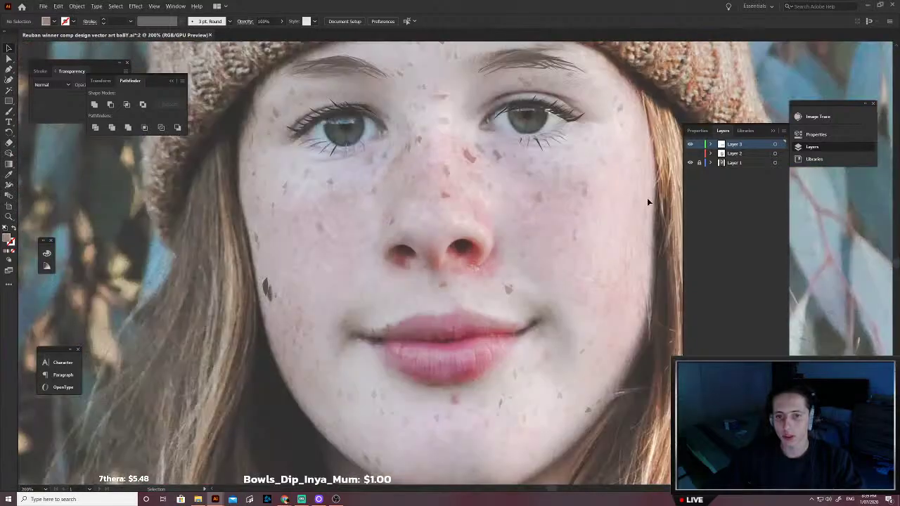
click(689, 154)
click(690, 153)
click(690, 153)
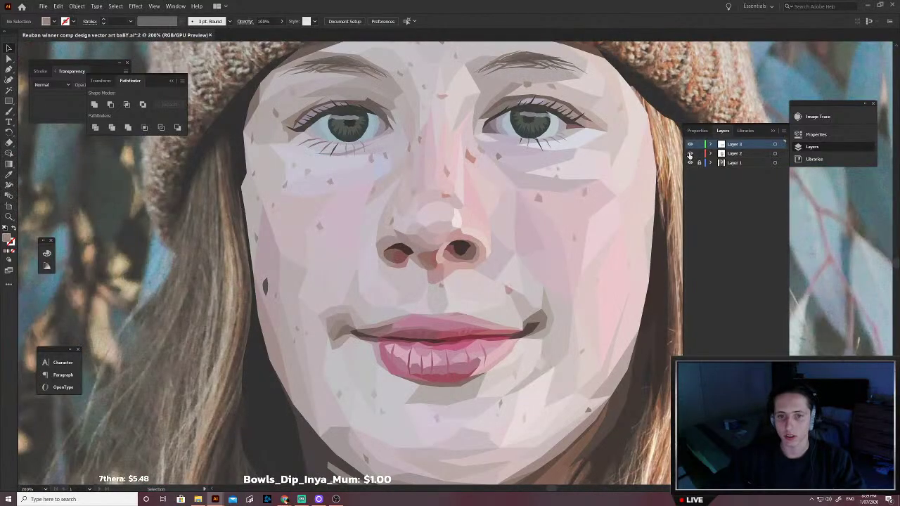
click(690, 153)
click(690, 153)
click(689, 154)
scroll(519, 211, down, 3)
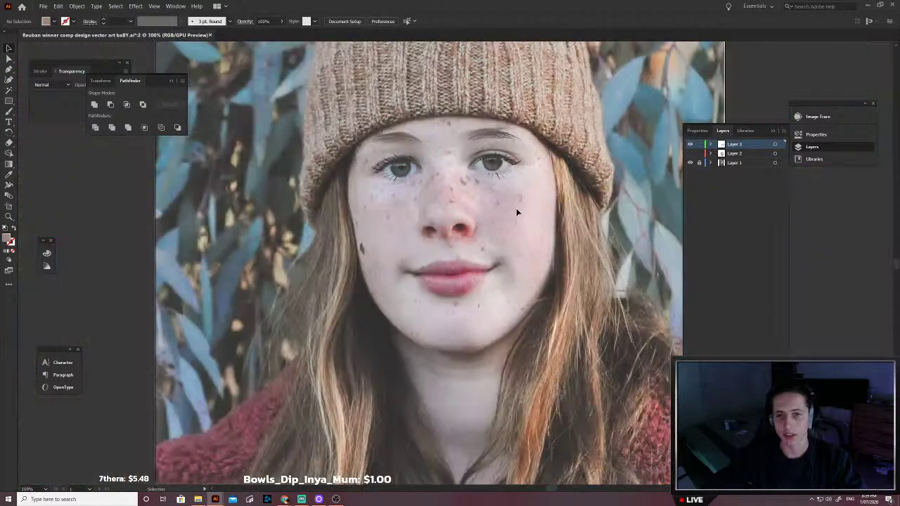
scroll(654, 243, up, 2)
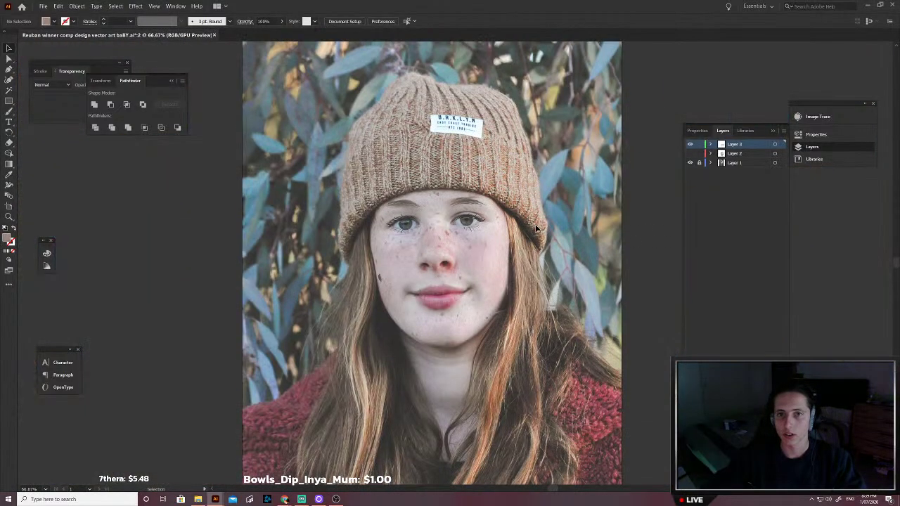
click(690, 153)
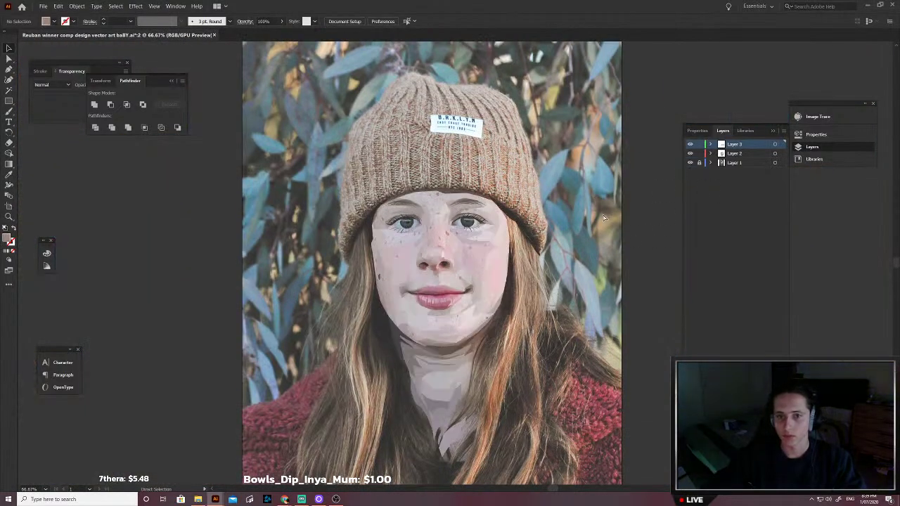
Step: Alternate between the photo and the vector face by repeatedly undoing and redoing the last Layer 2 visibility change
key(ctrl+z)
key(ctrl+shift+z)
key(ctrl+z)
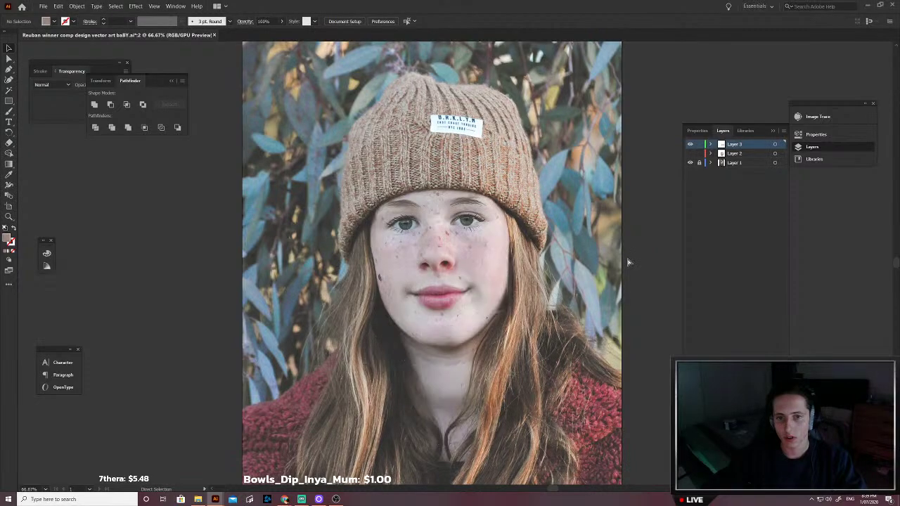
key(ctrl+shift+z)
key(ctrl+shift+z)
key(ctrl+z)
key(ctrl+z)
key(ctrl+shift+z)
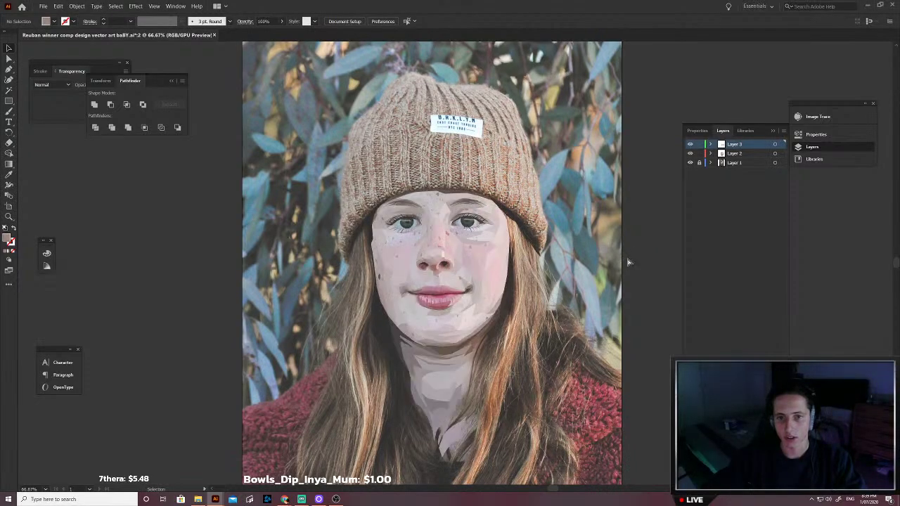
key(ctrl+shift+z)
key(ctrl+z)
key(ctrl+shift+z)
Step: Undo the recent edits one after another, back to the large webcam photo with the dark cutout beside the artboard
key(ctrl+z)
key(ctrl+z)
key(ctrl+z)
key(ctrl+z)
key(ctrl+z)
key(ctrl+z)
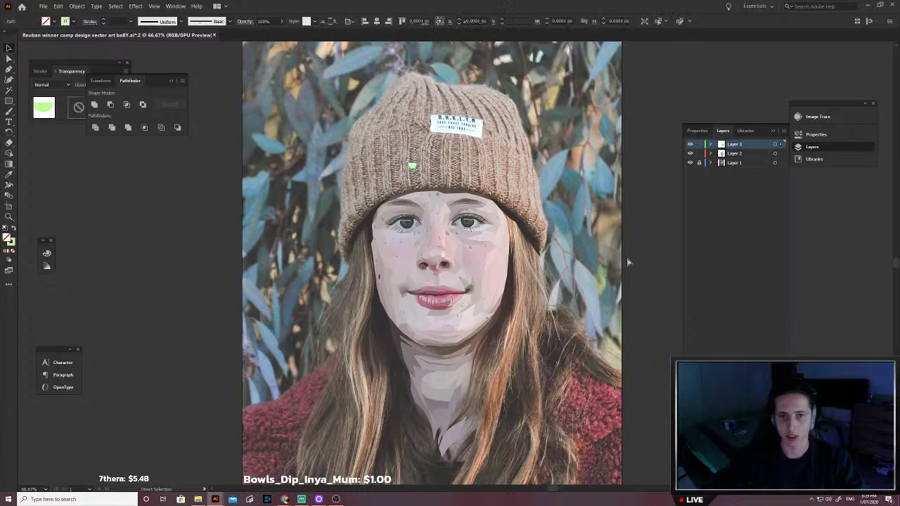
key(ctrl+z)
key(ctrl+z)
key(ctrl+z)
key(ctrl+z)
key(ctrl+z)
key(ctrl+z)
key(ctrl+z)
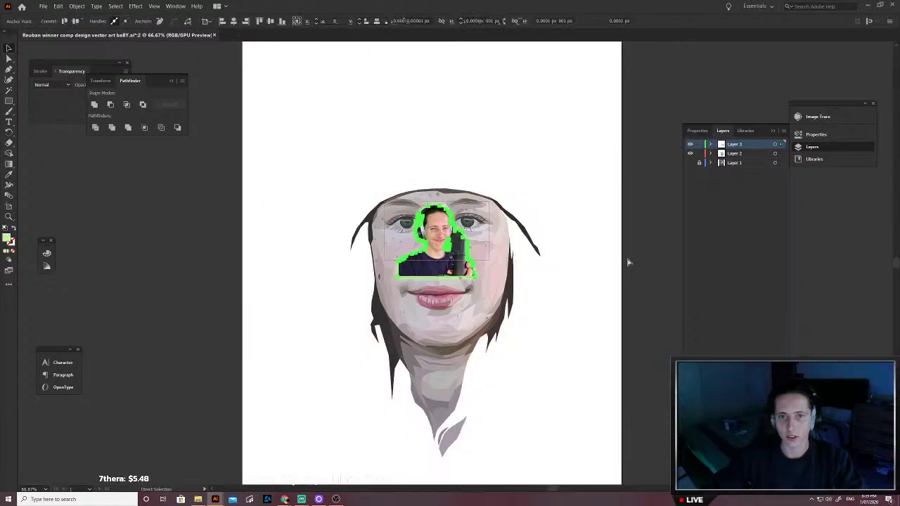
key(ctrl+z)
key(ctrl+z)
key(ctrl+z)
key(ctrl+z)
key(ctrl+z)
key(ctrl+z)
key(ctrl+z)
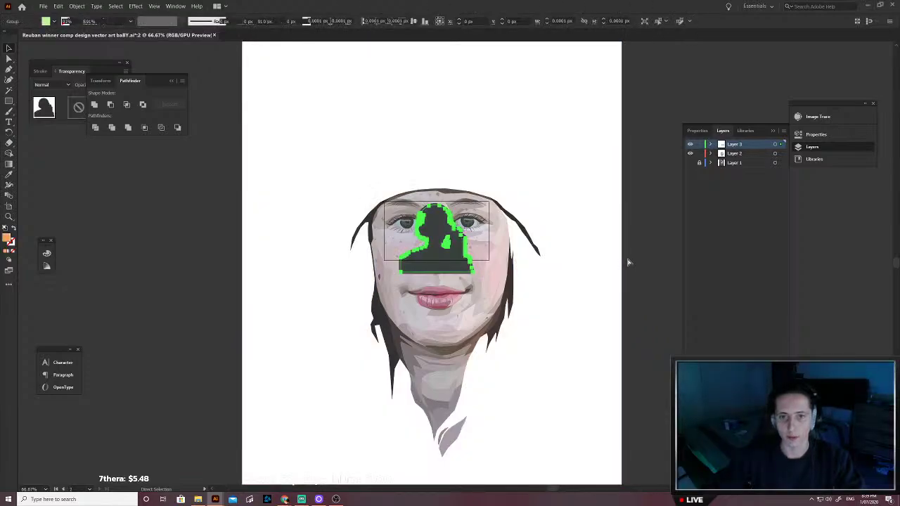
key(ctrl+z)
key(ctrl+z)
key(ctrl+z)
key(ctrl+z)
key(ctrl+z)
key(ctrl+z)
key(ctrl+z)
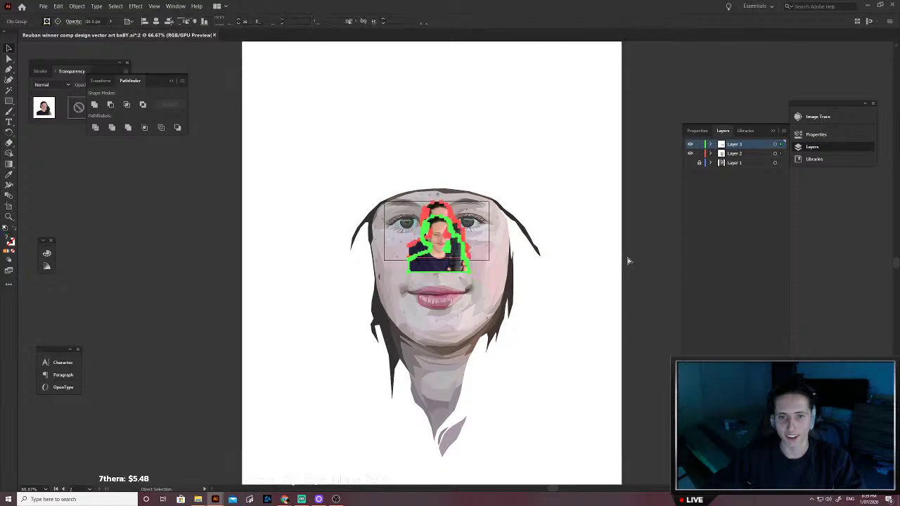
key(ctrl+z)
key(ctrl+z)
key(ctrl+z)
key(ctrl+z)
key(ctrl+z)
key(ctrl+z)
key(ctrl+z)
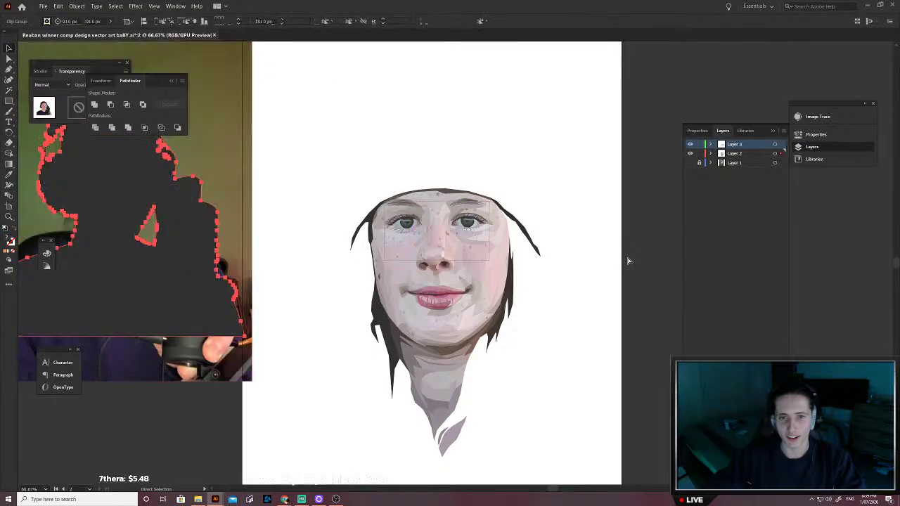
Step: Delete the webcam photo and its dark cutout that overlap the artboard's edge
click(273, 401)
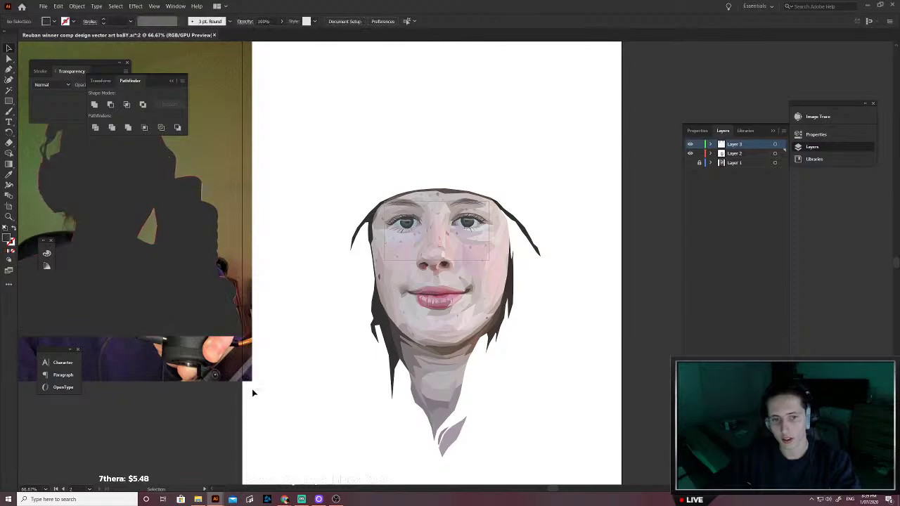
drag(253, 391, 200, 313)
key(Delete)
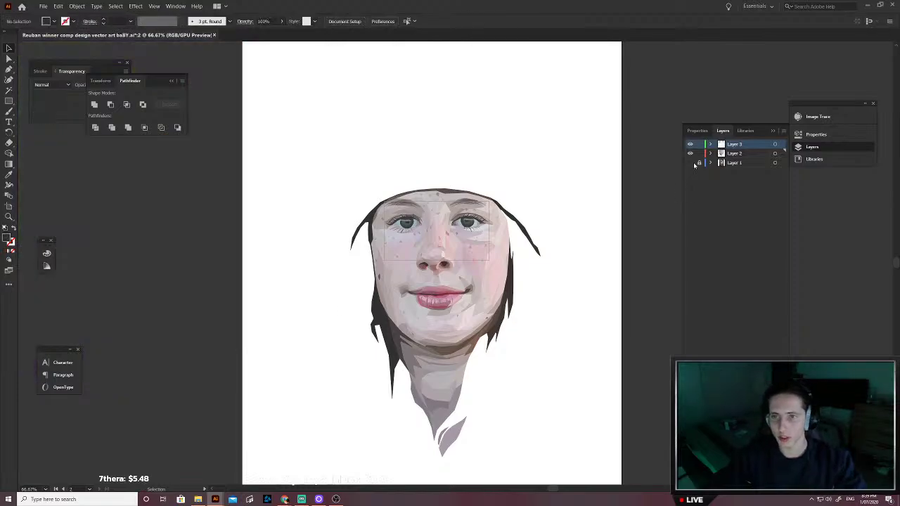
Step: Compare the vector face with and without the reference photo, and leave Layer 1 visible
click(690, 163)
click(690, 163)
click(690, 162)
click(690, 163)
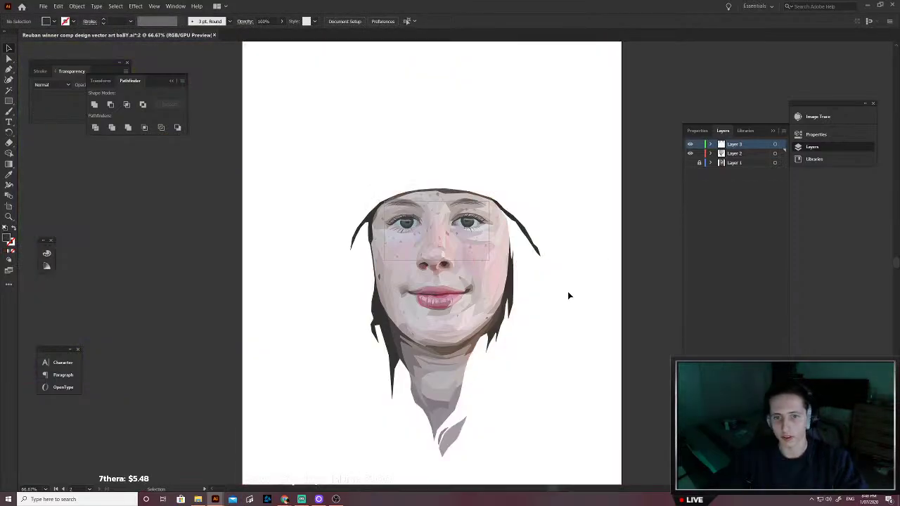
click(690, 163)
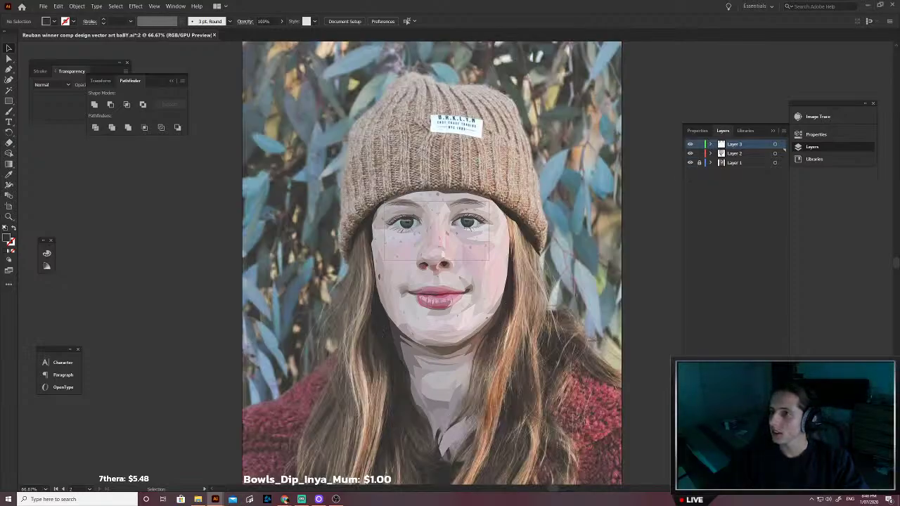
Step: Search the computer for "captures", play the screen recording of the portrait's beginning, and close the player
scroll(480, 285, up, 1)
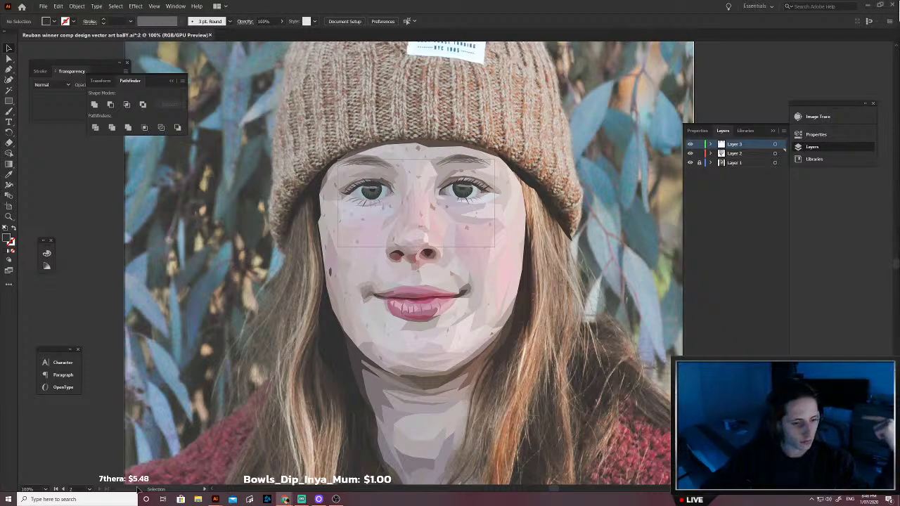
key(super)
text(captures)
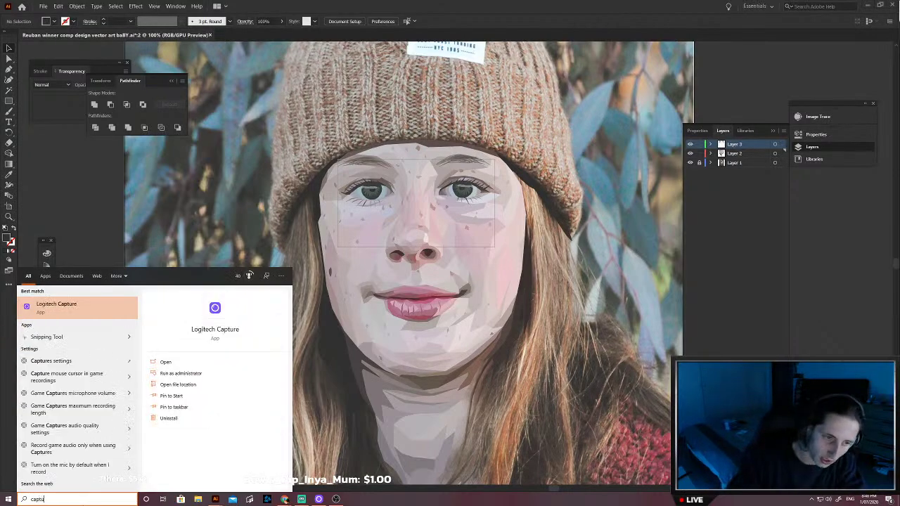
key(Return)
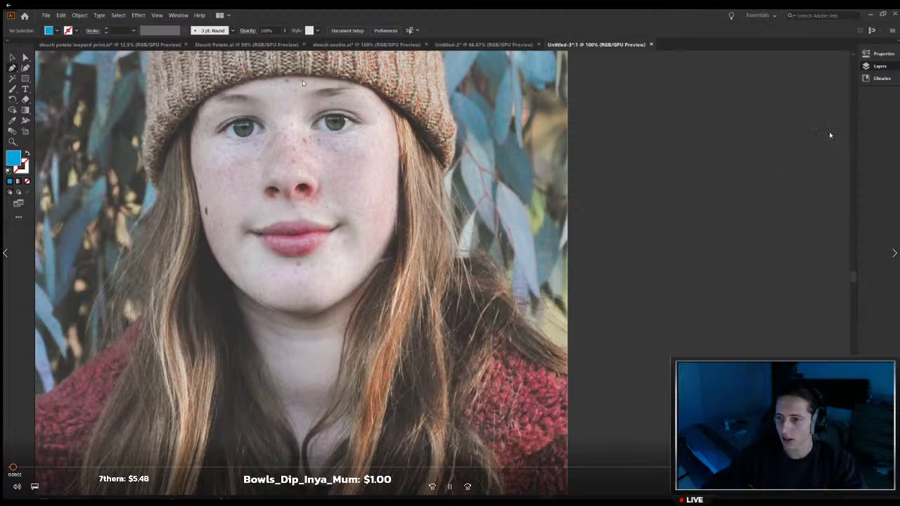
click(896, 4)
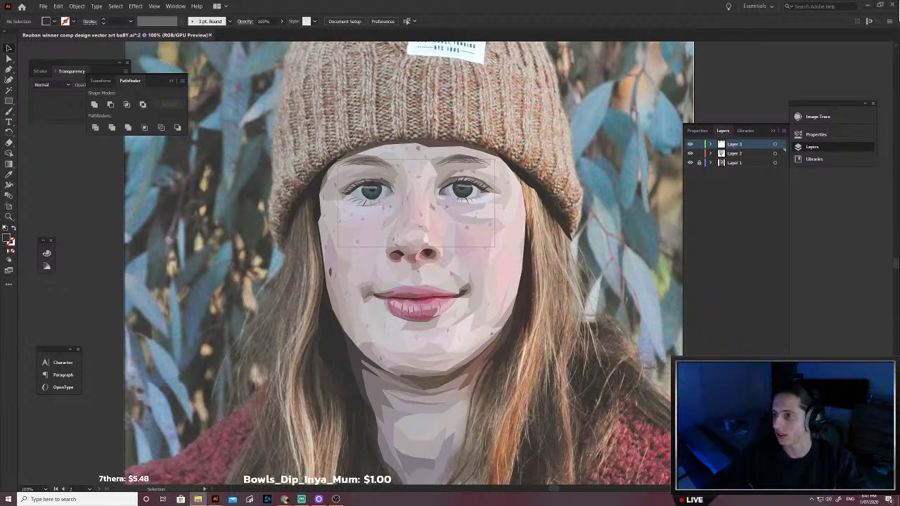
Step: Trace the inner edge of a hair strand with the Pen tool, from the shadow under the beanie down beside the face
scroll(668, 232, up, 2)
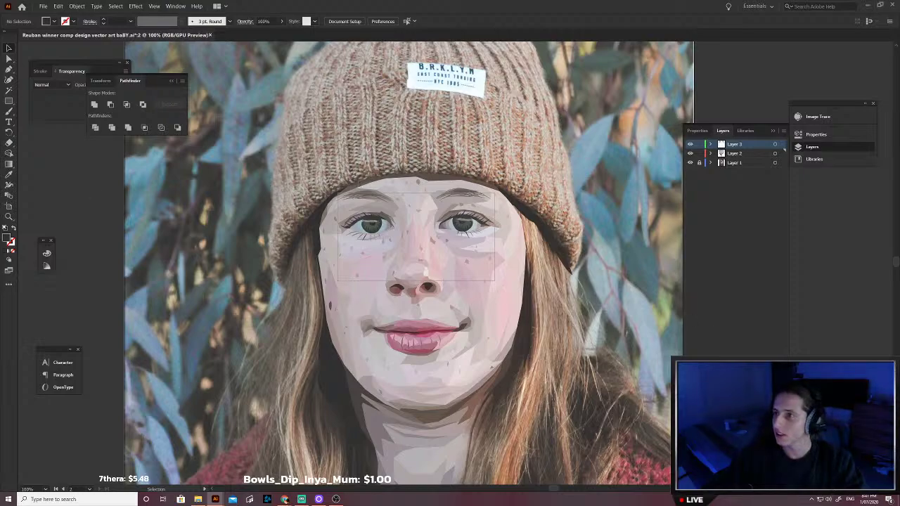
scroll(575, 295, down, 1)
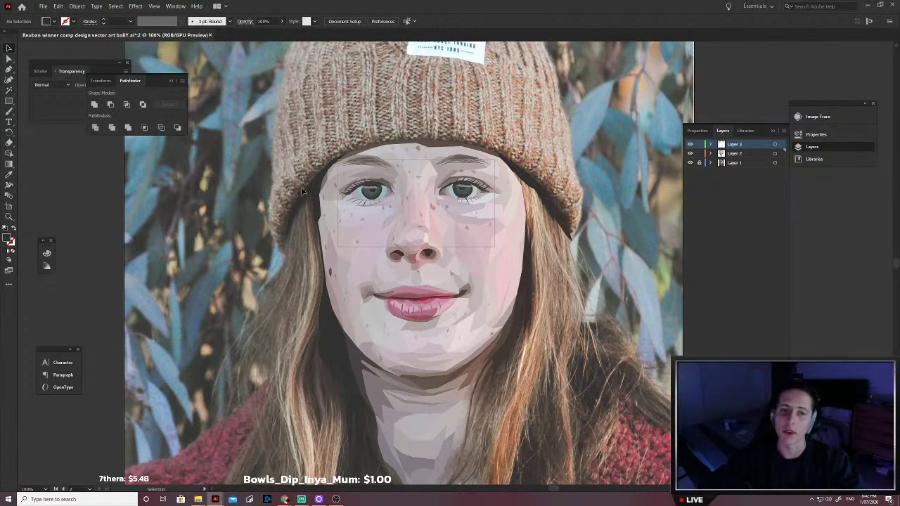
scroll(304, 246, left, 1)
scroll(341, 237, up, 3)
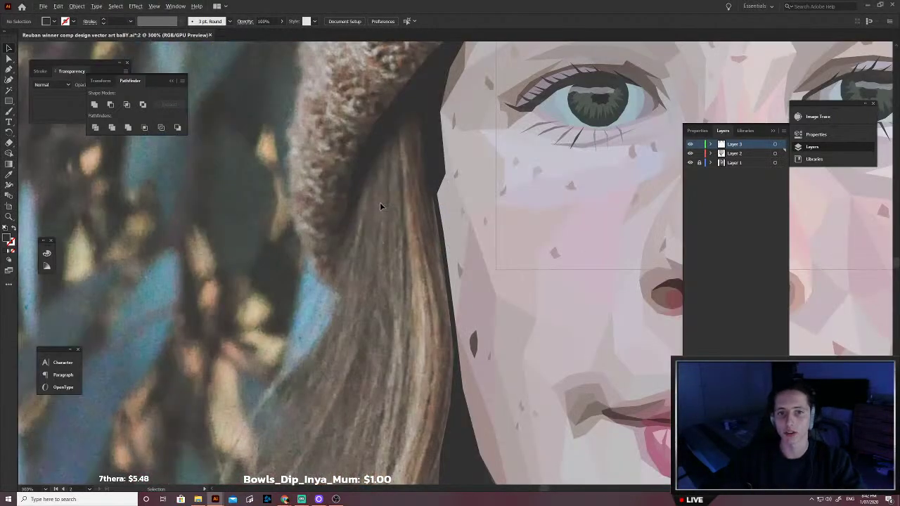
scroll(380, 206, down, 3)
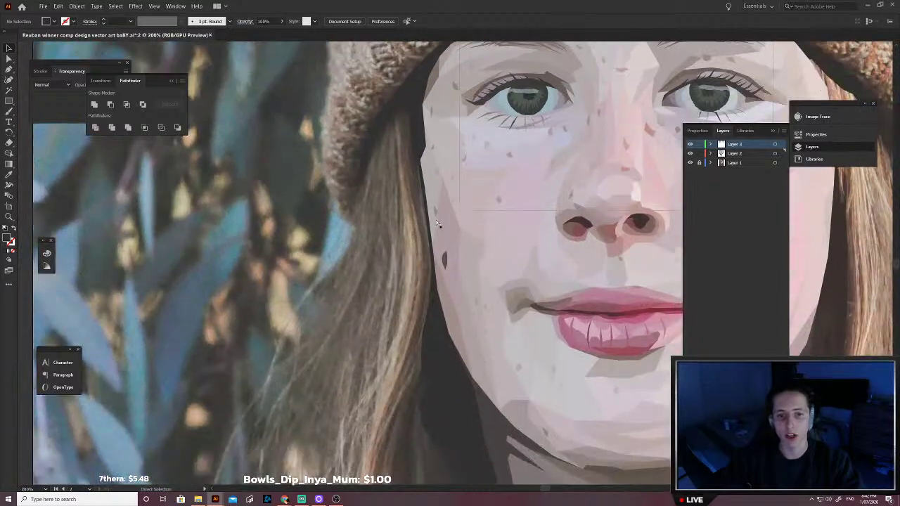
scroll(437, 223, up, 6)
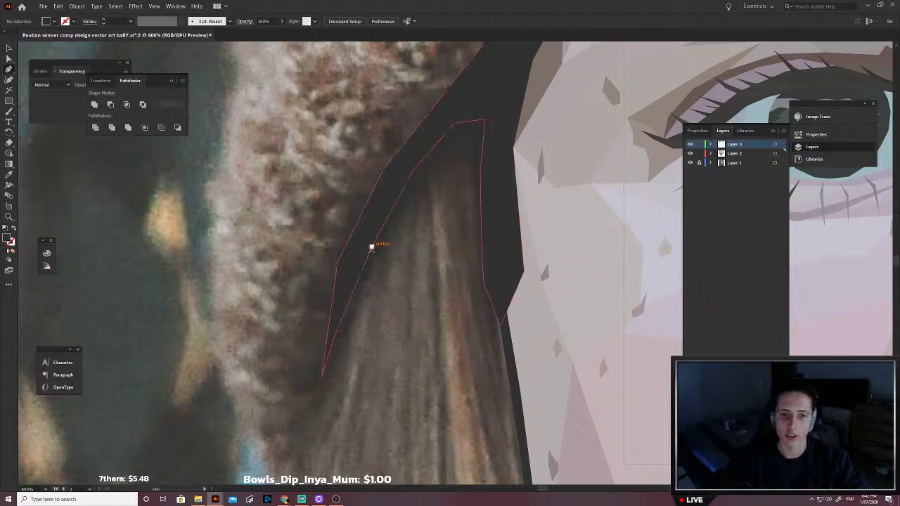
click(372, 247)
scroll(380, 253, down, 2)
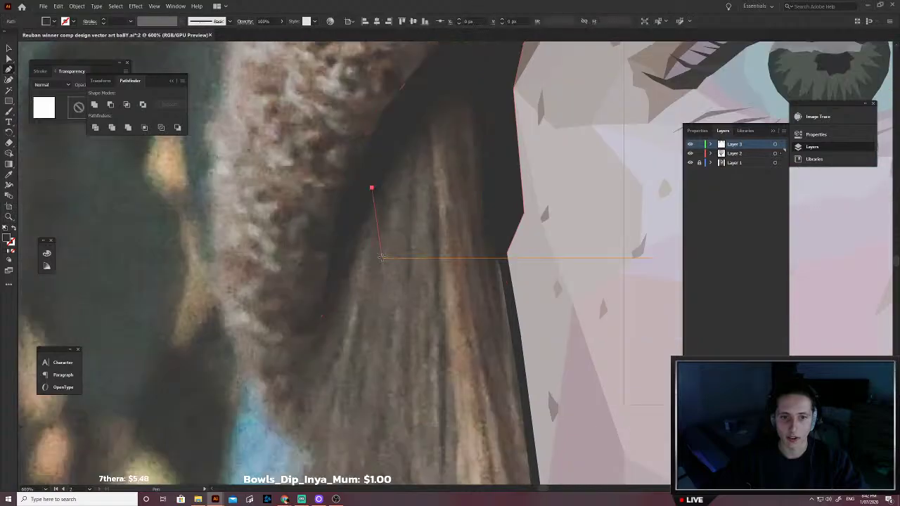
scroll(375, 256, down, 2)
click(355, 296)
scroll(355, 310, down, 7)
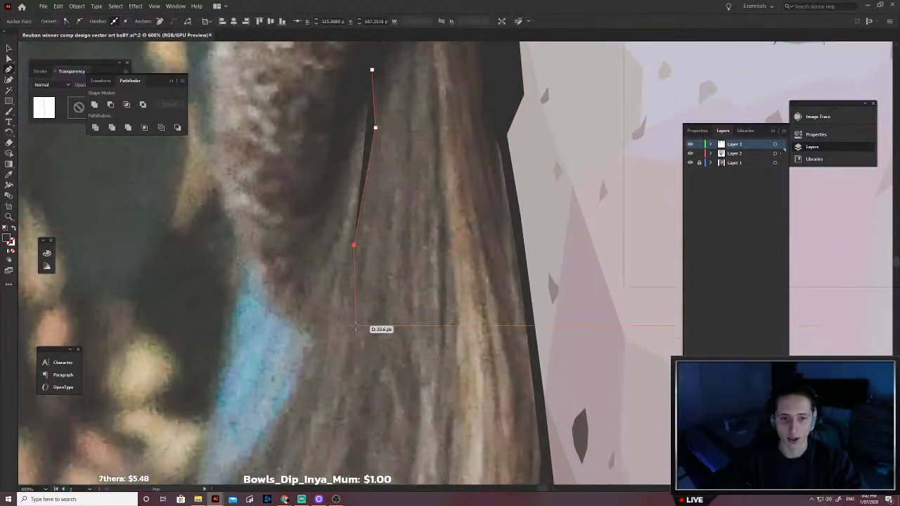
click(341, 391)
scroll(341, 395, down, 8)
click(277, 465)
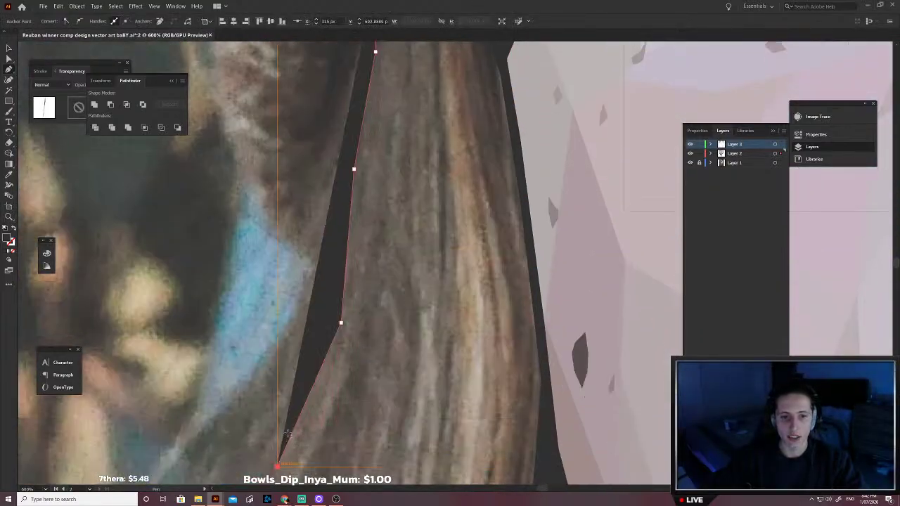
Step: Trace the hair strand's outer edge back up to the shadow under the beanie and close the outline
scroll(297, 424, down, 2)
scroll(310, 418, left, 2)
key(shift+x)
scroll(349, 395, up, 2)
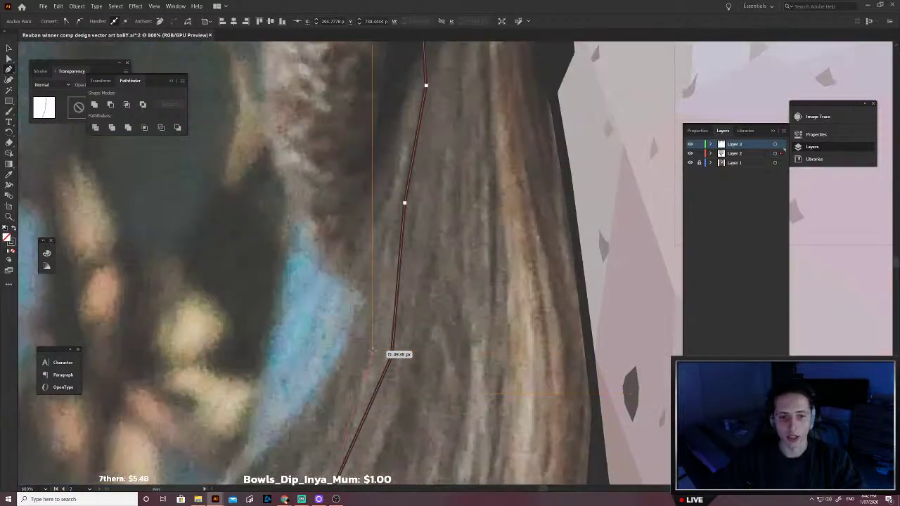
click(372, 350)
scroll(373, 320, up, 2)
click(381, 258)
scroll(388, 243, up, 2)
click(406, 210)
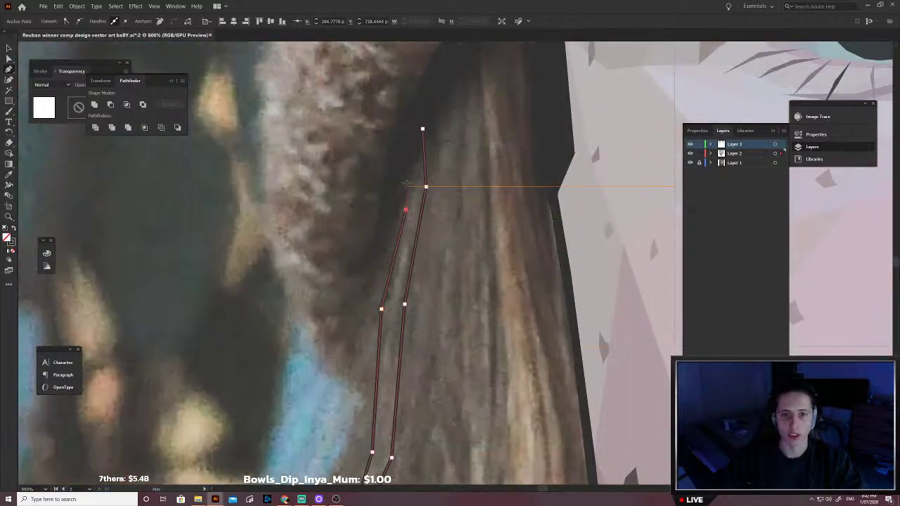
click(405, 171)
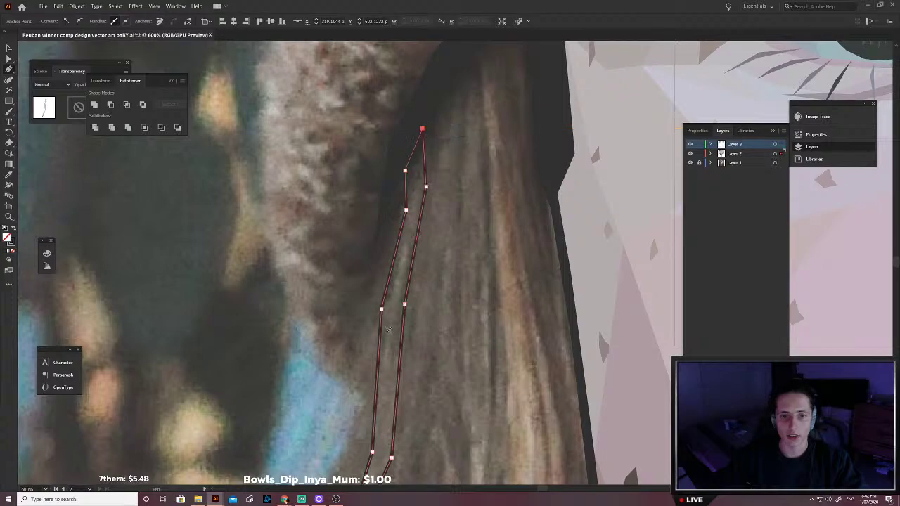
Step: Fill the closed hair strand with a grey-brown sampled from the reference photo and deselect it
scroll(388, 330, up, 2)
key(i)
click(396, 399)
key(v)
click(454, 331)
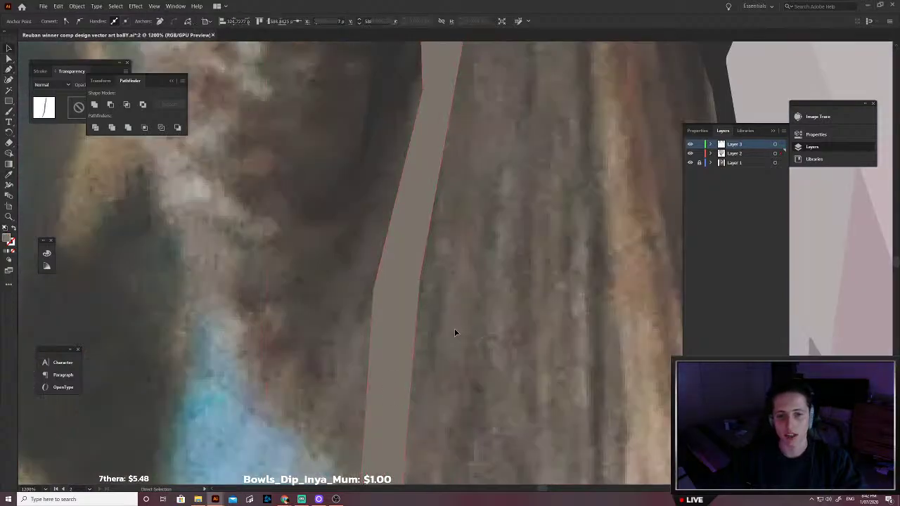
Step: Trace the inner edge of a second hair strand with the Pen tool, from under the beanie down to the cheek's edge
scroll(456, 330, down, 2)
key(p)
scroll(466, 302, down, 3)
scroll(492, 264, up, 1)
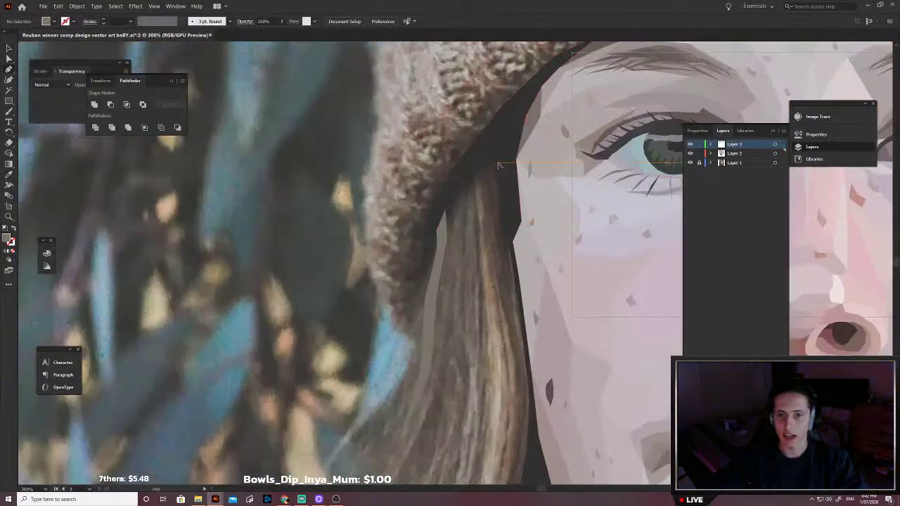
scroll(498, 166, up, 1)
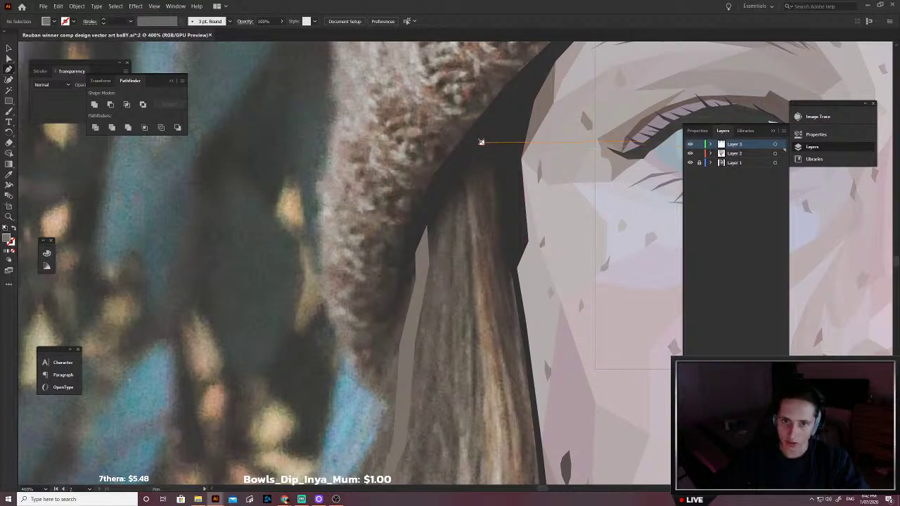
click(482, 144)
click(480, 180)
click(484, 243)
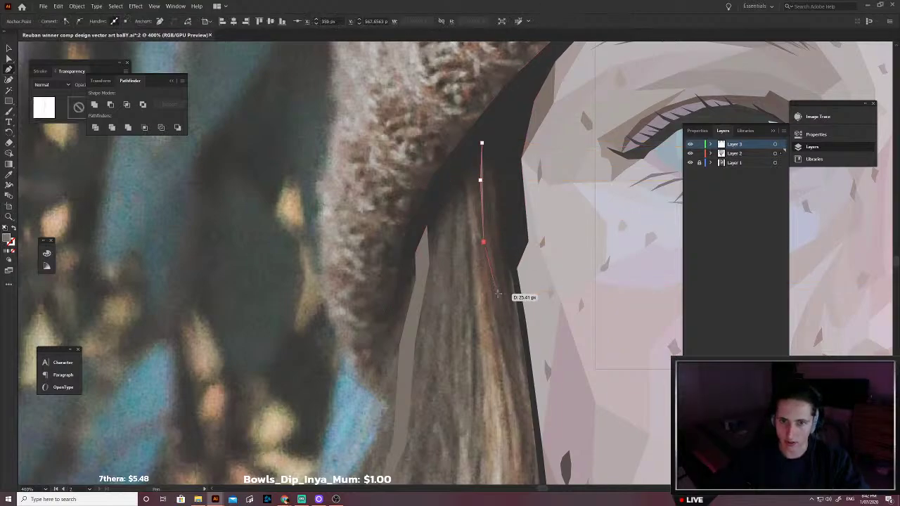
click(497, 294)
click(528, 393)
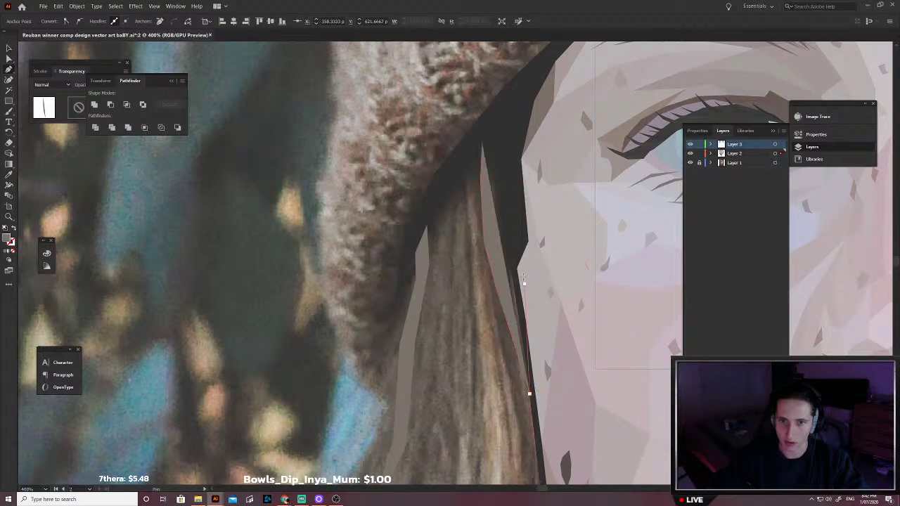
Step: Trace the second strand's face-side edge back up under the beanie and close the outline
click(524, 284)
click(509, 222)
click(505, 159)
click(497, 128)
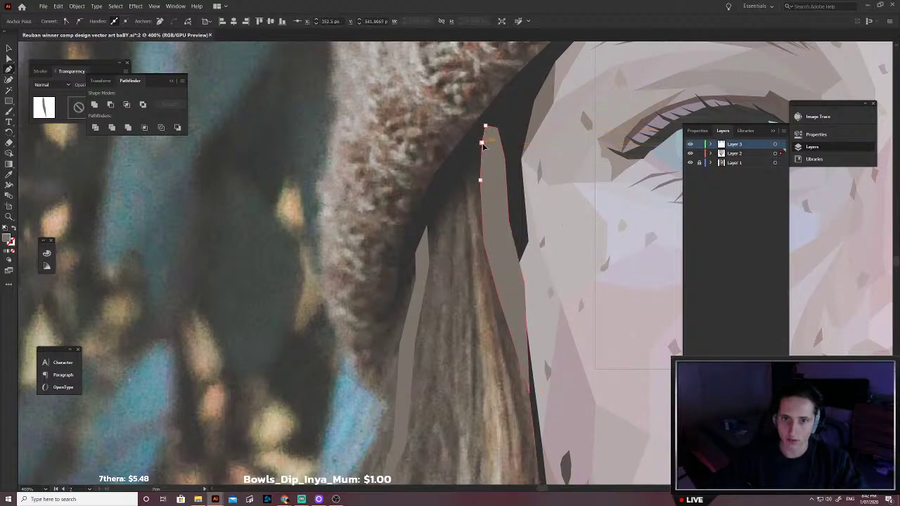
Step: Fill the face-side strand with dark brown sampled from the photo and place it behind the dark beanie shadow
key(shift+x)
scroll(499, 202, up, 3)
key(i)
click(474, 260)
key(v)
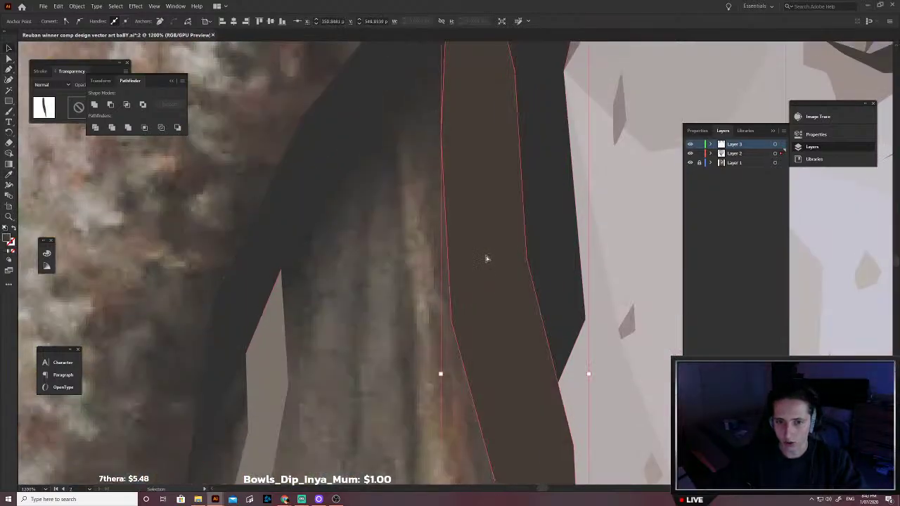
key(i)
click(481, 256)
click(486, 253)
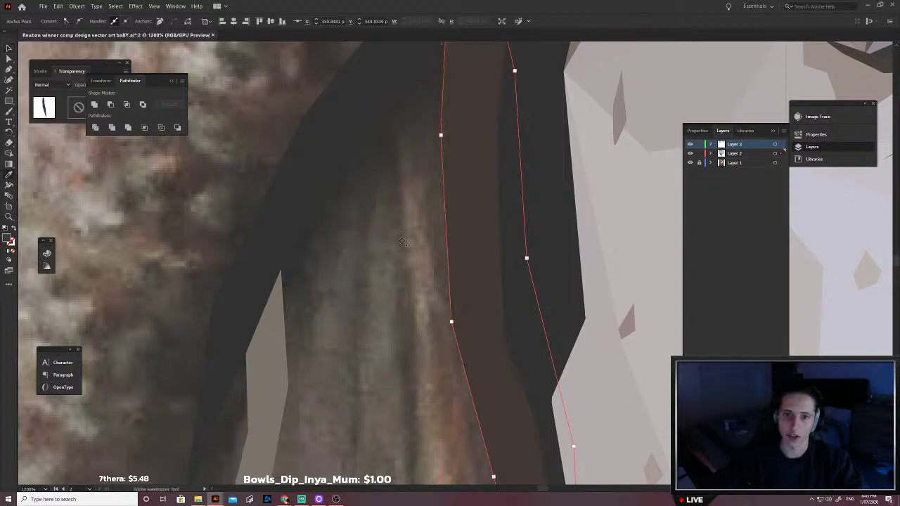
scroll(423, 256, down, 1)
key(v)
ctrl+click(395, 281)
key(ctrl+minus)
key(ctrl+minus)
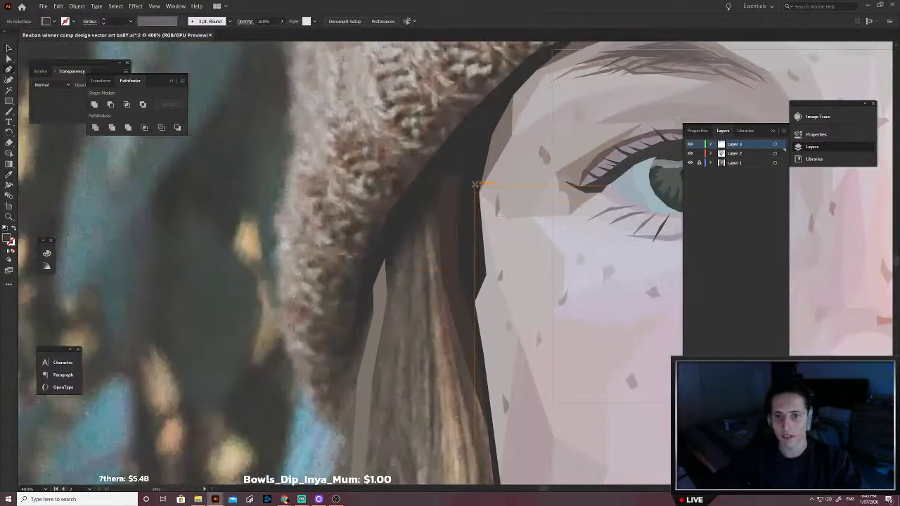
ctrl+click(471, 209)
ctrl+click(420, 295)
drag(407, 266, 432, 274)
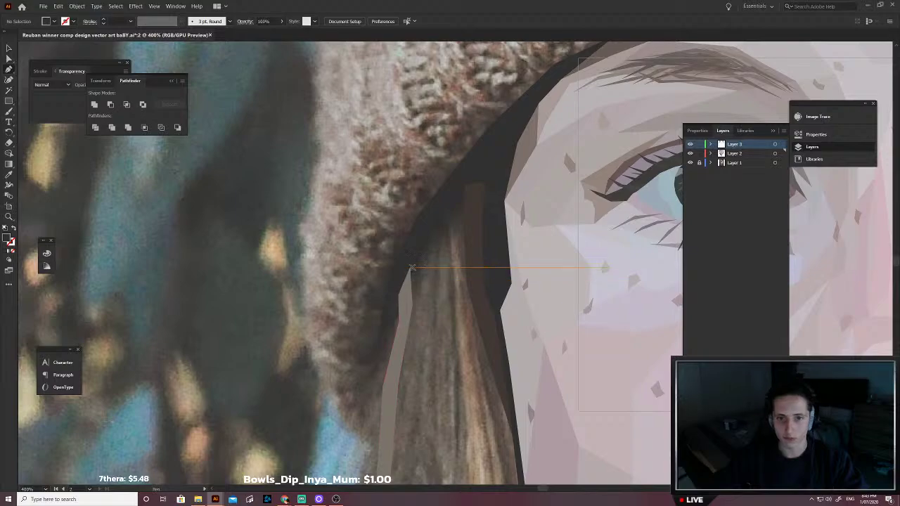
click(412, 268)
alt+scroll(425, 302, up, 1)
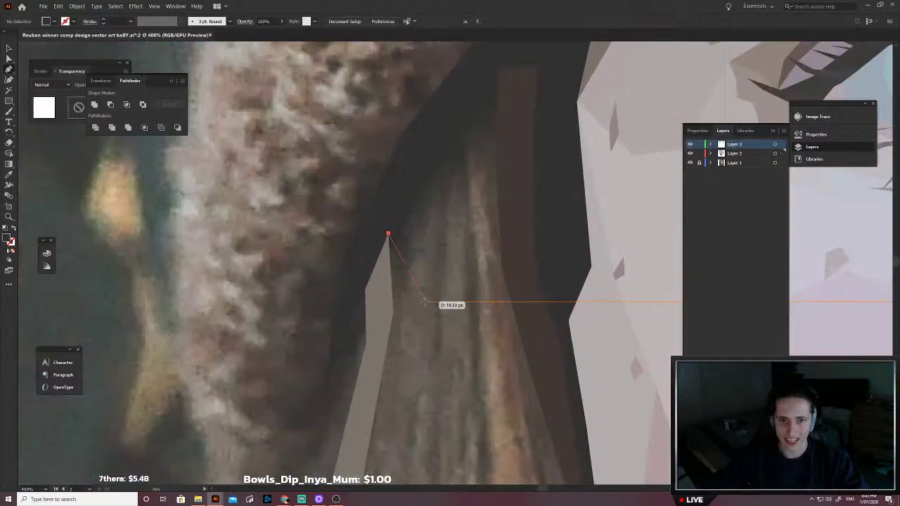
key(ctrl+z)
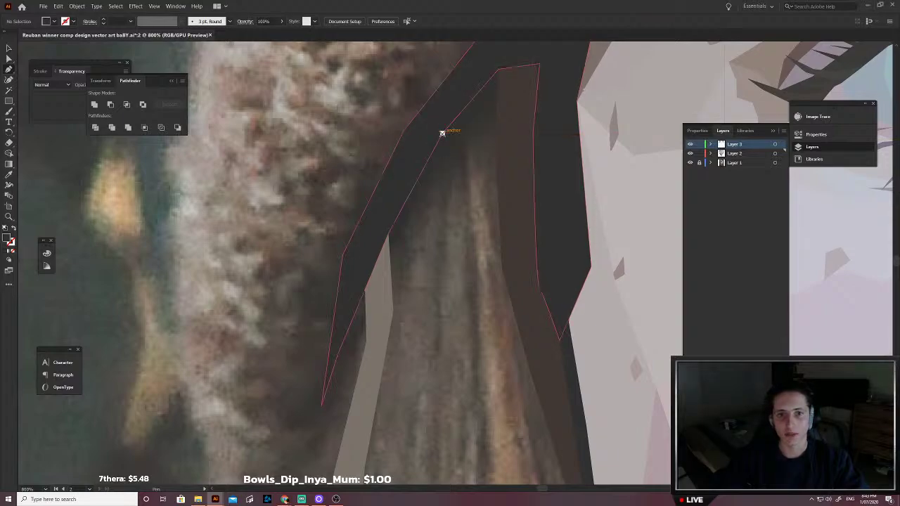
Step: Trace one edge of a narrow strand with the Pen tool, from the beanie shadow down the middle of the hair
click(441, 133)
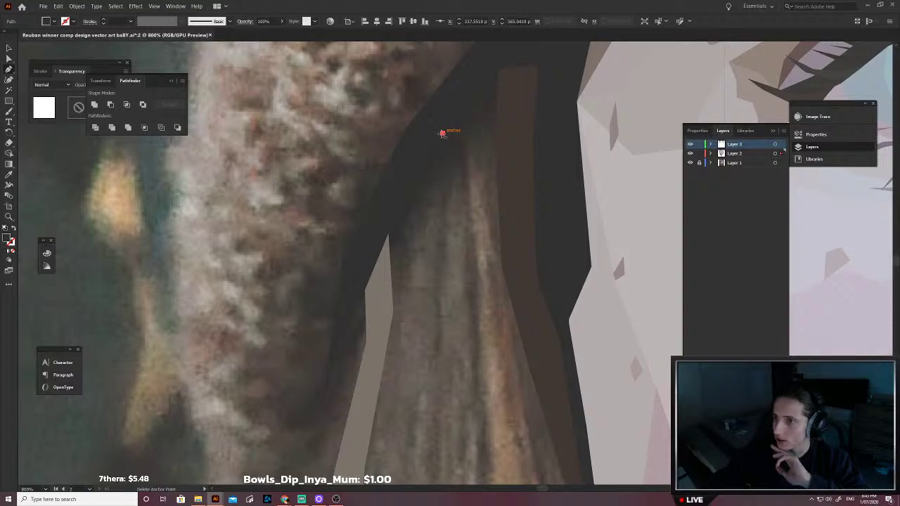
scroll(443, 140, down, 1)
click(442, 184)
click(432, 243)
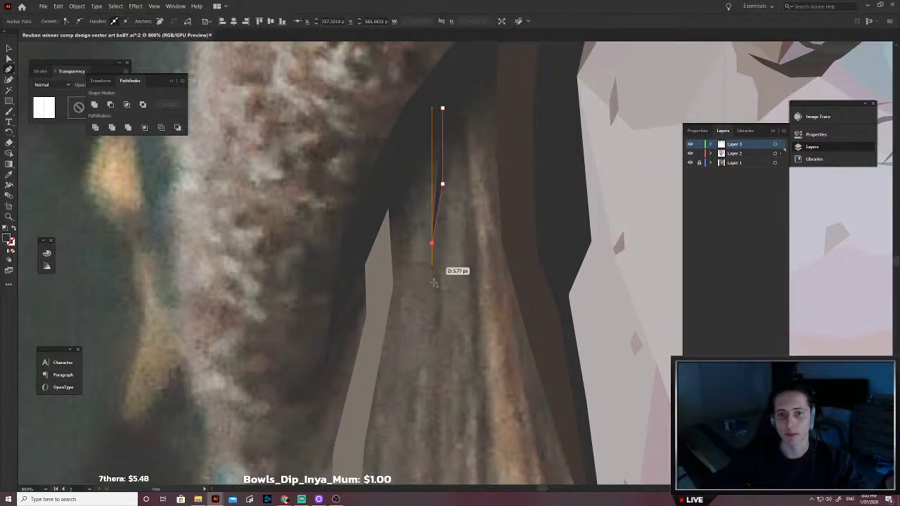
scroll(433, 357, down, 2)
click(436, 402)
scroll(436, 402, down, 3)
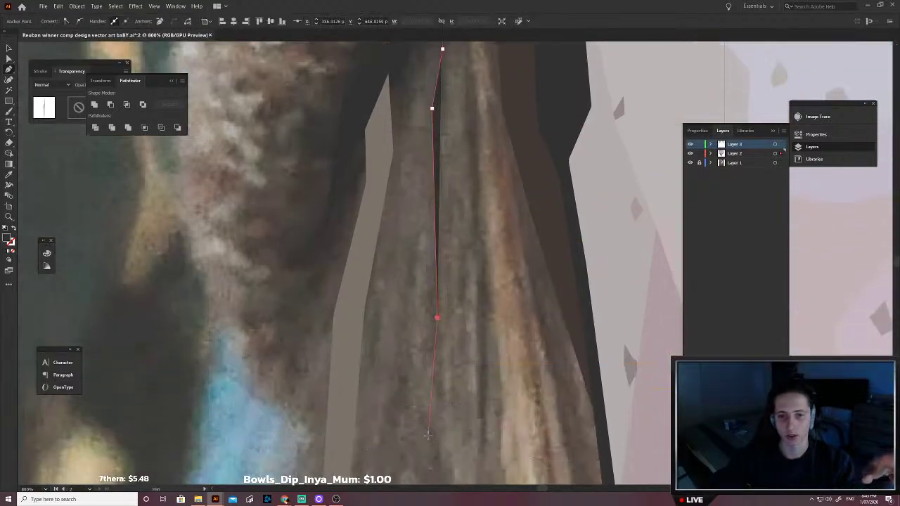
Step: Trace the narrow strand's opposite edge back up into the beanie shadow and close the outline
click(446, 319)
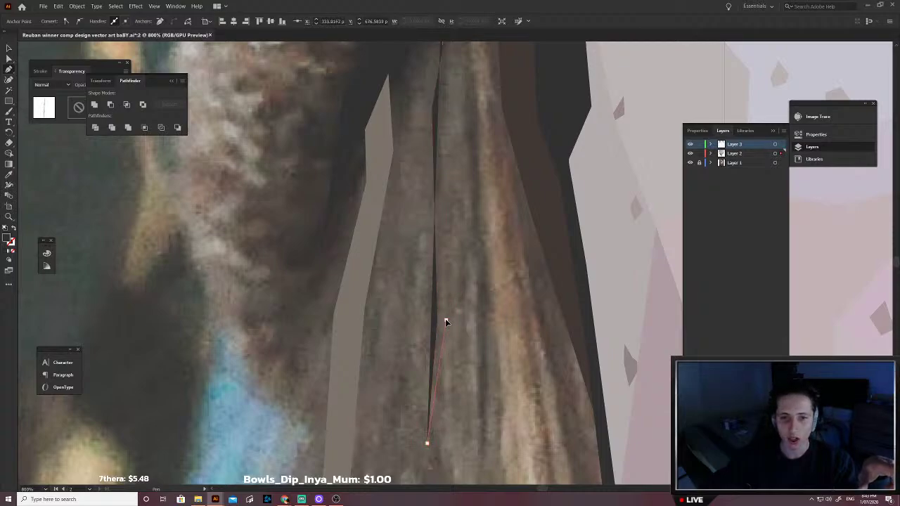
scroll(460, 247, up, 2)
click(446, 172)
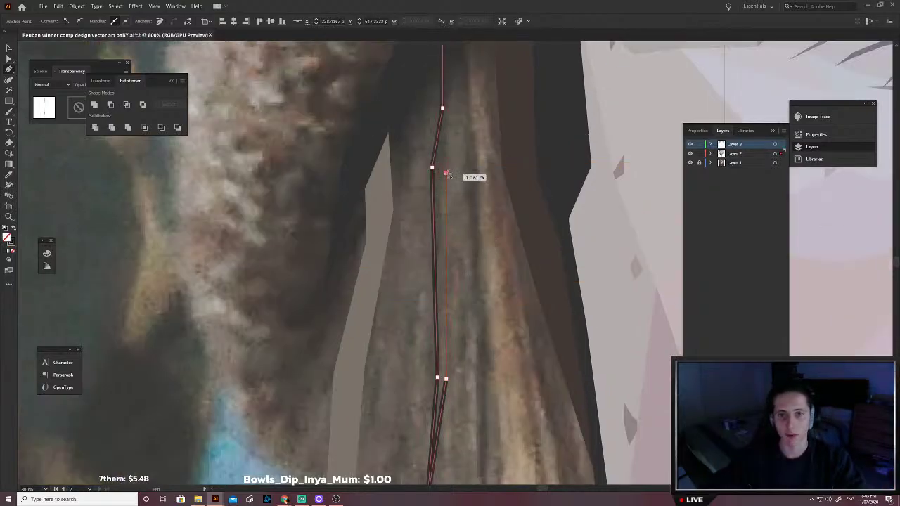
scroll(450, 176, up, 2)
click(459, 165)
scroll(459, 165, up, 2)
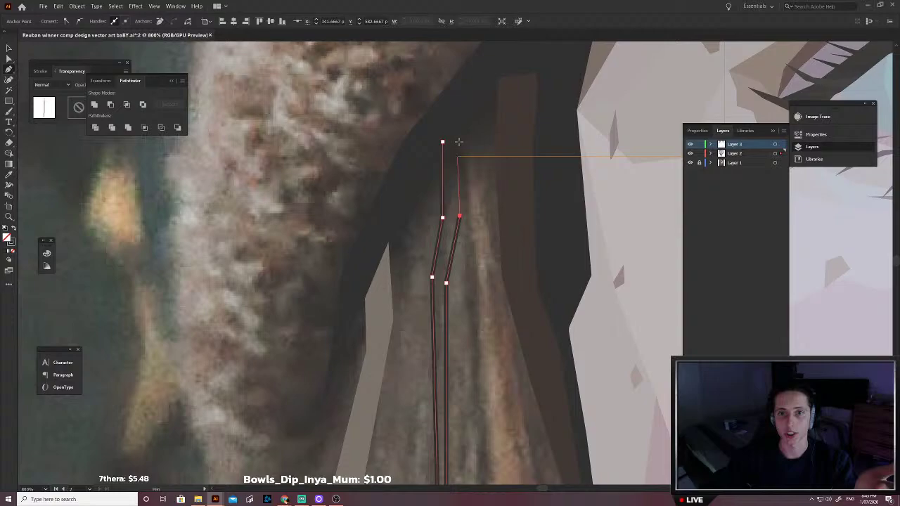
click(472, 107)
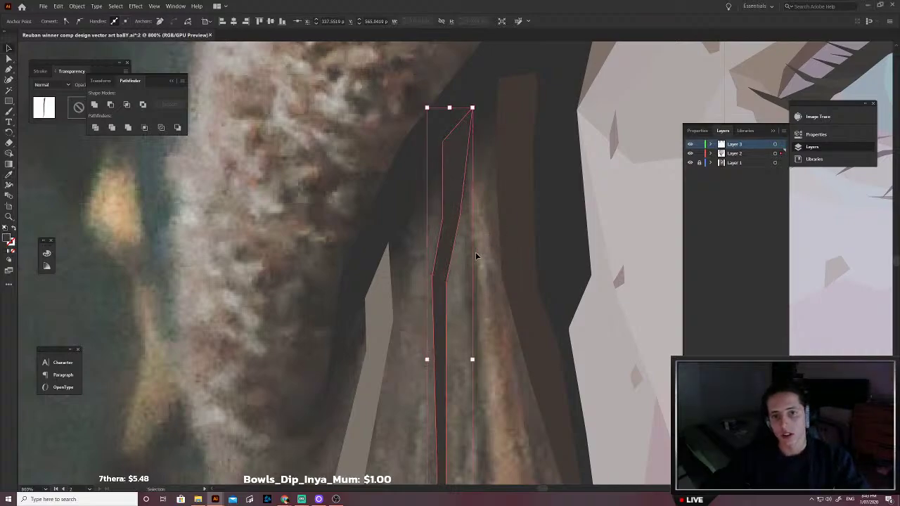
click(441, 142)
Step: Fill the narrow middle strand with a dark tone sampled from the photo and deselect it
scroll(438, 160, up, 1)
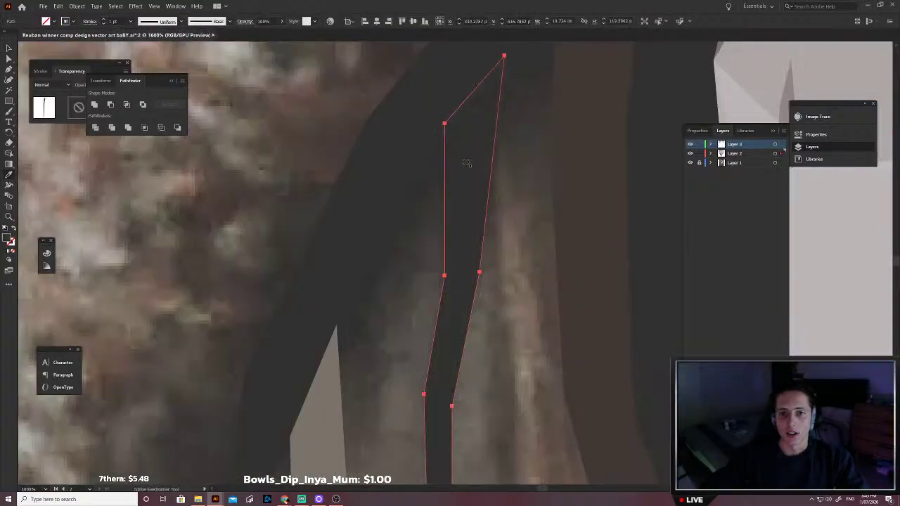
scroll(461, 161, down, 1)
scroll(470, 171, up, 2)
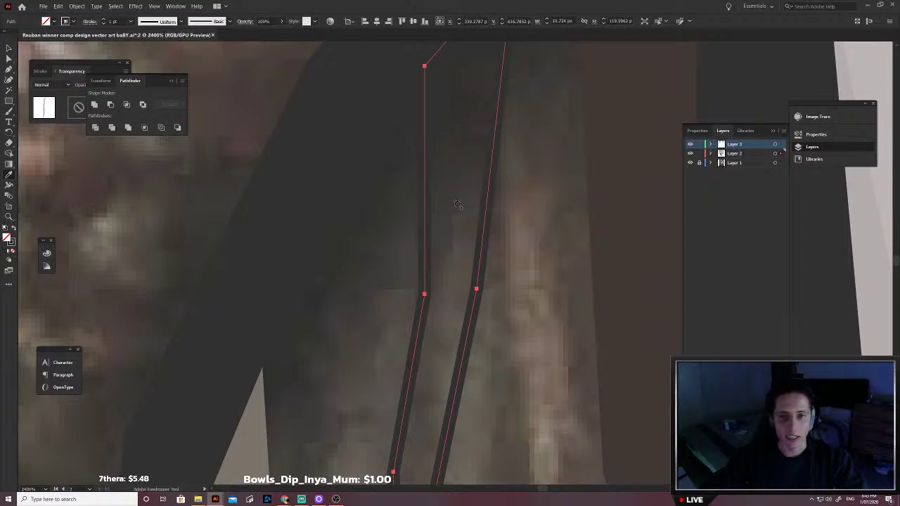
click(454, 205)
scroll(476, 203, down, 3)
key(v)
click(491, 241)
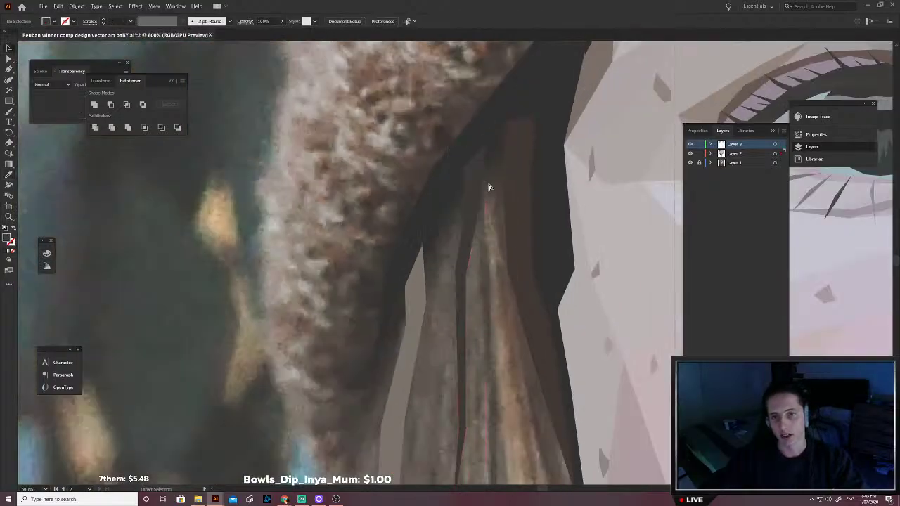
Step: Begin outlining a wider strand with the Pen tool, rounding its top under the beanie and following the golden hair highlight
scroll(438, 177, down, 1)
click(462, 147)
click(483, 138)
scroll(480, 193, down, 2)
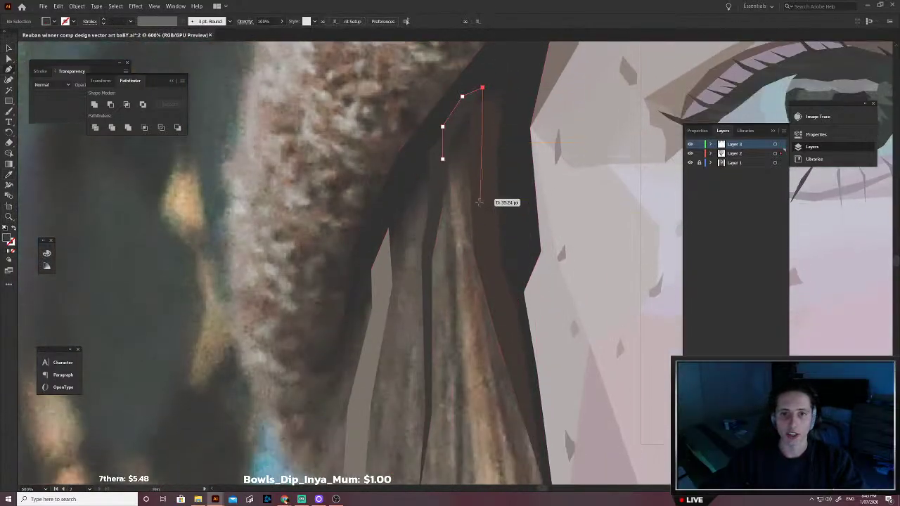
click(468, 132)
click(460, 183)
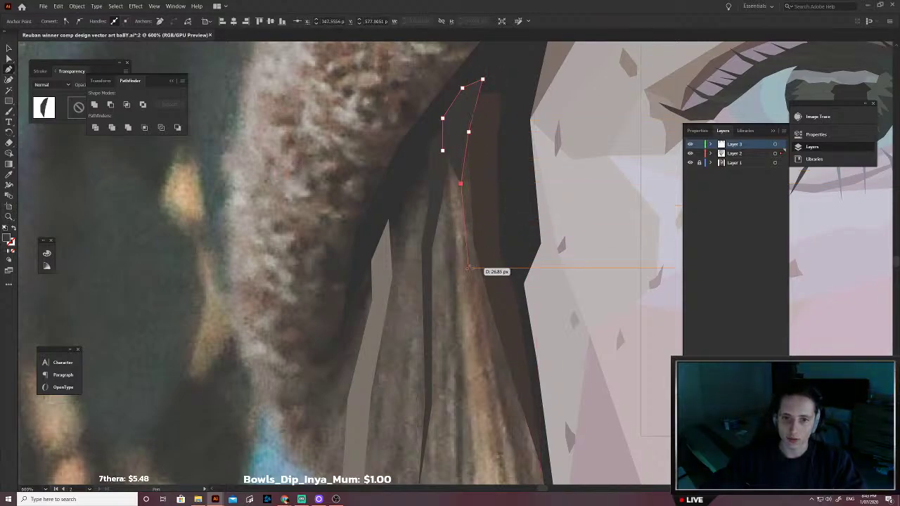
click(469, 268)
Step: Continue the wider strand's outline down along the golden highlight, around its pointed tip, and onto the brown strand's lower end
scroll(498, 389, down, 2)
click(505, 382)
scroll(512, 398, down, 2)
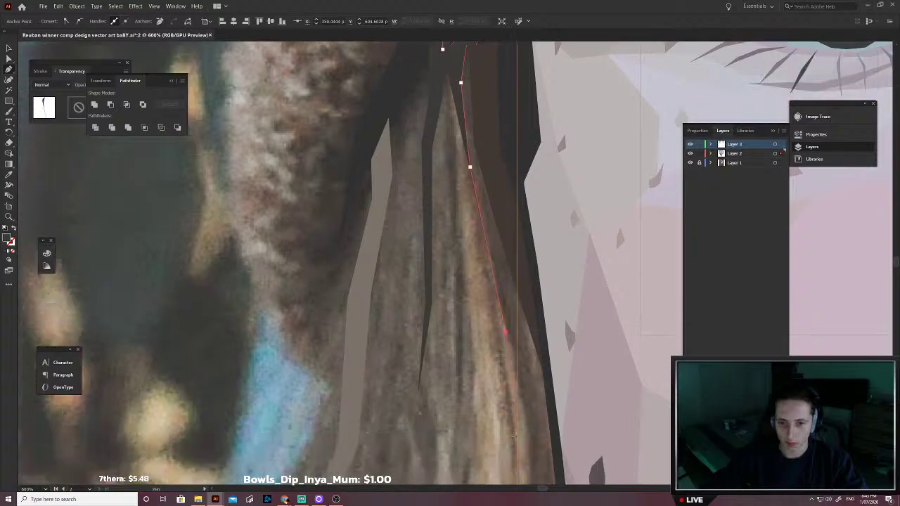
click(531, 444)
click(530, 471)
scroll(535, 454, down, 2)
click(538, 395)
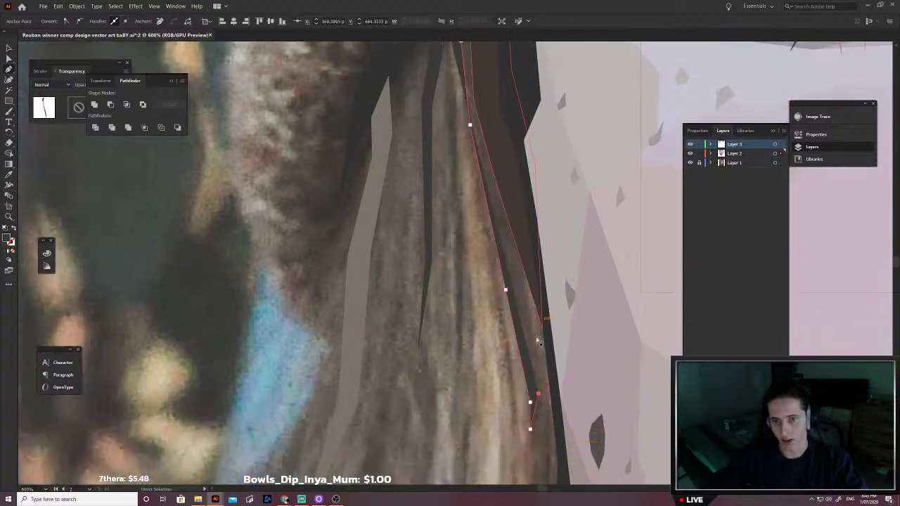
click(534, 346)
click(541, 327)
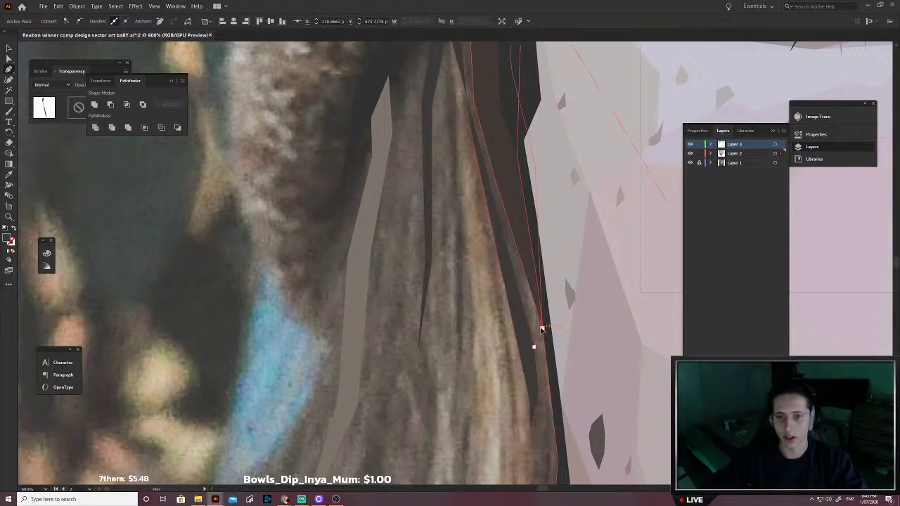
Step: Trace the wider strand's face-side edge back up and around its top under the beanie, and close the outline
scroll(539, 328, up, 5)
scroll(520, 275, up, 2)
click(499, 239)
click(506, 171)
click(514, 103)
click(499, 72)
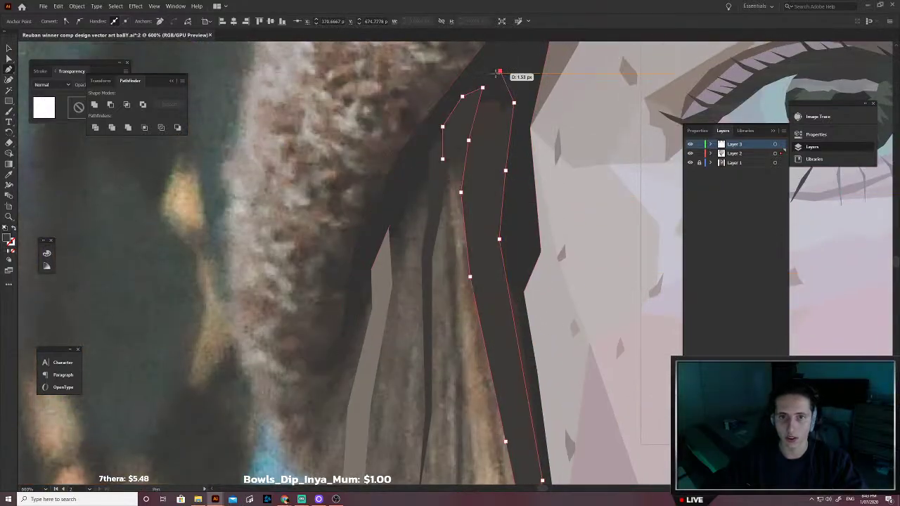
click(463, 90)
click(440, 110)
click(434, 132)
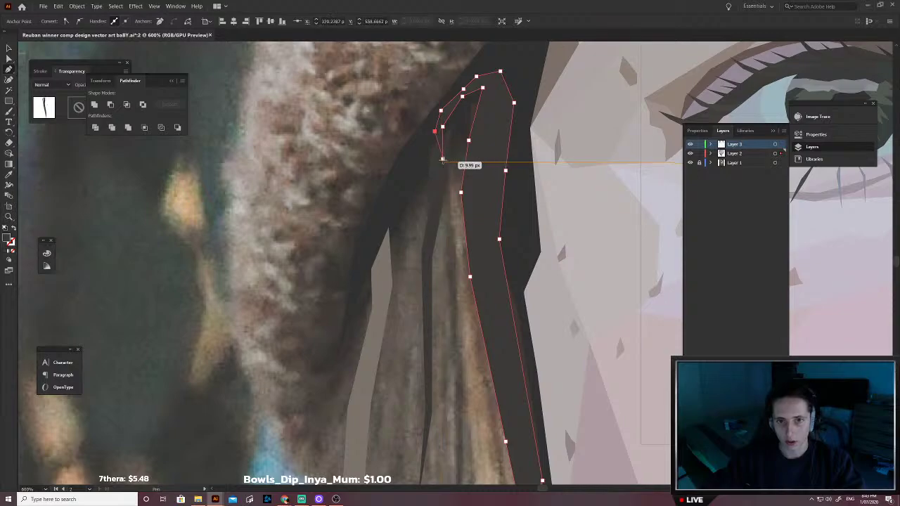
click(443, 165)
Step: Fill the wider strand with brown sampled from the photo, send it to the back, and deselect it
key(shift+x)
key(i)
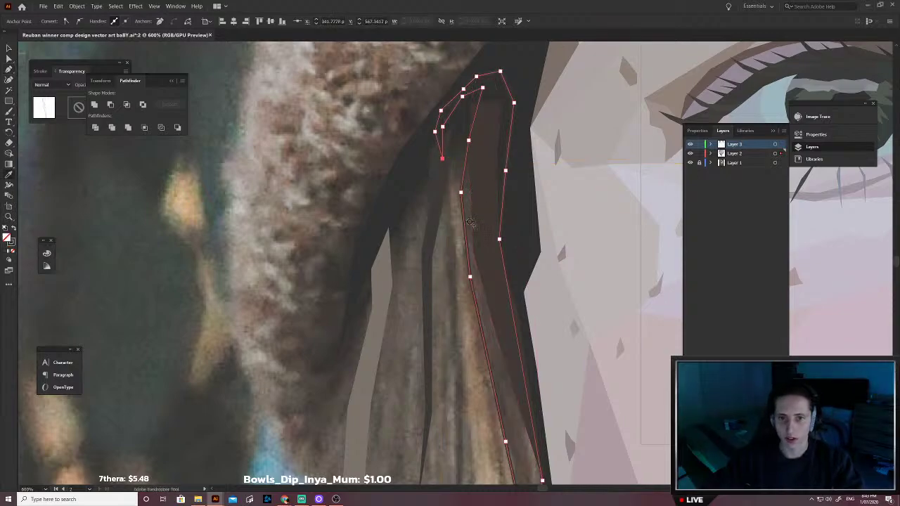
click(472, 231)
key(v)
key(ctrl+shift+bracketleft)
click(461, 244)
scroll(466, 240, down, 2)
scroll(496, 280, left, 1)
scroll(498, 281, down, 1)
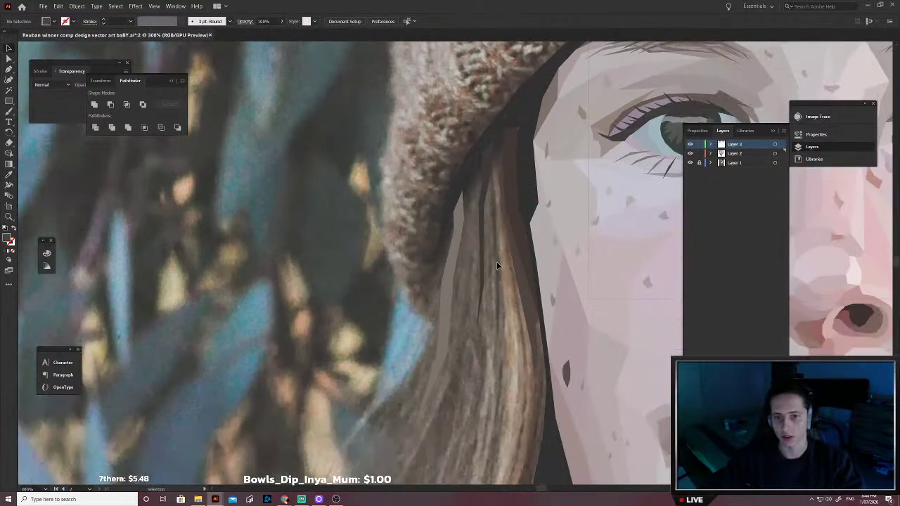
scroll(496, 261, up, 1)
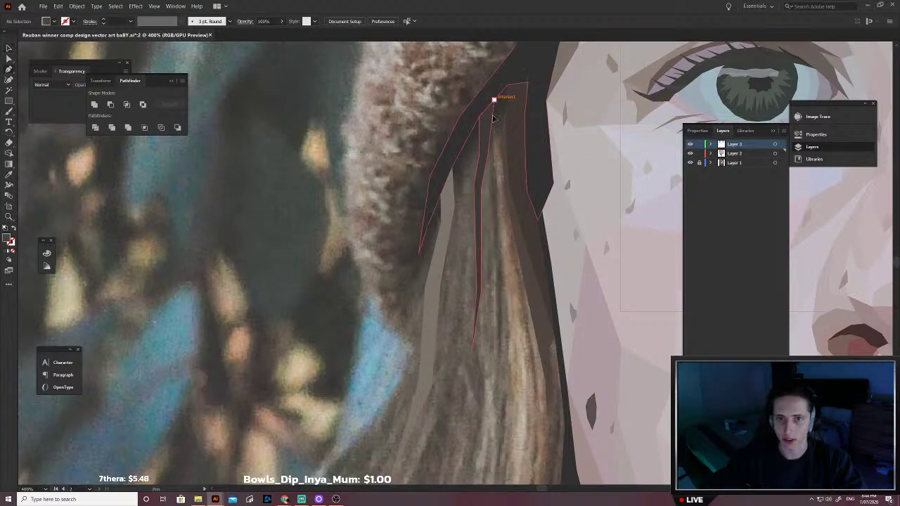
Step: Begin outlining a golden strand with the Pen tool, tracing from under the beanie down the outer edge of the highlight to a pointed tip
click(494, 100)
click(488, 154)
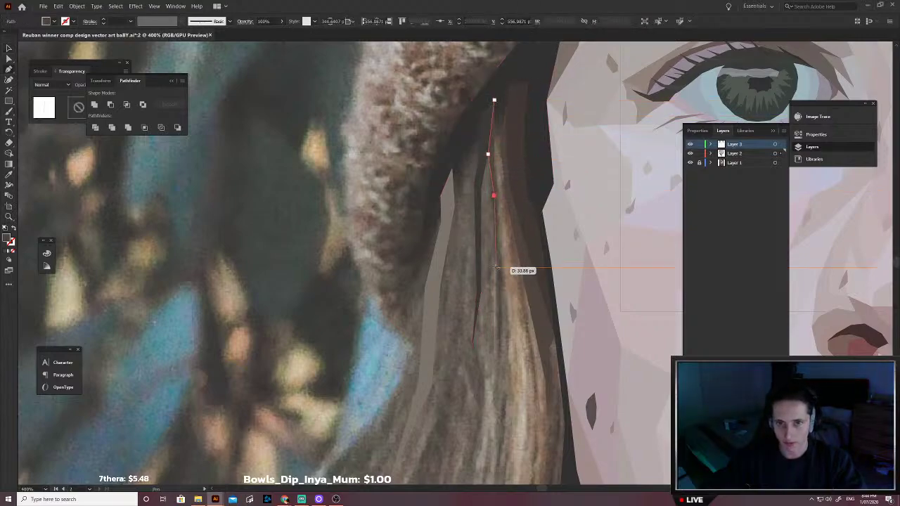
click(514, 342)
click(528, 402)
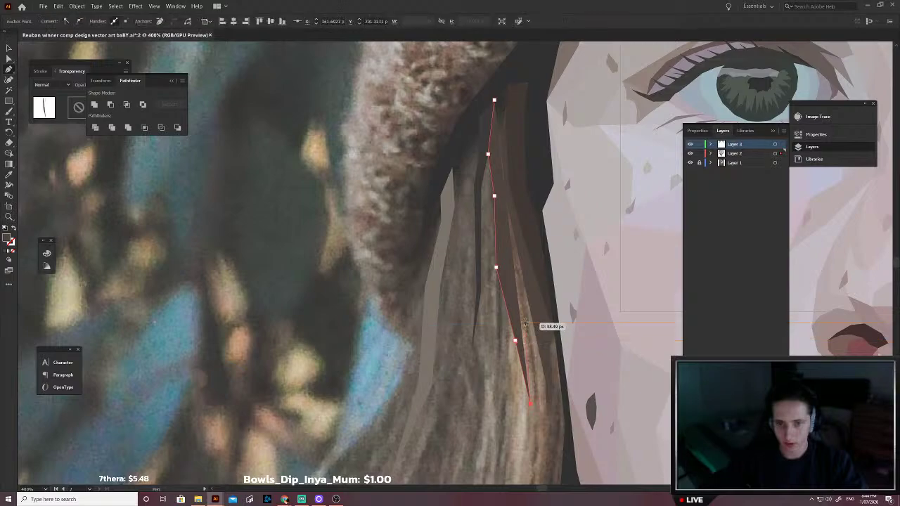
Step: Trace the golden strand's face-side edge back up over the brown strands, around its top under the beanie, and close the outline
scroll(525, 324, down, 2)
scroll(526, 322, down, 5)
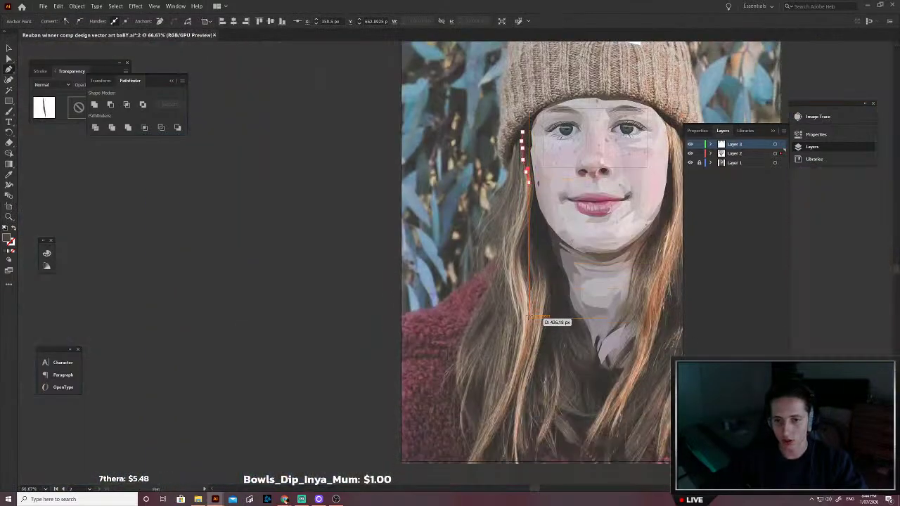
scroll(541, 204, up, 3)
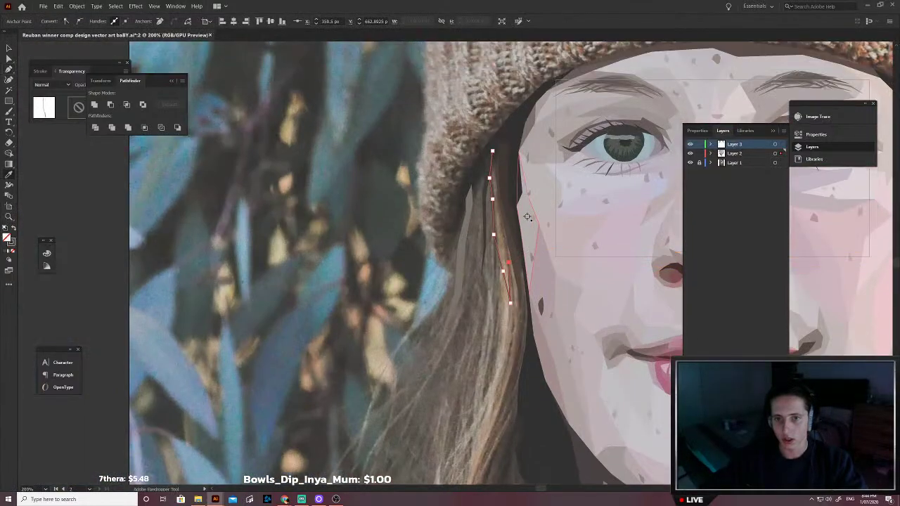
scroll(509, 261, up, 1)
click(505, 283)
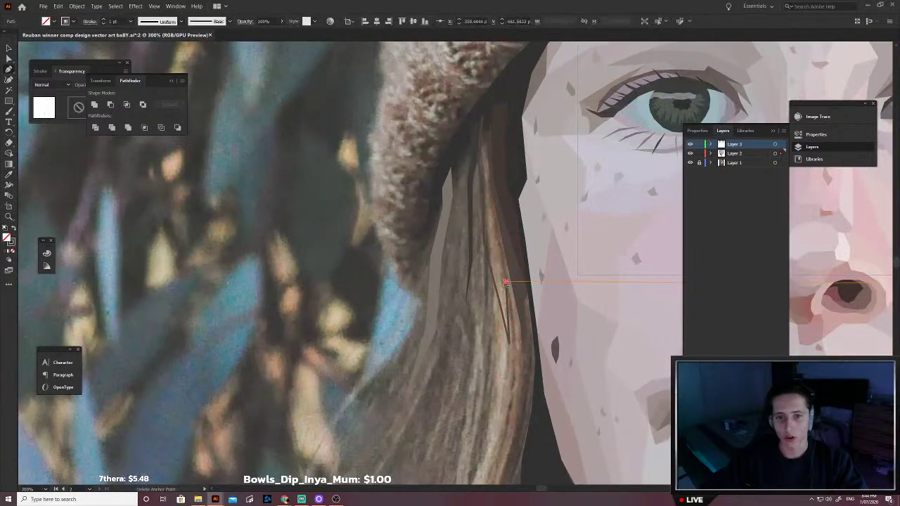
click(507, 284)
scroll(505, 280, up, 1)
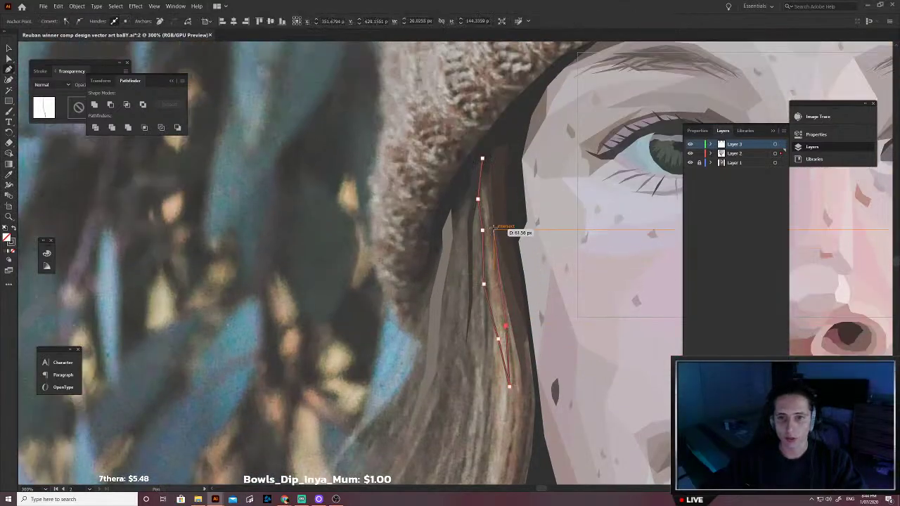
click(492, 234)
click(501, 194)
click(502, 163)
click(505, 141)
click(493, 138)
click(483, 148)
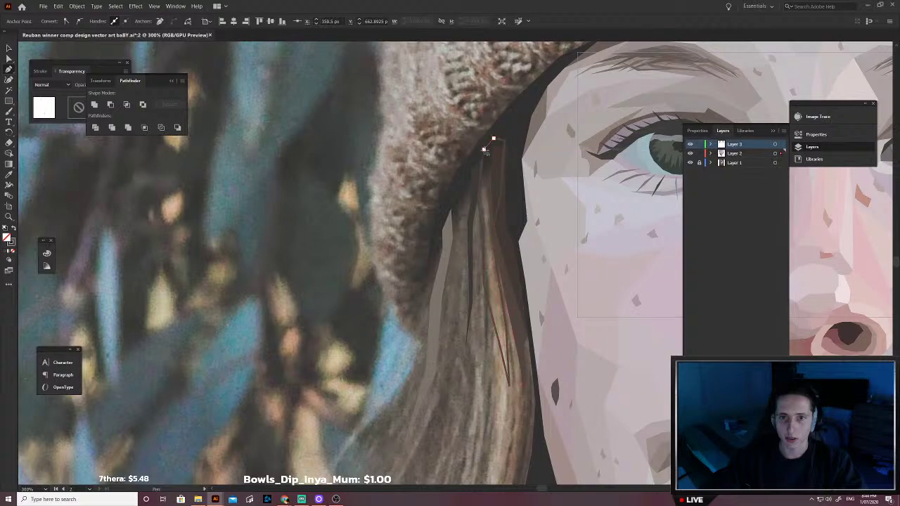
click(482, 158)
Step: Fill the strand with golden brown sampled from the photo's highlight, send it behind the darker brown strands, and deselect it
key(i)
click(504, 279)
scroll(504, 285, up, 3)
key(ctrl+z)
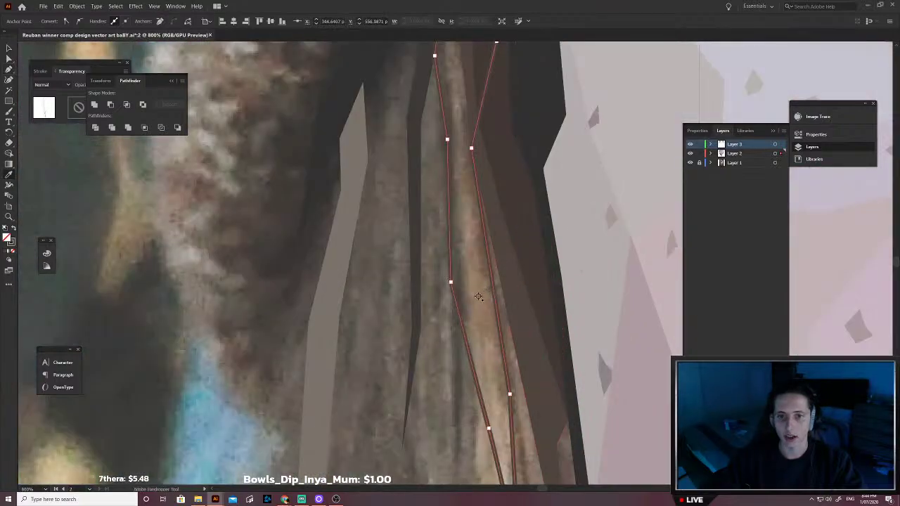
click(483, 299)
key(ctrl+[)
key(v)
click(459, 340)
Step: Begin outlining a long strand from the golden strand's lower part, following the light highlight down beside the cheek to a pointed tip
scroll(468, 331, down, 2)
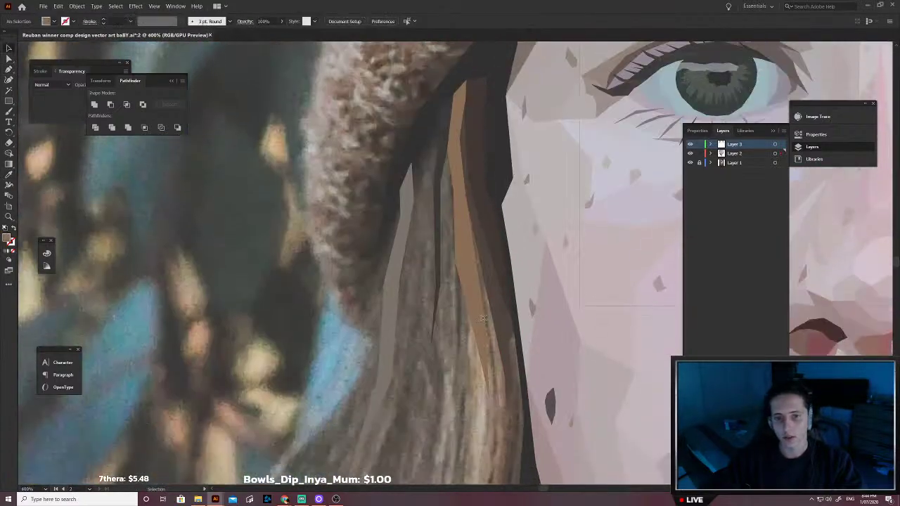
click(486, 360)
click(489, 399)
scroll(489, 398, down, 3)
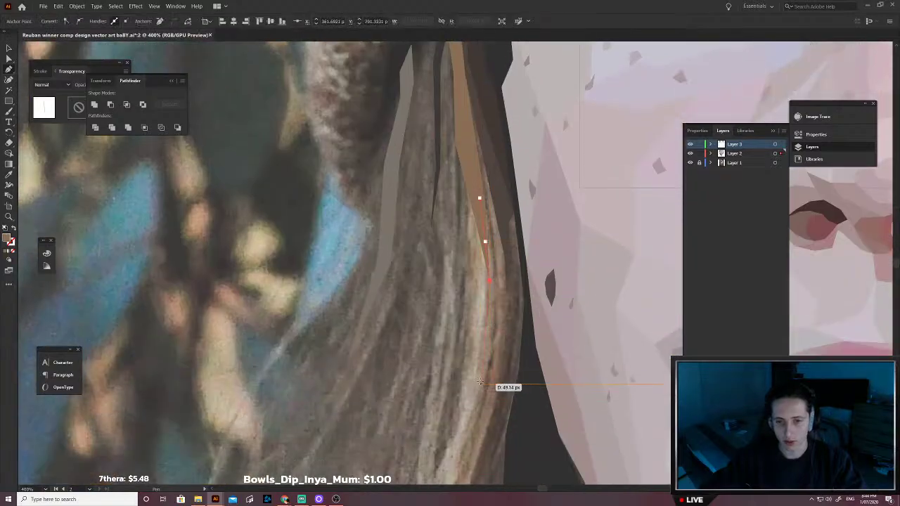
scroll(484, 366, down, 2)
click(440, 452)
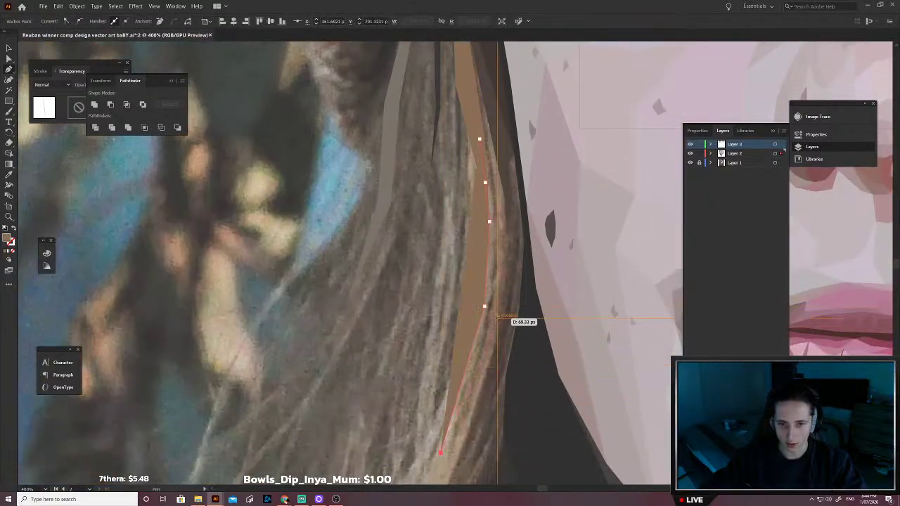
Step: Trace the long strand's face-side edge back up over the brown hair and close its outline across the golden strand
click(494, 308)
scroll(498, 295, up, 2)
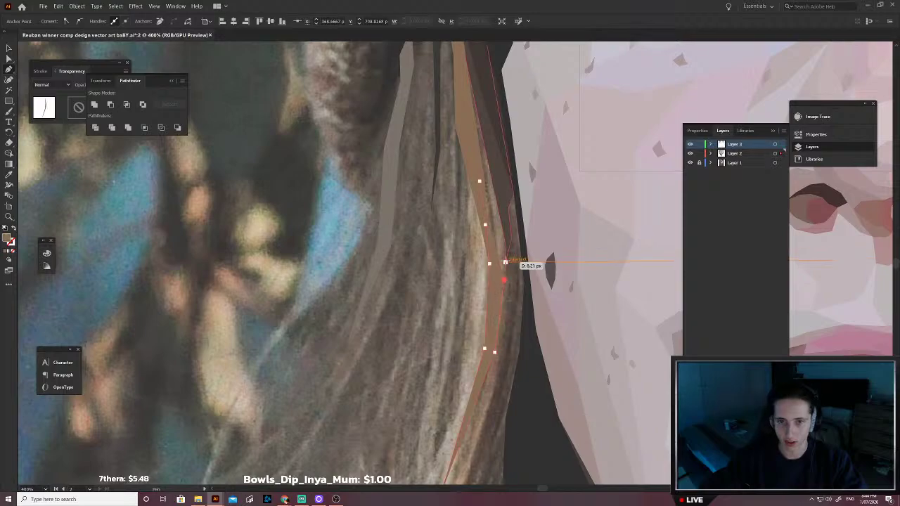
scroll(505, 261, up, 2)
drag(505, 261, 506, 280)
click(497, 226)
click(490, 173)
scroll(476, 102, up, 2)
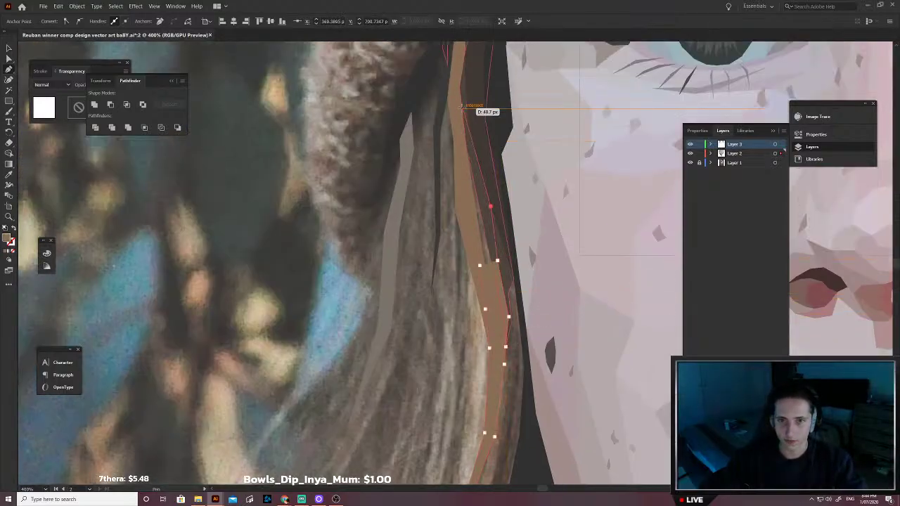
click(470, 135)
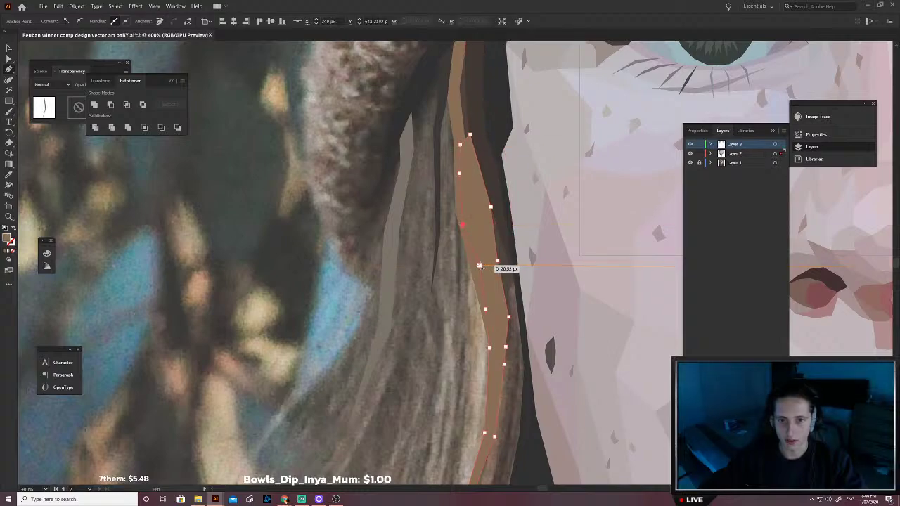
Step: Fill the long strand with light greyish brown sampled from the photo and send it behind the golden strand
key(shift+x)
key(i)
scroll(502, 326, up, 4)
click(489, 327)
scroll(488, 327, down, 5)
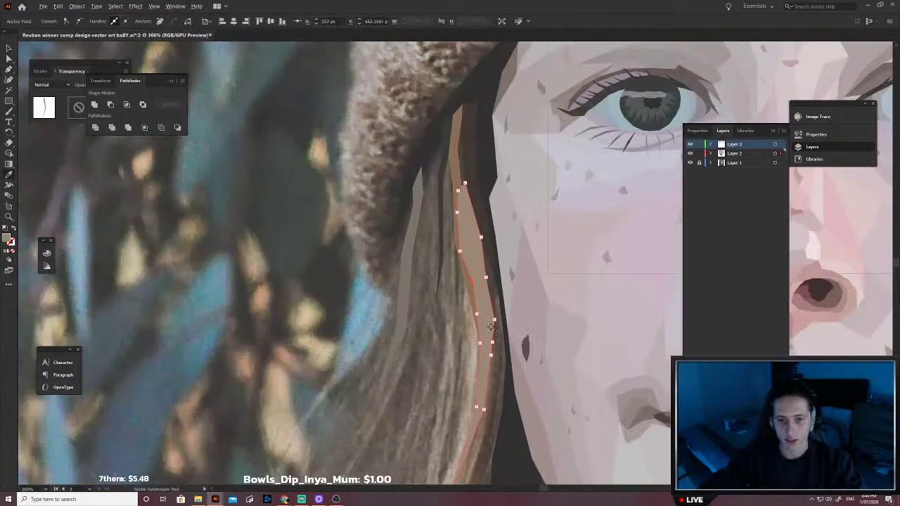
scroll(470, 363, left, 3)
scroll(474, 364, down, 4)
Step: Begin outlining a strand beside the outer grey-brown strand, tracing its outer edge down to a long pointed tip
key(p)
scroll(502, 141, up, 3)
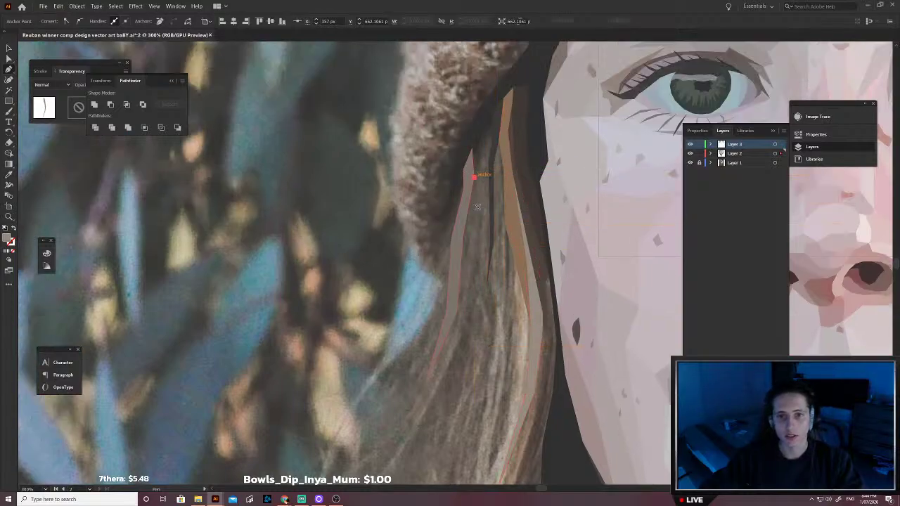
click(478, 206)
click(476, 269)
click(463, 328)
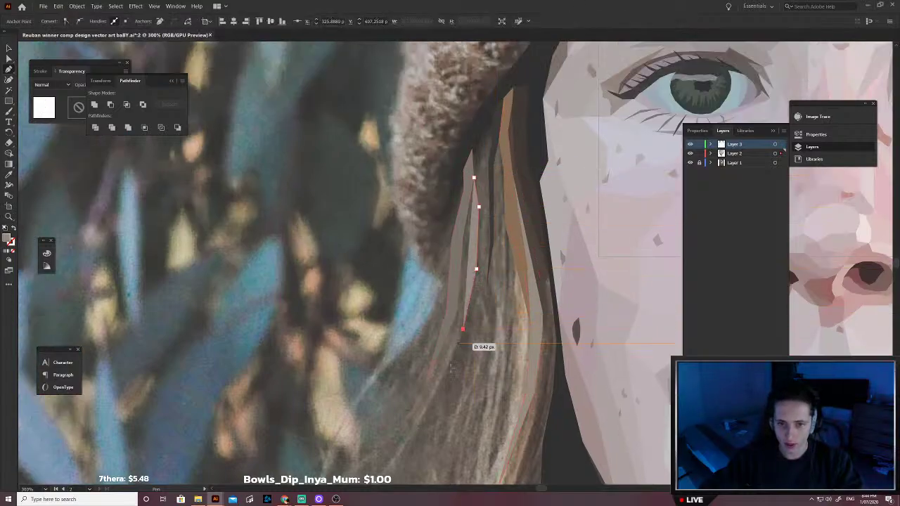
key(ctrl+z)
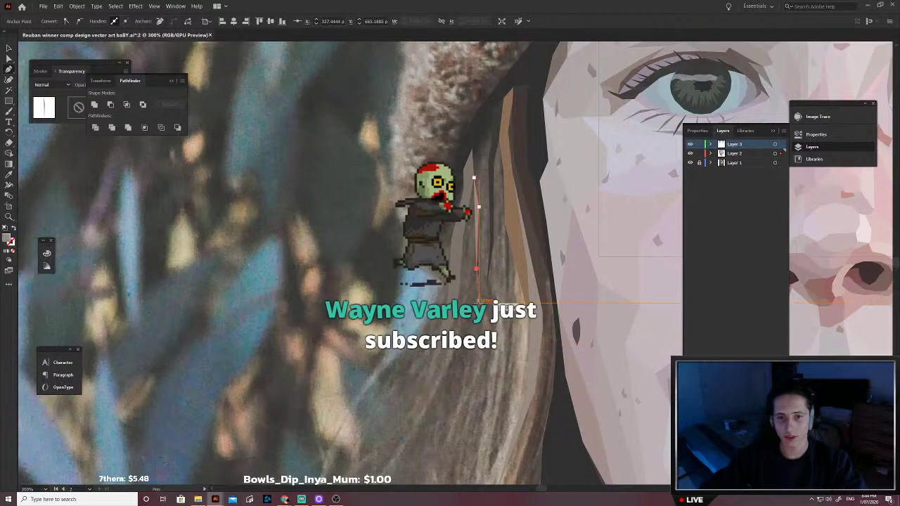
click(456, 415)
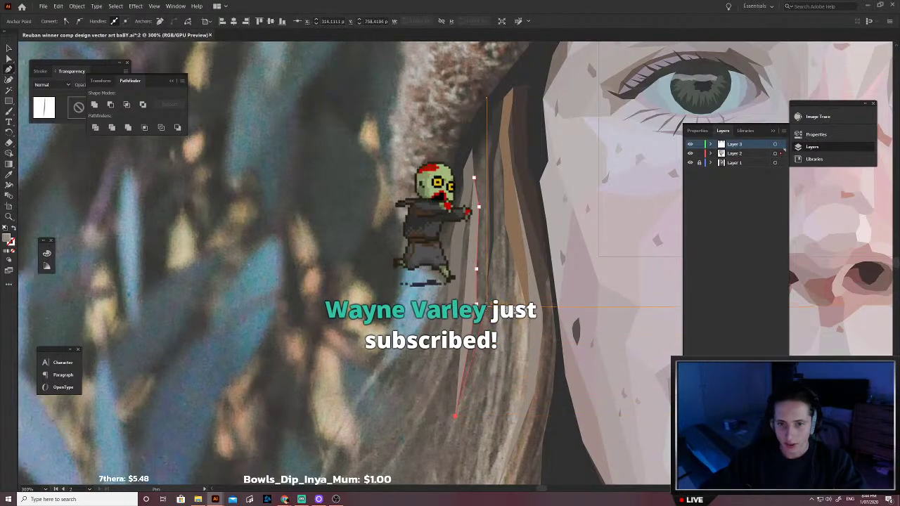
Step: Trace the strand's inner edge back up from its tip, overlapping the thin dark strand towards the beanie
click(487, 307)
click(486, 286)
scroll(487, 286, up, 1)
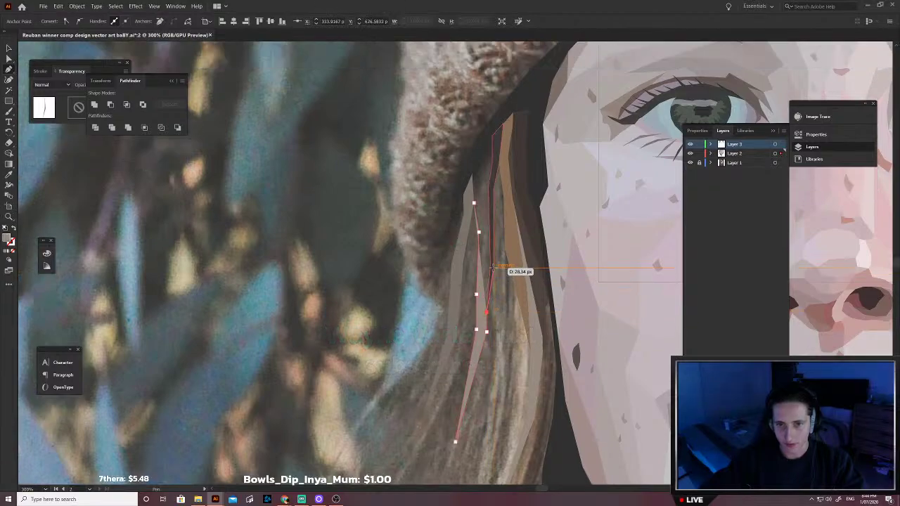
click(493, 267)
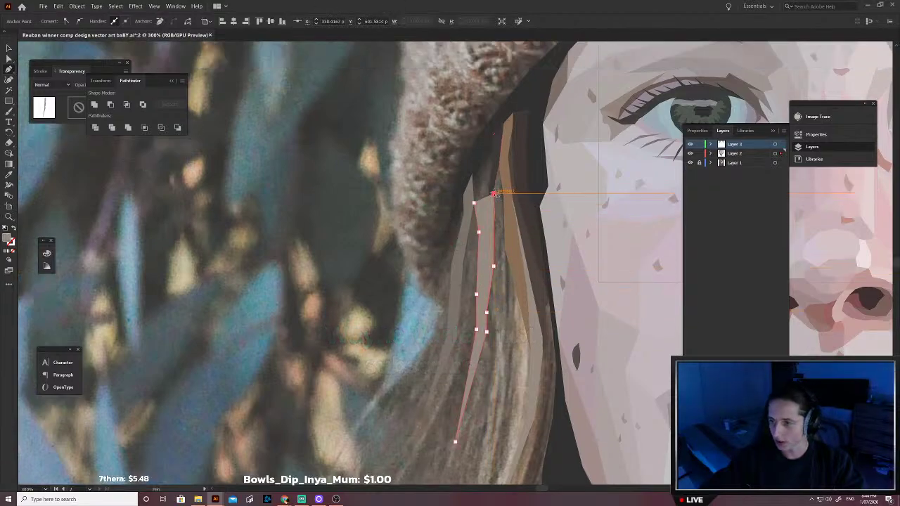
click(494, 150)
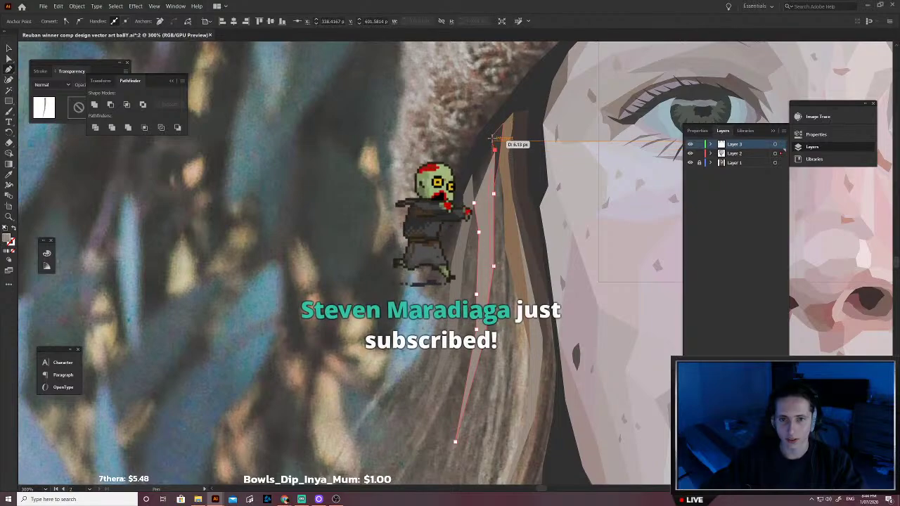
Step: Follow the beanie's shadow around the top of the strand and close its outline on the outer edge
click(495, 126)
click(486, 139)
click(472, 162)
click(469, 179)
click(468, 192)
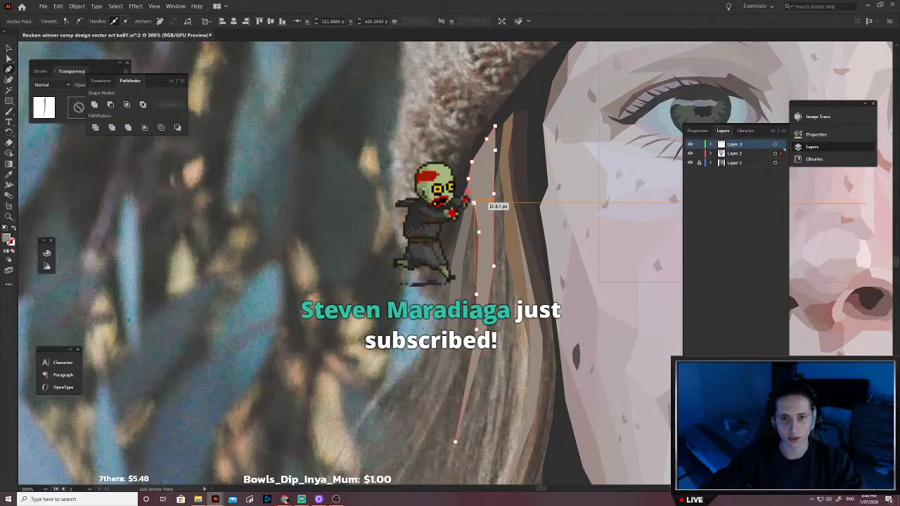
click(474, 203)
click(479, 232)
Step: Fill the strand with dark greyish brown sampled from the photo, send it to the back, and deselect it
key(/)
scroll(480, 231, up, 3)
key(i)
click(495, 209)
scroll(495, 210, down, 2)
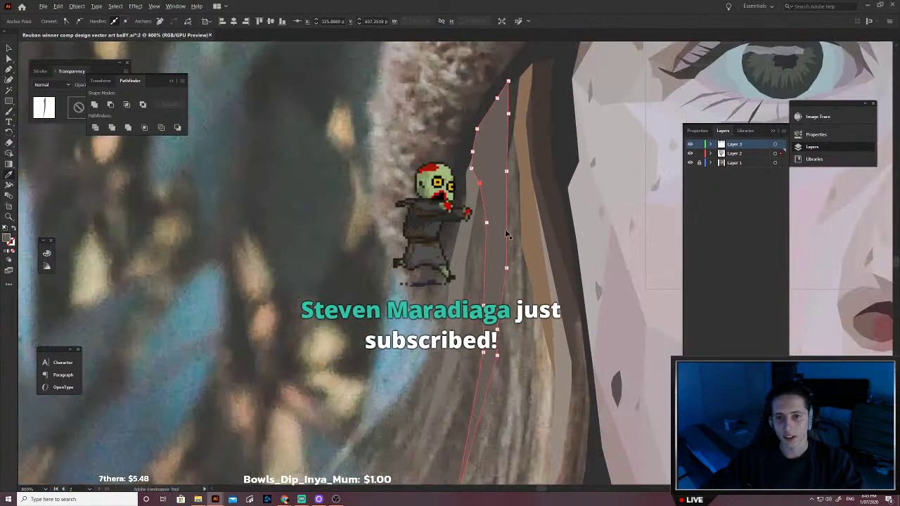
key(ctrl+shift+bracketleft)
key(v)
click(471, 254)
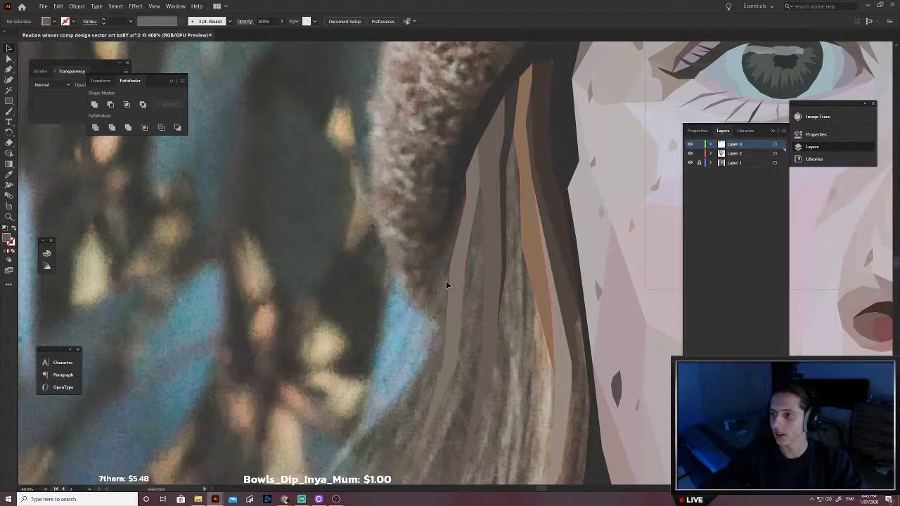
Step: Begin outlining a strand between the thin dark and golden strands, overlapping the golden one and running down to a pointed tip
scroll(478, 277, up, 2)
click(497, 179)
click(506, 126)
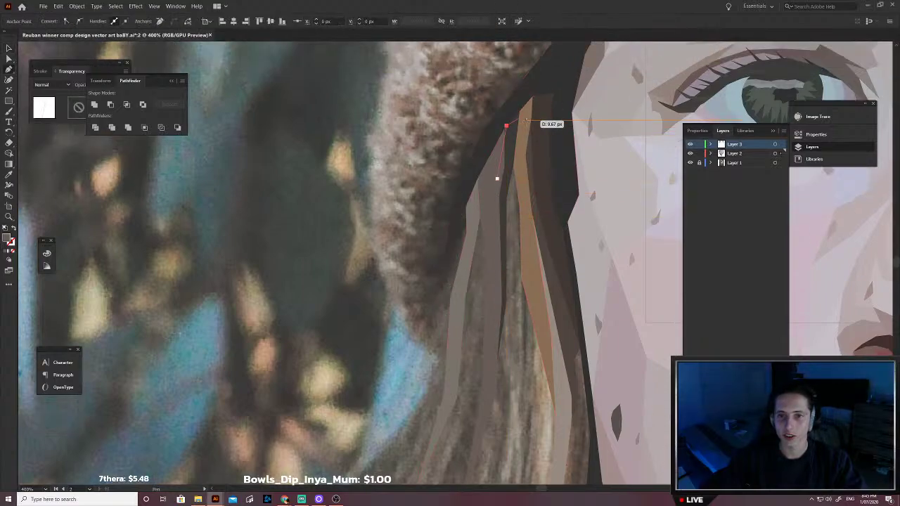
click(530, 129)
click(542, 189)
drag(526, 283, 512, 365)
scroll(522, 302, down, 4)
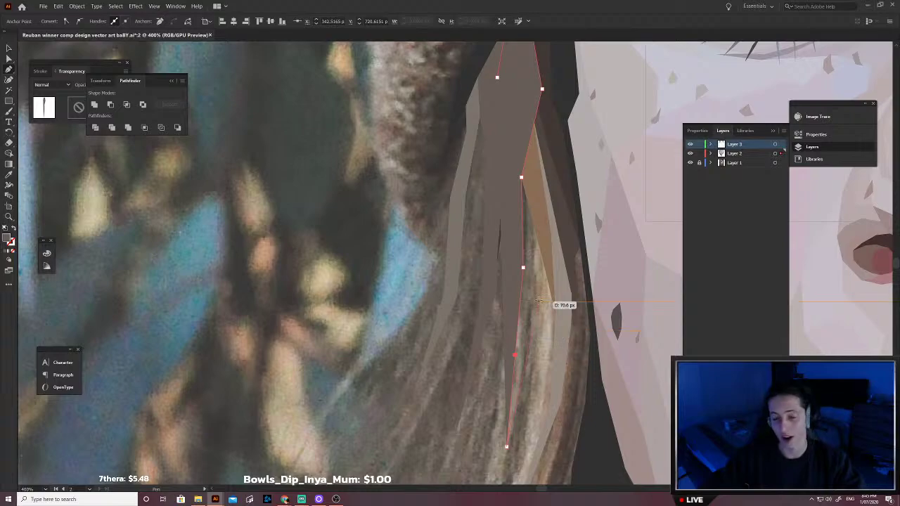
Step: Trace the new strand's outer edge back up along the thin dark strand and close the outline under the beanie
drag(502, 331, 512, 282)
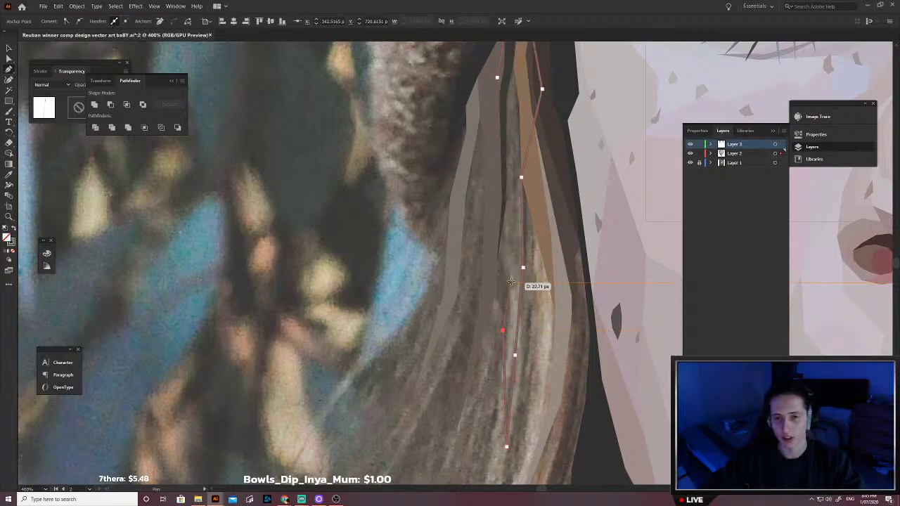
drag(507, 249, 507, 201)
scroll(507, 202, up, 3)
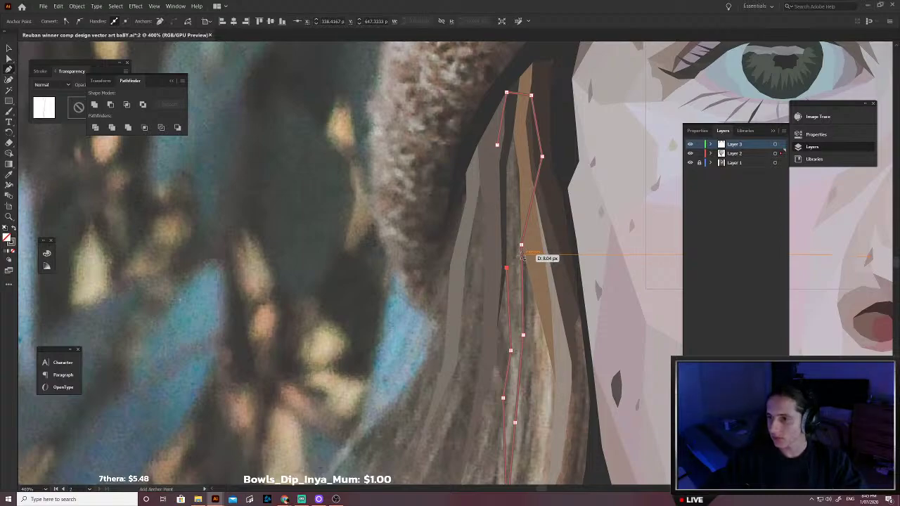
scroll(521, 258, up, 2)
drag(521, 258, 497, 178)
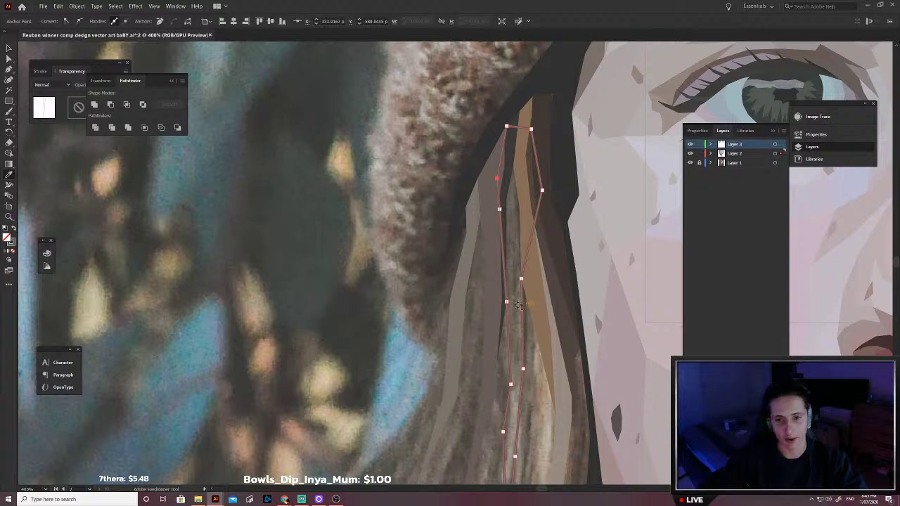
Step: Replace the strand's first fill with a lighter grey-brown sampled from the photo, keep it behind the neighbouring strands, and deselect it
key(v)
scroll(517, 338, down, 2)
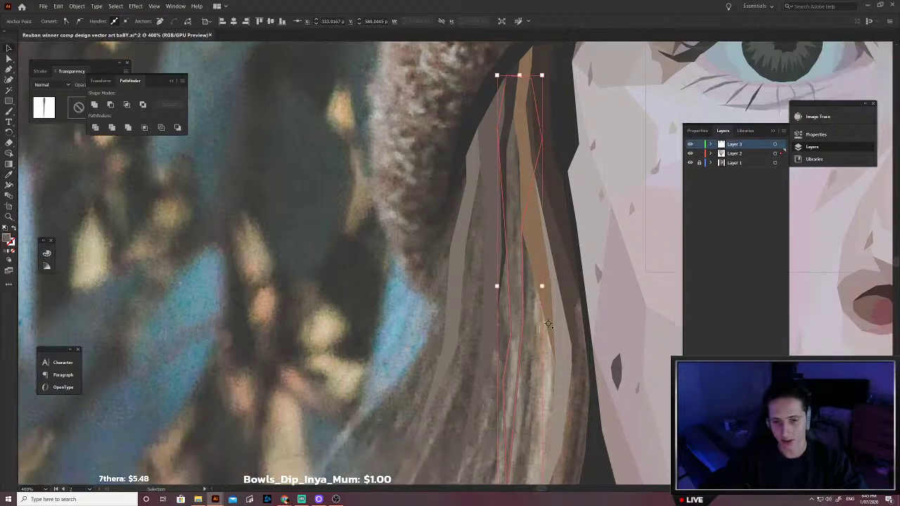
key(ctrl+z)
click(514, 341)
key(v)
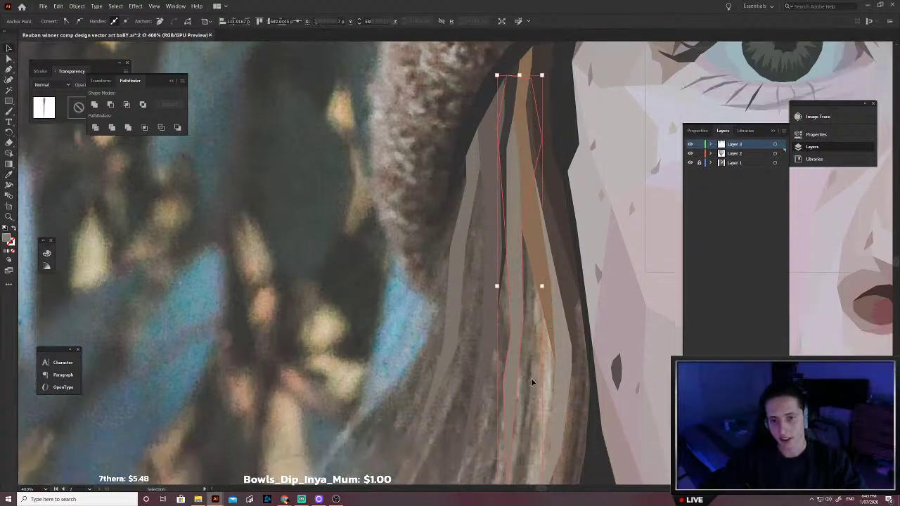
click(531, 378)
Step: Outline the face-side edge of a new strand from under the golden strand down to a pointed tip, following the photo's hair
scroll(535, 368, down, 2)
drag(534, 368, 534, 293)
scroll(534, 295, up, 2)
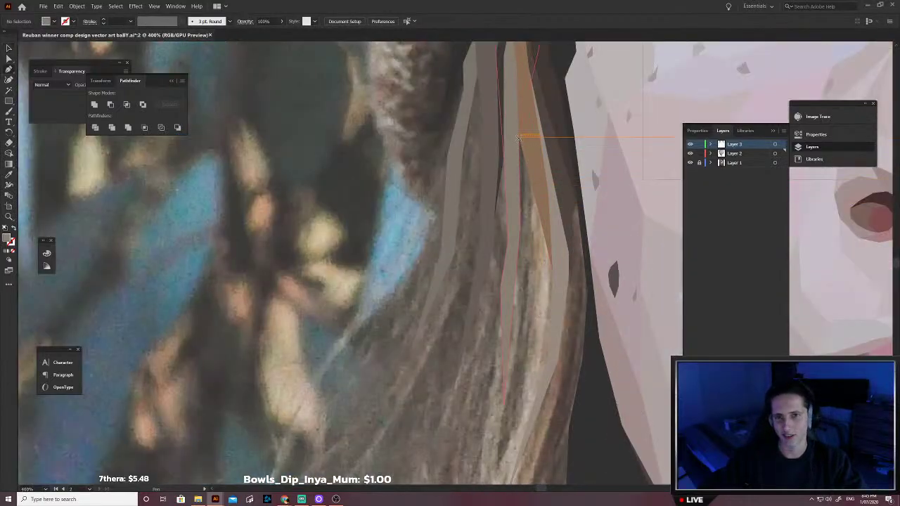
click(552, 271)
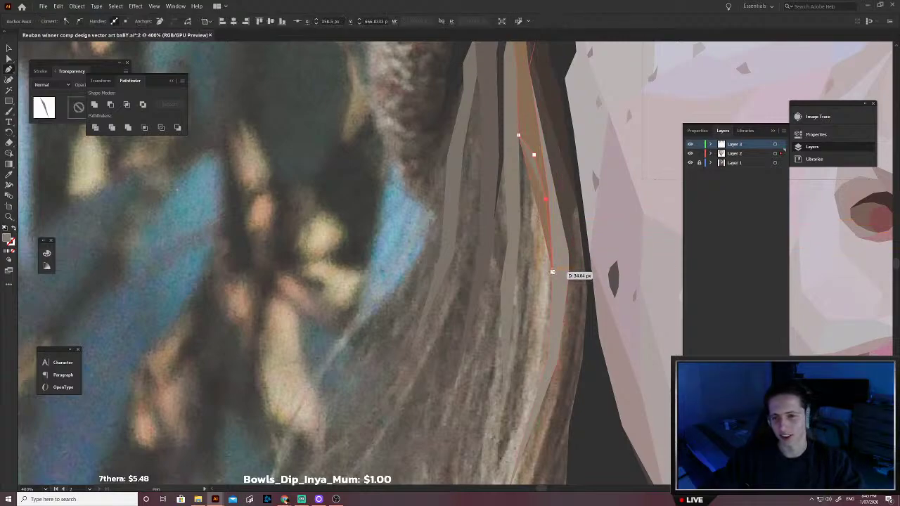
click(538, 216)
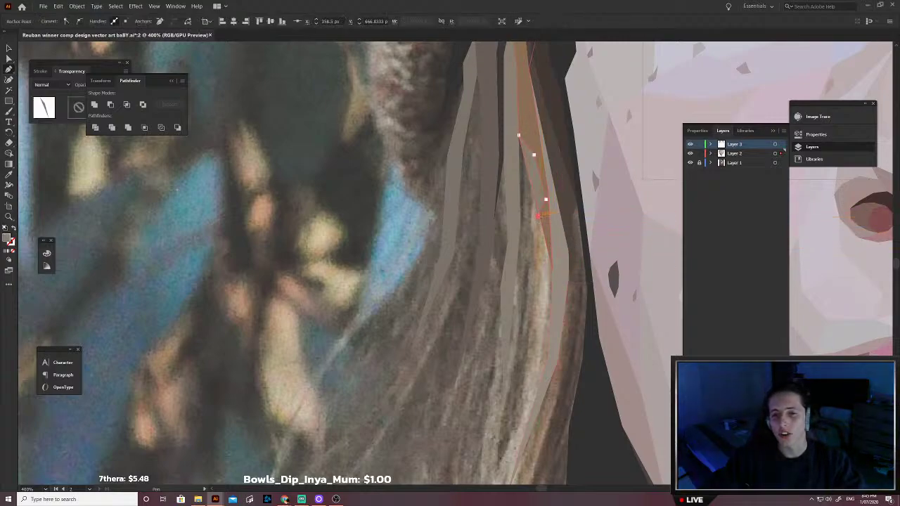
key(ctrl+z)
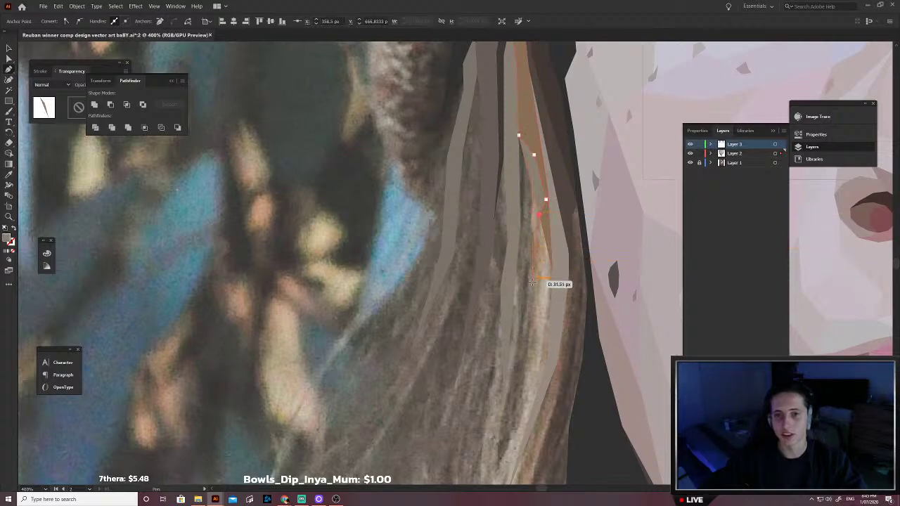
click(532, 281)
scroll(533, 296, down, 2)
click(528, 322)
click(501, 403)
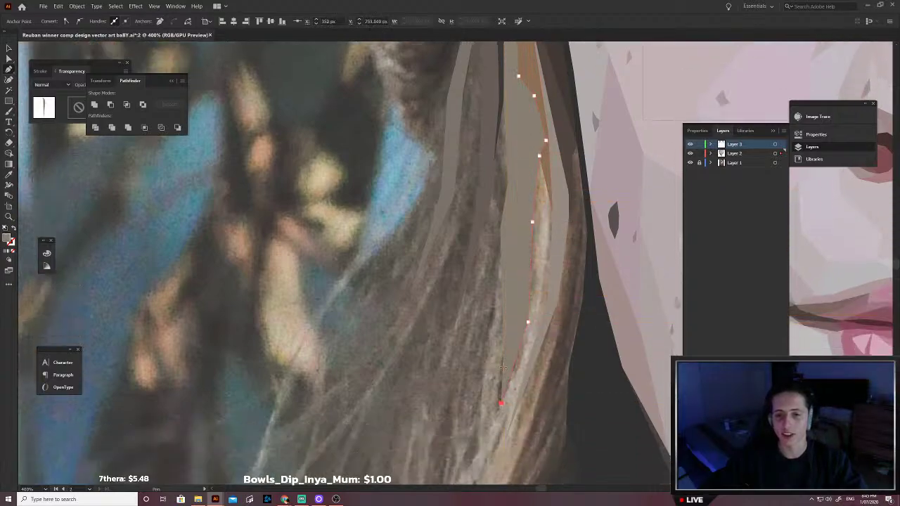
Step: Trace the strand's other edge back up along the neighbouring grey-brown strand and close the outline on the golden strand
key(shift+x)
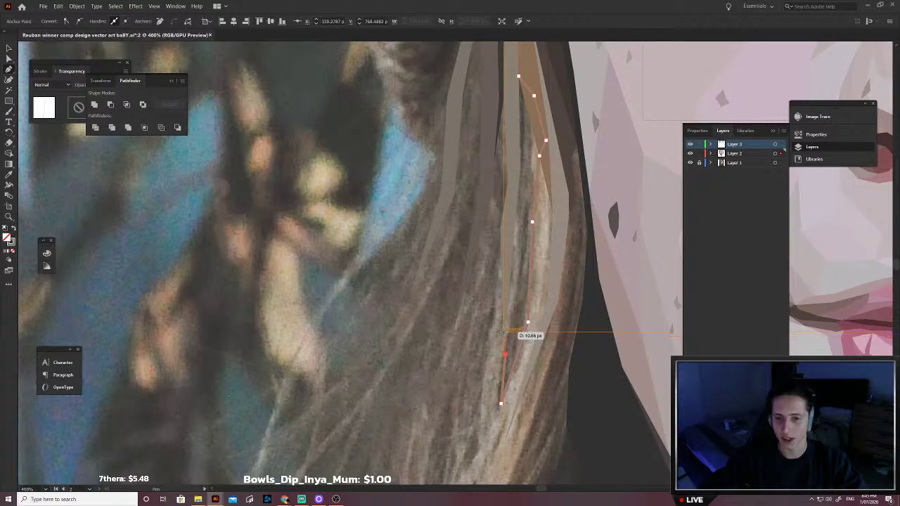
drag(503, 323, 504, 347)
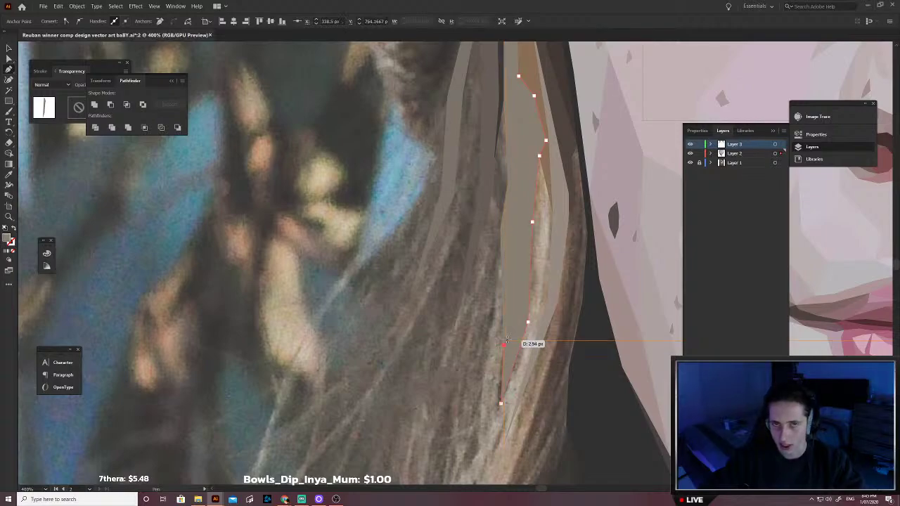
drag(504, 343, 511, 251)
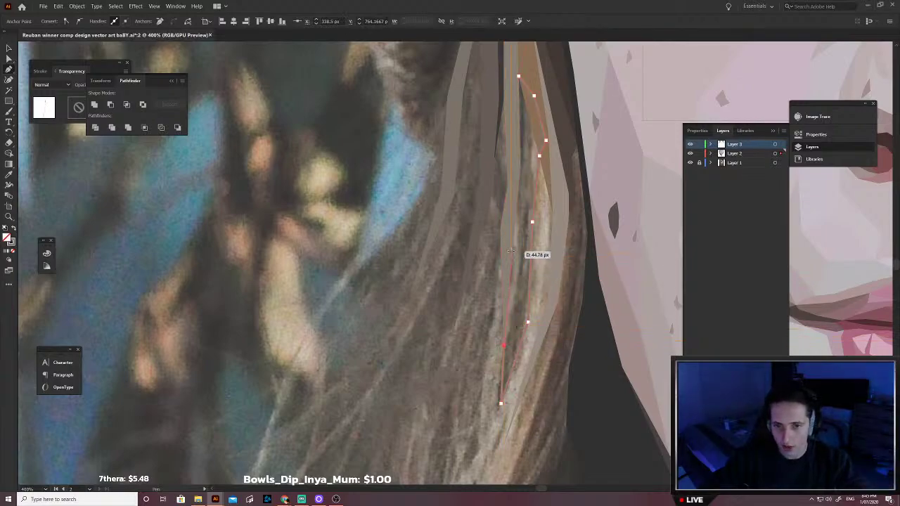
scroll(512, 243, up, 1)
click(517, 239)
scroll(517, 232, up, 1)
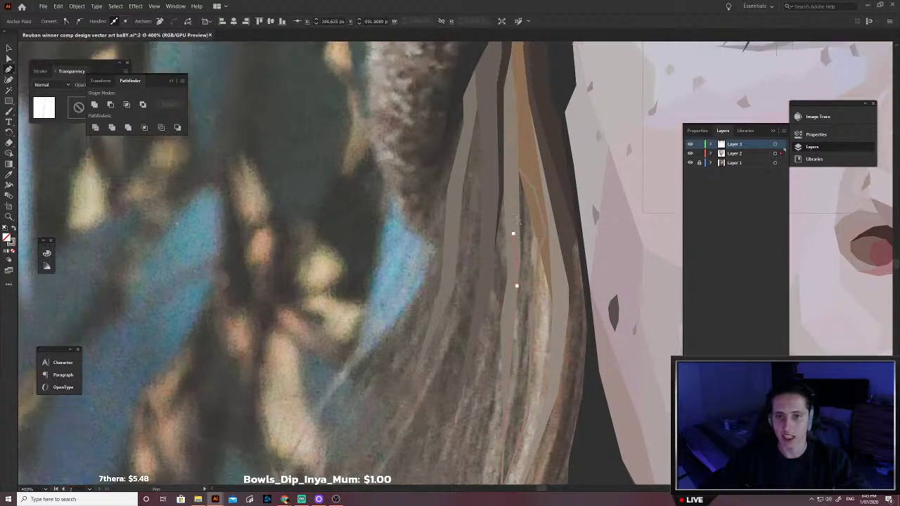
click(518, 168)
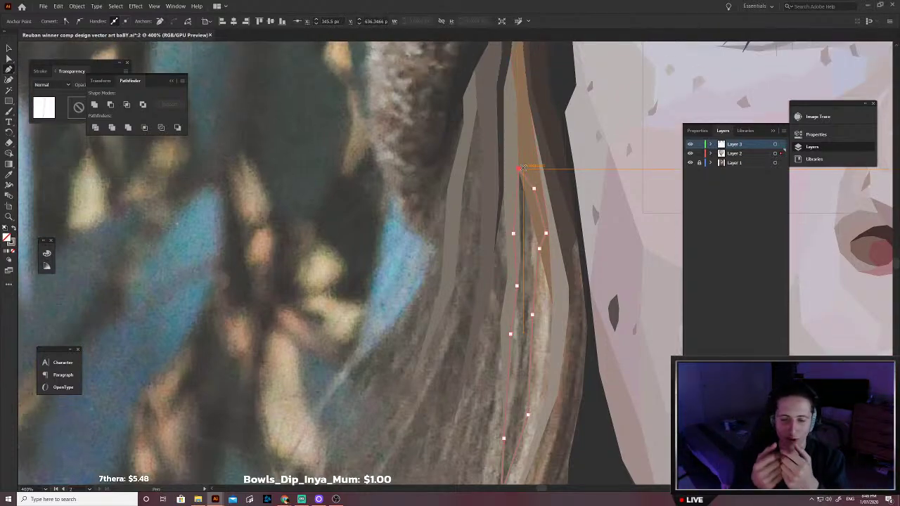
Step: Fill the strand with a dark grey-brown sampled from the photo and send it to the back
scroll(540, 223, down, 1)
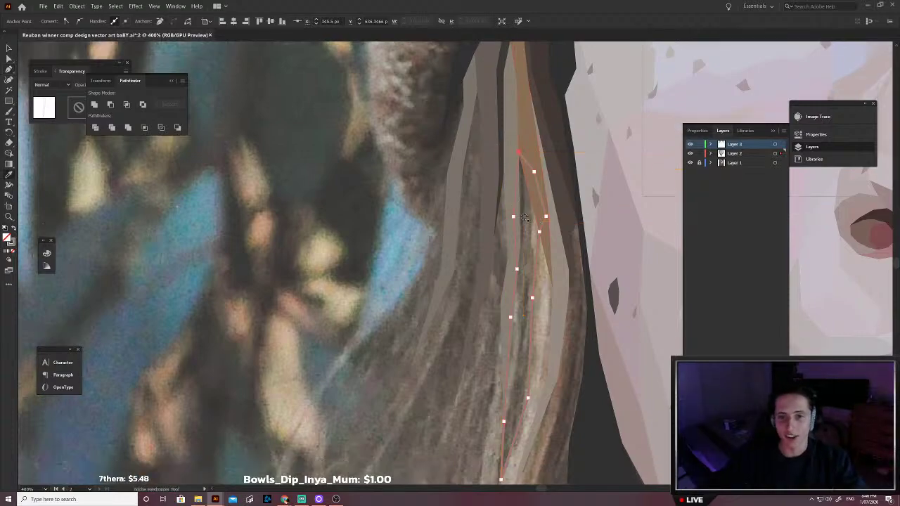
click(525, 217)
key(v)
key(ctrl+shift+[)
click(491, 251)
Step: Begin outlining a long strand from inside the dark grey-brown one, curving down past its tip to a point in the lower hair
scroll(514, 253, down, 3)
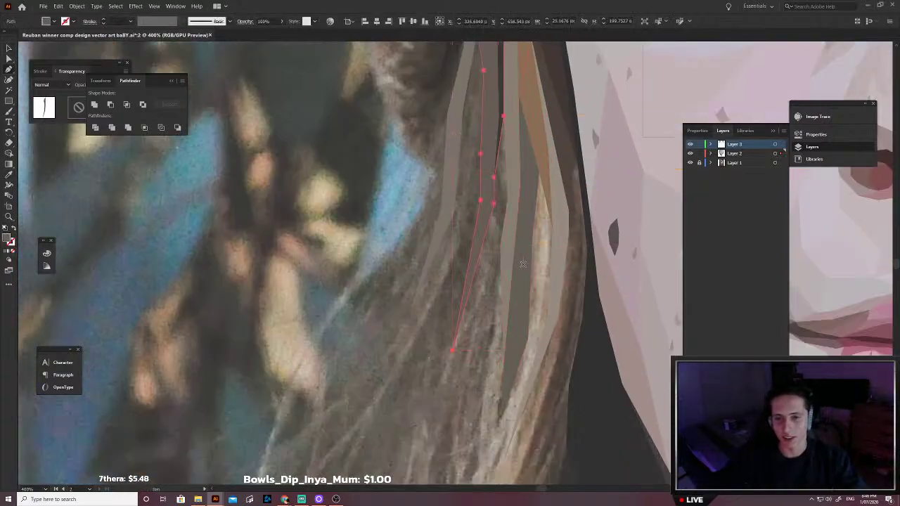
click(523, 264)
scroll(524, 265, down, 3)
click(516, 286)
click(501, 361)
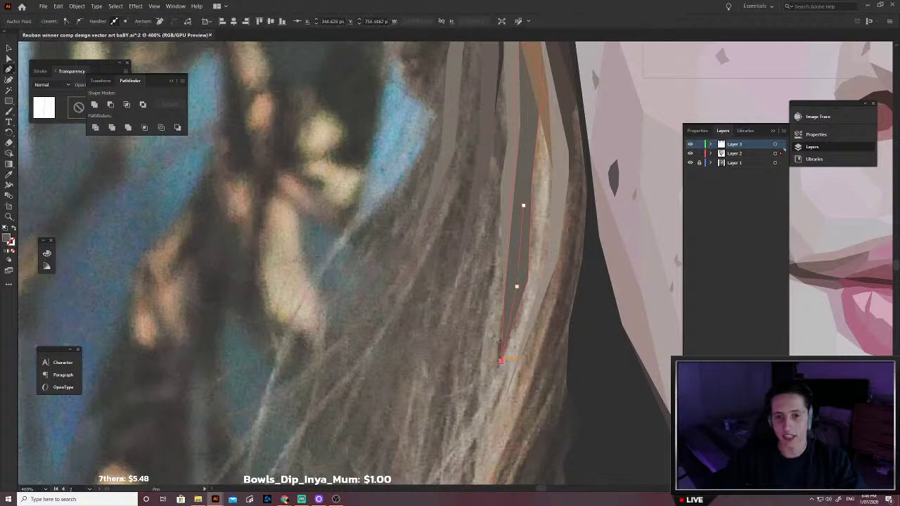
scroll(501, 361, down, 3)
click(479, 361)
click(447, 401)
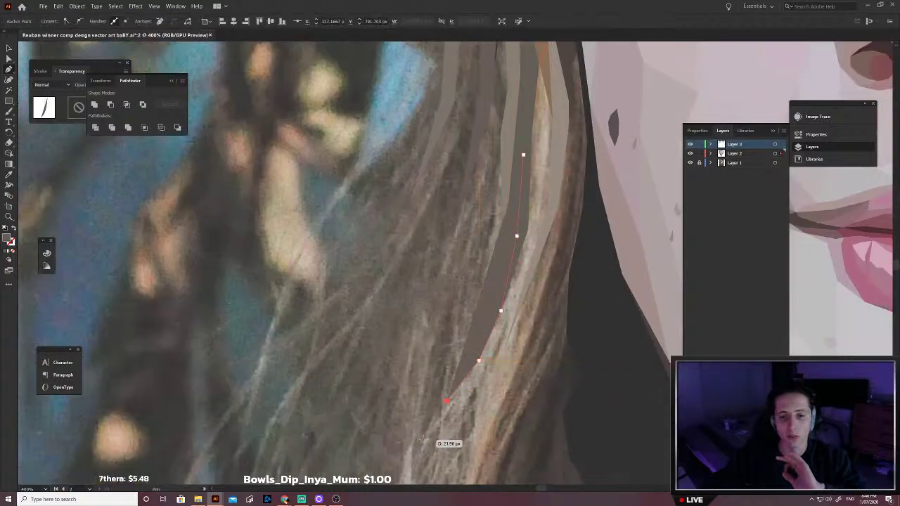
scroll(423, 440, down, 1)
click(423, 429)
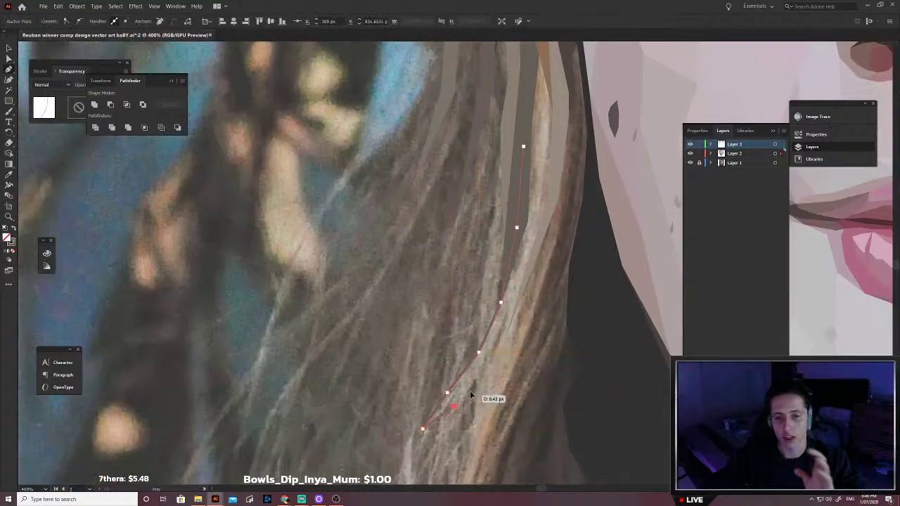
Step: Trace the strand's face-side edge back up from the lower tip, overlapping the neighbouring strand and the golden strand's tip
click(469, 395)
click(504, 343)
scroll(511, 343, up, 2)
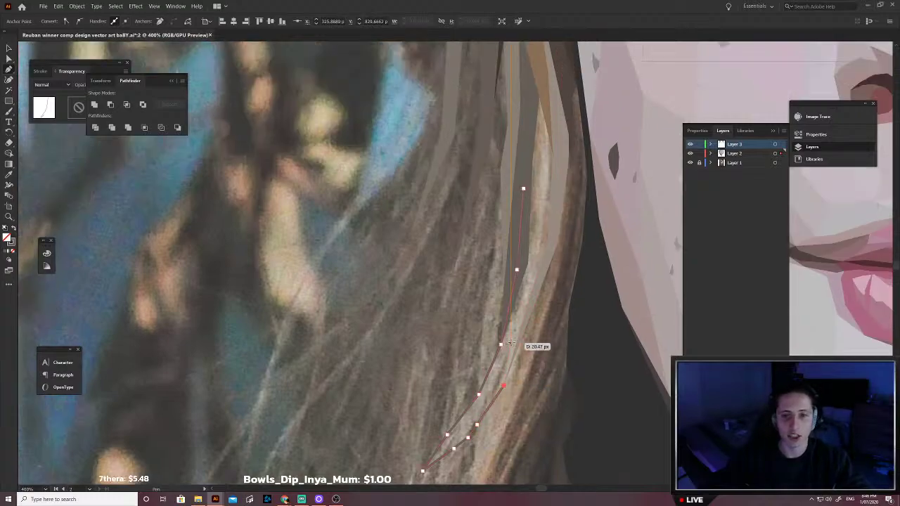
click(544, 268)
scroll(545, 267, up, 2)
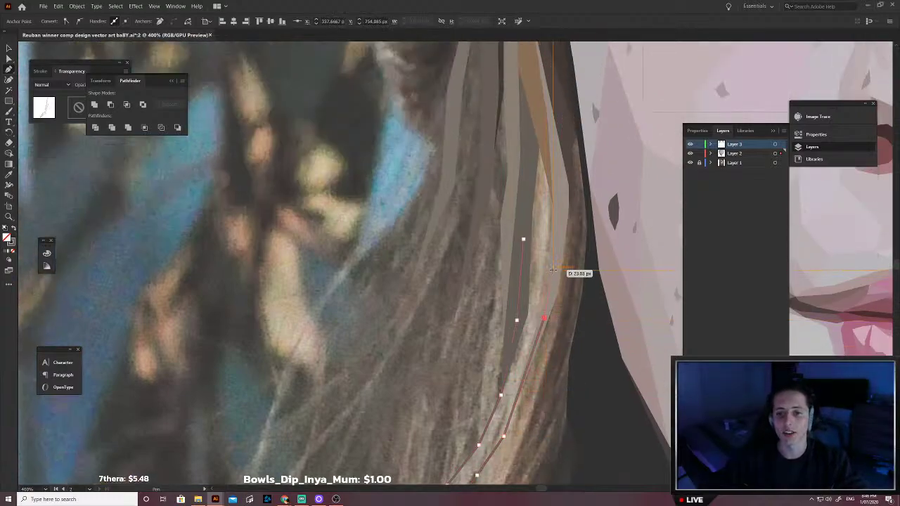
click(553, 219)
scroll(554, 219, up, 2)
click(540, 181)
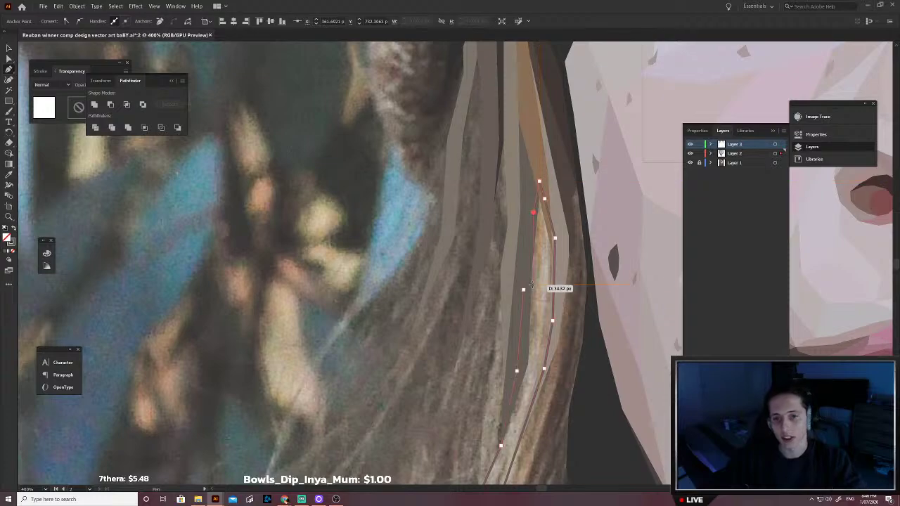
Step: Fill the long strand with a light greyish beige sampled from the photo and deselect it
click(531, 374)
key(v)
key(ctrl+shift+a)
Step: Begin outlining the hair's edge strand beside the cheek, overlapping the face and running down the dark gap to a lower tip
scroll(556, 302, down, 3)
key(p)
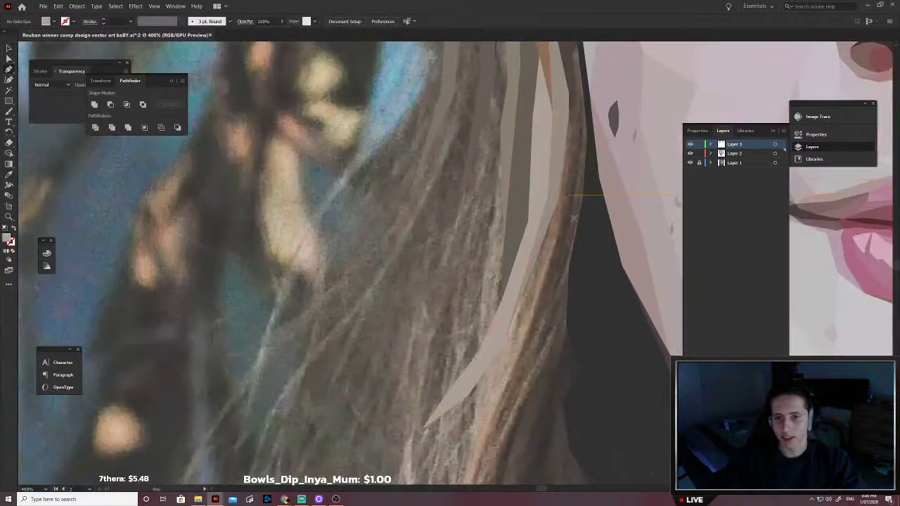
scroll(574, 219, up, 2)
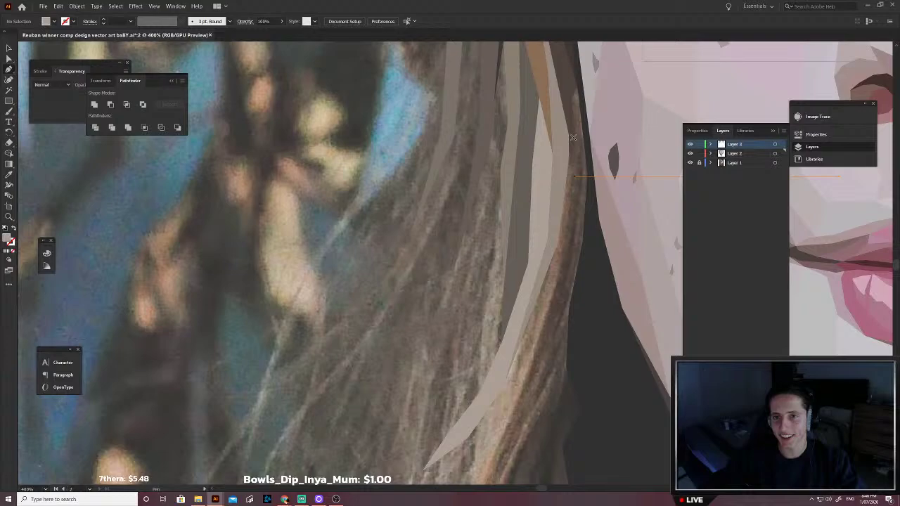
click(576, 85)
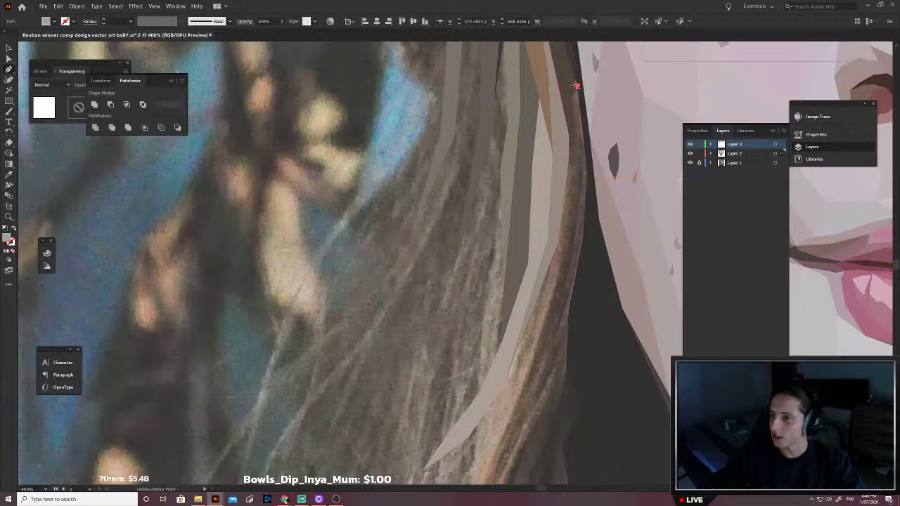
scroll(585, 102, right, 2)
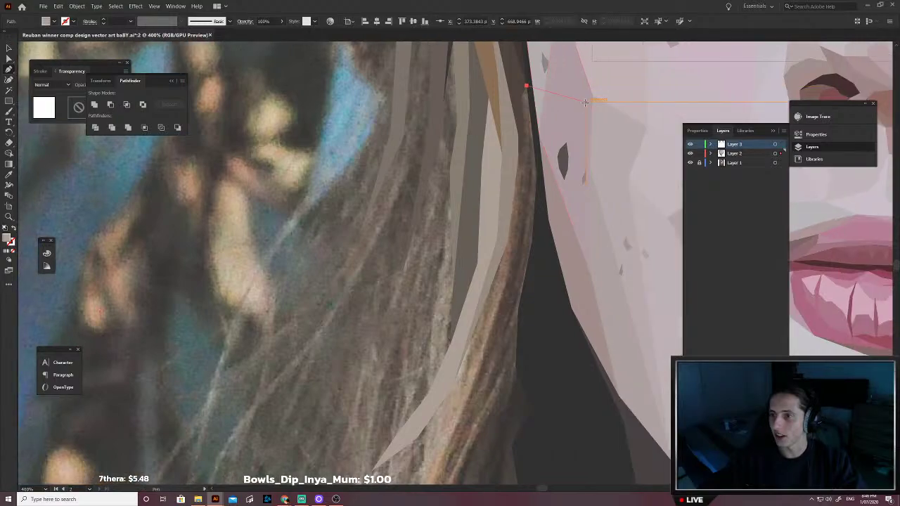
click(539, 97)
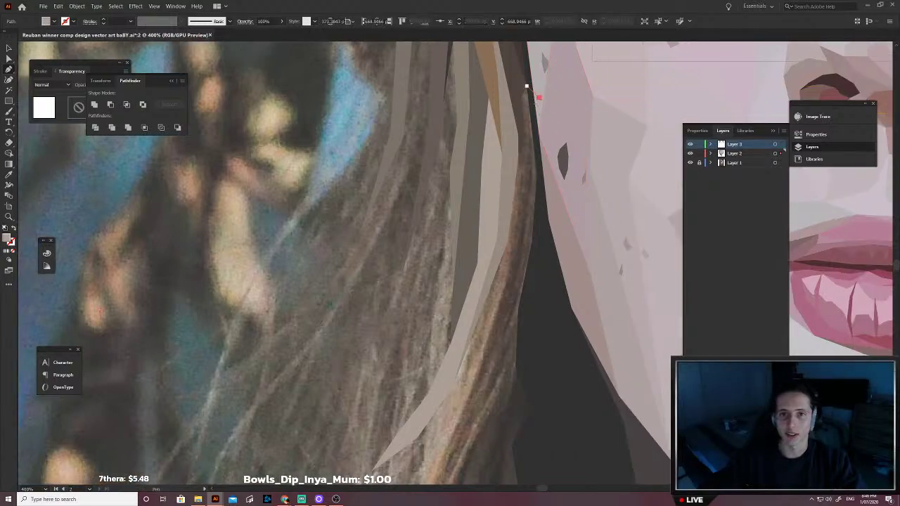
click(542, 224)
click(518, 309)
click(506, 343)
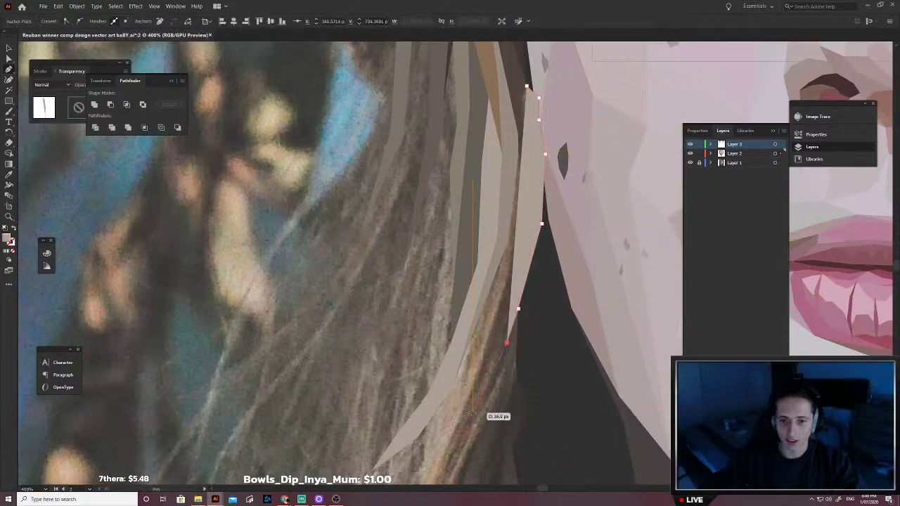
click(472, 414)
scroll(475, 418, down, 3)
click(422, 472)
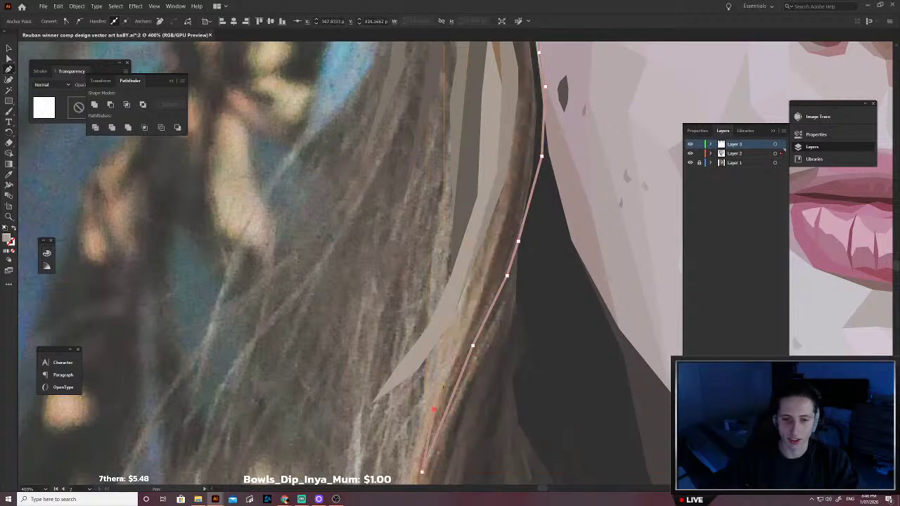
Step: Trace the edge strand's inner side back up along the lighter strands and close the outline at its starting point
scroll(505, 261, up, 2)
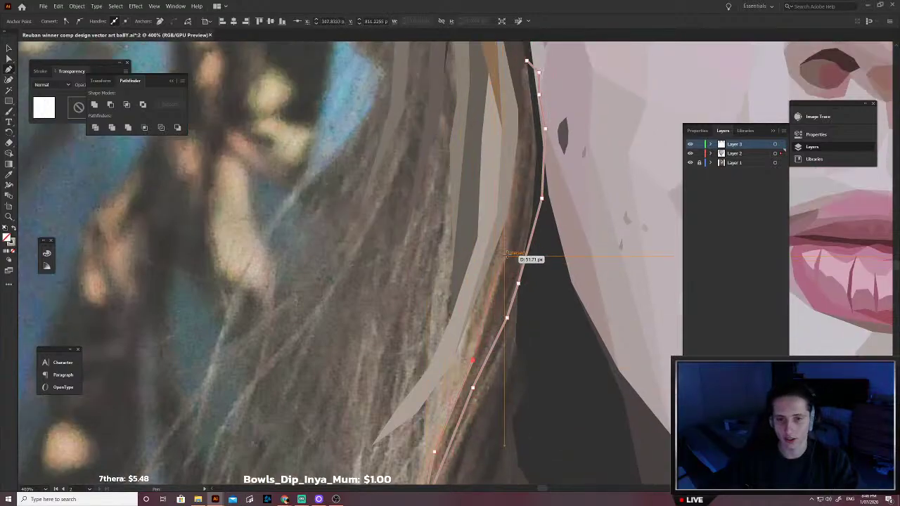
click(507, 254)
scroll(508, 254, up, 2)
click(518, 246)
scroll(518, 245, up, 2)
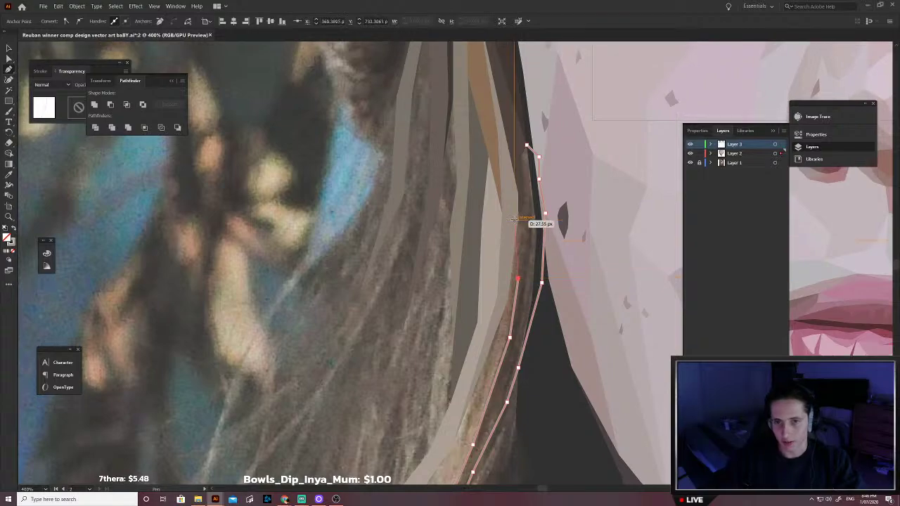
click(514, 176)
click(521, 146)
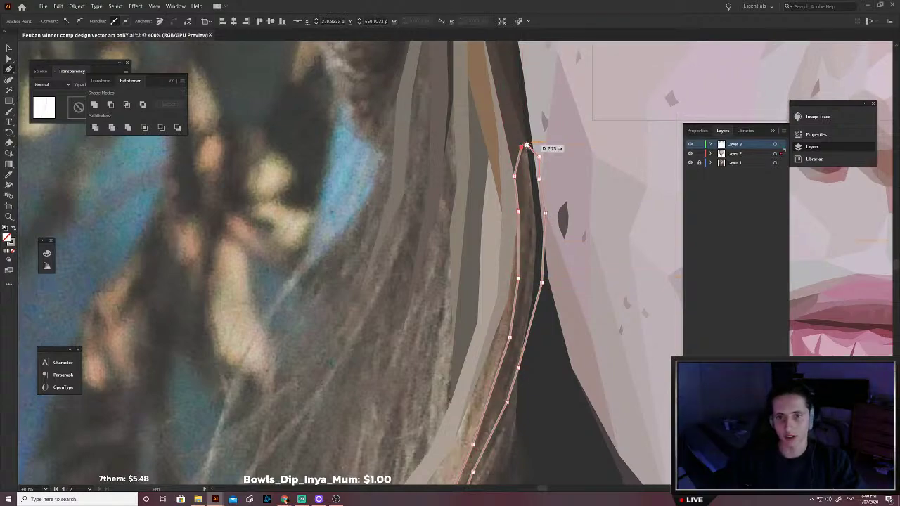
Step: Fill the edge strand with dark grey-brown sampled from the photo, place it behind the face, and deselect it
key(i)
click(518, 301)
key(v)
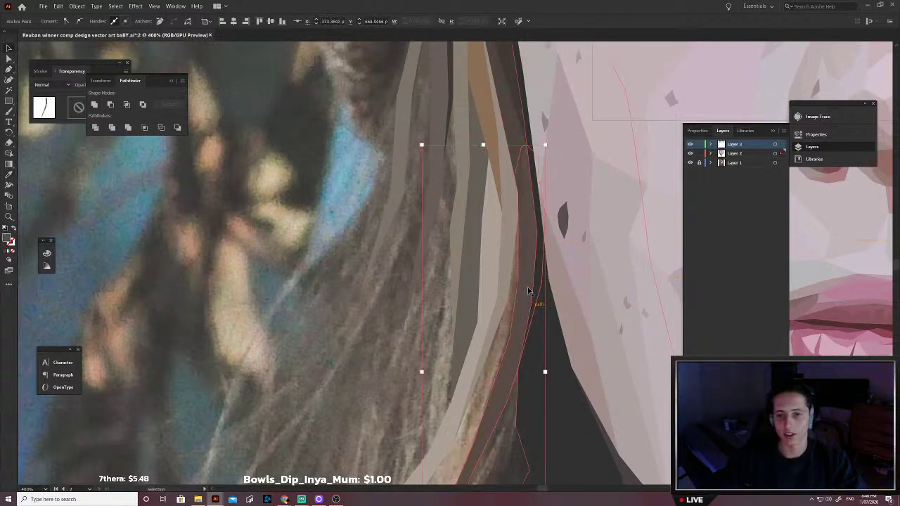
scroll(528, 291, down, 3)
click(511, 320)
Step: Begin outlining a strand below the edge strand, from the dark neck shadow's border down to a pointed tip in the lower hair
key(ctrl+plus)
key(ctrl+plus)
key(p)
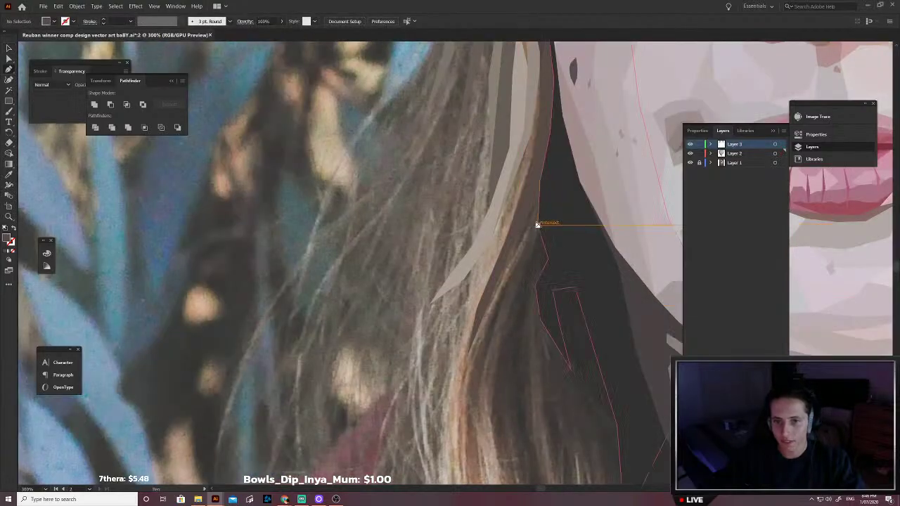
click(538, 226)
click(514, 280)
click(496, 320)
click(478, 398)
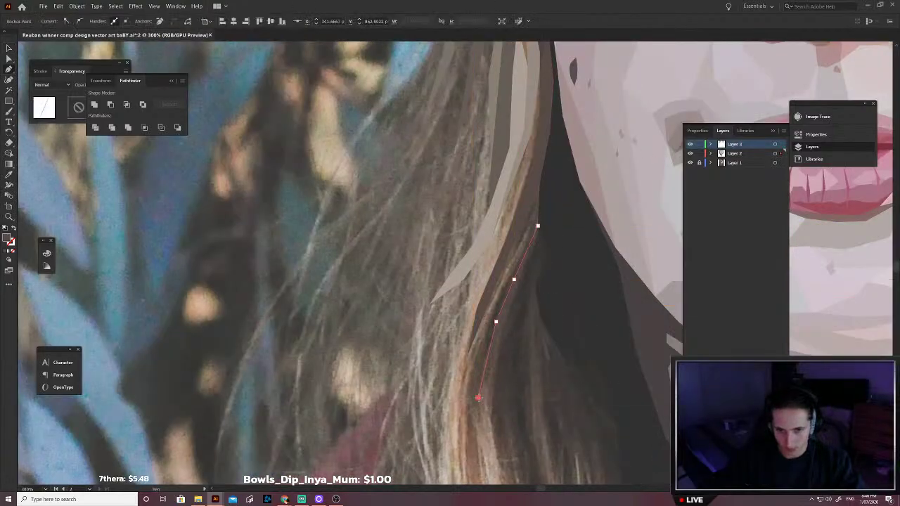
scroll(485, 419, down, 2)
click(486, 434)
Step: Trace the strand's other side back up, overlapping the edge strand and dark neck shadow, and close the outline without a fill
click(468, 337)
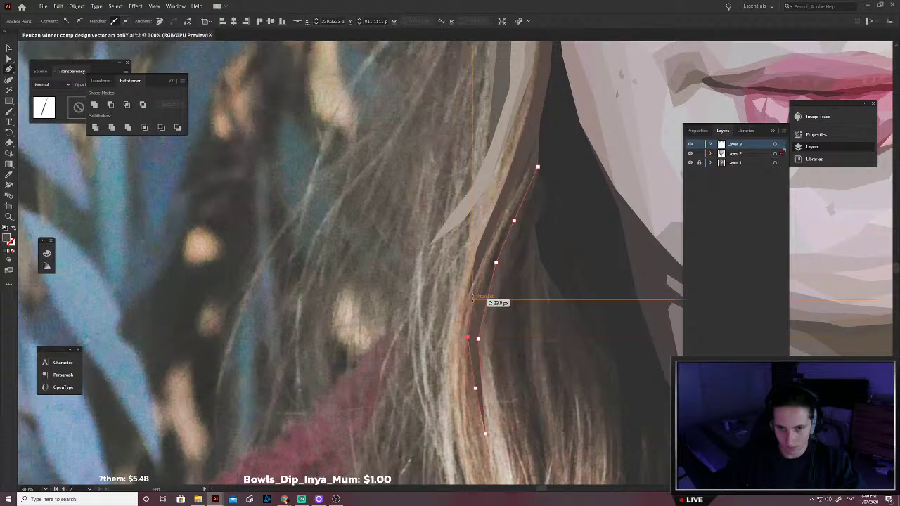
click(468, 296)
click(483, 242)
scroll(504, 248, up, 2)
click(514, 220)
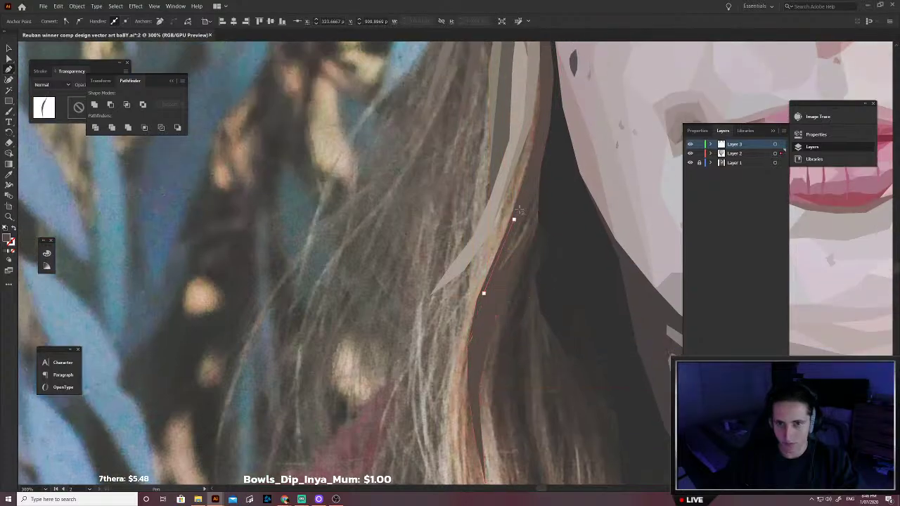
click(529, 176)
click(541, 153)
click(556, 164)
click(555, 215)
click(538, 217)
key(slash)
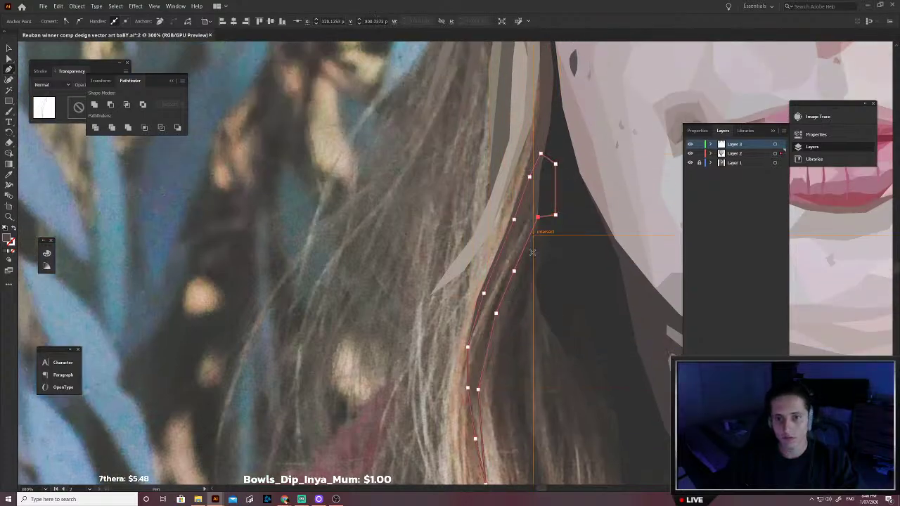
Step: Fill the lower strand with dark brown sampled from the photo and send it to the back
key(i)
scroll(516, 275, up, 2)
click(498, 294)
key(v)
key(ctrl+shift+bracketleft)
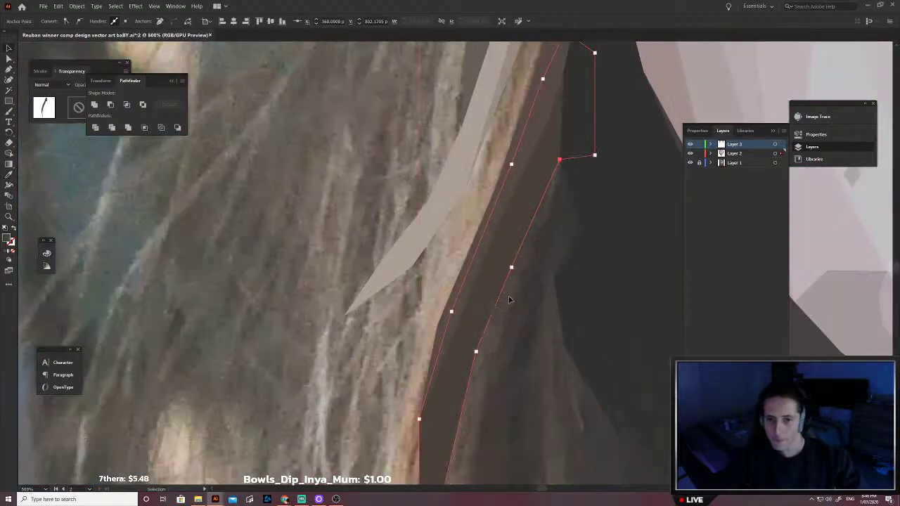
Step: Deselect the lower strand and begin outlining another strand beside it, with its upper end overlapping the dark neck shadow
click(511, 297)
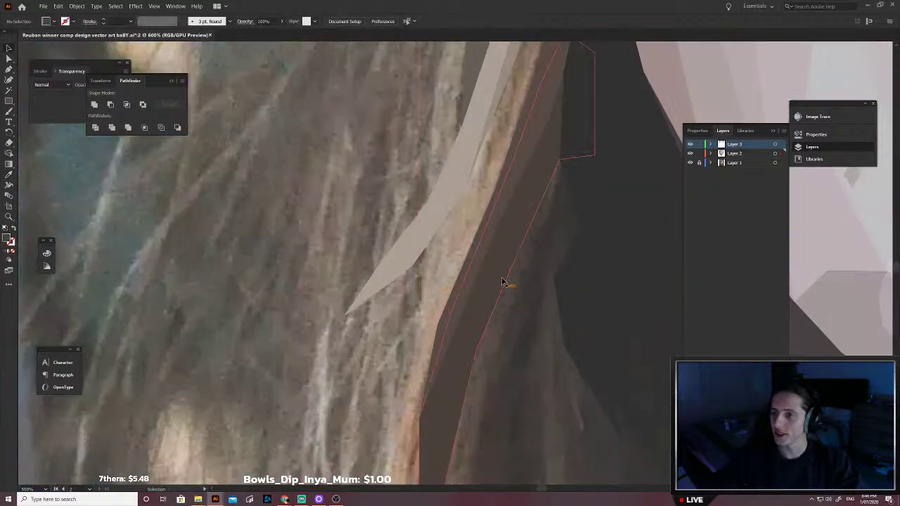
scroll(502, 261, down, 1)
scroll(482, 256, right, 2)
key(p)
scroll(482, 249, up, 1)
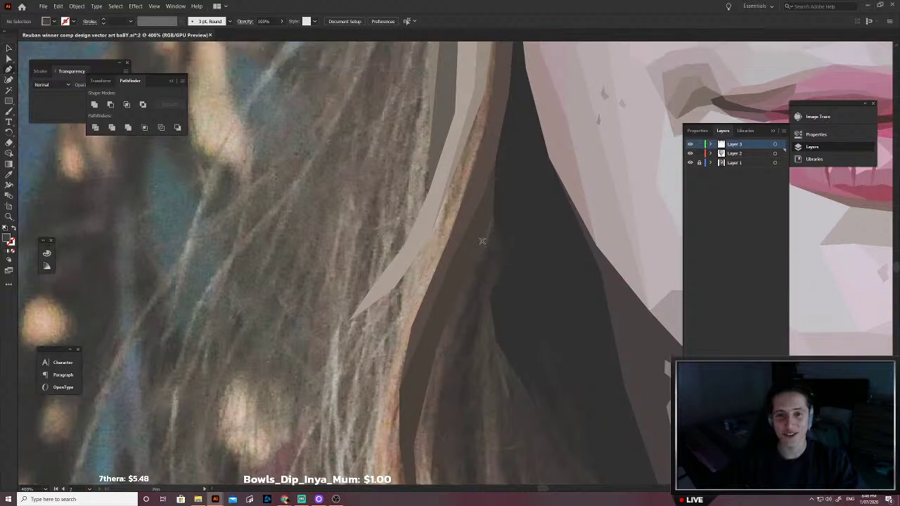
click(487, 208)
click(507, 184)
click(522, 200)
scroll(545, 219, down, 1)
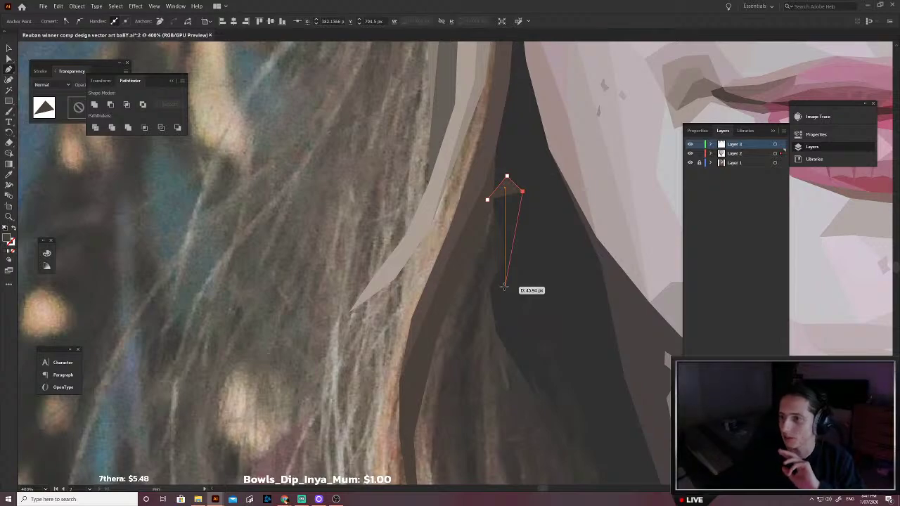
click(514, 269)
Step: Trace the new strand's inner side from the neck shadow's edge down to a pointed tip in the lower hair
scroll(515, 281, down, 2)
click(504, 262)
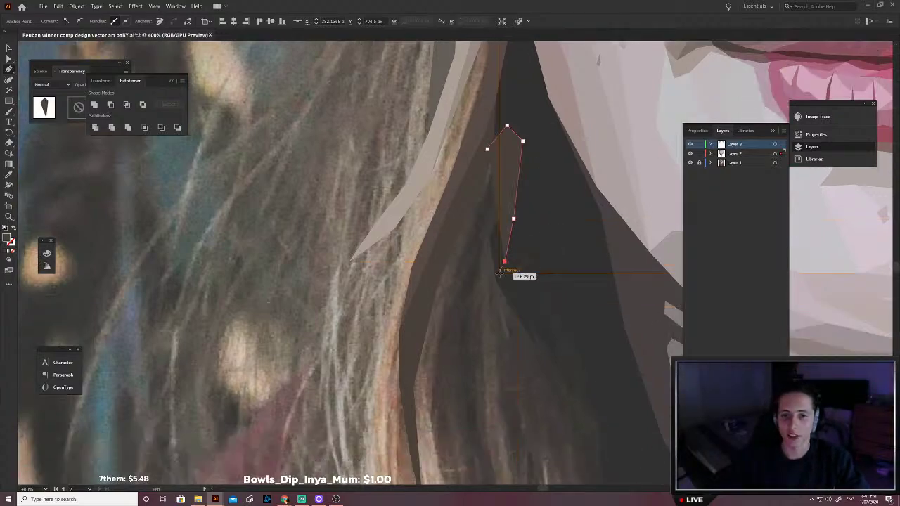
key(ctrl+z)
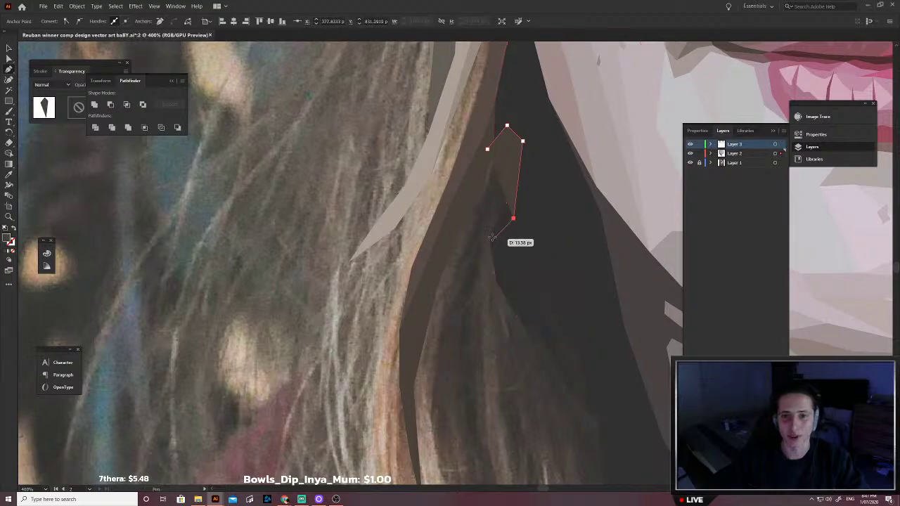
click(476, 285)
click(466, 374)
scroll(468, 383, down, 3)
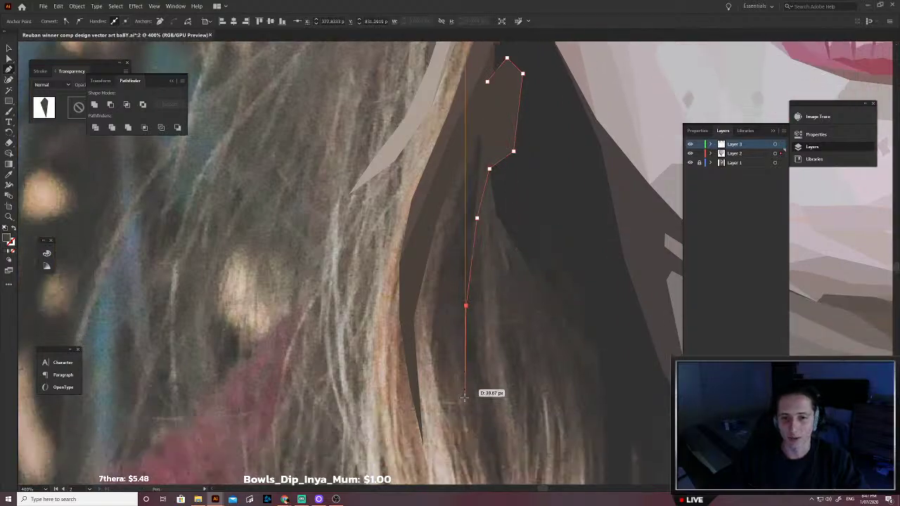
click(474, 419)
Step: Trace the strand's outer side back up from the tip and close the outline without a fill
click(446, 354)
click(447, 353)
click(438, 271)
scroll(438, 270, up, 2)
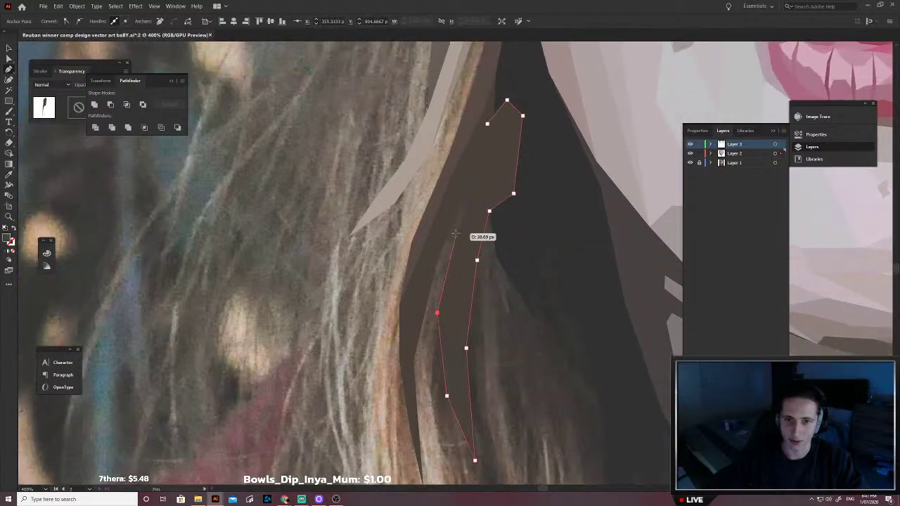
click(456, 230)
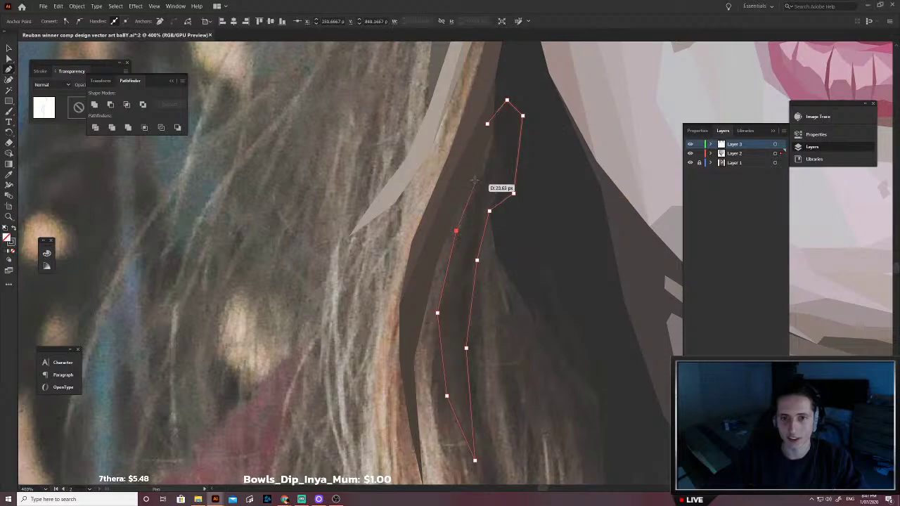
click(490, 128)
click(487, 124)
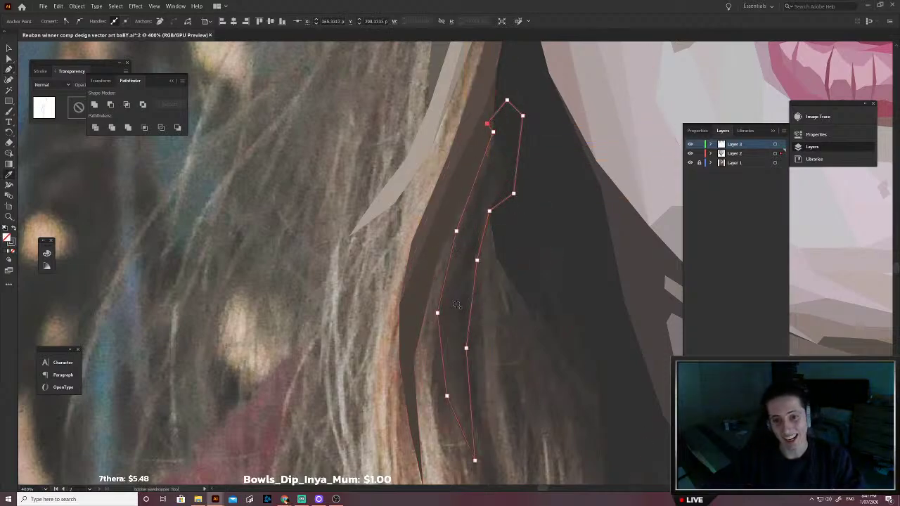
Step: Fill the closed strand with dark brown sampled from the photo and deselect it
key(a)
click(497, 312)
key(ctrl+minus)
Step: Begin outlining a forked strand from the dark neck shadow's lower edge down to its first pointed tip
scroll(502, 298, down, 3)
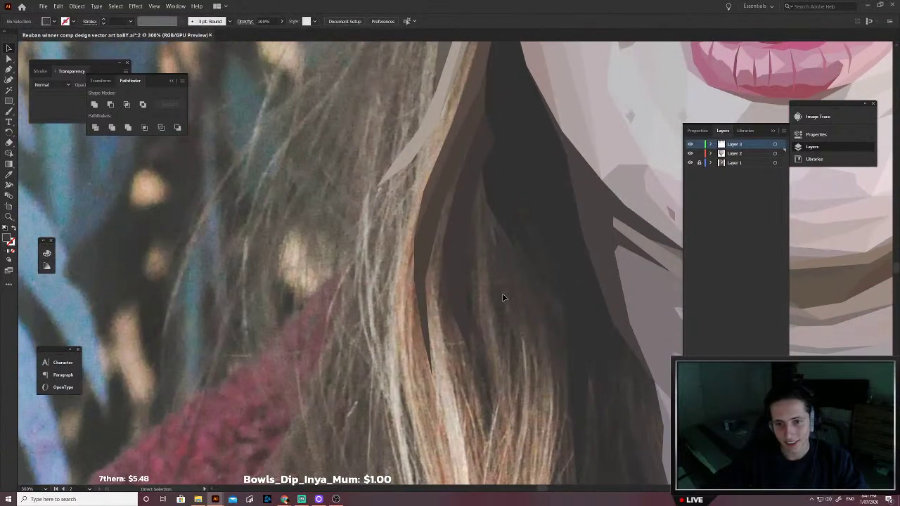
key(p)
click(486, 203)
click(487, 234)
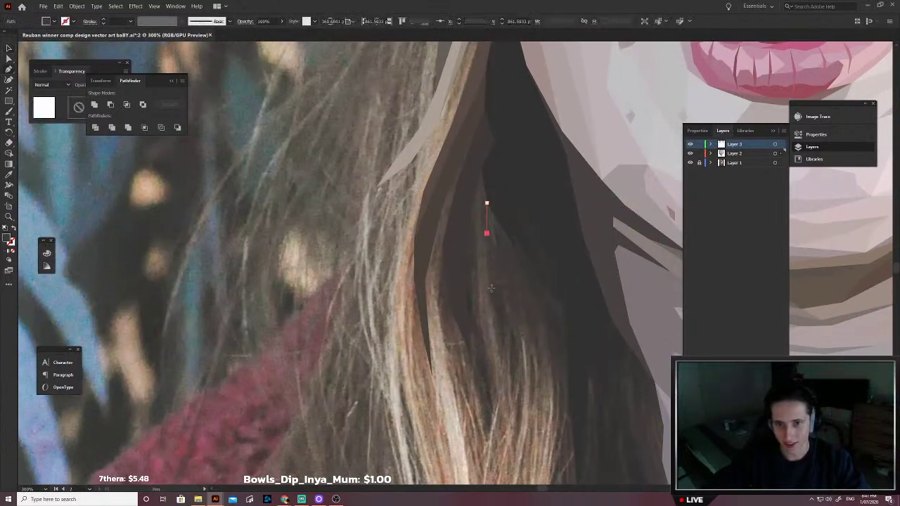
click(491, 290)
click(501, 354)
click(510, 407)
Step: Trace up from the first tip to a notch and down again to form the forked strand's second tip
click(510, 353)
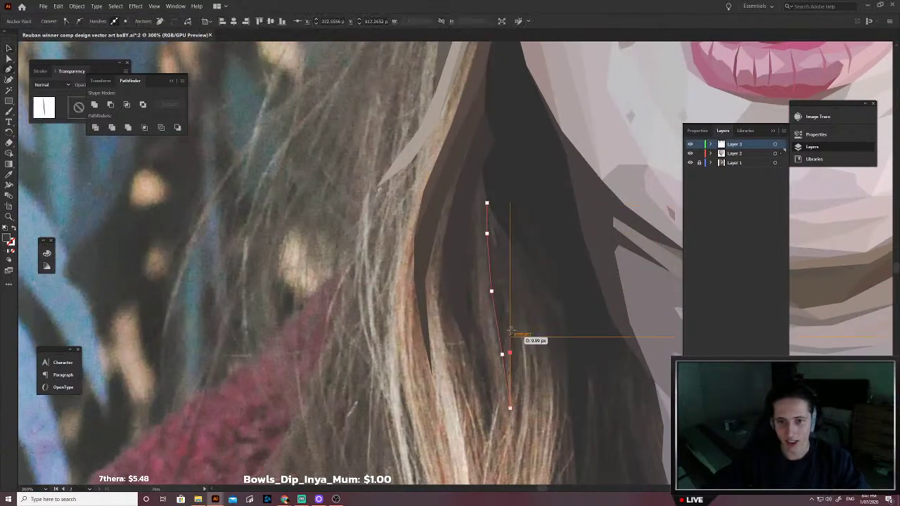
click(511, 326)
click(512, 297)
click(514, 264)
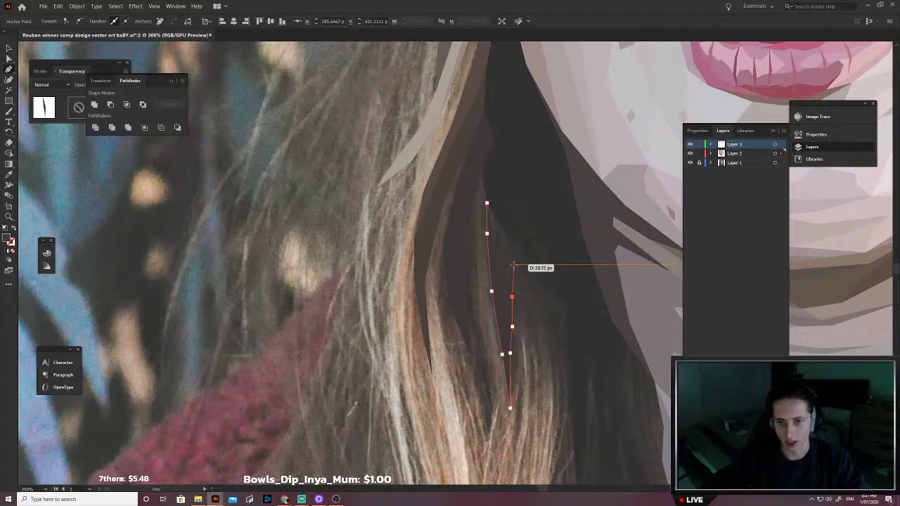
click(527, 302)
click(524, 363)
click(518, 426)
Step: Add the forked strand's third prong and close the outline back up along the neck shadow, without a fill
click(537, 356)
click(537, 321)
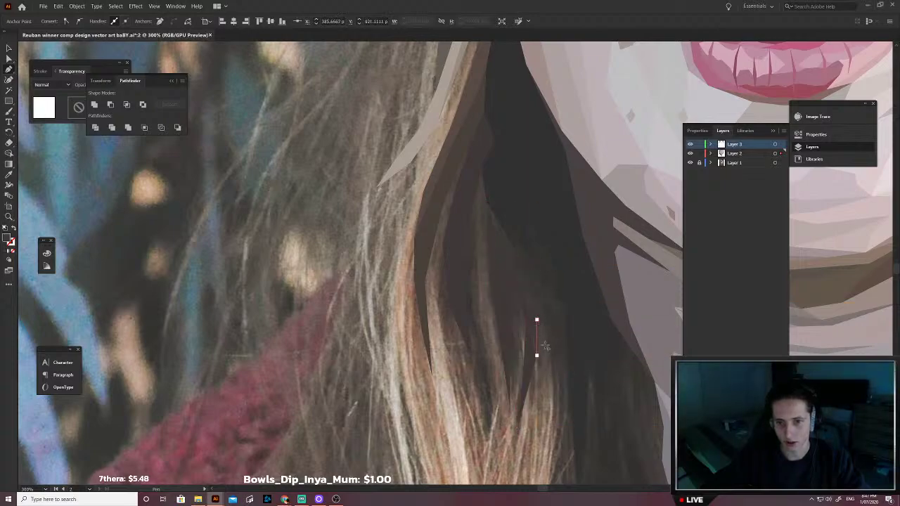
click(553, 368)
click(555, 416)
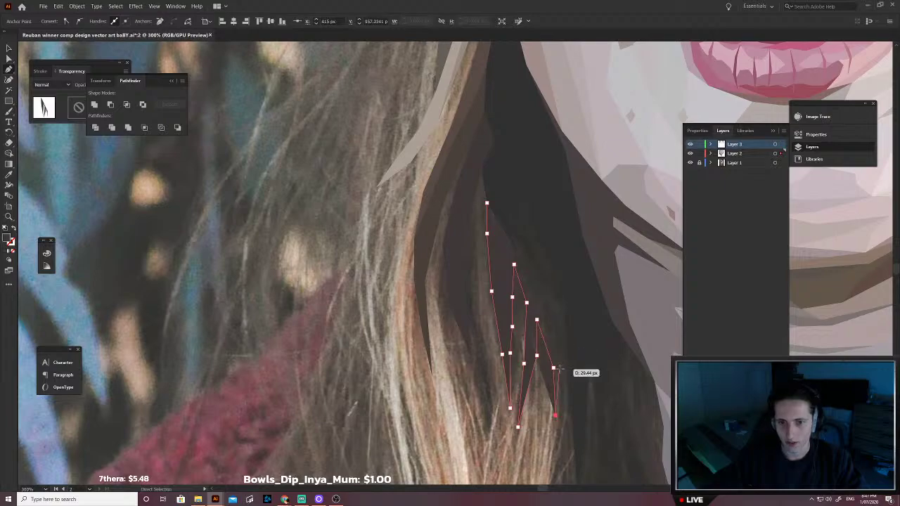
click(561, 367)
click(547, 310)
click(518, 252)
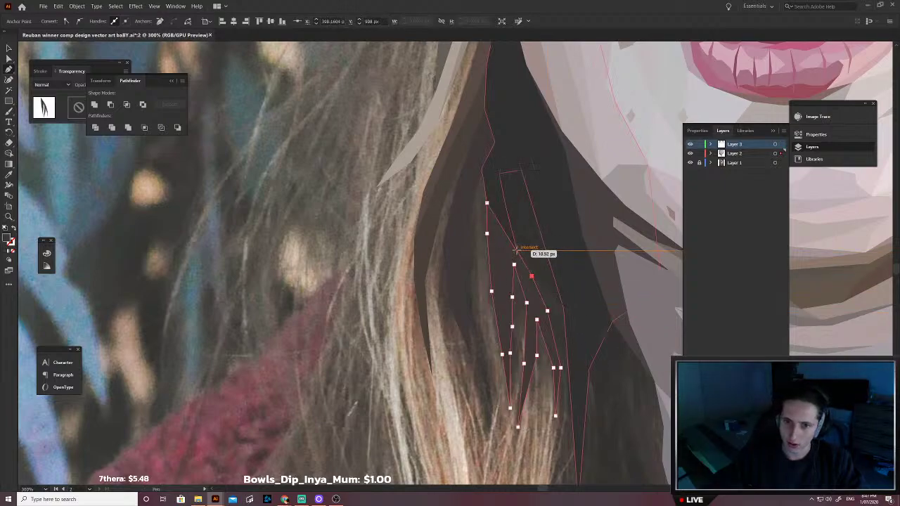
click(499, 215)
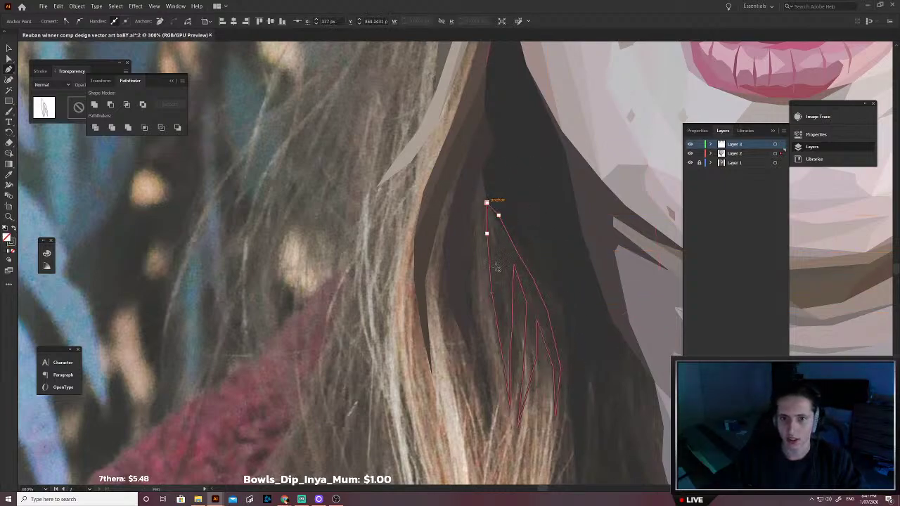
Step: Fill the forked strand with dark brown sampled from the photo and deselect it
key(i)
click(514, 257)
key(v)
click(496, 376)
Step: Begin a long strand along the bright lower hair's inner edge, tracing down to a tip and back up to the neck shadow
scroll(503, 354, down, 1)
scroll(503, 354, right, 1)
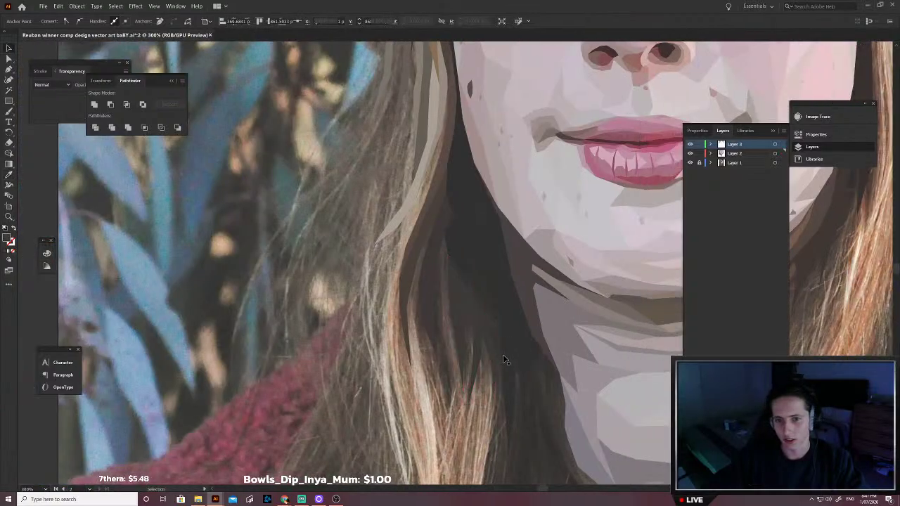
scroll(502, 356, up, 1)
key(p)
click(491, 409)
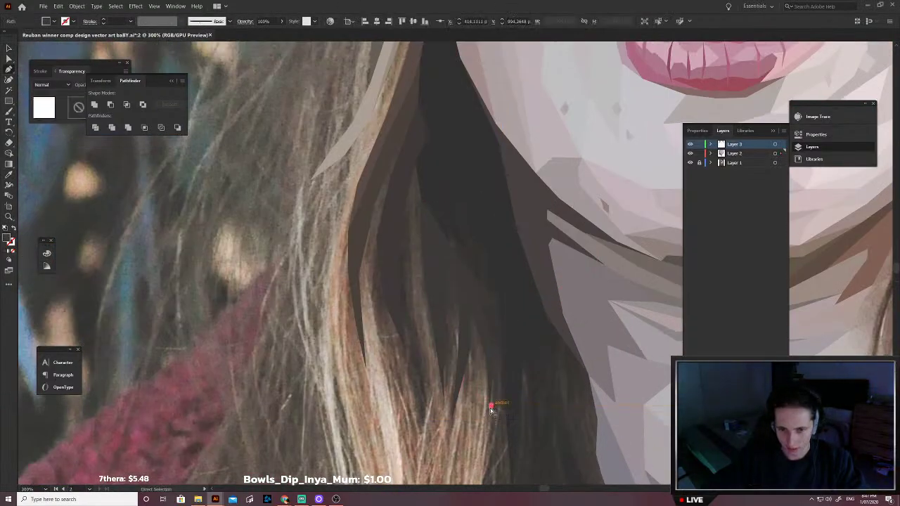
scroll(490, 408, down, 3)
click(489, 352)
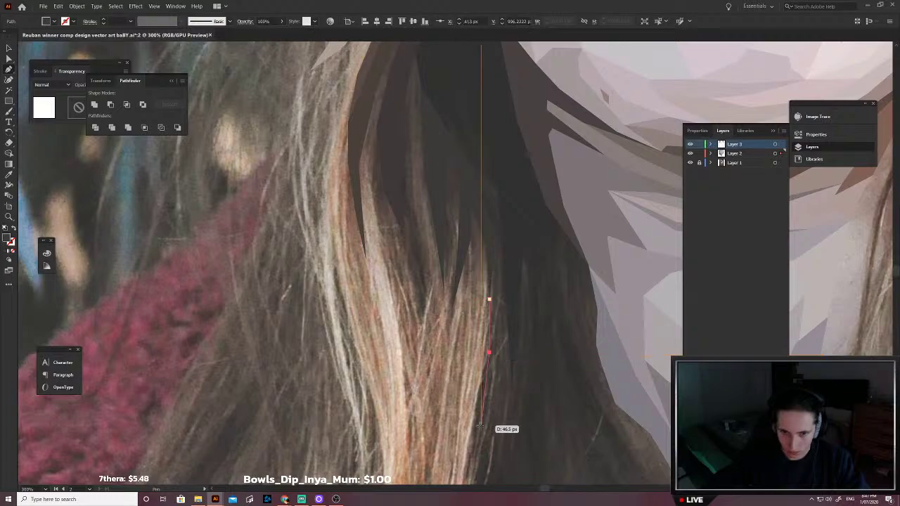
click(470, 437)
click(487, 393)
click(496, 347)
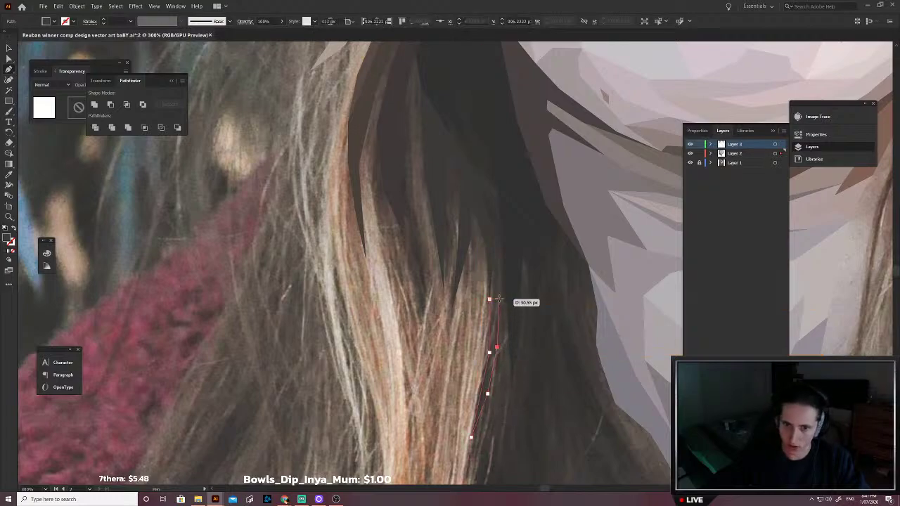
click(506, 284)
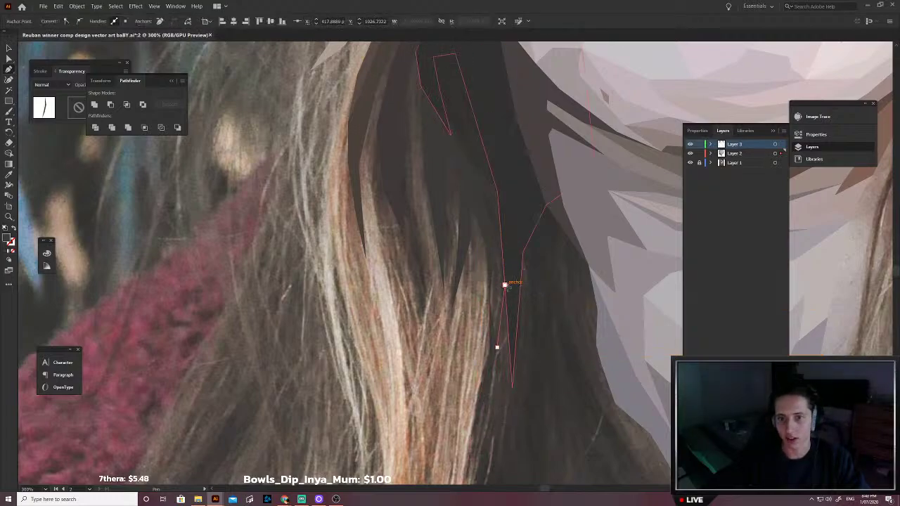
Step: Continue the long strand's outline up through the dark neck shadow and round its upper end
scroll(517, 292, up, 3)
click(505, 309)
click(476, 240)
click(460, 196)
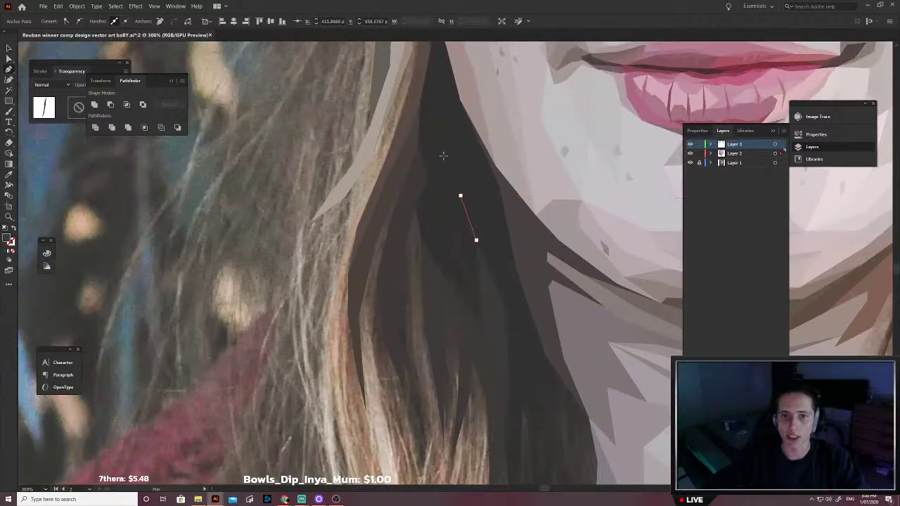
click(442, 153)
click(428, 157)
click(422, 179)
Step: Trace the long strand's other side down along the forked strand's edge, back towards the starting point
click(423, 259)
click(448, 292)
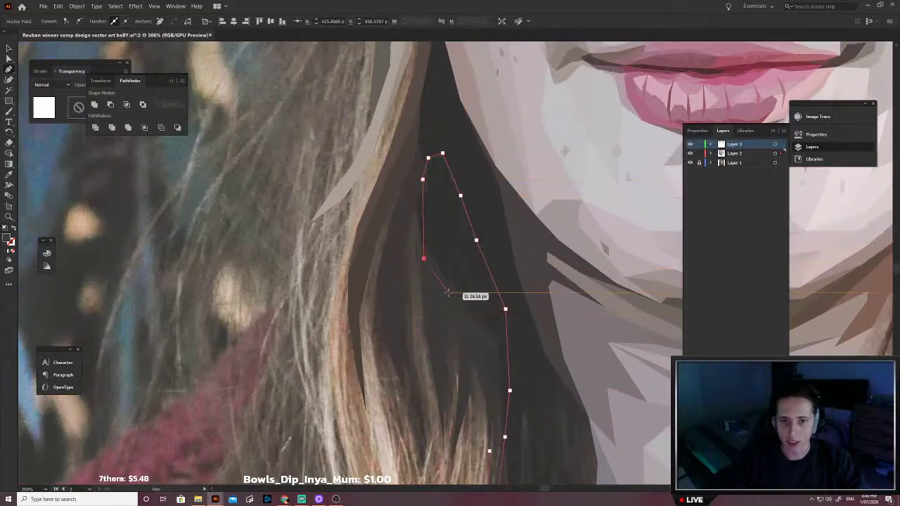
click(465, 319)
click(476, 359)
click(486, 383)
click(489, 403)
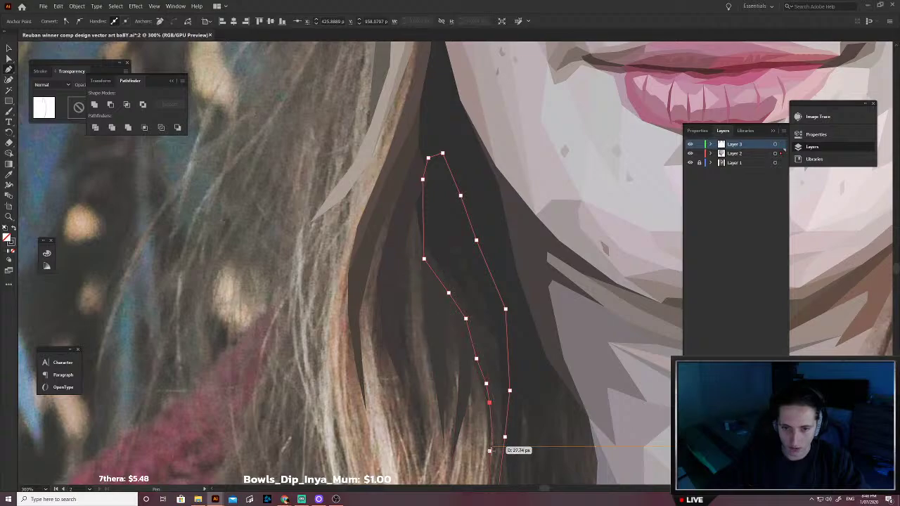
Step: Try fills sampled from different spots on the long strand and undo them
click(479, 321)
key(v)
key(ctrl+z)
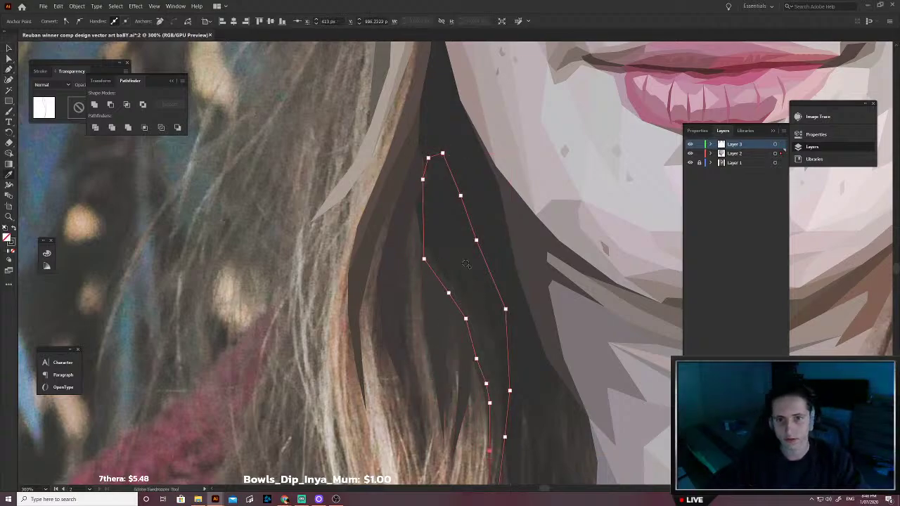
click(462, 272)
key(ctrl+z)
scroll(487, 355, down, 1)
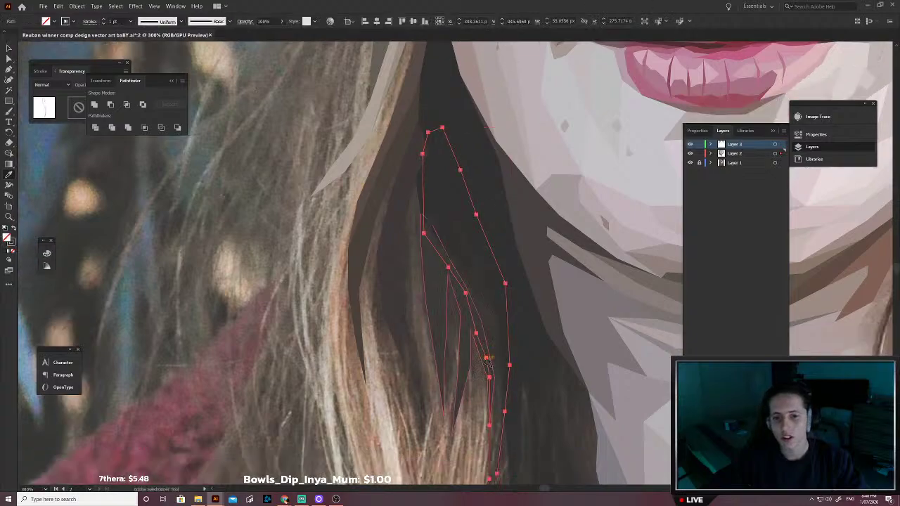
click(492, 349)
key(v)
click(385, 393)
scroll(425, 372, down, 1)
scroll(437, 362, down, 4)
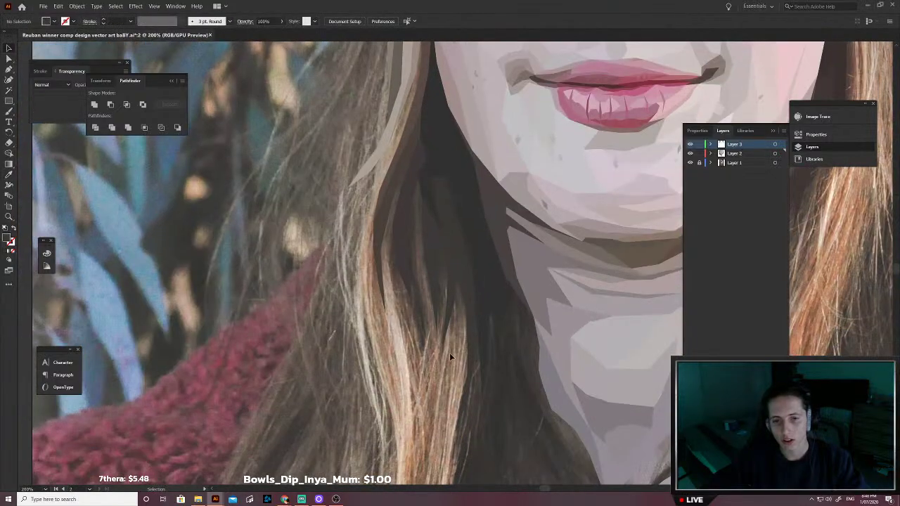
click(471, 230)
key(ctrl+z)
Step: Fill the long strand with a dark grey-brown sampled from the photo inside its upper part, and deselect it
key(i)
scroll(454, 204, up, 4)
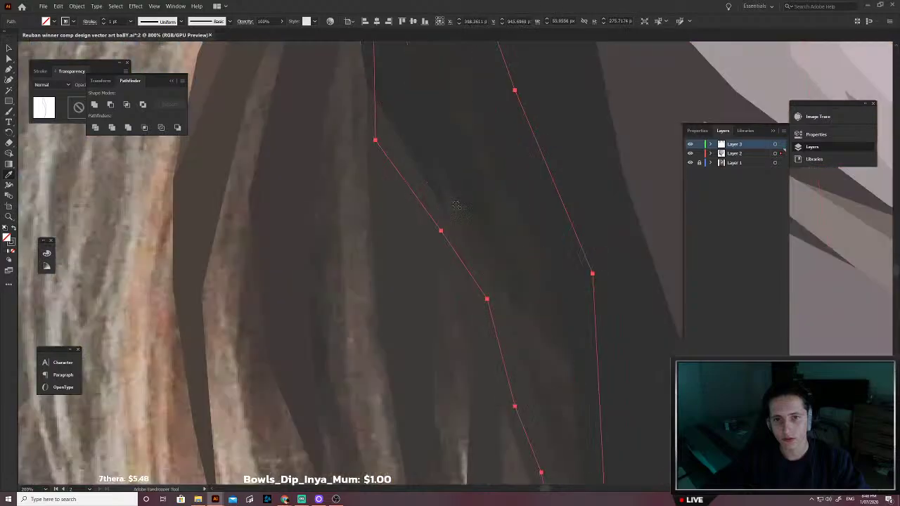
click(473, 218)
scroll(482, 224, down, 3)
key(v)
click(476, 336)
Step: Begin a thin strand at the notch between the forked strand's last two prongs, tracing down to a pointed tip
scroll(478, 332, down, 2)
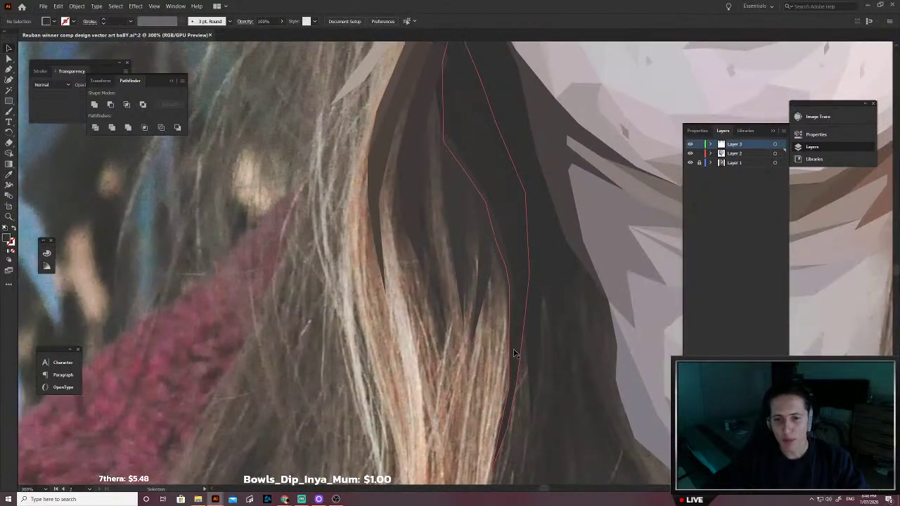
key(p)
key(p)
click(490, 274)
scroll(490, 273, down, 2)
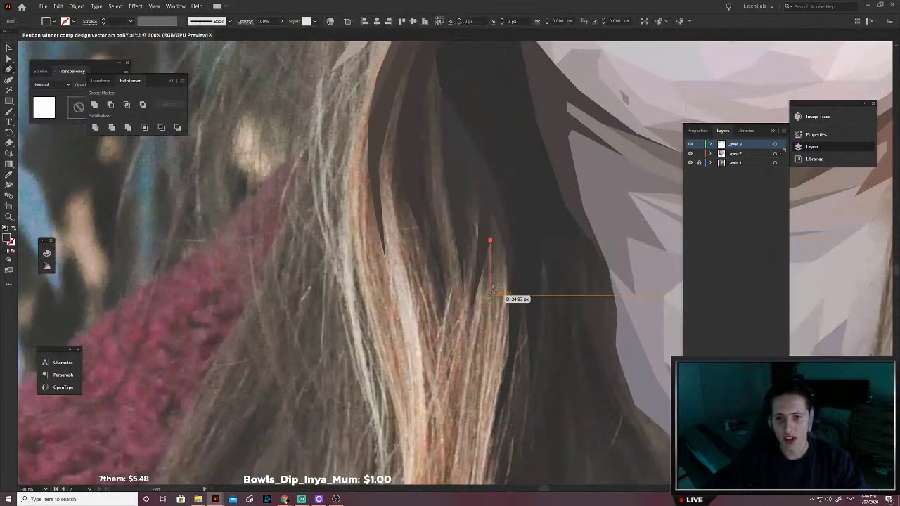
click(496, 280)
click(485, 359)
click(468, 445)
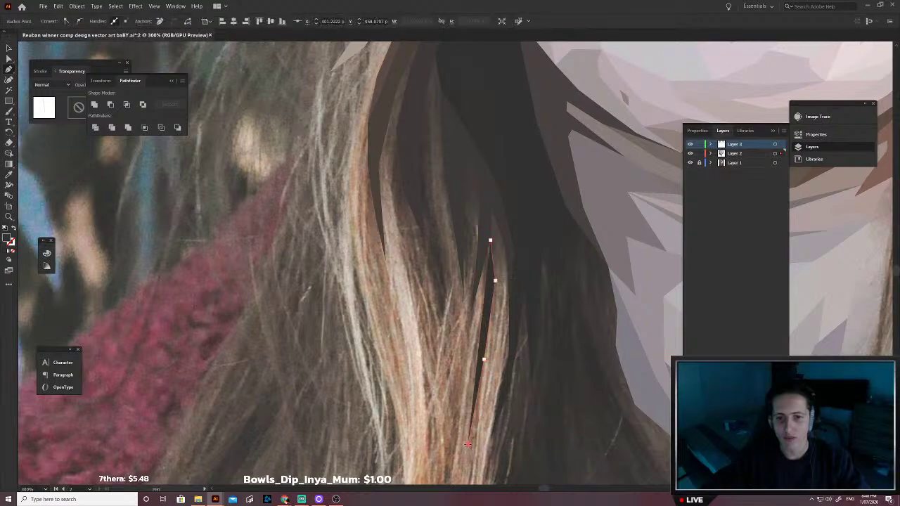
Step: Trace the thin strand's other side up along the forked strand's outer edge, loop behind its last prong and close the outline at the notch
click(496, 364)
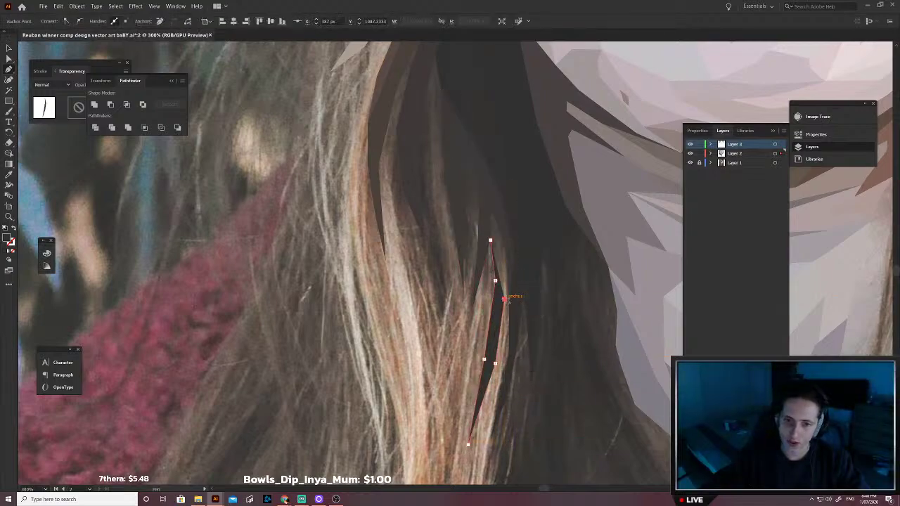
click(509, 299)
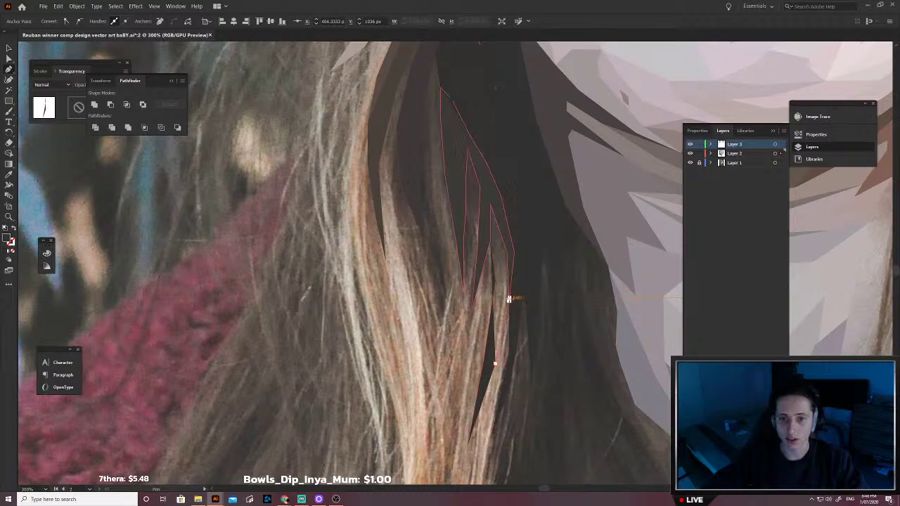
key(ctrl+z)
click(509, 300)
click(518, 261)
drag(512, 221, 481, 177)
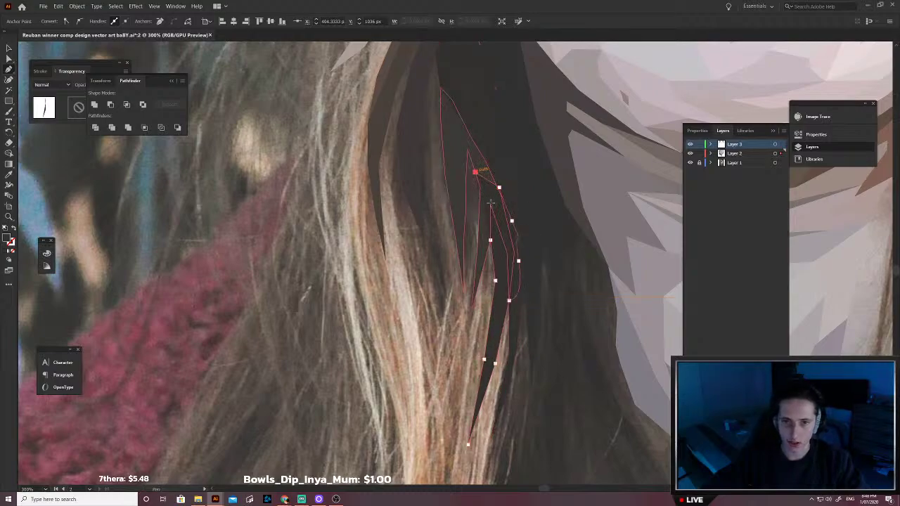
click(499, 188)
click(488, 194)
click(486, 215)
click(485, 228)
click(490, 240)
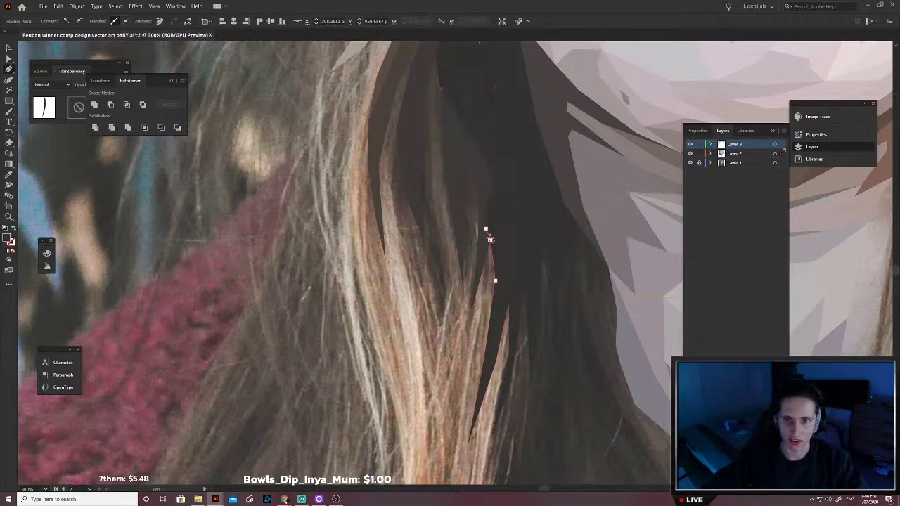
Step: Fill the thin strand with a brown sampled from the photo and send it behind the other hair shapes
key(shift+x)
key(i)
scroll(522, 294, up, 3)
click(457, 277)
key(ctrl+shift+[)
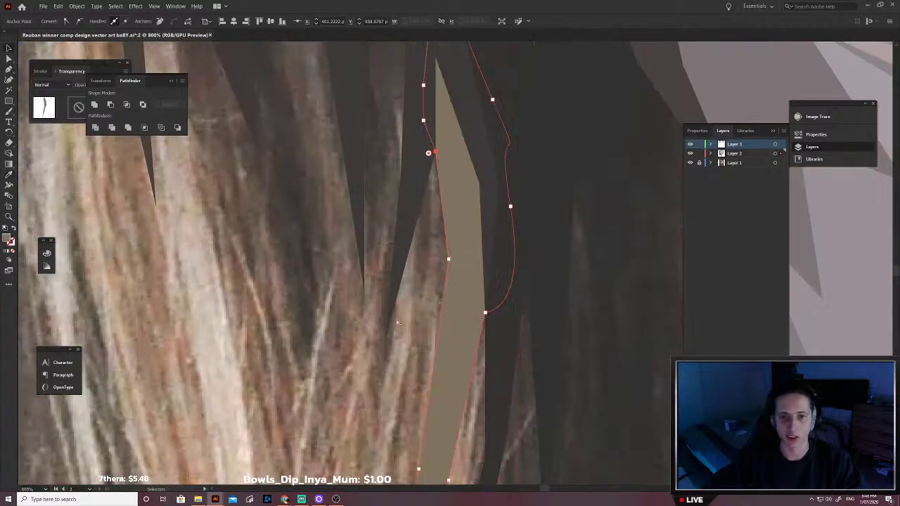
Step: Resample the thin strand's brown fill from the hair in its upper part, and deselect it
key(v)
click(423, 353)
scroll(424, 354, down, 2)
click(428, 357)
key(shift+x)
key(i)
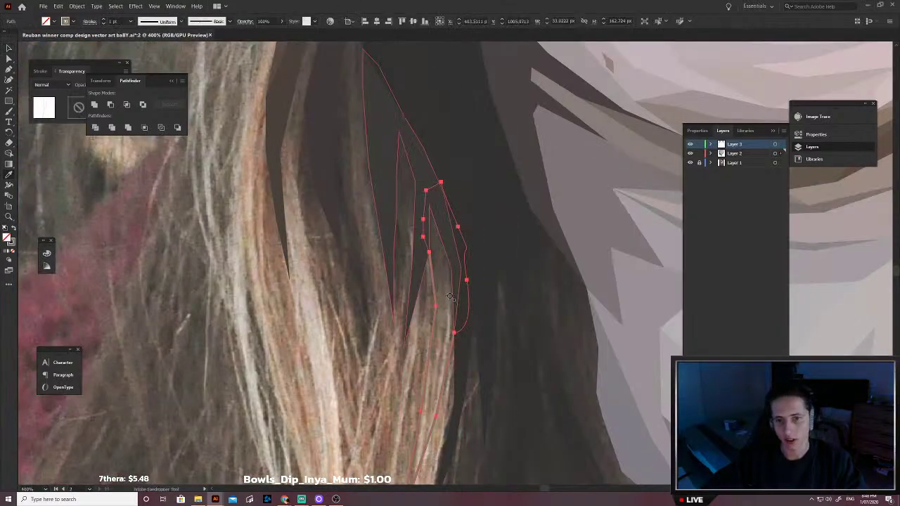
click(441, 280)
key(v)
click(412, 375)
scroll(434, 380, down, 2)
scroll(485, 303, down, 4)
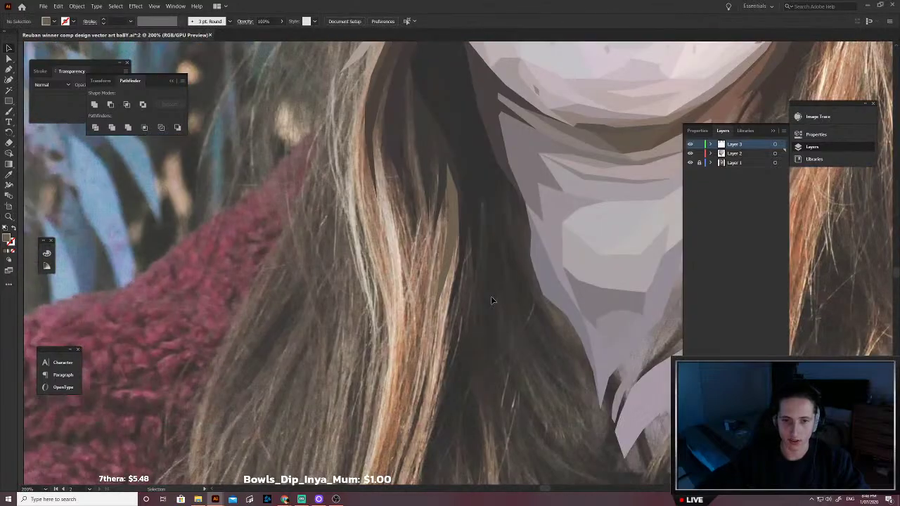
Step: Trace a narrow bent strand along the light outer hair beside the face, down to a pointed tip and back up its inner side
scroll(457, 325, left, 1)
scroll(462, 288, up, 3)
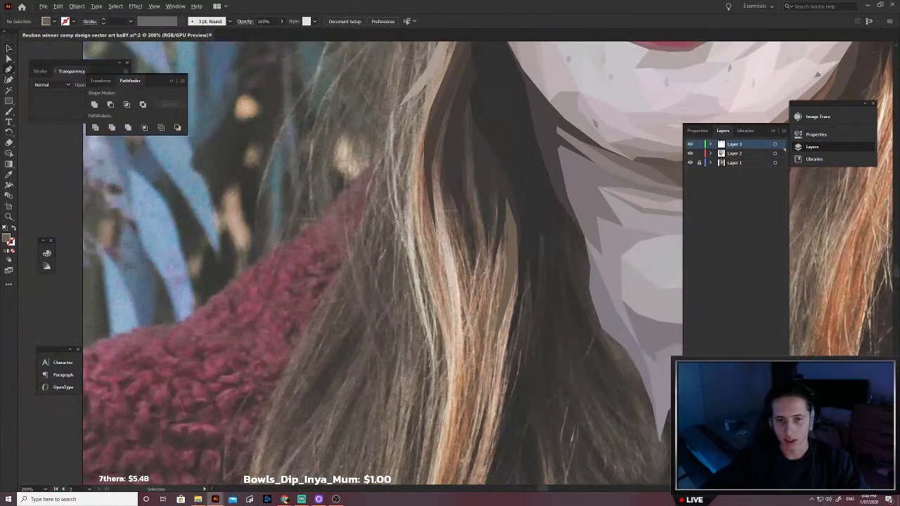
click(412, 190)
click(404, 233)
click(415, 301)
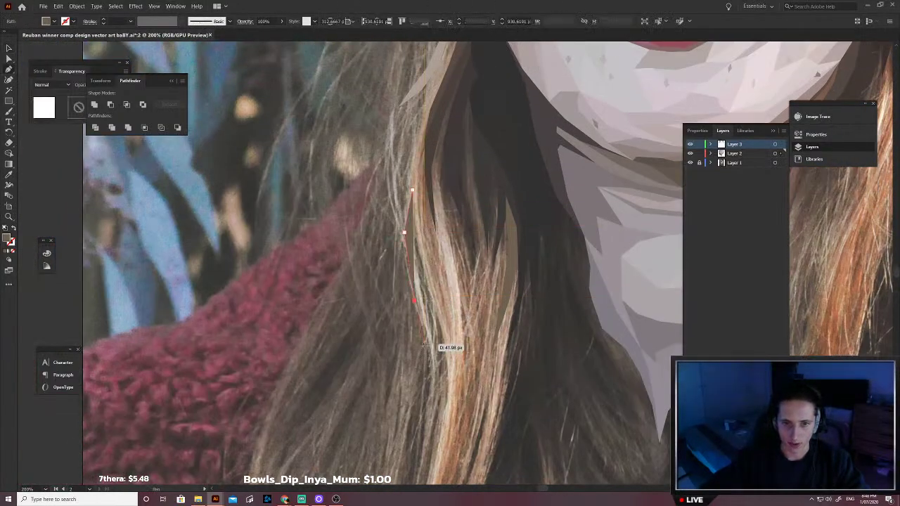
click(432, 365)
click(422, 441)
click(441, 368)
click(432, 329)
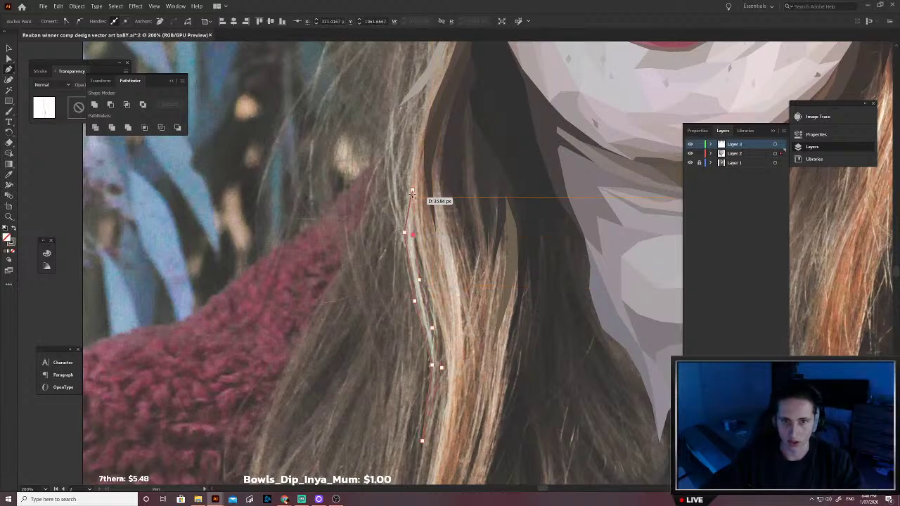
Step: Fill the narrow bent strand with a pale grey-beige sampled from its light hair, and deselect it
scroll(428, 327, up, 4)
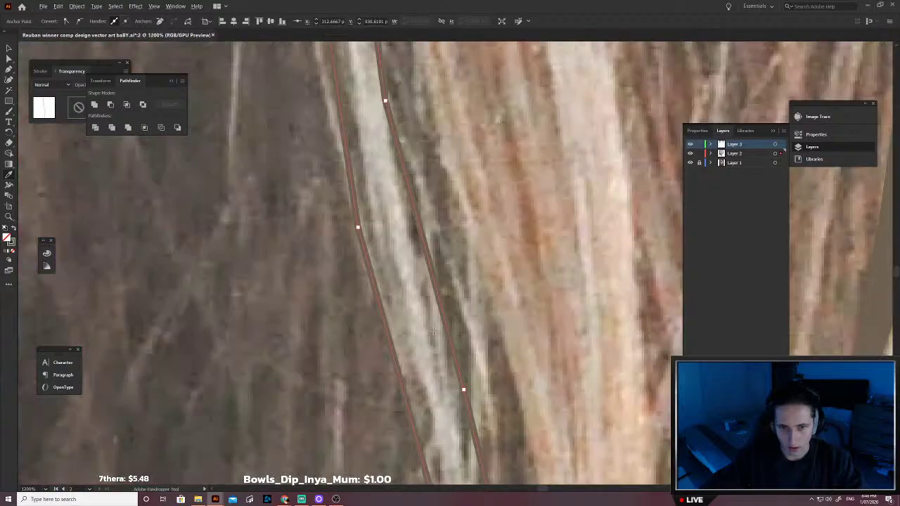
click(421, 326)
scroll(437, 325, down, 4)
key(v)
click(476, 282)
Step: Begin a forked strand at the dark strand's pointed tip, tracing down, up to a side prong's tip beside the pale strand, and down again
key(p)
click(475, 281)
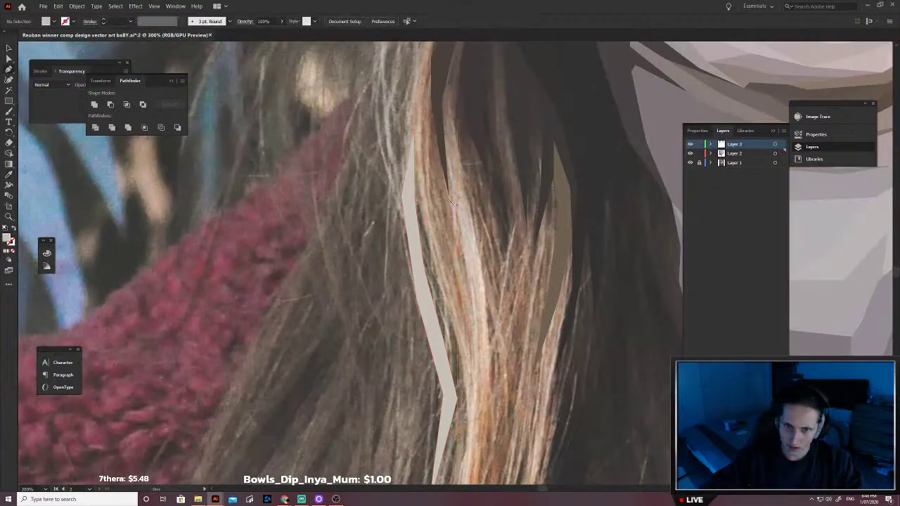
click(470, 357)
scroll(467, 401, down, 4)
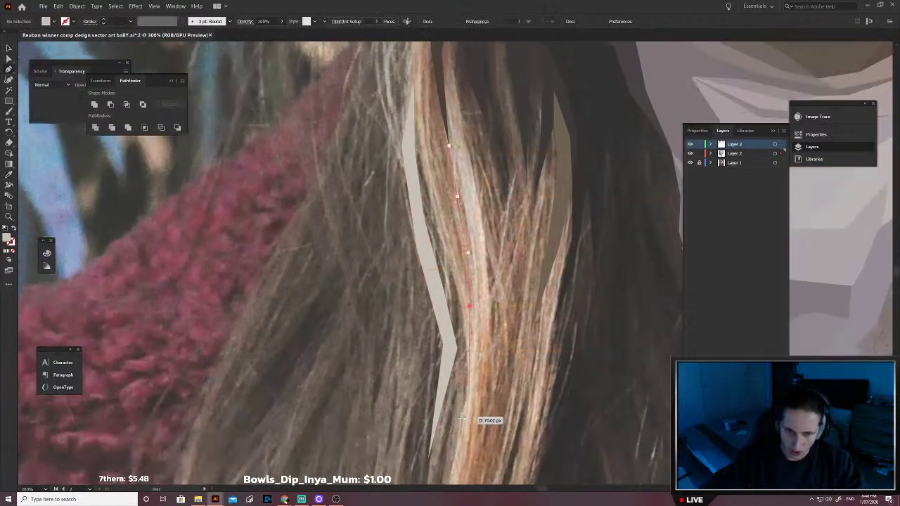
click(458, 258)
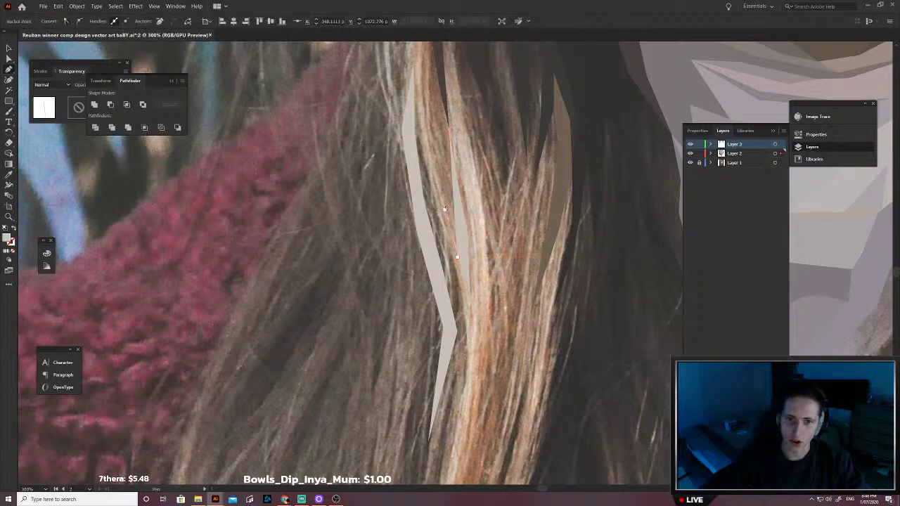
click(445, 209)
click(430, 151)
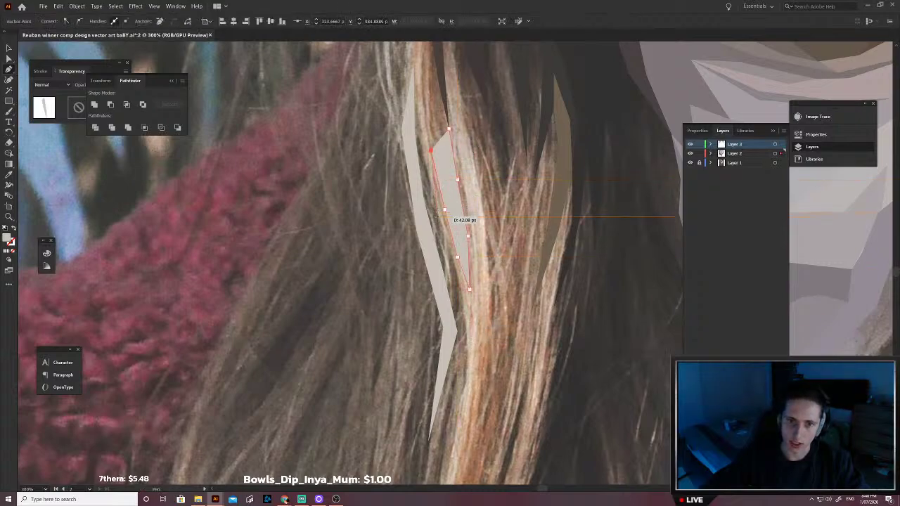
click(469, 350)
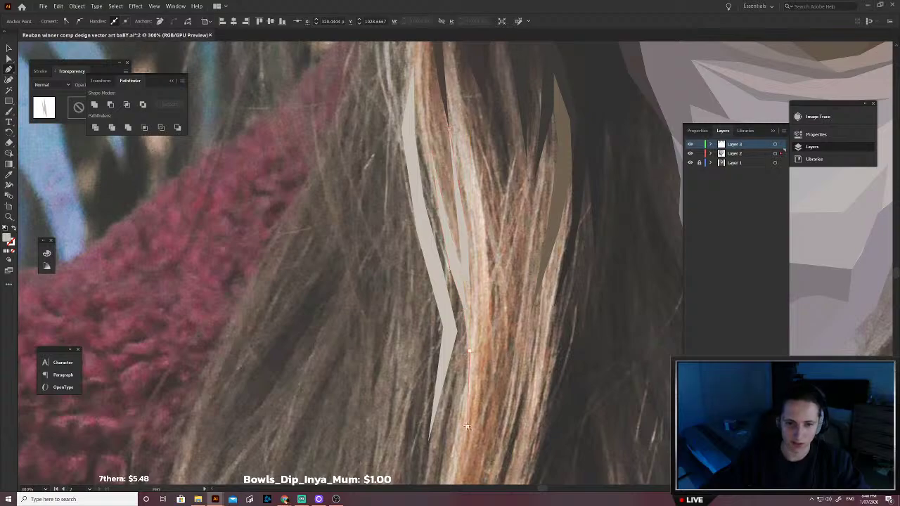
Step: Trace the forked light strand's outer edge down along the orange hair to a pointed lower end
scroll(464, 352, down, 2)
scroll(458, 392, down, 2)
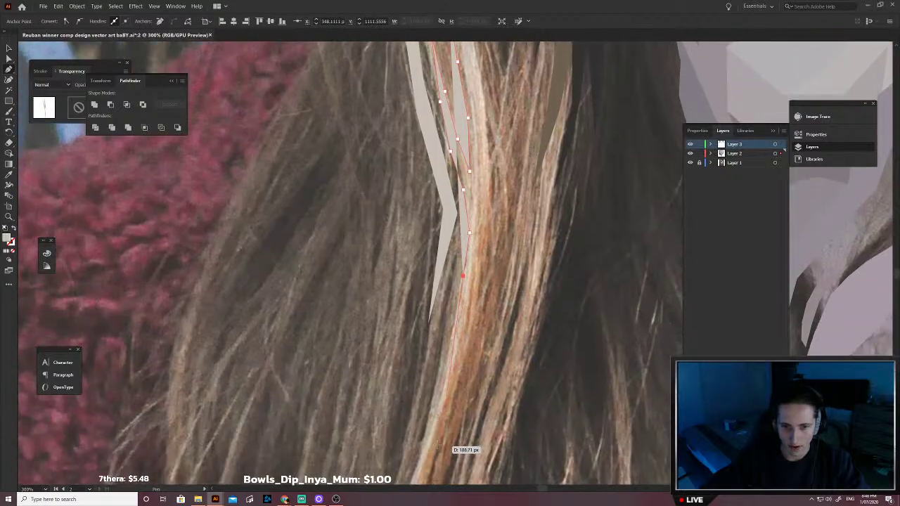
click(423, 440)
scroll(422, 436, down, 4)
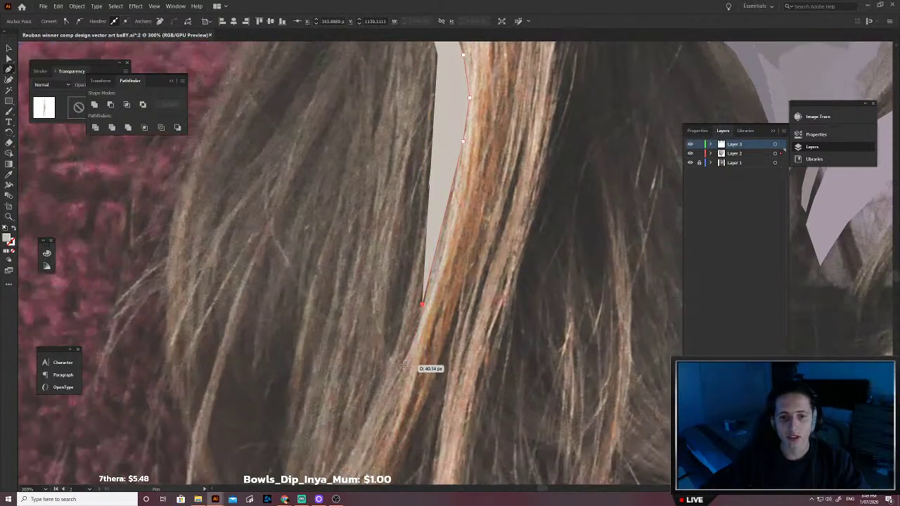
click(403, 365)
click(394, 424)
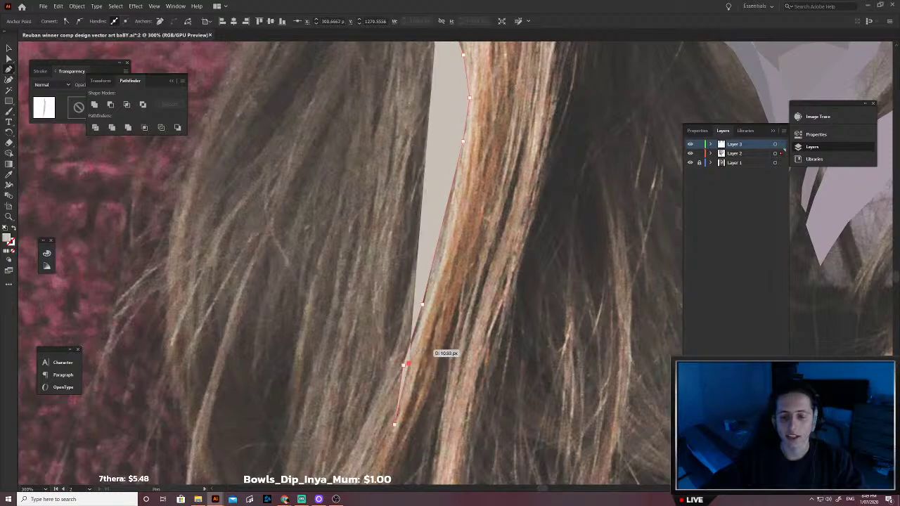
Step: Trace the forked light strand's inner edge from the lower point back up along the brightest hair
click(407, 365)
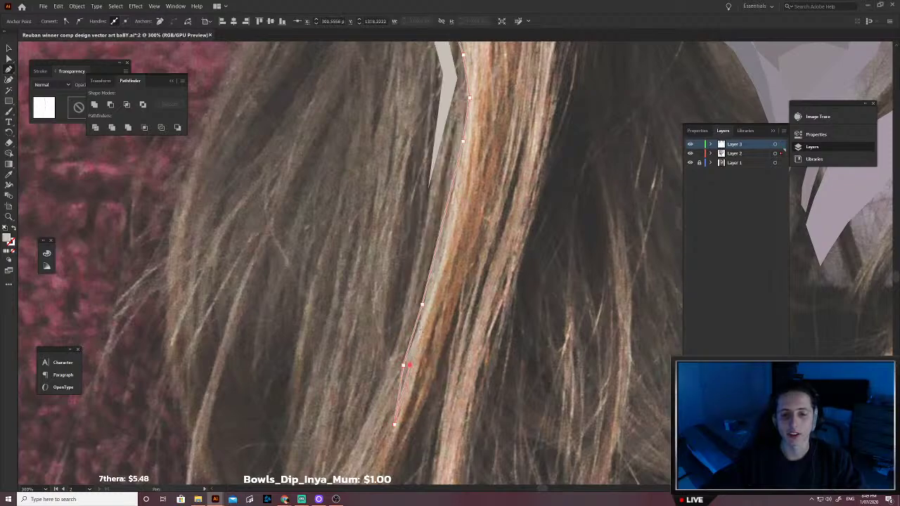
click(429, 307)
scroll(431, 313, up, 2)
scroll(434, 313, up, 1)
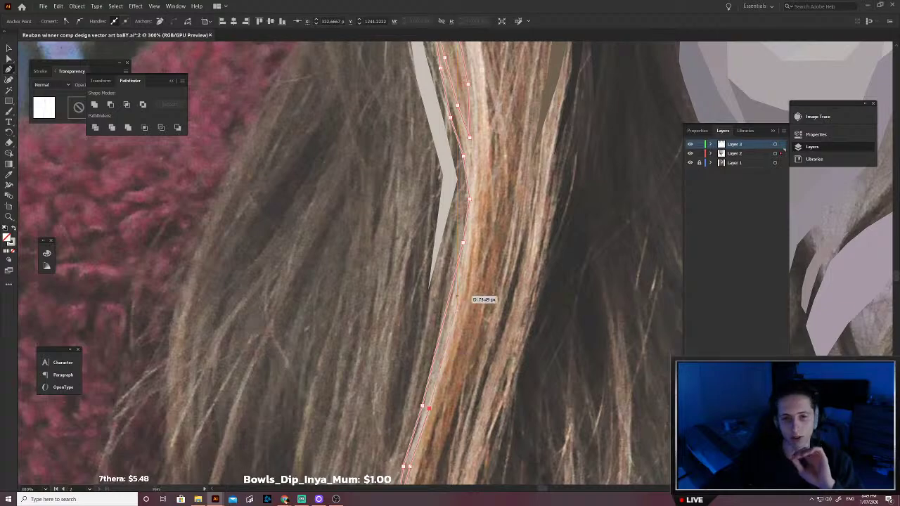
scroll(478, 274, up, 3)
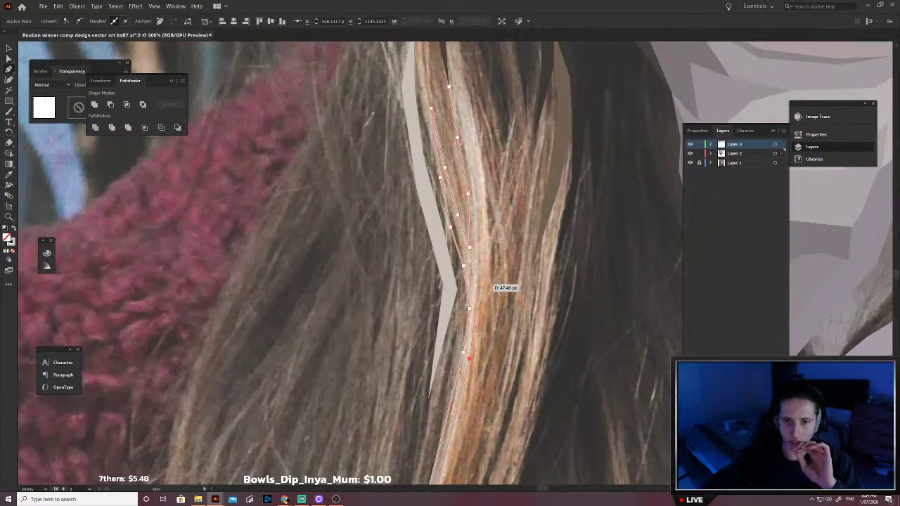
scroll(482, 302, up, 1)
click(482, 260)
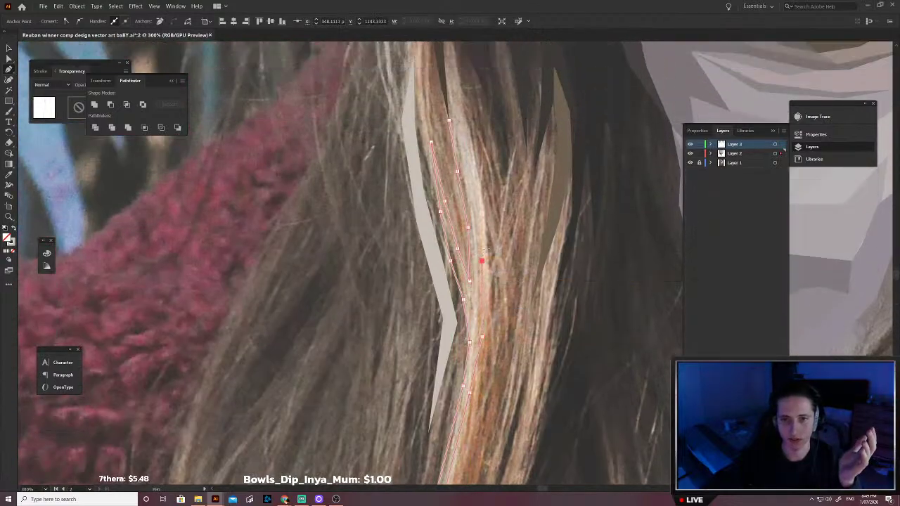
click(482, 208)
Step: Taper the forked light strand to a pointed upper tip over the dark strand and close its outline at the starting point
scroll(492, 219, up, 1)
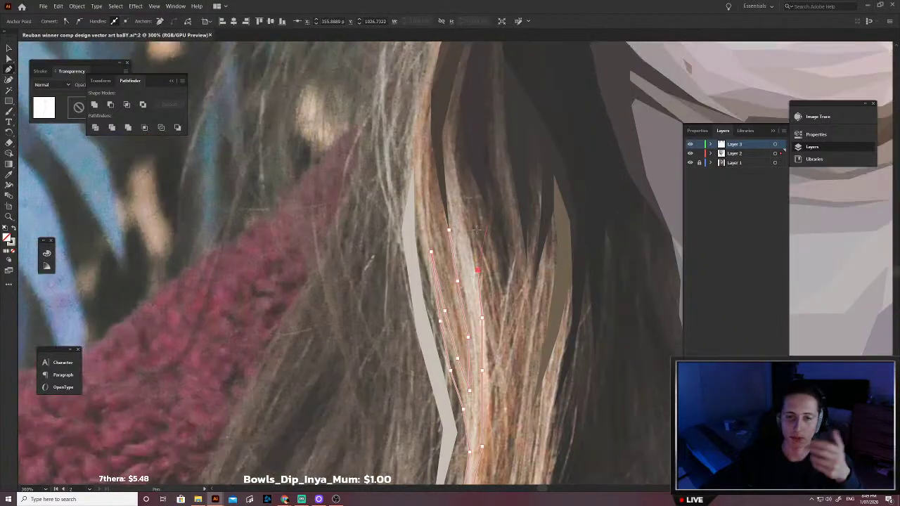
scroll(464, 218, up, 2)
click(463, 218)
scroll(461, 211, up, 1)
click(456, 208)
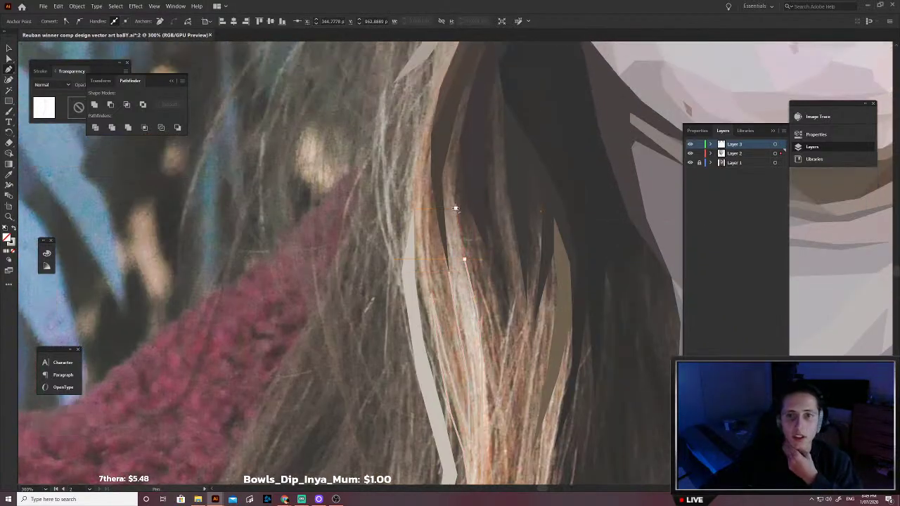
click(442, 178)
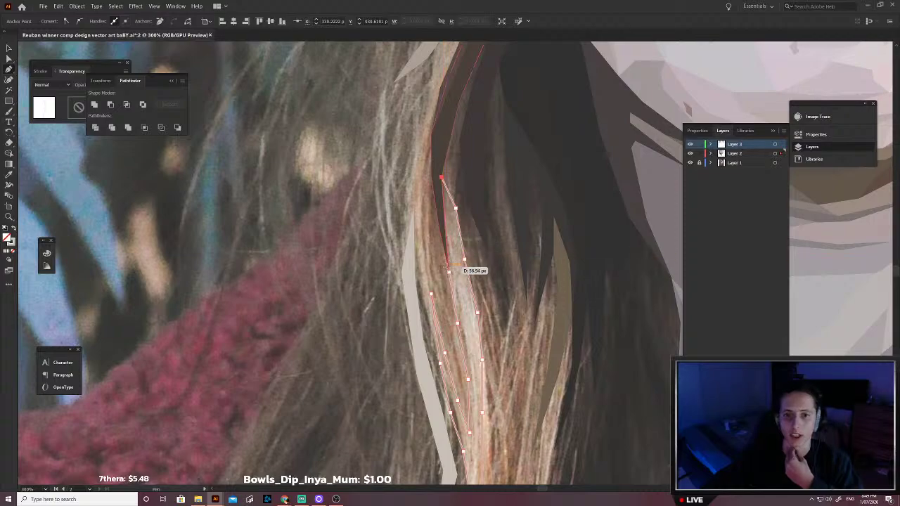
click(449, 272)
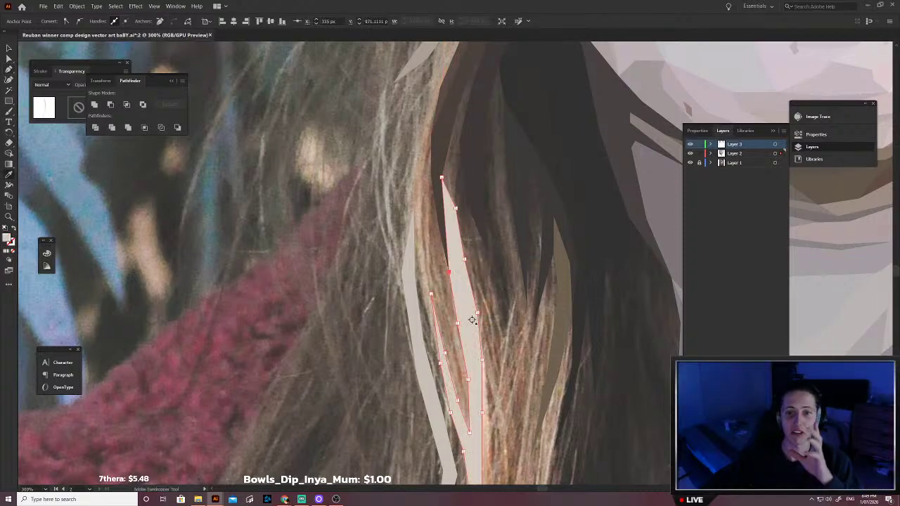
Step: Fill the forked light strand with a pinkish beige sampled from the photo between its edges, and deselect it
scroll(487, 379, down, 1)
scroll(487, 379, up, 5)
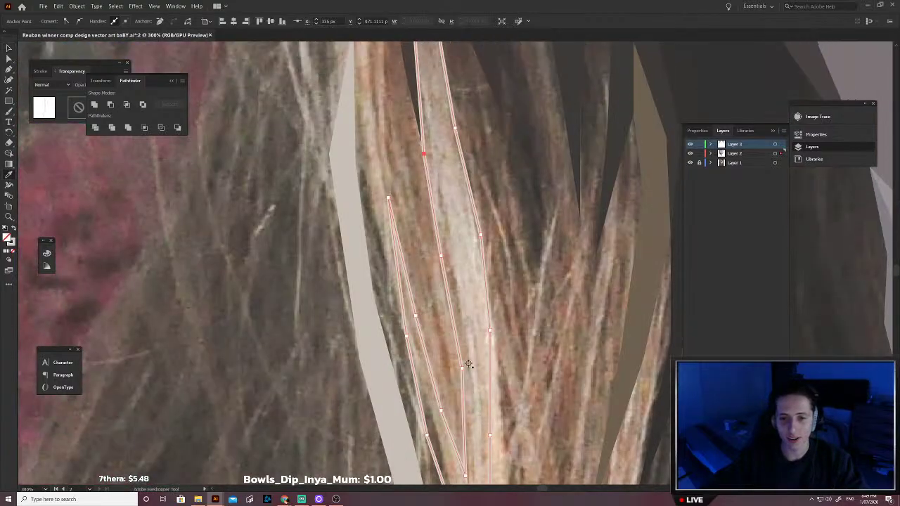
click(470, 295)
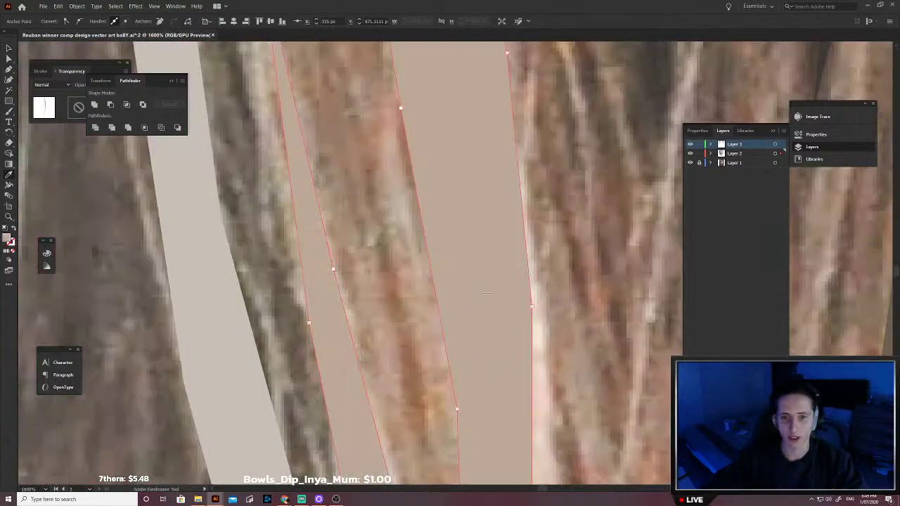
scroll(487, 290, down, 4)
key(v)
click(514, 315)
click(488, 308)
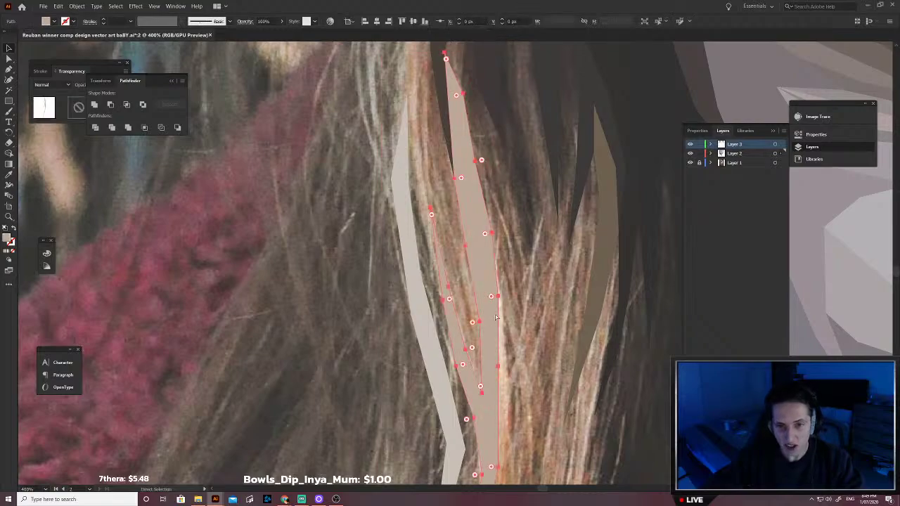
click(500, 303)
Step: Begin another strand at the pointed tip of the middle dark strand, tracing down to a point where the lighter hairs converge
drag(531, 226, 473, 336)
key(p)
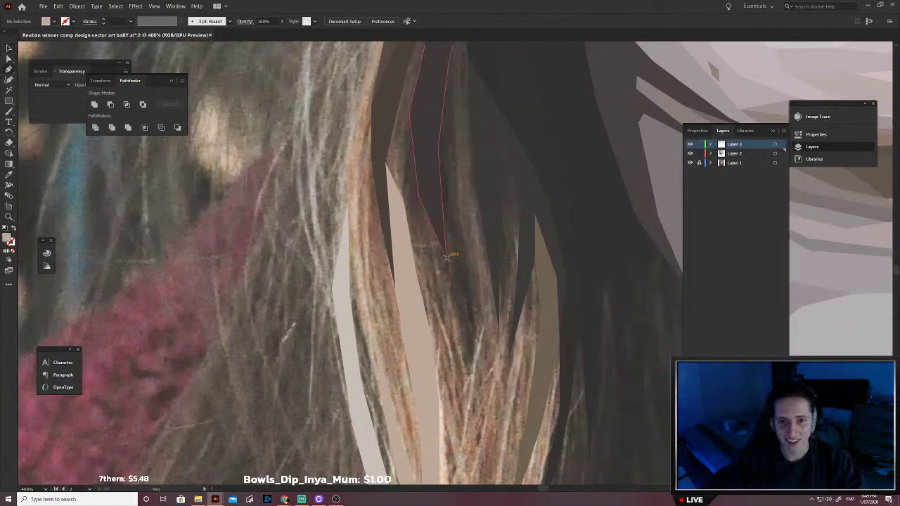
key(p)
click(446, 261)
click(450, 294)
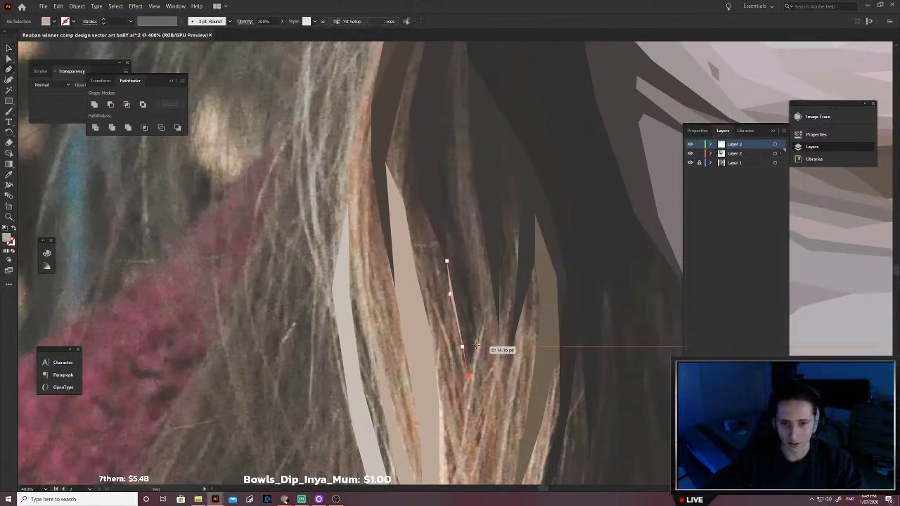
click(462, 347)
click(468, 375)
Step: Trace the new strand's inner side from the lower point up along the brown hair between the dark strands
click(478, 336)
click(482, 308)
click(472, 268)
click(470, 241)
click(457, 206)
scroll(456, 205, up, 3)
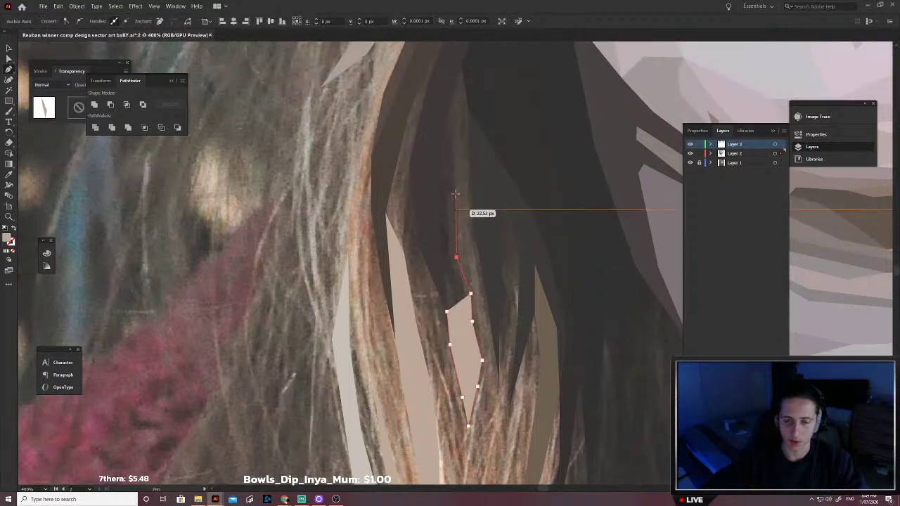
click(452, 253)
click(455, 165)
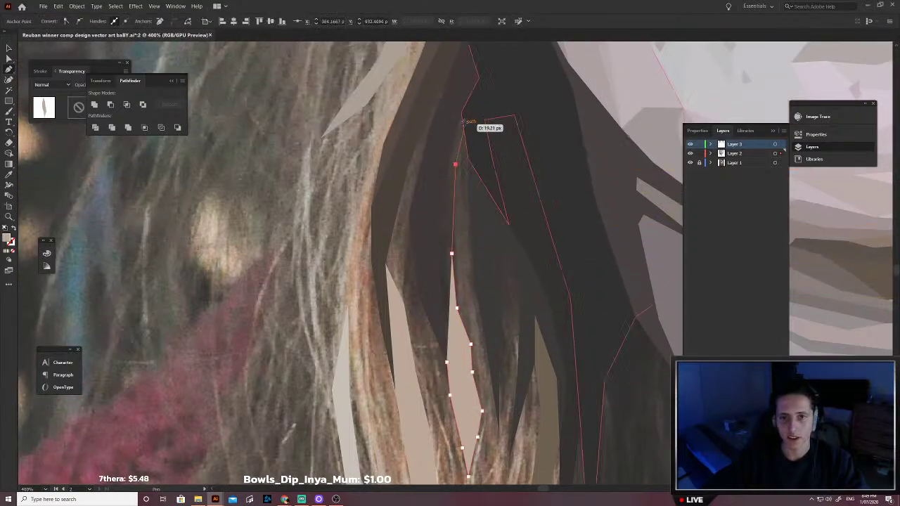
Step: Trace the outer side of the strand from its pointed upper tip down the dark hair edge and close its outline
click(447, 146)
click(433, 199)
click(432, 232)
click(431, 275)
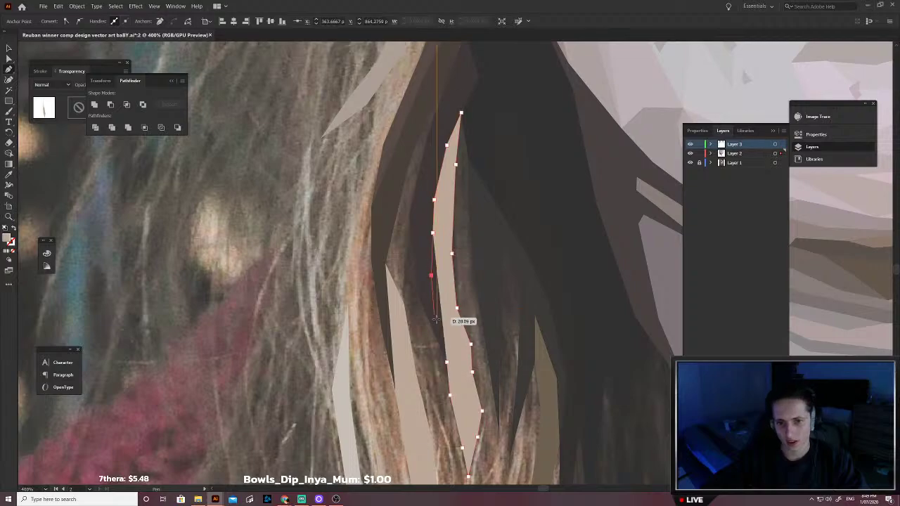
click(439, 328)
click(447, 361)
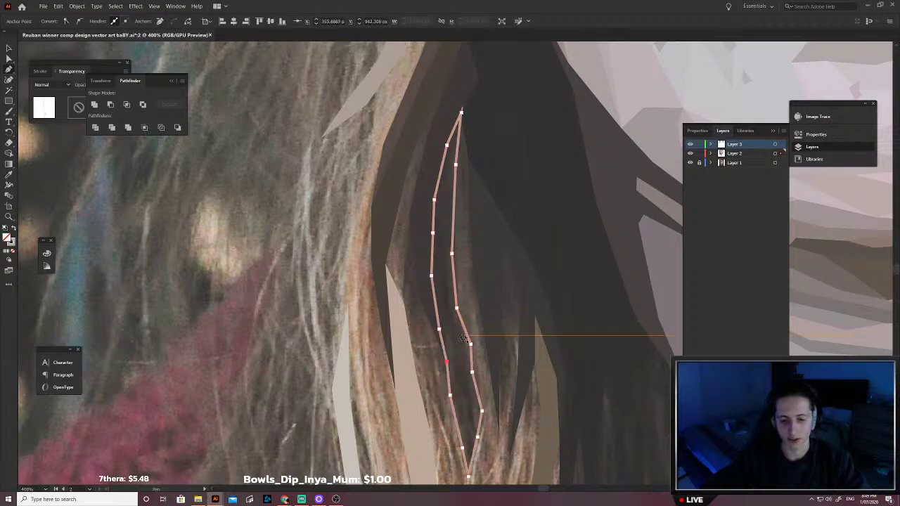
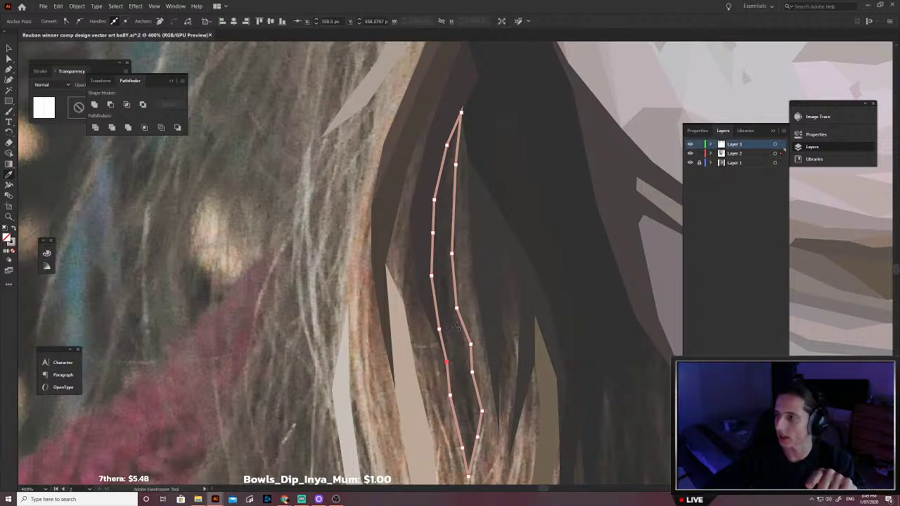
Step: Fill the closed strand with a dark brown sampled from the photo
key(ctrl+a)
click(445, 362)
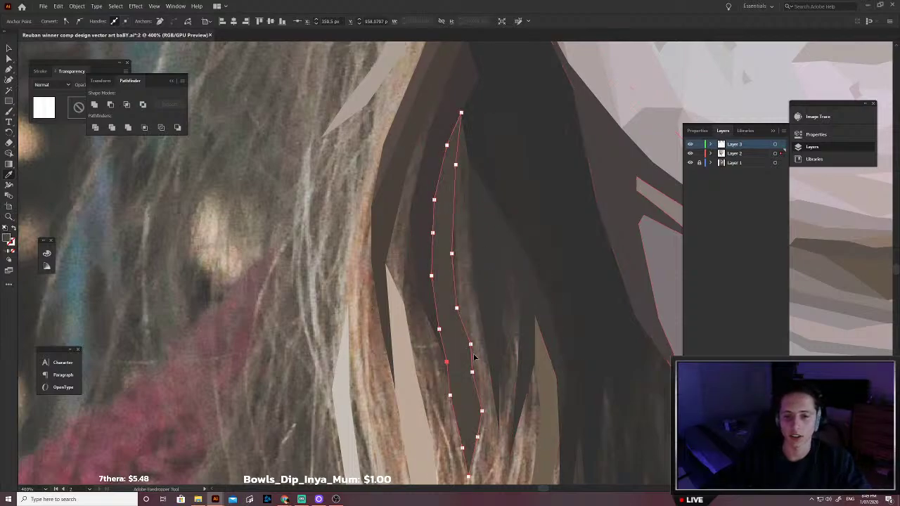
key(v)
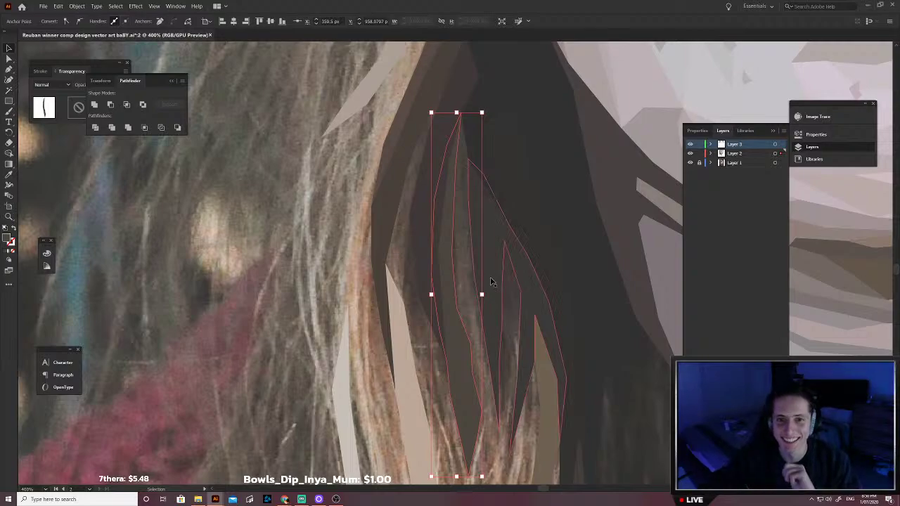
Step: Begin another strand beside the filled one, outlining its upper end and the start of its face-side edge over the dark hair
key(p)
click(447, 221)
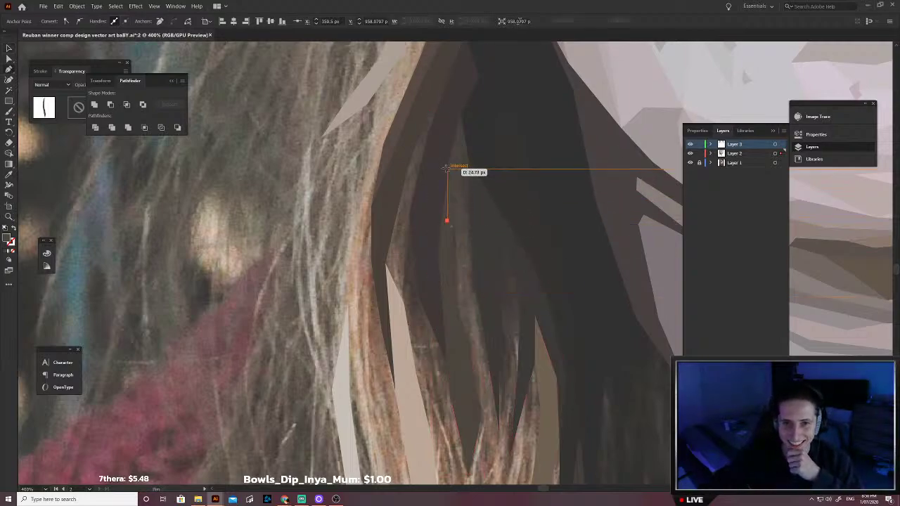
click(447, 169)
click(450, 132)
click(462, 105)
click(476, 107)
click(479, 143)
click(484, 199)
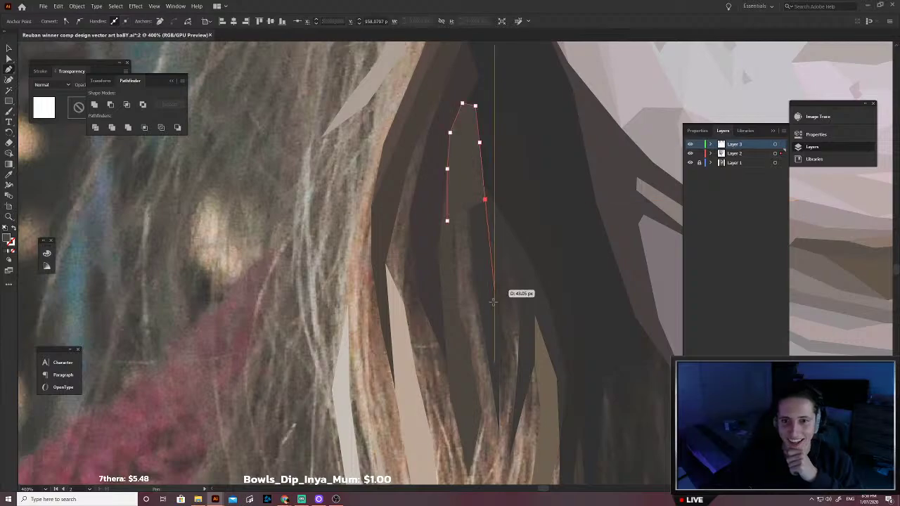
Step: Trace the strand's face-side edge down past the dark strand's tip to a low point among the lighter hairs
scroll(495, 331, down, 1)
click(495, 327)
click(500, 415)
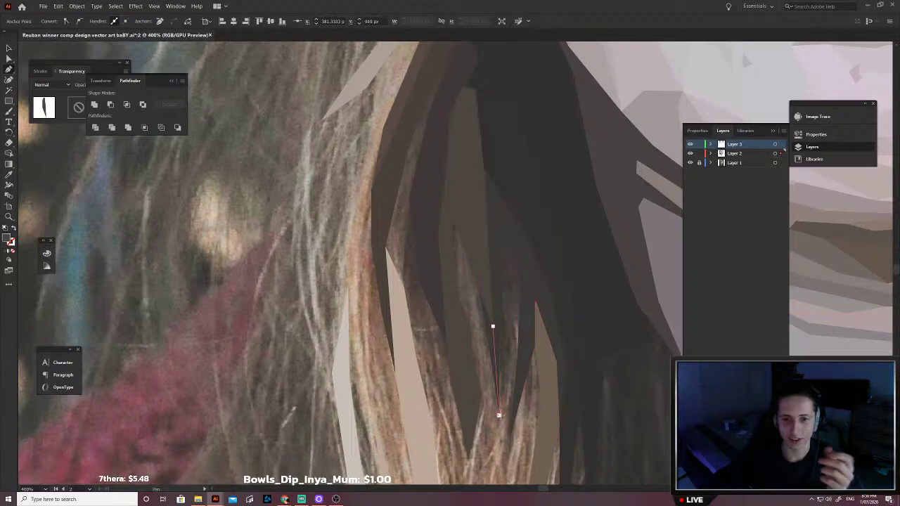
scroll(496, 383, down, 2)
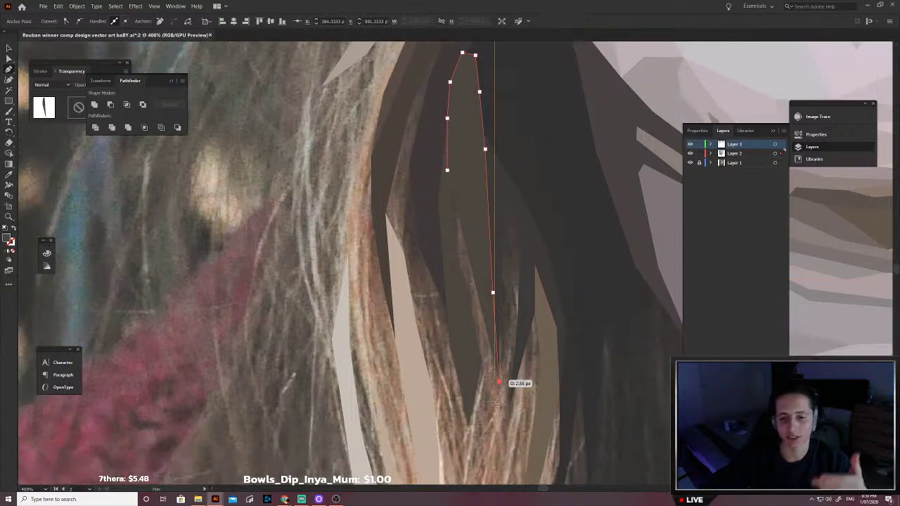
scroll(492, 415, down, 4)
click(488, 408)
scroll(485, 436, down, 4)
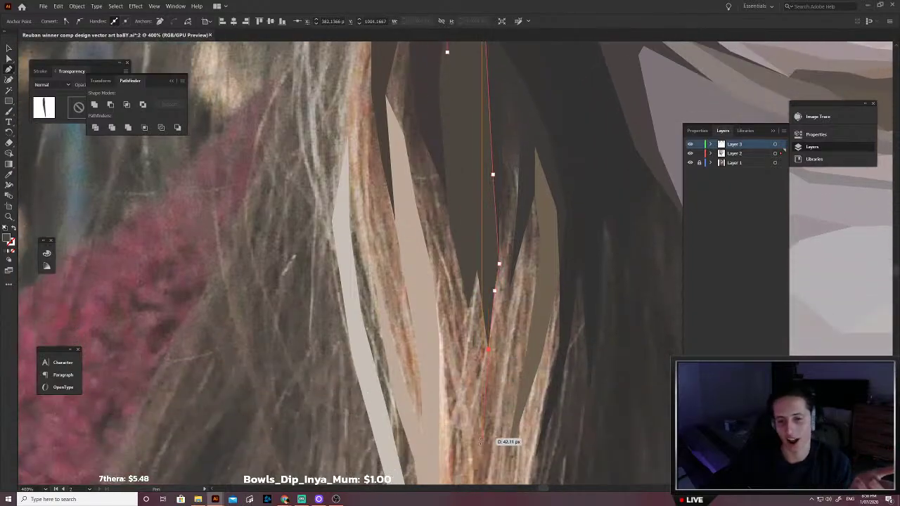
click(488, 464)
Step: Trace the strand's other side back up to its starting point and fill it with a dark brown sampled from the photo
click(474, 405)
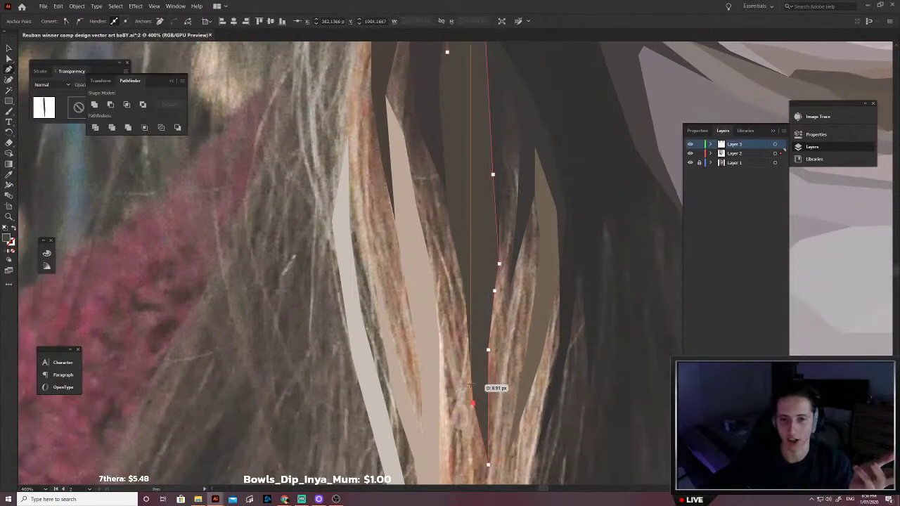
click(468, 307)
scroll(469, 309, up, 6)
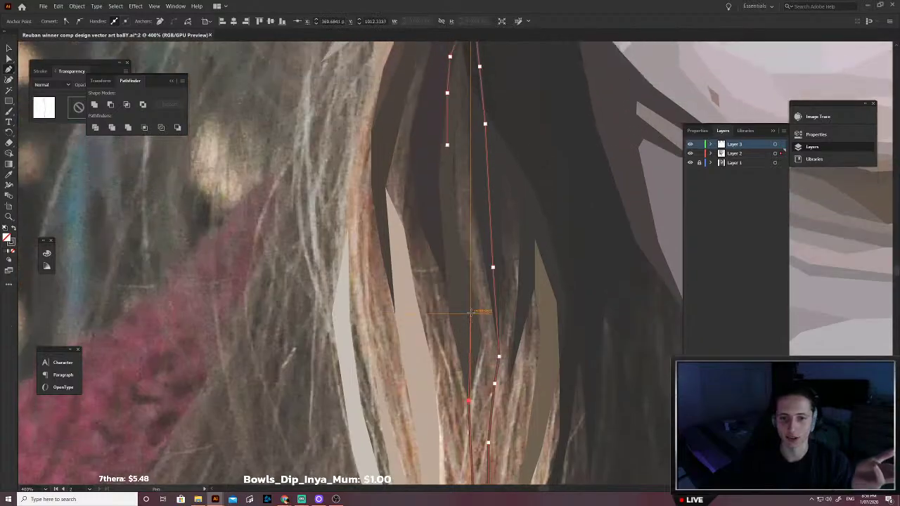
scroll(471, 319, up, 3)
click(453, 289)
click(444, 254)
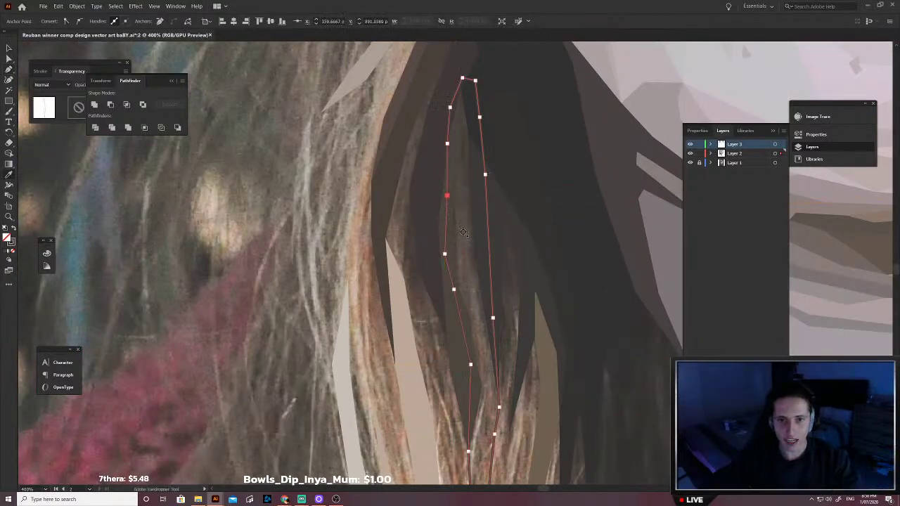
click(447, 195)
click(283, 286)
scroll(356, 297, down, 1)
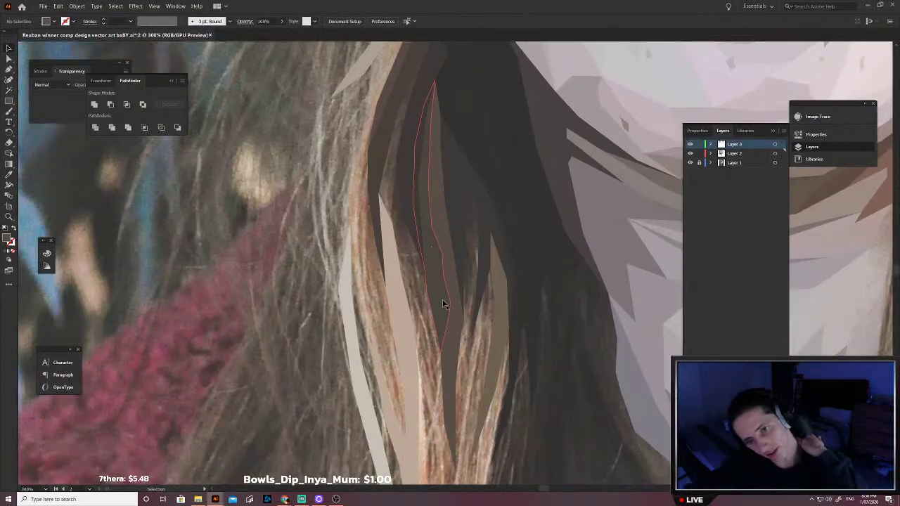
scroll(454, 317, down, 1)
click(471, 329)
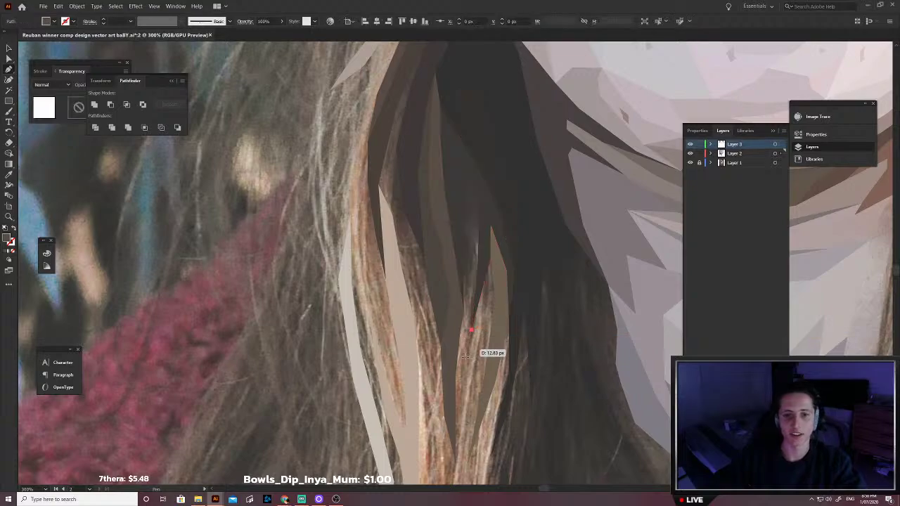
click(465, 358)
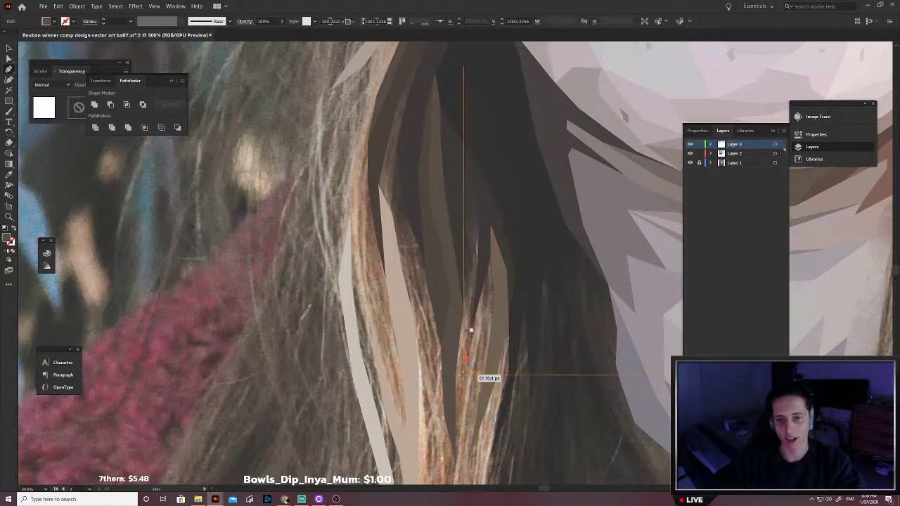
click(452, 320)
click(453, 243)
key(ctrl+z)
key(ctrl+z)
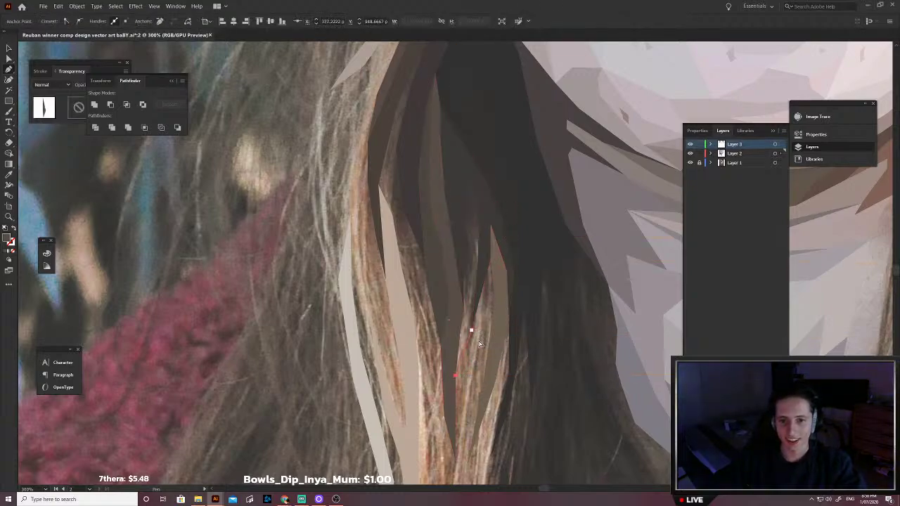
Step: Outline a short pointed strand around the remaining brown hair gap between the new brown strand and the olive-brown strand
click(463, 311)
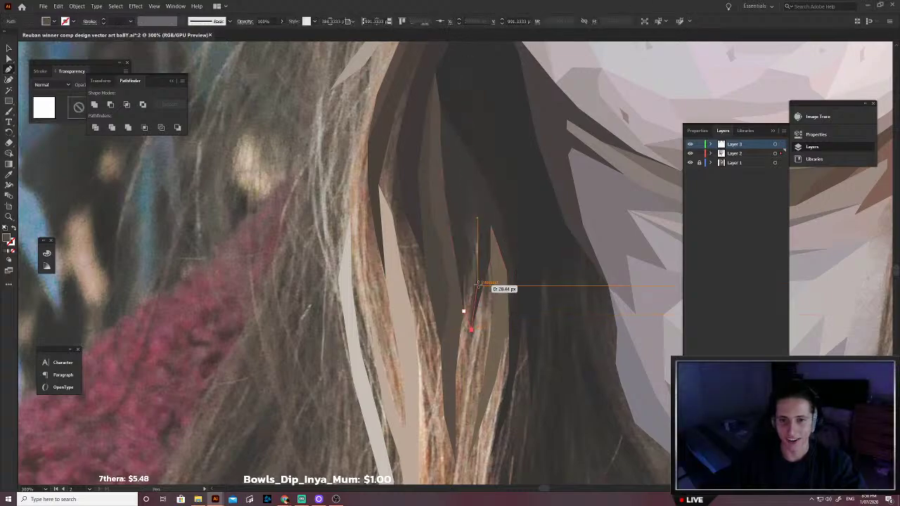
click(480, 286)
click(477, 158)
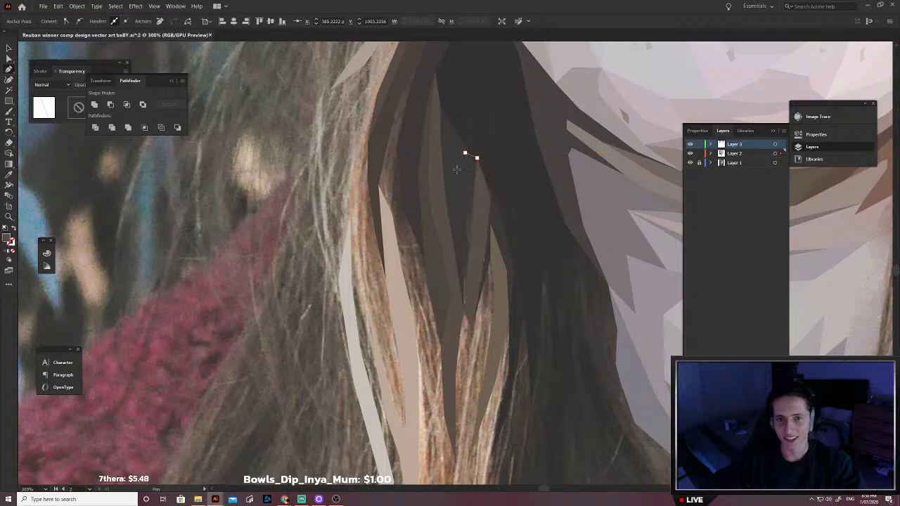
click(465, 153)
click(451, 197)
click(452, 245)
Step: Fill the short pointed strand with a dark tone sampled from the photo and deselect it
key(shift+x)
key(i)
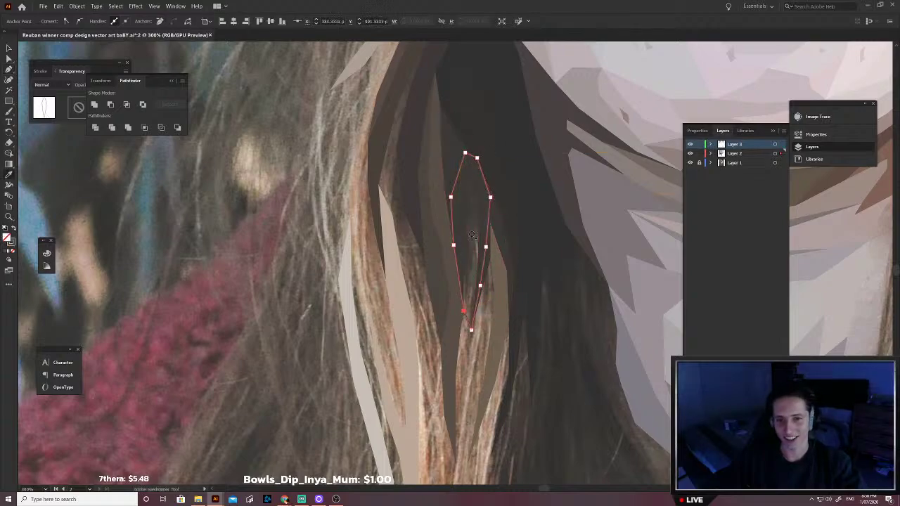
scroll(474, 238, up, 4)
scroll(473, 230, down, 2)
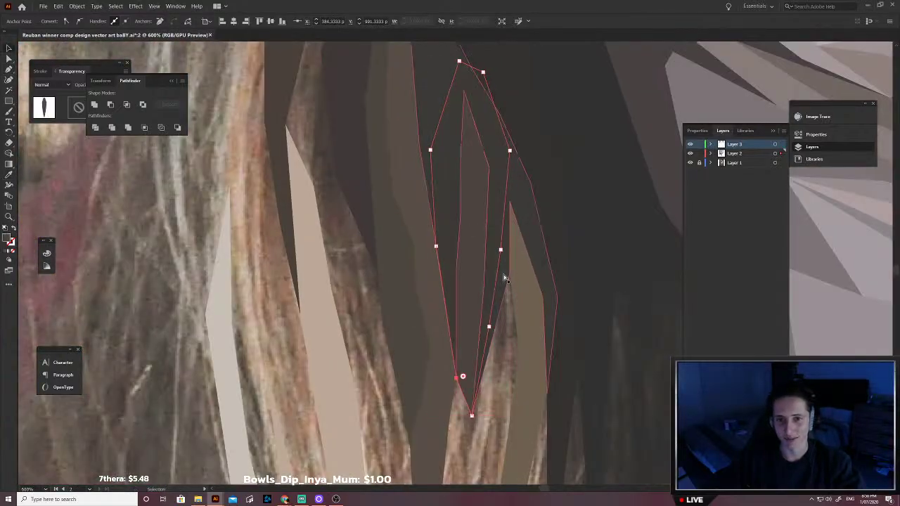
scroll(486, 282, down, 2)
click(491, 344)
Step: Begin a long strand at the lower tip of the dark strands, tracing one side down through the light hairs to a narrow end
key(p)
scroll(494, 328, down, 1)
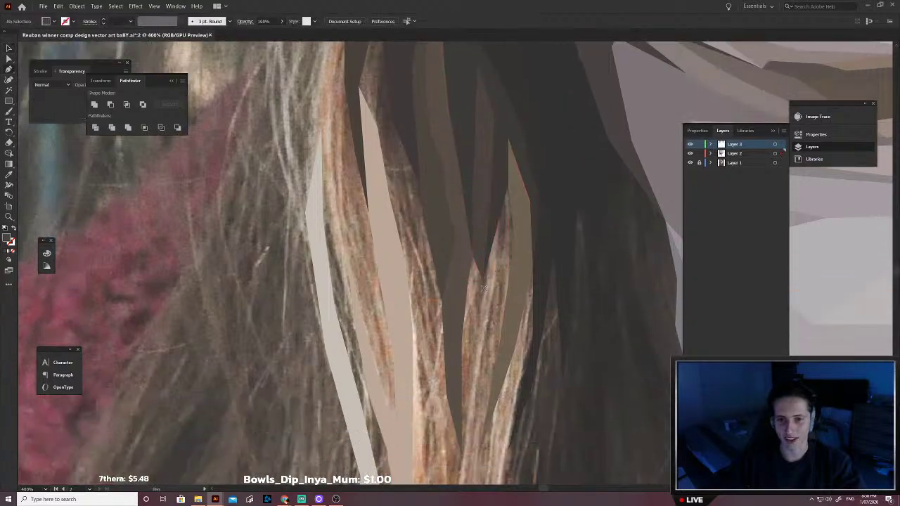
click(482, 276)
scroll(481, 278, down, 2)
click(481, 273)
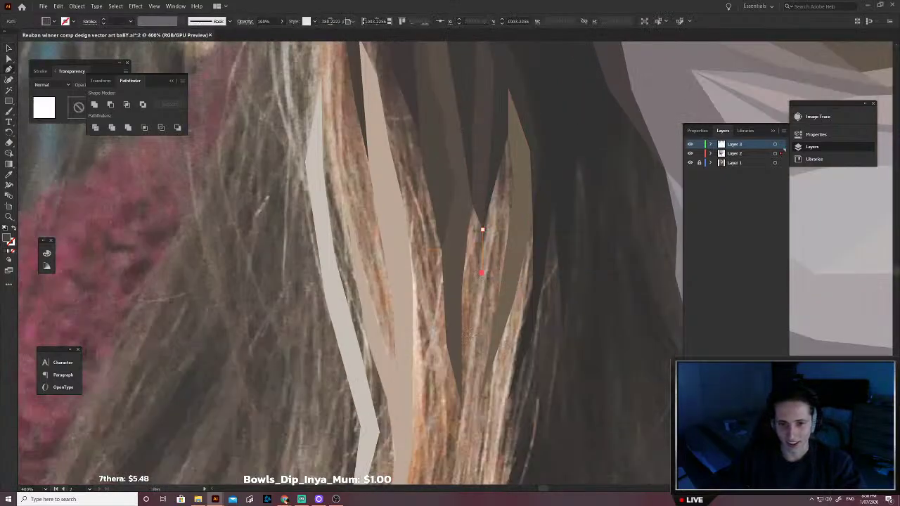
click(461, 407)
scroll(454, 422, down, 3)
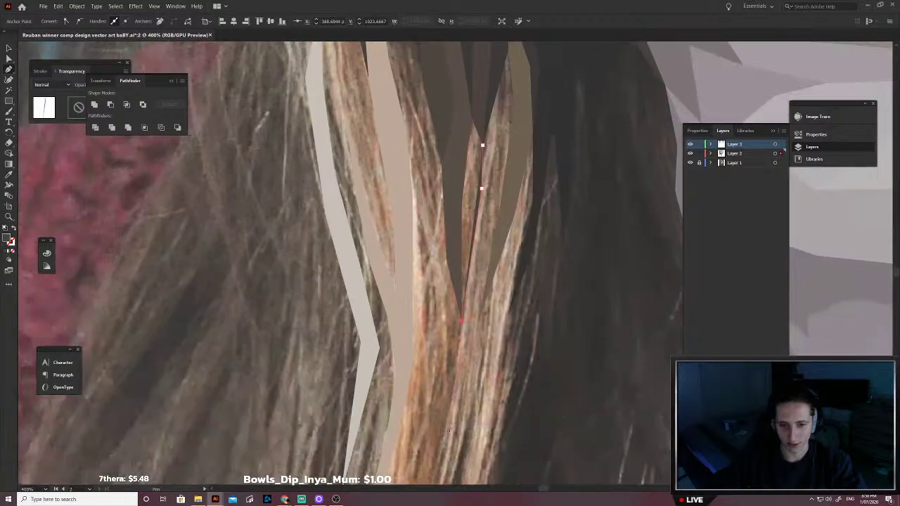
click(450, 430)
scroll(446, 433, down, 3)
Step: Trace the long strand's face-side edge from its narrow end back up along the olive-brown strand
click(459, 348)
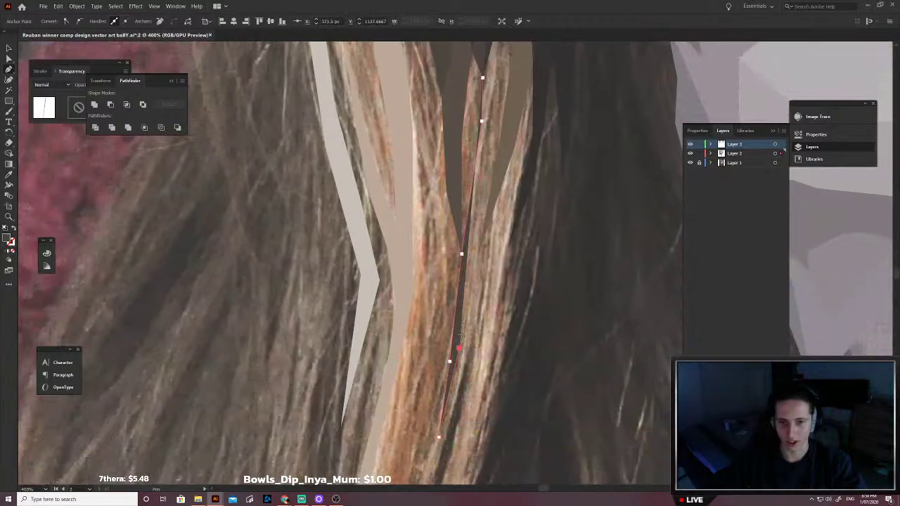
click(473, 263)
scroll(485, 259, up, 2)
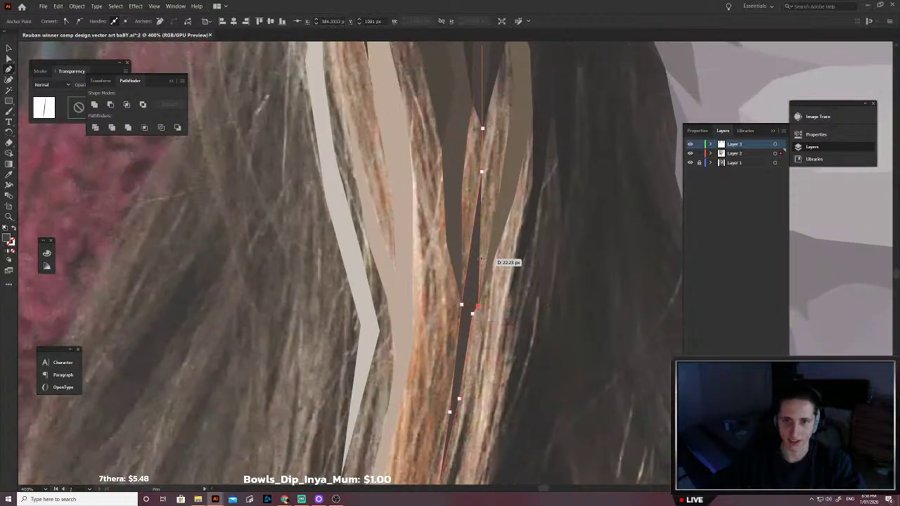
click(502, 240)
scroll(502, 240, up, 2)
click(516, 246)
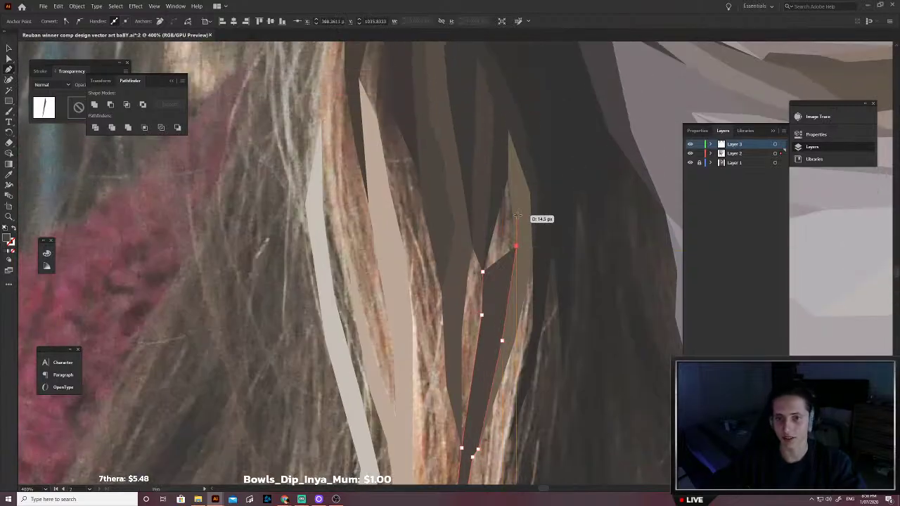
Step: Outline the long strand's upper end over the olive-brown strand and close the path at its starting point
click(517, 215)
click(517, 185)
click(511, 166)
click(500, 166)
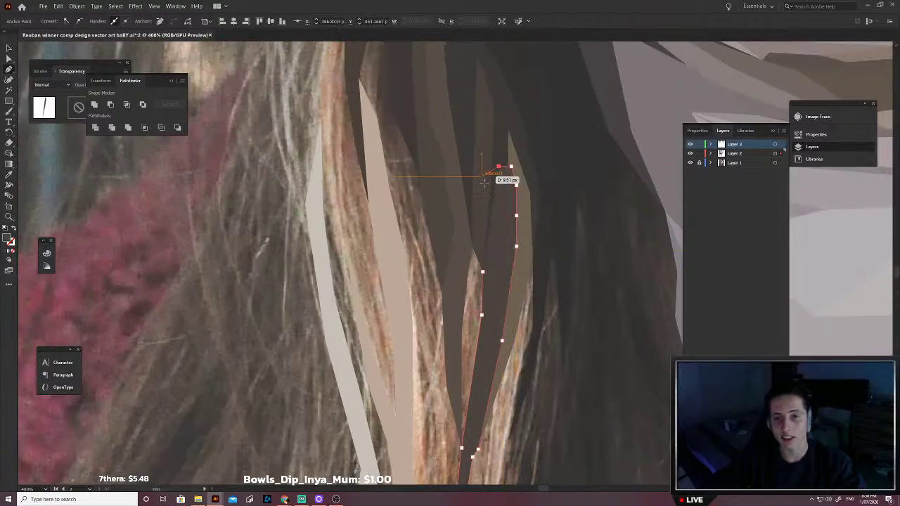
click(488, 199)
click(483, 272)
Step: Fill the long strand with a light beige-brown sampled from the photo and deselect it
key(shift+x)
key(i)
scroll(498, 292, up, 4)
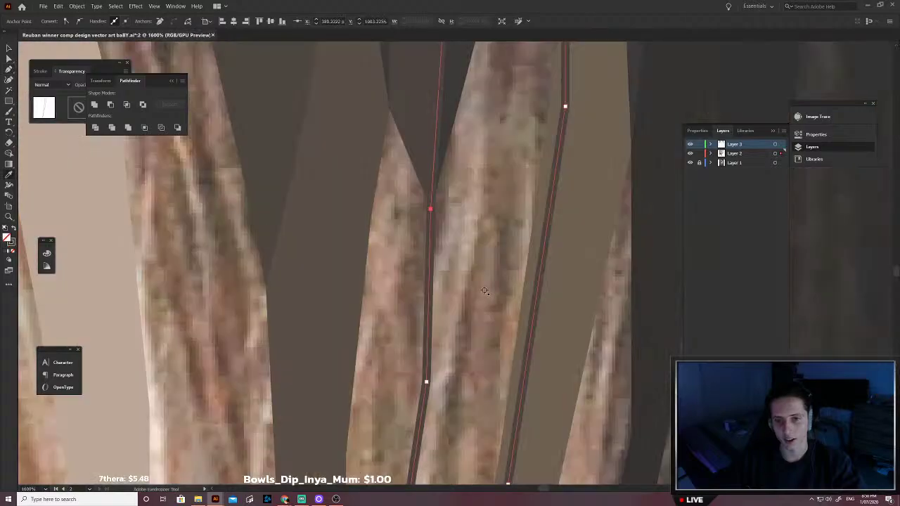
click(464, 258)
scroll(464, 258, down, 4)
key(v)
click(494, 333)
scroll(493, 335, down, 2)
click(494, 336)
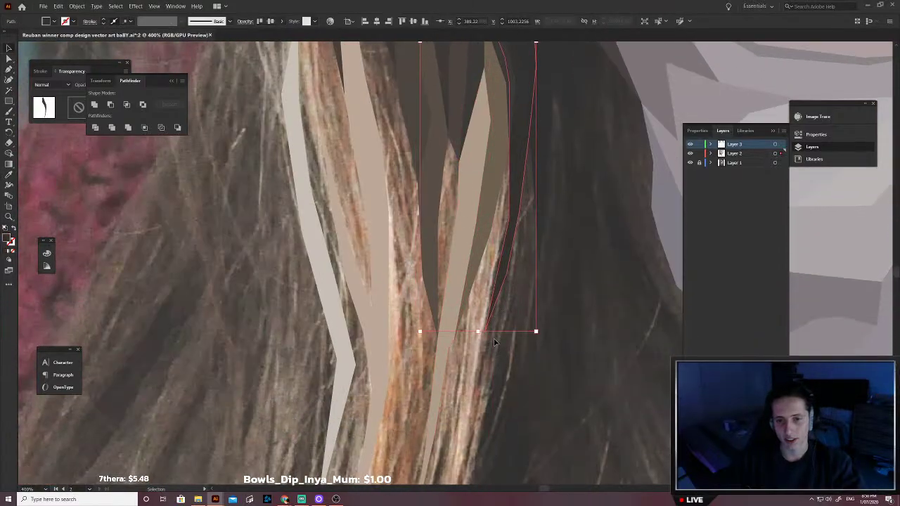
scroll(493, 344, down, 1)
scroll(493, 344, down, 1)
click(493, 343)
Step: Begin another strand at the lower tip of the dark face-side strand, tracing down the outer edge of the light hairs
key(p)
click(486, 264)
scroll(485, 264, down, 1)
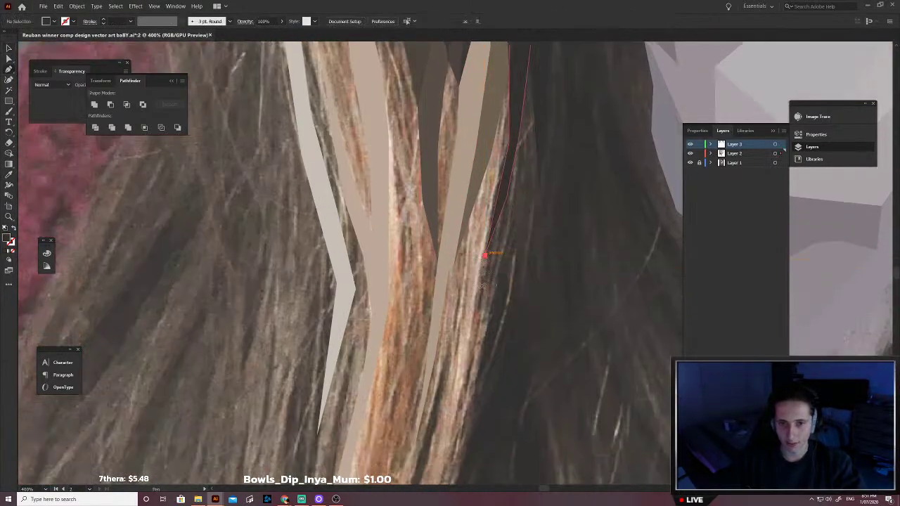
click(475, 286)
scroll(464, 309, down, 1)
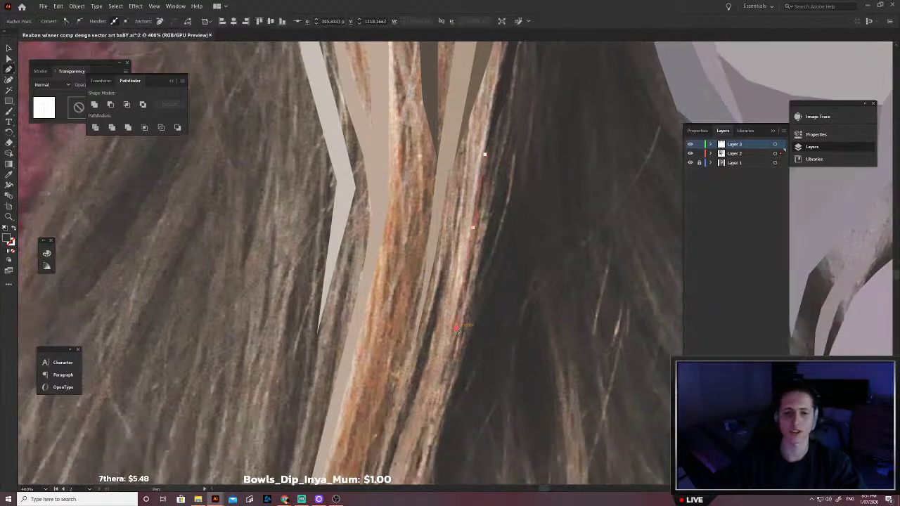
scroll(457, 329, down, 1)
click(428, 364)
click(399, 421)
scroll(399, 421, down, 1)
key(ctrl+z)
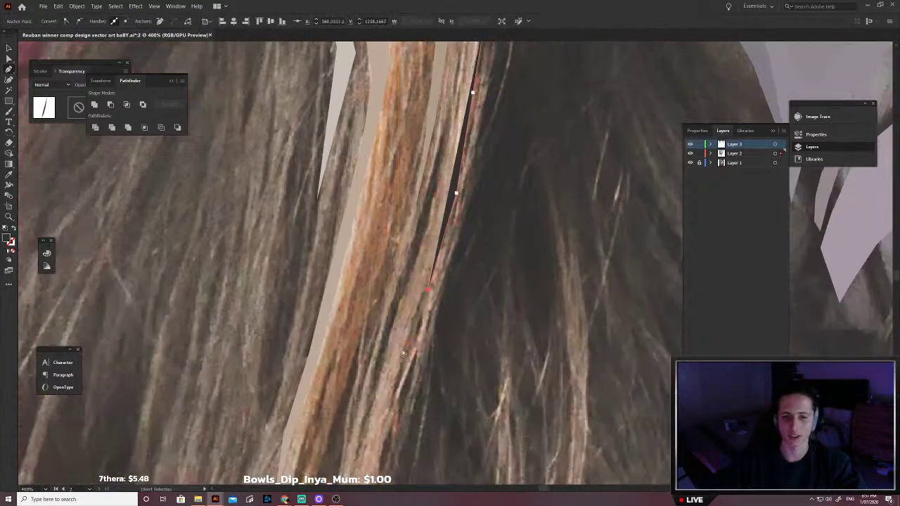
Step: Extend the open strand down the outer edge of the light hairs to its narrow end, swapping its fill and stroke
click(402, 351)
click(371, 451)
scroll(371, 451, down, 1)
click(348, 454)
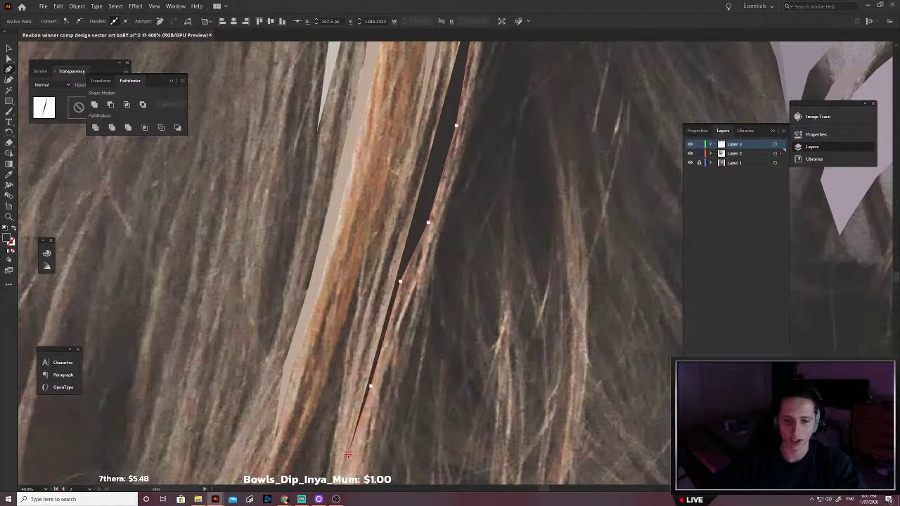
scroll(350, 415, down, 2)
scroll(358, 428, left, 1)
key(shift+x)
scroll(364, 428, down, 2)
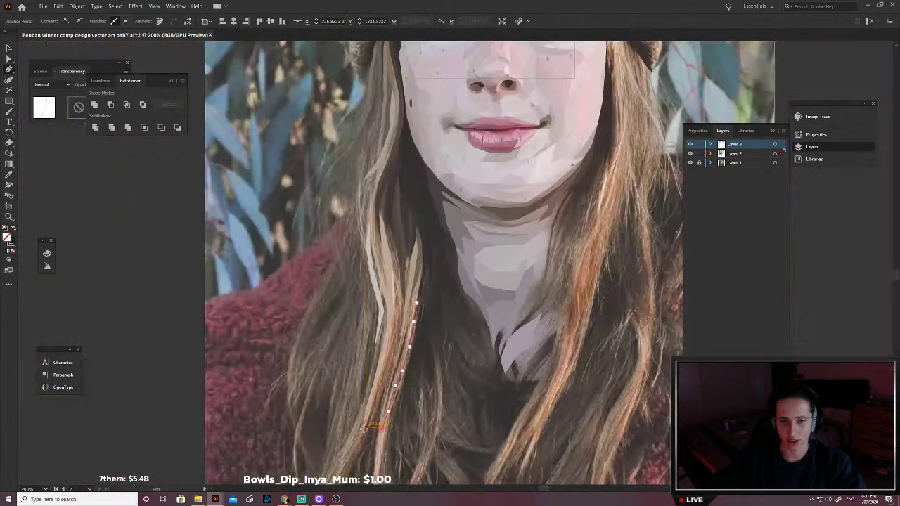
scroll(365, 427, down, 2)
scroll(391, 310, up, 3)
scroll(384, 230, up, 1)
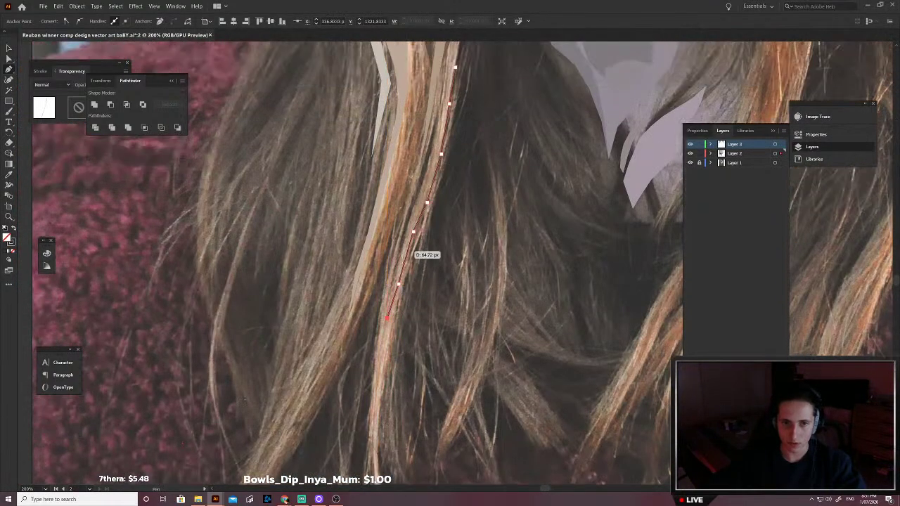
Step: Trace the strand's inner edge back up between the orange and light hairs to the olive-brown strands
scroll(390, 281, up, 2)
scroll(403, 285, up, 5)
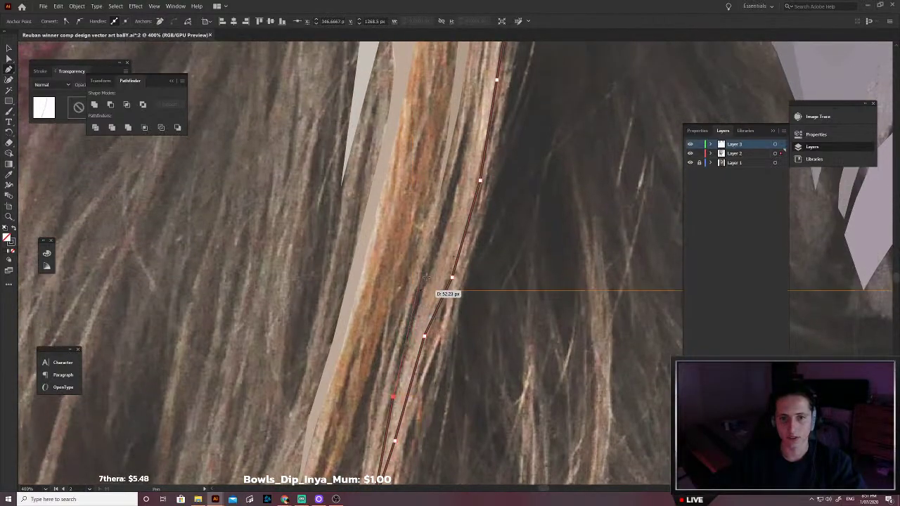
click(429, 275)
click(453, 215)
scroll(455, 219, up, 4)
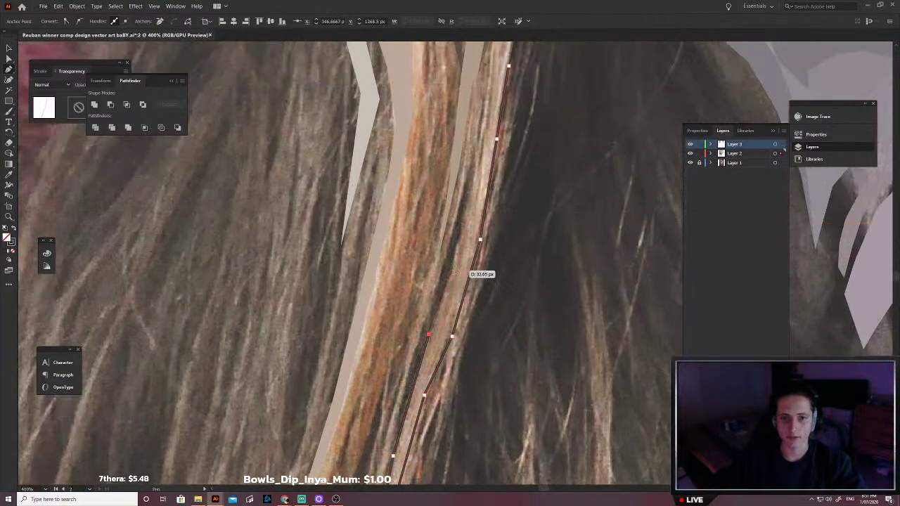
click(475, 168)
scroll(470, 183, up, 2)
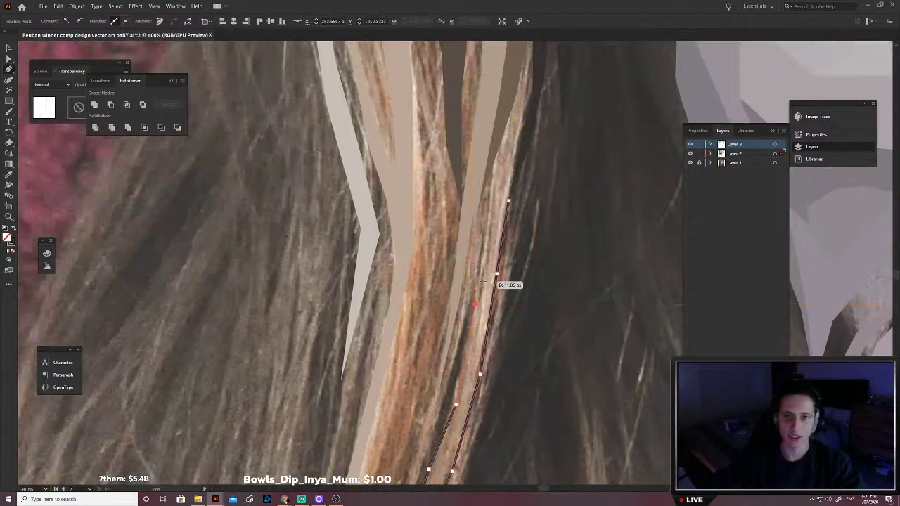
scroll(450, 373, up, 2)
click(470, 357)
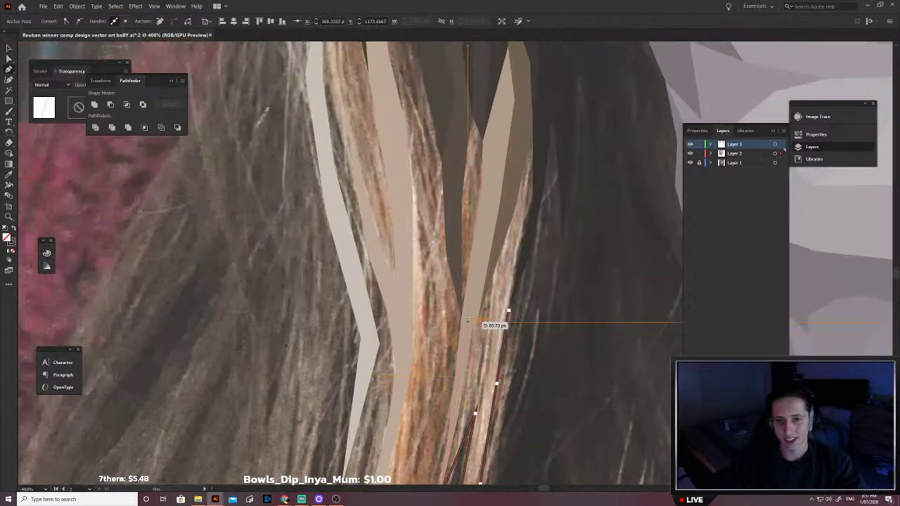
Step: Outline the strand's upper end over the olive-brown strands and close the path down its face-side edge
scroll(475, 310, right, 1)
click(465, 237)
click(478, 176)
click(490, 144)
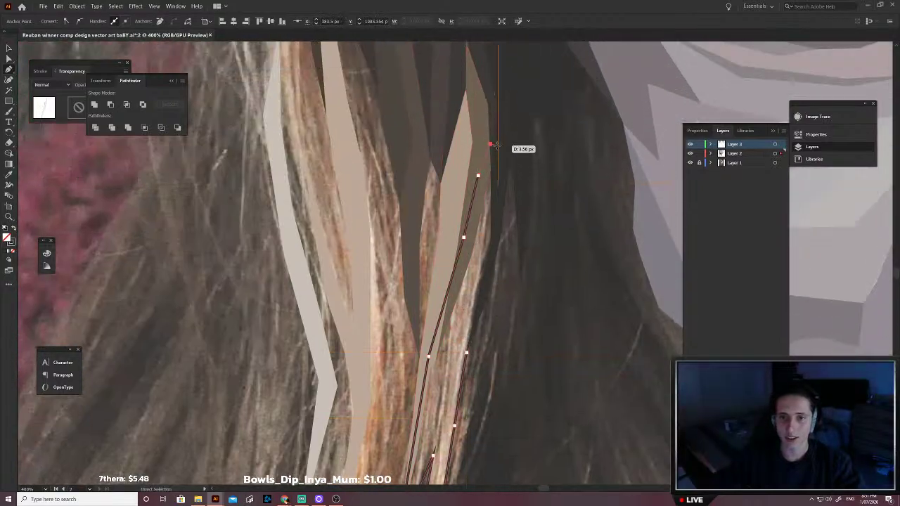
click(498, 144)
click(502, 171)
click(498, 238)
click(497, 239)
click(491, 268)
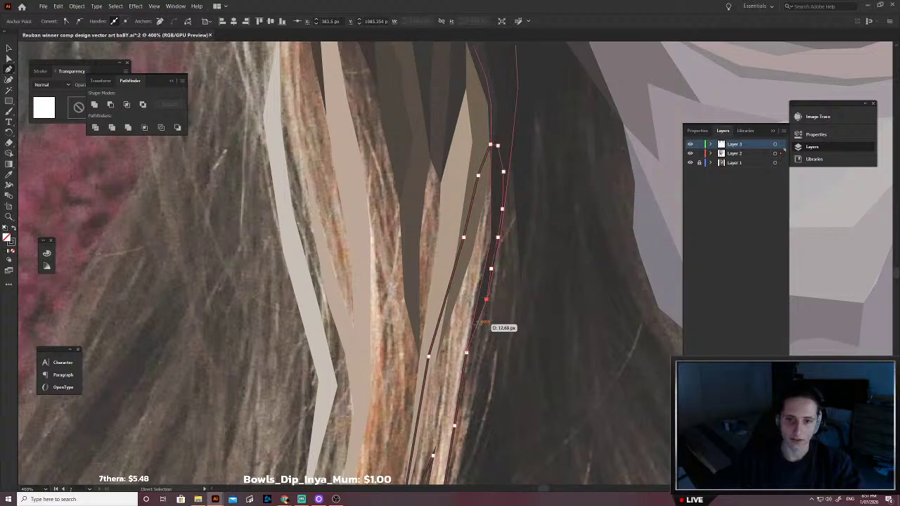
click(486, 299)
Step: Fill the strand with a pinkish beige sampled from the light hairs in the photo and deselect it
key(i)
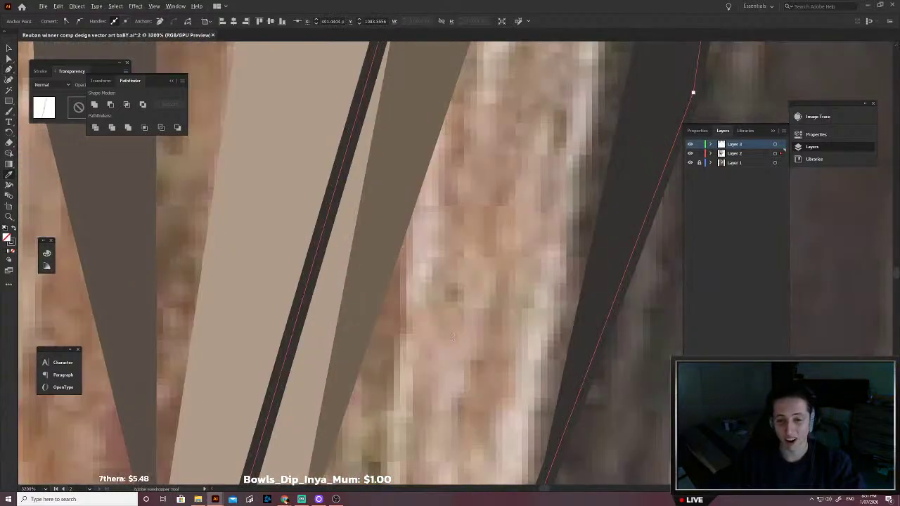
scroll(454, 344, up, 5)
click(455, 267)
scroll(455, 268, down, 7)
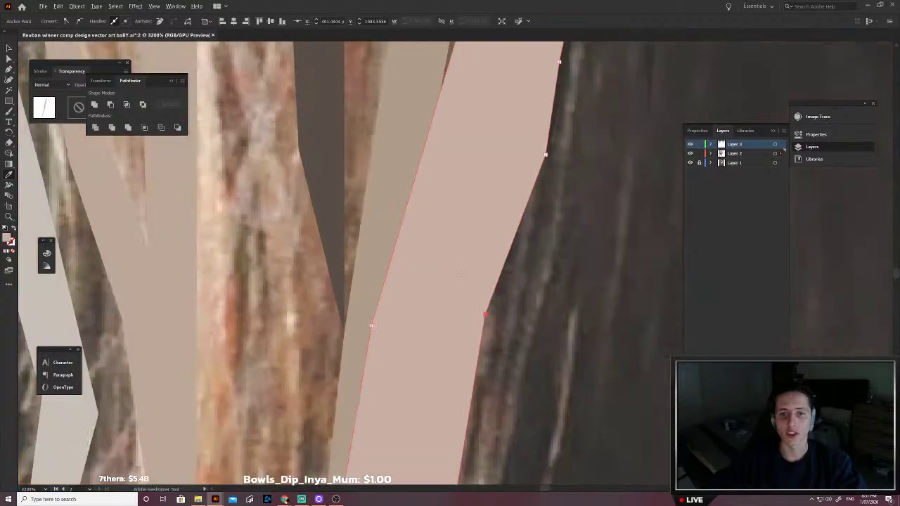
key(v)
click(486, 317)
drag(427, 303, 487, 321)
Step: Start a strand at the beige strand's face-side edge and trace it down through the orange hairs to a narrow lower tip
key(p)
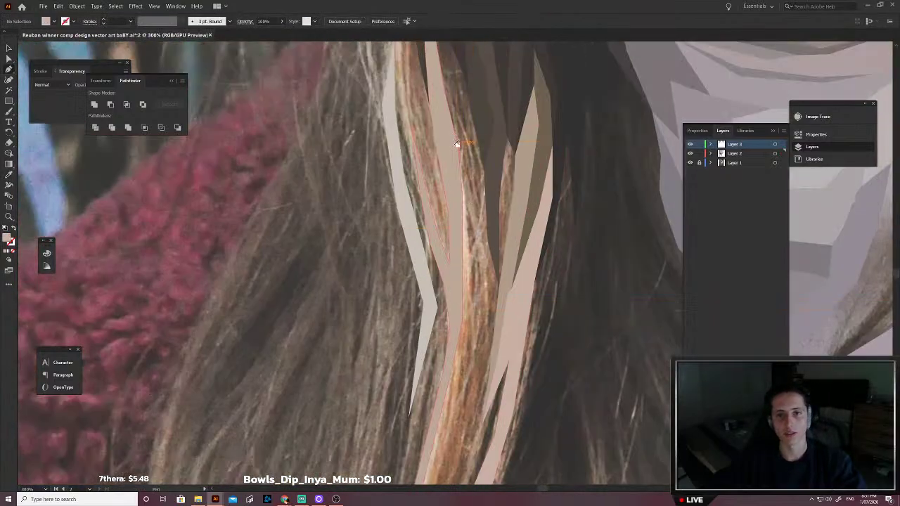
click(469, 193)
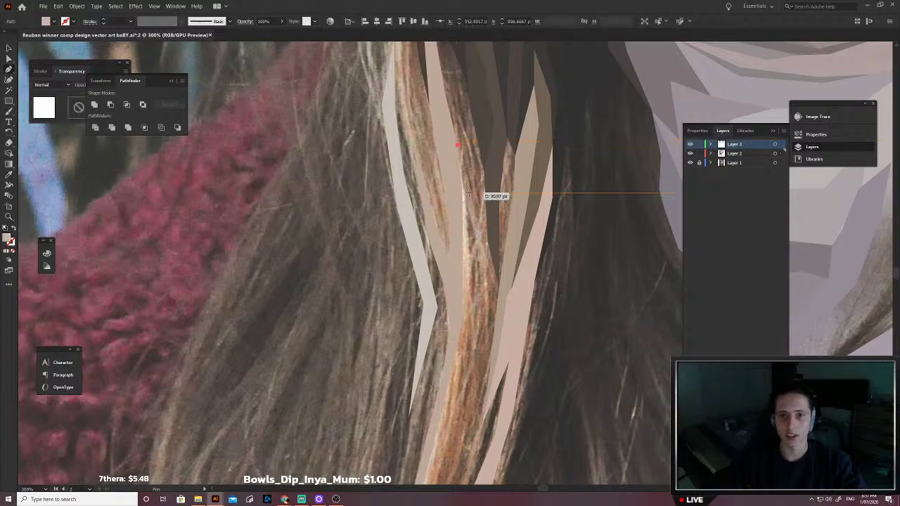
click(471, 280)
scroll(470, 302, down, 2)
click(464, 319)
scroll(437, 393, down, 2)
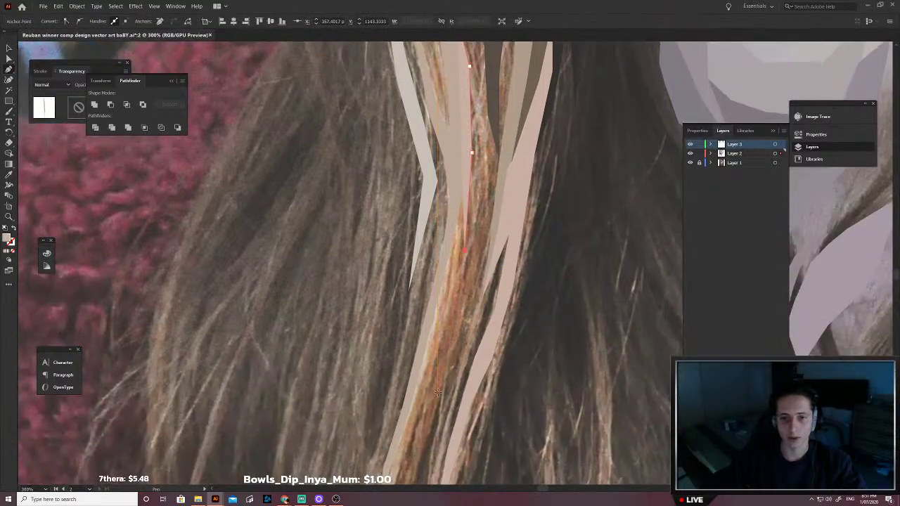
click(431, 388)
scroll(422, 397, down, 2)
click(399, 411)
scroll(391, 450, down, 2)
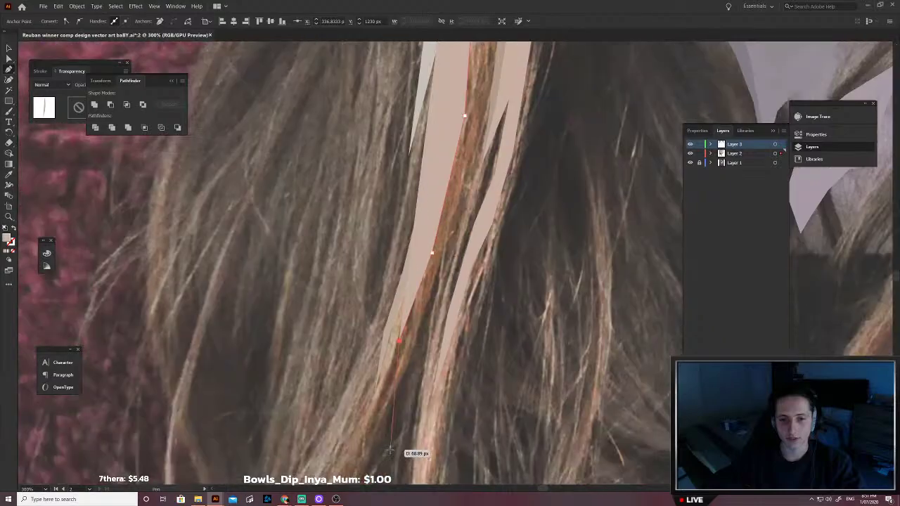
click(375, 391)
Step: Trace the strand's other edge back up over the beige strand and close the path at its starting point
scroll(380, 393, up, 1)
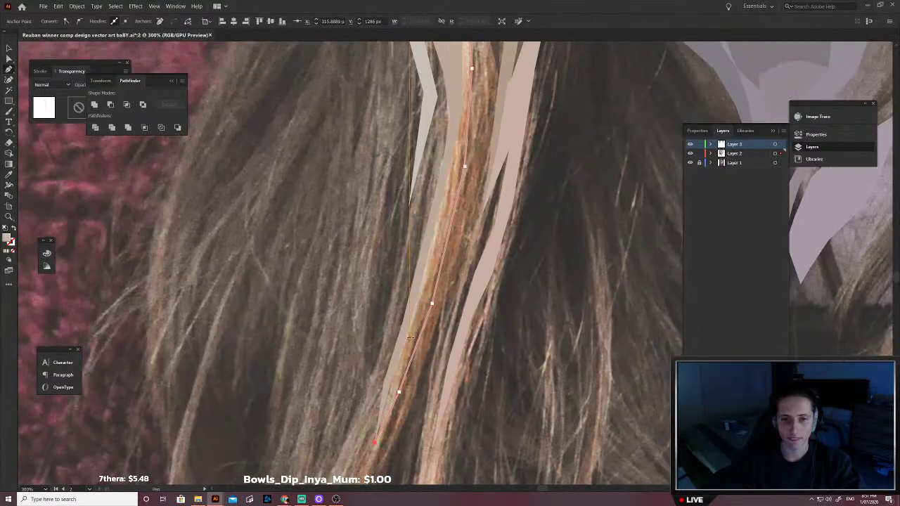
click(413, 290)
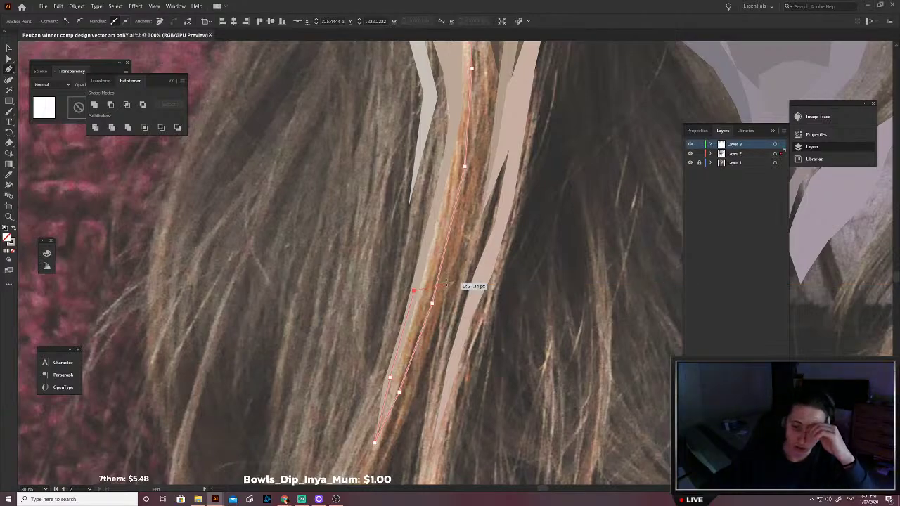
click(437, 203)
scroll(440, 205, up, 2)
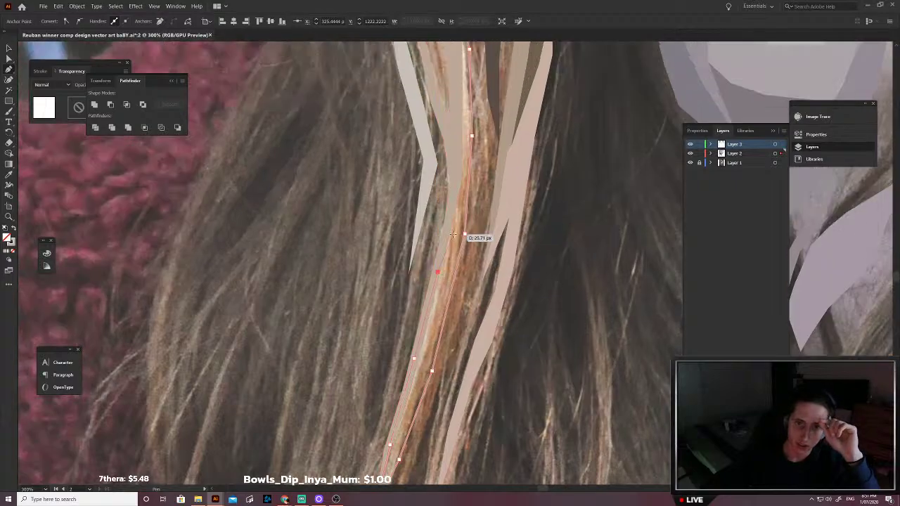
scroll(462, 202, up, 2)
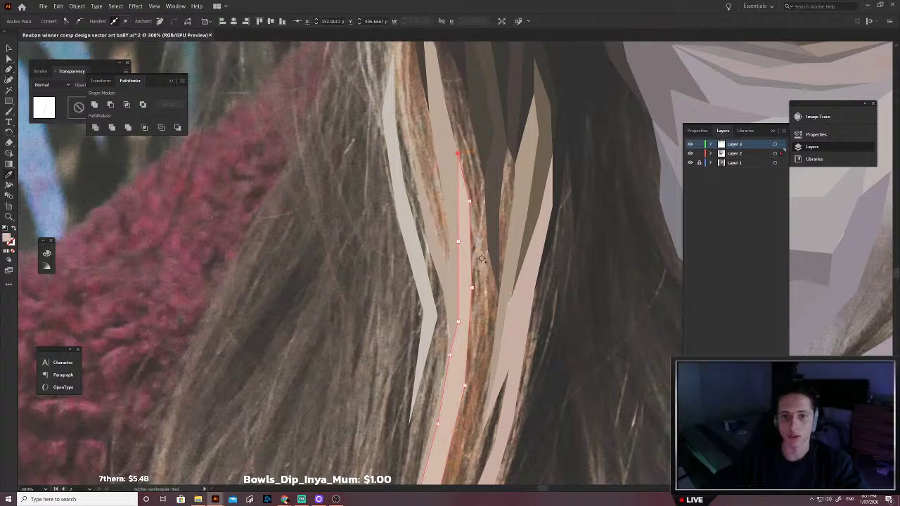
Step: Fill the strand with a pale cream sampled from the brightest hairs in the photo and deselect it
scroll(471, 267, up, 2)
scroll(451, 222, up, 2)
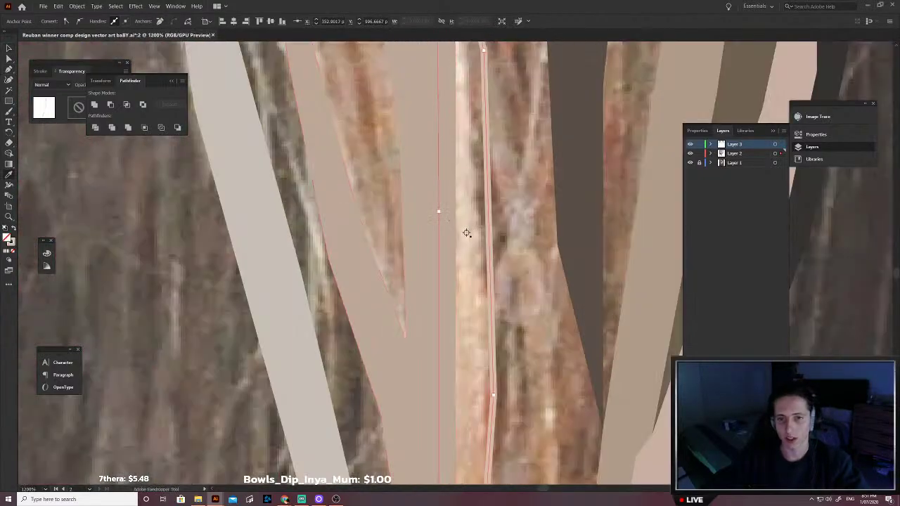
click(471, 237)
scroll(469, 234, down, 4)
key(v)
click(401, 307)
Step: Begin a strand between the grey and beige strands, tracing up the outer edge of the orange-brown hairs
scroll(437, 315, up, 2)
scroll(437, 316, up, 1)
key(p)
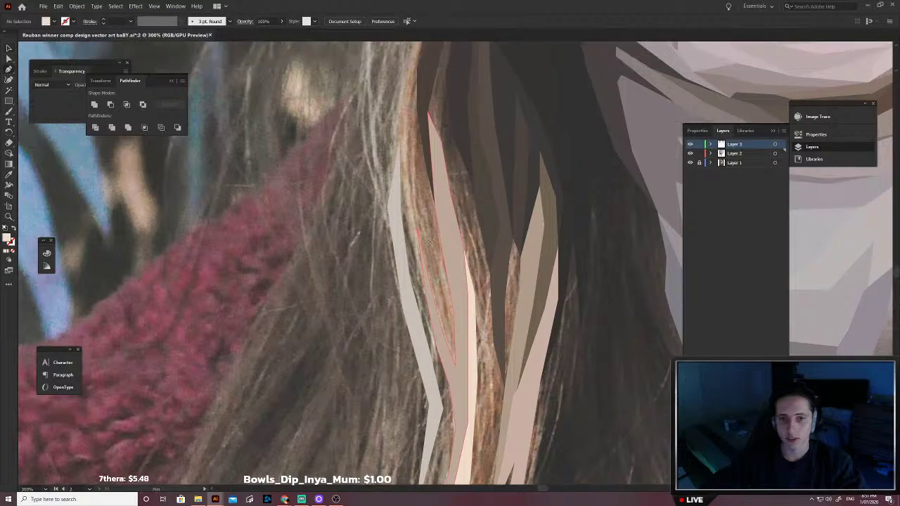
scroll(422, 242, up, 4)
click(433, 258)
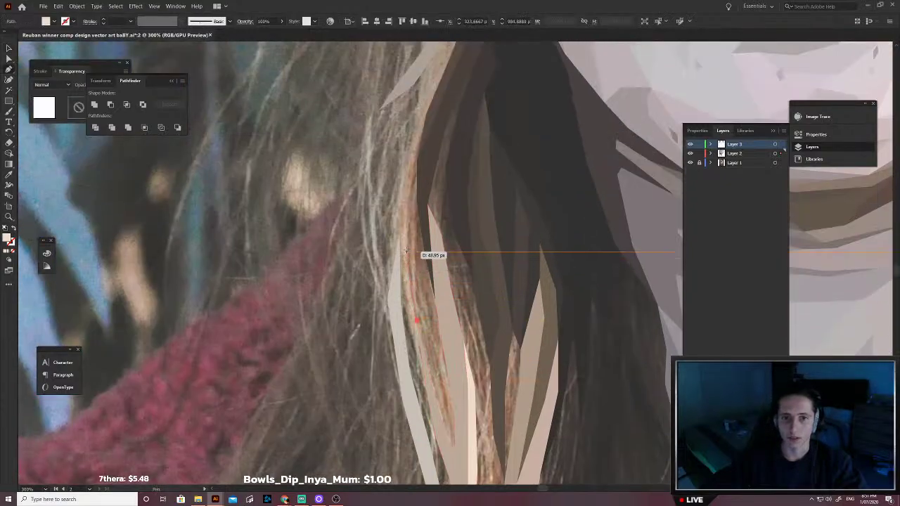
click(399, 232)
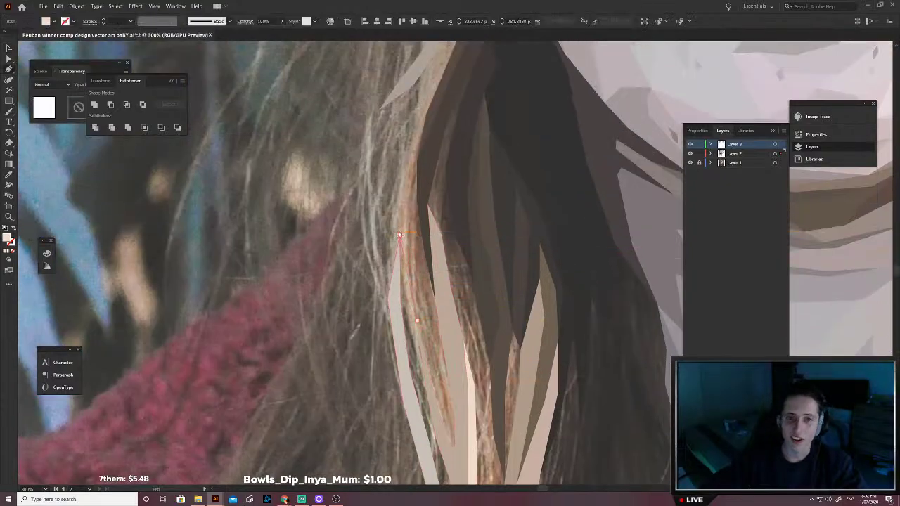
scroll(422, 234, up, 1)
click(399, 225)
click(410, 184)
scroll(416, 189, up, 2)
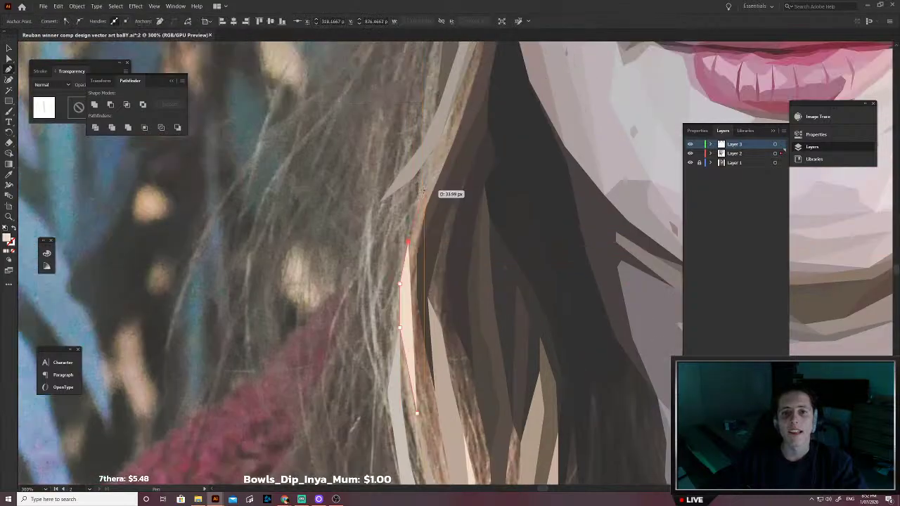
Step: Continue the strand's outer edge up along the grey-beige strand and round its upper end beside the face
click(423, 190)
scroll(426, 191, up, 2)
click(440, 197)
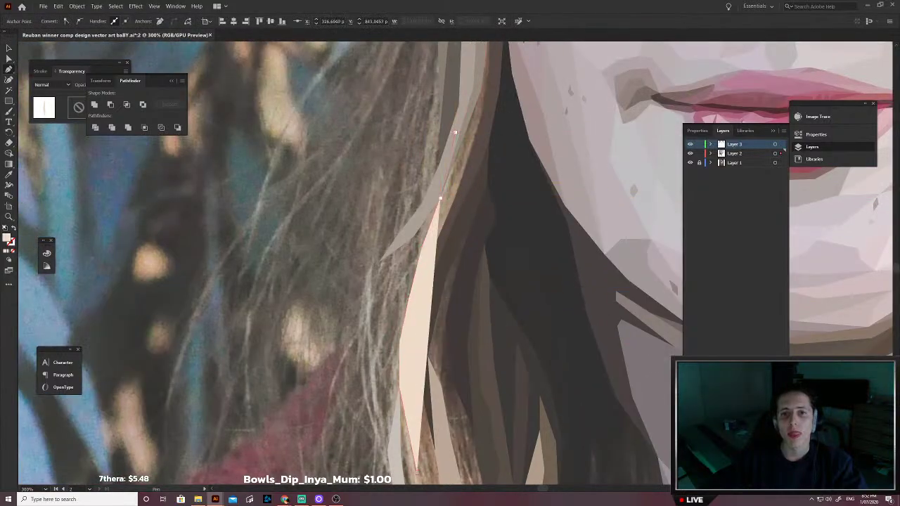
click(455, 132)
scroll(485, 141, up, 2)
click(498, 164)
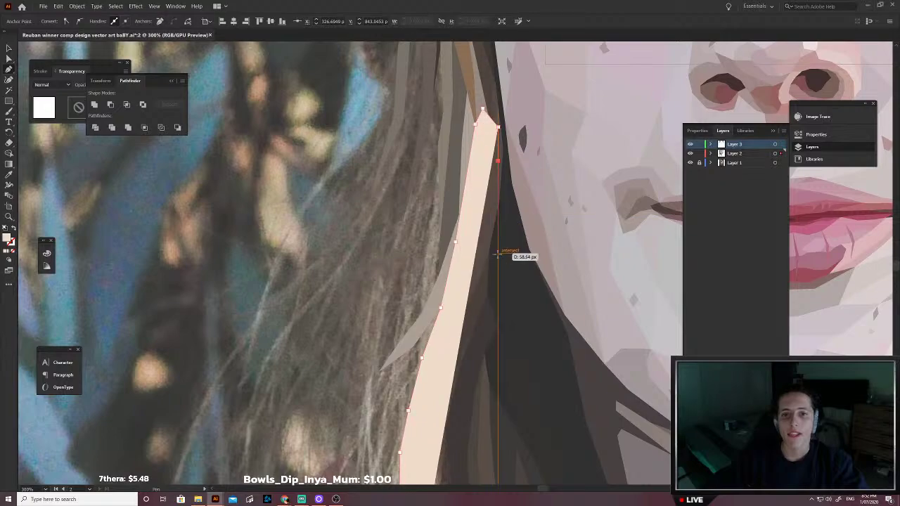
scroll(498, 251, down, 1)
click(481, 295)
scroll(471, 345, down, 1)
key(shift+x)
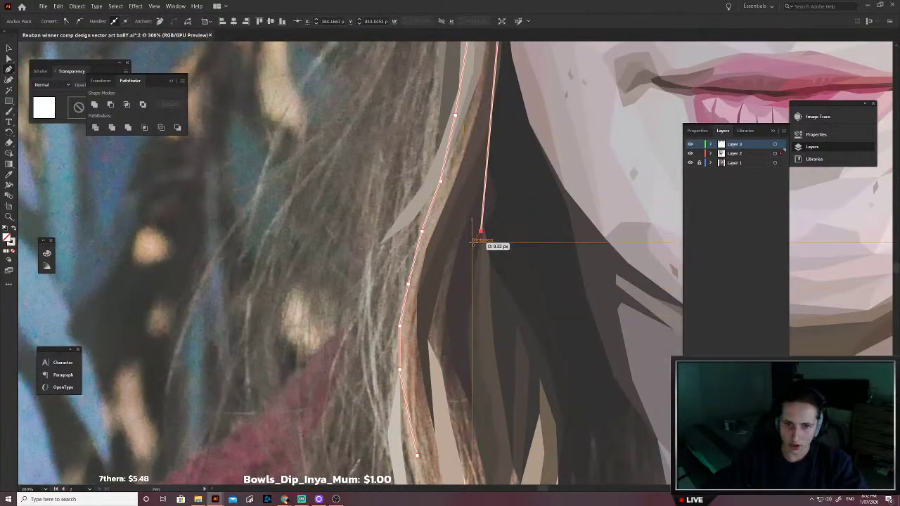
key(ctrl+z)
key(ctrl+z)
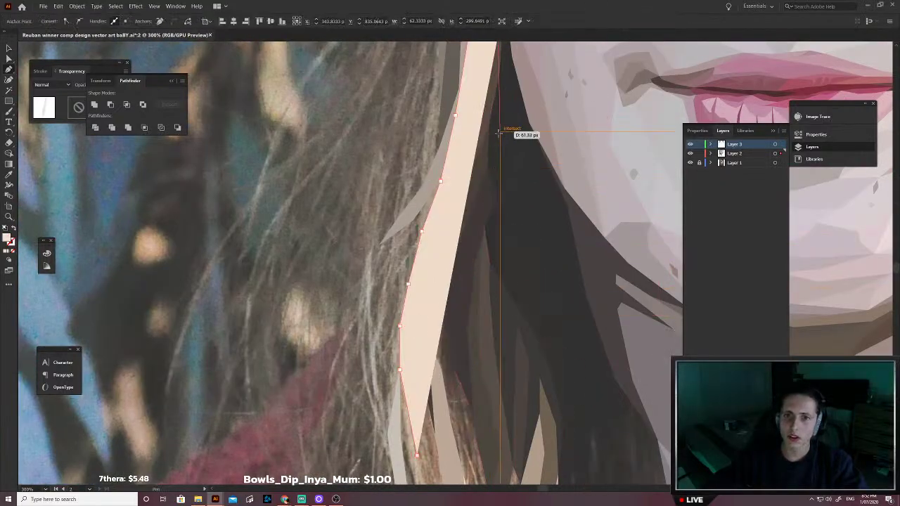
Step: Trace the strand's face-side edge down over the dark strands to the beige strand, showing the shape as an outline only
click(498, 134)
key(shift+x)
click(478, 179)
click(438, 257)
click(424, 309)
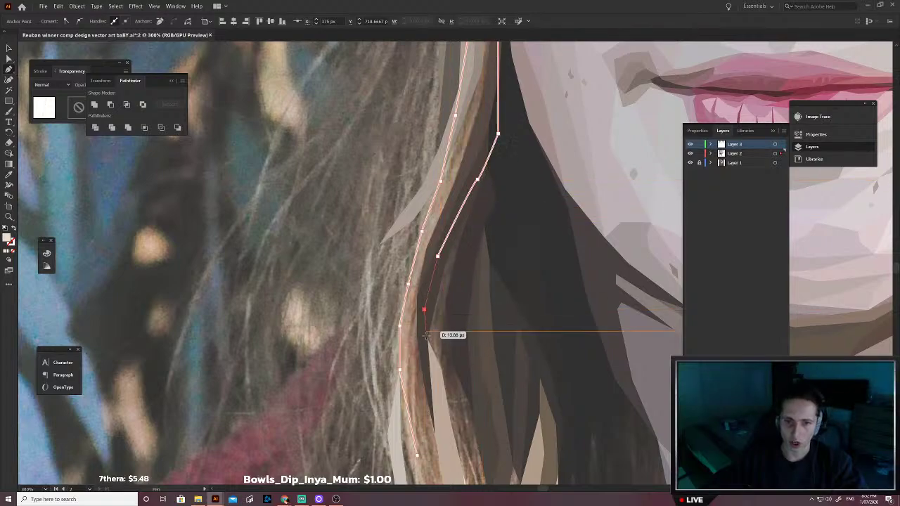
click(424, 356)
scroll(440, 394, down, 1)
click(434, 358)
scroll(448, 386, down, 1)
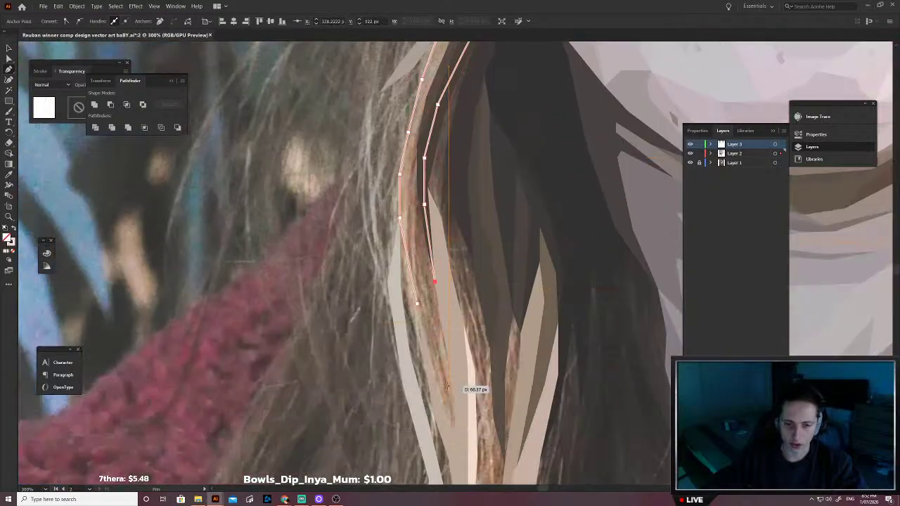
Step: Outline the strand's lower tip over the beige strand and close the path at its starting point
click(460, 363)
click(465, 440)
click(457, 460)
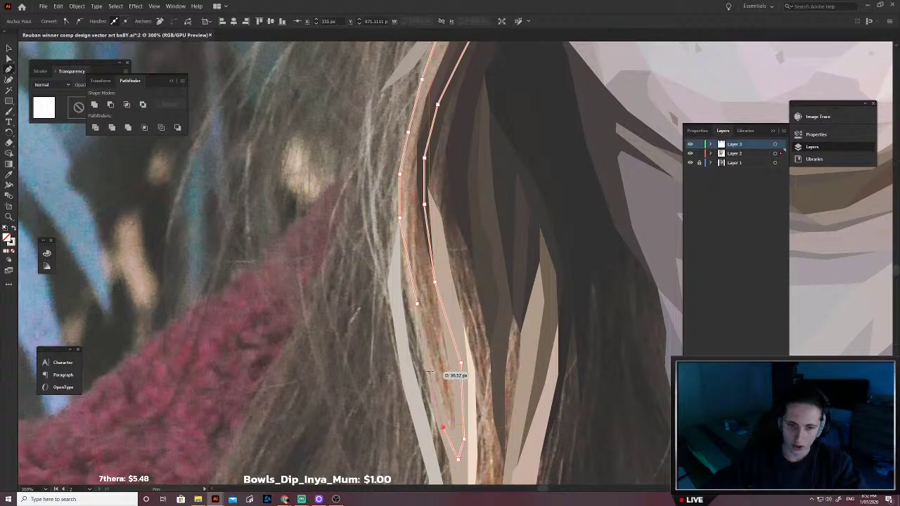
click(430, 372)
click(417, 303)
Step: Fill the strand with an orange-brown sampled from the photo, send it behind the other shapes and deselect it
key(i)
scroll(421, 215, up, 3)
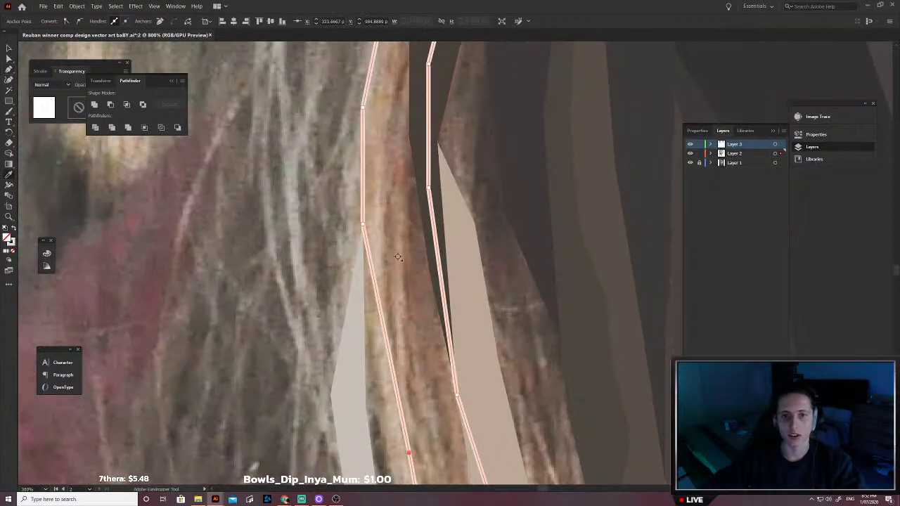
click(402, 259)
scroll(407, 261, down, 3)
key(v)
key(ctrl+shift+[)
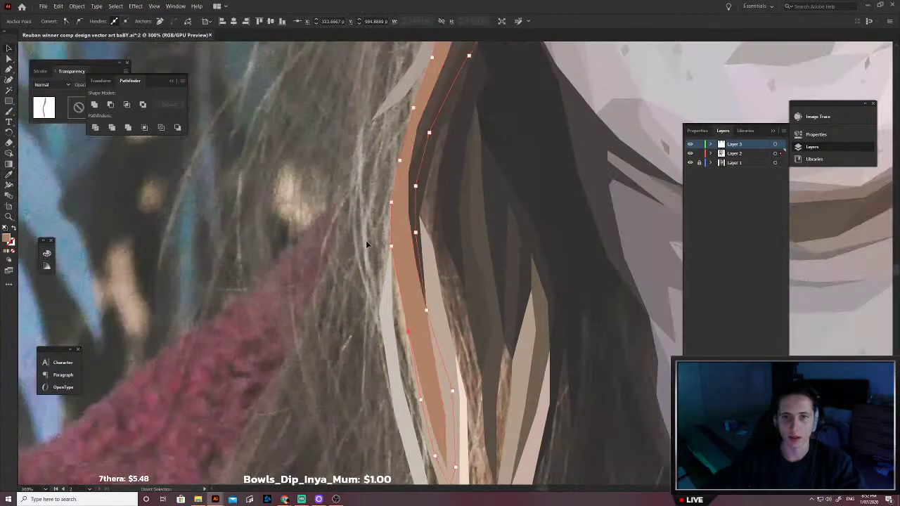
click(369, 242)
Step: Start a new shape inside the orange-brown strand's lower edge and trace its outer side up to a point beside the face
scroll(373, 242, down, 1)
scroll(412, 284, down, 1)
key(p)
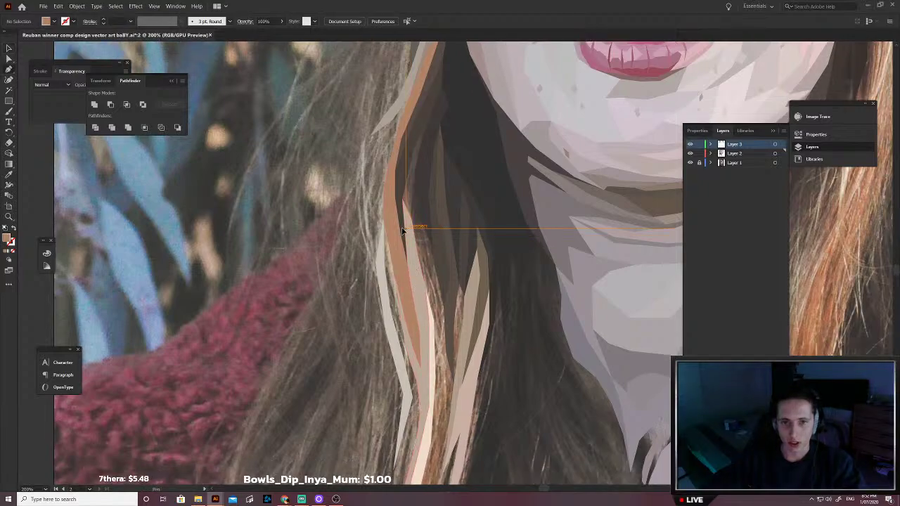
click(402, 229)
scroll(403, 239, up, 3)
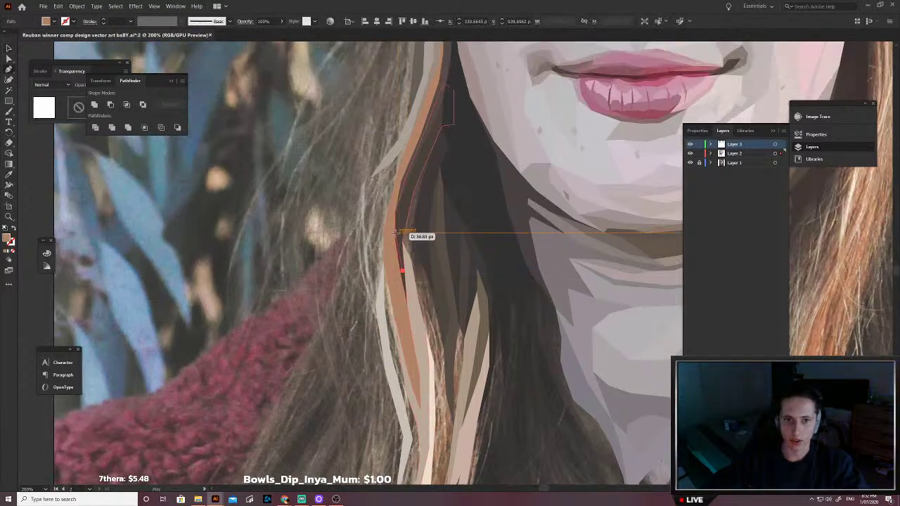
click(395, 233)
click(411, 172)
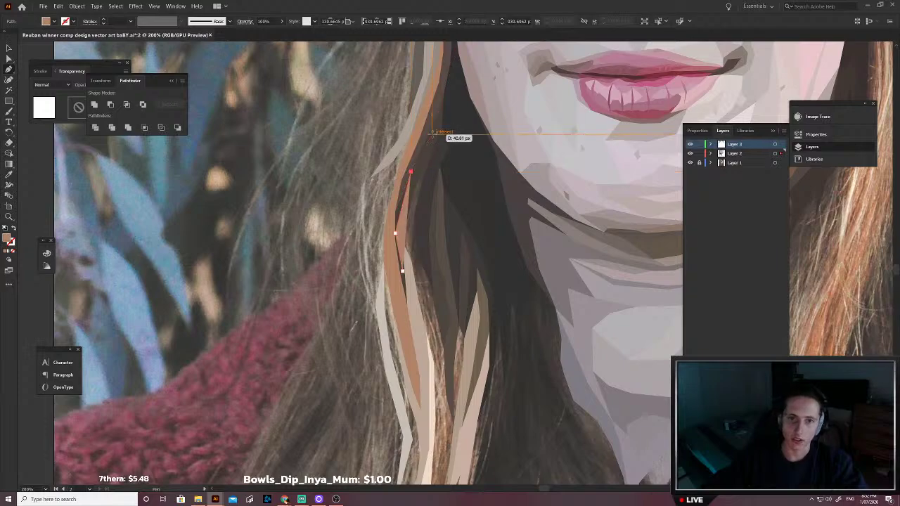
click(433, 134)
click(451, 114)
Step: Trace the face-side edge down over the dark strands and undo the two lowest points
click(462, 187)
click(442, 245)
click(444, 304)
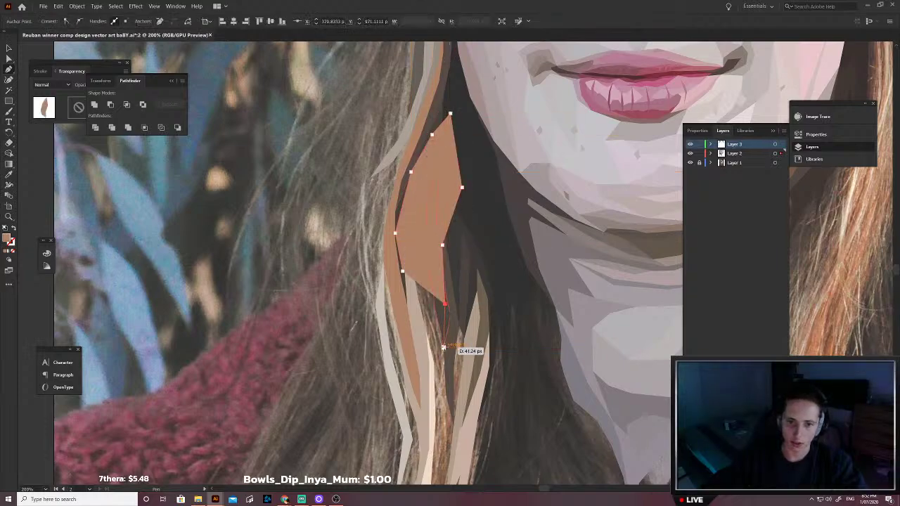
click(444, 346)
key(ctrl+z)
key(ctrl+z)
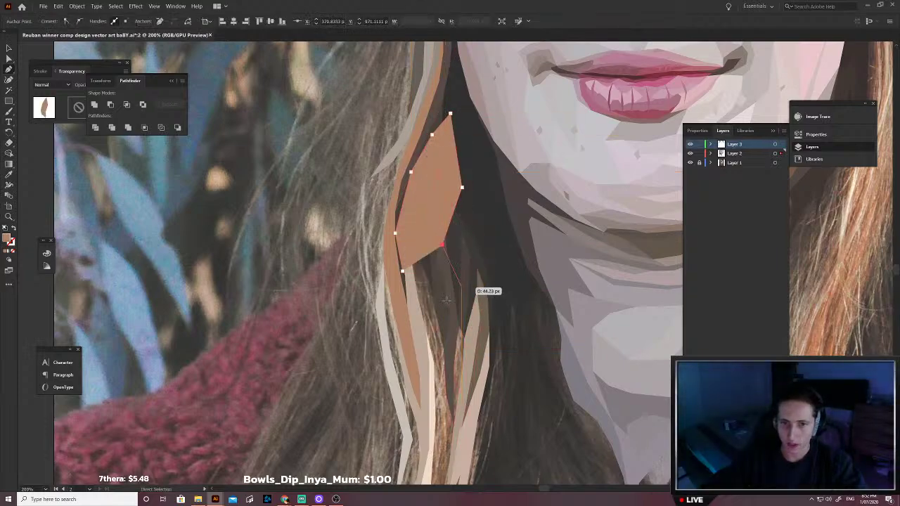
Step: Carry the shape's edge across above the grey-beige strands and down the dark hair beside the neck
scroll(415, 273, up, 6)
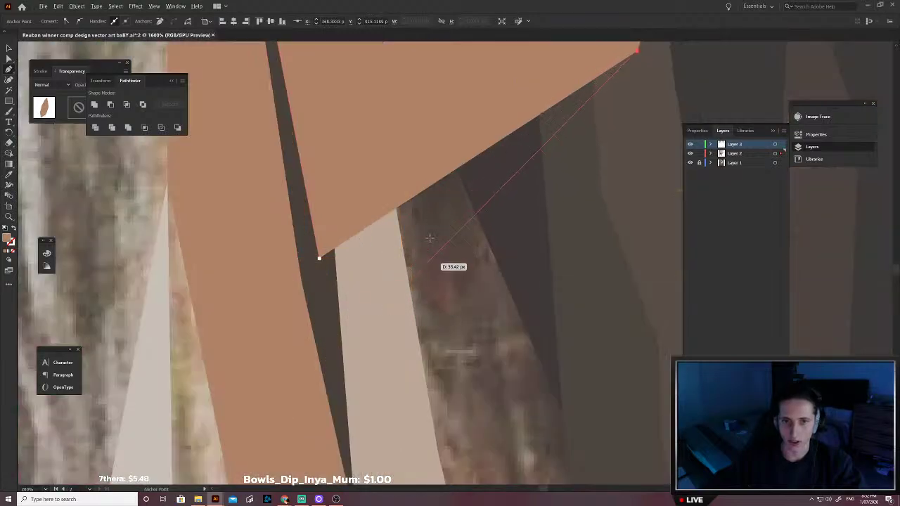
scroll(429, 262, down, 3)
scroll(429, 262, down, 3)
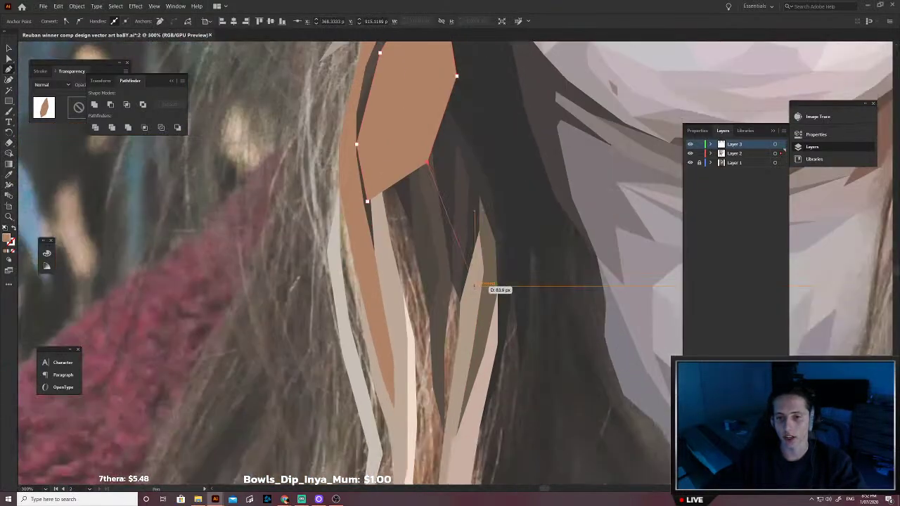
scroll(474, 286, down, 6)
click(499, 172)
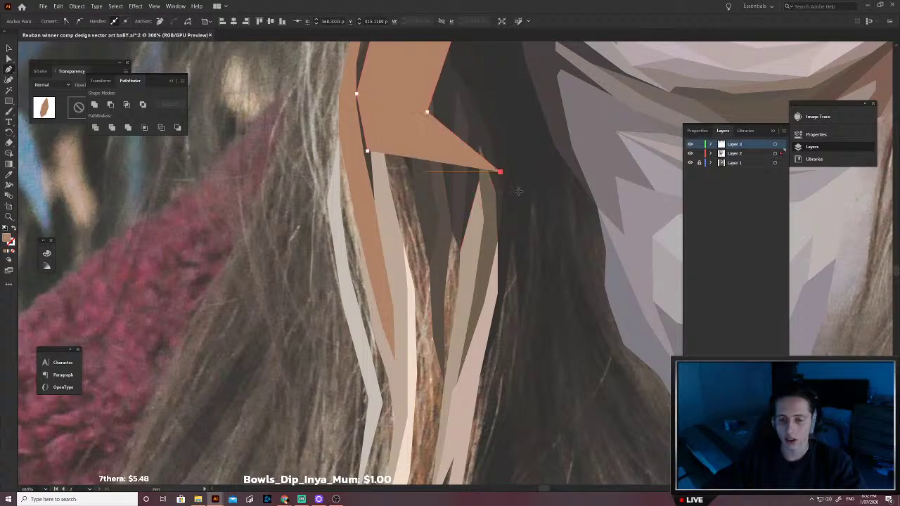
click(520, 202)
click(523, 277)
click(520, 329)
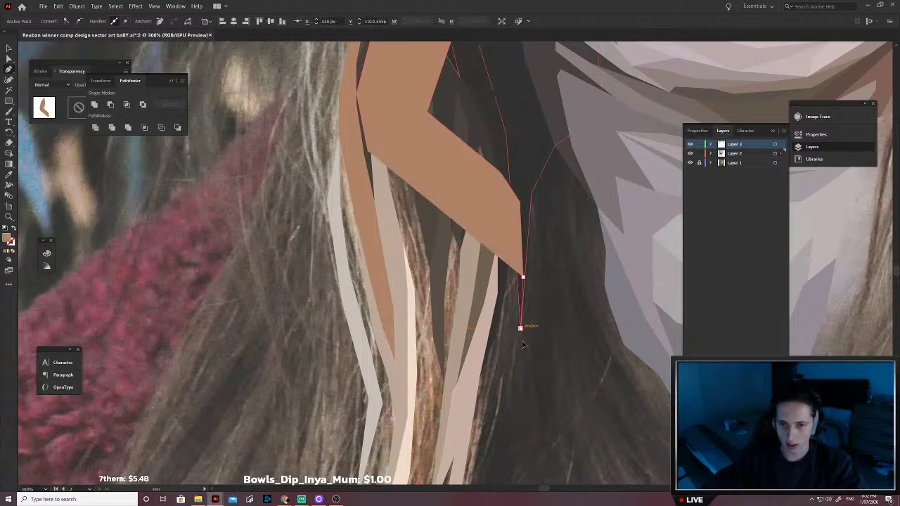
Step: Continue the neck-side edge down the dark hair to a lower tip beside the pink-beige strand
scroll(526, 338, left, 3)
scroll(527, 339, down, 7)
click(541, 303)
click(526, 320)
click(517, 357)
scroll(515, 361, down, 6)
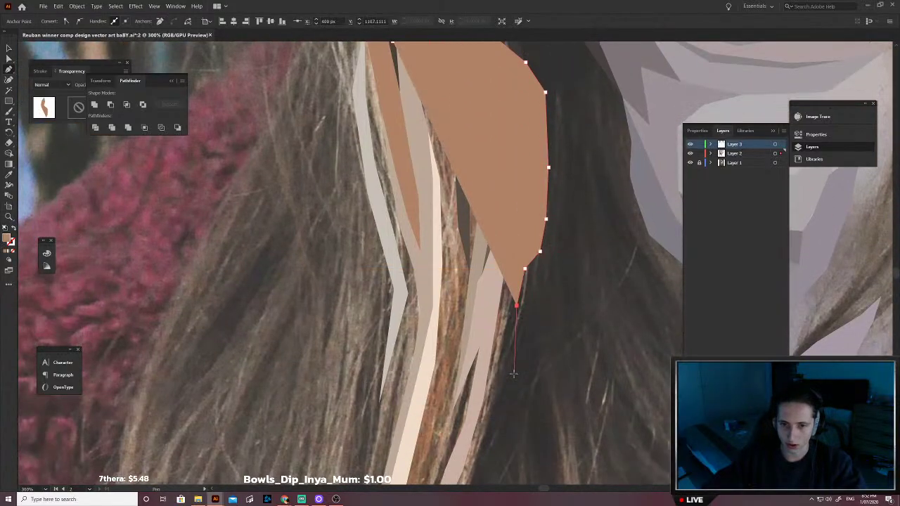
click(502, 391)
scroll(501, 394, down, 7)
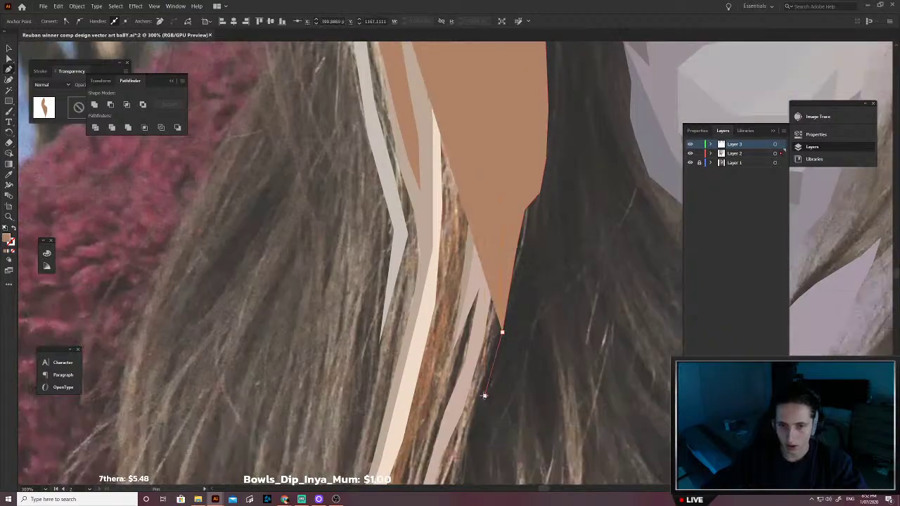
click(485, 395)
Step: Trace back up along the pink-beige strand to the grey-beige strand's upper end, showing the shape as an outline only
click(495, 317)
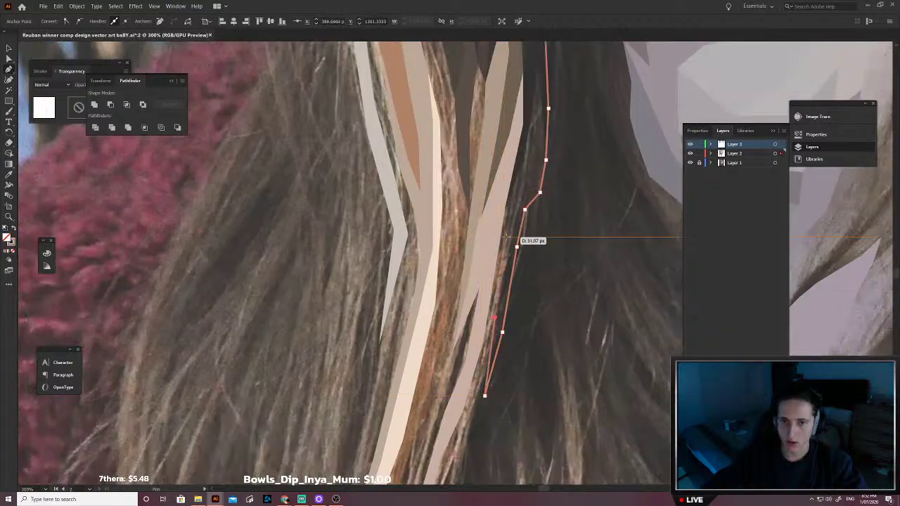
scroll(512, 204, down, 4)
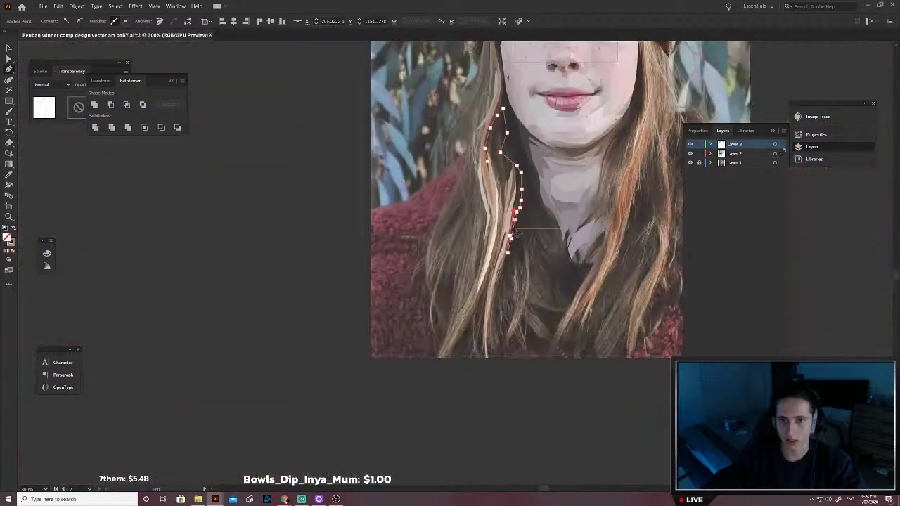
scroll(522, 252, up, 3)
scroll(521, 266, up, 3)
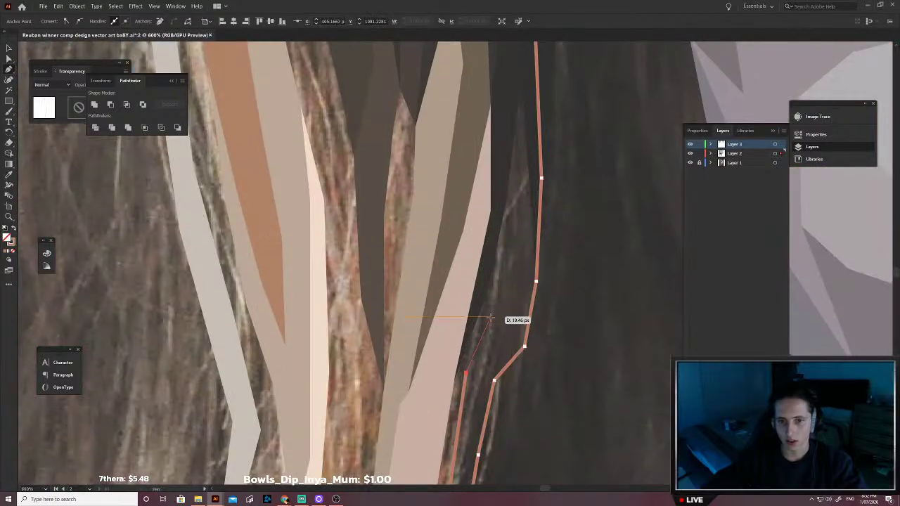
click(487, 293)
scroll(497, 298, up, 1)
click(490, 283)
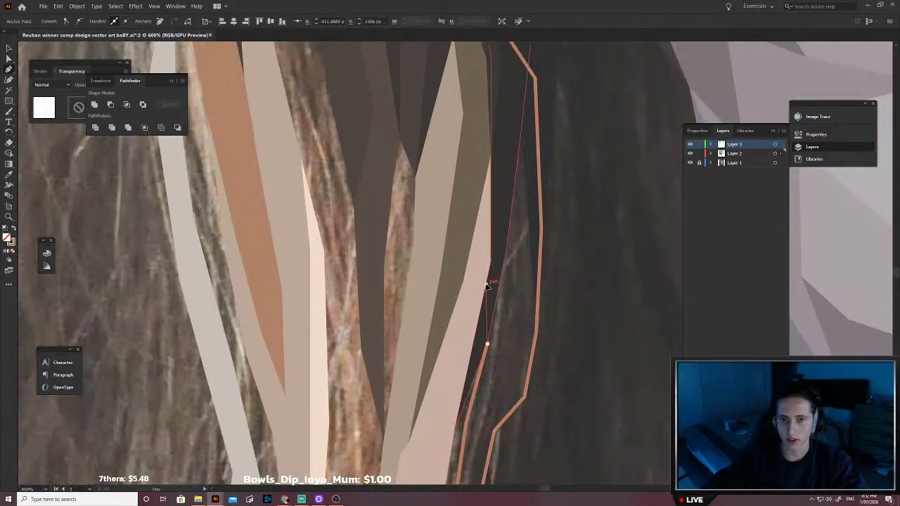
scroll(489, 253, down, 1)
scroll(478, 246, up, 2)
scroll(459, 241, down, 1)
scroll(457, 239, up, 1)
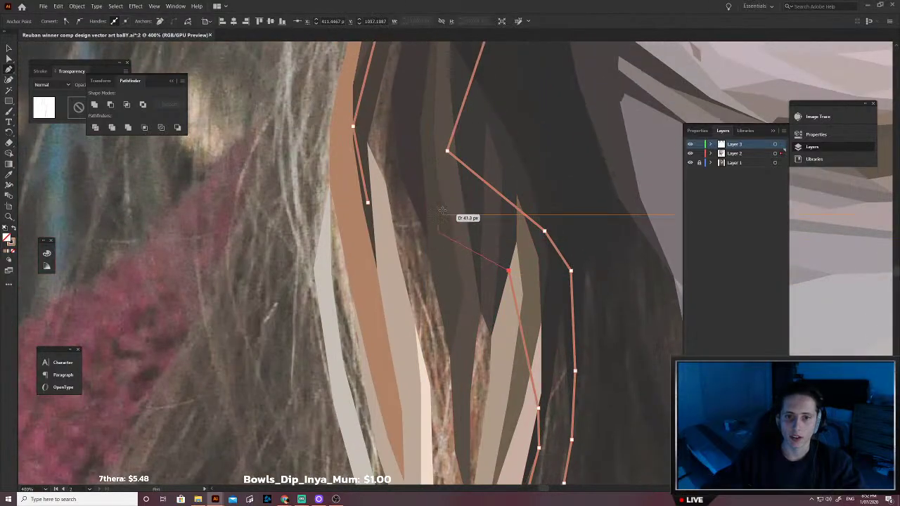
Step: Outline the second branch down over the dark strands to a tip on the cream strand, then back up to close the path
drag(442, 209, 443, 283)
click(432, 273)
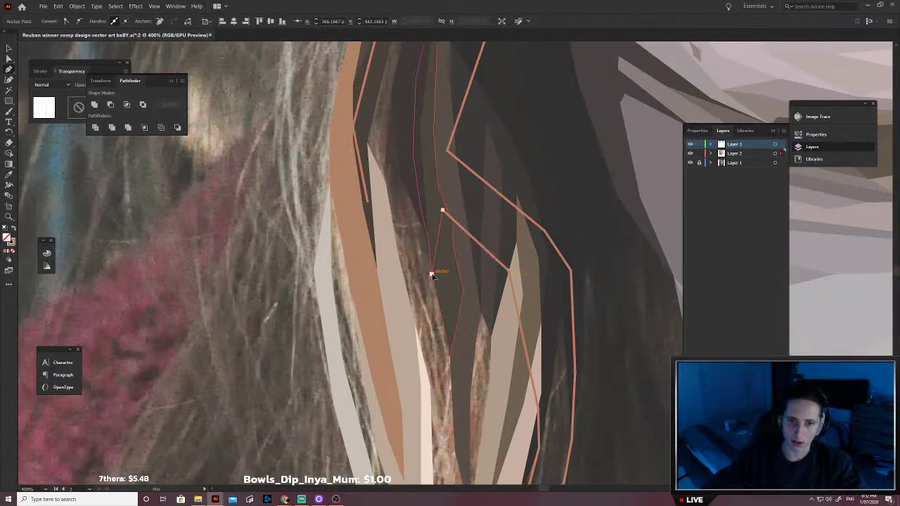
click(429, 297)
click(437, 372)
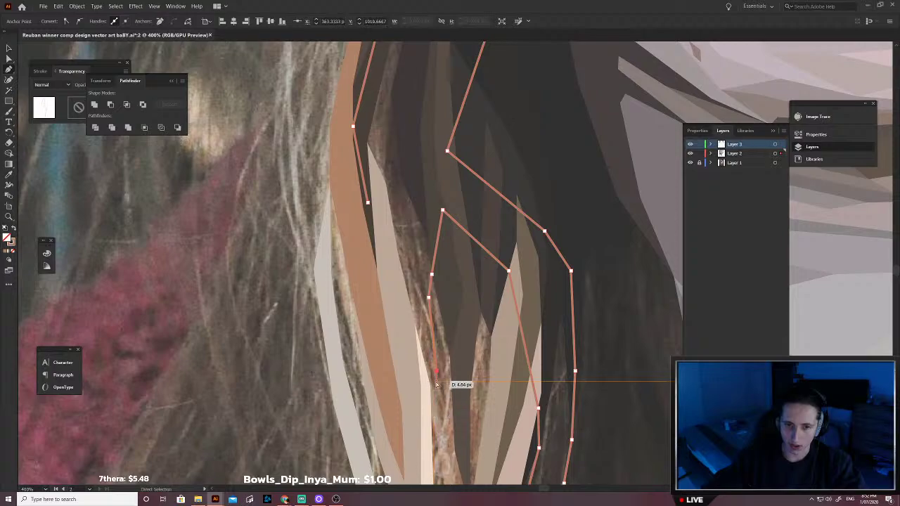
key(ctrl+z)
click(406, 324)
click(393, 269)
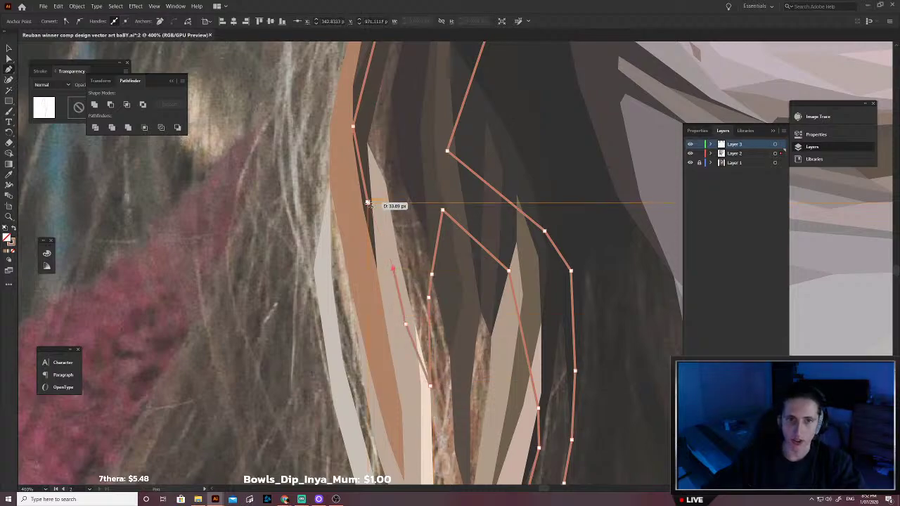
click(367, 202)
Step: Fill the branched hair shape with a dark brown sampled from the photo, send it behind the other shapes and deselect it
click(398, 190)
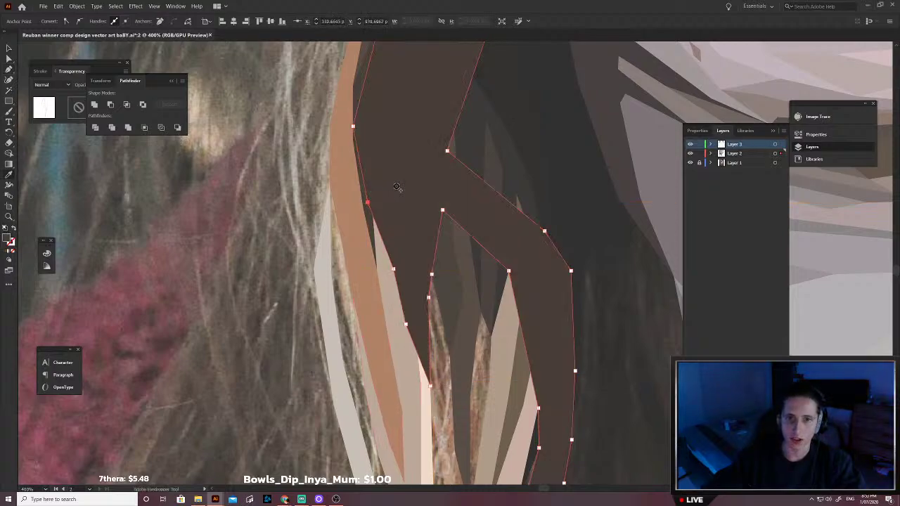
key(ctrl+shift+[)
key(ctrl+shift+a)
key(v)
scroll(325, 307, down, 2)
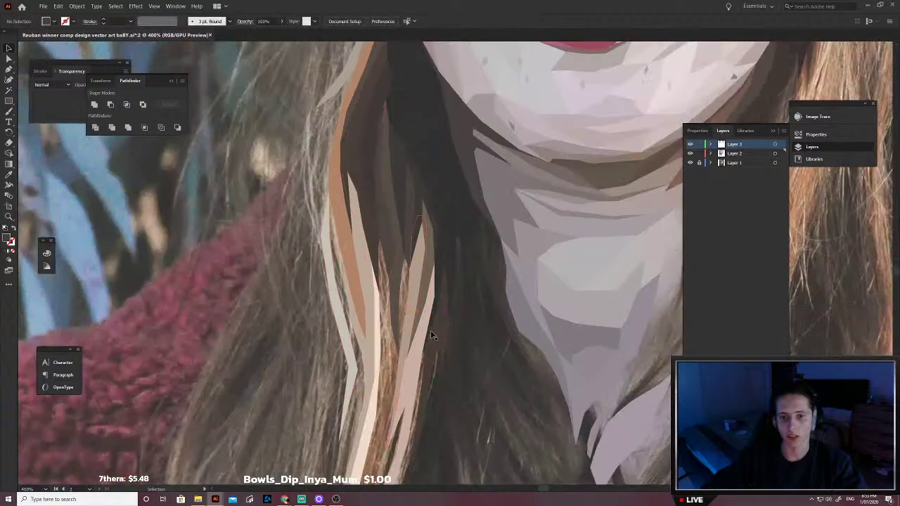
click(441, 314)
click(472, 344)
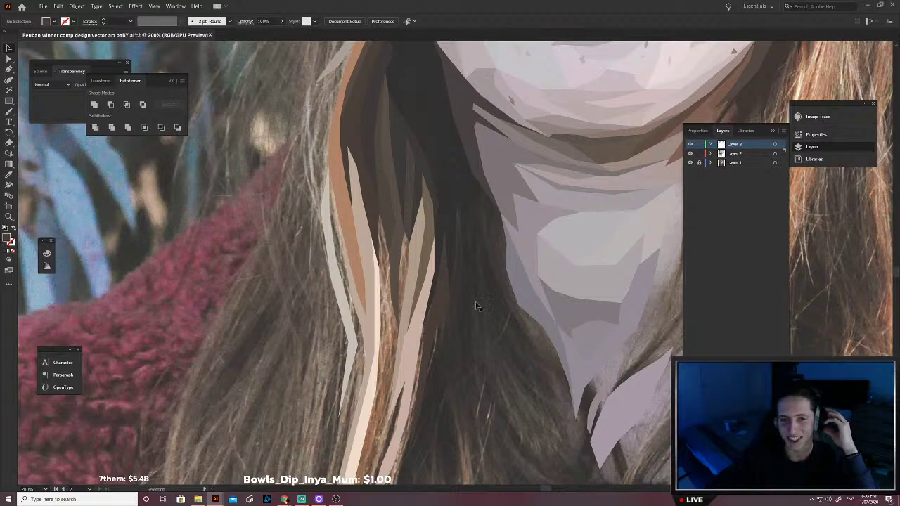
Step: Start a new shape on the orange-brown strand and trace its upper edge across the dark strands to the pink-beige strand
drag(452, 352, 502, 302)
key(p)
click(408, 233)
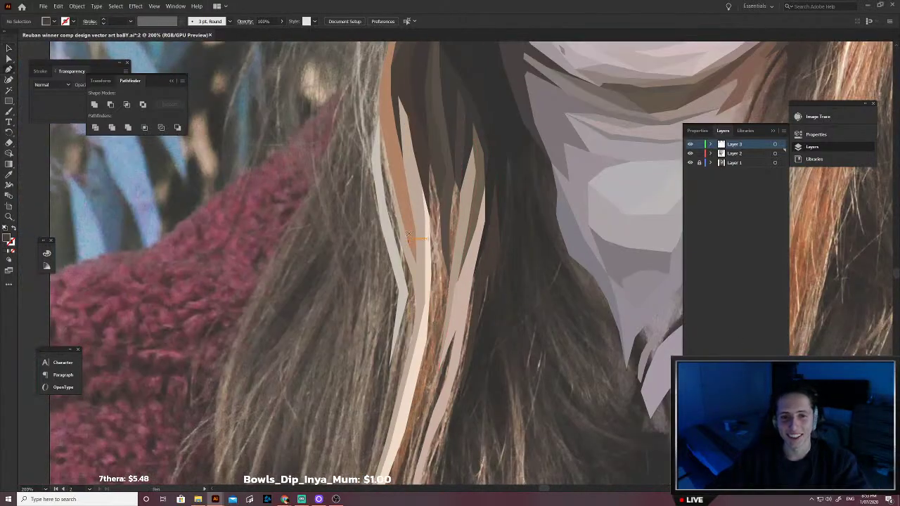
click(410, 155)
click(431, 136)
click(464, 150)
click(485, 186)
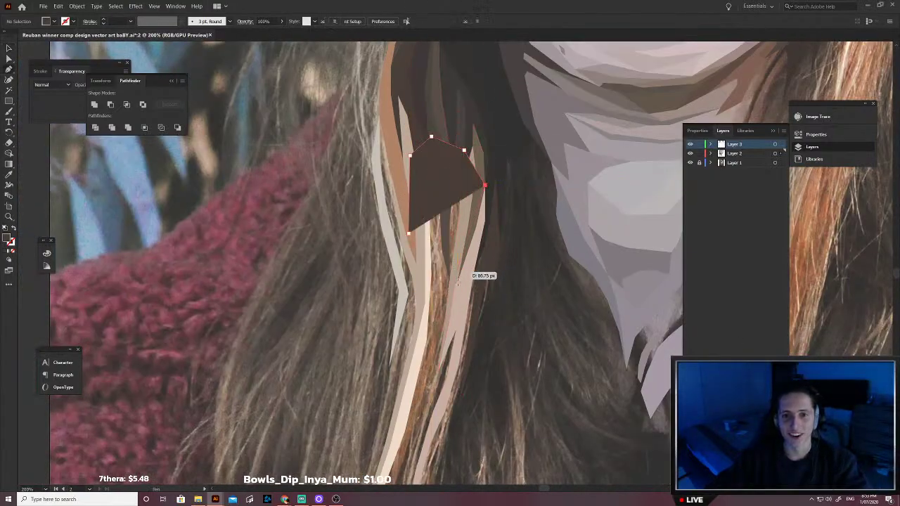
Step: Trace the shape's neck-side edge down along the pink-beige strand to a lower tip below the cream strand
click(458, 296)
click(438, 374)
drag(437, 374, 480, 314)
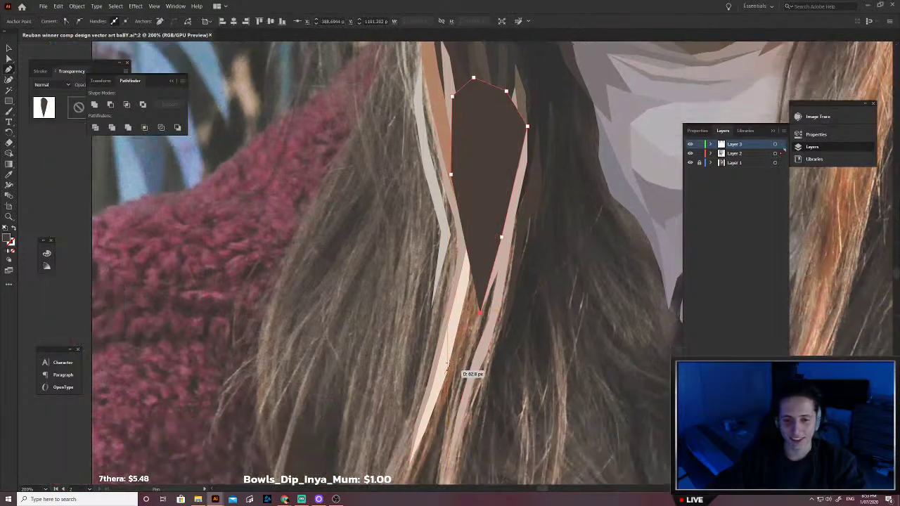
click(467, 353)
drag(442, 408, 485, 356)
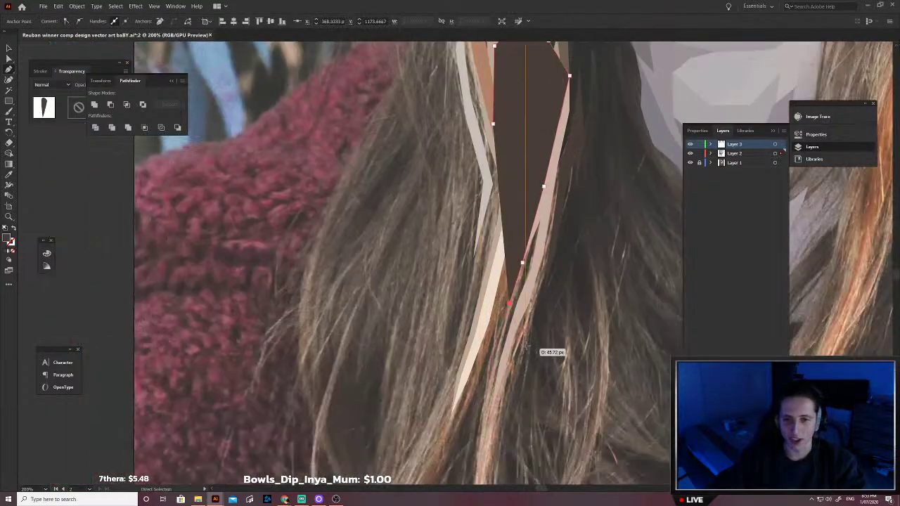
click(484, 367)
scroll(484, 367, left, 1)
scroll(499, 373, down, 1)
click(490, 383)
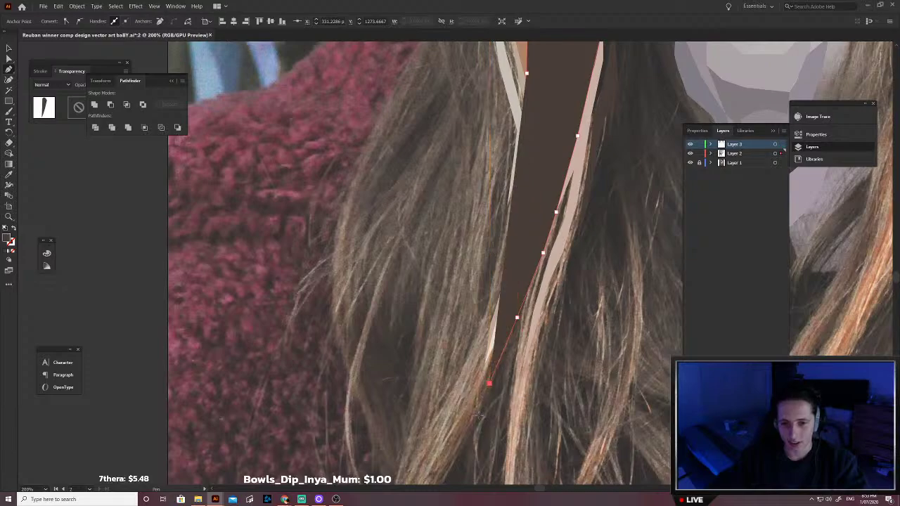
scroll(485, 387, down, 1)
click(453, 418)
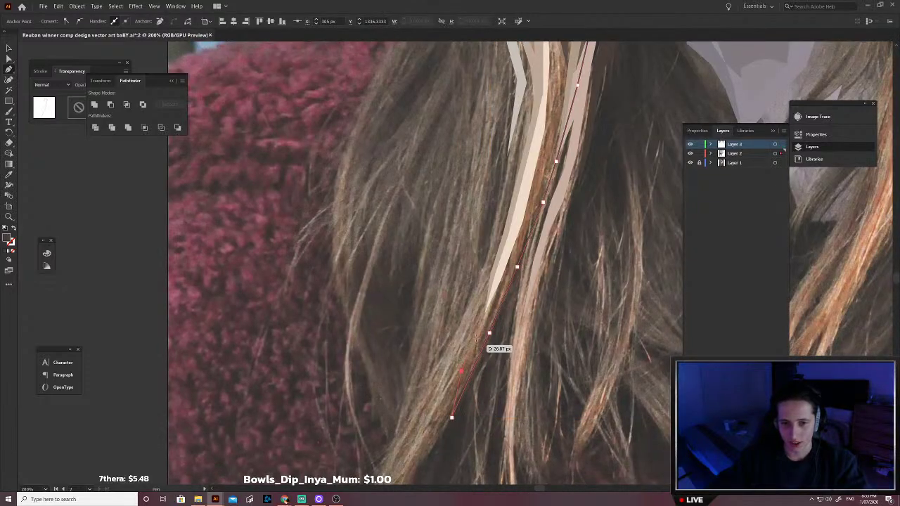
Step: Trace the shape's outer edge back up along the cream strand towards the starting point, showing it as an outline only
click(485, 313)
scroll(484, 313, up, 3)
scroll(485, 323, right, 2)
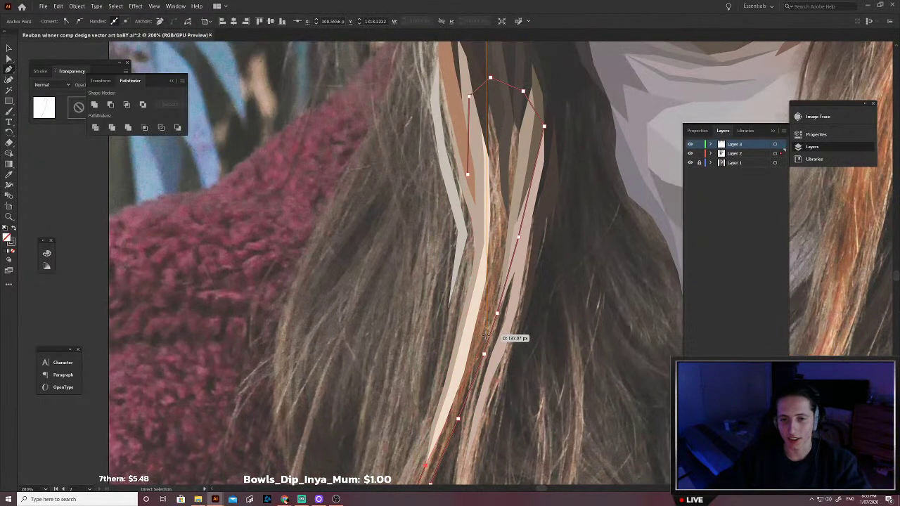
click(464, 351)
scroll(466, 350, up, 1)
click(481, 318)
scroll(481, 315, up, 1)
click(481, 308)
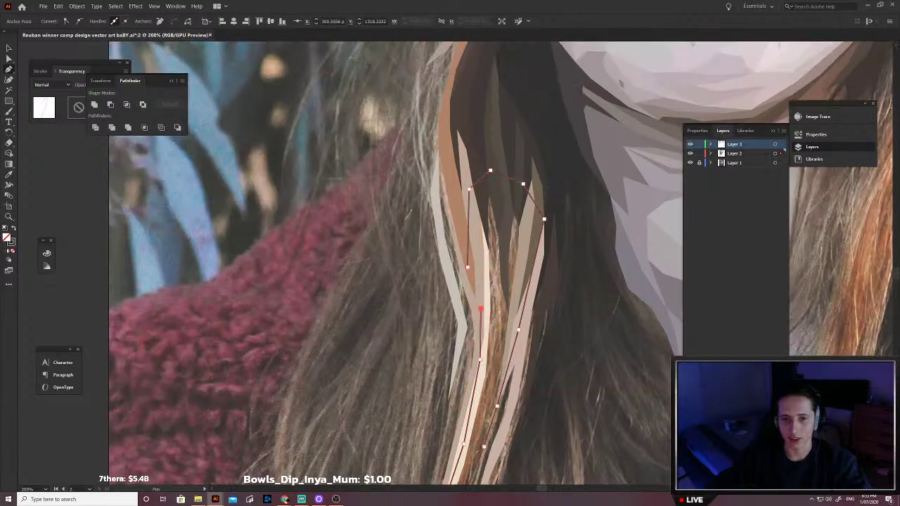
Step: Fill the long shape with a warm brown sampled from the photo, send it behind the other strands and deselect it
scroll(492, 331, up, 3)
key(i)
scroll(496, 338, up, 2)
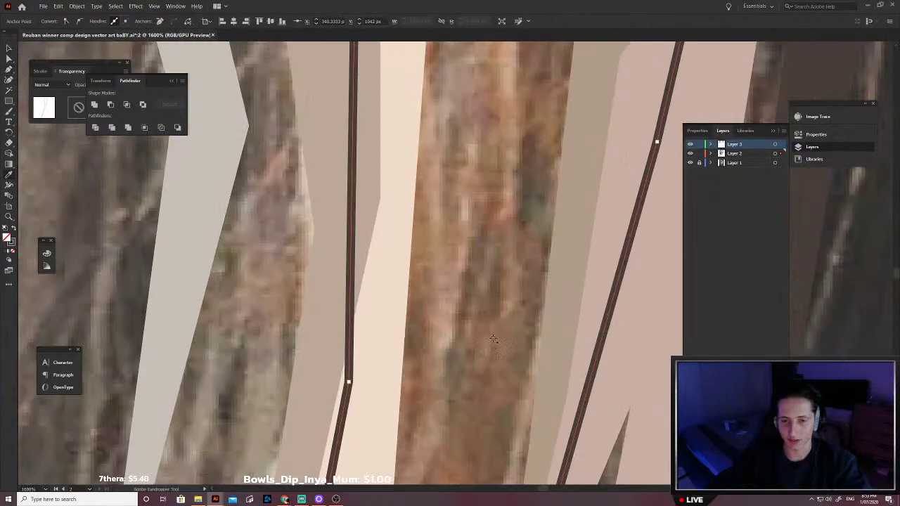
click(509, 347)
scroll(509, 346, down, 6)
key(v)
key(ctrl+shift+[)
click(401, 320)
scroll(422, 326, down, 2)
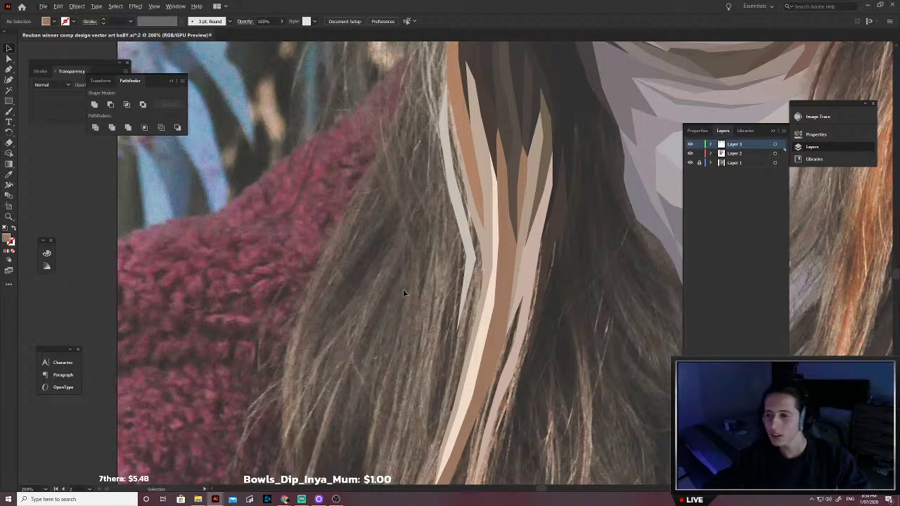
Step: Start a new shape across the orange-brown strand and trace its inner edge down along that strand
scroll(431, 242, up, 3)
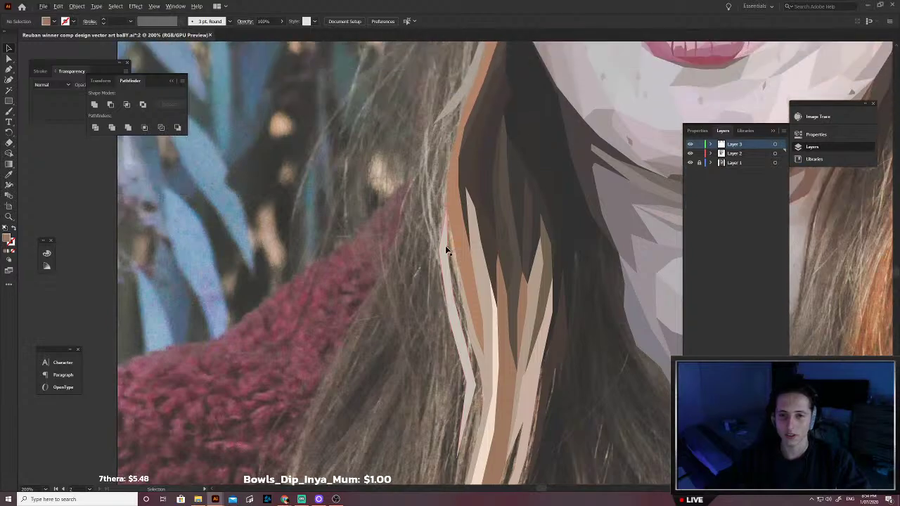
click(462, 203)
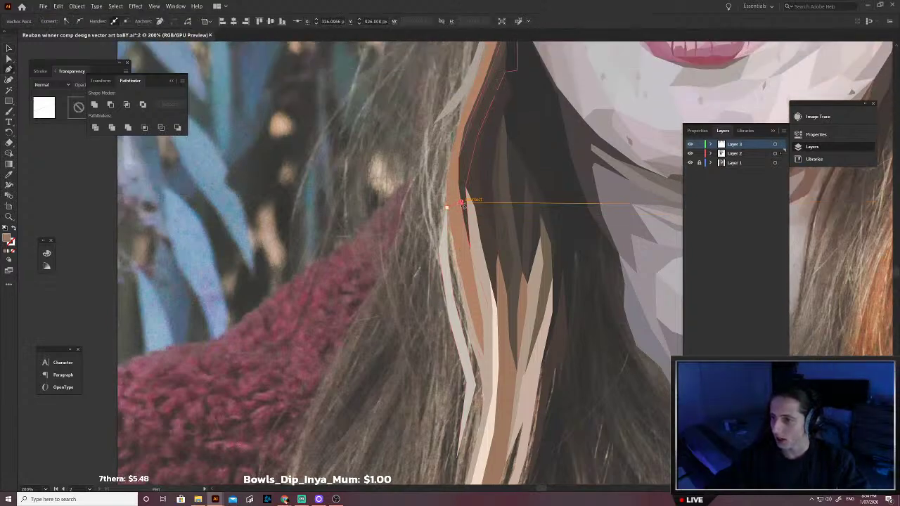
drag(462, 202, 464, 197)
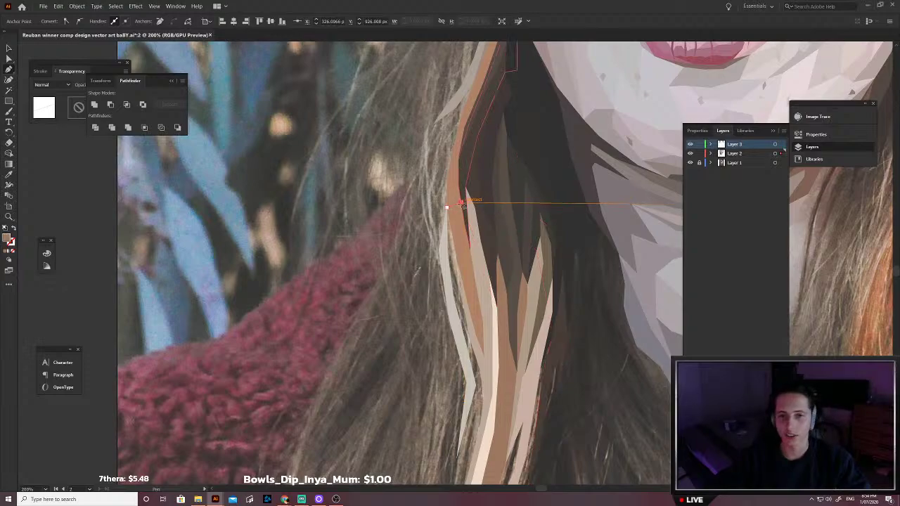
click(465, 250)
click(465, 282)
scroll(473, 313, down, 1)
click(482, 324)
scroll(487, 313, down, 1)
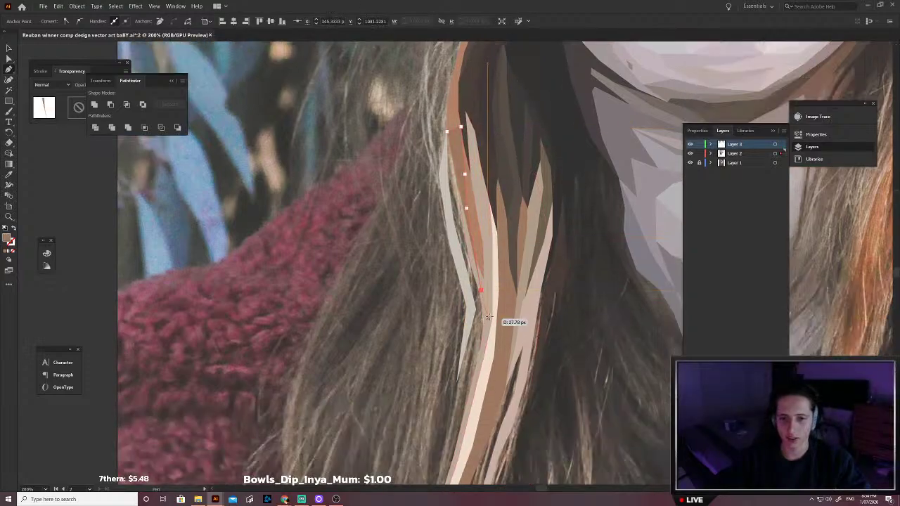
Step: Continue the edge down along the cream strand, round its lower tip and show the shape as an outline only
click(493, 310)
scroll(485, 343, down, 1)
click(477, 372)
scroll(470, 377, down, 1)
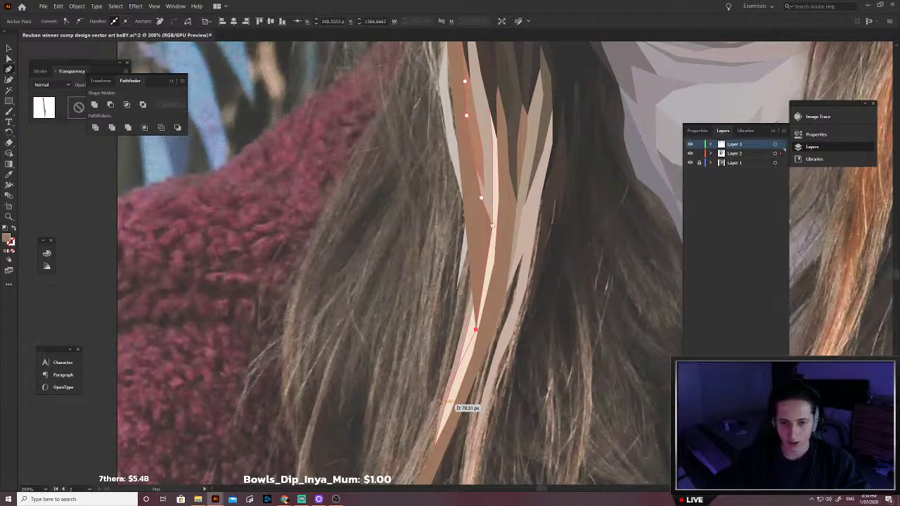
click(439, 408)
click(444, 353)
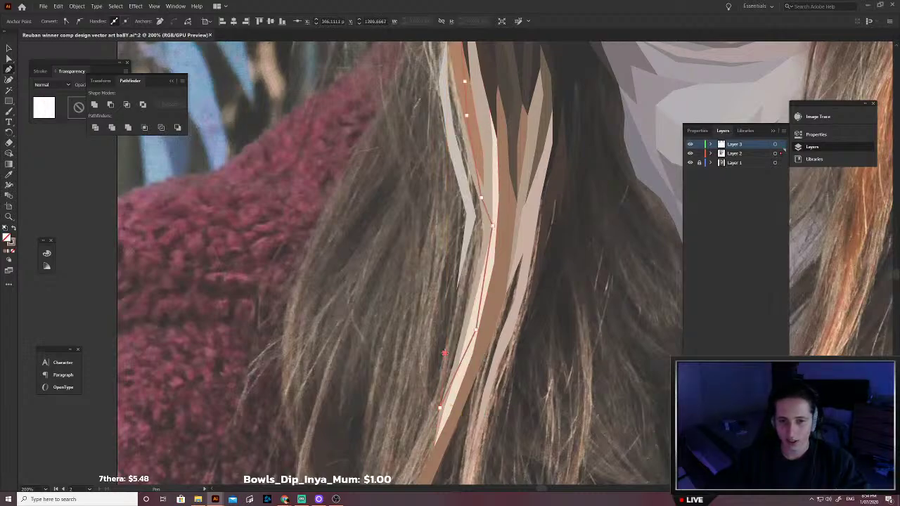
Step: Trace the shape's outer edge back up along the pale grey strand and close it at the starting point
scroll(445, 353, up, 1)
click(456, 324)
click(466, 256)
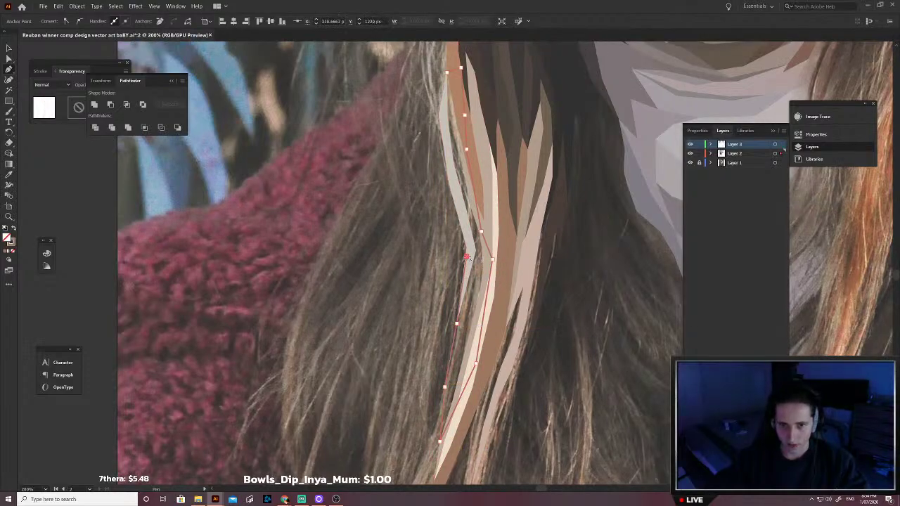
scroll(468, 270, up, 1)
click(467, 287)
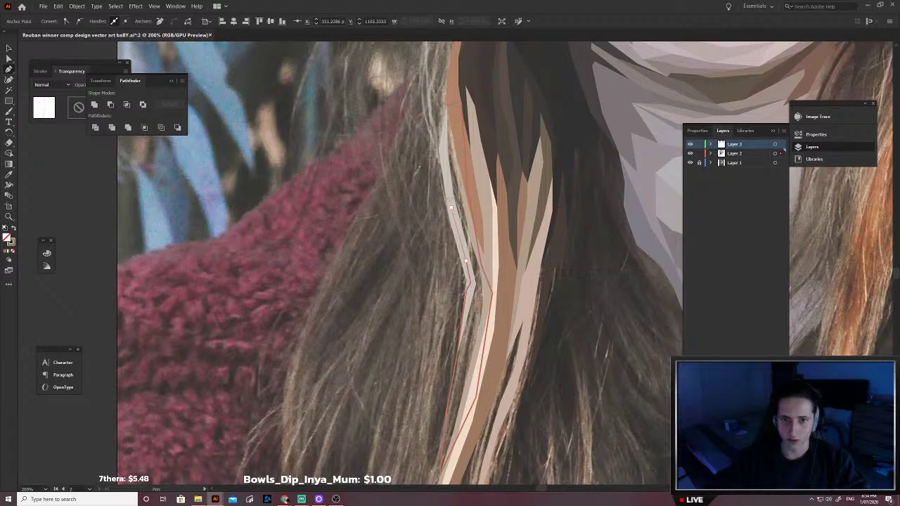
click(447, 174)
scroll(447, 174, up, 1)
scroll(448, 175, up, 3)
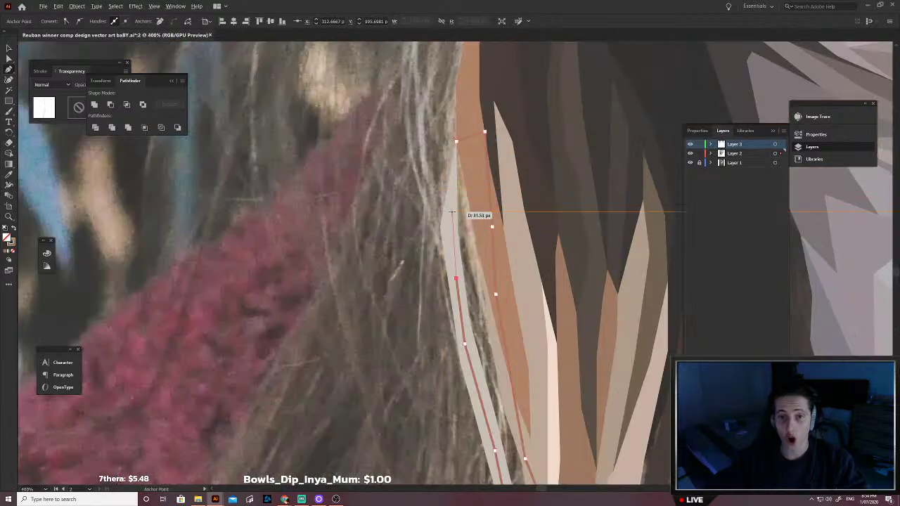
click(451, 213)
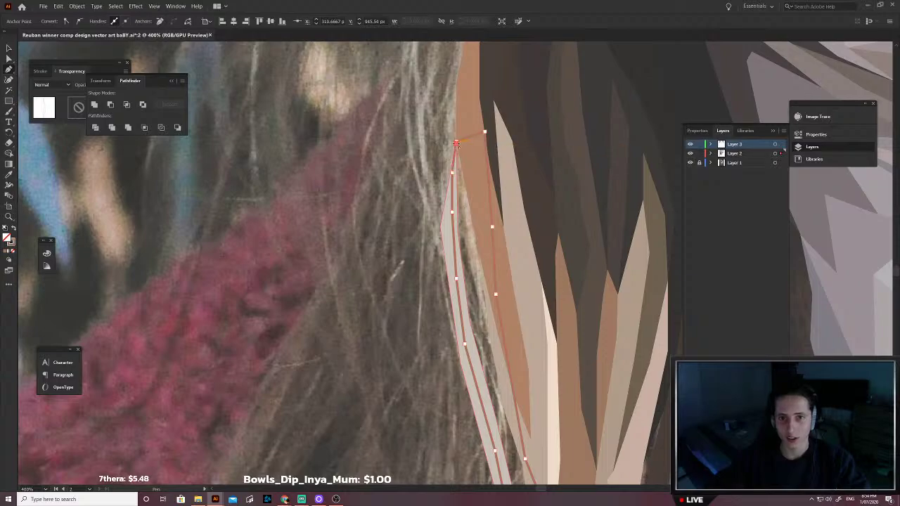
Step: Fill the closed shape with a greyish beige sampled from the photo, send it behind the other strands and deselect it
click(479, 286)
key(ctrl+shift+[)
key(v)
click(410, 277)
scroll(411, 277, down, 2)
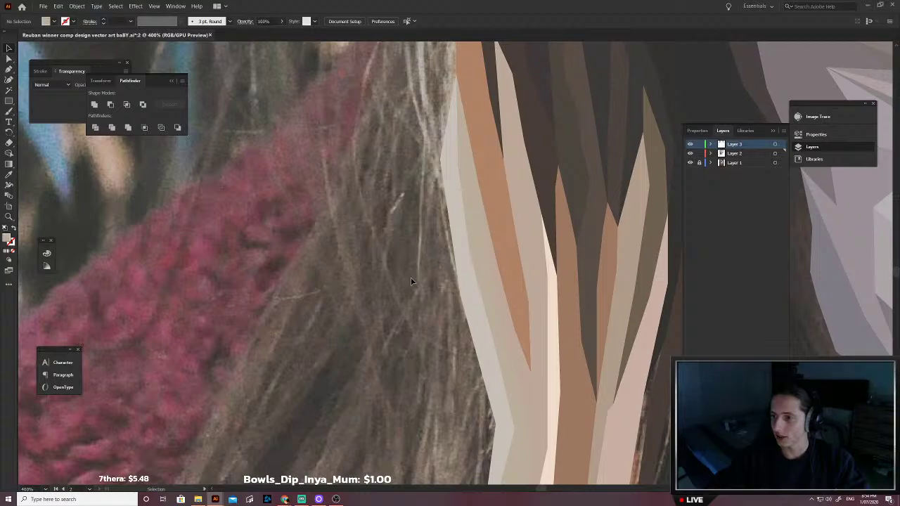
Step: Start another shape beside the lower end of the beige strand with a notched tip and begin its outer edge upward
scroll(478, 290, down, 5)
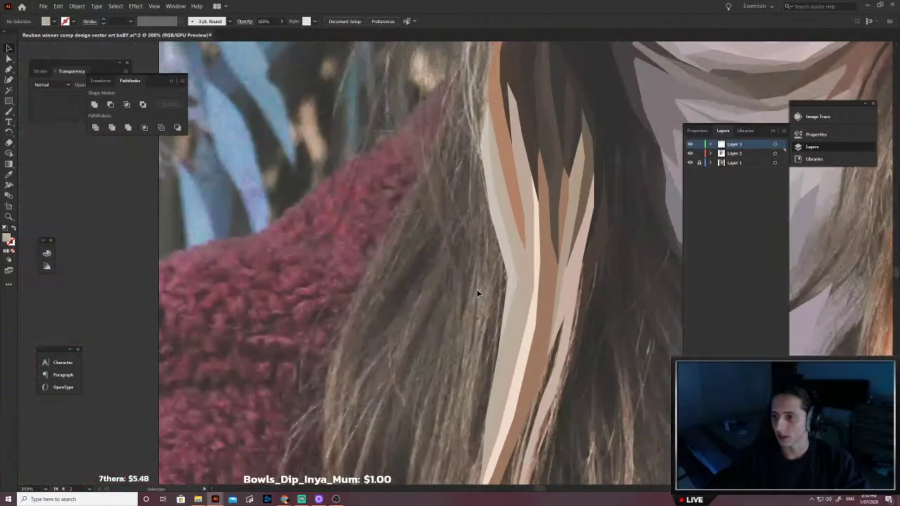
scroll(477, 290, right, 2)
key(p)
scroll(437, 281, down, 3)
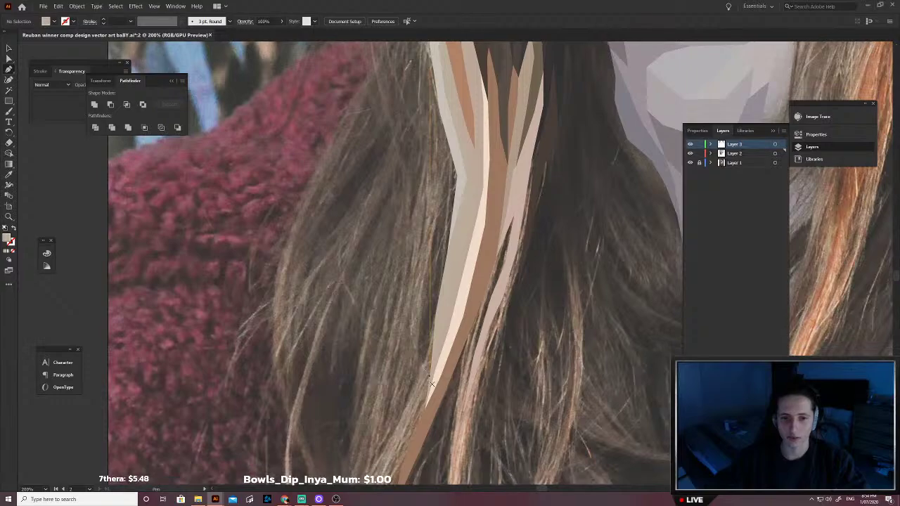
click(431, 353)
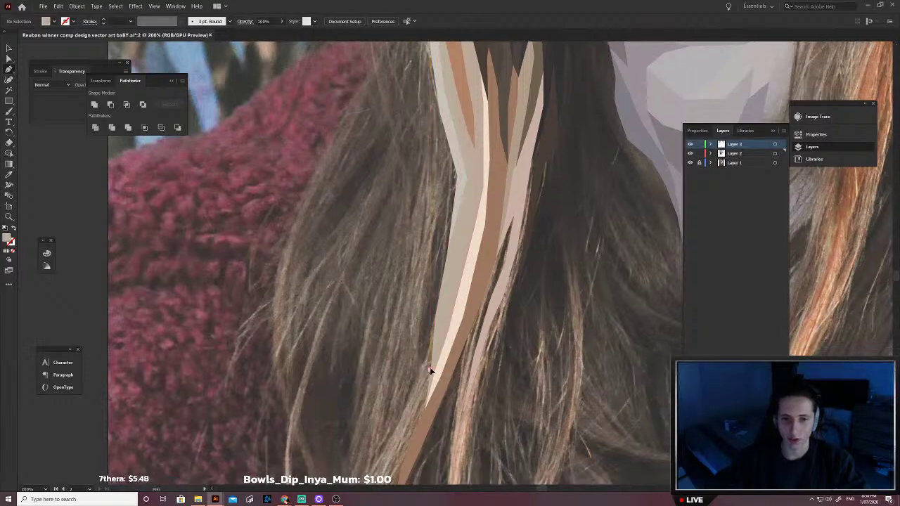
click(431, 370)
click(430, 343)
click(419, 366)
click(419, 341)
click(425, 297)
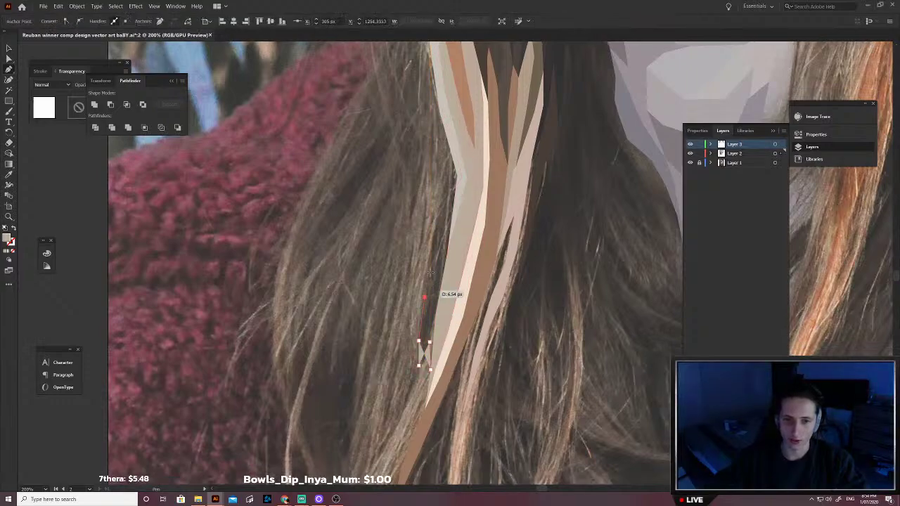
Step: Trace the shape's outer edge up towards the bend of the pale grey strand, redoing the misplaced points
click(441, 231)
key(ctrl+z)
click(433, 246)
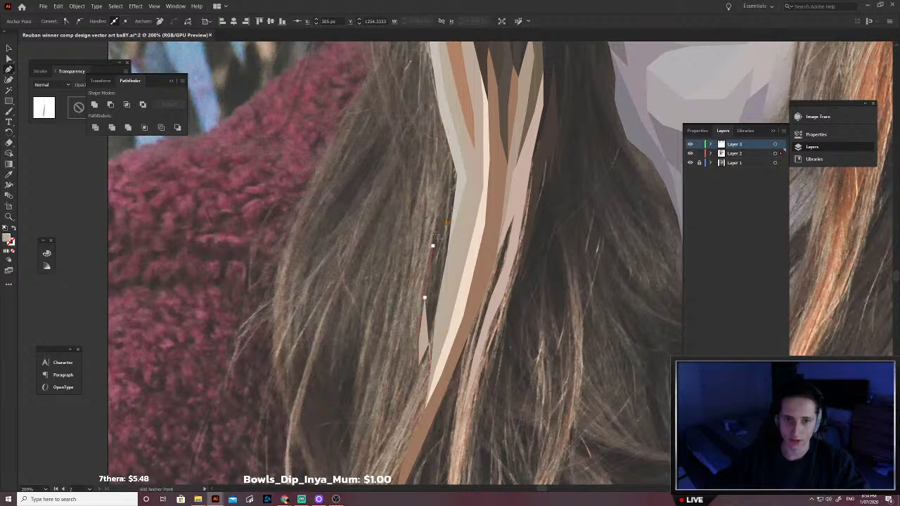
click(443, 206)
click(451, 174)
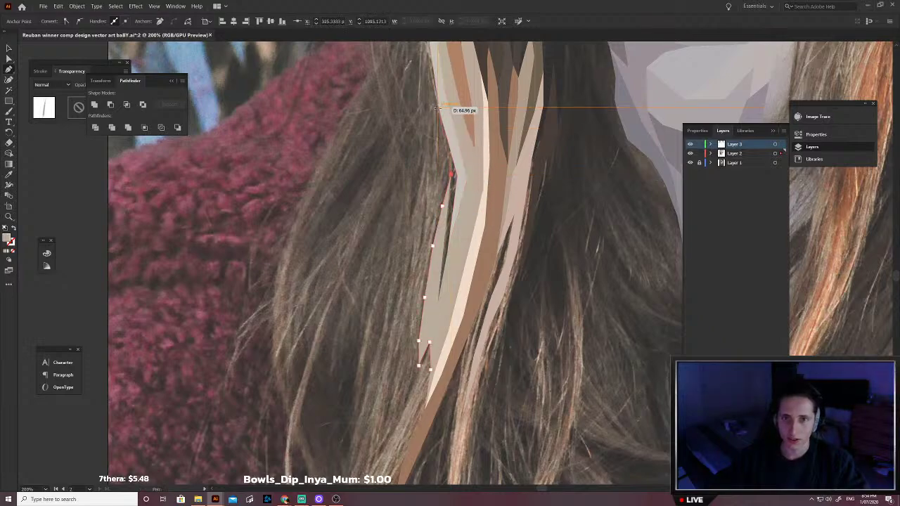
key(ctrl+z)
click(445, 173)
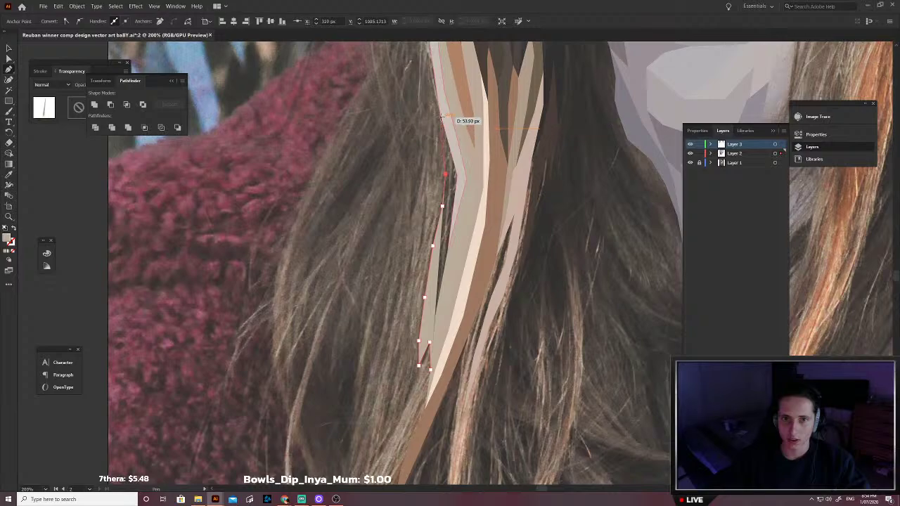
Step: Carry the outline across the pale strands and back down along the cream strand towards the notched tip
click(439, 111)
click(467, 135)
click(486, 193)
click(472, 241)
click(445, 340)
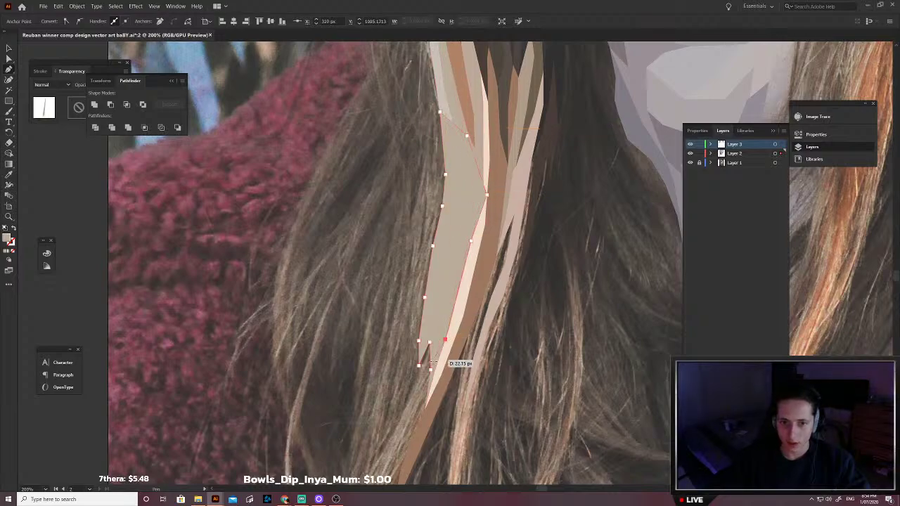
Step: Fill the notched shape with a dark brown sampled from the photo, send it behind the other strands and deselect it
key(shift+x)
key(i)
scroll(440, 247, up, 5)
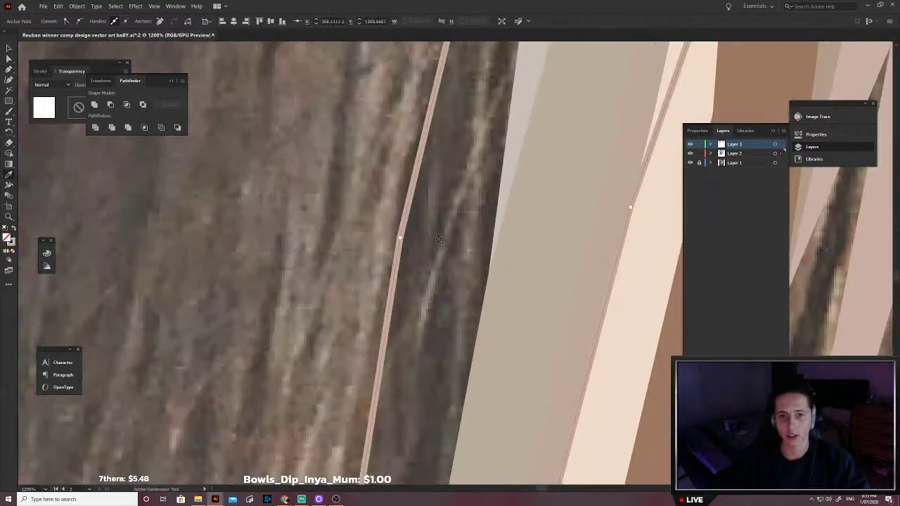
click(452, 185)
scroll(452, 188, down, 3)
key(v)
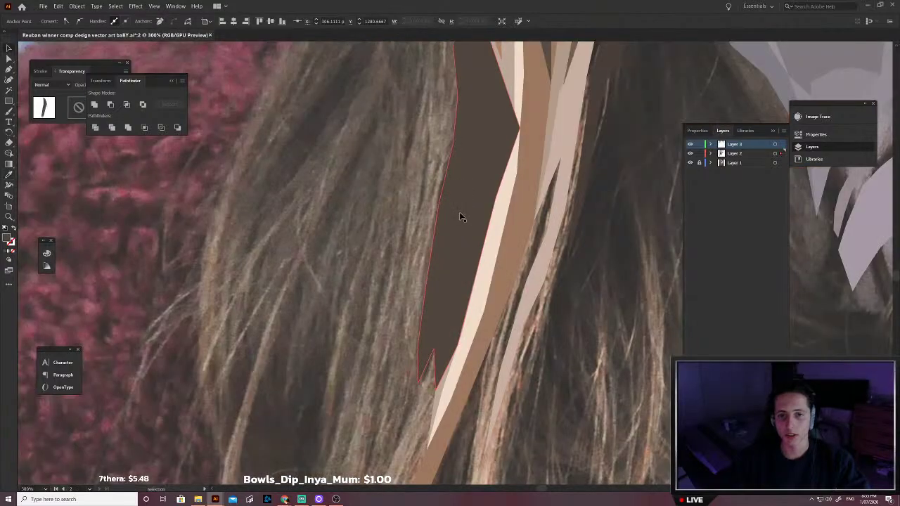
key(ctrl+shift+[)
click(420, 248)
Step: Start a new shape at the pale grey strand and trace its outer edge down beside the dark brown strand
scroll(453, 265, down, 2)
scroll(454, 267, up, 1)
key(p)
scroll(466, 306, up, 2)
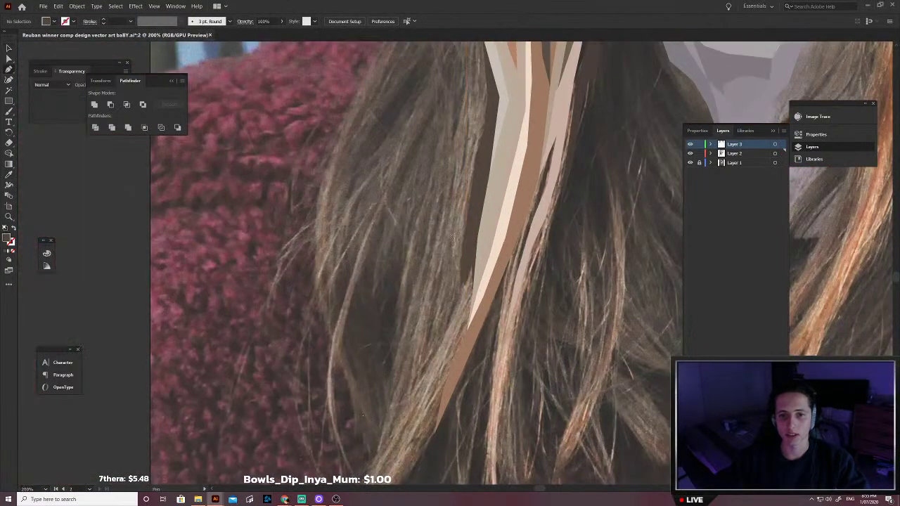
scroll(472, 246, up, 8)
key(p)
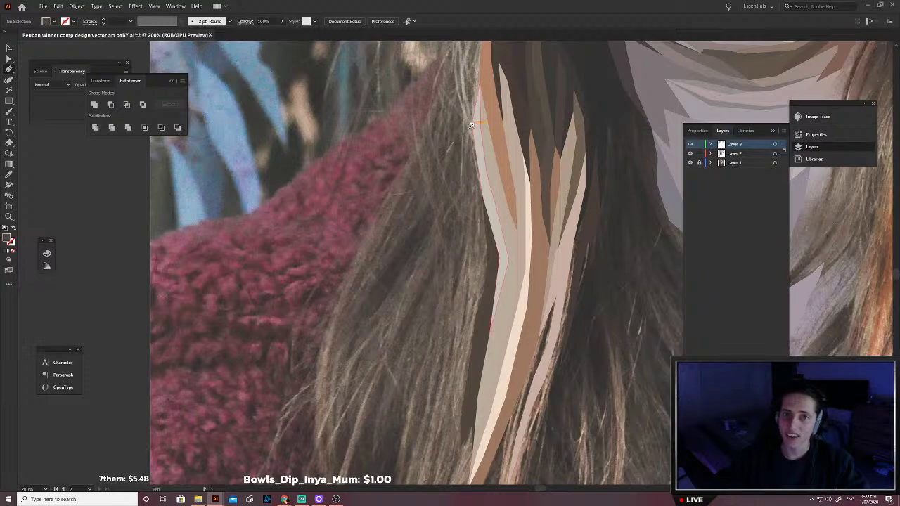
click(472, 195)
click(485, 242)
click(472, 296)
click(454, 355)
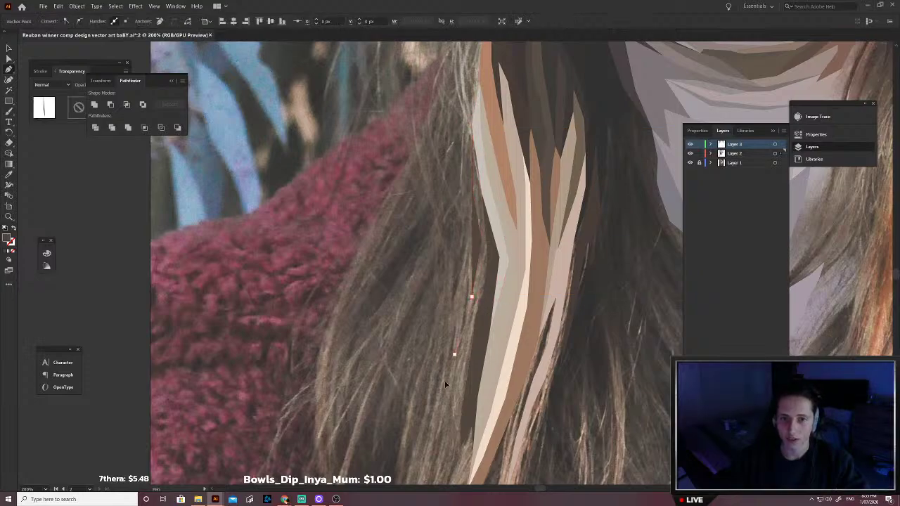
click(442, 398)
click(441, 431)
Step: Continue the outer edge down past the dark brown strand's tip along the lock, undoing the last misplaced point
scroll(437, 435, down, 4)
click(449, 391)
scroll(446, 398, down, 3)
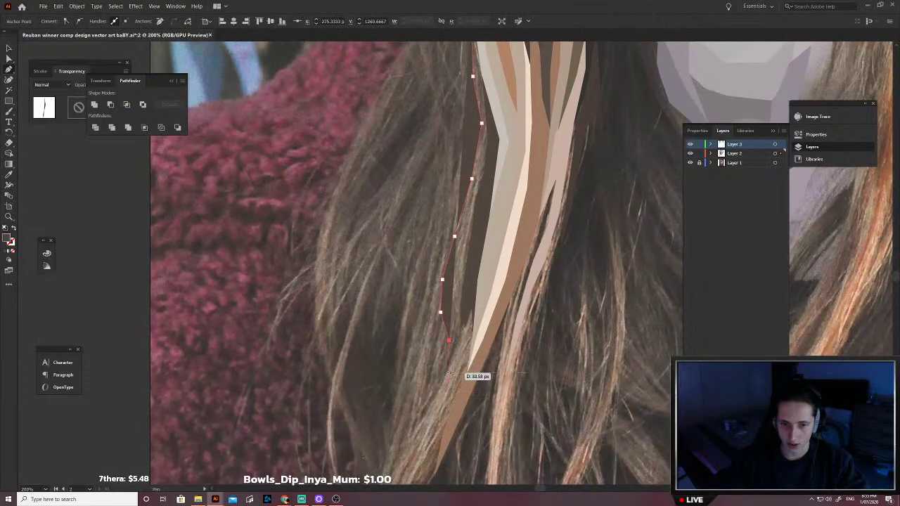
click(450, 373)
click(441, 425)
scroll(427, 448, down, 1)
click(422, 383)
click(419, 421)
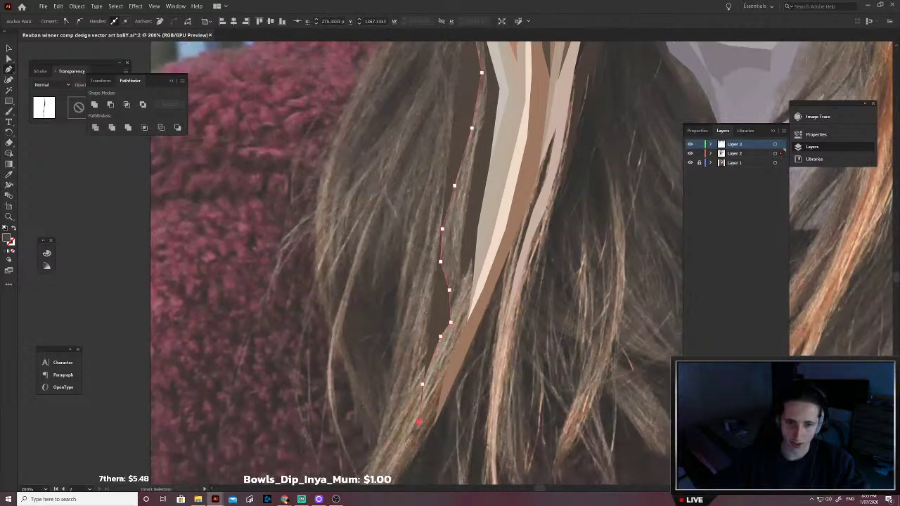
scroll(399, 411, down, 1)
key(ctrl+z)
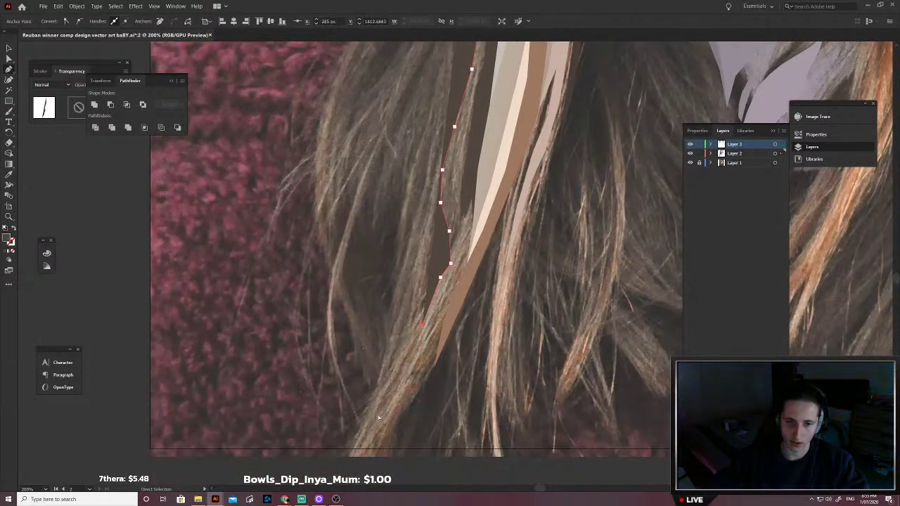
Step: Extend the shape to a tip at the photo's lower edge and trace back up beside the warm brown strand
click(407, 357)
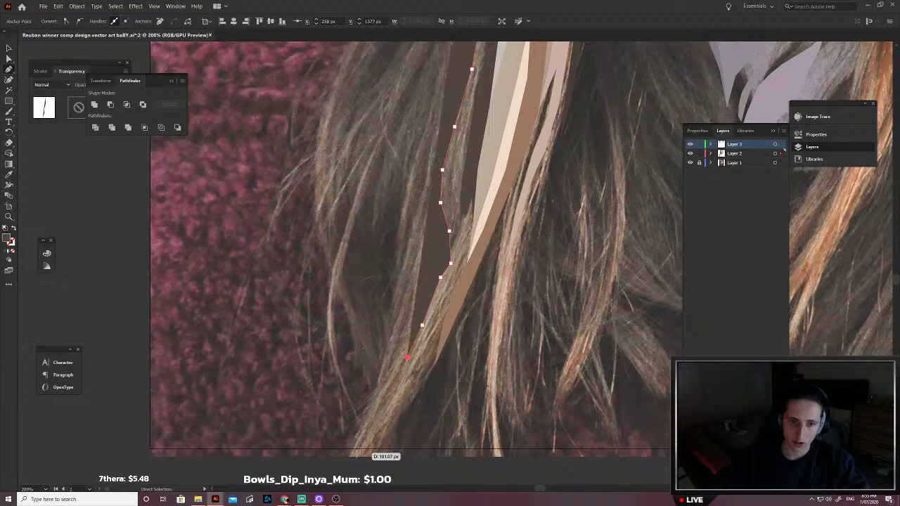
click(354, 448)
click(396, 395)
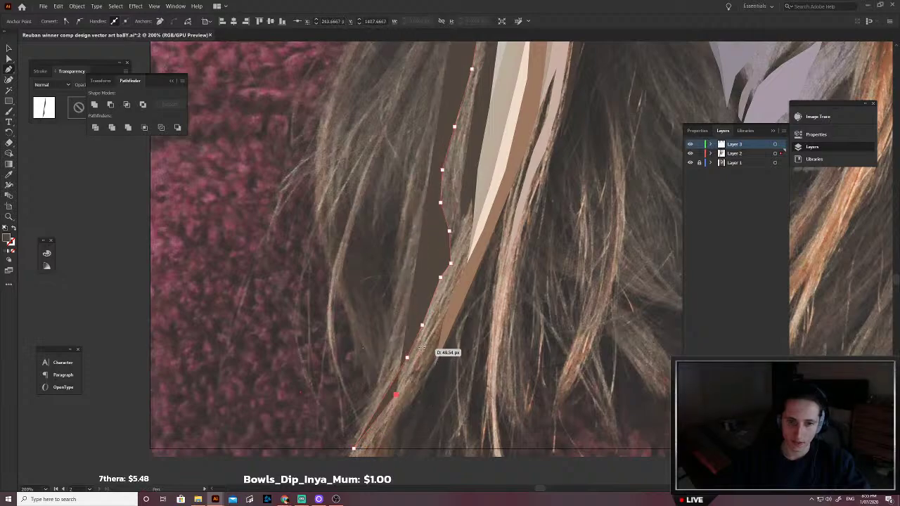
click(424, 342)
click(467, 264)
Step: Show the shape as an outline only, trace its inner edge up over the pale strands and close it
scroll(486, 270, up, 2)
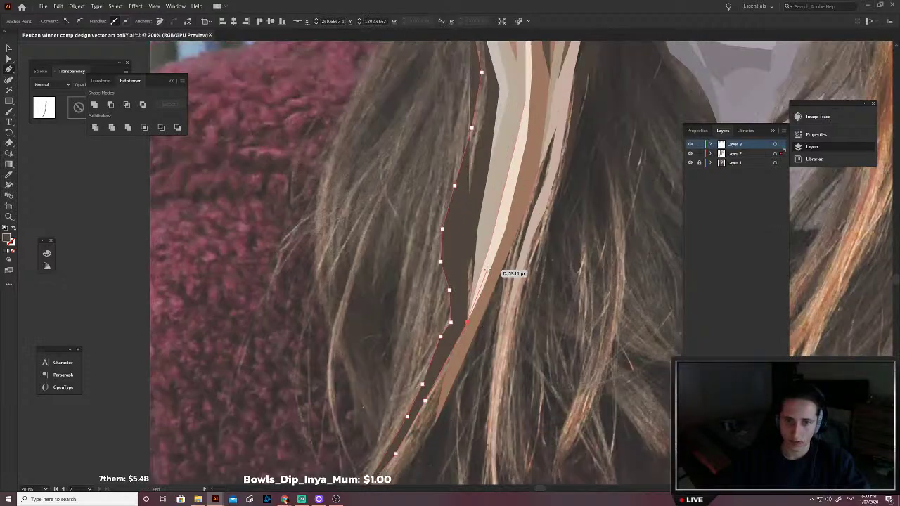
scroll(486, 270, up, 2)
key(shift+x)
click(490, 288)
scroll(491, 317, up, 5)
click(503, 286)
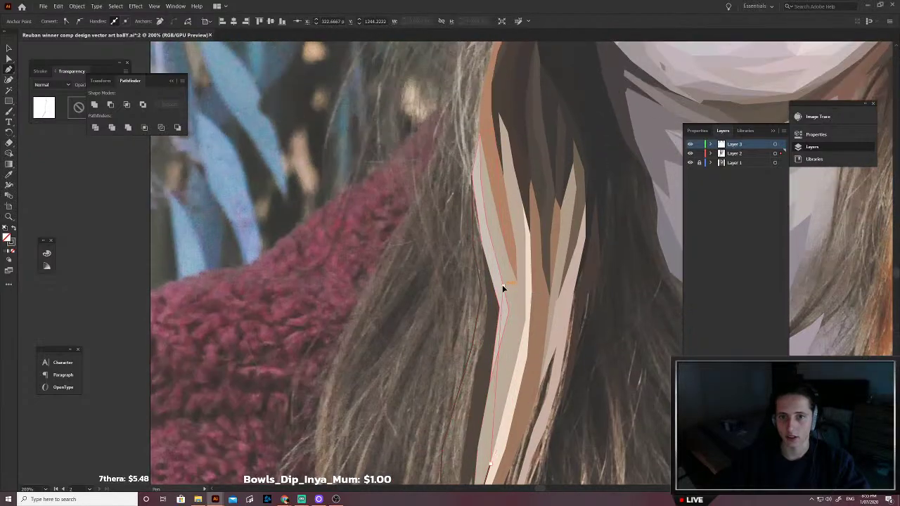
click(476, 177)
scroll(462, 389, down, 2)
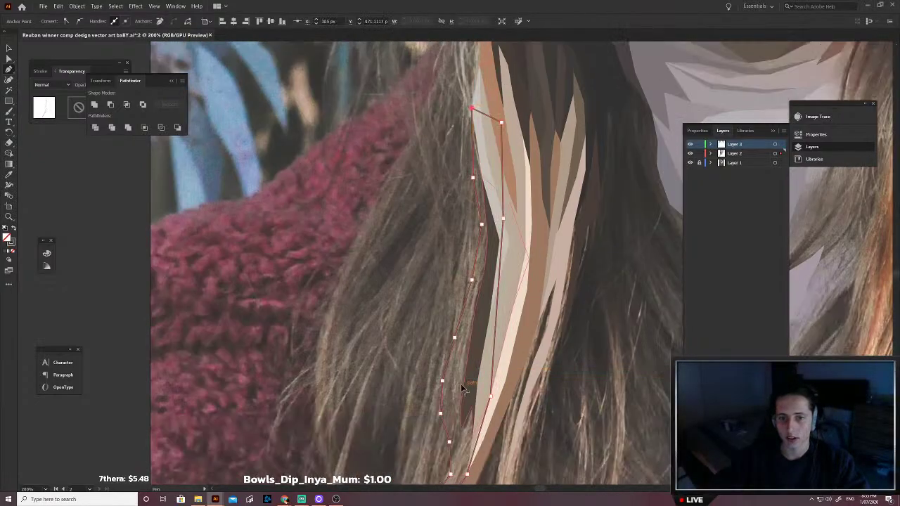
Step: Fill the closed shape with a grey-beige sampled from the photo, move it behind the dark brown strand and deselect it
scroll(460, 384, up, 7)
scroll(373, 370, down, 5)
key(v)
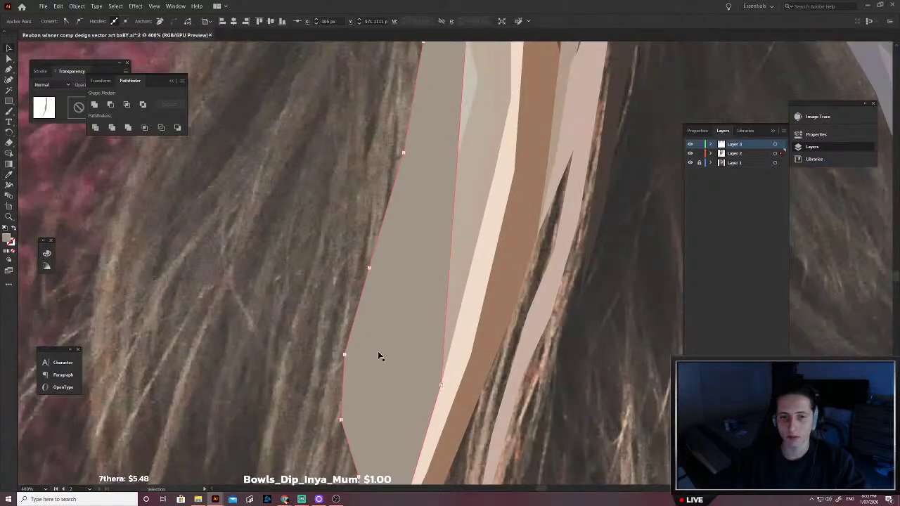
key(ctrl+[)
key(ctrl+[)
click(329, 316)
drag(345, 331, 393, 333)
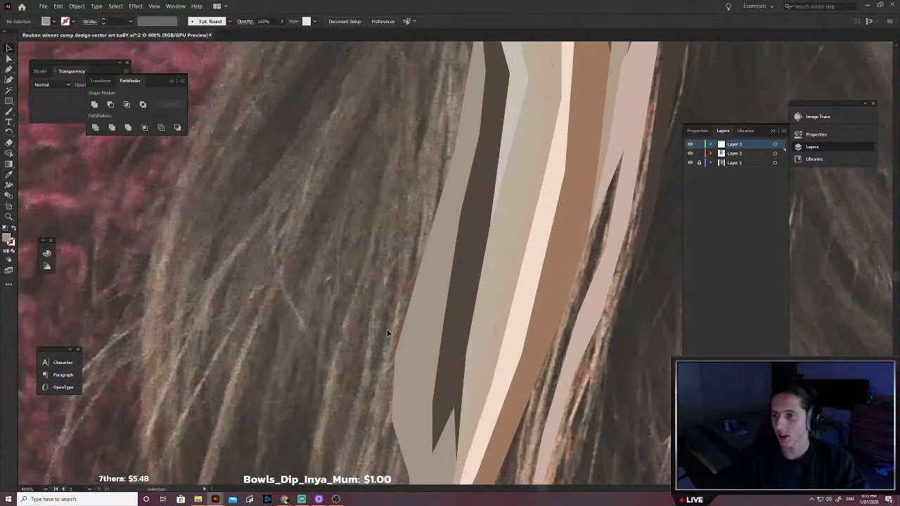
Step: Recolour the grey-beige outer strand with a darker olive brown sampled from the photo and deselect it
scroll(391, 331, down, 1)
click(423, 339)
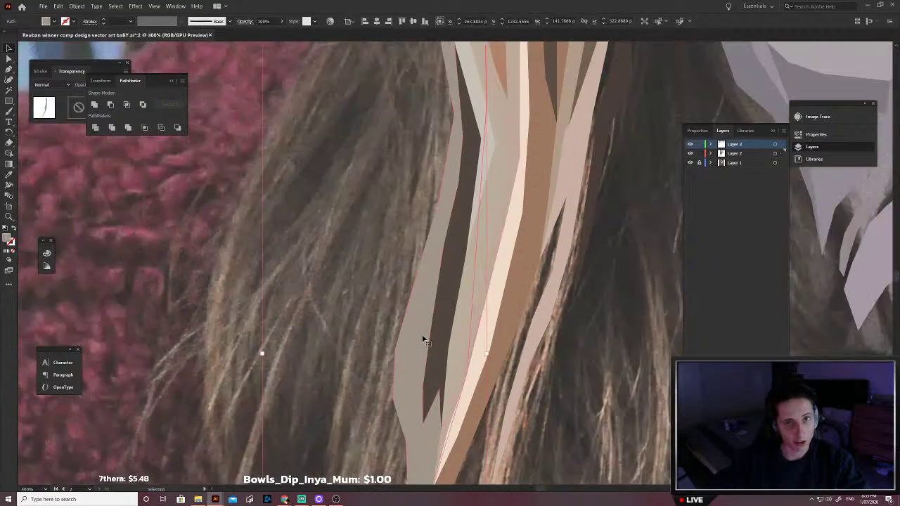
key(i)
key(shift+x)
scroll(408, 359, up, 5)
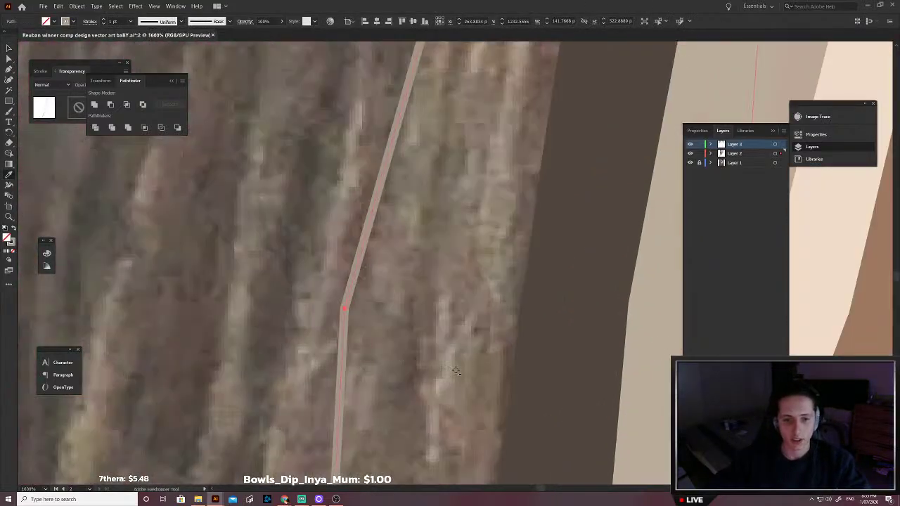
key(shift+x)
scroll(465, 373, down, 3)
key(v)
click(350, 329)
scroll(369, 335, down, 4)
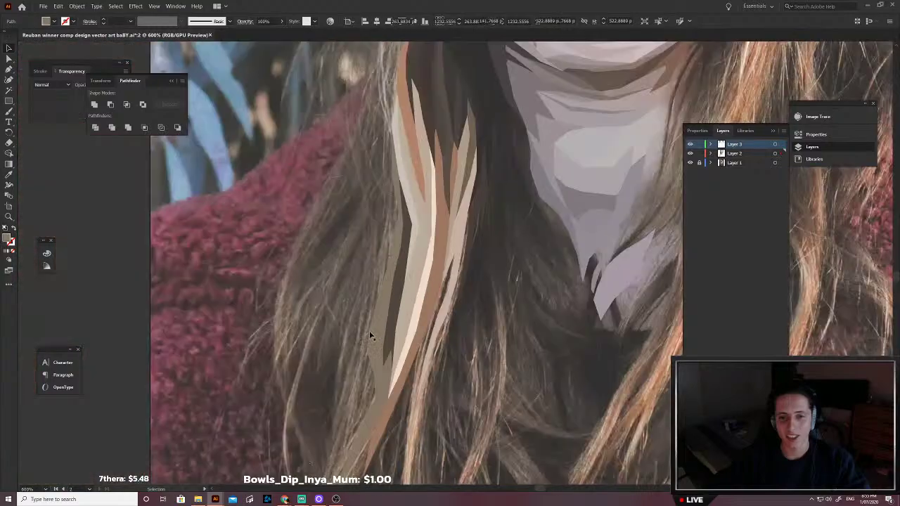
Step: Trace the upper left and right edges of the dark hair gap left of the tan strand with the Pen tool
scroll(416, 341, left, 1)
scroll(417, 341, up, 1)
scroll(416, 356, left, 1)
scroll(416, 362, down, 2)
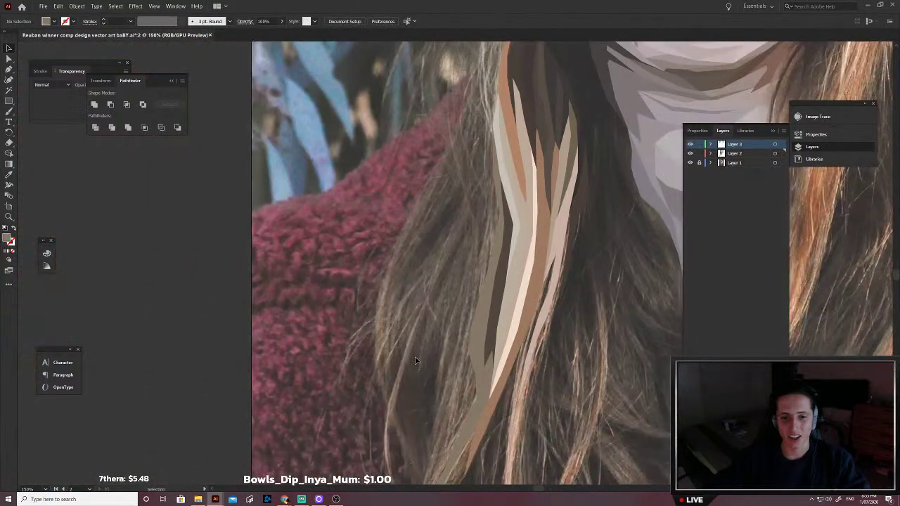
scroll(415, 367, down, 1)
scroll(413, 361, down, 1)
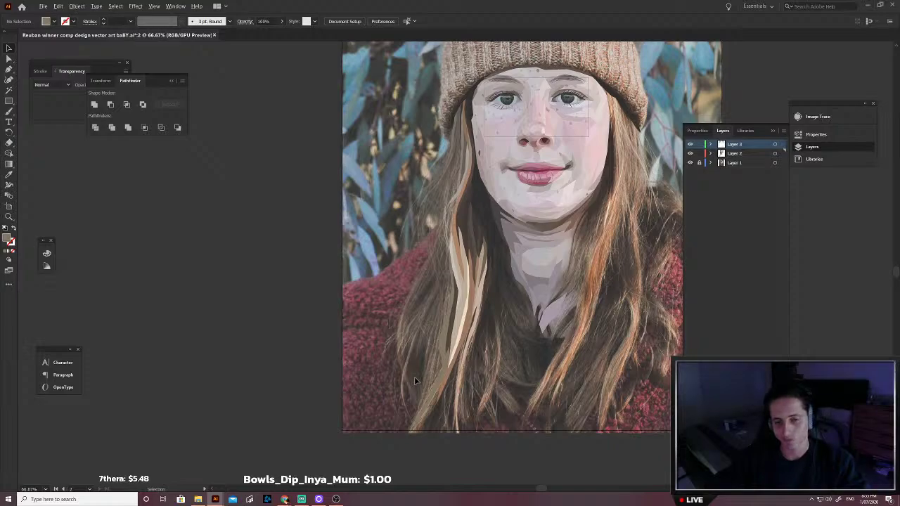
scroll(411, 379, up, 5)
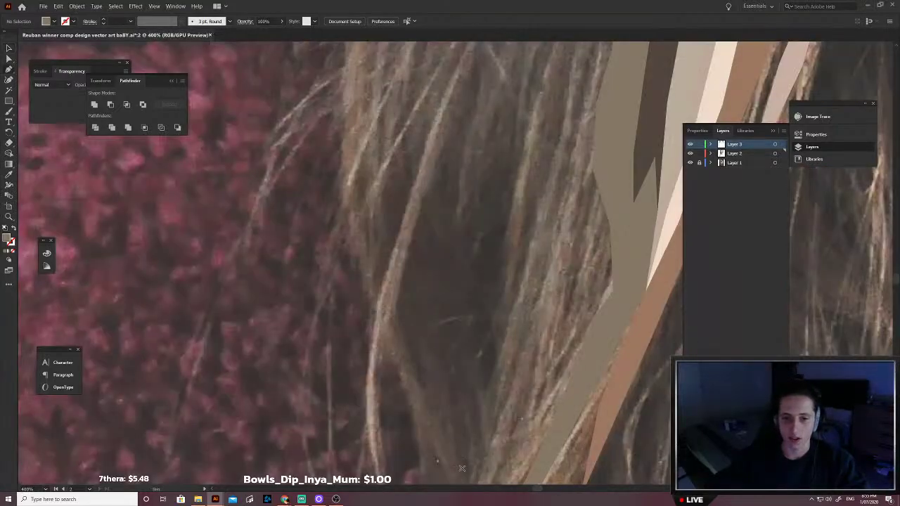
click(419, 215)
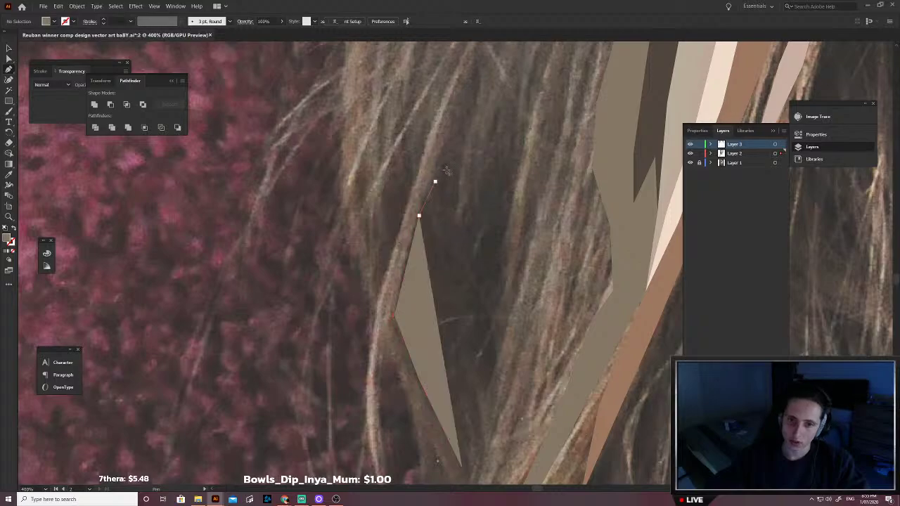
click(435, 181)
click(474, 60)
click(474, 99)
click(466, 131)
click(457, 169)
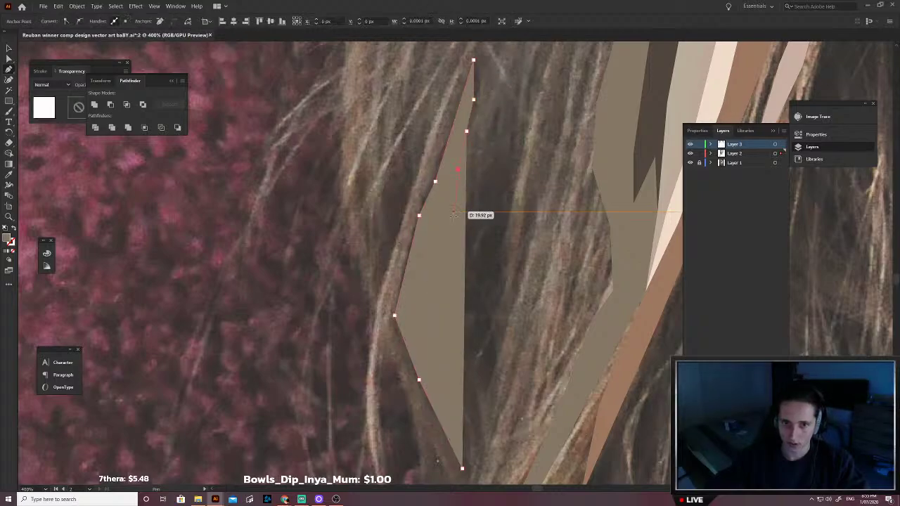
click(454, 211)
click(462, 267)
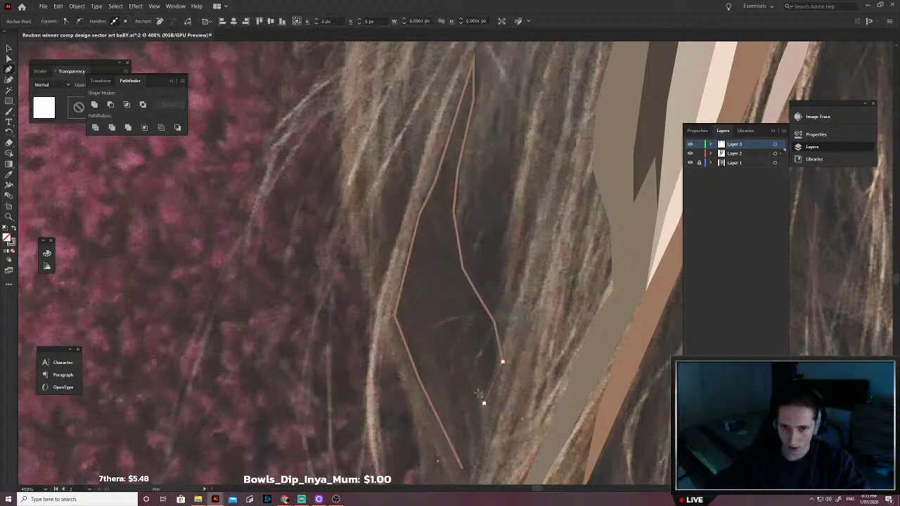
Step: Trace the narrow inner notch down to the gap's bottom tip, close the shape and fill it with dark brown sampled from the photo
click(435, 243)
click(440, 319)
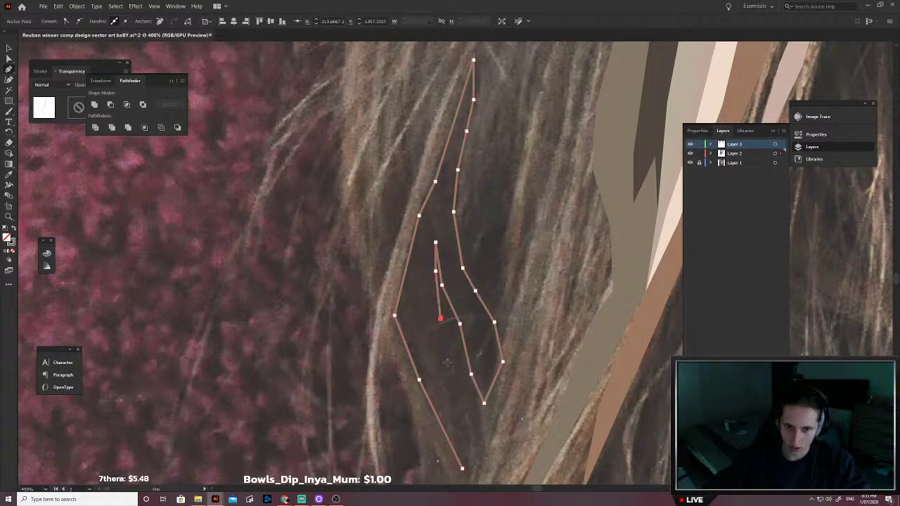
click(454, 389)
click(476, 464)
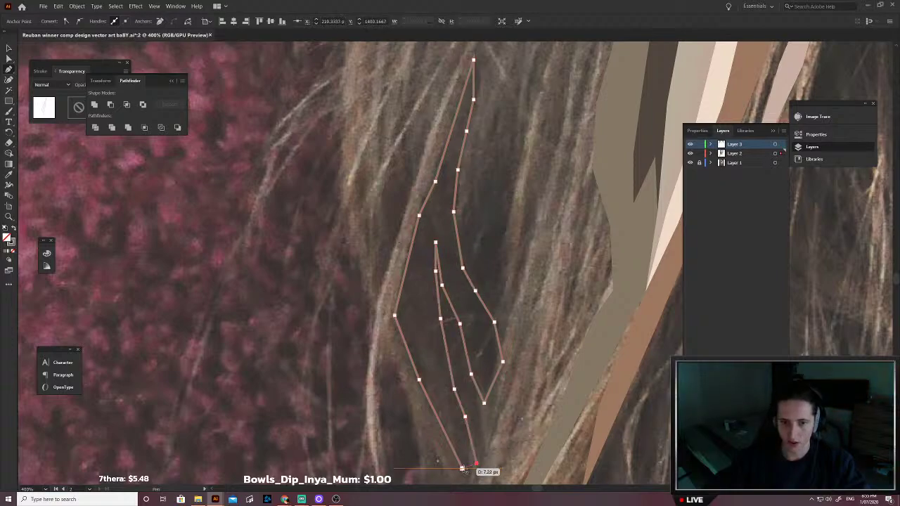
click(441, 322)
ctrl+click(484, 414)
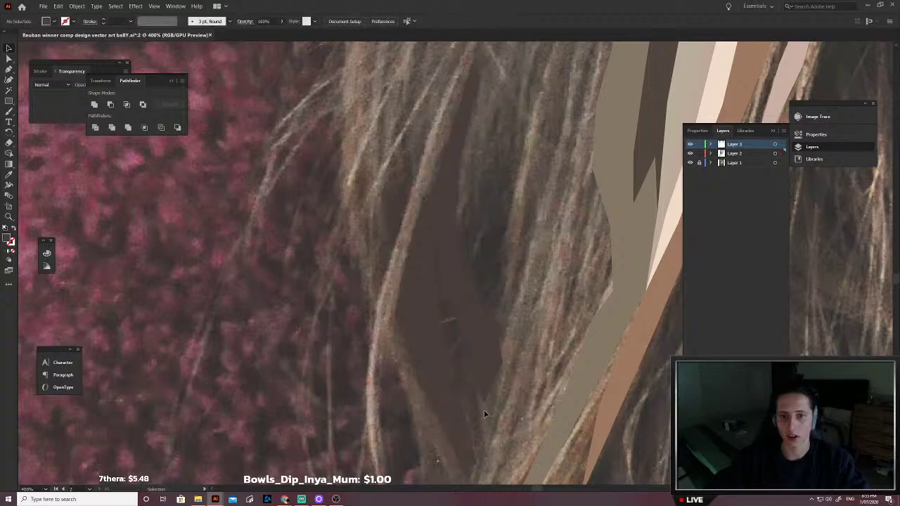
Step: Start a shadow path inside the dark brown hair shape, running up to a peak and down to its lower-right point
click(434, 359)
click(423, 304)
click(423, 252)
click(437, 214)
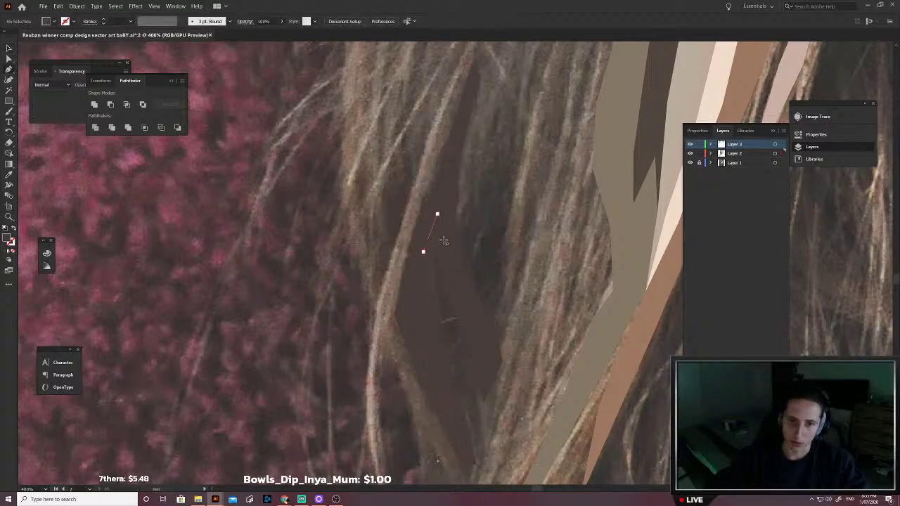
click(477, 327)
click(484, 403)
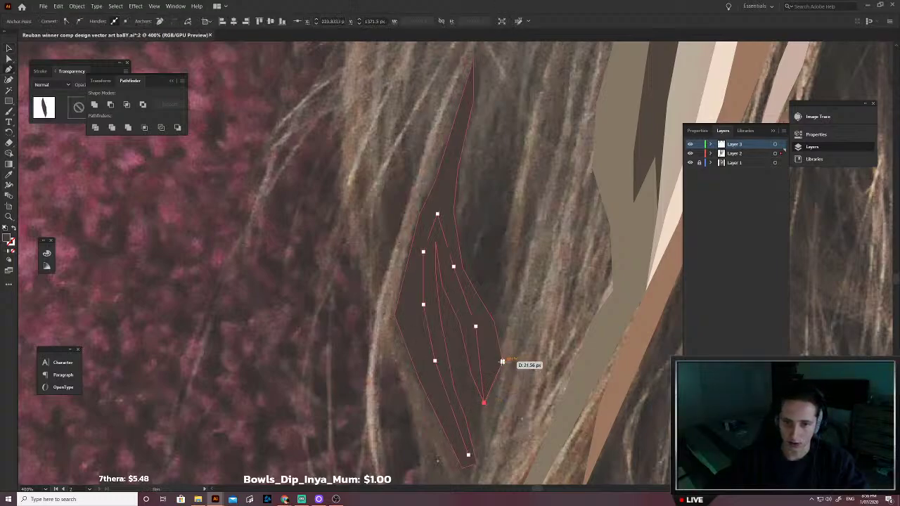
Step: Continue the shadow path upward along the right edge of the dark brown hair shape
click(503, 362)
click(494, 322)
click(462, 268)
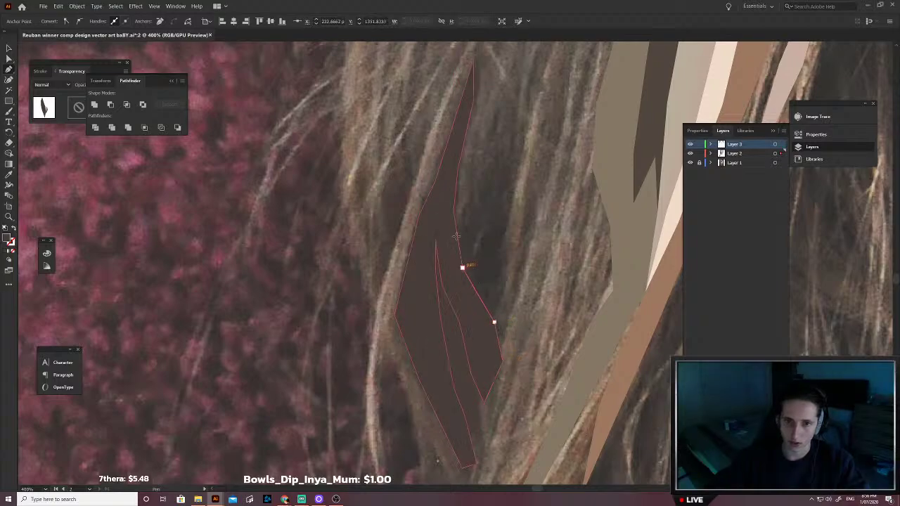
click(453, 210)
click(458, 170)
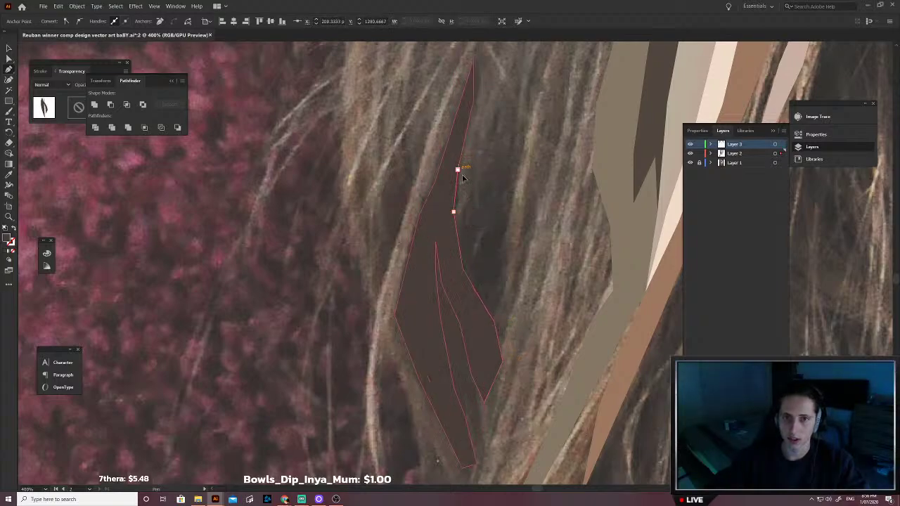
Step: Run the shadow path back down just outside the dark brown shape's right edge to its lower end
click(472, 211)
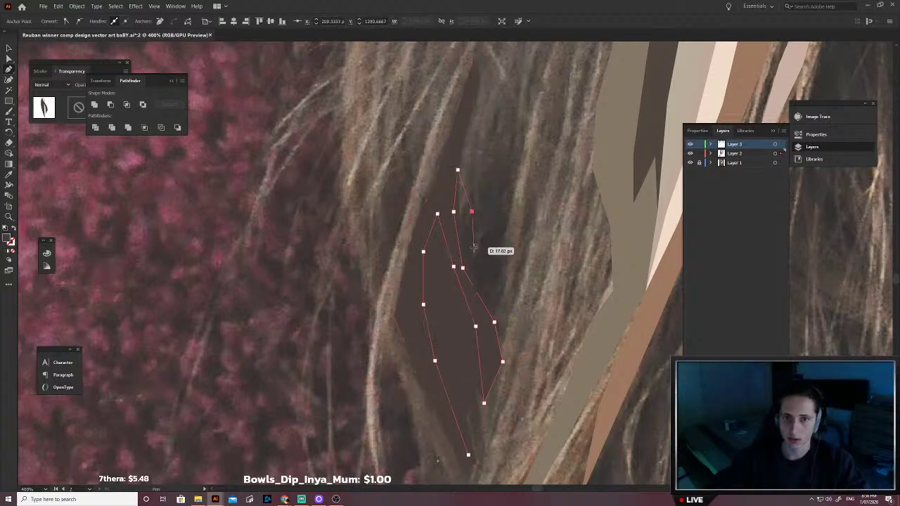
click(500, 309)
click(516, 327)
click(515, 369)
click(501, 404)
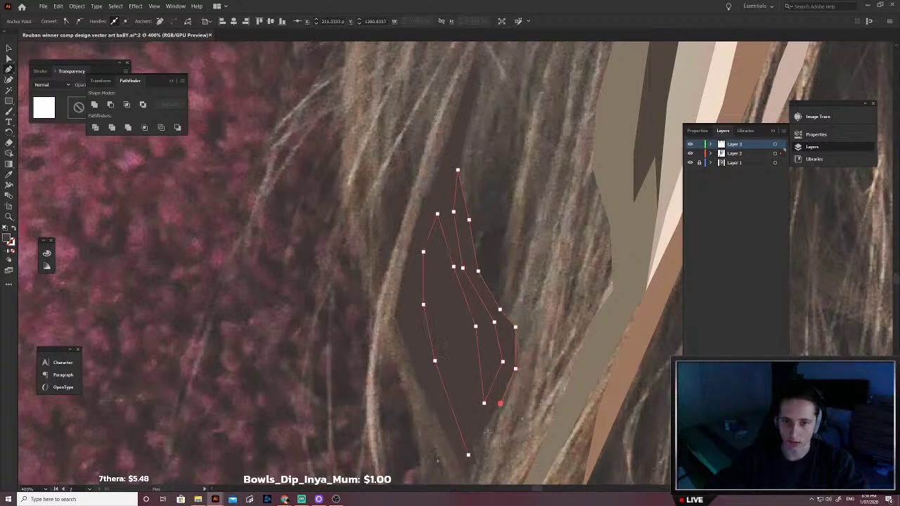
click(479, 446)
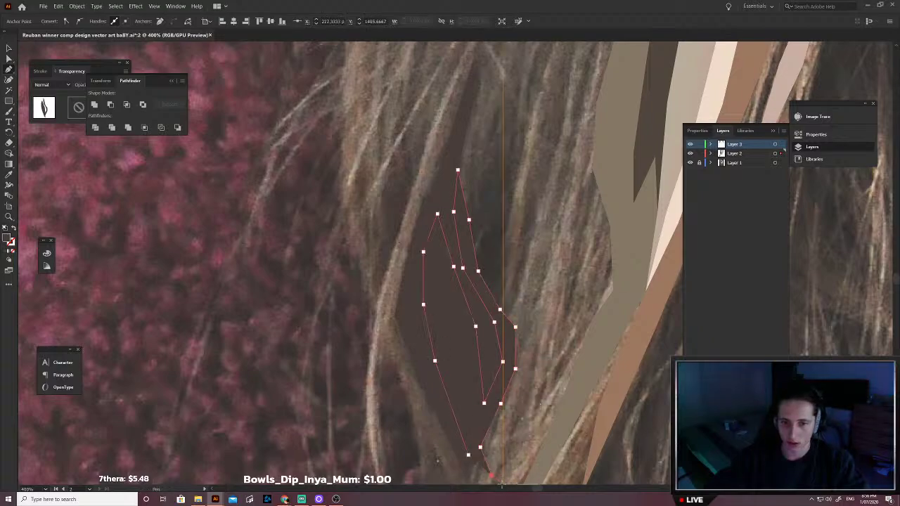
Step: Extend the shadow path down to the bottom tip of the hair gap and swap its fill and stroke
scroll(494, 475, down, 3)
click(490, 355)
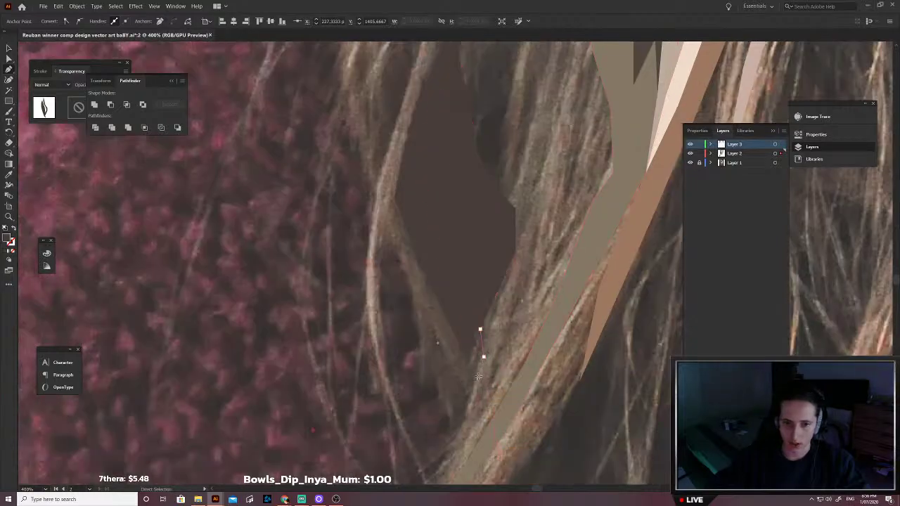
click(466, 431)
click(454, 443)
key(shift+x)
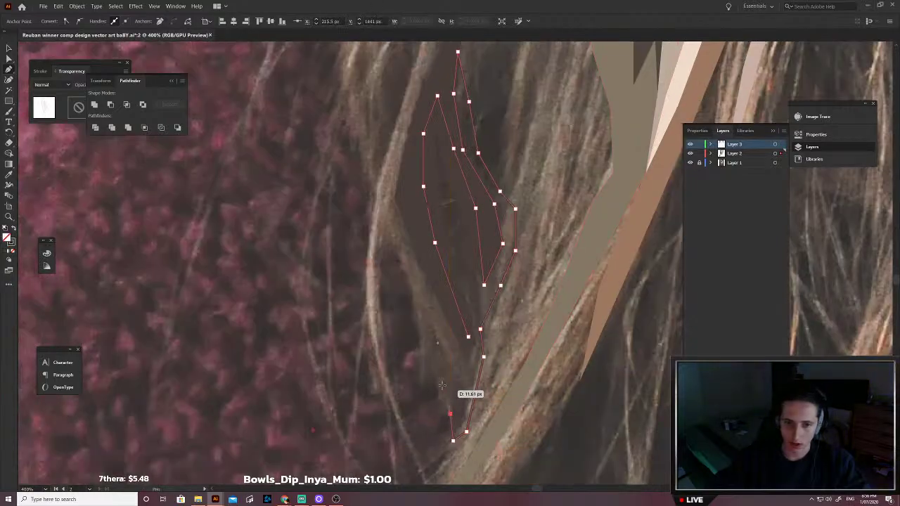
Step: Trace the shadow's lower-left spike and inner notch, closing the path at its starting point
click(444, 391)
click(429, 322)
click(417, 290)
click(443, 332)
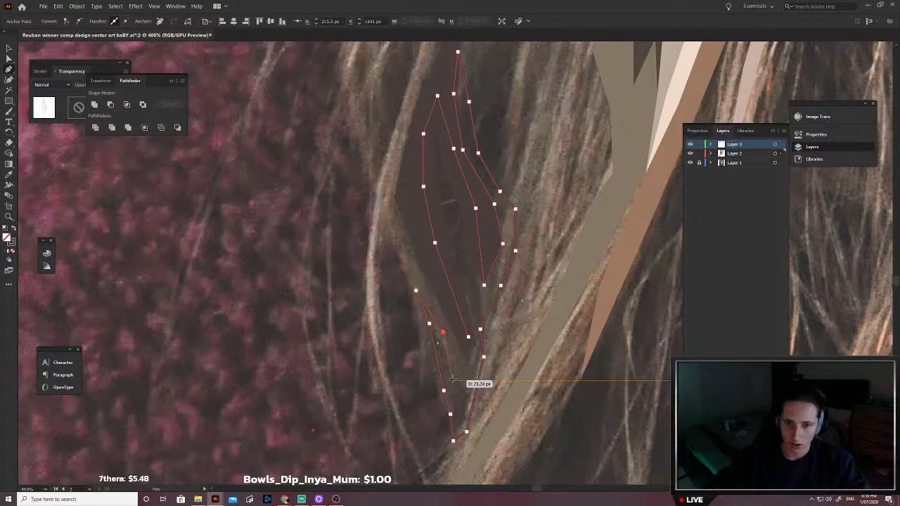
click(453, 380)
click(462, 391)
click(466, 367)
click(468, 337)
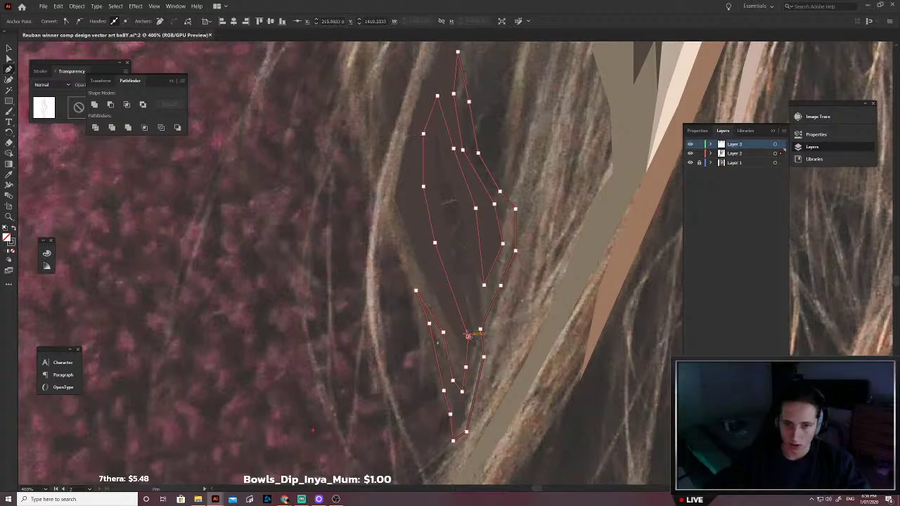
Step: Fill the closed shadow shape with a near-black tone sampled from the photo's hair and deselect it
scroll(472, 259, up, 2)
scroll(481, 346, down, 3)
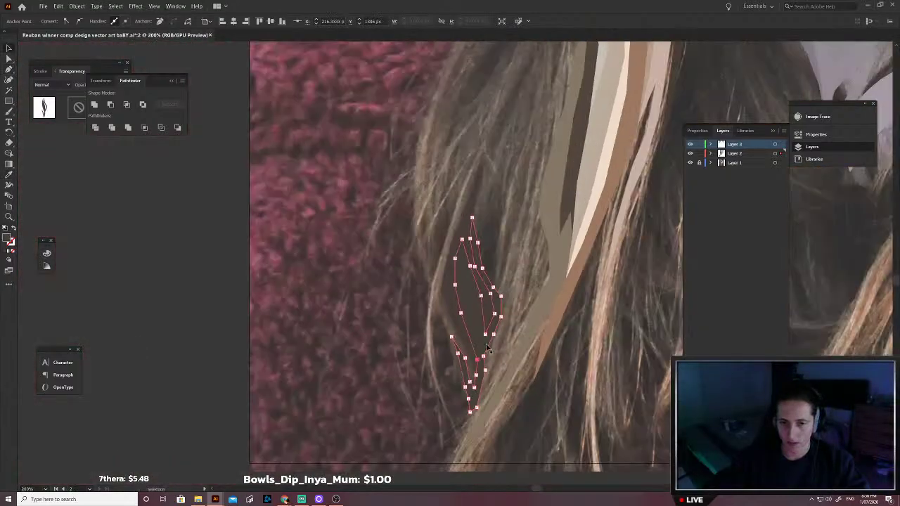
scroll(464, 331, up, 6)
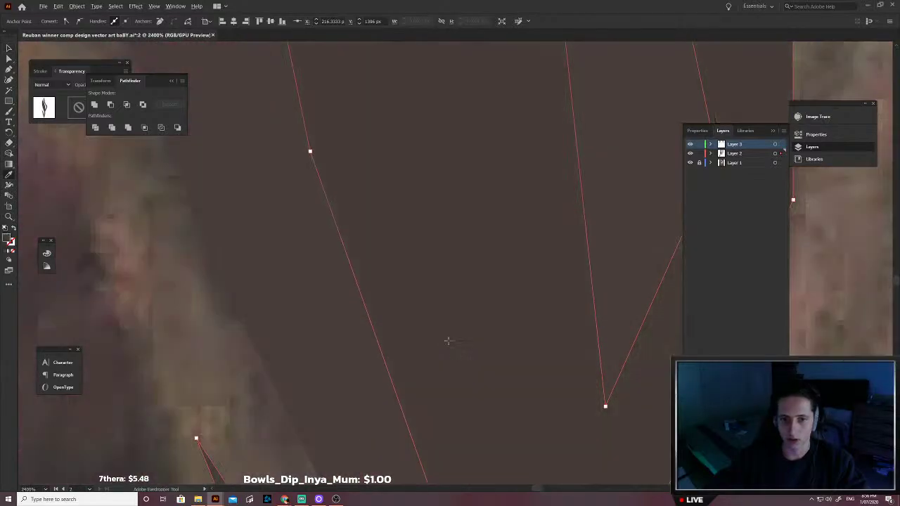
scroll(444, 315, down, 3)
scroll(450, 302, up, 1)
click(467, 198)
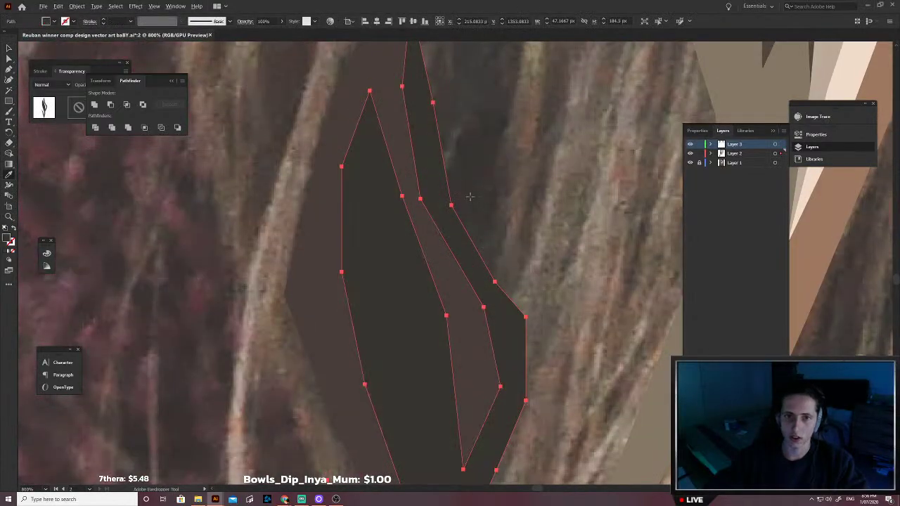
scroll(471, 197, down, 3)
key(v)
click(471, 204)
drag(468, 209, 417, 267)
Step: Start another shadow path down the left edge of the dark hair shapes, re-placing one misplaced anchor point
scroll(413, 264, up, 1)
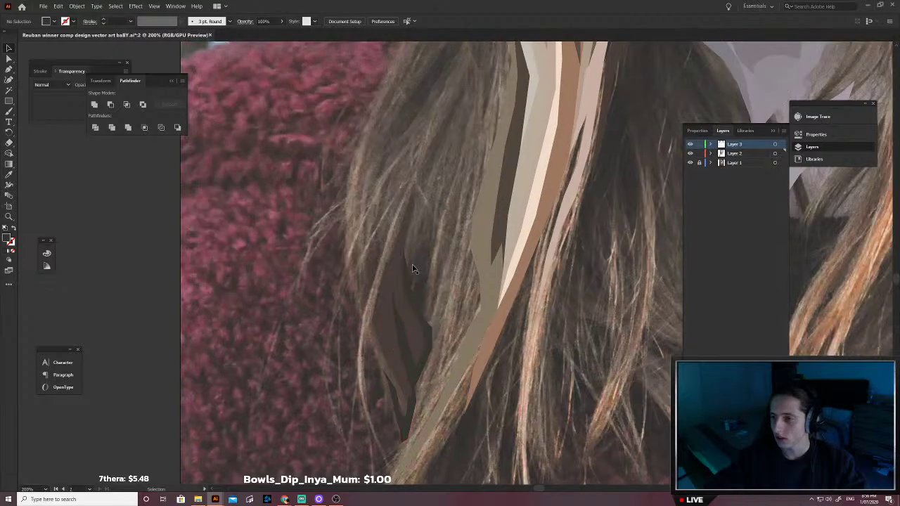
scroll(398, 355, left, 1)
scroll(398, 361, up, 2)
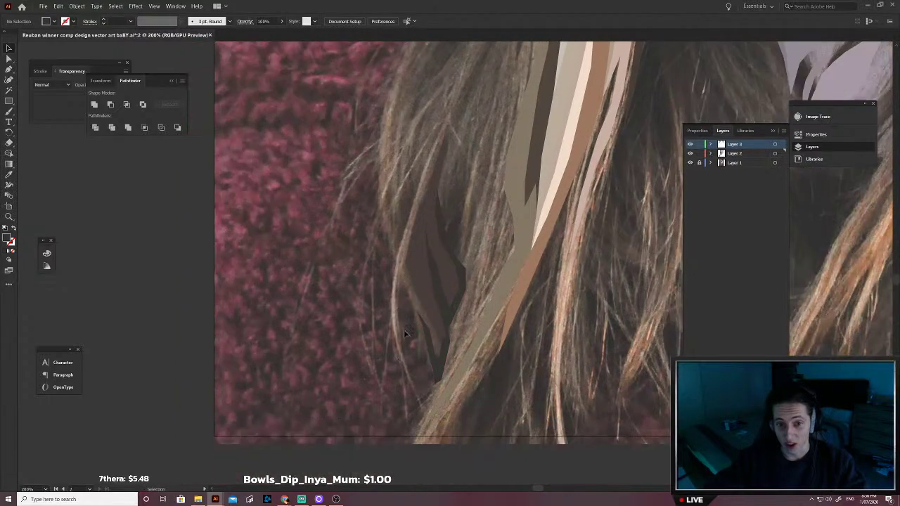
key(p)
click(406, 192)
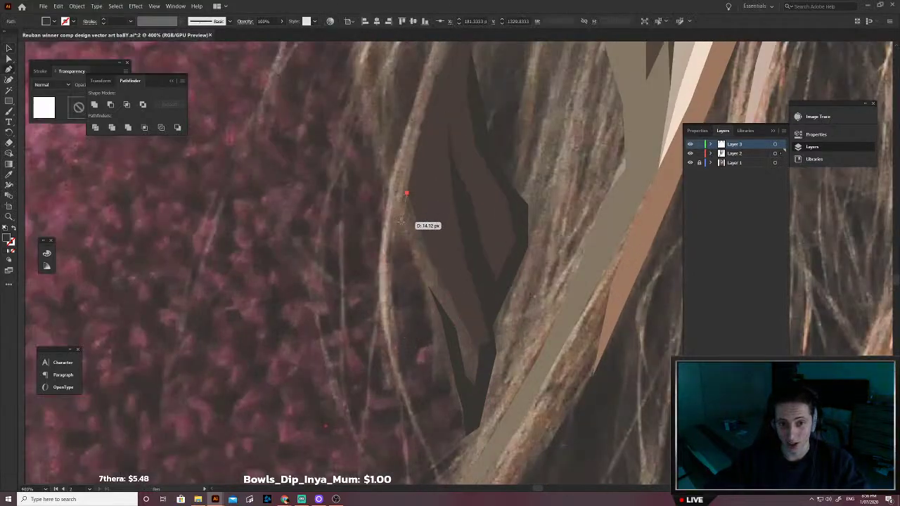
click(401, 222)
click(403, 234)
click(413, 260)
click(424, 296)
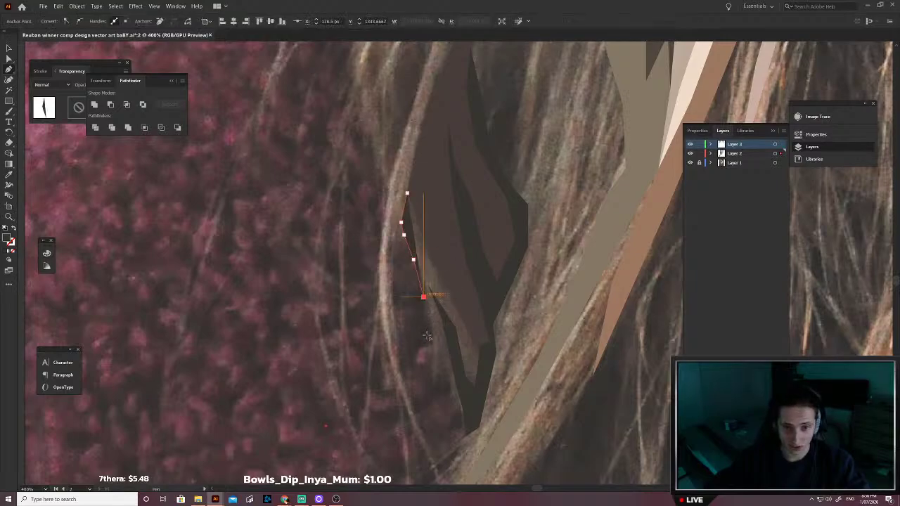
key(ctrl+z)
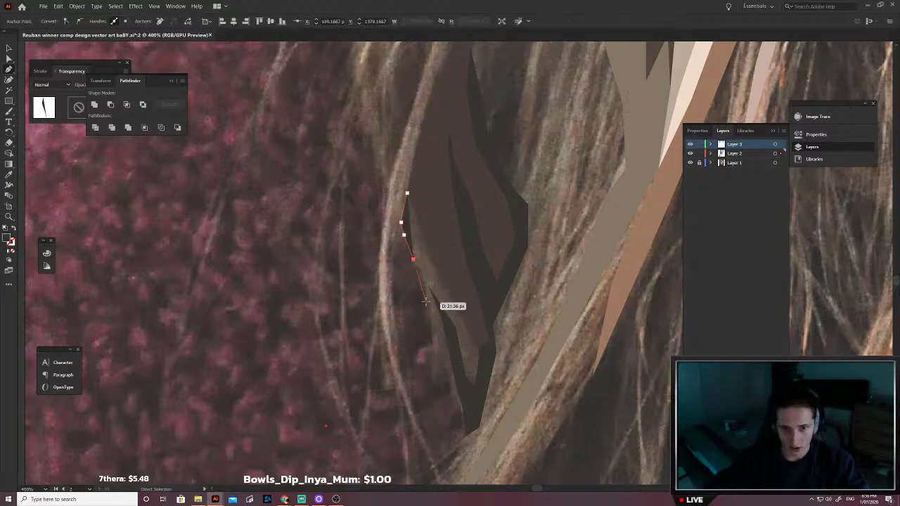
click(425, 297)
click(433, 376)
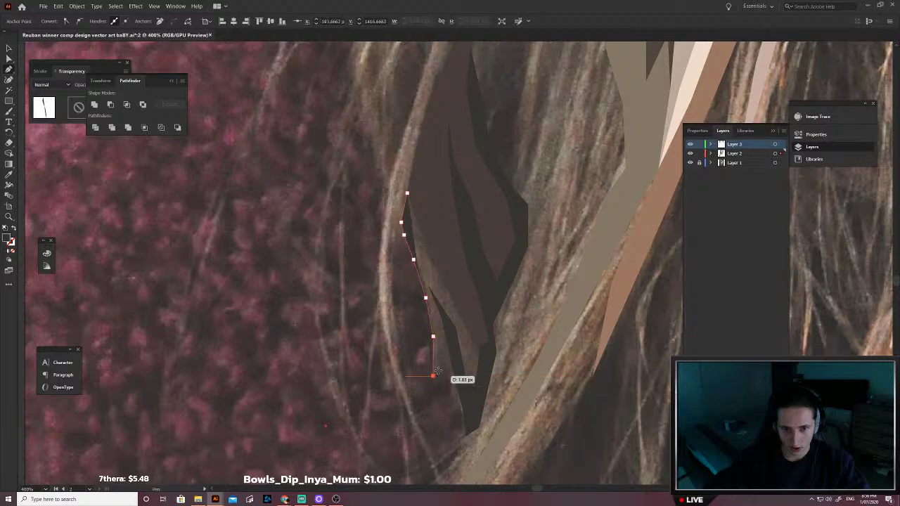
Step: Continue the left shadow path through a small notch and around the lower tip of the dark brown shape
click(439, 350)
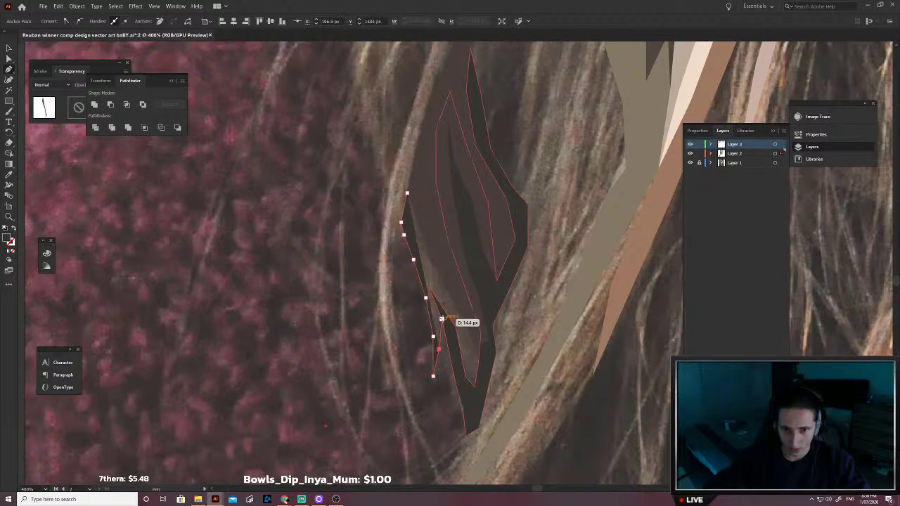
click(441, 318)
click(449, 334)
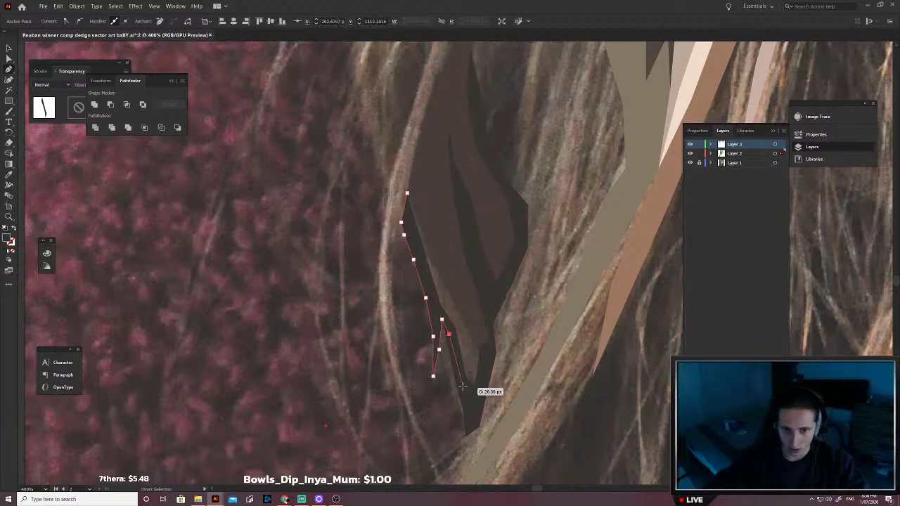
click(462, 381)
click(471, 401)
click(480, 388)
click(485, 359)
Step: Extend the shadow path from the lower tip up through the middle of the dark hair shapes
scroll(487, 356, up, 1)
click(478, 323)
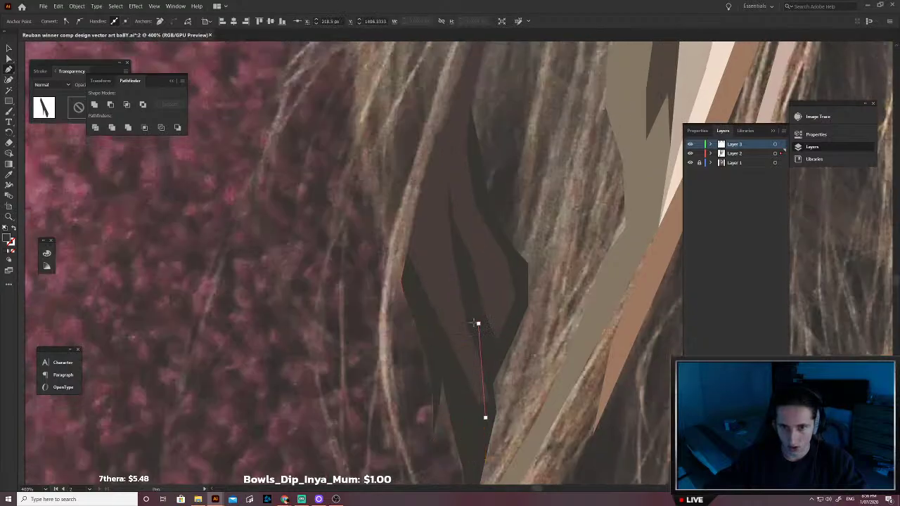
scroll(479, 331, up, 2)
key(shift+x)
scroll(481, 337, down, 1)
scroll(481, 334, up, 1)
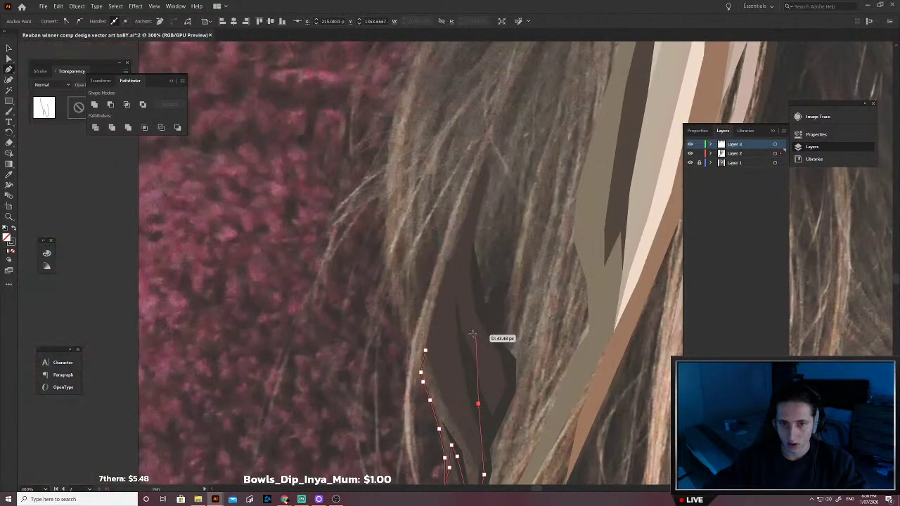
scroll(465, 332, down, 1)
click(488, 353)
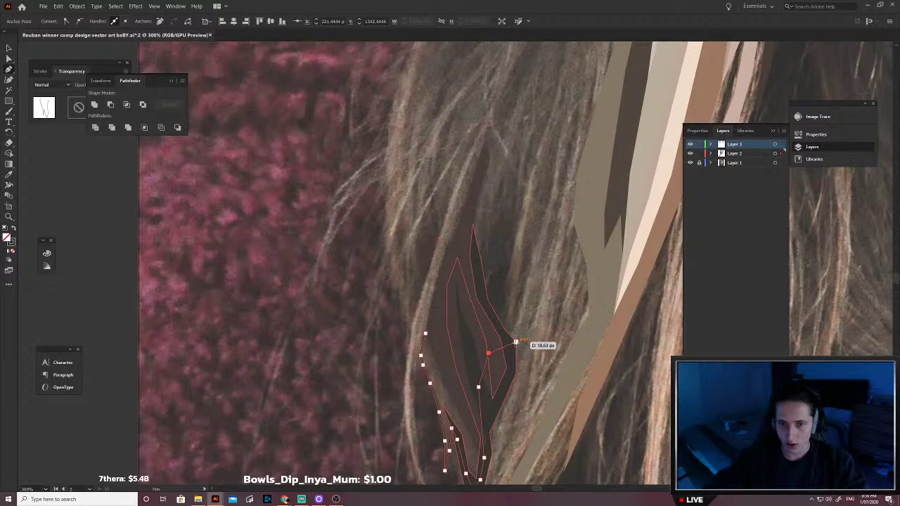
Step: Trace the thin strand from the dark shapes' right corner up to its pointed tip and back down its inner edge
click(516, 343)
click(514, 325)
click(524, 233)
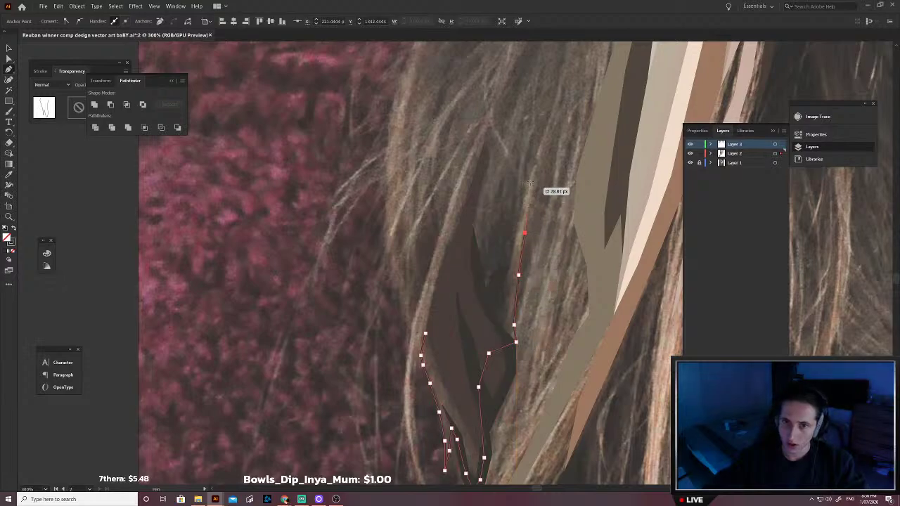
click(536, 165)
click(528, 168)
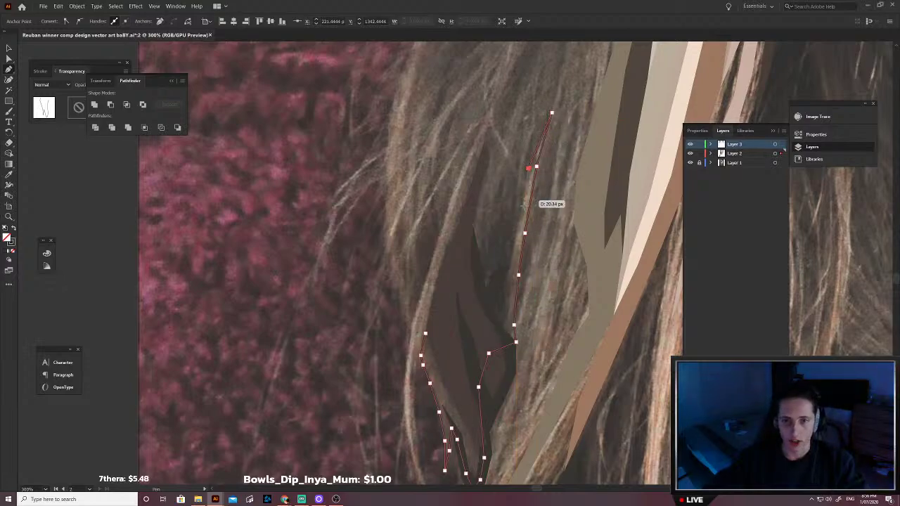
click(516, 229)
click(514, 261)
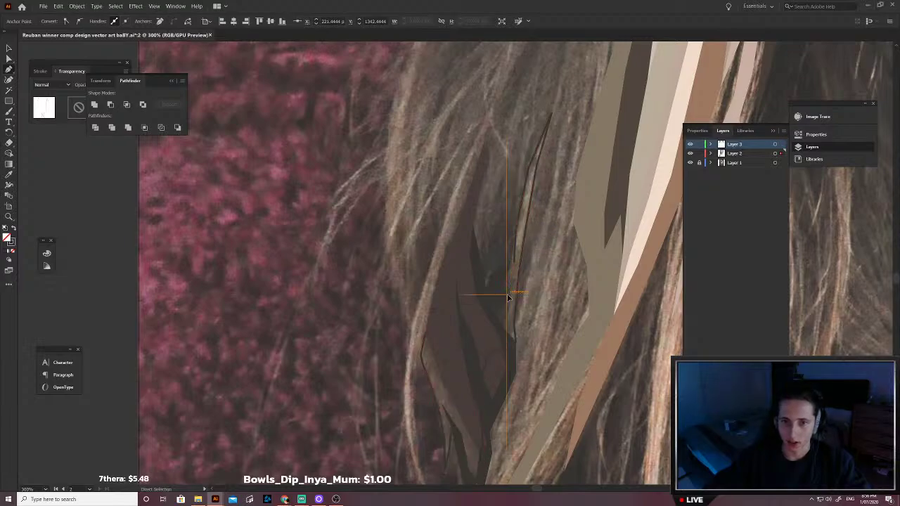
click(507, 294)
click(501, 303)
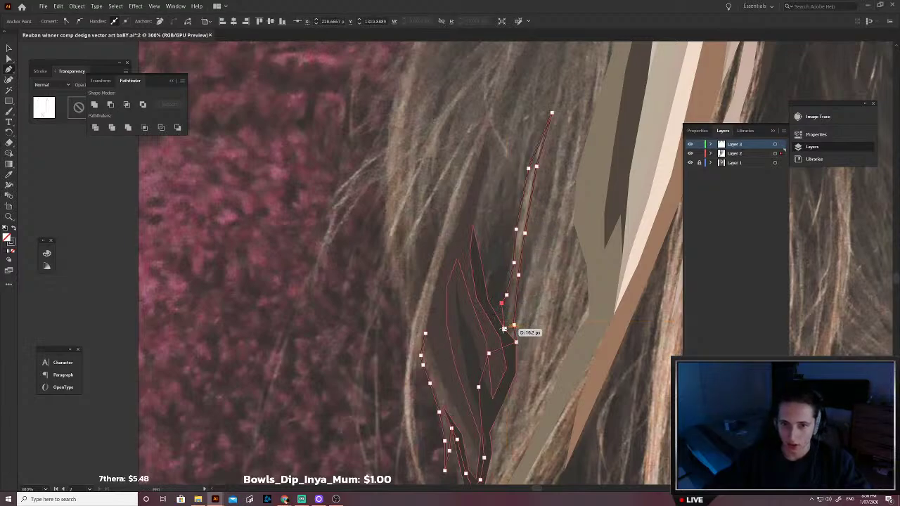
Step: Close the path across the dark shapes to its start, give it a medium brown fill behind them and deselect it
click(504, 329)
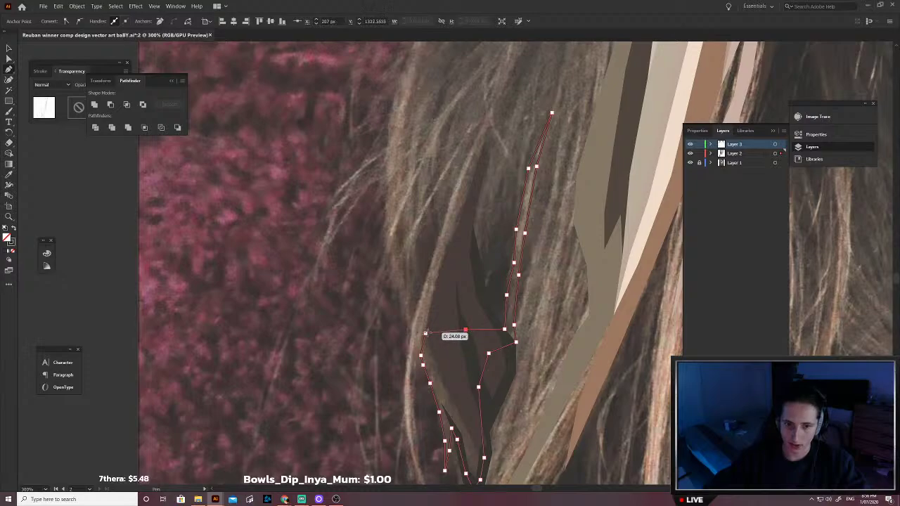
key(shift+x)
key(v)
click(383, 396)
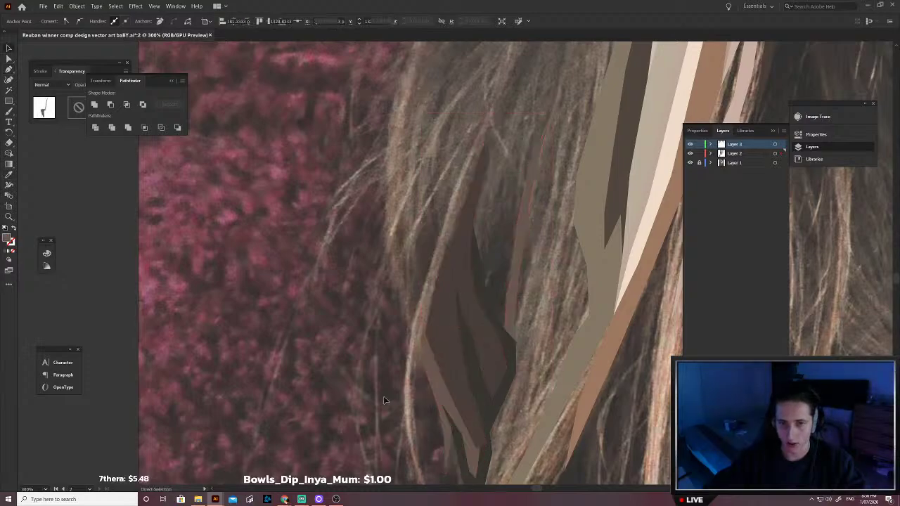
Step: Compare the traced artwork with and without the reference photo by hiding and reshowing Layer 1
scroll(391, 393, down, 2)
key(ctrl+minus)
key(ctrl+minus)
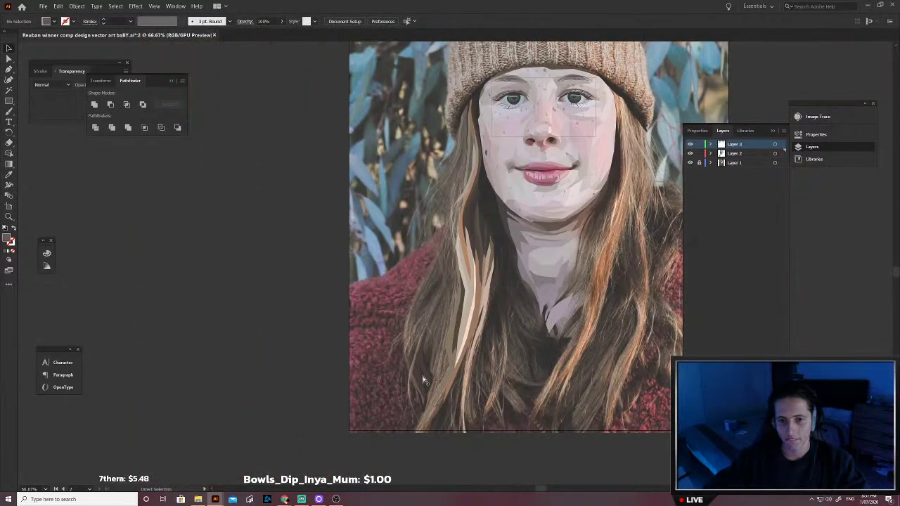
scroll(431, 353, up, 2)
click(690, 164)
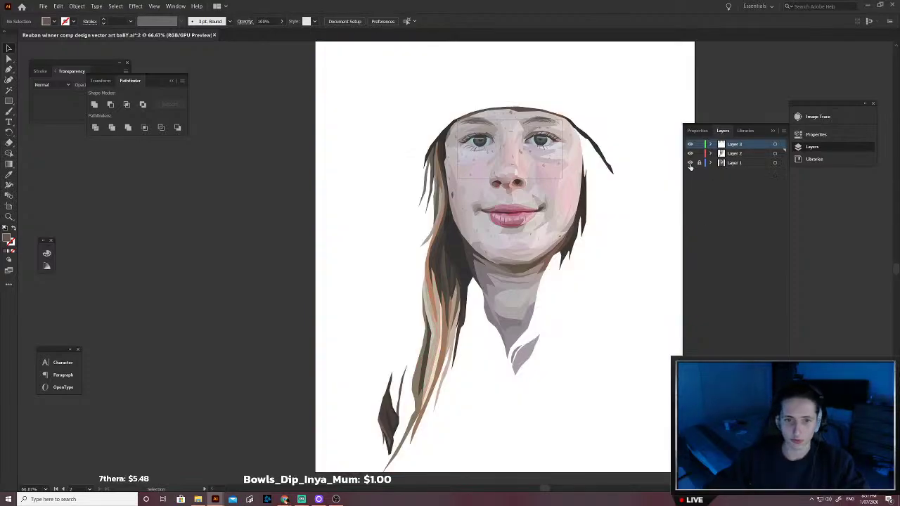
click(690, 163)
scroll(436, 362, left, 1)
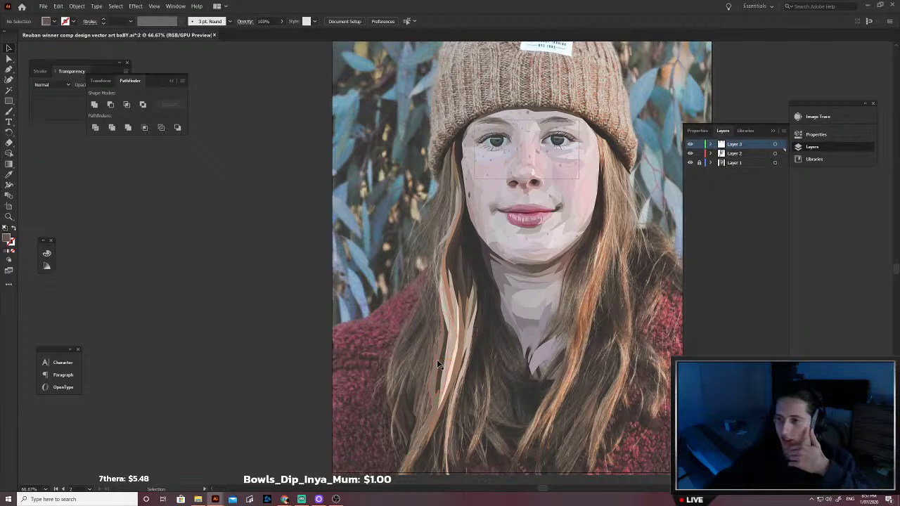
Step: Start a path for the light strand left of the dark hair, tracing its outer edge from the bottom tip upward
scroll(436, 359, down, 1)
scroll(390, 340, up, 2)
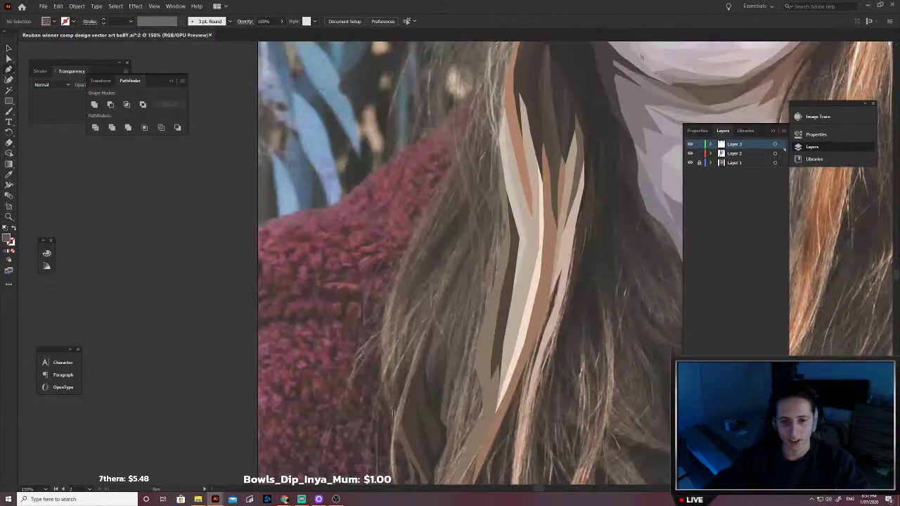
scroll(393, 412, up, 4)
scroll(394, 413, down, 2)
scroll(395, 415, down, 2)
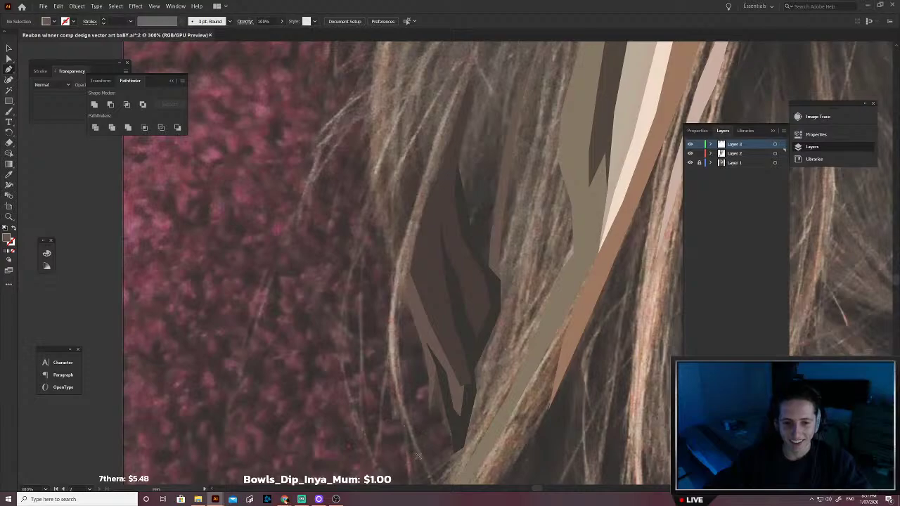
click(426, 470)
click(400, 412)
click(387, 349)
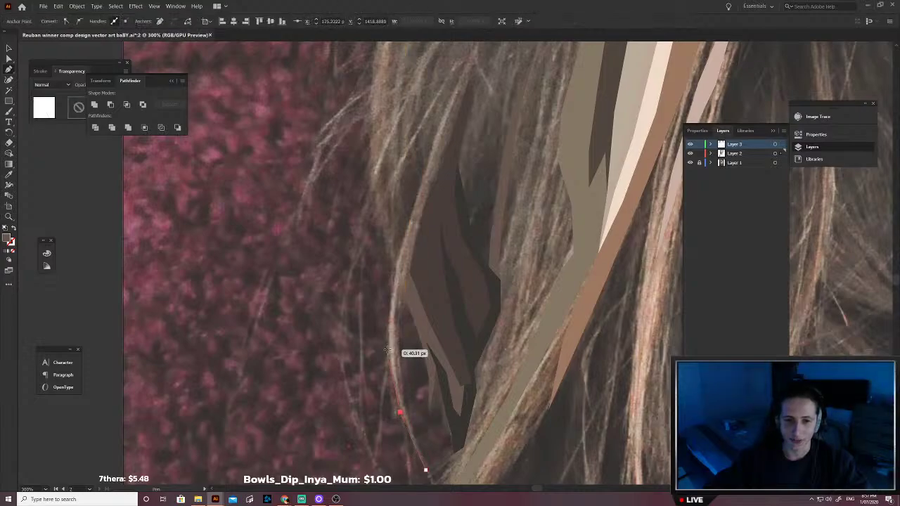
click(393, 291)
scroll(404, 279, up, 1)
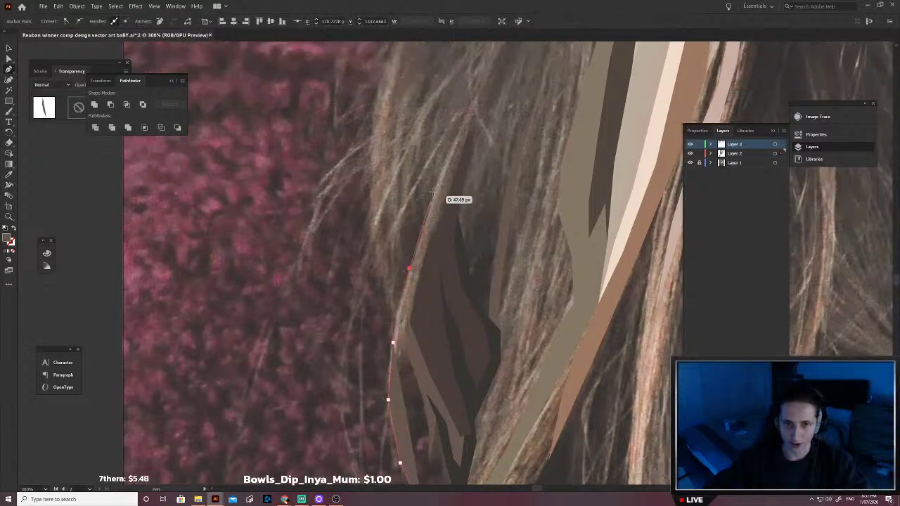
drag(433, 193, 468, 130)
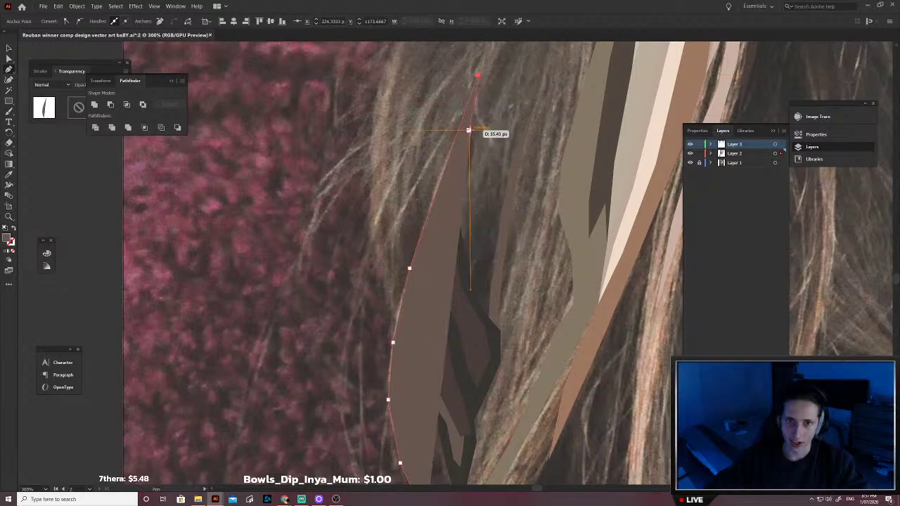
Step: Trace the light strand's inner edge back down beside the dark shapes and close the path at the bottom tip
click(469, 130)
key(shift+x)
click(445, 229)
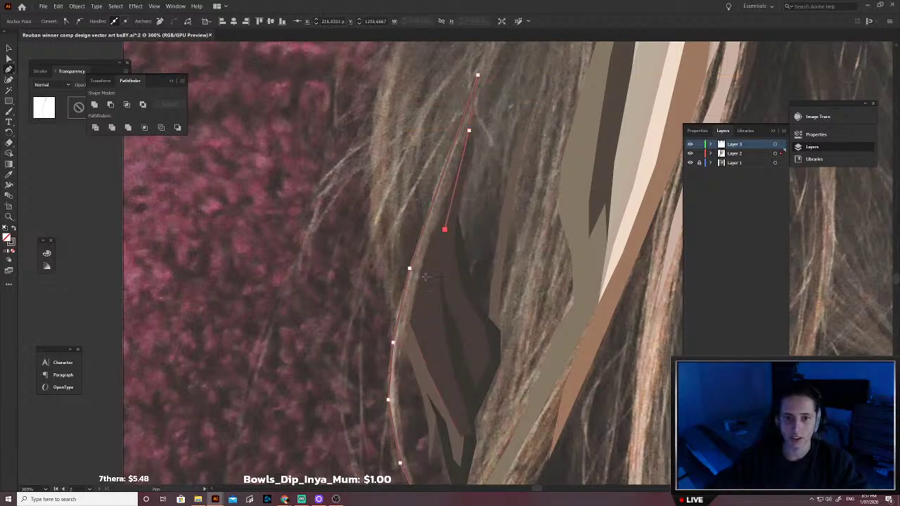
click(413, 340)
click(405, 344)
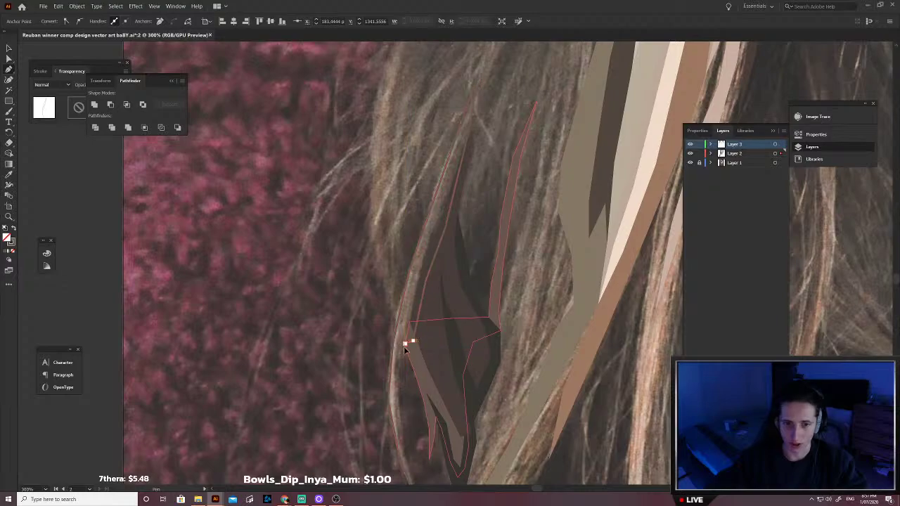
drag(419, 372, 461, 321)
click(441, 356)
scroll(443, 356, down, 1)
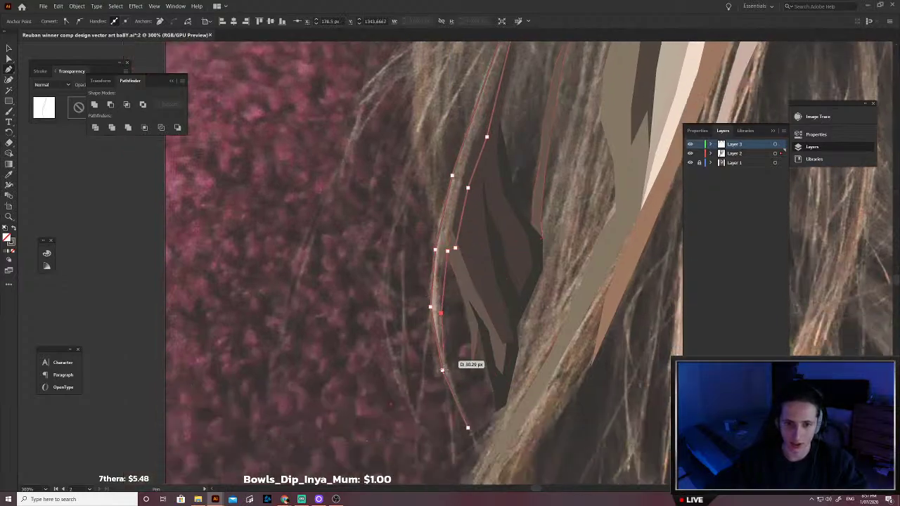
click(449, 367)
click(469, 427)
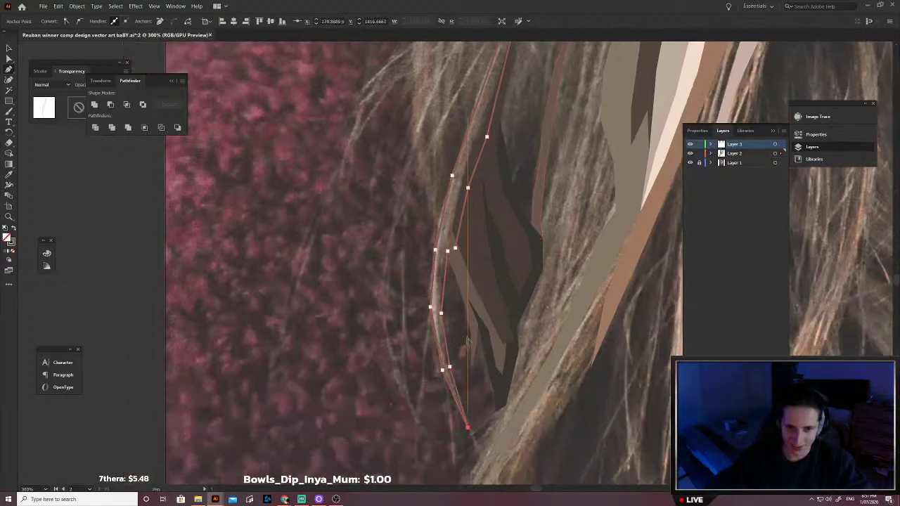
Step: Fill the light strand with a pale pinkish tone sampled from the photo, redoing the first colour sample, and deselect it
scroll(469, 341, up, 5)
key(i)
click(295, 232)
key(ctrl+z)
click(294, 197)
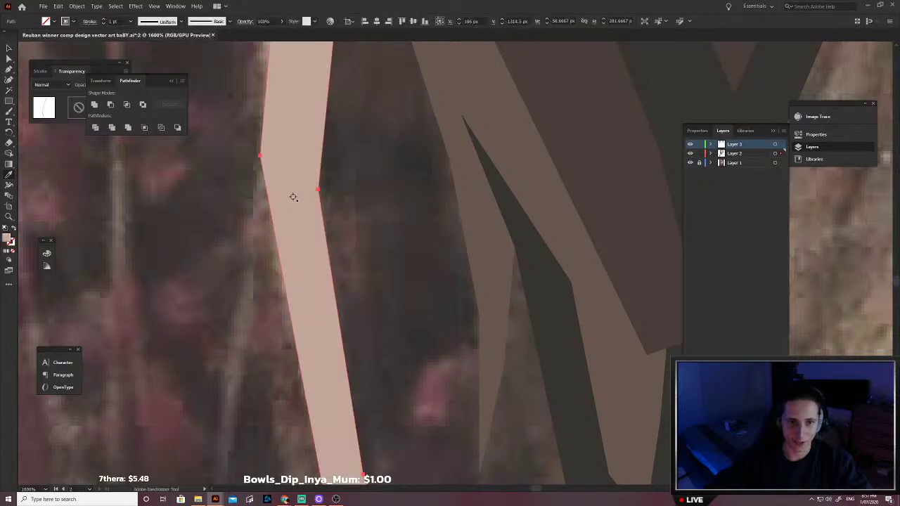
scroll(298, 204, down, 2)
key(v)
click(272, 231)
scroll(298, 230, down, 2)
scroll(337, 229, left, 1)
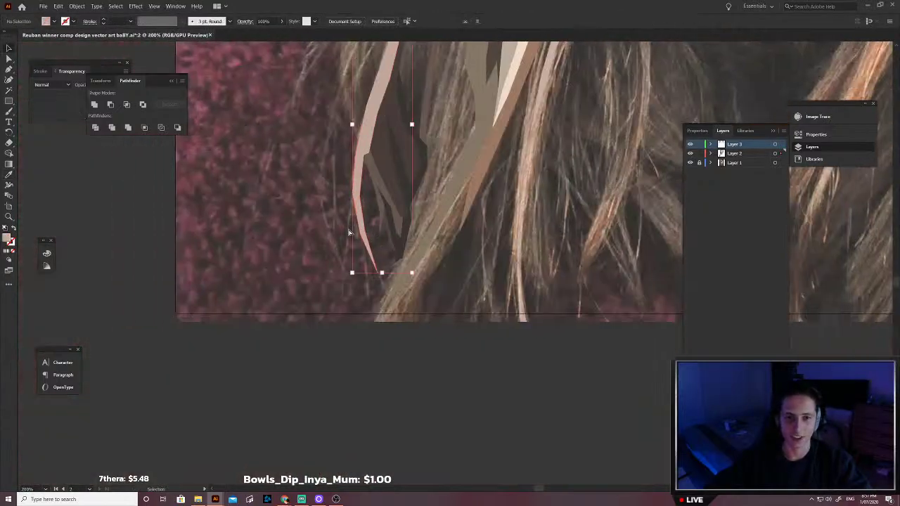
click(384, 232)
Step: Trace a closed, slanted sliver over the dark gap above the pale strand and fill it with a sampled dark tone
scroll(368, 261, up, 2)
scroll(365, 278, up, 2)
scroll(373, 284, left, 1)
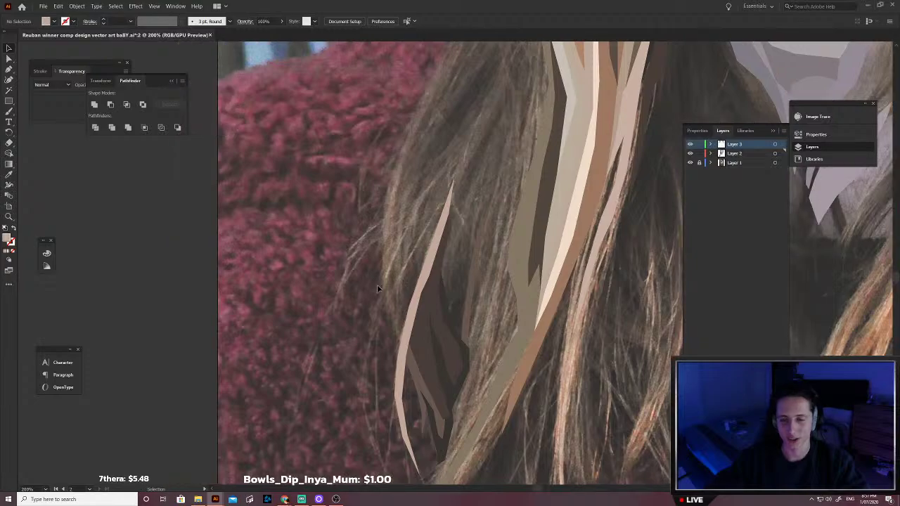
scroll(456, 294, up, 2)
scroll(455, 295, up, 5)
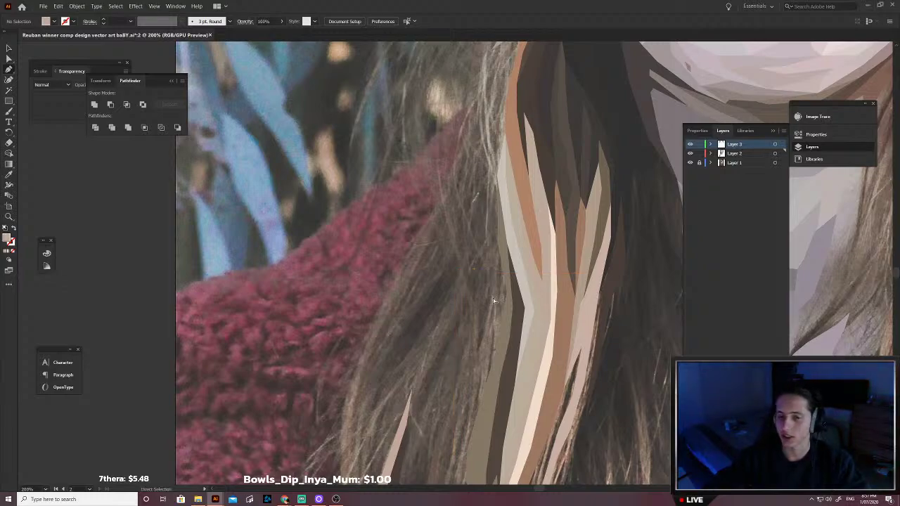
scroll(494, 301, left, 2)
scroll(488, 299, down, 2)
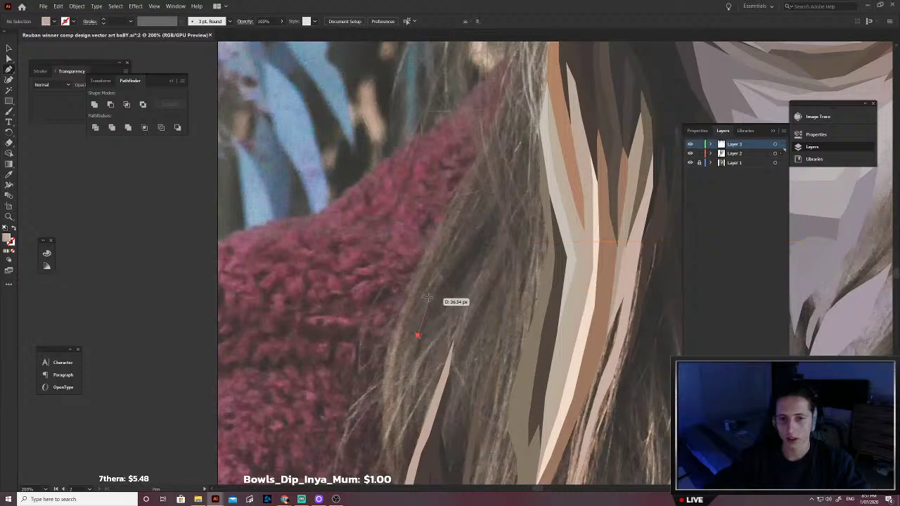
click(471, 242)
click(501, 189)
click(493, 235)
click(469, 285)
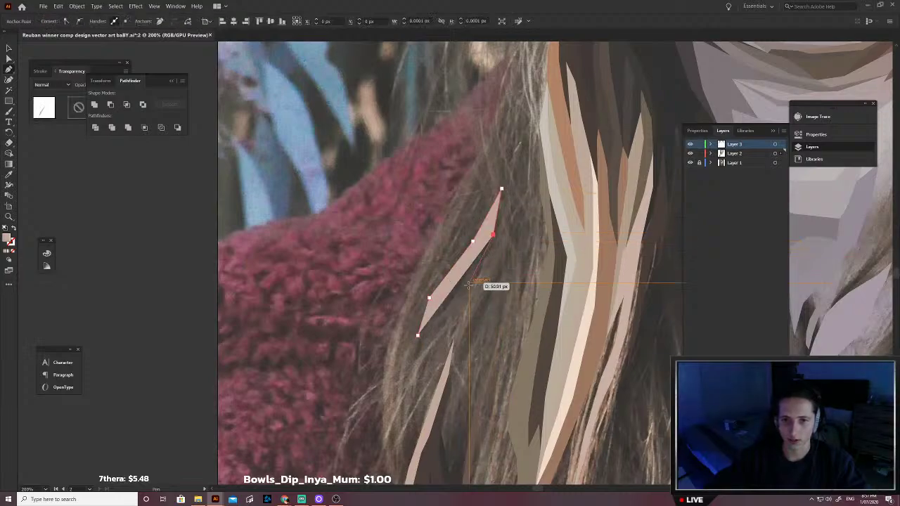
click(418, 334)
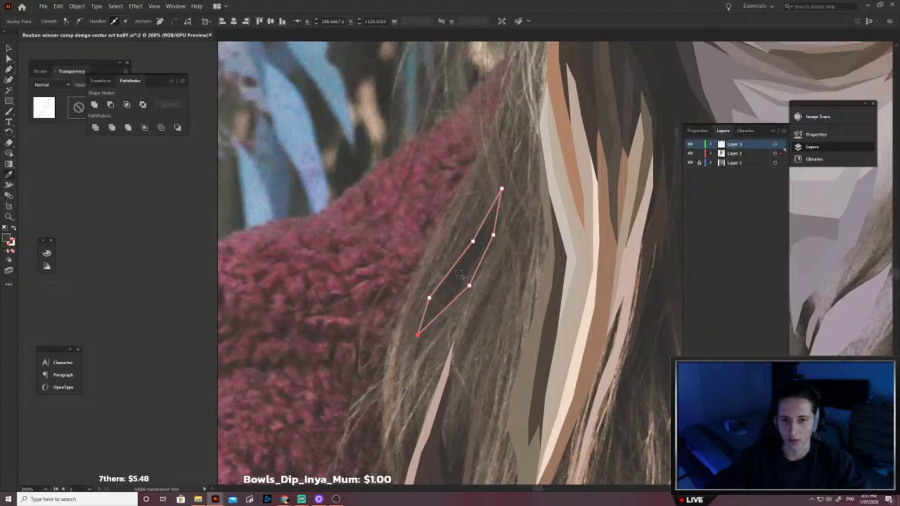
Step: Start a new path at the beanie's lower left edge and trace down the outer edge of the hair
scroll(454, 270, right, 3)
scroll(443, 268, up, 5)
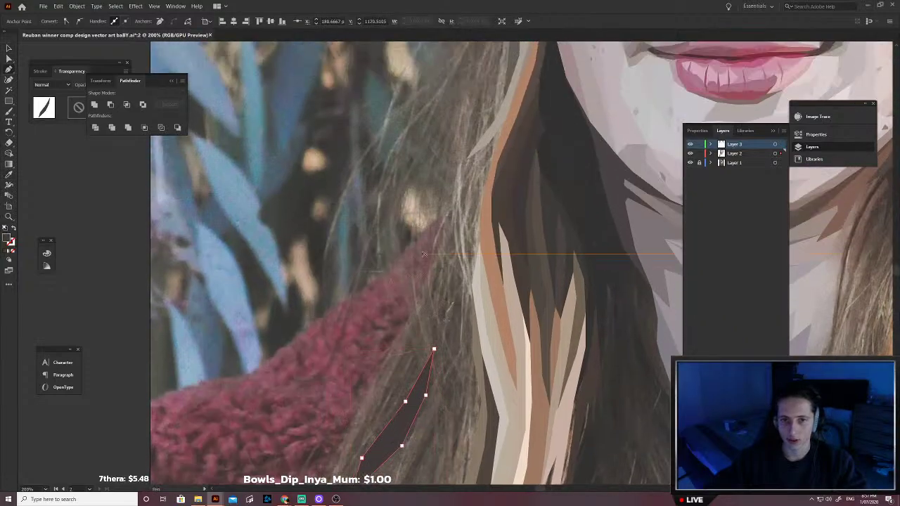
scroll(424, 254, down, 5)
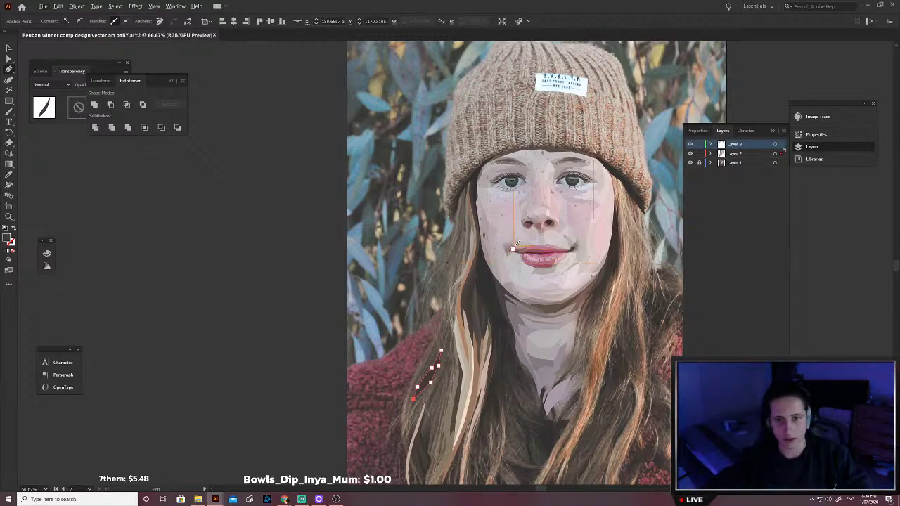
scroll(415, 211, up, 5)
scroll(569, 259, down, 2)
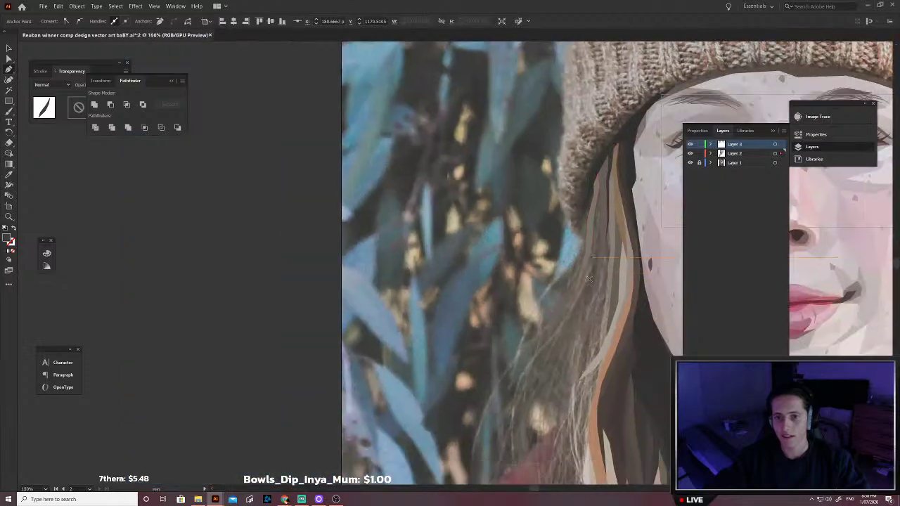
scroll(575, 262, up, 1)
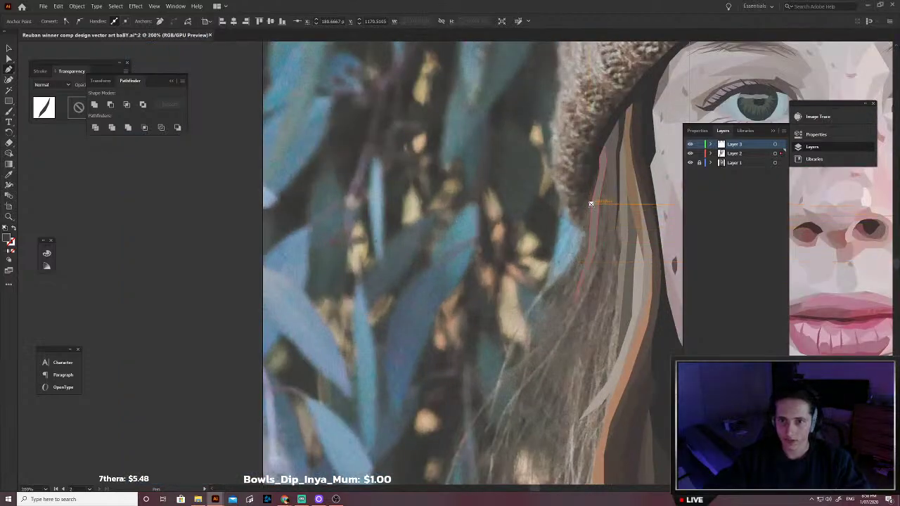
click(550, 280)
click(508, 336)
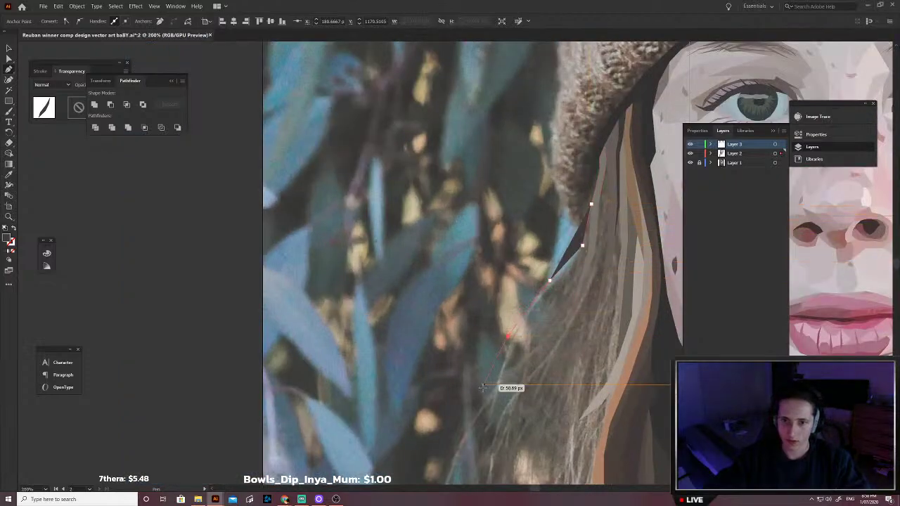
Step: Continue the path down the hair's outer edge to a lower tip and trace its inner edge back up toward the beanie
click(478, 434)
scroll(484, 433, down, 2)
key(ctrl+z)
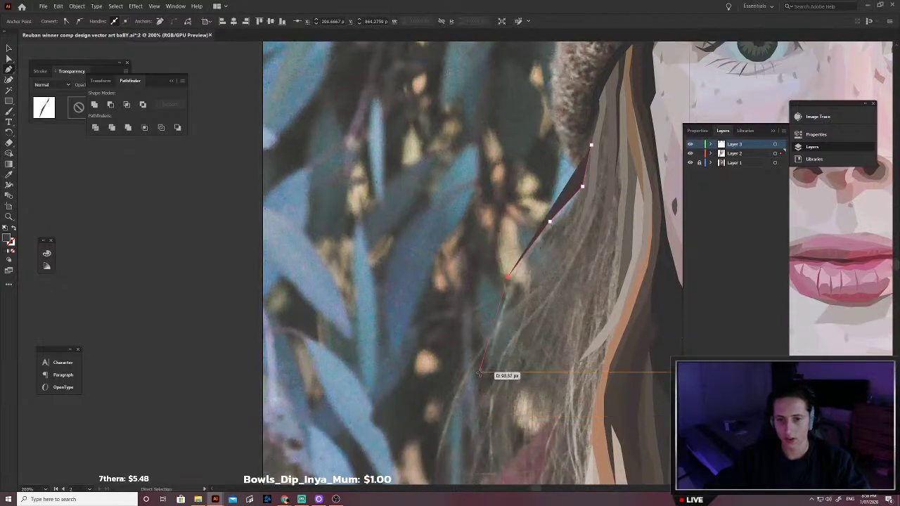
click(483, 375)
click(475, 452)
click(491, 377)
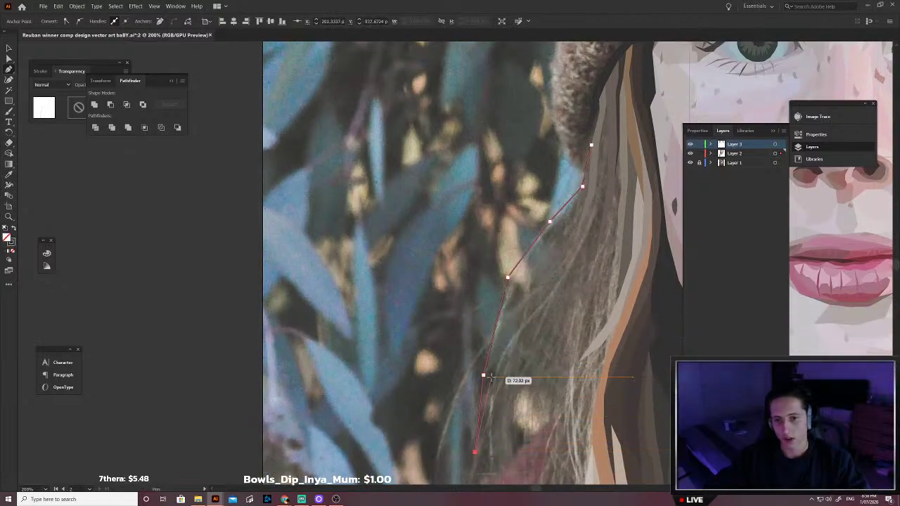
click(520, 276)
click(556, 225)
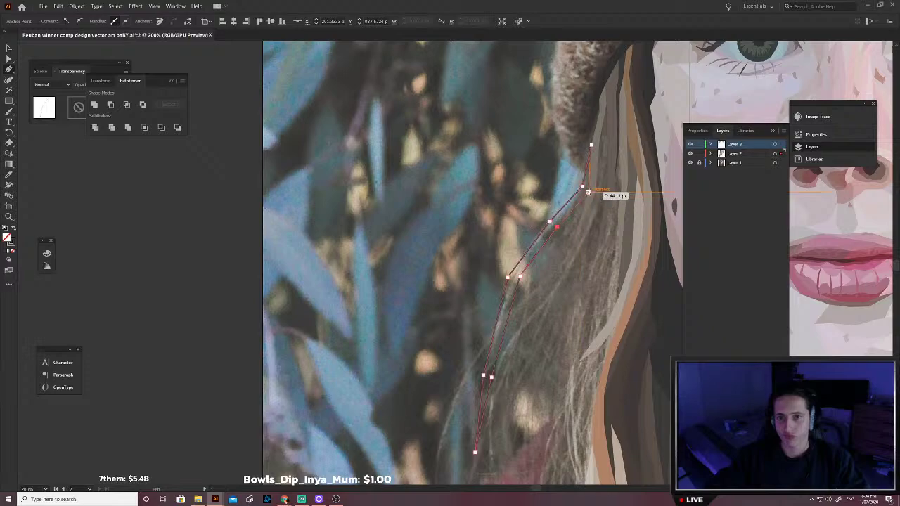
Step: Fill the outer hair strand with a grey-brown tone sampled from the photo and deselect it
scroll(591, 145, up, 6)
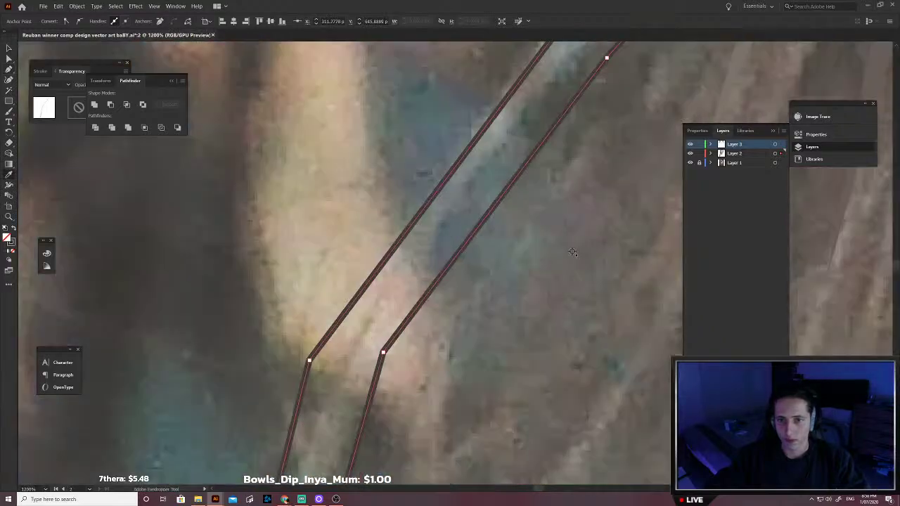
click(589, 229)
scroll(590, 236, down, 6)
key(v)
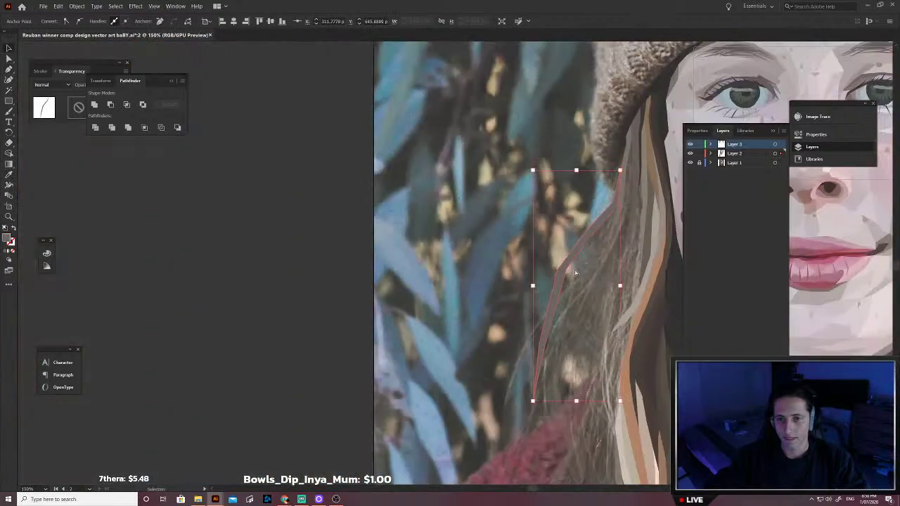
click(545, 265)
Step: Trace the outer edge of a second stray strand from its low tip over the foliage up across the first strand into the hair
scroll(424, 280, right, 2)
scroll(422, 282, down, 2)
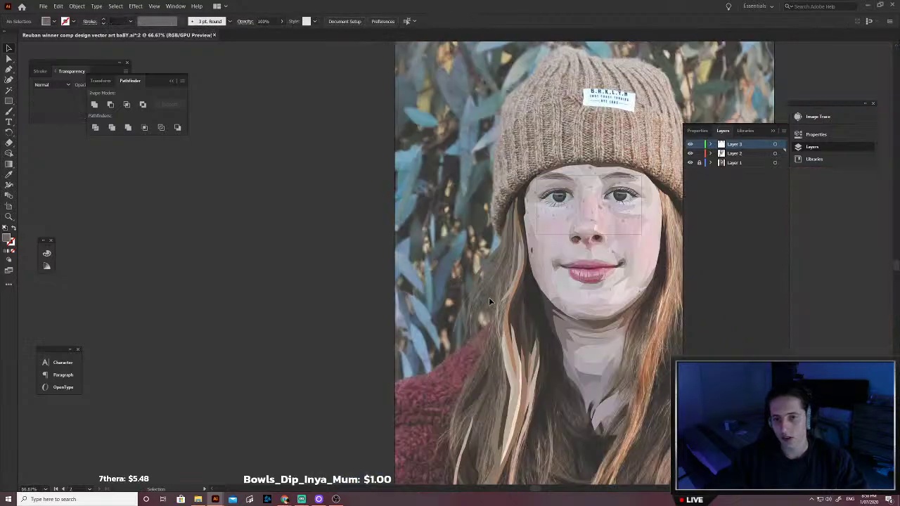
scroll(489, 298, up, 4)
scroll(443, 274, down, 2)
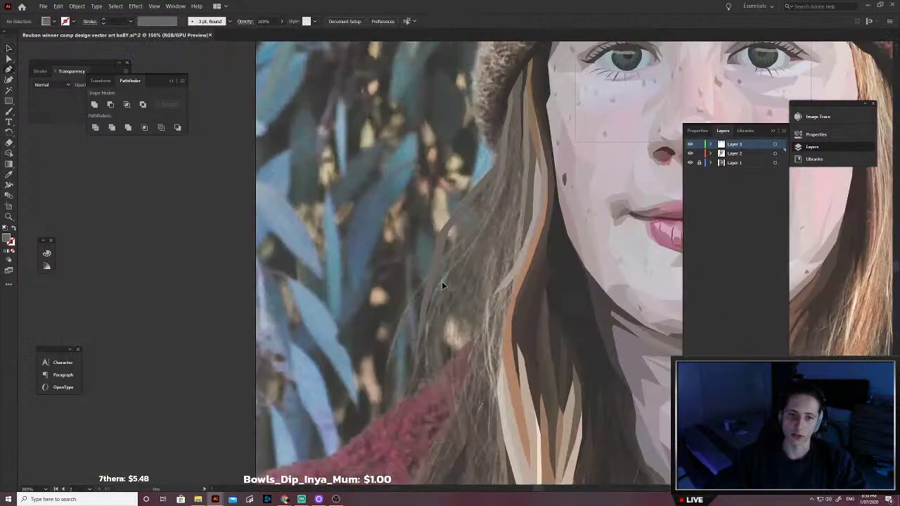
click(385, 372)
scroll(390, 355, up, 2)
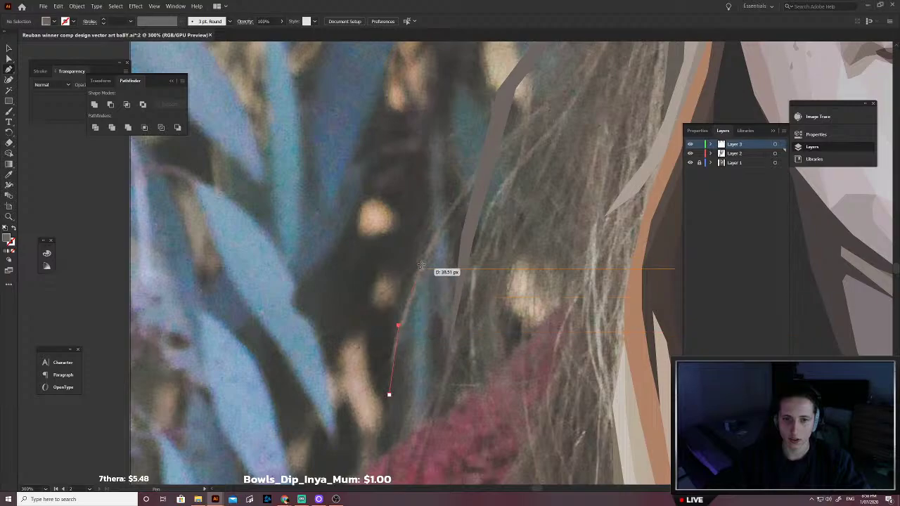
click(436, 237)
click(471, 169)
click(543, 101)
scroll(569, 95, up, 2)
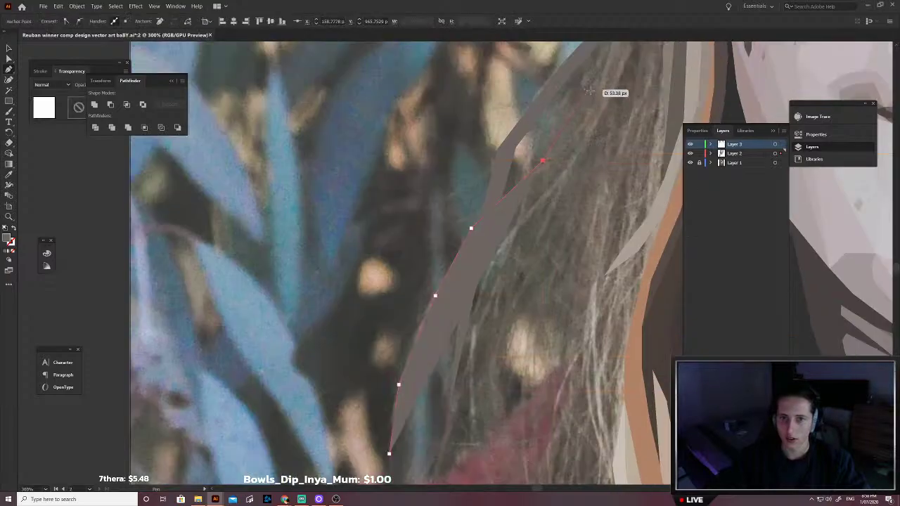
click(597, 104)
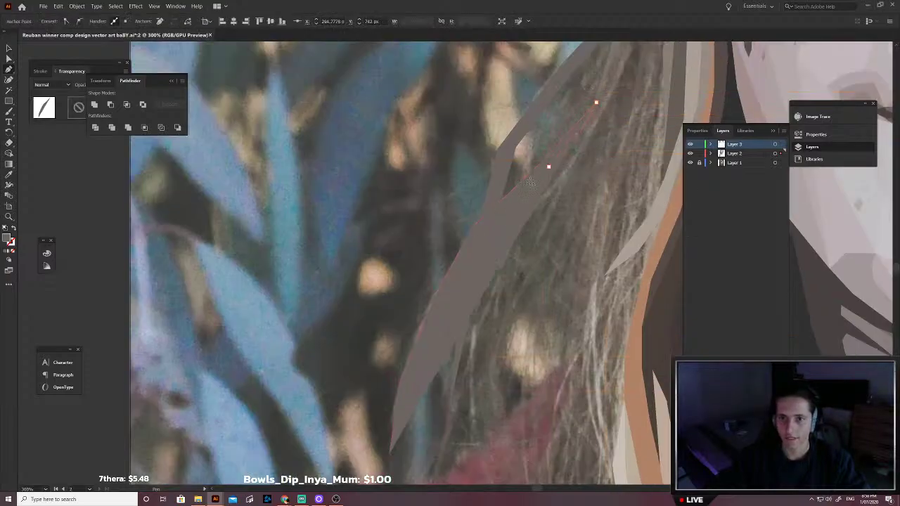
Step: Trace the stray strand's inner edge back down and close the path at its lower tip
click(478, 233)
click(441, 302)
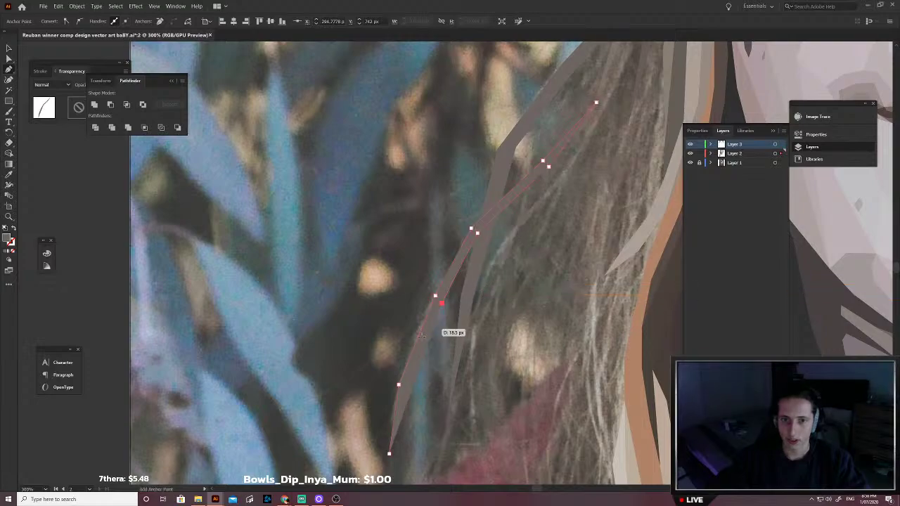
click(406, 387)
click(389, 453)
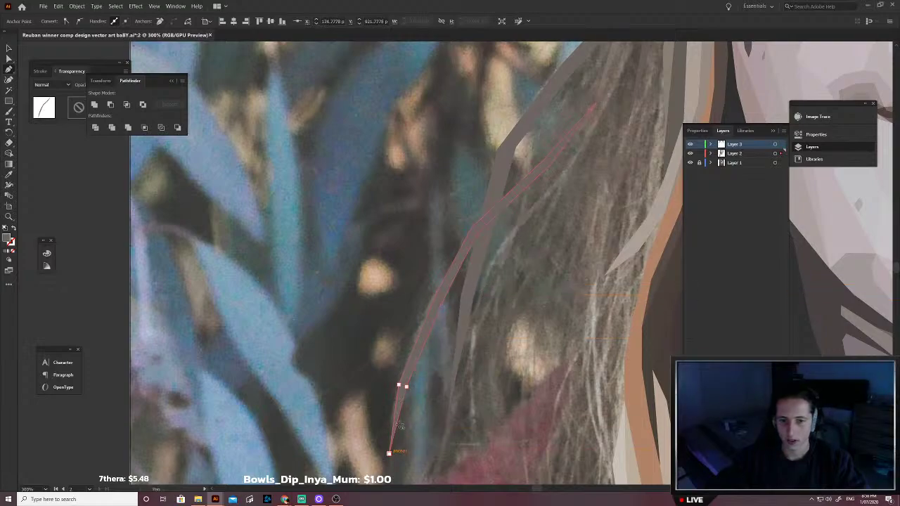
Step: Fill the second stray strand with a grey tone sampled from the photo and deselect it
scroll(442, 304, up, 5)
scroll(413, 311, down, 4)
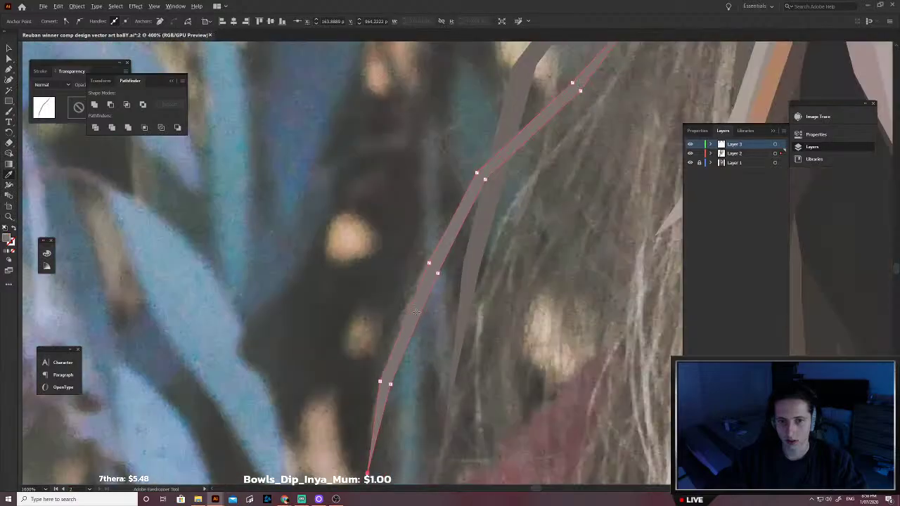
ctrl+click(427, 331)
scroll(436, 323, down, 4)
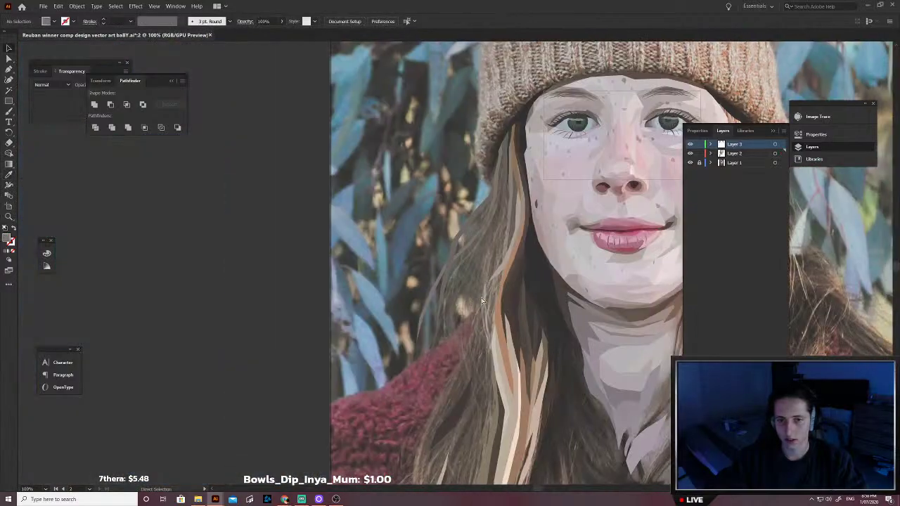
Step: Trace the outer edge of a curved strand between its lower tip over the red sweater and the middle of the hair
scroll(473, 298, up, 2)
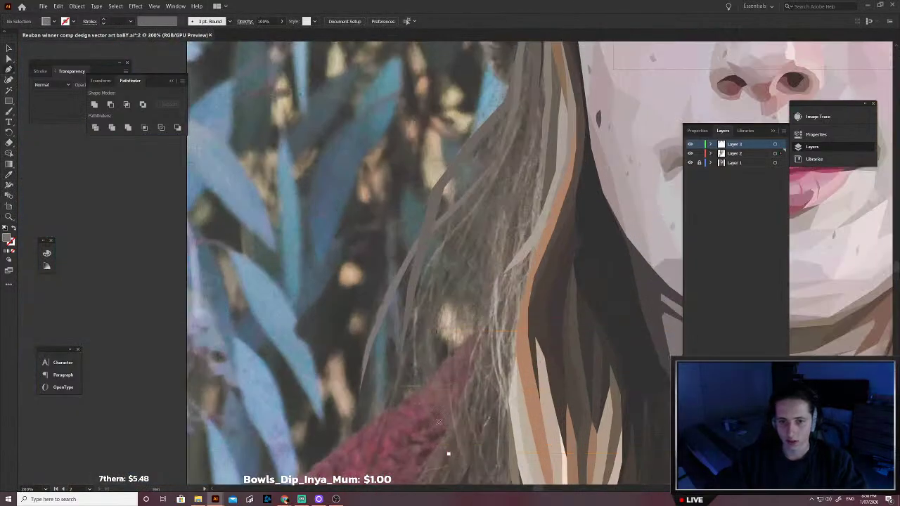
click(411, 341)
click(425, 289)
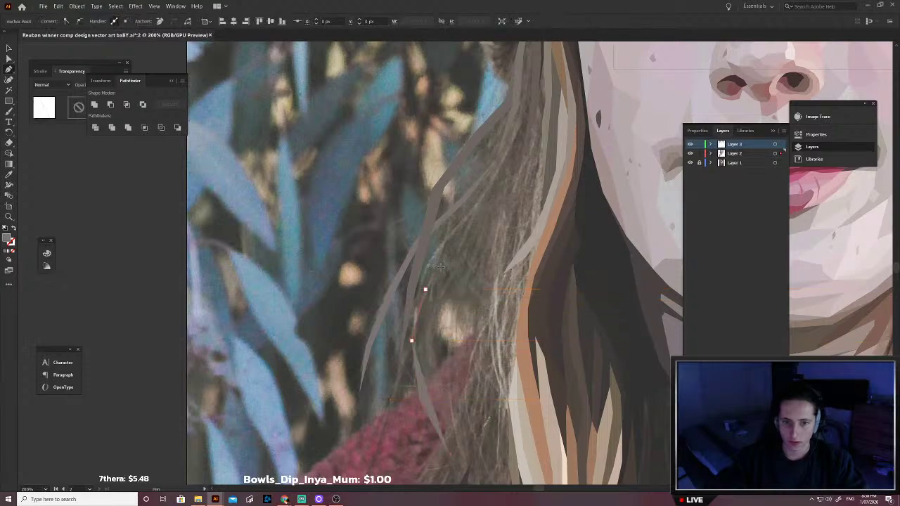
click(420, 399)
click(448, 454)
click(461, 241)
click(489, 200)
click(503, 167)
click(476, 233)
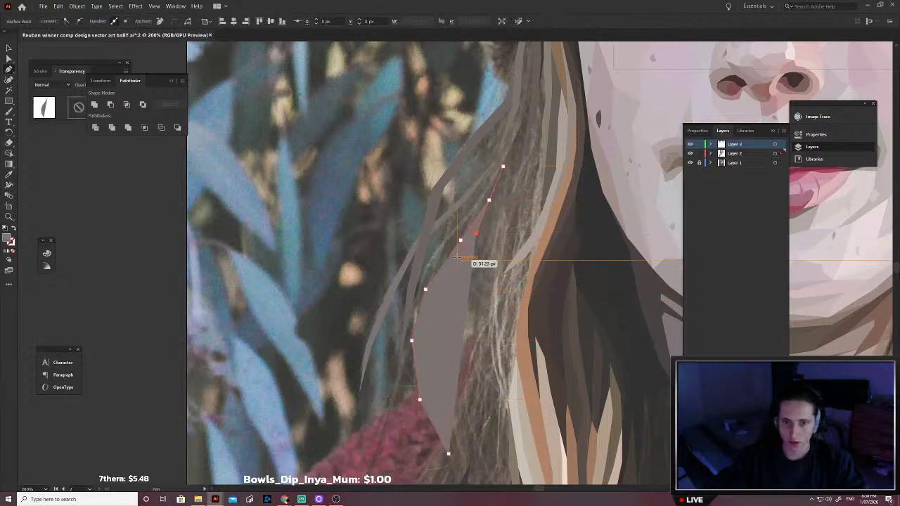
Step: Replace the curved strand's last two anchors with a higher upper tip and trace its inner edge back down over the sweater
key(ctrl+z)
key(ctrl+z)
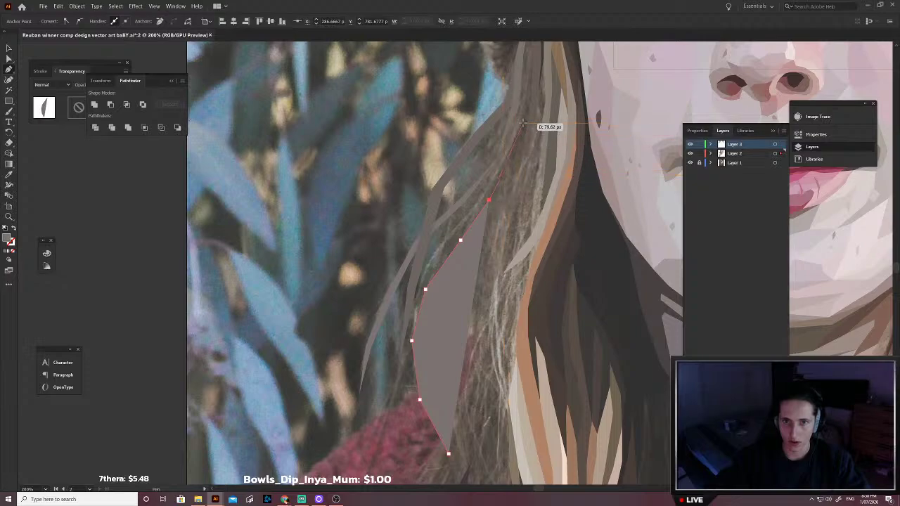
click(524, 123)
click(468, 243)
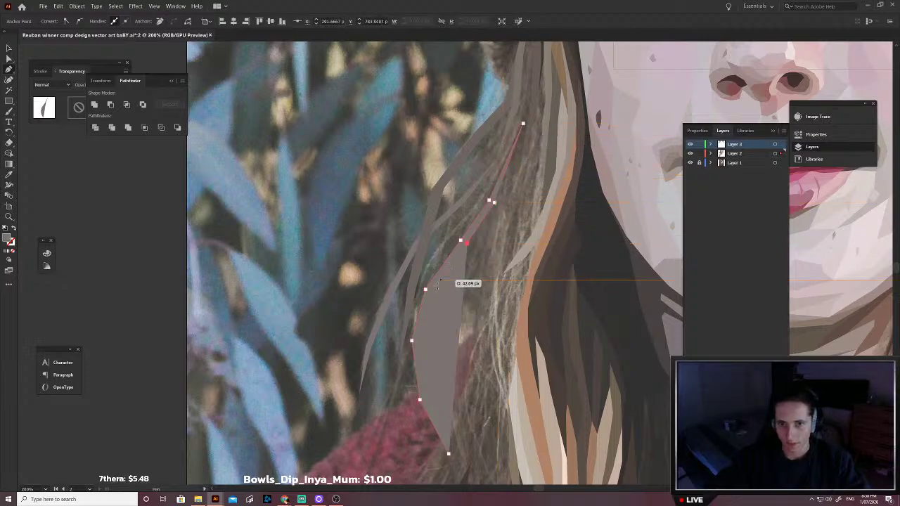
click(430, 297)
click(417, 346)
click(420, 399)
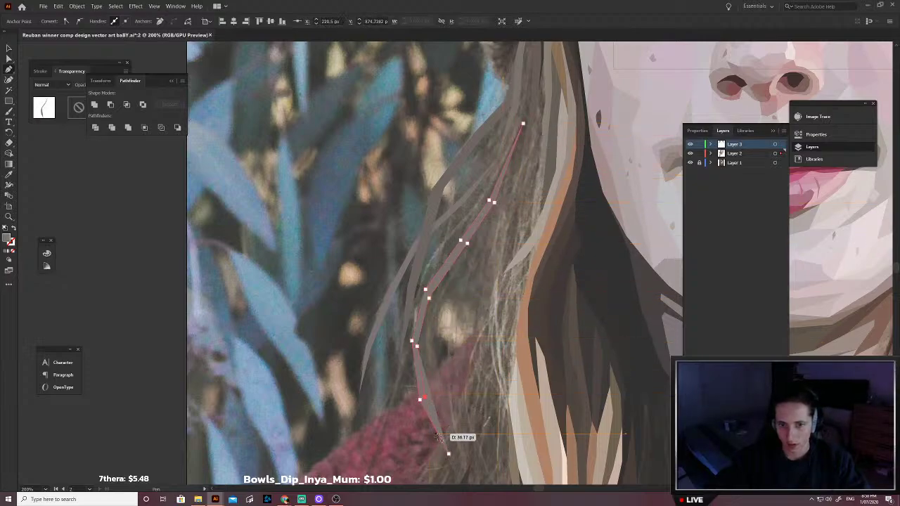
Step: Fill the curved strand with a dark brown tone sampled from the photo and deselect it
scroll(430, 332, up, 5)
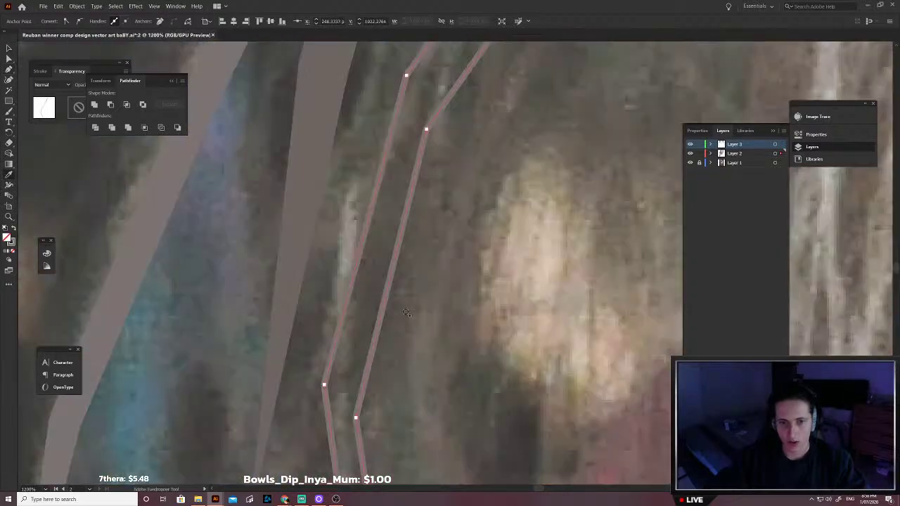
click(414, 290)
scroll(409, 291, down, 5)
key(v)
click(443, 291)
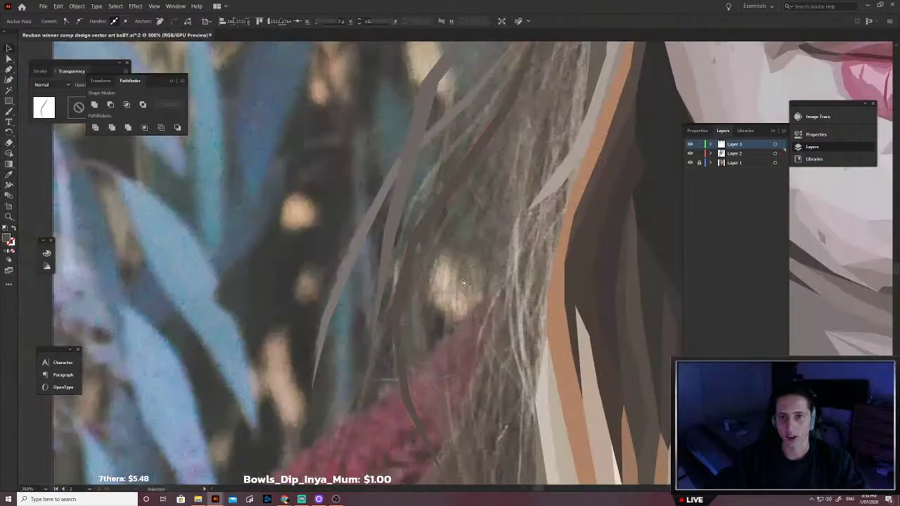
Step: Trace the outer edge of a long thin strand from the mid hair down to a tip beside the pale strand's outer edge
scroll(464, 271, up, 1)
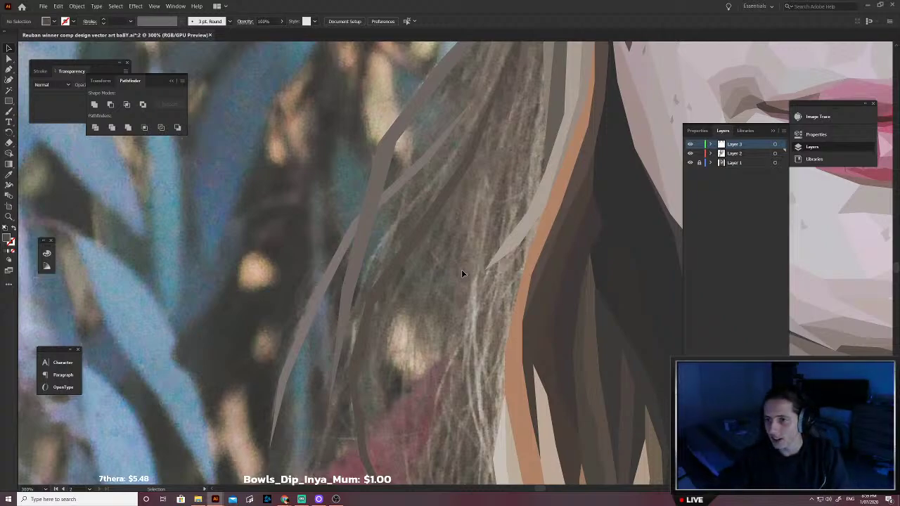
scroll(457, 257, down, 1)
scroll(461, 267, up, 1)
key(p)
click(484, 178)
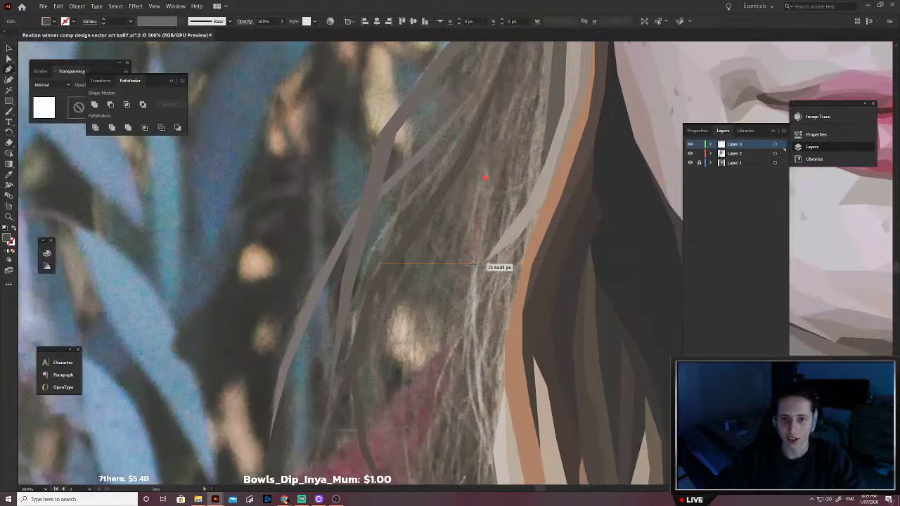
click(474, 264)
click(465, 348)
scroll(469, 366, down, 1)
click(473, 401)
scroll(475, 405, down, 3)
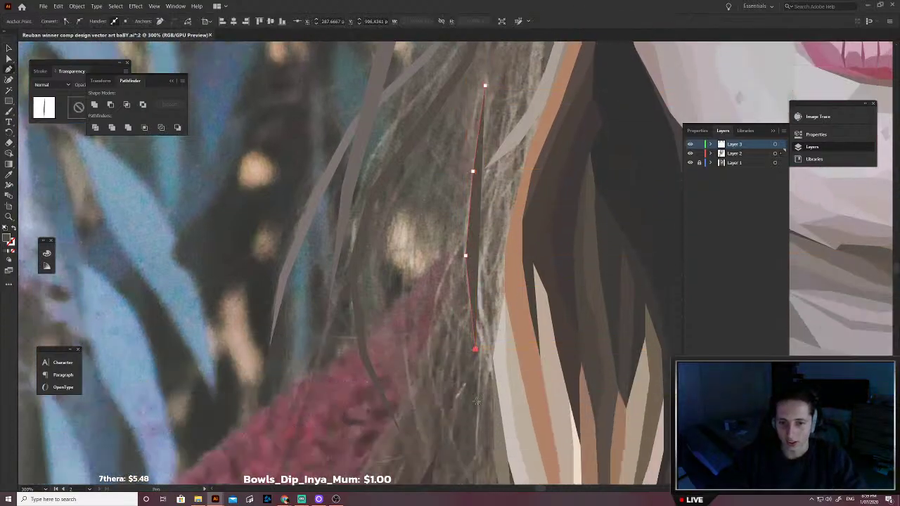
click(495, 436)
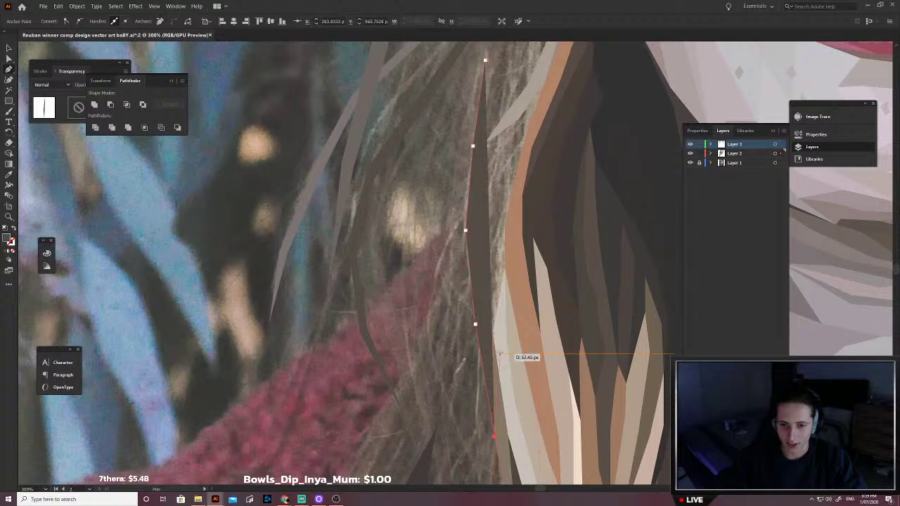
Step: Trace the long thin strand's inner edge back up and close the path at its upper tip
click(483, 311)
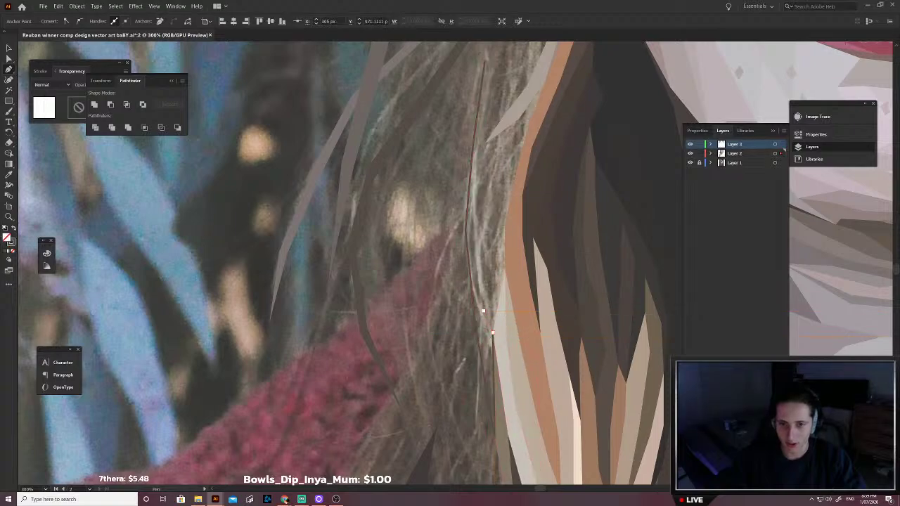
click(476, 227)
scroll(479, 229, up, 2)
drag(479, 208, 485, 120)
Step: Fill the long thin strand with a light grey-beige tone sampled from the photo and deselect it
scroll(480, 343, up, 5)
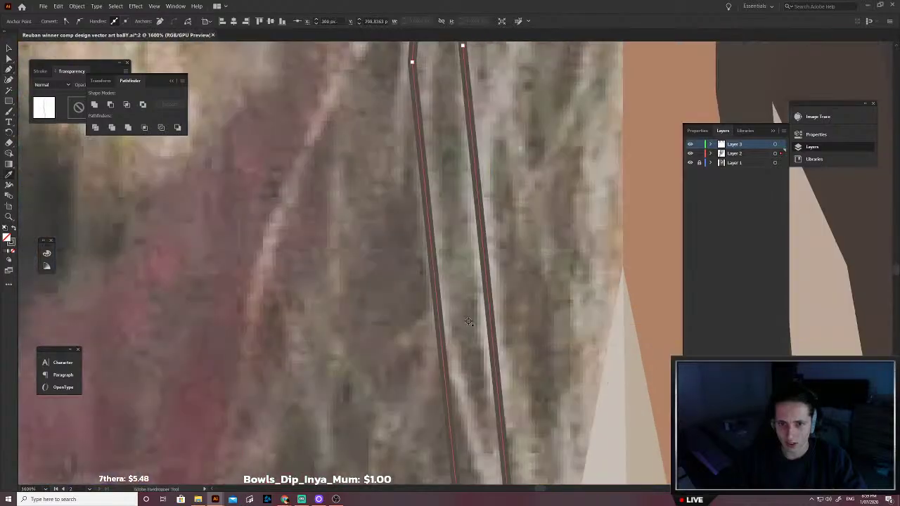
click(432, 177)
scroll(434, 178, down, 5)
key(v)
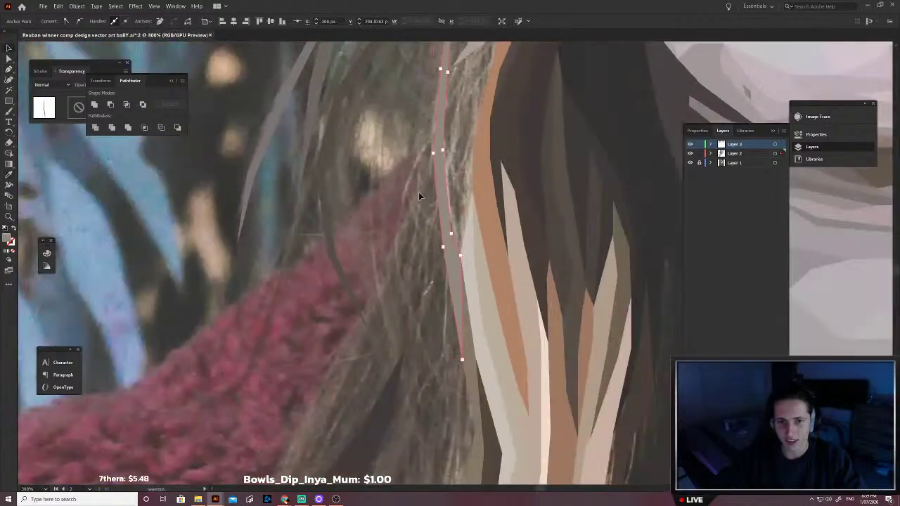
click(419, 194)
Step: Trace the outer edge of a thin strand from its lower tip beside the red knit up to a point in the mid hair
scroll(442, 212, down, 1)
scroll(450, 224, up, 2)
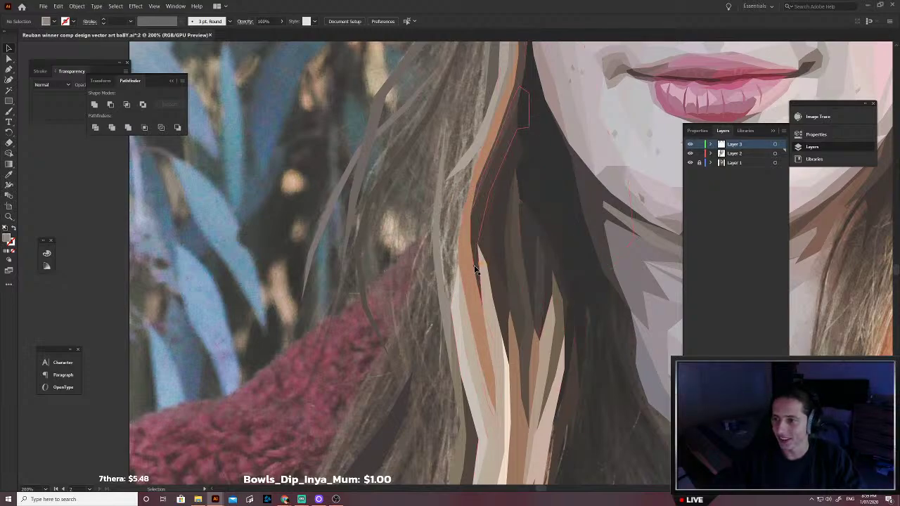
scroll(475, 269, right, 2)
scroll(464, 274, down, 3)
scroll(450, 282, up, 3)
key(p)
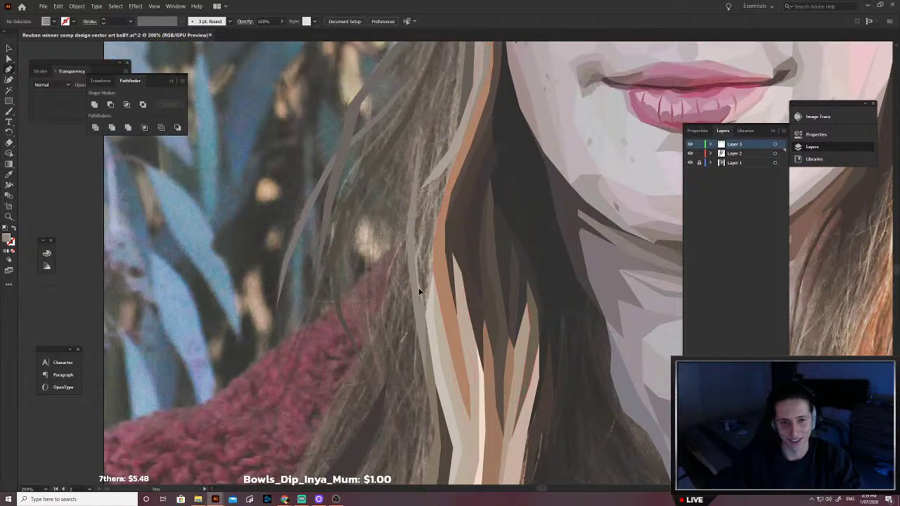
scroll(394, 367, left, 2)
click(396, 327)
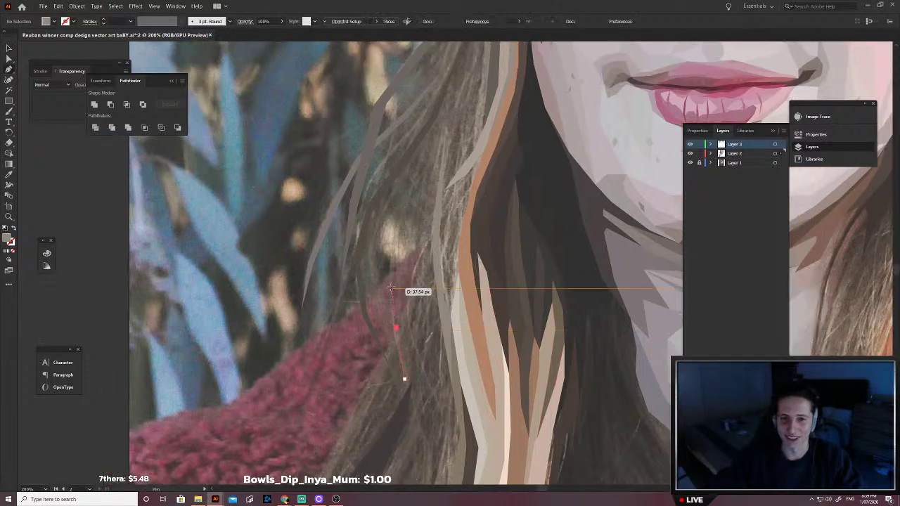
click(391, 285)
click(398, 221)
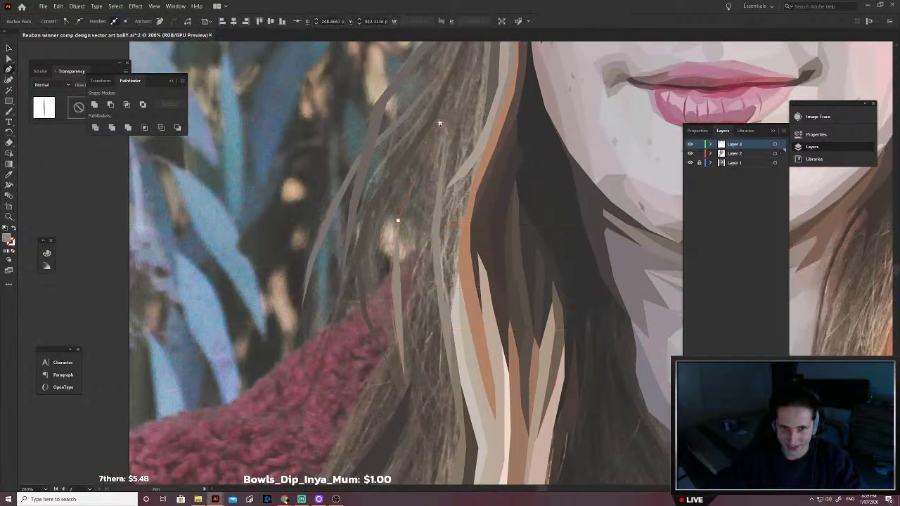
click(440, 123)
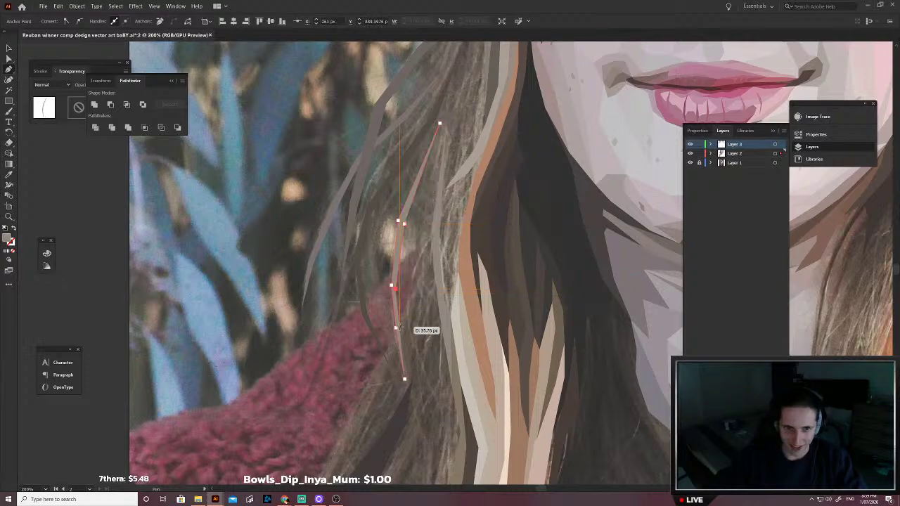
Step: Trace the thin strand's inner edge down to its lower tip and close the path, keeping the shape narrow
scroll(400, 332, up, 3)
key(ctrl+z)
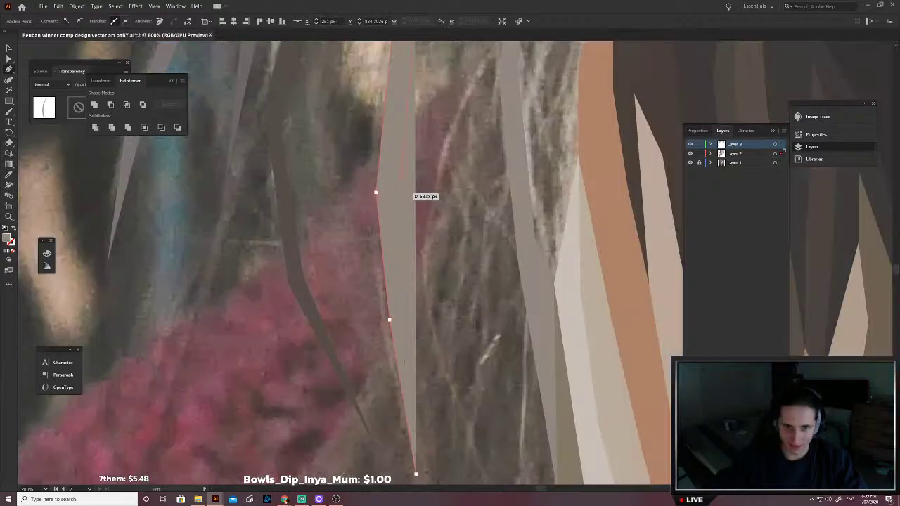
click(399, 193)
scroll(407, 219, down, 1)
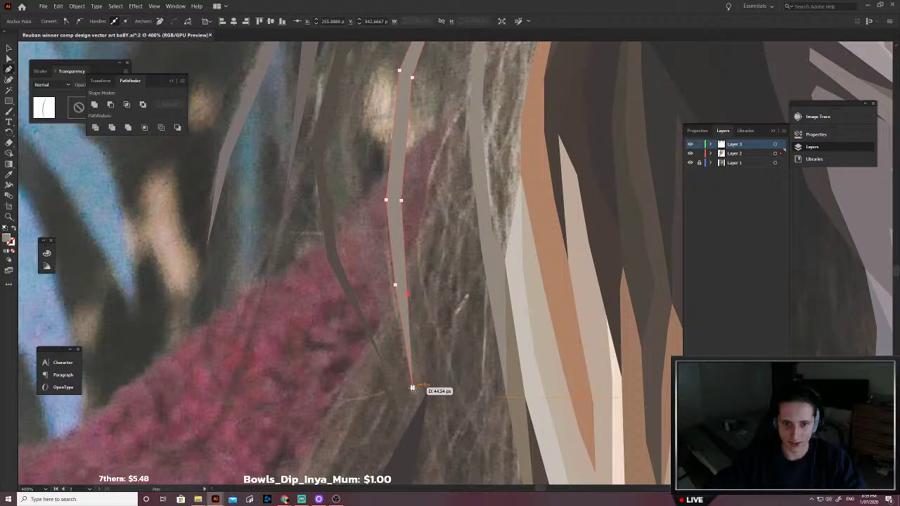
Step: Fill the thin strand over the red knit with a grey-brown tone sampled from the photo and deselect it
scroll(462, 213, up, 5)
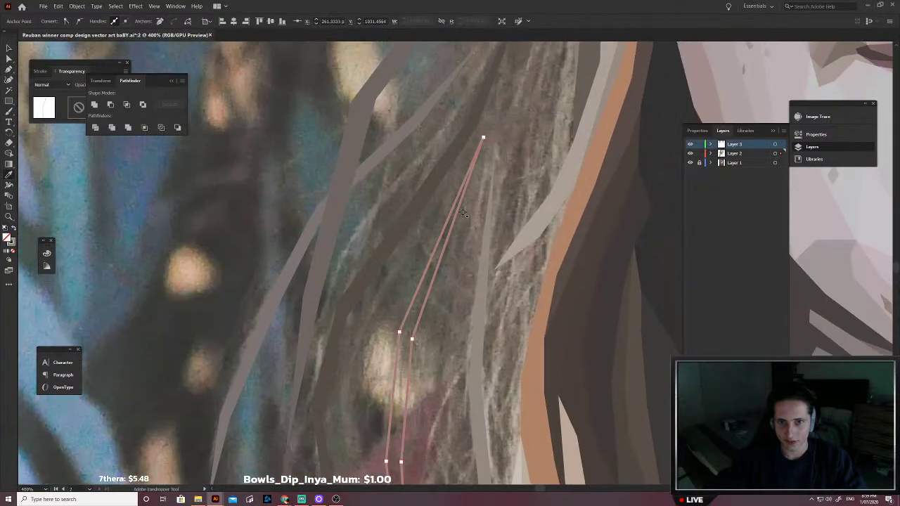
click(473, 174)
key(v)
click(462, 258)
scroll(458, 264, down, 3)
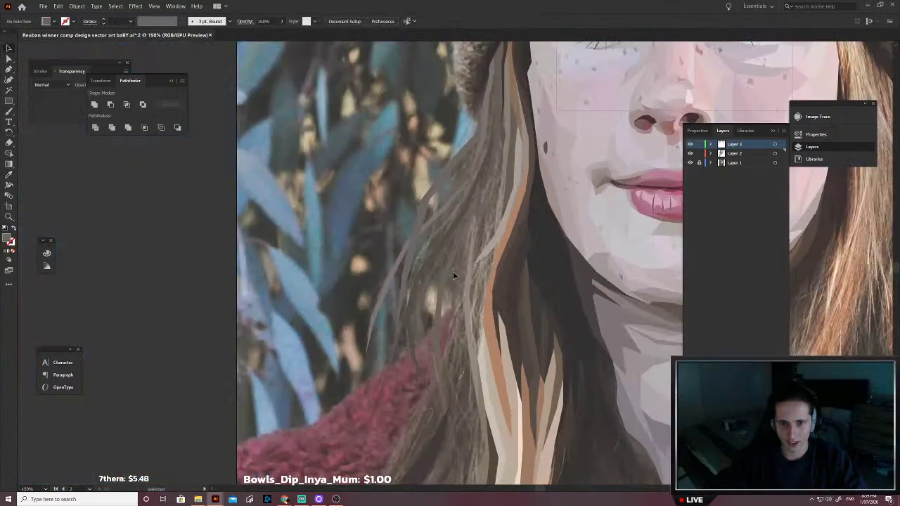
Step: Trace the outer edge of a curved strand from a low tip over the red knit up to the orange strand
key(p)
scroll(449, 301, up, 2)
scroll(450, 390, up, 1)
click(448, 440)
click(438, 394)
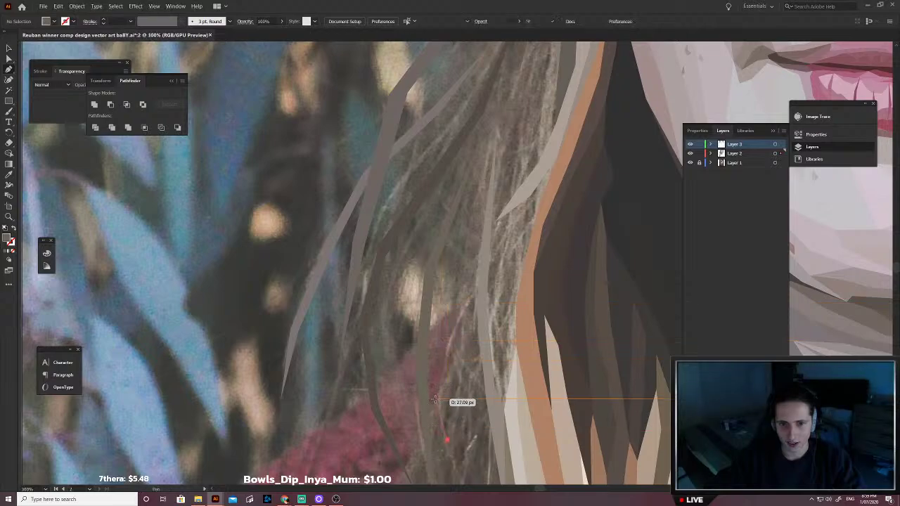
click(448, 340)
click(467, 299)
click(496, 249)
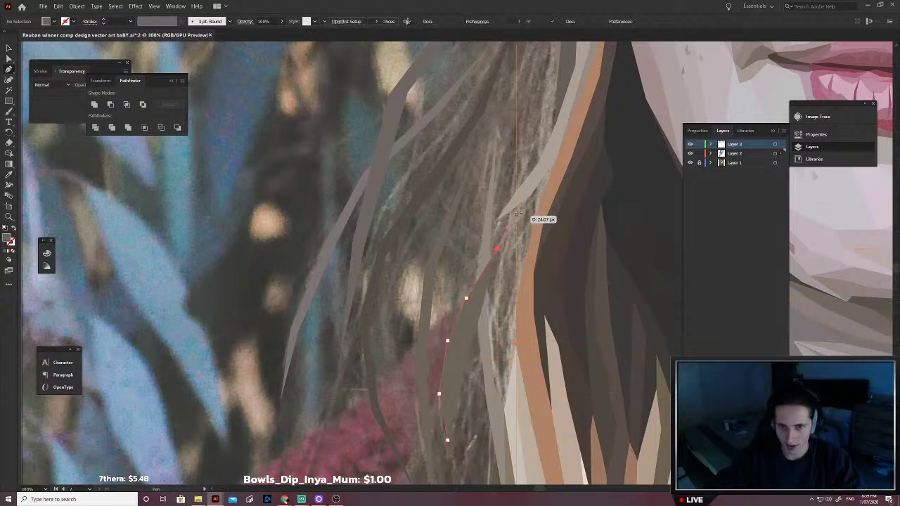
click(518, 214)
click(531, 196)
click(551, 155)
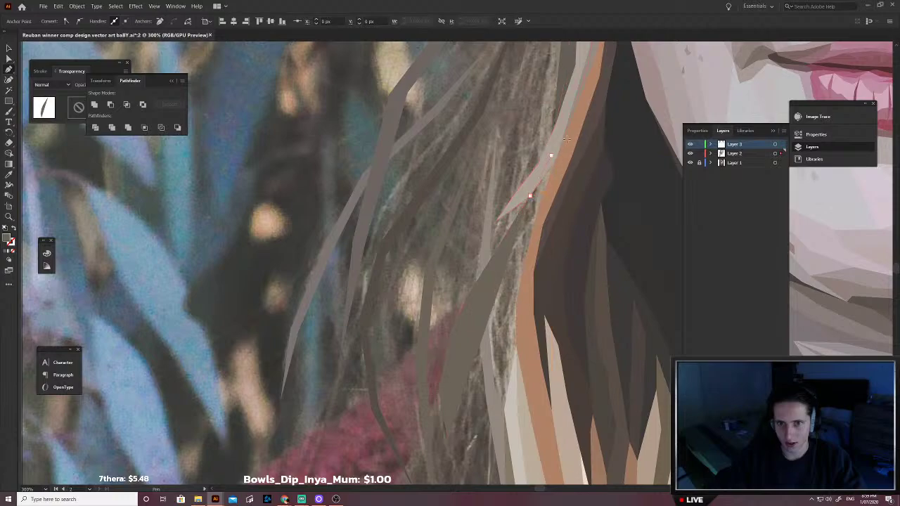
click(566, 141)
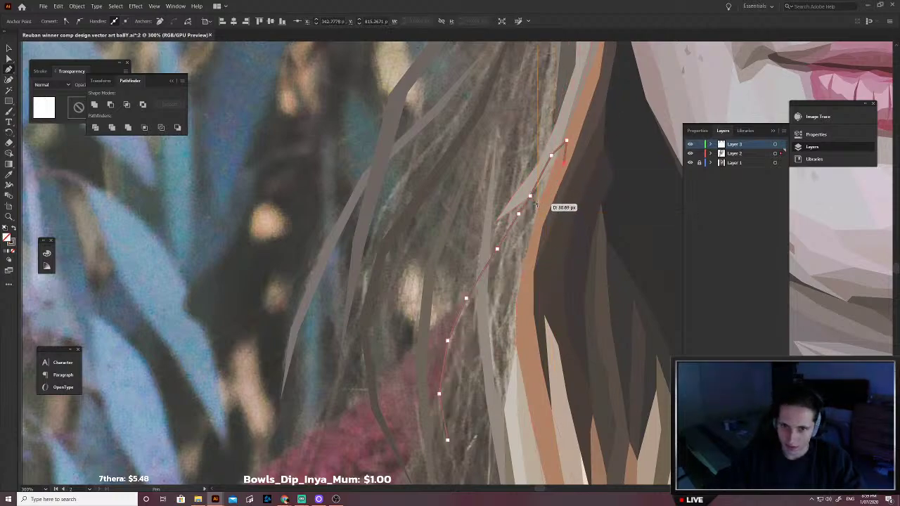
Step: Trace the curved strand's inner edge back down from the orange strand and close the path at its low tip
click(538, 208)
click(529, 222)
click(503, 261)
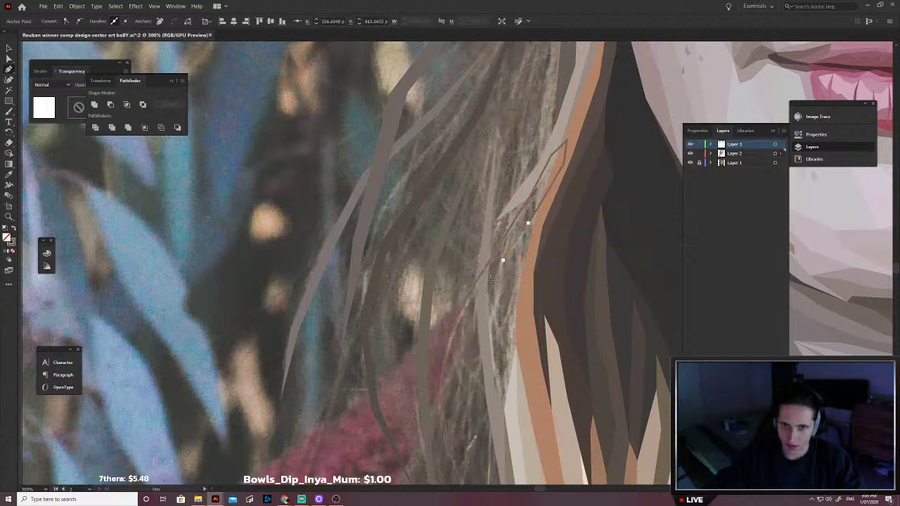
click(472, 307)
click(457, 348)
click(448, 373)
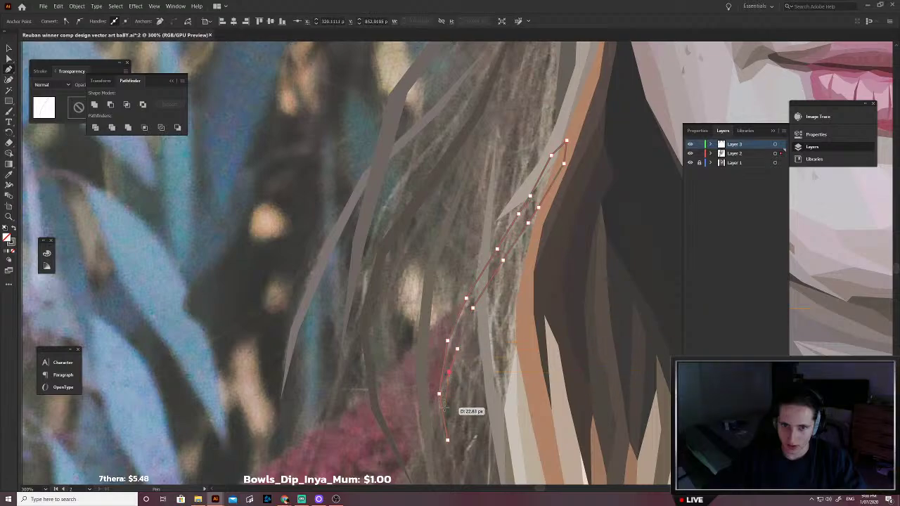
click(448, 398)
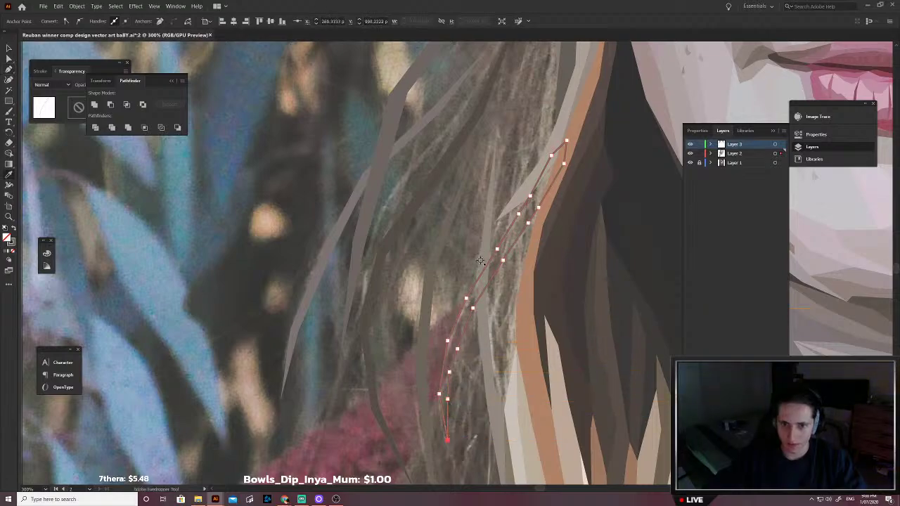
Step: Try a light grey-beige sampled fill on the curved strand that meets the orange strand
scroll(519, 246, up, 5)
key(ctrl+minus)
key(ctrl+minus)
key(ctrl+minus)
key(ctrl+minus)
key(ctrl+minus)
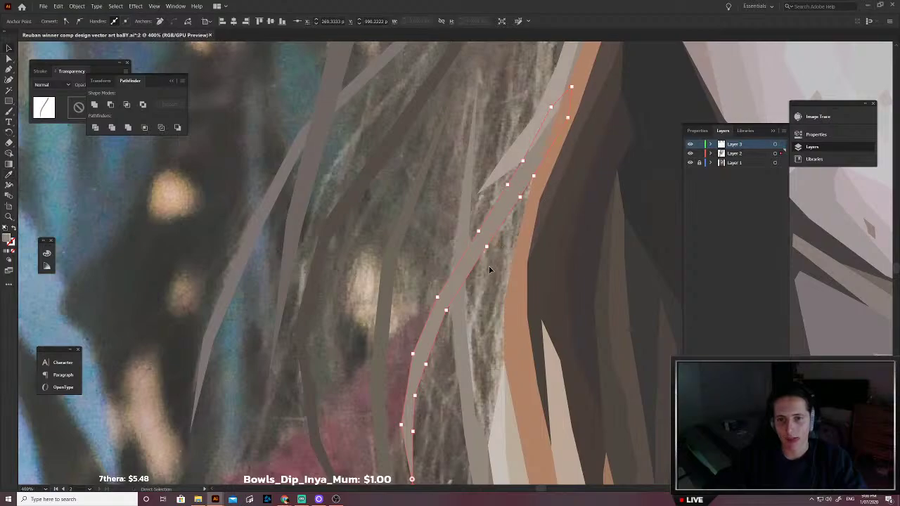
key(ctrl+minus)
key(v)
Step: Fill the curved strand beside the orange one with a dark grey-brown tone sampled from the photo and deselect it
scroll(479, 263, up, 5)
key(i)
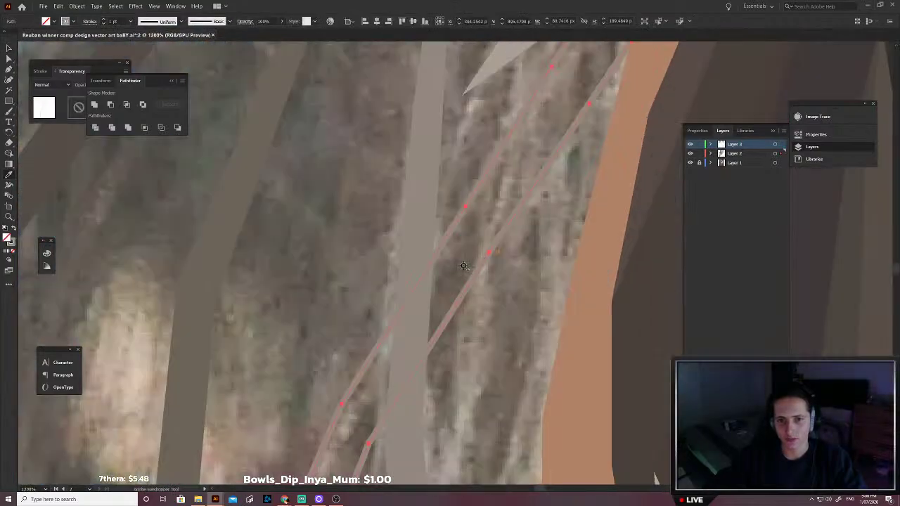
click(478, 265)
scroll(487, 260, down, 4)
key(ctrl+shift+a)
key(ctrl+minus)
key(ctrl+minus)
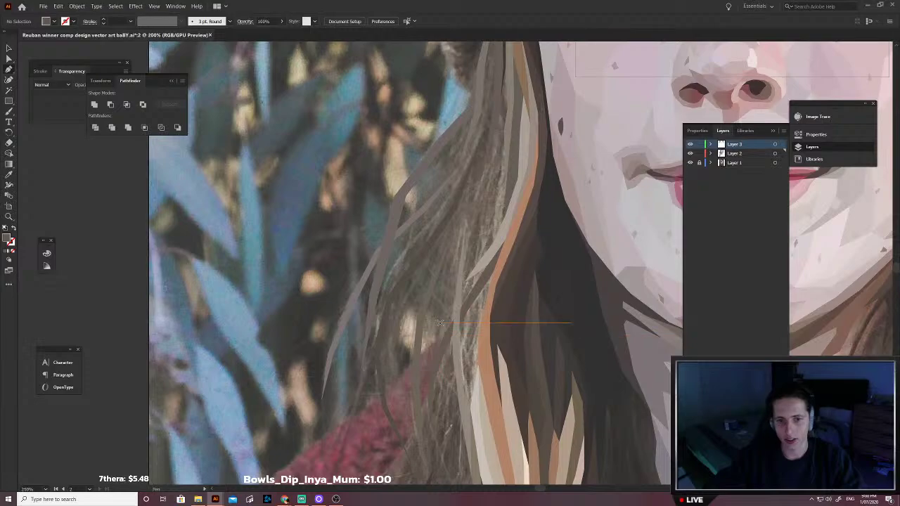
Step: Trace the inner edge of a long forked strand from its low tip up to a peak in the upper hair
click(440, 323)
key(ctrl+plus)
key(ctrl+plus)
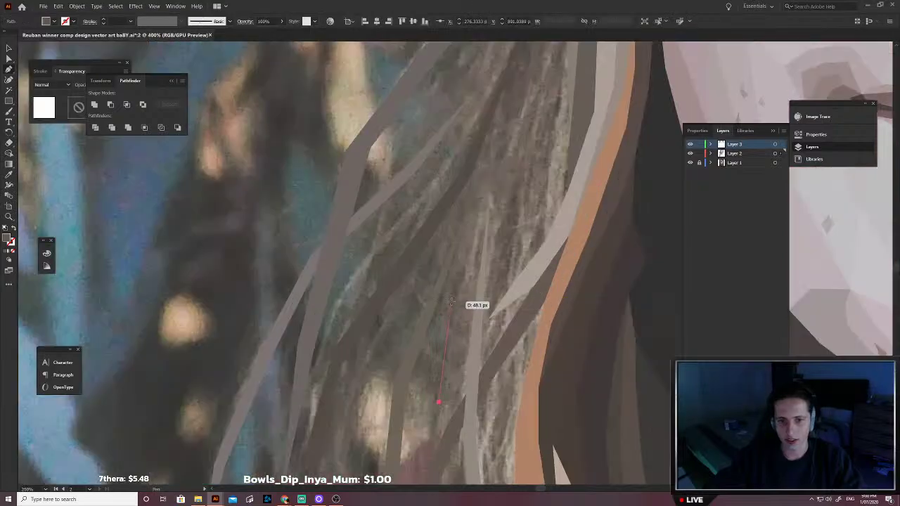
click(472, 237)
click(511, 162)
scroll(526, 145, up, 1)
scroll(545, 169, up, 3)
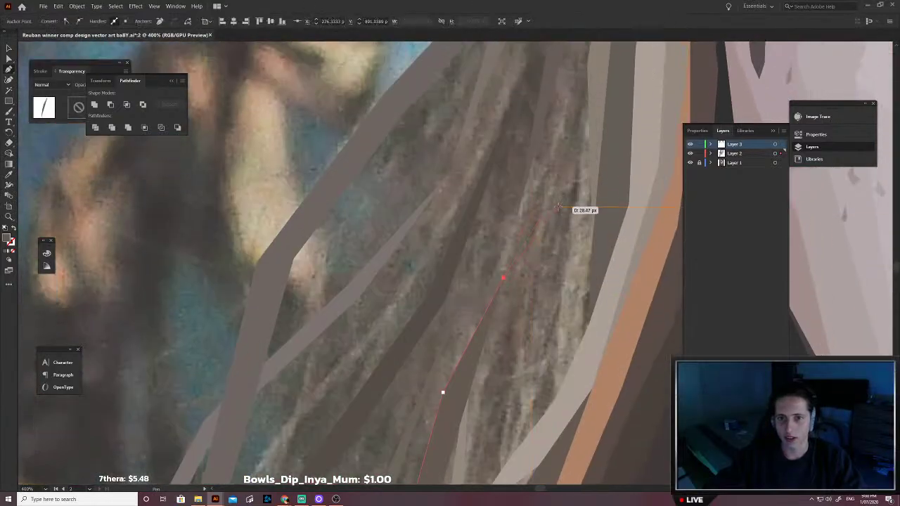
scroll(555, 206, down, 1)
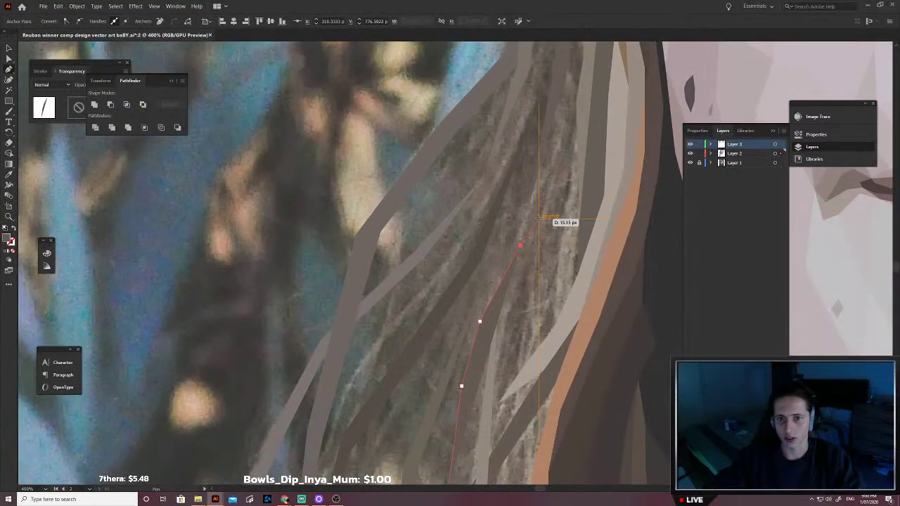
click(552, 109)
scroll(553, 110, up, 3)
click(557, 142)
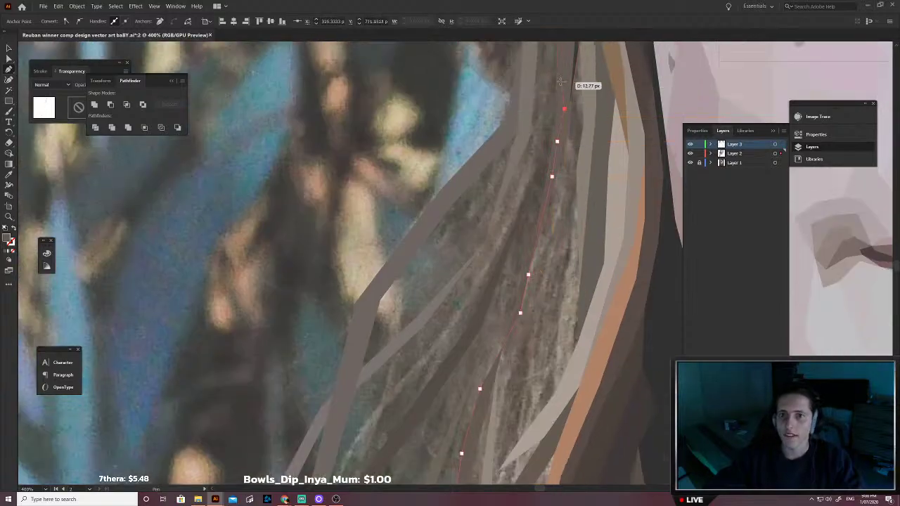
click(556, 77)
Step: Trace the forked strand's outer edge from its peak down to the tip of the outer branch
click(545, 127)
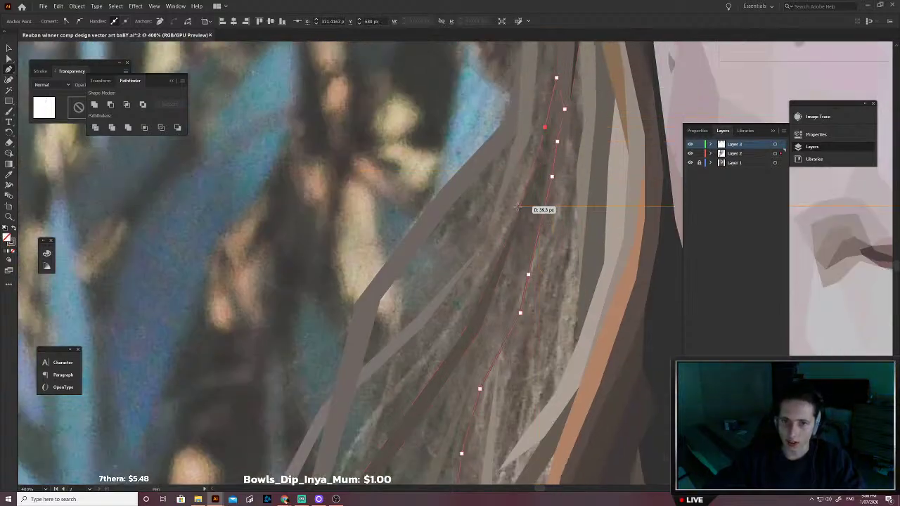
click(479, 264)
click(427, 347)
click(387, 391)
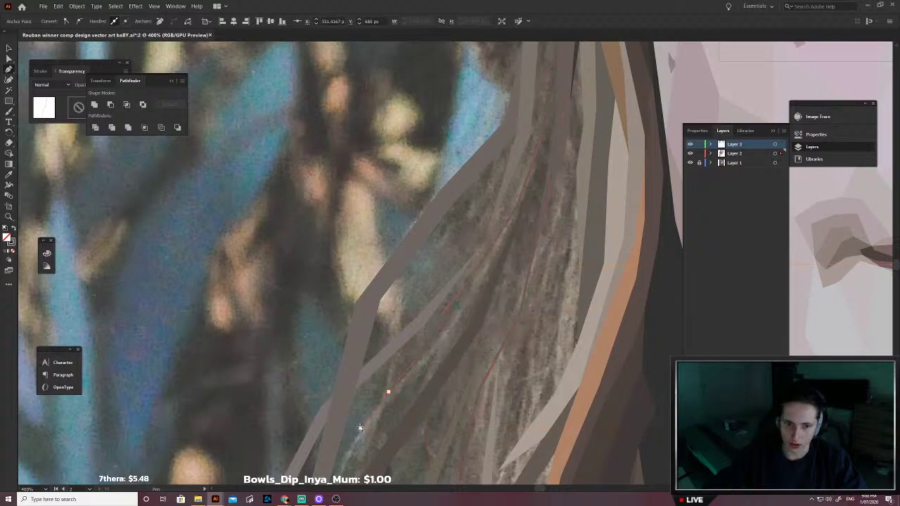
click(359, 428)
Step: Trace the underside of the outer branch back up to the fork, redoing the misplaced anchor near the top
click(395, 395)
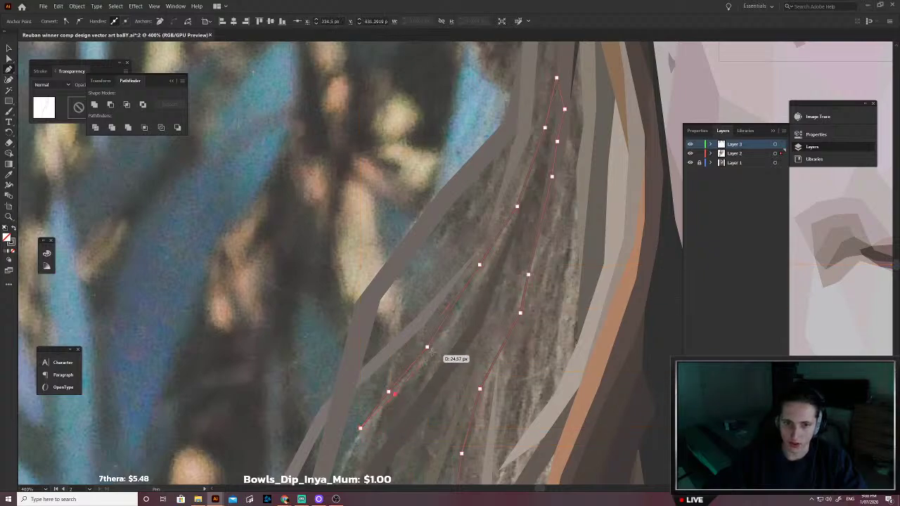
click(457, 315)
click(496, 253)
click(527, 206)
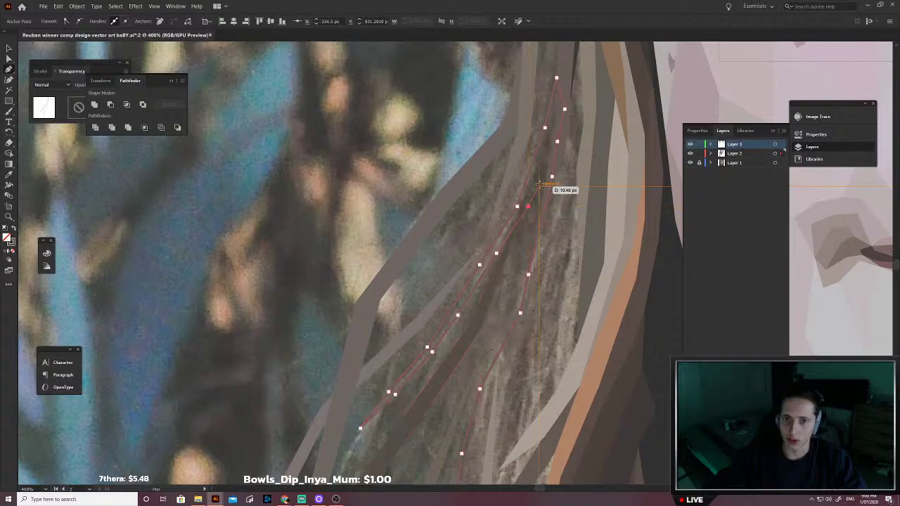
key(ctrl+z)
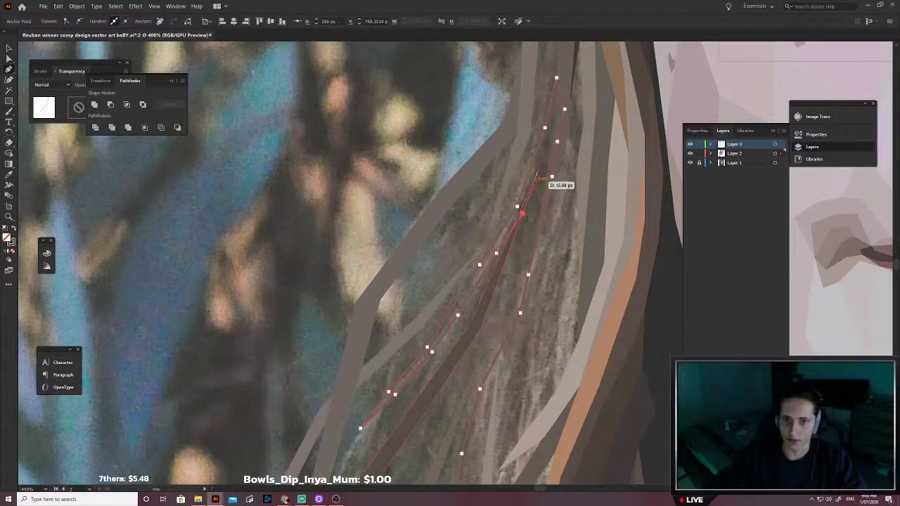
click(538, 170)
Step: Trace from the fork down the outer side of the inner branch and close the path at its low tip
click(538, 191)
click(518, 267)
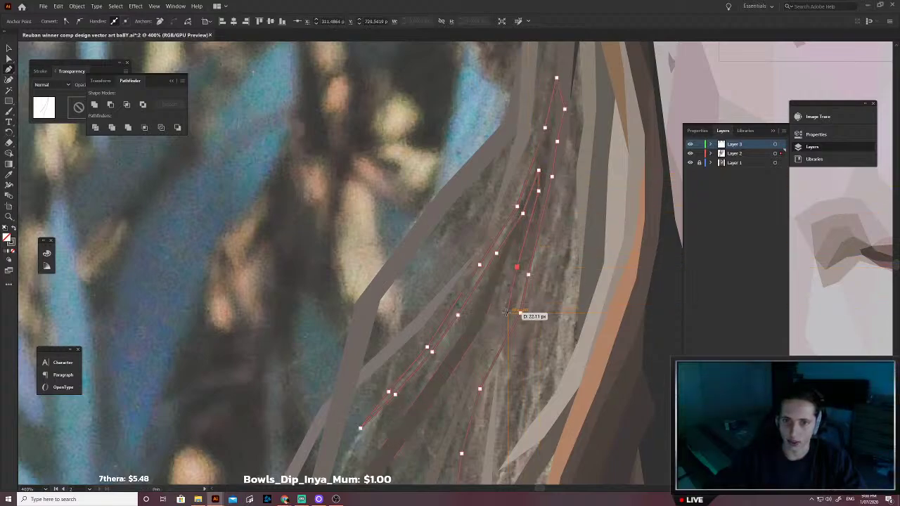
click(507, 313)
click(472, 386)
drag(472, 385, 514, 327)
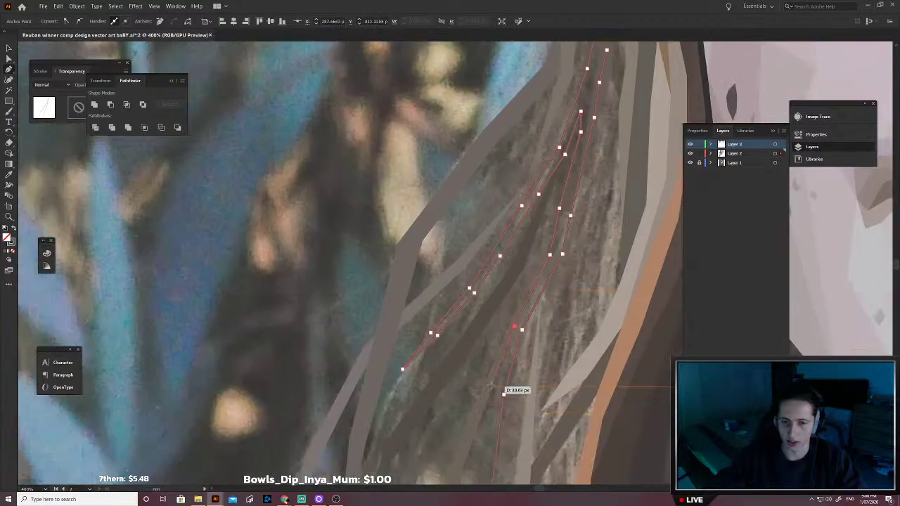
click(495, 391)
scroll(495, 391, down, 3)
click(490, 419)
Step: Fill the forked strand with a grey-brown tone sampled from the photo and deselect it
scroll(496, 360, up, 5)
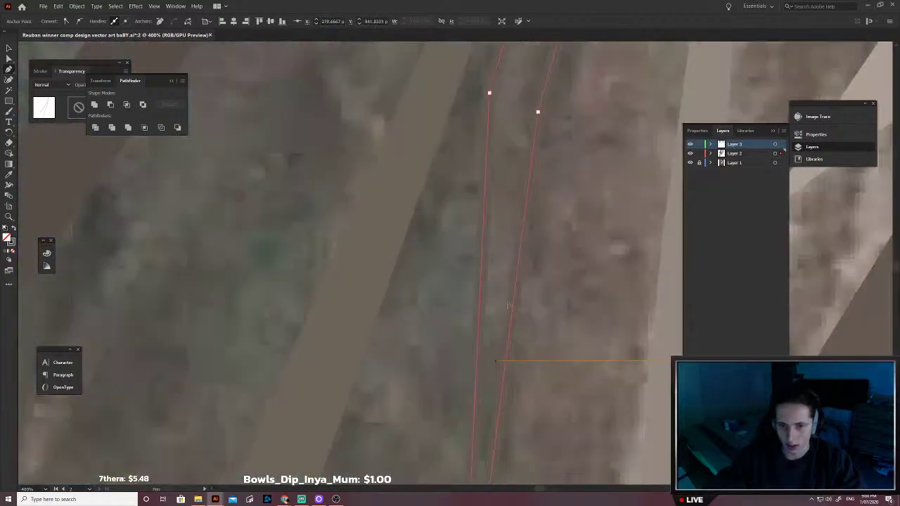
scroll(507, 306, up, 1)
key(shift+x)
scroll(493, 322, down, 4)
key(v)
click(424, 281)
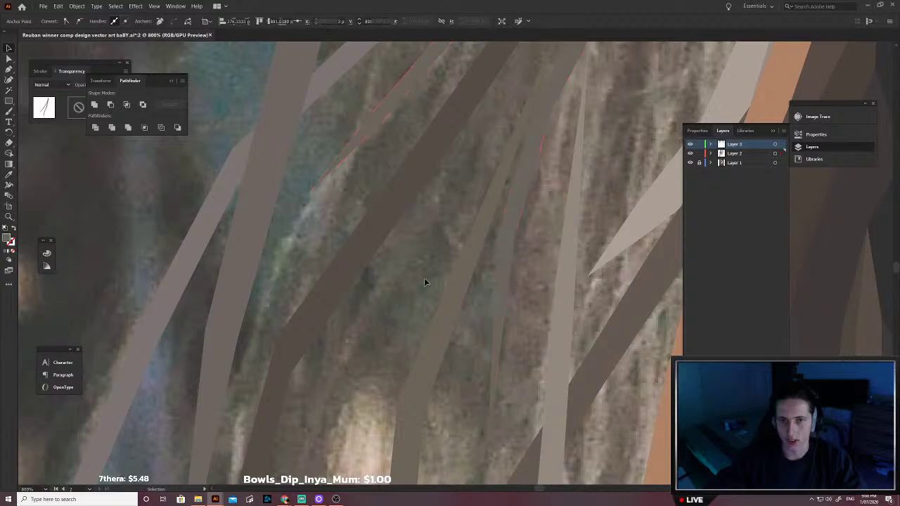
Step: Start a slim strand beside the dark central lock, tracing its inner edge from the low tip up to its peak
scroll(424, 282, down, 2)
scroll(498, 277, right, 2)
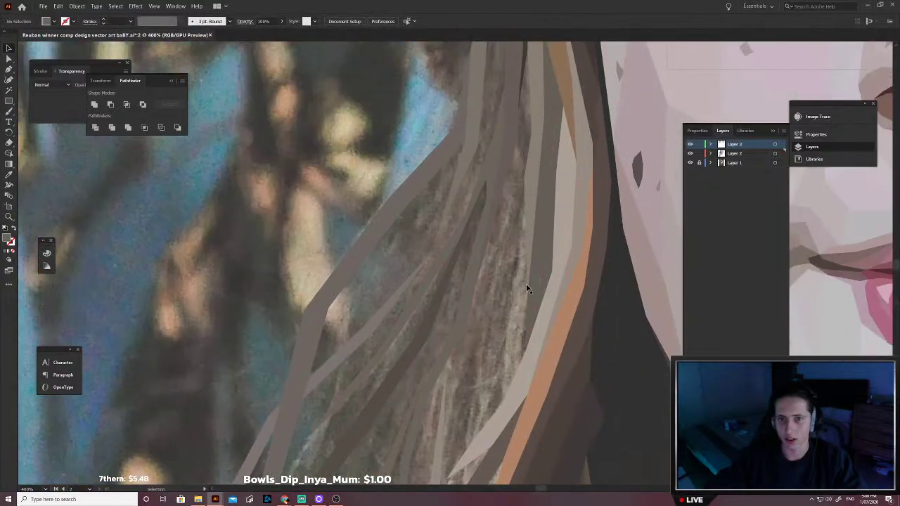
scroll(527, 288, down, 3)
scroll(517, 311, up, 4)
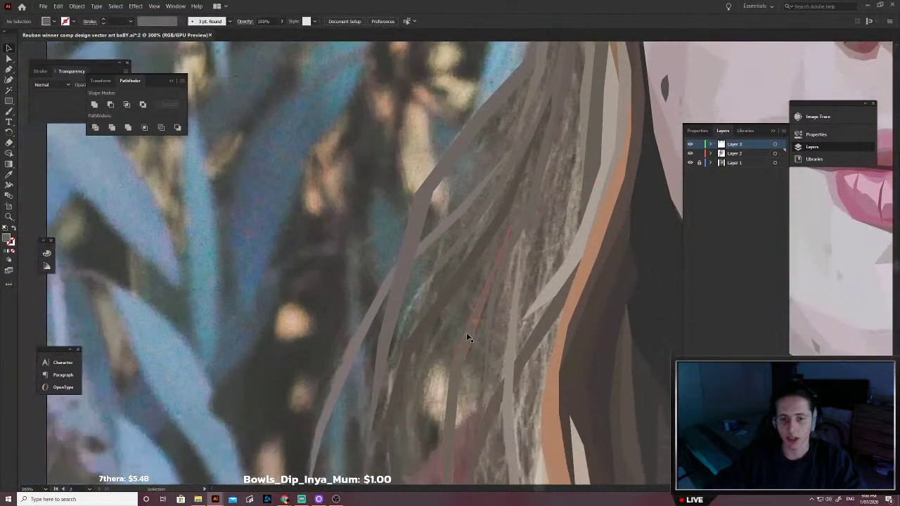
click(414, 420)
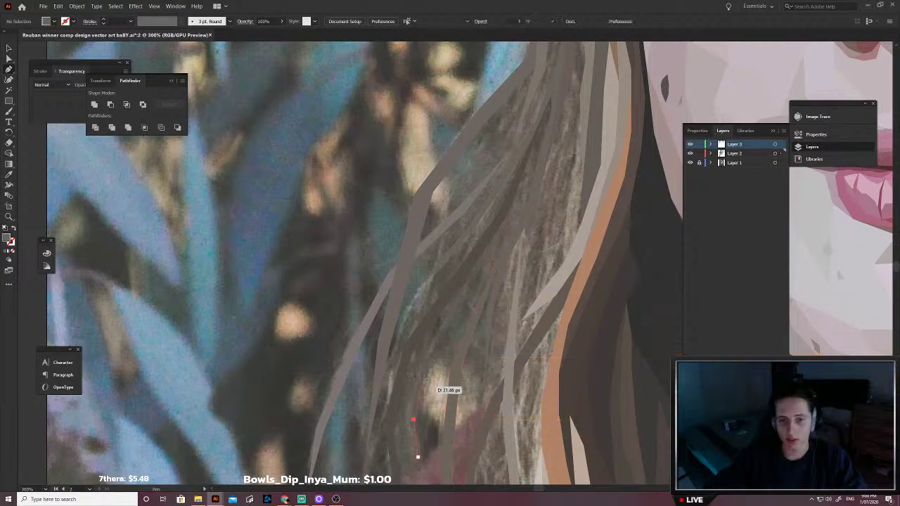
click(507, 213)
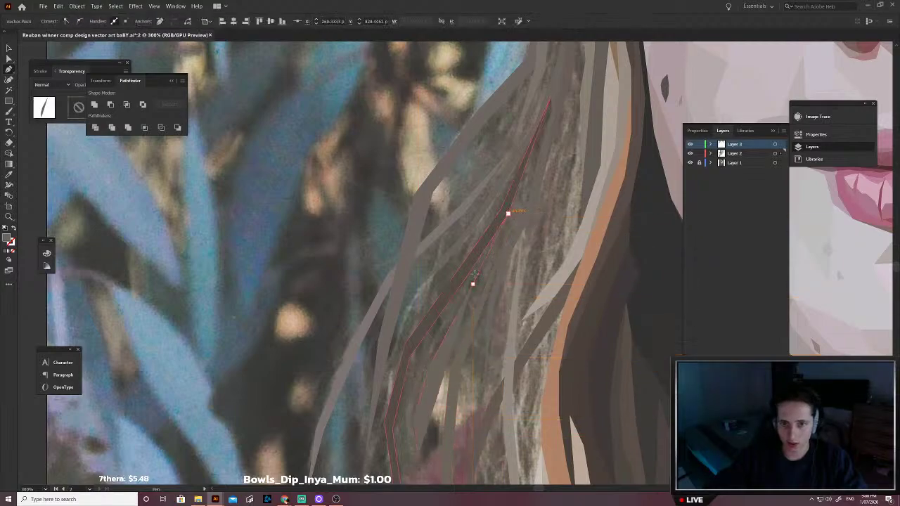
Step: Trace the slim strand's outer edge from the peak back down and close the path at its low tip
click(468, 275)
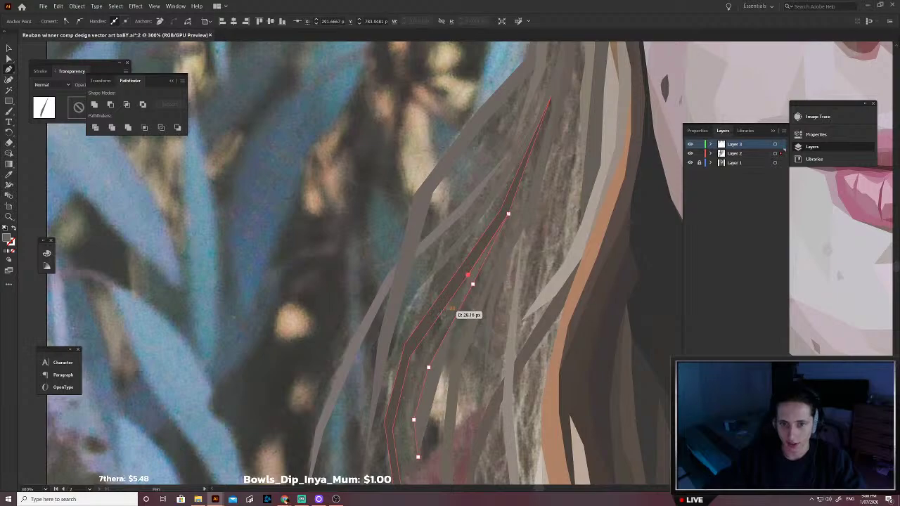
click(430, 343)
click(414, 381)
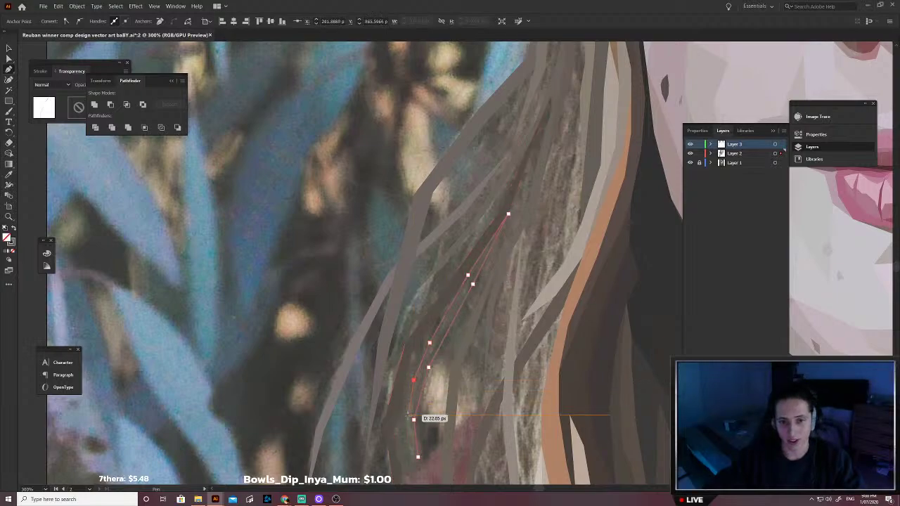
click(405, 422)
click(416, 455)
Step: Fill the slim strand with a grey-brown tone sampled from the photo and deselect it
scroll(411, 441, up, 4)
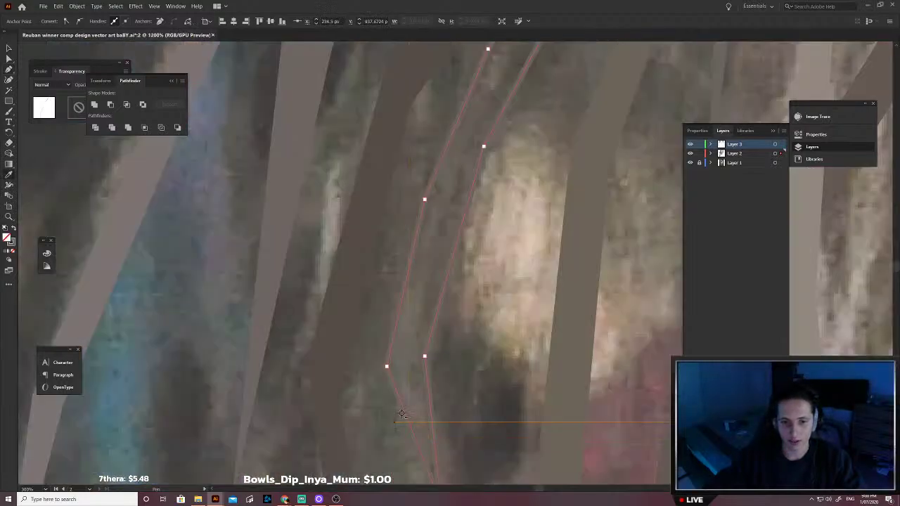
key(i)
click(406, 416)
key(a)
key(v)
click(487, 359)
scroll(487, 357, down, 3)
scroll(487, 357, down, 3)
ctrl+click(486, 357)
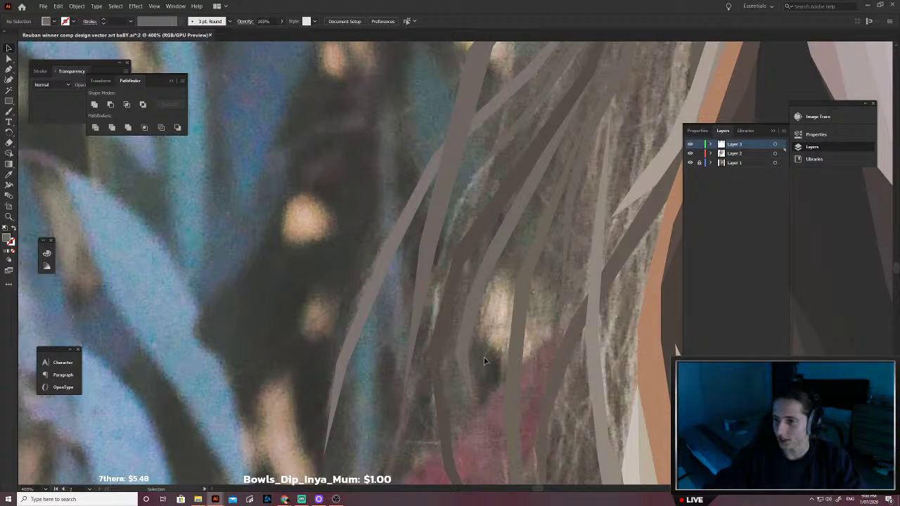
Step: Start a strand beside the pale lock, tracing its outer edge from the pale lock's tip up to a peak
scroll(485, 361, right, 1)
scroll(487, 356, up, 1)
scroll(490, 332, right, 1)
scroll(493, 325, up, 1)
key(p)
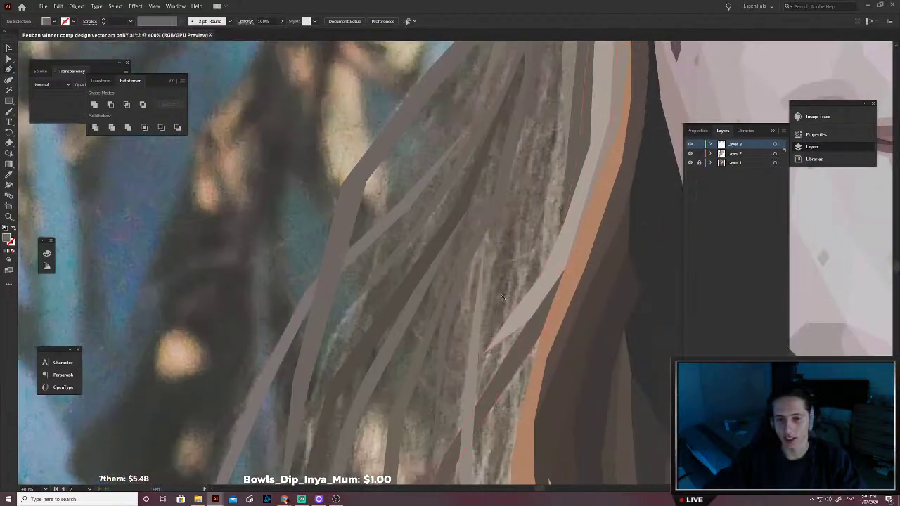
scroll(495, 347, up, 1)
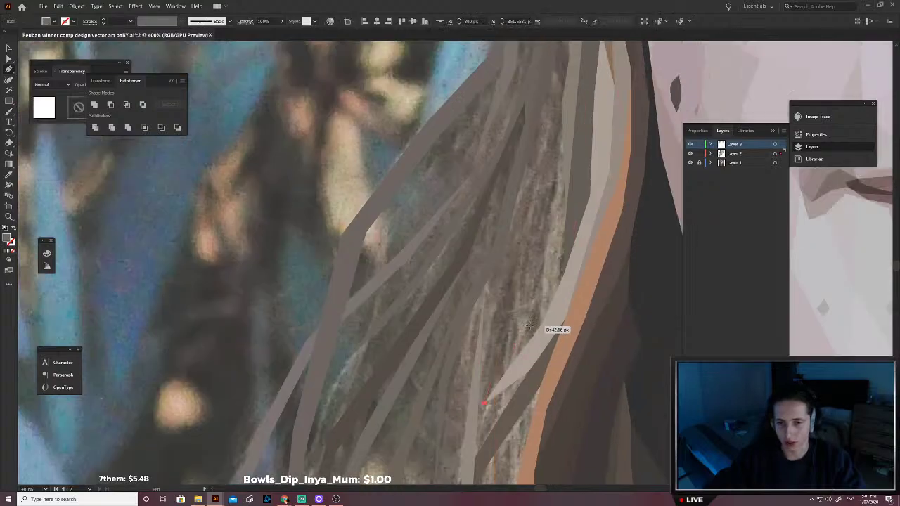
click(529, 326)
click(547, 268)
scroll(548, 259, up, 2)
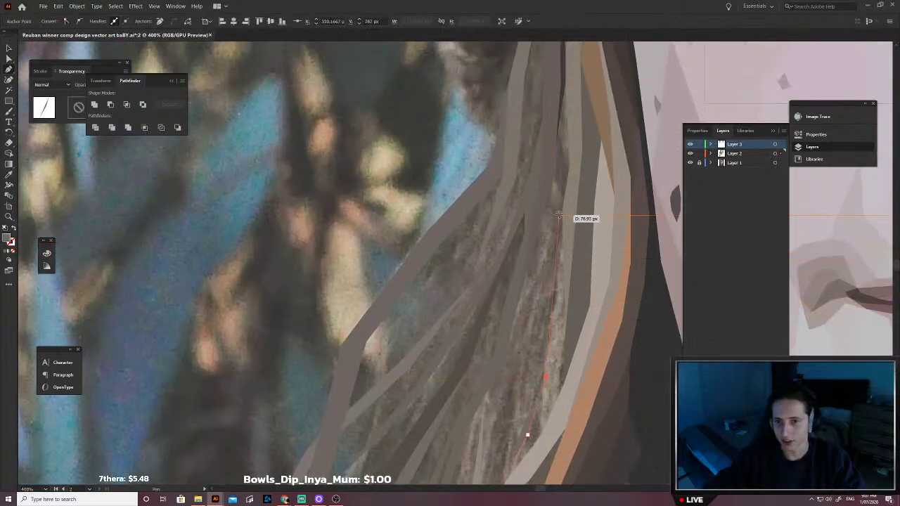
click(561, 212)
Step: Trace that strand's inner edge down over the pale lock and close the path at the low tip
click(582, 266)
click(588, 326)
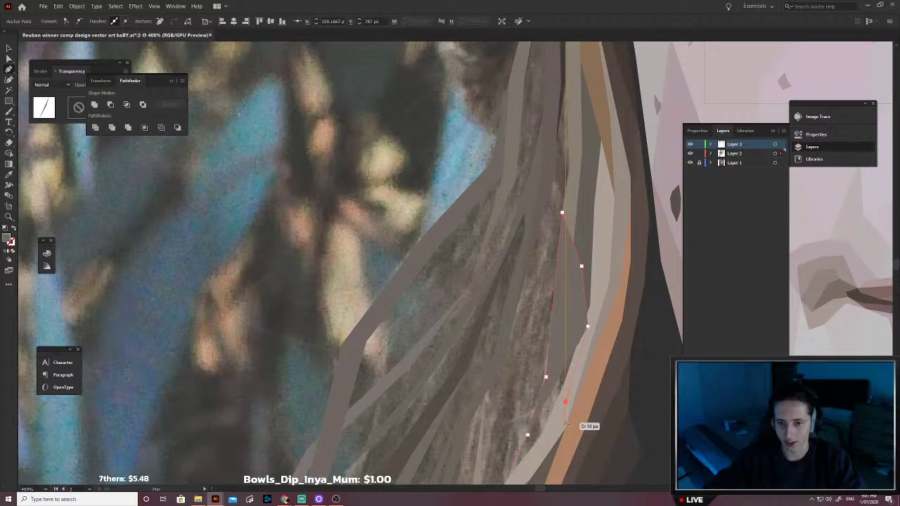
click(564, 402)
scroll(564, 402, down, 2)
click(539, 398)
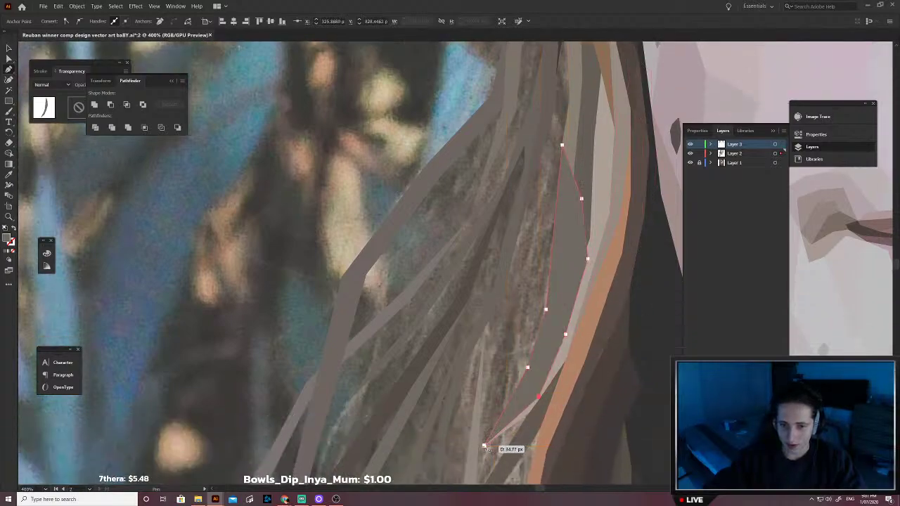
click(484, 445)
Step: Fill the closed strand with a light taupe sampled from the photo, send it to the back and deselect it
key(i)
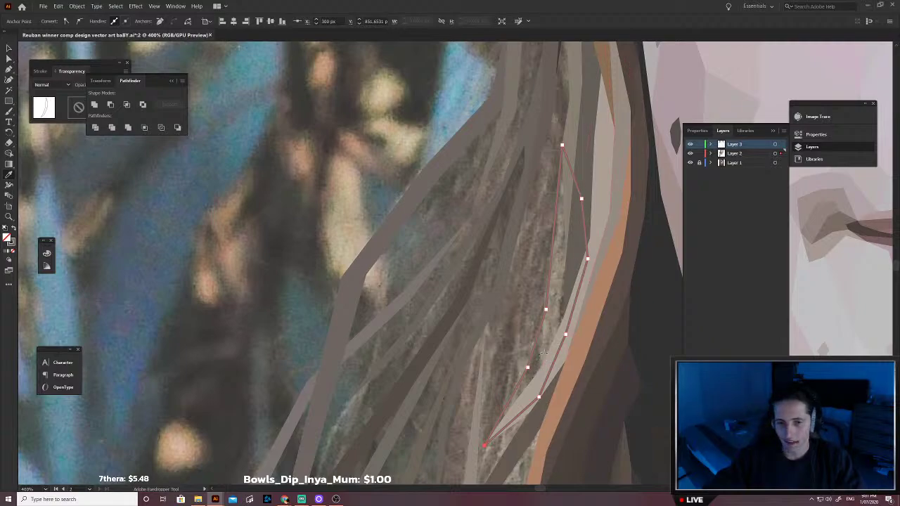
scroll(547, 354, up, 3)
click(547, 346)
scroll(548, 344, down, 3)
key(v)
key(ctrl+shift+[)
click(515, 341)
Step: Start a narrow strand in the gap beside the forked lock, tracing its inner edge from the peak down to the low tip
scroll(522, 342, left, 1)
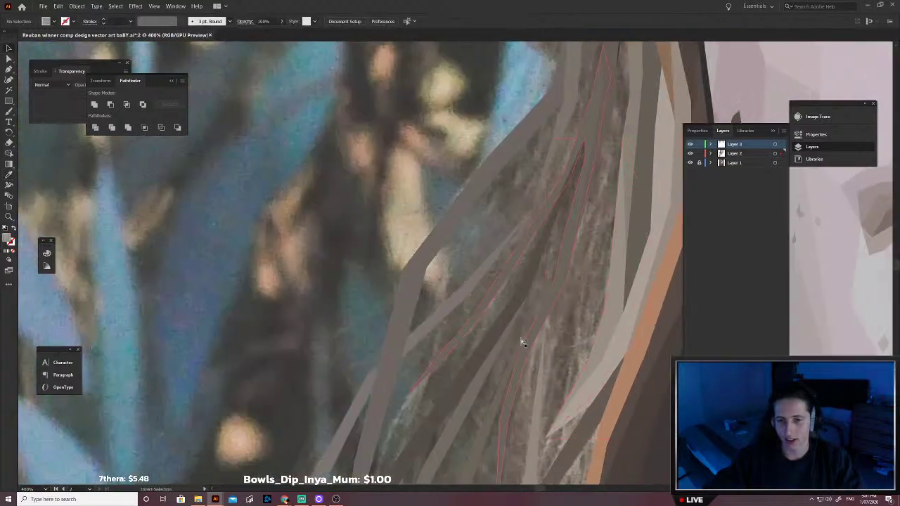
scroll(524, 340, down, 2)
key(p)
scroll(576, 295, right, 1)
scroll(563, 211, up, 1)
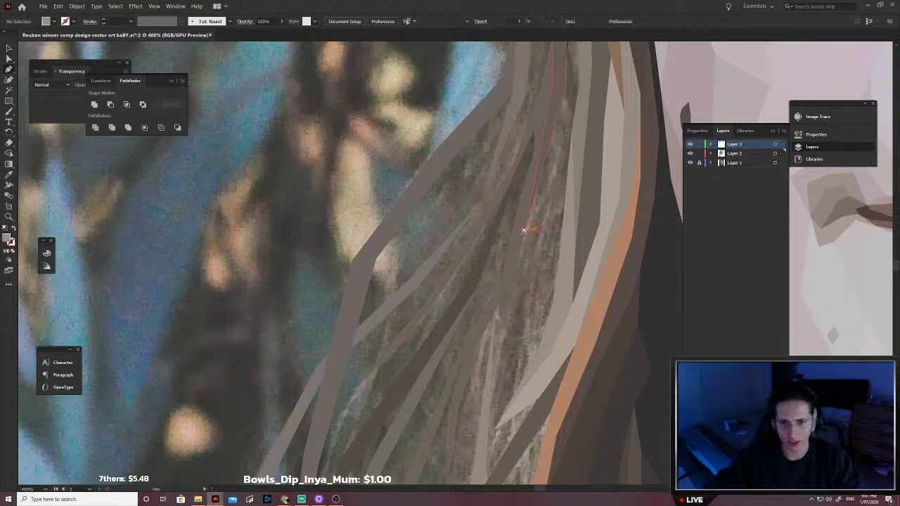
click(524, 232)
click(529, 289)
click(522, 345)
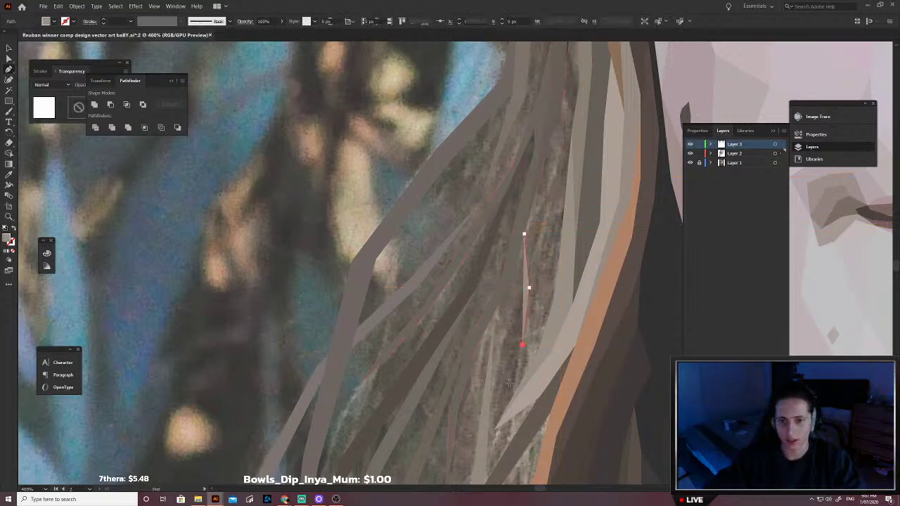
click(494, 429)
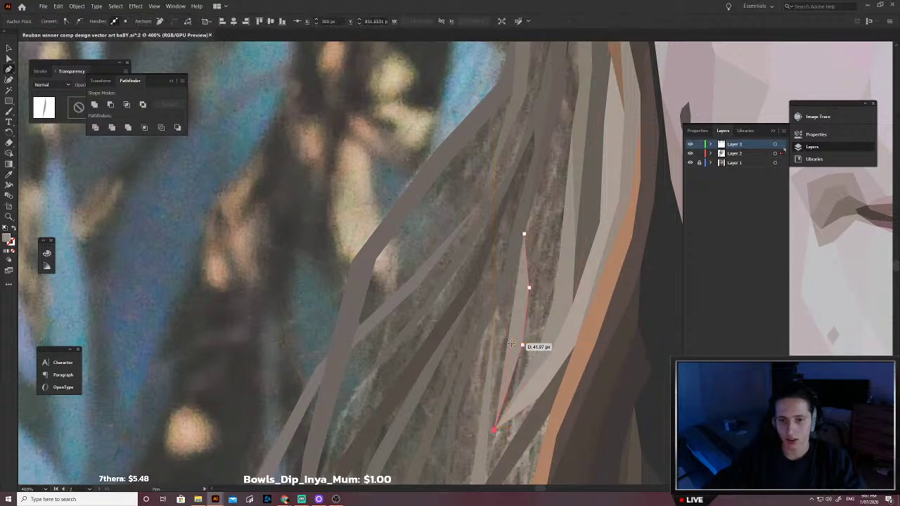
Step: Trace the narrow strand's outer edge back up and close the path at its peak
click(519, 292)
click(516, 272)
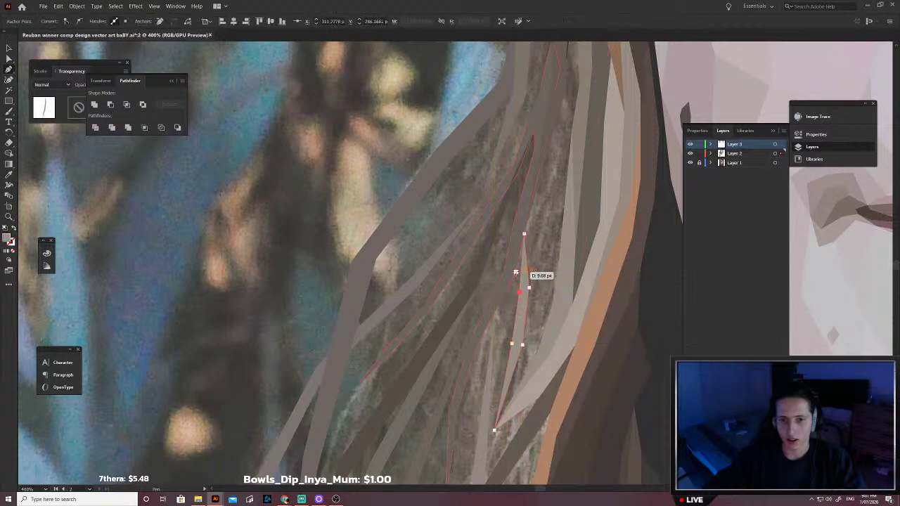
click(523, 234)
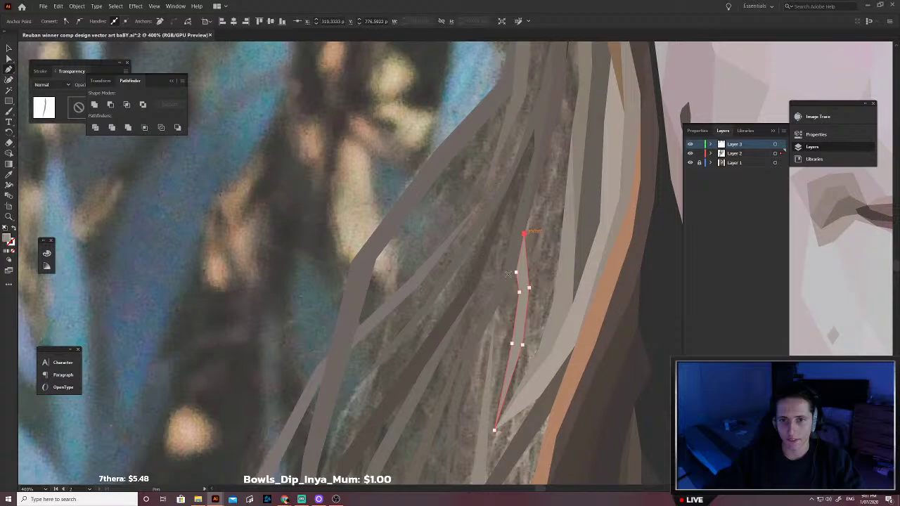
Step: Fill the narrow strand with a dark brown sampled from the photo and deselect it
key(shift+x)
key(i)
scroll(524, 315, up, 3)
click(512, 333)
scroll(517, 338, down, 4)
key(v)
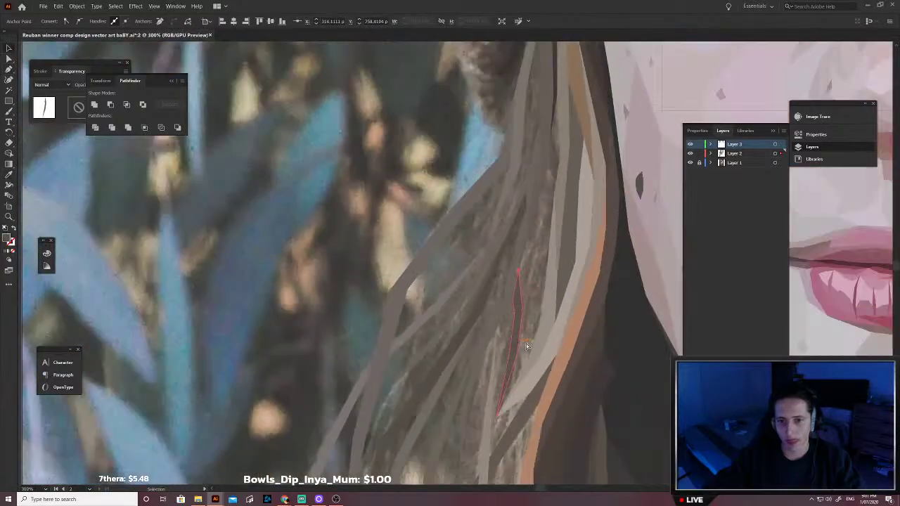
click(534, 322)
Step: Start a broad forked base shape over the upper hair, tracing its inner edge down to the tip of the inner branch
scroll(529, 327, up, 1)
scroll(555, 206, up, 3)
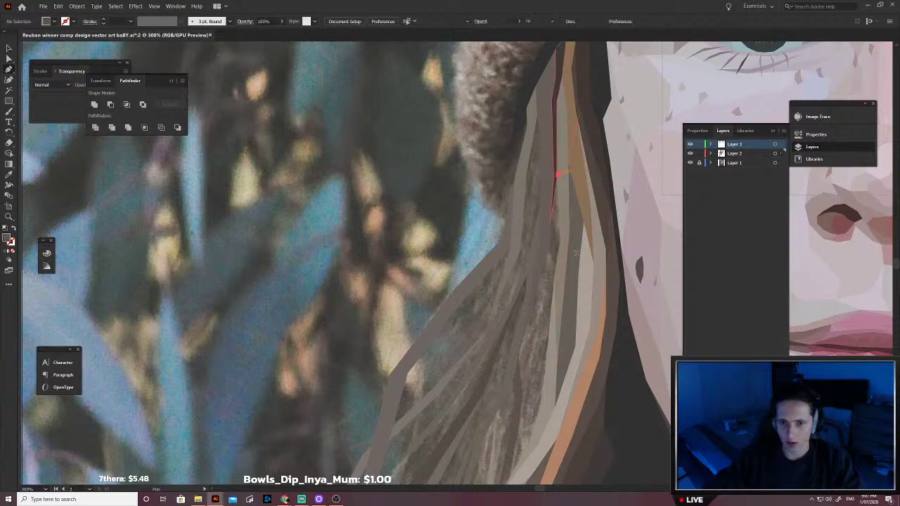
click(558, 175)
click(578, 221)
click(560, 241)
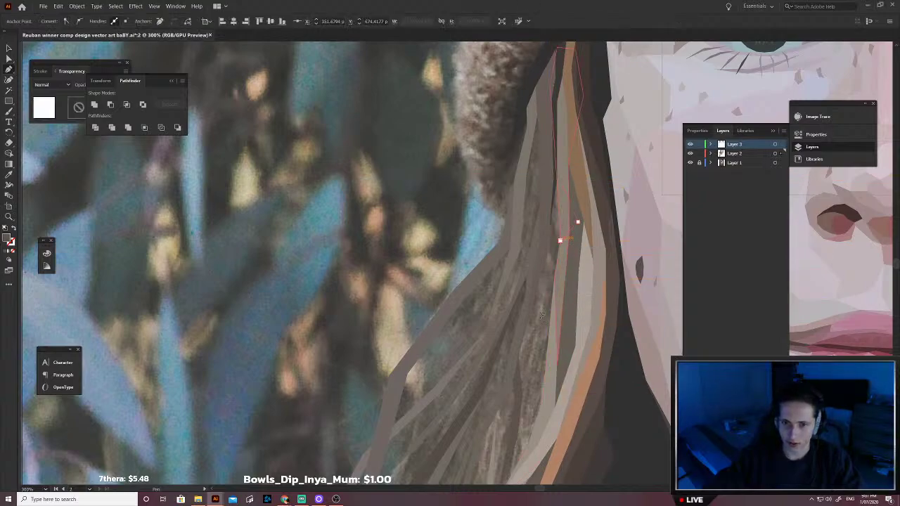
click(541, 332)
click(534, 368)
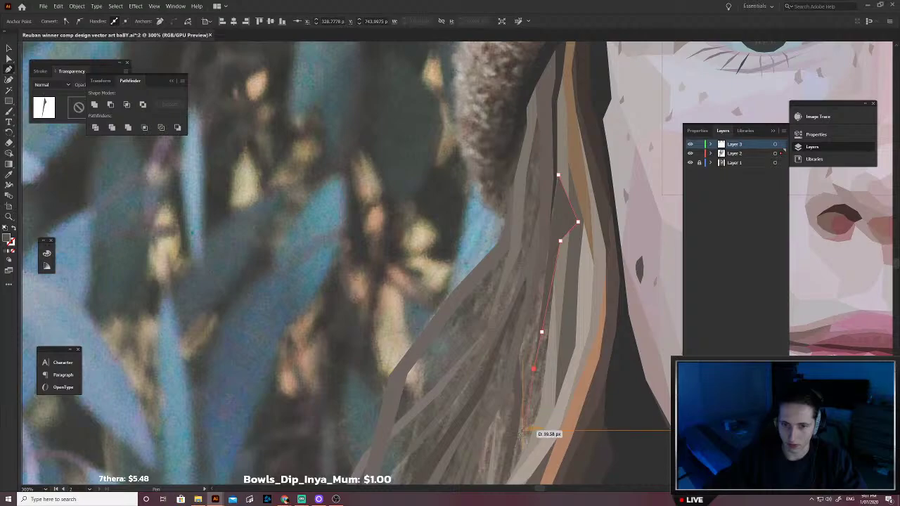
click(522, 395)
click(516, 383)
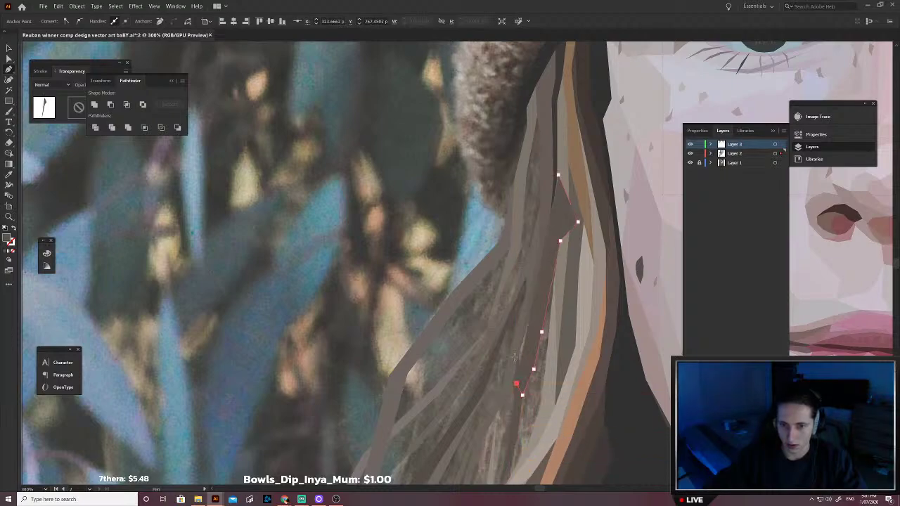
Step: Trace up the inner branch to the fork, then down the underside of the outer branch and around its tip
click(513, 355)
click(533, 289)
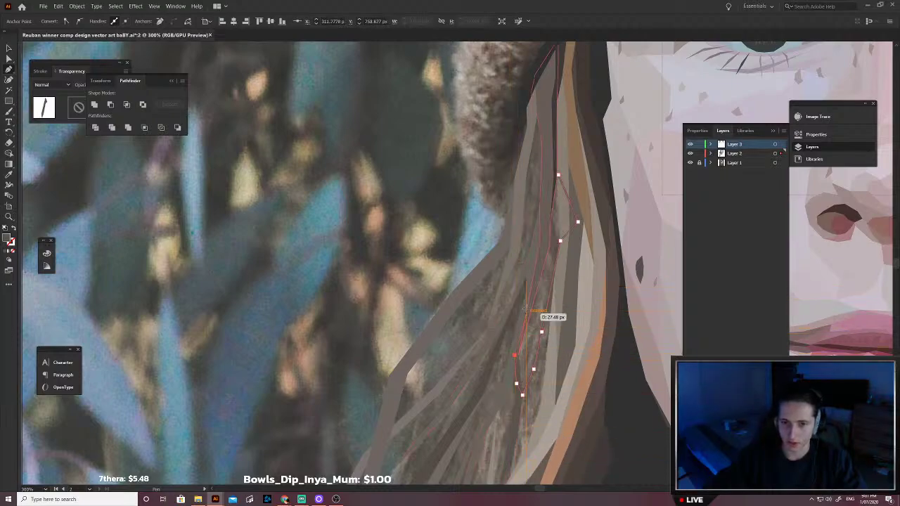
click(530, 274)
click(522, 279)
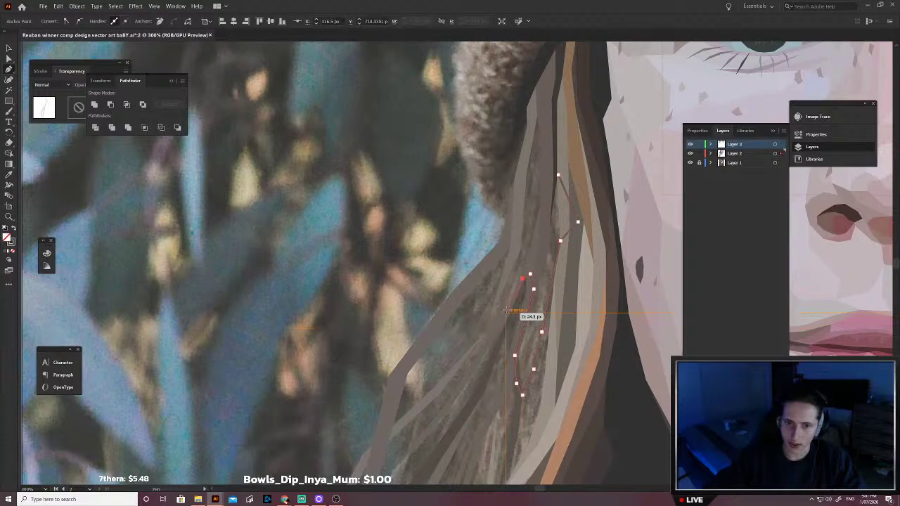
click(509, 304)
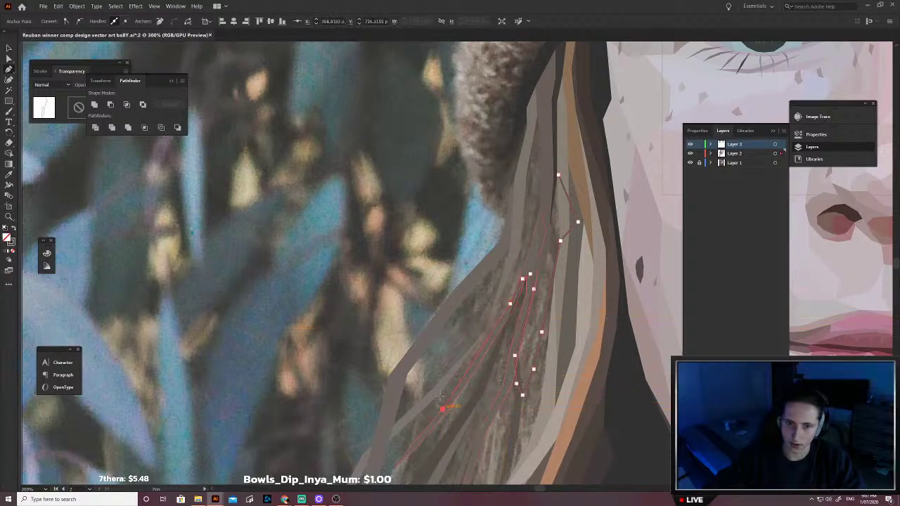
click(443, 391)
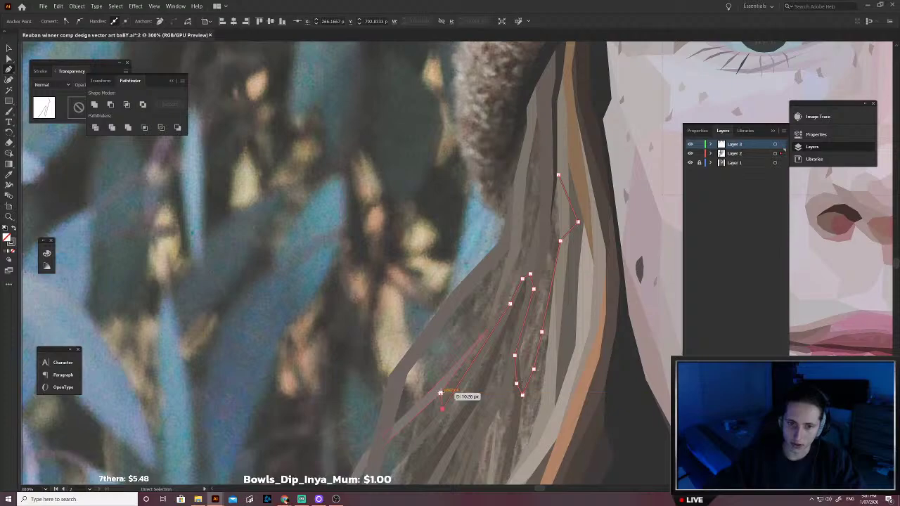
click(439, 377)
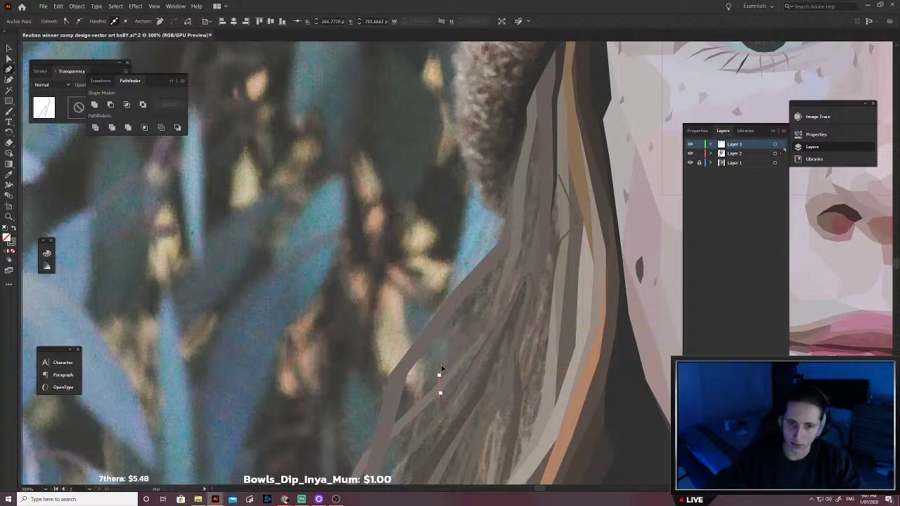
Step: Trace the base shape's outer edge up along the hair's outline and over the top to its starting anchor
click(452, 348)
click(475, 321)
click(488, 288)
click(510, 248)
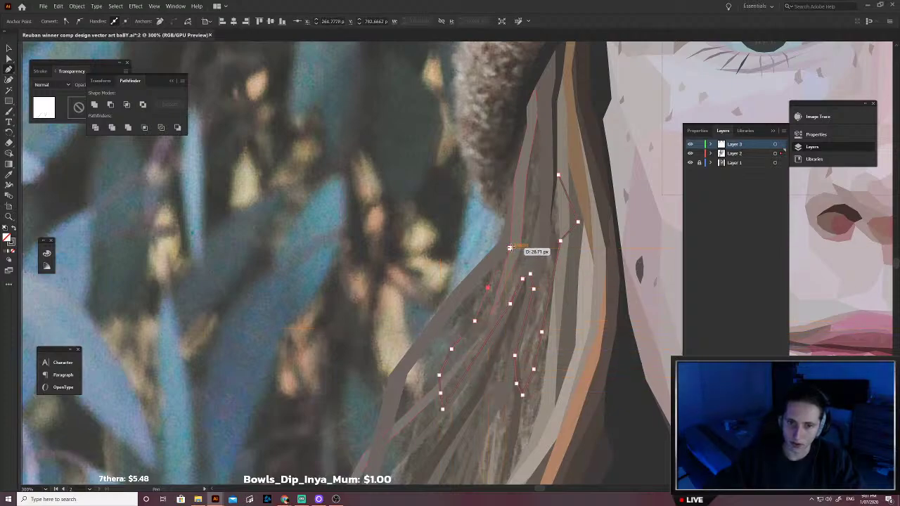
click(518, 216)
click(529, 147)
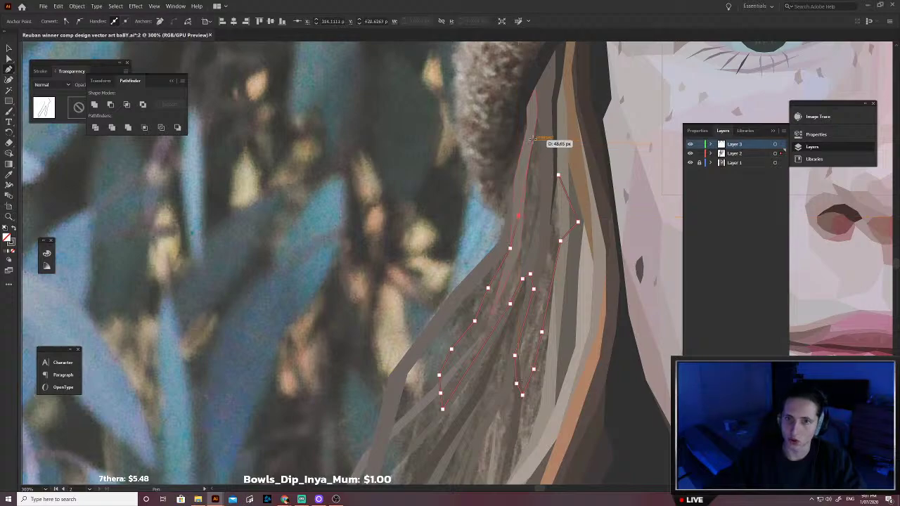
click(532, 128)
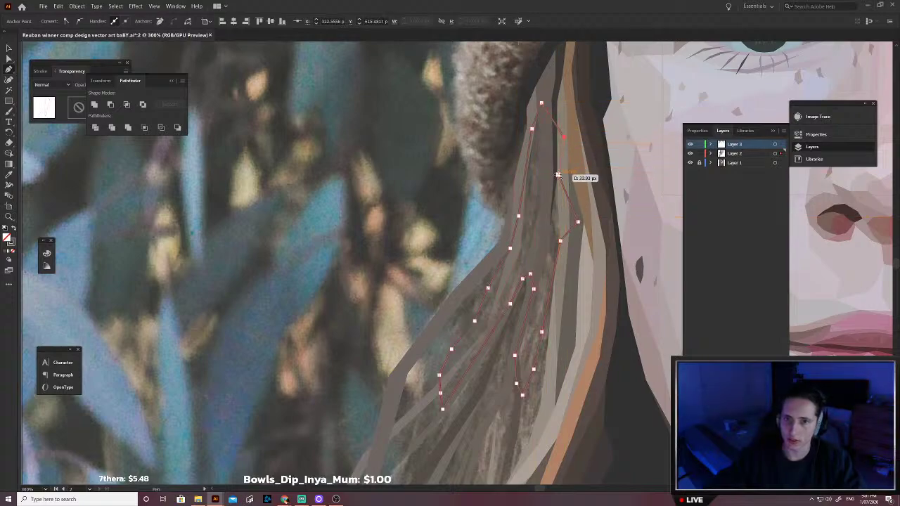
Step: Fill the broad base shape with a sampled grey-brown, send it behind the other strands and reselect it
scroll(558, 175, up, 6)
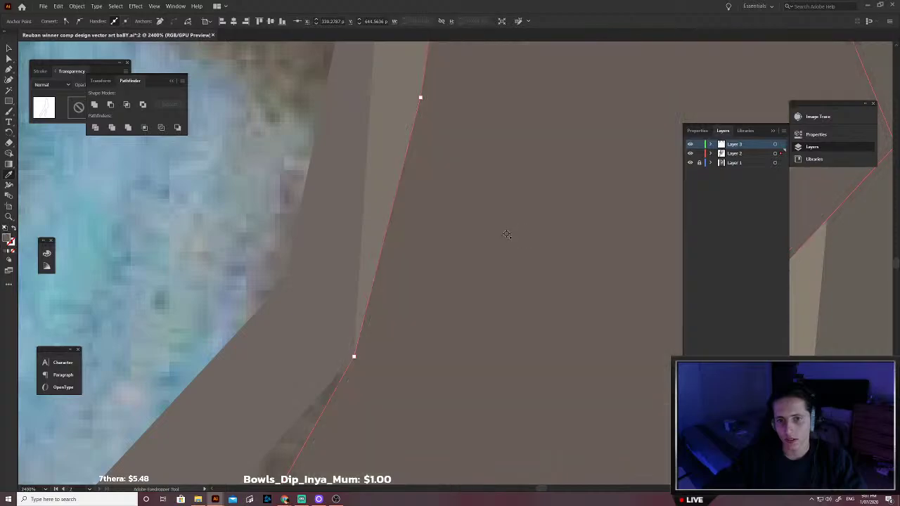
scroll(507, 234, down, 5)
key(v)
key(ctrl+shift+[)
click(401, 212)
click(521, 177)
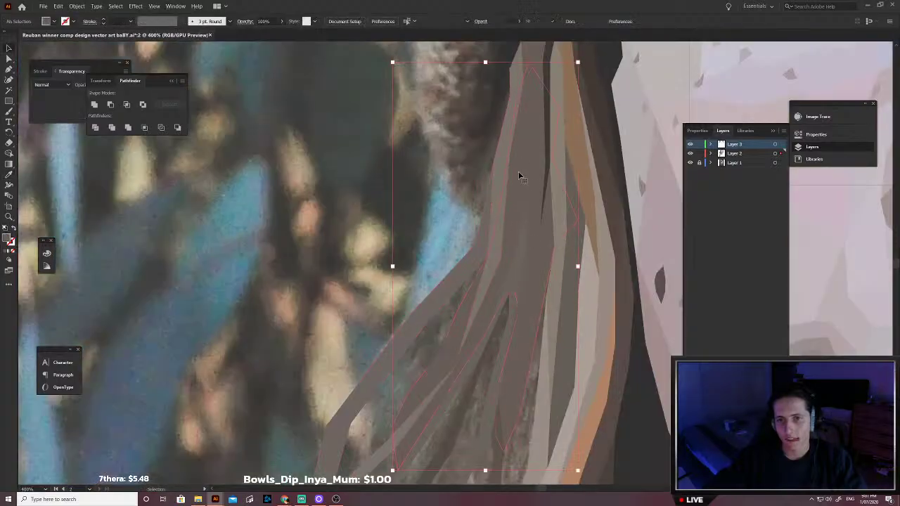
Step: Resample the broad base shape's fill from the hair's grey-brown tones, then deselect the shape
key(p)
scroll(521, 189, up, 5)
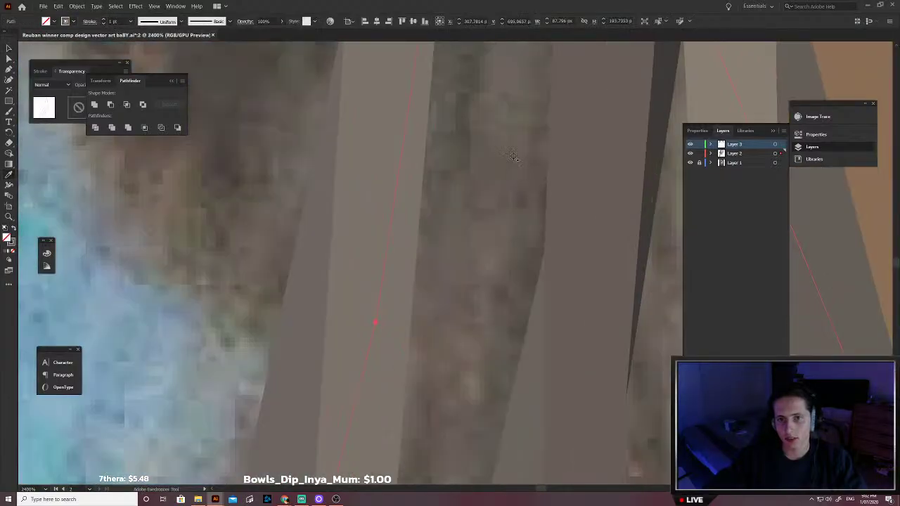
scroll(505, 140, down, 4)
key(ctrl+z)
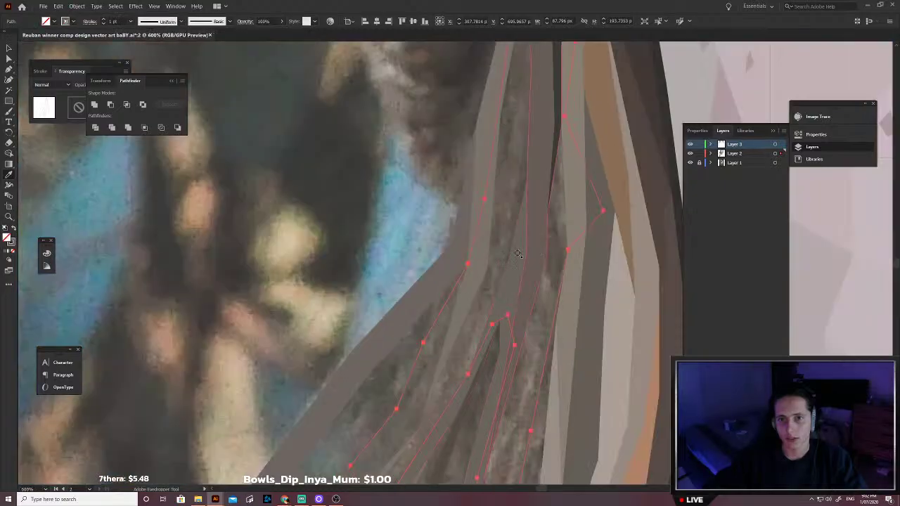
click(477, 320)
key(v)
click(446, 251)
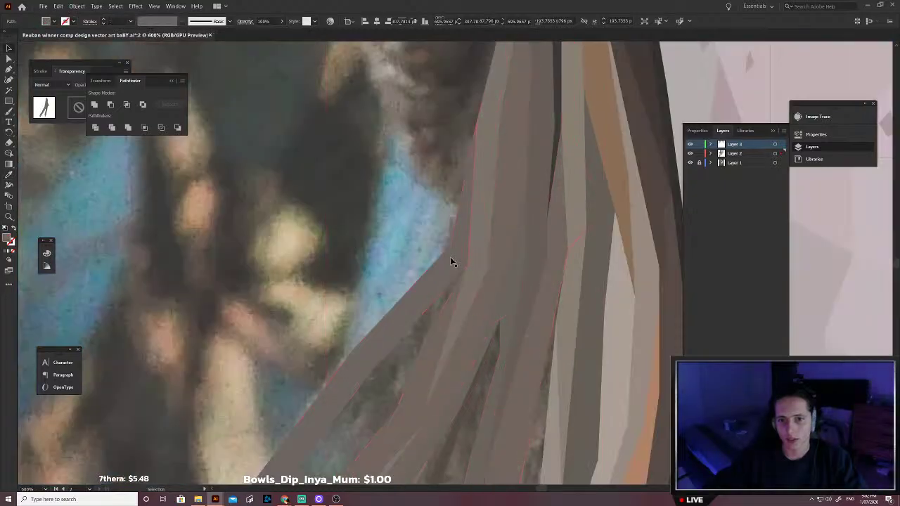
scroll(451, 247, down, 2)
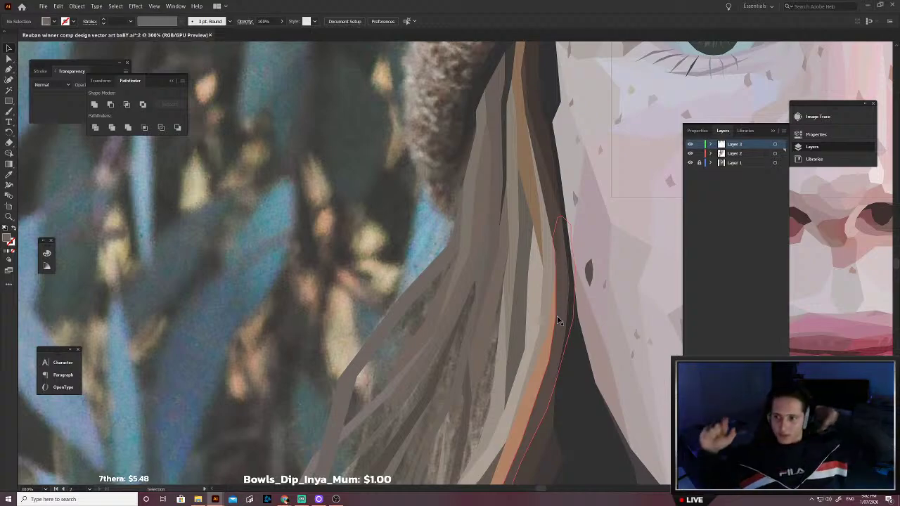
scroll(501, 341, down, 2)
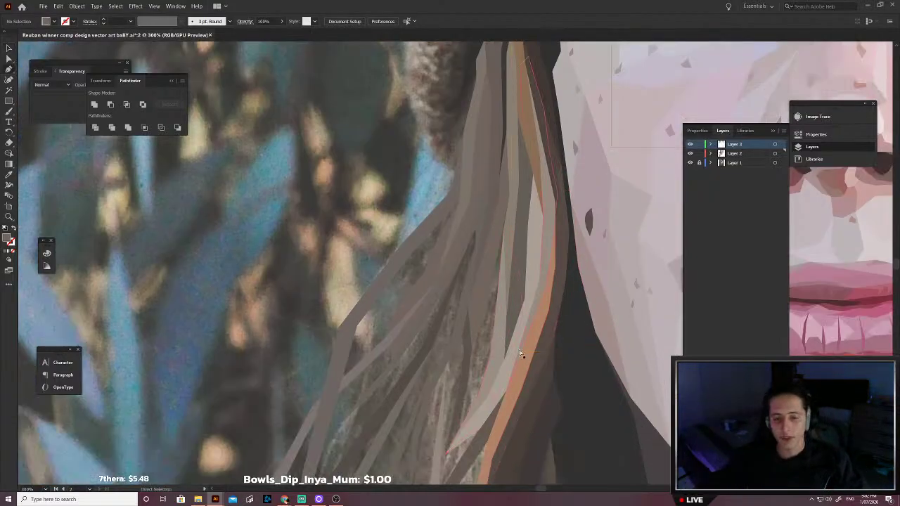
scroll(521, 354, down, 2)
scroll(521, 355, left, 2)
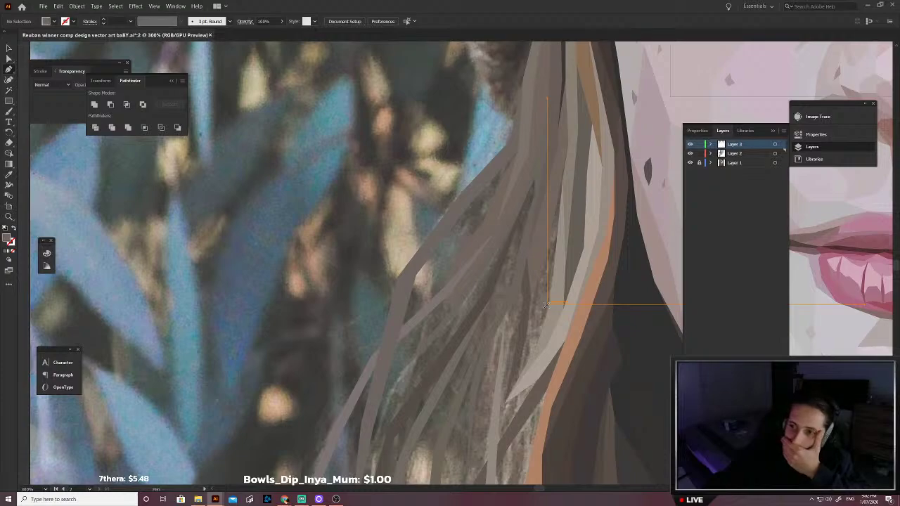
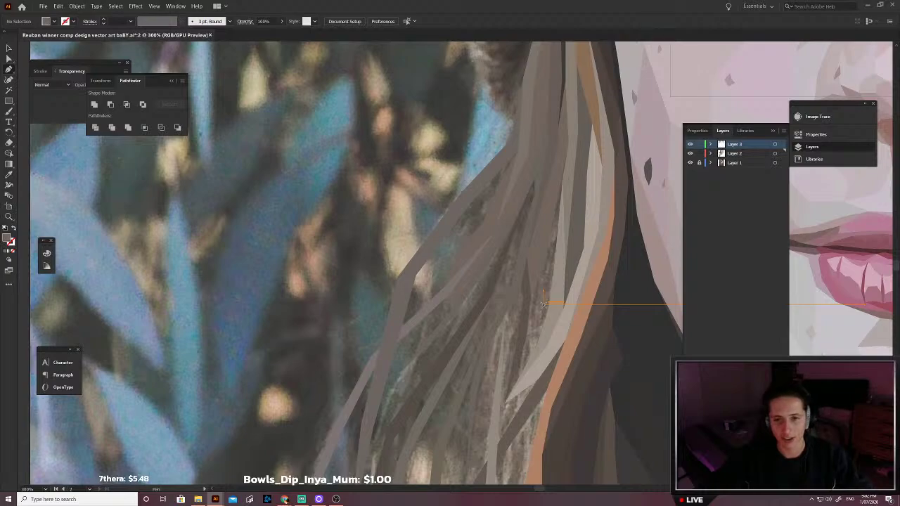
scroll(545, 304, down, 2)
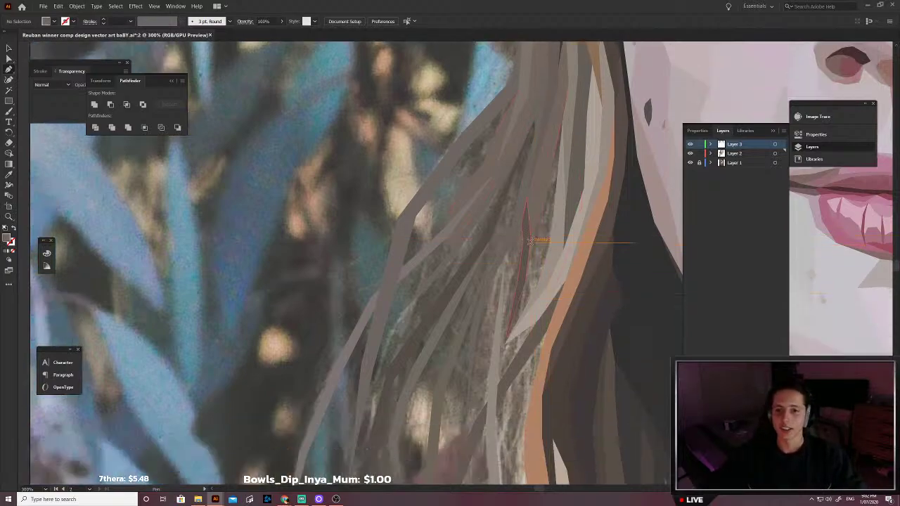
click(530, 236)
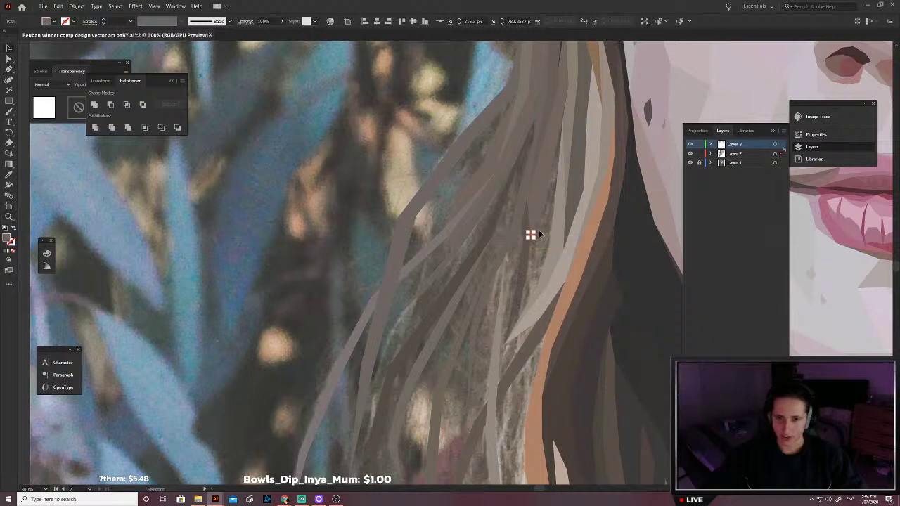
key(ctrl+z)
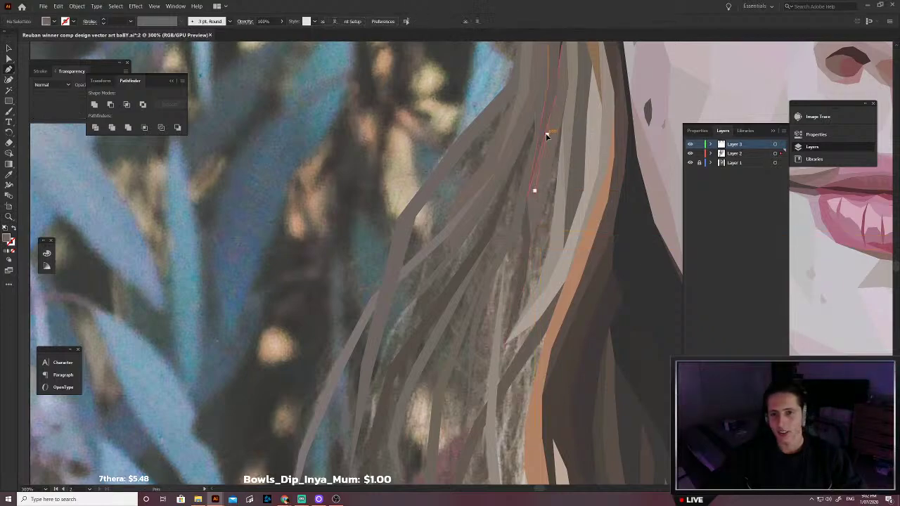
Step: Trace a closed, tapering shape beside the inner light strand, down to that strand's pointed tip and back up to the starting anchor
click(580, 84)
click(577, 124)
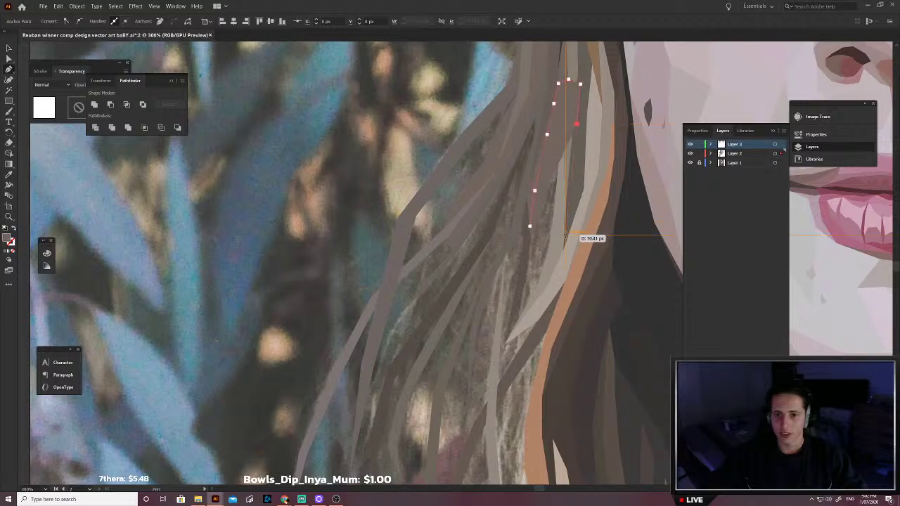
click(566, 235)
click(523, 328)
click(505, 345)
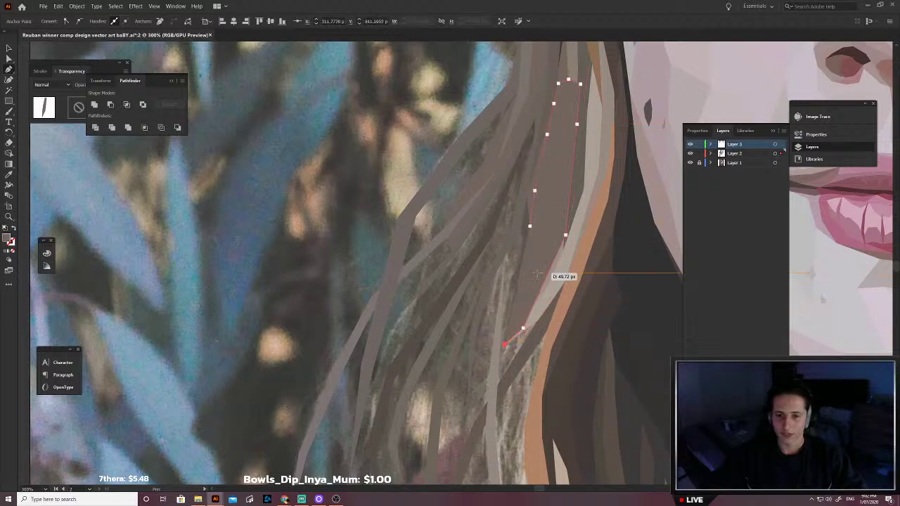
click(526, 276)
click(530, 226)
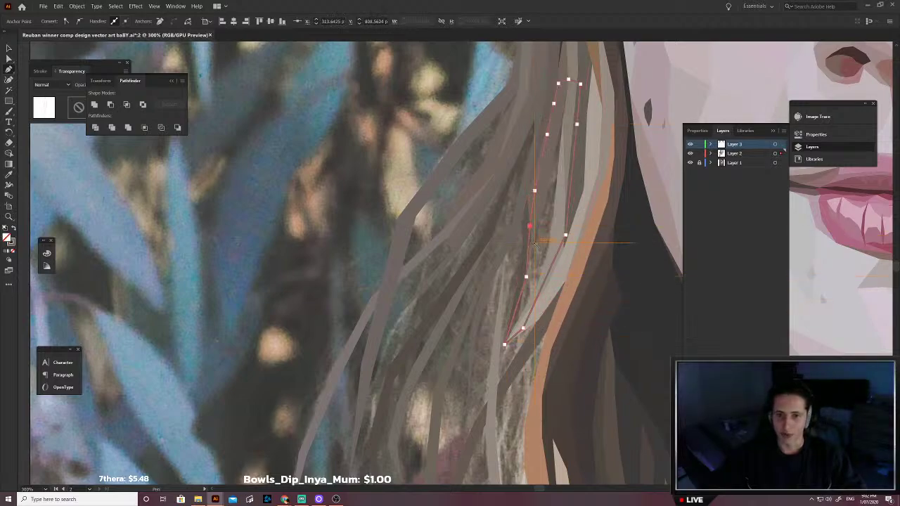
Step: Fill the tapering shape with a grey-brown sampled from the photo and place it behind the light strands
scroll(539, 257, up, 6)
key(i)
click(526, 286)
scroll(526, 286, down, 2)
scroll(525, 286, down, 4)
key(v)
click(508, 301)
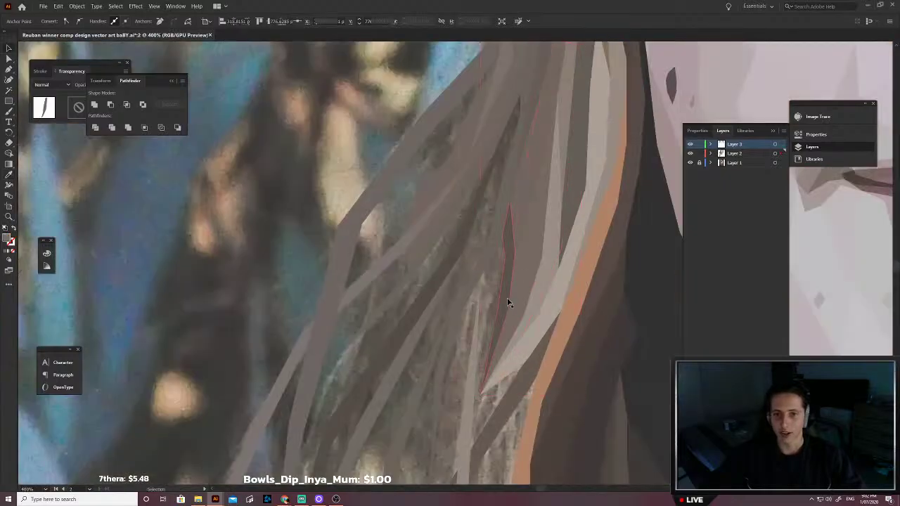
Step: Reselect the tapering shape, replace its fill with a darker brown sampled from the hair, and deselect it
scroll(517, 305, down, 3)
scroll(525, 303, up, 5)
ctrl+click(543, 259)
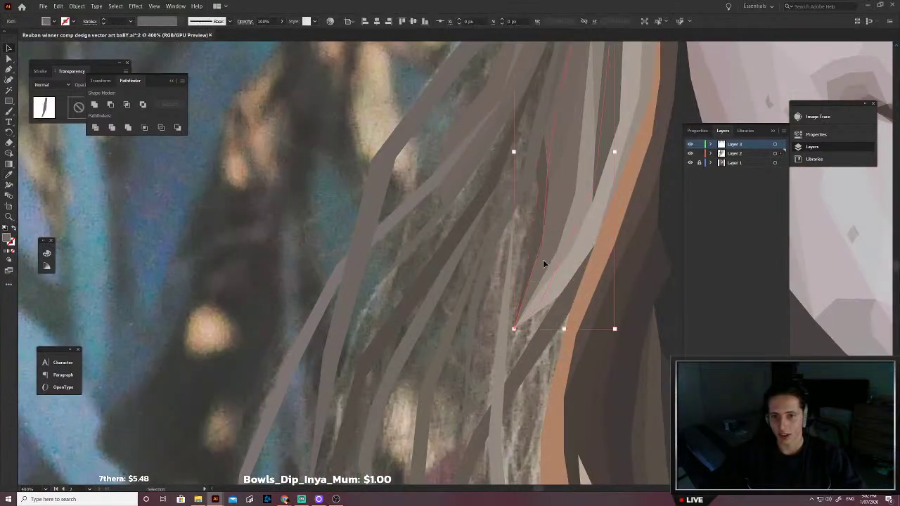
scroll(483, 306, up, 5)
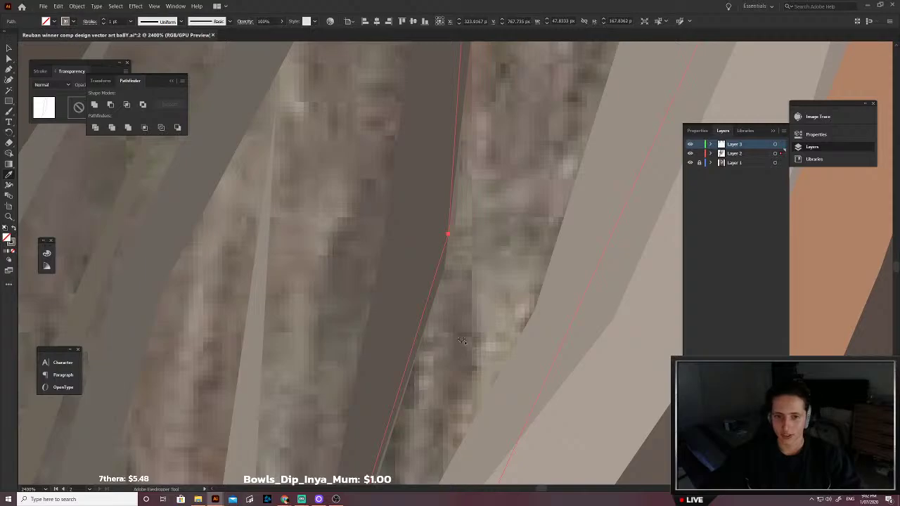
scroll(460, 337, down, 4)
ctrl+click(440, 311)
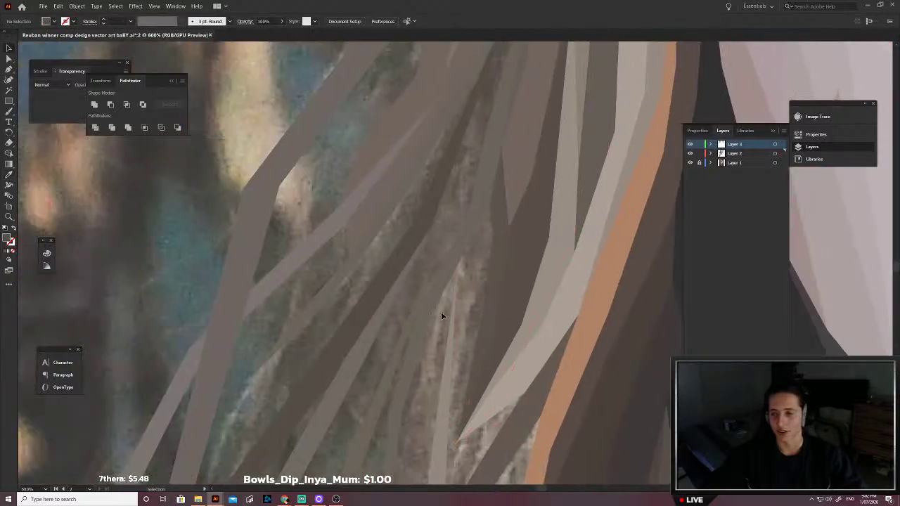
Step: Move the upper tip anchor of the thin light strand about 3 px horizontally
scroll(475, 316, down, 4)
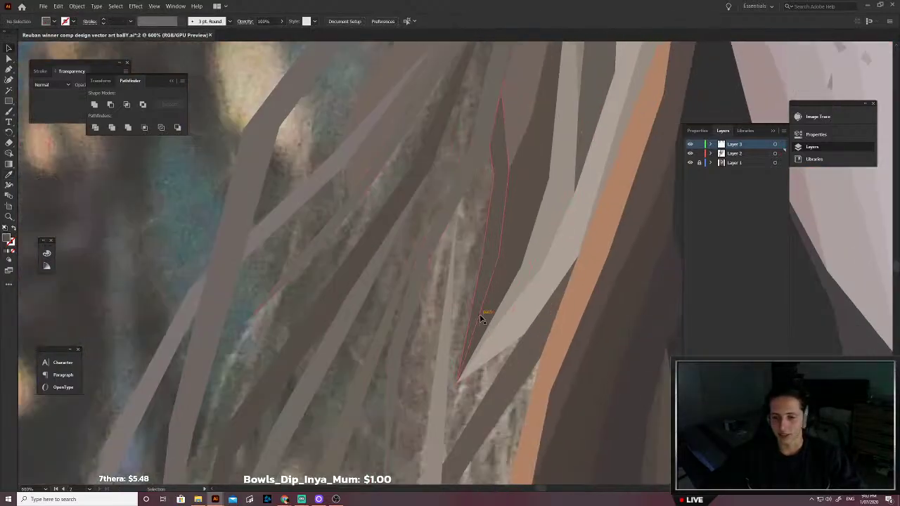
scroll(467, 324, left, 2)
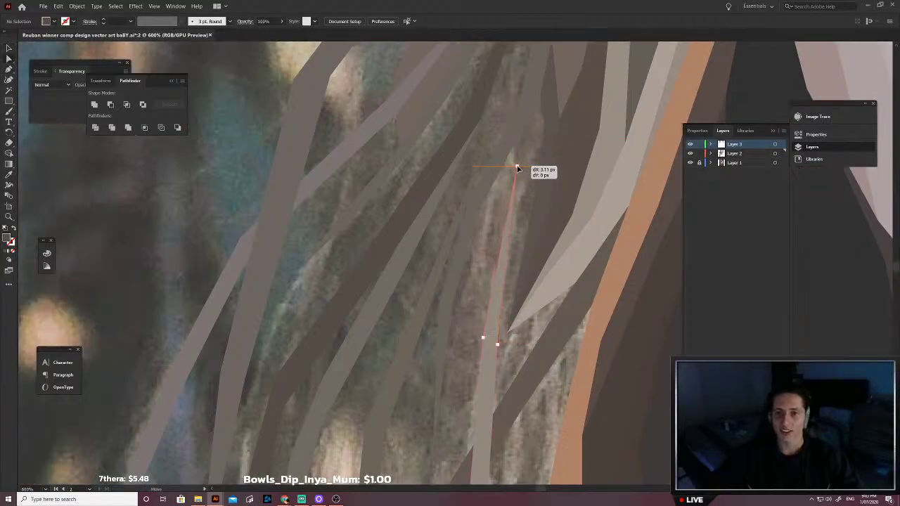
key(a)
click(517, 165)
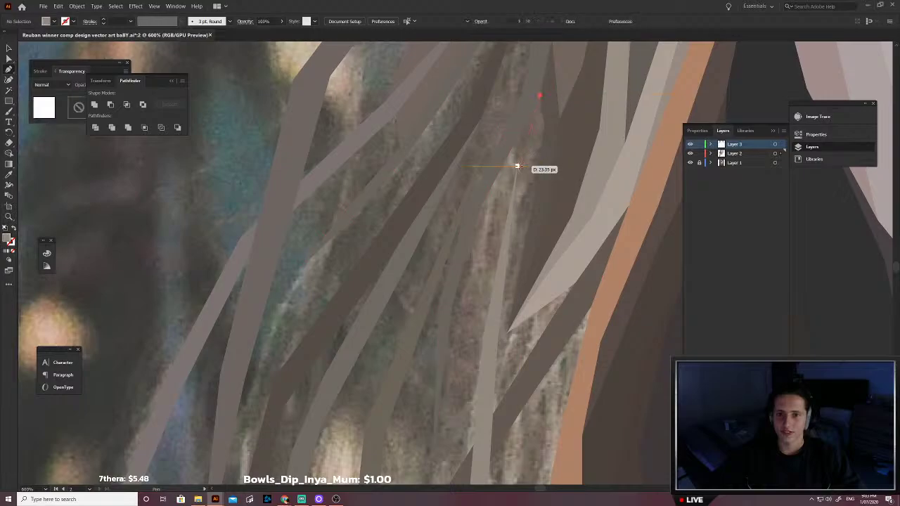
Step: Trace a closed narrow shape down the outer edge of the thin light strand and back up through the gap to its upper tip
click(486, 334)
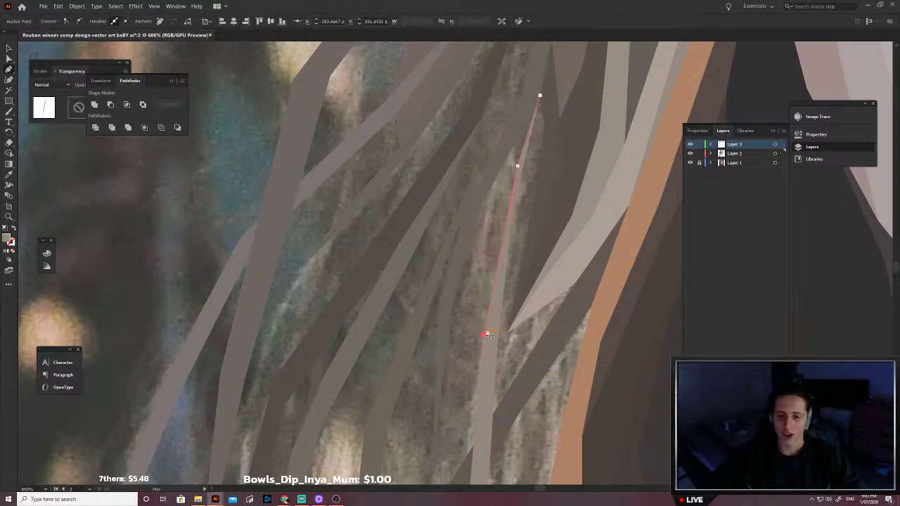
click(484, 336)
drag(467, 358, 509, 298)
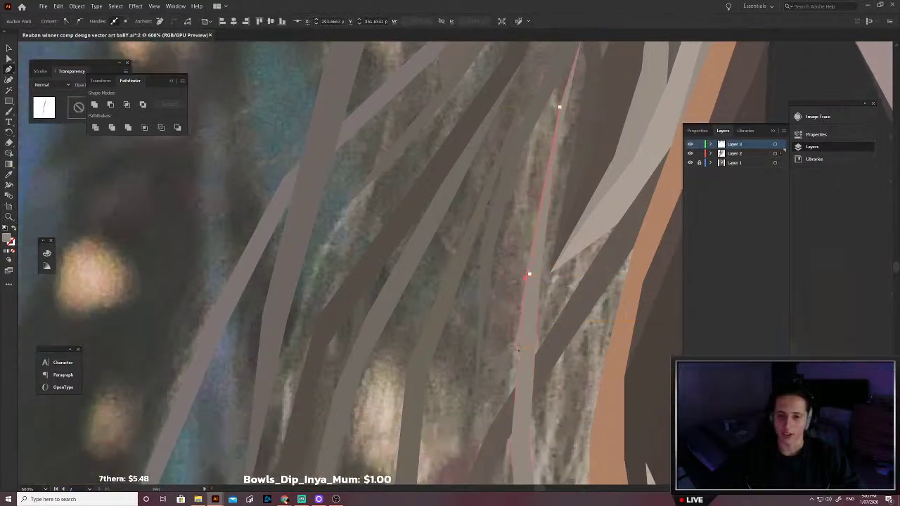
click(507, 347)
click(514, 259)
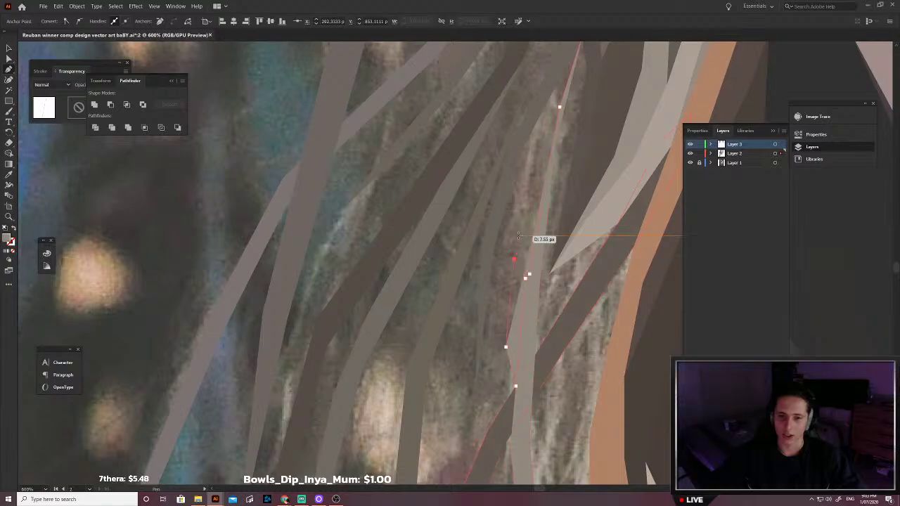
scroll(517, 242, up, 1)
click(523, 194)
key(shift+x)
click(521, 181)
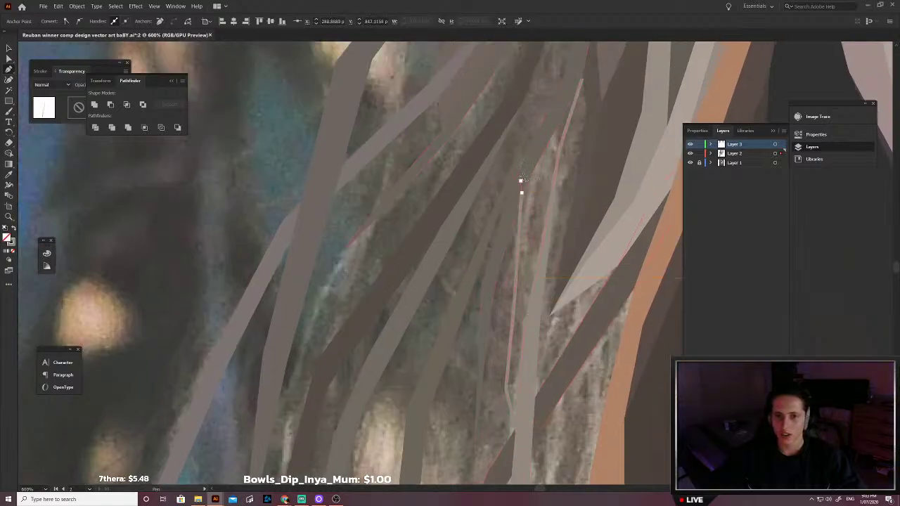
scroll(522, 181, up, 1)
click(559, 158)
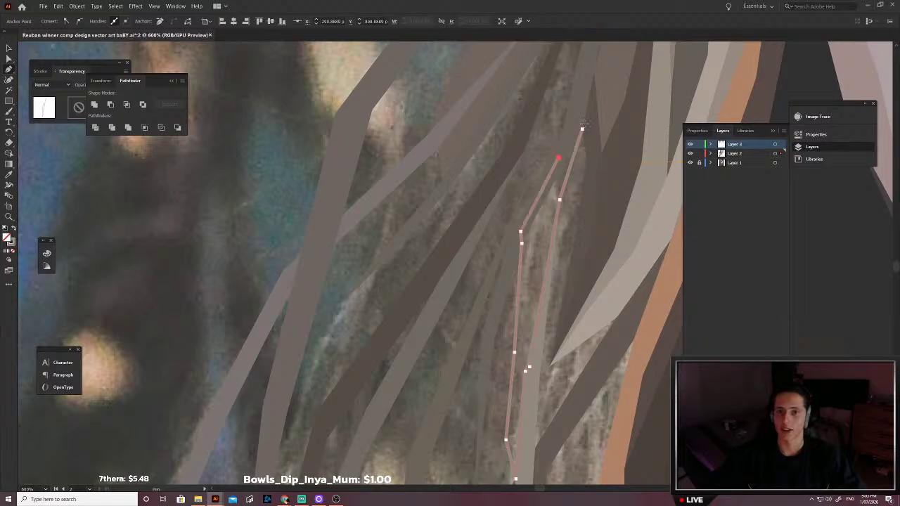
click(583, 129)
Step: Fill the narrow shape beside the thin light strand with a sampled grey-brown and deselect it
key(i)
click(531, 260)
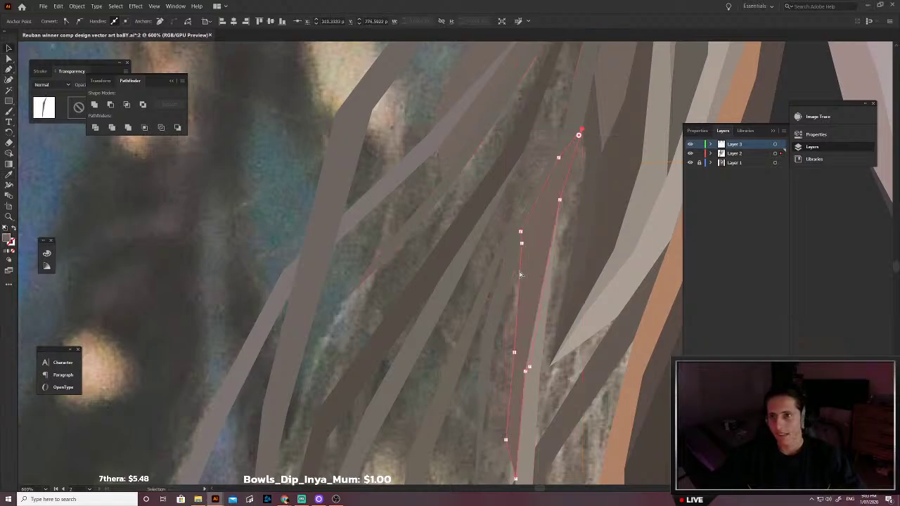
key(v)
click(484, 287)
Step: Start a branching shape where the strands cross above the sweater, tracing down the light strand's inner edge to the shape's lower tip
scroll(484, 287, down, 5)
scroll(493, 297, down, 2)
alt+scroll(488, 304, up, 2)
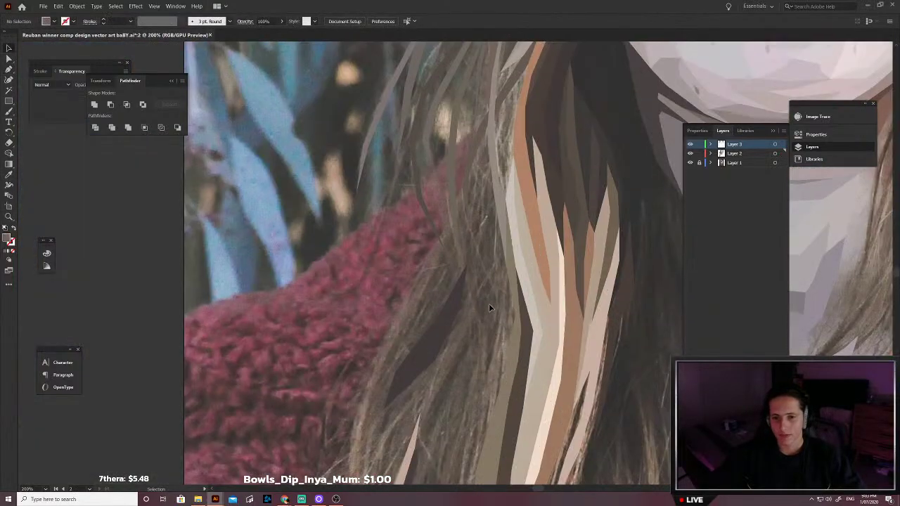
key(p)
alt+scroll(489, 303, up, 2)
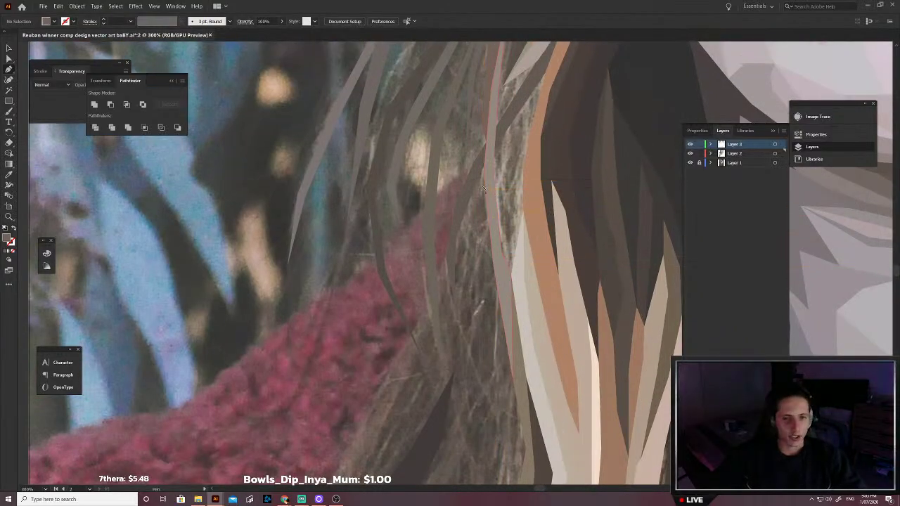
click(491, 161)
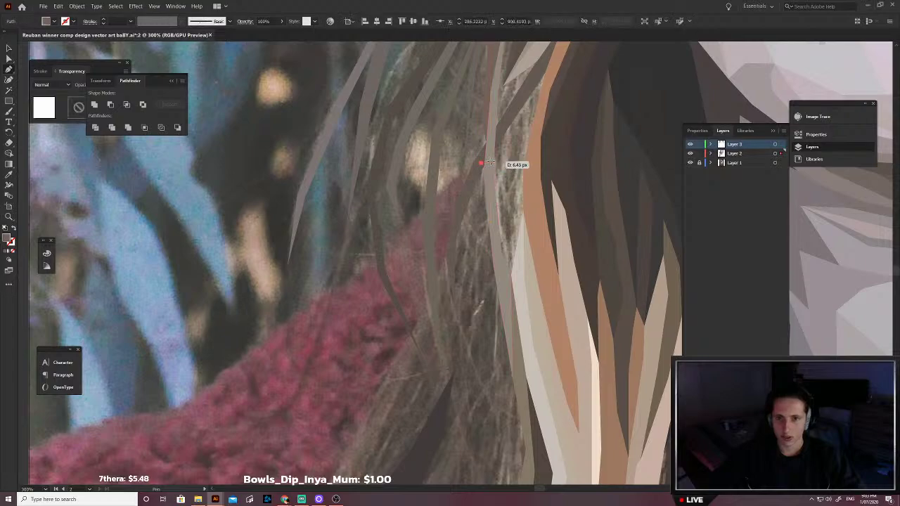
click(495, 194)
click(513, 291)
Step: Trace the branching shape's inner side up along the orange strand's edge to its upper tip
click(526, 259)
click(524, 212)
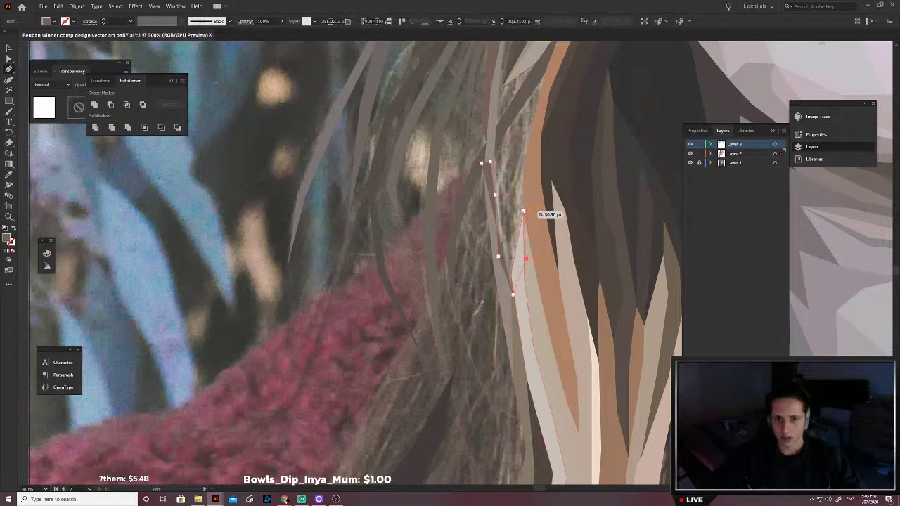
click(515, 180)
click(519, 145)
click(530, 111)
click(545, 72)
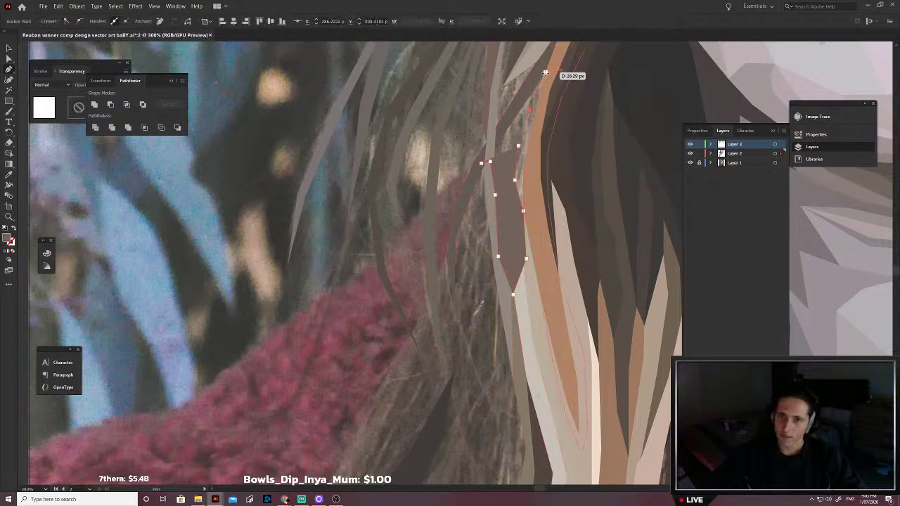
Step: Trace back from the upper tip down the branch's other side to the notch between the branches and round it
scroll(541, 90, up, 2)
click(527, 145)
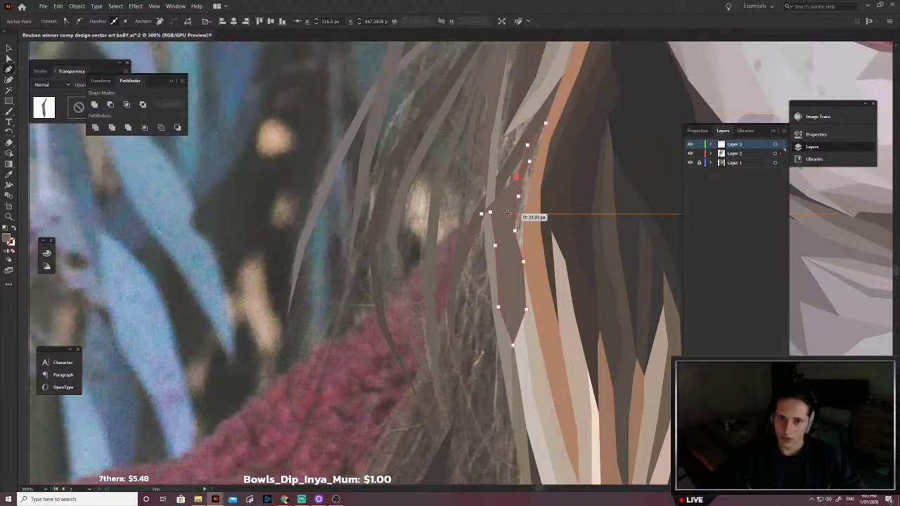
click(507, 213)
click(504, 238)
scroll(496, 196, up, 2)
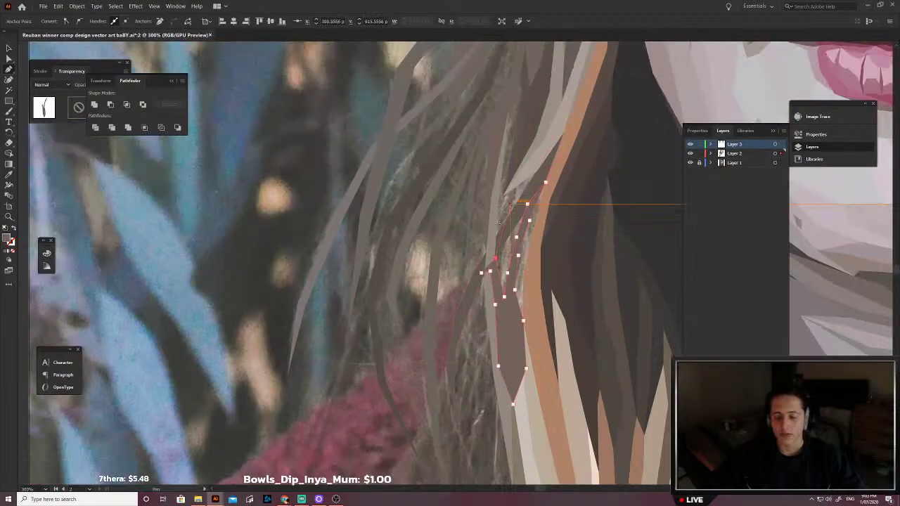
Step: Continue the branching shape's outline up along the thin light strand to a high point above its upper tip
click(491, 248)
click(490, 199)
scroll(511, 149, up, 5)
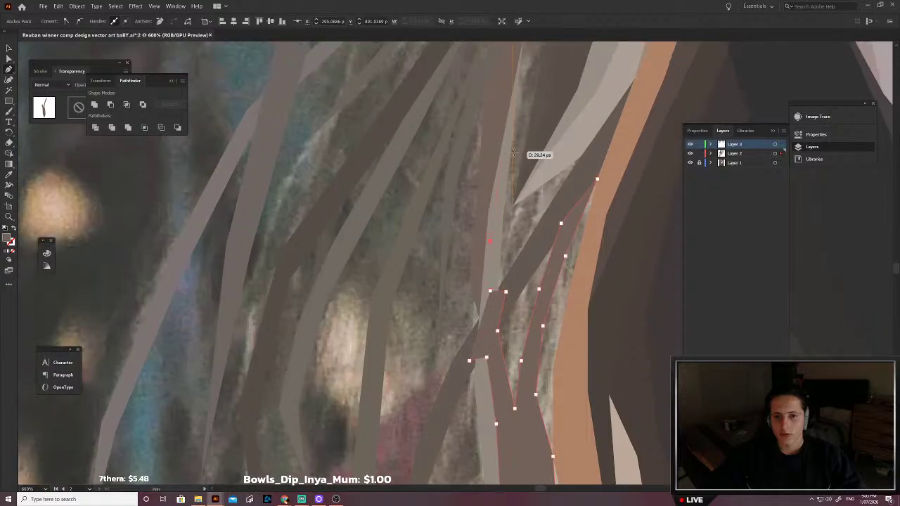
click(508, 143)
scroll(517, 141, up, 3)
click(521, 135)
click(546, 67)
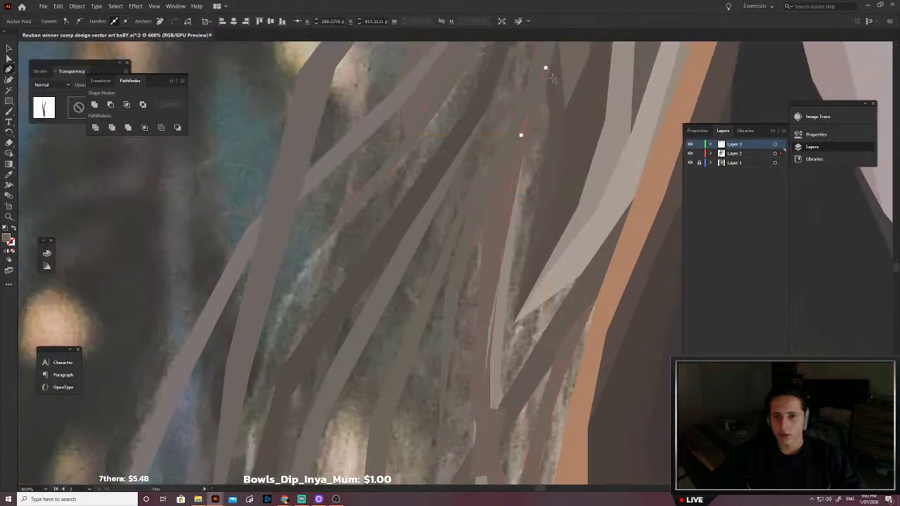
Step: Trace the branching shape's outline across the top and back down behind the lower end of the broad light strand
click(578, 91)
click(572, 149)
click(565, 247)
click(594, 267)
click(580, 297)
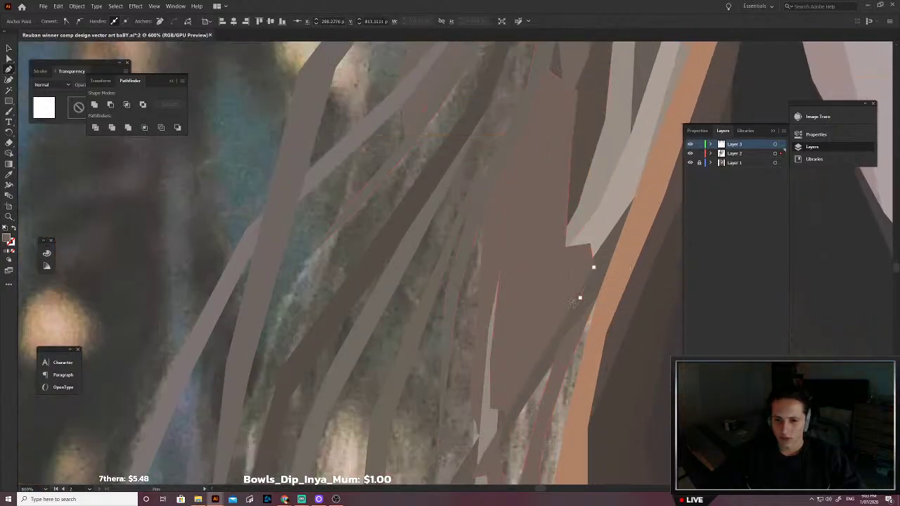
Step: Trace the remaining edge diagonally down to the strand crossing and close the branching shape at its starting point
scroll(564, 316, left, 3)
scroll(565, 313, down, 8)
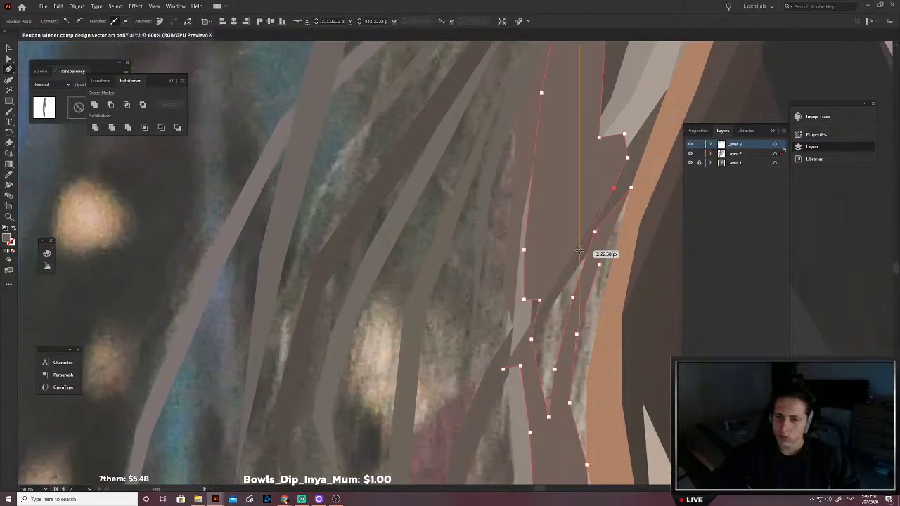
click(572, 261)
click(547, 297)
click(522, 333)
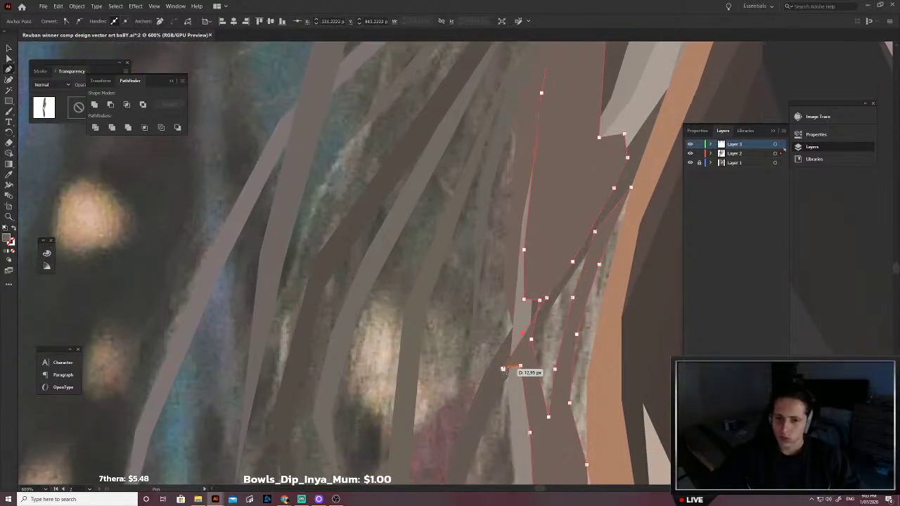
Step: Fill the branching shape with a sampled grey-brown, send it to the back and deselect it
key(shift+x)
key(i)
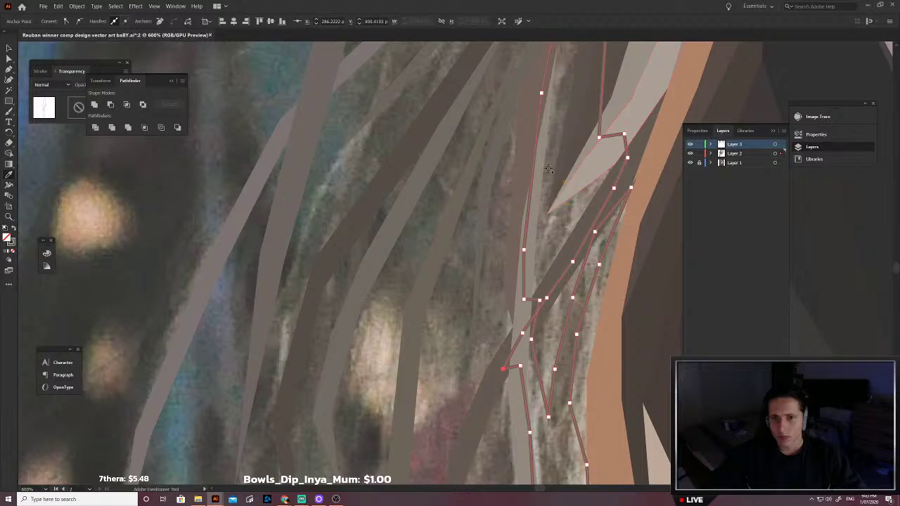
click(581, 215)
key(ctrl+shift+bracketleft)
key(v)
key(ctrl+shift+a)
Step: Start a backing shape behind the branches, tracing from the thin light strand up and across the orange strand
scroll(530, 308, left, 1)
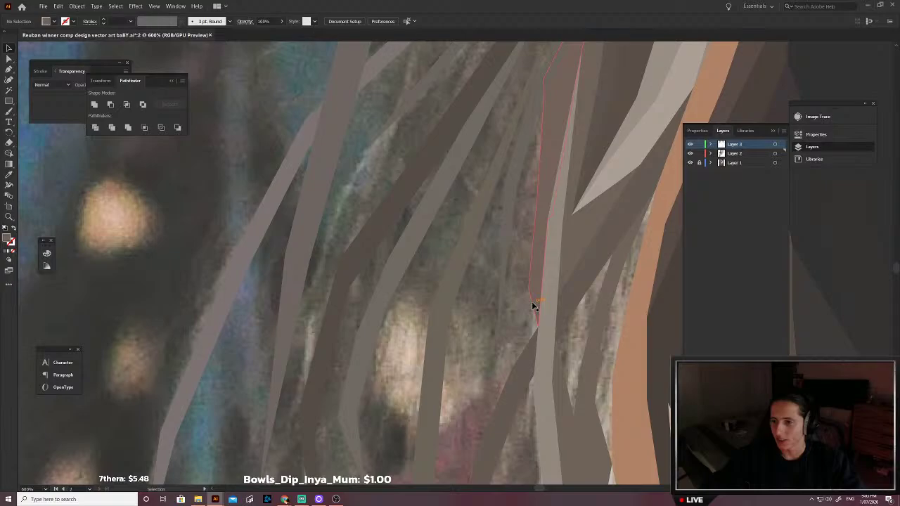
scroll(596, 282, down, 3)
scroll(572, 268, right, 1)
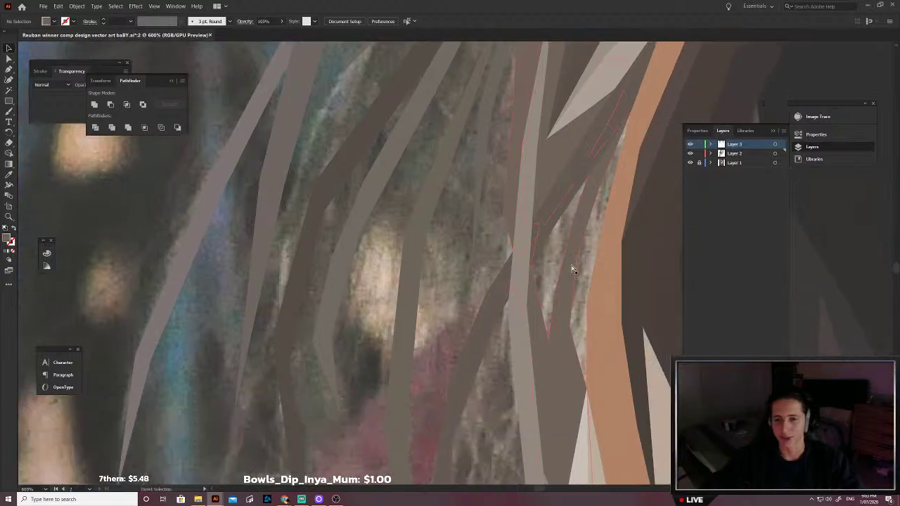
key(p)
click(527, 298)
click(522, 244)
click(558, 164)
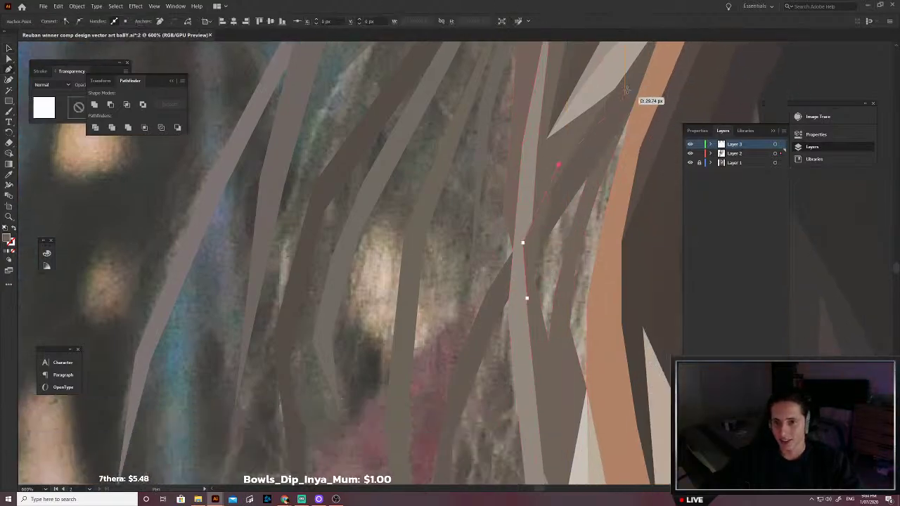
click(628, 88)
click(656, 87)
Step: Trace the backing shape down past the orange strand, round beneath the branches, and close it at the thin light strand
click(659, 159)
click(641, 275)
click(629, 374)
click(615, 421)
click(573, 401)
click(552, 369)
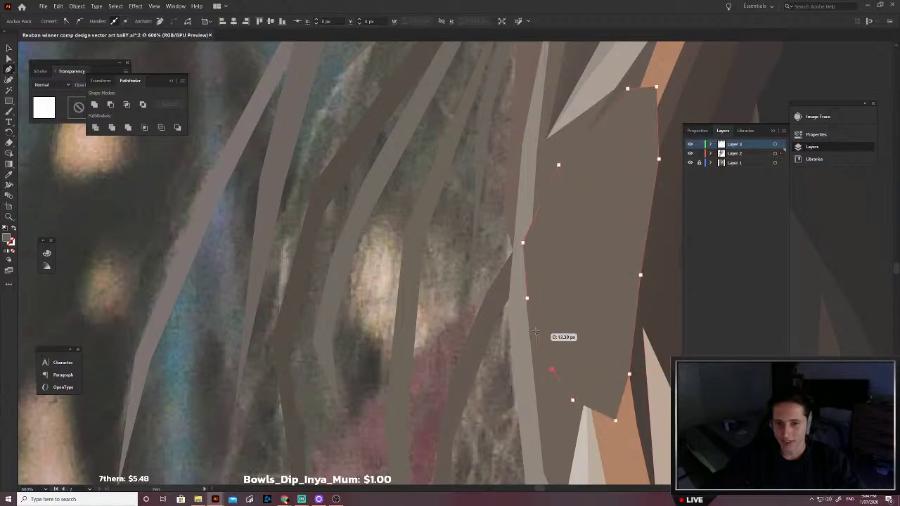
click(527, 298)
Step: Fill the backing shape with a light beige sampled from the gap between branches, send it to the back and deselect it
key(shift+x)
scroll(592, 307, up, 5)
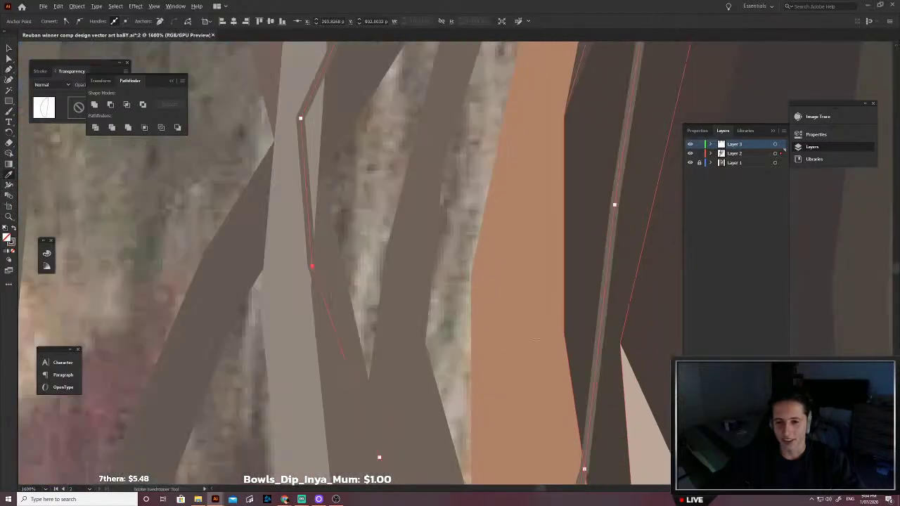
key(i)
click(451, 362)
key(p)
scroll(451, 352, down, 4)
key(ctrl+shift+bracketleft)
key(ctrl+shift+a)
Step: Start a long narrow shape below the strand crossing, tracing down the thin light strand to the shape's lower end
scroll(445, 337, left, 1)
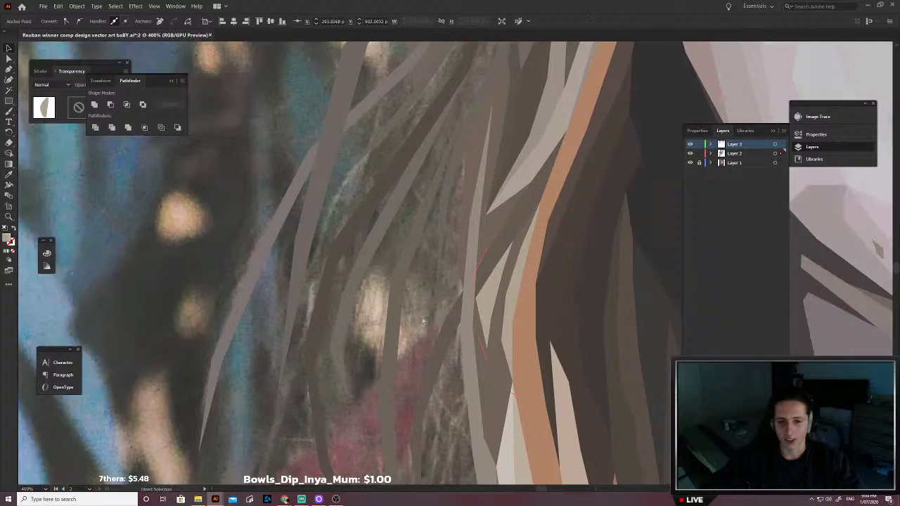
scroll(450, 309, down, 1)
scroll(470, 334, down, 2)
scroll(470, 334, left, 2)
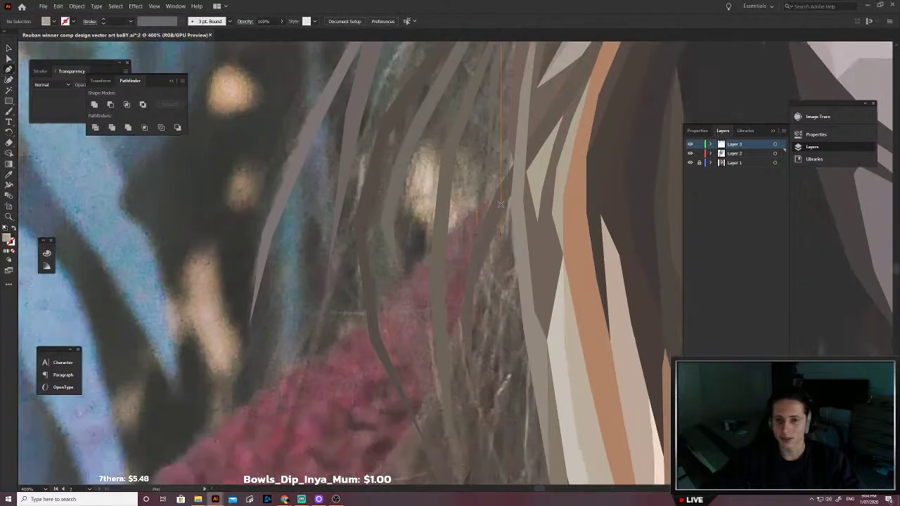
click(520, 180)
click(523, 238)
scroll(561, 369, down, 5)
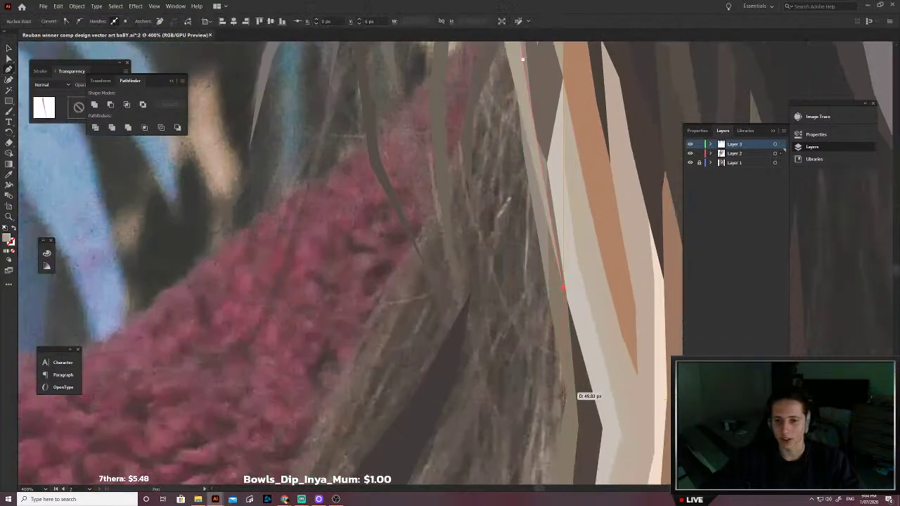
click(563, 287)
Step: Trace the long narrow shape's outer side back up through the loose hair to the strand crossing and close it
click(549, 300)
scroll(549, 302, up, 2)
click(529, 305)
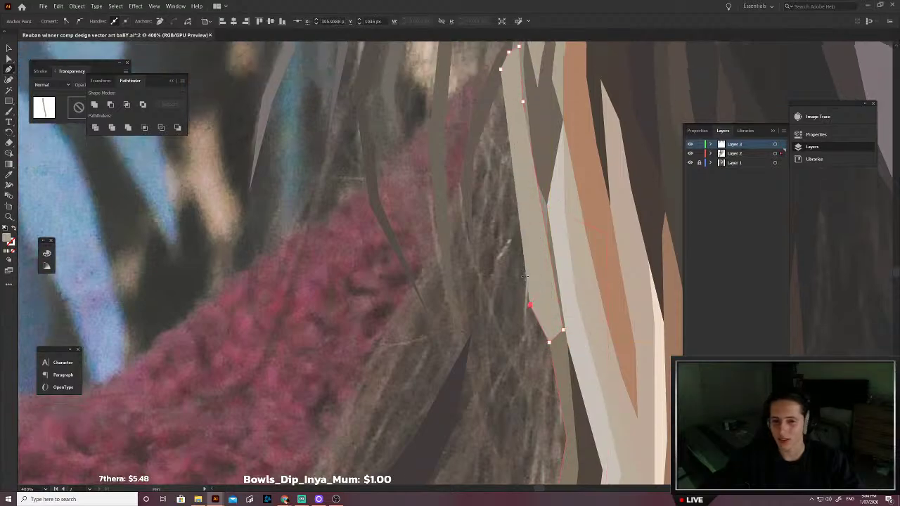
click(521, 259)
click(504, 220)
click(496, 185)
click(500, 69)
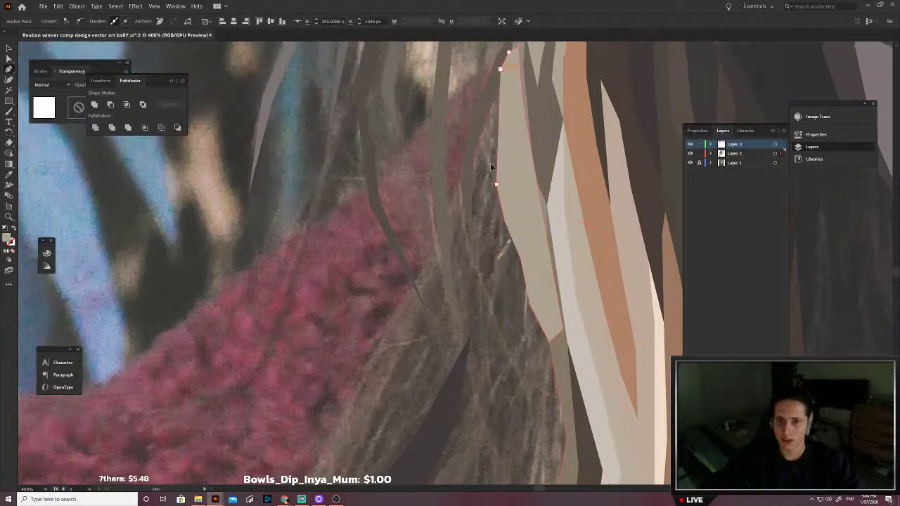
Step: Fill the long narrow shape with a sampled dark grey-brown, send it to the back and deselect it
key(shift+x)
key(i)
scroll(492, 264, up, 2)
scroll(491, 270, up, 3)
click(539, 276)
scroll(544, 274, down, 4)
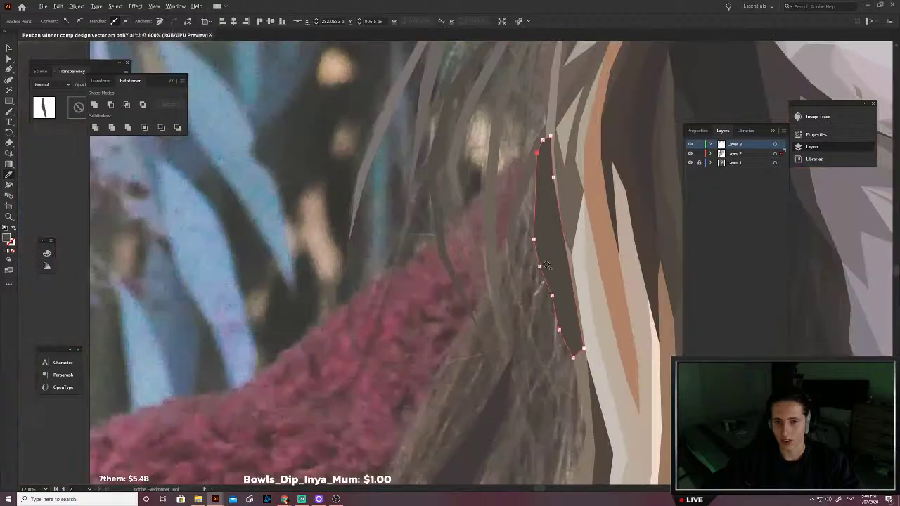
key(v)
key(ctrl+shift+[)
click(534, 308)
Step: Trace one side of a small shadow shape beside the large dark patch, down to its lower tip
scroll(579, 344, left, 1)
scroll(568, 338, down, 4)
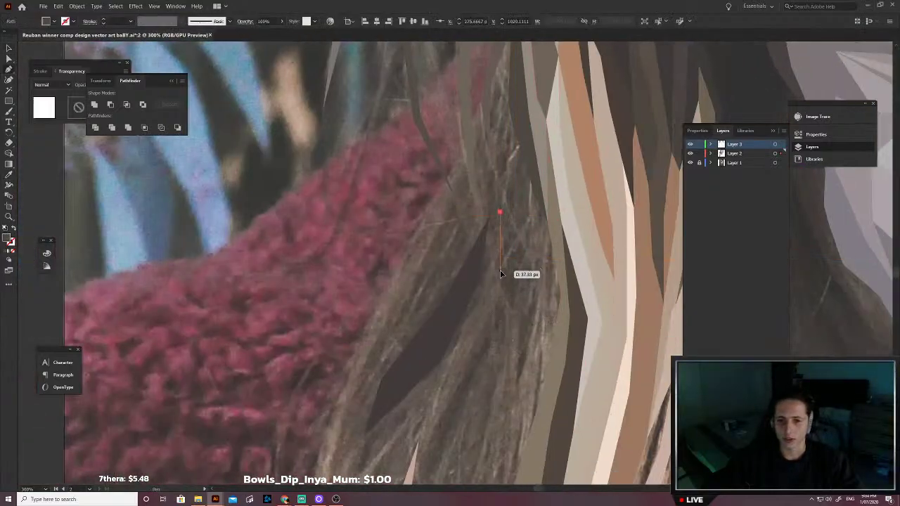
click(499, 271)
click(507, 295)
click(513, 309)
click(519, 386)
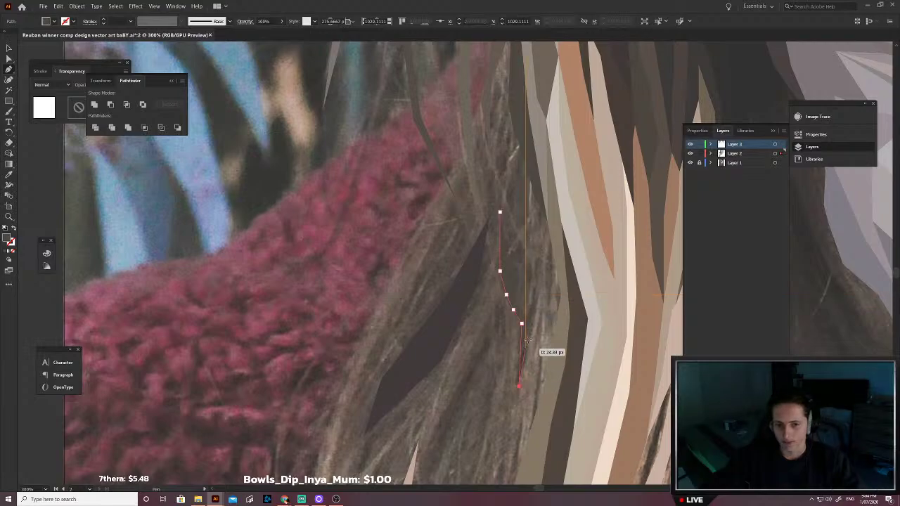
Step: Trace the small shadow shape's other side back up from the lower tip and close it at the top
click(536, 325)
click(539, 295)
click(526, 289)
click(516, 272)
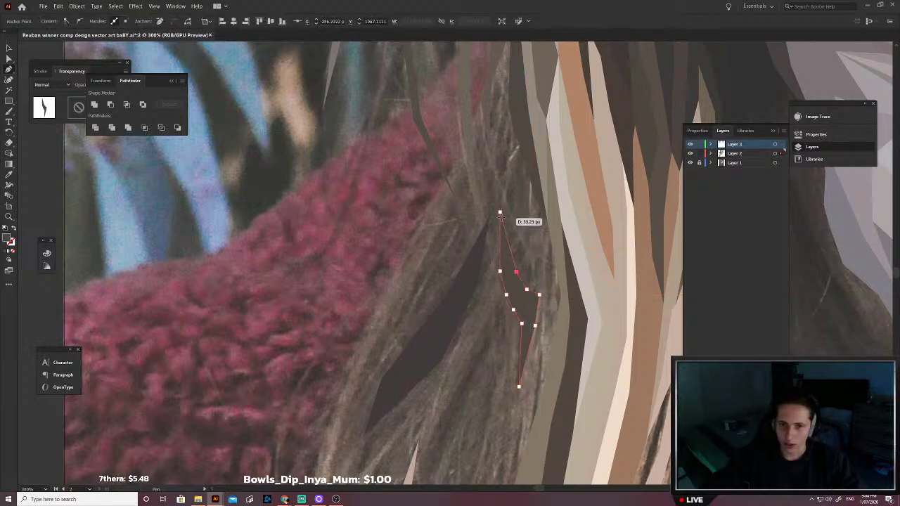
click(500, 212)
Step: Fill the small shadow shape with a dark brown sampled from the hair inside it
key(shift+x)
key(i)
scroll(526, 327, up, 4)
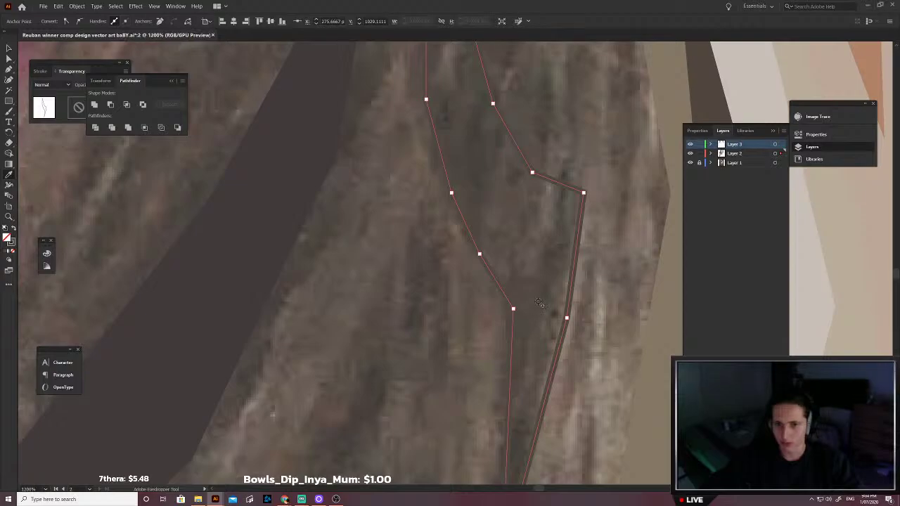
click(539, 303)
key(shift+x)
scroll(540, 303, down, 5)
key(p)
click(511, 336)
drag(512, 431, 565, 321)
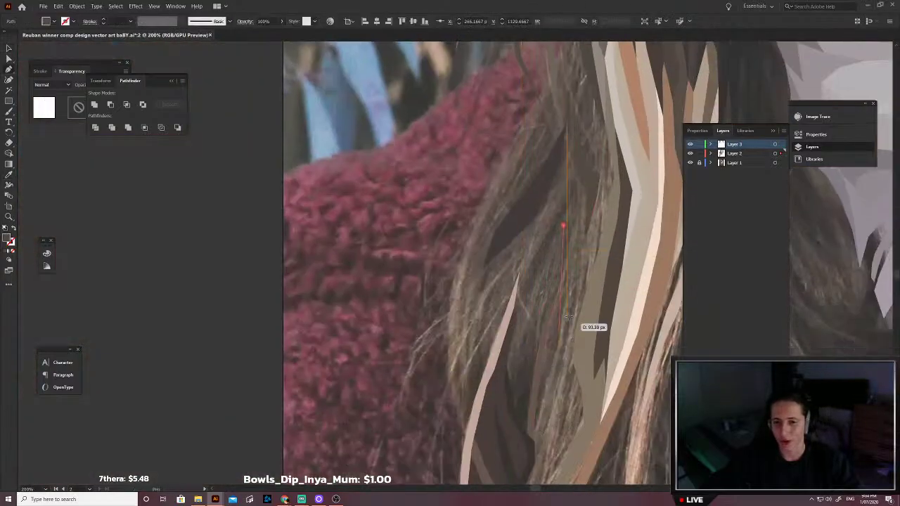
key(ctrl+z)
scroll(568, 266, up, 1)
scroll(566, 281, down, 1)
ctrl+click(566, 293)
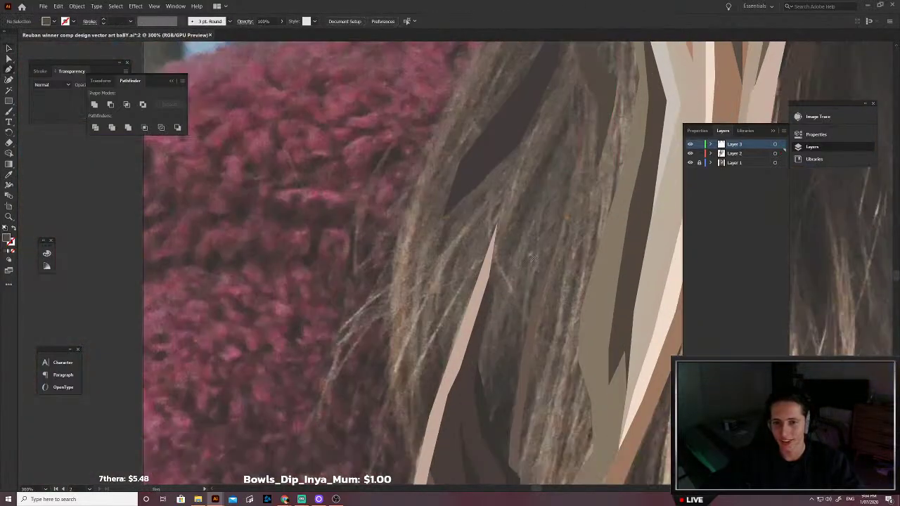
Step: Outline a shadow shape beside the pink-beige strand, tracing its inner side down around the notch to the lower end
click(501, 348)
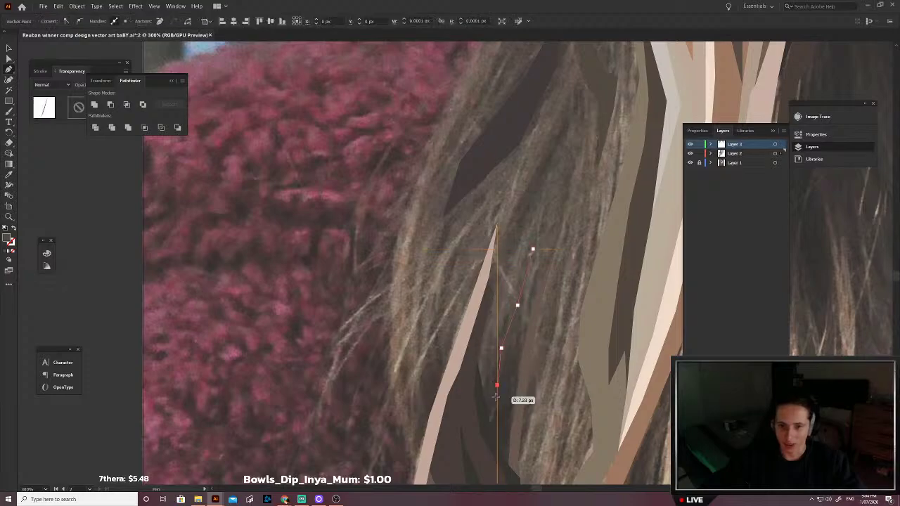
click(497, 384)
click(485, 380)
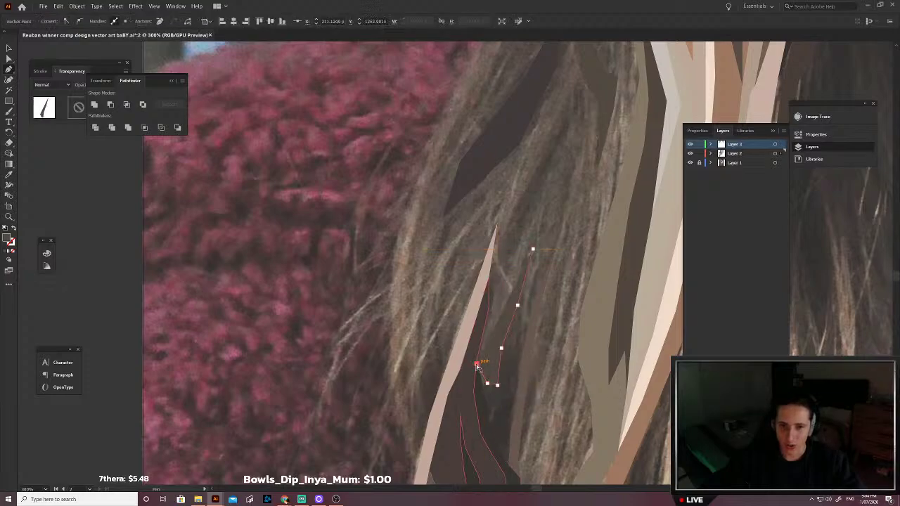
click(476, 361)
click(466, 389)
click(475, 422)
click(502, 469)
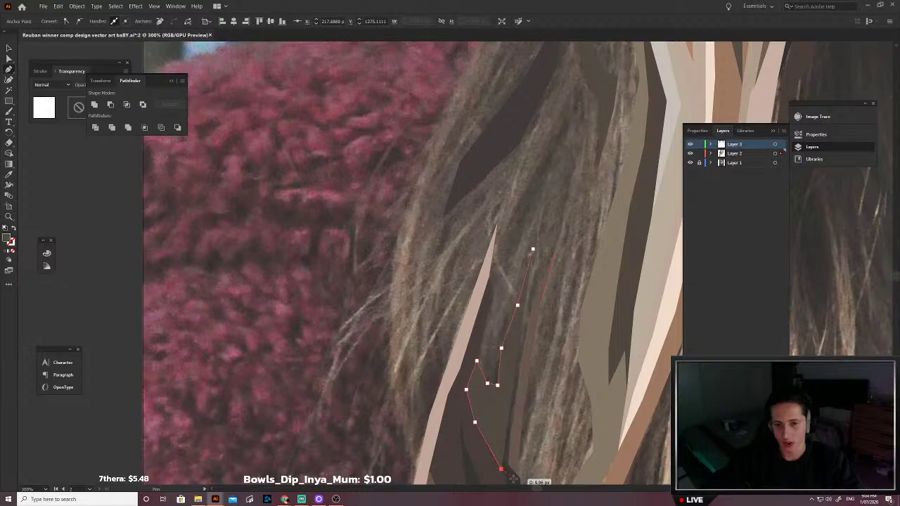
Step: Trace the shadow shape's other side up along the thin brown strand, redoing misplaced points, and close it at the top
click(513, 479)
click(513, 445)
click(518, 378)
click(520, 365)
key(ctrl+z)
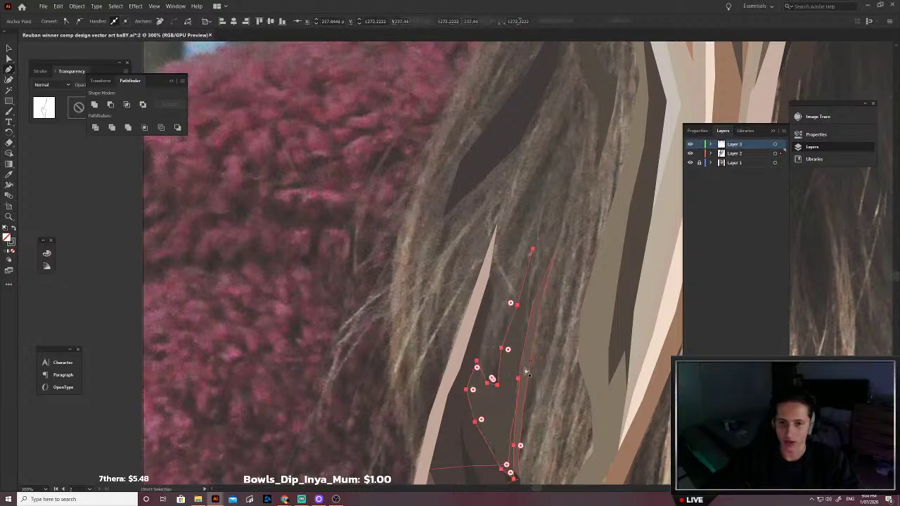
click(525, 369)
key(ctrl+z)
key(ctrl+z)
click(526, 371)
click(533, 313)
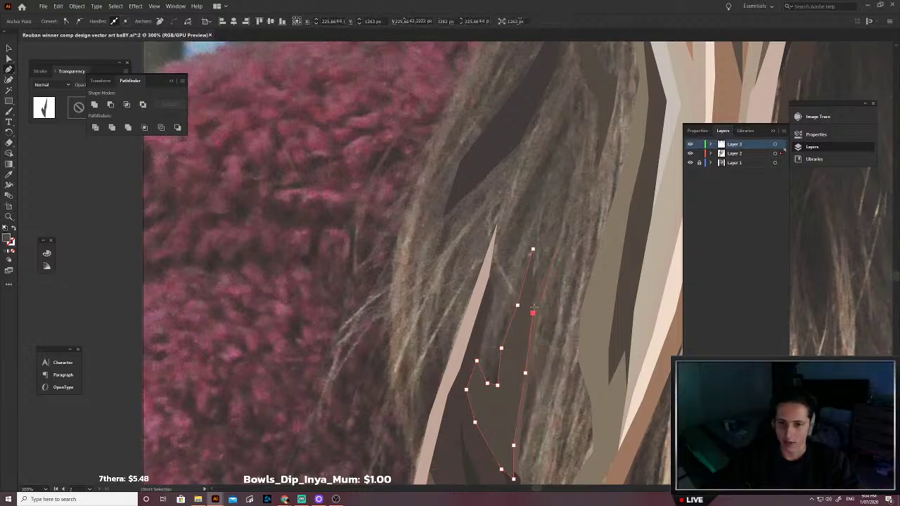
click(532, 305)
ctrl+click(532, 254)
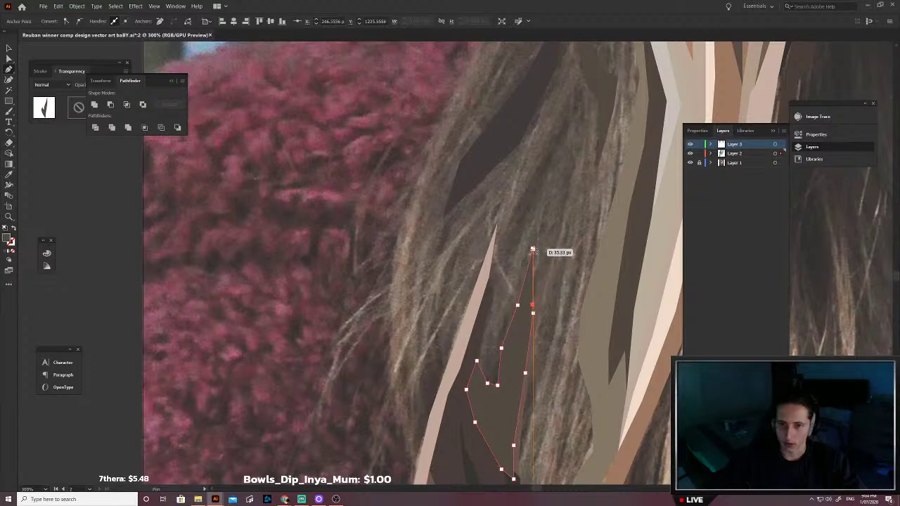
Step: Fill the shadow shape beside the pink-beige strand with a sampled dark grey and deselect it
scroll(513, 388, up, 5)
key(slash)
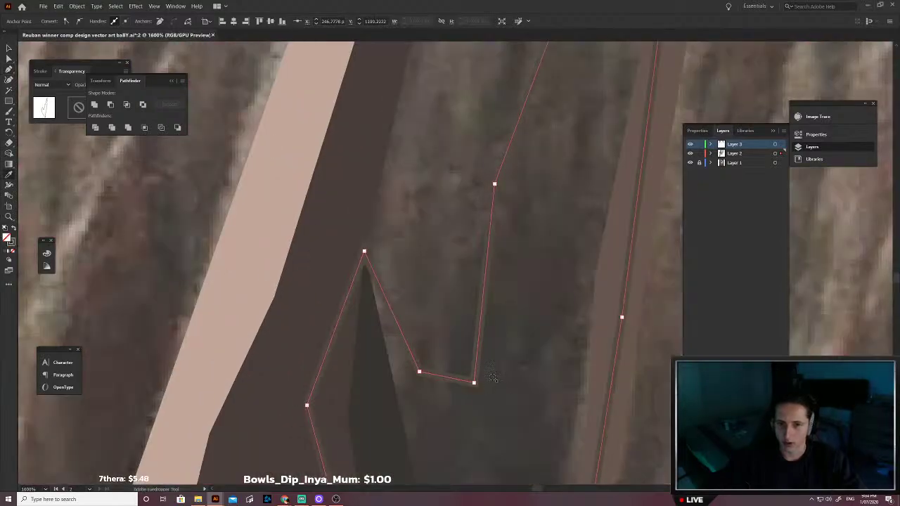
click(495, 371)
scroll(502, 379, down, 4)
key(v)
click(567, 385)
scroll(560, 387, down, 2)
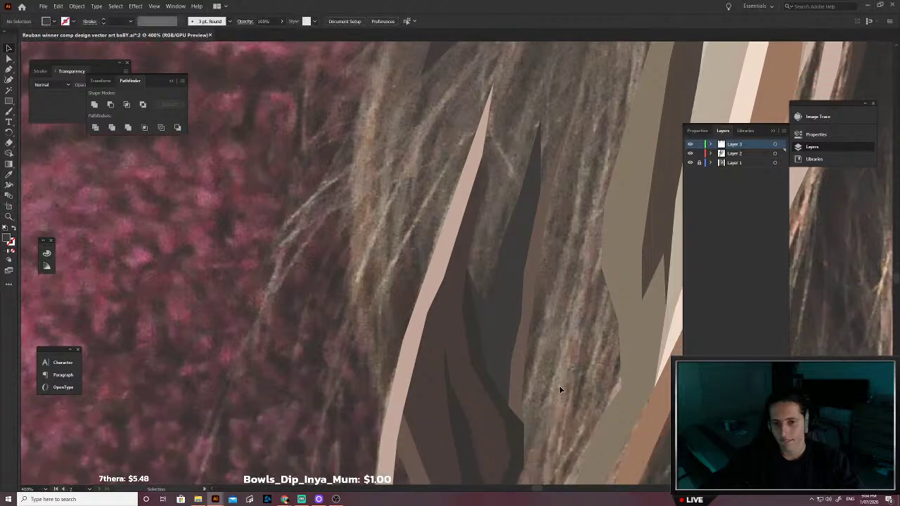
Step: Start a long shape at the dark shapes' outer corner, tracing its edge up through the loose hair toward the olive strand
scroll(560, 385, down, 2)
scroll(504, 382, right, 3)
click(456, 381)
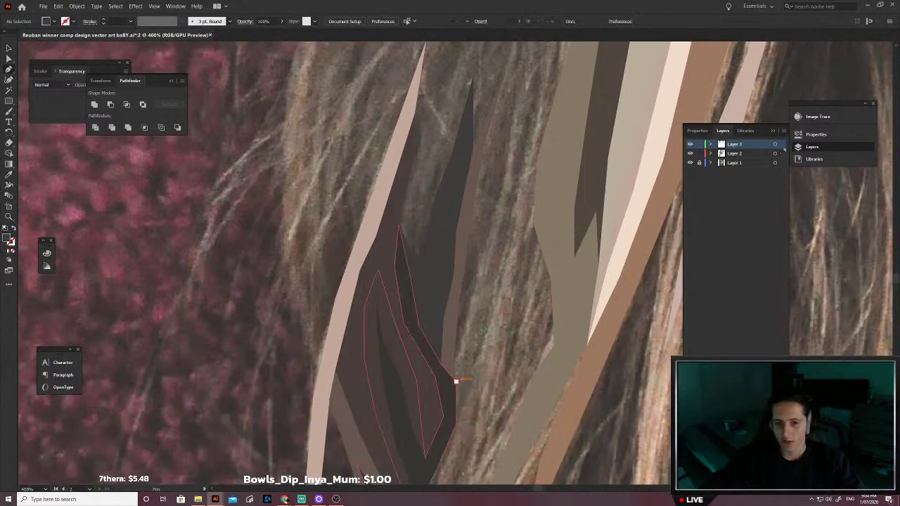
click(484, 331)
click(498, 270)
scroll(512, 256, up, 4)
click(514, 255)
scroll(524, 232, up, 2)
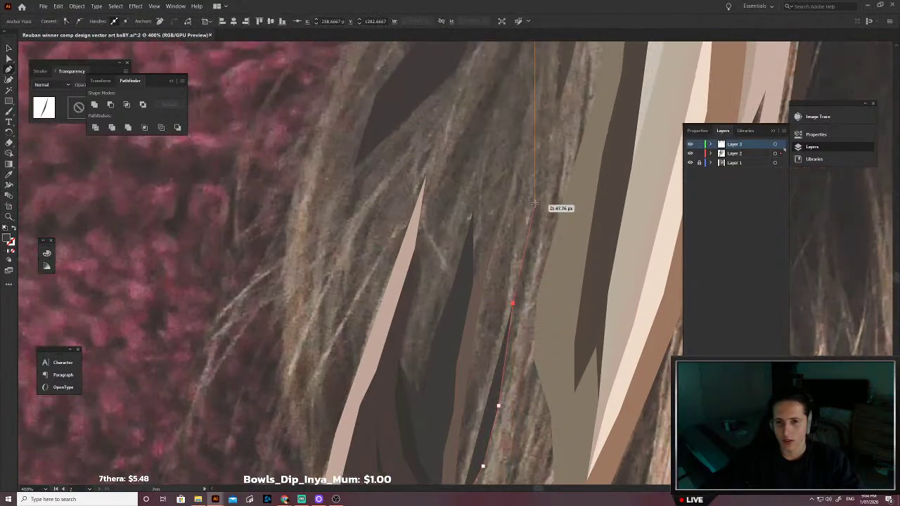
click(536, 207)
scroll(556, 211, up, 3)
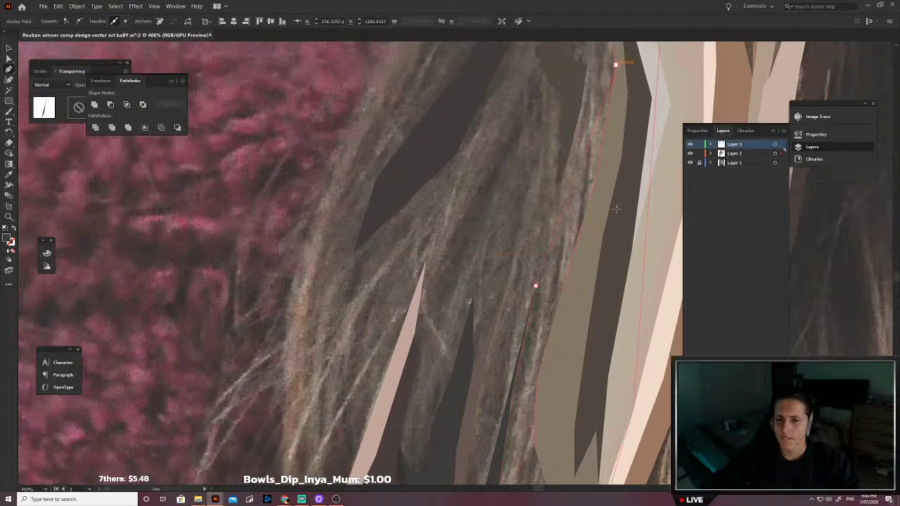
Step: Trace the long shape's other side down the olive strand's edge past its notch and close it at the lower tip
click(616, 217)
scroll(574, 396, down, 6)
click(535, 317)
scroll(540, 373, down, 3)
scroll(542, 387, left, 2)
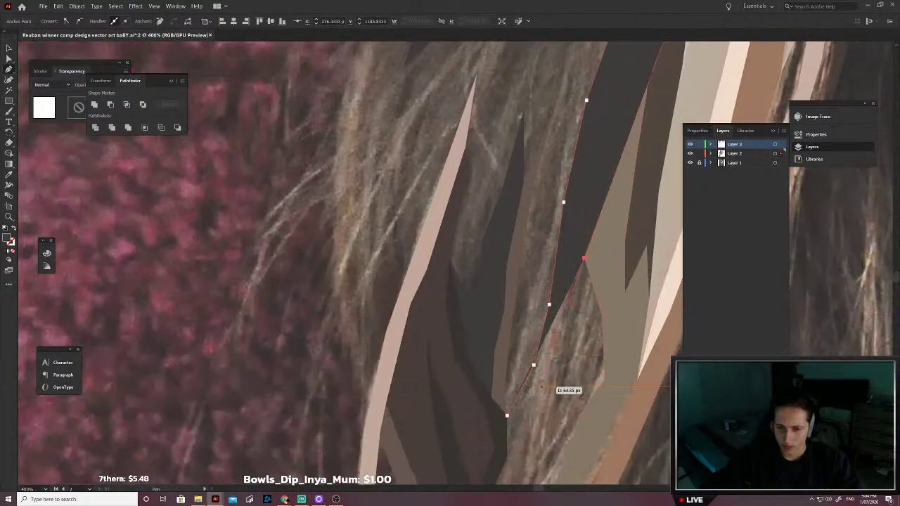
click(560, 329)
click(549, 371)
scroll(538, 369, down, 2)
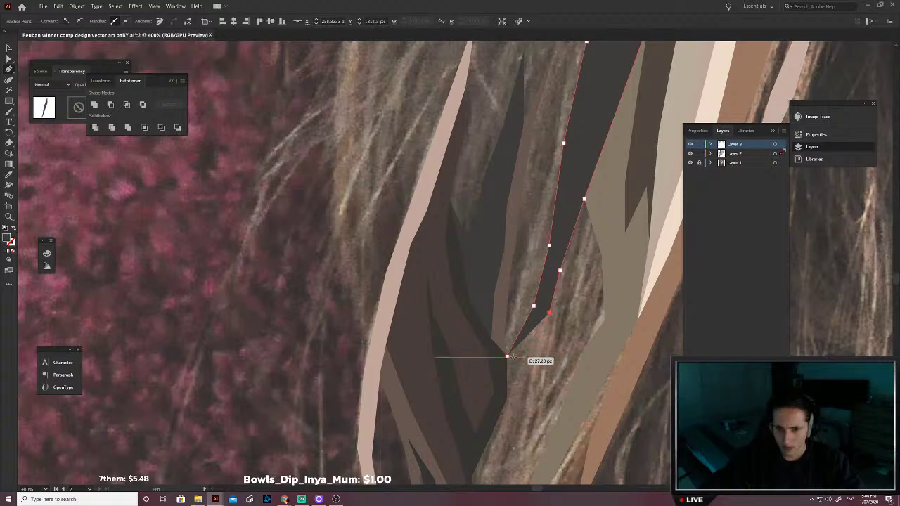
click(507, 357)
Step: Fill the closed shape beside the olive strand with a sampled greyish taupe and deselect it
click(544, 300)
key(v)
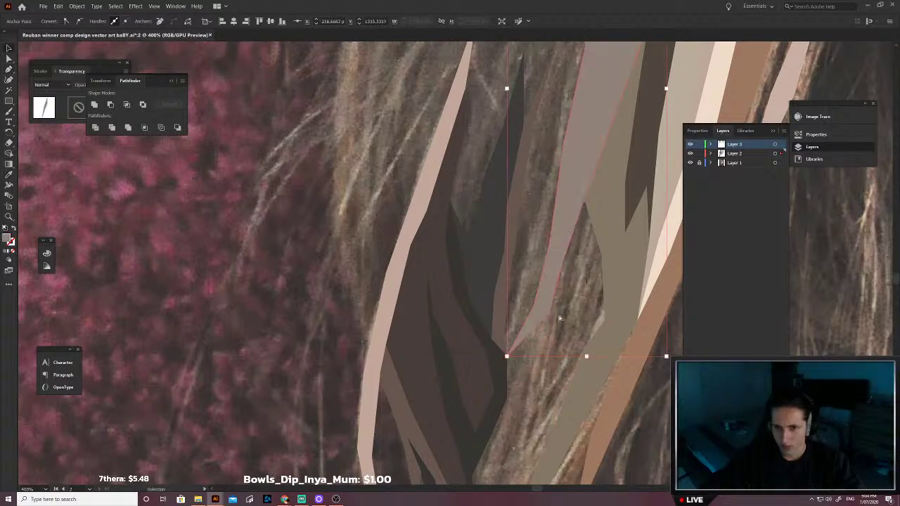
click(566, 334)
scroll(566, 336, down, 2)
drag(622, 359, 553, 342)
Step: Start a shape at the artboard's lower edge, tracing the bright central strand's inner side up to its fork
key(p)
scroll(535, 394, down, 2)
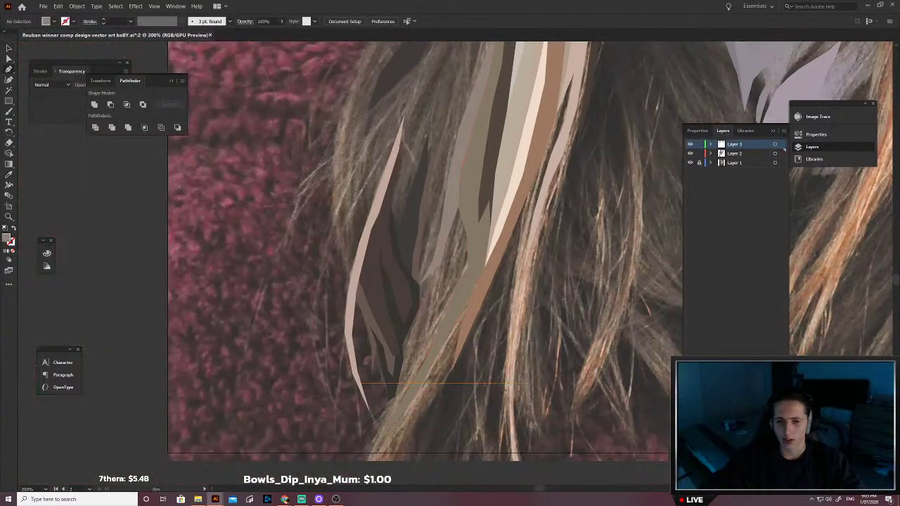
click(511, 453)
scroll(511, 452, up, 5)
click(503, 415)
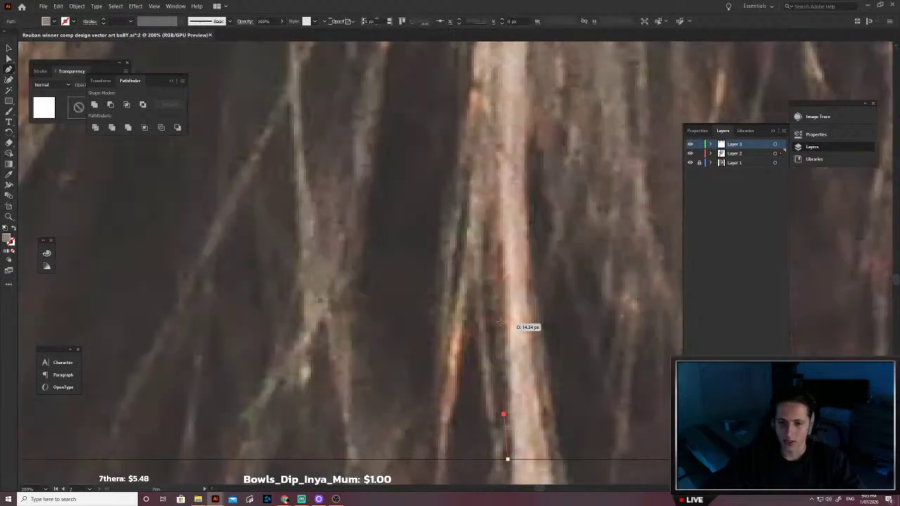
click(501, 323)
click(502, 200)
click(505, 142)
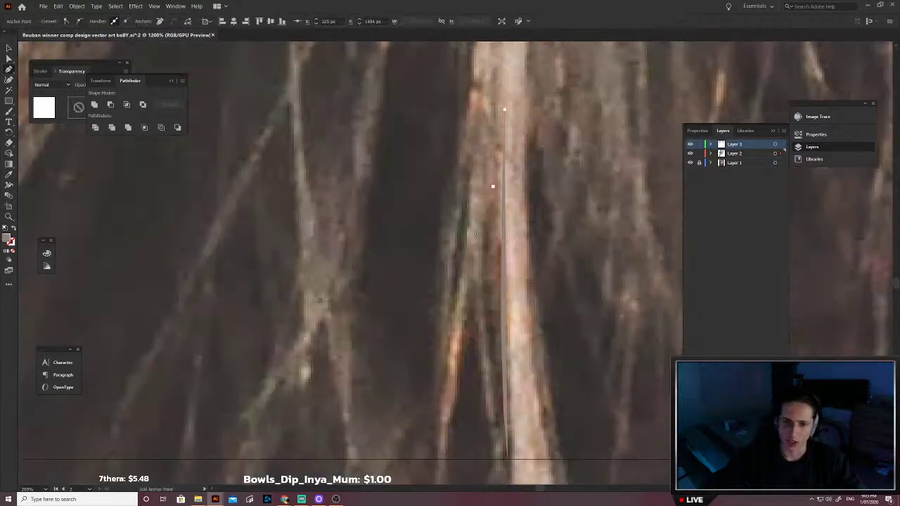
Step: Outline the thin offshoot from the fork down to the artboard's lower edge and back up its outer side
click(465, 305)
click(450, 401)
click(444, 458)
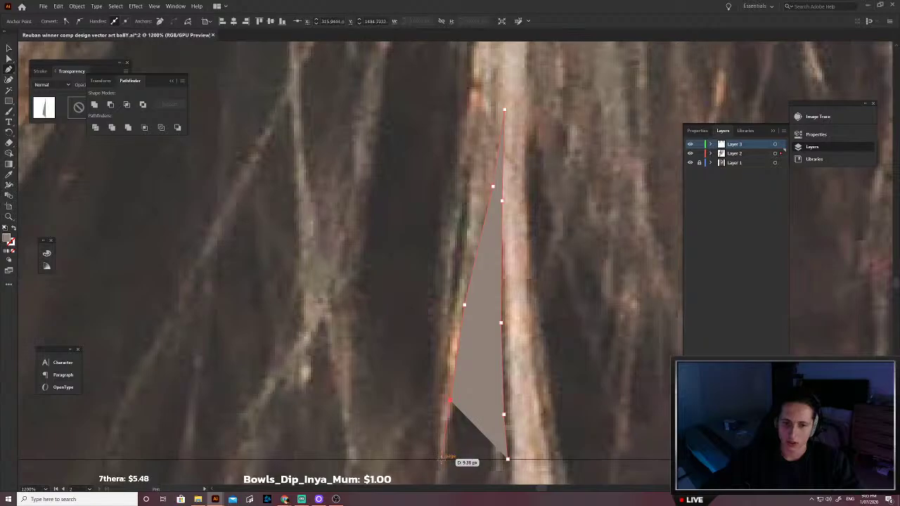
drag(436, 458, 433, 423)
click(438, 380)
click(451, 241)
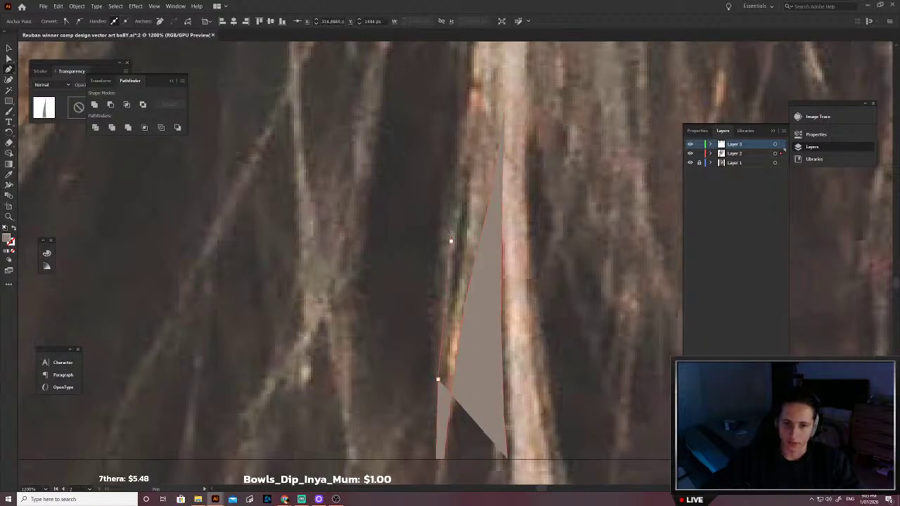
Step: Trace the bright strand's outer side from the offshoot up toward the brown strand
scroll(457, 250, up, 2)
click(462, 249)
scroll(500, 299, up, 6)
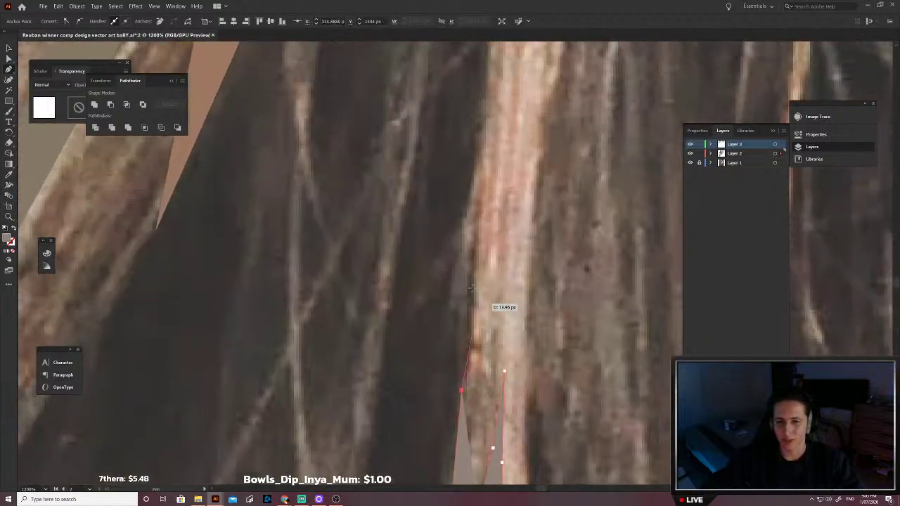
click(470, 262)
scroll(489, 270, up, 4)
scroll(493, 303, down, 2)
drag(489, 292, 460, 354)
scroll(503, 330, down, 1)
click(501, 364)
scroll(502, 359, up, 2)
click(515, 323)
scroll(520, 334, up, 5)
click(526, 344)
scroll(492, 350, up, 3)
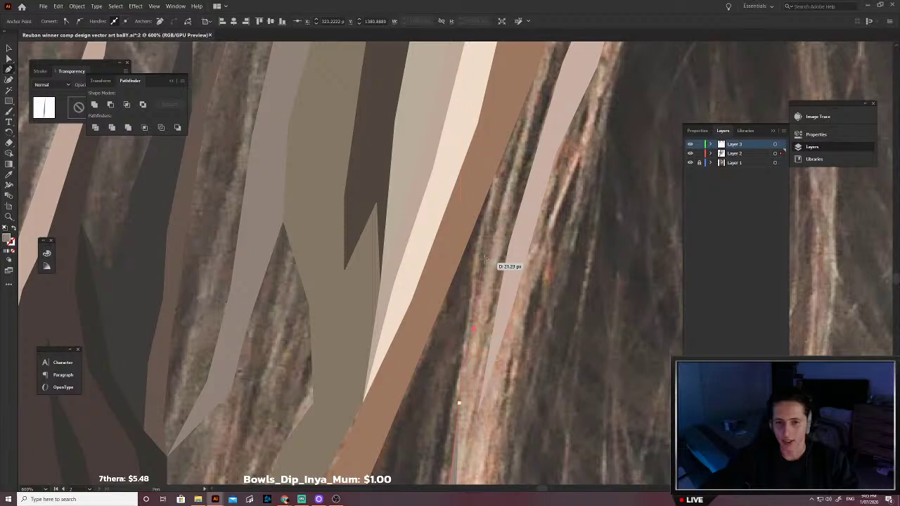
Step: Continue the outline up along the brown strand's edge to a peak, redoing one misplaced point
drag(493, 184, 543, 153)
scroll(496, 166, up, 1)
key(ctrl+z)
click(477, 305)
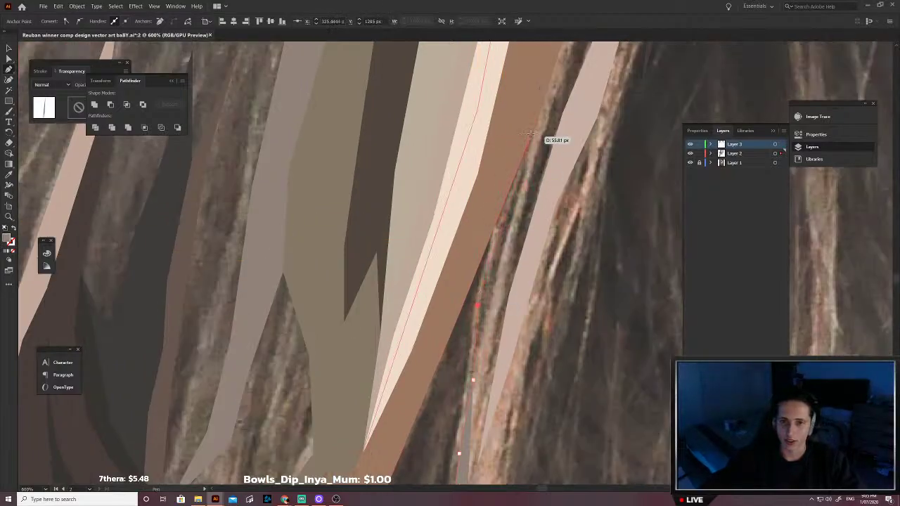
drag(514, 186, 514, 185)
drag(565, 185, 505, 244)
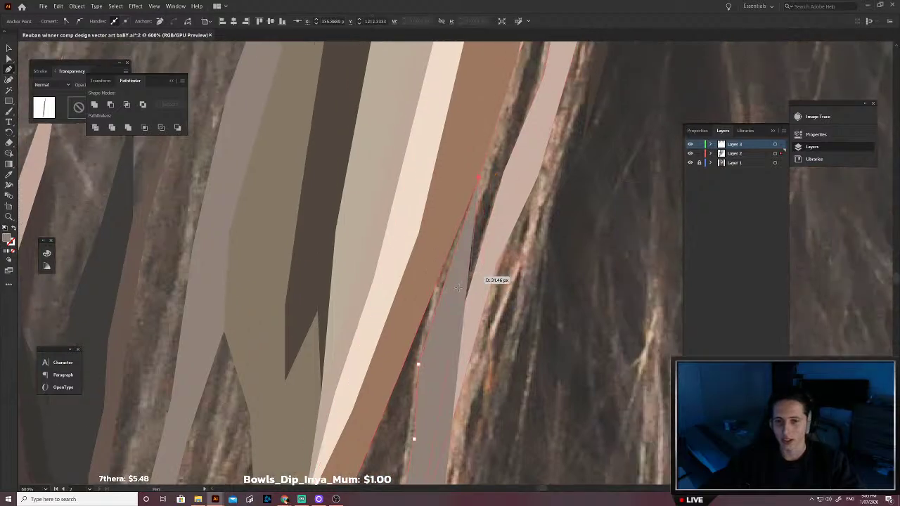
Step: Swap the shape's fill to its stroke and trace from the peak down to the pale pink strand's lower tip
key(shift+x)
drag(441, 337, 420, 422)
scroll(420, 422, down, 1)
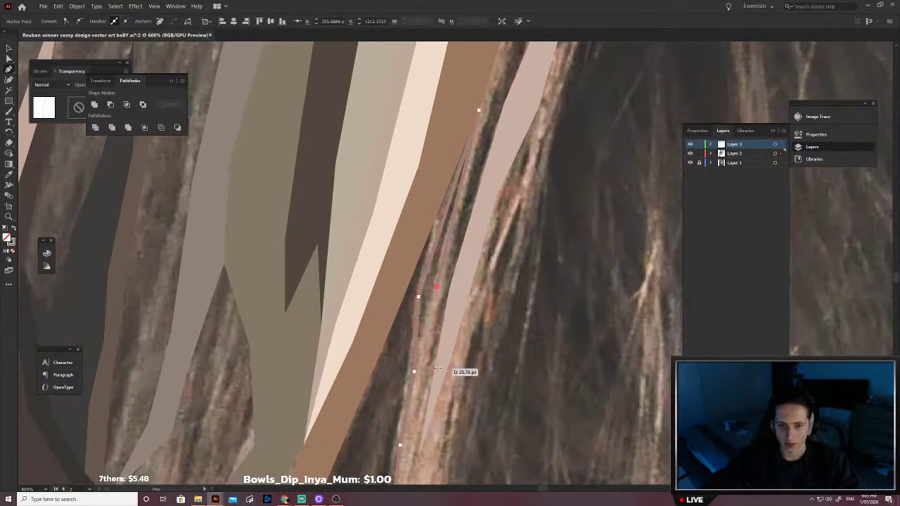
drag(437, 368, 417, 456)
scroll(435, 459, down, 3)
scroll(464, 446, left, 2)
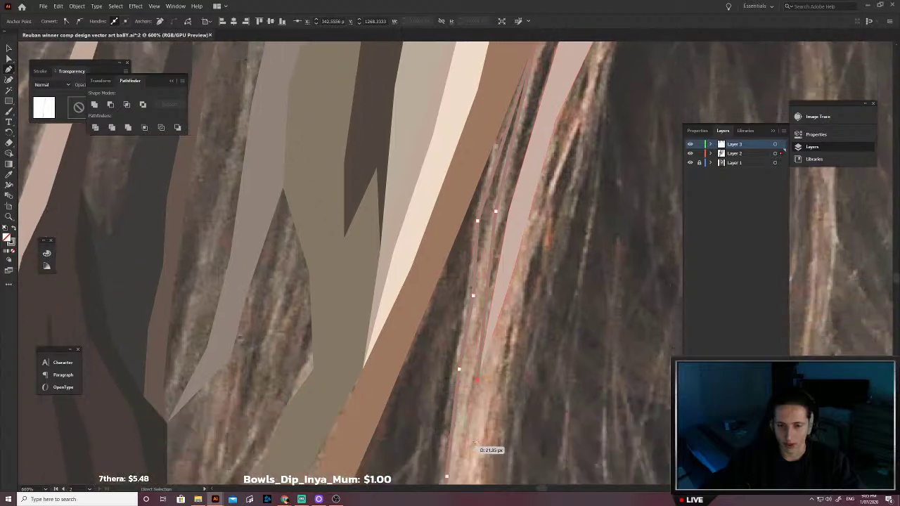
Step: Trace the shape's edge back up over the pale pink strand, following it to its upper part
scroll(486, 436, down, 3)
scroll(533, 305, up, 2)
scroll(545, 288, left, 2)
scroll(522, 317, right, 3)
scroll(524, 318, up, 3)
scroll(523, 317, right, 3)
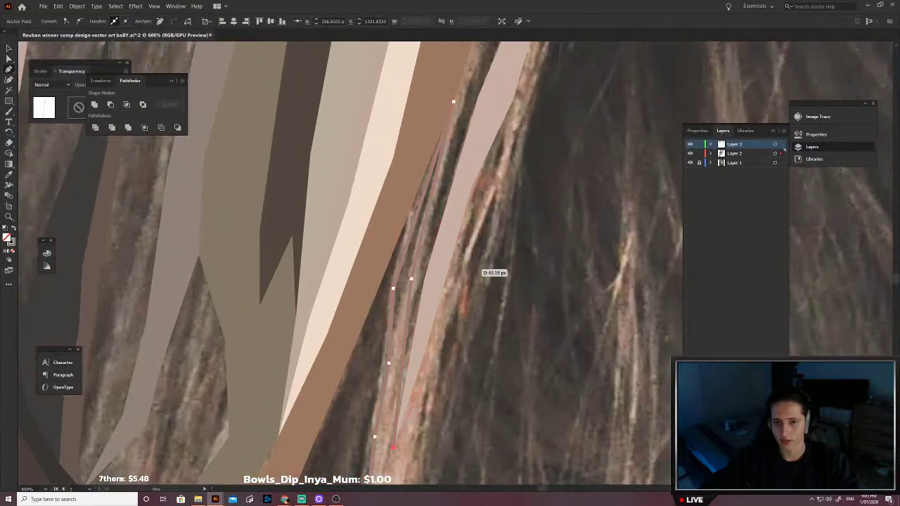
scroll(520, 93, down, 4)
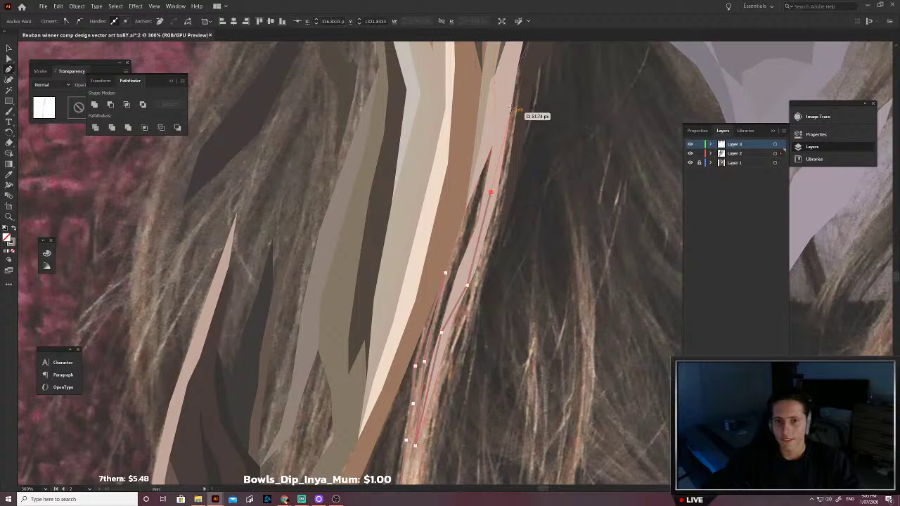
click(513, 66)
scroll(514, 72, up, 1)
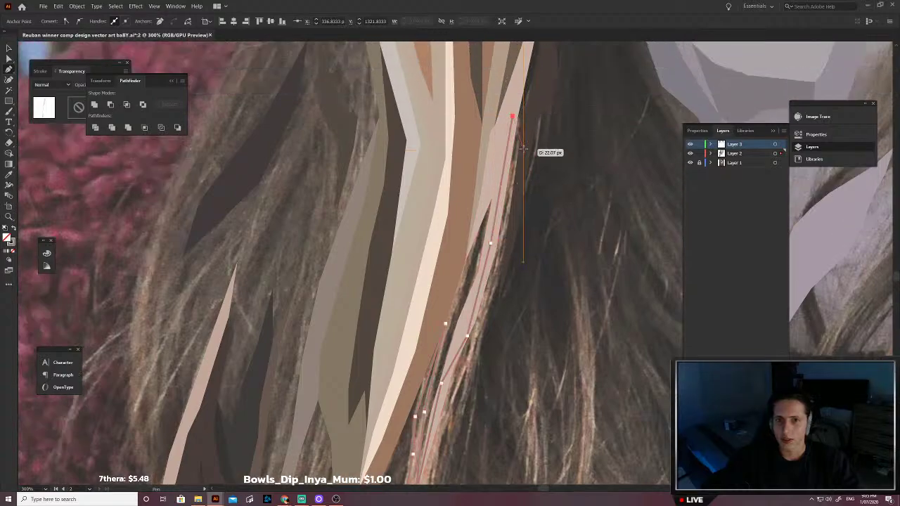
Step: Round the shape's upper end beside the pale pink strand and start tracing down its outer side
scroll(524, 144, up, 1)
click(532, 102)
click(541, 119)
click(532, 174)
scroll(528, 225, down, 1)
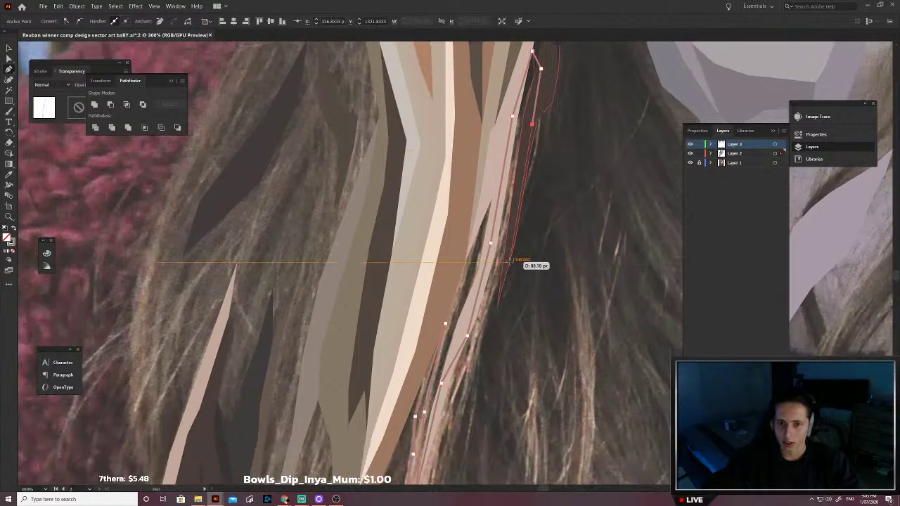
click(498, 306)
Step: Trace the bright strand's outer side down to the artboard's lower edge and close the shape at its starting point
scroll(506, 316, down, 1)
scroll(506, 316, left, 1)
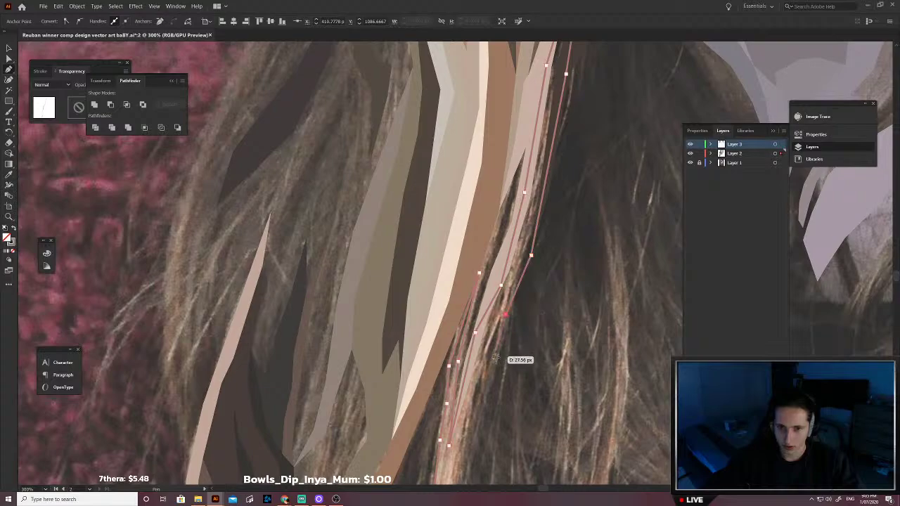
scroll(503, 351, left, 1)
scroll(510, 338, down, 1)
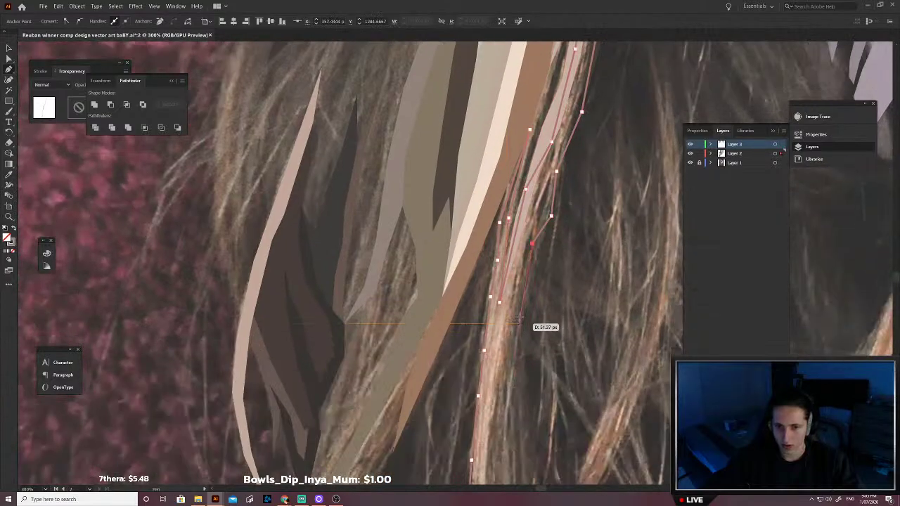
click(506, 329)
scroll(501, 401, down, 1)
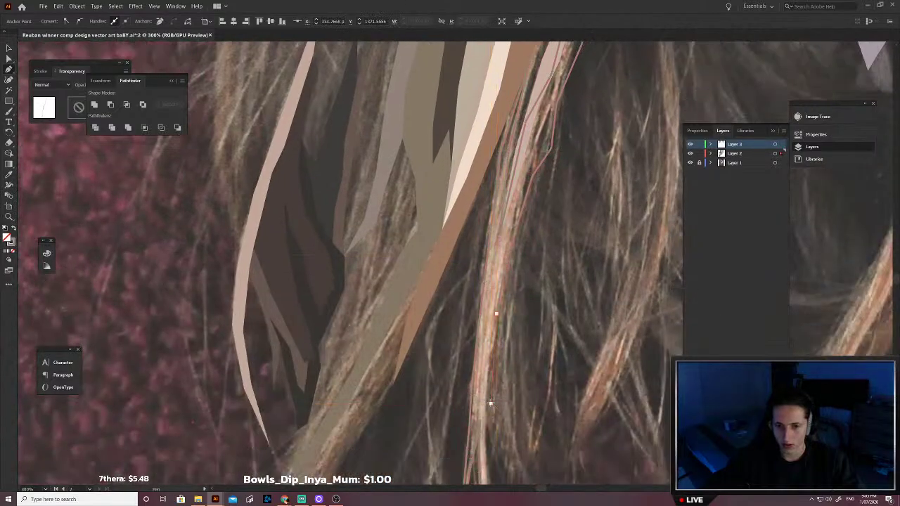
scroll(499, 379, up, 2)
click(487, 377)
scroll(501, 388, down, 2)
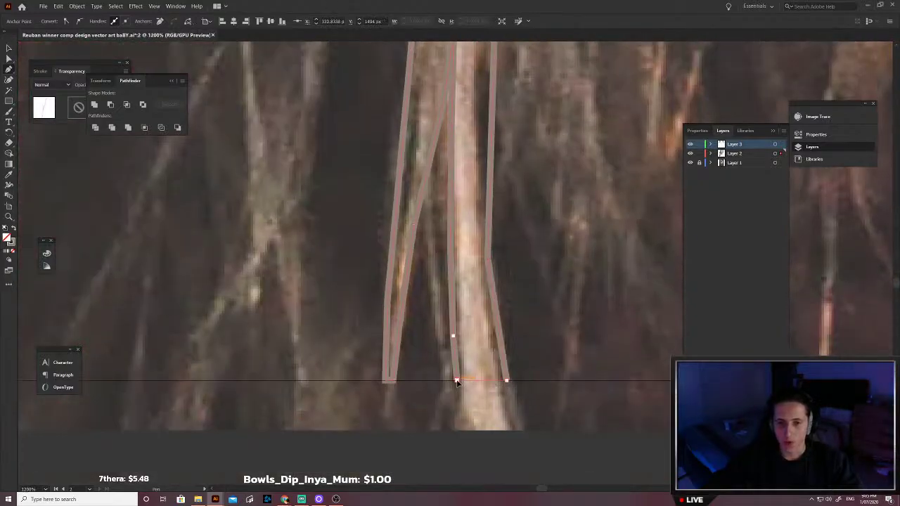
click(457, 381)
Step: Fill the forked strand shape with a beige sampled from the photo and deselect it
key(i)
click(475, 343)
key(v)
click(523, 318)
scroll(510, 313, down, 2)
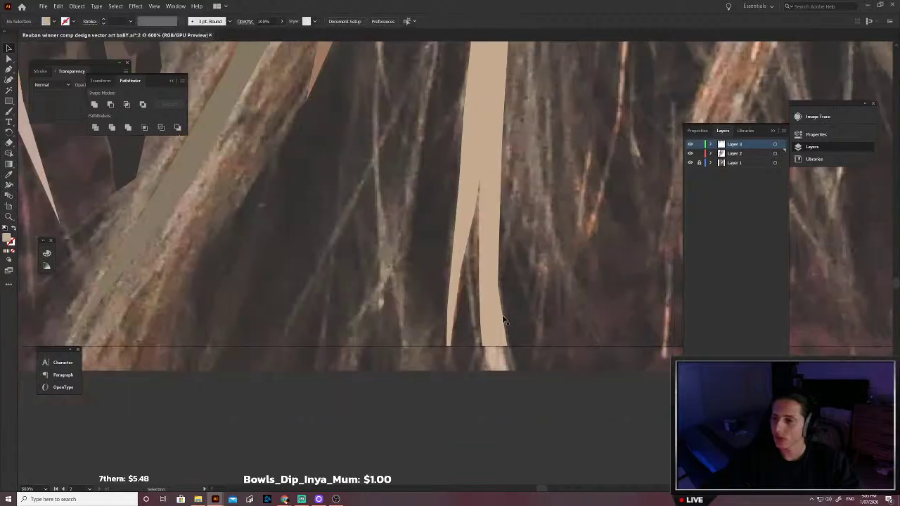
click(495, 323)
click(523, 312)
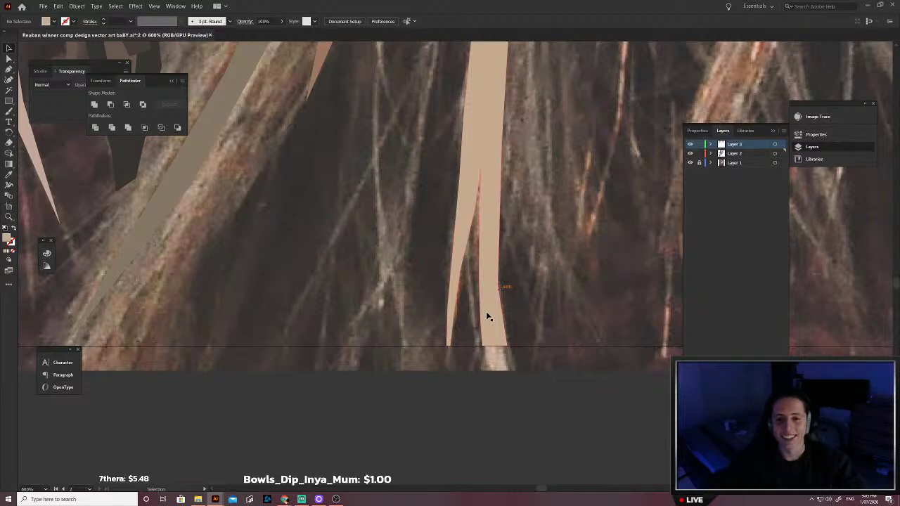
Step: Start a shape at the artboard's lower edge below the olive strand, tracing its inner side up the strand to a small notch
scroll(450, 313, down, 3)
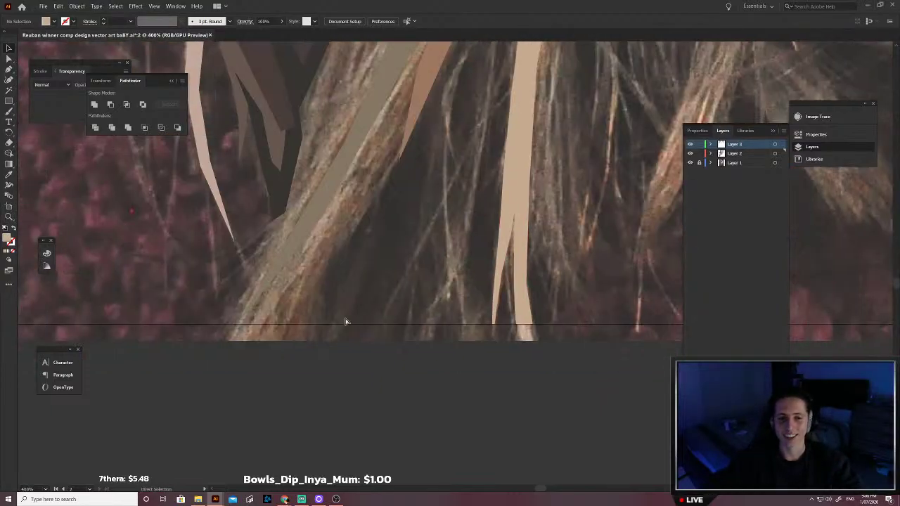
key(p)
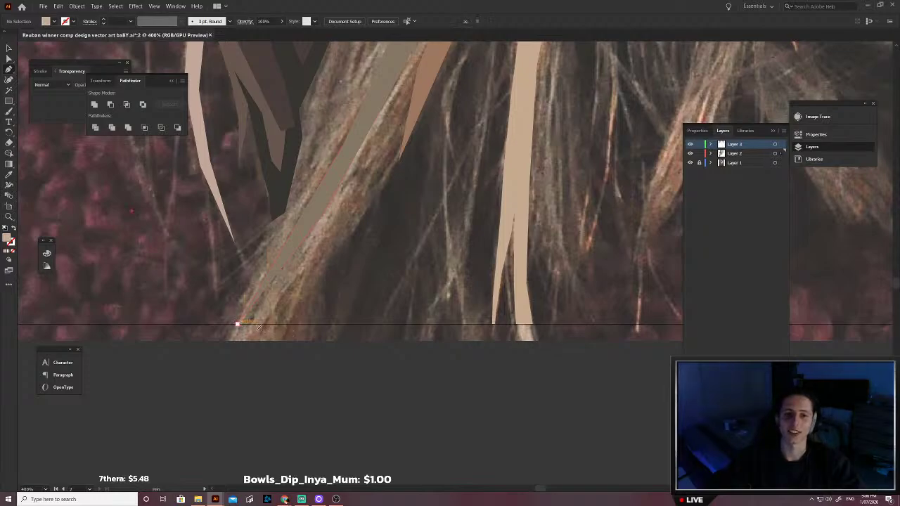
click(279, 325)
click(275, 309)
click(288, 283)
scroll(296, 281, up, 2)
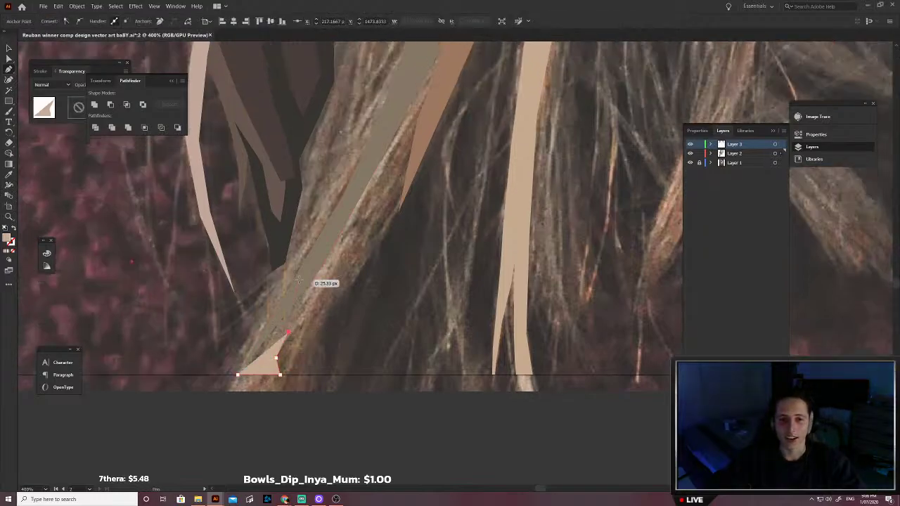
click(361, 228)
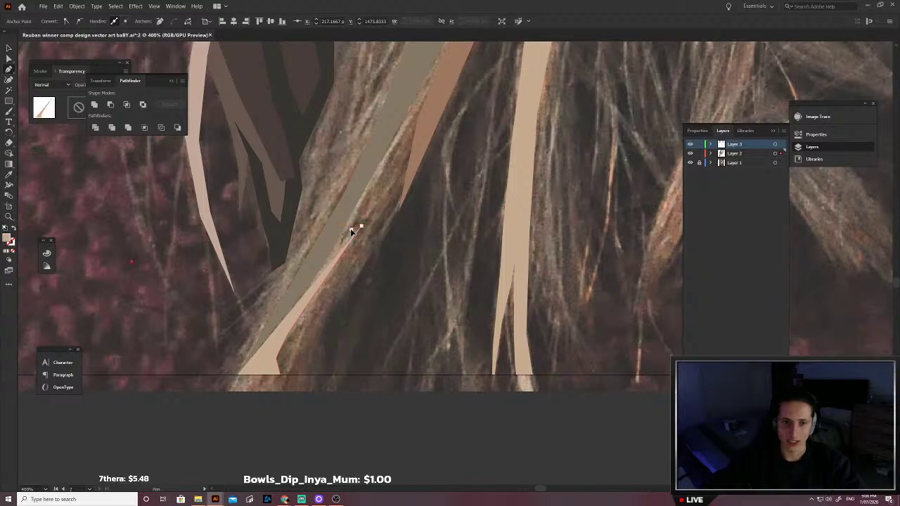
Step: Continue the shape up over the brown strand and across the olive strand to its notched outer edge
scroll(366, 226, up, 2)
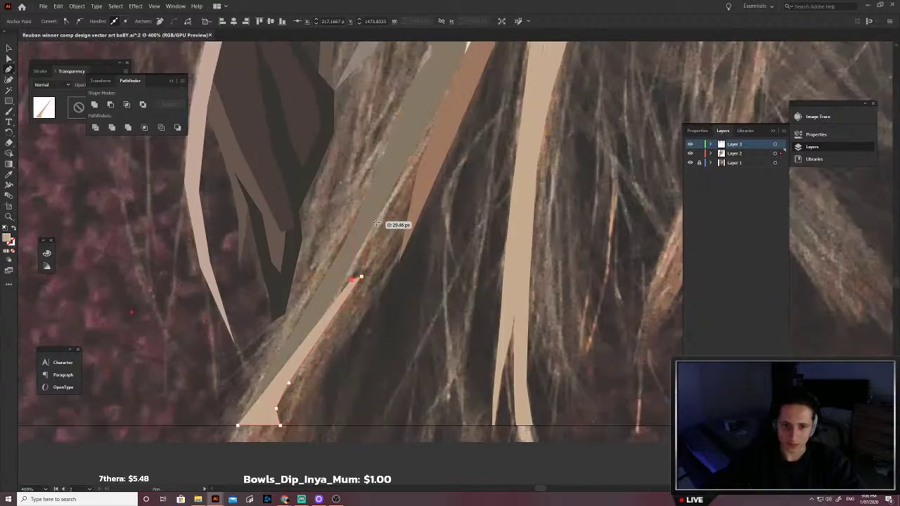
click(417, 170)
scroll(422, 173, up, 4)
click(464, 186)
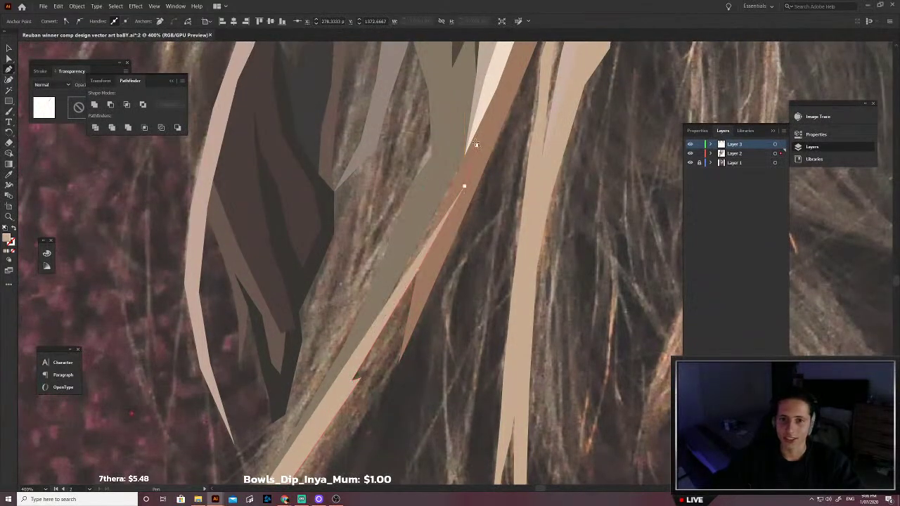
scroll(465, 186, left, 2)
click(518, 146)
click(487, 134)
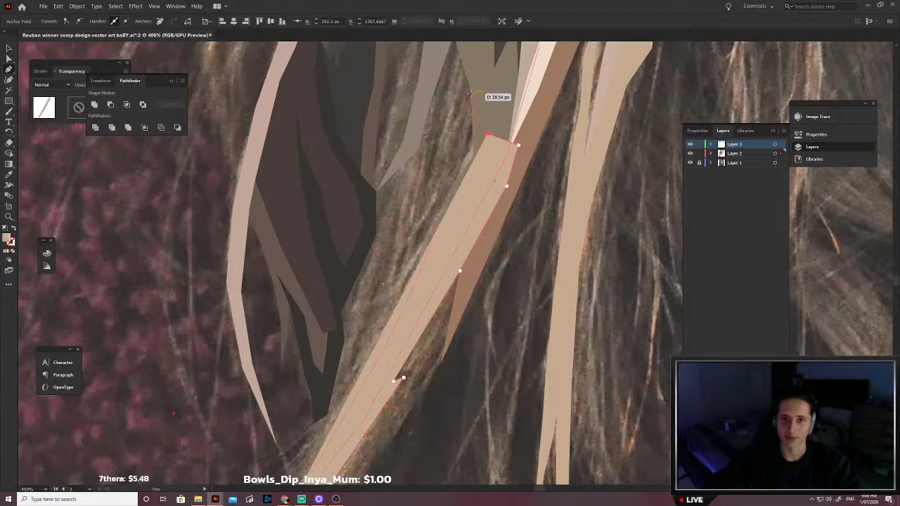
scroll(500, 151, left, 2)
Step: Show the open path as an outline and trace it down the olive strand's outer side toward the dark strand's lower end
key(shift+x)
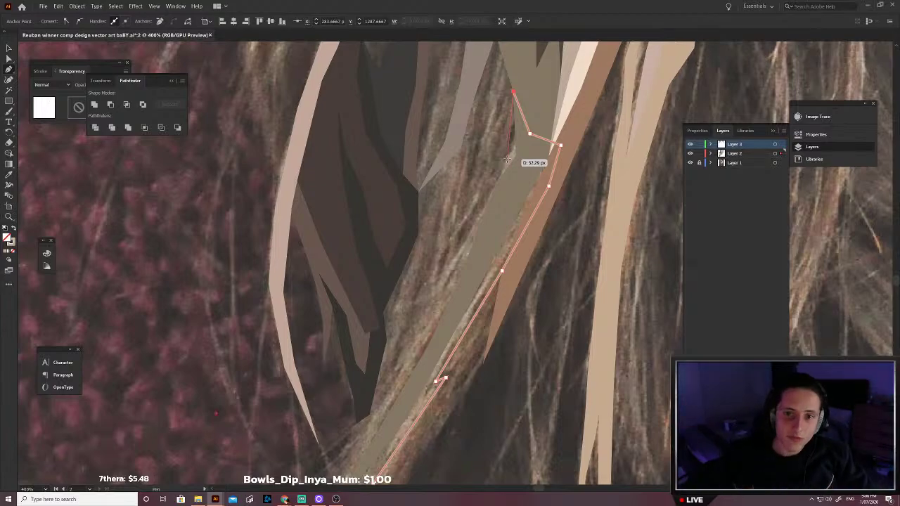
click(506, 148)
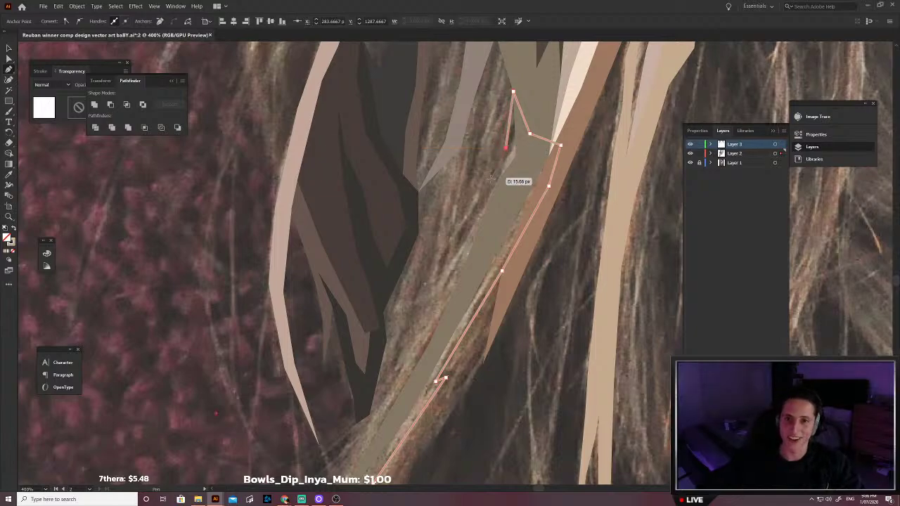
click(484, 180)
click(451, 254)
scroll(470, 289, down, 2)
scroll(470, 288, left, 2)
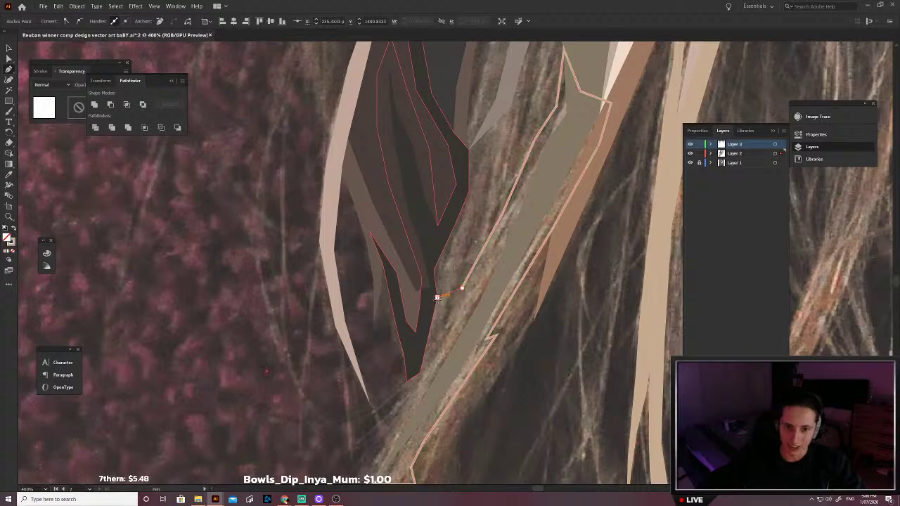
Step: Continue the outline past the dark strand's tip down to the artboard's lower edge and close it at its starting point
click(437, 297)
scroll(464, 334, down, 2)
scroll(464, 334, left, 2)
click(479, 283)
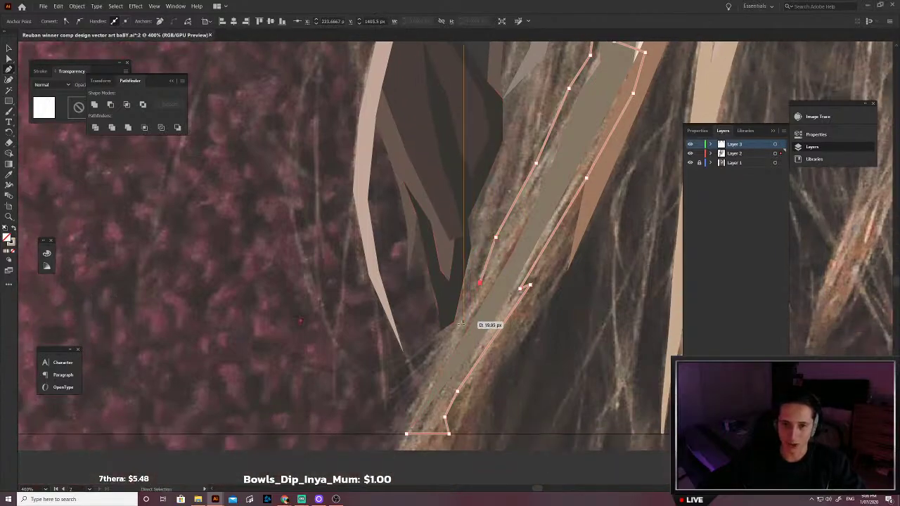
click(454, 322)
click(424, 384)
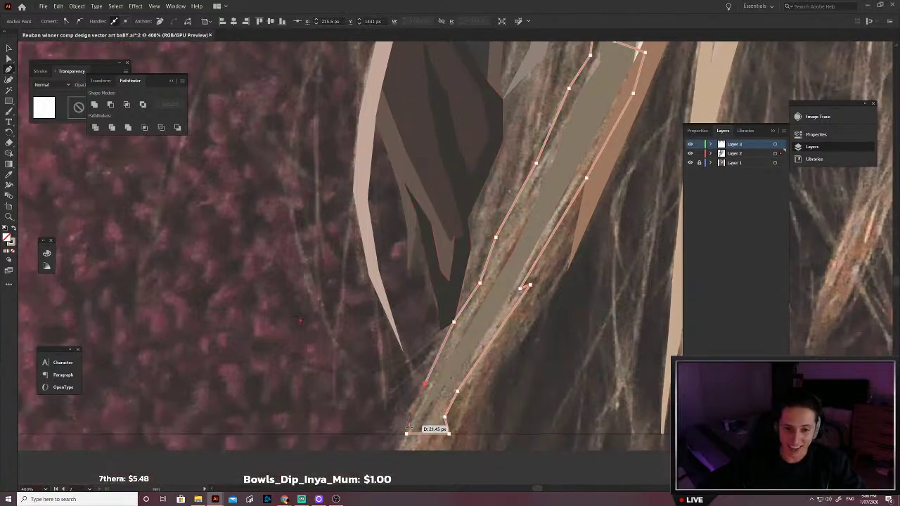
click(407, 433)
Step: Fill the closed strand shape with a greyish brown sampled from the photo
scroll(422, 426, up, 2)
scroll(438, 410, up, 3)
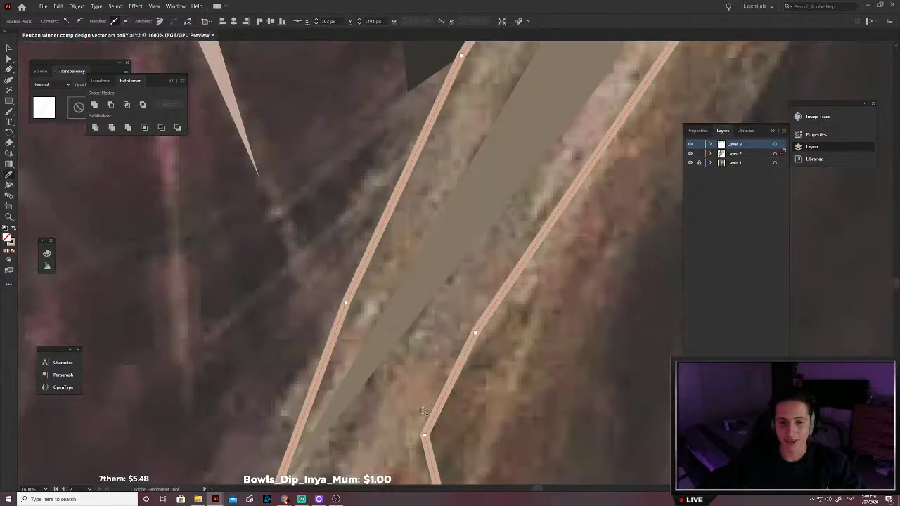
scroll(393, 417, down, 3)
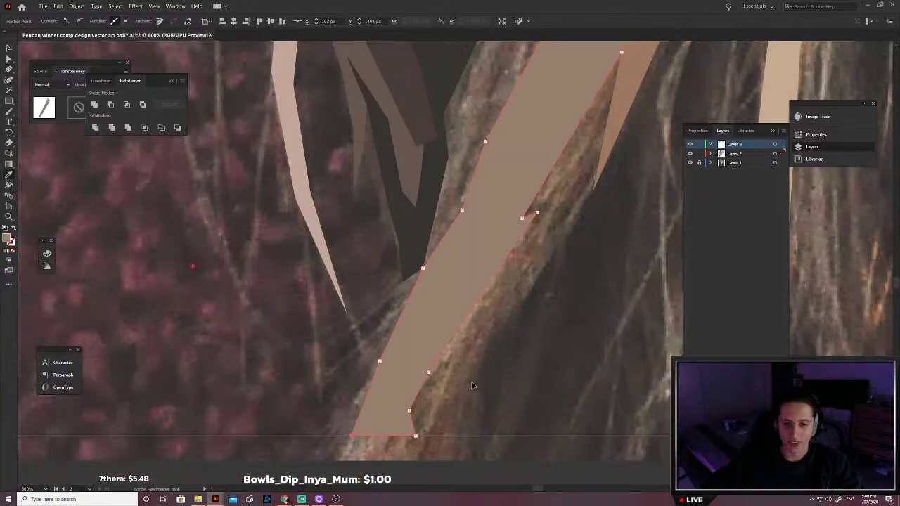
key(v)
key(p)
click(477, 357)
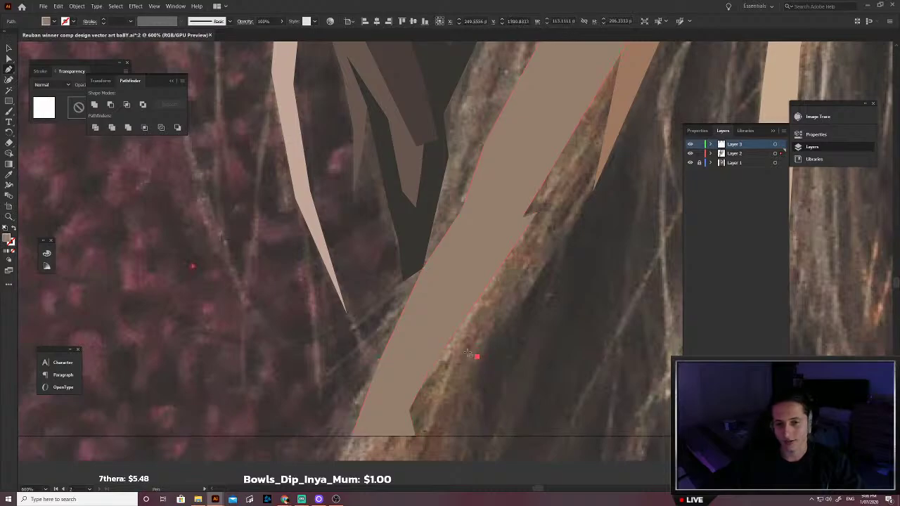
click(454, 343)
key(ctrl+z)
Step: Hide the strand shape's fill and refill it with a lighter beige sampled from the photo
key(v)
key(shift+x)
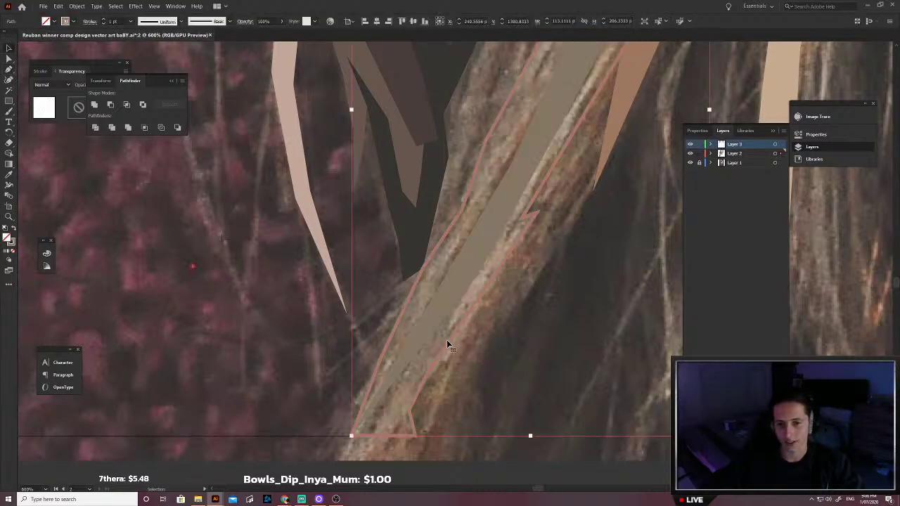
key(i)
scroll(452, 346, up, 3)
scroll(484, 274, down, 3)
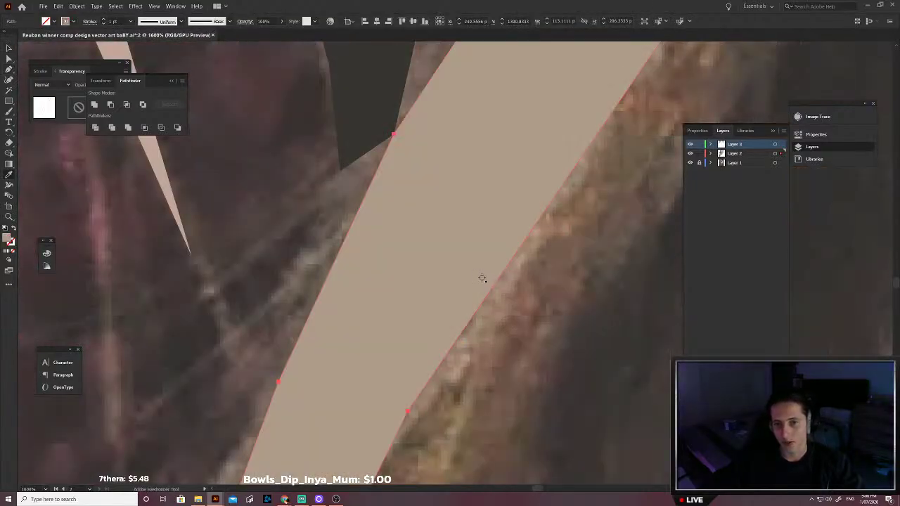
Step: Resample a warmer brown from the photo for the strand shape and place it behind the olive strand
scroll(622, 242, up, 2)
scroll(622, 243, up, 4)
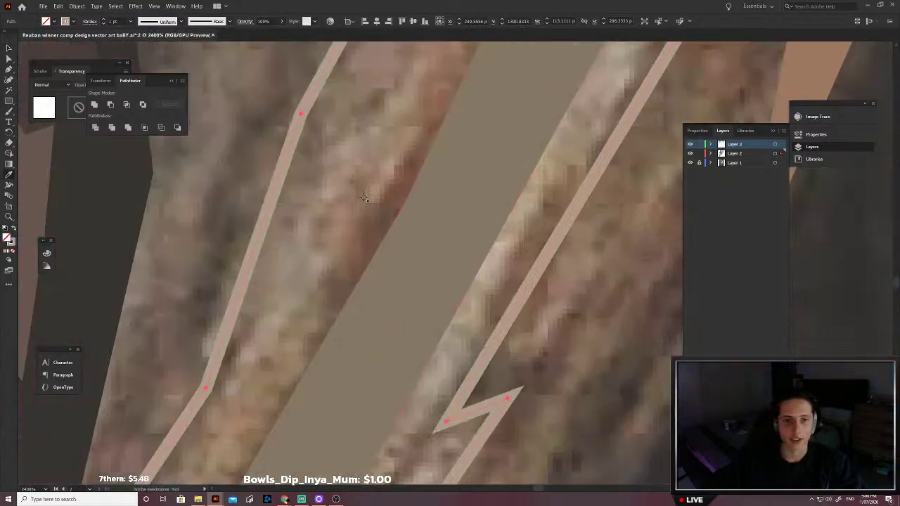
scroll(364, 197, down, 4)
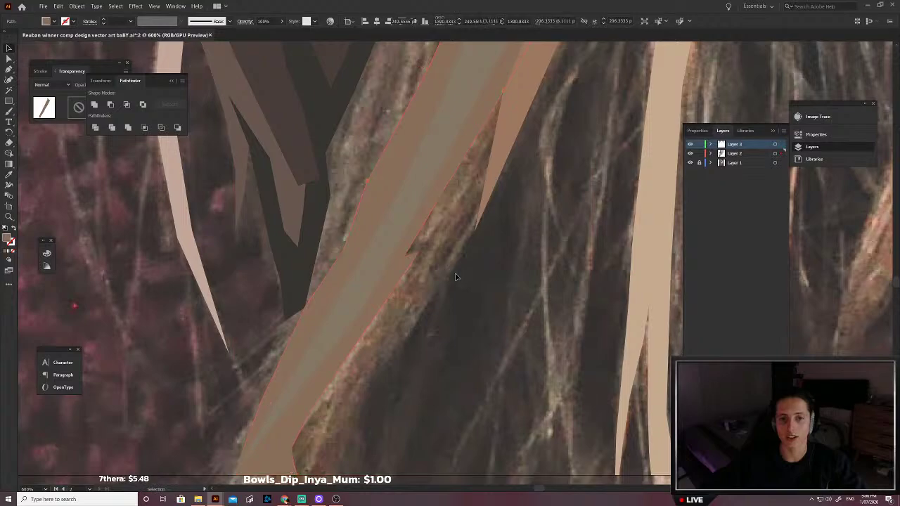
scroll(456, 277, down, 1)
scroll(460, 281, up, 3)
Step: Refill the shape behind the olive strand with a beige-brown sampled from the photo and deselect it
key(shift+x)
key(i)
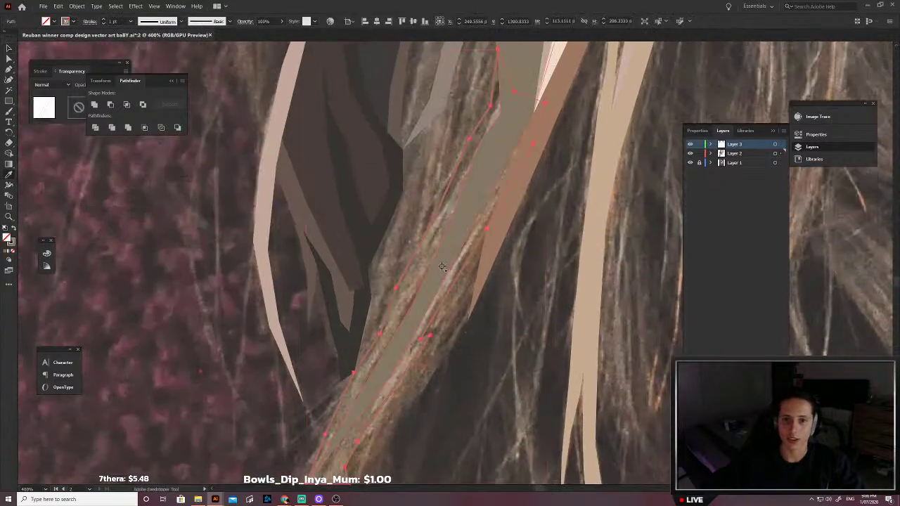
scroll(393, 350, up, 5)
scroll(438, 378, down, 6)
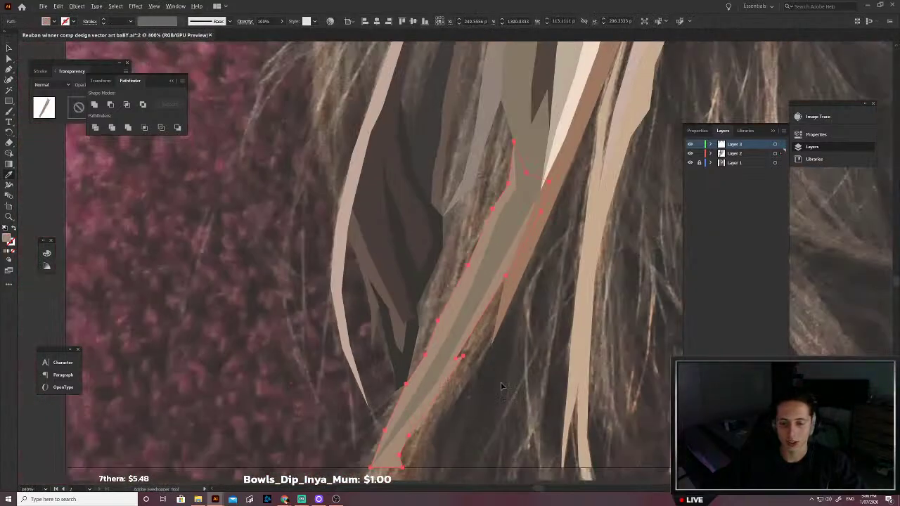
key(ctrl+shift+a)
Step: Reshape the dark brown strand's blunt lower end into a longer pointed tip and bend its outer edge inward with an extra anchor point
scroll(443, 373, up, 6)
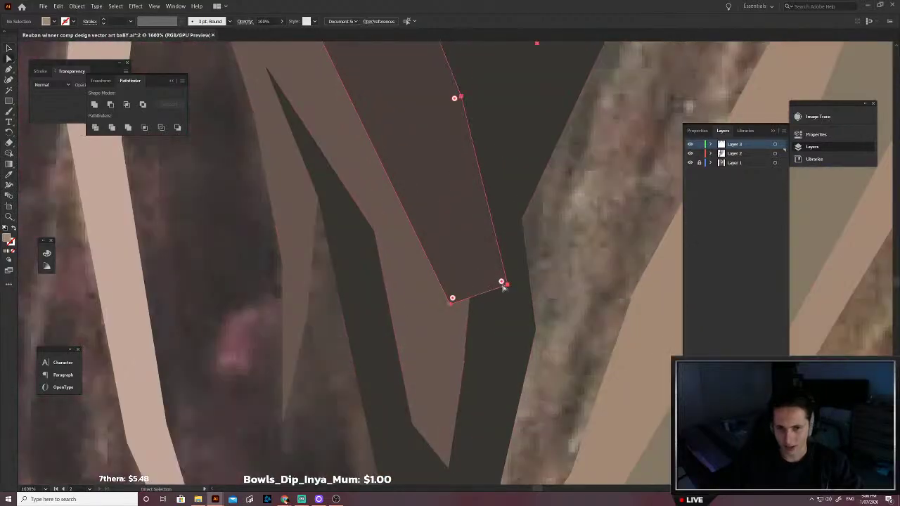
drag(503, 287, 474, 252)
click(565, 222)
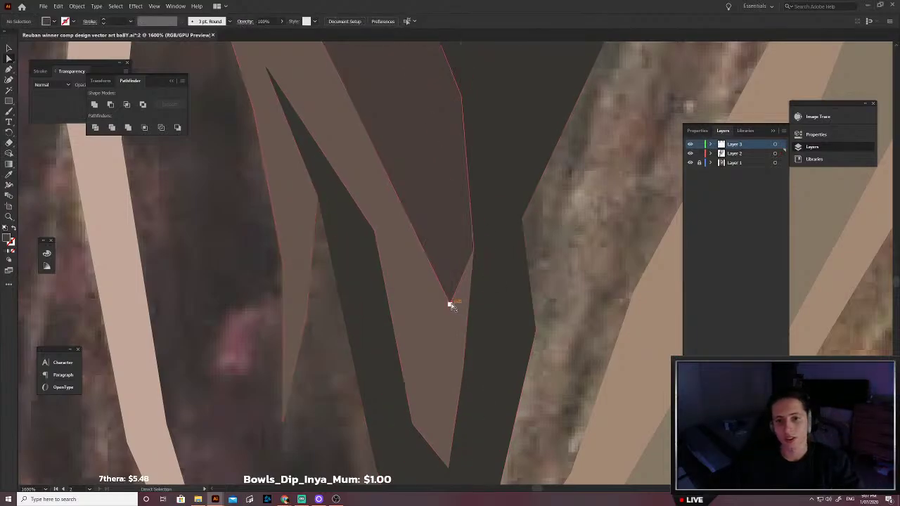
drag(450, 306, 430, 345)
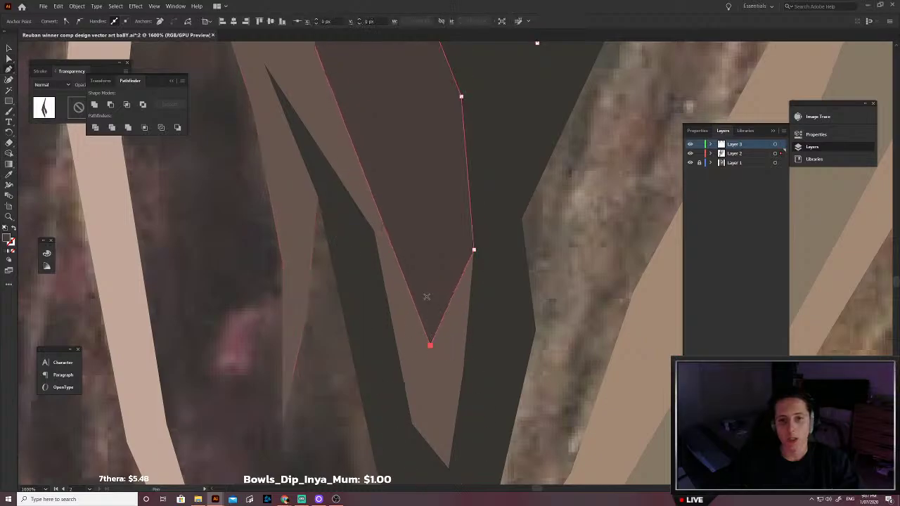
drag(407, 283, 416, 184)
click(517, 254)
Step: Start a Pen shape at the dark strand's tip, tracing the thin wisp out to its point and back to the beige strand
scroll(481, 252, down, 4)
key(p)
scroll(469, 255, right, 1)
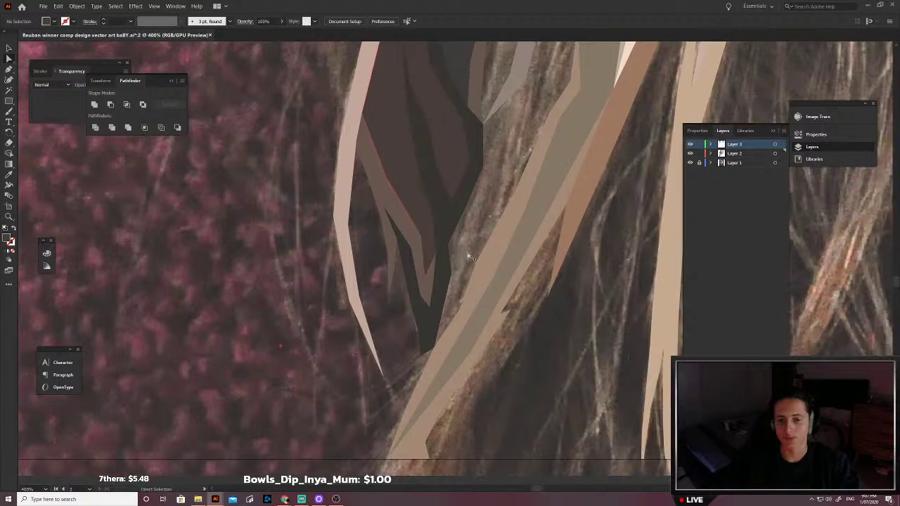
scroll(469, 254, down, 1)
scroll(430, 316, right, 1)
scroll(395, 362, up, 2)
scroll(398, 352, down, 1)
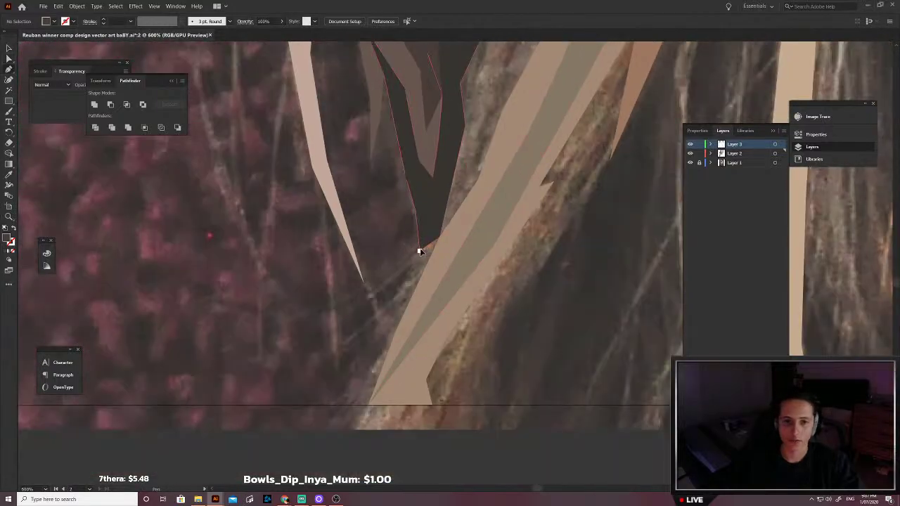
click(343, 298)
click(298, 309)
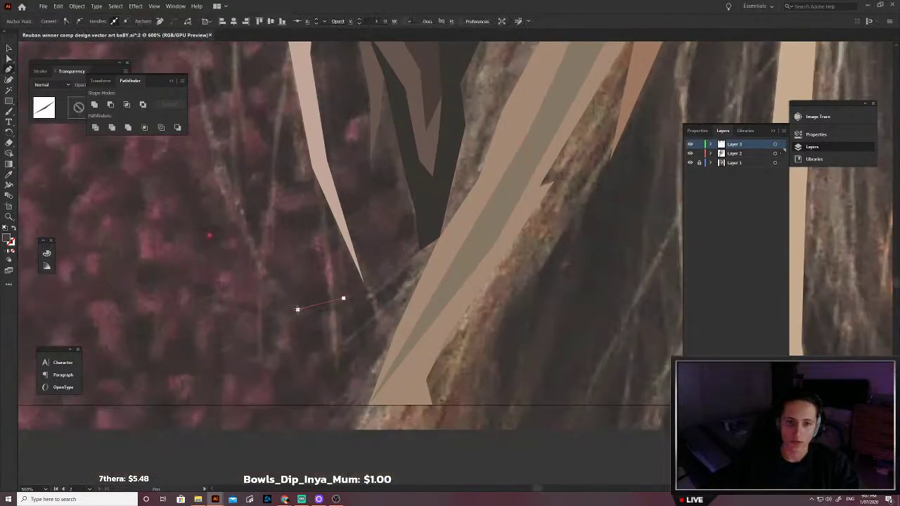
click(350, 303)
click(403, 282)
click(434, 259)
Step: Continue the wisp shape over the beige strand and up the photo hair beside the dark strand to the pale grey strand
scroll(484, 256, up, 1)
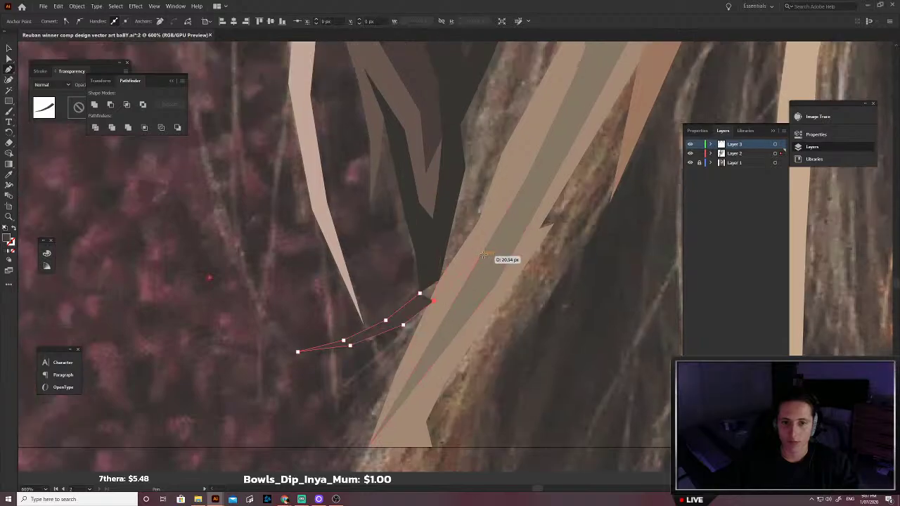
click(484, 256)
scroll(484, 255, up, 3)
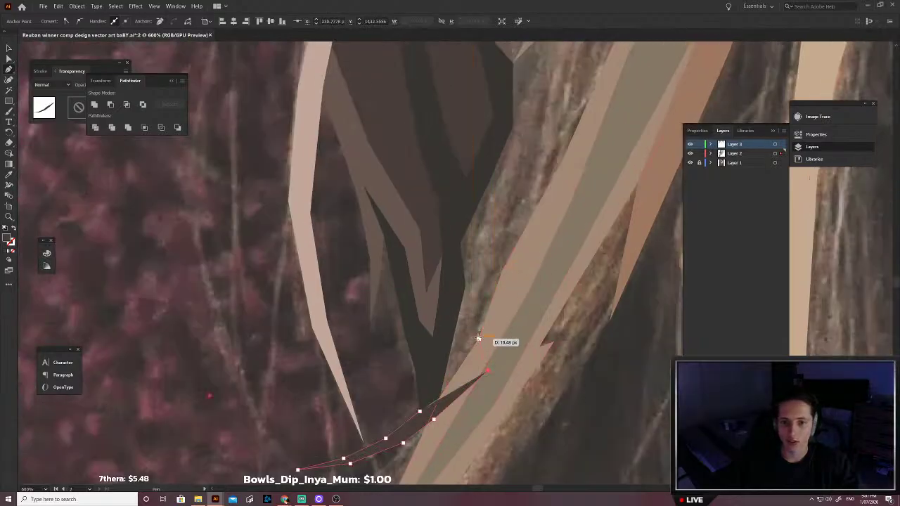
click(478, 339)
click(482, 290)
click(482, 254)
click(486, 216)
scroll(520, 193, up, 3)
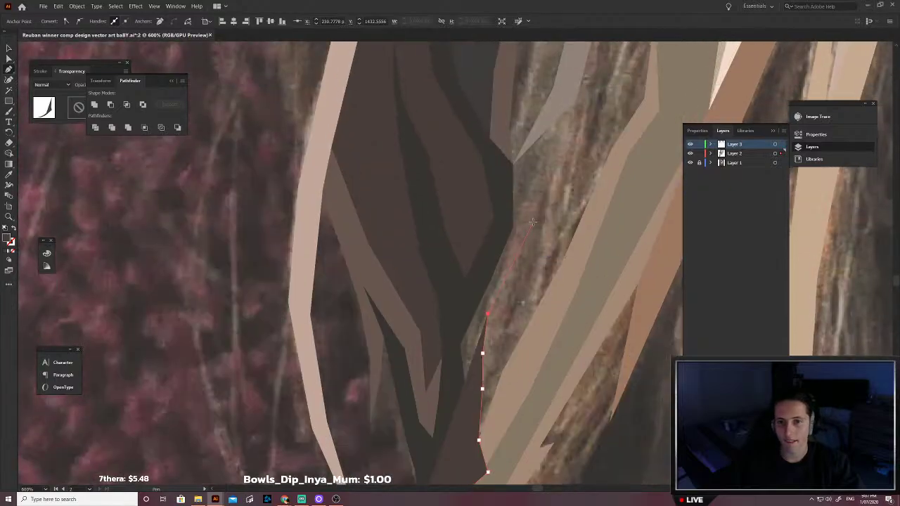
click(533, 222)
click(538, 174)
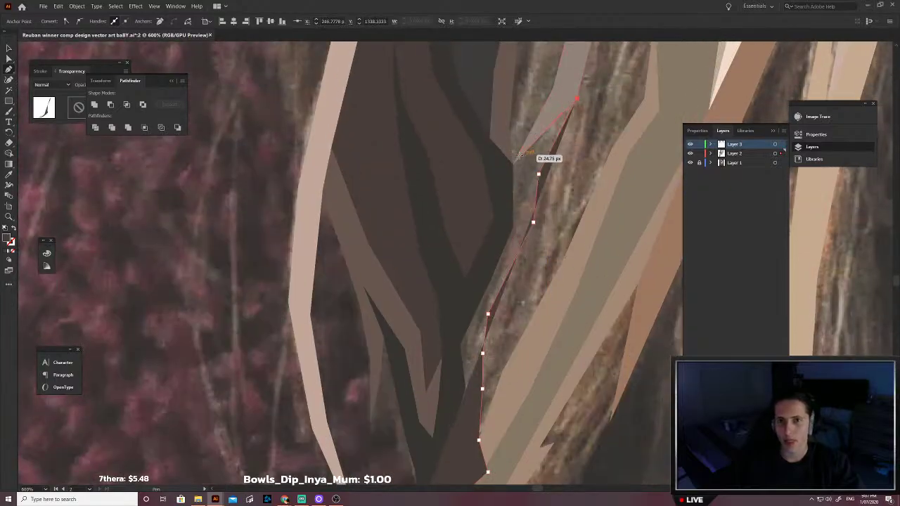
Step: Bring the outline back down across the dark strands and close it at the dark strand's tip
click(513, 166)
click(452, 235)
click(427, 294)
scroll(443, 324, down, 2)
scroll(456, 362, down, 2)
key(shift+x)
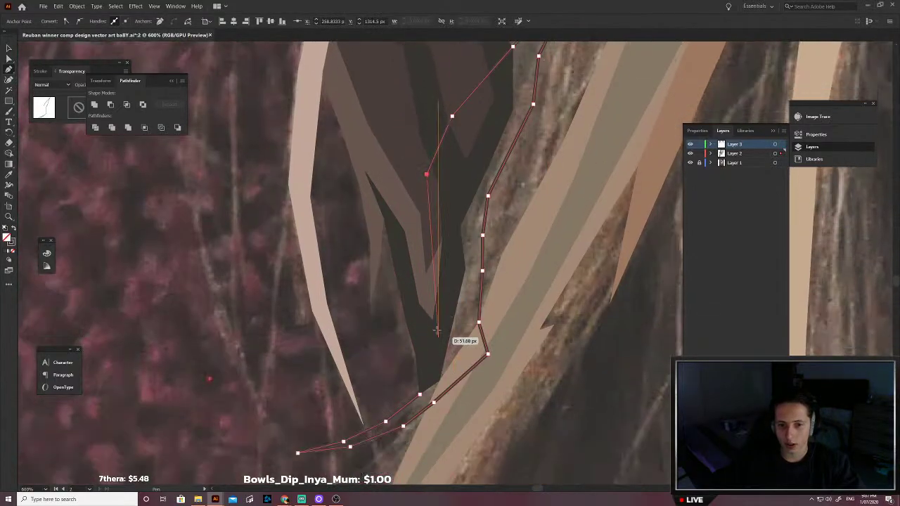
click(436, 328)
click(419, 393)
Step: Fill the wisp shape with a mauve-grey sampled from the photo, send it to the back and deselect it
scroll(425, 414, up, 2)
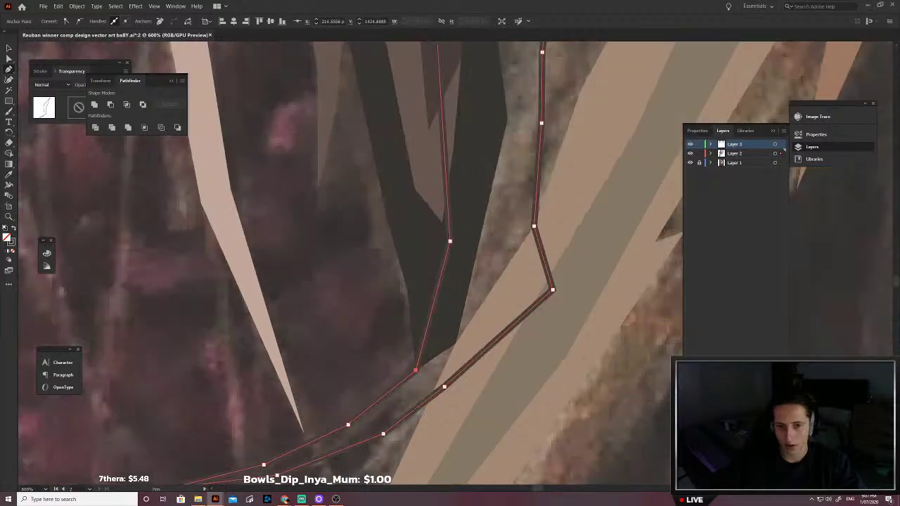
click(430, 376)
key(v)
key(ctrl+shift+bracketleft)
key(ctrl+shift+a)
scroll(432, 322, down, 3)
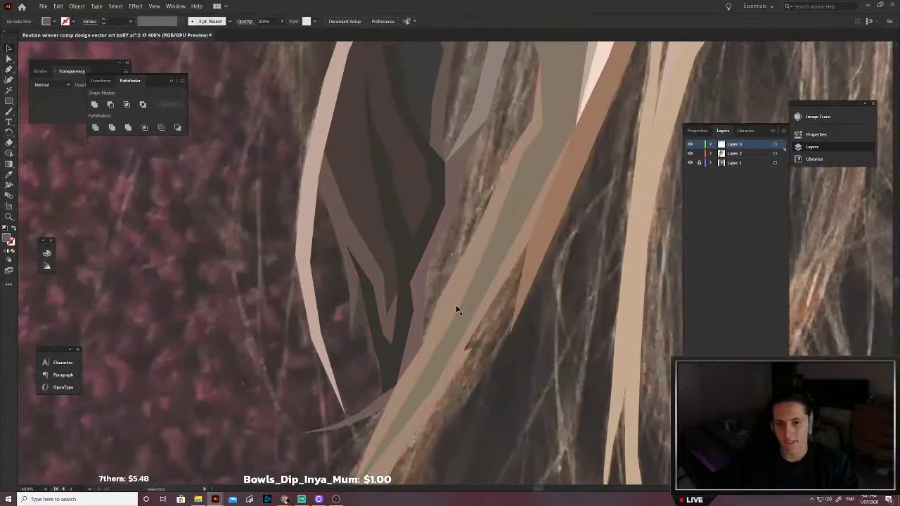
Step: Start a shape at the beige strand's outer edge and trace the photo hair up to the olive strand's upper corner
scroll(456, 310, up, 1)
key(p)
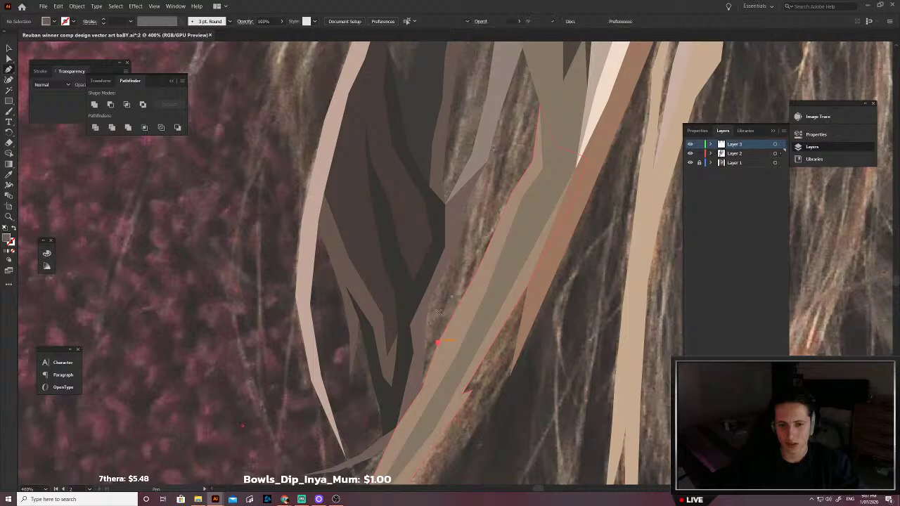
click(504, 176)
click(520, 146)
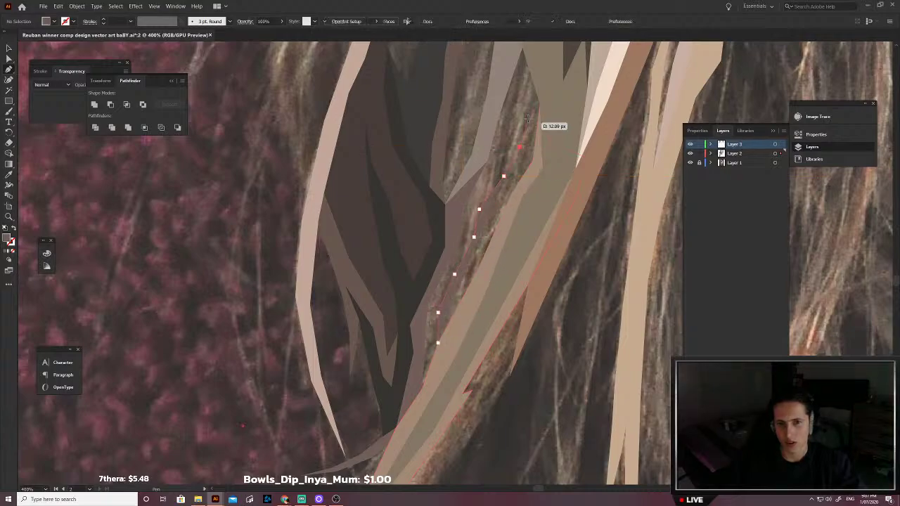
click(522, 47)
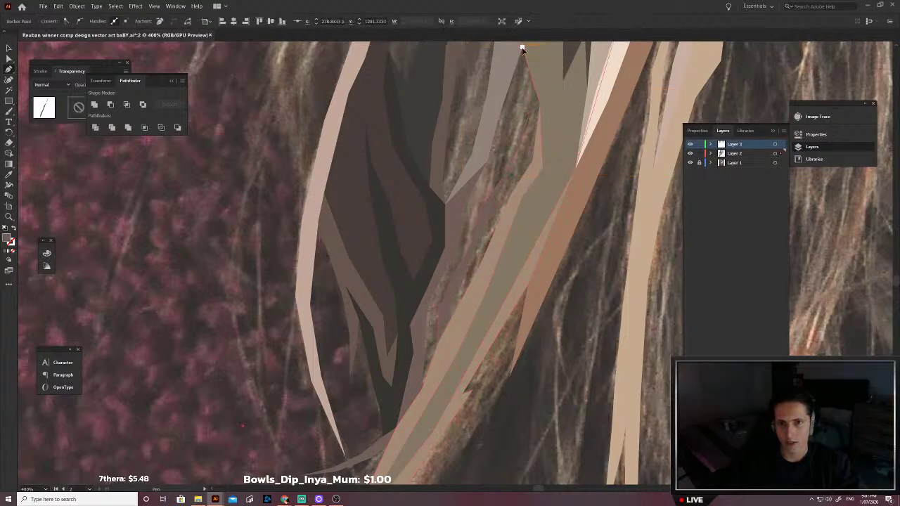
Step: Trace back down over the olive strand, close the shape and fill it with a sampled dark brown behind the beige strand
scroll(524, 50, up, 1)
click(540, 71)
click(555, 126)
click(544, 209)
click(493, 301)
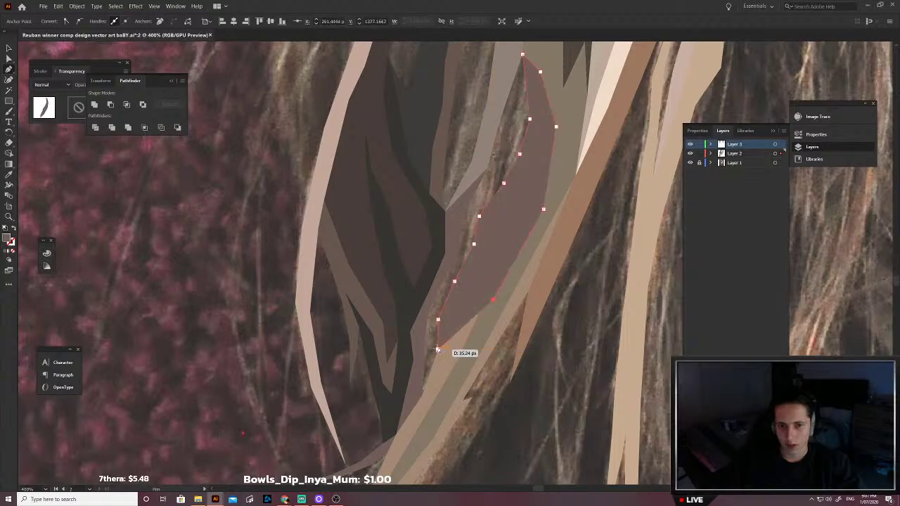
click(439, 349)
scroll(472, 286, up, 4)
scroll(465, 287, down, 4)
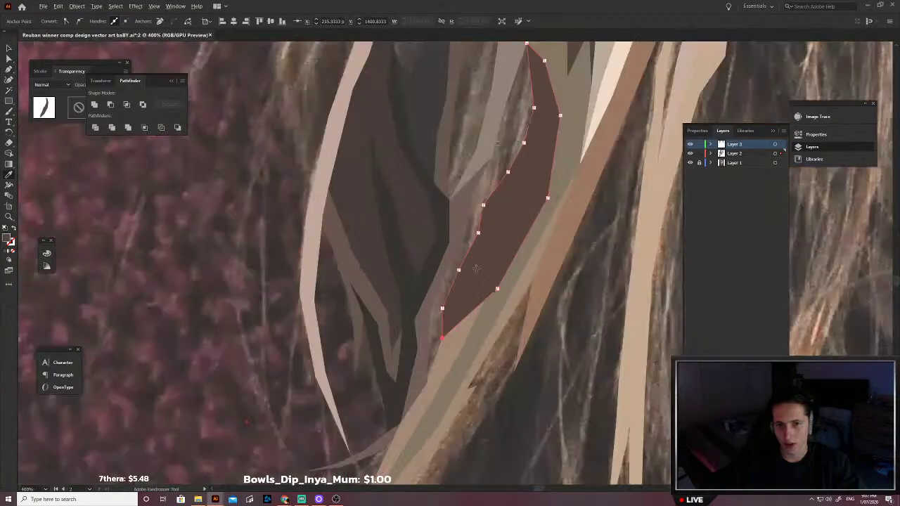
Step: Start another shape on the mauve-grey strand, tracing up along the pale grey strand and across its top to the olive strand
click(426, 272)
drag(458, 218, 472, 184)
drag(486, 140, 492, 110)
scroll(492, 110, up, 1)
click(522, 73)
click(522, 73)
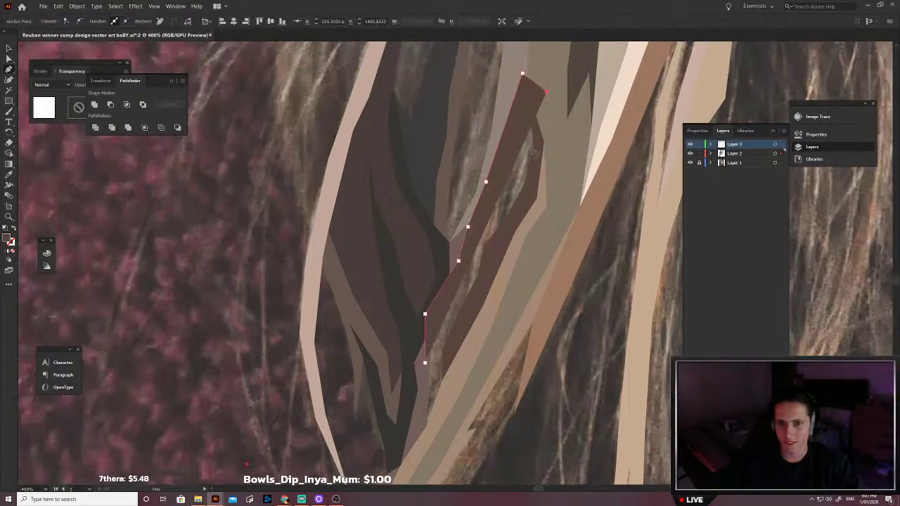
Step: Trace down the brown strand's inner edge and over the beige strand, closing the shape at its start on the mauve-grey strand
click(517, 163)
click(502, 195)
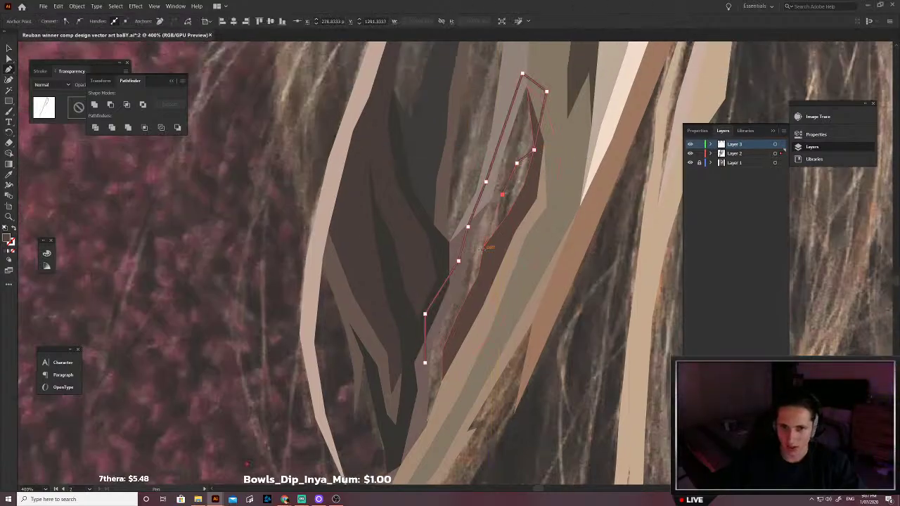
click(483, 247)
click(476, 356)
click(455, 412)
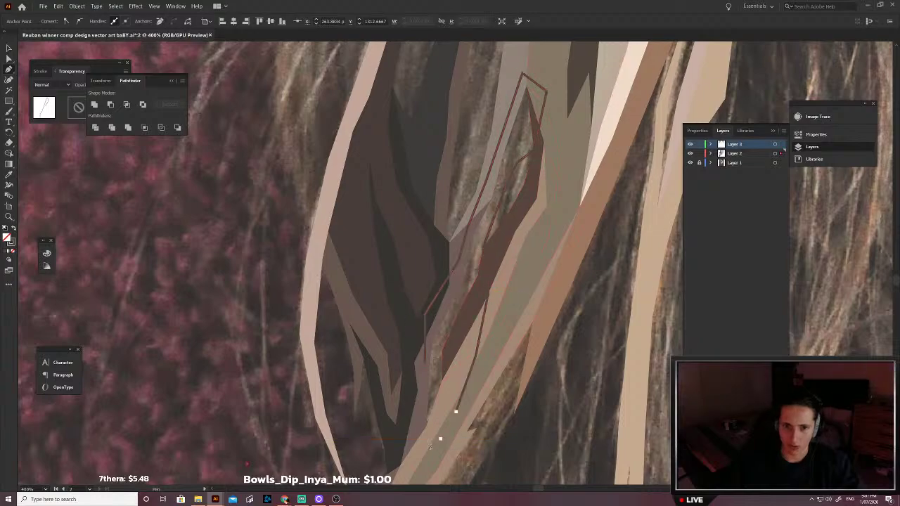
click(440, 439)
click(422, 445)
click(416, 424)
click(424, 362)
Step: Fill the closed shape with a grey-brown sampled from the photo, send it to the back and deselect it
key(i)
click(444, 363)
key(shift+x)
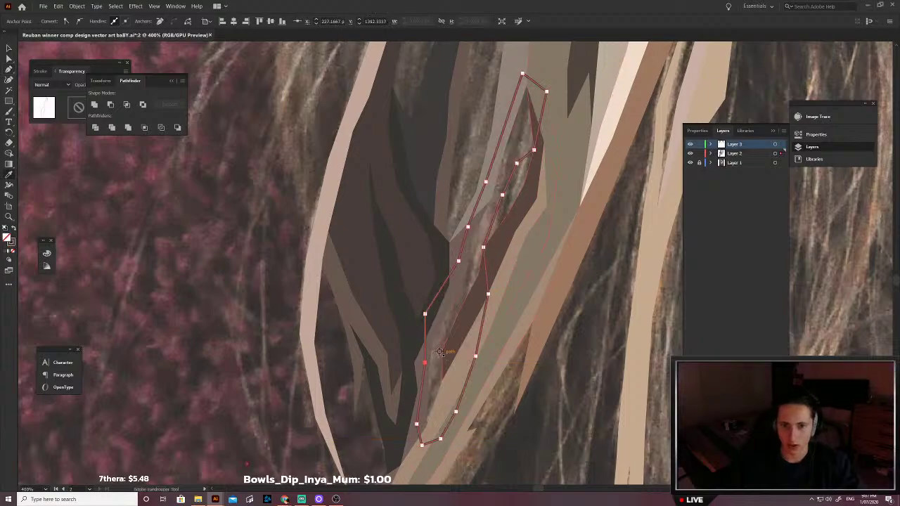
scroll(429, 353, up, 5)
click(464, 363)
scroll(464, 363, down, 4)
key(ctrl+shift+[)
scroll(485, 334, down, 2)
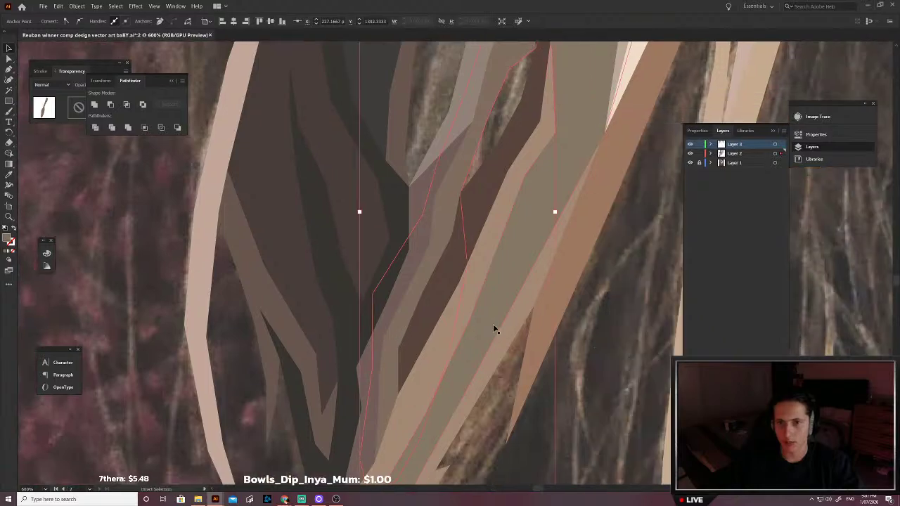
key(ctrl+shift+a)
Step: Start a shape beside the dark brown strand and trace up across the olive and cream strands to the tan strand's outer edge
key(p)
click(464, 193)
click(491, 153)
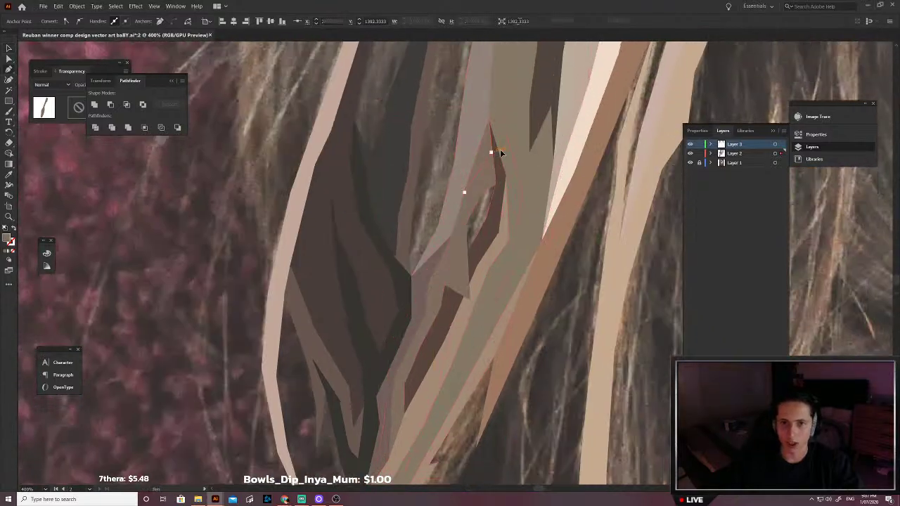
click(529, 143)
scroll(545, 147, right, 2)
scroll(553, 120, up, 2)
click(547, 105)
scroll(601, 106, up, 3)
drag(619, 112, 624, 101)
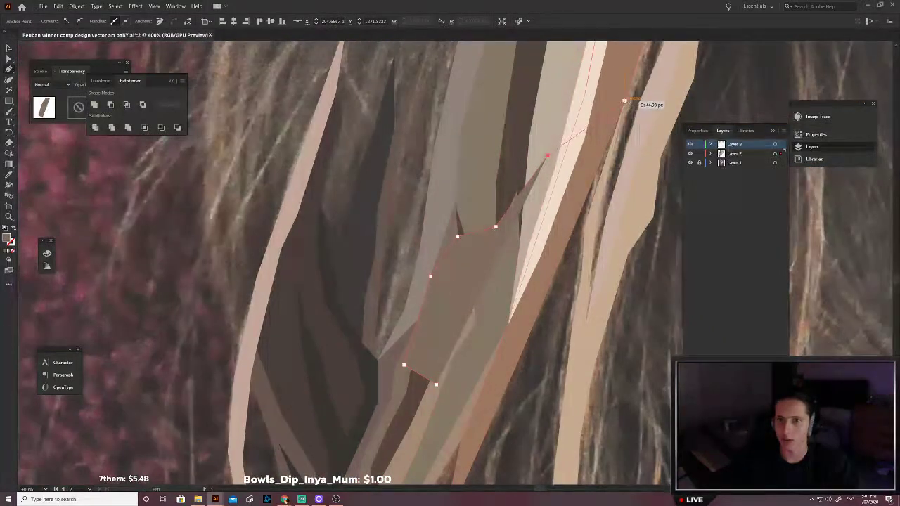
Step: Trace down the dark gap between the tan and outer beige strands, forming a lower spike and ending at the tan strand's lower tip
click(589, 233)
click(589, 267)
scroll(589, 265, down, 2)
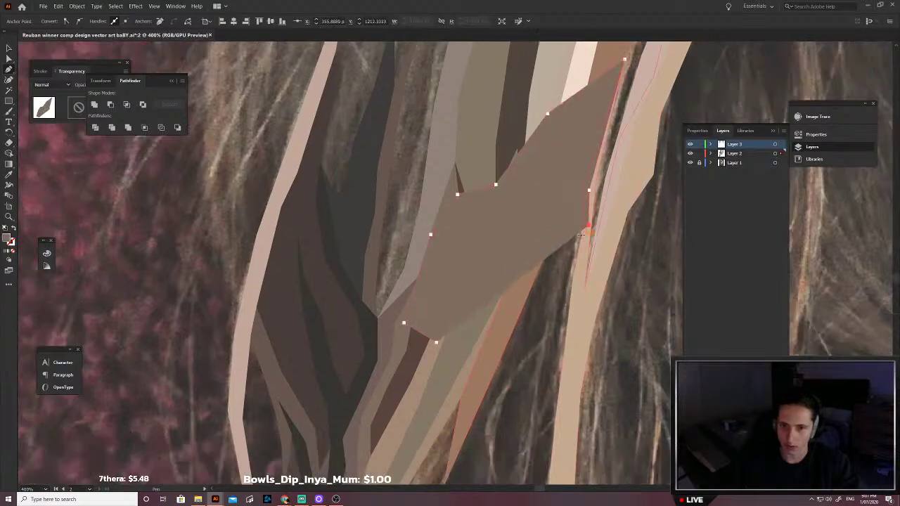
click(544, 297)
scroll(544, 297, down, 2)
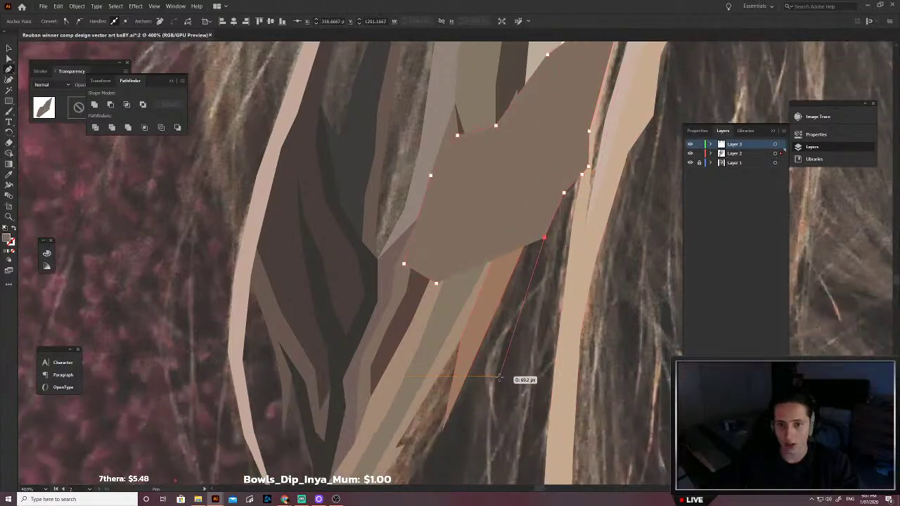
click(499, 376)
key(shift+x)
click(489, 392)
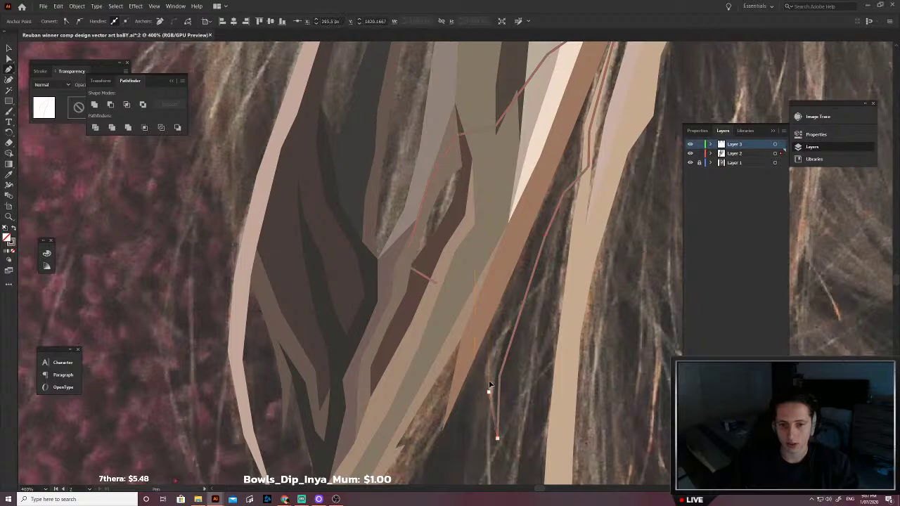
click(494, 337)
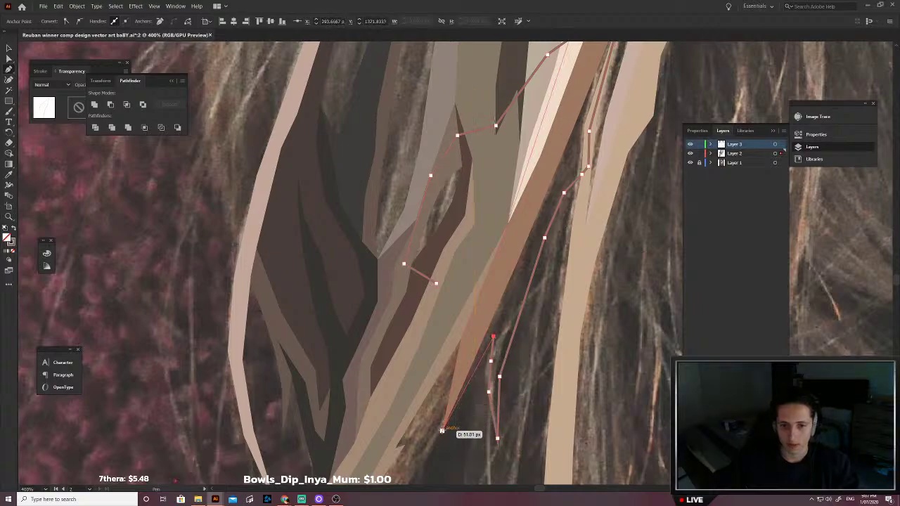
click(442, 430)
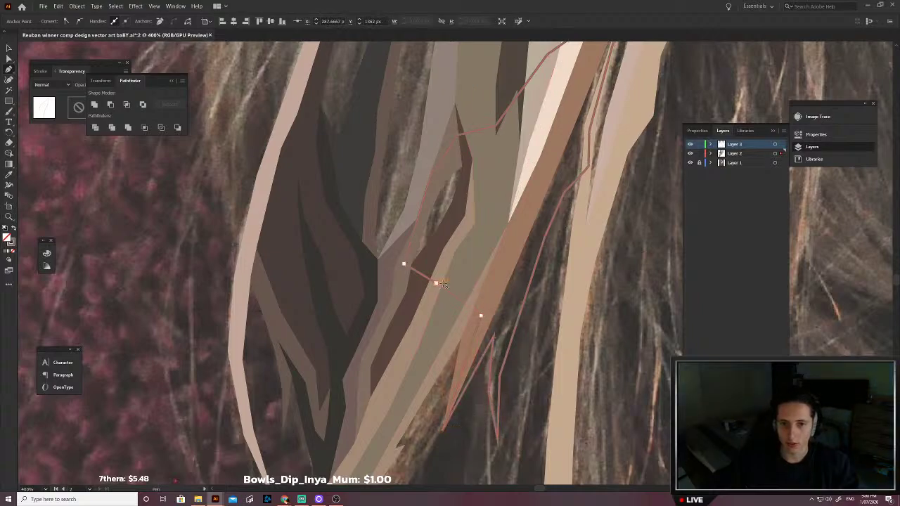
Step: Fill the gap shape with a dark grey sampled from the photo, send it to the back and deselect it
key(i)
scroll(519, 305, up, 6)
click(466, 300)
scroll(478, 294, down, 5)
key(v)
key(ctrl+shift+[)
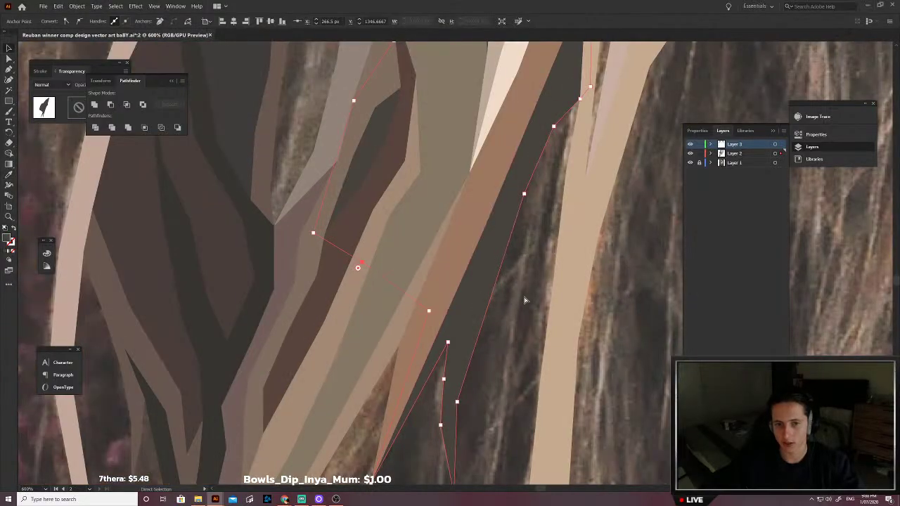
click(526, 301)
scroll(517, 283, down, 2)
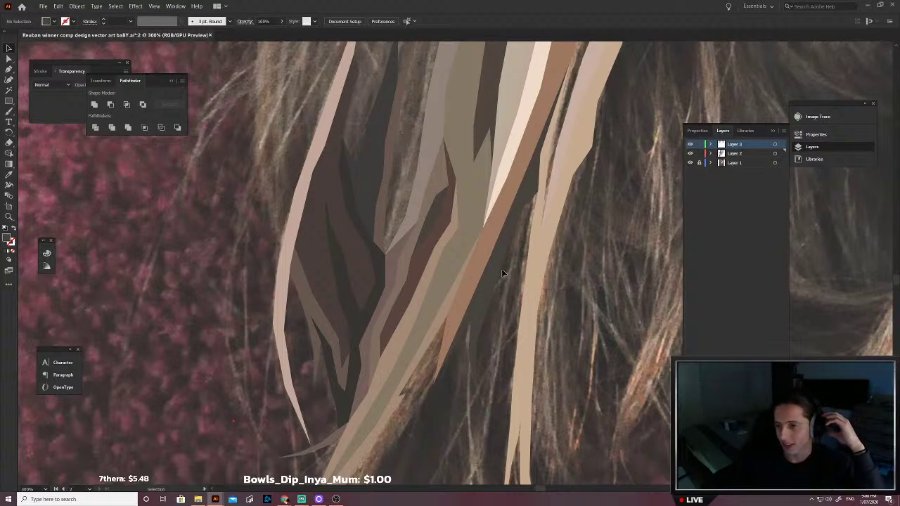
Step: Start a shape at the pale grey strand's lower tip and trace up the photo hair to the dark olive-brown strand's lower tip
scroll(389, 282, up, 3)
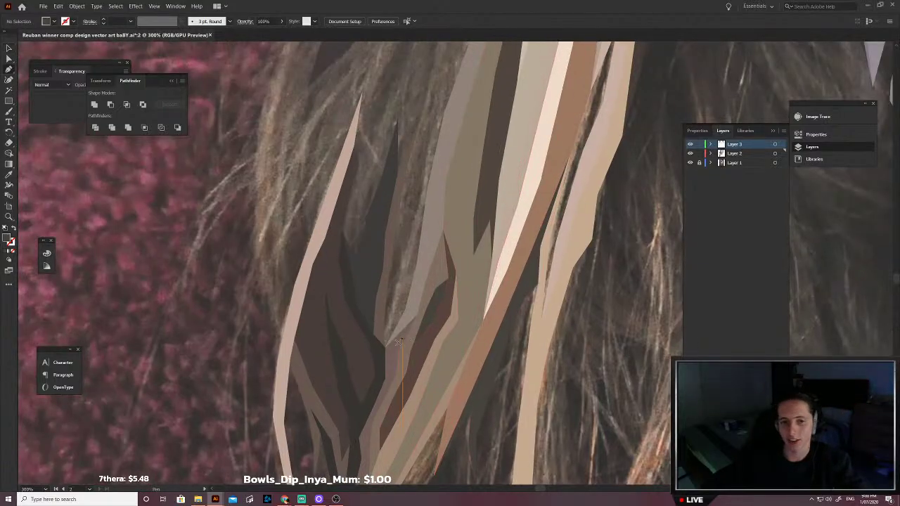
click(385, 348)
scroll(392, 330, up, 1)
click(396, 323)
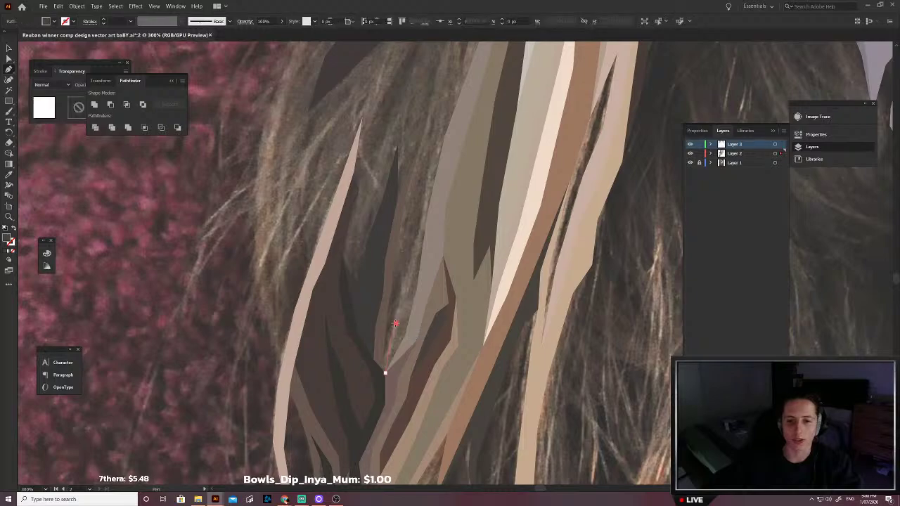
scroll(398, 315, up, 2)
click(402, 309)
scroll(406, 303, up, 2)
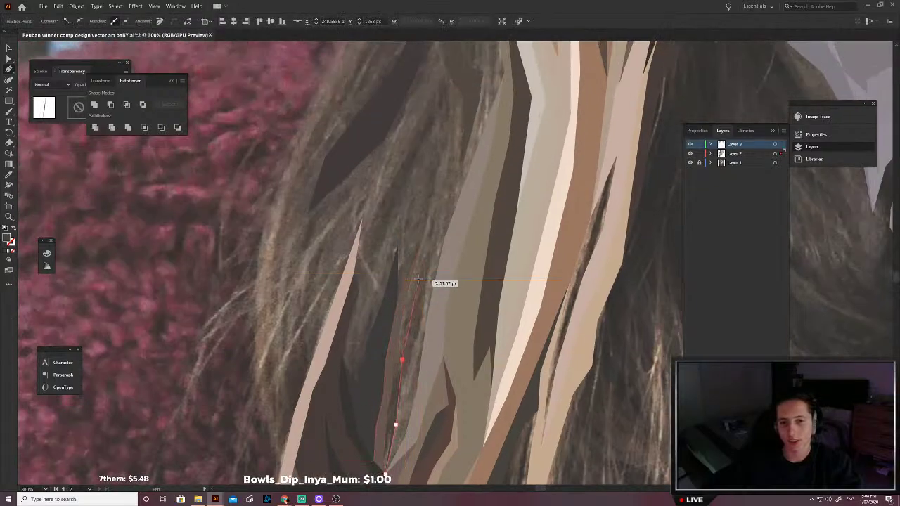
click(417, 289)
scroll(422, 285, up, 1)
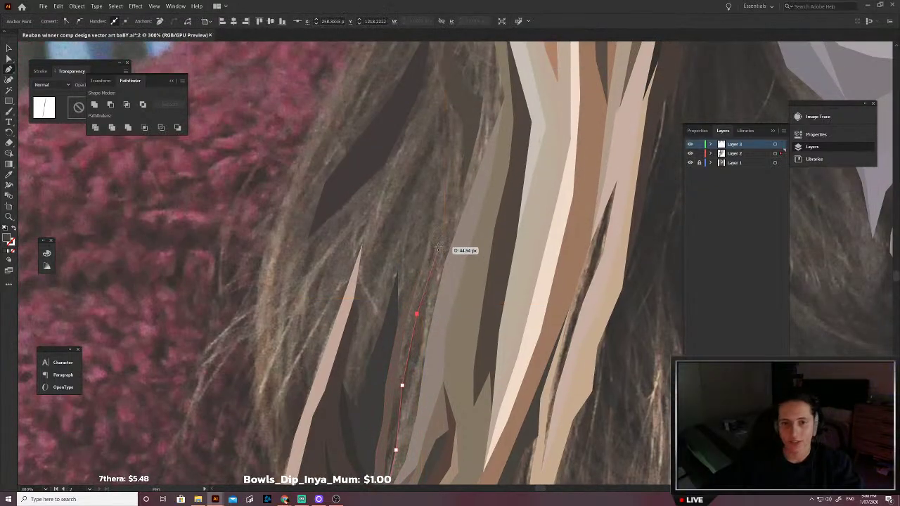
click(437, 248)
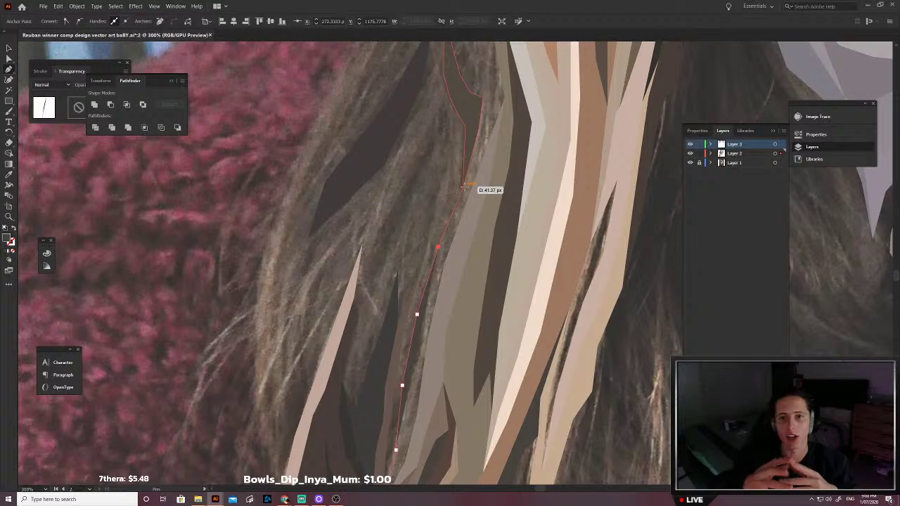
click(462, 189)
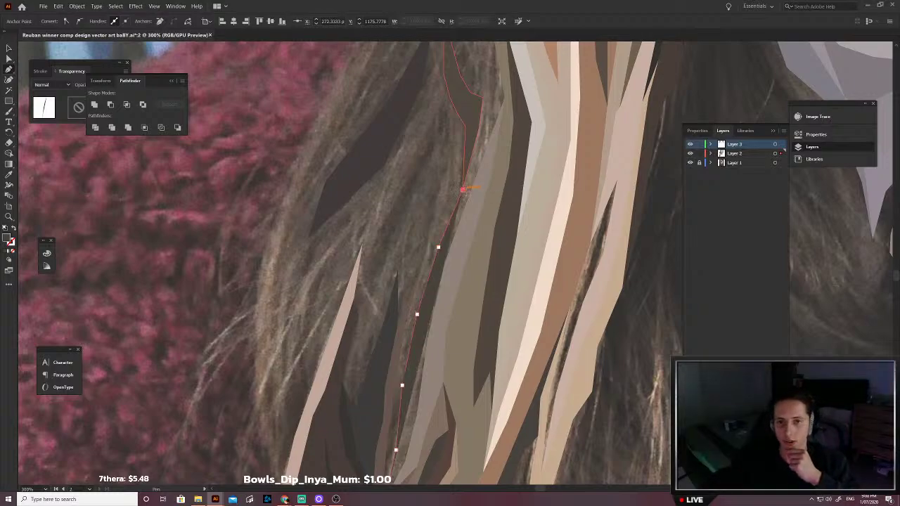
Step: Continue the outline up the dark olive-brown strand's inner edge to the upper dark strand beside the cream hair
scroll(464, 189, up, 3)
click(470, 190)
scroll(479, 183, up, 2)
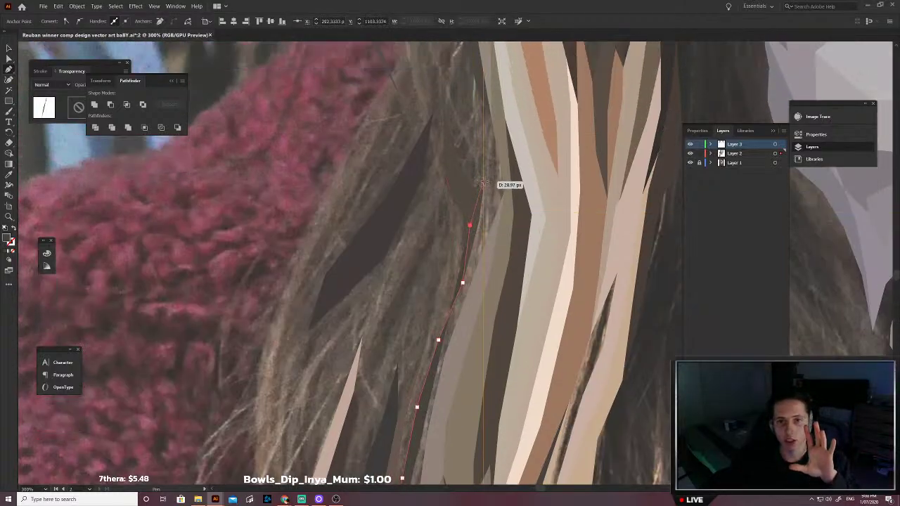
click(483, 191)
scroll(484, 190, up, 1)
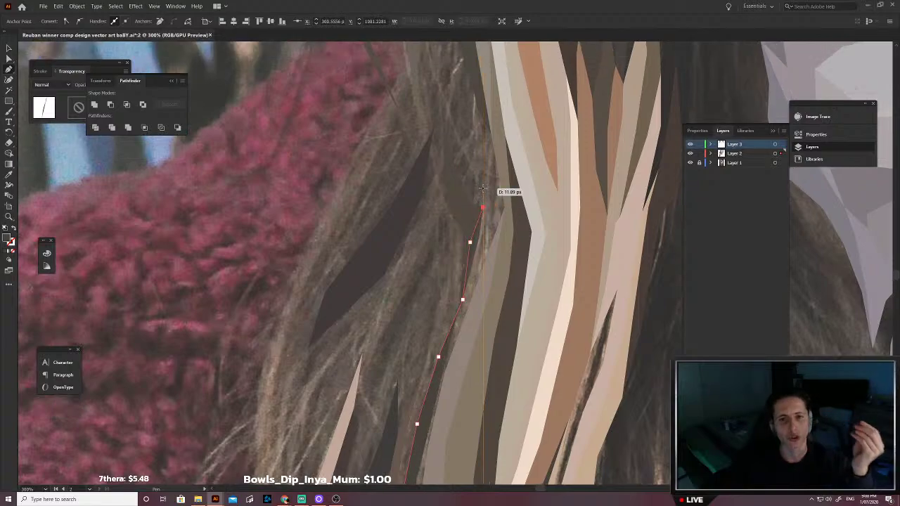
click(485, 190)
scroll(484, 189, up, 2)
click(477, 150)
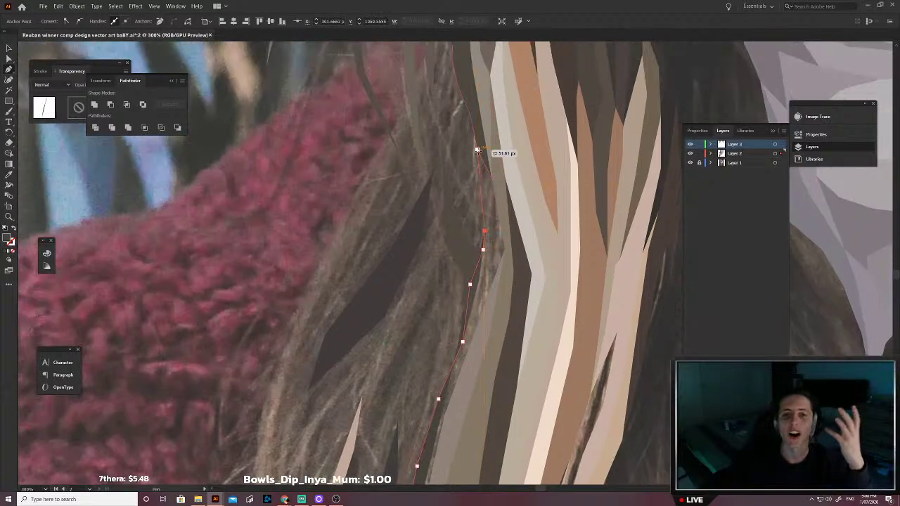
Step: Trace the outline back down over the dark, olive and pale grey strands to the brown strand below the starting point
scroll(483, 150, down, 3)
click(512, 275)
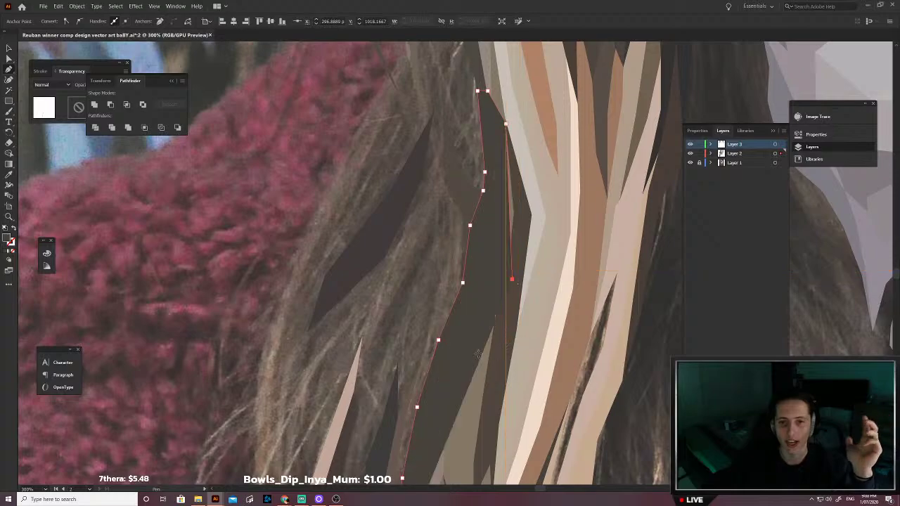
scroll(492, 302, down, 7)
click(451, 357)
scroll(450, 421, down, 3)
click(413, 422)
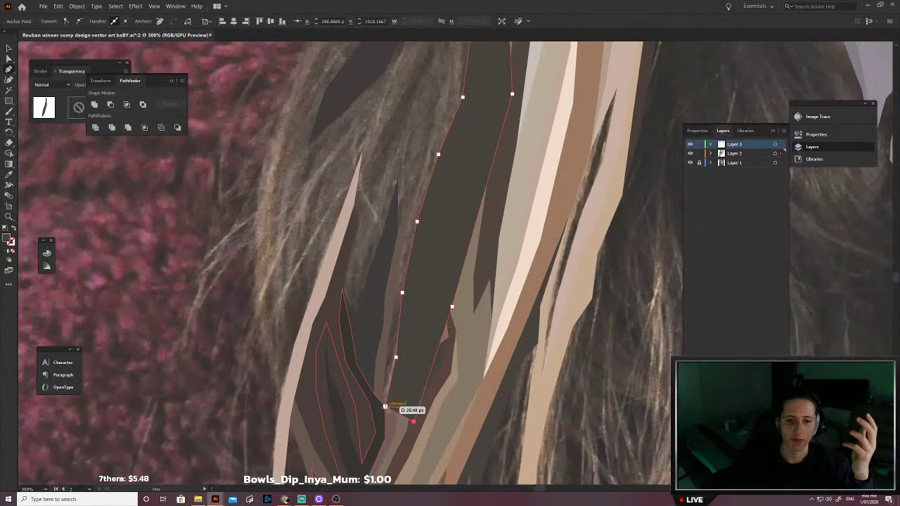
Step: Fill the long shape with a grey-brown sampled from the photo, move it behind the neighbouring strands and deselect it
key(shift+x)
key(i)
click(405, 349)
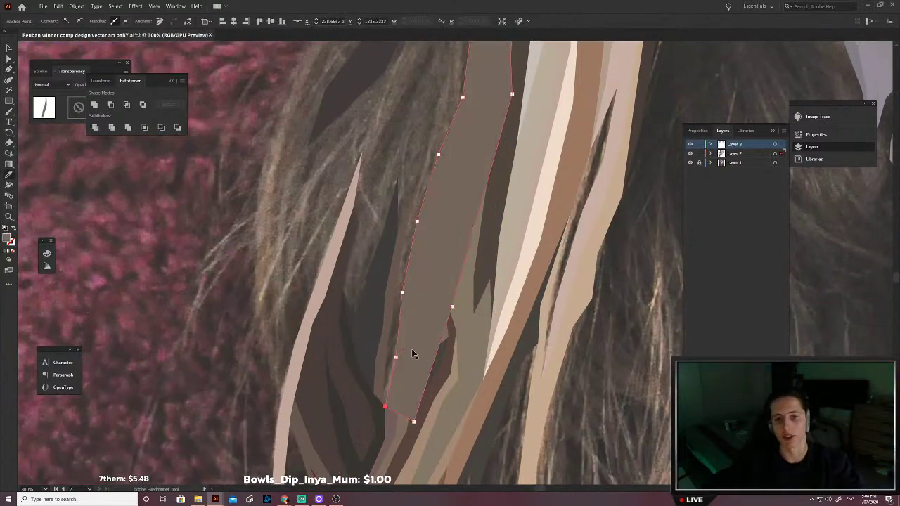
key(ctrl+[)
key(ctrl+[)
key(ctrl+[)
key(ctrl+[)
key(v)
scroll(421, 337, down, 1)
scroll(408, 302, up, 3)
scroll(413, 312, left, 1)
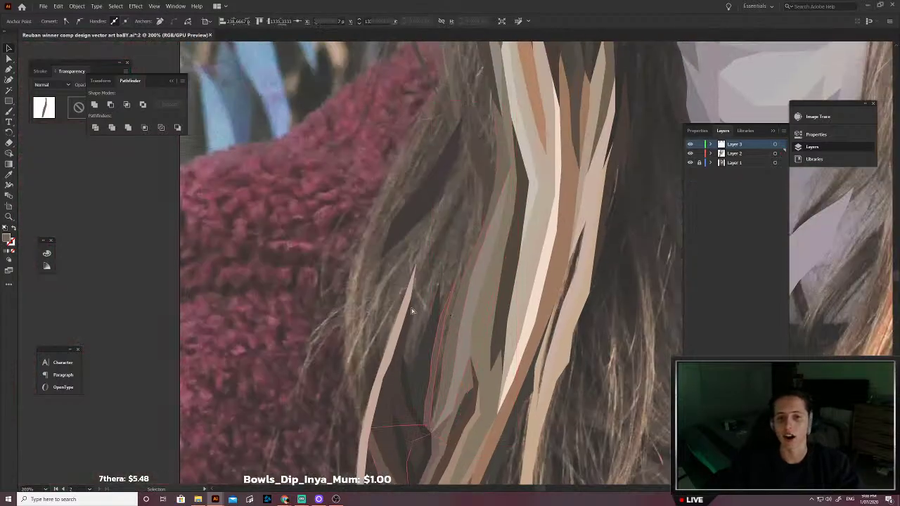
click(413, 317)
Step: Start a shape beside the light pink strand and trace up the photo hair to a narrow peak above the dark grey strand
scroll(421, 351, up, 2)
key(p)
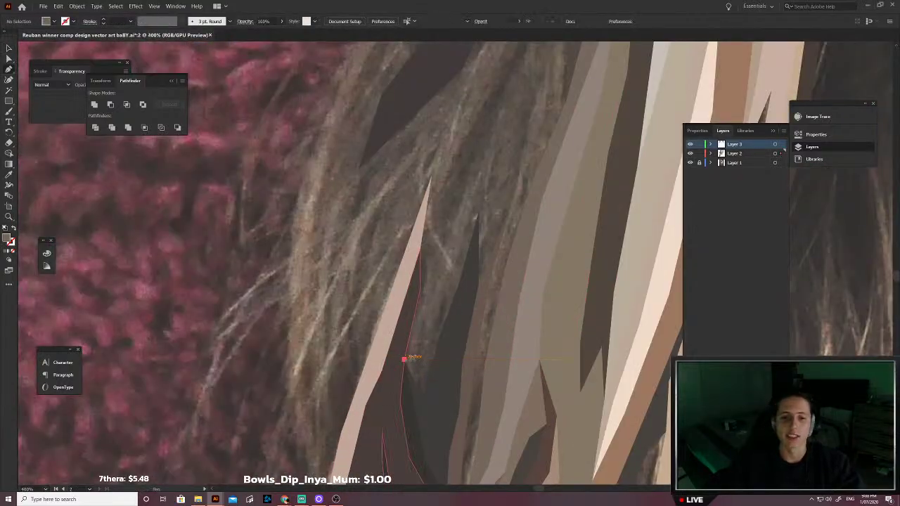
drag(418, 362, 420, 324)
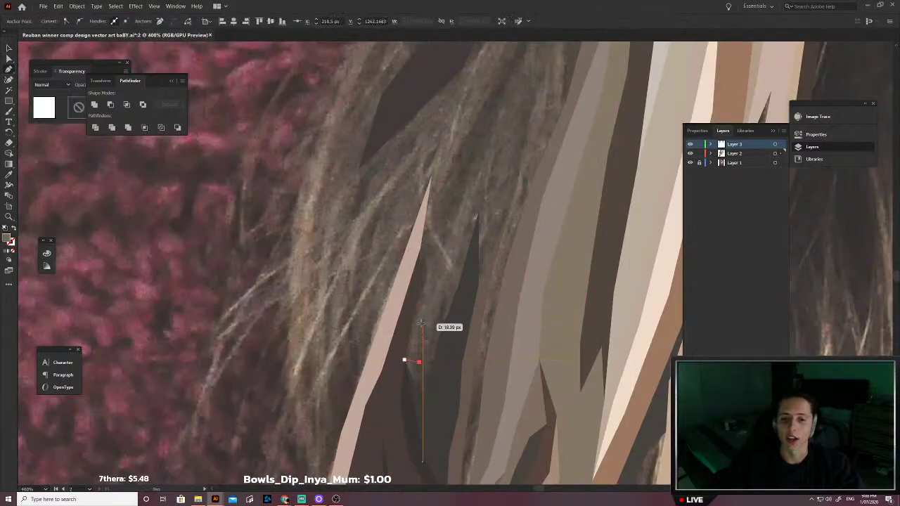
click(457, 204)
click(484, 171)
scroll(496, 154, up, 2)
click(522, 79)
click(515, 146)
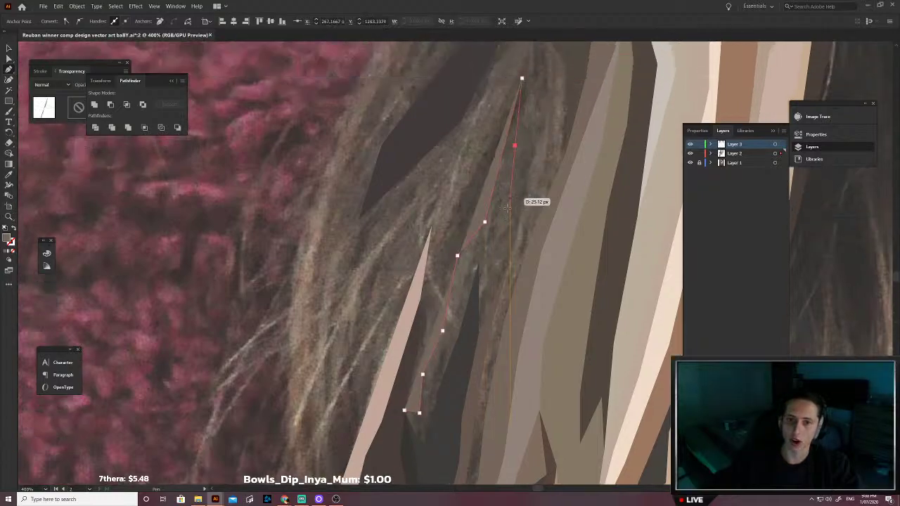
Step: Trace down from the peak with a small notch, cross over the dark grey strand and close the shape
click(497, 237)
click(497, 263)
click(509, 262)
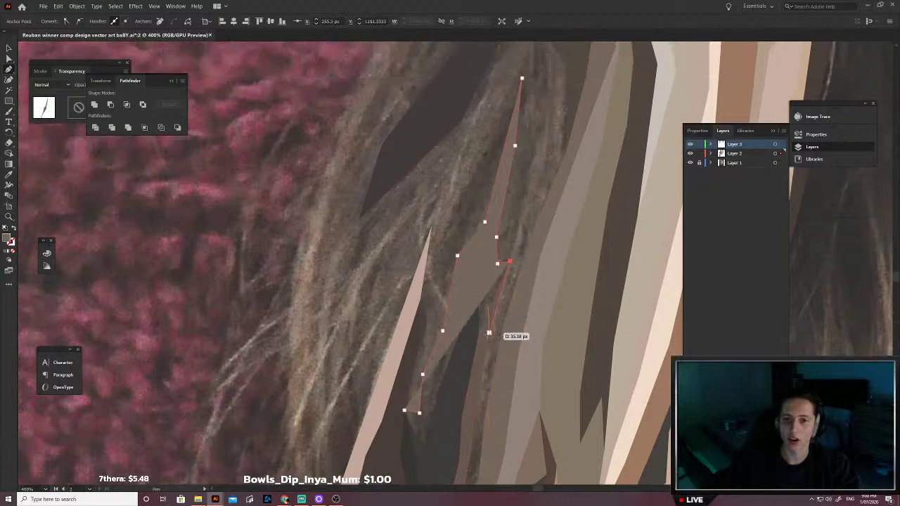
click(483, 343)
click(465, 389)
click(438, 455)
click(407, 449)
click(404, 411)
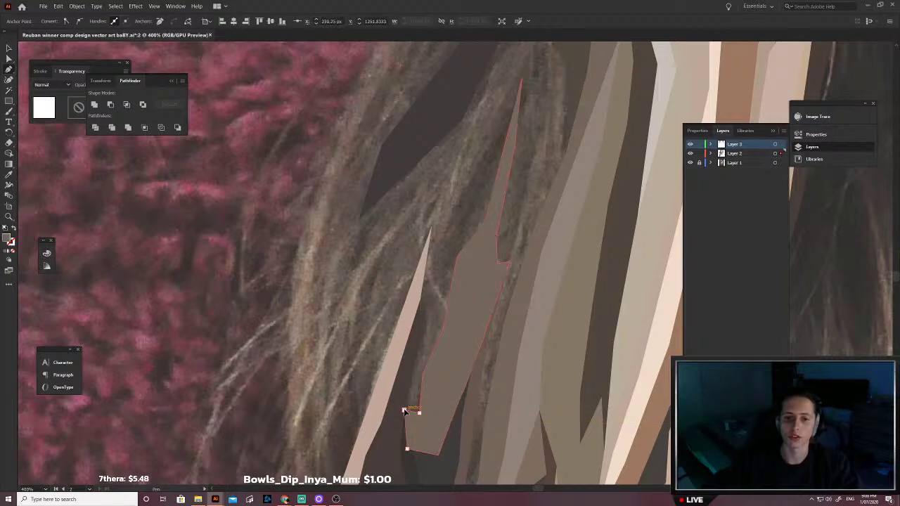
Step: Fill the peaked shape with a dark brown sampled from the photo, send it to the back and deselect it
key(shift+x)
scroll(444, 400, up, 6)
key(i)
click(370, 301)
scroll(390, 296, down, 5)
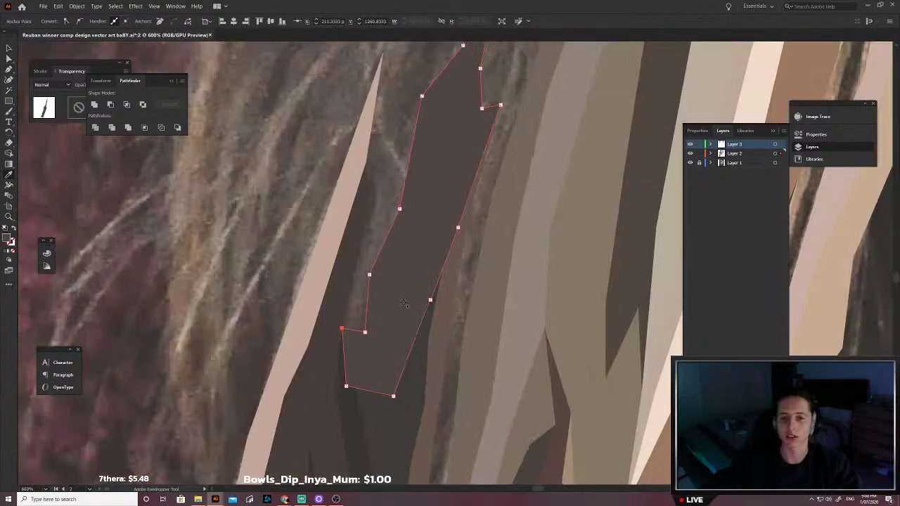
key(ctrl+shift+[)
click(361, 296)
key(ctrl+z)
key(v)
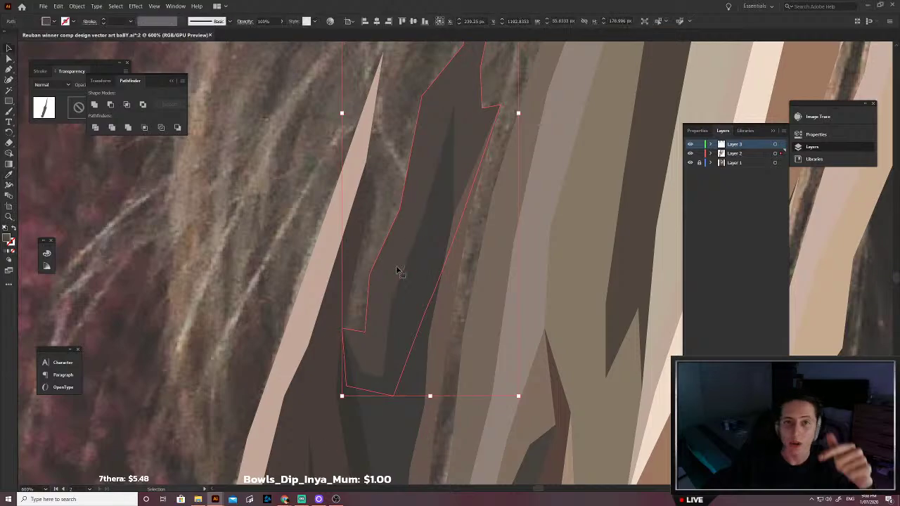
key(a)
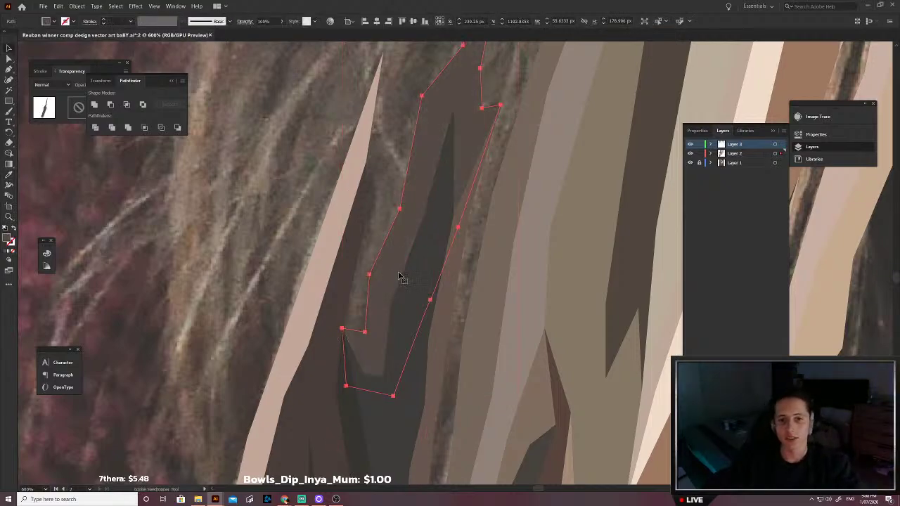
click(372, 251)
scroll(390, 251, down, 3)
key(p)
scroll(418, 253, up, 2)
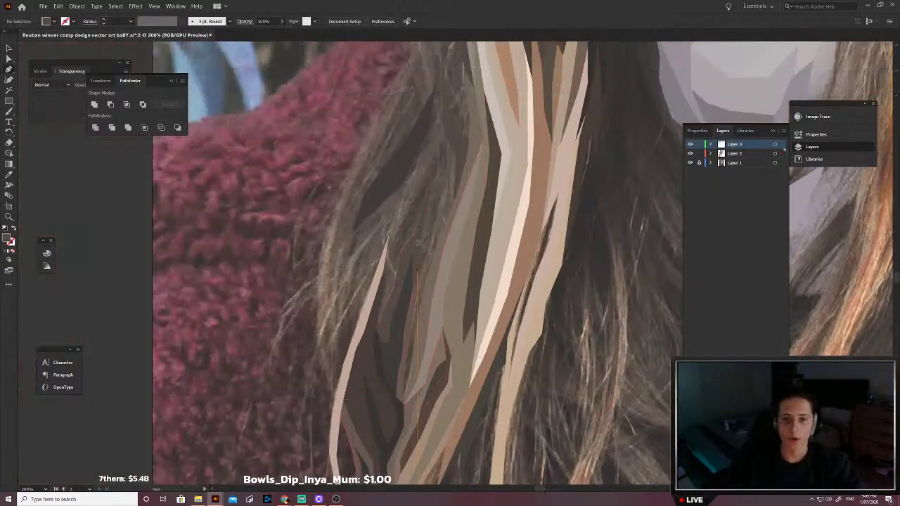
Step: Start a shape above the dark grey strand and trace up along the photo hair to a narrow peak beside the grey-brown strands
scroll(419, 243, up, 2)
scroll(420, 341, up, 1)
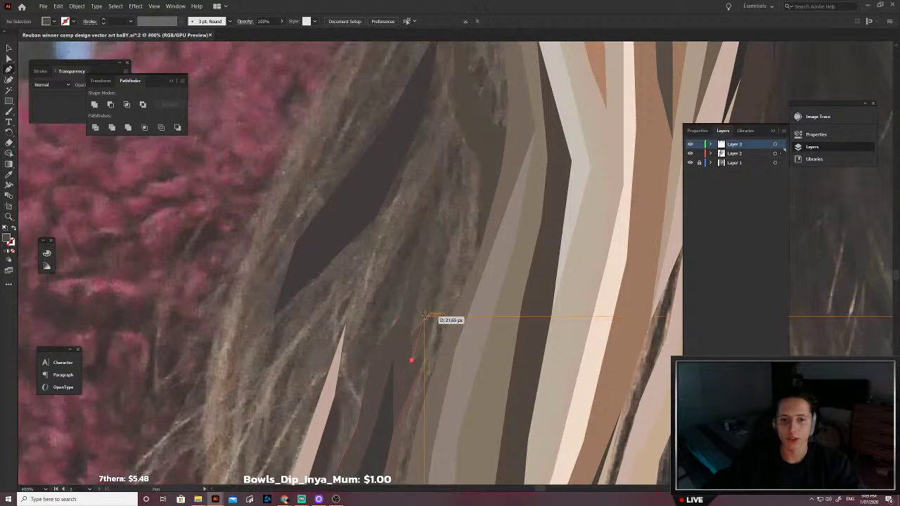
click(412, 361)
click(425, 317)
click(450, 279)
click(466, 198)
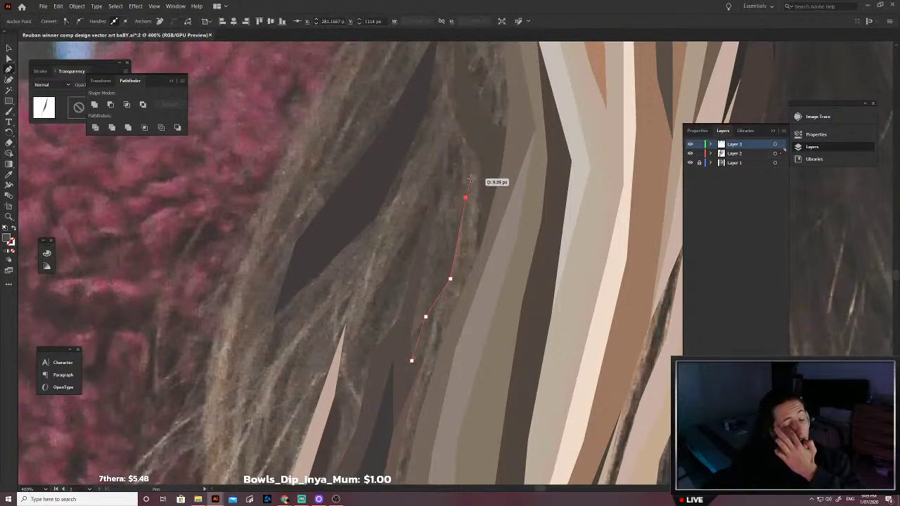
click(453, 96)
Step: Trace from the peak down over the neighbouring grey-brown strands to the lower strands, where the outline turns back at its base
click(473, 116)
click(500, 151)
click(507, 194)
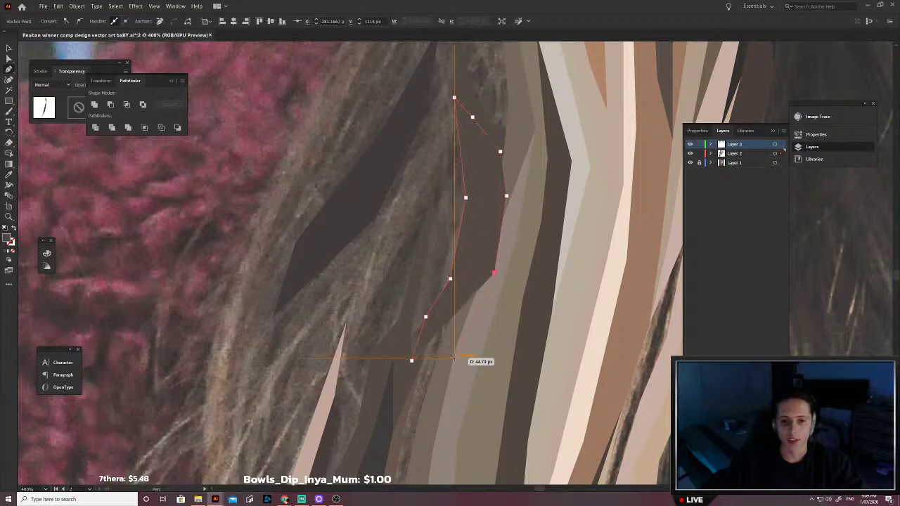
click(494, 272)
scroll(492, 281, down, 2)
scroll(481, 415, down, 4)
click(436, 382)
scroll(436, 384, down, 2)
click(433, 419)
click(396, 437)
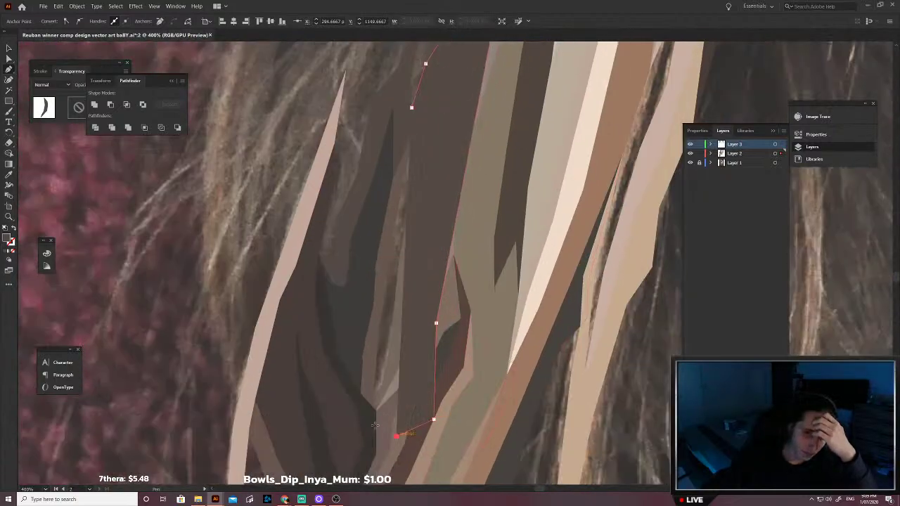
Step: Trace back up beside the dark grey strand and close the long shape at its starting point
click(377, 427)
click(353, 365)
scroll(372, 295, up, 1)
click(384, 253)
click(398, 189)
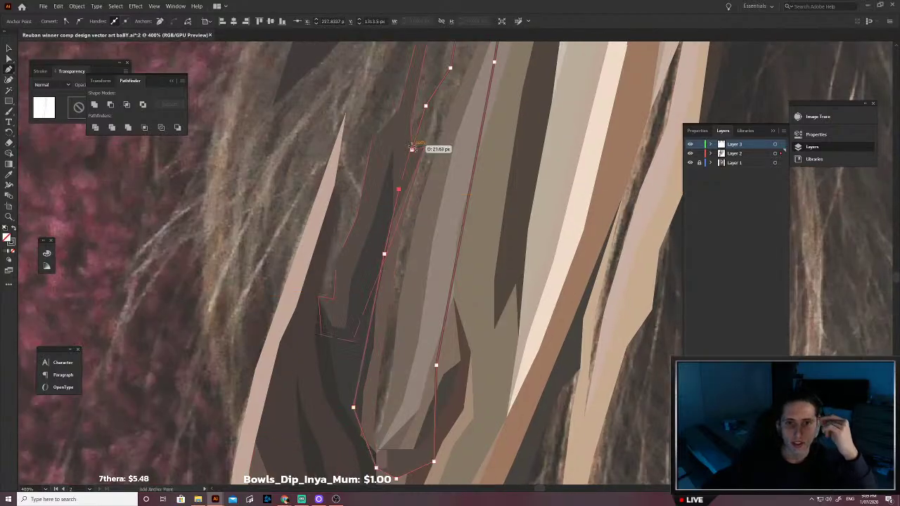
click(411, 149)
Step: Fill the long shape with a grey-brown sampled from the photo, send it to the back and deselect it
scroll(421, 151, up, 1)
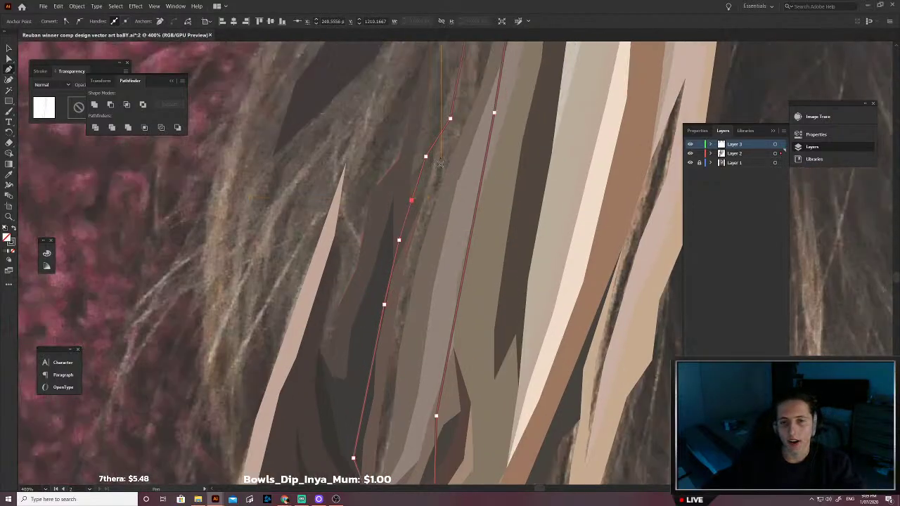
click(435, 166)
key(v)
key(ctrl+shift+[)
click(326, 161)
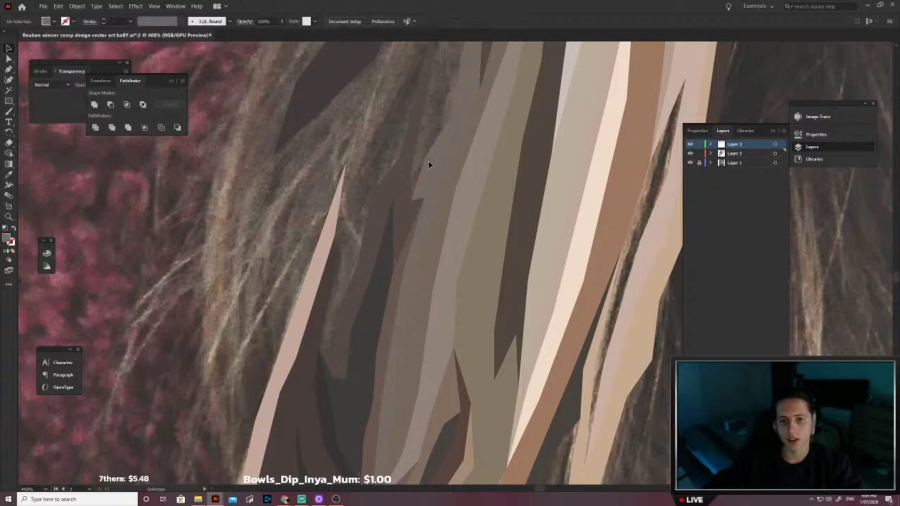
Step: Reselect the long back shape, resample its fill with a darker brown from the photo hair and deselect it
click(430, 165)
key(Delete)
key(i)
click(446, 150)
key(v)
click(329, 145)
scroll(370, 163, down, 3)
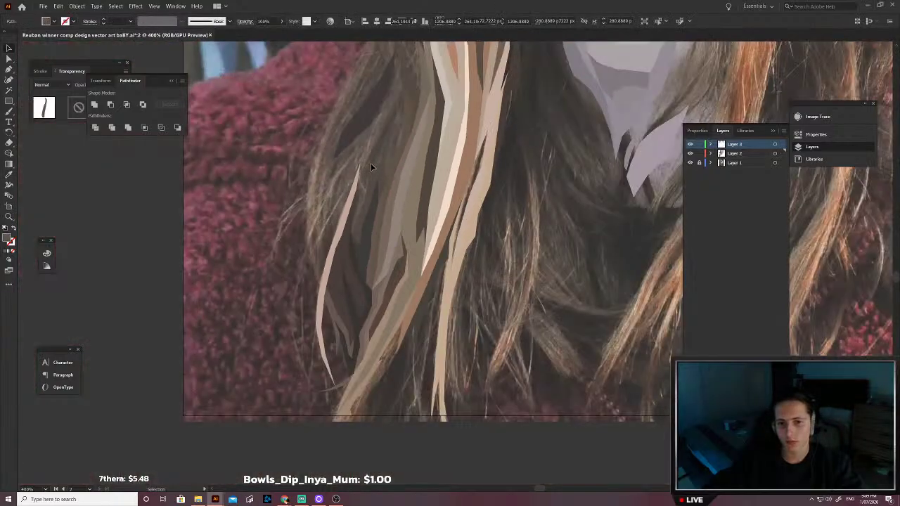
Step: Rough out freehand Pencil shapes over the hair masses on both sides of the neck and on the sweater
scroll(376, 171, down, 2)
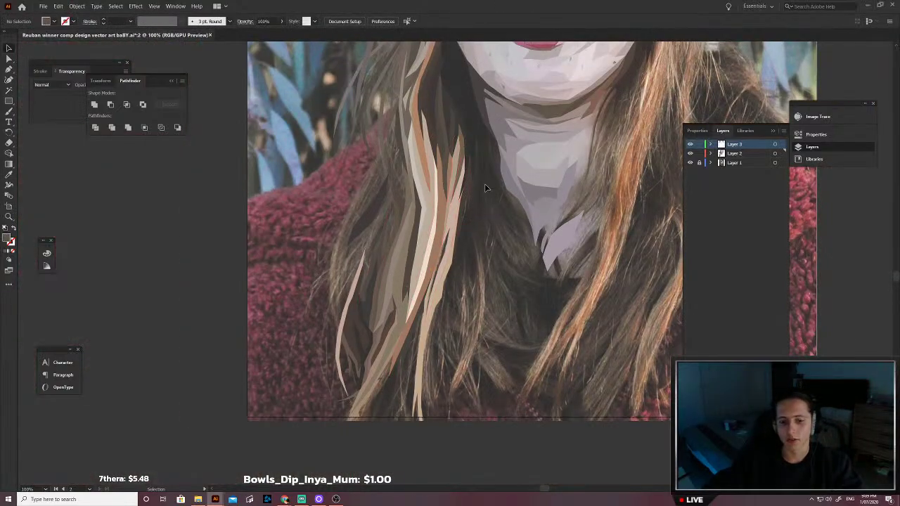
drag(517, 230, 499, 214)
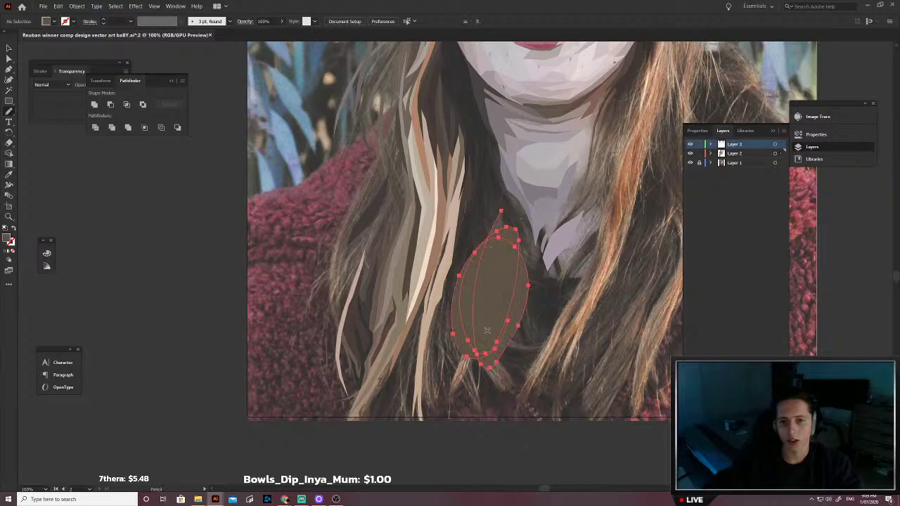
scroll(390, 324, up, 3)
drag(335, 411, 380, 250)
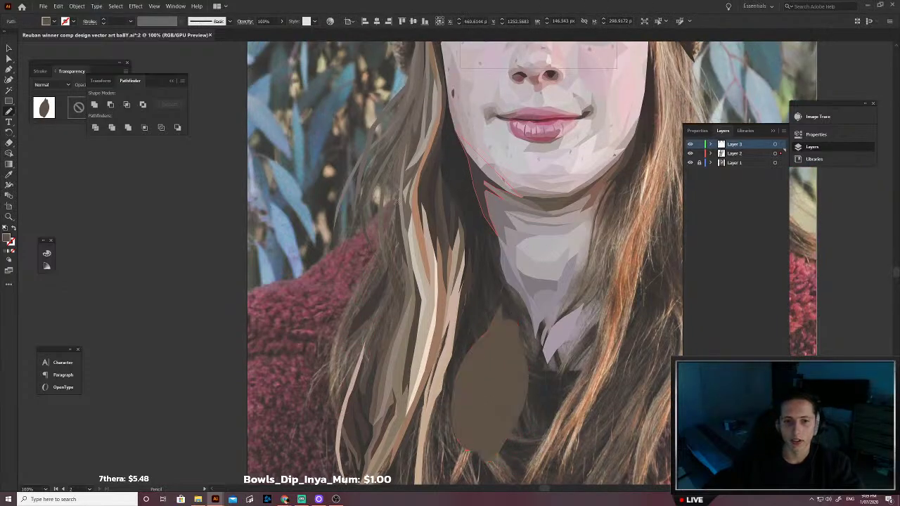
scroll(416, 341, down, 1)
drag(465, 340, 406, 336)
scroll(492, 356, down, 6)
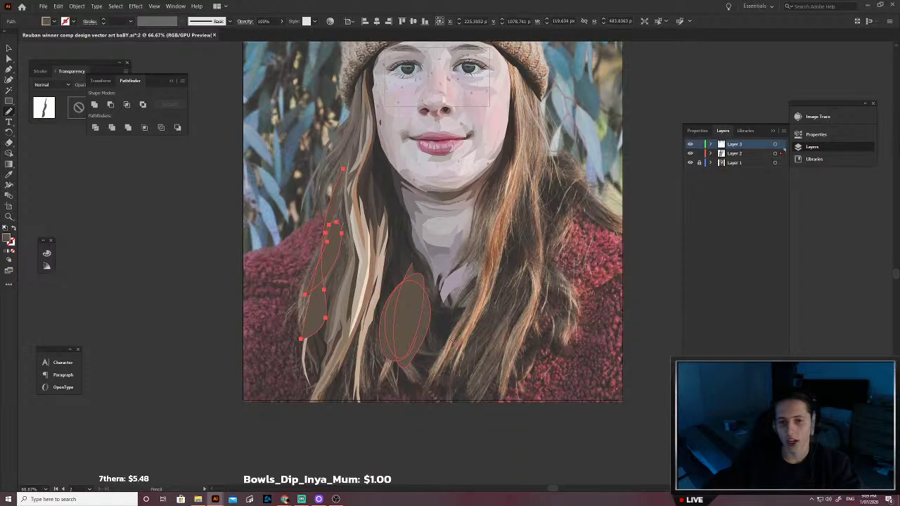
scroll(526, 253, up, 7)
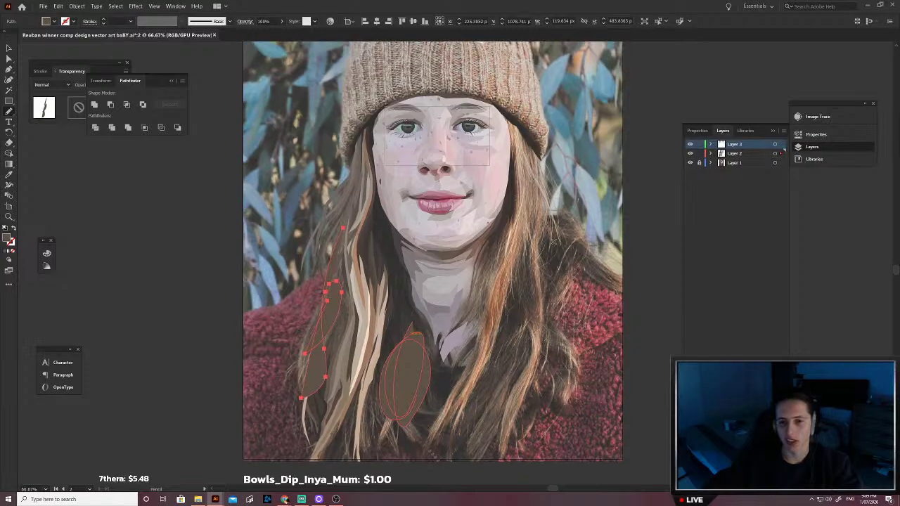
drag(550, 212, 549, 220)
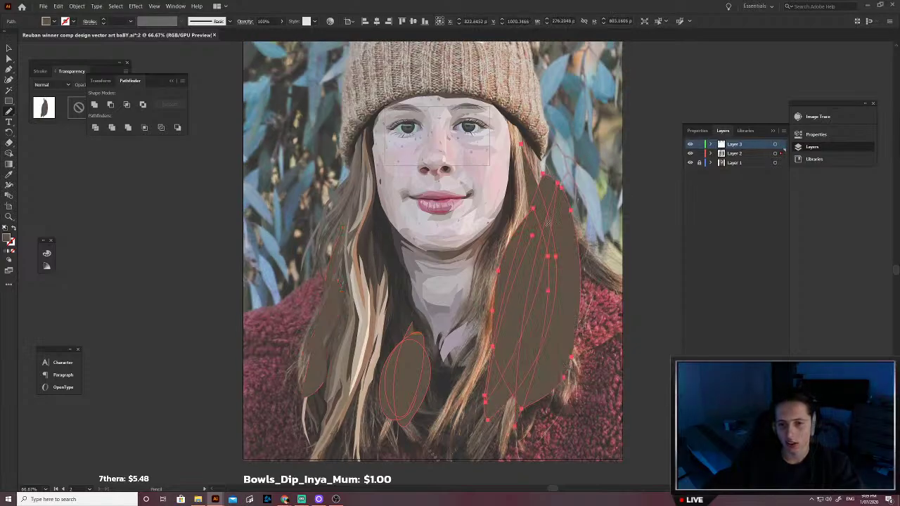
scroll(537, 311, up, 3)
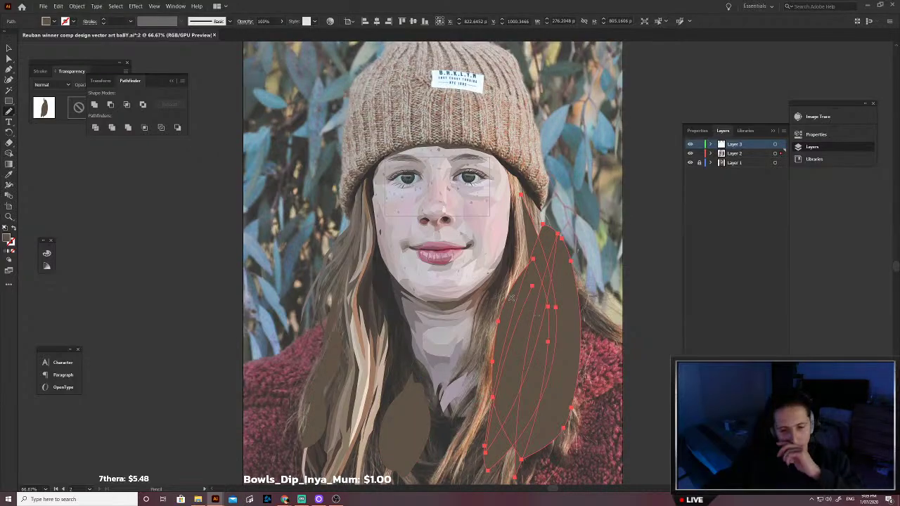
scroll(512, 297, down, 3)
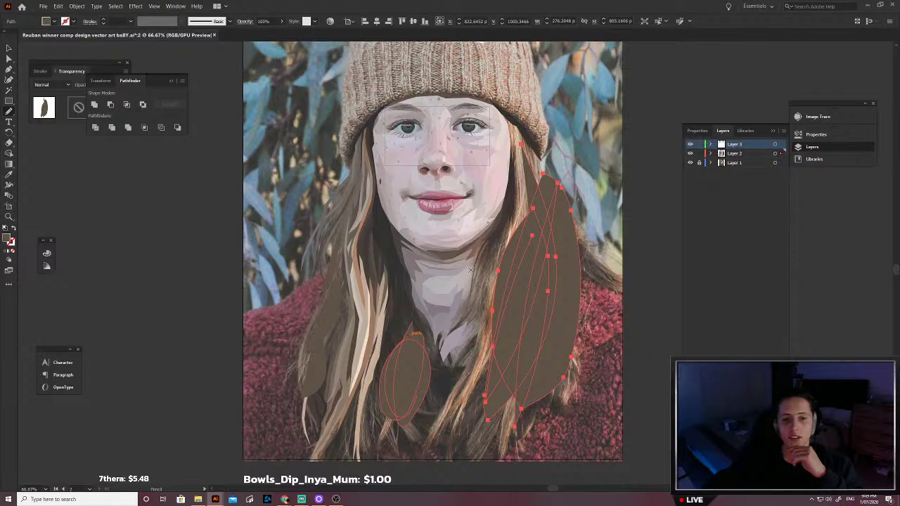
scroll(471, 270, down, 2)
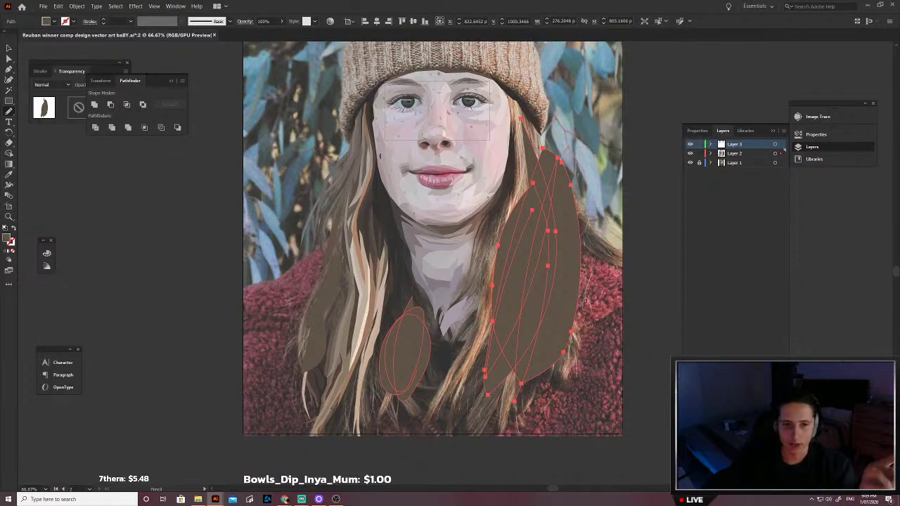
mouse_move(287, 303)
mouse_down()
mouse_move(251, 357)
mouse_move(260, 382)
mouse_up()
Step: Undo all the freehand Pencil shapes drawn over the hair and sweater
scroll(313, 380, up, 4)
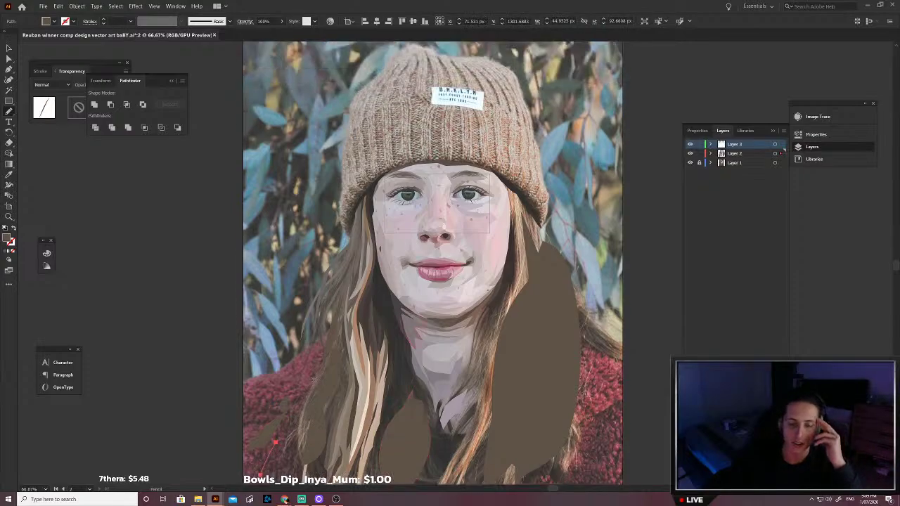
scroll(314, 380, up, 5)
scroll(313, 379, down, 5)
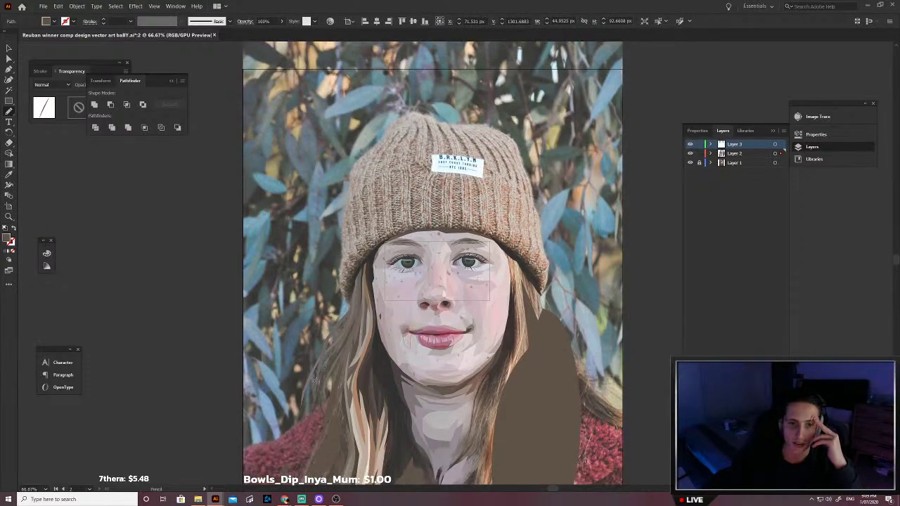
scroll(313, 380, up, 4)
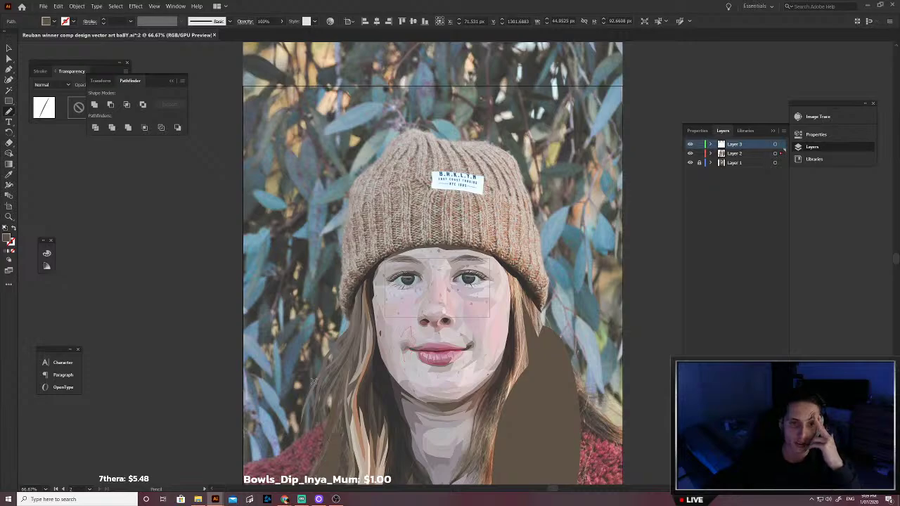
key(ctrl+z)
key(ctrl+z)
key(ctrl+z)
key(ctrl+z)
key(ctrl+z)
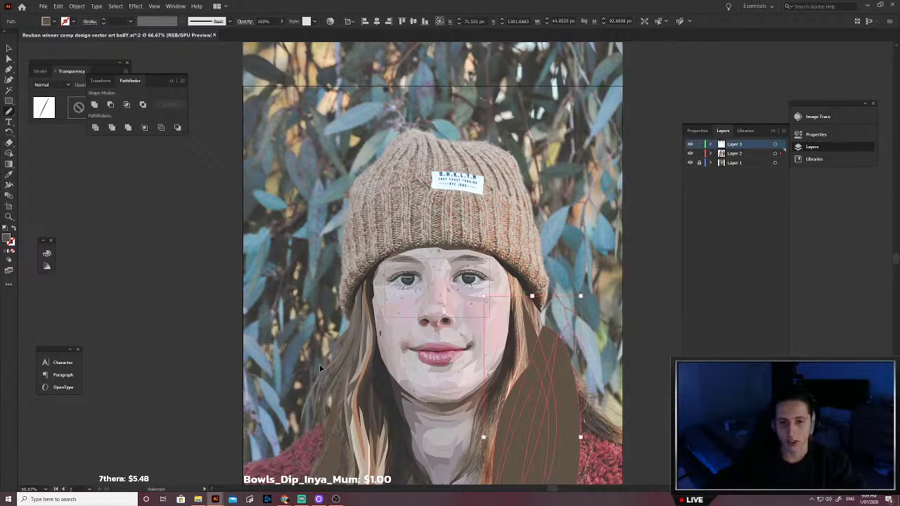
scroll(319, 364, down, 3)
scroll(321, 364, down, 3)
key(ctrl+z)
scroll(336, 364, down, 3)
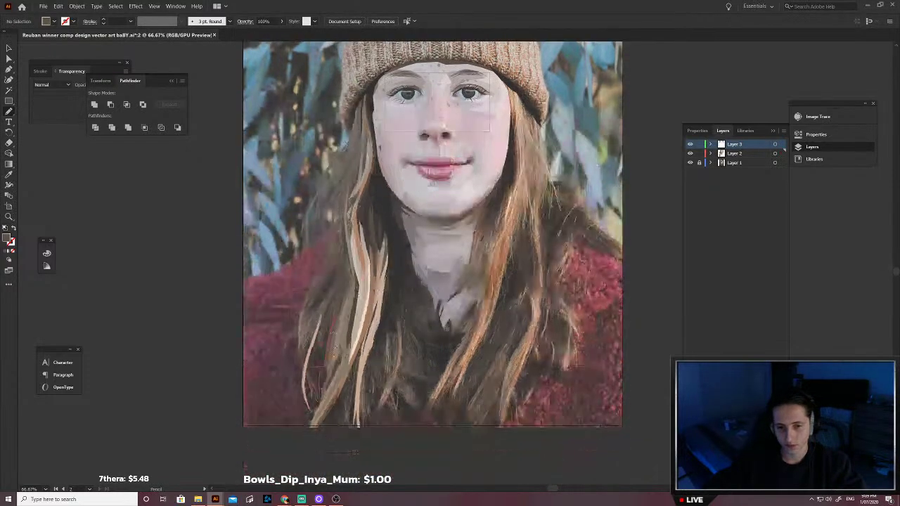
Step: Start a Pen shape on the light pink strand's outer edge and trace up the outermost photo hair to a narrow tip
scroll(336, 363, left, 1)
scroll(336, 358, up, 2)
scroll(338, 344, up, 5)
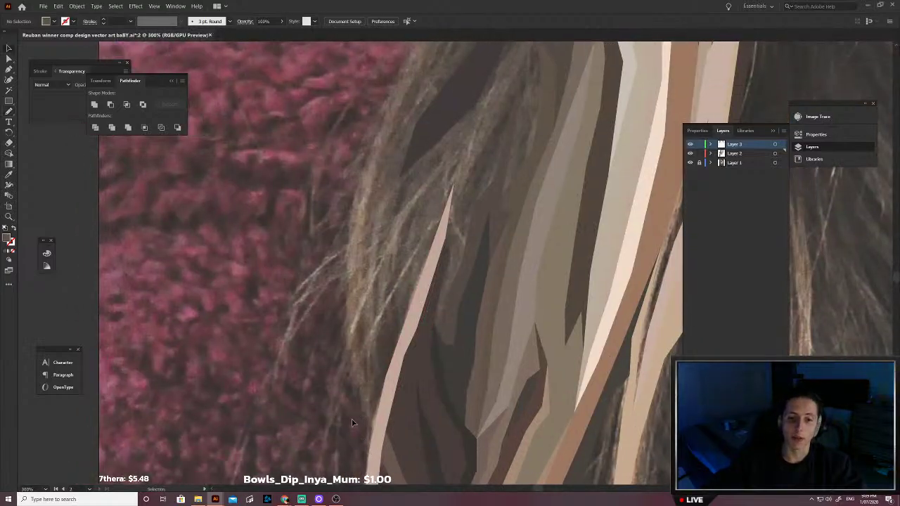
key(p)
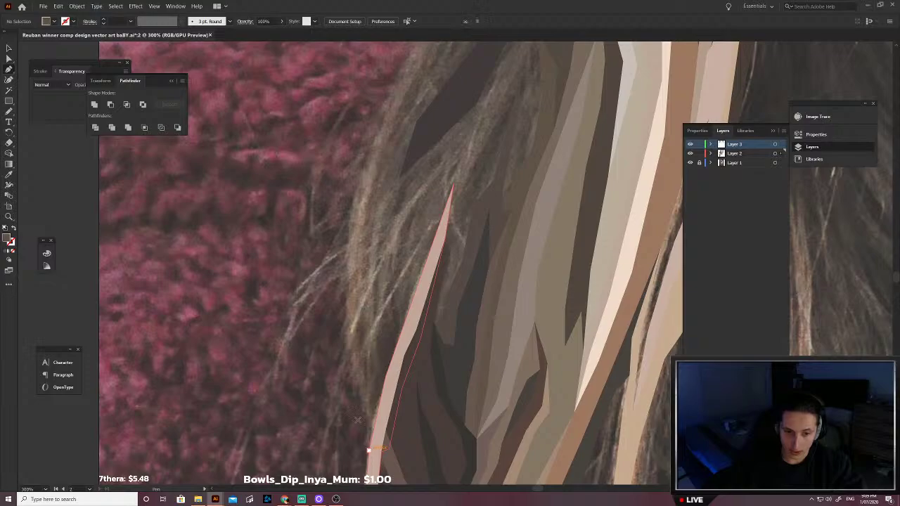
click(368, 450)
scroll(345, 317, up, 1)
click(353, 299)
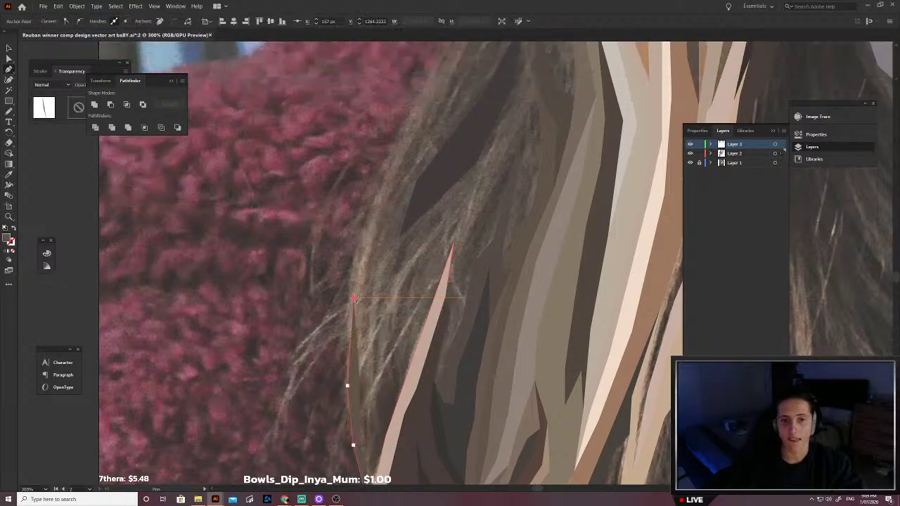
scroll(353, 299, up, 1)
click(365, 284)
scroll(370, 288, up, 1)
click(388, 280)
scroll(422, 285, up, 1)
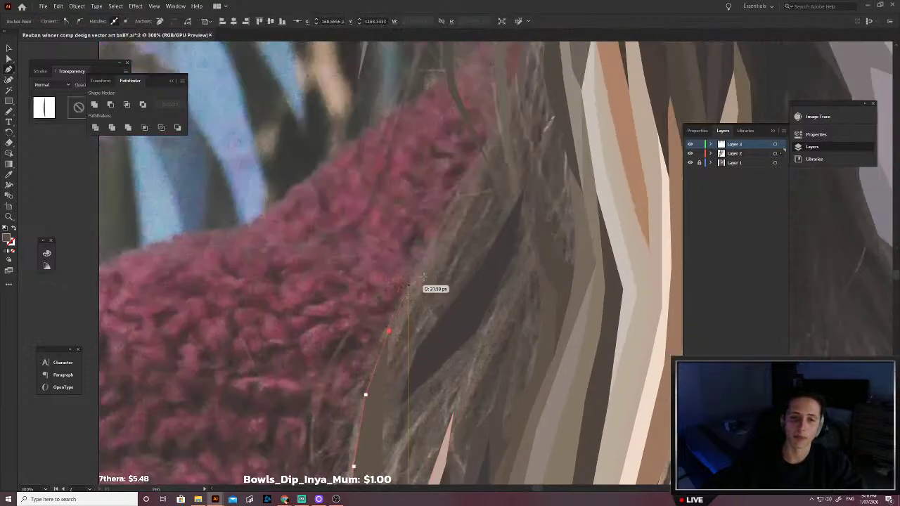
click(436, 235)
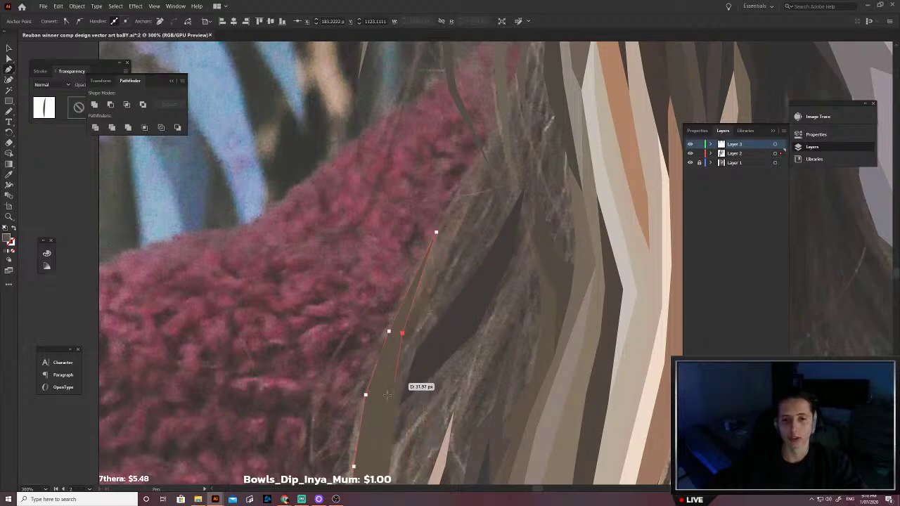
Step: Trace back down the inner side of the outermost hair strand and close the thin shape at the pink strand
scroll(406, 366, down, 1)
click(375, 344)
scroll(377, 352, down, 1)
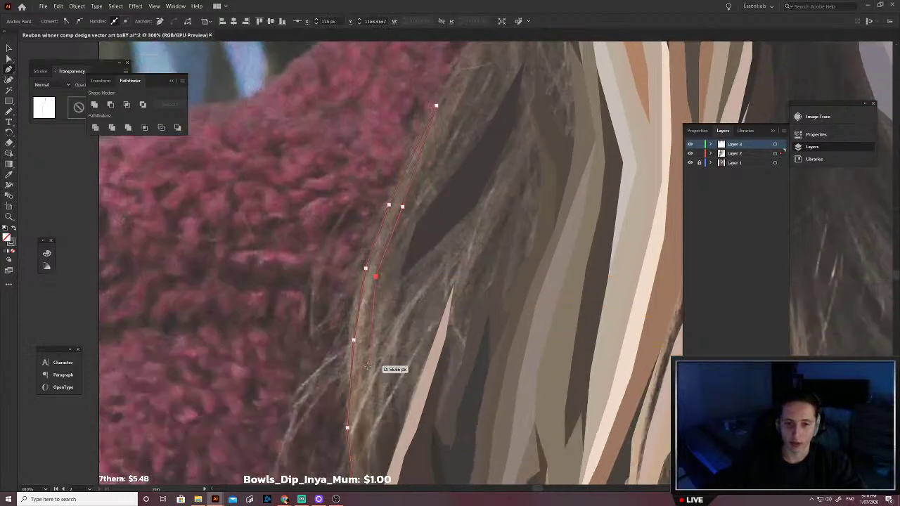
click(364, 361)
scroll(362, 369, down, 1)
click(359, 372)
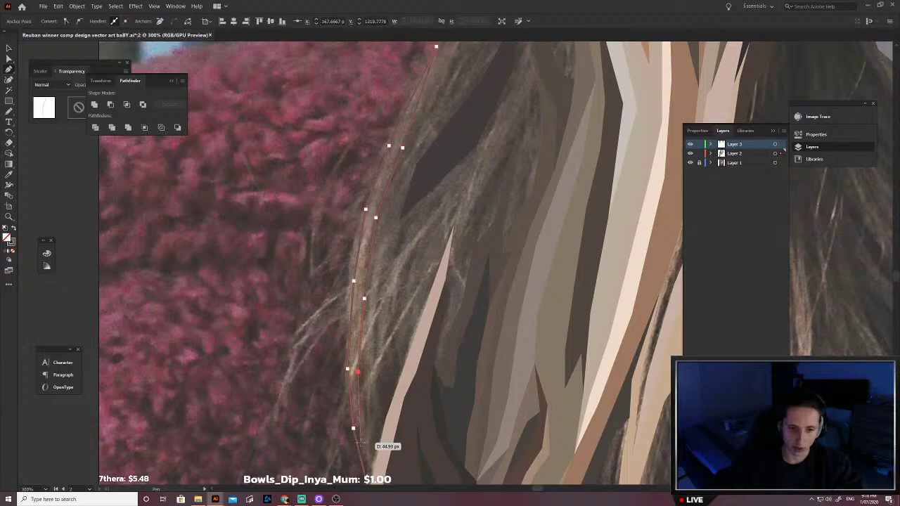
click(360, 426)
scroll(360, 426, down, 1)
Step: Fill the thin outer strand with a sampled warm brown and deselect it
scroll(356, 335, up, 5)
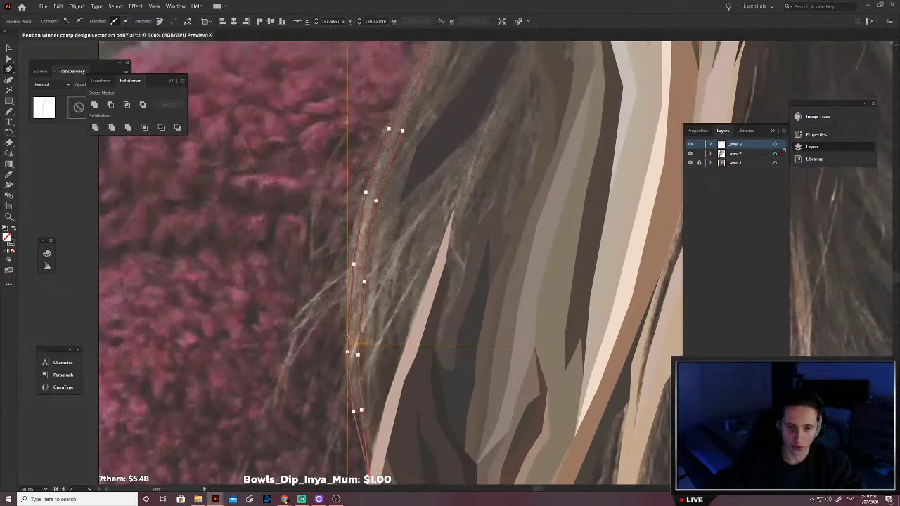
click(334, 321)
scroll(338, 321, down, 5)
key(v)
click(364, 318)
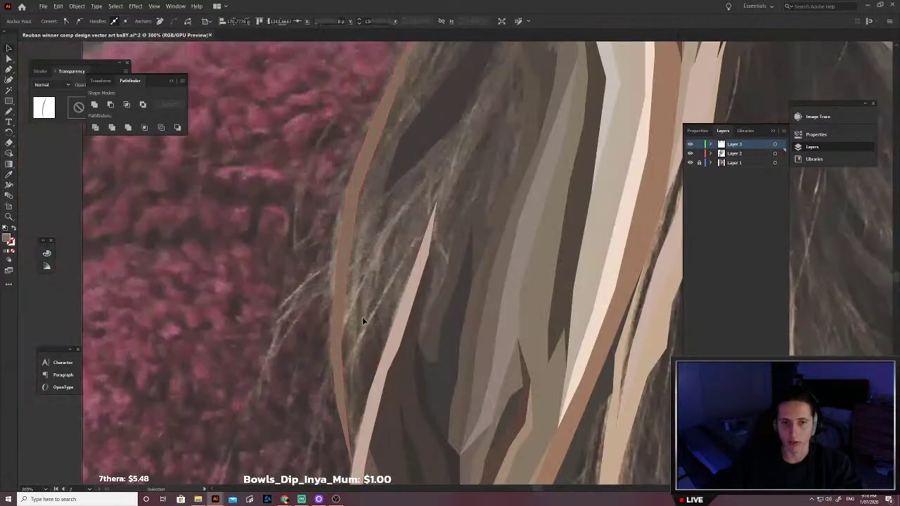
Step: Start a Pen shape on the outer edge of the thin brown strand and trace its outer side upward past the bulge
scroll(352, 321, up, 1)
scroll(345, 323, down, 1)
scroll(335, 336, left, 1)
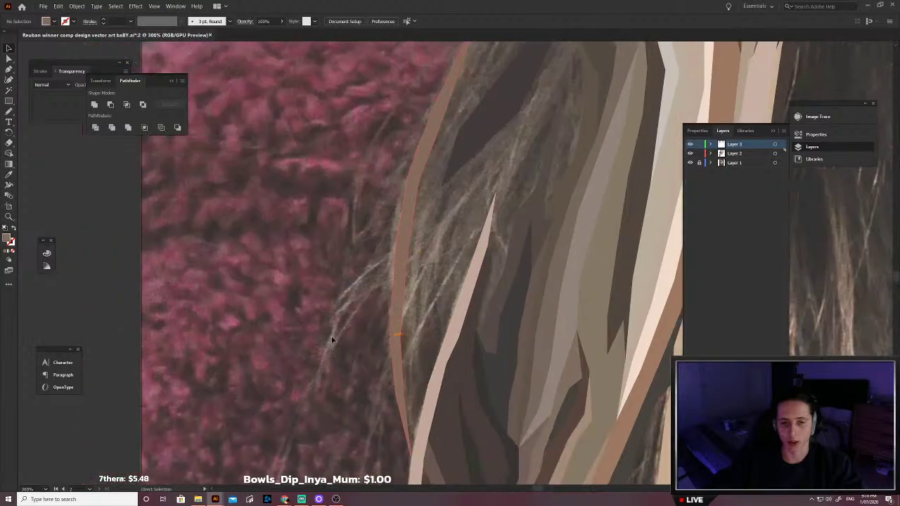
click(389, 334)
scroll(389, 335, up, 1)
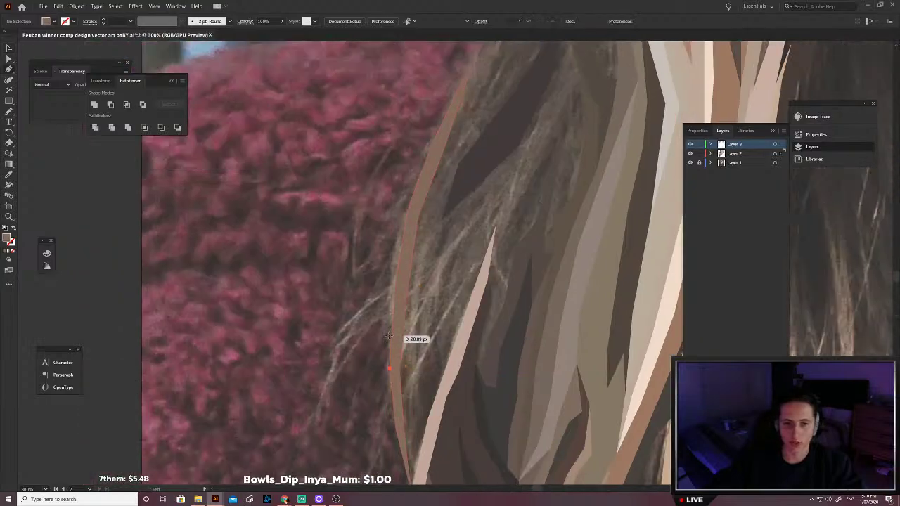
click(386, 300)
scroll(386, 300, up, 1)
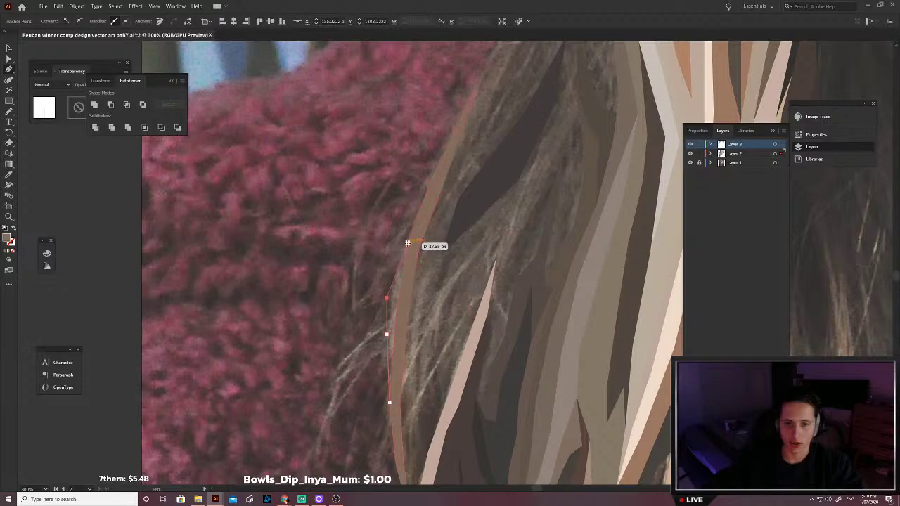
click(407, 244)
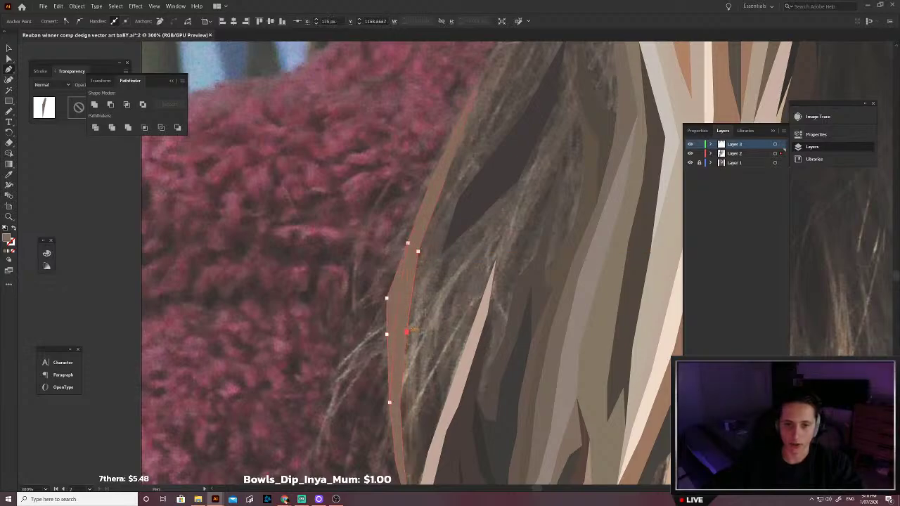
Step: Trace an inner branch up to a sharp point near the pink strand's tip and back down, and close the forked shape
click(429, 309)
click(446, 270)
click(498, 225)
click(458, 280)
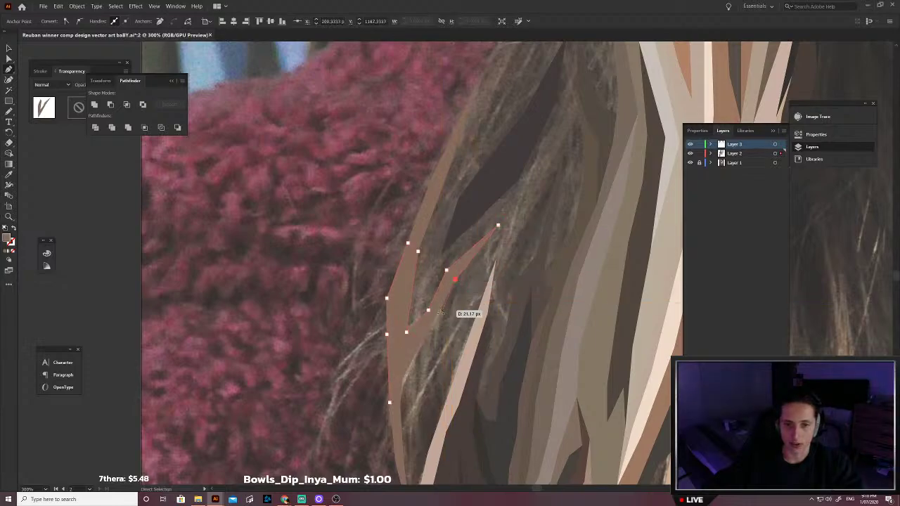
click(436, 326)
click(414, 342)
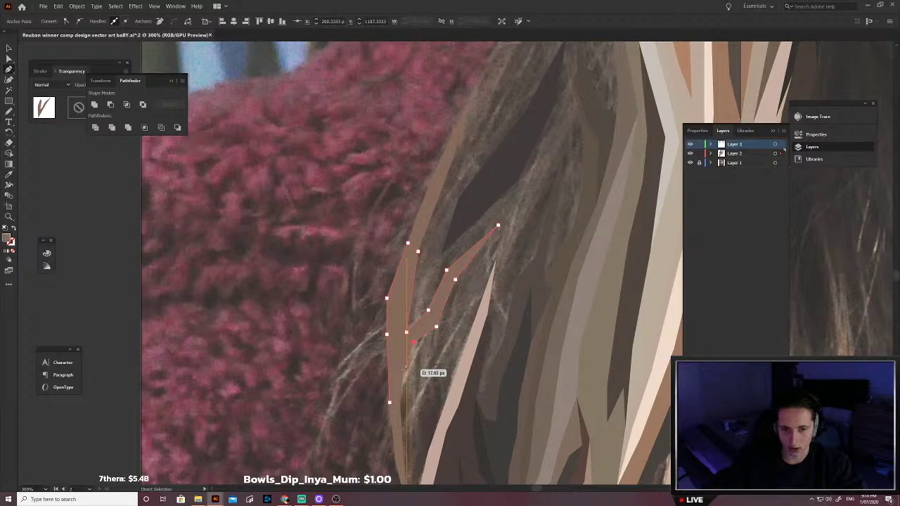
click(390, 403)
Step: Fill the forked shape with a grey-brown sampled from the photo hair, send it behind the brown strand and deselect it
key(shift+x)
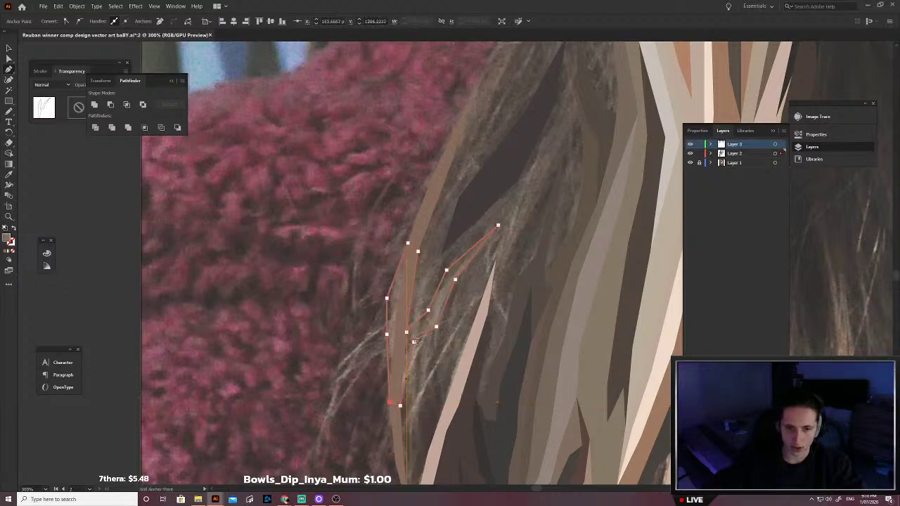
scroll(401, 317, up, 5)
key(i)
click(371, 359)
scroll(371, 359, down, 3)
key(ctrl+shift+[)
key(v)
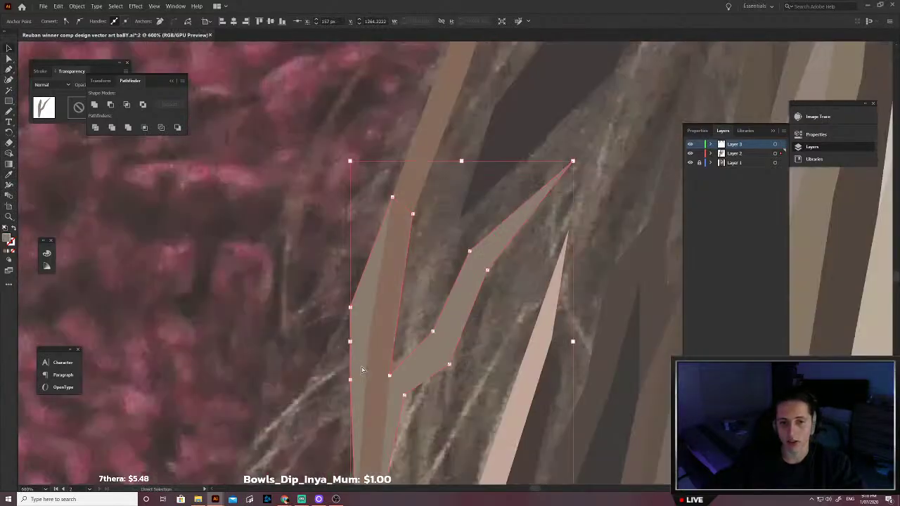
click(333, 375)
Step: Start a Pen shape at the lower tip of the stray wisp over the sweater and trace its inner side up to the forked shape
scroll(341, 384, down, 2)
scroll(345, 389, down, 1)
key(p)
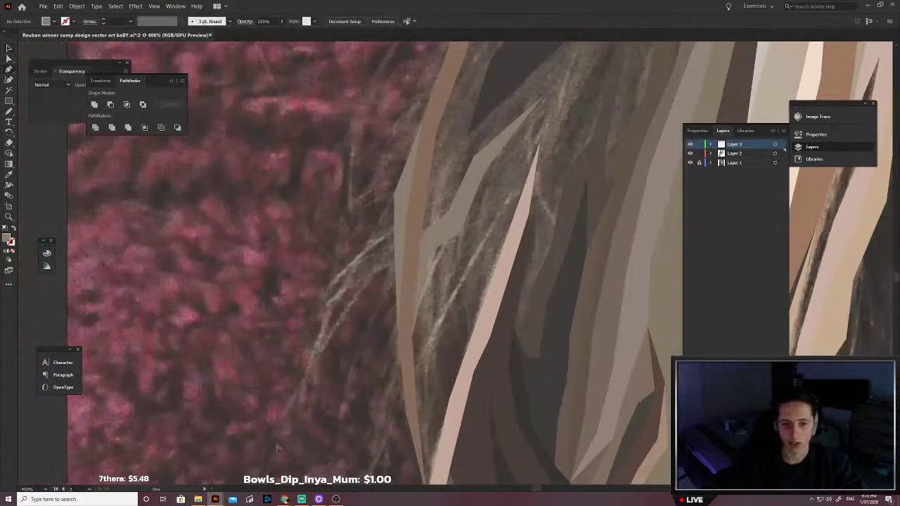
scroll(277, 448, down, 1)
scroll(274, 443, down, 1)
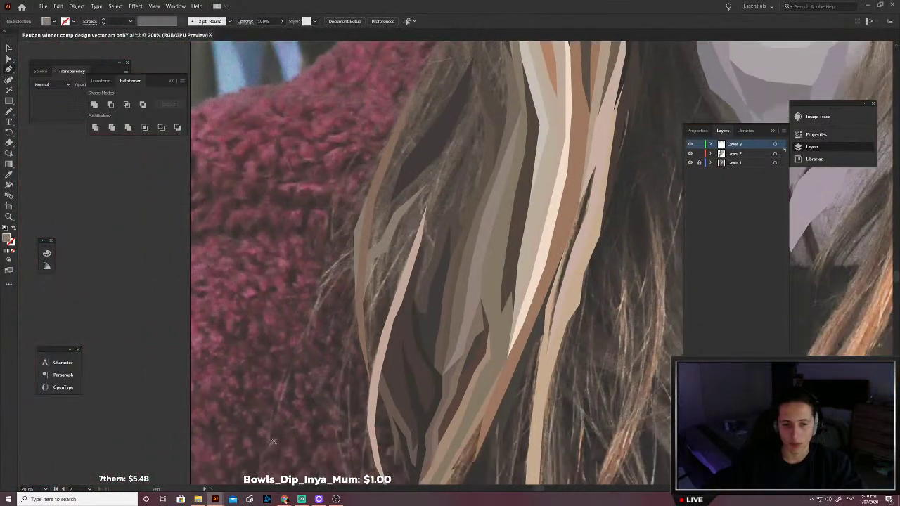
scroll(273, 439, down, 1)
click(283, 382)
click(317, 302)
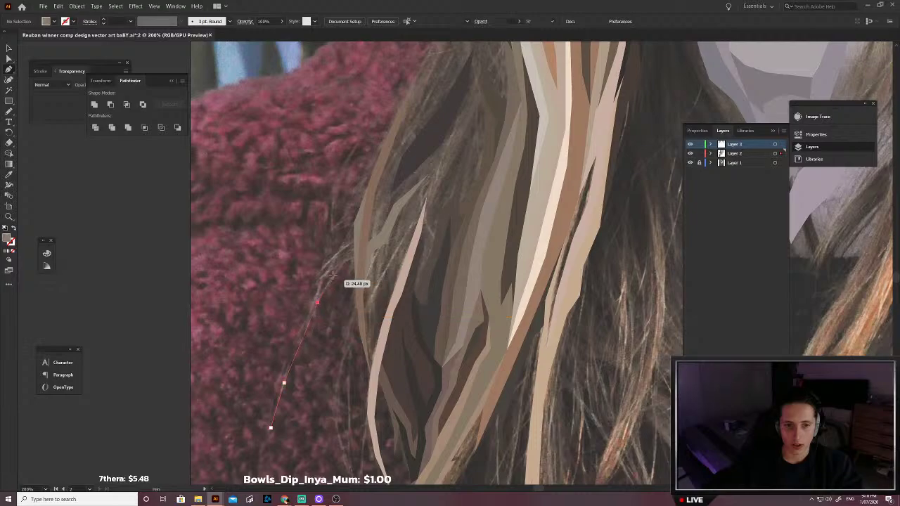
click(355, 240)
Step: Trace back down the outer side of the stray wisp to its lower tip and close the narrow shape
click(338, 251)
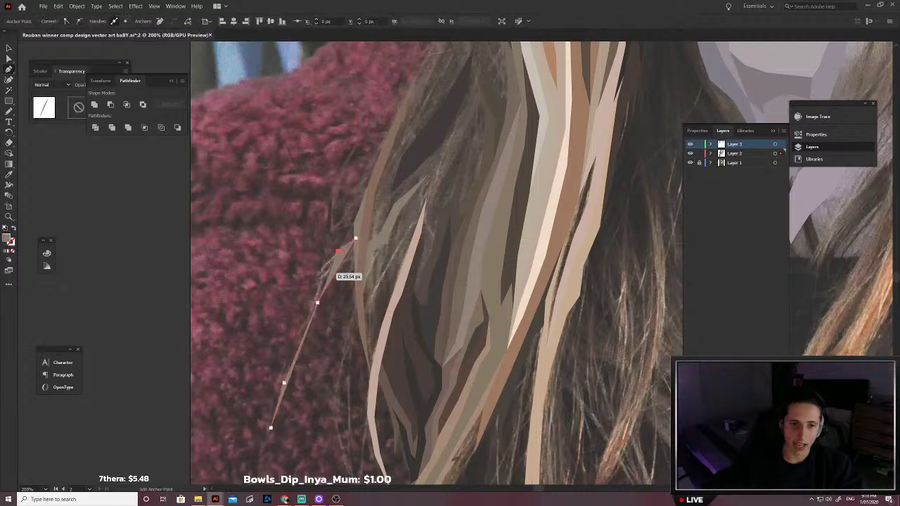
click(322, 272)
click(309, 306)
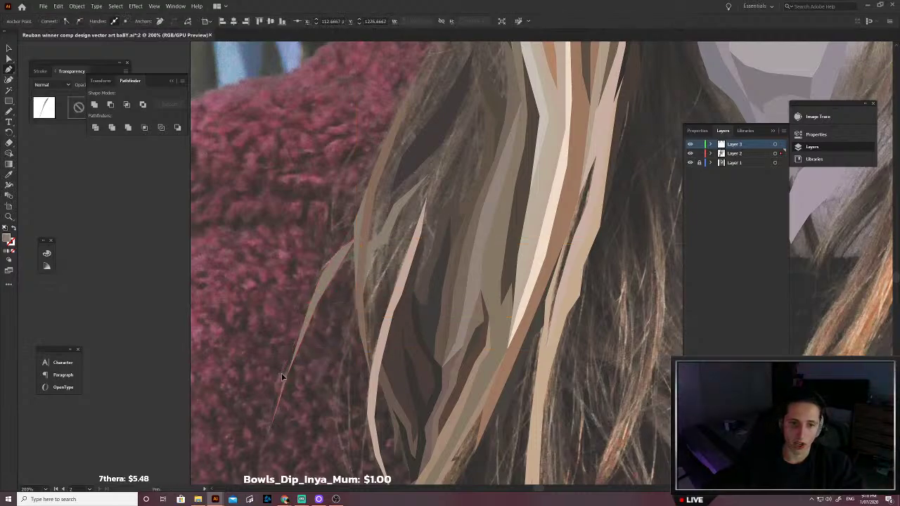
click(282, 378)
scroll(312, 288, up, 5)
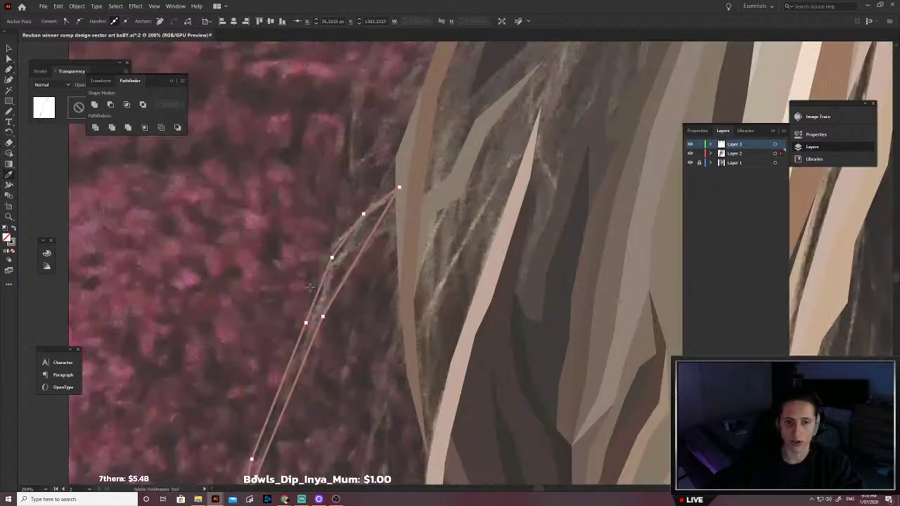
Step: Apply the sampled grey-brown colour as the fill of the thin outer hair strand and deselect it
key(shift+x)
scroll(411, 215, down, 4)
key(v)
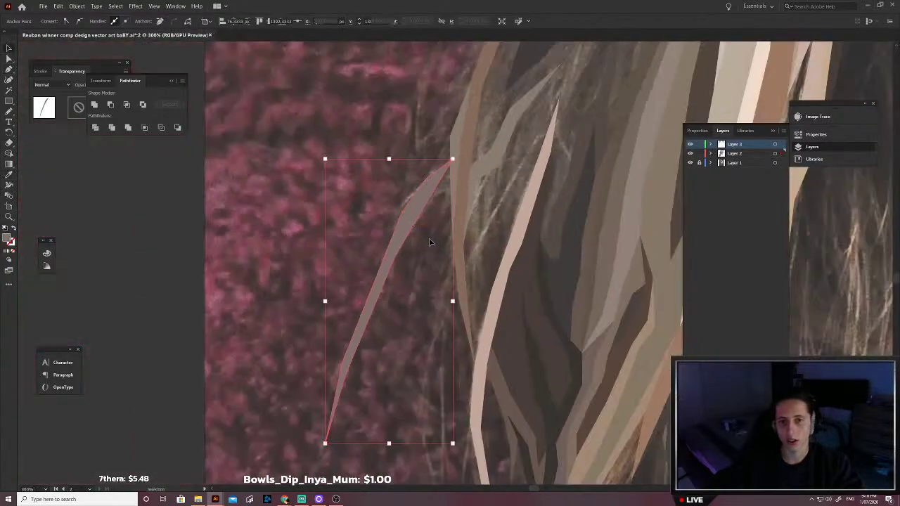
click(430, 244)
Step: Trace the outer edge of a new hair strand with the Pen tool, from the grey-brown outer strand up to the long brown strand
scroll(431, 246, up, 1)
key(p)
scroll(407, 293, up, 1)
scroll(409, 294, up, 2)
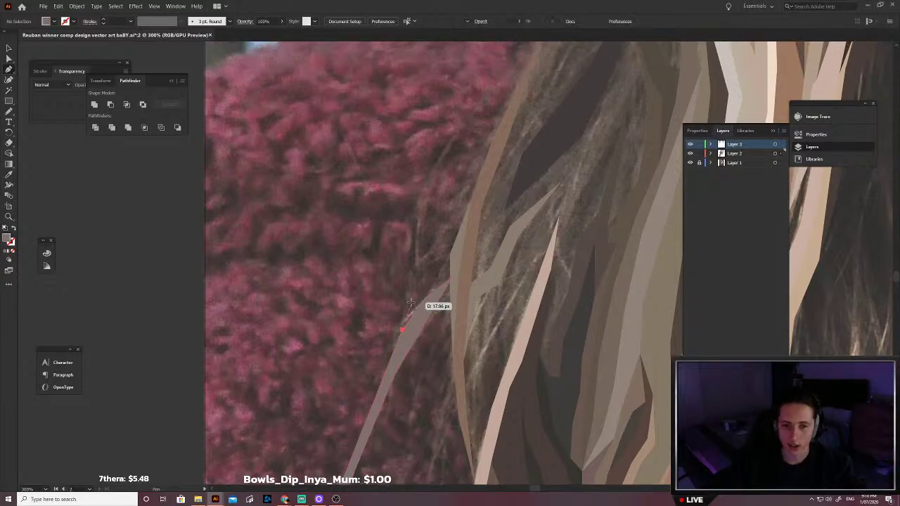
click(414, 301)
click(438, 272)
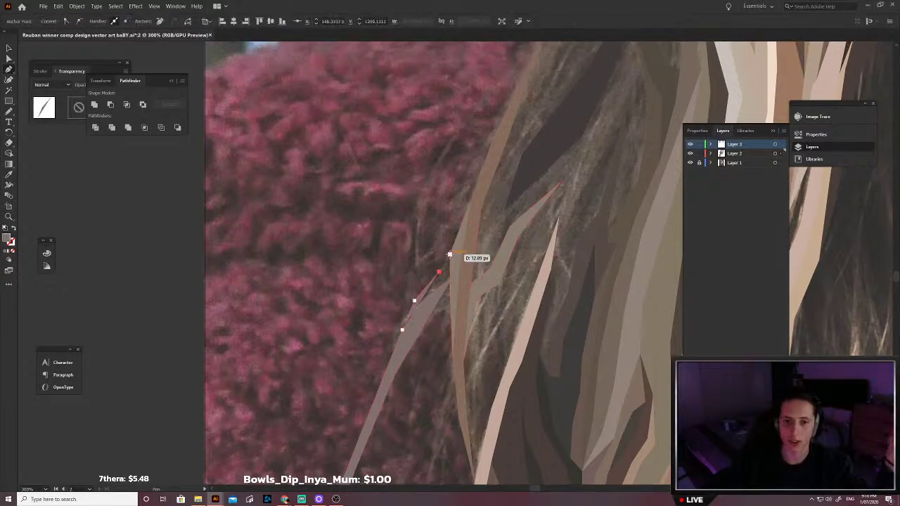
click(450, 254)
click(468, 239)
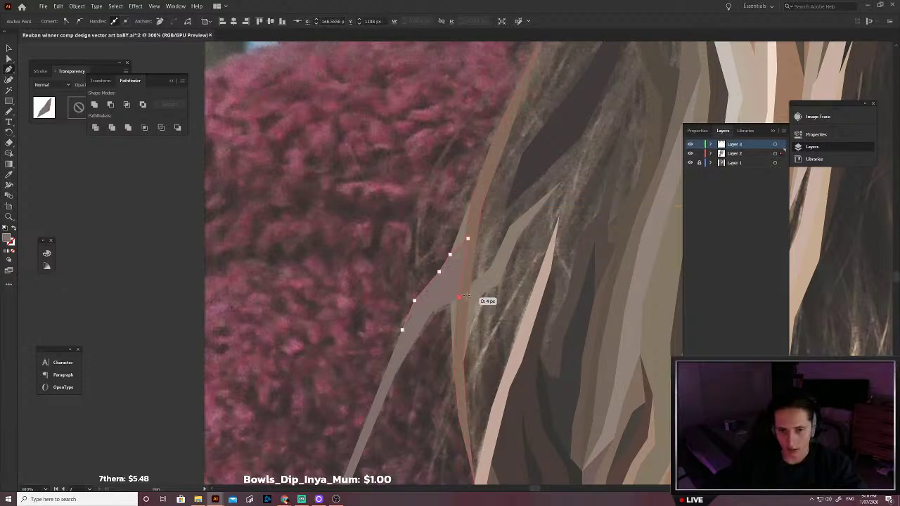
click(486, 176)
scroll(486, 178, up, 2)
click(508, 173)
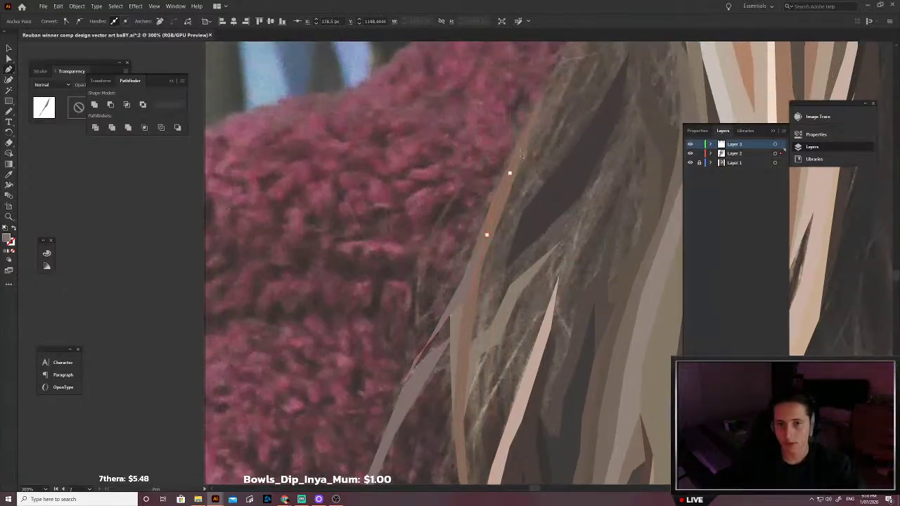
key(ctrl+z)
key(ctrl+z)
click(492, 245)
key(ctrl+z)
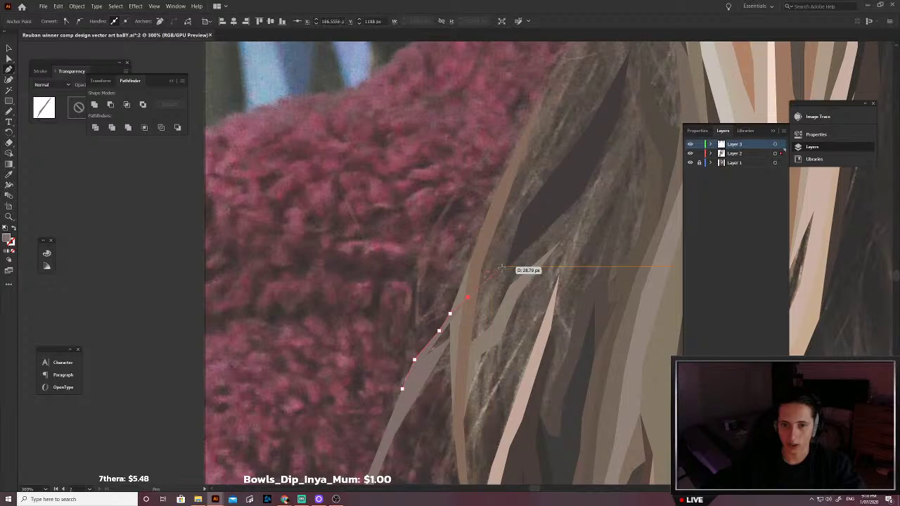
Step: Extend the path to the tip of the olive strand and trace its lower edge back to close the branching shape
click(505, 269)
click(560, 240)
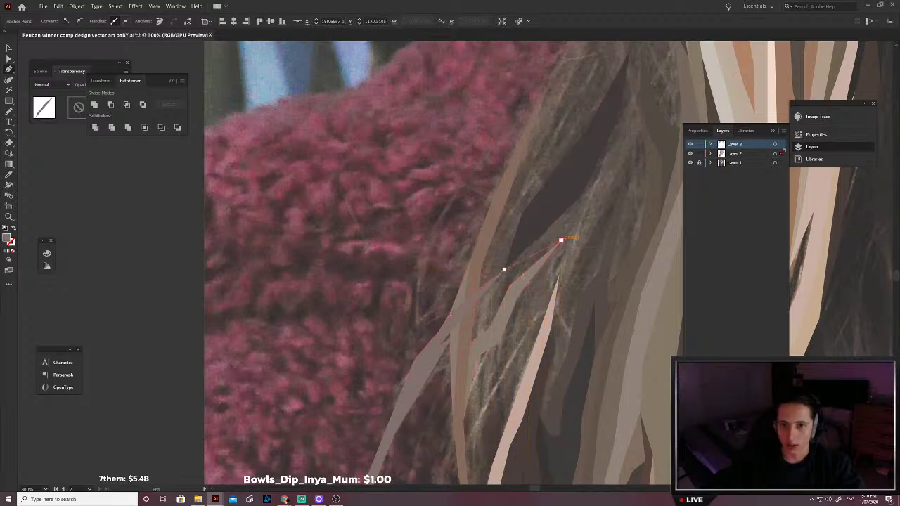
click(509, 285)
click(487, 296)
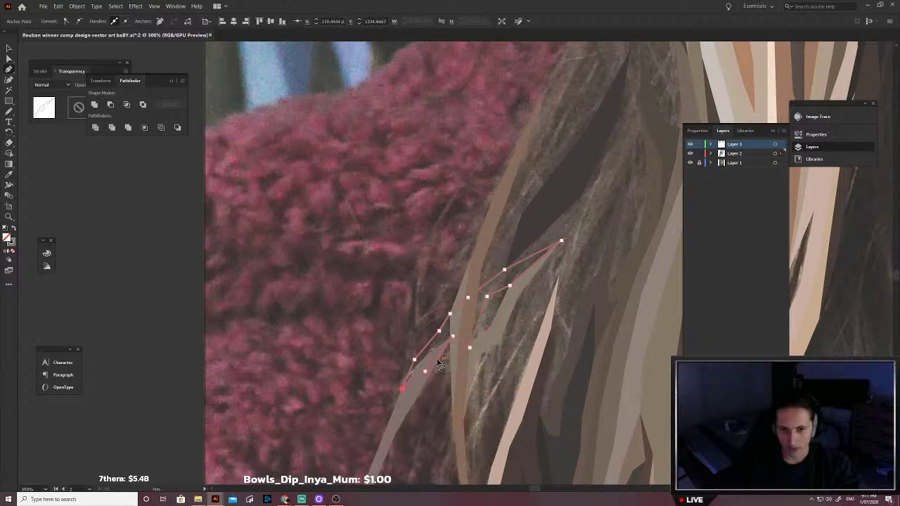
Step: Fill the branching strand with a brown sampled from the photo, send it behind the other strands and deselect it
scroll(437, 363, up, 5)
click(332, 324)
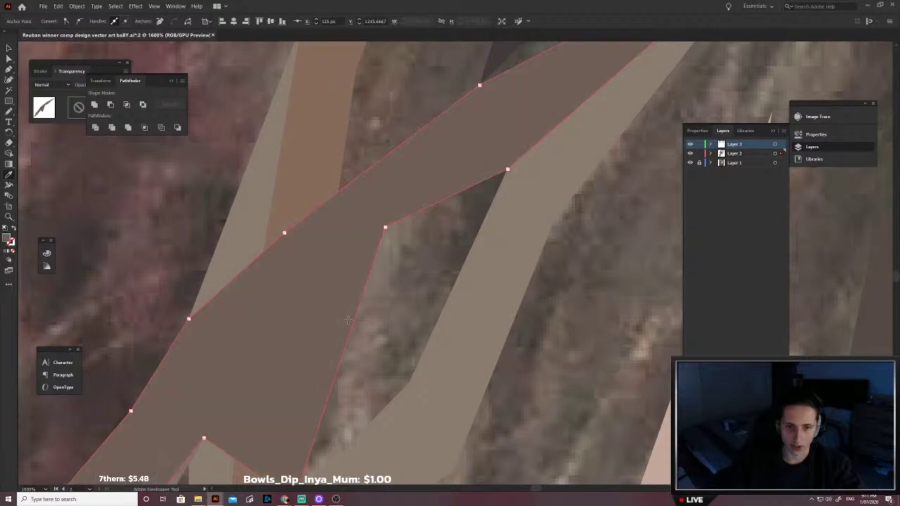
scroll(347, 320, down, 4)
key(v)
key(ctrl+shift+[)
click(362, 337)
Step: Move the outer strand's tip anchor about 1.8 px left and 2.4 px down, onto the edge of the olive strand
scroll(339, 376, left, 1)
scroll(337, 383, up, 3)
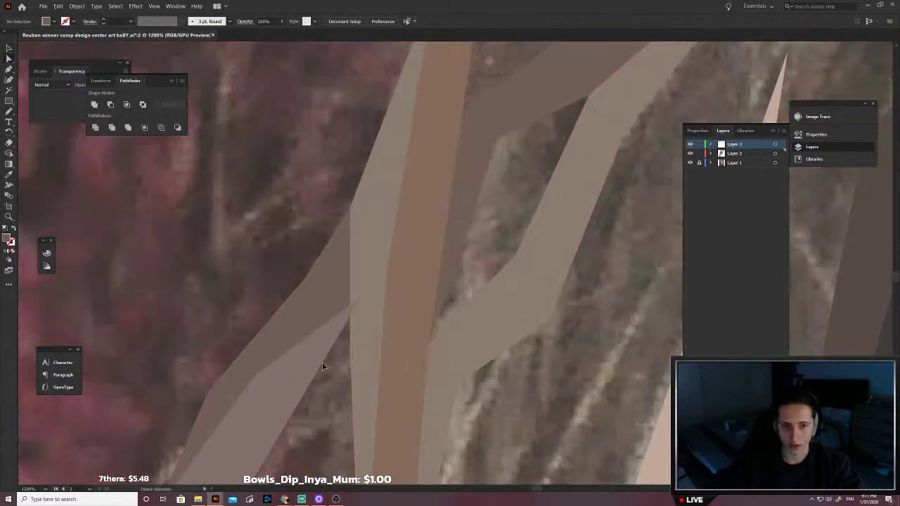
key(a)
click(328, 343)
drag(362, 297, 350, 314)
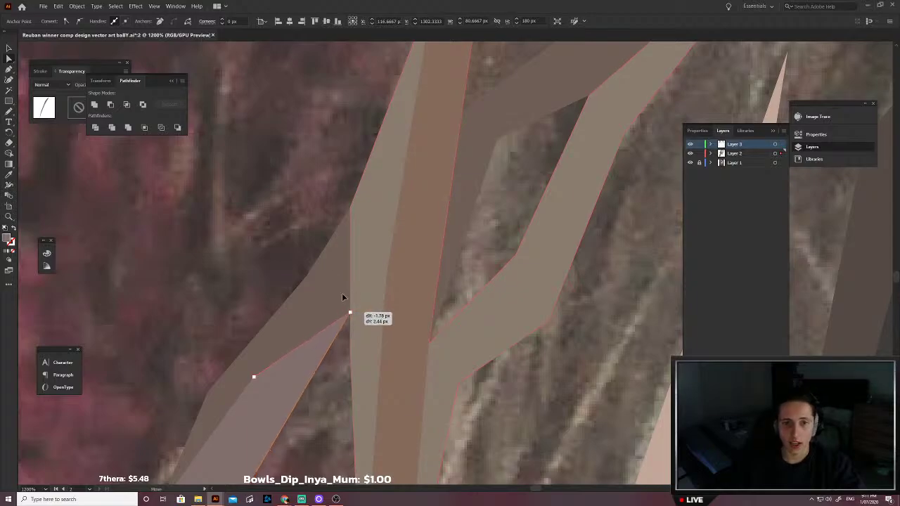
click(298, 231)
Step: Trace the left edge of a thin light hair strand with the Pen tool, between the olive and pink strands, up to its pointed tip
scroll(297, 231, down, 2)
scroll(331, 261, right, 1)
scroll(356, 307, down, 1)
scroll(348, 354, up, 4)
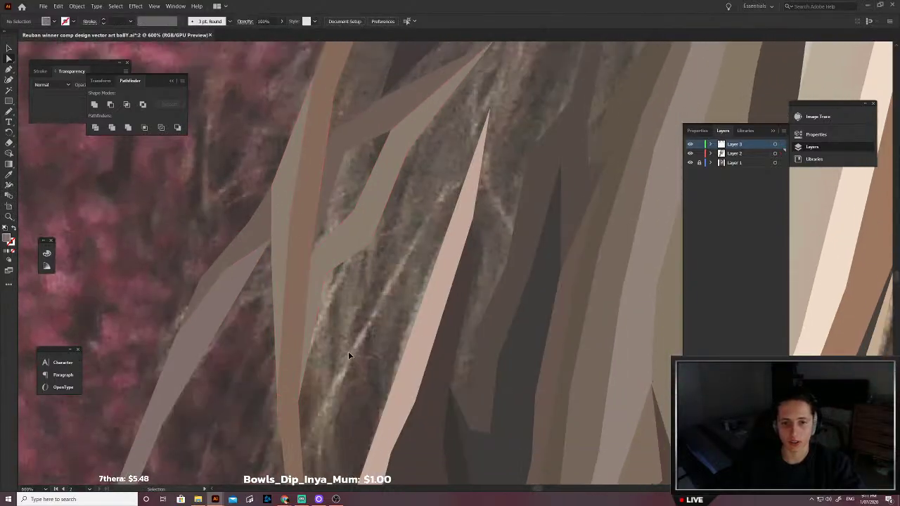
scroll(348, 354, right, 6)
key(p)
scroll(344, 358, left, 5)
scroll(331, 366, down, 5)
click(291, 391)
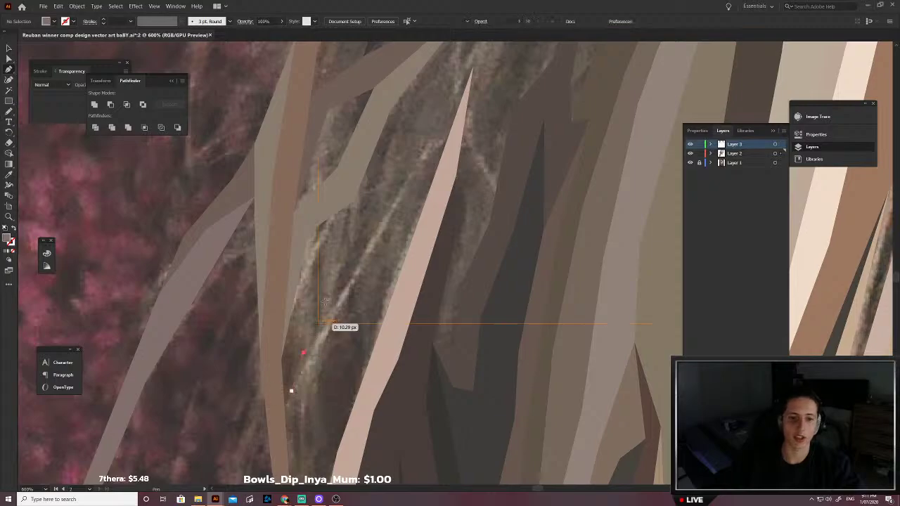
click(304, 353)
click(376, 225)
click(431, 129)
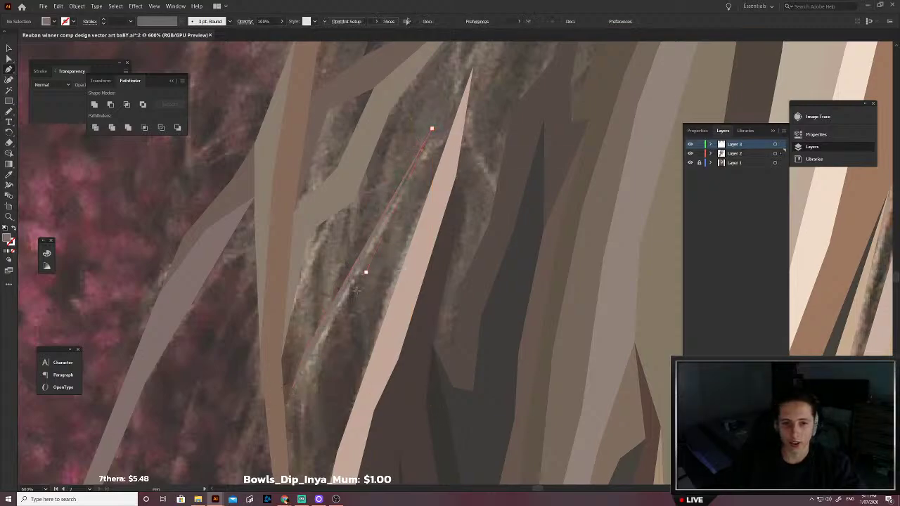
Step: Trace the thin strand's right edge back down to a forked lower end and close the path
click(321, 376)
click(306, 462)
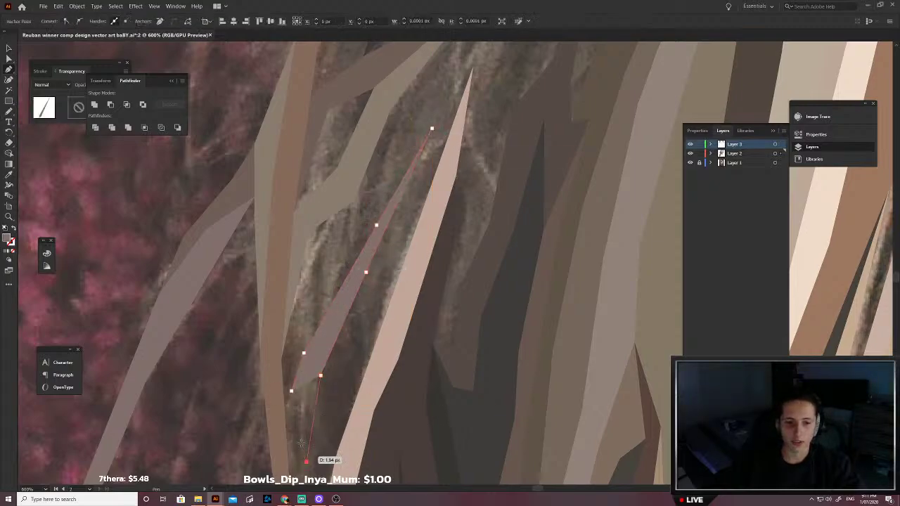
click(306, 394)
click(291, 391)
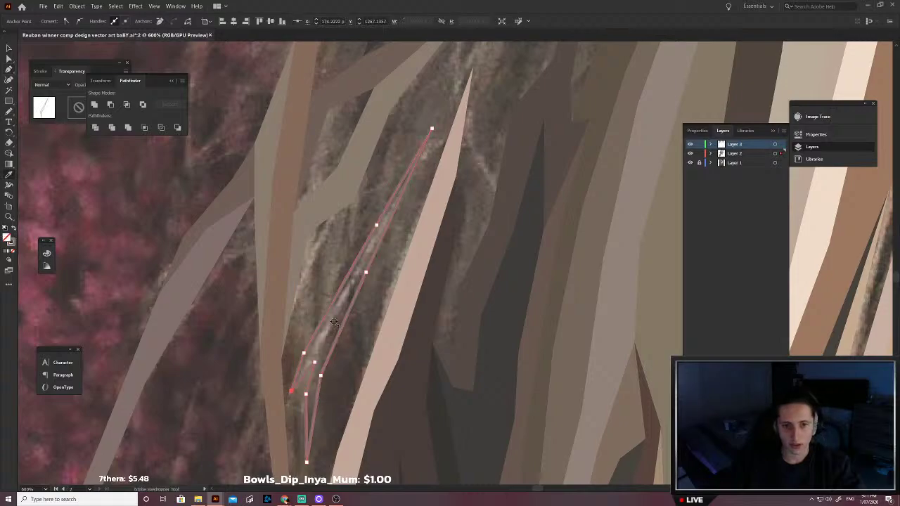
Step: Fill the forked thin strand with a light grey-brown sampled from the photo and deselect it
scroll(334, 323, up, 5)
click(323, 353)
scroll(332, 326, down, 3)
key(v)
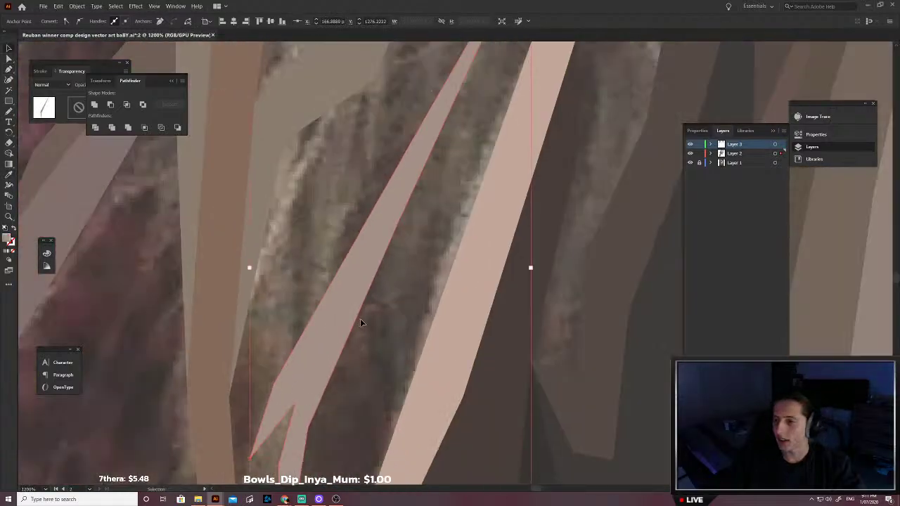
click(369, 323)
key(v)
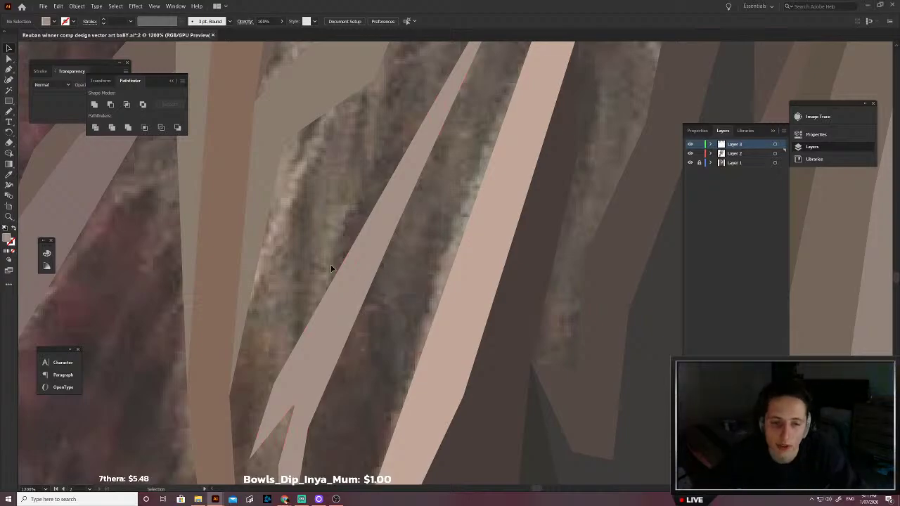
Step: Trace the right edge of a broader strand around the olive strand with the Pen tool, from the brown strand up to the olive tip
scroll(332, 266, down, 2)
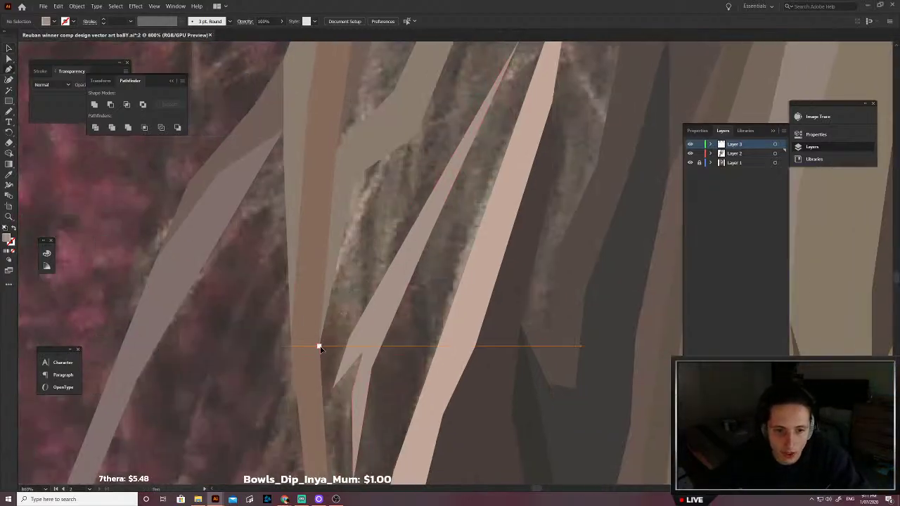
click(319, 348)
scroll(344, 298, up, 2)
click(368, 272)
click(400, 229)
scroll(401, 232, up, 2)
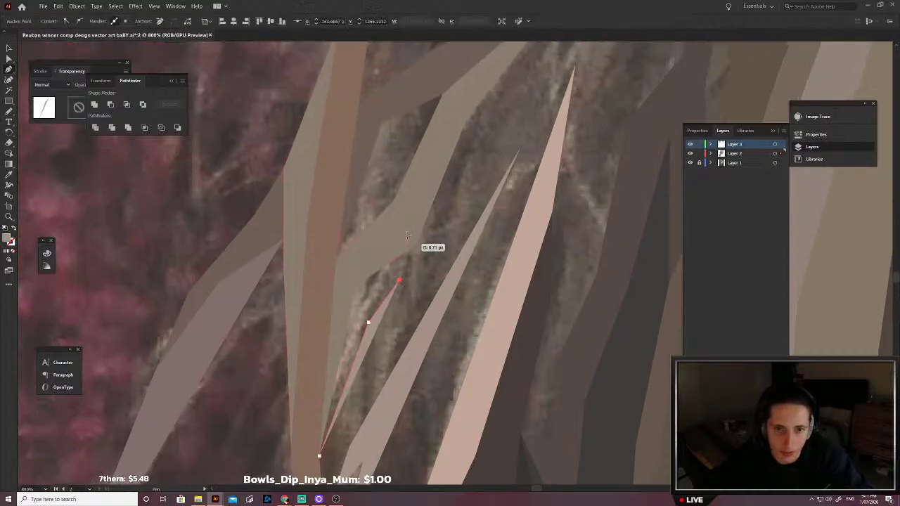
click(429, 254)
click(449, 180)
scroll(464, 177, up, 2)
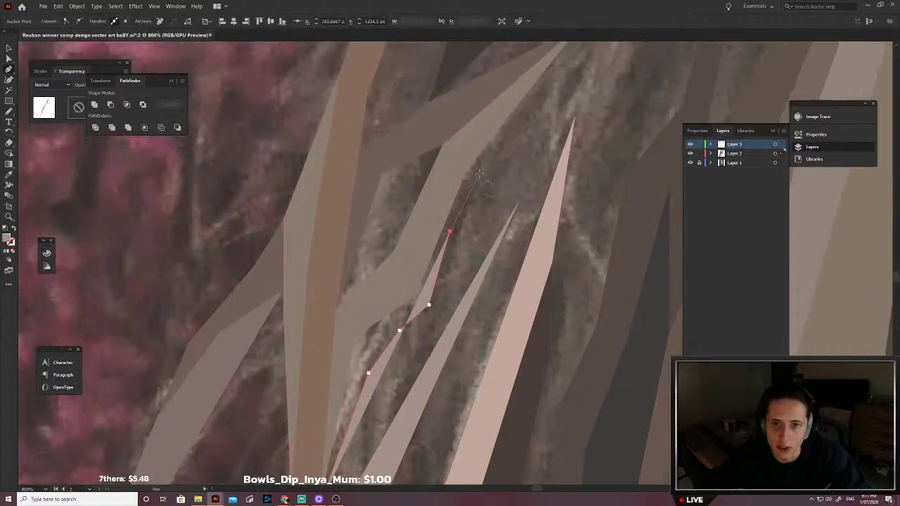
click(475, 179)
scroll(476, 180, up, 4)
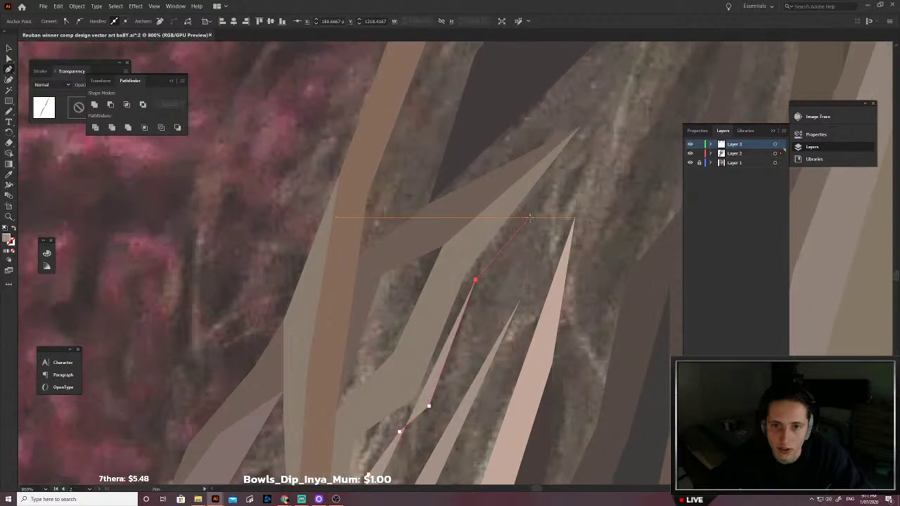
click(580, 127)
Step: Trace the broader strand's left edge back down beneath the olive and brown strands and close the path
click(433, 231)
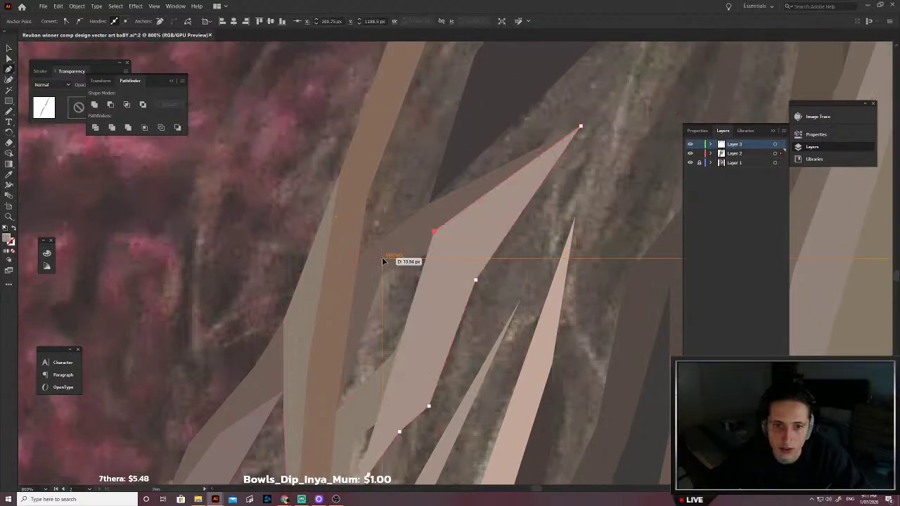
click(382, 259)
scroll(353, 319, left, 2)
scroll(373, 309, down, 2)
click(386, 294)
scroll(380, 352, down, 2)
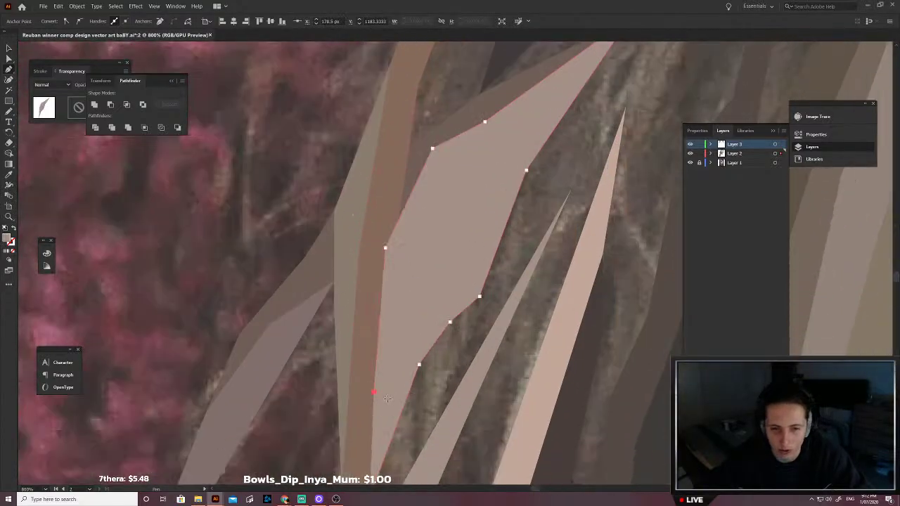
scroll(387, 399, down, 3)
Step: Fill the broader strand with a light brown sampled from the photo, send it to the back and deselect it
key(shift+x)
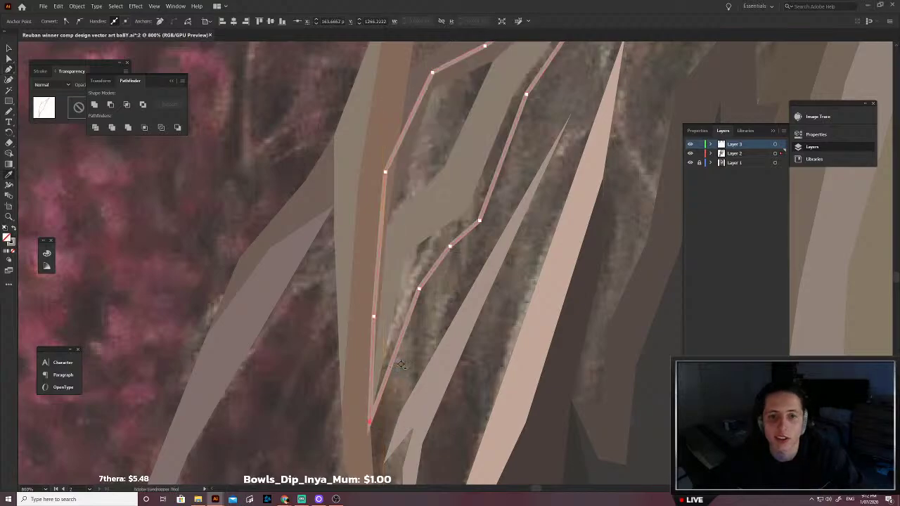
scroll(414, 352, up, 2)
key(i)
click(414, 331)
key(ctrl+shift+bracketleft)
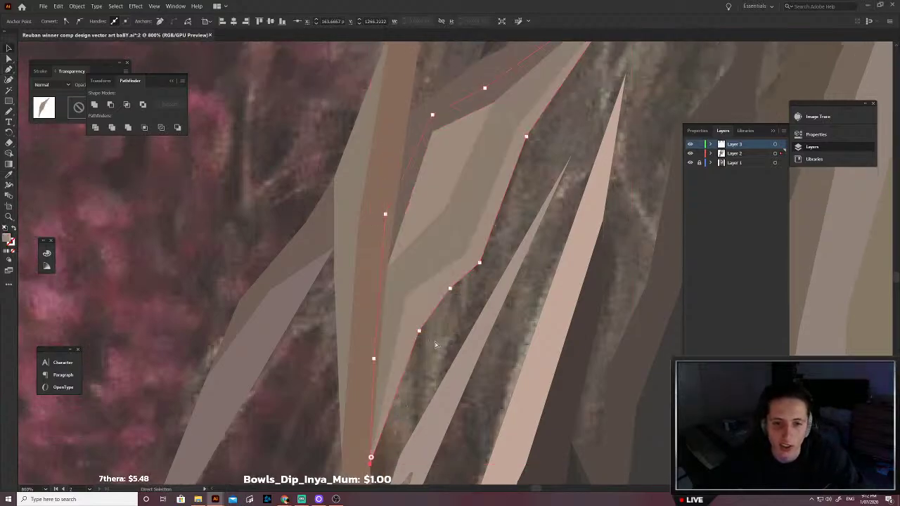
key(v)
click(434, 341)
Step: Trace the right edge of a long strand beside the brown strand with the Pen tool, past the dark shape up to its upper tip
scroll(433, 341, down, 2)
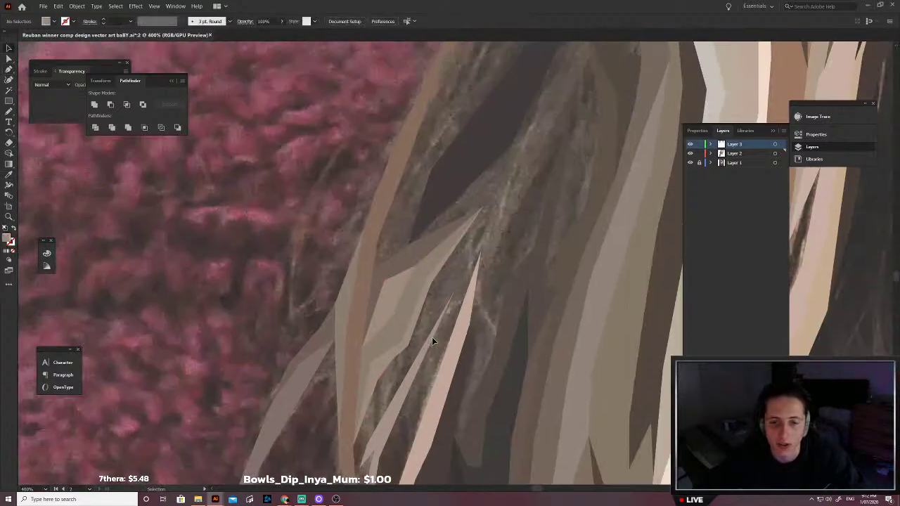
click(373, 339)
click(410, 250)
scroll(431, 222, up, 1)
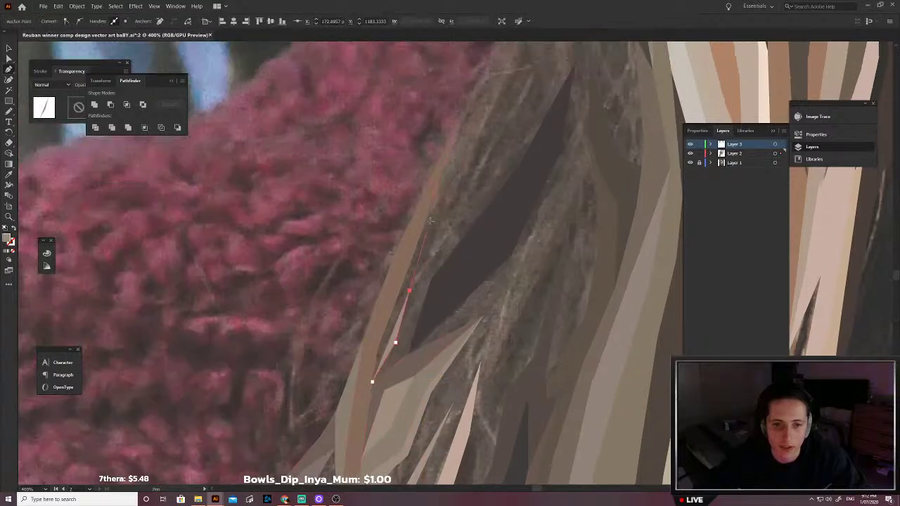
click(460, 181)
scroll(482, 173, right, 1)
scroll(478, 161, up, 3)
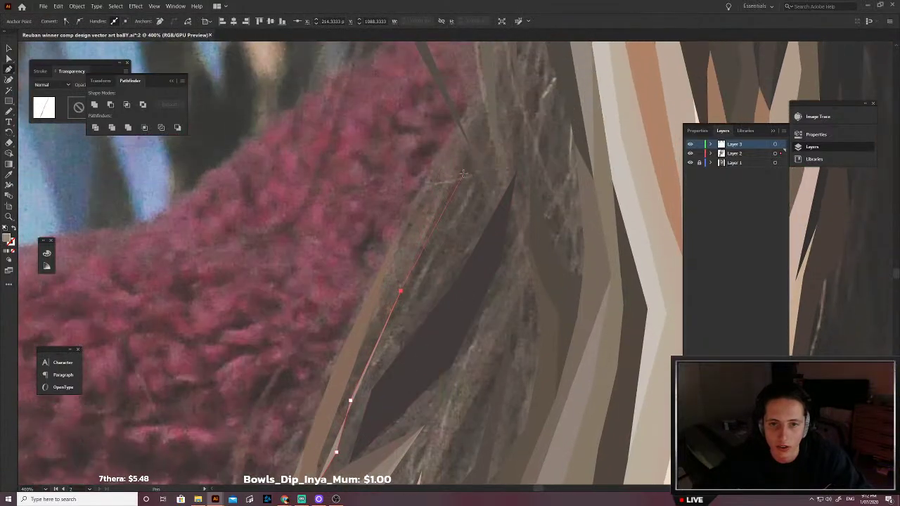
click(461, 174)
click(472, 152)
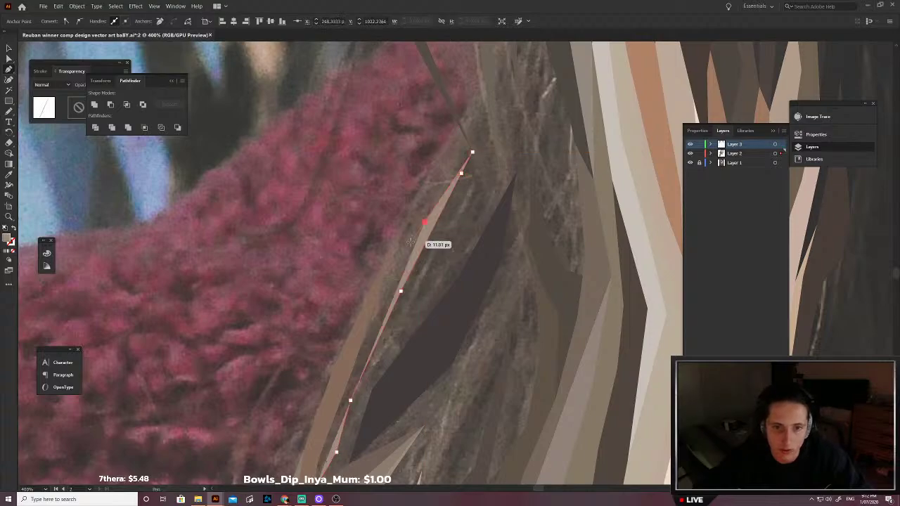
Step: Trace the long strand's left edge back down over the brown strand to its lower end, replacing one misplaced point
scroll(476, 171, left, 1)
scroll(476, 170, down, 1)
click(467, 160)
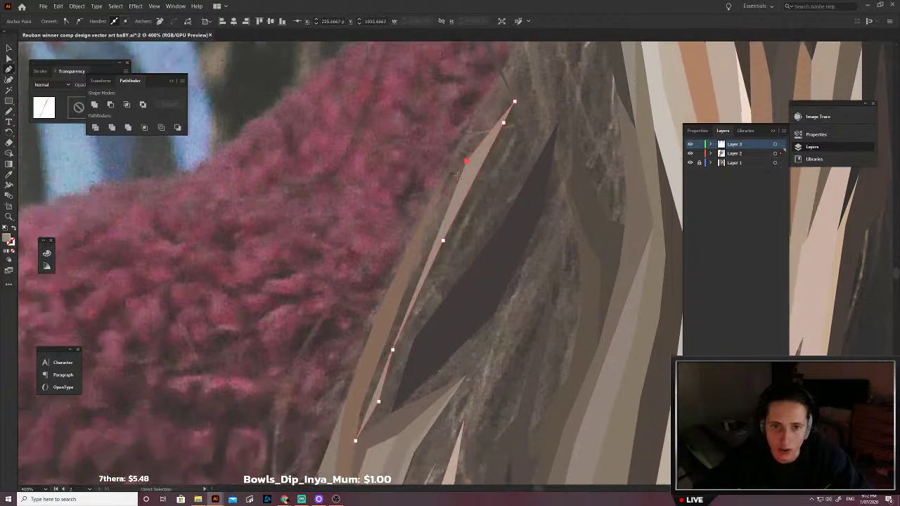
click(427, 243)
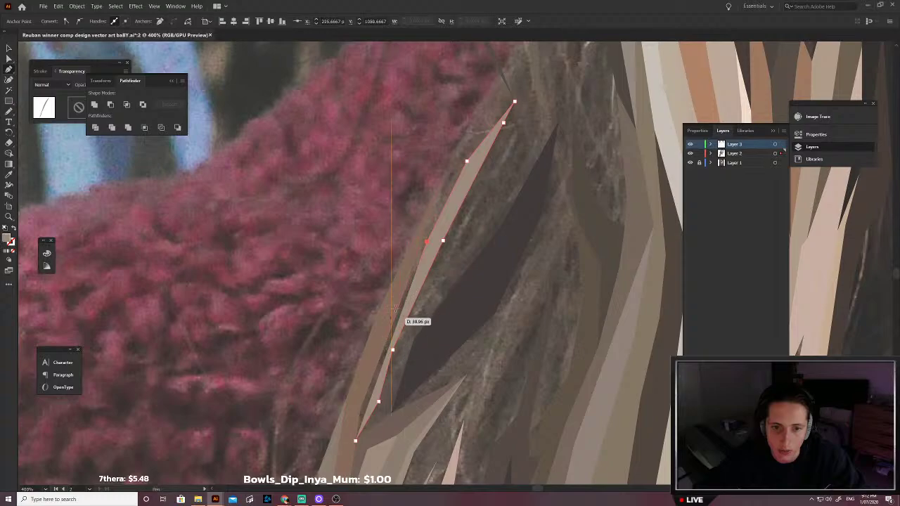
key(ctrl+z)
drag(419, 250, 453, 208)
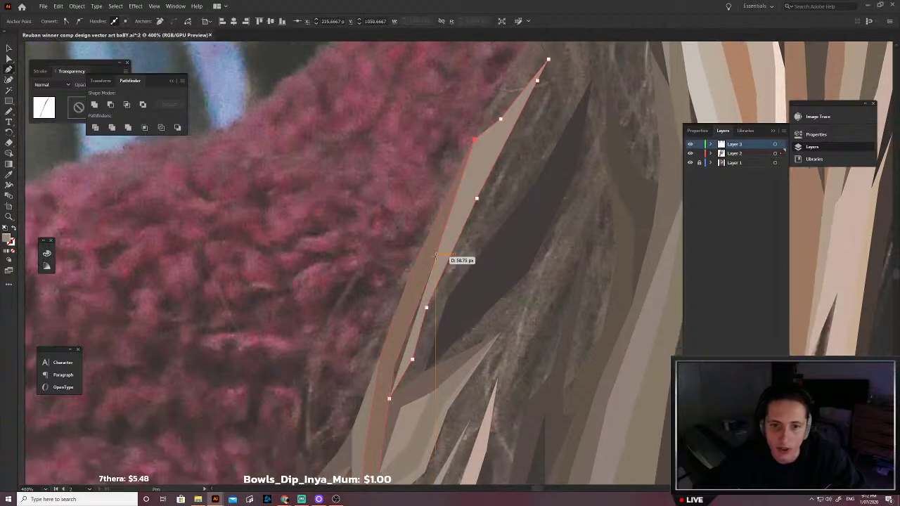
click(395, 358)
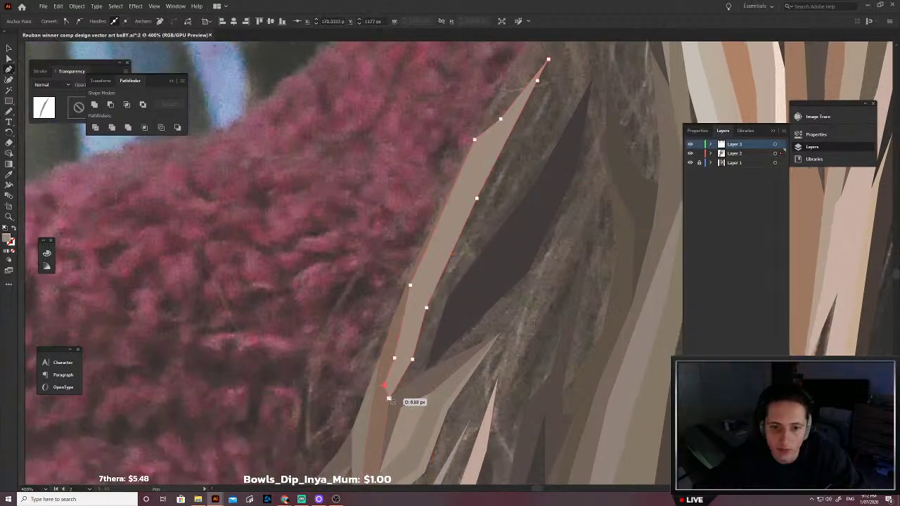
Step: Fill the long strand with a dark brown sampled from the photo, send it to the back and deselect it
key(shift+x)
key(i)
scroll(367, 245, up, 4)
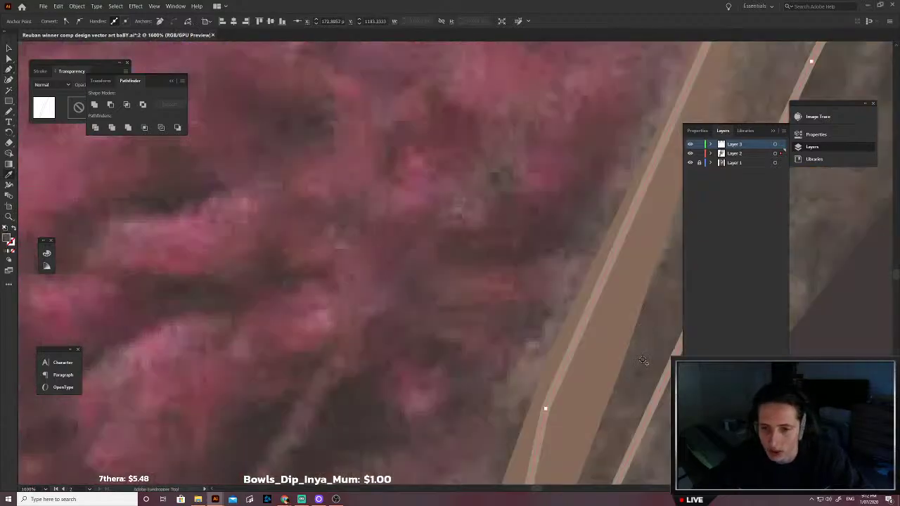
click(643, 360)
scroll(577, 345, down, 4)
key(ctrl+shift+[)
key(v)
click(489, 288)
Step: Trace the left edge of a new strand along the large dark shape's right side up to its upper tip
drag(661, 302, 530, 314)
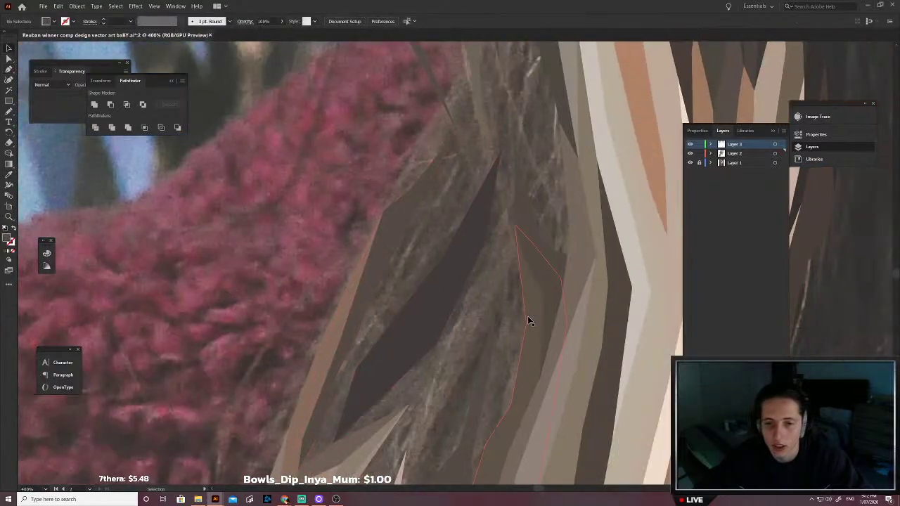
scroll(528, 321, down, 2)
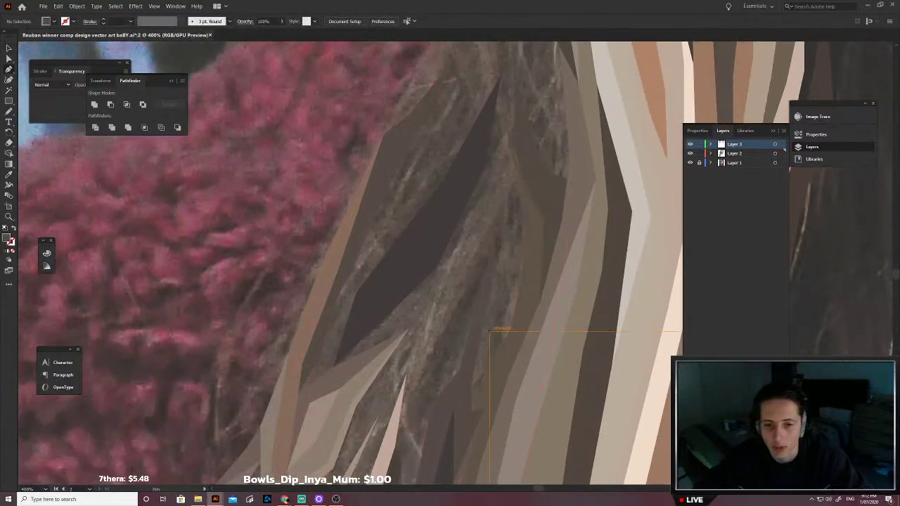
click(451, 282)
click(487, 206)
click(506, 129)
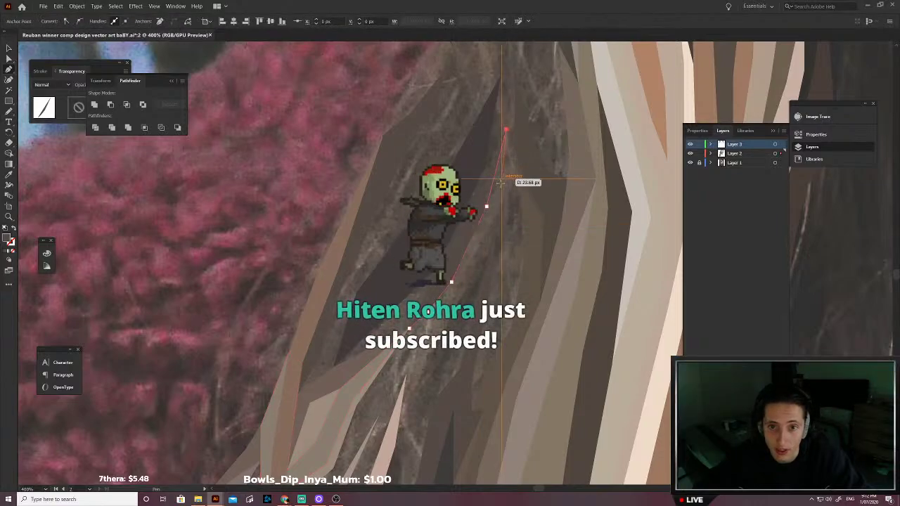
Step: Trace the new strand's right edge back down to the pale pink strand, replacing one misplaced point
click(494, 217)
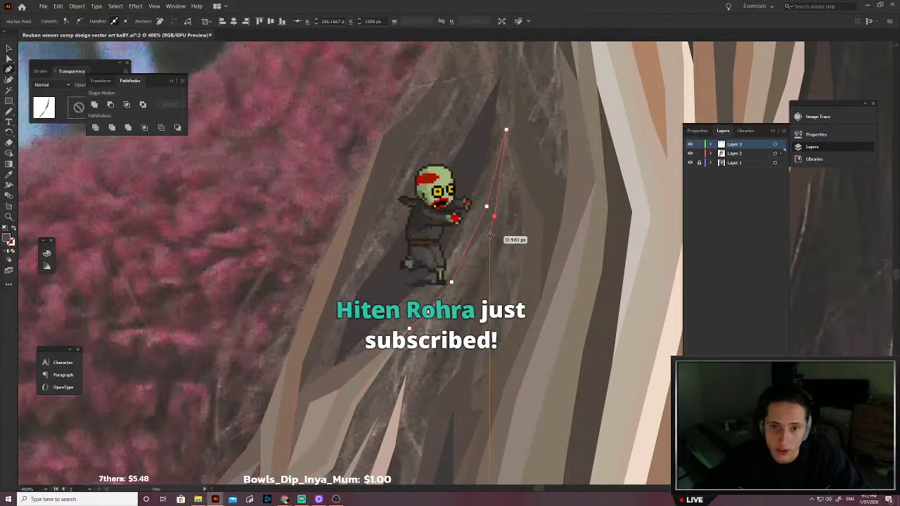
key(ctrl+z)
click(497, 225)
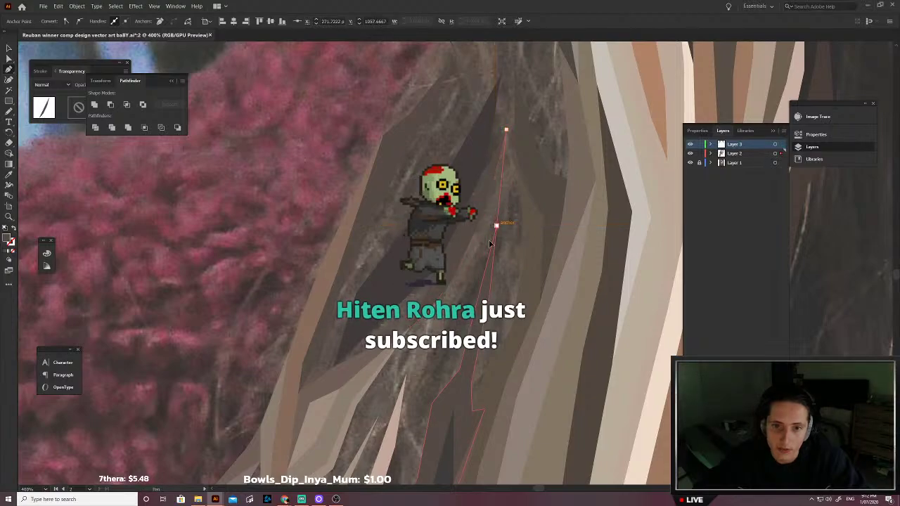
click(462, 294)
click(427, 350)
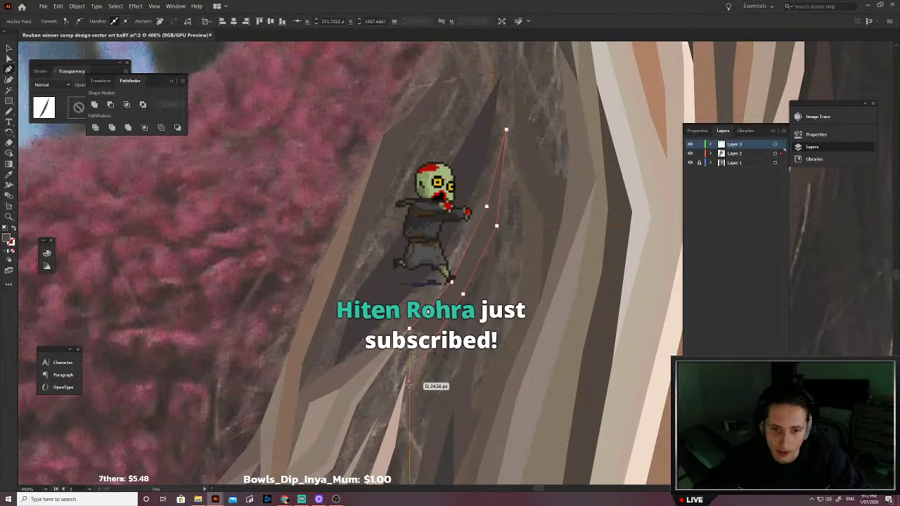
click(394, 448)
drag(395, 448, 437, 389)
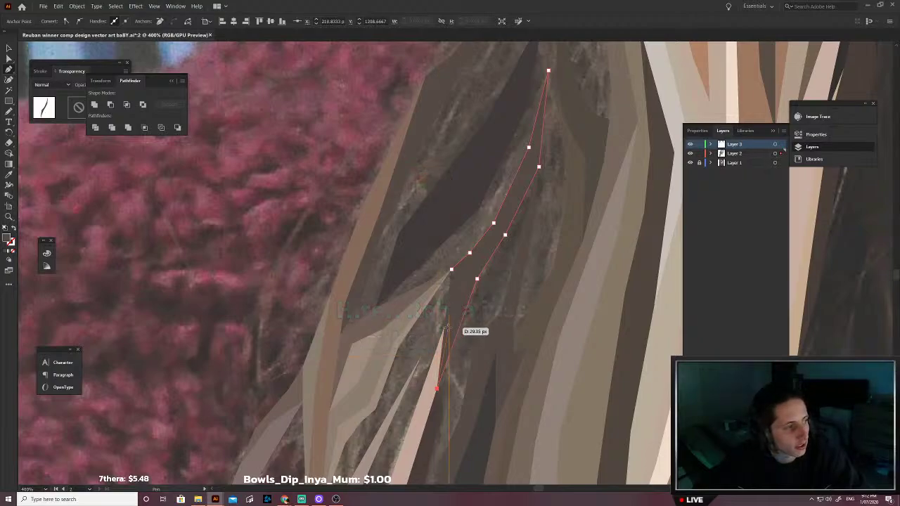
Step: Close the strand's path past the pink strand's tip, fill it with a grey-brown sampled from the photo and deselect it
drag(452, 354, 477, 313)
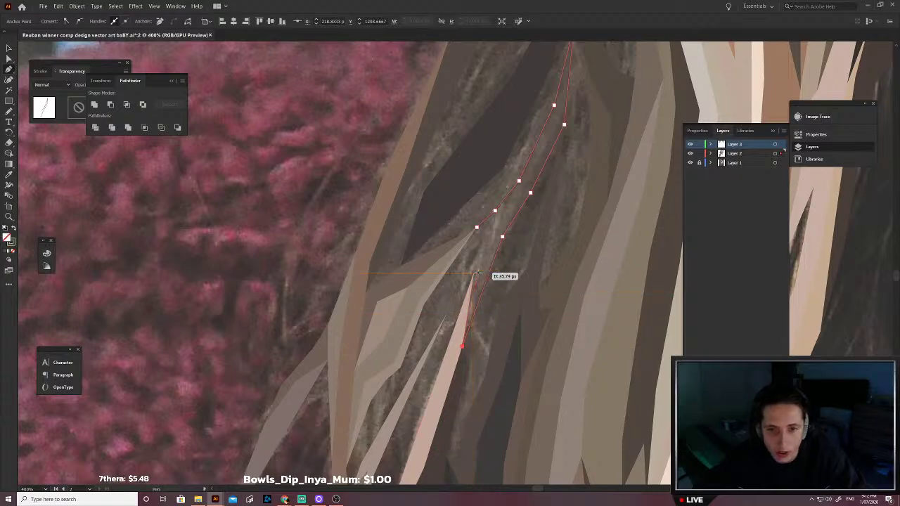
click(474, 273)
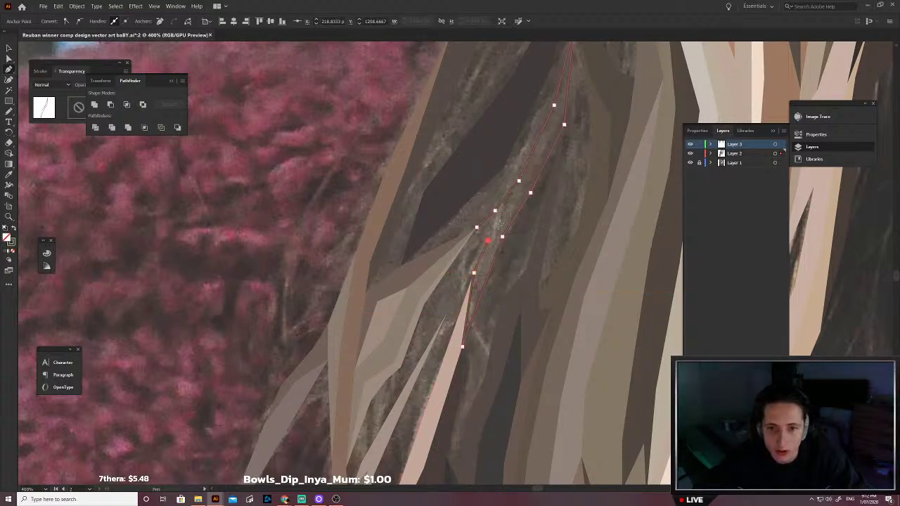
click(478, 227)
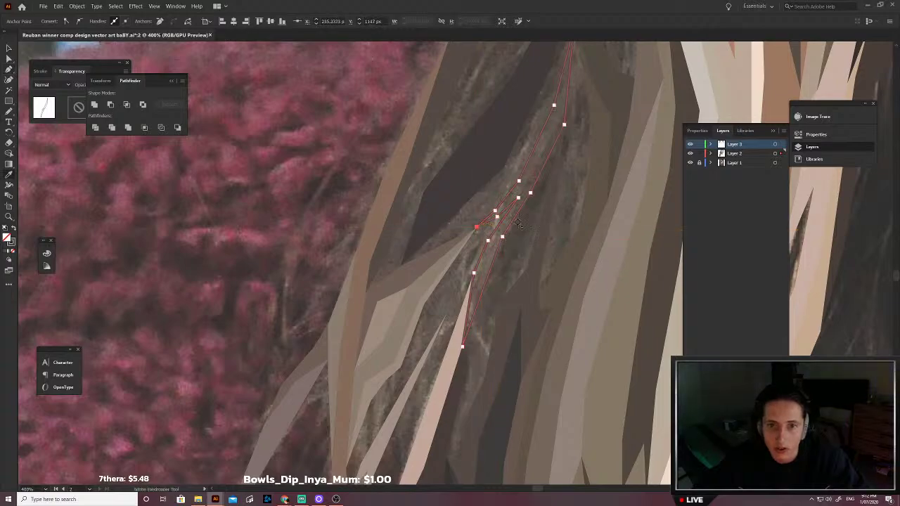
click(526, 187)
key(v)
click(533, 221)
Step: Trace the right edge of the dark area around the thin brown strand upward to a narrow tip beside the grey-brown strand
scroll(521, 248, down, 3)
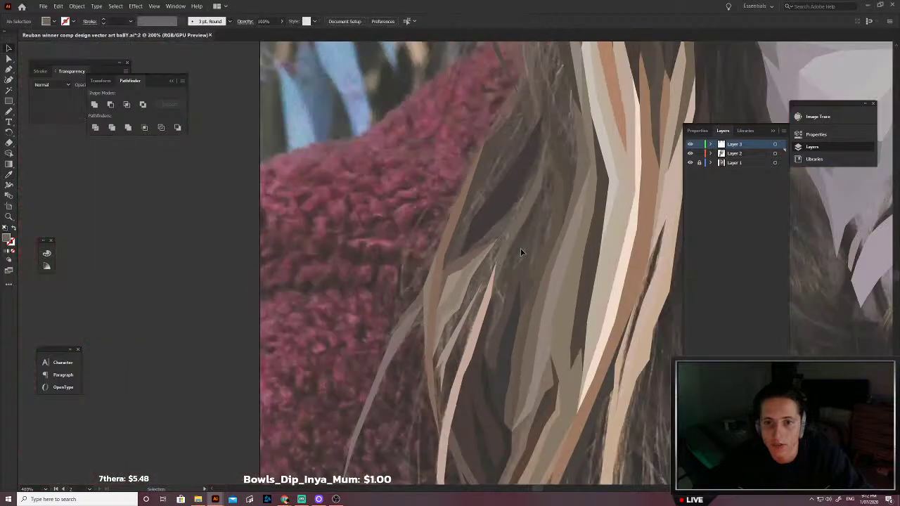
scroll(521, 248, right, 2)
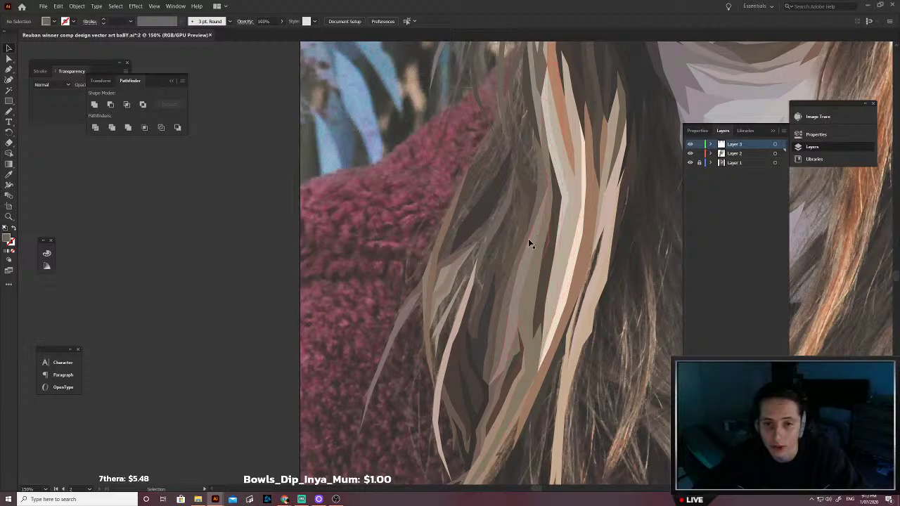
scroll(518, 247, up, 3)
key(p)
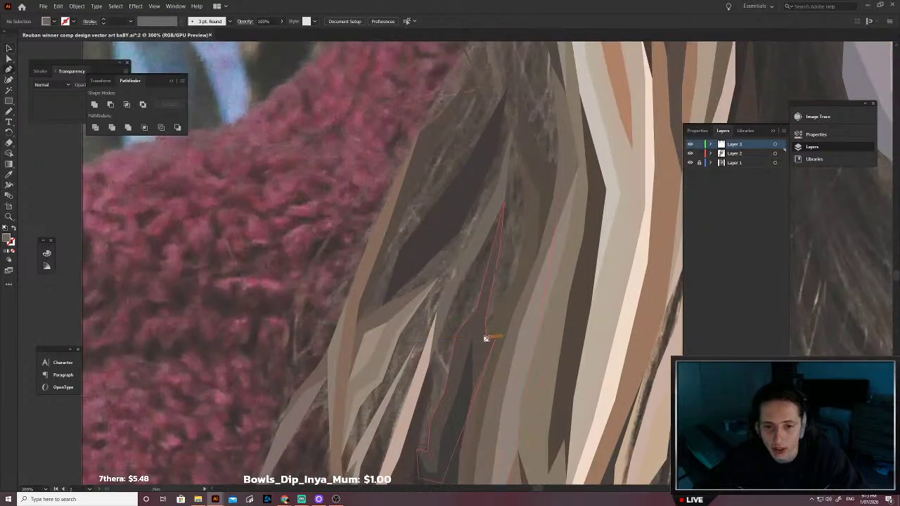
click(486, 339)
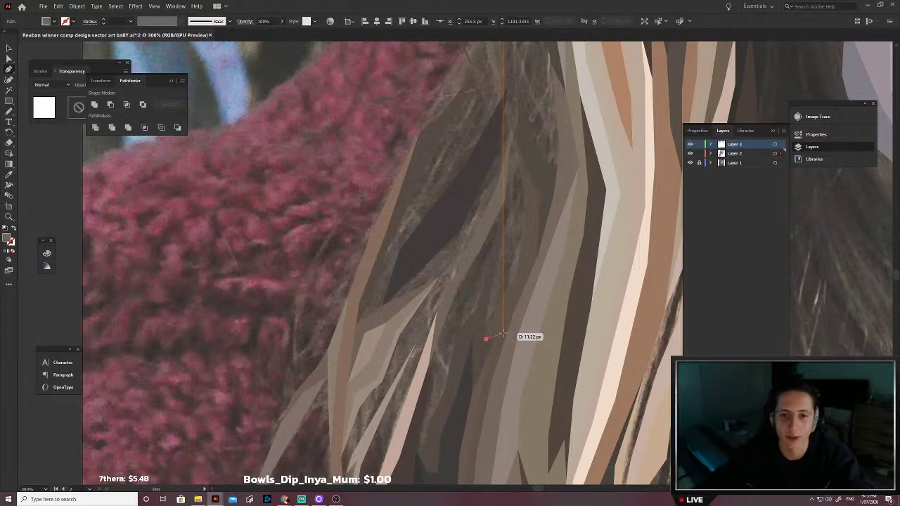
scroll(505, 309, up, 3)
click(478, 320)
scroll(480, 323, up, 1)
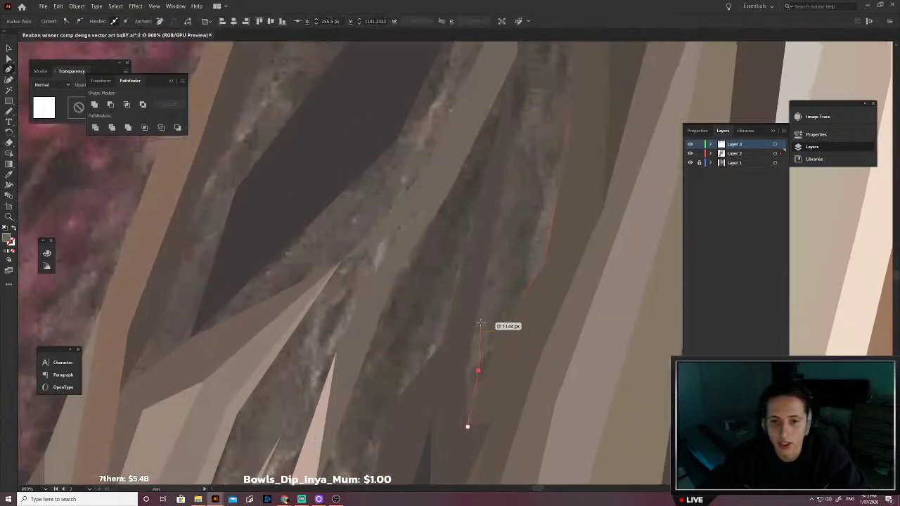
scroll(480, 368, up, 2)
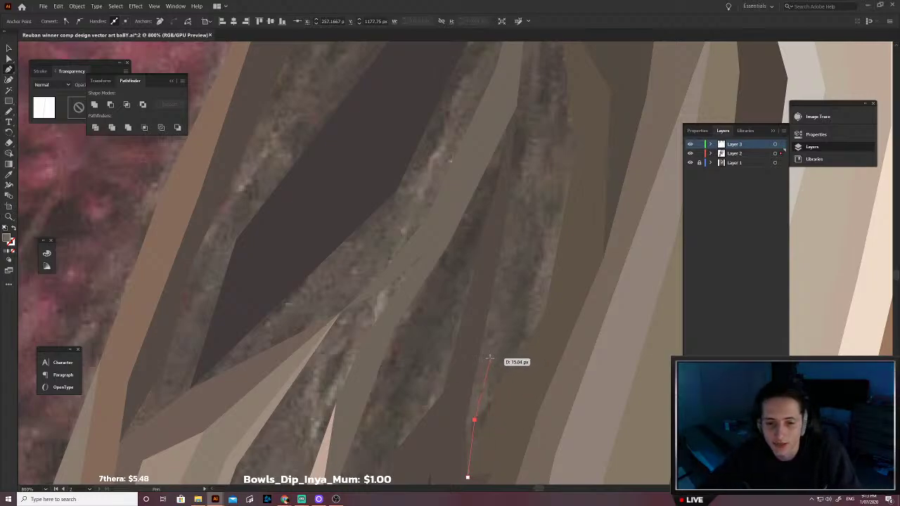
click(490, 358)
scroll(507, 341, up, 1)
scroll(519, 325, up, 3)
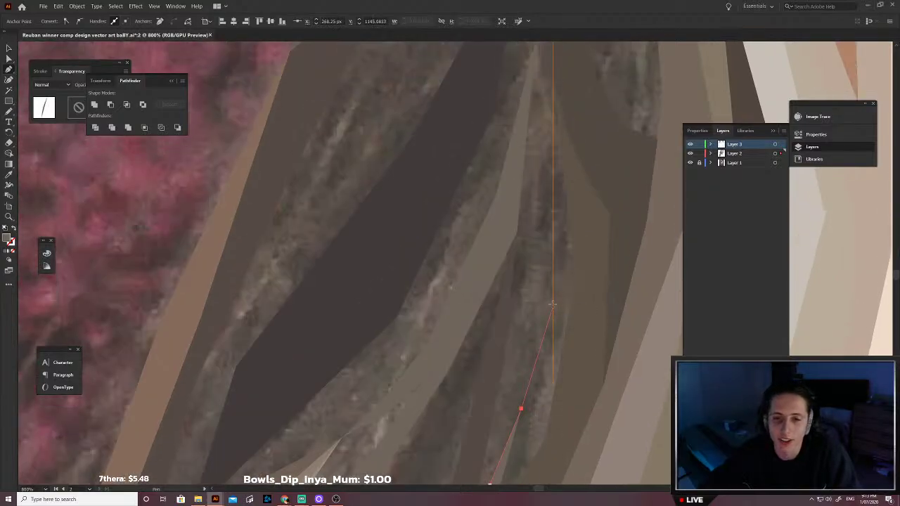
click(541, 259)
scroll(545, 257, up, 1)
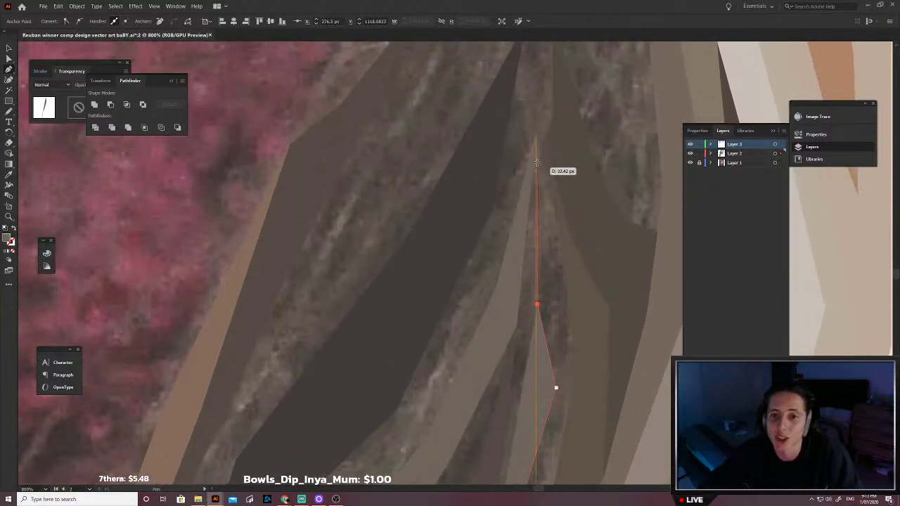
click(536, 132)
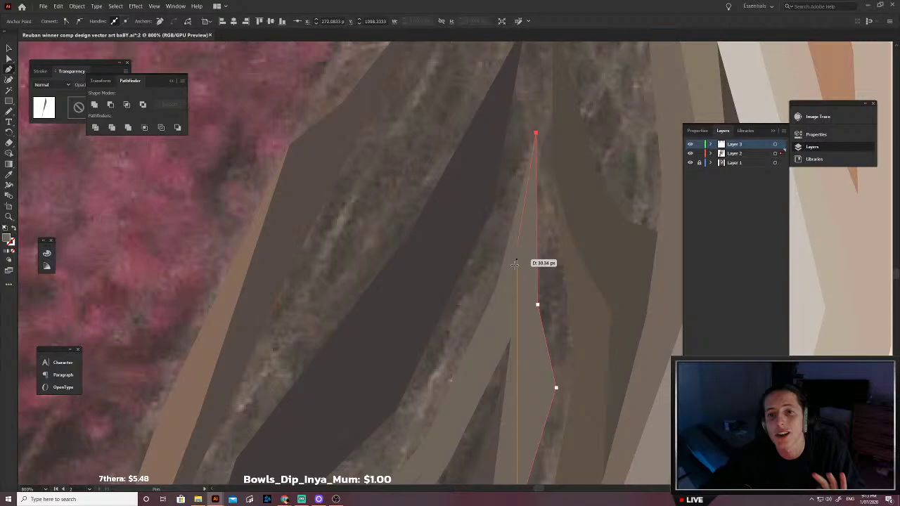
Step: Trace the dark area's left edge down beneath the grey-brown strand and close the path at its lower end
click(504, 303)
scroll(502, 301, down, 1)
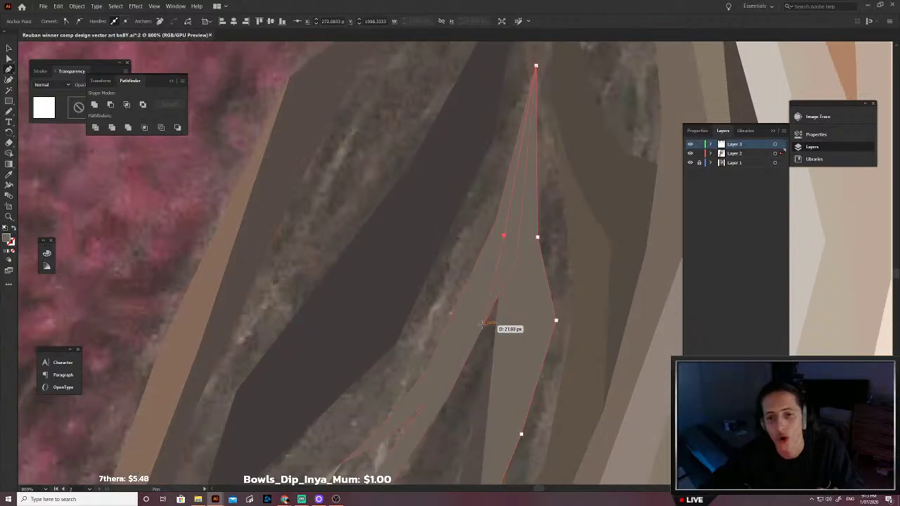
click(517, 257)
scroll(514, 262, down, 1)
click(451, 307)
scroll(451, 307, down, 2)
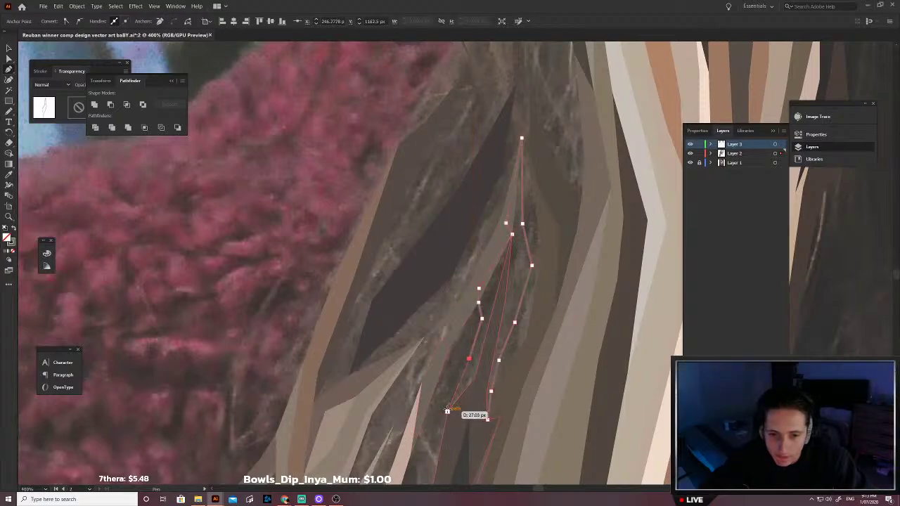
click(487, 420)
click(488, 420)
Step: Fill the traced area with a very dark brown sampled from the photo, place it behind the thin brown strand and deselect it
key(i)
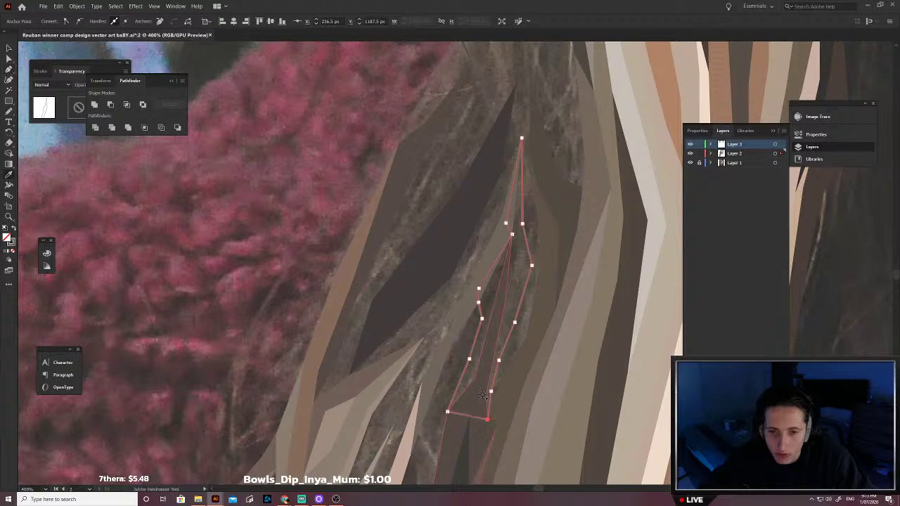
scroll(488, 377, up, 5)
click(466, 225)
scroll(441, 204, down, 9)
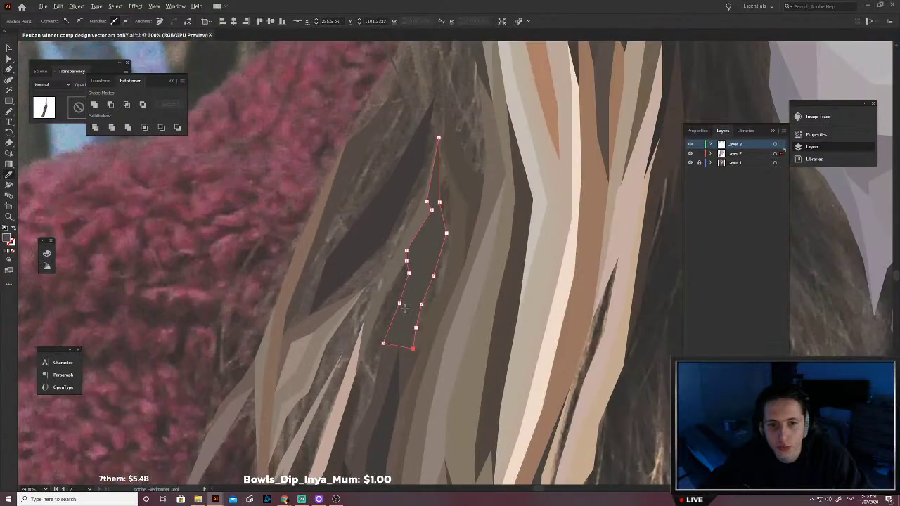
key(v)
scroll(426, 314, left, 1)
scroll(468, 310, up, 3)
scroll(475, 312, up, 6)
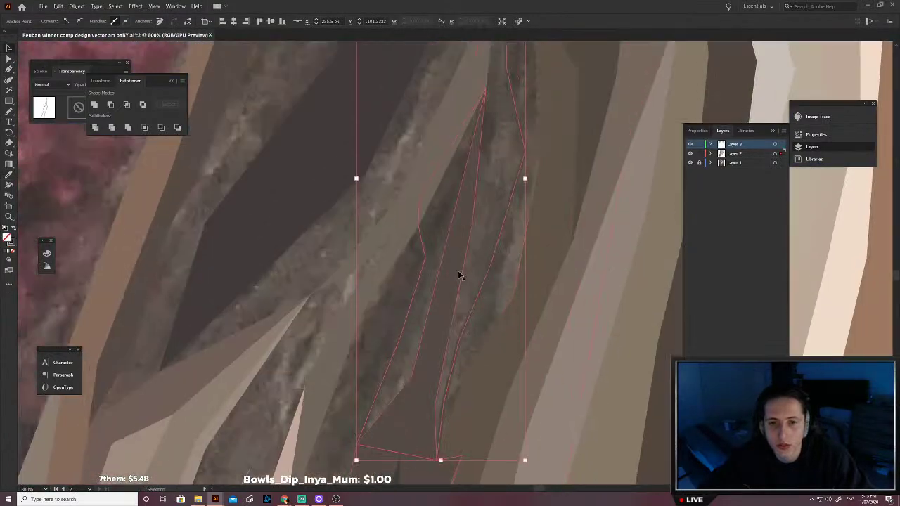
key(a)
scroll(395, 190, down, 5)
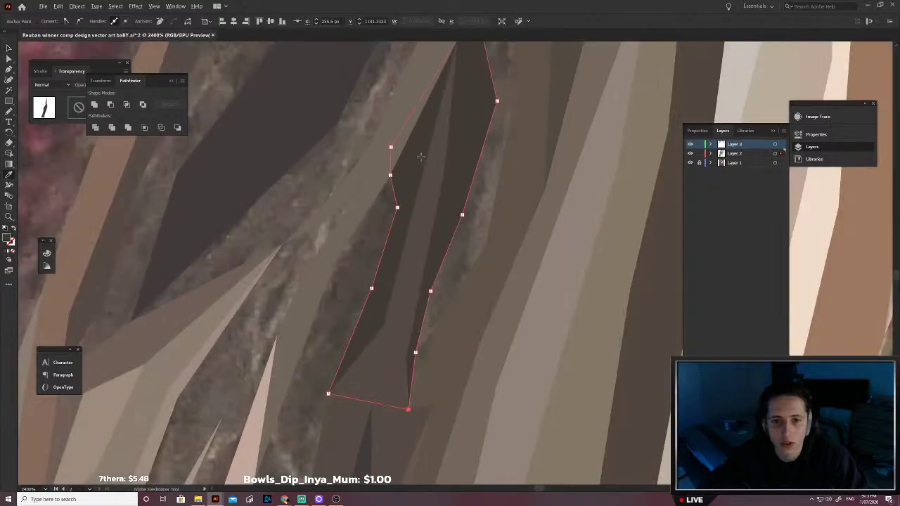
key(v)
click(444, 210)
Step: Start a larger backing shape over the dark area with the Pen tool, tracing upward along the grey-brown strand to its tip
scroll(456, 238, left, 1)
scroll(461, 244, up, 2)
key(p)
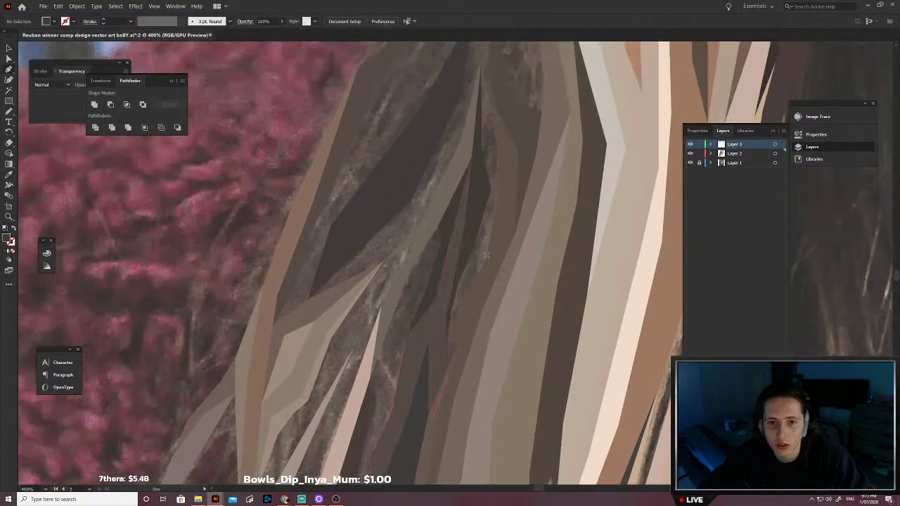
click(471, 209)
scroll(472, 209, up, 2)
click(473, 183)
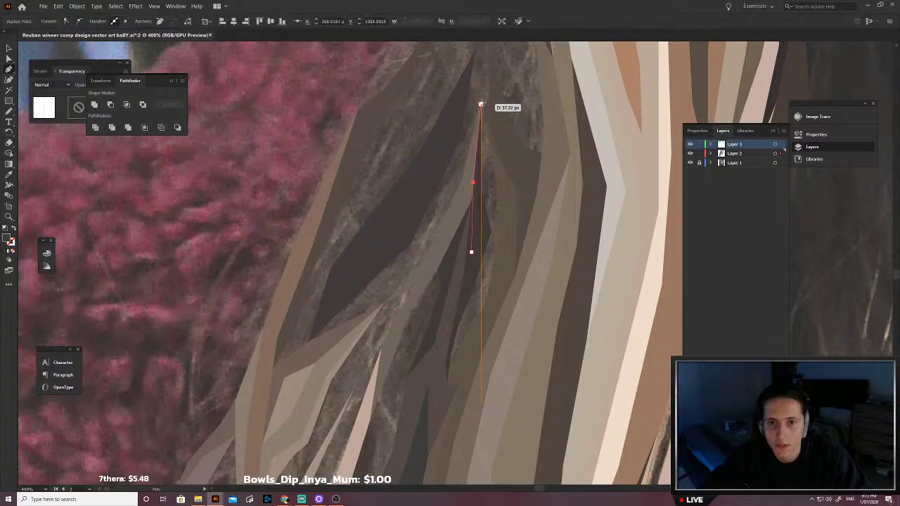
click(481, 104)
Step: Trace the backing shape's right edge down beneath the neighbouring olive-brown strands to its lower end
scroll(484, 101, up, 2)
click(496, 180)
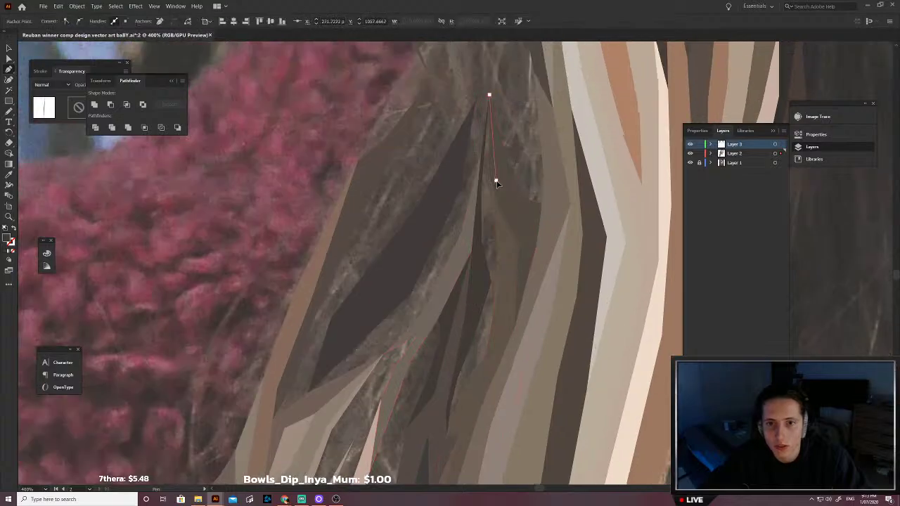
click(507, 243)
click(509, 299)
click(495, 365)
click(462, 444)
drag(434, 456, 468, 422)
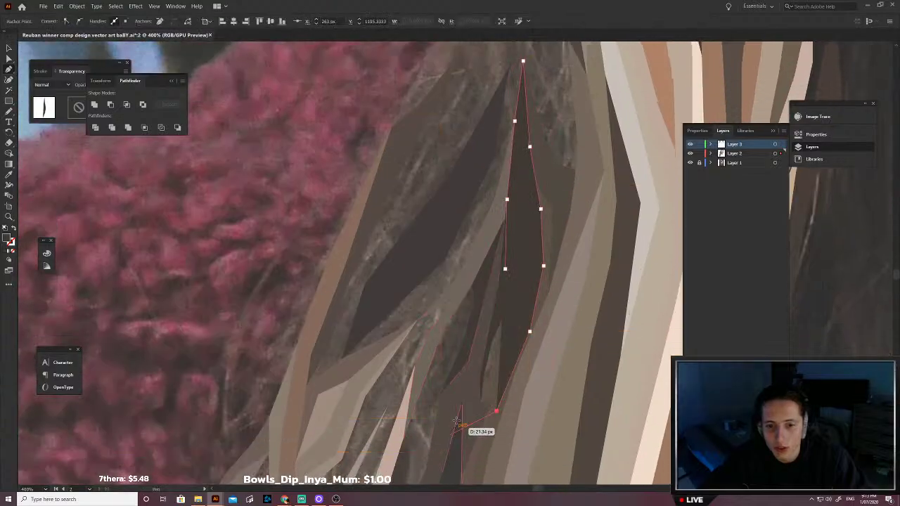
Step: Trace the backing shape's lower end and left edge back up over the grey-brown strand towards the starting point
click(459, 409)
click(439, 395)
click(450, 341)
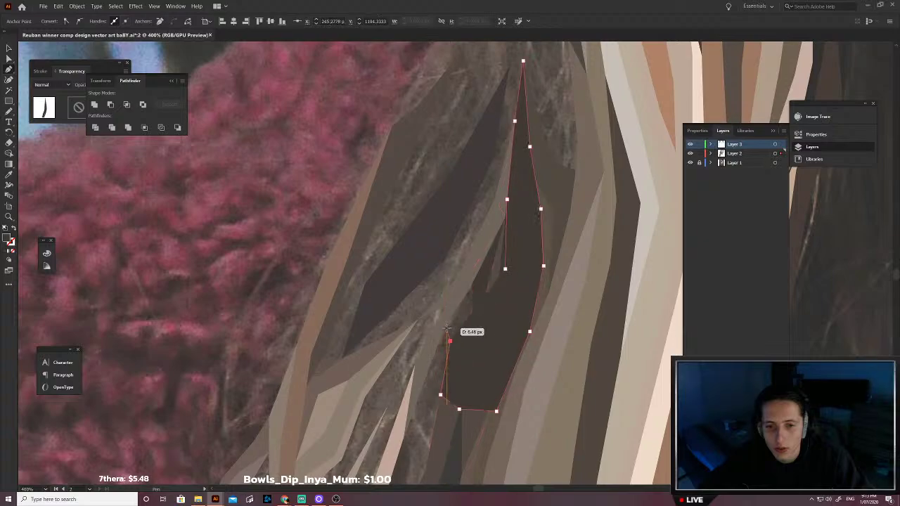
click(443, 329)
click(459, 297)
click(476, 268)
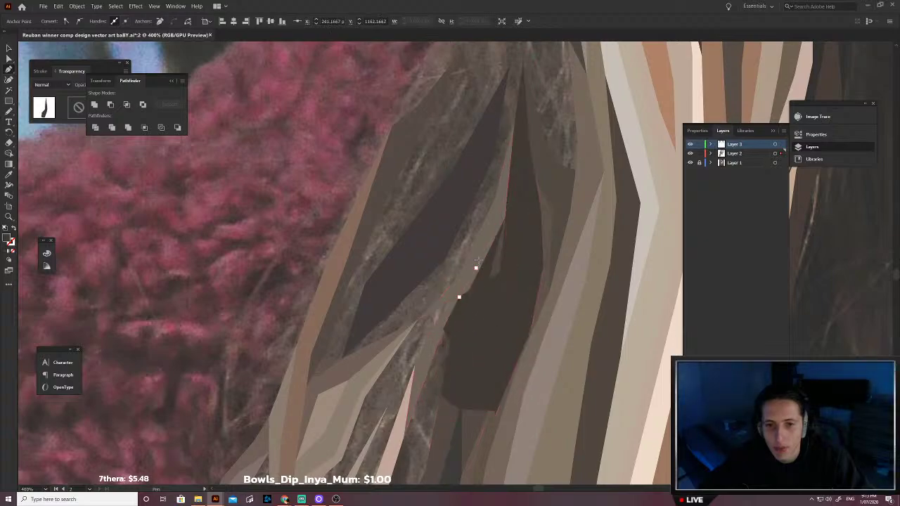
click(499, 206)
click(499, 245)
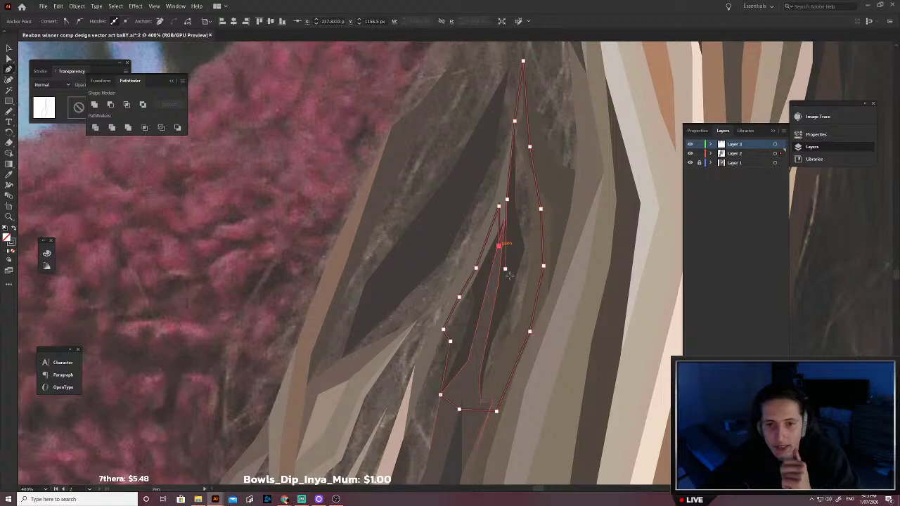
Step: Fill the backing shape with a dark brown sampled from the photo and send it to the back
click(529, 223)
key(v)
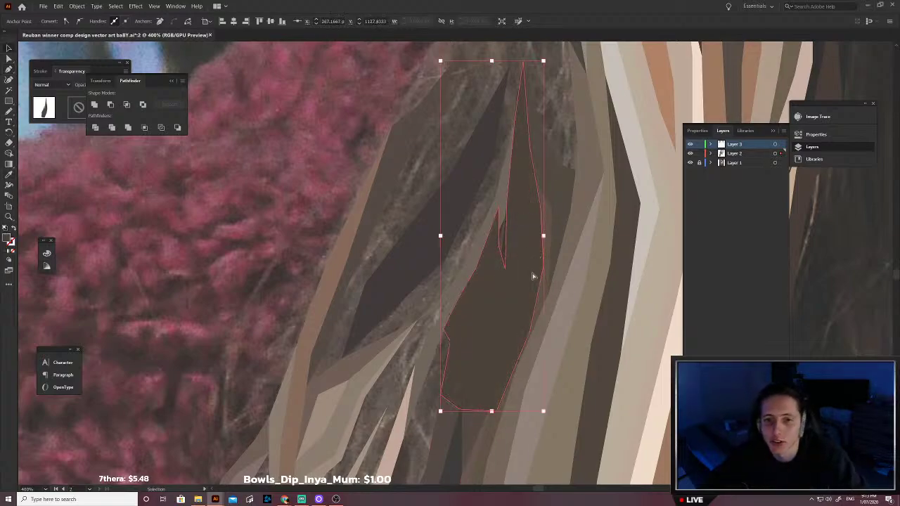
key(ctrl+shift+bracketleft)
drag(442, 483, 492, 365)
scroll(501, 339, down, 2)
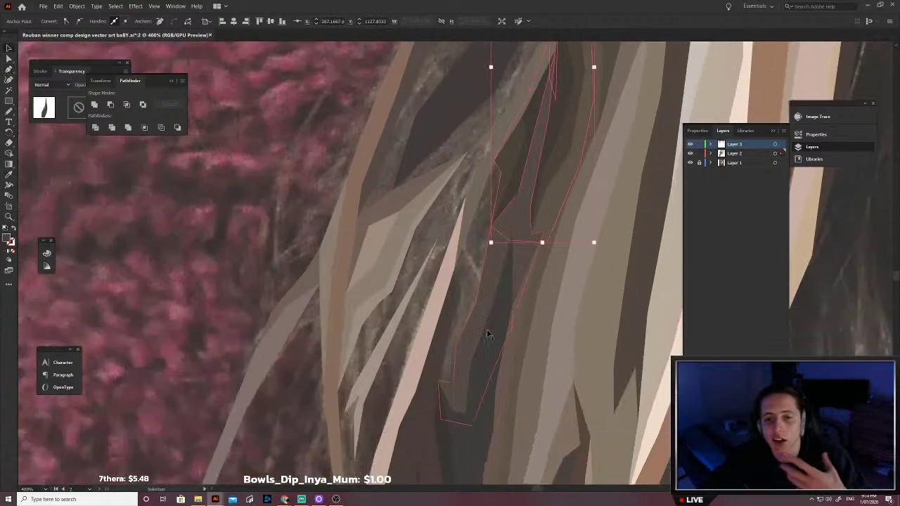
Step: Deselect the finished backing shape and examine the surrounding hair for the next untraced gap
key(p)
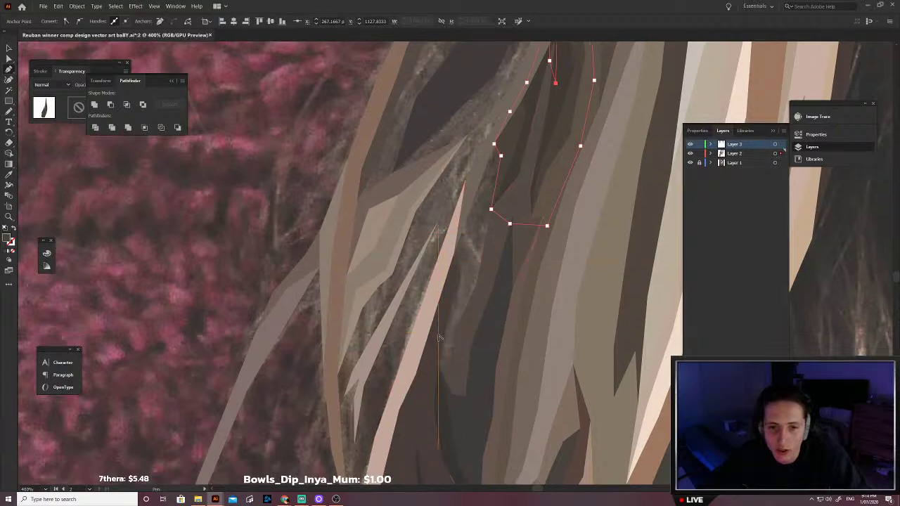
scroll(416, 386, down, 1)
drag(416, 386, 465, 327)
scroll(457, 336, down, 2)
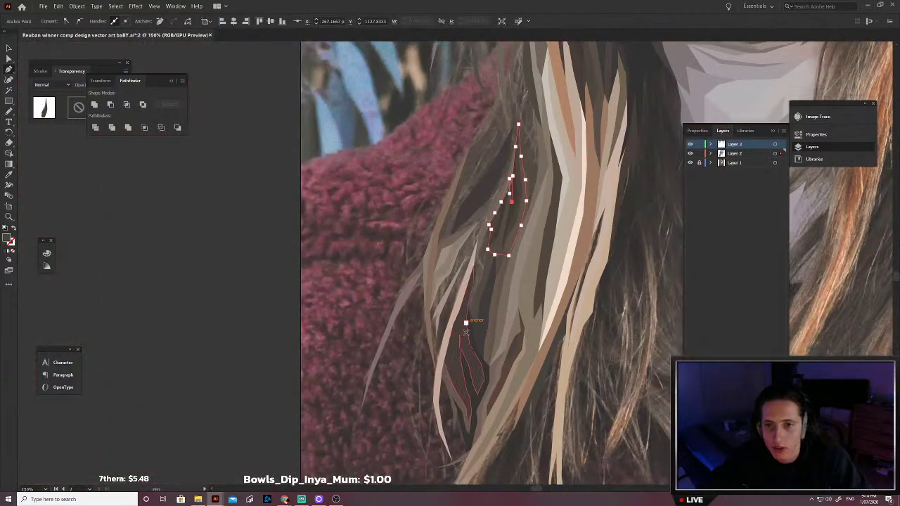
scroll(464, 327, right, 2)
scroll(465, 337, up, 3)
scroll(464, 336, up, 1)
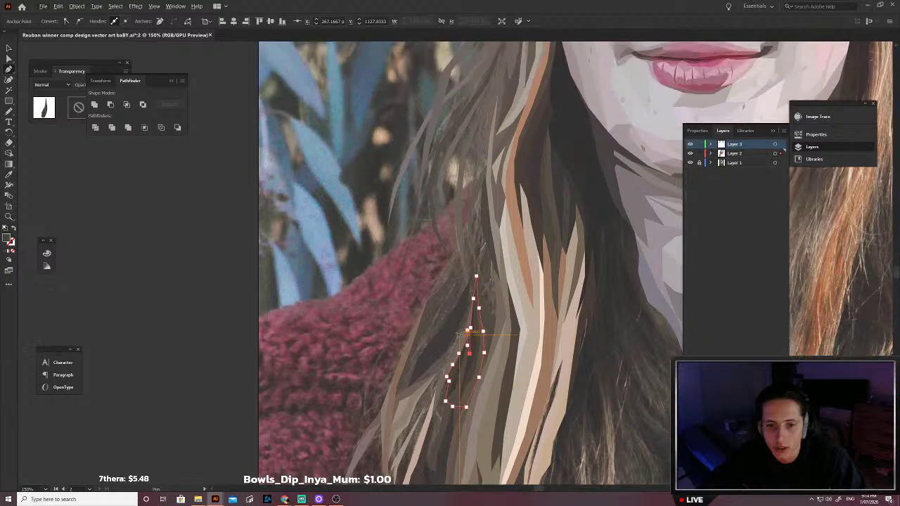
key(v)
click(382, 353)
scroll(439, 279, down, 2)
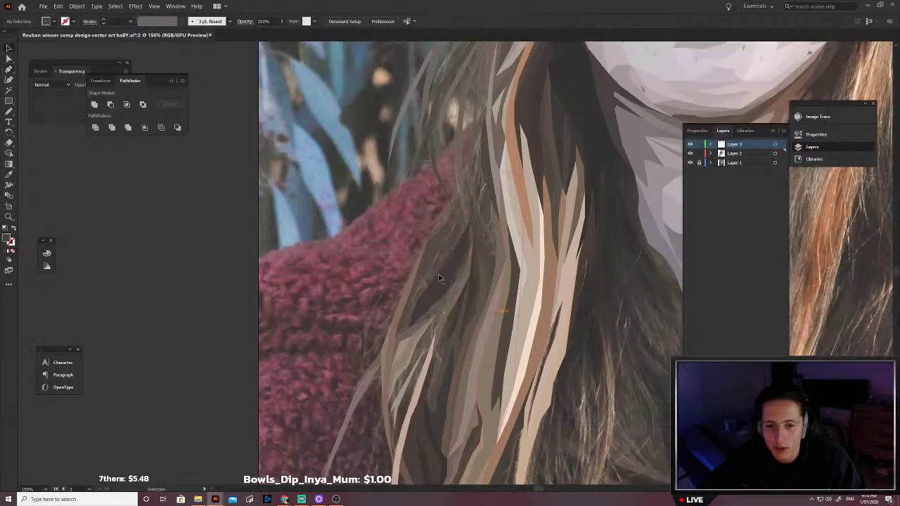
Step: Start a backing shape with the Pen tool at the long dark strand's lower end, tracing up along its lower right side
scroll(454, 283, up, 3)
click(333, 411)
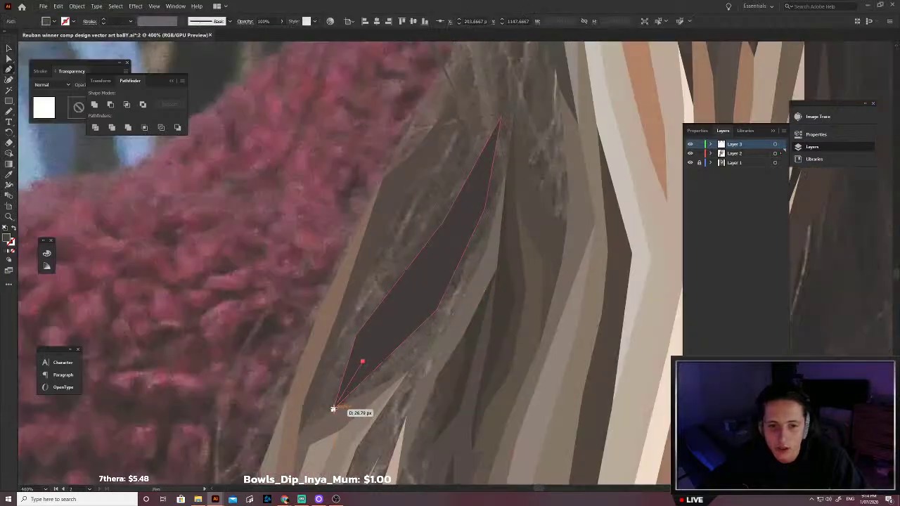
click(346, 424)
scroll(409, 370, down, 1)
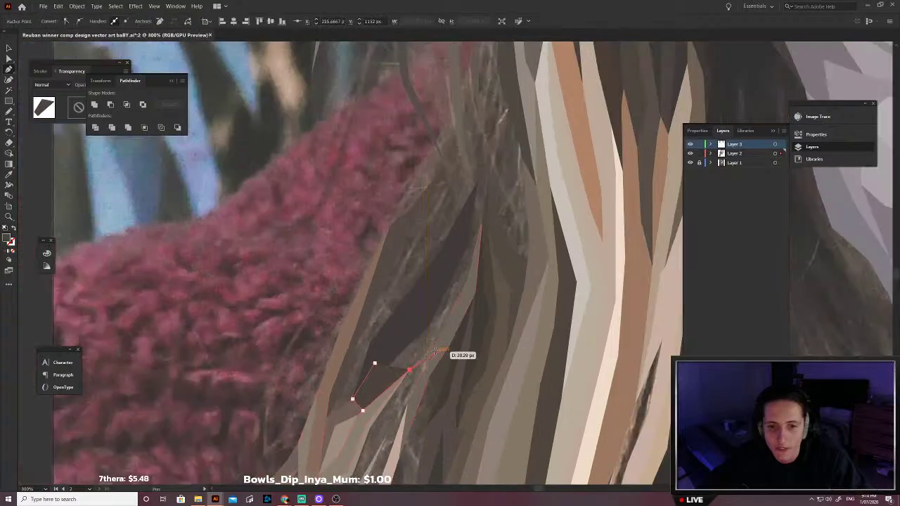
click(439, 343)
scroll(464, 323, up, 2)
click(492, 306)
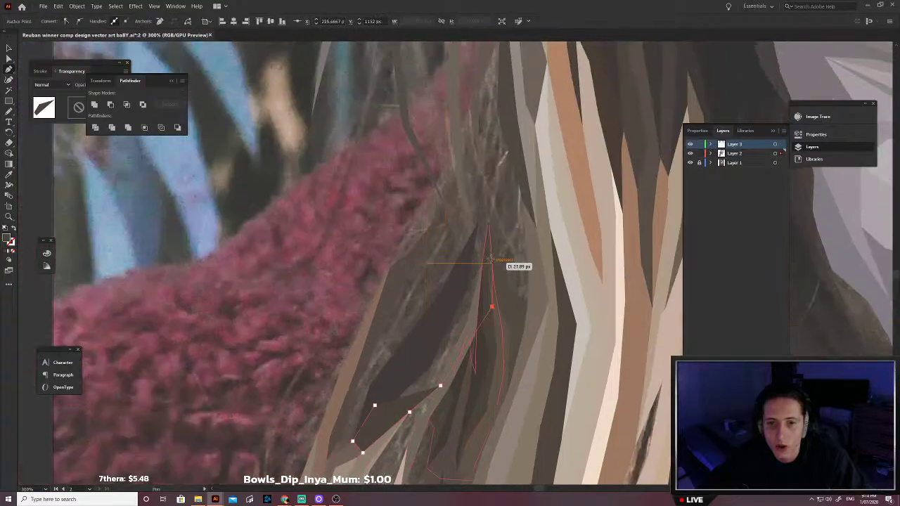
Step: Trace the backing shape's right edge up past the dark strand's tip and turn back down to that tip
click(491, 259)
click(489, 218)
click(492, 192)
click(503, 139)
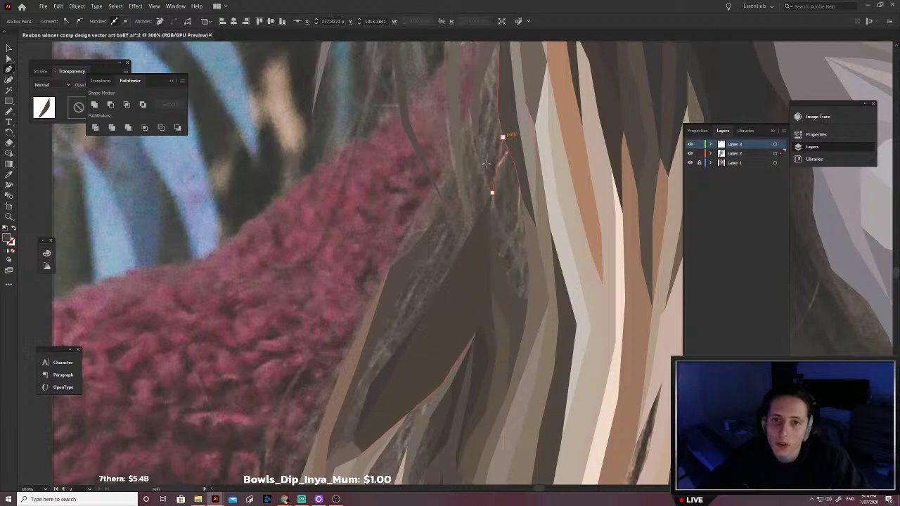
click(478, 197)
scroll(478, 234, up, 3)
click(483, 195)
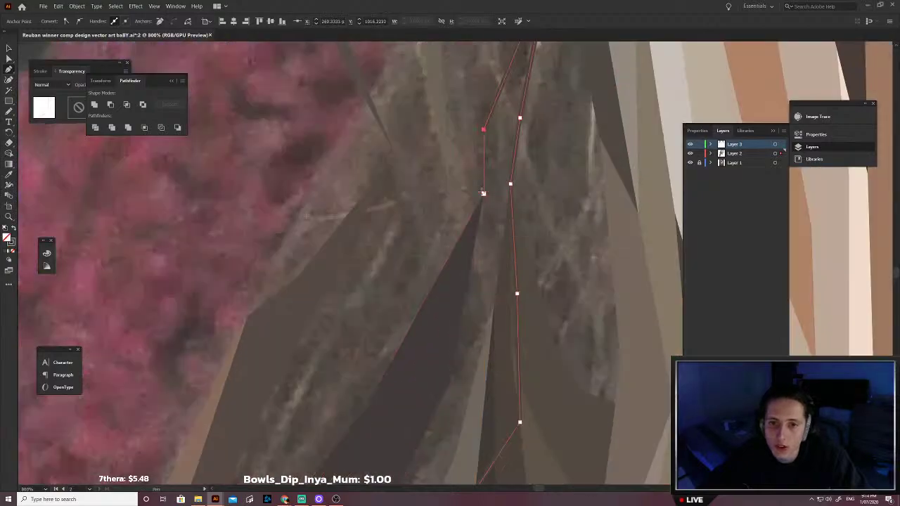
Step: Trace the backing shape's left edge down through the dark strand and close it at the lower end
click(434, 332)
scroll(439, 341, down, 1)
scroll(444, 349, down, 3)
scroll(422, 345, down, 2)
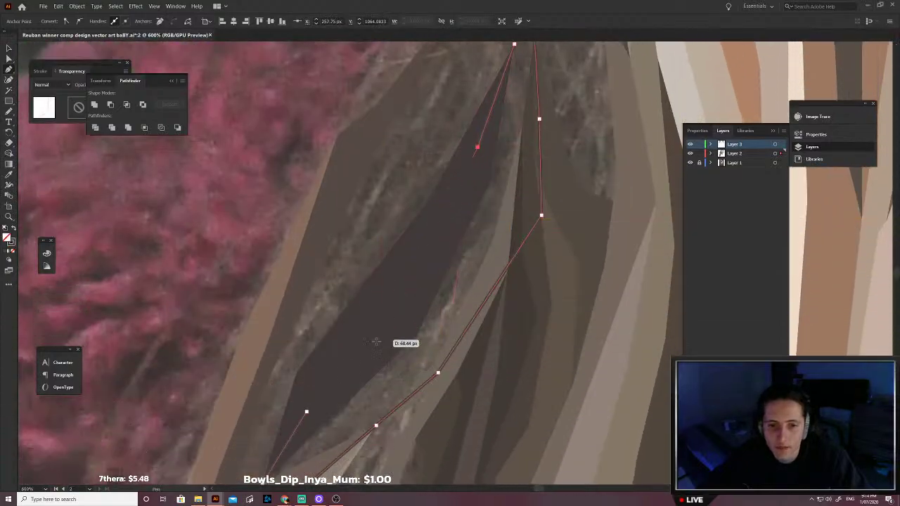
click(378, 340)
click(307, 411)
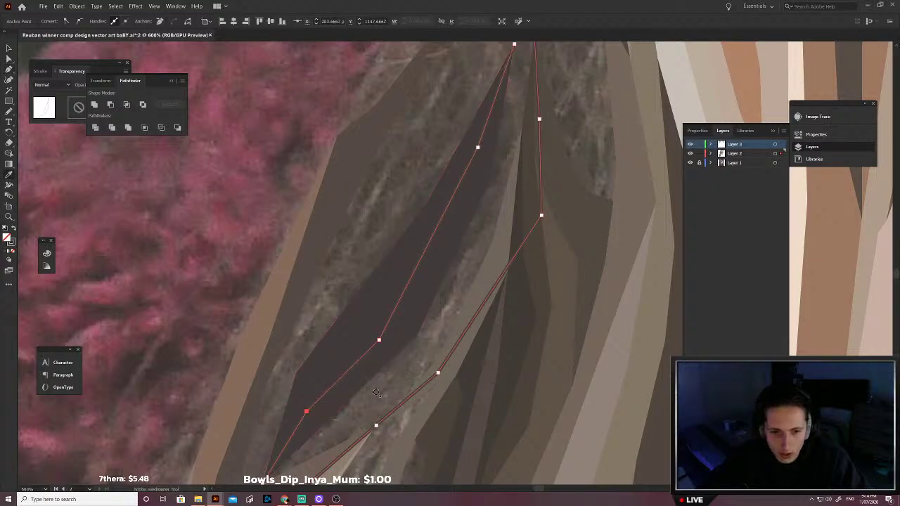
Step: Fill the backing shape with a grey-brown sampled from the photo and send it to the back
click(336, 448)
key(ctrl+shift+[)
key(v)
click(385, 247)
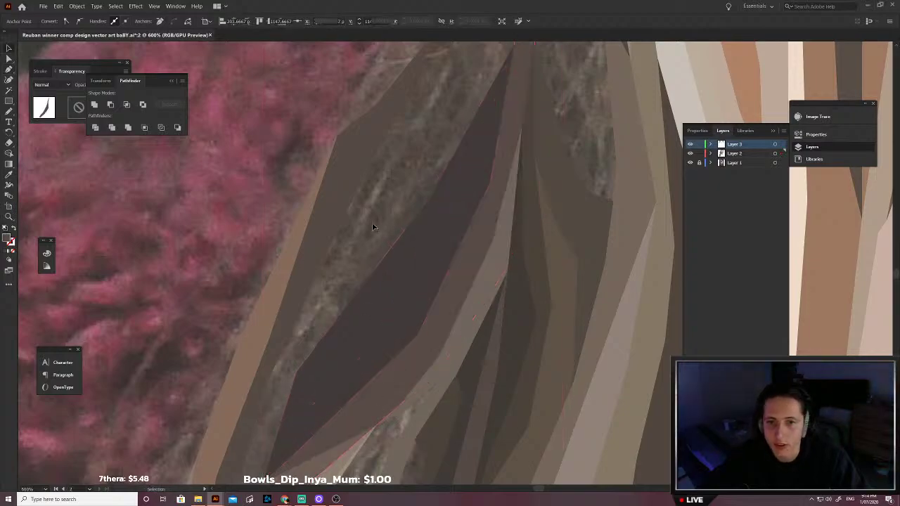
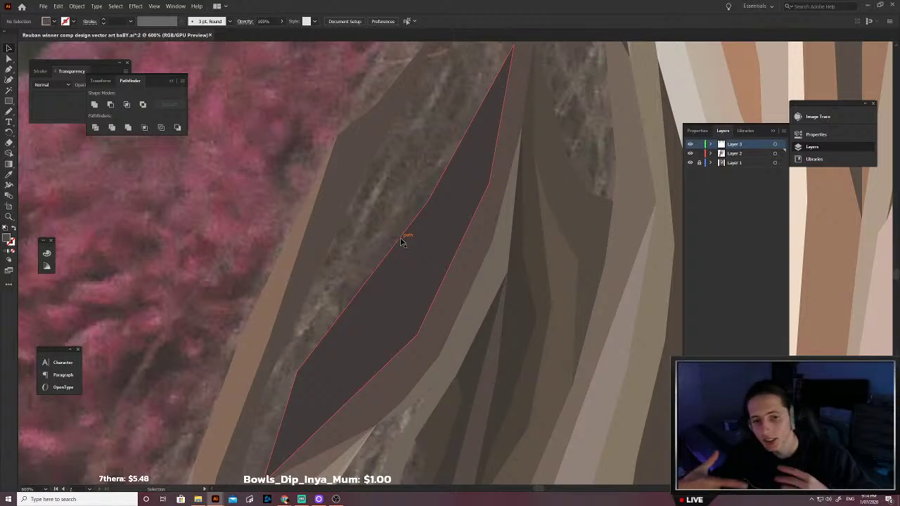
Step: Start another backing shape left of the dark strand, tracing up inside the olive-brown strand to its tip
click(408, 269)
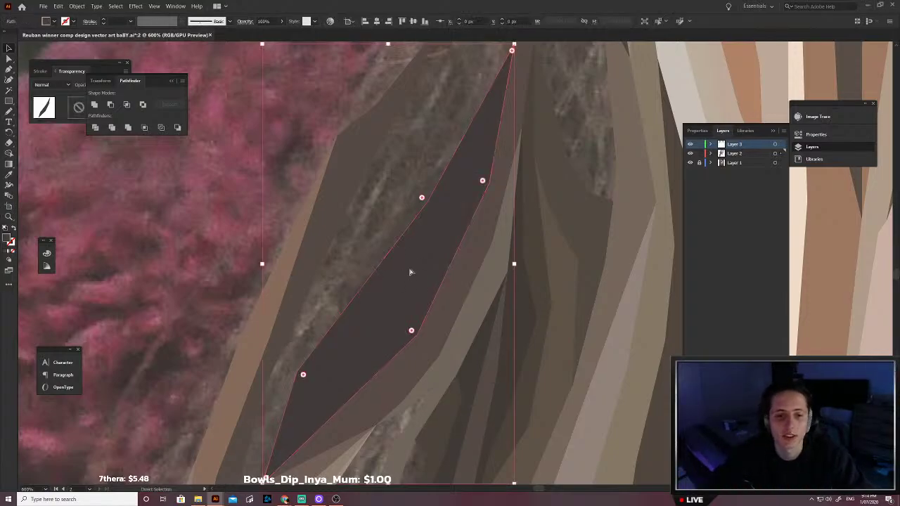
scroll(385, 248, down, 2)
scroll(385, 248, left, 1)
click(412, 271)
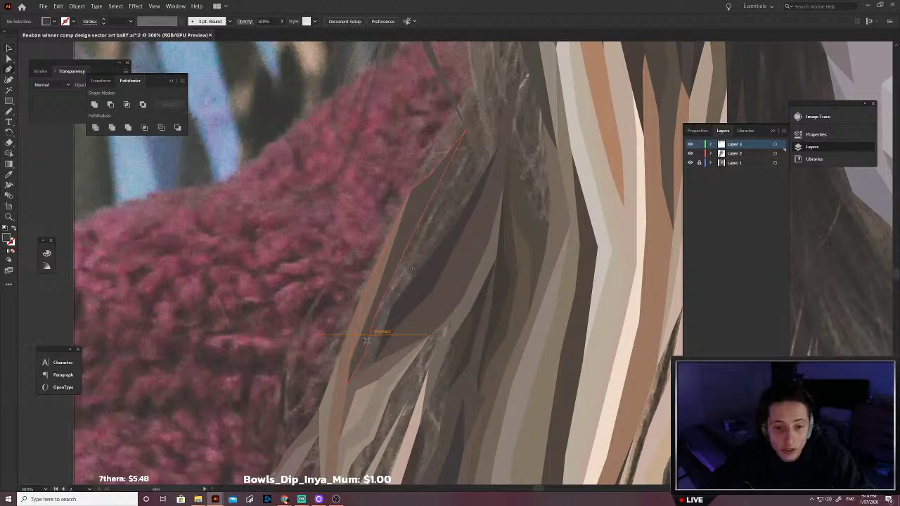
scroll(363, 314, up, 1)
click(393, 292)
click(413, 251)
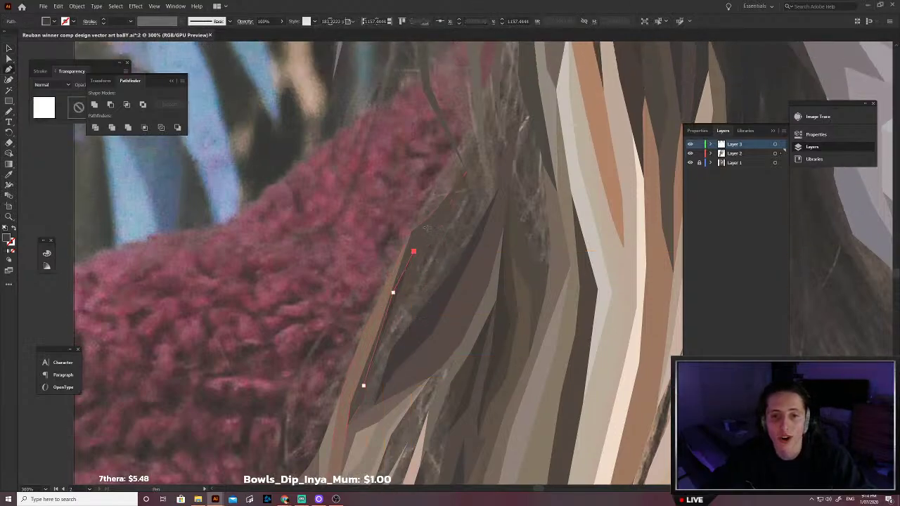
click(465, 172)
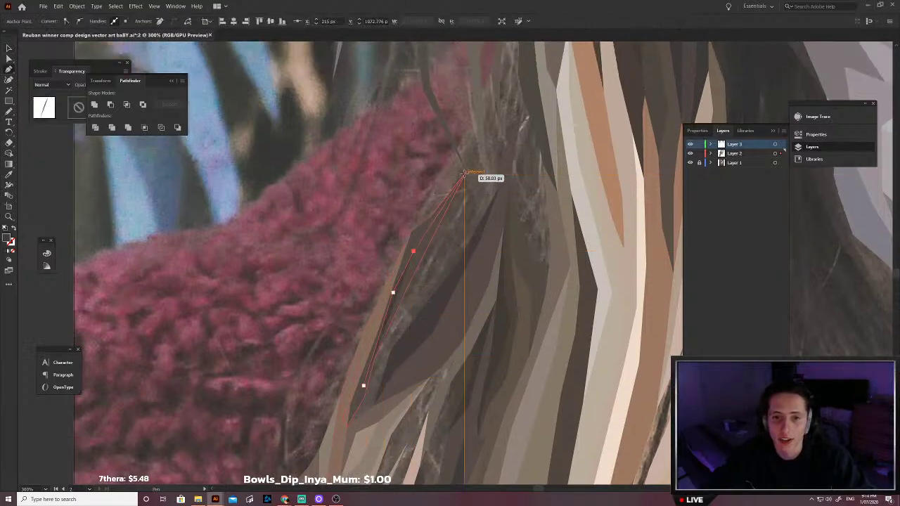
Step: Trace the shape's right edge down from the tip into a narrow notch and back up the notch's other side
click(452, 219)
key(ctrl+shift+a)
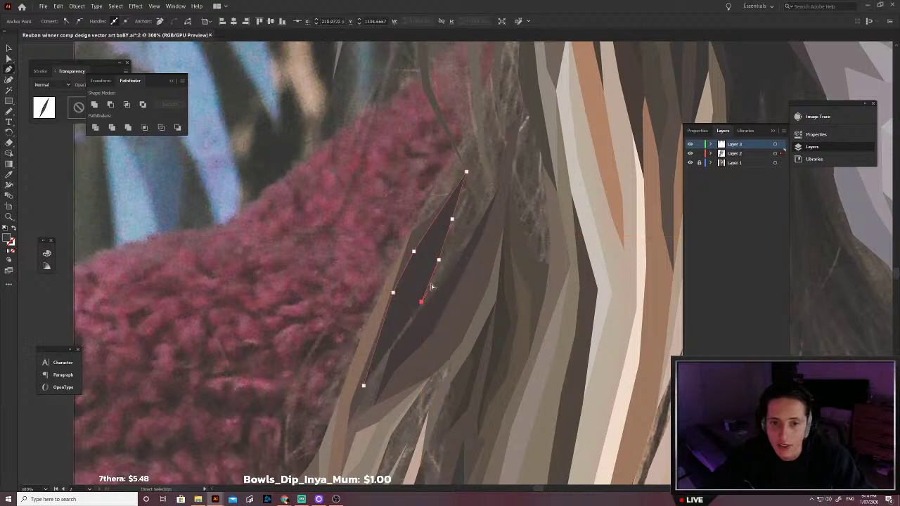
click(438, 260)
click(415, 296)
click(437, 277)
click(452, 248)
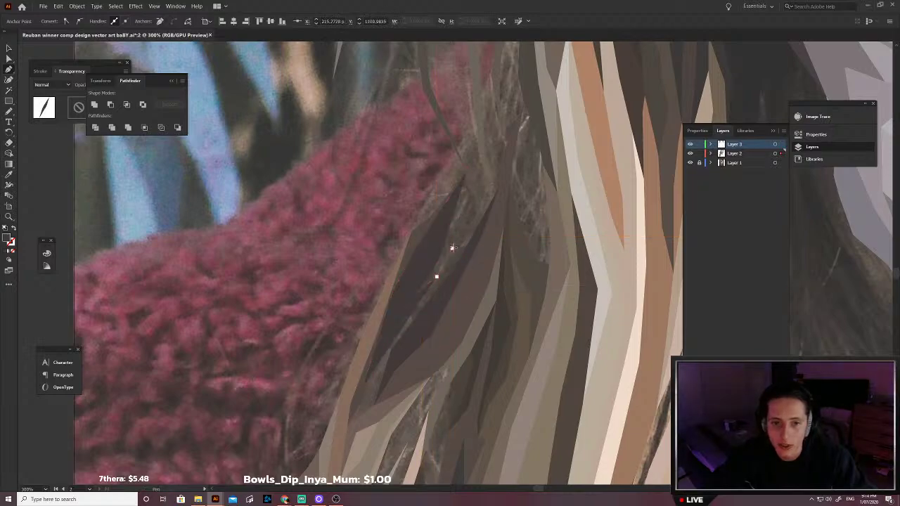
Step: Trace the shape over the dark strand's tip and back down to close it, moving the closing anchor point slightly lower
click(499, 187)
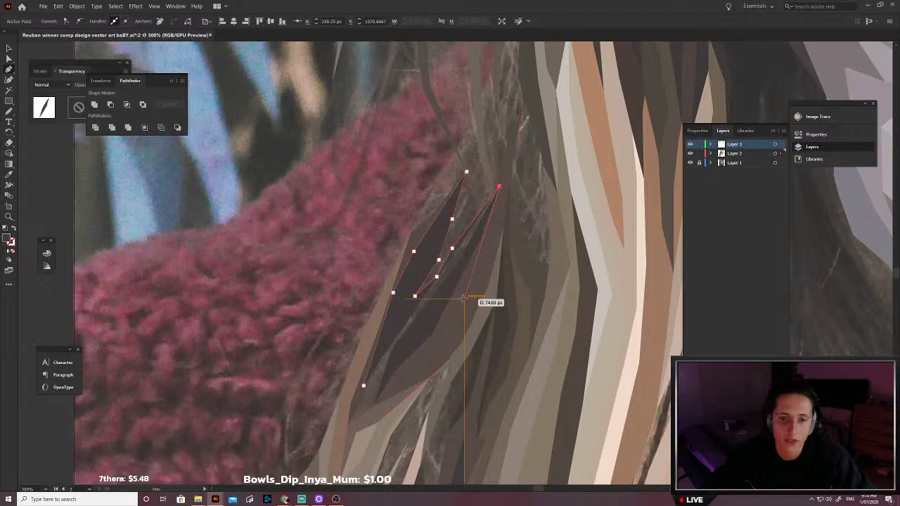
click(464, 299)
click(391, 349)
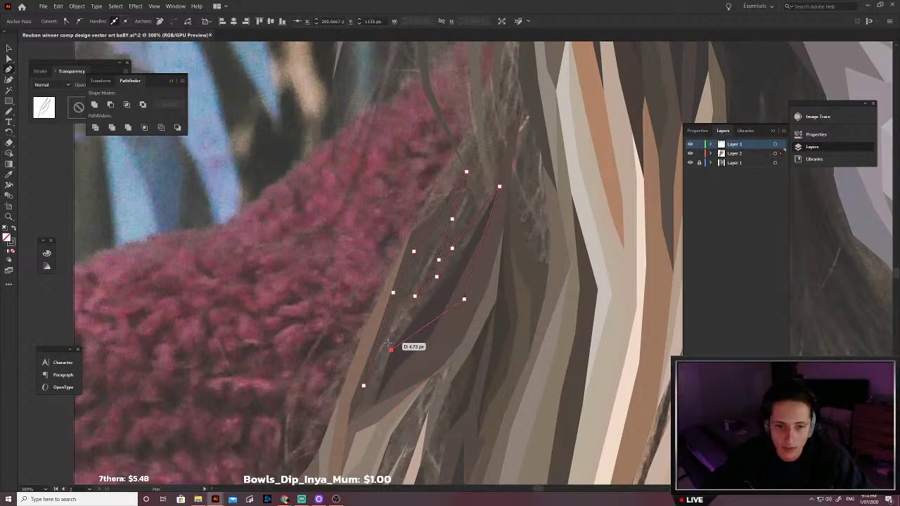
scroll(368, 389, up, 4)
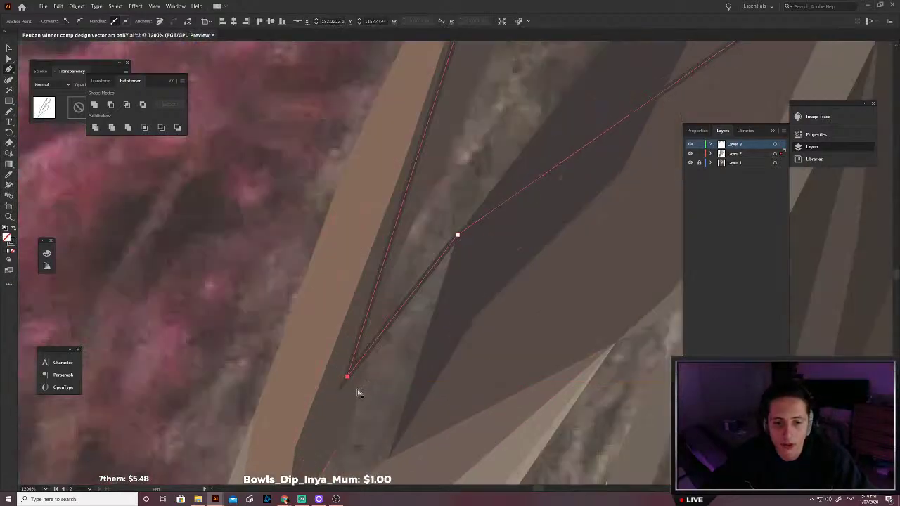
drag(349, 374, 350, 426)
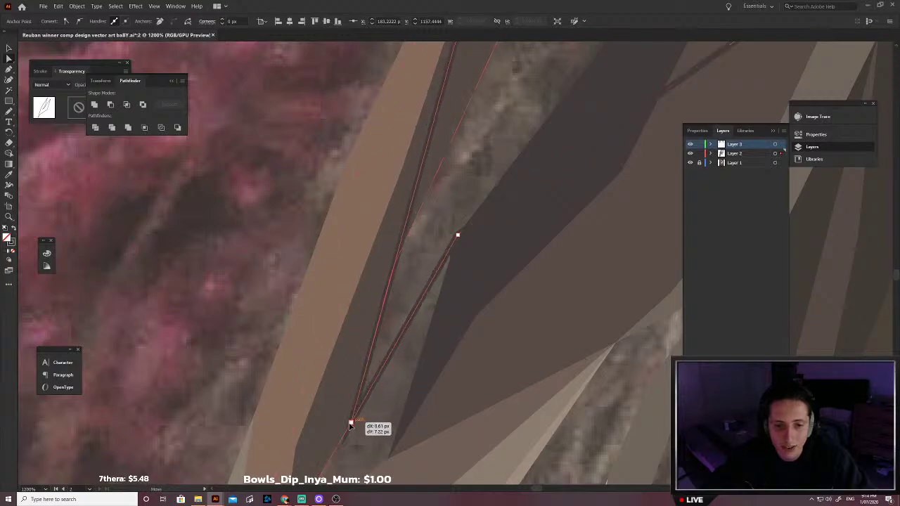
scroll(396, 355, down, 2)
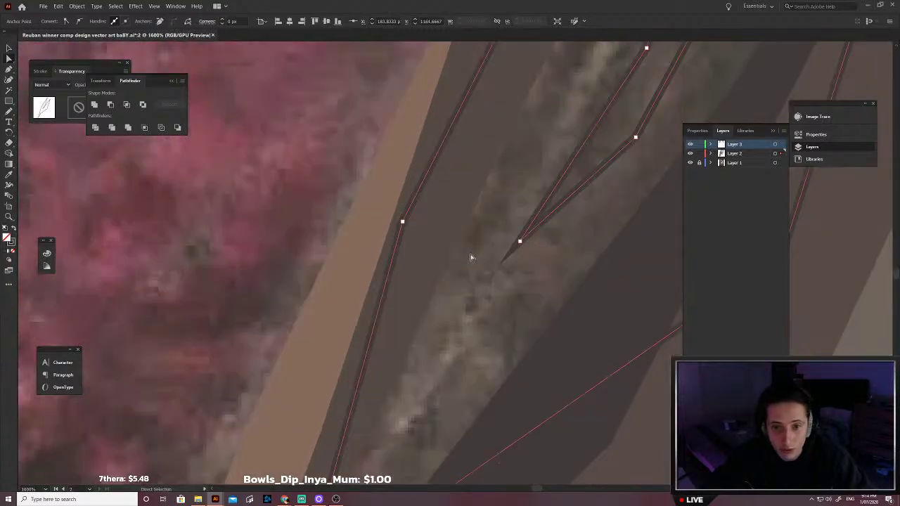
Step: Fill the notched backing shape with a dark olive-brown sampled from the photo and place it behind the strands
key(i)
click(514, 334)
scroll(502, 321, down, 2)
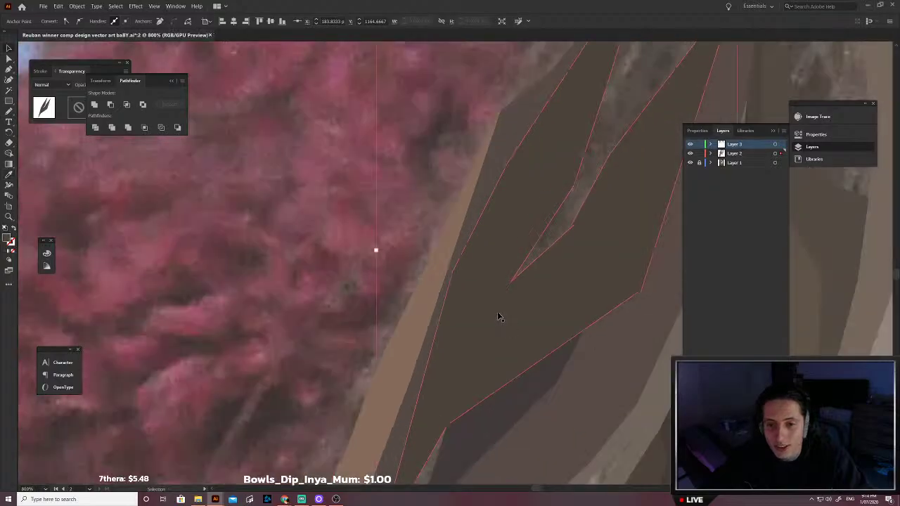
key(v)
click(380, 269)
scroll(474, 285, down, 4)
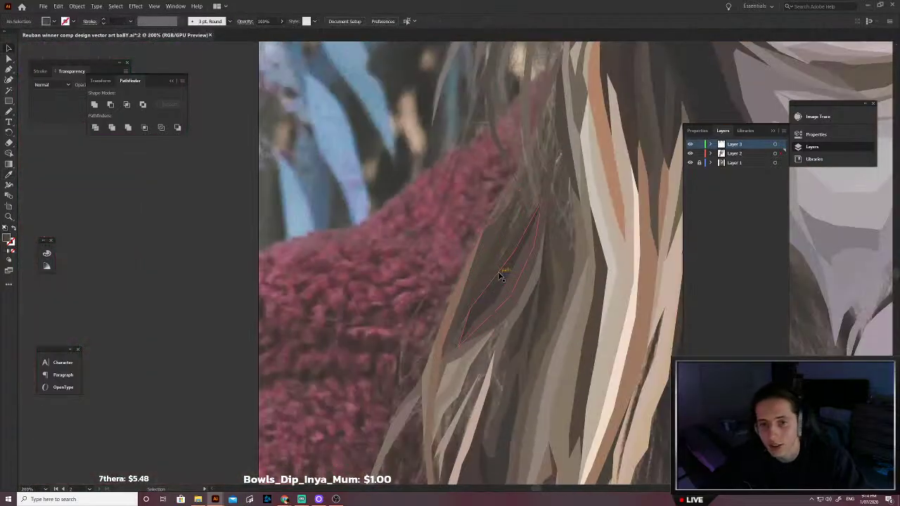
Step: Start a backing shape at the olive-brown strand's upper left edge, tracing up along the hair's boundary with the red sweater
drag(516, 237, 499, 283)
scroll(499, 281, up, 2)
key(p)
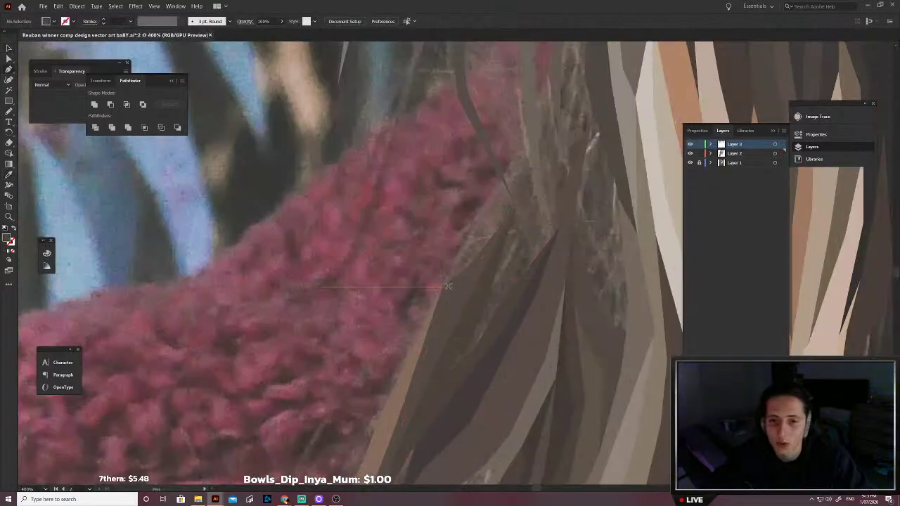
click(496, 186)
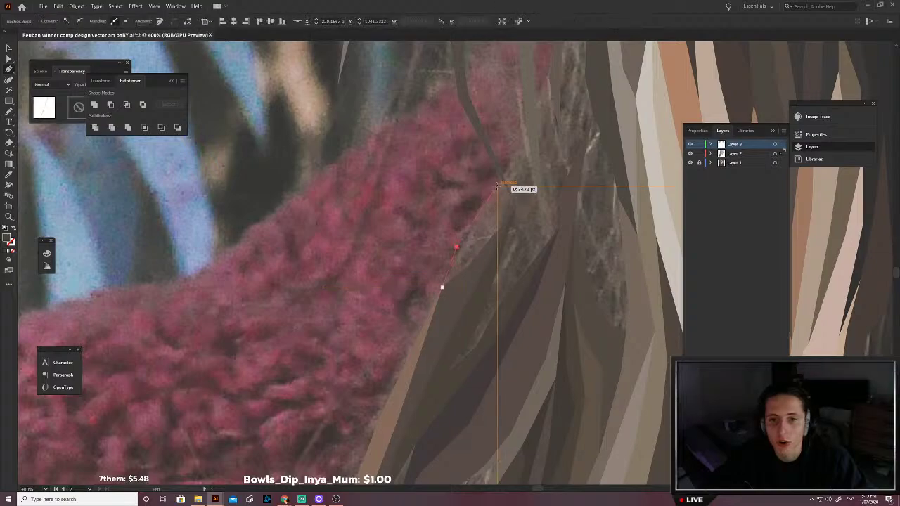
click(523, 149)
click(542, 130)
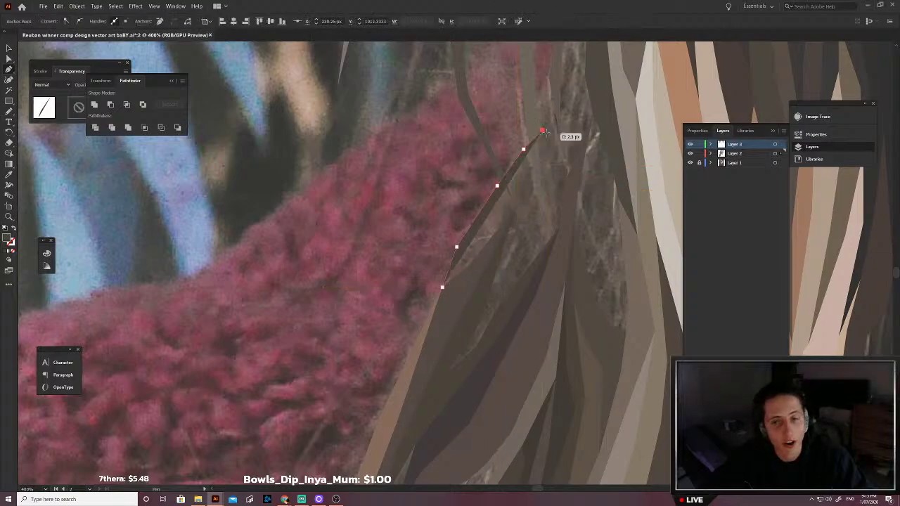
Step: Continue the backing shape's left edge up between the thin strands to its top beside the dark brown strand
scroll(551, 127, up, 2)
click(549, 119)
click(563, 90)
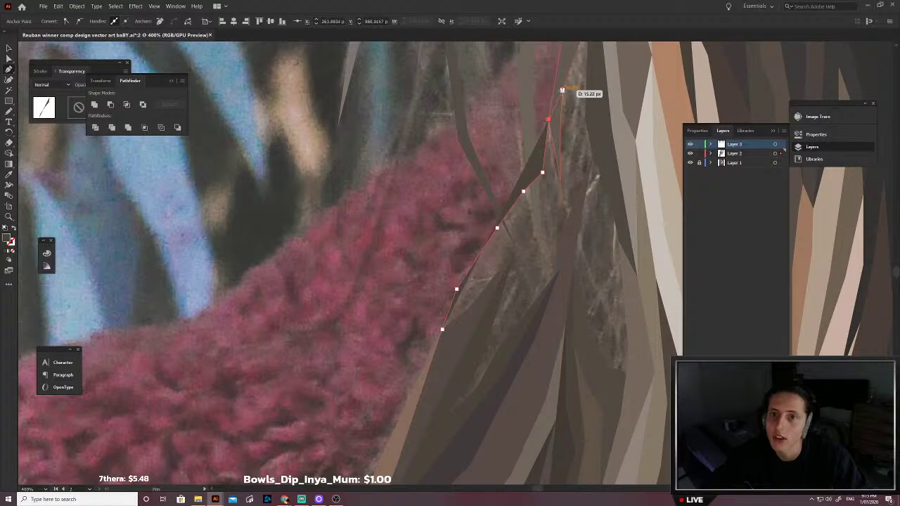
scroll(564, 89, up, 3)
click(574, 103)
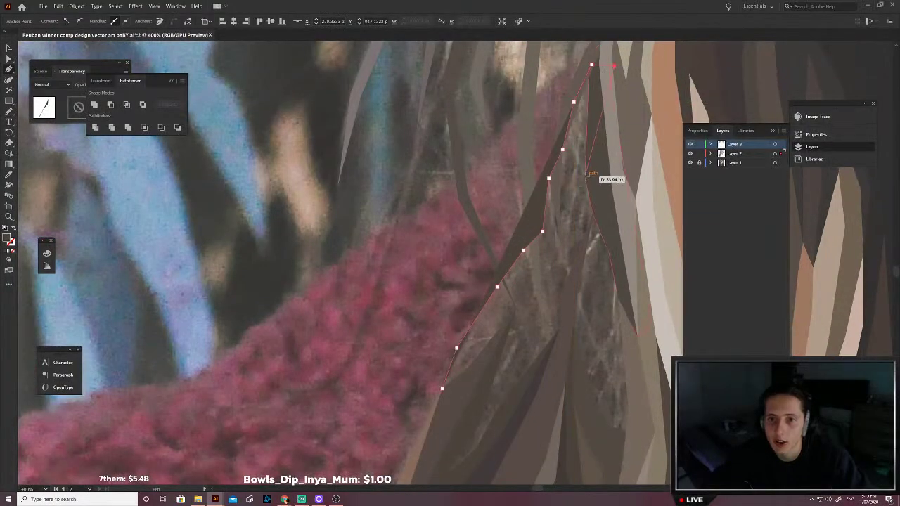
Step: Trace the backing shape's right edge down to the thin strand's lower tip and back to the starting point to close it
click(584, 178)
click(570, 209)
click(559, 240)
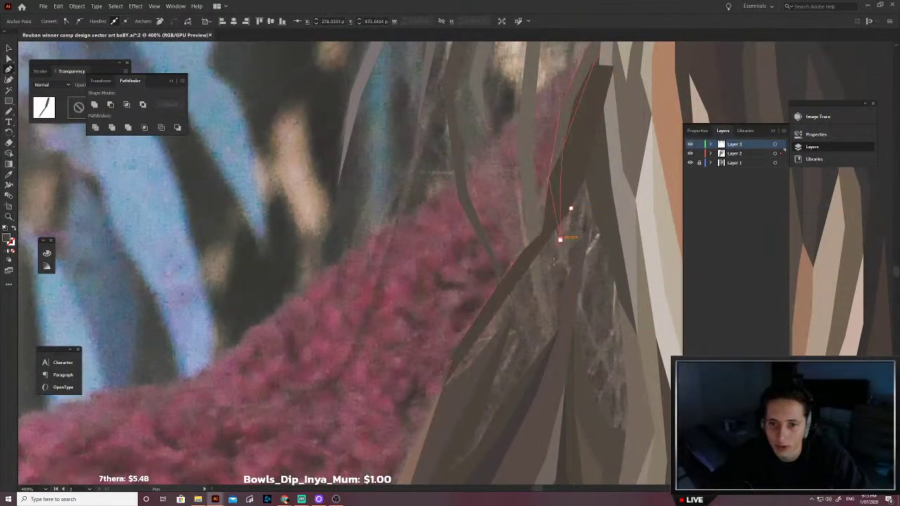
click(543, 327)
click(515, 308)
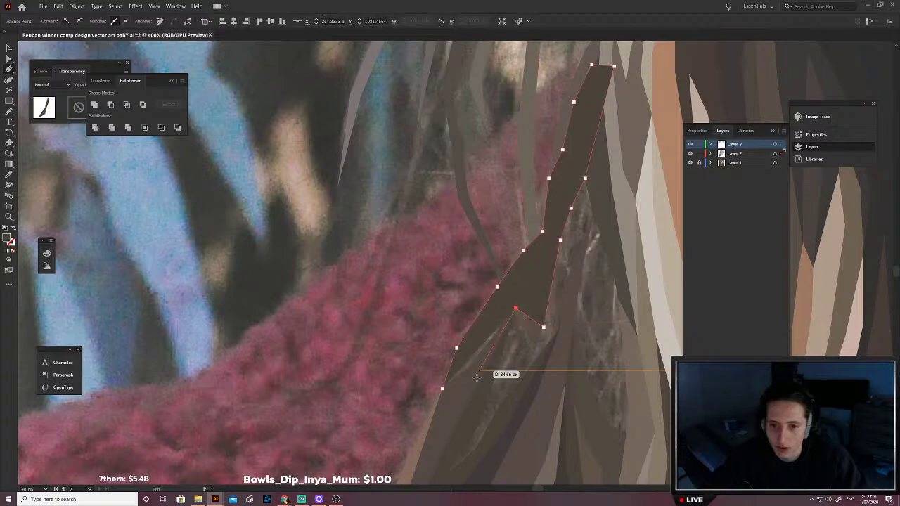
click(442, 388)
Step: Fill the new backing shape with a grey-brown sampled from the photo and send it behind the thin strands
key(/)
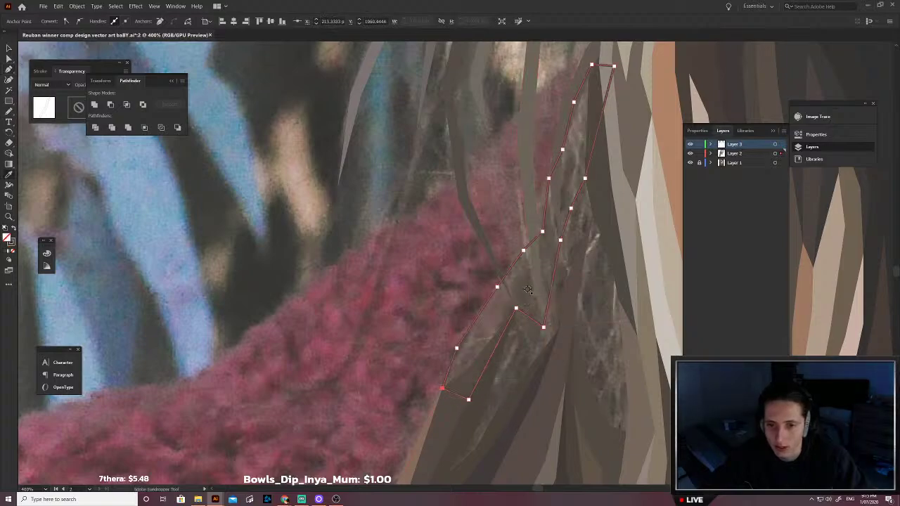
click(526, 289)
key(v)
key(ctrl+[)
key(ctrl+[)
click(441, 293)
click(517, 280)
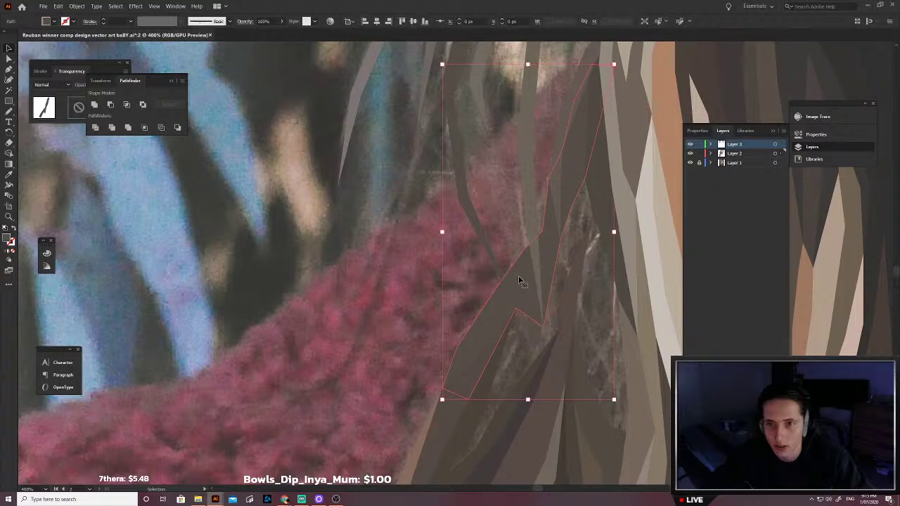
Step: Start a new backing shape over the gap below the thin strand's tip, tracing down its left side and across its lower end
scroll(519, 280, right, 2)
click(363, 275)
key(p)
click(461, 314)
scroll(450, 338, down, 3)
click(381, 398)
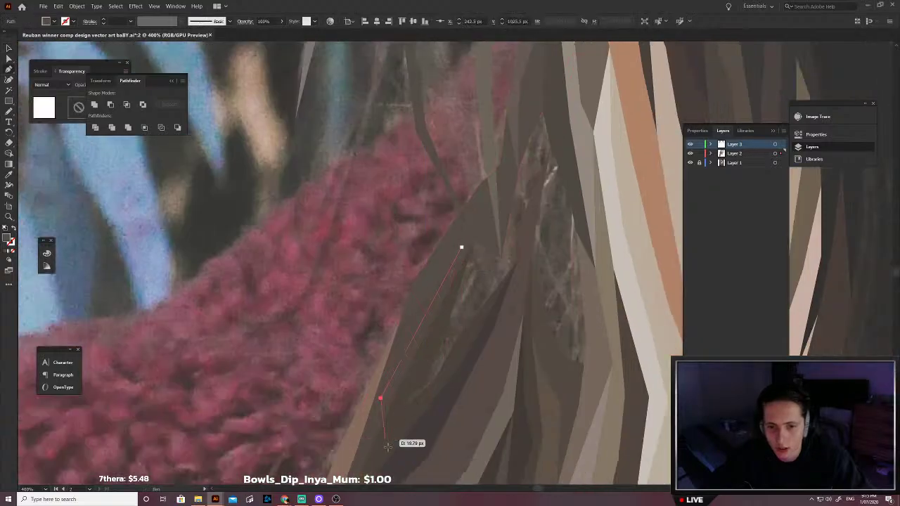
click(389, 448)
click(464, 412)
Step: Trace the backing shape's right edge up to the gap's narrow top and back down the left side to close it
click(503, 321)
scroll(521, 297, up, 1)
click(526, 290)
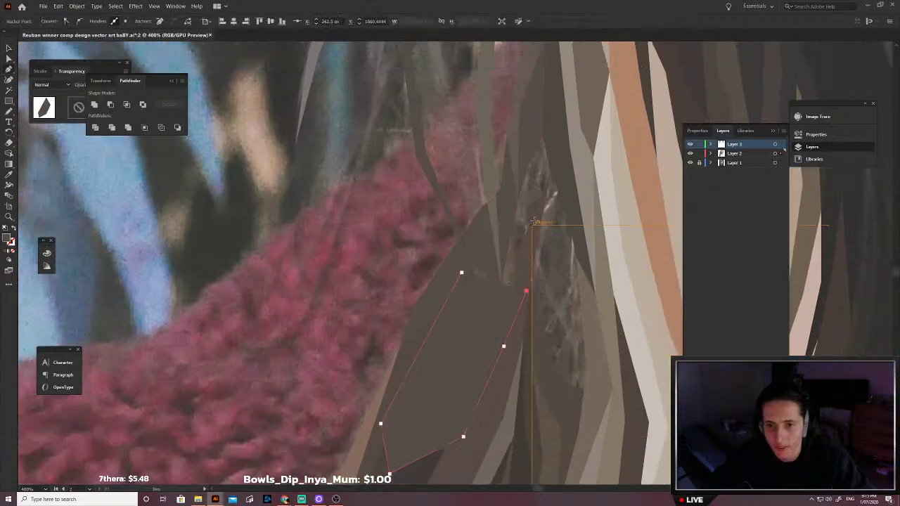
click(534, 136)
click(507, 199)
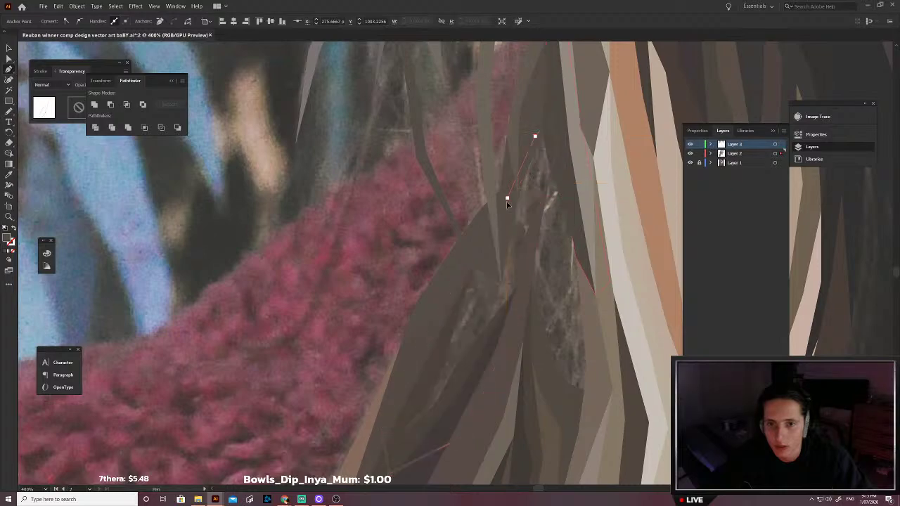
click(485, 251)
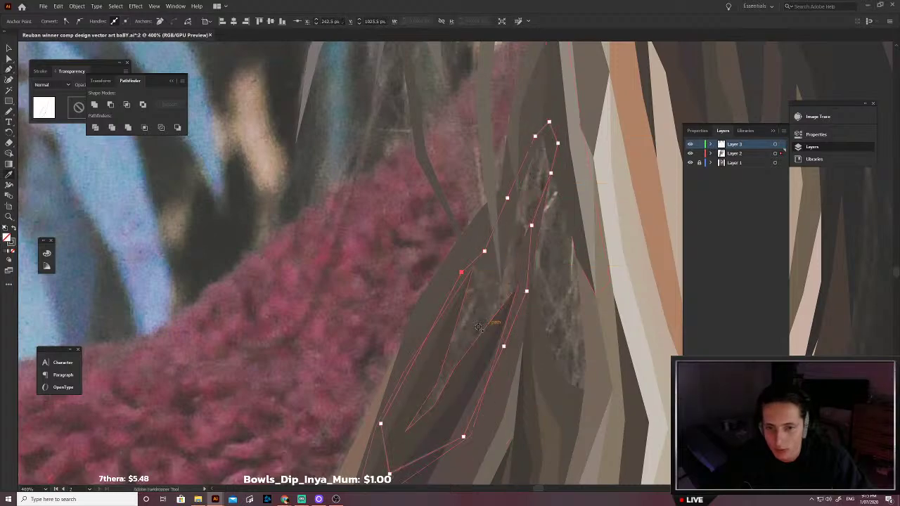
Step: Fill the closed backing shape with a dark brown sampled from the photo and send it behind the neighbouring strands
ctrl+click(468, 336)
key(ctrl+z)
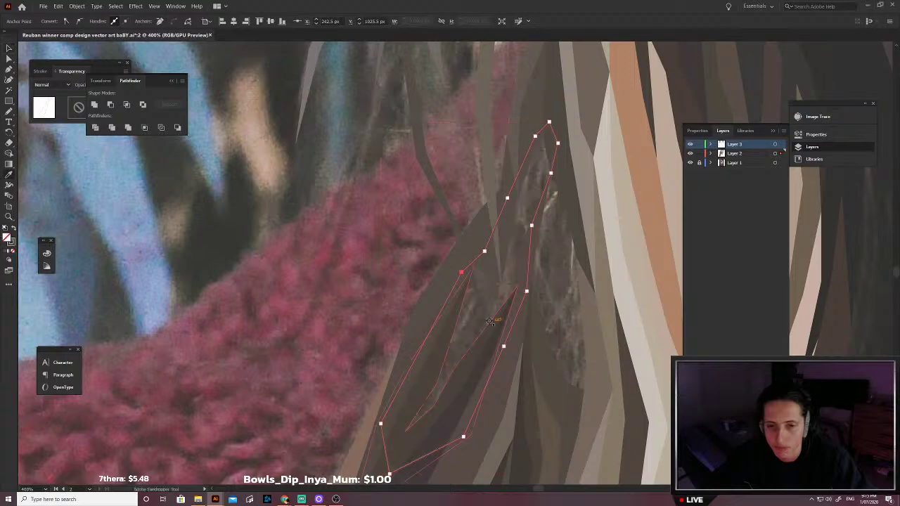
key(i)
click(481, 325)
key(v)
key(ctrl+bracketleft)
scroll(522, 309, right, 1)
scroll(521, 310, right, 2)
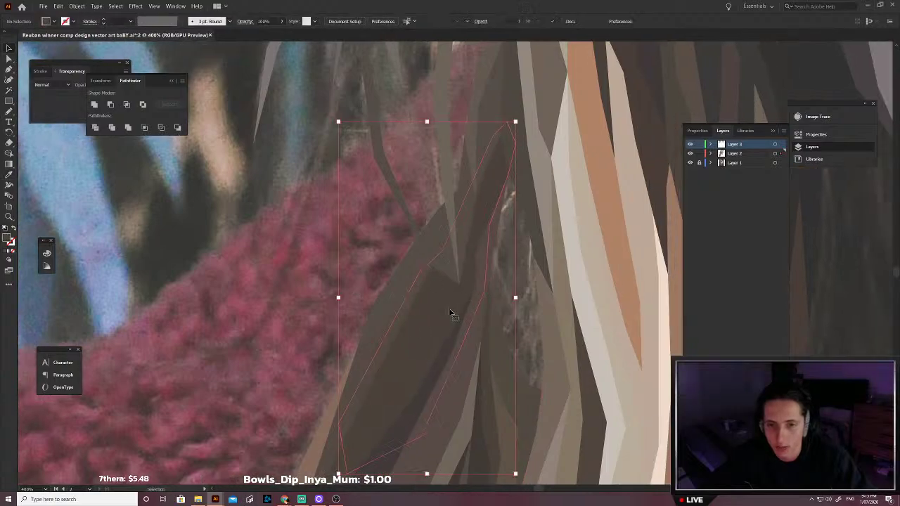
scroll(422, 288, up, 5)
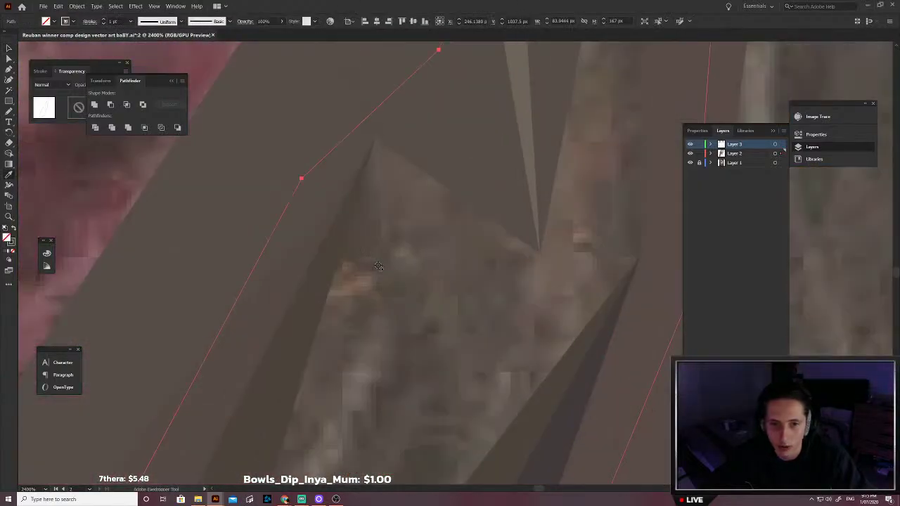
click(378, 266)
scroll(385, 261, down, 6)
key(v)
click(328, 246)
scroll(467, 313, left, 1)
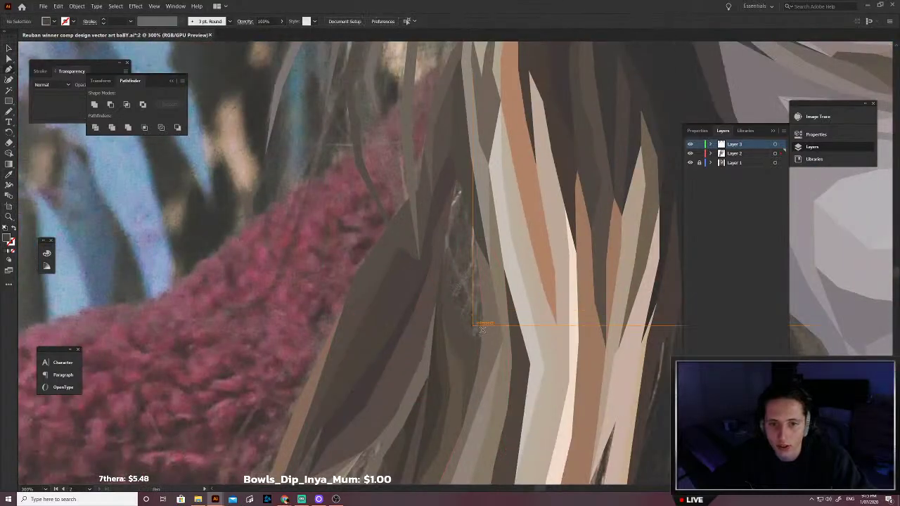
Step: Trace a closed narrow shape over the left part of the remaining streaky gap beside the filled dark strands
click(469, 306)
click(462, 249)
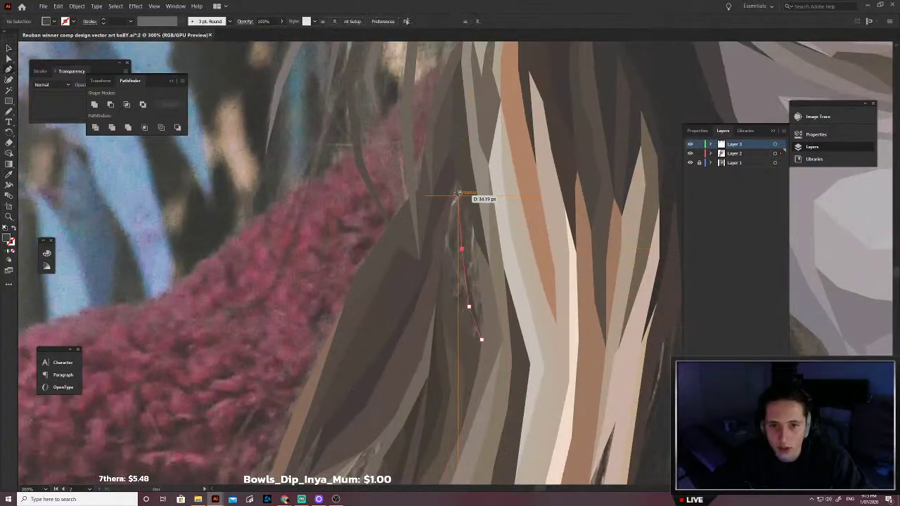
click(457, 176)
click(437, 211)
click(437, 269)
click(454, 352)
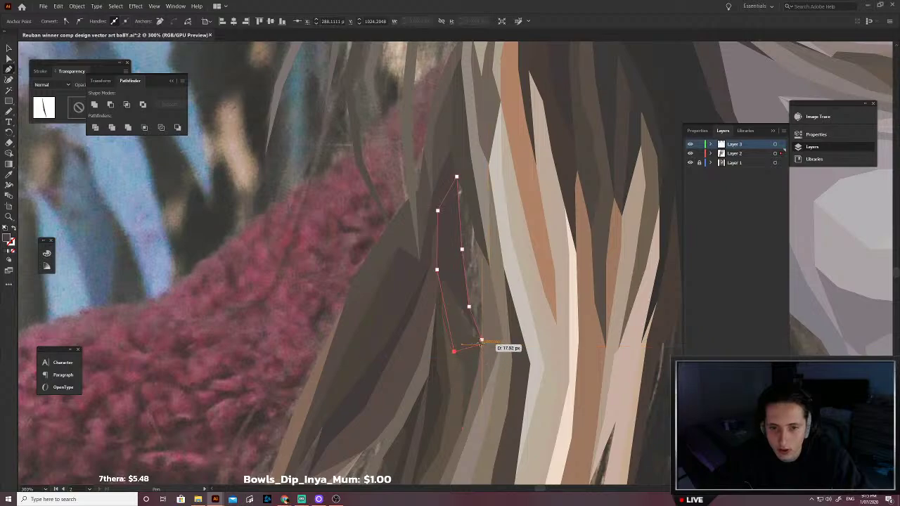
click(481, 339)
Step: Fill the narrow gap shape with a sampled dark brown and send it behind the surrounding strands
key(i)
click(467, 306)
key(v)
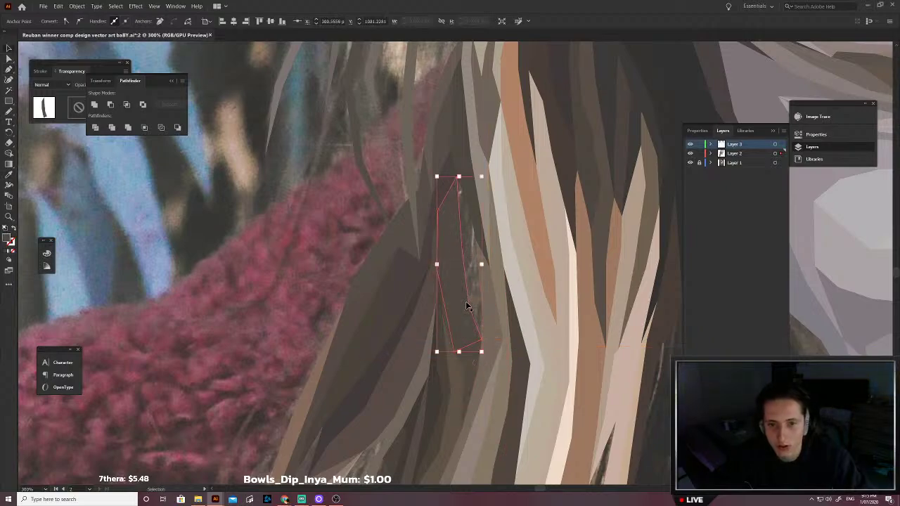
key(ctrl+shift+a)
click(450, 283)
key(shift+x)
key(i)
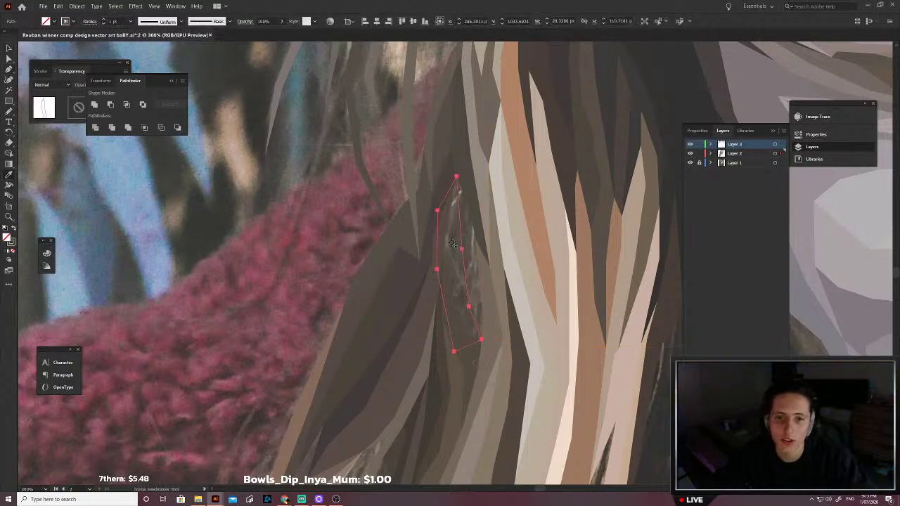
click(403, 261)
key(v)
click(474, 320)
Step: Trace a closed shape over the gap's right part, extending under the grey-brown strands beside the pale strand
key(p)
click(456, 305)
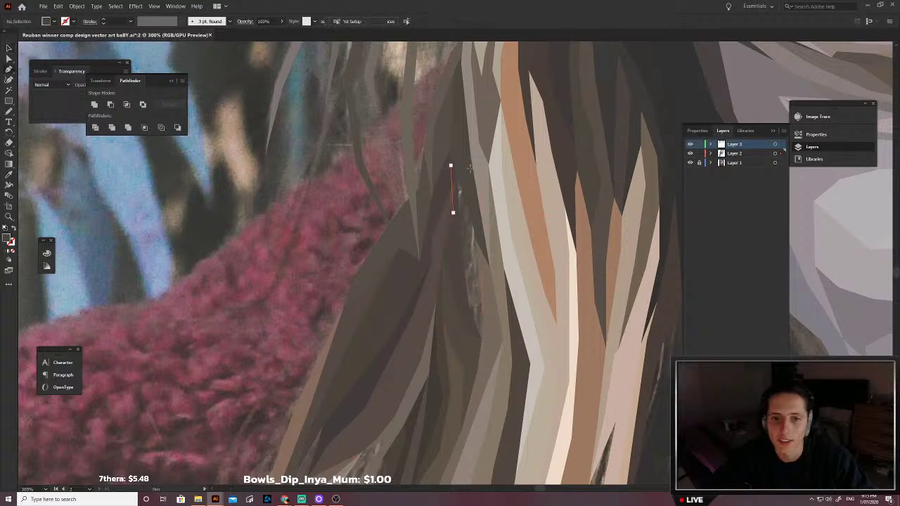
click(473, 171)
click(507, 206)
click(513, 265)
click(504, 325)
click(497, 358)
click(486, 358)
click(457, 305)
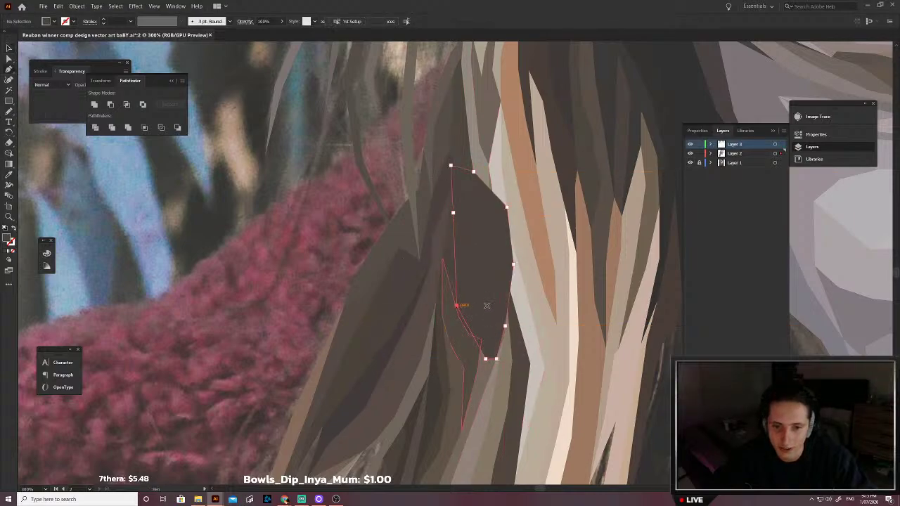
Step: Fill the new gap shape with a grey-brown sampled from the photo and send it to the back
key(shift+x)
key(i)
scroll(480, 273, up, 5)
click(463, 356)
scroll(464, 349, down, 5)
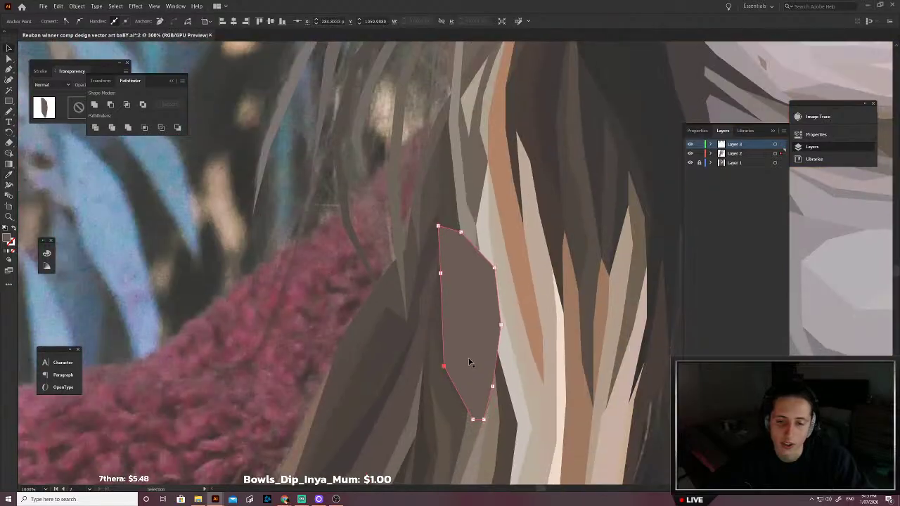
key(ctrl+shift+[)
key(v)
click(318, 289)
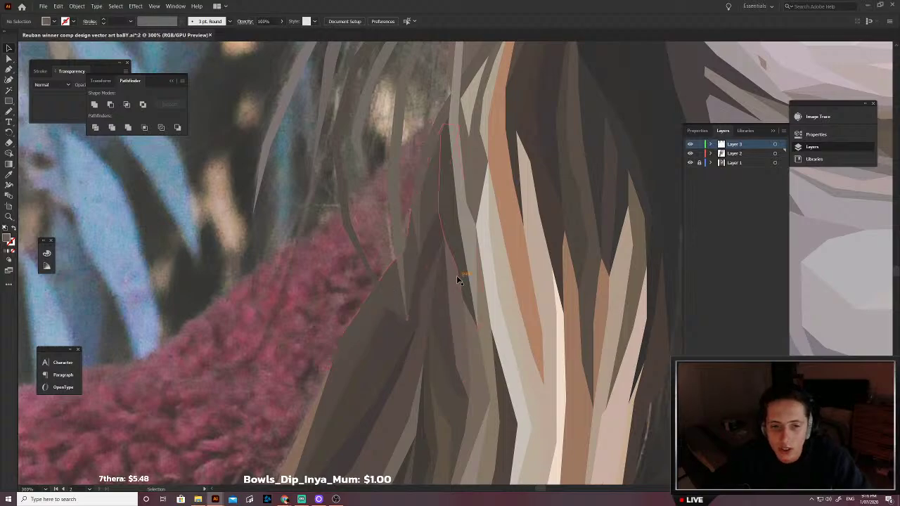
Step: Examine the traced hair on the portrait's left side for gaps where the photo still shows through
scroll(457, 276, down, 1)
scroll(391, 276, up, 2)
scroll(391, 281, up, 1)
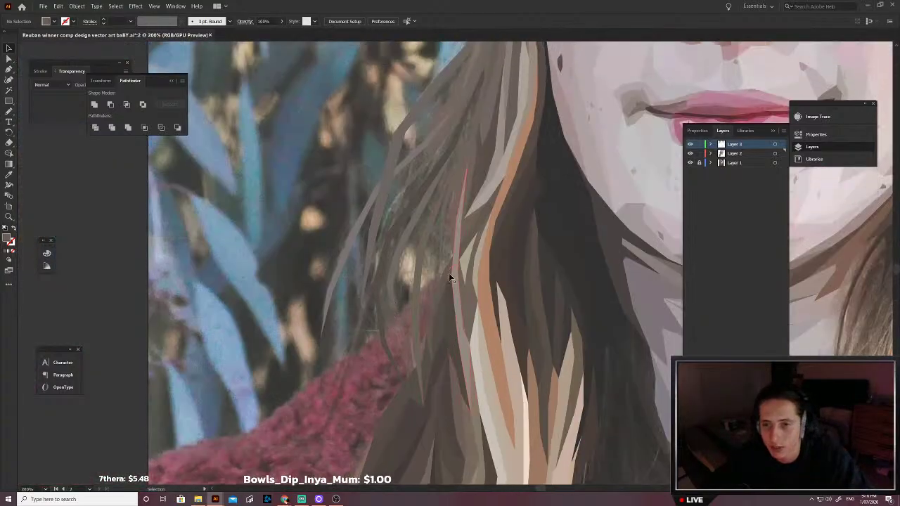
scroll(450, 275, down, 2)
scroll(455, 294, up, 3)
scroll(450, 297, down, 3)
scroll(415, 303, down, 2)
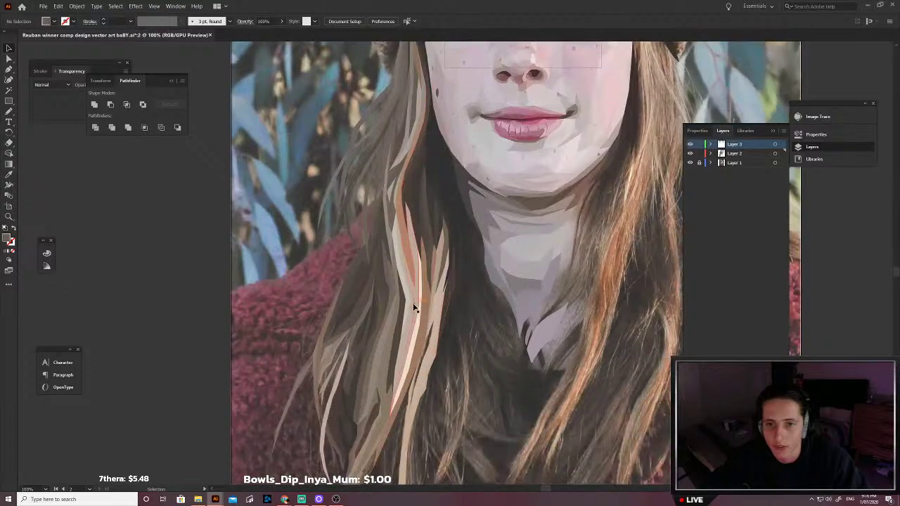
scroll(412, 302, left, 1)
scroll(436, 299, down, 1)
scroll(412, 302, up, 2)
scroll(405, 313, left, 1)
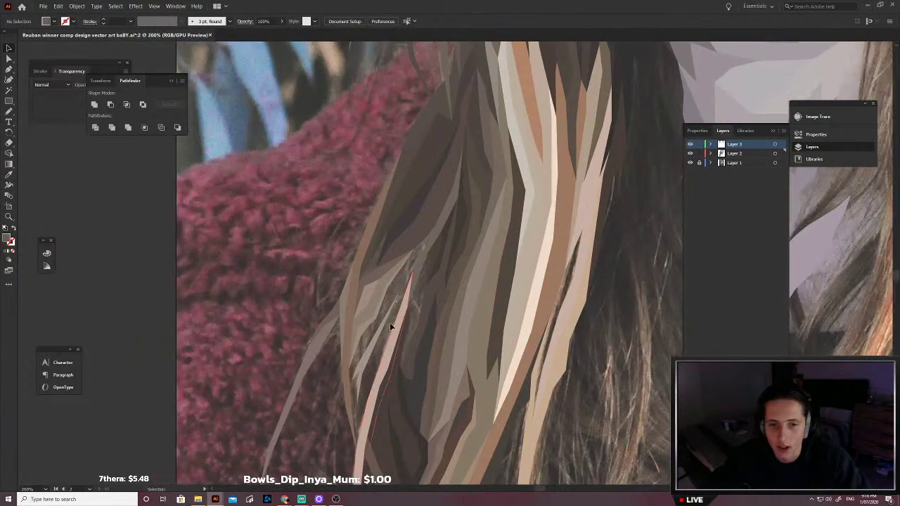
Step: Start a backing shape on the pale pink strand's right edge, tracing up past its tip to the top of the streaky gap
scroll(401, 343, up, 3)
key(p)
click(395, 383)
scroll(404, 345, up, 1)
click(415, 303)
click(427, 221)
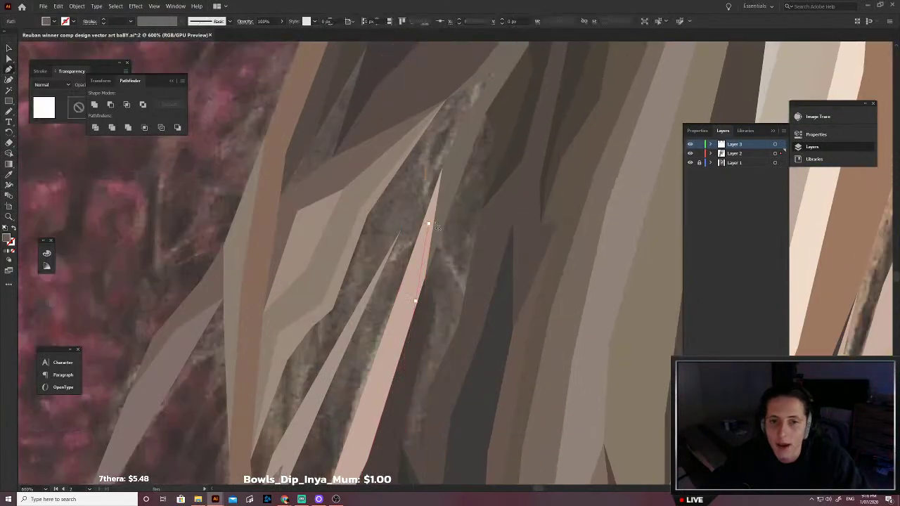
scroll(436, 223, down, 1)
click(447, 186)
click(468, 140)
Step: Continue the backing shape around the gap's upper tip and down beneath the beige strands to the long brown strand
click(517, 122)
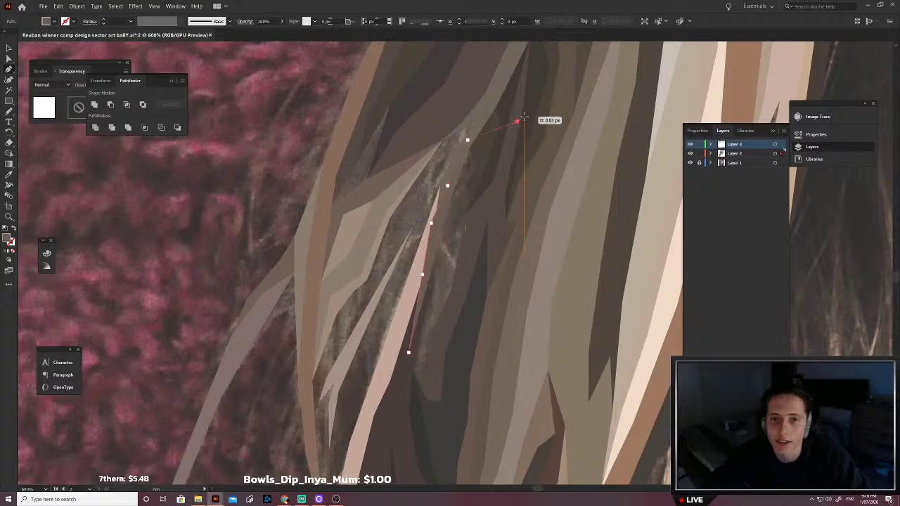
click(491, 102)
click(417, 131)
click(383, 201)
click(350, 237)
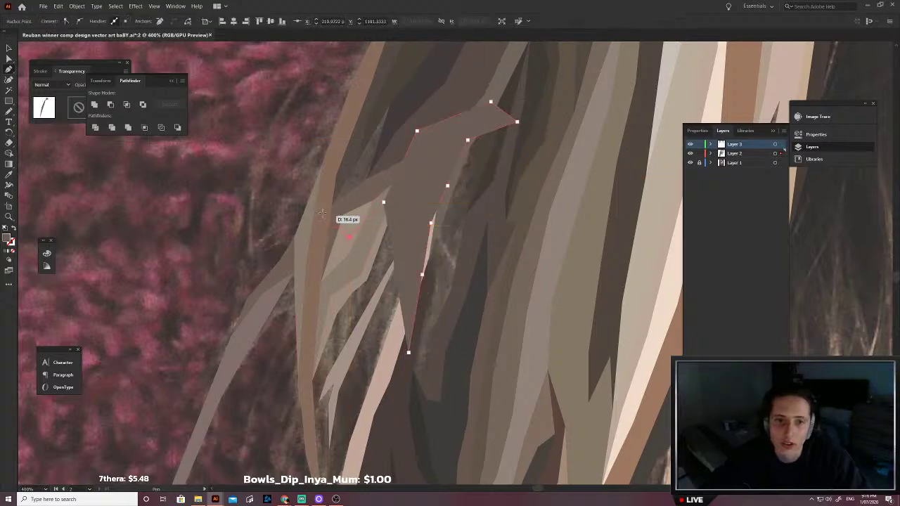
click(322, 215)
click(329, 169)
Step: Loop the backing shape's outer edge over the upper dark strands and down beneath the grey-brown strands to close it
click(416, 64)
click(532, 50)
click(605, 112)
click(578, 226)
click(497, 343)
click(477, 378)
click(437, 422)
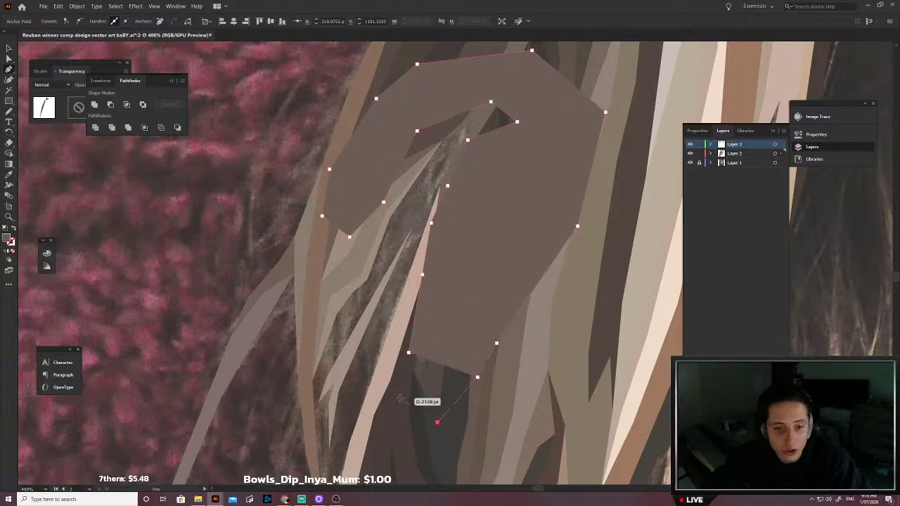
click(401, 399)
click(408, 352)
Step: Fill the looped backing shape with a grey-brown sampled from the photo and send it to the back
key(shift+x)
key(i)
scroll(446, 252, up, 5)
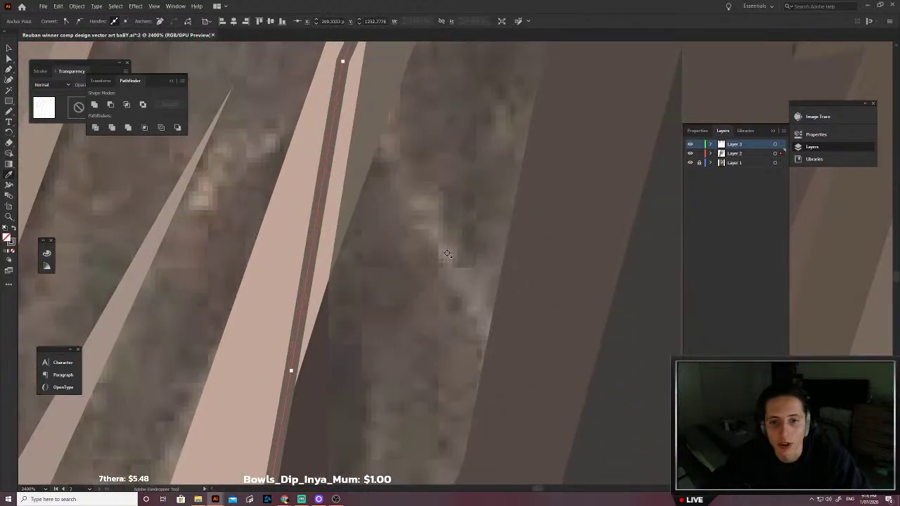
click(461, 262)
scroll(461, 263, down, 5)
key(ctrl+shift+[)
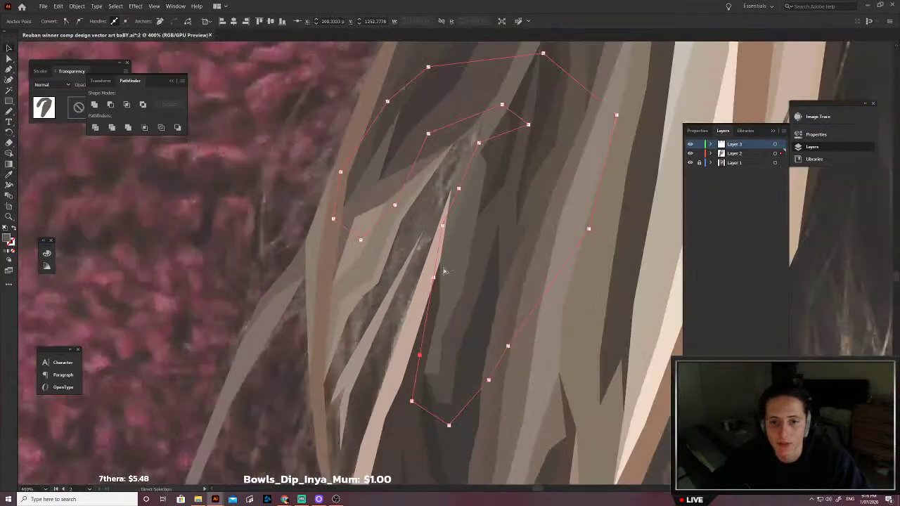
key(v)
click(371, 292)
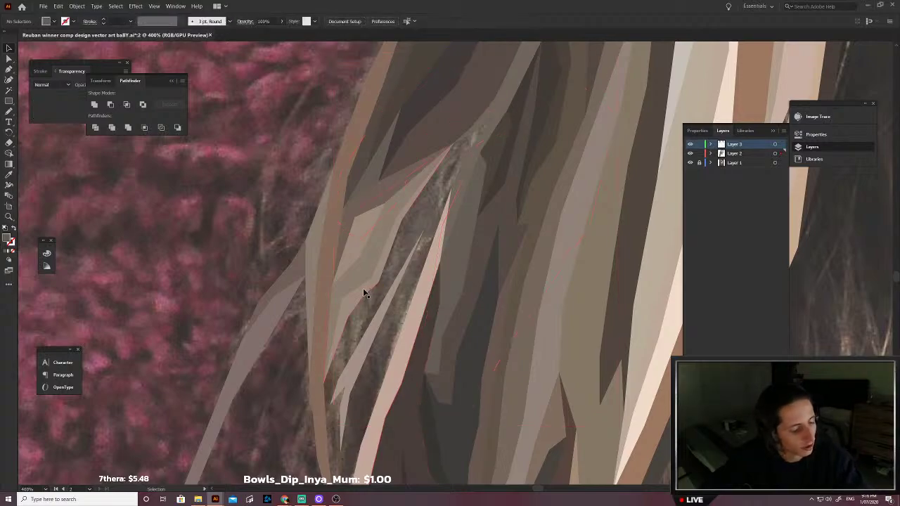
Step: Start a backing shape at the thin beige strand's lower tip, tracing across and up beneath the pale pink strand
drag(471, 303, 514, 253)
key(p)
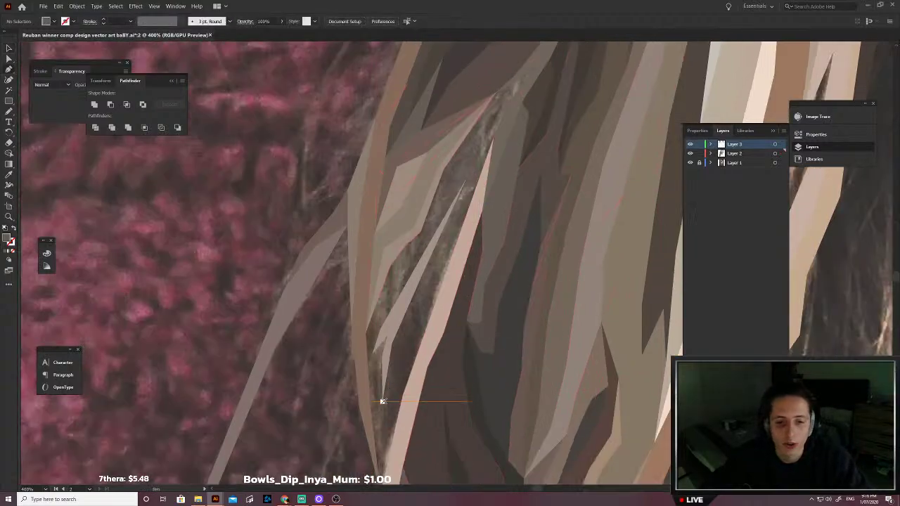
click(382, 402)
scroll(383, 398, down, 2)
click(419, 367)
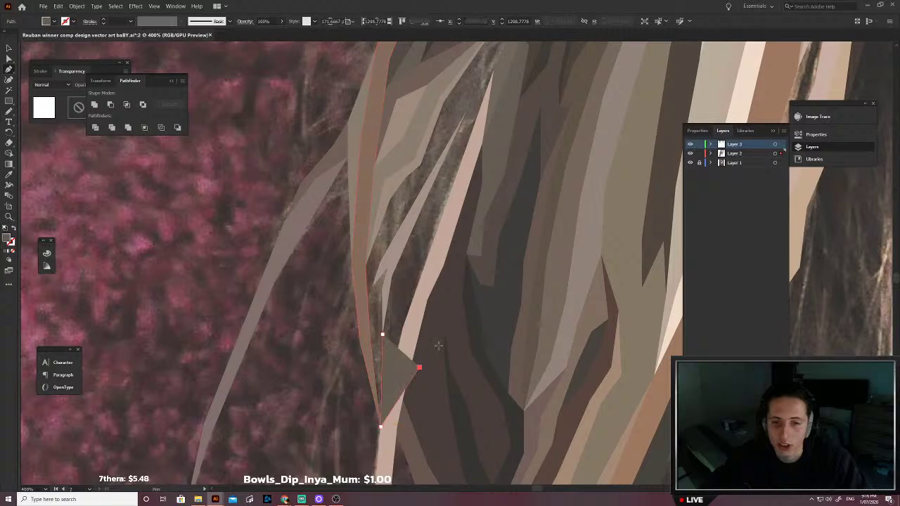
scroll(419, 367, up, 1)
click(454, 332)
Step: Continue the shape up past the pale pink strand's tip and back down along the thin beige strand to close it
click(507, 230)
click(518, 145)
click(493, 113)
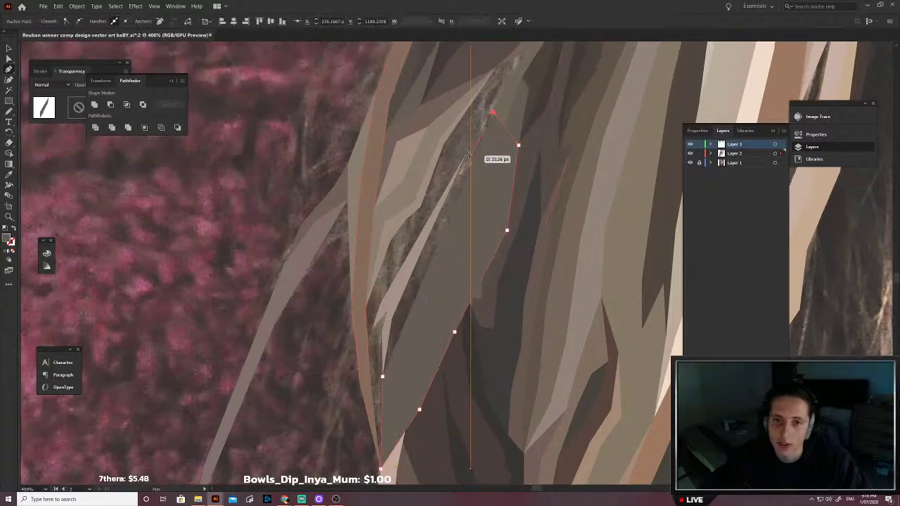
click(465, 153)
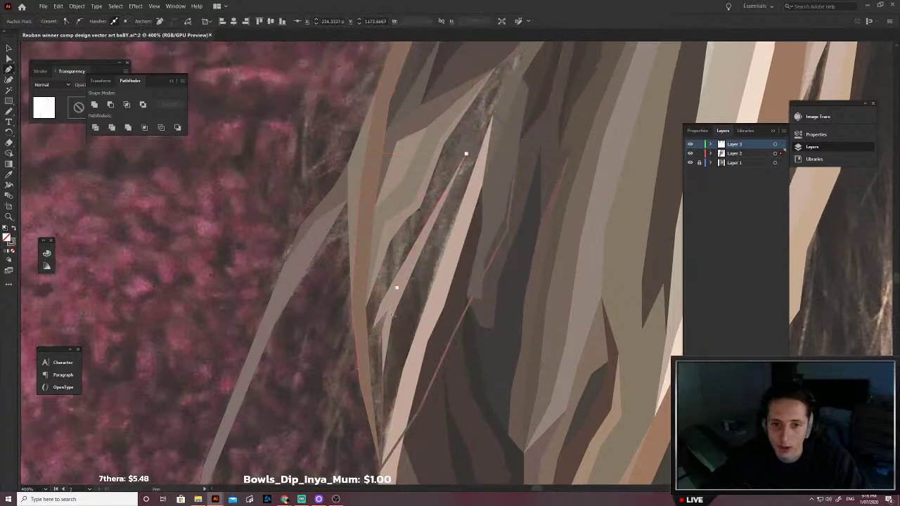
click(391, 318)
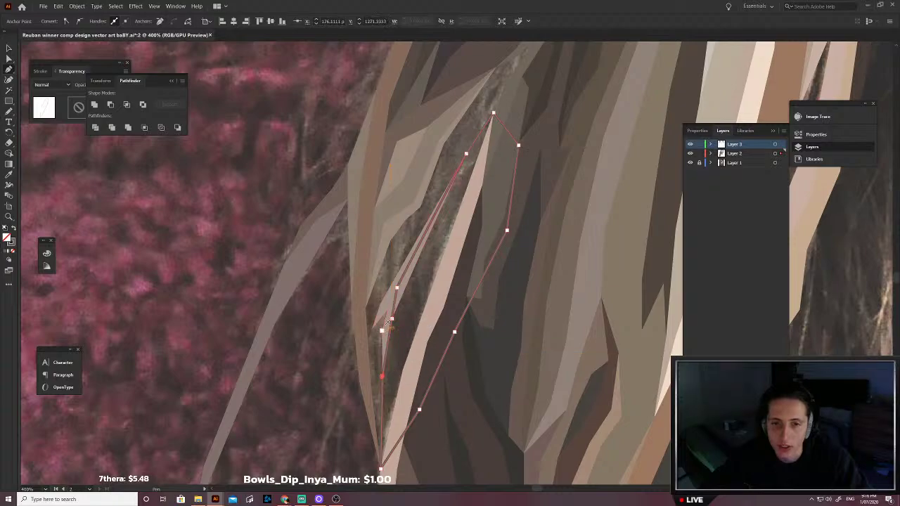
Step: Fill the shape between the pale pink and thin beige strands with a sampled dark brown and send it to the back
scroll(387, 325, up, 3)
key(shift+x)
scroll(425, 316, down, 4)
key(ctrl+shift+bracketleft)
key(v)
click(405, 373)
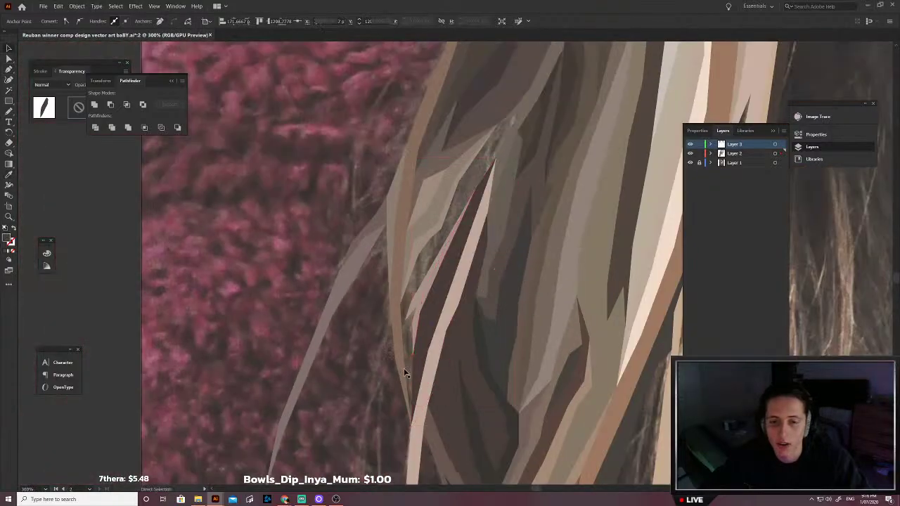
Step: Start another backing shape at the long brown strand's lower tip, tracing up along that strand to the beige strands
scroll(404, 373, left, 2)
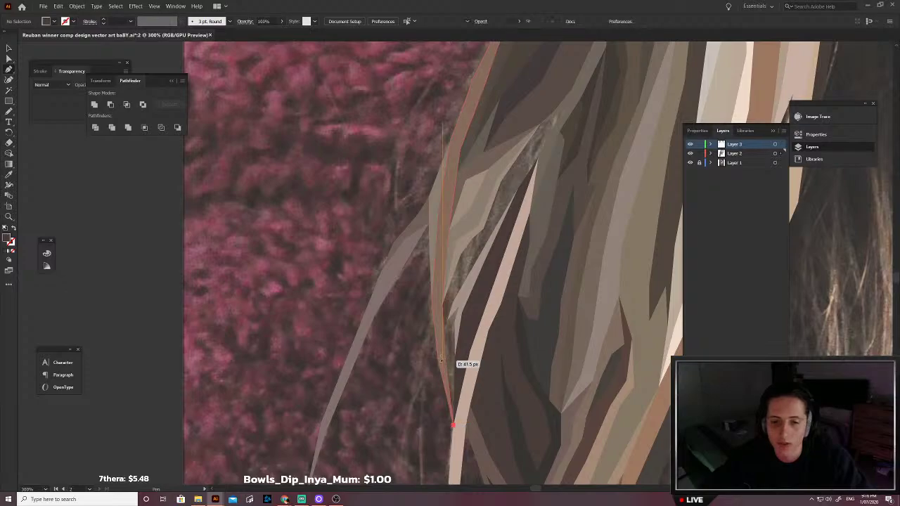
click(441, 356)
click(441, 289)
scroll(442, 285, up, 1)
click(453, 260)
click(479, 219)
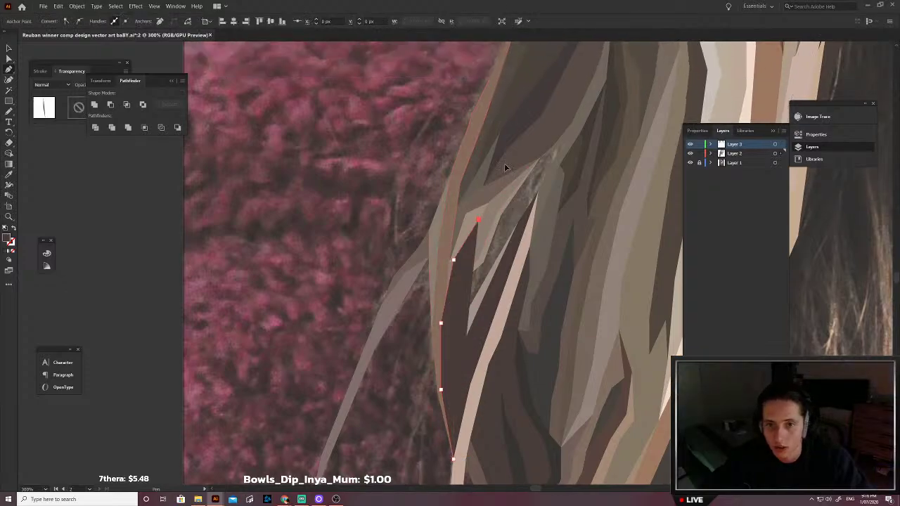
Step: Extend the backing shape past the gap's upper tip, with a curved top, and down beneath the dark strands to close it
click(499, 167)
click(552, 122)
click(593, 111)
drag(607, 148, 562, 278)
click(565, 270)
click(517, 391)
click(489, 452)
click(453, 458)
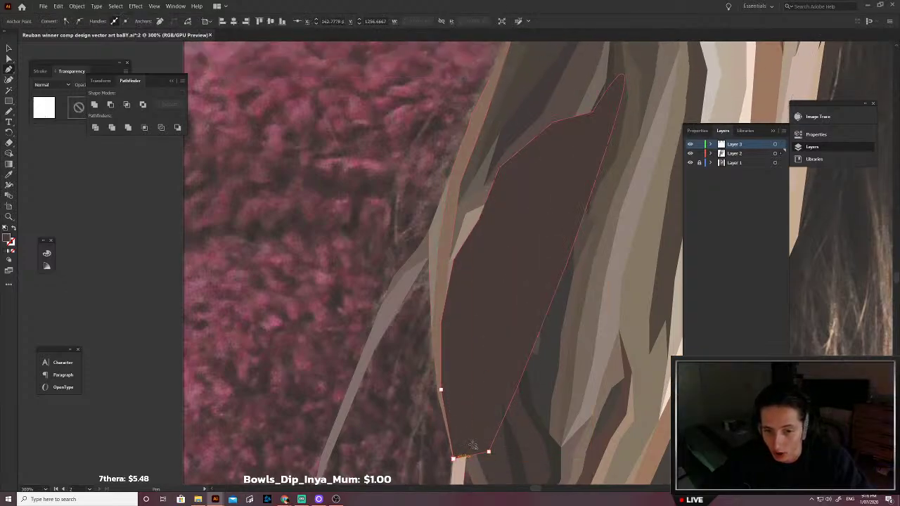
Step: Fill the backing shape with a brown sampled from the photo between the beige strands and send it to the back
key(shift+x)
key(i)
scroll(469, 351, up, 4)
scroll(422, 295, up, 1)
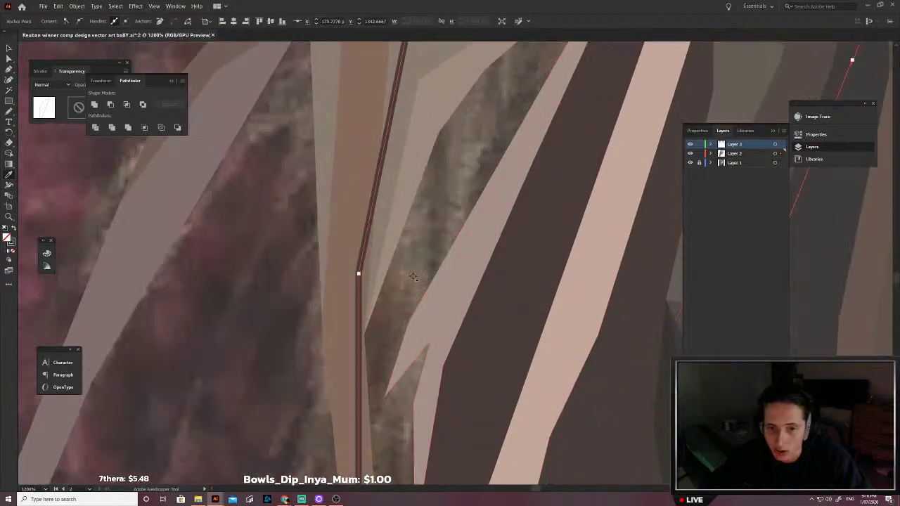
click(420, 276)
scroll(419, 275, down, 3)
key(ctrl+shift+bracketleft)
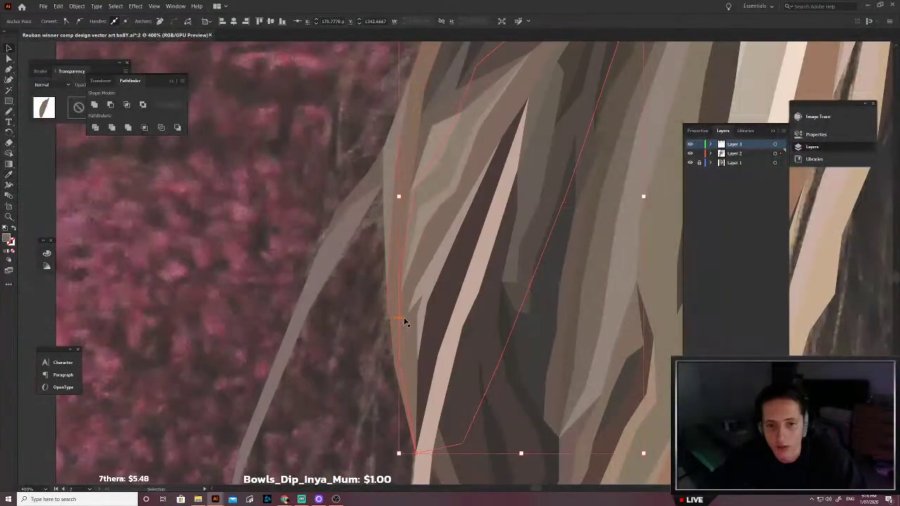
Step: Resample the backing shape's fill from a darker spot in the photo and deselect the shape
key(shift+x)
scroll(409, 341, up, 2)
click(409, 342)
scroll(409, 341, down, 3)
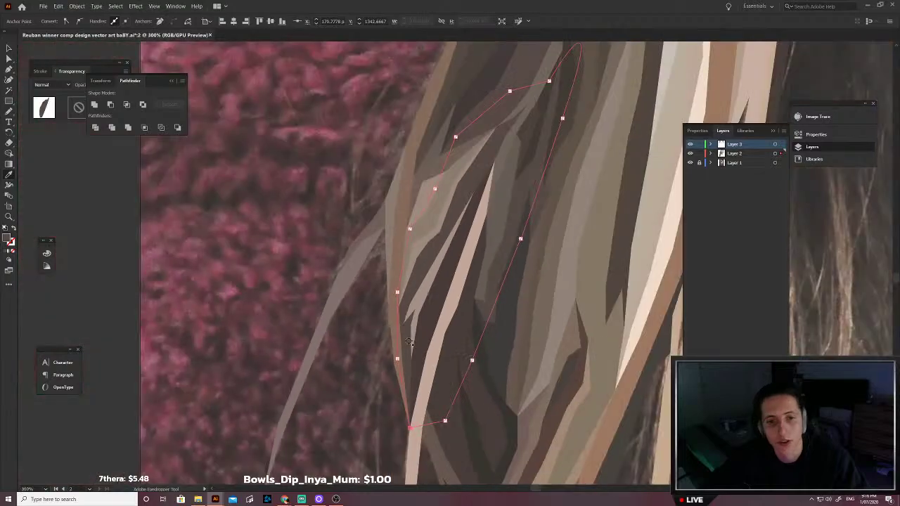
key(v)
click(378, 360)
click(377, 360)
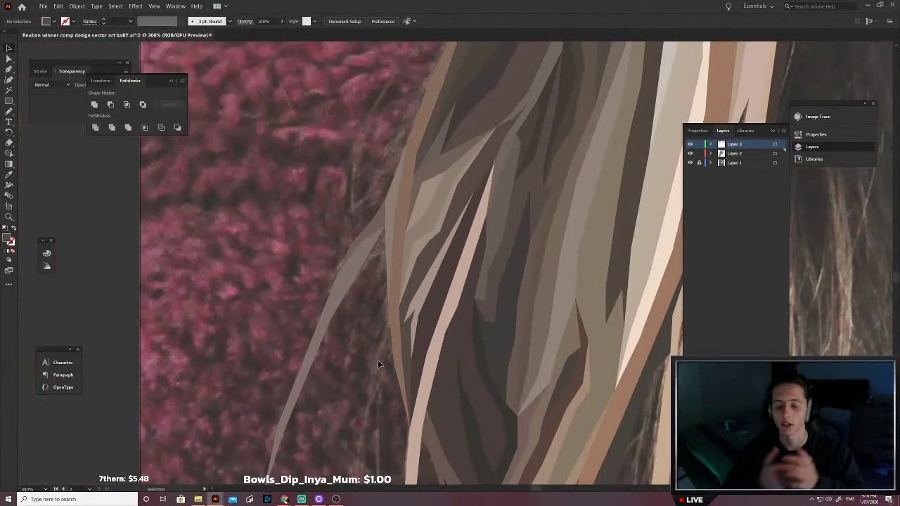
Step: Draw a thin forked strand under the outer mauve strand where it branches off the long brown strand
scroll(391, 266, down, 3)
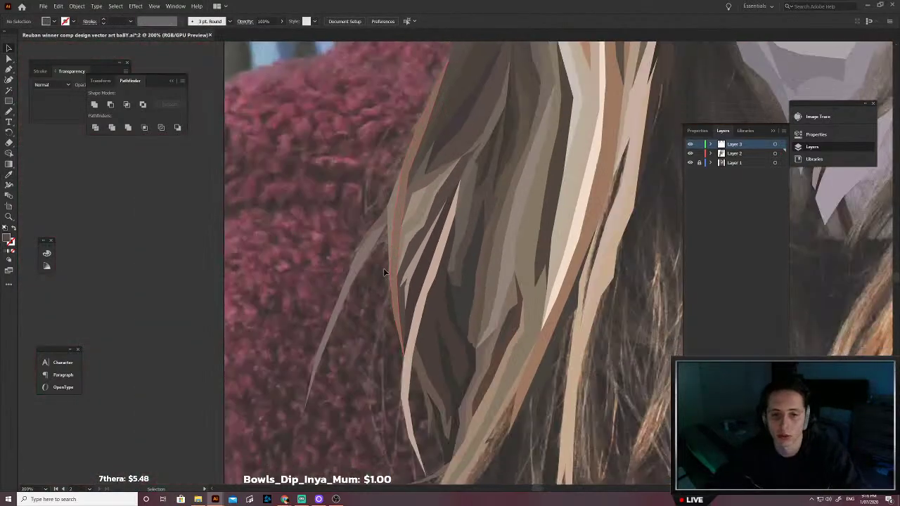
scroll(382, 273, up, 4)
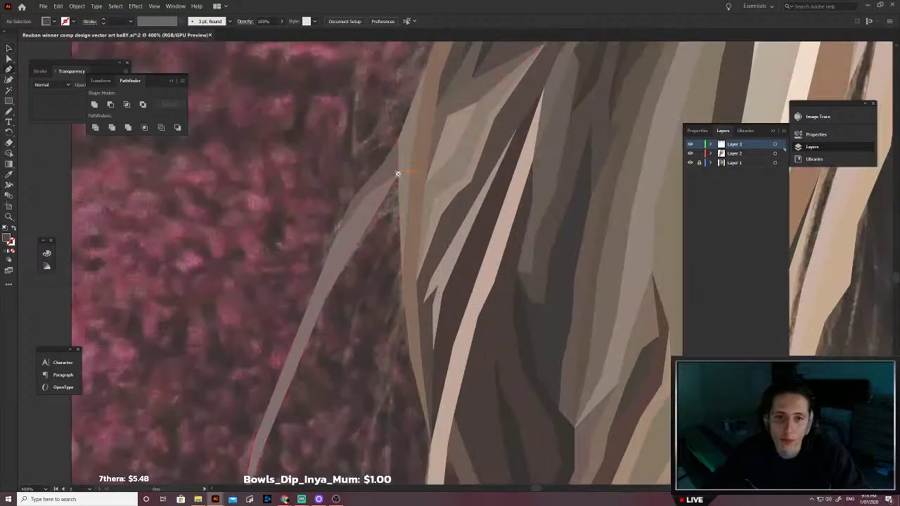
click(364, 232)
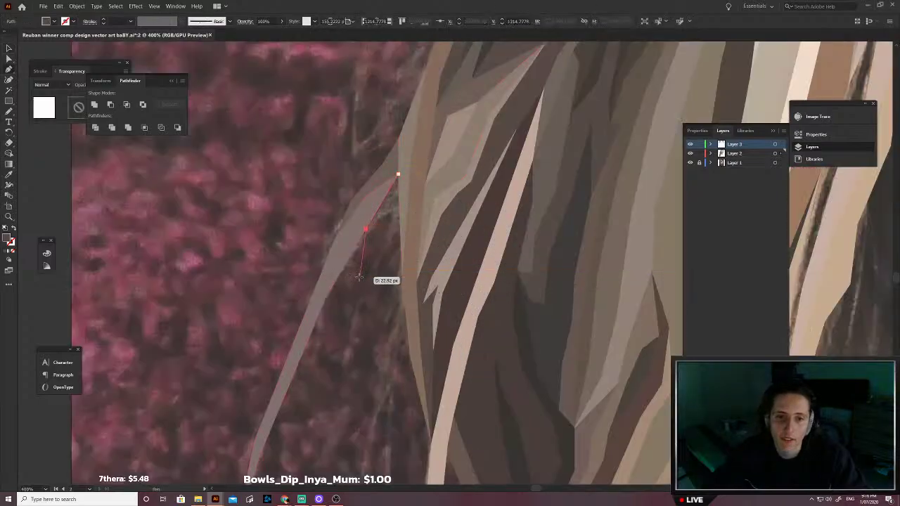
click(339, 316)
click(318, 381)
click(343, 317)
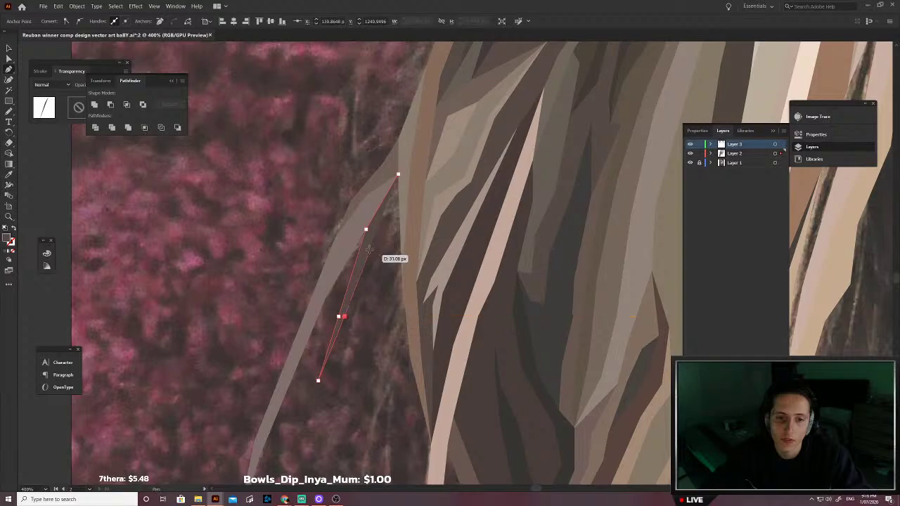
click(390, 215)
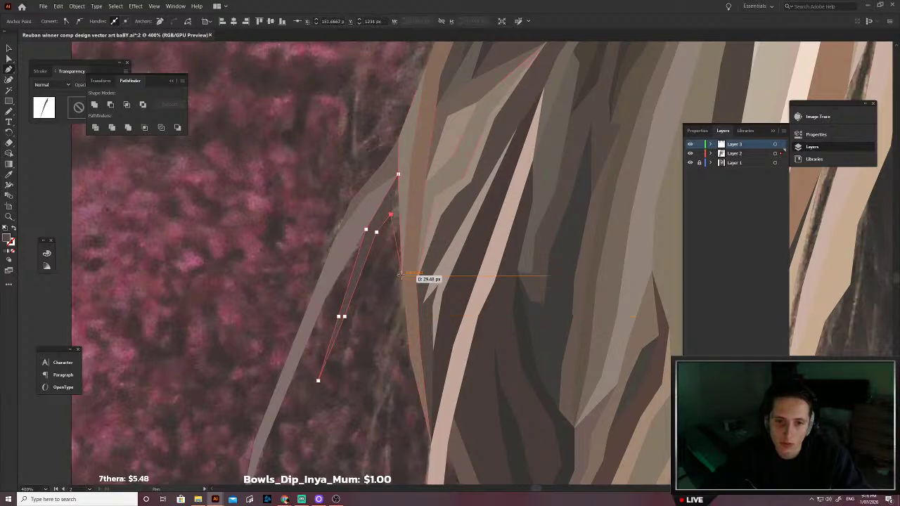
click(402, 184)
click(399, 174)
Step: Fill the forked strand with a grey-brown sampled from the photo and deselect it
key(shift+x)
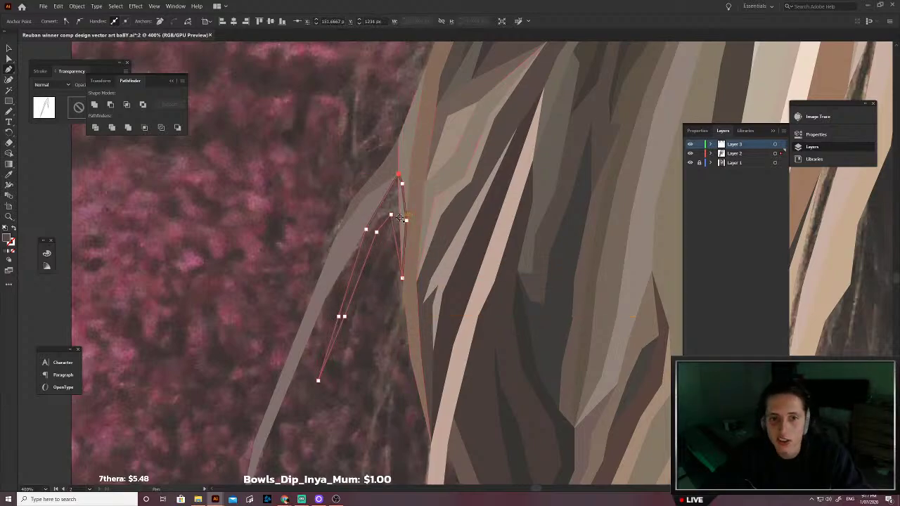
key(i)
scroll(398, 216, up, 4)
click(367, 197)
scroll(380, 214, down, 4)
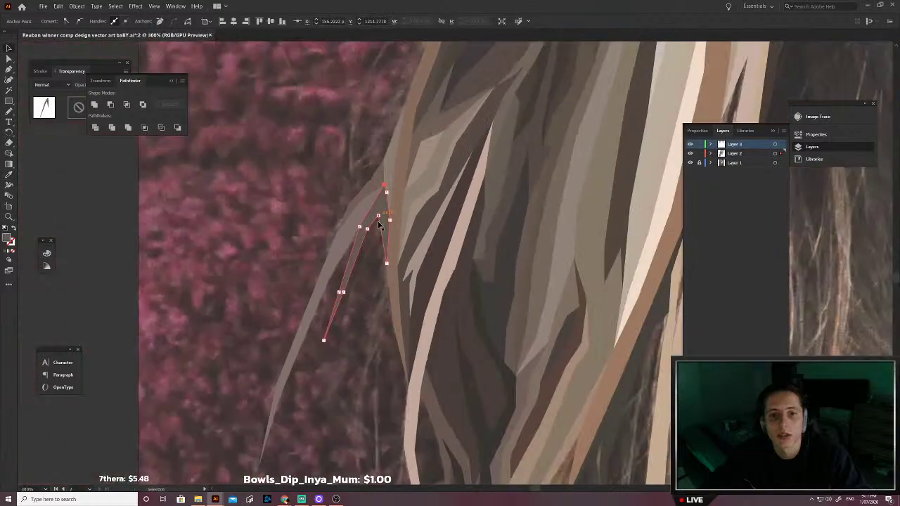
key(v)
click(367, 268)
Step: Start a backing shape on the wide brown strand, going over the narrow gap's upper tip and down the pale pink strand
scroll(381, 266, down, 1)
scroll(423, 297, up, 2)
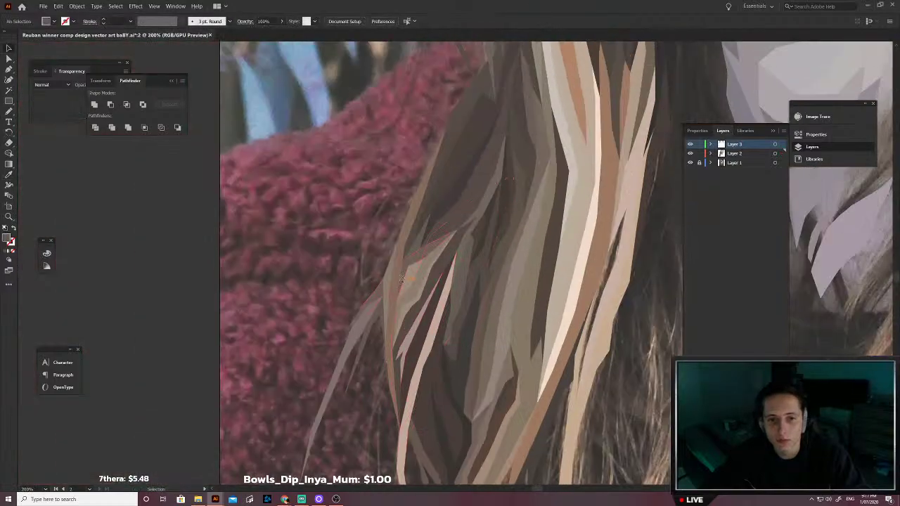
key(p)
scroll(447, 292, up, 1)
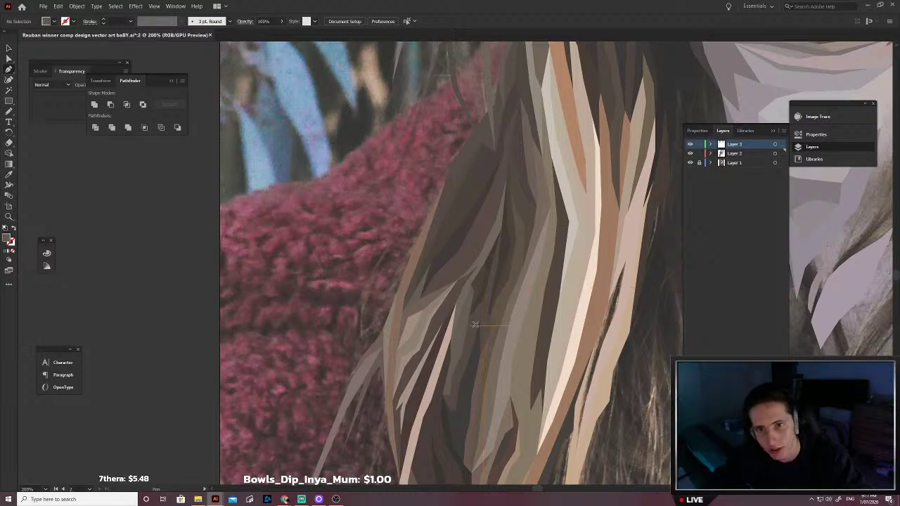
scroll(557, 337, down, 1)
scroll(545, 288, right, 1)
scroll(533, 236, down, 1)
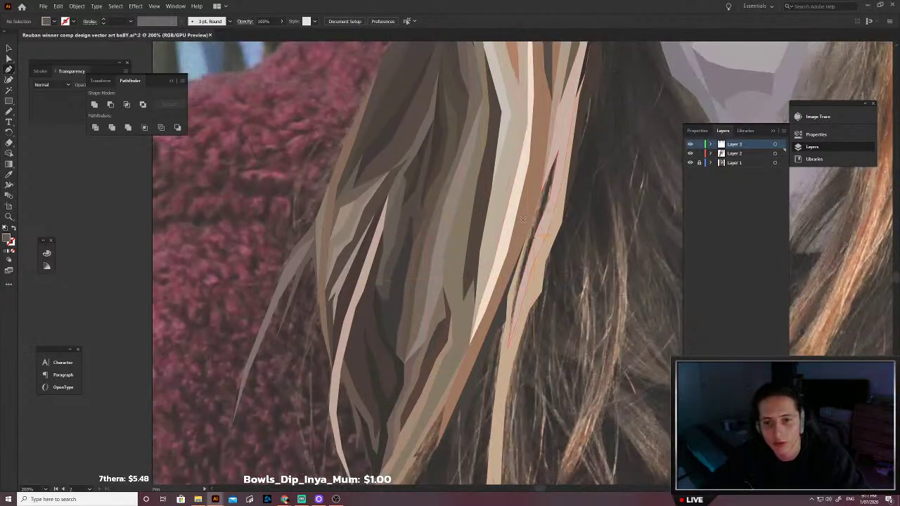
click(518, 207)
scroll(543, 174, up, 1)
click(560, 130)
click(571, 119)
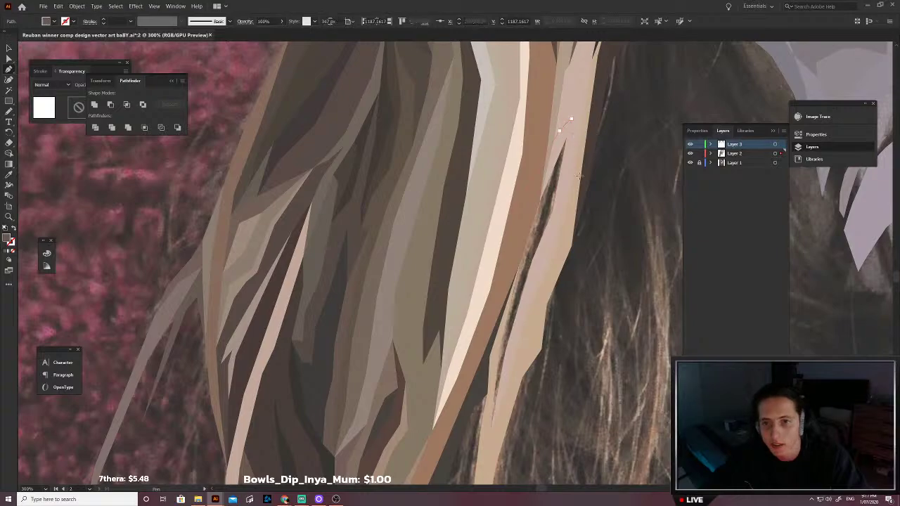
click(573, 222)
Step: Continue the backing shape down the pale pink strand past the gap's lower end and back up to close it
scroll(514, 350, down, 3)
click(520, 279)
click(486, 433)
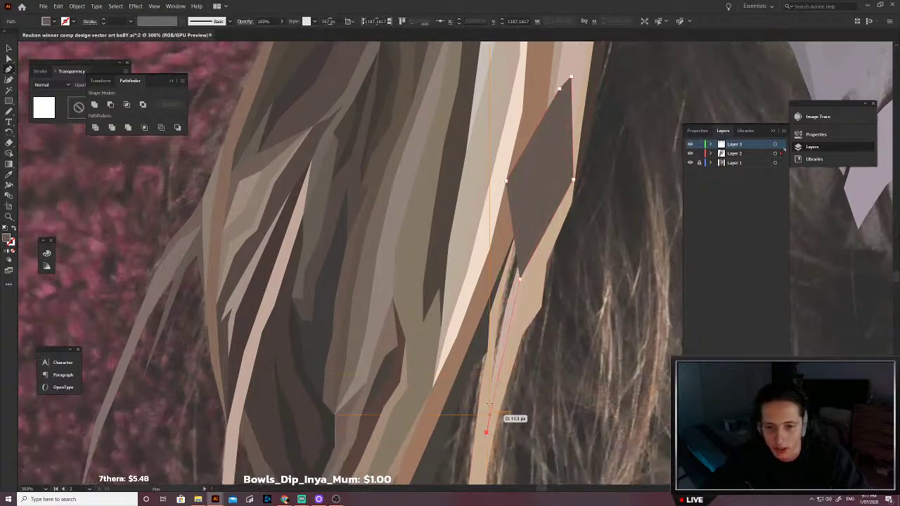
click(490, 388)
click(495, 331)
key(shift+x)
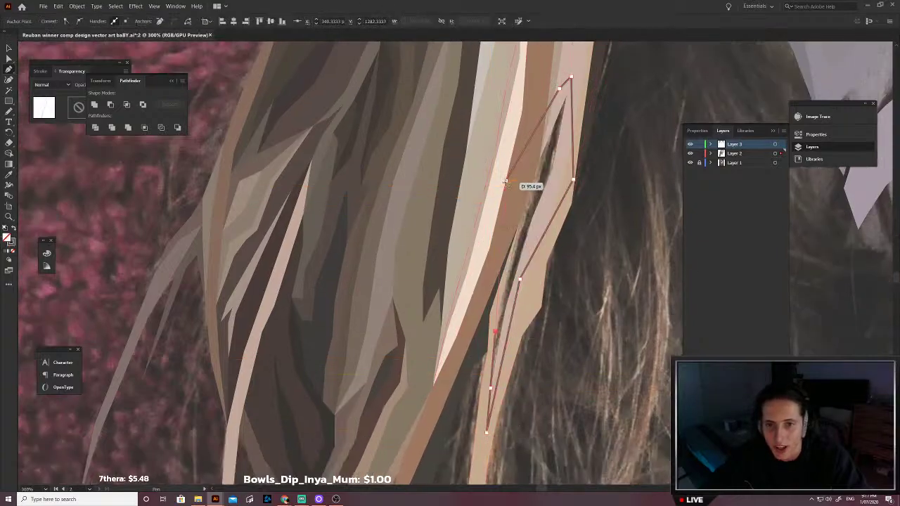
click(506, 181)
Step: Fill the narrow gap's backing shape with a dark tone sampled from the photo, send it to the back and deselect it
scroll(511, 218, up, 4)
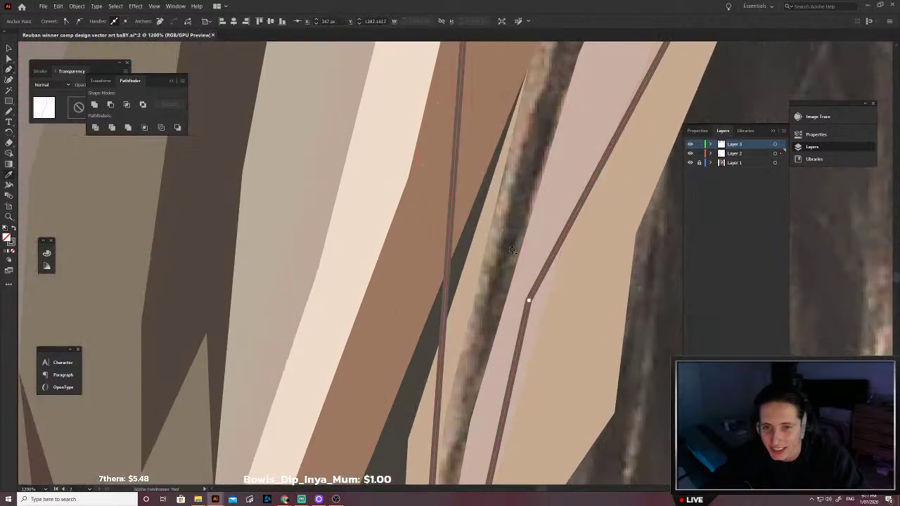
click(512, 247)
scroll(527, 262, down, 4)
key(v)
key(ctrl+shift+[)
click(528, 275)
scroll(530, 281, down, 1)
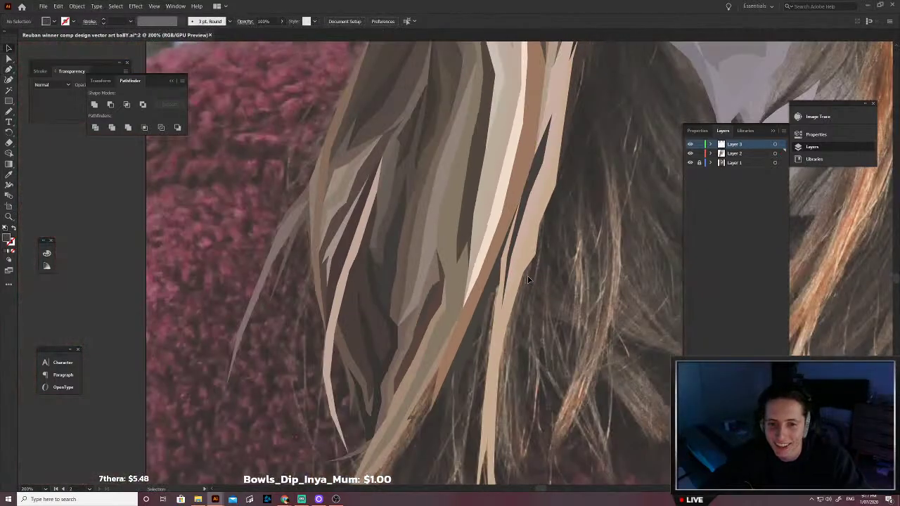
Step: Start a dark strand shape near the photo's lower edge, tracing up between the brown strand and the long beige strand
scroll(529, 280, down, 1)
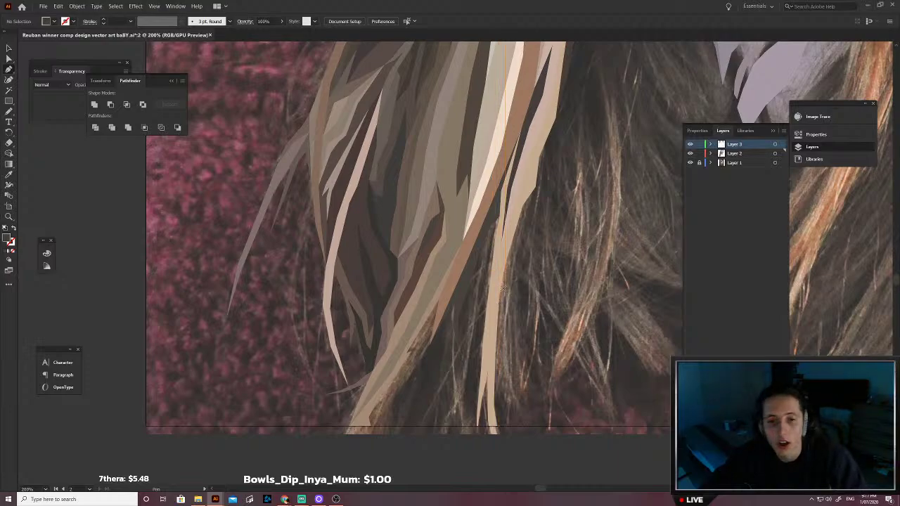
scroll(503, 285, down, 1)
scroll(464, 384, up, 2)
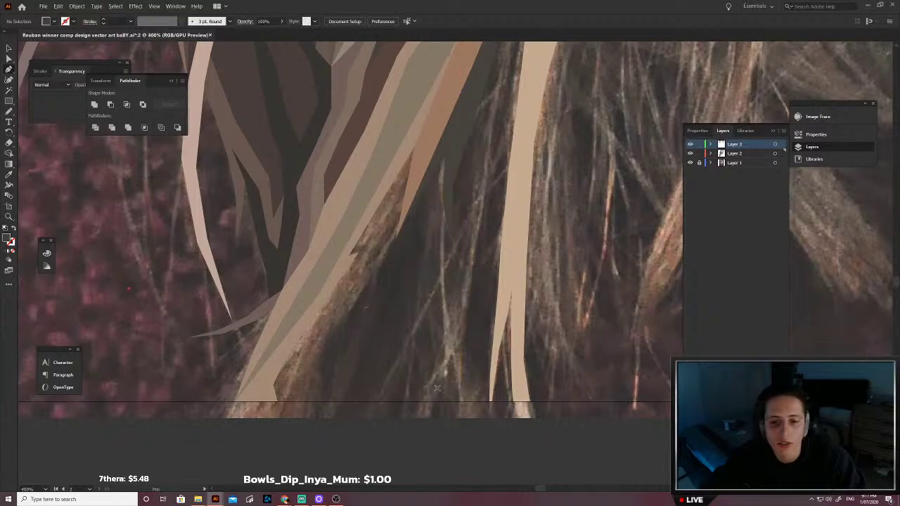
click(457, 350)
click(466, 320)
scroll(467, 309, up, 2)
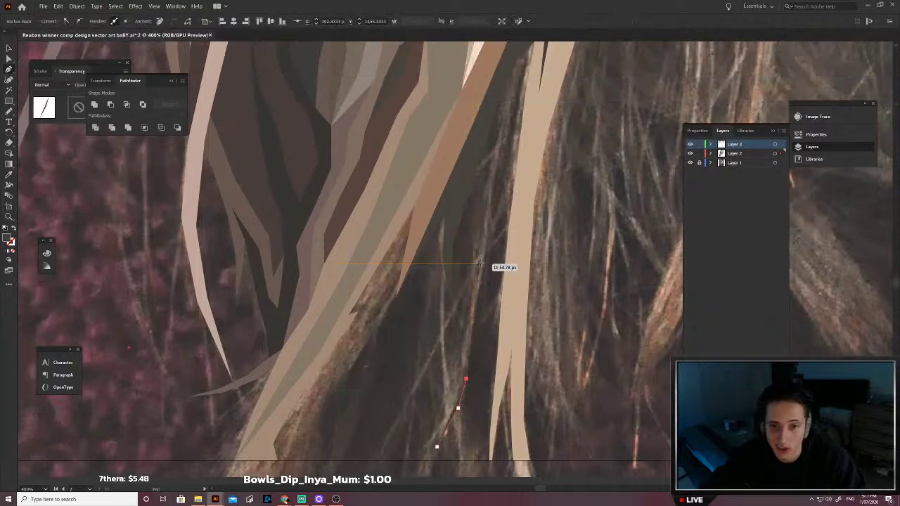
click(483, 267)
scroll(483, 267, up, 2)
click(497, 231)
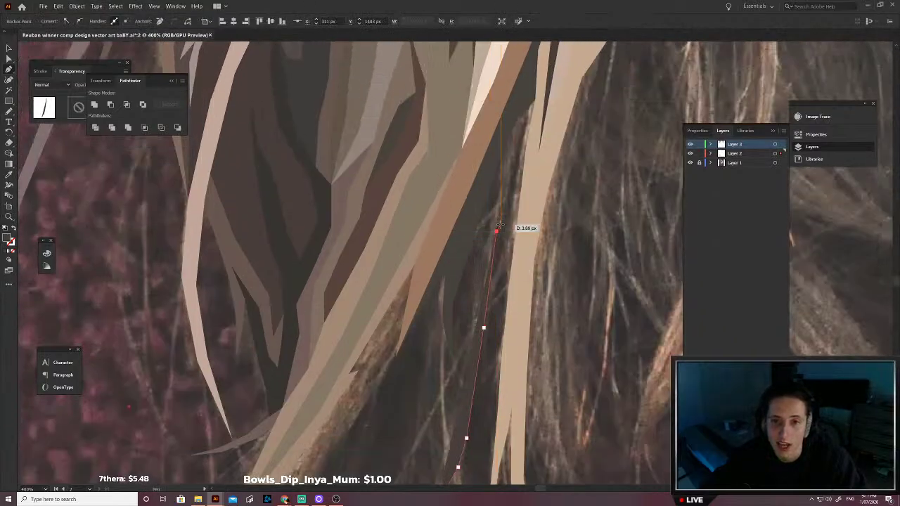
Step: Continue the dark strand shape up to the fork of the long beige strand and around its top
scroll(498, 227, up, 2)
click(507, 218)
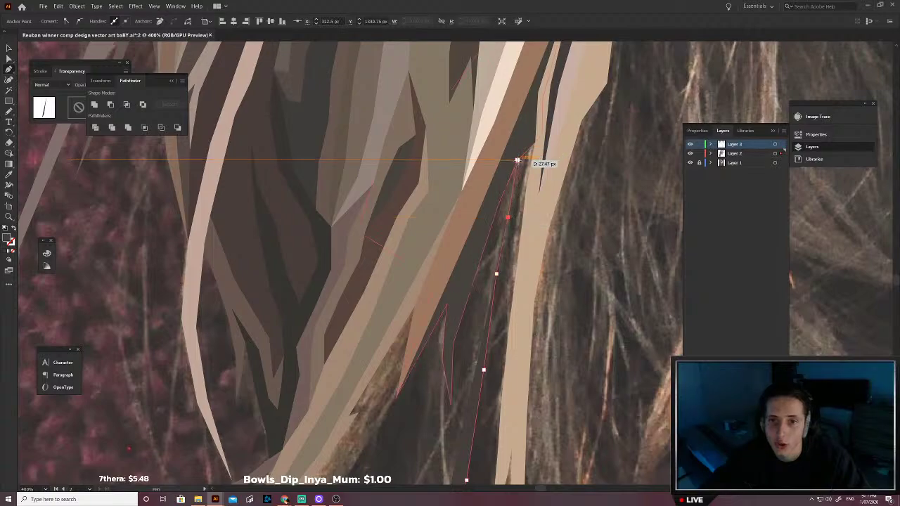
click(517, 160)
click(530, 135)
click(545, 127)
click(547, 158)
Step: Trace the dark strand shape down along the long beige strand to its lower tip at the artboard edge
key(shift+x)
scroll(522, 253, down, 2)
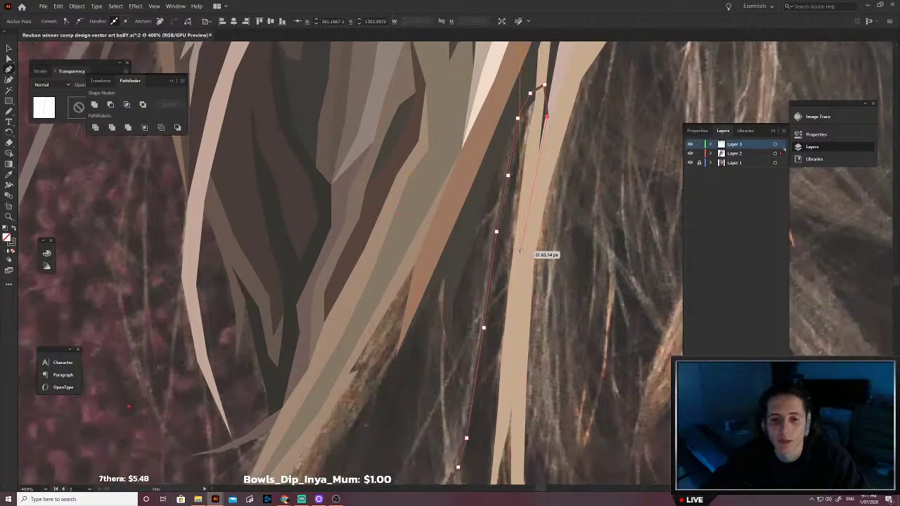
click(513, 251)
scroll(513, 282, down, 2)
click(500, 348)
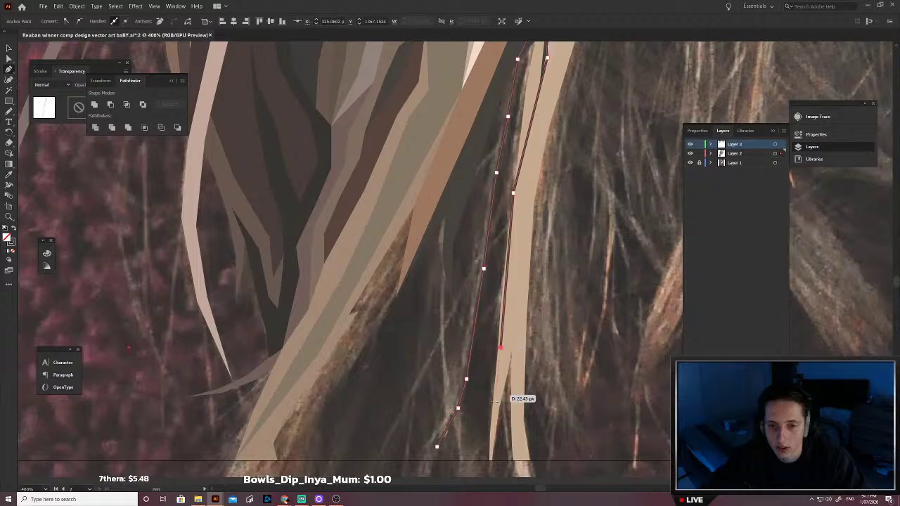
click(490, 461)
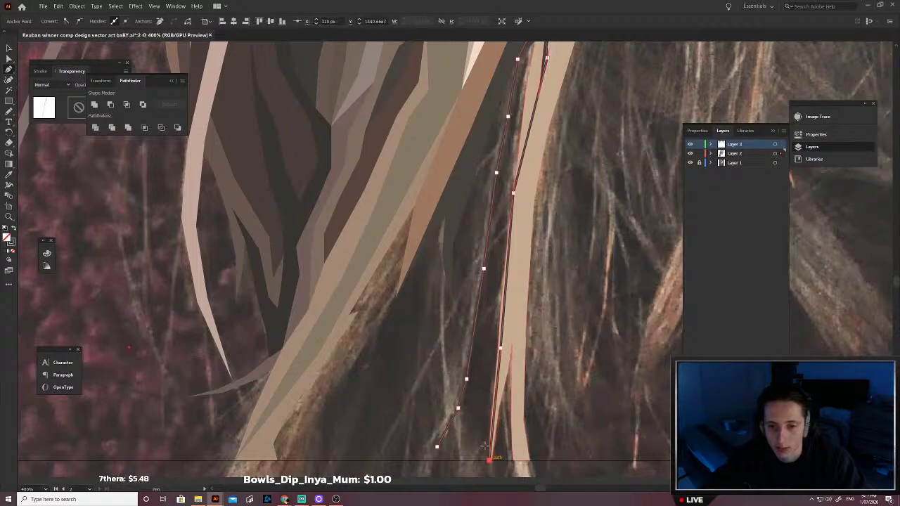
Step: Close the shape with a notched lower end, fill it with a dark tone sampled from the photo and deselect it
click(478, 411)
click(467, 433)
click(437, 447)
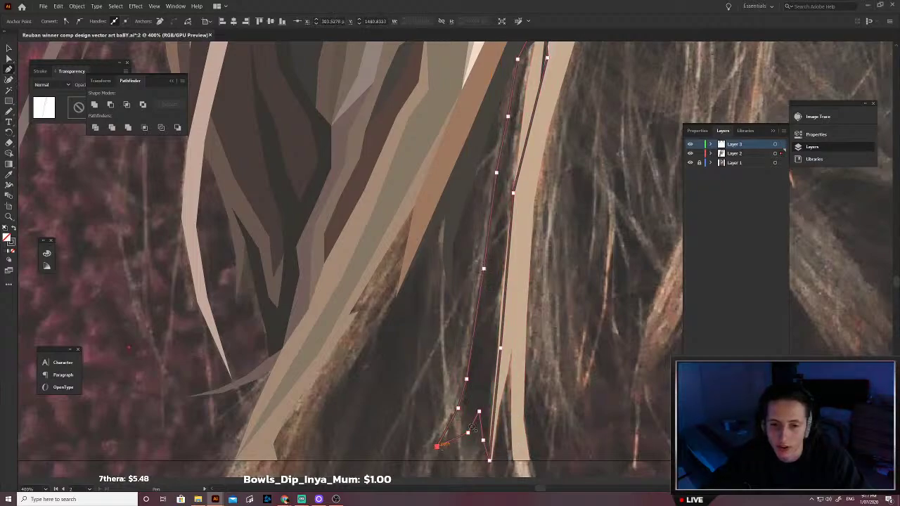
click(482, 385)
key(p)
ctrl+click(436, 404)
Step: Draw a thin light strand from the dark shape's lower tip up to the grey strand's end and back down
drag(434, 402, 476, 368)
click(479, 413)
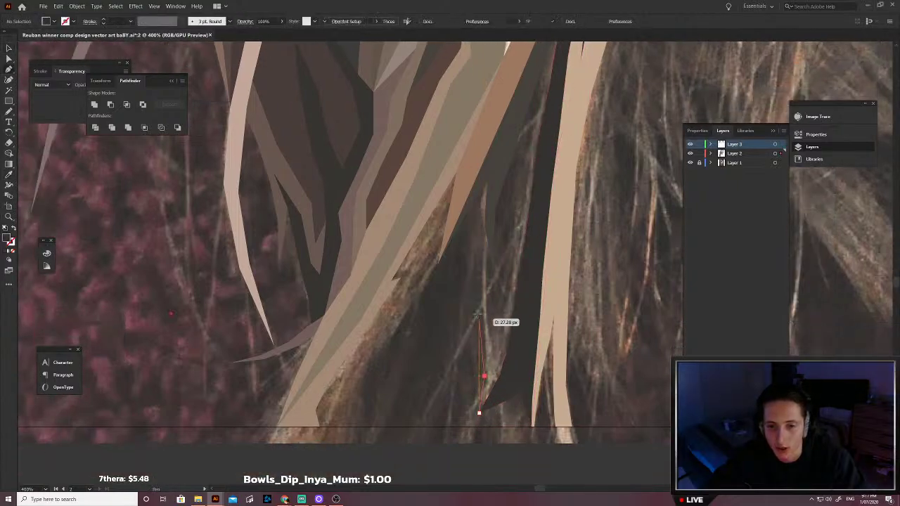
click(485, 225)
click(490, 210)
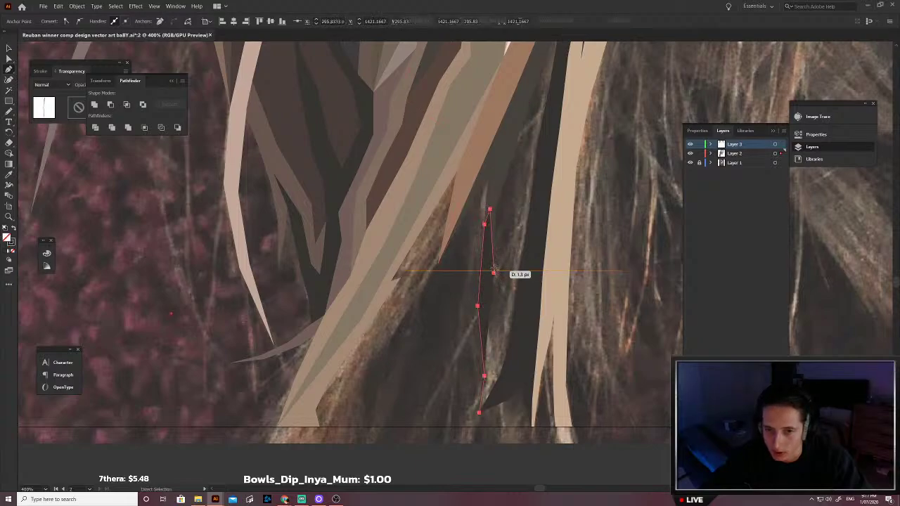
key(ctrl)
click(493, 271)
click(487, 291)
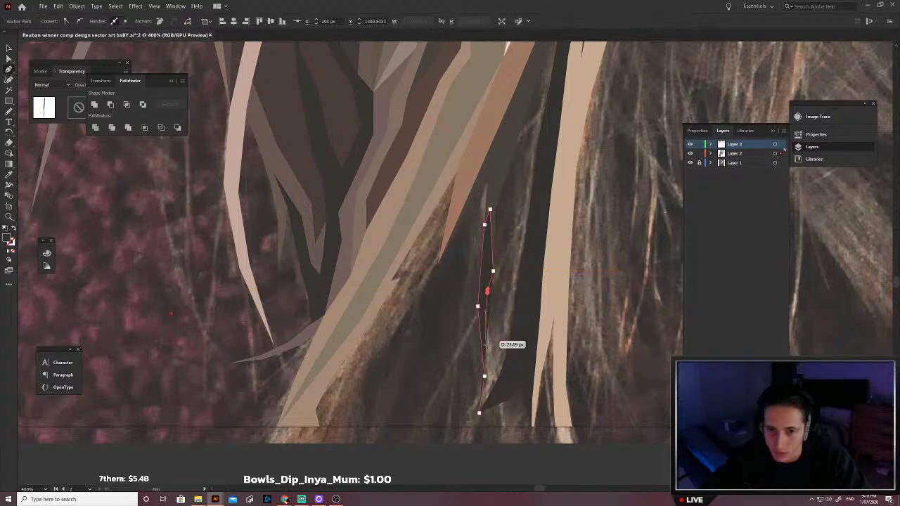
click(498, 371)
click(494, 386)
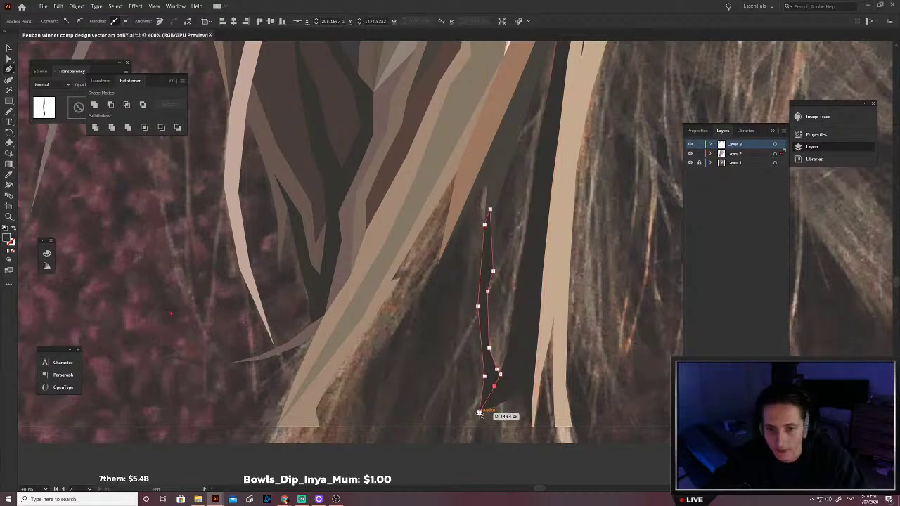
Step: Fill the thin strand with a light brown sampled from the photo and deselect it
scroll(485, 372, up, 4)
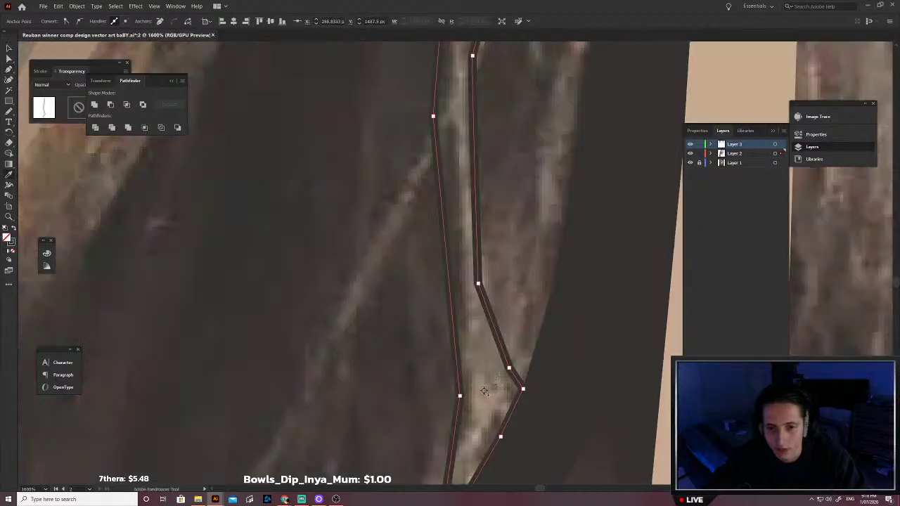
click(484, 391)
scroll(486, 361, down, 3)
key(v)
click(454, 325)
Step: Draw a closed leaf-like strand from the thin light strand up to the narrow point beside the long beige strand
scroll(466, 299, down, 1)
drag(490, 308, 452, 352)
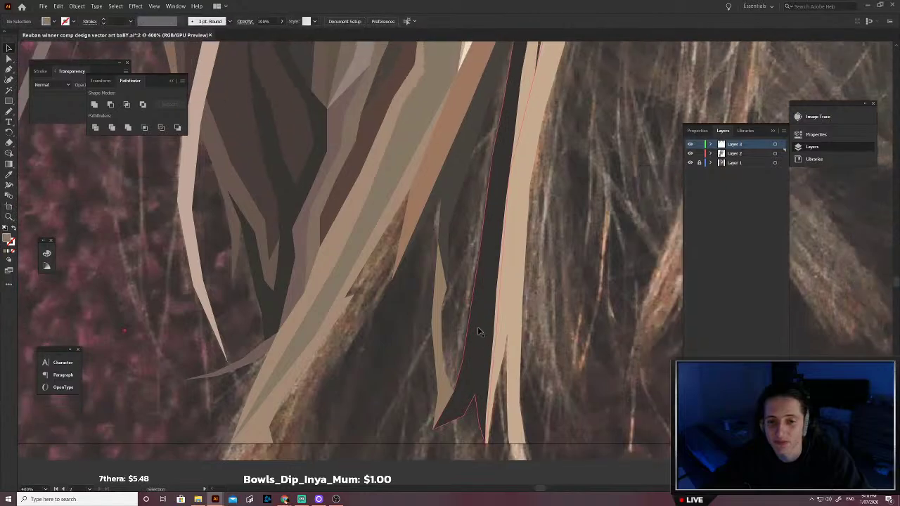
key(p)
click(465, 264)
click(446, 287)
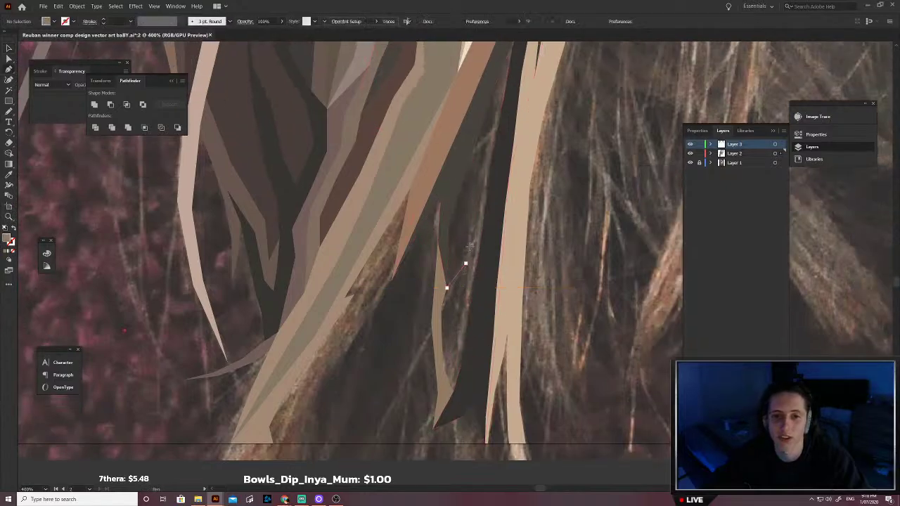
click(467, 202)
scroll(517, 147, up, 3)
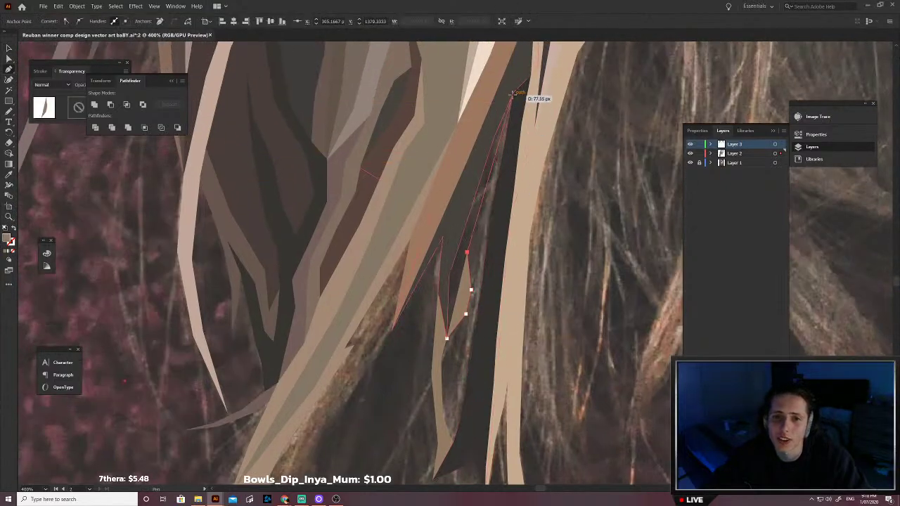
click(478, 166)
click(456, 211)
click(446, 282)
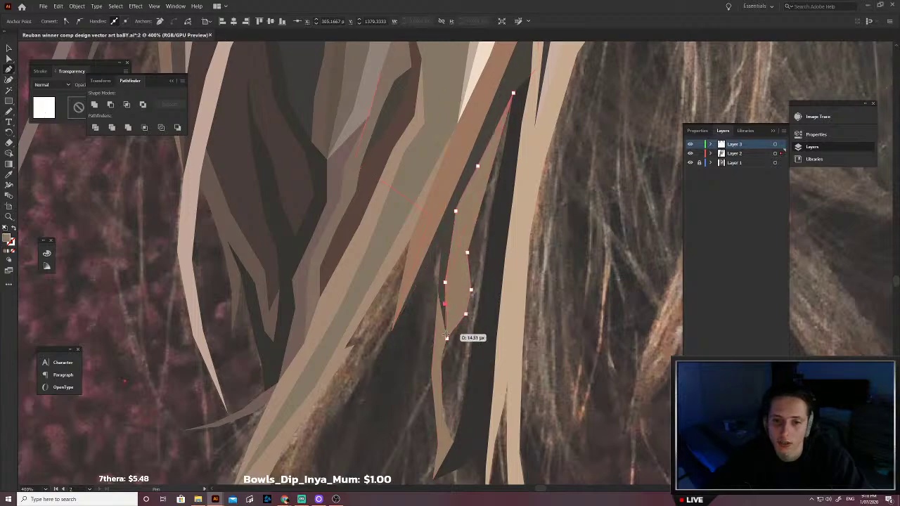
click(447, 339)
Step: Fill the leaf-like strand with a dark tone sampled from the photo
scroll(457, 235, down, 1)
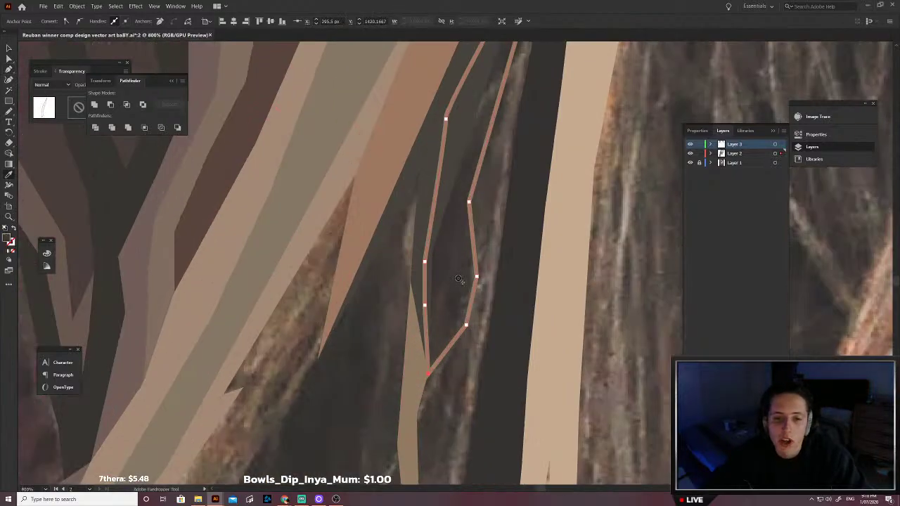
click(466, 279)
key(v)
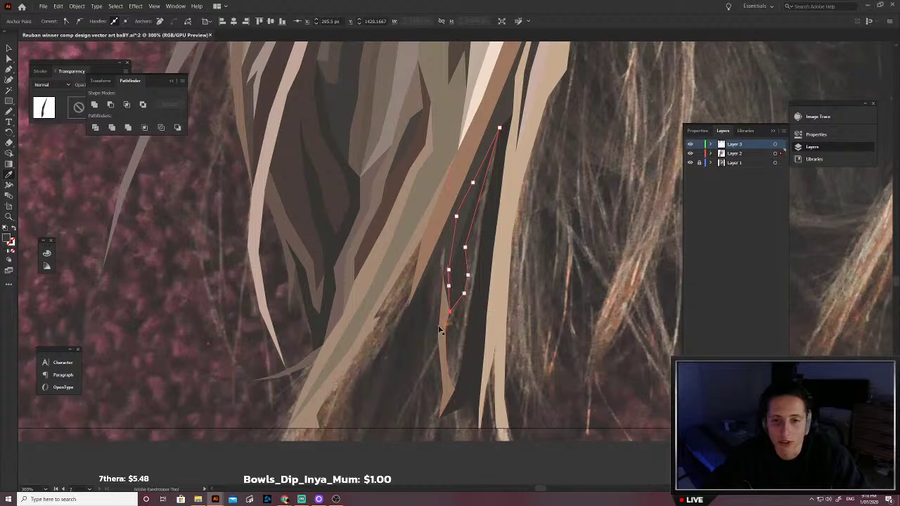
Step: Start a backing shape at the thin light strand and trace its outer side up over the dark strand to the beige strand
scroll(443, 331, right, 1)
key(p)
click(420, 349)
click(429, 402)
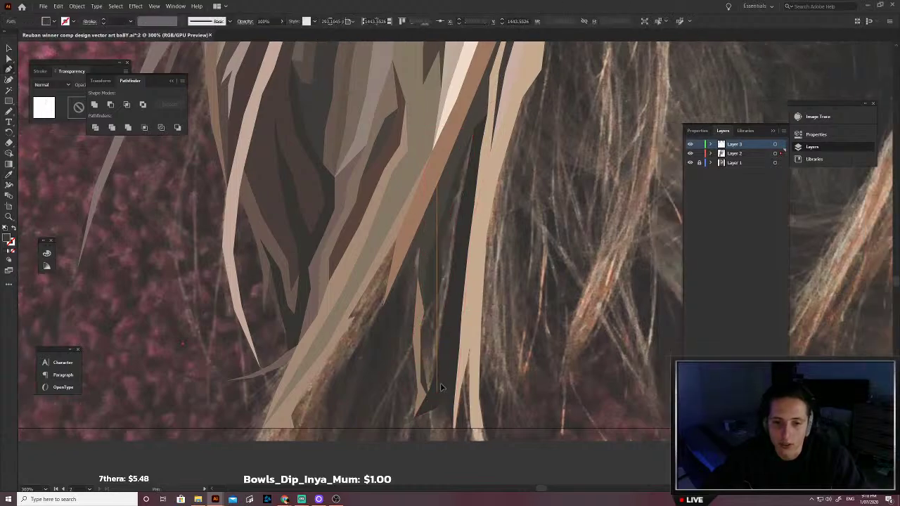
click(438, 394)
scroll(450, 358, up, 1)
click(457, 333)
scroll(461, 313, up, 1)
click(481, 268)
click(495, 226)
Step: Close the backing shape across its upper end and back down to the thin light strand
click(489, 207)
click(482, 197)
click(465, 202)
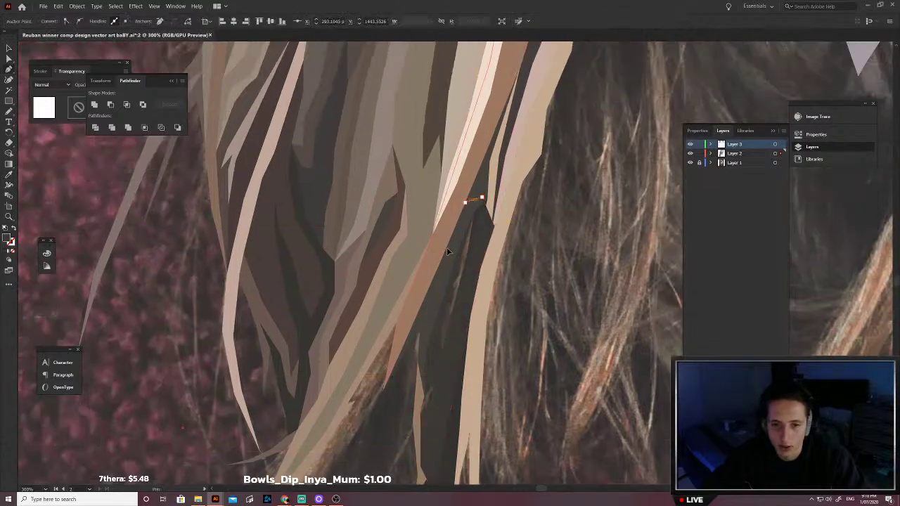
click(449, 249)
click(434, 314)
click(426, 361)
click(424, 387)
drag(419, 402, 419, 430)
Step: Fill the backing shape with a grey-brown sampled from the photo, send it to the back and deselect it
key(slash)
key(i)
scroll(434, 359, up, 4)
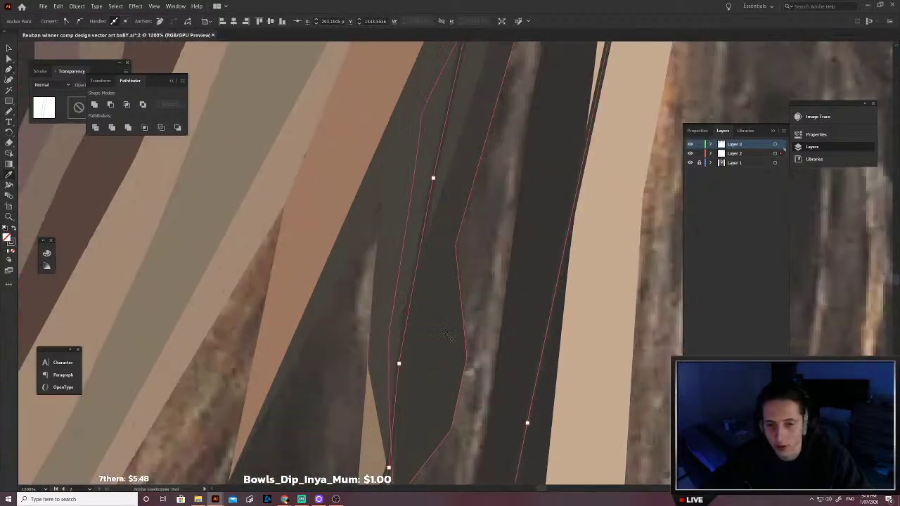
click(483, 282)
scroll(484, 282, down, 3)
key(v)
key(ctrl+shift+bracketleft)
drag(392, 426, 441, 377)
click(443, 355)
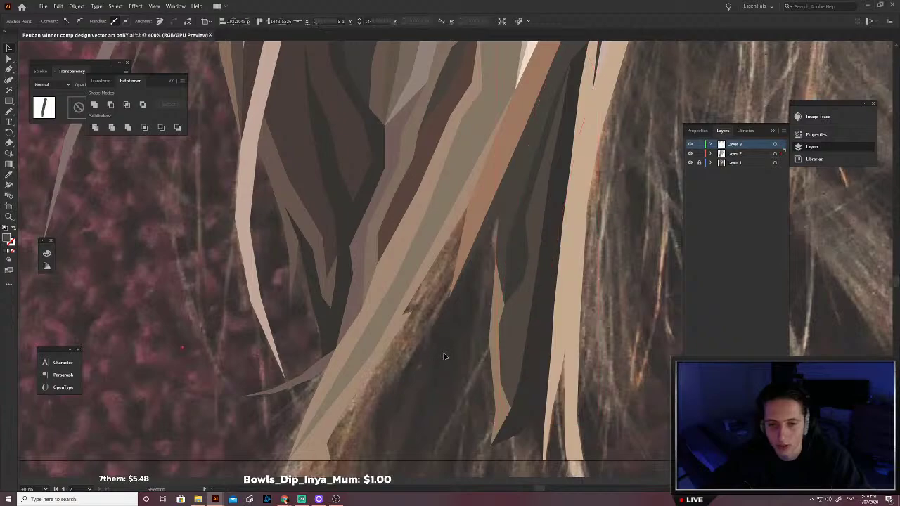
Step: Start another backing shape at the orange-brown strand's tip, following the frayed hair down to and along the artboard edge
key(p)
scroll(448, 321, down, 3)
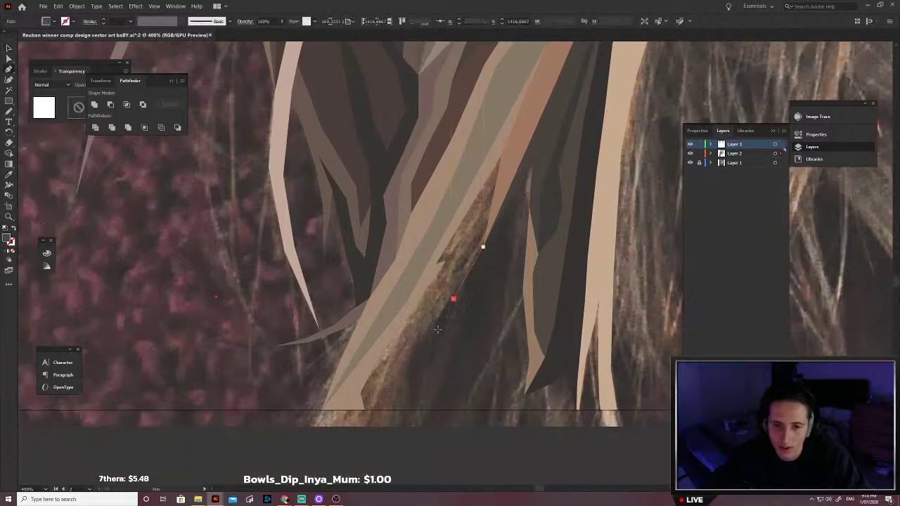
click(411, 360)
drag(406, 385, 405, 408)
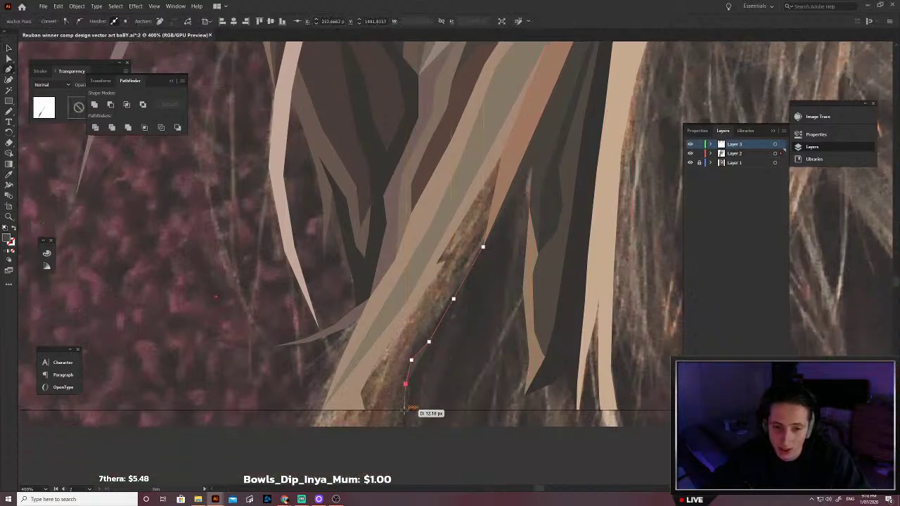
click(405, 409)
click(464, 410)
click(472, 381)
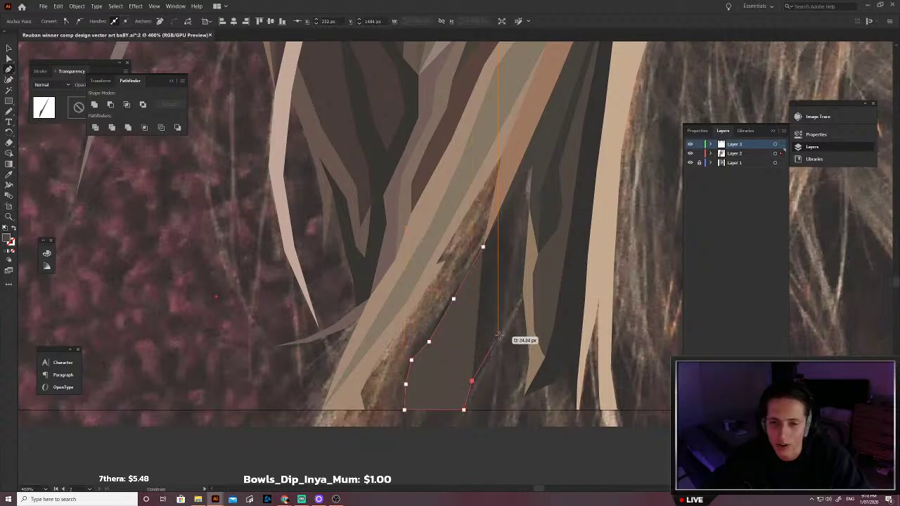
Step: Continue the backing shape up behind the thin light strand and close it at the orange-brown strand's tip
click(499, 335)
click(522, 289)
click(538, 249)
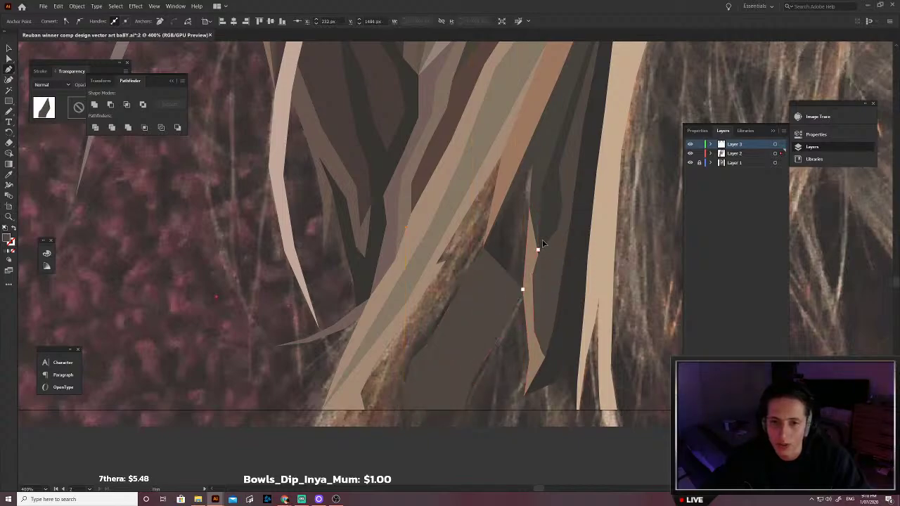
click(545, 175)
click(546, 140)
click(534, 129)
click(514, 171)
click(483, 247)
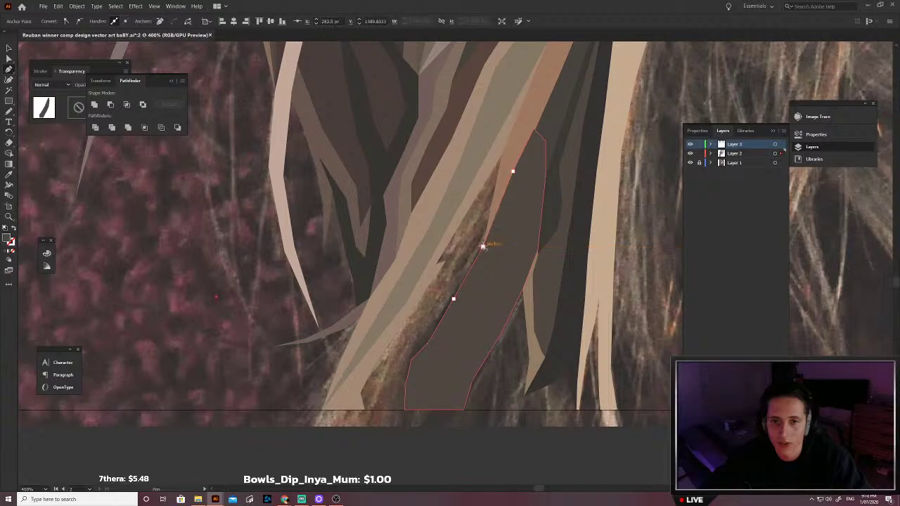
Step: Fill the backing shape with a near-black tone sampled from the photo, send it to the back and deselect it
key(slash)
scroll(490, 288, up, 1)
key(i)
click(492, 285)
scroll(496, 285, down, 3)
scroll(486, 295, up, 4)
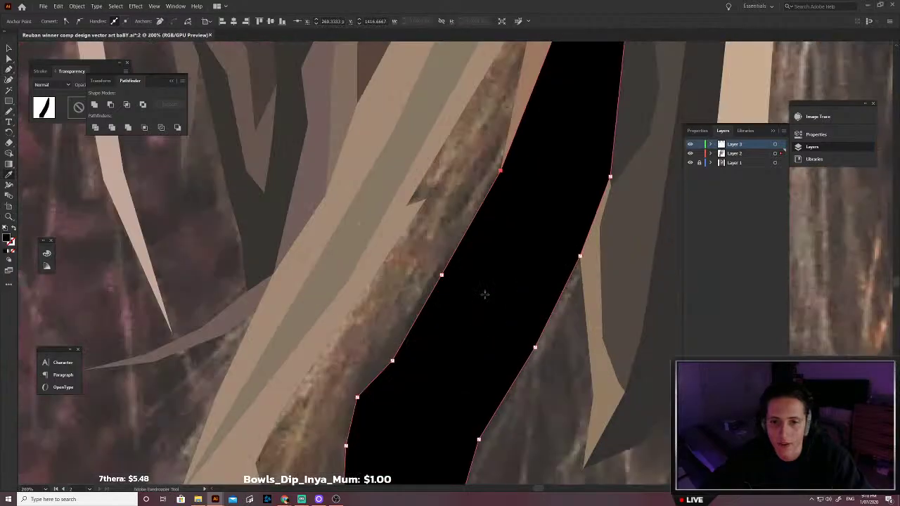
key(ctrl+z)
click(483, 285)
key(v)
key(ctrl+shift+bracketleft)
click(556, 380)
scroll(529, 361, down, 1)
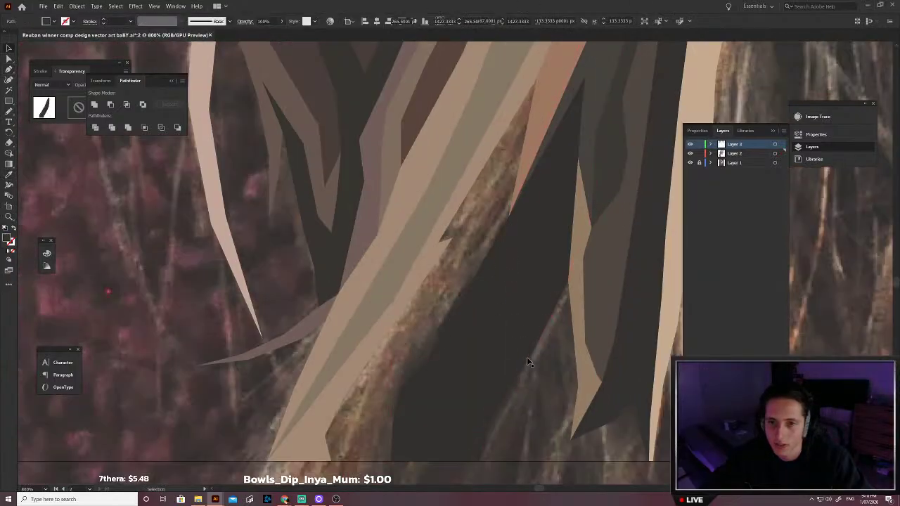
key(ctrl+shift+a)
Step: Draw a closed strand from the thin light strand's edge down to the artboard edge, overlapping the near-black backing shape
scroll(529, 362, down, 7)
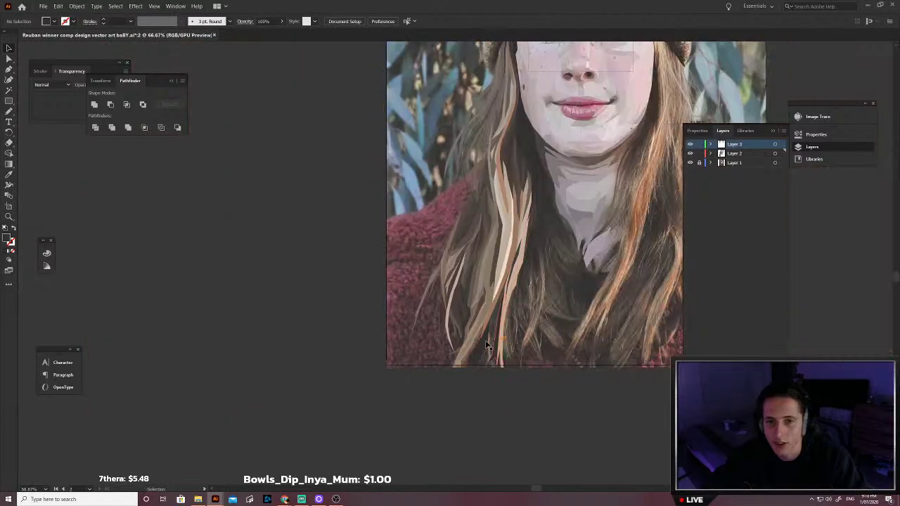
scroll(486, 345, up, 5)
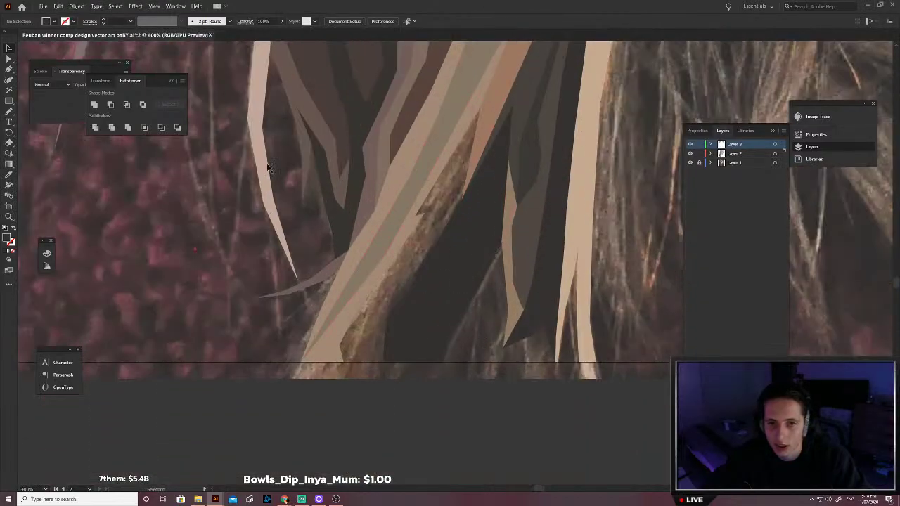
scroll(441, 327, up, 1)
click(530, 199)
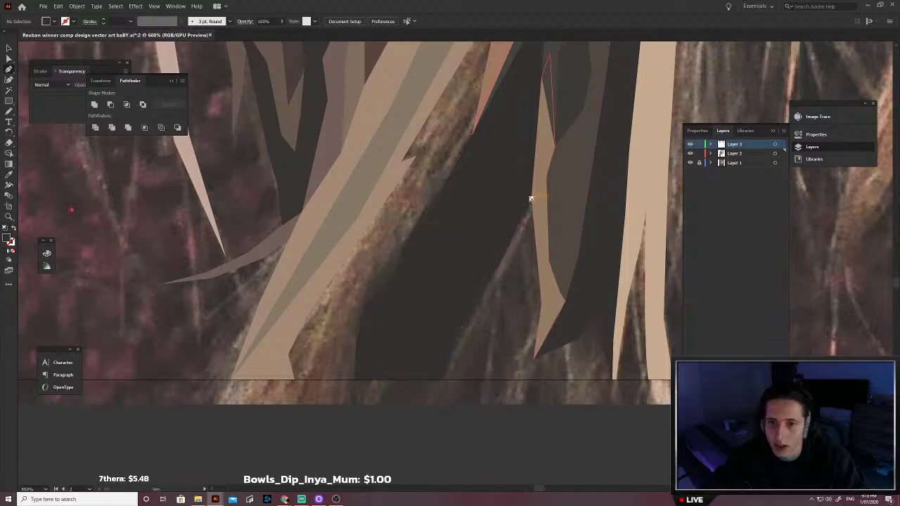
click(518, 271)
click(476, 331)
click(463, 380)
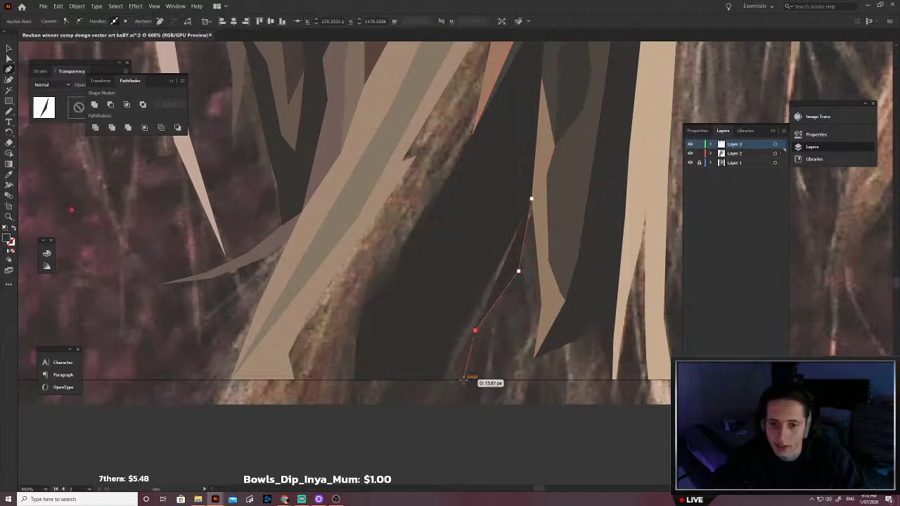
click(443, 380)
click(447, 318)
click(484, 243)
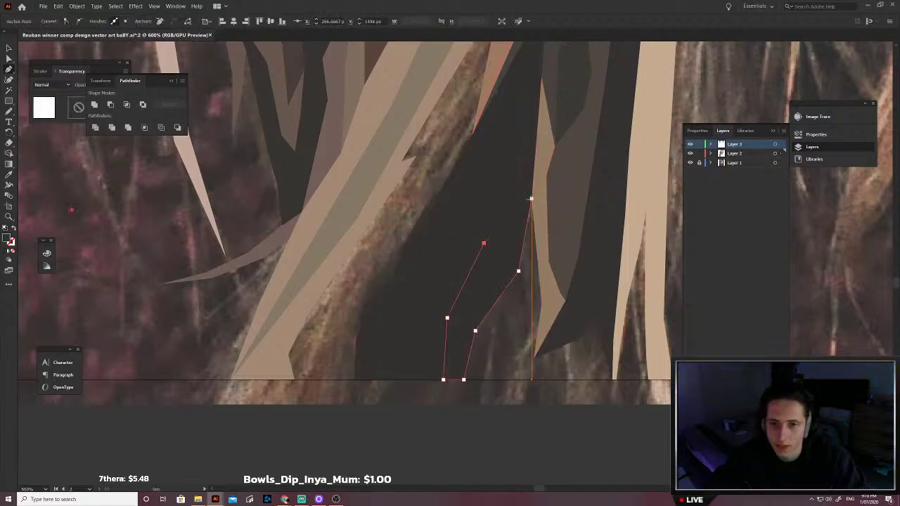
click(531, 199)
Step: Fill the new strand with a grey sampled from the photo, send it to the back and deselect it
key(shift+x)
key(i)
scroll(515, 270, up, 3)
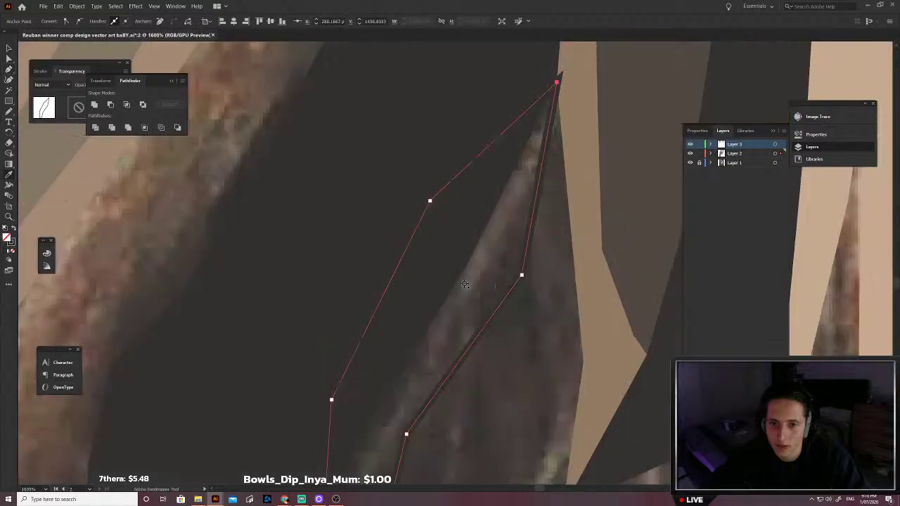
scroll(464, 284, down, 3)
scroll(512, 308, down, 5)
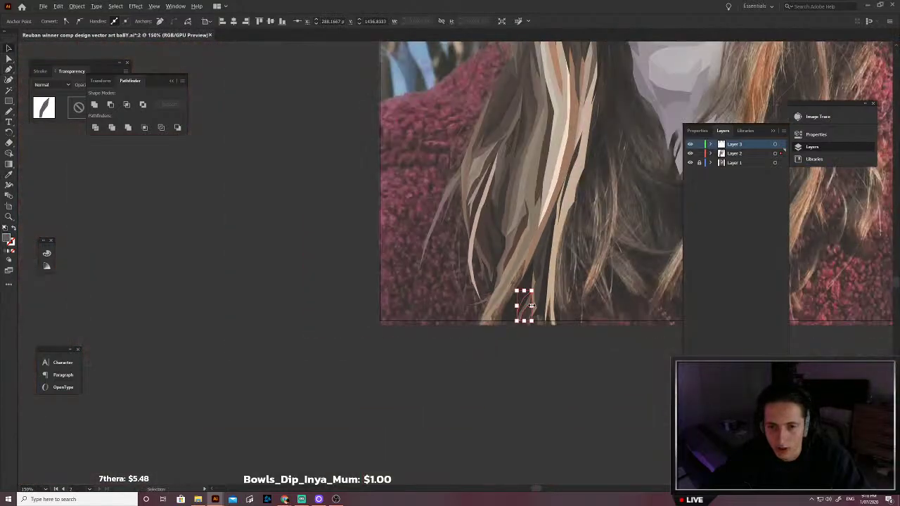
scroll(532, 306, down, 4)
scroll(529, 307, up, 4)
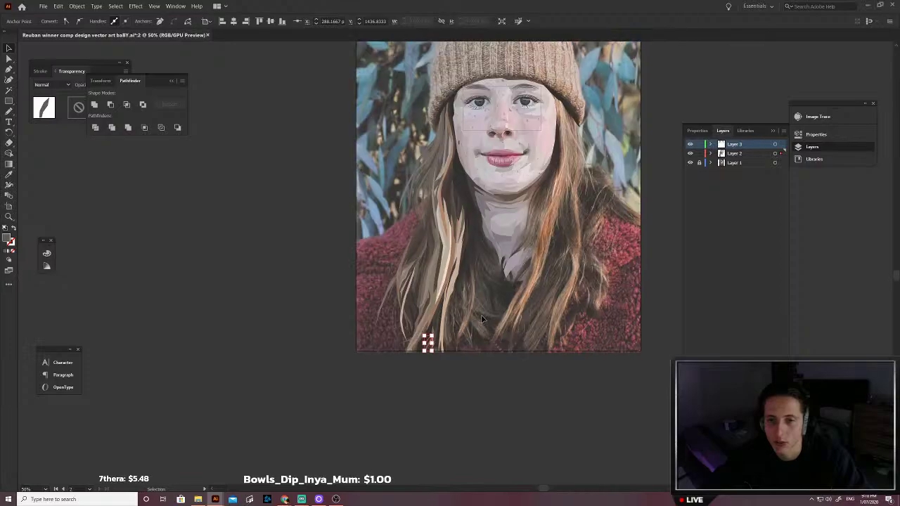
scroll(480, 320, up, 2)
scroll(480, 333, down, 2)
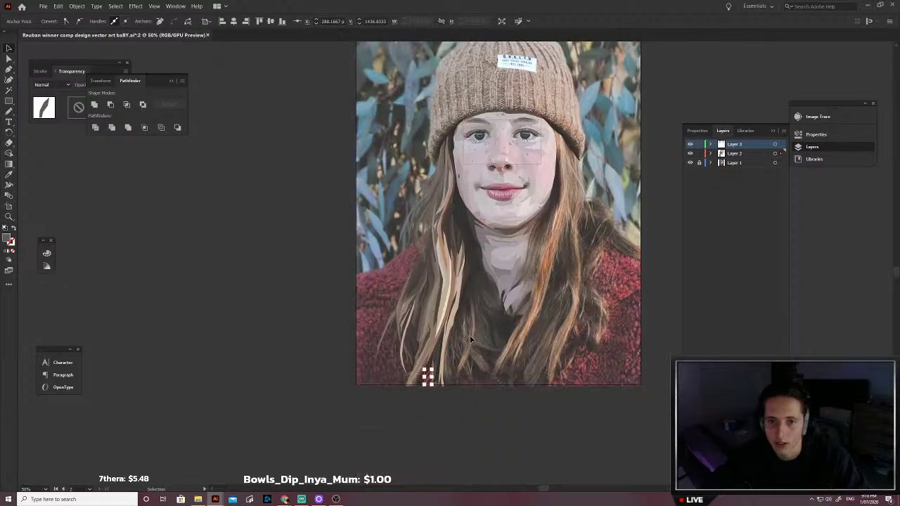
scroll(422, 391, up, 4)
scroll(396, 348, up, 7)
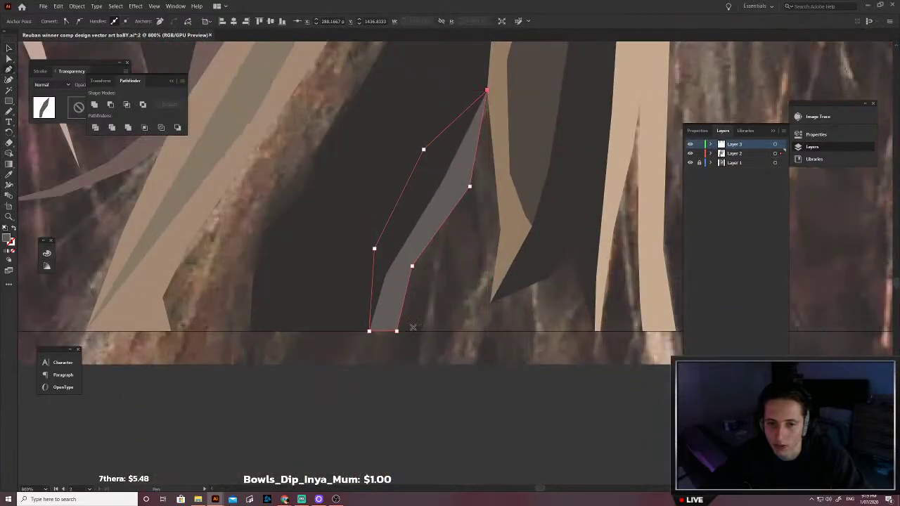
click(402, 362)
Step: Start a backing shape at the grey strand's base, running along the artboard edge and up over the thin light strand
click(396, 330)
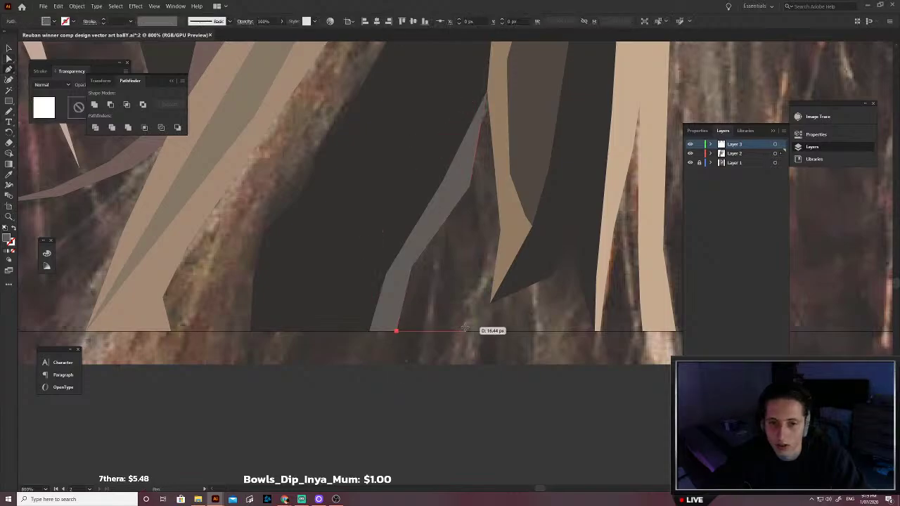
click(463, 330)
click(467, 296)
click(500, 230)
scroll(505, 230, up, 1)
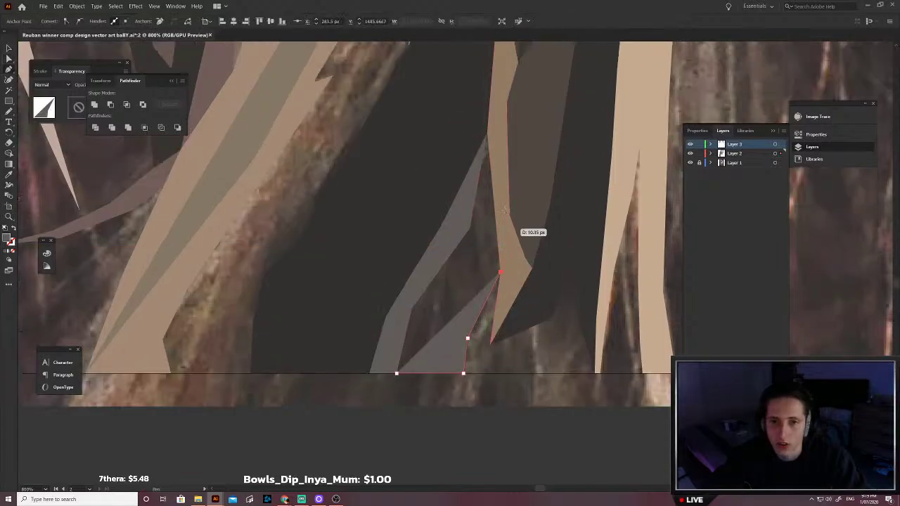
click(505, 201)
click(502, 132)
Step: Close the backing shape over the grey strand's upper tip and back down to its base
click(490, 109)
click(437, 154)
click(381, 270)
click(382, 301)
click(396, 373)
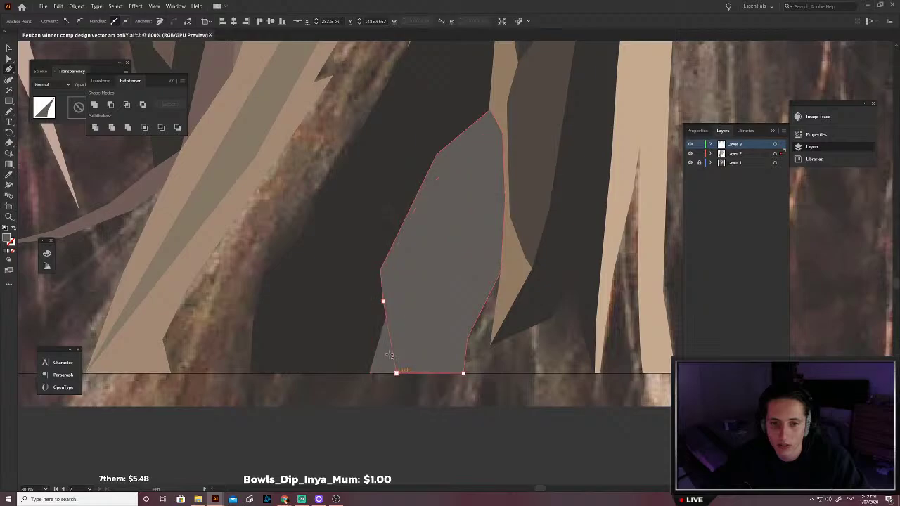
Step: Fill the backing shape with a dark brown sampled from the photo, send it to the back and deselect it
key(shift+x)
key(i)
scroll(446, 293, up, 4)
click(492, 281)
scroll(492, 280, down, 4)
key(v)
key(ctrl+shift+[)
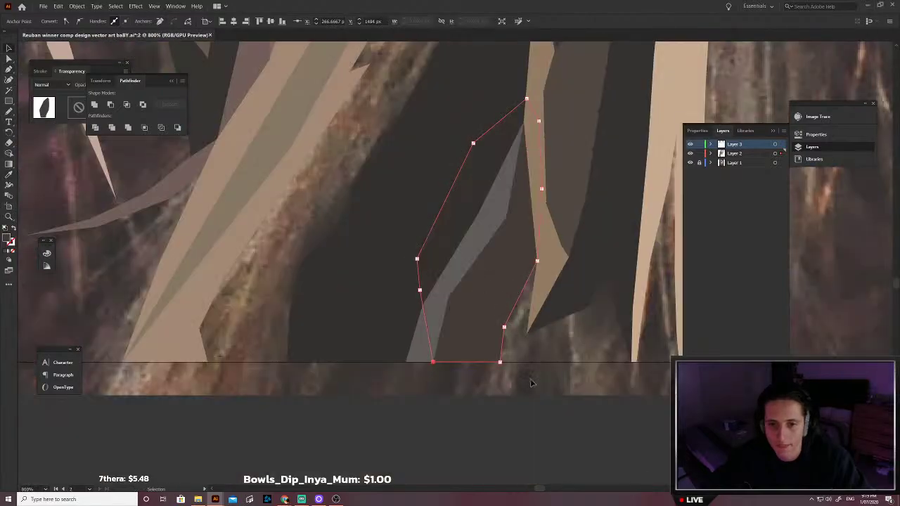
click(530, 381)
Step: Draw a closed backing shape along the artboard edge from the dark brown shape to the beige strand, covering the dark strand's notched end
scroll(489, 375, right, 1)
key(p)
click(442, 362)
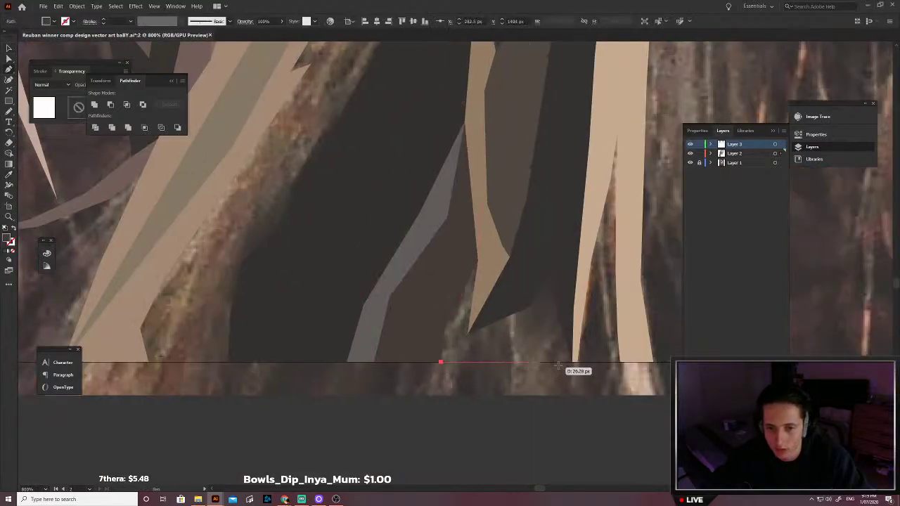
click(574, 363)
click(569, 314)
click(572, 266)
click(563, 216)
click(500, 191)
click(459, 217)
click(406, 317)
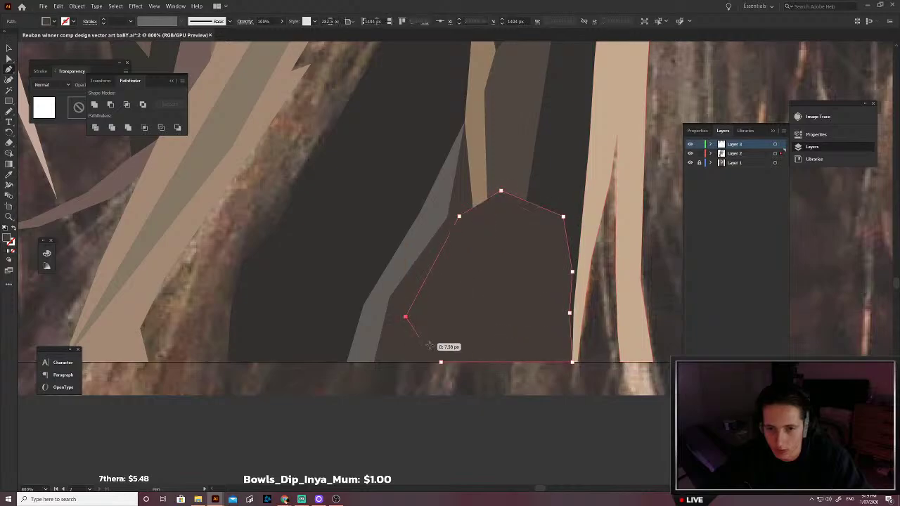
click(442, 362)
Step: Fill the shape around the notched end with a tone sampled from the photo, send it to the back and deselect it
key(shift+x)
key(i)
scroll(516, 355, up, 2)
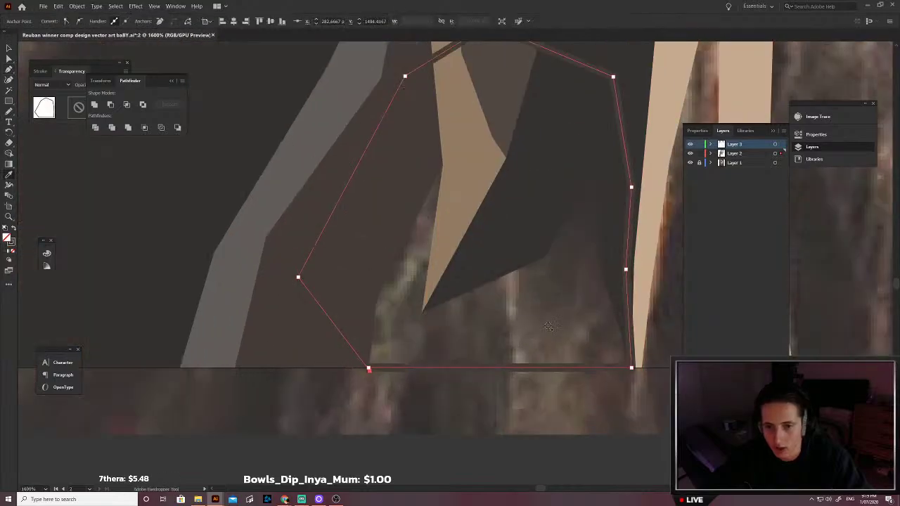
click(550, 322)
scroll(550, 322, down, 4)
key(v)
key(ctrl+shift+[)
click(530, 363)
scroll(523, 354, down, 2)
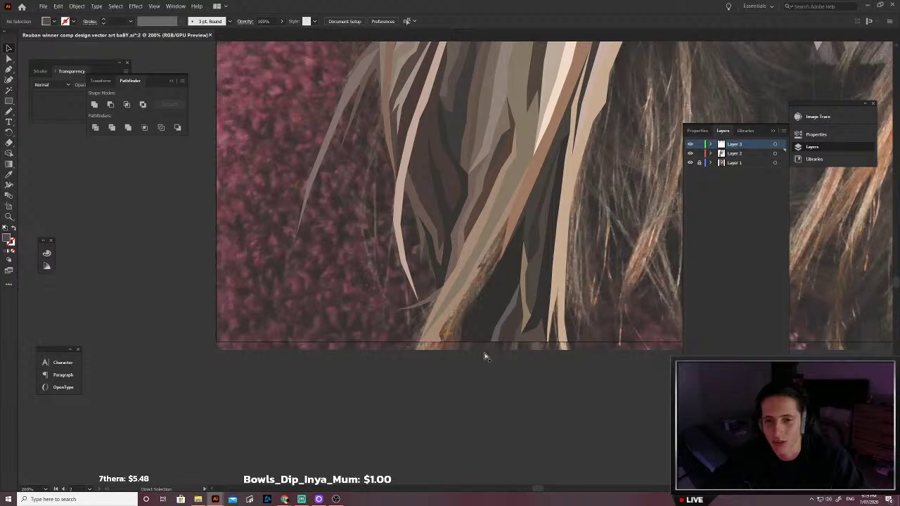
Step: Draw a closed backing shape from the artboard's lower edge up behind the long beige strand, covering the photo gap along its dark side
scroll(484, 356, up, 1)
click(437, 345)
key(ctrl+z)
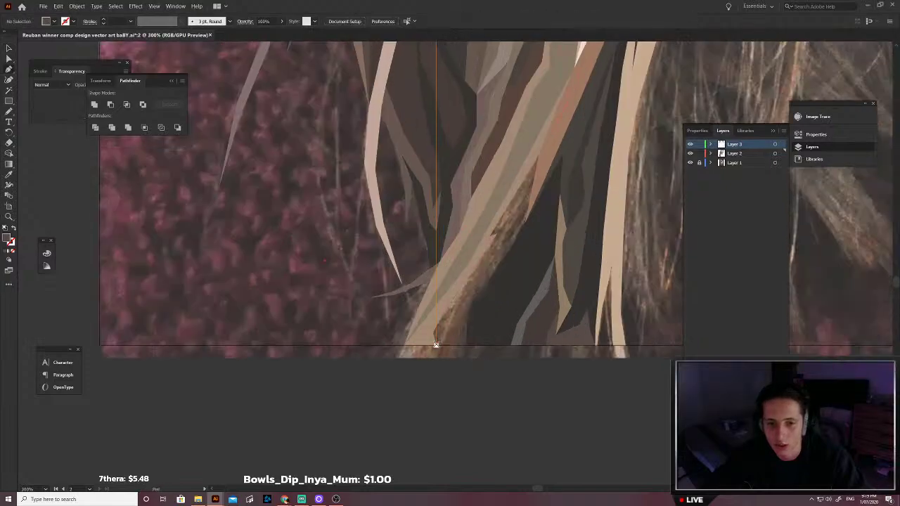
click(437, 346)
click(466, 346)
click(515, 303)
click(549, 255)
click(572, 185)
click(573, 133)
click(516, 141)
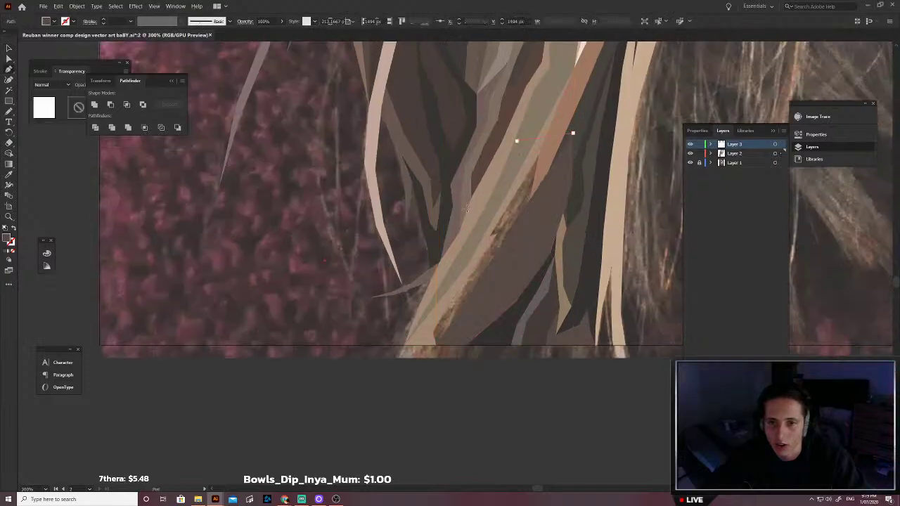
click(459, 224)
click(422, 336)
click(437, 345)
Step: Fill the backing shape with a brown sampled from the photo, send it to the back and deselect it
key(shift+x)
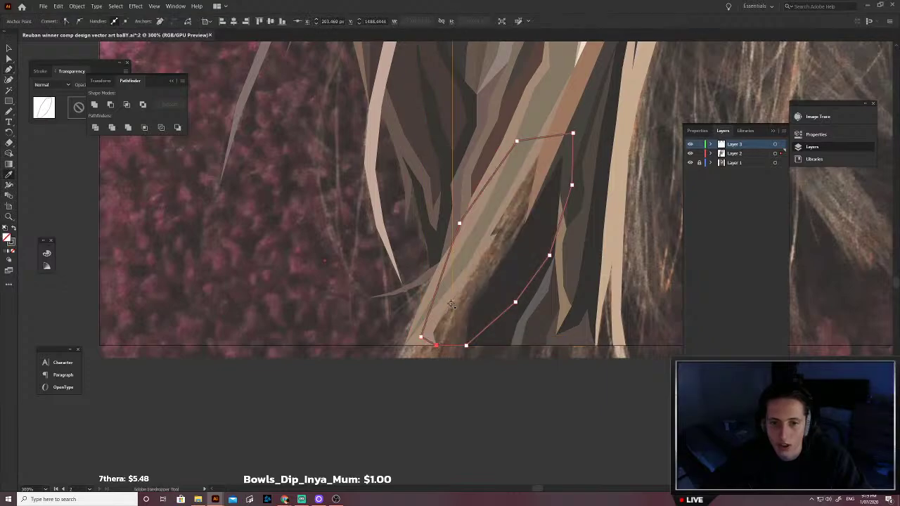
key(i)
scroll(452, 303, up, 3)
click(475, 299)
scroll(475, 299, down, 4)
key(ctrl+shift+bracketleft)
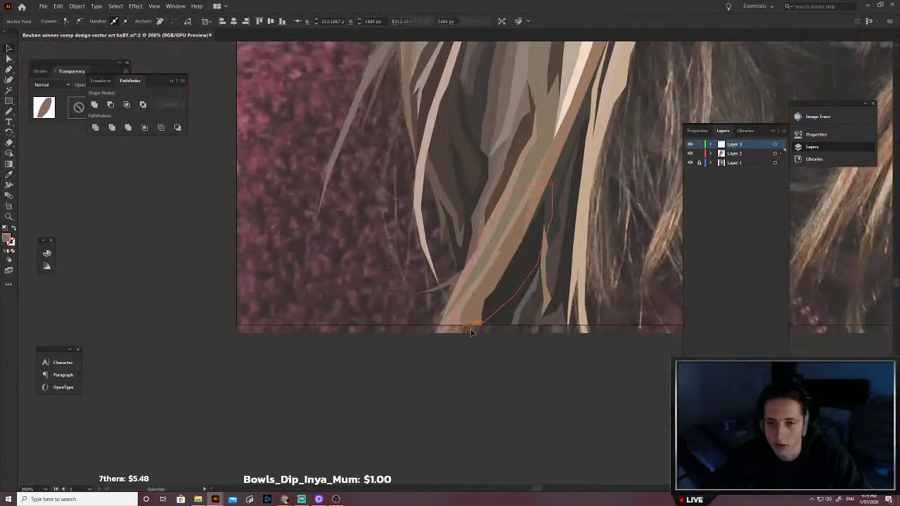
scroll(476, 327, right, 1)
key(v)
scroll(477, 330, right, 1)
scroll(476, 328, down, 3)
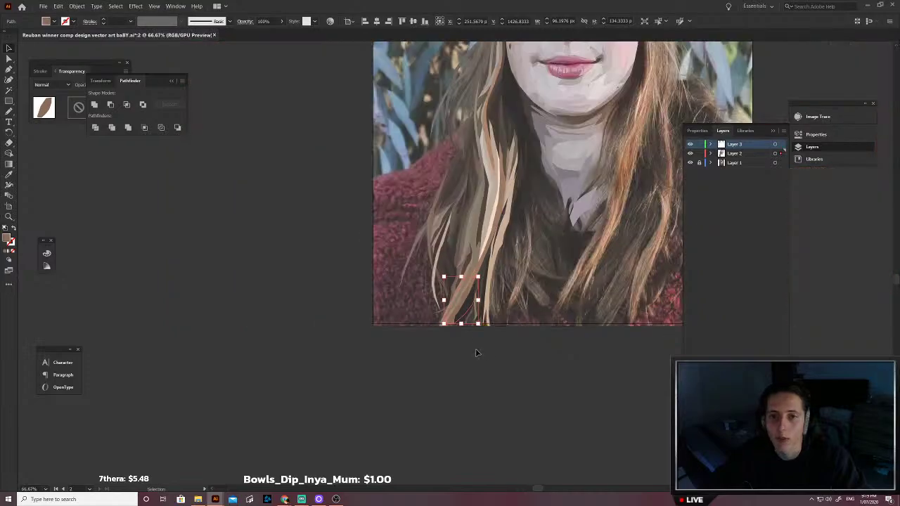
click(477, 354)
Step: Hide the photo on Layer 1 to examine the traced hair on its own, and show it again
scroll(476, 354, up, 3)
scroll(492, 354, right, 1)
scroll(503, 353, up, 2)
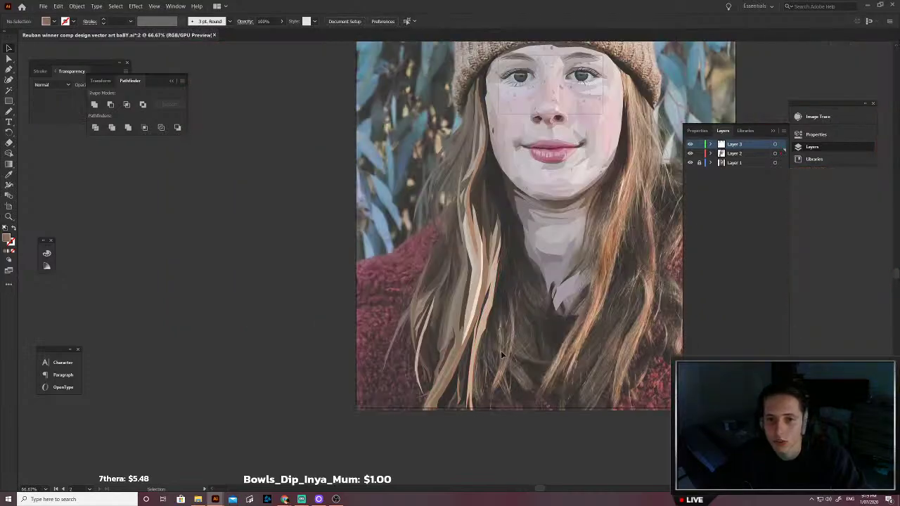
scroll(500, 350, up, 2)
scroll(501, 348, up, 3)
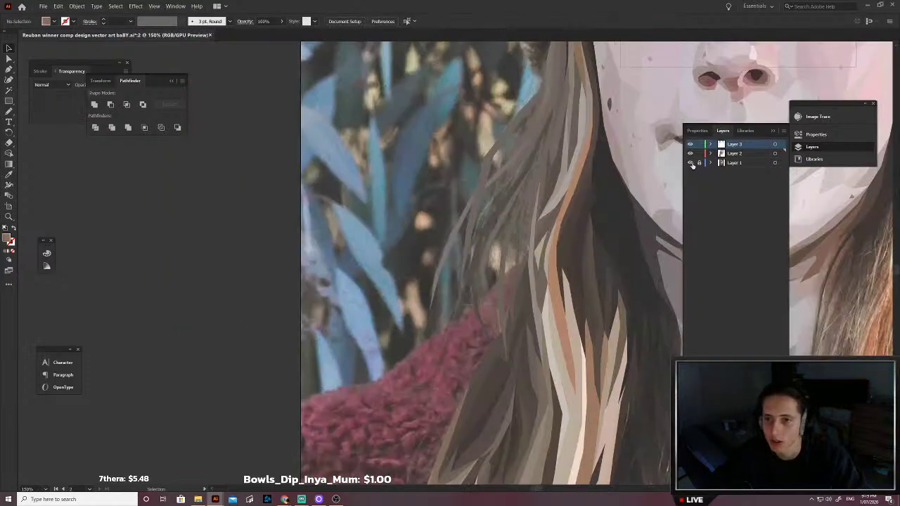
click(691, 163)
click(691, 163)
scroll(497, 226, down, 3)
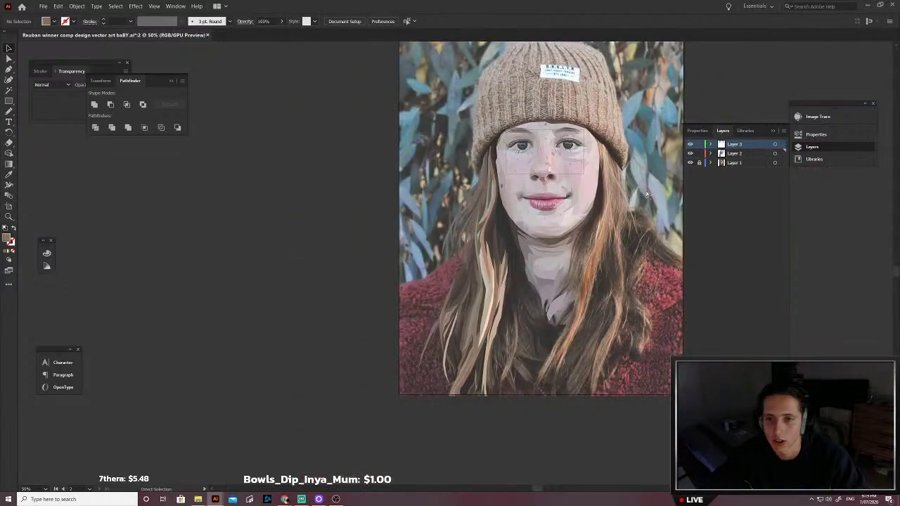
click(689, 163)
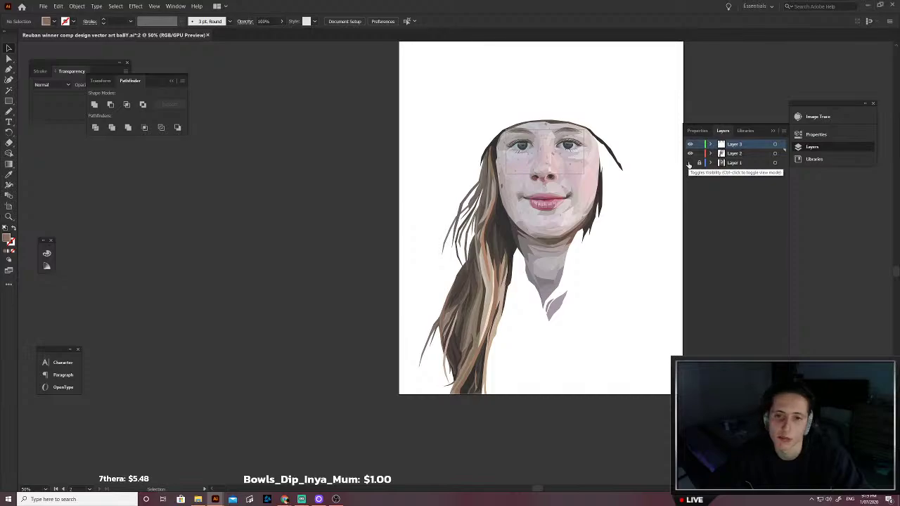
click(690, 162)
Step: Draw a thin closed hair strand over the red shoulder, rising from the dark hair mass to a point among the loose grey strands
scroll(469, 252, up, 5)
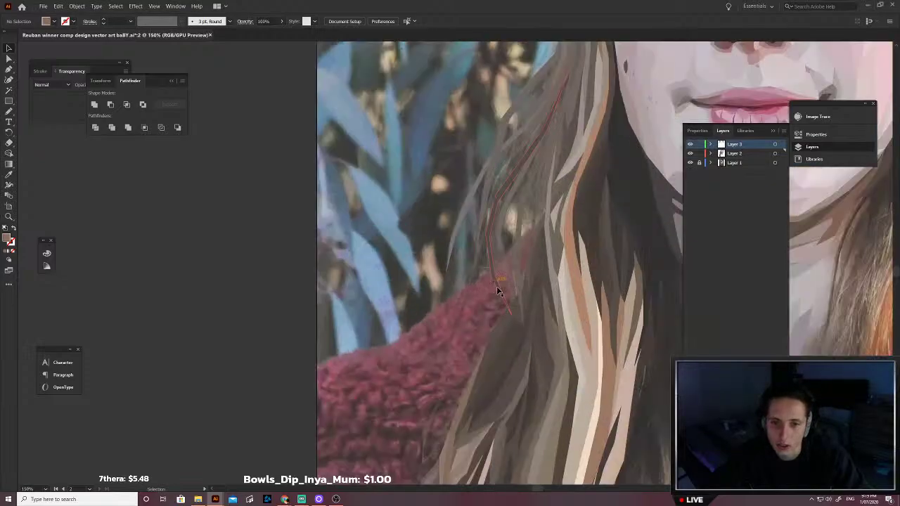
click(538, 347)
scroll(539, 348, up, 1)
click(515, 320)
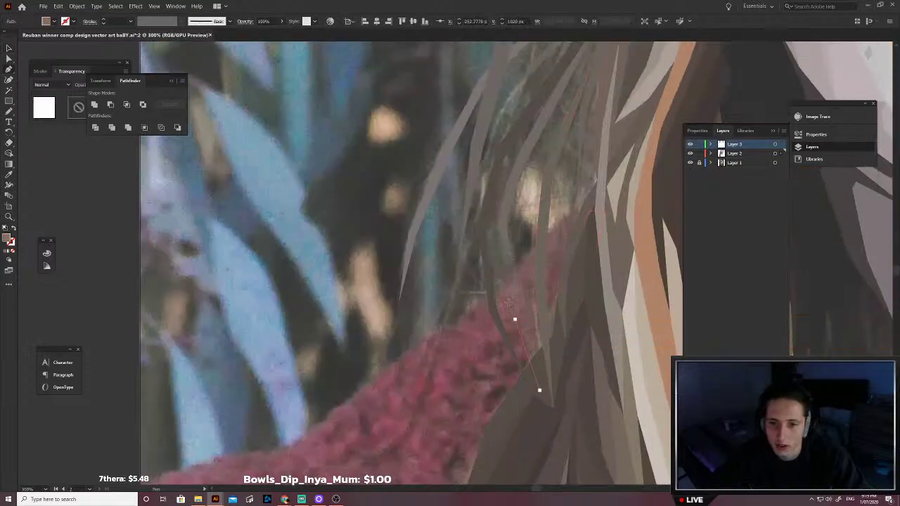
scroll(515, 318, up, 1)
click(514, 258)
scroll(519, 254, up, 1)
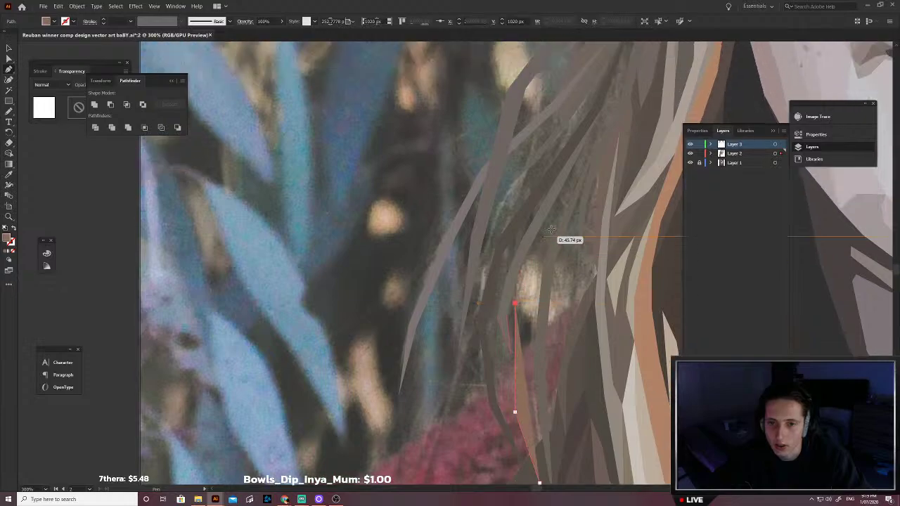
click(566, 180)
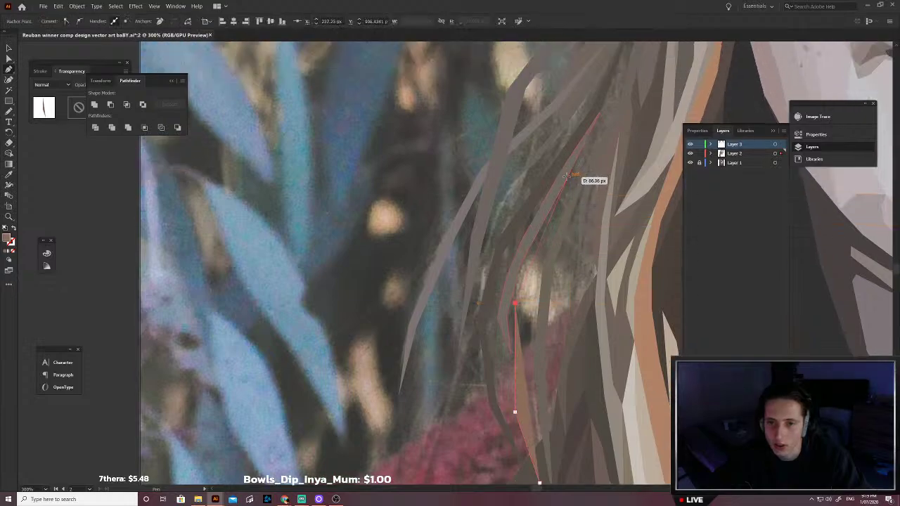
click(542, 264)
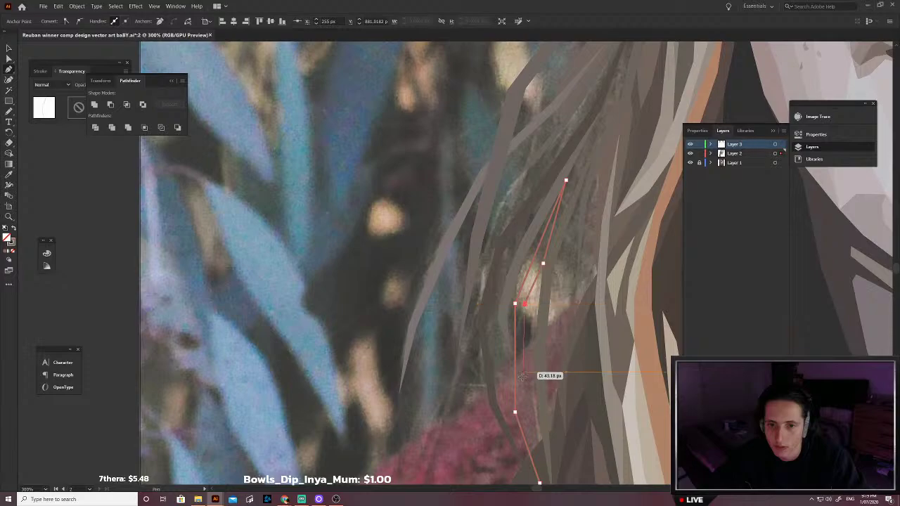
scroll(522, 406, down, 2)
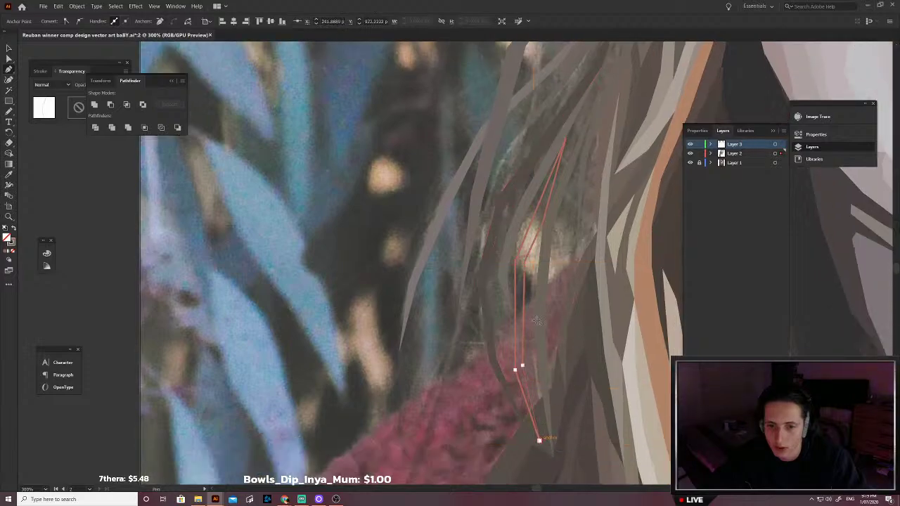
Step: Fill the thin strand over the shoulder with a grey-brown sampled from the photo and deselect it
scroll(537, 320, up, 2)
click(644, 210)
scroll(614, 231, down, 3)
key(v)
click(491, 243)
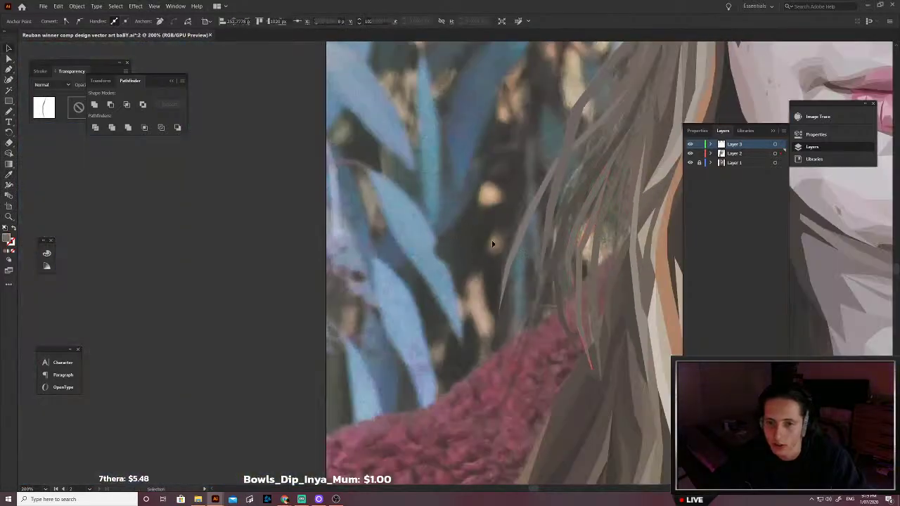
Step: Draw another thin closed strand in the gap between the loose grey strands and the main hair mass
scroll(594, 287, right, 2)
scroll(590, 290, up, 2)
scroll(588, 290, right, 2)
key(p)
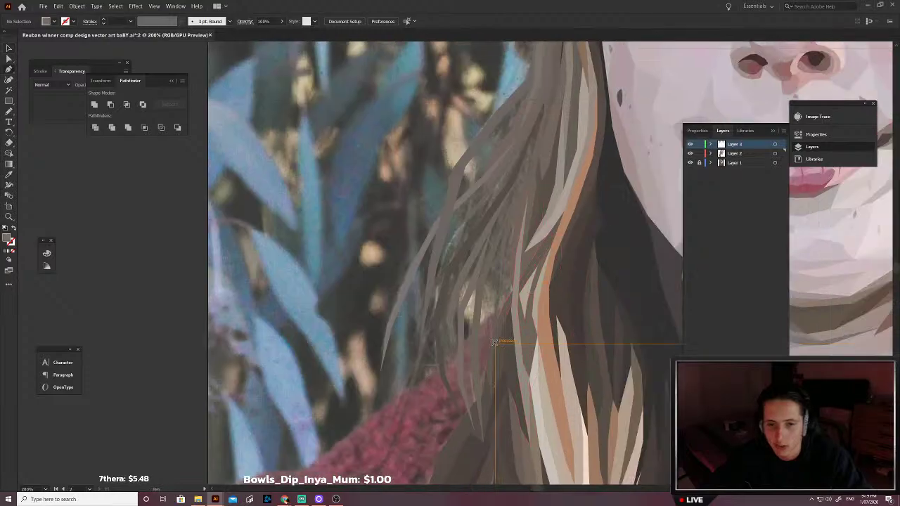
click(490, 304)
scroll(519, 267, up, 1)
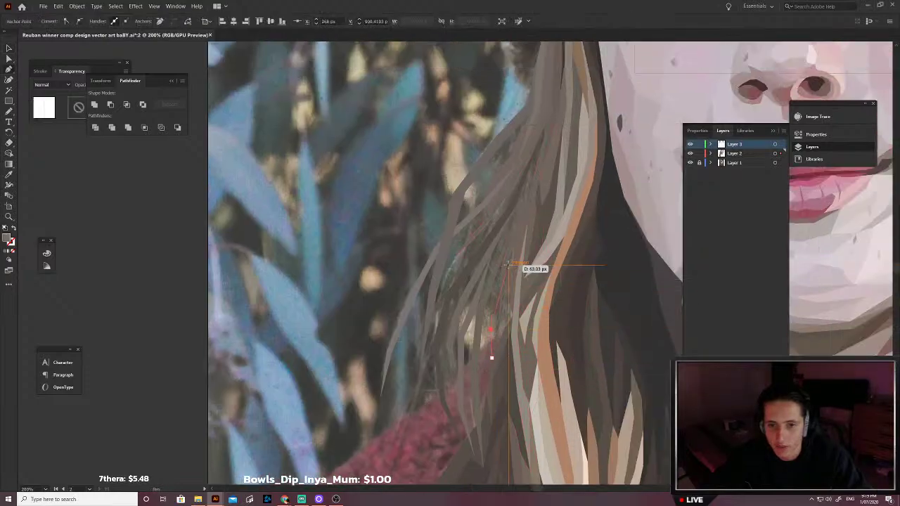
scroll(526, 233, up, 2)
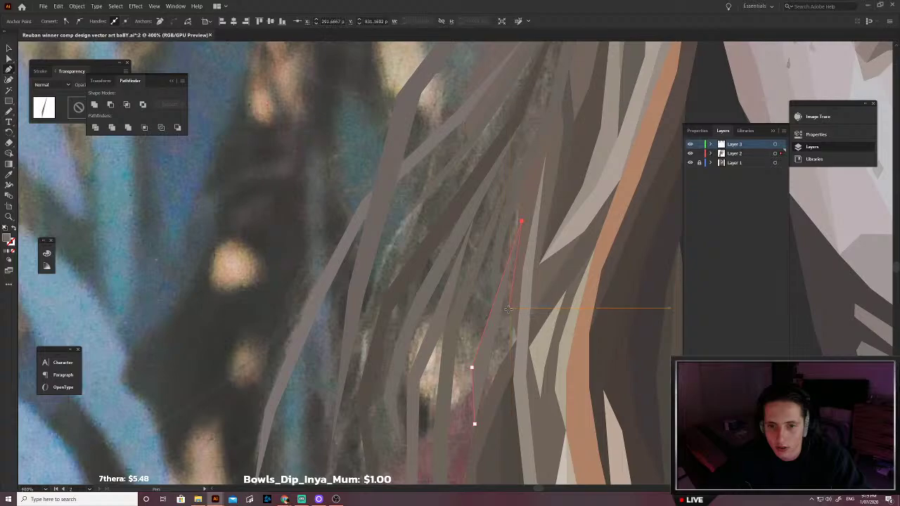
key(ctrl+z)
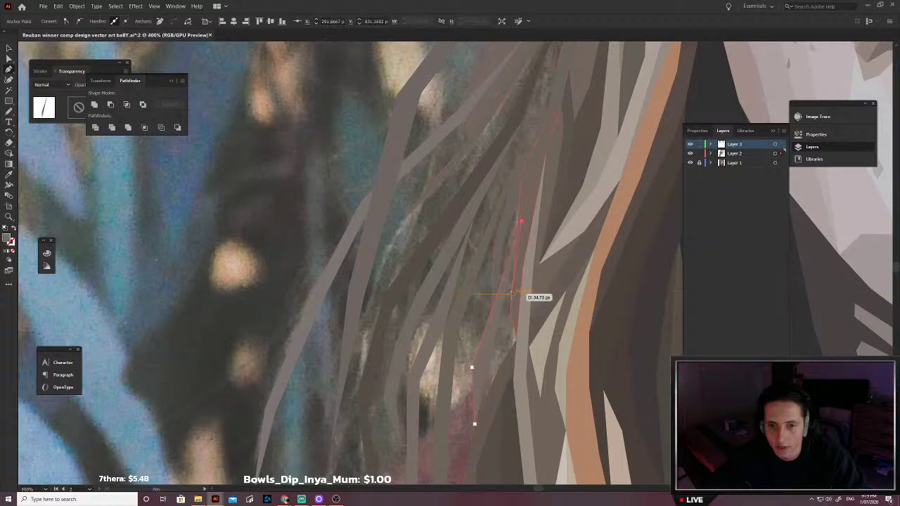
click(503, 310)
click(489, 348)
drag(488, 347, 474, 425)
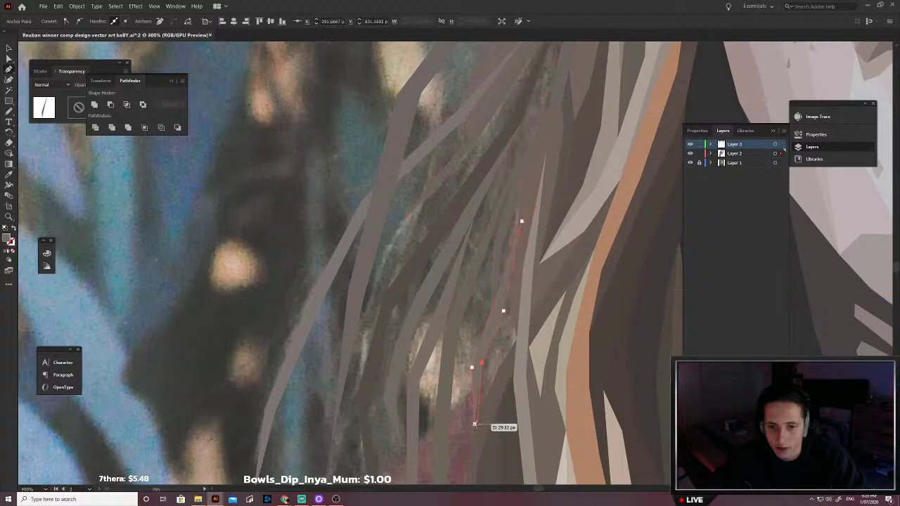
Step: Fill the strand beside the main hair mass with a tone sampled from the photo and deselect it
scroll(477, 412, up, 4)
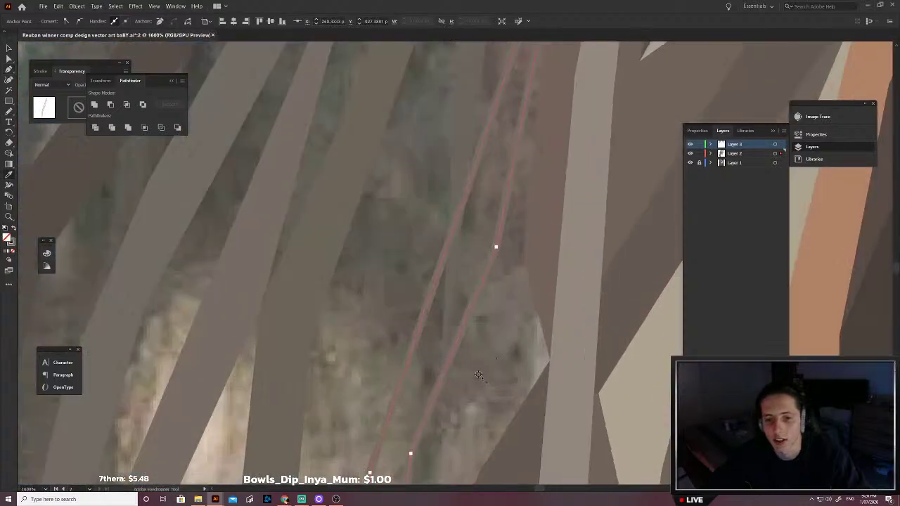
scroll(481, 370, down, 2)
click(459, 316)
scroll(458, 316, down, 2)
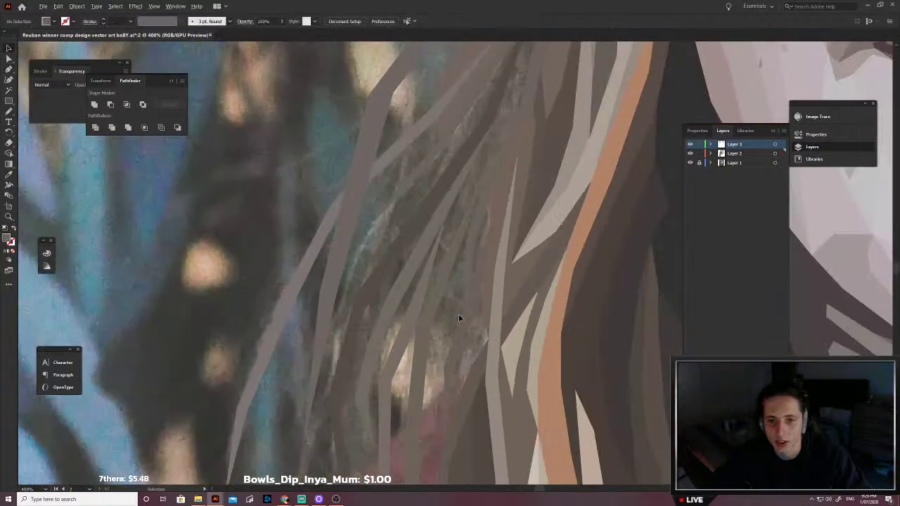
Step: Draw a closed backing shape around the upper ends of the loose strands, where they join the main hair mass
scroll(457, 316, left, 1)
scroll(458, 317, down, 1)
scroll(487, 337, up, 2)
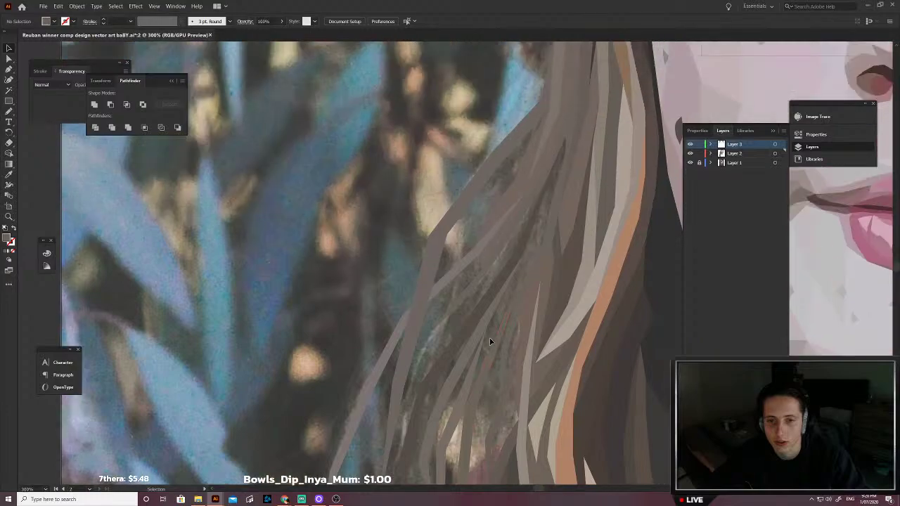
key(p)
scroll(505, 303, up, 1)
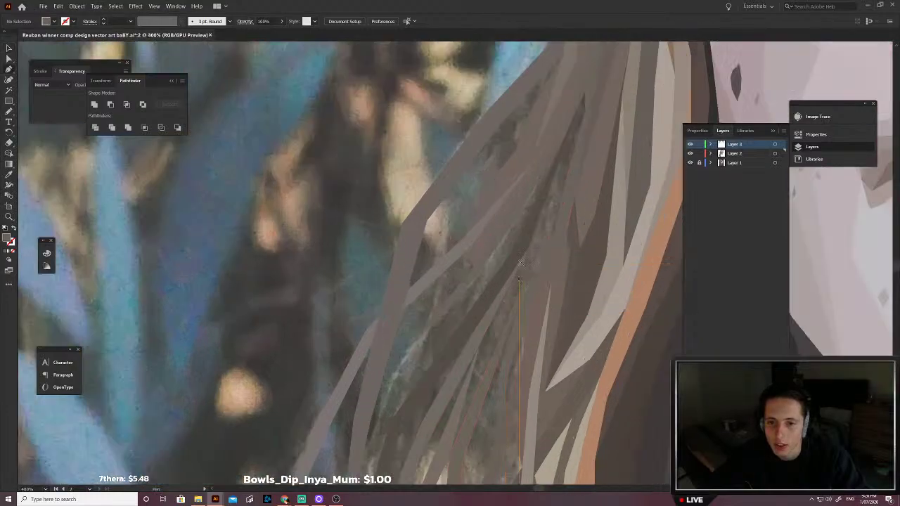
click(527, 249)
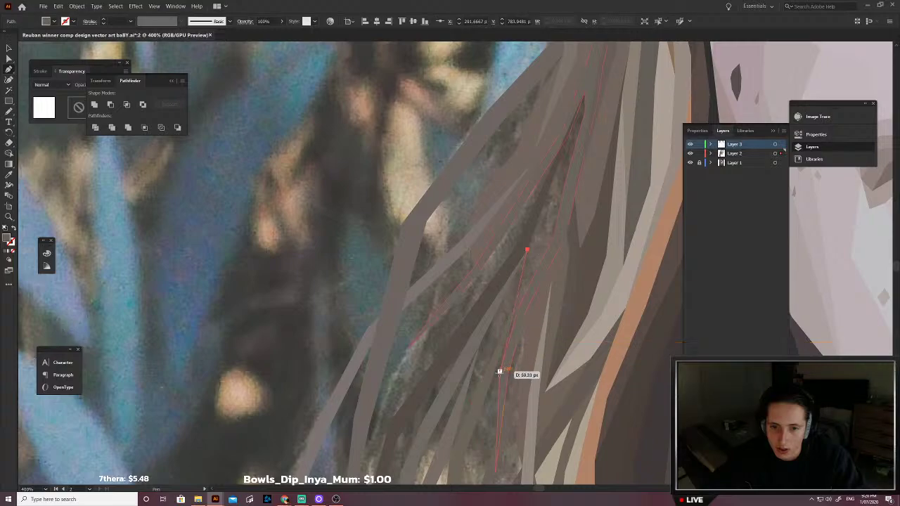
click(499, 371)
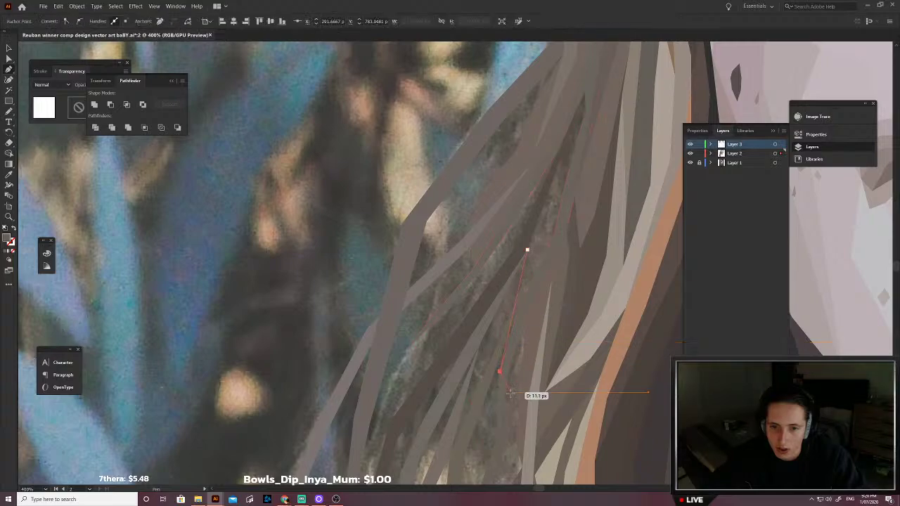
click(529, 347)
click(554, 291)
scroll(580, 250, up, 1)
click(585, 256)
click(621, 152)
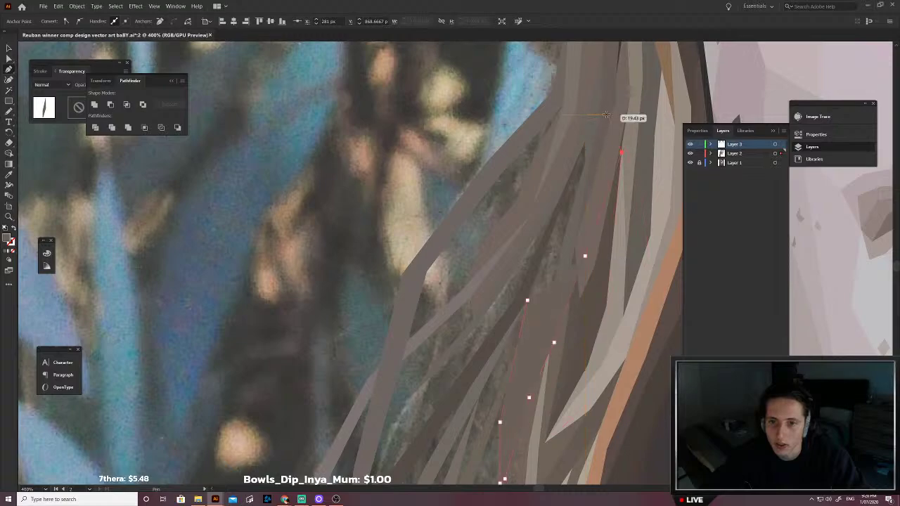
click(606, 115)
click(551, 159)
click(511, 250)
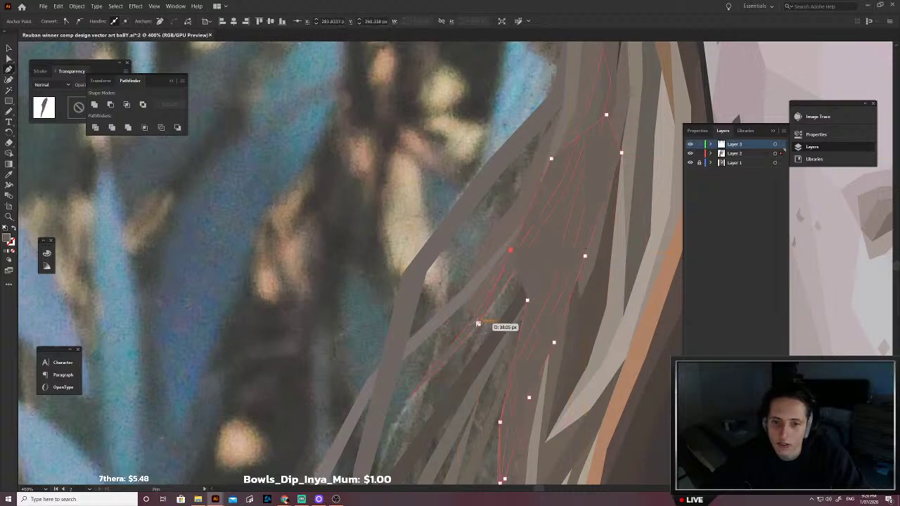
click(479, 324)
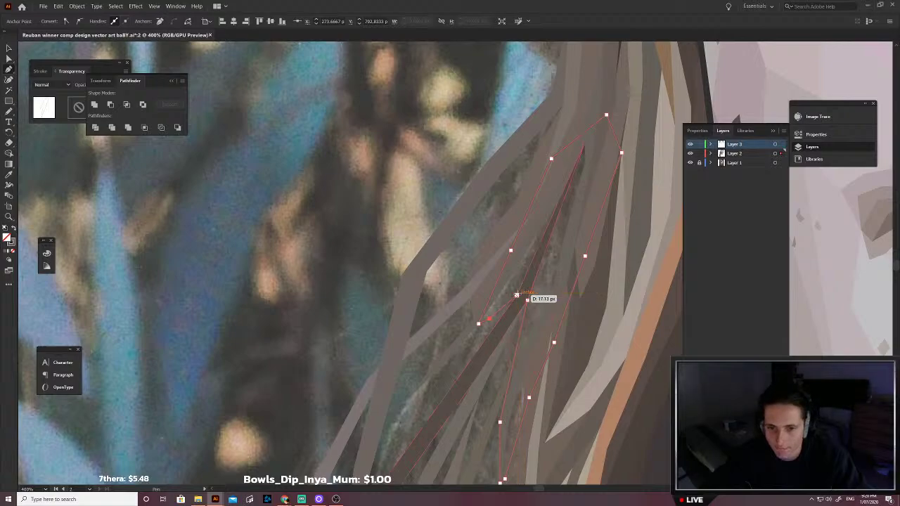
Step: Fill the backing shape behind the loose strands with a grey-brown sampled from the photo, send it to the back and deselect it
scroll(535, 301, up, 5)
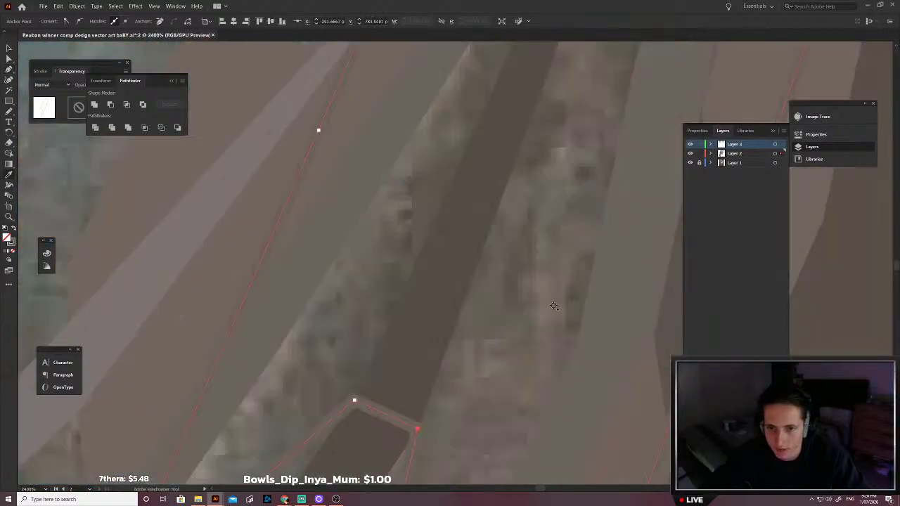
click(554, 306)
scroll(554, 306, down, 6)
key(v)
key(ctrl+shift+[)
click(428, 262)
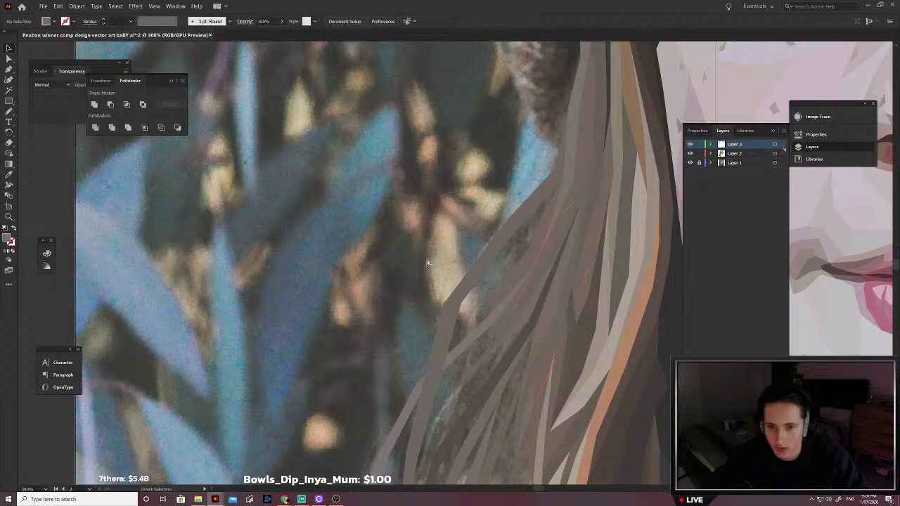
Step: Draw a narrow closed backing strand in the gap between the outermost loose grey strand and the neighbouring strands
scroll(425, 265, right, 2)
drag(424, 264, 392, 244)
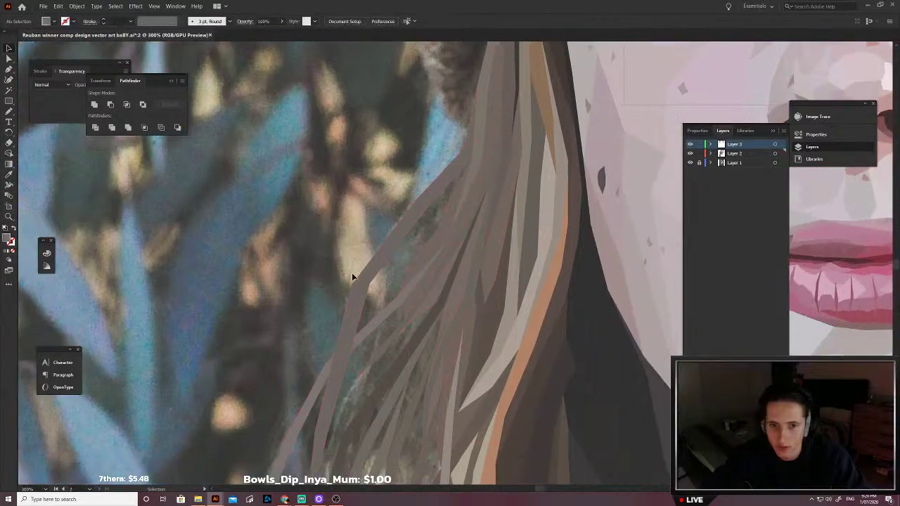
key(p)
click(368, 324)
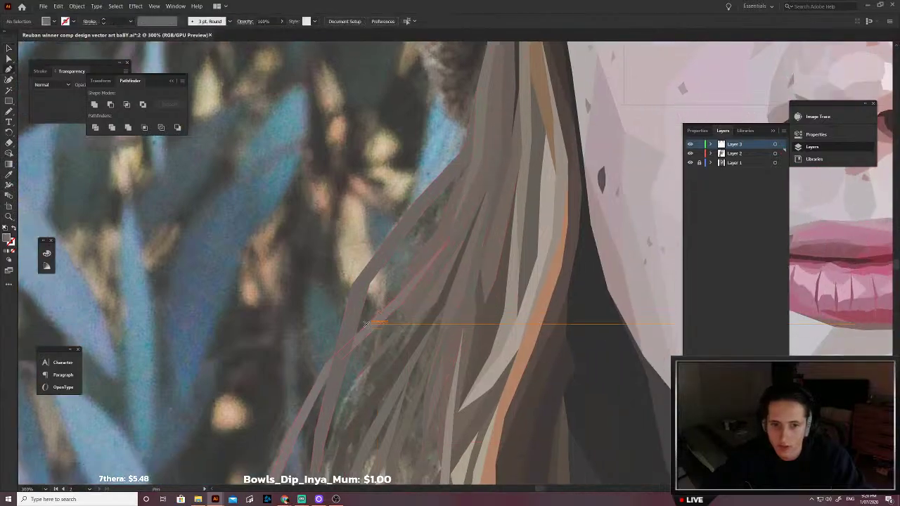
click(380, 299)
click(393, 266)
click(413, 240)
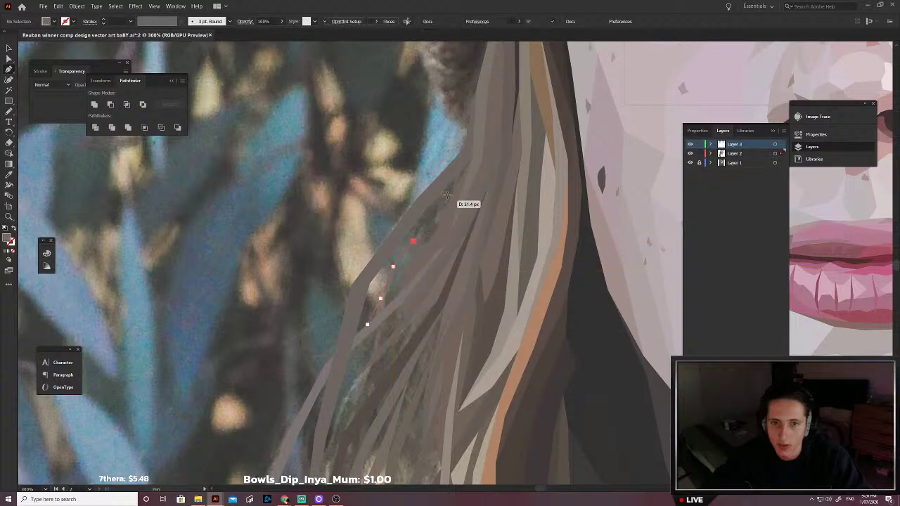
click(472, 157)
click(456, 199)
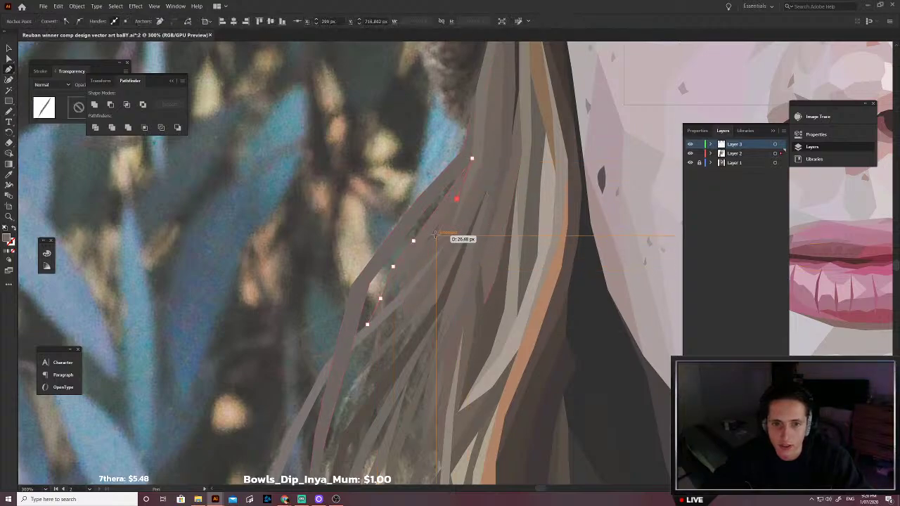
click(436, 231)
key(shift+x)
scroll(426, 253, left, 1)
scroll(425, 255, up, 3)
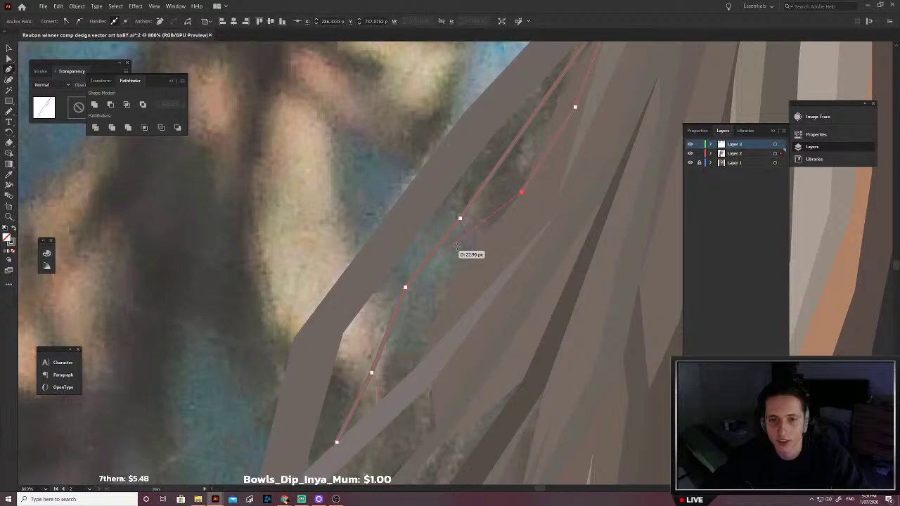
click(419, 304)
click(377, 392)
click(336, 441)
scroll(517, 229, up, 1)
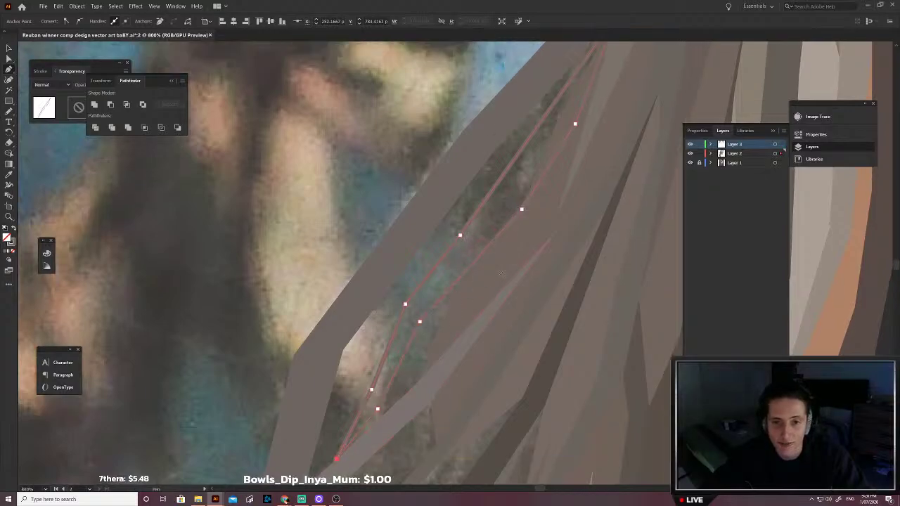
Step: Fill the narrow backing strand with a dark tone sampled from the photo, send it to the back and deselect it
click(512, 219)
key(v)
key(ctrl+shift+[)
click(358, 155)
Step: Compare the whole vector portrait with and without the photo by hiding and showing Layer 1, leaving the photo shown
scroll(394, 184, down, 2)
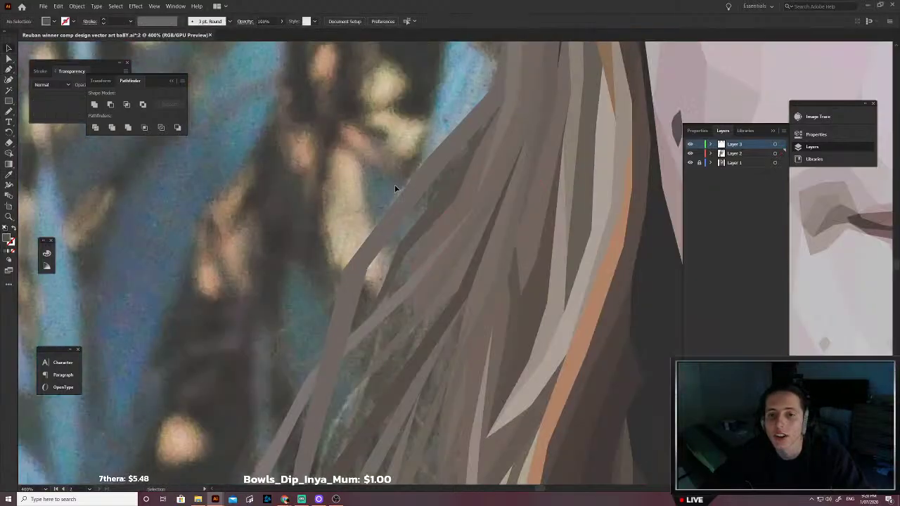
scroll(439, 239, down, 4)
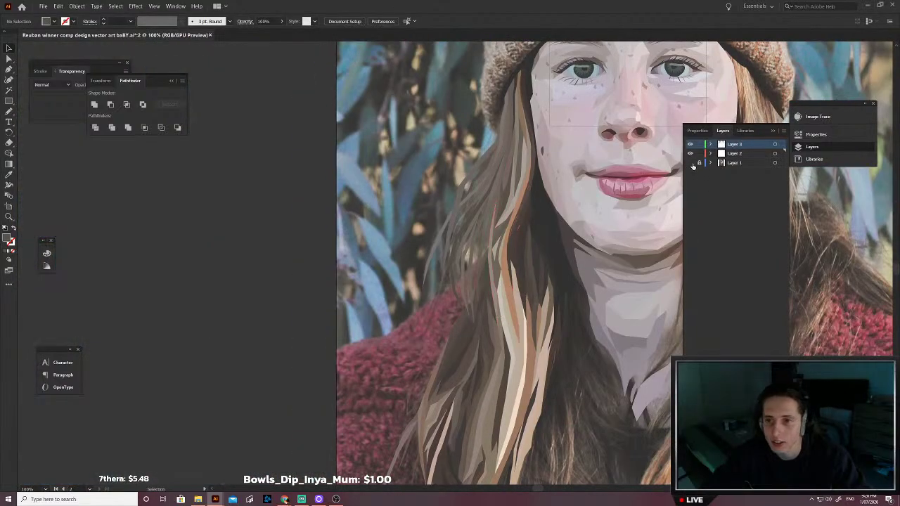
click(692, 164)
scroll(633, 141, down, 3)
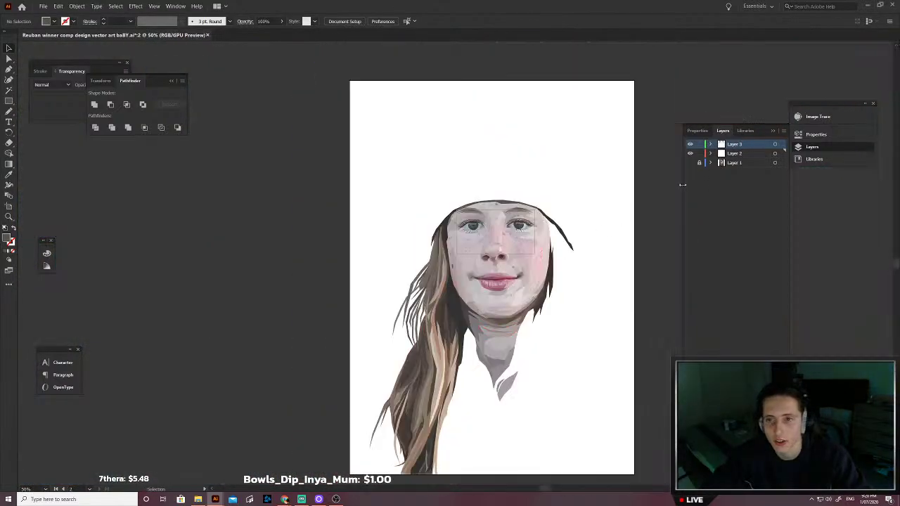
click(691, 163)
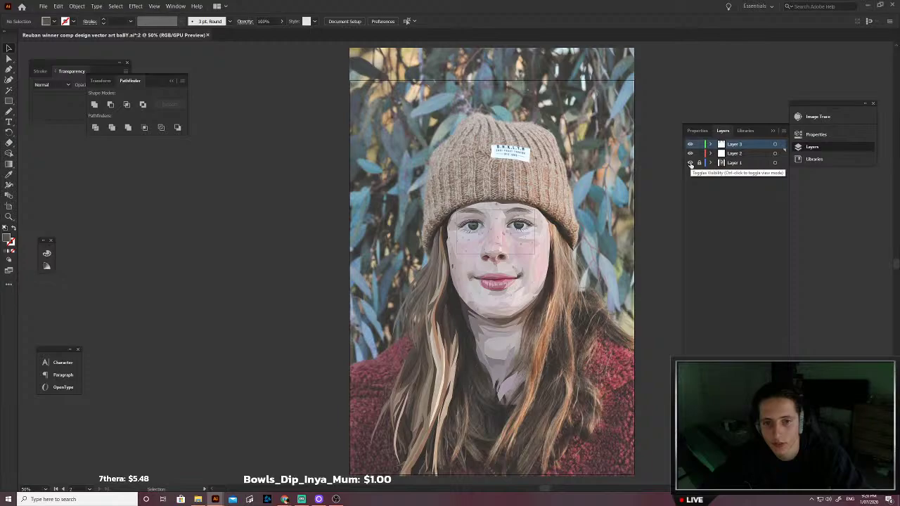
click(691, 163)
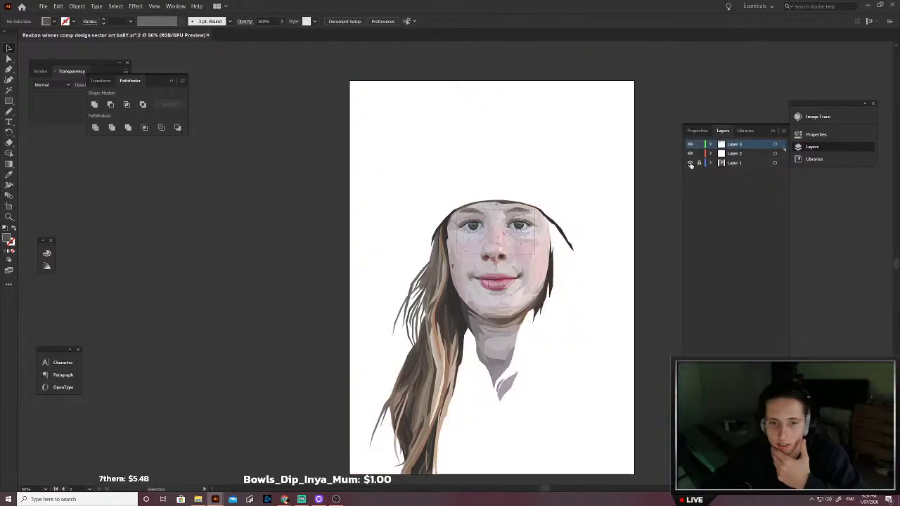
click(691, 163)
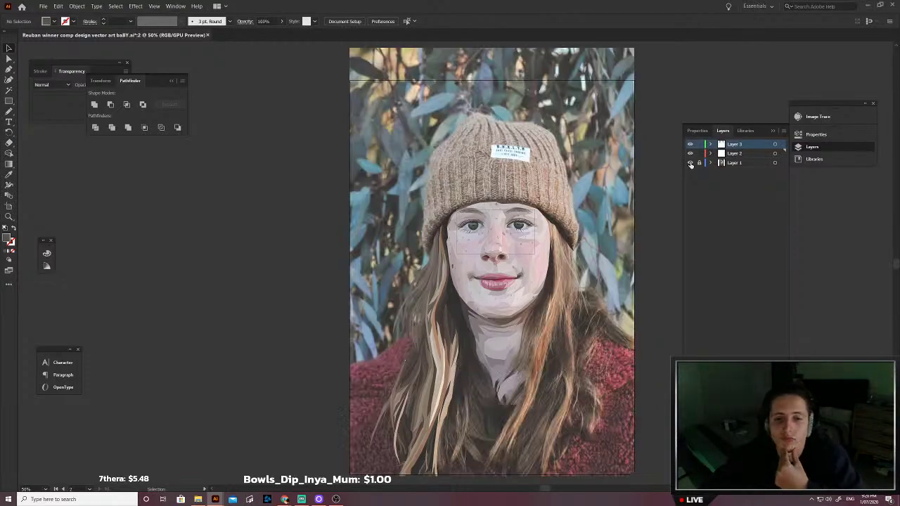
click(691, 163)
click(691, 164)
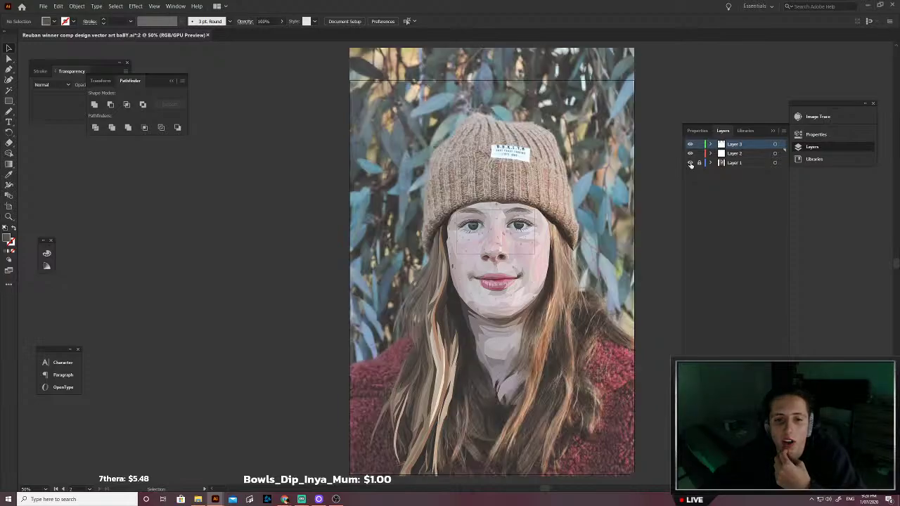
click(690, 163)
click(691, 163)
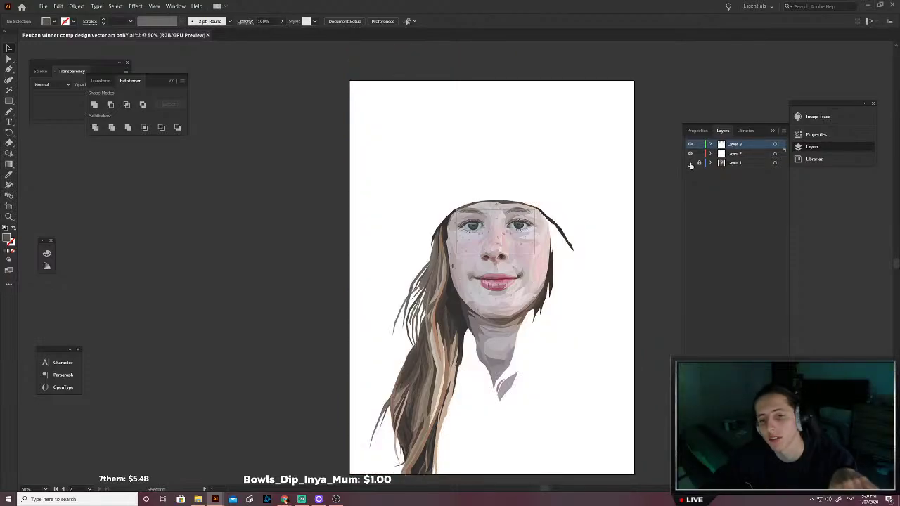
click(691, 164)
click(691, 163)
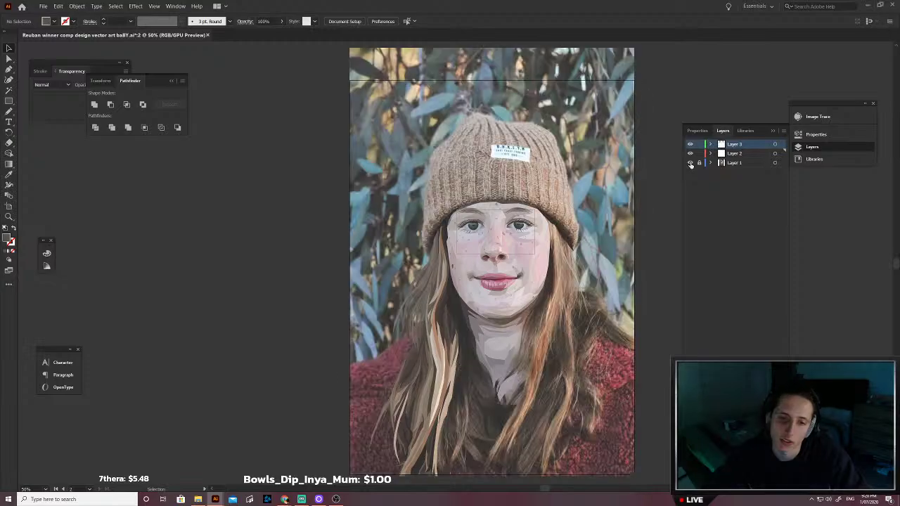
Step: Trace the neck-side edge of a long dark hair strand from below the jaw down to a tip beside the collar
scroll(441, 374, down, 1)
scroll(382, 405, left, 1)
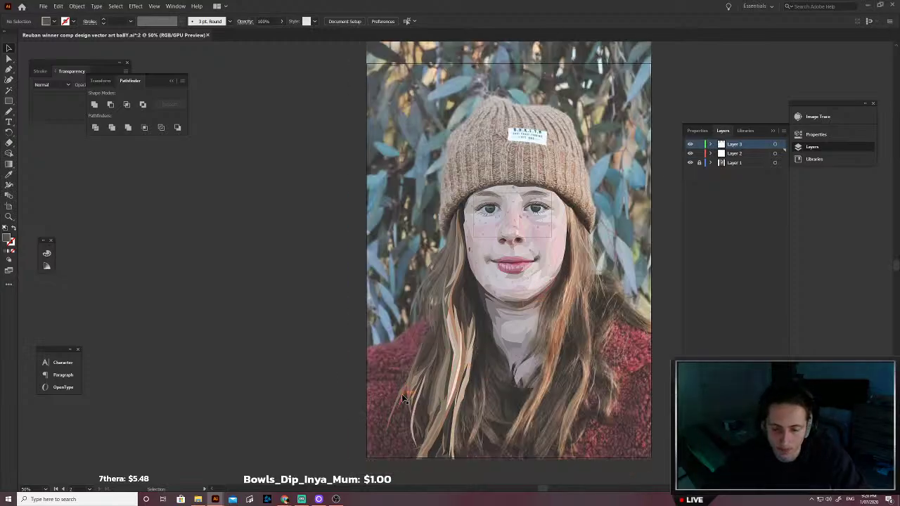
scroll(404, 391, up, 3)
key(p)
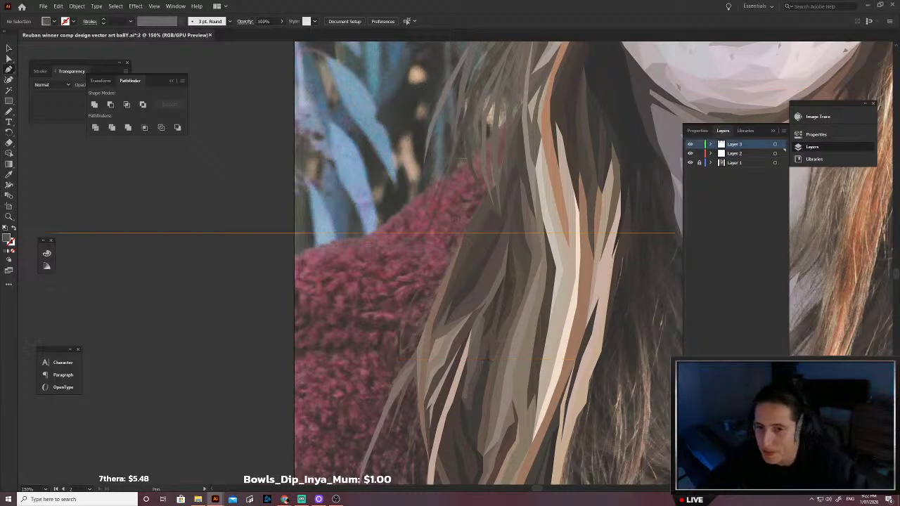
scroll(502, 310, right, 3)
scroll(494, 257, right, 1)
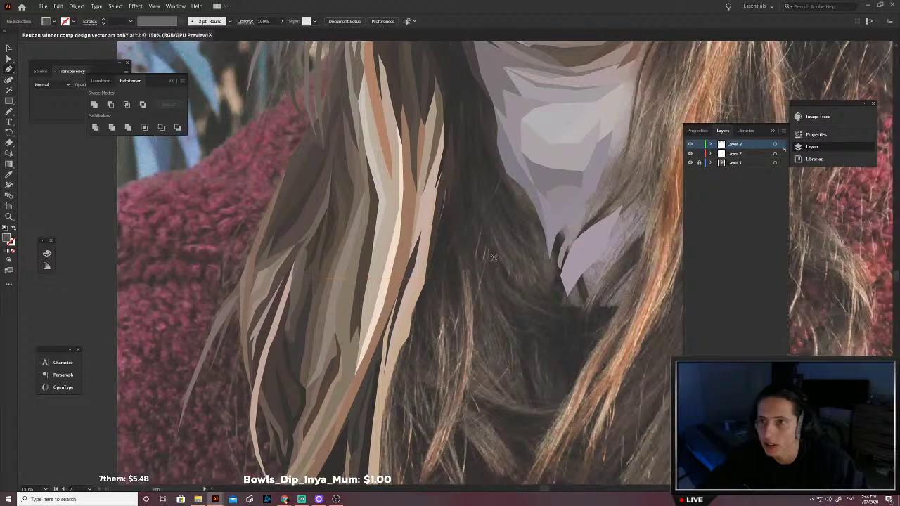
scroll(445, 251, down, 1)
scroll(481, 249, up, 1)
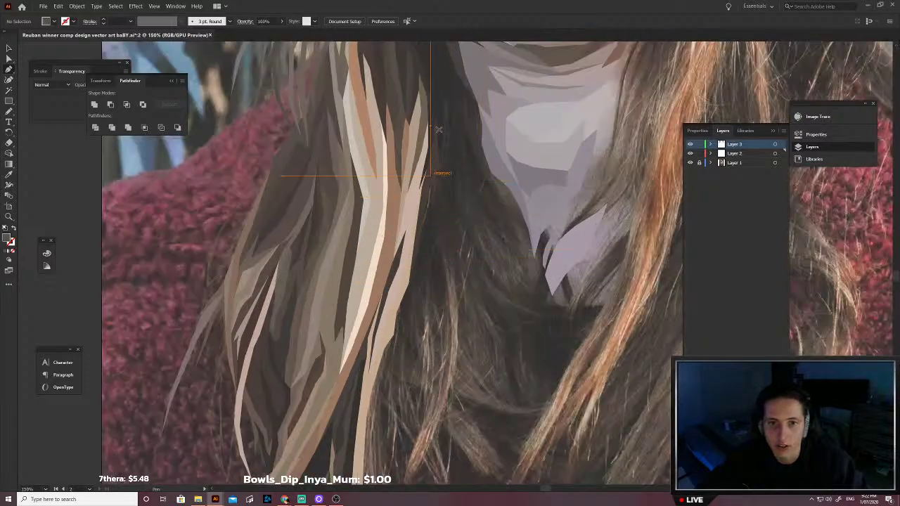
scroll(458, 132, up, 2)
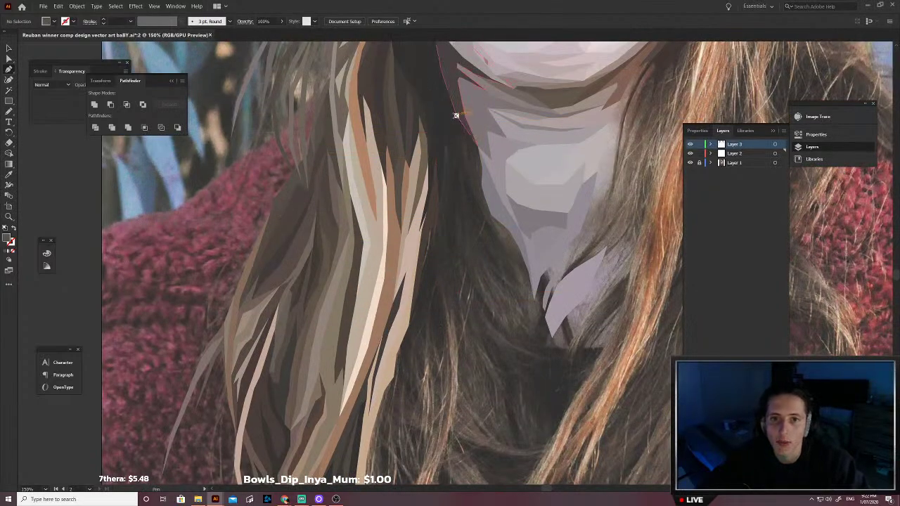
drag(449, 115, 449, 106)
drag(477, 145, 465, 150)
click(462, 240)
click(472, 286)
click(487, 330)
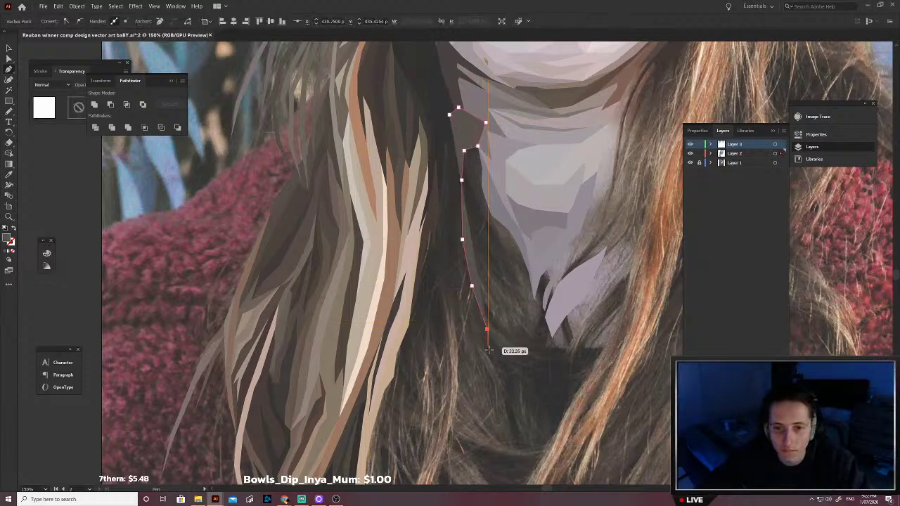
click(504, 367)
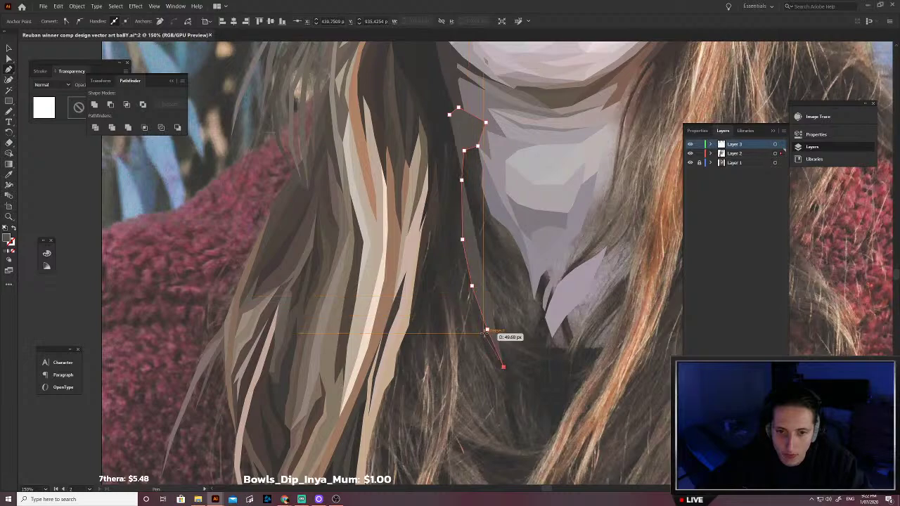
Step: Trace the opposite edge of the dark strand back up beside the neck and close the path
click(483, 334)
click(469, 305)
click(457, 264)
click(450, 236)
click(446, 189)
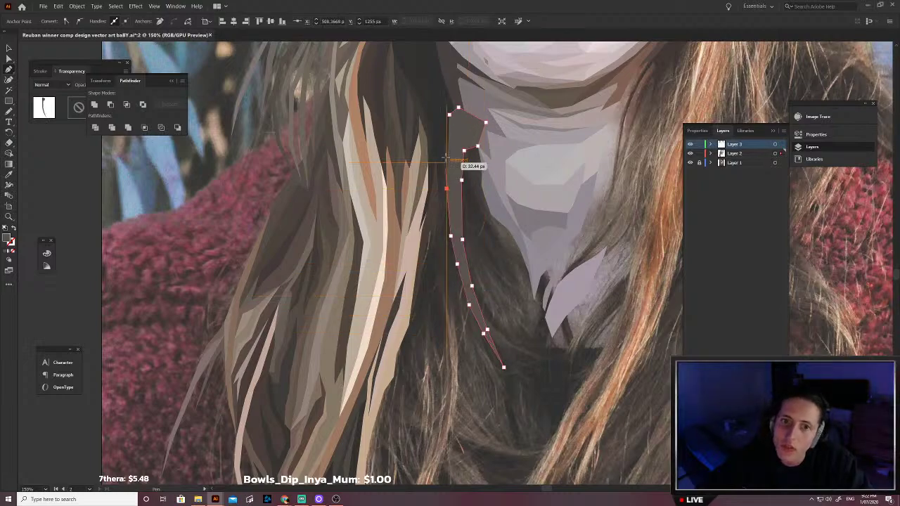
click(445, 139)
click(445, 123)
click(449, 115)
Step: Fill the dark strand beside the neck with a tone sampled from the photo and deselect it
key(i)
click(466, 173)
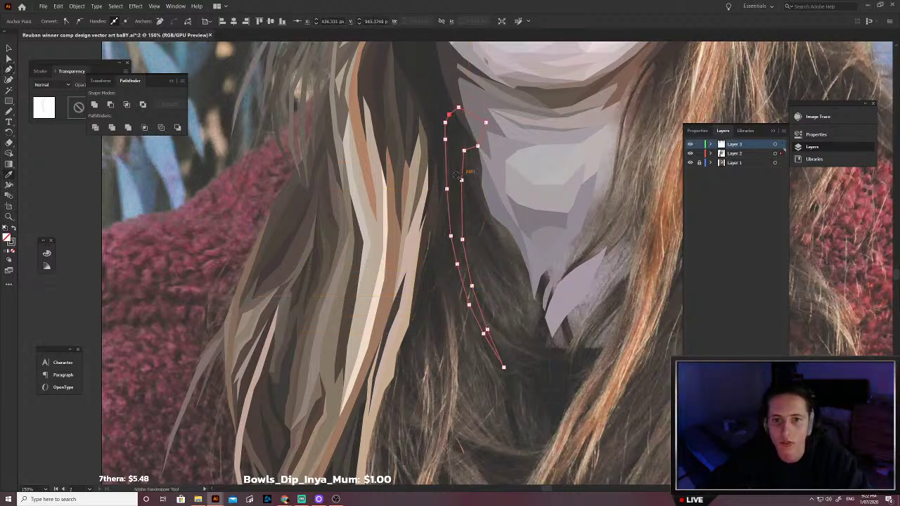
scroll(455, 177, up, 2)
shift+click(455, 187)
key(v)
scroll(455, 186, down, 3)
key(ctrl+shift+a)
Step: Start another dark hair shape beside the neck strand, tracing a pointed notch and a long tip toward the collar
scroll(460, 257, up, 1)
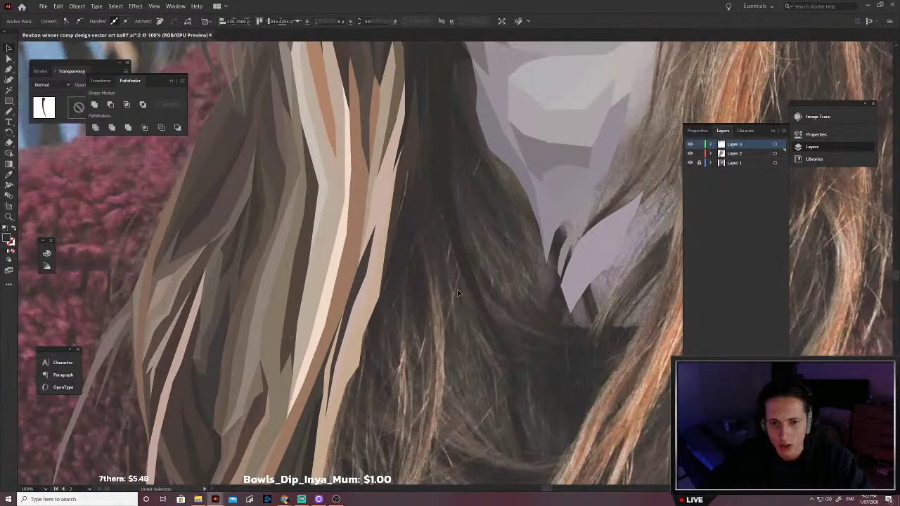
click(442, 303)
click(437, 262)
click(428, 213)
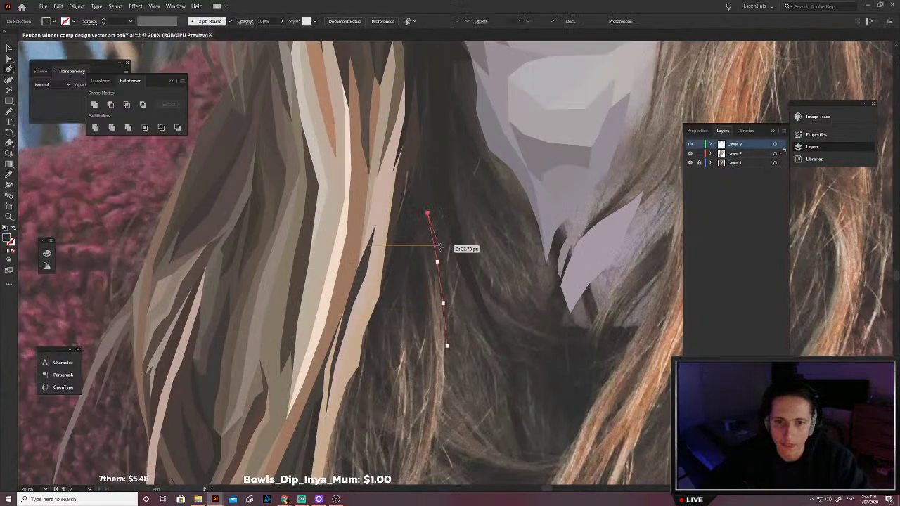
click(447, 263)
click(466, 303)
click(505, 352)
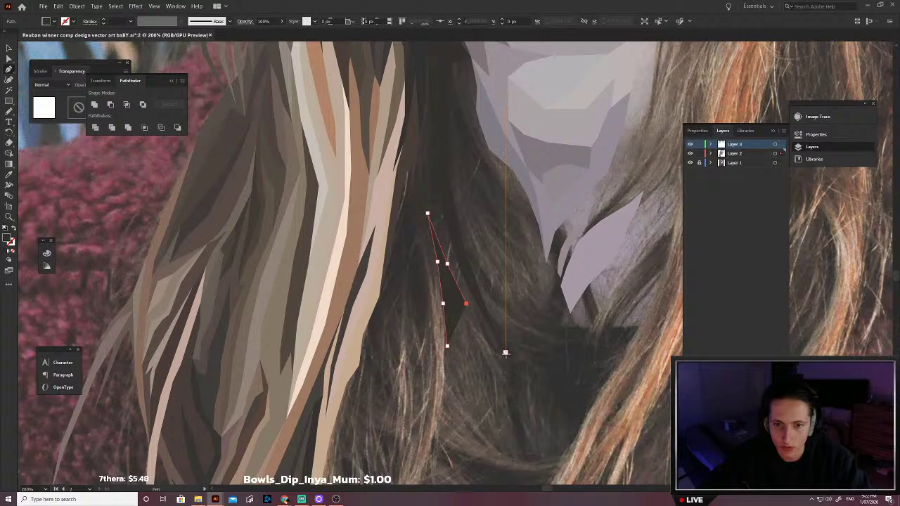
Step: Trace the dark shape's neck-side edge up to its upper point, and turn back down beside the blonde strands
click(457, 249)
click(446, 202)
click(436, 103)
click(427, 58)
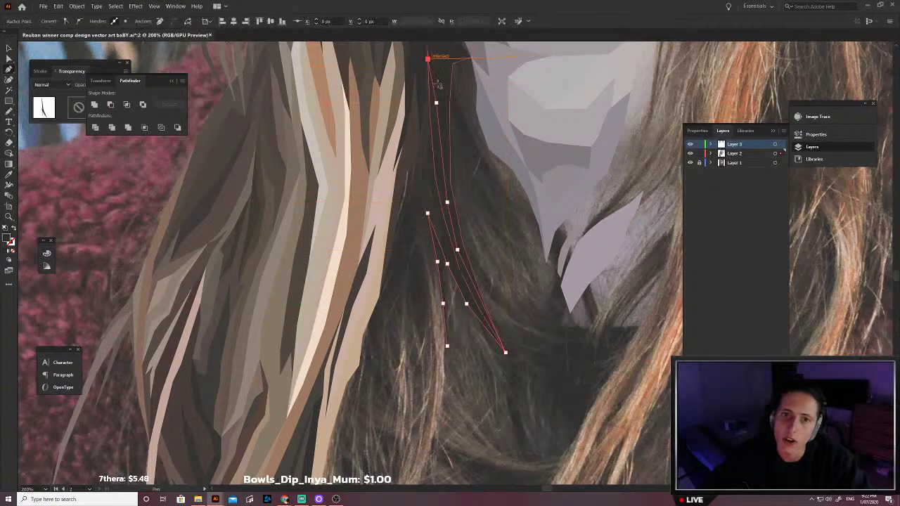
key(ctrl+z)
scroll(430, 71, up, 1)
click(435, 101)
click(427, 85)
click(412, 137)
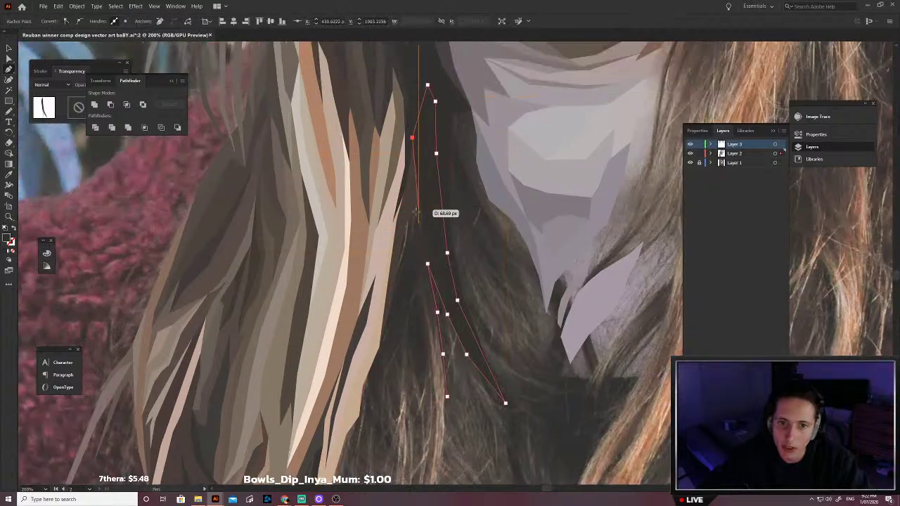
click(416, 211)
Step: Remove the fill from the open dark shape and trace its edge beside the blonde strands down to a lower tip
key(shift+x)
scroll(416, 245, up, 1)
click(422, 259)
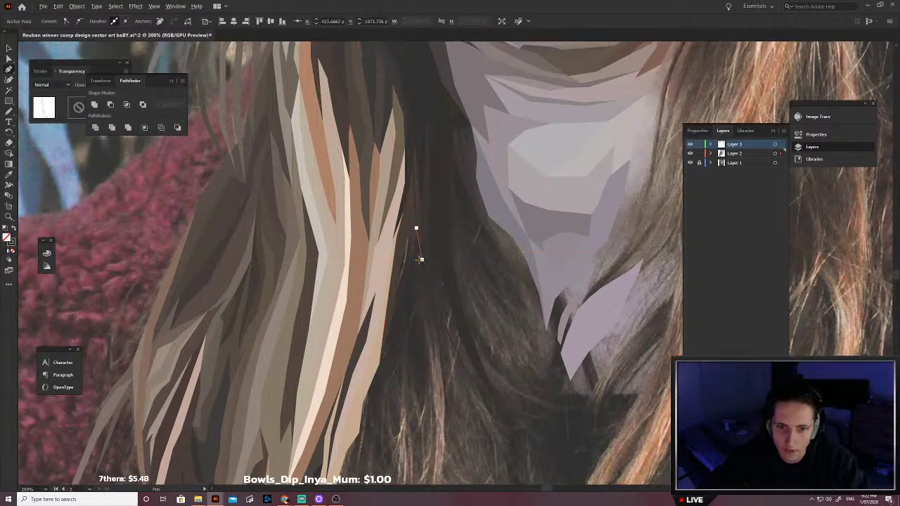
click(420, 260)
click(409, 281)
click(405, 314)
click(411, 347)
click(417, 410)
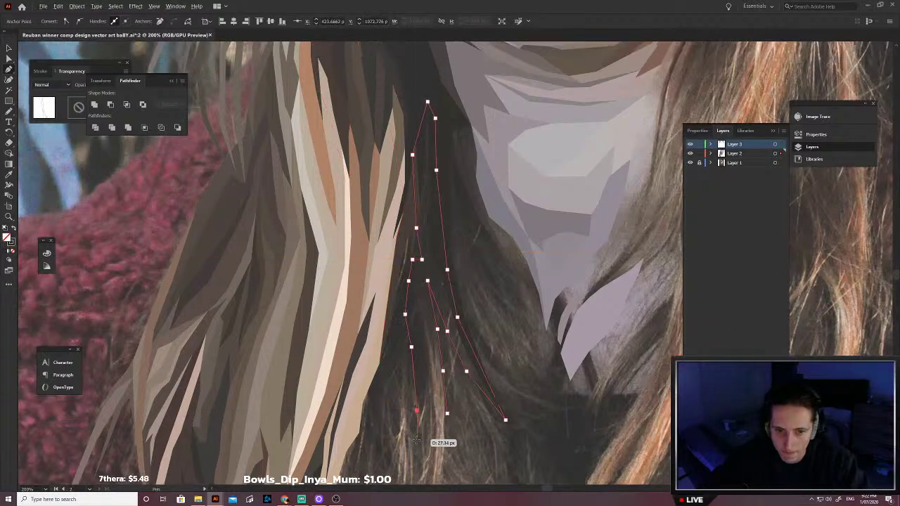
click(417, 440)
Step: Trace the dark shape's lower tip and the pointed notch above the light strands, closing the outline at its starting point
click(427, 400)
click(428, 370)
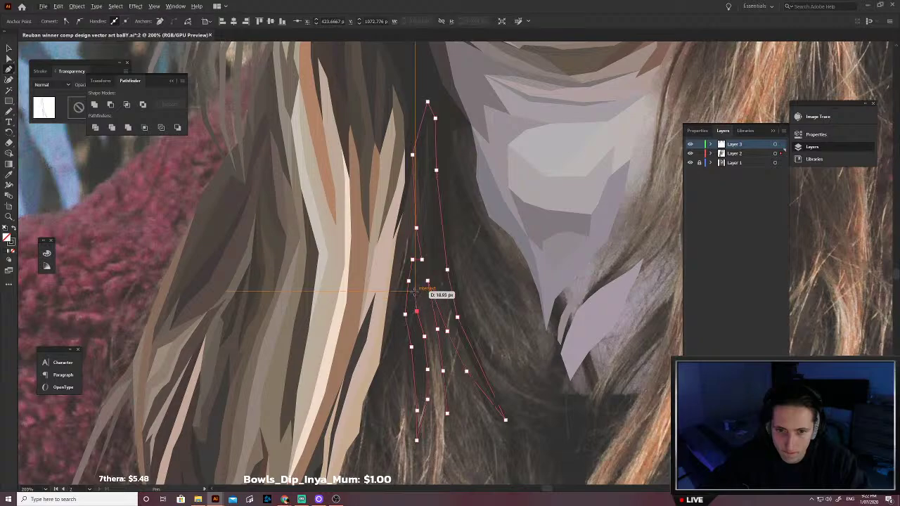
click(415, 290)
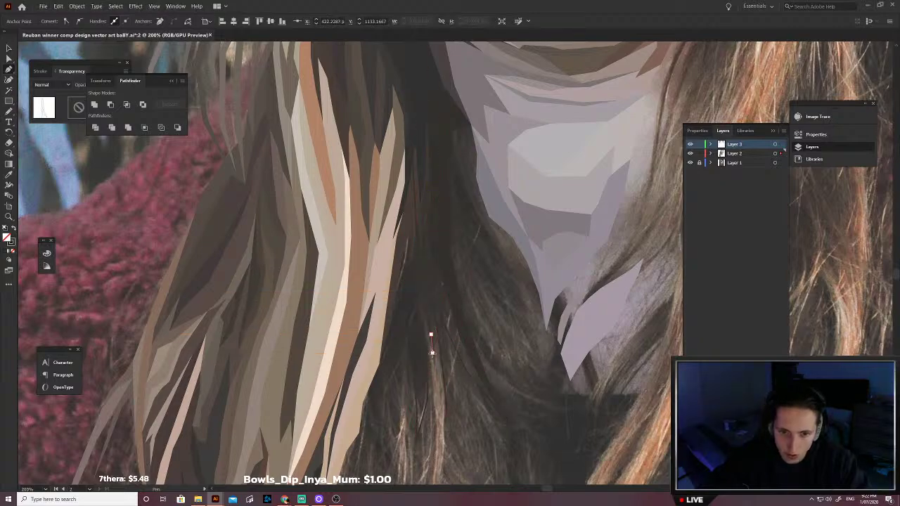
scroll(425, 305, up, 2)
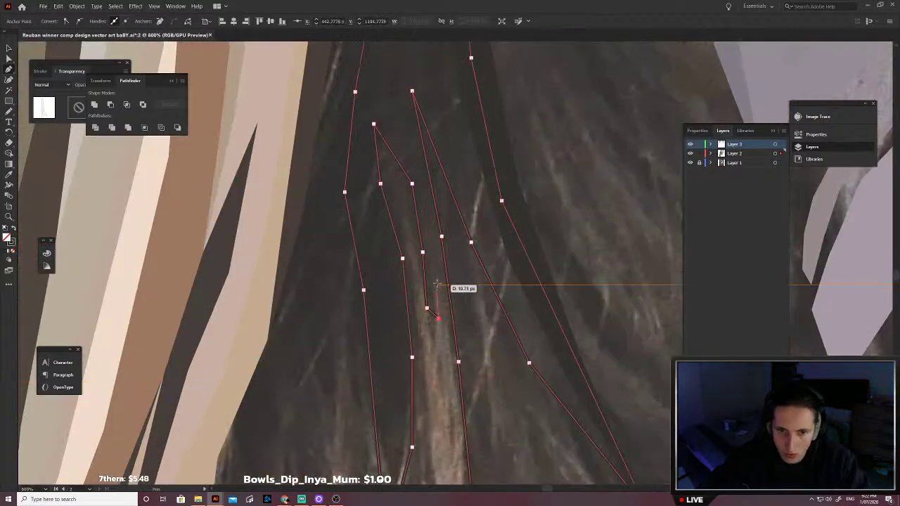
scroll(437, 284, down, 2)
click(454, 355)
scroll(467, 401, down, 2)
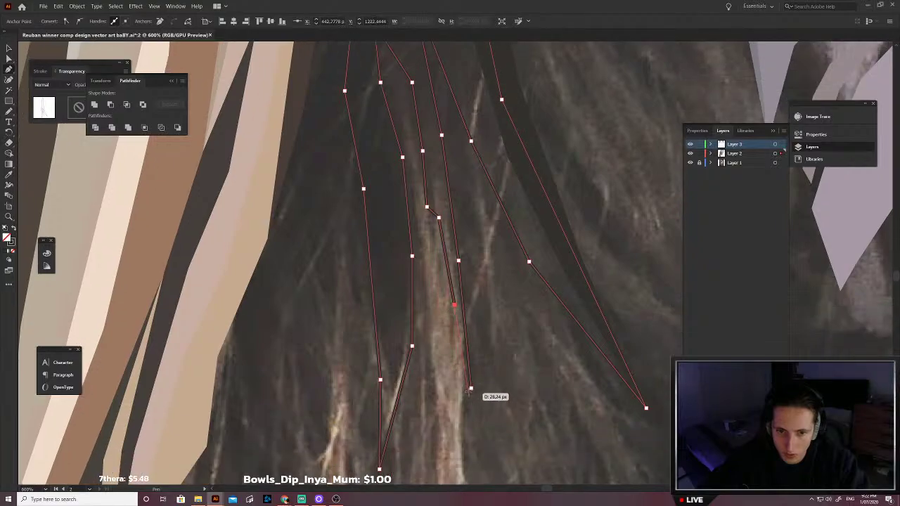
Step: Fill the closed dark hair shape with a tone sampled from the photo and deselect it
key(i)
click(562, 314)
key(v)
click(511, 315)
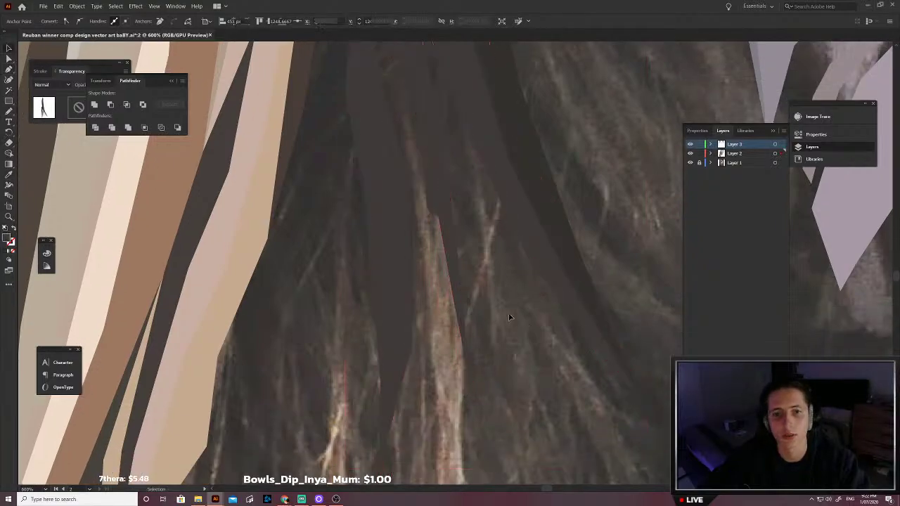
Step: Start a dark hair shape at the blonde strand's edge, tracing down to a pointed tip and back up to a notch
scroll(512, 315, down, 2)
scroll(520, 313, left, 1)
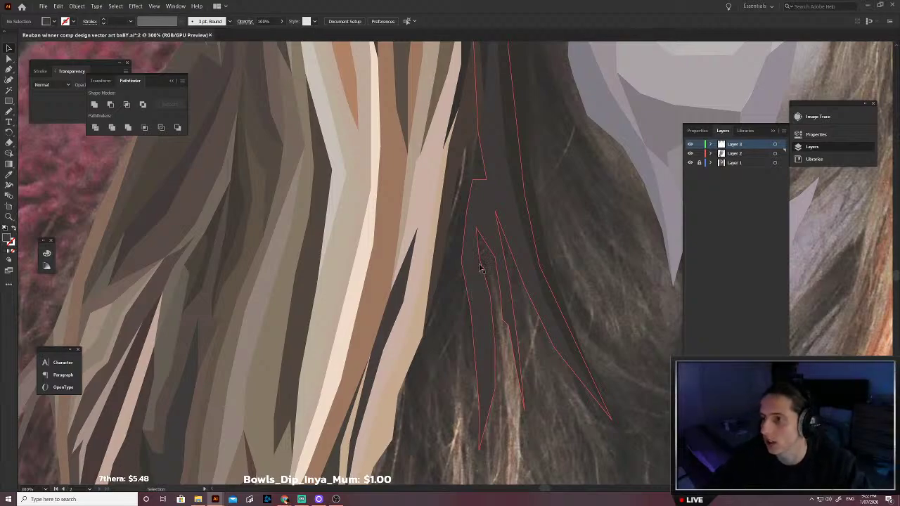
scroll(462, 297, down, 2)
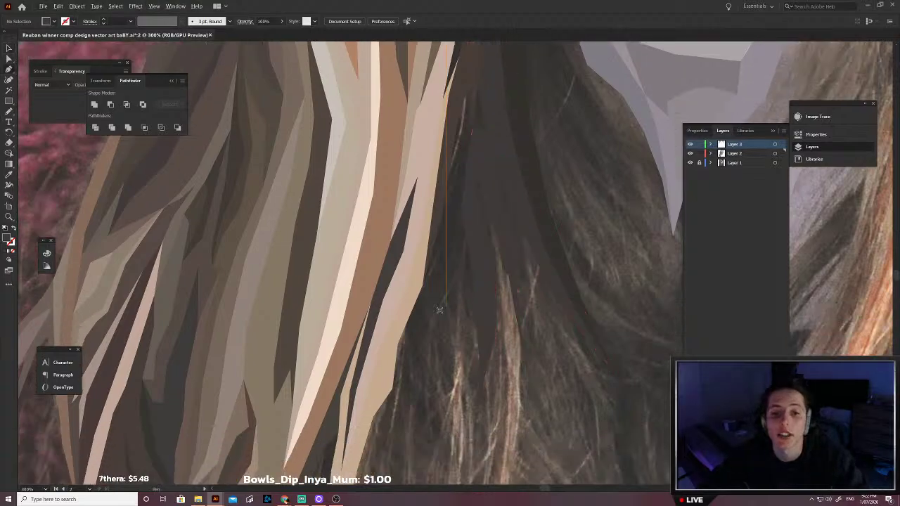
scroll(439, 310, down, 1)
scroll(438, 310, left, 1)
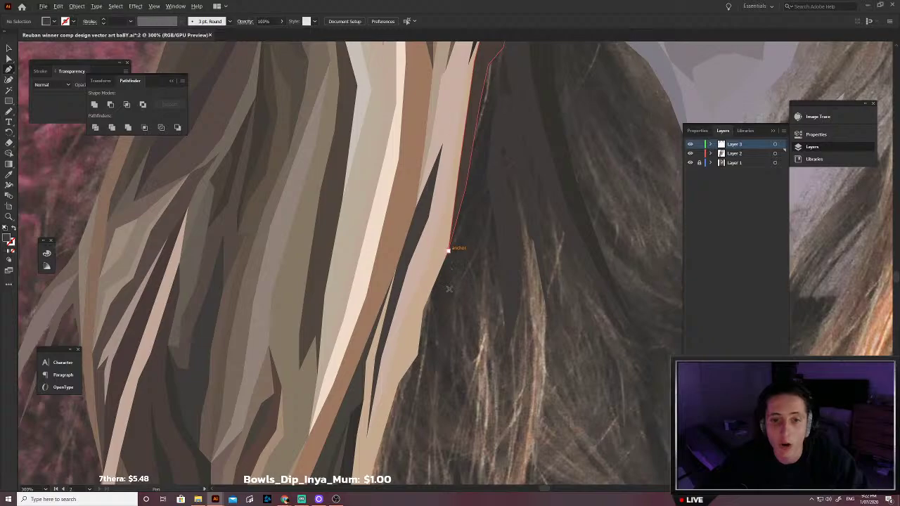
click(446, 251)
scroll(450, 253, down, 2)
click(459, 278)
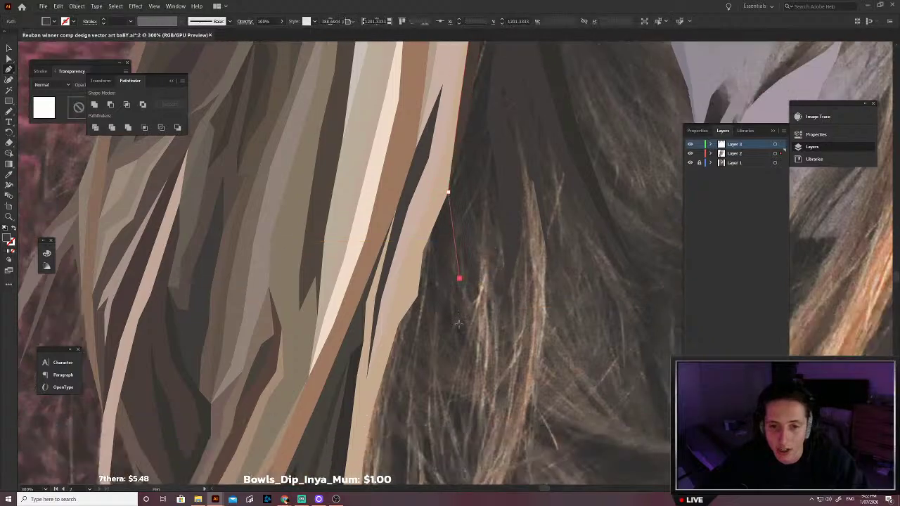
click(471, 374)
click(451, 338)
click(430, 298)
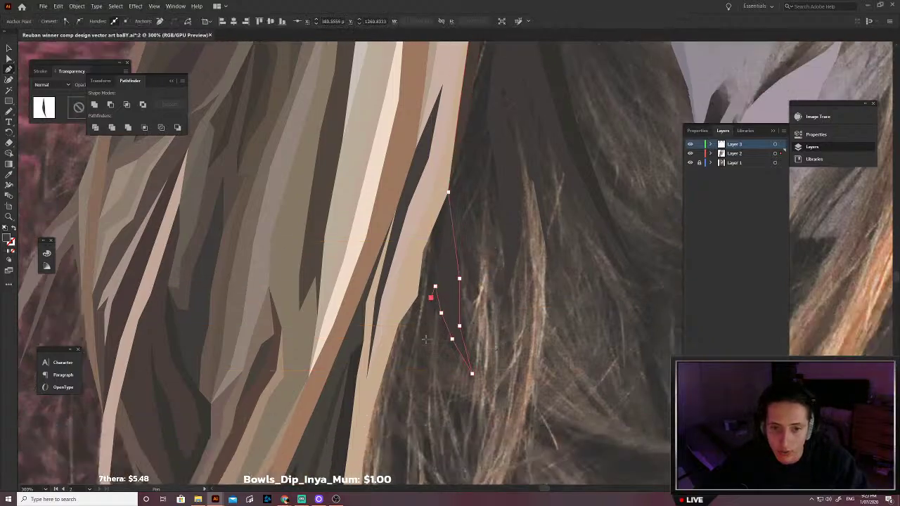
Step: Trace the shape's second, longer lower tip, run back up beneath the blonde strand and close the outline
scroll(419, 431, down, 3)
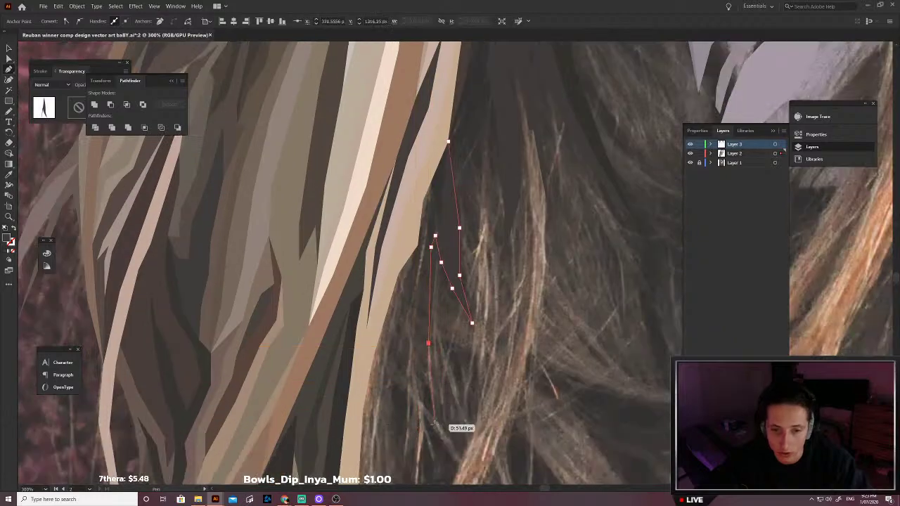
click(410, 345)
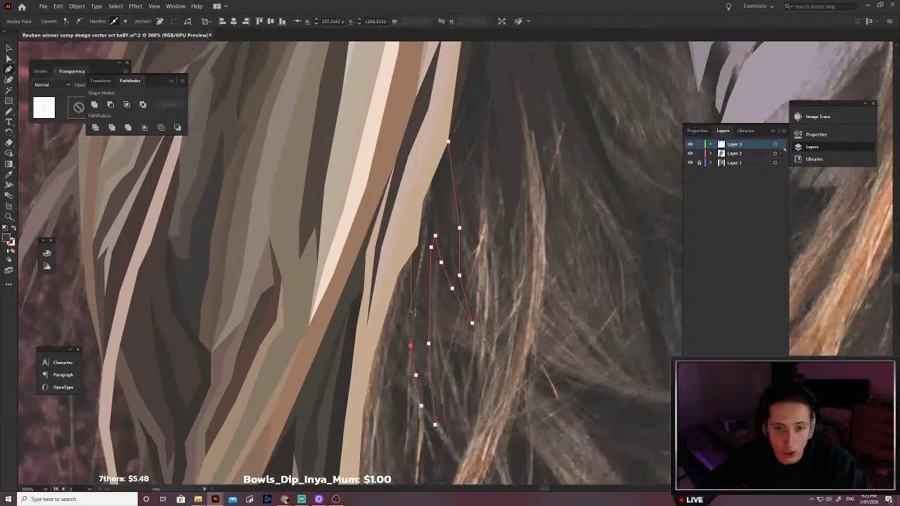
click(420, 246)
scroll(415, 225, up, 3)
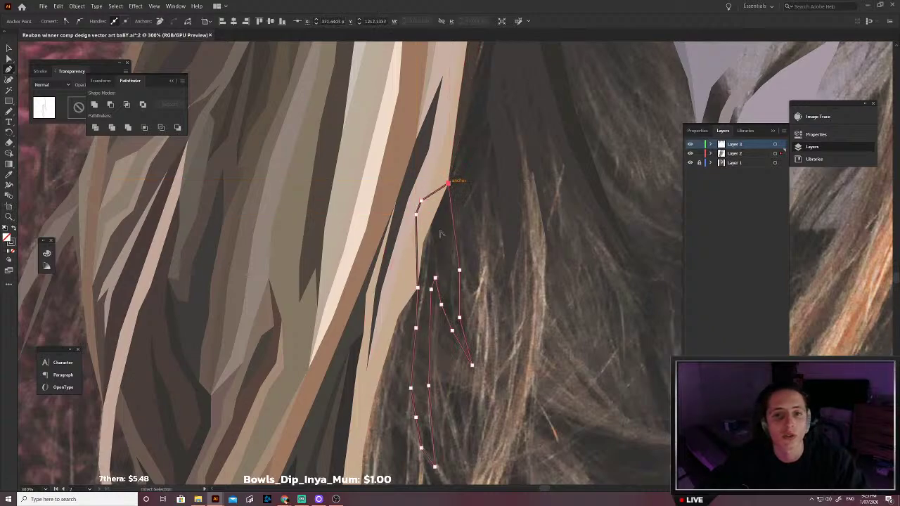
scroll(441, 228, up, 2)
Step: Fill the two-tipped shape with a dark tone sampled from the photo, send it to the back and deselect it
key(i)
scroll(442, 259, up, 3)
click(444, 283)
scroll(445, 288, down, 6)
key(v)
key(ctrl+shift+bracketleft)
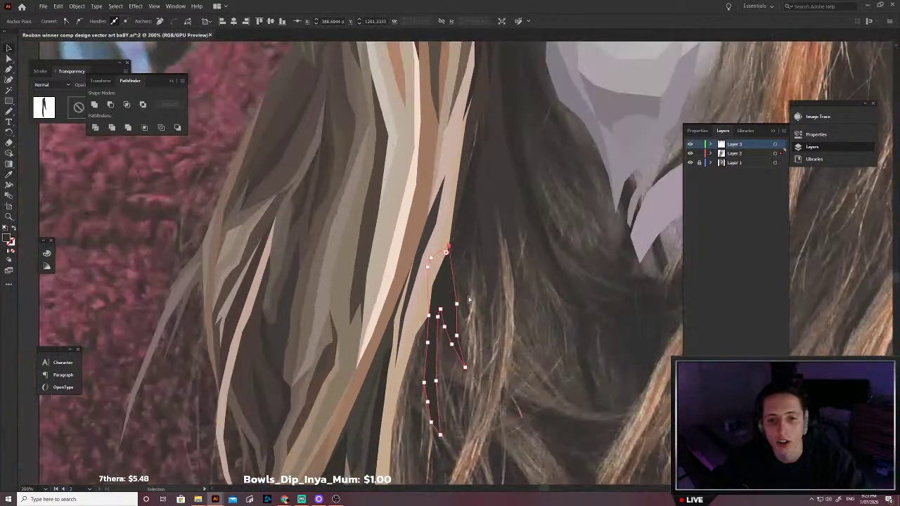
click(469, 299)
Step: Start a narrow strand shape over the dark hair, tracing from its lower tip up one side and across its top
key(p)
scroll(470, 299, right, 2)
scroll(459, 327, up, 2)
click(431, 393)
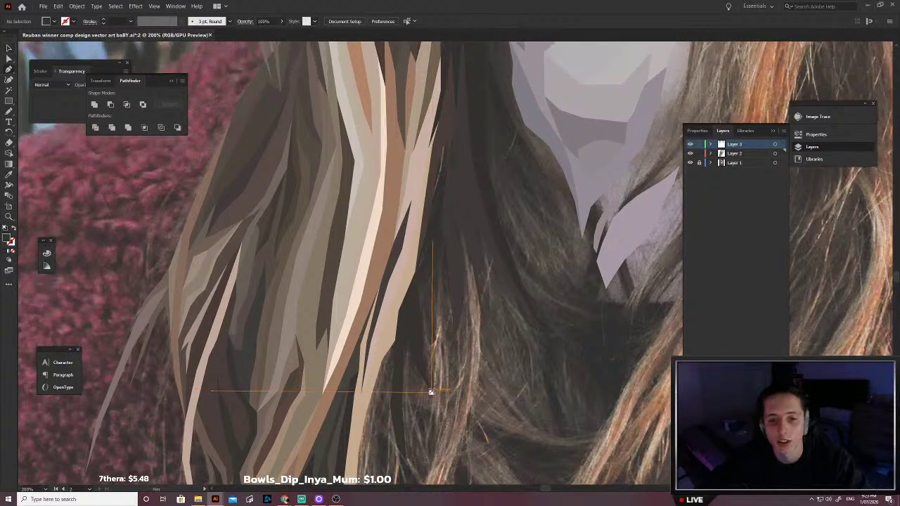
click(434, 369)
click(433, 343)
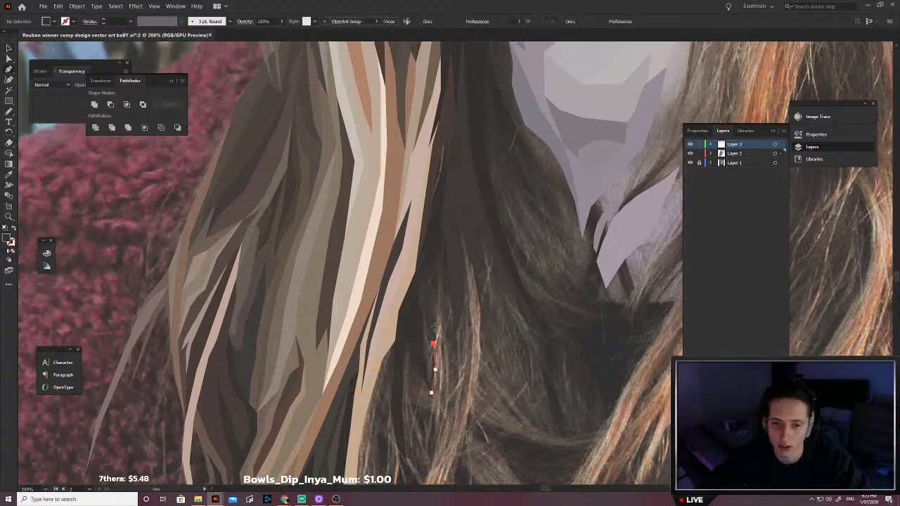
click(441, 225)
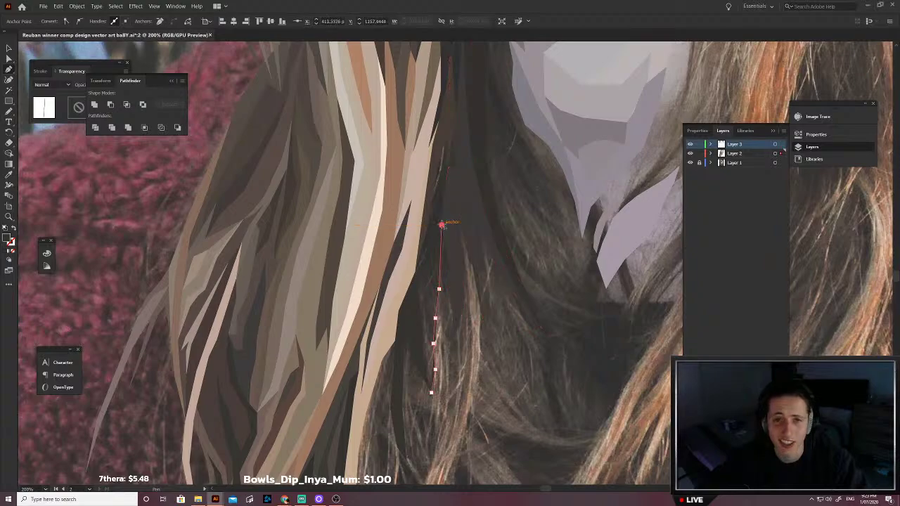
click(450, 229)
click(455, 249)
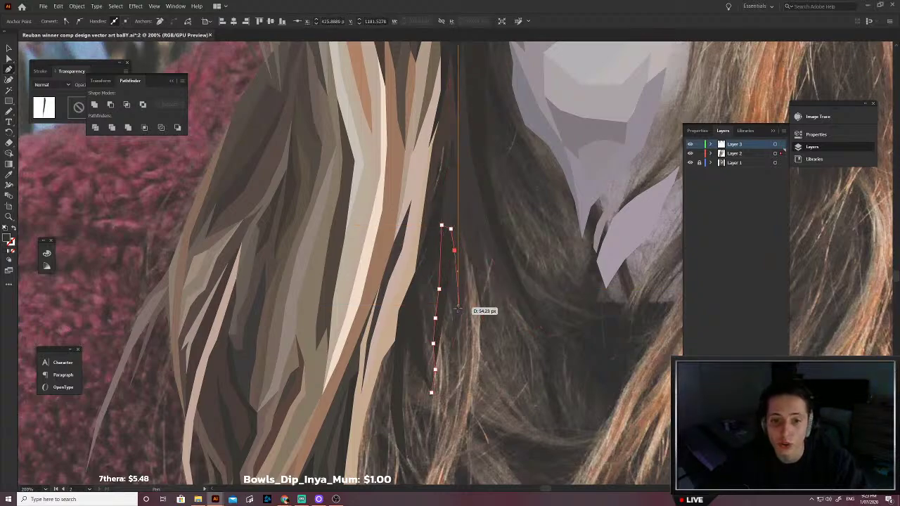
Step: Trace the narrow strand's neck-side edge down past a small inward step and close it at the lower tip
click(453, 318)
scroll(467, 353, left, 1)
scroll(469, 353, up, 2)
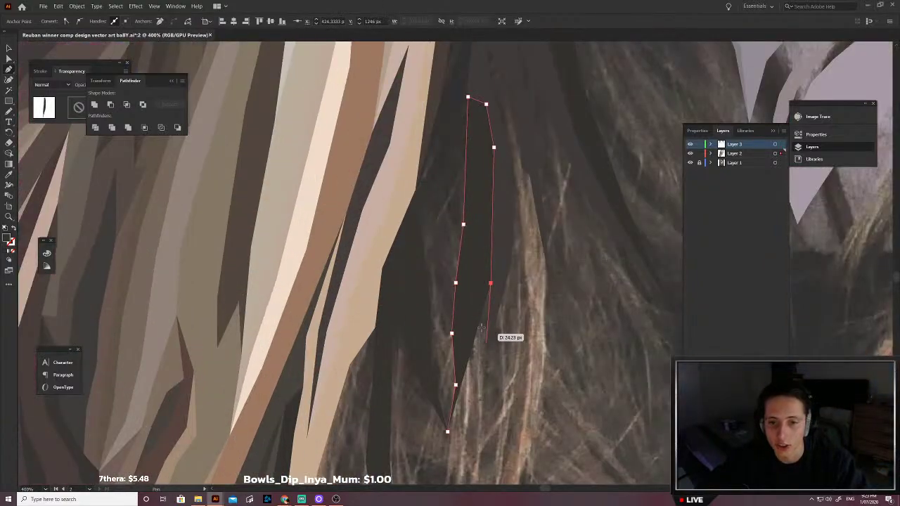
click(474, 294)
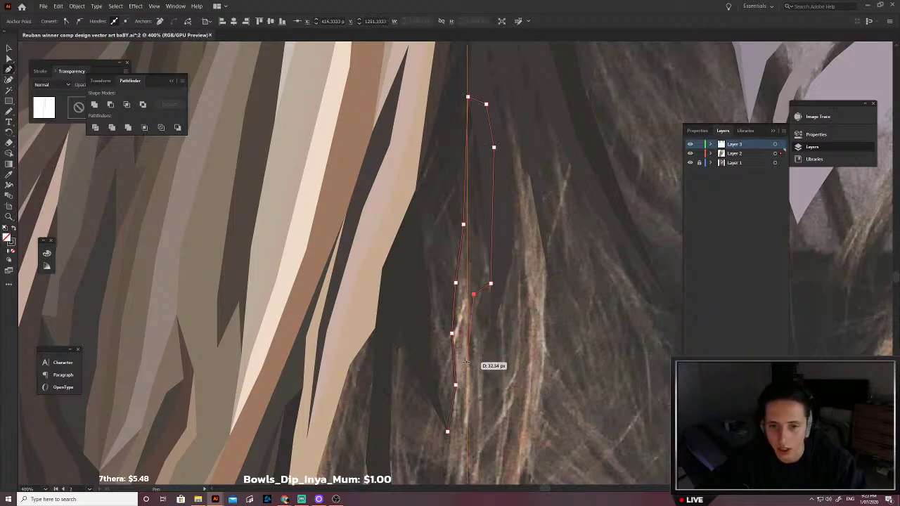
click(467, 367)
click(447, 431)
scroll(475, 329, up, 1)
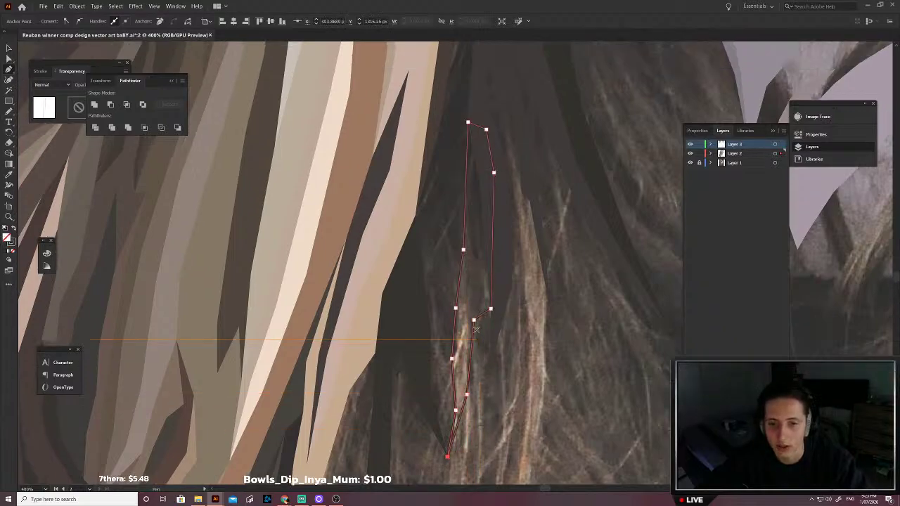
Step: Fill the narrow strand with a grey-brown sampled from the photo, send it backward behind the dark shape and deselect it
click(469, 322)
key(v)
key(ctrl+[)
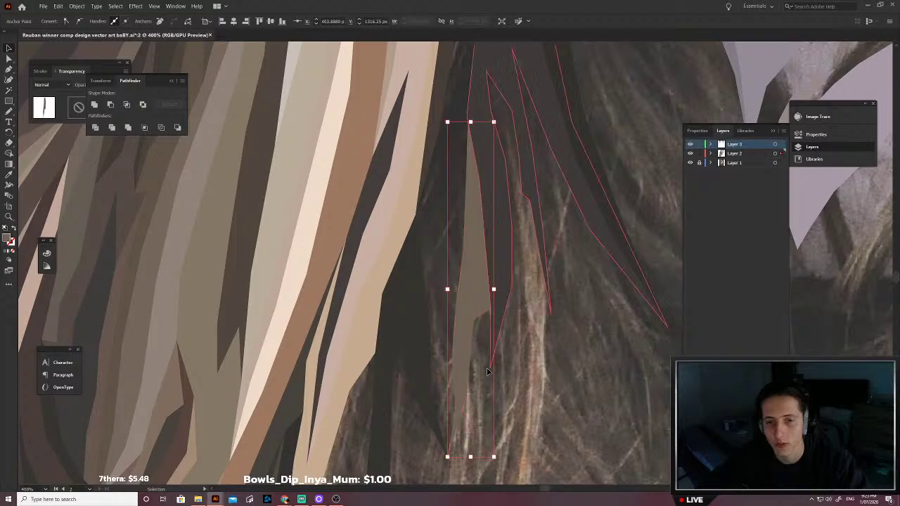
click(494, 331)
scroll(487, 335, down, 1)
drag(481, 346, 490, 364)
Step: Start a dark gap shape along the blonde strand's edge, tracing up and across its top beneath the dark neck hair
key(p)
click(443, 288)
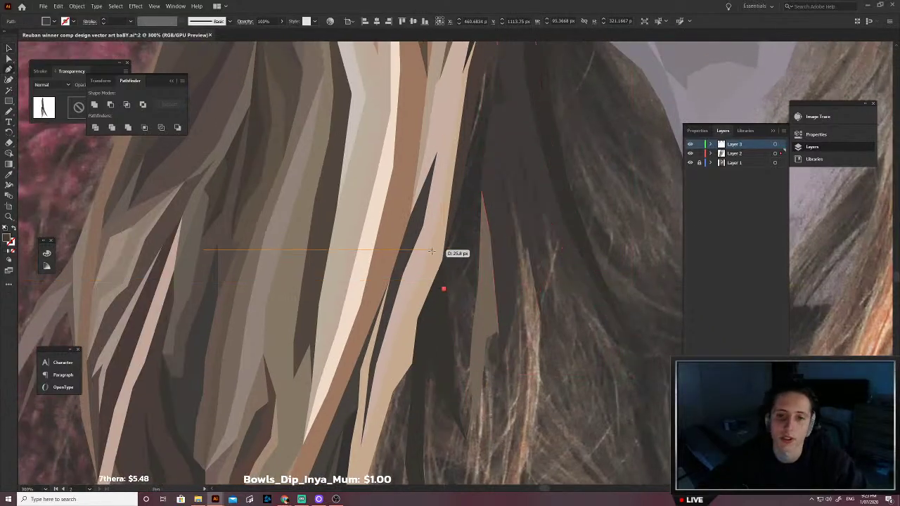
scroll(458, 125, up, 2)
click(470, 112)
click(508, 87)
click(521, 129)
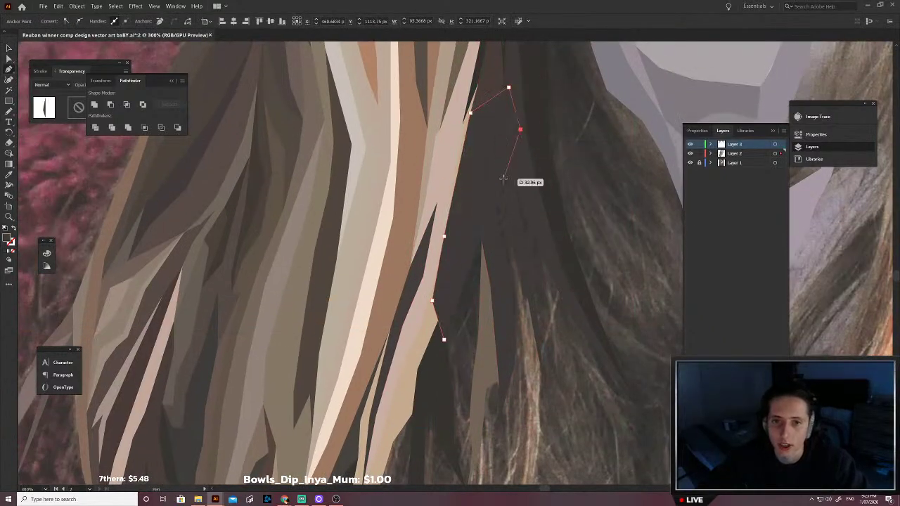
click(490, 195)
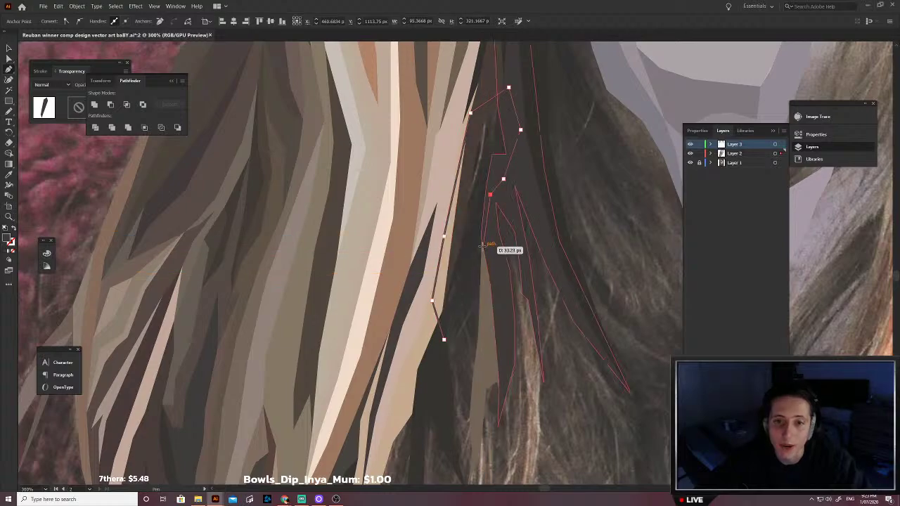
Step: Trace the gap shape down beside the grey-brown strand to a lower tip and back up to close the outline
click(481, 241)
click(468, 272)
click(466, 306)
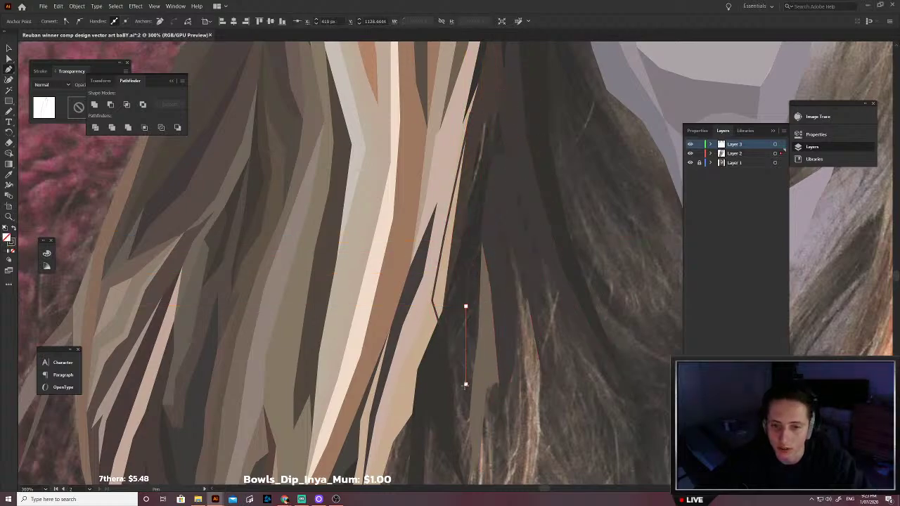
click(465, 384)
scroll(461, 394, down, 1)
click(453, 402)
click(445, 374)
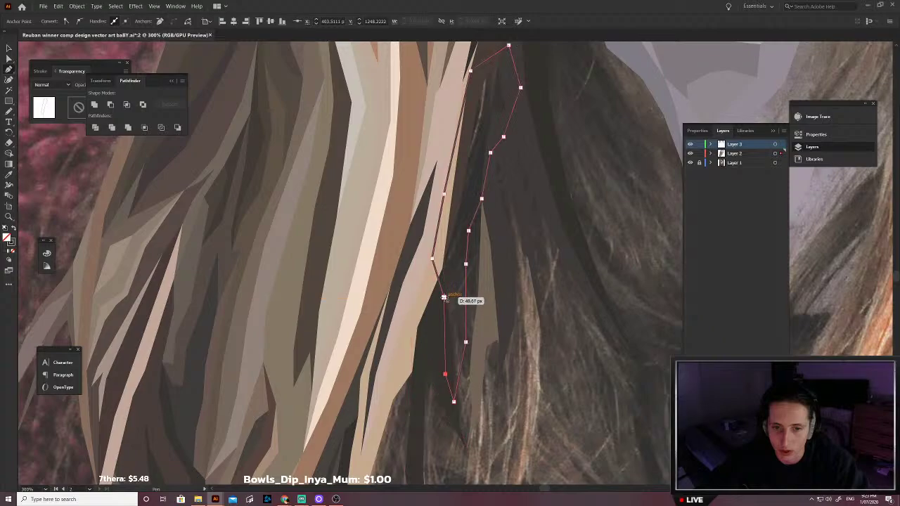
scroll(471, 211, up, 2)
key(i)
click(453, 278)
scroll(456, 275, down, 4)
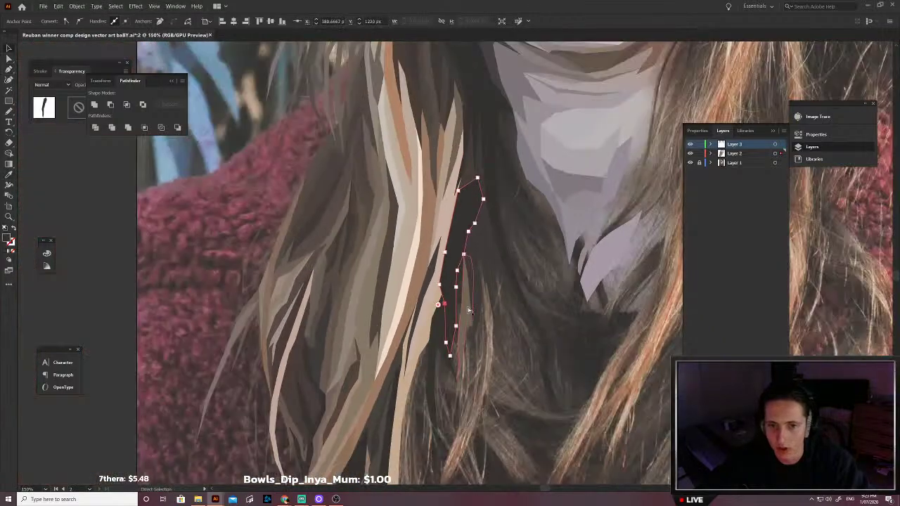
key(v)
scroll(456, 295, up, 2)
key(ctrl+z)
Step: Fill the gap shape beside the blonde strand with a dark tone sampled from the photo and deselect it
key(i)
scroll(456, 284, up, 3)
scroll(453, 278, up, 1)
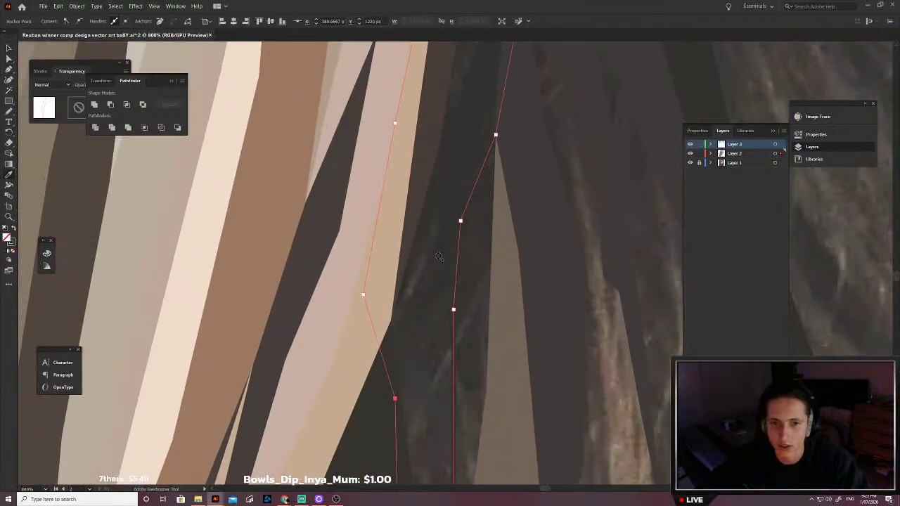
click(446, 269)
scroll(446, 269, down, 5)
ctrl+click(483, 339)
Step: Start a shape overlapping the grey-brown strand, tracing up its blonde-side edge, across the top and partway down the neck side
key(p)
scroll(454, 329, up, 2)
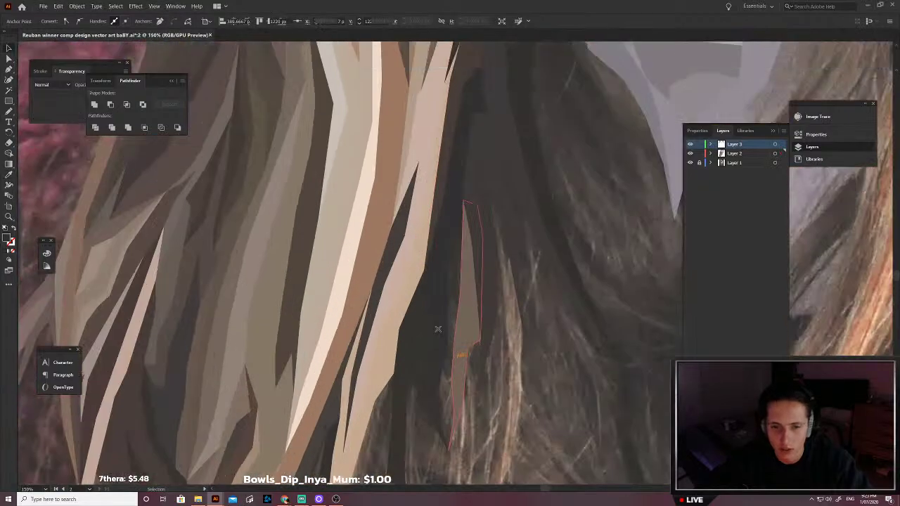
click(438, 329)
click(444, 263)
click(446, 184)
click(476, 166)
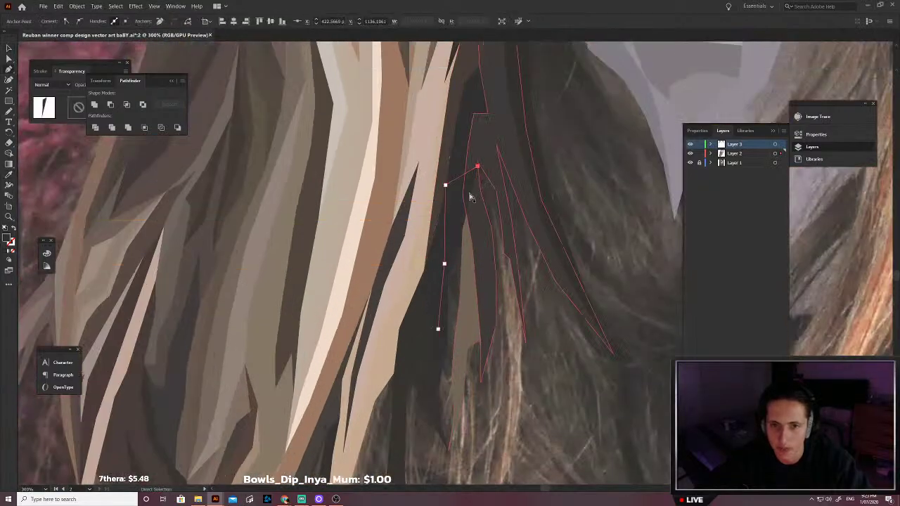
drag(476, 166, 473, 211)
click(477, 223)
click(479, 278)
click(465, 335)
Step: Trace the overlapping shape's neck-side edge down to a lower tip and back up to close the outline
click(455, 367)
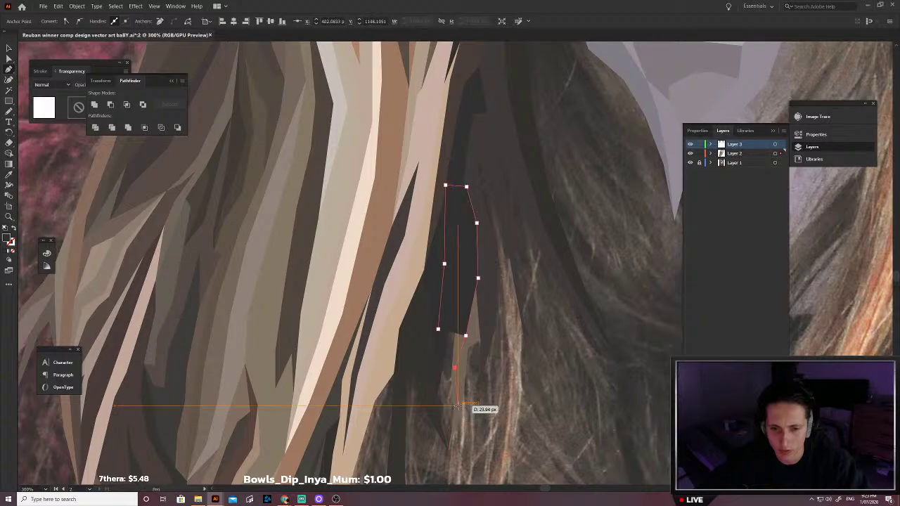
click(458, 405)
scroll(458, 408, down, 1)
click(448, 393)
scroll(457, 394, down, 1)
scroll(457, 394, left, 1)
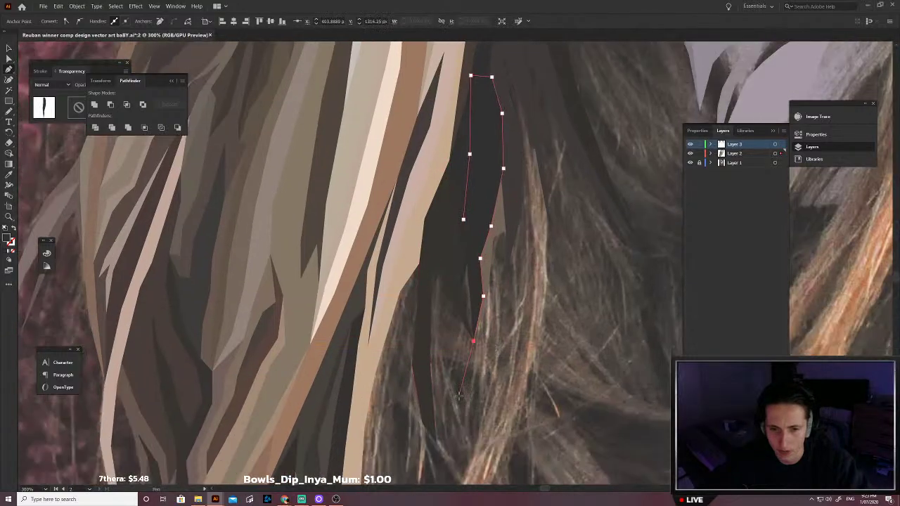
click(451, 298)
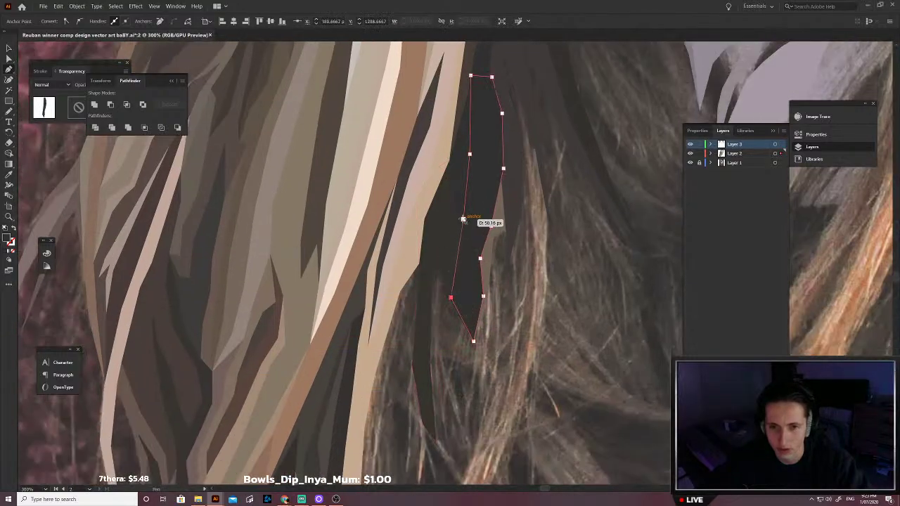
click(463, 219)
Step: Fill the overlapping shape with a grey-brown sampled from the photo and send it backward two levels
key(i)
click(474, 305)
key(ctrl+[)
key(ctrl+[)
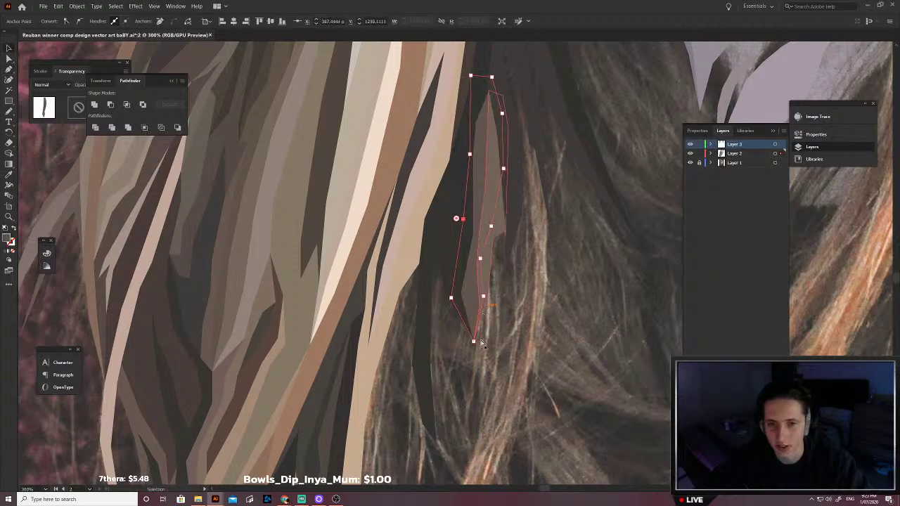
Step: Trace the neck-side edge of a thin wisp below the dark gap shape, from its lower tip up to its upper point
key(v)
click(480, 366)
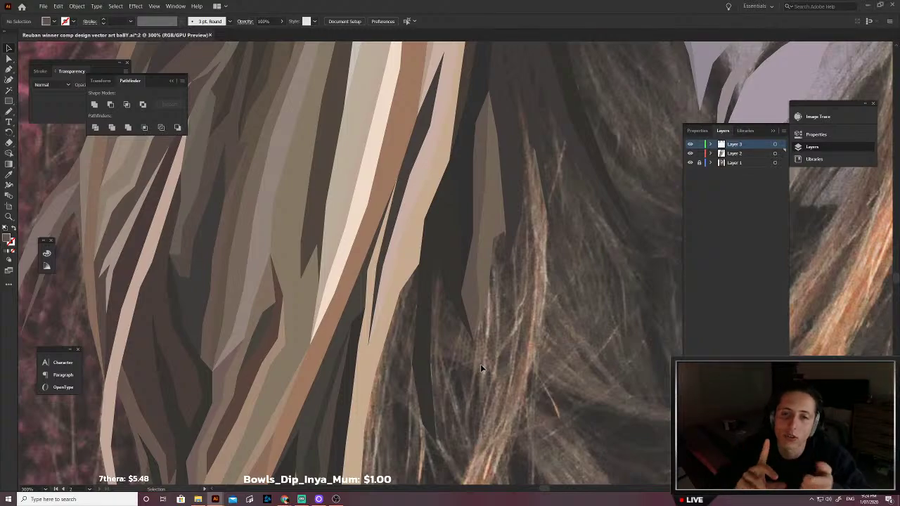
scroll(475, 368, left, 1)
scroll(475, 368, down, 1)
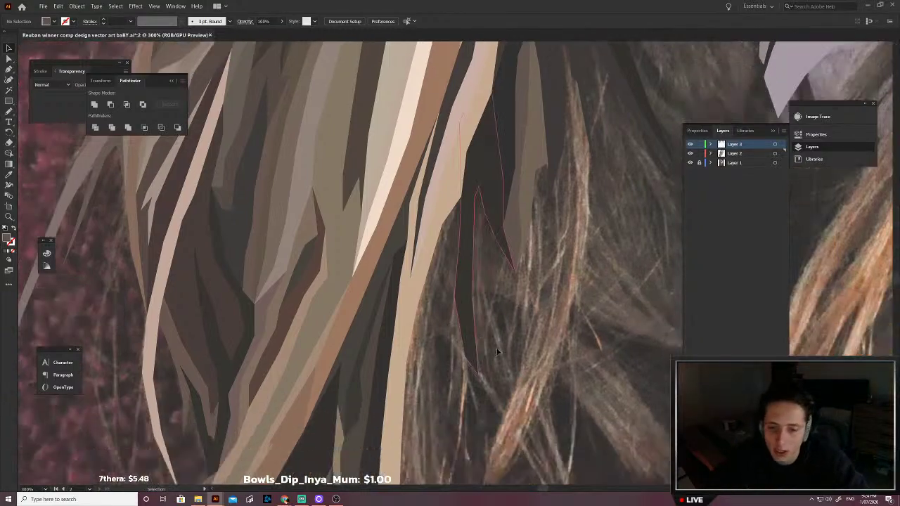
key(p)
scroll(475, 398, down, 1)
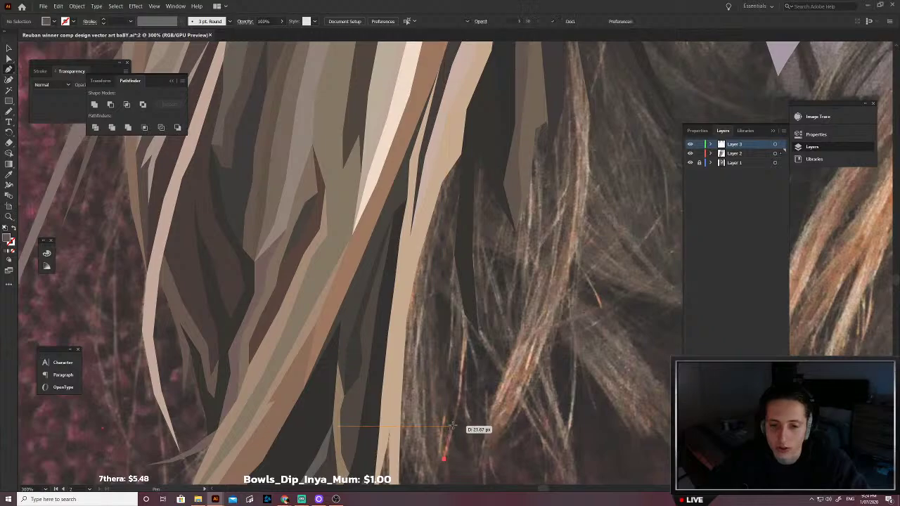
click(458, 419)
click(464, 390)
click(468, 330)
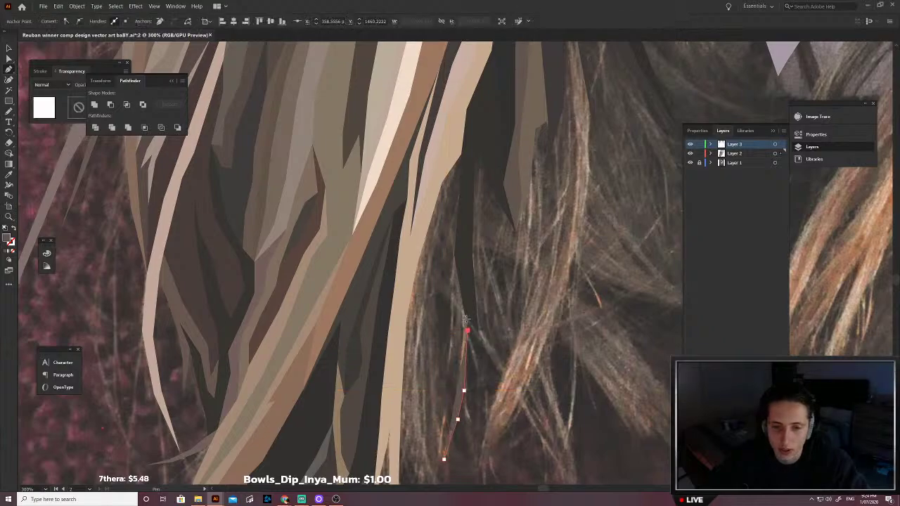
click(465, 314)
scroll(503, 288, left, 2)
click(488, 253)
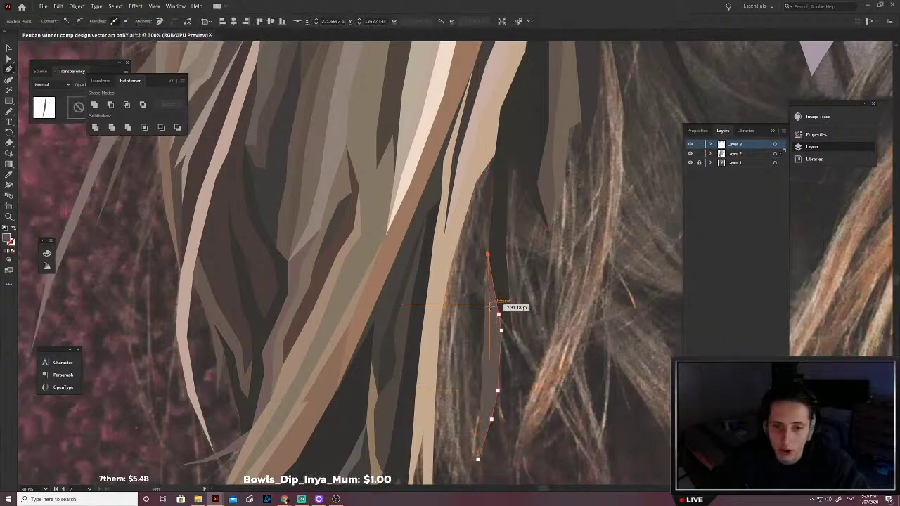
Step: Trace the thin wisp's blonde-side edge back down to the lower tip and close the outline
click(493, 351)
click(492, 404)
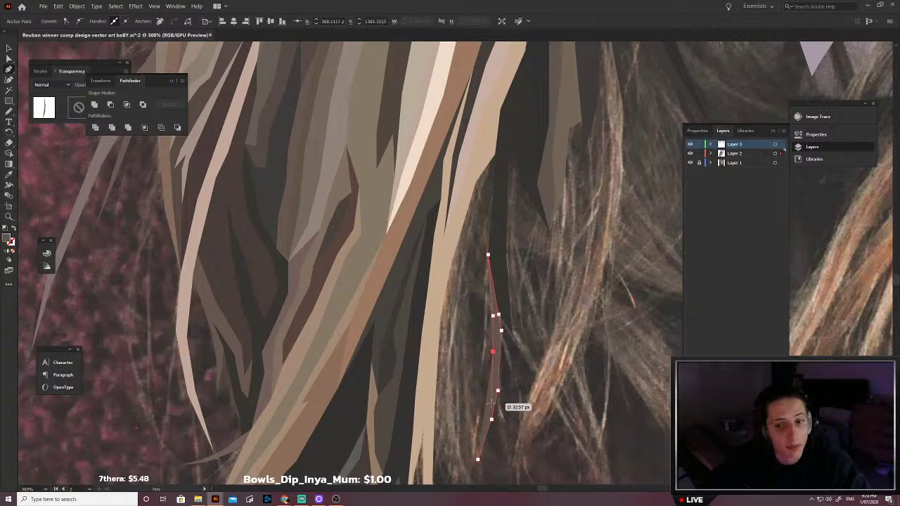
key(ctrl+z)
click(488, 406)
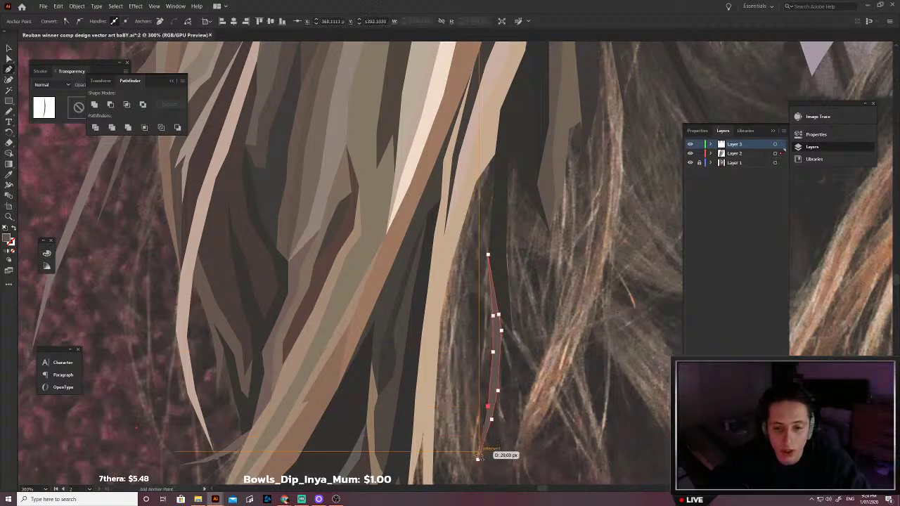
click(477, 460)
Step: Fill the thin wisp with a pinkish tan sampled from its highlight in the photo and deselect it
scroll(494, 389, up, 4)
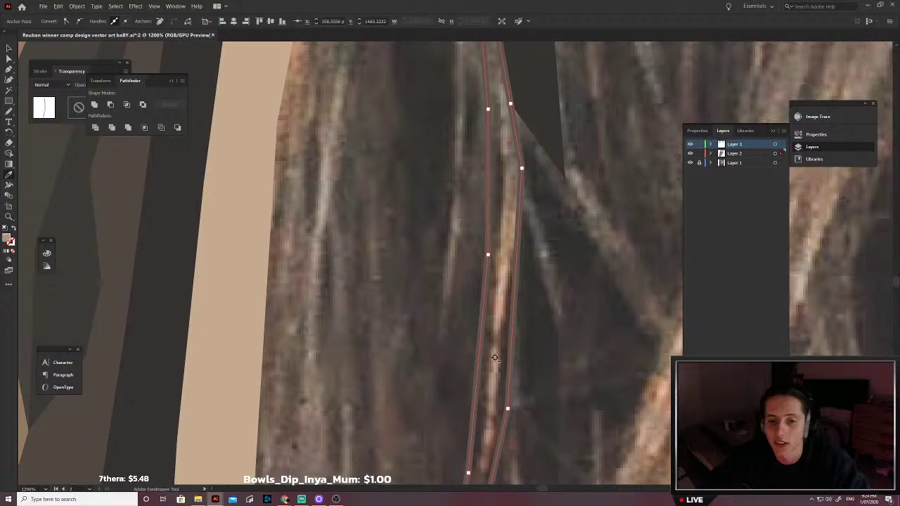
scroll(495, 358, down, 3)
ctrl+click(477, 354)
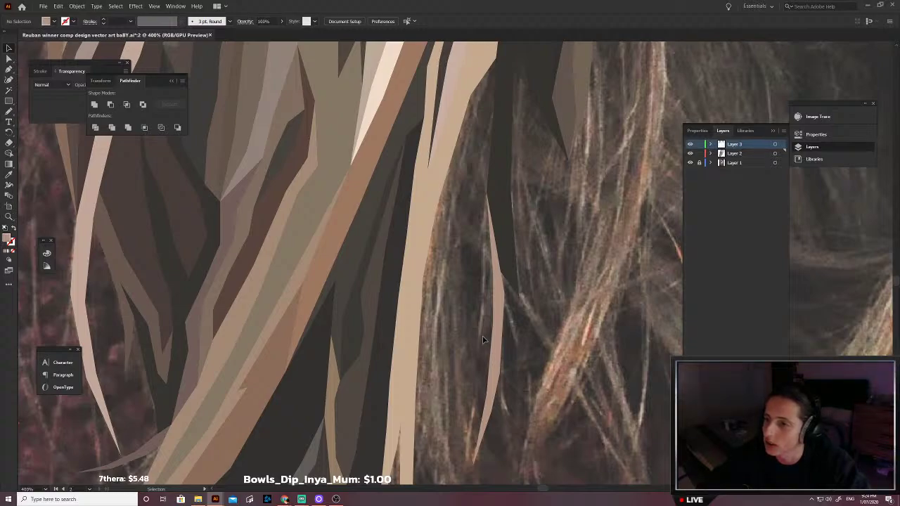
Step: Start a wisp branching off the pinkish strand, tracing its lower edge diagonally down toward the neck side to a pointed tip
scroll(485, 343, up, 3)
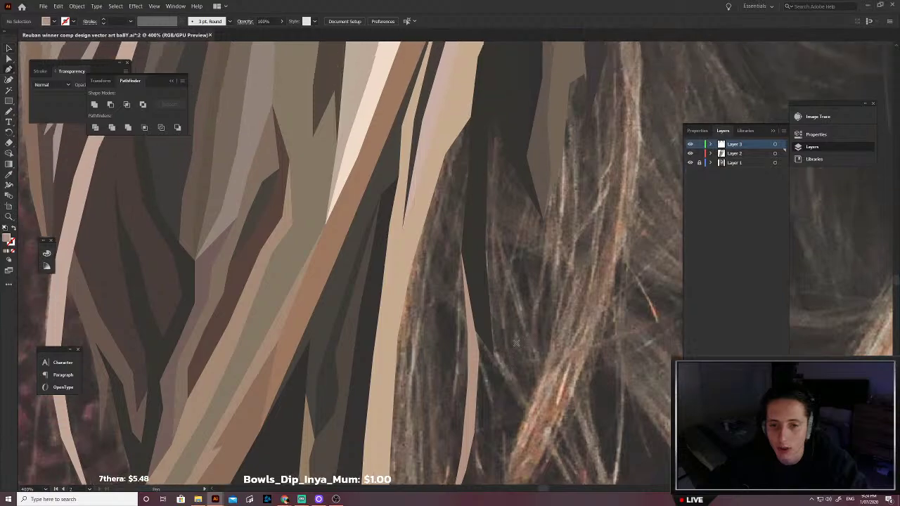
click(479, 352)
scroll(481, 351, down, 2)
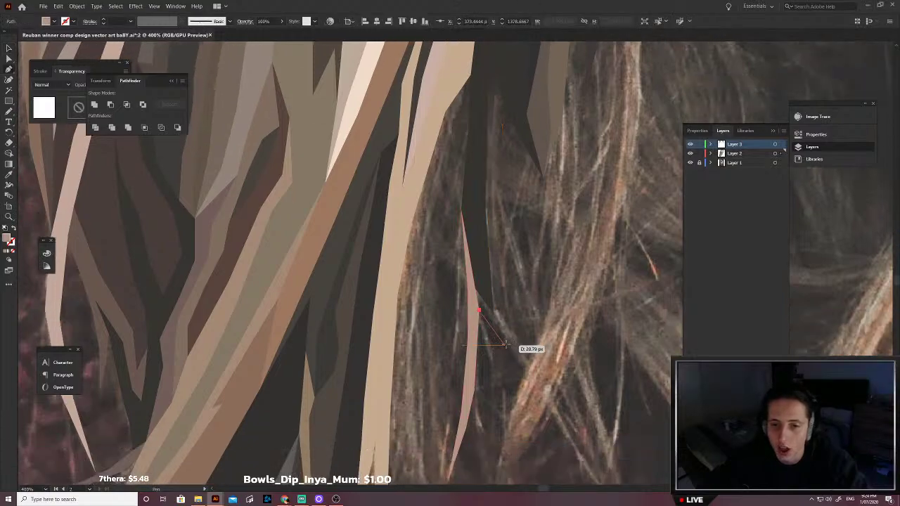
click(508, 345)
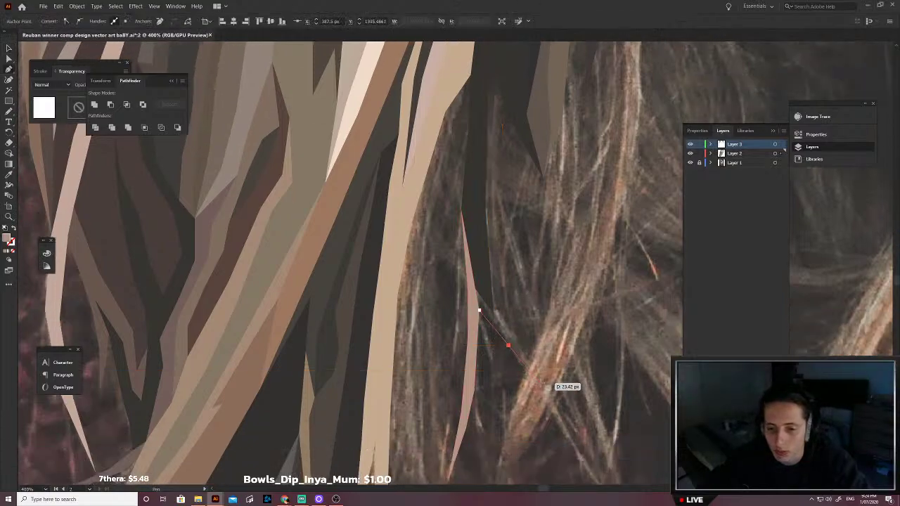
click(569, 436)
scroll(569, 437, down, 1)
scroll(569, 437, down, 1)
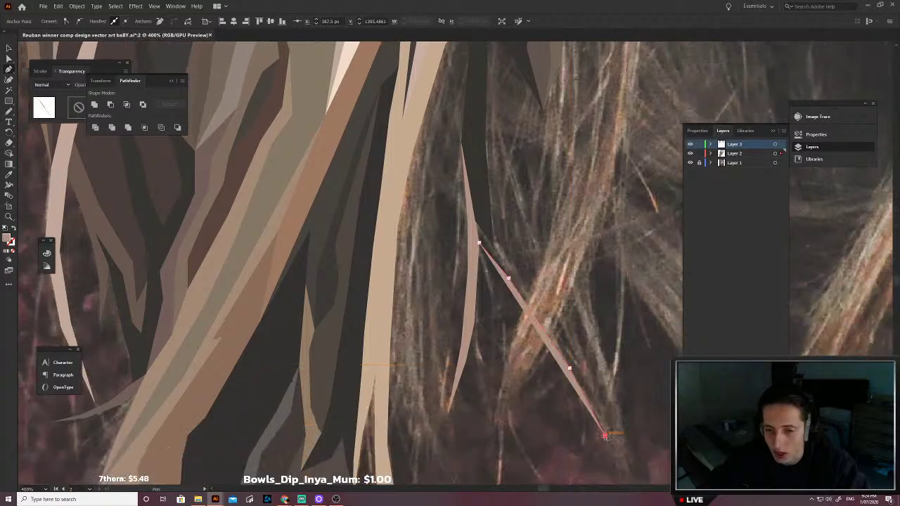
click(605, 436)
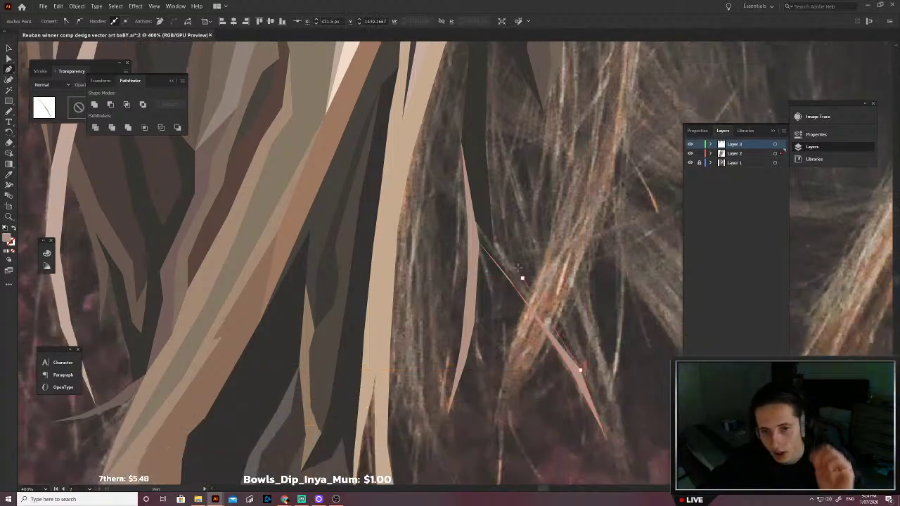
Step: Trace the branching wisp's upper edge back up to the pinkish strand and close the outline where the two overlap
click(522, 278)
click(492, 224)
click(474, 209)
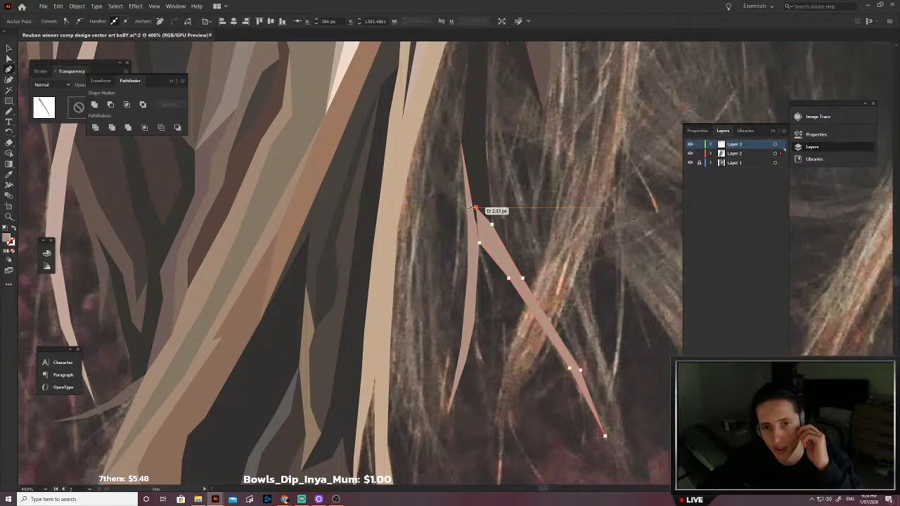
key(shift+x)
Step: Fill the branching wisp with the pinkish tan, send it to the back behind the dark shape and deselect it
key(i)
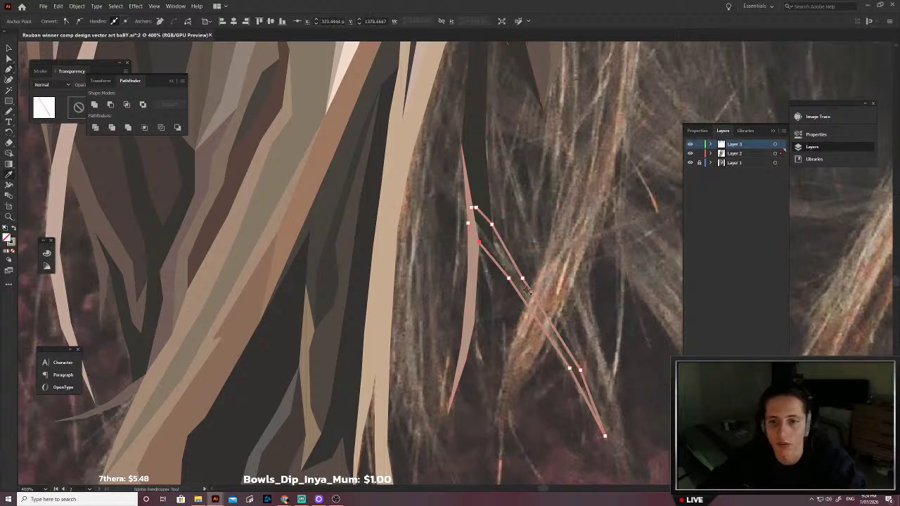
scroll(534, 322, up, 3)
key(shift+x)
scroll(528, 300, down, 4)
key(ctrl+shift+[)
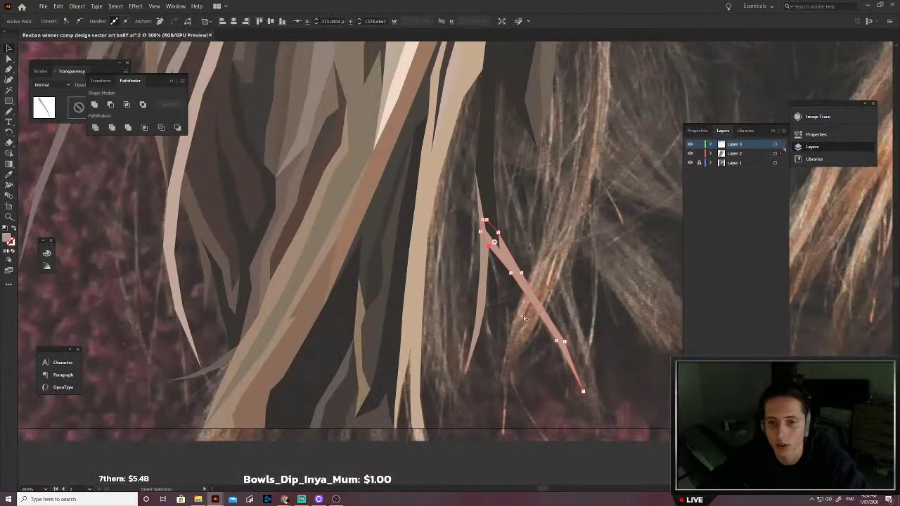
key(v)
click(519, 316)
Step: Trace a closed, narrow strand along the blonde strand's neck-side edge, curving down to a pointed tip near the artboard's lower border
scroll(519, 318, up, 1)
scroll(504, 322, left, 1)
key(p)
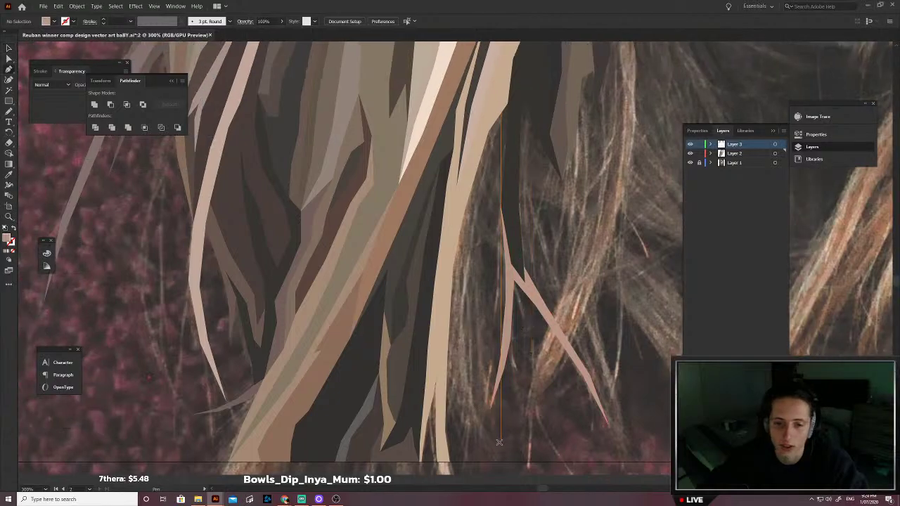
click(481, 420)
click(464, 378)
click(461, 313)
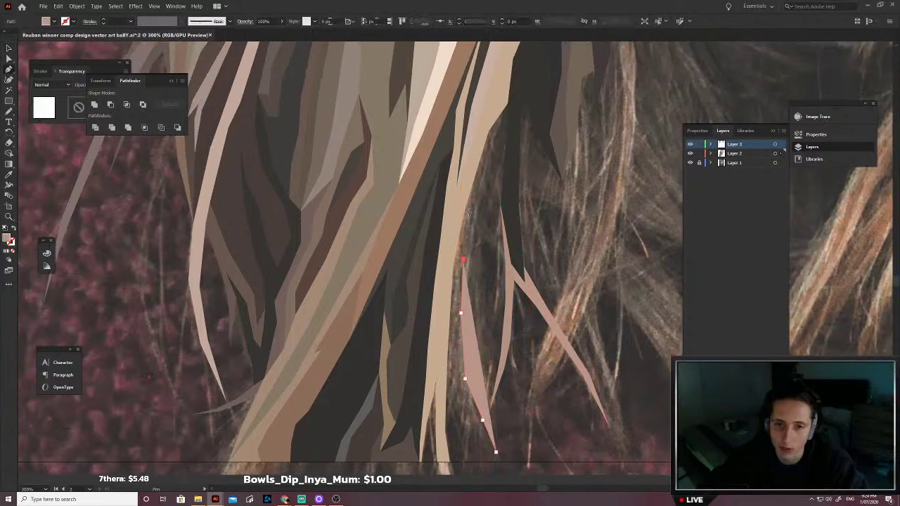
click(463, 261)
drag(458, 220, 454, 268)
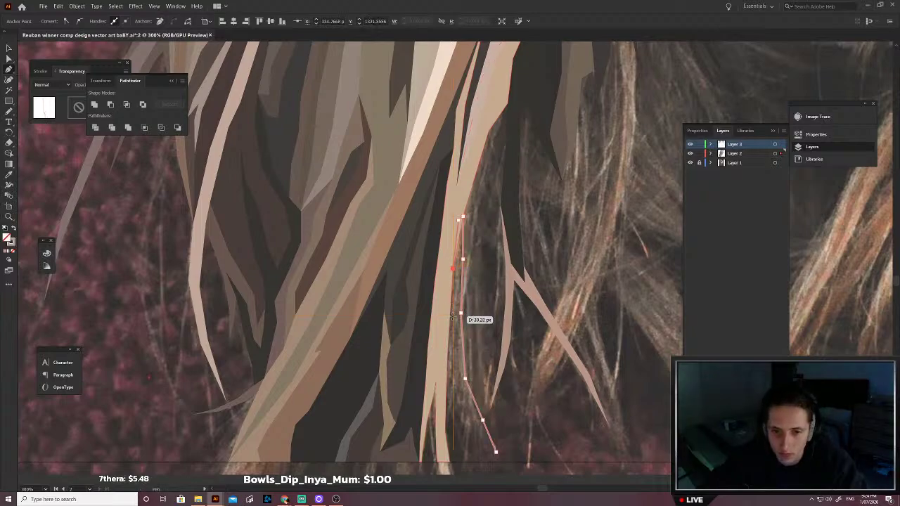
click(495, 452)
Step: Fill the narrow strand beside the blonde one with a grey-brown sampled from the photo
scroll(477, 398, up, 4)
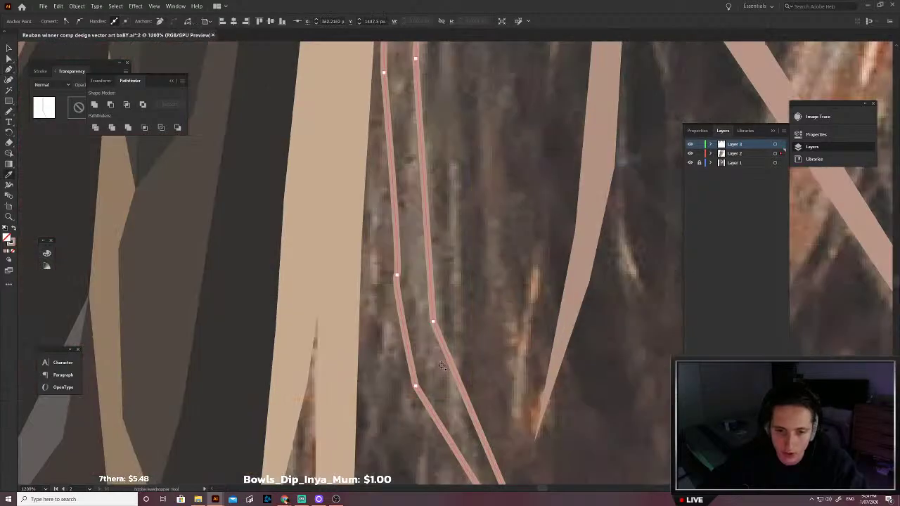
key(i)
click(434, 367)
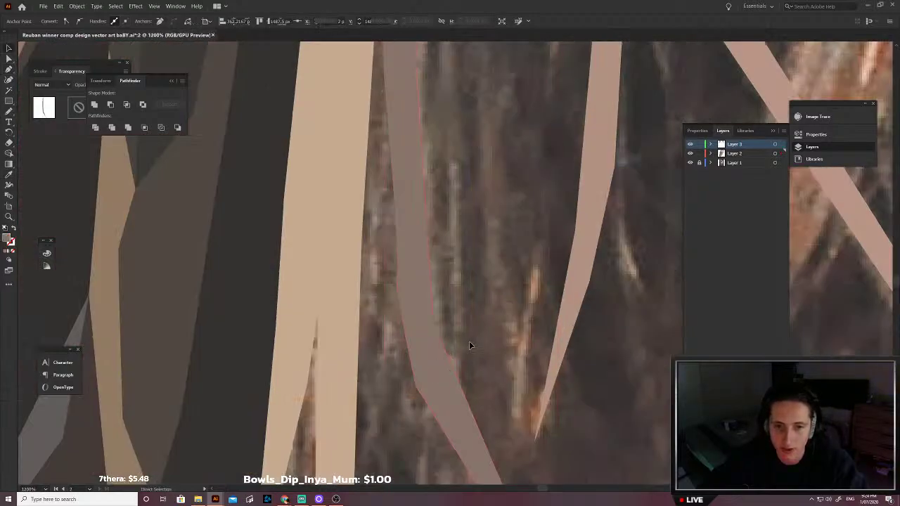
Step: Start a second narrow strand at the artboard's lower border, tracing its neck-side edge up to a point on the blonde strand
scroll(470, 345, down, 3)
click(463, 440)
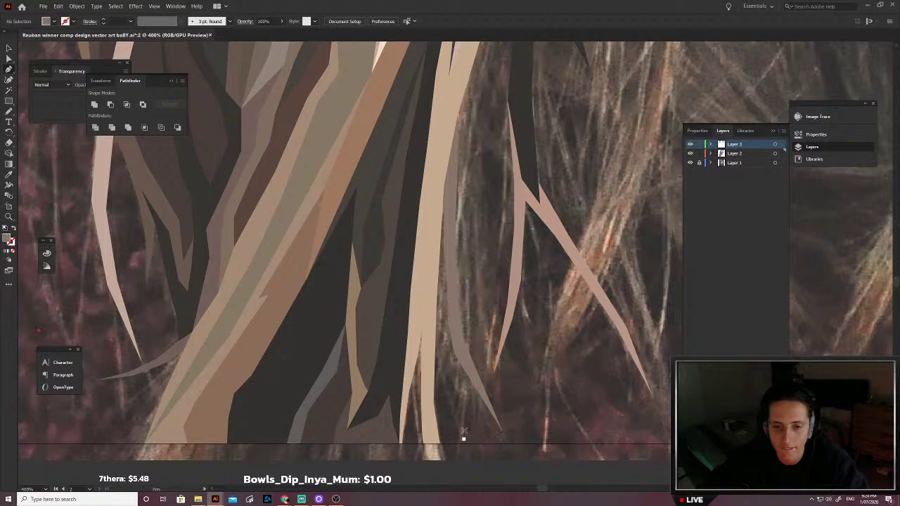
click(464, 408)
click(469, 204)
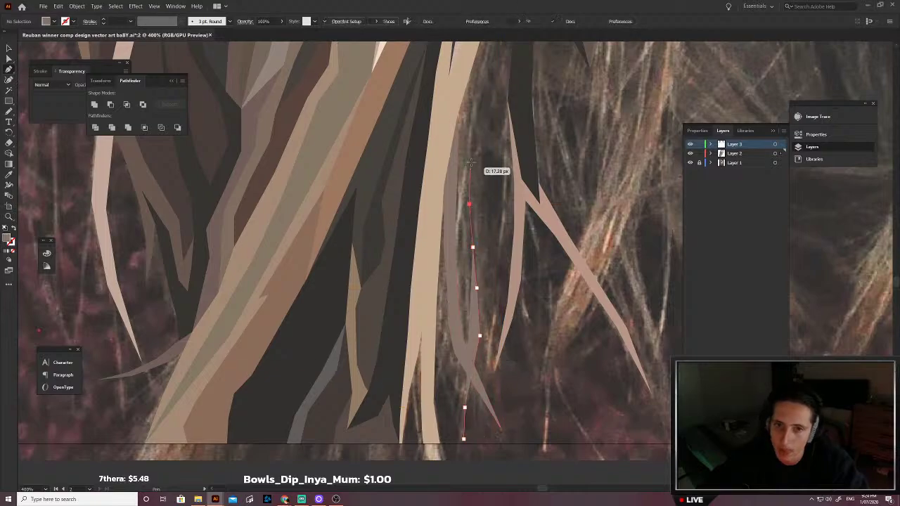
click(469, 167)
click(479, 131)
scroll(478, 118, up, 3)
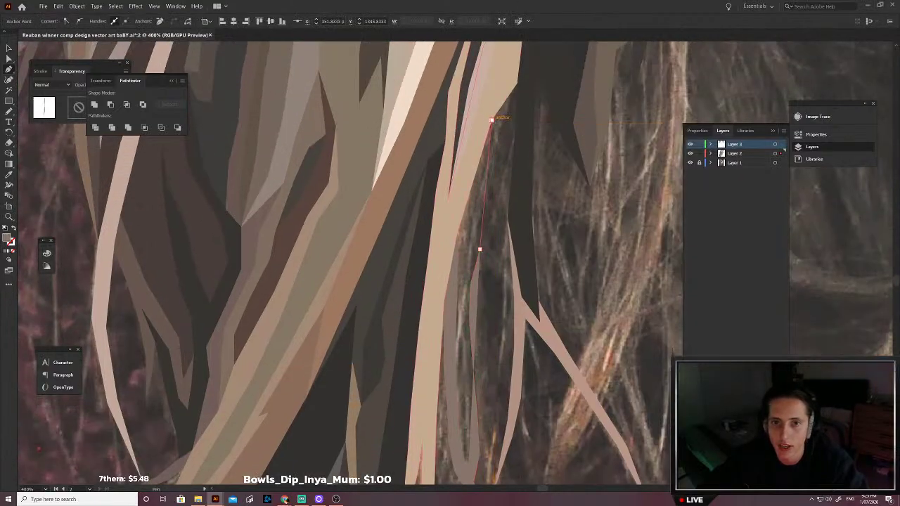
click(491, 120)
Step: Trace the second narrow strand's blonde-side edge back down, redoing the misplaced lower points, and close the outline at its tip
click(471, 222)
click(469, 239)
click(465, 259)
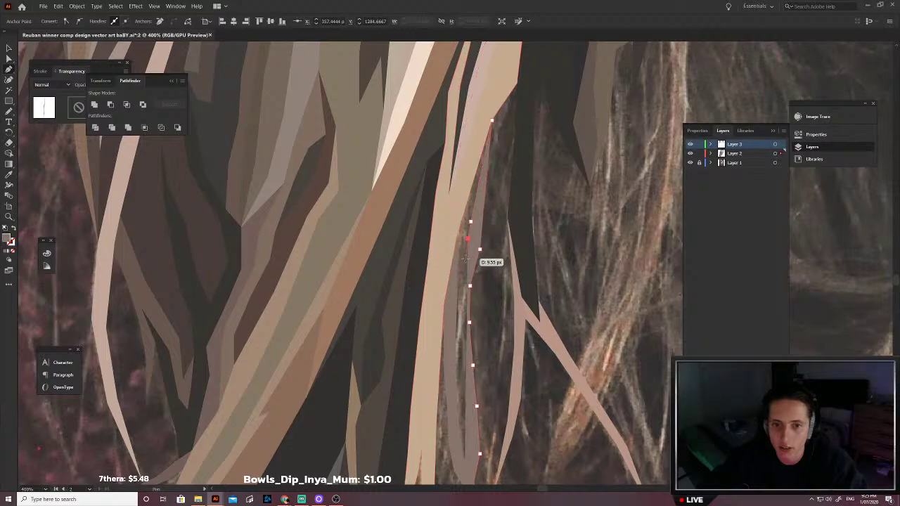
click(457, 307)
scroll(443, 325, down, 3)
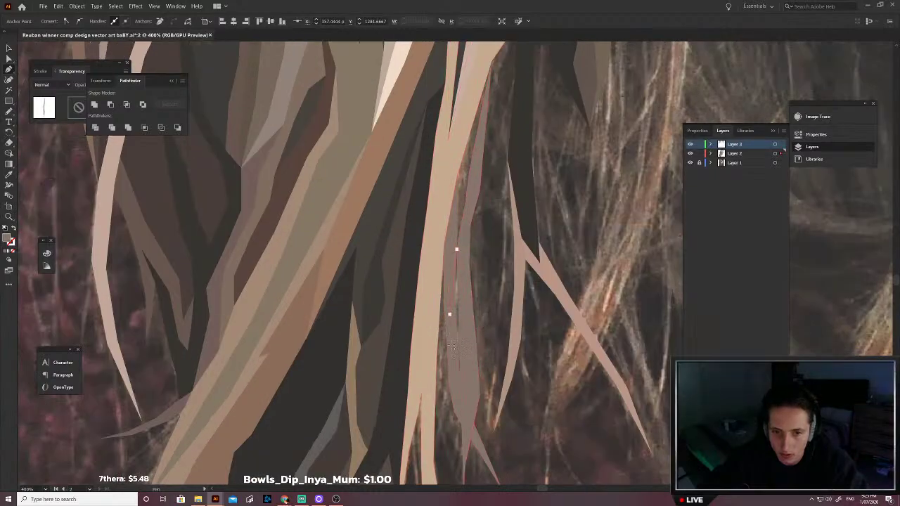
scroll(452, 346, down, 3)
click(448, 371)
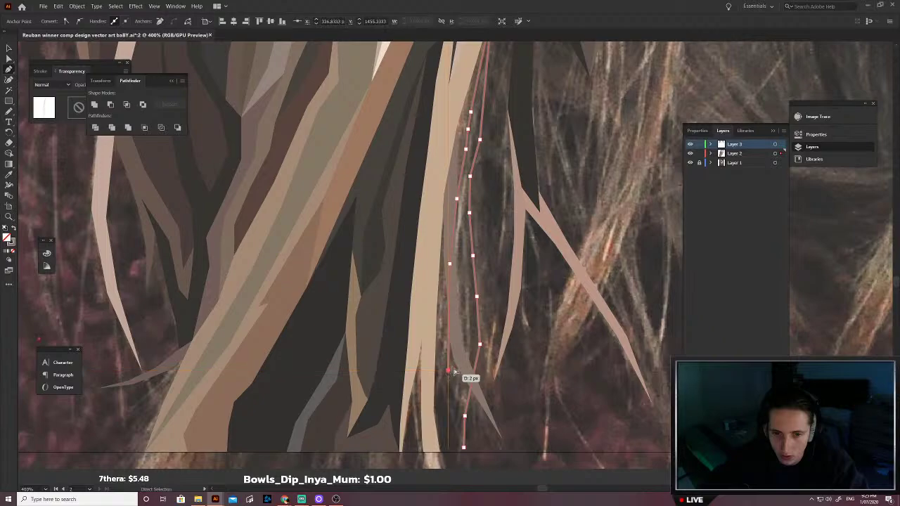
key(ctrl+z)
key(ctrl+z)
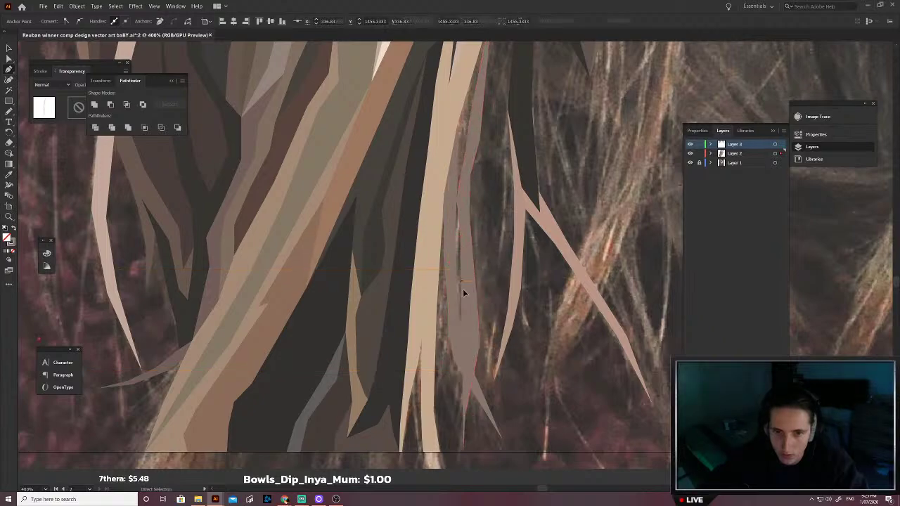
drag(459, 438, 463, 448)
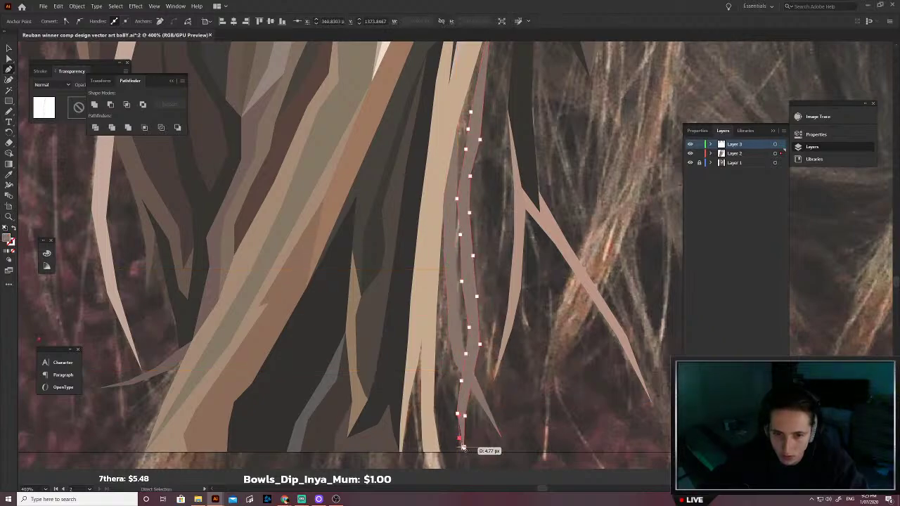
Step: Fill the second narrow strand with a grey-brown sampled from the photo and clear the selection
key(i)
key(shift+x)
scroll(455, 341, up, 4)
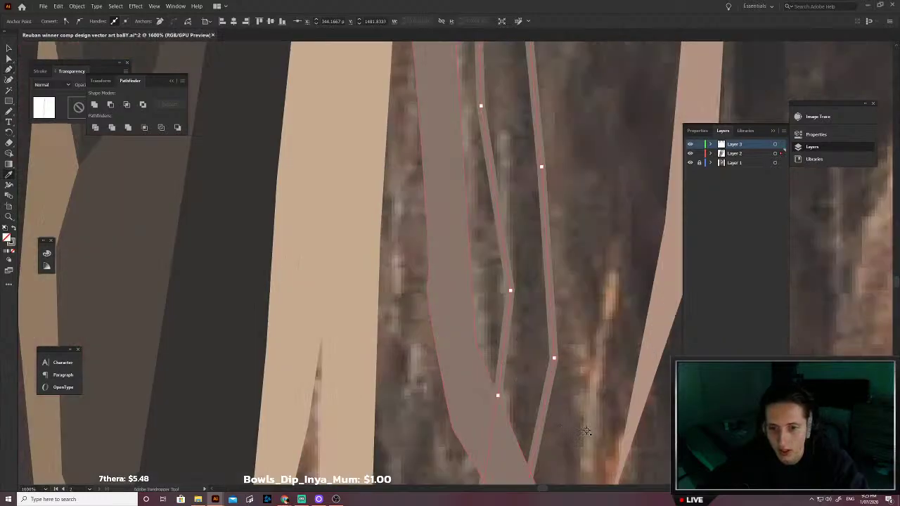
click(512, 403)
scroll(512, 403, down, 3)
key(v)
scroll(495, 409, down, 1)
click(495, 408)
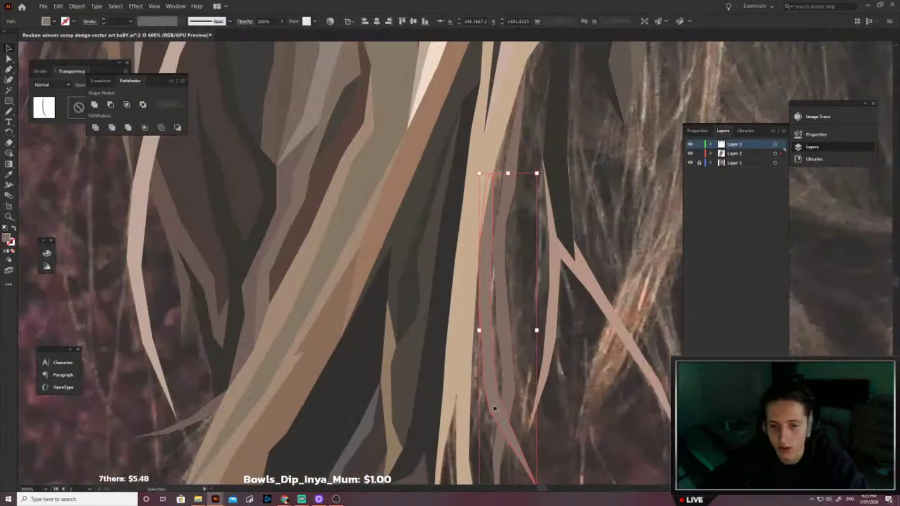
drag(520, 425, 494, 406)
click(495, 408)
key(p)
drag(470, 480, 495, 439)
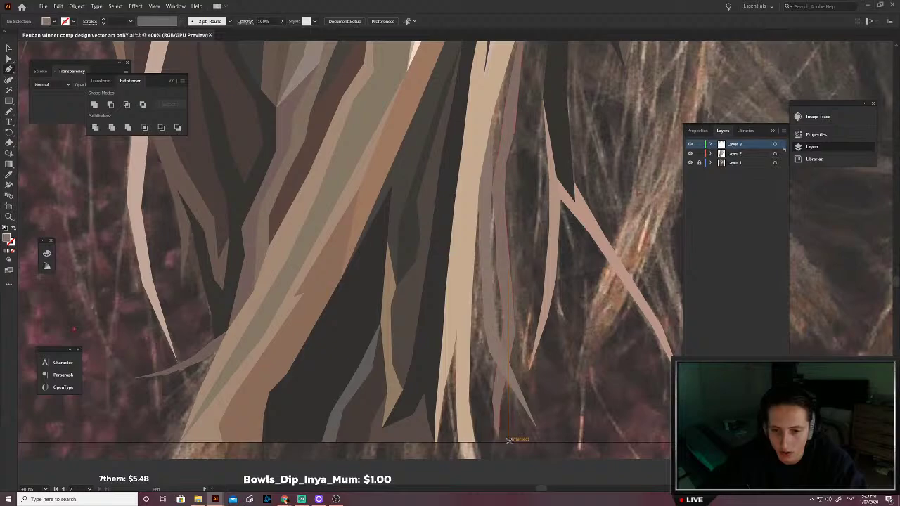
click(508, 440)
scroll(545, 440, down, 3)
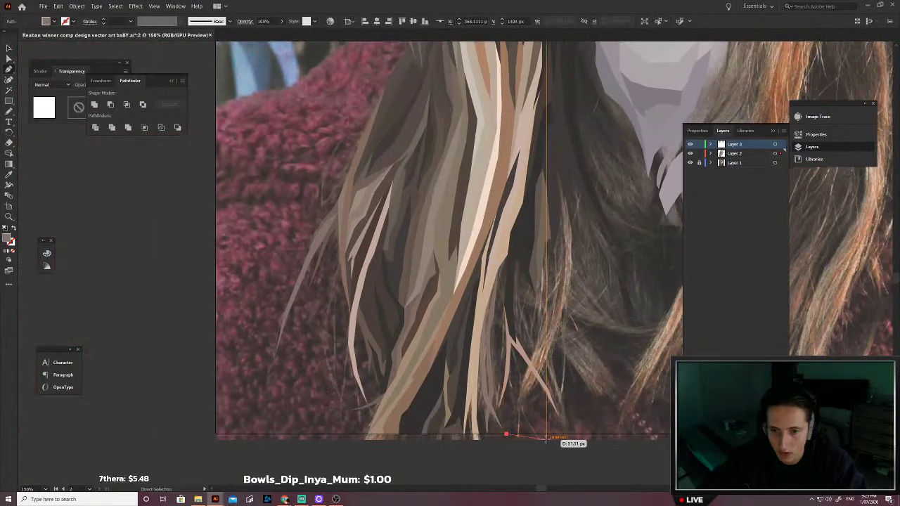
scroll(509, 432, up, 2)
key(ctrl+z)
scroll(480, 424, down, 1)
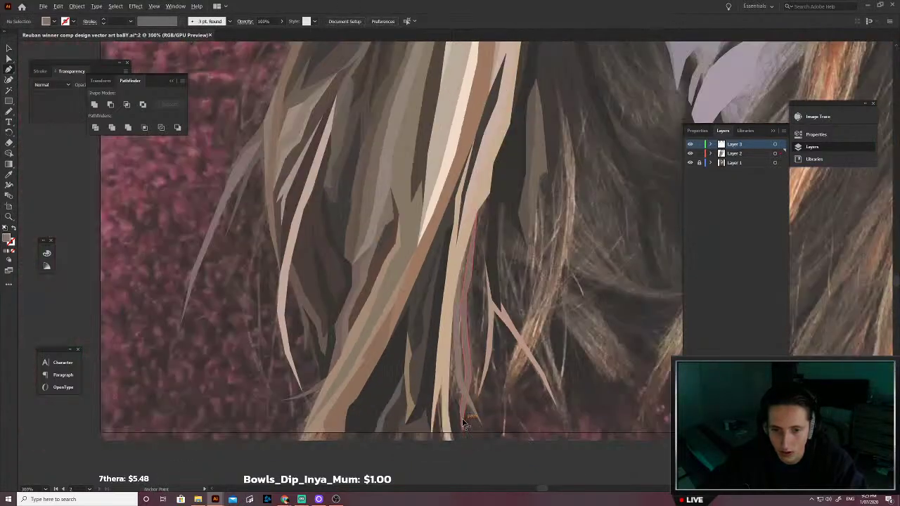
Step: Start a backing shape at the lower tips of the two narrow strands, tracing its blonde-side edge up onto the blonde strand's bend
scroll(463, 423, down, 1)
click(458, 409)
click(451, 391)
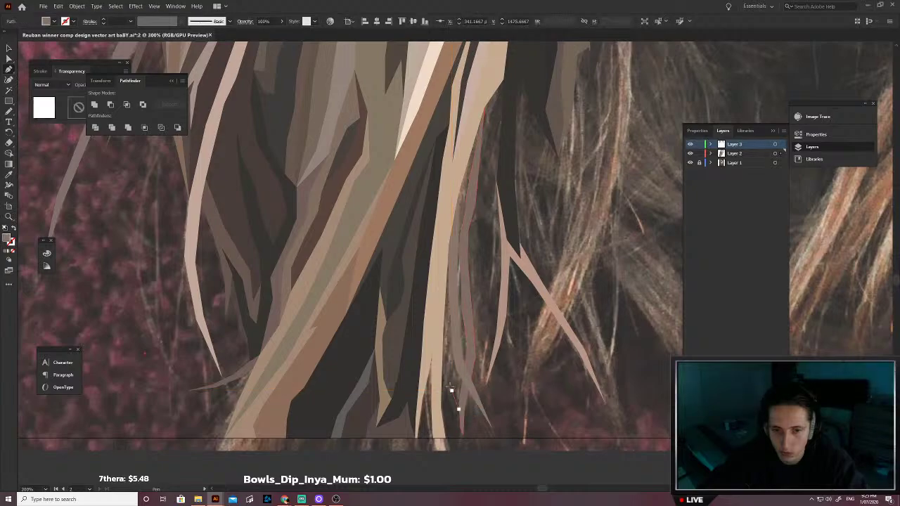
click(445, 370)
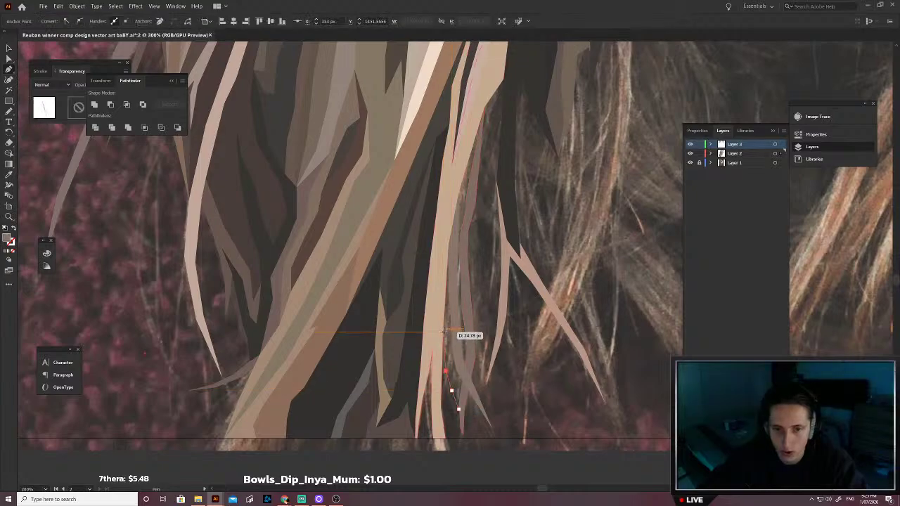
click(443, 249)
click(457, 218)
click(457, 227)
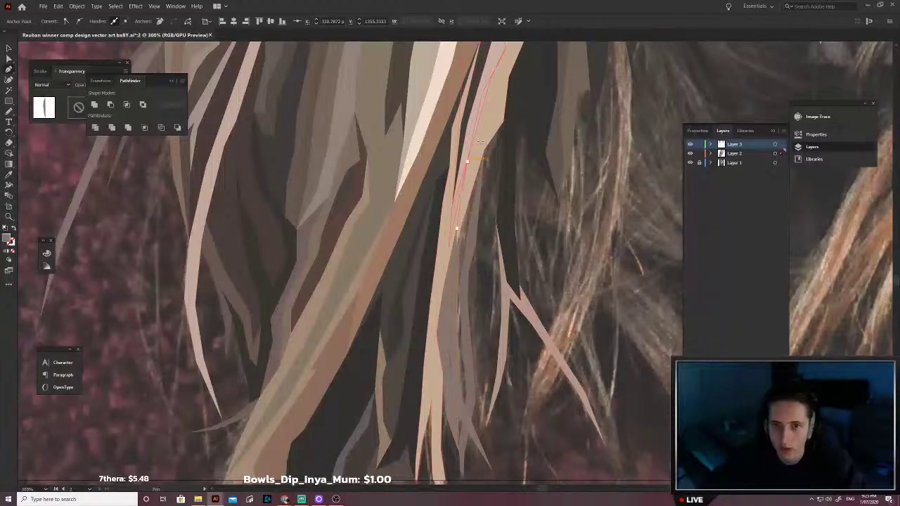
click(467, 161)
click(485, 141)
click(504, 121)
Step: Trace the backing shape's neck-side edge back down past the two narrow strands and close the outline at its lower tip
key(shift+x)
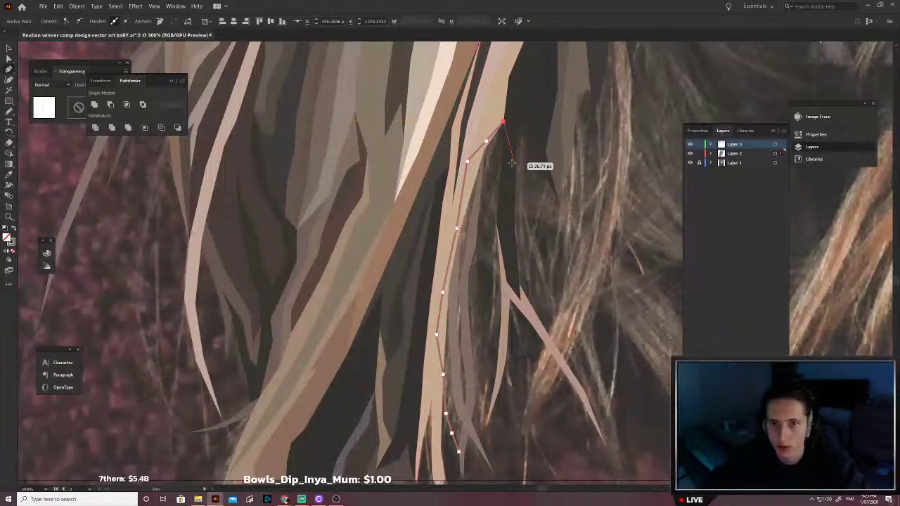
drag(484, 252, 479, 285)
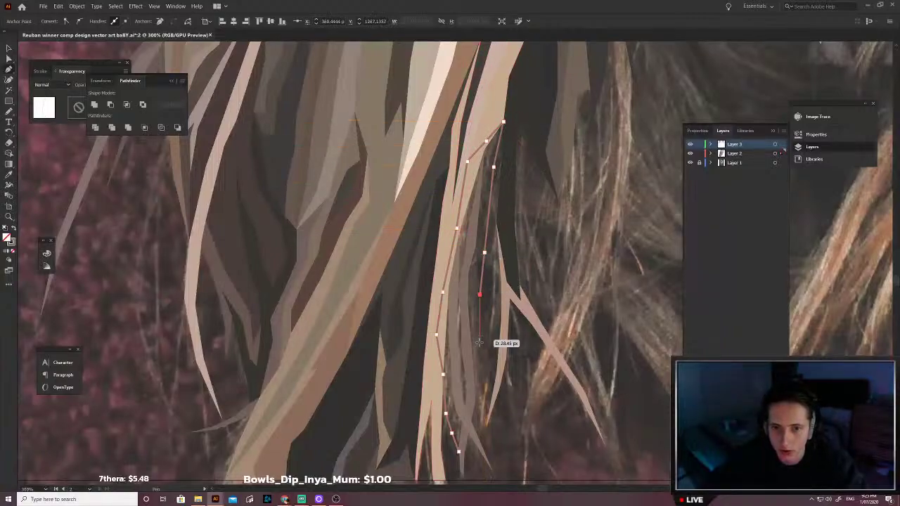
click(485, 386)
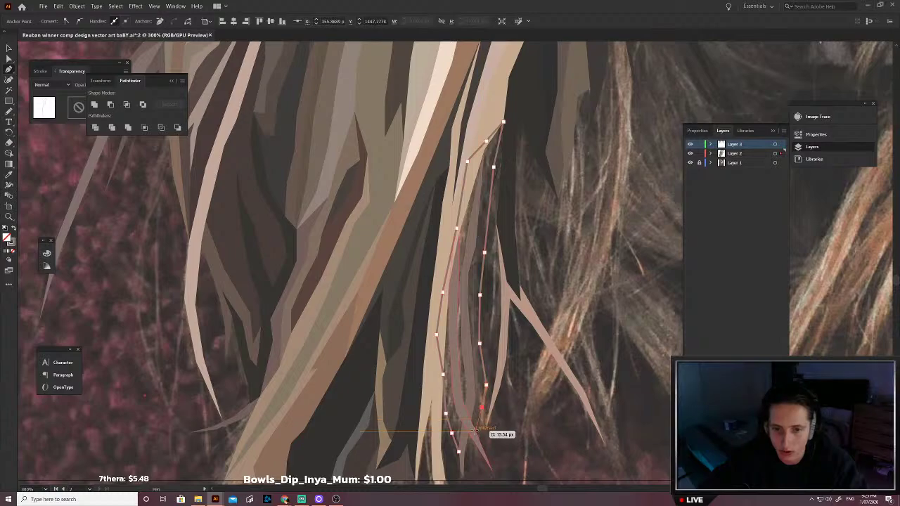
drag(471, 422, 467, 436)
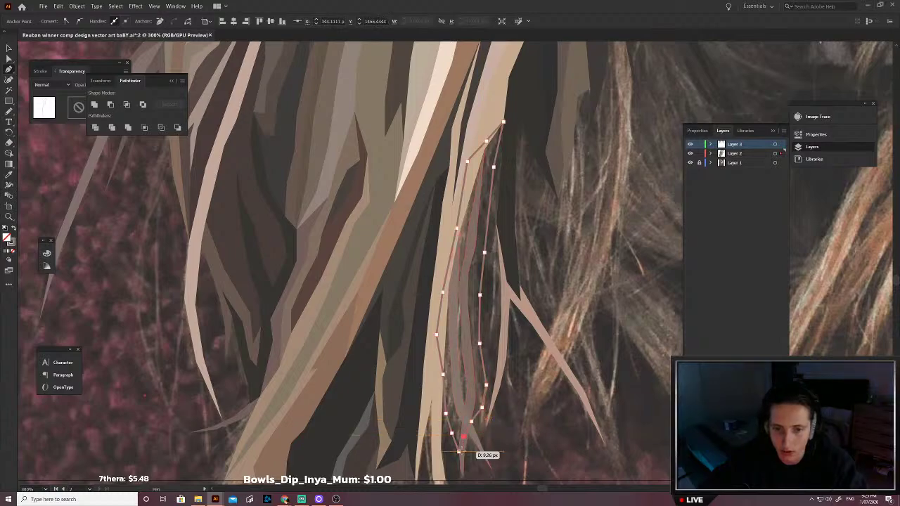
click(458, 453)
Step: Fill the backing shape with a dark brown sampled from the photo and send it behind the narrow strands
key(i)
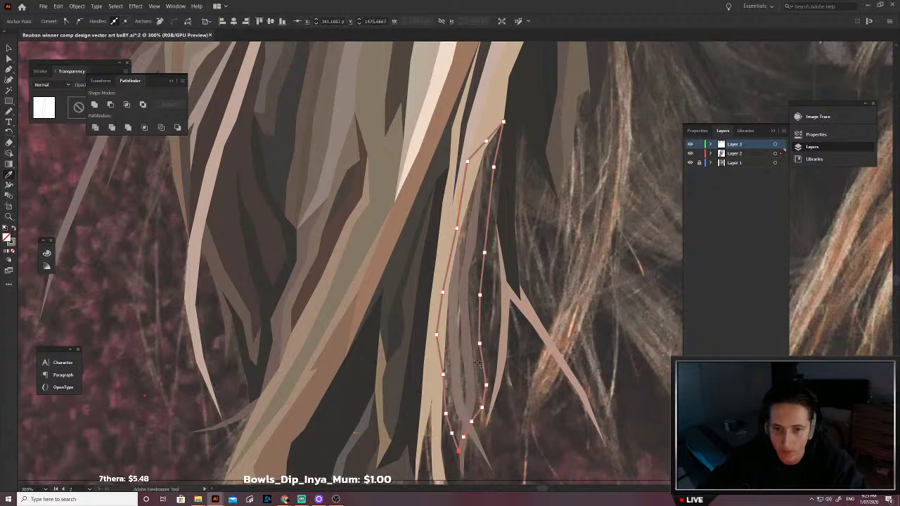
click(478, 364)
key(v)
key(ctrl+shift+[)
key(ctrl+shift+a)
scroll(447, 317, right, 1)
Step: Recolour the backing shape with a darker tone sampled beside the narrow strands and clear the selection
click(429, 268)
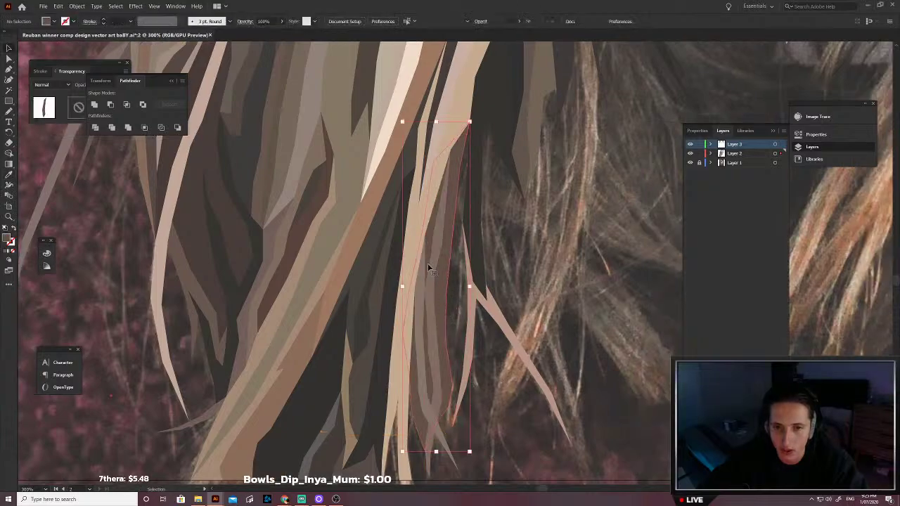
key(i)
click(444, 266)
key(v)
click(526, 411)
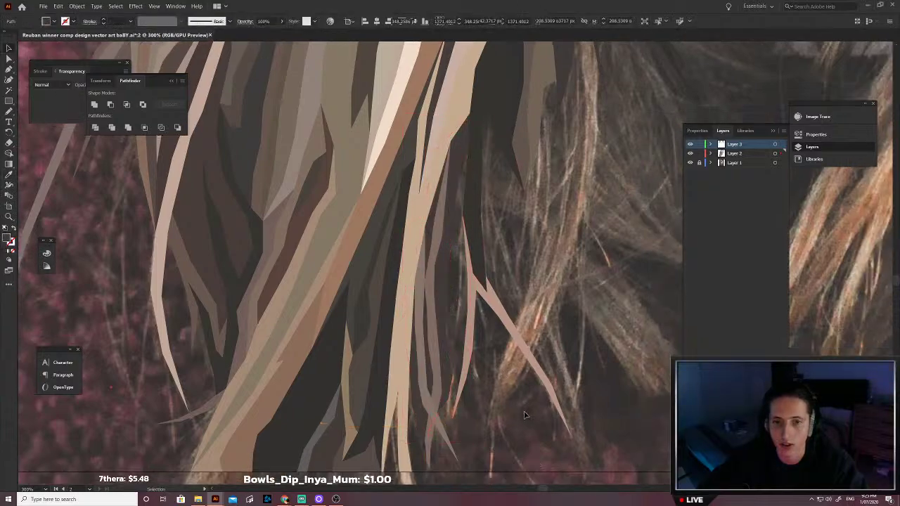
Step: Start a thin wisp beside the pinkish forked strand, tracing its blonde-side edge up to a point at the fork's upper tip
scroll(526, 414, down, 1)
scroll(482, 422, up, 1)
key(p)
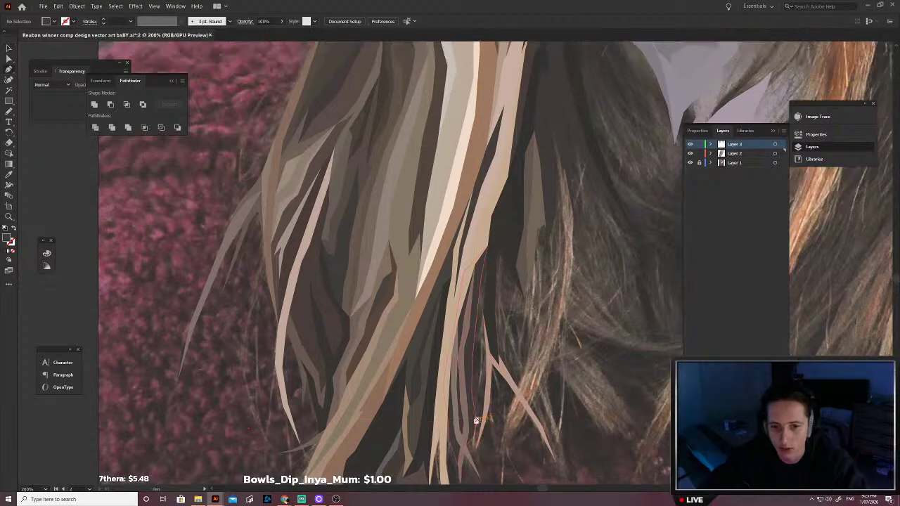
scroll(476, 421, up, 2)
scroll(477, 424, up, 1)
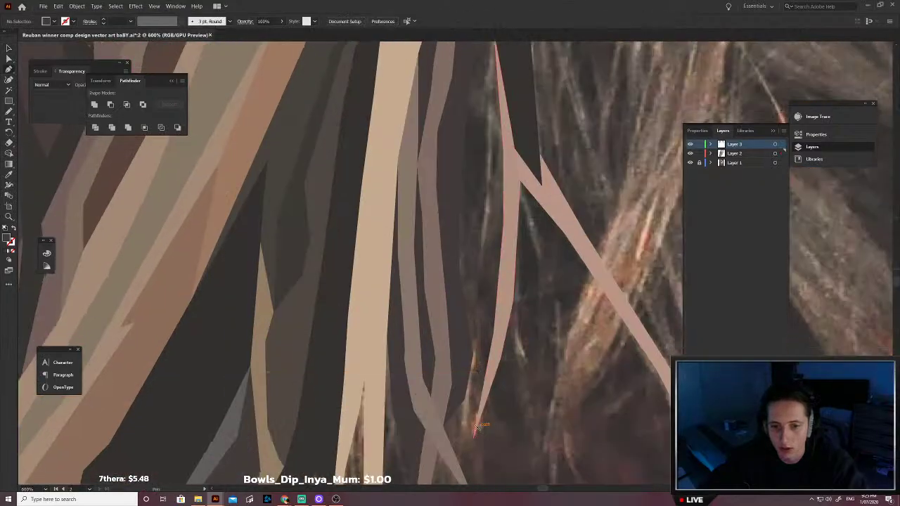
scroll(465, 437, down, 1)
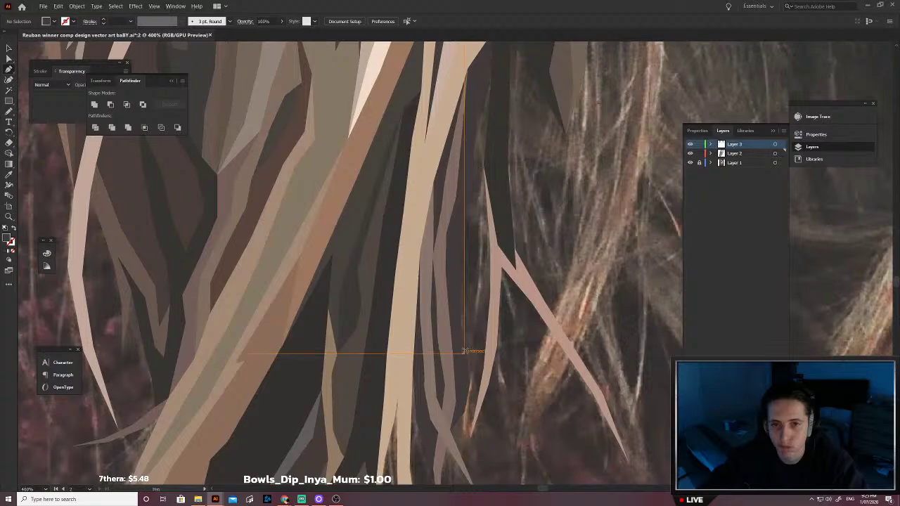
scroll(465, 350, up, 2)
click(472, 362)
drag(475, 324, 476, 287)
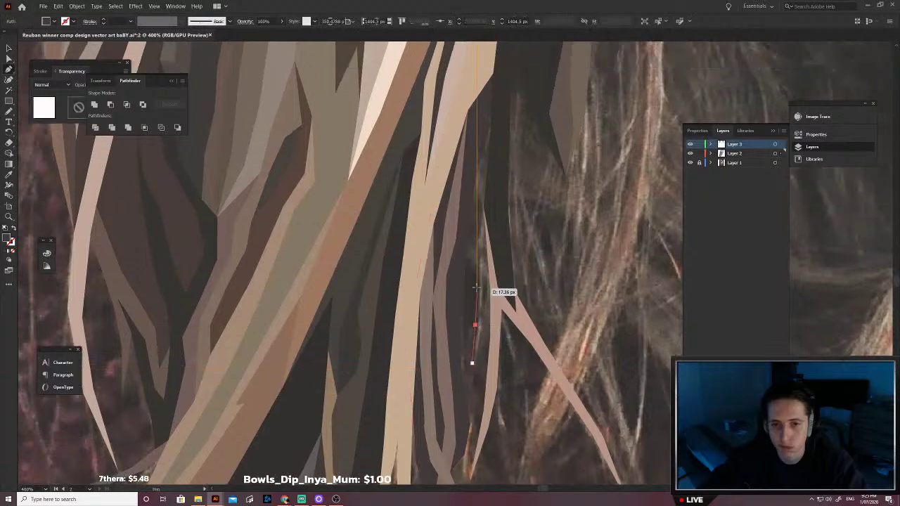
click(483, 208)
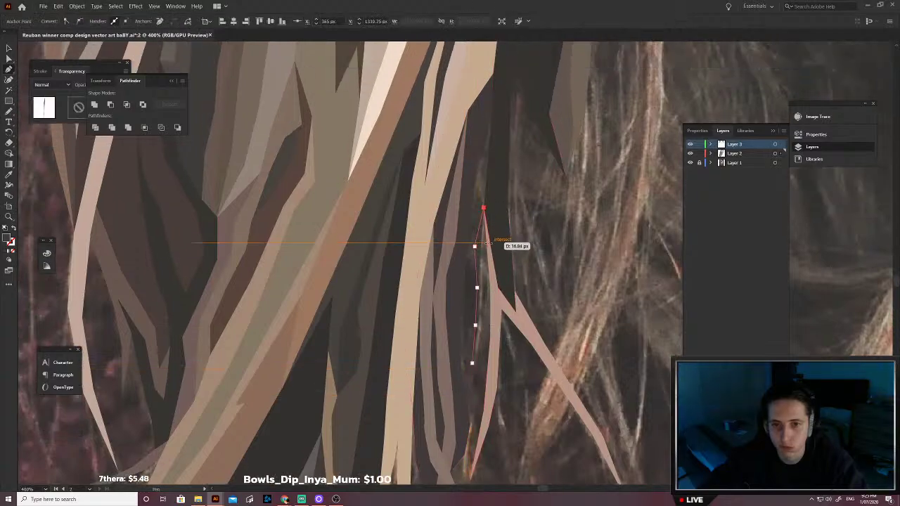
Step: Trace the wisp's other edge back down along the pinkish forked strand and close the outline at its lower end
click(488, 245)
key(shift+x)
scroll(483, 269, up, 3)
click(482, 256)
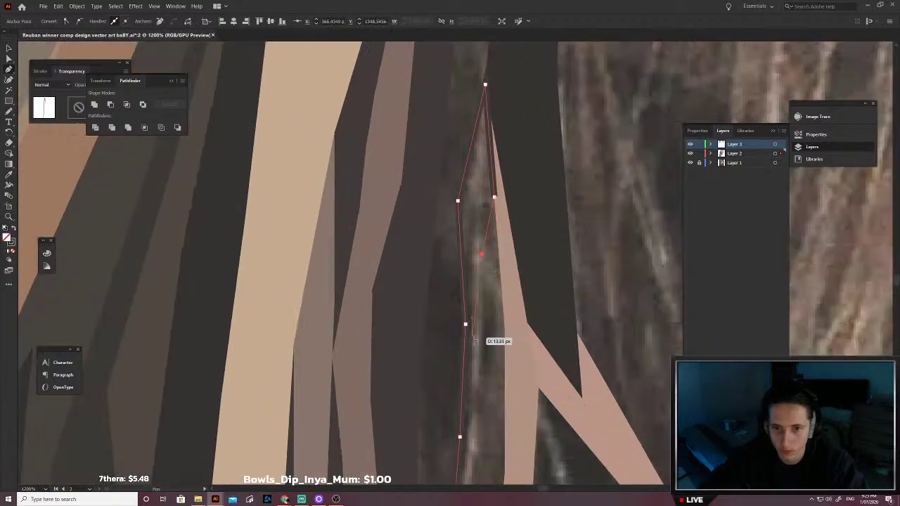
scroll(481, 328, down, 2)
scroll(485, 338, down, 2)
click(484, 350)
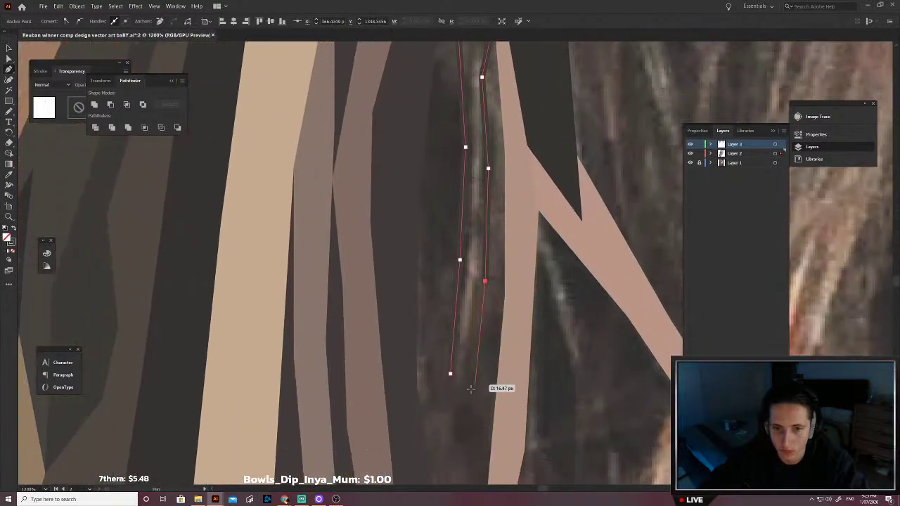
scroll(485, 351, down, 2)
click(450, 374)
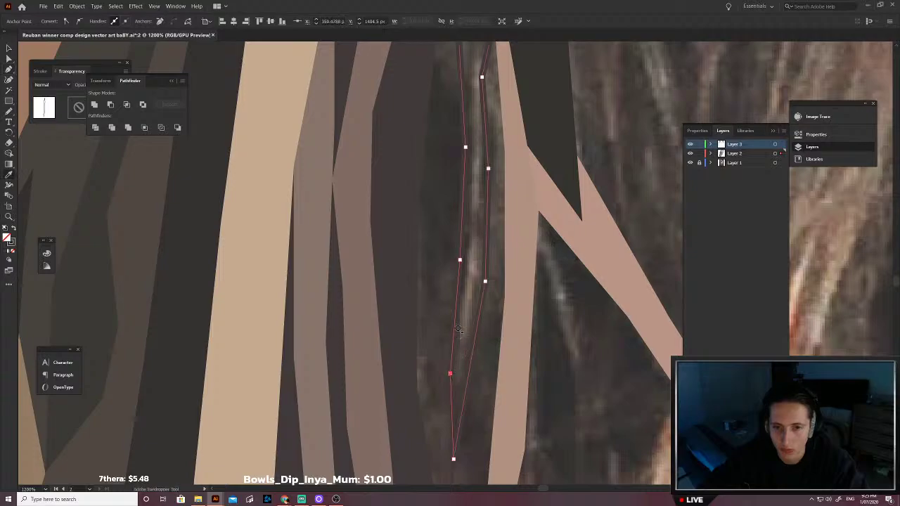
Step: Fill the thin wisp with a grey-brown sampled from the photo and clear the selection
click(466, 307)
key(v)
click(438, 252)
scroll(439, 253, down, 2)
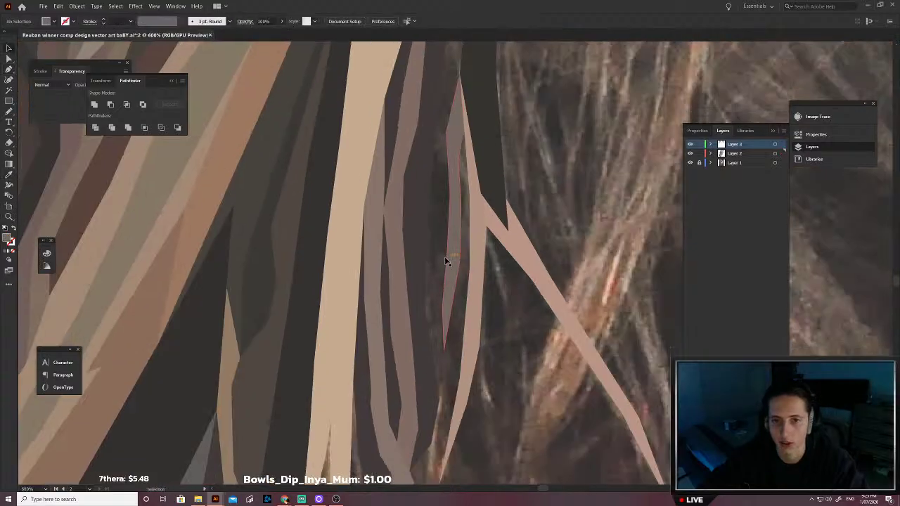
Step: Start another backing shape at the forked strand's shorter tip, tracing its neck-side edge up to the dark strand beside the blonde one
scroll(445, 260, up, 2)
scroll(445, 260, down, 2)
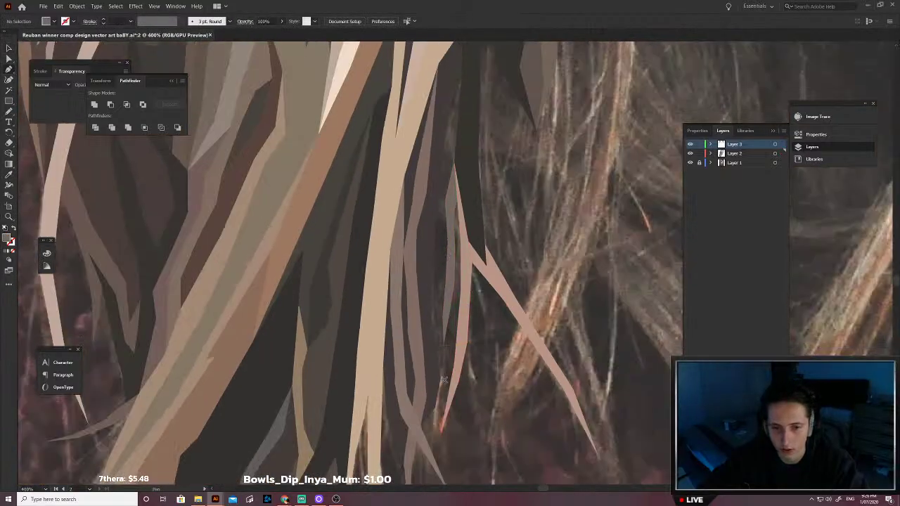
key(p)
click(440, 378)
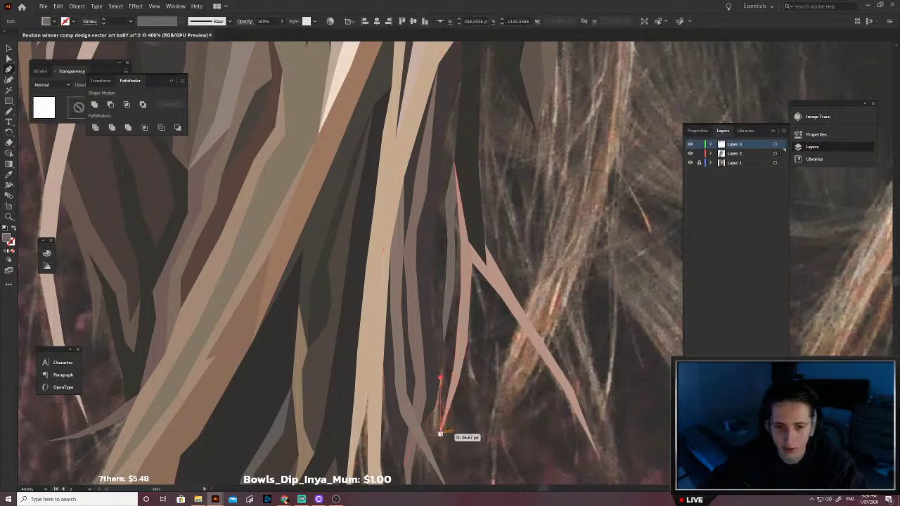
click(441, 431)
click(461, 373)
scroll(463, 351, up, 1)
click(464, 346)
scroll(463, 337, up, 1)
click(462, 329)
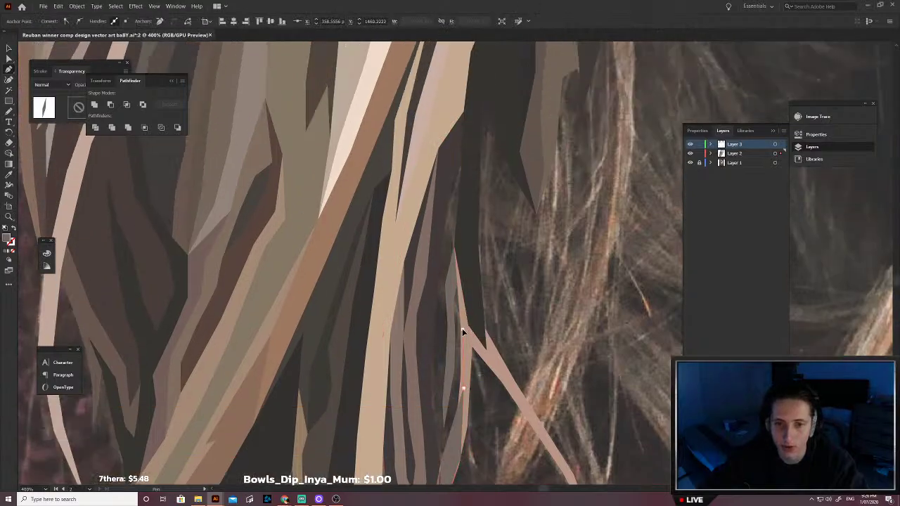
click(463, 231)
click(472, 125)
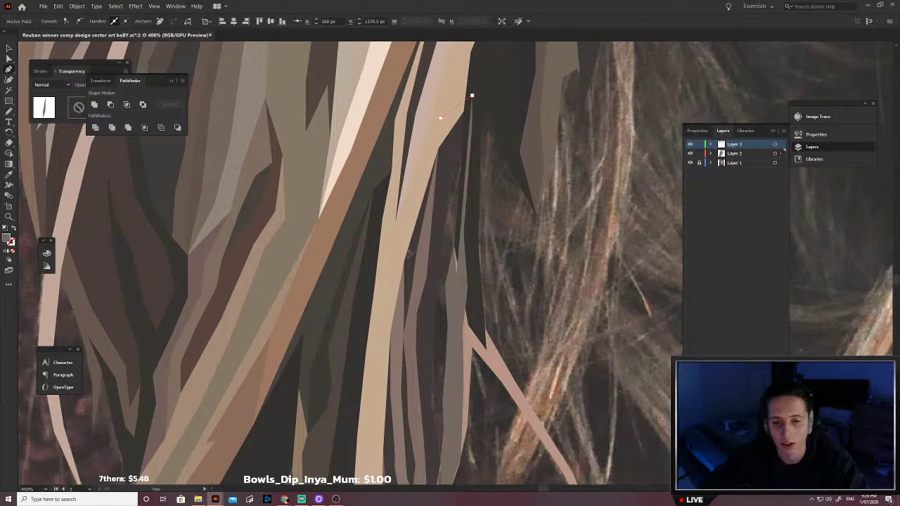
Step: Trace the backing shape's blonde-side edge back down over the narrow strands and close the outline near the forked strand's tip
click(420, 227)
scroll(420, 254, down, 2)
click(417, 353)
click(440, 410)
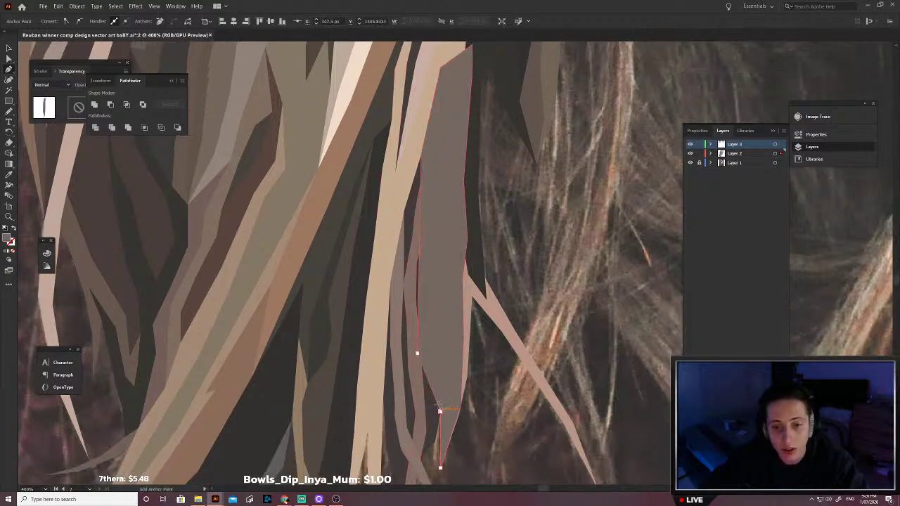
Step: Fill the new backing shape with a dark brown sampled from the photo, move it three levels backward and clear the selection
key(shift+x)
scroll(438, 344, up, 3)
key(i)
click(436, 343)
scroll(436, 341, down, 4)
key(ctrl+bracketleft)
key(ctrl+bracketleft)
key(ctrl+bracketleft)
key(v)
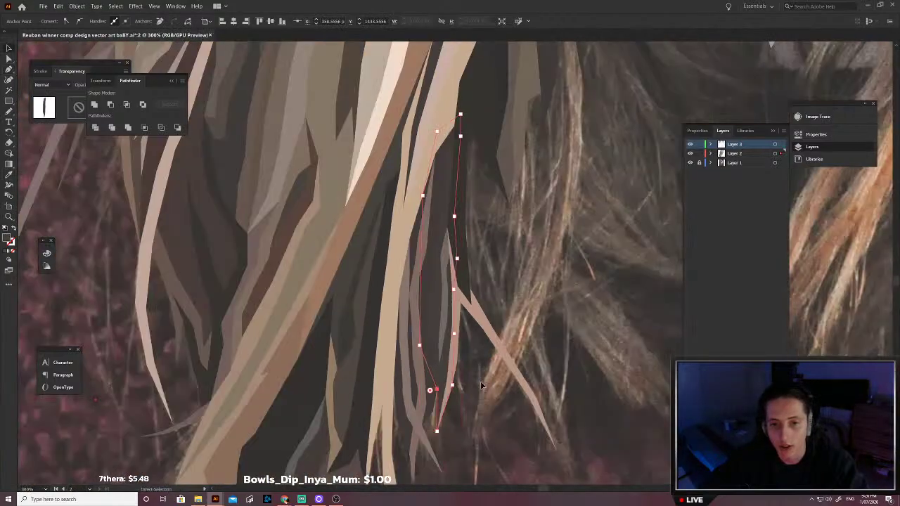
click(481, 382)
Step: Start a backing shape below the forked strand, tracing its neck-side edge up along the orange-brown hair lock
scroll(480, 383, up, 2)
scroll(482, 381, down, 5)
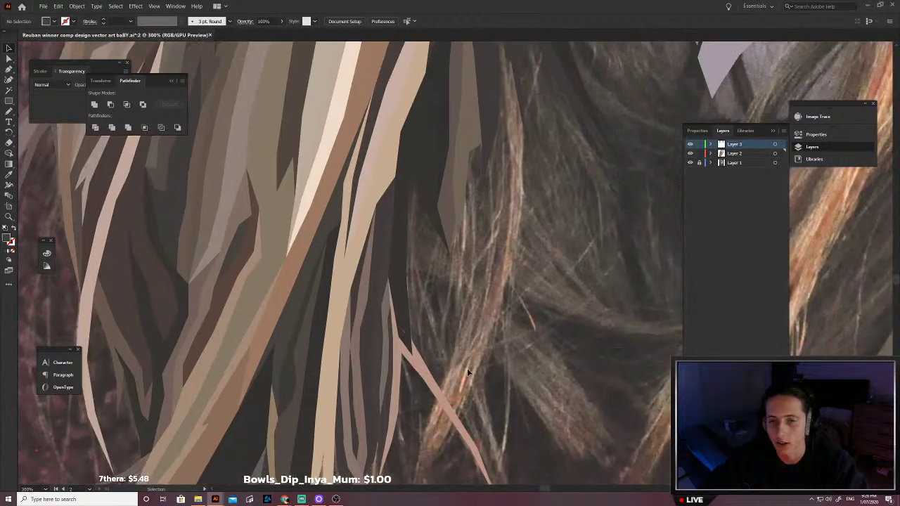
scroll(438, 387, up, 2)
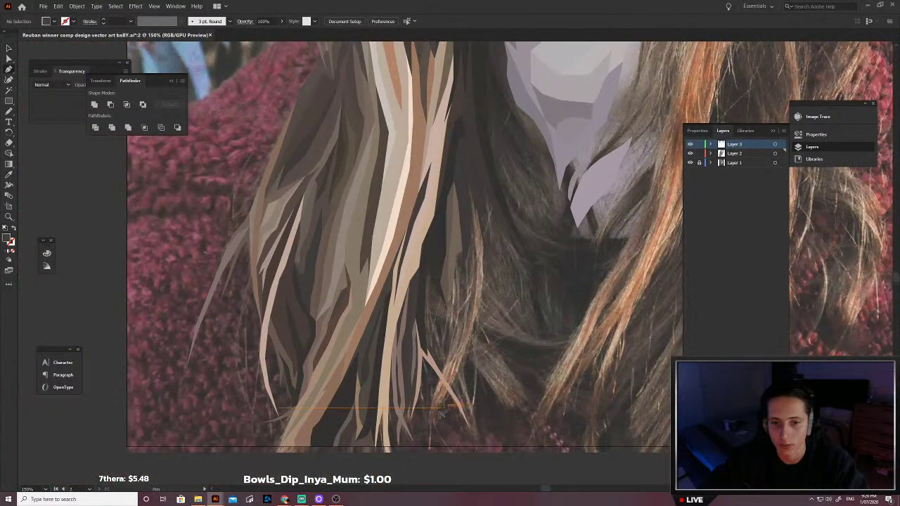
scroll(439, 415, up, 3)
click(417, 423)
click(421, 384)
click(447, 323)
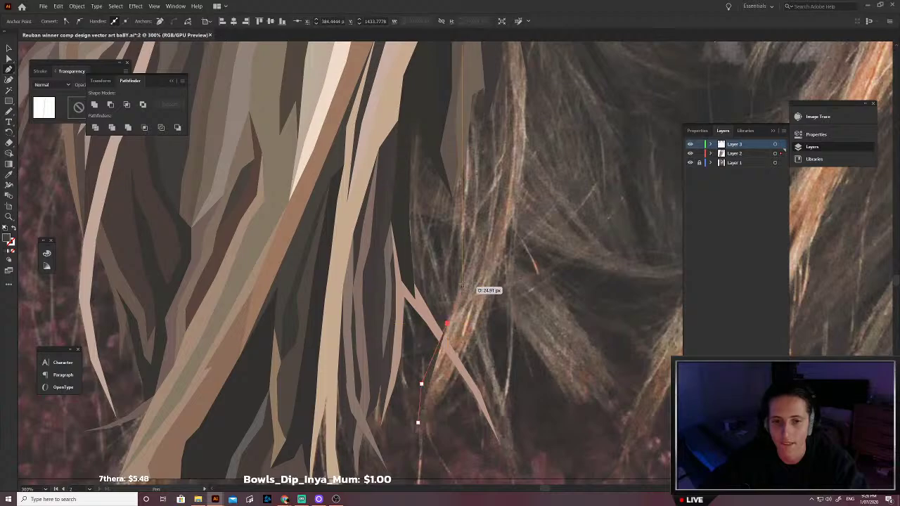
click(467, 275)
click(476, 237)
Step: Continue the backing shape's outline across its upper edge and up towards the dark strand beside the blonde one
click(455, 226)
click(435, 215)
click(426, 190)
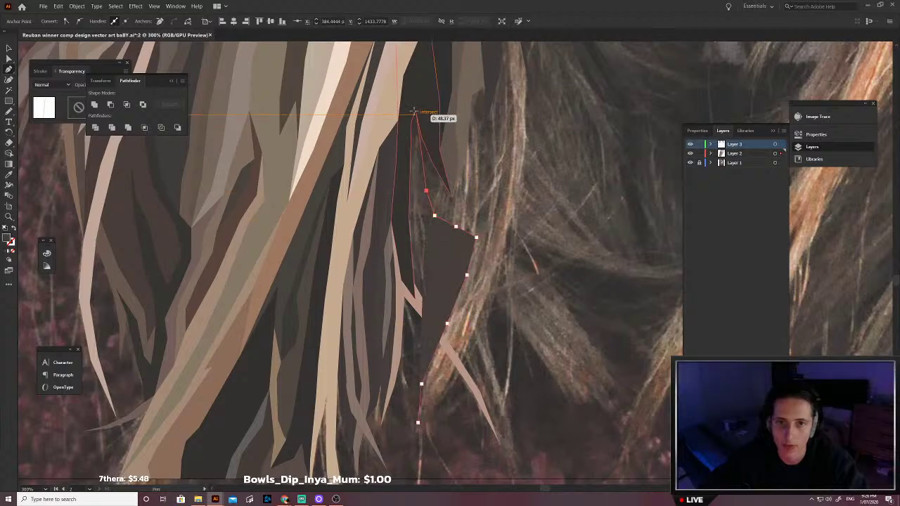
click(415, 111)
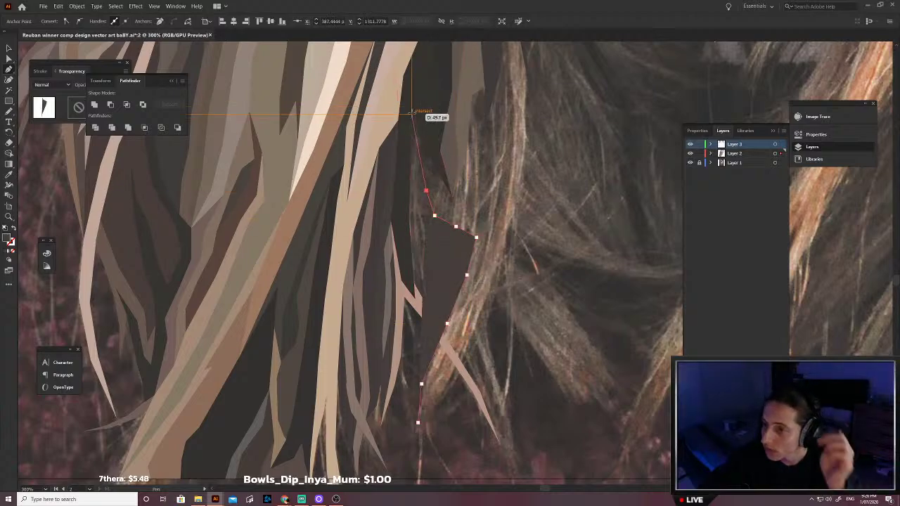
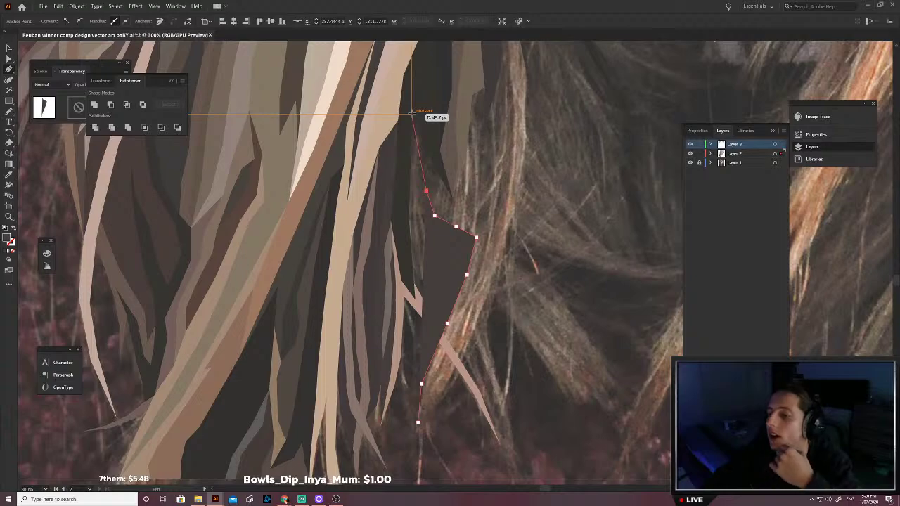
Step: Continue the dark brown hair shape's Pen path over its narrow upper tip and down around the inner gap beside the dark strands
scroll(415, 141, up, 2)
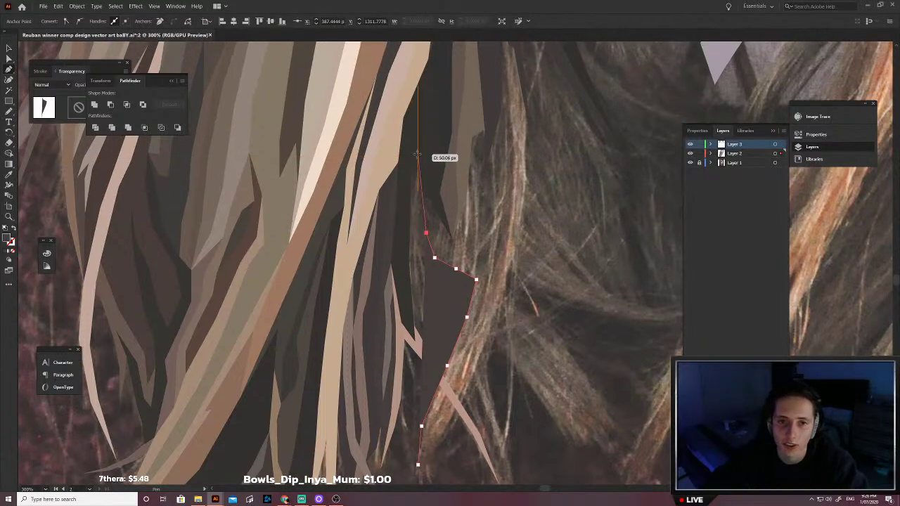
click(415, 152)
click(411, 164)
key(shift+x)
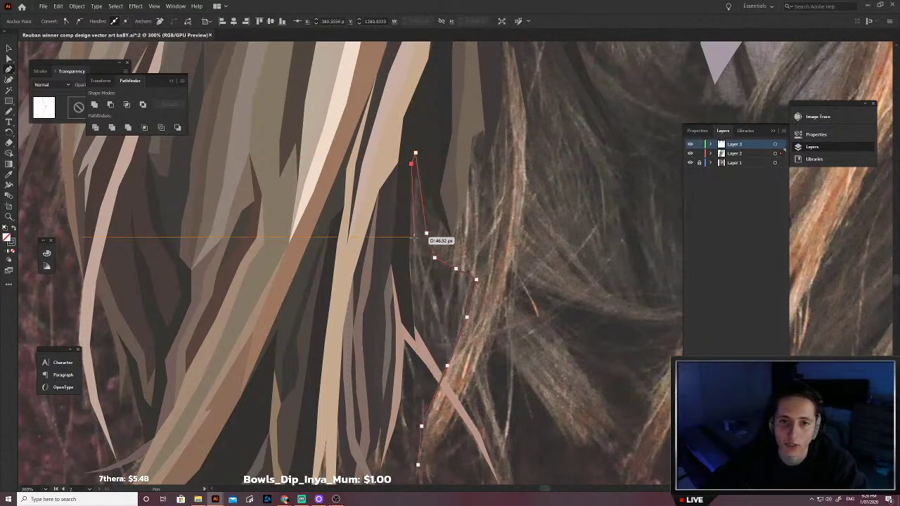
click(420, 254)
click(430, 294)
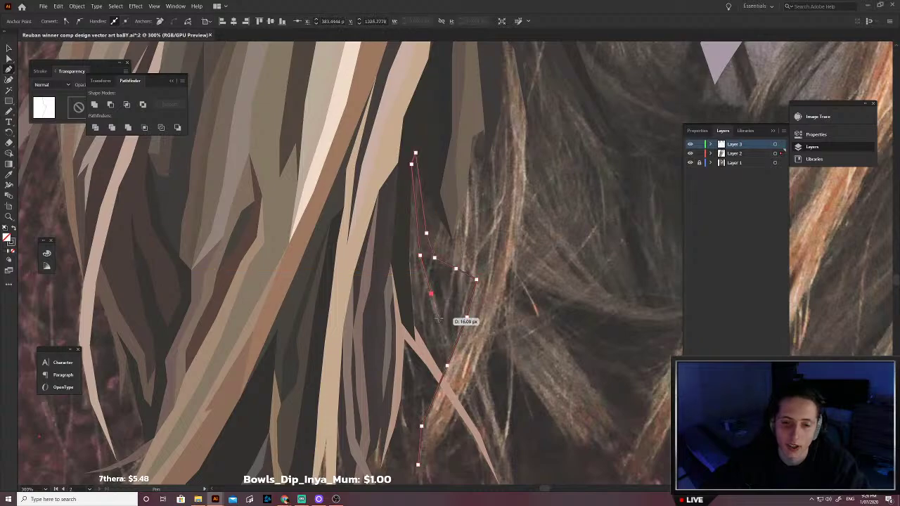
click(435, 292)
click(435, 278)
click(446, 286)
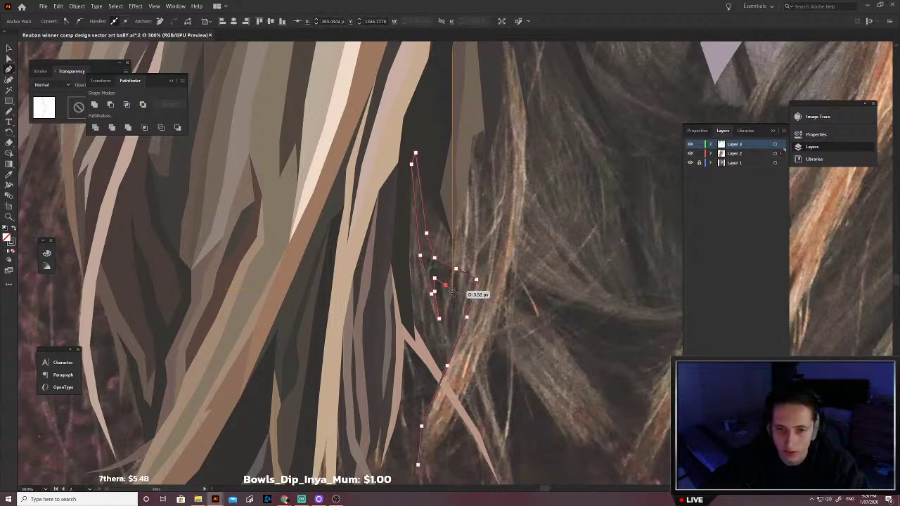
click(455, 299)
click(457, 318)
click(443, 350)
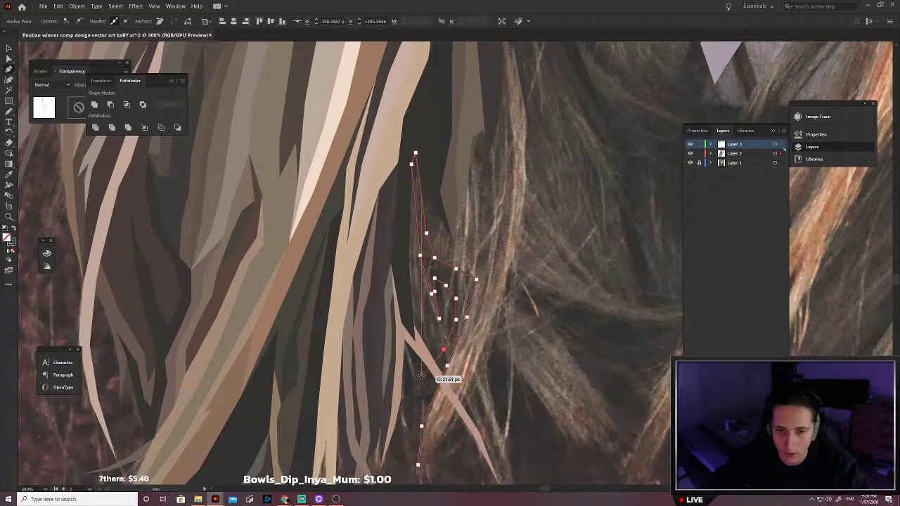
Step: Trace the shape's lower tail past the crossing pink strand, close the path at its bottom tip and deselect it
click(447, 365)
click(429, 364)
click(413, 359)
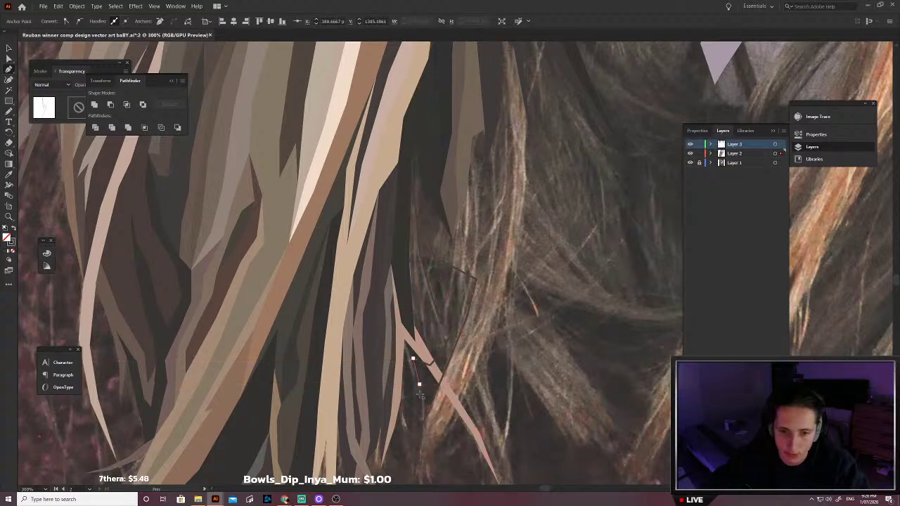
click(420, 384)
click(422, 408)
click(421, 425)
click(413, 445)
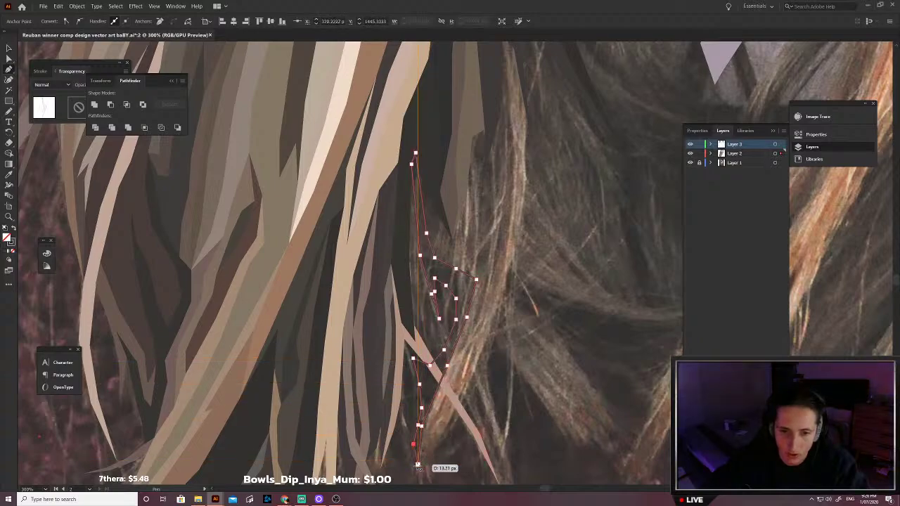
click(418, 464)
scroll(417, 464, up, 2)
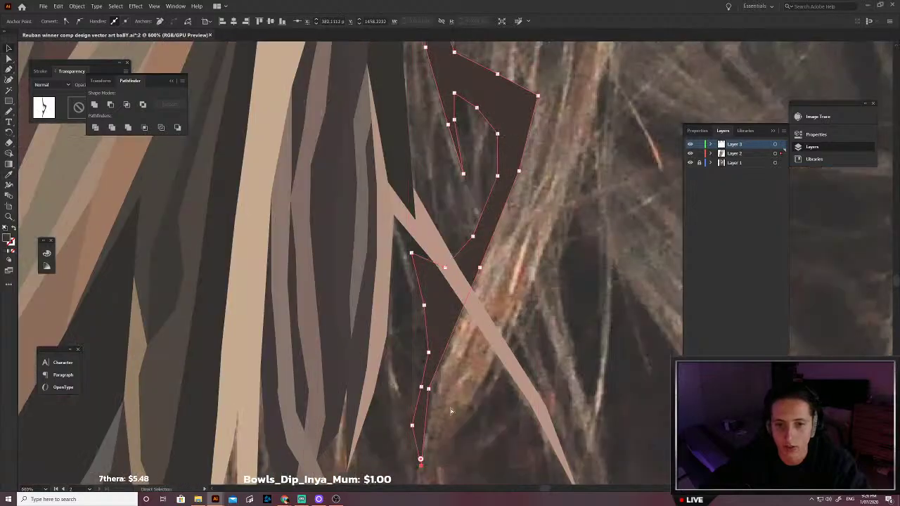
ctrl+click(451, 411)
Step: Start a new Pen path below the pink strand and trace its outer edge up to a peak beneath the dark strand
scroll(448, 394, down, 1)
click(423, 411)
click(416, 394)
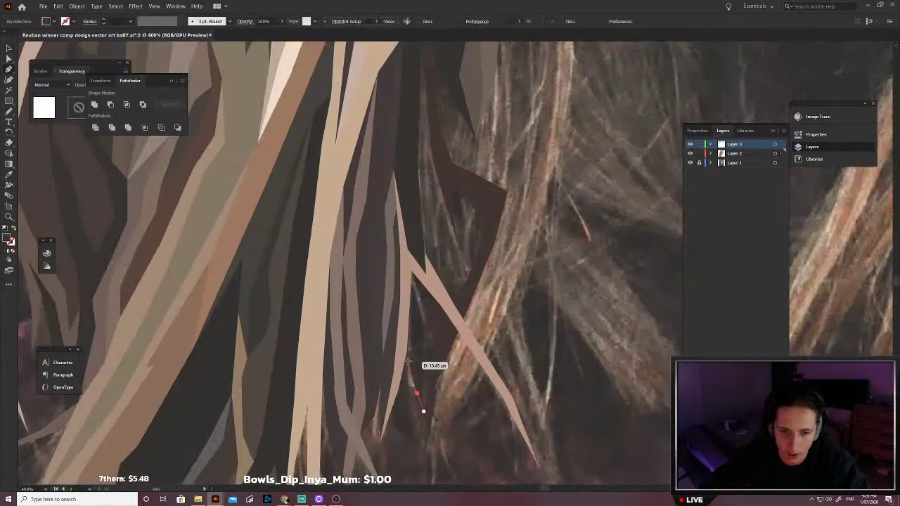
click(408, 361)
click(402, 315)
scroll(406, 316, up, 3)
click(412, 309)
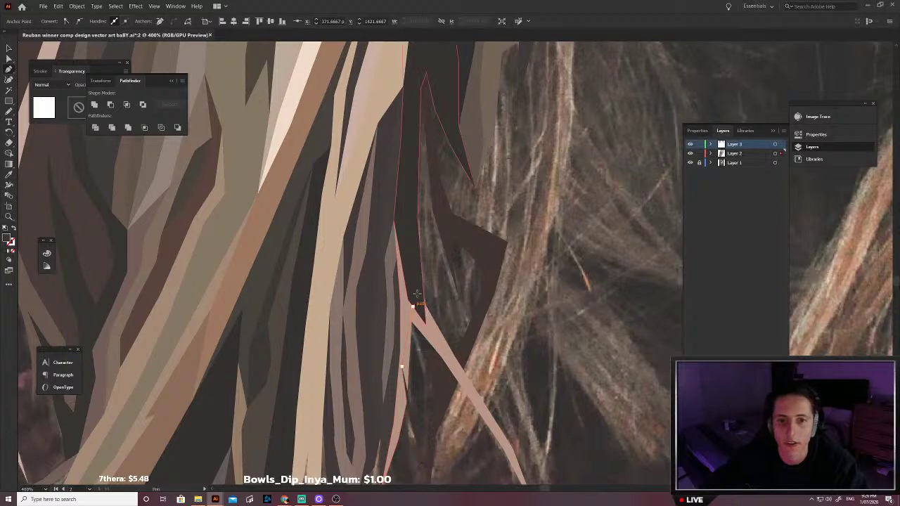
scroll(417, 306, up, 4)
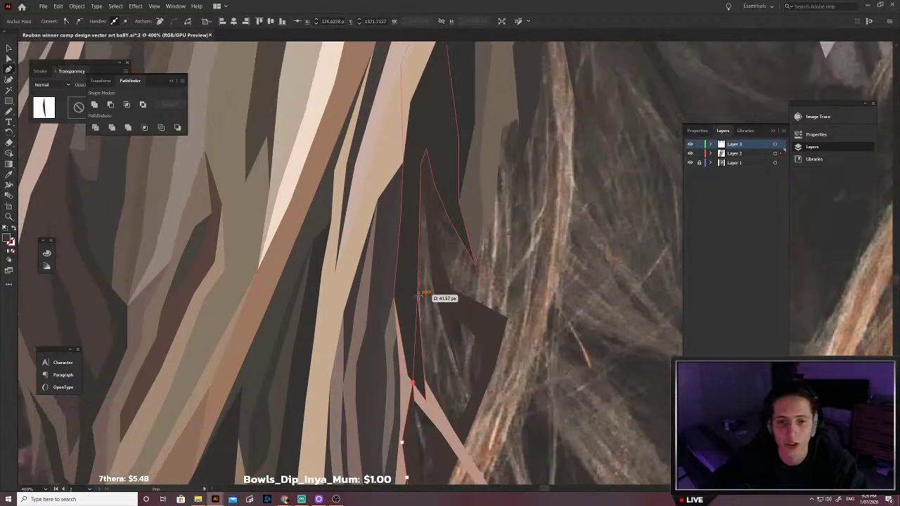
click(417, 292)
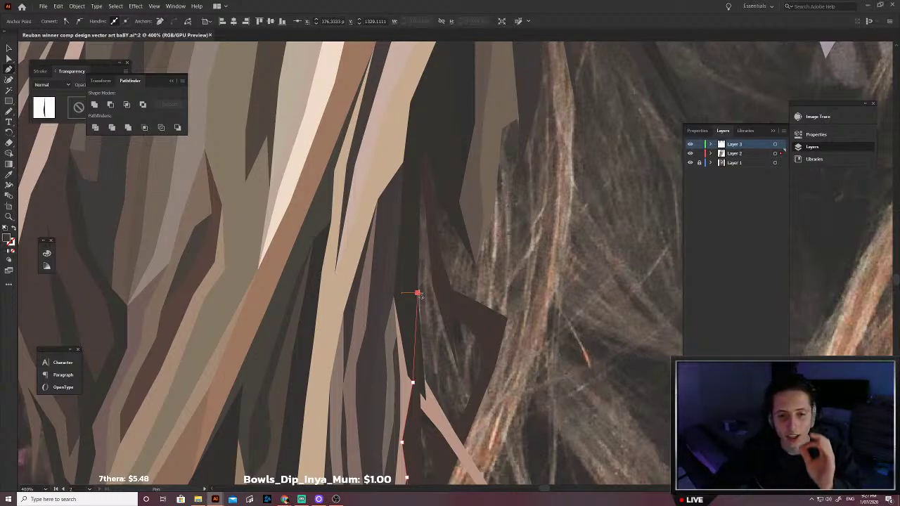
Step: Trace the other edge down across the pink strand and close the narrow diamond-like shape at its bottom tip
click(431, 371)
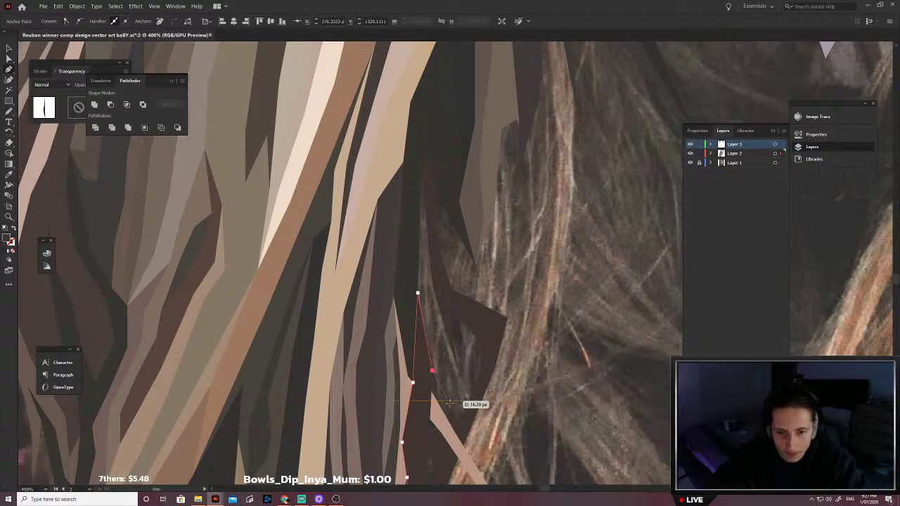
click(452, 426)
scroll(454, 422, down, 1)
key(shift+x)
scroll(452, 415, down, 1)
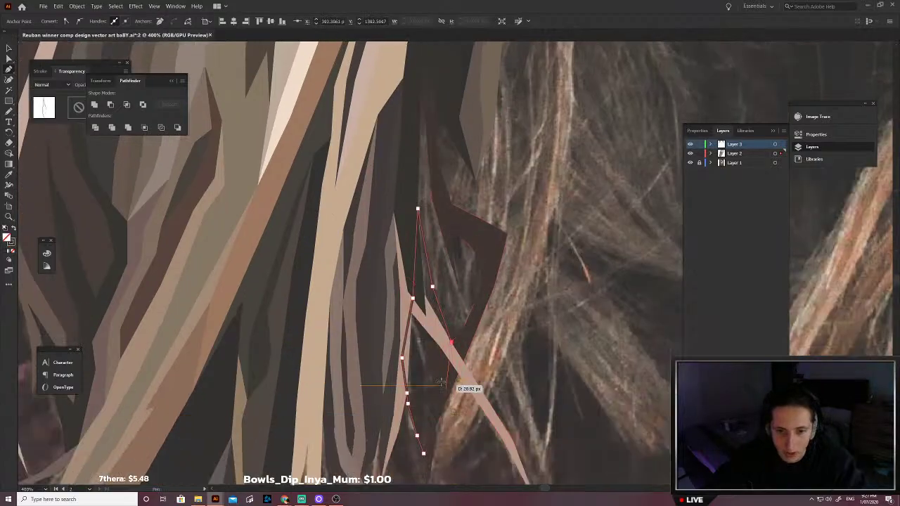
click(441, 381)
click(428, 447)
click(424, 453)
ctrl+click(426, 450)
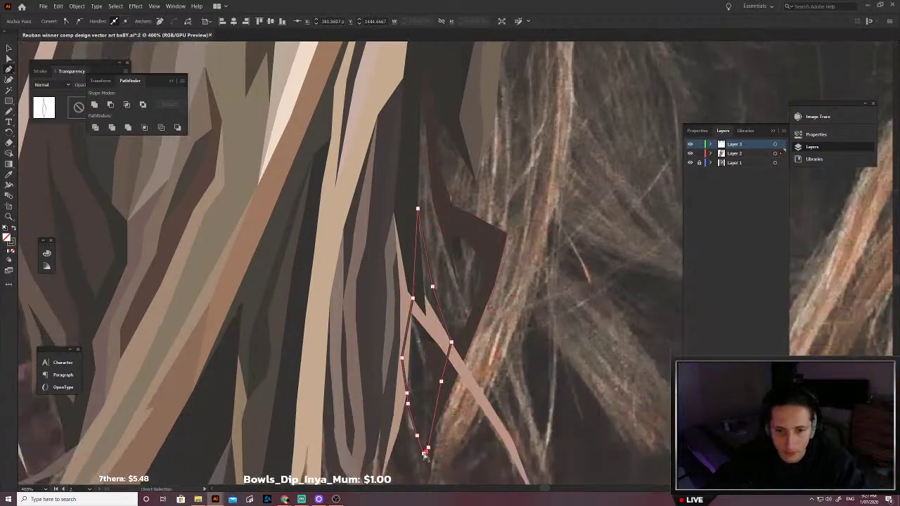
Step: Fill the narrow shape with a near-black colour sampled from the photo, send it to the back and deselect it
scroll(414, 422, up, 5)
key(i)
click(434, 296)
scroll(435, 292, down, 5)
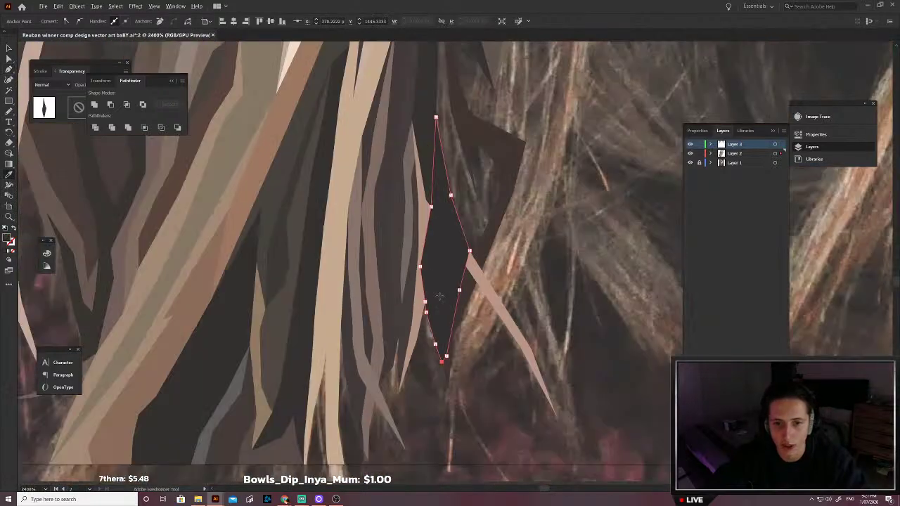
key(v)
key(ctrl+shift+[)
click(468, 371)
Step: Trace the outer edge of a shape filling the gap inside the dark brown hair piece, from the pink strand upward
drag(446, 382, 478, 376)
drag(501, 225, 459, 377)
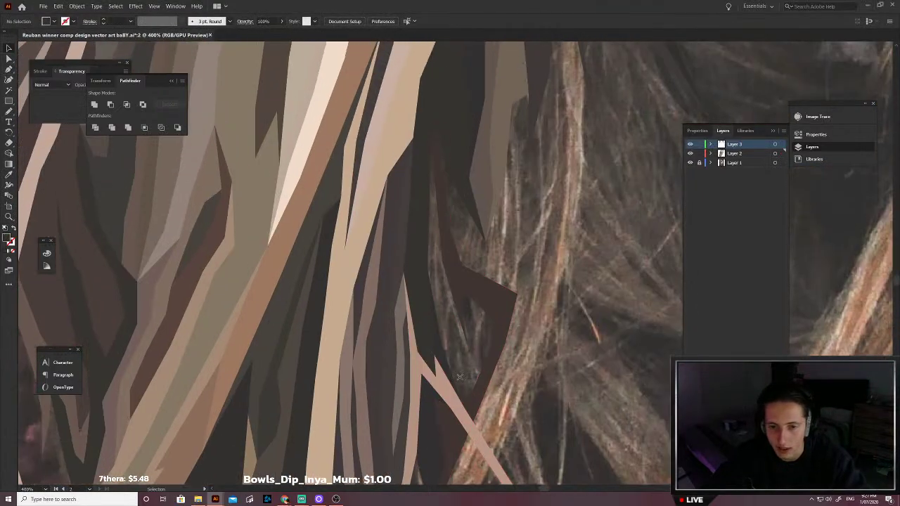
click(466, 412)
click(483, 394)
click(494, 360)
click(502, 329)
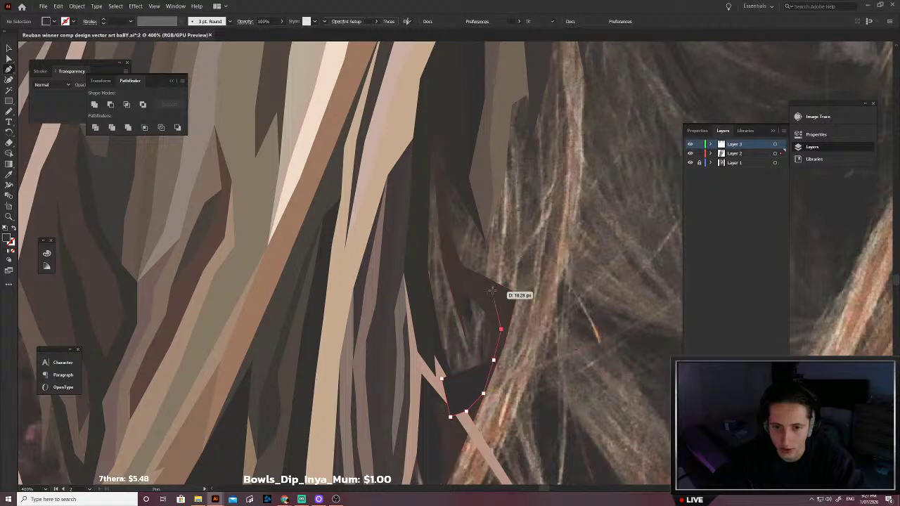
click(493, 292)
click(462, 282)
Step: Trace the inner edge of the gap shape back down to the pink strand and close the path
drag(462, 292, 464, 303)
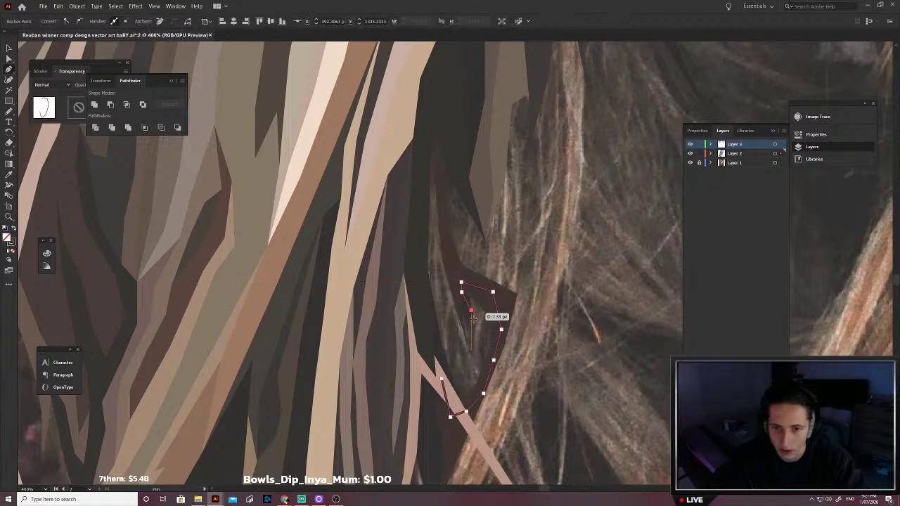
click(474, 329)
click(474, 361)
click(461, 374)
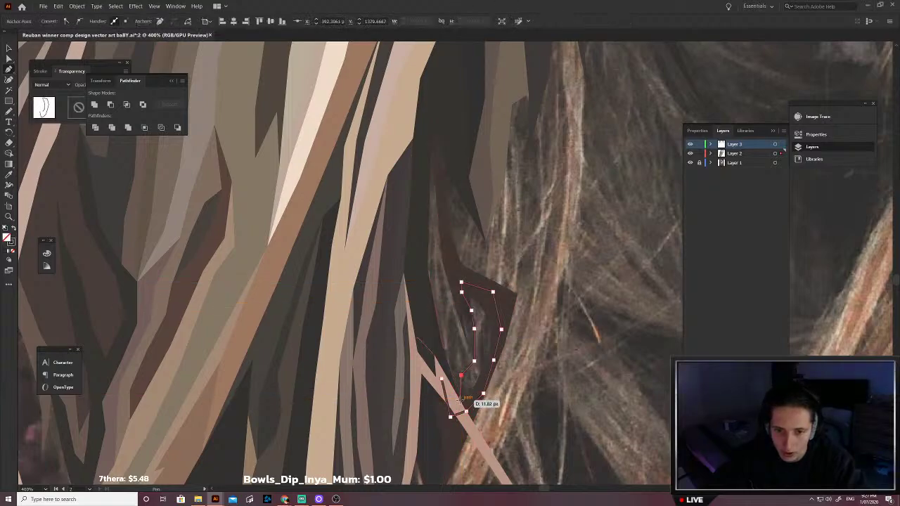
click(460, 403)
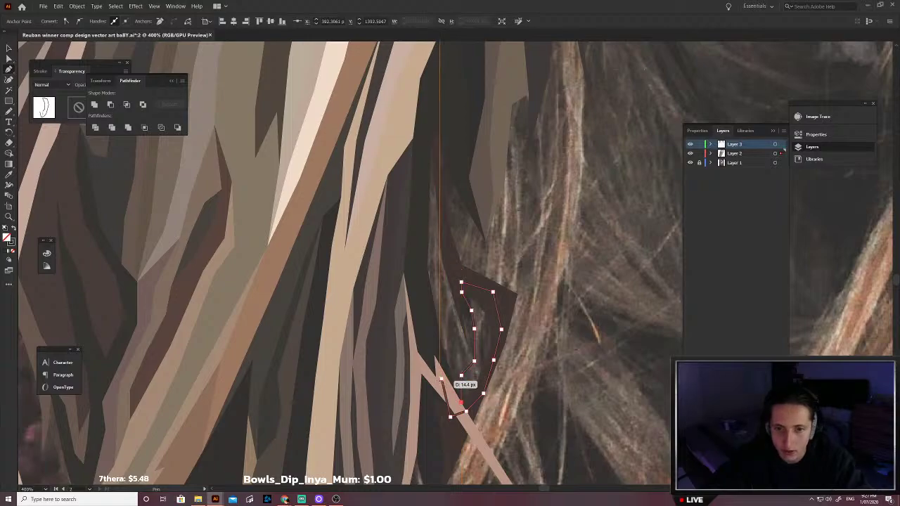
drag(441, 380, 441, 378)
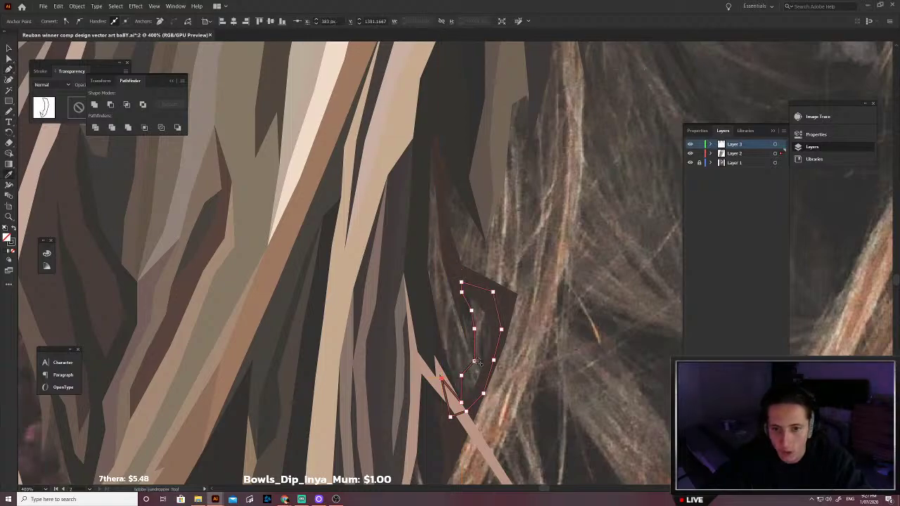
Step: Fill the gap shape with a colour sampled from the photo hair, send it to the back and deselect it
click(478, 362)
key(v)
key(ctrl+shift+[)
click(455, 353)
Step: Trace a larger backing shape with the Pen tool up behind the dark strands, over its top and down the far edge
scroll(450, 352, up, 1)
key(p)
click(400, 344)
click(413, 258)
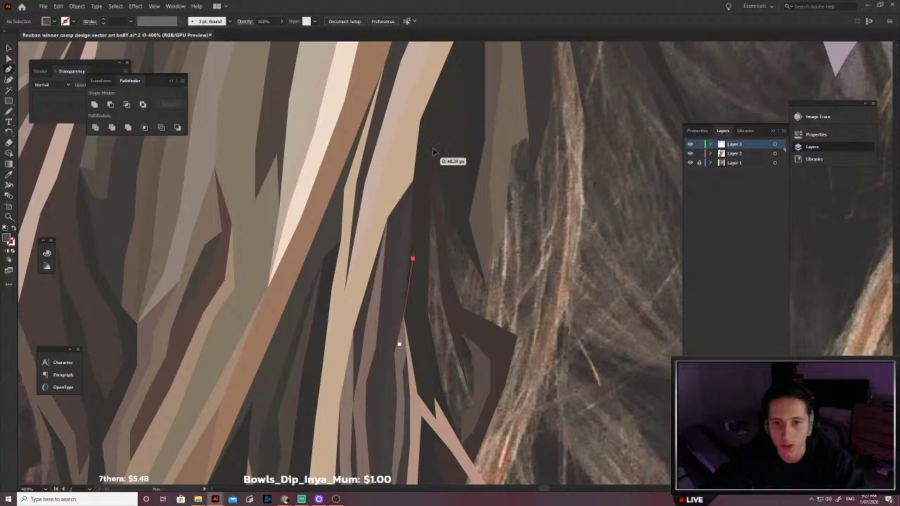
click(426, 158)
click(452, 145)
click(456, 186)
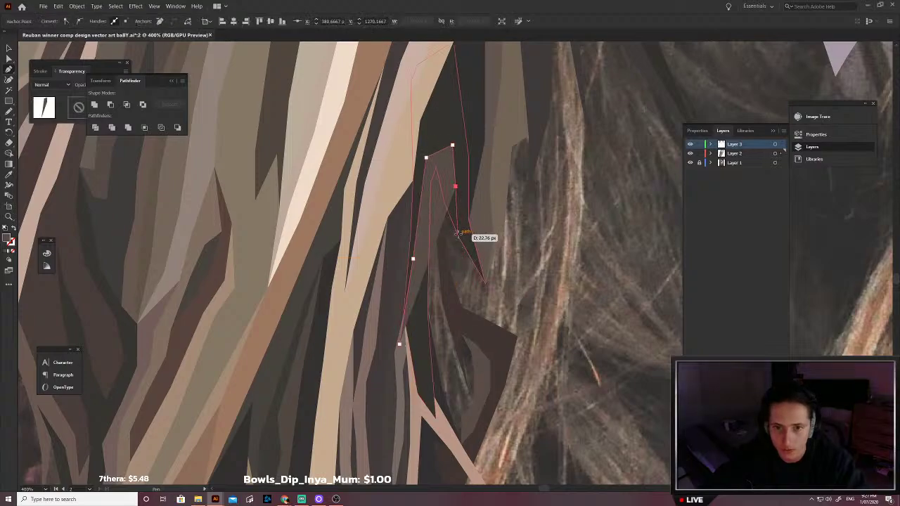
click(465, 269)
click(474, 301)
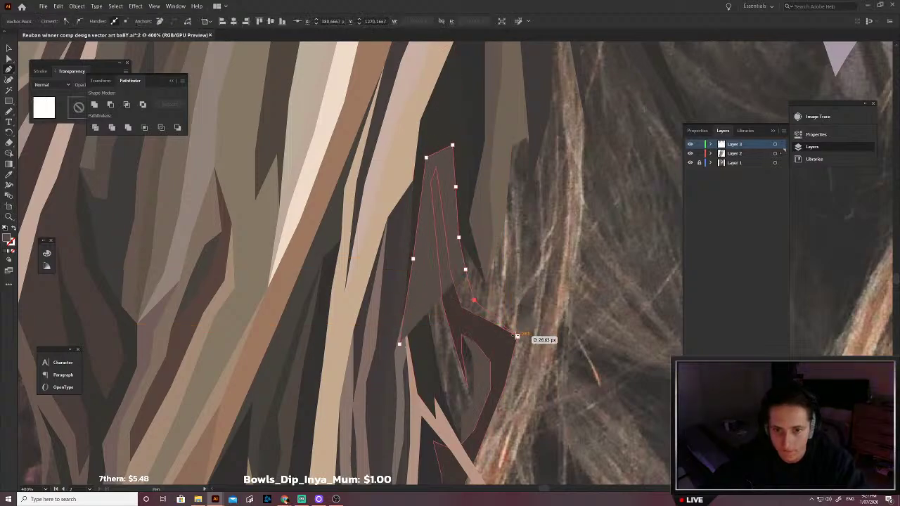
Step: Continue the backing shape around the brown piece's outer corner and down to the pink strand
click(518, 336)
click(496, 351)
click(490, 390)
click(469, 436)
click(453, 450)
click(437, 422)
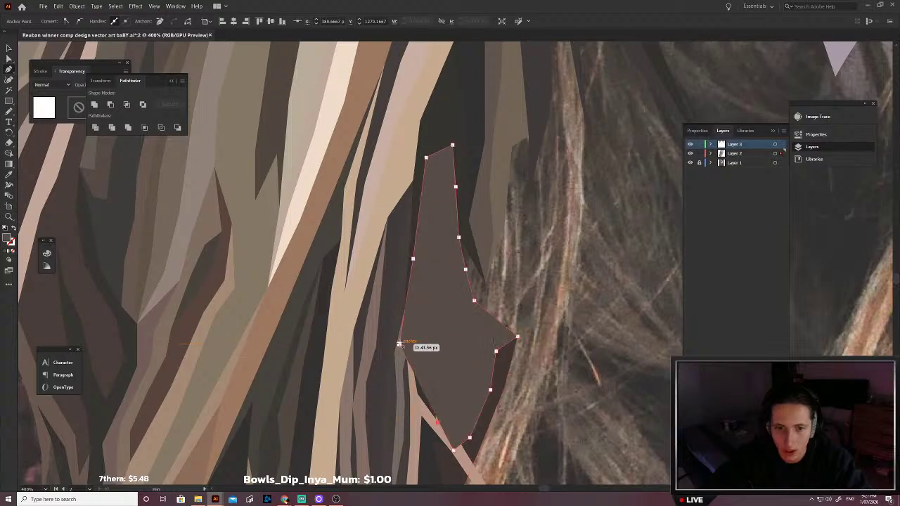
Step: Fill the backing shape with an olive-brown sampled from the photo, send it to the back and deselect it
key(slash)
scroll(452, 354, up, 5)
key(i)
click(455, 356)
scroll(456, 355, down, 6)
key(v)
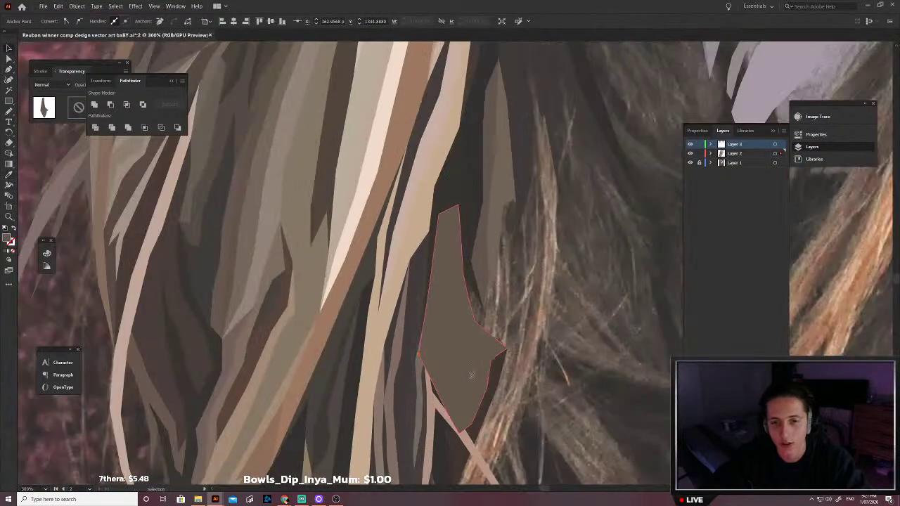
key(p)
click(538, 312)
key(ctrl+z)
key(ctrl+shift+bracketleft)
key(ctrl+shift+a)
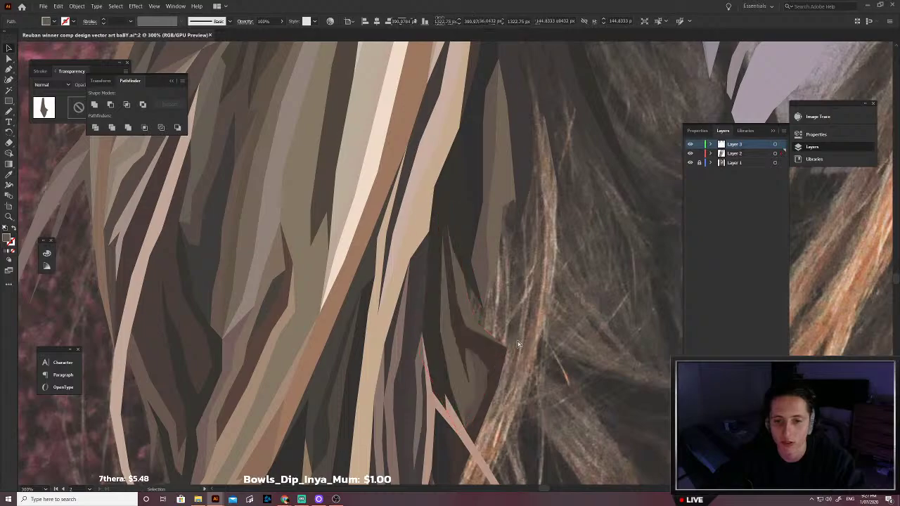
Step: Draw a closed Pen shape over the fine hairs beside the brown piece, extending behind the neighbouring dark strands
drag(518, 332, 467, 373)
click(456, 389)
click(450, 369)
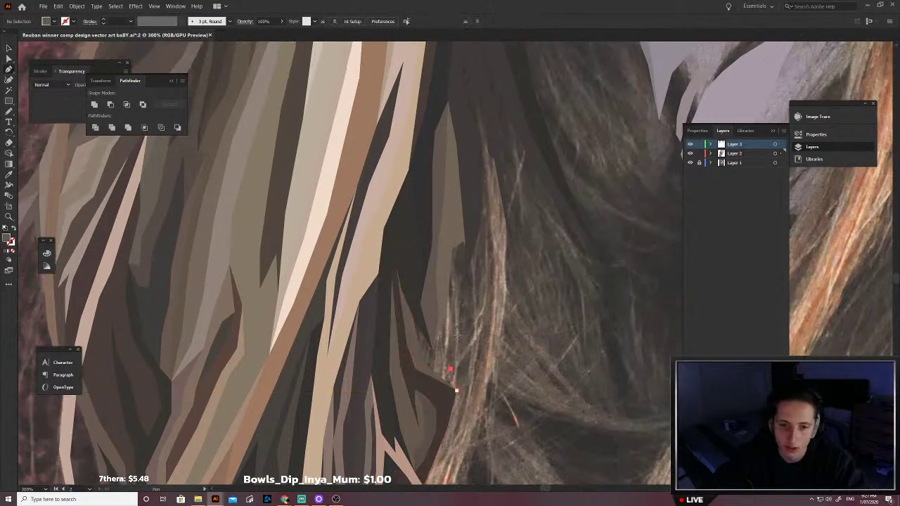
click(464, 285)
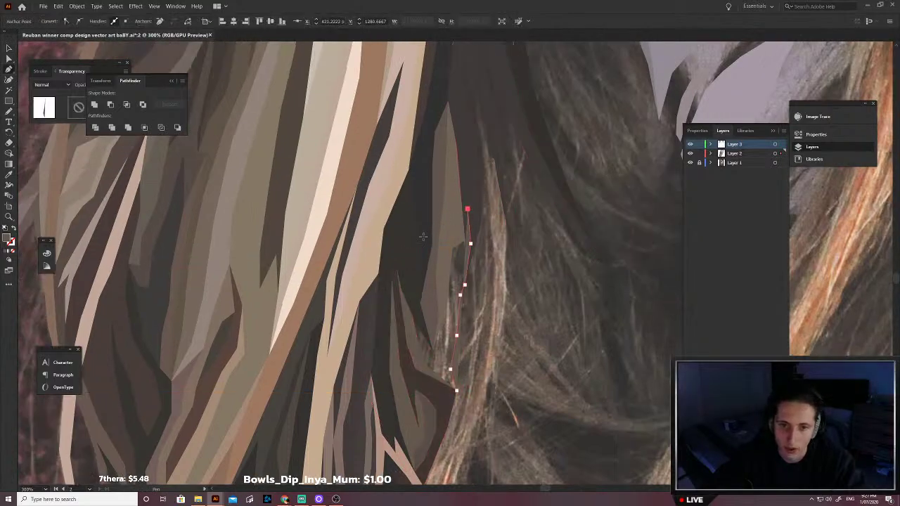
click(444, 219)
click(403, 245)
click(380, 321)
click(401, 409)
click(422, 417)
click(457, 391)
Step: Fill the fine-hair shape with a light taupe sampled from the photo, send it to the back and deselect it
key(shift+x)
key(i)
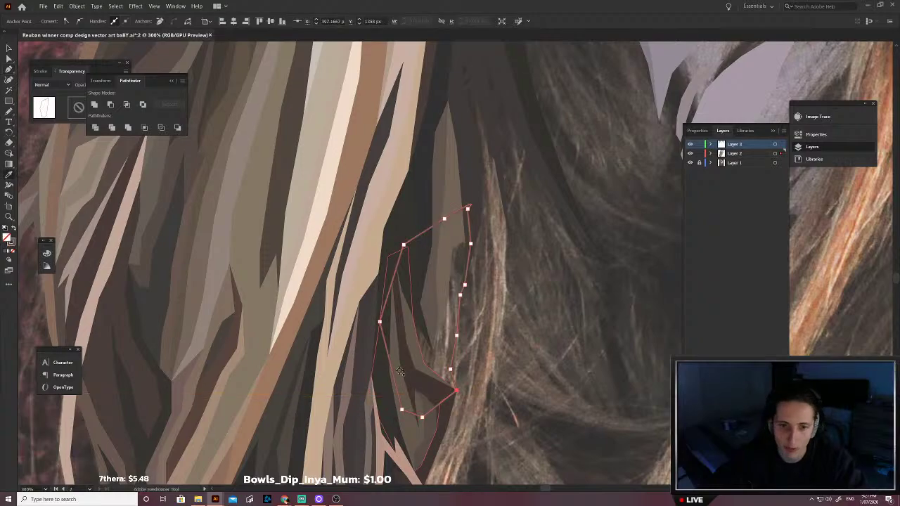
scroll(400, 370, up, 5)
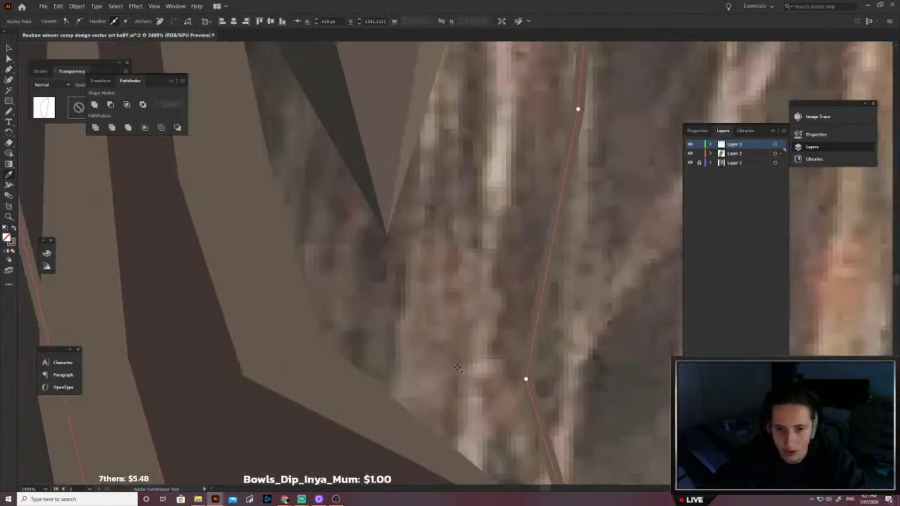
click(470, 376)
scroll(471, 377, down, 5)
key(v)
key(ctrl+shift+bracketleft)
click(487, 375)
Step: Start a Pen shape on the fine light strand beside the brown pieces, tracing its outer edge down to the tip and turning back up
scroll(486, 375, down, 3)
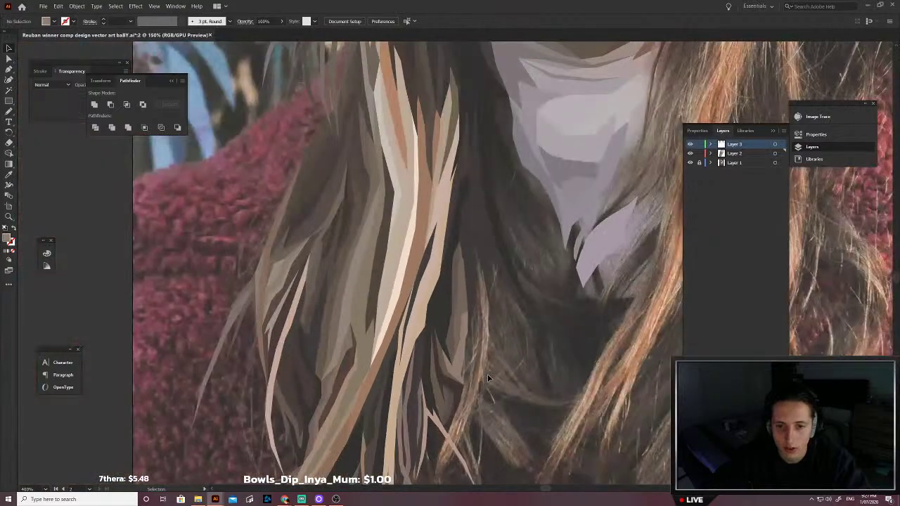
scroll(489, 378, up, 2)
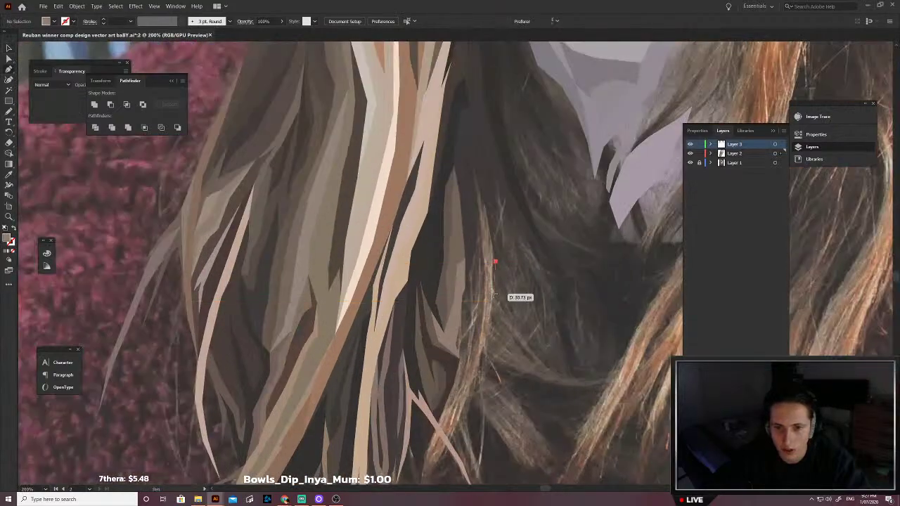
click(492, 294)
click(484, 356)
click(460, 419)
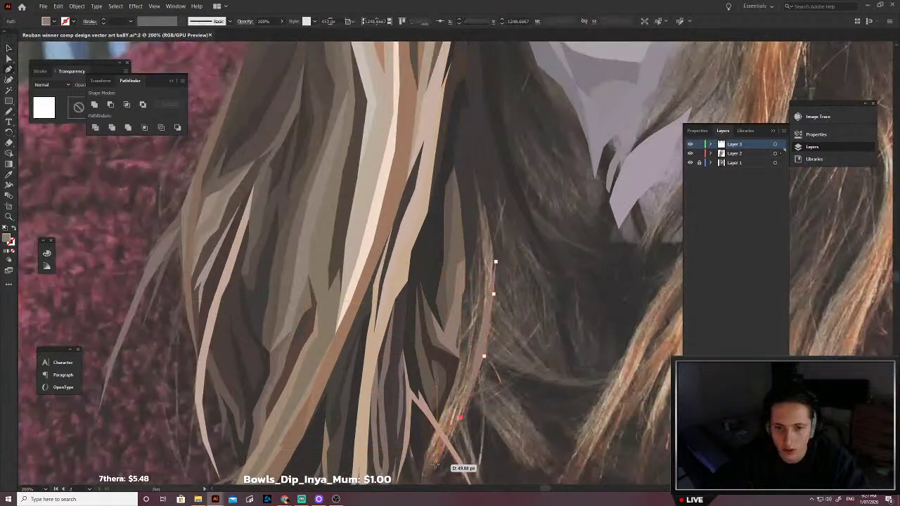
click(437, 464)
click(422, 480)
click(434, 458)
click(452, 415)
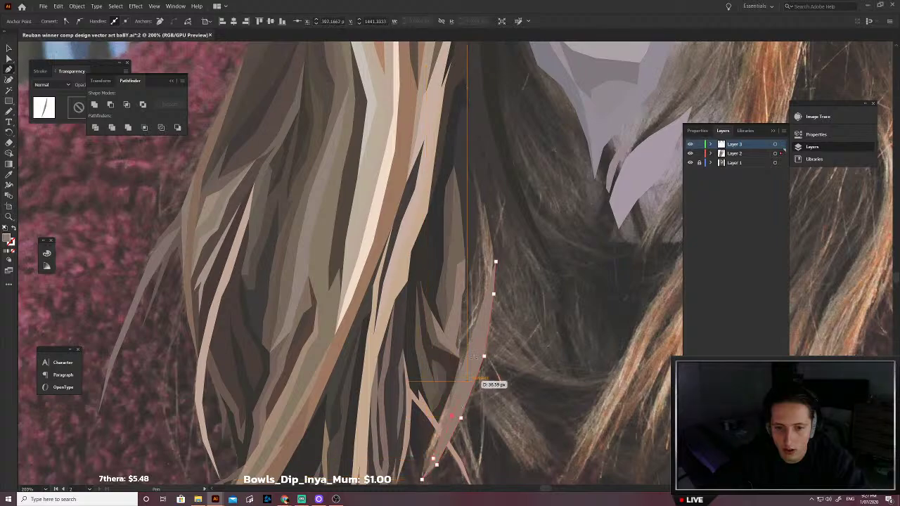
Step: Trace the strand's inner edge up to a narrow top and close the shape along its outer edge
click(477, 361)
click(483, 323)
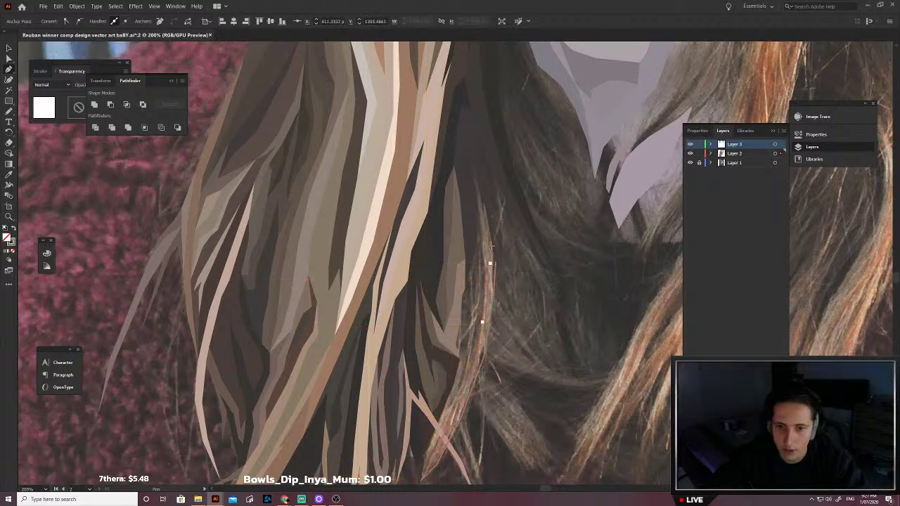
click(481, 202)
scroll(484, 204, up, 4)
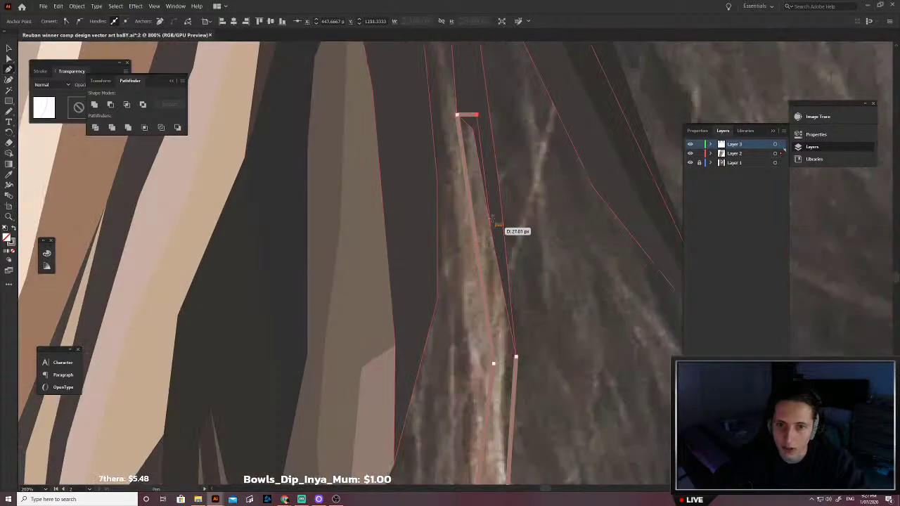
click(495, 203)
click(516, 357)
scroll(516, 358, down, 3)
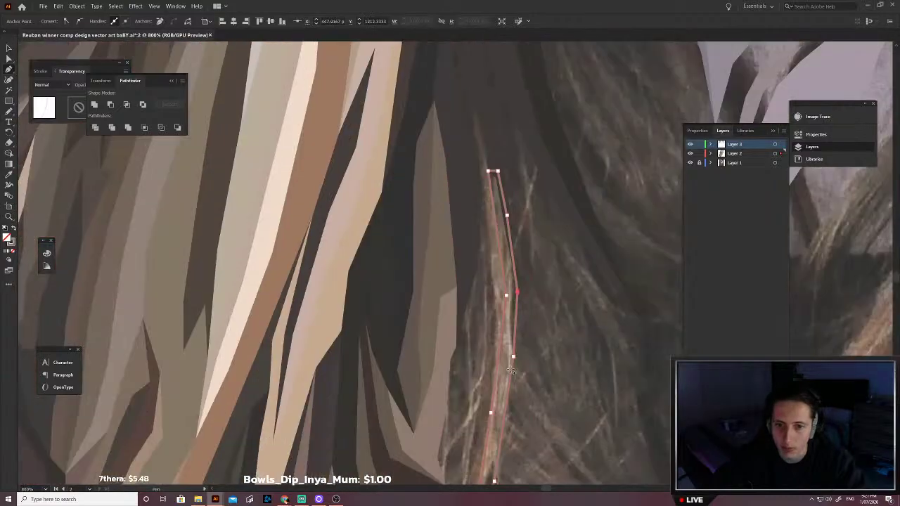
Step: Fill the strand with a peach-brown sampled from the photo, deselect it and extend its lower tip further down
scroll(511, 372, down, 3)
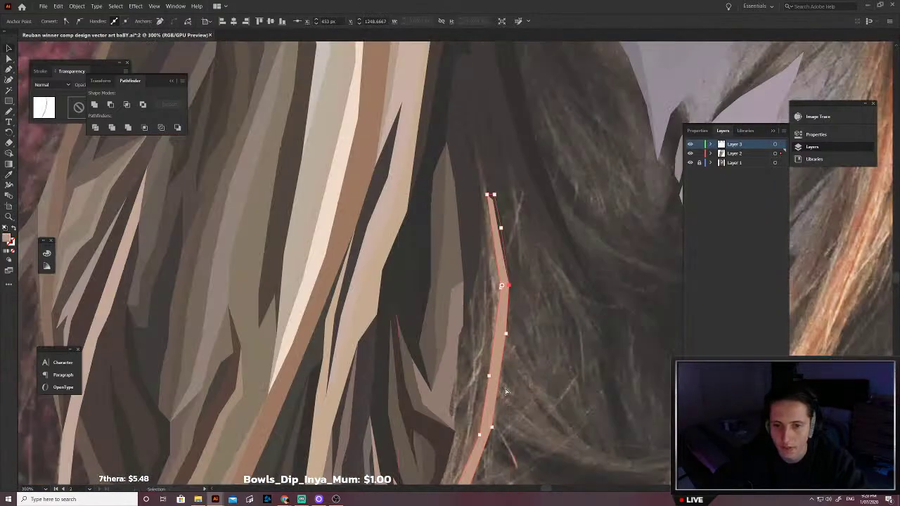
scroll(505, 389, down, 2)
click(504, 387)
drag(458, 461, 483, 289)
scroll(472, 422, up, 4)
key(p)
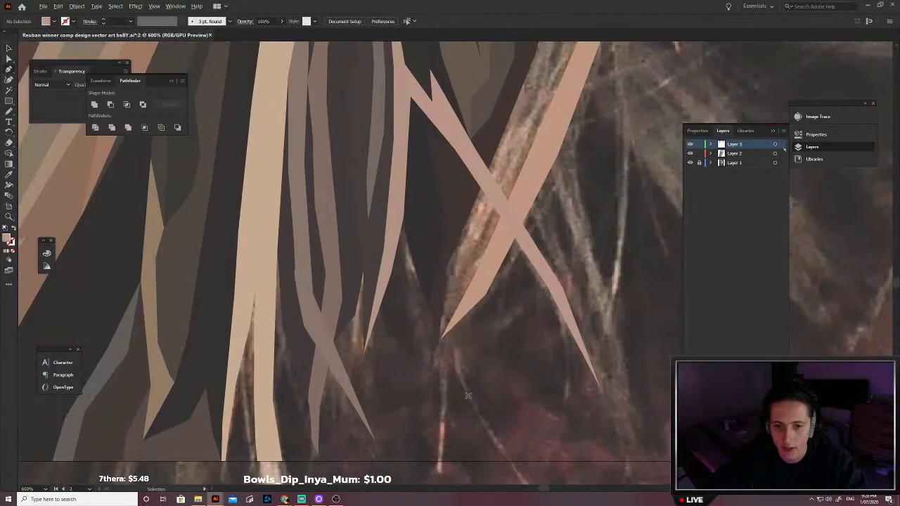
drag(440, 339, 442, 442)
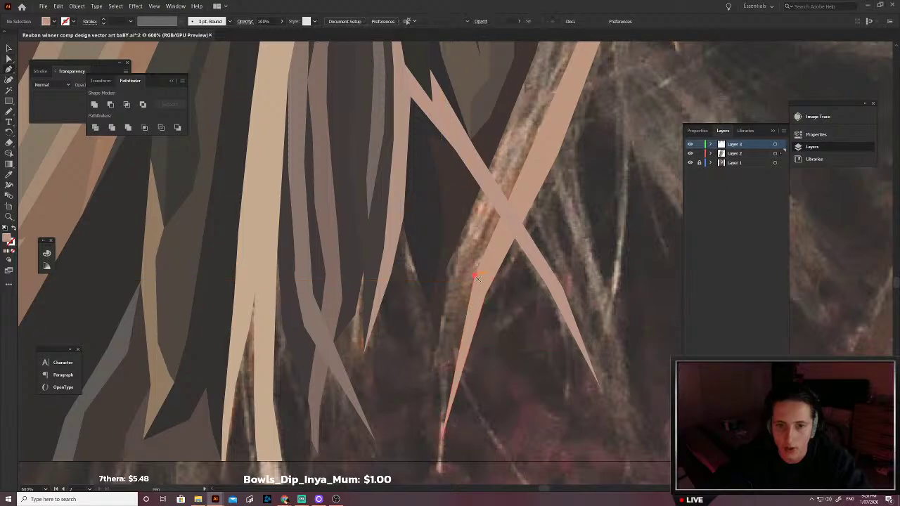
Step: Draw a closed Pen shape for the narrow strand between the dark piece and the peach strand, tapering to a point at the top
click(477, 277)
scroll(474, 279, up, 1)
click(490, 186)
scroll(490, 186, up, 3)
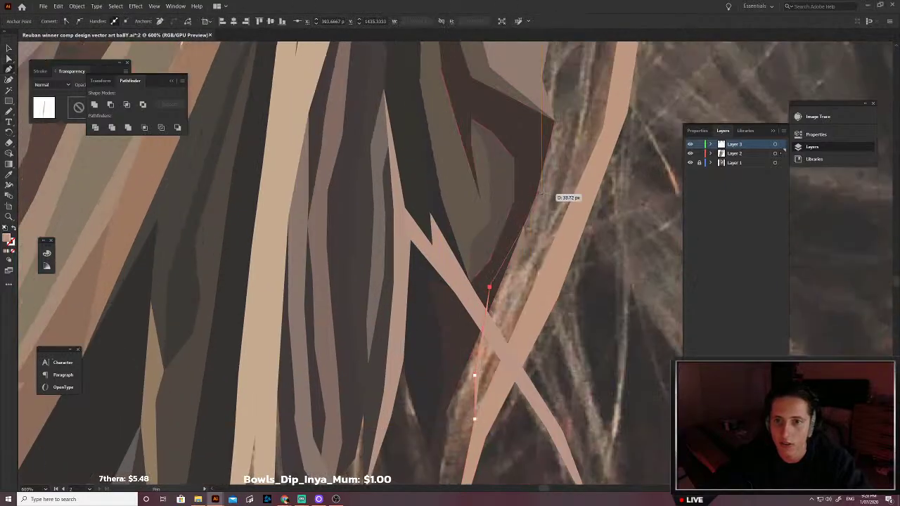
click(554, 187)
click(588, 104)
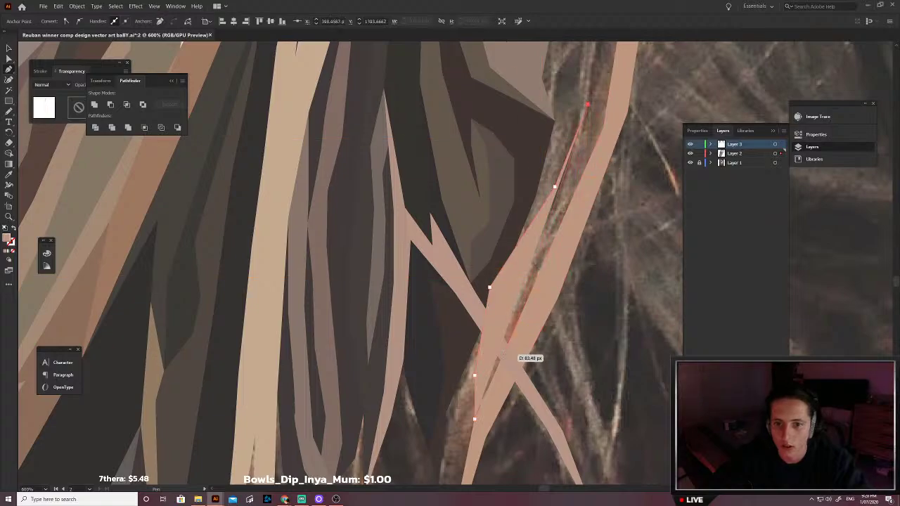
click(502, 358)
click(499, 390)
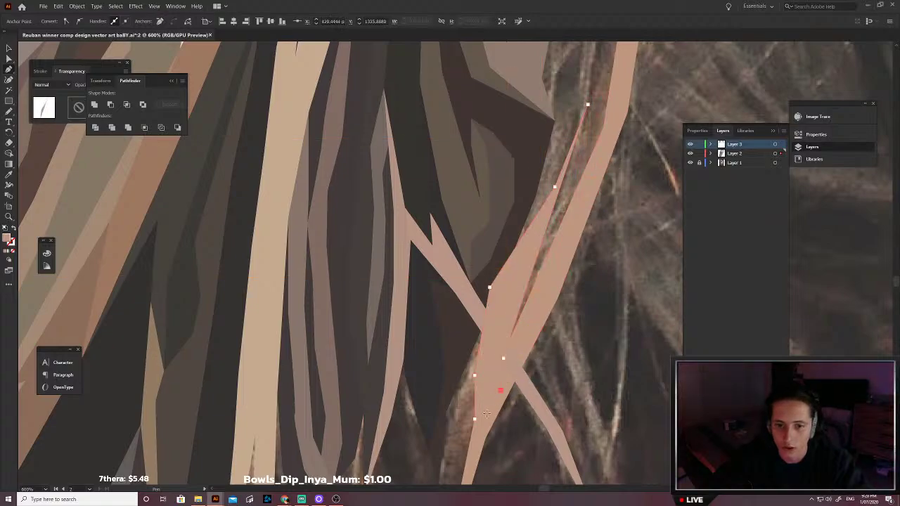
click(474, 420)
Step: Fill the narrow strand with a reddish orange-brown sampled from the photo and deselect it
key(ctrl+minus)
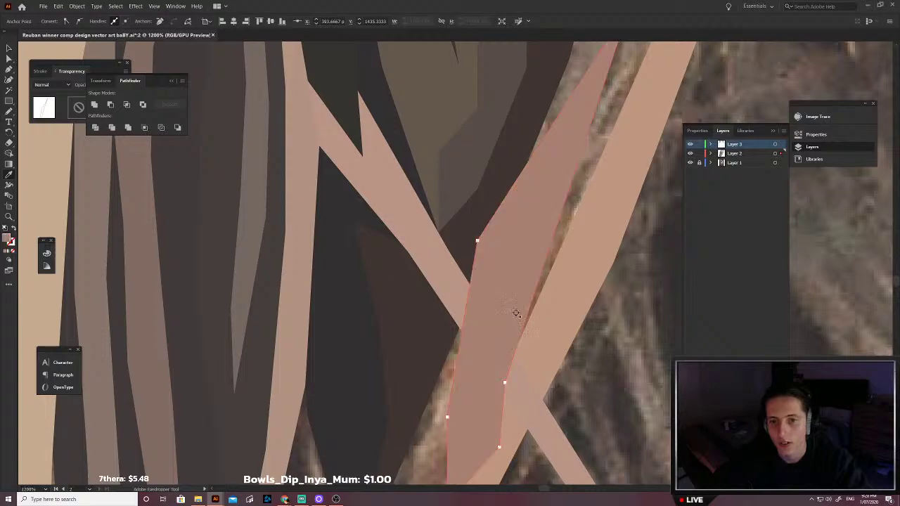
scroll(508, 350, up, 5)
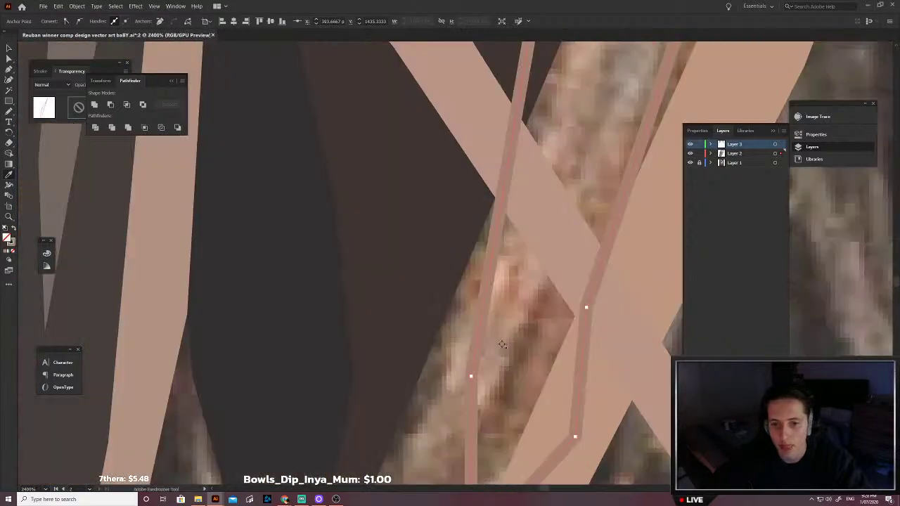
click(515, 290)
scroll(520, 299, down, 6)
key(p)
key(ctrl+shift+a)
Step: Start a Pen backing shape at the dark piece, tracing up the fine hairs to a narrow top and back down along the peach strand
drag(553, 226, 492, 325)
scroll(492, 325, up, 2)
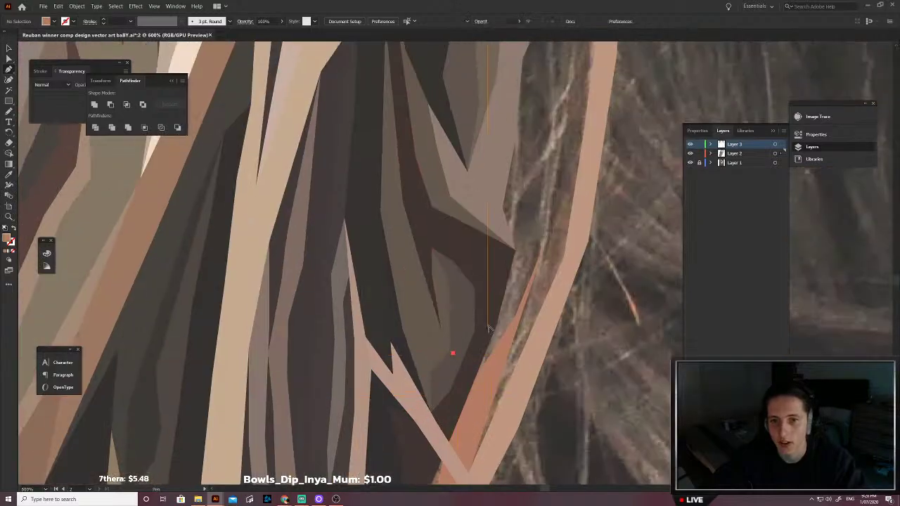
scroll(489, 327, down, 1)
click(504, 274)
scroll(526, 266, up, 1)
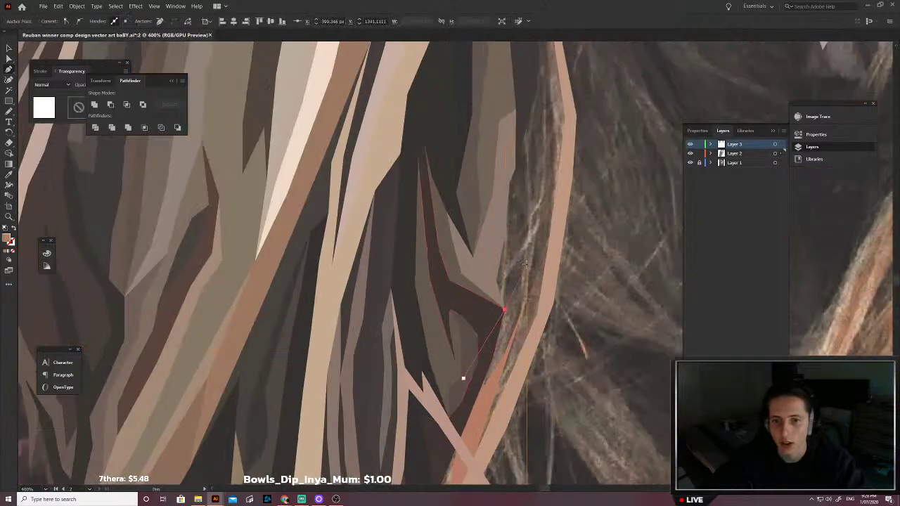
click(533, 203)
click(538, 138)
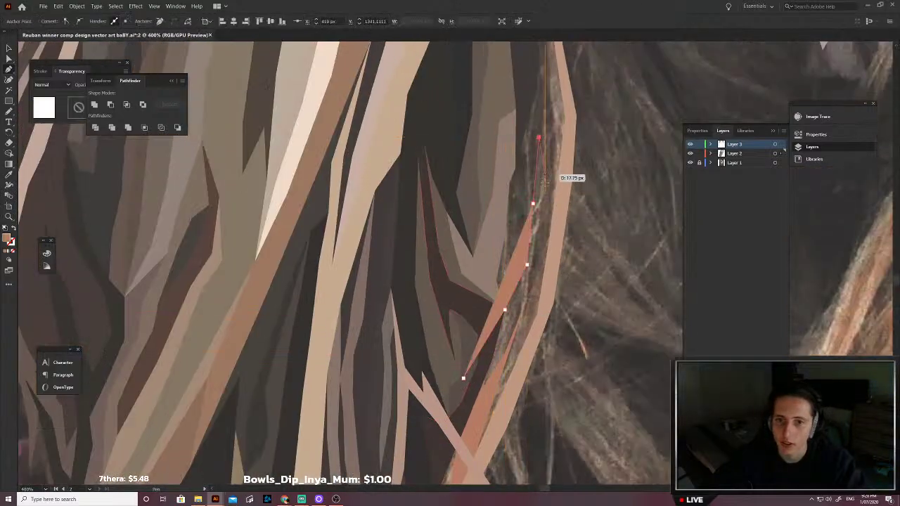
click(537, 314)
click(523, 379)
Step: Continue the backing shape behind the peach strand to a lower tip, bring it back up the inner side and close it
scroll(520, 383, down, 2)
click(469, 422)
scroll(471, 425, left, 2)
scroll(475, 432, down, 2)
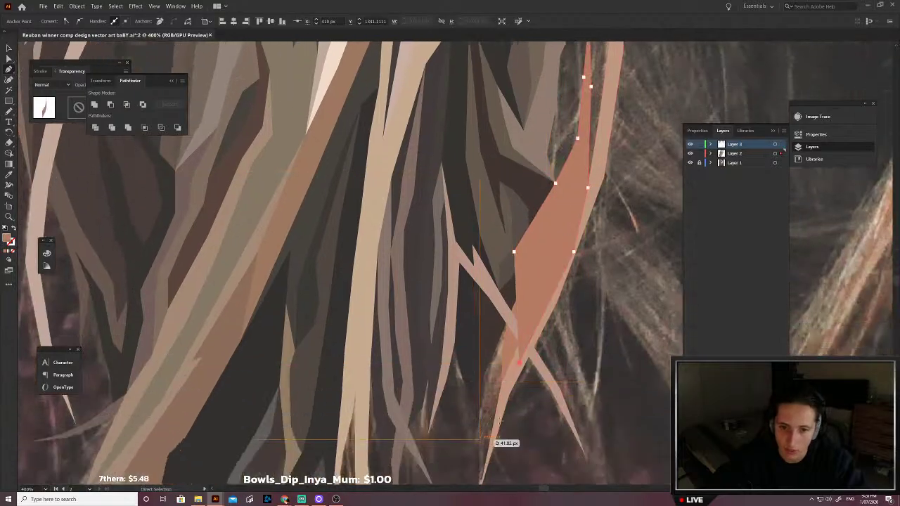
click(502, 385)
click(490, 405)
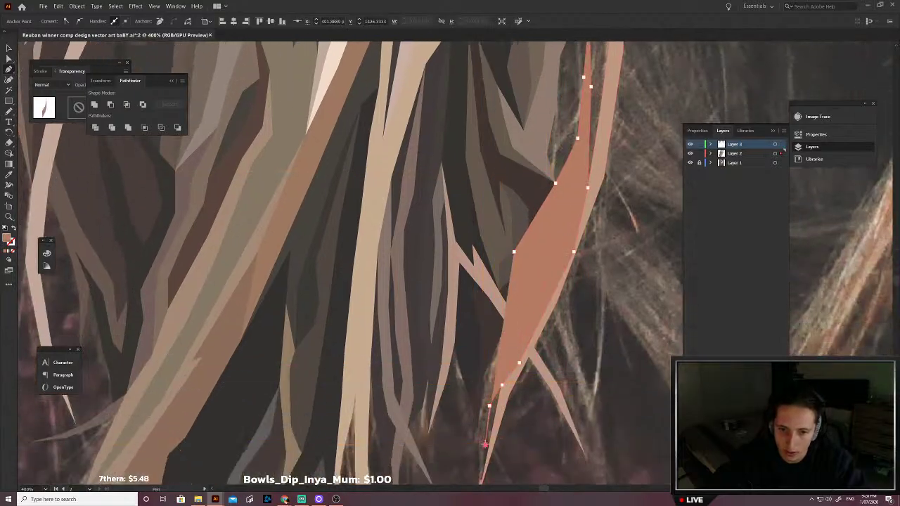
click(485, 445)
key(shift+x)
click(482, 406)
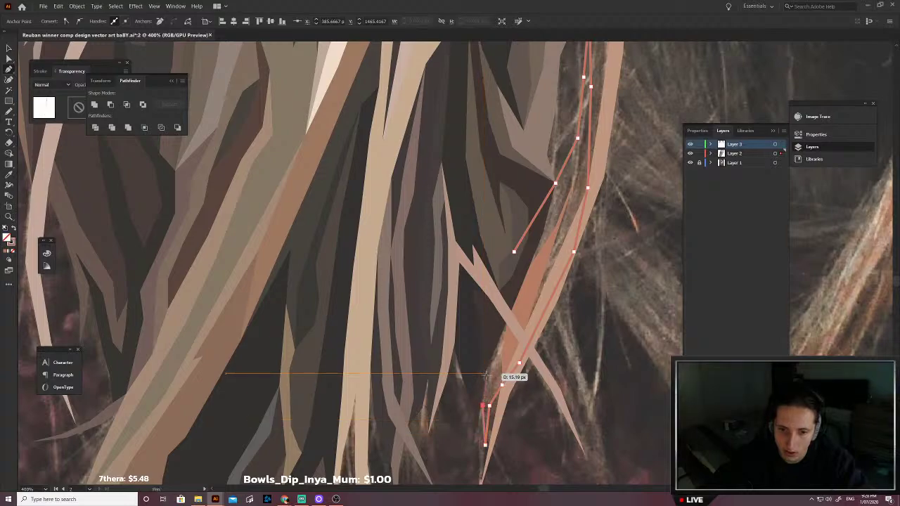
click(483, 379)
click(488, 349)
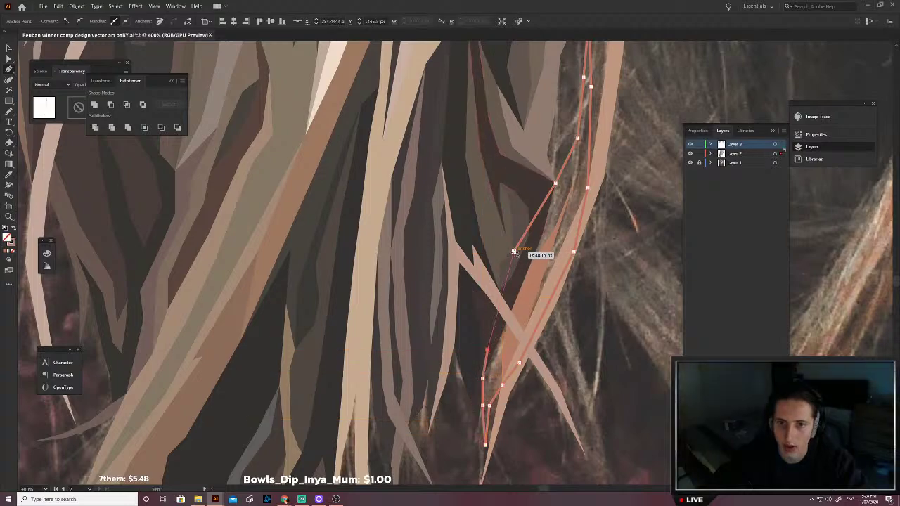
Step: Fill the backing shape with a greyish taupe sampled from the photo, send it to the back and deselect it
key(i)
scroll(559, 247, up, 6)
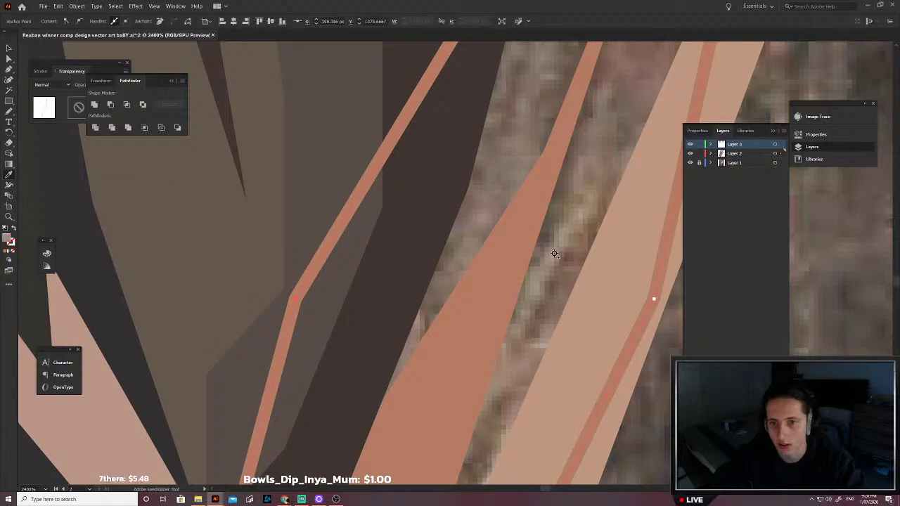
click(554, 254)
scroll(554, 254, down, 4)
key(v)
key(ctrl+shift+[)
click(596, 276)
scroll(590, 271, right, 1)
scroll(541, 239, up, 1)
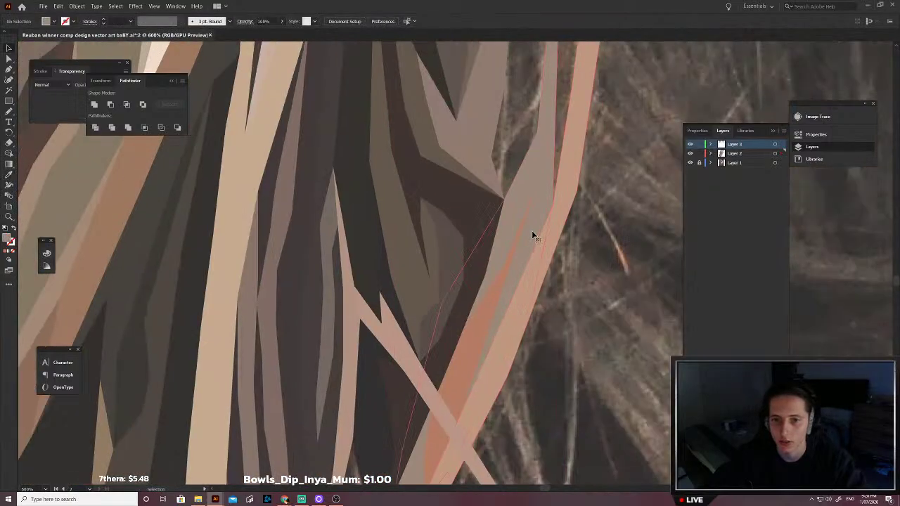
Step: Recolour the backing shape behind the orange-brown strand with a light pinkish beige sampled from the photo and deselect it
click(532, 234)
key(shift+x)
key(i)
scroll(475, 362, up, 4)
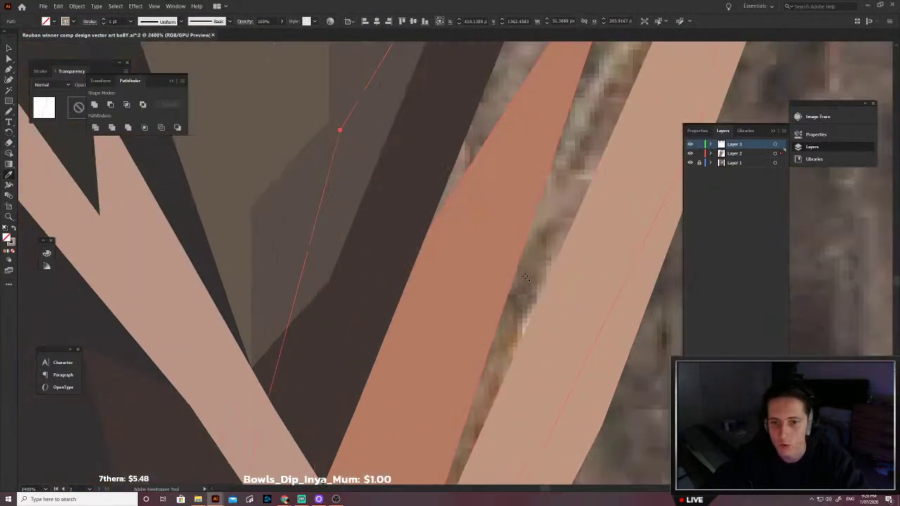
scroll(526, 277, up, 4)
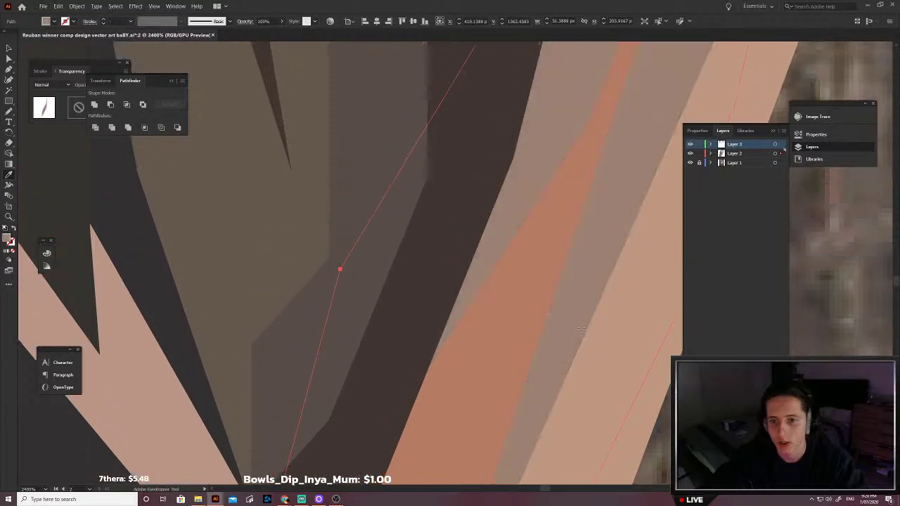
scroll(584, 321, down, 4)
scroll(535, 351, down, 2)
scroll(518, 372, up, 3)
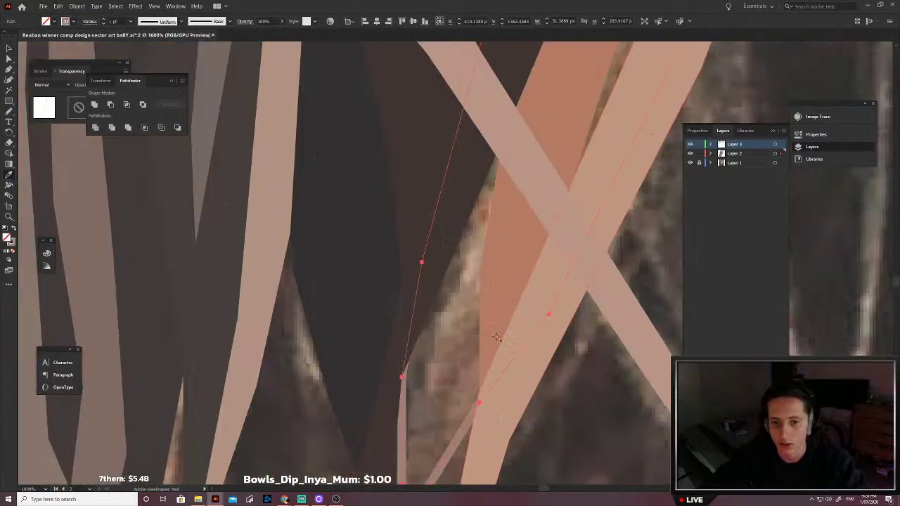
click(475, 281)
click(565, 260)
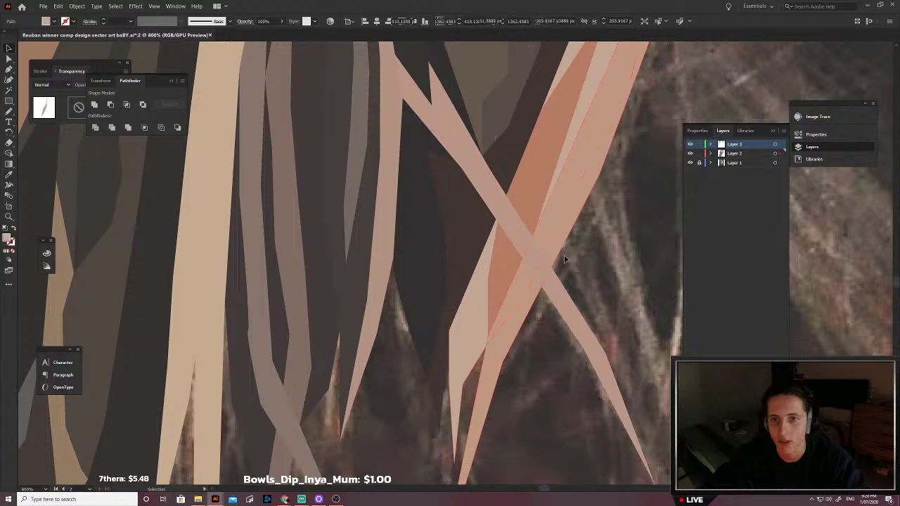
Step: Start another Pen backing shape at the taupe piece's lower corner, running up behind it past the fine hairs
scroll(568, 253, down, 3)
scroll(578, 225, up, 5)
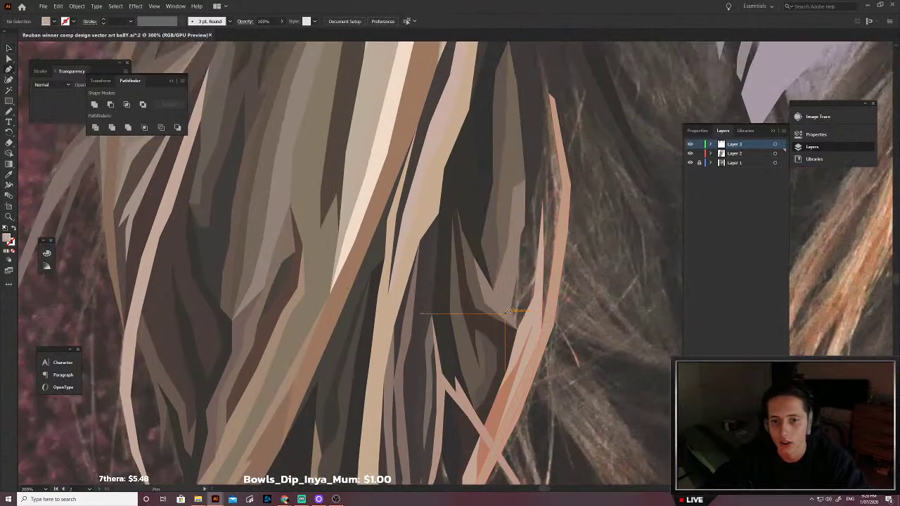
click(510, 307)
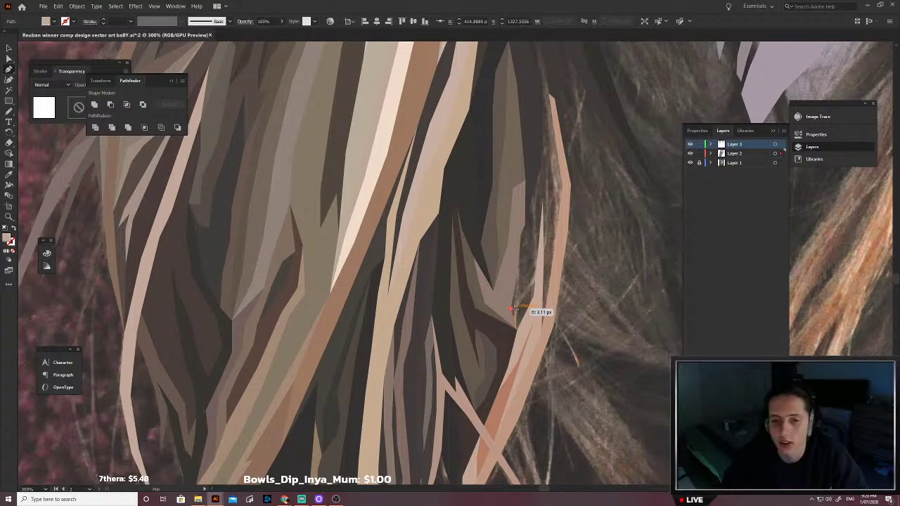
click(497, 239)
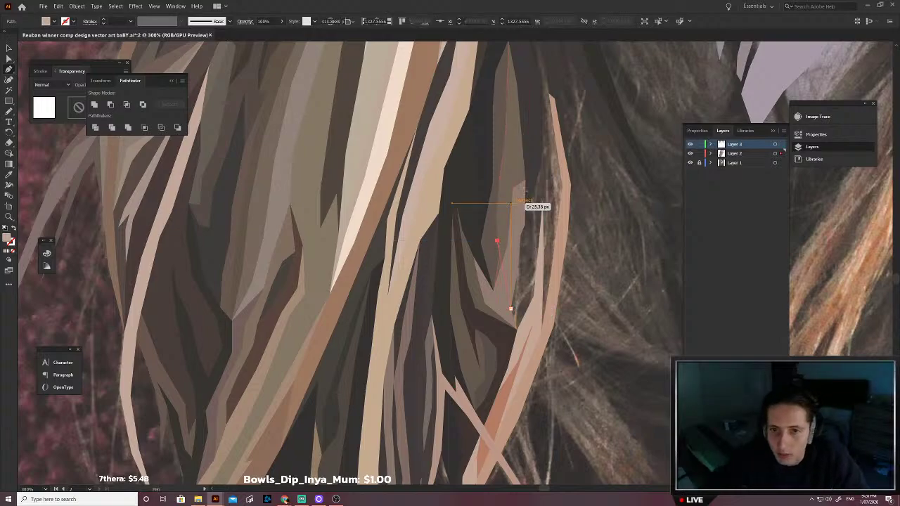
click(510, 202)
click(532, 111)
scroll(537, 127, up, 2)
scroll(538, 136, up, 2)
click(523, 156)
click(514, 110)
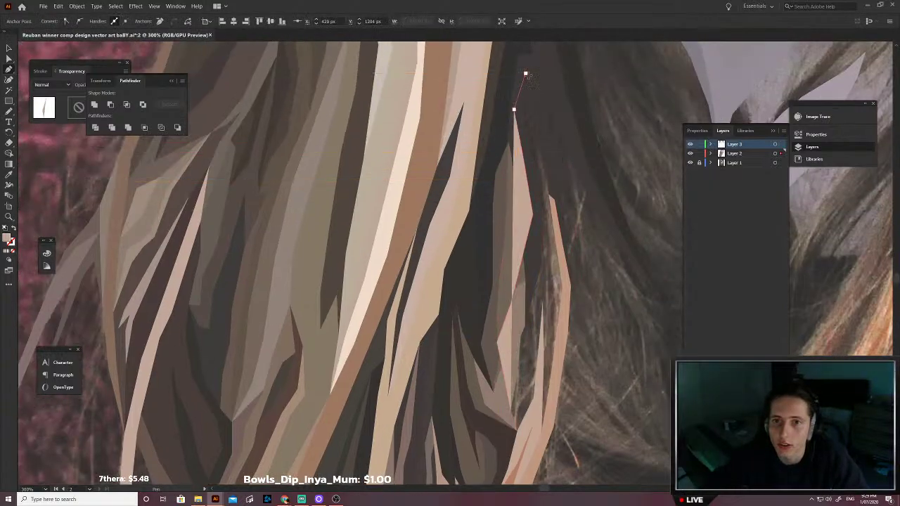
Step: Continue the backing shape over its top point, down beside the peach strand to a lower tip, and close it at the taupe piece
click(526, 73)
click(544, 111)
click(548, 152)
click(555, 201)
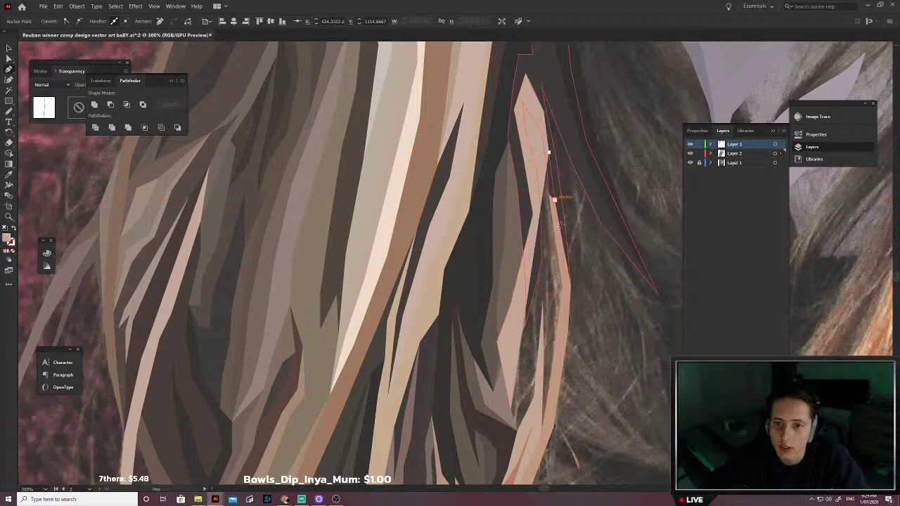
click(548, 194)
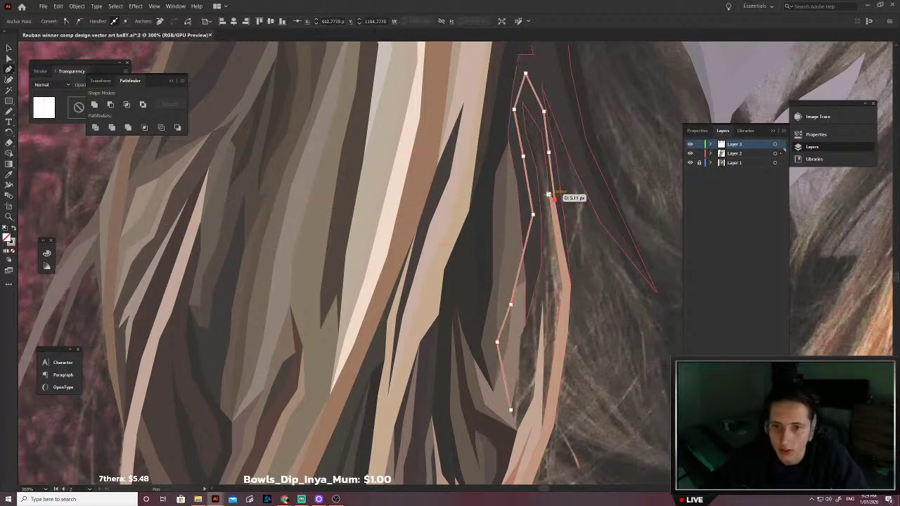
click(552, 273)
click(542, 303)
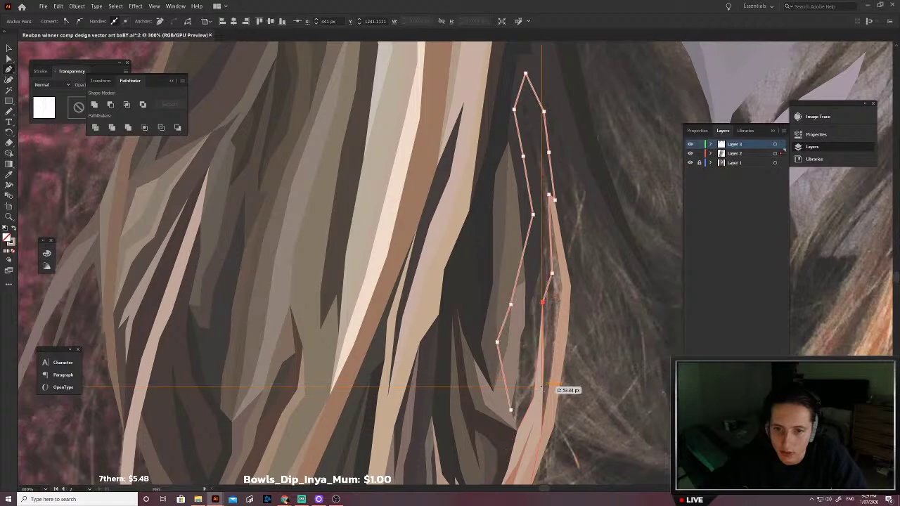
click(537, 410)
click(528, 440)
click(516, 435)
drag(510, 426, 511, 410)
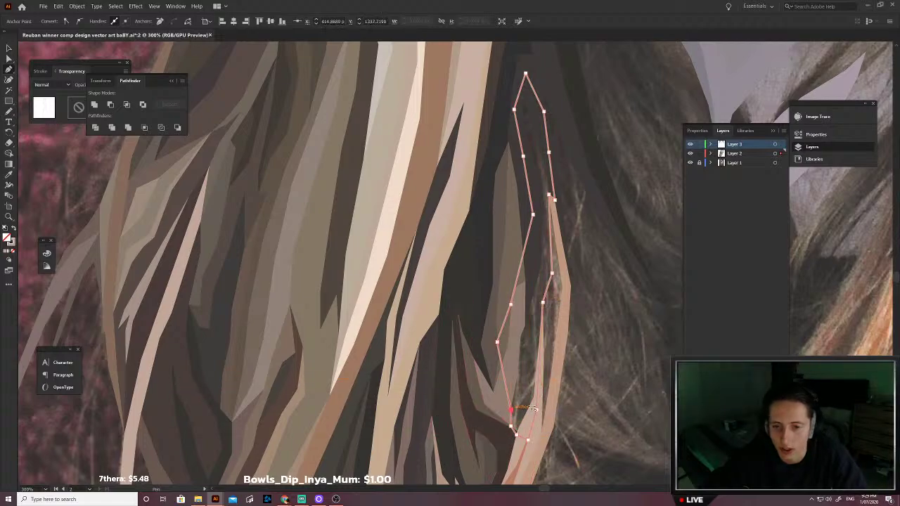
Step: Fill the backing shape with a dark charcoal grey sampled from the photo, send it to the back and deselect it
click(529, 361)
key(ctrl+shift+[)
key(v)
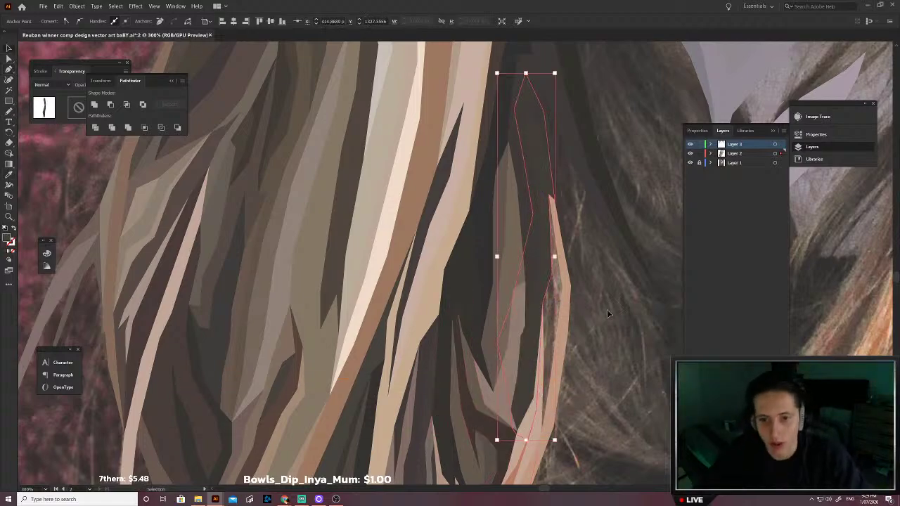
click(605, 308)
Step: Trace a closed Pen shape filling the gap between the taupe piece and the peach strand, from above the strand's tip to its lower fork
scroll(579, 295, right, 1)
scroll(510, 292, down, 1)
key(p)
click(472, 259)
scroll(472, 258, up, 1)
click(486, 218)
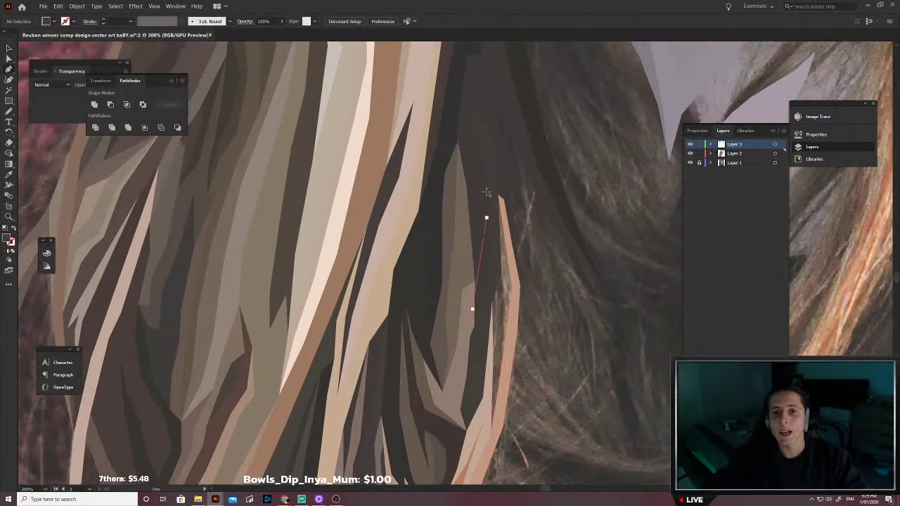
click(489, 178)
drag(499, 182, 501, 183)
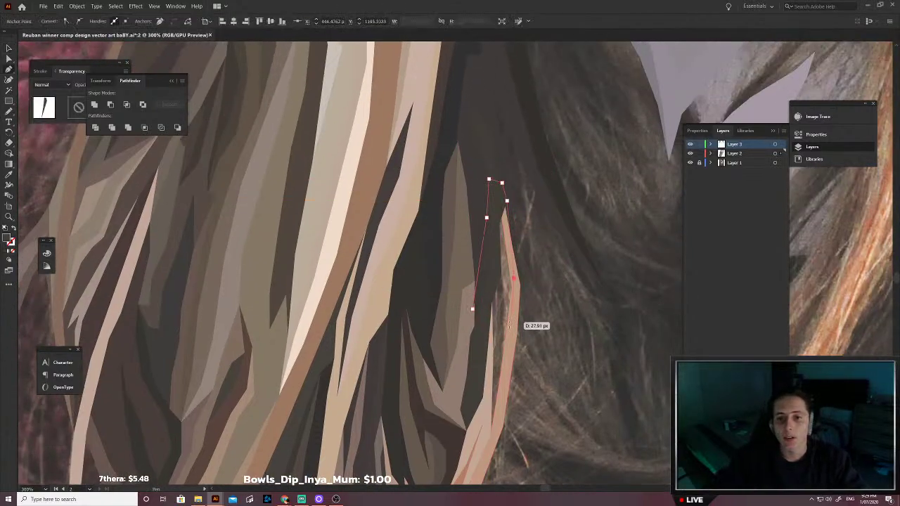
click(509, 325)
click(497, 433)
click(485, 446)
click(472, 404)
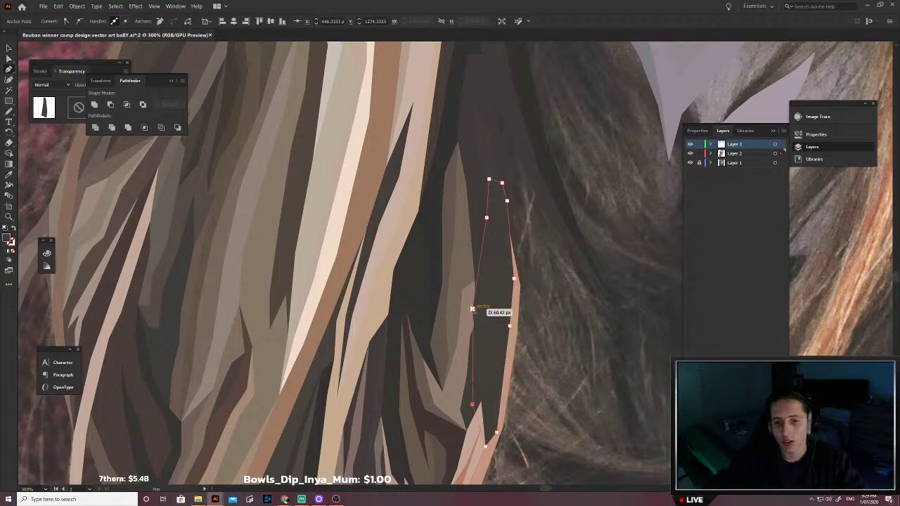
click(472, 308)
Step: Fill the new gap shape with a dark brown sampled from the photo and deselect it
key(shift+x)
key(i)
scroll(499, 315, up, 5)
click(513, 308)
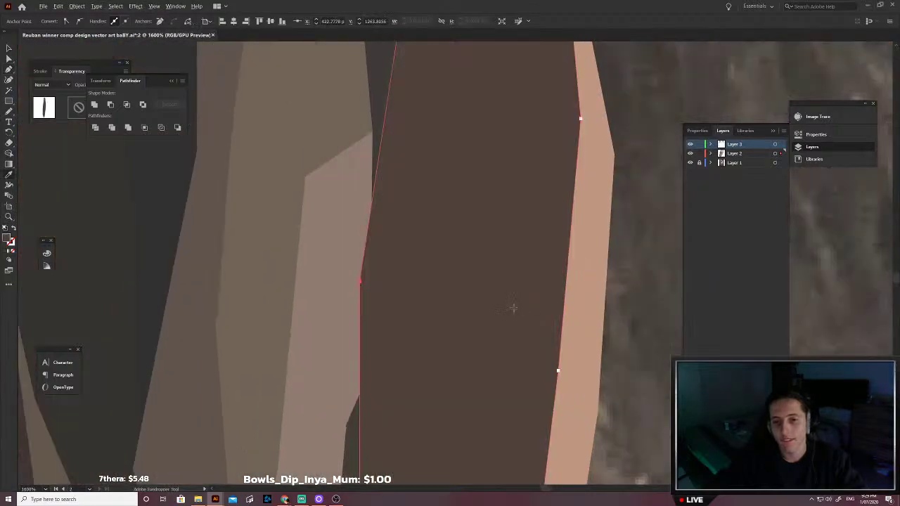
scroll(513, 308, down, 5)
key(v)
click(571, 320)
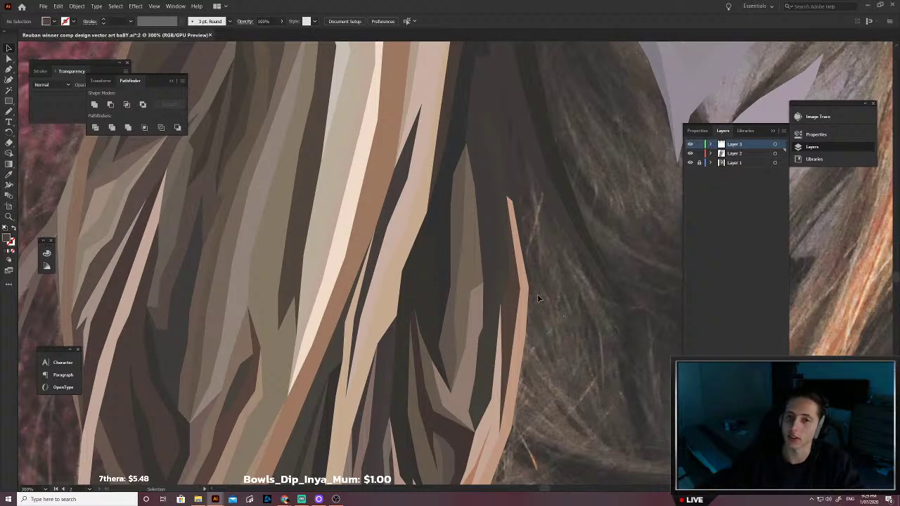
Step: Start a long Pen strand at the orange hair's inner edge, running up to a point in the dark hair and turning back above the peach strand
scroll(536, 295, down, 3)
scroll(500, 332, down, 1)
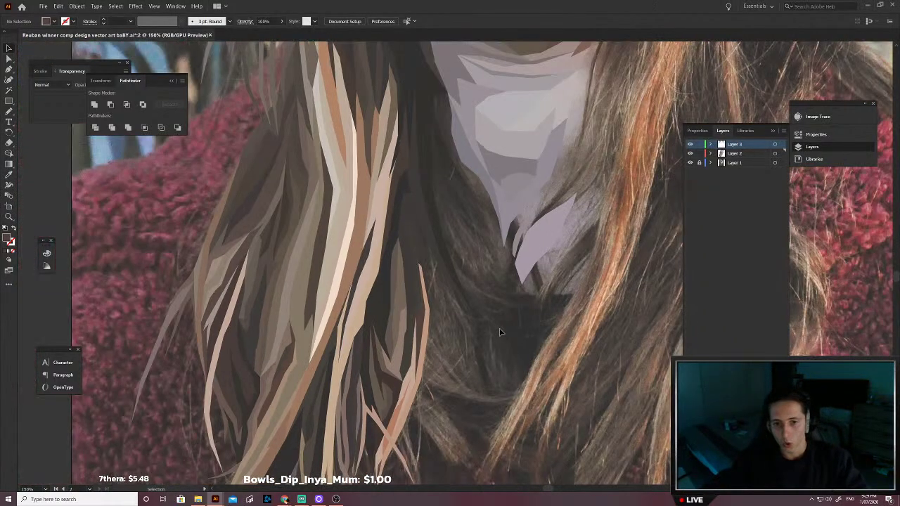
click(508, 397)
click(496, 387)
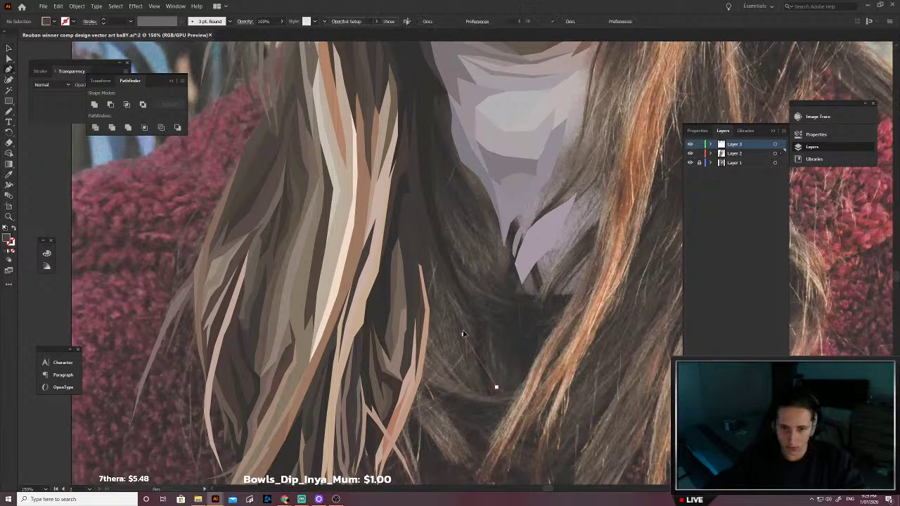
click(463, 334)
click(445, 279)
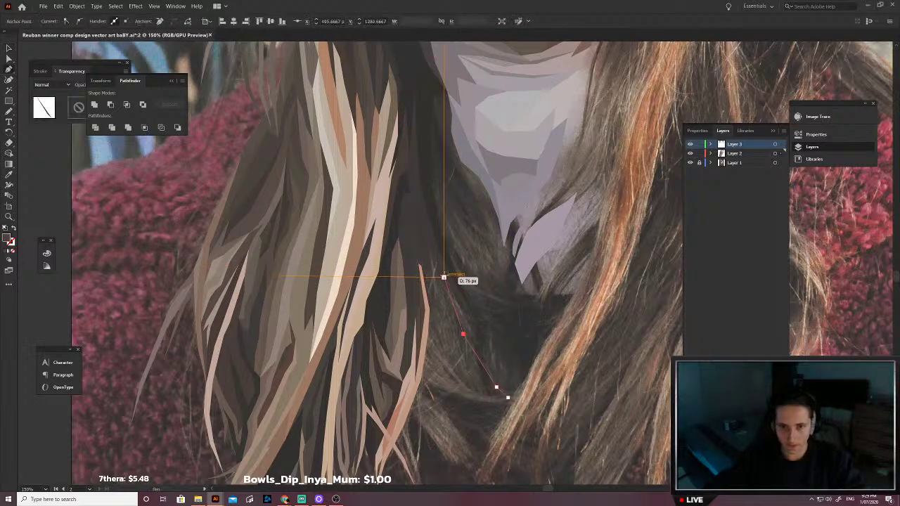
click(415, 208)
scroll(429, 261, up, 3)
click(410, 293)
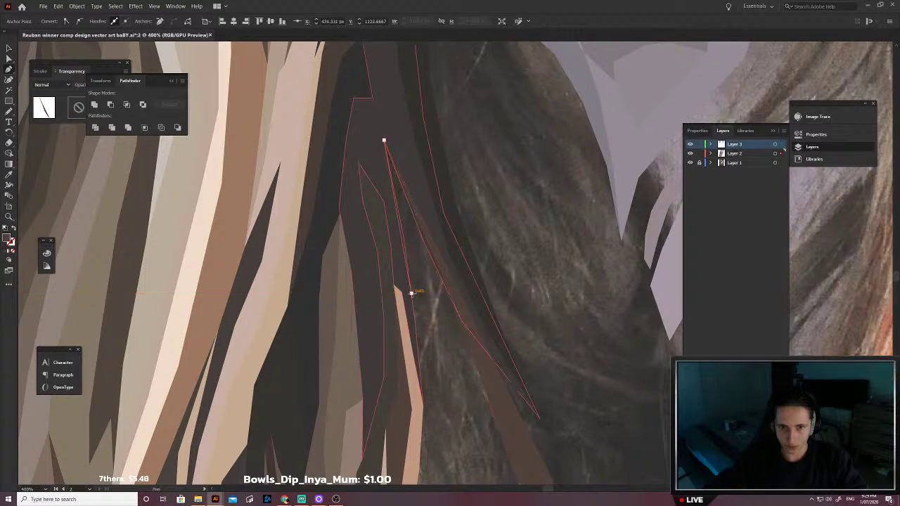
Step: Bring the long strand's outline back down its lower side, correcting one misplaced point, and close it at the orange hair
scroll(412, 294, down, 3)
scroll(412, 294, down, 1)
scroll(412, 294, up, 3)
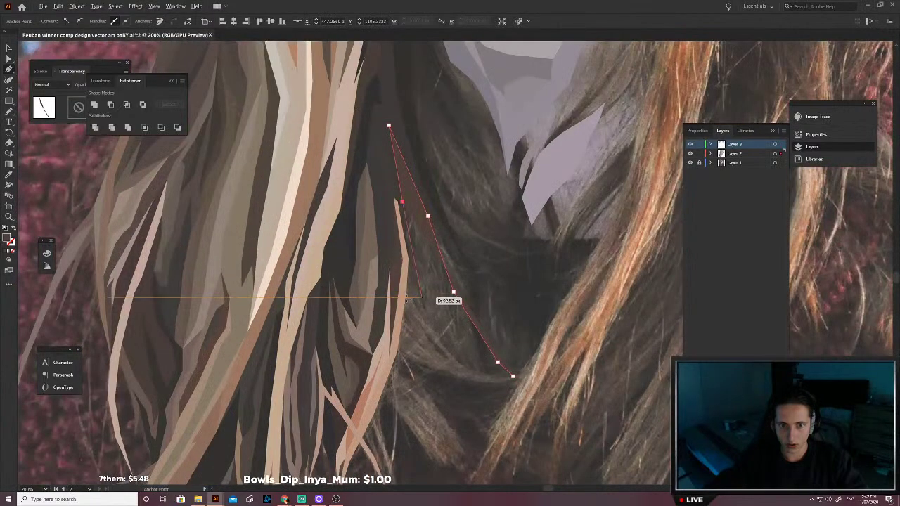
click(433, 277)
click(448, 316)
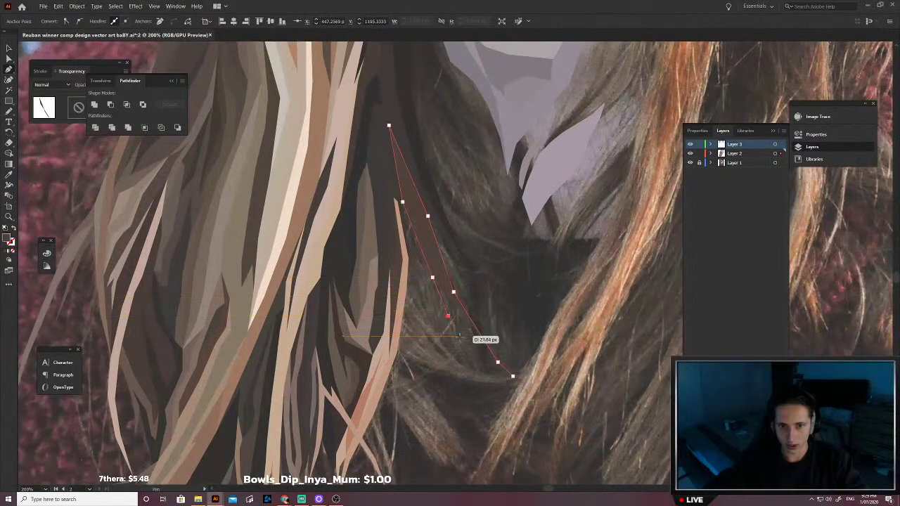
click(466, 348)
key(ctrl+z)
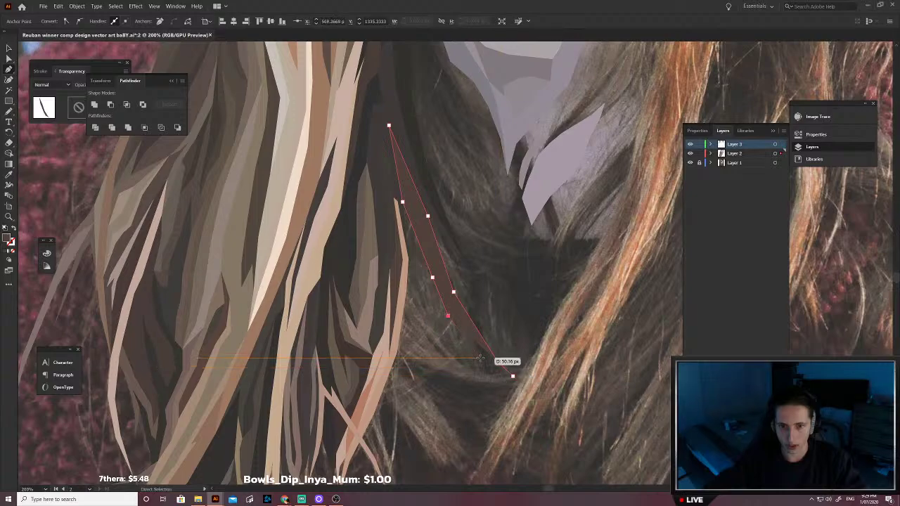
click(481, 357)
click(496, 372)
click(512, 377)
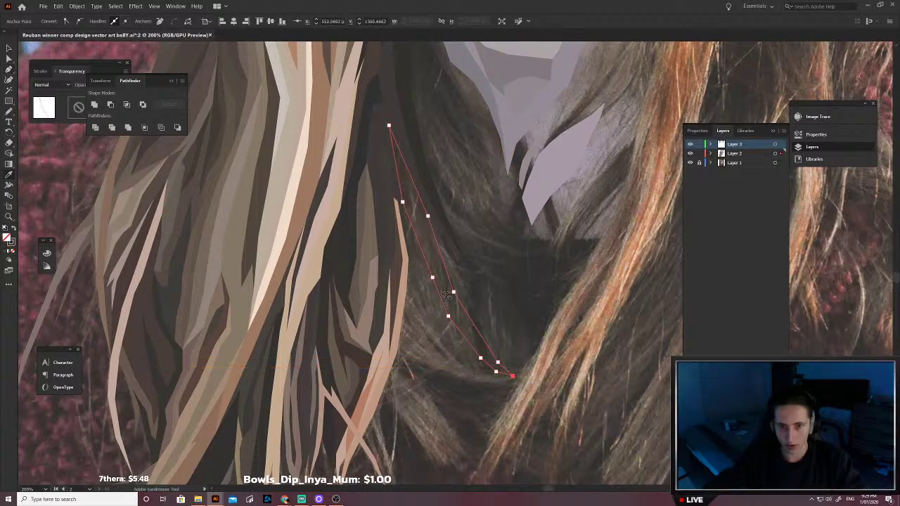
Step: Fill the long strand with a dark brownish grey sampled from the photo and deselect it
scroll(424, 259, up, 5)
click(456, 226)
scroll(460, 226, down, 4)
key(v)
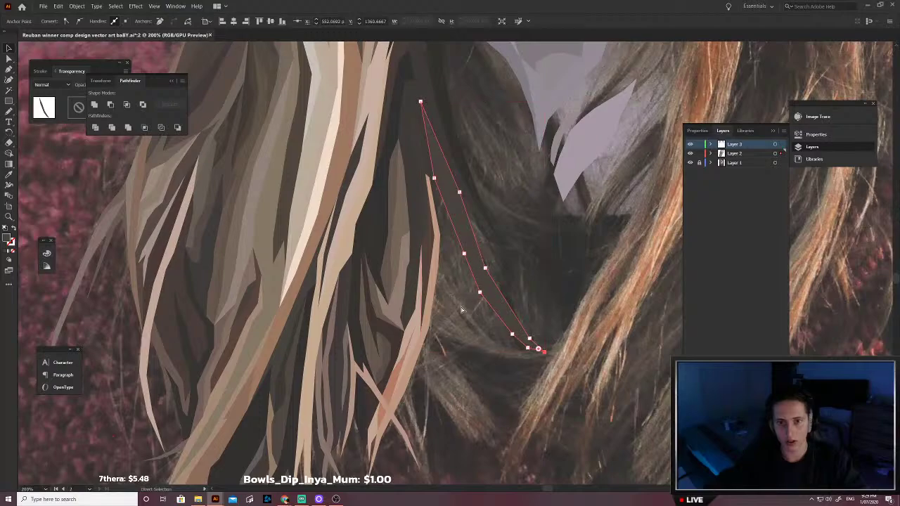
click(464, 307)
Step: Start a curved Pen strand at the long strand's lower tip, tracing its upper edge to the peach strand
scroll(464, 308, right, 1)
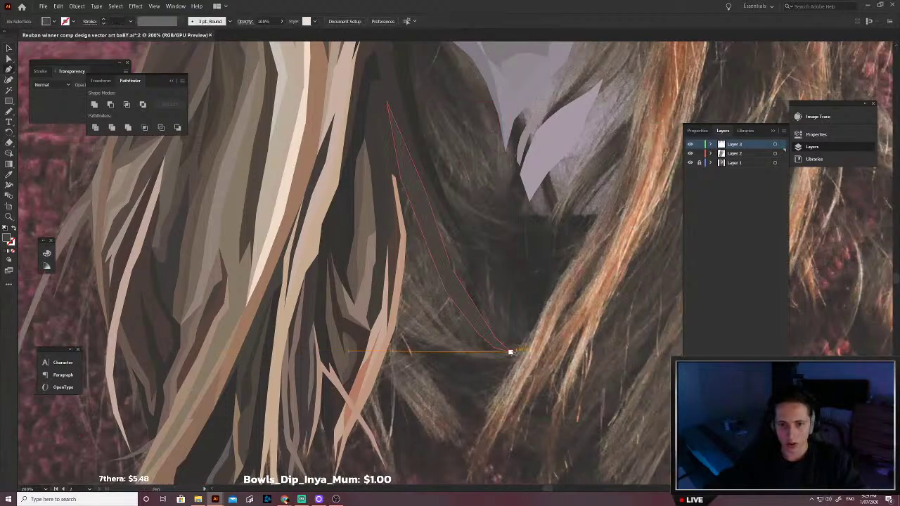
click(510, 353)
click(484, 351)
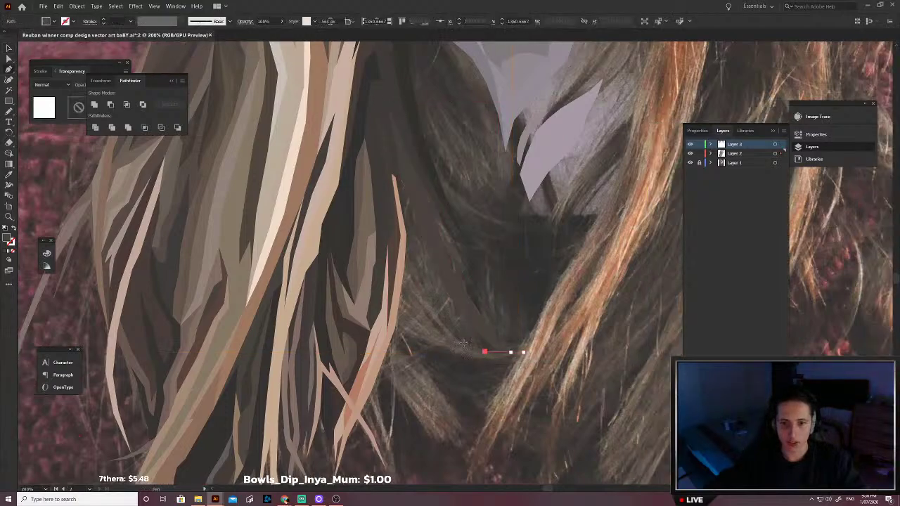
click(461, 341)
click(410, 279)
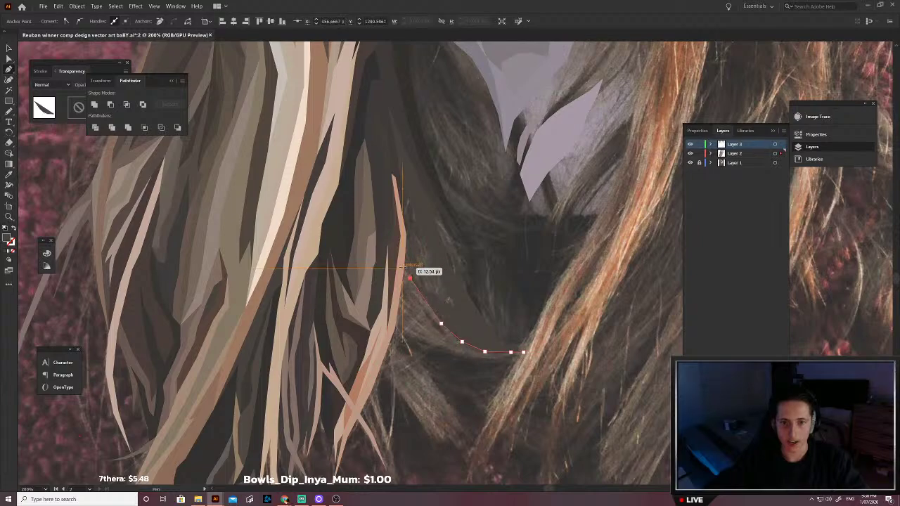
click(401, 267)
Step: Tuck the curved strand's end behind the peach strand and trace its lower edge back to the starting point
scroll(397, 278, up, 1)
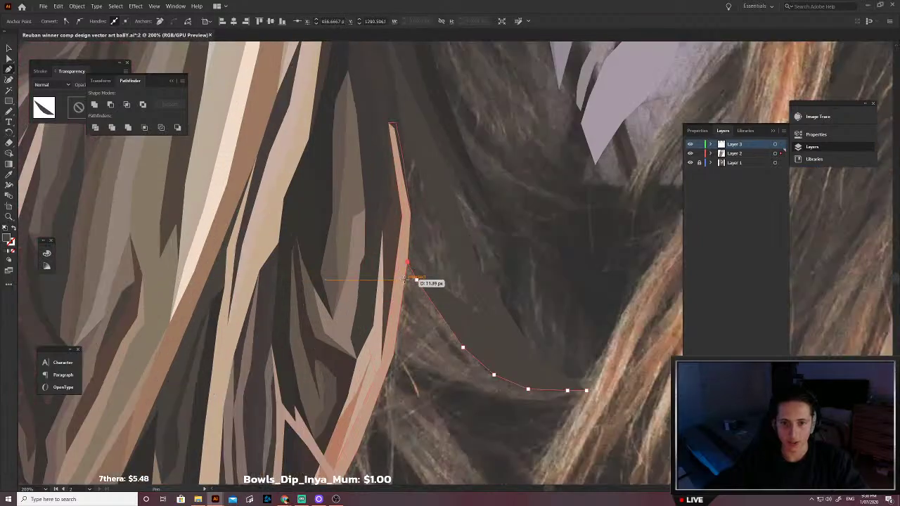
click(397, 281)
click(395, 298)
click(399, 317)
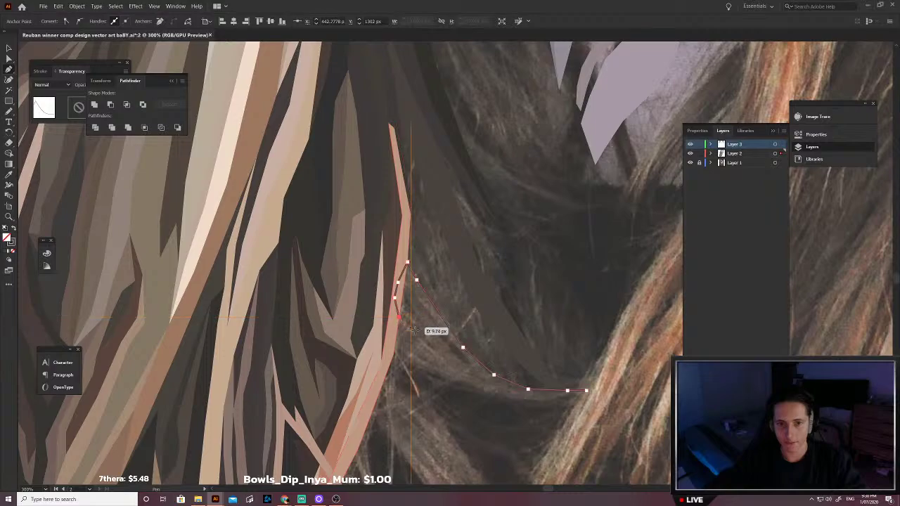
click(475, 381)
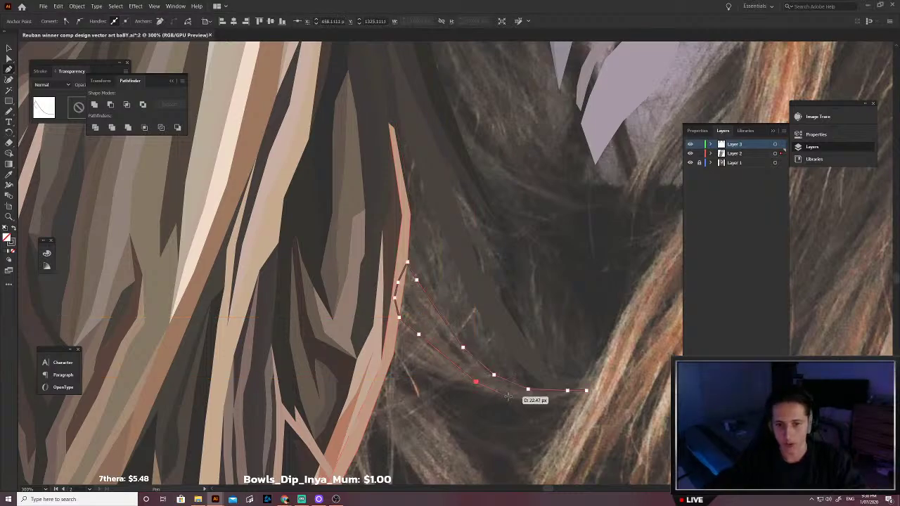
click(511, 398)
click(537, 401)
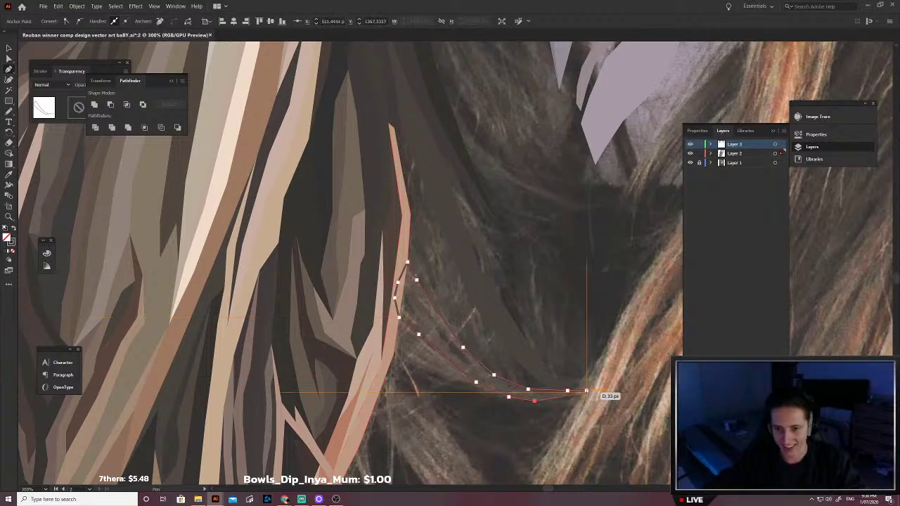
Step: Fill the curved strand with a dark taupe sampled from the photo and deselect it
scroll(470, 366, up, 2)
click(459, 362)
key(v)
click(505, 330)
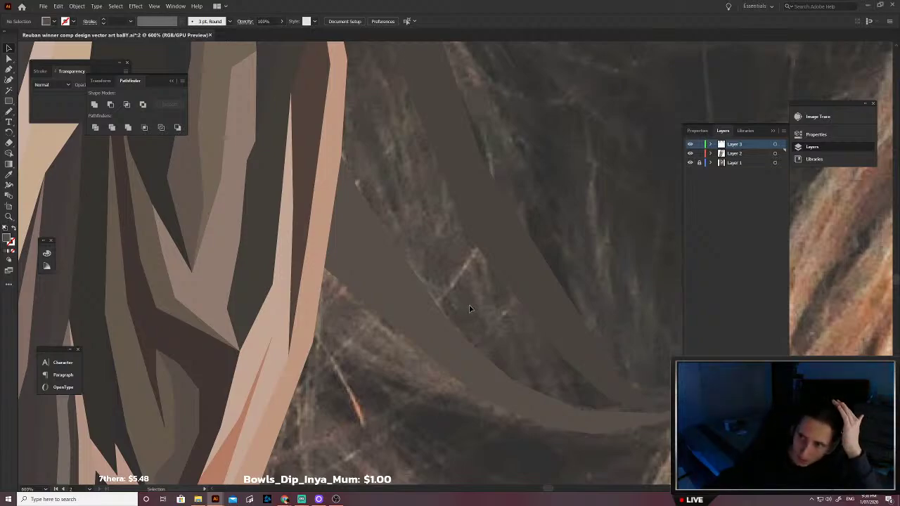
Step: Start a Pen wedge under the curved strand, tracing its lower edge from the strand's bend to the peach strand
scroll(439, 317, down, 3)
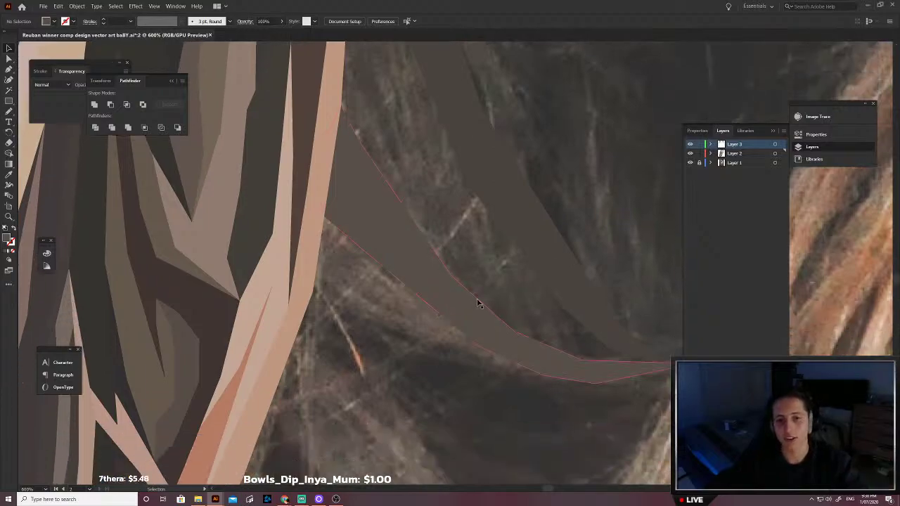
click(544, 366)
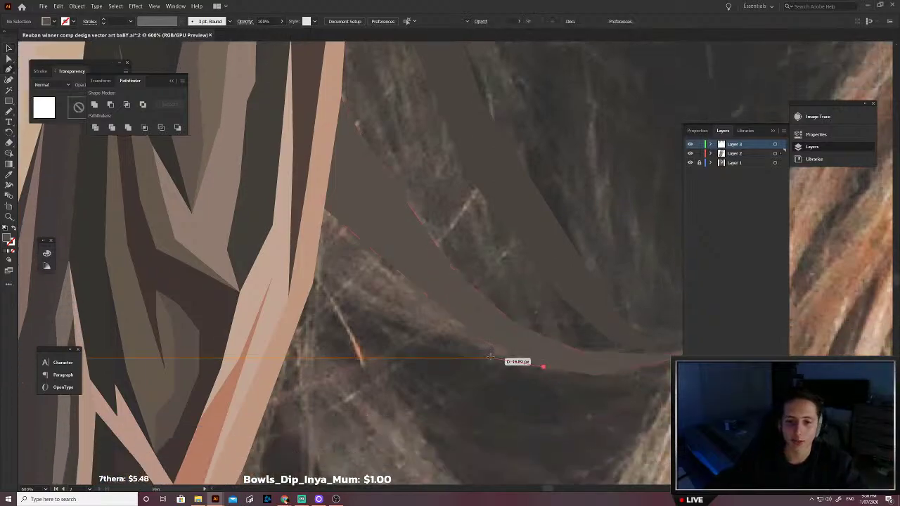
click(489, 358)
click(396, 322)
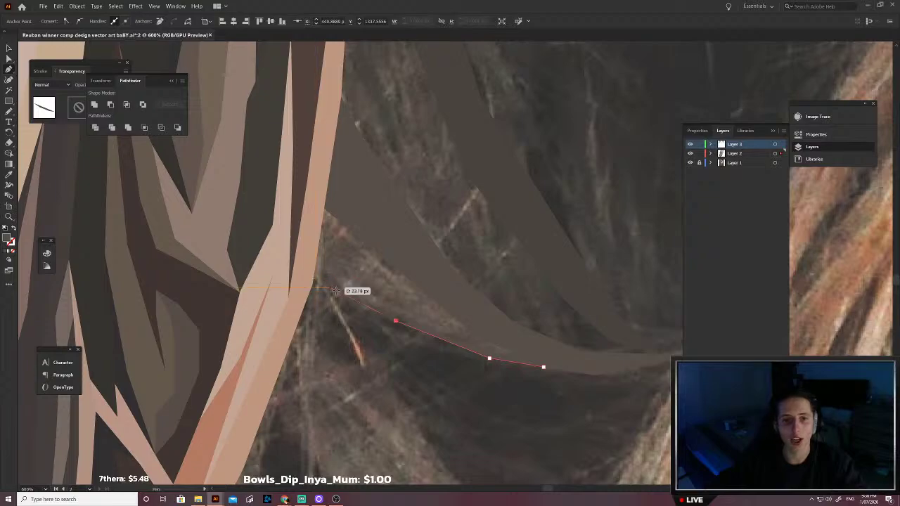
click(313, 284)
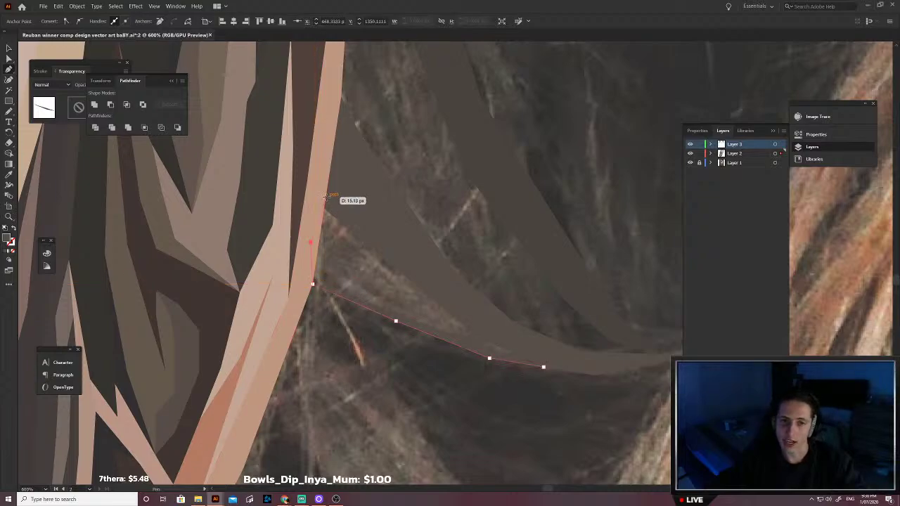
Step: Close the wedge along its upper side over the curved strand, fill it with a brownish taupe sampled from the photo and deselect it
click(326, 194)
click(347, 199)
click(414, 252)
click(482, 323)
click(544, 366)
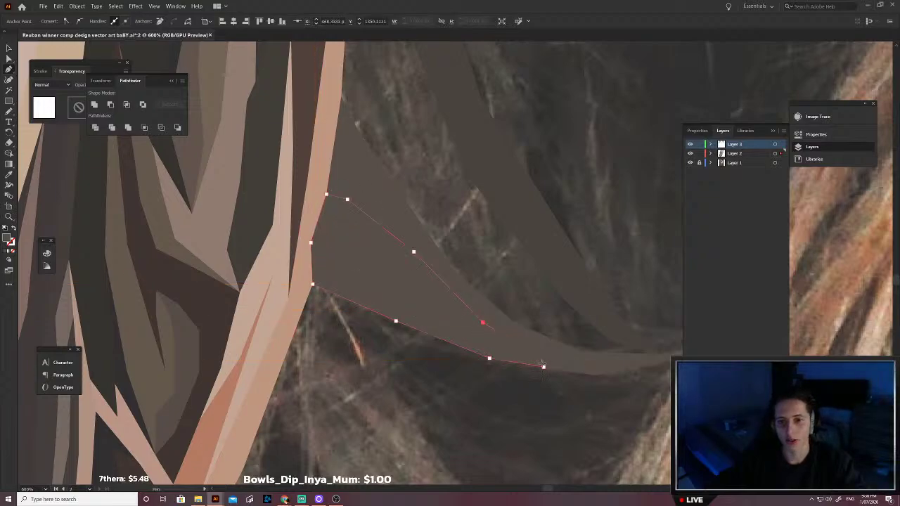
scroll(461, 308, up, 2)
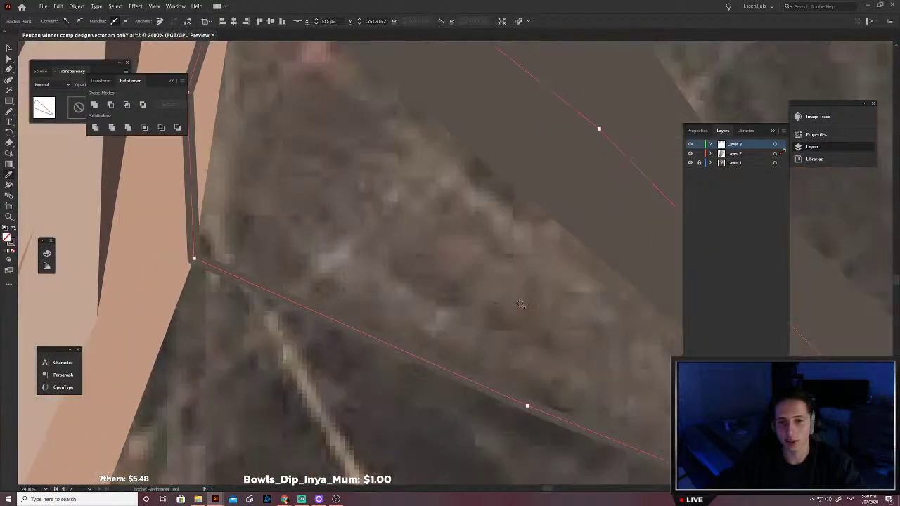
scroll(521, 304, down, 6)
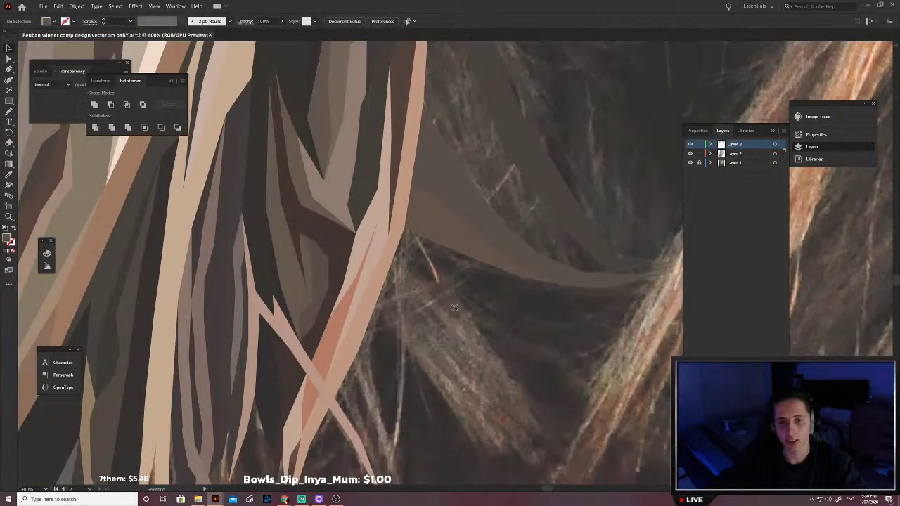
Step: Start a Pen strand under the curved strand, tracing from its lower edge around the peach strand and along its upper edge to the far tip
key(p)
click(443, 292)
click(409, 273)
click(391, 263)
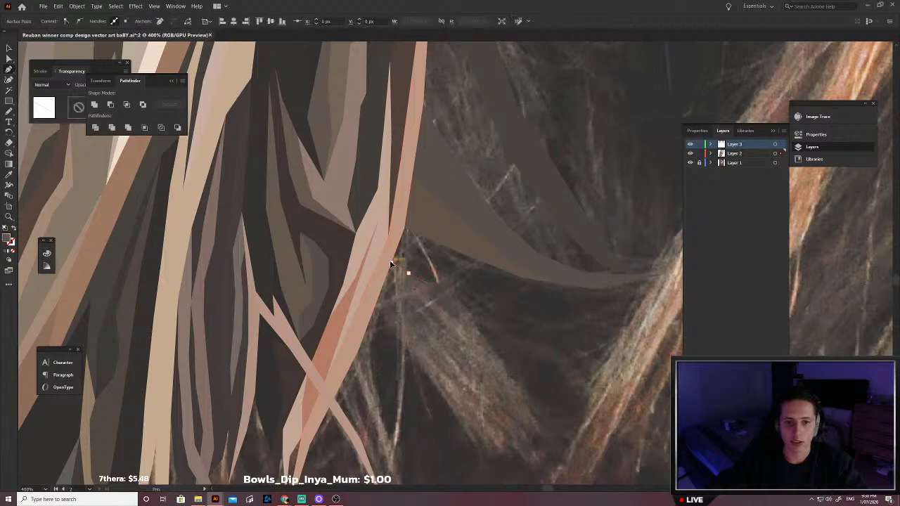
click(406, 228)
click(443, 291)
click(427, 251)
click(469, 272)
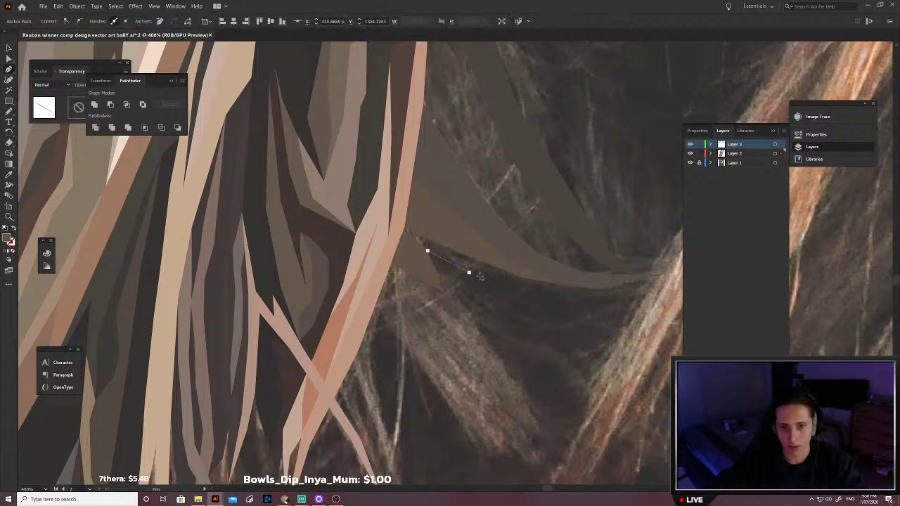
click(513, 284)
click(583, 309)
Step: Trace the new strand's lower edge from the rounded tip back to the starting point and close the path
click(574, 317)
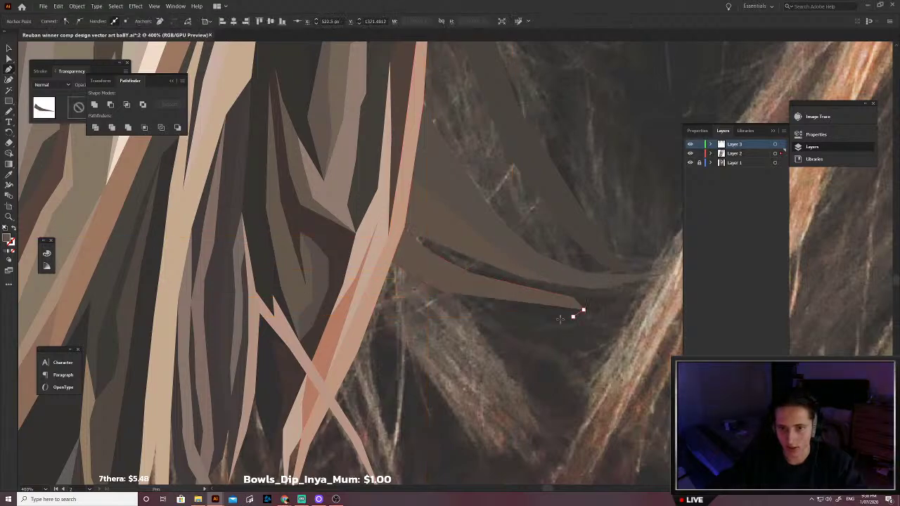
click(541, 319)
click(511, 307)
key(/)
click(465, 288)
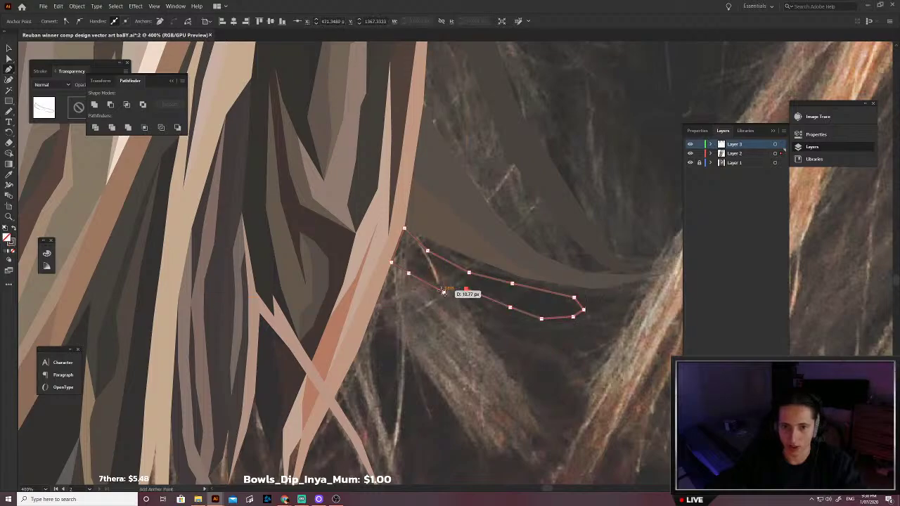
click(443, 292)
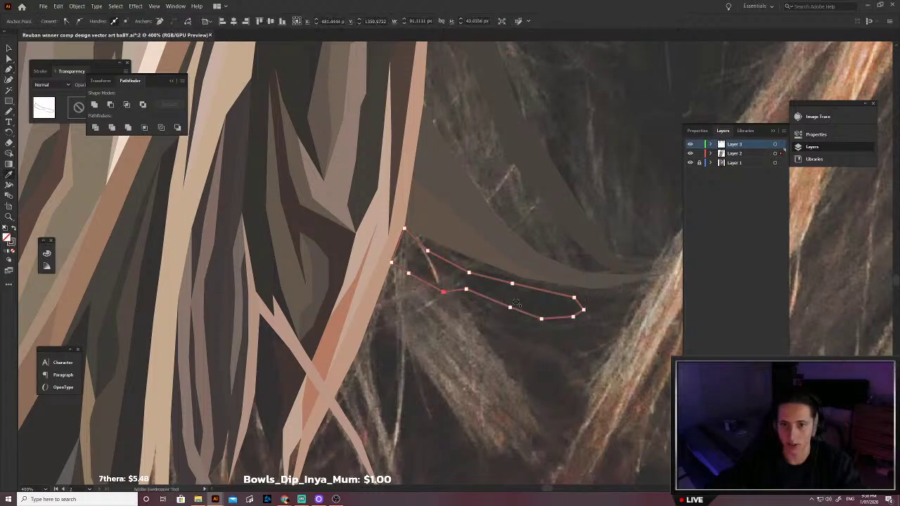
Step: Fill the closed strand with a dark charcoal sampled from the photo and deselect it
key(shift+x)
key(v)
key(p)
ctrl+click(449, 333)
Step: Trace the outer edge of a hanging sliver with the Pen tool, from the charcoal strand down to its pointed tip
scroll(502, 323, down, 1)
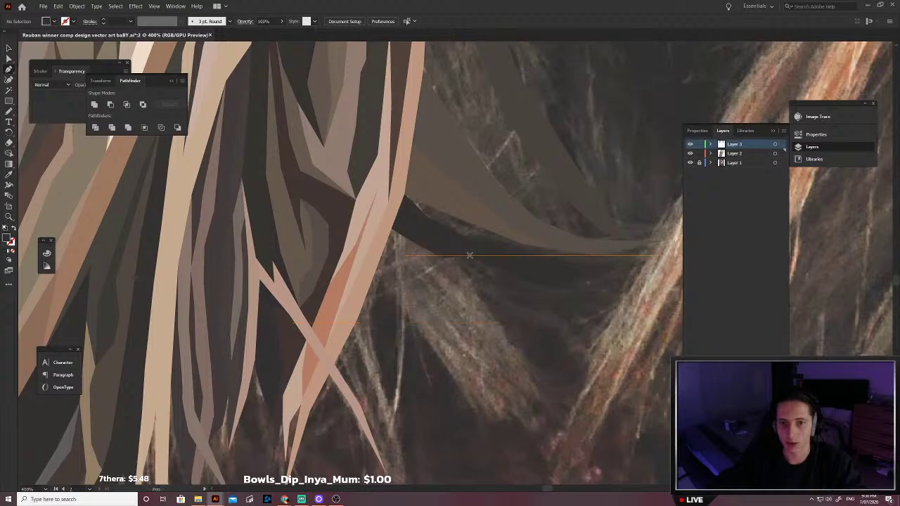
click(470, 276)
click(490, 315)
click(517, 352)
click(547, 398)
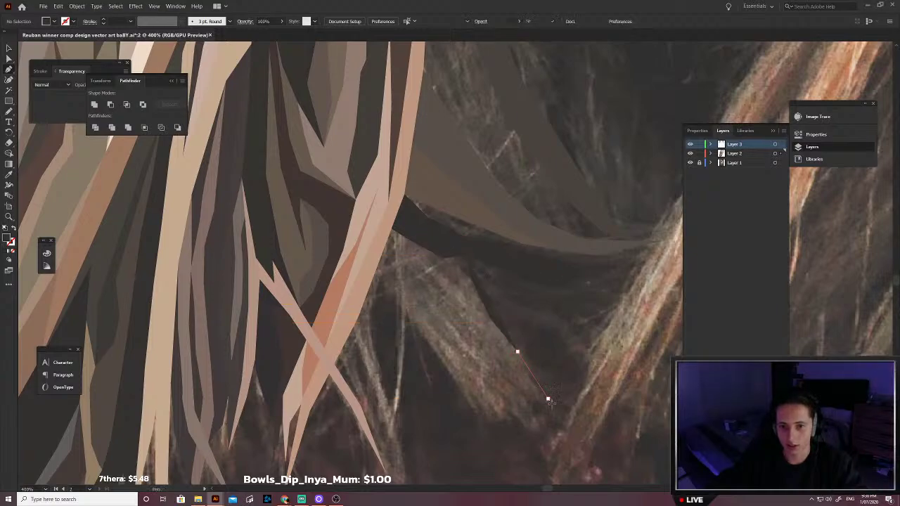
Step: Trace the sliver's inner edge back up to the charcoal strand and close the path
click(521, 380)
click(498, 339)
click(469, 314)
click(454, 285)
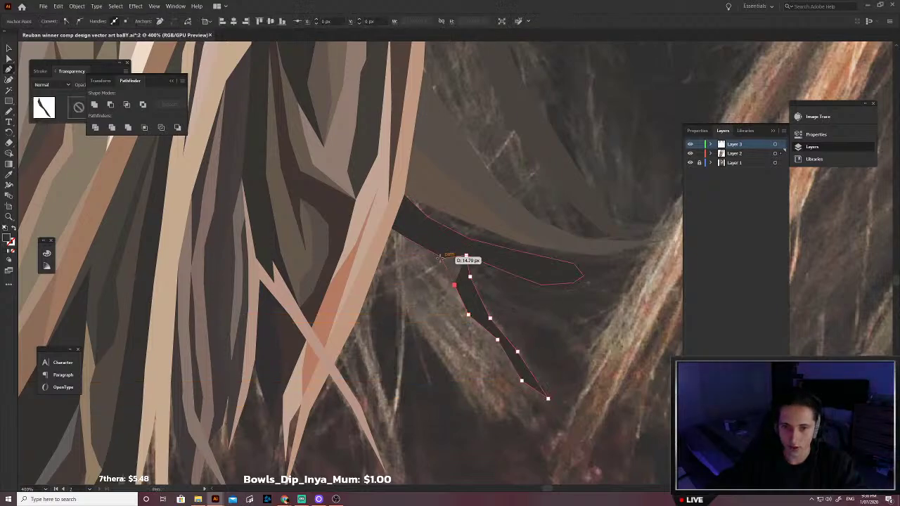
click(445, 259)
click(444, 258)
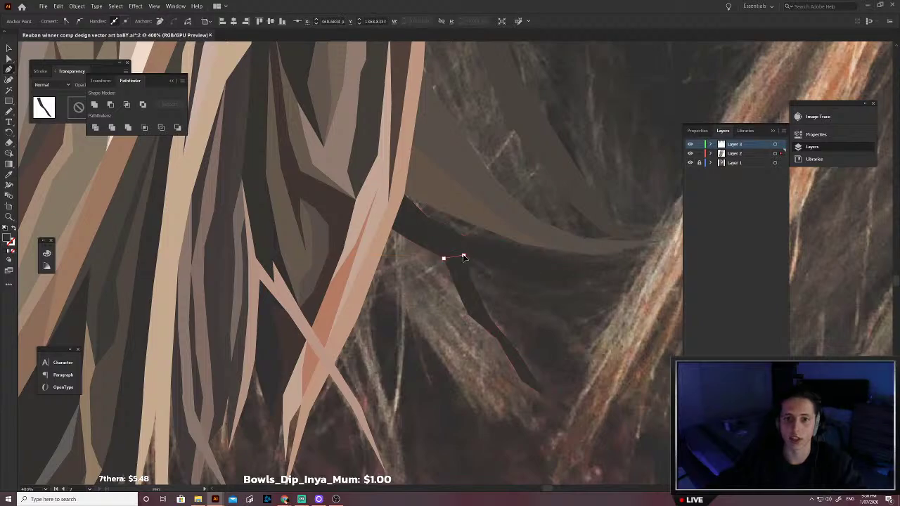
click(466, 255)
Step: Fill the hanging sliver with a greyish taupe sampled from the photo and deselect it
key(shift+x)
key(i)
scroll(483, 311, up, 4)
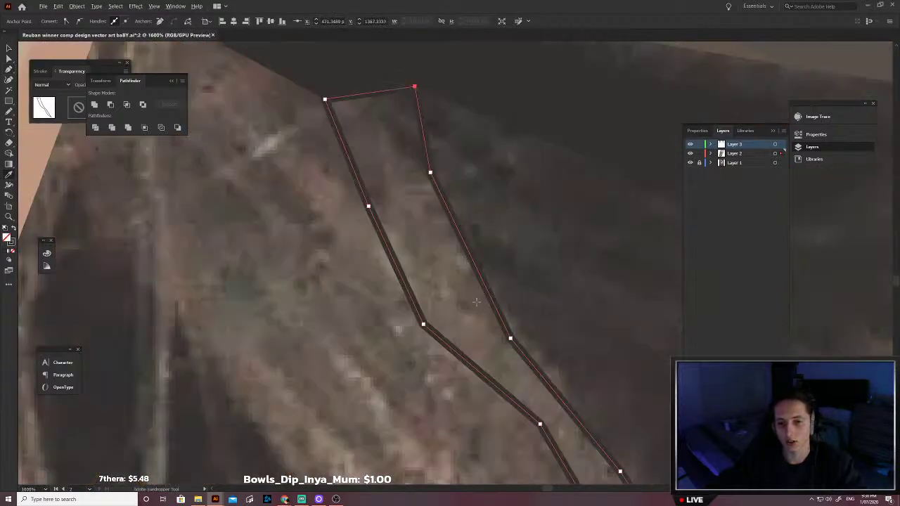
click(467, 313)
scroll(471, 311, down, 4)
key(v)
click(469, 348)
Step: Reselect the hanging sliver and replace its fill with a darker brownish taupe sampled from the photo
scroll(485, 338, left, 1)
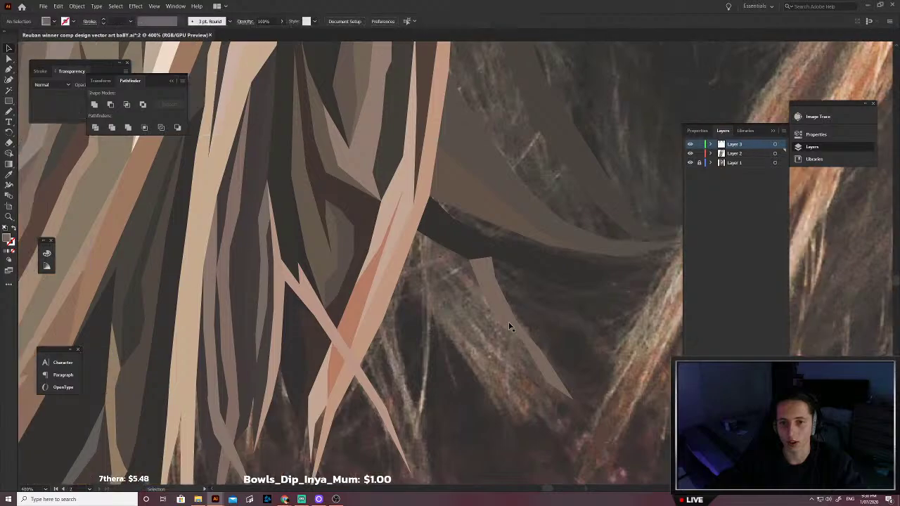
click(508, 326)
click(490, 329)
click(495, 302)
scroll(499, 306, up, 3)
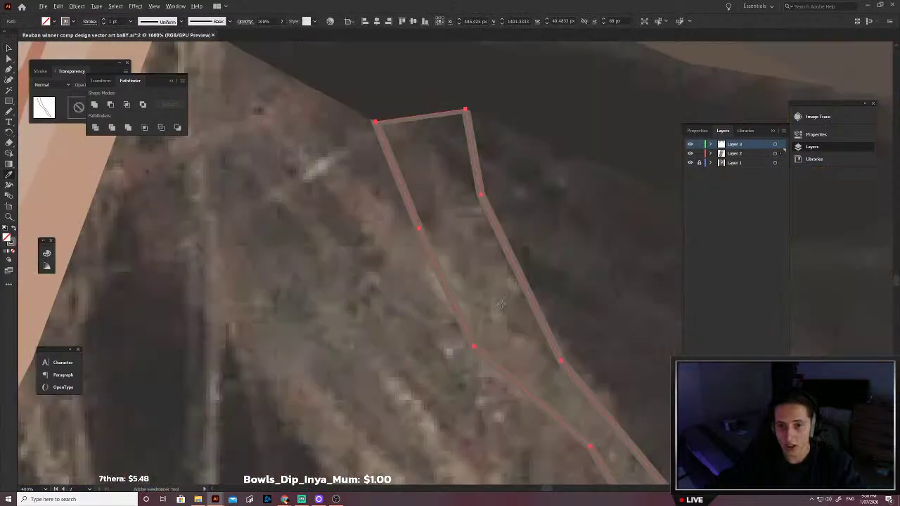
scroll(495, 320, down, 3)
scroll(502, 313, up, 3)
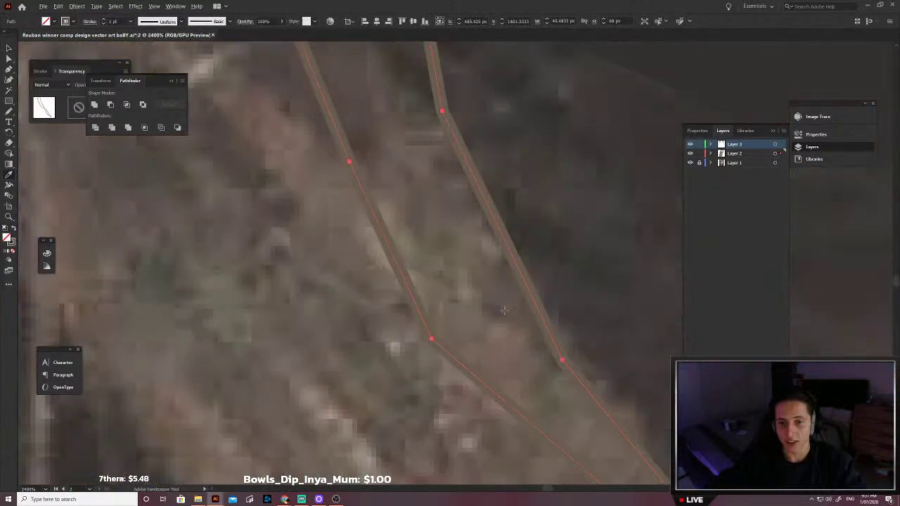
scroll(452, 327, down, 2)
click(452, 326)
Step: Trace the left edge of the lock beside the sliver with the Pen tool, from its lower tip up to the peach strand
drag(500, 415, 542, 364)
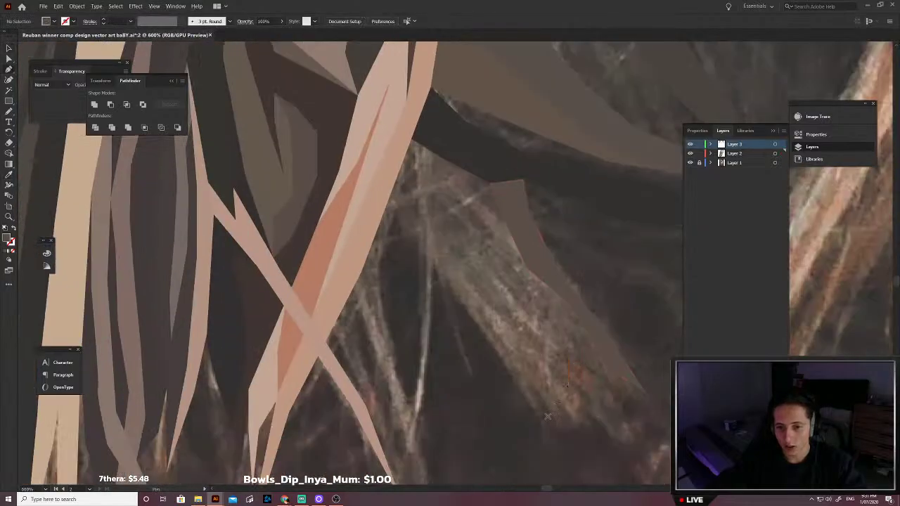
click(453, 289)
click(433, 257)
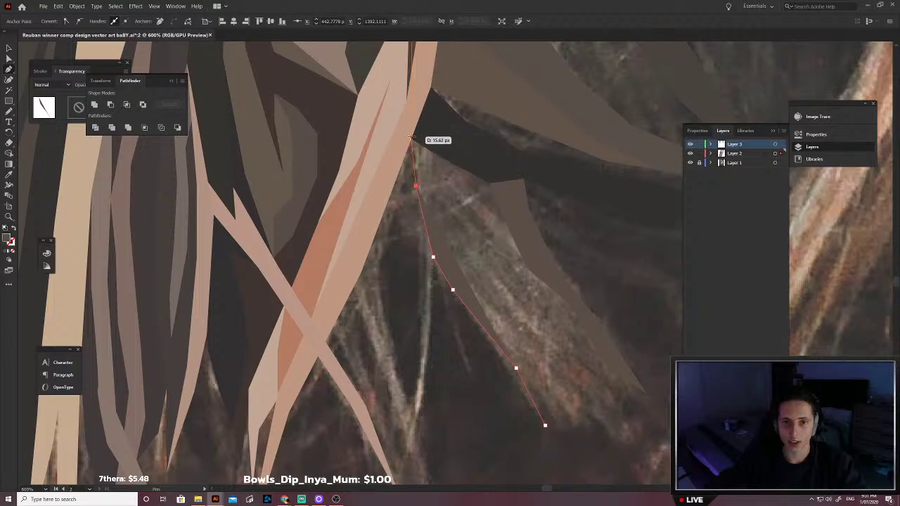
click(415, 186)
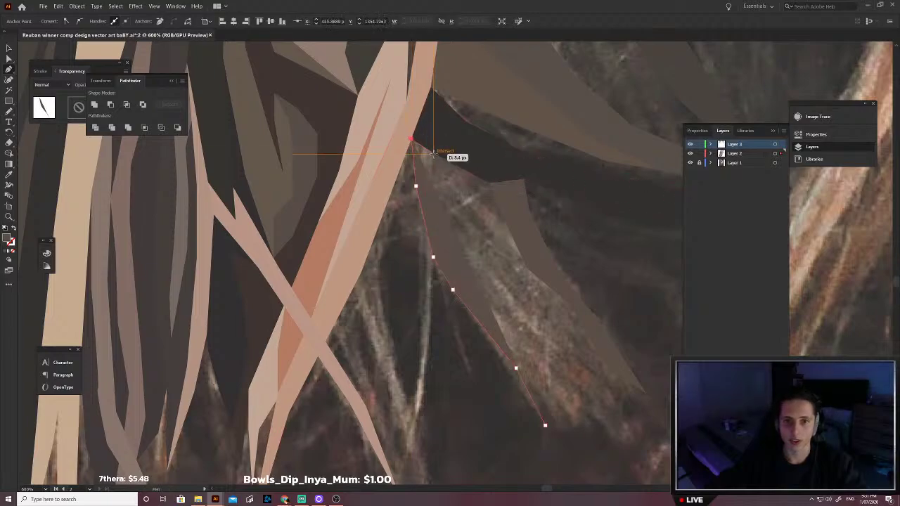
Step: Trace the lock's right edge from the charcoal strand down to the lower tip and close the narrow shape
click(432, 153)
click(435, 205)
click(444, 247)
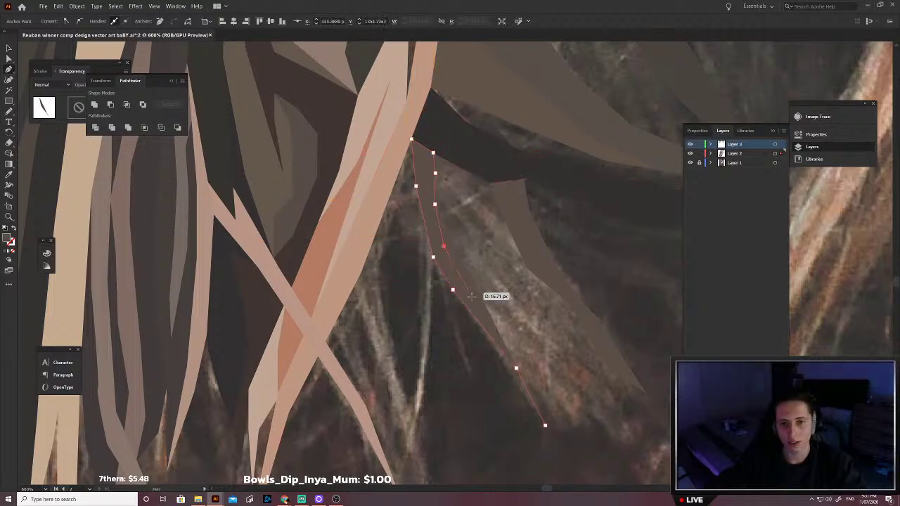
click(473, 299)
click(511, 338)
click(537, 382)
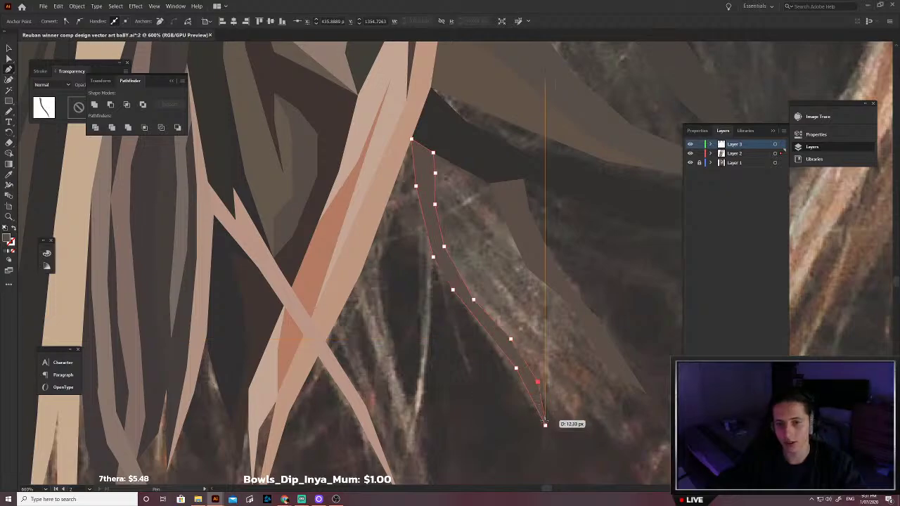
click(545, 425)
Step: Fill the narrow left-edge shape of the lock with a taupe sampled from the photo and deselect it
key(i)
scroll(483, 312, up, 3)
click(482, 322)
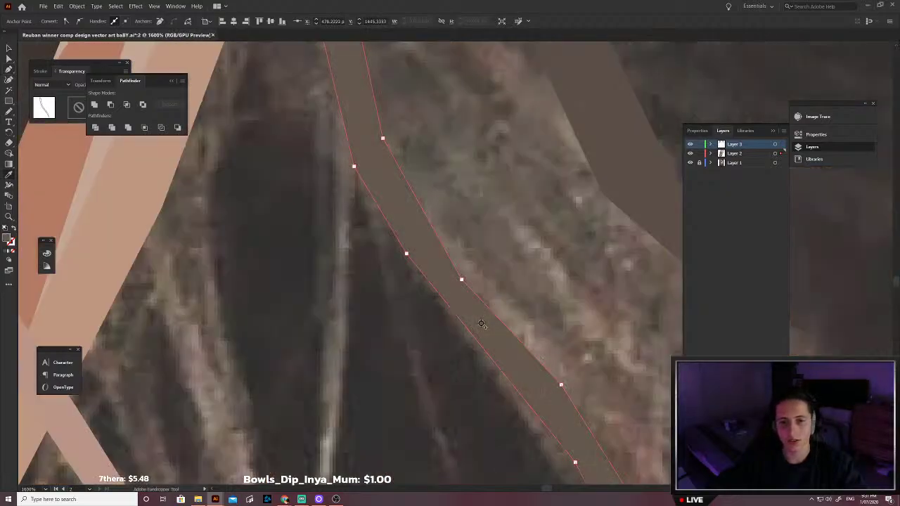
scroll(481, 325, down, 4)
key(v)
click(482, 340)
key(v)
click(481, 341)
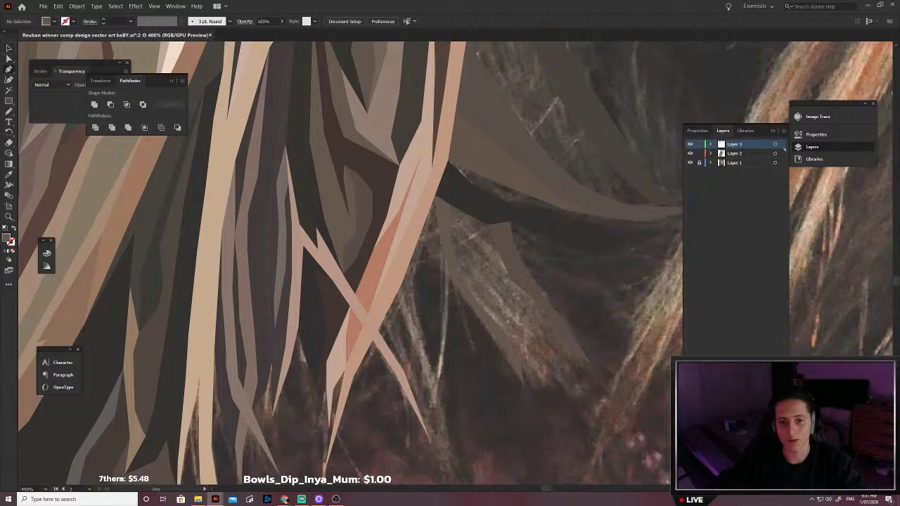
Step: Trace the right edge of the thin bright hair with the Pen tool, from its lower tip up onto the taupe lock
key(p)
click(431, 419)
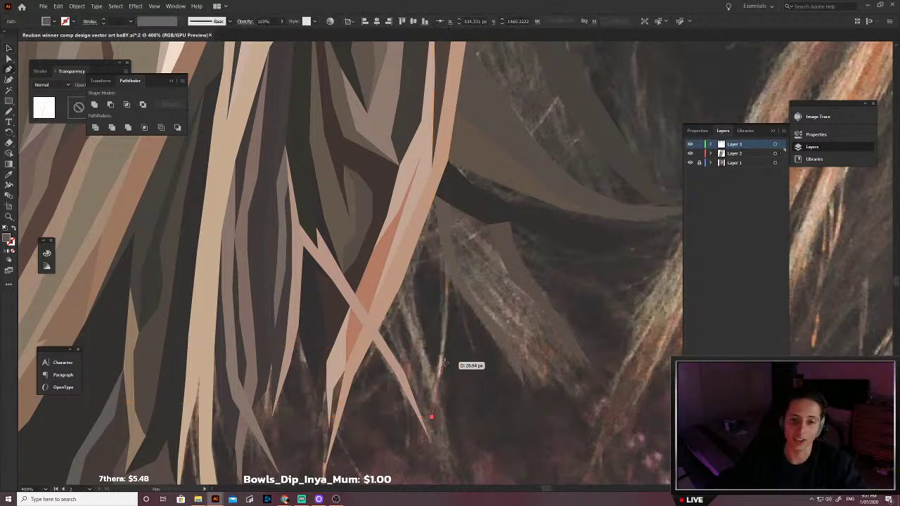
click(449, 325)
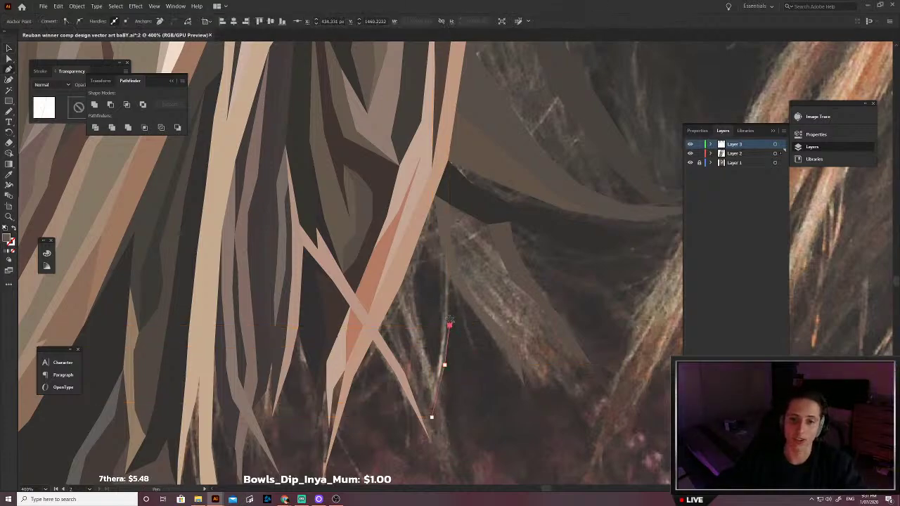
click(449, 273)
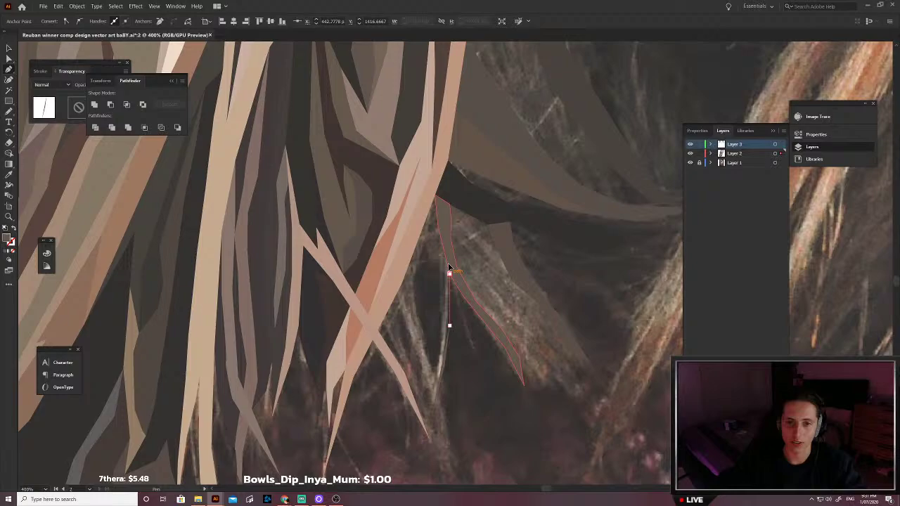
click(438, 228)
Step: Trace the thin hair's left edge back down to its lower tip and close the path
scroll(442, 275, up, 2)
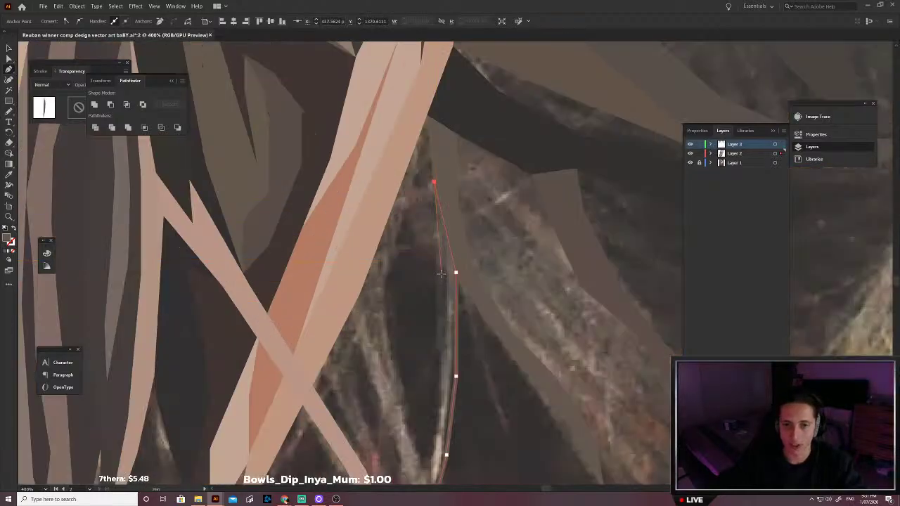
scroll(445, 307, down, 3)
click(440, 337)
scroll(439, 340, down, 4)
click(430, 363)
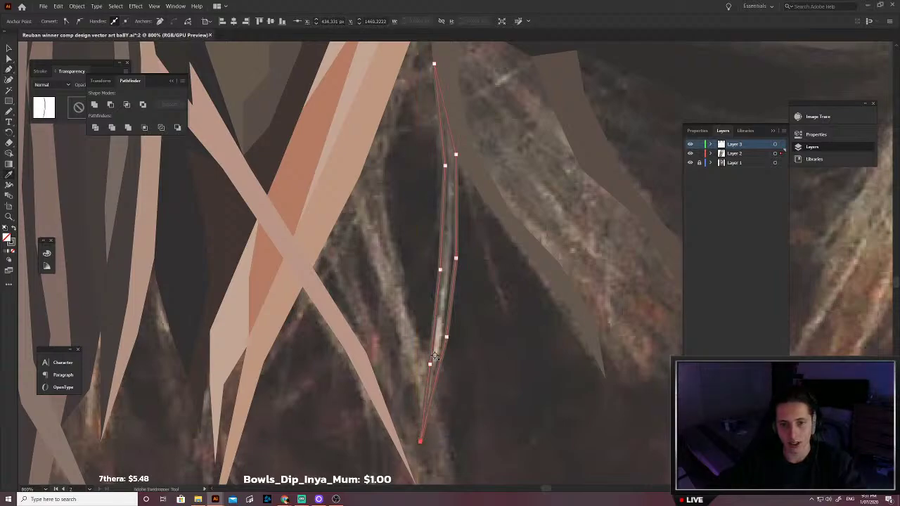
Step: Fill the thin hair with a light sand colour sampled from the photo and deselect it
click(434, 356)
key(p)
ctrl+click(465, 368)
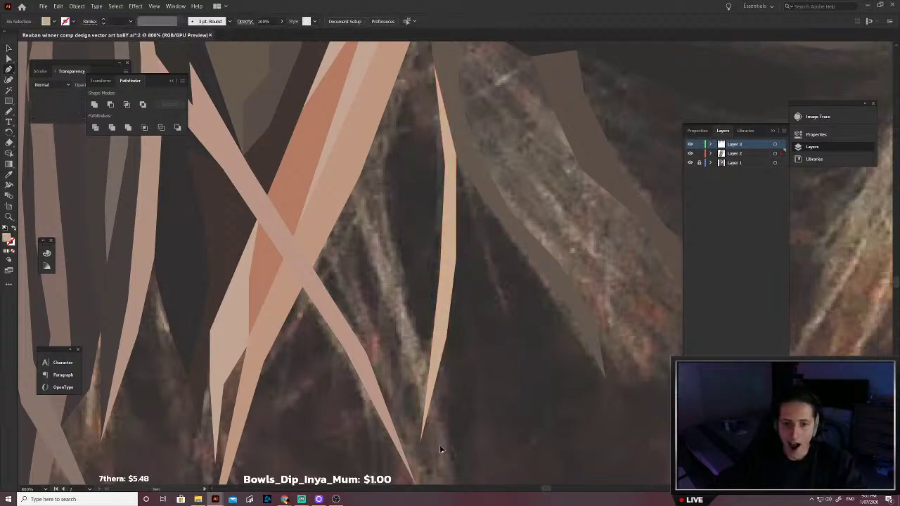
Step: Trace the left edge of the strand crossing the sand-coloured hair, from its lower tip up over the peach strand's edge
click(441, 450)
click(420, 380)
click(381, 291)
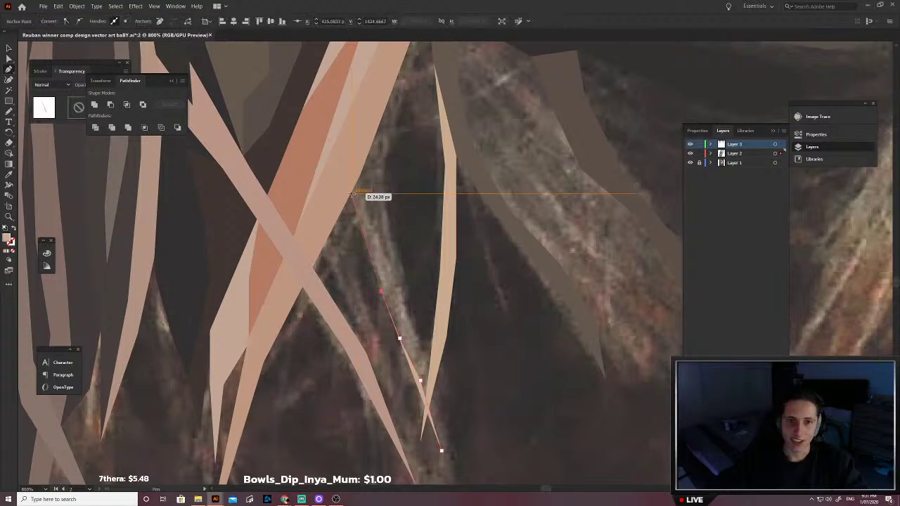
click(351, 193)
click(351, 165)
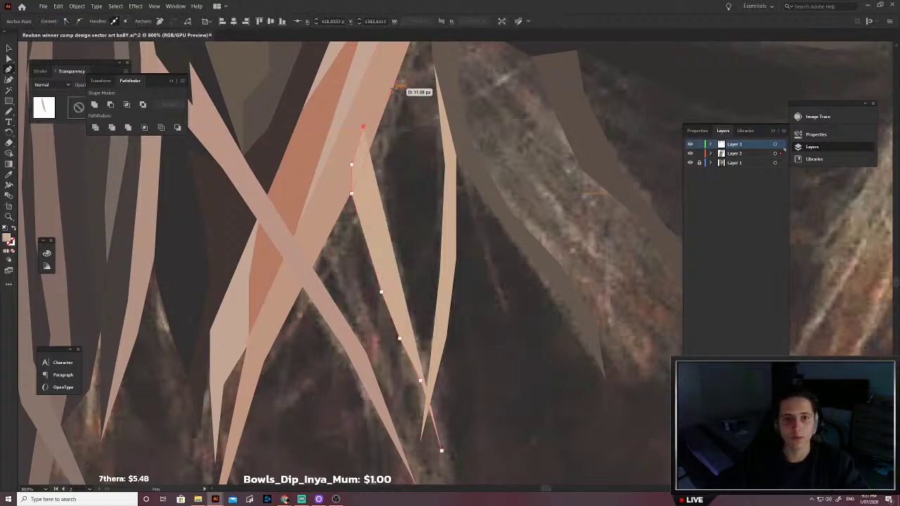
click(390, 88)
Step: Switch the path to an unfilled outline, trace the crossing strand's right edge down to its tip and close it
key(shift+x)
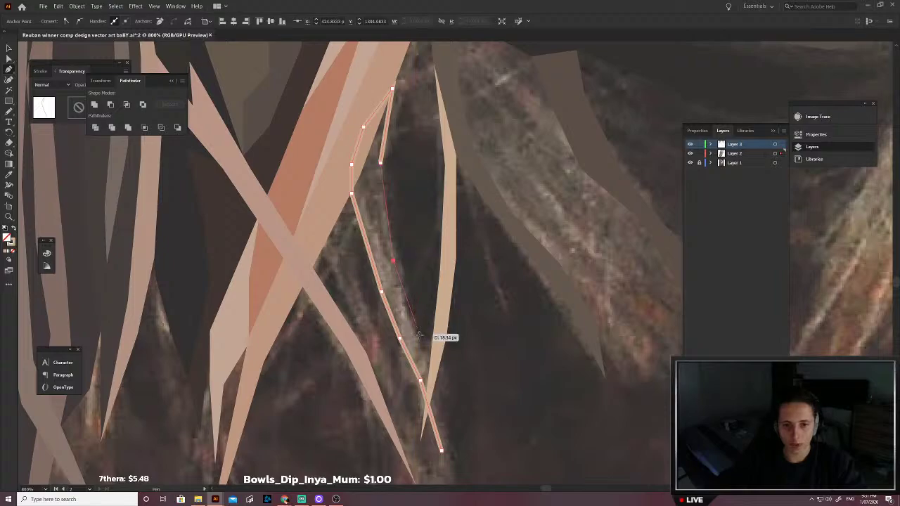
click(420, 336)
click(436, 399)
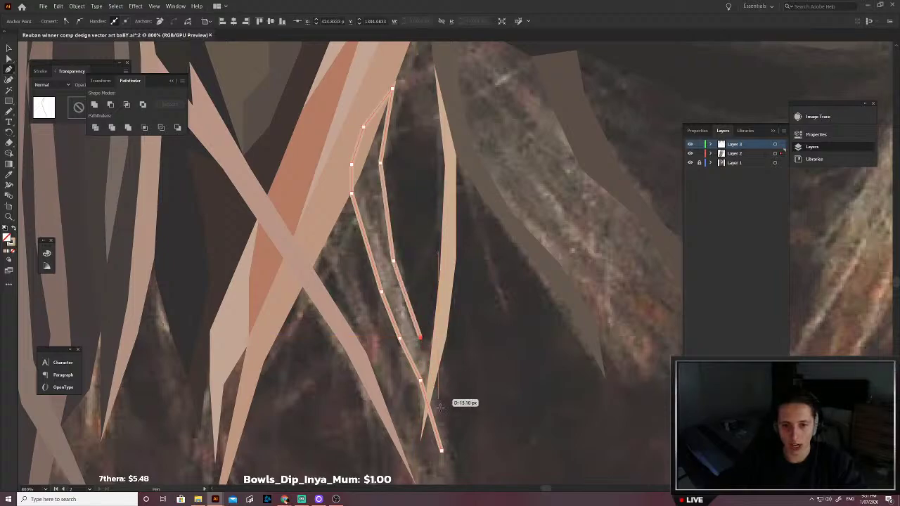
click(442, 451)
Step: Fill the crossing strand with a mauve taupe sampled from the photo and deselect it
key(i)
scroll(385, 291, up, 3)
scroll(429, 355, down, 5)
key(v)
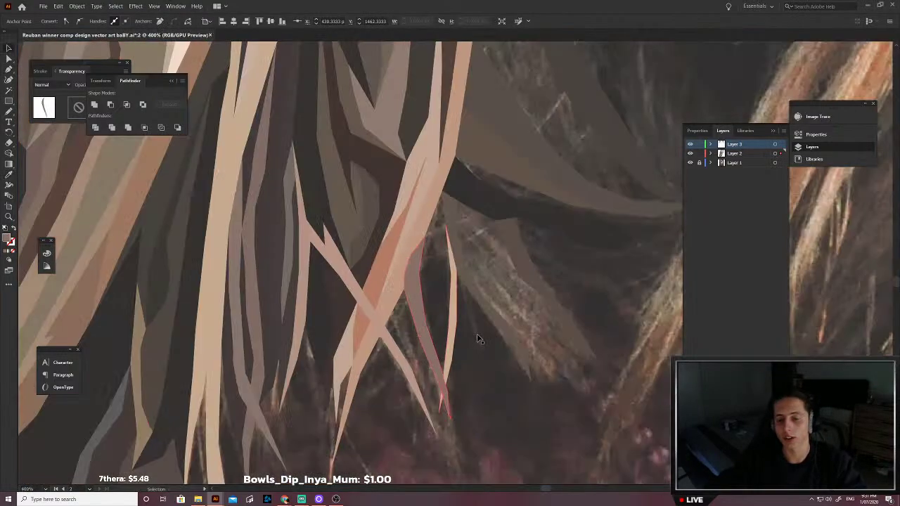
click(470, 348)
Step: Start a Pen sliver between the two taupe edges of the lock, tracing its left side from the lower tip up to the charcoal strand
drag(470, 349, 408, 342)
key(p)
click(492, 380)
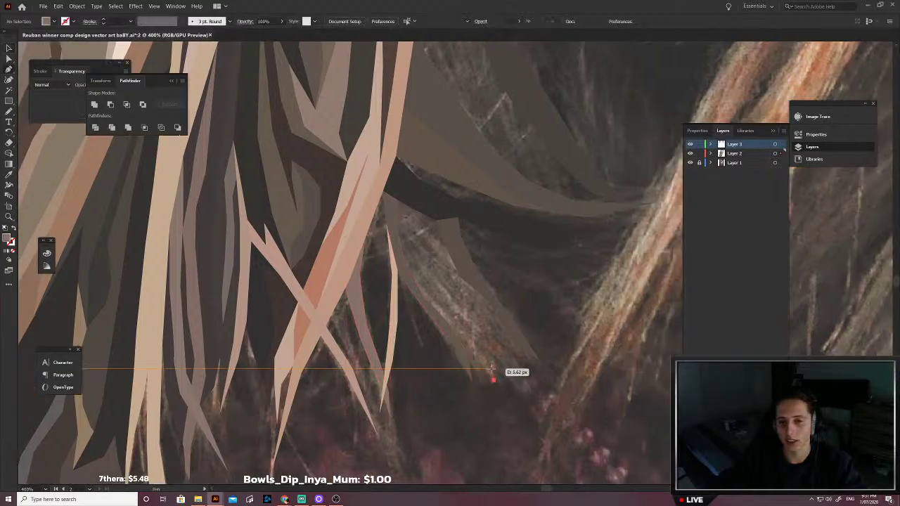
click(472, 324)
click(445, 290)
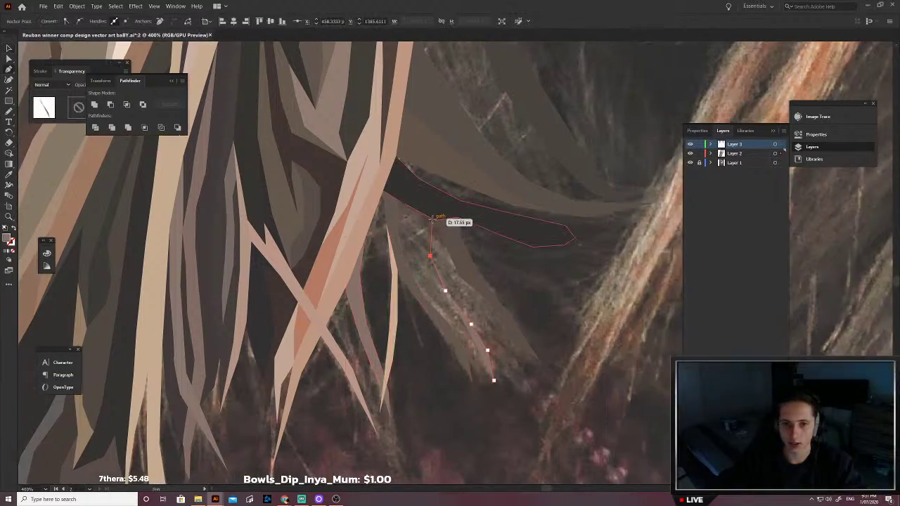
Step: Trace the sliver's right side from the charcoal strand back down to its lower tip and close the path
click(441, 255)
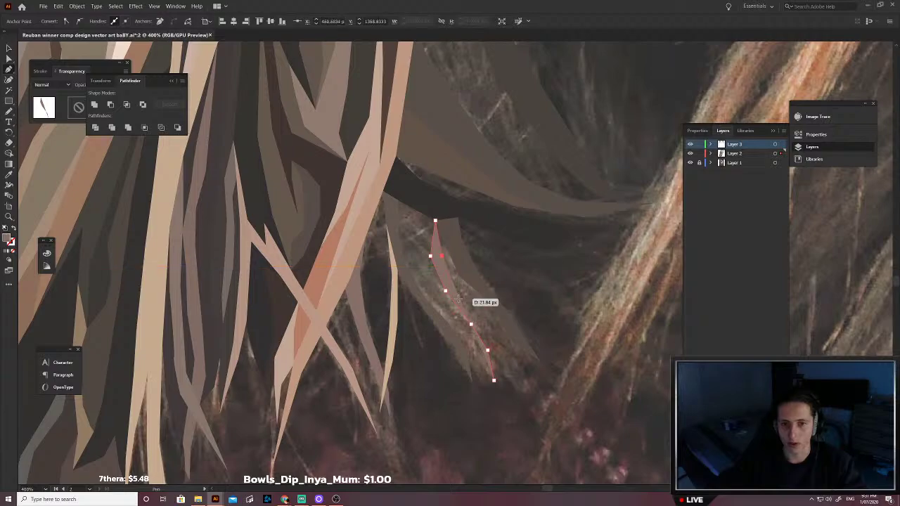
click(458, 299)
click(494, 355)
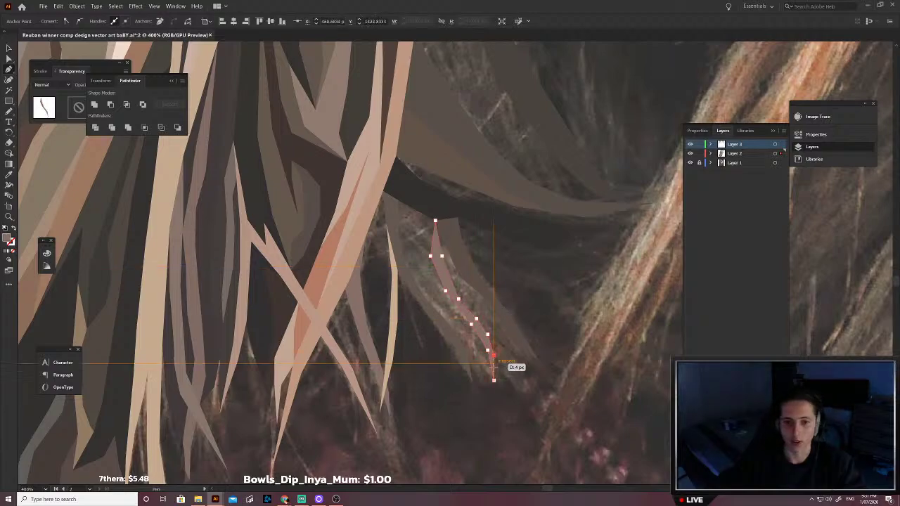
Step: Fill the sliver with a light greyish taupe sampled from the photo and deselect it
scroll(480, 329, up, 2)
key(shift+x)
scroll(429, 284, up, 3)
key(i)
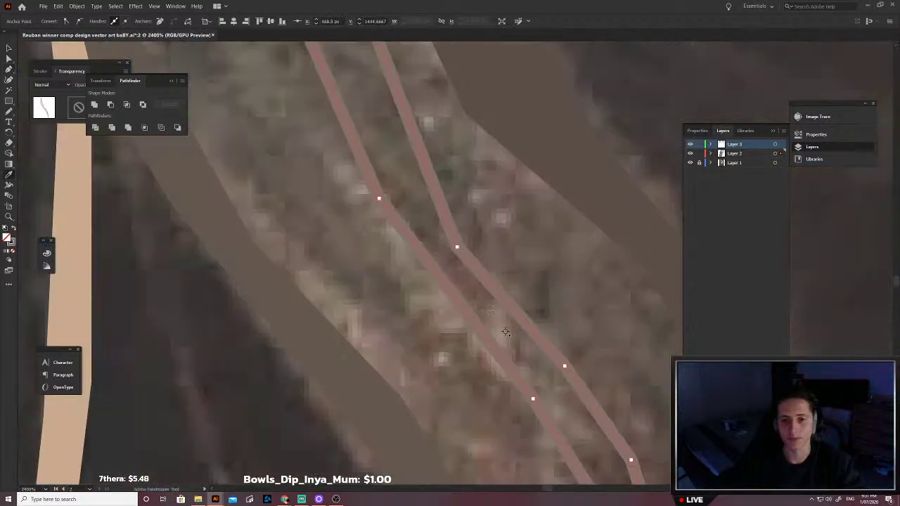
click(500, 332)
scroll(501, 334, down, 5)
key(v)
click(528, 332)
click(519, 339)
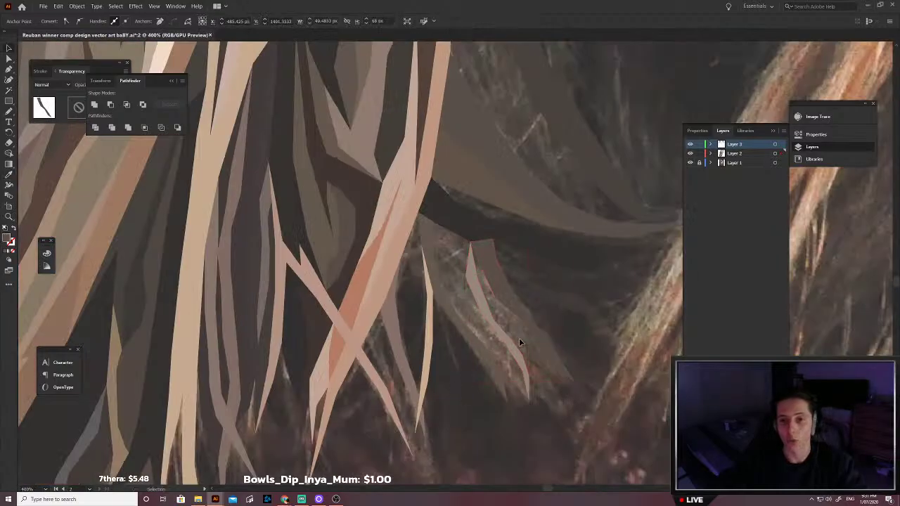
Step: Trace a narrow shadow shape along the lock's left taupe strand, from the charcoal strand down to a lower point and back up, closing it
scroll(470, 303, right, 1)
scroll(468, 301, up, 1)
key(p)
click(391, 180)
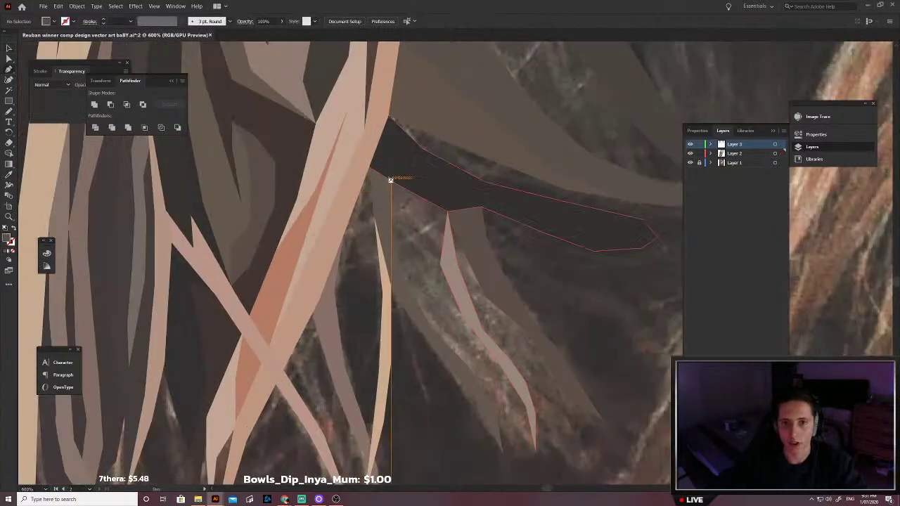
click(407, 204)
click(411, 224)
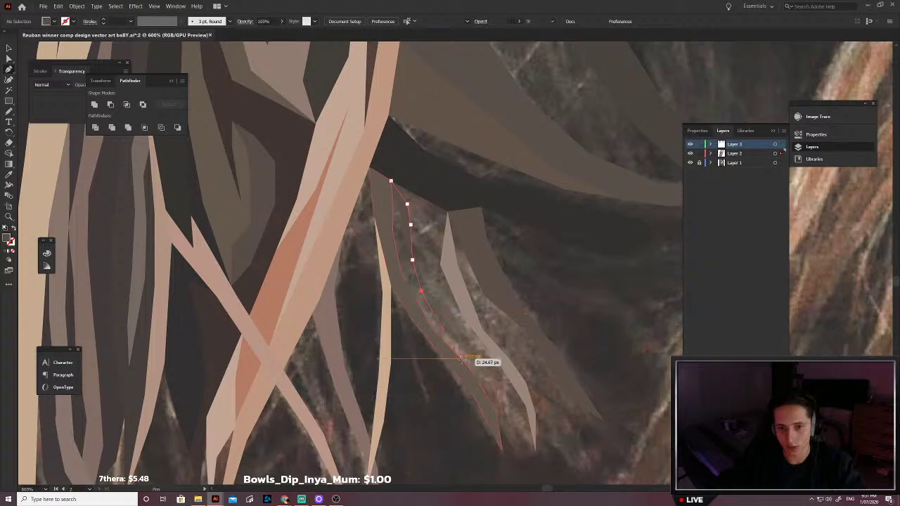
click(468, 366)
click(430, 330)
click(397, 270)
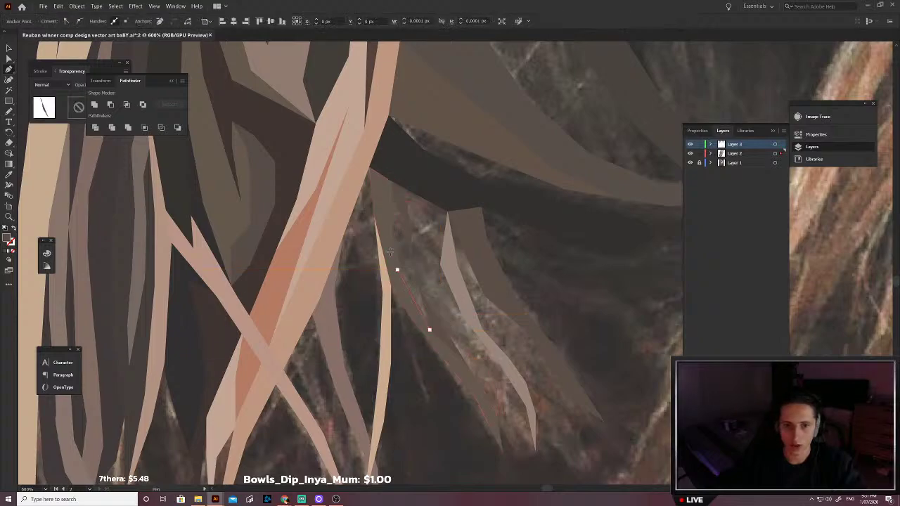
click(383, 186)
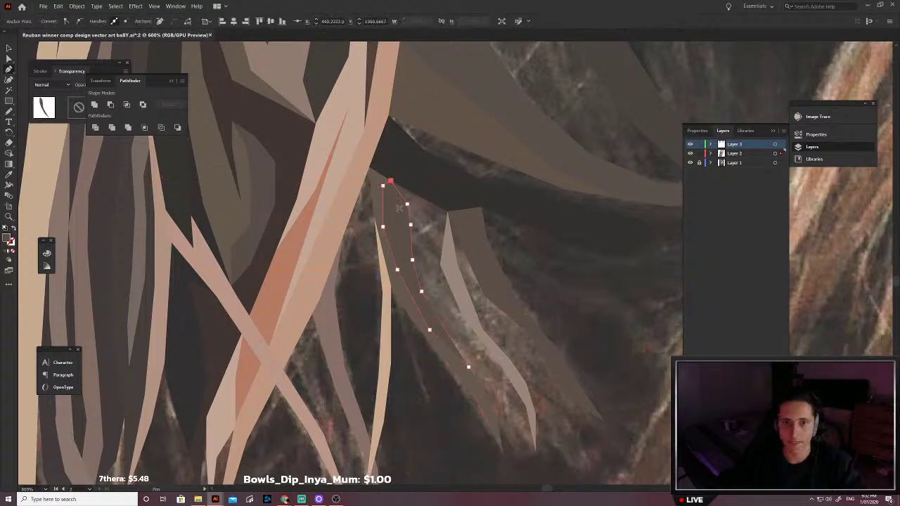
Step: Fill the narrow shadow shape with a dark grey-brown sampled from the photo and deselect it
key(slash)
key(i)
click(402, 256)
scroll(405, 252, down, 4)
key(v)
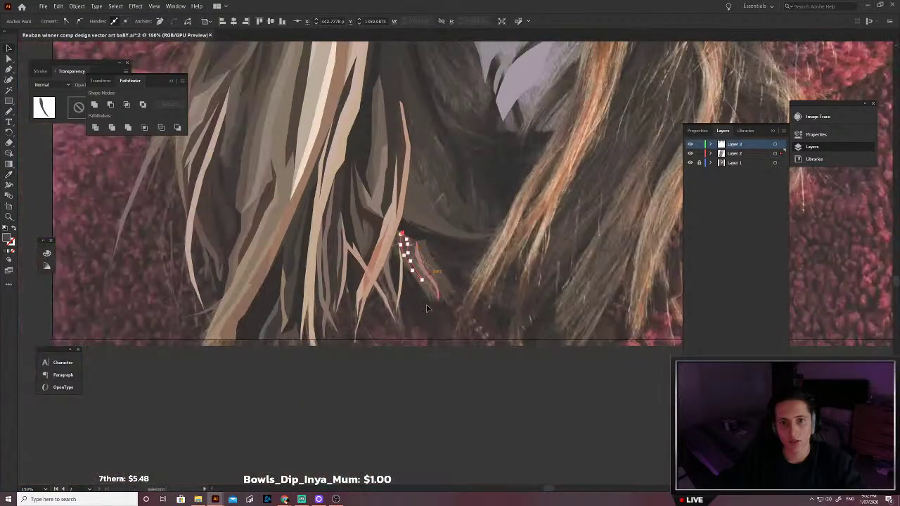
click(426, 309)
scroll(426, 309, down, 2)
scroll(426, 309, up, 8)
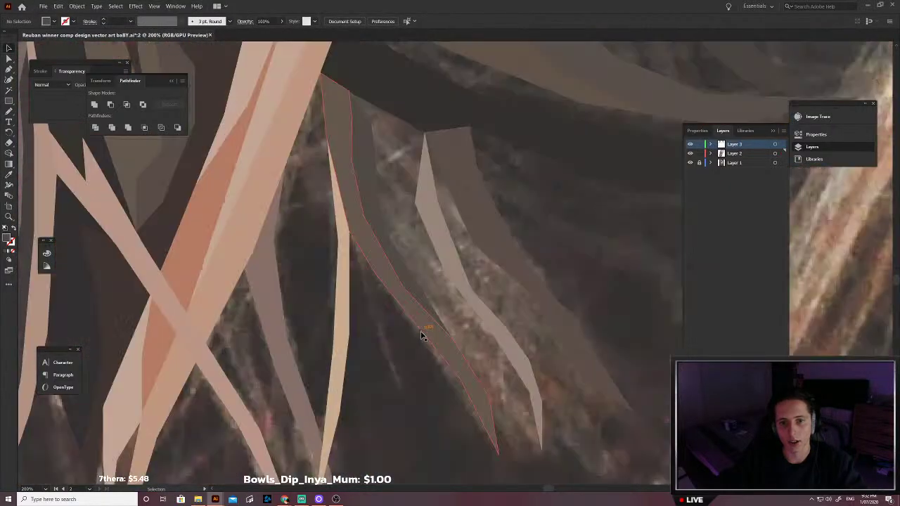
Step: Start a broad Pen shape across the lock's middle, from the left strand over the charcoal strand and down the right taupe strand
key(p)
click(367, 71)
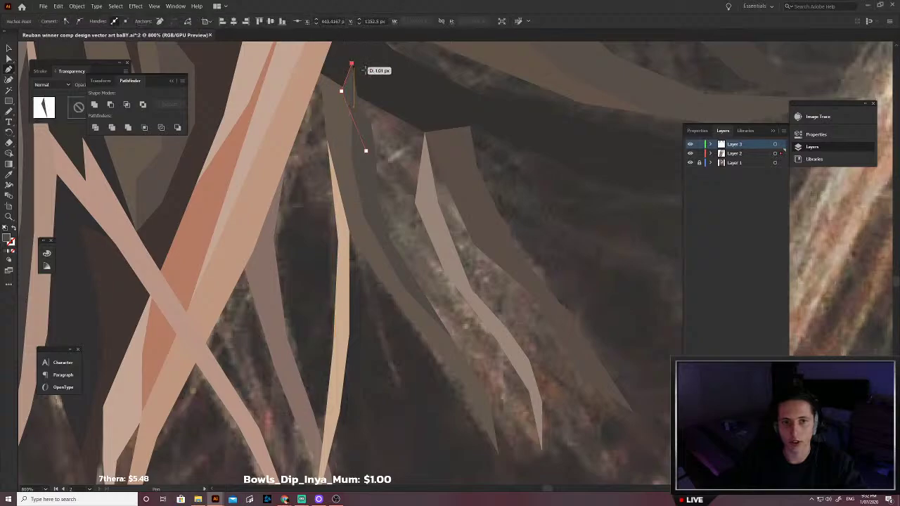
click(445, 111)
click(471, 176)
click(529, 284)
scroll(550, 318, down, 2)
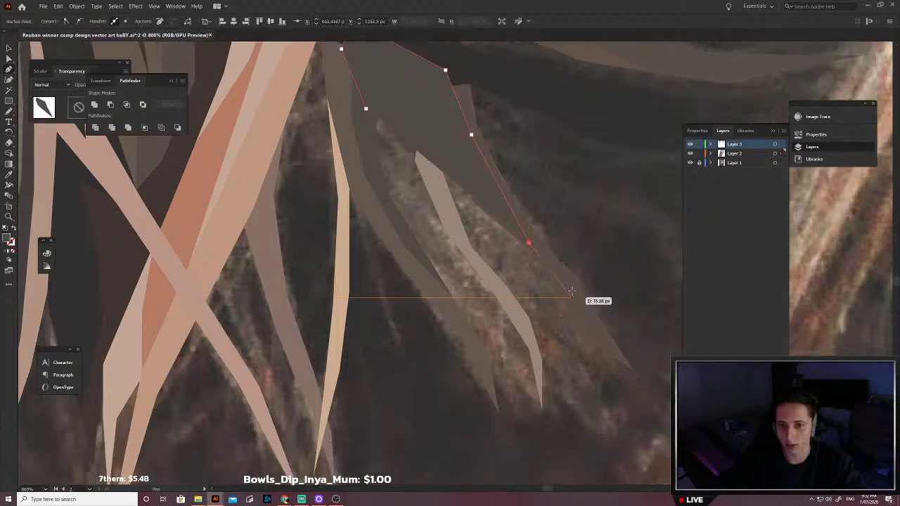
click(533, 252)
click(504, 246)
click(469, 223)
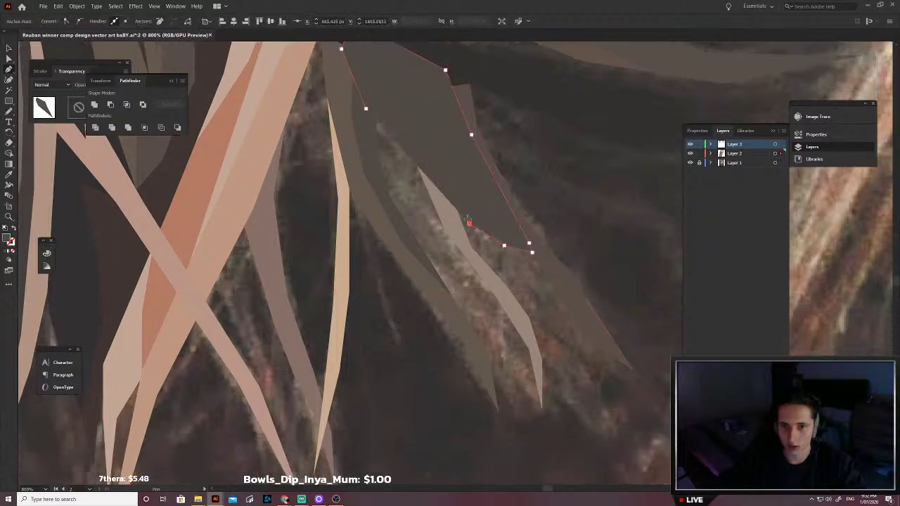
Step: Continue the broad shape along the light sliver's lower edge and back up beside the left shadow strand, closing the path
click(471, 247)
click(471, 264)
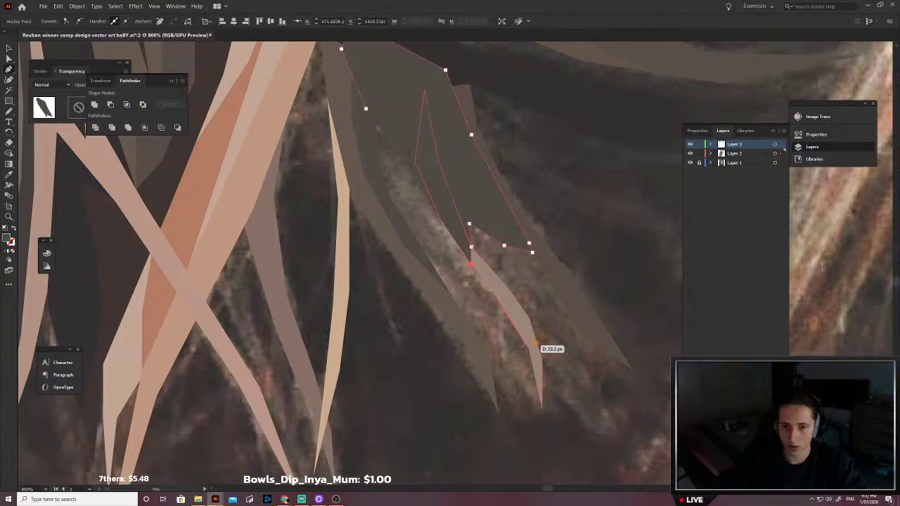
click(528, 350)
click(529, 349)
click(452, 297)
click(395, 224)
click(368, 172)
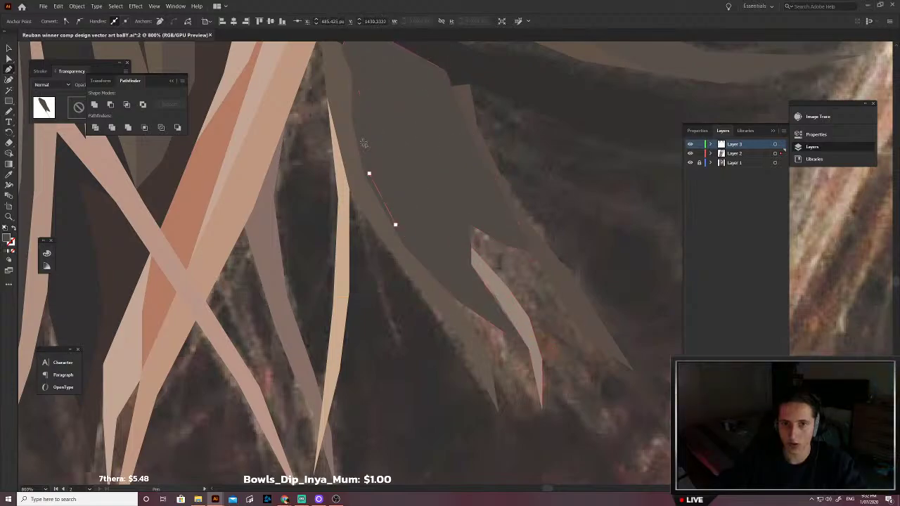
click(366, 109)
Step: Try an olive grey sampled from the photo as the fill of the broad middle shape
key(shift+x)
key(i)
click(431, 215)
key(v)
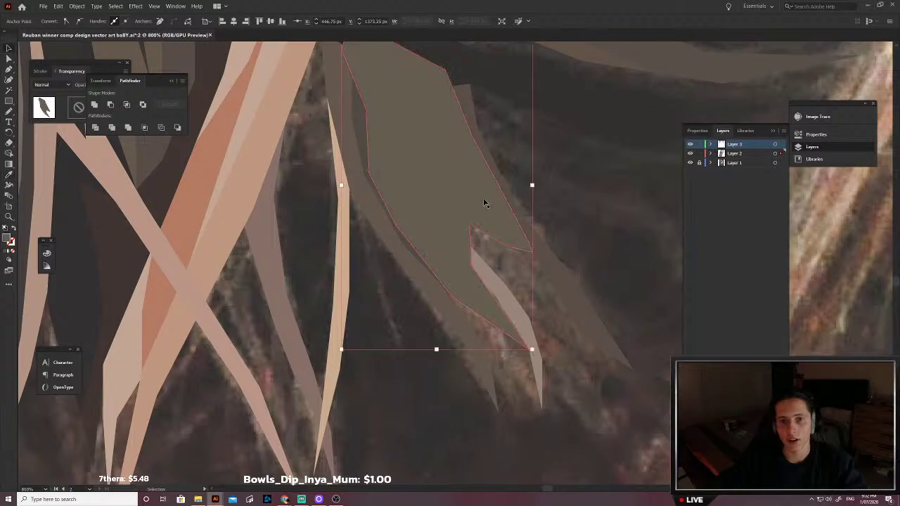
Step: Refill the broad middle shape with a warm grey-taupe sampled from the photo, layer it behind the neighbouring strands and deselect it
key(shift+x)
key(i)
scroll(492, 220, up, 2)
click(434, 185)
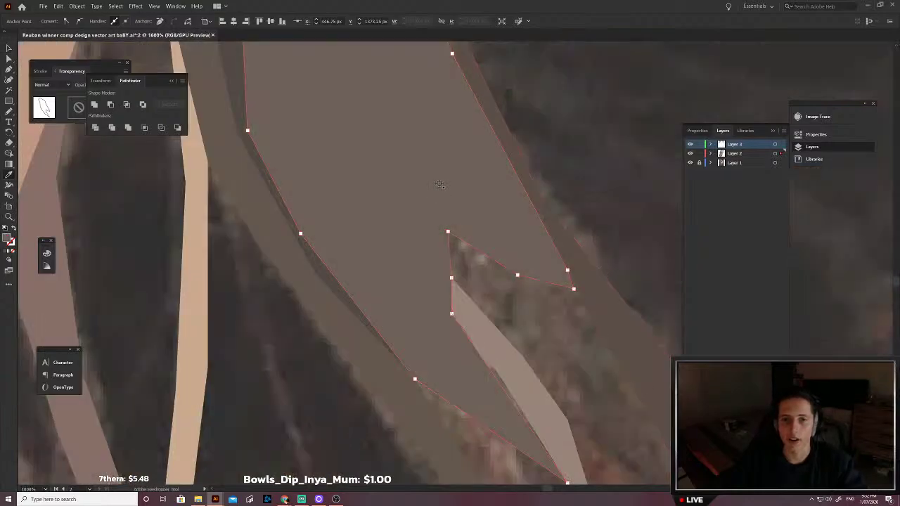
scroll(434, 185, down, 3)
key(shift+x)
key(a)
click(495, 192)
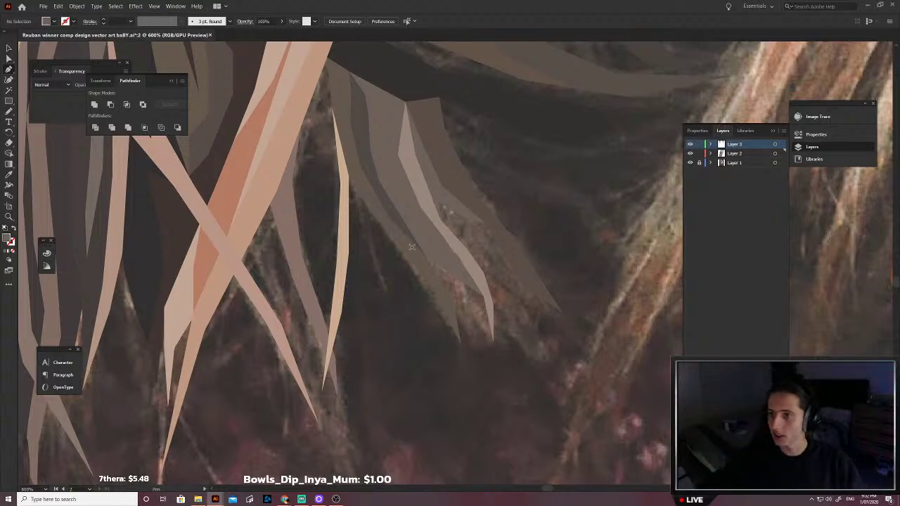
click(460, 344)
click(485, 346)
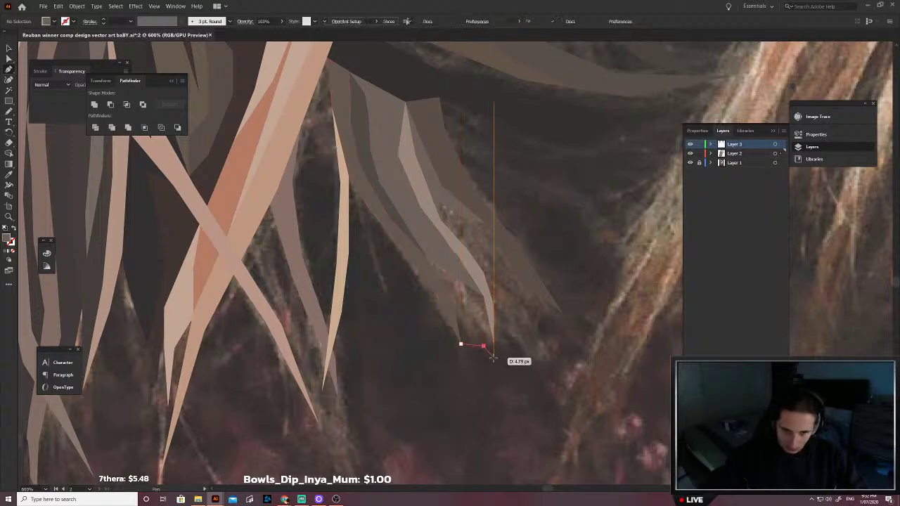
key(ctrl+z)
Step: Trace the outer edge of a curved shadow from the lock's right taupe strand across to the large curved strand's tip by the orange hair
scroll(484, 313, down, 1)
scroll(481, 339, down, 4)
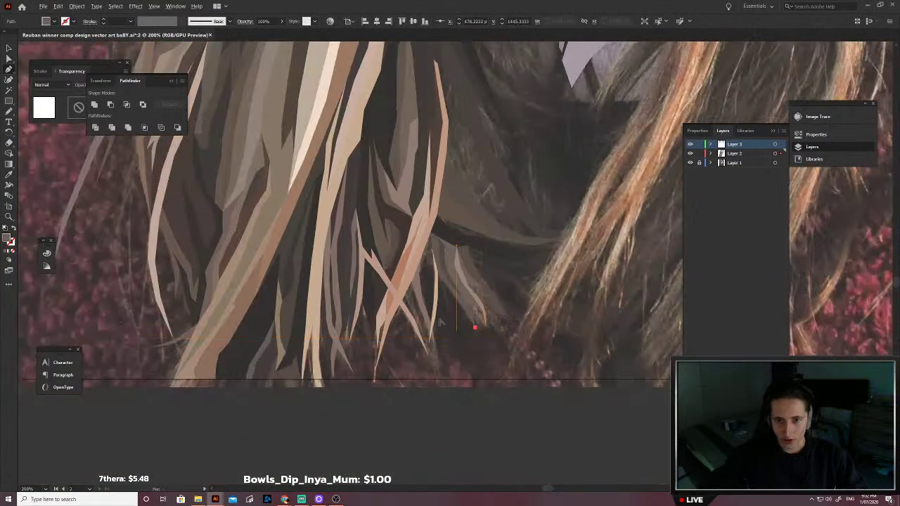
scroll(556, 309, up, 3)
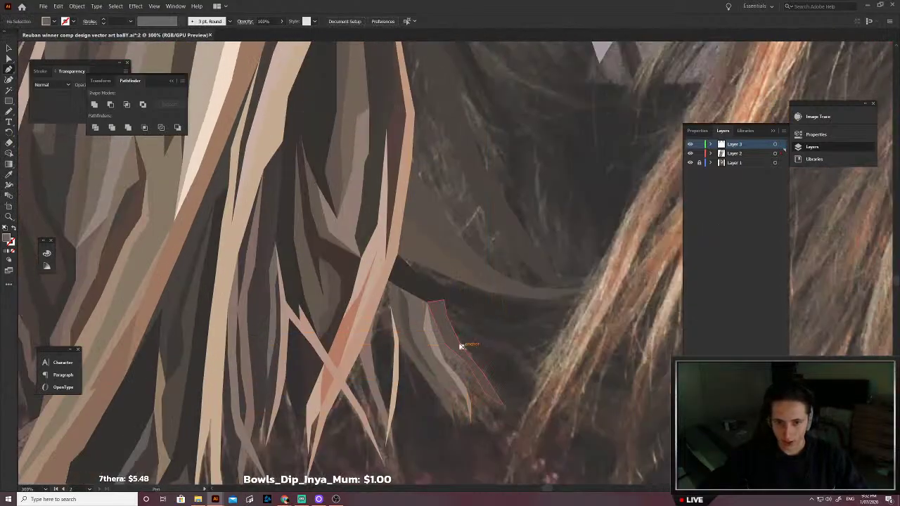
click(556, 347)
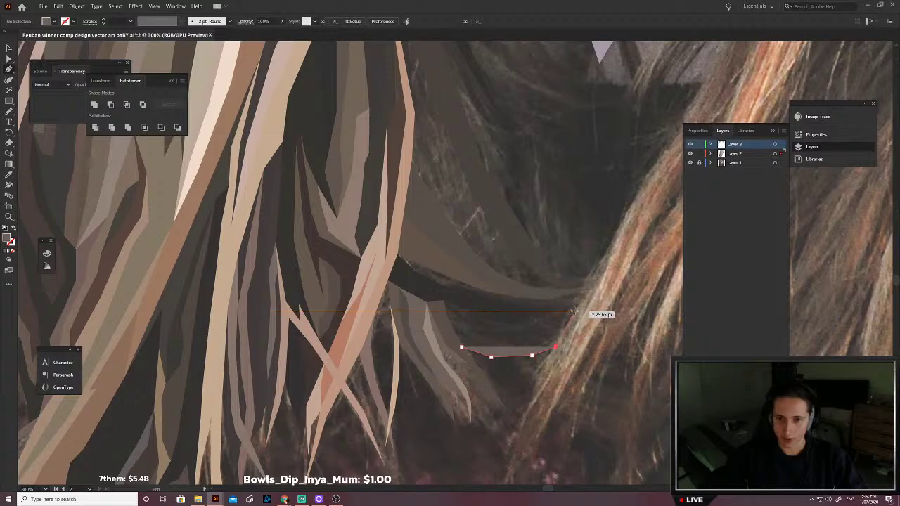
click(560, 324)
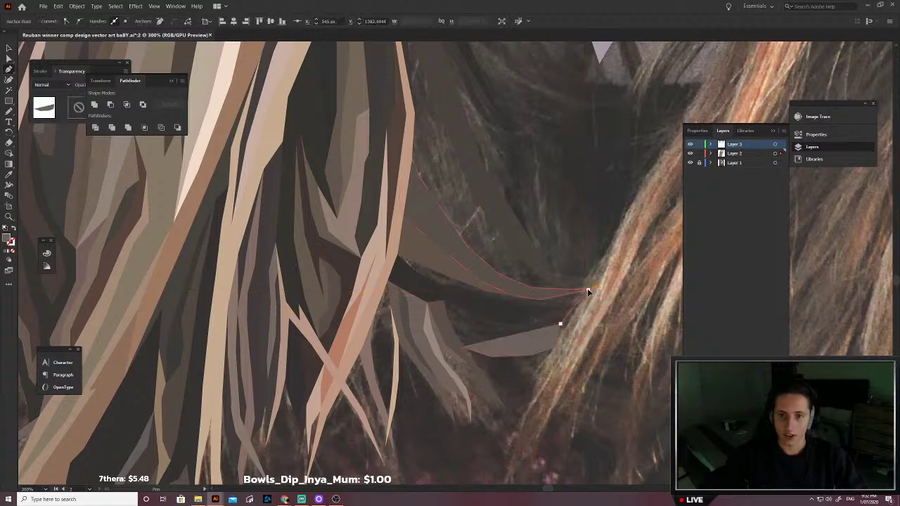
drag(590, 289, 565, 300)
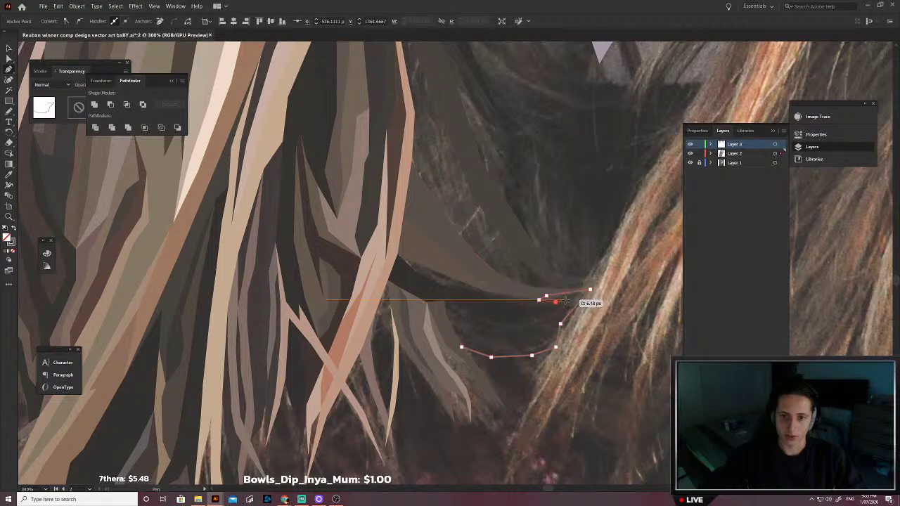
Step: Trace the curved shadow's inner edge back down to its starting point on the taupe strand and close the path
click(568, 301)
click(560, 311)
click(555, 321)
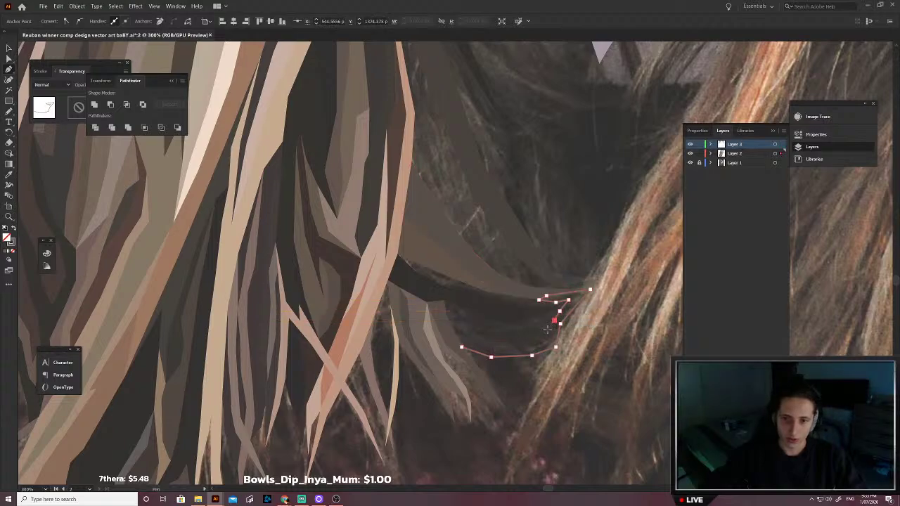
click(544, 333)
click(489, 345)
click(461, 346)
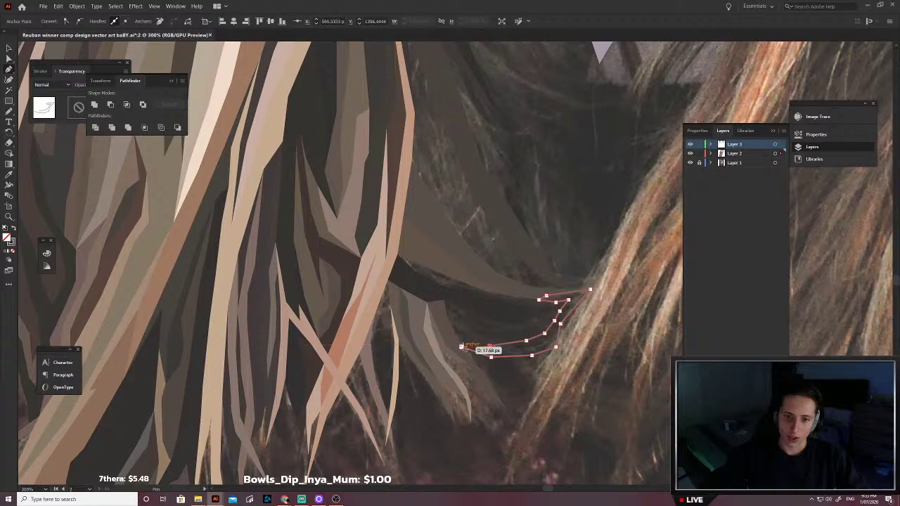
Step: Fill the curved shadow with a dark grey sampled from the photo and deselect it
key(i)
scroll(514, 354, up, 3)
click(517, 376)
scroll(515, 375, down, 3)
key(p)
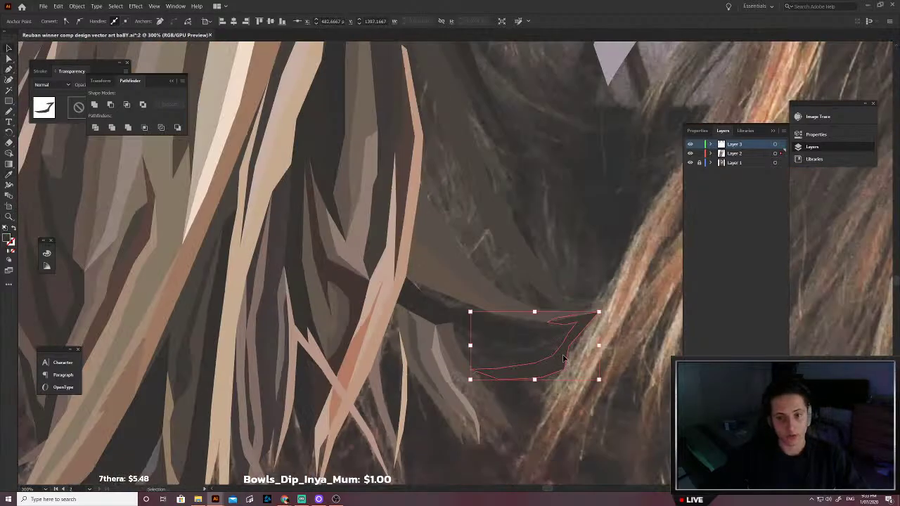
ctrl+click(517, 376)
Step: Trace the upper edge of a backing shape from the charcoal strand along the large curved strand to its tip by the orange hair
scroll(507, 375, up, 1)
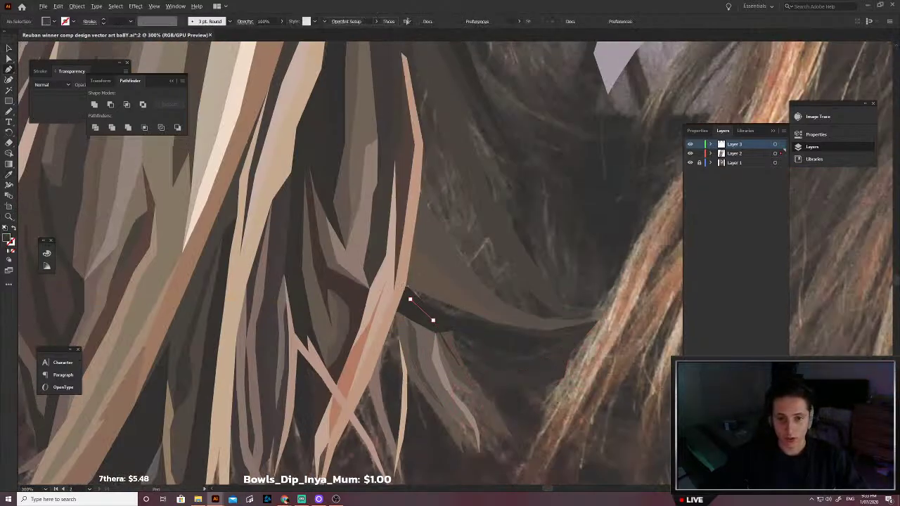
click(404, 282)
click(416, 275)
click(457, 291)
click(511, 317)
click(570, 327)
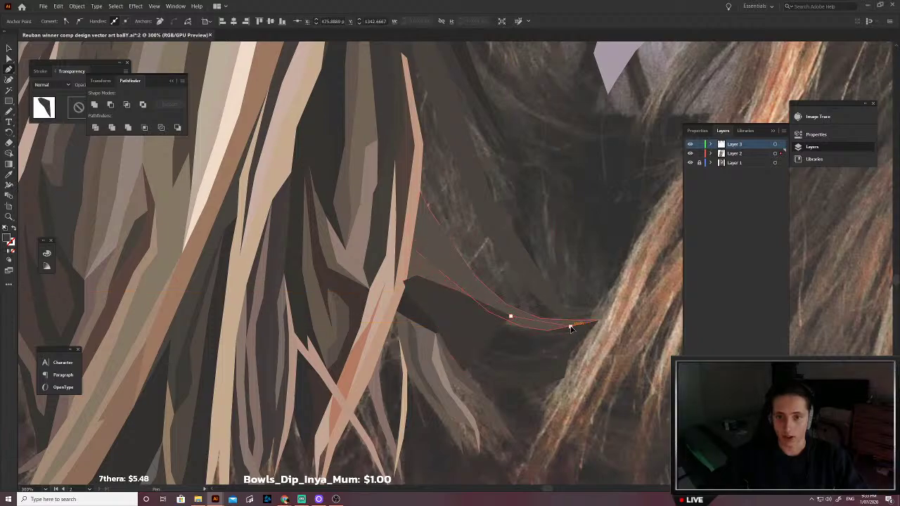
click(587, 327)
Step: Trace the backing shape's lower edge along the curved shadow and back to the lock's right taupe strand
click(578, 337)
click(563, 359)
click(557, 376)
click(511, 379)
click(483, 379)
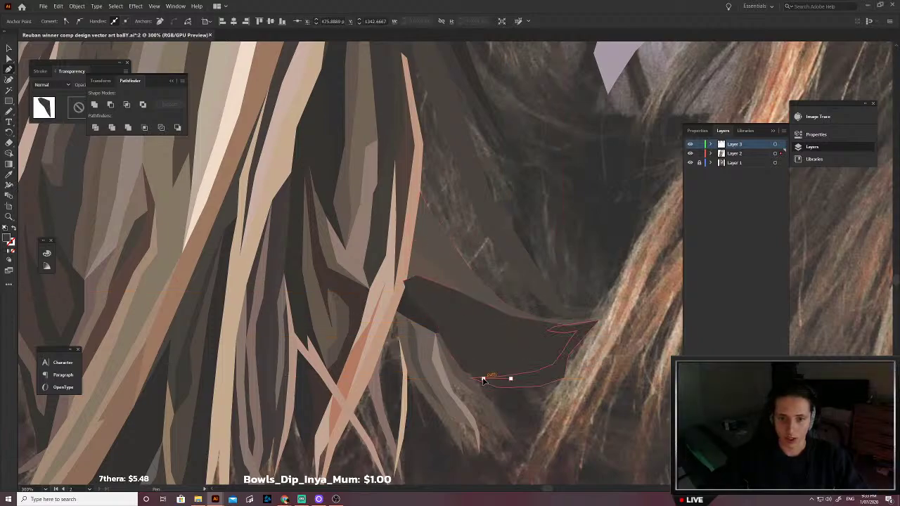
click(470, 377)
click(465, 372)
Step: Fill the backing shape with a charcoal sampled from the photo, send it to the back and deselect it
key(shift+x)
key(i)
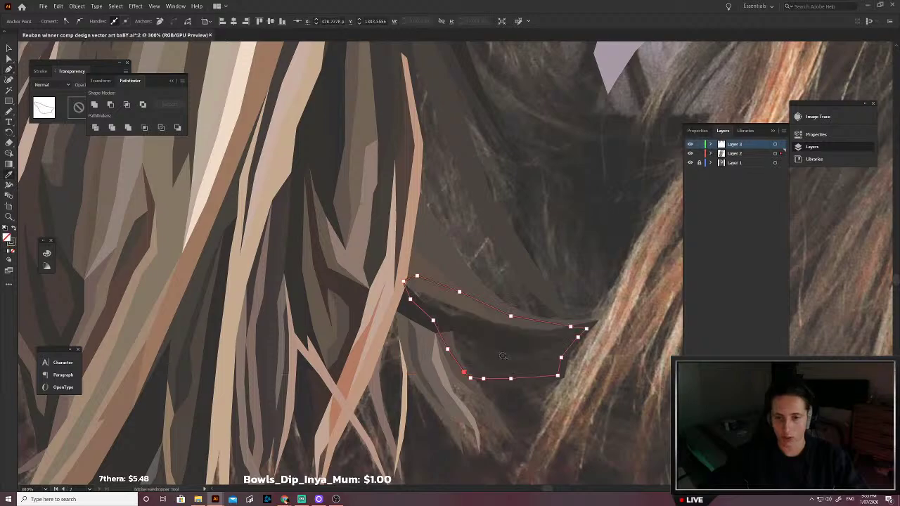
scroll(500, 355, up, 5)
click(501, 361)
scroll(503, 365, down, 4)
key(ctrl+shift+[)
scroll(527, 381, right, 1)
key(v)
key(ctrl+shift+a)
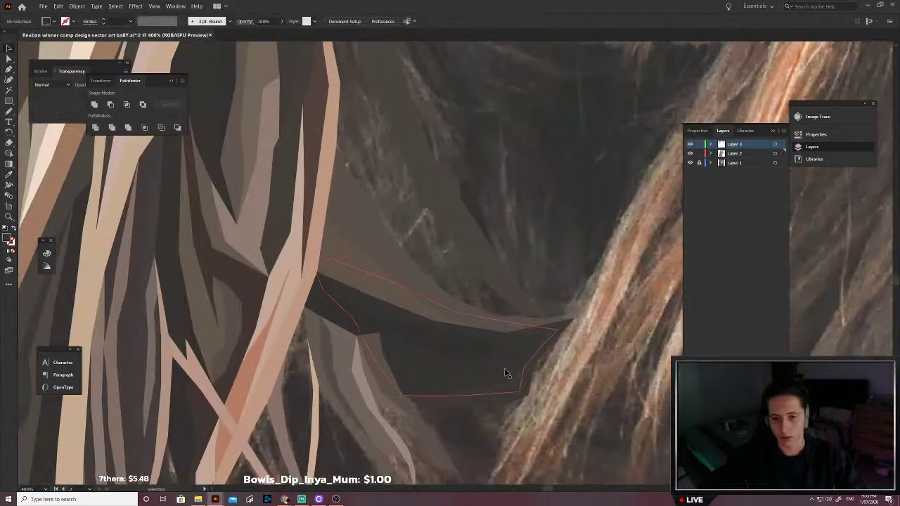
Step: Examine the untraced hair between the finished strands and the neck, and compare it with the overall portrait
scroll(505, 374, up, 3)
scroll(538, 338, up, 1)
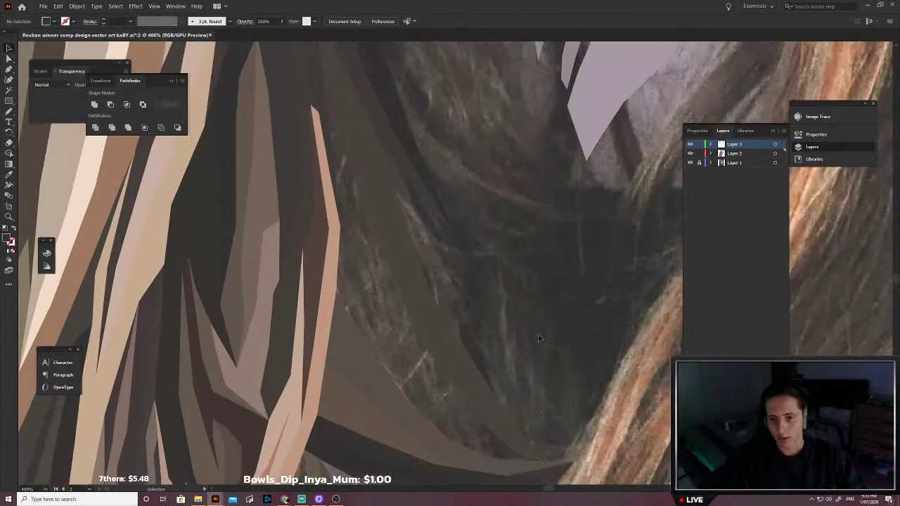
scroll(535, 334, down, 4)
scroll(550, 337, up, 4)
key(p)
scroll(551, 335, down, 3)
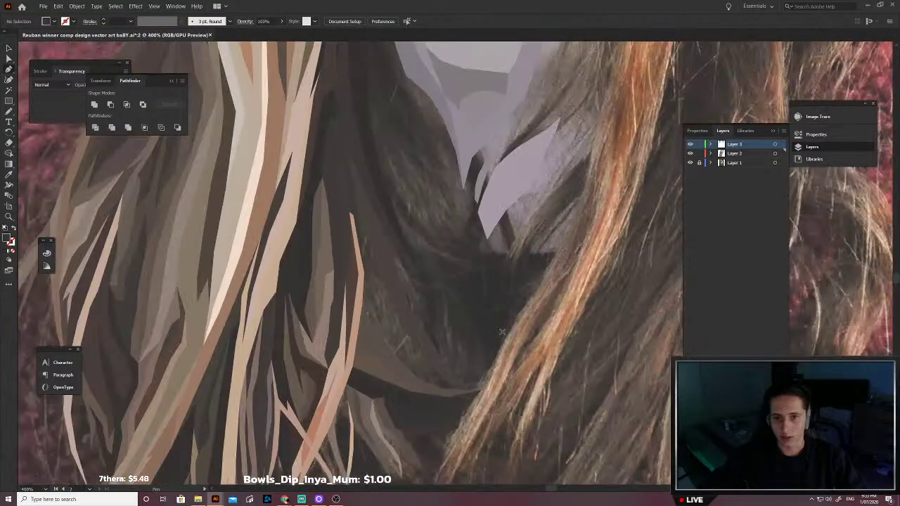
scroll(547, 295, up, 2)
scroll(563, 287, down, 1)
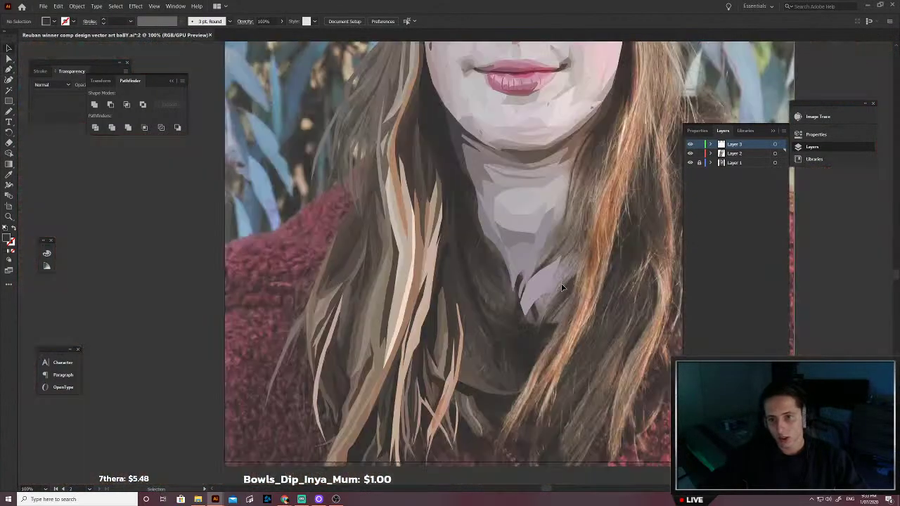
Step: Check the light skin shape at the neck opening and compare the artwork with the reference photo layer shown and hidden
scroll(534, 308, up, 2)
click(476, 238)
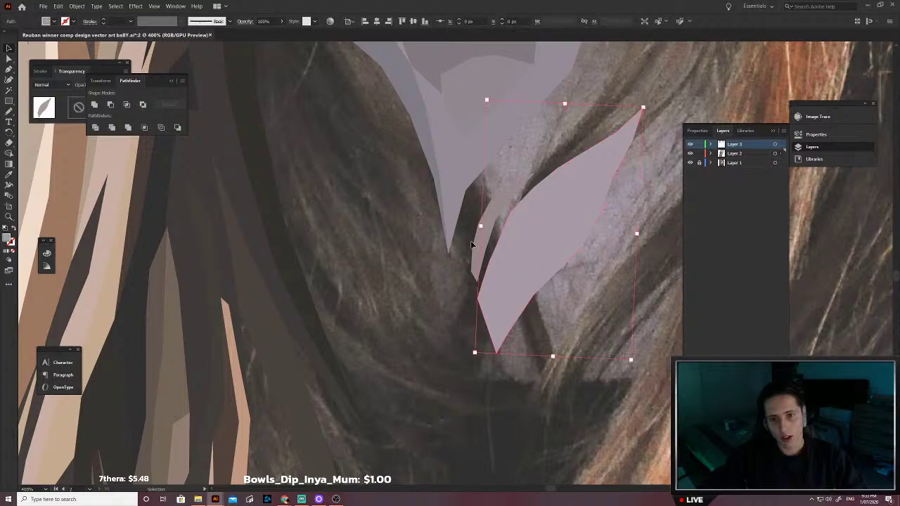
click(436, 243)
scroll(440, 246, down, 2)
scroll(452, 261, up, 3)
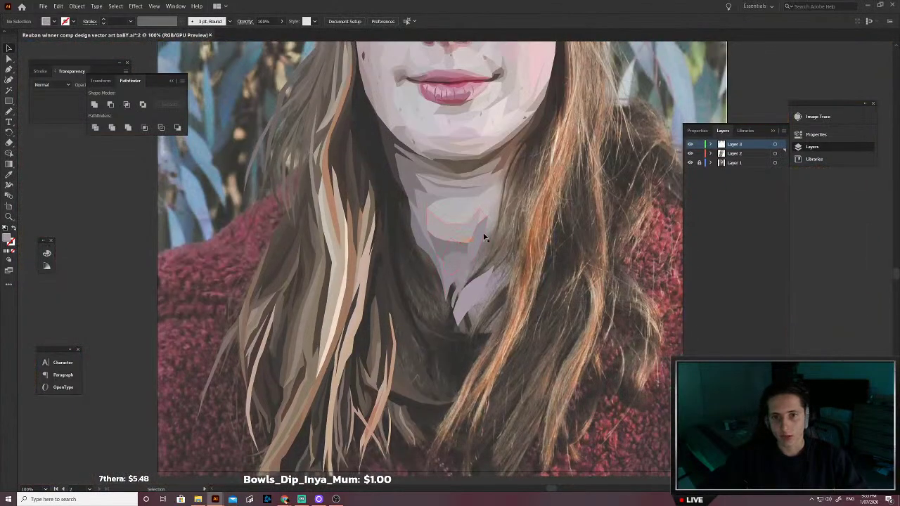
click(690, 163)
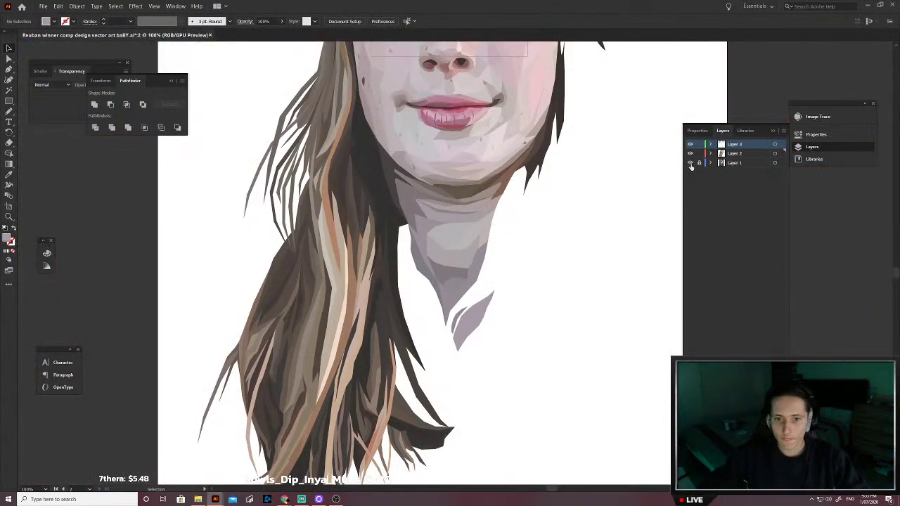
click(691, 163)
click(691, 163)
click(691, 163)
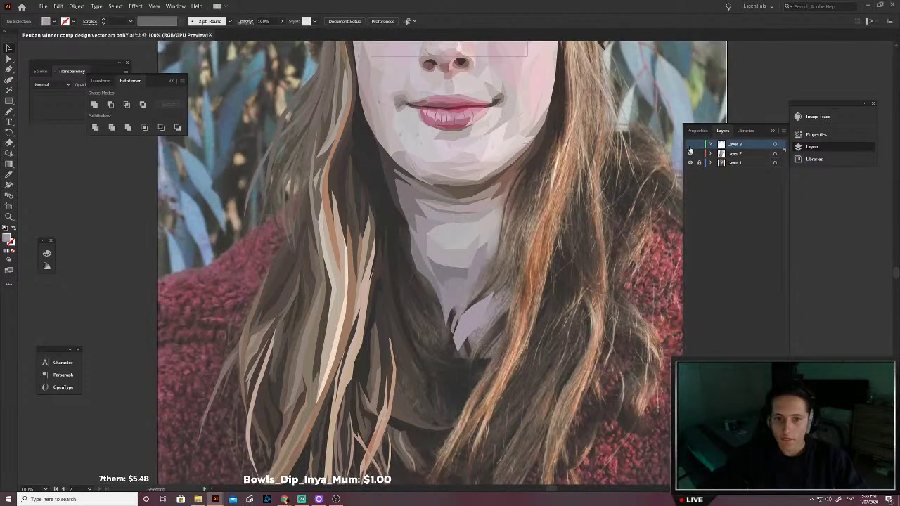
Step: Toggle the visibility of Layer 3 and Layer 2 to compare the traced neck and hair with the photo
click(690, 146)
click(690, 155)
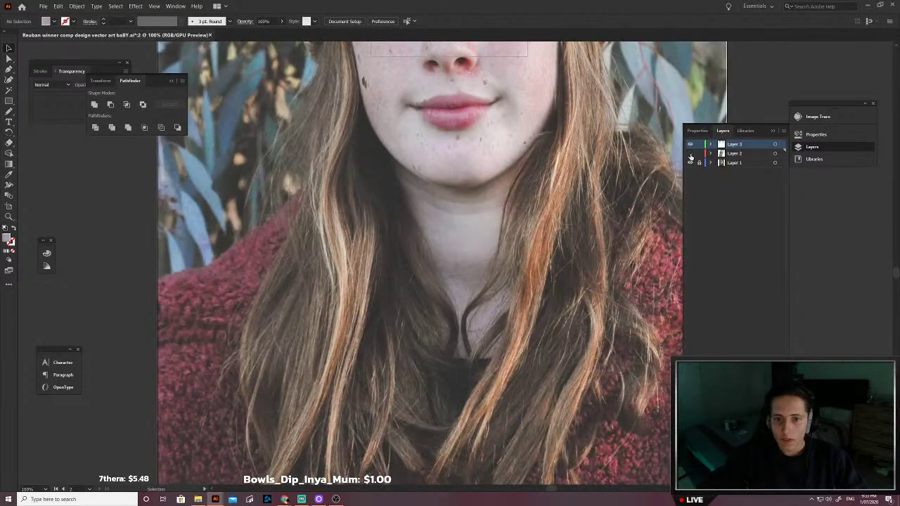
click(690, 155)
click(691, 155)
click(691, 155)
click(690, 155)
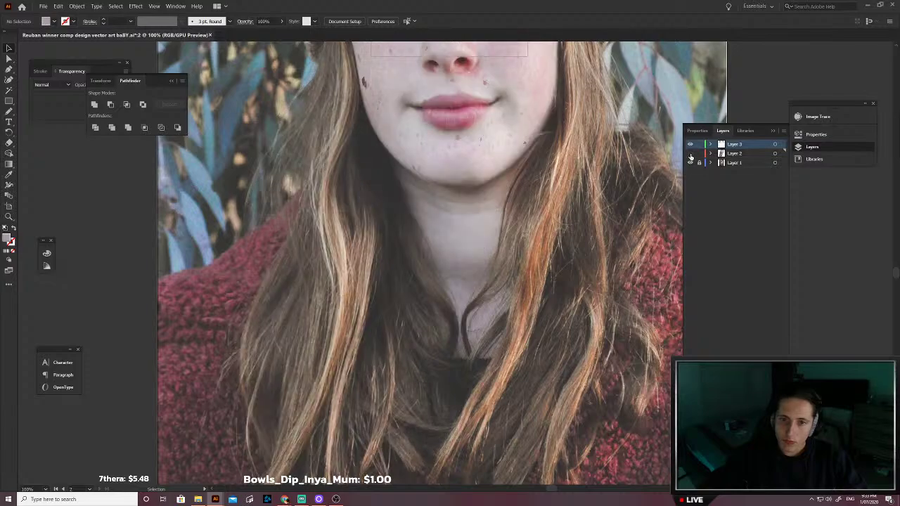
click(690, 154)
click(691, 155)
click(691, 155)
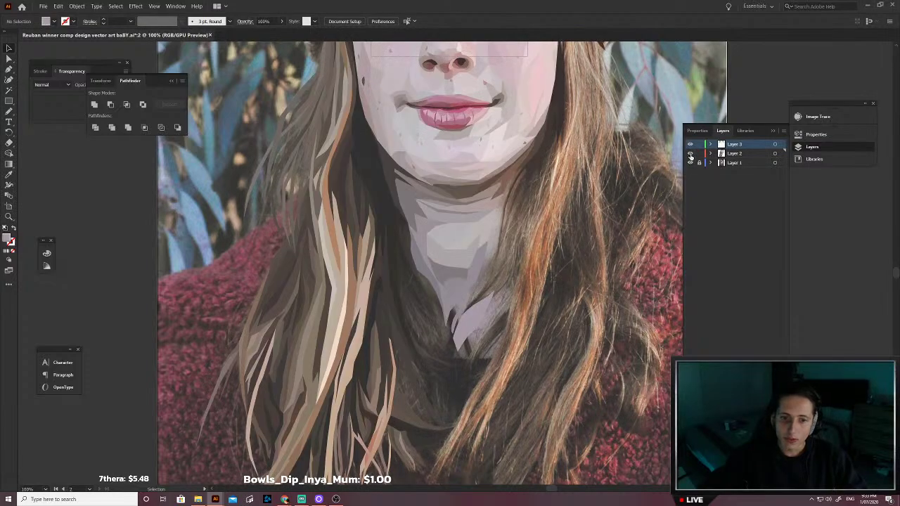
click(691, 155)
click(690, 154)
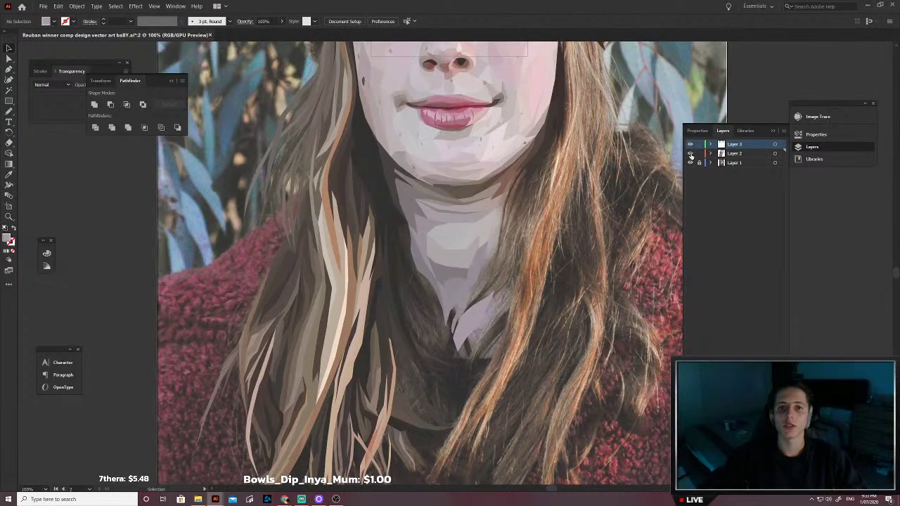
click(690, 155)
click(691, 154)
click(690, 154)
click(691, 155)
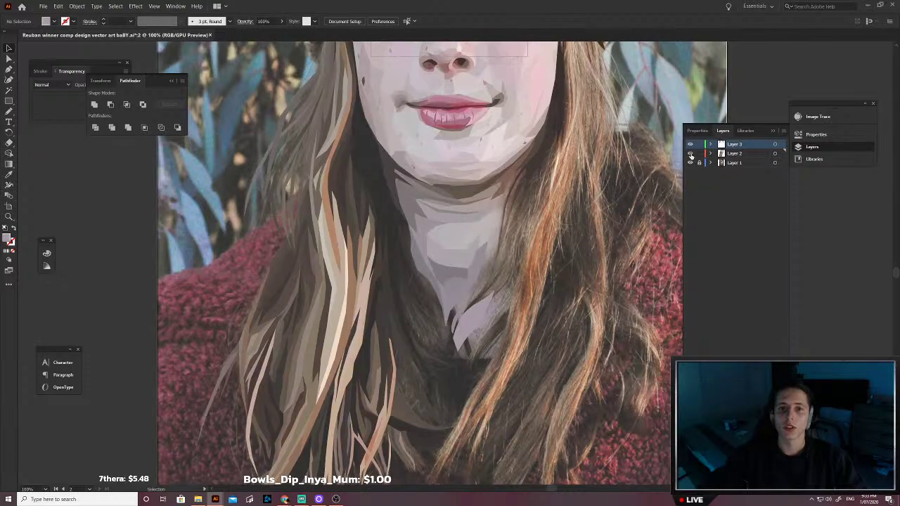
click(691, 155)
click(690, 155)
click(691, 155)
Step: Compare the whole portrait with the reference photo by toggling Layer 2's visibility, leaving it shown
scroll(551, 225, down, 2)
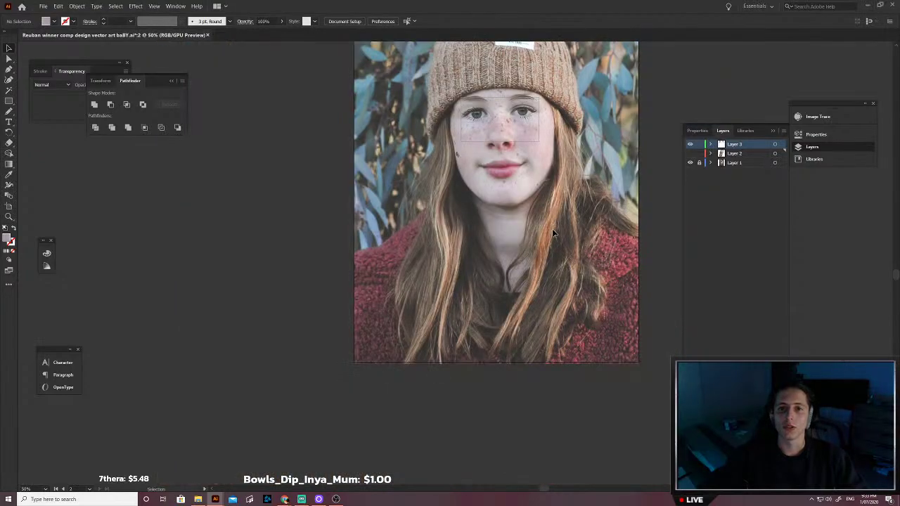
scroll(552, 231, up, 1)
click(691, 155)
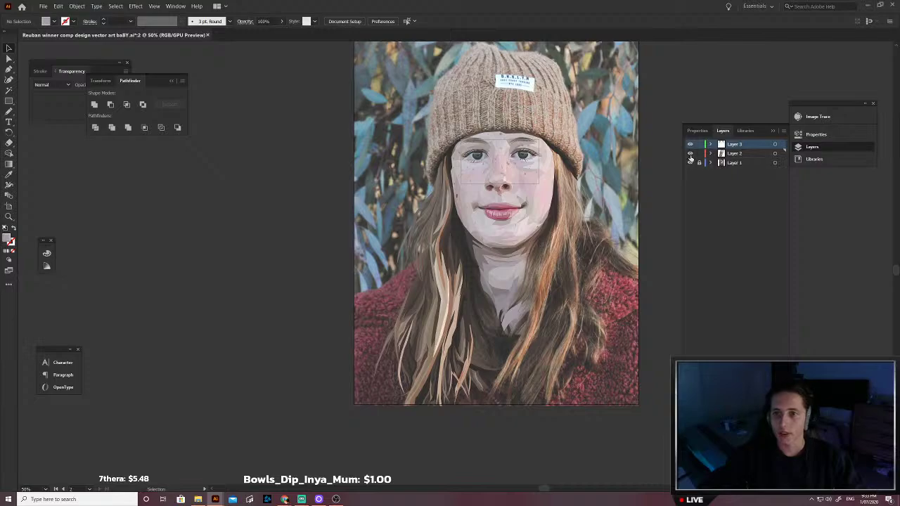
click(691, 154)
click(691, 154)
click(691, 155)
click(691, 155)
click(690, 155)
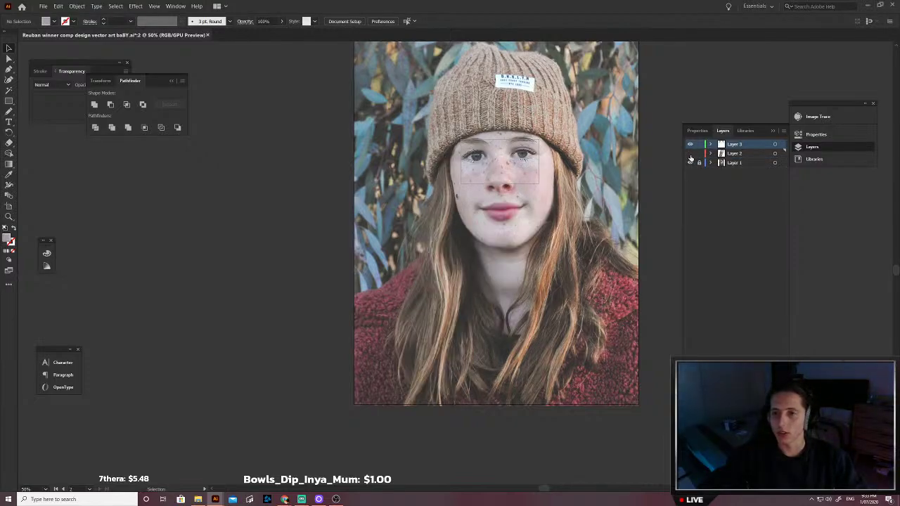
click(691, 155)
scroll(541, 293, up, 1)
Step: Select all the vector artwork, resize it to about 748 by 1053 px and shift it to match the photo
key(ctrl+a)
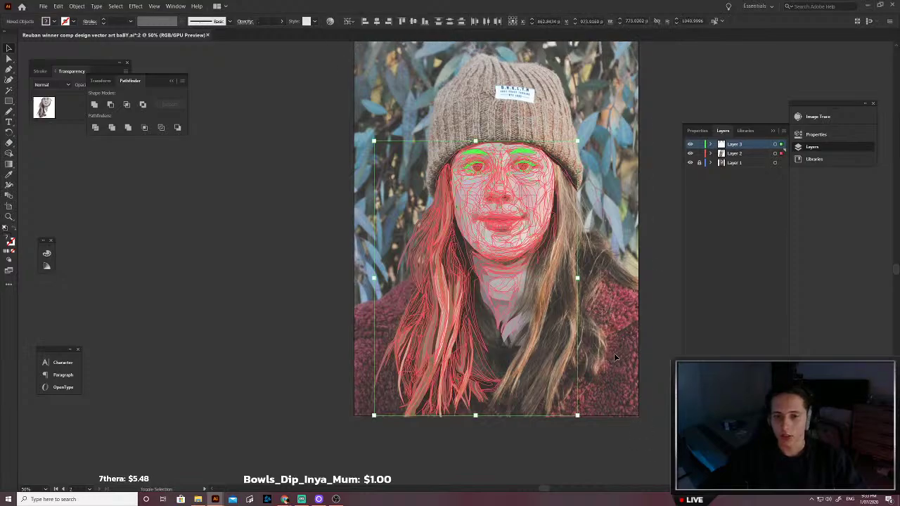
scroll(576, 423, up, 2)
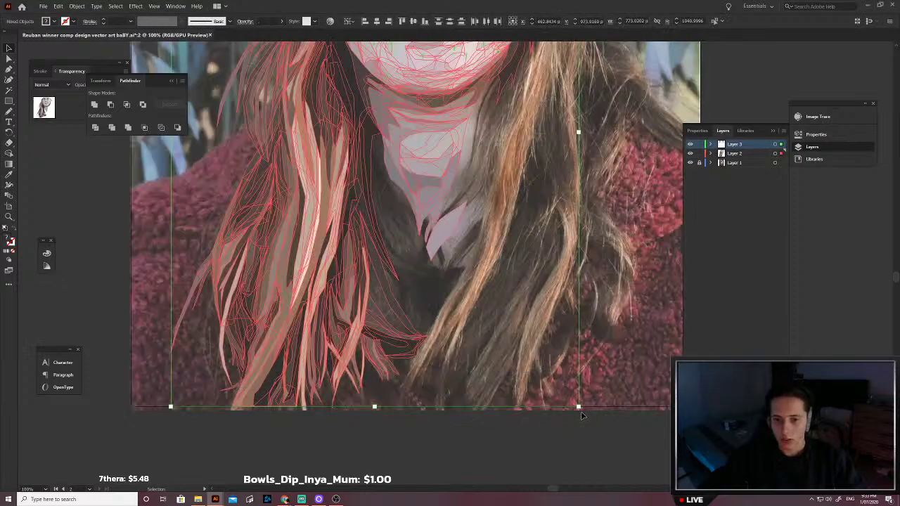
drag(581, 412, 601, 416)
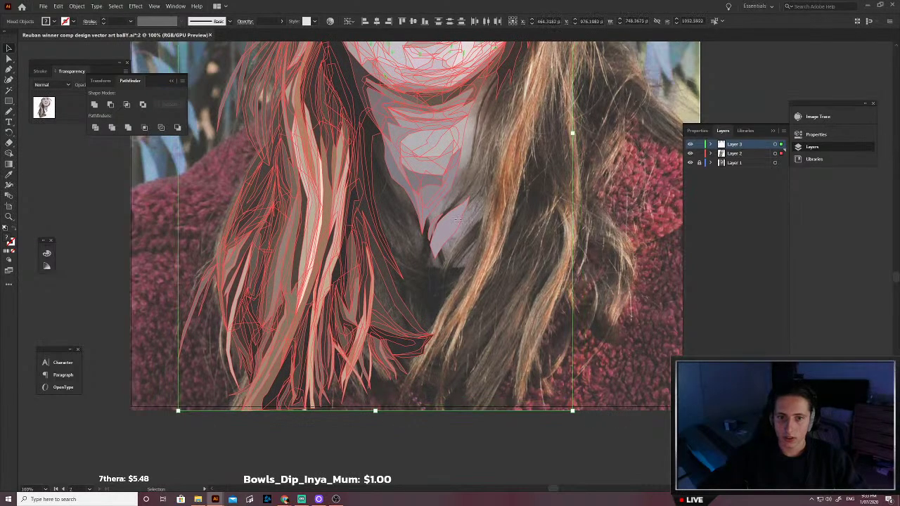
drag(459, 219, 470, 222)
scroll(450, 225, up, 1)
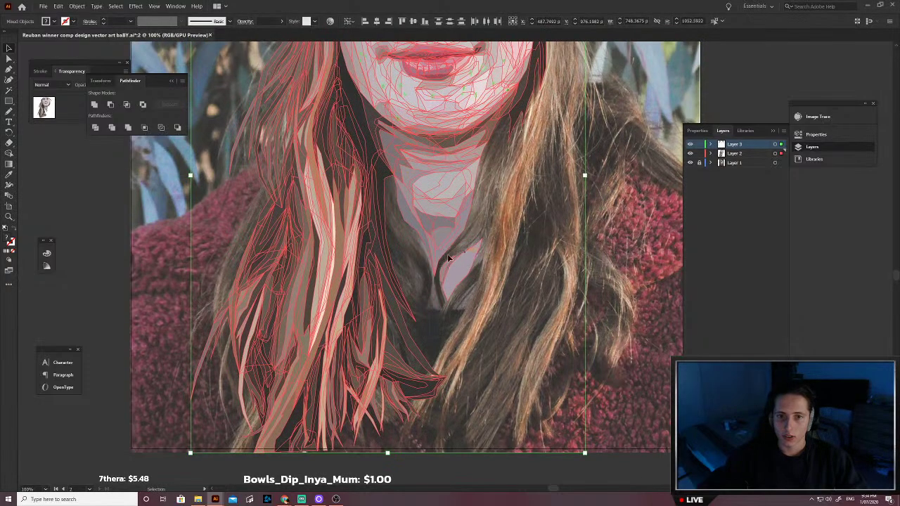
Step: Set the selected artwork's opacity to 57% and nudge it to line the facial features up with the photo
scroll(445, 258, up, 4)
mouse_move(436, 267)
mouse_down()
mouse_move(426, 267)
mouse_move(433, 264)
mouse_up()
scroll(433, 267, down, 3)
scroll(278, 123, up, 5)
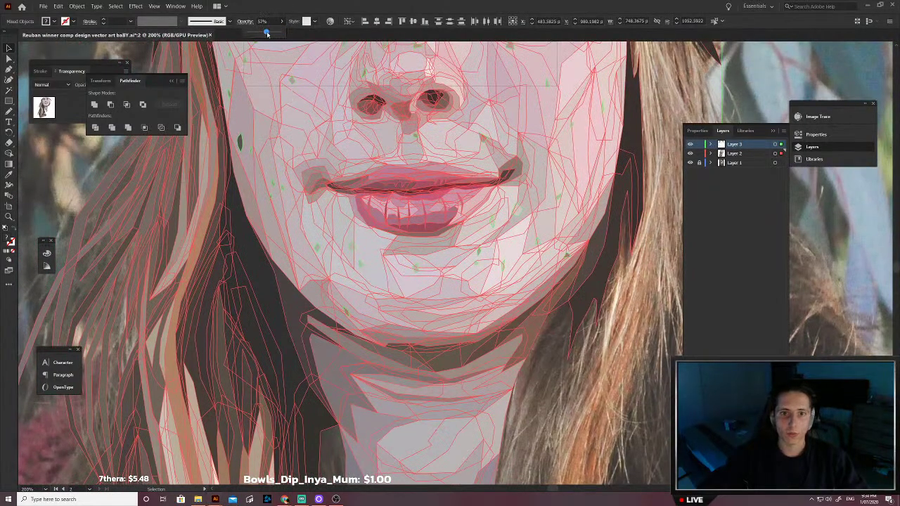
scroll(418, 207, up, 4)
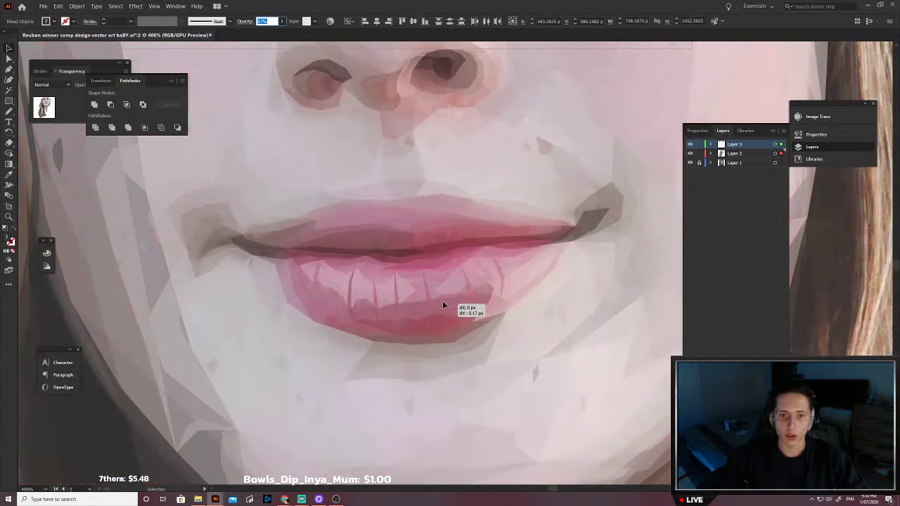
drag(443, 303, 443, 307)
scroll(452, 303, down, 2)
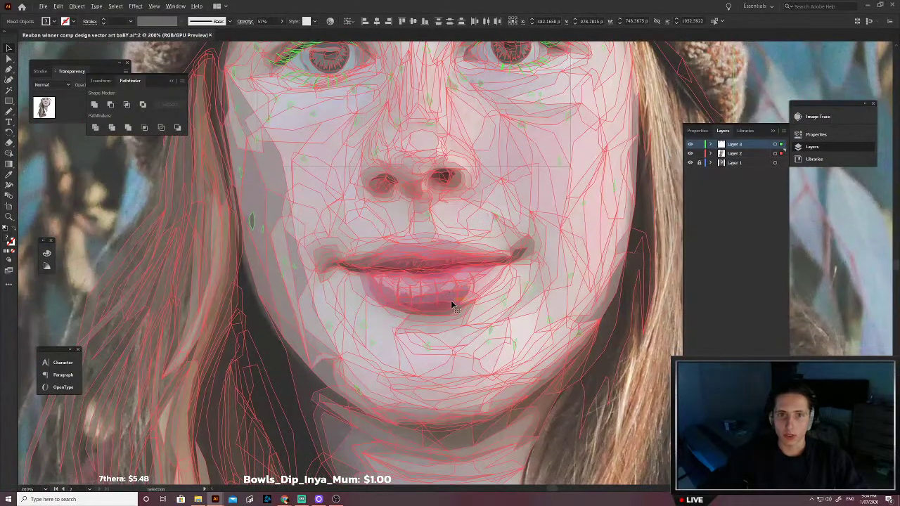
scroll(452, 306, down, 1)
scroll(485, 267, up, 2)
scroll(500, 177, up, 3)
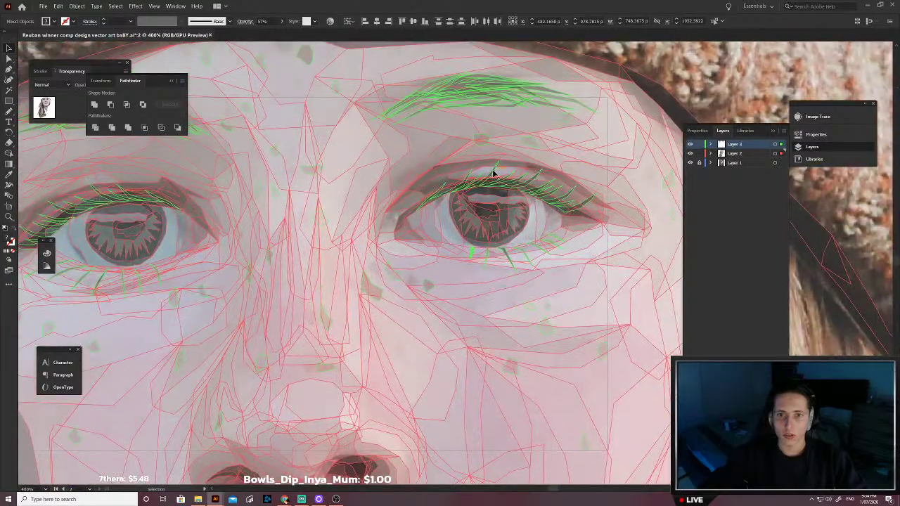
scroll(476, 206, down, 6)
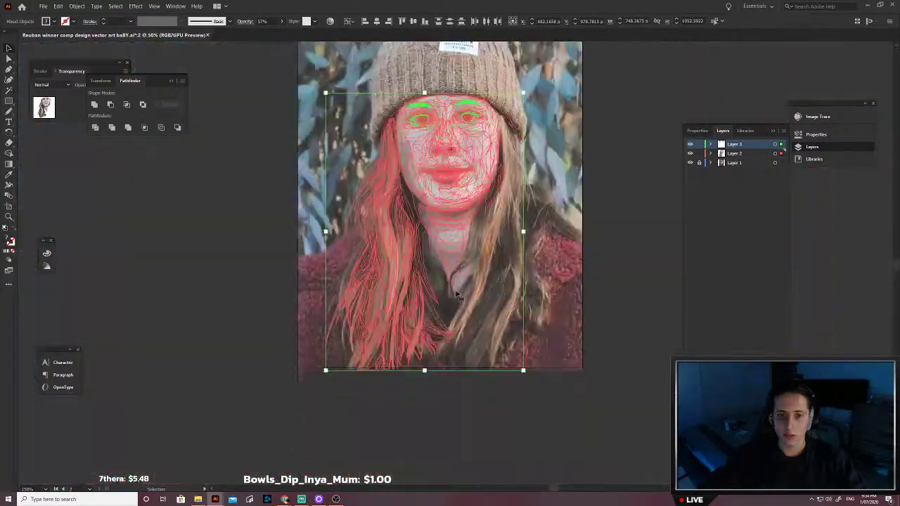
Step: Check the alignment over the whole portrait, restore all the artwork's opacity to 100% and deselect it
click(528, 364)
scroll(489, 302, up, 4)
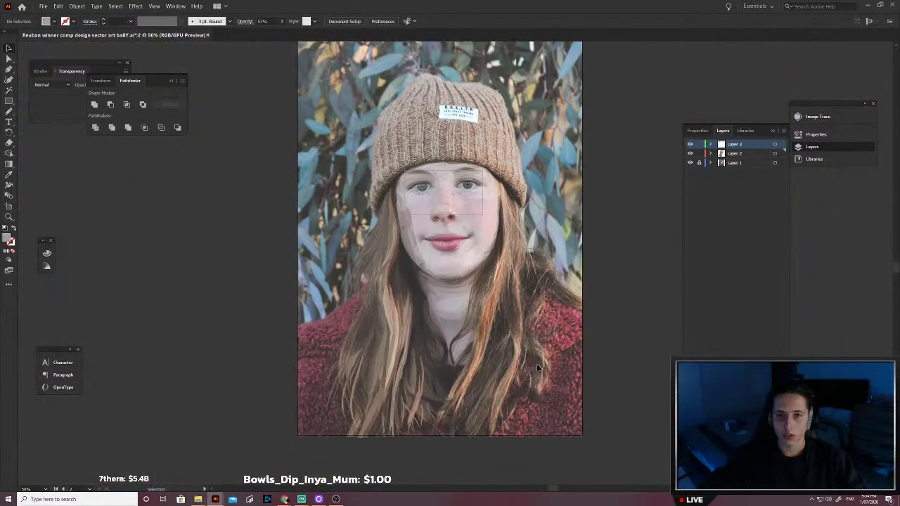
key(ctrl+a)
click(282, 24)
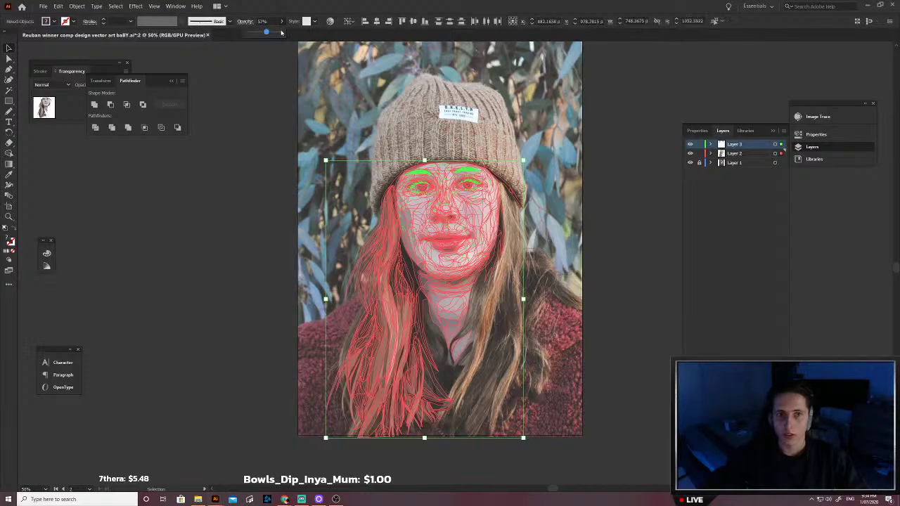
click(589, 257)
Step: Trace the outer edge of a dark strand with the Pen tool from below the jaw down beside the neck
scroll(465, 348, up, 3)
scroll(465, 349, down, 2)
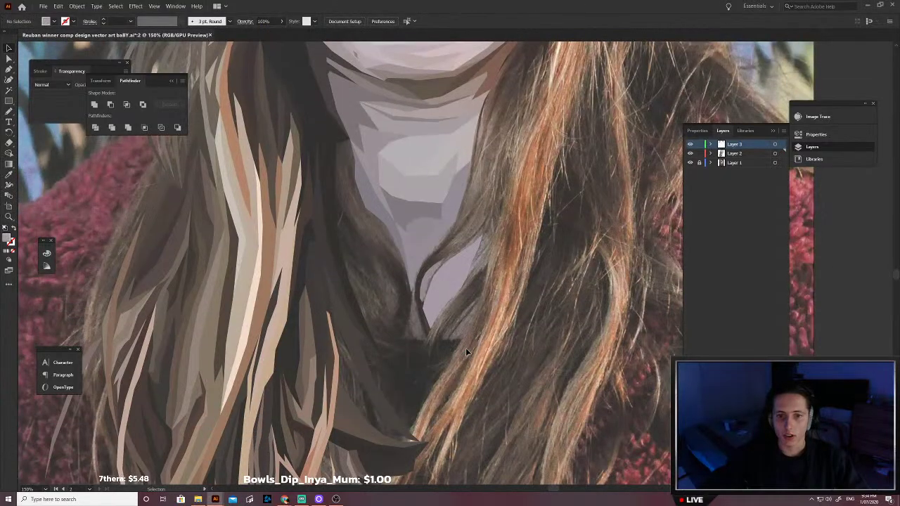
scroll(406, 322, up, 2)
scroll(405, 322, up, 5)
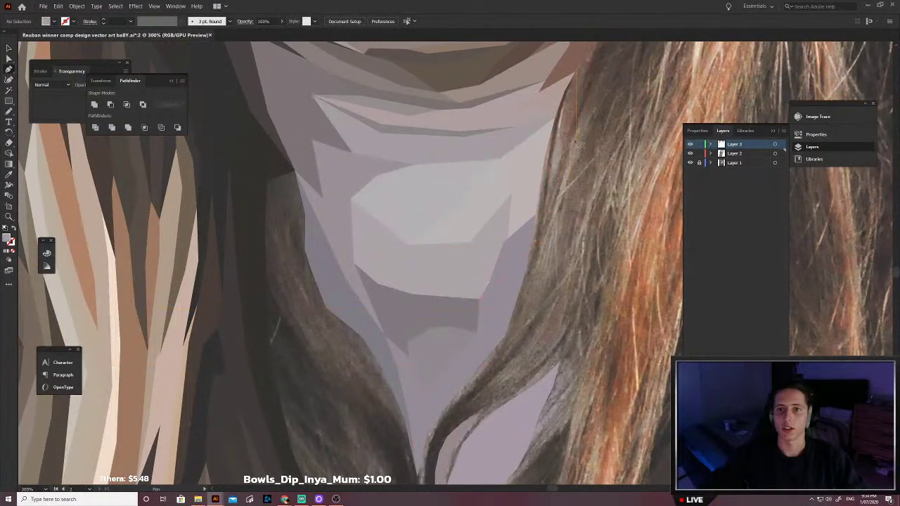
drag(576, 144, 506, 204)
click(506, 130)
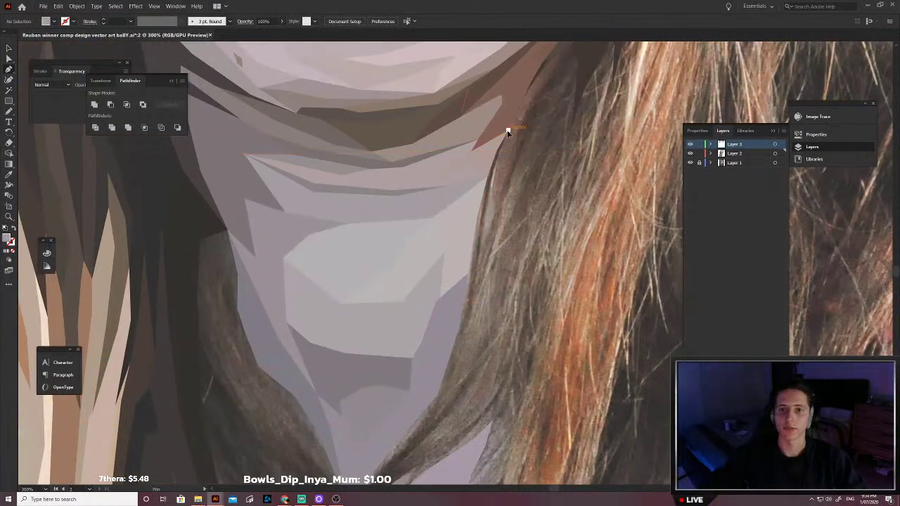
drag(506, 131, 549, 71)
click(524, 169)
click(520, 246)
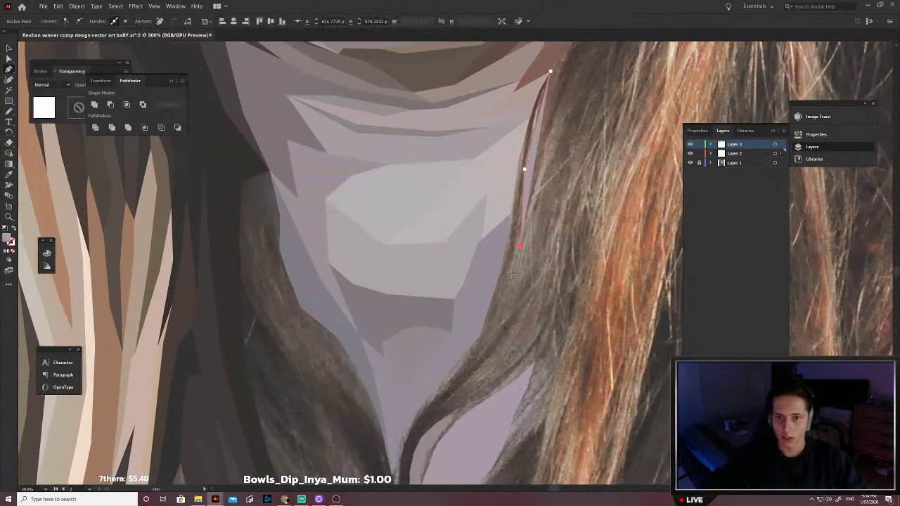
scroll(506, 261, down, 2)
click(495, 275)
click(474, 315)
click(447, 349)
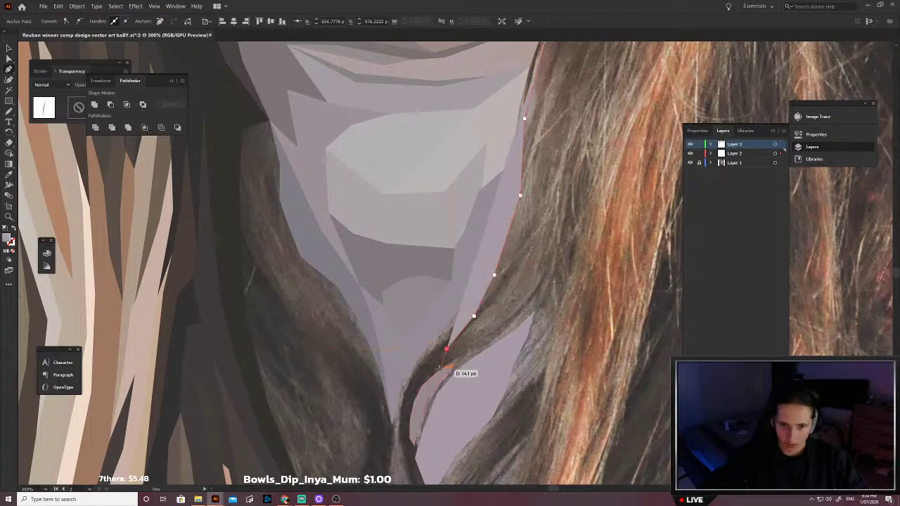
Step: Continue the strand's path past the light skin patch to its lower tip and back up to the neck's point
scroll(434, 392, down, 2)
scroll(433, 392, left, 1)
click(456, 354)
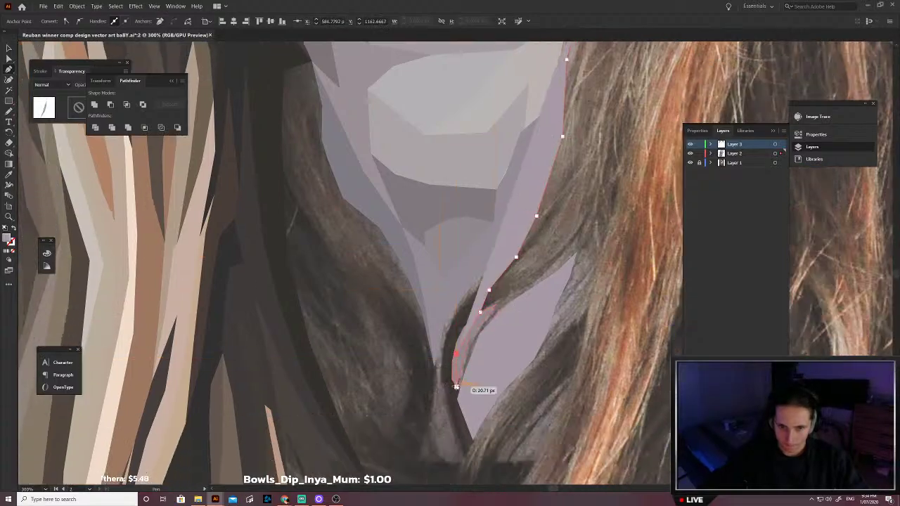
click(456, 386)
click(456, 399)
click(463, 458)
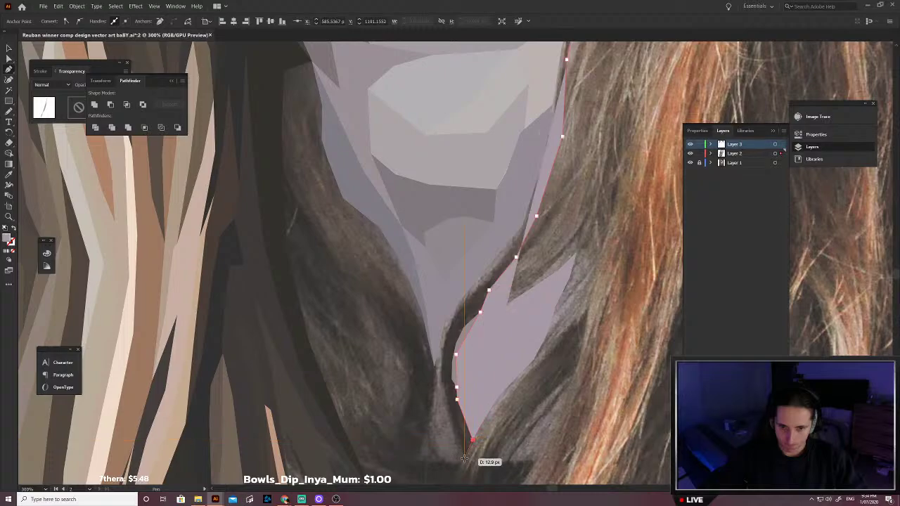
drag(444, 404, 434, 366)
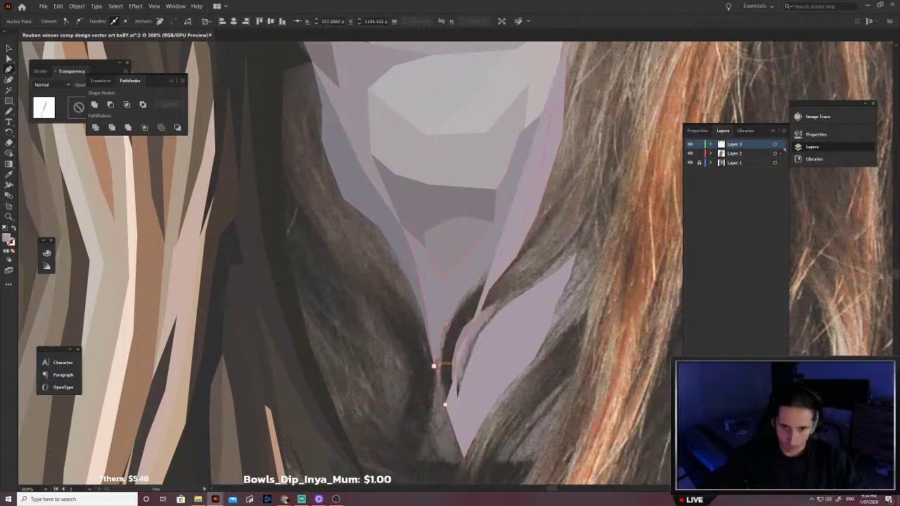
Step: Switch the path to outline only and close it up across the neck to its start below the jaw
click(436, 311)
key(shift+x)
click(494, 232)
scroll(526, 214, up, 2)
click(534, 186)
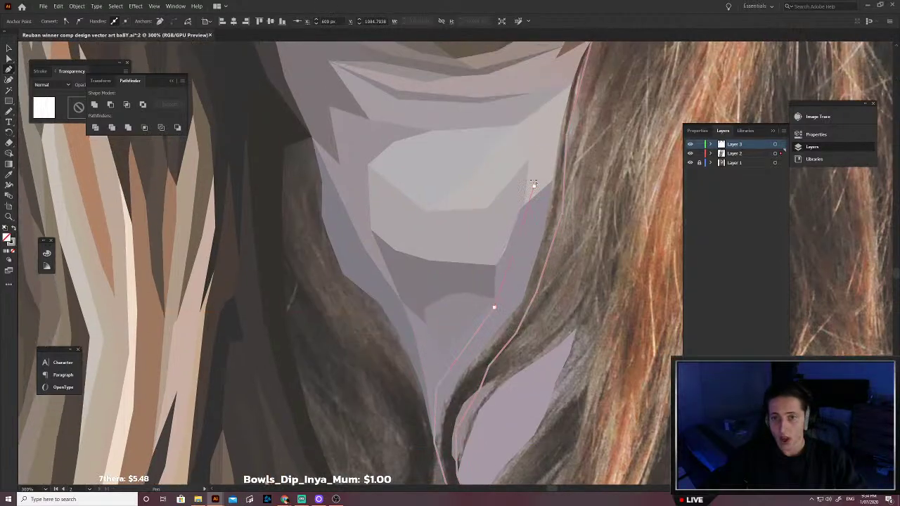
scroll(533, 183, up, 2)
drag(554, 114, 593, 95)
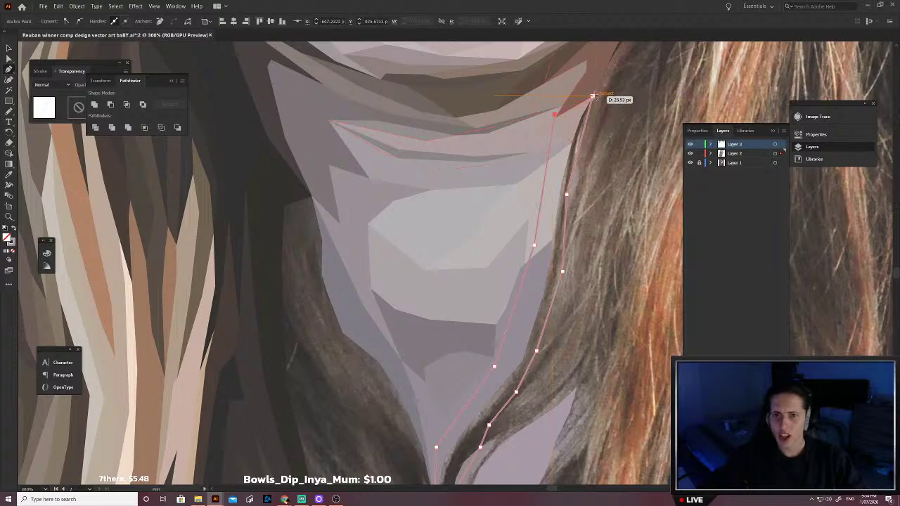
Step: Fill the strand with a dark brown sampled from the photo, place it behind the neck shapes and deselect it
scroll(555, 221, down, 4)
scroll(459, 344, up, 3)
key(i)
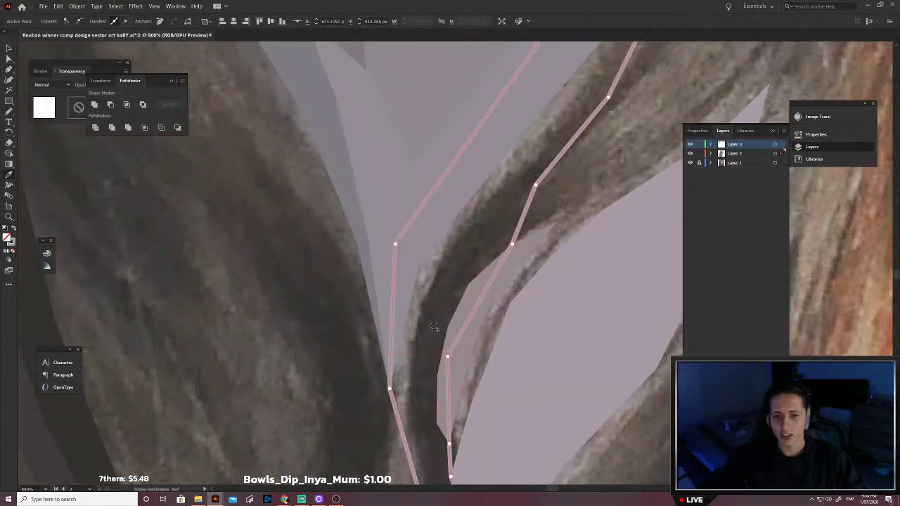
click(435, 328)
scroll(433, 327, down, 4)
scroll(432, 327, down, 1)
key(v)
click(413, 324)
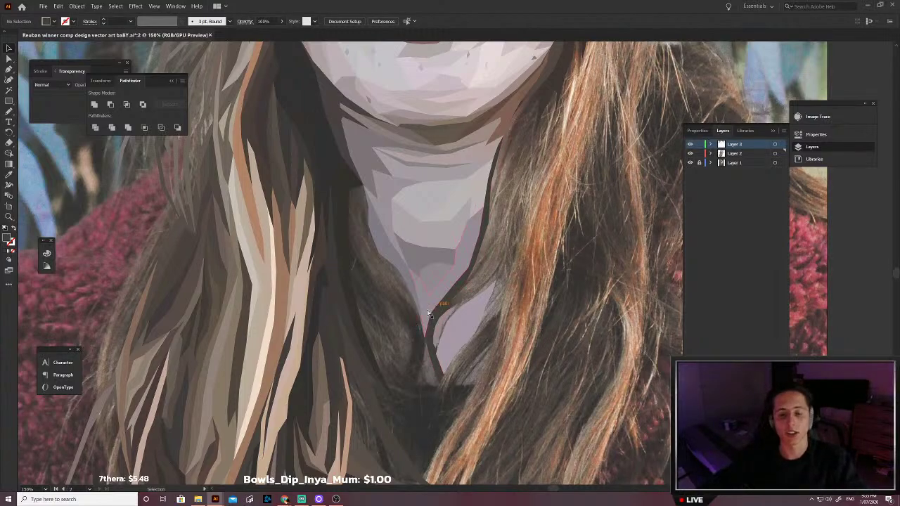
Step: Trace the upper edge of a dark strand with the Pen tool from beside the neck down past the neck's point
scroll(429, 314, left, 1)
key(p)
scroll(408, 291, up, 1)
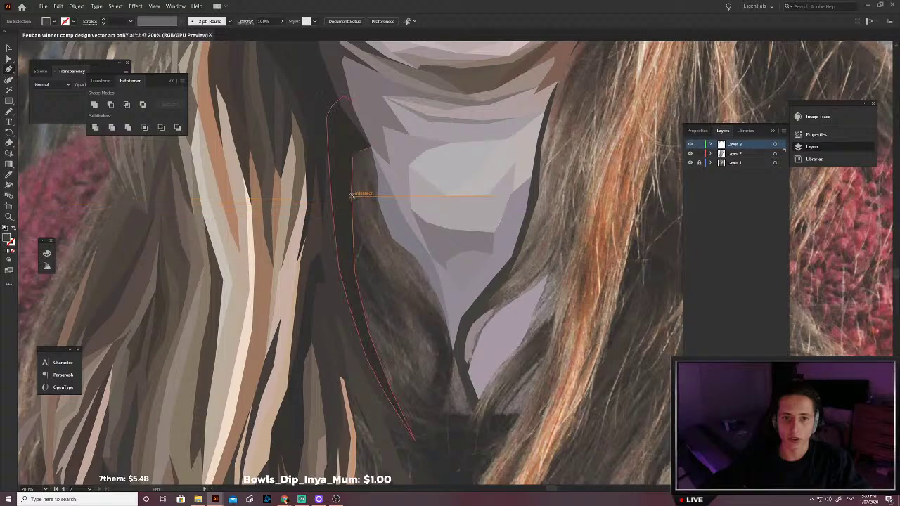
click(351, 192)
click(363, 251)
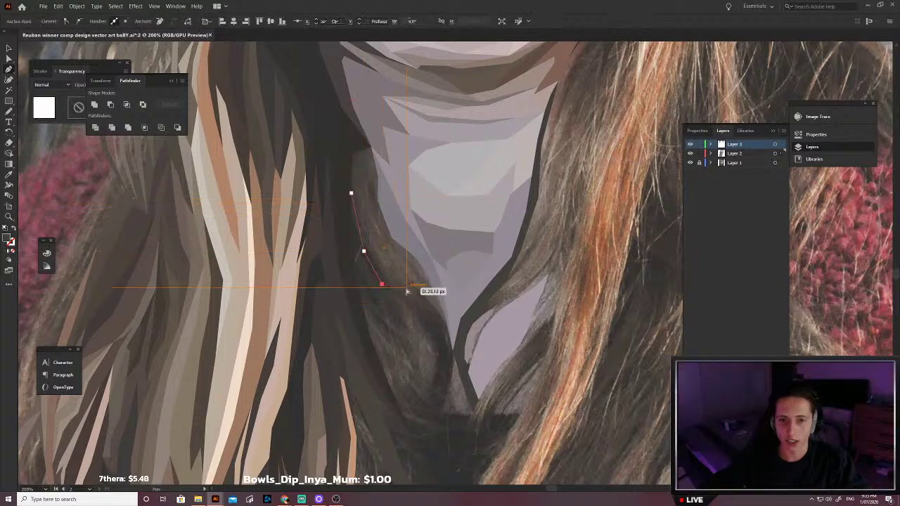
key(ctrl+z)
click(378, 257)
click(401, 285)
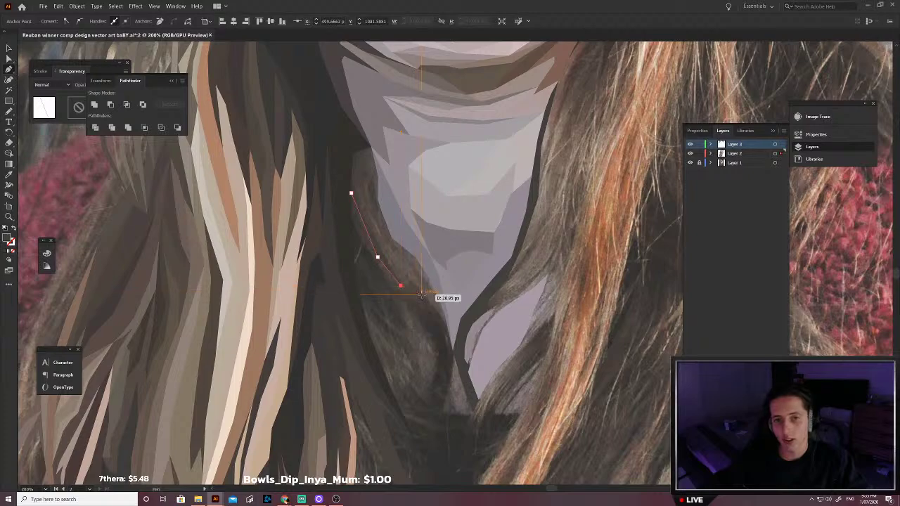
click(420, 294)
click(444, 313)
click(452, 350)
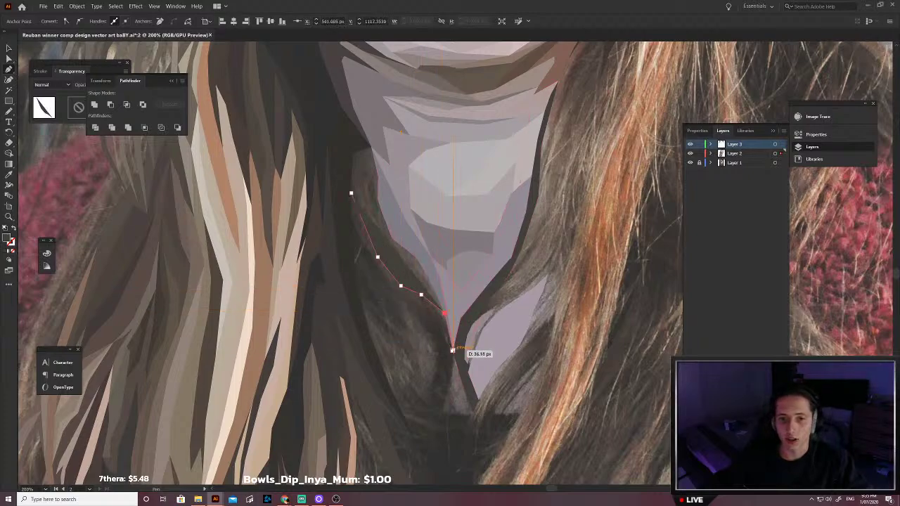
Step: Continue the strand's path to its lower tip and back up along the lower edge toward its start beside the neck
click(449, 377)
key(ctrl+z)
click(440, 406)
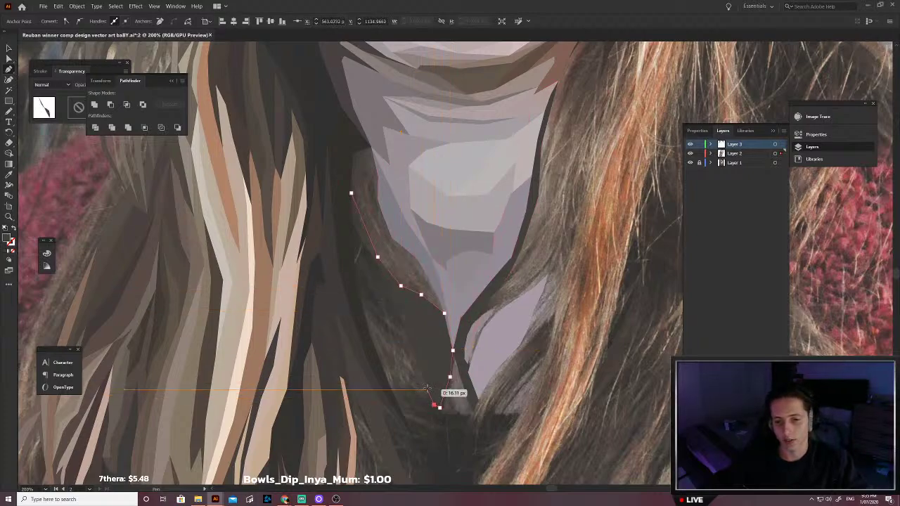
click(434, 404)
click(429, 385)
click(437, 367)
click(434, 335)
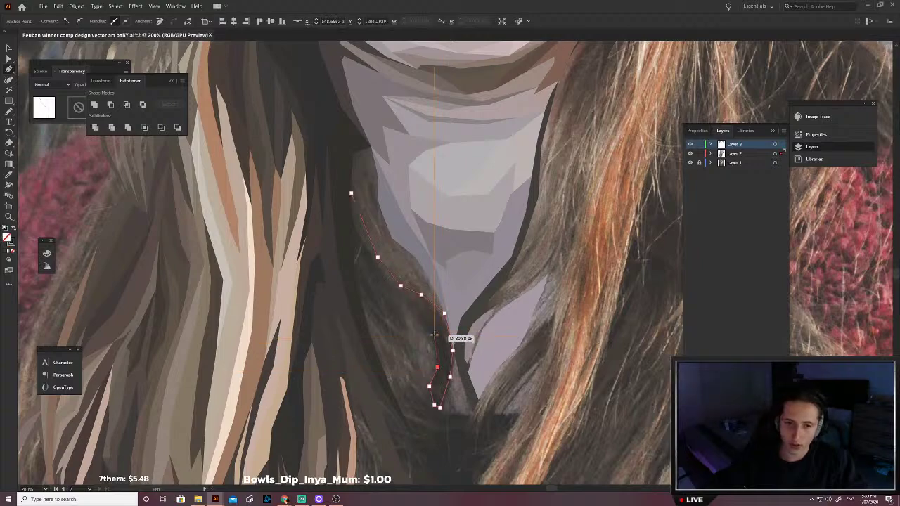
click(410, 307)
click(391, 294)
click(371, 278)
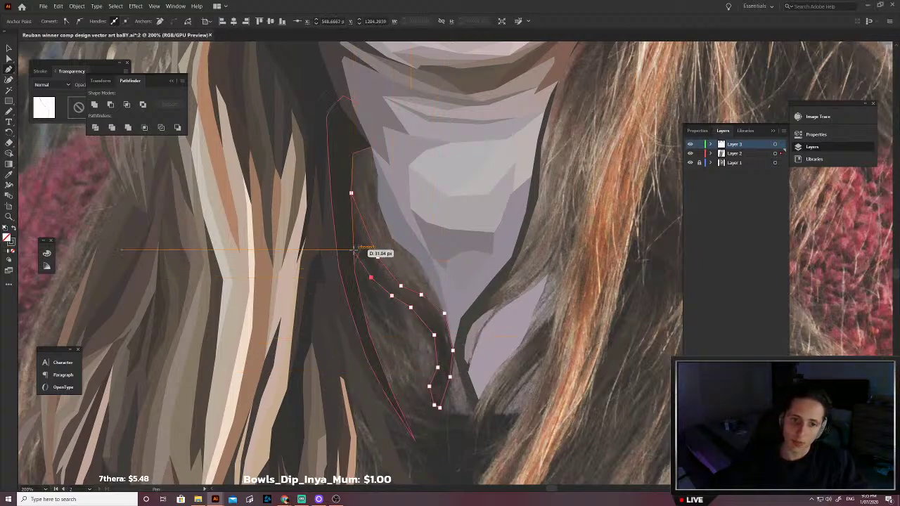
click(353, 250)
click(347, 216)
Step: Fill the strand with a dark brown sampled from the photo and deselect it
scroll(368, 296, up, 4)
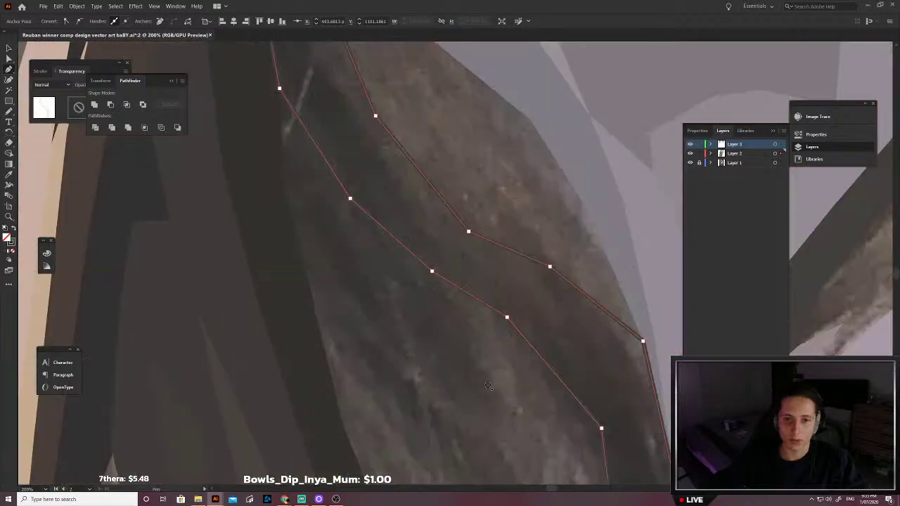
scroll(592, 359, down, 4)
key(v)
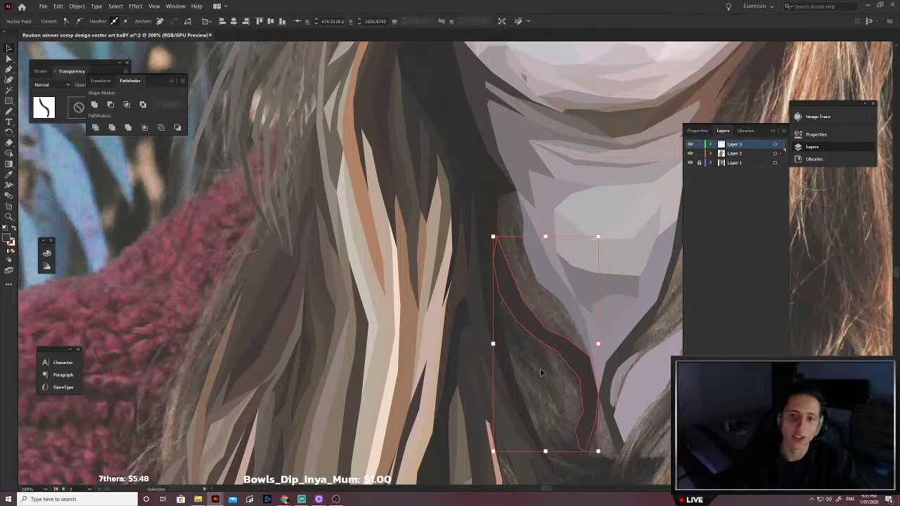
scroll(548, 376, down, 4)
scroll(548, 376, right, 4)
click(500, 355)
scroll(499, 371, right, 1)
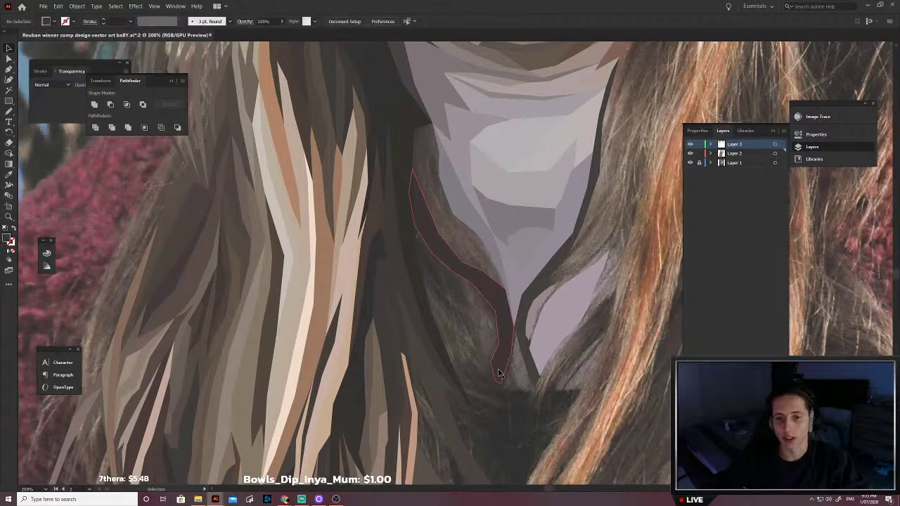
Step: Trace the notched inner edge of the shadow area below the new strand with the Pen tool, heading down toward its tip
scroll(480, 327, up, 1)
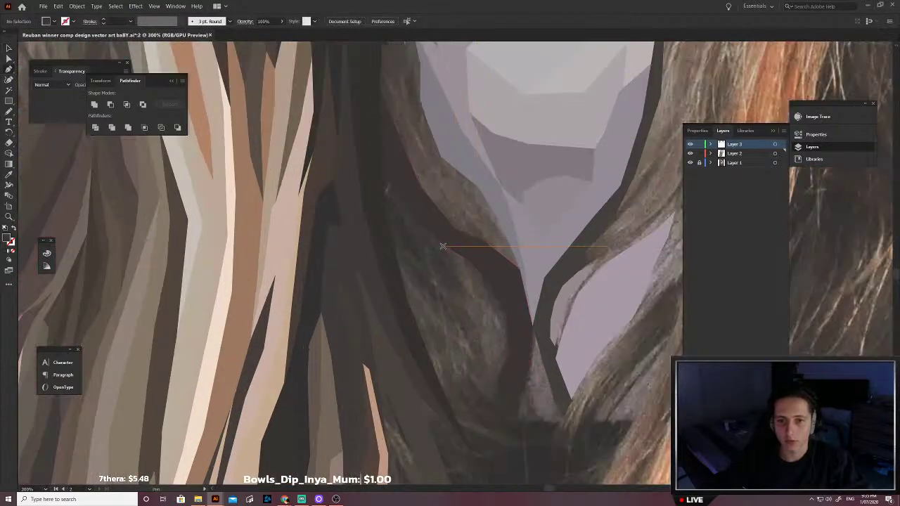
click(469, 261)
click(453, 258)
click(455, 280)
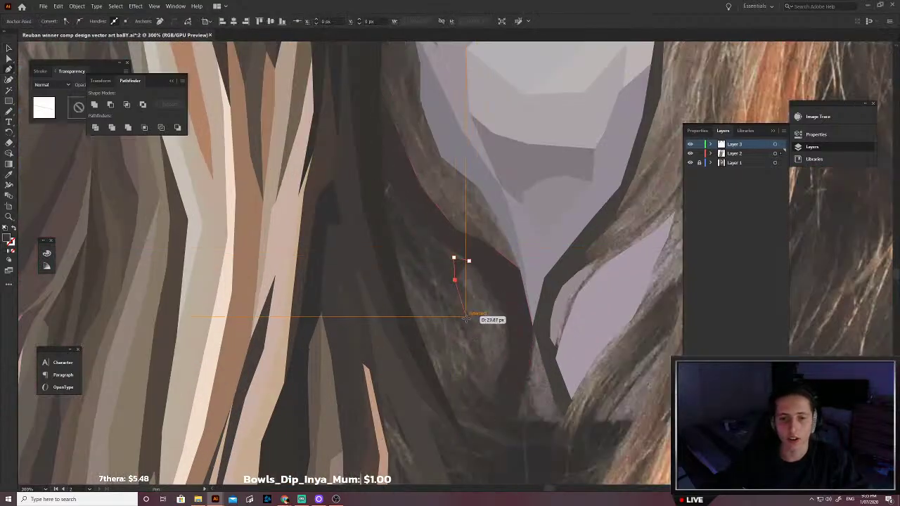
click(467, 318)
click(484, 352)
click(464, 338)
click(434, 299)
click(412, 265)
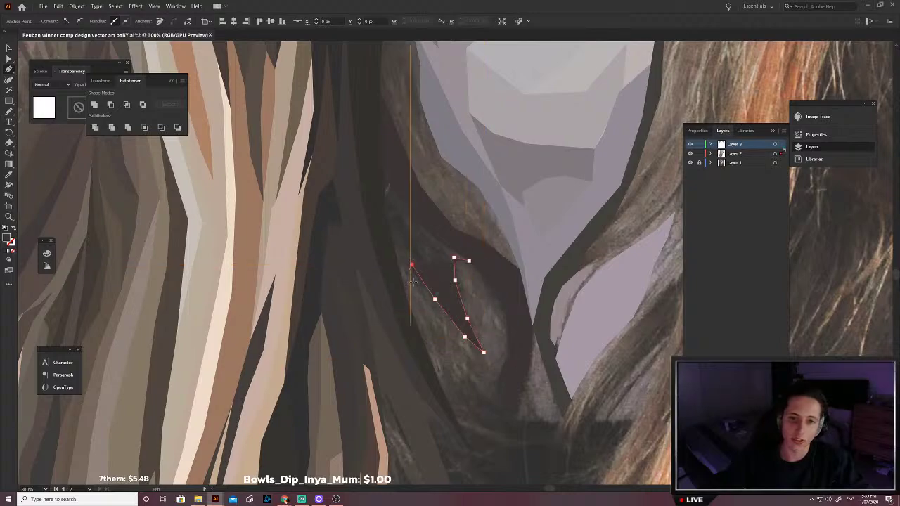
click(414, 285)
click(465, 422)
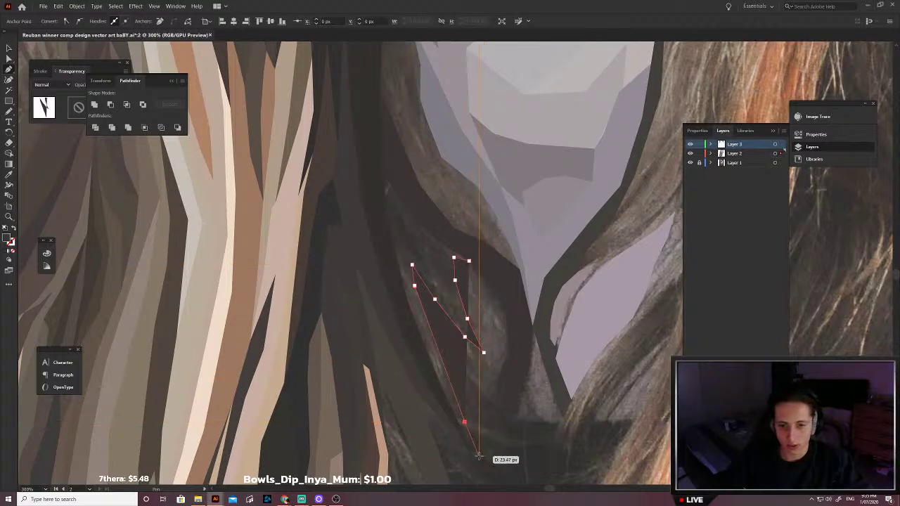
Step: Carry the shadow path around its lower tip, up the outer edge and along the brown strand to close it
scroll(506, 457, down, 2)
click(528, 448)
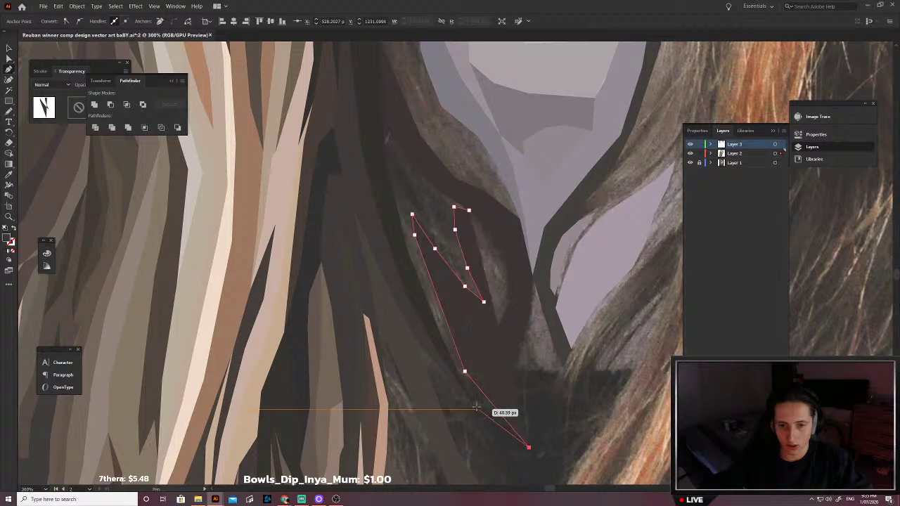
click(476, 410)
click(449, 370)
click(403, 274)
click(382, 207)
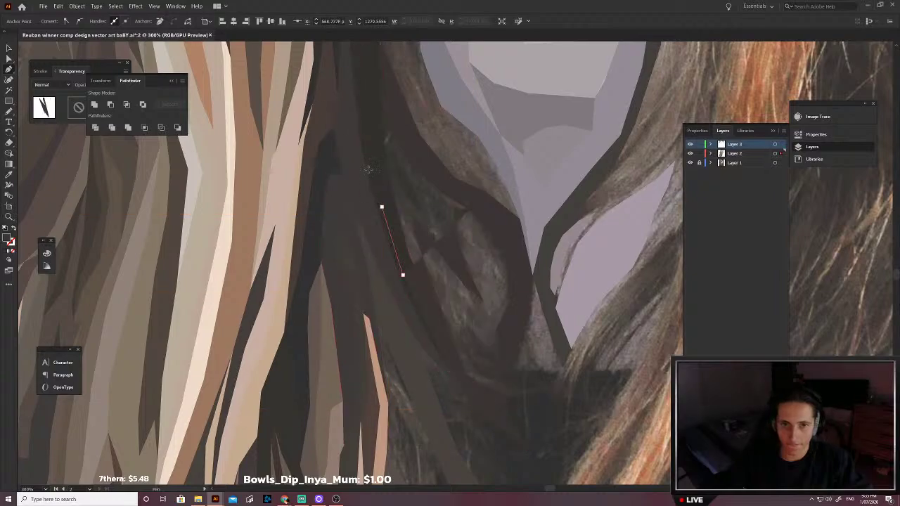
scroll(368, 170, up, 1)
click(409, 169)
click(449, 213)
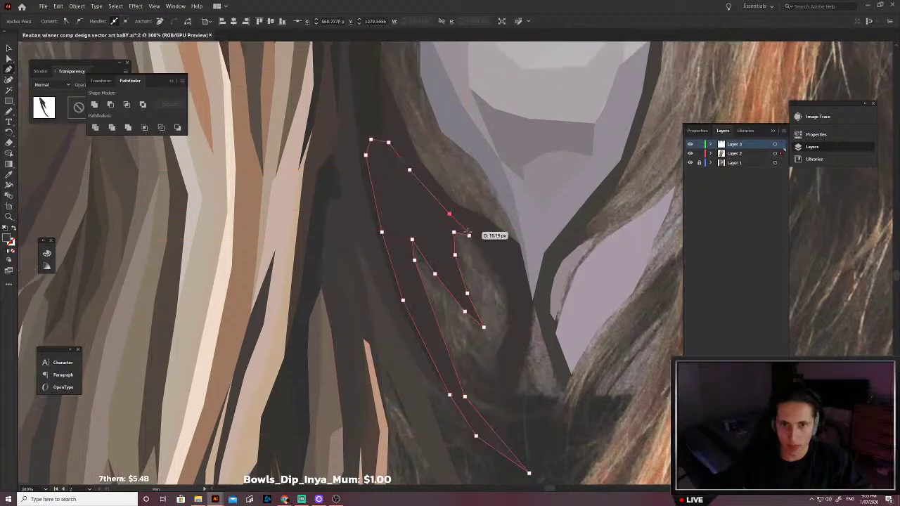
click(469, 235)
Step: Fill the notched shadow shape with a dark grey sampled from the photo and deselect it
scroll(414, 229, up, 3)
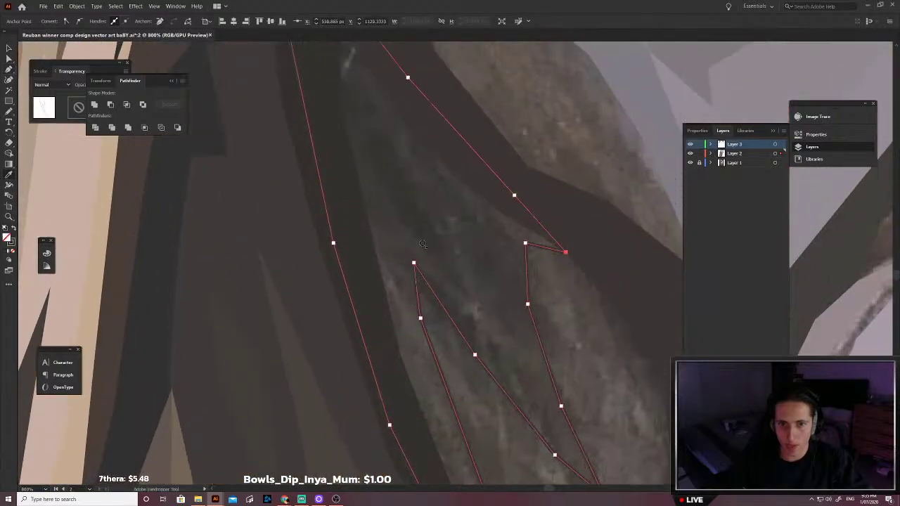
click(423, 246)
scroll(424, 245, down, 3)
key(v)
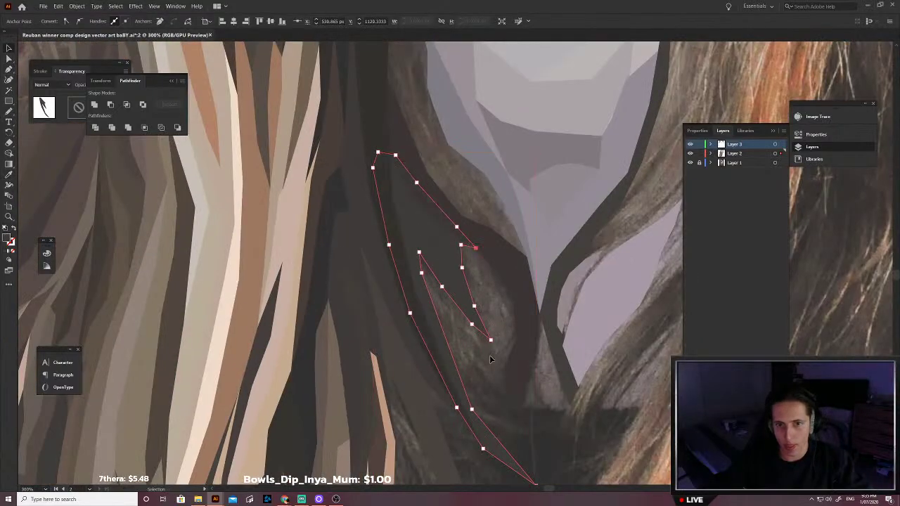
click(489, 355)
drag(490, 355, 446, 347)
Step: Trace the outer edge of the thin strand bordering the neck from below the jaw down toward the neck's point
scroll(436, 339, up, 3)
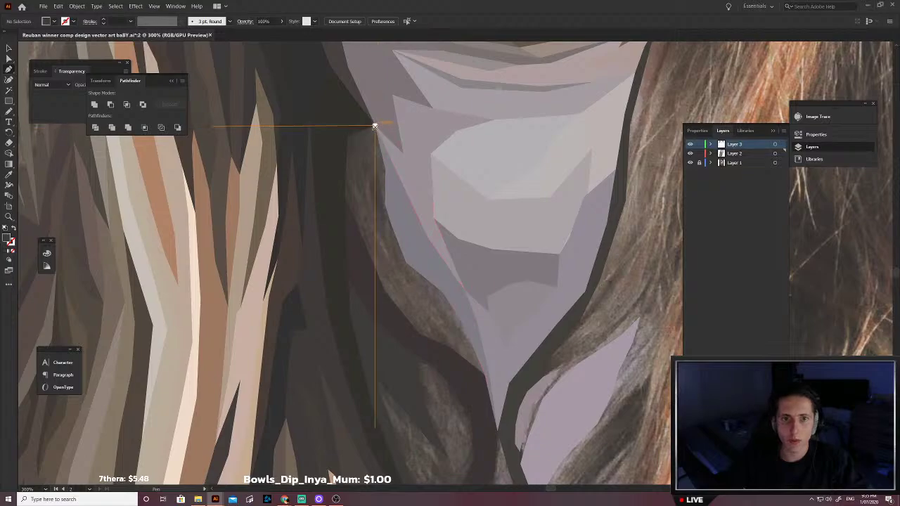
key(ctrl+z)
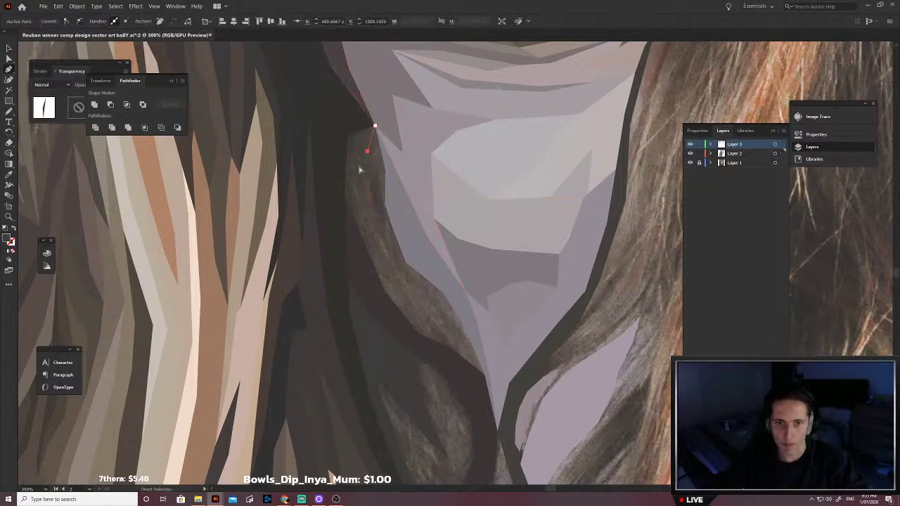
click(386, 248)
click(399, 284)
click(427, 316)
click(445, 331)
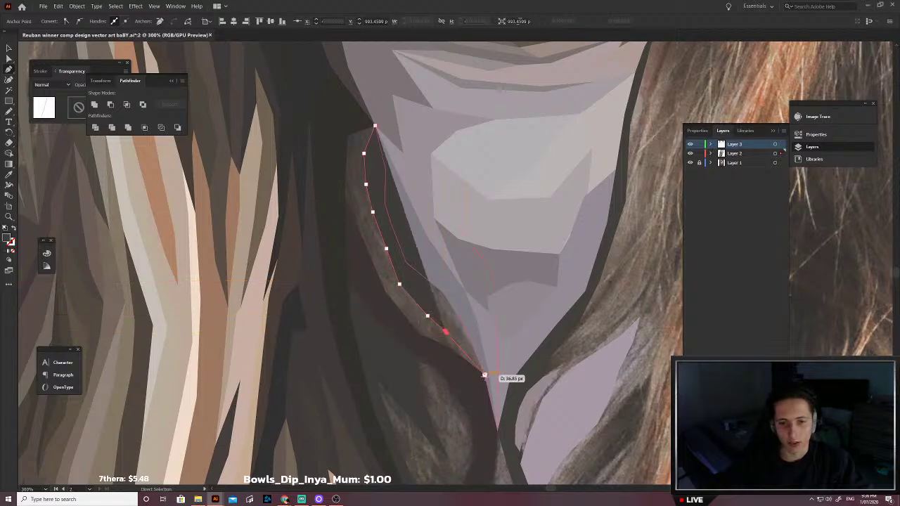
Step: Close the thin strand's path across the neck back to its start below the jaw
click(485, 374)
click(482, 334)
click(461, 269)
scroll(450, 239, up, 1)
click(375, 159)
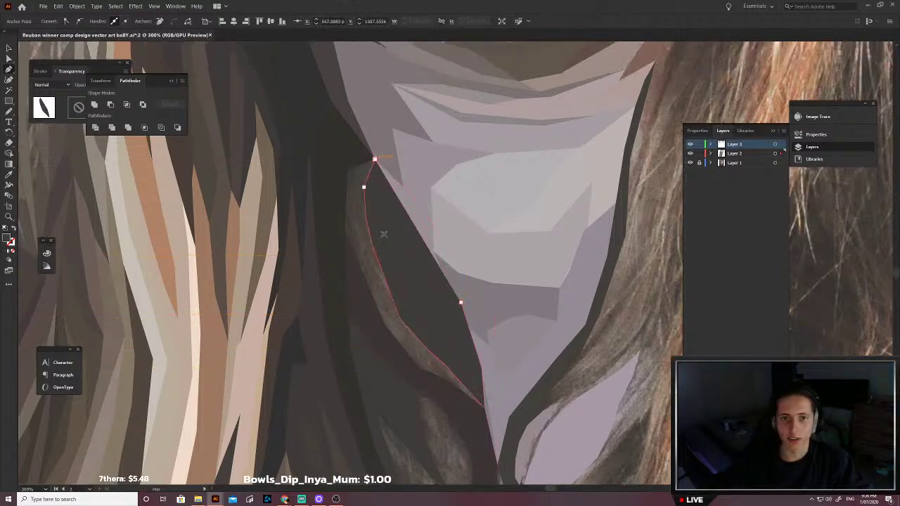
Step: Fill the thin strand with a brown sampled from the photo and place it behind the neck shapes
key(shift+x)
key(i)
scroll(397, 272, up, 4)
click(386, 293)
key(shift+x)
scroll(385, 292, down, 4)
key(v)
key(ctrl+shift+bracketleft)
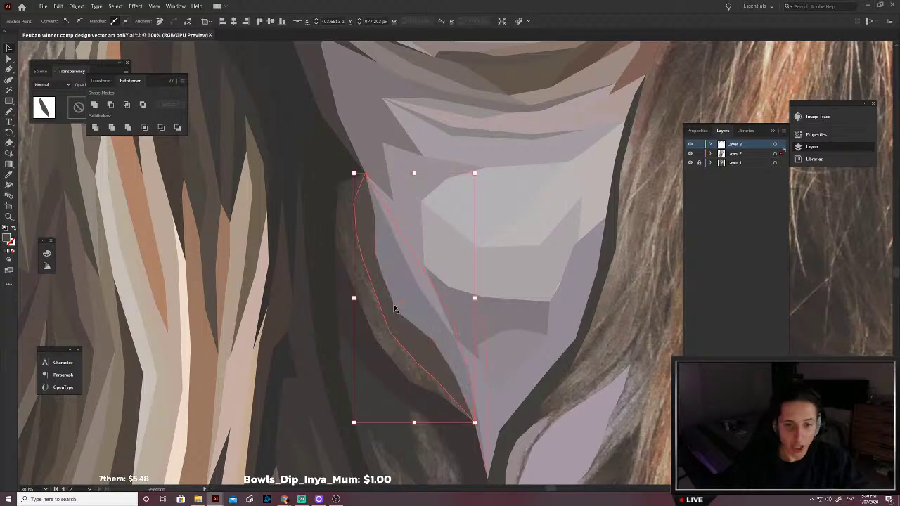
Step: Outline a wider backing shape with the Pen tool from beside the thin strand, over the jaw corner and down the neck
key(p)
click(321, 229)
drag(332, 168, 357, 156)
click(371, 149)
click(400, 203)
click(408, 282)
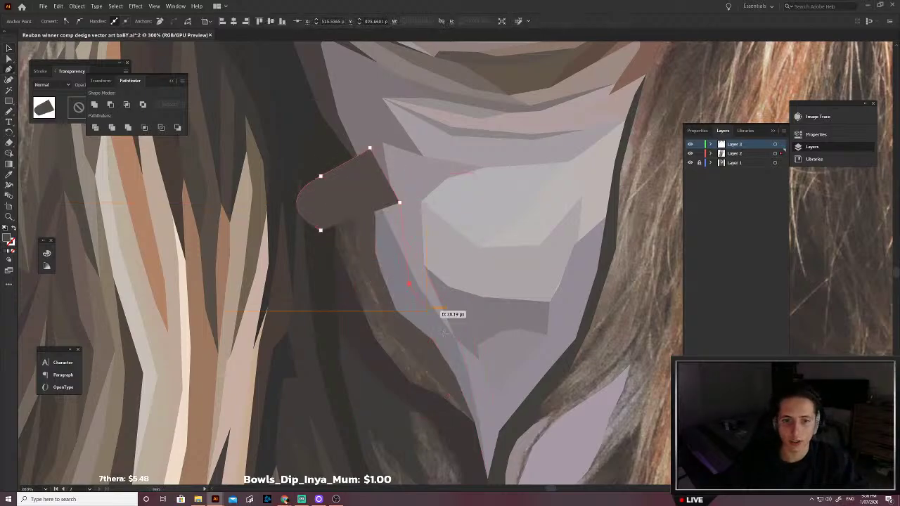
click(482, 388)
click(493, 419)
click(489, 440)
Step: Take the backing shape's path around the dark strand's lower end, switch it to outline only and close it at its start
scroll(485, 440, down, 5)
click(481, 406)
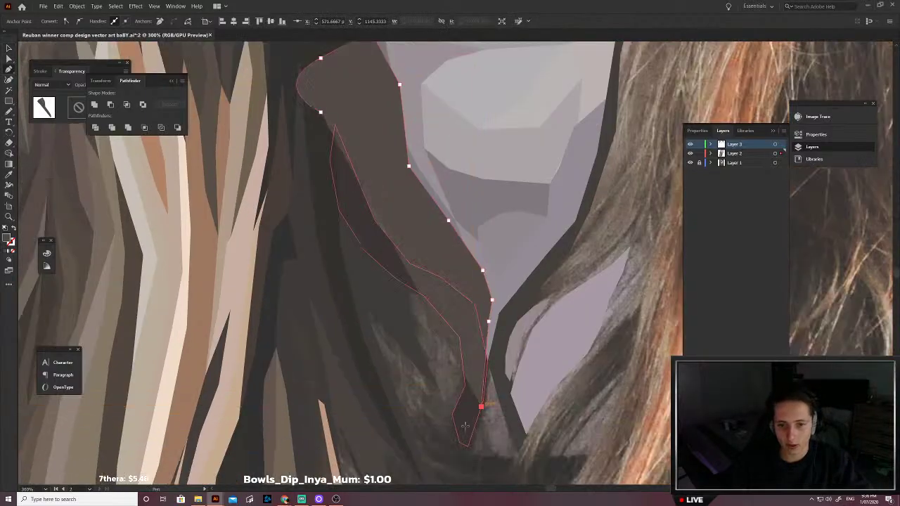
click(451, 415)
click(455, 384)
click(442, 346)
key(shift+x)
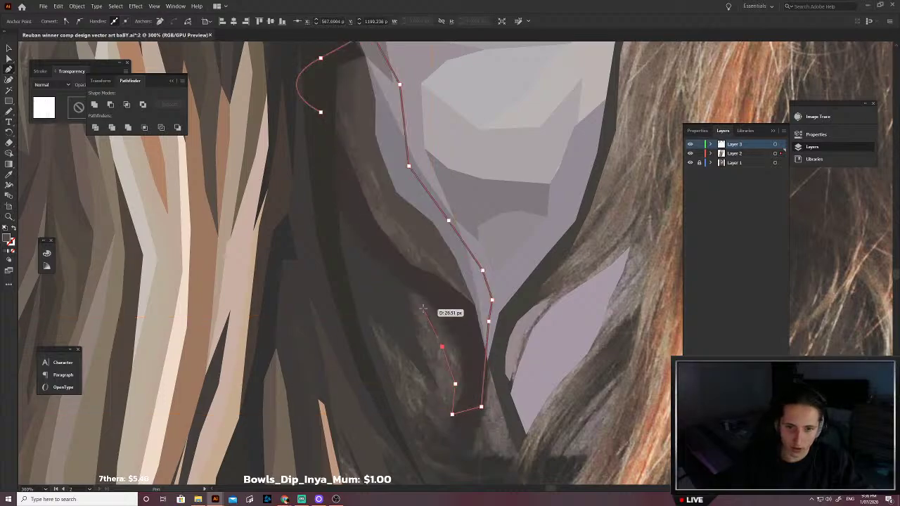
click(409, 294)
scroll(412, 292, up, 1)
click(343, 245)
click(322, 199)
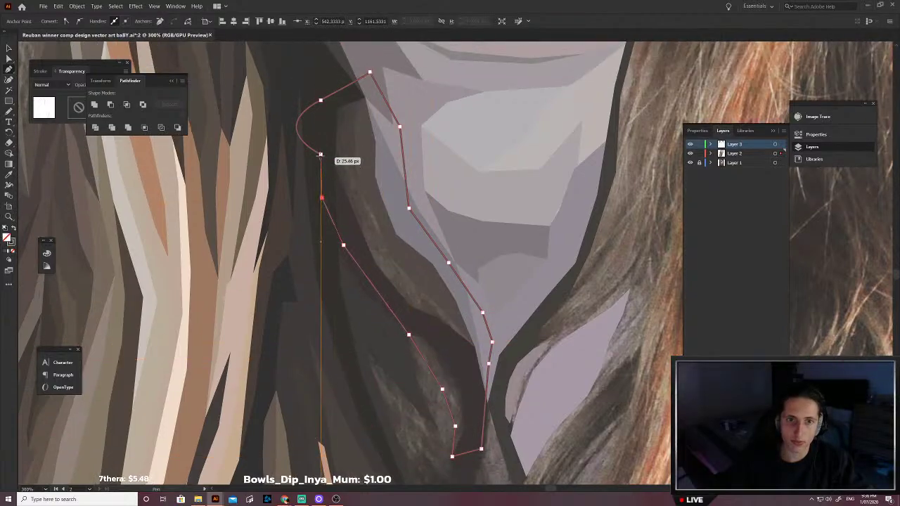
click(320, 154)
Step: Fill the backing shape with a dark olive brown sampled from the artwork and send it to the back
key(i)
scroll(372, 206, up, 3)
click(315, 166)
scroll(341, 173, down, 4)
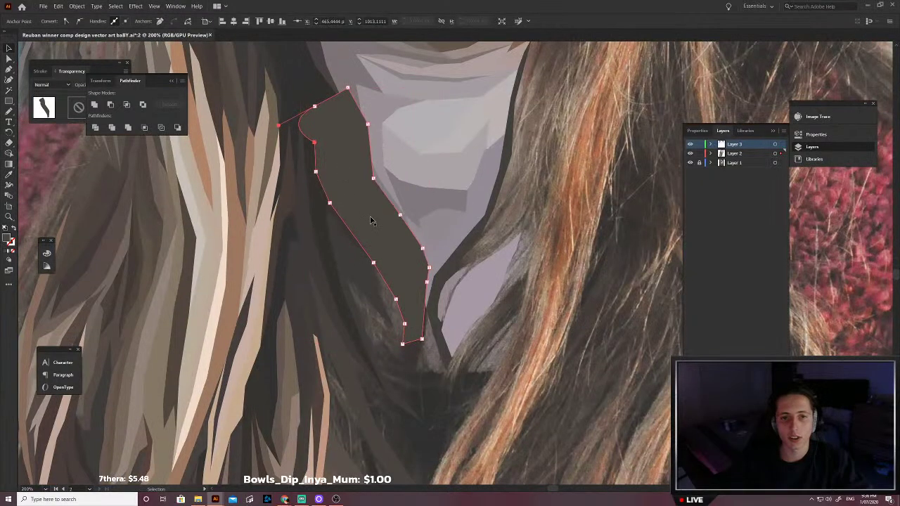
key(v)
key(ctrl+shift+[)
scroll(375, 257, left, 1)
Step: Try a lighter brown sampled from the photo as the backing shape's fill, then undo it
scroll(384, 260, up, 1)
scroll(393, 257, up, 2)
key(shift+x)
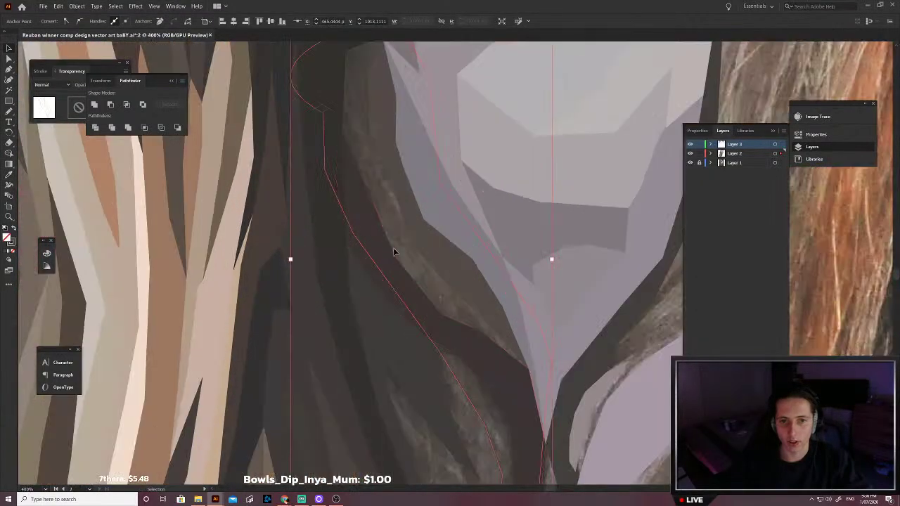
key(i)
scroll(398, 247, up, 3)
click(399, 213)
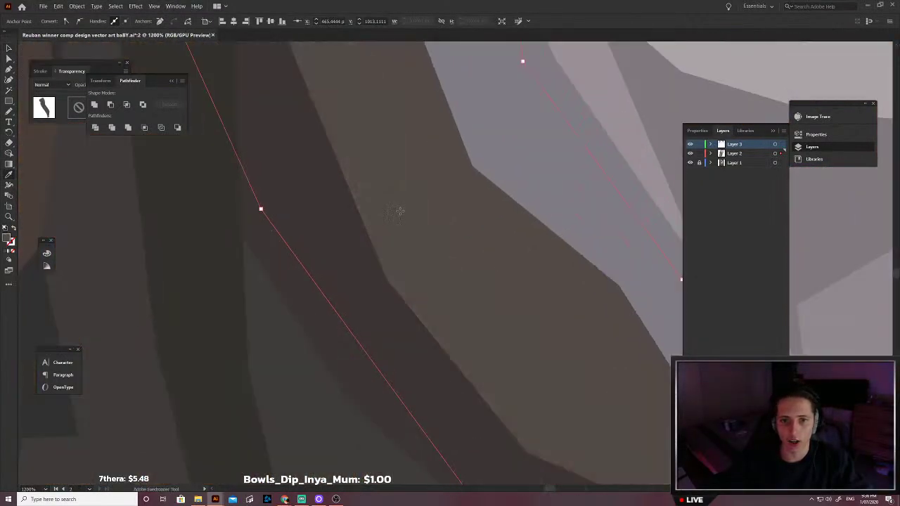
scroll(399, 210, down, 5)
key(v)
key(ctrl+shift+[)
key(ctrl+z)
key(ctrl+z)
Step: Refill the backing shape with a dark olive brown sampled from the photo and deselect it
key(i)
scroll(410, 213, up, 2)
scroll(410, 249, up, 2)
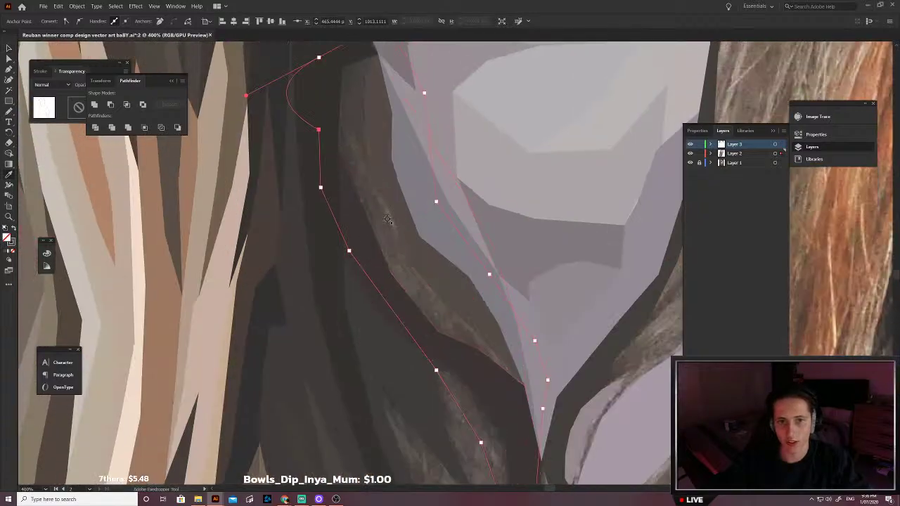
scroll(418, 238, up, 3)
scroll(422, 234, down, 6)
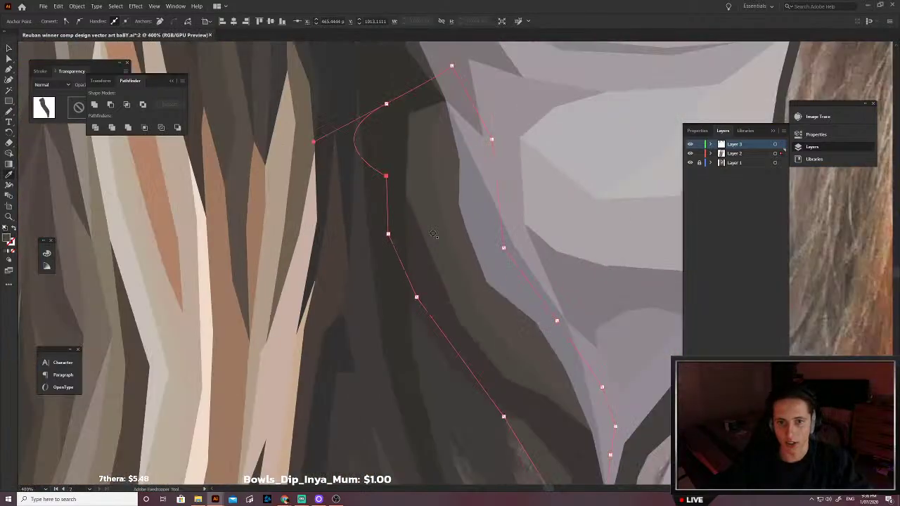
scroll(432, 234, down, 2)
key(v)
click(565, 268)
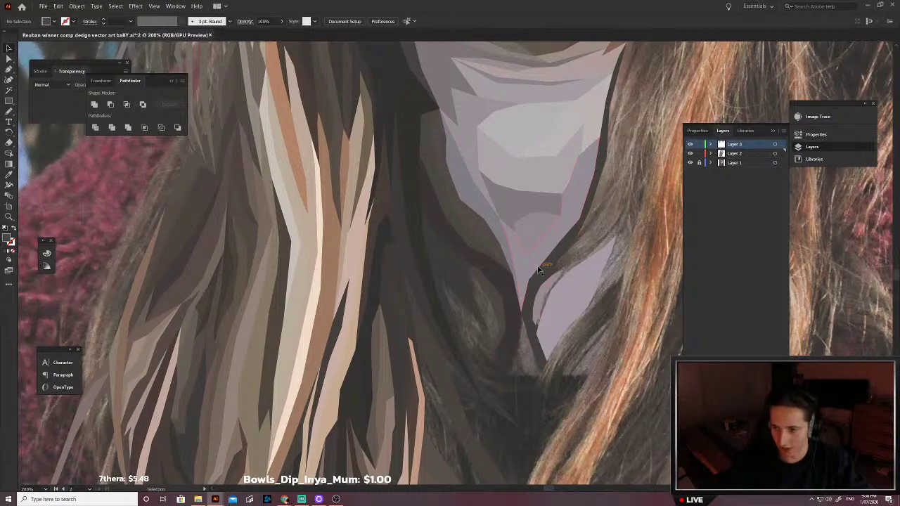
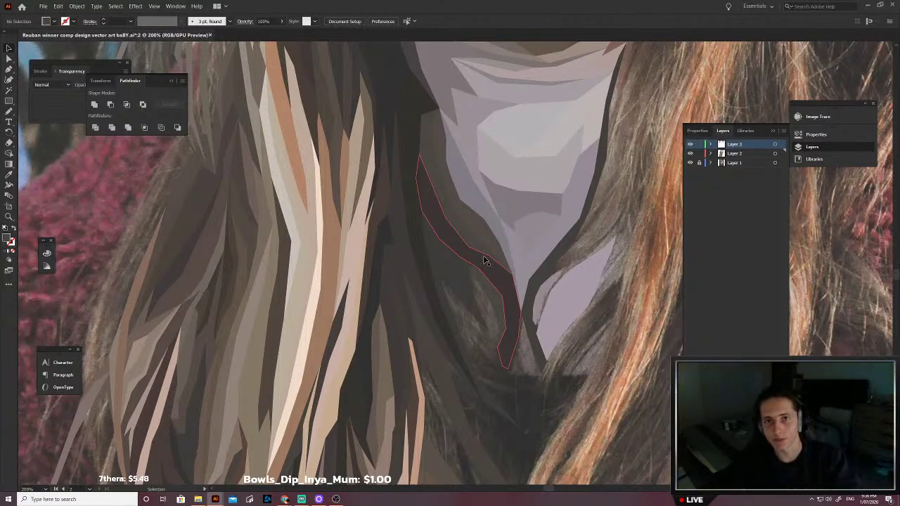
Step: Start a new backing shape with the Pen tool, tracing around the upper and inner edges of the dark hair below the neck shadow
key(p)
click(430, 306)
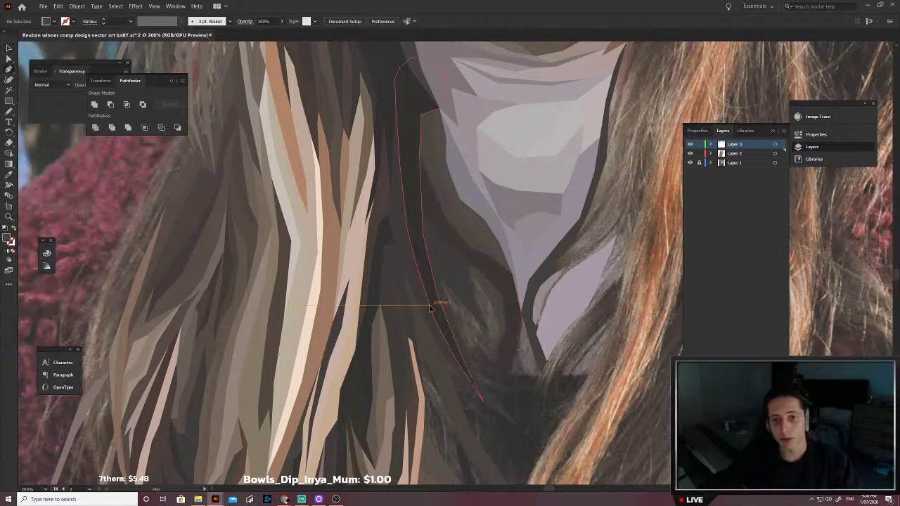
click(428, 256)
click(455, 249)
click(492, 260)
click(512, 296)
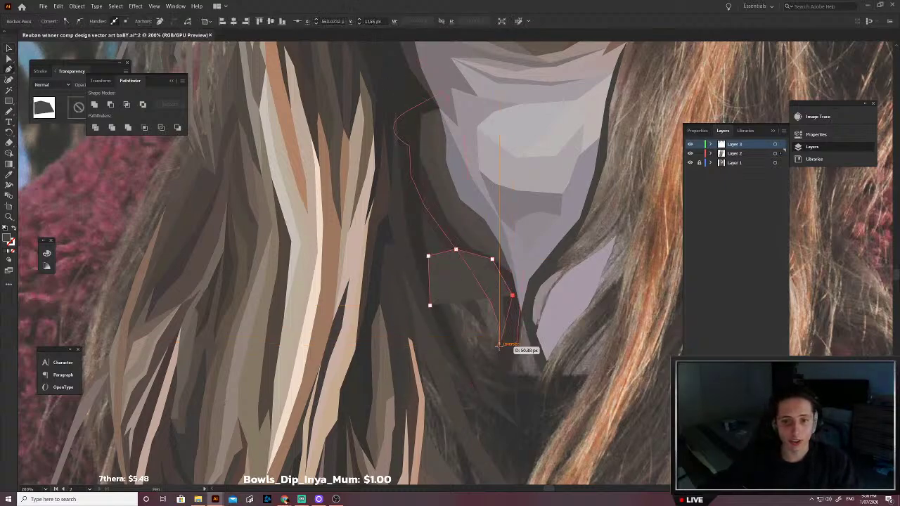
click(497, 347)
click(484, 357)
Step: Switch the backing shape to outline only and trace its notched lower edge around the brown strands, replacing misplaced anchor points
scroll(487, 373, down, 1)
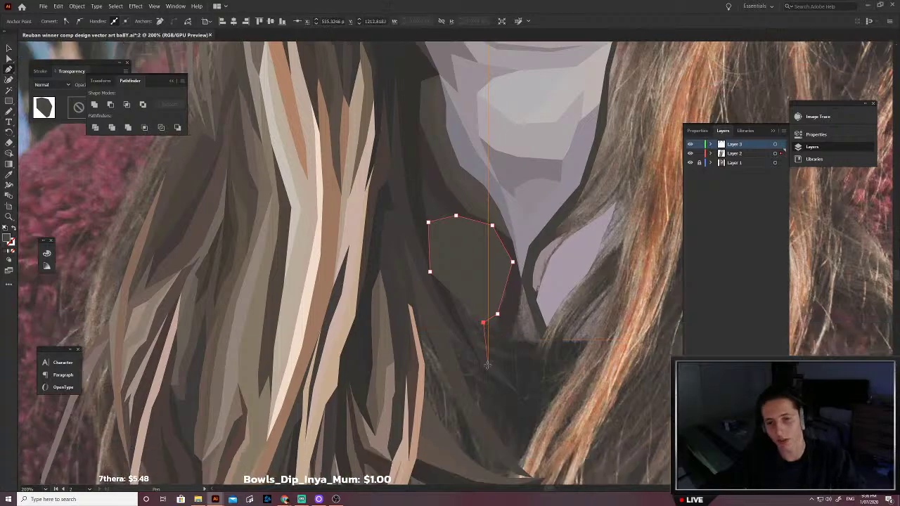
scroll(485, 347, up, 4)
key(ctrl+z)
key(shift+x)
scroll(479, 295, up, 2)
scroll(476, 272, up, 1)
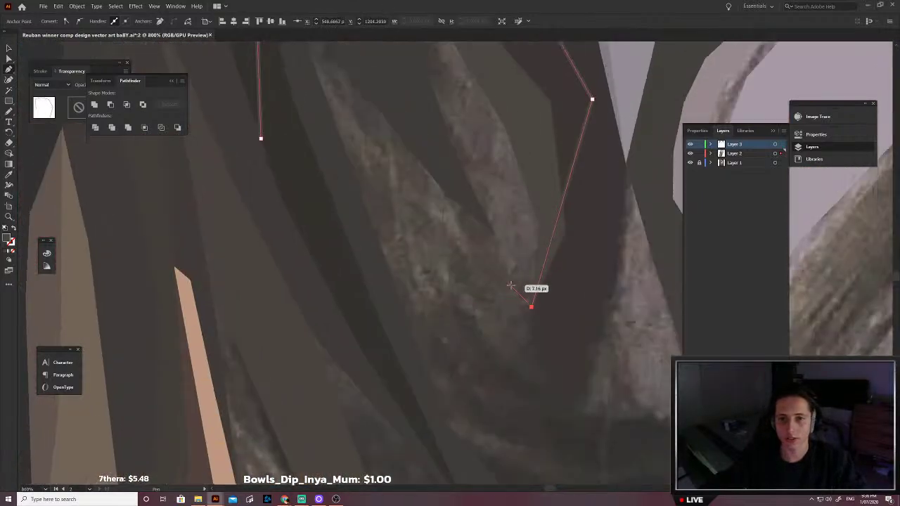
click(508, 272)
click(389, 221)
scroll(390, 225, up, 1)
scroll(394, 230, down, 2)
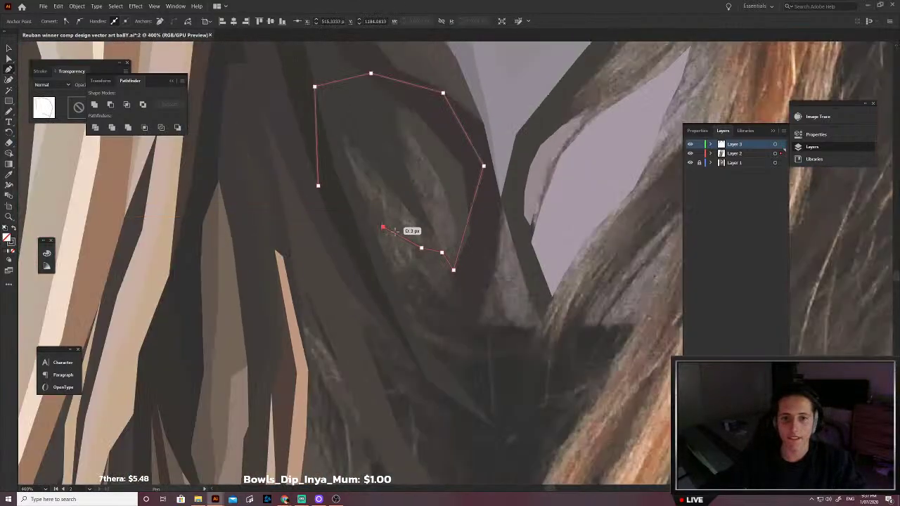
key(ctrl+z)
click(425, 251)
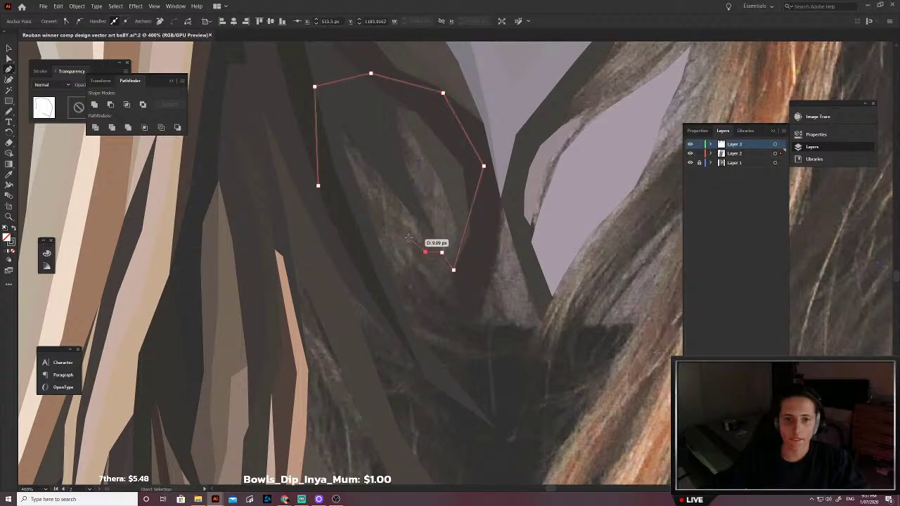
click(405, 235)
click(388, 206)
Step: Extend the backing shape's path down to the first strand's pointed tip and back up its other side
ctrl+click(416, 311)
click(414, 307)
click(442, 352)
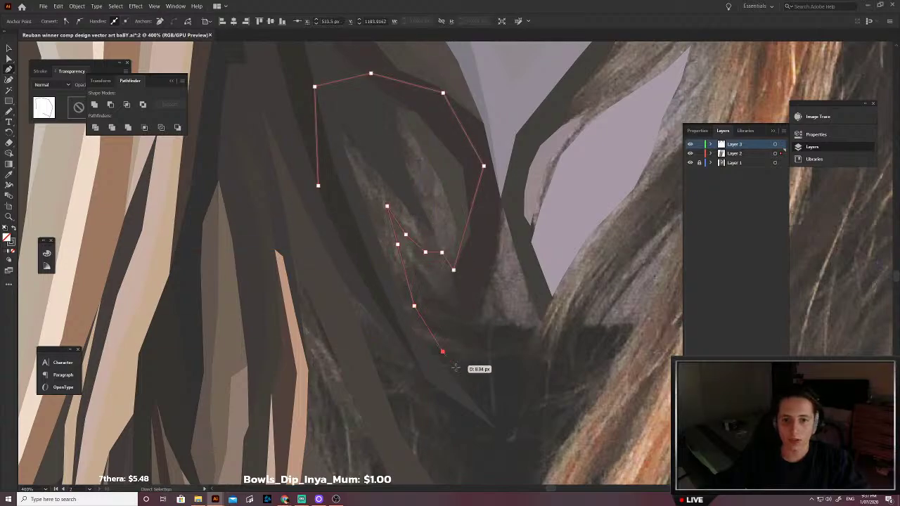
click(497, 428)
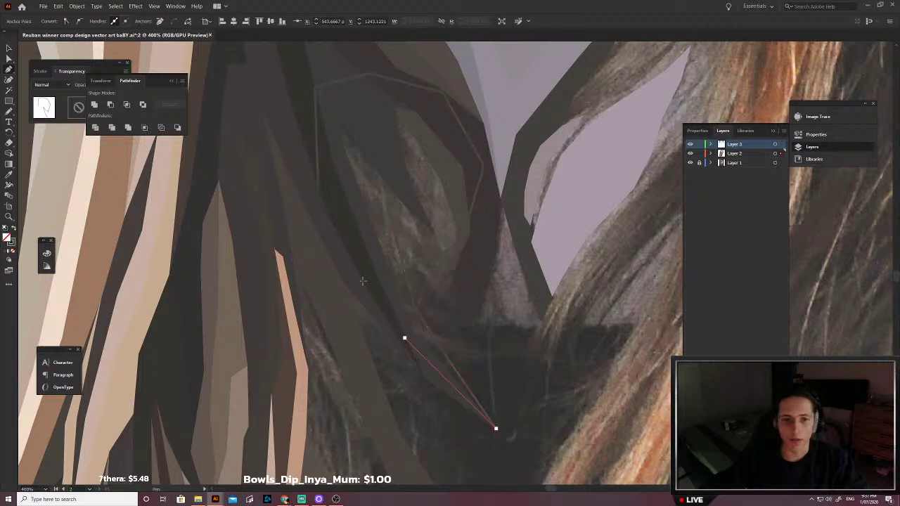
click(404, 338)
scroll(404, 338, down, 2)
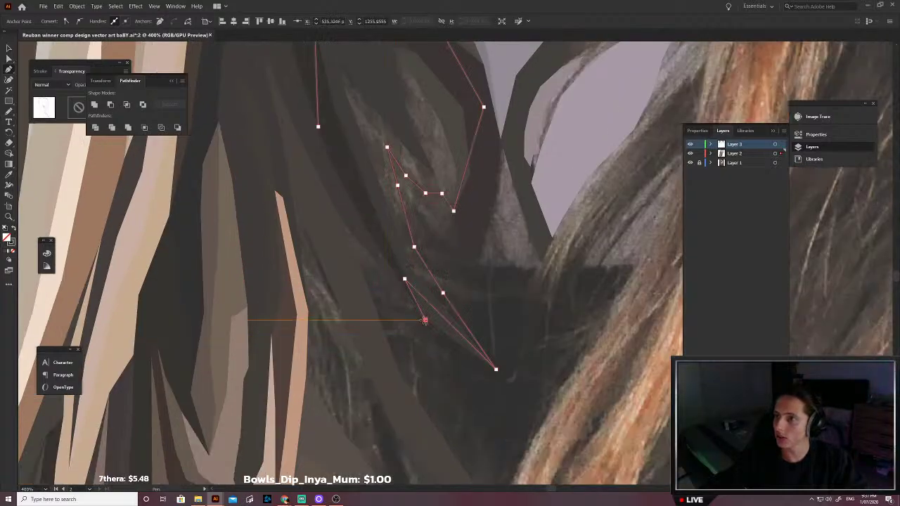
Step: Trace the backing shape's second notch and follow the longer strand down to its pointed lower tip and back
click(425, 320)
scroll(424, 320, down, 2)
key(ctrl+z)
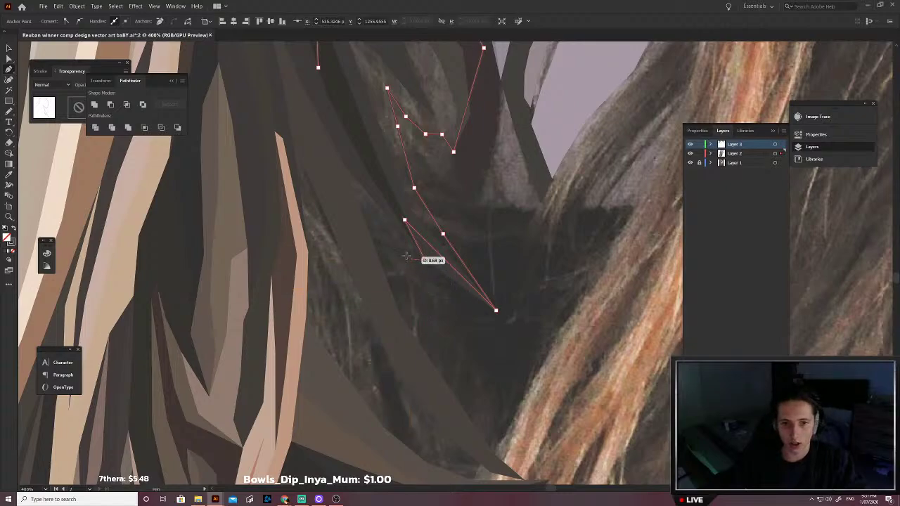
click(396, 248)
click(410, 300)
click(439, 353)
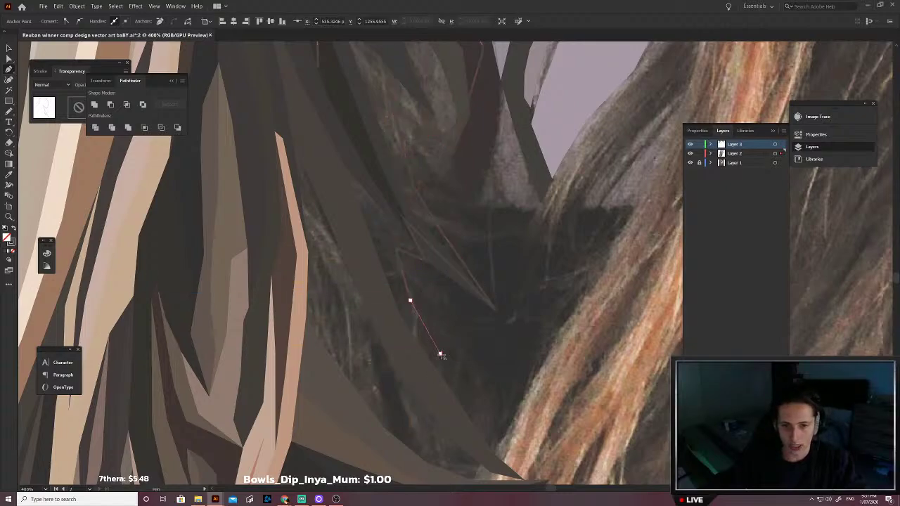
scroll(496, 418, down, 2)
click(493, 412)
click(418, 340)
Step: Close the backing shape along its outer side, fill it with a sampled greyish brown, send it to the back and deselect it
scroll(390, 305, up, 4)
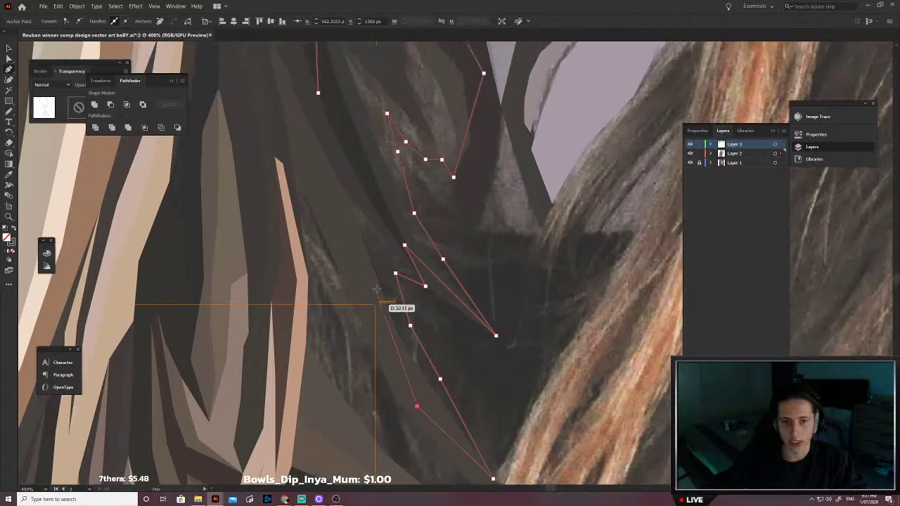
click(364, 303)
click(363, 304)
scroll(364, 304, up, 5)
click(324, 214)
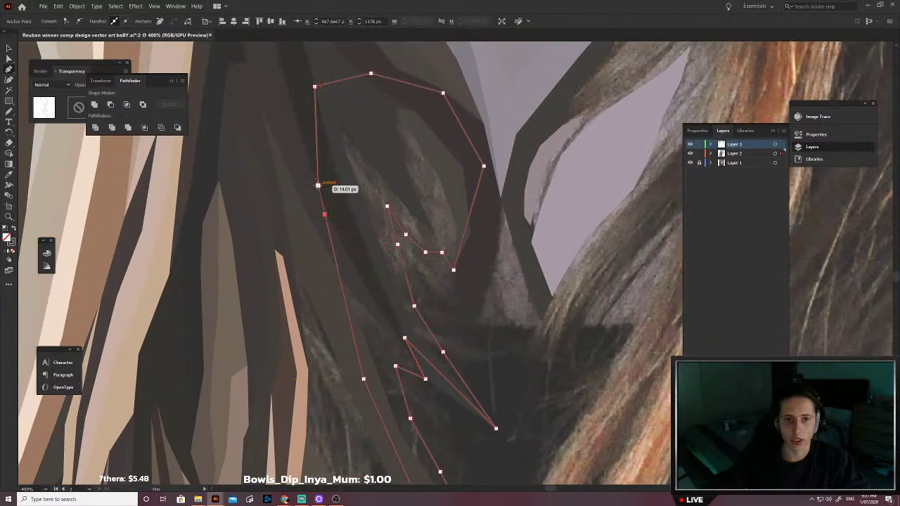
click(451, 217)
scroll(453, 218, down, 3)
key(v)
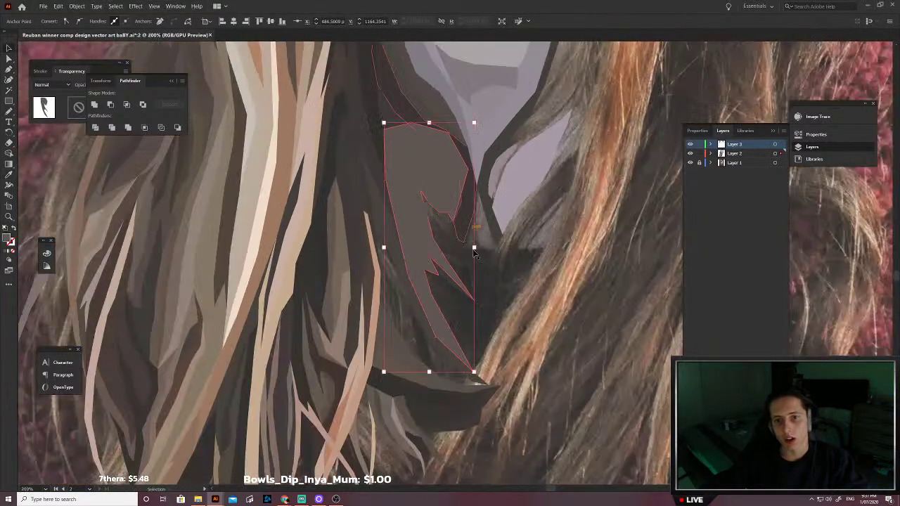
key(ctrl+shift+bracketleft)
scroll(481, 267, down, 2)
click(498, 276)
scroll(467, 298, down, 1)
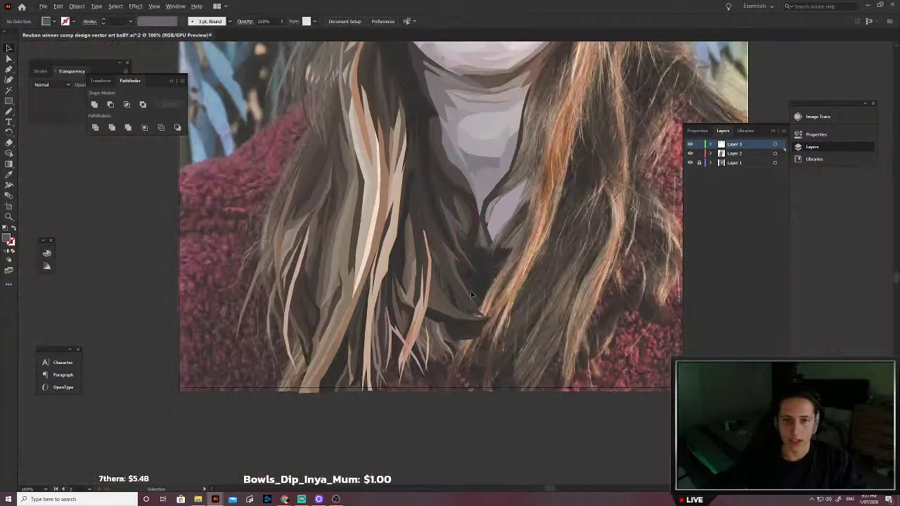
Step: Start another backing shape at the long dark strand's lower tip, tracing its pointed end and the beginning of its lower edge
scroll(462, 300, up, 3)
key(p)
click(491, 327)
click(511, 344)
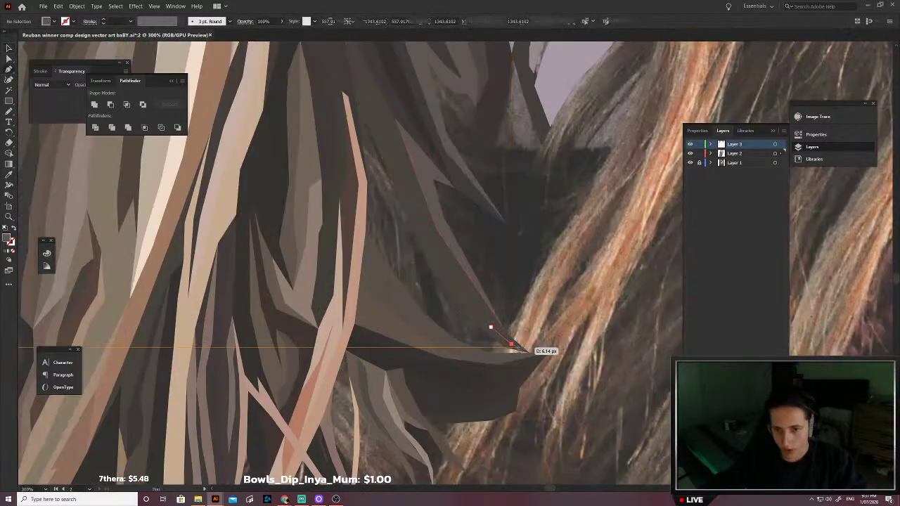
click(530, 353)
click(512, 363)
click(464, 364)
scroll(409, 346, up, 1)
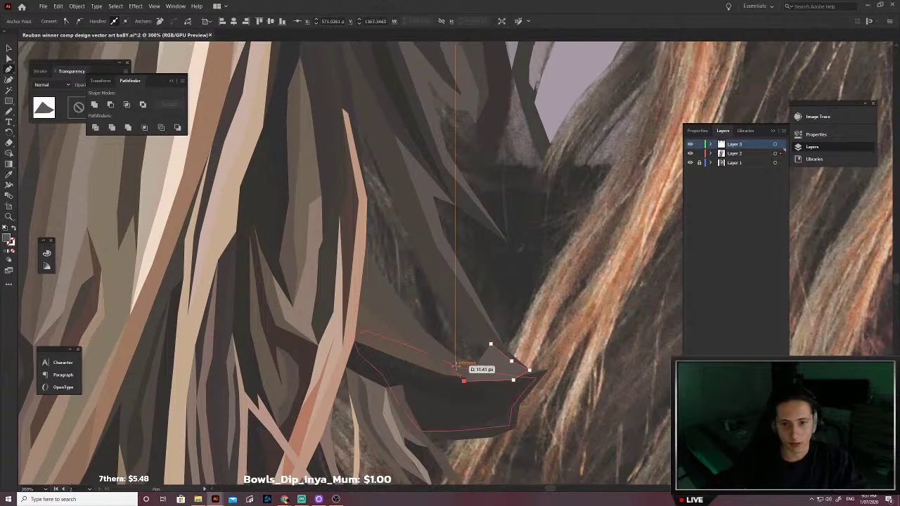
key(ctrl+z)
click(455, 358)
click(438, 329)
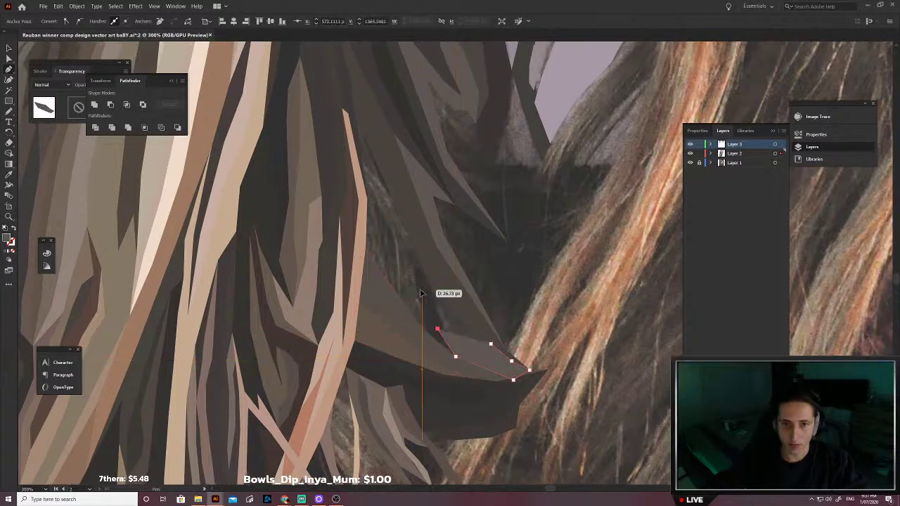
Step: Trace the backing shape's outer edge up behind the thin peach strand to its upper end
click(421, 291)
scroll(401, 267, up, 1)
click(383, 243)
click(367, 224)
click(345, 182)
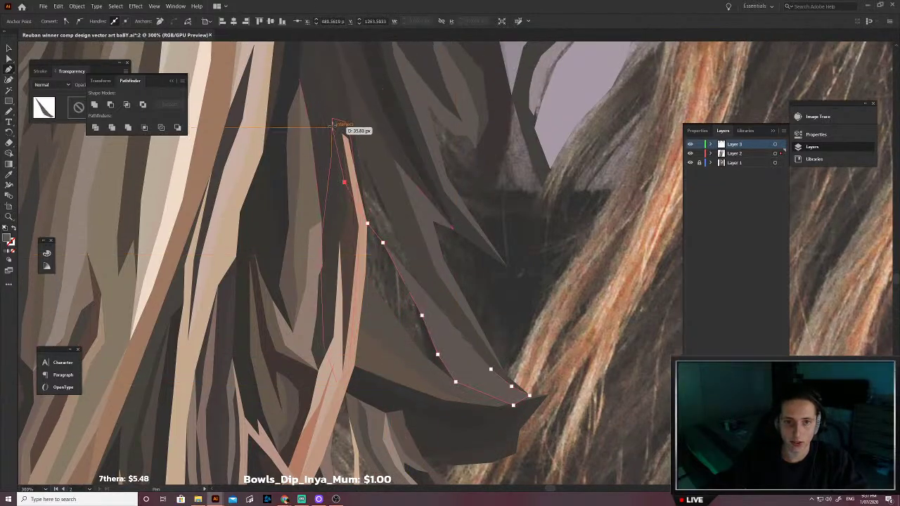
click(332, 127)
click(347, 92)
Step: Close the backing shape down its inner edge, fill it with a sampled dark greyish brown and send it to the back
click(400, 144)
click(409, 200)
click(439, 274)
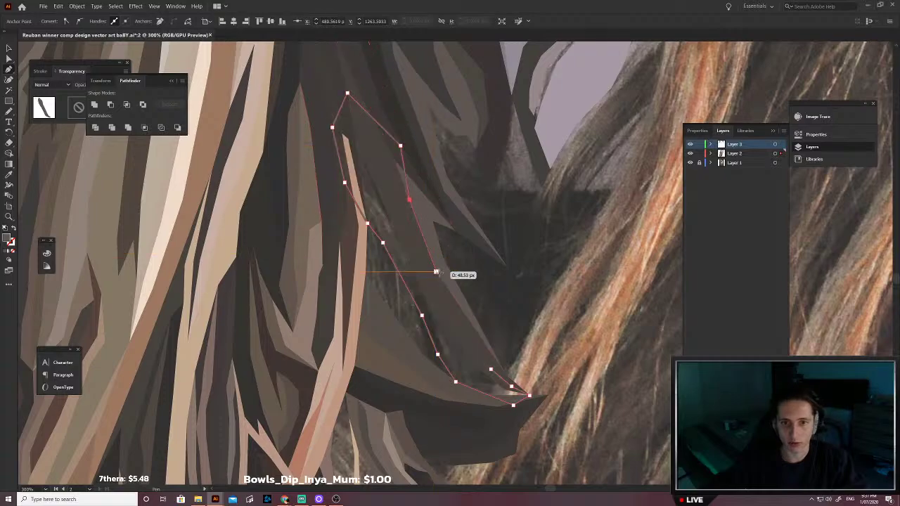
click(461, 318)
click(491, 369)
scroll(462, 363, up, 4)
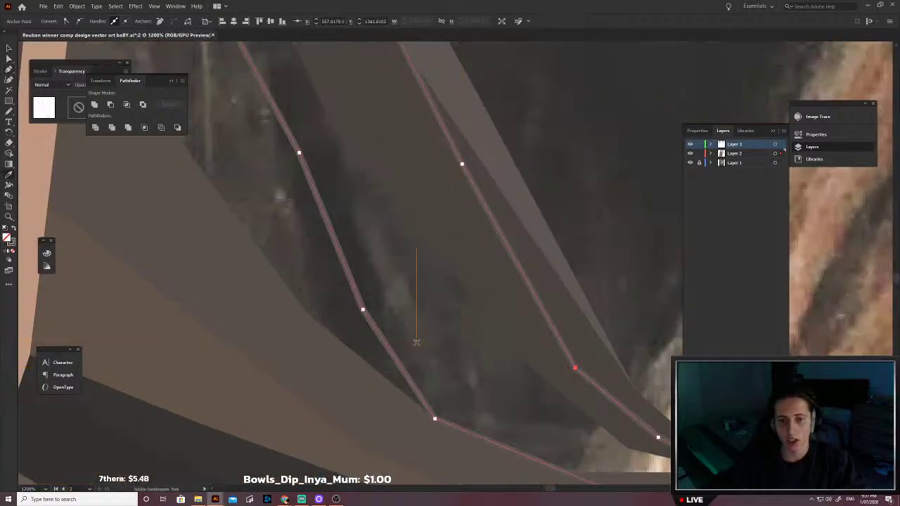
scroll(441, 345, down, 5)
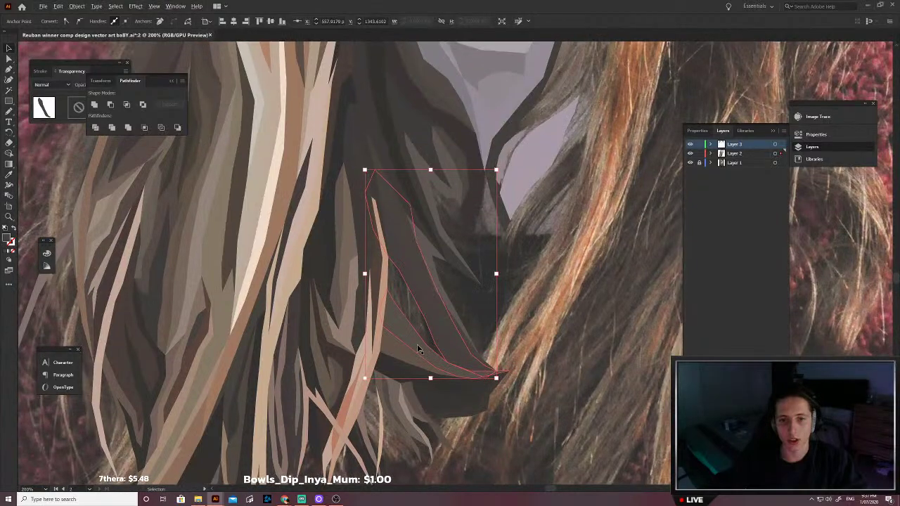
Step: Trace a closed filler shape over the remaining photo gap between the long dark strand and the brown strand beneath it
scroll(419, 346, up, 1)
key(p)
click(370, 302)
click(352, 249)
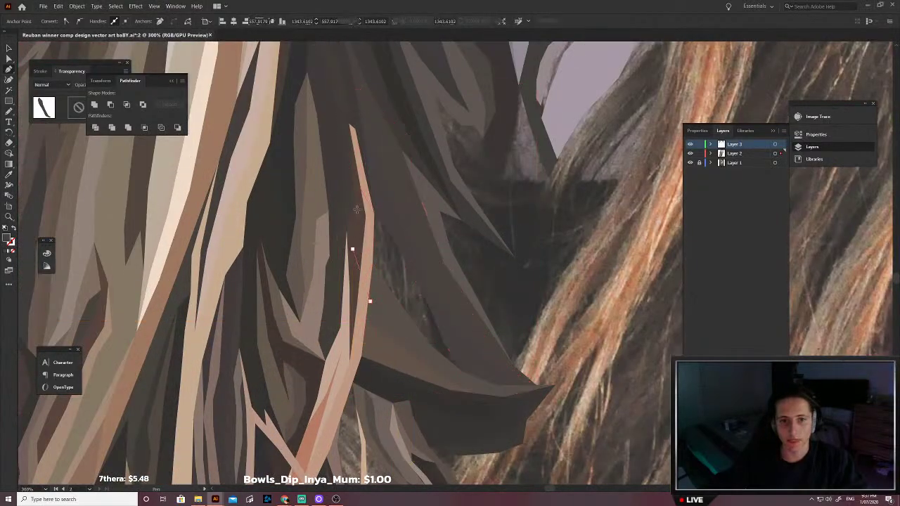
click(406, 205)
click(428, 247)
click(469, 315)
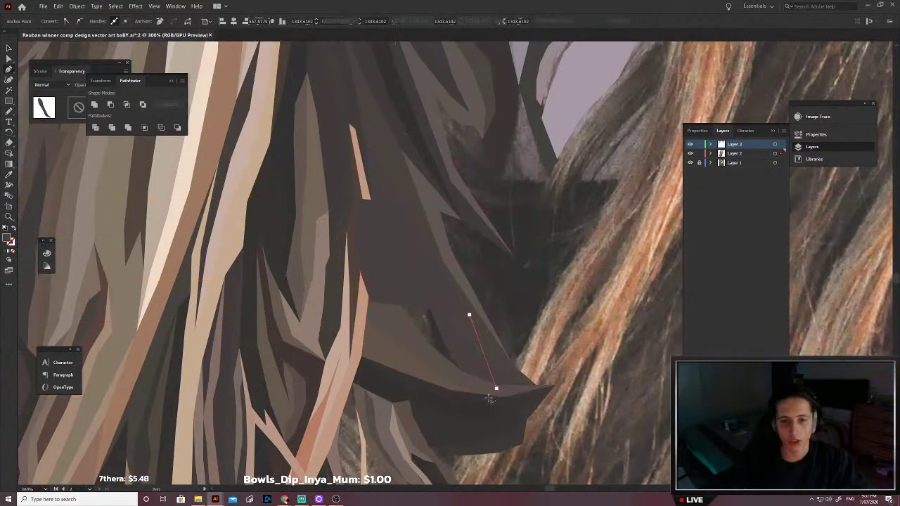
click(497, 388)
click(445, 385)
click(392, 336)
click(400, 320)
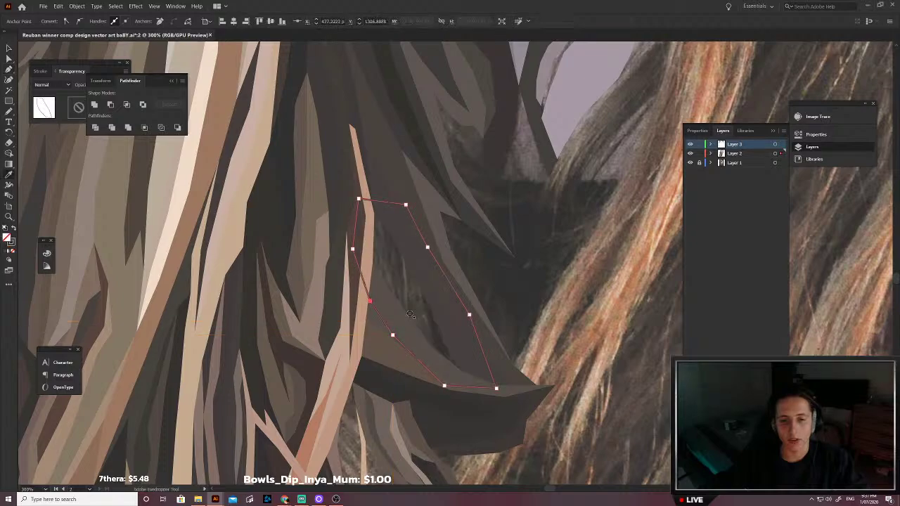
Step: Fill the gap shape with a dark tone sampled from the photo, place it behind the strands and deselect it
scroll(408, 316, up, 3)
scroll(442, 335, up, 3)
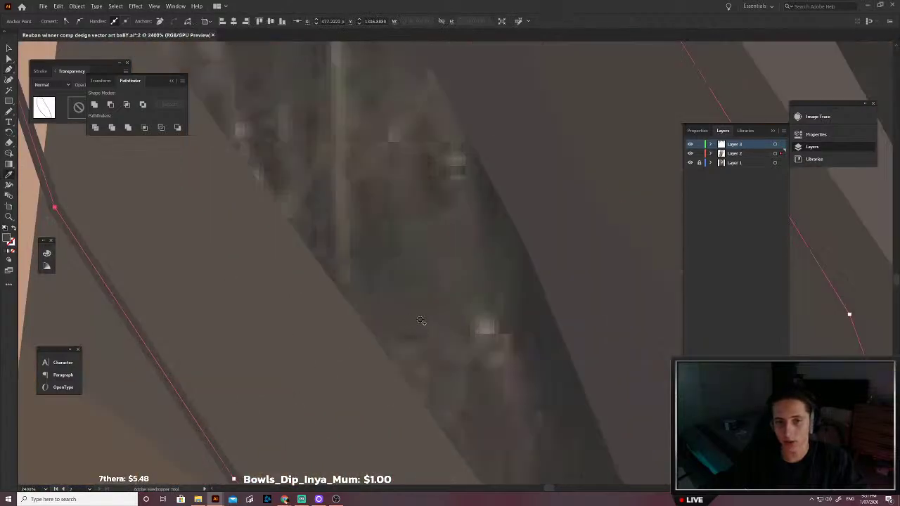
scroll(421, 320, down, 5)
scroll(429, 316, up, 3)
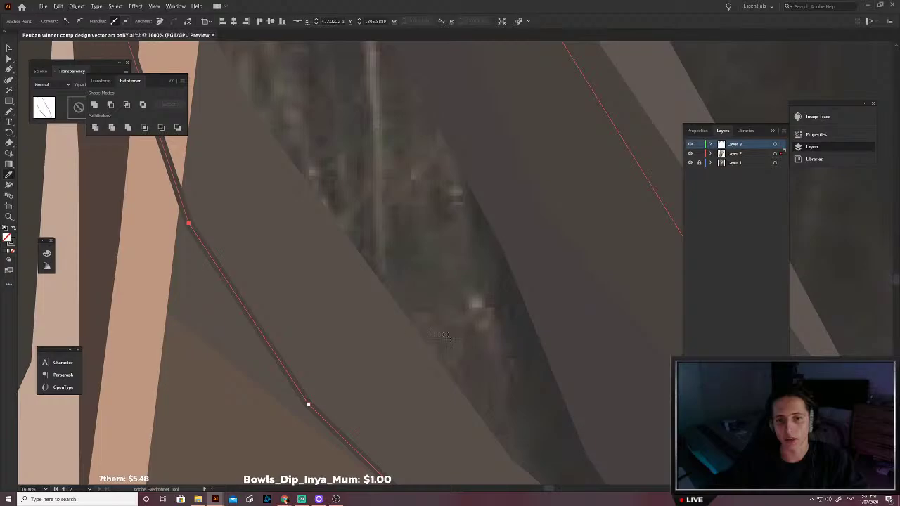
scroll(422, 324, down, 4)
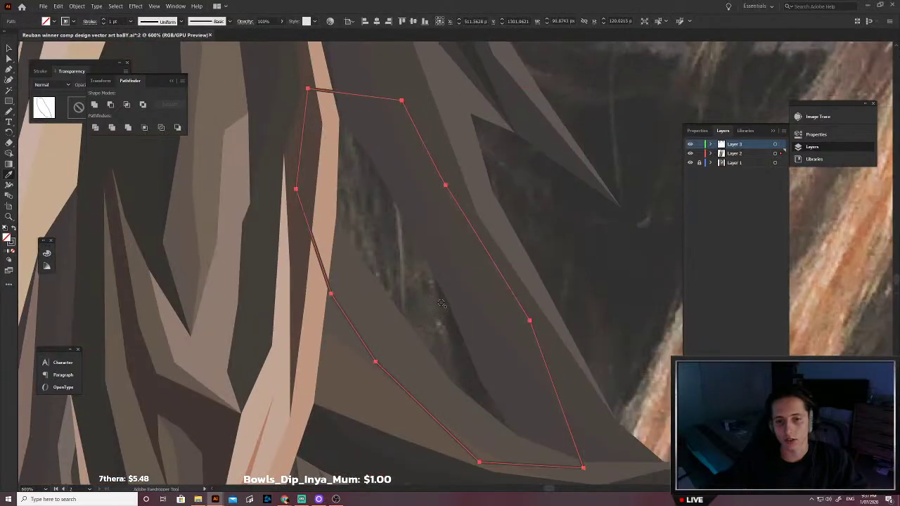
click(441, 303)
scroll(444, 299, down, 4)
key(v)
click(477, 301)
drag(507, 281, 463, 304)
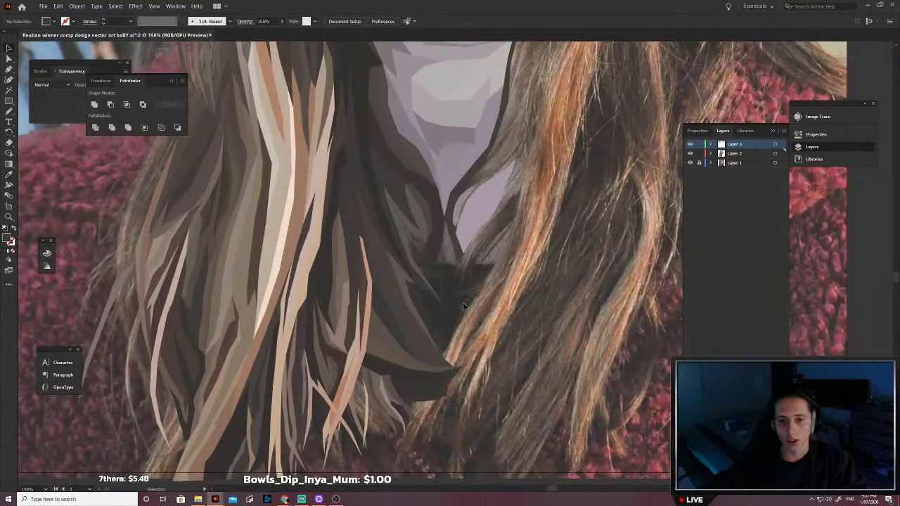
scroll(462, 352, up, 2)
scroll(461, 376, down, 2)
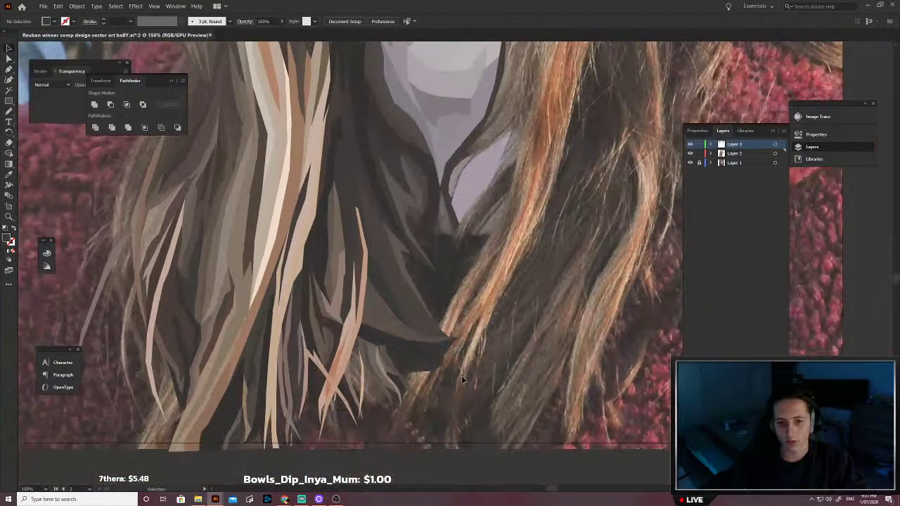
click(438, 348)
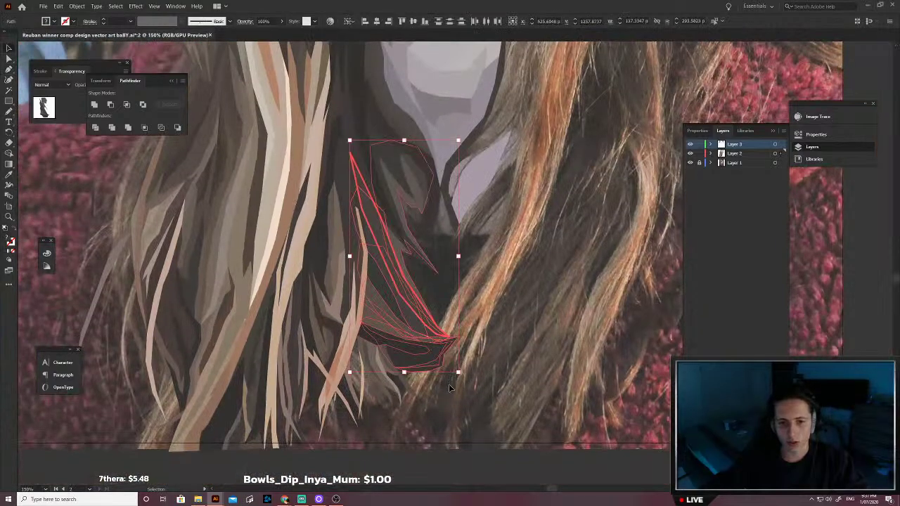
click(457, 381)
scroll(459, 380, up, 1)
click(401, 317)
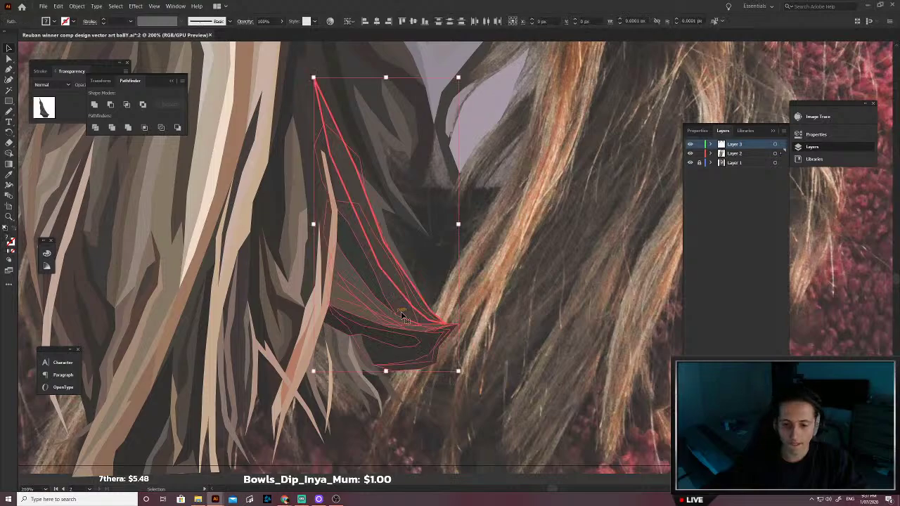
key(ctrl+shift+a)
click(417, 323)
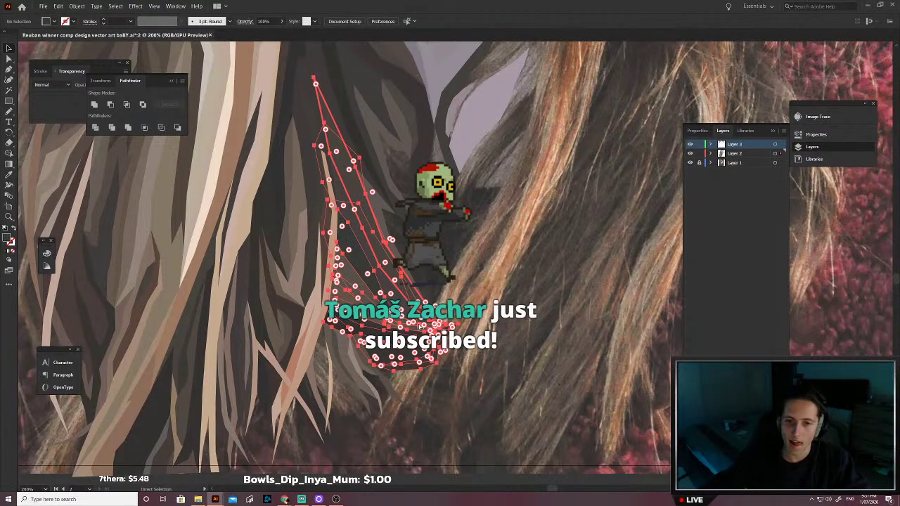
key(ctrl+shift+a)
scroll(422, 401, left, 1)
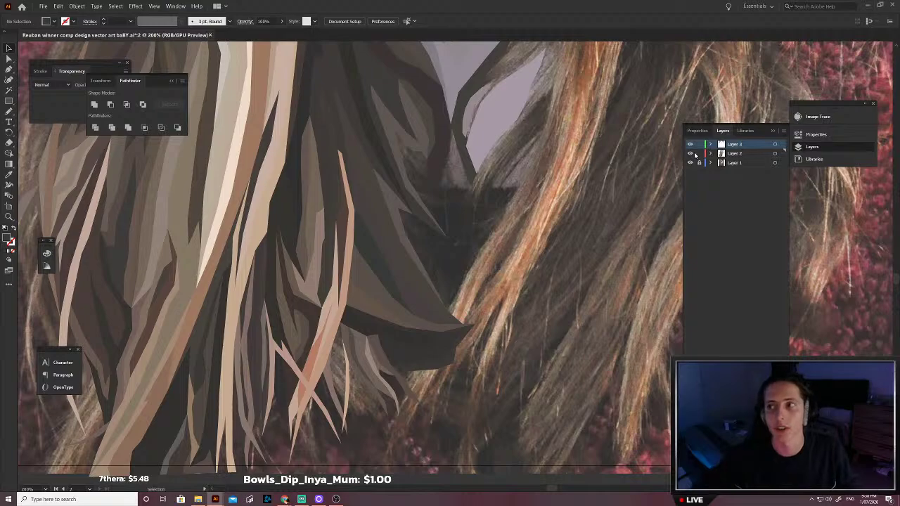
drag(501, 166, 495, 237)
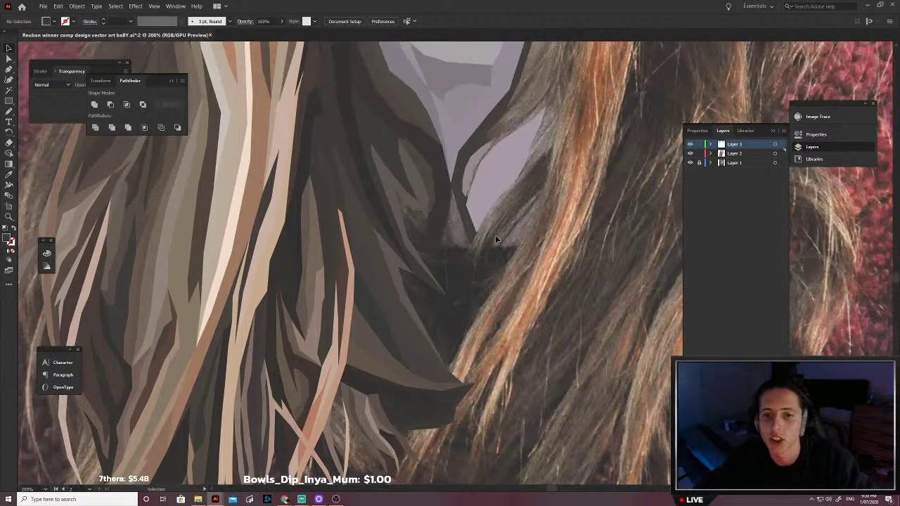
Step: Trace the lower edge of a new strand from the dark gap up past the lilac skin area to the orange hair
mouse_move(549, 244)
mouse_down()
mouse_move(464, 230)
mouse_move(472, 282)
mouse_up()
key(p)
click(383, 347)
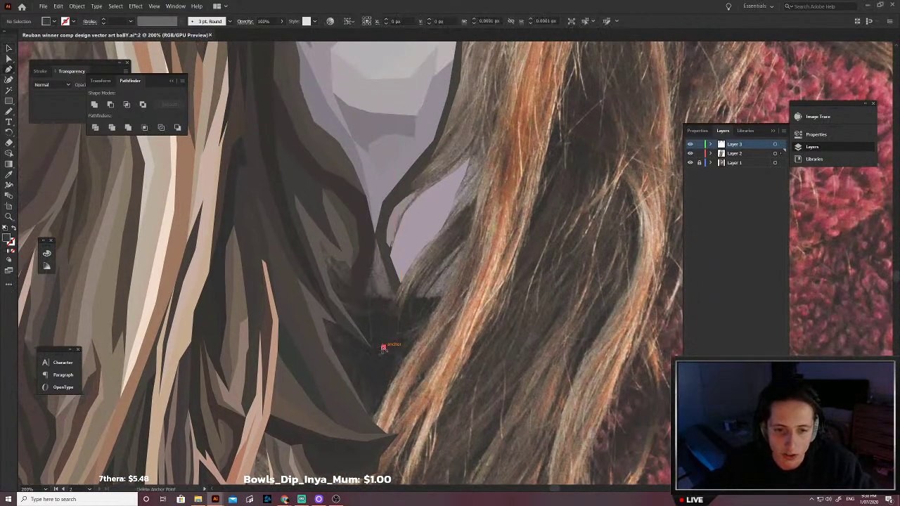
scroll(384, 346, up, 2)
click(403, 290)
scroll(436, 217, down, 2)
drag(436, 217, 411, 232)
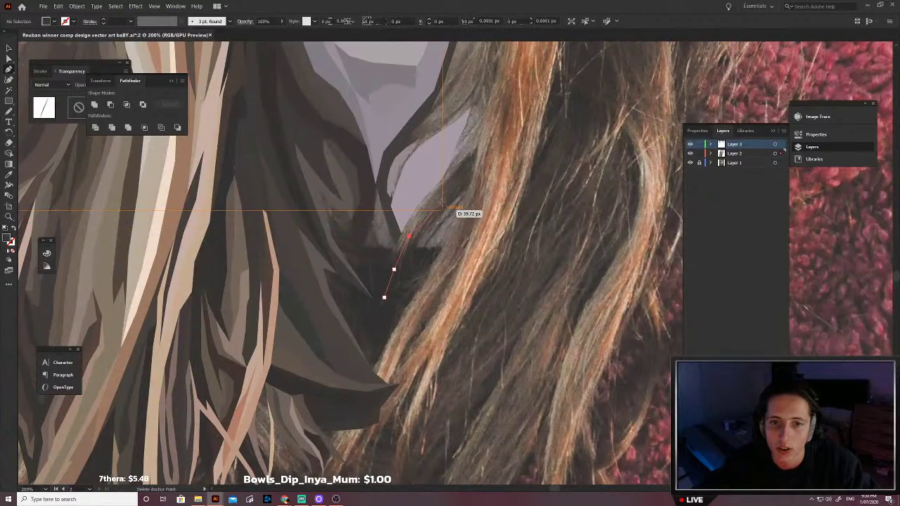
click(427, 213)
click(462, 171)
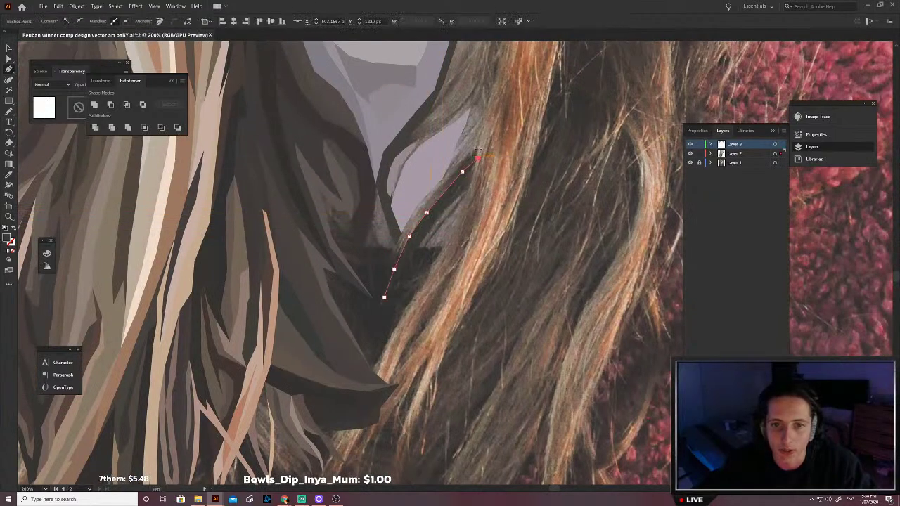
click(478, 146)
Step: Trace the strand's upper edge back down along the lilac skin shape to a narrow tip and close the outline
click(462, 160)
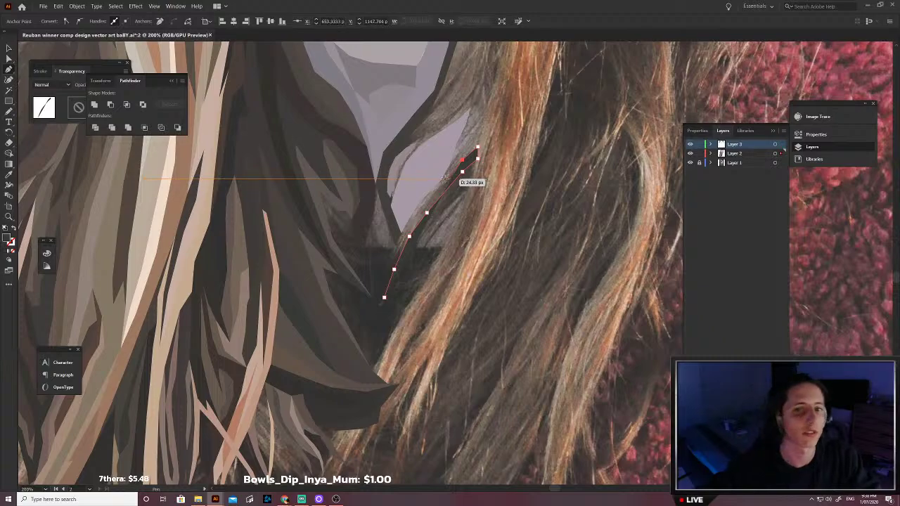
click(441, 178)
click(432, 184)
click(420, 198)
click(391, 233)
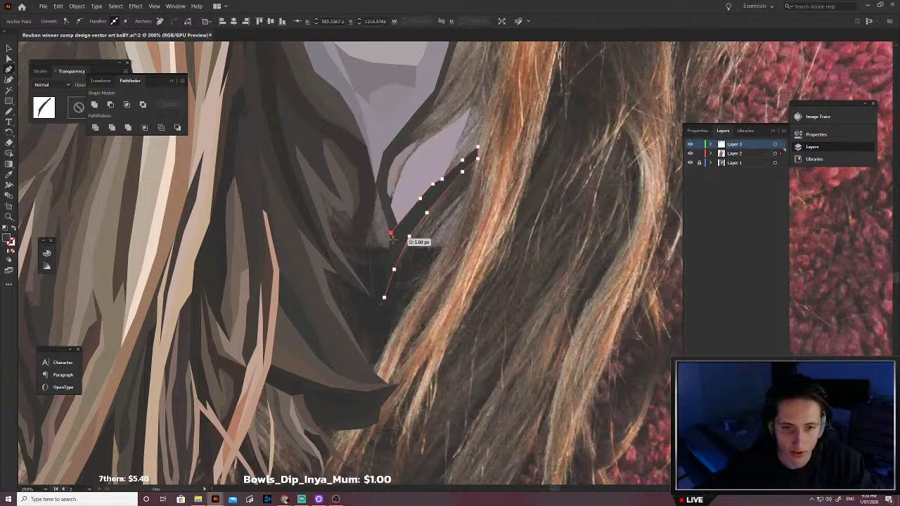
mouse_move(392, 241)
mouse_down()
mouse_move(410, 239)
mouse_move(395, 242)
mouse_up()
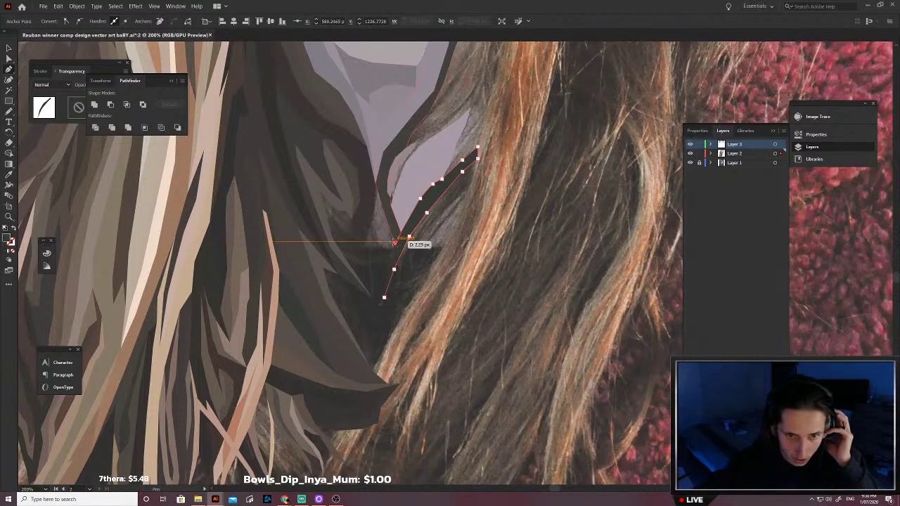
scroll(394, 242, up, 3)
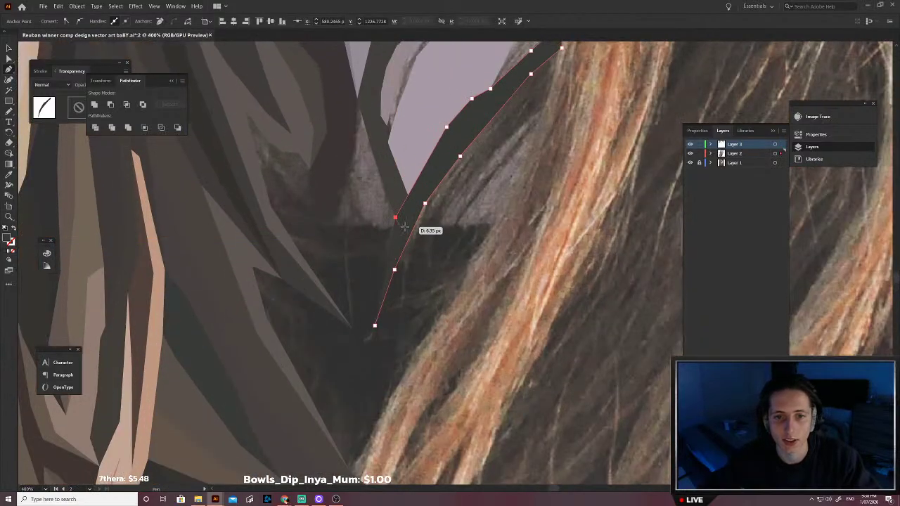
drag(405, 225, 398, 217)
click(397, 219)
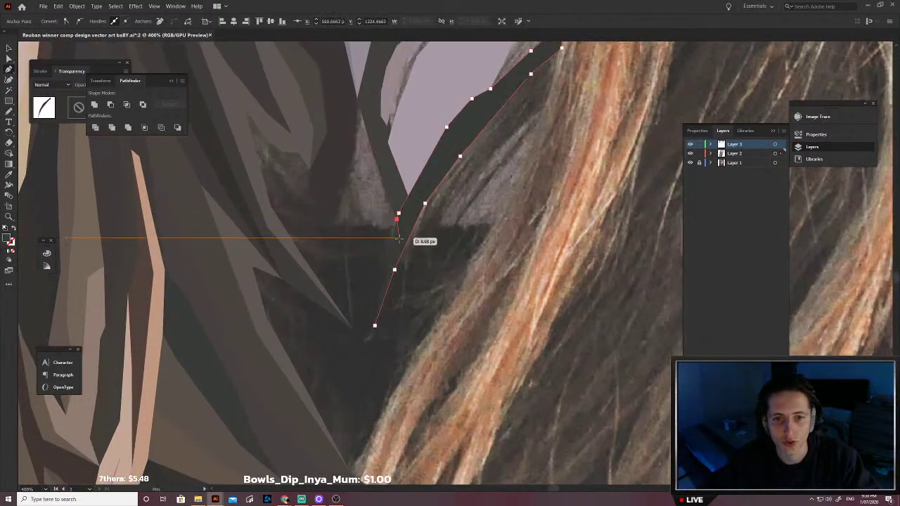
click(380, 268)
click(370, 307)
click(358, 366)
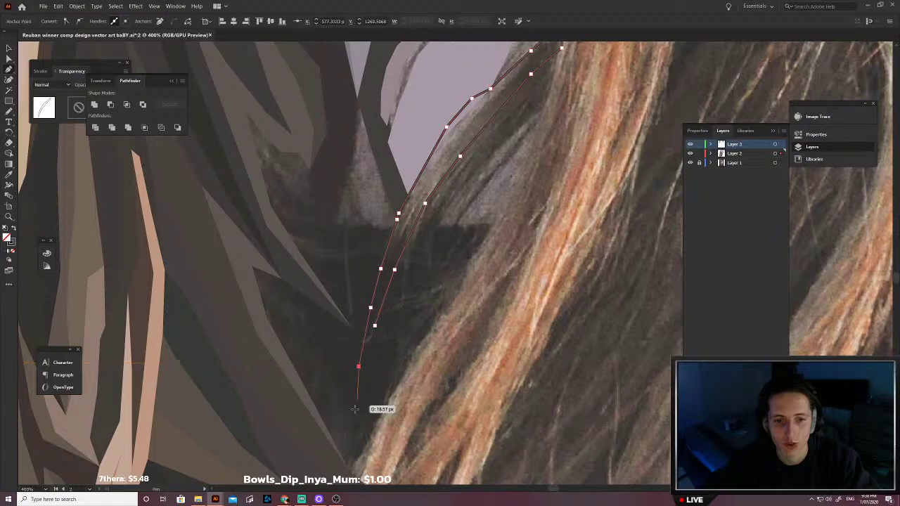
Step: Fill the new strand with a greyish brown sampled from the photo and deselect it
click(413, 210)
key(v)
click(448, 247)
scroll(451, 266, down, 3)
scroll(443, 298, up, 3)
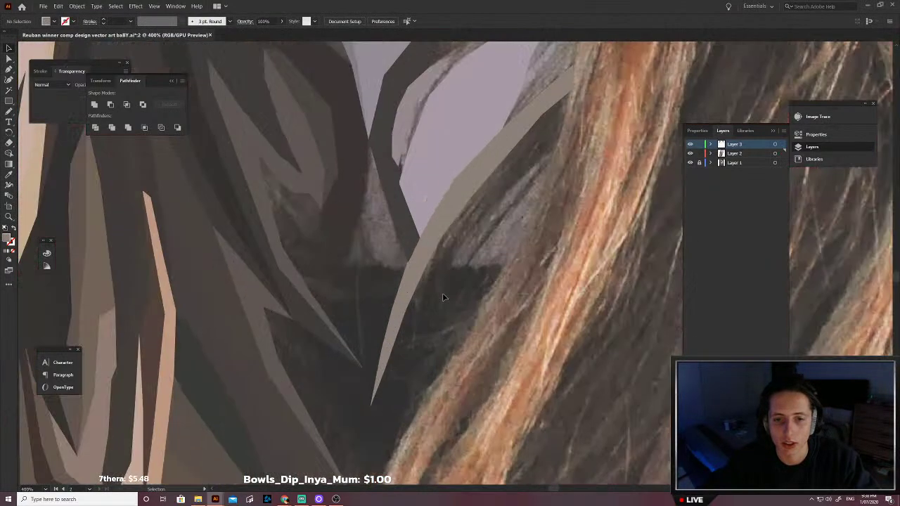
key(shift+x)
click(441, 217)
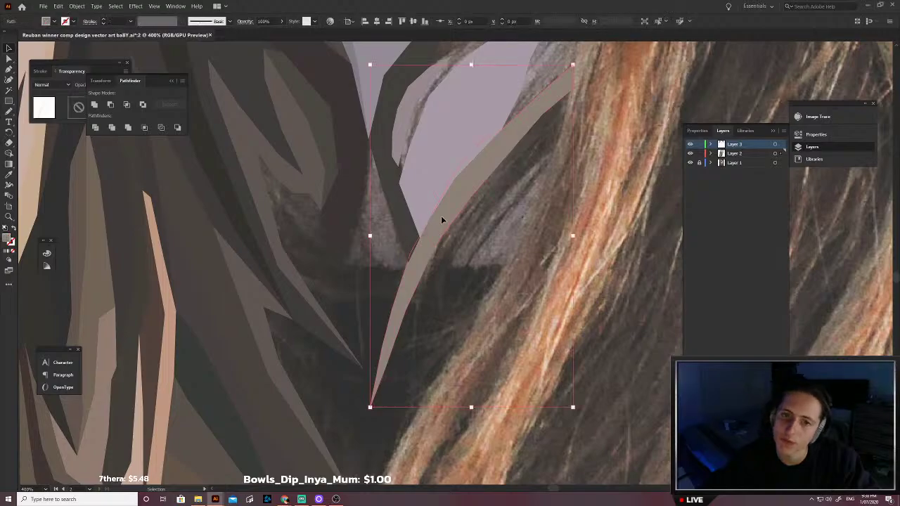
key(shift+x)
key(i)
scroll(468, 197, up, 1)
click(449, 218)
key(v)
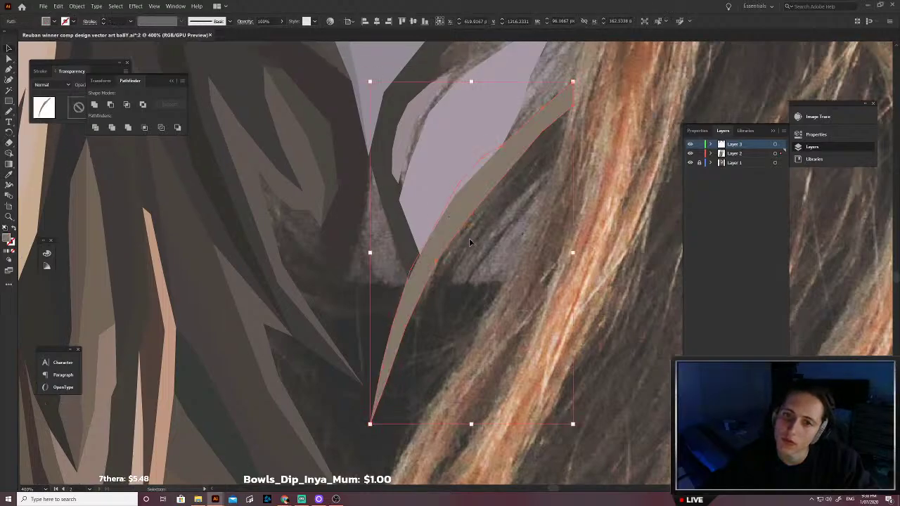
click(470, 239)
Step: Trace a second closed strand directly beneath the greyish brown one, starting at its upper end and tapering to a point below
key(p)
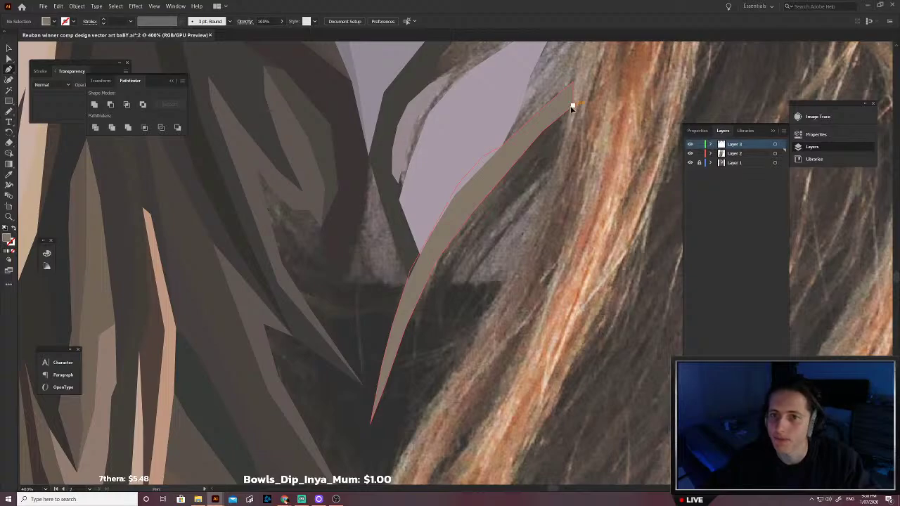
click(510, 210)
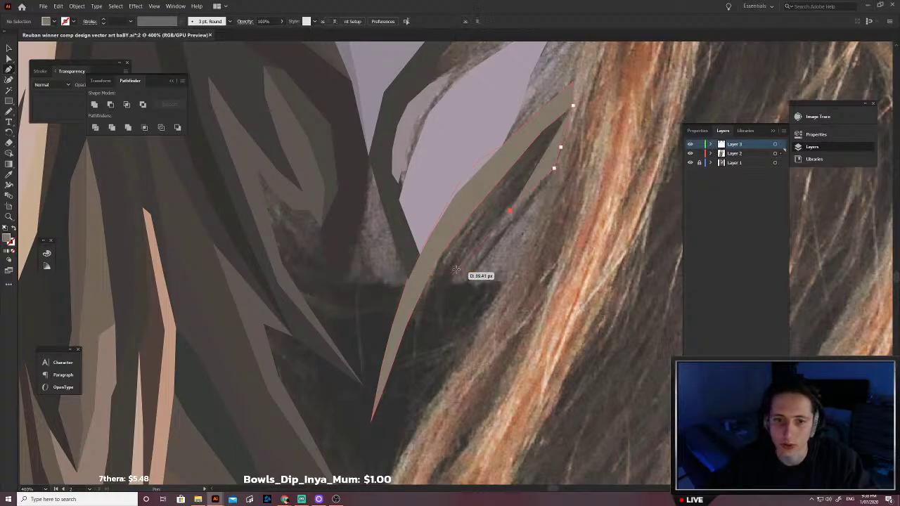
key(ctrl+z)
click(485, 228)
click(445, 284)
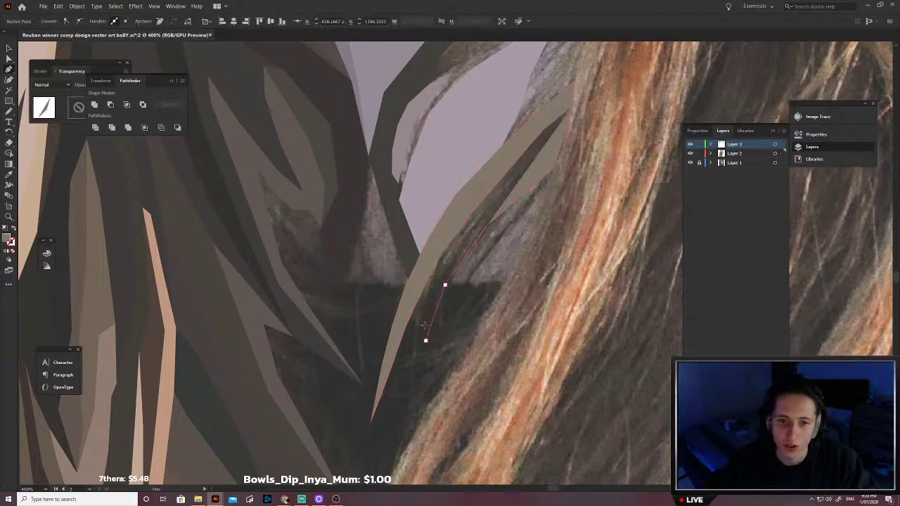
click(431, 296)
click(461, 231)
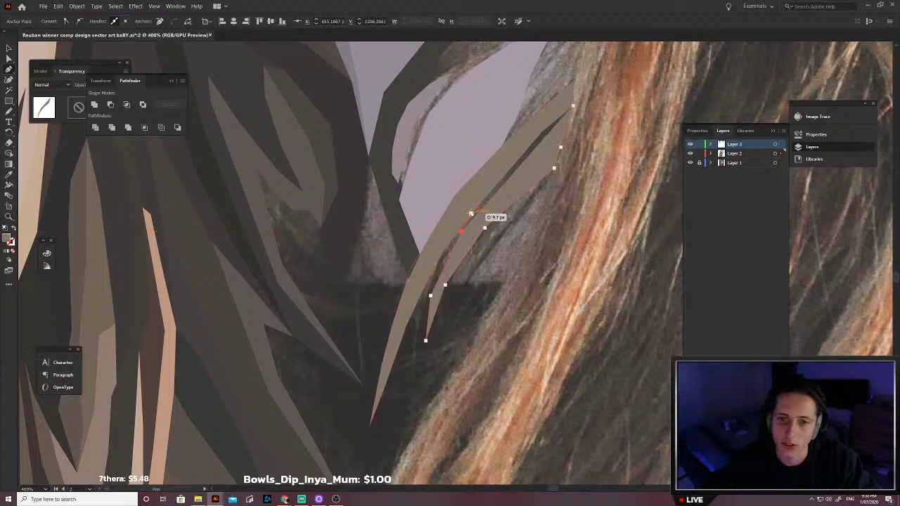
click(470, 213)
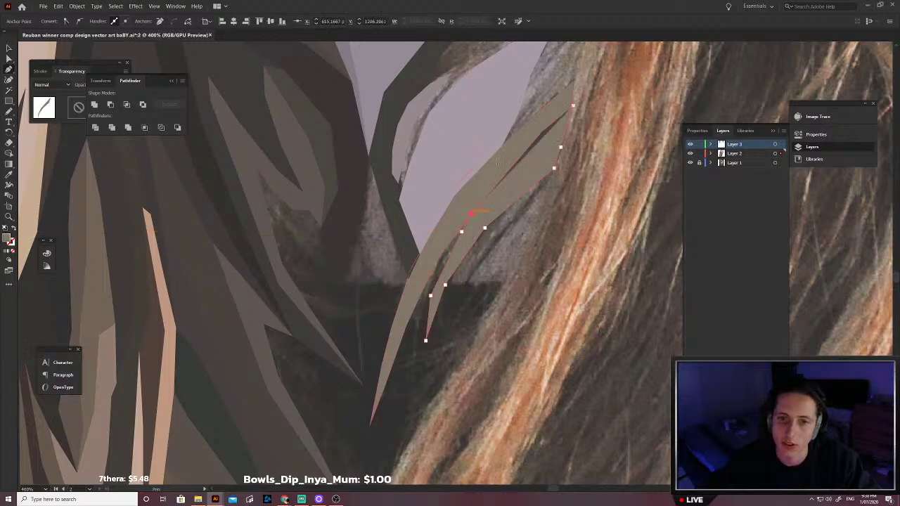
click(573, 106)
Step: Fill the second strand with a dark mauve-grey sampled from the photo and deselect it
key(/)
scroll(513, 182, up, 2)
scroll(513, 183, down, 3)
key(v)
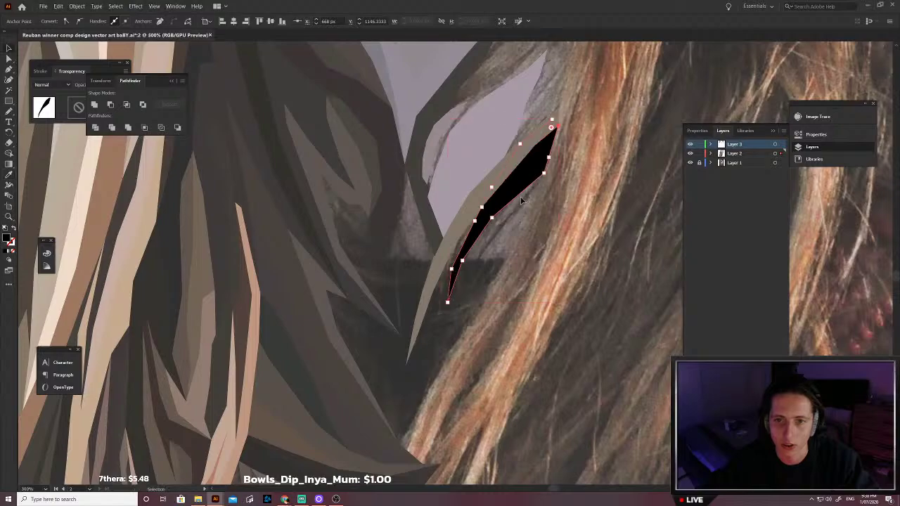
scroll(520, 197, up, 2)
key(shift+x)
key(i)
click(489, 199)
key(v)
click(497, 246)
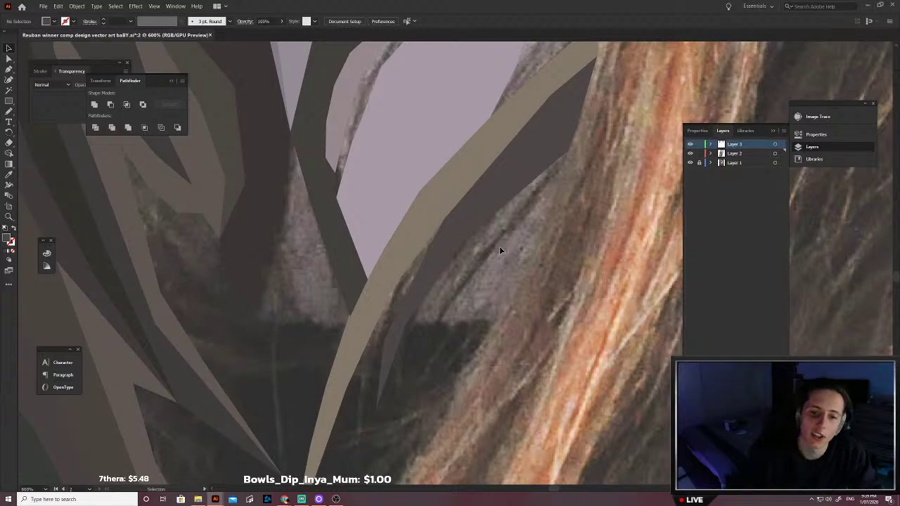
Step: Trace the outer edge of a backing shape from the second strand down through the dark gap beside the orange hair
drag(392, 301, 445, 240)
key(p)
scroll(461, 246, down, 1)
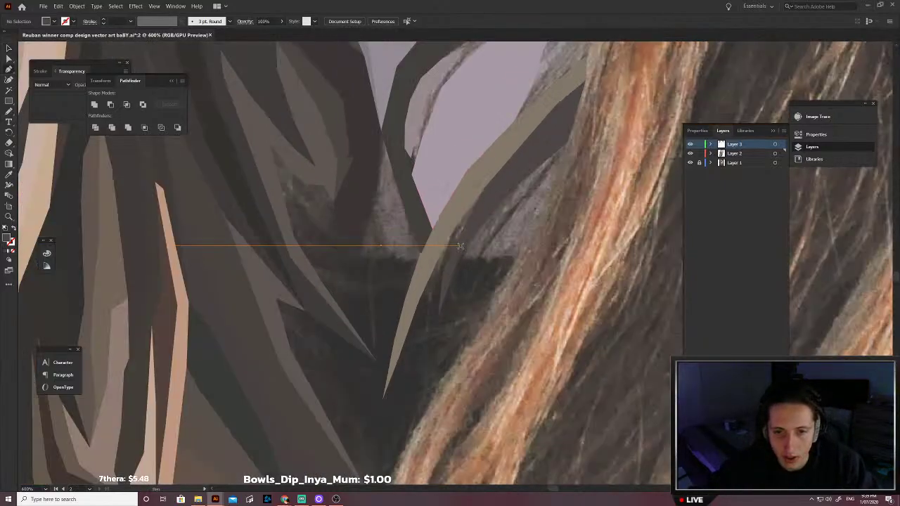
scroll(460, 246, down, 2)
click(470, 192)
click(447, 227)
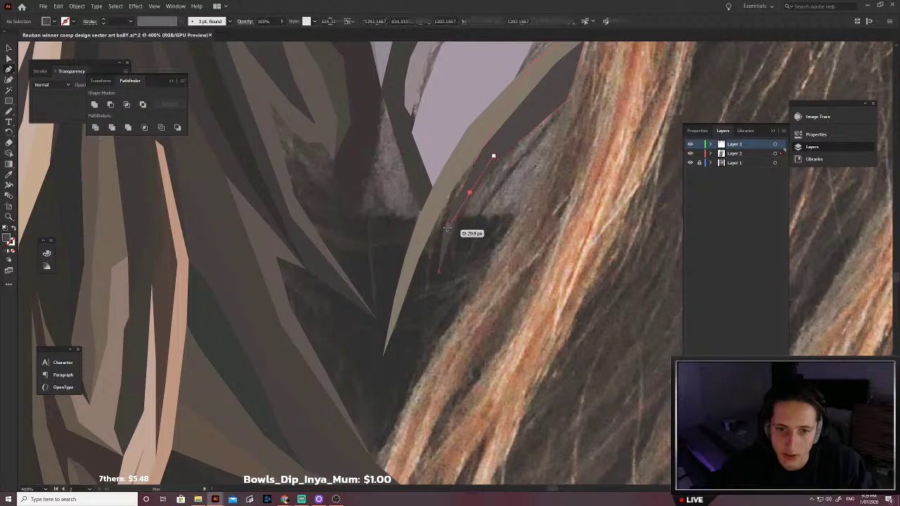
click(438, 274)
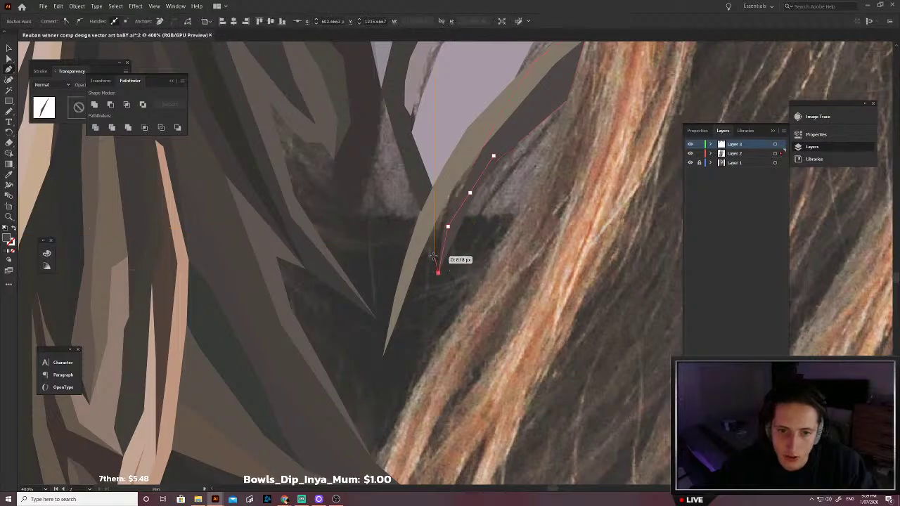
click(410, 329)
click(391, 415)
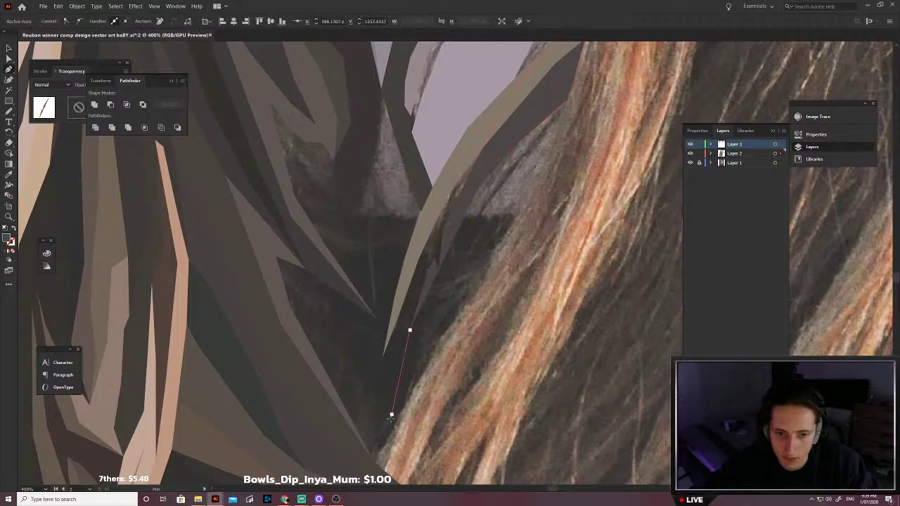
Step: Continue the backing outline around its lower point and up the inner side onto the neighbouring brown strand's edge
click(382, 441)
click(379, 416)
click(376, 378)
click(379, 339)
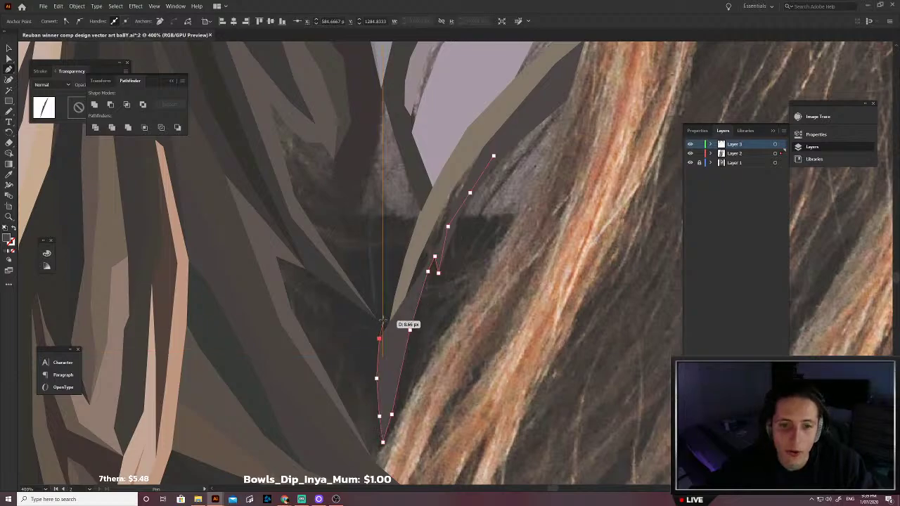
click(377, 318)
click(386, 279)
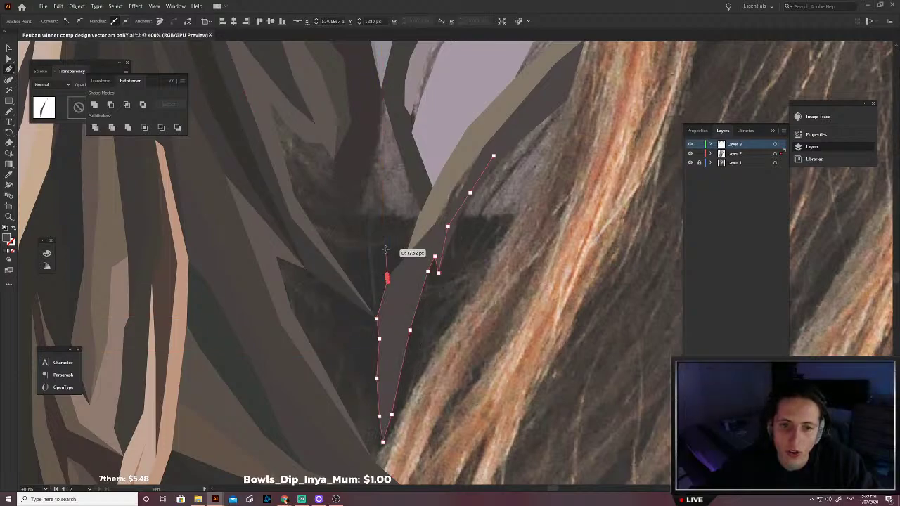
key(ctrl+z)
click(327, 261)
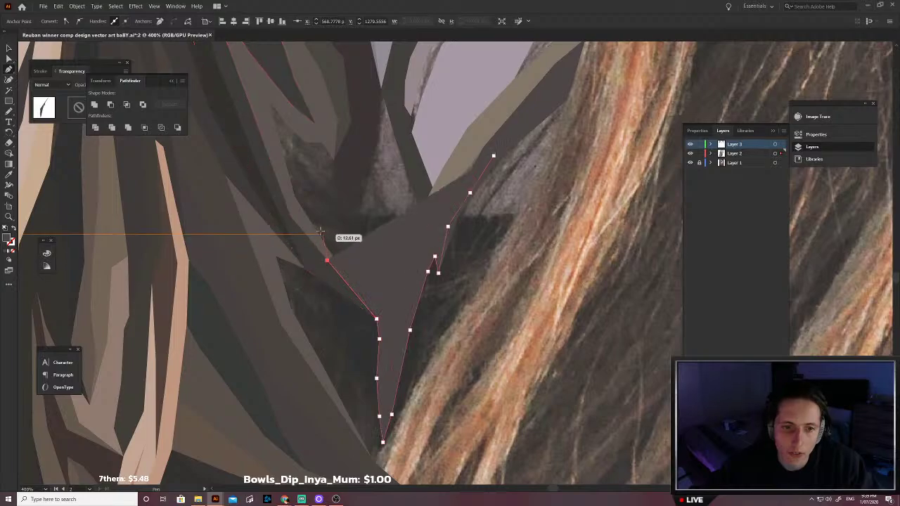
click(312, 224)
Step: Trace the backing shape's upper edge across the dark gap and behind the two new strands to close the outline
click(344, 243)
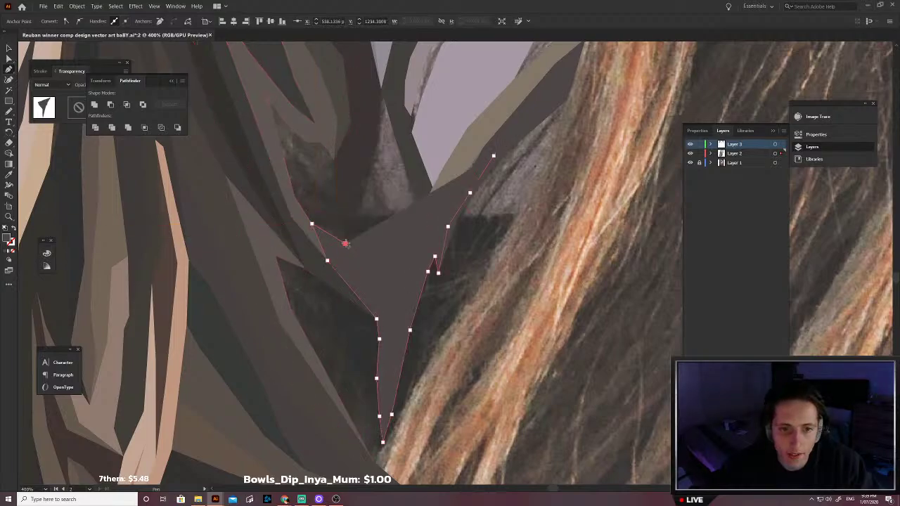
click(374, 237)
click(402, 227)
click(420, 211)
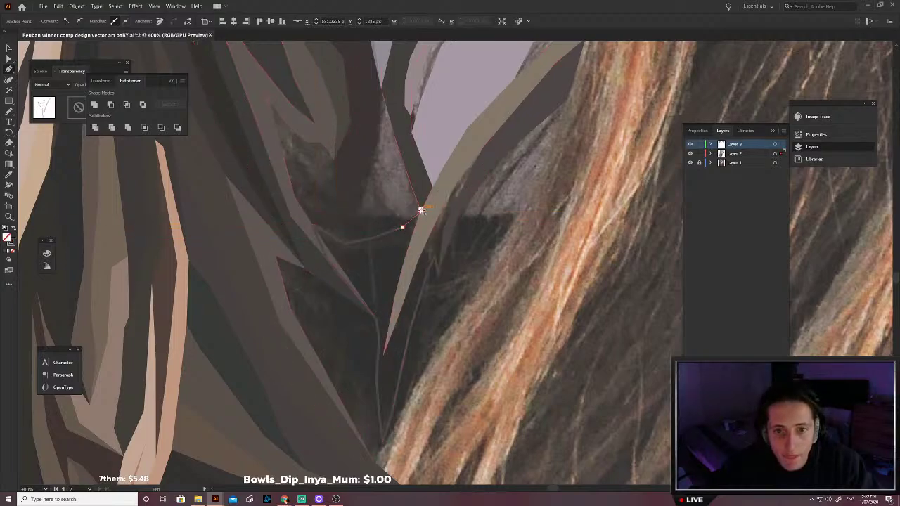
click(448, 172)
click(471, 147)
click(497, 139)
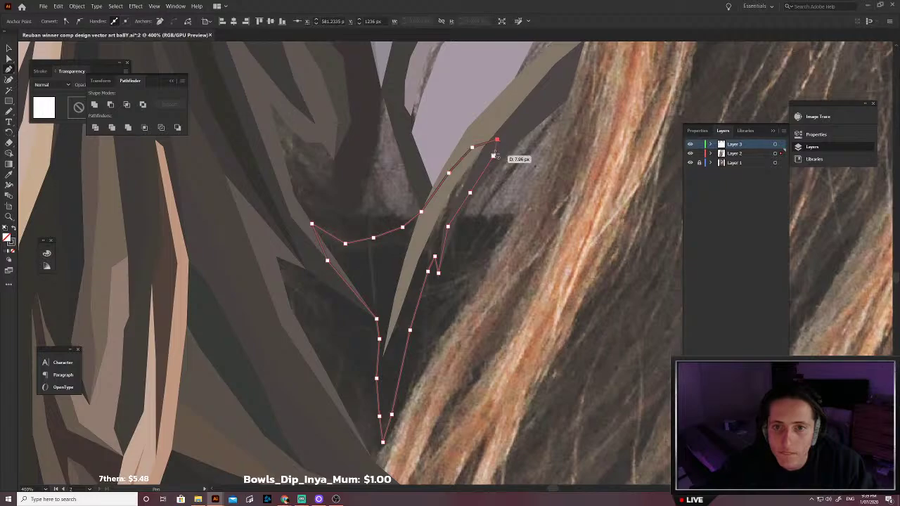
Step: Fill the backing shape with a sampled near-black tone, send it to the back and deselect it
click(396, 273)
key(v)
key(ctrl+shift+[)
click(485, 242)
Step: Trace a closed filler shape over the skin gap between the second dark strand and the orange hair
scroll(484, 241, down, 3)
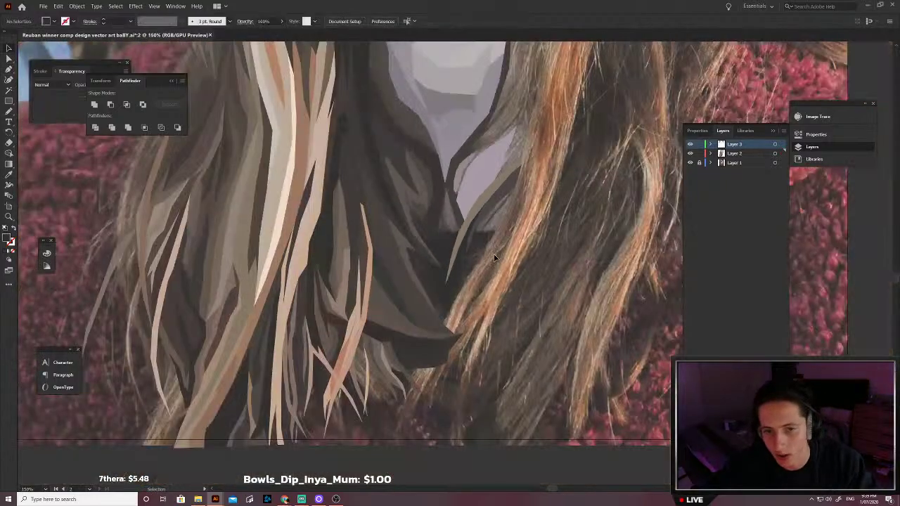
scroll(493, 254, up, 4)
key(p)
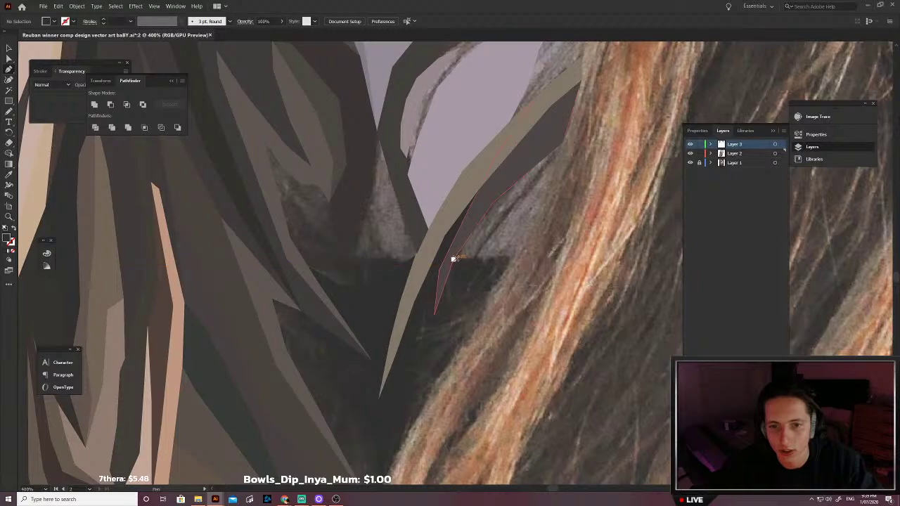
click(453, 259)
click(521, 254)
click(541, 206)
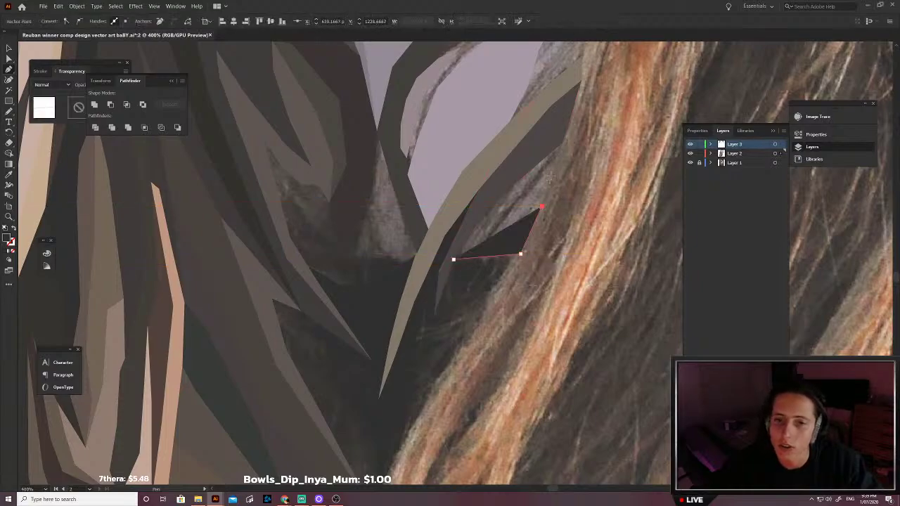
click(562, 144)
click(482, 203)
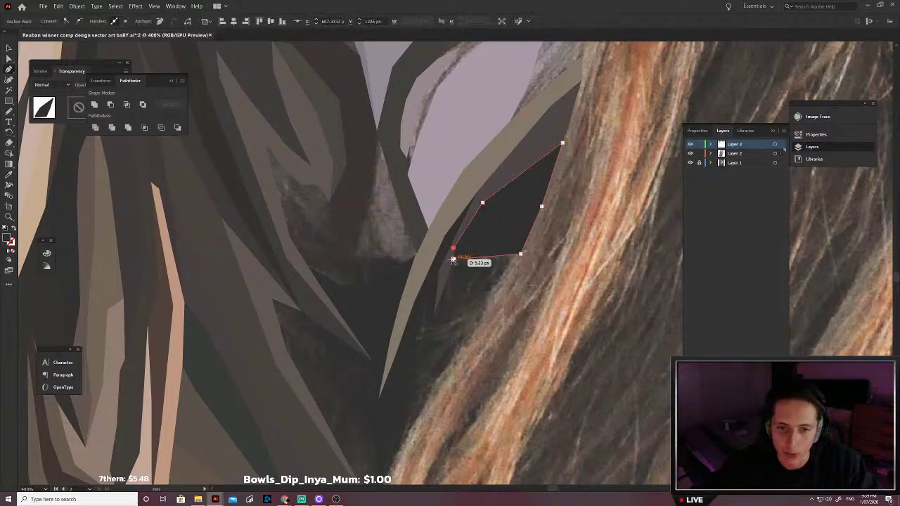
Step: Fill the skin gap shape with a muted mauve-grey sampled from the photo
click(448, 156)
scroll(454, 130, down, 1)
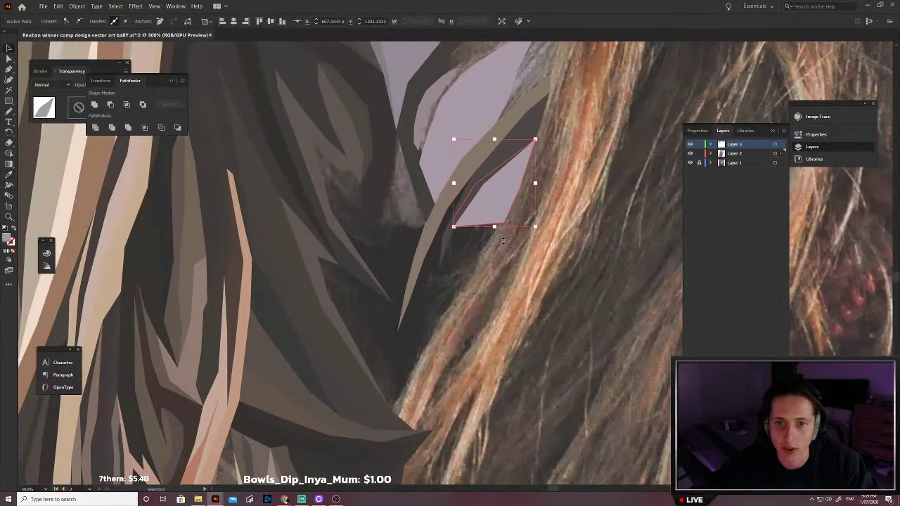
key(shift+x)
scroll(492, 215, up, 6)
click(488, 197)
scroll(487, 201, down, 7)
key(v)
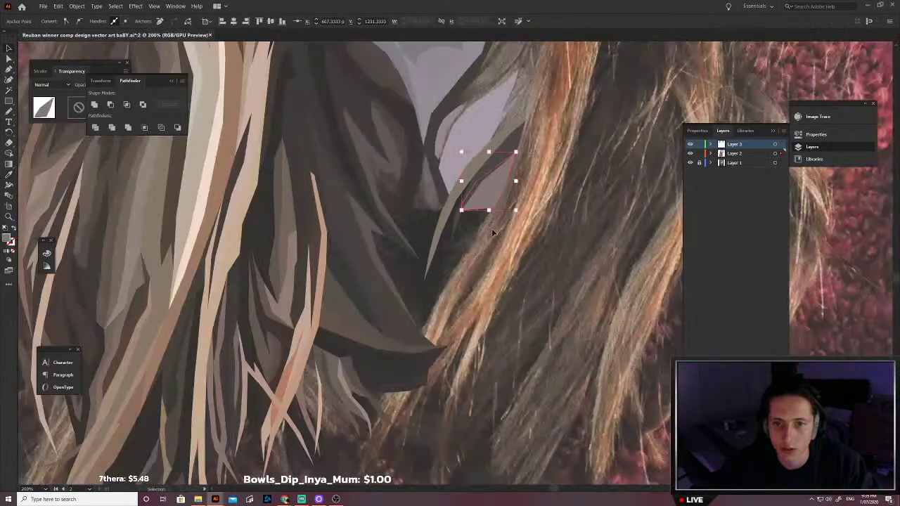
Step: Move the bottom anchor of the dark neckline strand slightly so its tip meets the olive strand's edge, and deselect it
scroll(457, 243, up, 1)
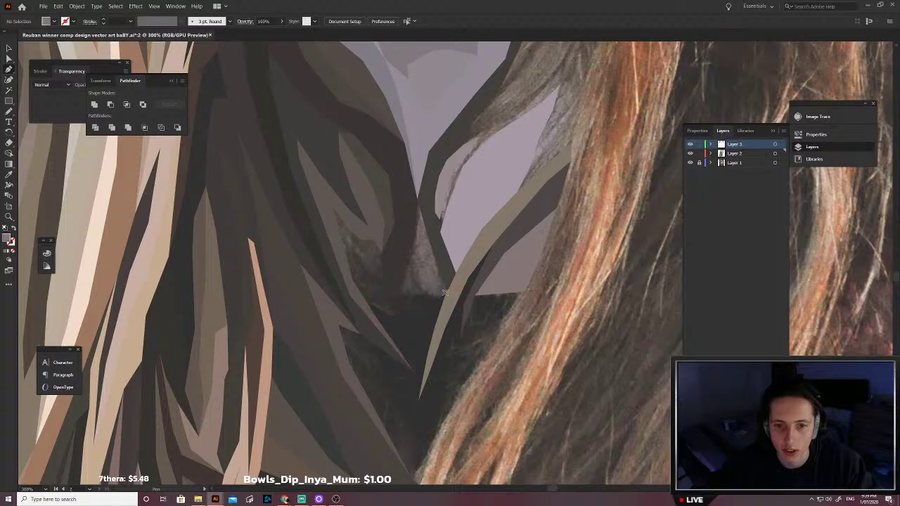
scroll(444, 292, up, 4)
drag(451, 273, 447, 284)
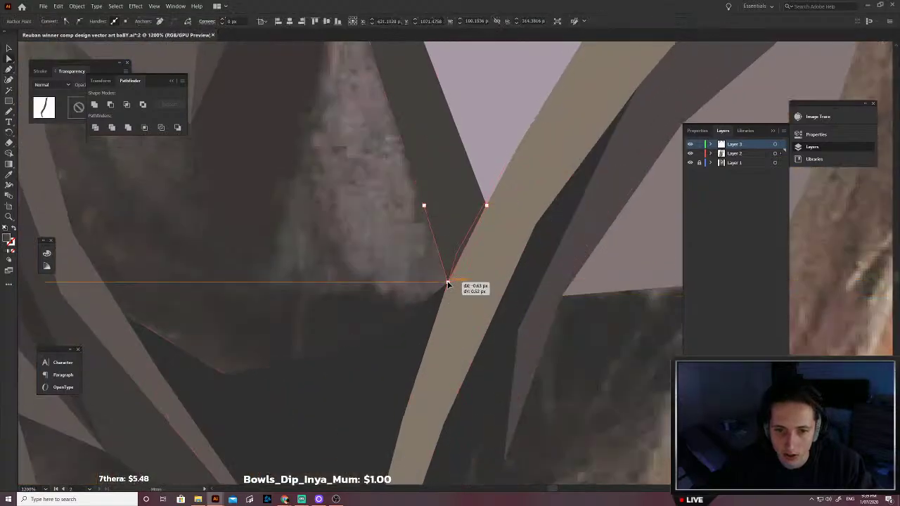
key(ctrl+shift+a)
key(p)
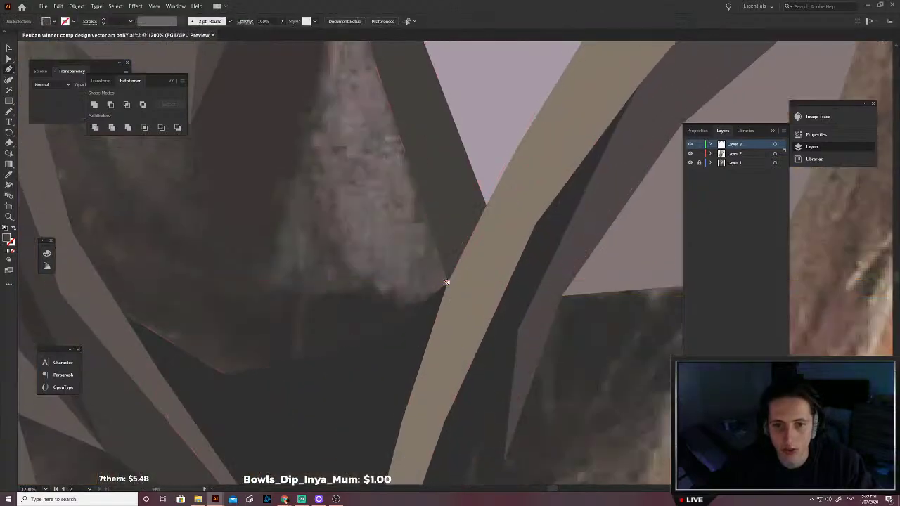
Step: Trace a closed filler shape over the grey skin gap below the neck's V, tucking its edges under the surrounding dark strands
scroll(446, 282, down, 2)
scroll(447, 282, left, 1)
click(480, 281)
click(404, 282)
click(378, 279)
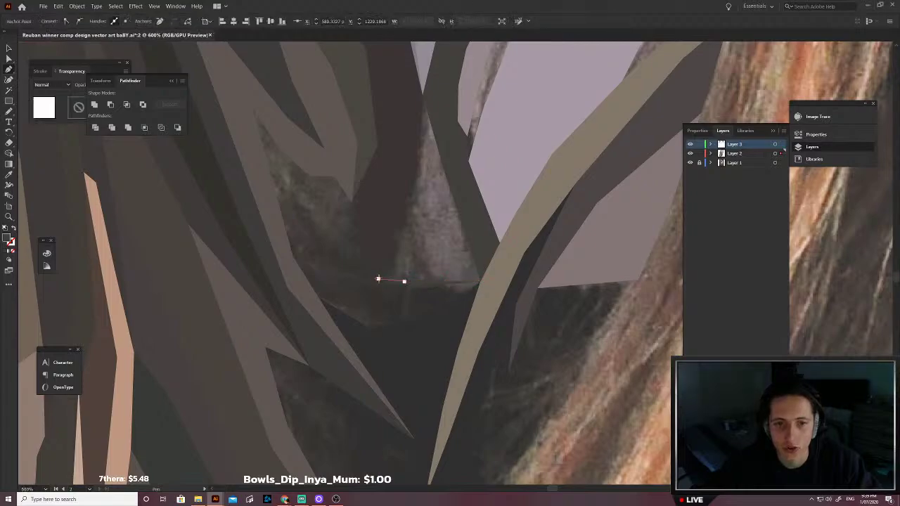
scroll(383, 273, down, 2)
scroll(383, 272, up, 1)
click(388, 255)
click(391, 211)
click(395, 197)
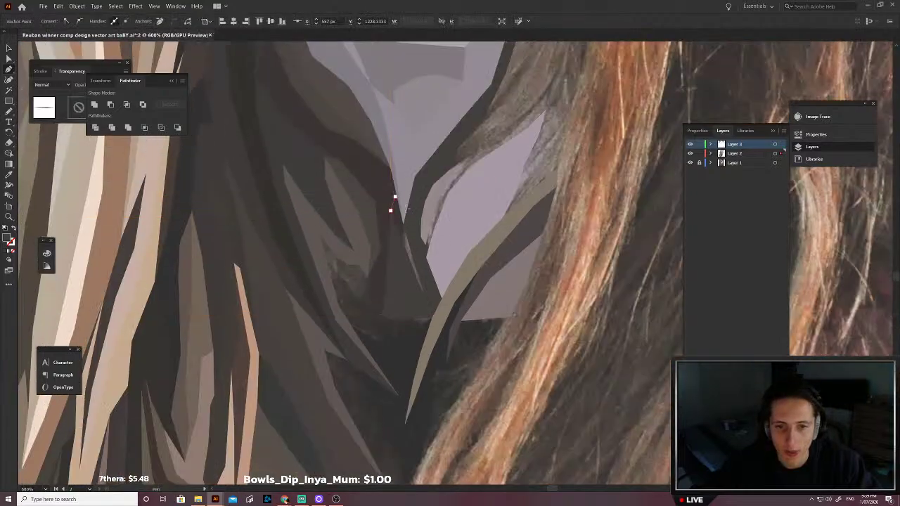
click(417, 233)
click(425, 259)
click(433, 295)
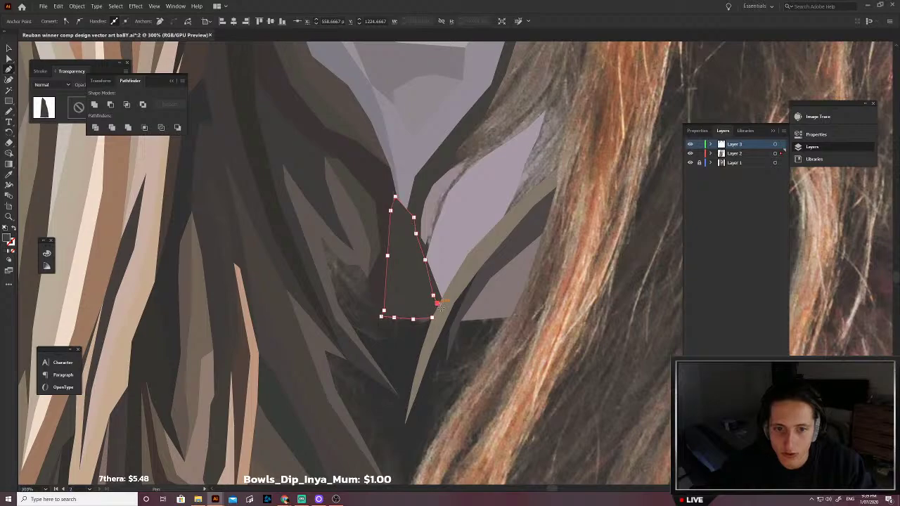
drag(438, 303, 439, 315)
Step: Fill the neck gap shape with a dark mauve-grey sampled from the photo and send it to the back
scroll(426, 306, up, 4)
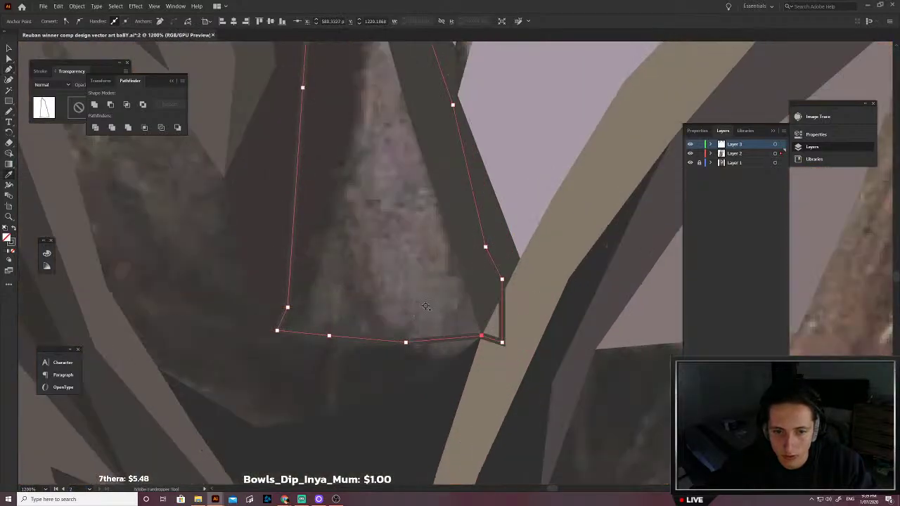
click(403, 304)
scroll(404, 304, down, 3)
key(ctrl+shift+[)
key(v)
click(404, 320)
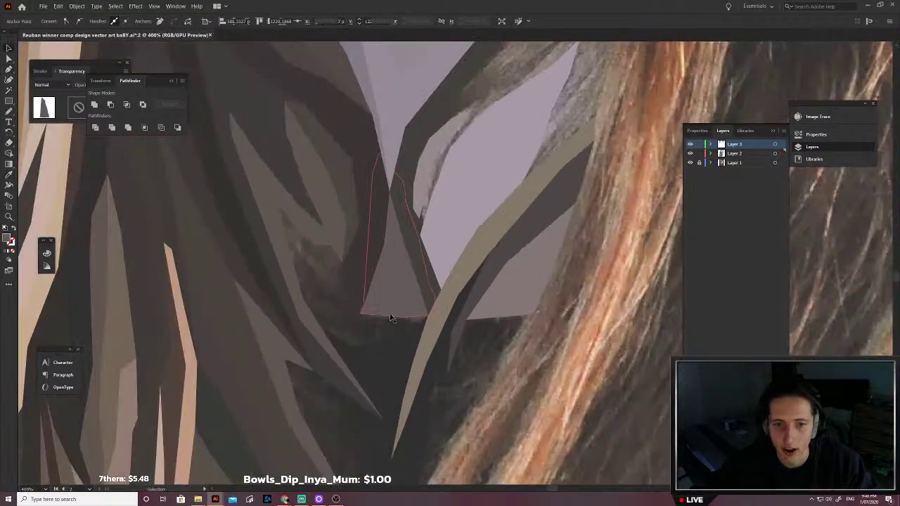
Step: Start a strand outline above the lilac gap, following its upper edge up to a point in the hair and back down
scroll(401, 319, down, 2)
scroll(403, 320, up, 2)
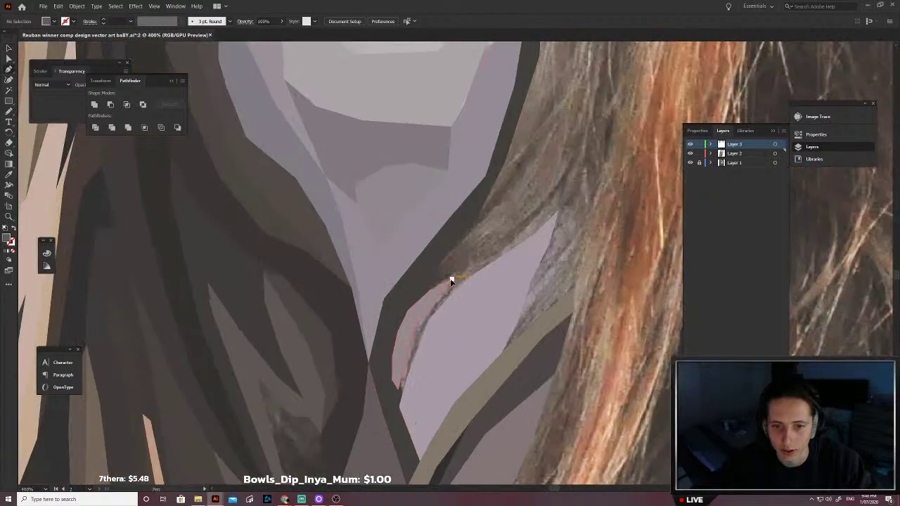
click(452, 279)
drag(485, 253, 516, 234)
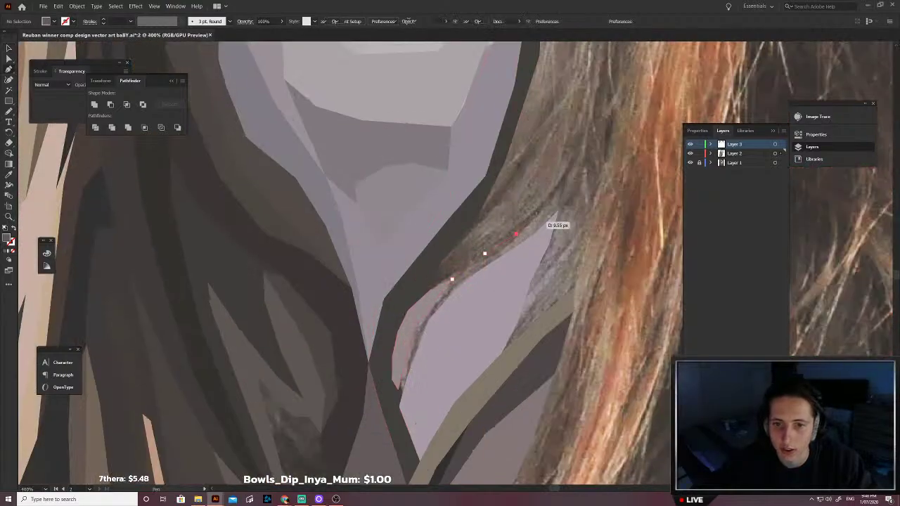
click(602, 82)
click(580, 169)
click(566, 226)
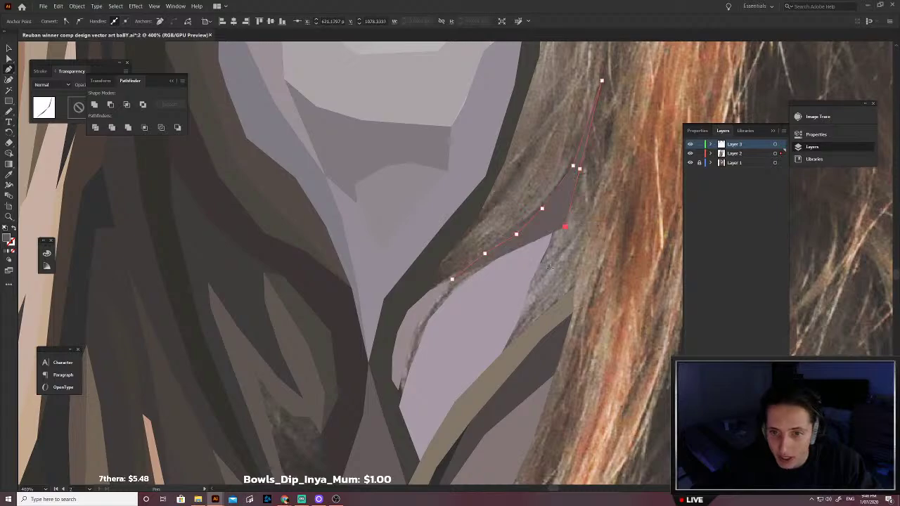
drag(563, 237, 555, 244)
click(549, 244)
click(526, 265)
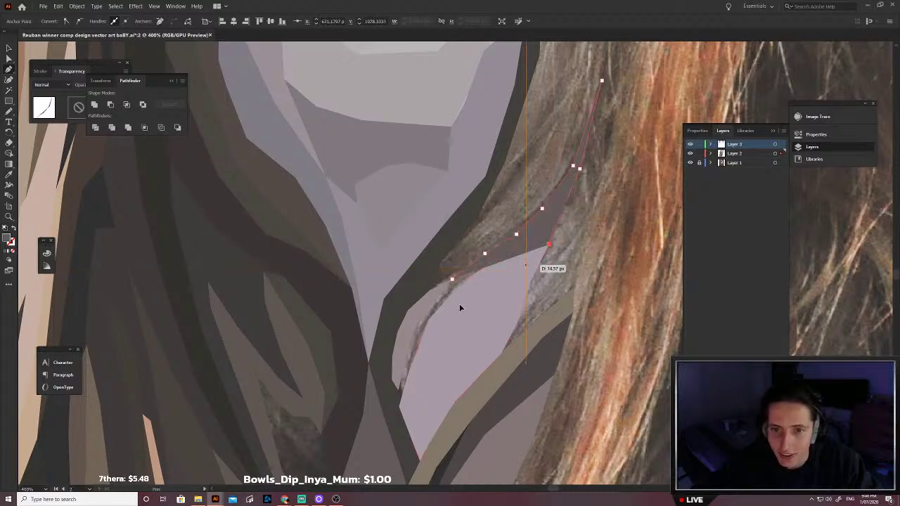
Step: Continue the strand outline down through the lilac gap and back up beneath the dark neckline strand to close it
click(445, 336)
click(418, 395)
click(402, 428)
click(387, 411)
click(385, 380)
click(387, 343)
click(427, 299)
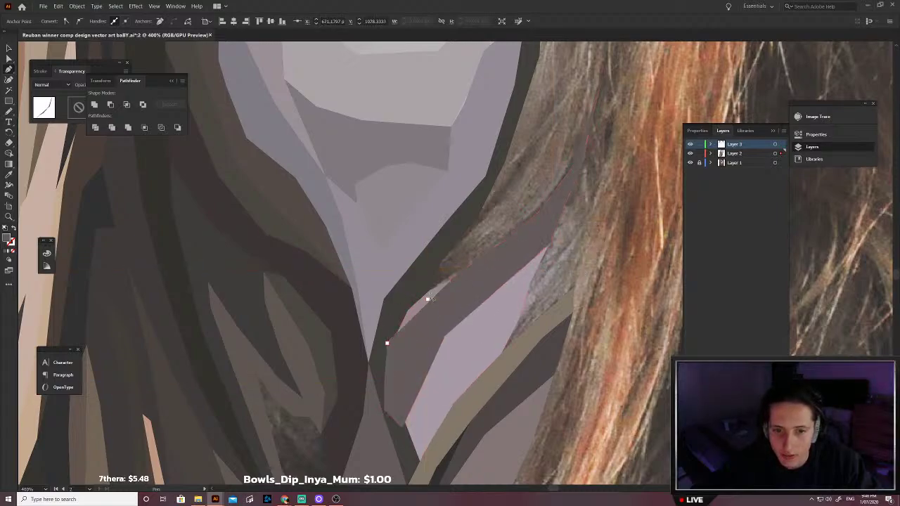
Step: Fill the new strand with a brown-grey sampled from the photo, place it behind the lilac gap shape and deselect it
key(shift+x)
key(i)
scroll(481, 296, up, 3)
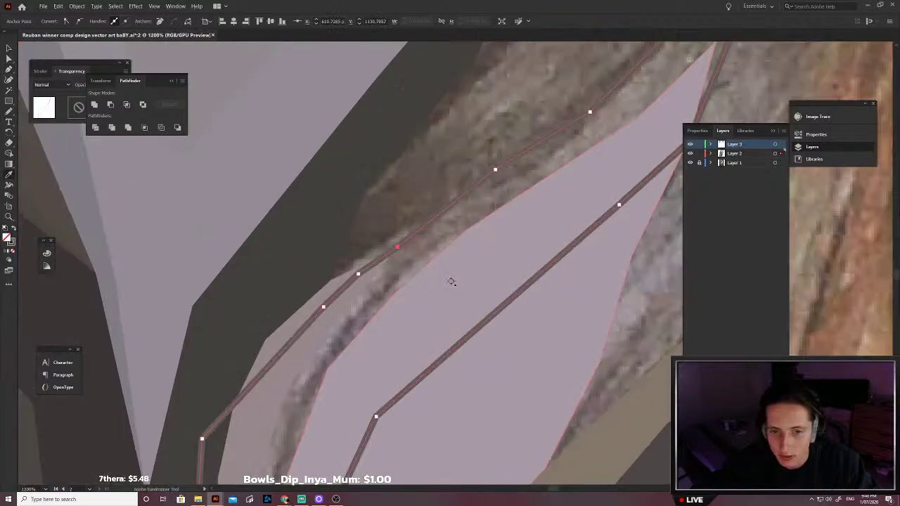
key(ctrl+minus)
key(ctrl+minus)
key(ctrl+minus)
key(ctrl+shift+a)
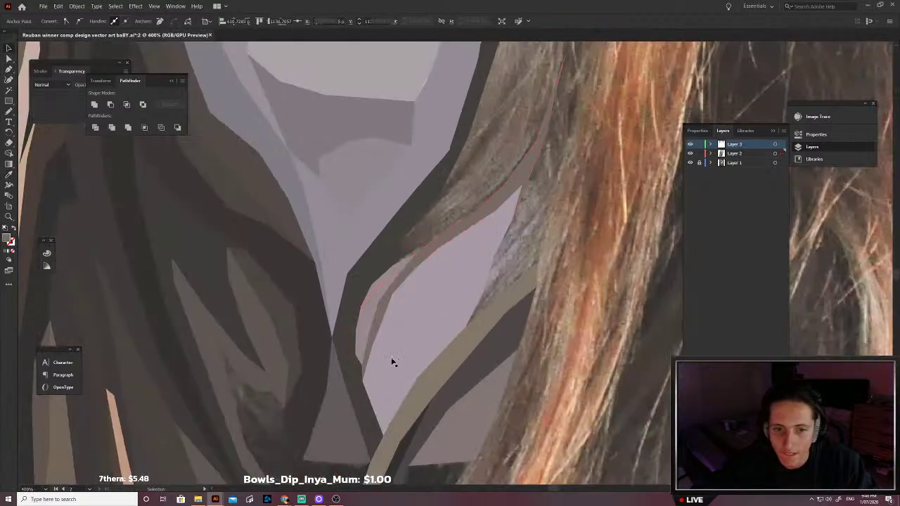
key(ctrl+minus)
key(ctrl+minus)
key(ctrl+minus)
key(ctrl+minus)
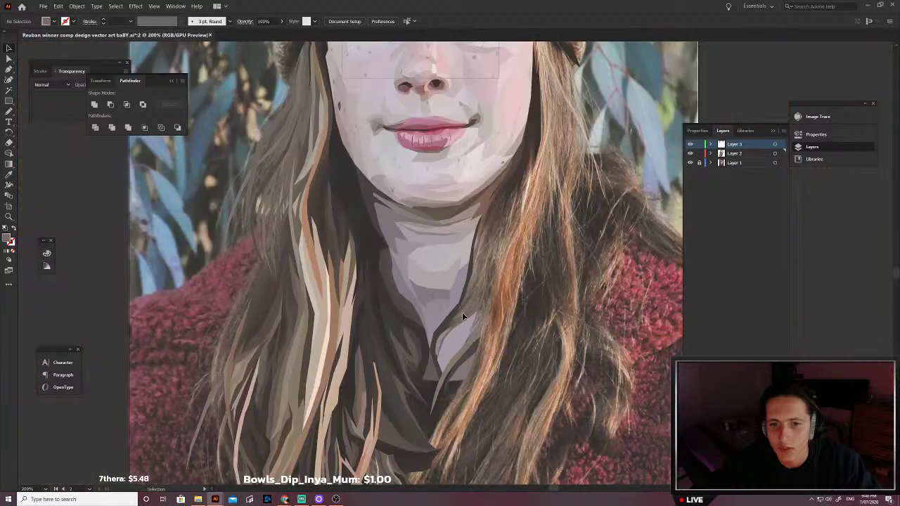
alt+scroll(436, 325, up, 3)
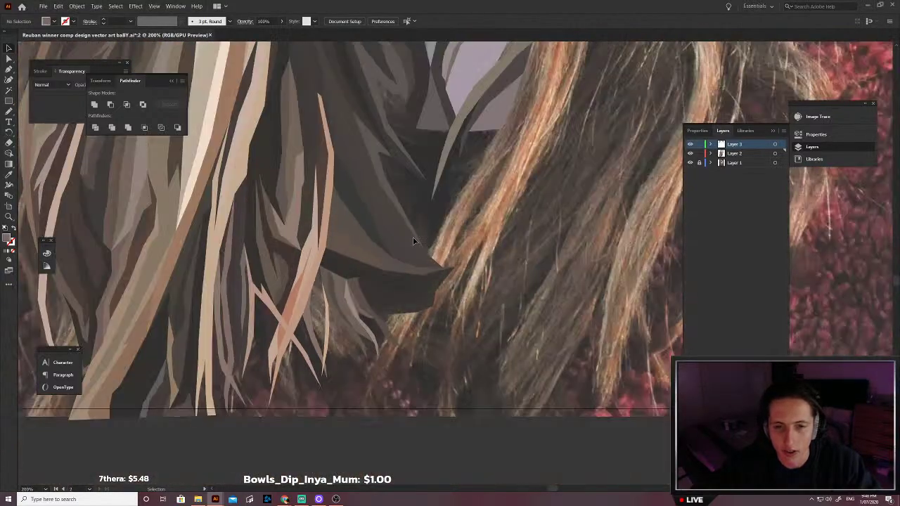
click(414, 241)
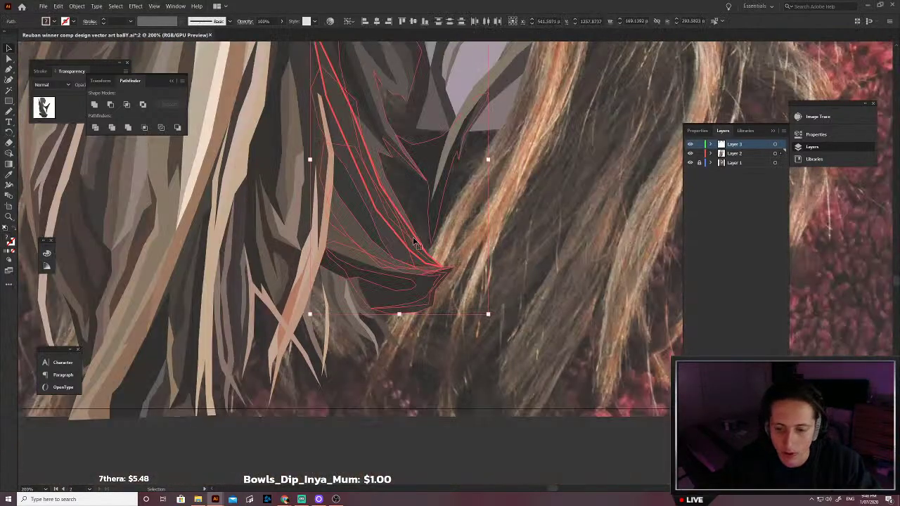
key(Delete)
key(ctrl+z)
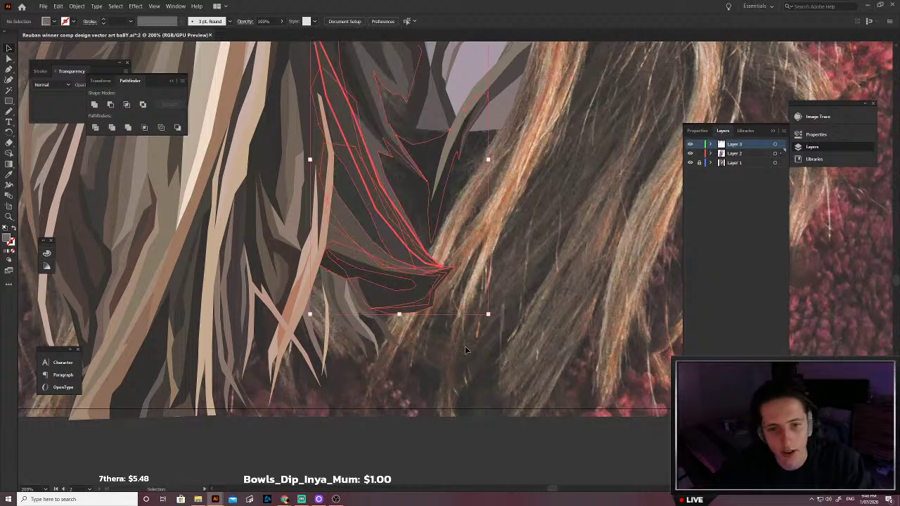
Step: Start a strand outline beside the thin cream strand, tracing its forked lower tips over the brown hair
click(341, 364)
drag(341, 364, 373, 355)
scroll(373, 353, up, 2)
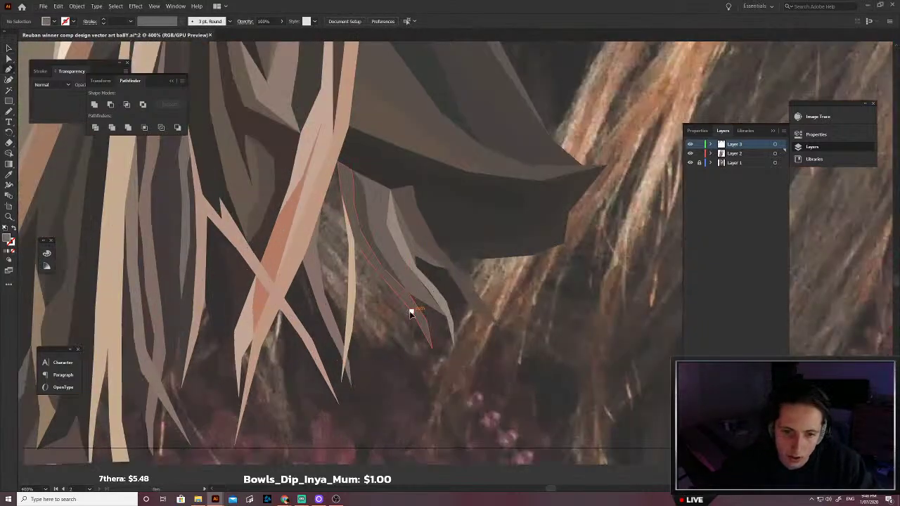
click(386, 300)
click(411, 312)
click(369, 330)
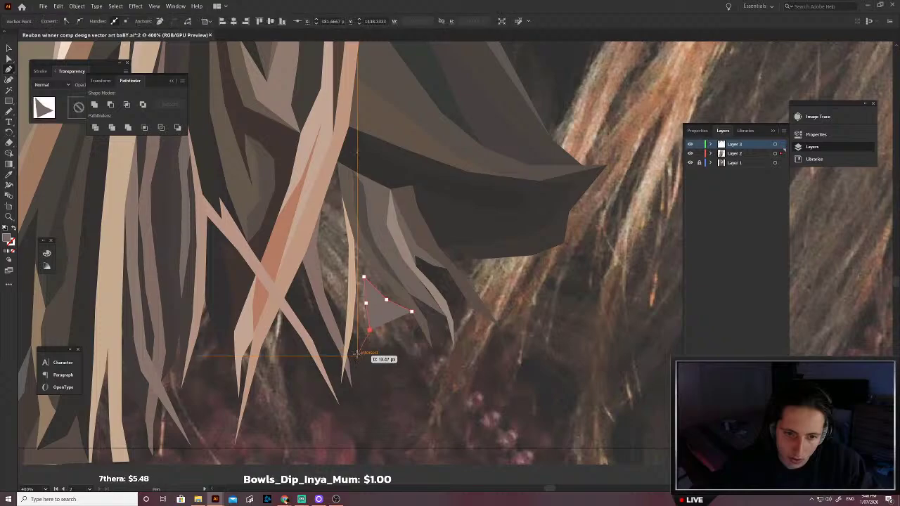
click(357, 365)
click(359, 341)
click(351, 333)
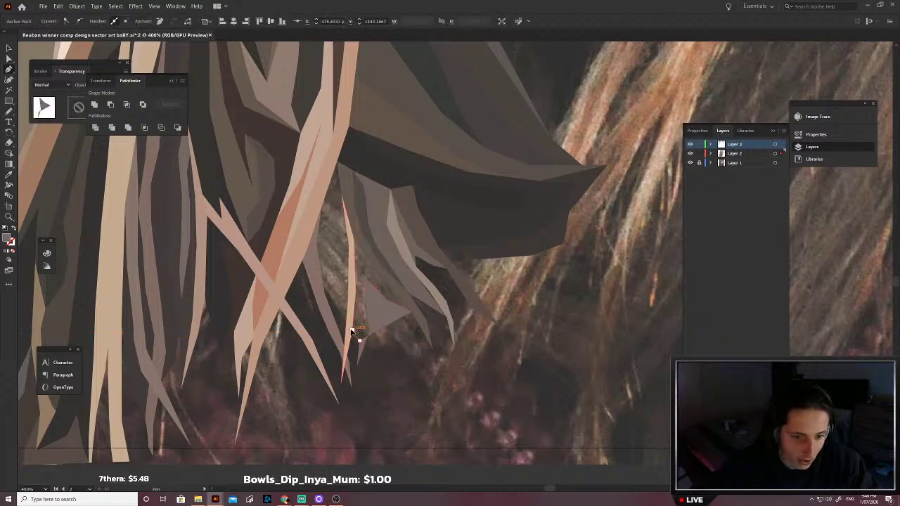
Step: Trace the forked strand's sides up behind the peach strand and back down to its outer tip to close the outline
click(341, 308)
click(342, 279)
click(337, 256)
drag(328, 238, 326, 205)
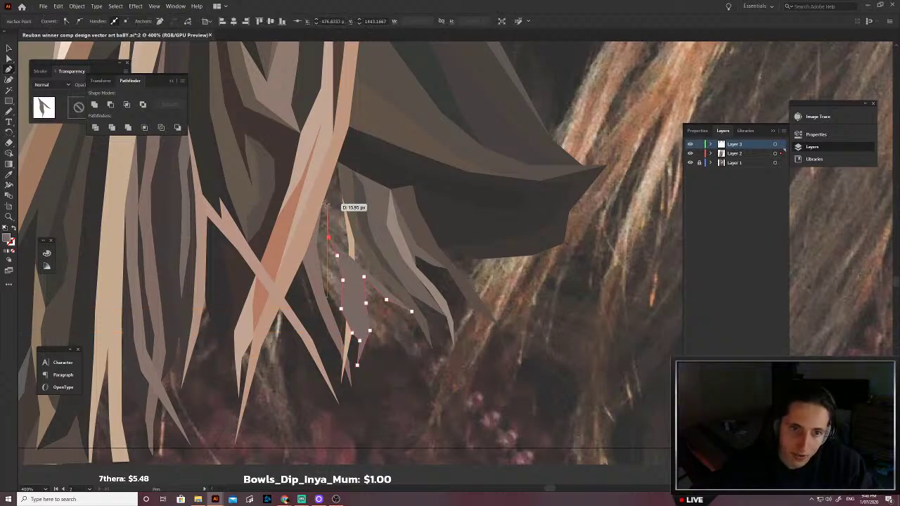
click(313, 176)
click(330, 205)
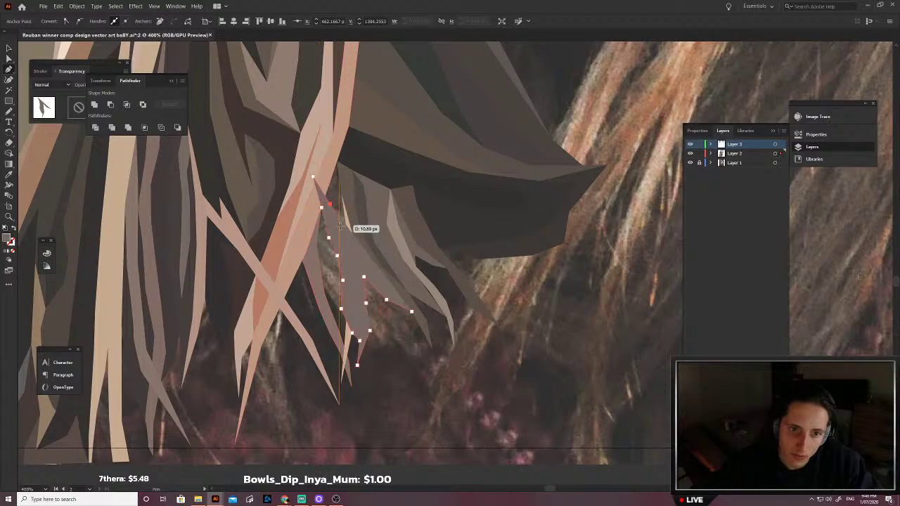
click(339, 225)
click(372, 259)
click(412, 310)
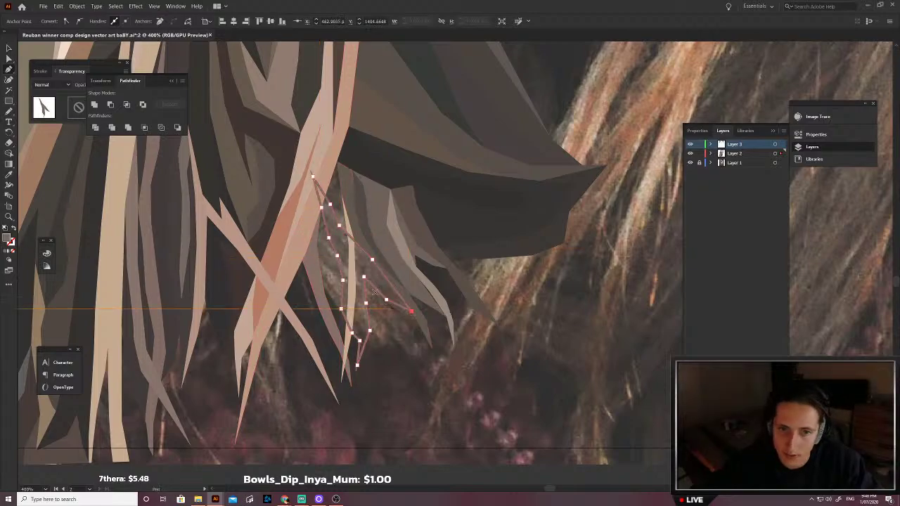
Step: Fill the forked strand with a sampled dark brown, send it to the back and deselect it
scroll(364, 239, up, 1)
click(386, 290)
key(p)
key(ctrl+shift+bracketleft)
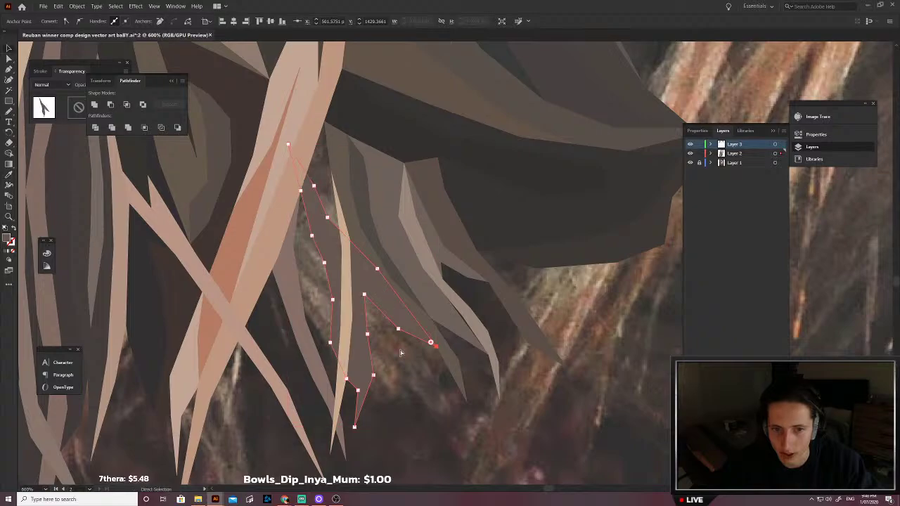
ctrl+click(401, 355)
Step: Trace a backing shape's lower edge across the cream strand to a pointed tip, then up the inside of the brown strands
scroll(400, 357, left, 2)
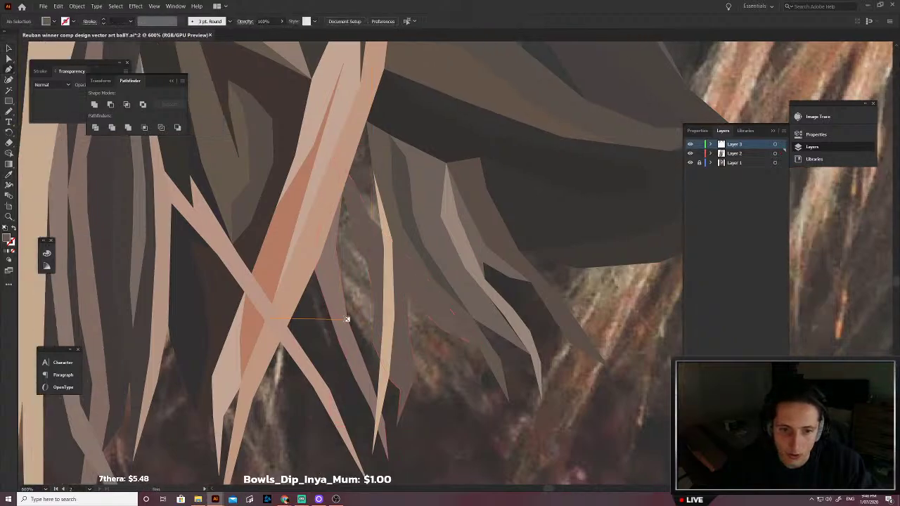
click(347, 319)
click(363, 334)
click(372, 343)
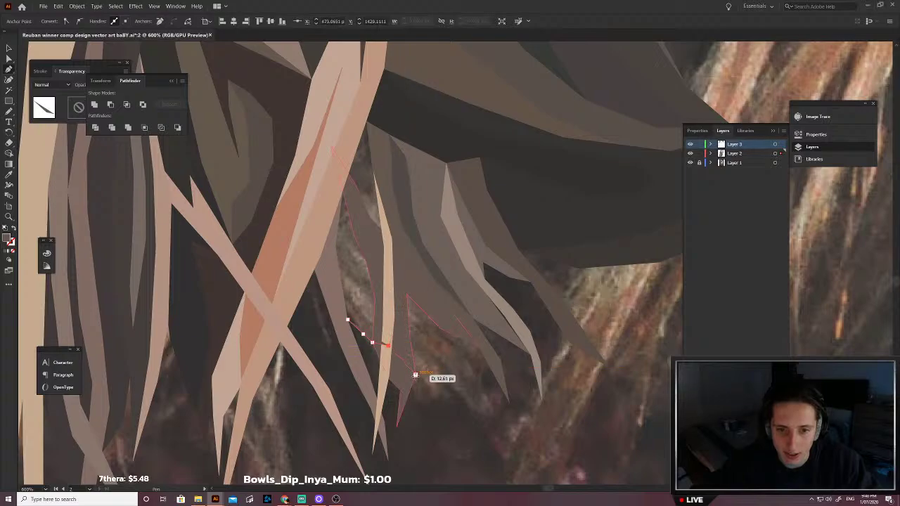
click(479, 387)
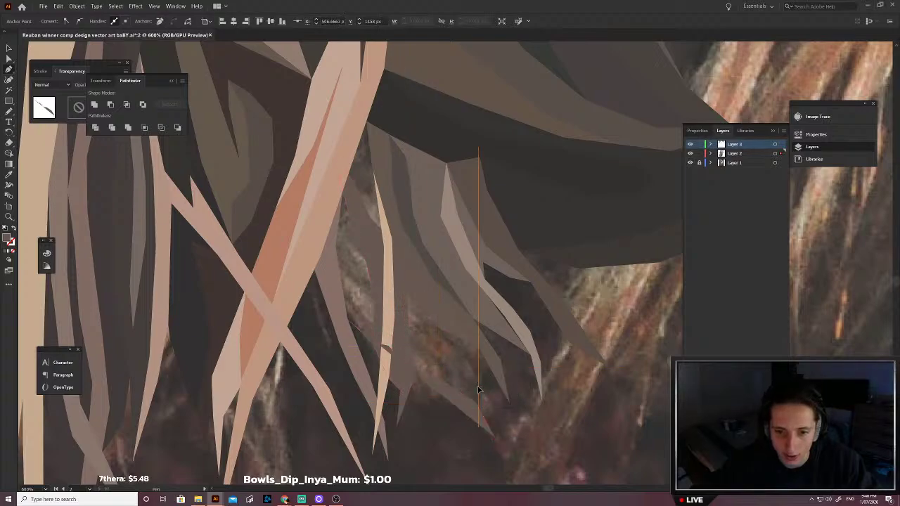
click(460, 359)
click(440, 329)
click(419, 286)
click(408, 215)
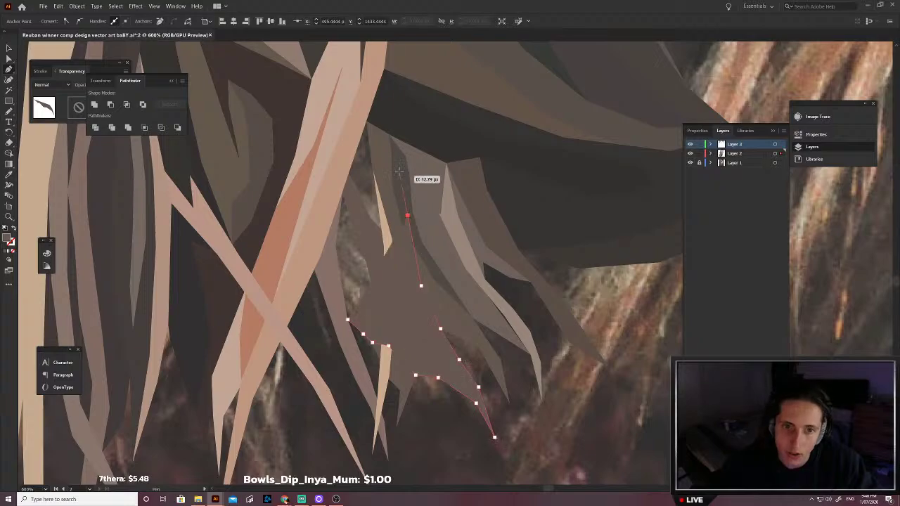
Step: Complete the backing outline over the top of the gap and down behind the peach strand, closing it at the starting point
click(383, 131)
click(373, 103)
click(337, 135)
click(321, 195)
click(323, 236)
click(334, 302)
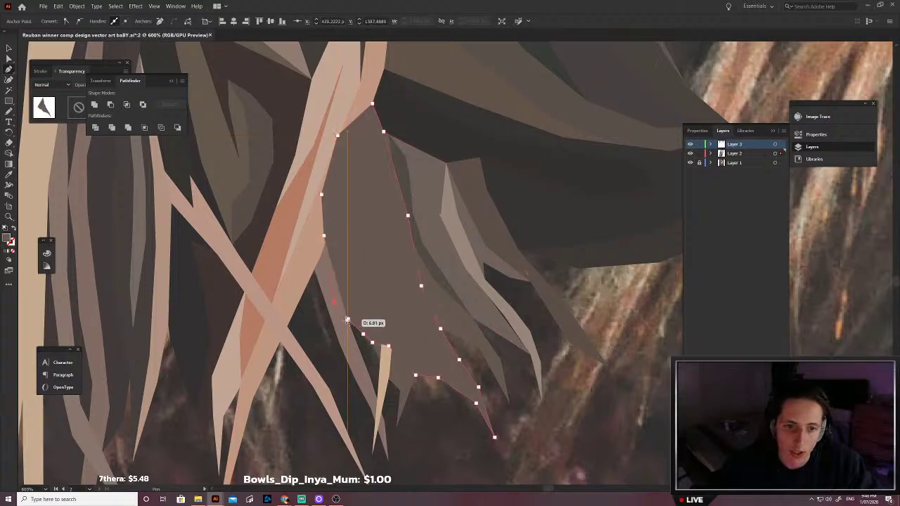
click(347, 320)
Step: Fill the backing shape with a taupe sampled from the photo and send it behind the other strands
scroll(344, 276, up, 3)
click(349, 294)
scroll(349, 283, down, 3)
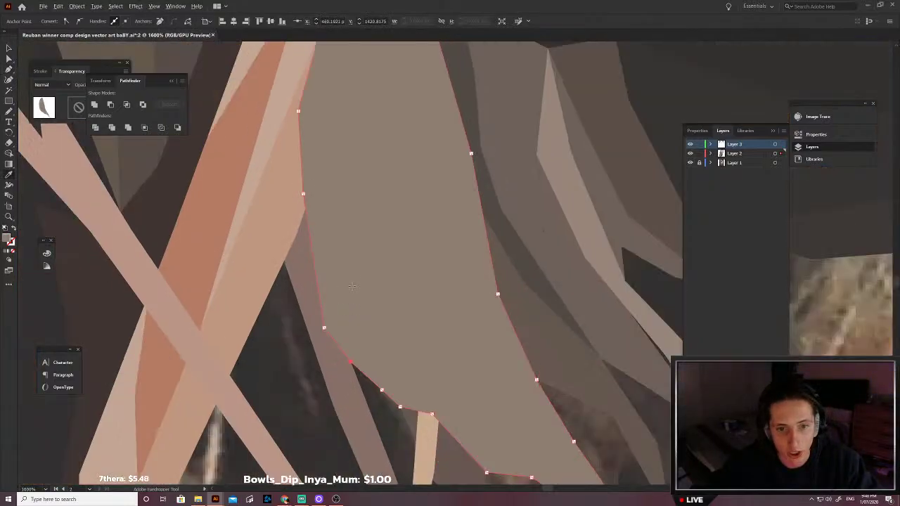
key(v)
key(ctrl+shift+[)
key(v)
scroll(390, 285, up, 2)
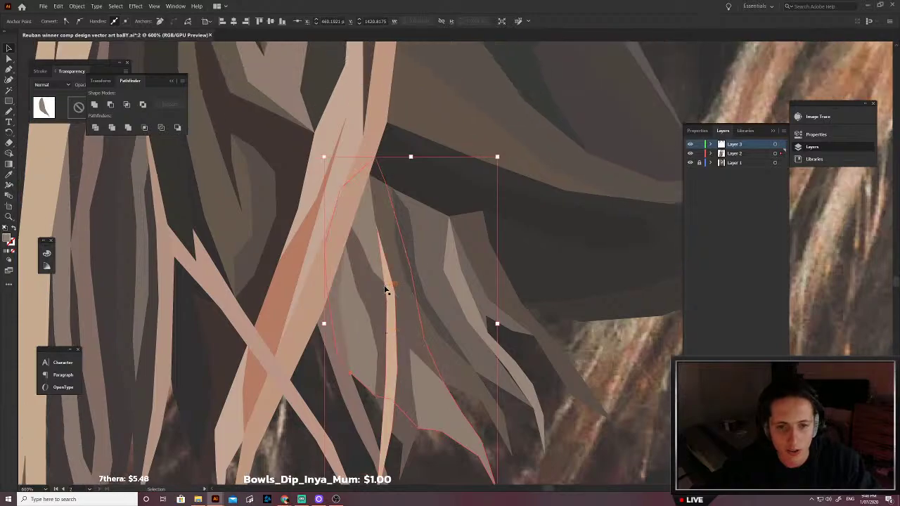
Step: Refine the thin cream strand's outline by adjusting the anchor point at its bend
scroll(385, 288, up, 3)
key(a)
click(419, 305)
click(420, 305)
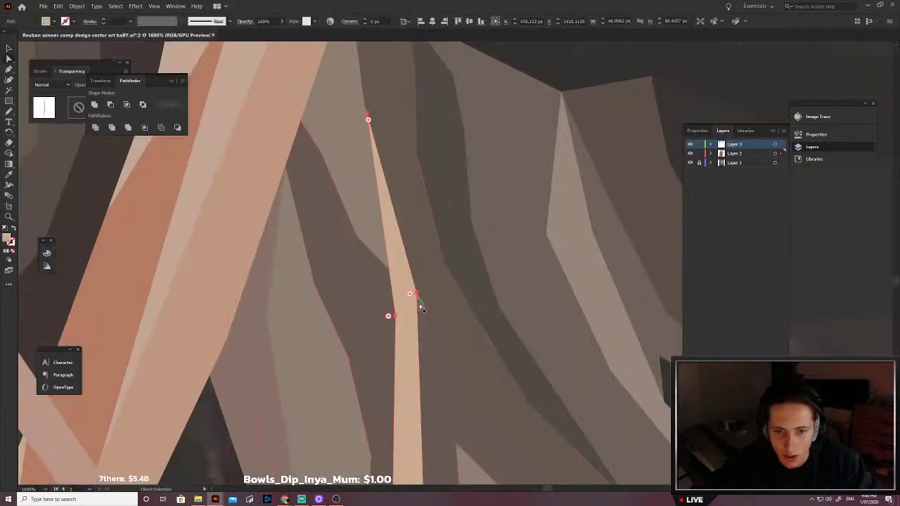
click(419, 303)
key(p)
click(419, 303)
key(a)
drag(420, 304, 416, 288)
Step: Refill the backing shape behind the thin cream strand with a dark brown sampled from the photo showing between the strands
scroll(414, 288, down, 3)
click(384, 305)
key(shift+x)
key(i)
scroll(374, 246, up, 3)
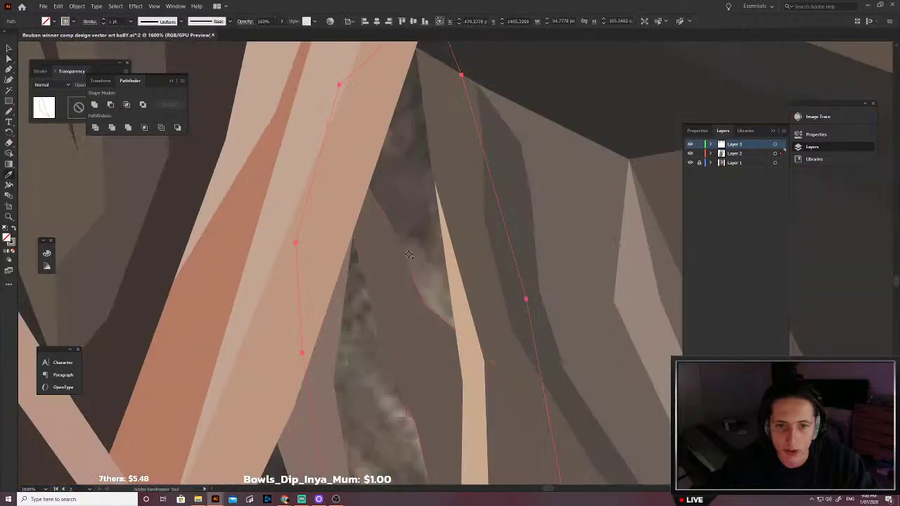
click(409, 255)
scroll(409, 255, down, 3)
key(ctrl+z)
click(419, 249)
key(v)
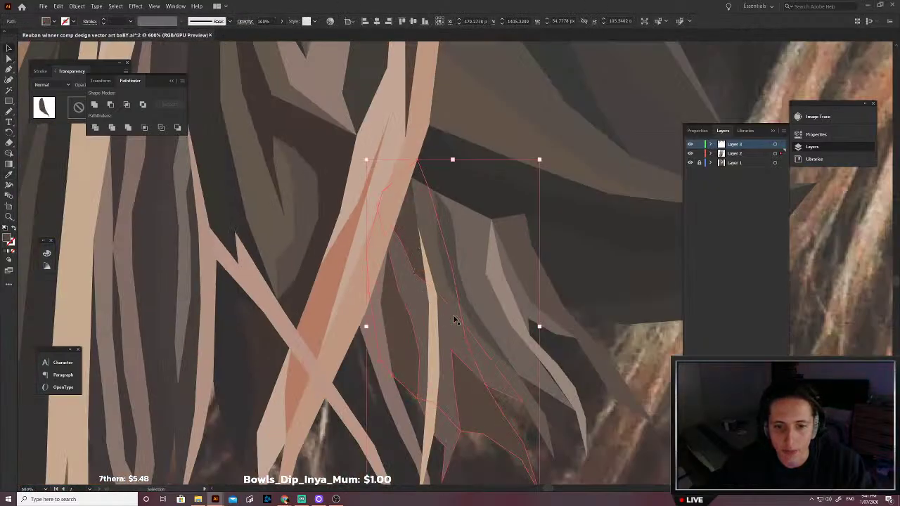
scroll(495, 344, down, 2)
click(567, 380)
Step: Trace a new backing shape from the pointed end of the dark strands below the collar up to the strand beside the neckline gap
scroll(566, 381, down, 2)
scroll(567, 380, up, 3)
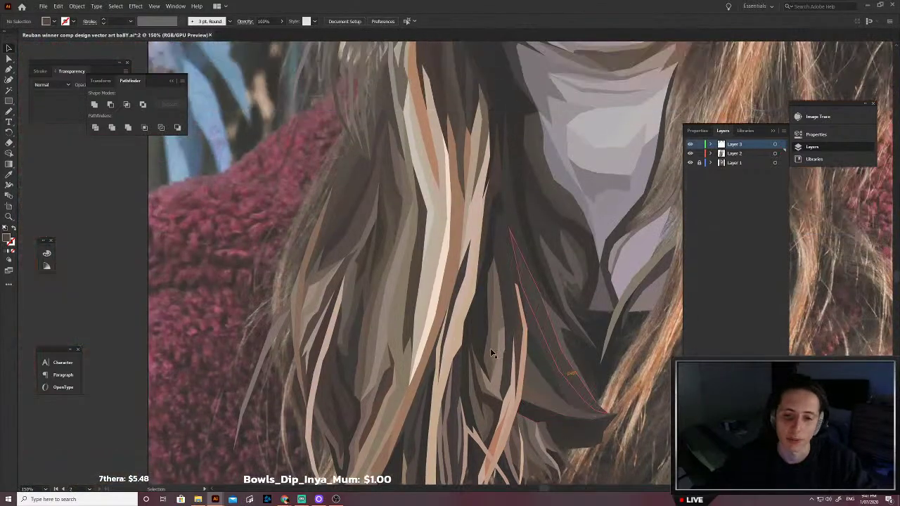
drag(491, 351, 460, 340)
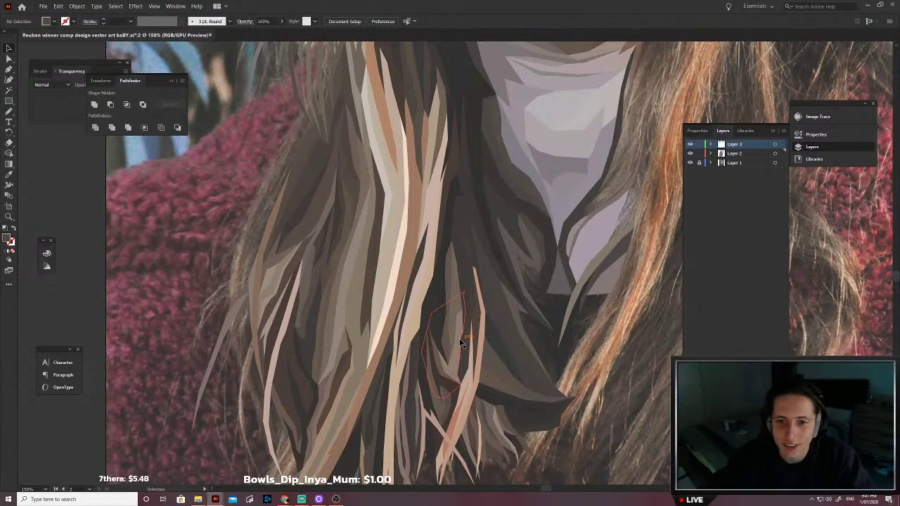
scroll(556, 296, up, 2)
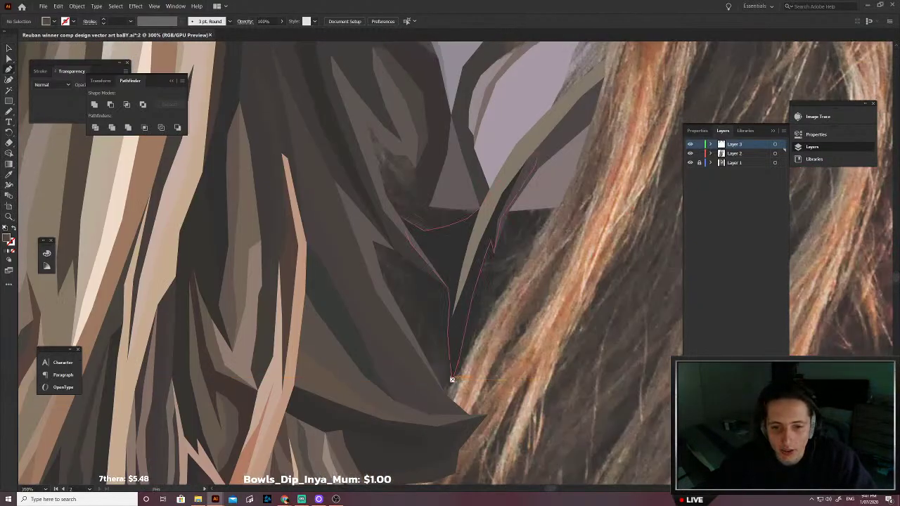
scroll(453, 382, up, 1)
click(453, 388)
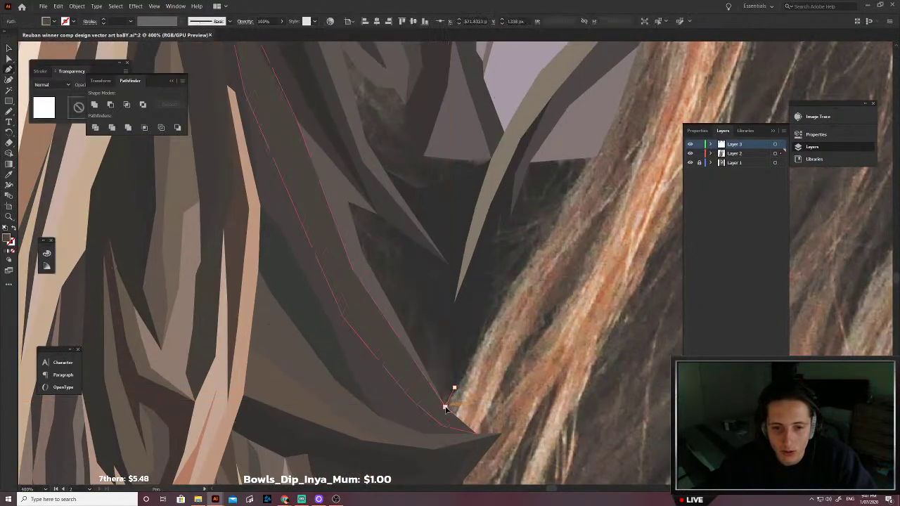
click(399, 373)
scroll(344, 312, up, 2)
click(335, 295)
click(324, 233)
scroll(334, 228, up, 3)
click(347, 249)
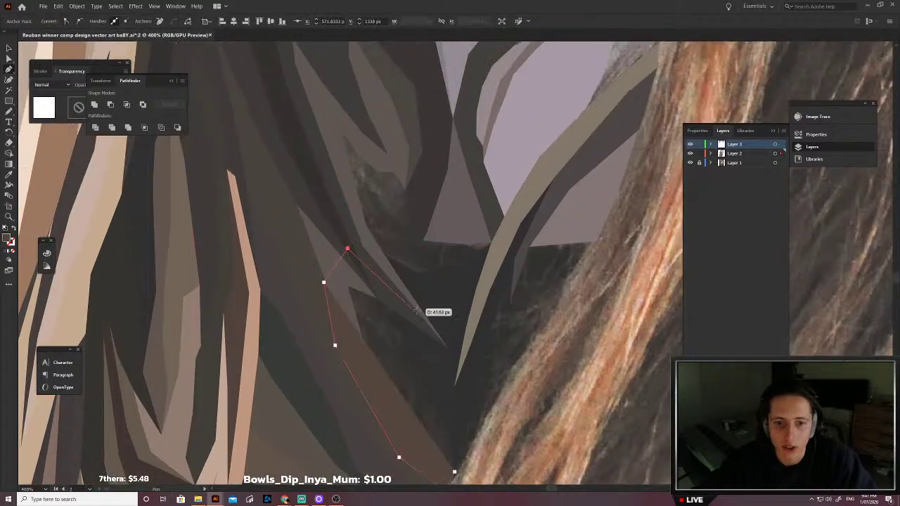
Step: Complete the backing outline across the gap to the thin olive strand's tip and down to the starting point
click(414, 308)
click(453, 326)
click(462, 347)
click(458, 378)
click(461, 422)
click(454, 471)
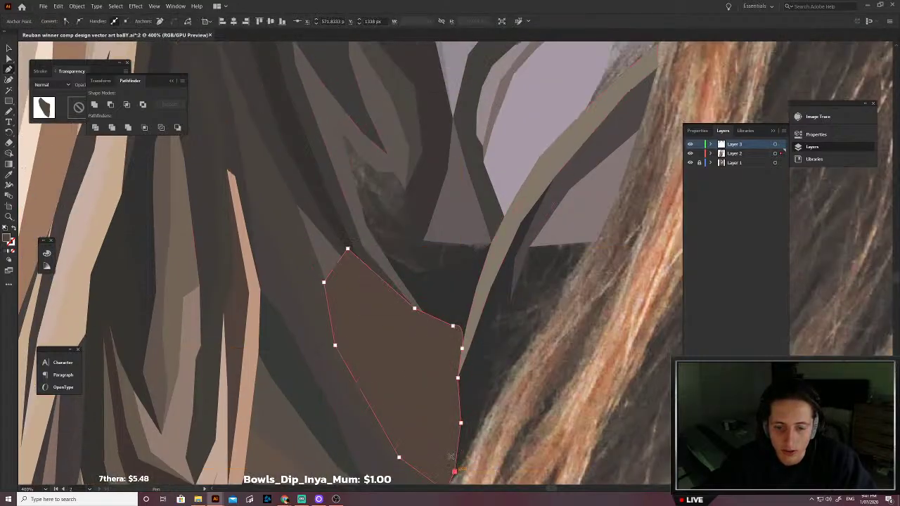
Step: Fill the backing shape with a near-black brown sampled from the photo and send it behind the other strands
key(slash)
click(409, 383)
key(v)
key(ctrl+shift+[)
click(504, 396)
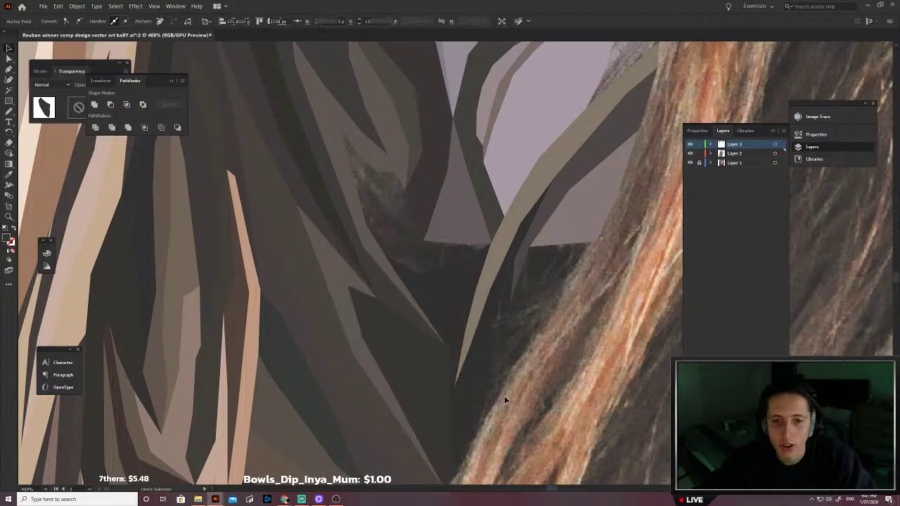
Step: Trace a closed backing shape around the untraced gap beside the neckline, overlapping the surrounding dark strands and the collar area
scroll(457, 380, up, 3)
key(p)
click(350, 341)
click(320, 260)
click(328, 198)
click(387, 185)
click(481, 234)
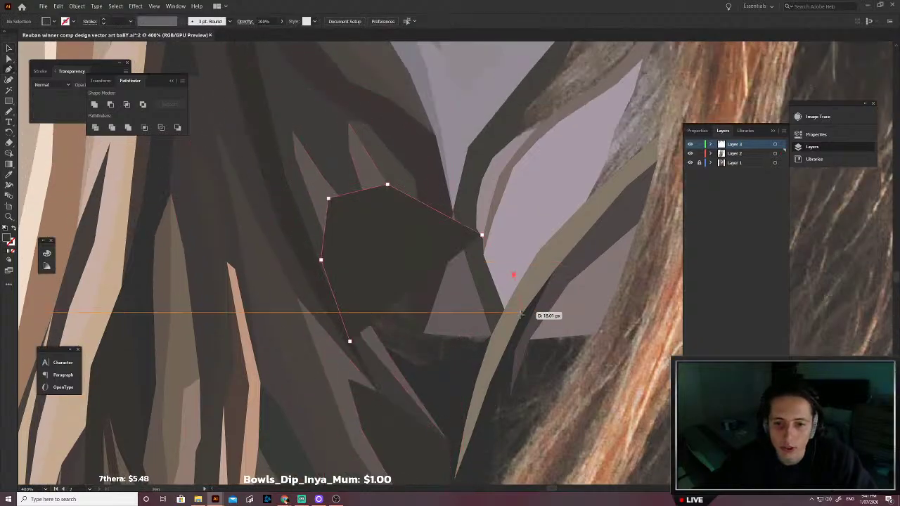
click(514, 275)
click(510, 334)
click(483, 388)
click(428, 408)
click(351, 341)
Step: Fill the neckline backing shape with a sampled dark brown and send it behind the other shapes
key(shift+x)
key(i)
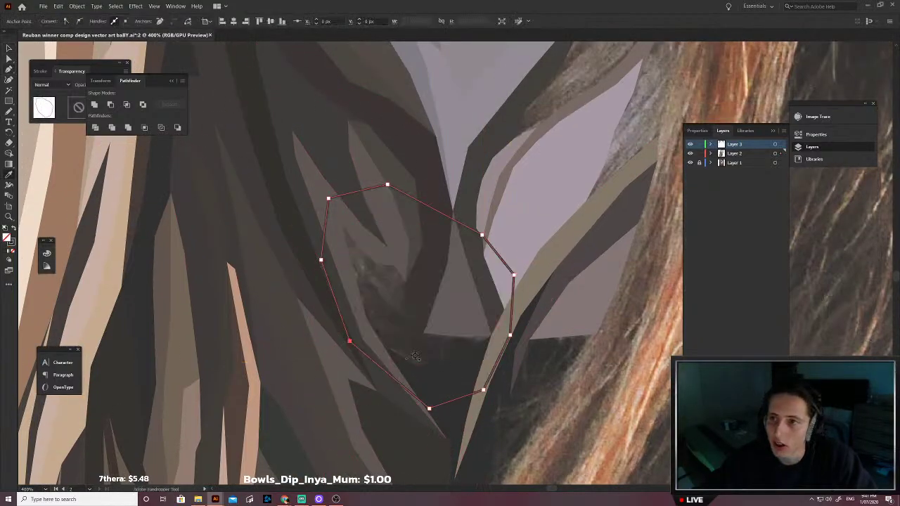
scroll(431, 364, up, 4)
scroll(428, 372, up, 2)
click(388, 383)
scroll(388, 382, down, 5)
key(v)
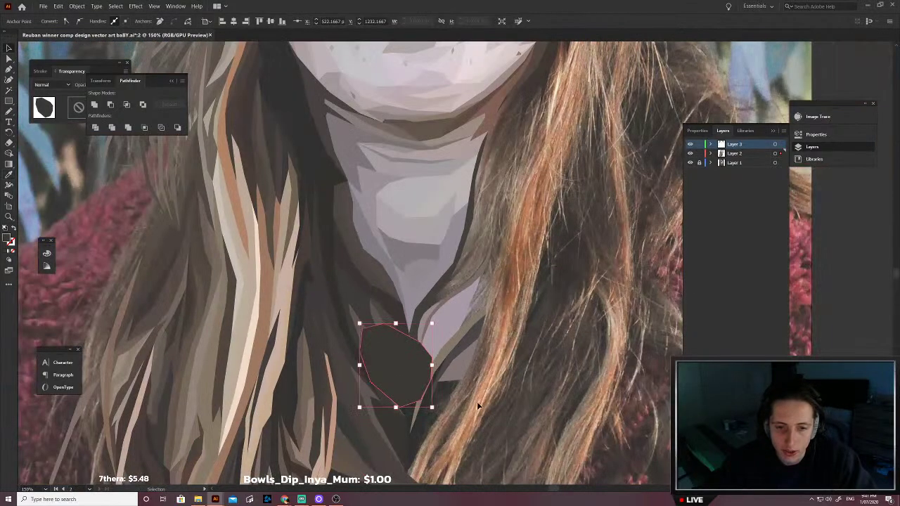
key(p)
key(v)
key(ctrl+shift+[)
click(508, 426)
scroll(297, 391, left, 1)
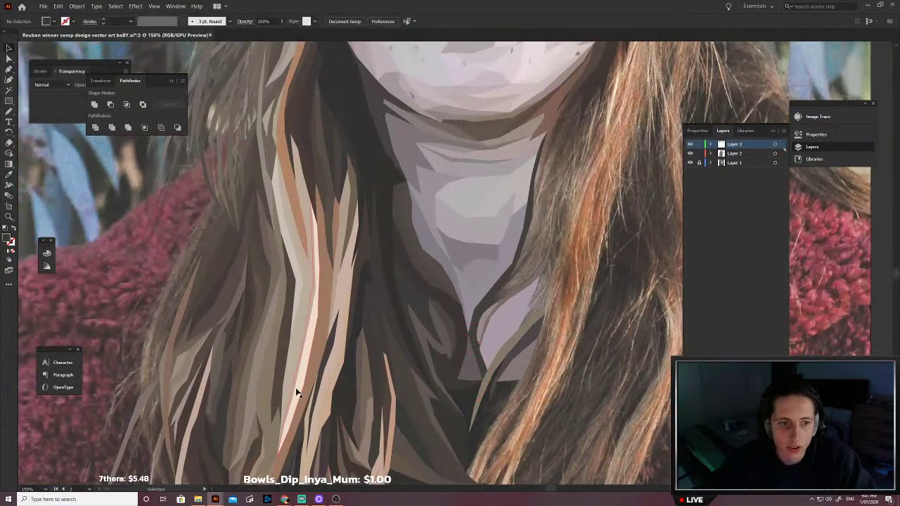
Step: Hide the reference photo on Layer 1 to check the vector artwork alone, and show it again
scroll(389, 387, down, 2)
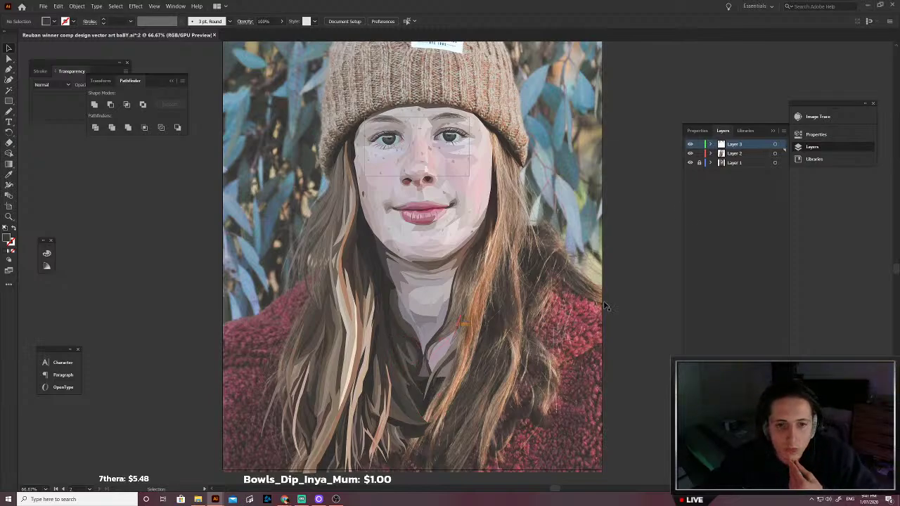
click(691, 163)
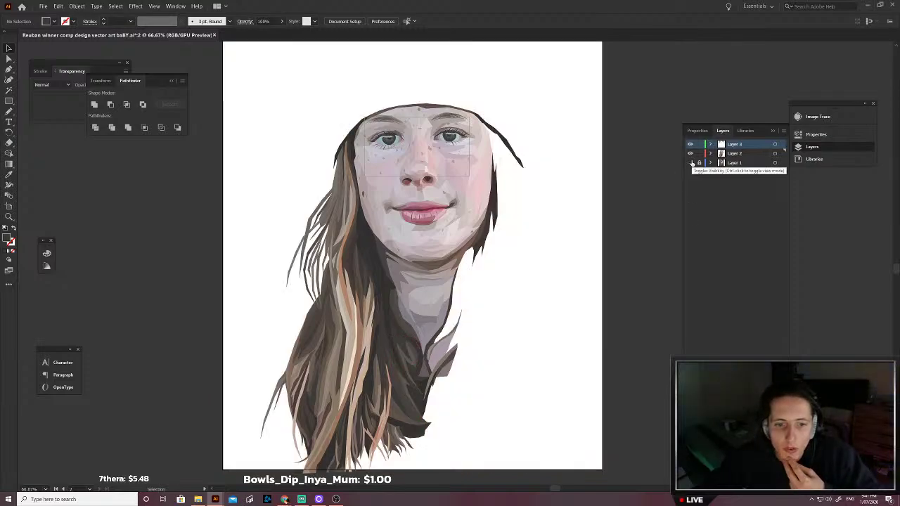
click(691, 163)
Step: Trace a new strand's outer edge up along the hair's boundary with the red sweater to a tip among the upper strands
scroll(310, 304, up, 2)
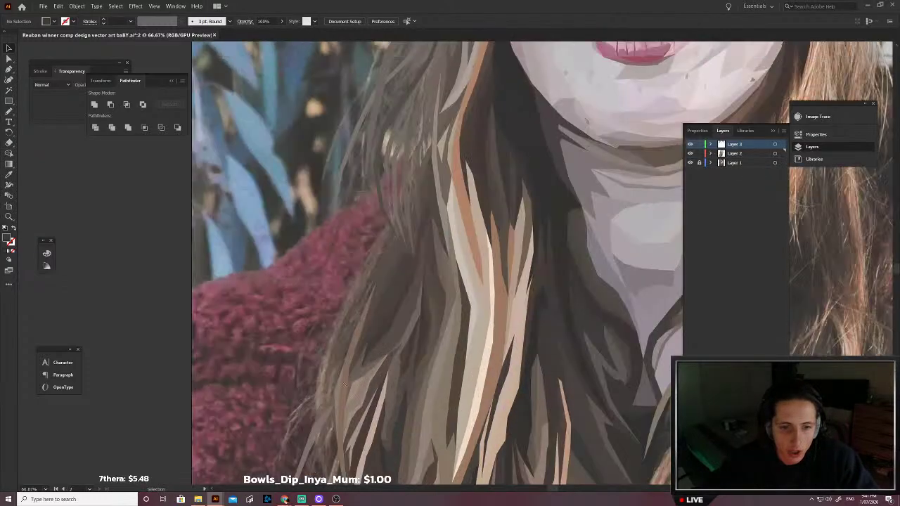
click(334, 390)
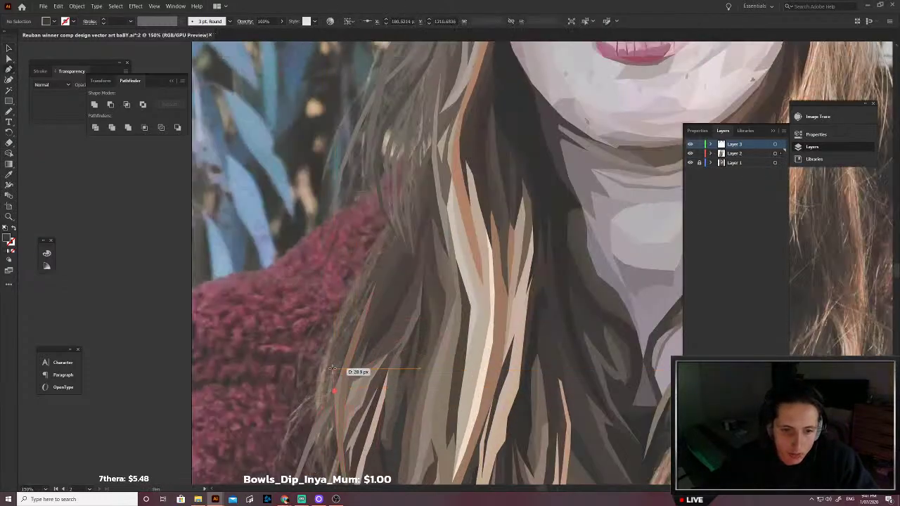
click(358, 291)
click(378, 260)
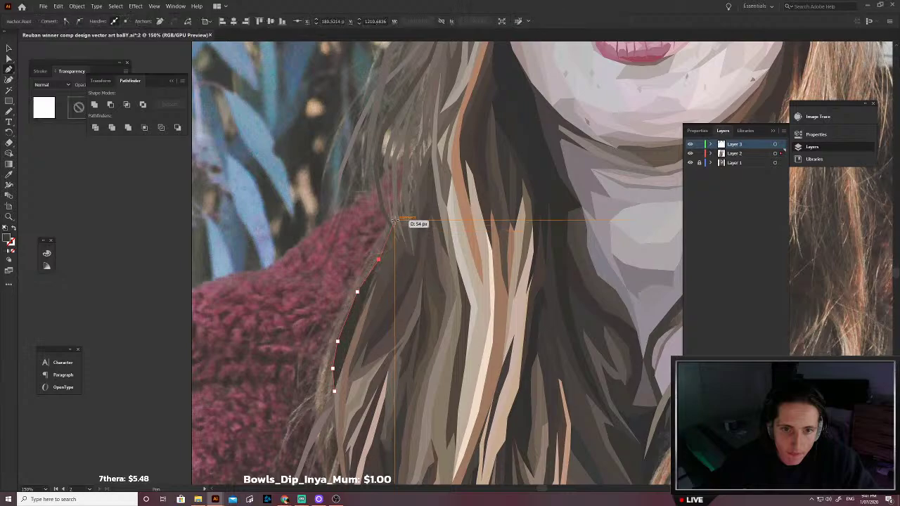
click(398, 216)
click(448, 171)
Step: Trace the strand's inner edge back down close to its outer edge, without a fill, toward the pointed lower tip
scroll(401, 238, up, 2)
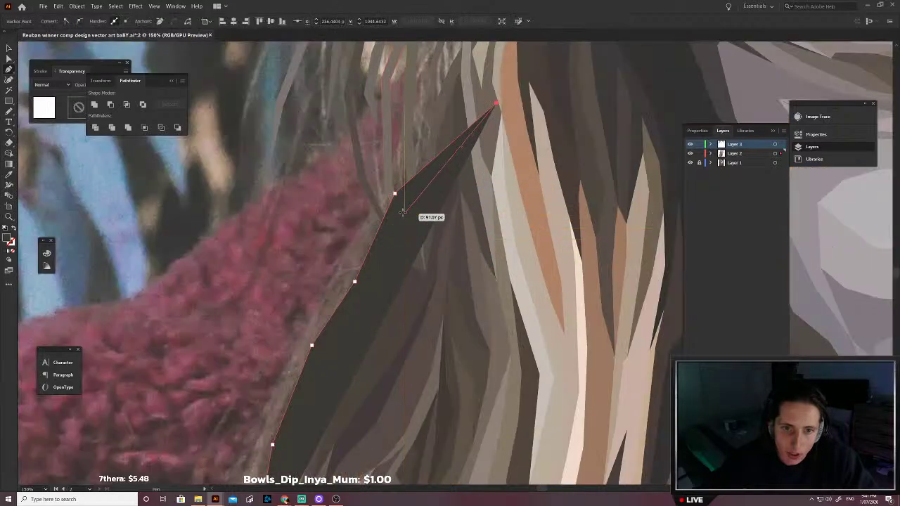
click(401, 224)
scroll(400, 211, left, 1)
key(shift+x)
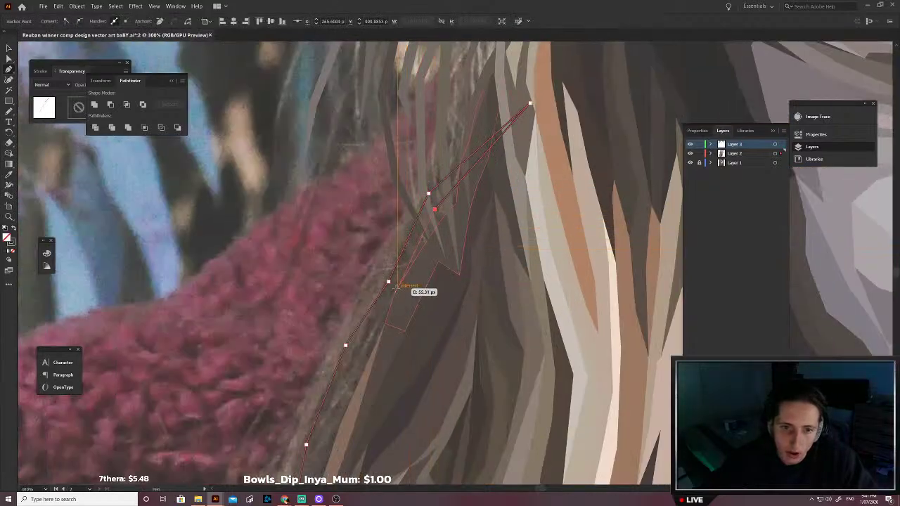
click(394, 293)
drag(391, 316, 451, 248)
scroll(409, 299, left, 2)
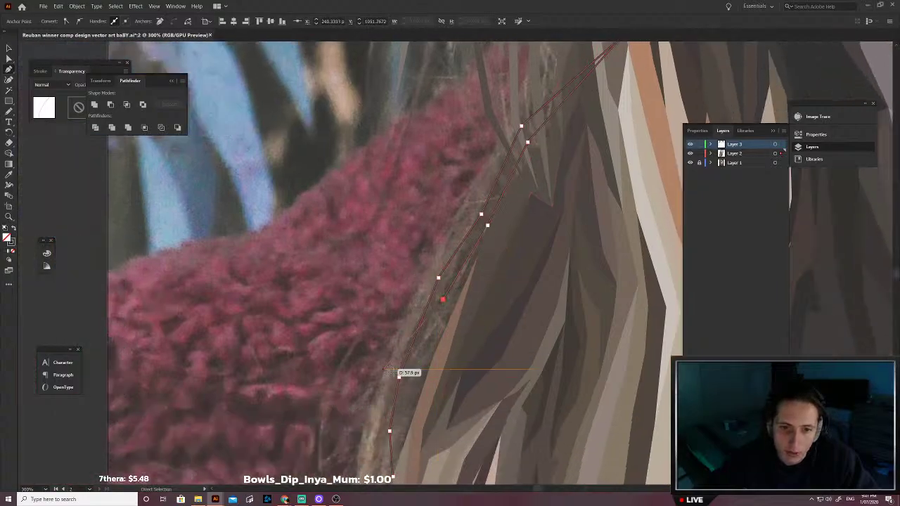
scroll(413, 322, down, 2)
click(400, 367)
scroll(398, 383, down, 2)
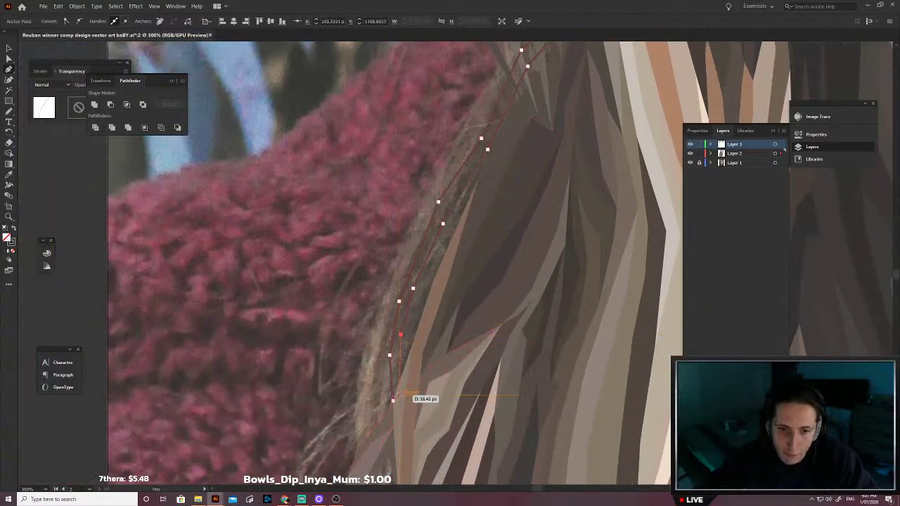
Step: Close the strand at its lower tip and fill it with a grey-brown sampled from the photo
scroll(393, 348, up, 3)
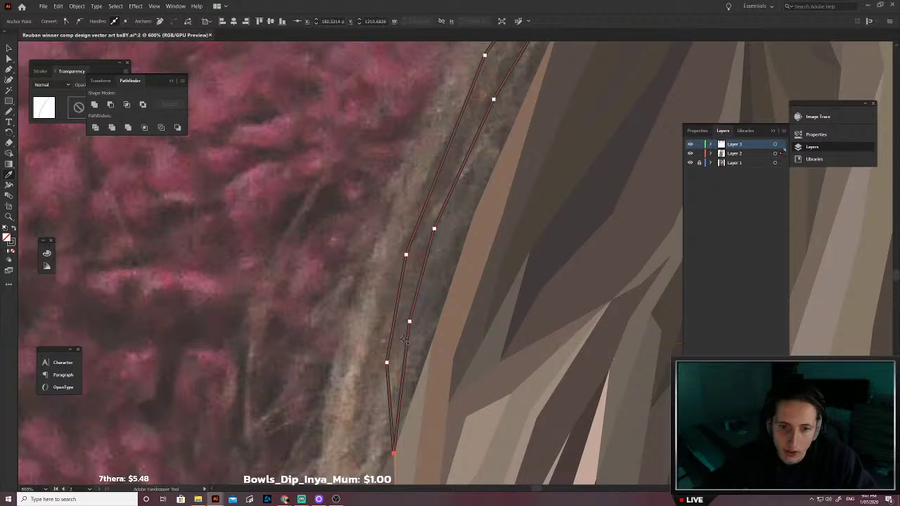
scroll(404, 340, down, 4)
ctrl+click(386, 334)
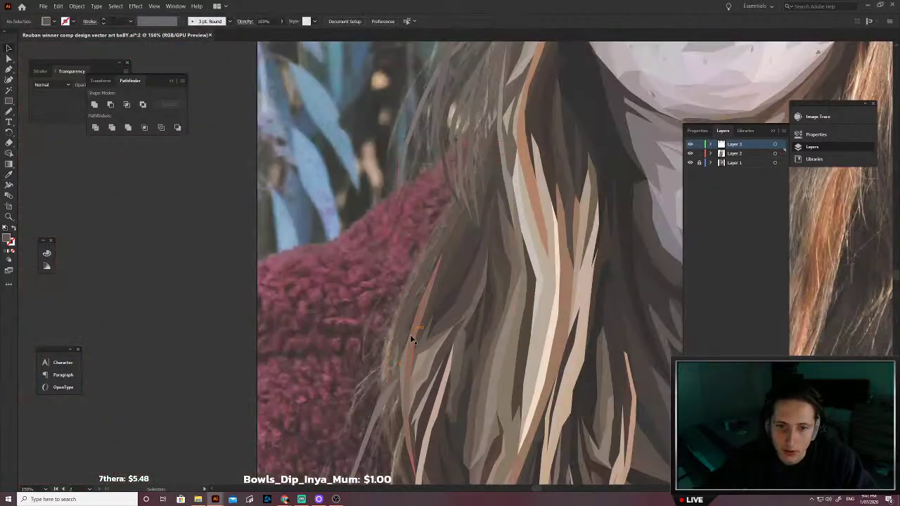
Step: Trace another thin strand's outer edge up along the outermost hair over the red sweater to a tip beneath the hanging wisps
scroll(412, 338, up, 4)
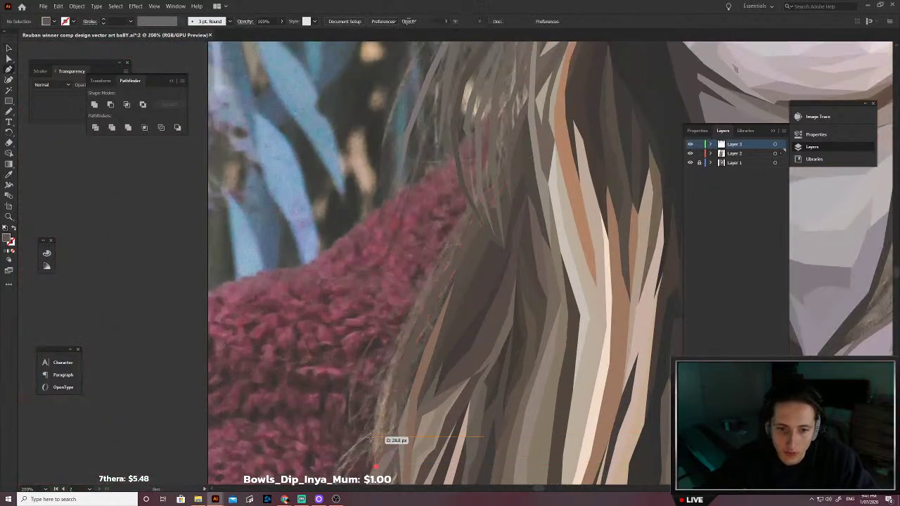
click(371, 422)
click(377, 366)
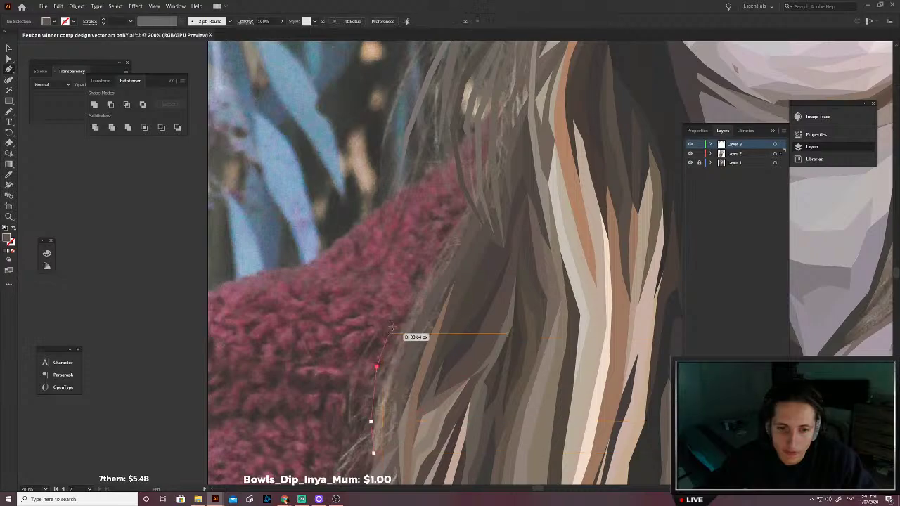
click(396, 320)
click(430, 268)
click(458, 227)
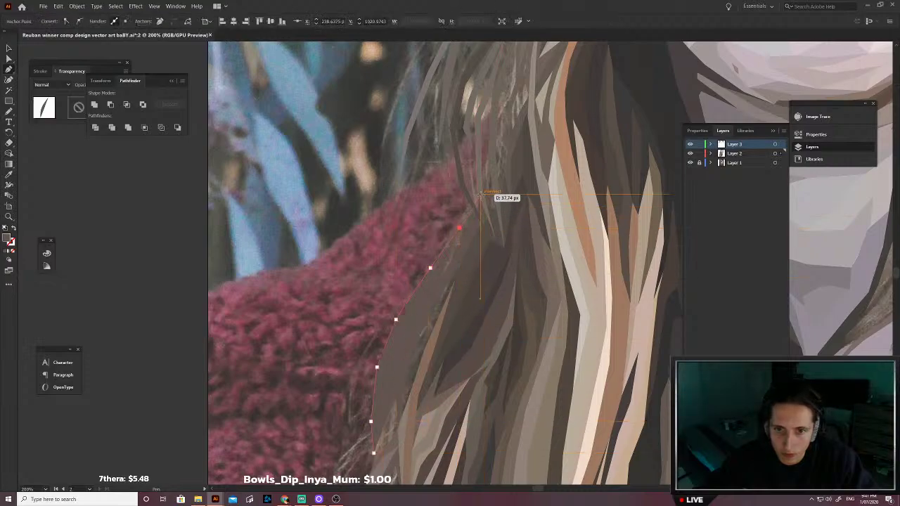
click(483, 194)
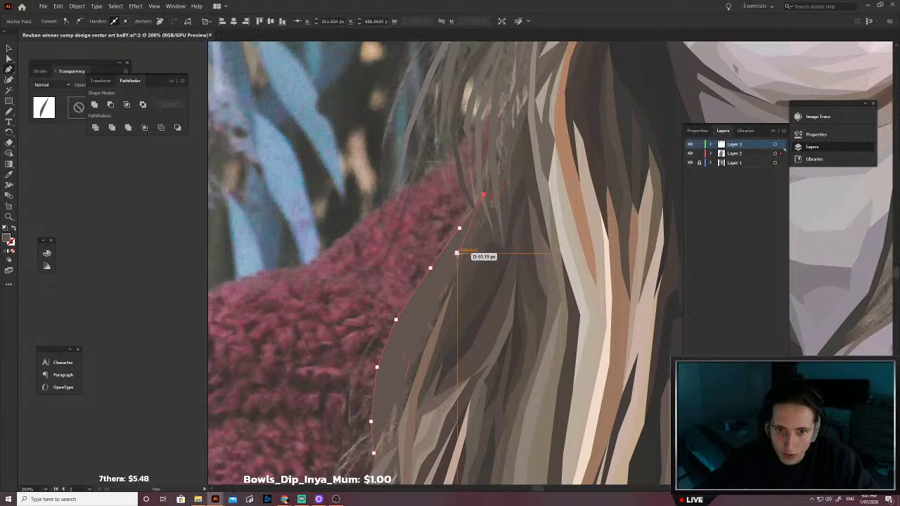
Step: Trace the thin strand's inner edge back down to its starting point and fill it with a sampled light brown
scroll(448, 266, left, 1)
key(slash)
click(459, 273)
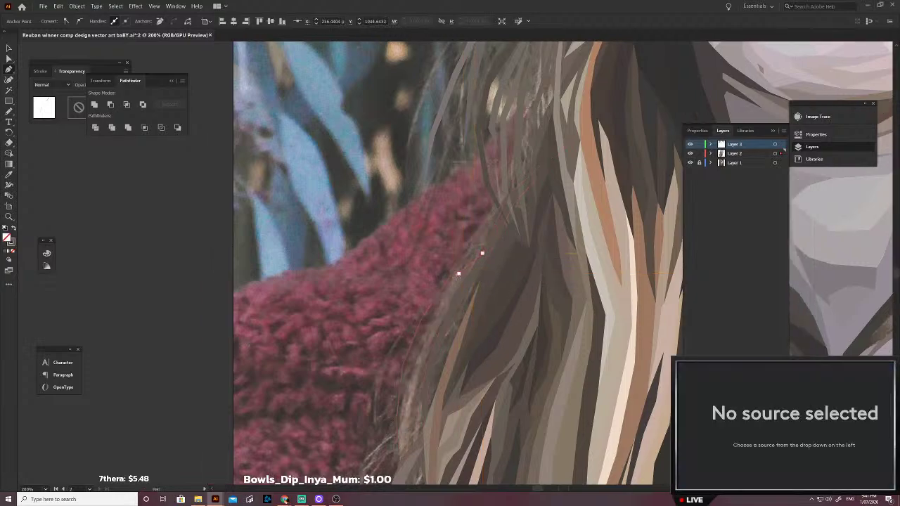
click(425, 322)
click(406, 429)
key(v)
click(356, 415)
key(p)
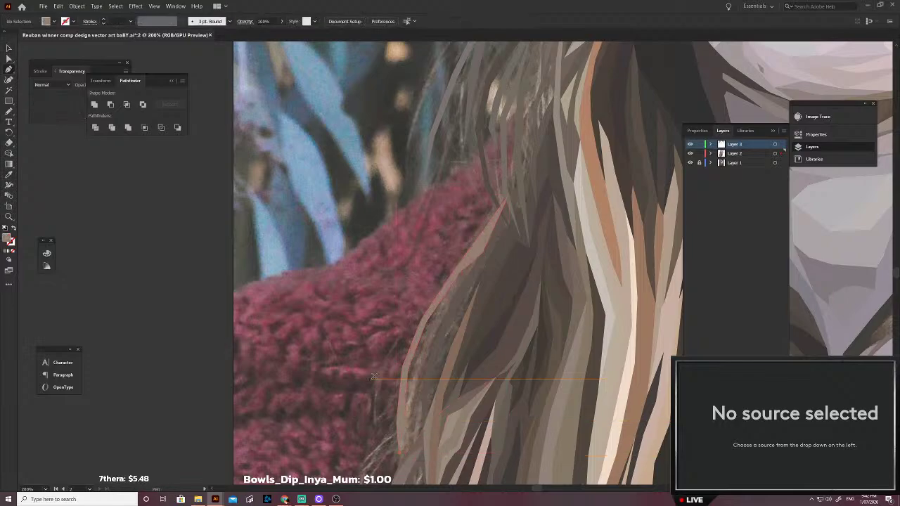
scroll(402, 351, down, 1)
key(v)
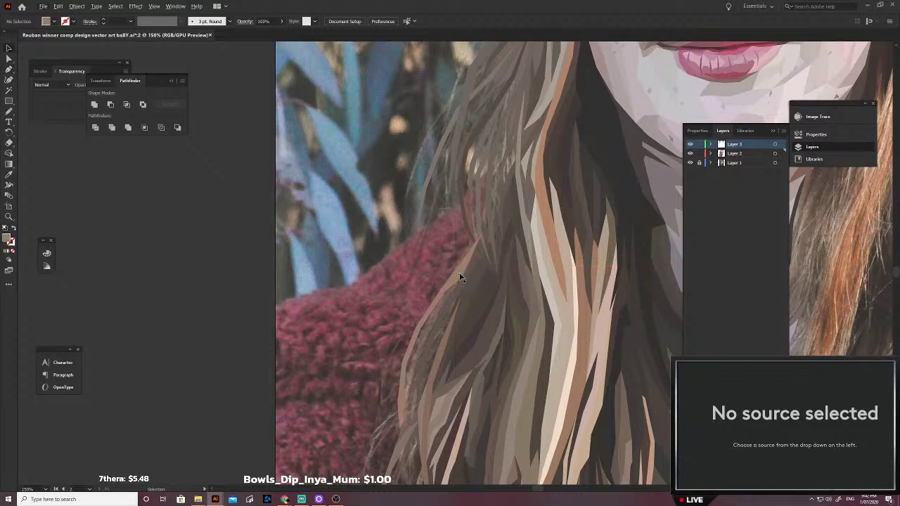
Step: Narrow the light brown outer hair strand beside the maroon sweater by moving the anchor point on its inner edge
click(462, 273)
scroll(462, 273, up, 3)
click(443, 269)
key(a)
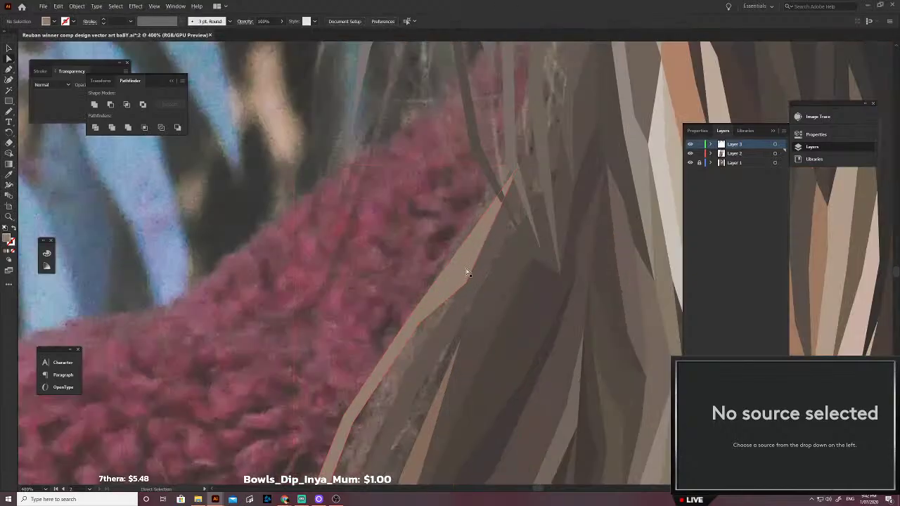
click(461, 281)
drag(477, 235, 501, 203)
click(446, 199)
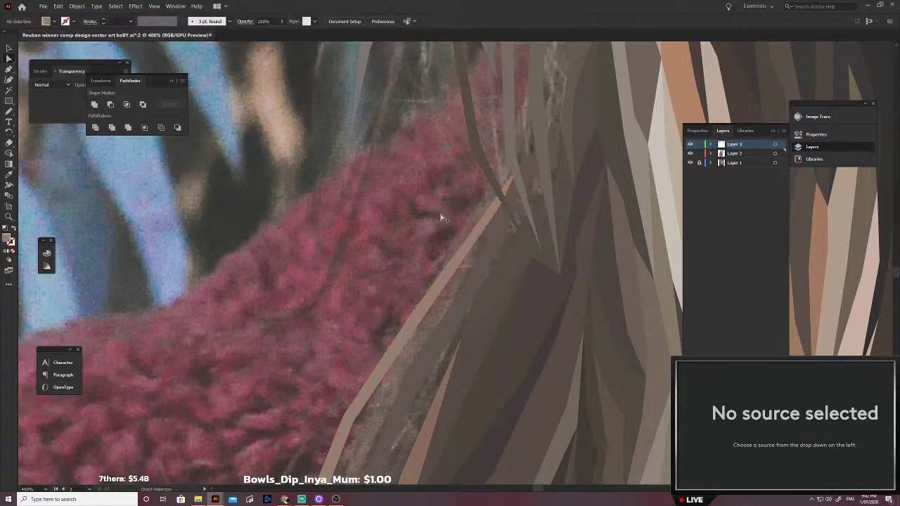
Step: Draw a thin closed hair-strand shape with the Pen tool just inside the light brown outer strand beside the sweater
scroll(441, 217, down, 1)
scroll(470, 302, left, 1)
scroll(473, 303, down, 3)
key(p)
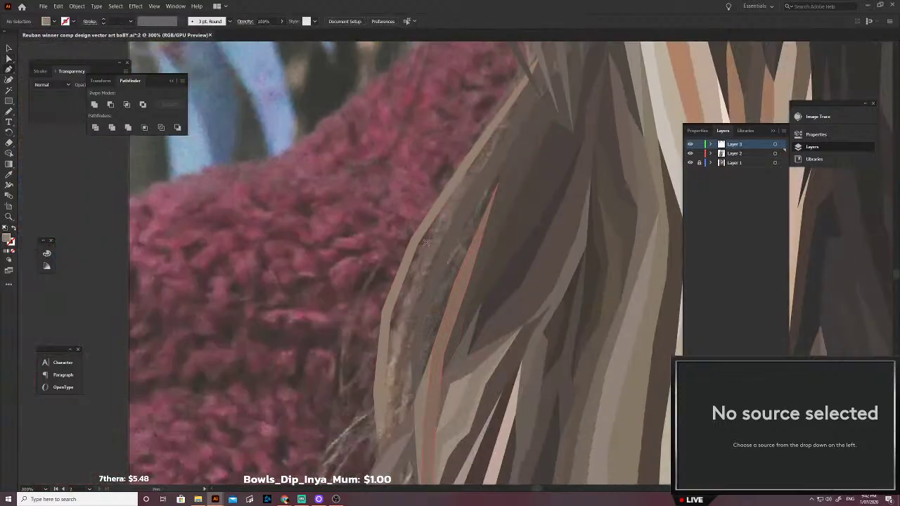
scroll(458, 296, up, 2)
click(410, 351)
click(429, 312)
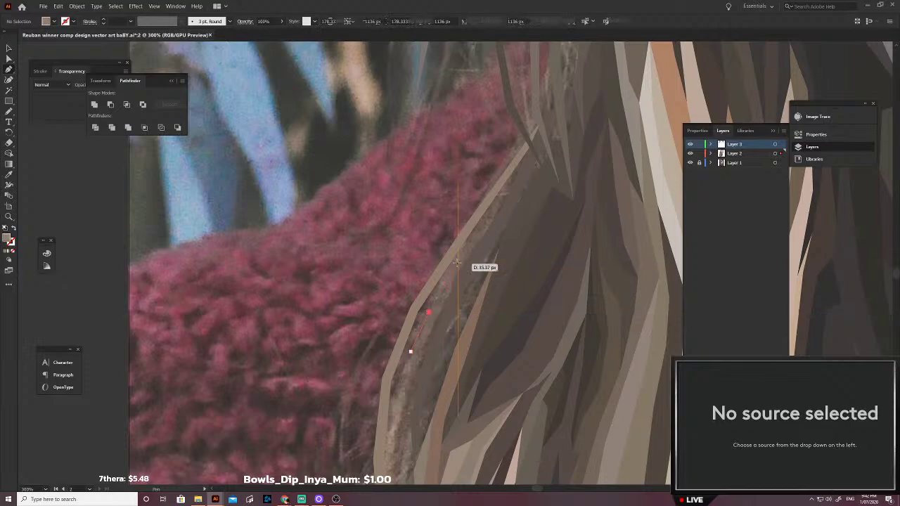
click(458, 261)
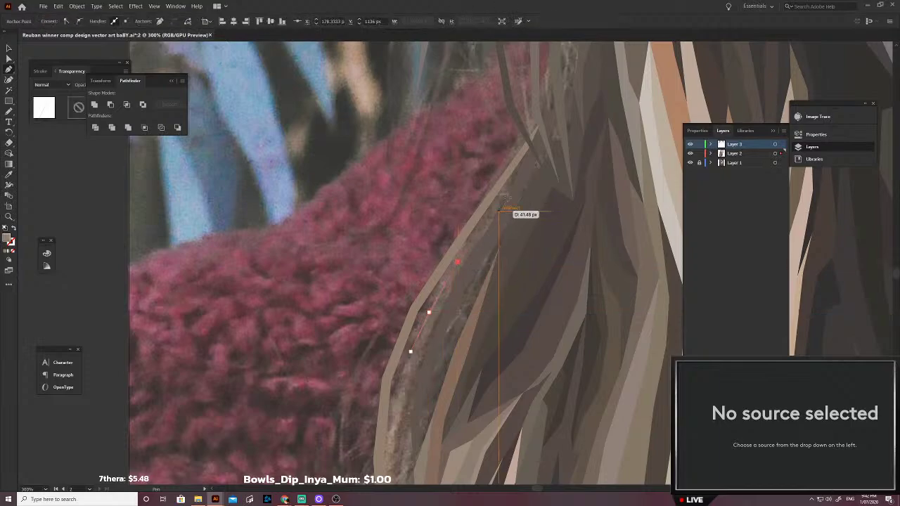
click(541, 119)
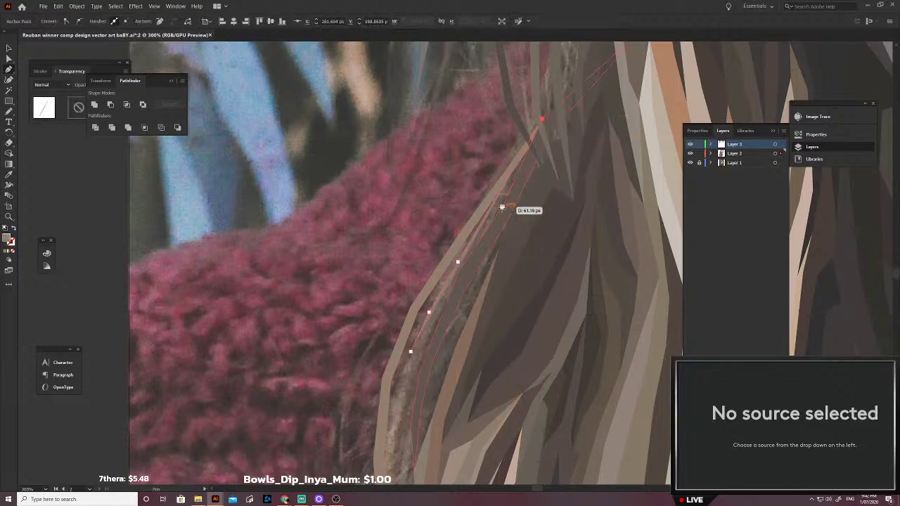
click(502, 206)
key(shift+x)
click(459, 271)
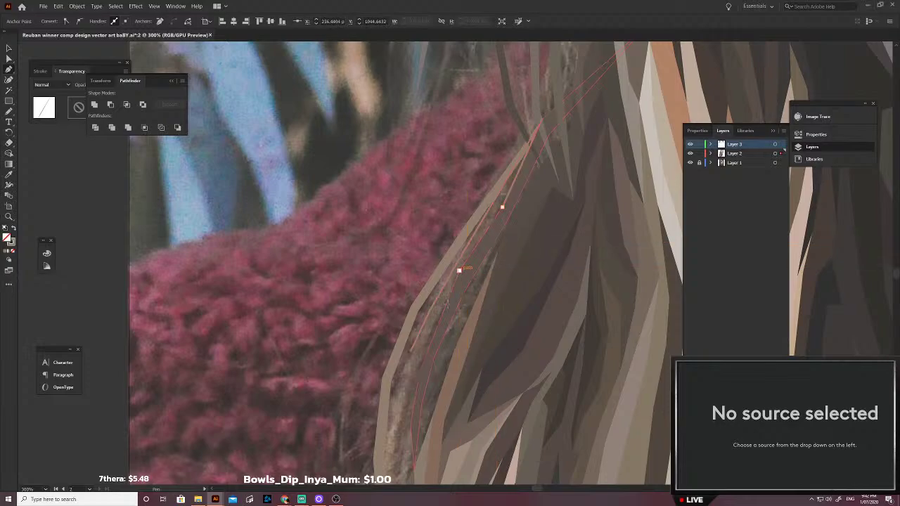
click(411, 352)
Step: Fill the new strand shape with a brown sampled from the neighbouring hair using the Eyedropper, and deselect it
key(i)
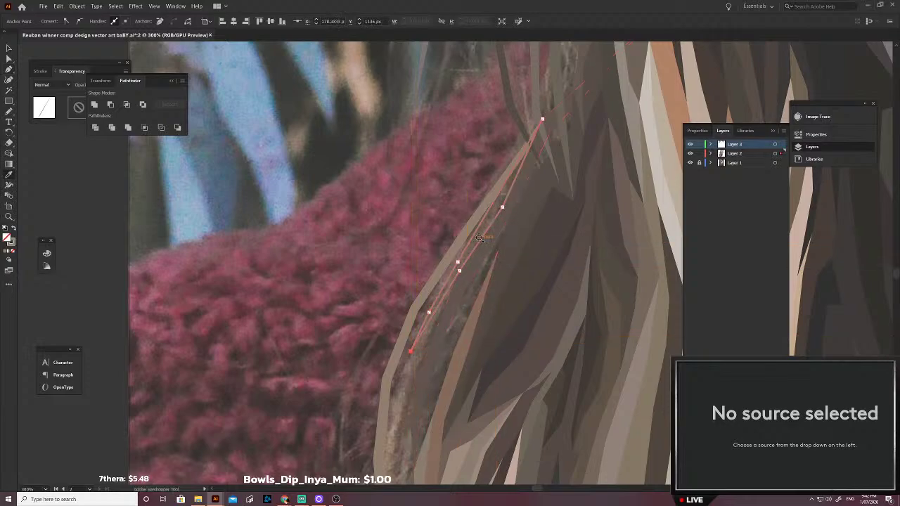
click(481, 243)
key(v)
click(368, 231)
Step: Hide the reference photo on Layer 1 to view the whole vector portrait on its own
scroll(383, 237, down, 2)
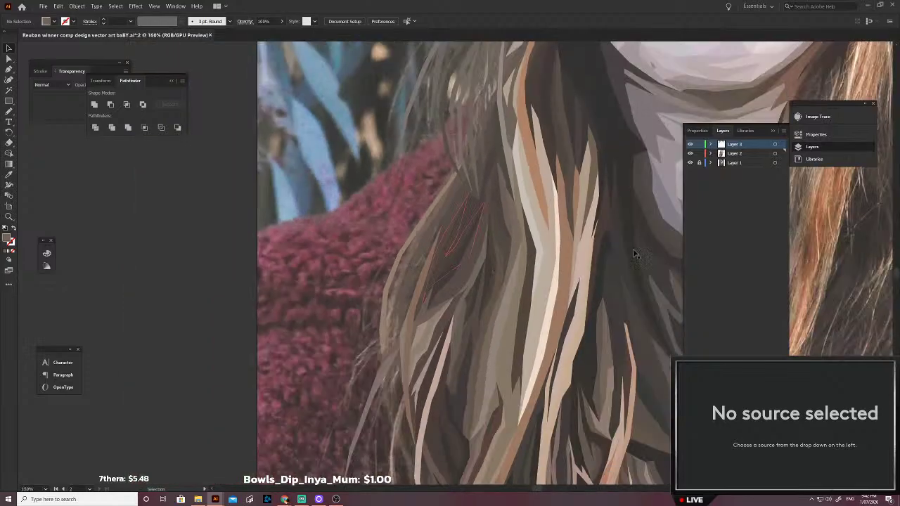
click(692, 162)
scroll(508, 290, down, 3)
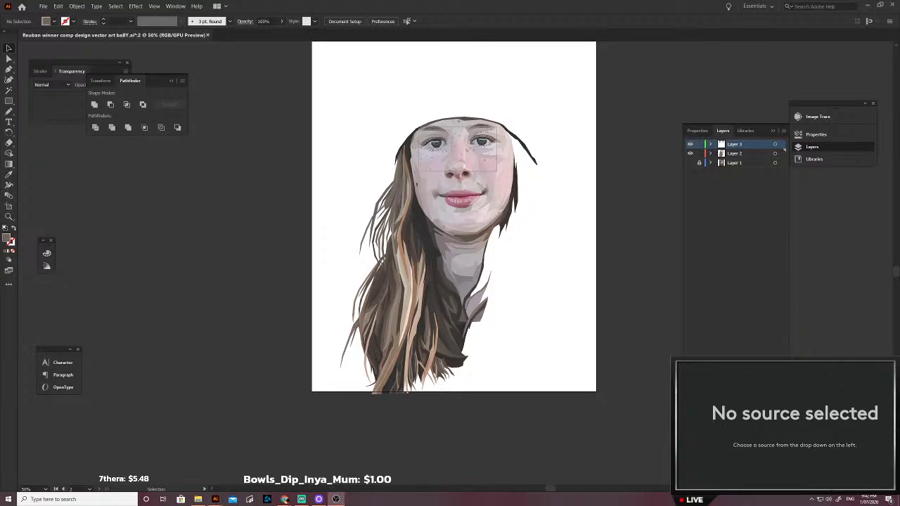
Step: Switch to Logitech Capture, show Logitech StreamCam as source 1, and try exposure priority before returning to frame rate
click(319, 499)
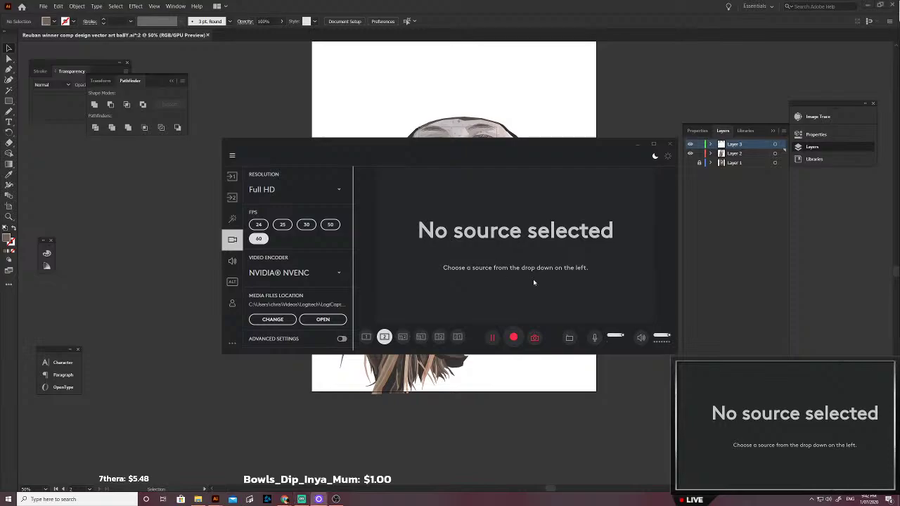
click(238, 177)
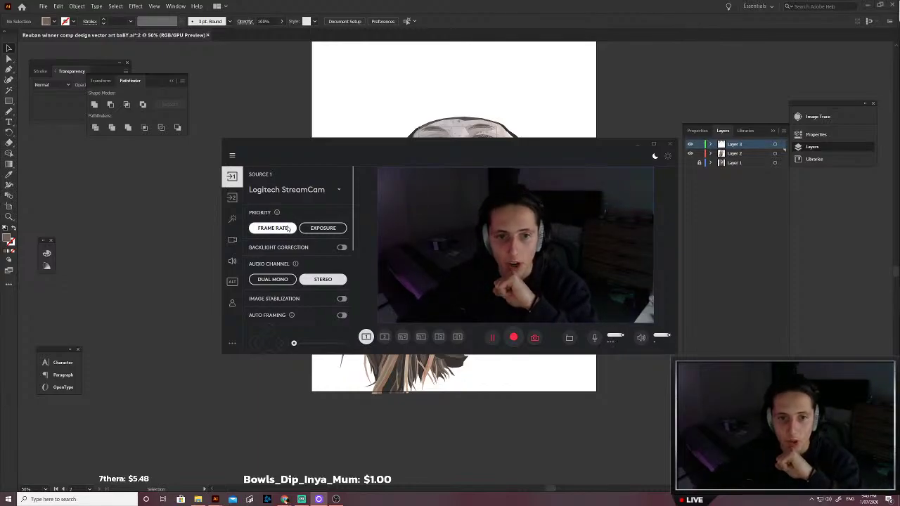
click(320, 229)
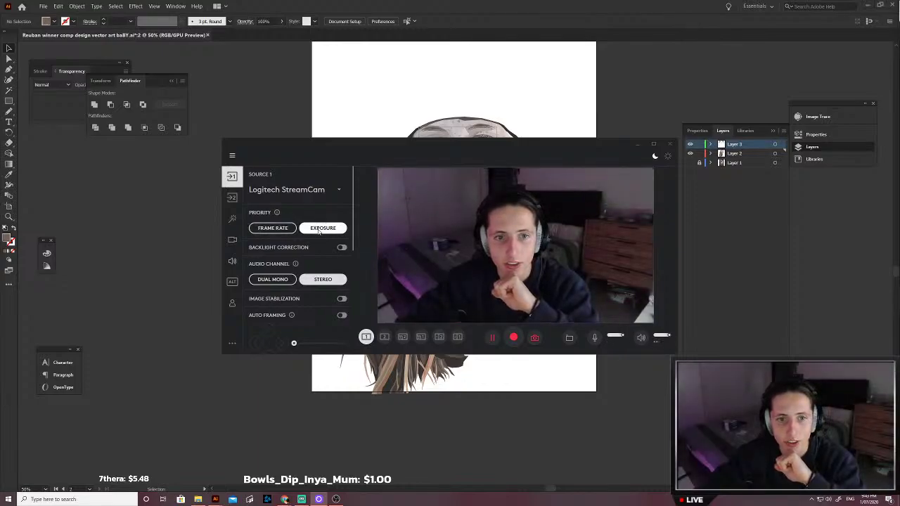
click(272, 228)
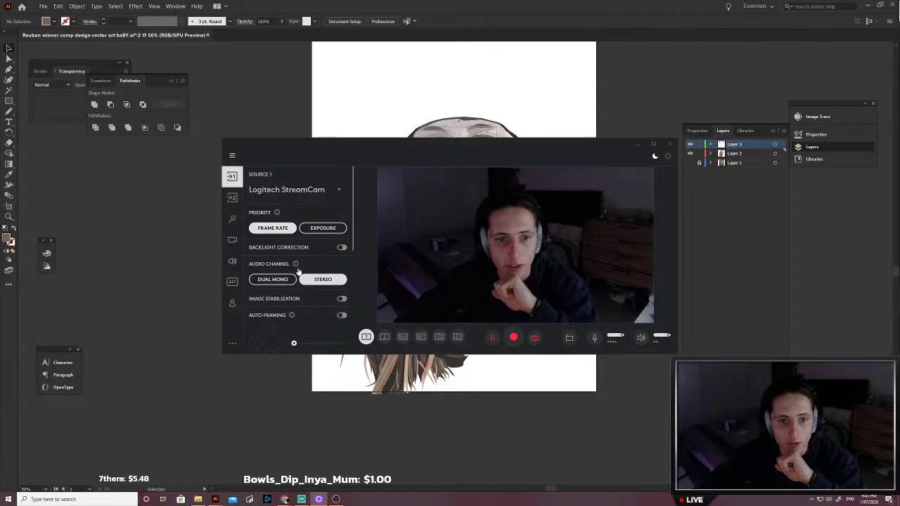
scroll(298, 272, down, 1)
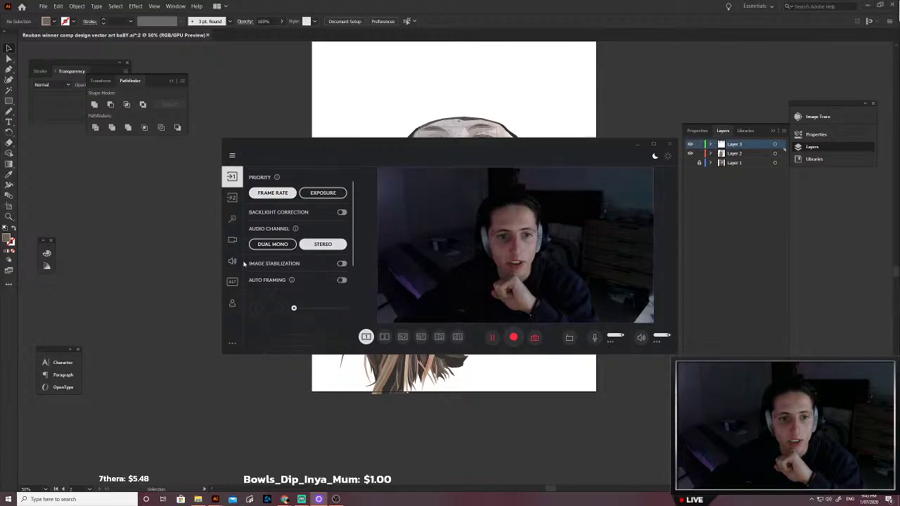
Step: Try the first filter in the webcam's scene effects and turn the scene effects off again
click(232, 218)
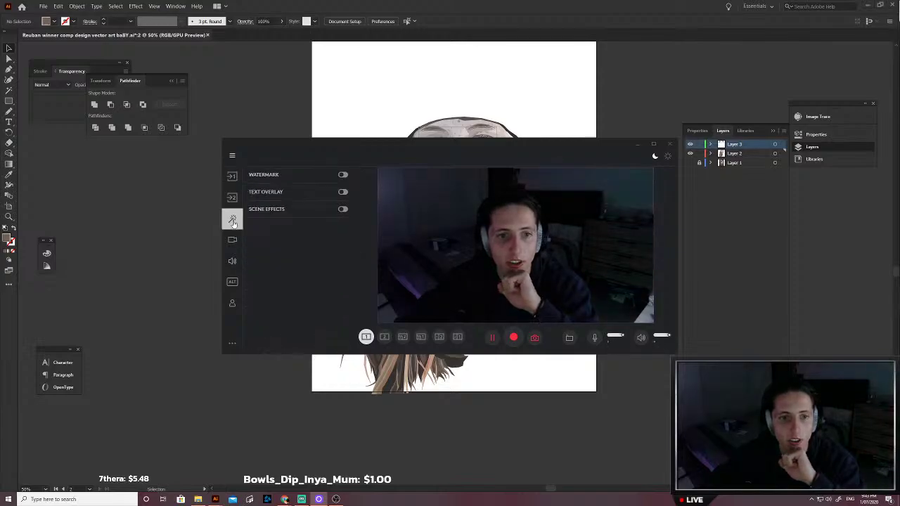
click(342, 209)
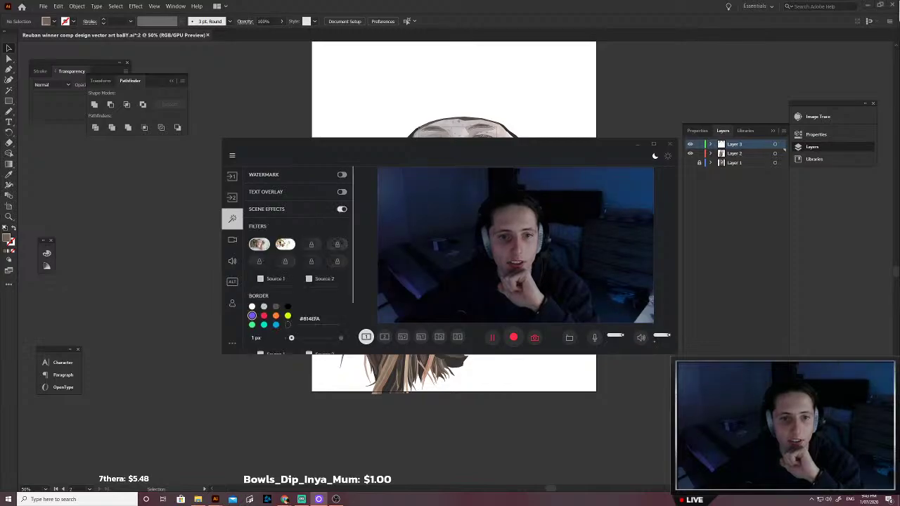
click(259, 244)
click(342, 211)
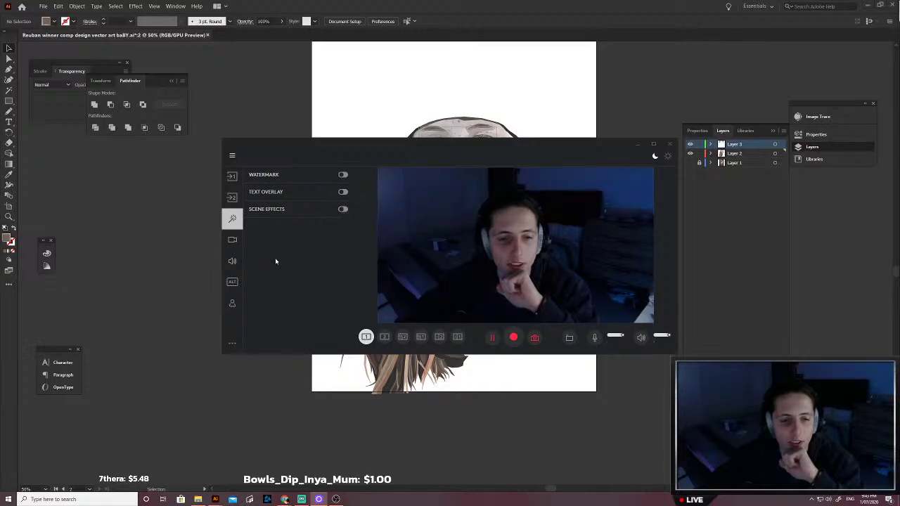
Step: Try a blue #00A9E0 border of 15 px and the second transition in the scene effects
click(288, 317)
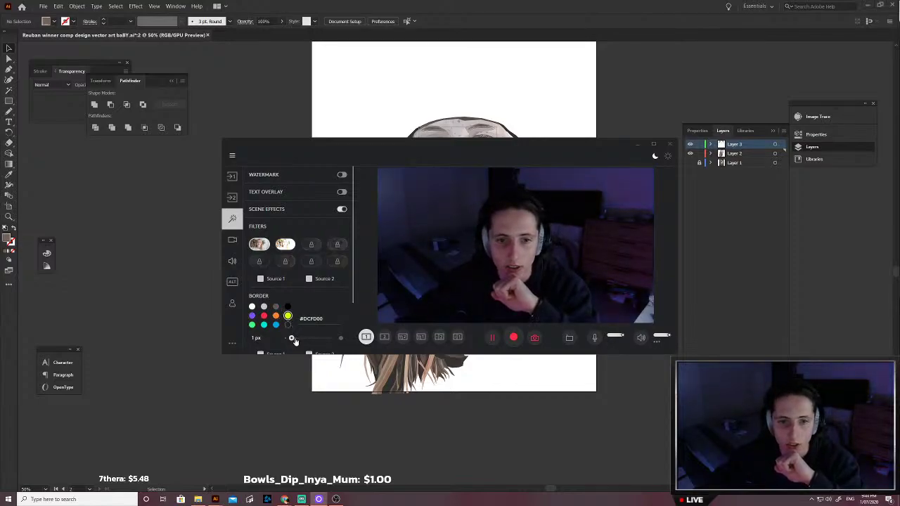
mouse_move(292, 338)
mouse_down()
mouse_move(327, 341)
mouse_move(290, 341)
mouse_up()
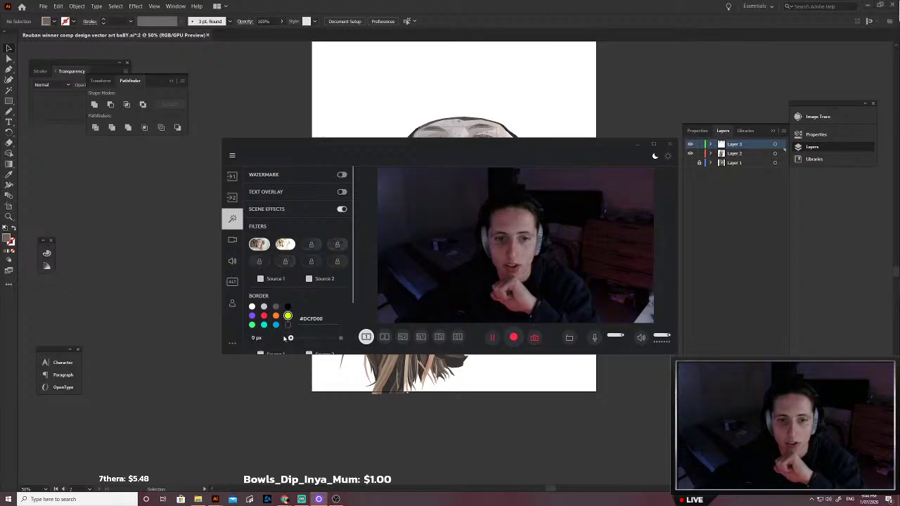
click(276, 324)
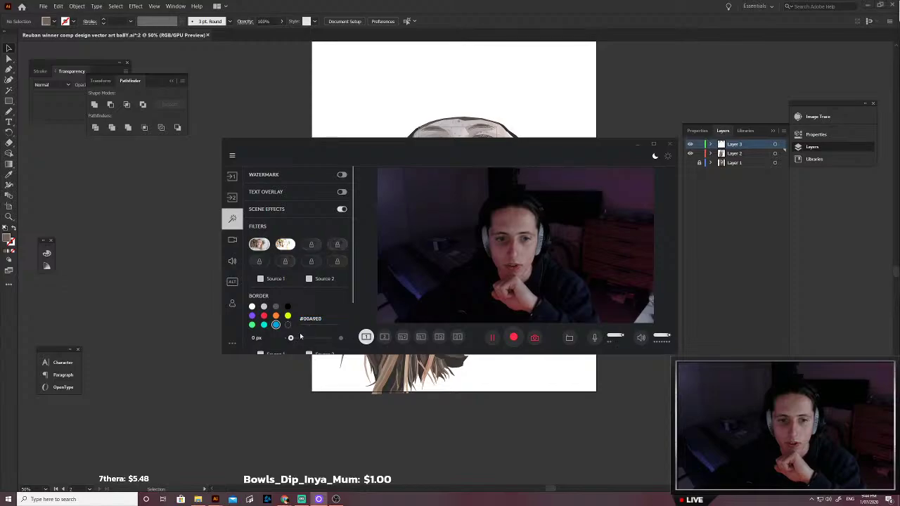
click(303, 337)
scroll(291, 295, down, 2)
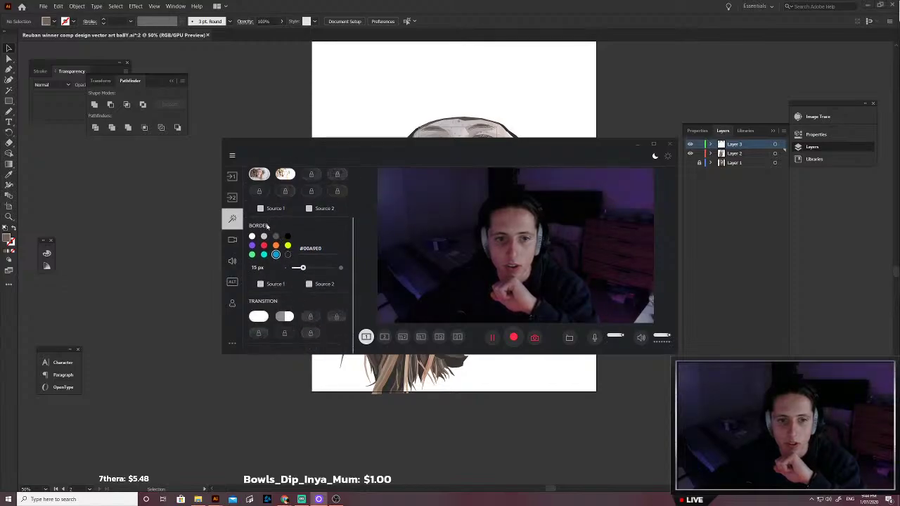
click(286, 318)
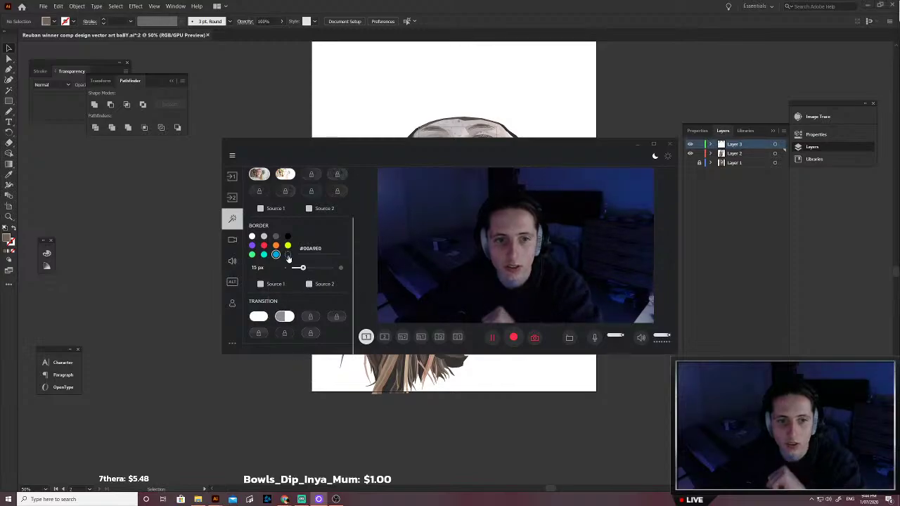
Step: Apply the filter to Source 1 only, and set the border to yellow #DCFD00 with a width of 0 px
scroll(289, 261, up, 1)
click(261, 244)
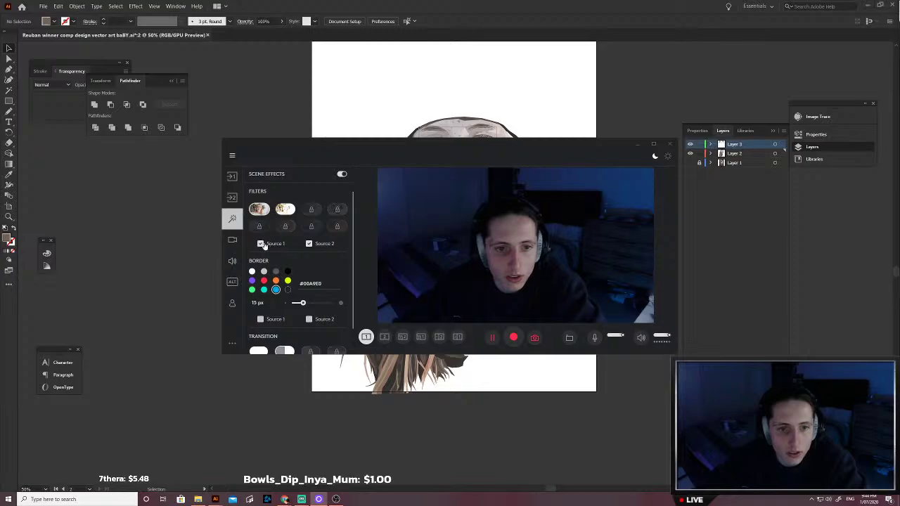
click(287, 281)
mouse_move(304, 303)
mouse_down()
mouse_move(328, 304)
mouse_move(291, 303)
mouse_up()
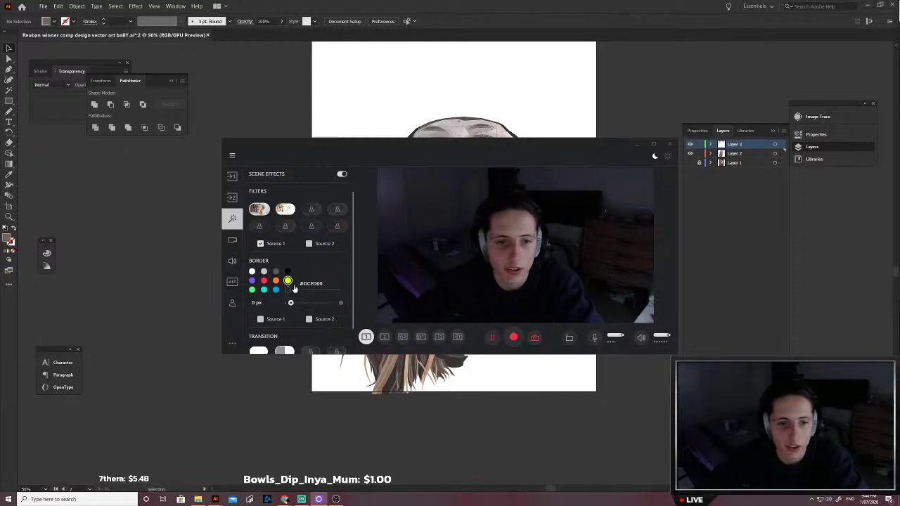
Step: Try the second filter on the webcam image, return to the first, and try the locked third filter
click(286, 212)
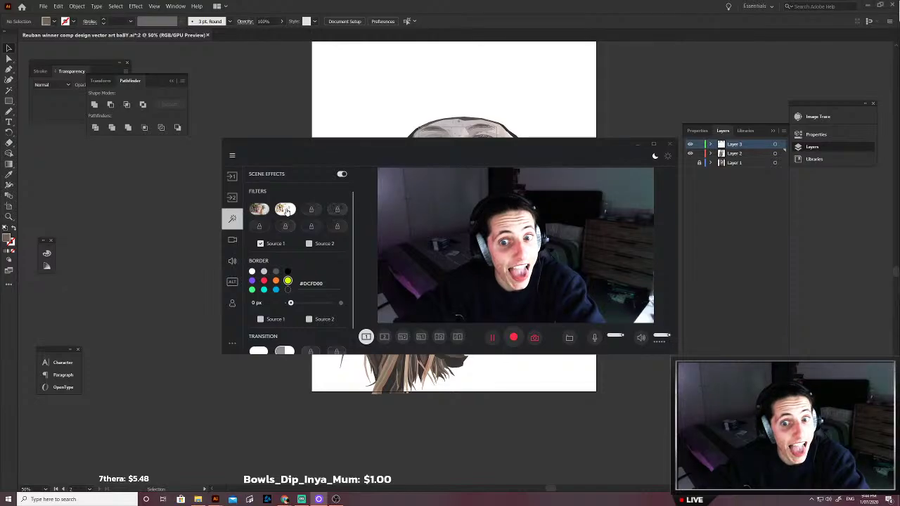
click(269, 210)
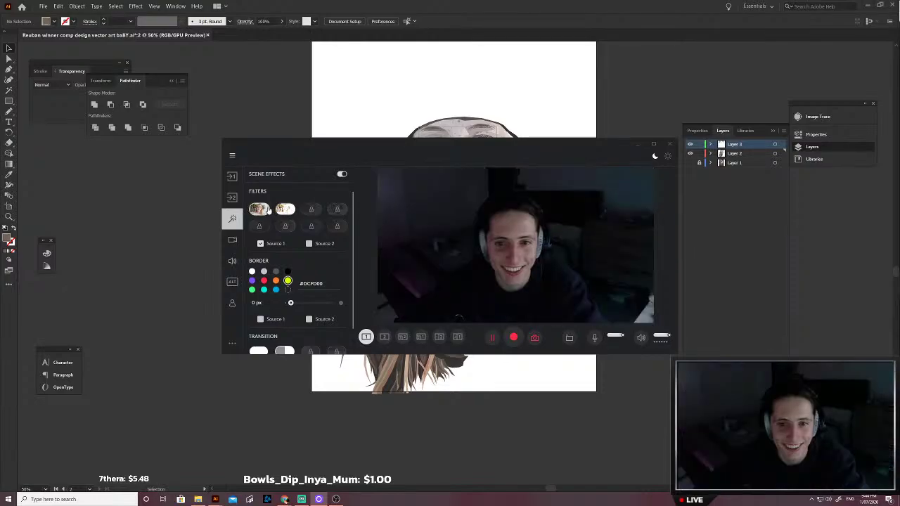
click(312, 212)
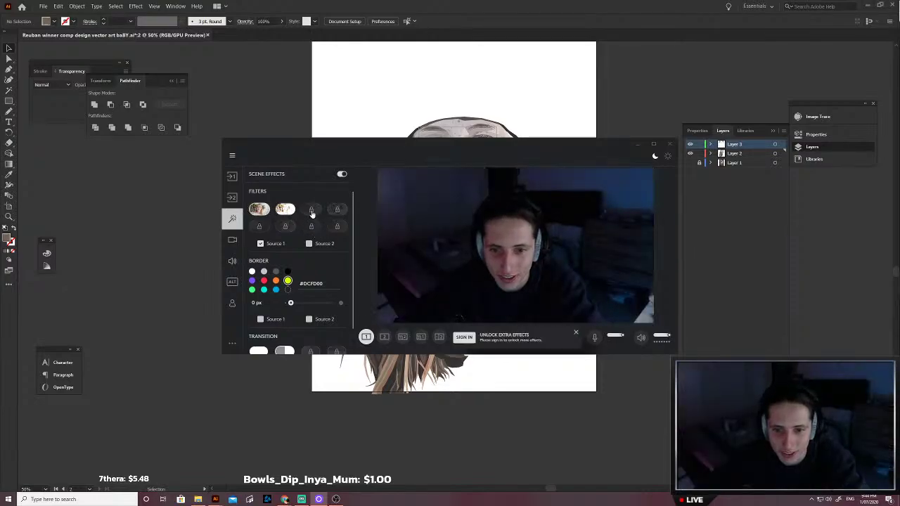
scroll(311, 212, down, 1)
scroll(295, 225, up, 3)
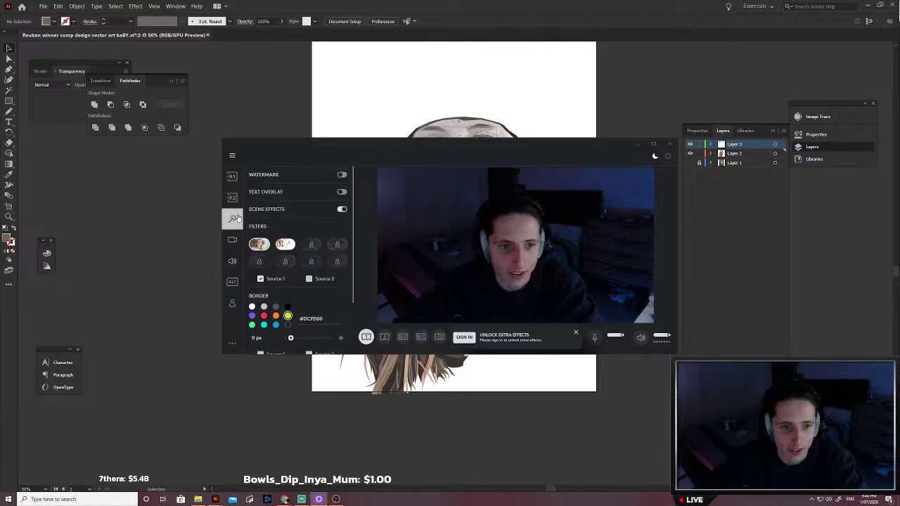
Step: Look through the webcam's recording, hotkey and audio settings, dismiss the sign-in offer, and minimize the capture window
click(233, 240)
scroll(256, 306, down, 1)
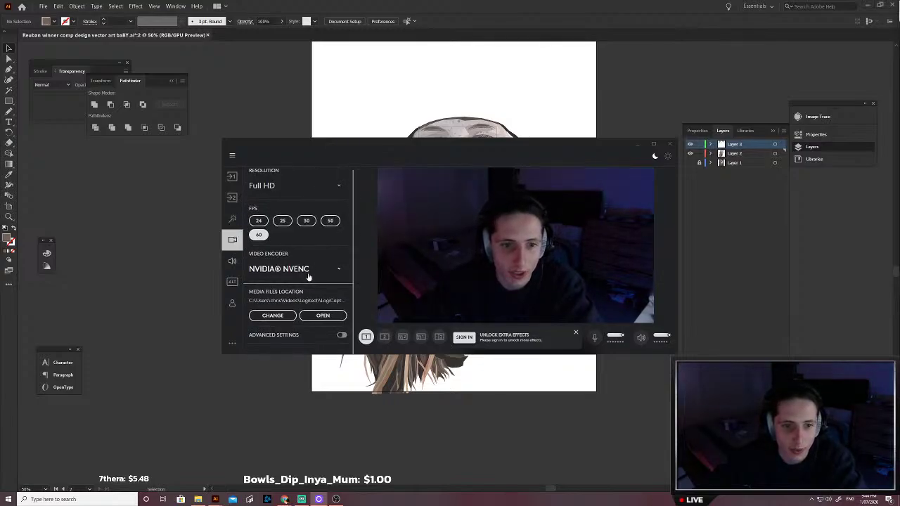
click(233, 282)
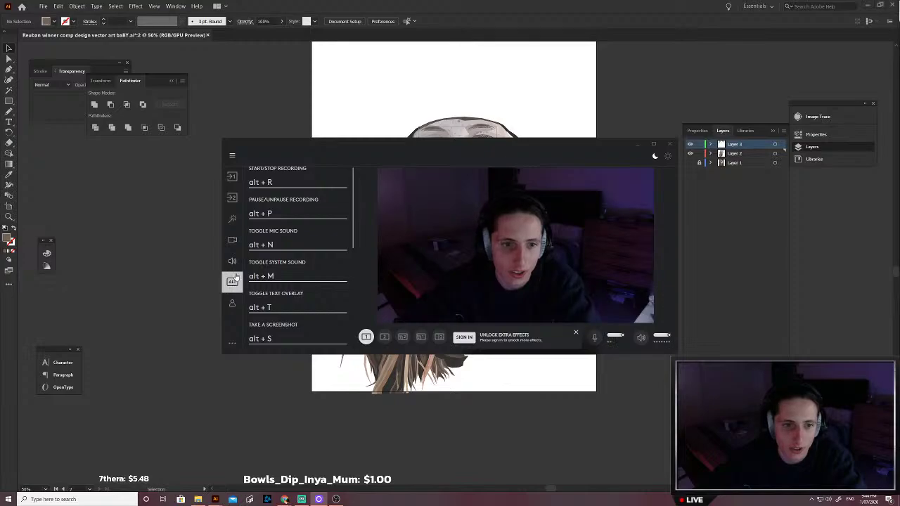
click(233, 263)
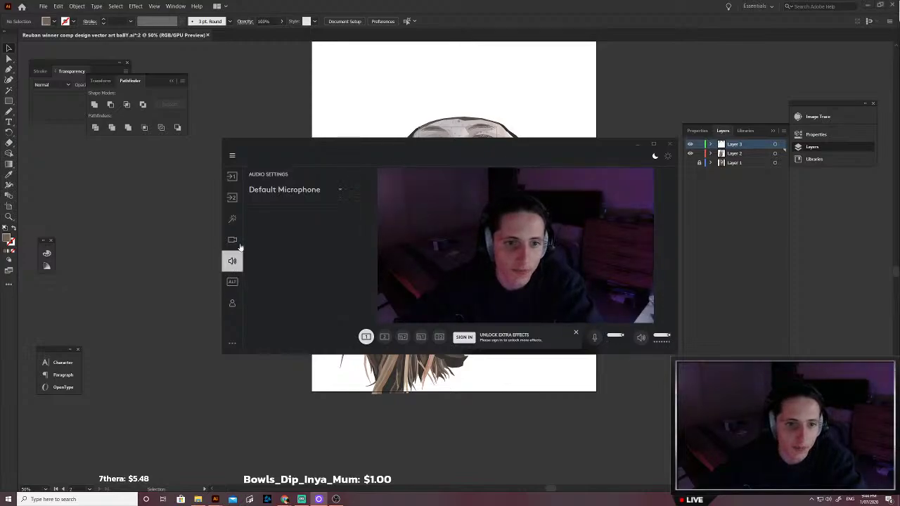
click(575, 334)
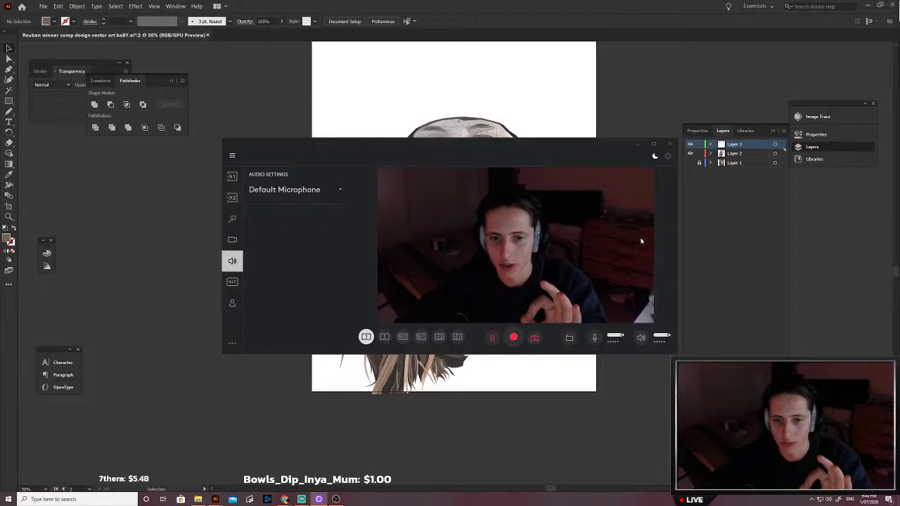
click(641, 144)
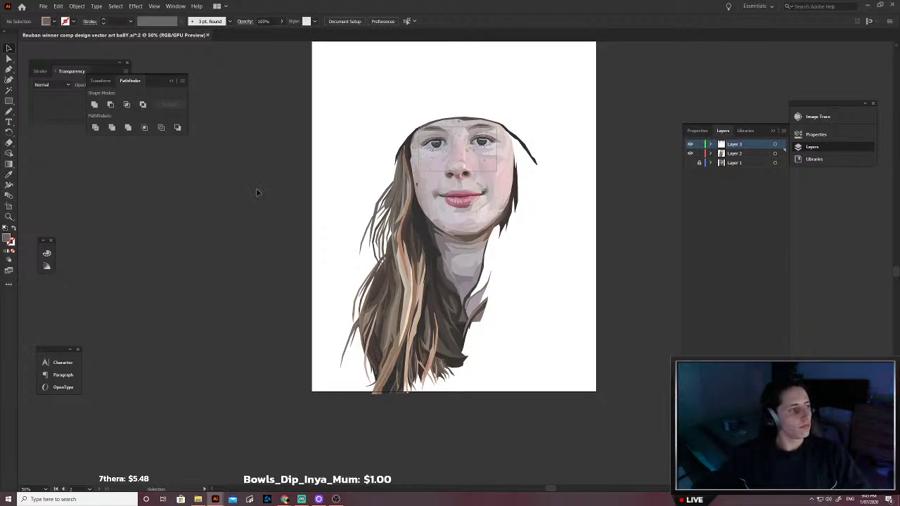
click(10, 206)
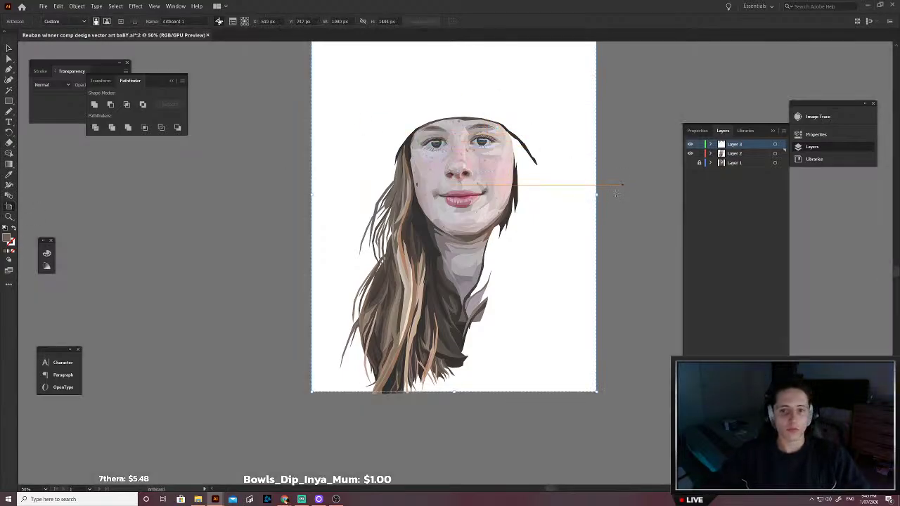
click(8, 48)
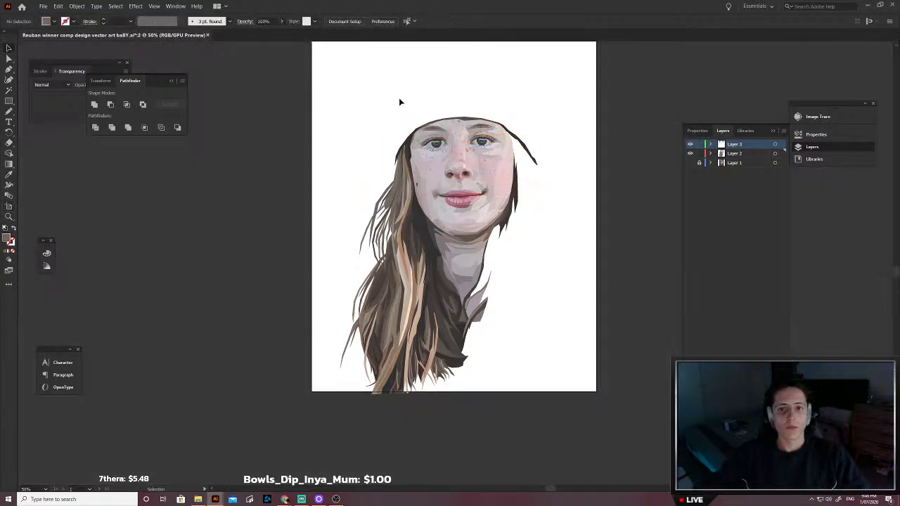
scroll(475, 237, up, 1)
scroll(475, 238, up, 1)
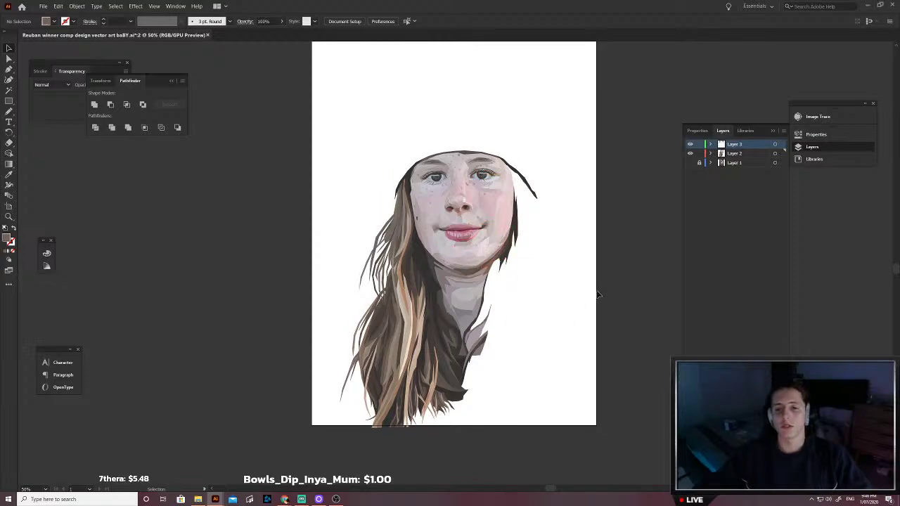
scroll(498, 321, up, 1)
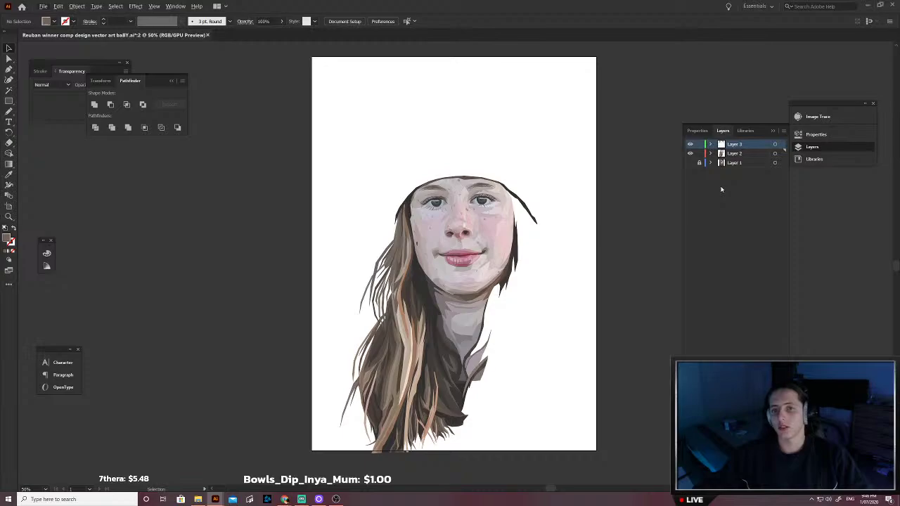
Step: Show Layer 1 with the reference photo beneath the vector portrait
click(690, 163)
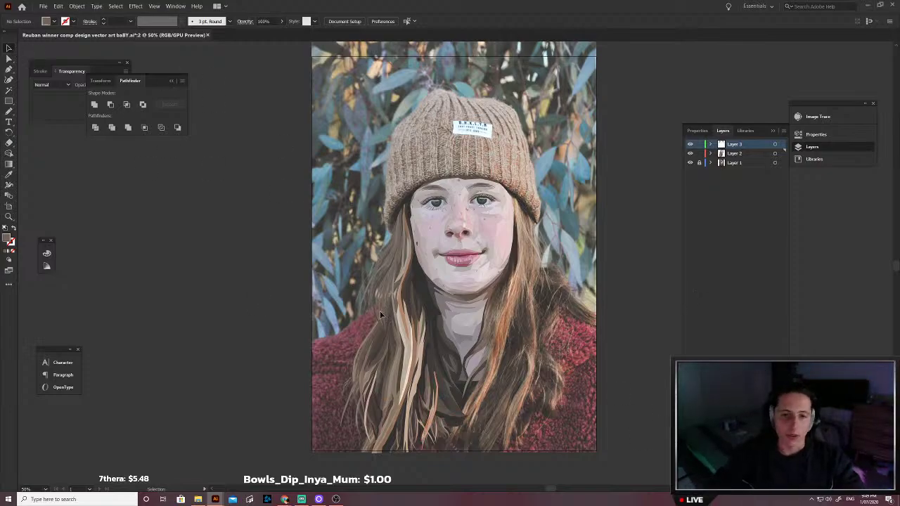
scroll(512, 418, up, 1)
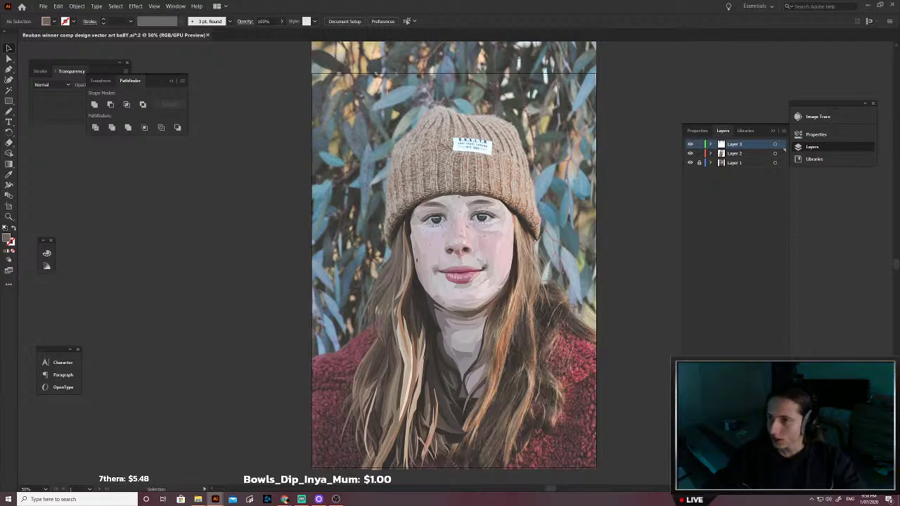
Step: Trace a long, thin strand with the Pen tool along the orange highlight in the hair to the right of the neck
scroll(494, 327, up, 3)
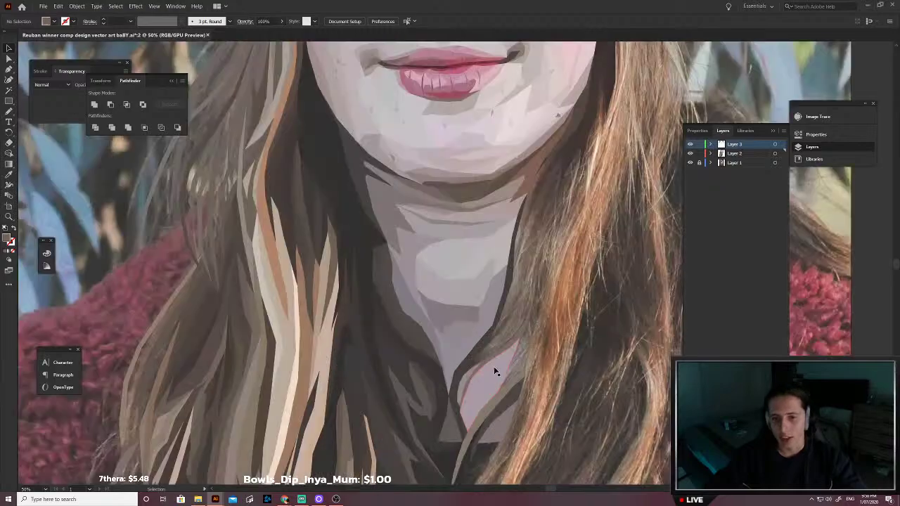
scroll(550, 268, up, 3)
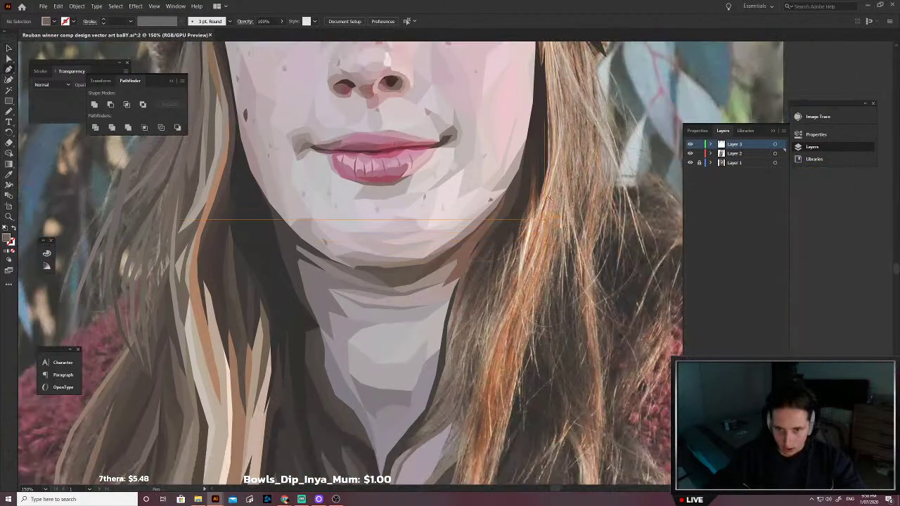
scroll(541, 246, down, 2)
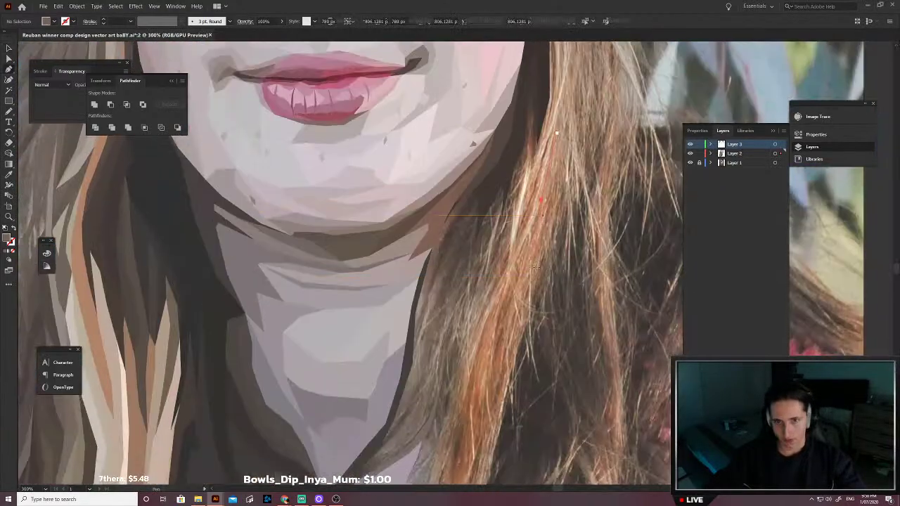
click(515, 271)
scroll(513, 273, down, 1)
click(497, 284)
scroll(476, 329, down, 1)
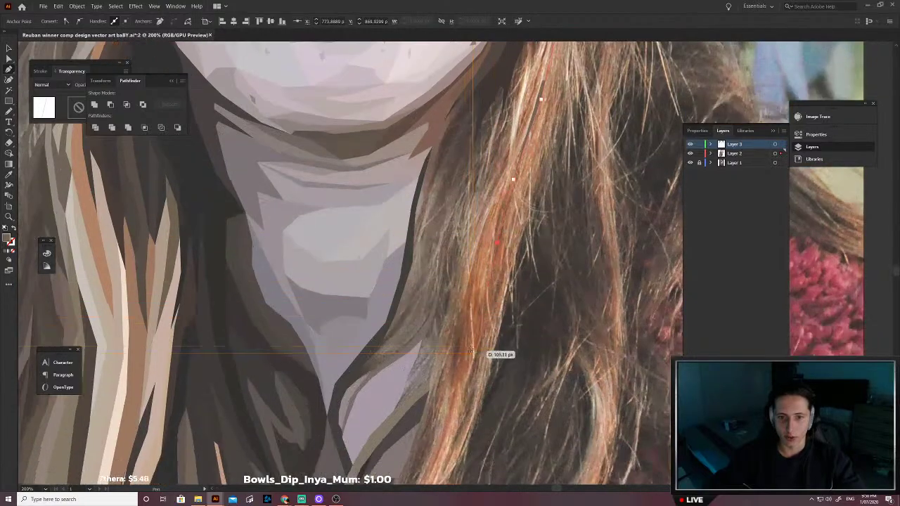
click(478, 294)
click(474, 333)
click(468, 367)
click(476, 340)
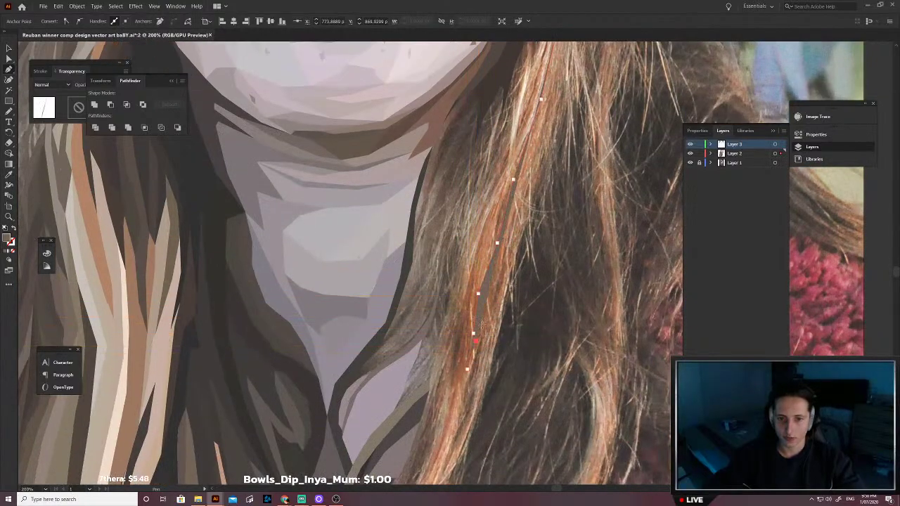
click(488, 296)
click(509, 243)
scroll(518, 199, up, 1)
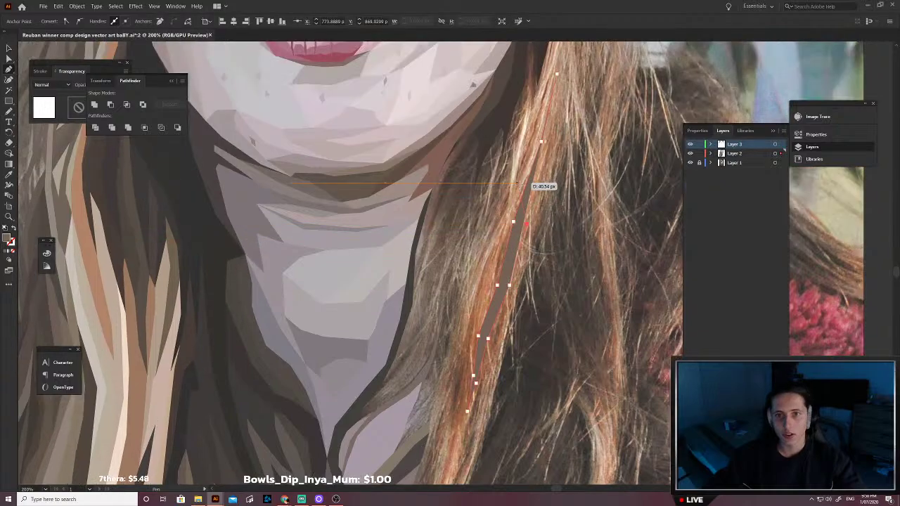
click(525, 179)
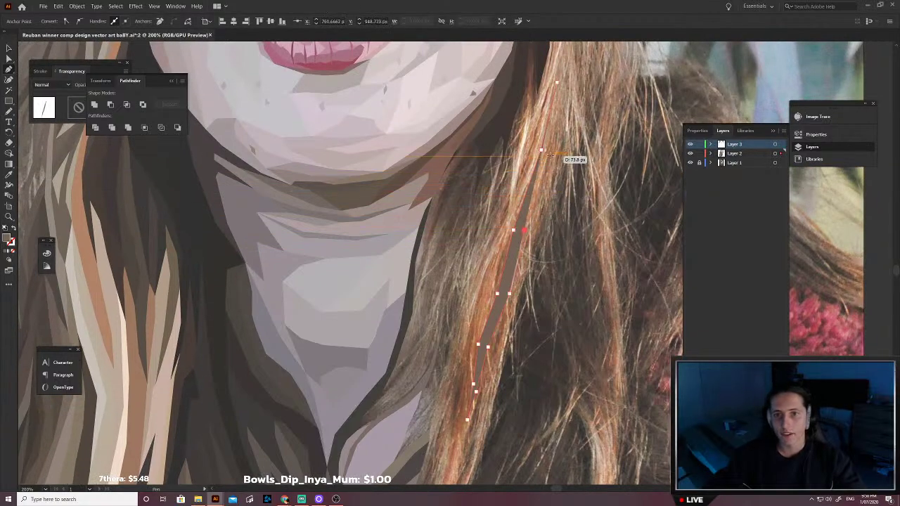
click(550, 156)
scroll(553, 151, up, 1)
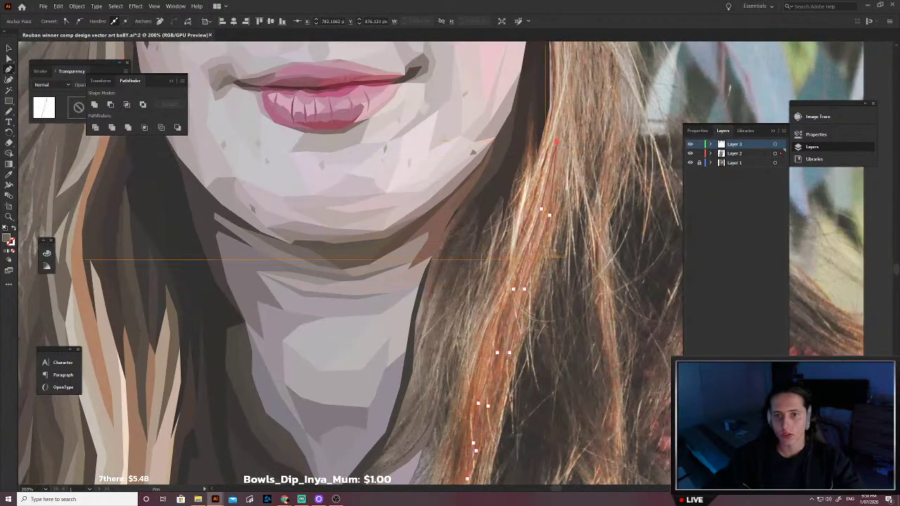
Step: Fill the new strand with a light orange-brown sampled from the hair in the photo and deselect it
scroll(522, 290, up, 7)
click(502, 305)
scroll(492, 308, down, 5)
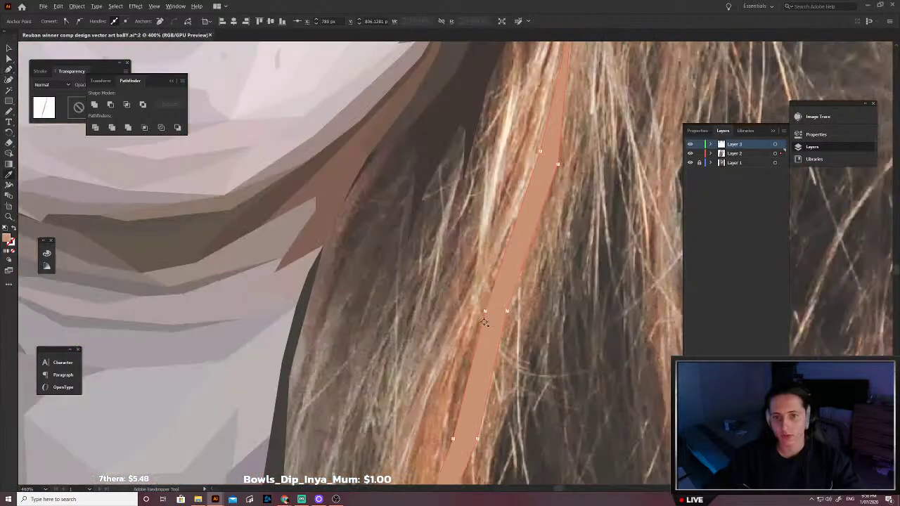
key(v)
click(462, 377)
drag(443, 467, 494, 393)
scroll(495, 393, down, 2)
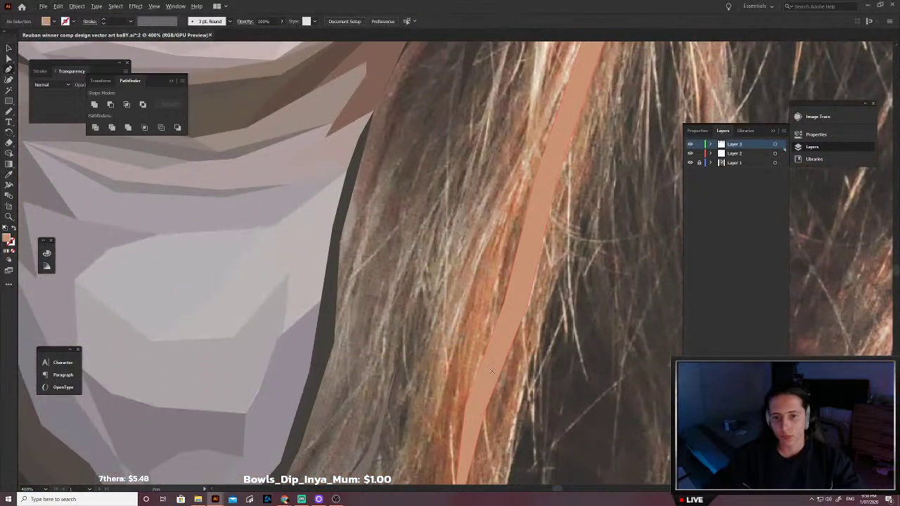
Step: Trace a closed, narrow shadow shape with the Pen tool along the neck-facing edge of the light orange-brown strand
click(465, 403)
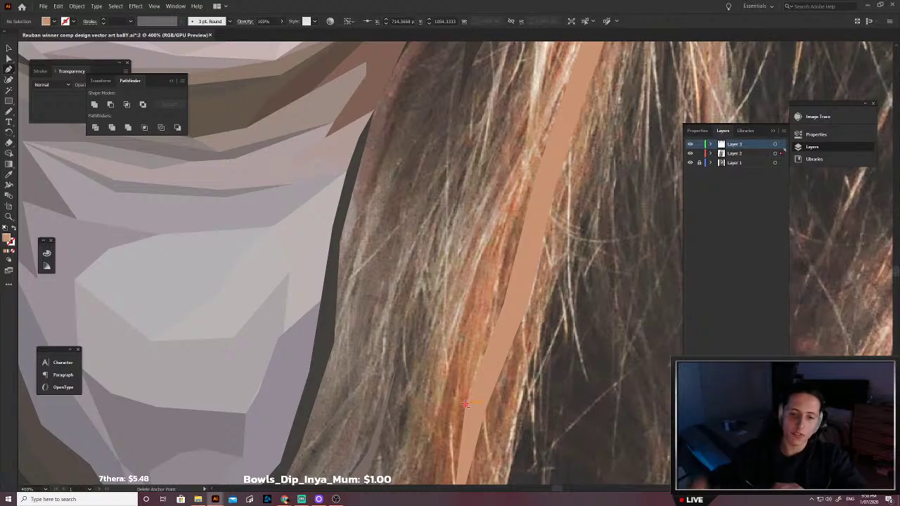
scroll(424, 384, up, 1)
click(493, 349)
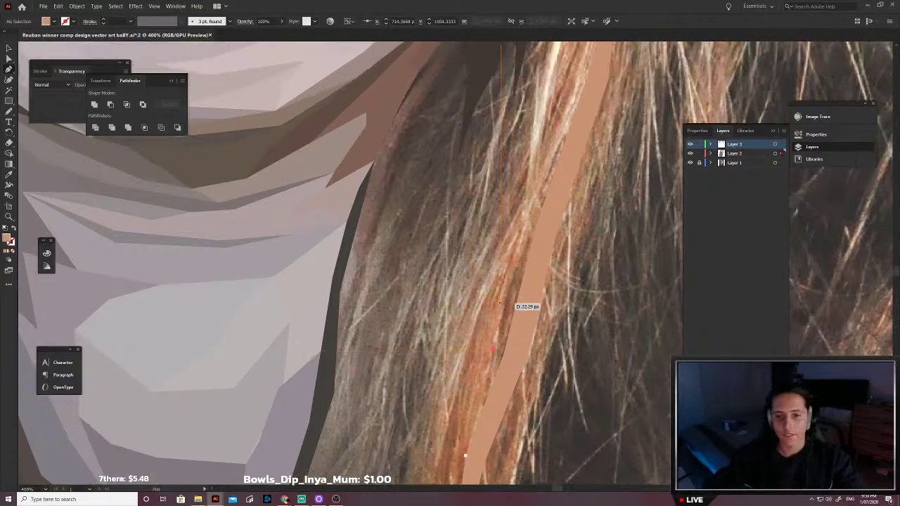
click(501, 299)
click(519, 255)
click(542, 204)
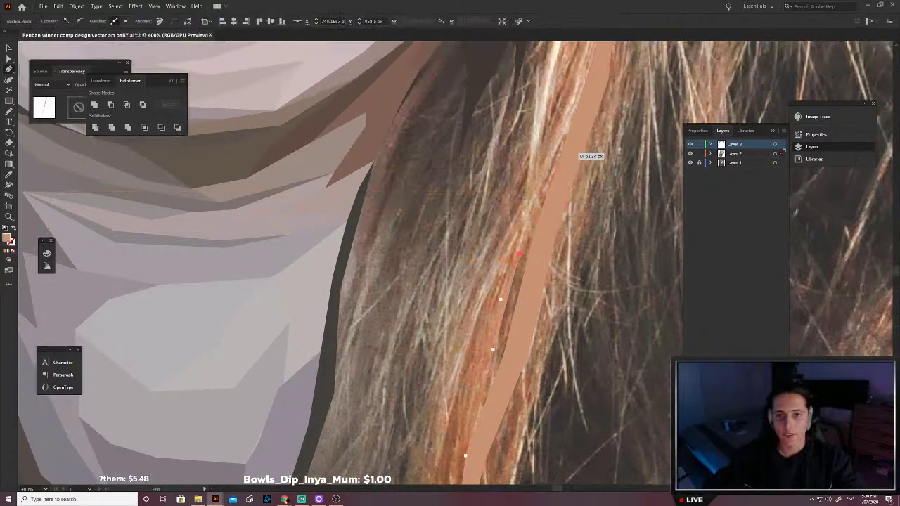
click(536, 227)
click(541, 265)
click(528, 317)
click(508, 377)
click(478, 423)
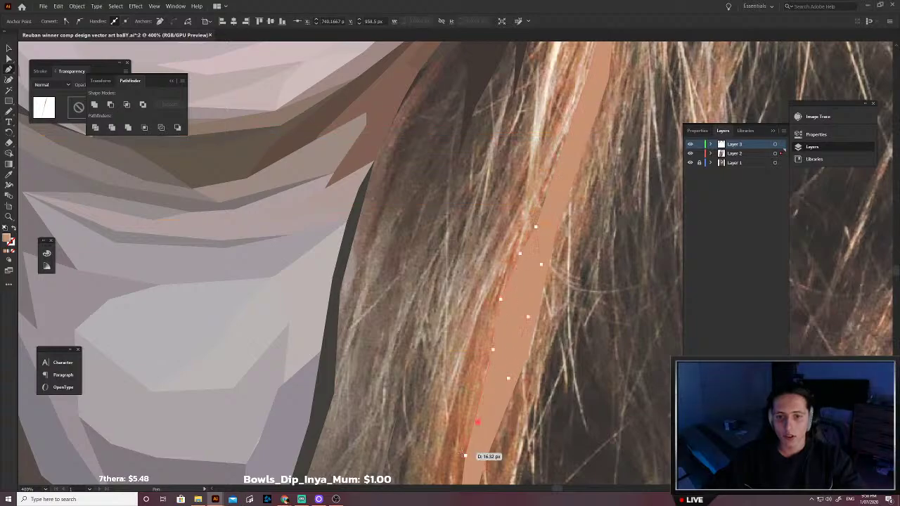
click(465, 455)
Step: Fill the shadow shape with a darker brown sampled from the photo, send it behind the lighter strand and deselect it
key(i)
click(508, 320)
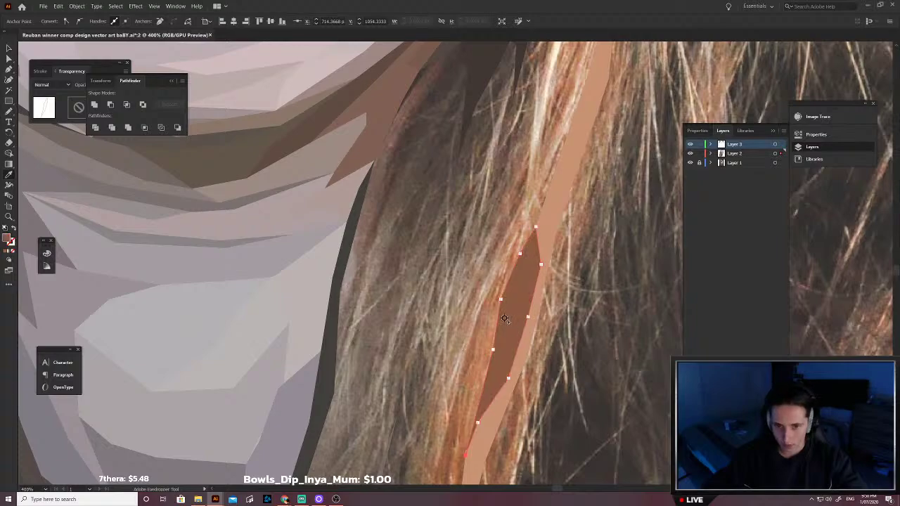
key(v)
key(ctrl+[)
scroll(501, 338, down, 3)
click(512, 348)
scroll(512, 347, left, 1)
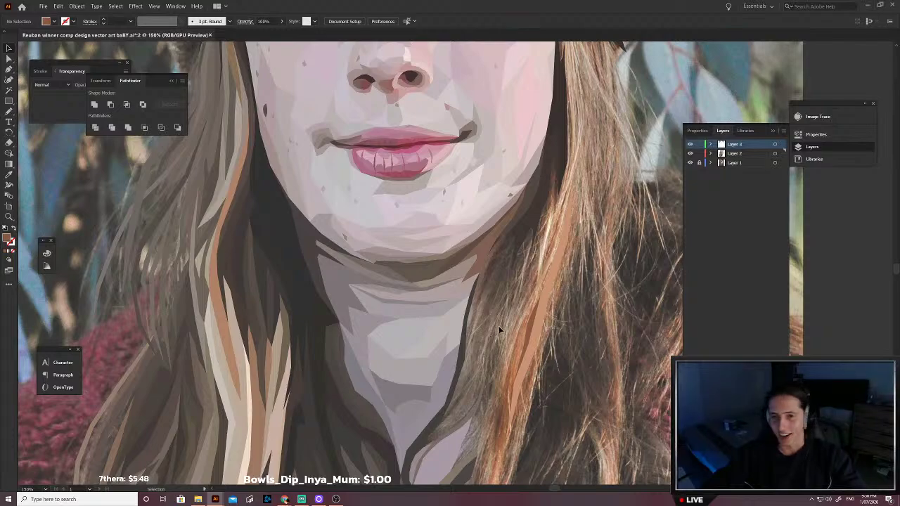
Step: Trace a tapering strand with the Pen tool from the lower orange hair past the collar up into the brown shadow shape
scroll(499, 327, down, 3)
key(p)
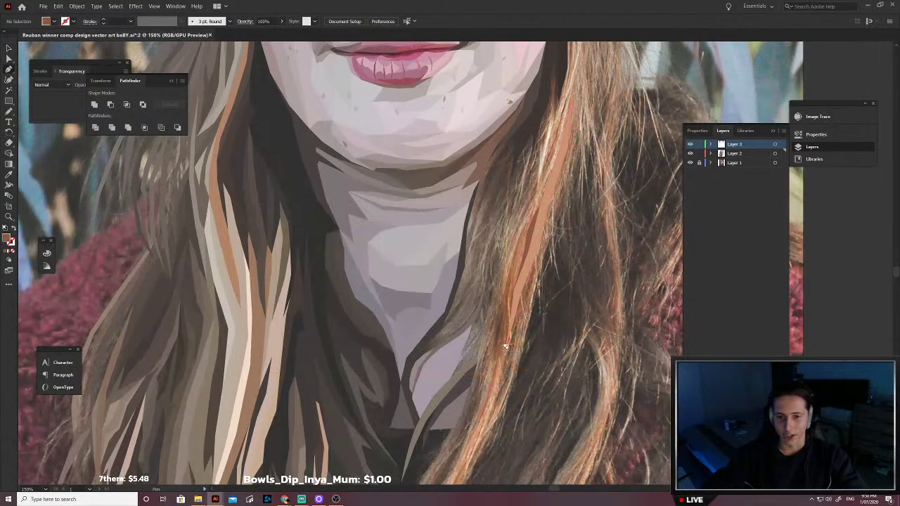
scroll(524, 355, left, 1)
scroll(542, 352, down, 2)
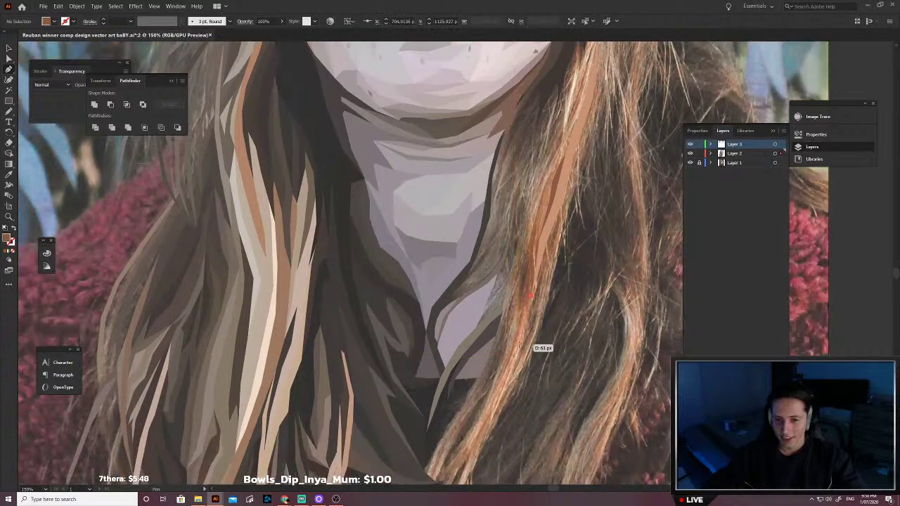
click(485, 401)
click(512, 335)
click(523, 293)
click(526, 257)
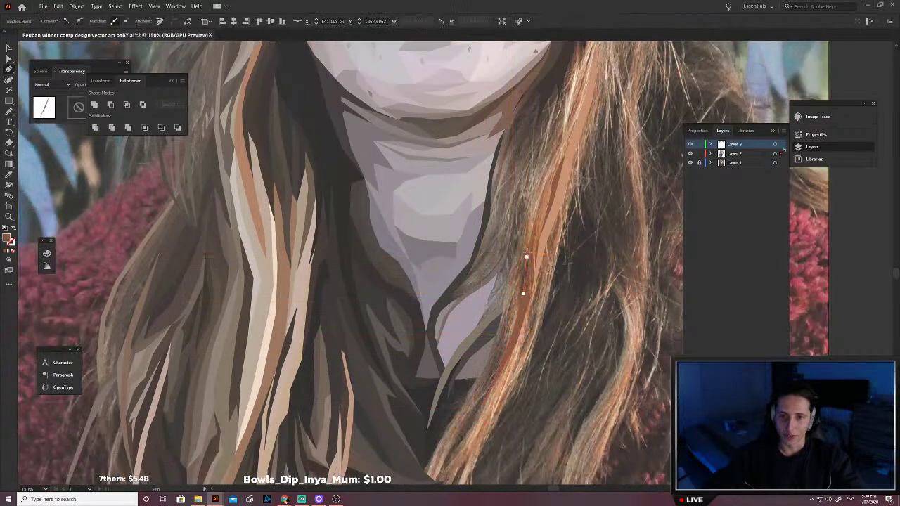
click(531, 223)
click(552, 181)
click(552, 181)
click(560, 181)
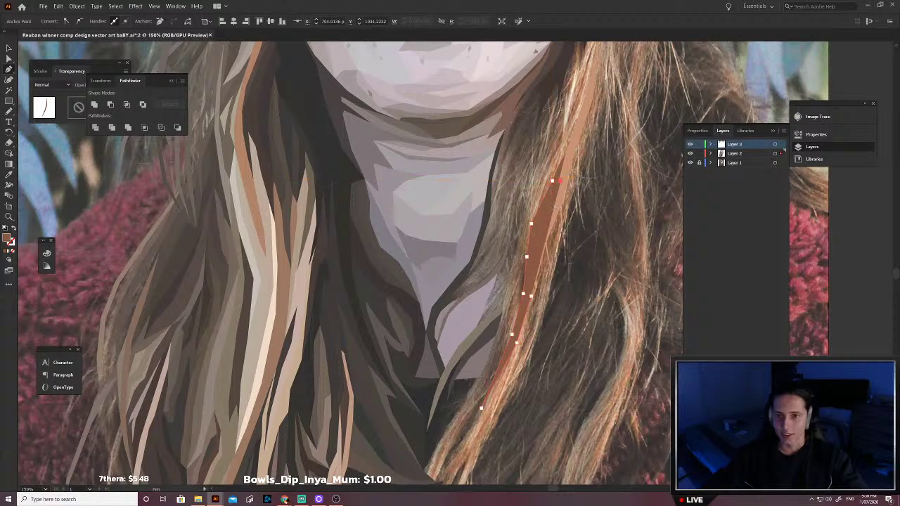
click(556, 210)
click(548, 229)
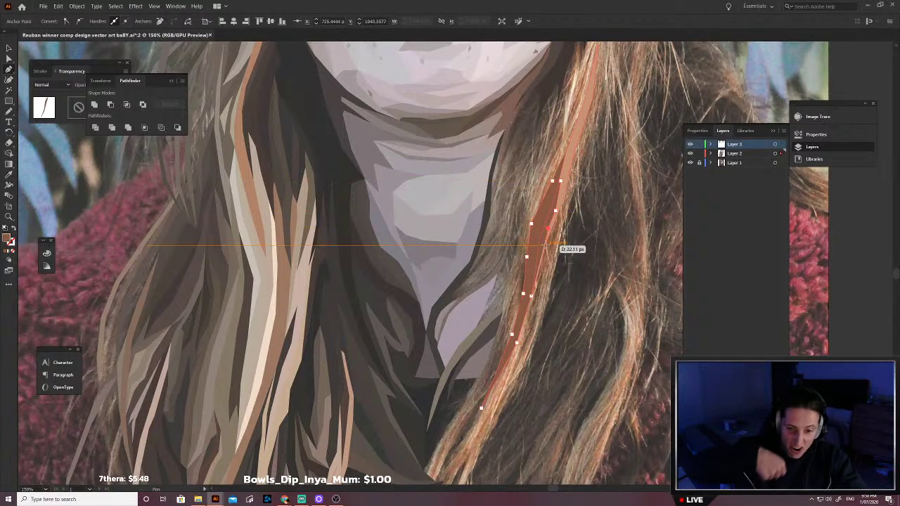
Step: Fill the tapering strand with a reddish brown sampled from the hair in the photo and deselect it
alt+scroll(546, 244, up, 2)
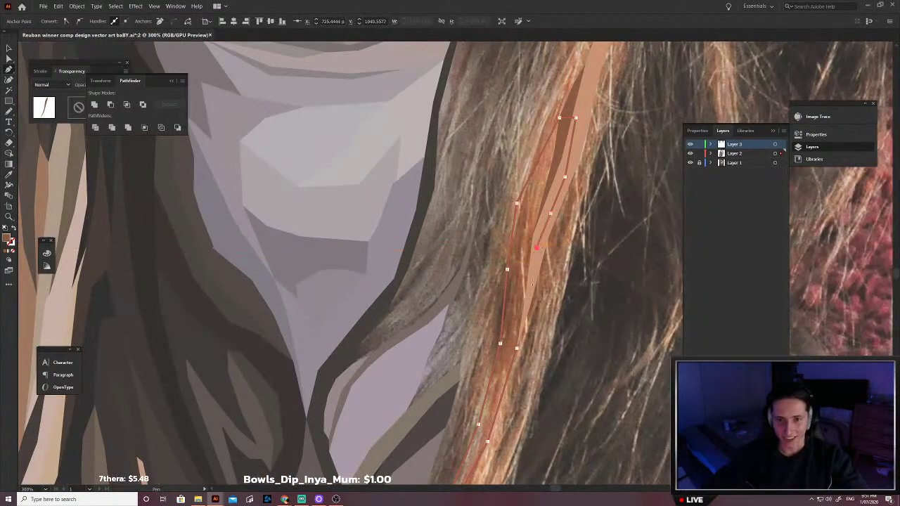
alt+scroll(515, 341, up, 2)
key(i)
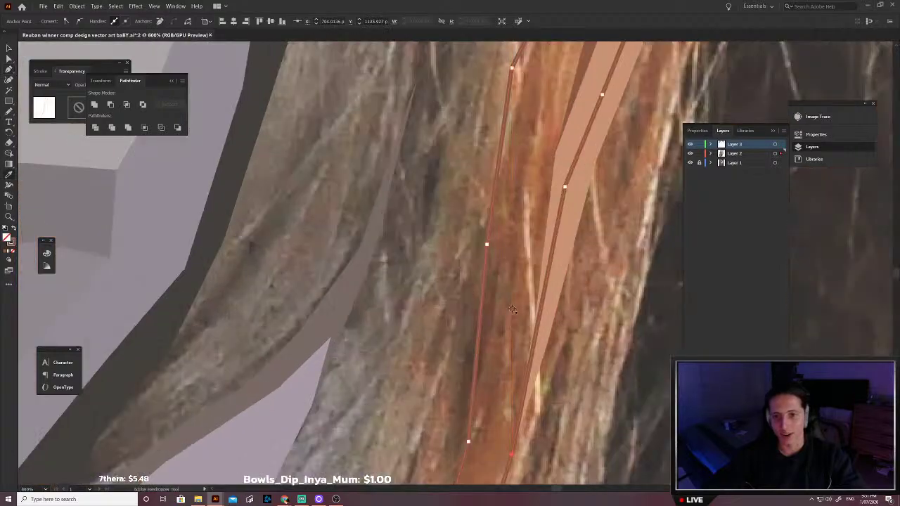
scroll(554, 237, up, 2)
click(544, 245)
alt+scroll(543, 244, down, 4)
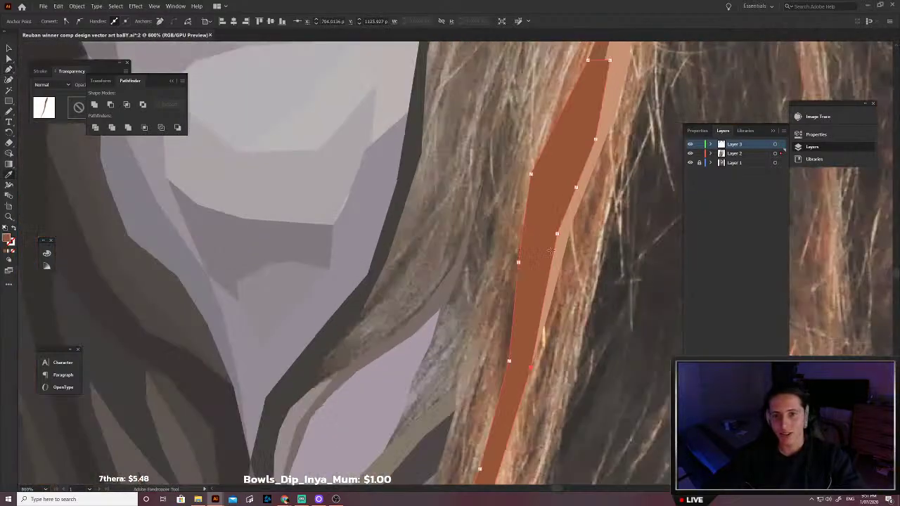
key(ctrl+shift+a)
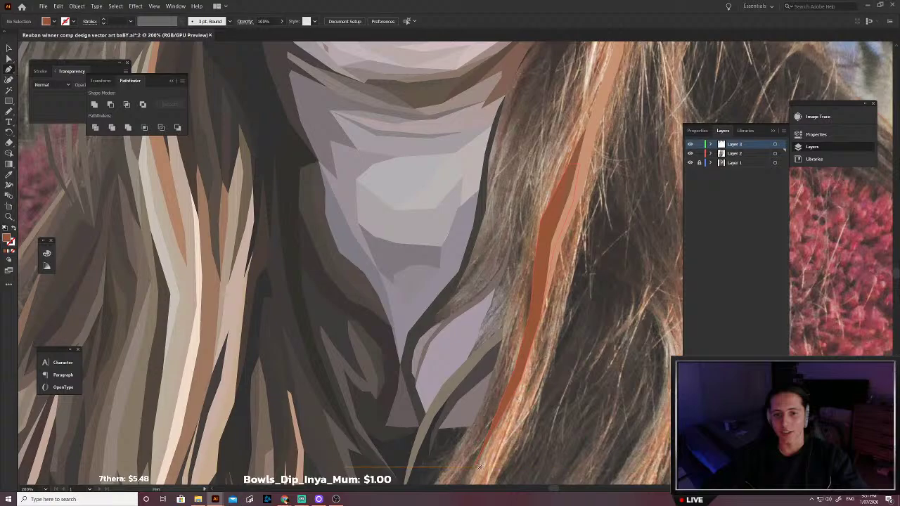
Step: Trace the neck-facing edge of a new Pen strand from the lower orange hair to a point beside the light strand, turning back along the reddish-brown strand
click(474, 467)
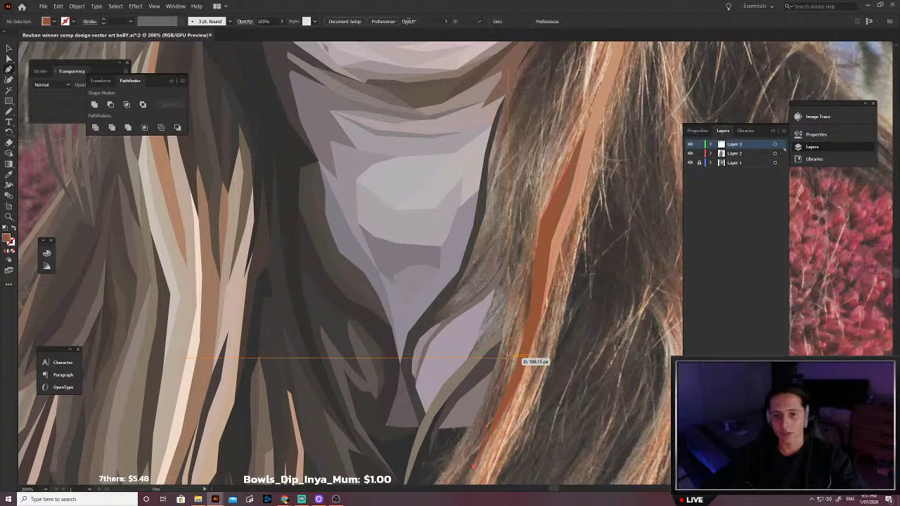
click(508, 357)
click(523, 294)
click(523, 251)
click(529, 210)
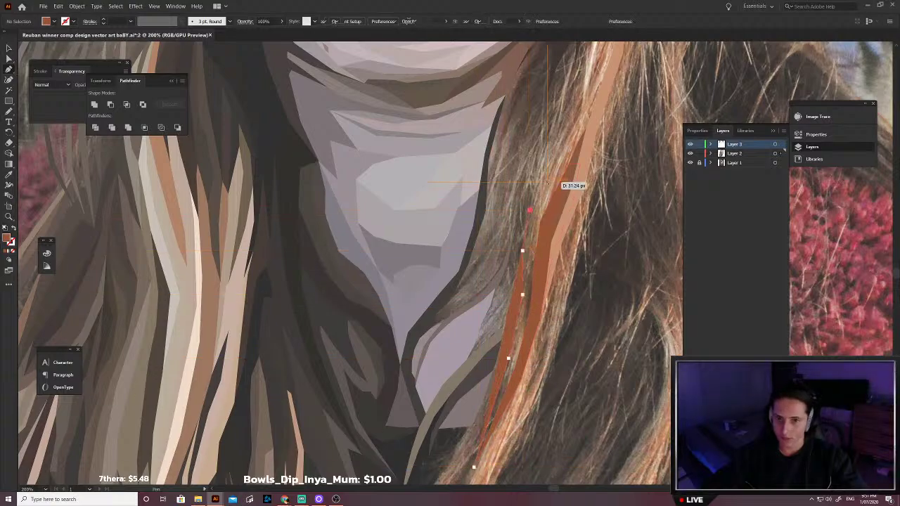
click(564, 112)
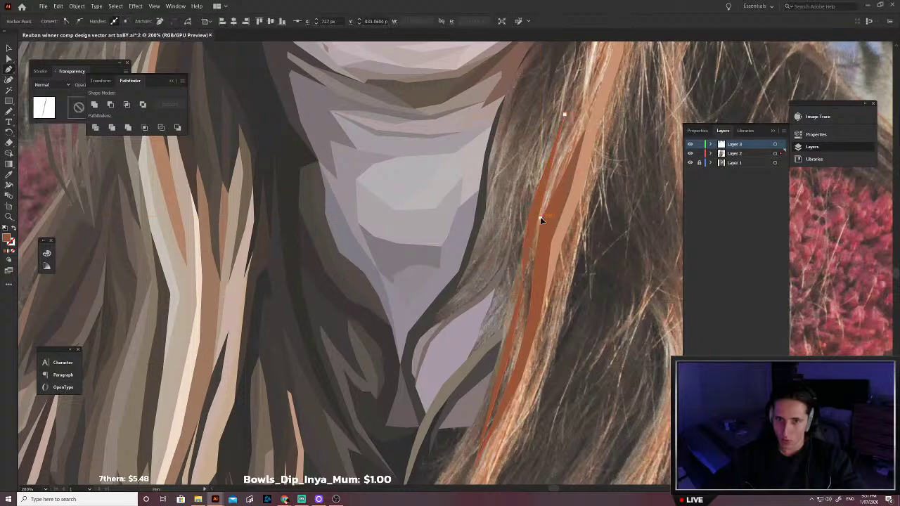
click(540, 220)
click(542, 268)
click(538, 308)
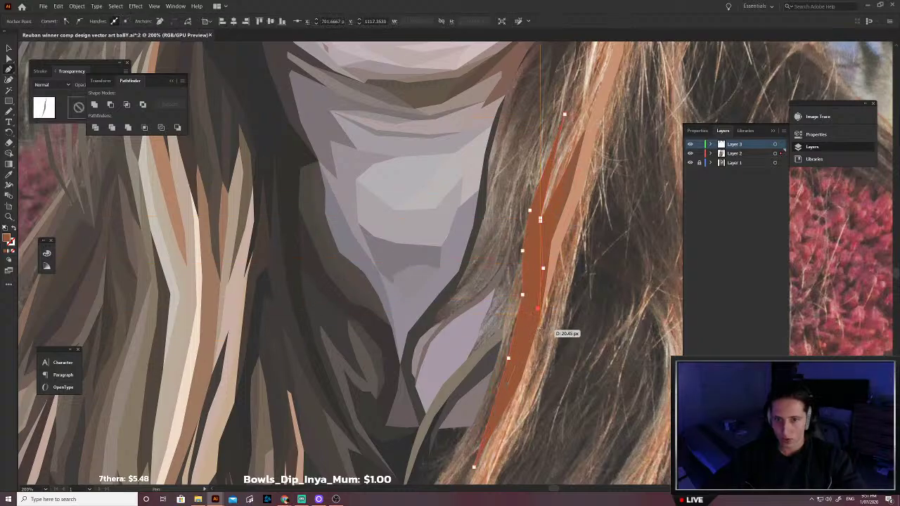
Step: Shape a narrow forked gap into the new strand's inner edge and close its path at the lower tip
scroll(526, 316, up, 3)
click(561, 230)
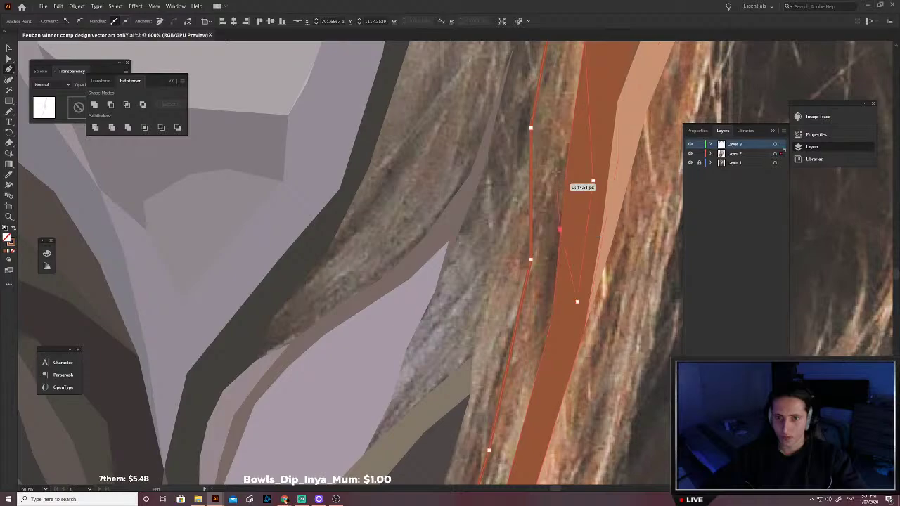
click(558, 157)
click(544, 214)
click(547, 282)
scroll(529, 332, down, 3)
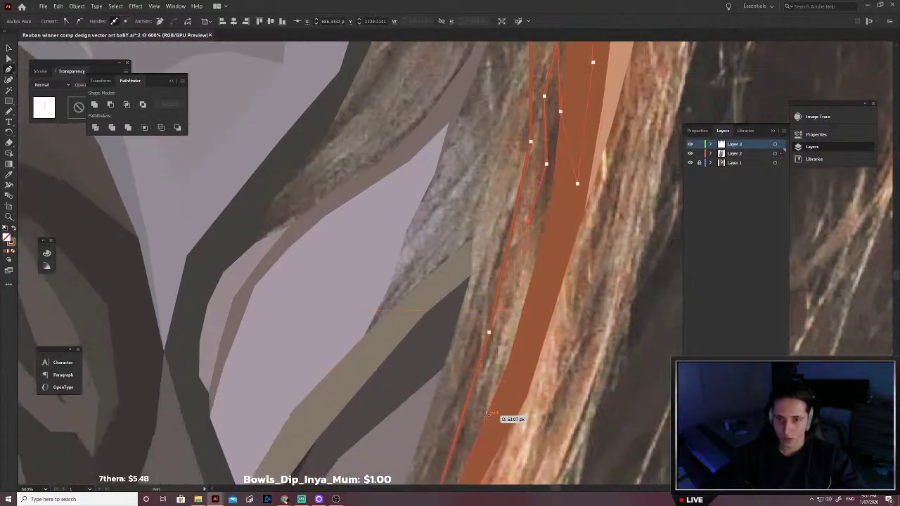
scroll(486, 416, down, 3)
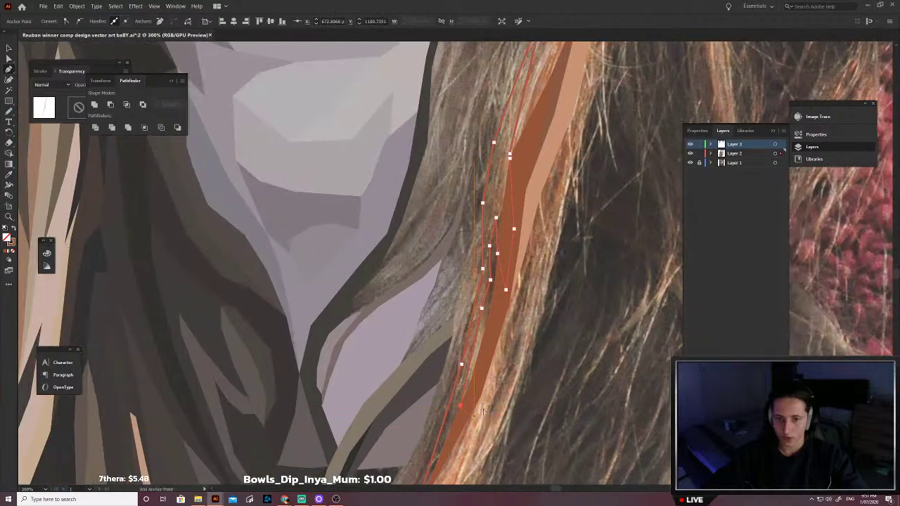
scroll(475, 373, up, 1)
scroll(489, 380, down, 1)
click(443, 412)
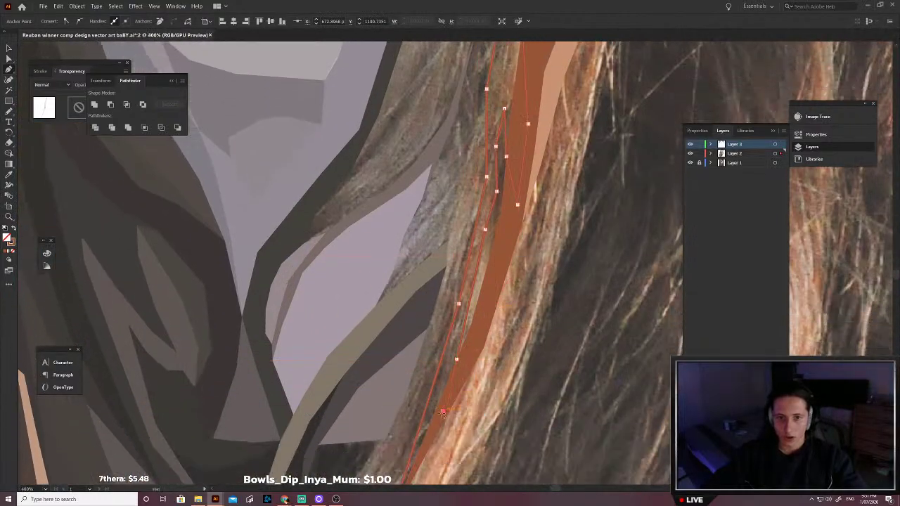
scroll(443, 412, left, 1)
scroll(450, 413, down, 1)
click(440, 454)
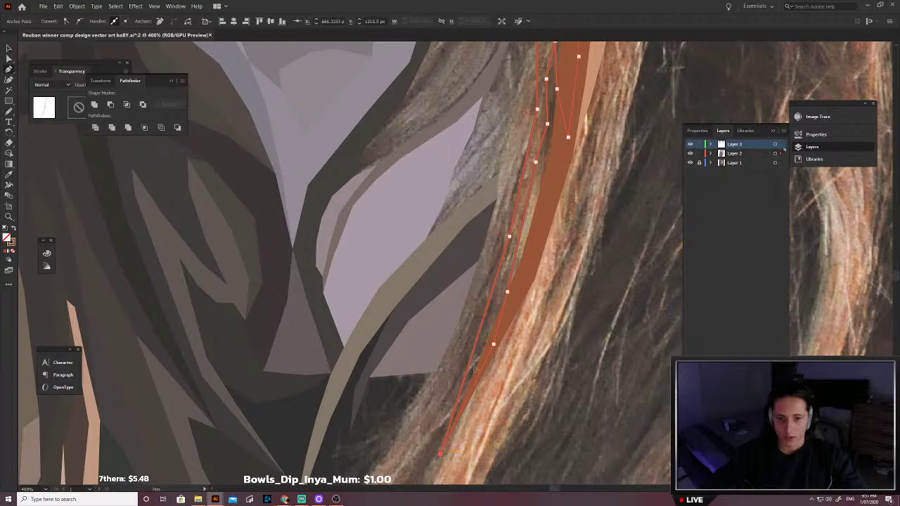
scroll(476, 369, down, 3)
Step: Fill the forked strand with a muted brown sampled from the photo, send it behind the other strands and deselect it
scroll(539, 342, up, 5)
key(i)
click(505, 316)
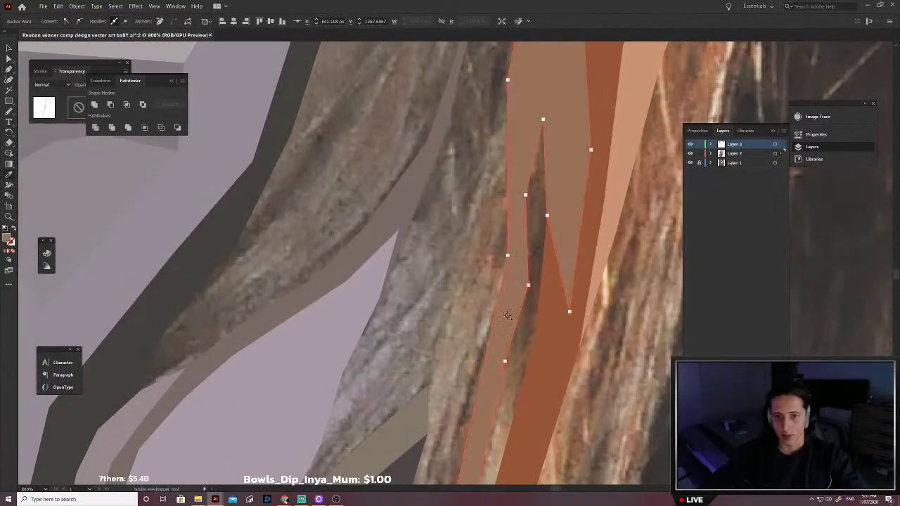
scroll(508, 296, down, 4)
key(v)
key(ctrl+shift+[)
click(553, 332)
Step: Trace a closed shadow shape with the Pen tool over the narrow gap between the muted brown and reddish-brown strands
scroll(507, 347, up, 1)
scroll(534, 278, up, 1)
key(p)
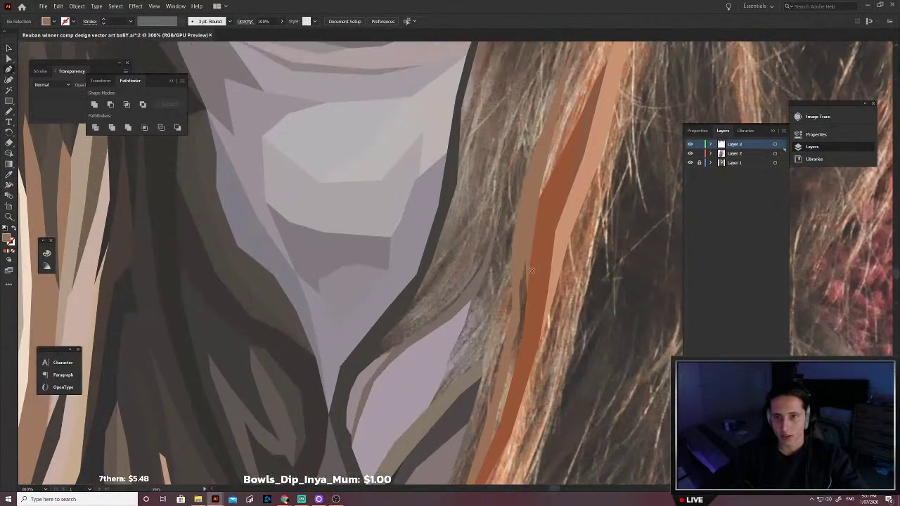
click(529, 233)
click(536, 266)
scroll(528, 330, down, 1)
click(527, 328)
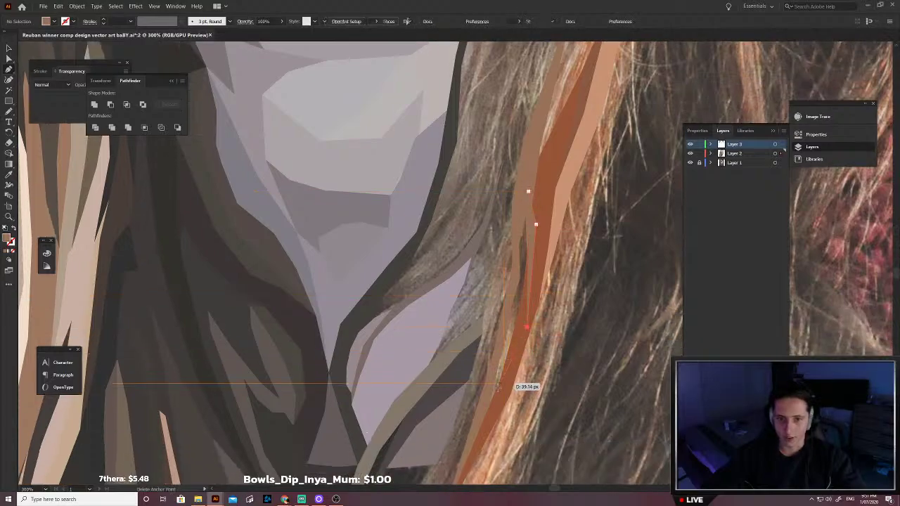
click(490, 407)
key(shift+x)
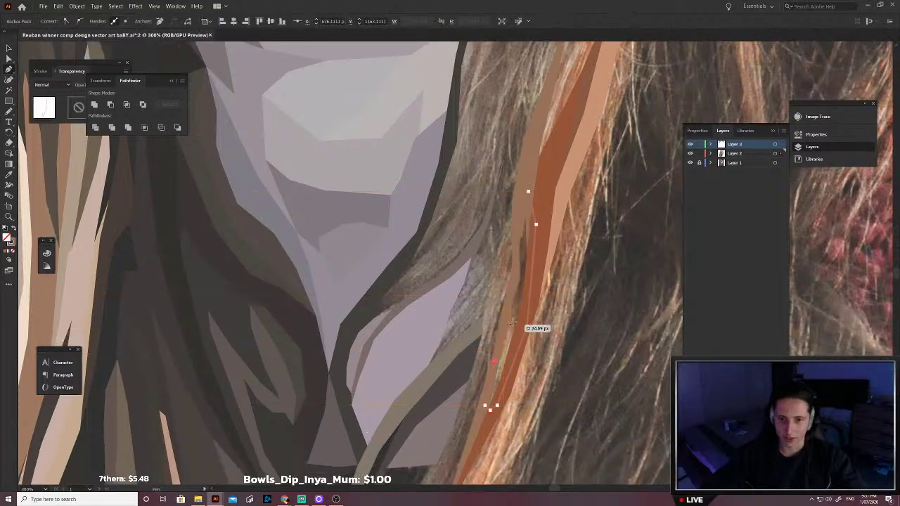
click(512, 288)
click(515, 269)
click(529, 192)
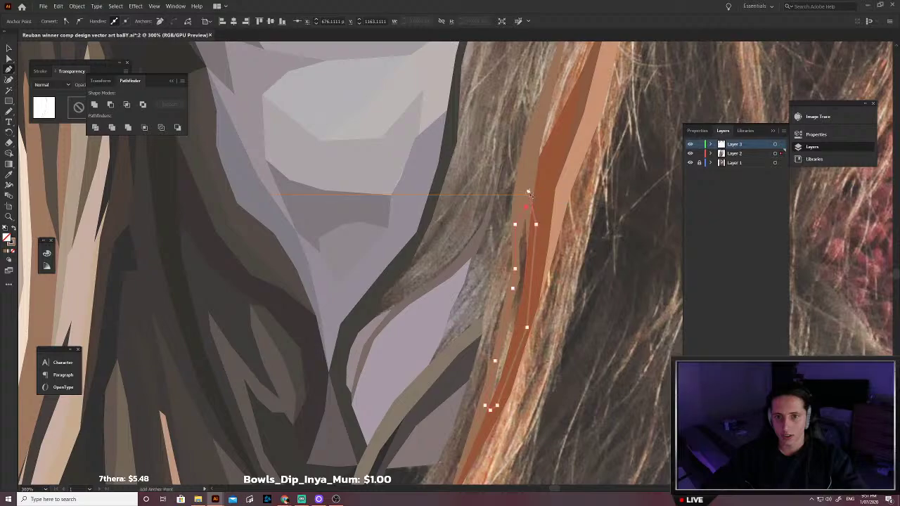
Step: Fill the gap shape with a dark brown sampled from the photo, send it to the back and deselect it
key(i)
click(519, 297)
key(v)
key(ctrl+shift+[)
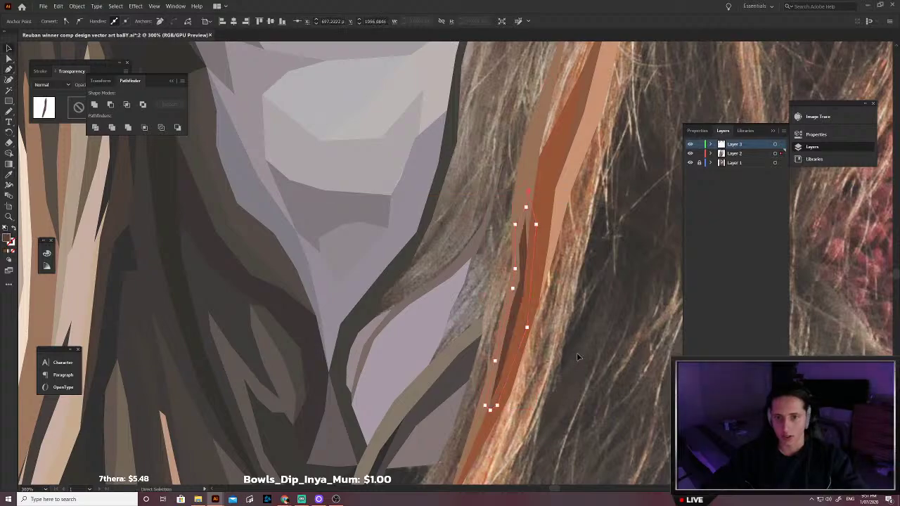
scroll(536, 319, down, 2)
click(537, 320)
Step: Move an anchor point on the muted brown strand's neck-facing edge slightly inward beside the dark gap, and deselect the strand
drag(536, 320, 484, 372)
scroll(462, 373, up, 3)
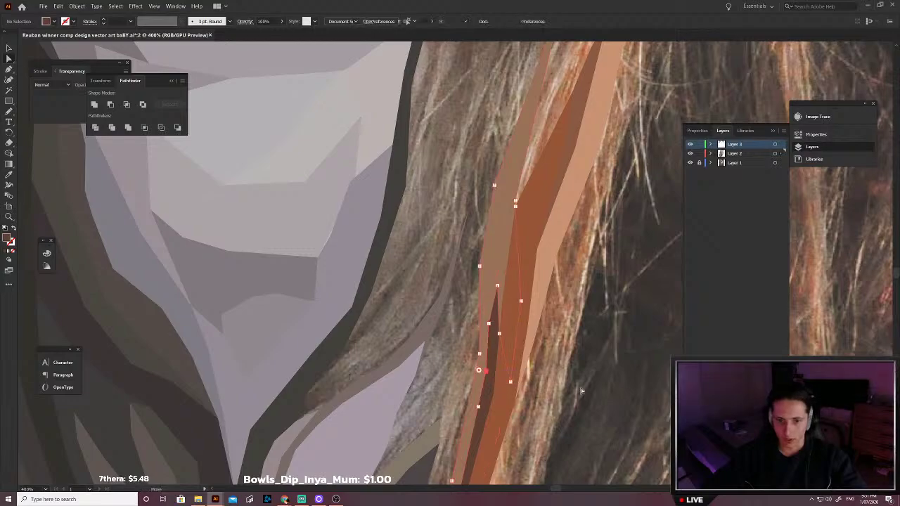
scroll(540, 356, down, 3)
key(ctrl+shift+a)
Step: Trace the outer edge of a thin strand with the Pen tool over the orange hair beside the red coat, upward to a point below chin level
scroll(553, 340, down, 4)
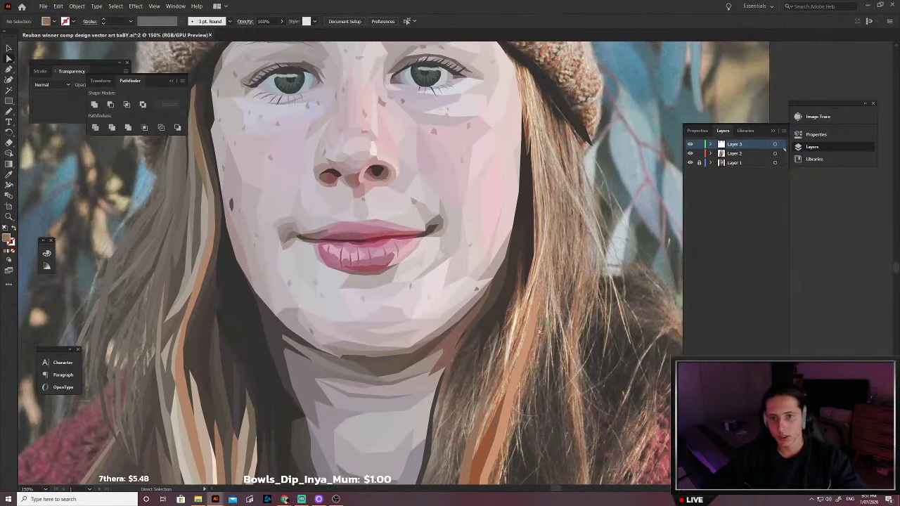
scroll(529, 311, down, 5)
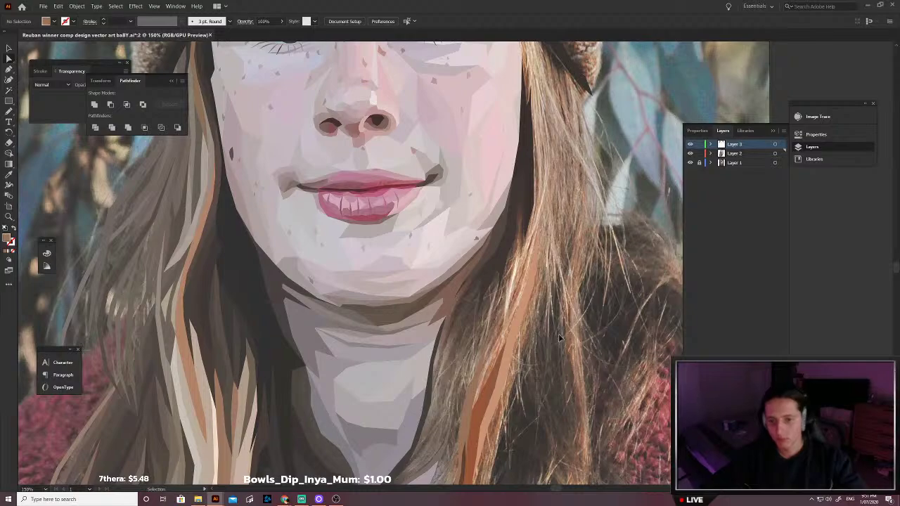
key(p)
scroll(605, 277, right, 2)
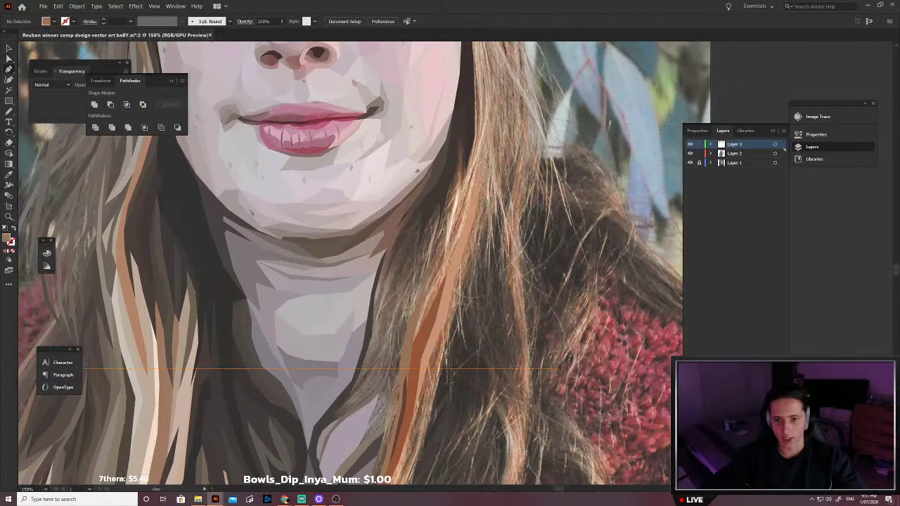
click(527, 403)
click(529, 359)
click(524, 300)
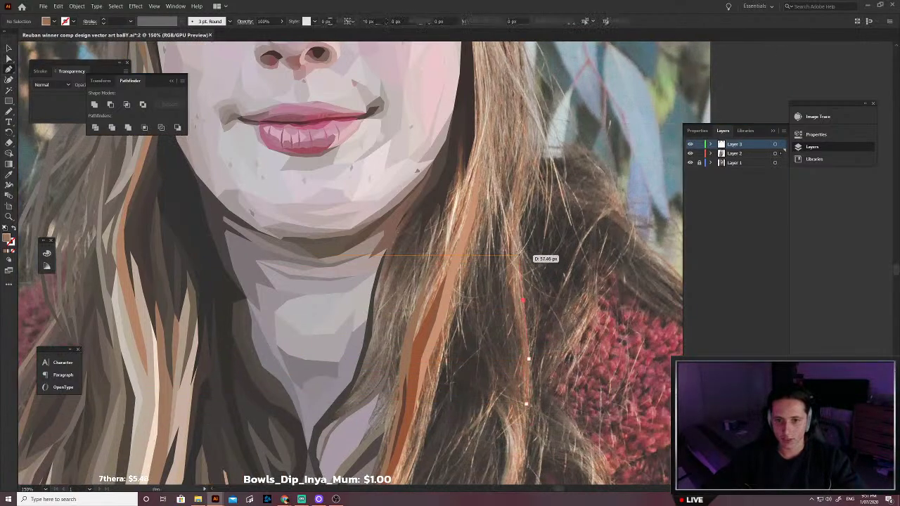
click(518, 248)
click(522, 212)
click(532, 154)
Step: Trace the thin strand's inner edge back down through the photo's orange hair and close the path at its lower tip
click(526, 168)
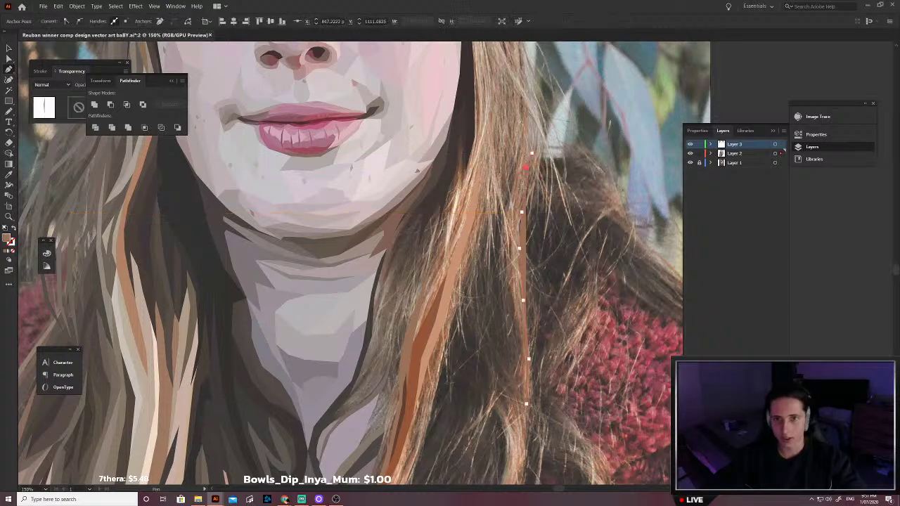
click(520, 201)
key(ctrl+z)
click(514, 212)
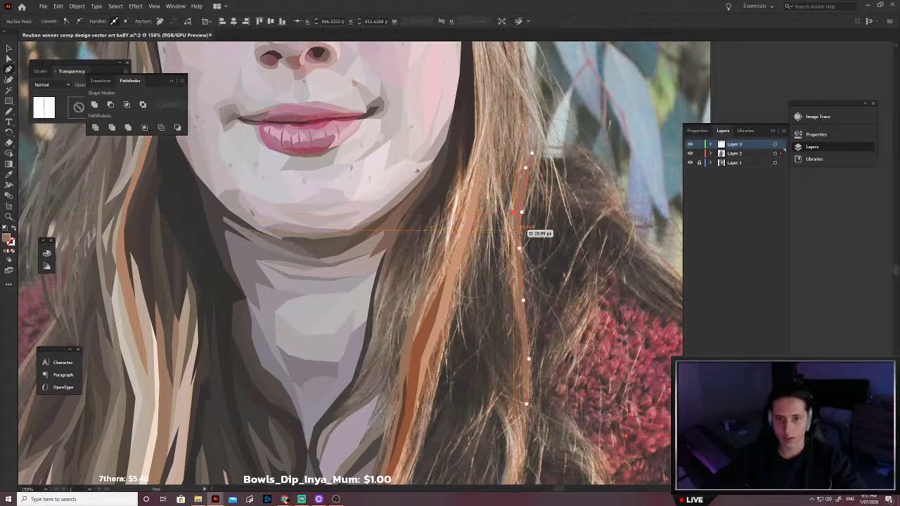
click(514, 239)
click(508, 250)
click(514, 282)
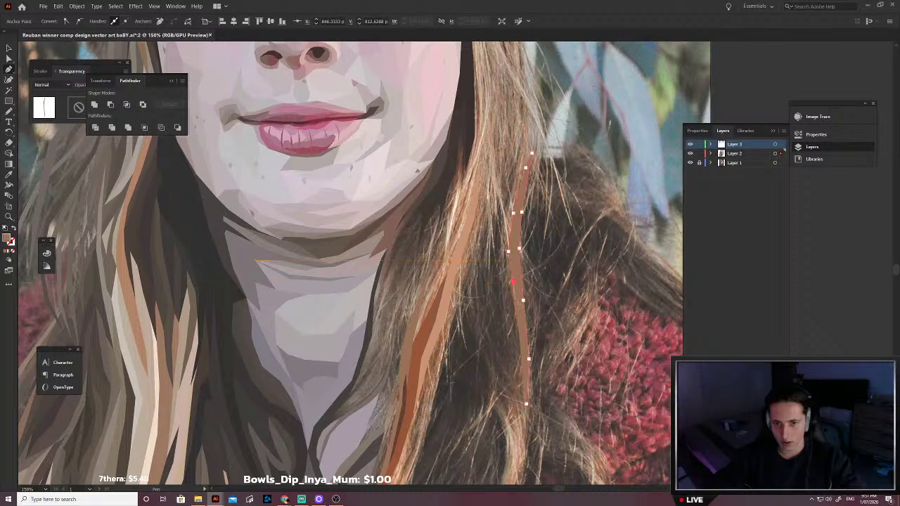
click(519, 312)
click(528, 359)
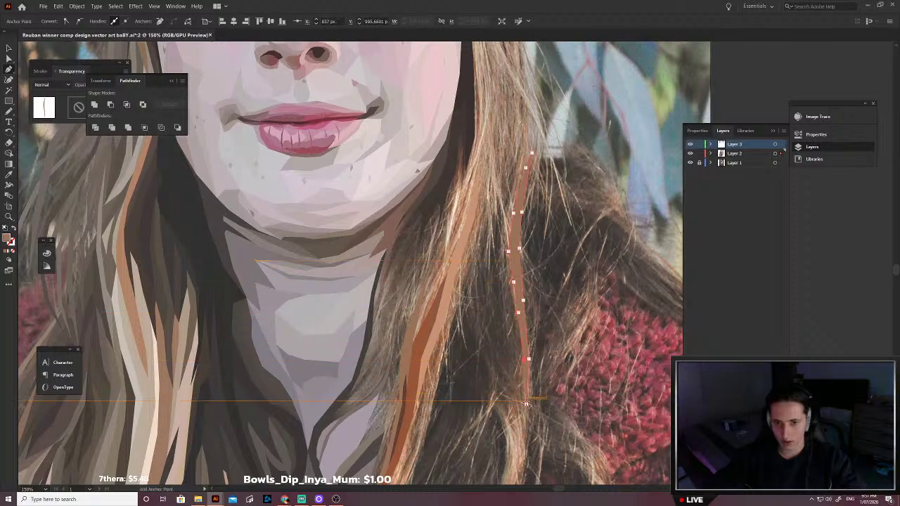
click(526, 405)
Step: Fill the thin strand with a light pinkish brown sampled from the hair in the photo and deselect it
key(shift+x)
key(i)
scroll(515, 299, up, 6)
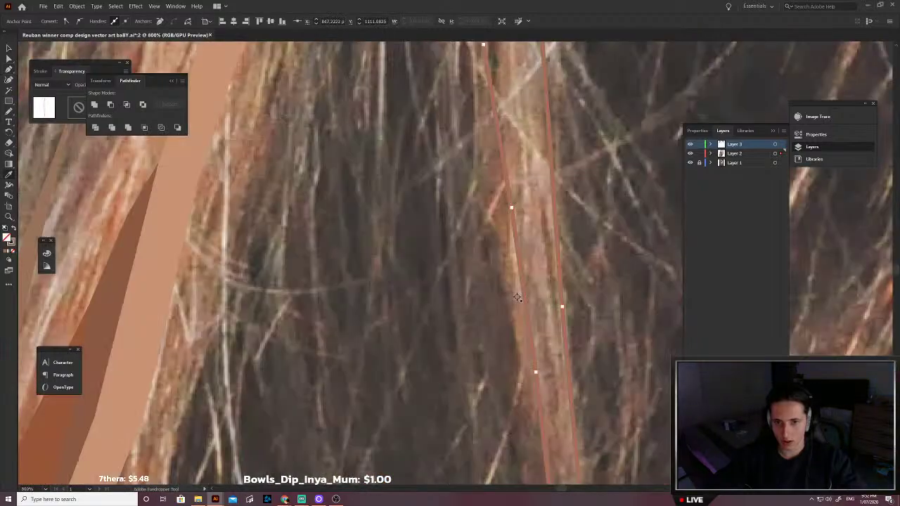
click(540, 306)
scroll(541, 307, down, 5)
key(v)
click(528, 323)
Step: Trace the face-side edge of a new strand with the Pen tool from the hat's dark brim shadow down past the cheek, turning up at its tip
scroll(535, 335, up, 4)
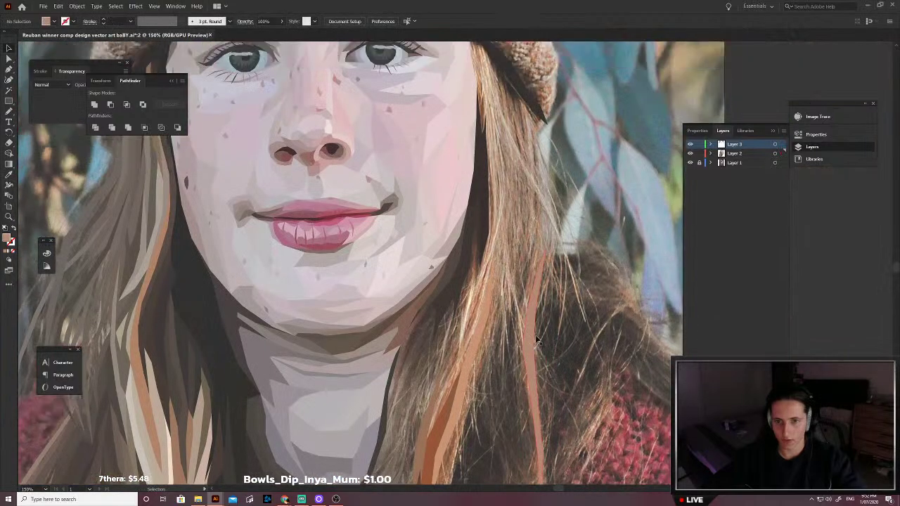
scroll(529, 340, up, 3)
key(p)
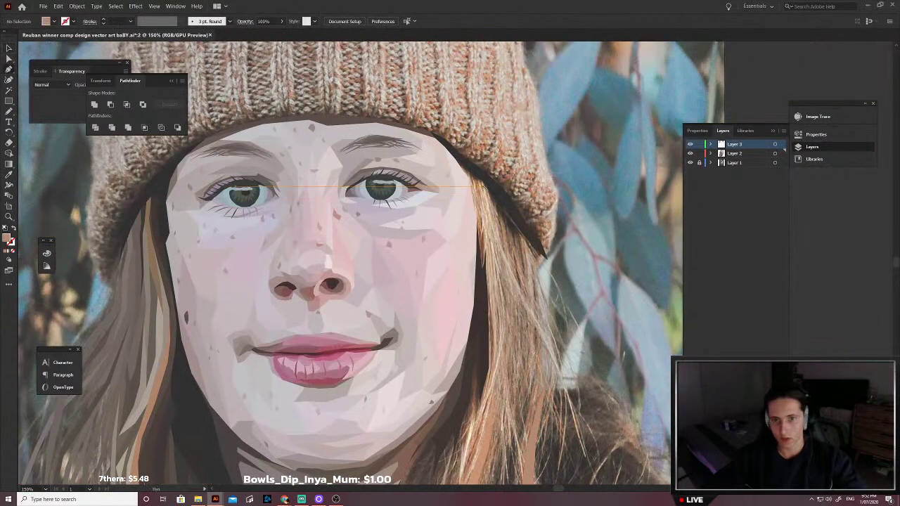
scroll(485, 174, up, 4)
click(476, 168)
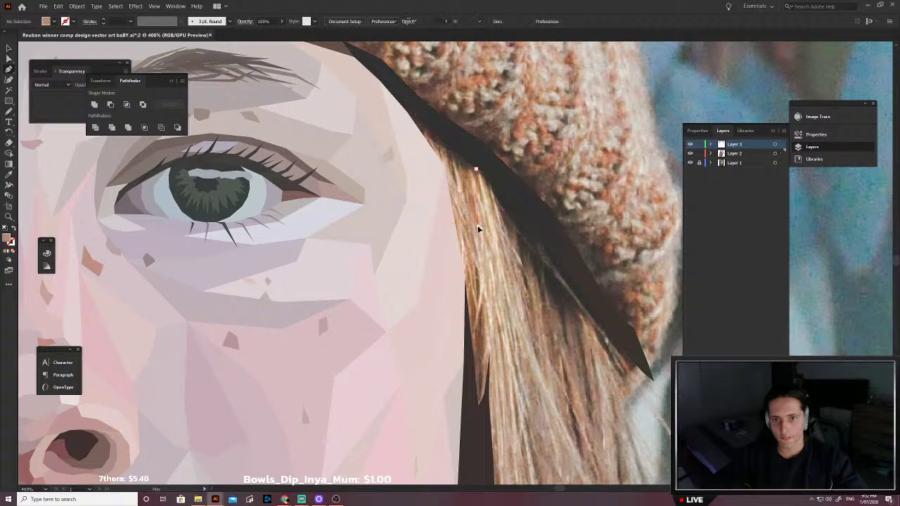
scroll(493, 278, down, 2)
click(494, 282)
scroll(524, 345, down, 3)
click(520, 356)
click(519, 356)
scroll(519, 357, down, 1)
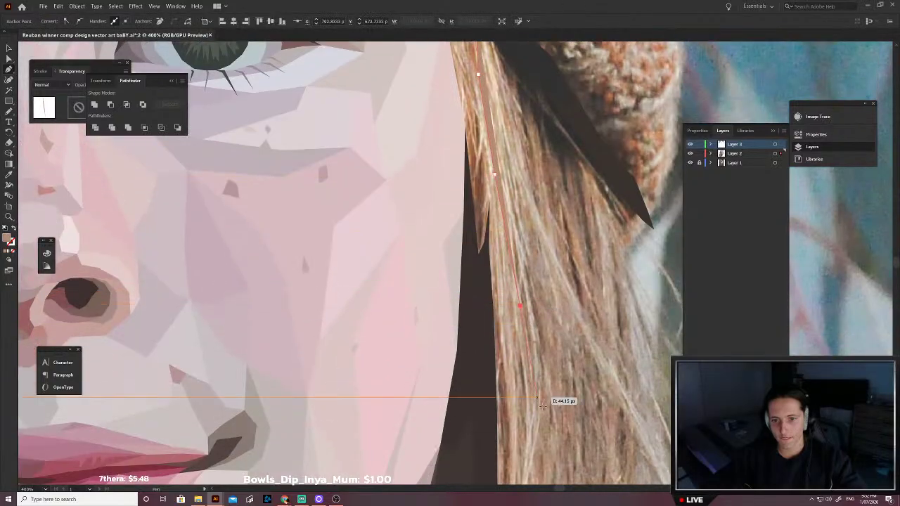
click(547, 375)
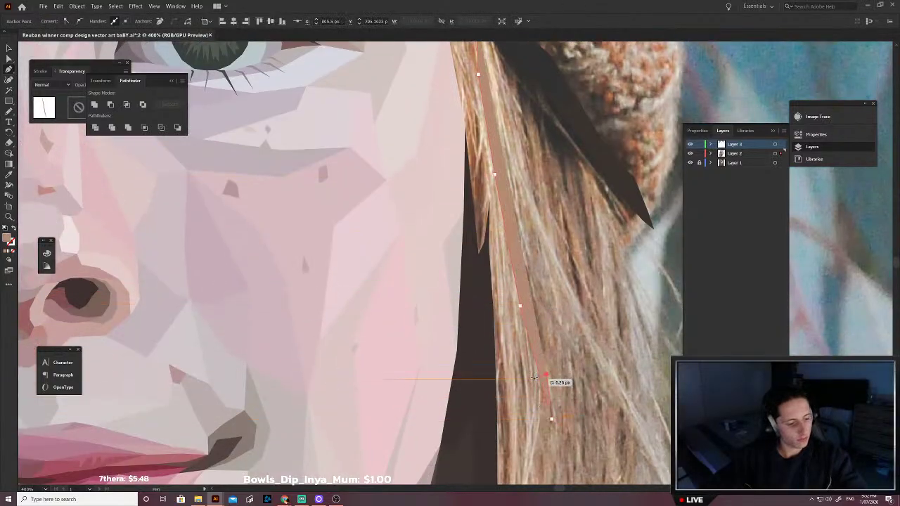
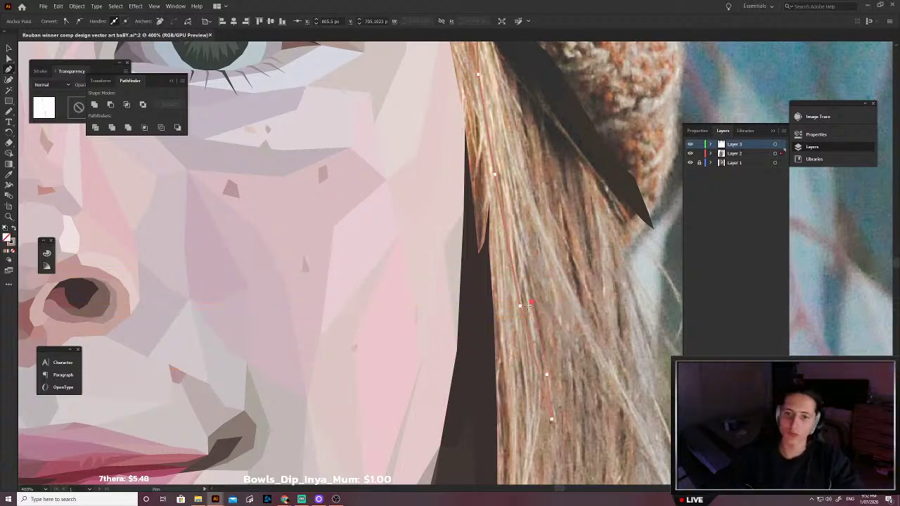
Step: Trace the forked strand's inner notch, second lower tip and outer edge with the Pen tool, closing the path at the brim shadow
scroll(521, 301, up, 4)
drag(497, 230, 519, 286)
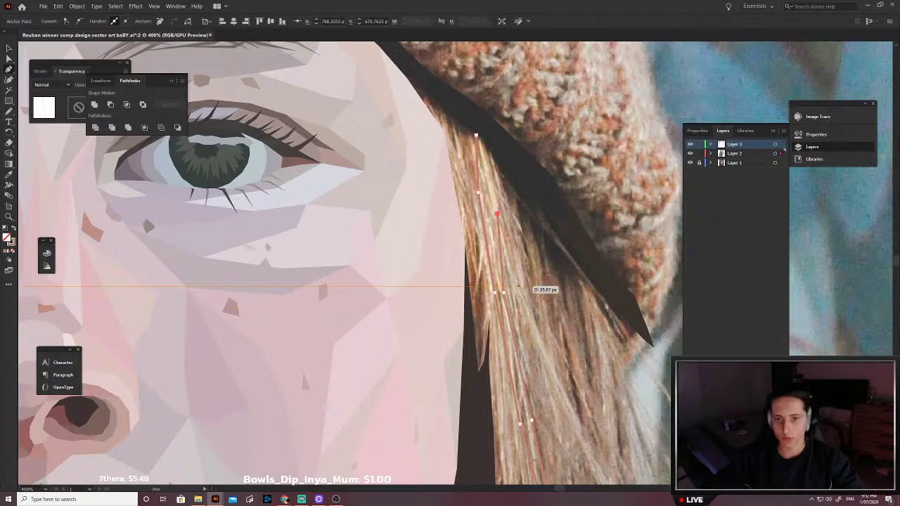
scroll(580, 438, down, 2)
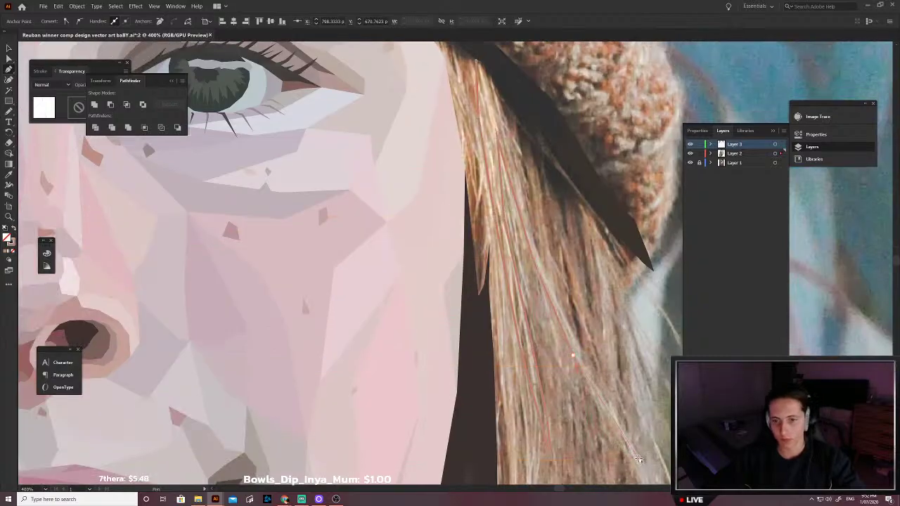
drag(639, 447, 585, 359)
scroll(541, 258, up, 2)
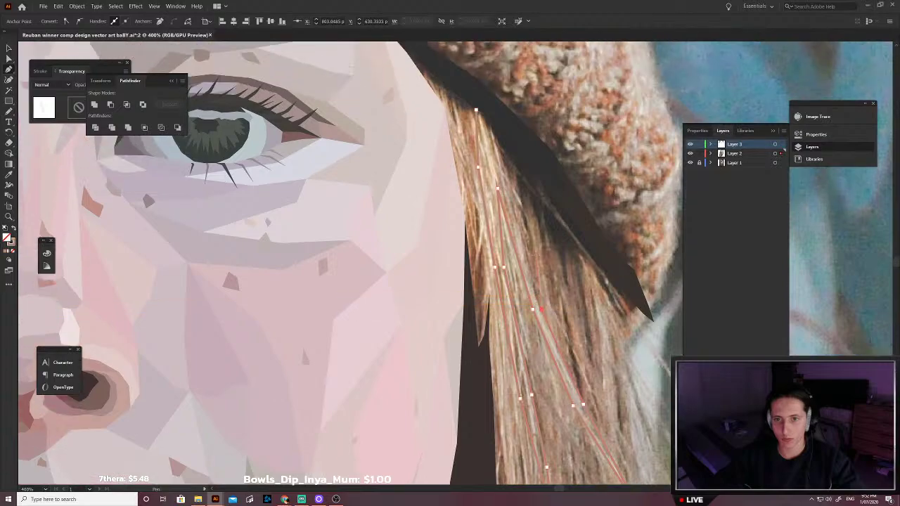
click(509, 184)
drag(501, 139, 496, 118)
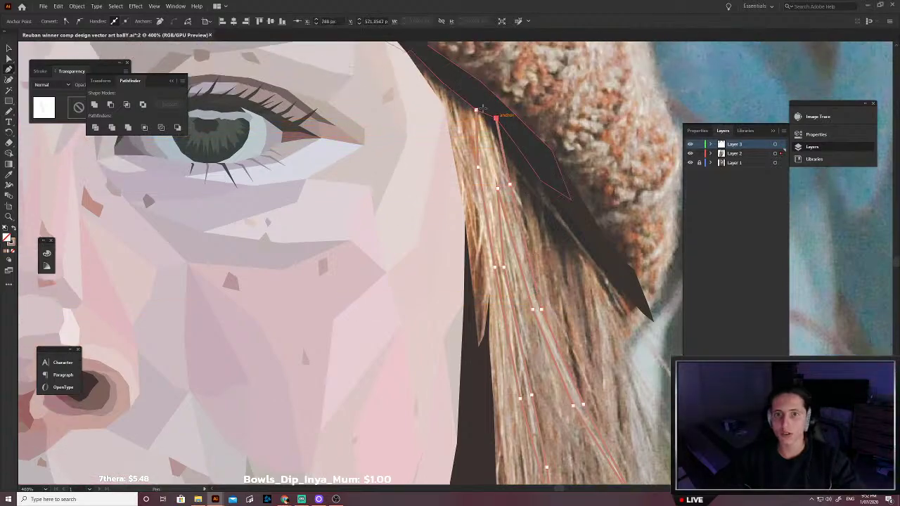
click(477, 110)
Step: Fill the forked strand with a light peach sampled from the hair in the photo and deselect it
key(shift+x)
key(i)
scroll(500, 172, up, 5)
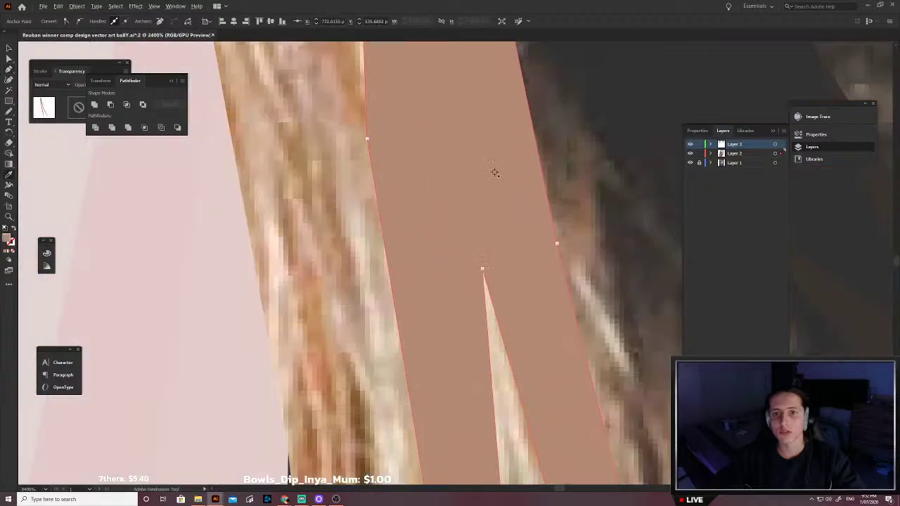
key(shift+x)
click(470, 203)
scroll(469, 203, down, 4)
key(v)
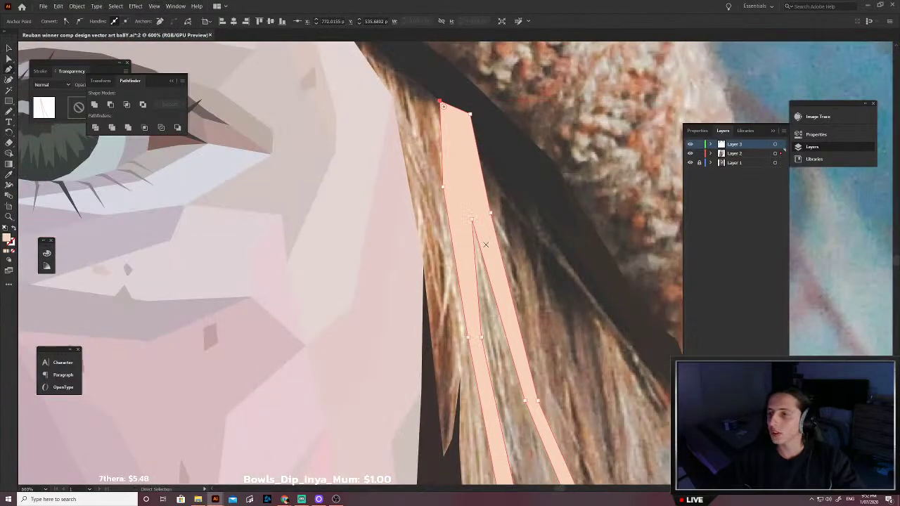
click(486, 244)
click(542, 260)
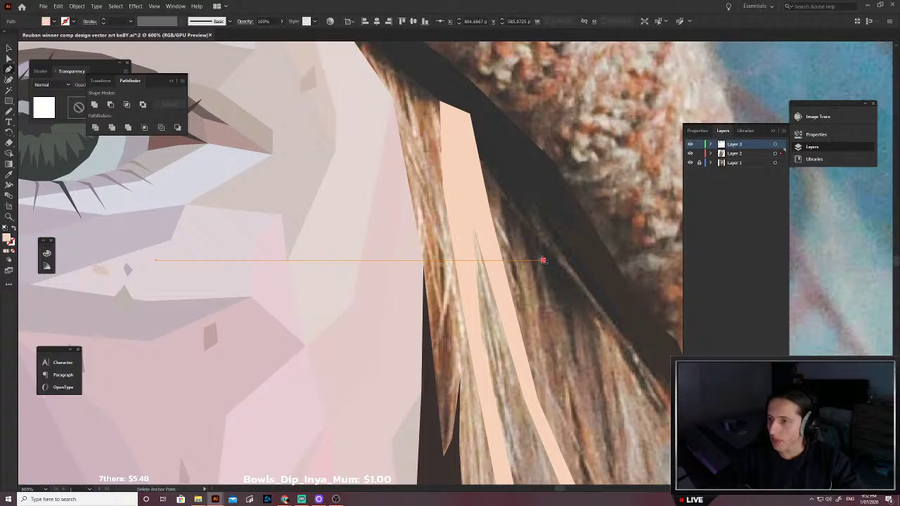
click(543, 260)
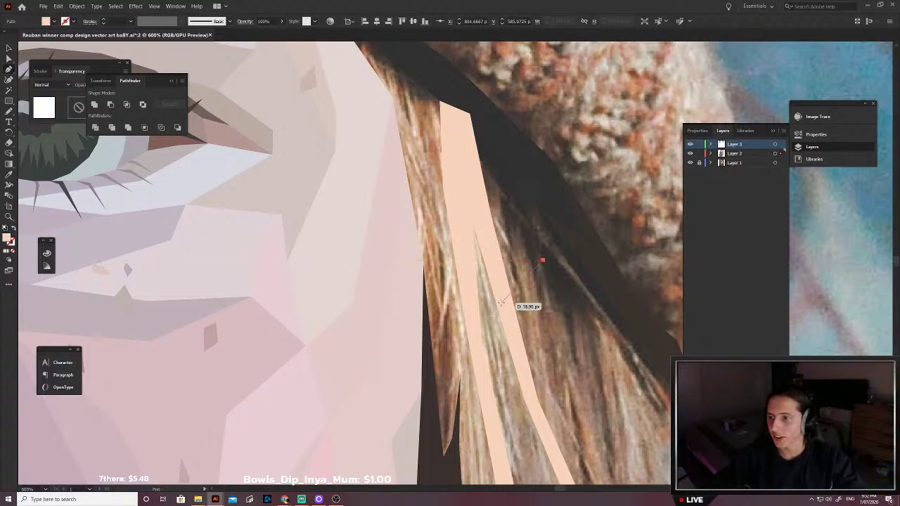
scroll(501, 295, up, 2)
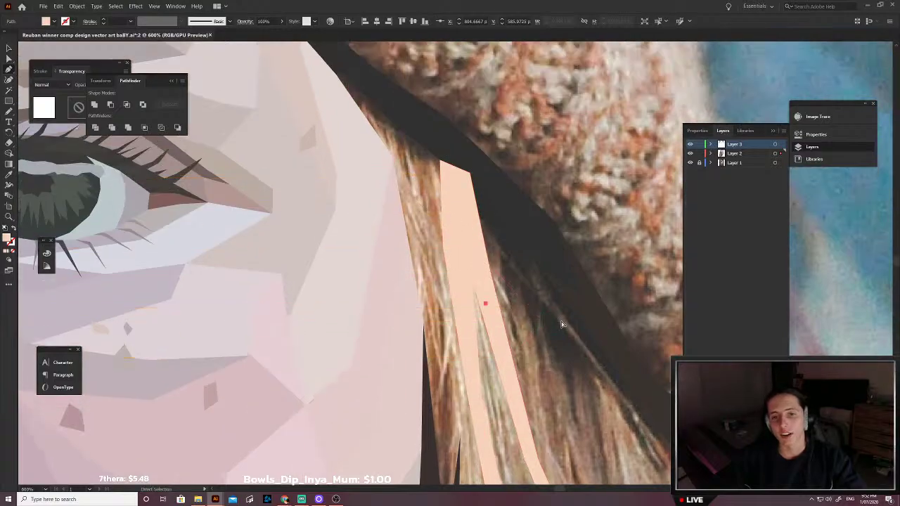
key(ctrl+z)
key(v)
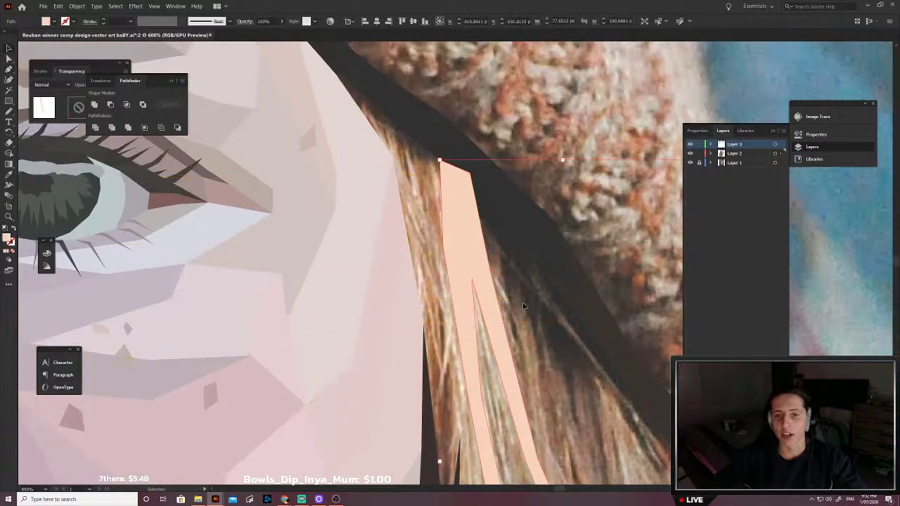
Step: Begin a shadow shape in the brim's dark fill, tracing its face-side edge with the Pen tool along the brim to the hair roots
key(a)
click(482, 217)
scroll(478, 214, up, 1)
click(470, 213)
click(485, 202)
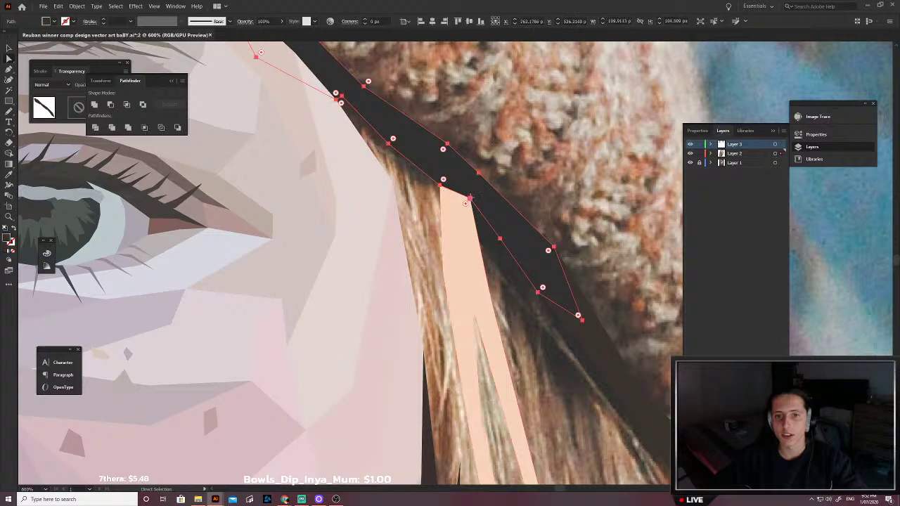
key(p)
key(ctrl+shift+a)
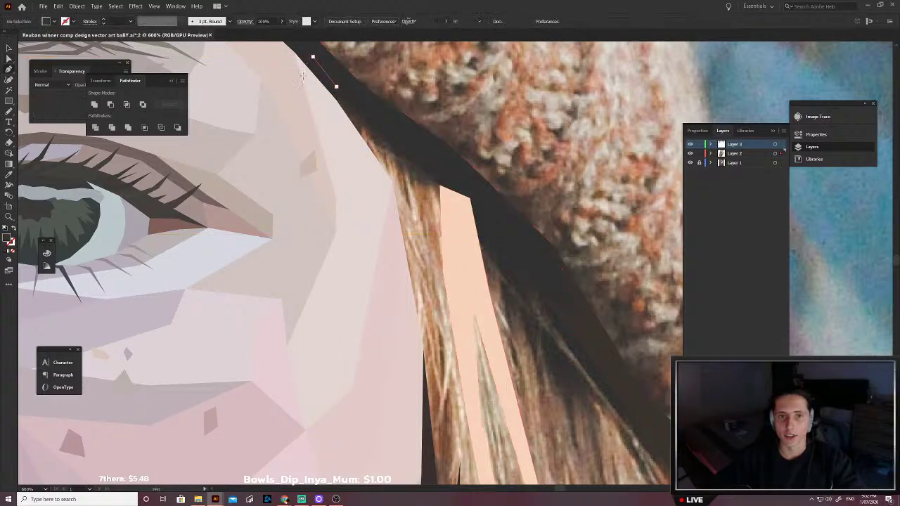
click(303, 78)
click(327, 126)
click(392, 182)
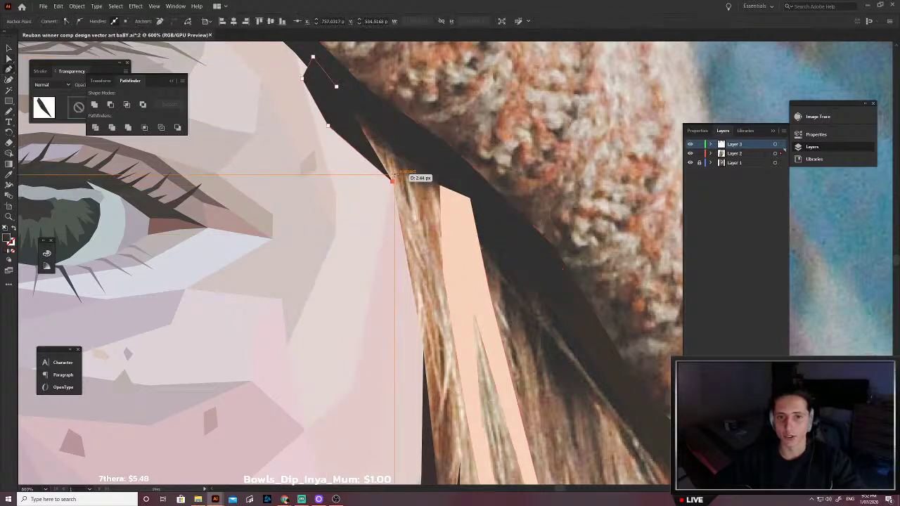
click(395, 174)
Step: Trace jagged spikes over the hair roots to the peach strand, and bring the shadow outline back up under the hat brim
click(405, 182)
click(415, 219)
click(421, 190)
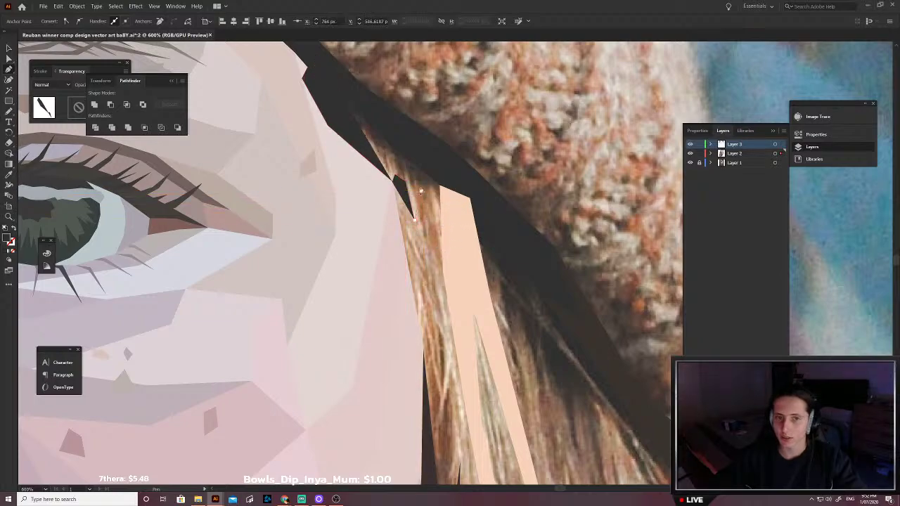
click(429, 234)
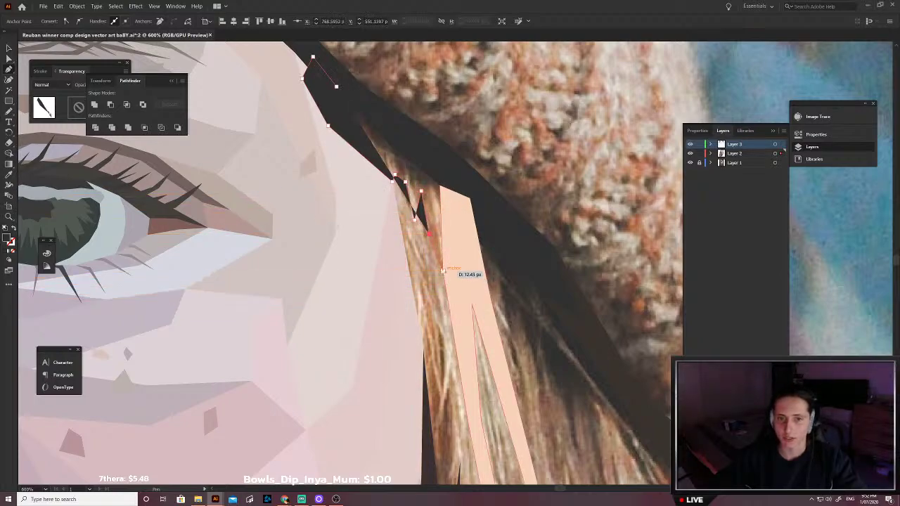
click(443, 270)
click(453, 214)
click(452, 177)
click(408, 137)
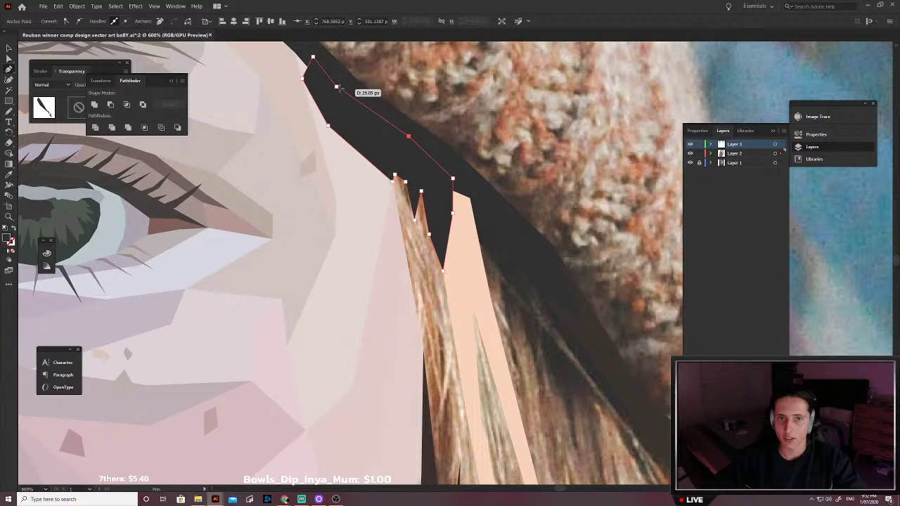
Step: Fill the jagged shadow with a brown sampled from the photo's hair, send it to the back and deselect it
key(shift+x)
key(i)
scroll(415, 169, up, 4)
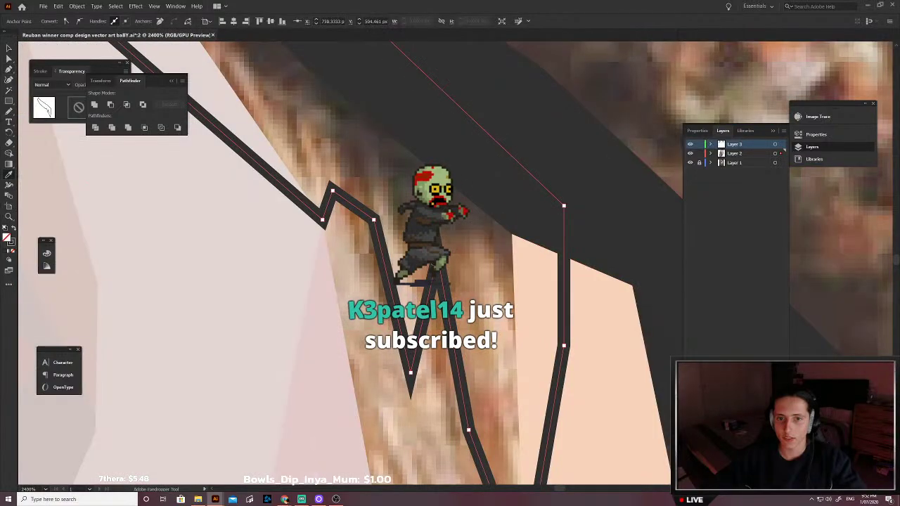
click(456, 255)
scroll(436, 228, down, 4)
key(ctrl+shift+[)
key(v)
drag(485, 260, 449, 233)
click(486, 211)
Step: Recolour the jagged root shadow with a darker greyish brown sampled from the photo and deselect it
click(388, 225)
key(shift+x)
key(i)
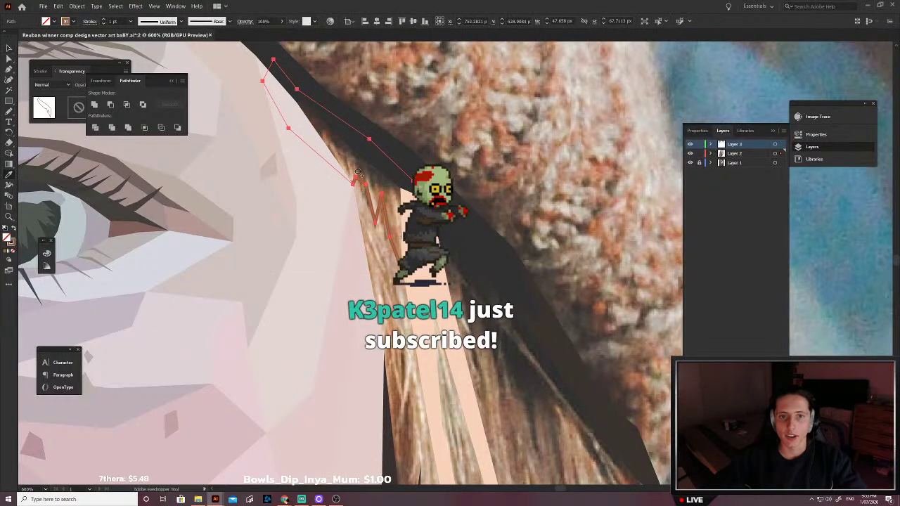
click(387, 225)
key(v)
click(389, 260)
Step: Lengthen the face-side spike of the jagged shadow by moving its tip anchor further down the hair
scroll(371, 228, down, 2)
key(p)
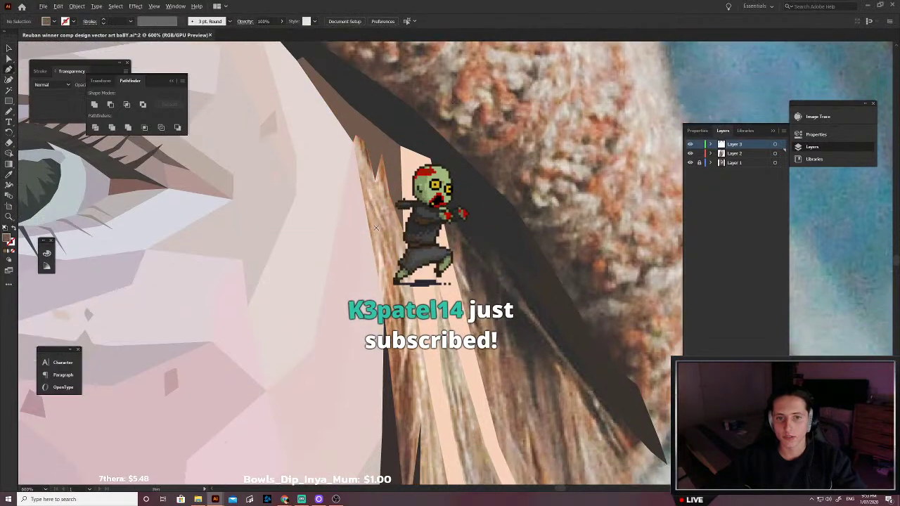
key(a)
drag(379, 170, 377, 218)
Step: Trace a new strand beneath the jagged shadow with the Pen tool, across its top and down beside the peach strand
key(p)
click(352, 205)
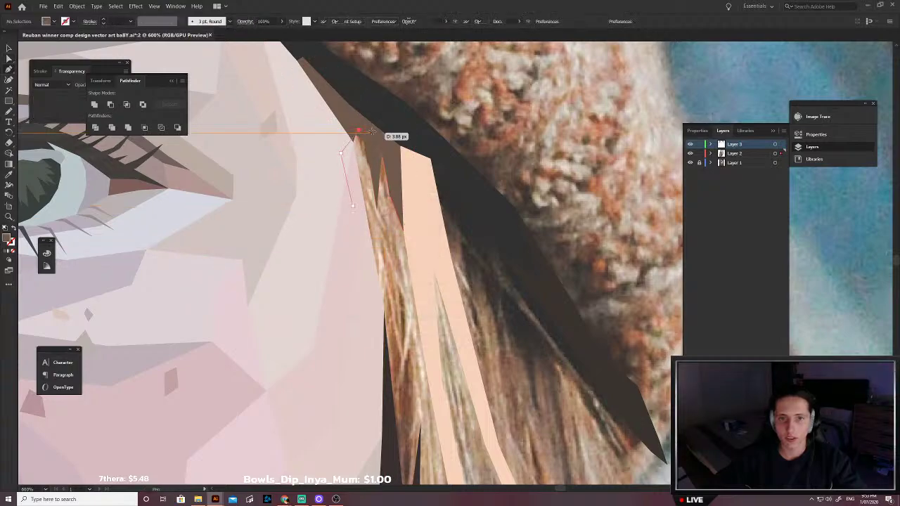
click(408, 181)
click(403, 231)
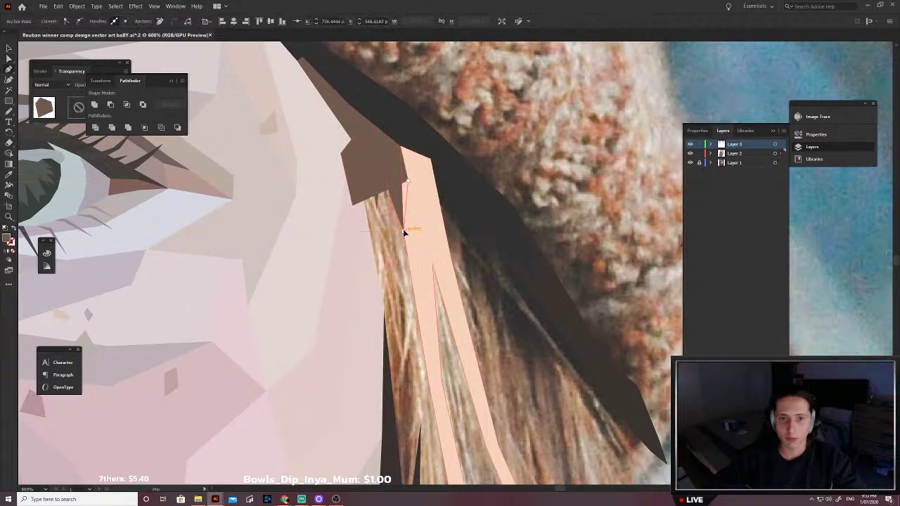
click(405, 232)
drag(394, 294, 428, 261)
click(434, 224)
click(436, 270)
click(441, 324)
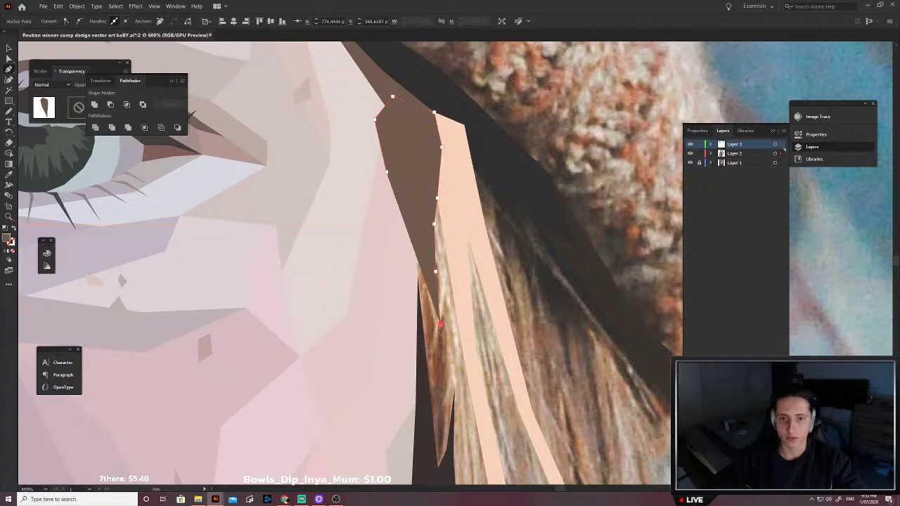
click(453, 390)
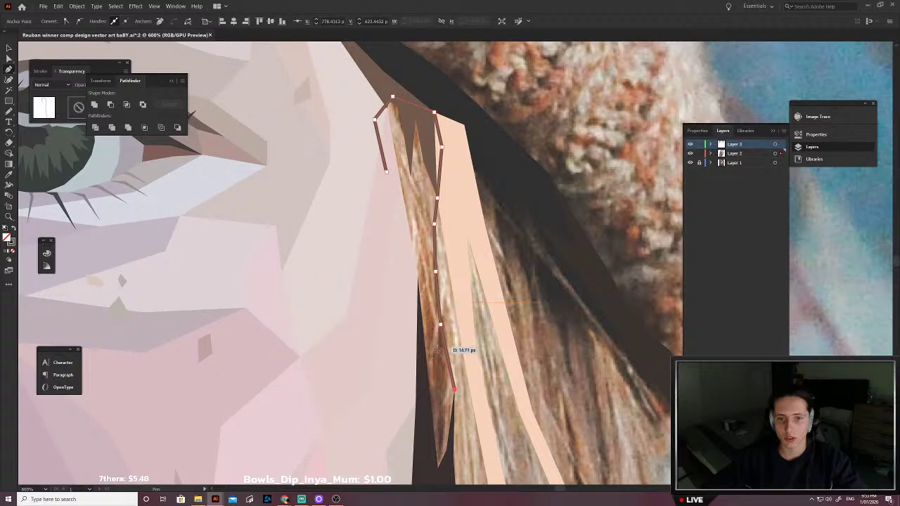
Step: Trace the new strand's face-side edge back up along the cheek and close the path at its starting point
click(418, 276)
click(400, 220)
click(386, 173)
Step: Try a light tan fill sampled from the photo's hair on the face-side strand and deselect it
scroll(415, 240, up, 2)
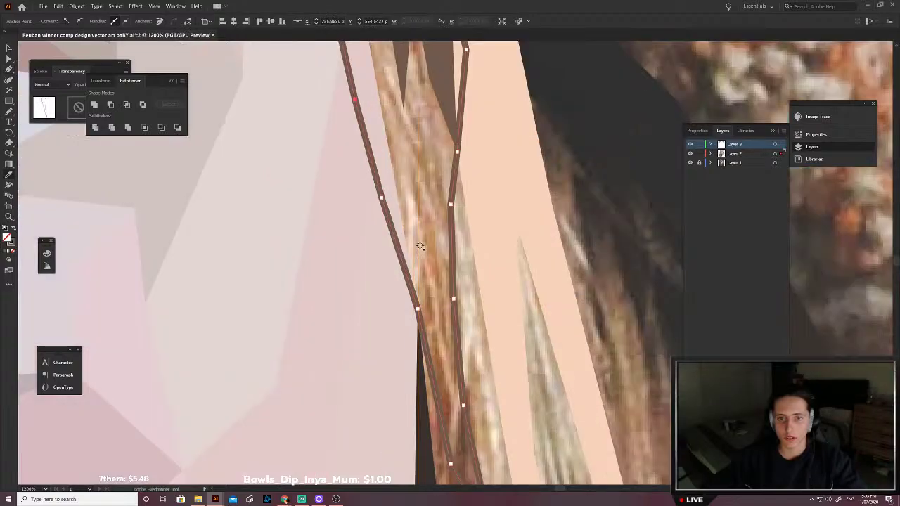
click(419, 244)
scroll(419, 244, down, 3)
key(v)
click(506, 277)
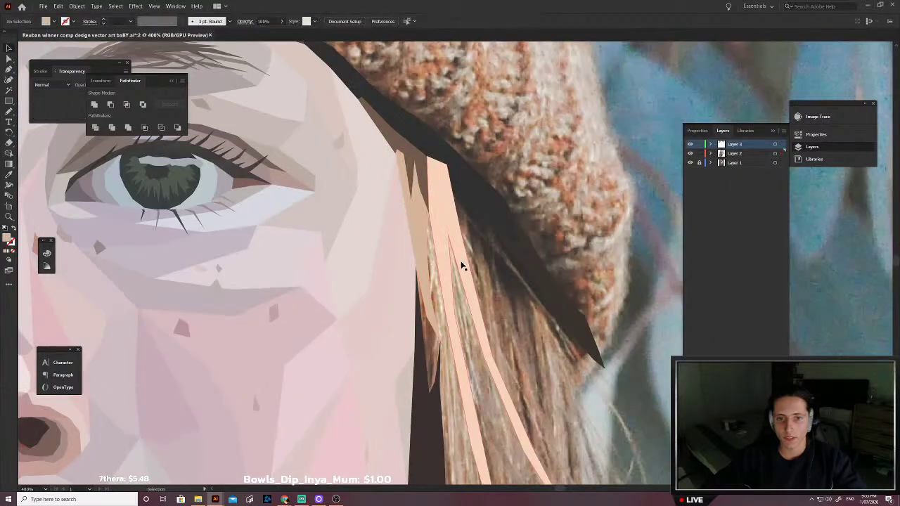
Step: Try a golden brown fill sampled from the photo on the face-side strand
scroll(440, 269, up, 1)
scroll(441, 268, right, 1)
click(377, 217)
key(shift+x)
key(i)
scroll(384, 201, up, 3)
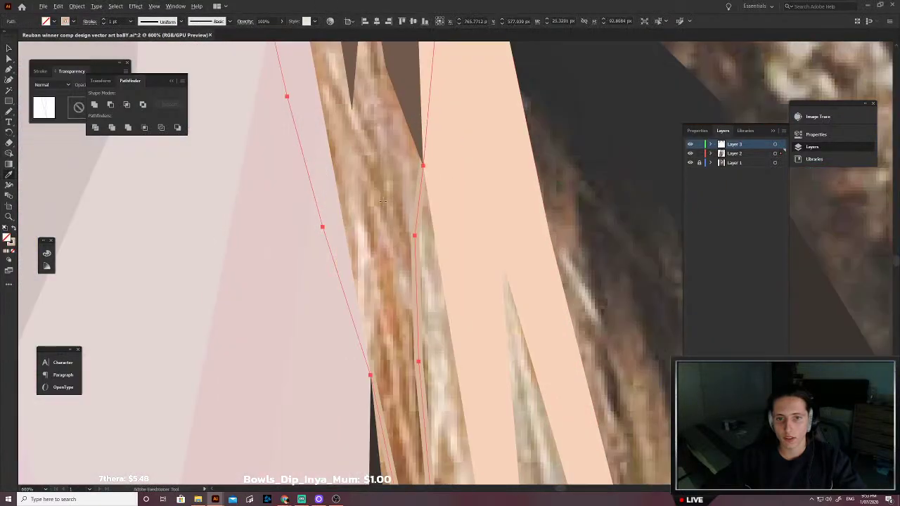
click(393, 288)
scroll(392, 289, down, 3)
key(v)
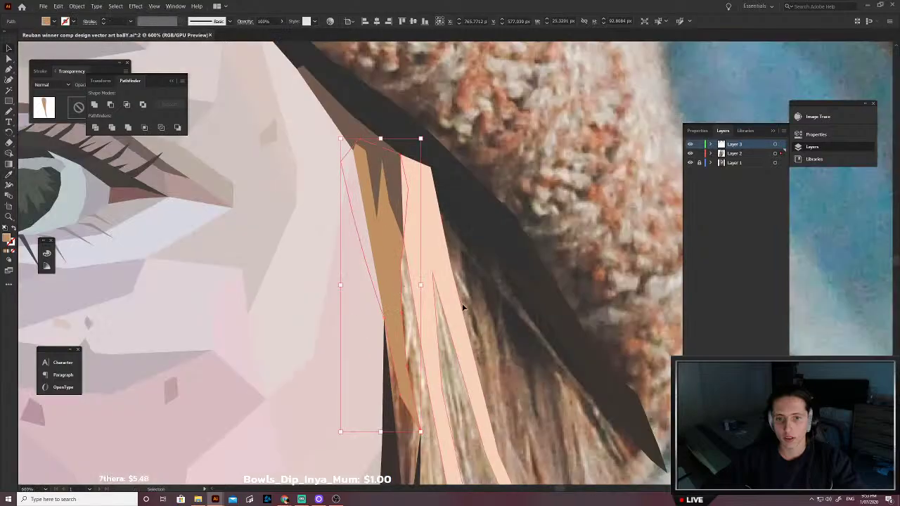
Step: Recolour the face-side strand with an orange-brown sampled from the photo's hair and deselect it
key(shift+x)
key(i)
scroll(387, 275, up, 5)
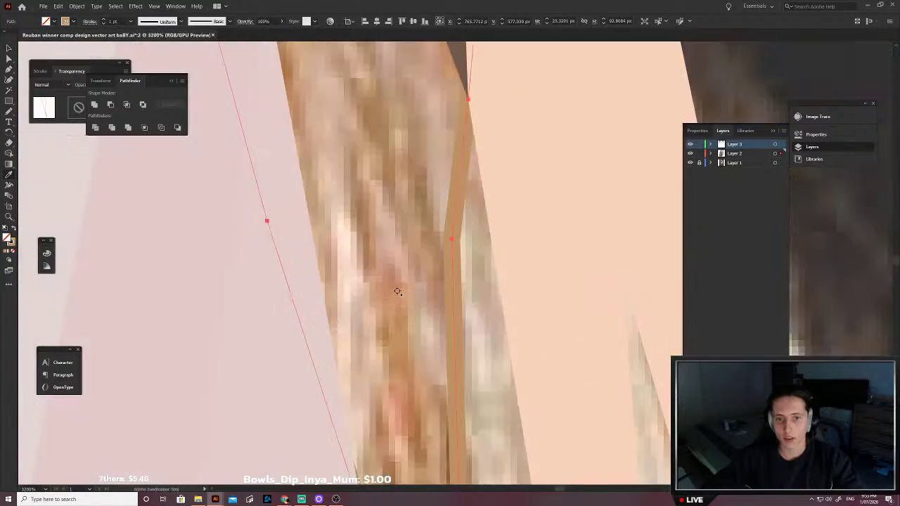
click(393, 287)
scroll(393, 289, down, 4)
key(v)
click(504, 339)
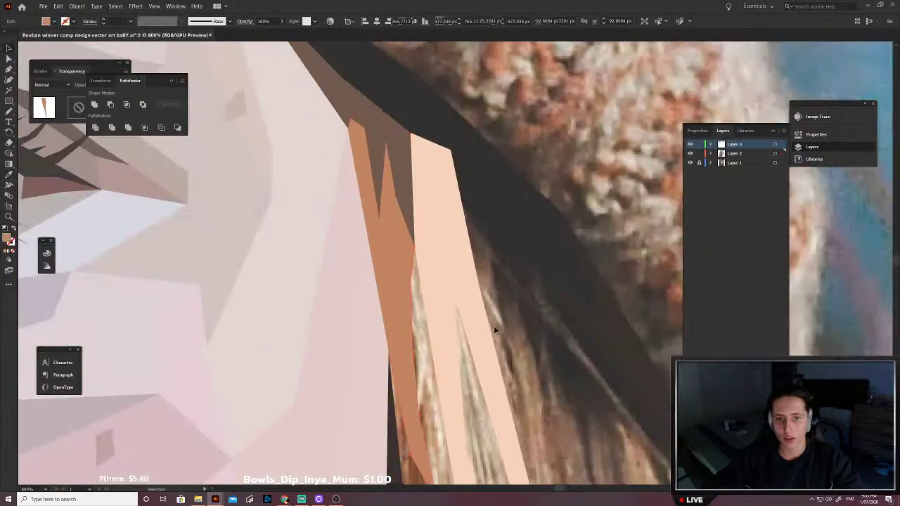
Step: Start another strand over the peach strand's upper part and trace its outer edge with the Pen tool down to the fork's face-side tip
scroll(407, 290, down, 2)
scroll(415, 293, down, 1)
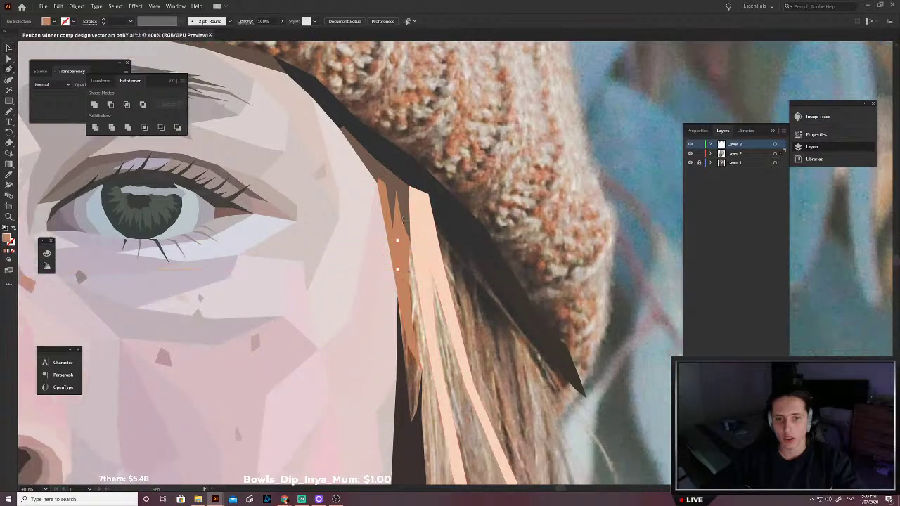
click(425, 280)
scroll(426, 285, down, 2)
click(438, 307)
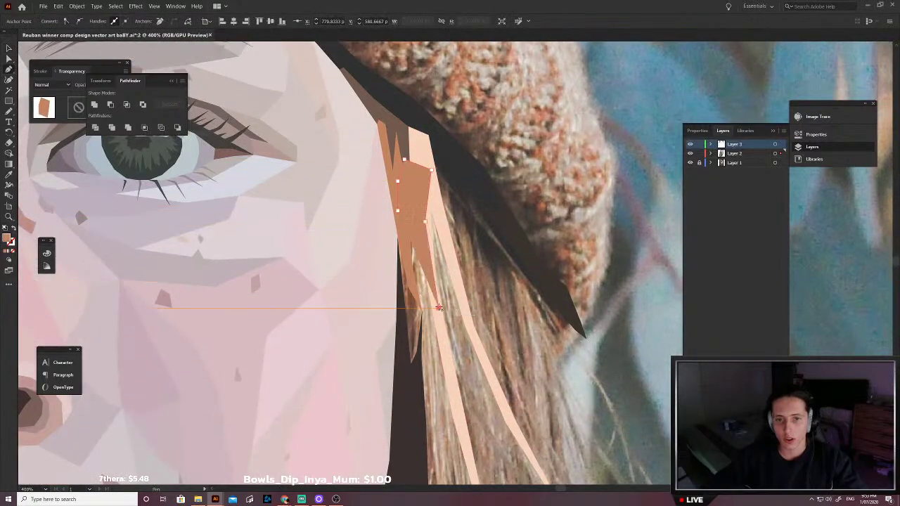
scroll(440, 310, down, 2)
click(456, 328)
scroll(457, 330, down, 2)
click(481, 386)
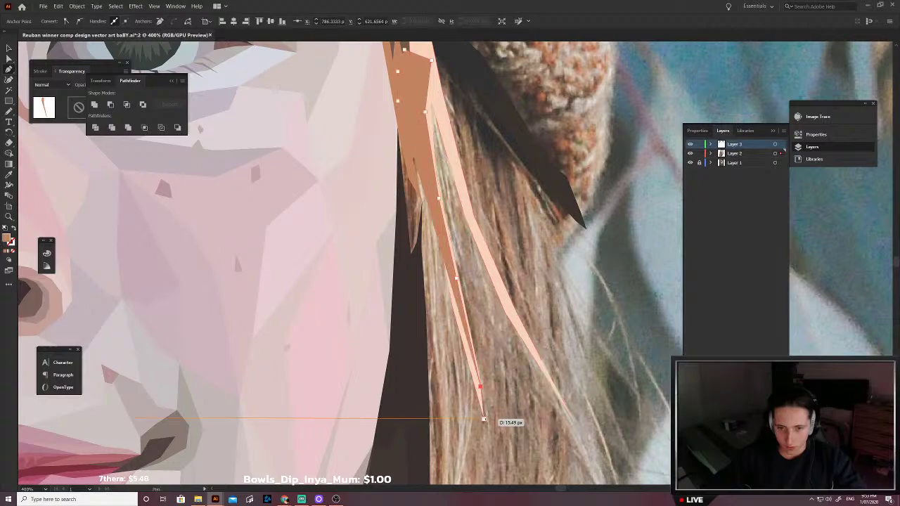
click(484, 420)
Step: Continue the strand's outer edge down past mouth level, curving toward the face to a lower tip beside the chin
scroll(478, 424, left, 1)
scroll(477, 423, down, 4)
click(481, 353)
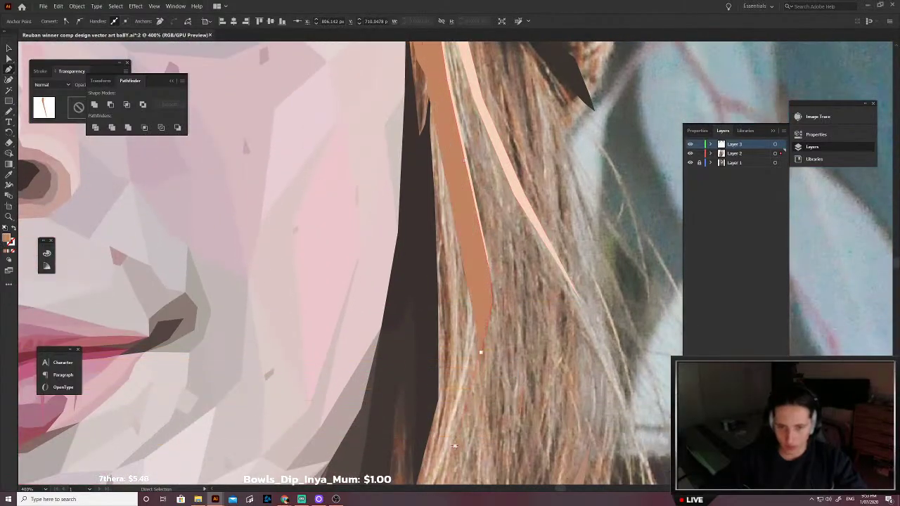
click(454, 446)
scroll(454, 445, down, 2)
scroll(454, 443, down, 2)
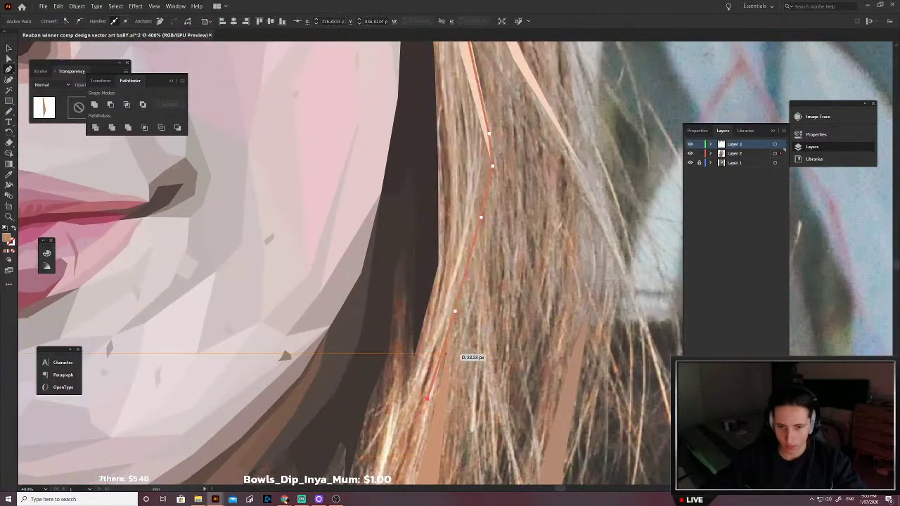
Step: Trace the strand's inner edge from the chin-side tip back up past mouth level and close it at the peach strand's root
key(shift+x)
scroll(447, 350, up, 1)
click(450, 308)
scroll(451, 302, up, 2)
click(469, 251)
scroll(465, 243, up, 2)
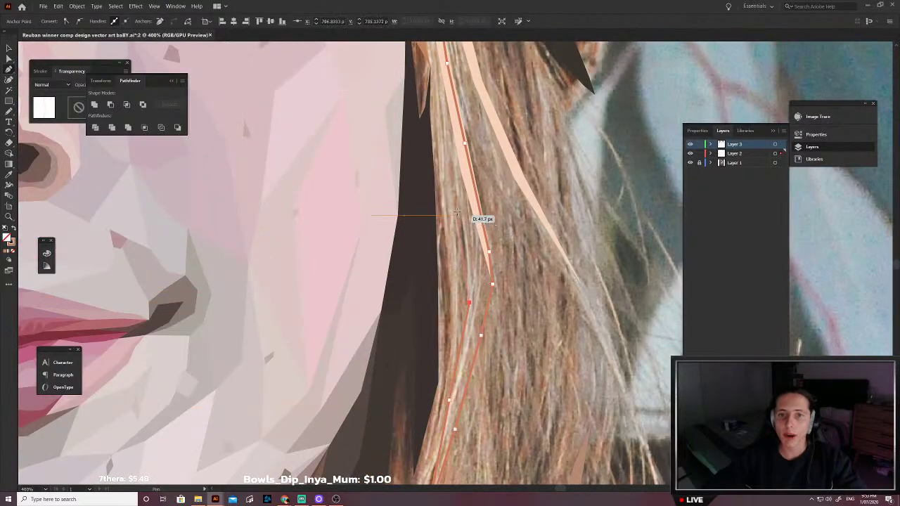
click(463, 222)
scroll(461, 215, up, 1)
click(444, 203)
scroll(446, 203, up, 1)
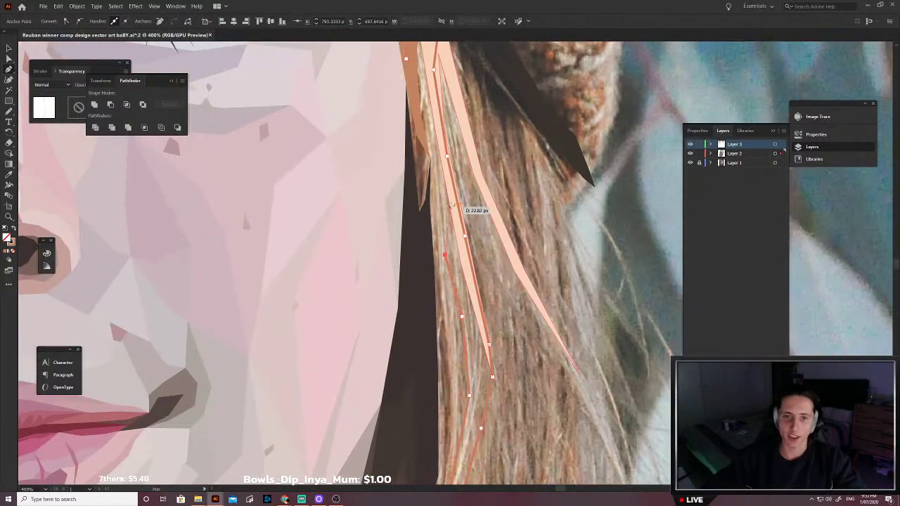
scroll(452, 204, up, 1)
click(418, 164)
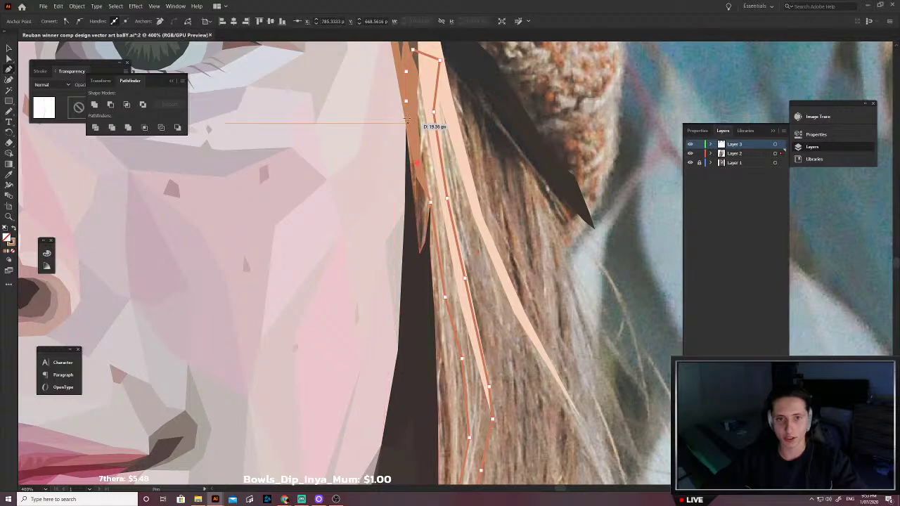
click(406, 101)
scroll(440, 220, up, 2)
Step: Fill the closed strand with a pale pinkish beige sampled from the photo's hair, place it behind the peach strand and deselect it
key(i)
click(450, 260)
scroll(450, 260, down, 4)
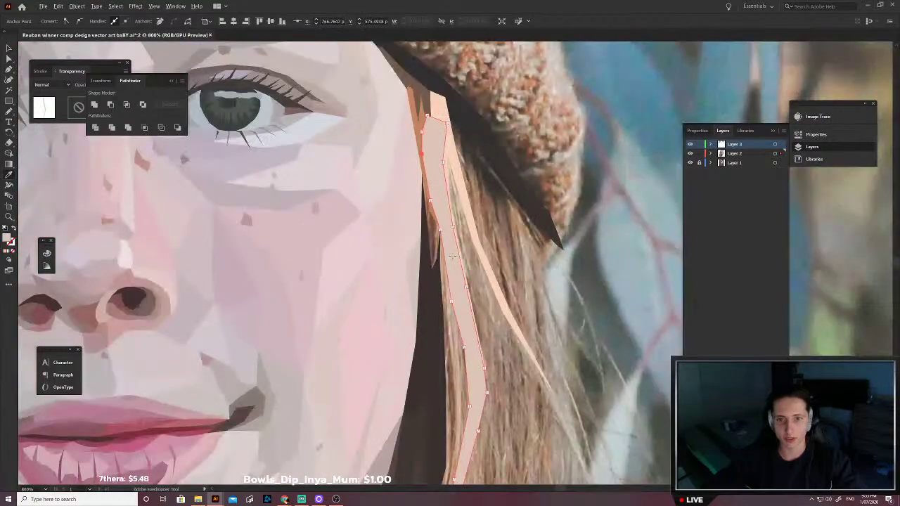
key(v)
click(488, 313)
scroll(488, 348, down, 1)
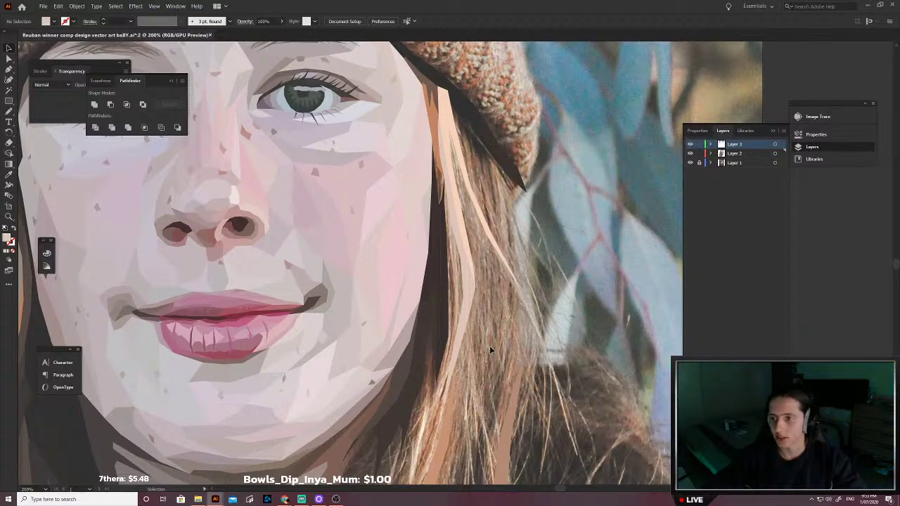
Step: Start a strand at the chin-side tip and trace its outer edge up over the pale beige strand to the orange-brown strand's lower end
scroll(486, 343, up, 1)
scroll(465, 315, up, 2)
key(p)
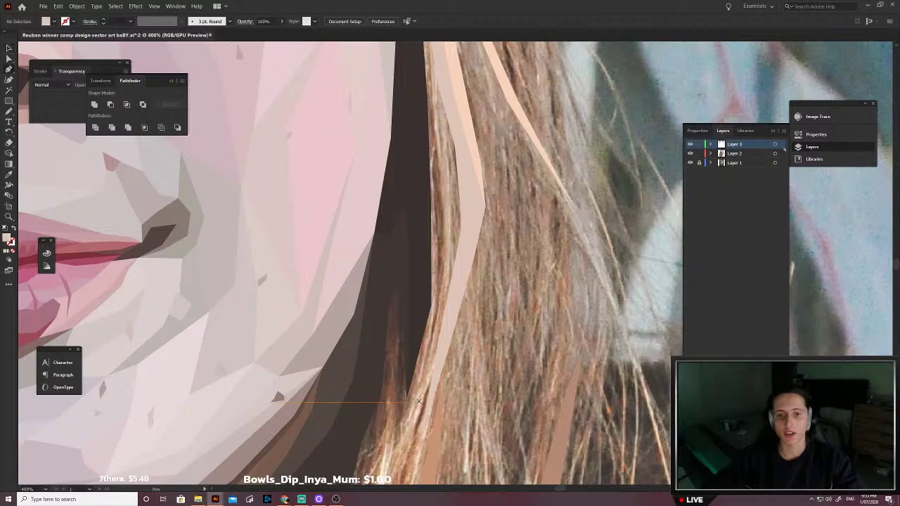
click(405, 398)
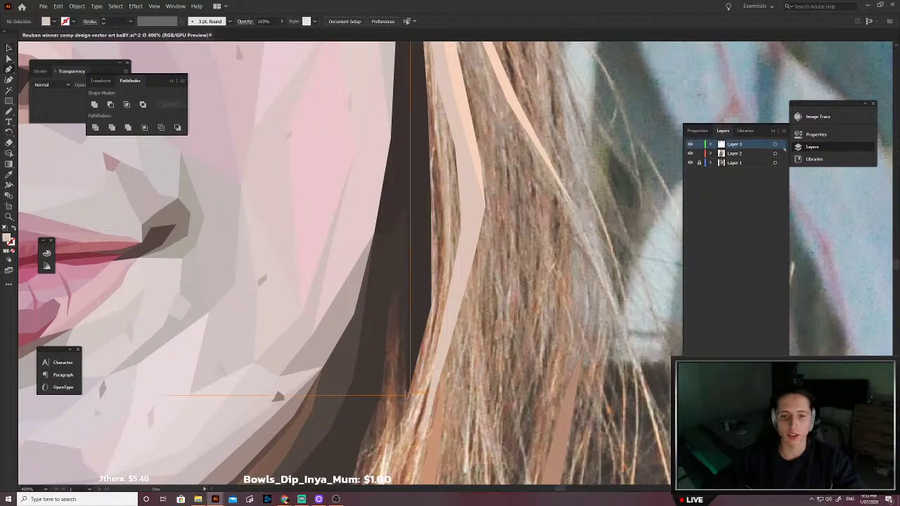
click(442, 321)
scroll(450, 315, down, 1)
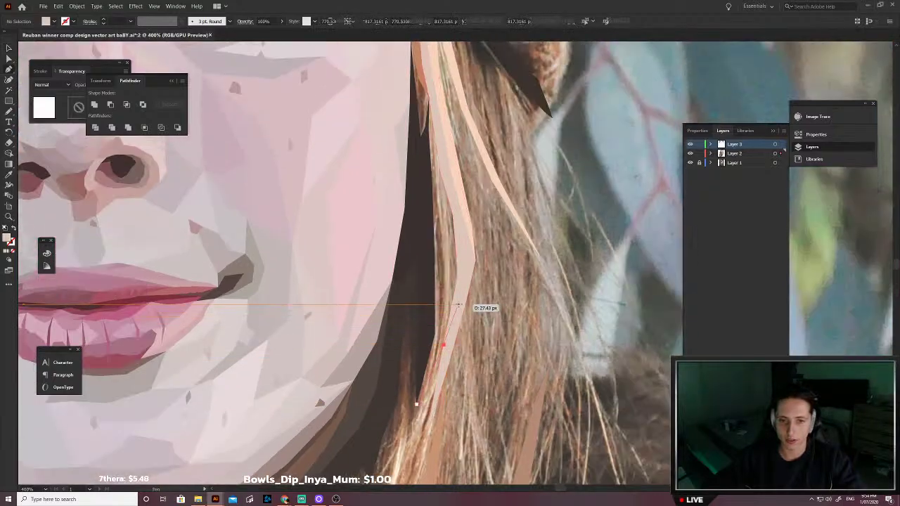
click(458, 304)
scroll(459, 305, up, 2)
scroll(458, 303, up, 1)
click(458, 307)
scroll(458, 307, up, 1)
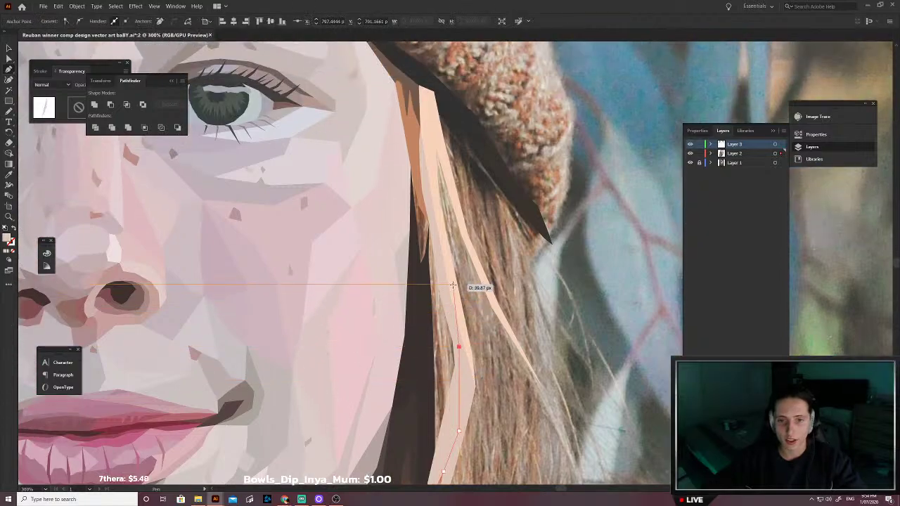
click(452, 284)
click(428, 224)
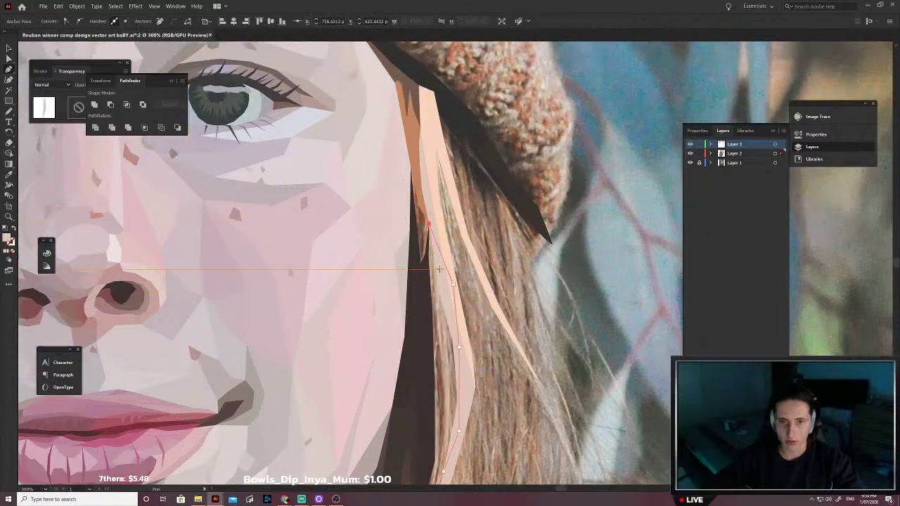
Step: Trace the strand's face-side edge back down along the dark shadow and close the outline at its lower tip beside the chin
click(437, 318)
scroll(448, 324, down, 1)
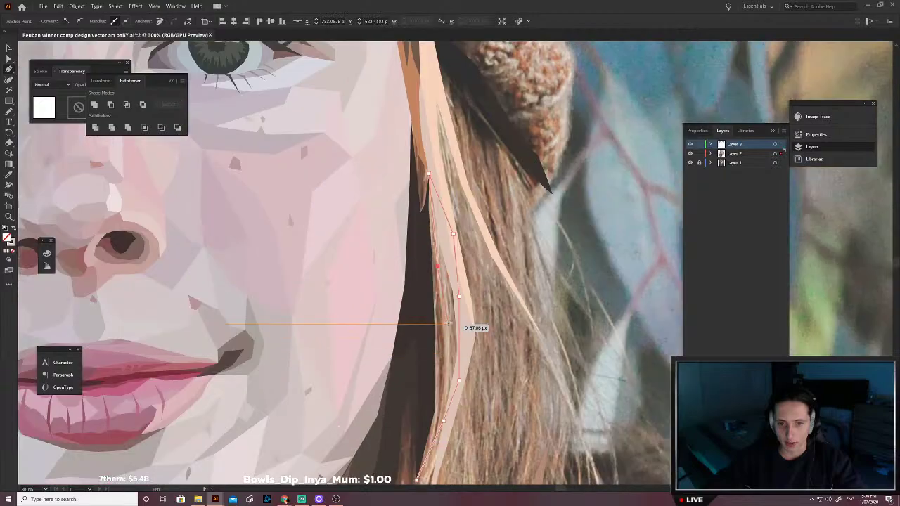
scroll(447, 339, down, 1)
click(446, 311)
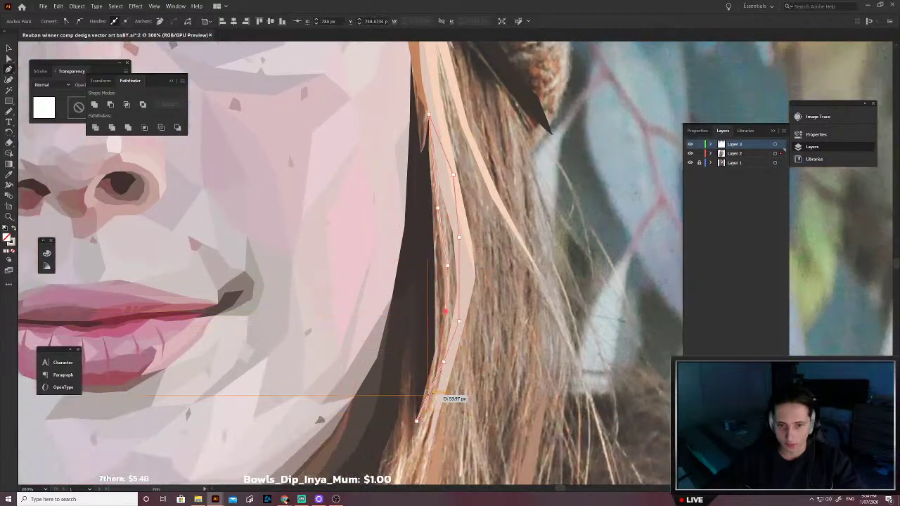
click(434, 351)
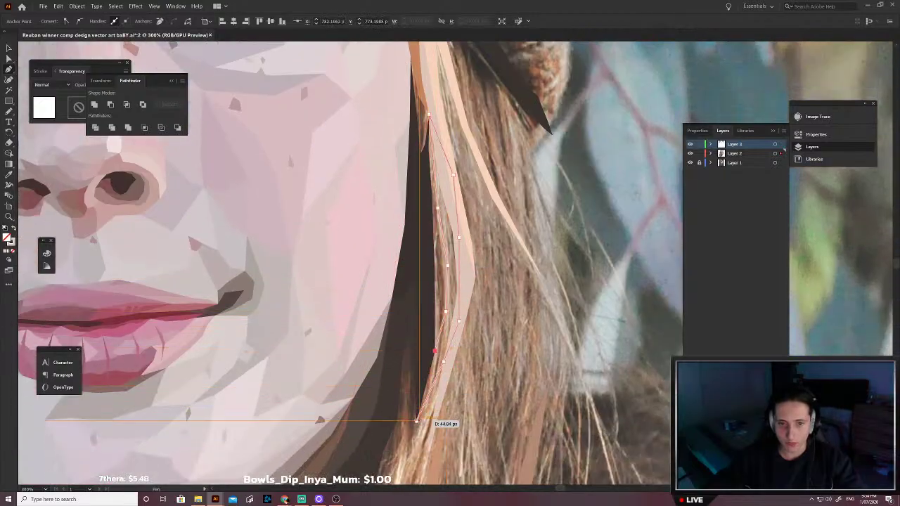
click(417, 420)
Step: Fill the new strand with a light tan sampled from the photo, place it behind the pale beige strand and deselect it
scroll(442, 360, up, 6)
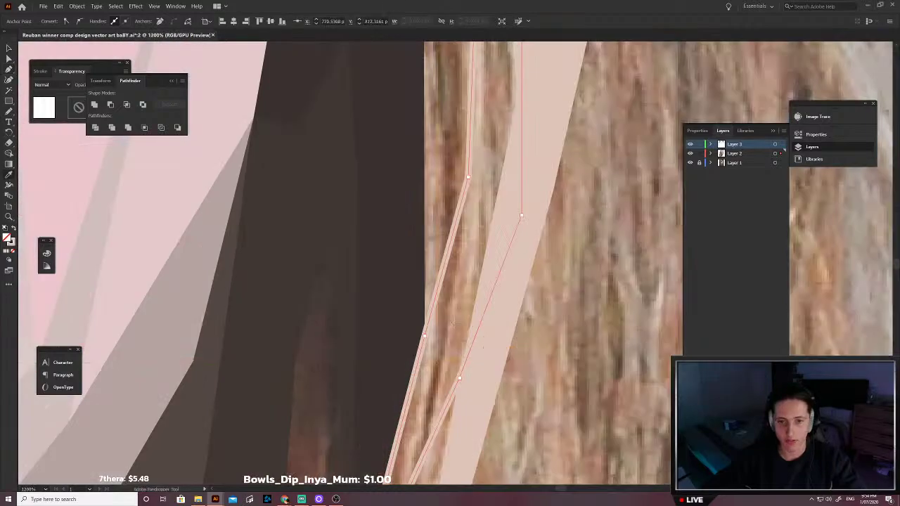
scroll(458, 333, down, 7)
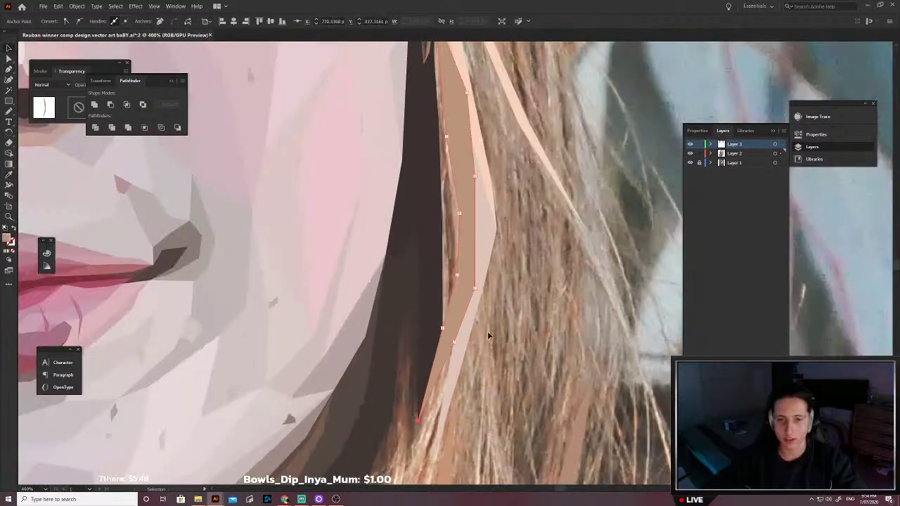
scroll(470, 306, down, 2)
Step: Start another strand over the dark shadow beside the cheek and trace its face-side edge up across the orange-brown strand
scroll(470, 307, up, 3)
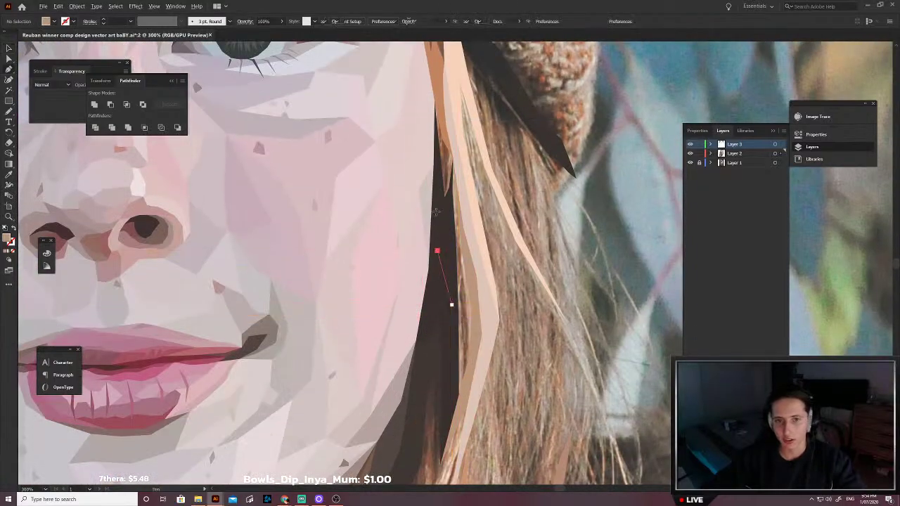
click(433, 186)
click(425, 123)
click(430, 88)
click(441, 87)
Step: Trace the strand's outer edge down over the pale beige and tan strands, close the outline and show it unfilled
click(454, 121)
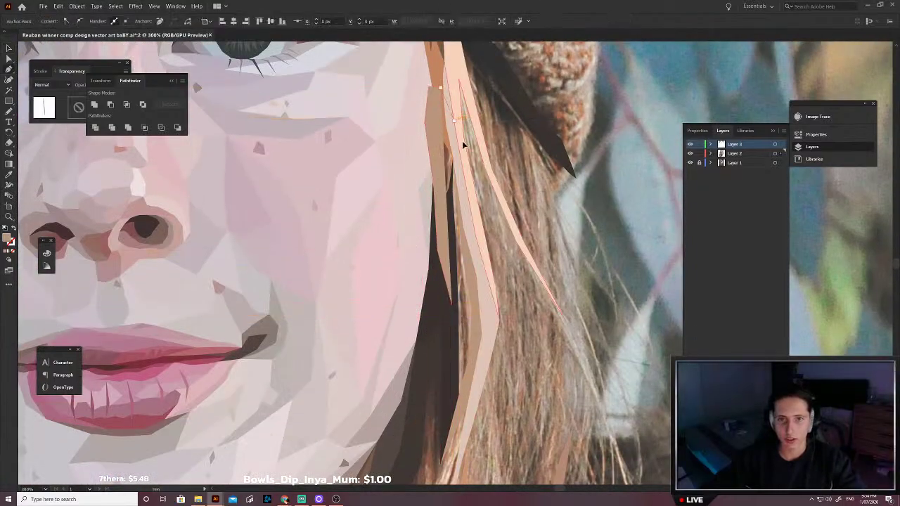
click(474, 192)
click(481, 267)
click(486, 306)
click(477, 360)
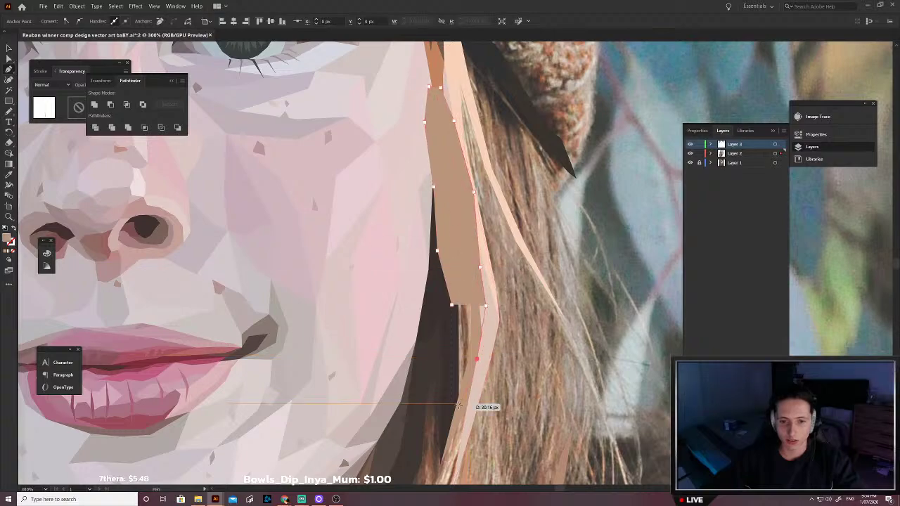
click(458, 406)
click(450, 386)
click(451, 304)
key(shift+x)
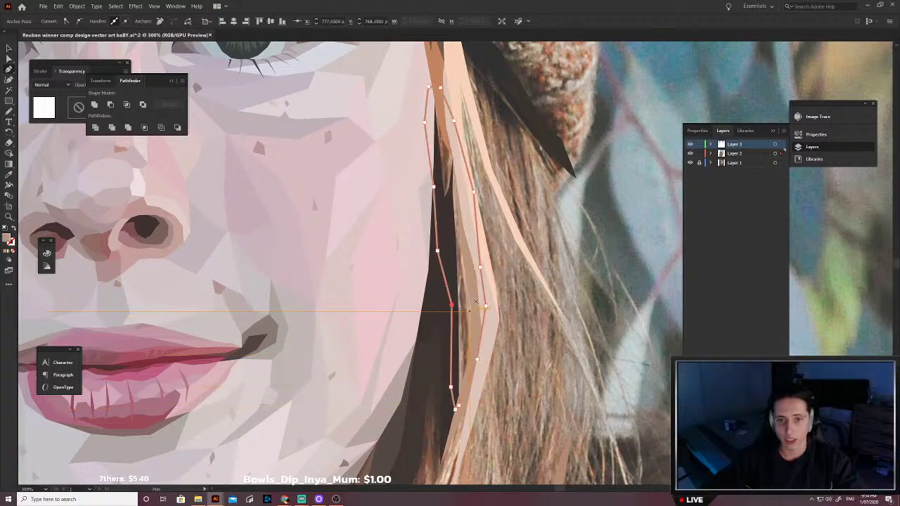
Step: Fill the strand with a reddish brown sampled from the photo's hair, send it behind the other strands and deselect it
key(i)
scroll(476, 307, up, 6)
click(384, 302)
scroll(384, 302, down, 6)
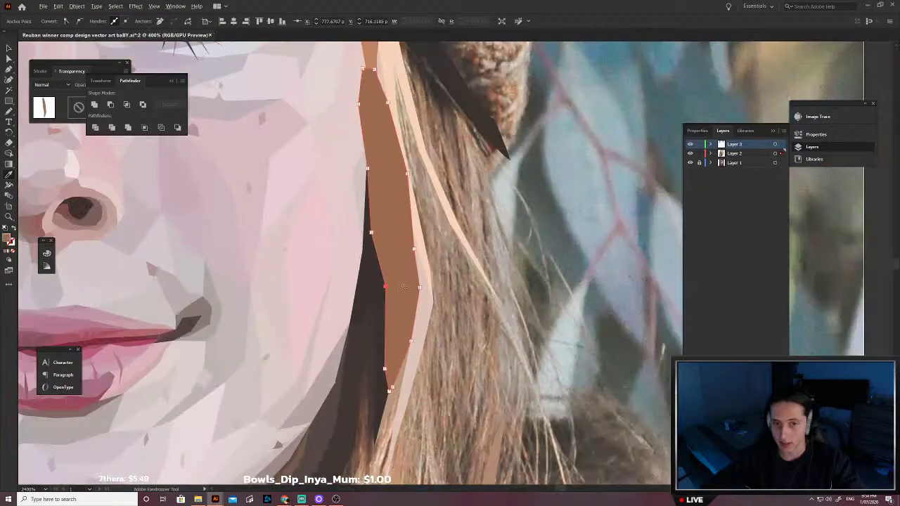
key(ctrl+shift+[)
key(v)
key(ctrl+shift+a)
Step: Start a strand at the peach fork's outer arm and trace its outer edge down through the open hair to a tip at chin level
scroll(398, 292, up, 3)
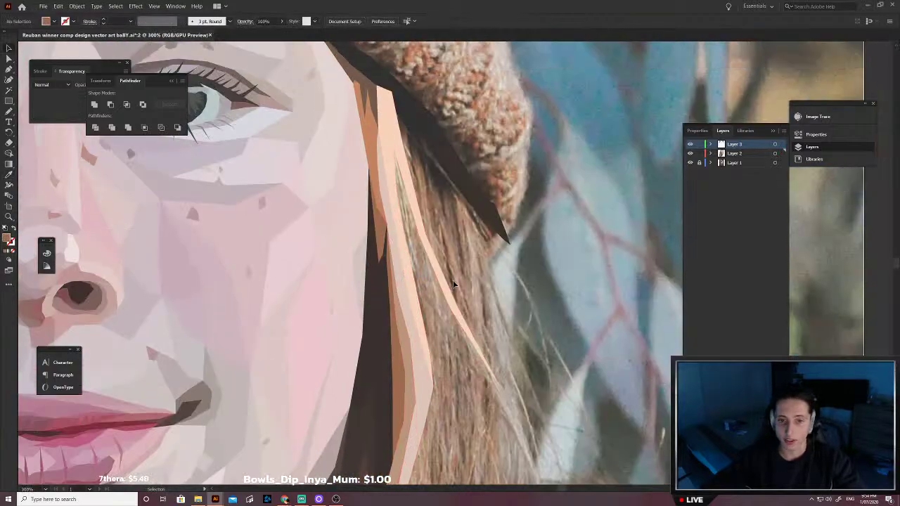
scroll(416, 285, down, 2)
scroll(424, 292, up, 3)
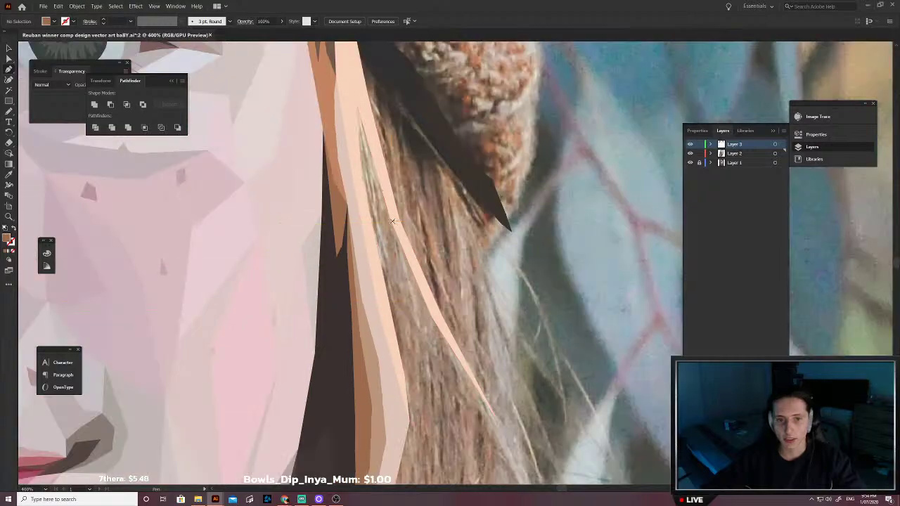
click(392, 221)
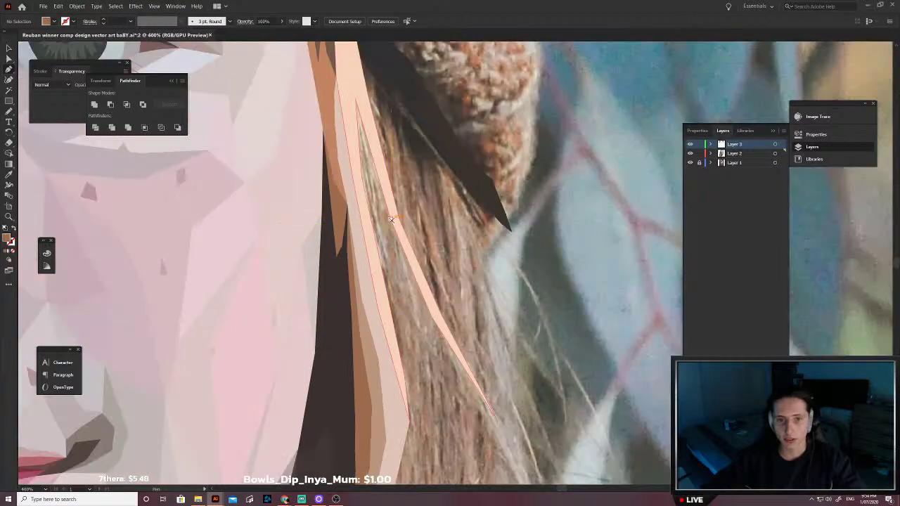
scroll(414, 290, down, 2)
scroll(432, 357, down, 1)
click(436, 362)
scroll(436, 365, down, 2)
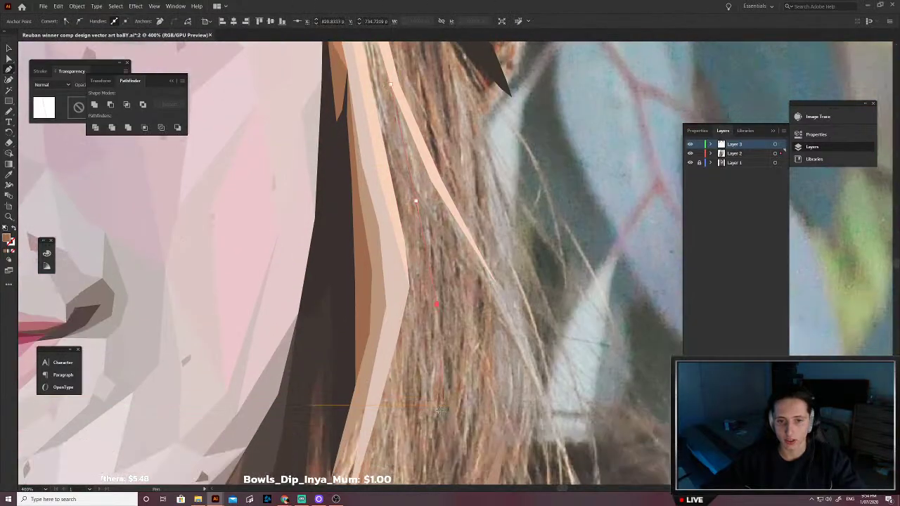
click(431, 429)
scroll(431, 430, down, 2)
click(413, 454)
Step: Trace the strand's inner edge up along the peach and beige strands, round it over the peach root and bring it back down the outer arm
click(411, 374)
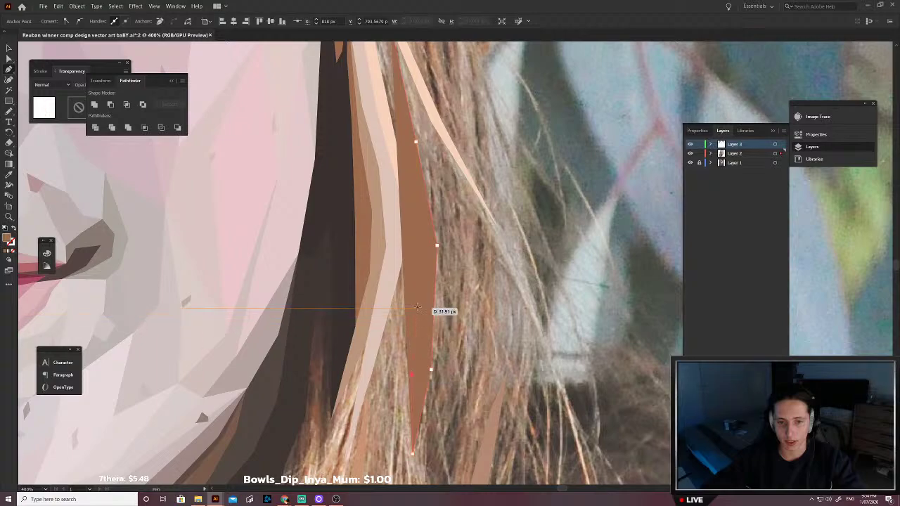
key(shift+x)
click(419, 254)
scroll(410, 229, up, 6)
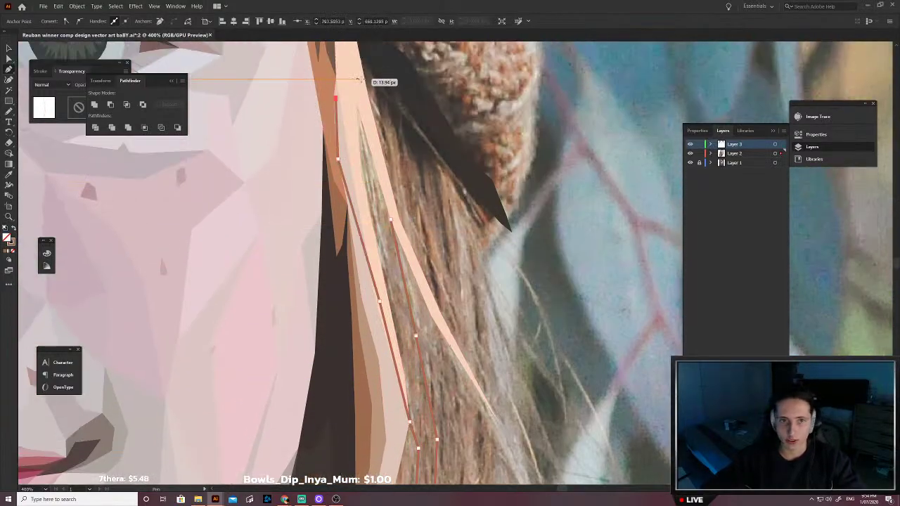
click(357, 79)
click(380, 167)
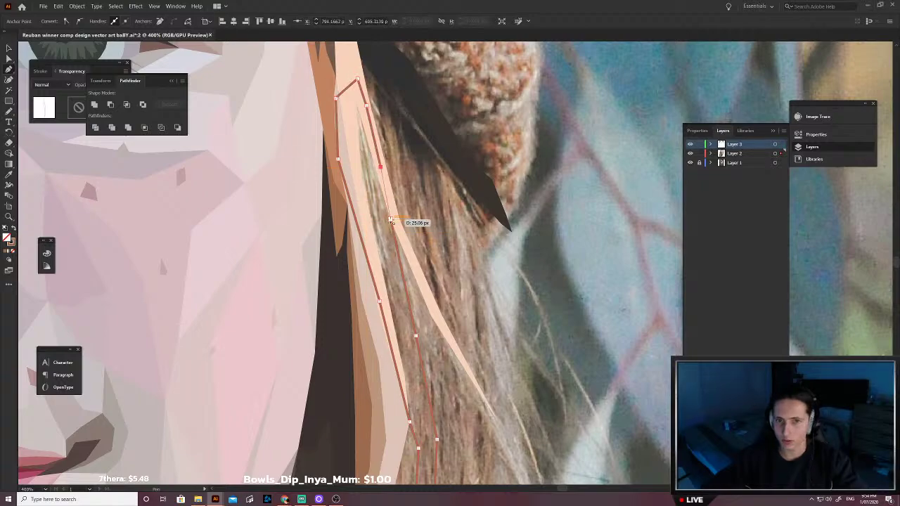
Step: Close the strand and fill it with a greyish brown sampled from the photo, send it behind the other strands and deselect it
scroll(387, 271, up, 5)
key(i)
click(390, 295)
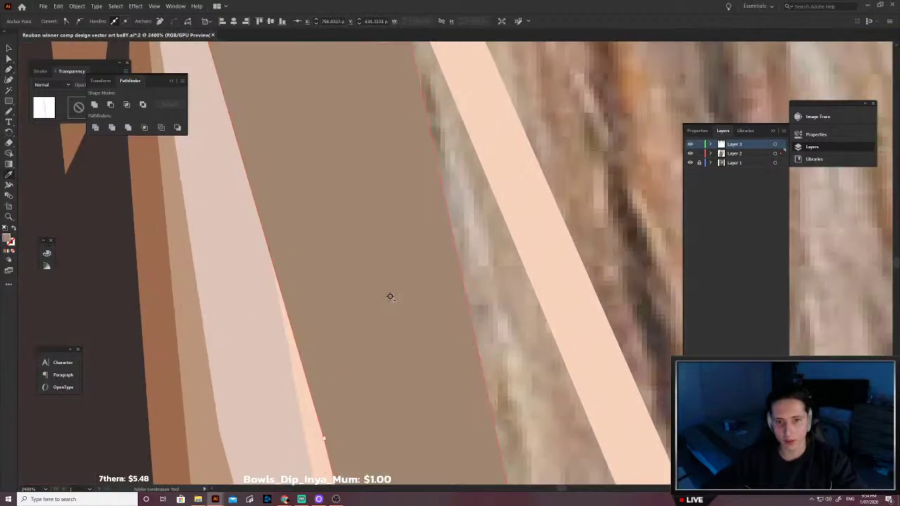
scroll(392, 297, down, 4)
key(v)
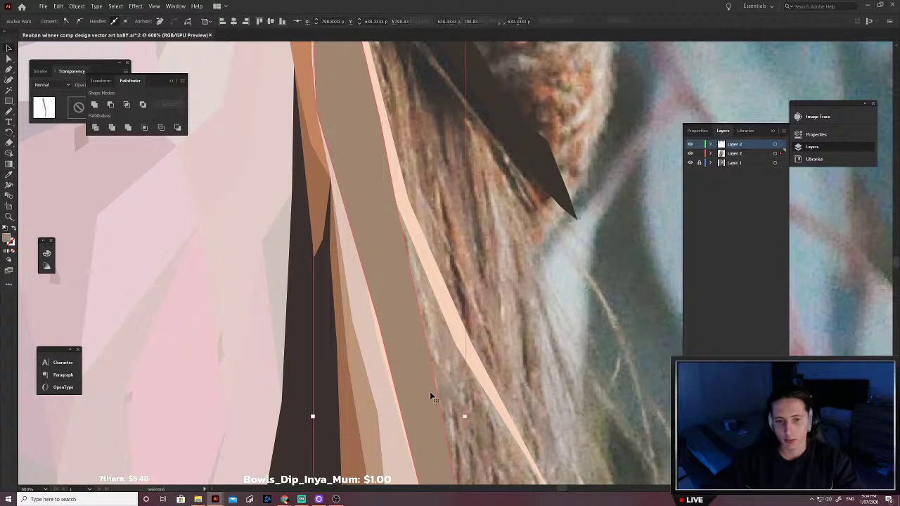
key(ctrl+shift+[)
click(470, 386)
Step: Start a strand near the greyish-brown strand's lower tip and trace its outer edge up to the peach fork's outer arm
scroll(436, 365, down, 2)
scroll(393, 354, down, 2)
scroll(389, 351, down, 3)
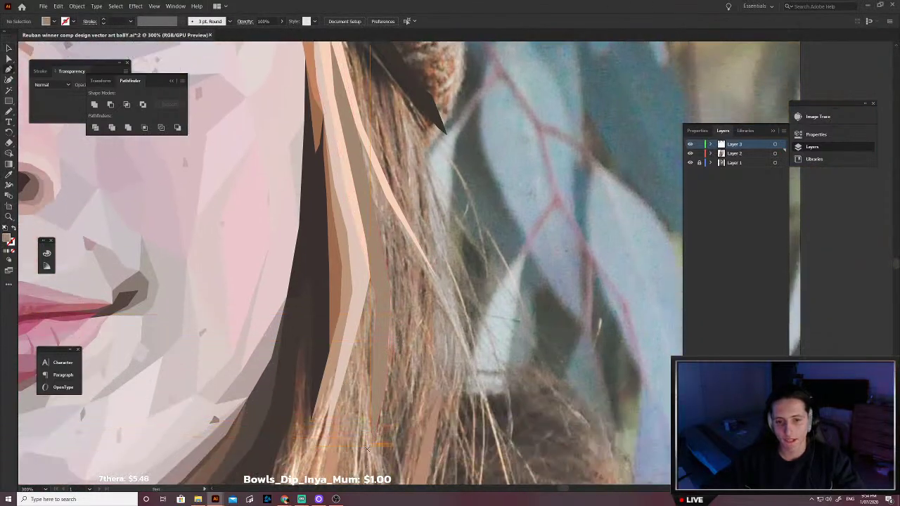
click(386, 418)
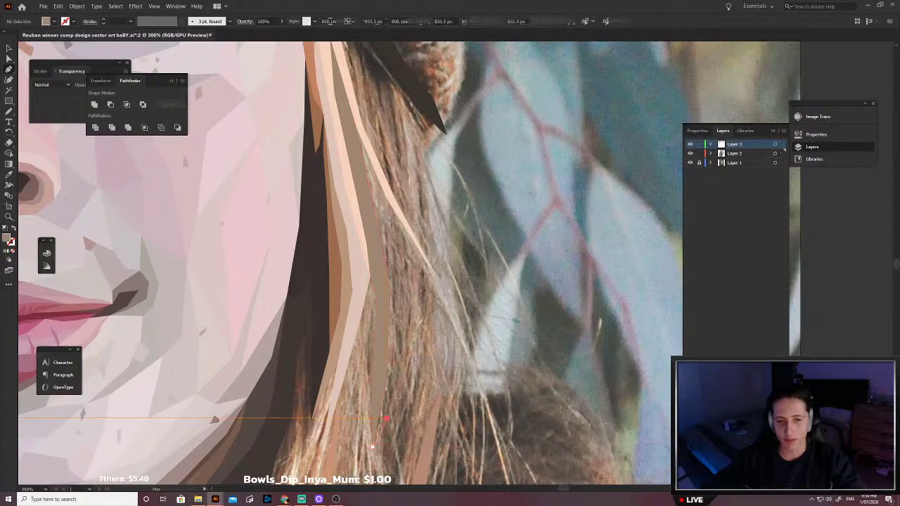
click(398, 357)
click(405, 312)
click(407, 289)
click(394, 254)
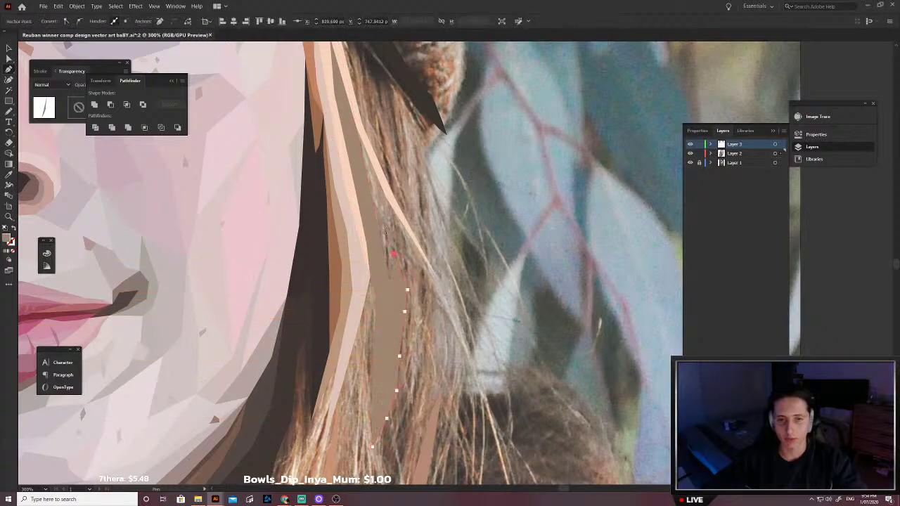
click(384, 194)
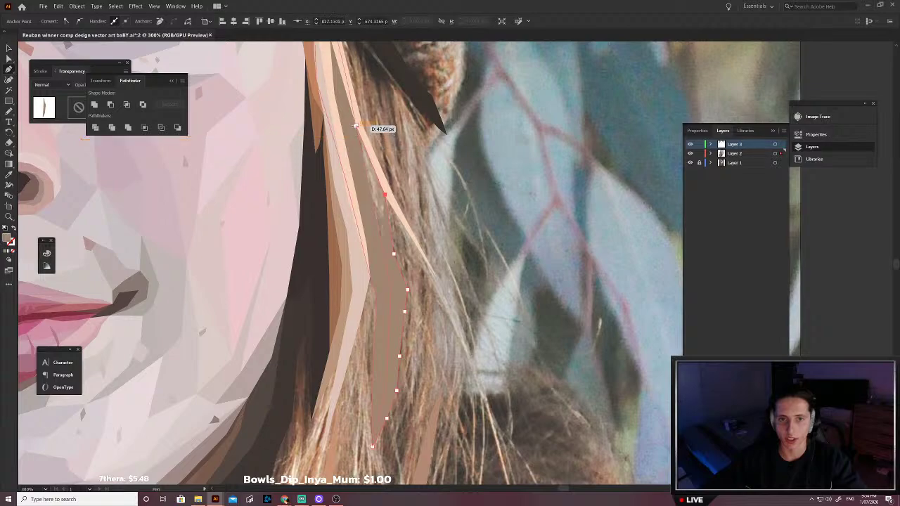
Step: Continue the outline up the peach arm and trace its inner edge back down over the greyish-brown strand
click(356, 124)
click(353, 145)
click(365, 193)
click(384, 295)
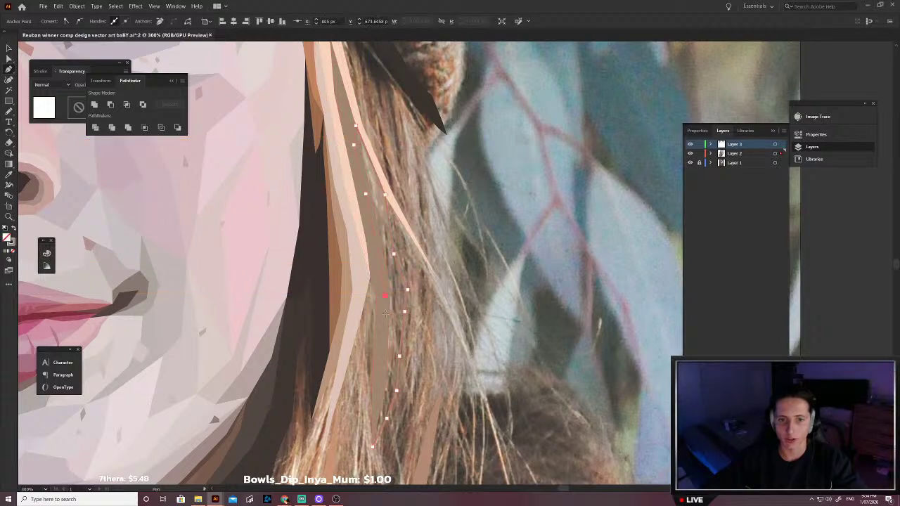
scroll(382, 416, up, 6)
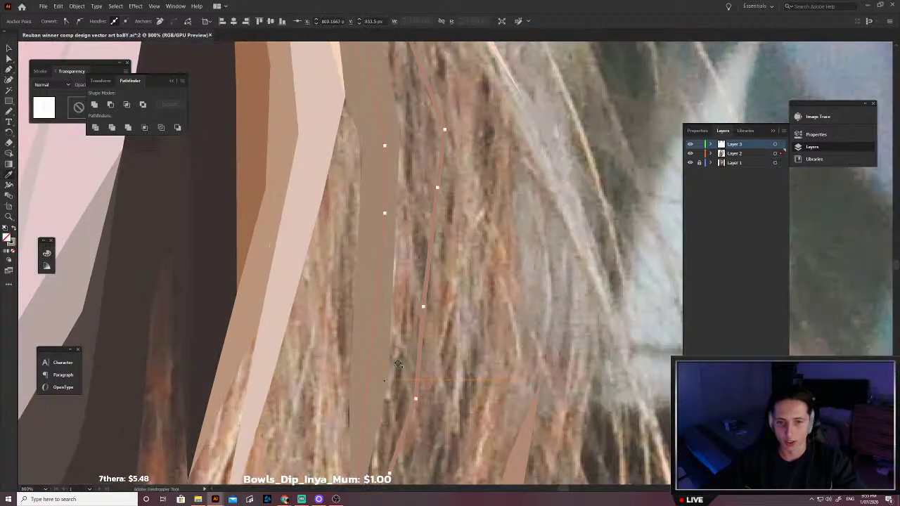
Step: Fill the traced strand with a dark brown sampled from the photo, send it behind the neighbouring strands and deselect it
scroll(376, 332, up, 3)
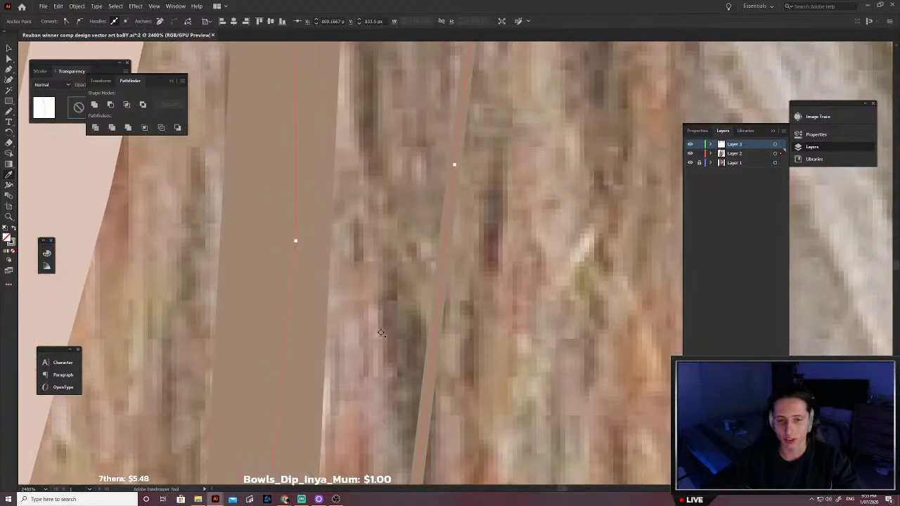
click(389, 323)
scroll(390, 322, down, 5)
key(ctrl+[)
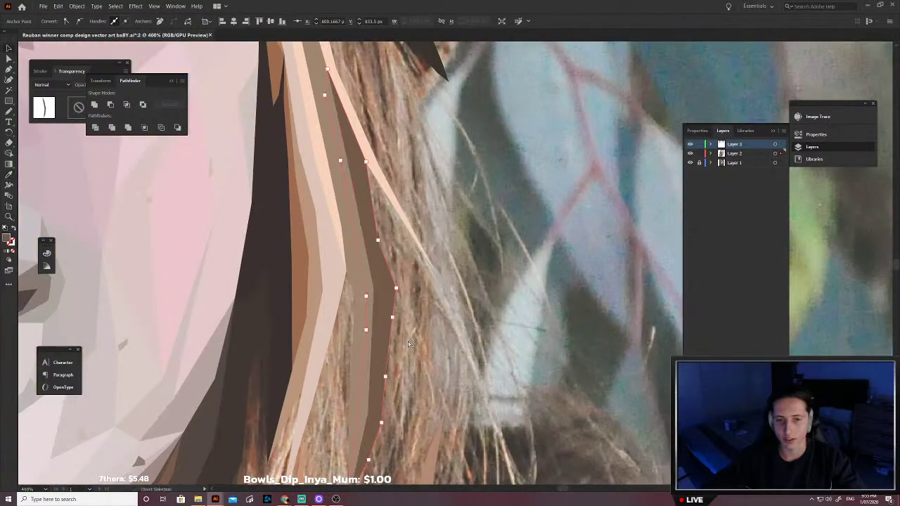
key(v)
click(428, 334)
Step: Start a shape in the hair under the hat and trace its outer edge up along the dark brim shadow to the peach root
scroll(398, 341, up, 1)
scroll(398, 338, up, 3)
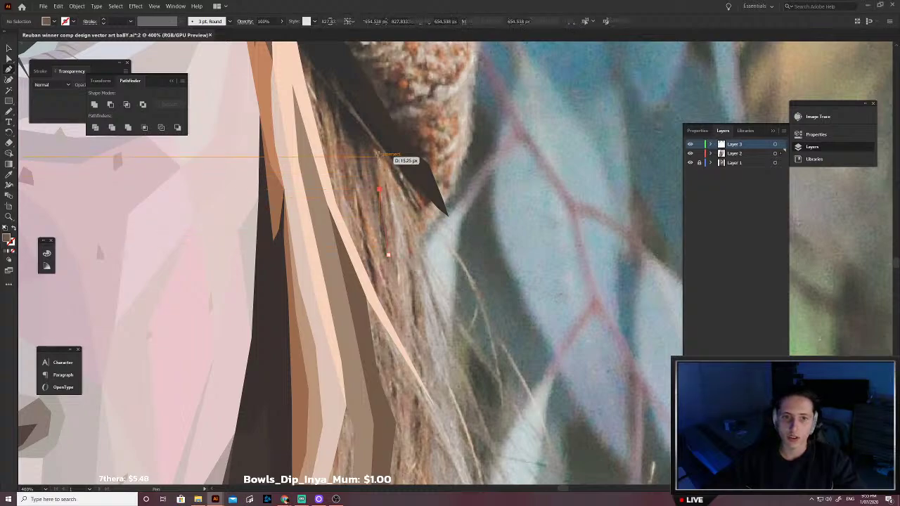
ctrl+click(387, 145)
scroll(379, 130, up, 3)
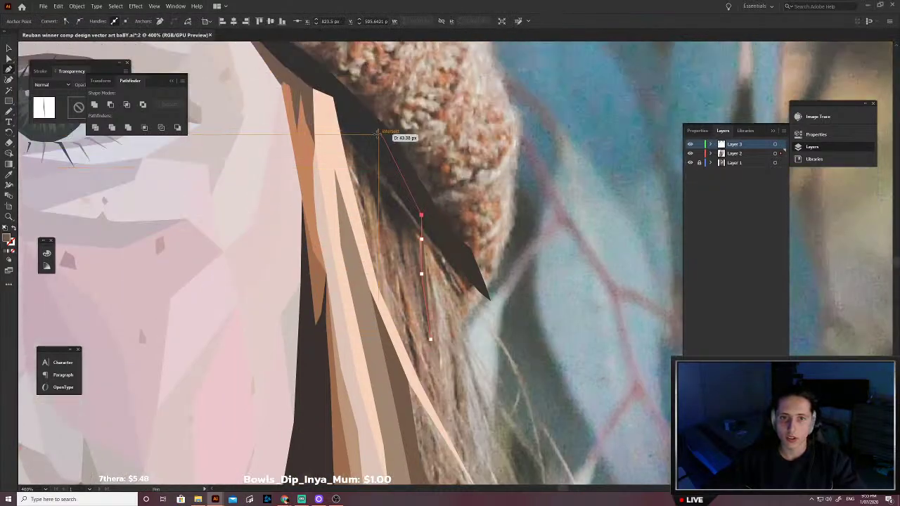
click(333, 96)
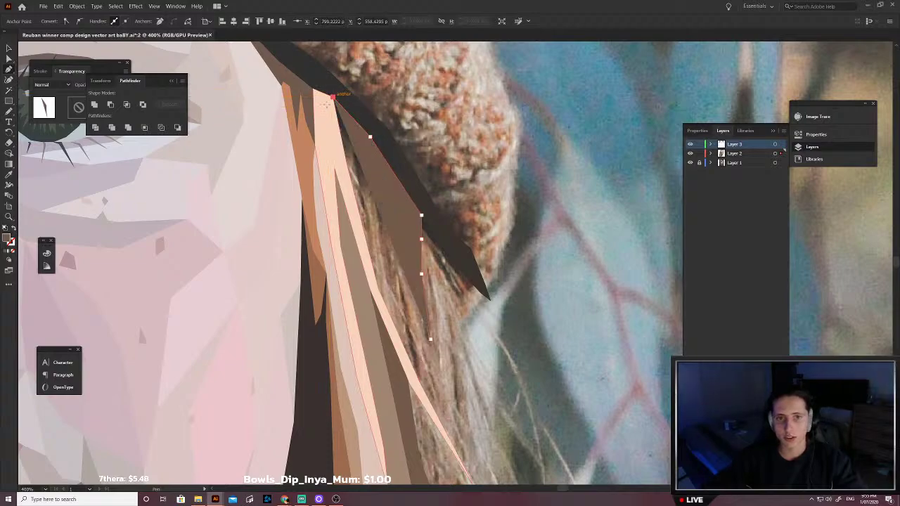
Step: Trace the shape's jagged inner edge down from the peach root, zigzagging along the dark gaps between the hair tips
click(352, 189)
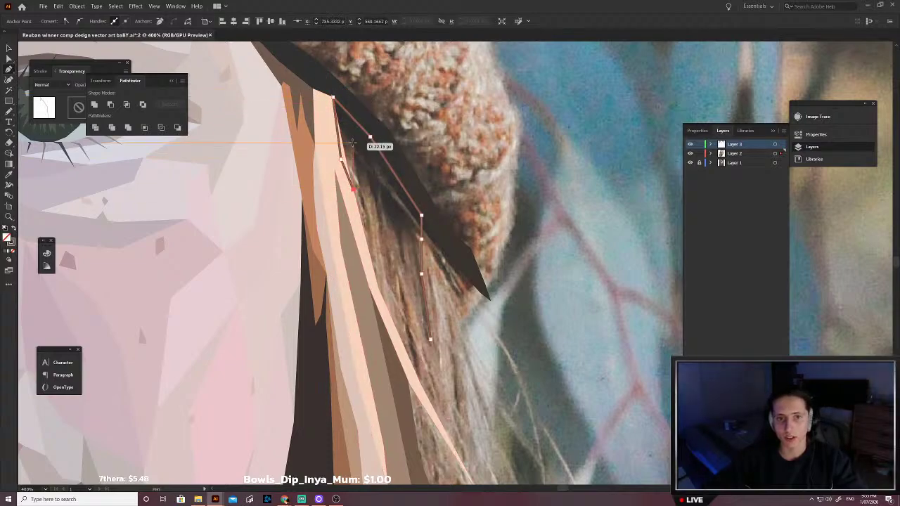
click(362, 205)
click(365, 178)
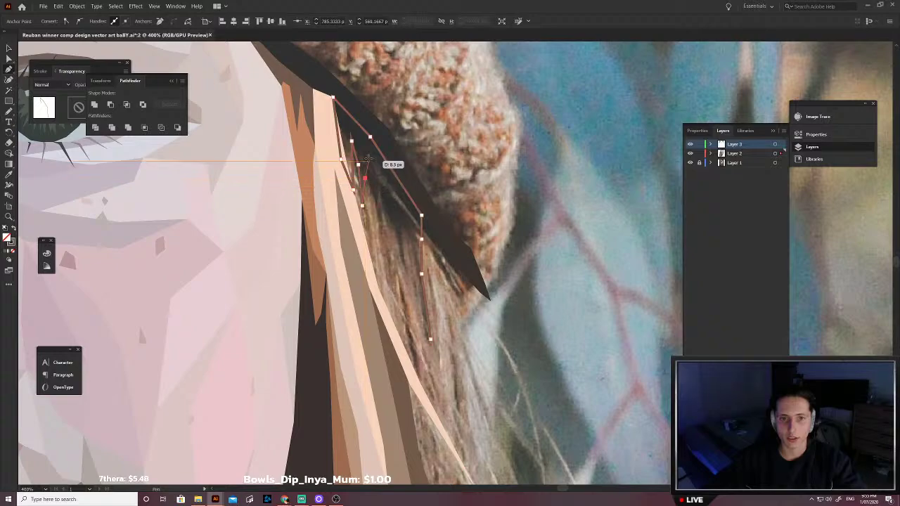
click(372, 180)
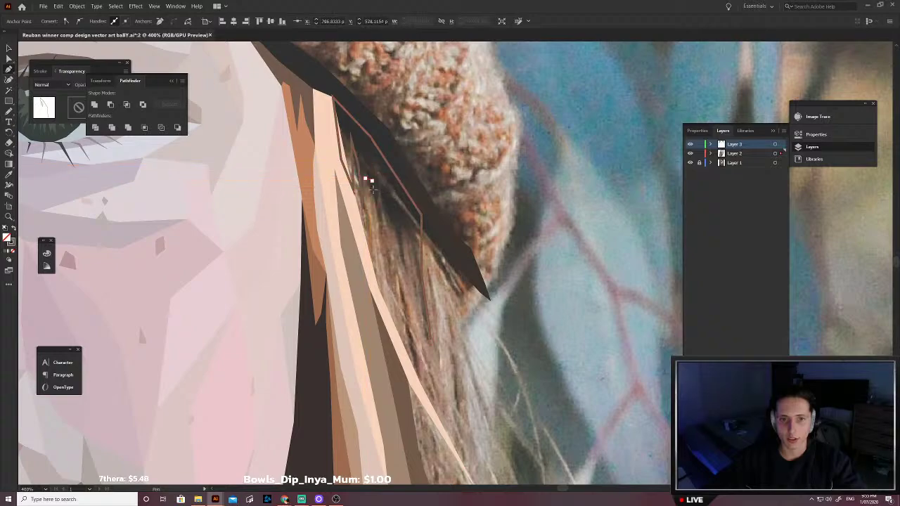
click(406, 280)
click(408, 239)
click(411, 270)
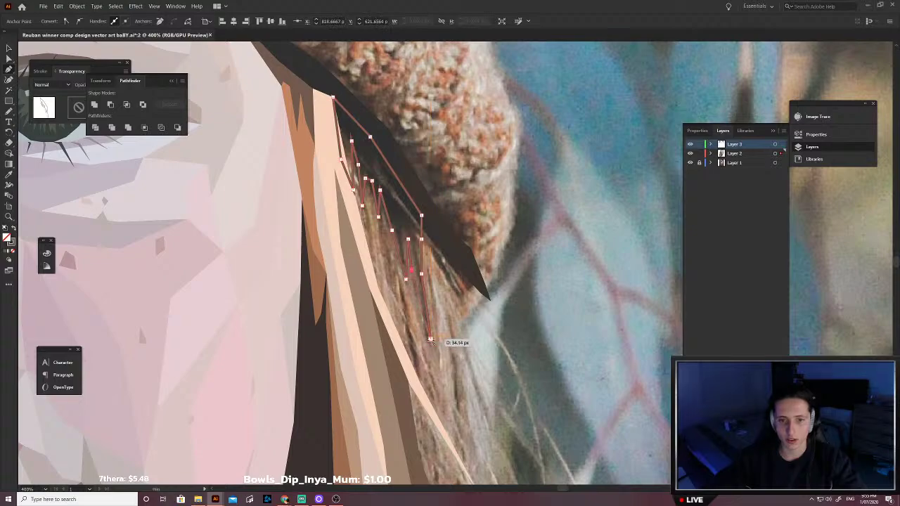
Step: Close the jagged shape at its lower tip, fill it with the dark colour of the brim shadow and deselect it
scroll(410, 245, up, 2)
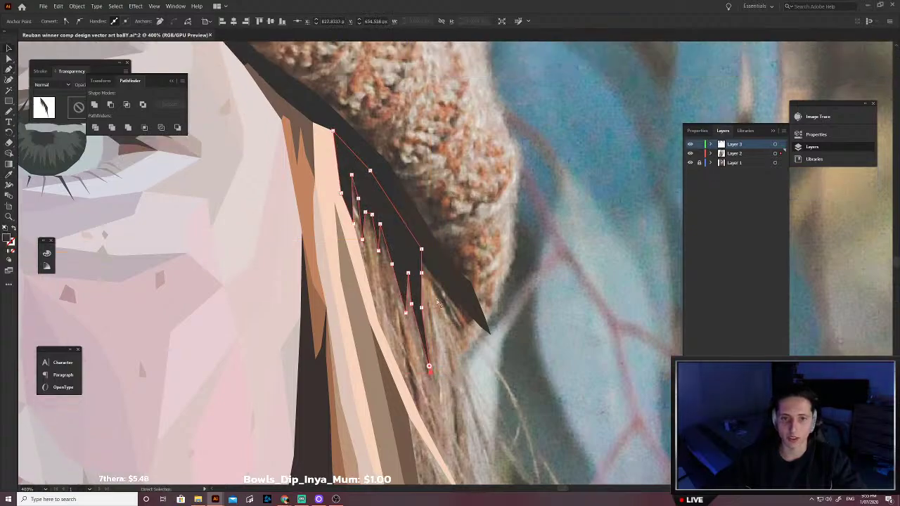
click(439, 308)
scroll(435, 305, down, 2)
scroll(453, 334, up, 2)
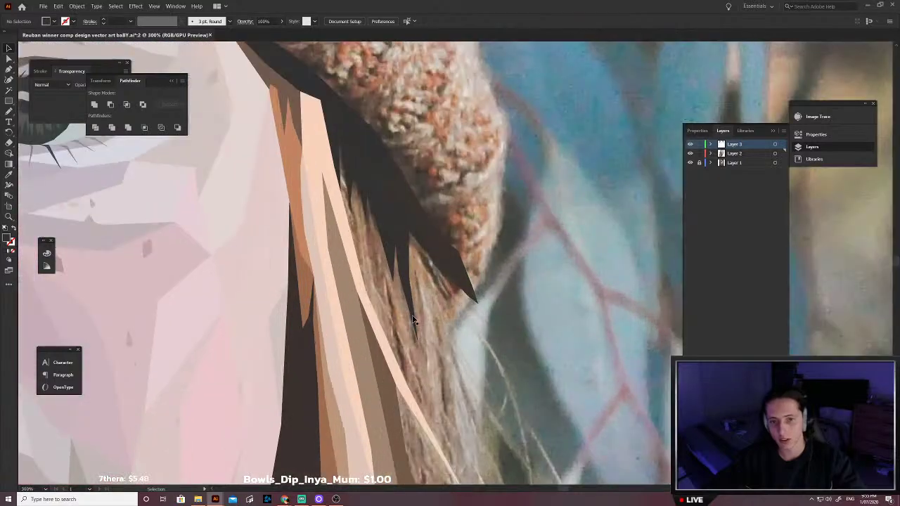
scroll(403, 288, down, 2)
scroll(408, 281, down, 2)
Step: Recolour the jagged shape under the hat with a lighter mauve brown sampled from the photo and deselect it
key(p)
scroll(401, 215, up, 2)
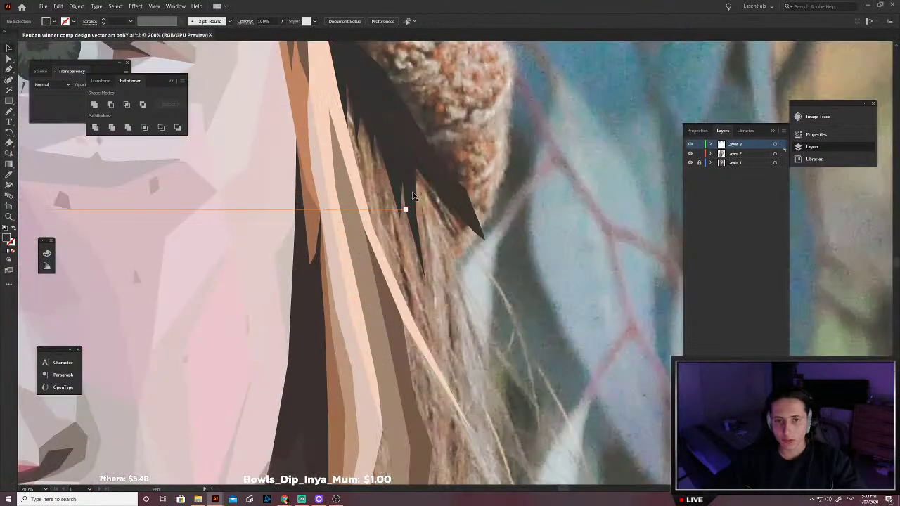
key(v)
click(421, 198)
key(shift+x)
scroll(416, 215, up, 2)
key(i)
key(shift+x)
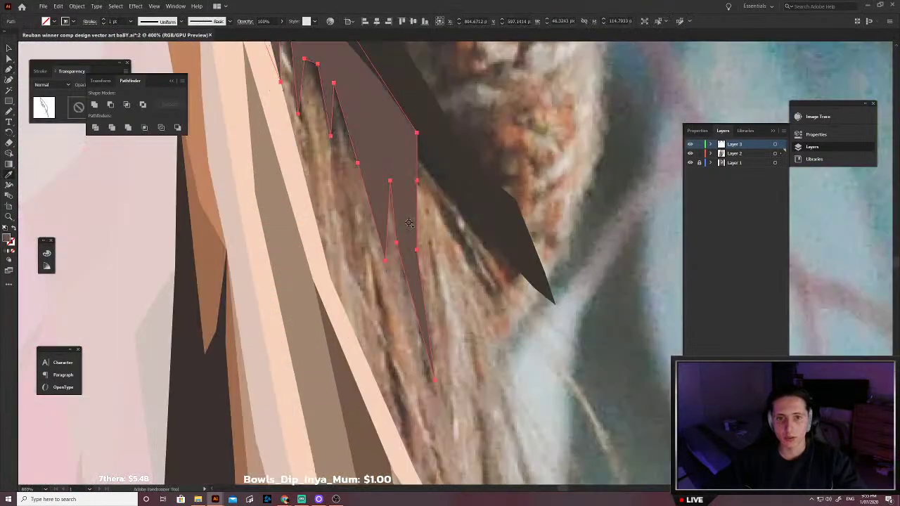
scroll(418, 214, down, 1)
click(451, 247)
scroll(448, 246, down, 2)
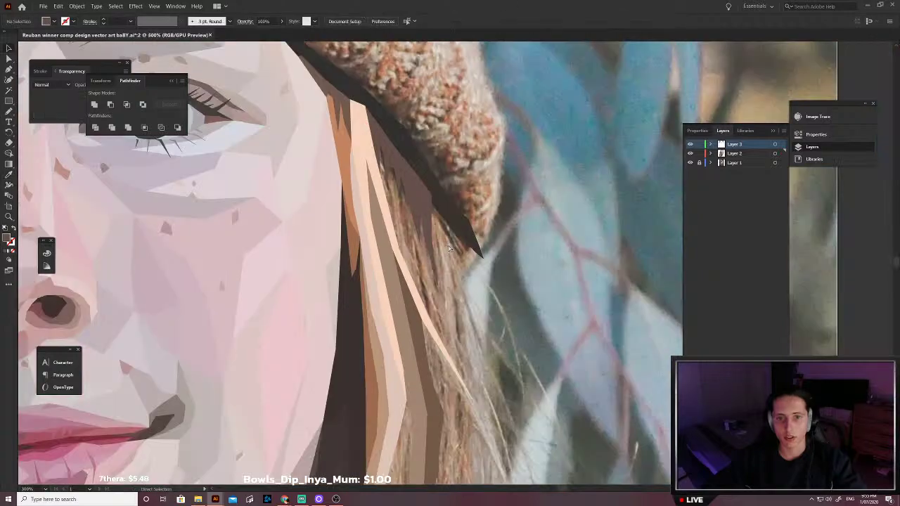
Step: Start a long strand at the mauve-brown shape's lower tip and trace its outer edge down past the end of the peach strand
scroll(448, 246, right, 2)
key(p)
scroll(436, 243, down, 3)
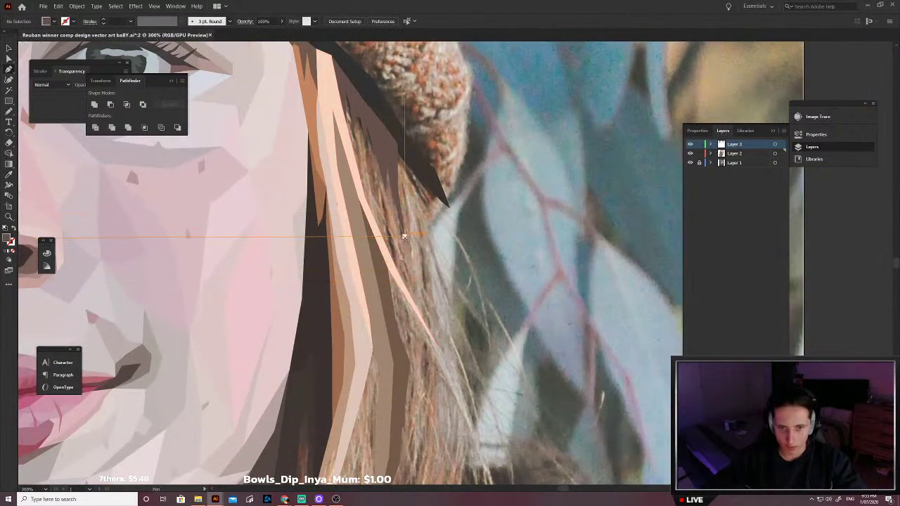
click(405, 237)
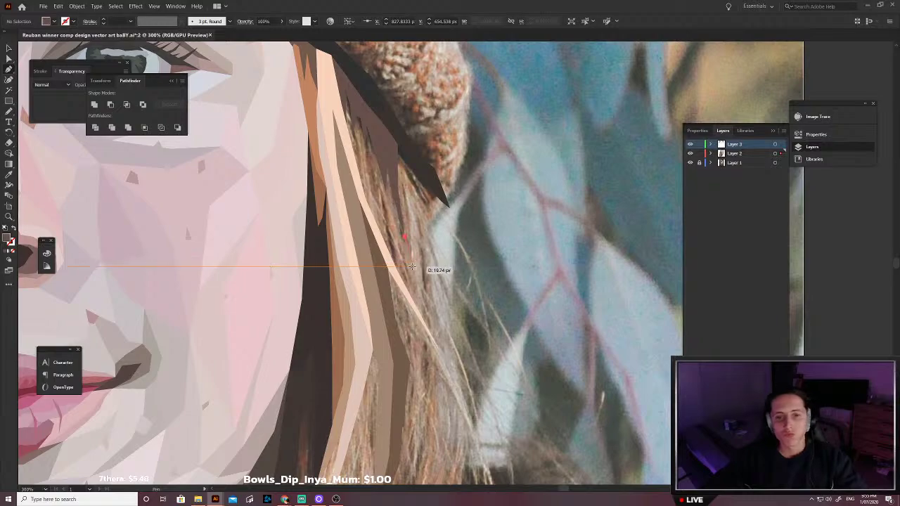
click(412, 267)
click(423, 294)
click(441, 317)
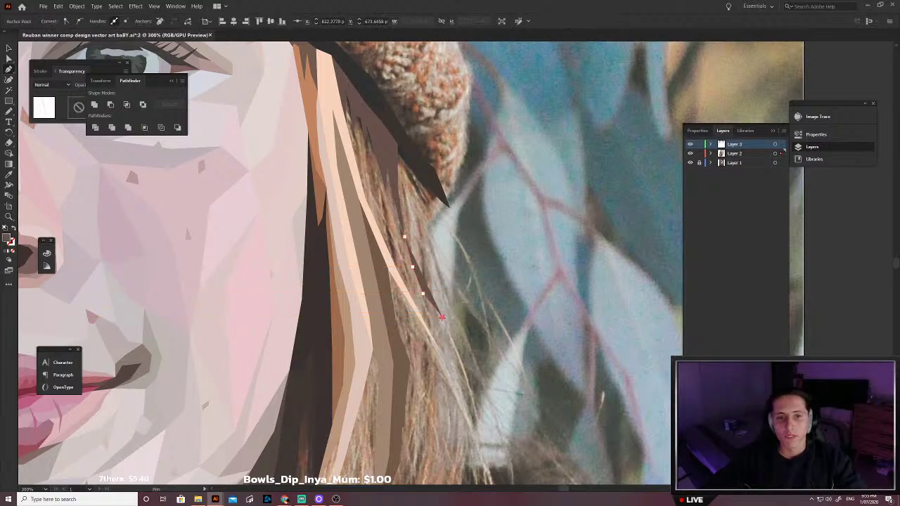
click(458, 353)
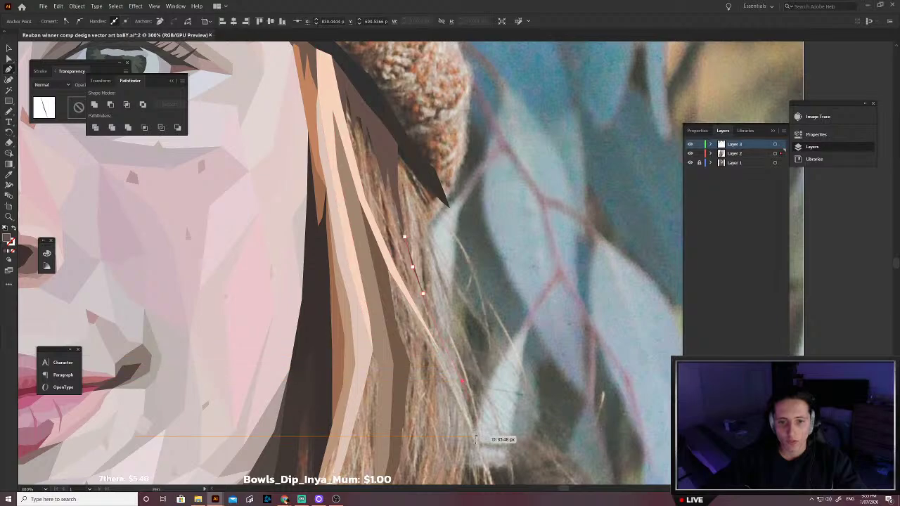
click(462, 383)
click(473, 454)
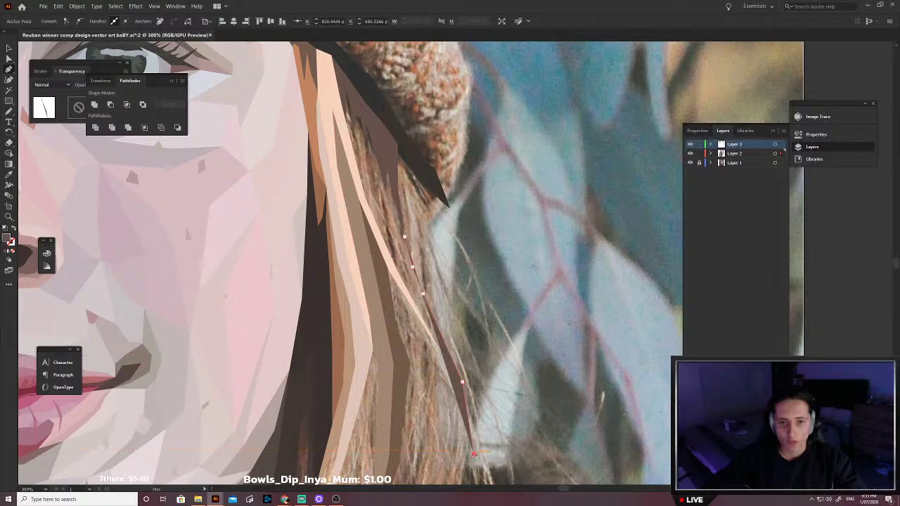
Step: Trace the strand's inner edge back up along the thin peach arm to its root under the hat brim
click(453, 383)
click(439, 349)
click(393, 270)
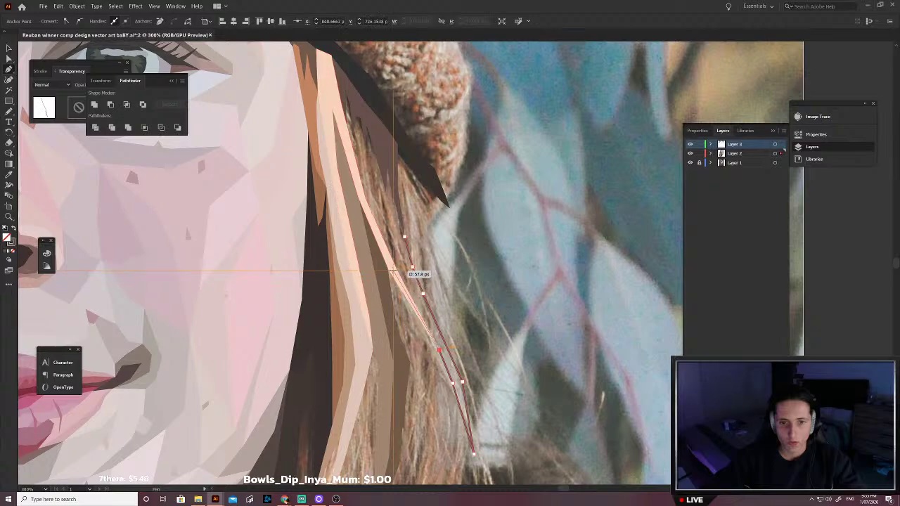
click(364, 209)
click(344, 137)
click(337, 95)
click(343, 76)
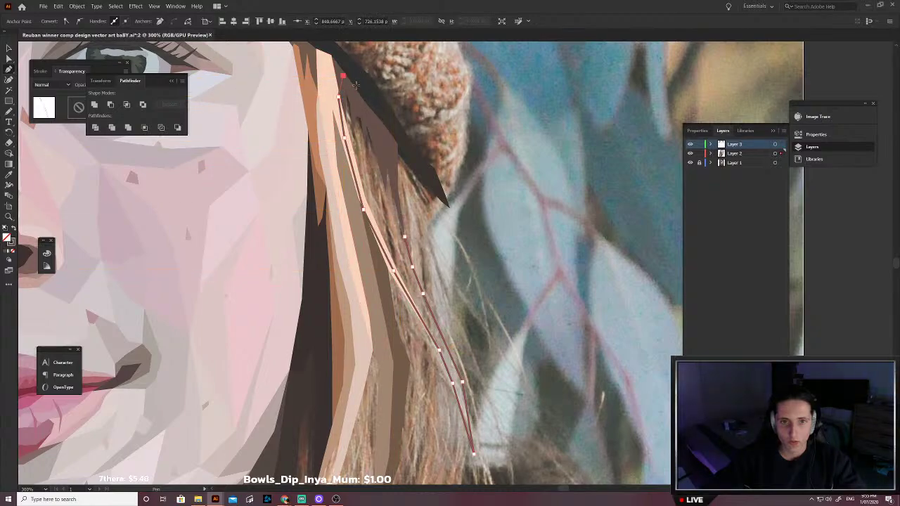
Step: Close the strand over the mauve-brown shape, fill it with an orange brown sampled from the photo, send it behind the neighbouring strands and deselect it
click(391, 159)
click(396, 206)
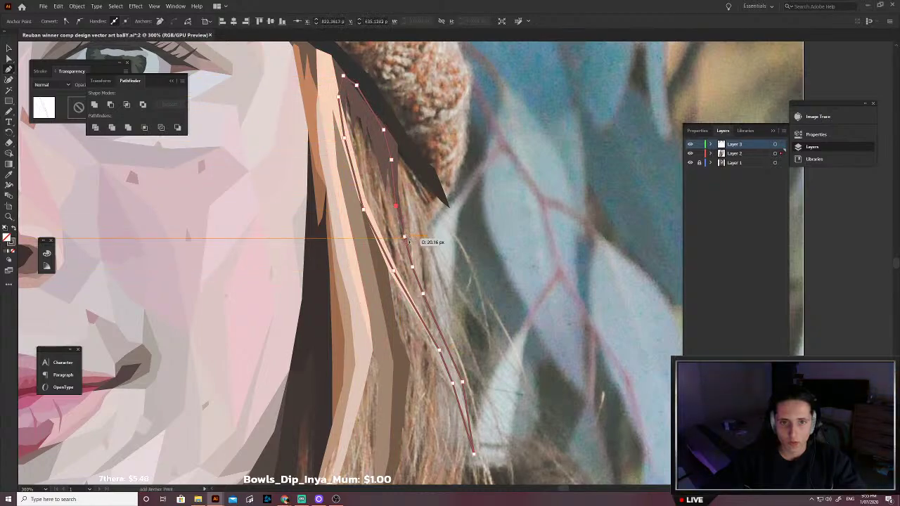
scroll(407, 242, up, 5)
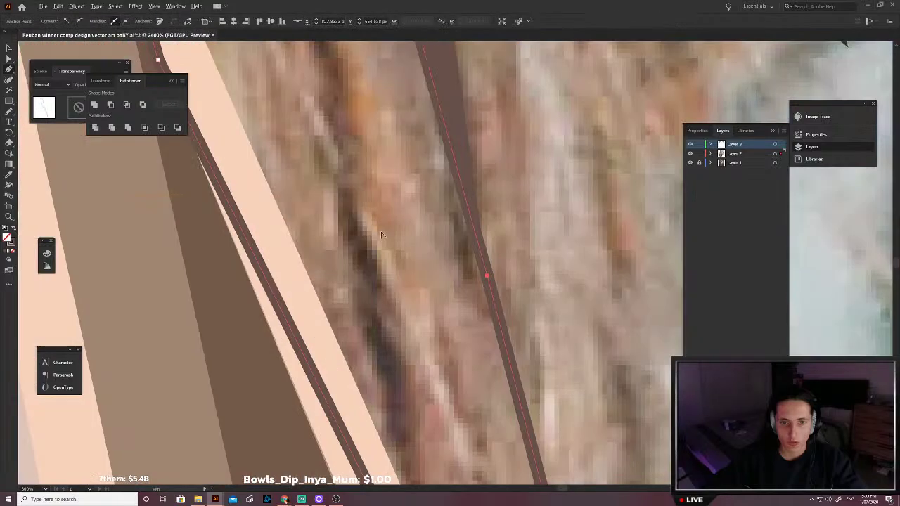
scroll(387, 241, down, 5)
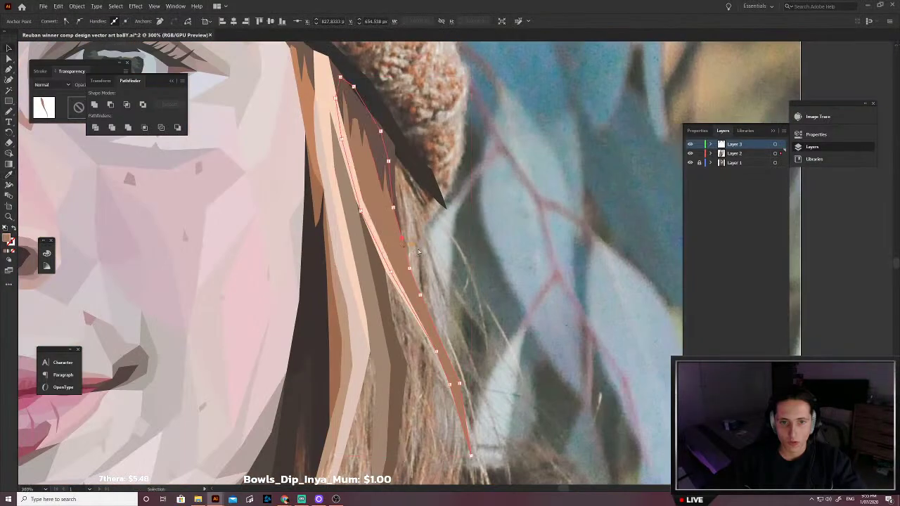
scroll(411, 241, down, 3)
click(411, 245)
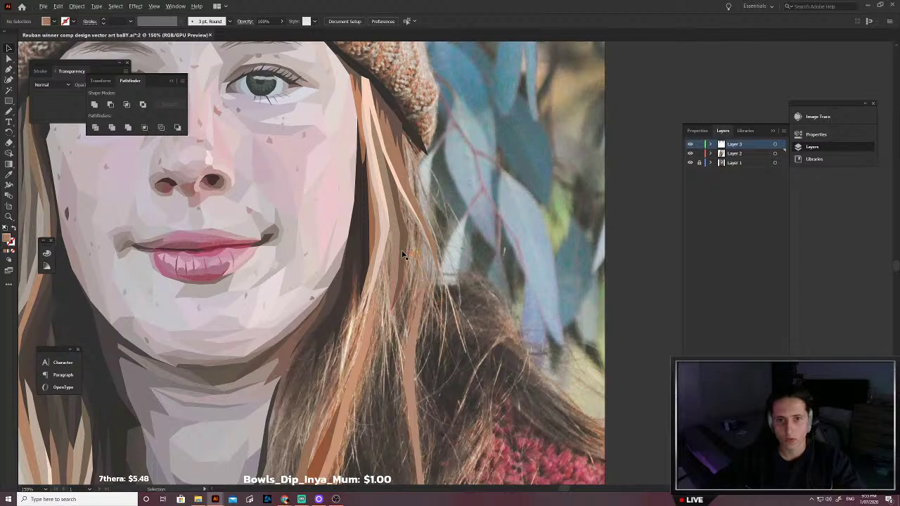
Step: Start a highlight strand in the hair beside the chin and trace its left edge up to a pointed tip over the dark hair
scroll(406, 259, up, 4)
scroll(407, 267, down, 2)
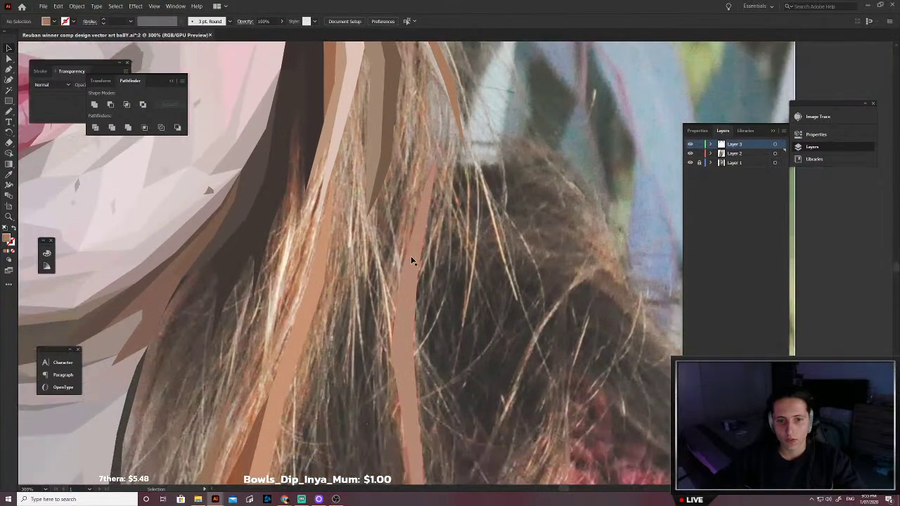
scroll(409, 261, down, 2)
scroll(402, 274, up, 1)
scroll(403, 322, up, 1)
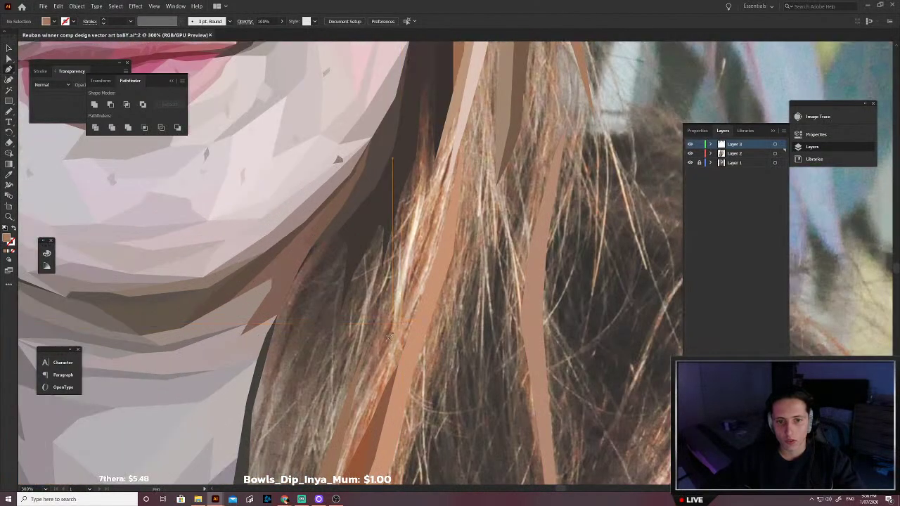
click(391, 320)
click(407, 236)
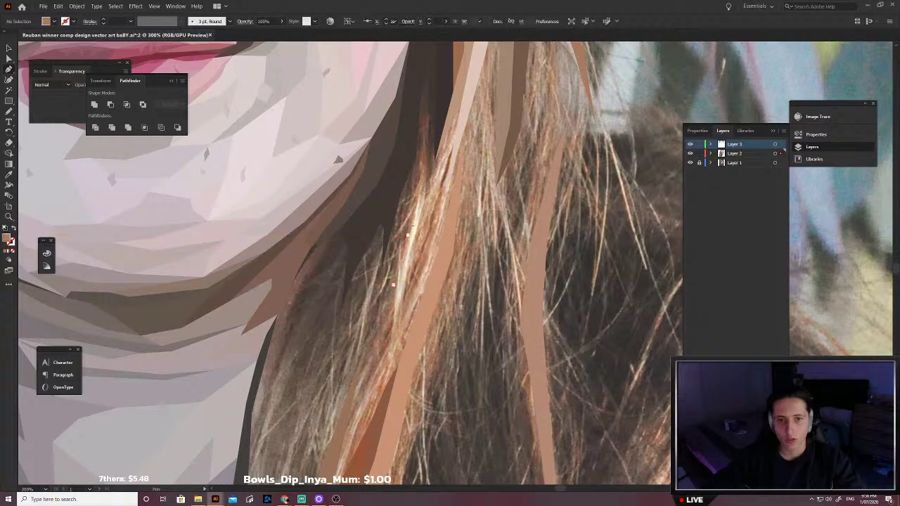
click(416, 208)
click(423, 154)
Step: Trace the highlight strand's right edge back down from the tip and close the outline at its lower point
click(423, 211)
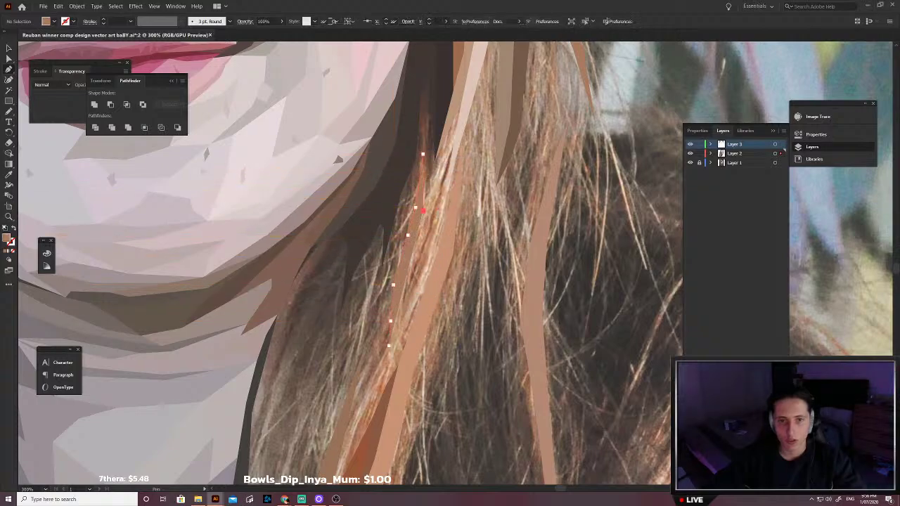
click(415, 254)
click(405, 285)
click(399, 308)
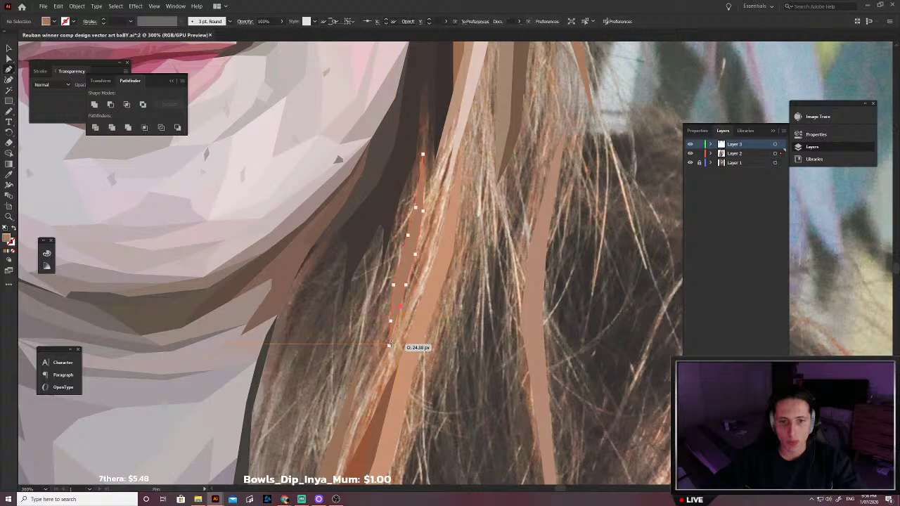
click(389, 345)
Step: Fill the highlight strand beside the chin with a light cream sampled from the bright hairs in the photo
key(shift+x)
scroll(388, 318, up, 4)
key(i)
scroll(423, 225, up, 2)
scroll(423, 224, down, 6)
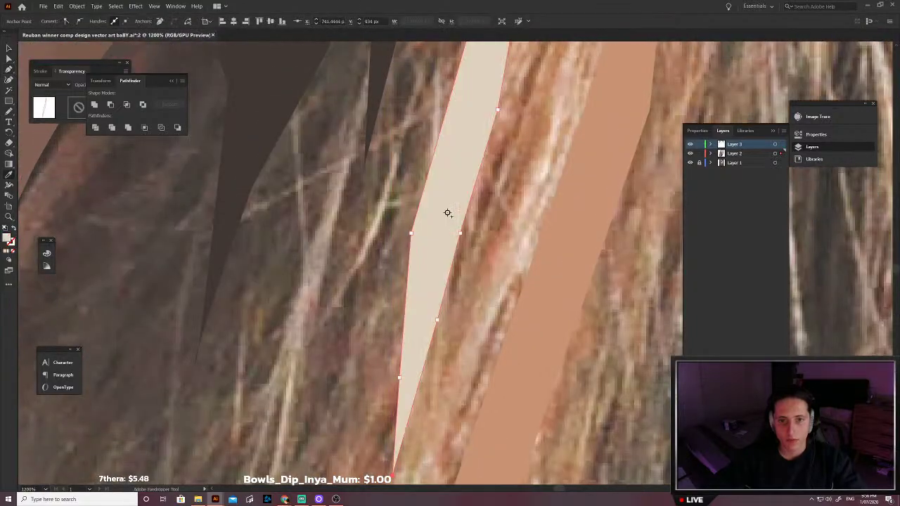
key(v)
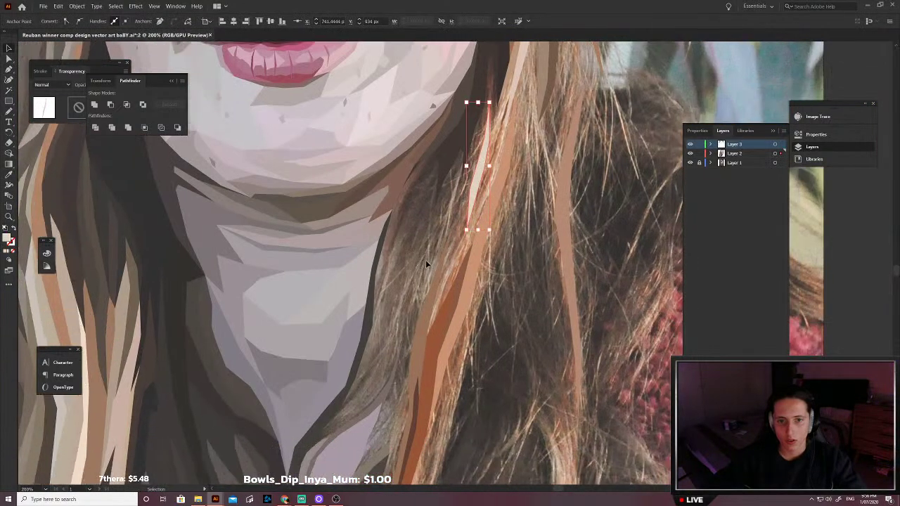
Step: Start a strand along the outer side of the orange-brown hair below the chin, tracing its right edge up to a pointed tip
key(p)
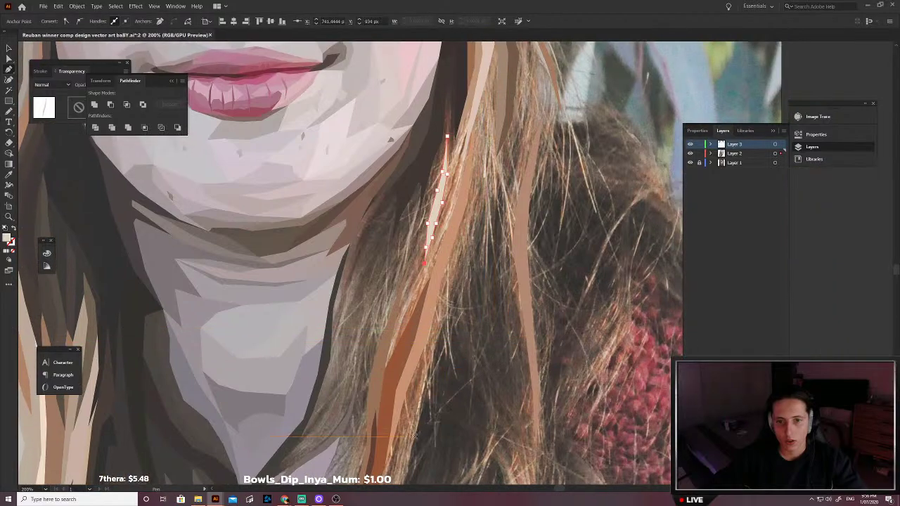
click(413, 444)
click(427, 385)
click(442, 322)
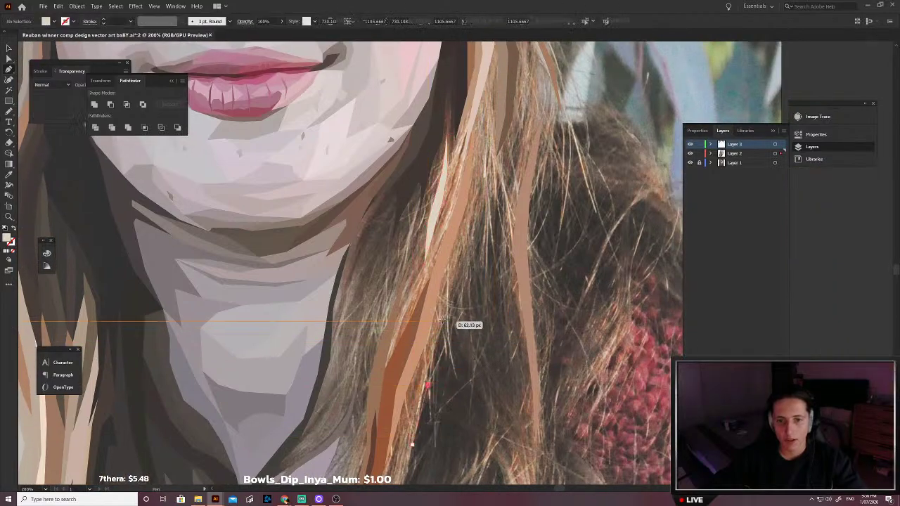
click(459, 264)
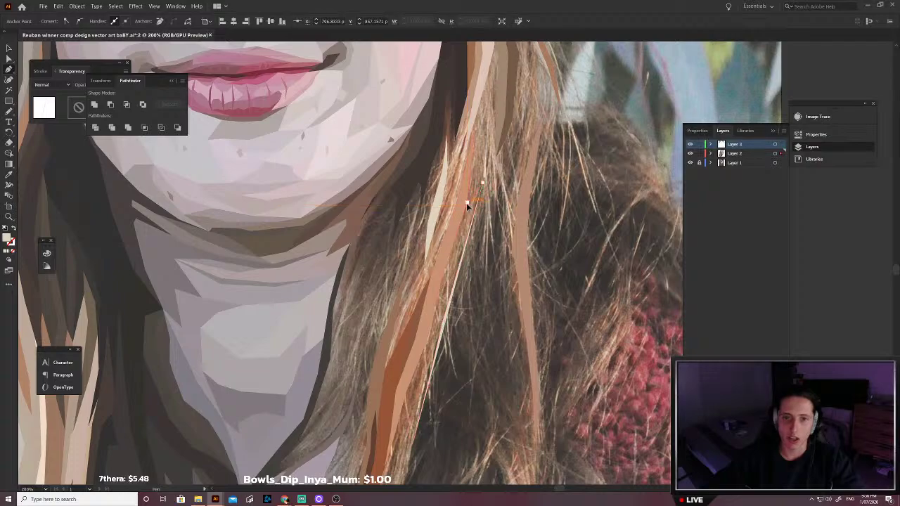
Step: Trace the strand's left edge down over the orange-brown shapes without a fill and close the outline along its notched lower end
click(439, 276)
click(422, 329)
drag(355, 452, 414, 385)
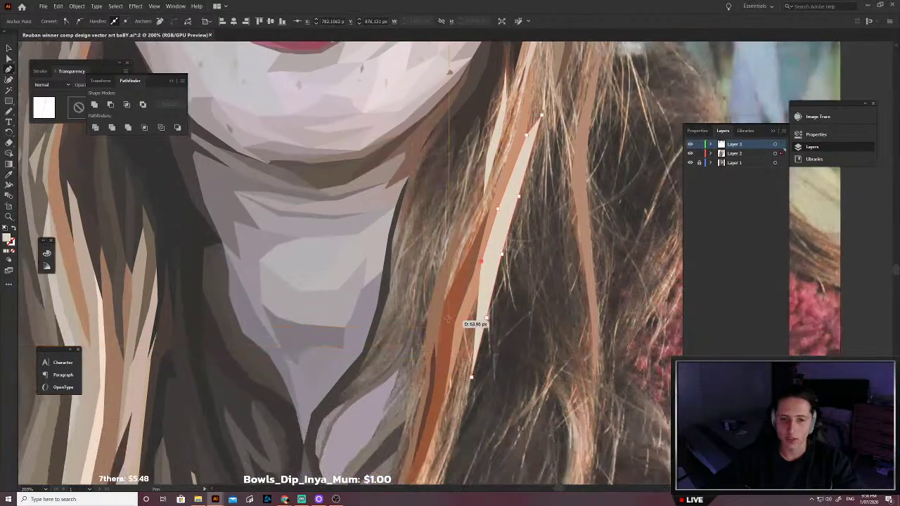
scroll(448, 345, down, 2)
click(447, 249)
click(443, 322)
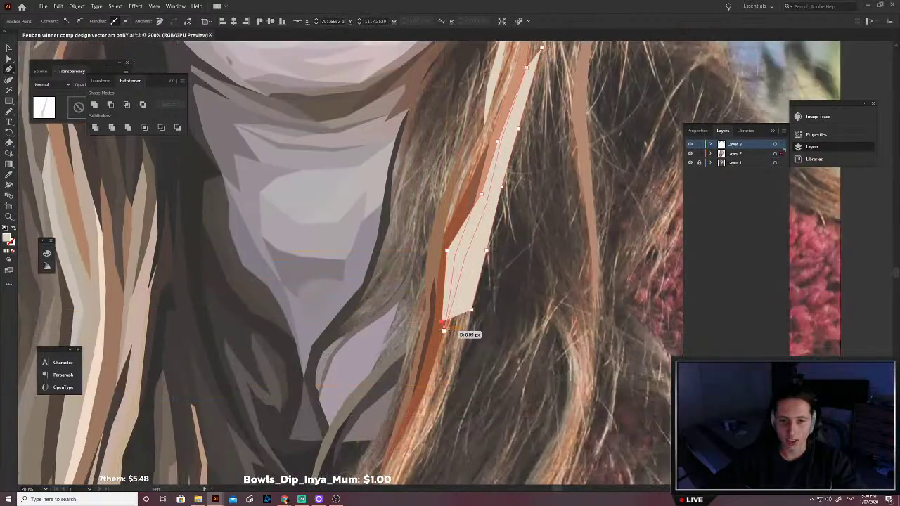
click(444, 330)
key(shift+x)
click(461, 307)
click(474, 256)
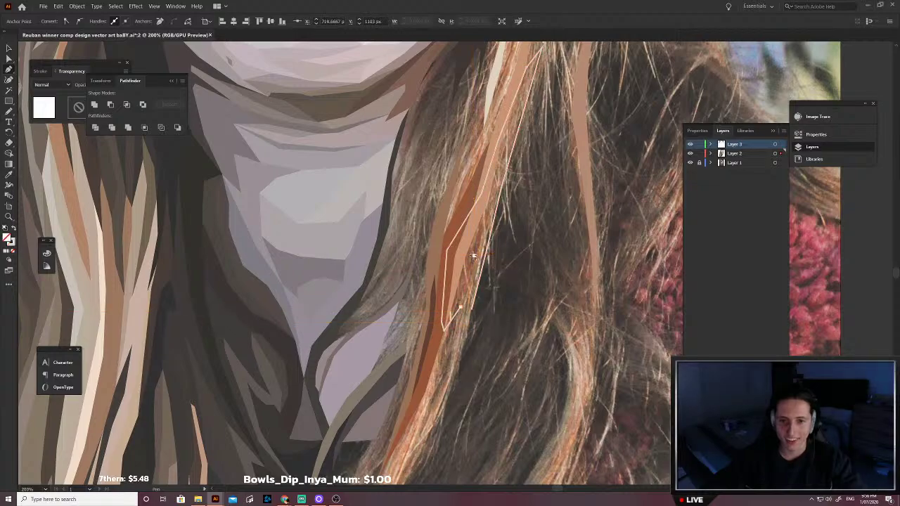
click(473, 257)
click(471, 309)
Step: Fill the strand with a mid brown sampled from the photo, send it behind the neighbouring strands and deselect it
scroll(461, 304, up, 7)
key(i)
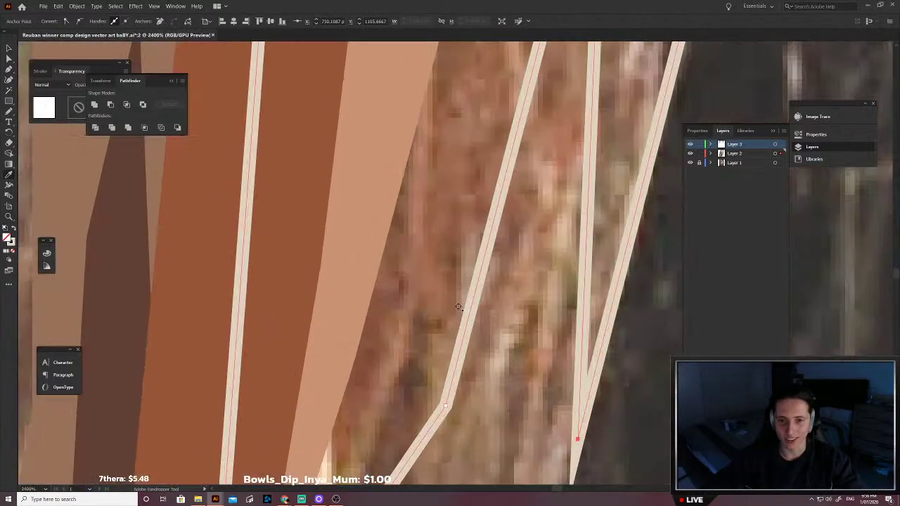
click(433, 301)
scroll(434, 301, down, 5)
key(a)
key(ctrl+shift+[)
click(462, 324)
scroll(462, 321, down, 3)
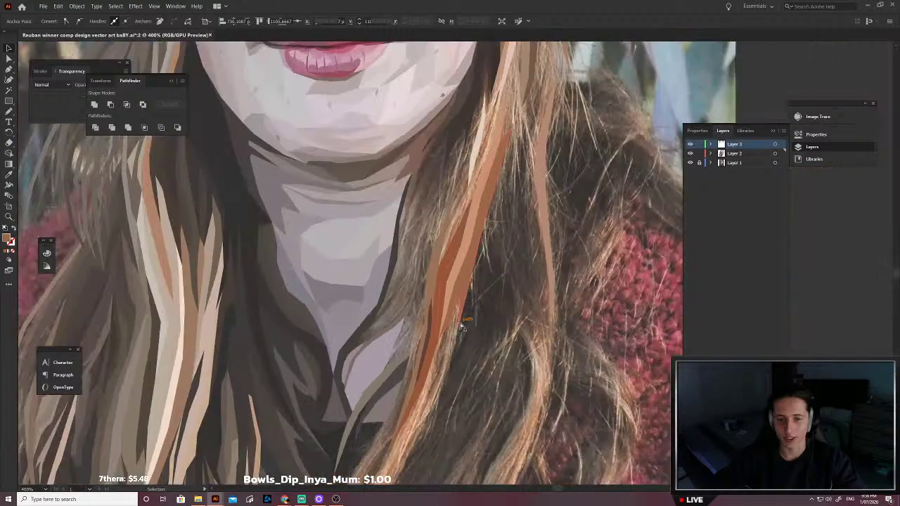
Step: Start a narrow strand between the neck and the orange-brown hair, tracing its left edge up to a pointed tip
scroll(461, 323, left, 1)
key(v)
scroll(467, 346, up, 1)
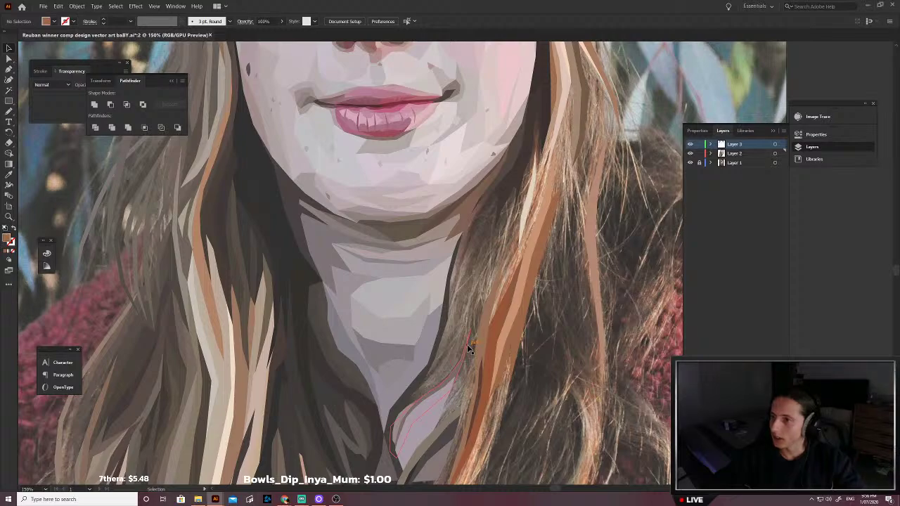
scroll(468, 348, up, 5)
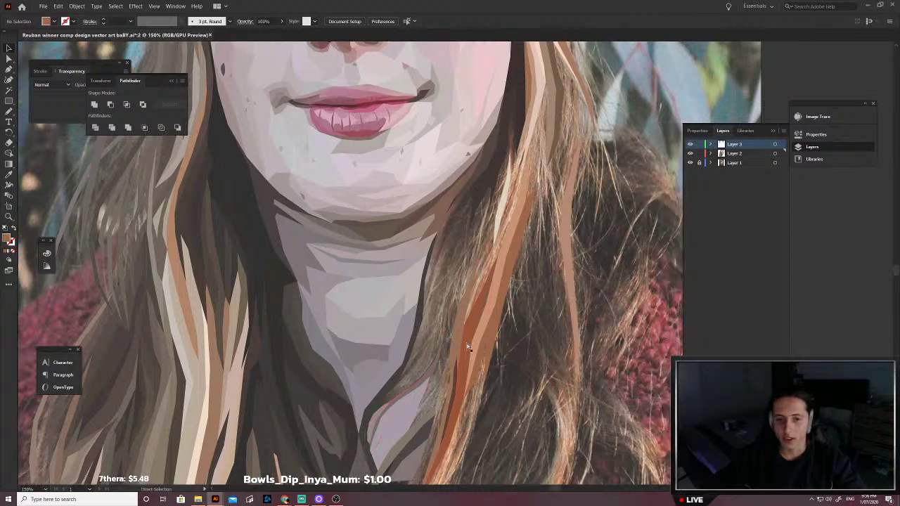
key(p)
scroll(423, 333, up, 1)
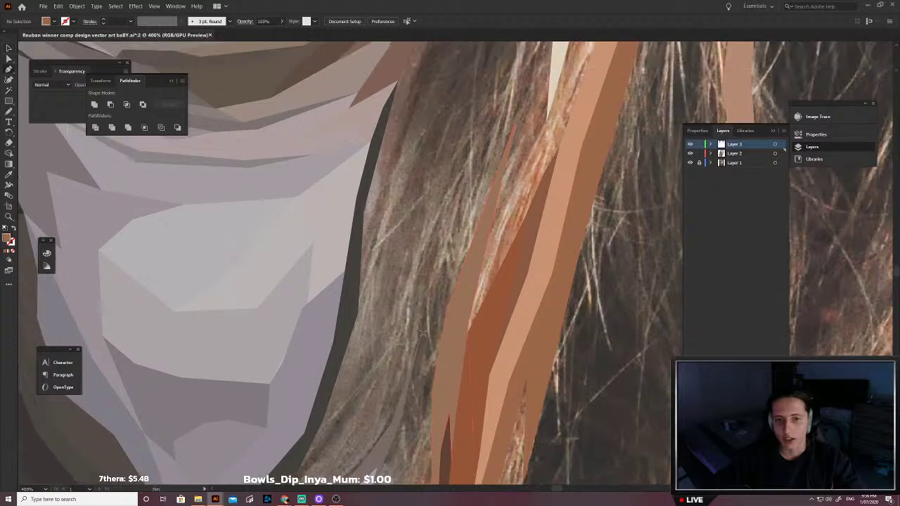
click(420, 338)
scroll(422, 334, up, 1)
click(438, 294)
scroll(440, 291, up, 1)
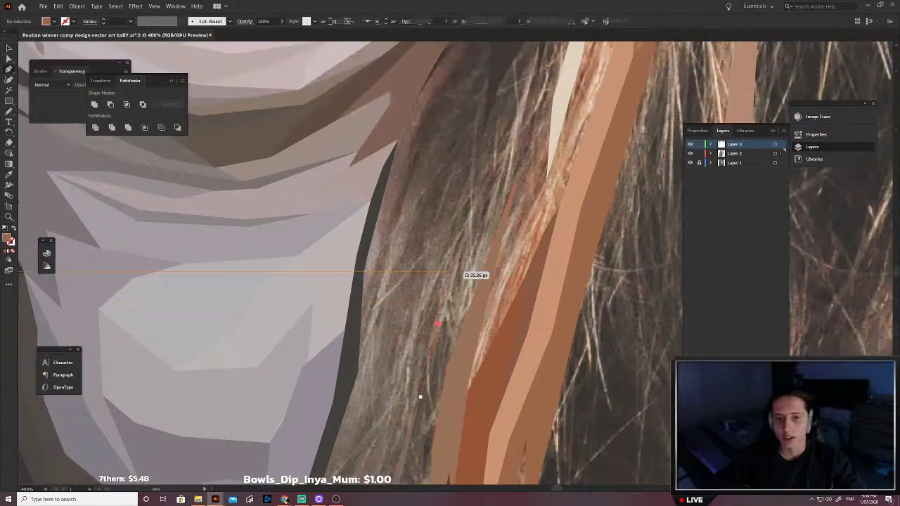
click(478, 205)
click(509, 135)
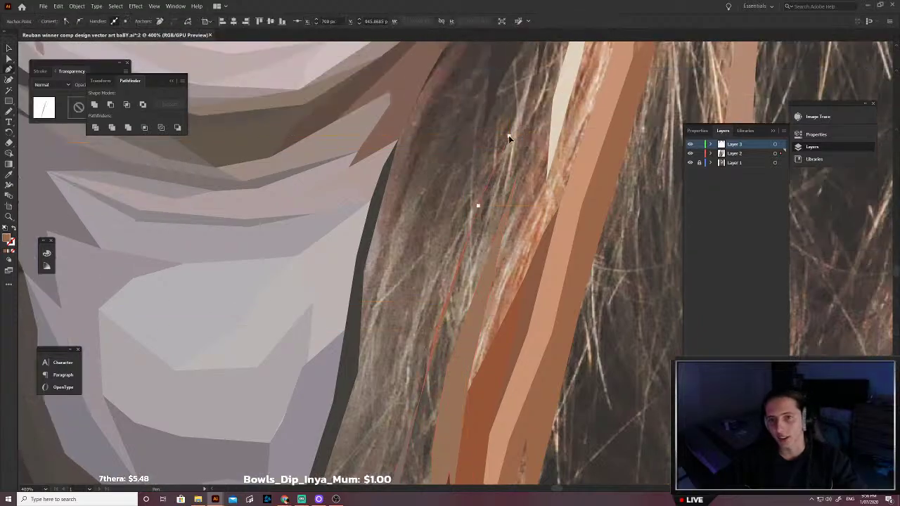
Step: Trace the narrow strand's right edge down from the tip along the edge of the brown hair shape
click(483, 238)
click(449, 362)
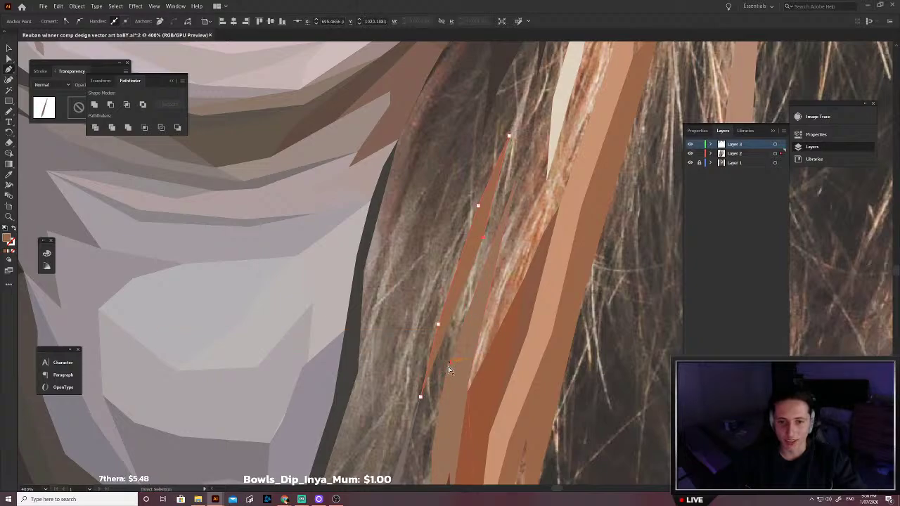
click(447, 370)
drag(446, 370, 489, 319)
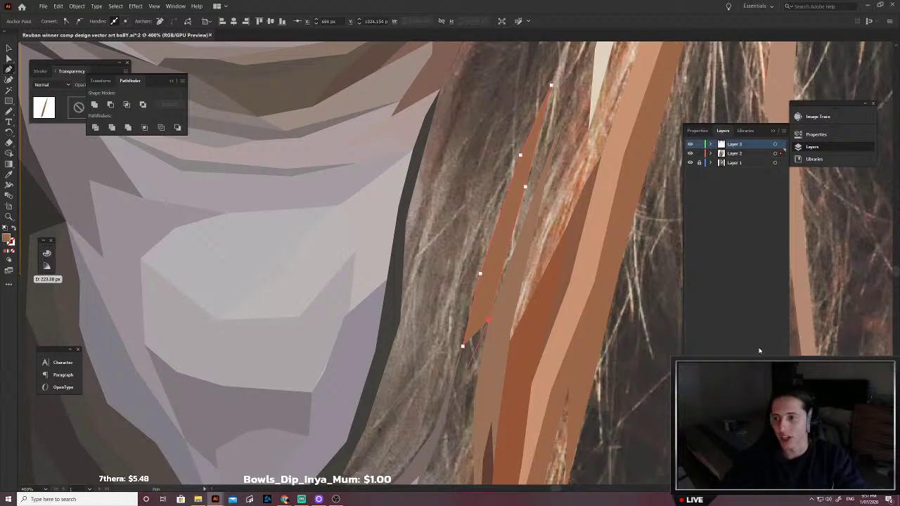
scroll(482, 303, down, 1)
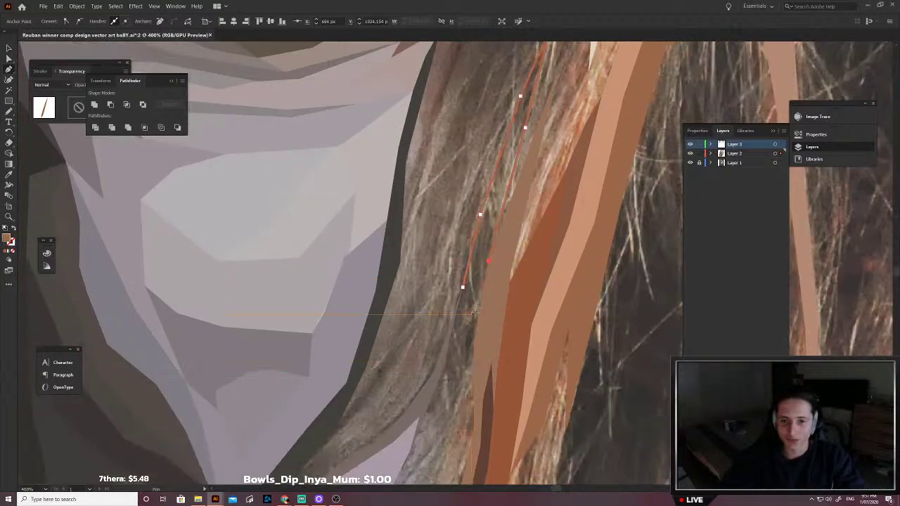
scroll(485, 296, up, 2)
click(491, 307)
scroll(489, 324, down, 3)
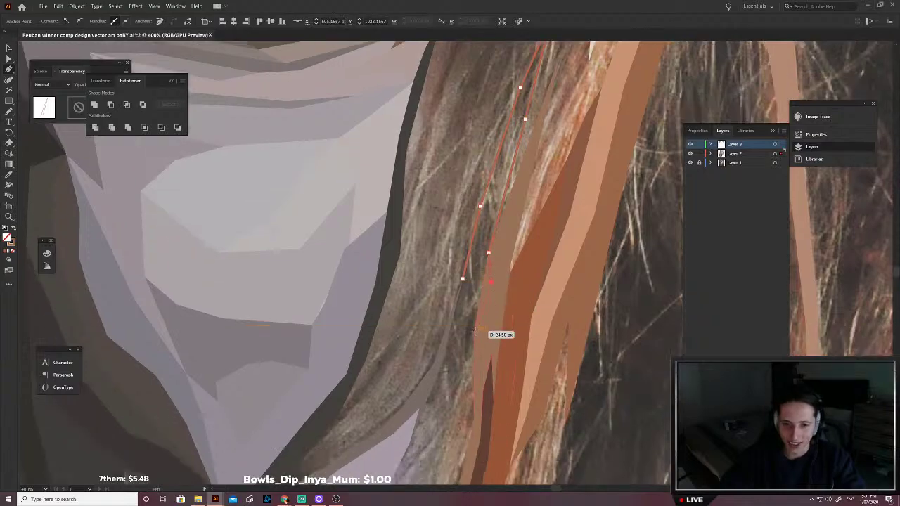
Step: Close the narrow strand around its pointed lower end, fill it with a dark mauve-brown and deselect it
click(474, 333)
scroll(479, 334, down, 1)
click(491, 336)
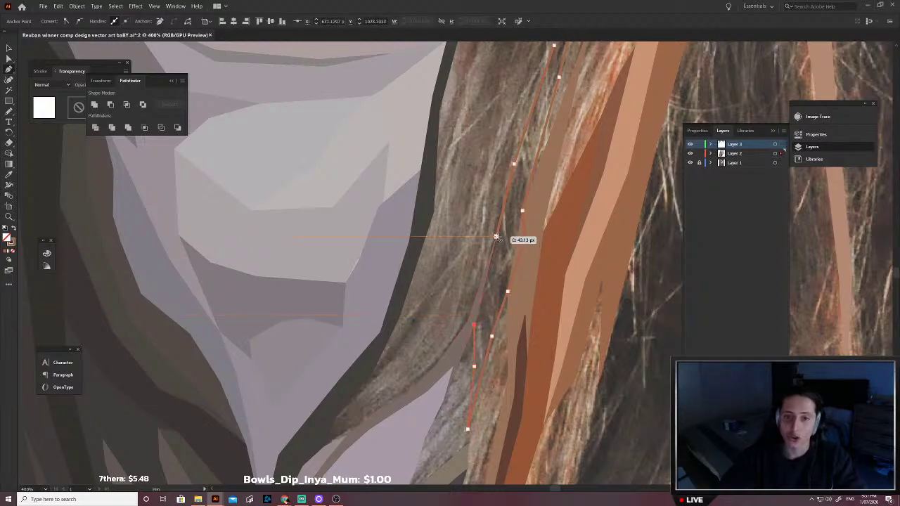
click(500, 288)
key(v)
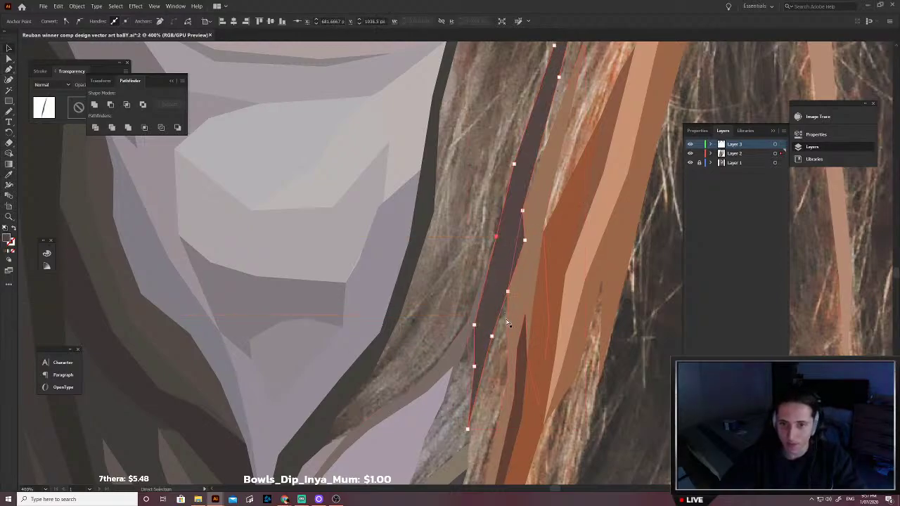
click(462, 291)
Step: Start a curved strand between the neck and the dark mauve-brown strand, tracing its left edge up to a pointed tip
scroll(462, 292, down, 1)
scroll(467, 297, up, 1)
scroll(468, 317, up, 2)
key(p)
scroll(464, 380, down, 1)
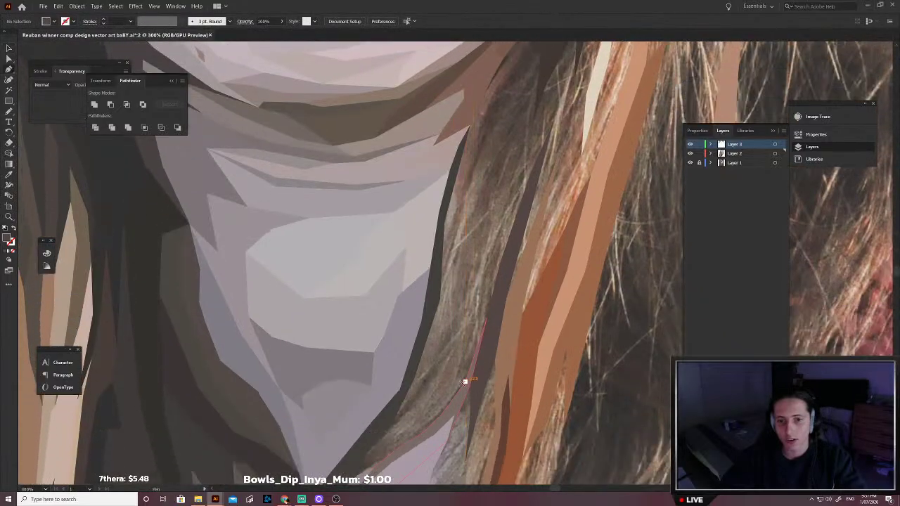
click(465, 329)
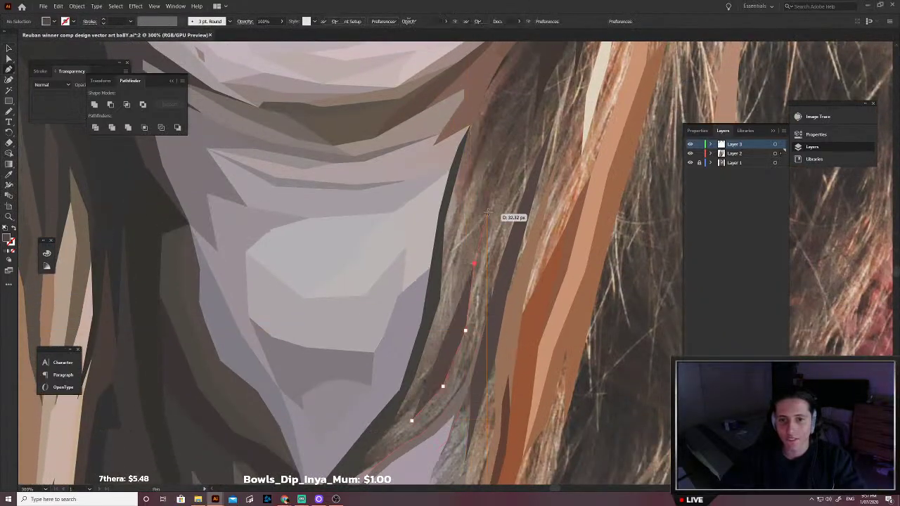
click(474, 263)
click(486, 212)
click(533, 127)
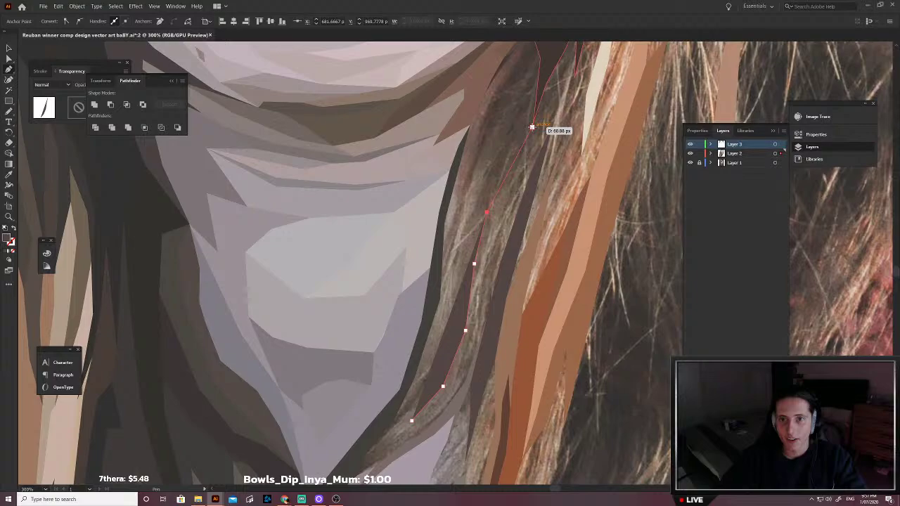
Step: Trace the curved strand's right edge back down from the tip and close the outline at its lower point
click(502, 212)
click(485, 269)
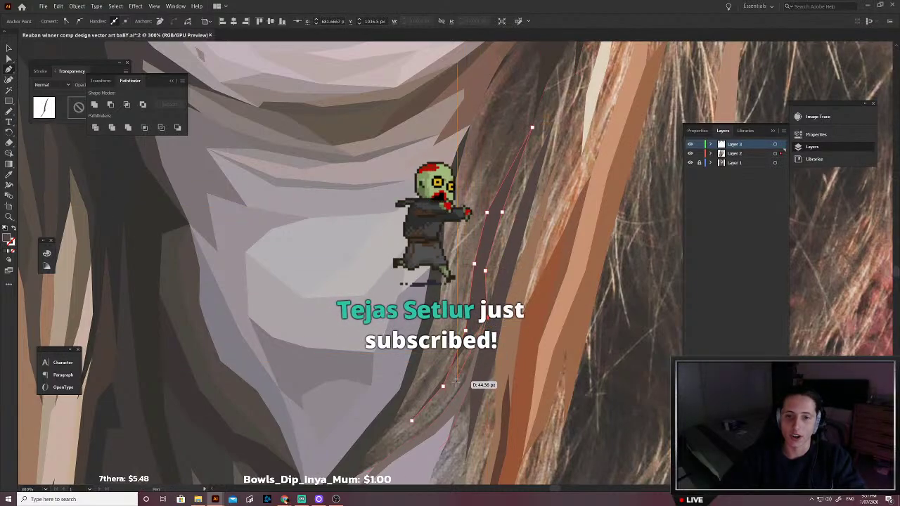
click(451, 392)
click(412, 421)
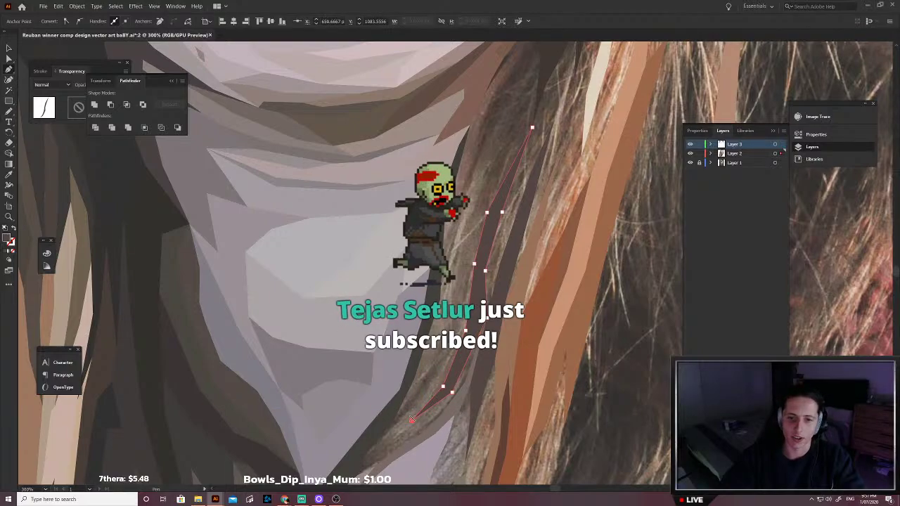
Step: Fill the curved strand with a light greyish beige sampled from the photo and deselect it
key(shift+x)
key(i)
scroll(478, 317, up, 5)
scroll(478, 291, down, 5)
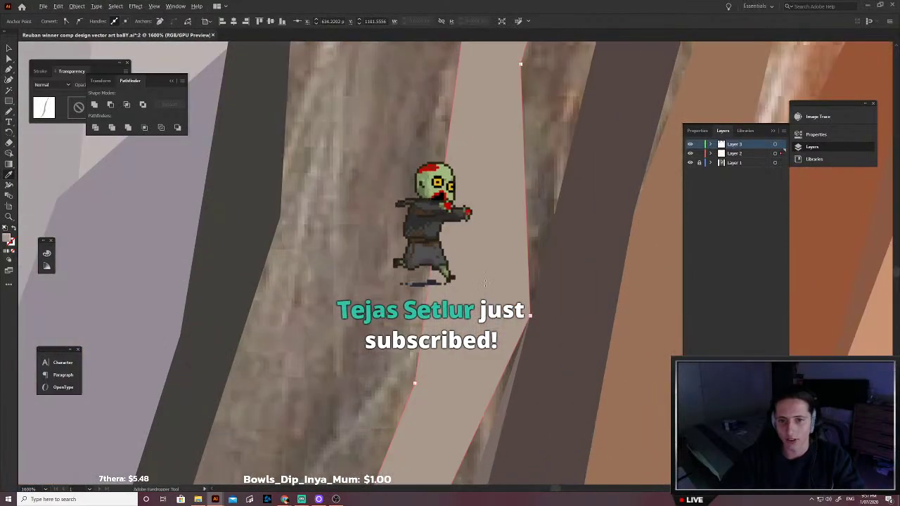
scroll(465, 289, down, 2)
drag(456, 294, 407, 360)
Step: Start a strand beside the dark neck outline, tracing its right edge from the lower point up to a tip
scroll(404, 400, up, 2)
key(p)
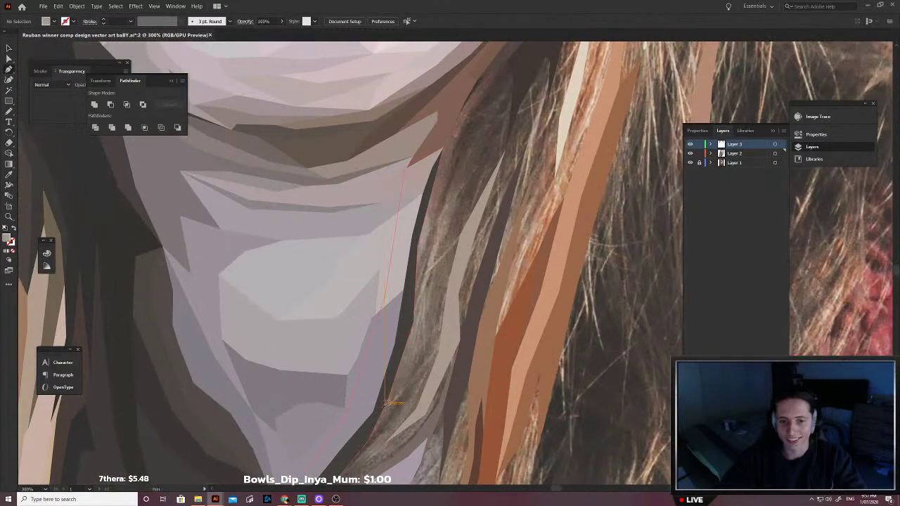
click(414, 349)
click(434, 265)
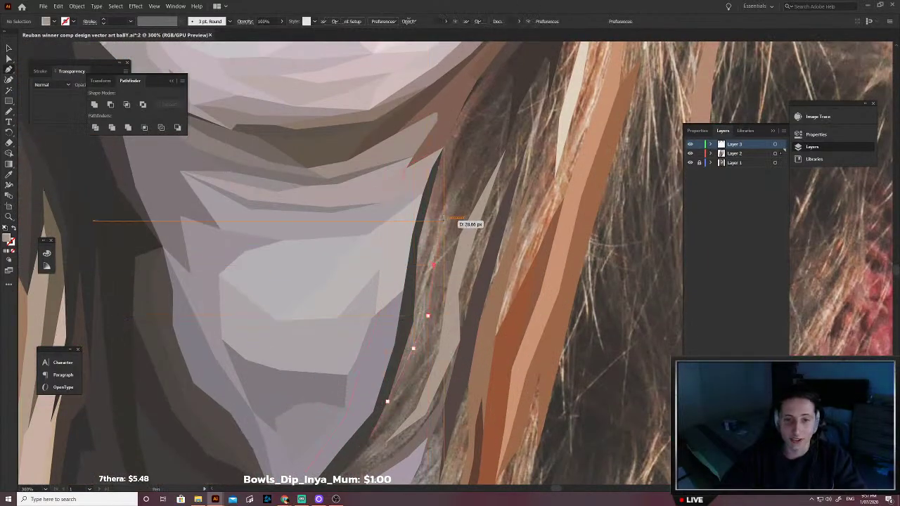
click(444, 221)
click(478, 138)
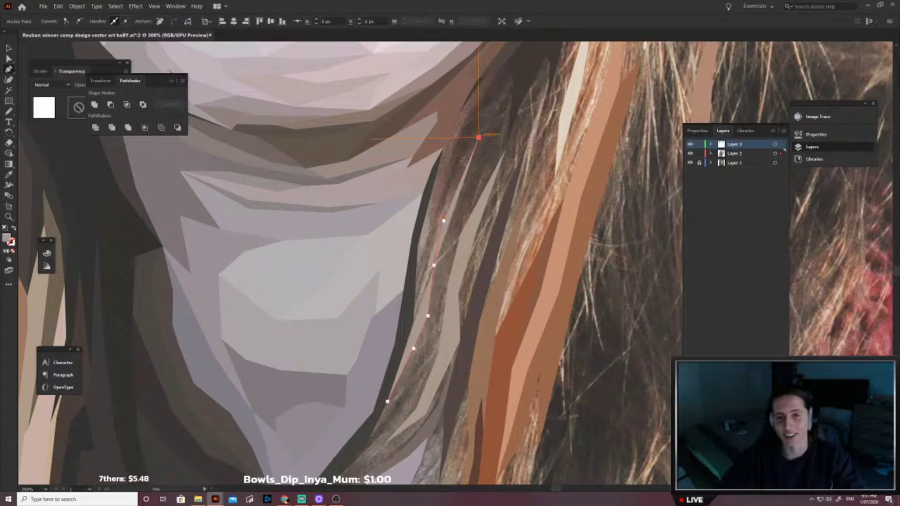
Step: Trace the left edge of the strand back down along the dark neck outline and close it at the lower point
click(436, 211)
click(425, 246)
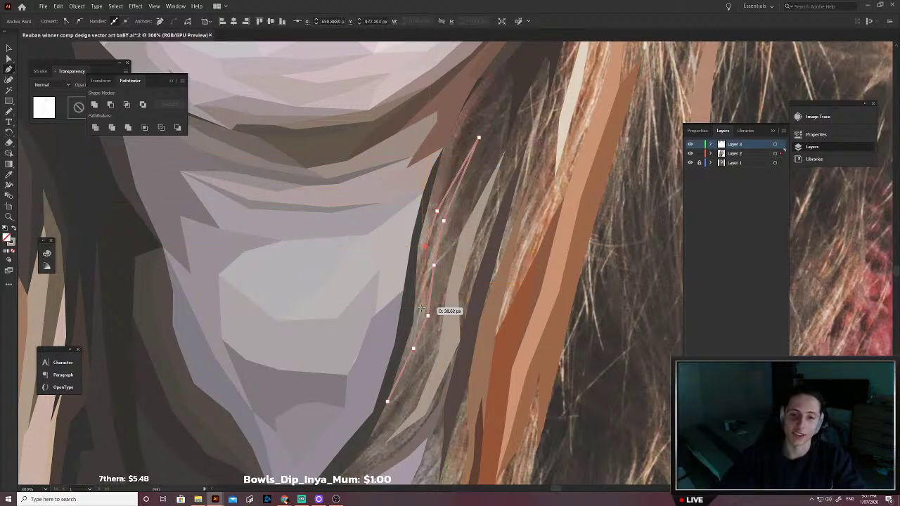
click(414, 323)
click(394, 362)
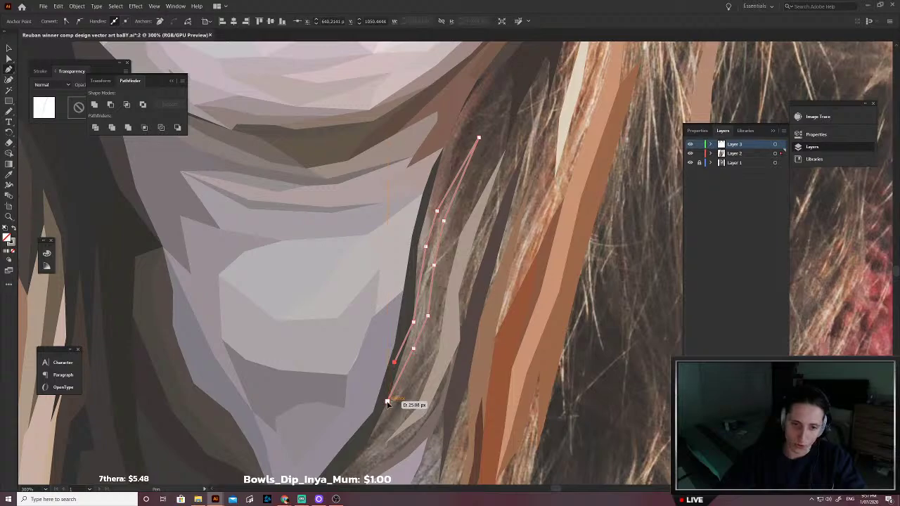
click(388, 403)
Step: Fill the strand beside the neck outline with a grey-brown sampled from the photo and deselect it
scroll(408, 360, up, 5)
key(i)
scroll(424, 275, up, 3)
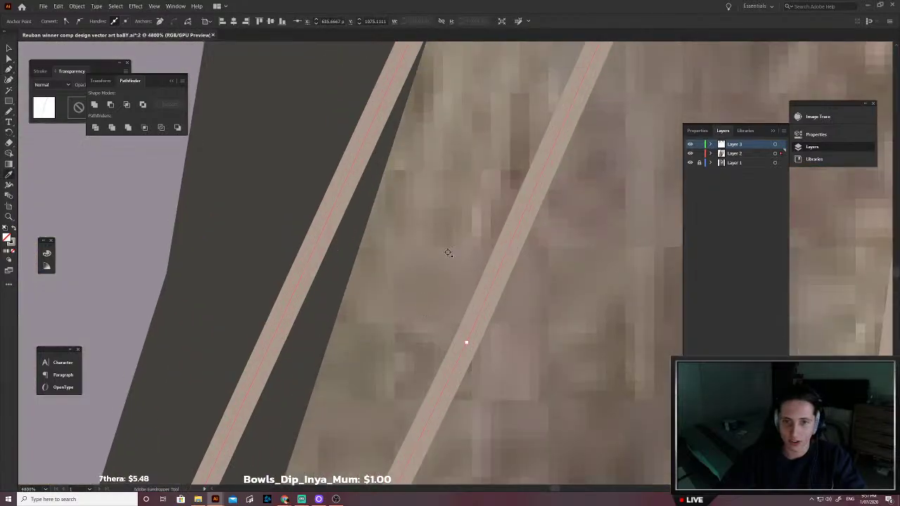
scroll(448, 253, down, 4)
ctrl+click(473, 334)
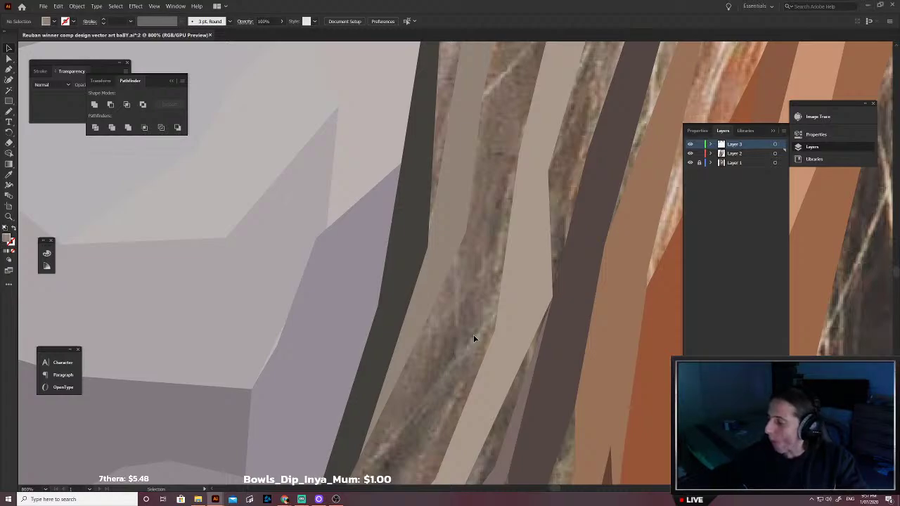
Step: Start a strand beside the dark neck outline, tracing its right edge from the grey-brown strand up to a tip under the jaw
scroll(473, 335, down, 2)
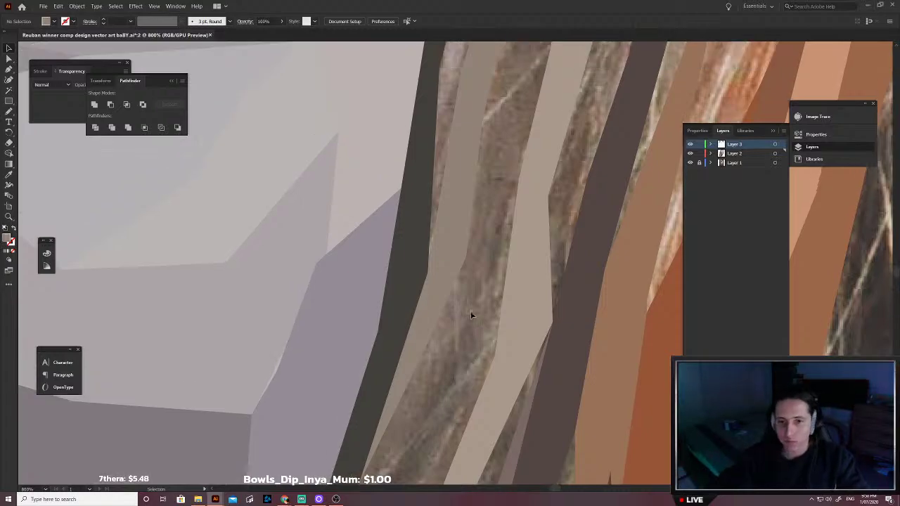
key(p)
scroll(529, 292, right, 2)
scroll(490, 288, up, 2)
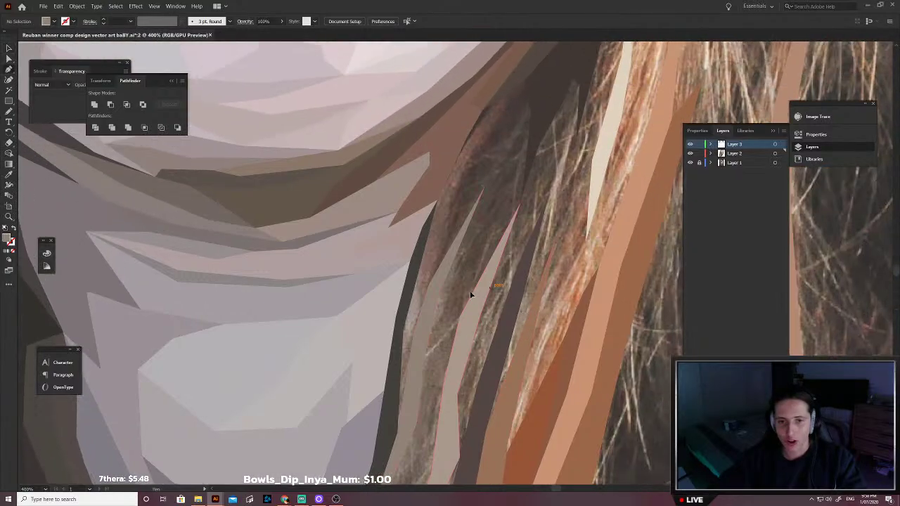
click(428, 284)
scroll(428, 285, up, 1)
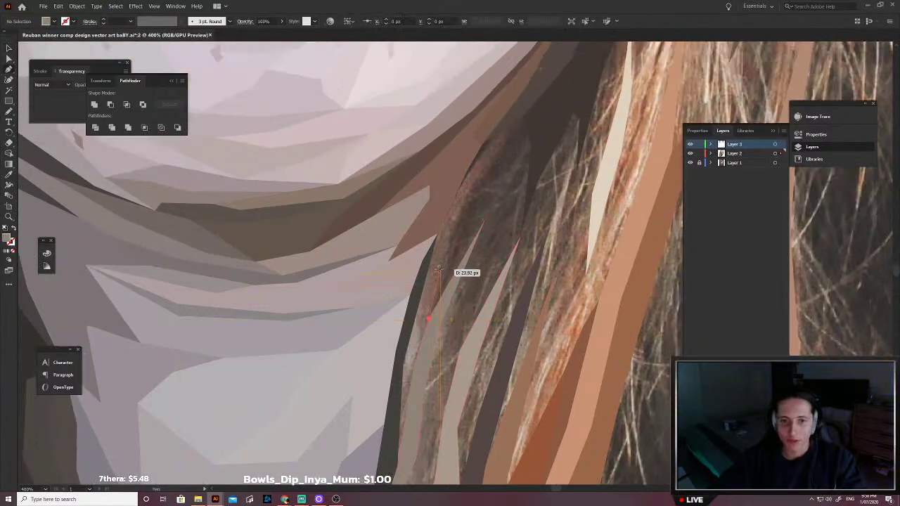
click(440, 267)
click(461, 209)
click(494, 147)
click(521, 117)
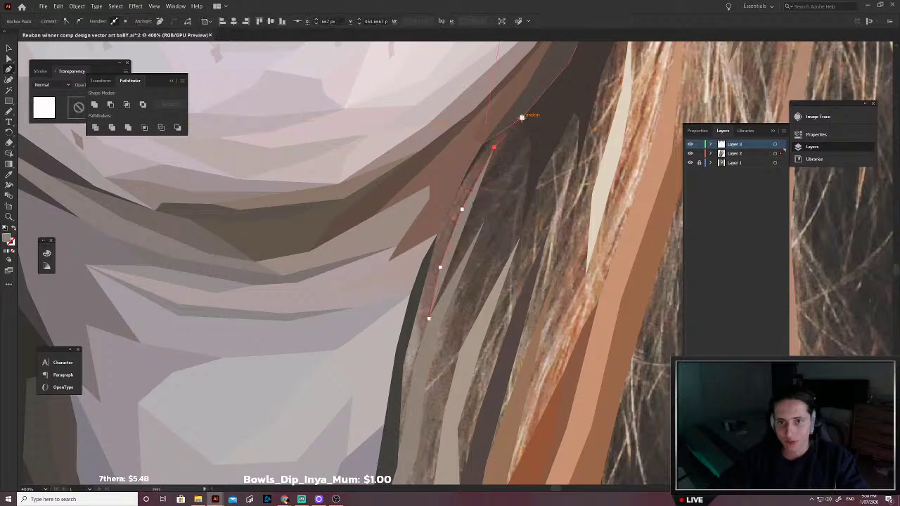
Step: Trace the strand's left side loosely down over the neck shapes and around its lower end to close it
click(466, 140)
click(425, 187)
click(388, 267)
click(371, 331)
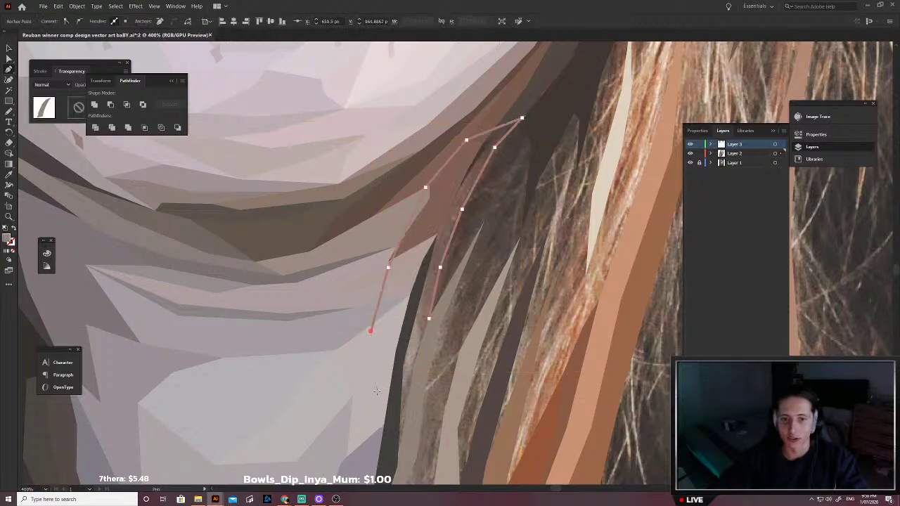
scroll(371, 393, down, 1)
click(372, 417)
click(389, 450)
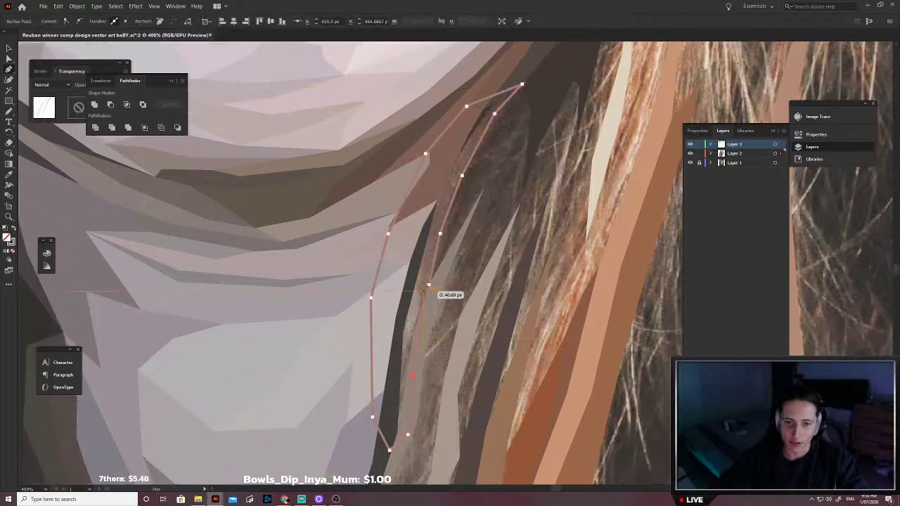
Step: Fill the strand with a muted pinkish brown sampled from the photo, send it behind the other shapes and deselect it
scroll(434, 261, up, 4)
key(i)
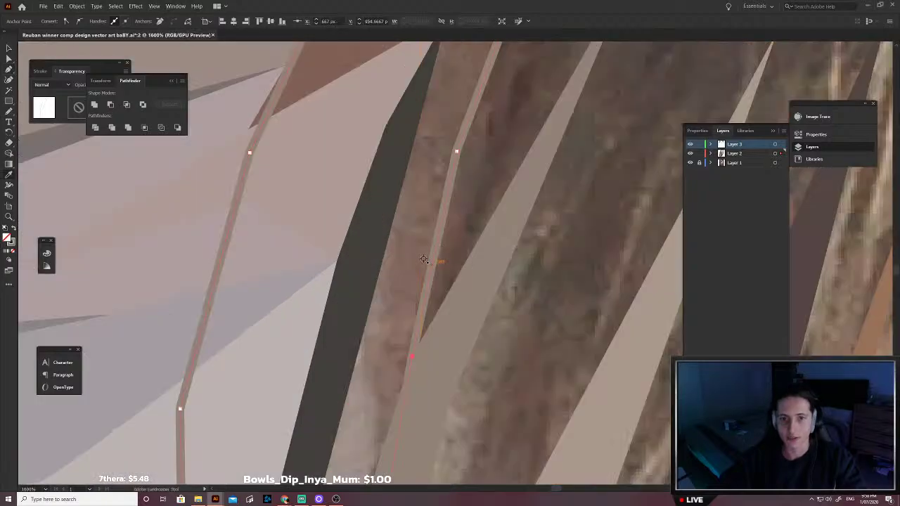
click(422, 260)
scroll(424, 259, down, 3)
key(v)
key(ctrl+shift+[)
click(445, 299)
scroll(445, 302, down, 2)
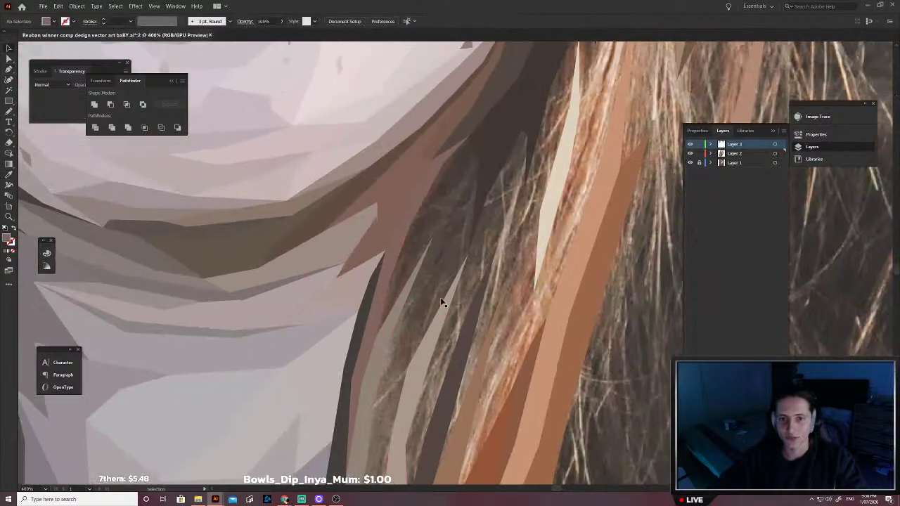
Step: Start a strand beside the pinkish brown one, tracing its upper end under the jaw and the right edge downward
drag(464, 234, 420, 319)
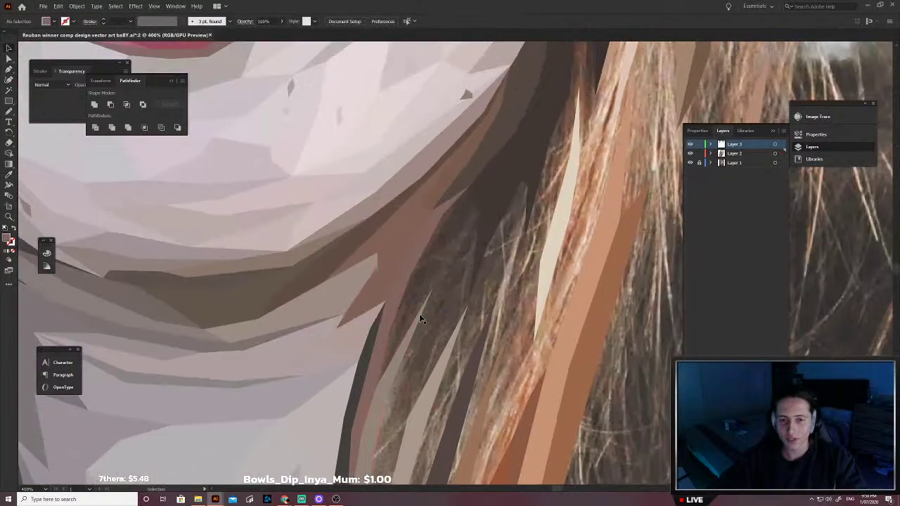
click(466, 171)
click(469, 185)
click(461, 215)
click(450, 251)
click(445, 274)
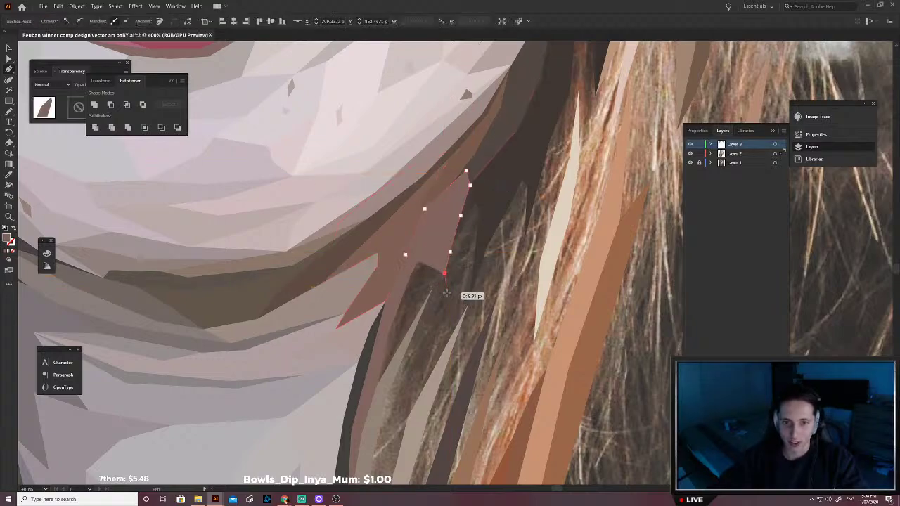
click(447, 293)
Step: Continue the strand down to a point between the beige strands and close it along the left side
scroll(436, 323, down, 2)
click(397, 359)
scroll(387, 387, down, 1)
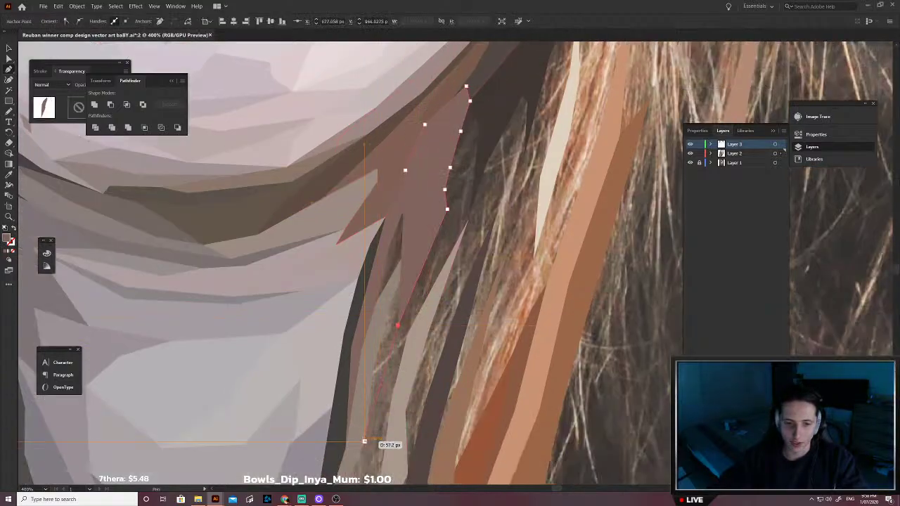
click(365, 442)
click(351, 378)
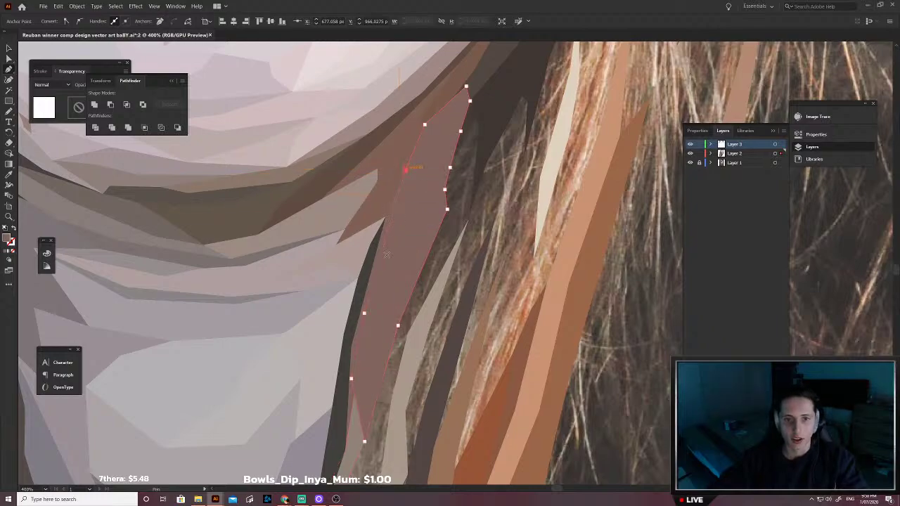
Step: Fill the closed strand with a dark brown sampled from the photo, send it behind the other shapes and deselect it
key(shift+x)
key(i)
scroll(415, 232, up, 3)
scroll(425, 253, up, 6)
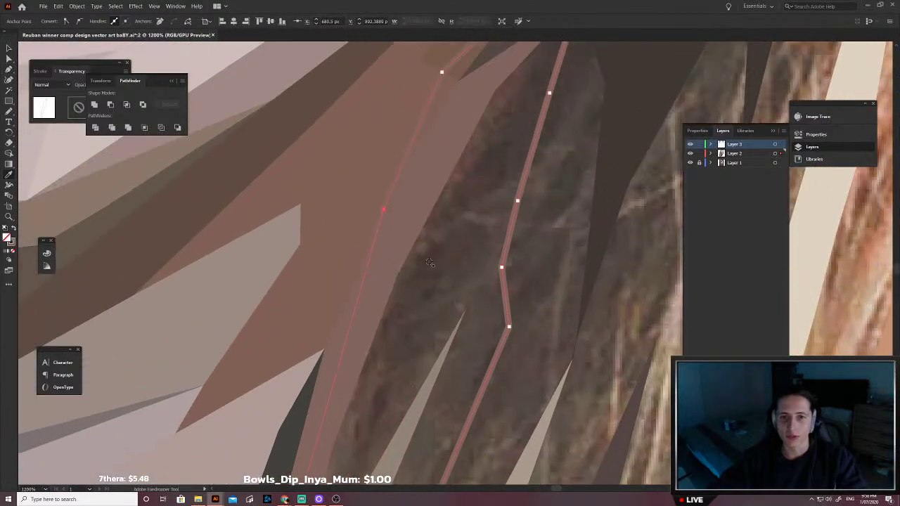
click(447, 261)
scroll(437, 287, down, 2)
key(v)
key(ctrl+shift+[)
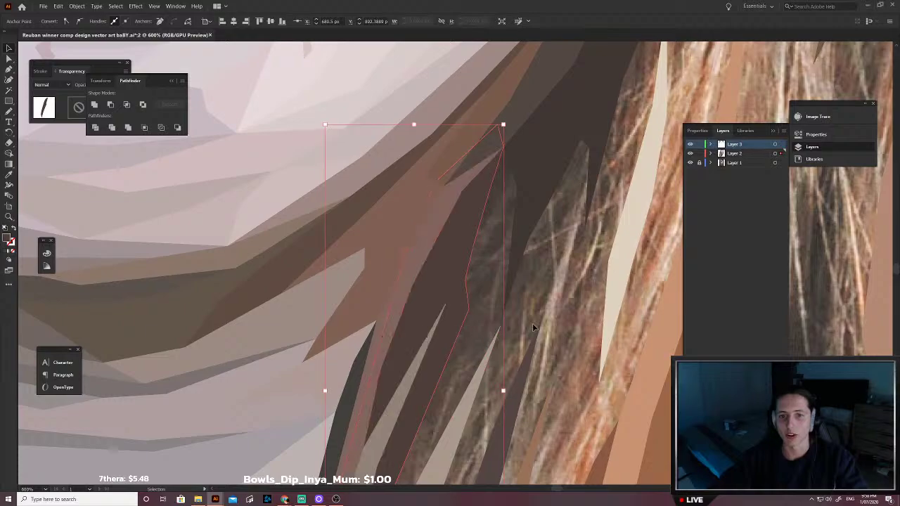
click(532, 323)
scroll(504, 334, down, 2)
scroll(451, 329, down, 3)
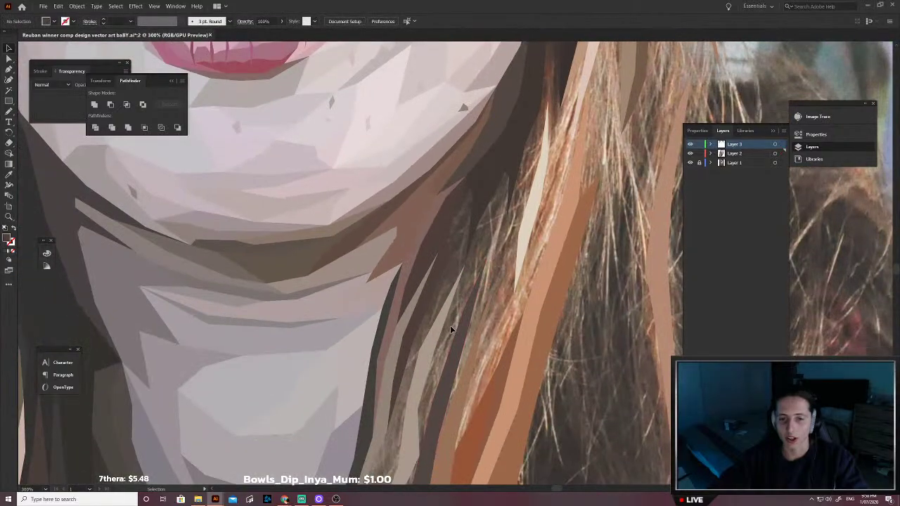
Step: Start a strand beside the dark brown one, tracing its right edge upward from the beige strand's tip and across the top
click(465, 266)
click(477, 208)
click(486, 184)
click(471, 163)
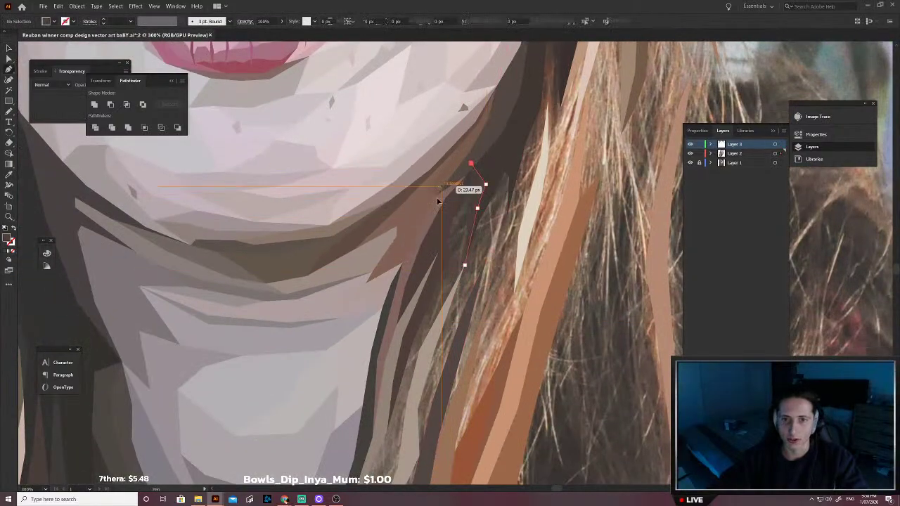
click(441, 186)
Step: Trace the strand's left edge down over the dark brown shape to a lower point and close it along the beige strand
scroll(422, 280, left, 1)
scroll(419, 279, down, 2)
click(434, 295)
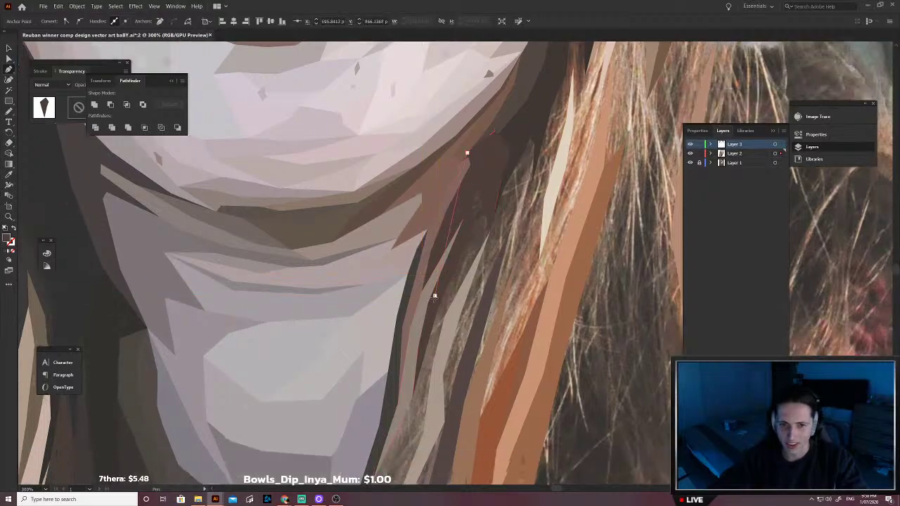
click(412, 398)
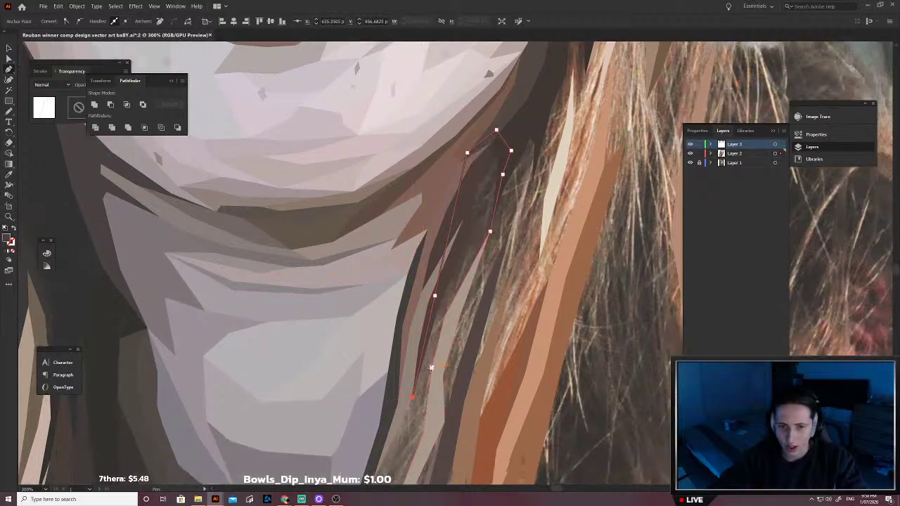
click(444, 317)
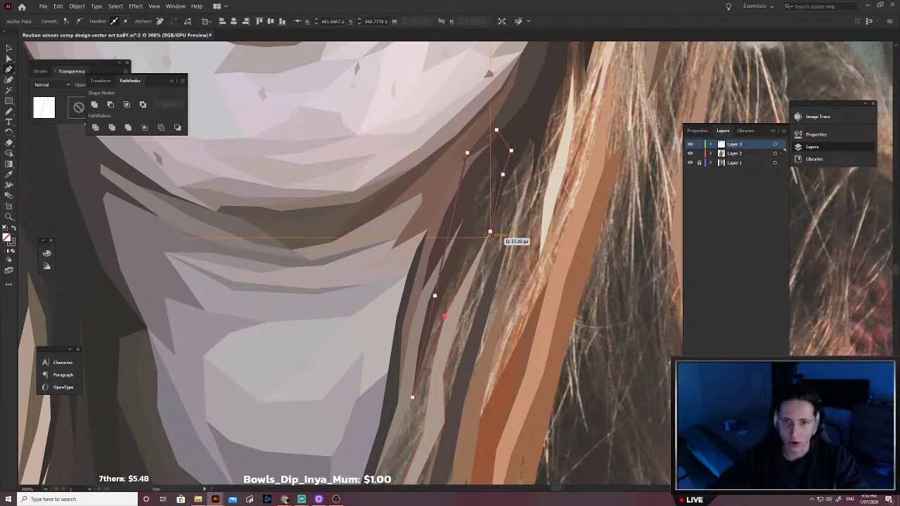
Step: Fill the strand with a medium greyish brown sampled from the photo, send it to the back and deselect it
scroll(452, 308, up, 2)
key(i)
scroll(436, 301, up, 5)
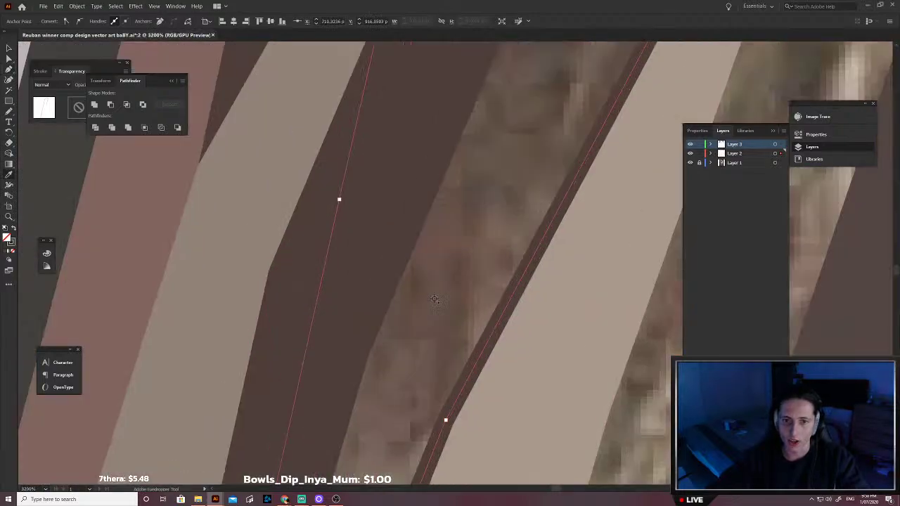
click(438, 301)
scroll(442, 298, down, 5)
key(v)
key(ctrl+shift+[)
click(479, 335)
scroll(477, 335, down, 2)
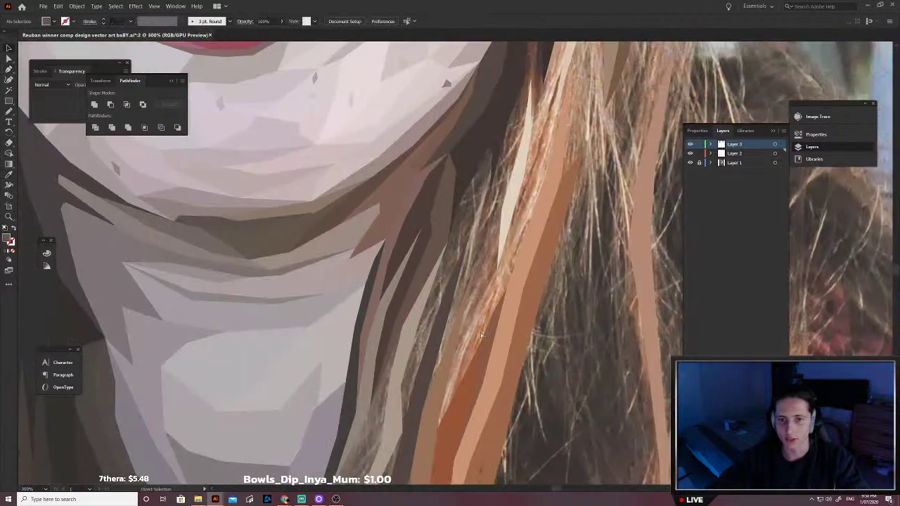
Step: Start a long strand left of the cream strand, tracing its right edge down to a point between the beige and dark strands
scroll(474, 335, up, 3)
key(a)
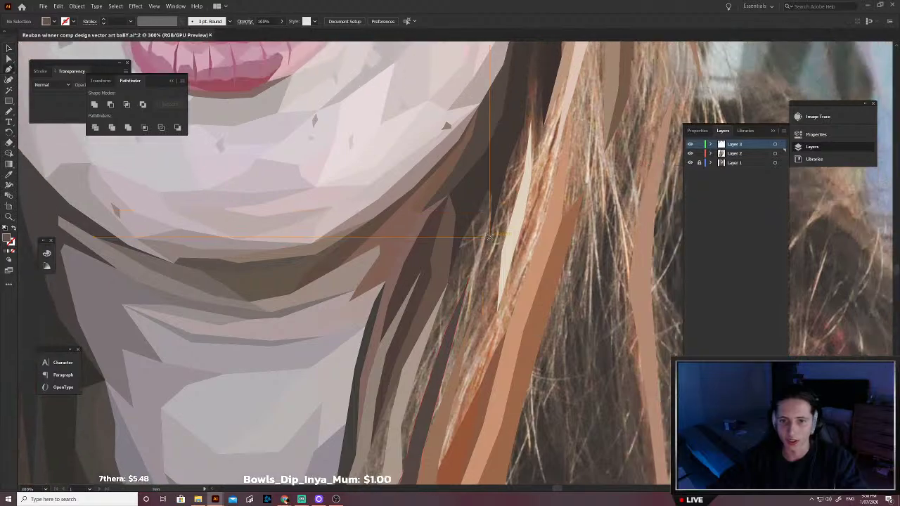
click(490, 238)
drag(488, 237, 466, 275)
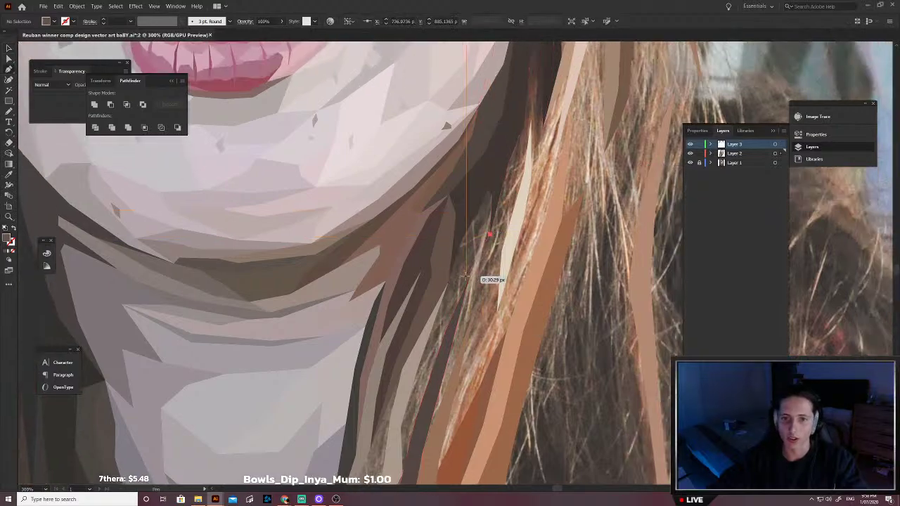
drag(467, 282, 493, 232)
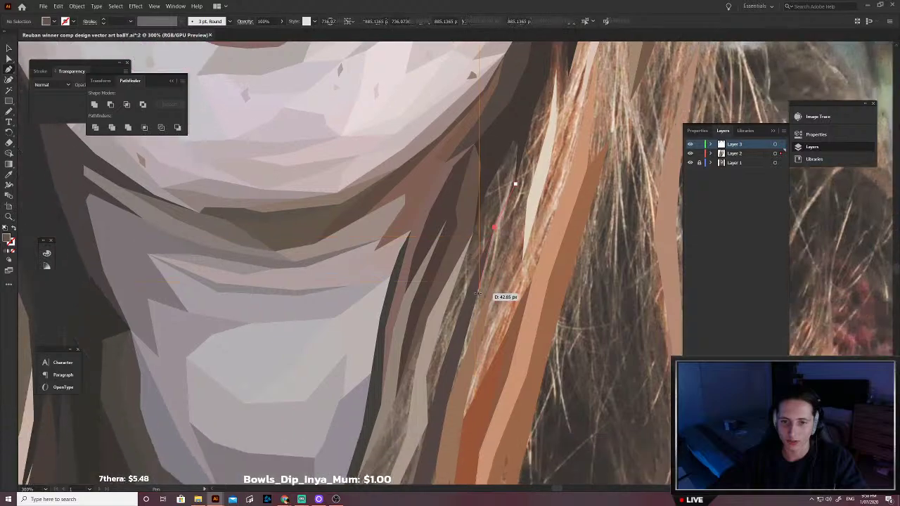
click(469, 304)
click(449, 361)
click(428, 423)
click(427, 422)
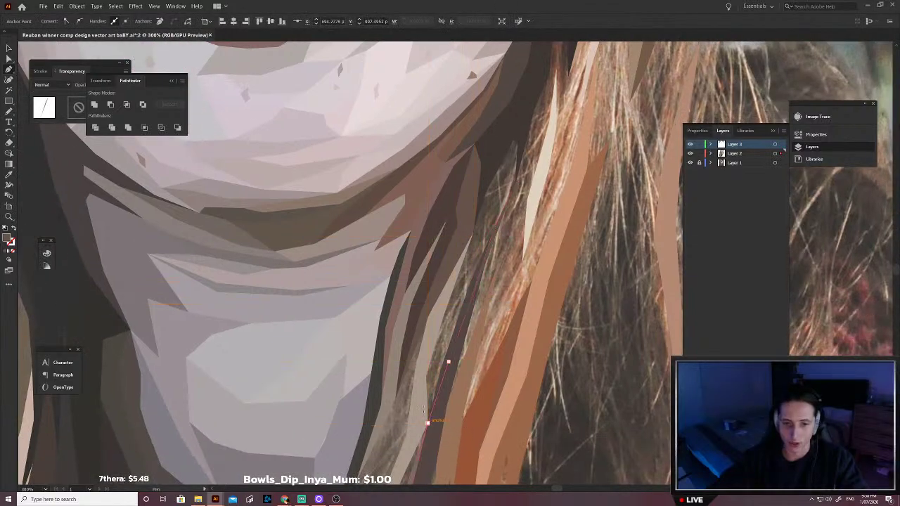
Step: Trace the long strand's left edge up over the beige and brown strands toward the dark hair under the jaw
click(423, 407)
click(424, 369)
click(447, 292)
click(458, 248)
click(464, 209)
click(480, 170)
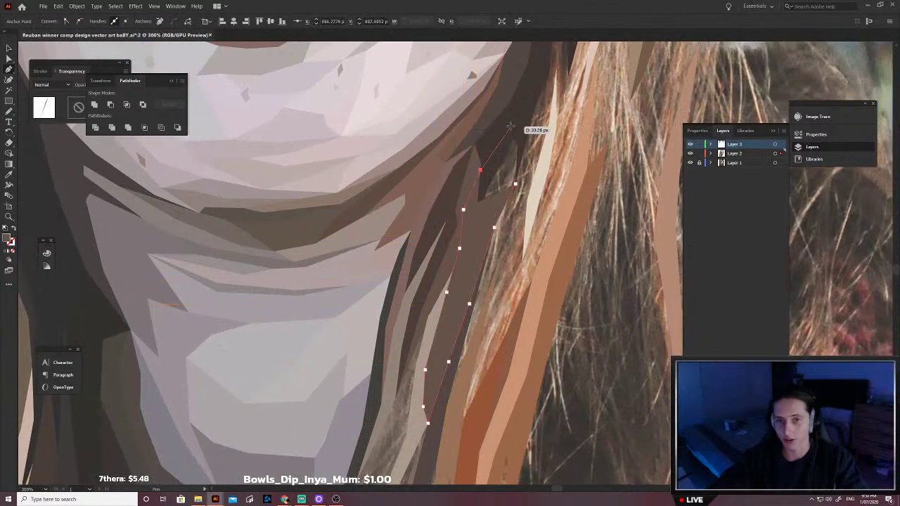
Step: Round off the long strand's upper tip in the dark hair and close the shape at its starting point
click(515, 121)
click(519, 127)
click(522, 133)
click(522, 149)
click(516, 184)
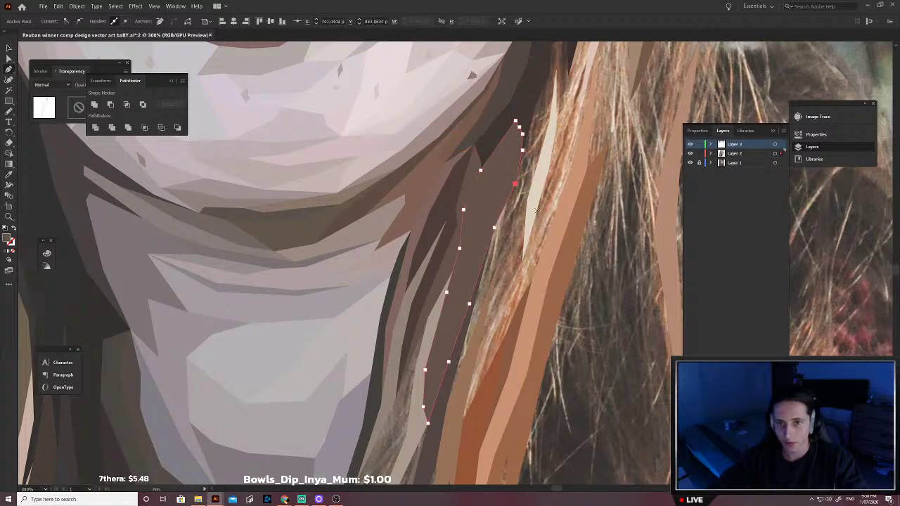
Step: Fill the long strand with a dark grey-brown sampled from the photo, send it behind the other shapes and deselect it
key(slash)
scroll(478, 230, up, 5)
key(i)
click(498, 230)
scroll(499, 231, down, 3)
key(v)
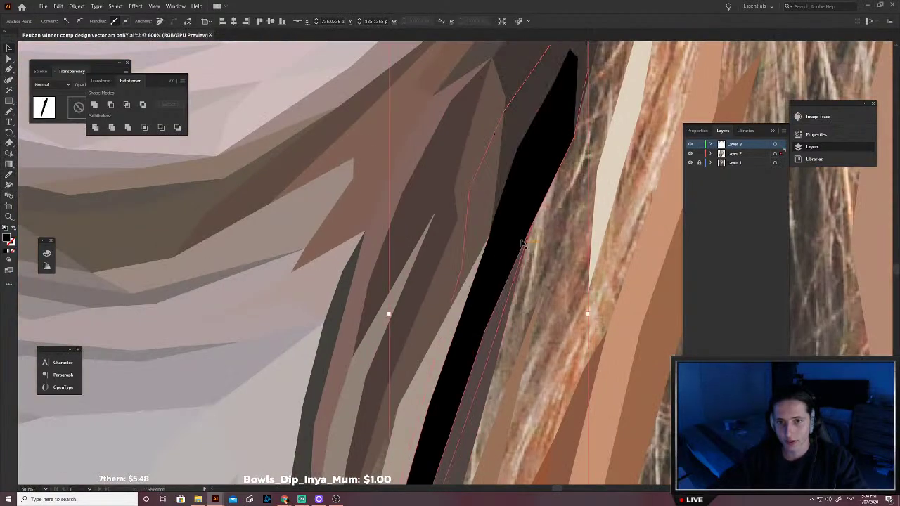
scroll(520, 250, up, 5)
click(457, 219)
scroll(493, 239, down, 5)
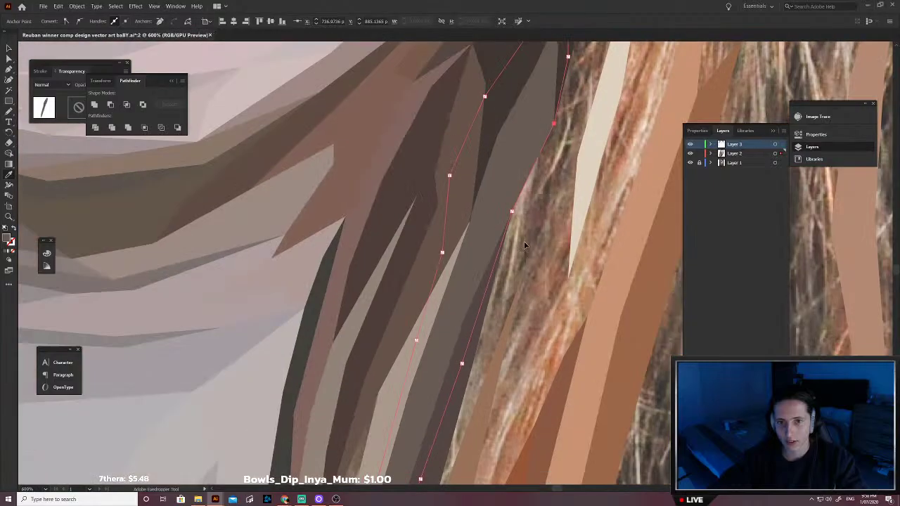
key(v)
click(535, 248)
scroll(535, 248, down, 2)
Step: Start a strand crossing the cream strand, tracing from a lower point beside it up to the cream strand's tip
drag(535, 250, 519, 292)
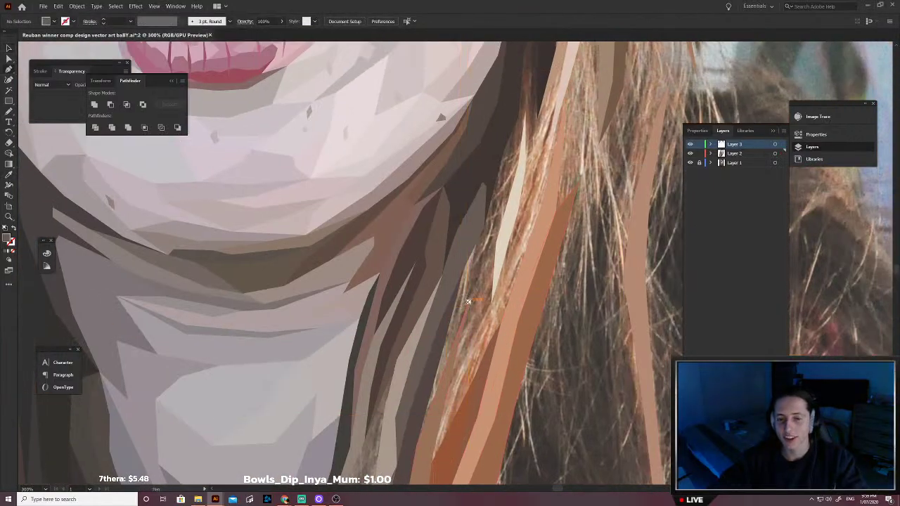
click(484, 265)
drag(512, 251, 487, 285)
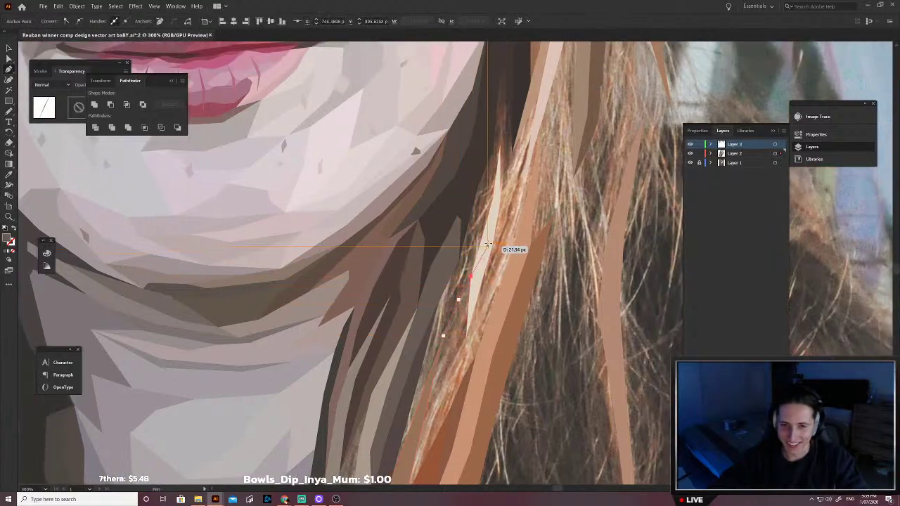
click(487, 243)
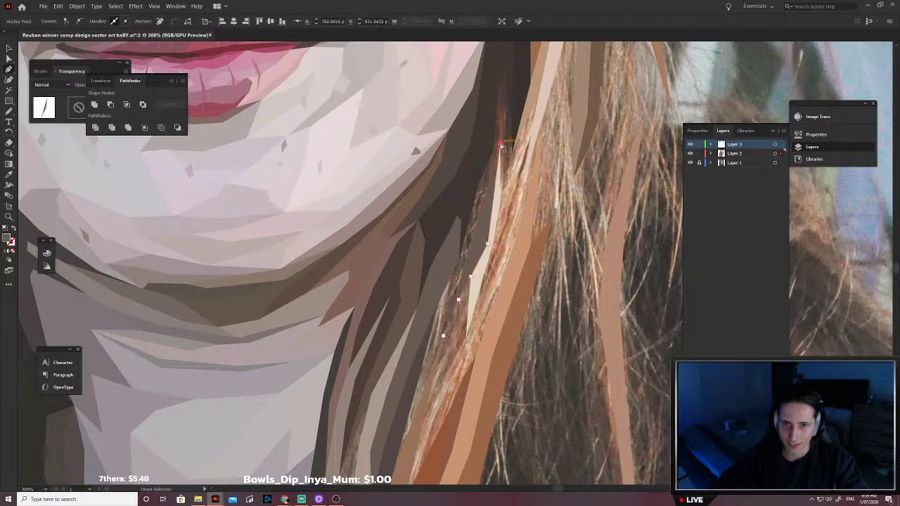
click(499, 146)
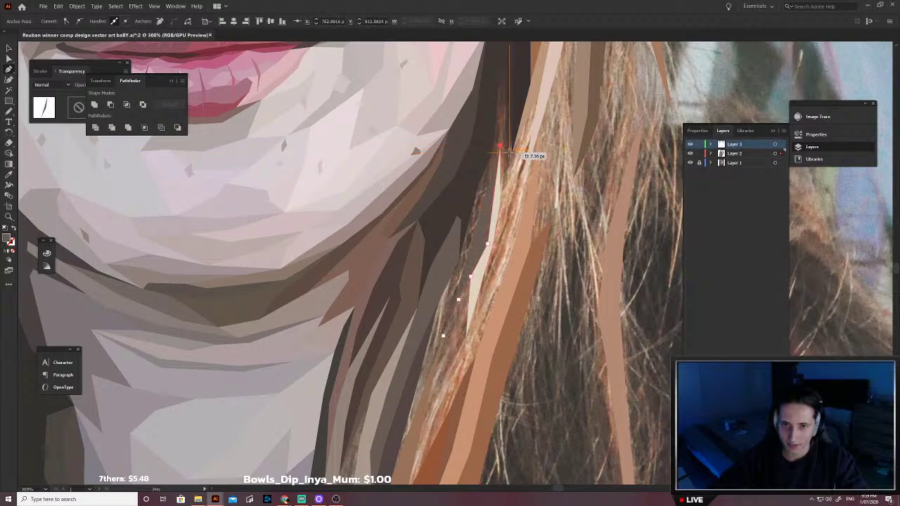
Step: Trace the crossing strand up to a narrow upper tip beside the light strand and start down its outer edge
click(512, 152)
click(530, 100)
click(542, 74)
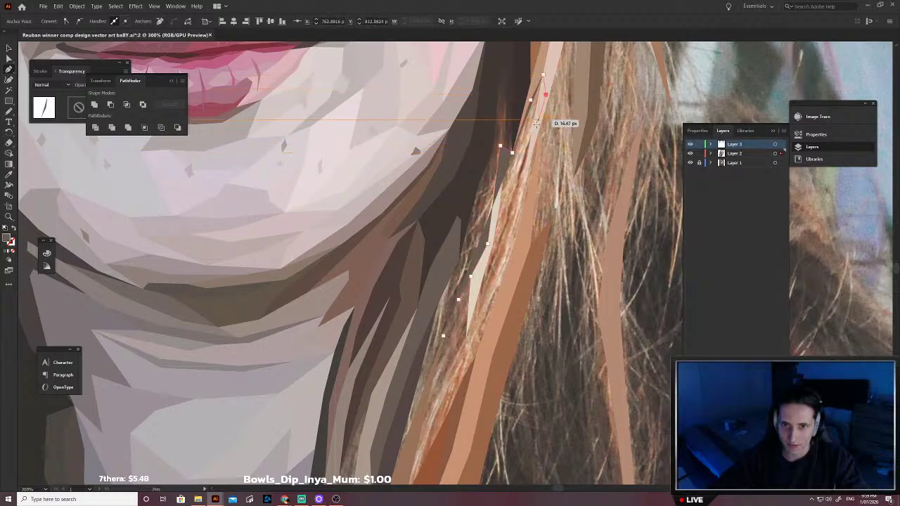
click(545, 94)
click(523, 183)
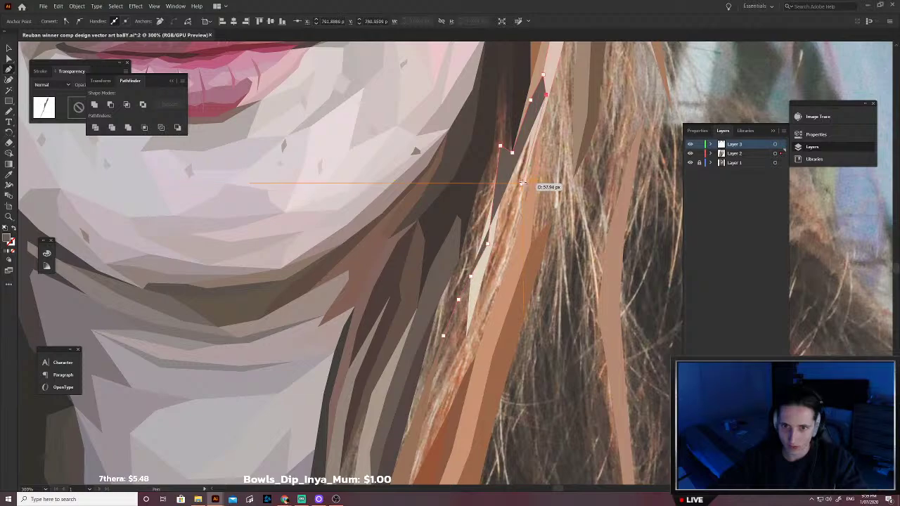
Step: Trace the crossing strand's outer edge down to its lower tip over the brown strand, and close the shape back at its start
click(470, 345)
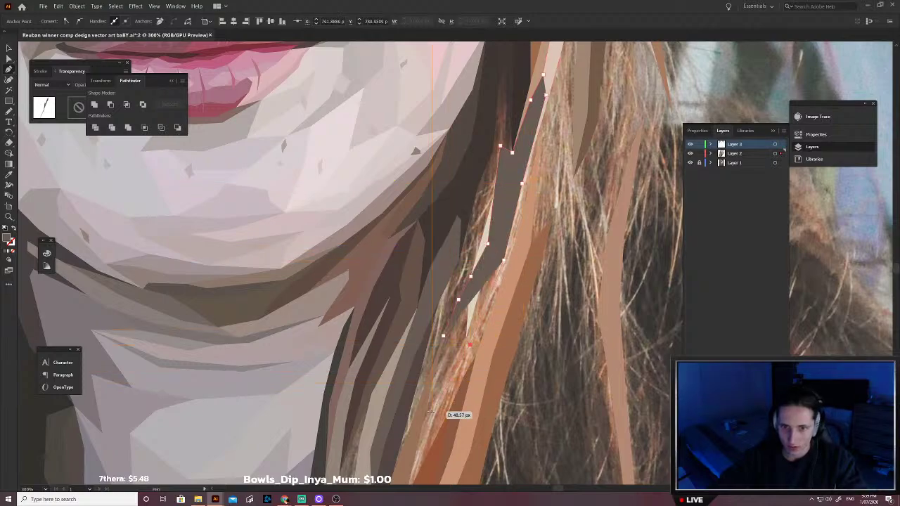
click(432, 413)
scroll(418, 439, down, 2)
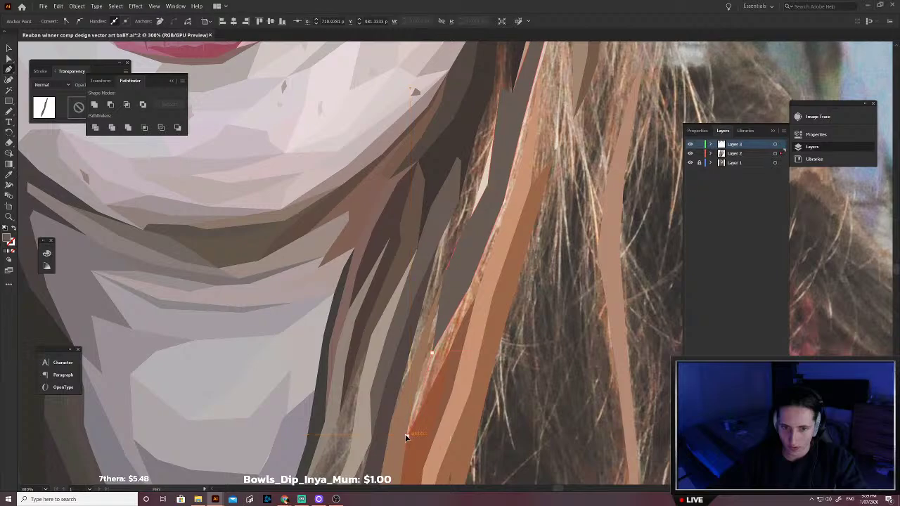
click(407, 436)
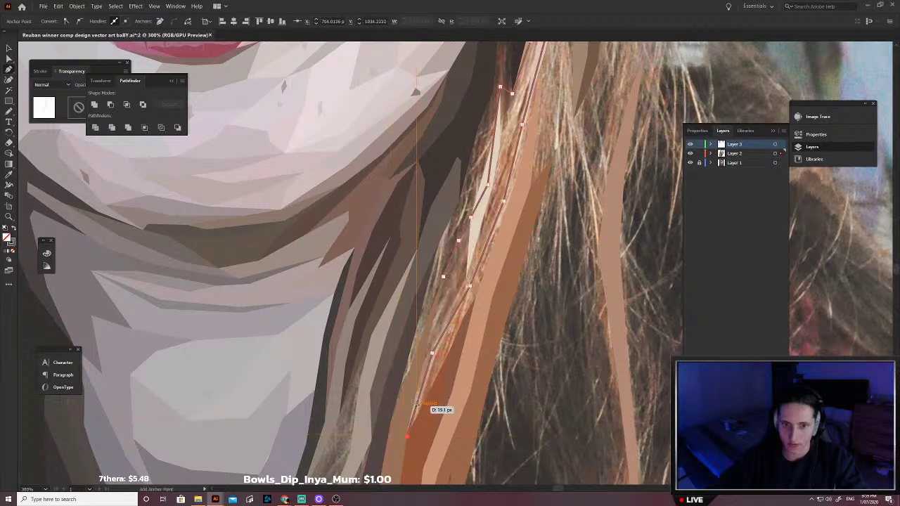
click(415, 384)
click(432, 318)
Step: Fill the crossing strand with a pinkish brown sampled from the photo, send it behind the other shapes and deselect it
scroll(463, 282, up, 6)
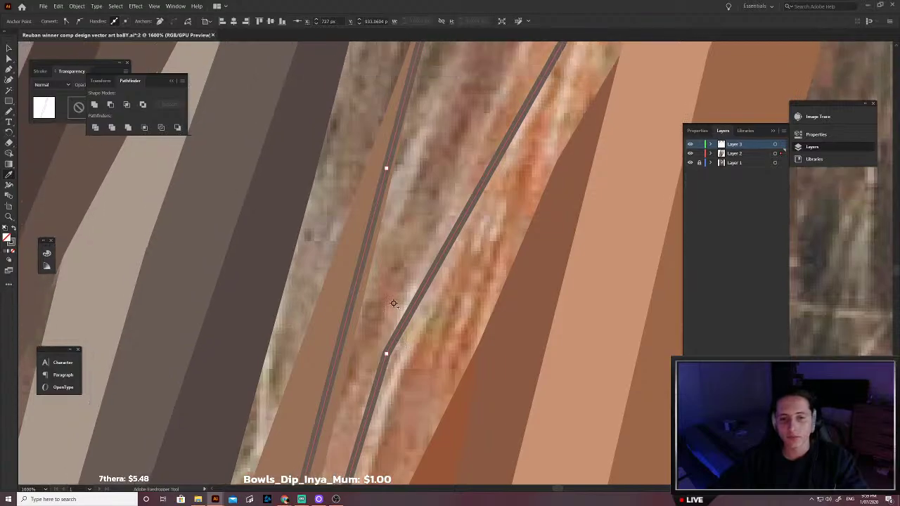
click(395, 303)
scroll(409, 301, down, 3)
key(ctrl+shift+bracketleft)
key(v)
click(426, 308)
scroll(426, 308, down, 2)
drag(457, 317, 424, 316)
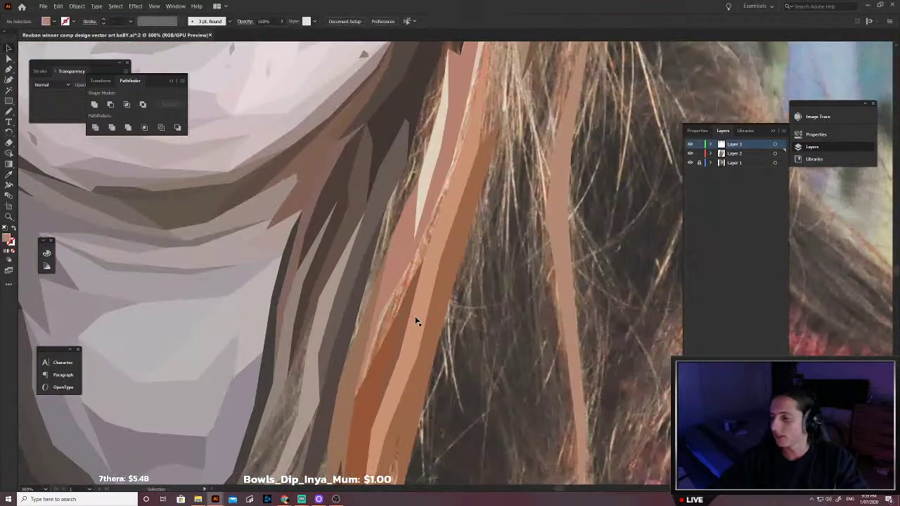
scroll(422, 344, up, 3)
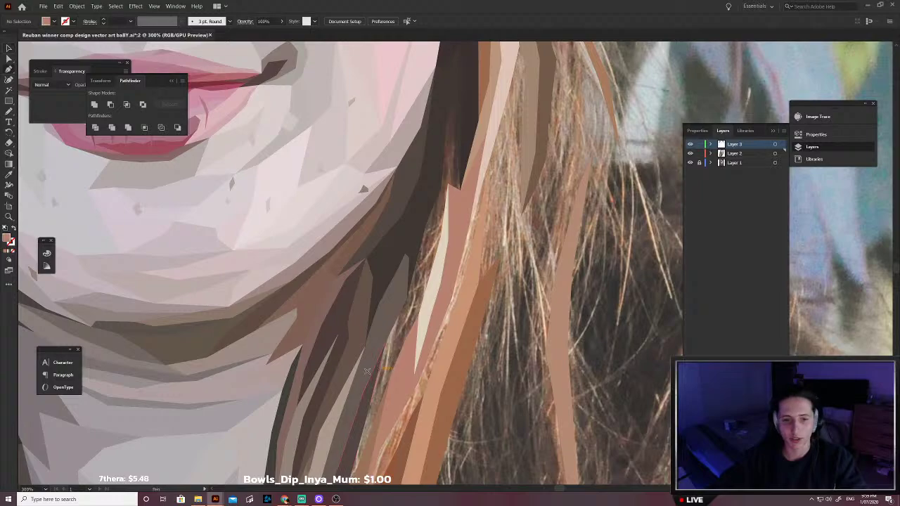
click(367, 372)
scroll(387, 338, up, 2)
click(401, 310)
scroll(406, 300, up, 2)
click(422, 259)
scroll(416, 281, up, 1)
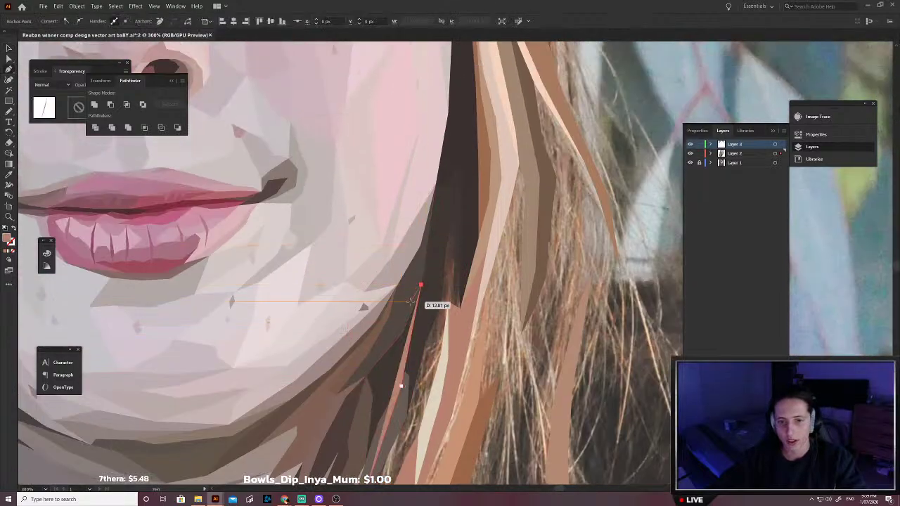
scroll(413, 324, down, 2)
key(ctrl+z)
key(ctrl+z)
key(ctrl+z)
Step: Trace a broad hair shape from the jaw edge across the dark hair, down over the cream strand and back up towards the jaw
click(402, 235)
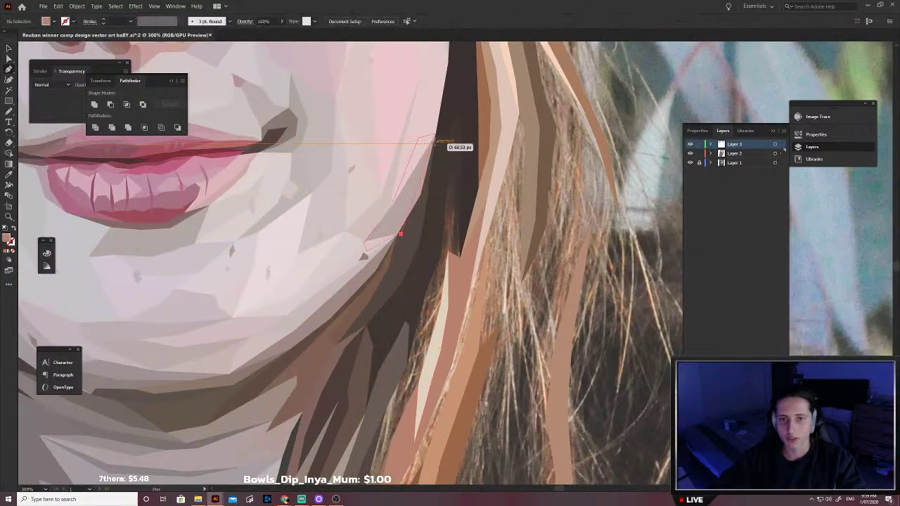
click(435, 142)
click(471, 146)
click(471, 175)
click(465, 236)
click(460, 285)
click(444, 327)
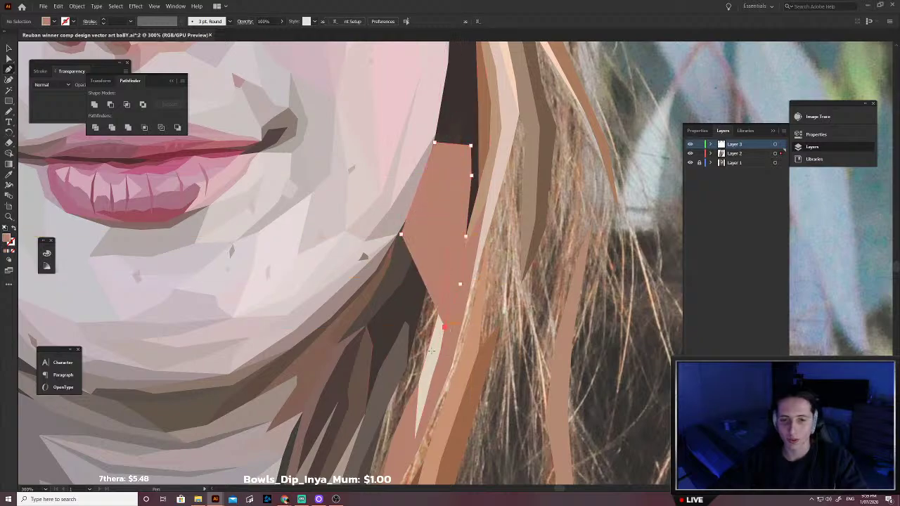
click(419, 382)
click(407, 366)
click(405, 296)
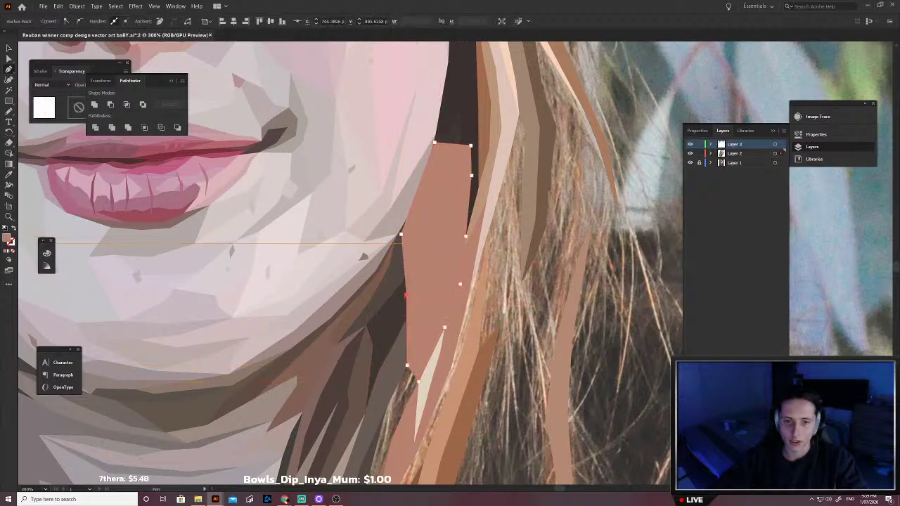
Step: Fill the broad shape beside the jaw with a brown sampled from the photo, send it to the back and deselect it
key(shift+x)
key(i)
scroll(438, 292, up, 5)
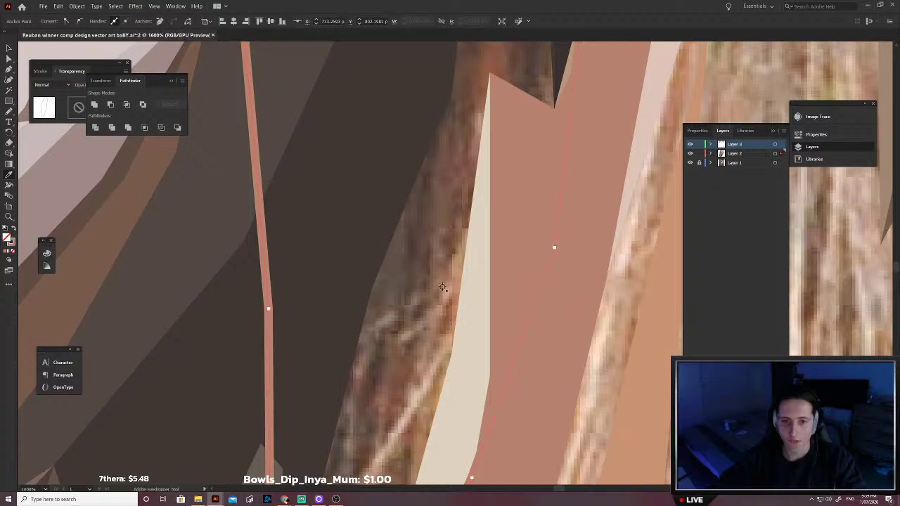
click(443, 287)
scroll(450, 290, down, 5)
key(shift+x)
scroll(451, 291, up, 3)
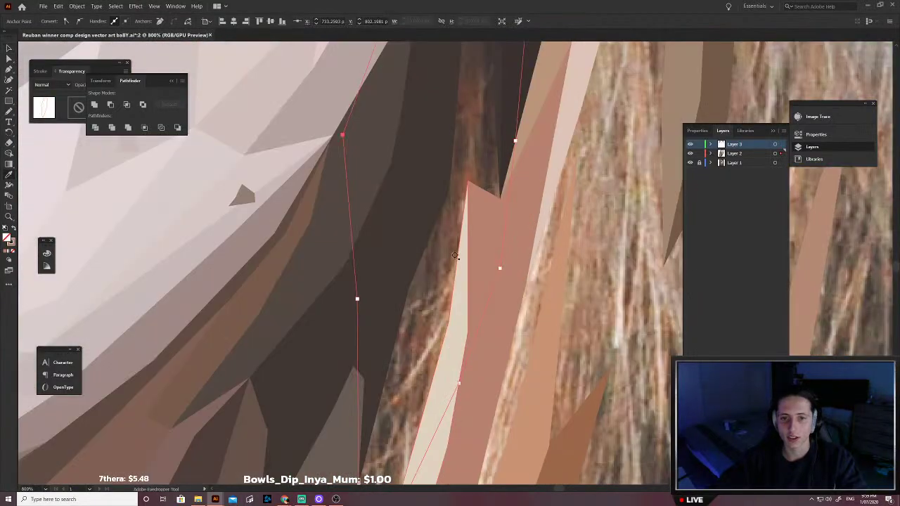
scroll(425, 342, down, 4)
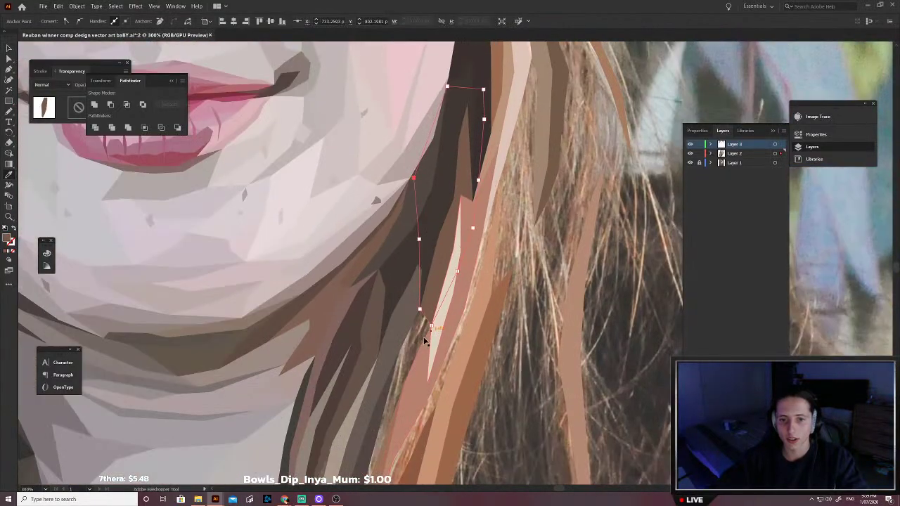
key(v)
click(423, 339)
Step: Start a strand shape over the uncovered photo gap beside the cream strand, tracing its upper tip and outer edge over the pink strand
key(p)
click(400, 324)
drag(399, 324, 416, 268)
click(439, 211)
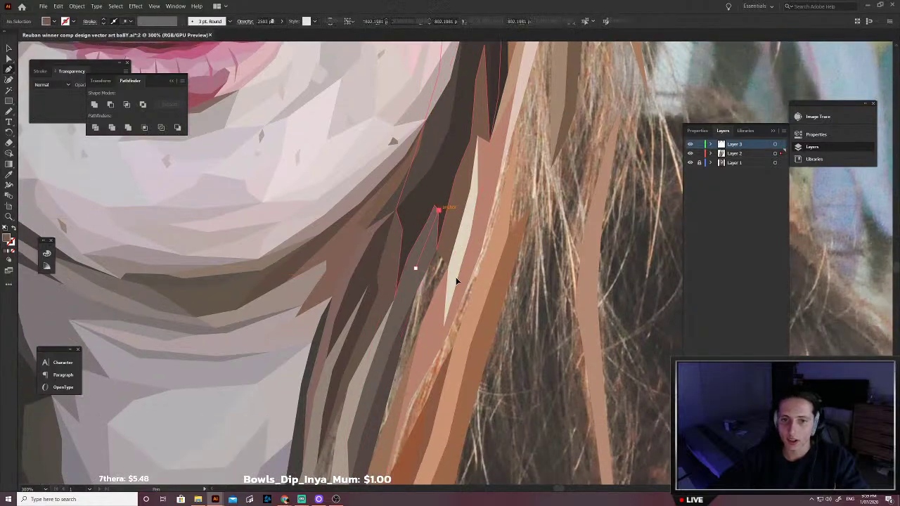
click(462, 247)
scroll(456, 281, down, 1)
click(437, 290)
Step: Trace the gap-covering strand down to its lower tip and back up its inner edge, close it and swap its fill and stroke
click(389, 393)
click(377, 438)
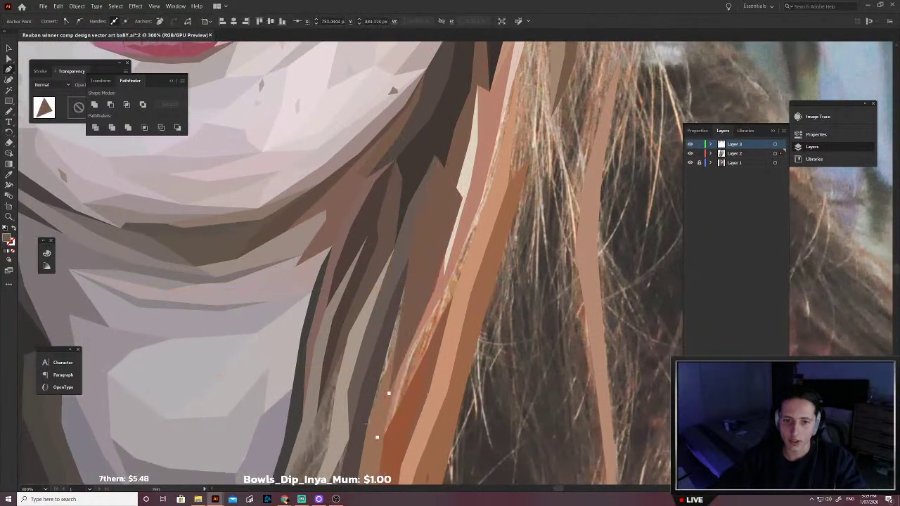
click(361, 412)
click(365, 350)
click(389, 232)
click(416, 217)
key(i)
key(shift+x)
right_click(436, 281)
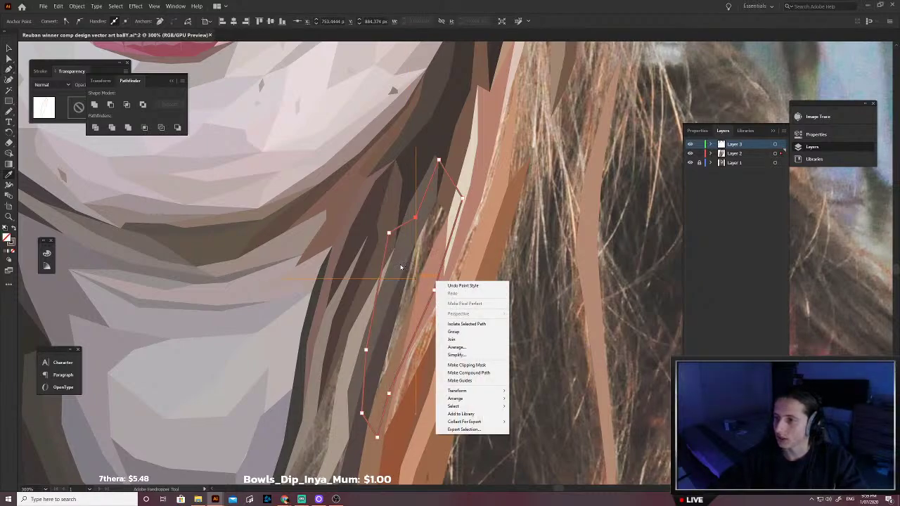
click(402, 272)
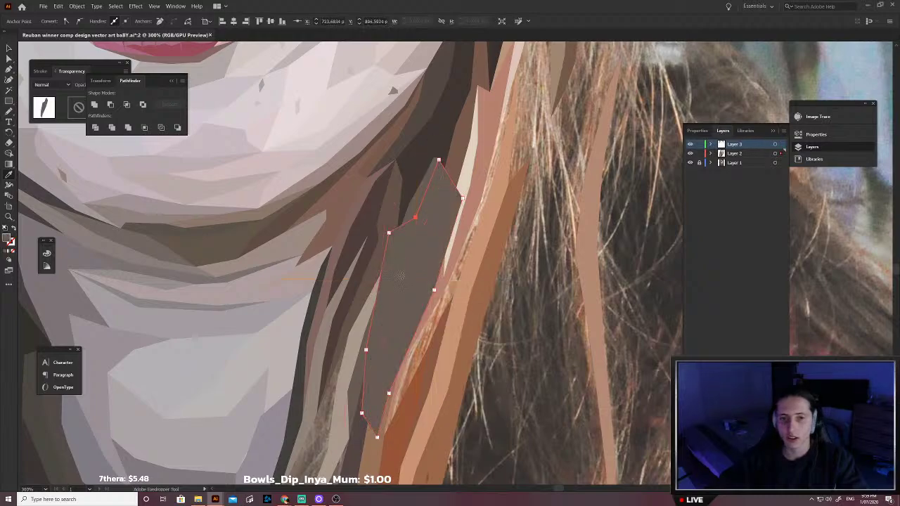
scroll(403, 273, up, 4)
key(ctrl+z)
Step: Fill the gap-covering strand with a muted brown sampled from the photo and send it behind the other strands
scroll(463, 262, up, 1)
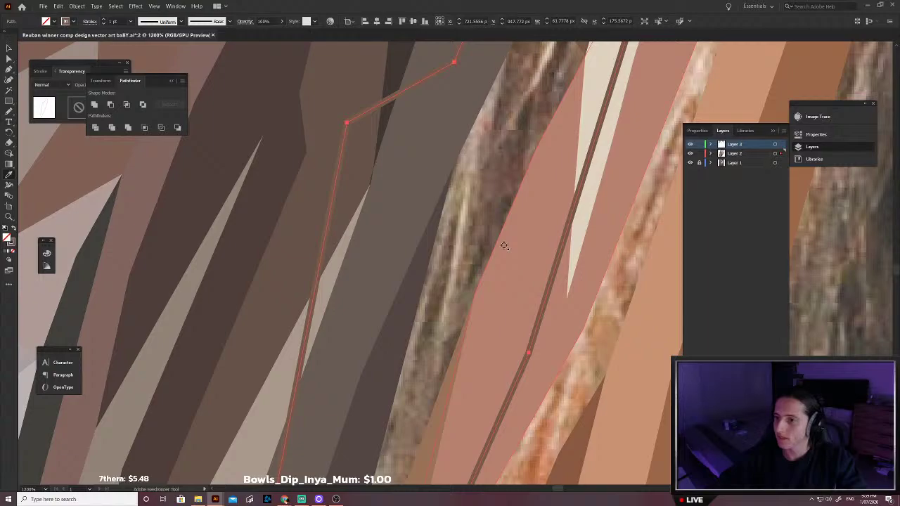
scroll(513, 248, up, 2)
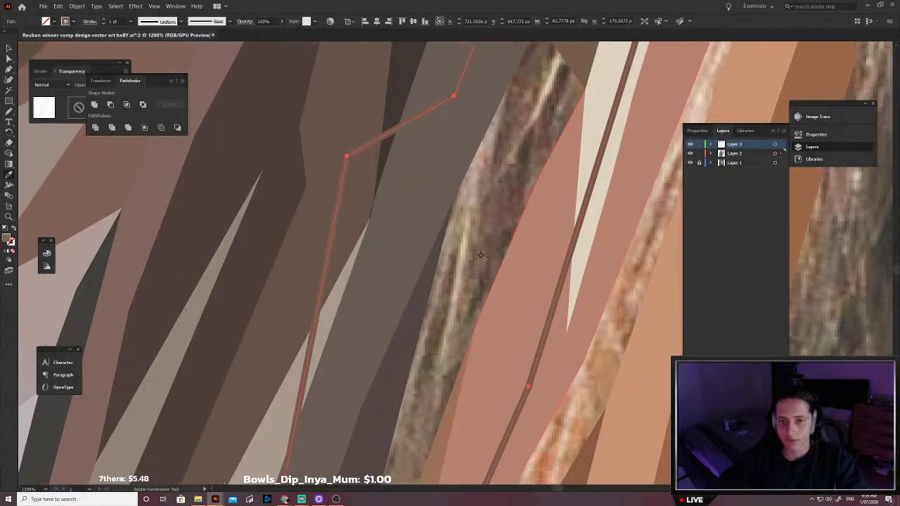
key(shift+x)
scroll(491, 245, down, 3)
key(v)
key(ctrl+shift+[)
scroll(422, 379, up, 1)
scroll(407, 399, right, 3)
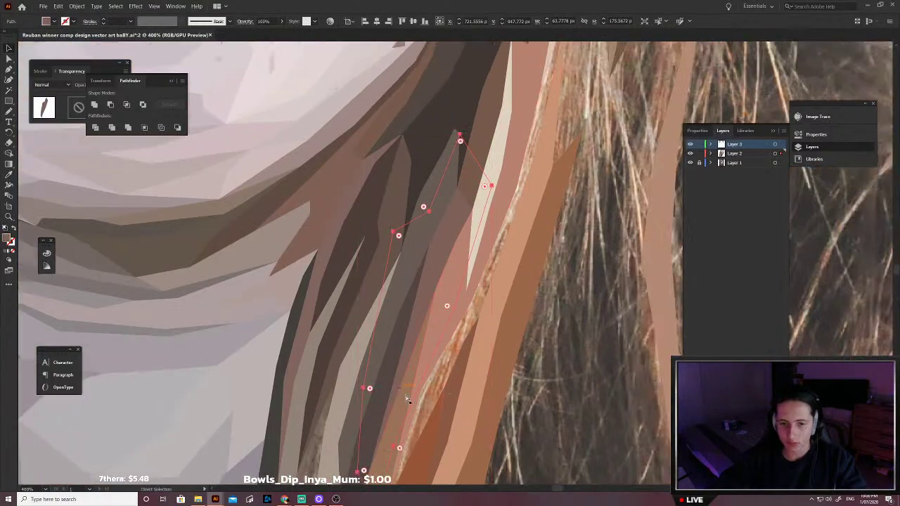
Step: Start a new strand shape in the hair beside the neck, tracing its upper end across the dark and beige strands
scroll(407, 399, left, 3)
scroll(407, 399, down, 2)
key(v)
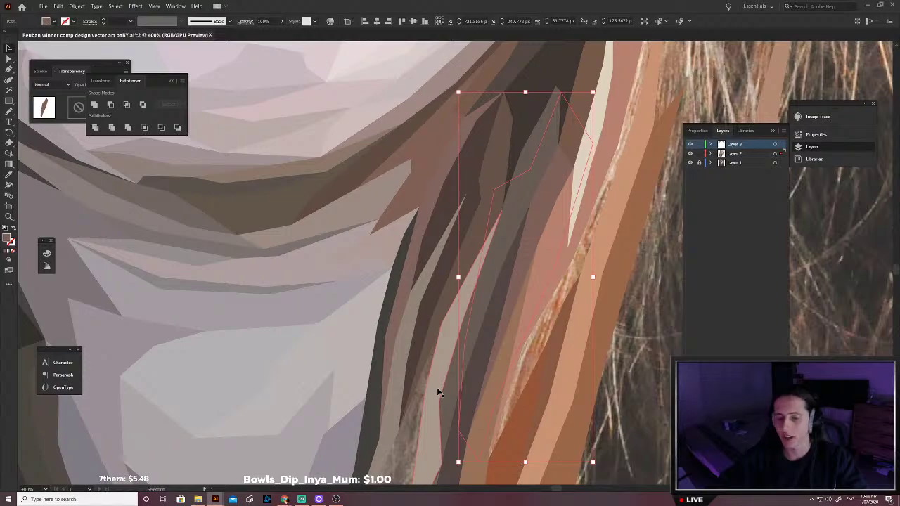
key(a)
scroll(437, 394, down, 2)
scroll(438, 394, left, 1)
key(v)
click(422, 285)
click(441, 209)
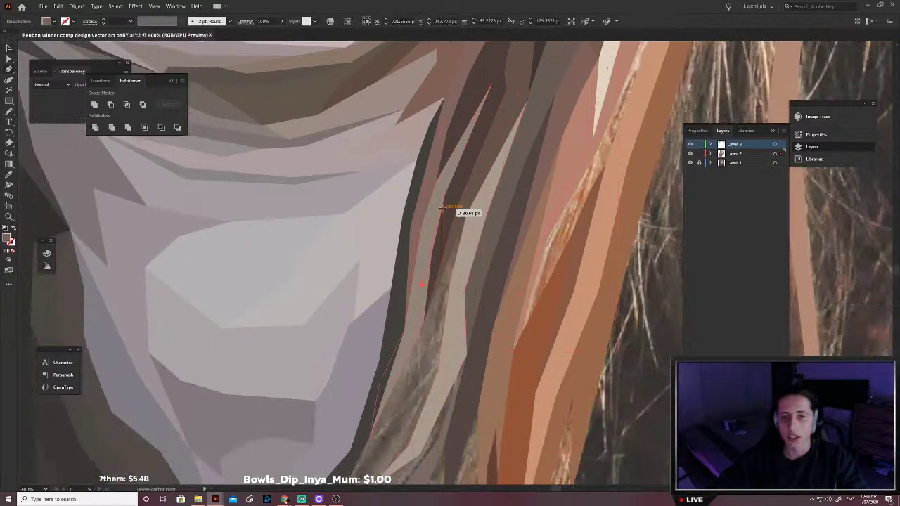
click(484, 177)
click(492, 195)
Step: Trace the neck-side strand down along the beige strand to its lower point, then back up over the neck edge and close it
drag(430, 362, 472, 320)
click(491, 241)
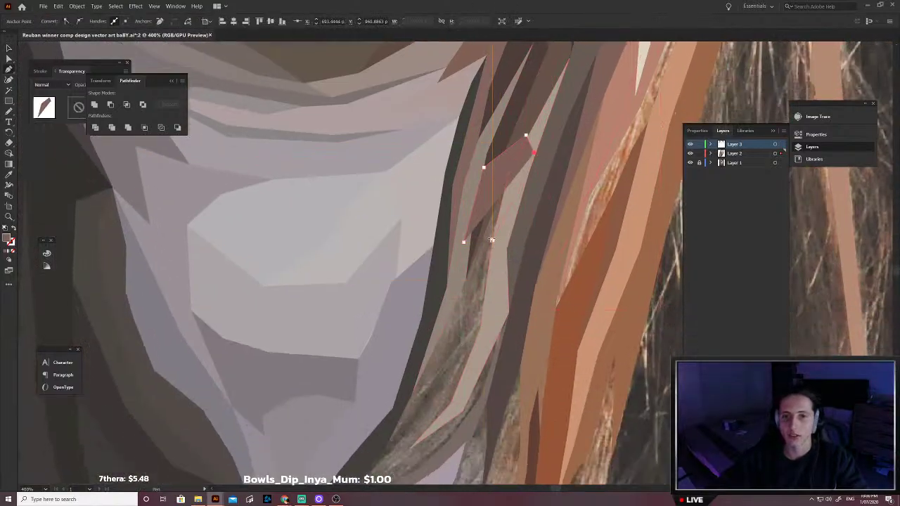
click(471, 312)
click(448, 370)
scroll(448, 371, left, 1)
scroll(441, 400, down, 1)
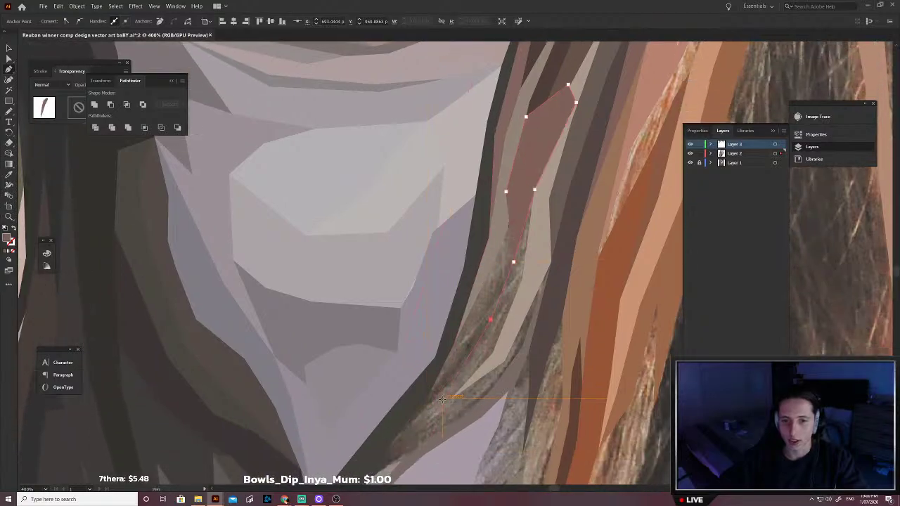
click(427, 398)
click(427, 348)
click(454, 279)
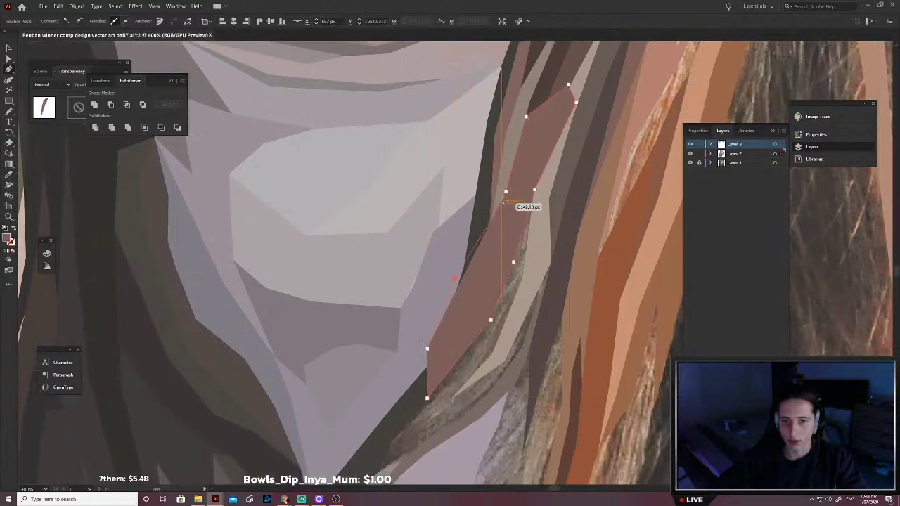
click(506, 191)
Step: Fill the neck-side strand with a grey-brown sampled from the photo and send it behind the existing hair shapes
key(i)
scroll(482, 268, up, 3)
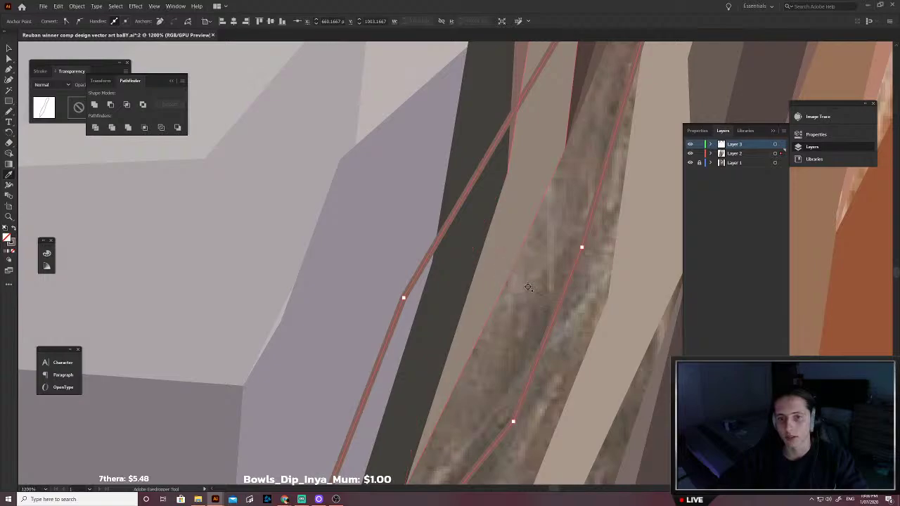
scroll(528, 287, down, 2)
key(v)
scroll(498, 341, down, 2)
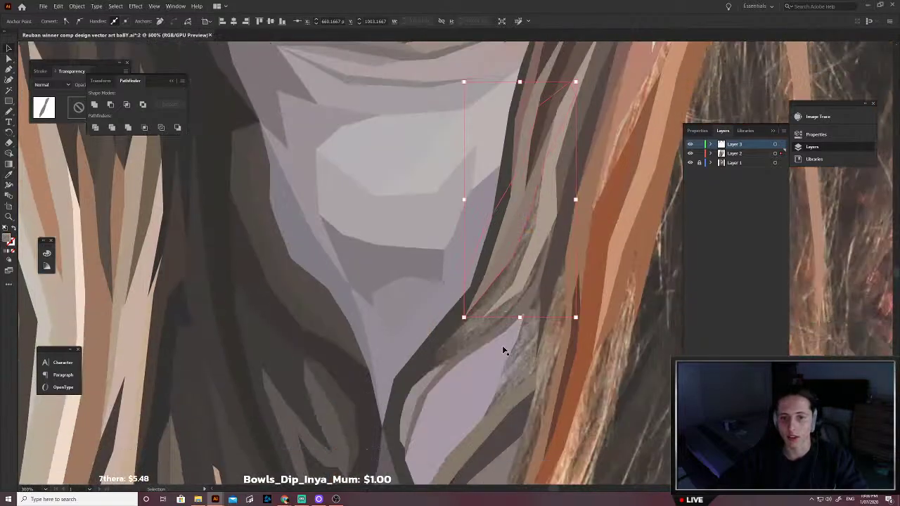
scroll(503, 350, down, 1)
scroll(492, 346, right, 3)
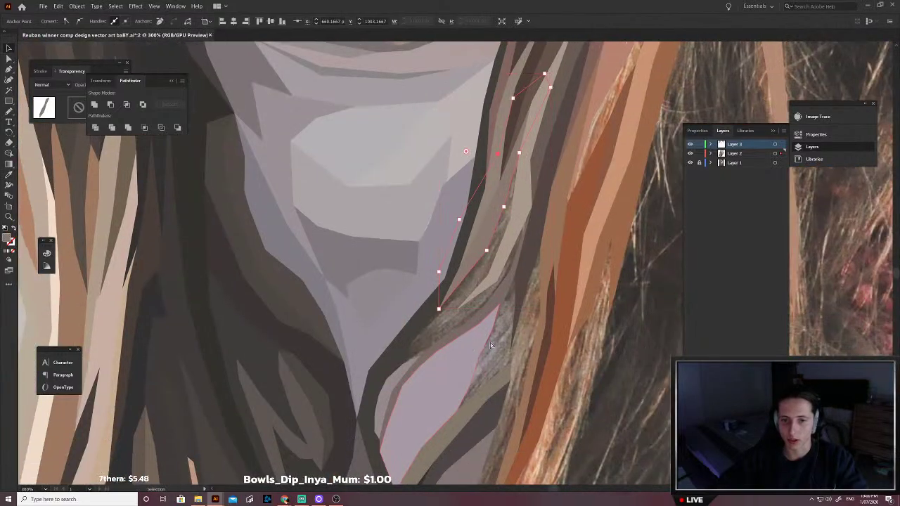
Step: Trace a larger shape from the lower collar hair up along the beige strand, then back across the neck to close it
key(p)
click(402, 363)
click(425, 336)
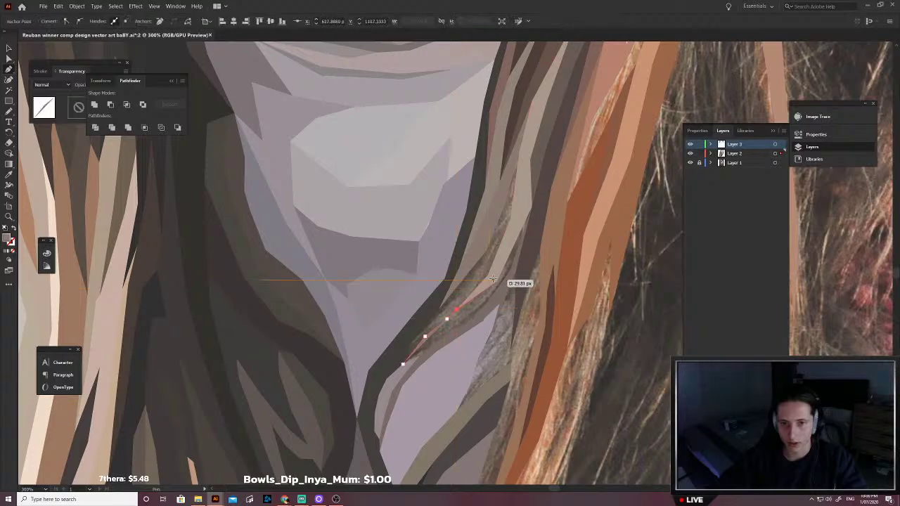
click(510, 229)
click(521, 182)
click(539, 118)
click(518, 116)
click(427, 189)
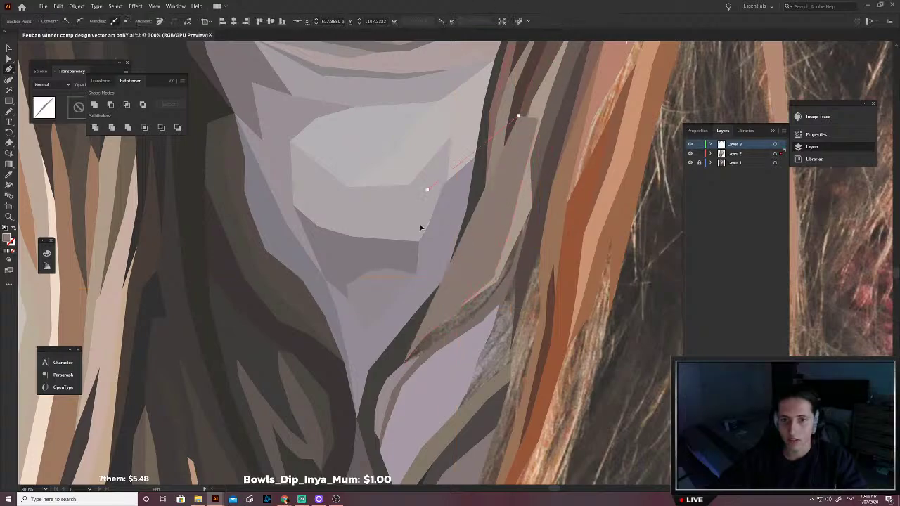
click(403, 365)
Step: Fill the larger neck-side shape with a grey-brown sampled from the photo, send it to the back and deselect it
key(shift+x)
key(i)
click(481, 273)
key(ctrl+shift+bracketleft)
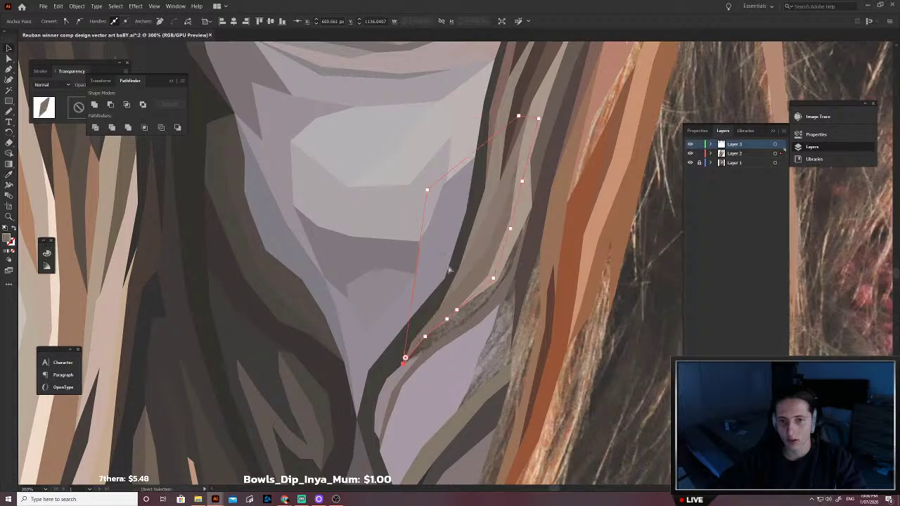
key(v)
click(452, 268)
scroll(457, 258, down, 3)
key(ctrl+shift+a)
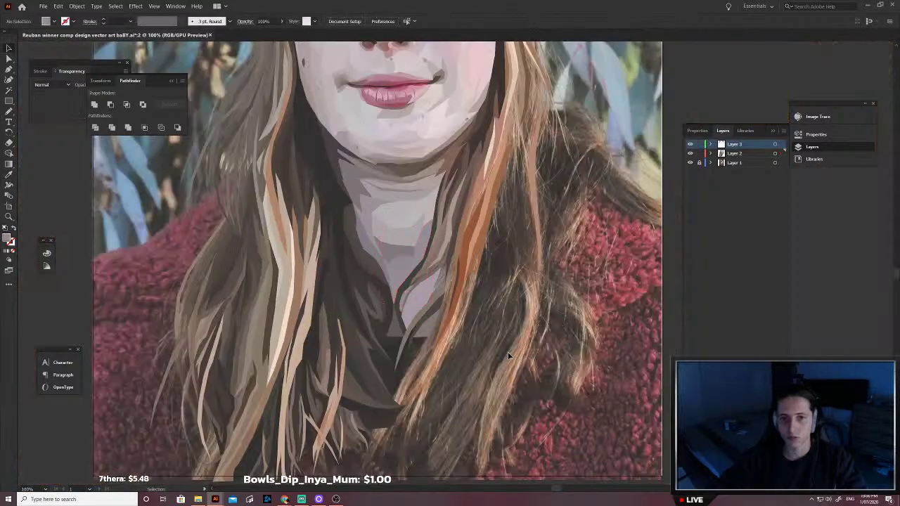
Step: Fill the outlined neck shape between the dark hair strands with a solid lilac-grey
key(ctrl+0)
scroll(458, 310, up, 3)
click(410, 274)
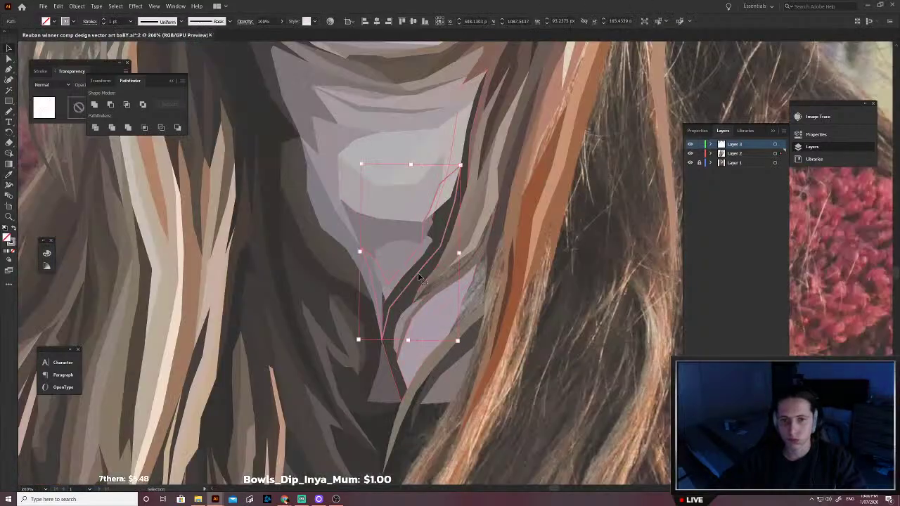
scroll(421, 271, up, 2)
key(shift+x)
key(v)
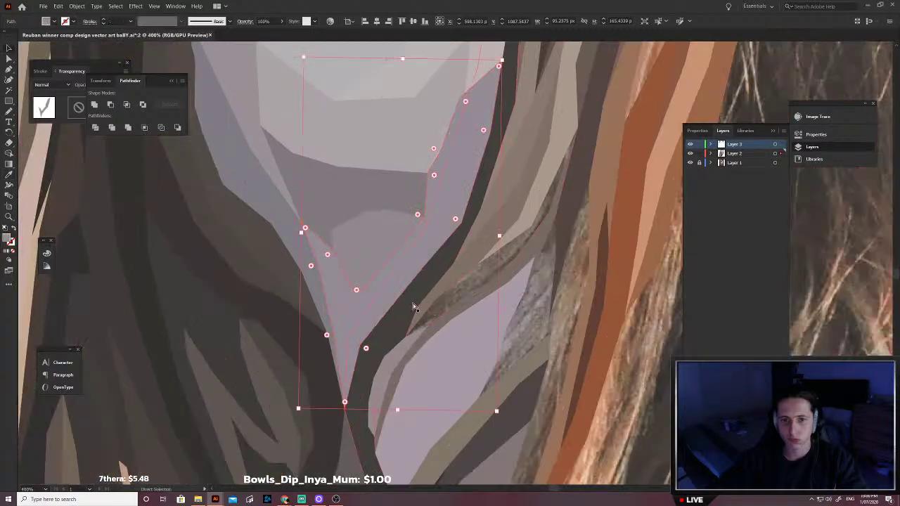
Step: Try sending the lilac-grey neck shape behind the other shapes, and undo that change
key(ctrl+shift+[)
scroll(487, 286, down, 1)
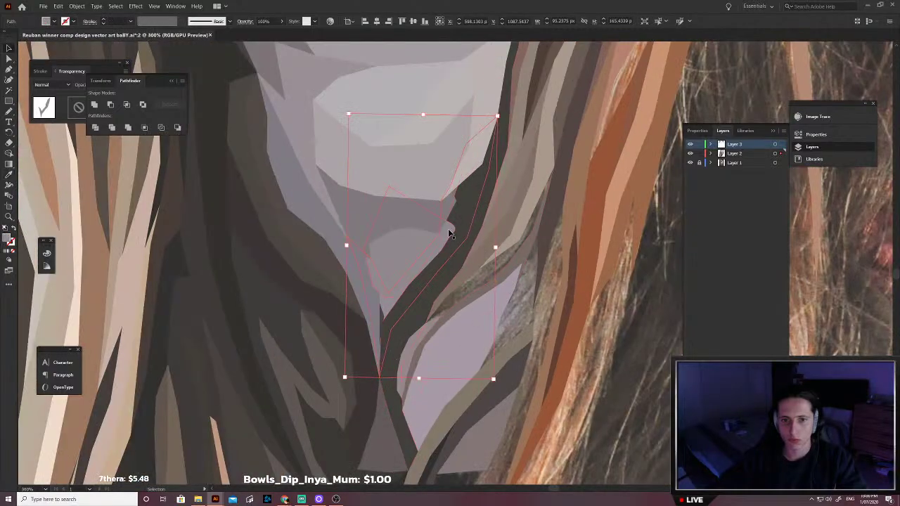
click(448, 230)
key(ctrl+shift+a)
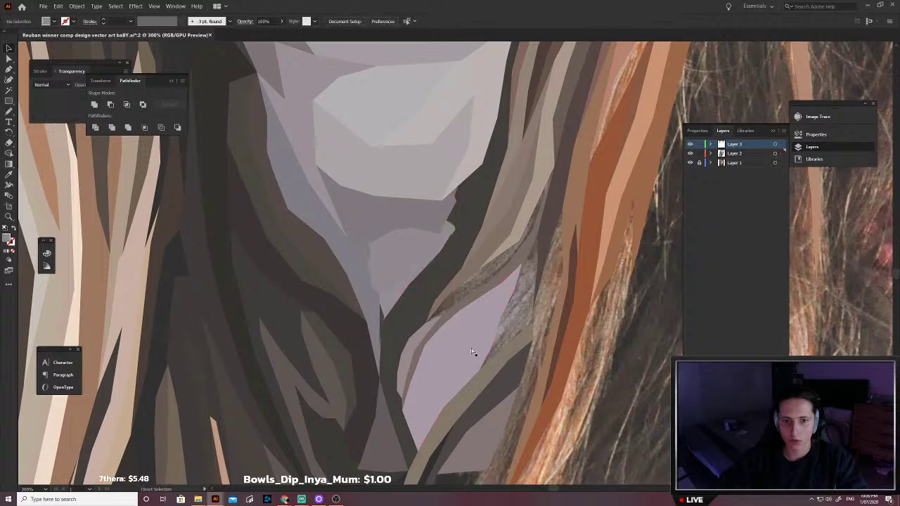
key(ctrl+z)
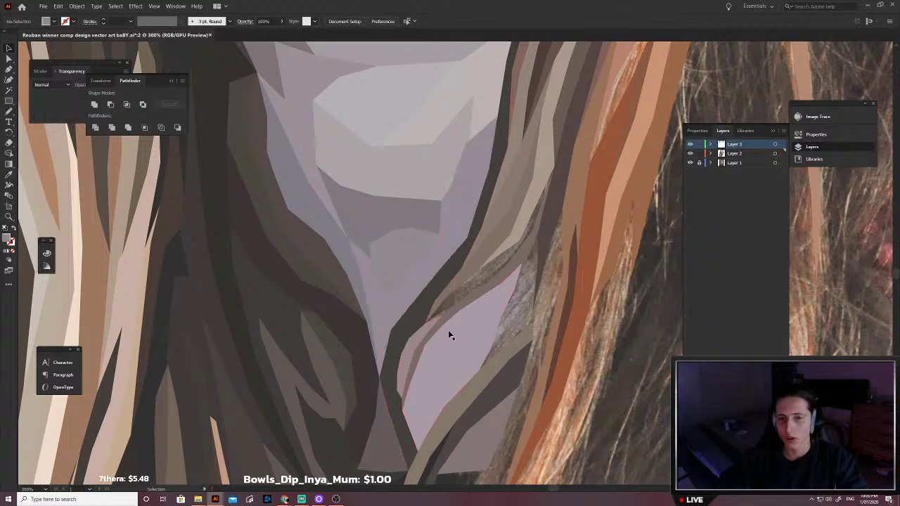
Step: Fill the outlined strand along the neck edge with a dark brown sampled from the photo and deselect it
click(449, 333)
scroll(415, 326, up, 5)
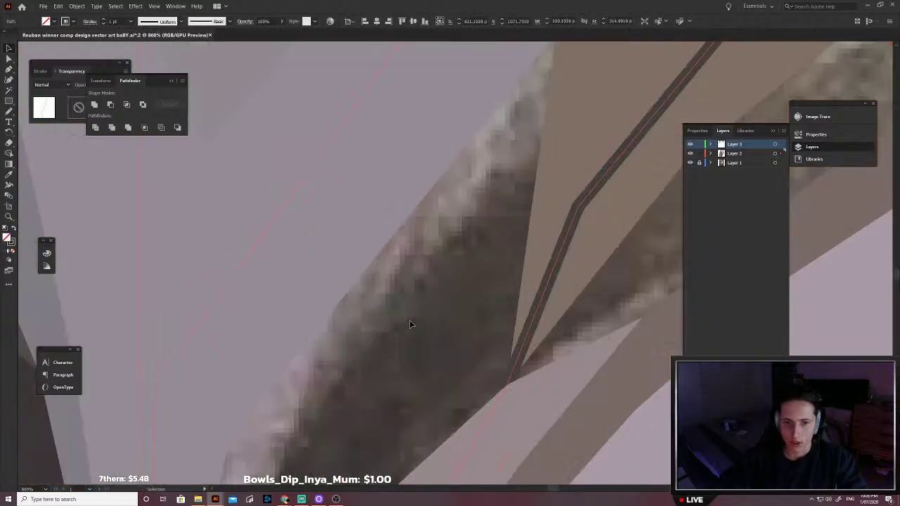
scroll(412, 324, up, 4)
key(i)
scroll(517, 265, down, 8)
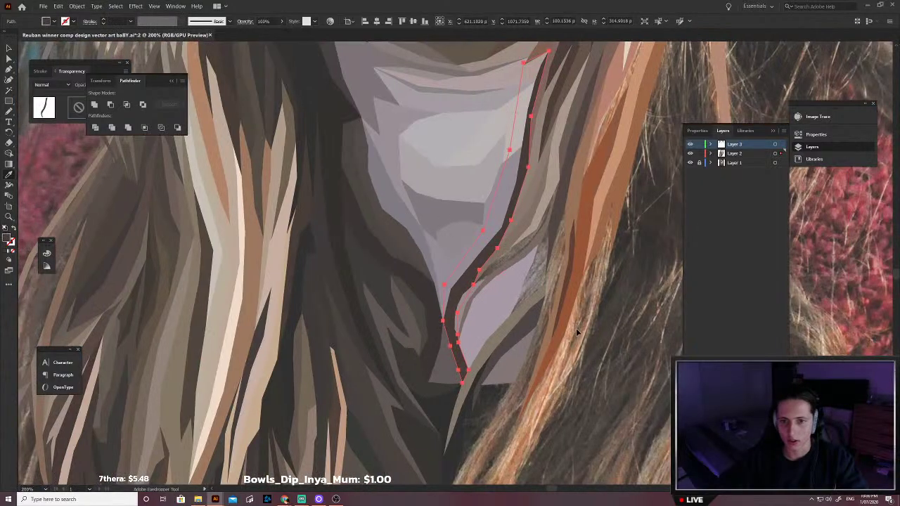
key(v)
click(613, 357)
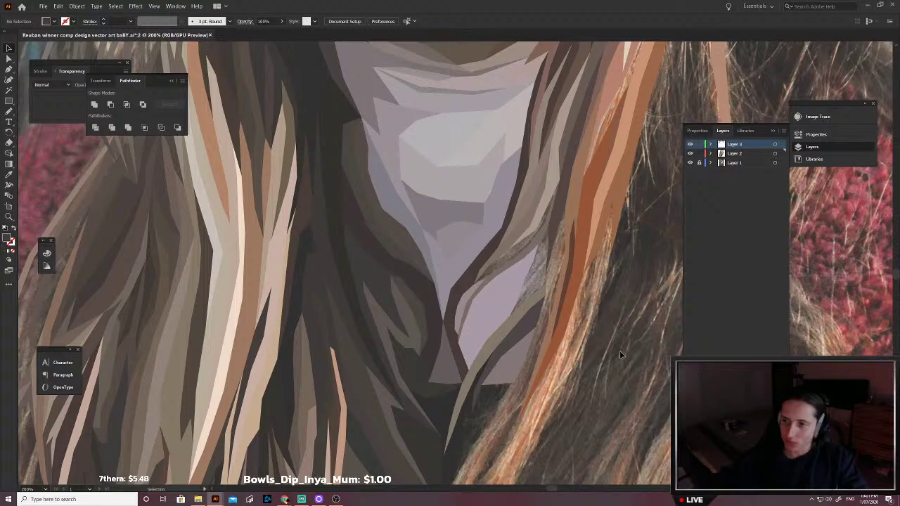
Step: Trace a dark strand between the neck-side hair and the orange strand, running down to the orange strand's lower tip
scroll(518, 332, up, 5)
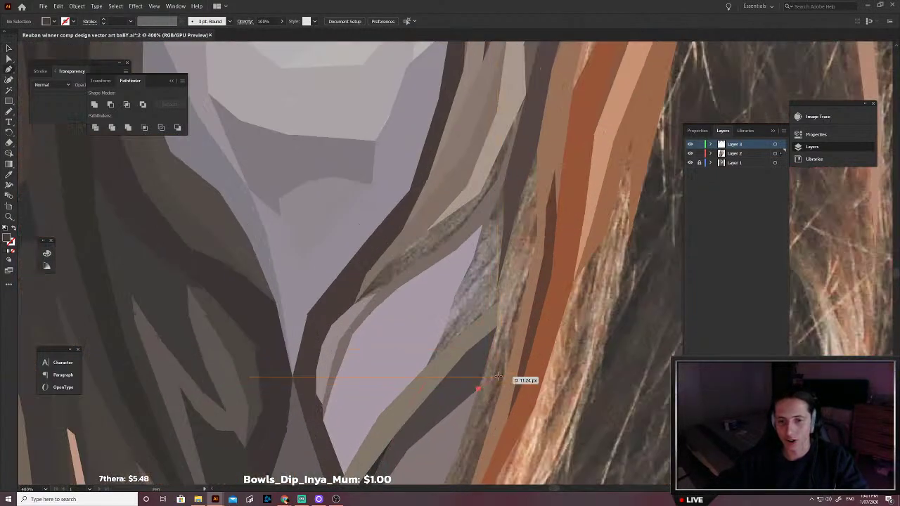
click(498, 376)
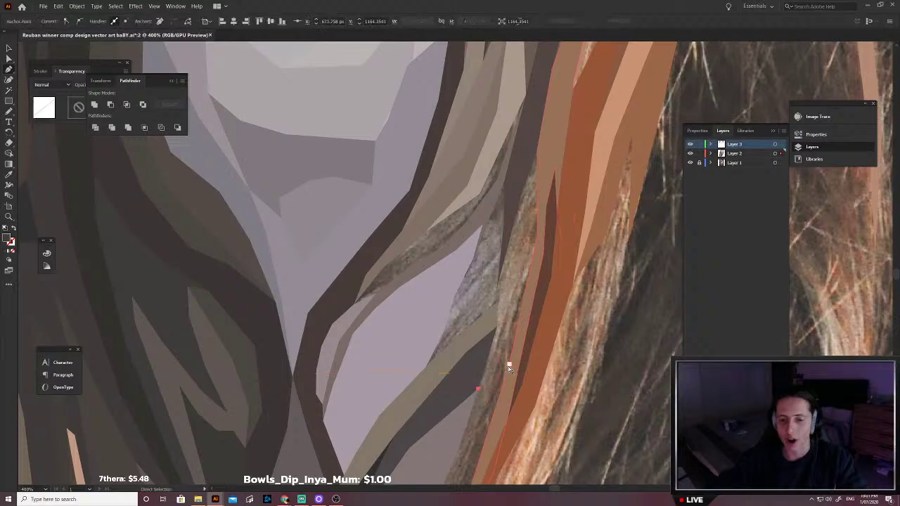
scroll(508, 366, down, 2)
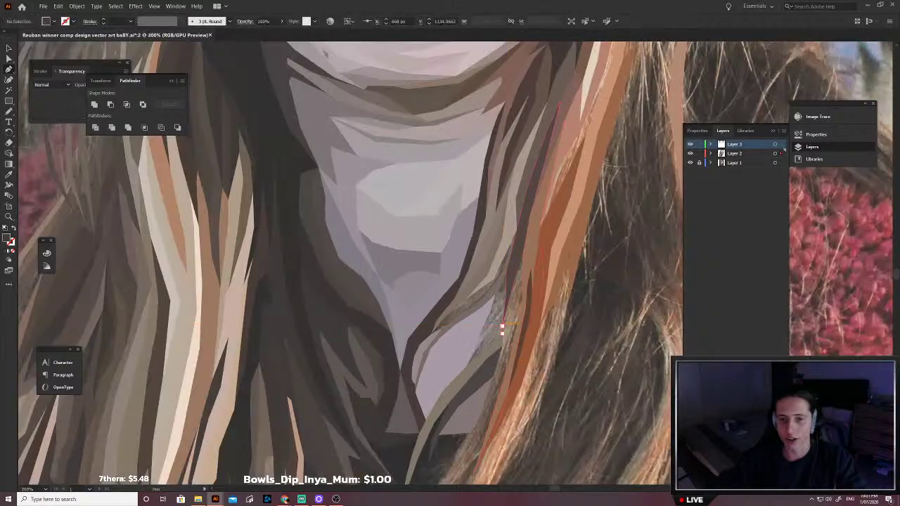
click(516, 261)
click(526, 238)
scroll(533, 272, down, 5)
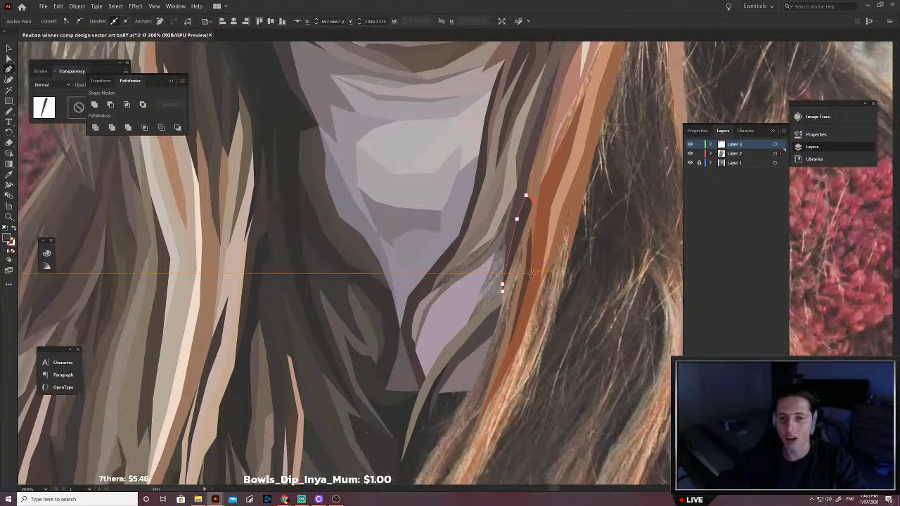
click(532, 274)
scroll(511, 314, down, 3)
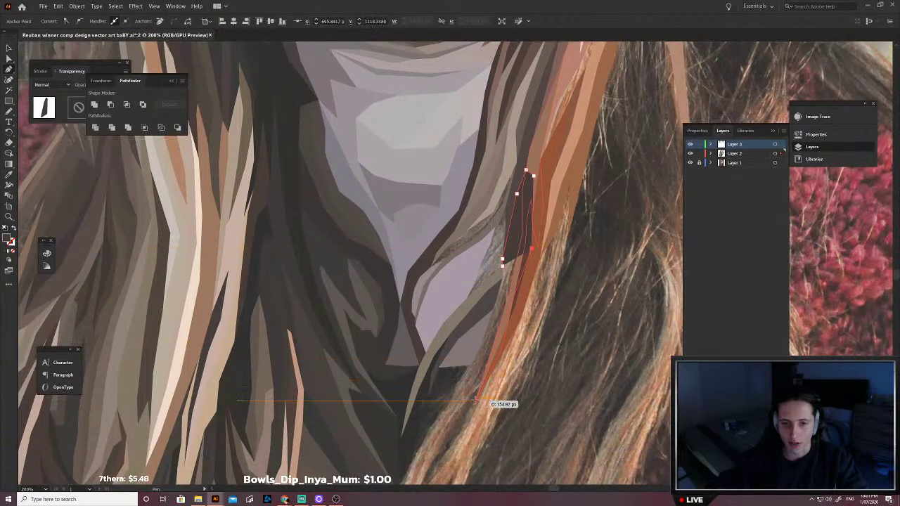
click(473, 405)
scroll(472, 413, down, 1)
scroll(478, 412, right, 1)
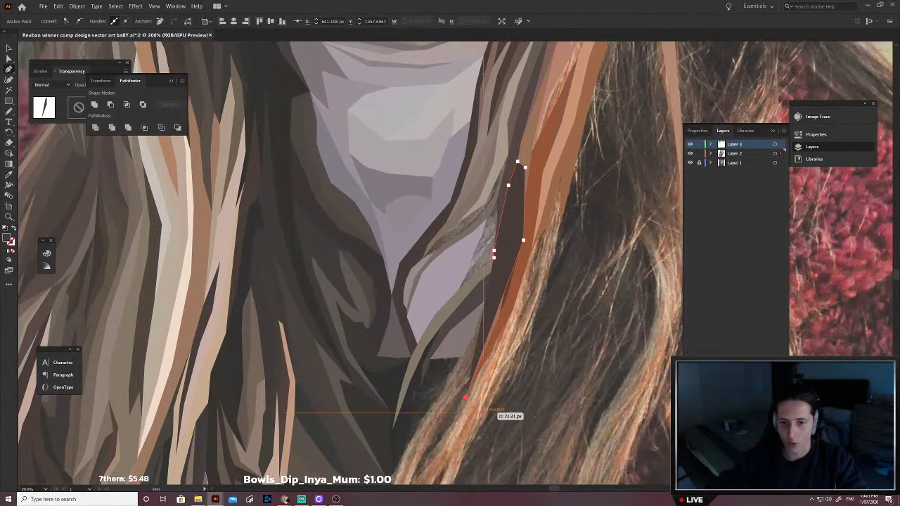
Step: Try extending the dark strand's outline down to the collar hair, and undo the added points
click(440, 422)
scroll(441, 426, down, 8)
scroll(436, 440, left, 6)
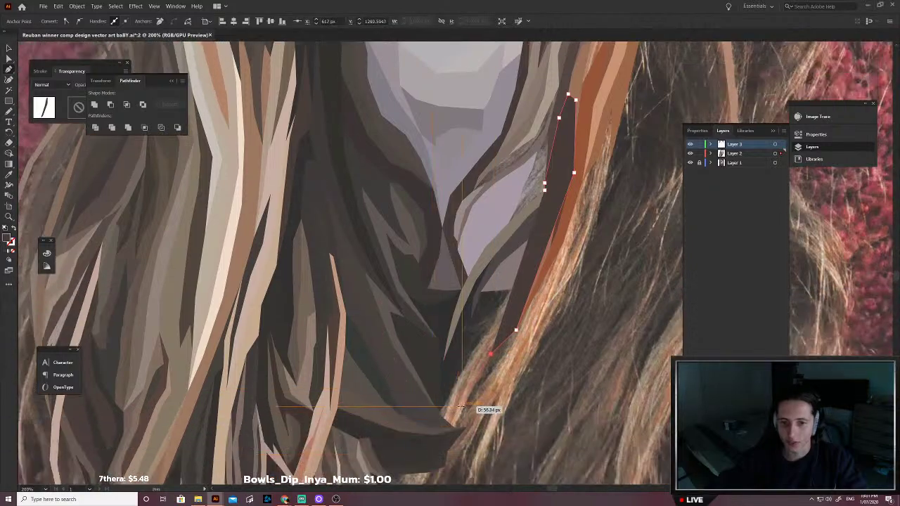
click(459, 405)
scroll(452, 431, down, 1)
scroll(452, 430, down, 1)
scroll(464, 426, left, 2)
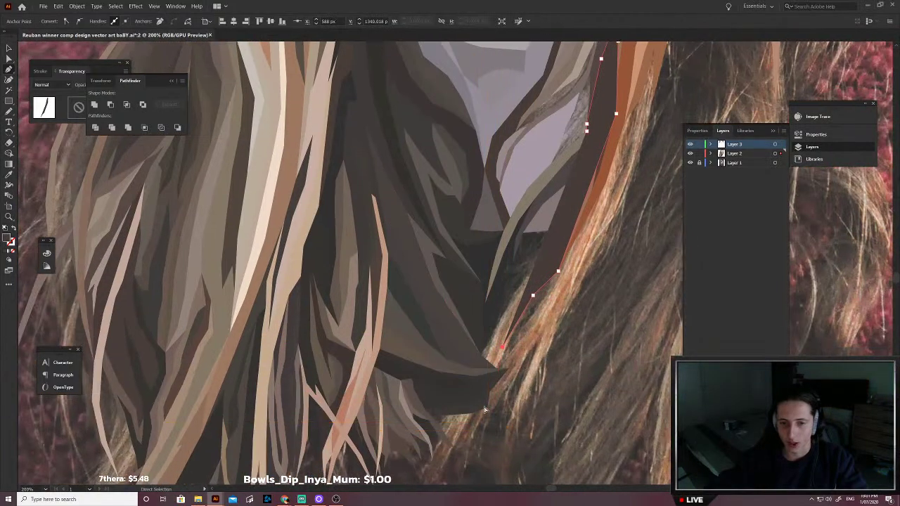
key(ctrl+z)
key(ctrl+z)
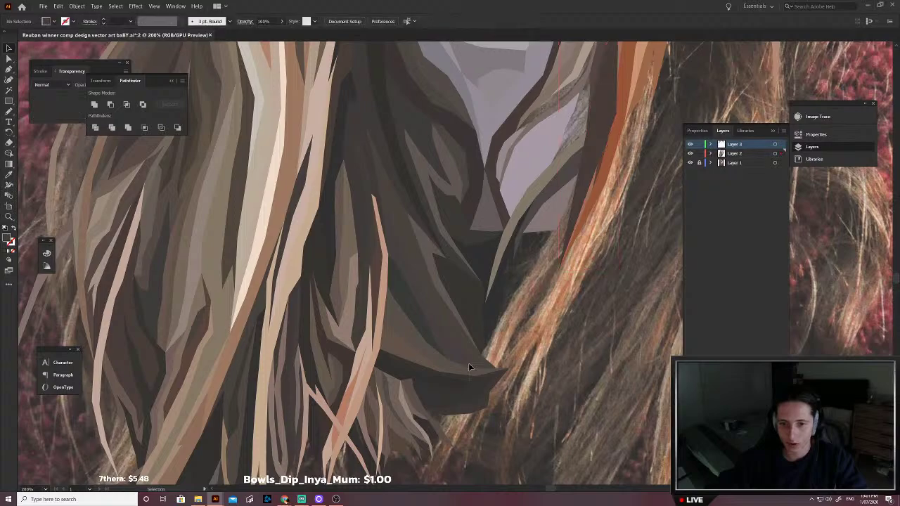
Step: Uncover the reference photo beneath the large dark collar shape and end the dark strand at its lower tip
click(468, 363)
key(ctrl+shift+a)
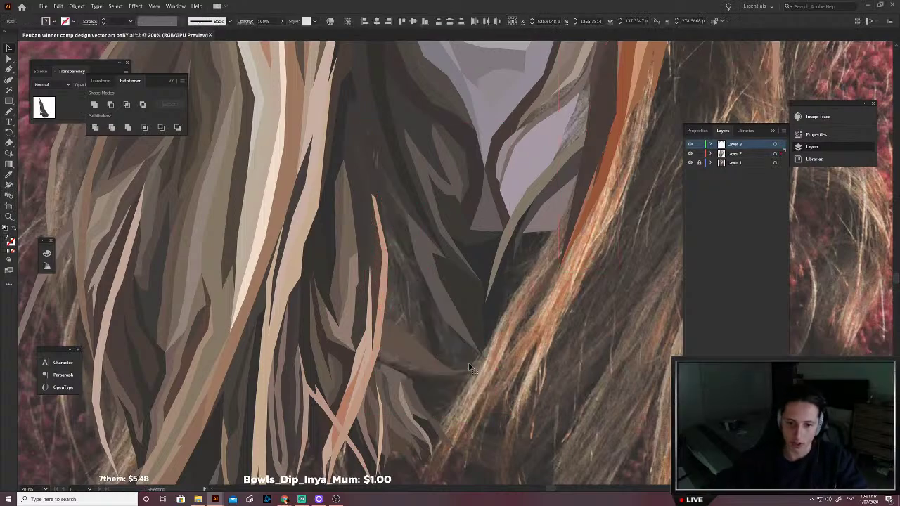
key(p)
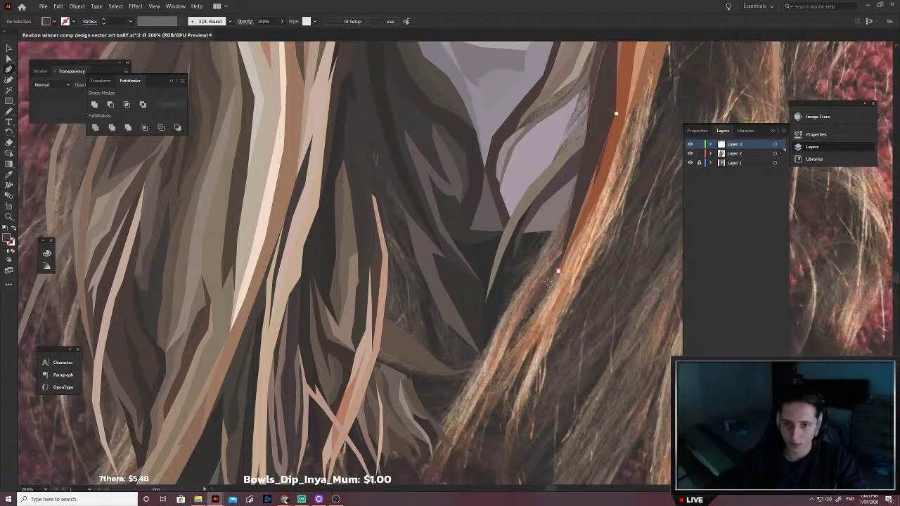
click(558, 271)
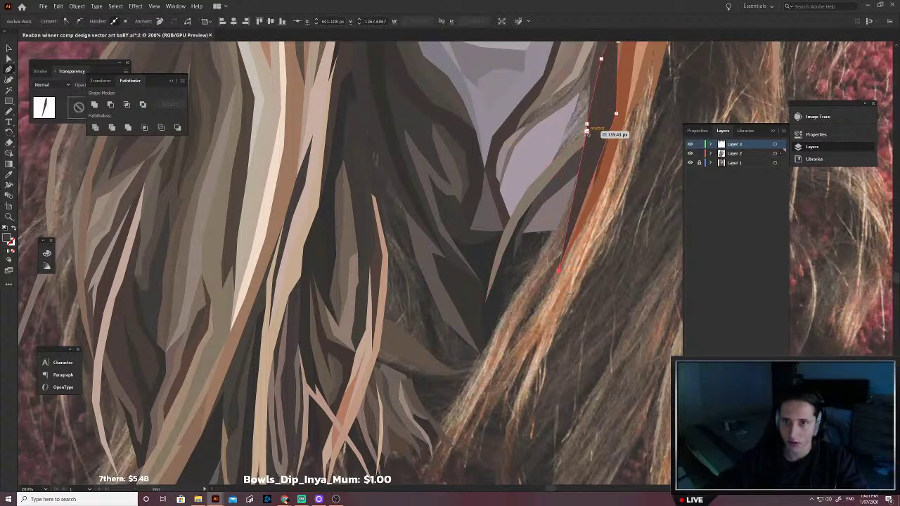
key(v)
click(605, 253)
key(p)
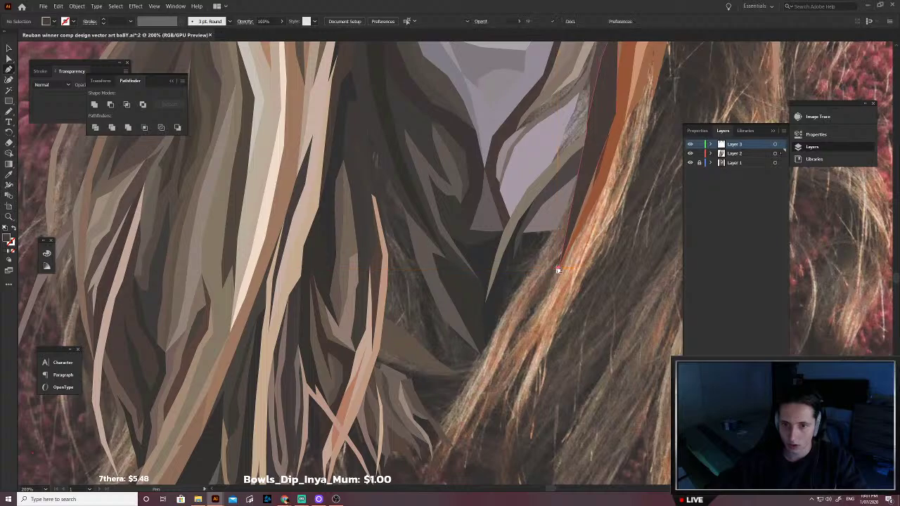
Step: Trace a narrow strand from the dark strand's tip down to the collar hair, back up beside the neck, and close it
click(558, 270)
click(531, 314)
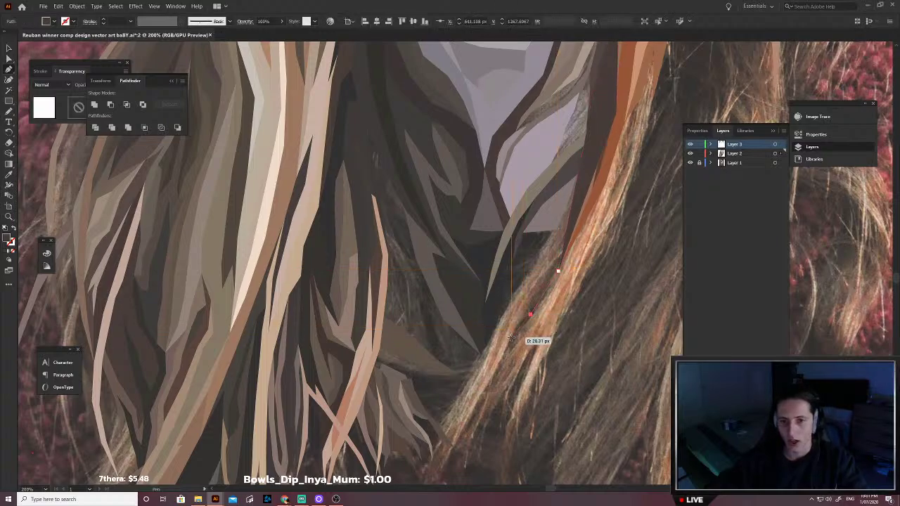
click(512, 338)
click(484, 389)
click(496, 352)
click(516, 310)
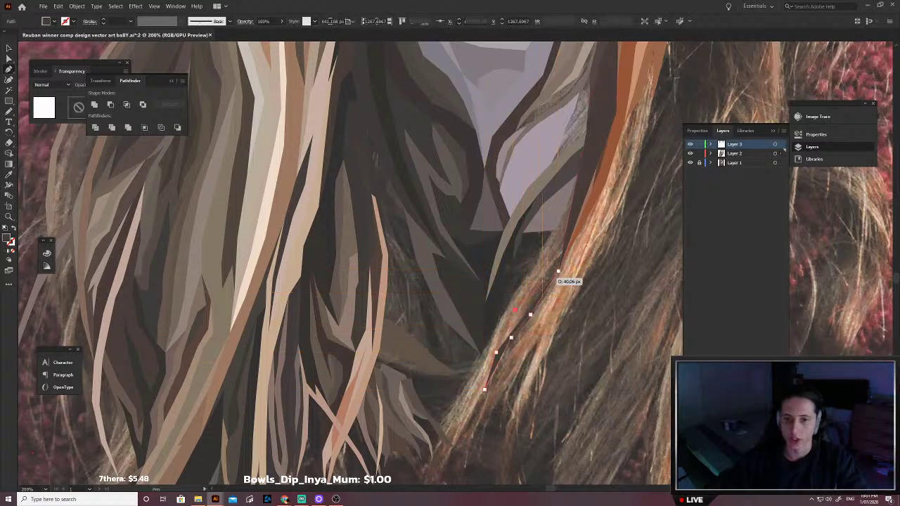
click(543, 278)
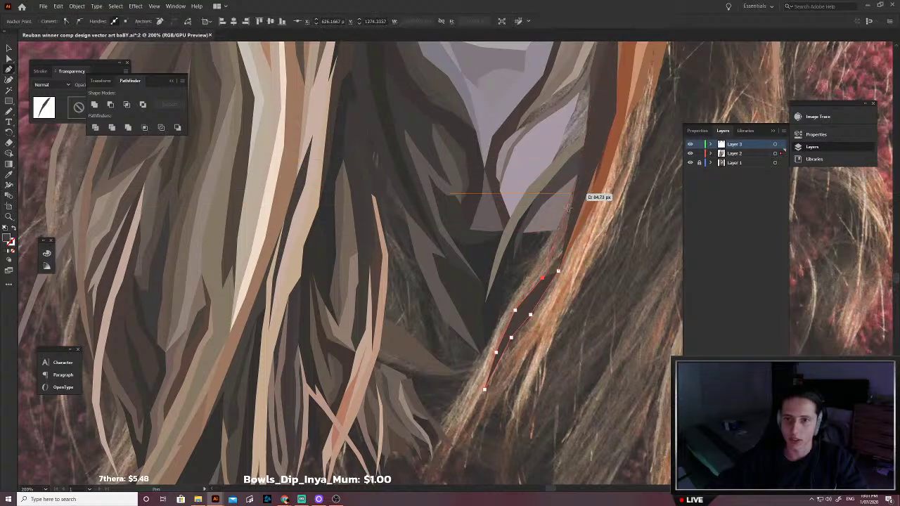
click(556, 230)
click(561, 202)
click(571, 174)
click(580, 163)
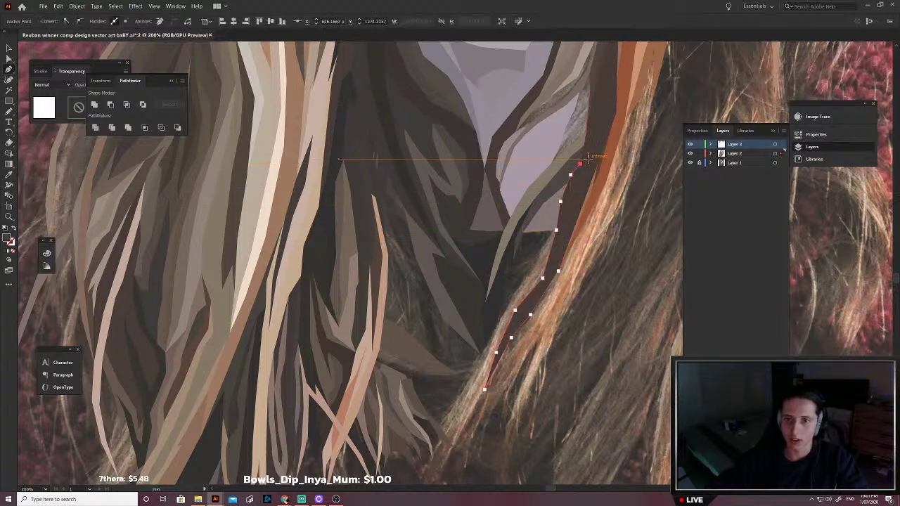
click(588, 159)
click(579, 187)
click(558, 270)
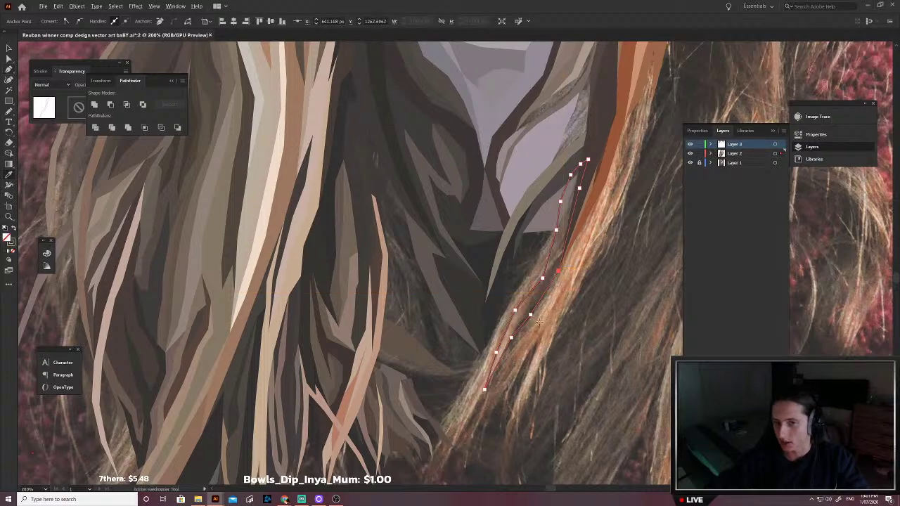
Step: Fill the narrow strand with a brown sampled from the photo and deselect it
scroll(539, 322, up, 5)
click(487, 197)
scroll(487, 198, down, 4)
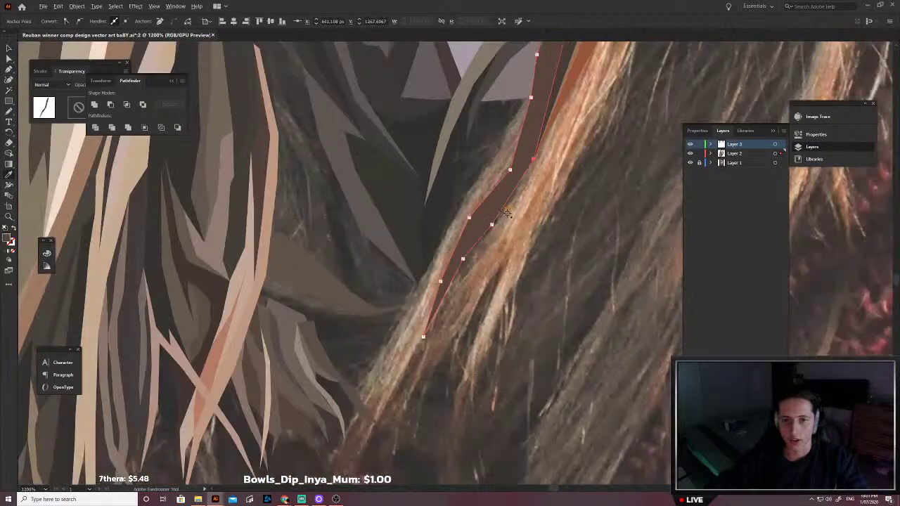
key(p)
ctrl+click(522, 235)
Step: Trace a longer strand beside the brown one, down past the collar hair, up to the neck edge, and back to close it
scroll(521, 236, down, 2)
scroll(524, 239, left, 1)
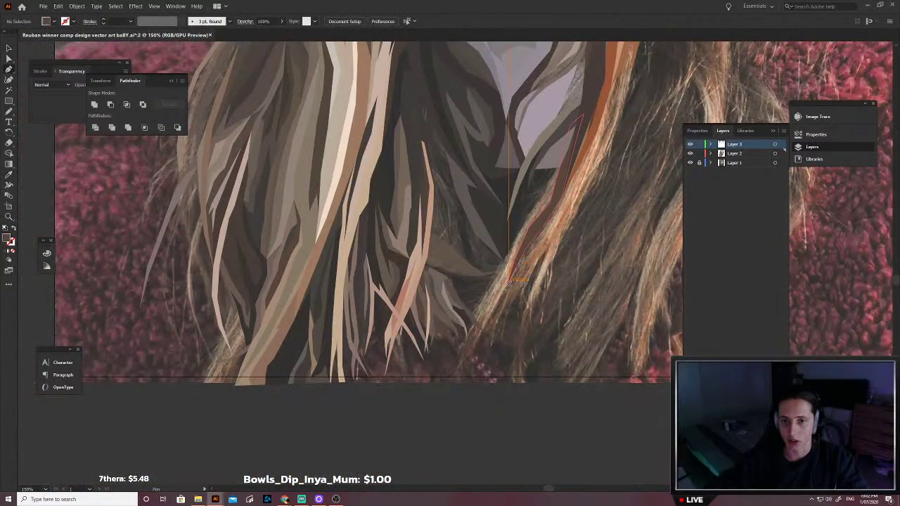
scroll(491, 312, up, 2)
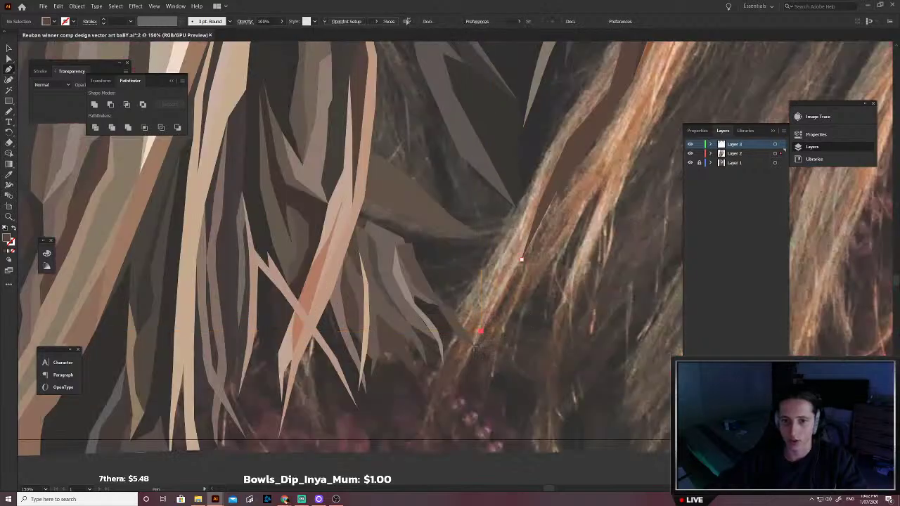
click(486, 320)
click(450, 393)
click(460, 354)
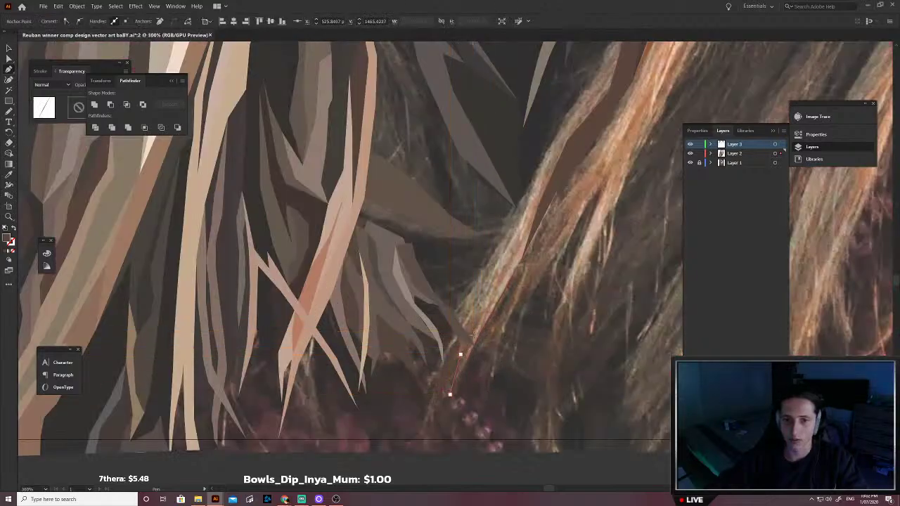
click(529, 218)
scroll(544, 213, up, 2)
click(551, 220)
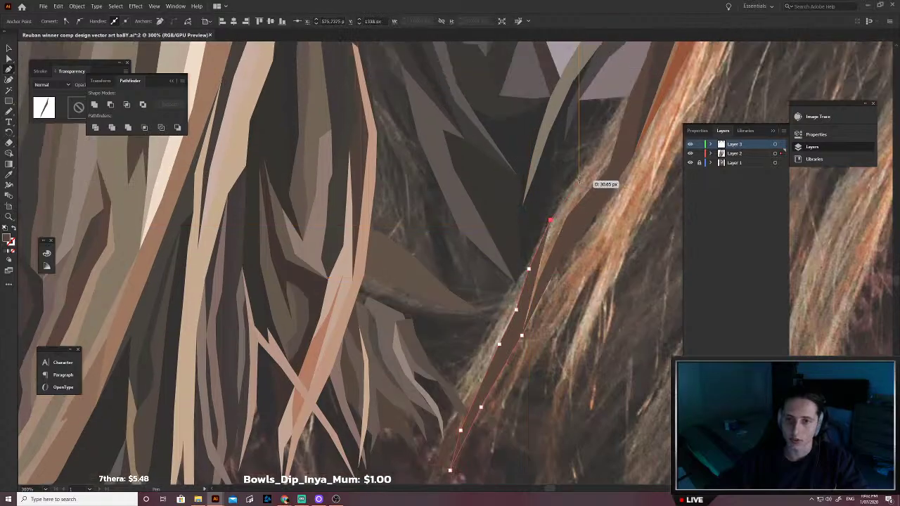
click(582, 176)
click(606, 142)
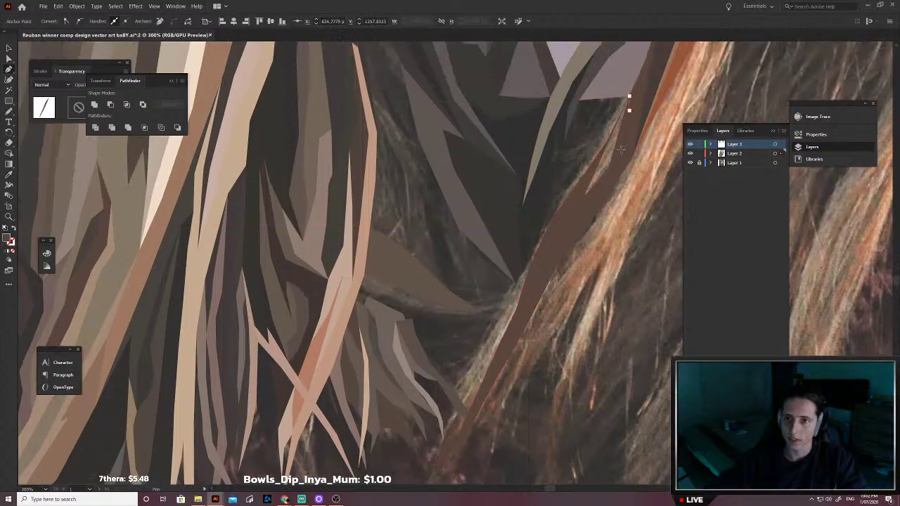
click(619, 154)
click(604, 193)
click(564, 242)
click(543, 285)
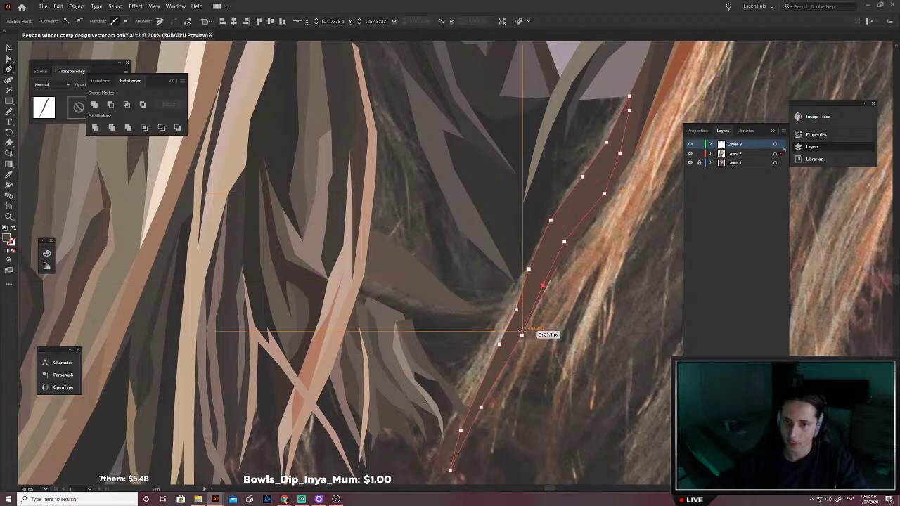
click(522, 335)
Step: Fill the longer strand with a light peach-brown sampled from the photo, send it to the back and deselect it
key(shift+x)
key(i)
scroll(521, 337, up, 4)
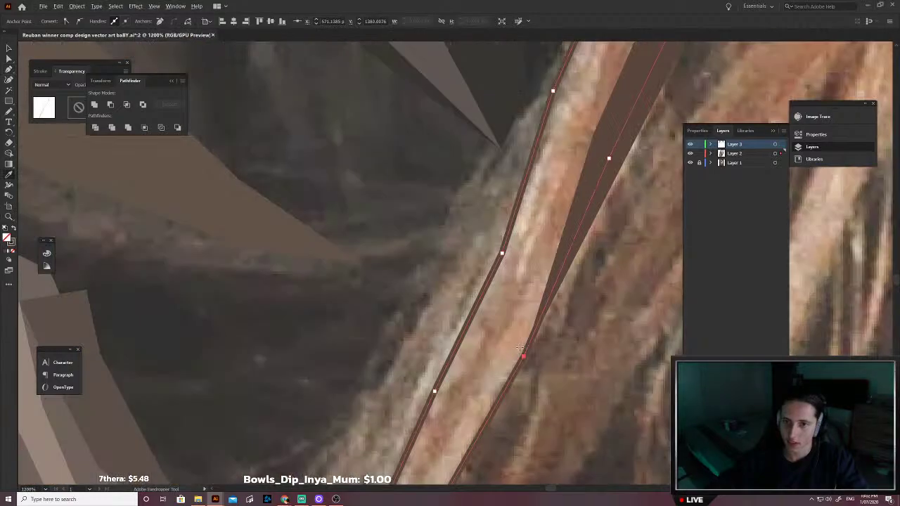
click(506, 351)
scroll(512, 348, down, 3)
key(ctrl+shift+[)
key(v)
click(537, 343)
scroll(540, 346, left, 1)
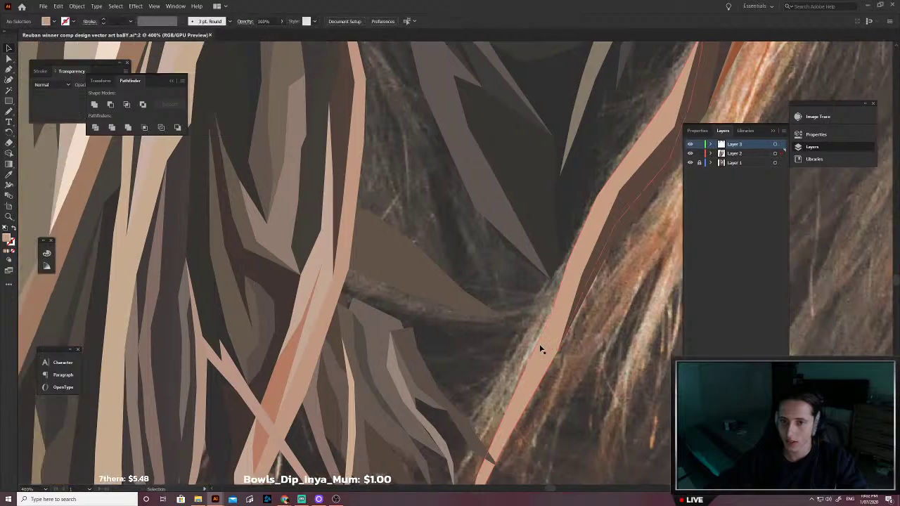
Step: Start a strand outline below the collar-hair tips and trace it up beside the light peach strand to its upper bend
scroll(539, 347, down, 3)
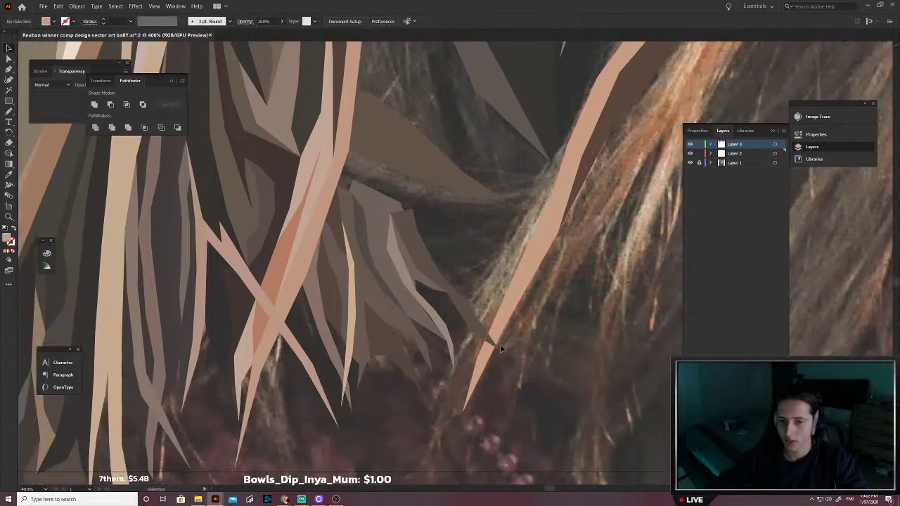
click(461, 341)
click(489, 305)
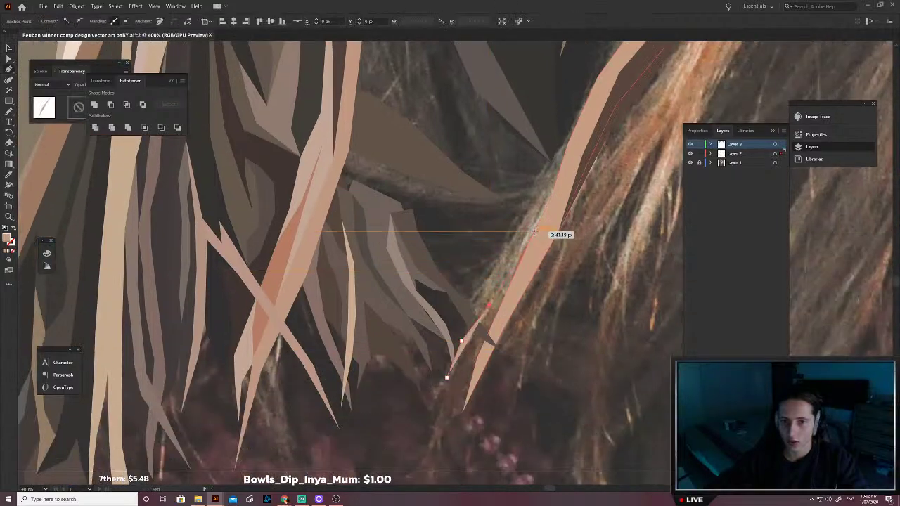
click(528, 244)
click(568, 180)
click(575, 131)
scroll(577, 132, up, 2)
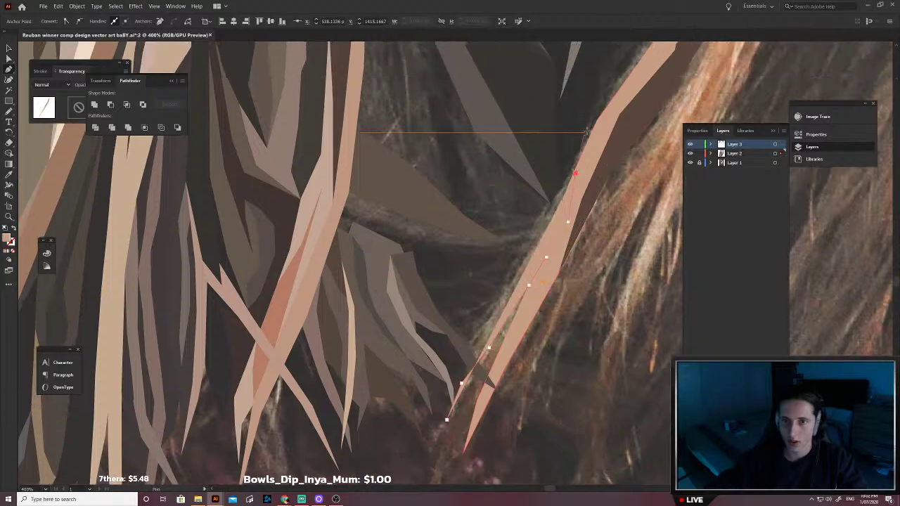
click(597, 119)
click(562, 186)
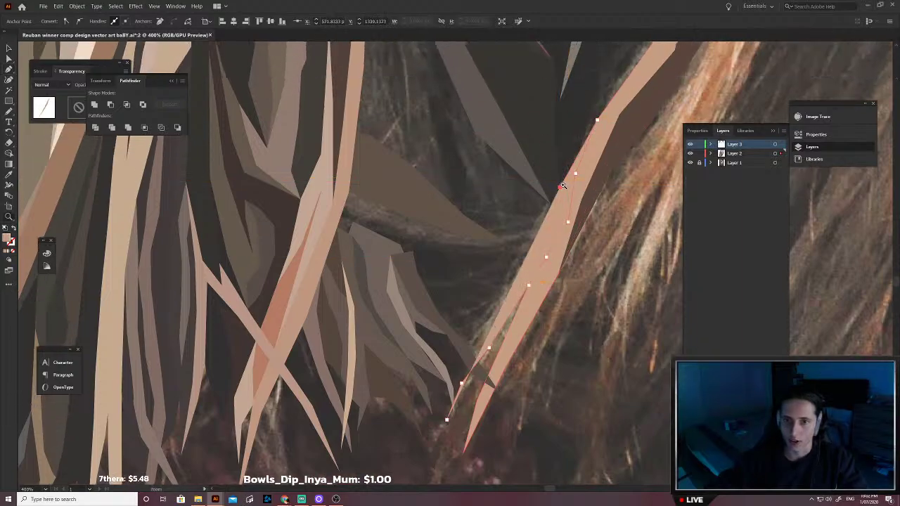
click(561, 188)
key(v)
key(ctrl+z)
key(ctrl+z)
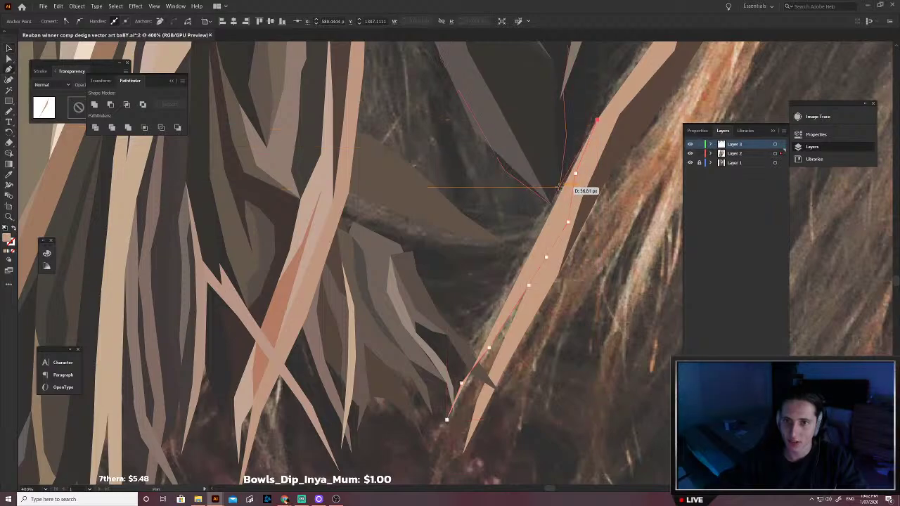
Step: Trace the strand's outer edge back down past the dark grey tip, add a forked end, and close the outline
click(559, 186)
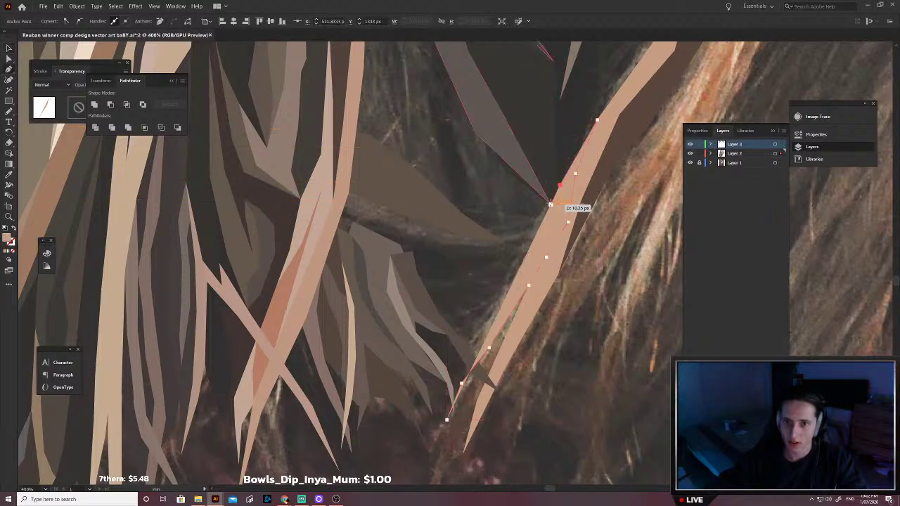
click(551, 205)
click(522, 268)
click(495, 306)
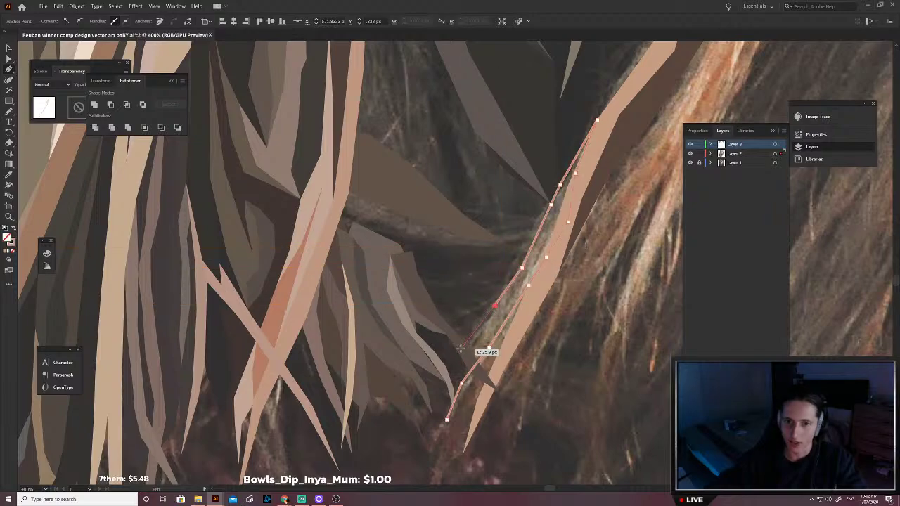
click(454, 356)
click(477, 336)
click(500, 310)
click(483, 340)
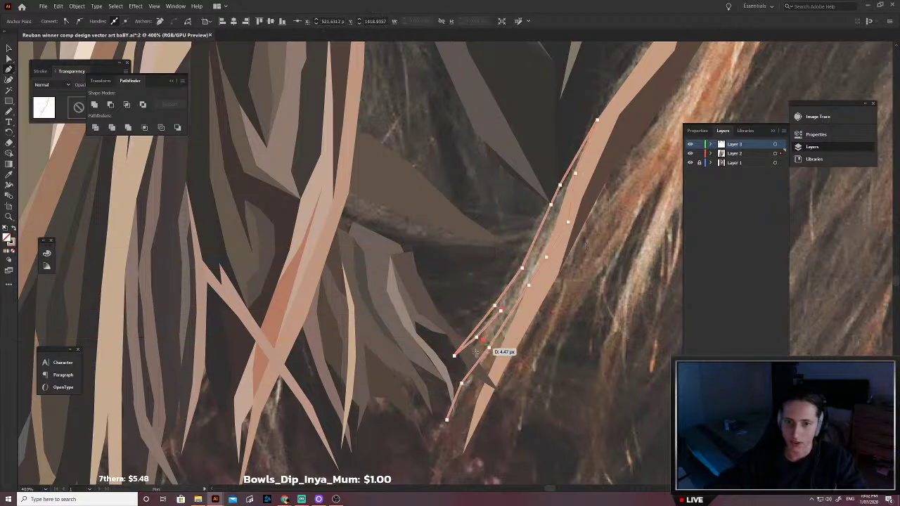
click(447, 420)
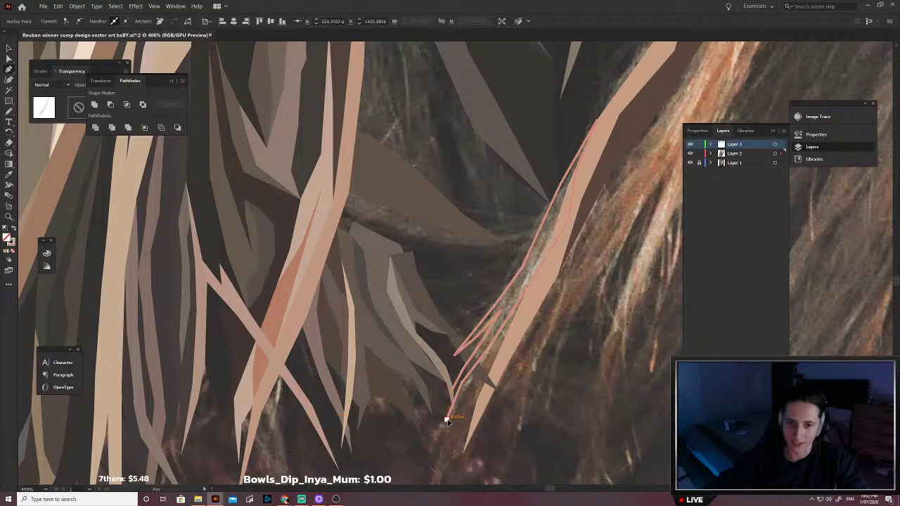
Step: Fill the forked strand with a grey-olive tone sampled from the photo and deselect it
scroll(496, 331, up, 4)
key(i)
scroll(522, 280, up, 2)
click(485, 292)
scroll(485, 293, down, 5)
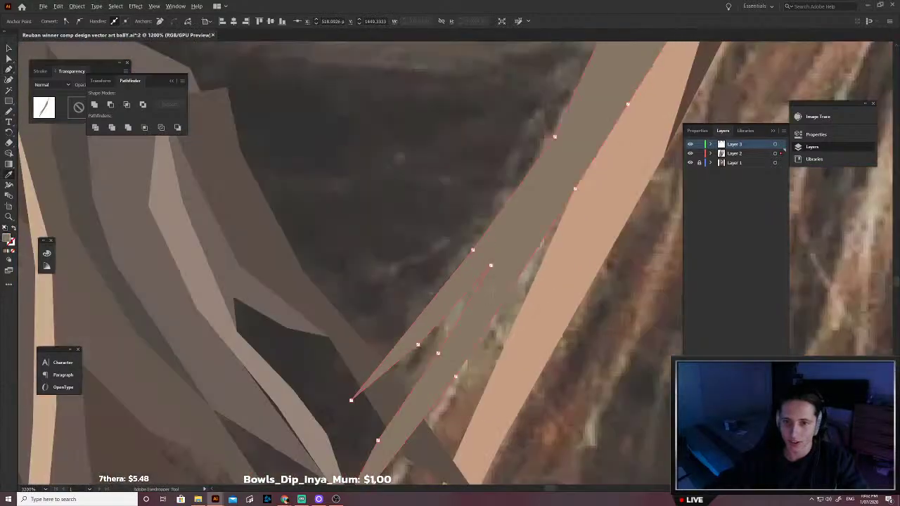
key(v)
key(p)
ctrl+click(566, 298)
scroll(444, 291, down, 2)
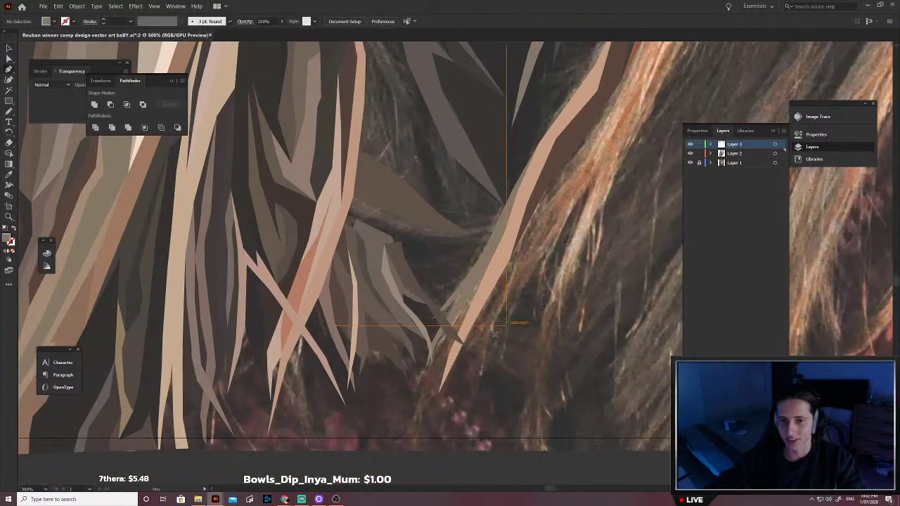
Step: Trace one edge of a thin strand from below the collar hair up along the orange hair beside the peach strand
click(528, 253)
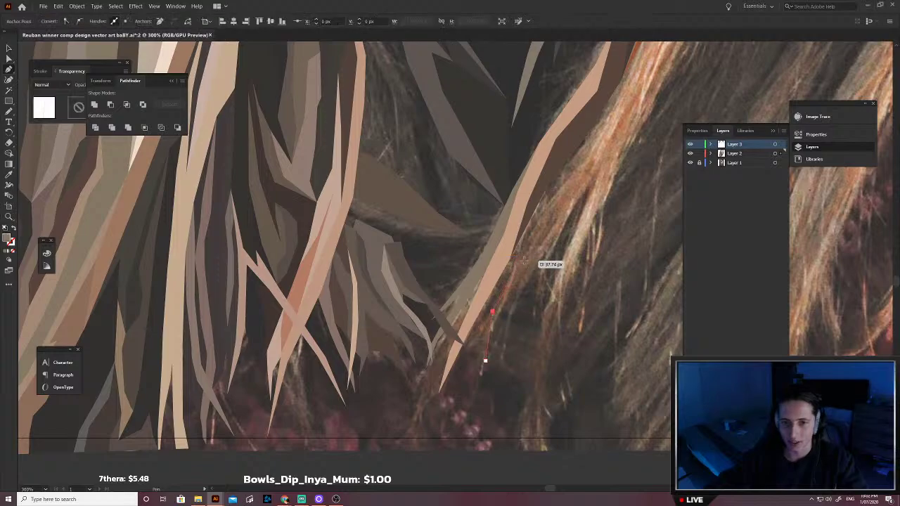
click(566, 192)
click(602, 143)
click(633, 83)
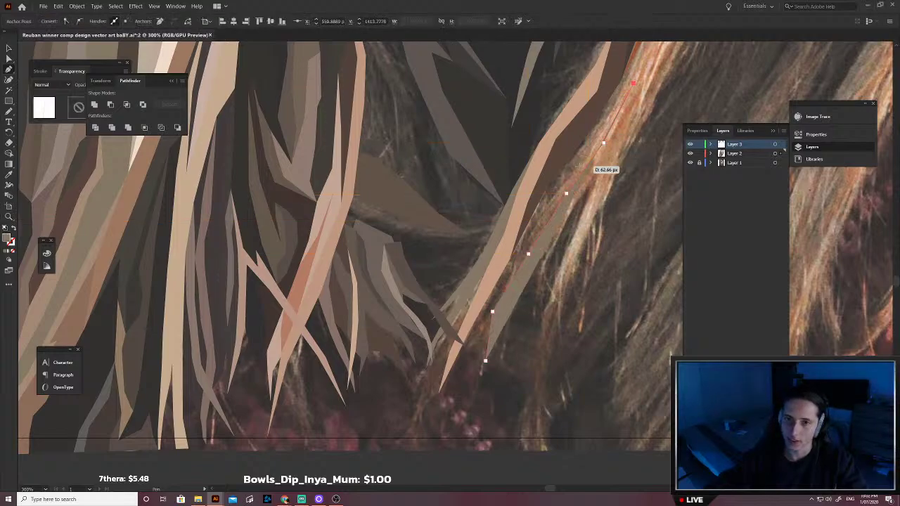
Step: Trace the thin strand's other edge back down alongside the peach strand to its lower tip and close the outline
click(578, 167)
click(551, 210)
click(514, 258)
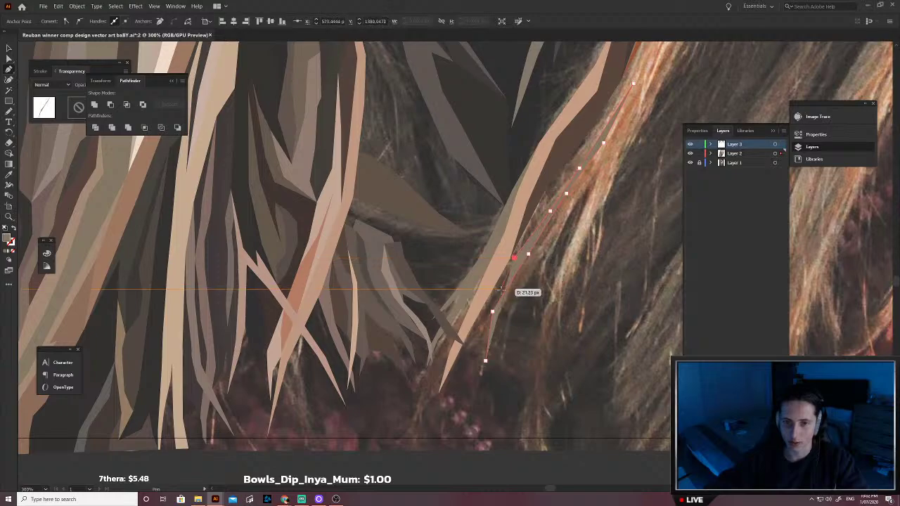
key(ctrl+z)
key(shift+x)
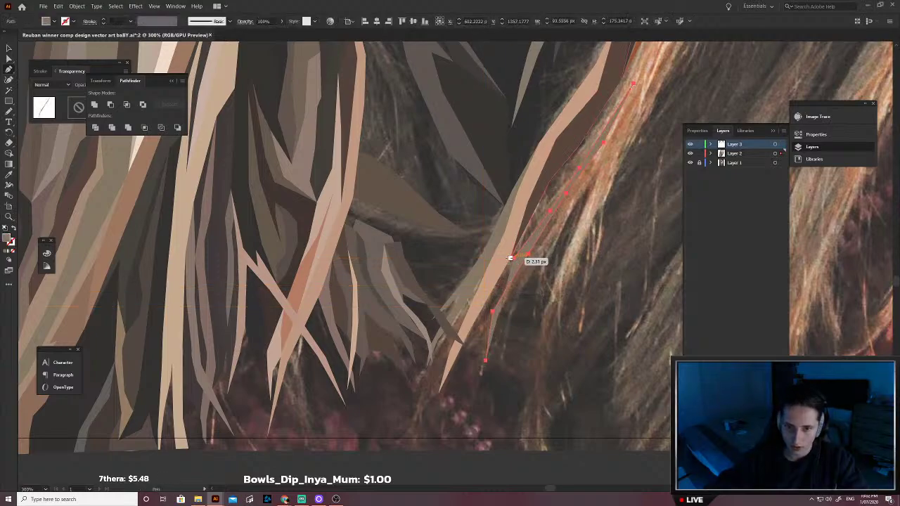
click(510, 258)
click(485, 360)
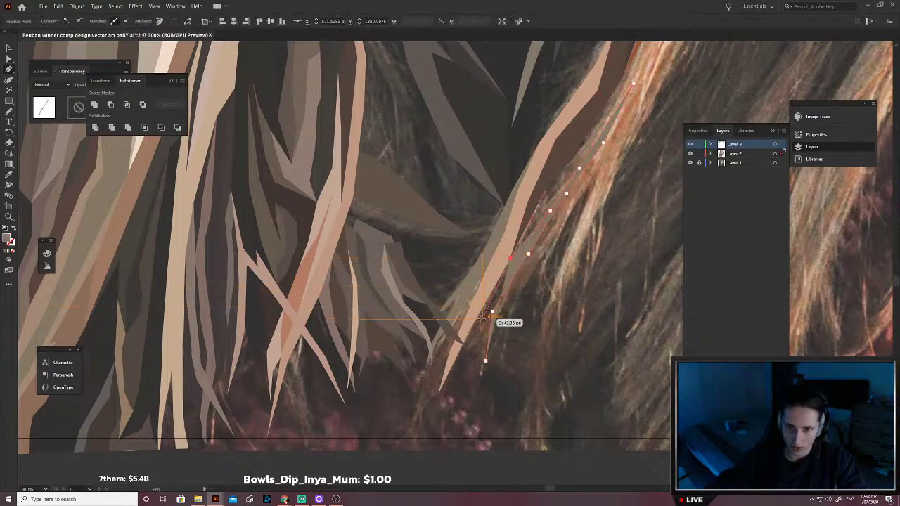
drag(491, 308, 493, 312)
click(483, 313)
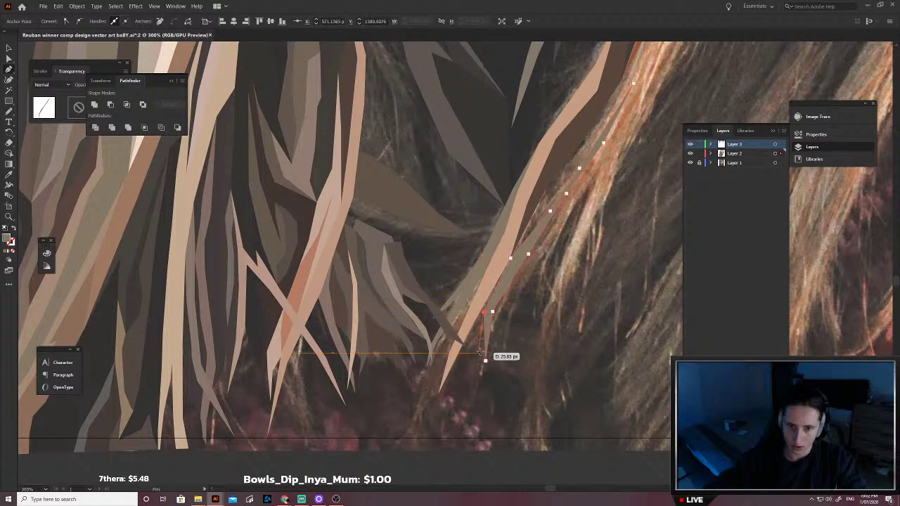
click(485, 360)
Step: Fill the thin strand with a mid brown sampled from the photo and deselect it
key(shift+x)
key(i)
scroll(511, 316, up, 5)
scroll(540, 312, down, 4)
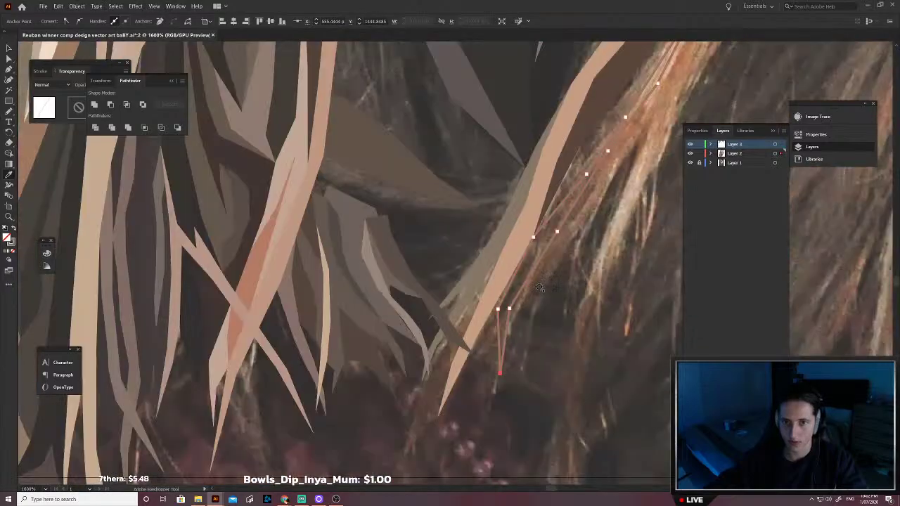
scroll(556, 296, up, 3)
scroll(562, 287, up, 4)
scroll(548, 298, down, 5)
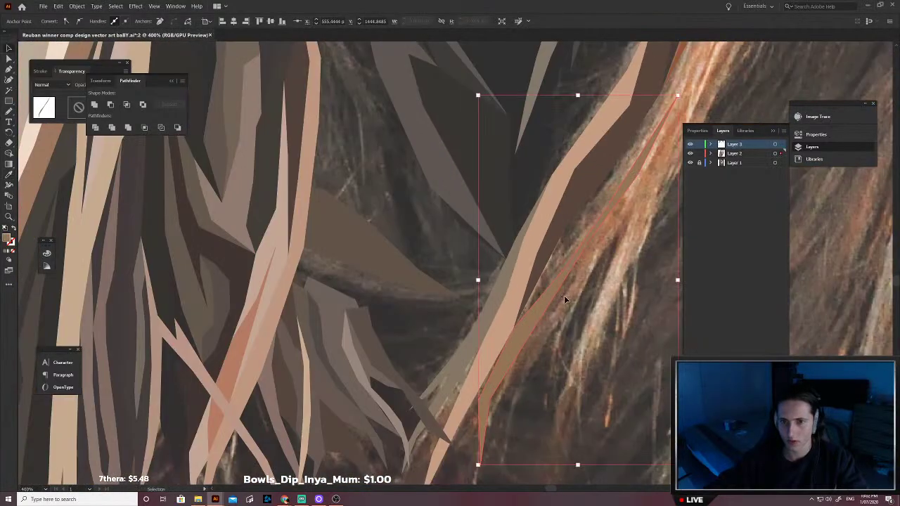
Step: Trace a backing shape from the thin brown strand across the peach strand and up its outer edge to the neck edge
scroll(556, 306, up, 4)
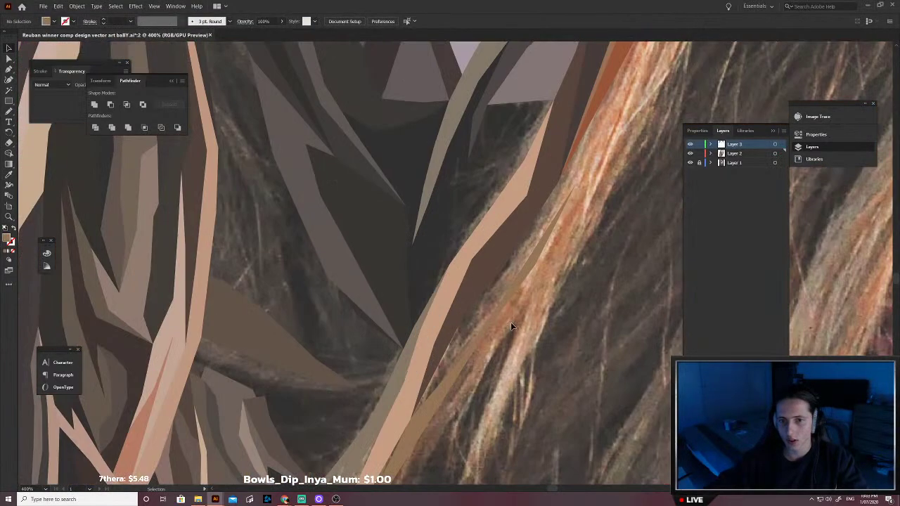
click(411, 419)
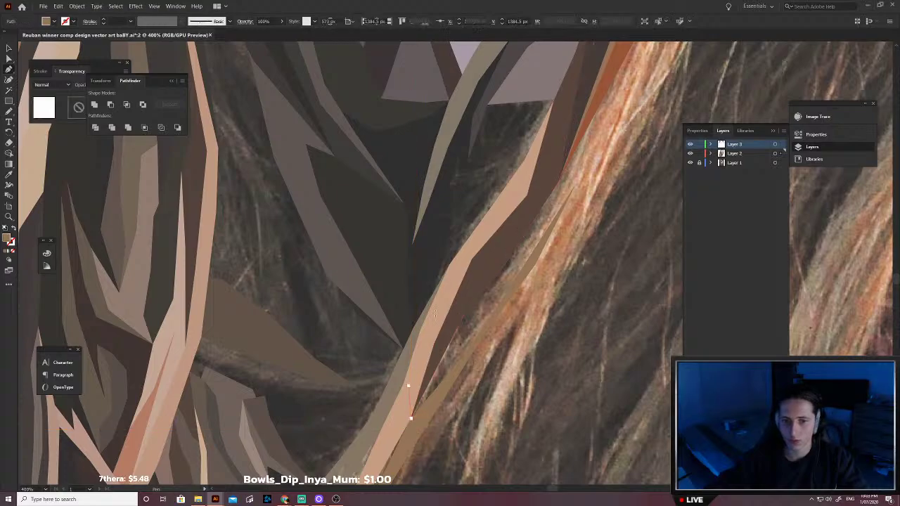
scroll(472, 275, right, 1)
scroll(491, 272, up, 1)
click(501, 230)
scroll(504, 228, up, 1)
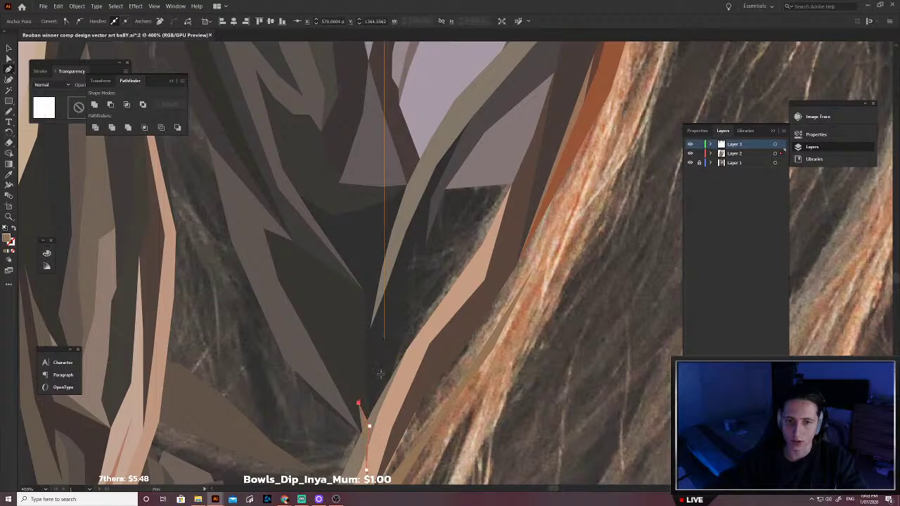
click(371, 422)
click(369, 415)
click(406, 329)
click(431, 270)
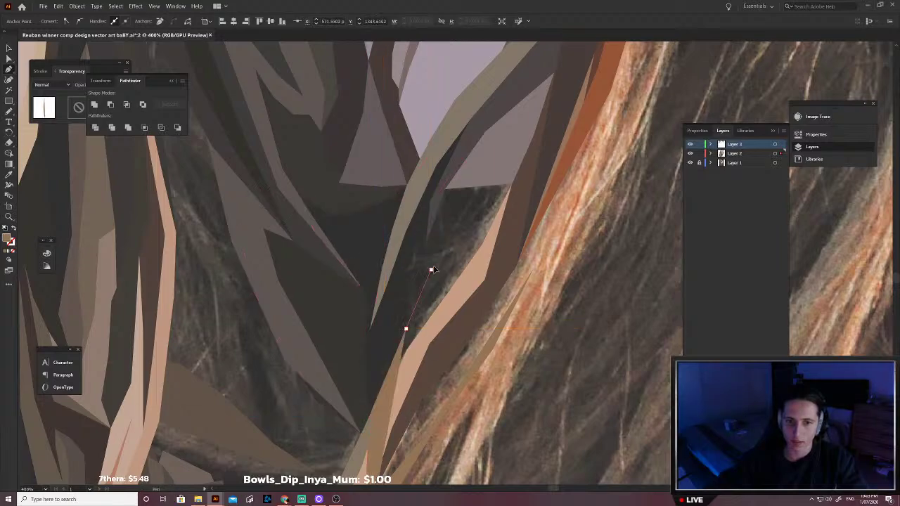
click(466, 230)
click(512, 184)
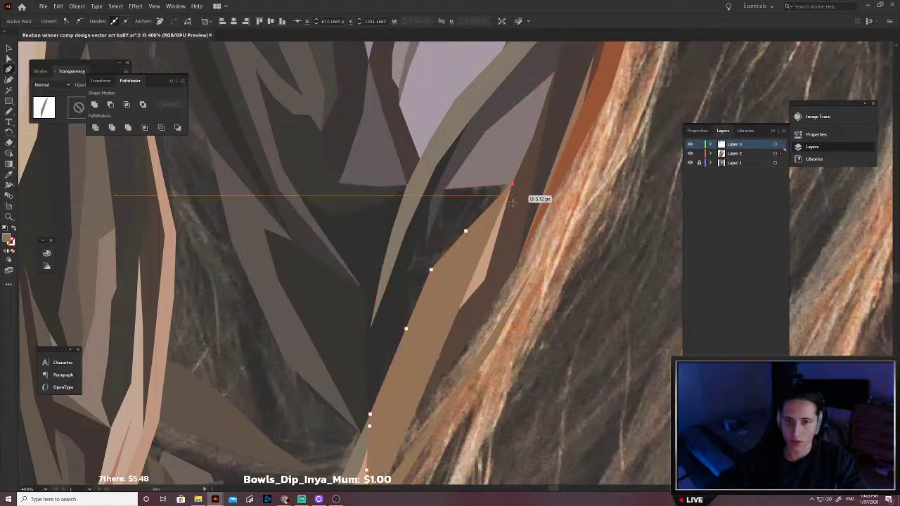
Step: Trace the backing shape down along the dark brown strand beside the orange hair and close it at the starting point
click(499, 242)
click(477, 345)
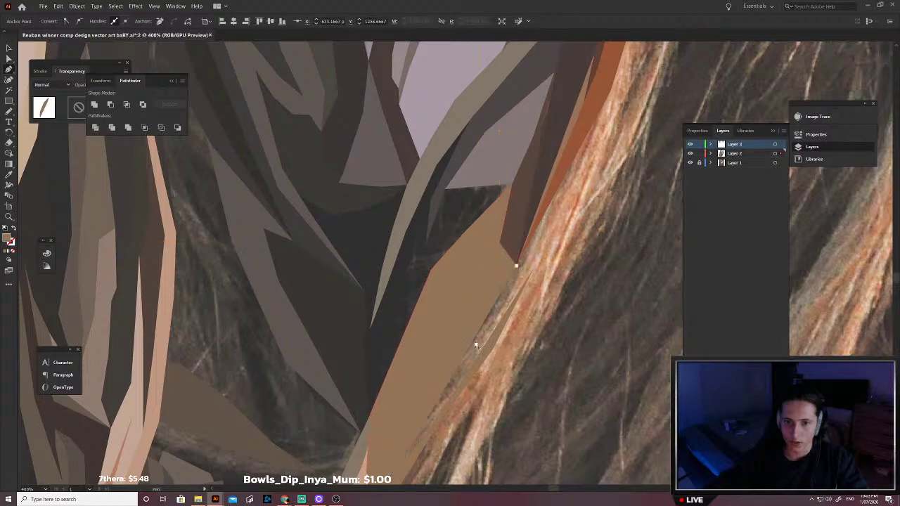
key(shift+x)
click(440, 392)
scroll(438, 394, down, 2)
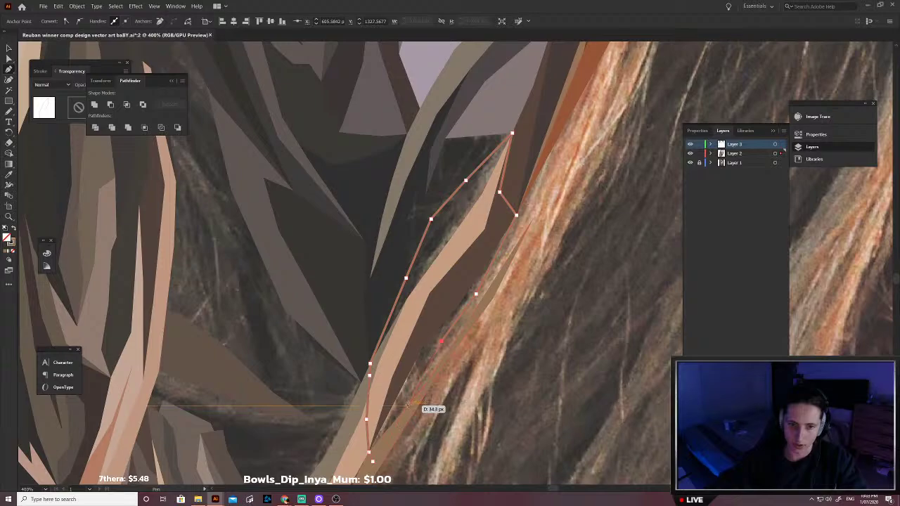
click(374, 463)
Step: Fill the backing shape with a sampled dark brown and send it behind the peach and brown strands
scroll(415, 380, up, 3)
key(i)
click(442, 341)
scroll(448, 331, down, 1)
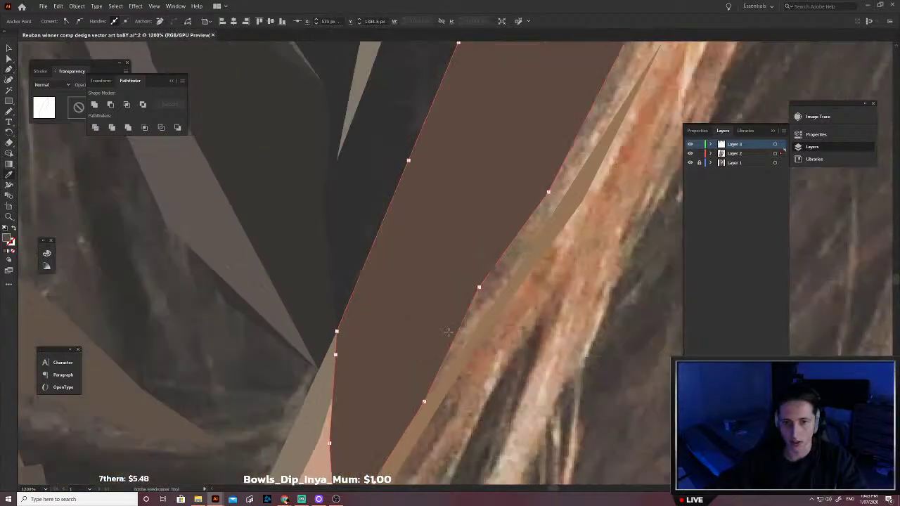
key(ctrl+minus)
key(ctrl+minus)
key(ctrl+minus)
key(ctrl+minus)
key(v)
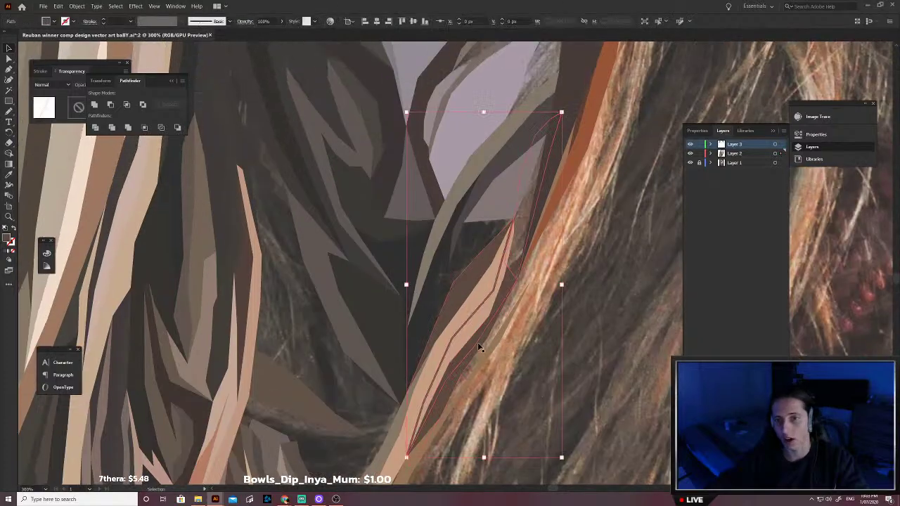
key(ctrl+plus)
key(ctrl+plus)
key(ctrl+plus)
key(ctrl+plus)
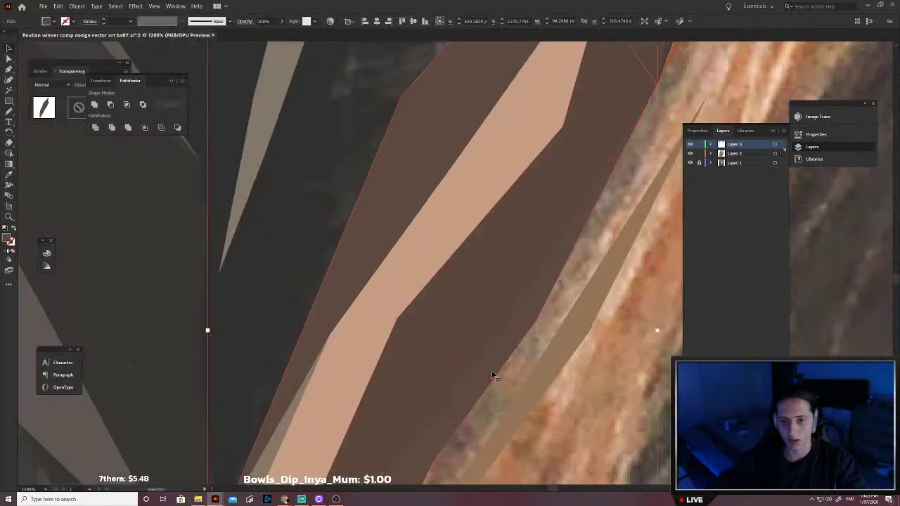
Step: Recolour the backing shape with a near-black tone sampled from the shadow beside the brown strand, and deselect it
key(i)
key(shift+x)
scroll(506, 356, up, 3)
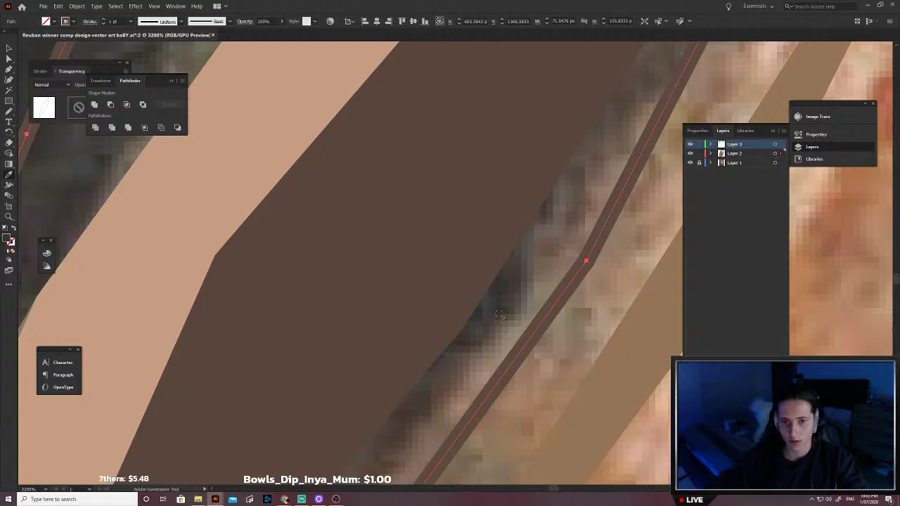
click(499, 315)
key(shift+x)
scroll(499, 314, down, 5)
key(v)
click(531, 304)
scroll(508, 298, down, 2)
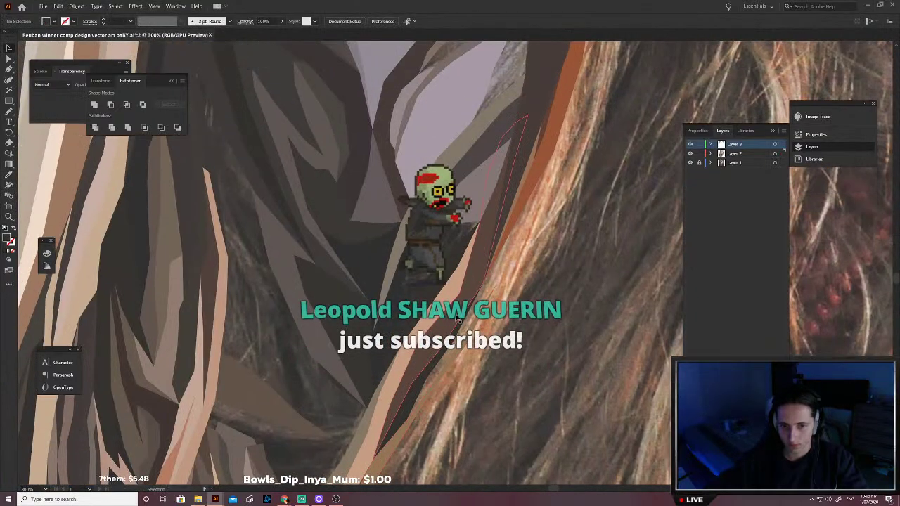
scroll(459, 321, up, 1)
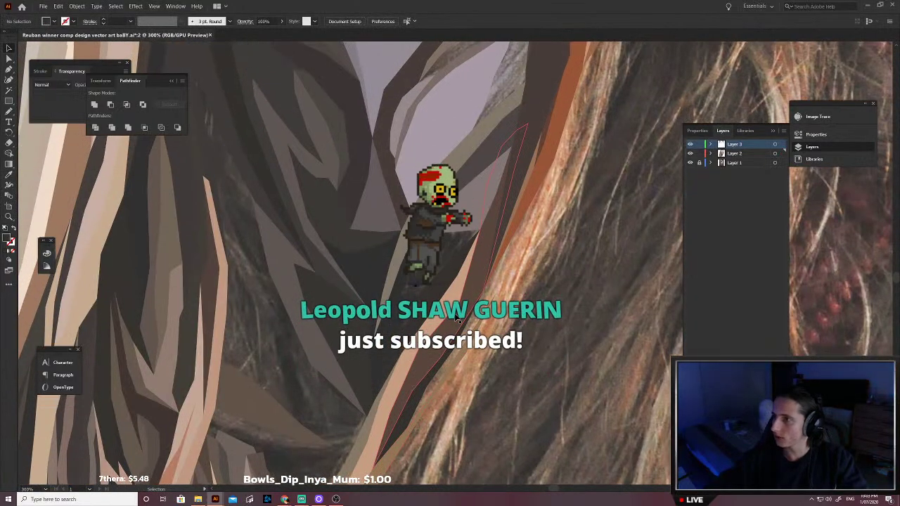
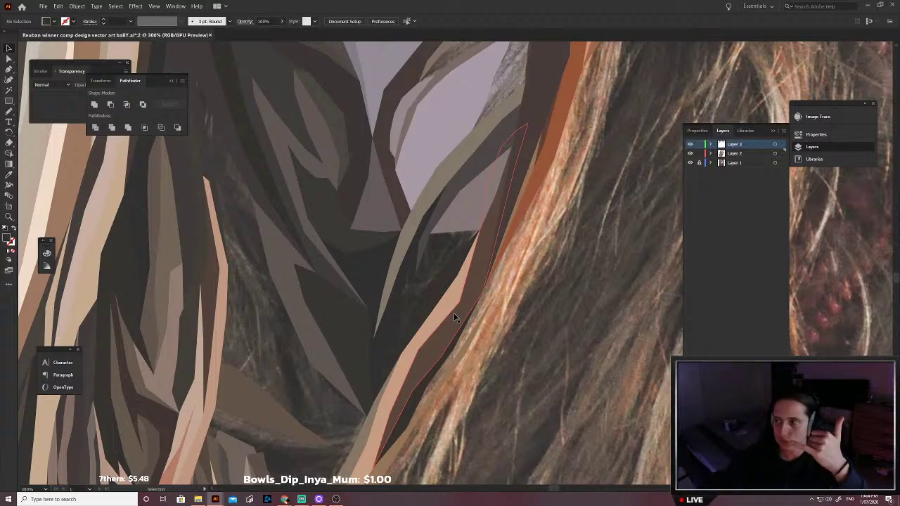
Step: Trace a backing shape from the olive strand across the lower neck edge and down the inner edge of the peach strand
scroll(469, 302, left, 2)
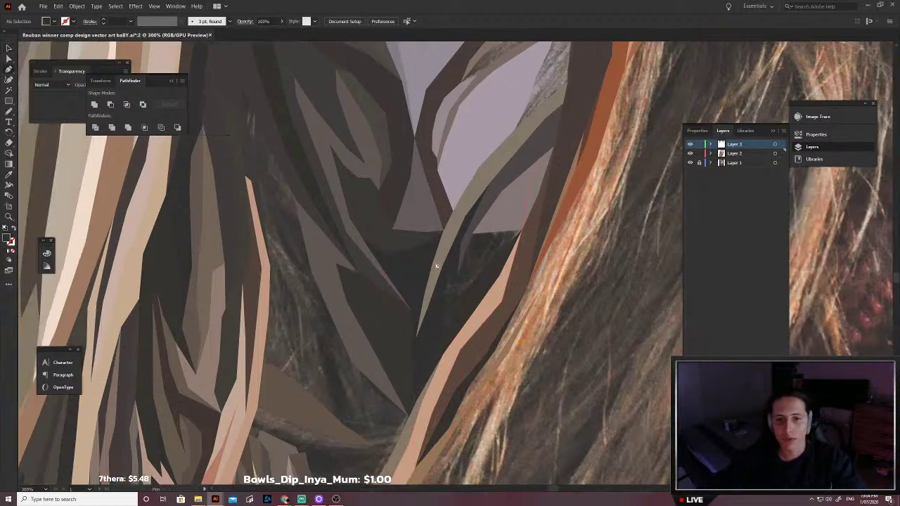
click(438, 266)
click(448, 212)
click(523, 203)
click(544, 211)
click(512, 263)
click(454, 344)
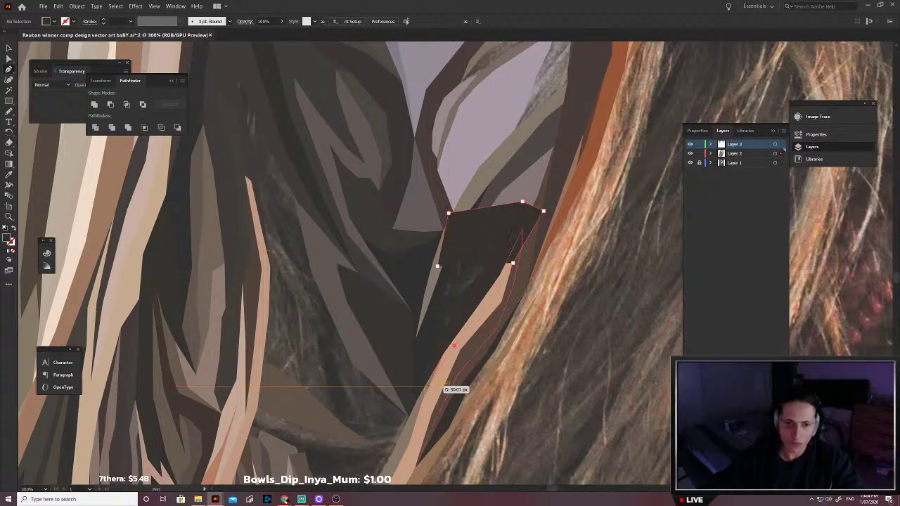
Step: Carry the backing outline down to where the grey and peach strands meet and close it back at the olive strand
click(413, 403)
key(ctrl+z)
click(422, 407)
click(411, 406)
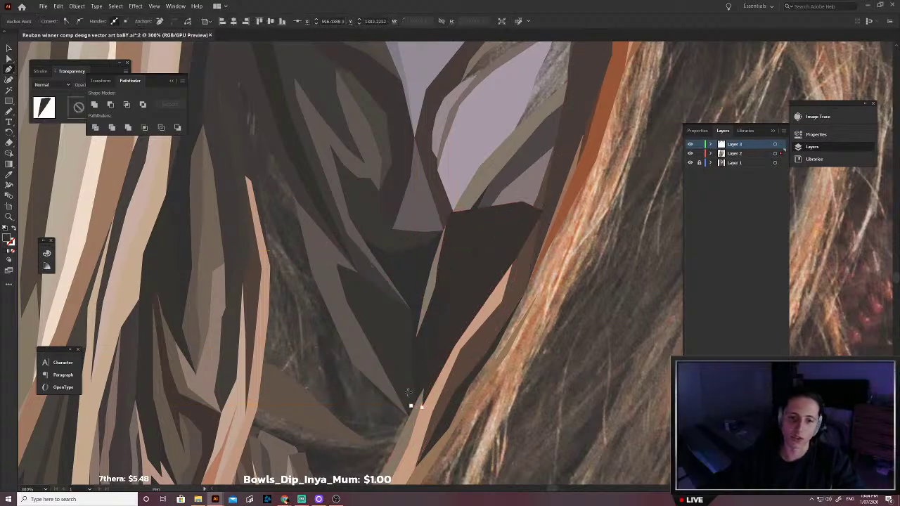
click(403, 358)
Step: Fill the backing shape with a near-black tone sampled from the shadow between the strands, send it to the back, and deselect it
key(shift+x)
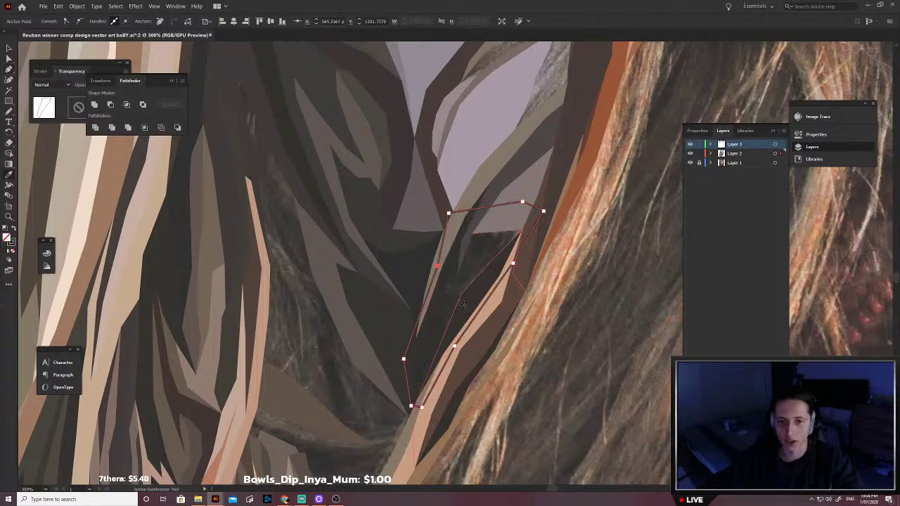
scroll(461, 290, up, 4)
key(i)
click(469, 251)
scroll(469, 251, down, 4)
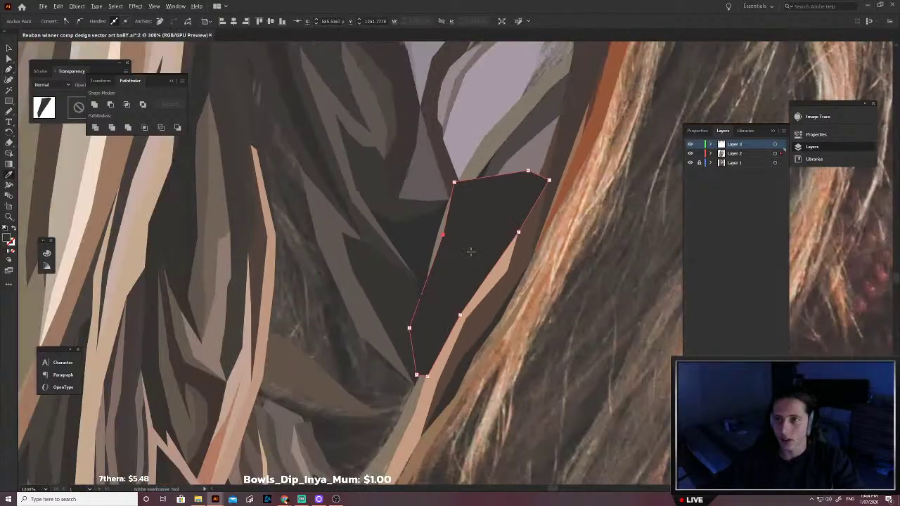
key(v)
key(ctrl+shift+[)
click(566, 286)
Step: Trace a new shape over the orange hair strand beside the neck, following the strand upward towards the jaw
scroll(565, 287, down, 2)
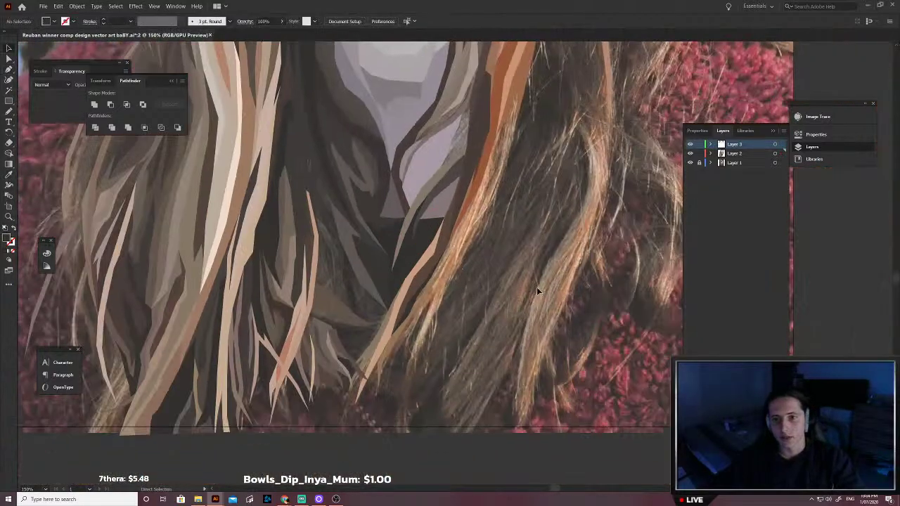
scroll(537, 287, up, 5)
scroll(524, 334, up, 1)
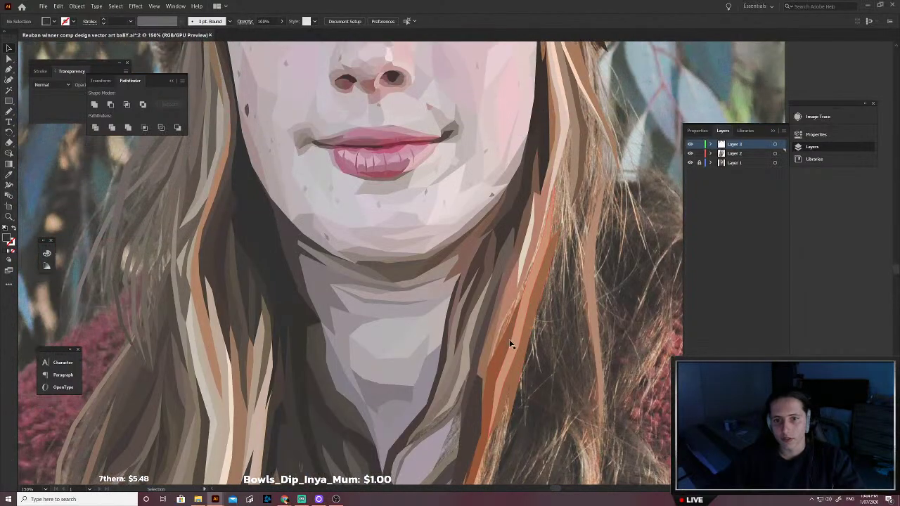
scroll(509, 346, up, 2)
click(535, 300)
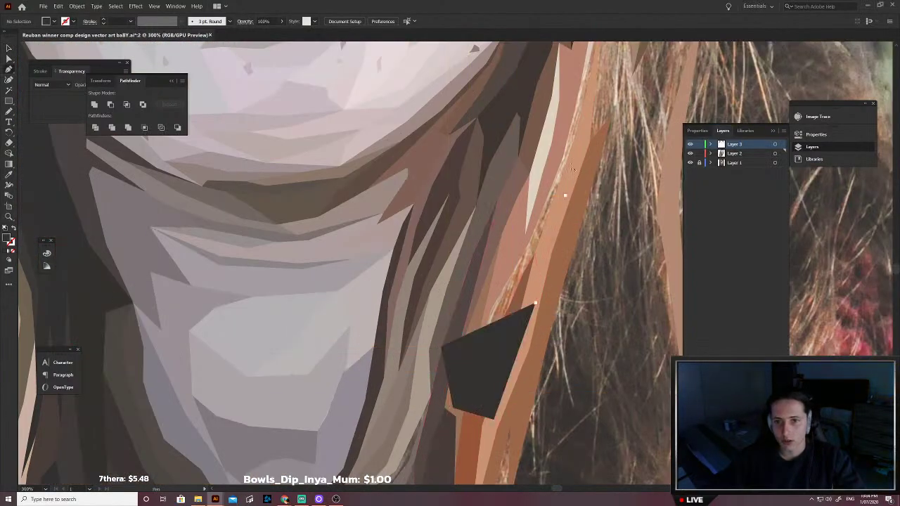
Step: Continue the Pen outline up the edge of the hair lock beside the neck and around the tip of the gap
click(565, 196)
click(577, 144)
scroll(578, 145, up, 2)
click(593, 173)
scroll(593, 173, up, 1)
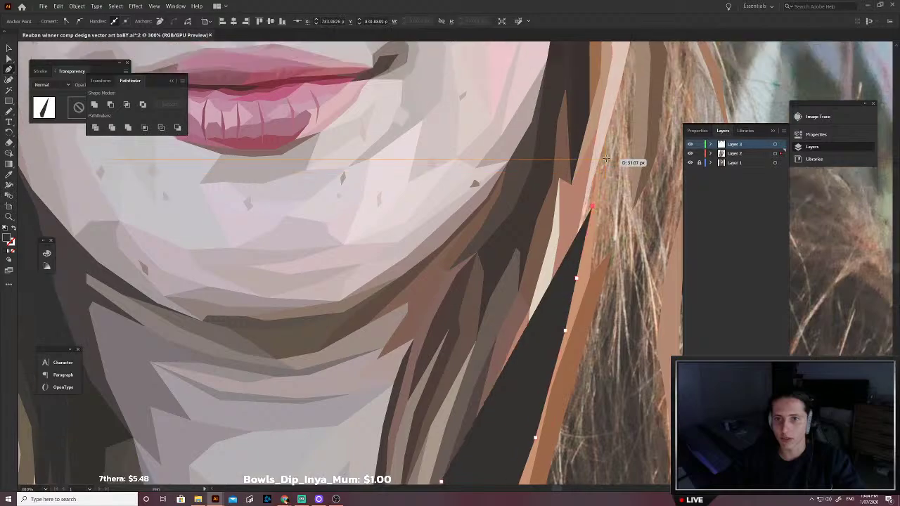
click(599, 166)
click(613, 212)
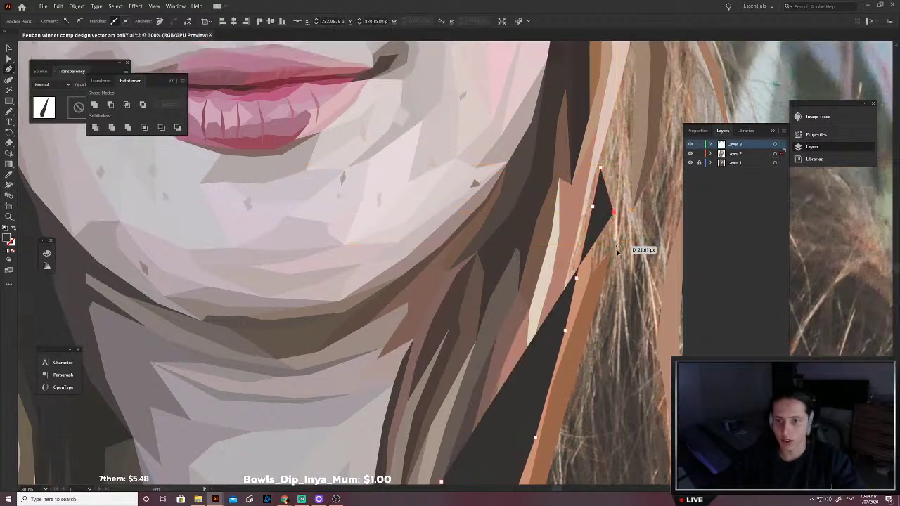
Step: Trace the narrow hair strand down to its pointed lower tip and back up its outer edge
click(617, 247)
click(617, 303)
click(618, 368)
click(647, 427)
click(627, 371)
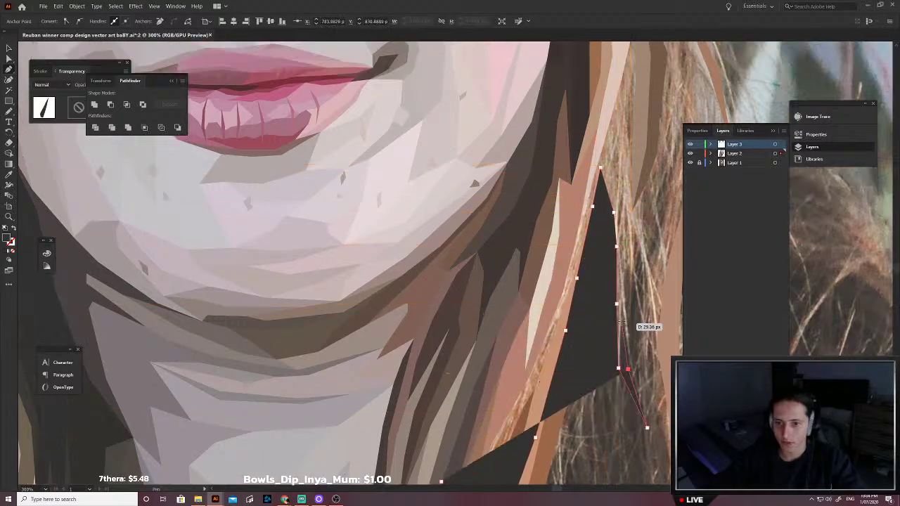
click(625, 294)
click(630, 221)
click(633, 210)
Step: Extend the outline up the hair beside the jaw, over its top and down the face side, closing it at the starting point
scroll(633, 213, up, 3)
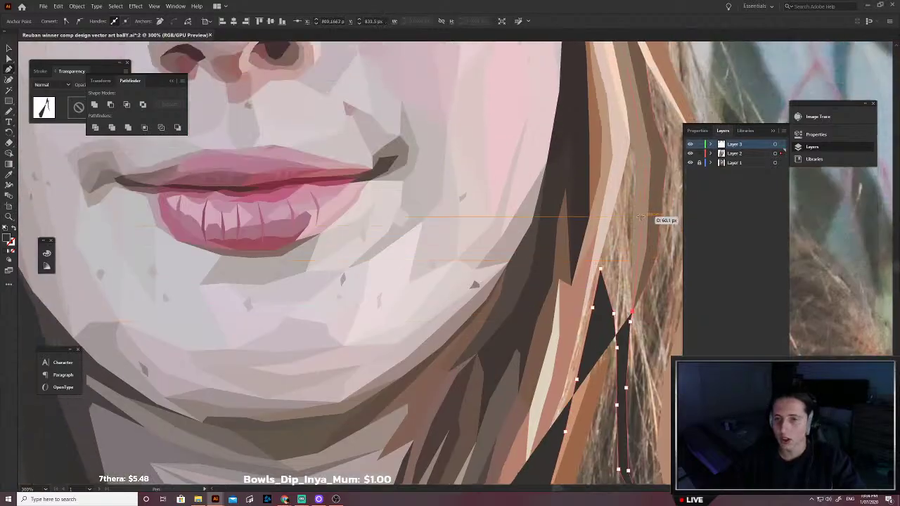
click(645, 214)
click(647, 164)
click(645, 128)
click(621, 109)
click(580, 181)
click(564, 242)
scroll(522, 378, down, 2)
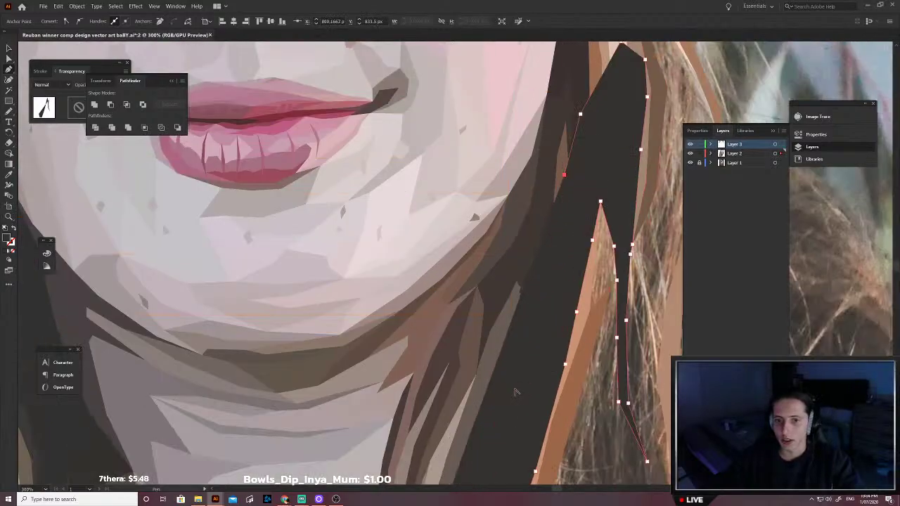
scroll(518, 390, down, 1)
scroll(521, 392, left, 1)
scroll(521, 394, right, 2)
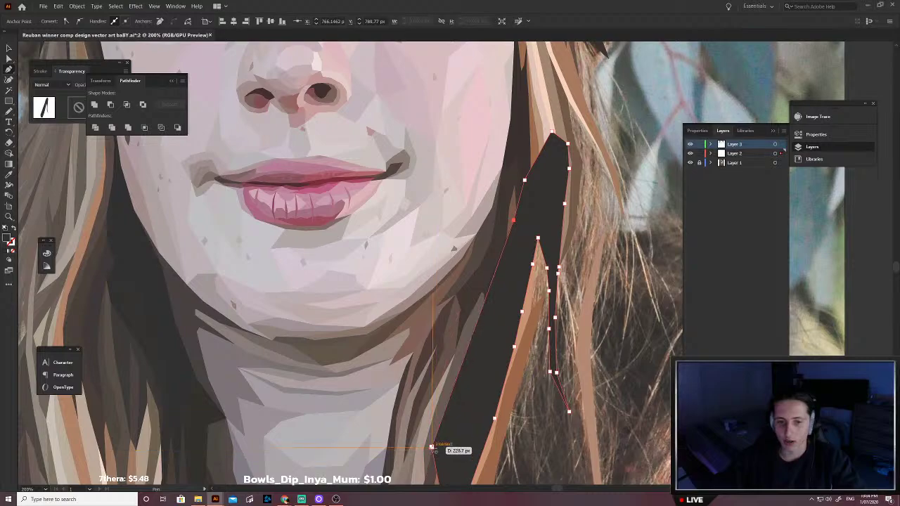
click(432, 448)
Step: Fill the closed hair shape with a light tan sampled from the reference photo and deselect it
key(shift+x)
key(i)
scroll(460, 416, up, 5)
scroll(545, 415, down, 3)
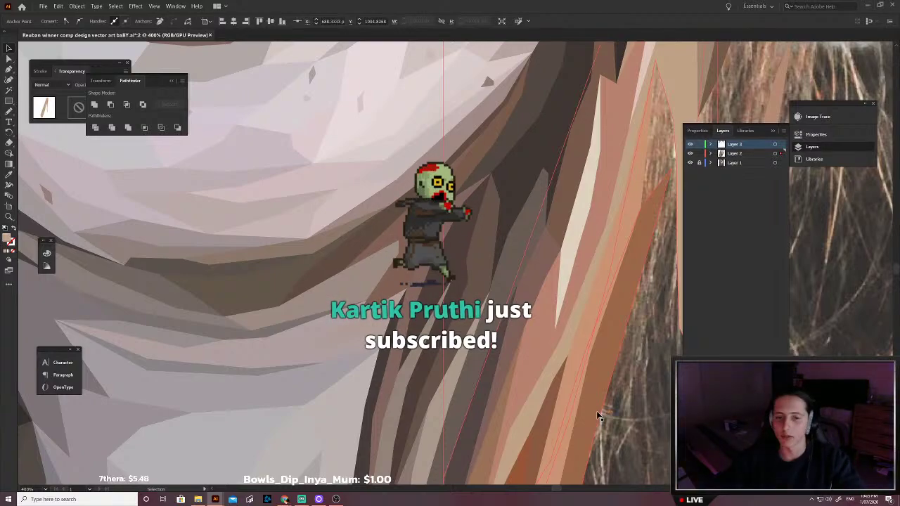
scroll(547, 370, down, 2)
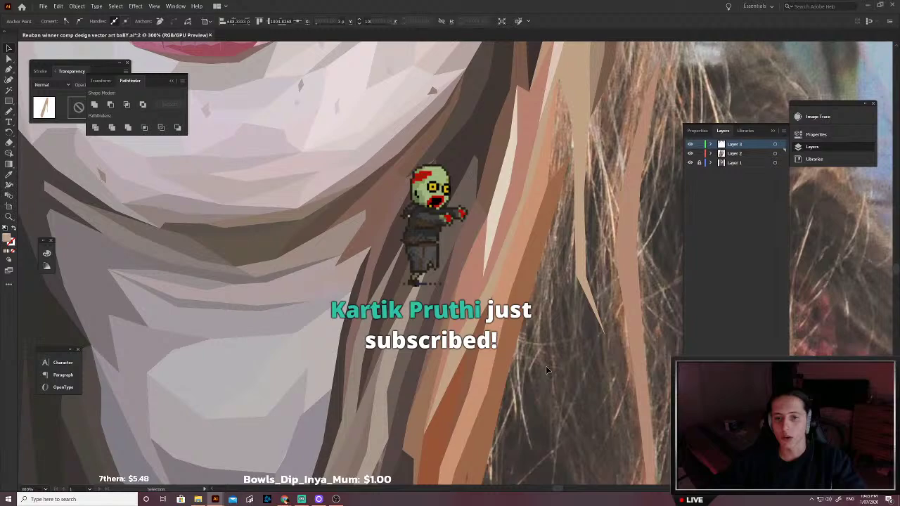
click(547, 370)
Step: Start a new Pen shape on the untraced hair lock below the neck, tracing its outer edge down to a pointed tip
scroll(547, 371, down, 10)
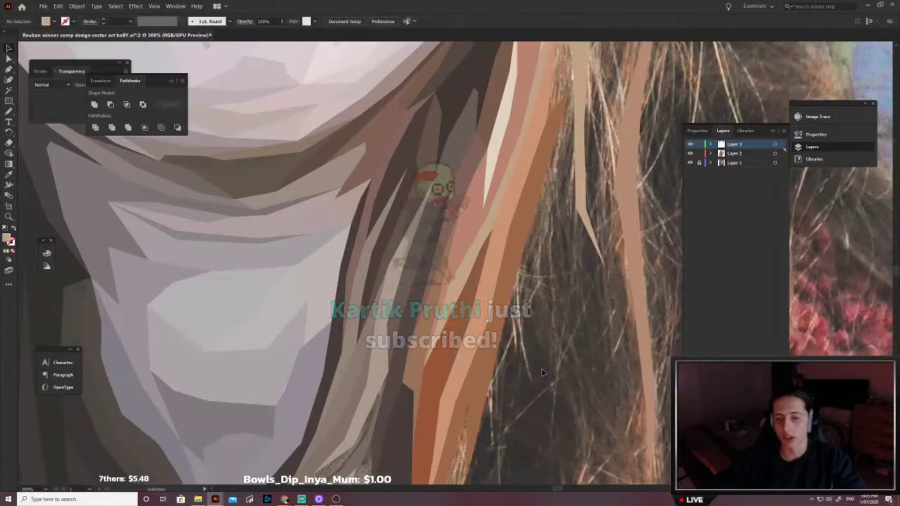
scroll(485, 369, left, 2)
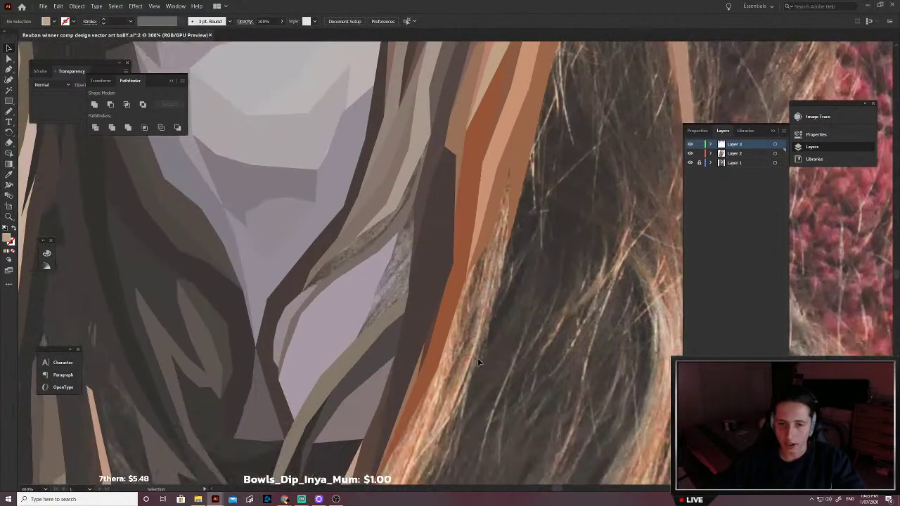
click(507, 244)
scroll(507, 245, left, 2)
scroll(510, 253, down, 2)
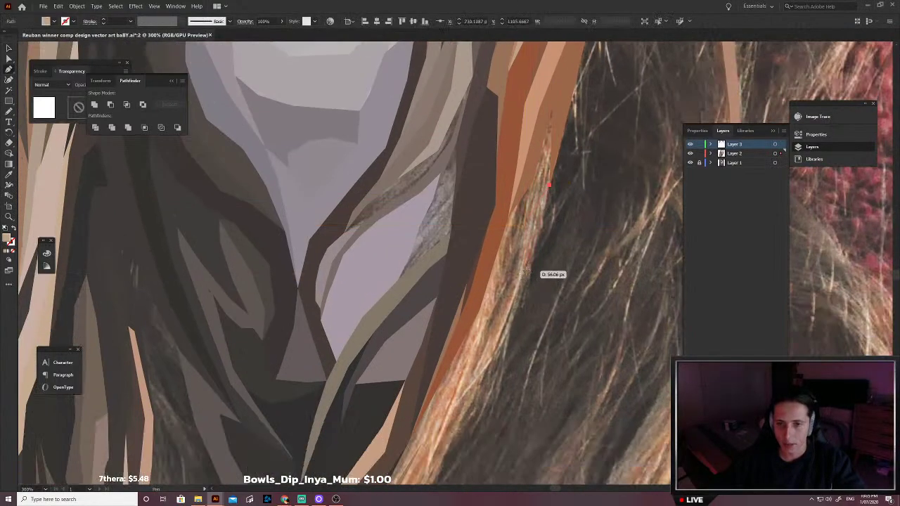
click(528, 270)
click(503, 345)
click(473, 389)
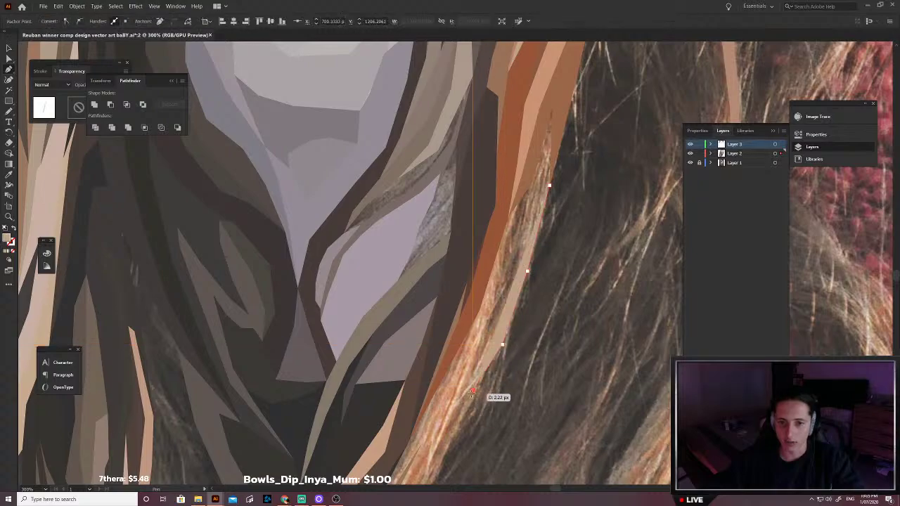
scroll(474, 390, down, 3)
scroll(476, 383, left, 4)
scroll(484, 362, down, 3)
click(496, 346)
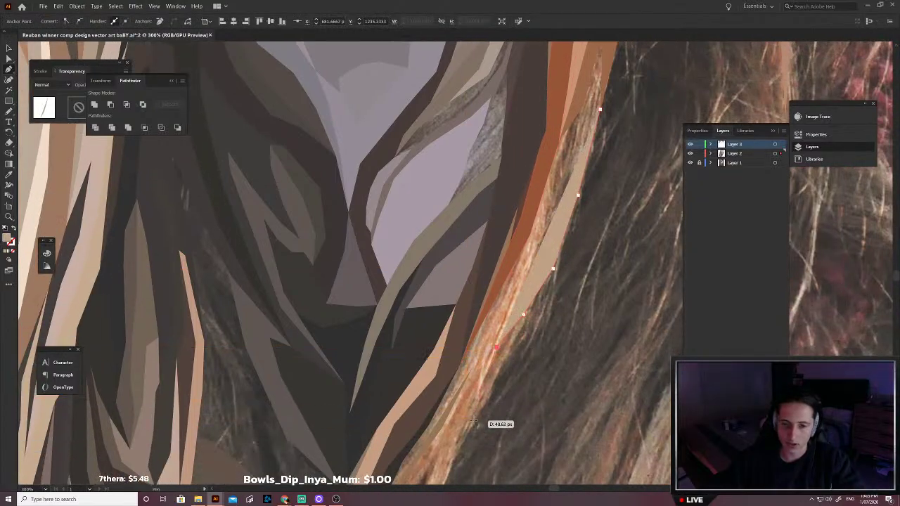
click(474, 420)
Step: Trace the lock's inner edge back up, notching around the lighter strands, and close the shape at its top
click(481, 364)
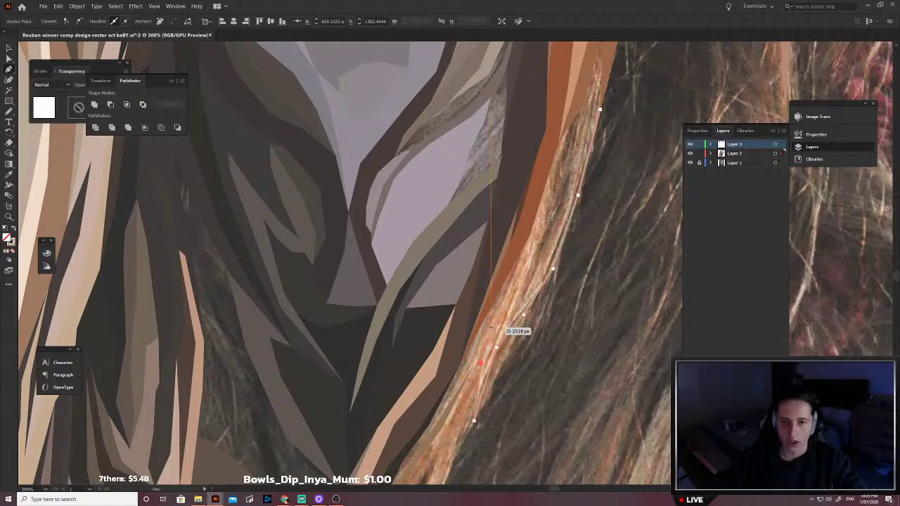
click(530, 235)
click(520, 273)
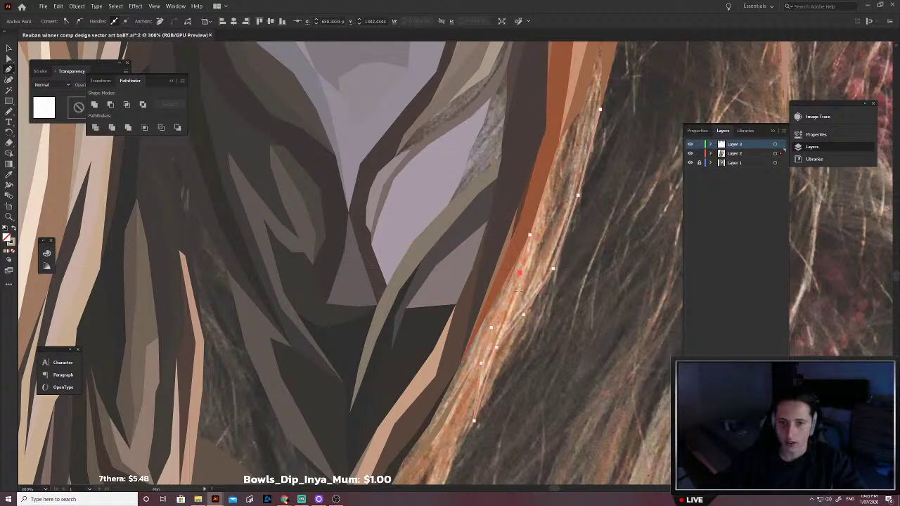
scroll(567, 243, up, 1)
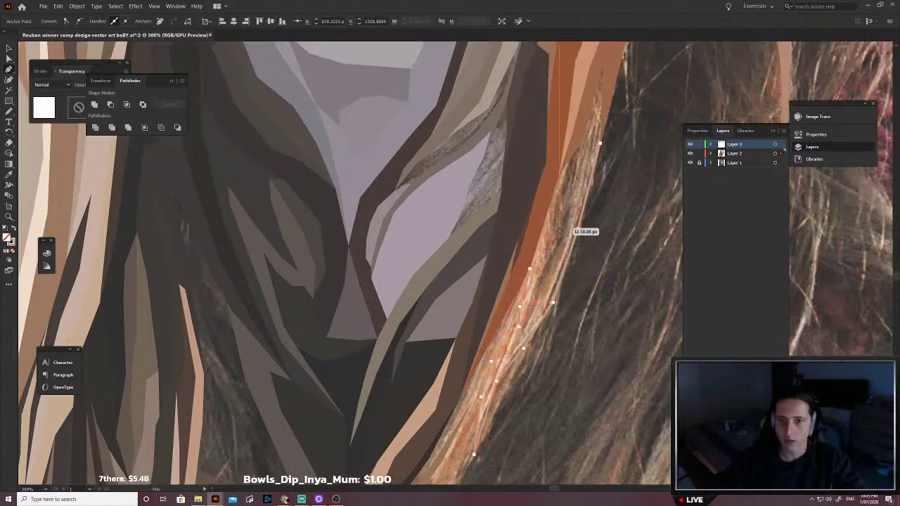
ctrl+click(560, 175)
scroll(586, 73, up, 1)
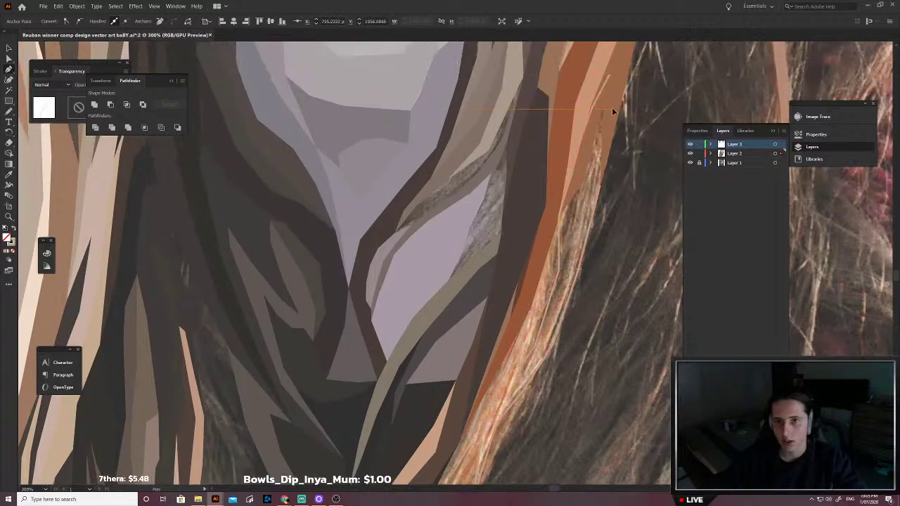
click(612, 108)
Step: Fill the new lock with an orange-brown sampled from the photo's hair and deselect it
scroll(600, 186, up, 5)
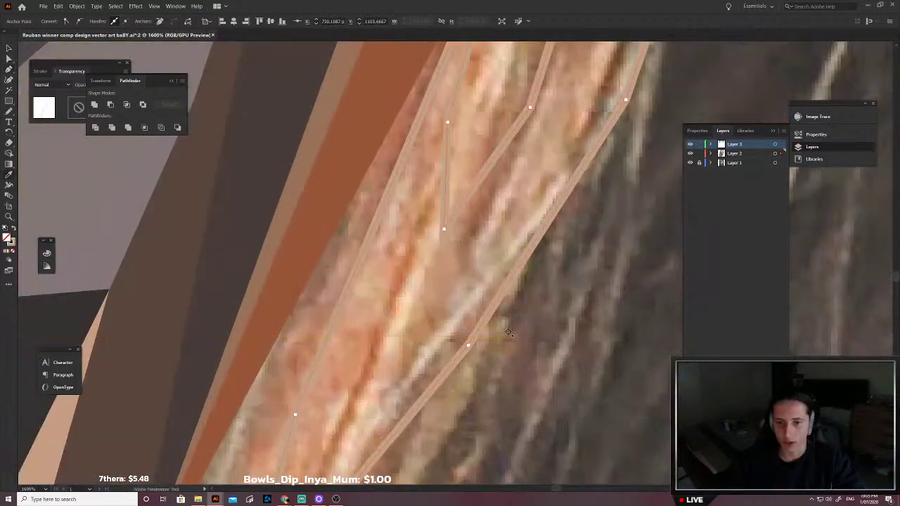
click(429, 315)
scroll(429, 315, down, 4)
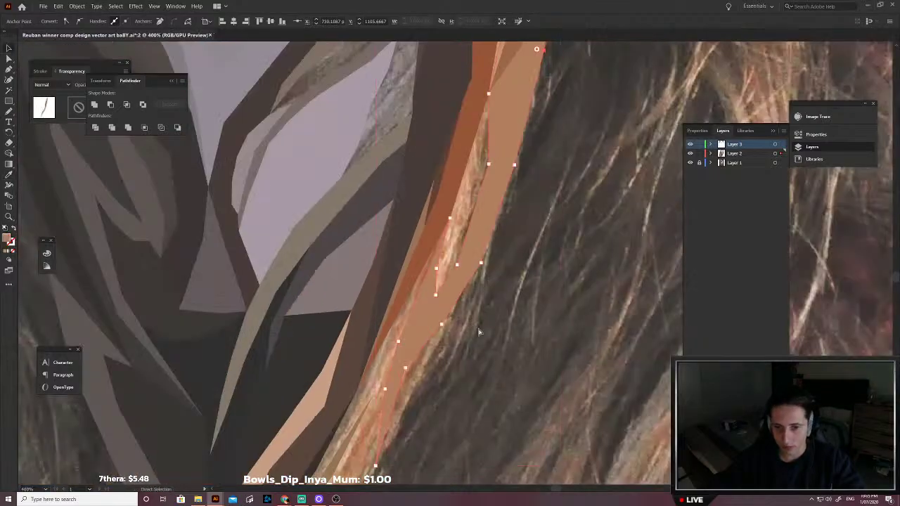
key(p)
ctrl+click(478, 332)
Step: Begin a Pen shape covering the untraced gap between the orange-brown lock and the rust-coloured strand
scroll(478, 331, left, 1)
scroll(476, 341, up, 1)
click(474, 347)
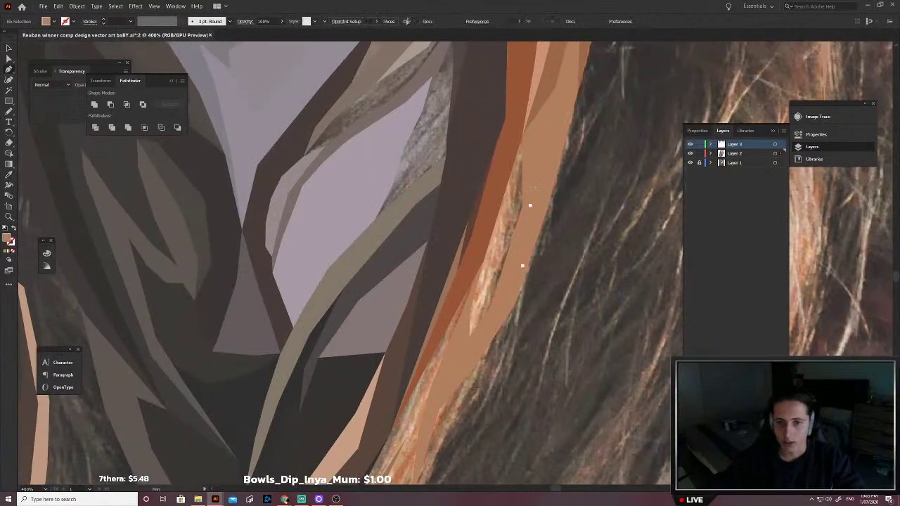
click(536, 111)
click(484, 157)
click(464, 255)
Step: Extend the shape's inner edge down along the dark brown strand to a lower tip
scroll(454, 316, down, 5)
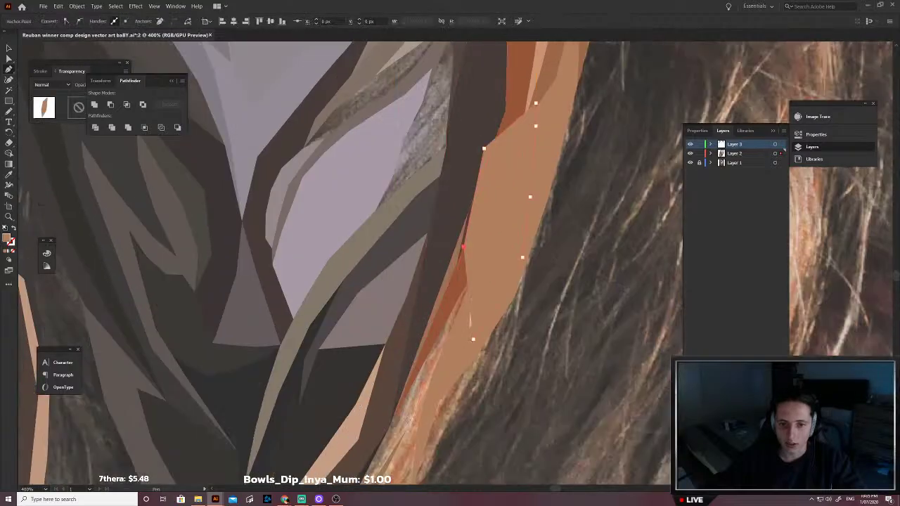
scroll(413, 411, down, 4)
scroll(419, 412, left, 4)
scroll(434, 380, down, 4)
click(426, 263)
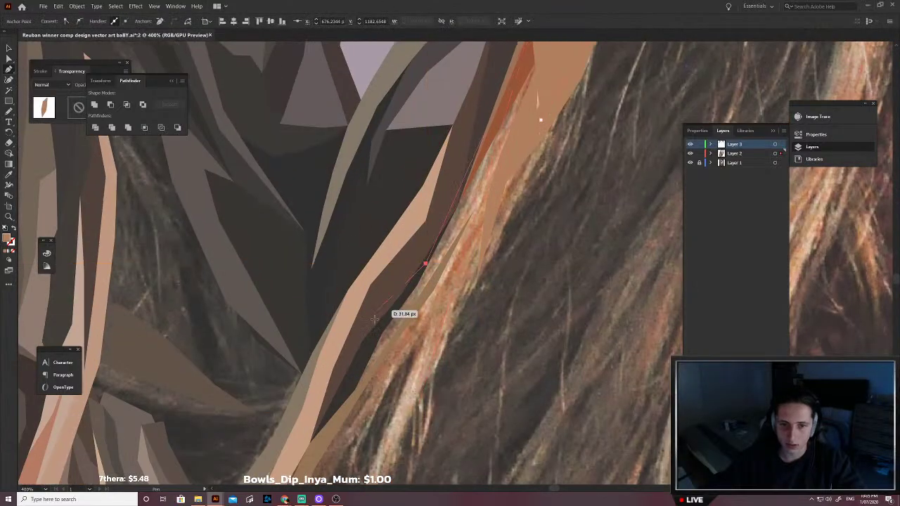
click(370, 330)
click(348, 379)
click(346, 407)
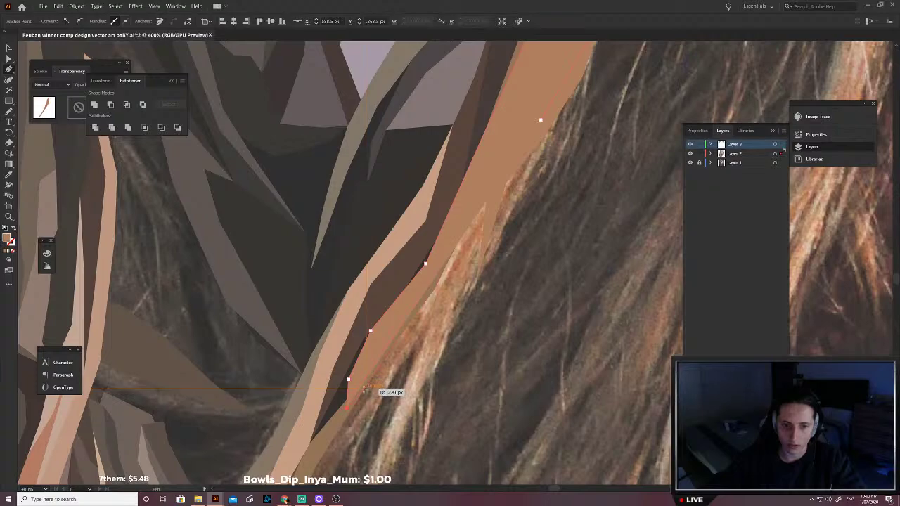
Step: Trace the shape's outer edge back up along the photo's orange hair towards its starting point
click(367, 386)
click(431, 322)
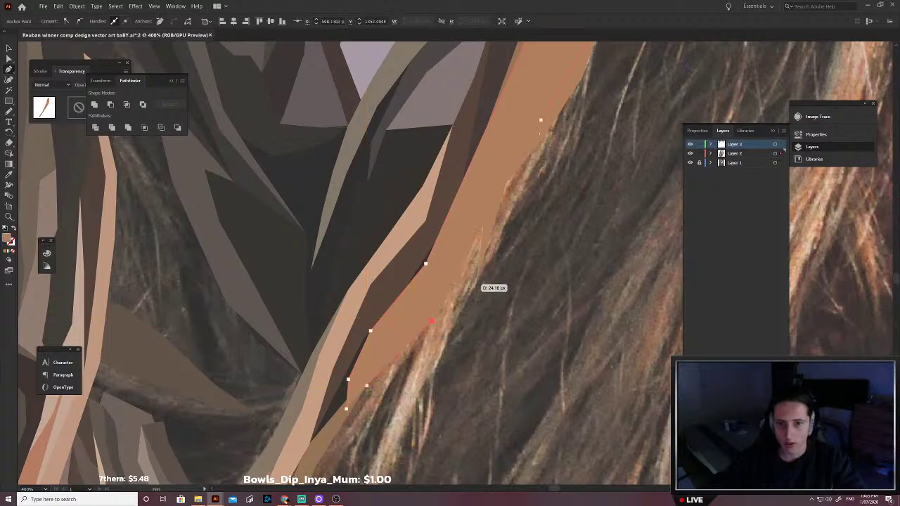
click(477, 280)
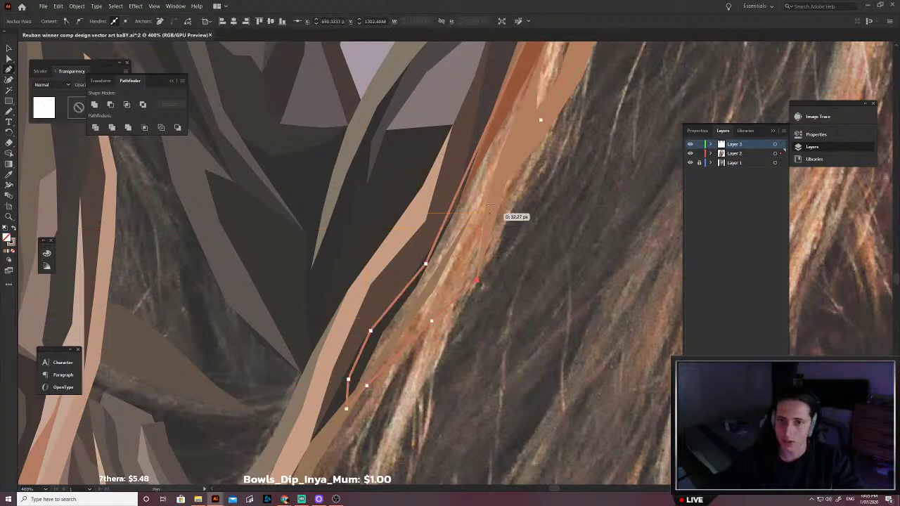
click(544, 157)
scroll(570, 143, up, 1)
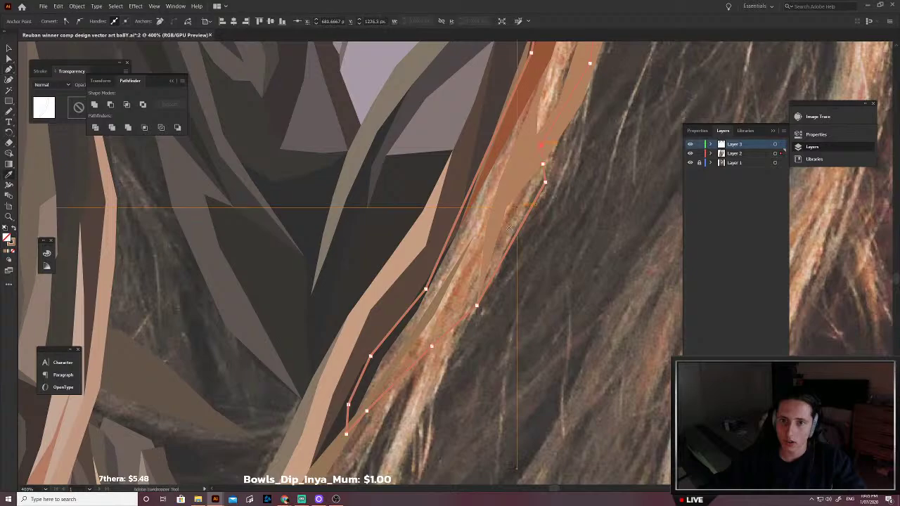
Step: Fill the shape with a salmon-orange sampled from the bright strands in the photo
scroll(559, 189, up, 5)
scroll(566, 206, up, 4)
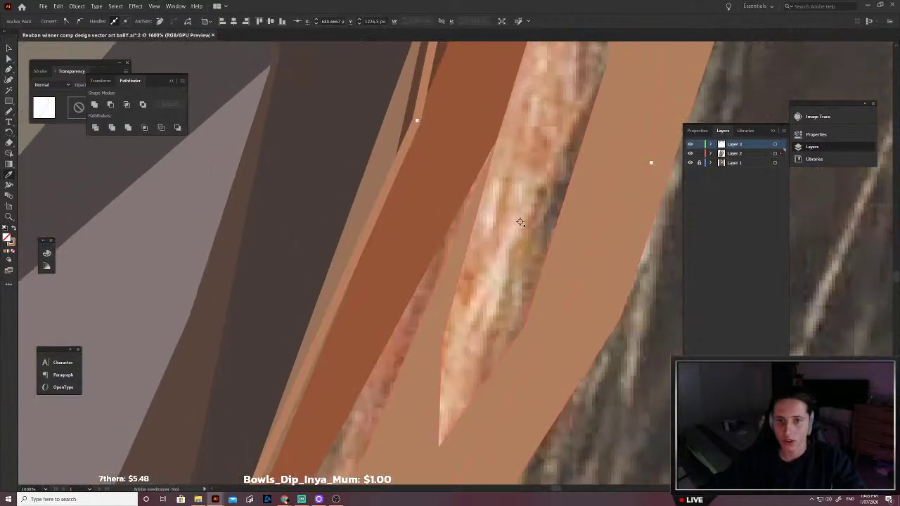
scroll(545, 169, down, 5)
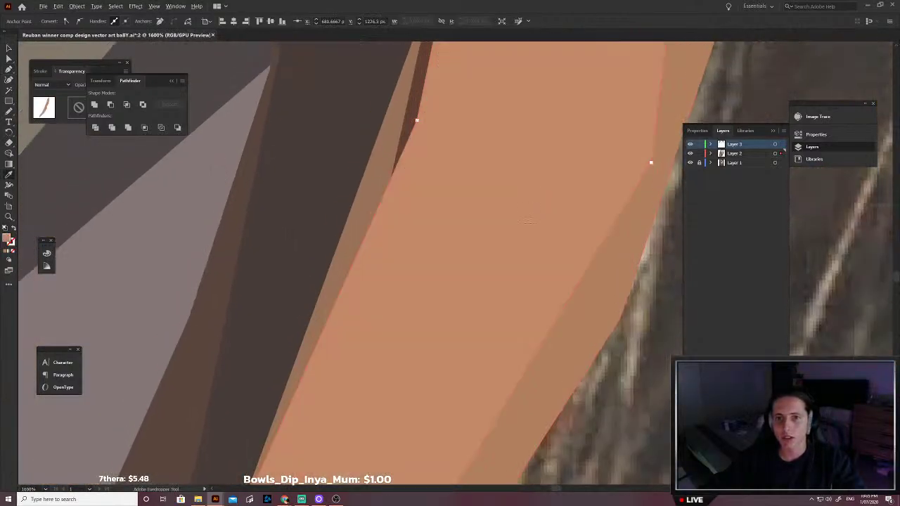
key(v)
scroll(548, 349, down, 5)
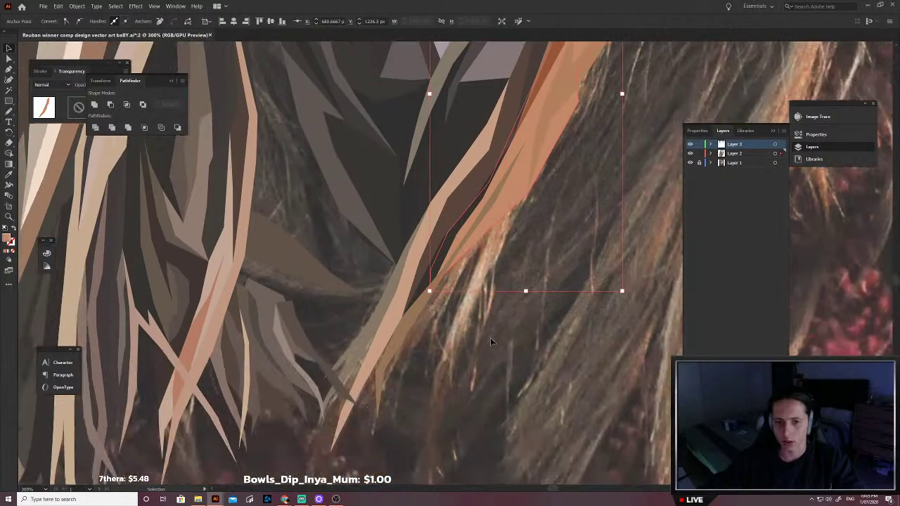
Step: Draw a thin, closed, tapering strand with the Pen tool, hanging from the lower edge of the salmon-orange lock
key(p)
click(444, 410)
click(444, 368)
drag(458, 326, 493, 225)
click(493, 225)
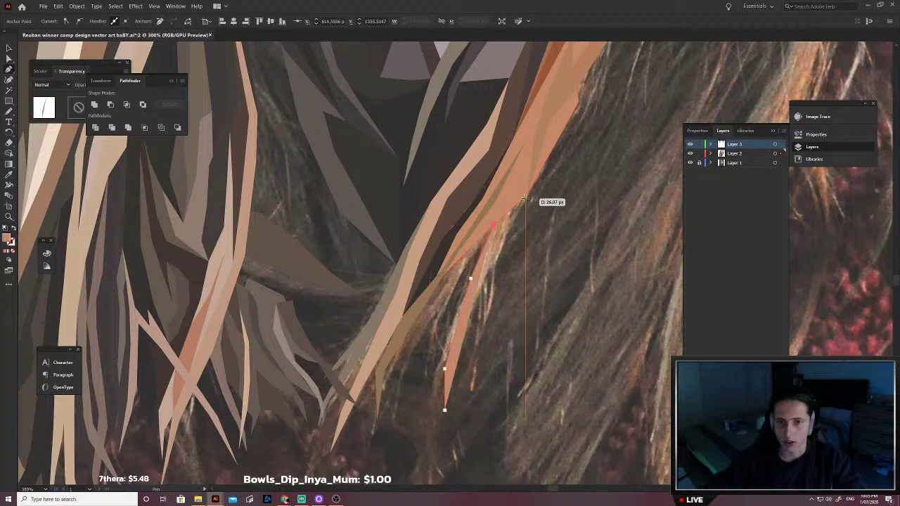
click(528, 194)
click(496, 256)
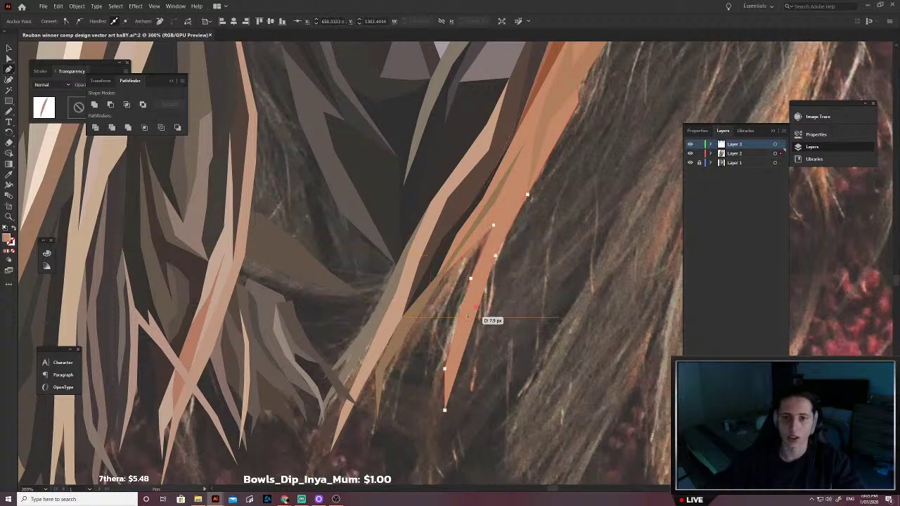
click(477, 307)
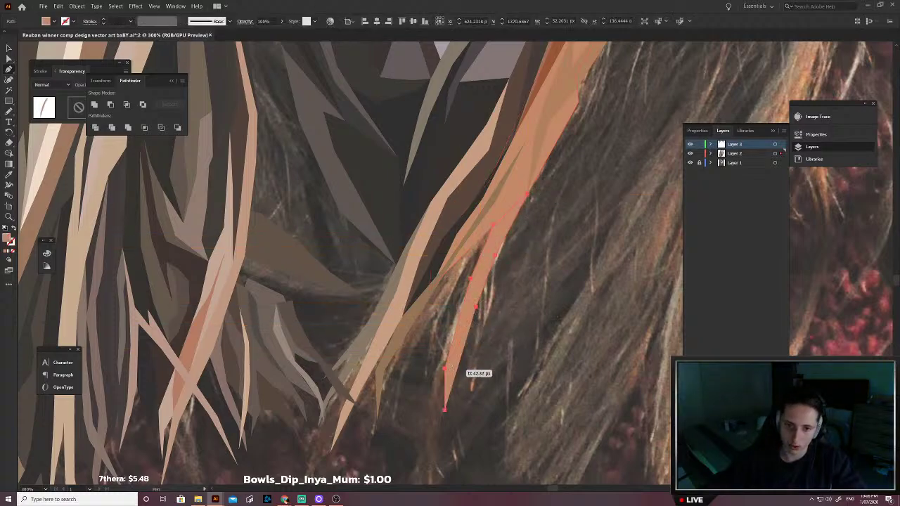
click(444, 410)
Step: Fill the thin strand with a pale cream sampled from the photo's highlight and deselect it
scroll(463, 352, up, 8)
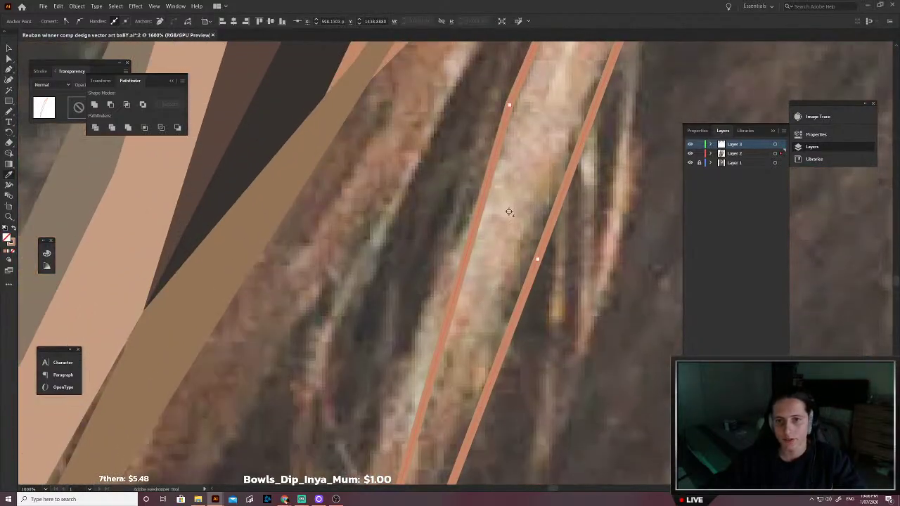
click(510, 211)
scroll(512, 212, down, 5)
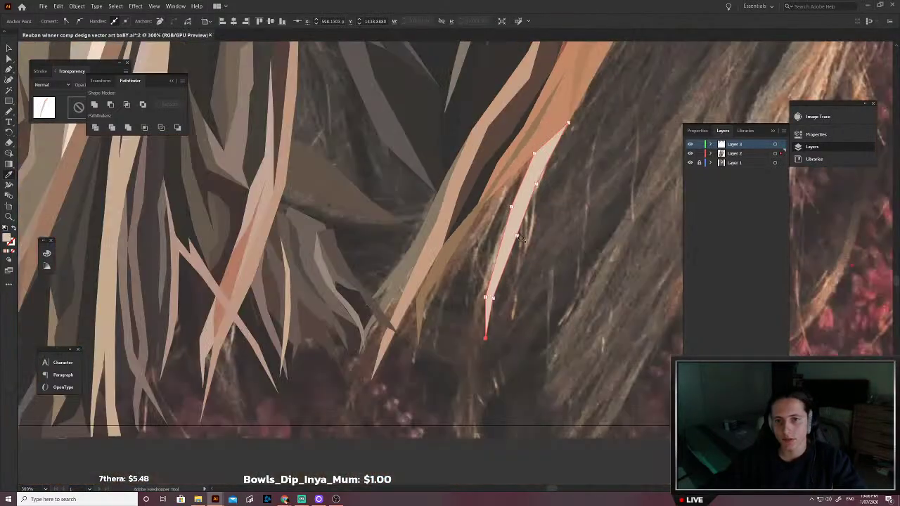
key(v)
click(558, 234)
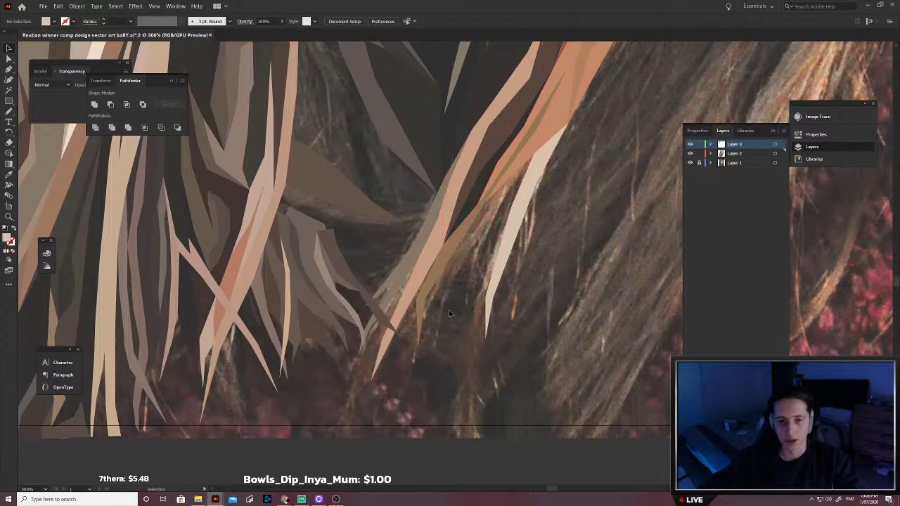
Step: Move the top anchor points of the two grey-brown hair shapes below the collar to tighten them against the neighbouring strands
scroll(397, 322, up, 3)
scroll(401, 329, down, 1)
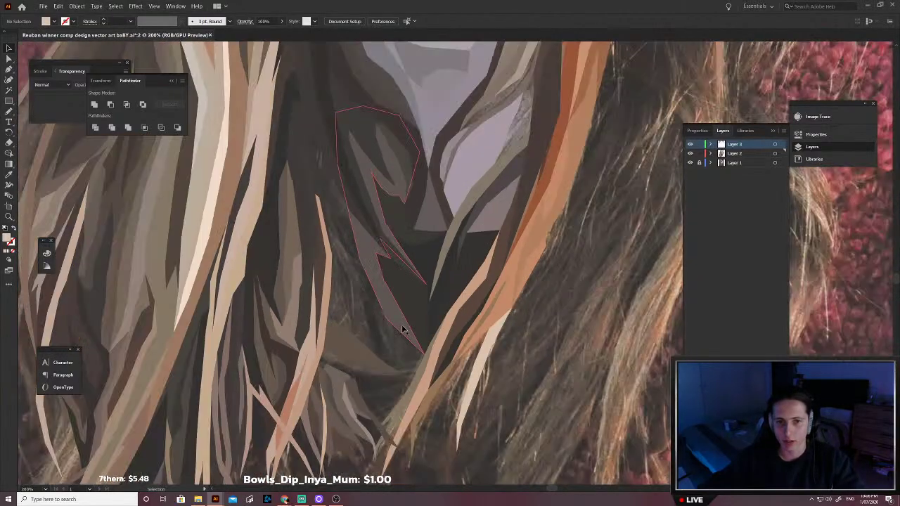
drag(359, 289, 409, 330)
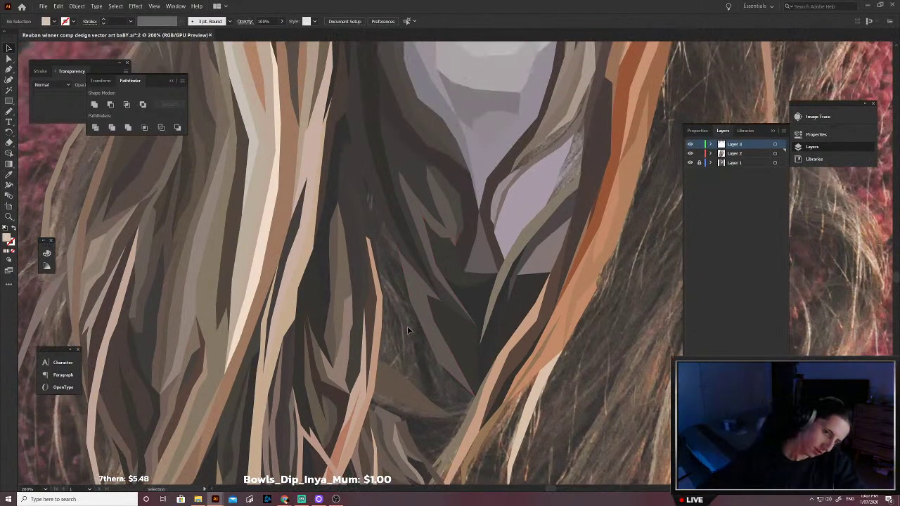
scroll(408, 330, down, 2)
scroll(483, 363, up, 2)
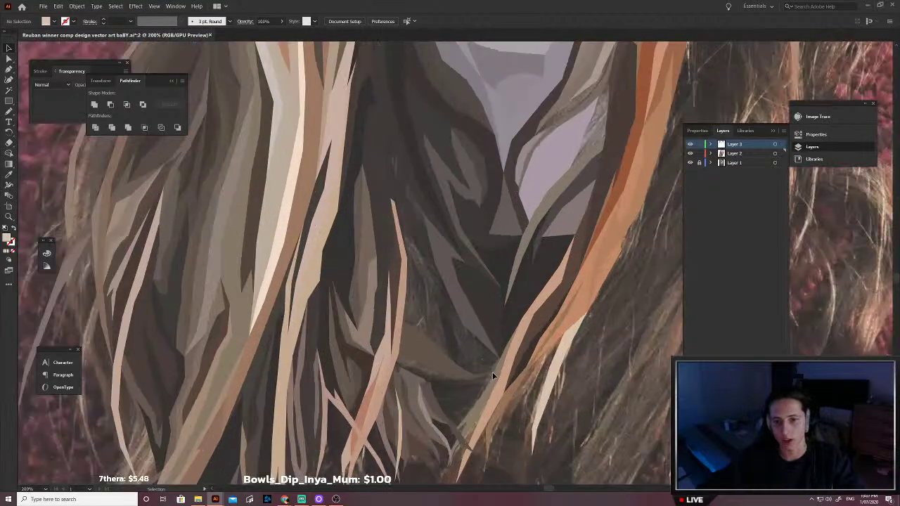
scroll(429, 407, up, 3)
key(a)
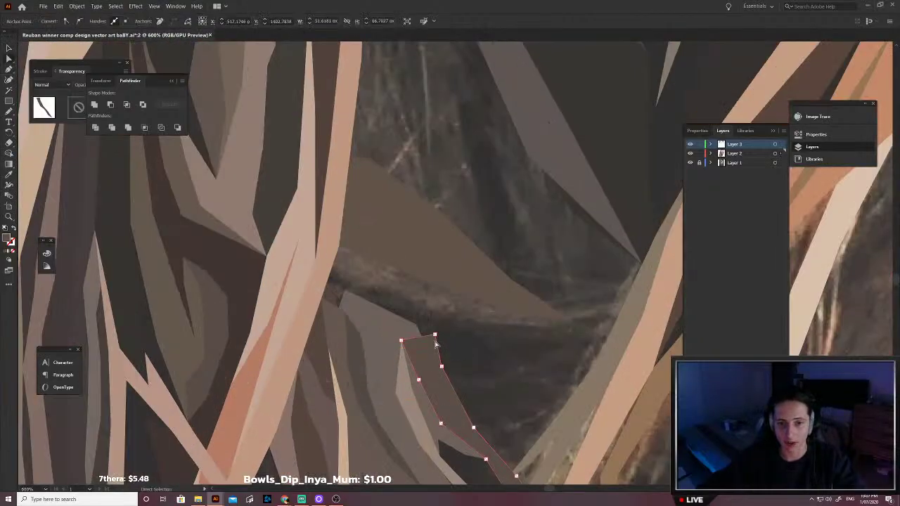
drag(434, 335, 414, 326)
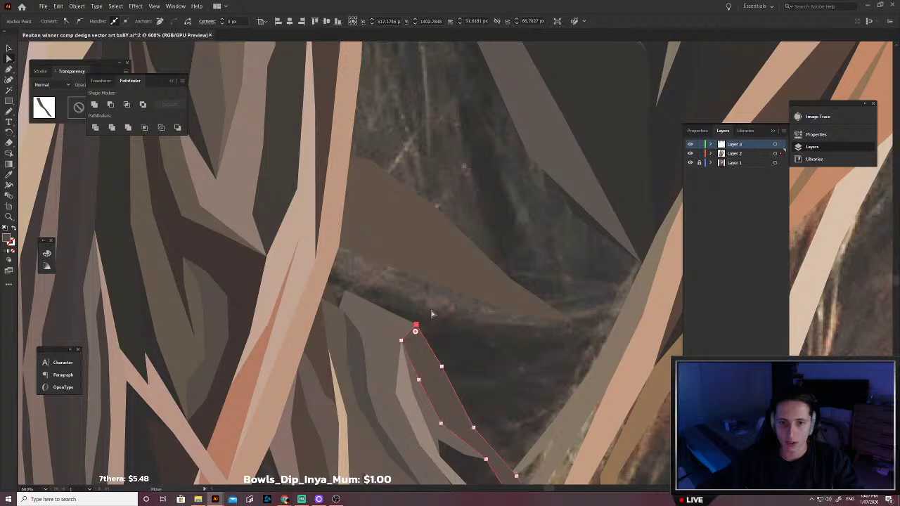
click(356, 286)
drag(344, 290, 327, 280)
click(414, 314)
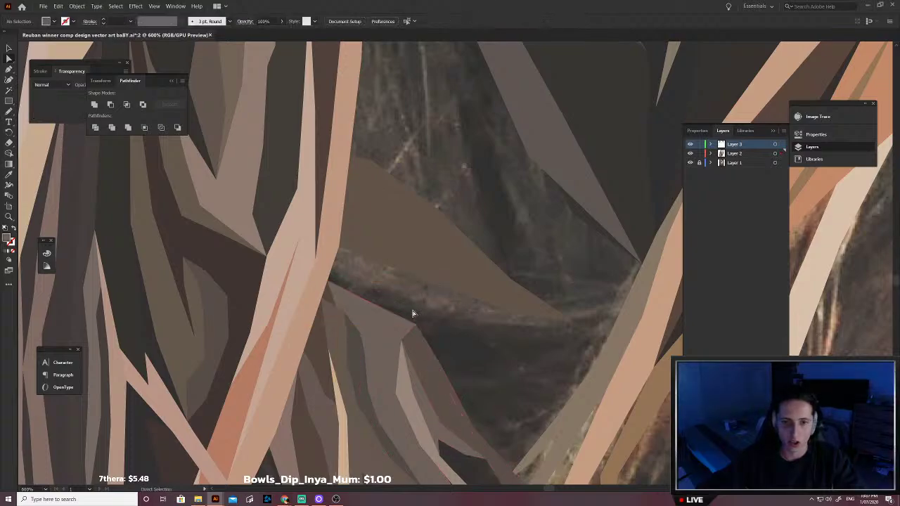
Step: Send the dark grey-brown shapes filling the gap below the collar behind the surrounding hair strands and deselect them
click(452, 318)
key(ctrl+minus)
key(ctrl+minus)
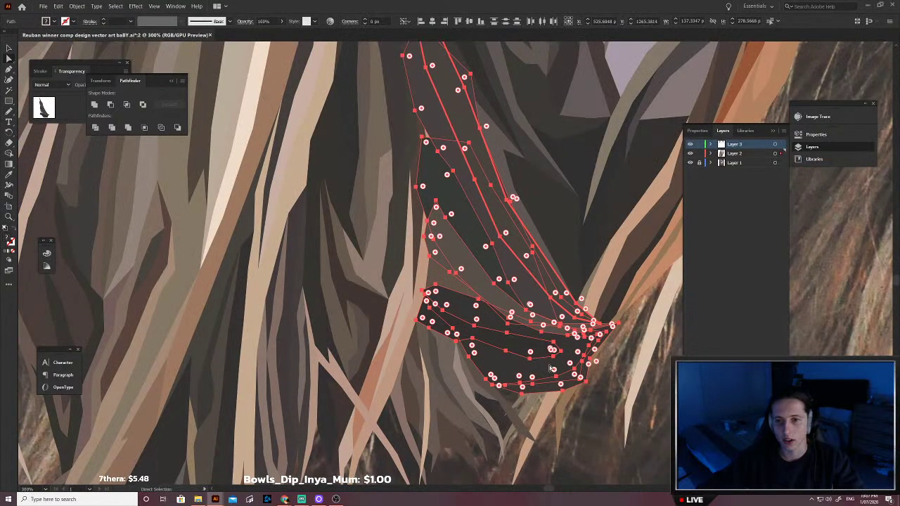
key(ctrl+shift+bracketleft)
scroll(594, 401, down, 1)
scroll(603, 412, right, 1)
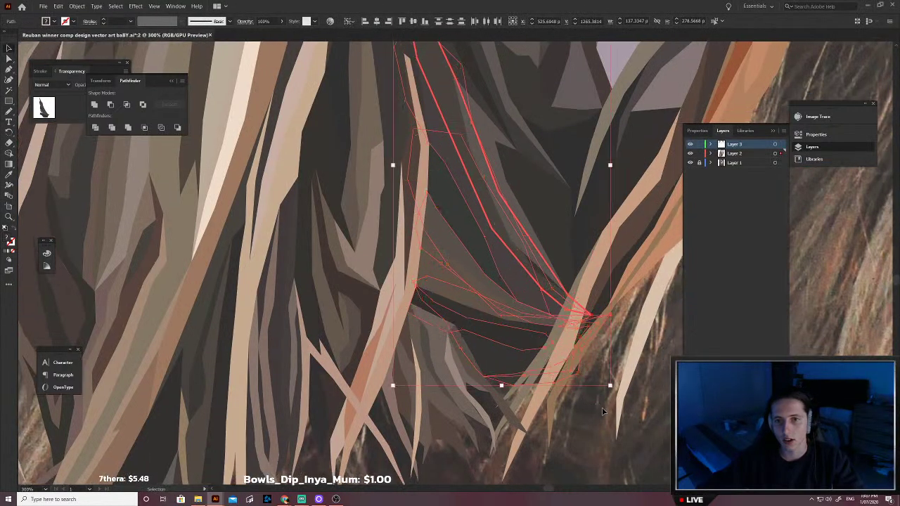
click(603, 412)
drag(578, 394, 541, 386)
scroll(534, 380, down, 1)
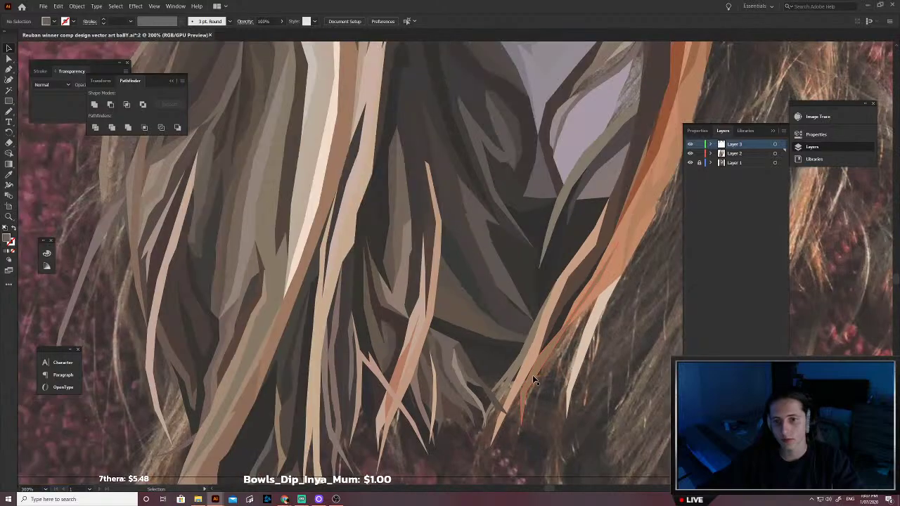
Step: Start a shadow strand with the Pen tool, tracing its outer edge upward beside the long tan strand near the shoulder
drag(617, 401, 539, 380)
drag(548, 348, 537, 383)
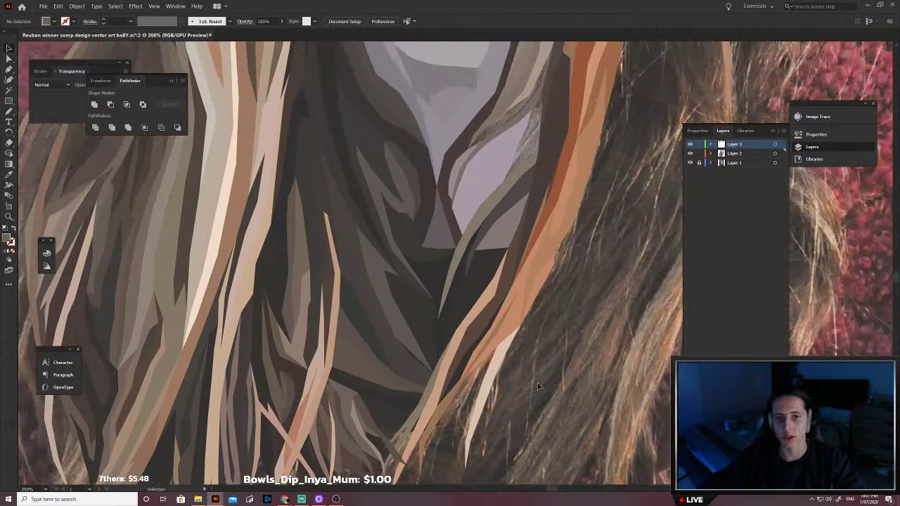
scroll(539, 387, down, 2)
scroll(539, 387, right, 2)
scroll(540, 382, up, 2)
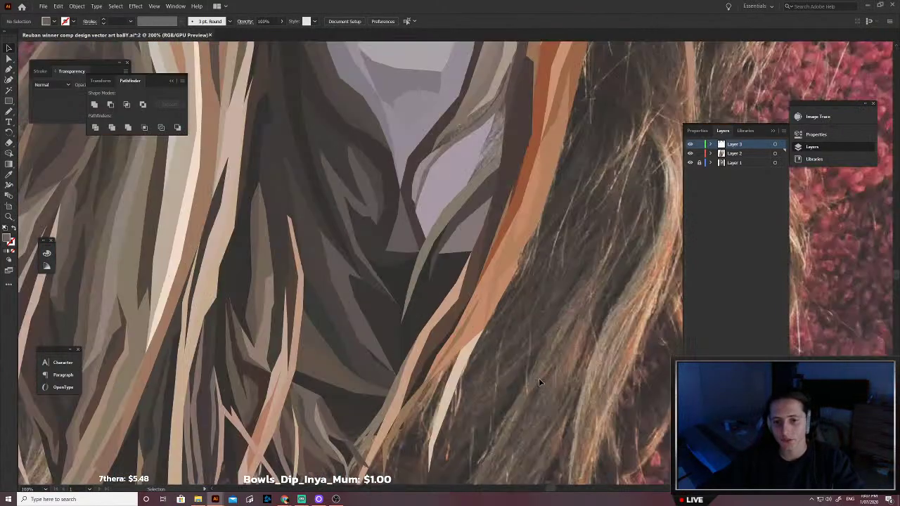
scroll(539, 382, down, 2)
scroll(528, 375, right, 2)
scroll(527, 376, up, 3)
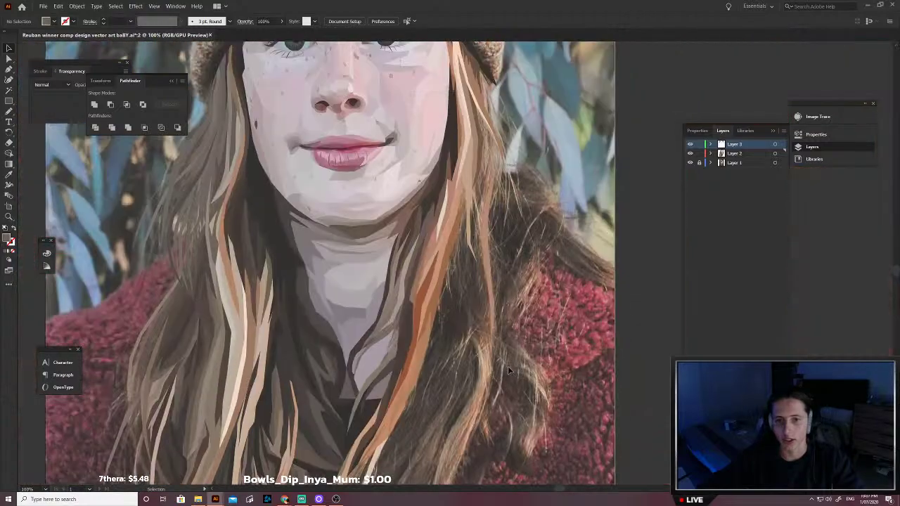
scroll(509, 371, up, 2)
click(482, 361)
scroll(481, 361, down, 2)
scroll(481, 361, up, 2)
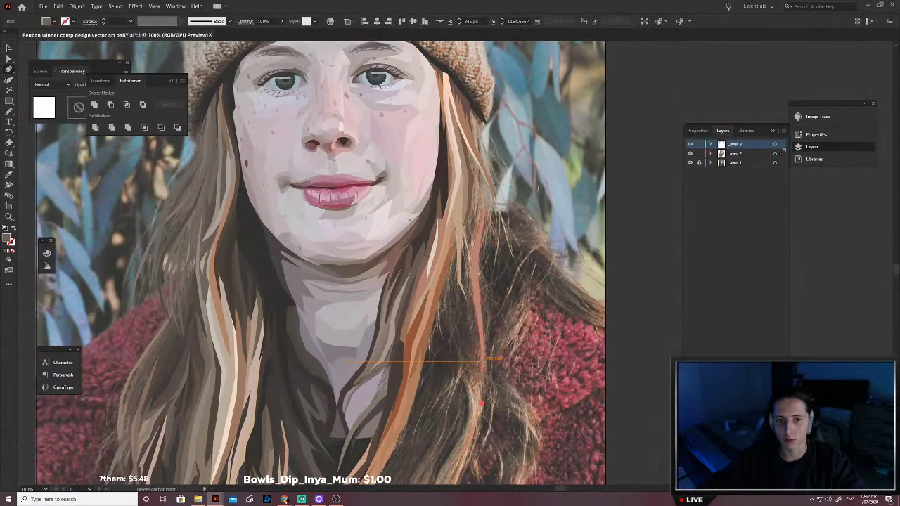
scroll(493, 408, up, 3)
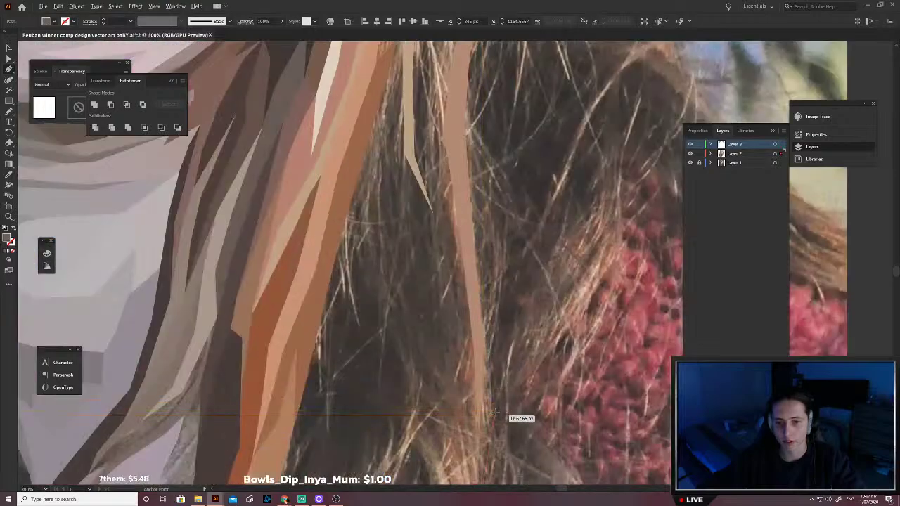
click(498, 353)
scroll(498, 353, up, 3)
click(491, 325)
click(481, 238)
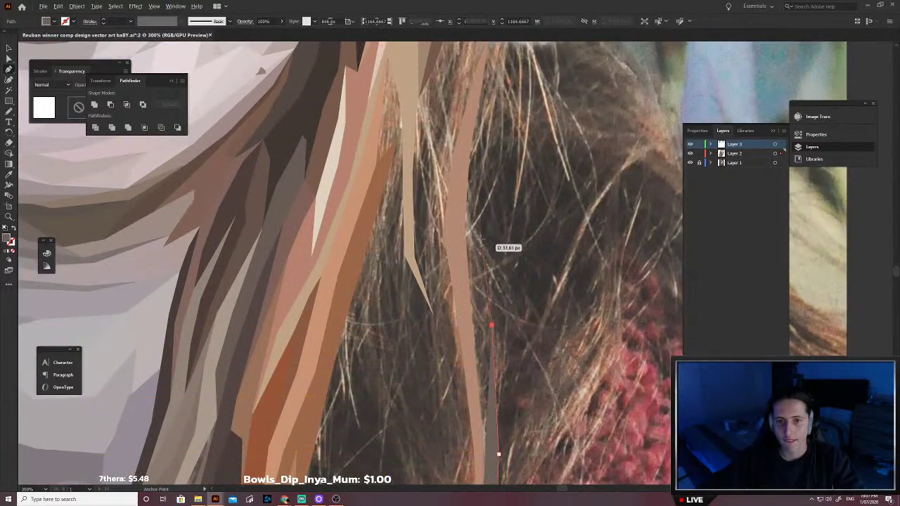
click(484, 155)
scroll(519, 113, up, 2)
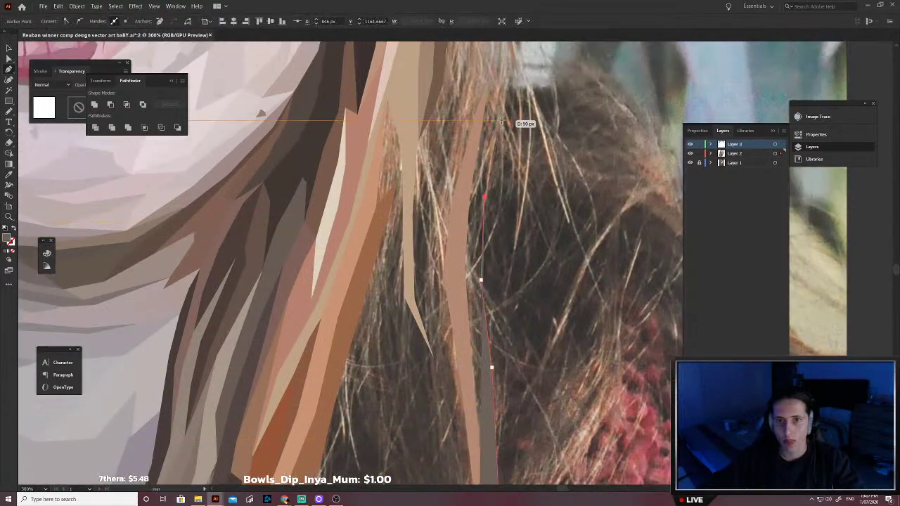
click(489, 76)
Step: Trace the shadow strand's inner edge back down over the tan strand and close the shape at its lower tip
click(450, 215)
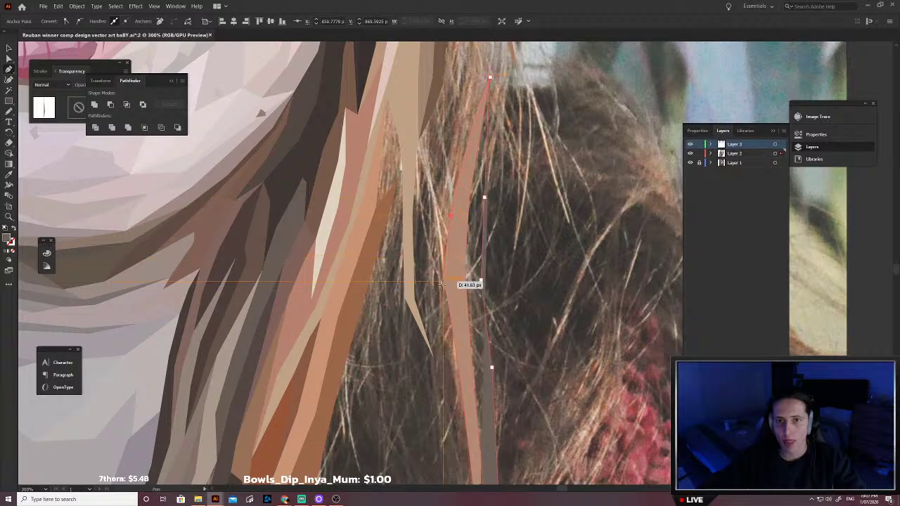
click(449, 309)
scroll(464, 345, down, 3)
click(468, 350)
scroll(470, 345, down, 6)
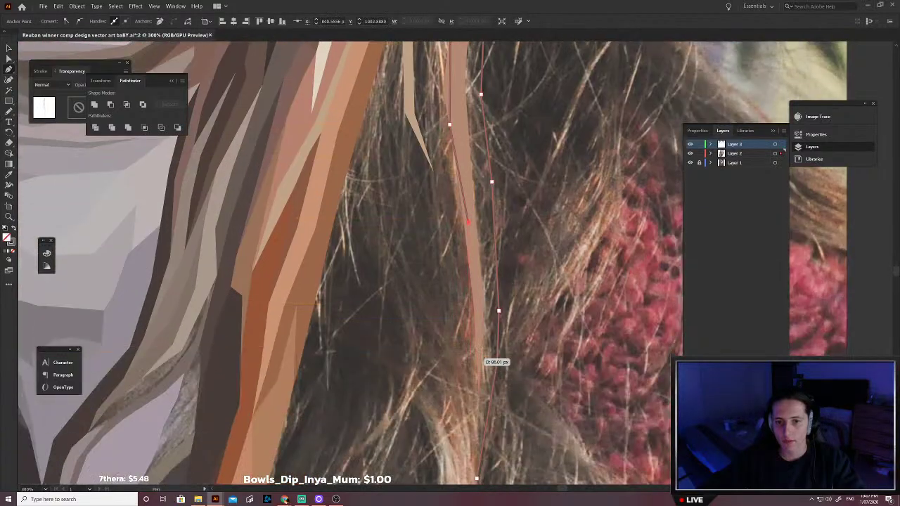
click(479, 316)
scroll(479, 320, down, 3)
click(479, 327)
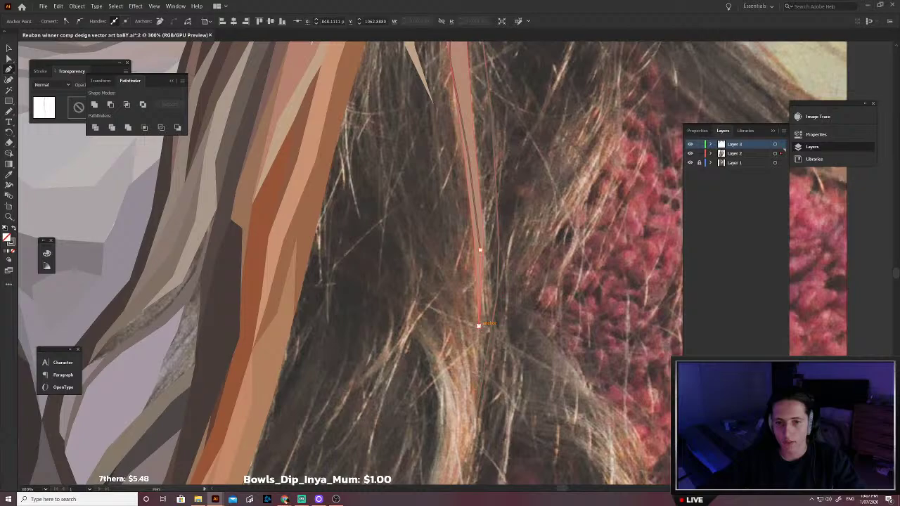
click(475, 381)
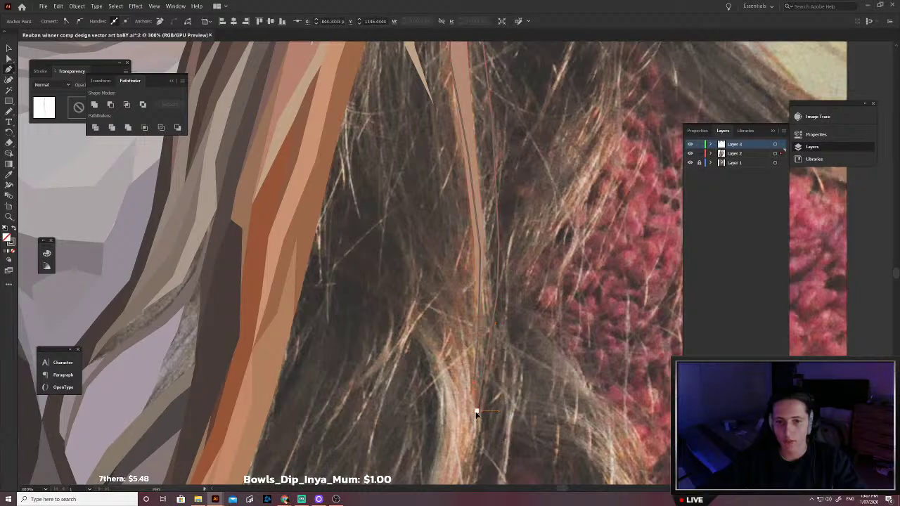
Step: Fill the shadow strand with a dark brown sampled from the photo and deselect it
scroll(484, 371, up, 6)
key(i)
click(491, 346)
scroll(492, 344, down, 4)
key(v)
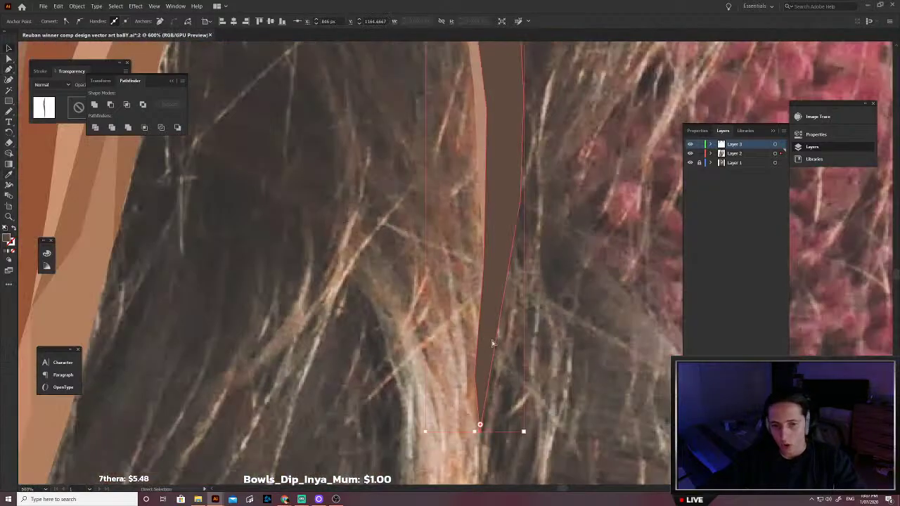
click(462, 319)
Step: Trace the inner edge of the curved bright lock below the tan strand with the Pen tool, and outline its notched lower end
scroll(464, 323, down, 3)
key(p)
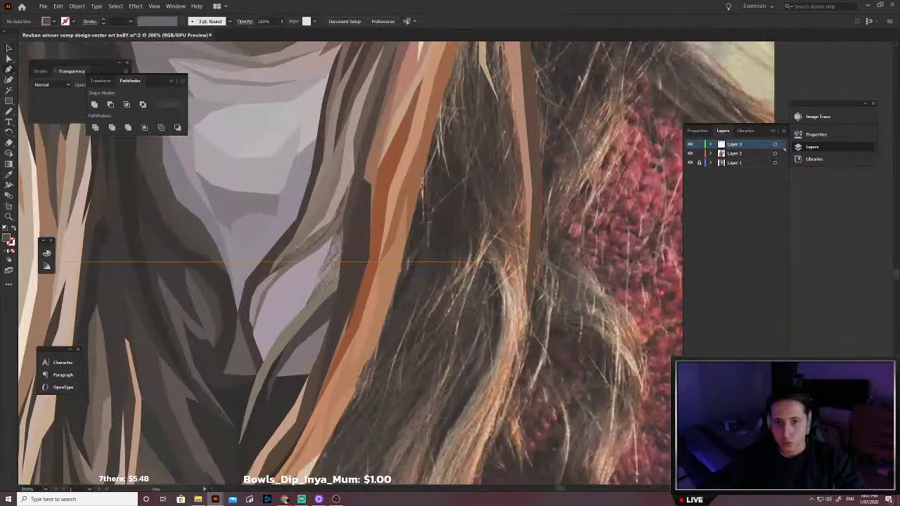
click(490, 261)
click(500, 289)
click(504, 306)
click(502, 332)
click(487, 385)
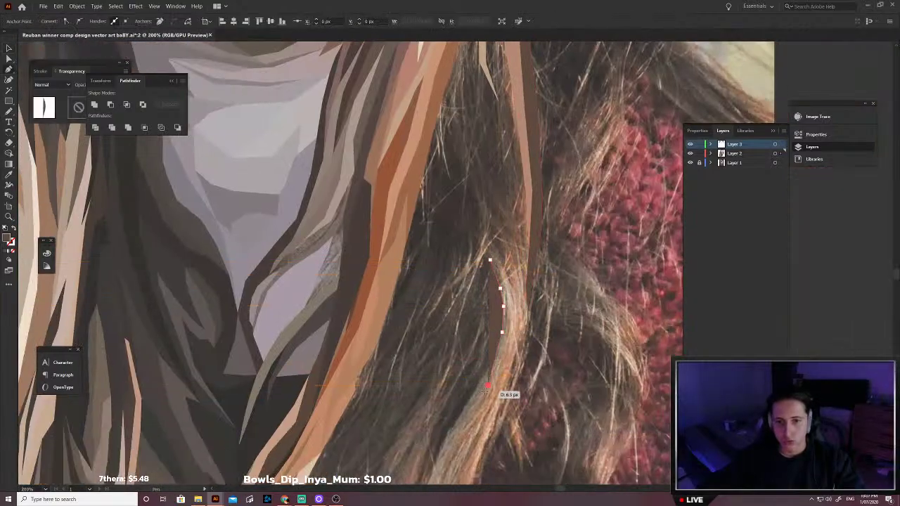
click(509, 340)
click(514, 318)
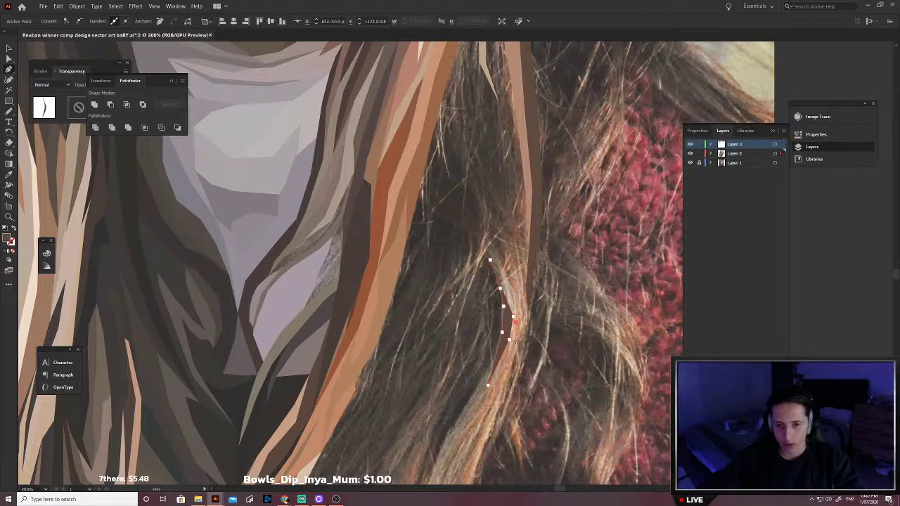
click(520, 334)
Step: Trace the curved lock's outer edge back up, shape its forked upper tips and close the outline
click(528, 306)
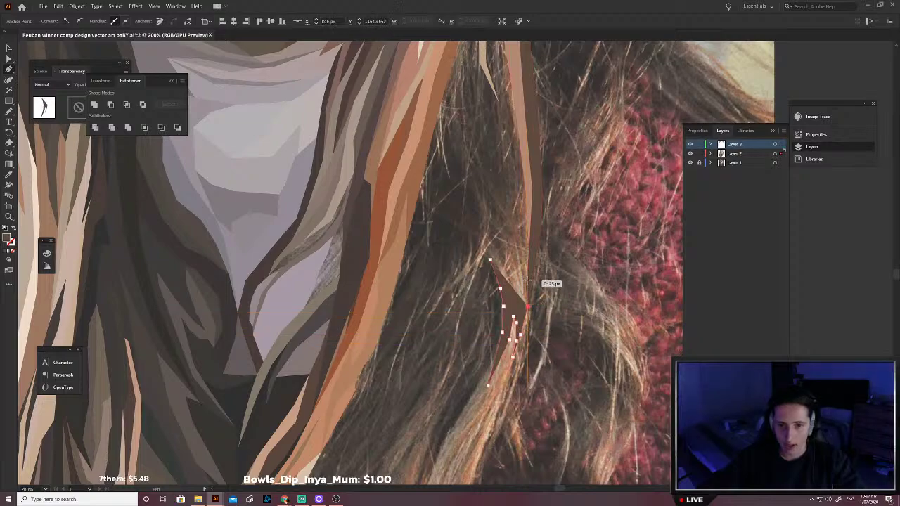
click(525, 287)
click(501, 237)
click(507, 255)
click(513, 275)
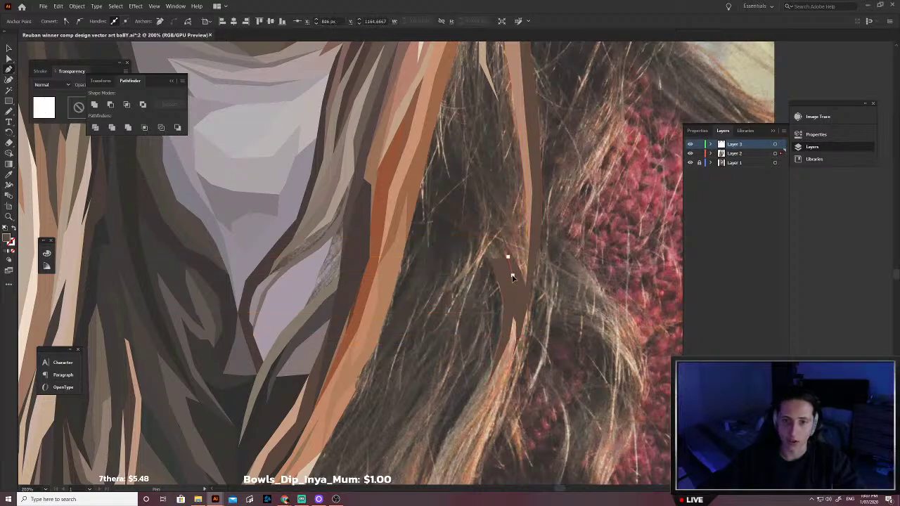
click(511, 288)
click(467, 223)
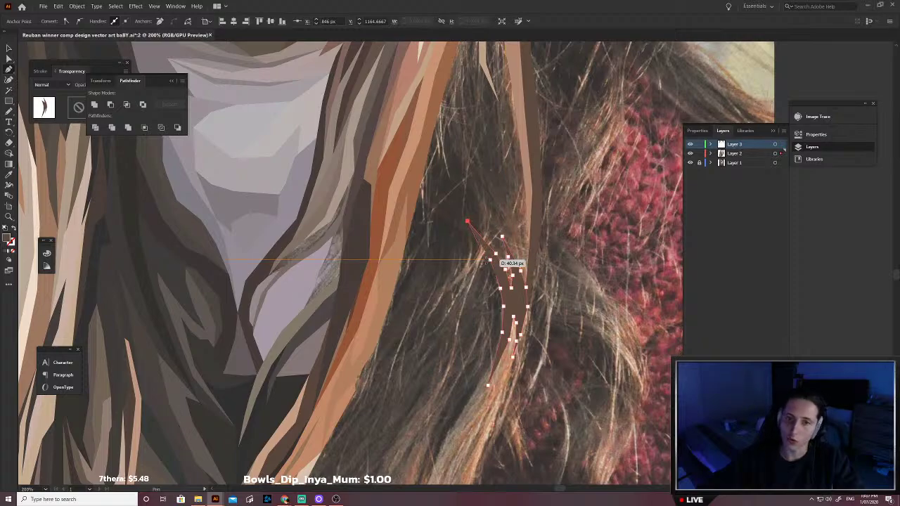
Step: Fill the curved lock with a pale pinkish beige sampled from the photo's highlight and deselect it
scroll(490, 261, up, 5)
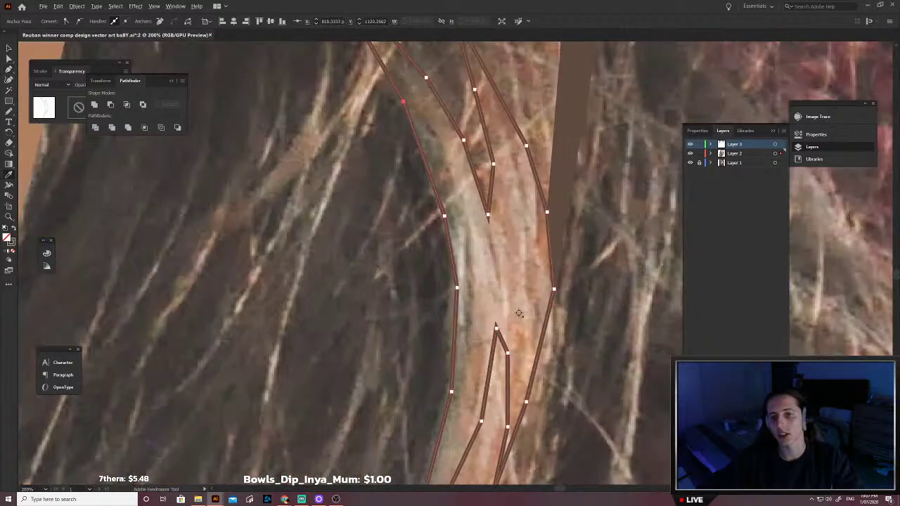
click(481, 261)
scroll(481, 261, down, 4)
key(v)
click(458, 272)
Step: Trace the inner edge of a long strand with the Pen tool, from the pale lock's lower end down to a thin tip
drag(495, 346, 539, 304)
key(p)
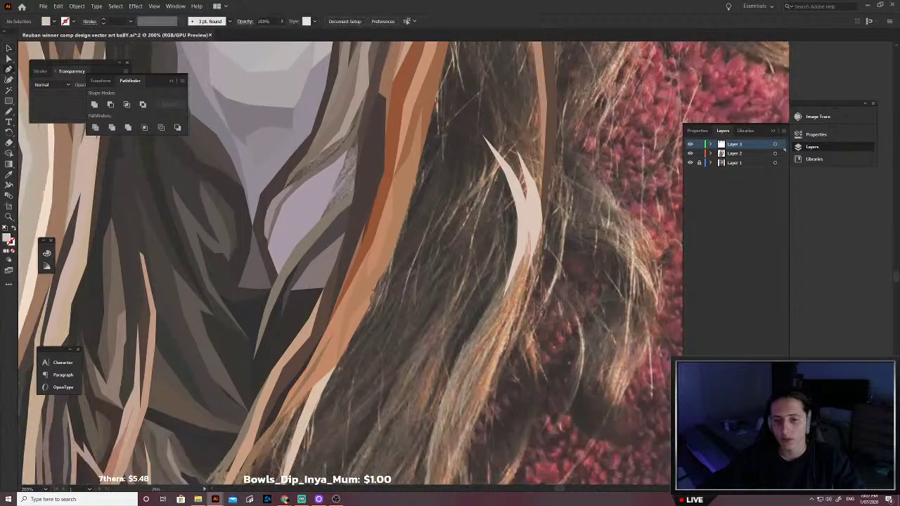
click(514, 249)
click(502, 281)
click(485, 310)
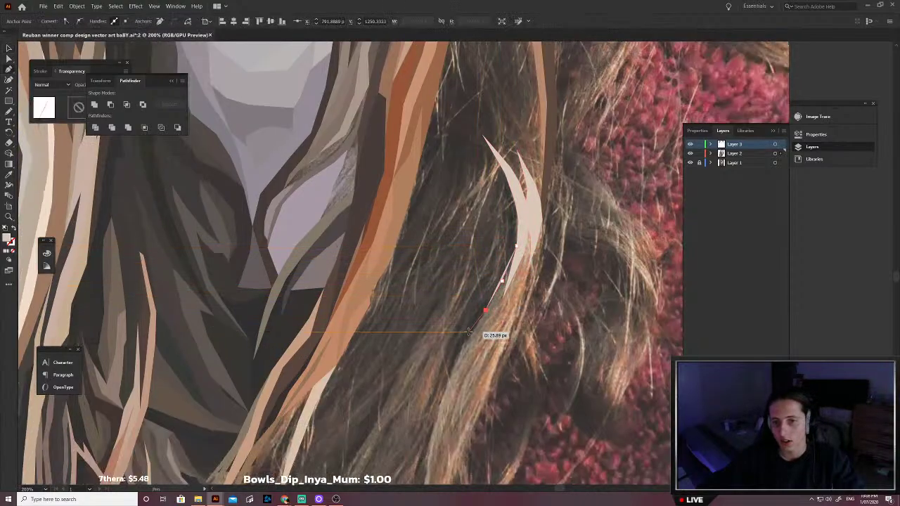
click(469, 332)
click(458, 357)
click(442, 400)
click(427, 457)
scroll(427, 457, down, 2)
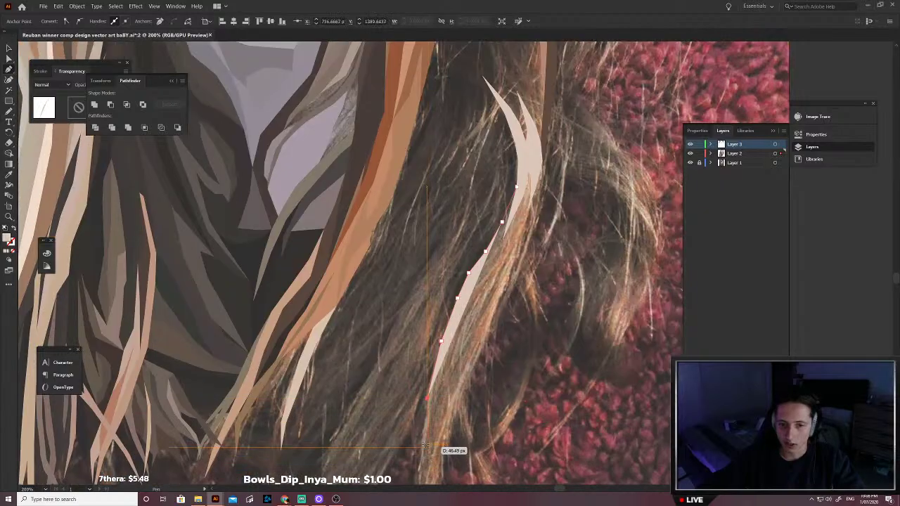
click(423, 479)
Step: Trace the long strand's outer edge from its thin tip back up under the pale lock and close the outline
click(436, 395)
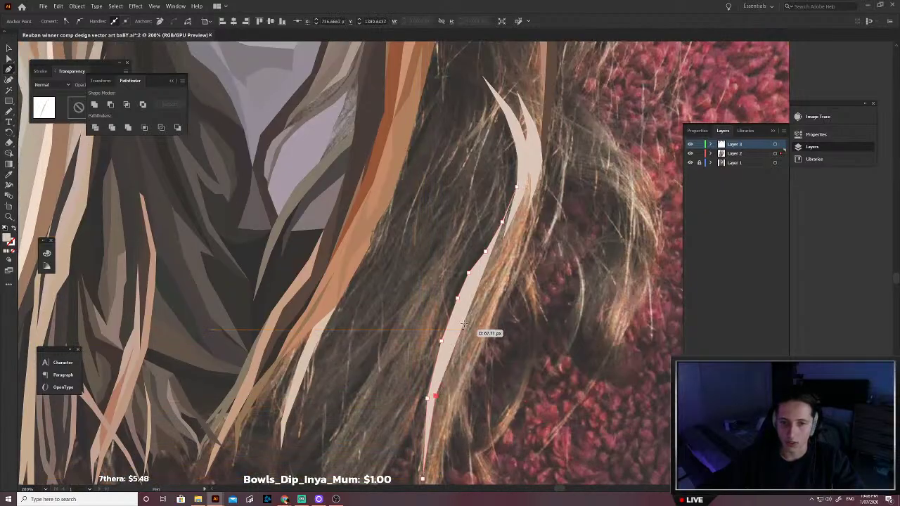
click(491, 267)
click(511, 243)
click(528, 208)
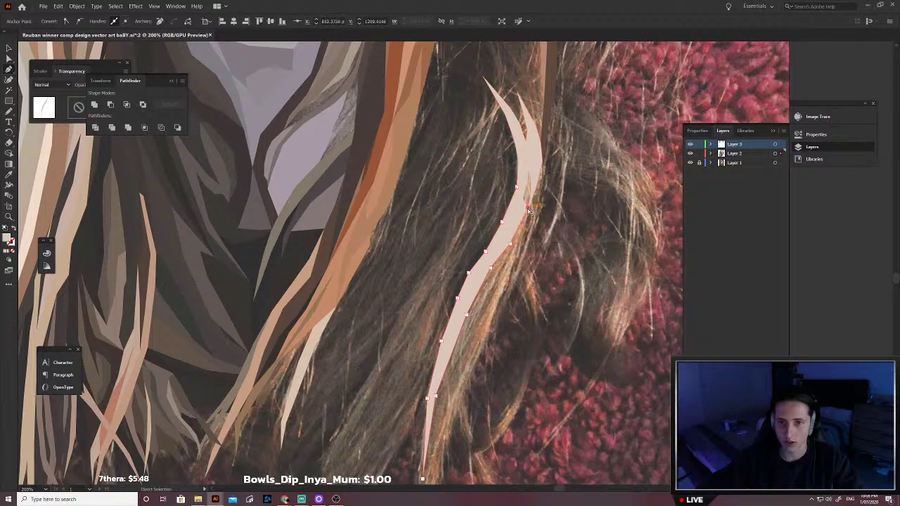
click(534, 172)
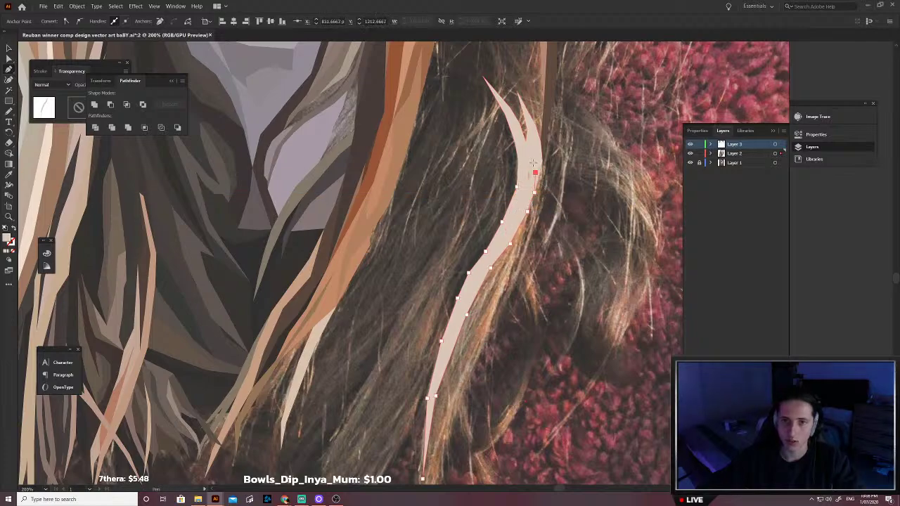
scroll(520, 215, up, 3)
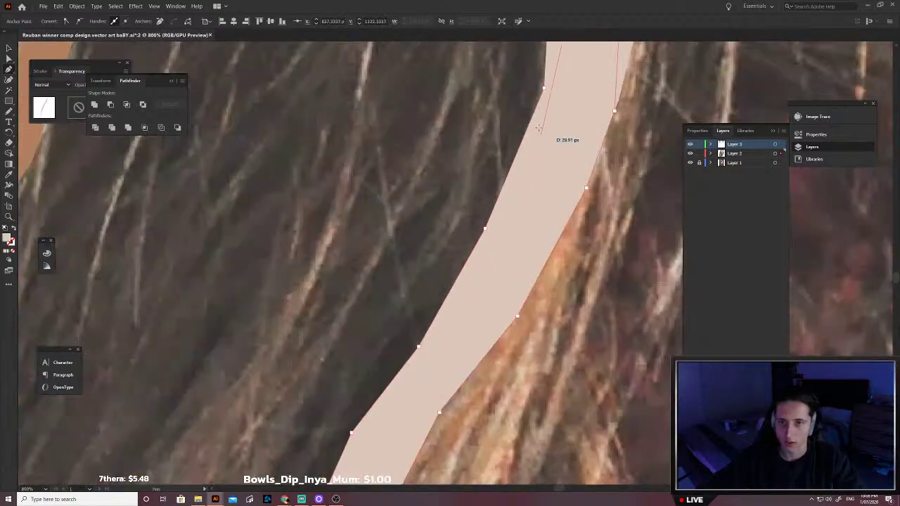
click(546, 87)
Step: Fill the long strand with a pinkish brown sampled from the photo, send it behind the pale lock and deselect it
scroll(543, 88, down, 2)
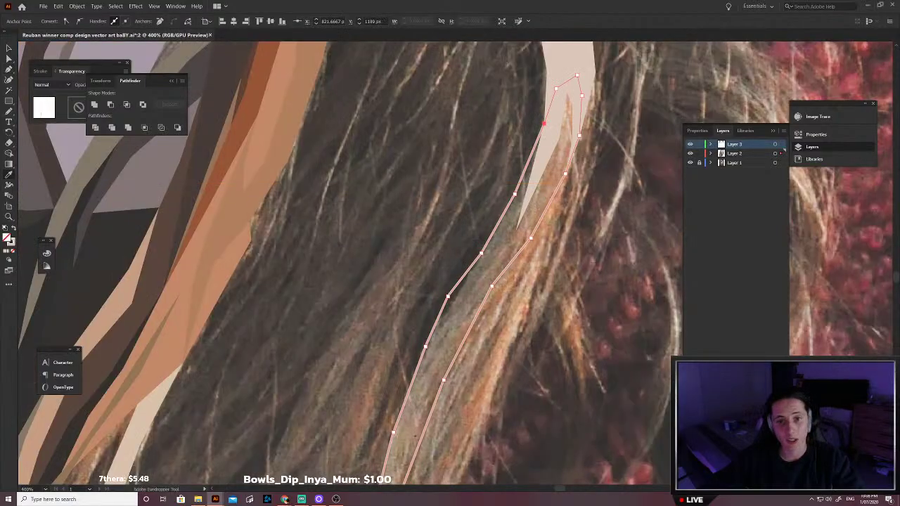
scroll(501, 249, up, 1)
scroll(522, 244, up, 3)
click(512, 267)
scroll(512, 267, down, 4)
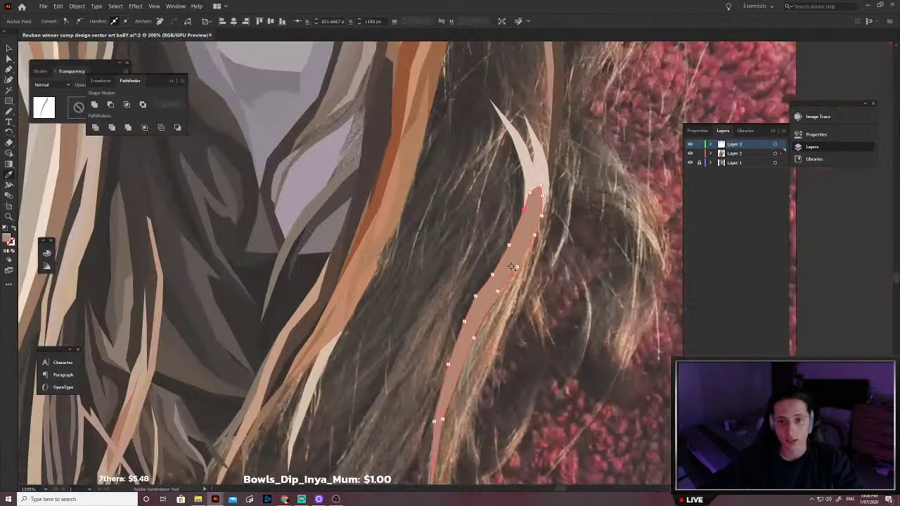
key(ctrl+[)
scroll(573, 302, right, 1)
ctrl+click(517, 344)
scroll(510, 351, down, 2)
Step: Trace the outer edge of a second strand beside the pinkish one with the Pen tool, from its lower tip up to the pale lock
key(p)
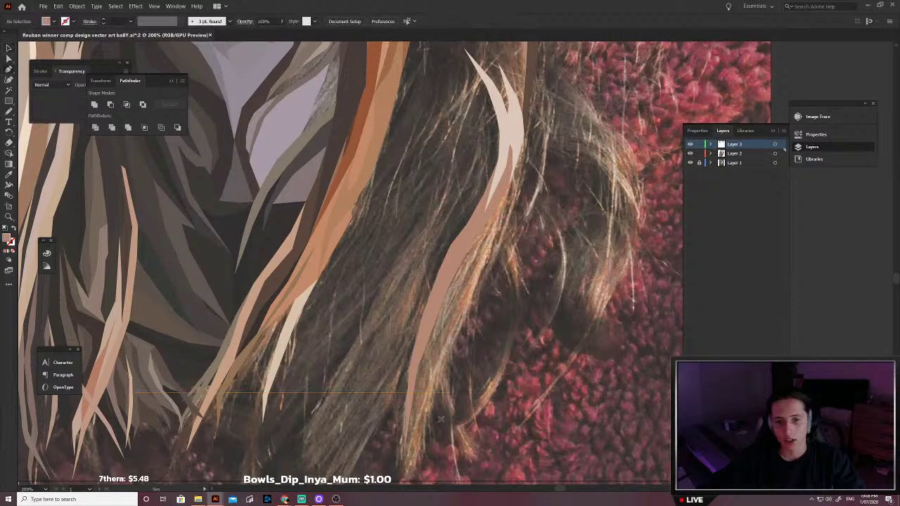
click(427, 397)
click(448, 341)
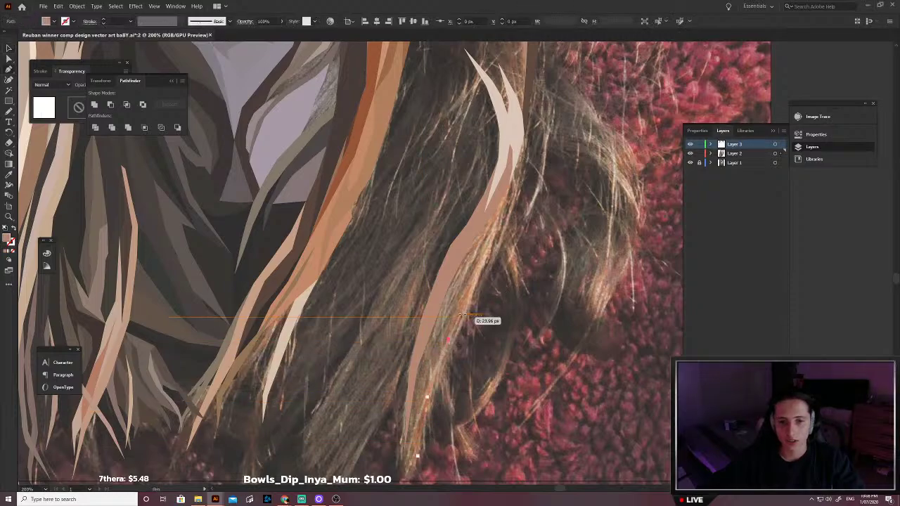
click(469, 299)
click(486, 264)
click(505, 223)
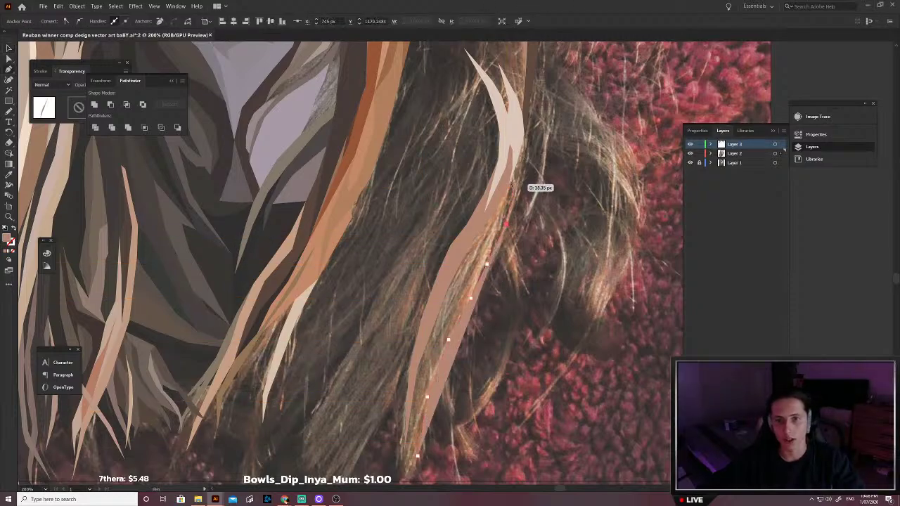
click(521, 170)
click(524, 134)
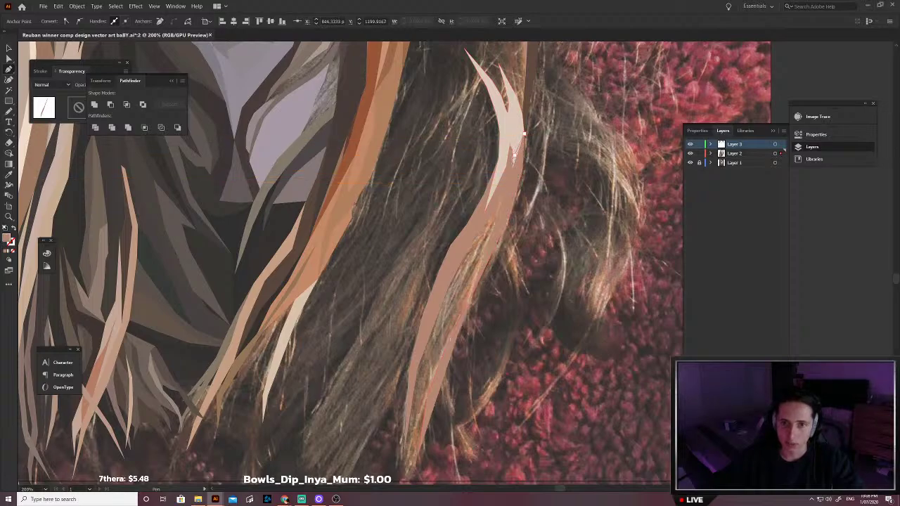
Step: Trace the second strand's inner edge back down, notching it beside the pinkish strand, and close the outline at the lower tip
click(486, 205)
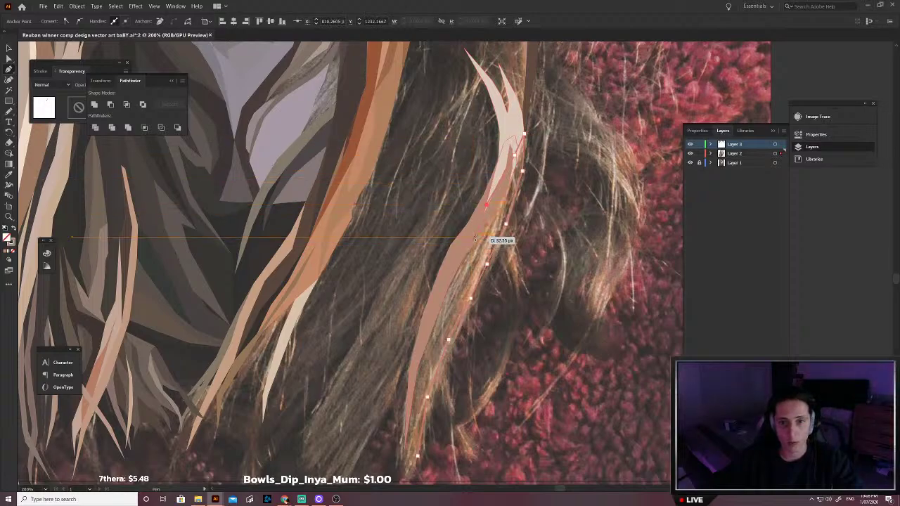
click(500, 215)
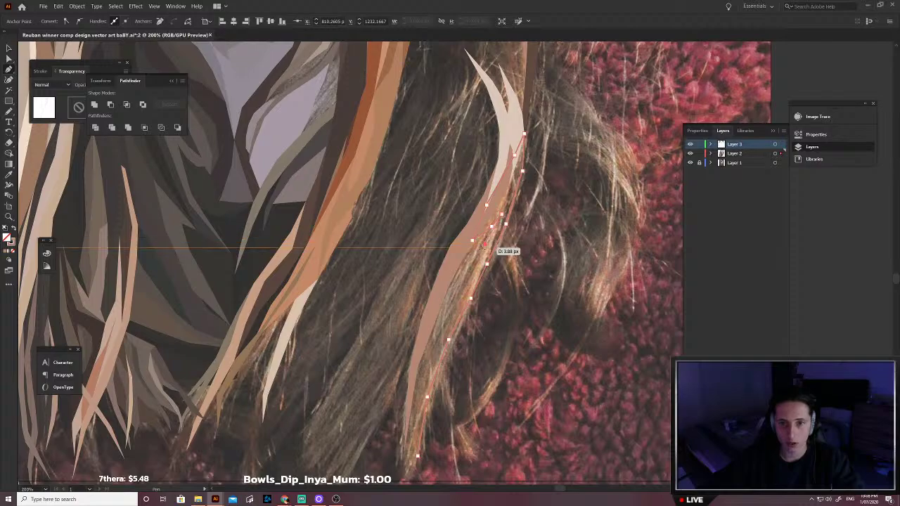
click(500, 215)
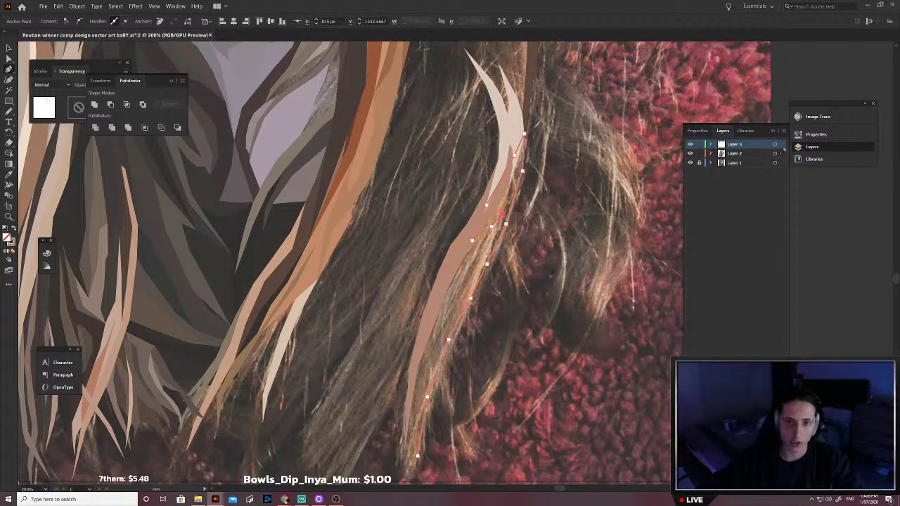
click(490, 236)
click(481, 255)
click(471, 275)
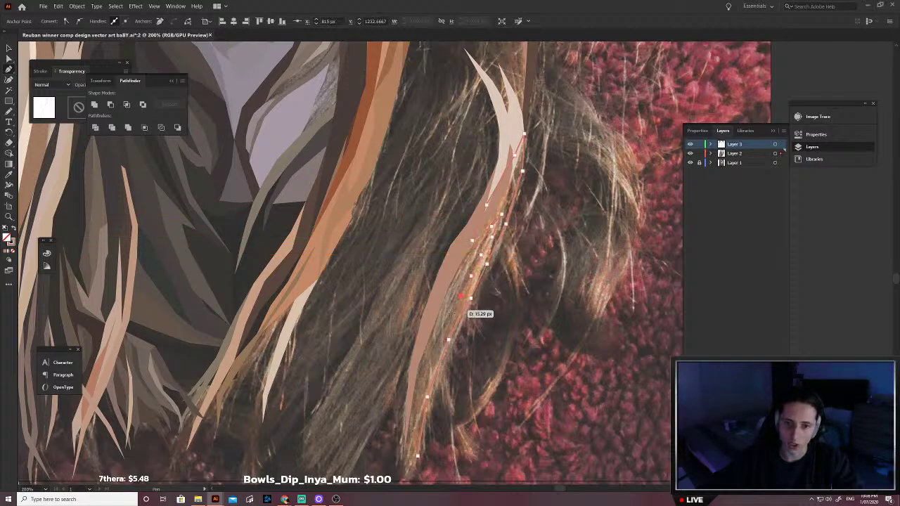
click(422, 387)
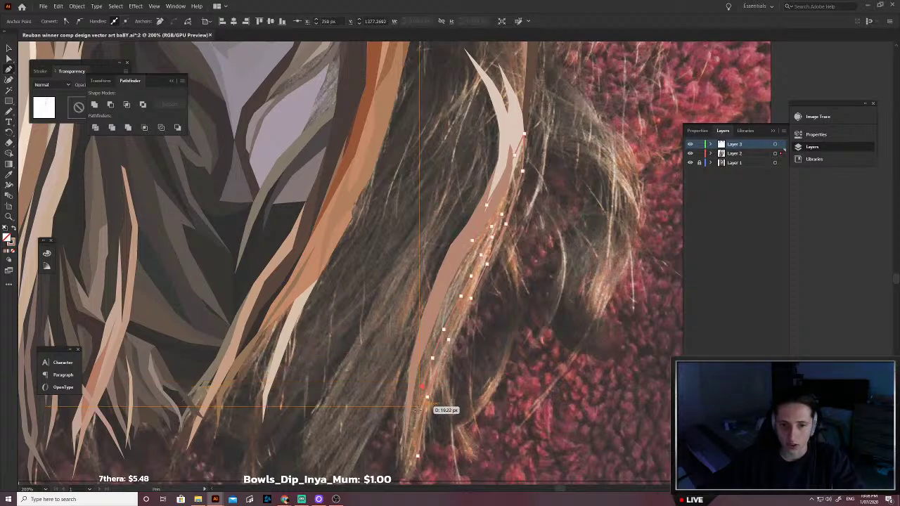
click(414, 424)
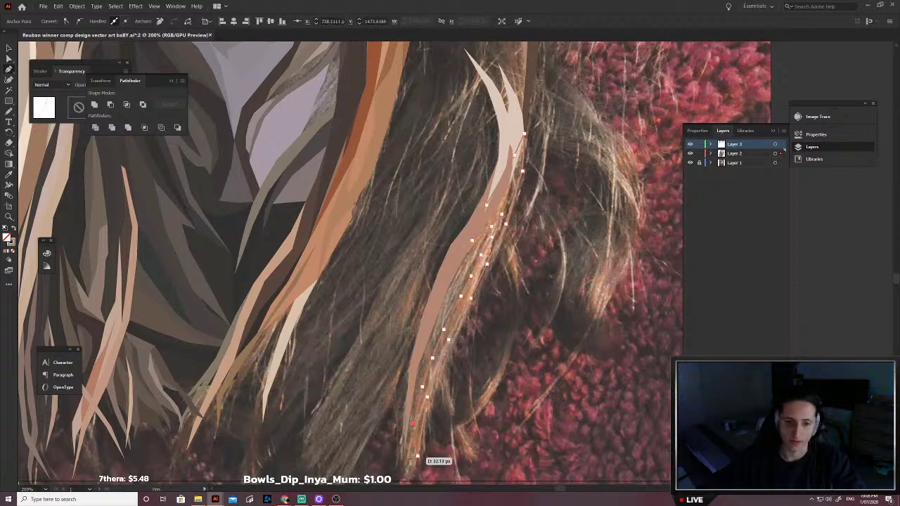
Step: Fill the second strand with an orange-brown sampled from the photo, place it behind the pinkish strand and deselect it
scroll(416, 443, up, 4)
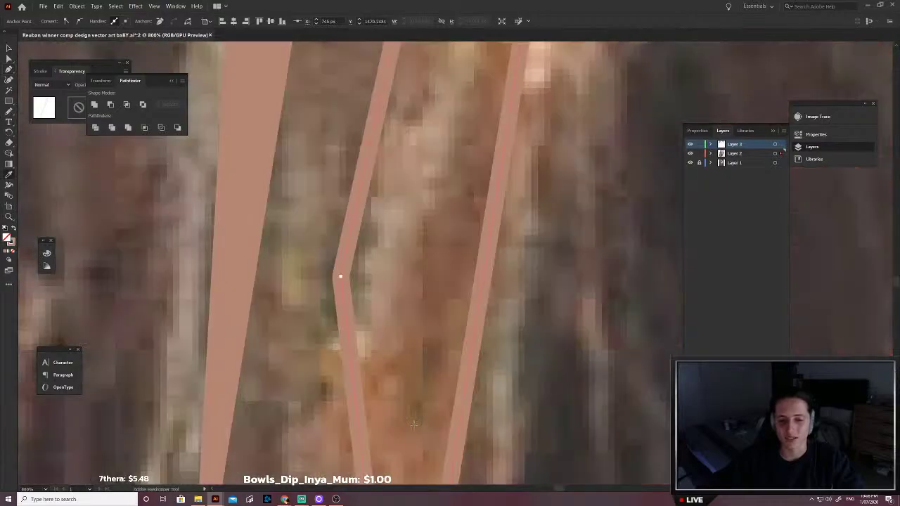
scroll(431, 458, down, 8)
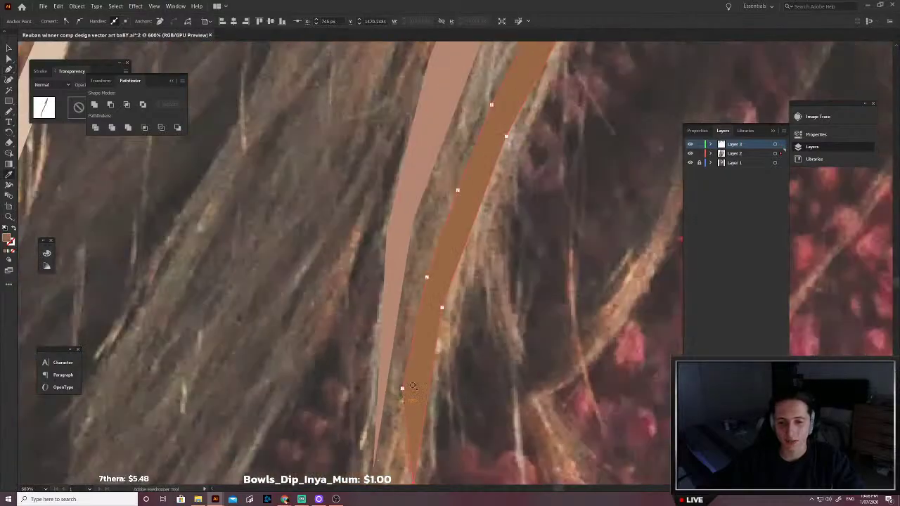
scroll(443, 336, up, 3)
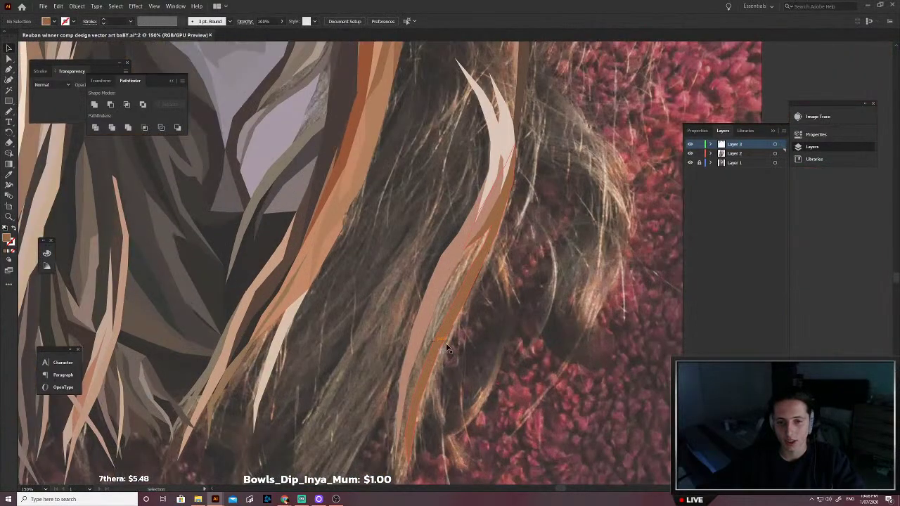
Step: Trace the outer edge of a filler shape over the gap between the pinkish and orange-brown strands with the Pen tool
scroll(415, 366, down, 2)
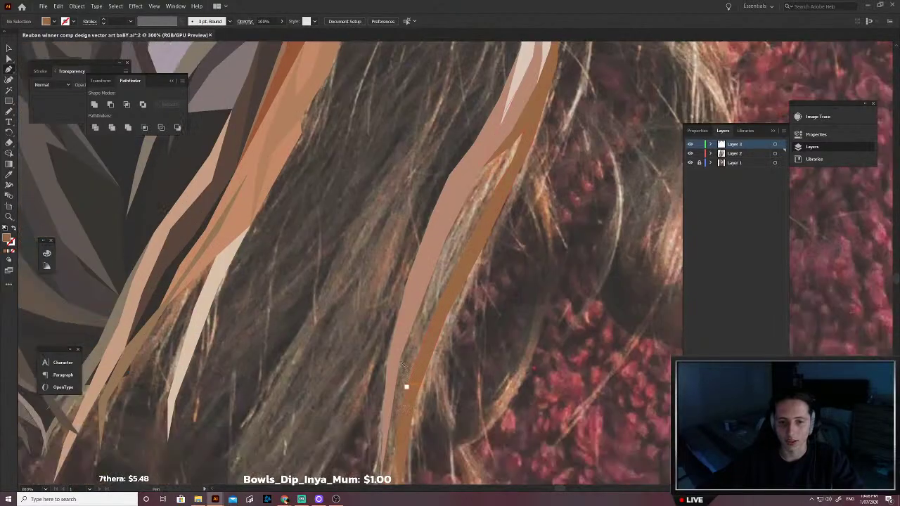
click(399, 360)
click(439, 301)
scroll(450, 302, up, 1)
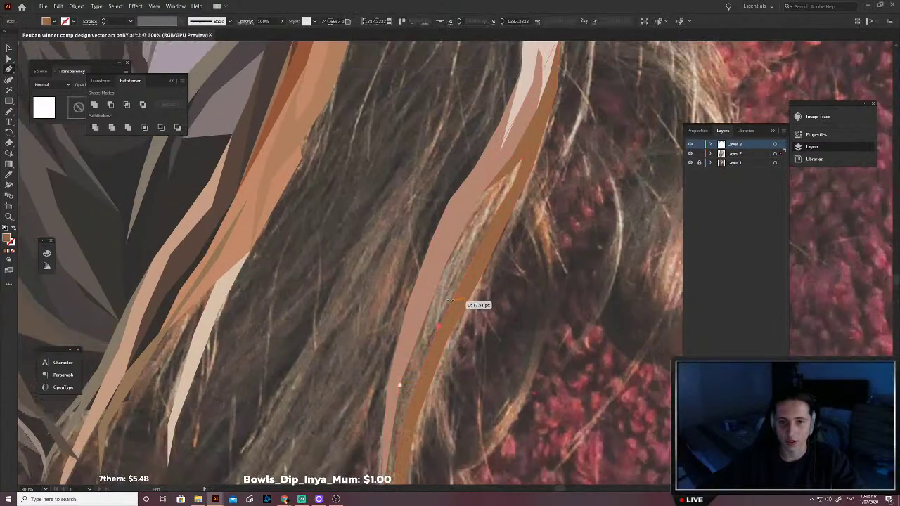
click(457, 301)
scroll(461, 303, up, 2)
drag(464, 302, 504, 265)
click(525, 222)
click(530, 194)
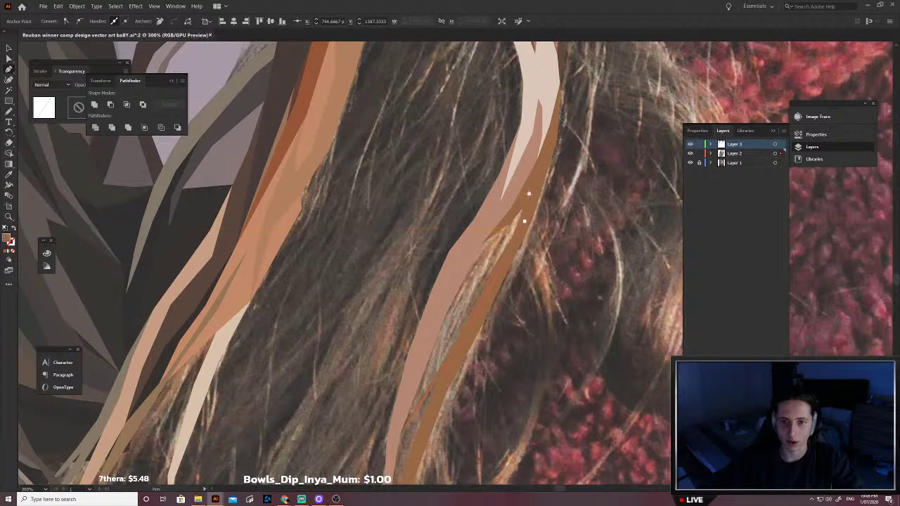
Step: Trace the filler shape's inner edge down along the pinkish strand and close the outline at its lower end
click(514, 206)
click(470, 246)
click(447, 285)
click(429, 335)
click(399, 436)
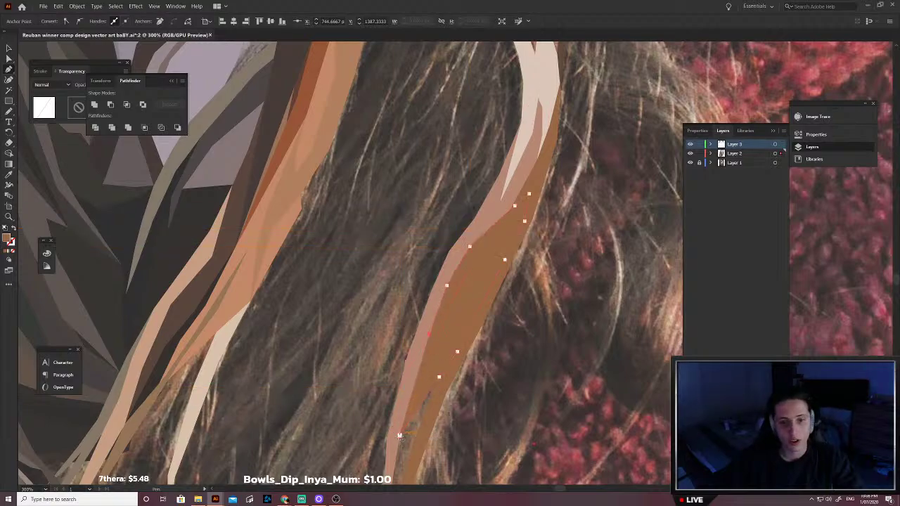
Step: Fill the gap shape with a greyish taupe sampled from the photo, send it behind the neighbouring strands and deselect it
key(shift+x)
key(i)
scroll(450, 350, up, 6)
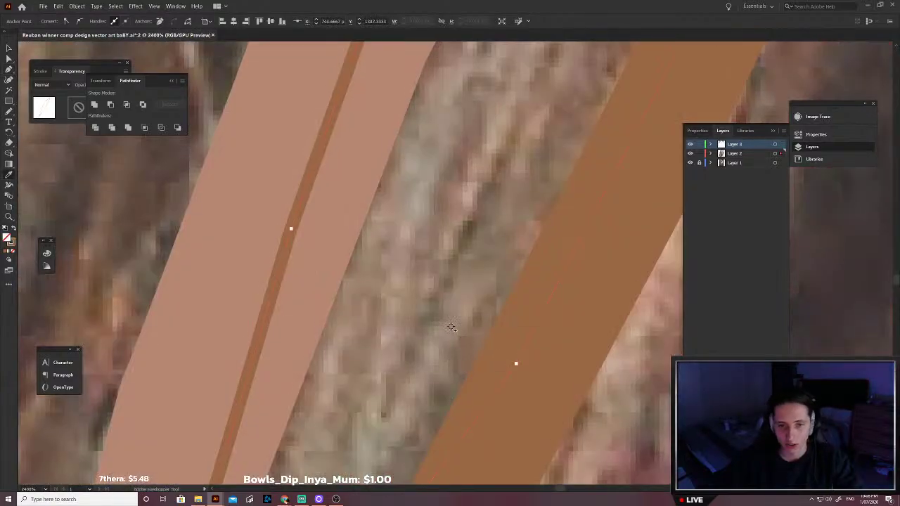
click(450, 327)
scroll(451, 327, down, 6)
key(v)
key(ctrl+[)
click(480, 353)
scroll(479, 348, up, 2)
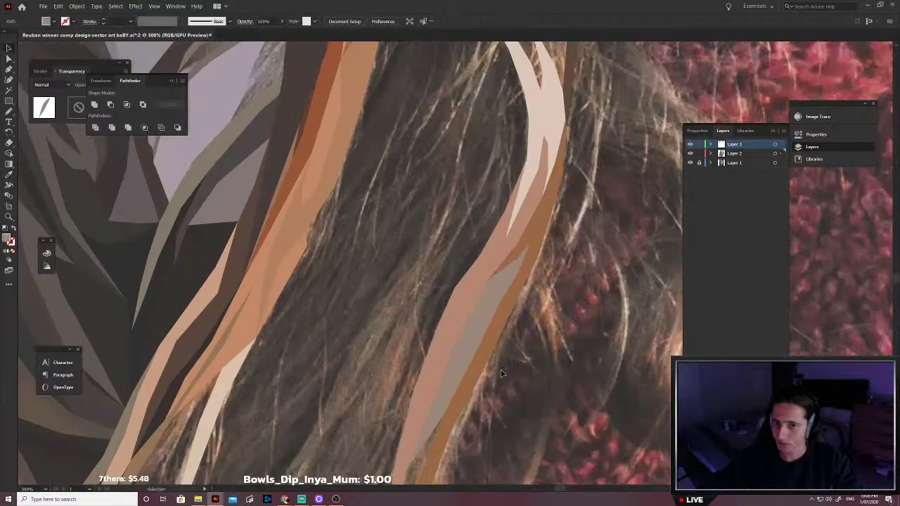
Step: Recolour the gap shape with a warmer brown sampled from the photo and deselect it
click(480, 342)
scroll(468, 337, up, 4)
scroll(474, 300, down, 5)
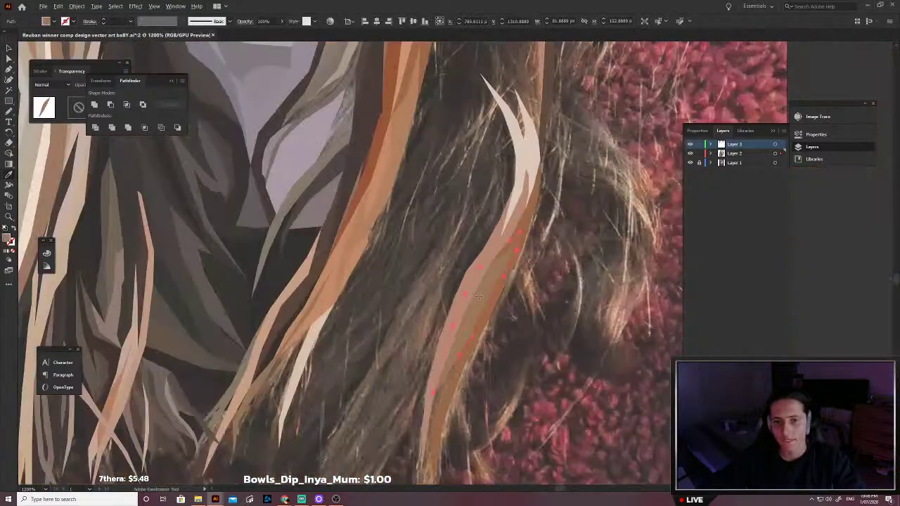
key(ctrl+shift+a)
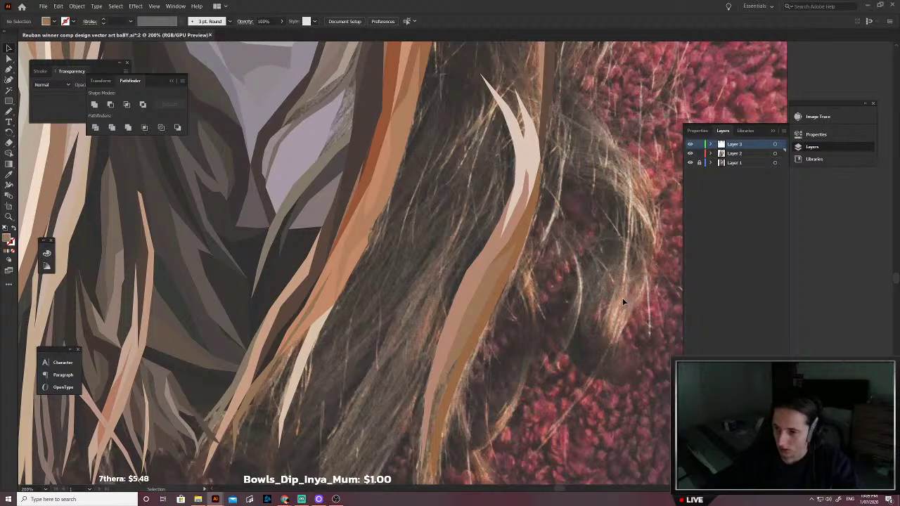
Step: Trace the left edge of a long diagonal strand in the dark hair with the Pen tool, from its lower end to a pointed top
scroll(622, 303, down, 5)
scroll(467, 330, up, 6)
scroll(468, 330, left, 7)
scroll(468, 331, down, 8)
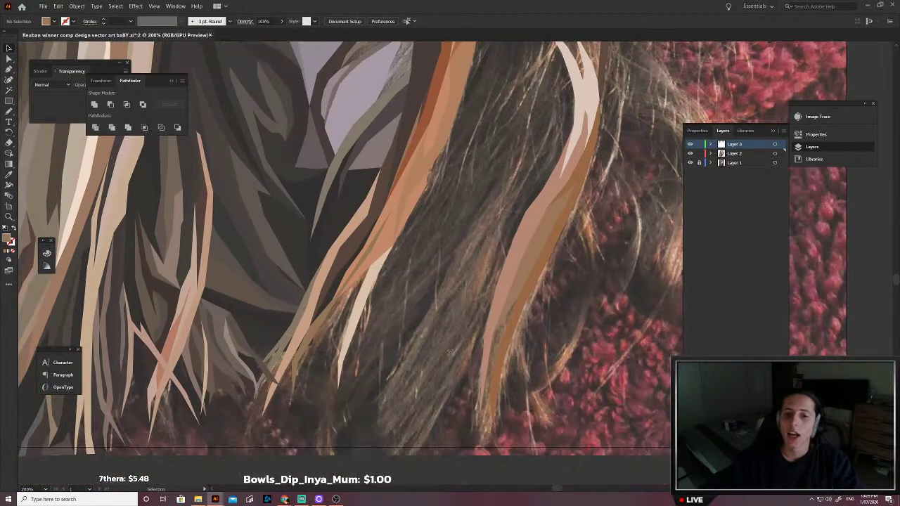
key(p)
click(375, 398)
click(401, 352)
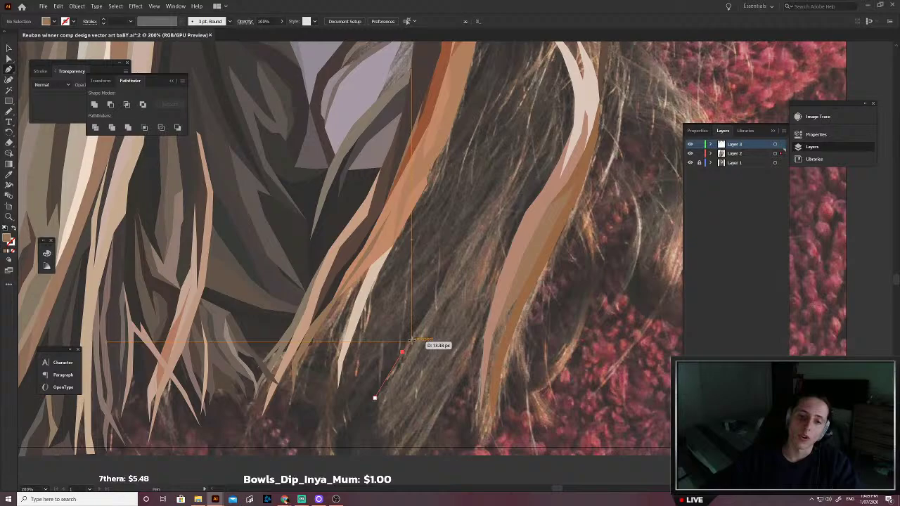
click(451, 274)
click(485, 212)
click(524, 152)
Step: Trace the diagonal strand's right edge back down, adding a notched side branch that ends in a lower tip
drag(521, 176, 521, 177)
drag(492, 221, 500, 224)
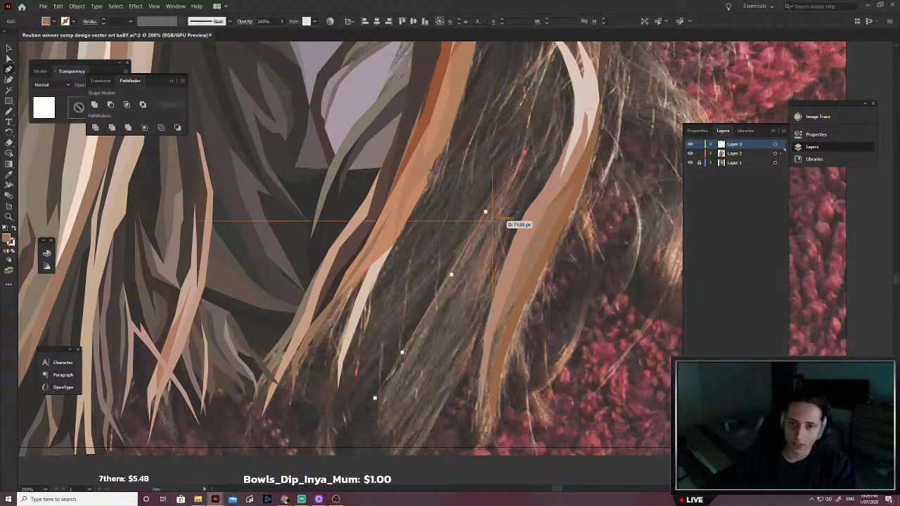
drag(448, 308, 454, 308)
drag(419, 368, 445, 339)
click(445, 339)
click(462, 307)
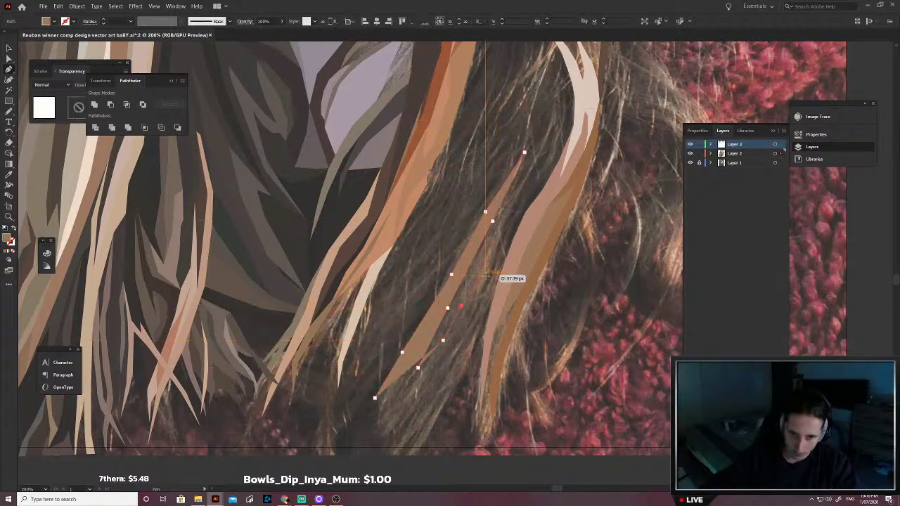
click(470, 313)
click(447, 364)
click(430, 386)
click(388, 429)
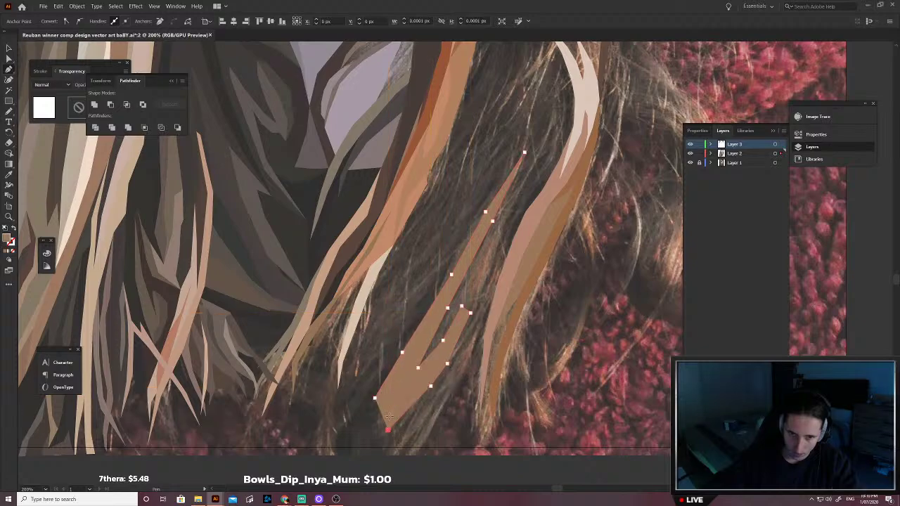
Step: Shape the diagonal strand's lower end into forked tips and close the outline
click(402, 398)
click(414, 378)
click(404, 386)
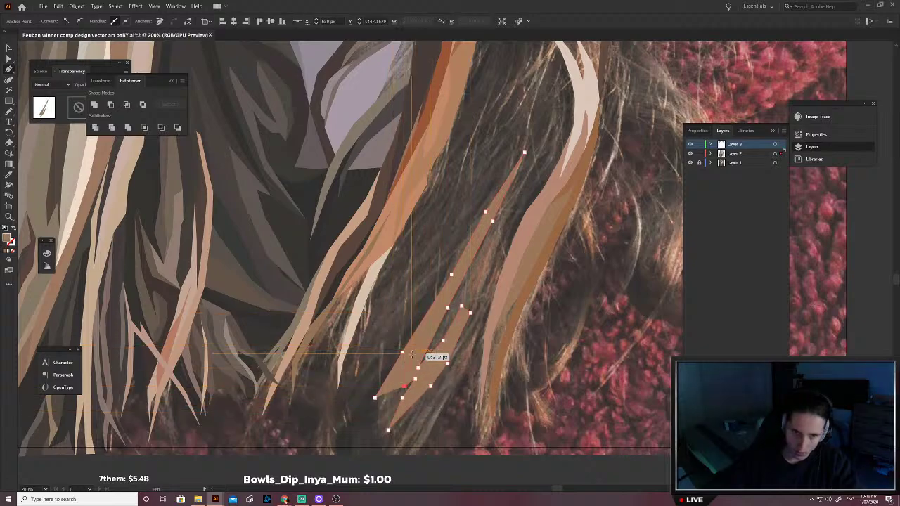
click(413, 353)
click(374, 418)
ctrl+click(380, 406)
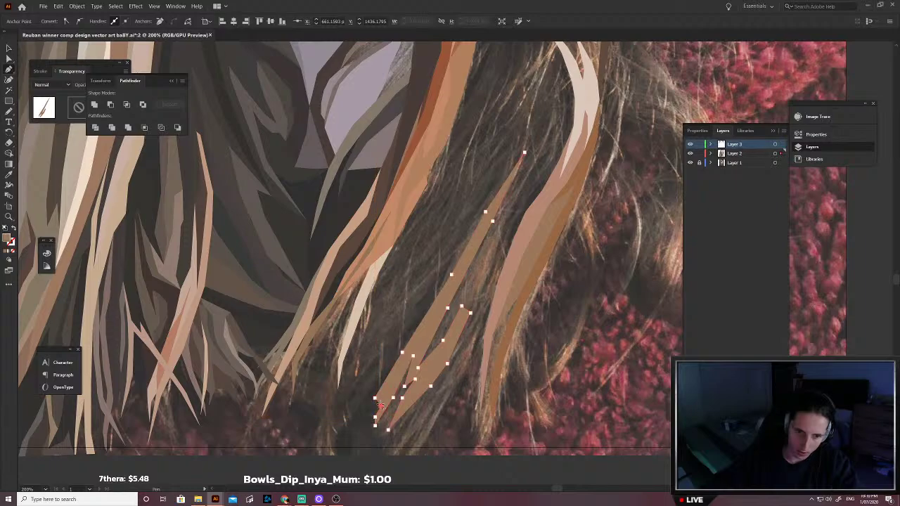
click(374, 399)
Step: Fill the forked diagonal strand with a dark greyish brown sampled from the photo
key(shift+x)
key(i)
scroll(398, 382, up, 6)
click(393, 379)
scroll(390, 375, down, 5)
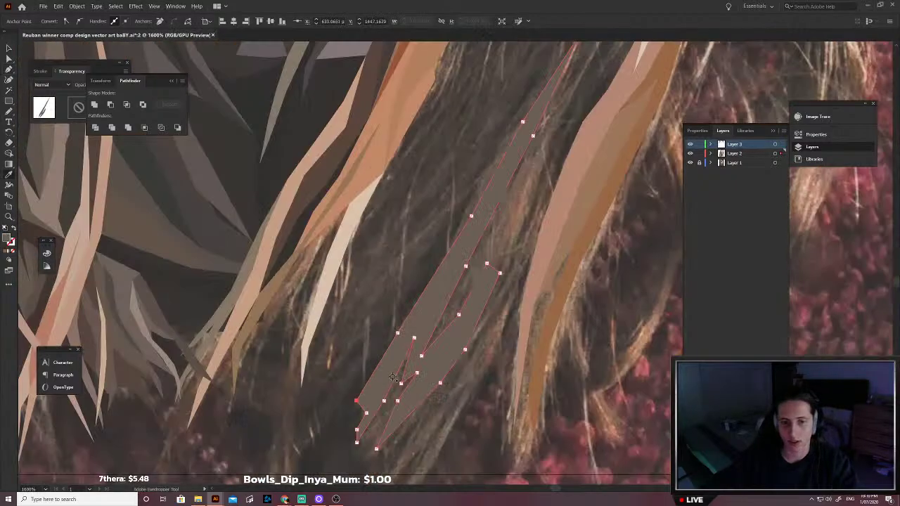
Step: Start a ragged hair shape below the forked strand with the Pen tool, tracing its jagged lower tips down to the artboard's bottom edge
key(v)
click(465, 395)
drag(458, 398, 399, 331)
key(p)
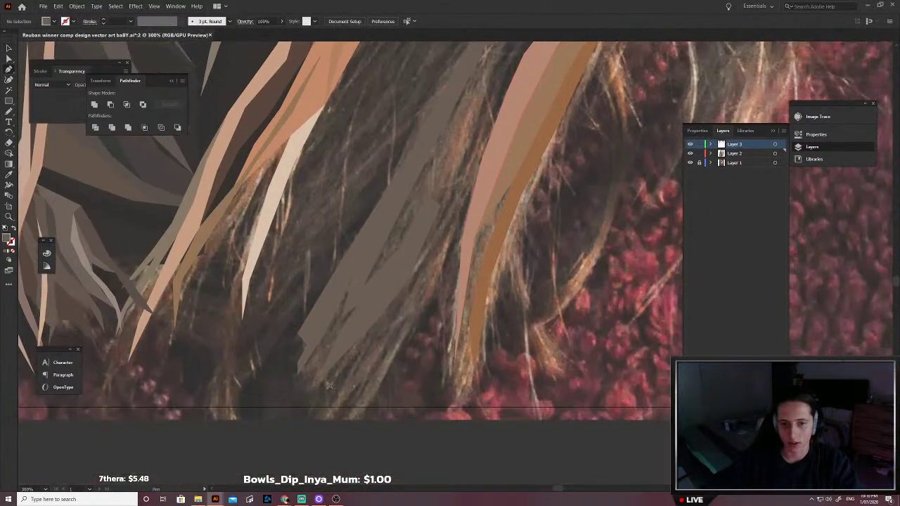
click(317, 381)
click(340, 369)
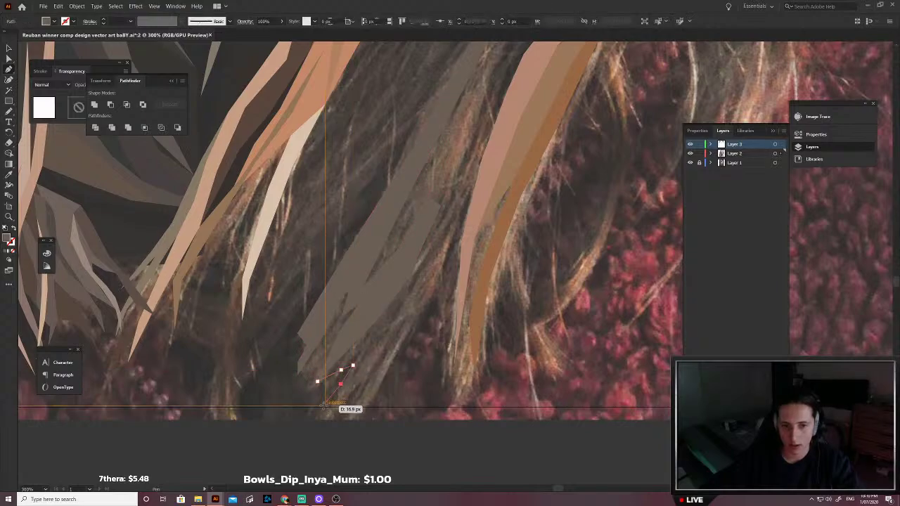
click(353, 366)
click(340, 384)
click(321, 407)
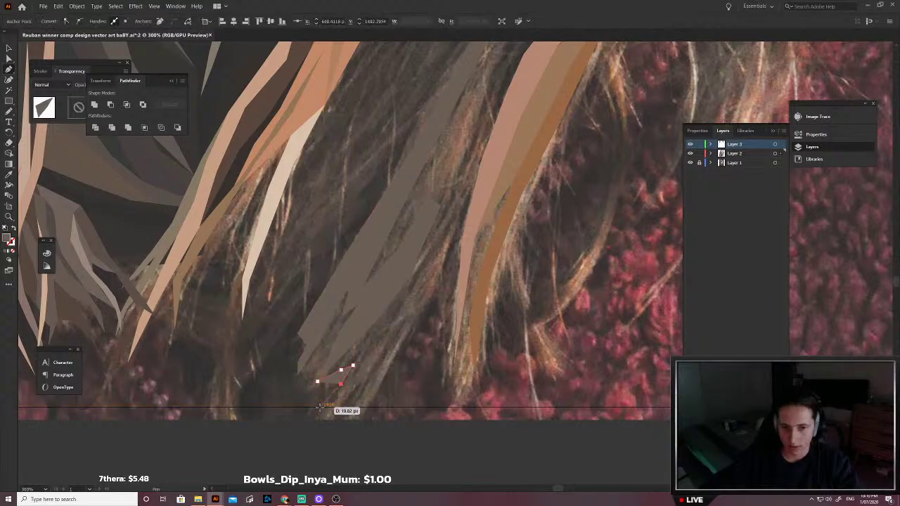
click(337, 407)
click(358, 386)
click(381, 357)
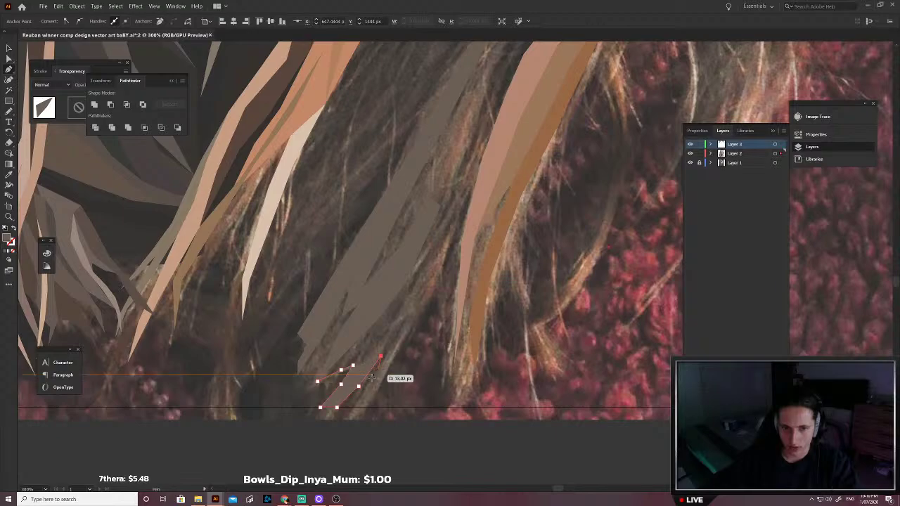
click(369, 382)
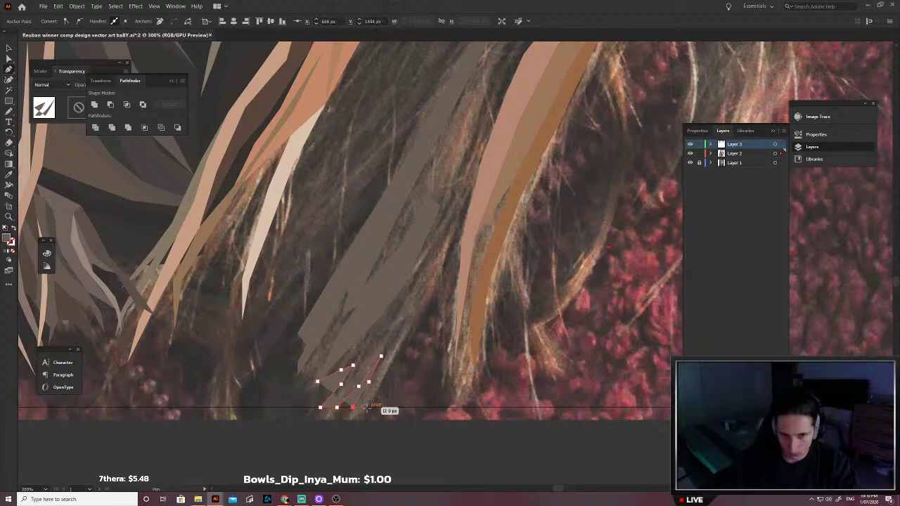
Step: Trace the ragged shape's right edge upward, with a small side notch, to a pointed top beside the pinkish strand
click(397, 349)
click(414, 322)
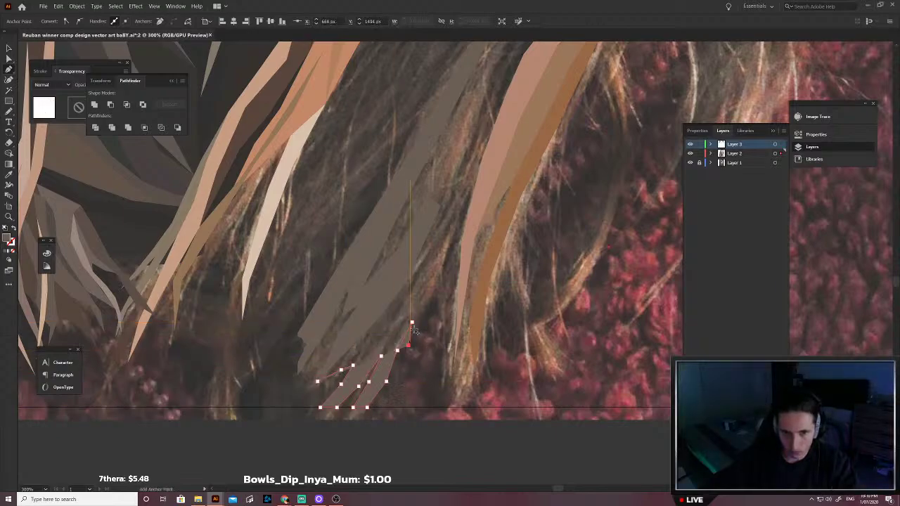
click(429, 300)
click(439, 274)
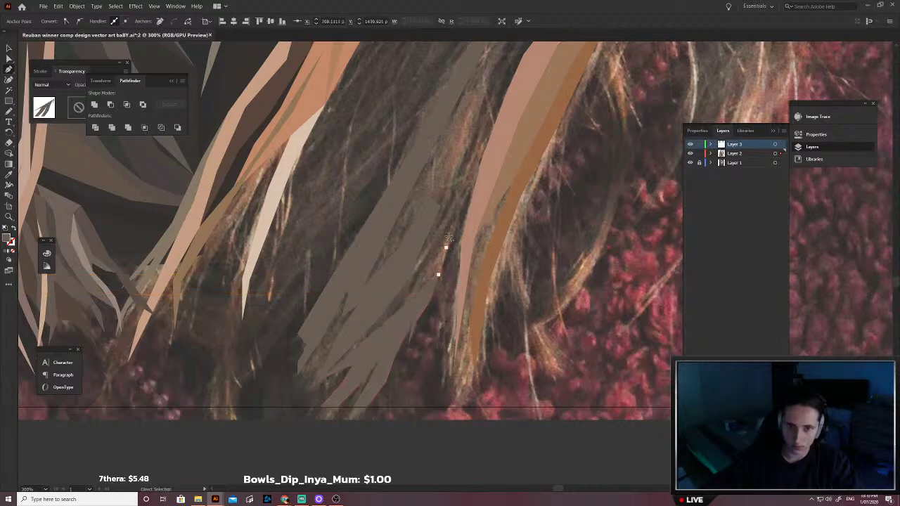
click(446, 247)
click(450, 223)
Step: Swap fill and stroke to see the photo, and trace the ragged shape's notched left edge back down over the forked strand
key(shift+x)
click(434, 255)
click(418, 288)
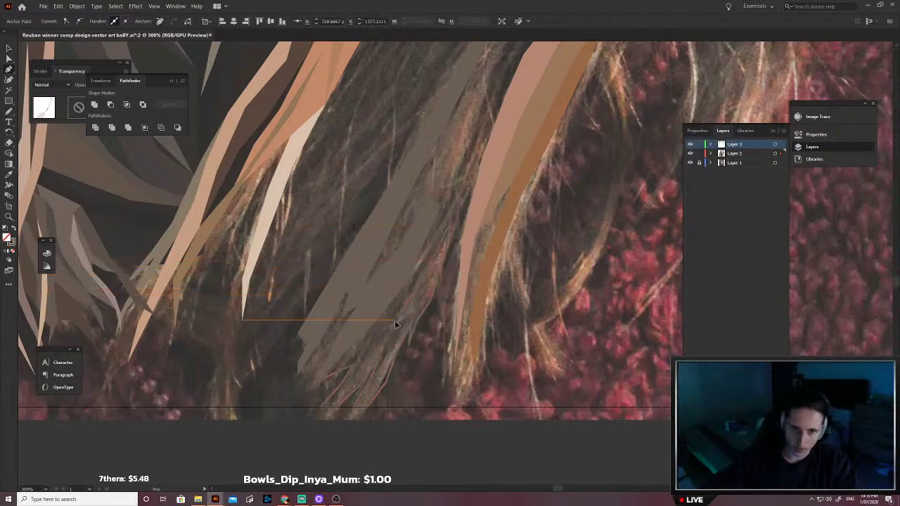
click(396, 320)
click(397, 334)
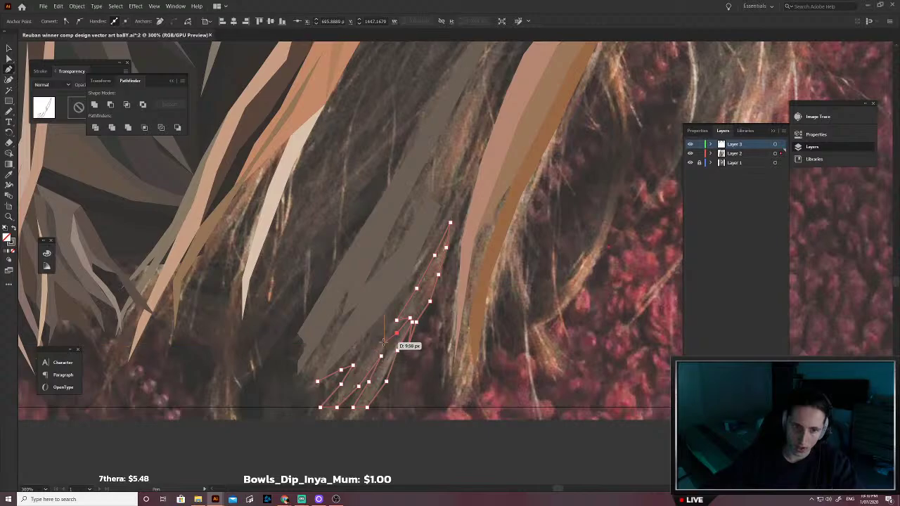
click(383, 332)
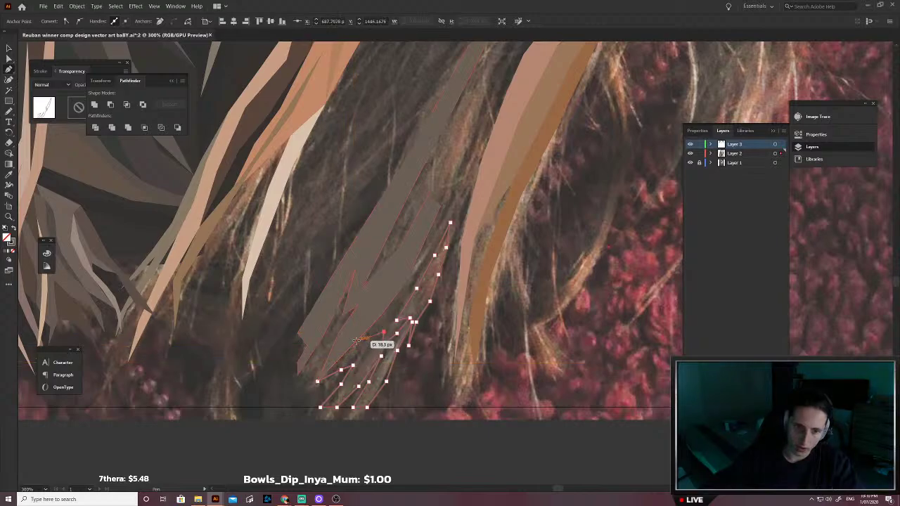
click(381, 315)
click(361, 329)
click(344, 346)
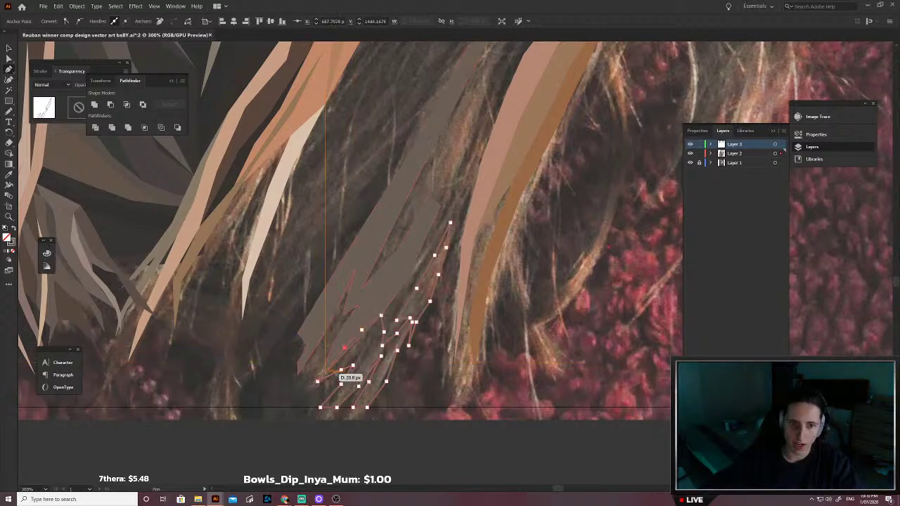
Step: Fill the ragged lower hair shape with a greyish brown sampled from the photo and deselect it
scroll(330, 377, up, 2)
key(i)
scroll(407, 362, up, 4)
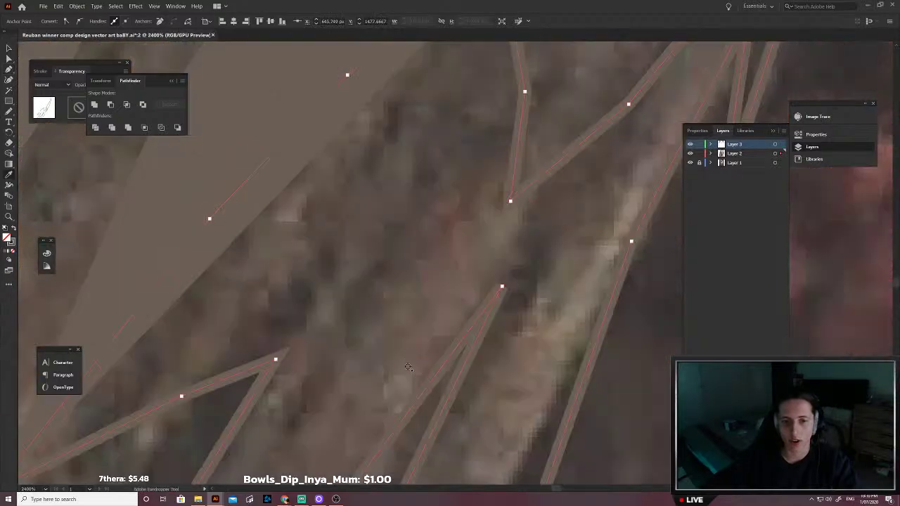
click(407, 366)
scroll(399, 364, down, 6)
key(v)
scroll(430, 375, left, 1)
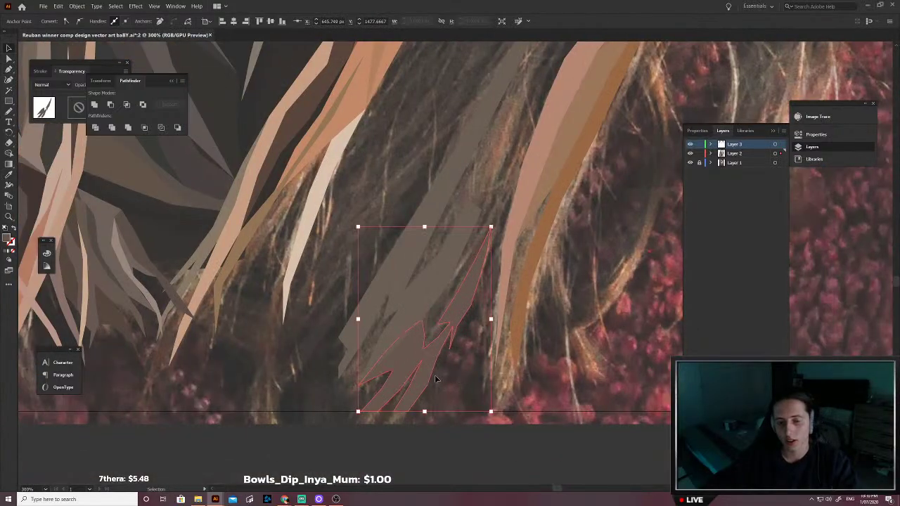
scroll(438, 377, up, 1)
click(444, 393)
Step: Trace the left edge of a narrow strand from the ragged shape's middle up to a point on the pinkish strand's edge
key(p)
click(424, 394)
click(400, 376)
click(410, 347)
scroll(414, 347, up, 2)
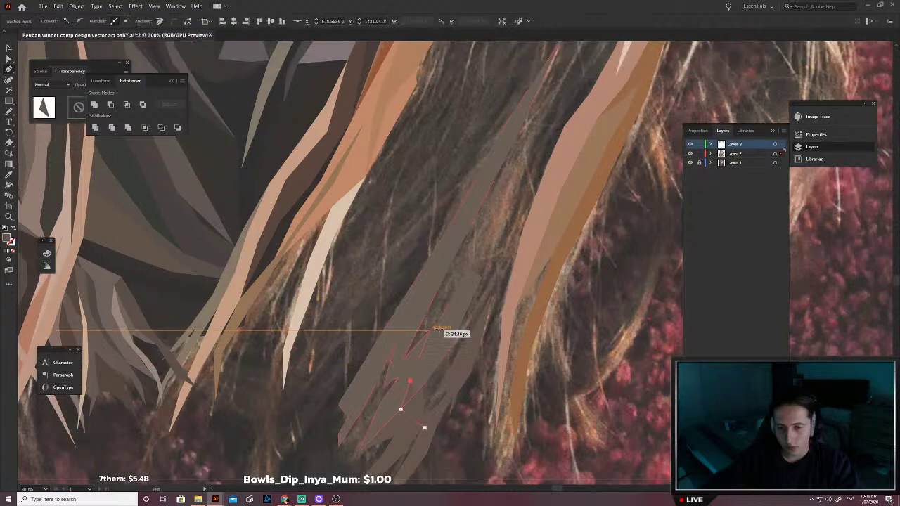
click(458, 306)
click(481, 277)
click(491, 257)
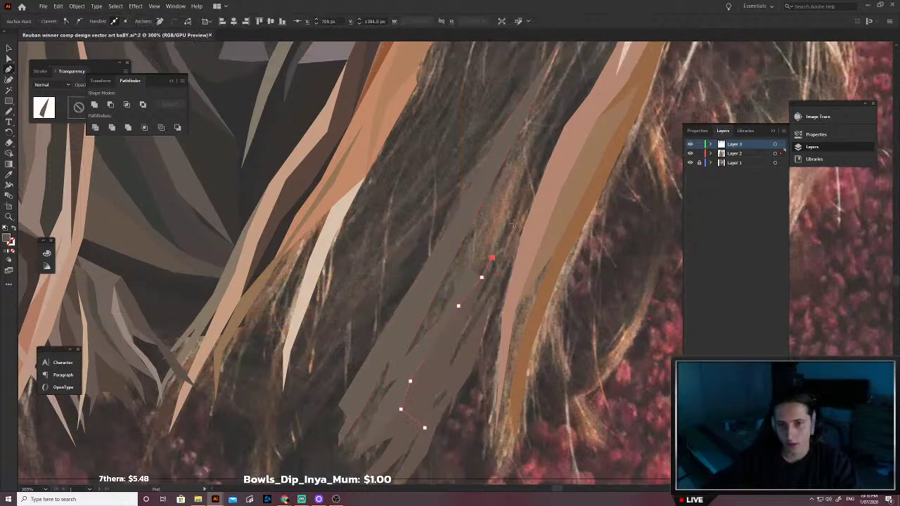
click(563, 126)
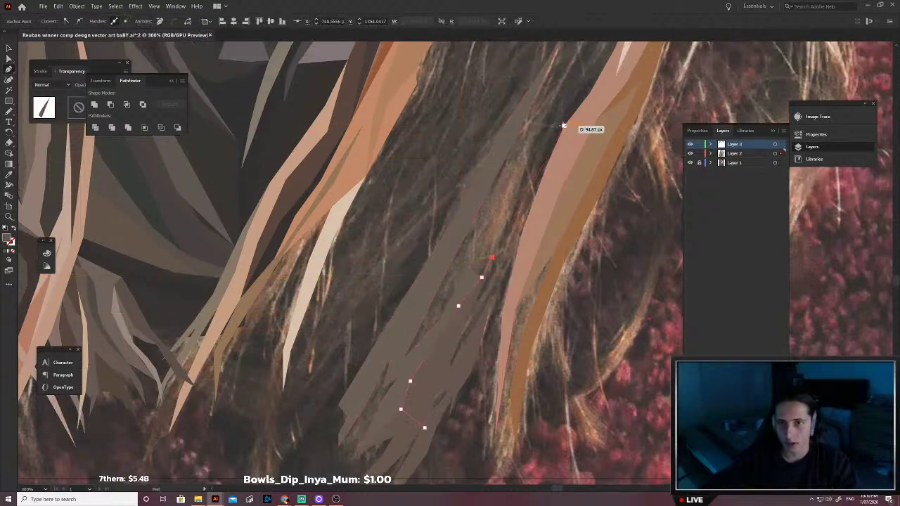
Step: Trace the narrow strand's right edge back down, close the outline and fill it with a very dark brown sampled from the photo
click(524, 227)
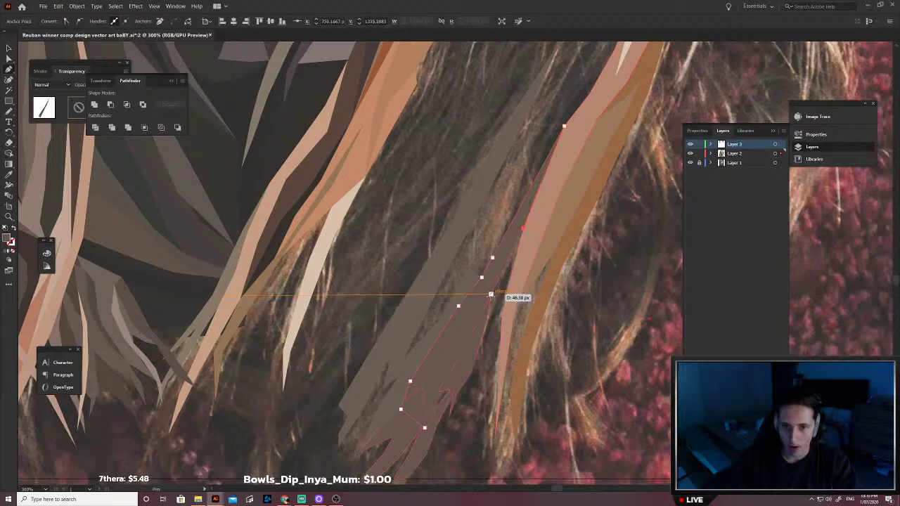
click(491, 294)
click(458, 366)
click(461, 380)
click(453, 394)
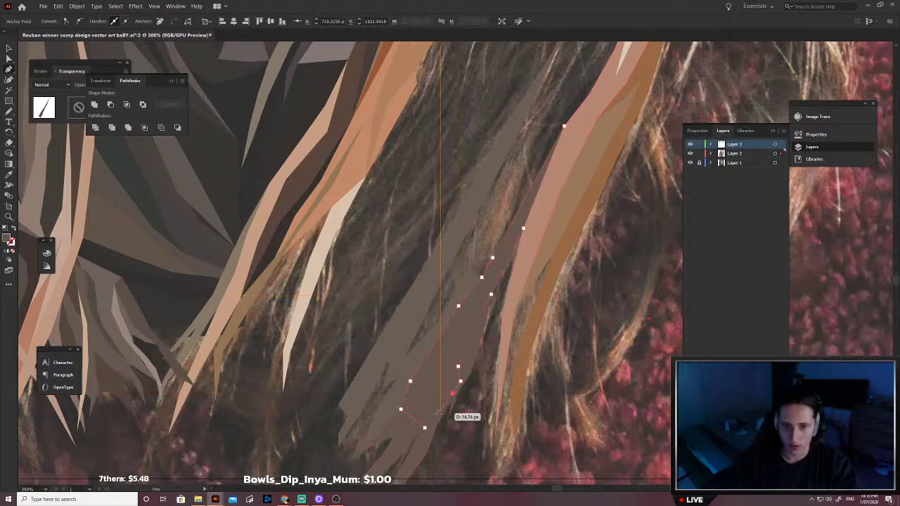
click(424, 426)
scroll(450, 373, up, 3)
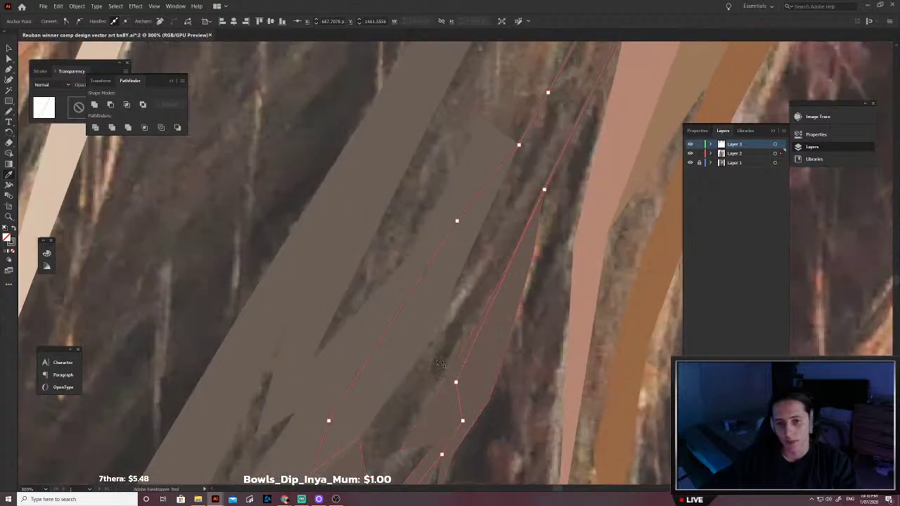
scroll(481, 327, down, 3)
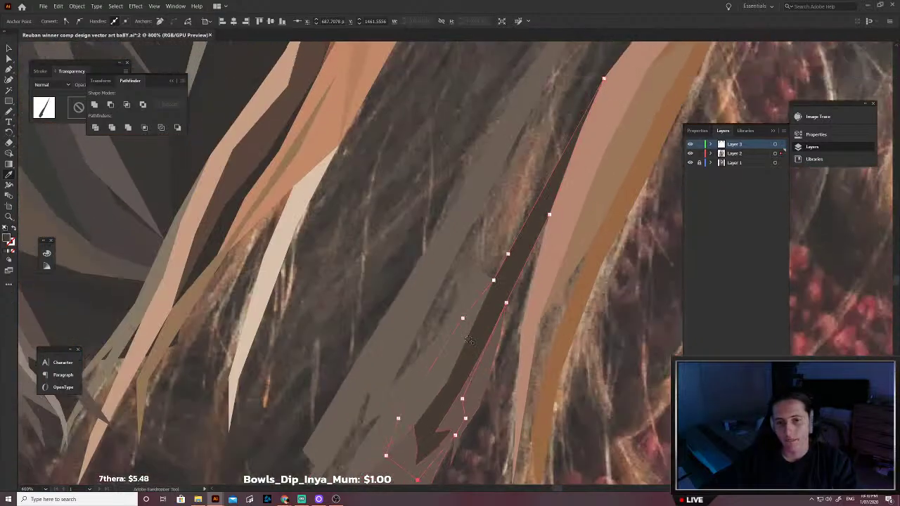
Step: Trace the right edge of a thin sliver from the forked strand's side branch up to the strand's pointed top
click(477, 309)
click(487, 281)
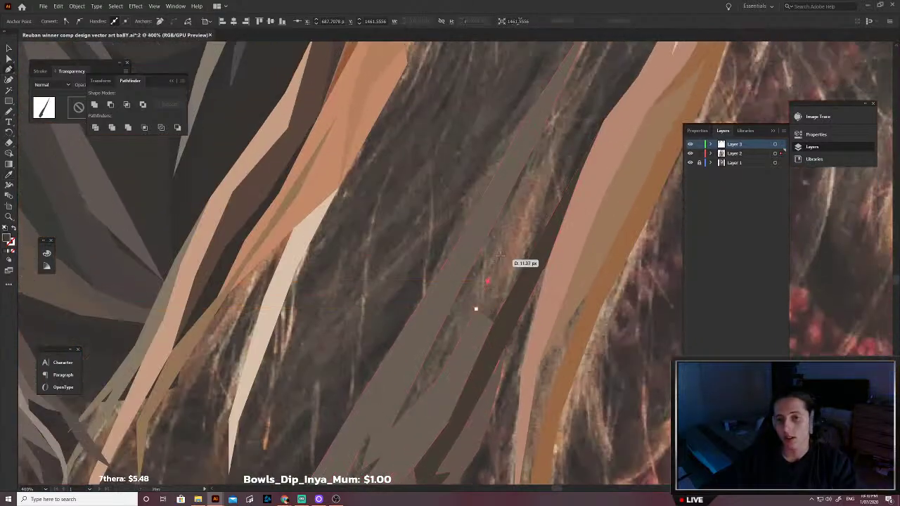
click(516, 213)
click(534, 171)
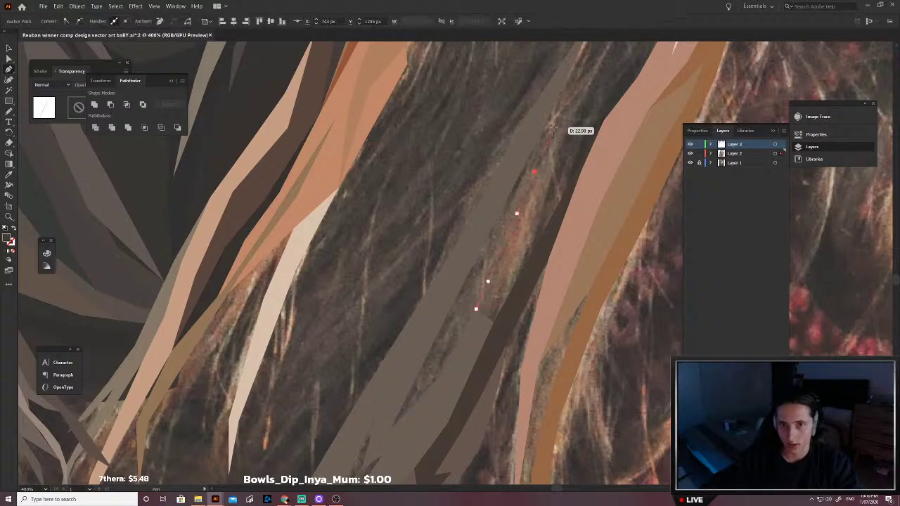
key(ctrl+z)
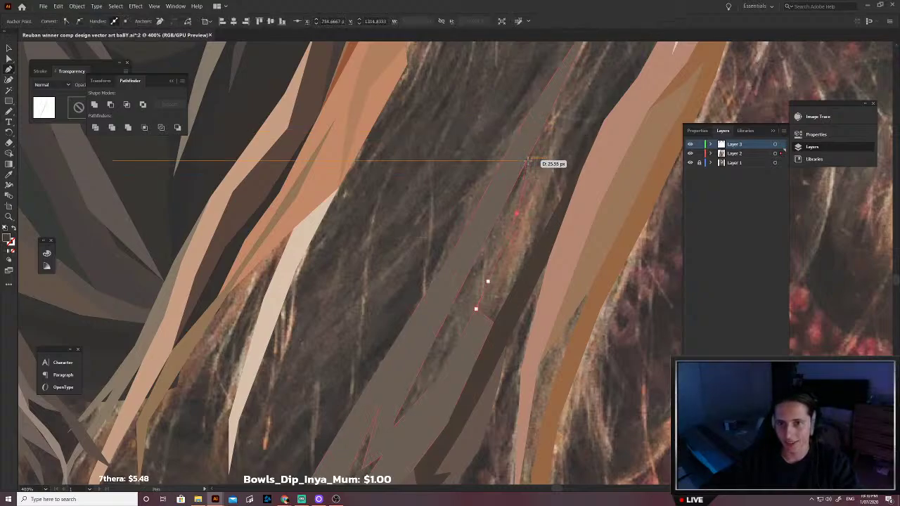
drag(533, 146, 587, 97)
scroll(577, 95, up, 3)
click(601, 50)
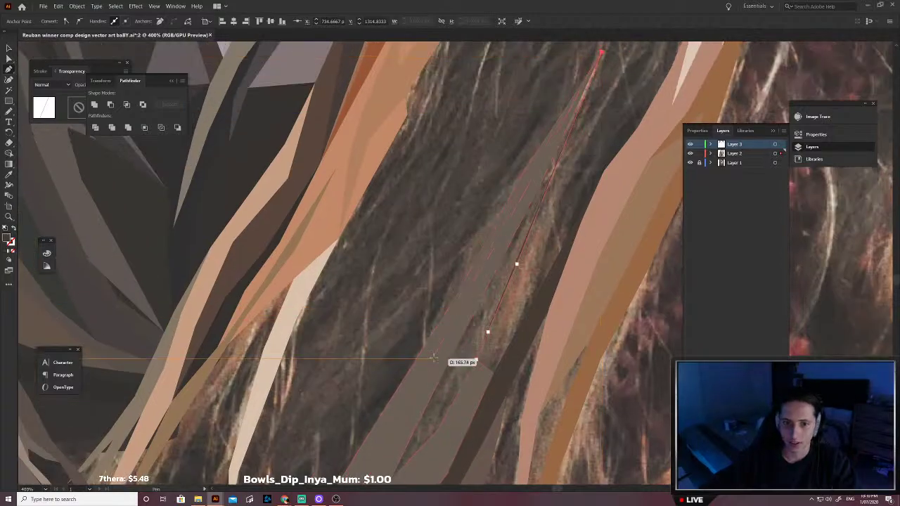
Step: Trace the sliver's left edge back down over the forked strand and shape its lower end in the gap beside the side branch
click(434, 358)
drag(388, 454, 431, 412)
scroll(431, 413, down, 1)
click(422, 401)
click(423, 428)
click(465, 408)
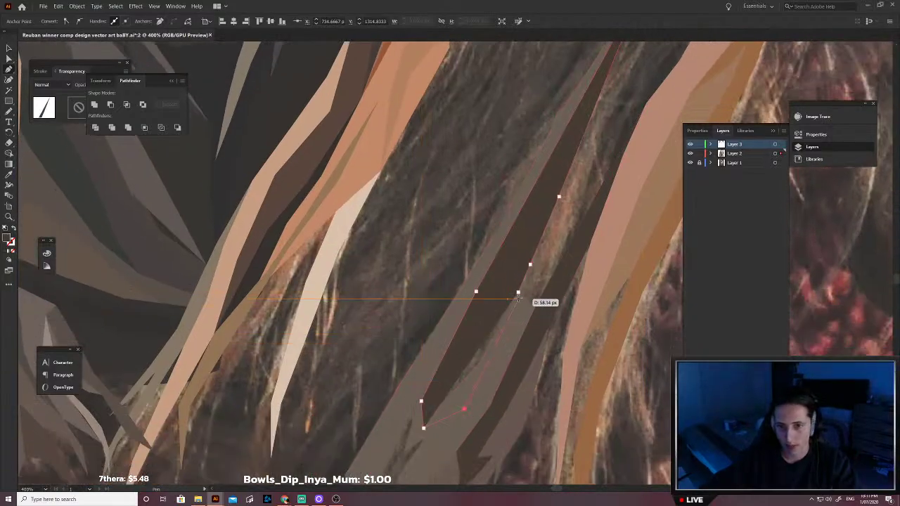
Step: Fill the sliver in the forked strand's gap with a greyish brown sampled from the photo and deselect it
scroll(518, 292, up, 5)
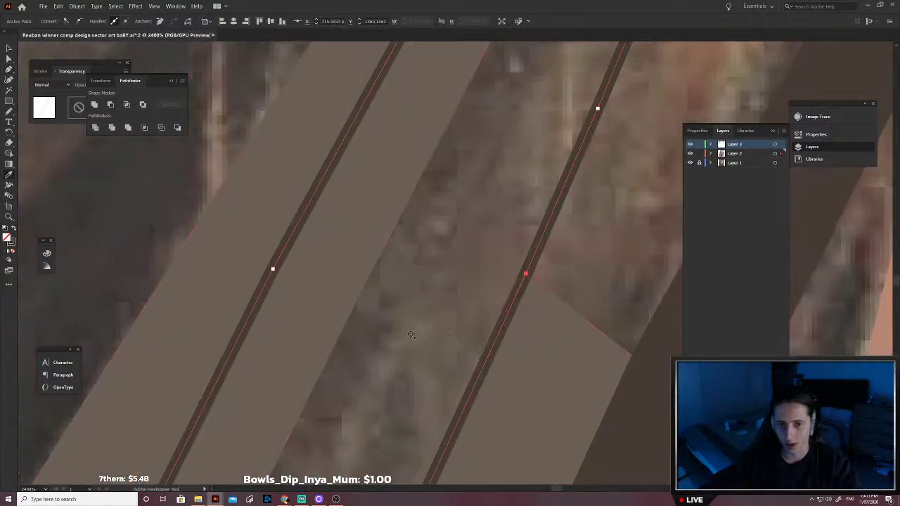
key(shift+x)
scroll(391, 328, down, 5)
key(v)
click(378, 249)
scroll(402, 343, left, 2)
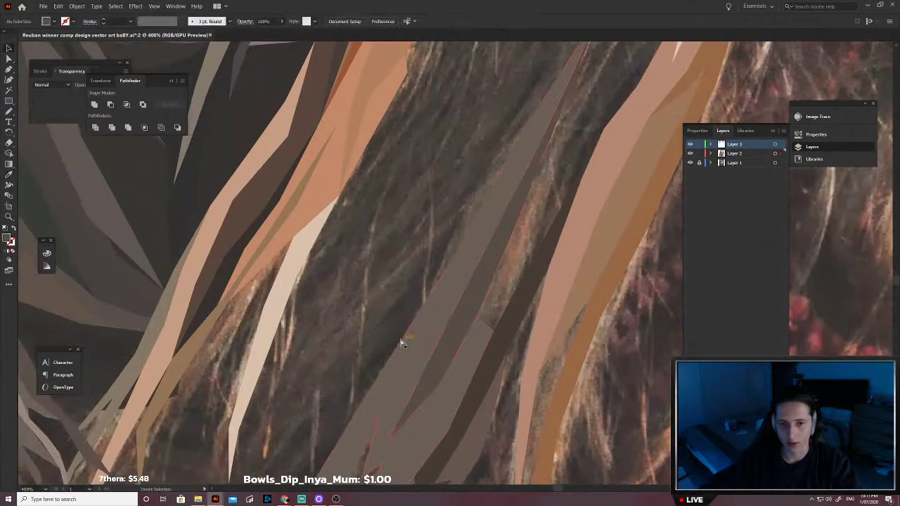
Step: Start another long strand left of the forked strand with the Pen tool, tracing upward from the artboard's bottom edge to a first tip
scroll(402, 343, down, 3)
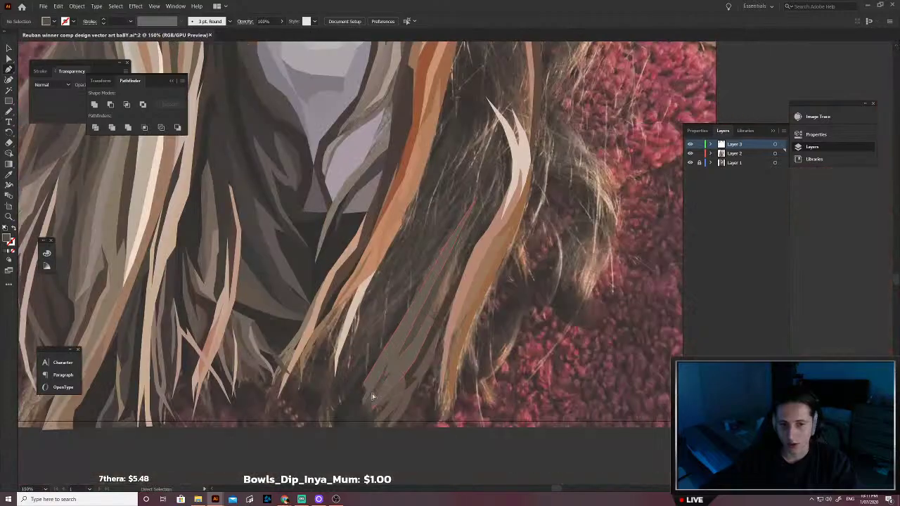
scroll(373, 398, up, 1)
scroll(392, 423, up, 1)
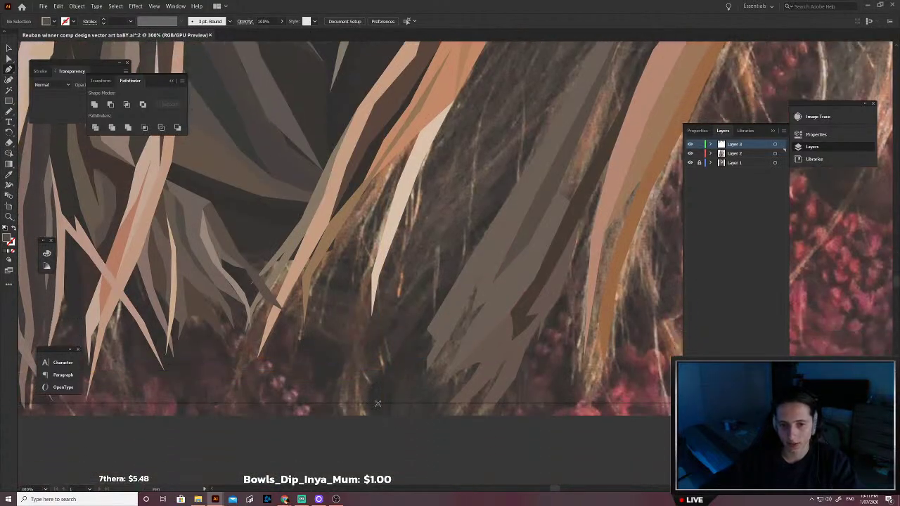
click(371, 402)
click(388, 366)
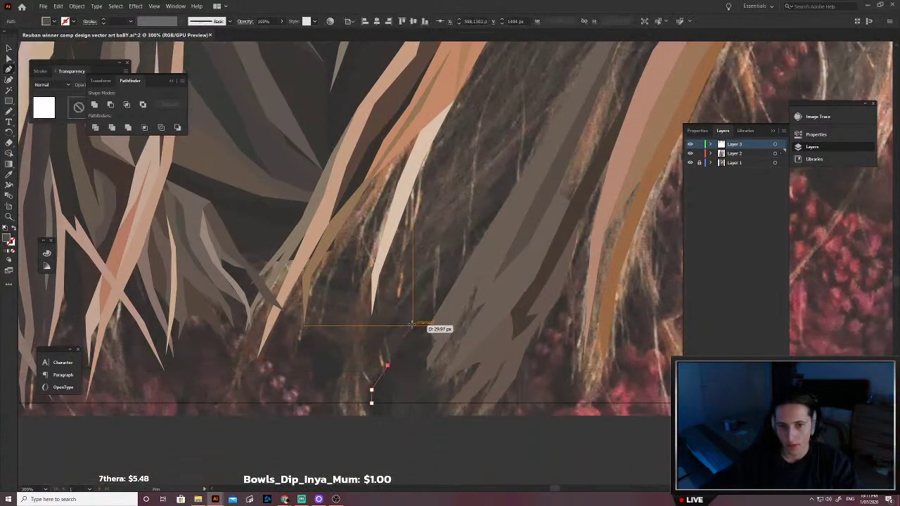
click(413, 325)
click(436, 284)
scroll(437, 280, up, 1)
click(482, 241)
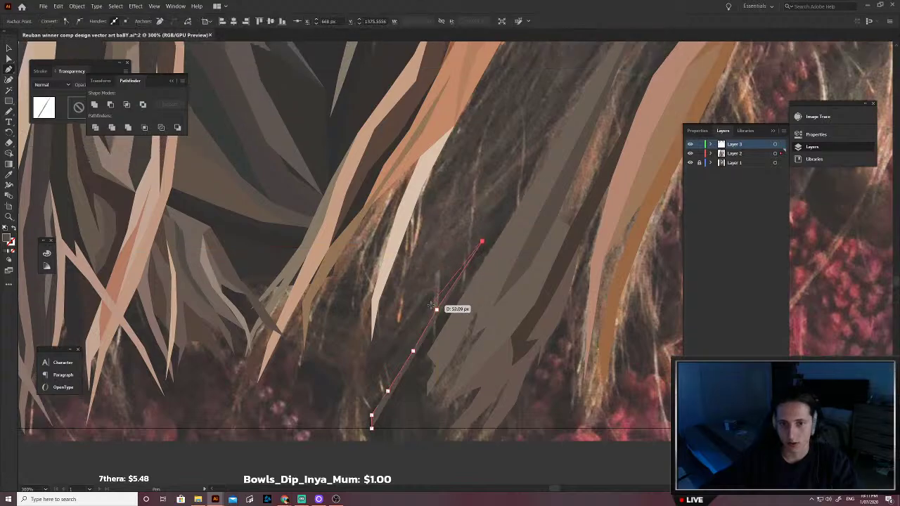
Step: Cut a narrow notch into the new strand's left side and continue the edge up to a pointed top on the forked strand
click(487, 223)
scroll(515, 196, up, 1)
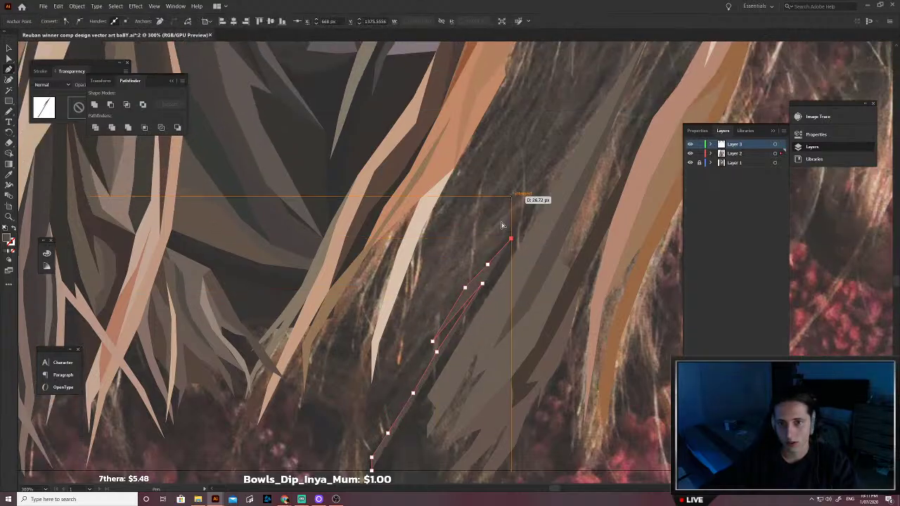
click(508, 225)
click(538, 188)
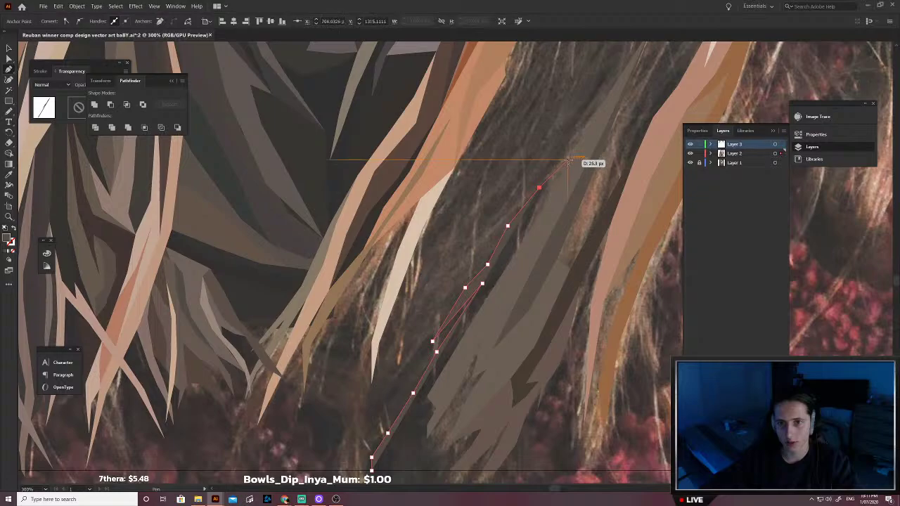
click(593, 118)
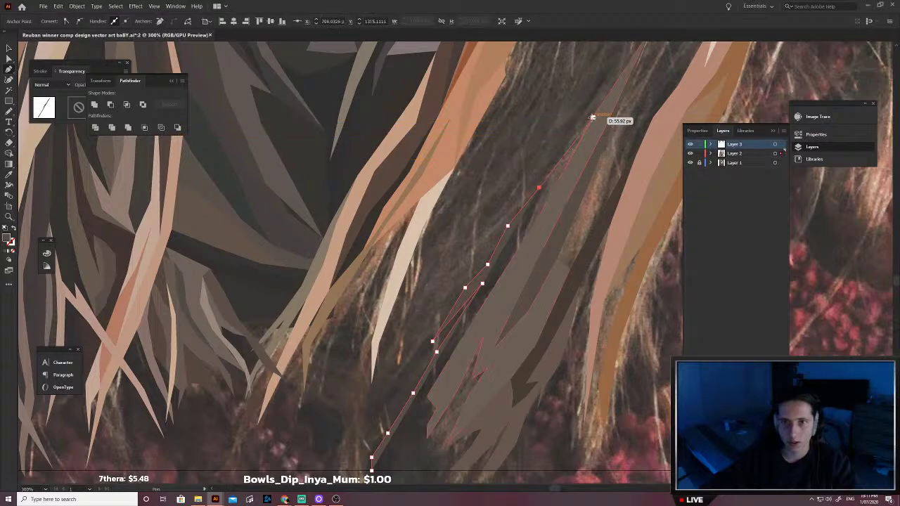
Step: Trace the new strand's right edge from its pointed top down over the forked strand to that strand's lower left side
click(568, 181)
click(522, 259)
click(489, 322)
click(460, 356)
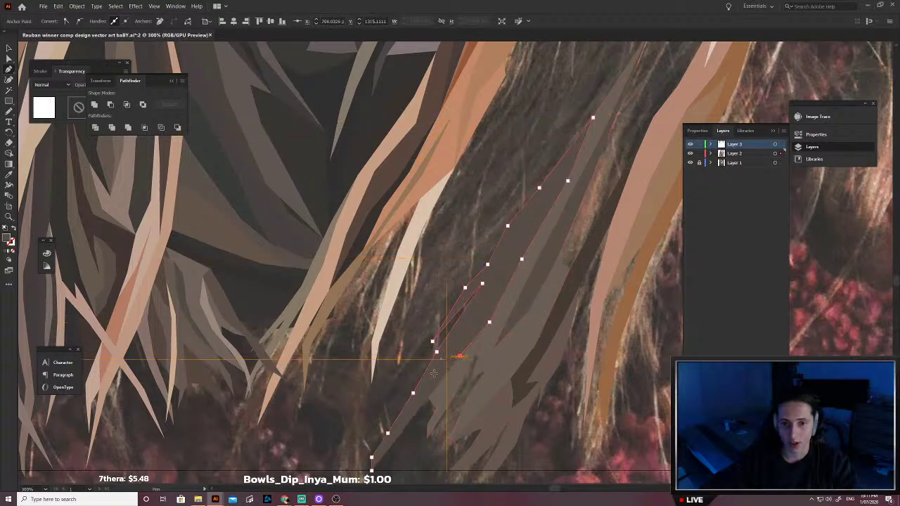
click(427, 397)
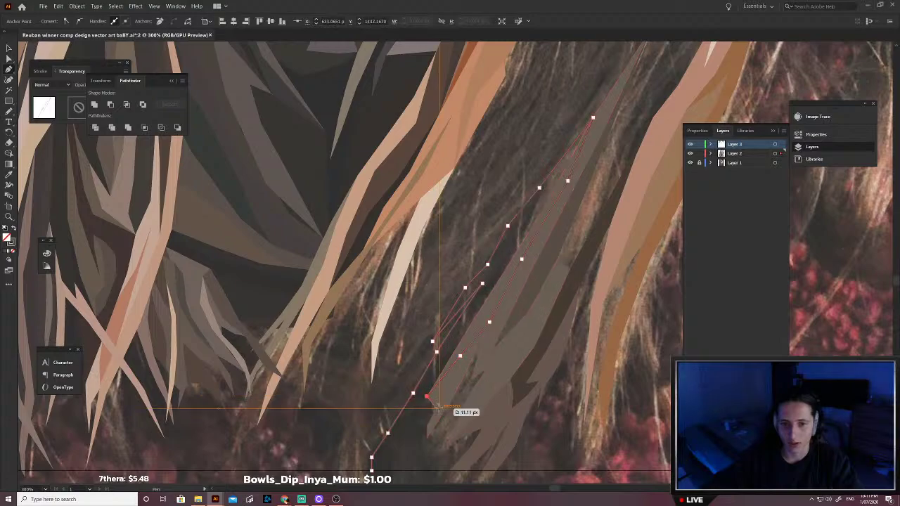
Step: Outline the strand's jagged lower end around the forked strand's tips and close the path along the artboard's bottom edge
click(438, 409)
click(427, 438)
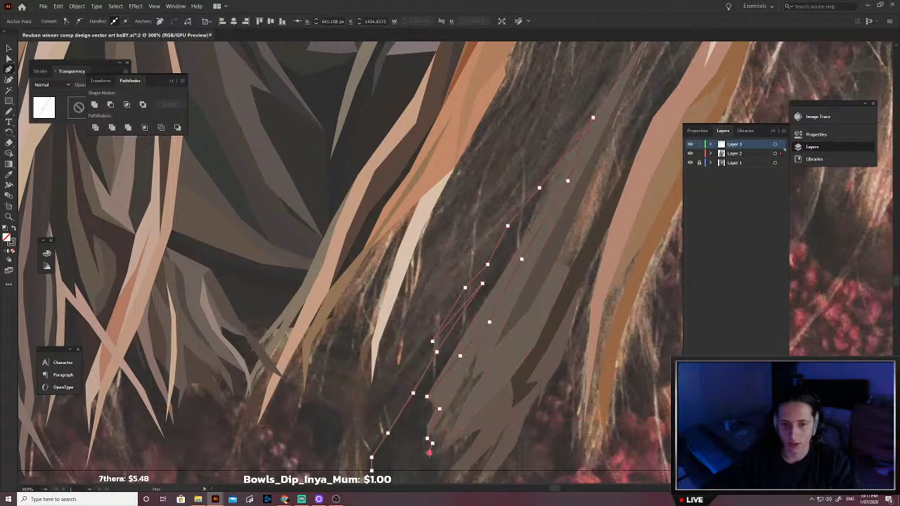
click(447, 445)
click(477, 417)
click(487, 419)
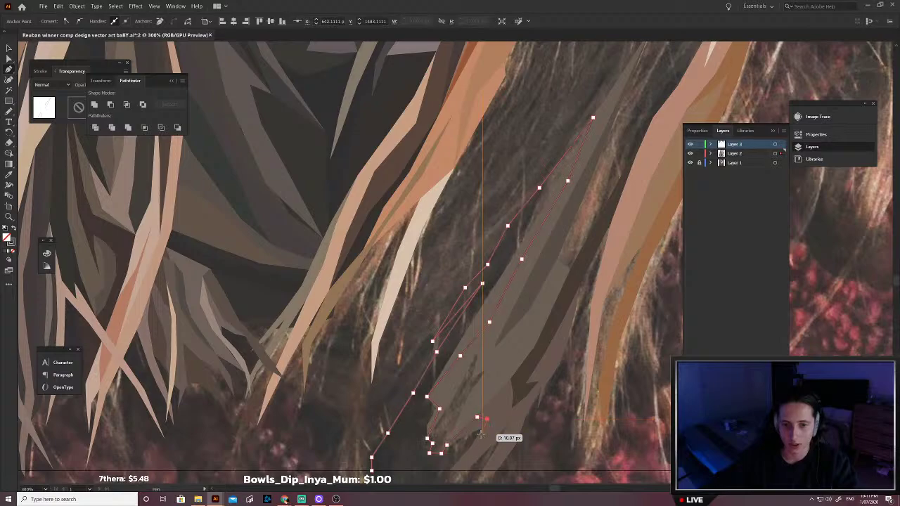
click(475, 452)
click(449, 470)
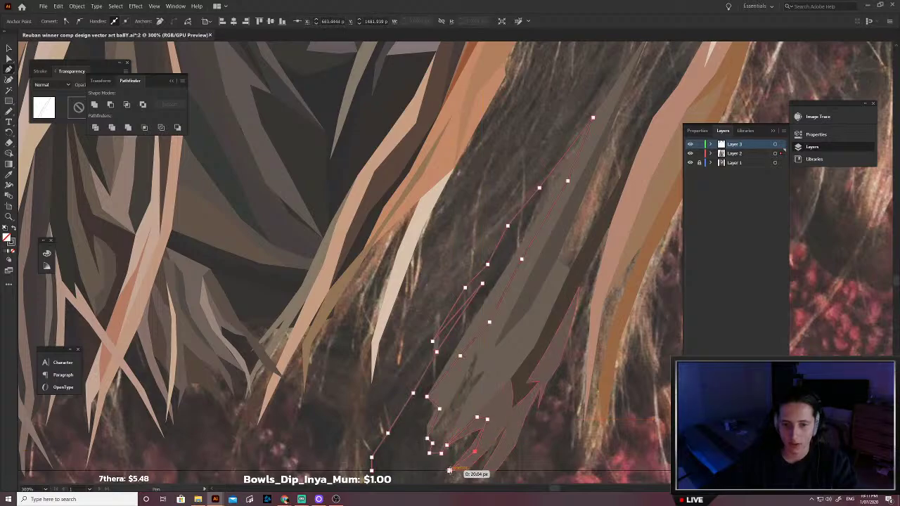
click(371, 471)
Step: Fill the closed strand with a near-black grey sampled from the photo and deselect it
scroll(380, 465, up, 3)
key(i)
click(397, 443)
scroll(408, 425, down, 5)
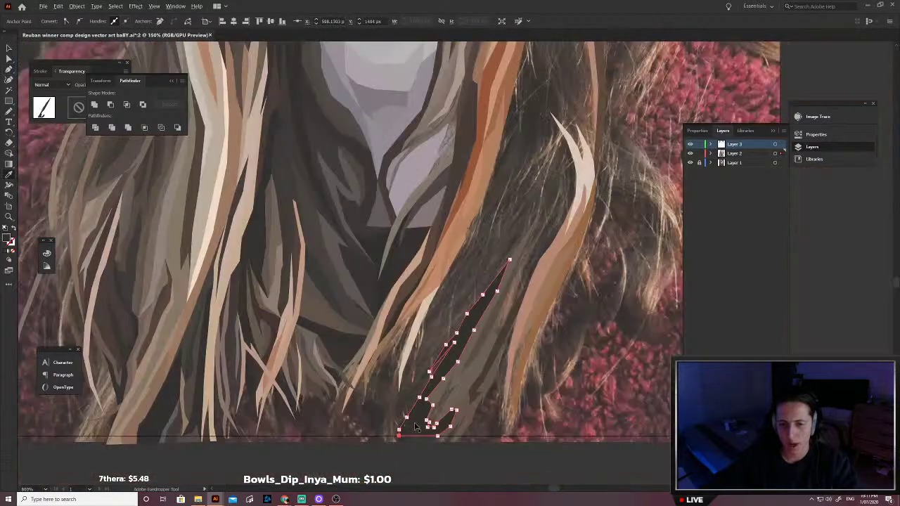
key(v)
click(406, 382)
Step: Start a backing shape with the Pen tool, tracing a jagged edge beside the forked strand's right side down to the artboard's bottom edge
key(p)
scroll(443, 403, down, 1)
scroll(446, 406, up, 1)
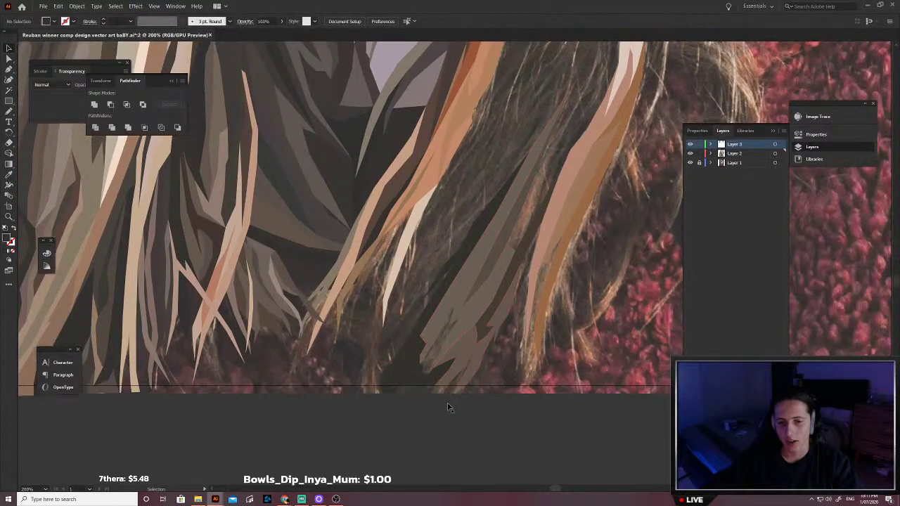
scroll(507, 241, up, 3)
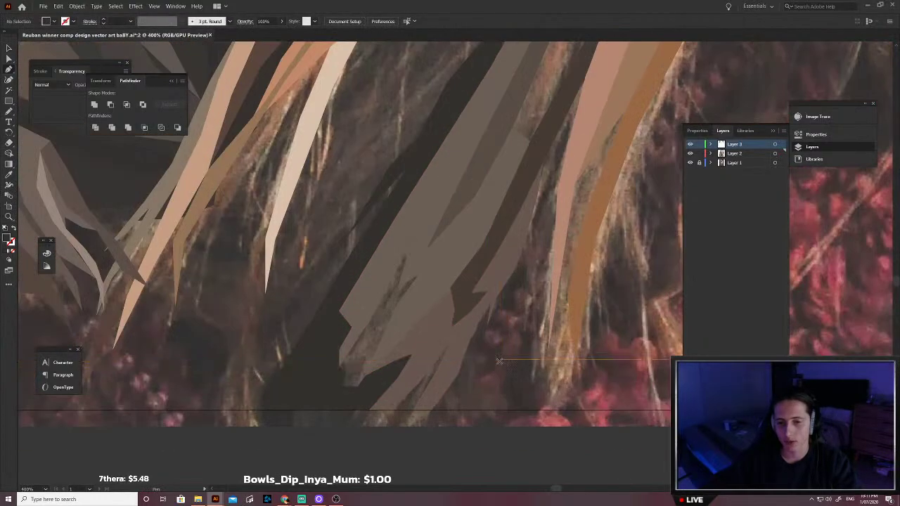
click(515, 234)
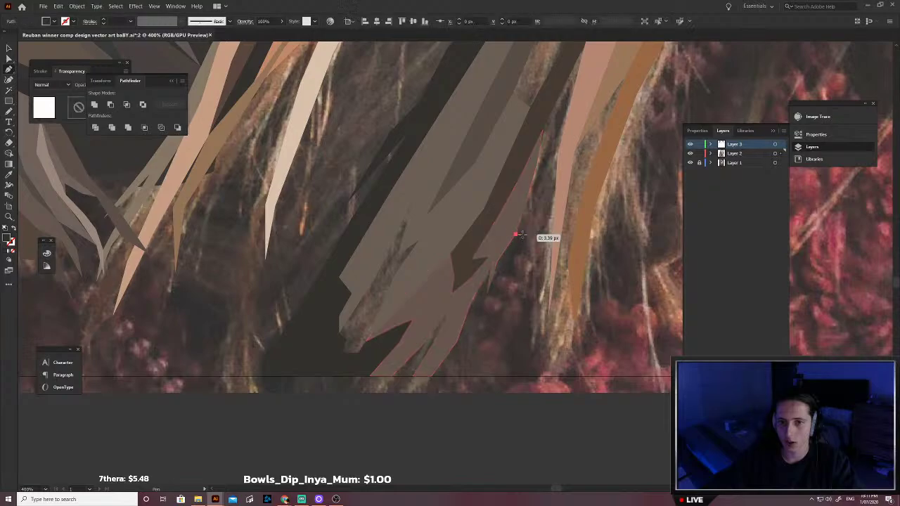
click(524, 240)
click(502, 282)
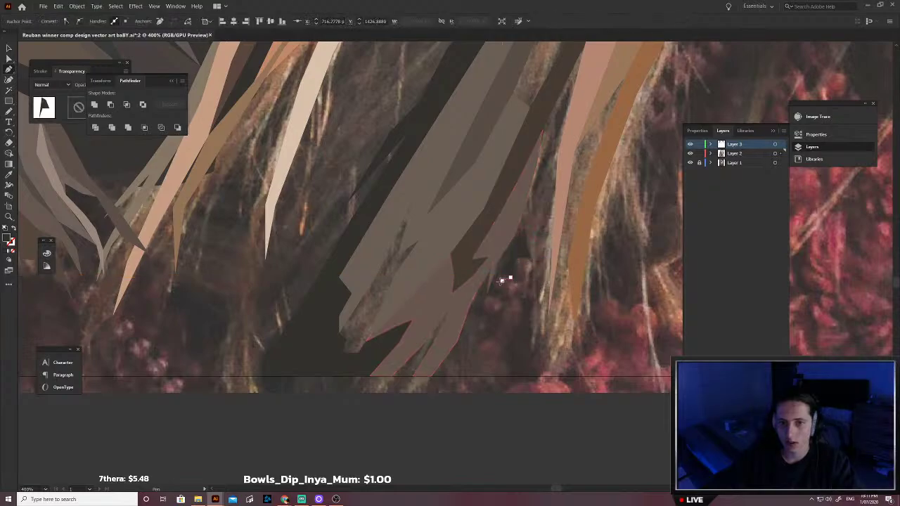
click(494, 299)
click(481, 308)
click(476, 325)
click(462, 360)
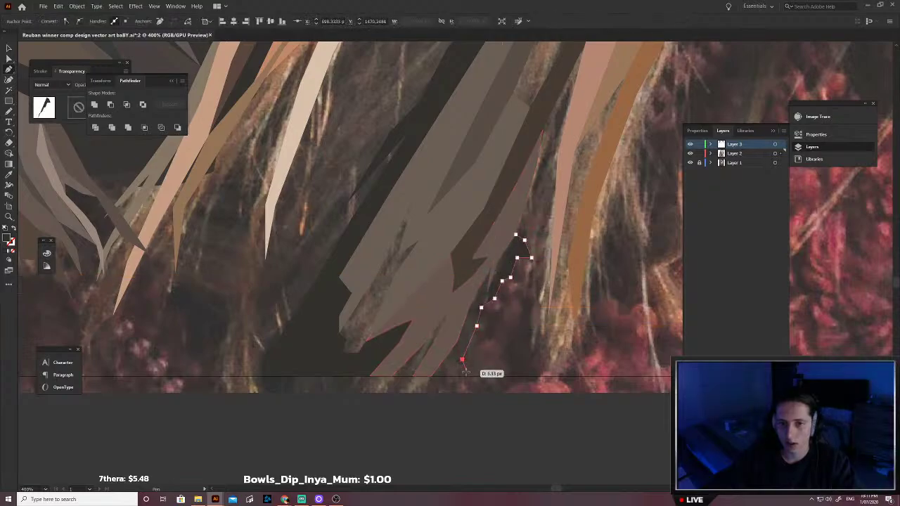
click(466, 376)
Step: Run the backing shape along the bottom edge and up across the forked strand, and close it at its starting point
click(335, 377)
click(324, 331)
click(352, 261)
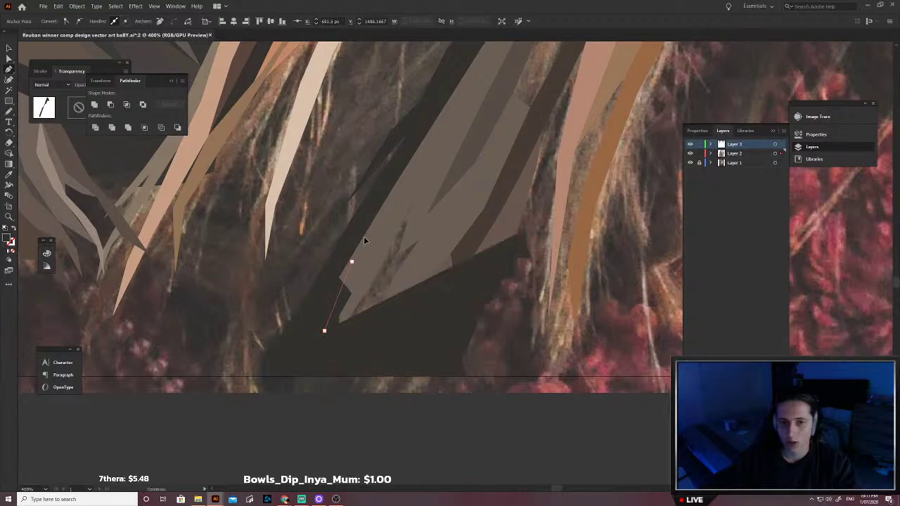
click(516, 234)
click(419, 161)
click(464, 156)
scroll(464, 157, up, 1)
click(516, 285)
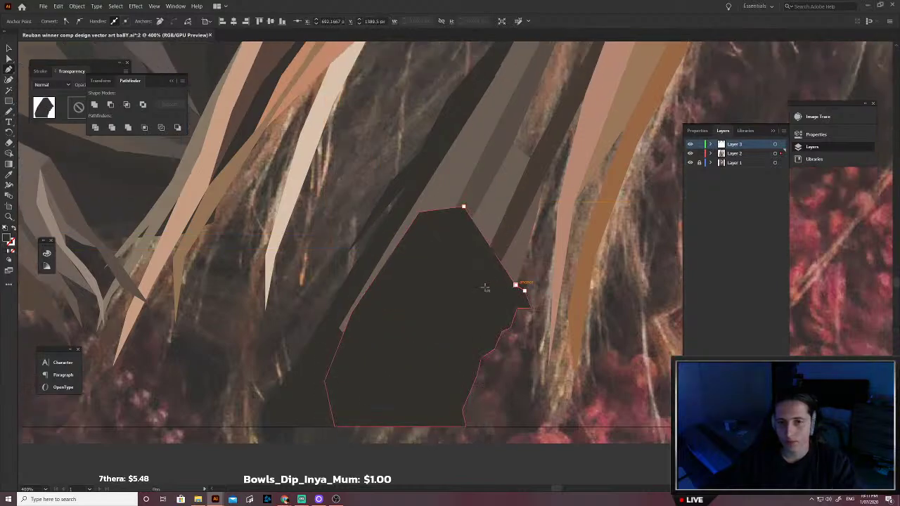
Step: Fill the backing shape with a sampled greyish brown, send it behind all the strands and deselect it
key(shift+x)
key(i)
click(389, 325)
key(v)
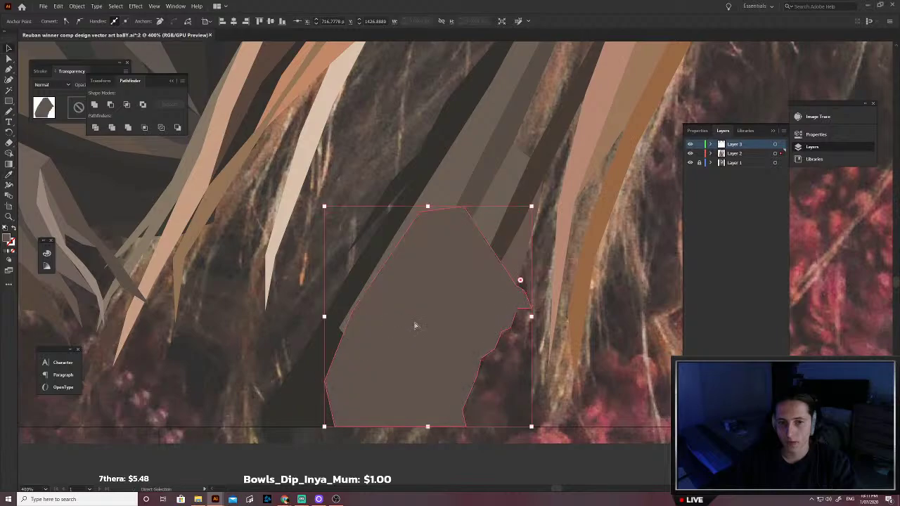
key(ctrl+shift+[)
click(511, 372)
Step: Select the forked strand's lower right branch and resample its fill with a greyish brown
scroll(505, 373, left, 1)
click(496, 354)
key(i)
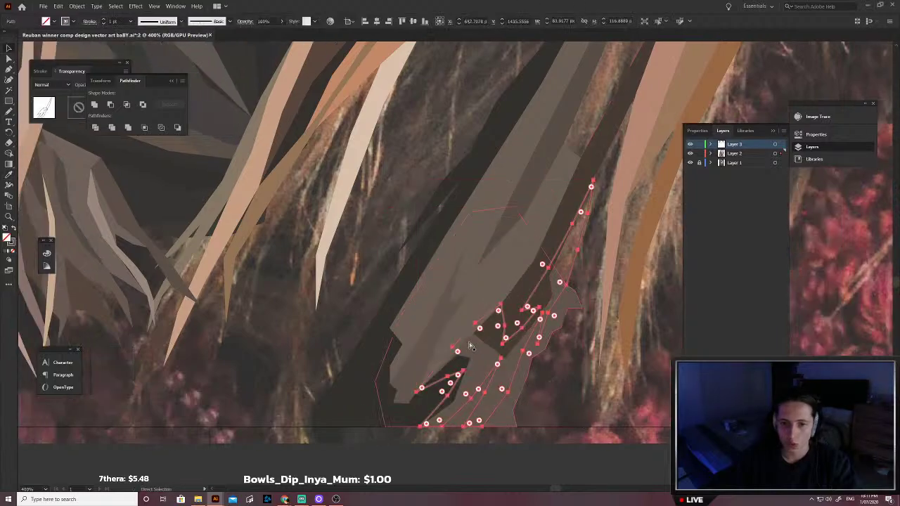
click(484, 356)
key(v)
Step: Recolour the backing shape with a darker brown sampled in the forked strand's gap, deselect it and save the file
click(437, 381)
click(415, 369)
key(a)
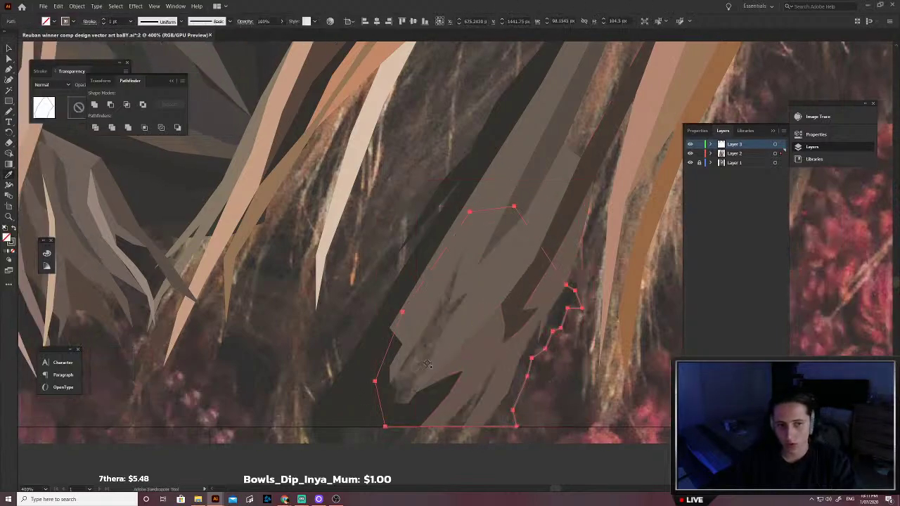
click(413, 382)
key(v)
click(552, 374)
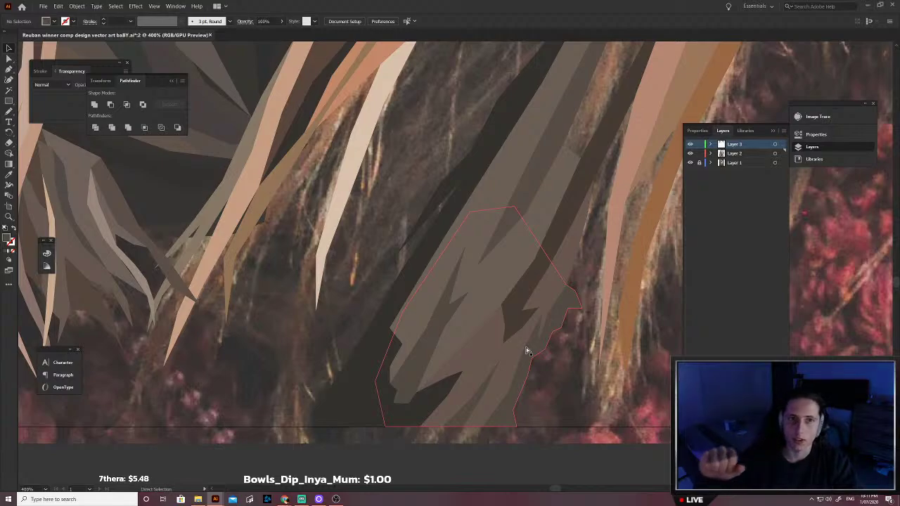
key(ctrl+s)
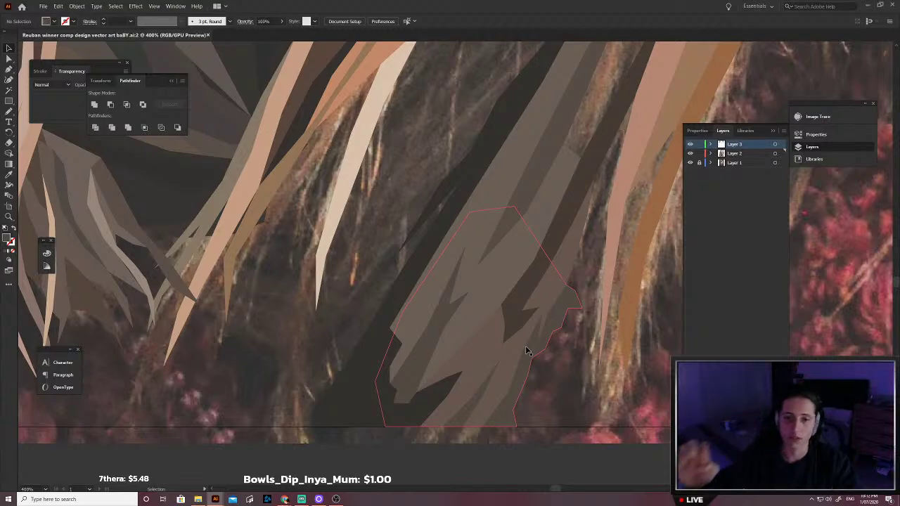
Step: Start a long strand under the cream strand with the Pen tool, tracing up from the artboard's bottom edge to the cream strand's top
scroll(502, 361, left, 2)
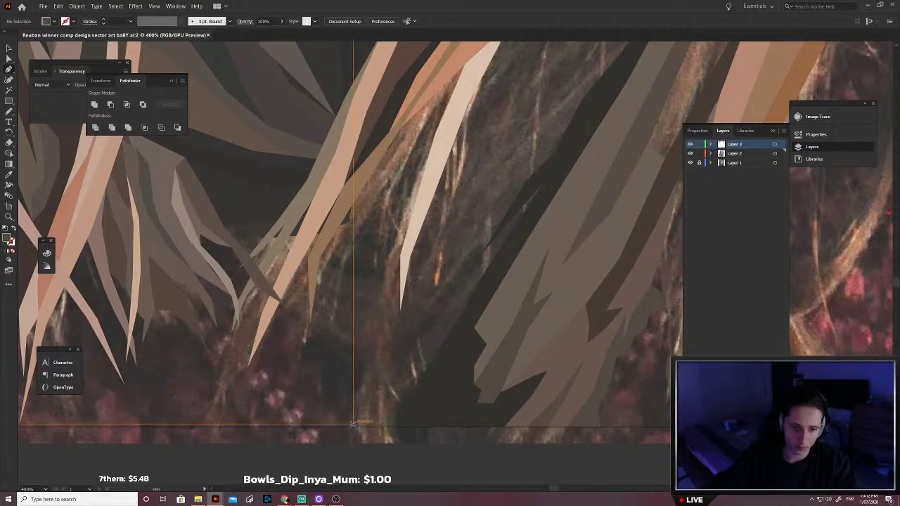
click(376, 347)
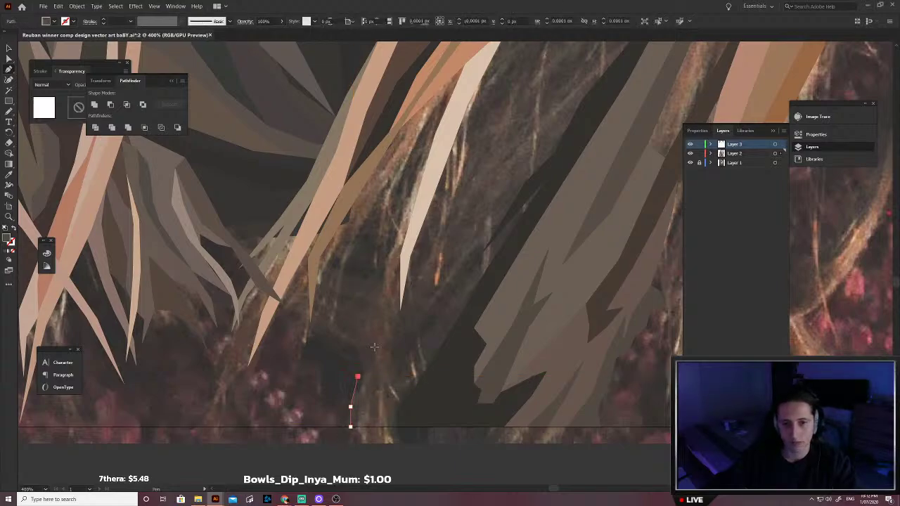
click(386, 321)
click(399, 256)
scroll(422, 253, up, 2)
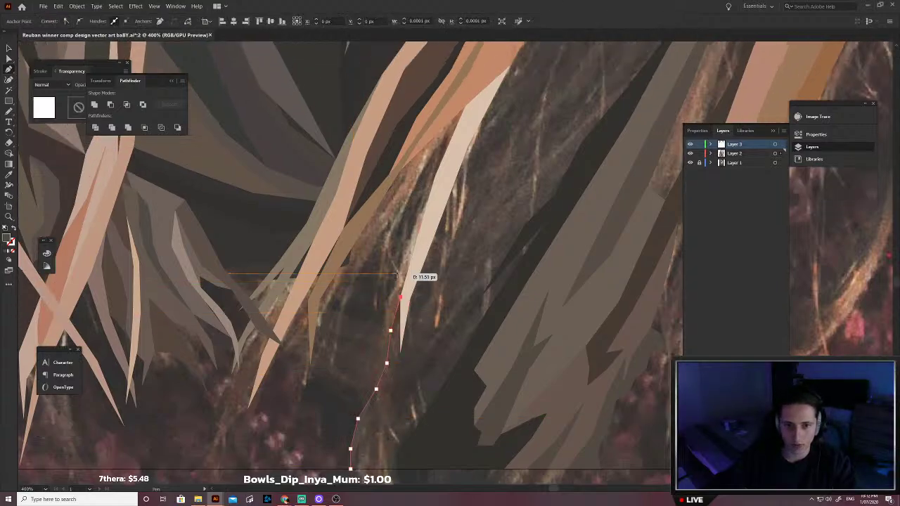
click(441, 215)
click(477, 143)
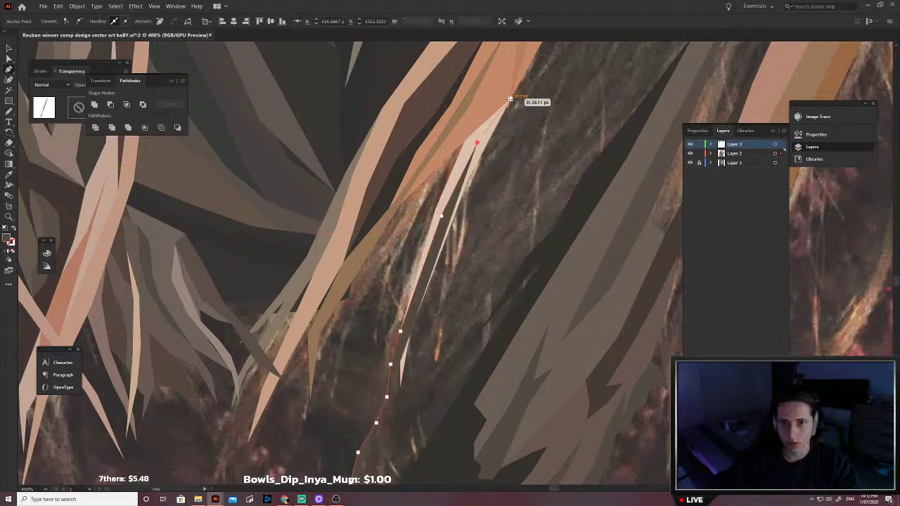
click(509, 100)
Step: Trace the strand's right edge down to a thin pointed side tip and turn back up along its inner edge
click(485, 170)
click(468, 218)
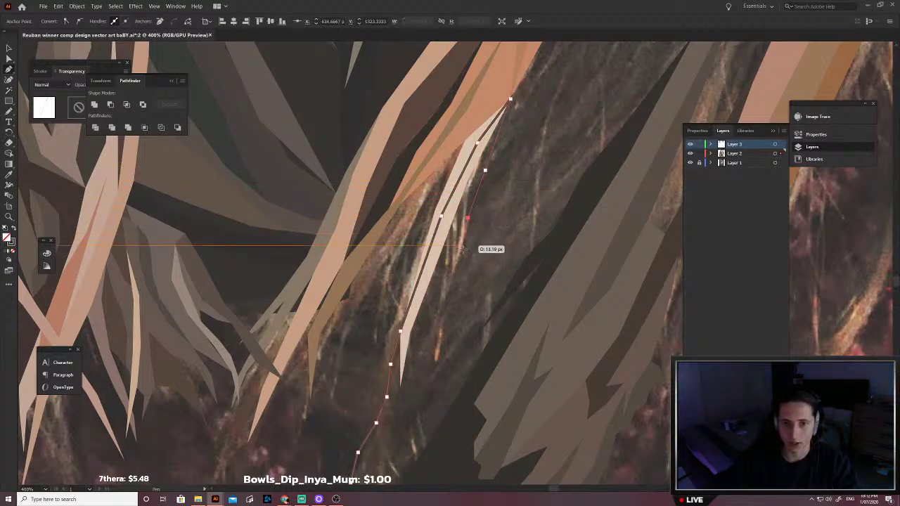
click(460, 262)
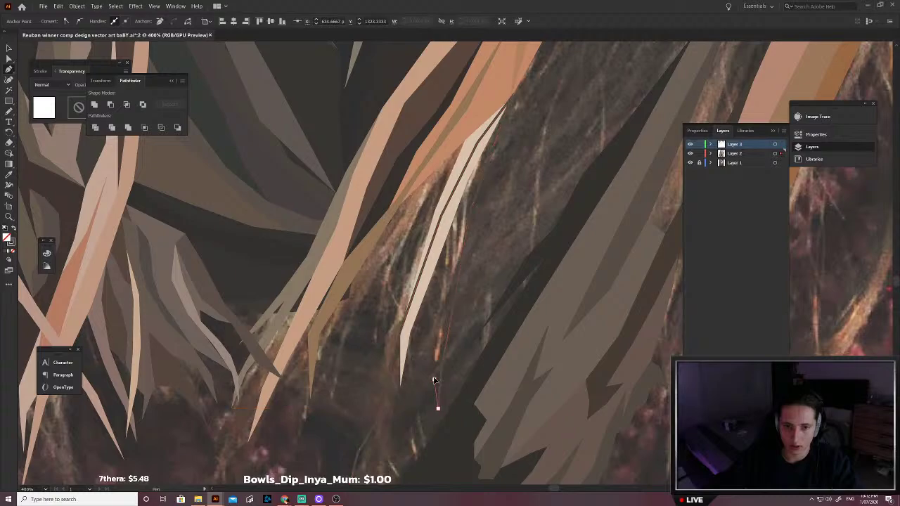
click(438, 333)
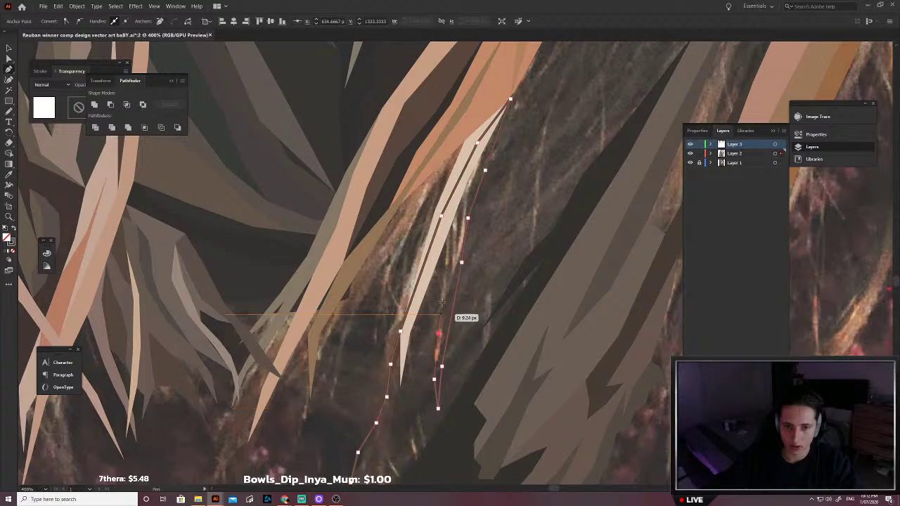
Step: Cut the narrow notch beside the side tip and continue the strand's right edge down to close at the artboard's bottom edge
click(420, 354)
click(412, 393)
click(412, 411)
click(398, 437)
click(390, 462)
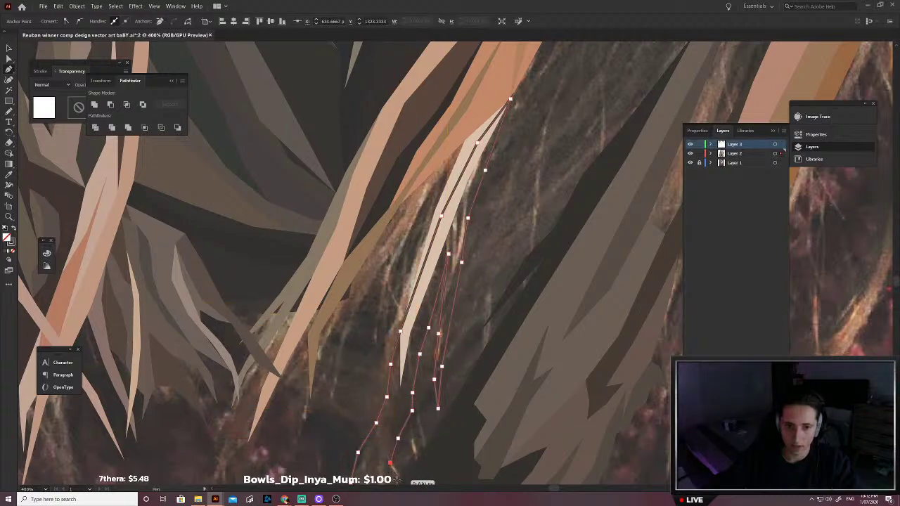
scroll(396, 478, down, 2)
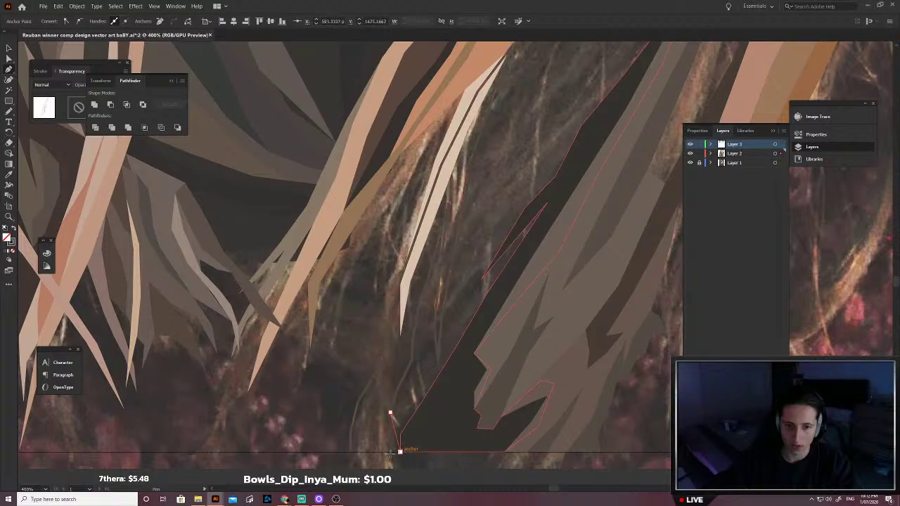
click(400, 452)
Step: Fill the strand with a dark brown sampled from the photo, move it behind the cream strand and deselect it
key(i)
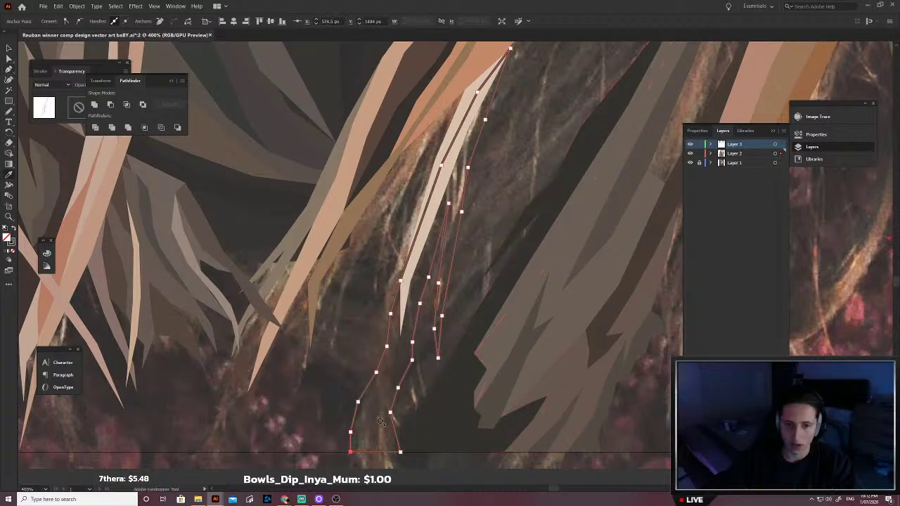
click(384, 408)
key(v)
key(ctrl+[)
click(410, 374)
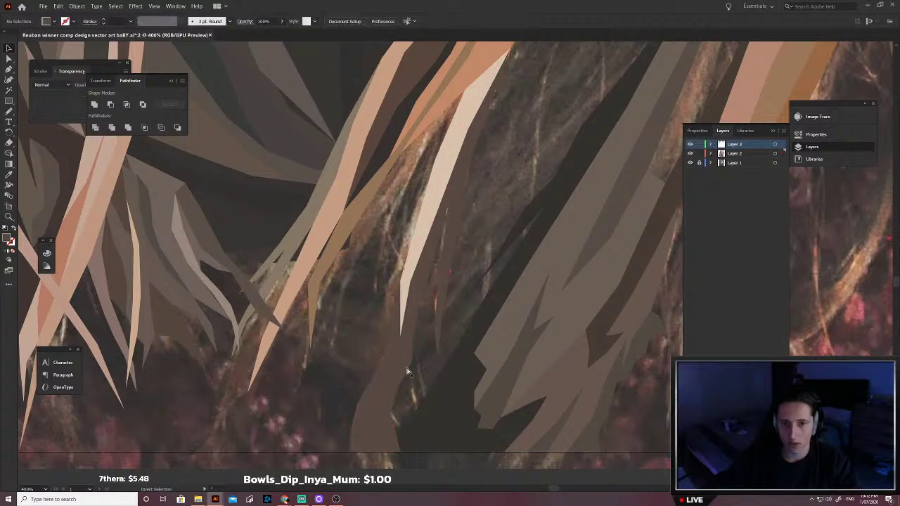
Step: Start a V-shaped piece between the brown and near-black strands, tracing its notch down and back up to the second tip
scroll(413, 384, right, 2)
scroll(415, 391, up, 2)
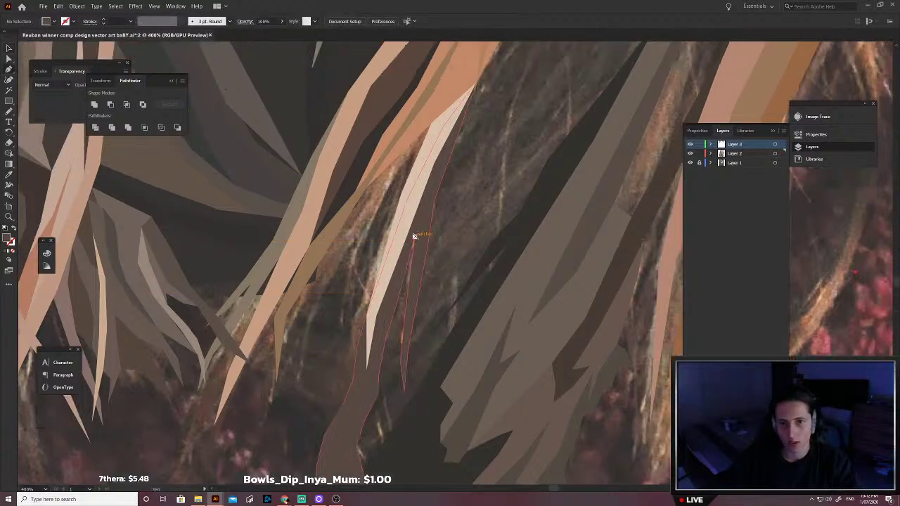
click(434, 270)
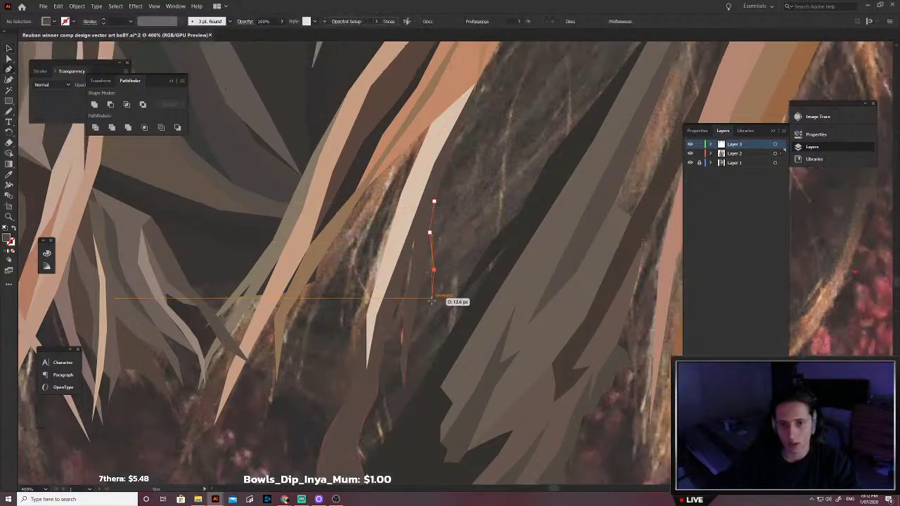
click(432, 304)
click(427, 324)
click(447, 312)
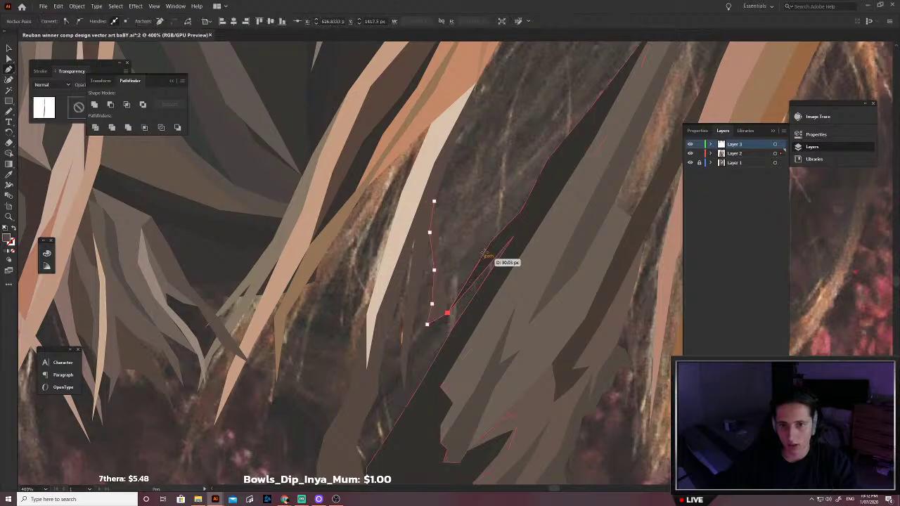
click(497, 246)
click(526, 220)
Step: Trace the V-shaped piece's right edge down to its lower end and back up beside the cream strand, closing the path
click(515, 273)
scroll(426, 385, down, 1)
click(422, 384)
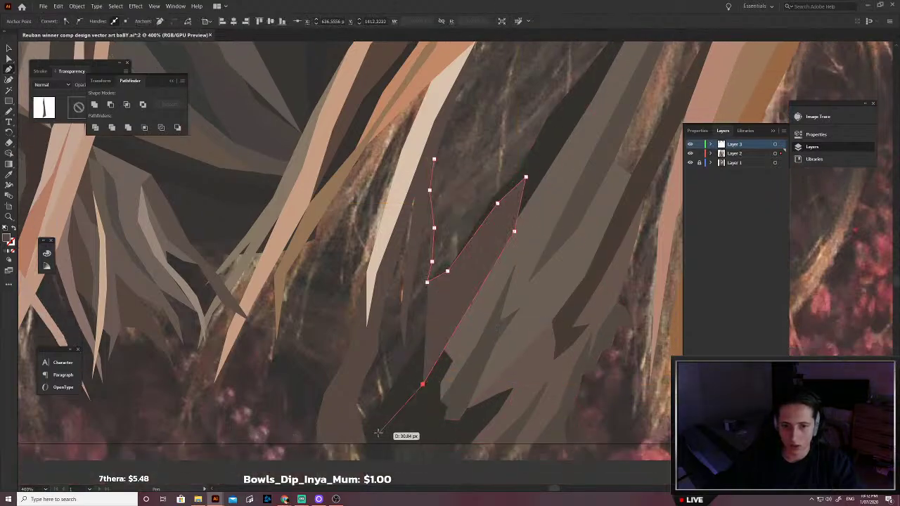
click(374, 435)
click(356, 432)
click(350, 406)
click(370, 344)
click(381, 276)
click(408, 189)
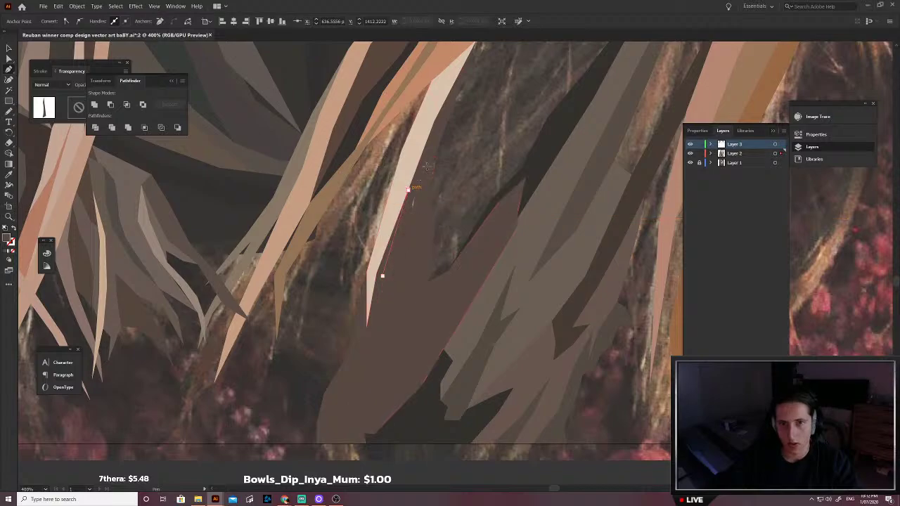
click(434, 159)
Step: Fill the V-shaped piece with a dark olive grey sampled from the photo
key(shift+x)
key(i)
click(440, 314)
key(v)
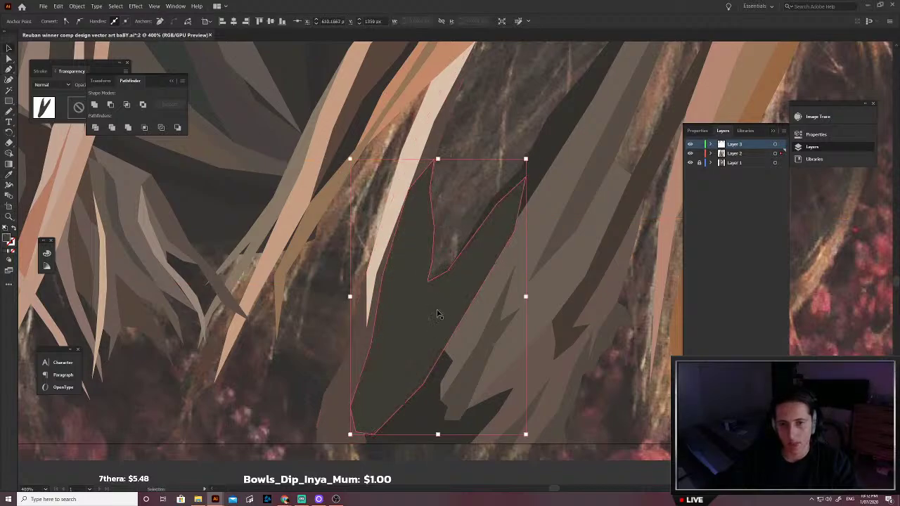
Step: Send the V-shaped piece to the back of the stacking order and deselect it
key(ctrl+shift+[)
click(348, 328)
scroll(365, 338, down, 3)
scroll(385, 349, up, 2)
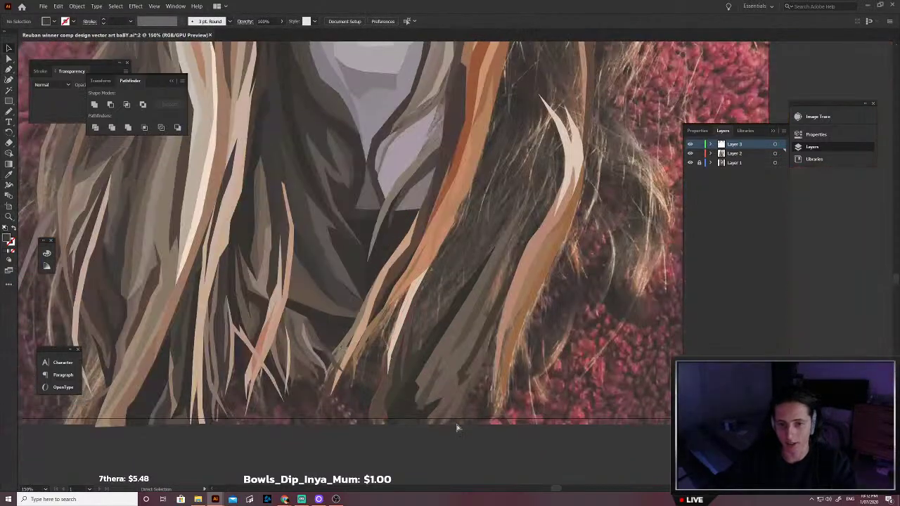
scroll(422, 414, left, 3)
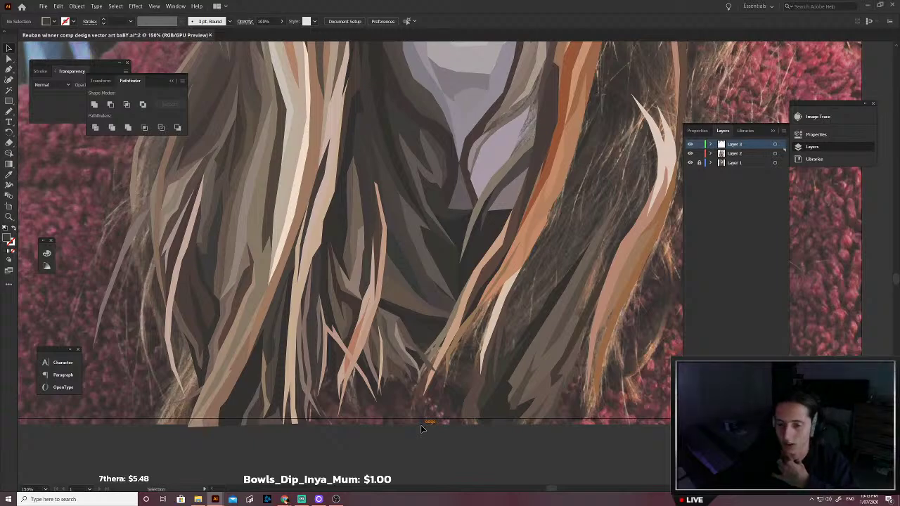
Step: Start a long strip beside the cream and orange strands, tracing its right edge upward from the lower tip
scroll(517, 304, right, 1)
scroll(515, 309, up, 1)
key(p)
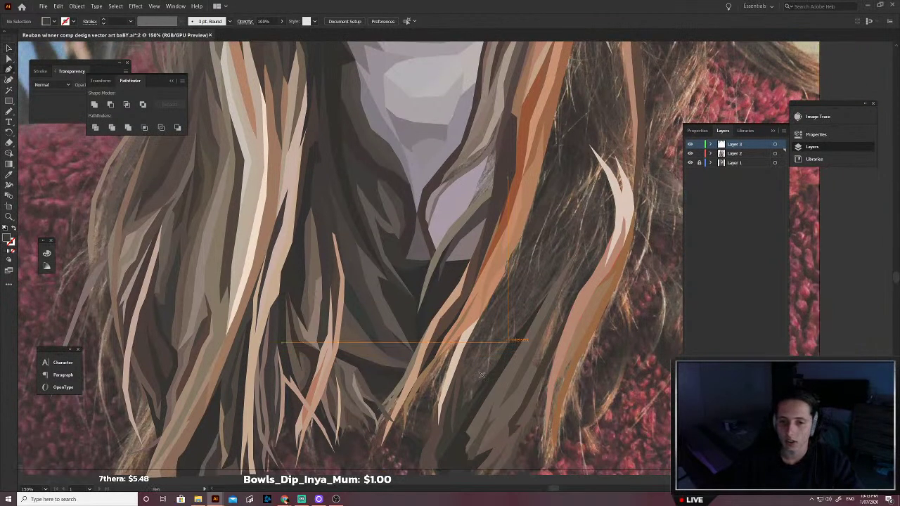
scroll(469, 383, up, 1)
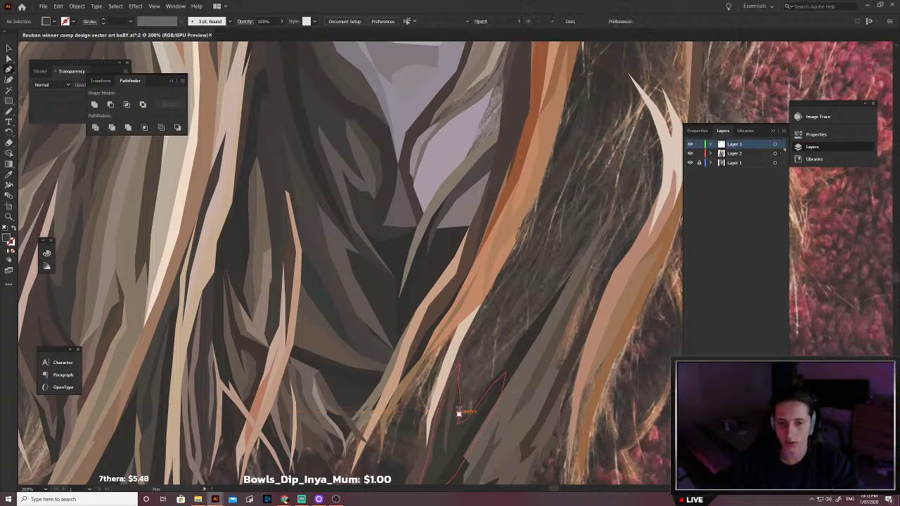
drag(459, 410, 408, 444)
click(426, 408)
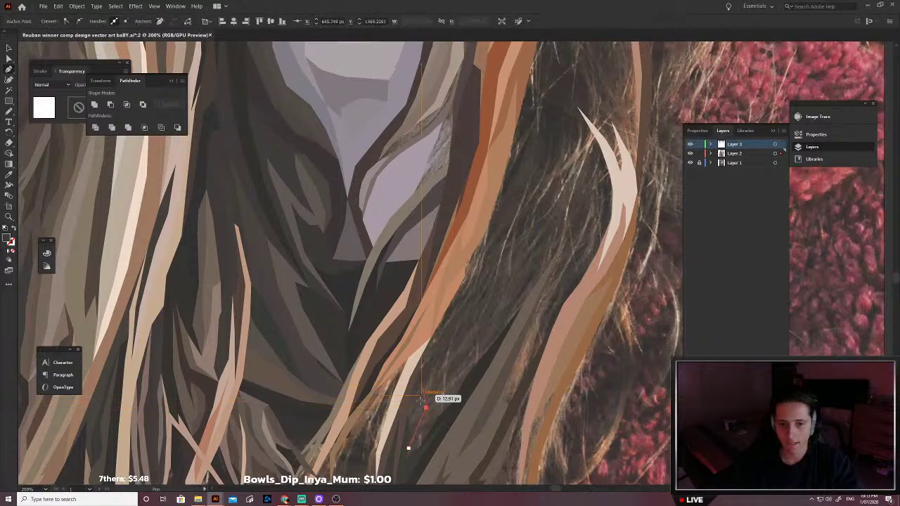
key(ctrl+z)
click(420, 411)
click(420, 386)
click(446, 342)
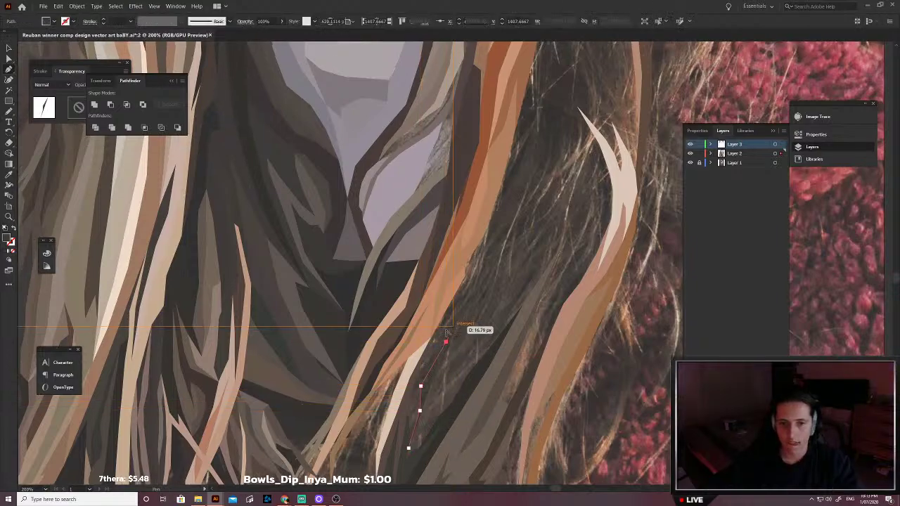
scroll(446, 333, down, 3)
scroll(446, 334, up, 6)
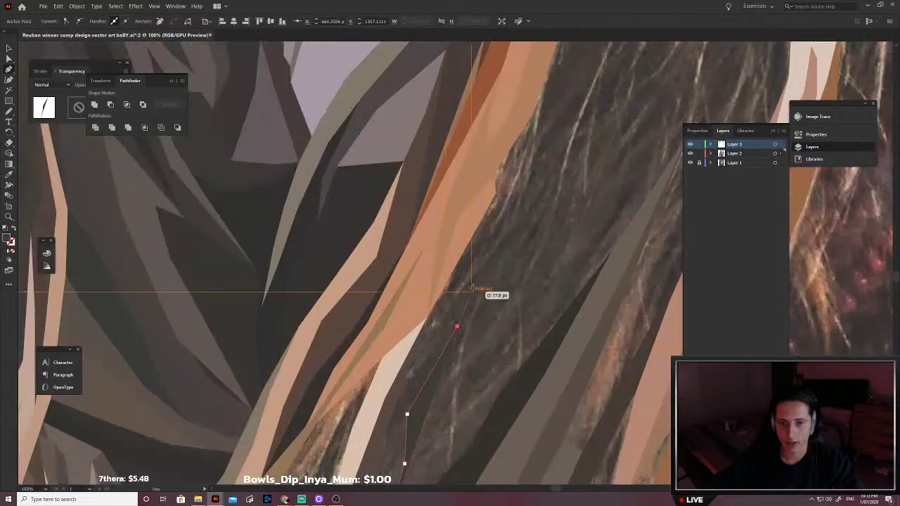
click(480, 270)
Step: Continue the strip's right edge upward through the dark hair until it meets the orange strand's outer edge
scroll(519, 228, down, 1)
scroll(530, 221, down, 1)
scroll(524, 236, up, 3)
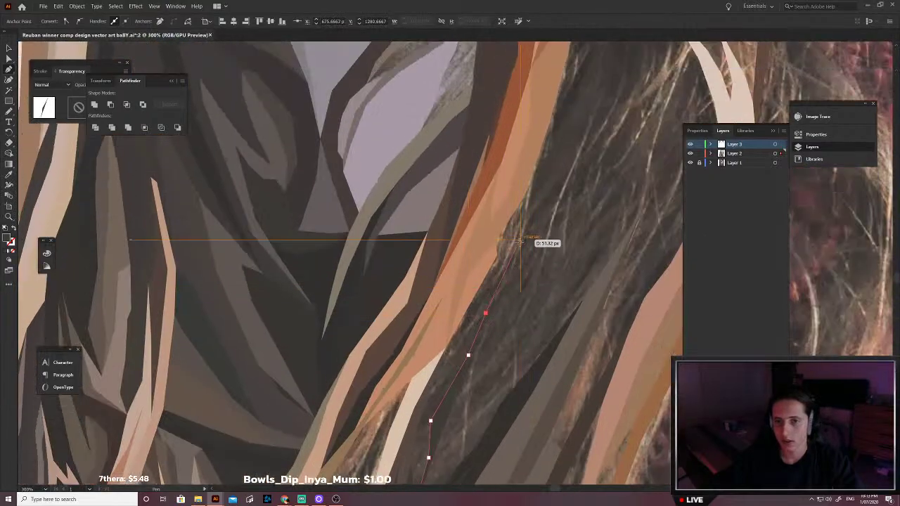
click(521, 243)
scroll(524, 244, right, 1)
scroll(517, 242, up, 2)
click(508, 240)
scroll(513, 235, up, 1)
click(540, 177)
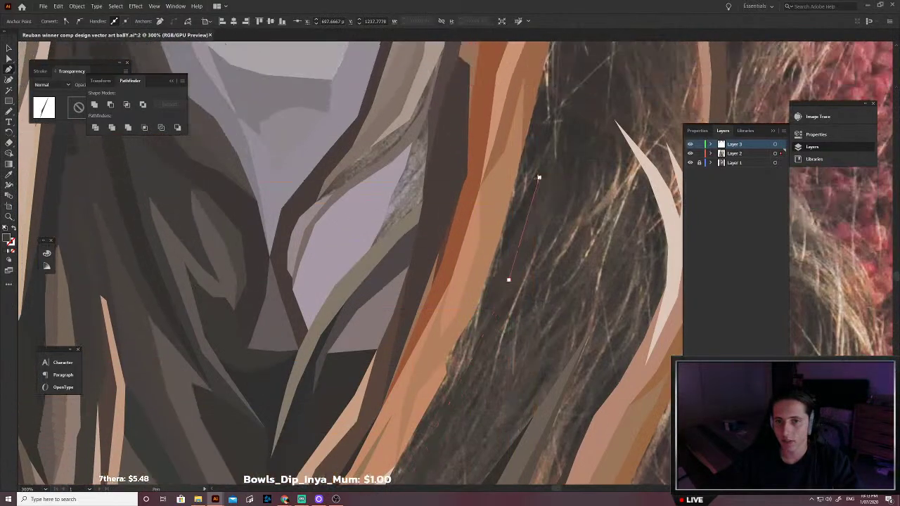
scroll(555, 186, up, 3)
scroll(573, 88, up, 1)
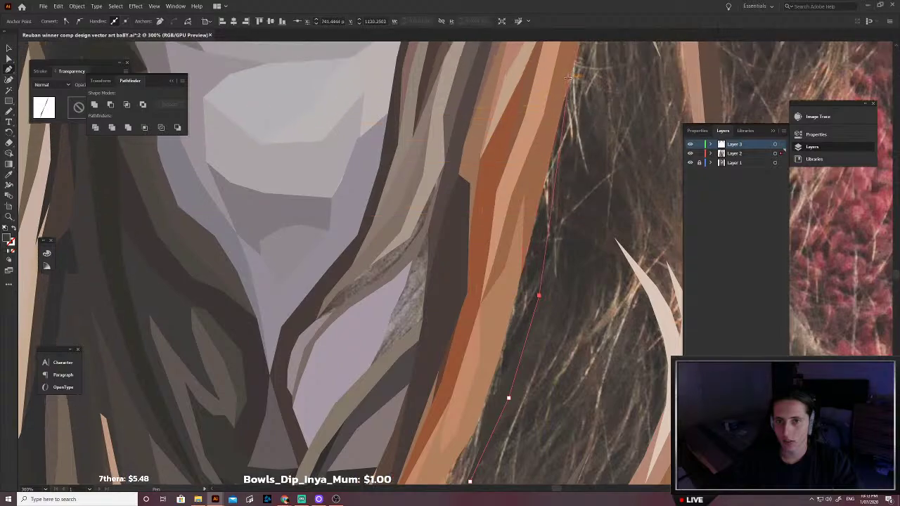
click(567, 88)
Step: Trace the strip's left edge down across the orange and cream strands and close the path at the lower tip
scroll(507, 243, left, 2)
scroll(507, 246, down, 7)
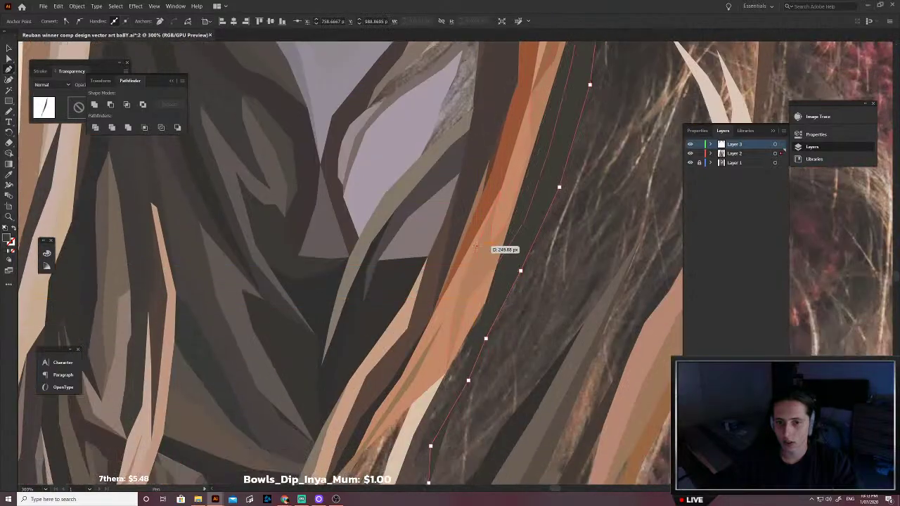
click(477, 247)
scroll(410, 382, down, 2)
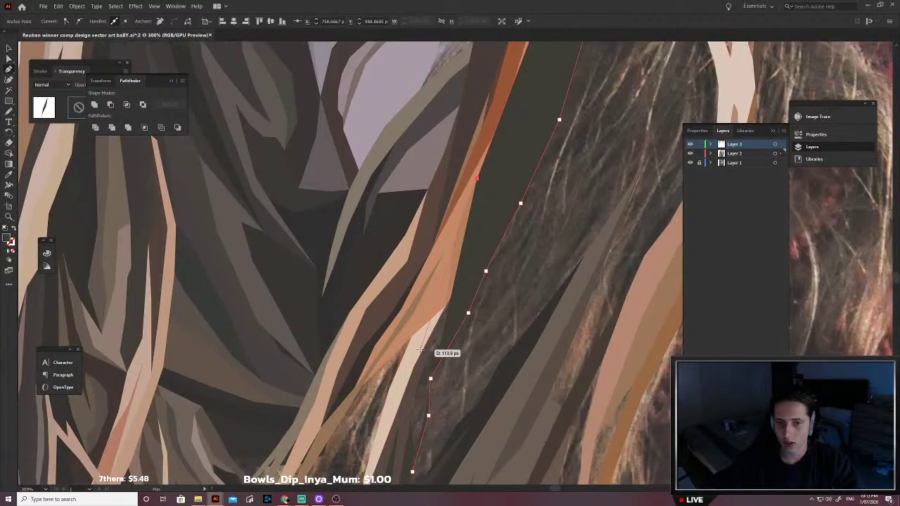
click(419, 348)
scroll(405, 396, left, 1)
scroll(422, 395, down, 2)
click(431, 374)
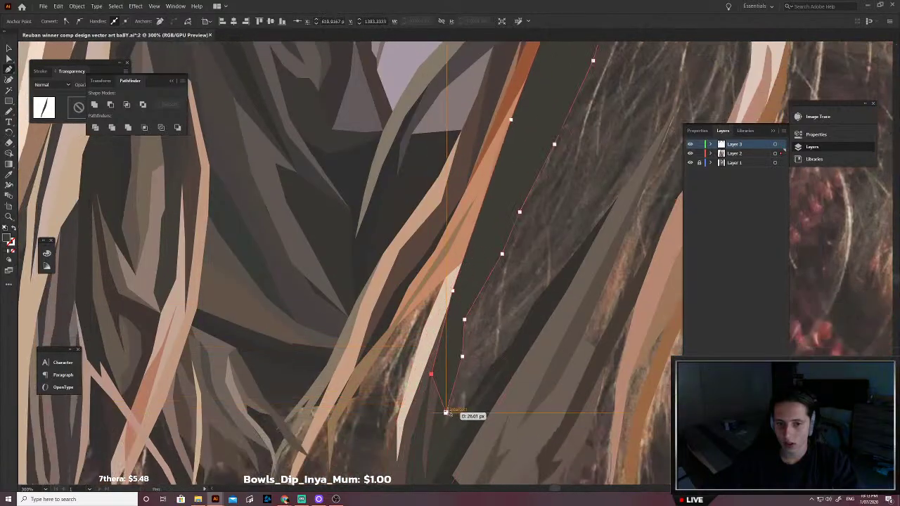
click(446, 412)
Step: Fill the strip with a dark brownish grey sampled from the photo, send it to the back and deselect it
key(i)
scroll(482, 295, up, 5)
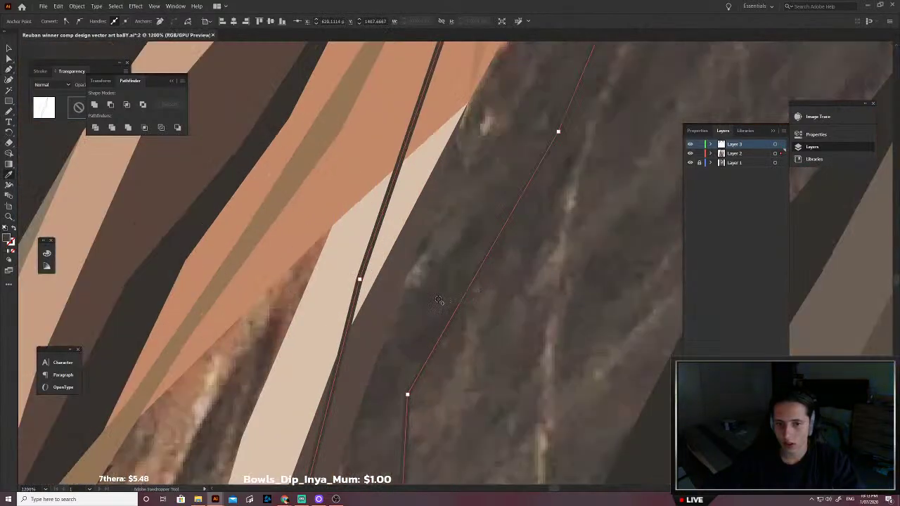
click(438, 301)
scroll(441, 302, down, 4)
key(ctrl+shift+bracketleft)
key(v)
click(453, 309)
scroll(453, 306, down, 1)
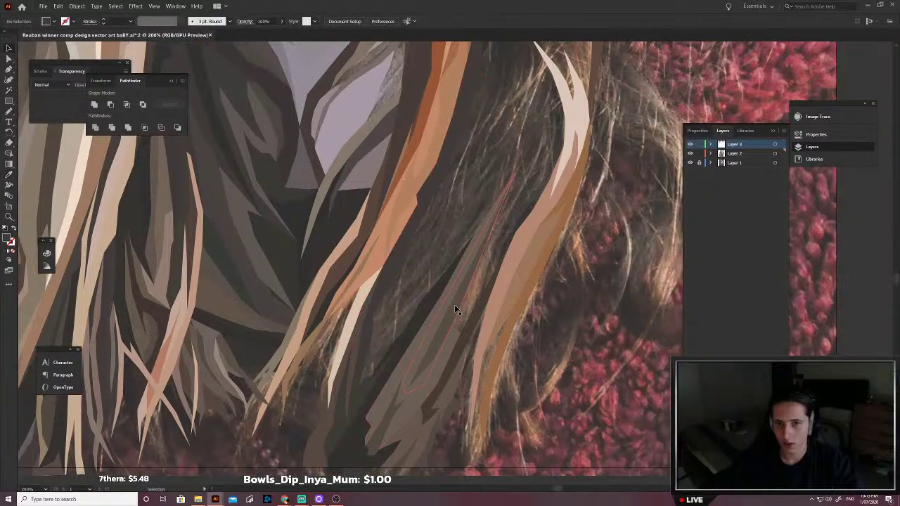
Step: Move the orange strand's notched corner anchor down along its right edge to smooth the outline, and deselect the strand
scroll(454, 306, up, 3)
scroll(423, 297, up, 3)
key(a)
click(410, 295)
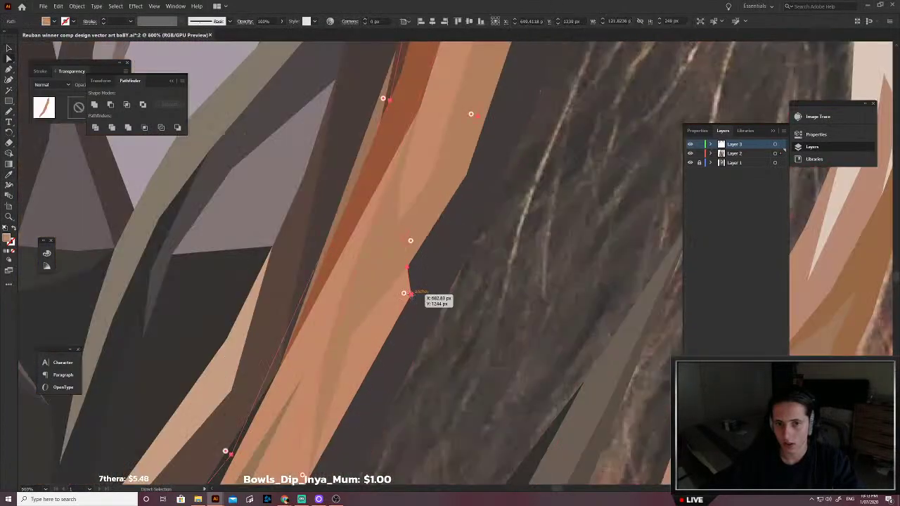
drag(410, 294, 377, 344)
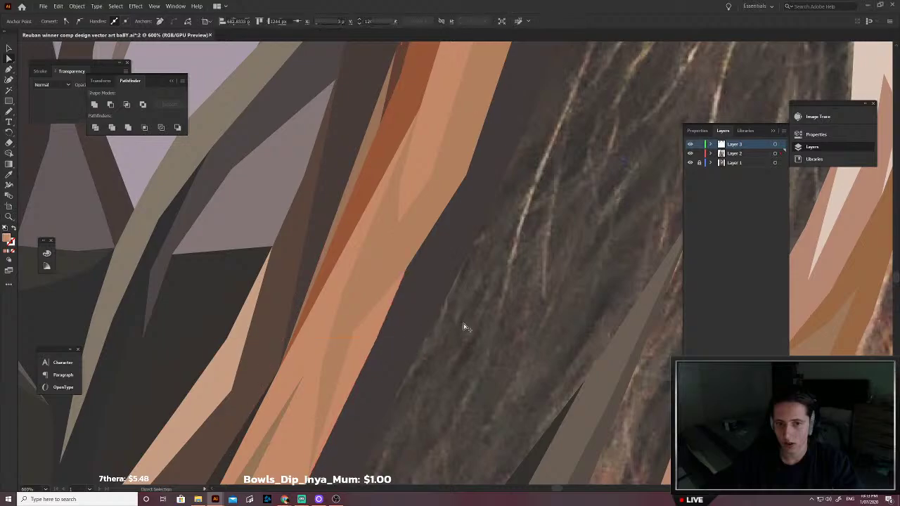
click(464, 327)
Step: Start a thin curved strand above the grey-brown strands, tracing its right edge up across the forked cream strand
scroll(462, 327, down, 2)
key(p)
scroll(462, 328, right, 3)
scroll(462, 327, up, 3)
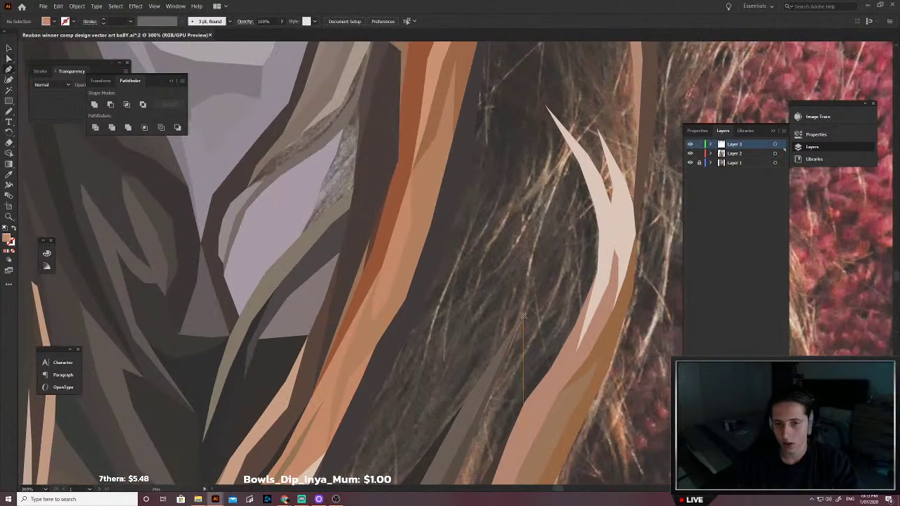
click(523, 312)
scroll(523, 312, up, 2)
click(540, 290)
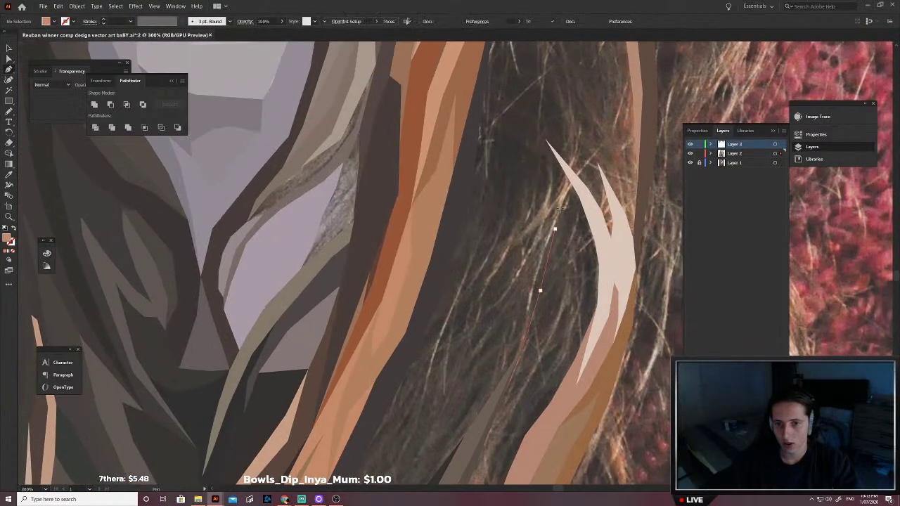
click(583, 166)
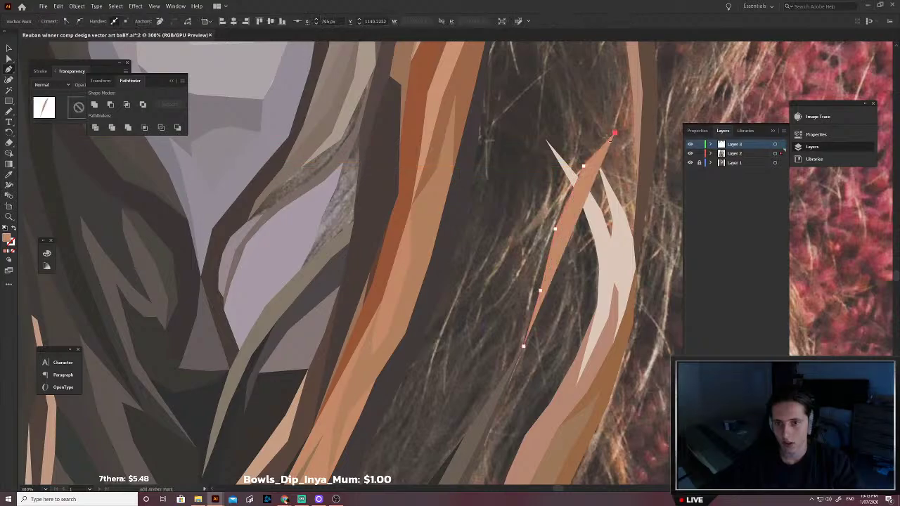
Step: Trace the thin strand's left edge from its upper tip down to a pointed lower end over the grey-brown strand
click(576, 158)
click(557, 187)
click(535, 249)
click(518, 309)
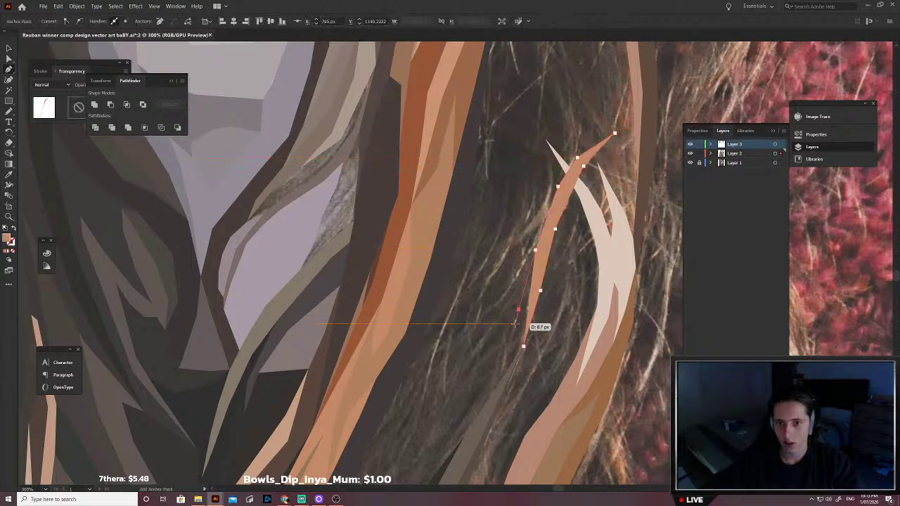
click(505, 355)
scroll(501, 362, left, 3)
scroll(486, 401, down, 4)
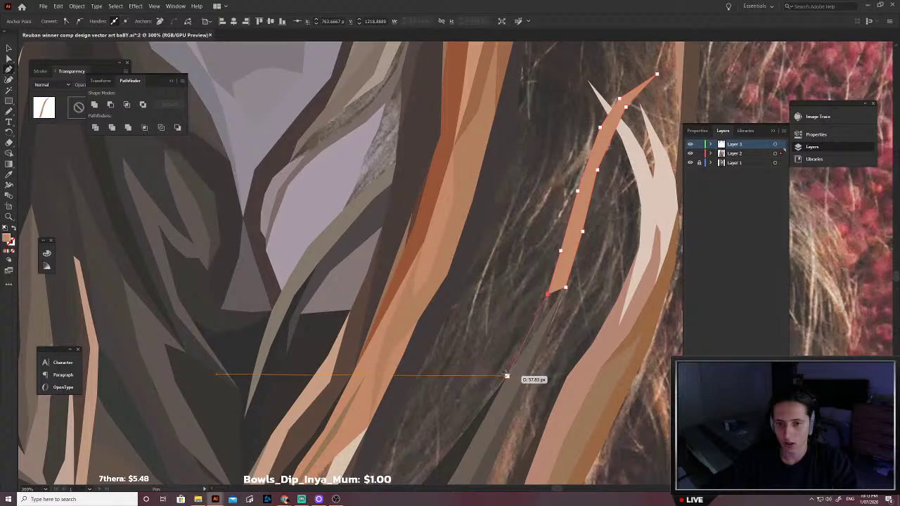
click(506, 376)
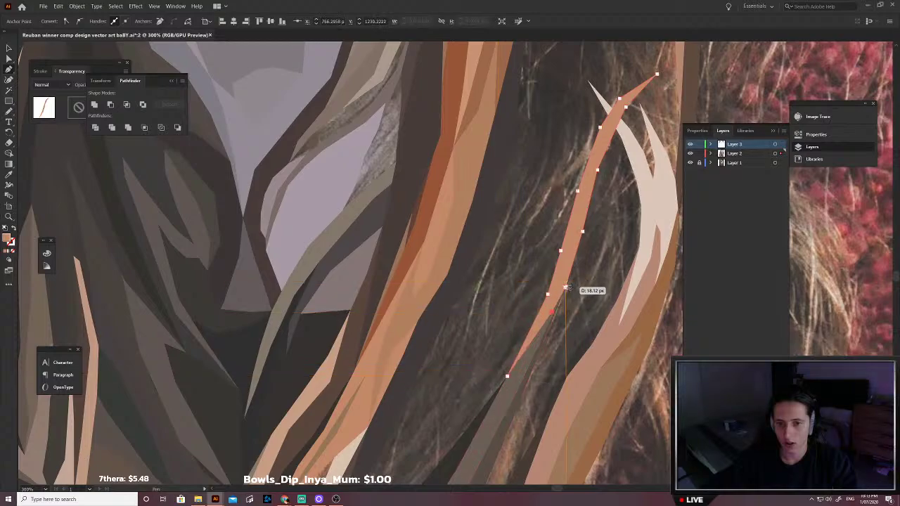
Step: Close the thin strand, fill it with a pale beige sampled from the photo and deselect it
key(shift+x)
scroll(566, 246, up, 3)
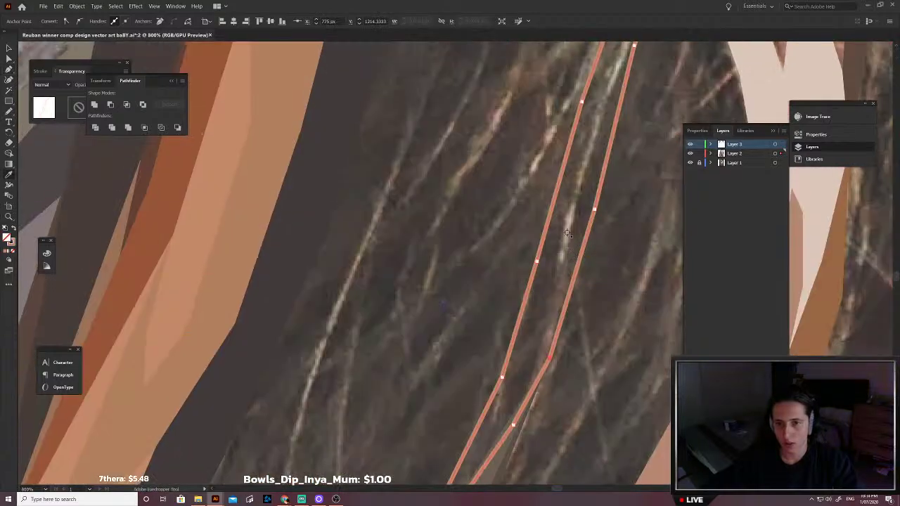
click(568, 228)
scroll(569, 227, down, 4)
key(v)
key(ctrl+shift+a)
scroll(524, 246, right, 2)
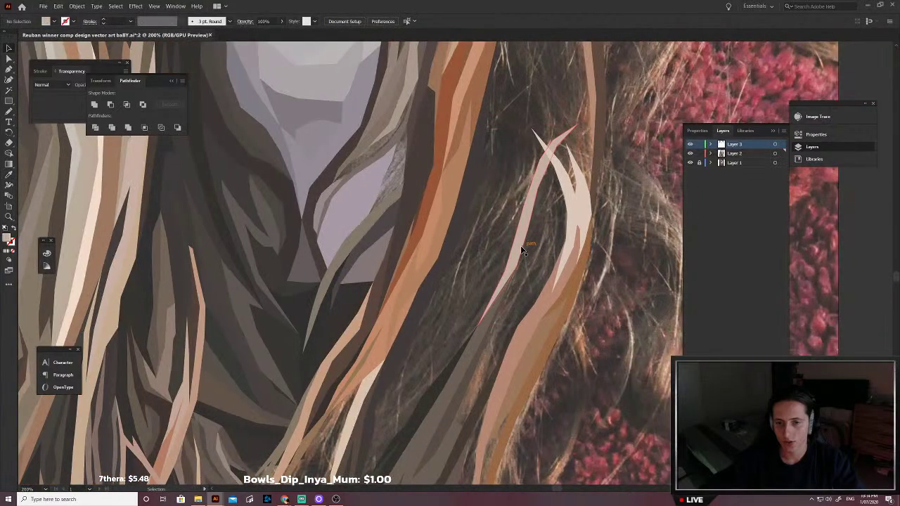
scroll(521, 283, down, 1)
Step: Start a forked piece between the thin beige strand and the pink strand, tracing its narrow inner notch upward
key(p)
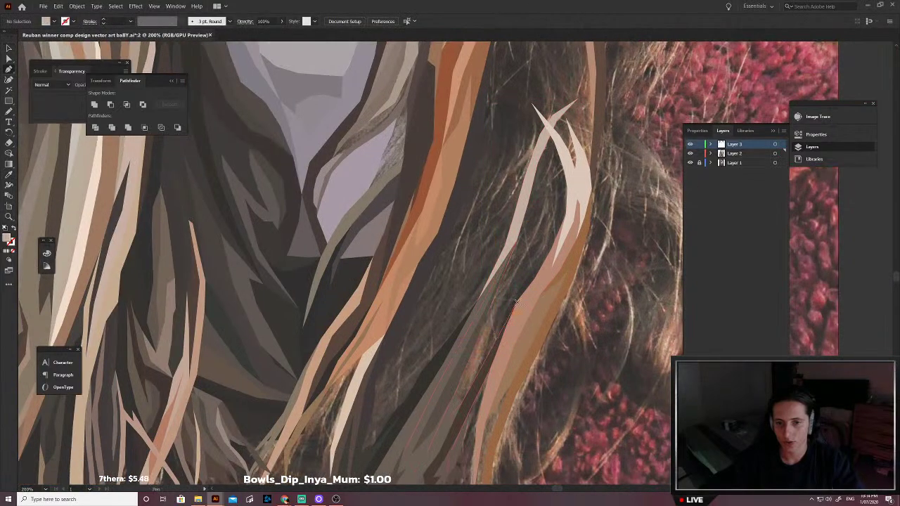
click(518, 300)
scroll(518, 300, right, 1)
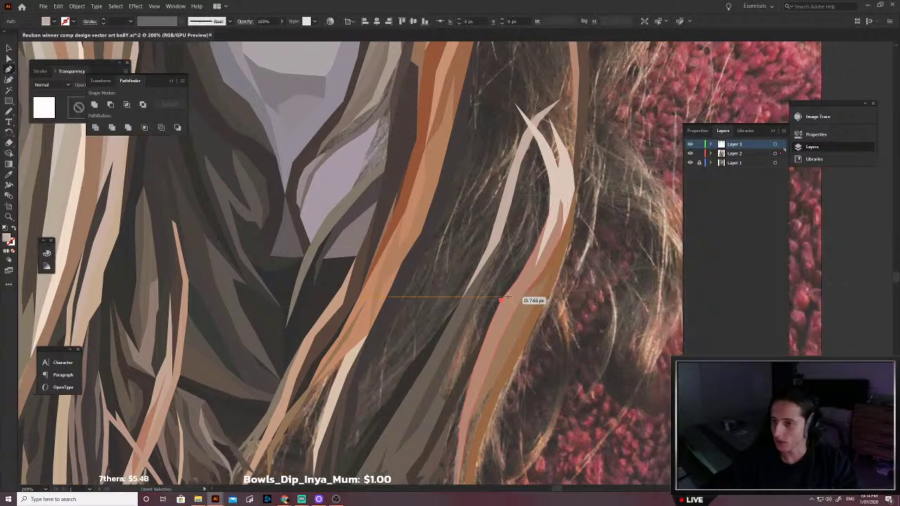
scroll(517, 300, up, 1)
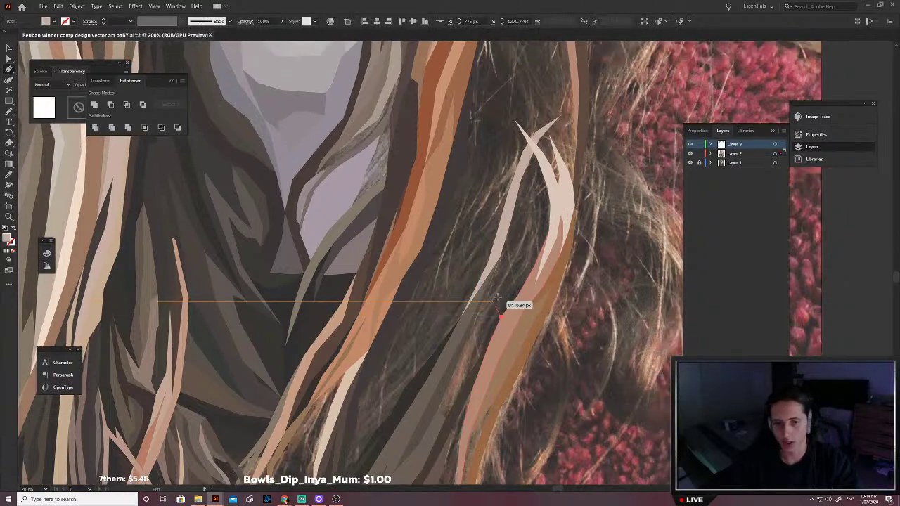
click(508, 287)
click(527, 233)
click(530, 207)
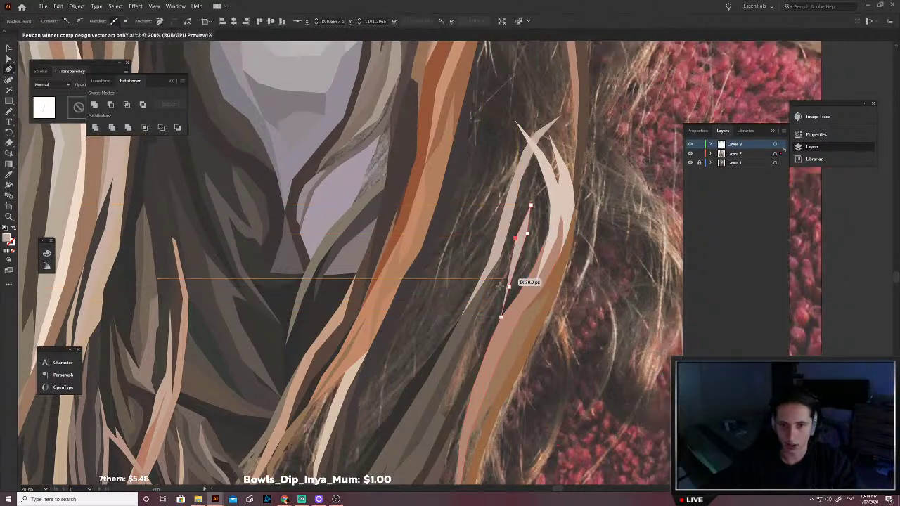
Step: Trace the forked piece down to its lower tip, up under the beige strand and down beneath the cream strand, closing the path
click(436, 412)
scroll(438, 409, right, 1)
click(446, 314)
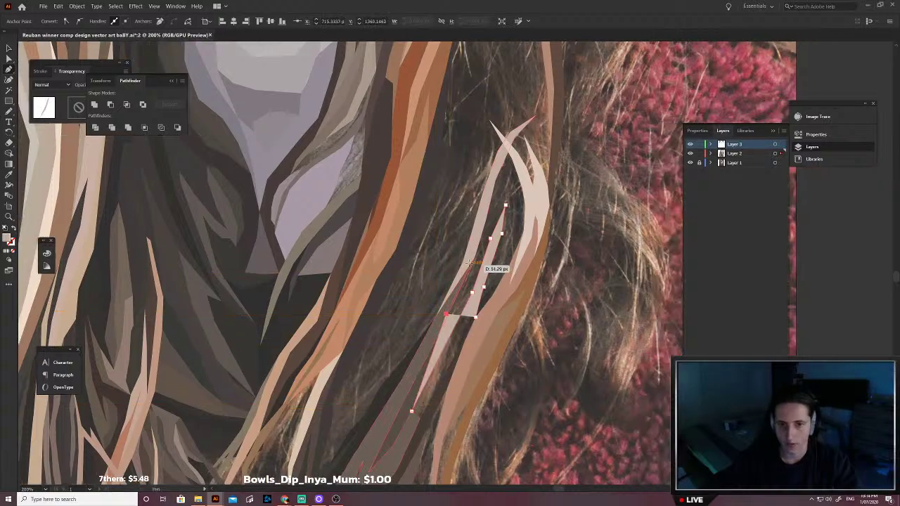
click(492, 168)
click(517, 159)
click(528, 194)
click(533, 229)
click(527, 271)
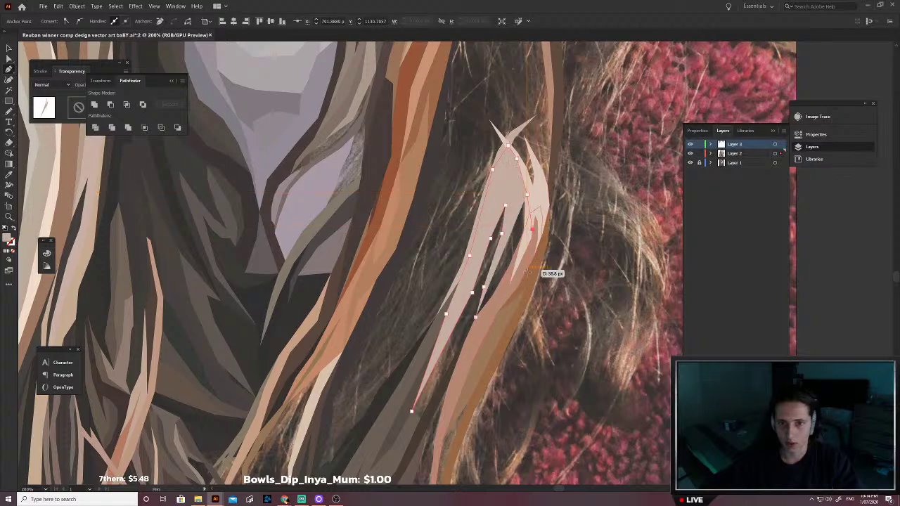
click(505, 306)
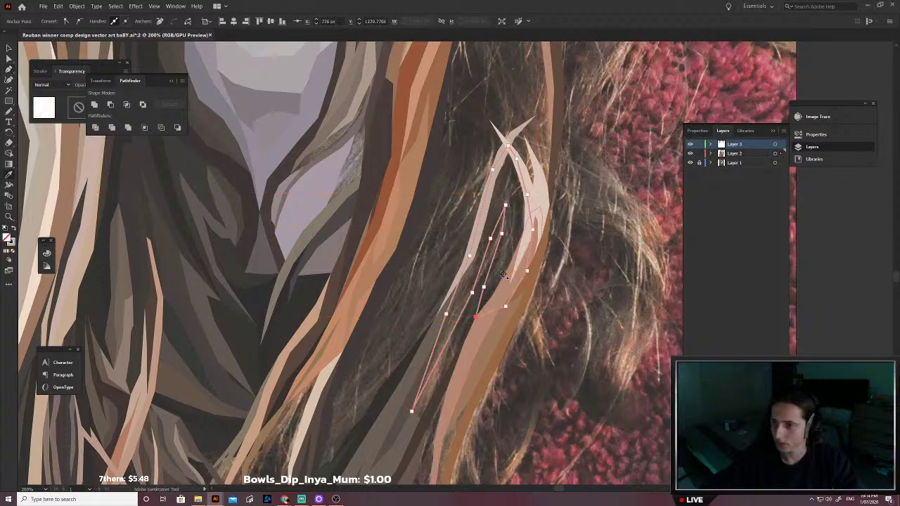
Step: Fill the forked piece with a dark olive brown sampled from the photo, send it to the back and deselect it
scroll(503, 275, up, 2)
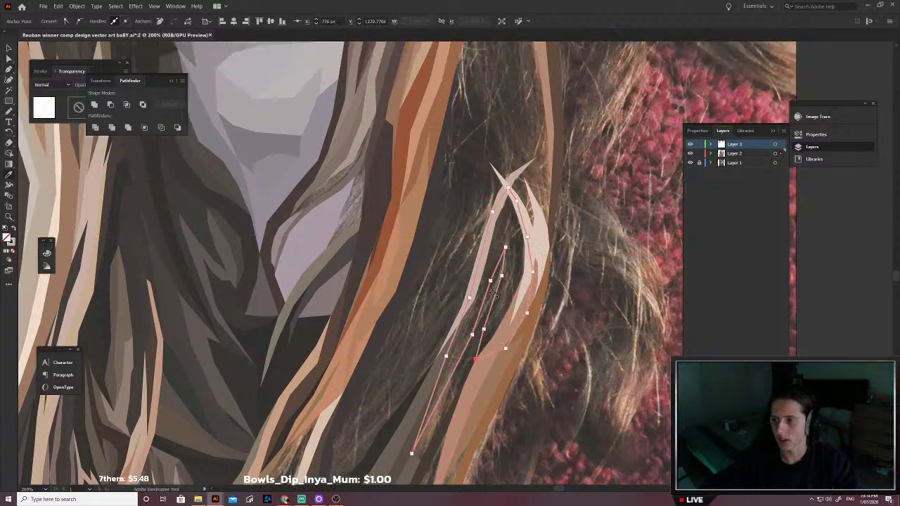
scroll(495, 294, up, 1)
scroll(479, 303, up, 1)
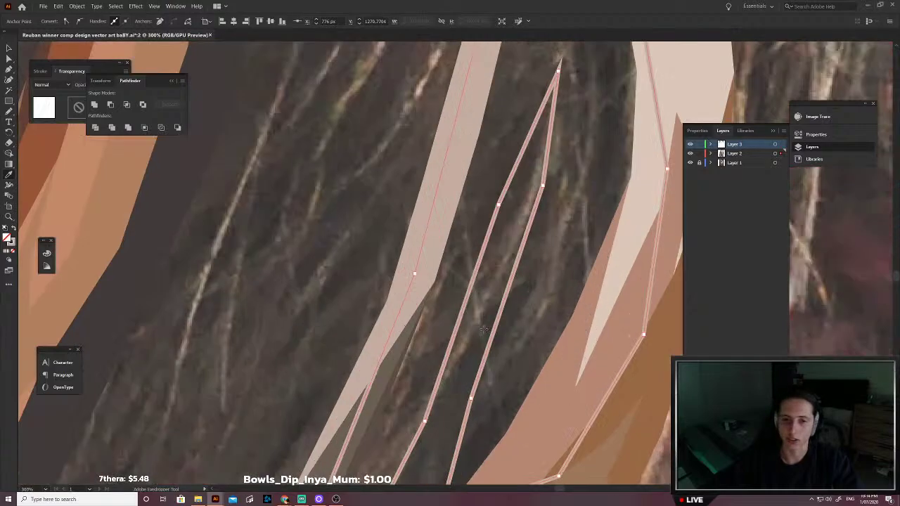
click(448, 309)
scroll(447, 305, down, 2)
key(v)
key(ctrl+shift+[)
click(383, 264)
scroll(415, 299, left, 1)
scroll(436, 306, down, 2)
key(p)
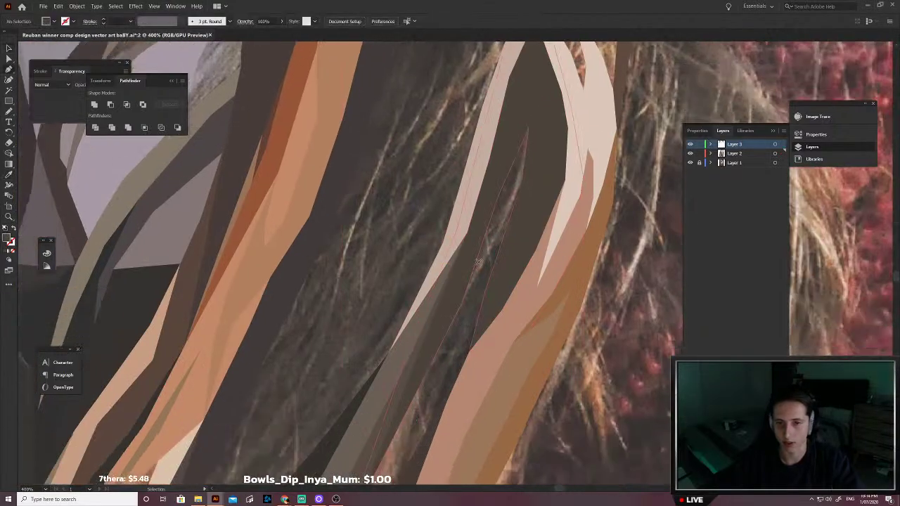
Step: Trace a narrow closed sliver inside the notch of the olive brown forked piece, running from its middle down to a blunt lower end
scroll(479, 261, down, 2)
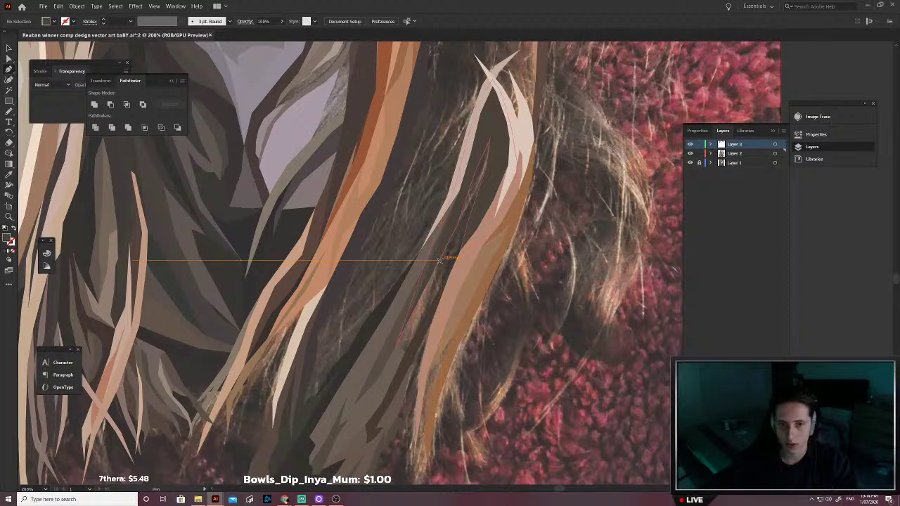
click(457, 226)
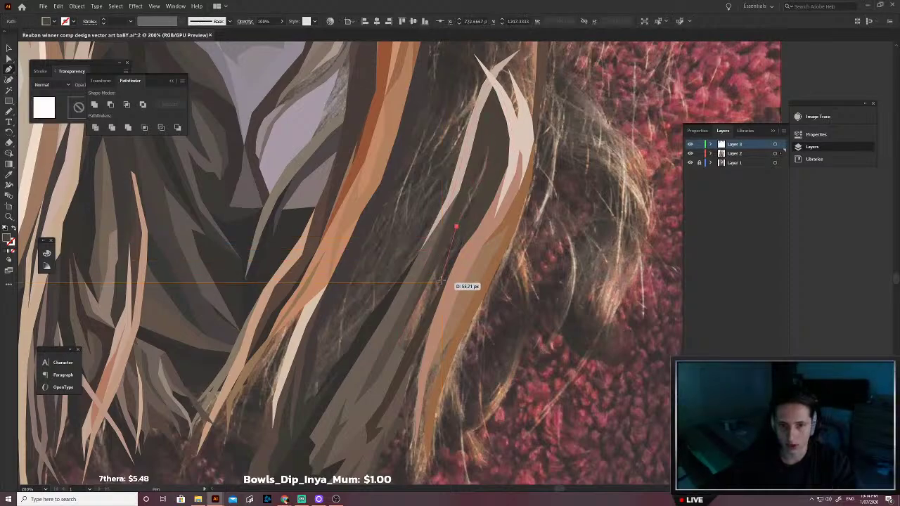
click(395, 356)
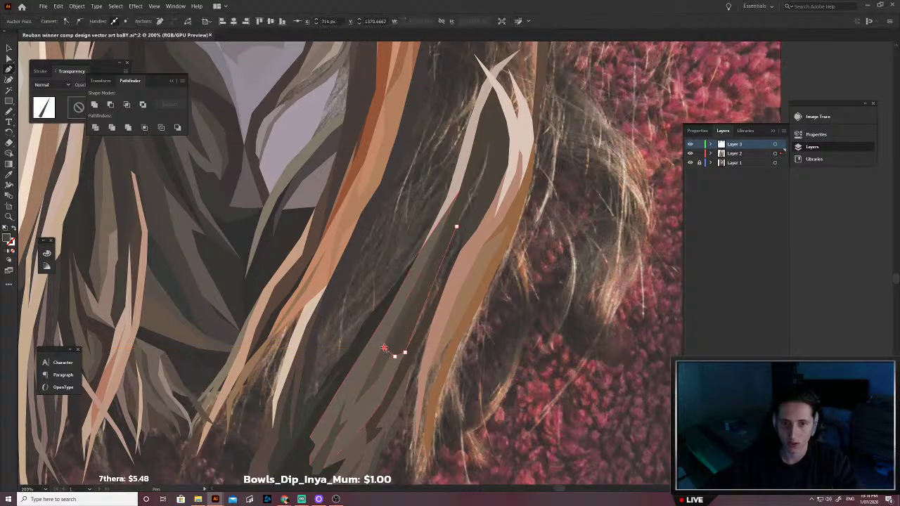
scroll(390, 352, up, 2)
scroll(429, 337, up, 2)
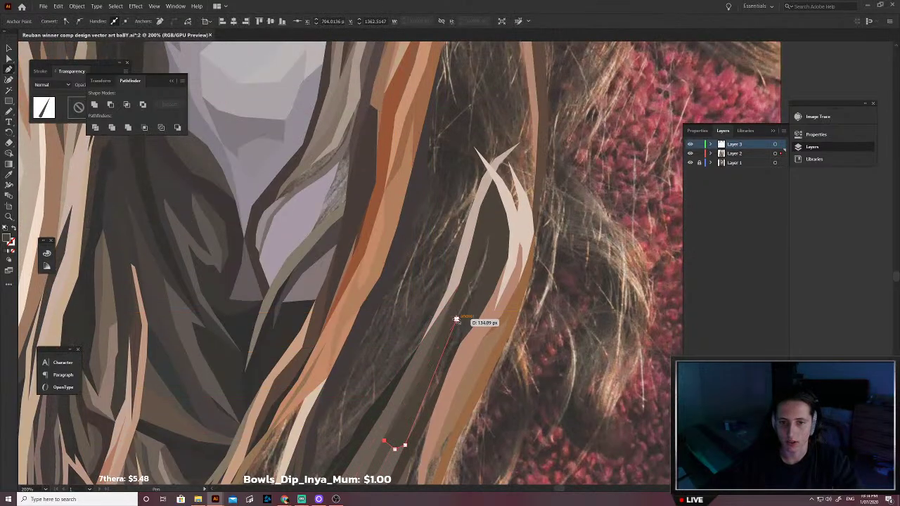
click(457, 319)
Step: Fill the narrow sliver with a reddish brown sampled from the photo and send it to the back
scroll(454, 325, down, 2)
key(slash)
scroll(421, 370, up, 4)
key(i)
click(411, 291)
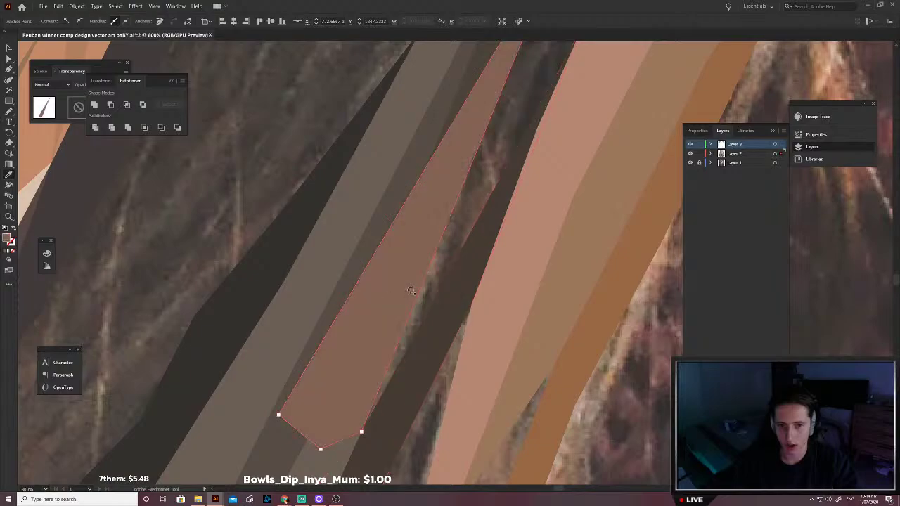
scroll(411, 290, down, 4)
key(v)
key(ctrl+shift+bracketleft)
Step: Trace a longer closed strip over the forked piece's notch, from under the cream strands down past the reddish brown sliver's lower end
scroll(429, 300, up, 2)
key(p)
click(415, 303)
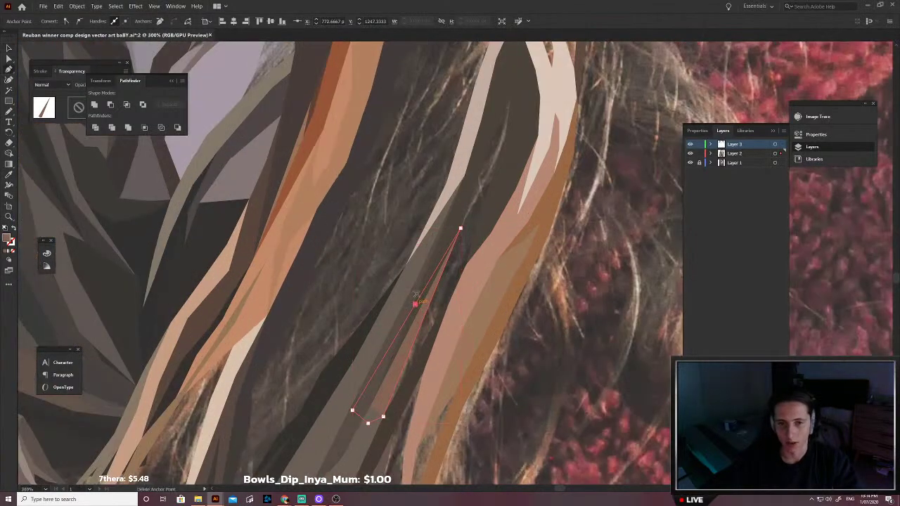
click(460, 228)
click(460, 197)
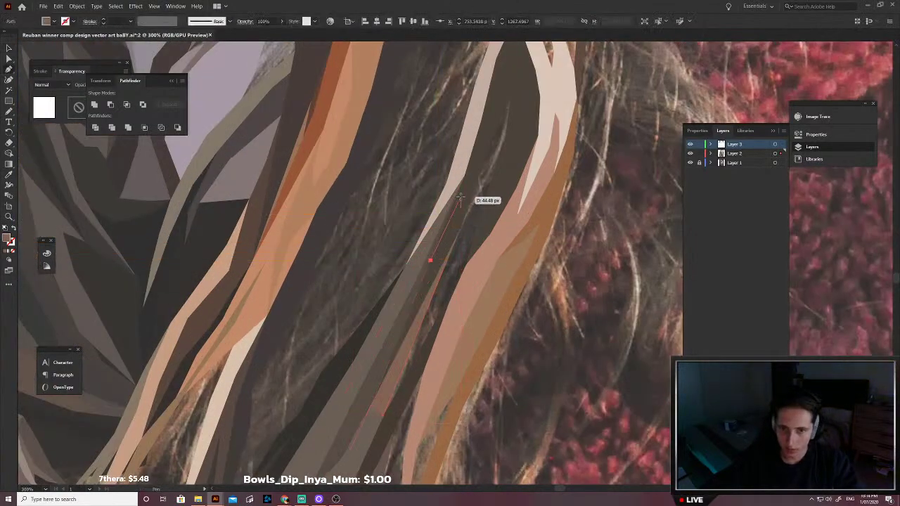
click(484, 139)
click(526, 121)
click(482, 259)
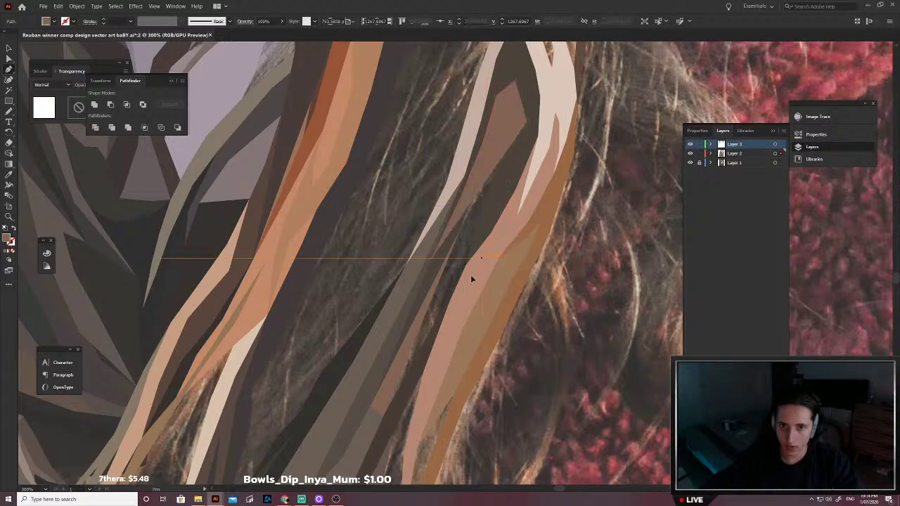
click(388, 423)
click(373, 430)
click(430, 261)
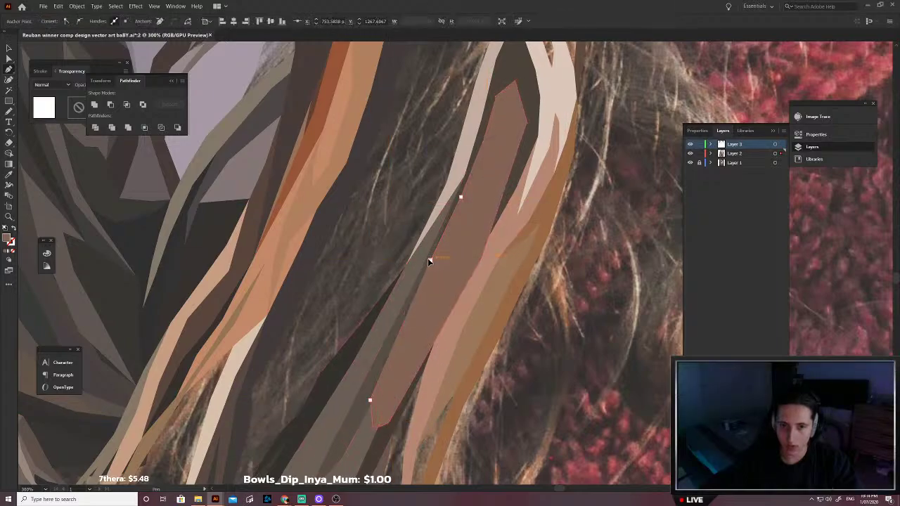
Step: Fill the longer strip with a dark brown sampled from the photo and deselect it
key(shift+x)
key(i)
scroll(436, 283, up, 2)
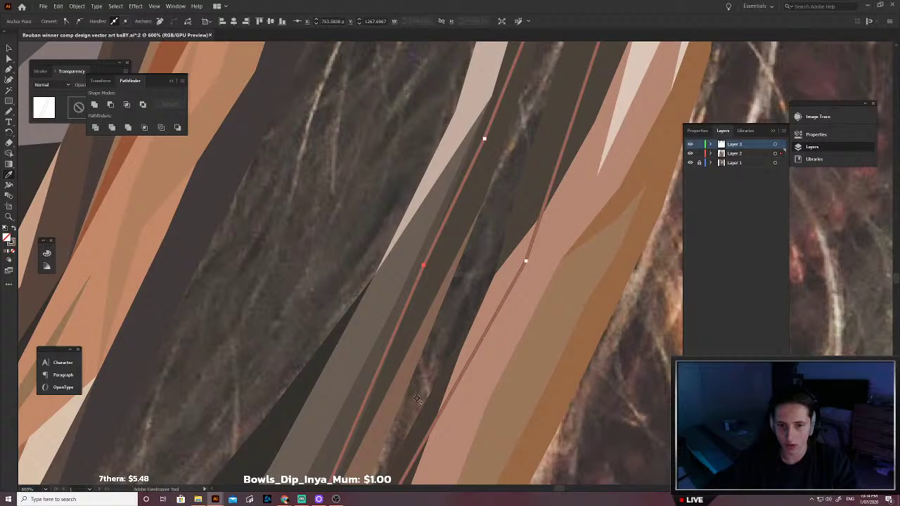
click(417, 400)
scroll(417, 399, down, 3)
key(v)
click(394, 308)
scroll(449, 332, up, 2)
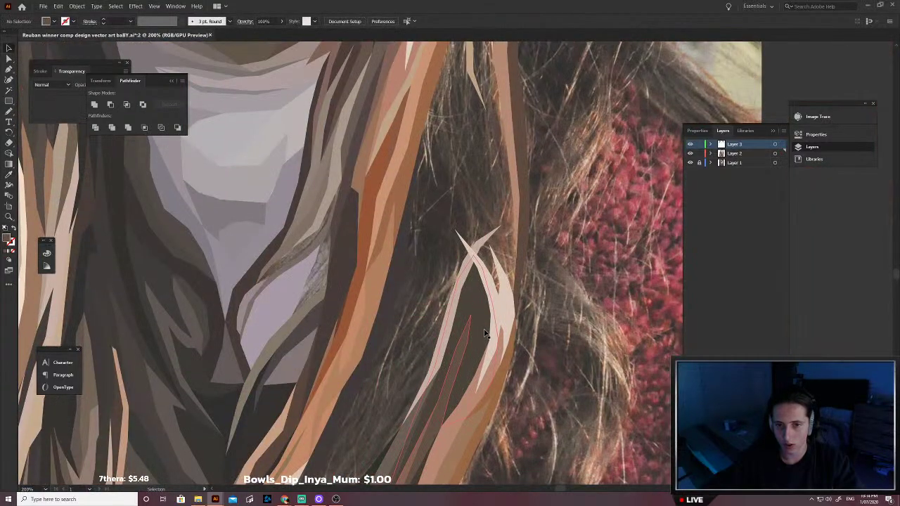
Step: Start a slim piece beside the long pinkish-brown strand, tracing its inner edge from the cream strands up to a pointed top
scroll(484, 333, up, 3)
key(p)
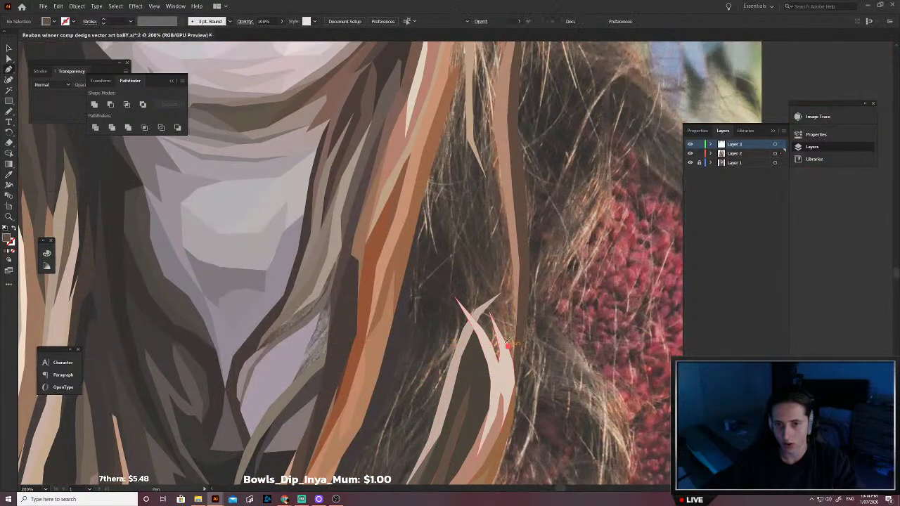
click(507, 344)
click(508, 312)
click(504, 274)
click(494, 239)
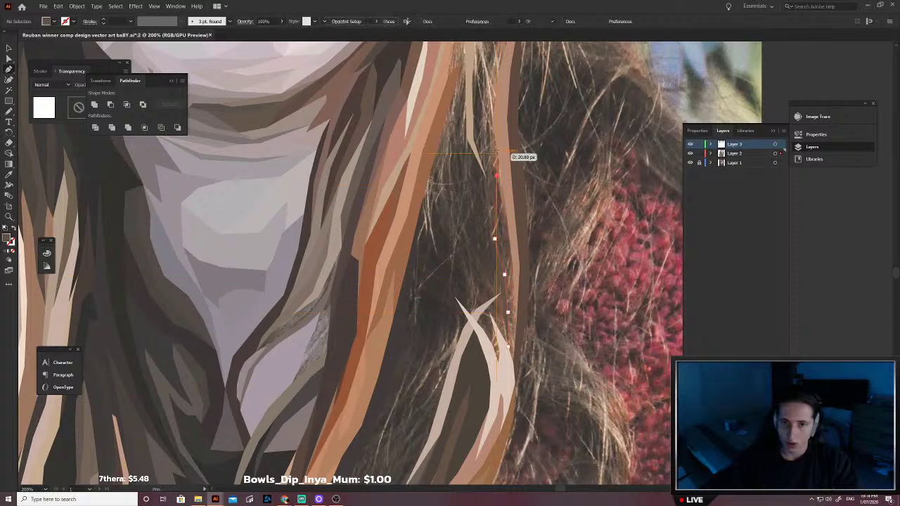
click(491, 121)
Step: Trace the slim piece's other edge down to the cream strands, close it with a pinkish-brown fill and deselect it
click(511, 181)
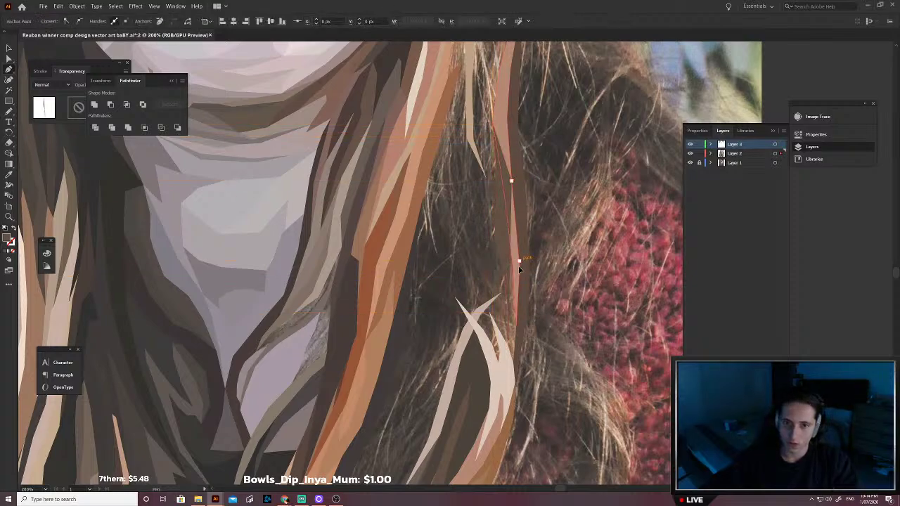
click(519, 261)
click(521, 306)
drag(508, 349, 508, 345)
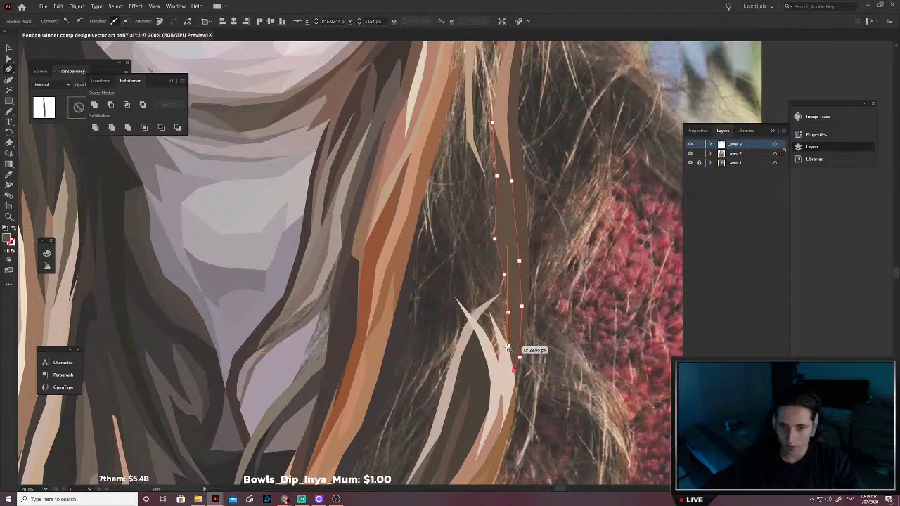
scroll(514, 317, down, 2)
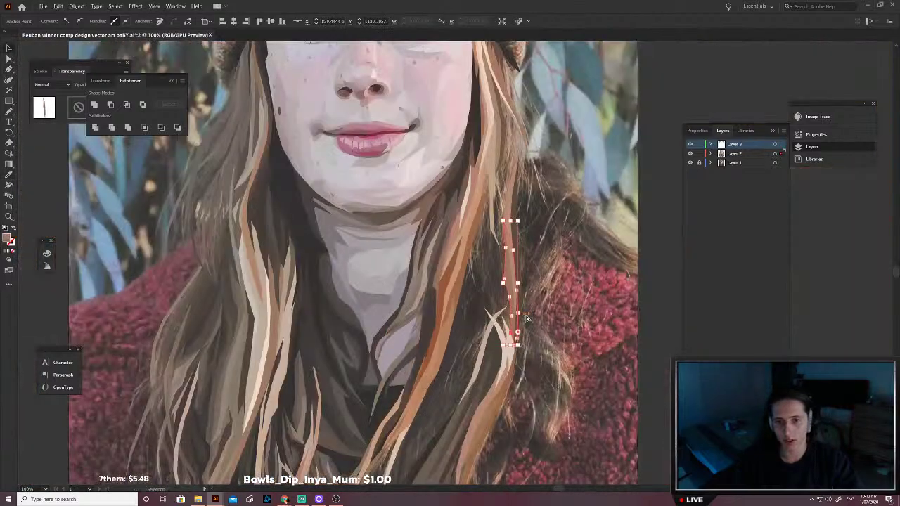
click(526, 318)
scroll(505, 302, down, 2)
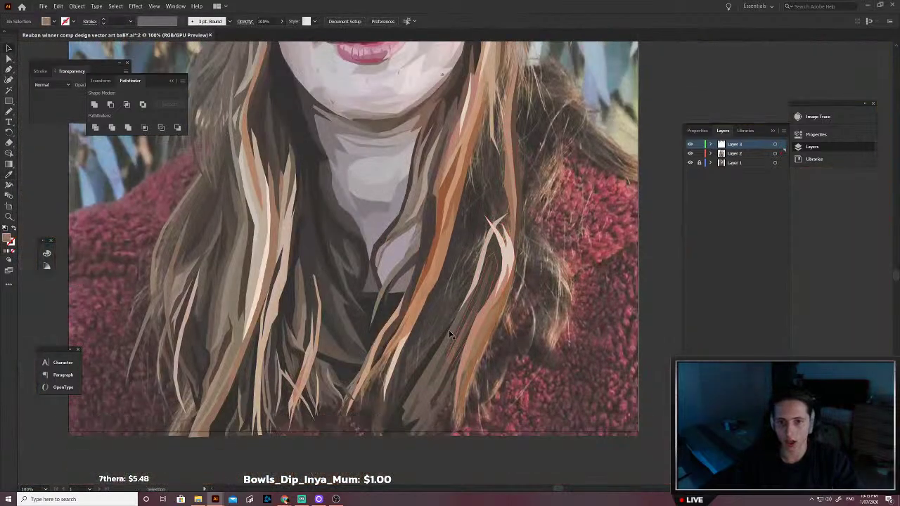
Step: Trace a slender zigzag piece between the orange strand and the cream strand, pointed at both ends, and close the path
scroll(415, 390, up, 1)
scroll(415, 391, up, 1)
key(p)
click(450, 351)
click(475, 310)
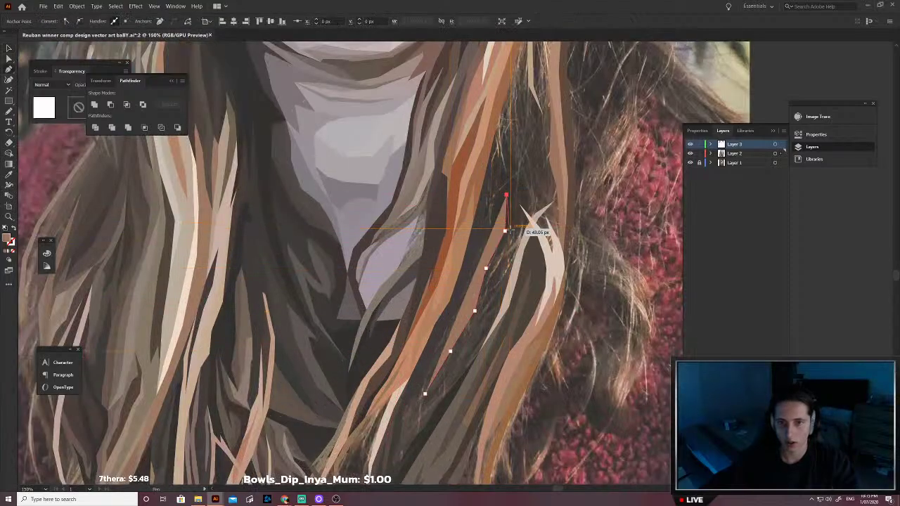
click(493, 272)
click(487, 316)
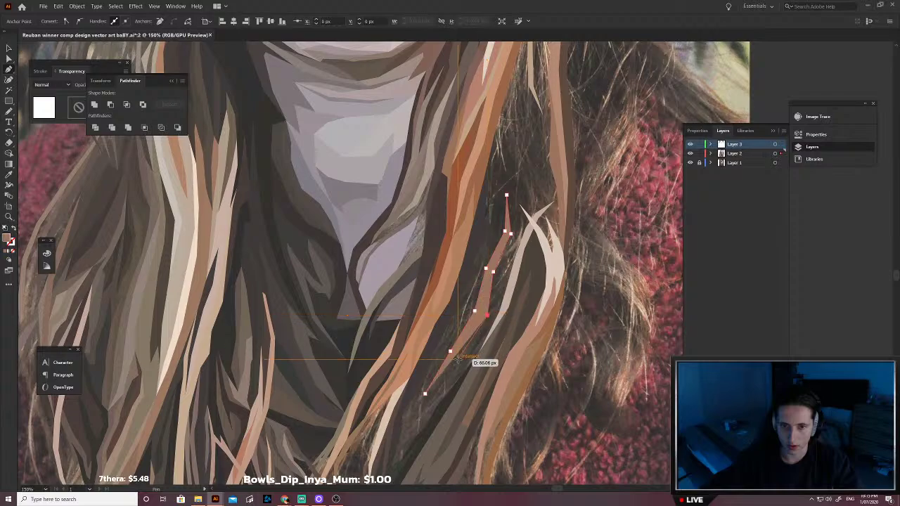
click(425, 394)
Step: Fill the zigzag piece with a dark grey-brown sampled from the photo and deselect it
scroll(460, 357, up, 3)
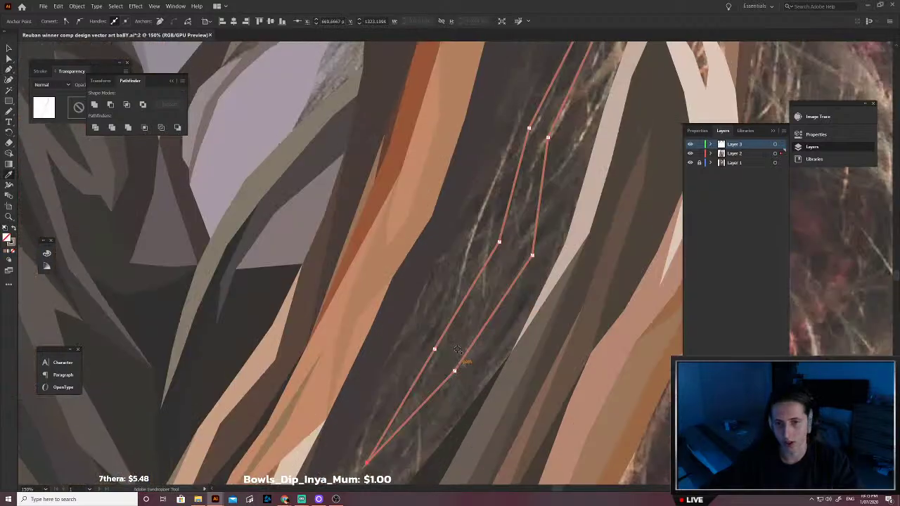
click(458, 352)
scroll(457, 344, down, 2)
key(v)
click(421, 386)
Step: Start a piece between the orange strand and the grey-brown zigzag, tracing up to a sharp tip and back down its inner side
scroll(420, 386, up, 2)
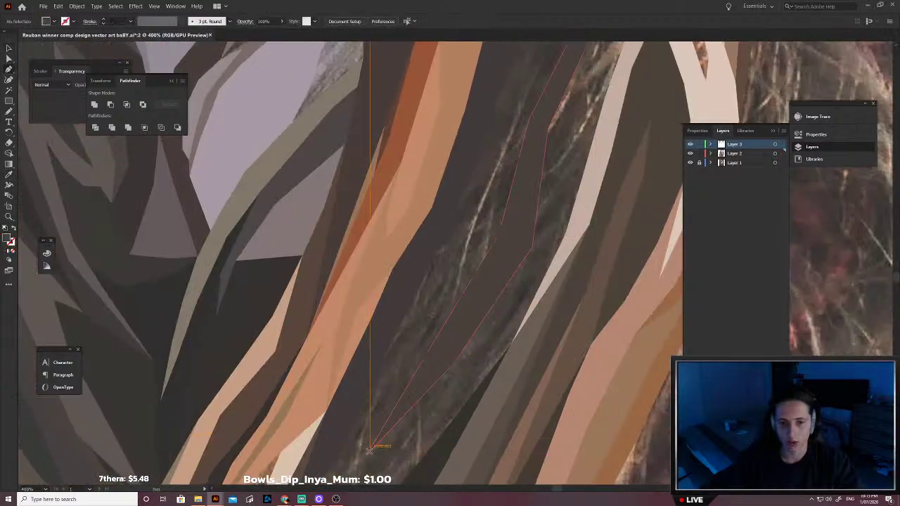
click(367, 453)
click(408, 359)
click(463, 243)
scroll(464, 242, up, 3)
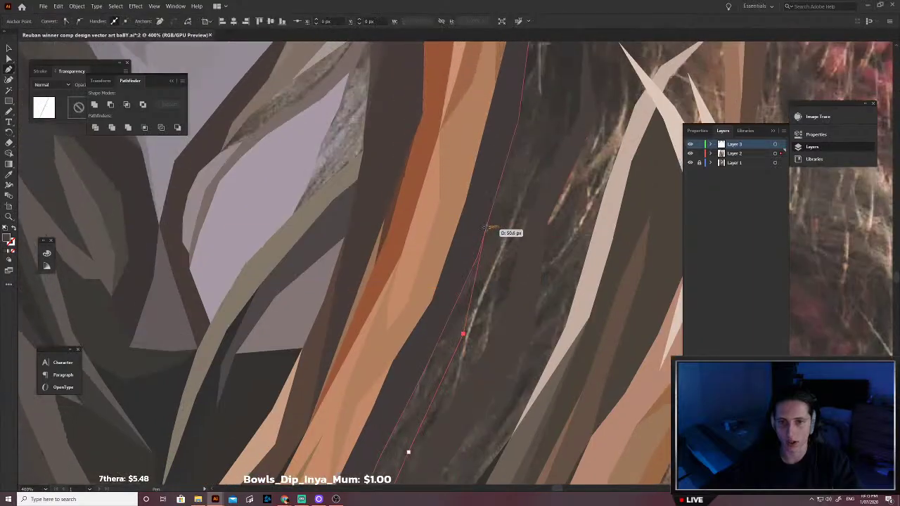
click(514, 173)
click(501, 268)
click(499, 327)
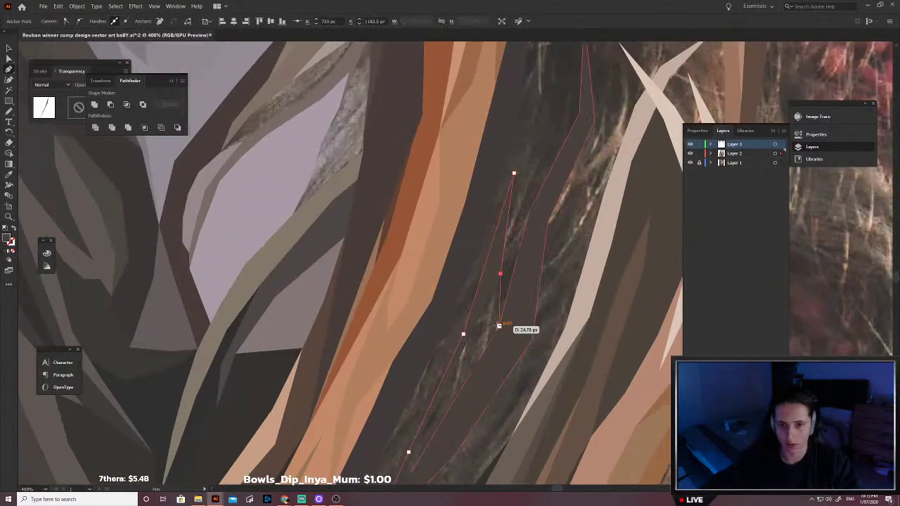
Step: Continue the piece's outline down beneath the zigzag piece to a pointed lower tip and back up its outer edge
scroll(496, 351, down, 5)
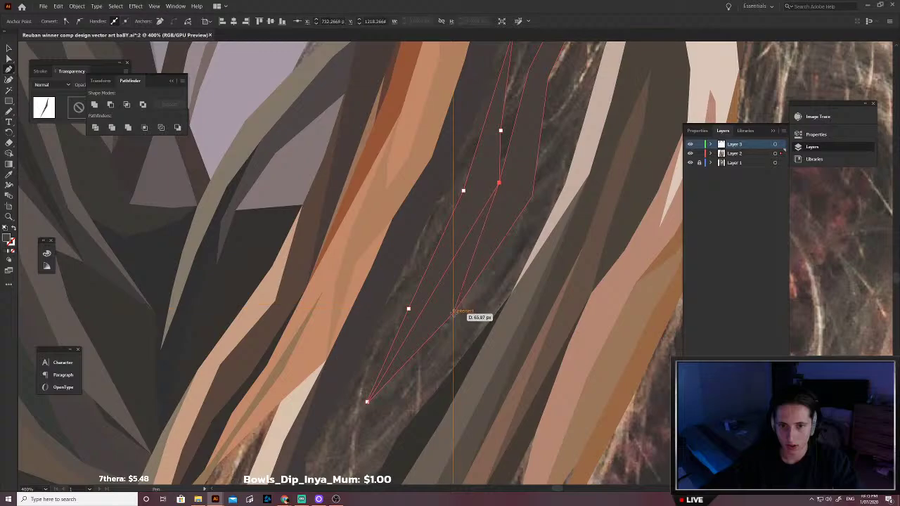
click(453, 315)
scroll(462, 322, down, 2)
scroll(462, 322, left, 1)
click(459, 315)
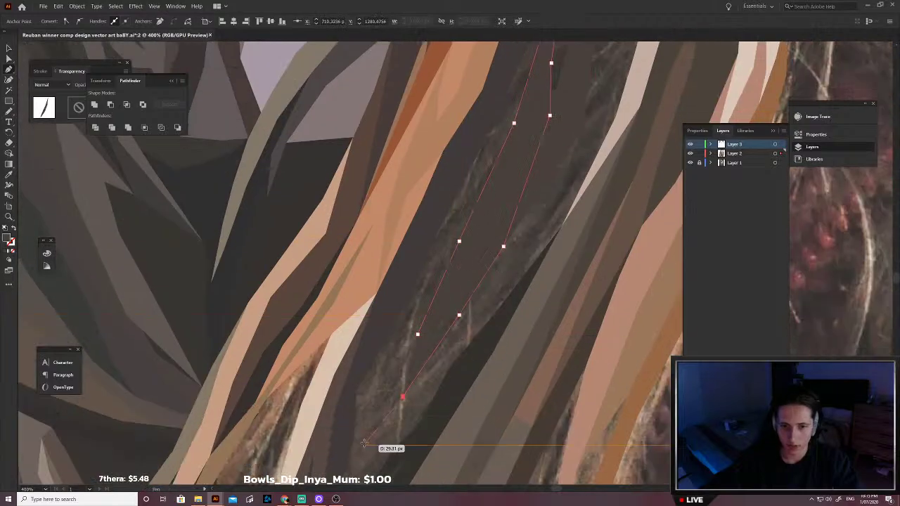
scroll(365, 441, down, 2)
ctrl+click(383, 366)
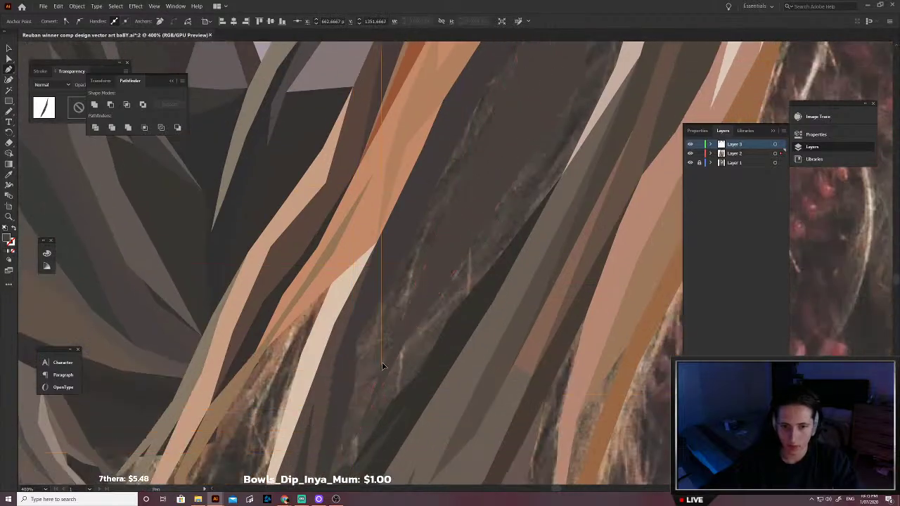
click(383, 366)
Step: Fill the pointed piece with a very dark olive sampled from the photo, send it to the back and deselect it
key(shift+x)
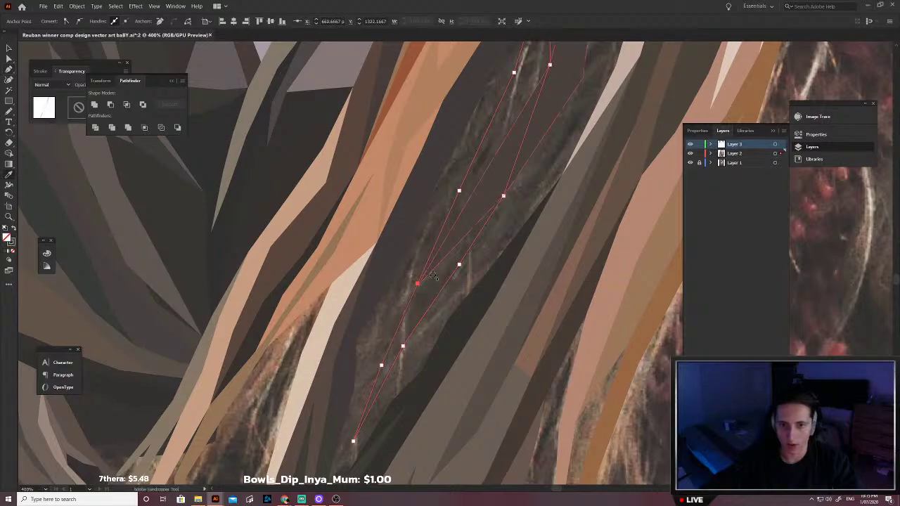
key(i)
scroll(430, 281, up, 2)
ctrl+click(401, 315)
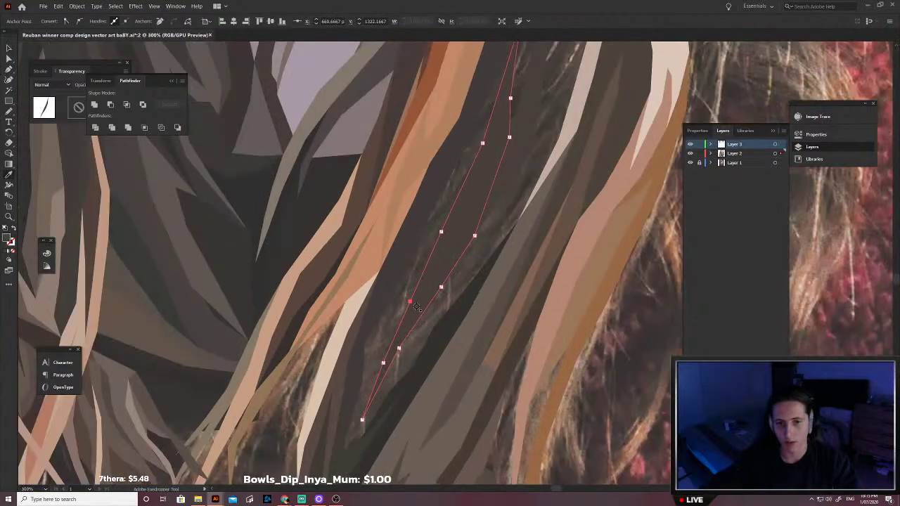
click(411, 283)
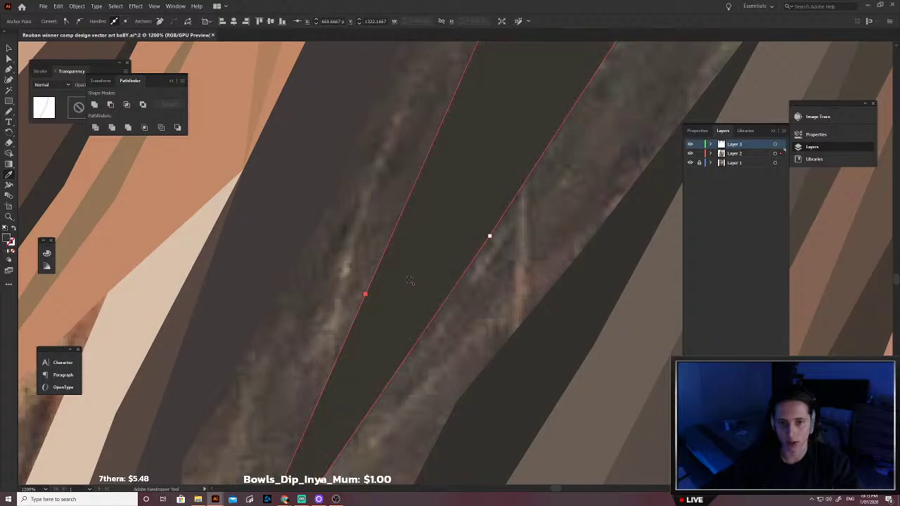
scroll(411, 282, down, 3)
key(ctrl+shift+[)
key(v)
scroll(411, 273, down, 1)
scroll(410, 273, down, 2)
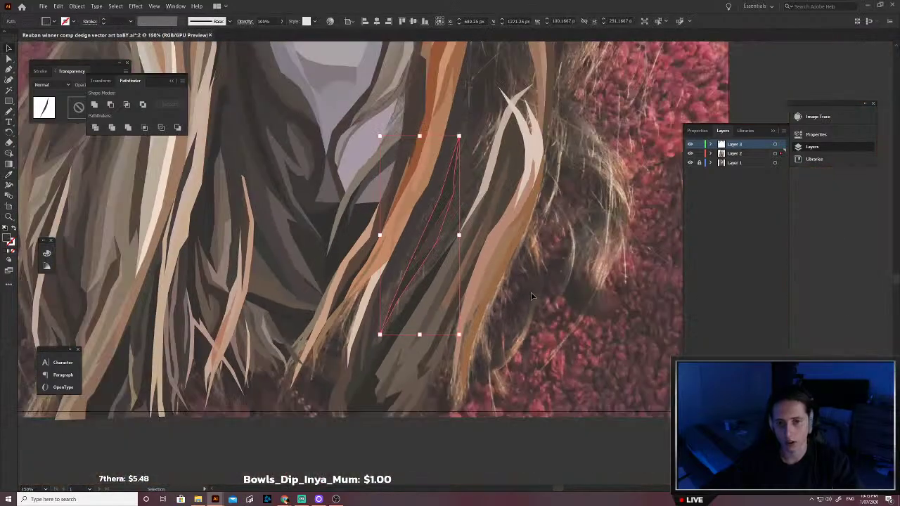
click(527, 345)
Step: Review the traced hair in the whole portrait, then up close beside the neck and down to the lower hair ends
scroll(442, 375, up, 2)
scroll(442, 375, down, 2)
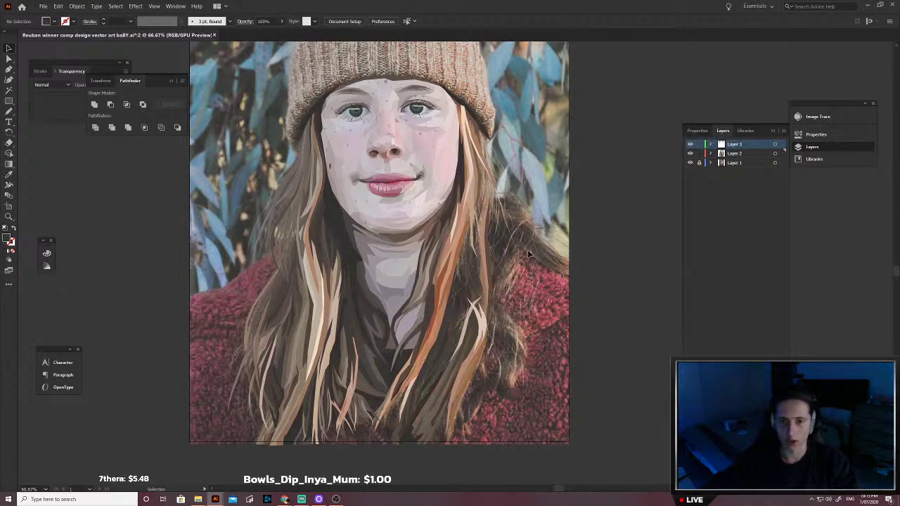
scroll(528, 253, down, 1)
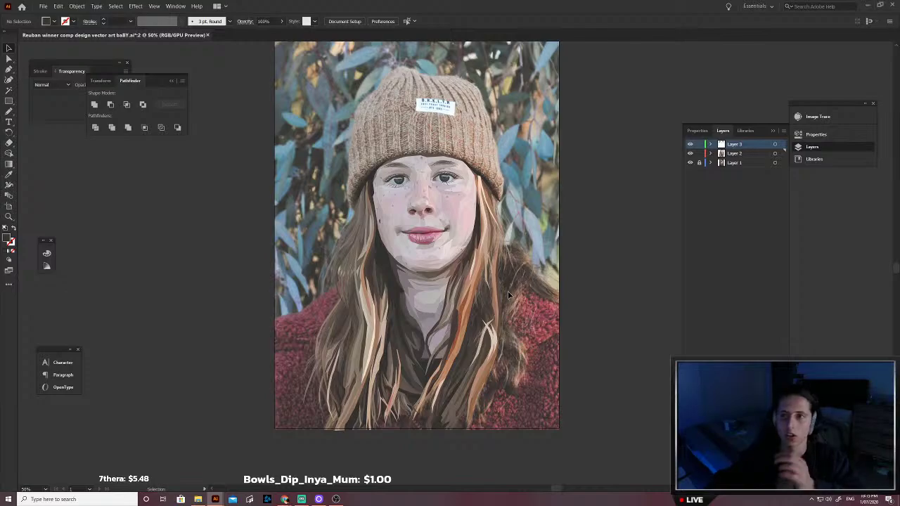
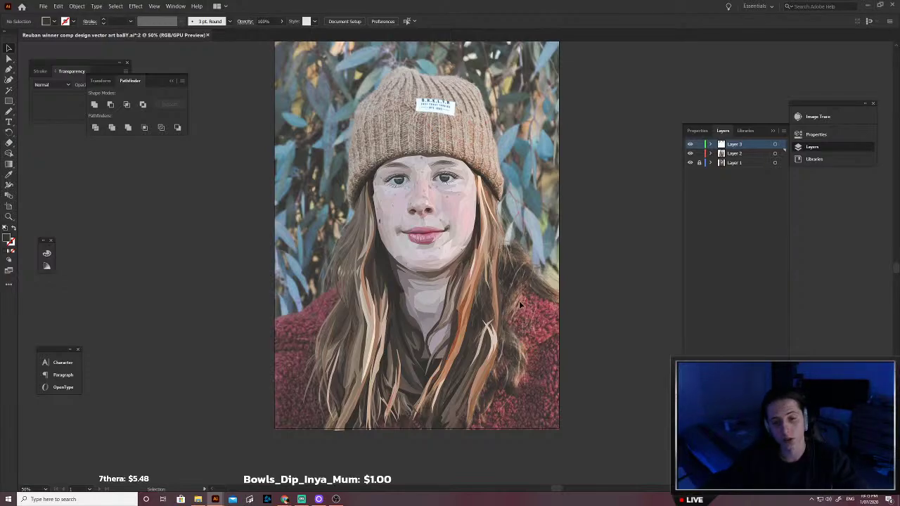
scroll(519, 300, down, 1)
scroll(513, 302, up, 3)
scroll(493, 359, up, 1)
scroll(422, 362, right, 1)
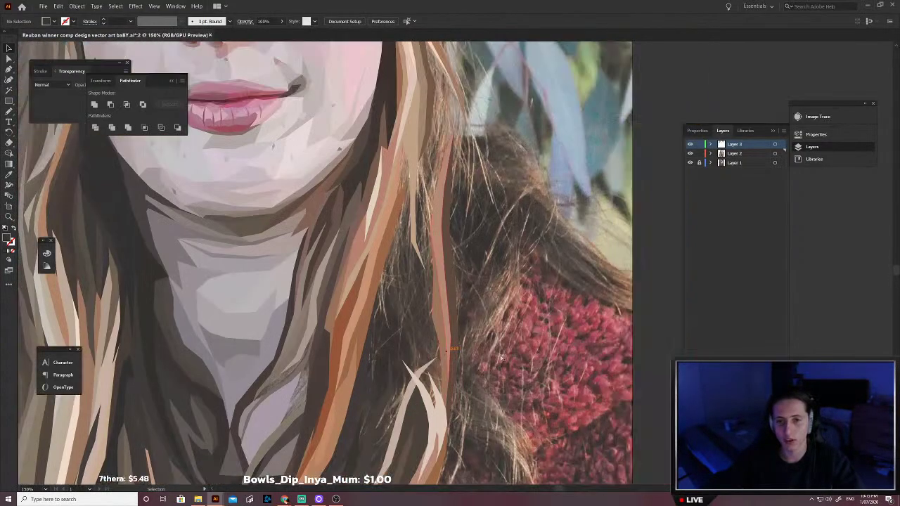
scroll(407, 365, down, 2)
scroll(416, 408, left, 1)
scroll(421, 411, down, 2)
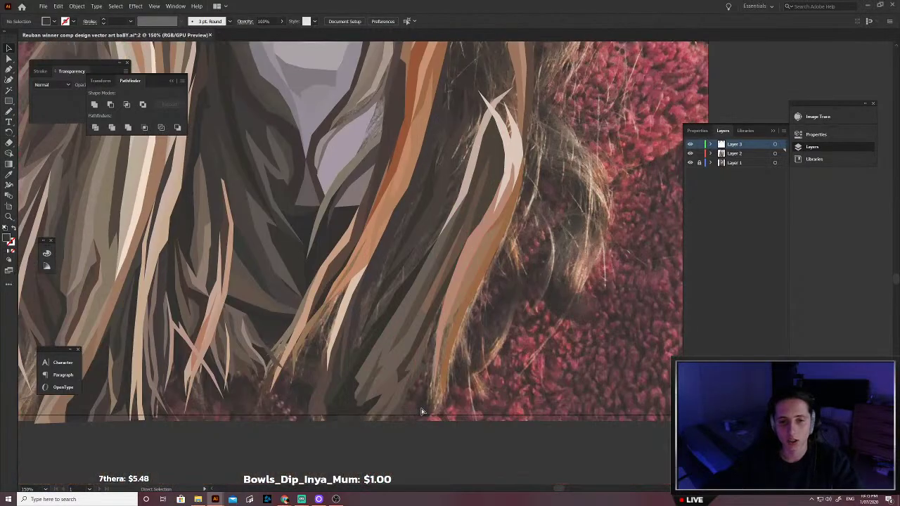
Step: Start a piece beside the cream strand's lower end, tracing down and then up along the grey-brown strands to the pale forked strand's lower tip
scroll(421, 412, down, 1)
scroll(412, 398, up, 1)
scroll(378, 420, down, 1)
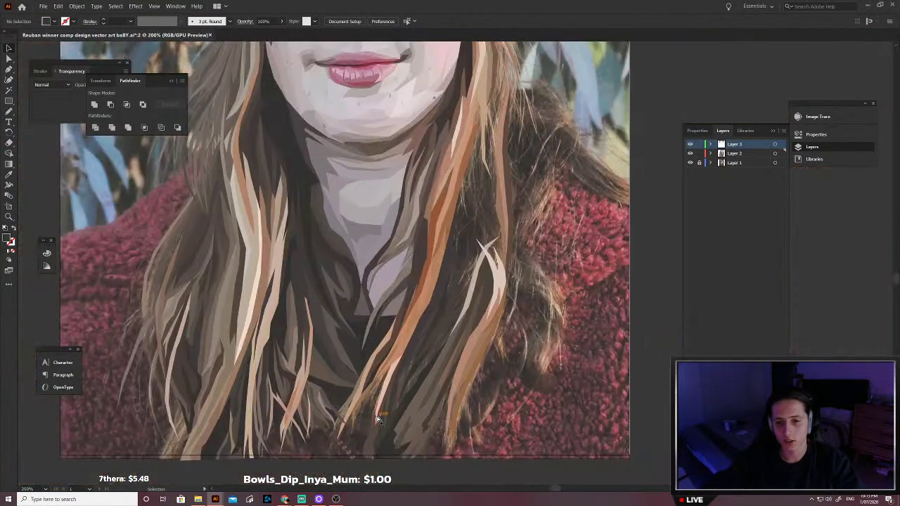
scroll(378, 420, up, 2)
drag(335, 331, 321, 325)
click(359, 399)
scroll(360, 399, down, 3)
drag(523, 277, 398, 389)
drag(345, 434, 397, 369)
key(p)
click(334, 403)
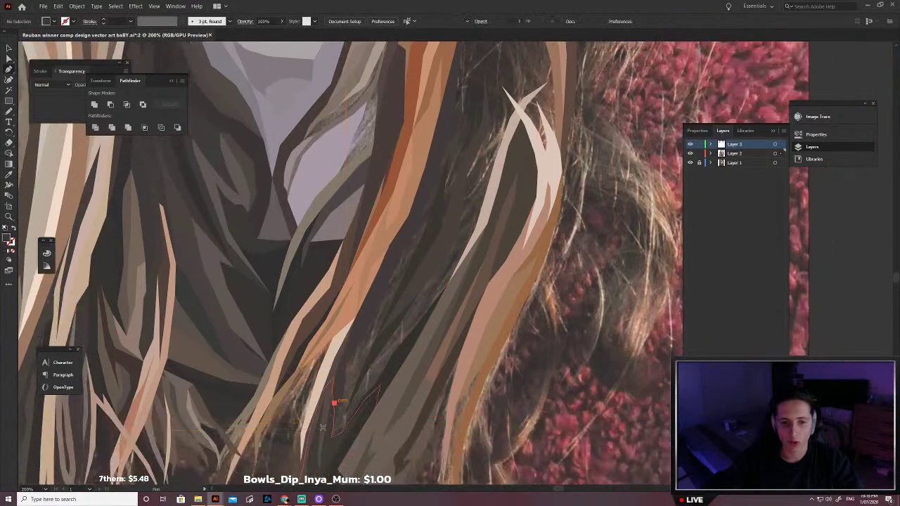
click(323, 428)
click(322, 450)
click(358, 436)
click(402, 381)
click(442, 340)
click(450, 285)
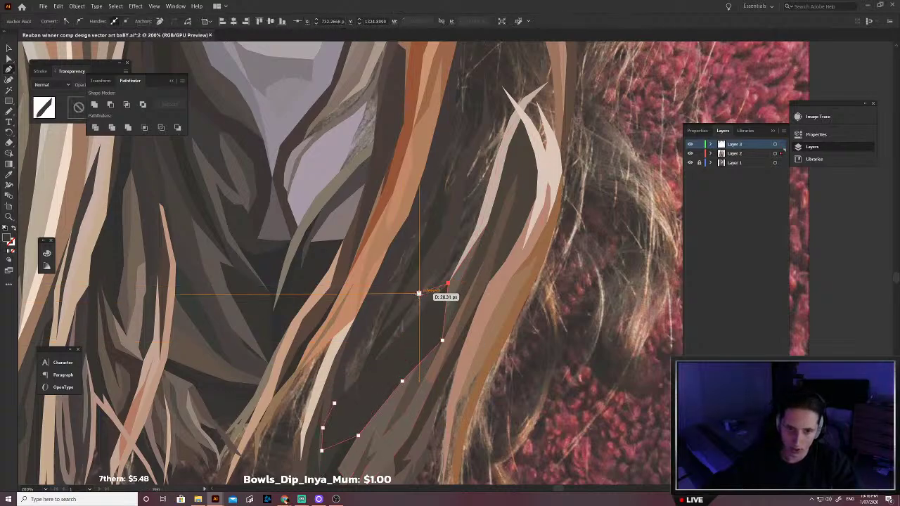
Step: Continue the outline up to a sharp tip and back down along the orange and cream strands, closing the piece
click(420, 292)
click(424, 232)
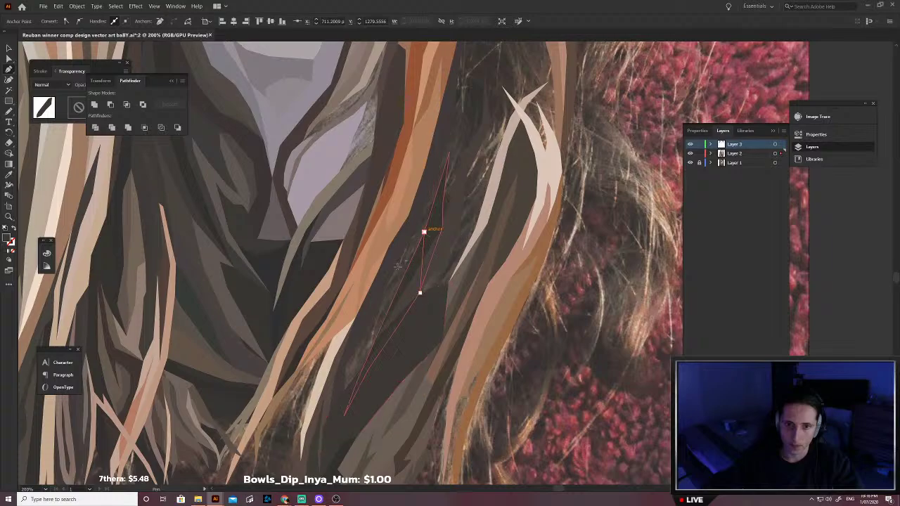
click(371, 322)
drag(345, 372, 378, 347)
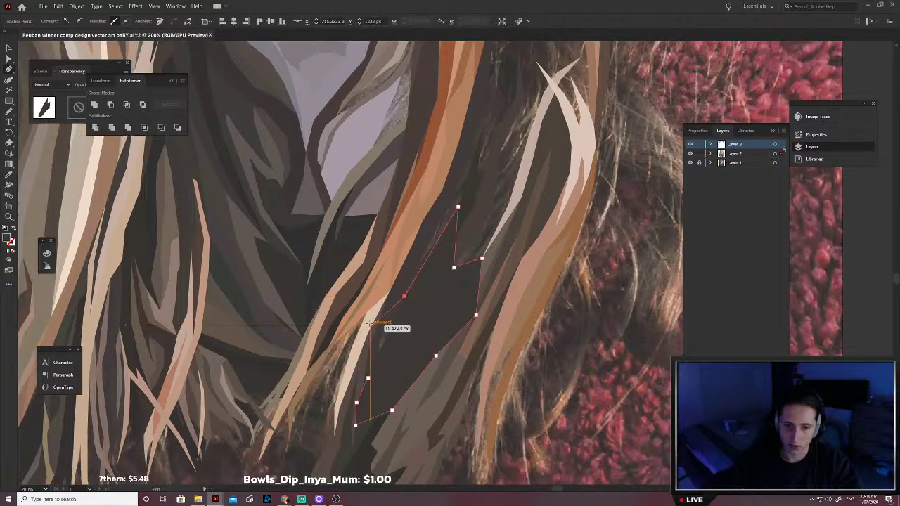
click(370, 324)
click(368, 378)
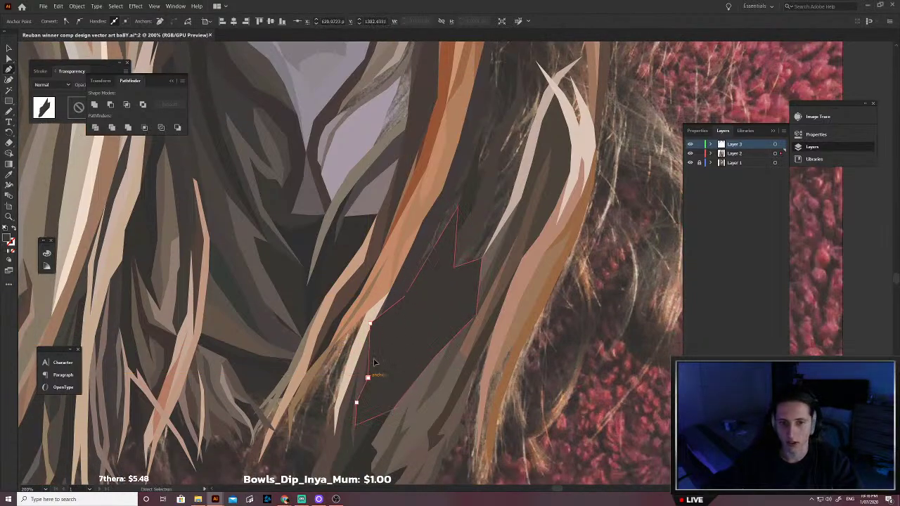
Step: Fill the piece with a dark grey-brown sampled from the photo, send it to the back and deselect it
alt+scroll(401, 333, up, 6)
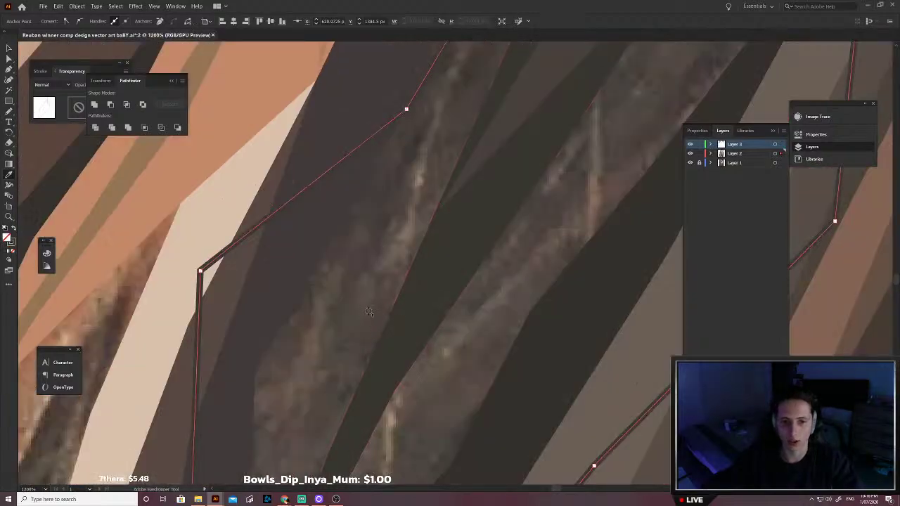
click(368, 311)
alt+scroll(369, 312, down, 6)
key(ctrl+shift+[)
key(v)
key(ctrl+shift+a)
Step: Start a large piece along the orange strand's outer edge, tracing up to a tip, down around a notch and on to the pale forked strand
scroll(411, 355, up, 4)
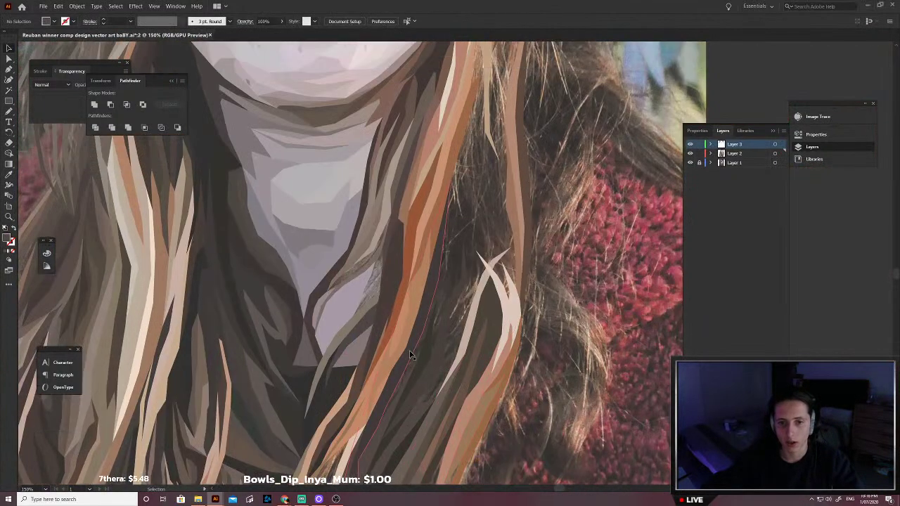
alt+scroll(411, 356, up, 1)
click(431, 251)
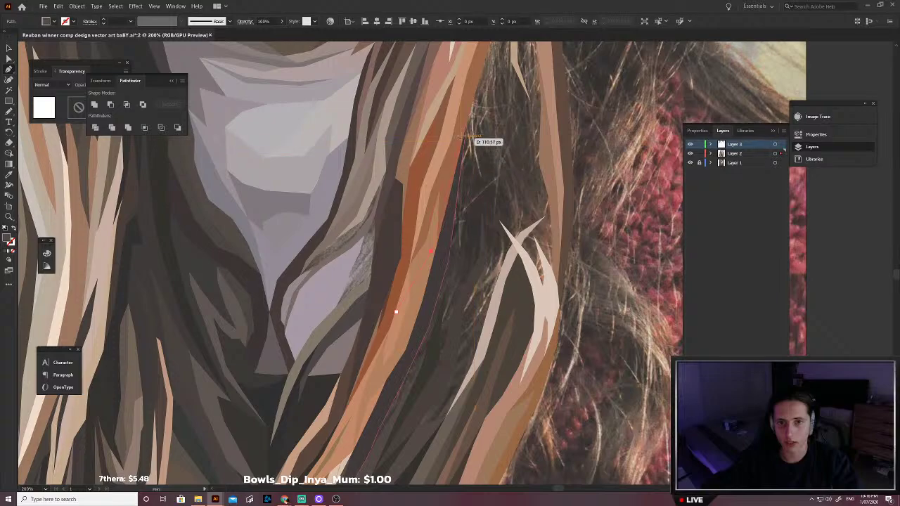
click(468, 120)
click(461, 236)
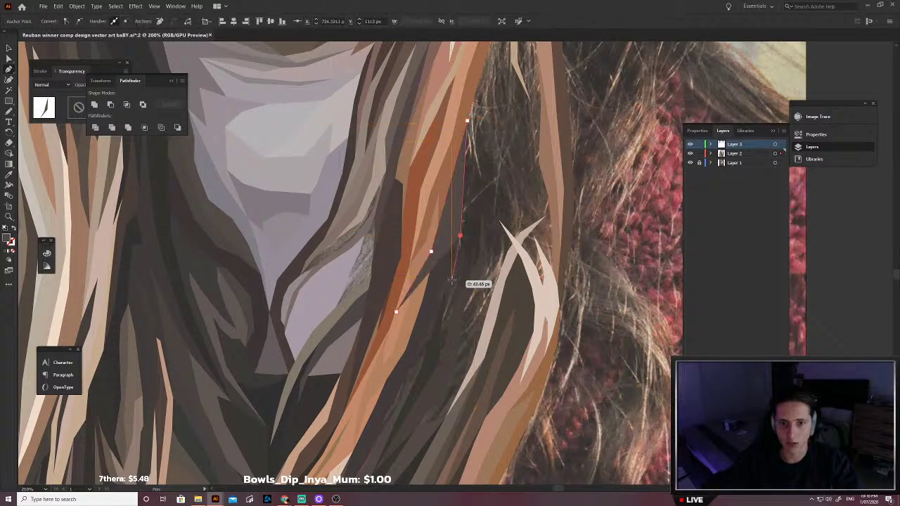
click(455, 274)
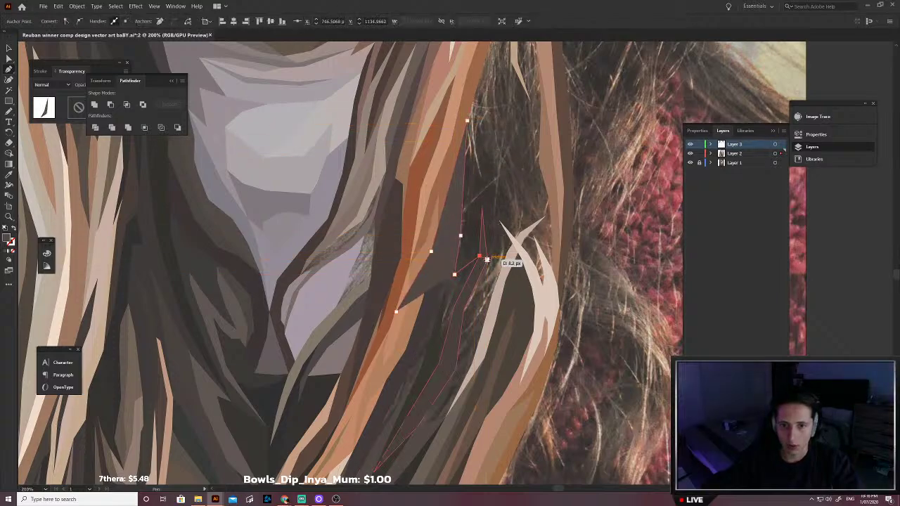
click(471, 317)
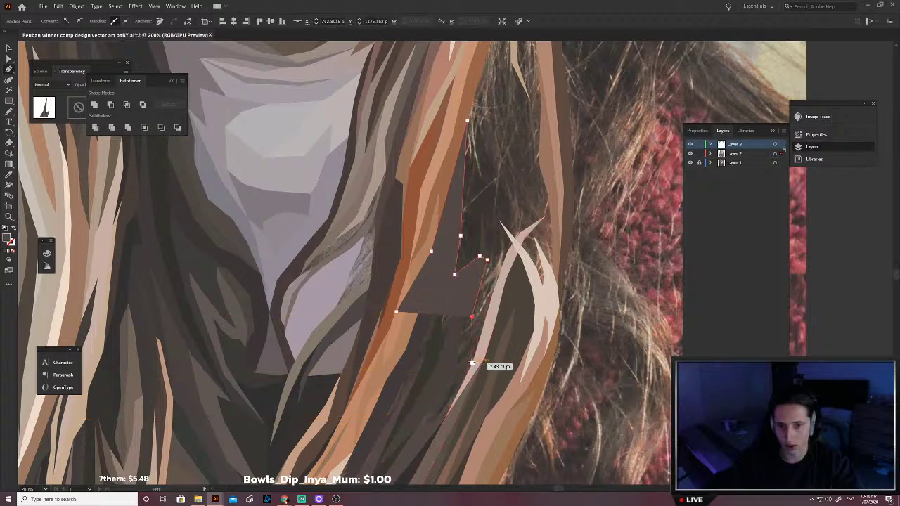
click(471, 363)
Step: Continue the large piece down across the dark lower strands and back up the orange strand, closing the outline
drag(471, 412, 504, 362)
click(496, 363)
click(450, 405)
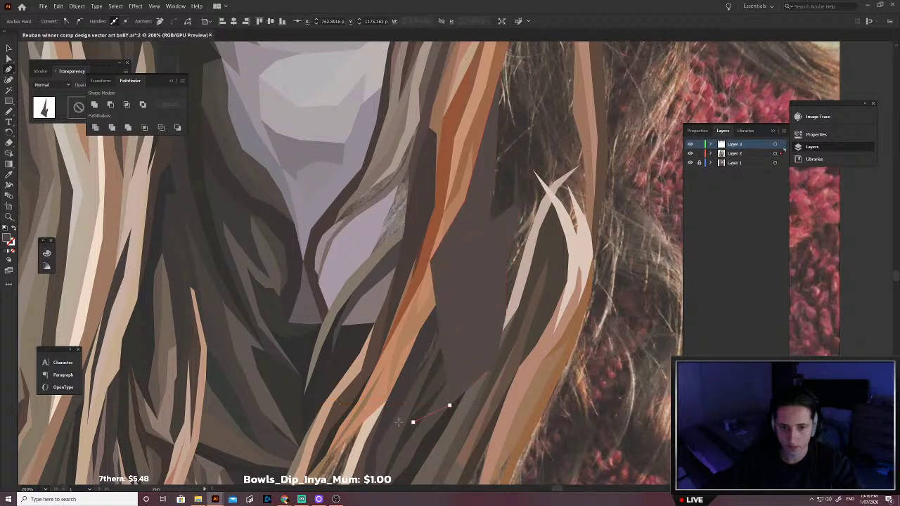
click(413, 422)
click(398, 422)
click(392, 396)
click(409, 328)
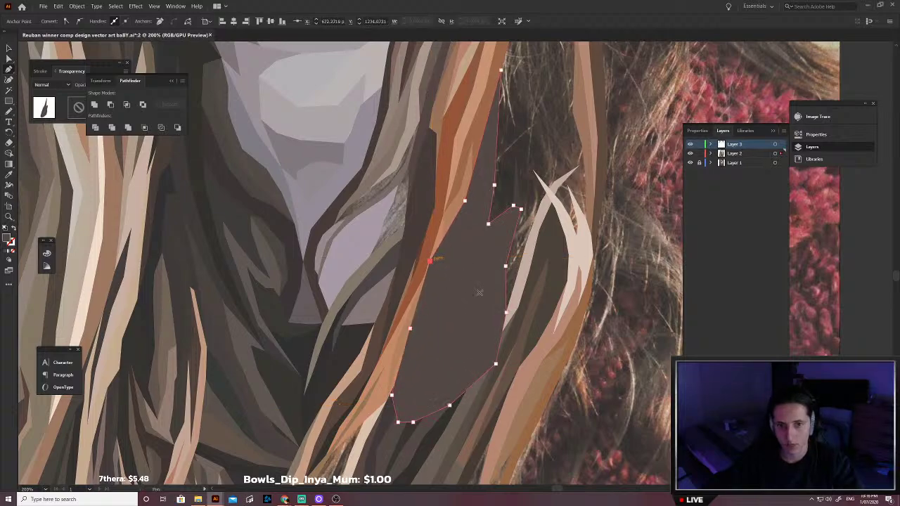
Step: Fill the large piece with a dark grey-brown sampled from the photo, place it behind the other strands and deselect it
key(shift+x)
scroll(459, 305, up, 5)
key(i)
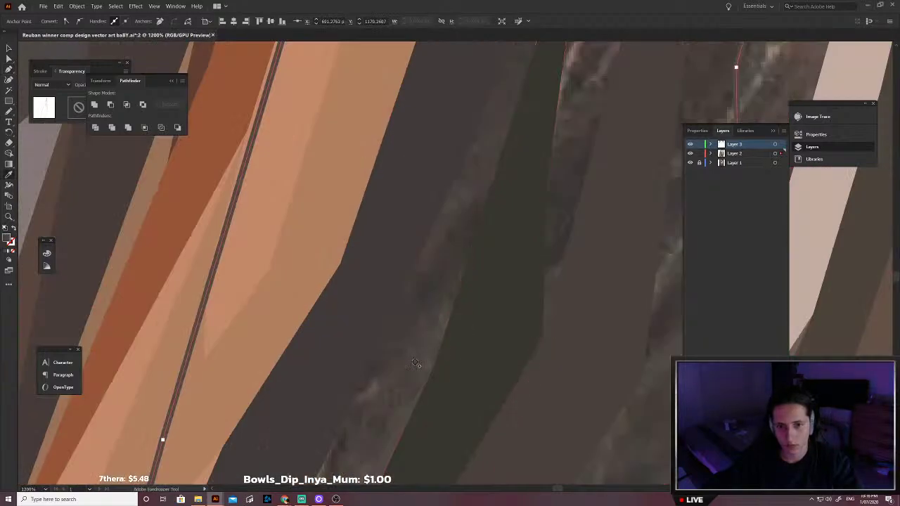
scroll(416, 364, down, 6)
key(v)
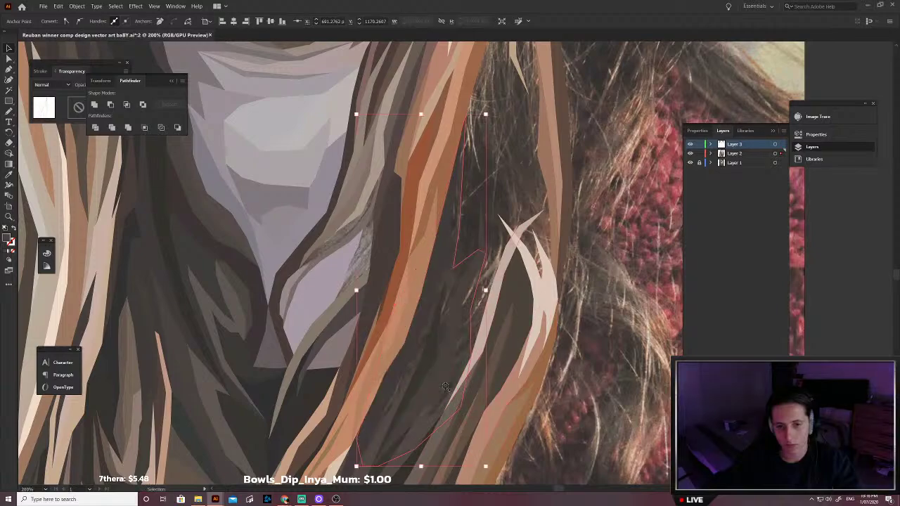
key(shift+x)
scroll(445, 387, up, 6)
key(i)
scroll(473, 428, down, 6)
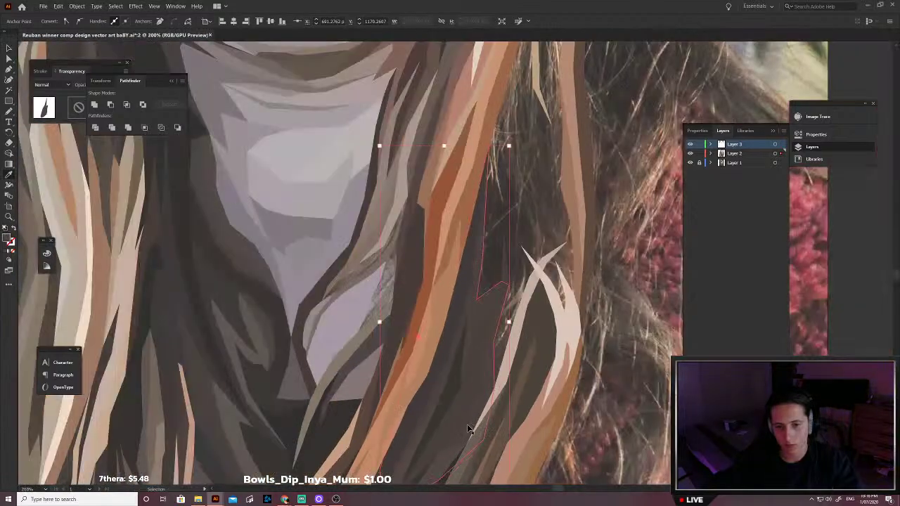
key(shift+x)
key(v)
click(610, 294)
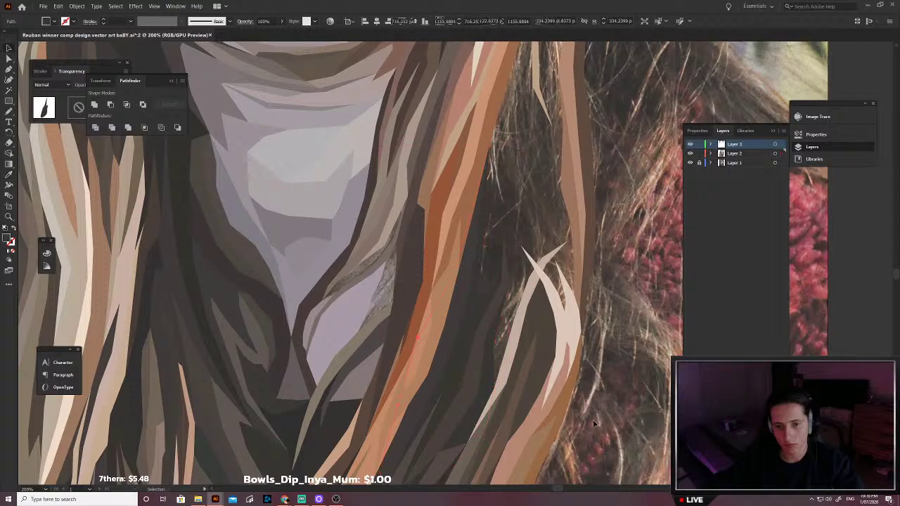
Step: Start a narrow piece at the orange strand's outer edge, tracing diagonally down to where the pale forked strands cross
drag(498, 370, 456, 420)
scroll(427, 354, up, 2)
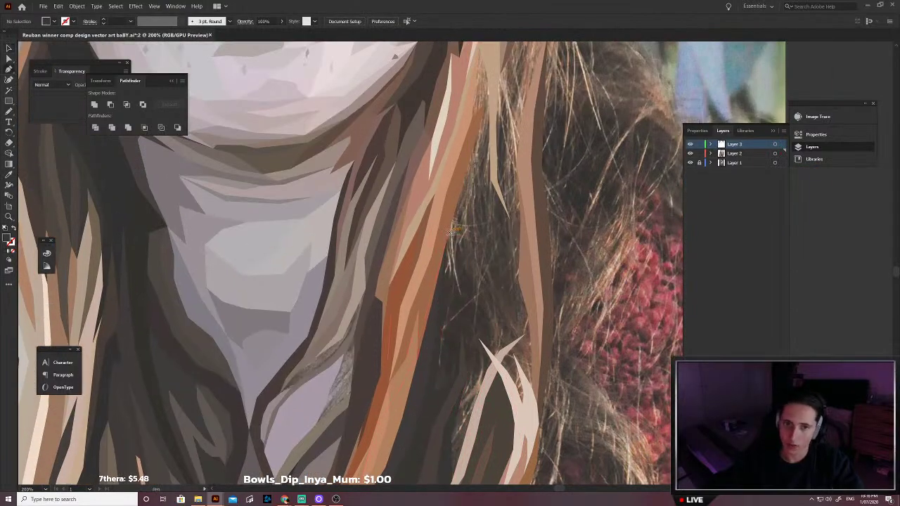
click(446, 241)
click(457, 272)
click(473, 301)
click(487, 325)
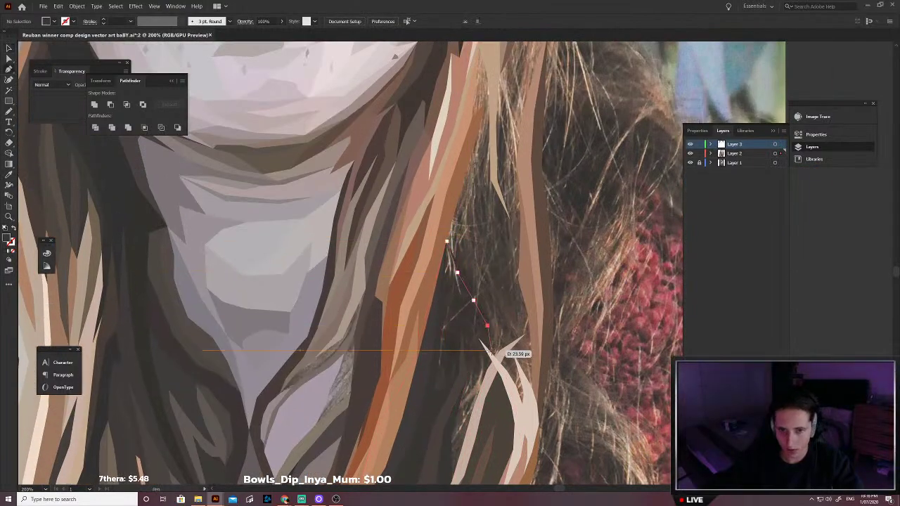
click(495, 357)
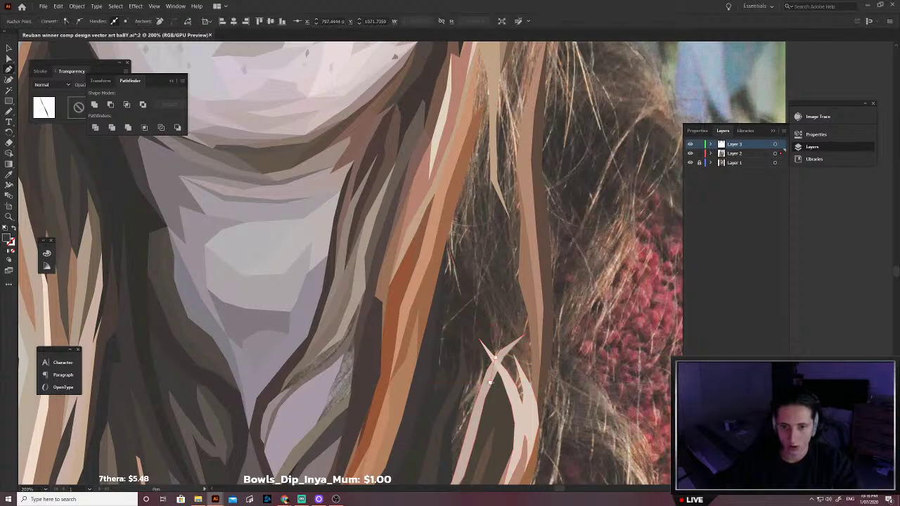
Step: Trace the narrow piece around the fork crossing and back up its inner side towards the orange strand, closing the outline
click(489, 383)
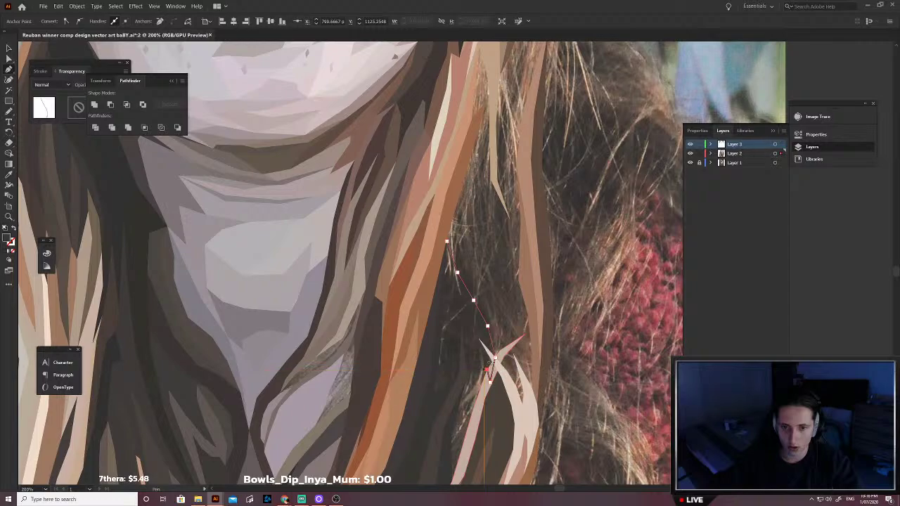
click(479, 339)
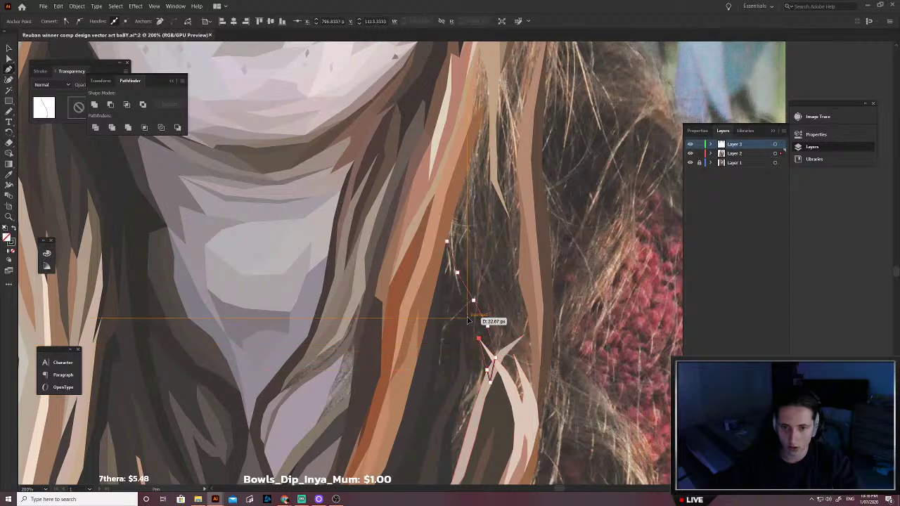
click(467, 317)
click(460, 313)
click(461, 326)
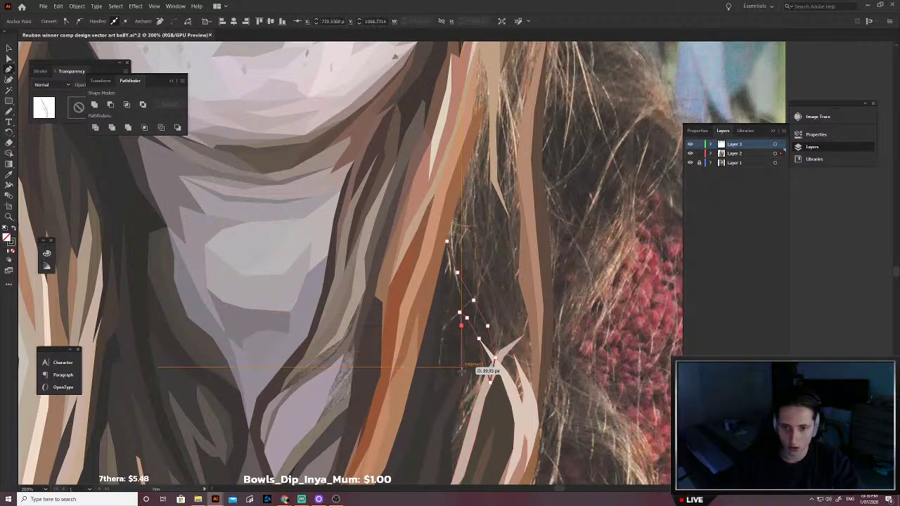
click(454, 345)
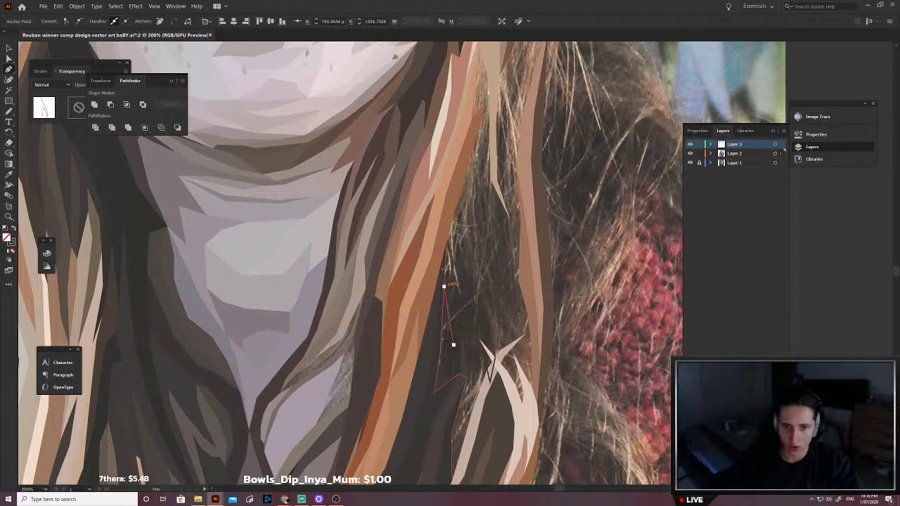
Step: Fill the narrow piece with a very dark brown sampled from the photo, place it behind the pale strands and deselect it
scroll(465, 281, up, 3)
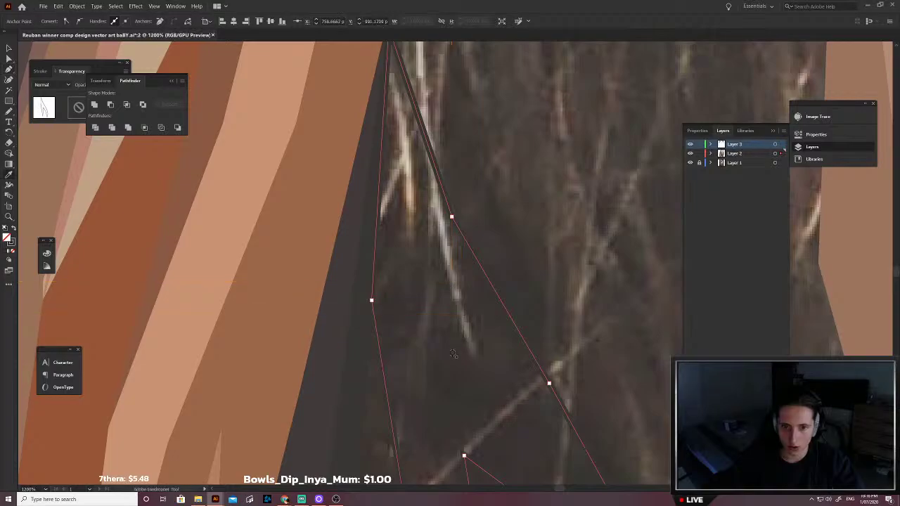
key(shift+x)
scroll(456, 346, down, 4)
key(a)
click(478, 349)
key(v)
key(ctrl+shift+a)
Step: Start a backing piece beside the orange strand, tracing up its edge, across a short top and down the dark piece's outer side
drag(455, 364, 498, 355)
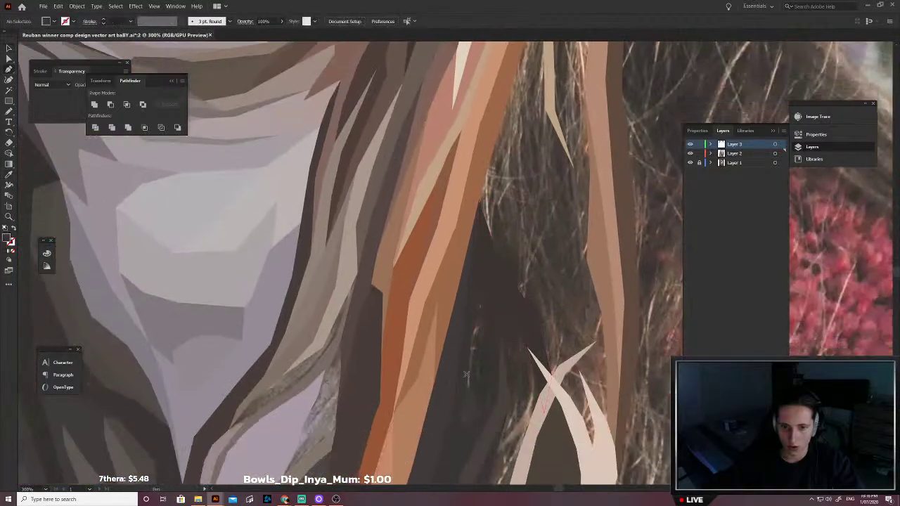
click(447, 390)
click(452, 304)
click(466, 238)
click(487, 239)
click(501, 284)
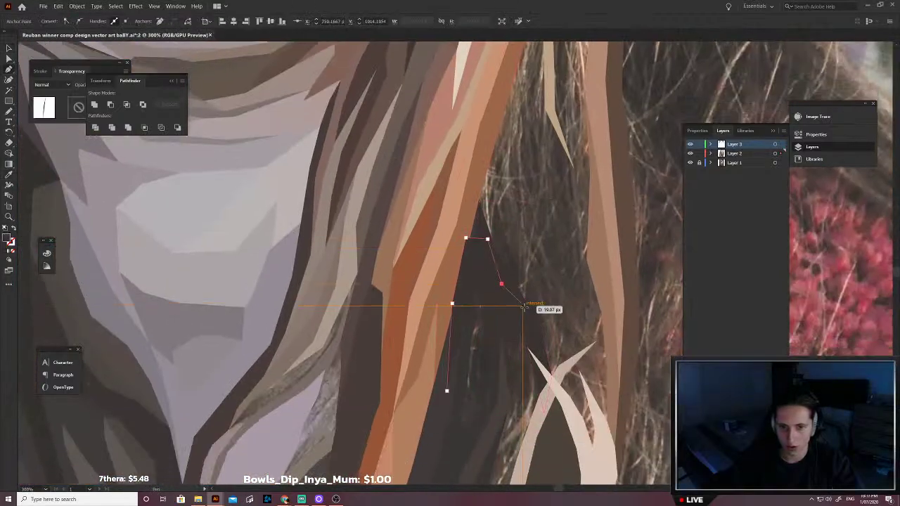
click(528, 314)
Step: Continue the backing piece down beneath the pale forked strand to a pointed lower end and back up, closing the outline
scroll(536, 337, down, 2)
click(542, 349)
scroll(543, 359, down, 3)
click(545, 364)
scroll(539, 394, down, 1)
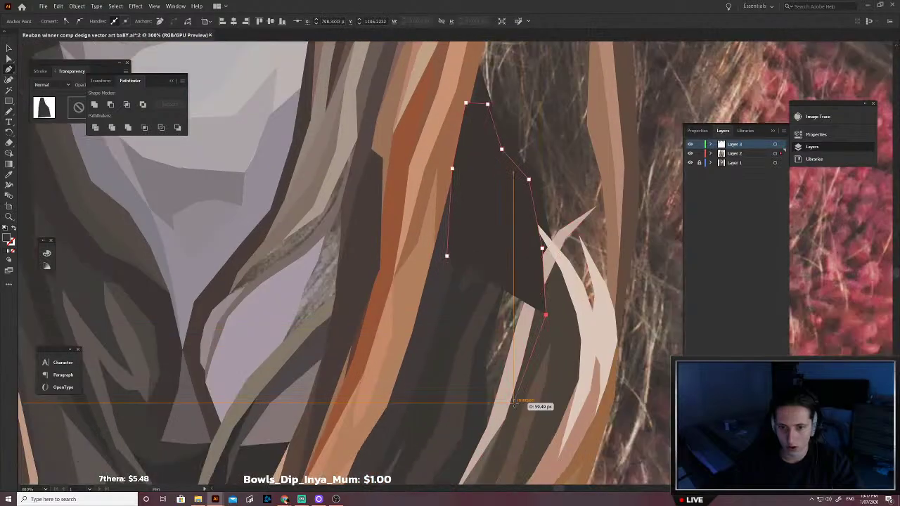
click(495, 423)
click(485, 449)
click(418, 373)
click(446, 257)
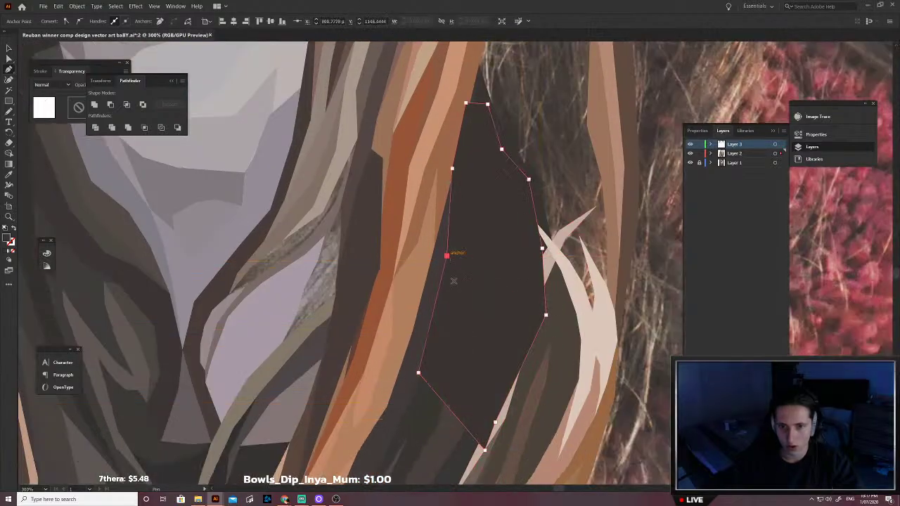
Step: Fill the backing piece with a sampled dark olive-brown and send it backward behind the neighbouring strands
key(i)
click(547, 301)
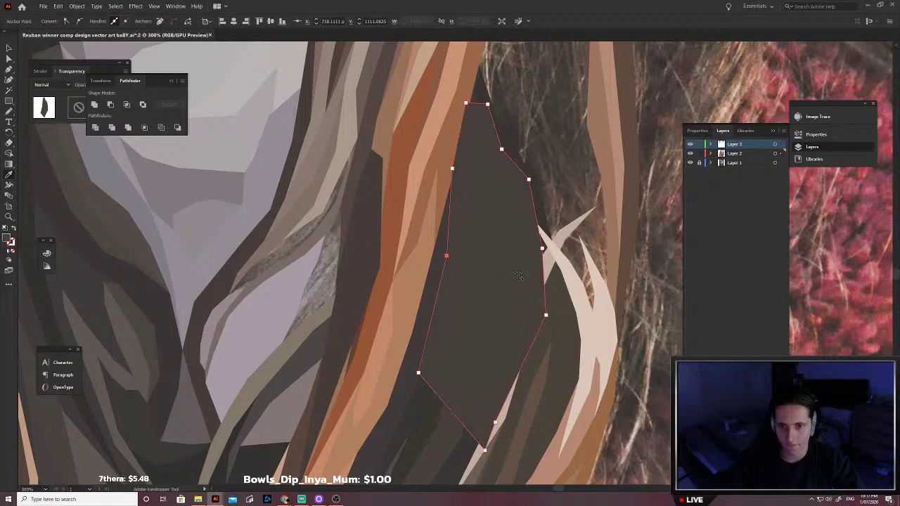
key(ctrl+[)
key(ctrl+[)
key(ctrl+[)
key(ctrl+[)
key(ctrl+[)
key(v)
Step: Trace a closed backing polygon over the unfilled gaps between the lower neck and the orange strand
scroll(478, 284, down, 2)
key(p)
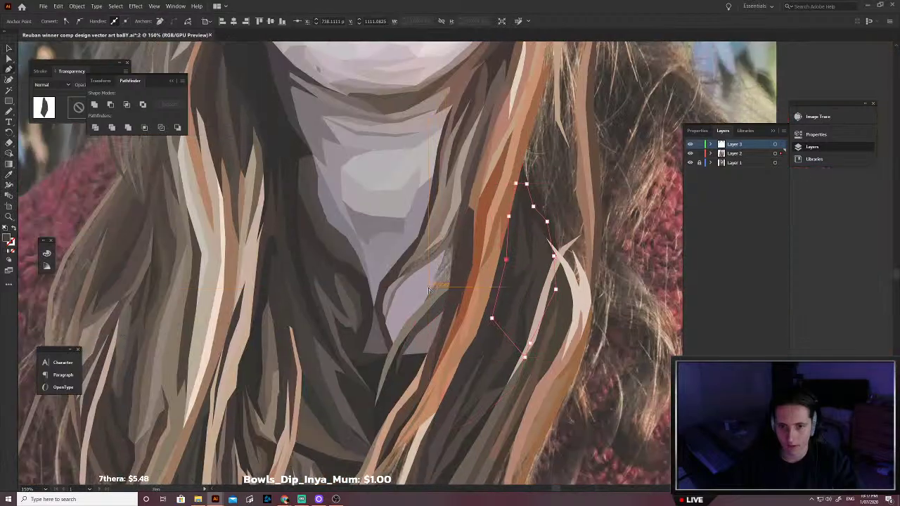
scroll(437, 281, up, 2)
click(387, 335)
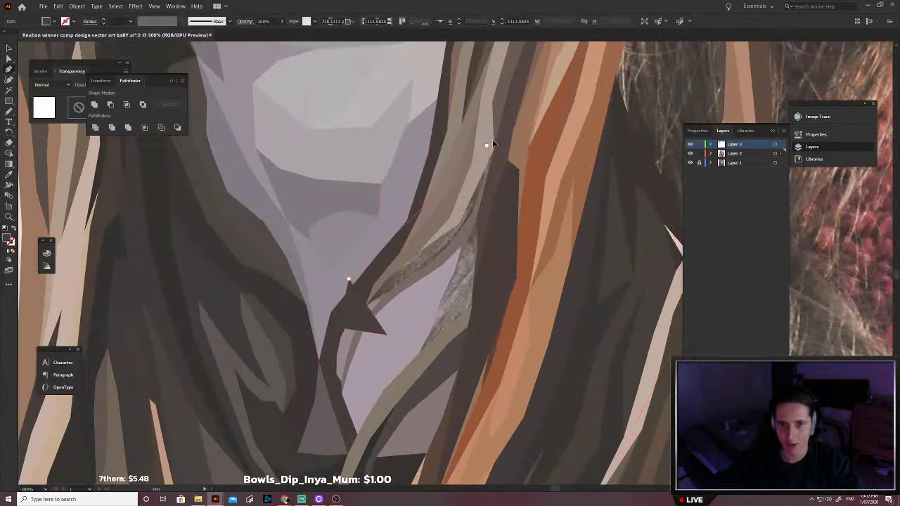
click(487, 146)
click(530, 160)
click(530, 308)
click(426, 387)
click(387, 354)
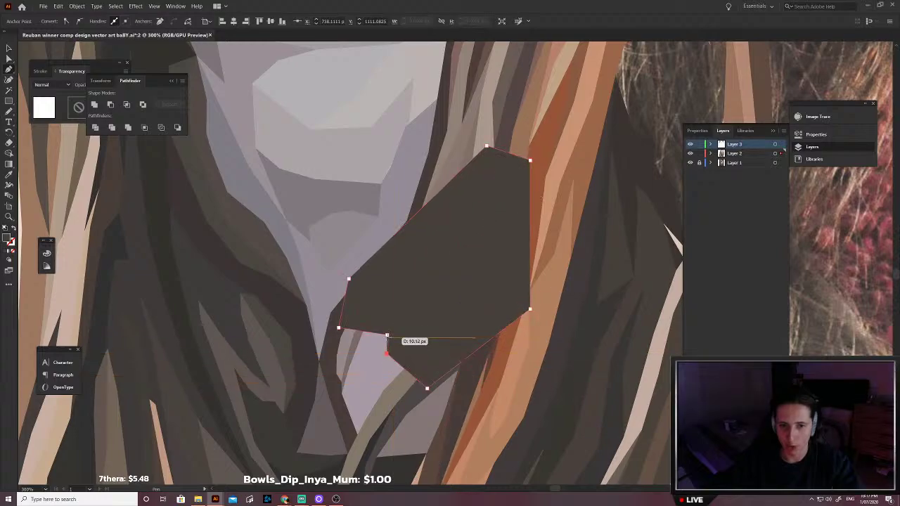
click(386, 334)
Step: Fill the backing polygon beside the lower neck with a grey-brown sampled from the reference photo and send it to the back
key(shift+x)
key(i)
scroll(467, 286, up, 3)
scroll(464, 290, up, 2)
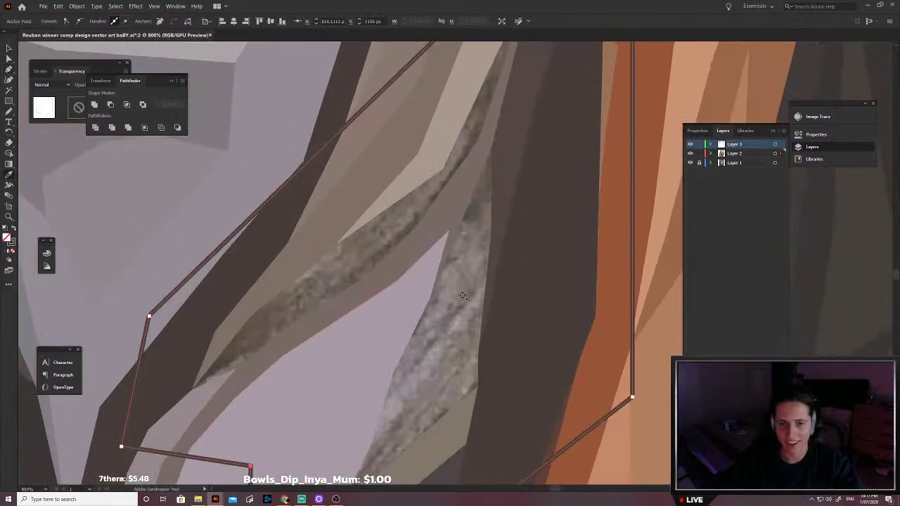
scroll(413, 240, up, 2)
click(446, 243)
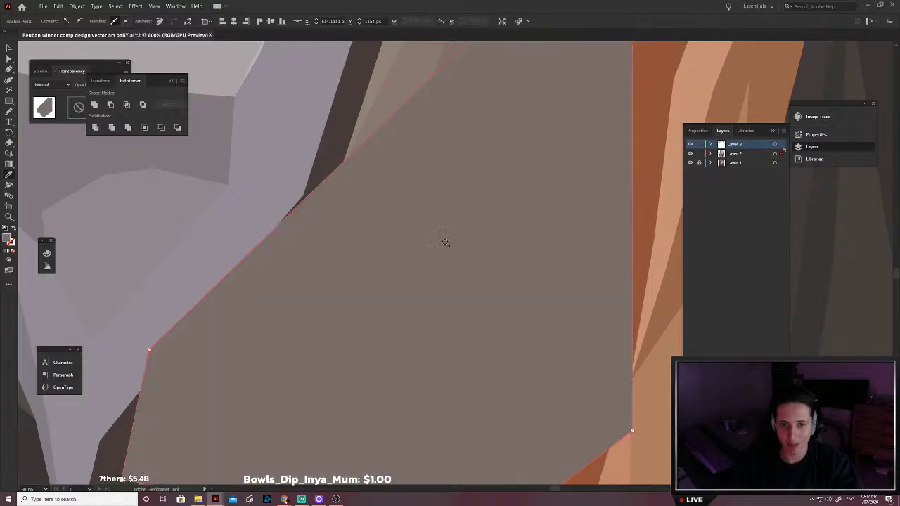
key(ctrl+shift+bracketleft)
scroll(424, 296, down, 3)
key(v)
Step: Start a narrow hair piece at the bend of the thin tan strand, tracing down its outer side to a pointed lower end
scroll(554, 236, right, 2)
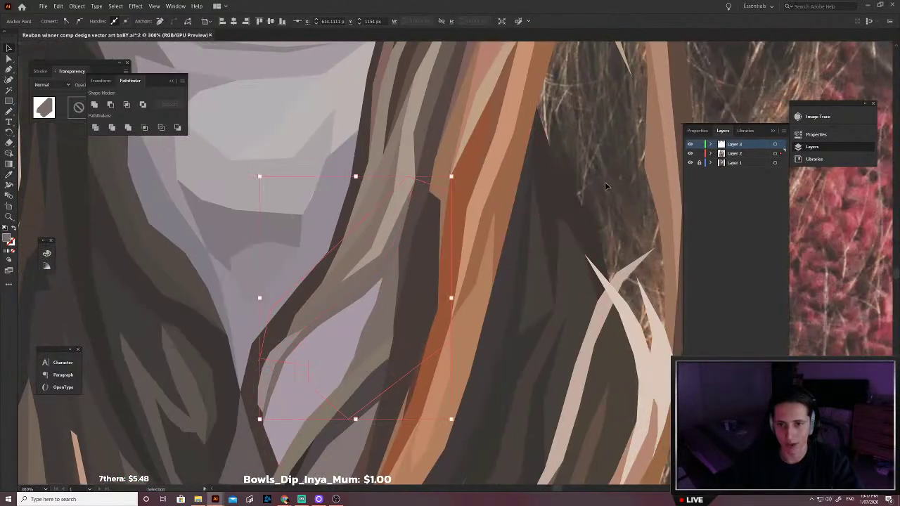
scroll(597, 183, right, 2)
scroll(534, 175, up, 1)
scroll(478, 168, right, 1)
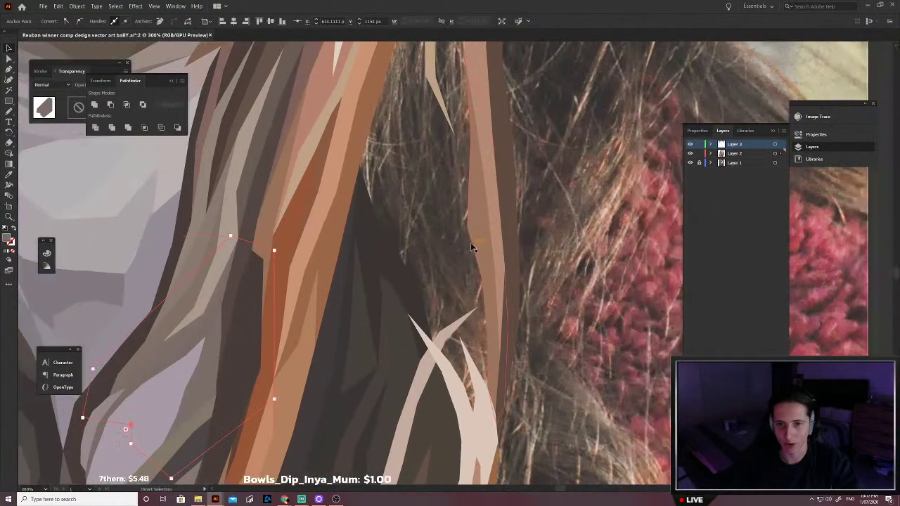
scroll(415, 155, up, 1)
scroll(415, 155, up, 1)
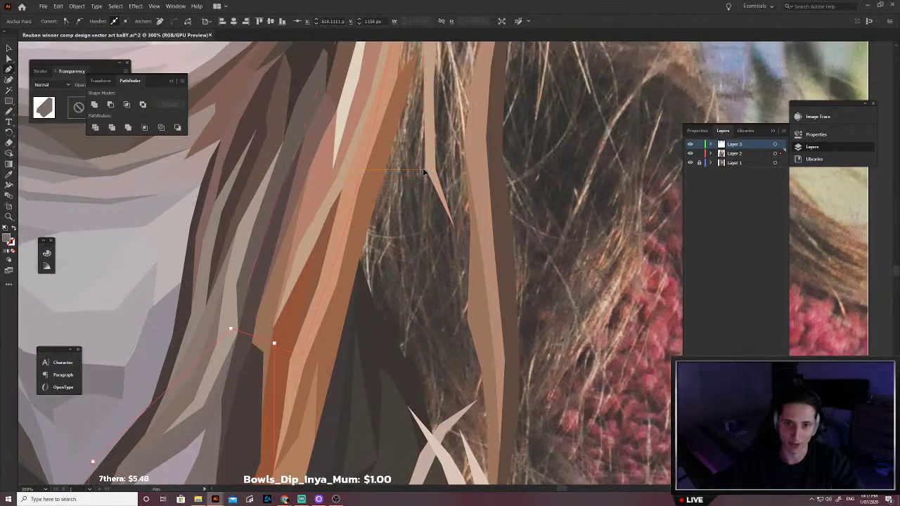
ctrl+click(424, 172)
key(ctrl+z)
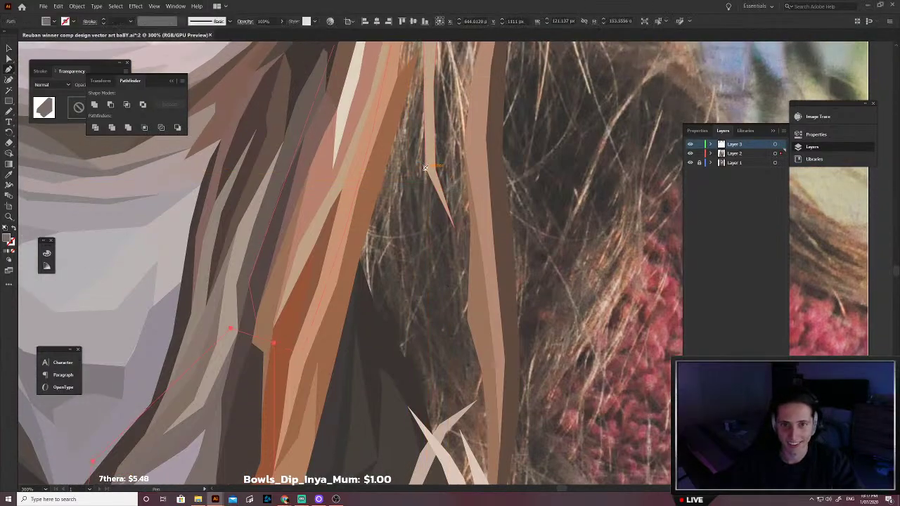
click(446, 352)
click(460, 382)
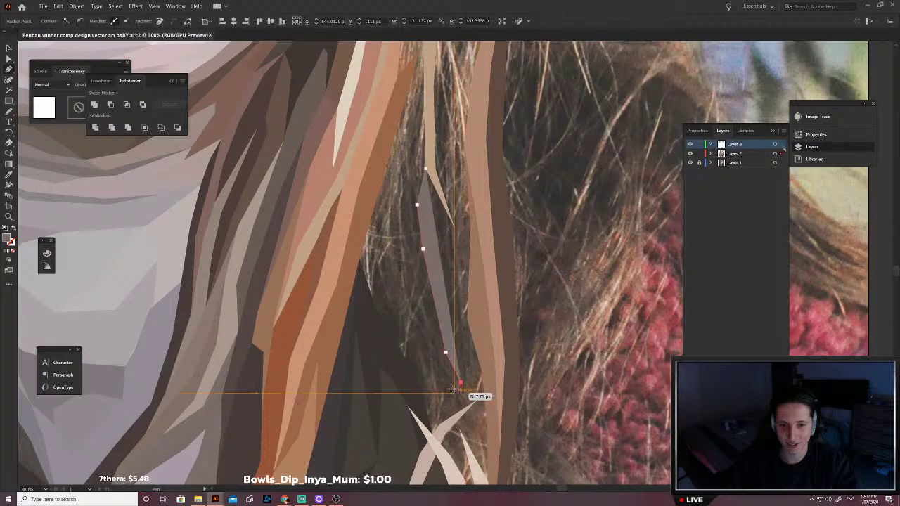
Step: Trace the narrow piece's inner side back up from its pointed end and close the outline at the tan strand's bend
click(432, 356)
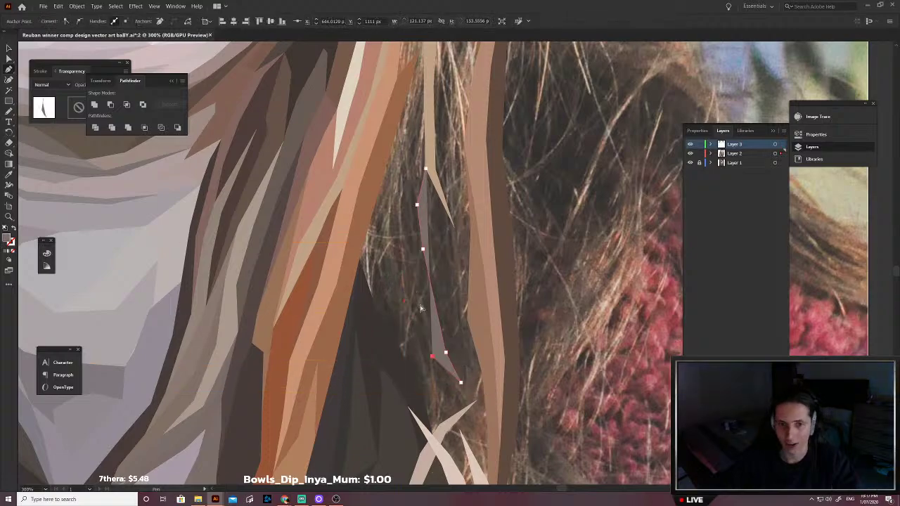
click(398, 249)
scroll(398, 250, up, 2)
click(402, 242)
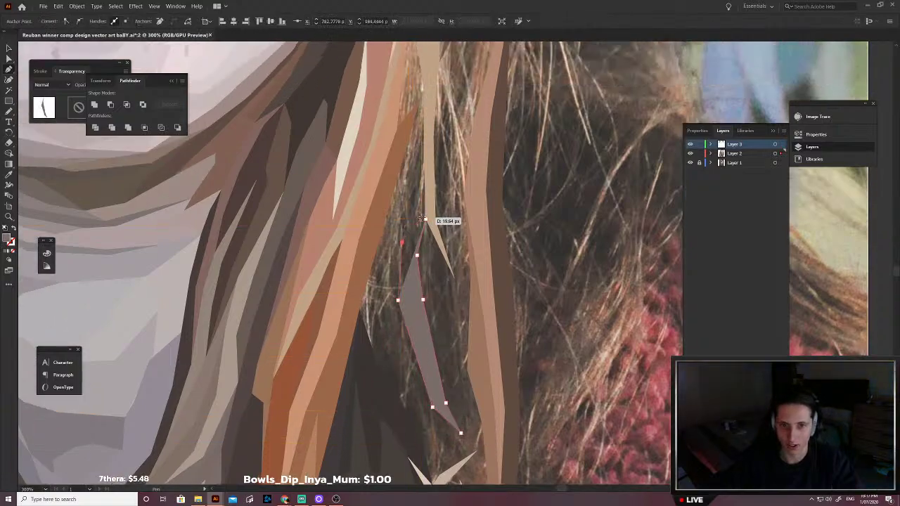
click(423, 220)
Step: Fill the narrow piece with a dark olive-brown sampled from the photo and deselect it
scroll(422, 321, up, 5)
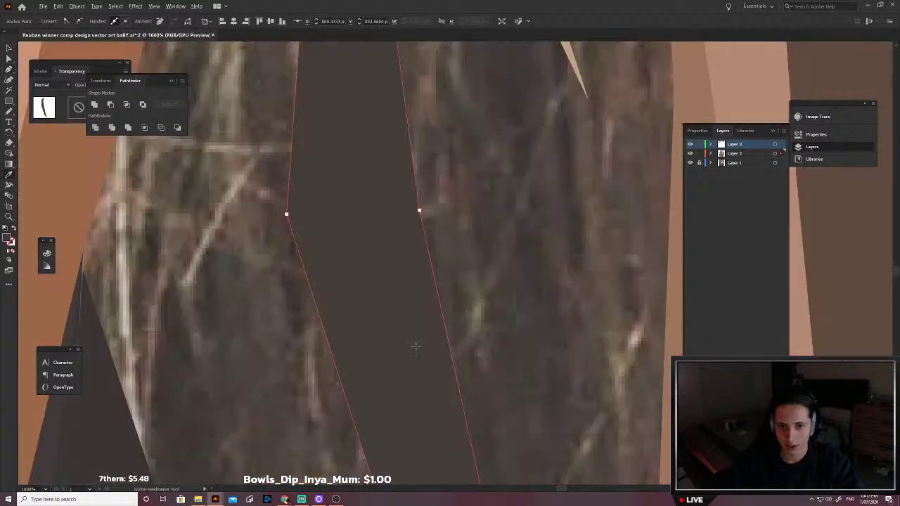
scroll(416, 347, down, 3)
key(v)
click(446, 355)
scroll(442, 232, down, 2)
Step: Start a slim strand between the orange strand and the dark olive piece, tracing its edge down to a pointed lower end
key(p)
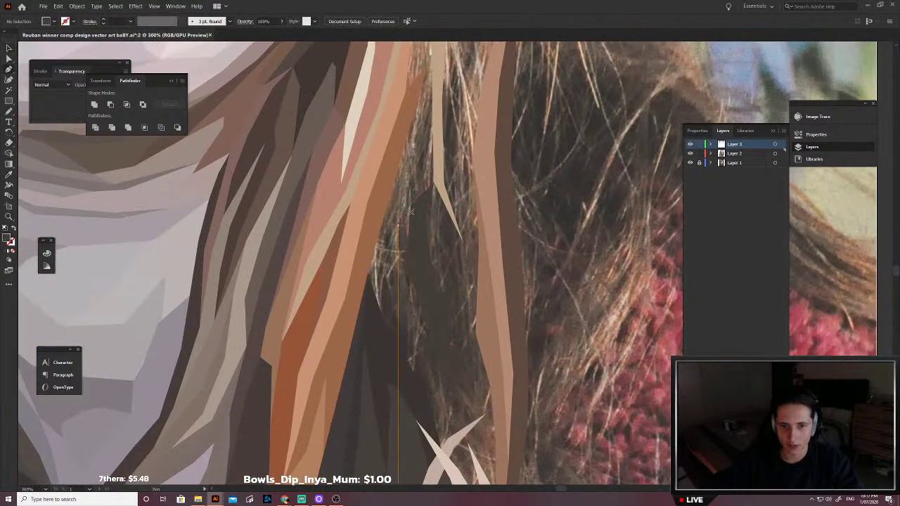
click(426, 64)
key(ctrl+z)
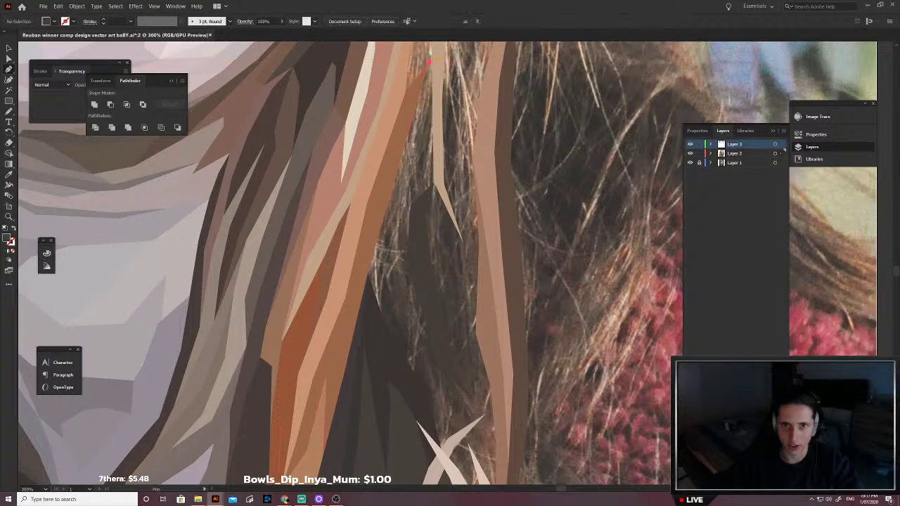
click(409, 169)
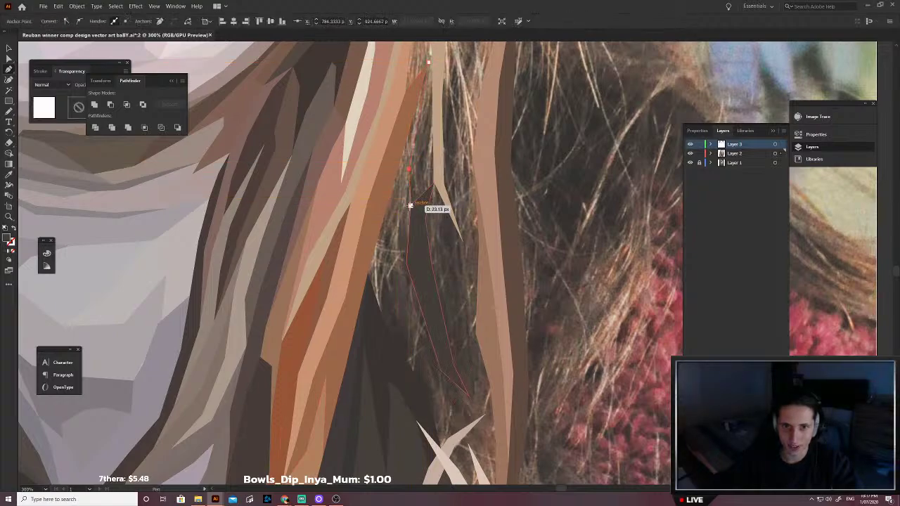
click(410, 204)
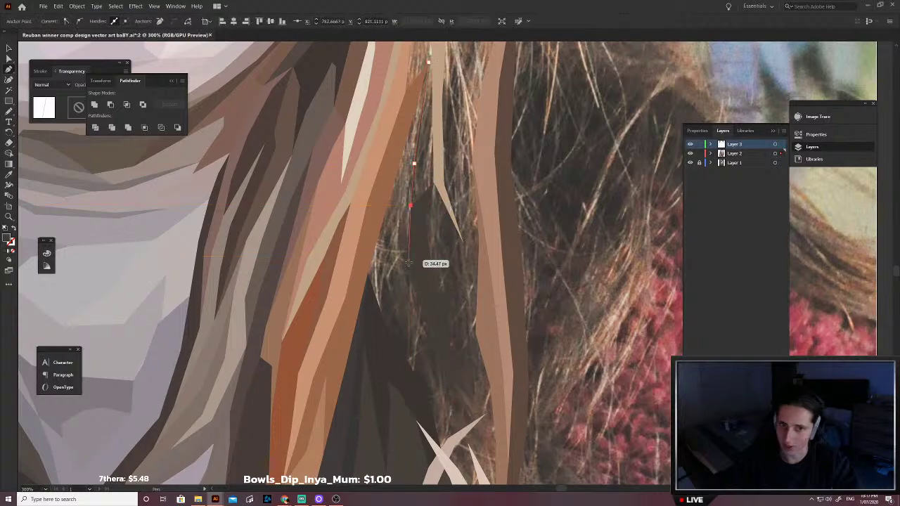
click(406, 264)
click(409, 310)
click(420, 350)
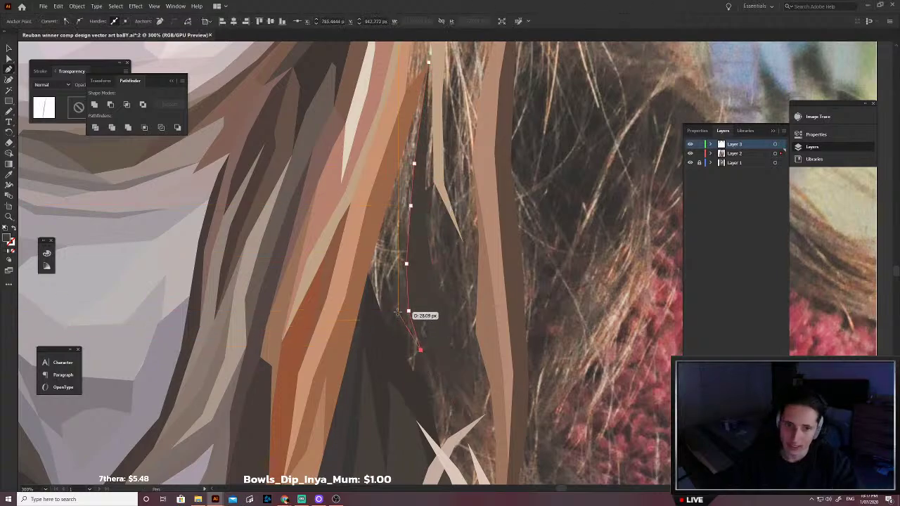
Step: Trace the slim strand back up with a side fork over the orange strand's edge, closing the outline at the top
click(394, 303)
click(392, 246)
click(393, 209)
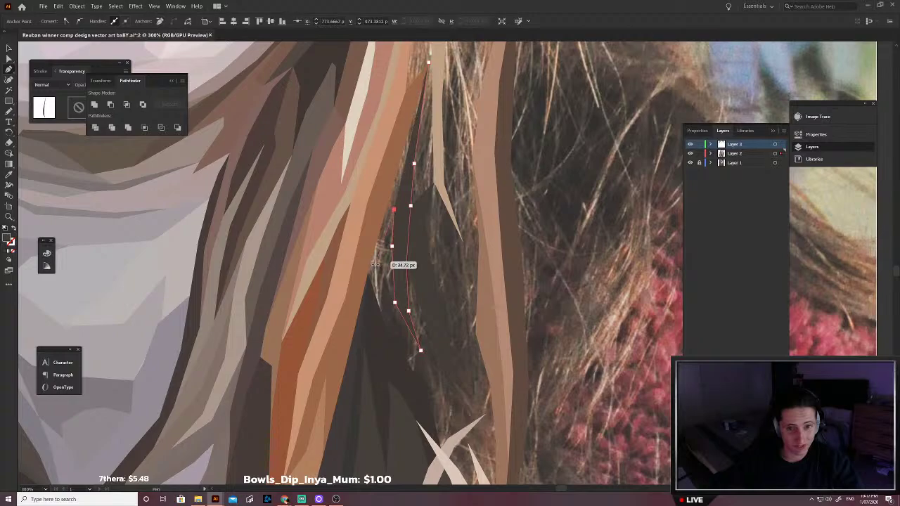
click(368, 275)
scroll(380, 243, up, 1)
click(385, 232)
scroll(401, 200, up, 1)
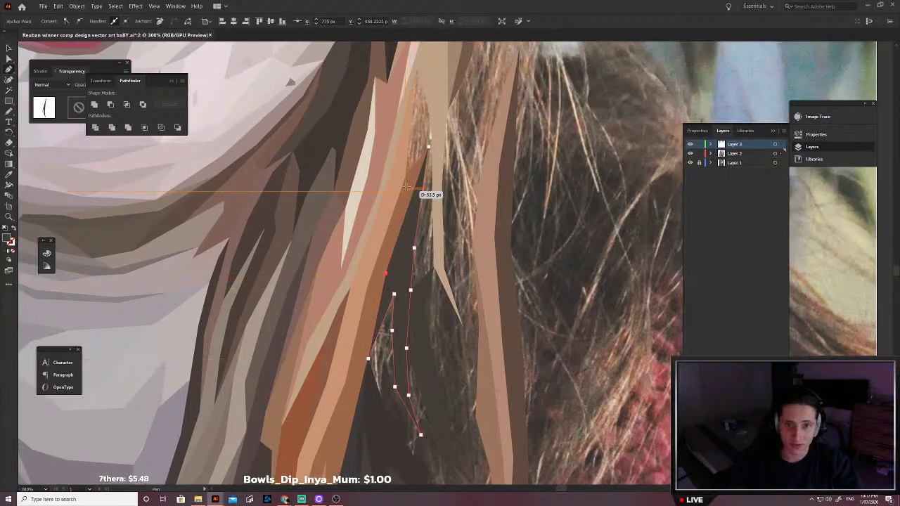
click(408, 183)
drag(428, 149, 430, 148)
Step: Fill the slim strand with a sampled reddish-brown, keep it behind the orange strand, and deselect it
scroll(386, 274, up, 5)
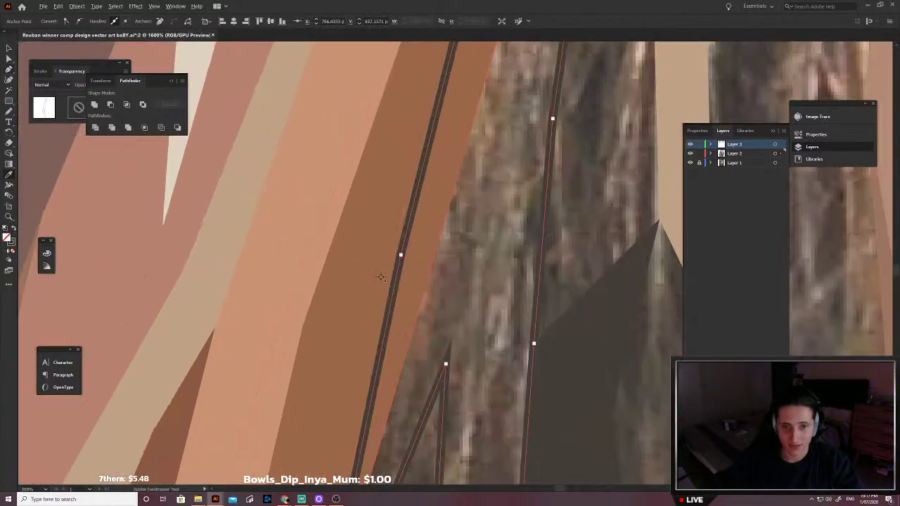
click(447, 290)
scroll(453, 294, down, 4)
key(v)
scroll(489, 344, right, 1)
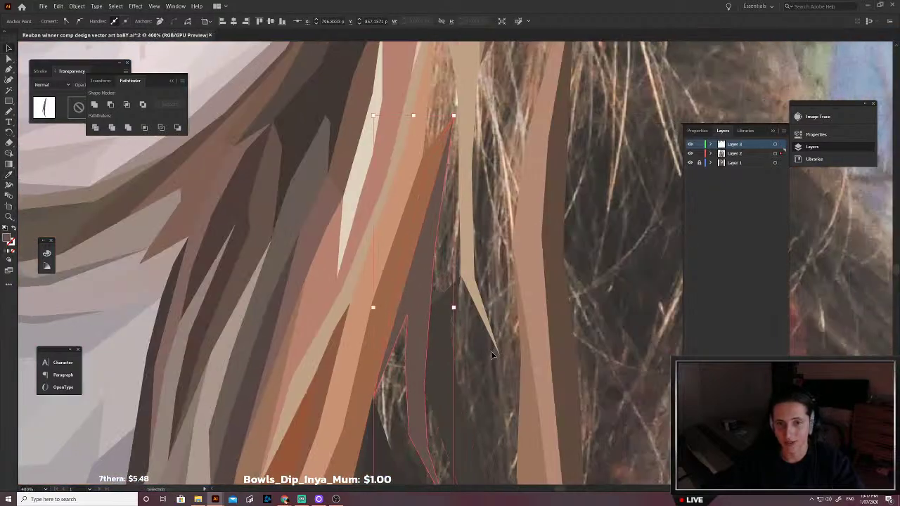
click(490, 351)
Step: Trace a small closed piece over the gap between the orange strand and the fork of the reddish-brown strand
scroll(380, 363, down, 1)
scroll(368, 363, down, 2)
key(p)
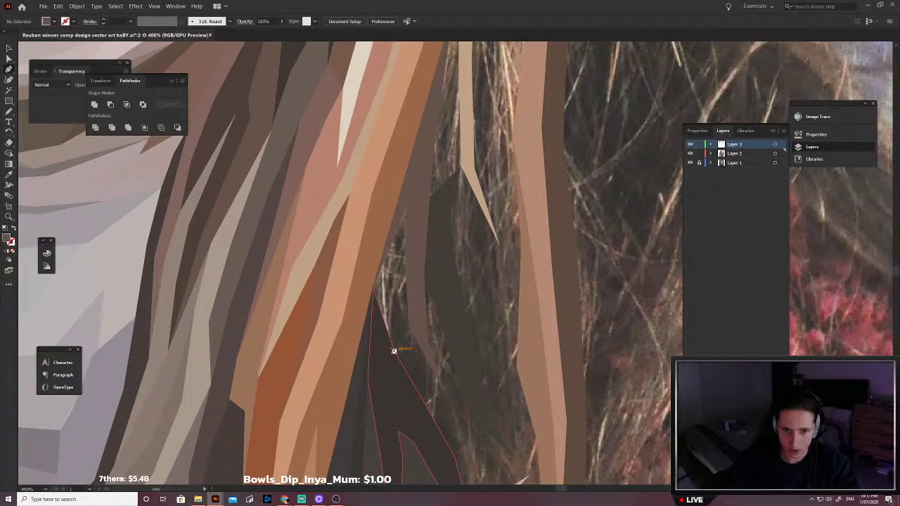
click(393, 349)
click(408, 203)
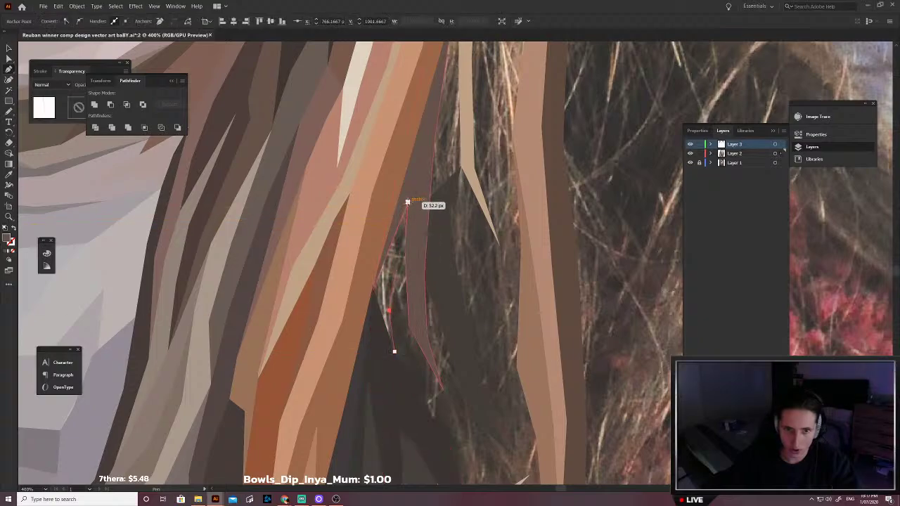
click(371, 235)
click(360, 282)
click(363, 324)
click(394, 351)
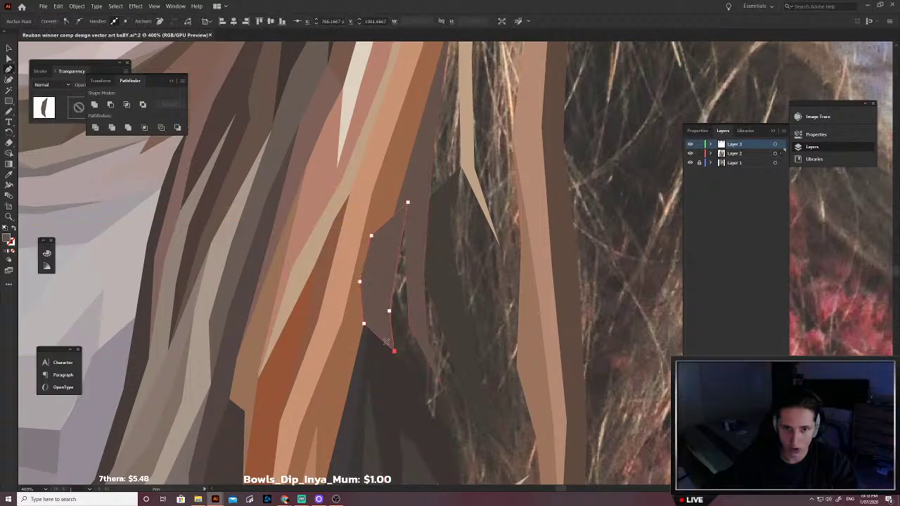
Step: Fill the small gap piece with a pale grey-beige sampled from the photo and send it to the back
key(shift+x)
key(i)
scroll(375, 309, up, 5)
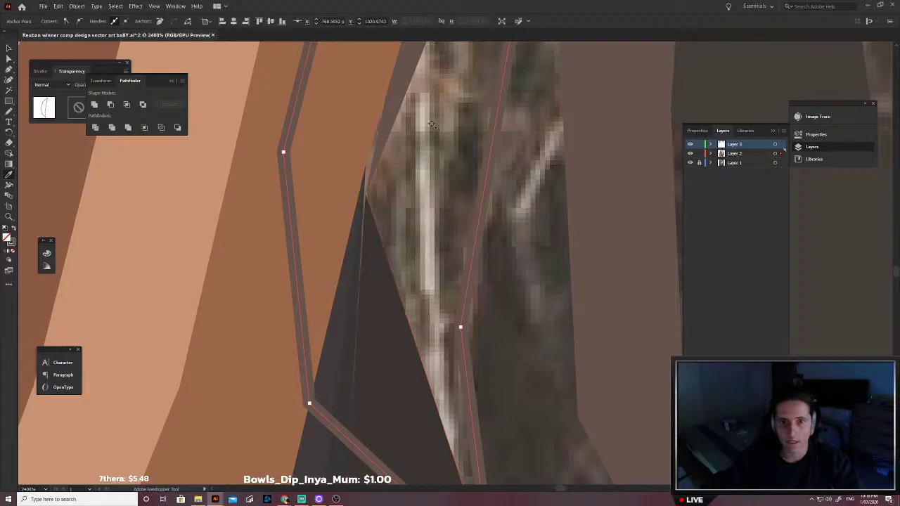
click(430, 131)
key(ctrl+shift+[)
Step: Move the dark piece's upper anchor point upward along the orange strand to cover the pale sliver, and deselect it
key(a)
click(510, 275)
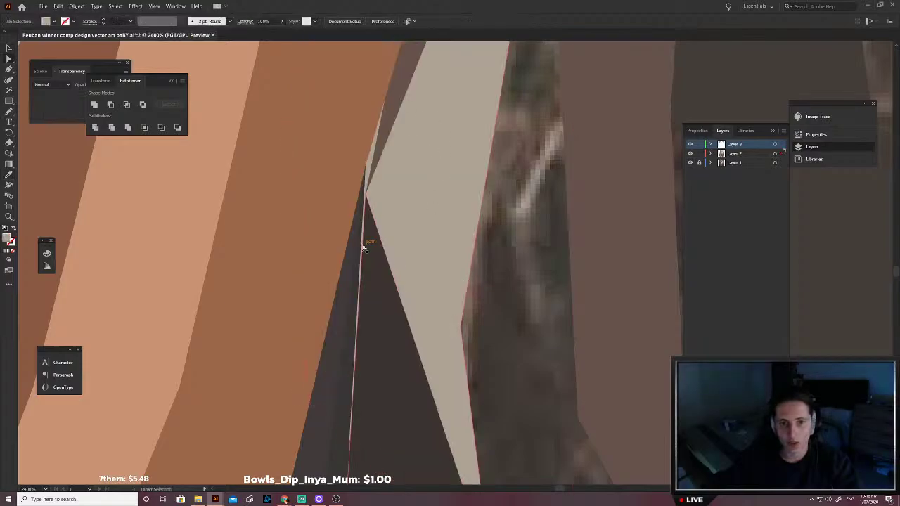
click(370, 197)
drag(365, 194, 367, 166)
click(377, 159)
click(482, 274)
scroll(483, 274, down, 5)
drag(530, 284, 475, 257)
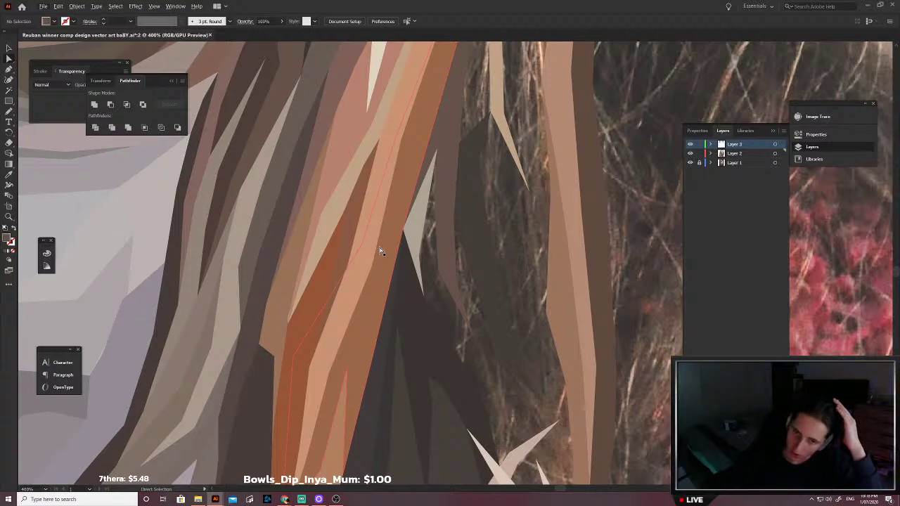
Step: Start a long strand below the tan strand's tip, tracing down beside the dark olive piece and over the light brown strand
scroll(424, 296, up, 2)
key(p)
scroll(458, 247, right, 2)
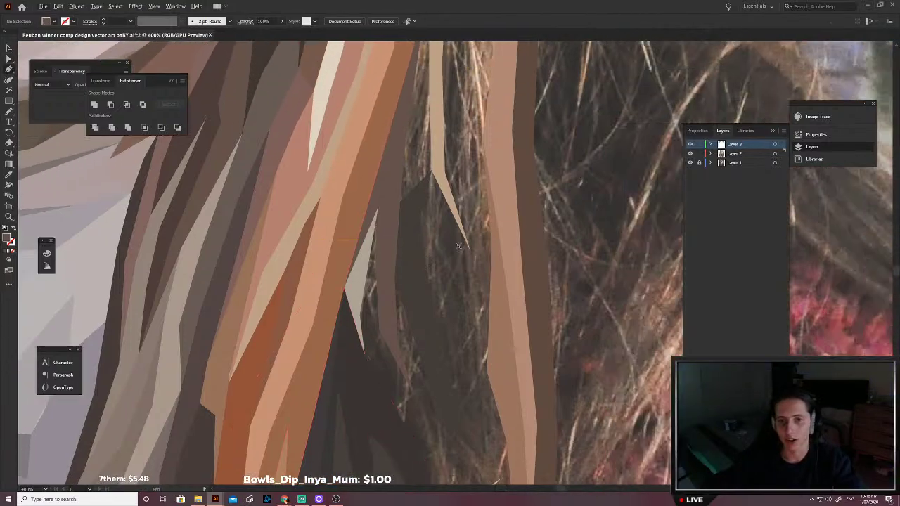
click(447, 288)
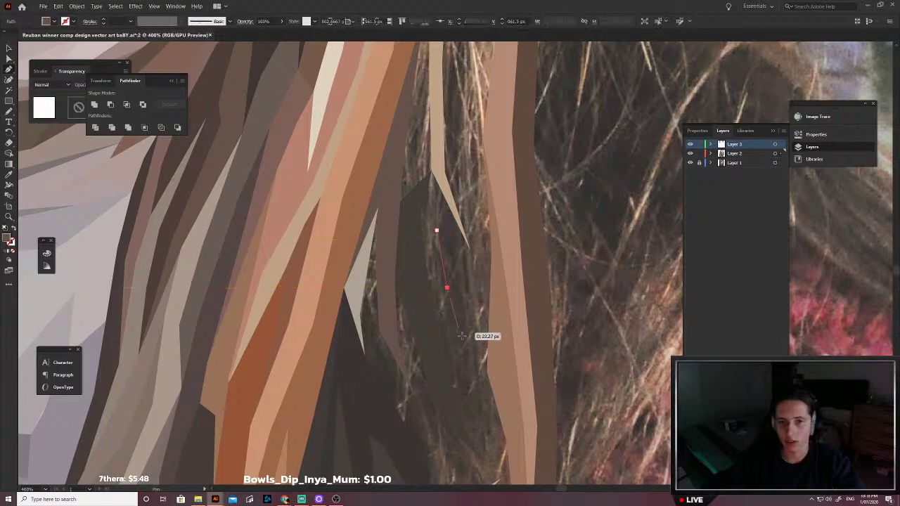
click(486, 371)
scroll(486, 372, down, 3)
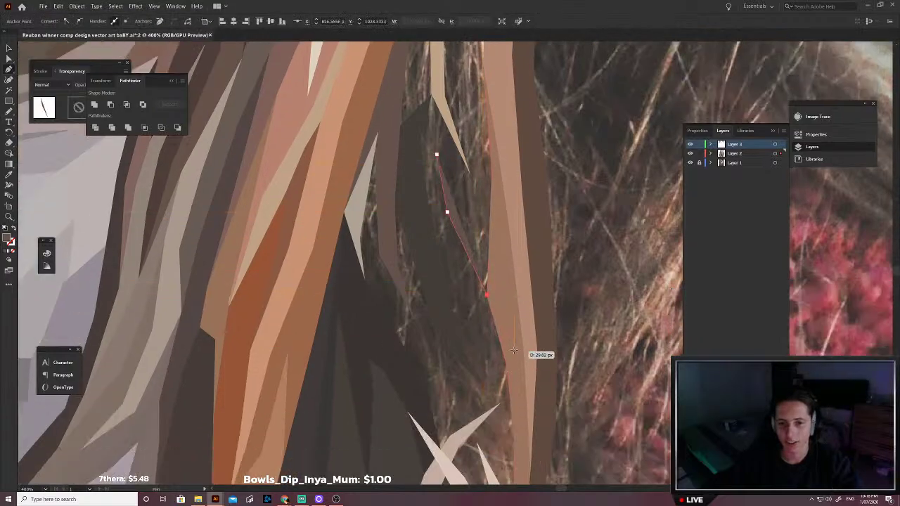
click(514, 350)
scroll(514, 353, down, 2)
click(519, 359)
click(519, 359)
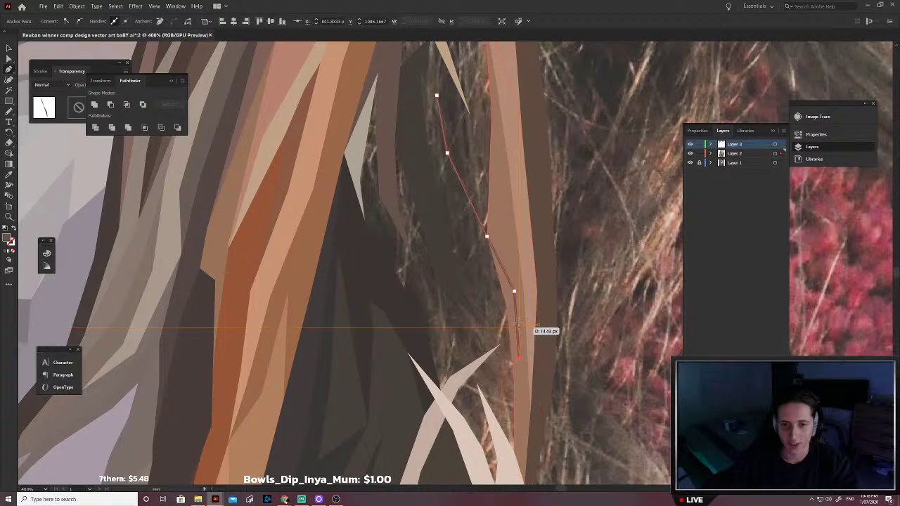
Step: Trace the long strand back up over the dark olive piece to the tan strand's bend and close the outline
scroll(455, 229, up, 1)
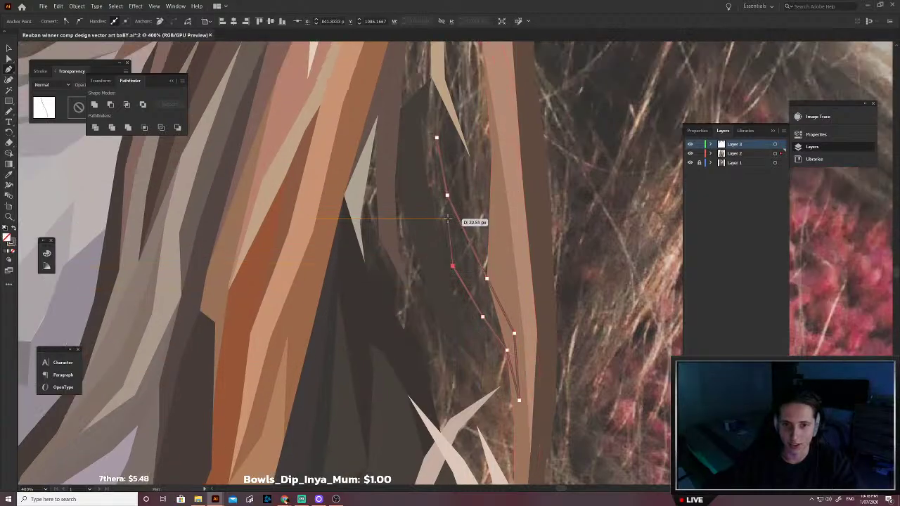
click(452, 266)
scroll(428, 184, up, 1)
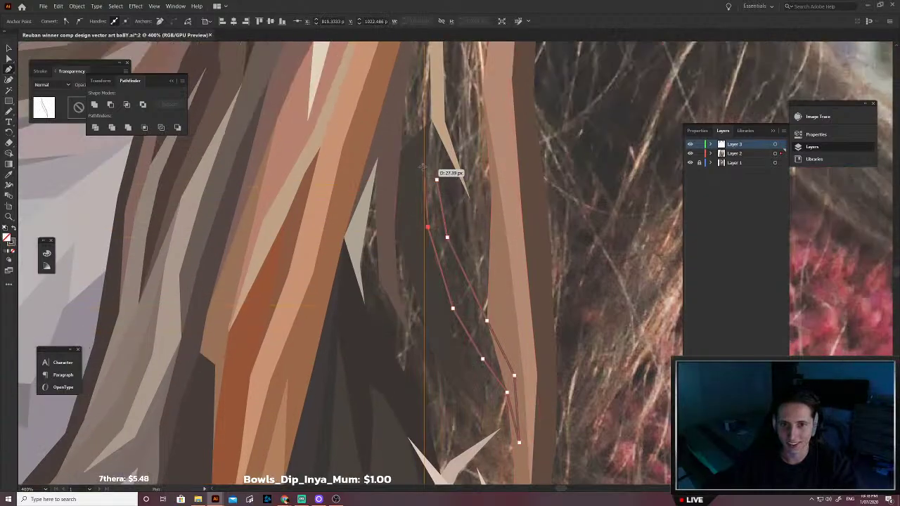
click(428, 226)
click(416, 166)
click(421, 141)
click(430, 123)
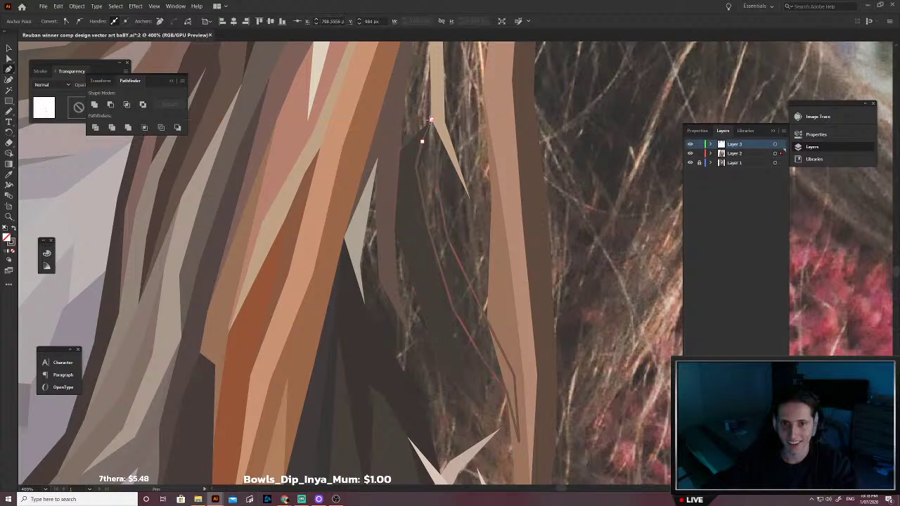
click(436, 180)
Step: Fill the long strand below the tan tip with a dark olive-brown sampled from the photo, and deselect it
scroll(453, 272, up, 2)
key(i)
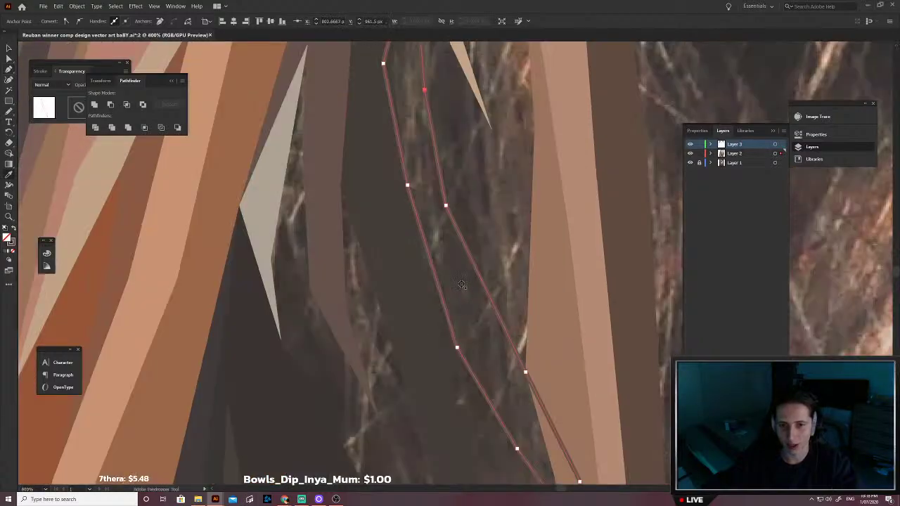
key(a)
scroll(477, 246, down, 3)
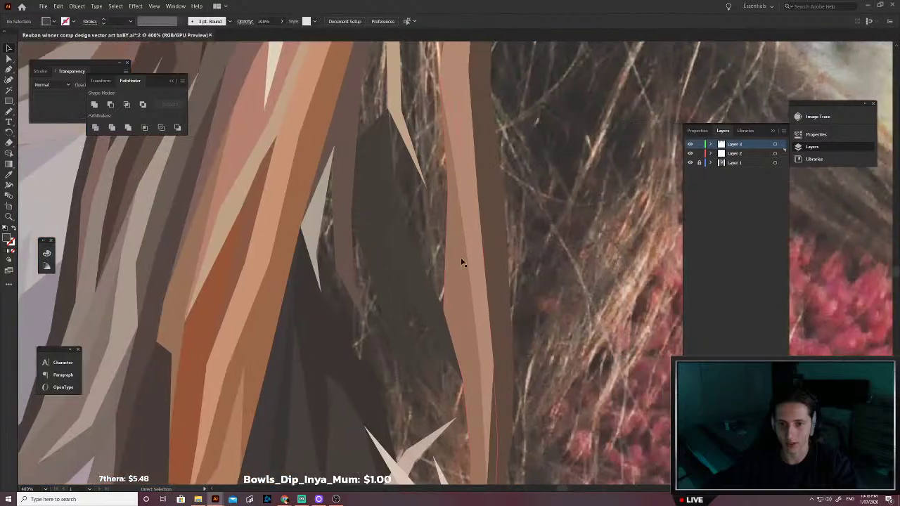
click(414, 275)
key(shift+x)
key(i)
scroll(409, 252, up, 4)
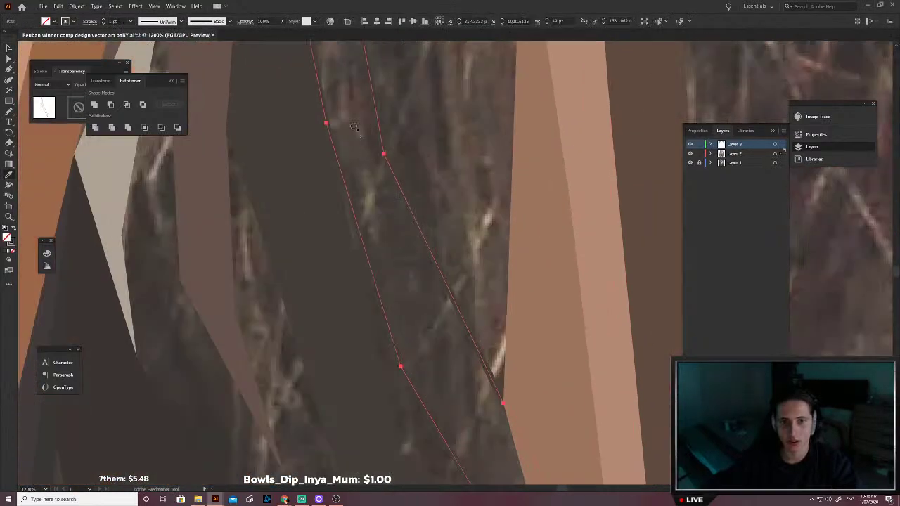
click(356, 129)
scroll(375, 171, down, 4)
key(v)
click(392, 172)
Step: Start a shape at the pale curved strand's tip, tracing upward along the gap beside the dark olive piece
key(p)
scroll(445, 265, left, 1)
scroll(444, 274, down, 1)
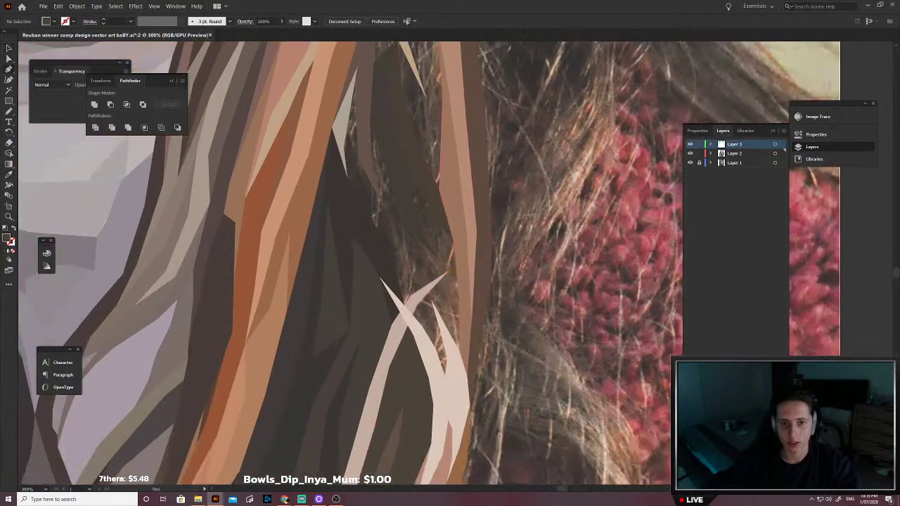
key(p)
click(411, 258)
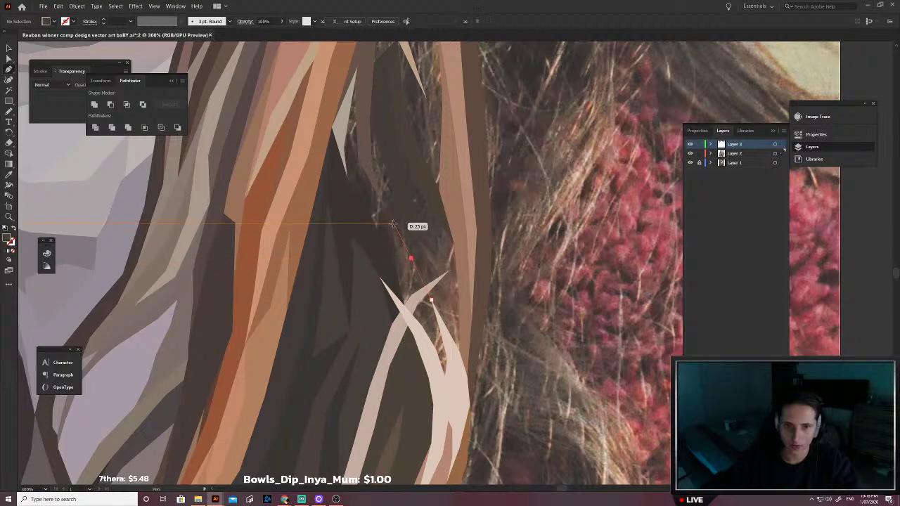
click(384, 206)
click(365, 152)
click(366, 122)
click(371, 93)
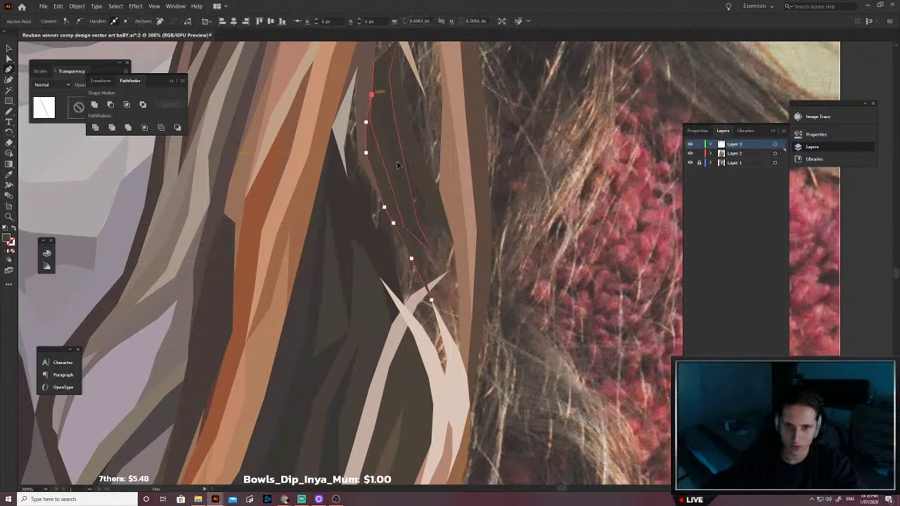
Step: Trace the shape back down over the dark olive piece to the pale curved strand and close the outline
click(390, 145)
click(409, 201)
click(427, 247)
click(433, 252)
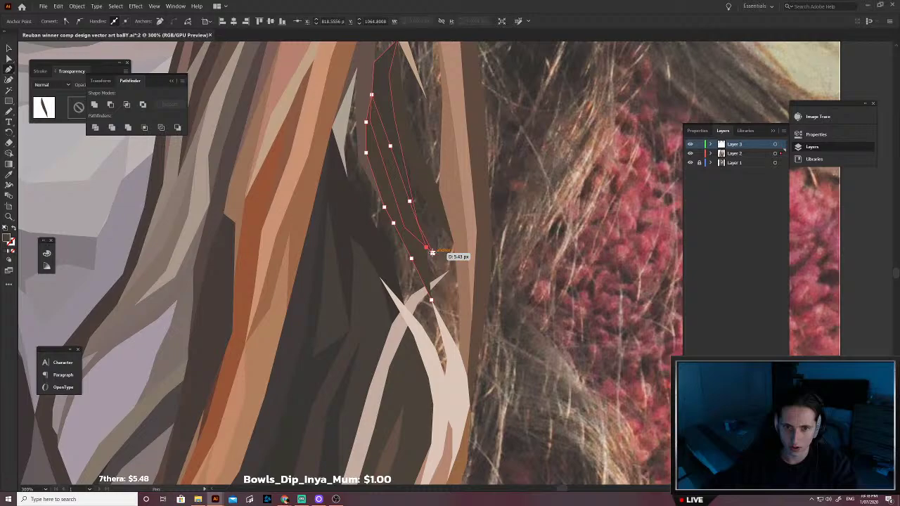
click(448, 297)
click(459, 352)
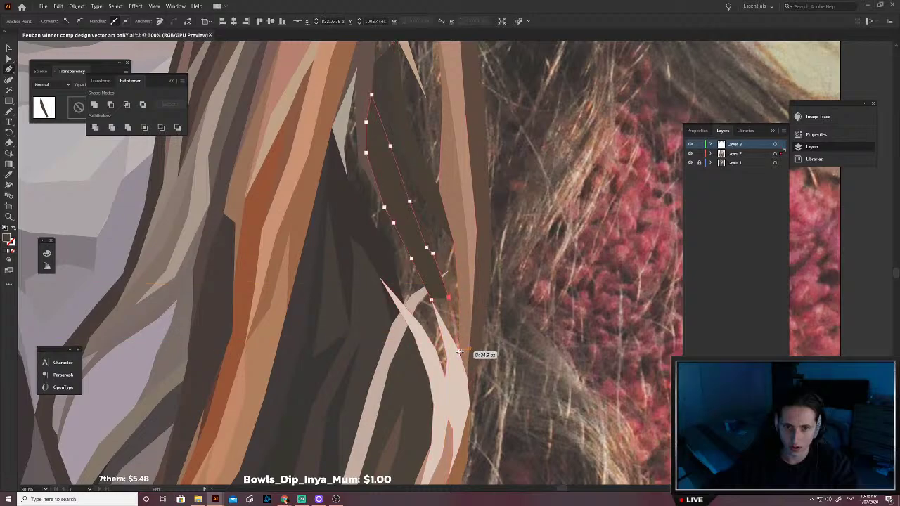
click(432, 300)
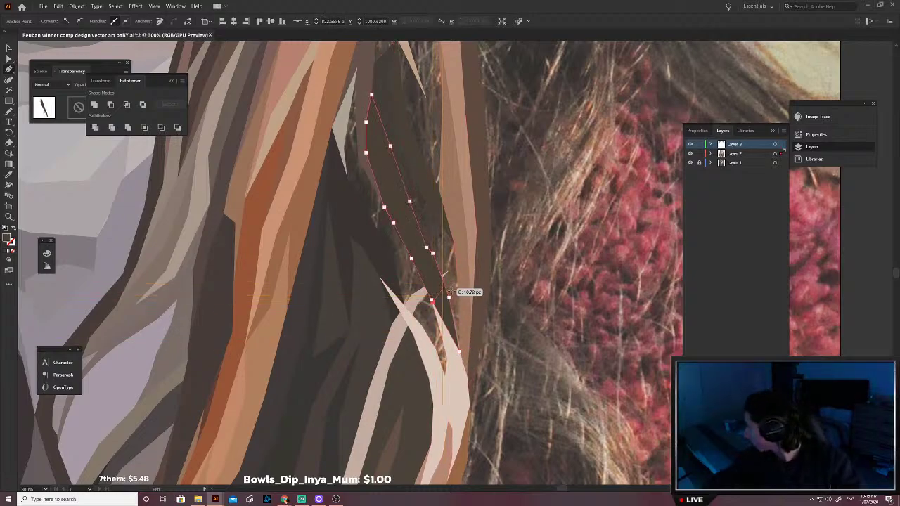
Step: Fill the new shape with a medium brown sampled from the photo, send it to the back, and deselect it
key(shift+x)
key(i)
scroll(471, 306, up, 5)
click(340, 328)
scroll(337, 325, down, 5)
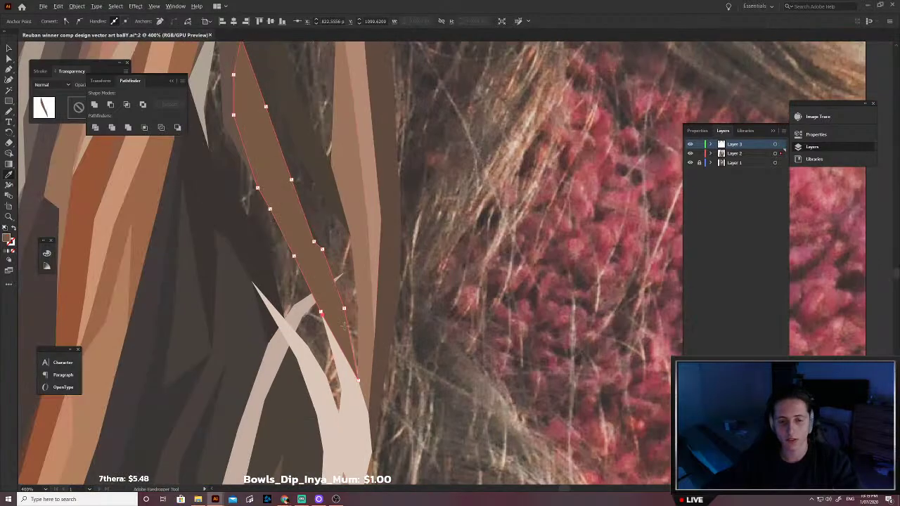
key(v)
key(ctrl+shift+bracketleft)
click(328, 332)
scroll(328, 333, up, 1)
drag(328, 333, 416, 343)
Step: Start a backing shape between the pale curved strands, tracing upward along the new brown piece to the dark olive piece
key(p)
scroll(425, 386, left, 1)
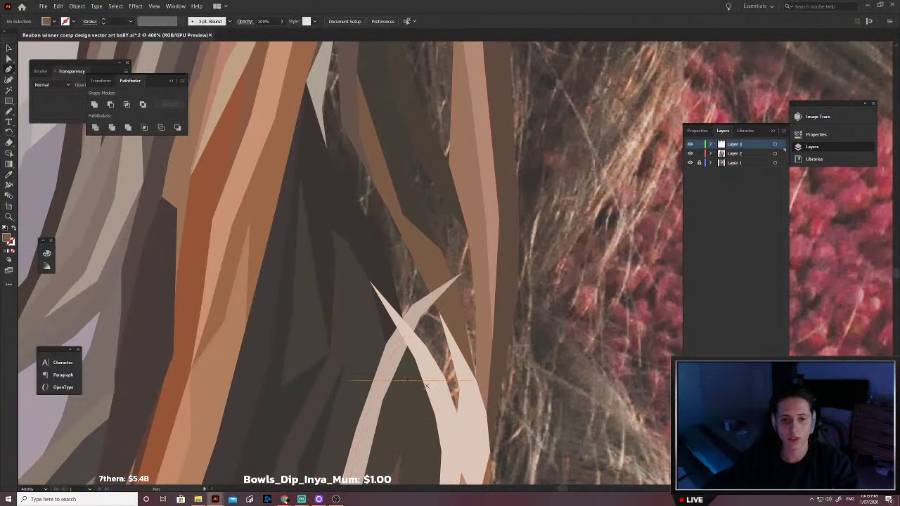
click(464, 430)
click(471, 387)
click(450, 308)
click(406, 228)
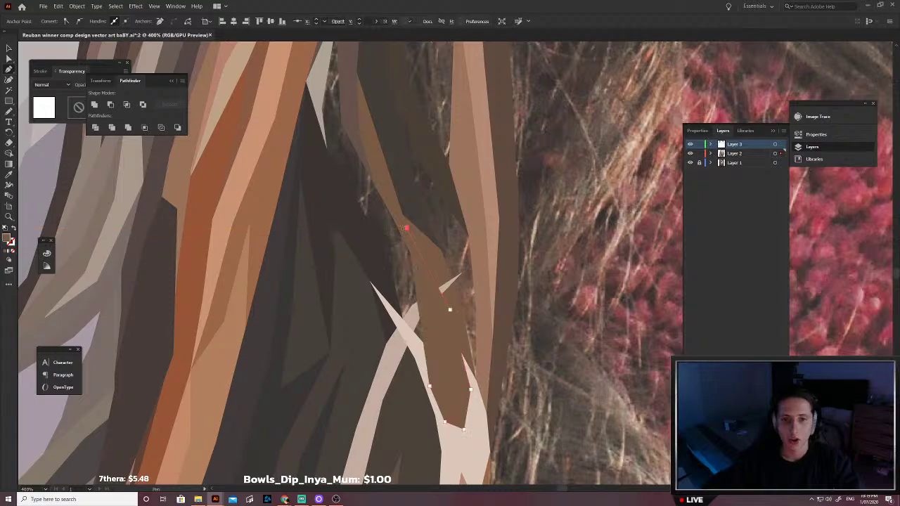
scroll(404, 223, up, 1)
click(378, 194)
scroll(358, 173, up, 1)
click(352, 163)
click(356, 82)
Step: Trace the backing shape across to the orange strand, down over the dark pieces to the pale strands, and close it
click(346, 68)
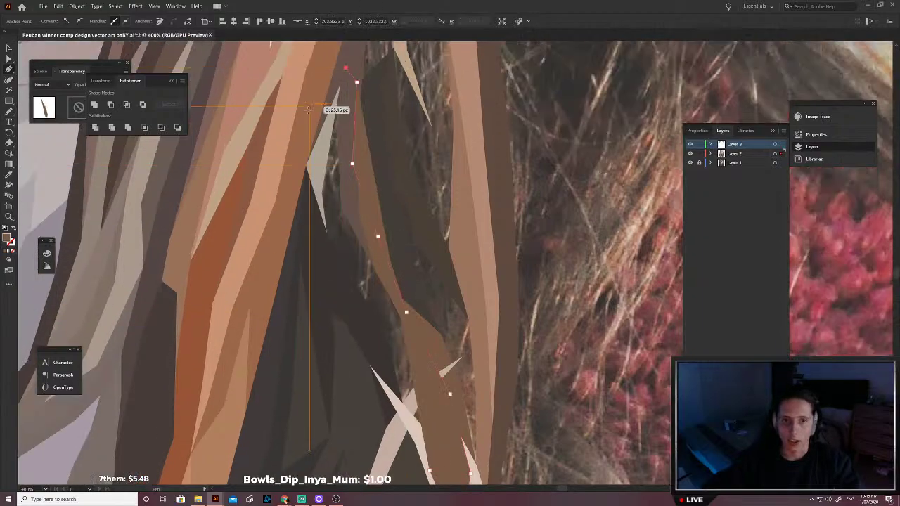
click(310, 106)
click(294, 219)
scroll(363, 363, down, 2)
click(356, 349)
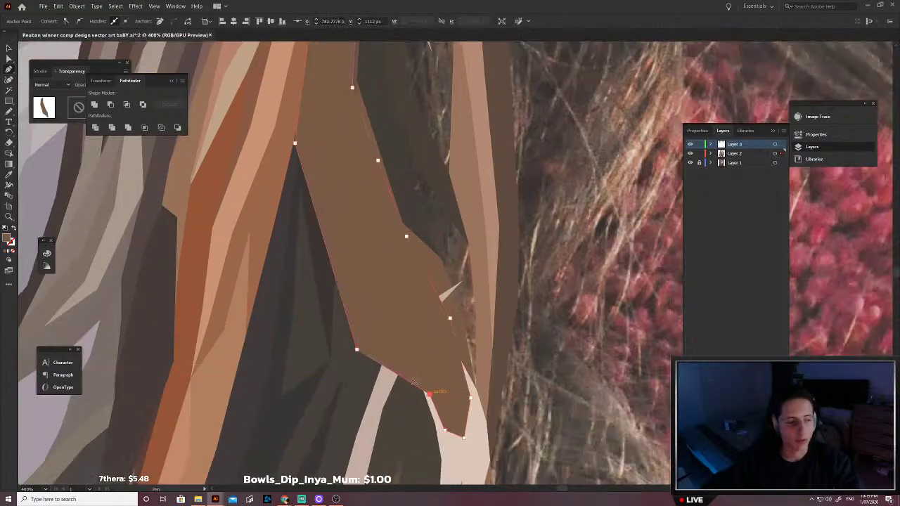
click(428, 394)
Step: Fill the backing shape with a dark grey-brown sampled between the pale curved strands and send it to the back
key(shift+x)
scroll(398, 360, up, 2)
key(i)
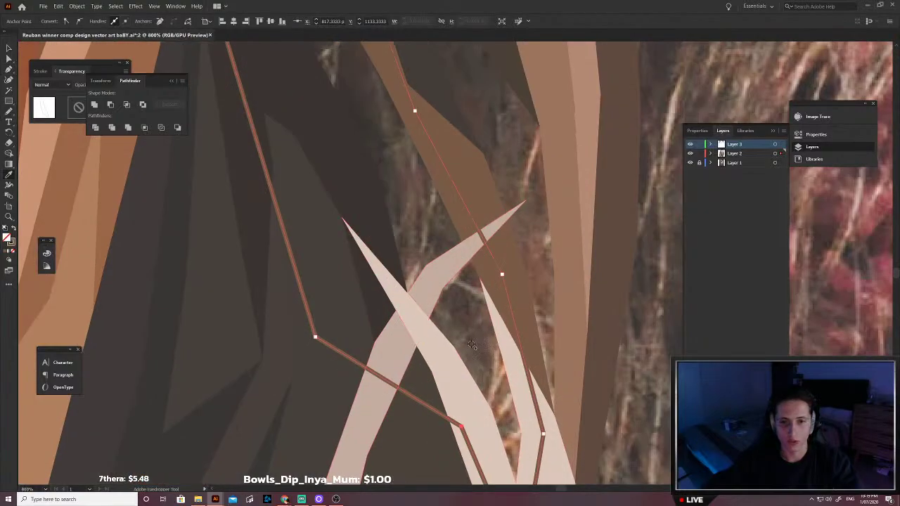
click(472, 346)
scroll(474, 342, down, 3)
key(ctrl+shift+[)
Step: Start another backing shape above the crossed pale strands, tracing up around the dark olive piece and down to the light brown strand
key(p)
scroll(508, 353, up, 1)
click(434, 326)
scroll(431, 323, up, 1)
click(402, 264)
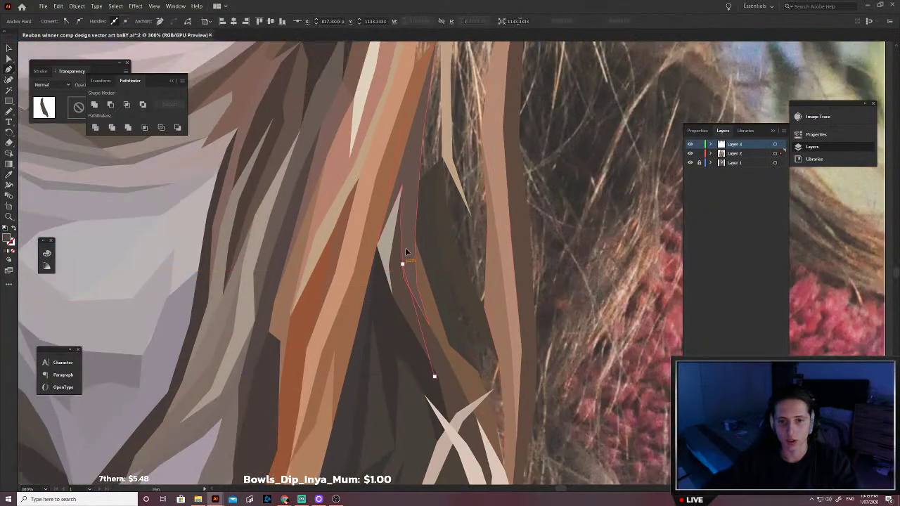
click(418, 196)
click(439, 196)
click(454, 263)
click(479, 319)
click(499, 345)
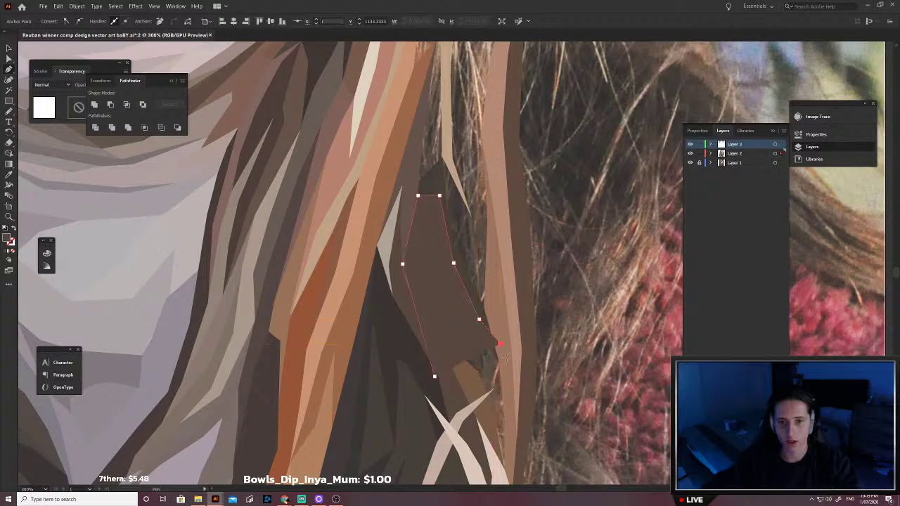
Step: Trace the backing shape down the light brown strand and back past the crossed pale strands, closing the outline
click(506, 358)
click(508, 384)
click(509, 449)
click(508, 475)
click(497, 475)
click(464, 429)
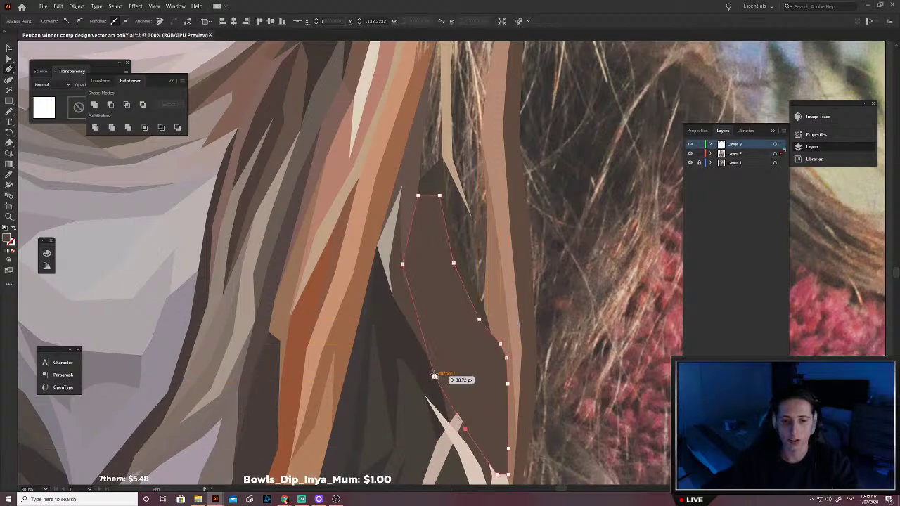
click(434, 376)
key(ctrl+z)
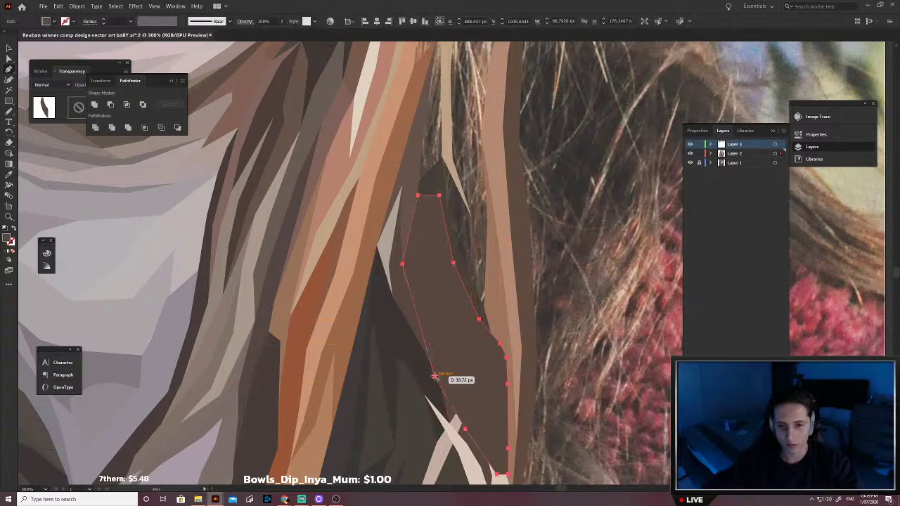
click(434, 376)
Step: Fill the closed backing shape with a dark brown sampled from the photo and send it to the back
key(shift+x)
scroll(461, 371, up, 4)
key(i)
scroll(526, 378, down, 4)
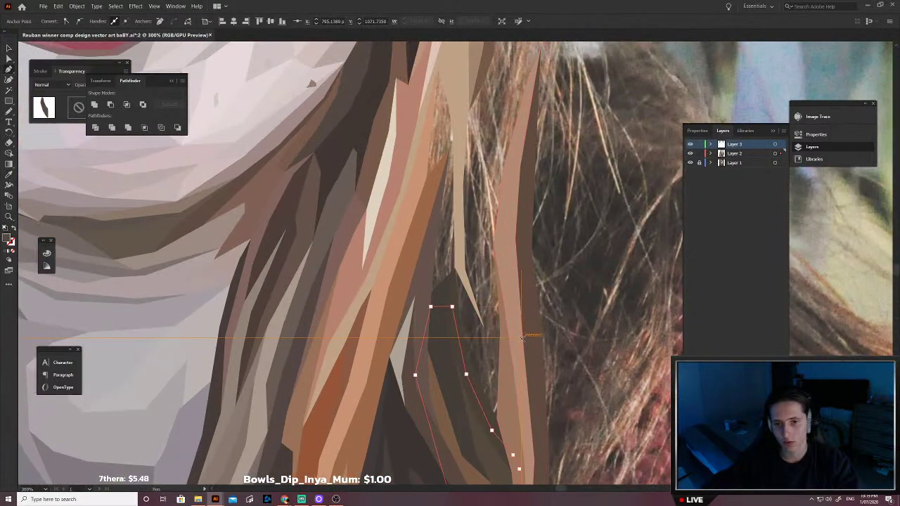
Step: Start a narrow shape on the light brown strand, tracing upward to the point where it meets the tan strand
scroll(519, 336, up, 2)
click(503, 329)
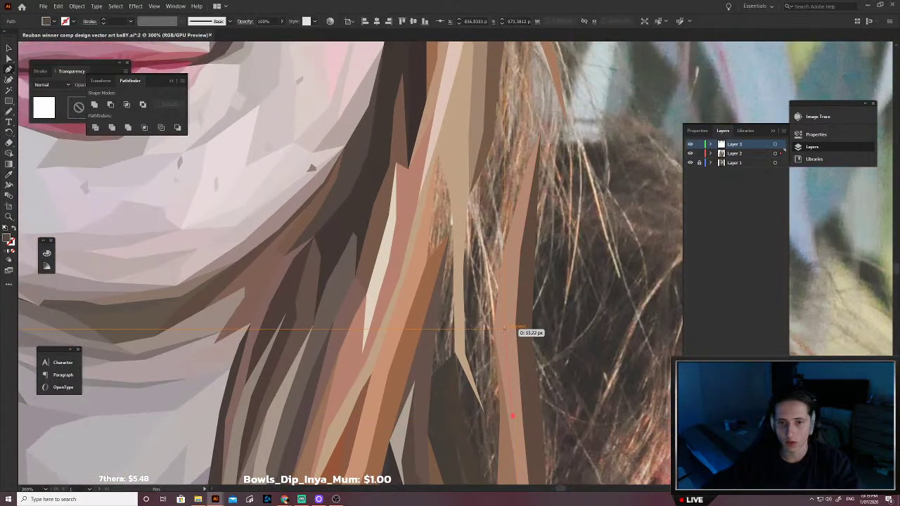
click(504, 251)
click(490, 242)
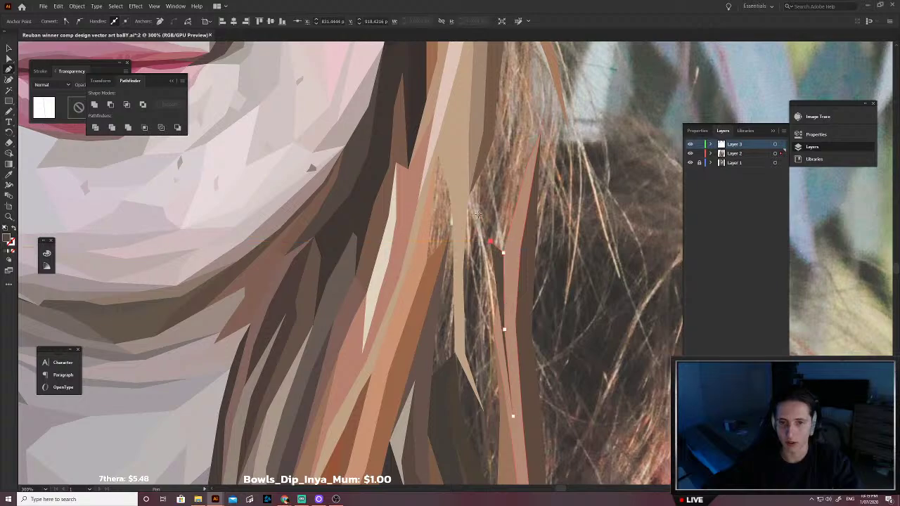
click(470, 194)
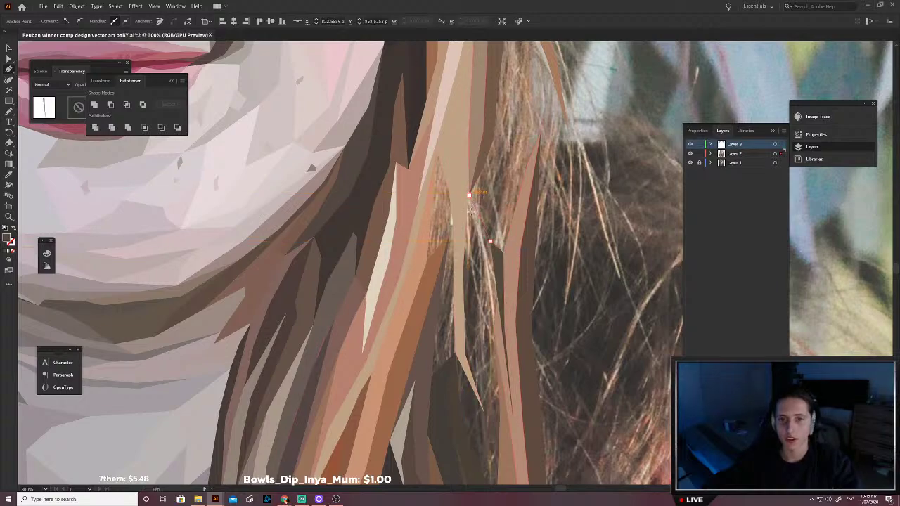
Step: Trace the narrow shape down through the gap between the tan and light brown strands and close the outline
click(473, 229)
click(480, 263)
click(484, 299)
click(484, 329)
click(485, 367)
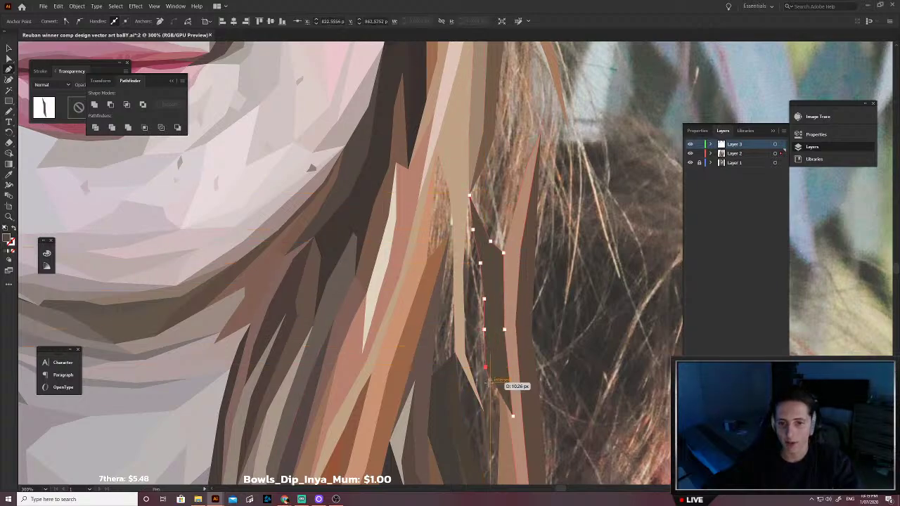
scroll(492, 401, down, 2)
click(496, 452)
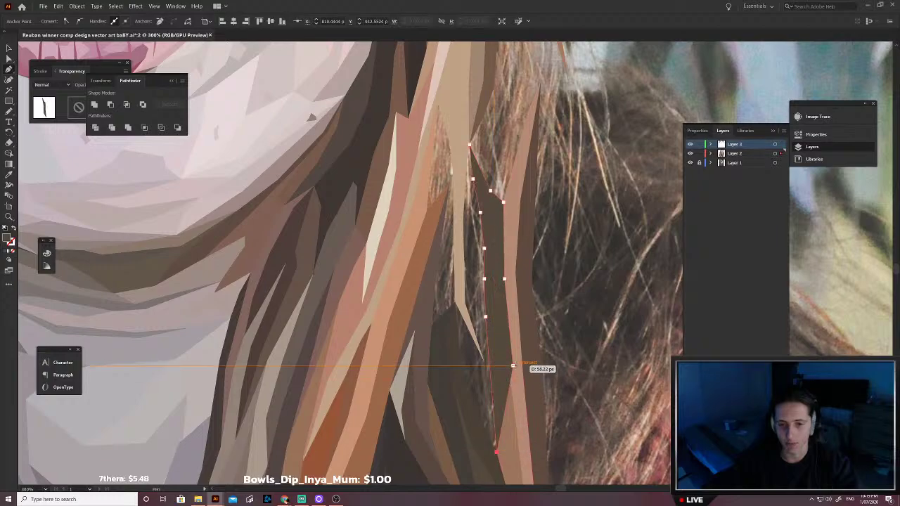
click(513, 366)
Step: Fill the narrow shape with a warm tan sampled from the photo's hair and send it to the back
key(shift+x)
scroll(505, 333, up, 3)
scroll(492, 316, up, 3)
key(i)
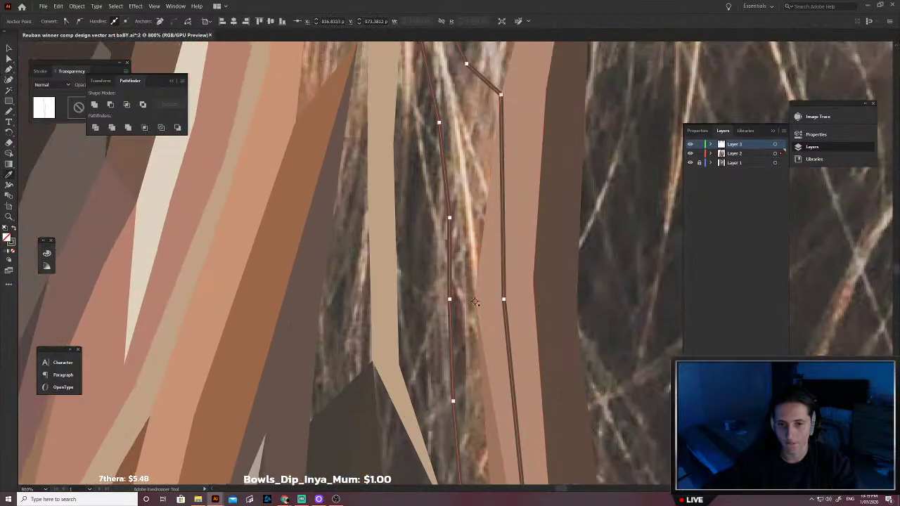
scroll(475, 301, down, 4)
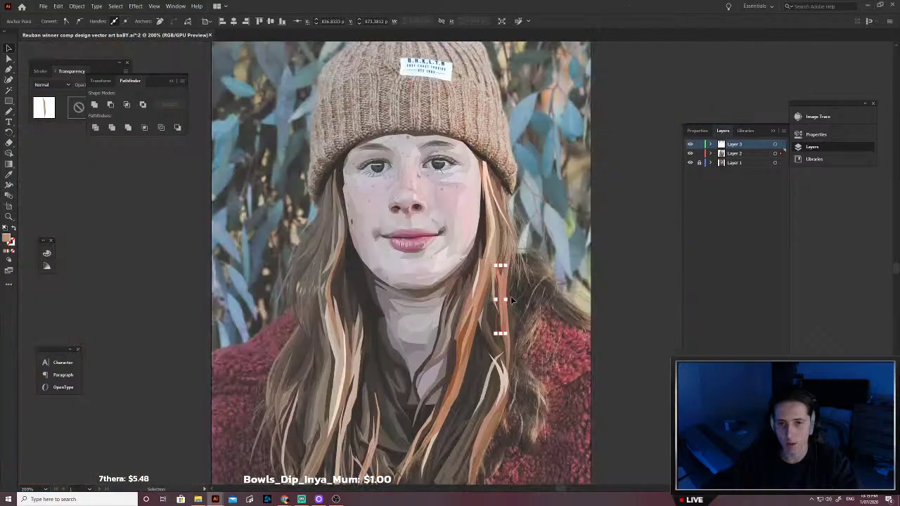
Step: Examine the whole portrait from the beanie and face down to the traced hair beside the neck
scroll(511, 296, down, 3)
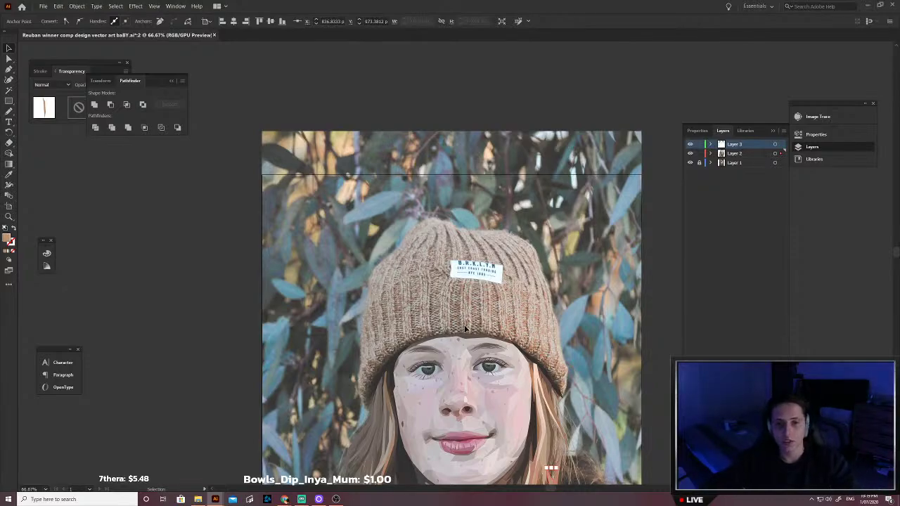
scroll(467, 330, down, 2)
scroll(500, 307, right, 1)
key(ctrl+plus)
key(ctrl+plus)
key(ctrl+plus)
key(ctrl+plus)
key(ctrl+plus)
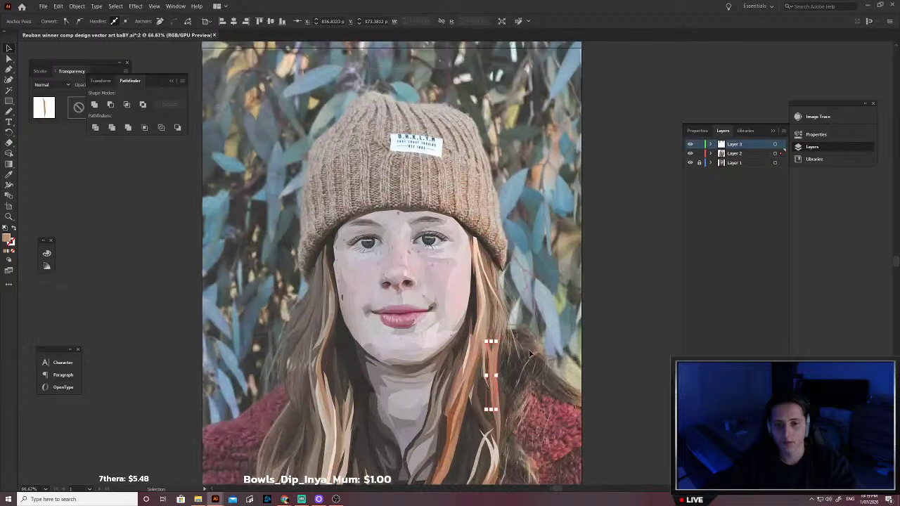
scroll(450, 413, up, 1)
scroll(448, 400, down, 3)
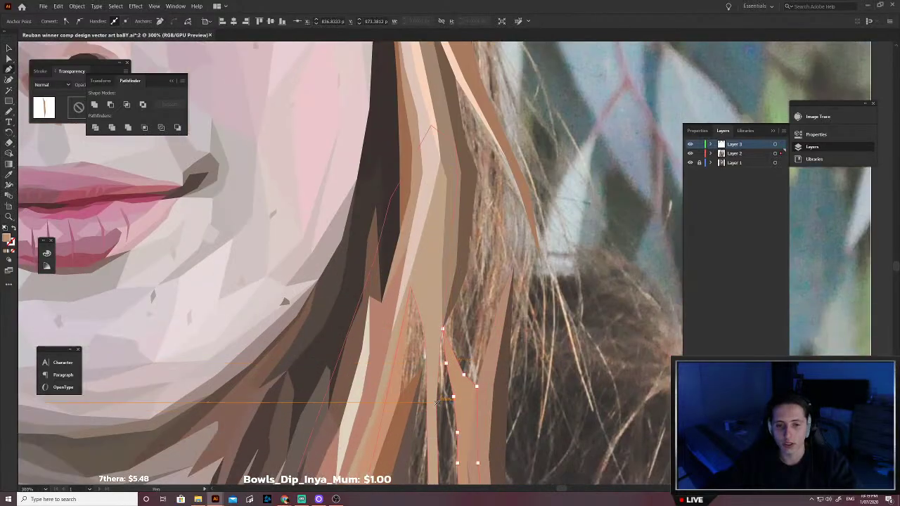
Step: Trace a shape over the gap between the orange and tan strands, reaching down to the dark olive piece
click(391, 350)
click(374, 286)
click(378, 203)
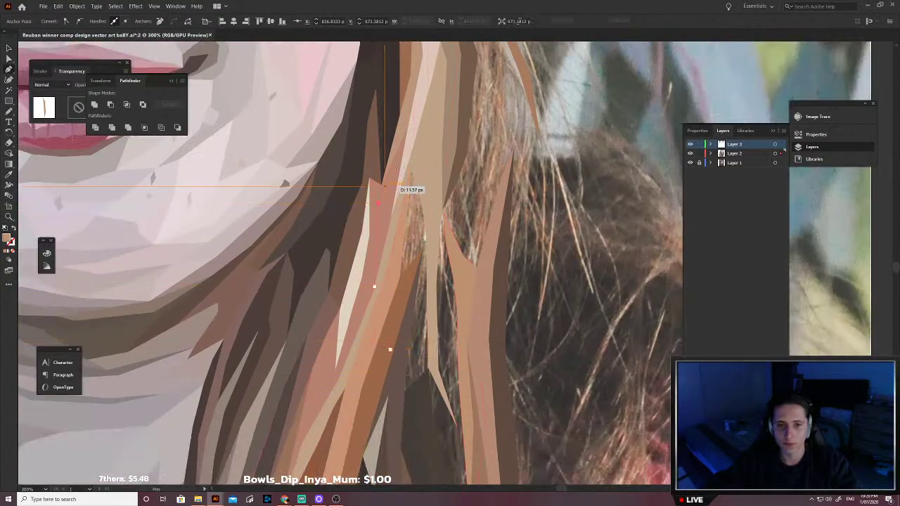
click(440, 152)
click(429, 239)
click(434, 364)
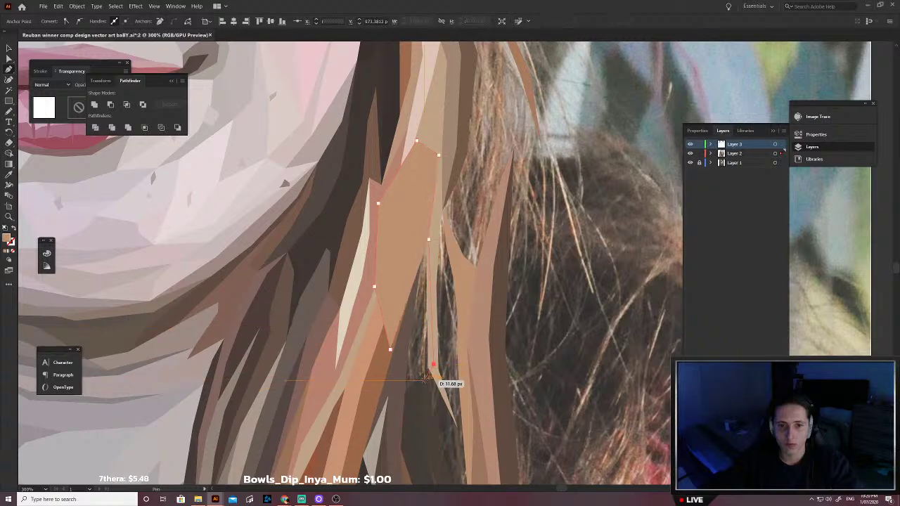
click(429, 368)
click(416, 392)
click(405, 413)
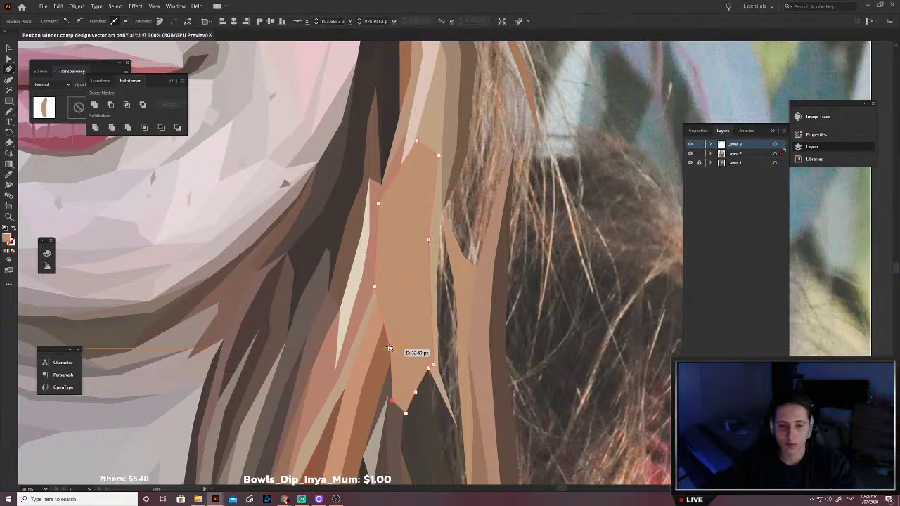
Step: Fill the gap shape with an orange-brown sampled from the photo and send it behind the neighbouring strands
key(ctrl+plus)
key(ctrl+plus)
key(ctrl+plus)
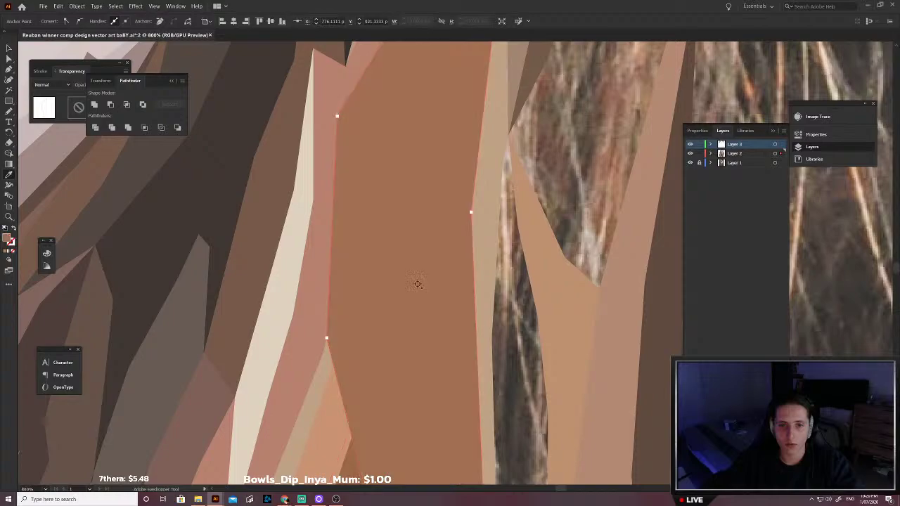
key(ctrl+minus)
key(ctrl+minus)
Step: Trace a closed shape over the untraced hair beside the tan and brown strands, ending at the pointed gap above the light brown strand
scroll(490, 303, up, 3)
key(p)
scroll(495, 380, up, 4)
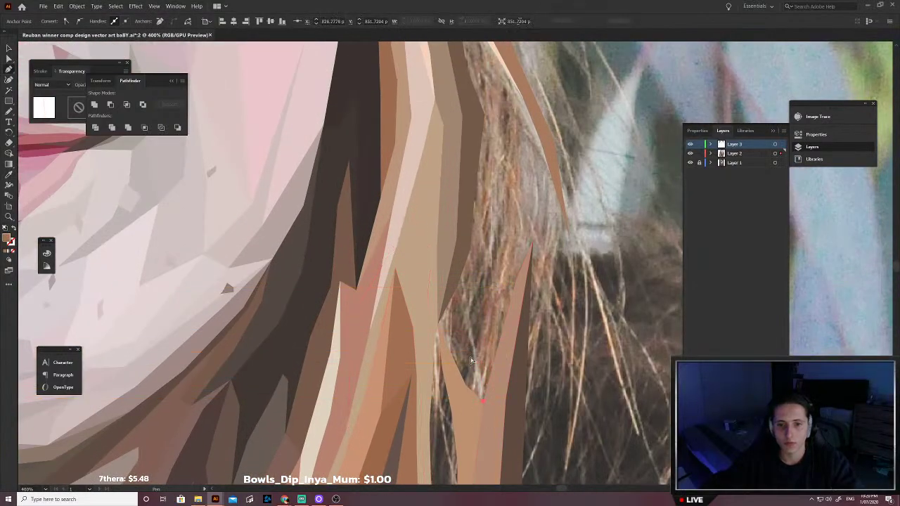
scroll(521, 261, up, 3)
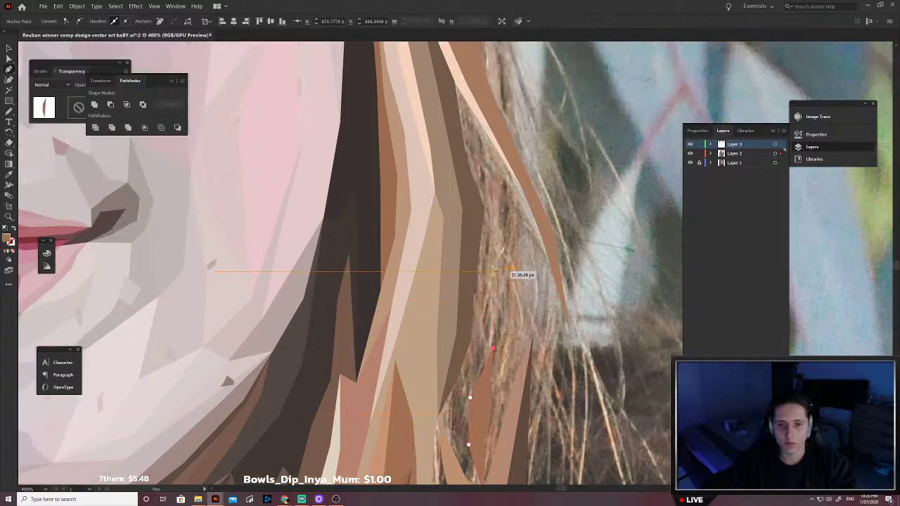
click(502, 246)
scroll(502, 246, up, 2)
click(496, 231)
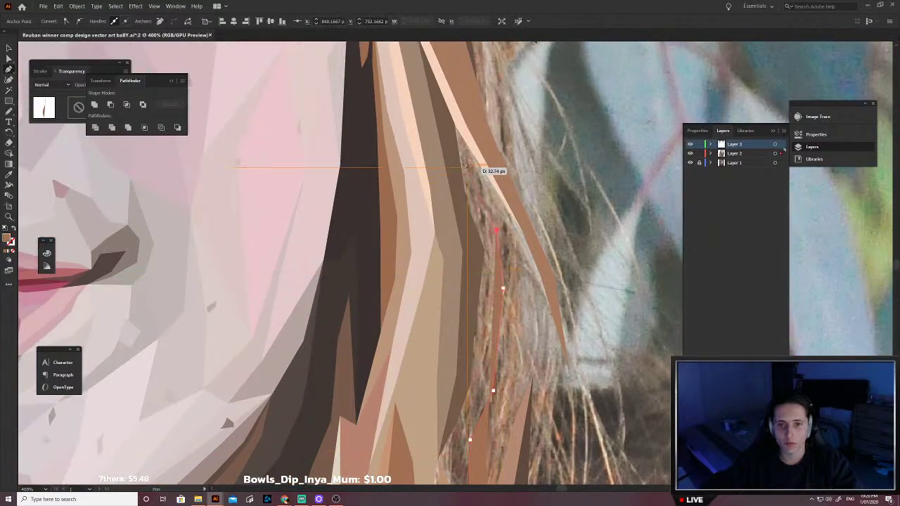
click(456, 127)
scroll(461, 155, left, 2)
scroll(481, 246, down, 3)
click(491, 264)
scroll(490, 275, down, 3)
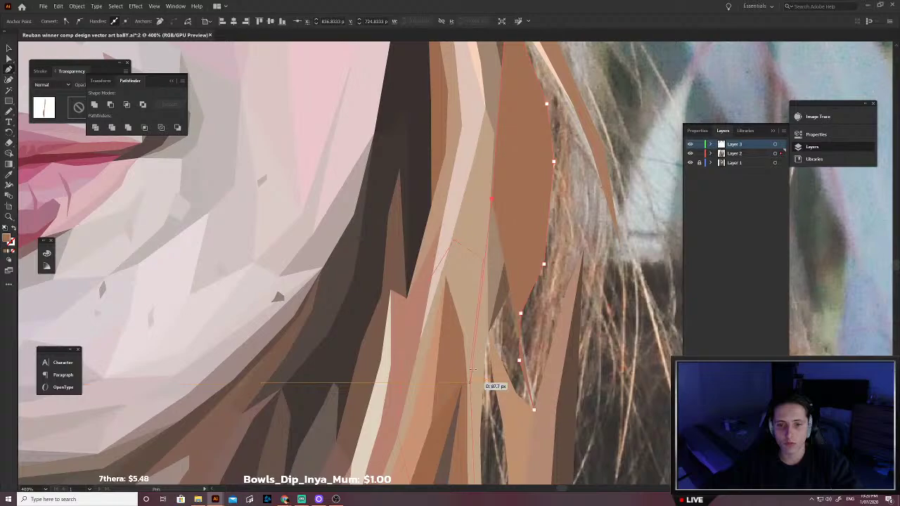
click(488, 332)
click(504, 388)
click(512, 407)
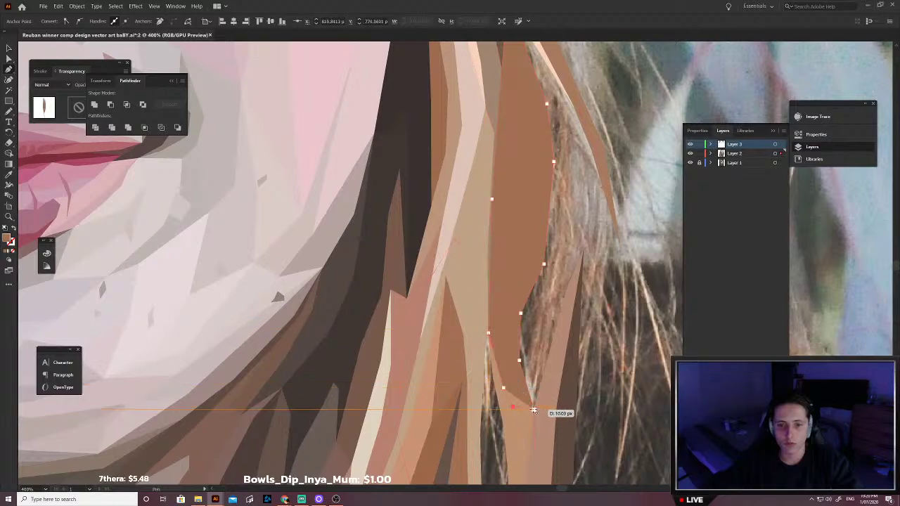
click(533, 409)
Step: Fill the new strand with a muted reddish brown sampled from the photo's hair and place it behind the neighbouring strands
key(shift+x)
key(i)
scroll(524, 337, up, 6)
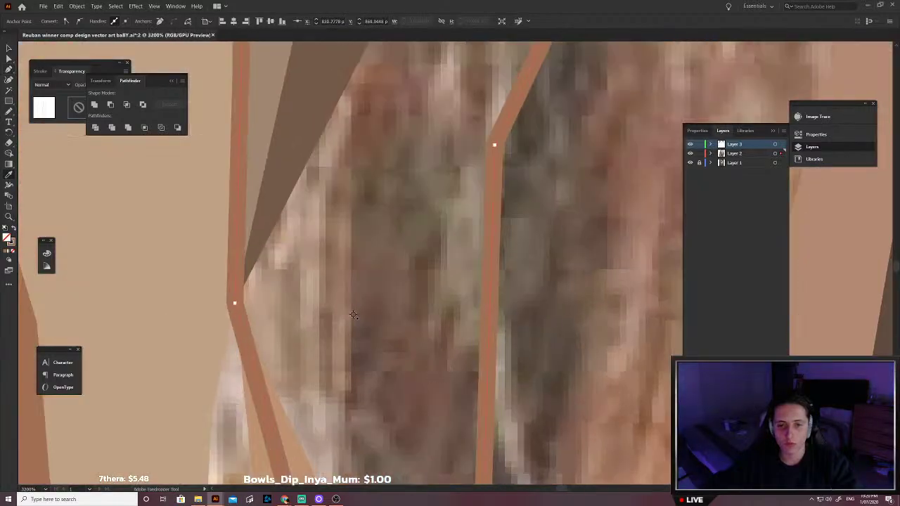
scroll(348, 315, down, 6)
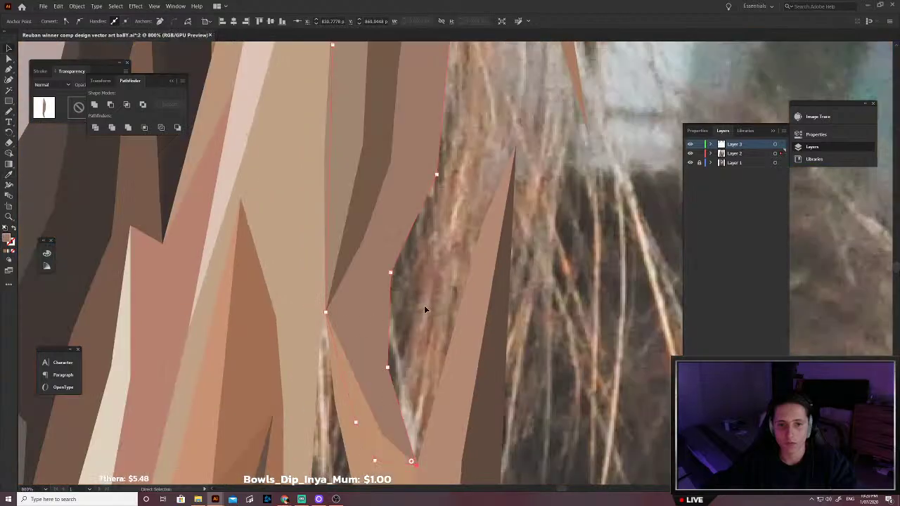
scroll(424, 305, up, 3)
Step: Trace a large shape over the narrow gap between the tan strands, extending down across the dark olive piece
click(449, 220)
click(457, 267)
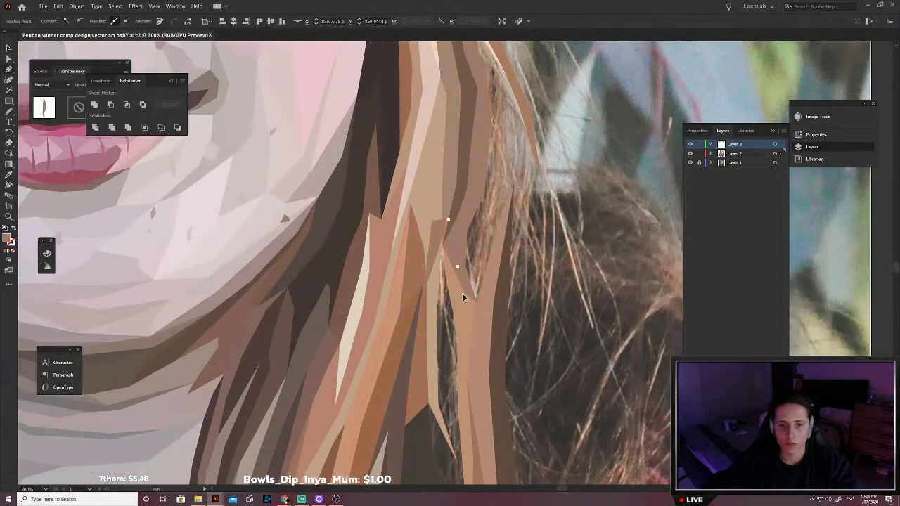
click(480, 357)
scroll(478, 366, down, 3)
click(480, 447)
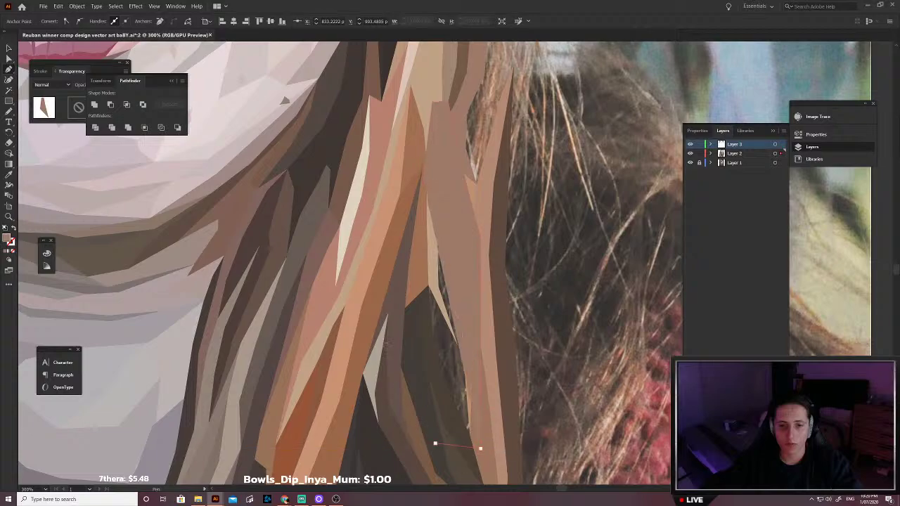
click(436, 443)
click(380, 329)
Step: Fill the gap shape with a dark brown sampled from the photo, send it to the back and deselect it
key(slash)
key(i)
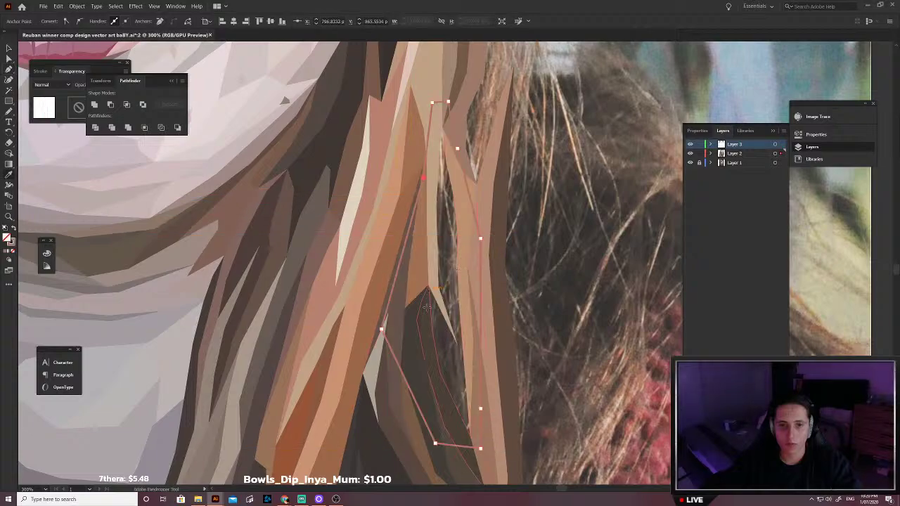
scroll(427, 342, up, 5)
click(492, 309)
scroll(493, 309, down, 5)
key(v)
key(ctrl+shift+[)
scroll(547, 305, down, 3)
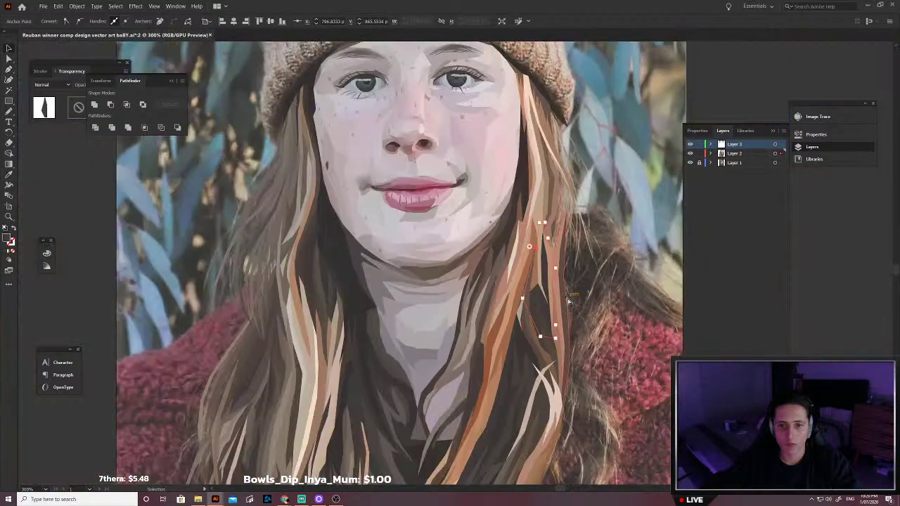
click(530, 301)
Step: Trace a long, narrow pointed shape along the outer edge of the hair beside the red jacket
scroll(528, 302, right, 2)
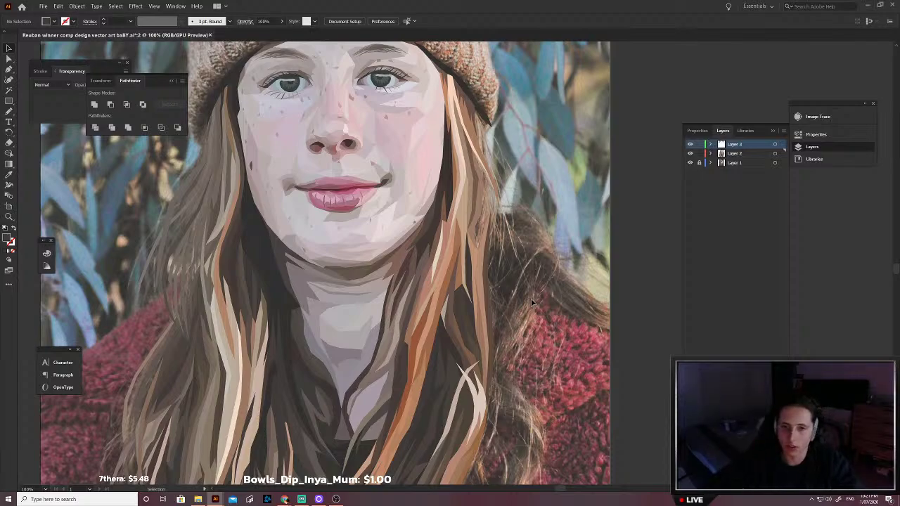
scroll(532, 303, up, 3)
scroll(422, 366, down, 2)
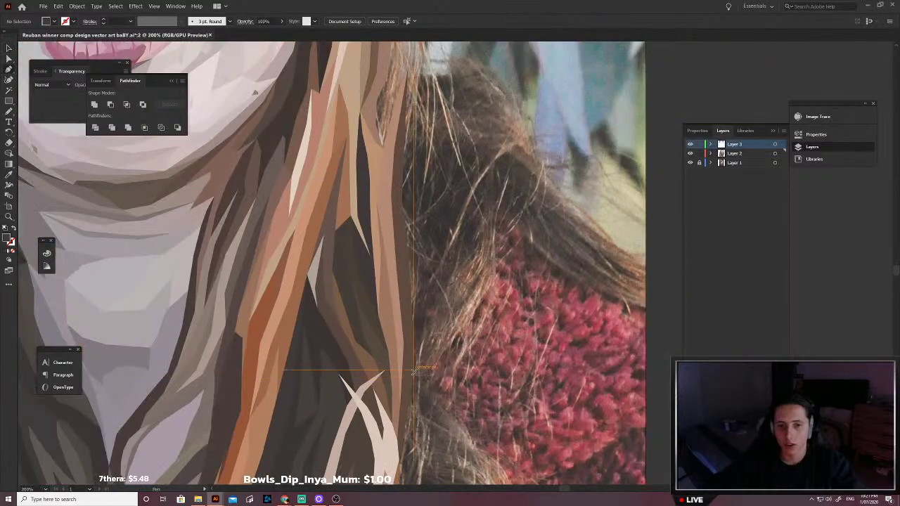
click(412, 381)
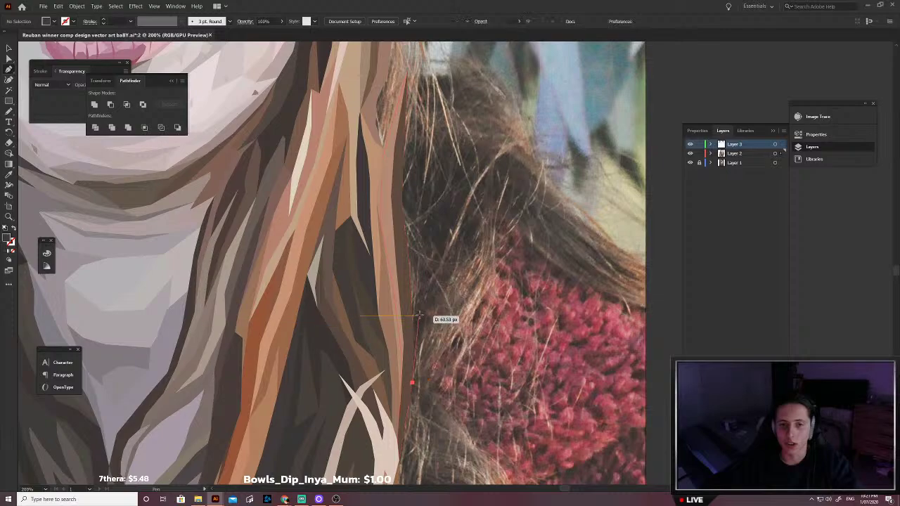
click(426, 305)
click(424, 267)
click(424, 233)
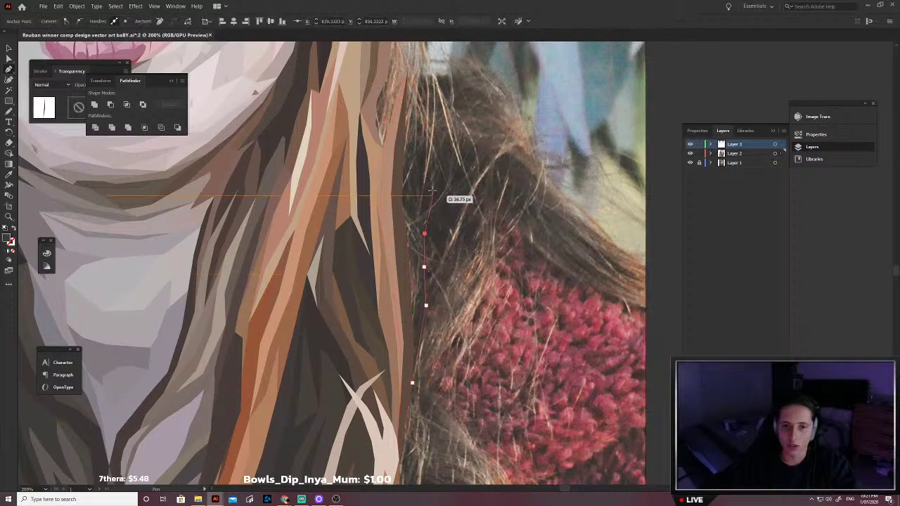
click(438, 167)
click(416, 223)
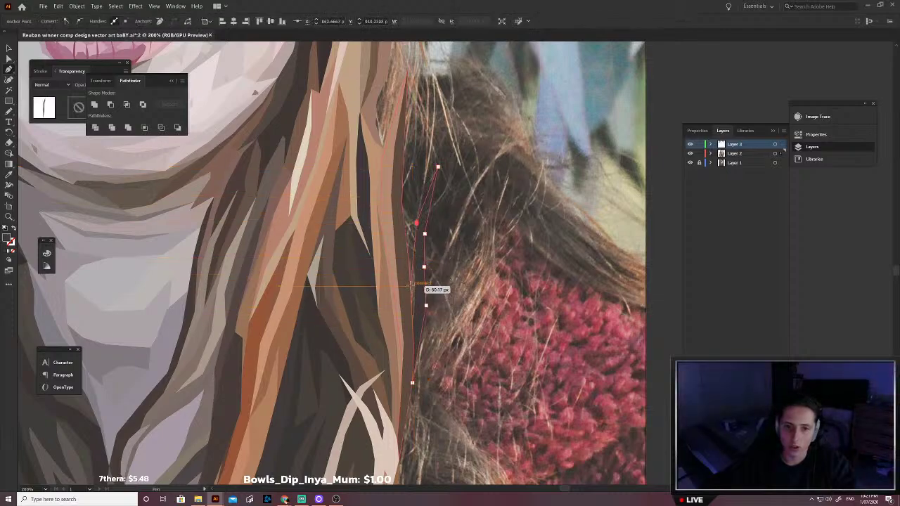
click(410, 279)
click(406, 313)
click(403, 338)
click(412, 383)
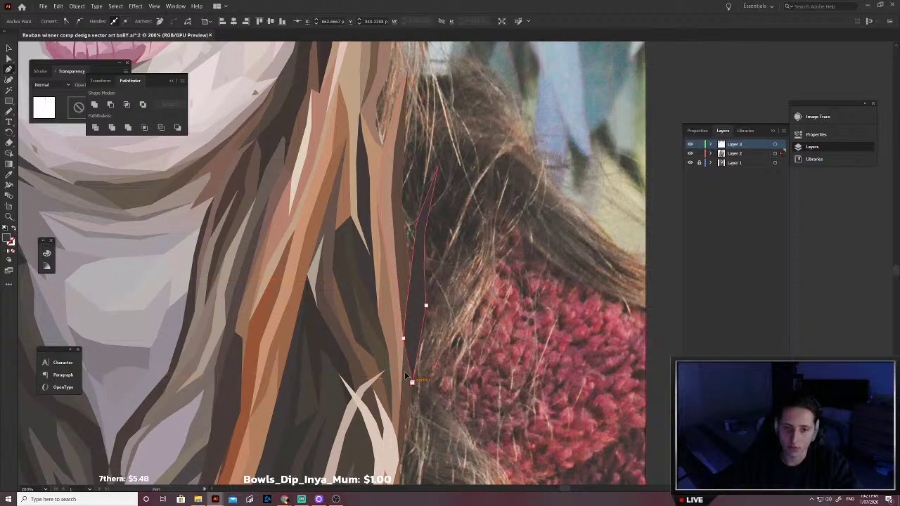
Step: Fill the narrow shape with a dark brown sampled from the photo's shadowed hair and deselect it
key(/)
key(i)
scroll(418, 310, up, 4)
click(414, 356)
scroll(415, 356, down, 3)
key(v)
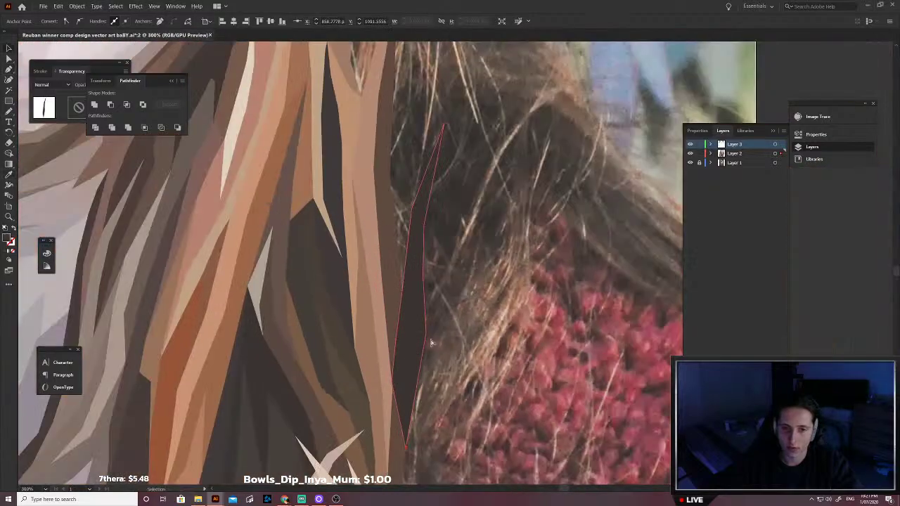
scroll(439, 346, up, 2)
click(441, 349)
Step: Trace the outer edge of a long thin strand from the thin brown strand's tip down to the dark shape and up towards the beanie
scroll(440, 349, up, 7)
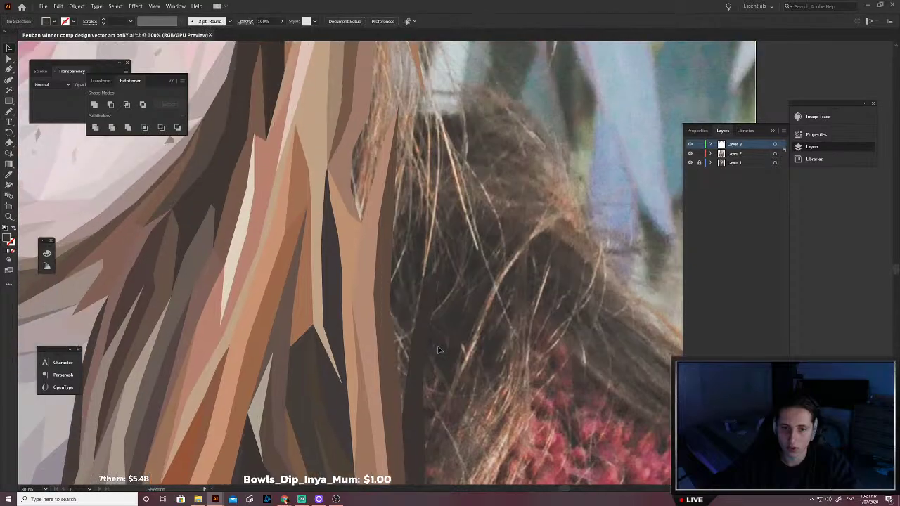
key(p)
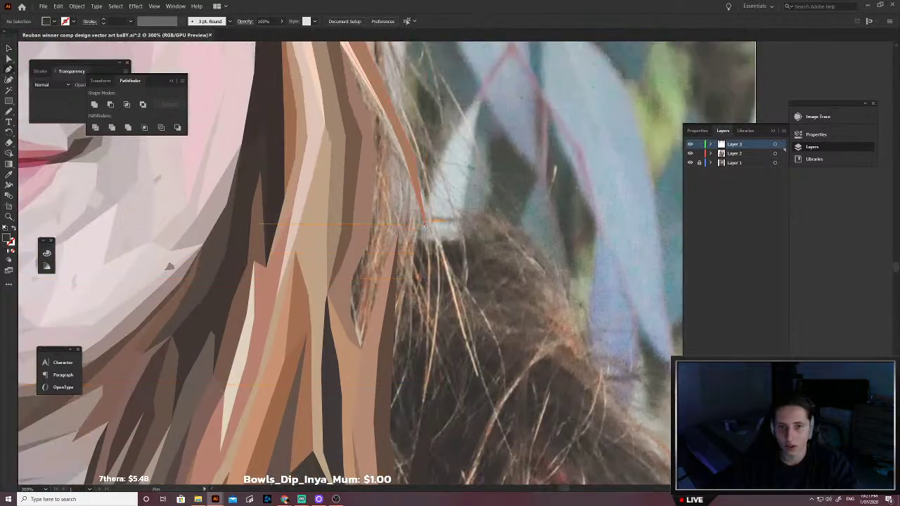
drag(426, 325, 441, 307)
click(442, 306)
click(443, 263)
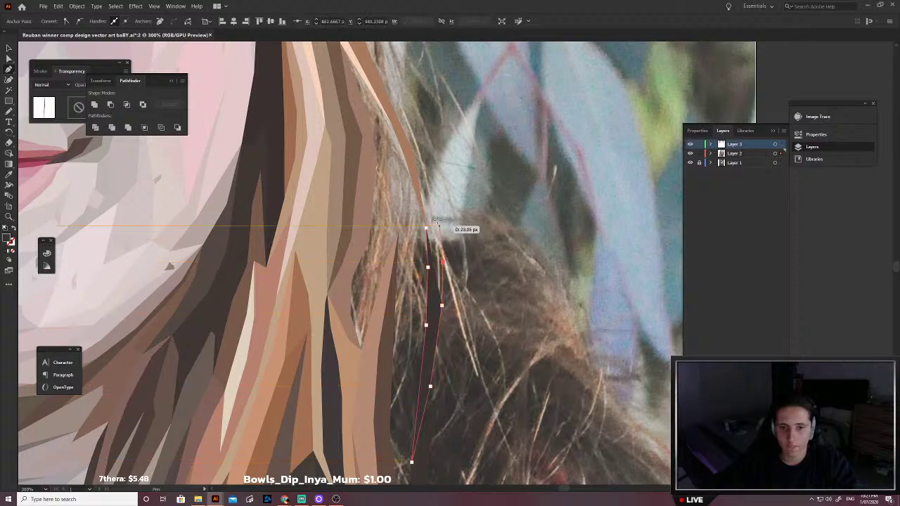
click(435, 209)
drag(426, 161, 424, 162)
scroll(422, 166, up, 3)
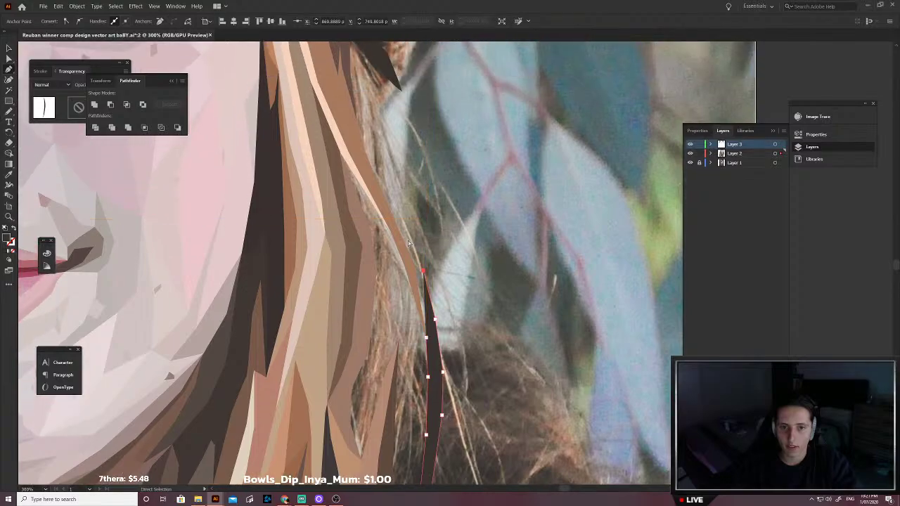
click(424, 260)
scroll(424, 260, up, 1)
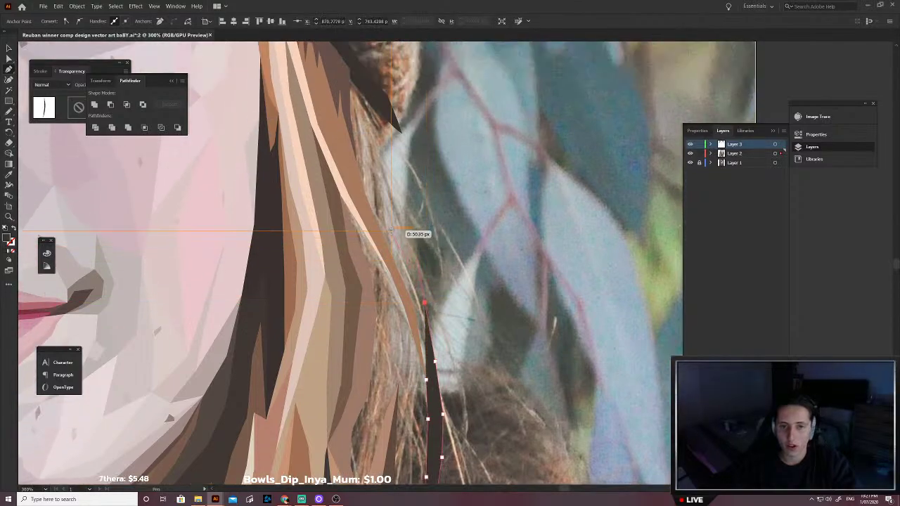
click(391, 231)
click(372, 169)
click(377, 216)
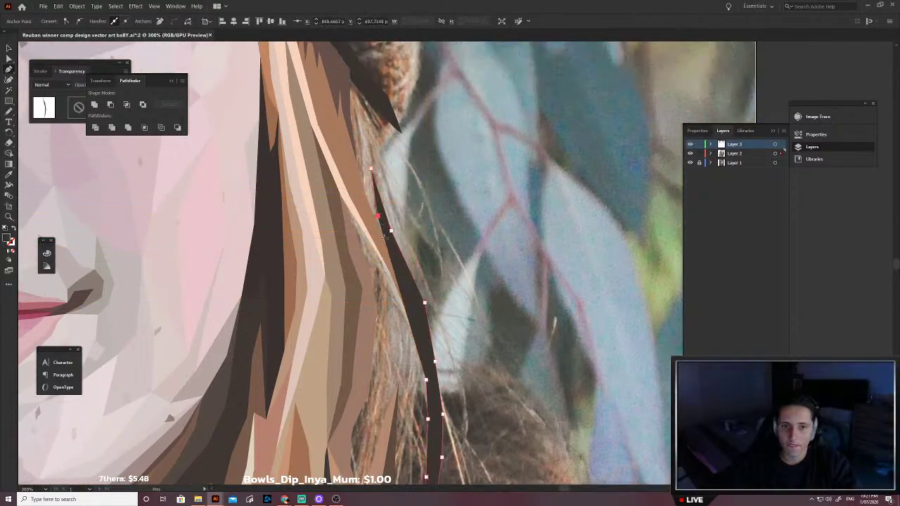
Step: Show the open strand path as an outline without fill and trace its inner edge down past the thin brown strand's tip
key(shift+x)
scroll(389, 248, up, 3)
key(shift+x)
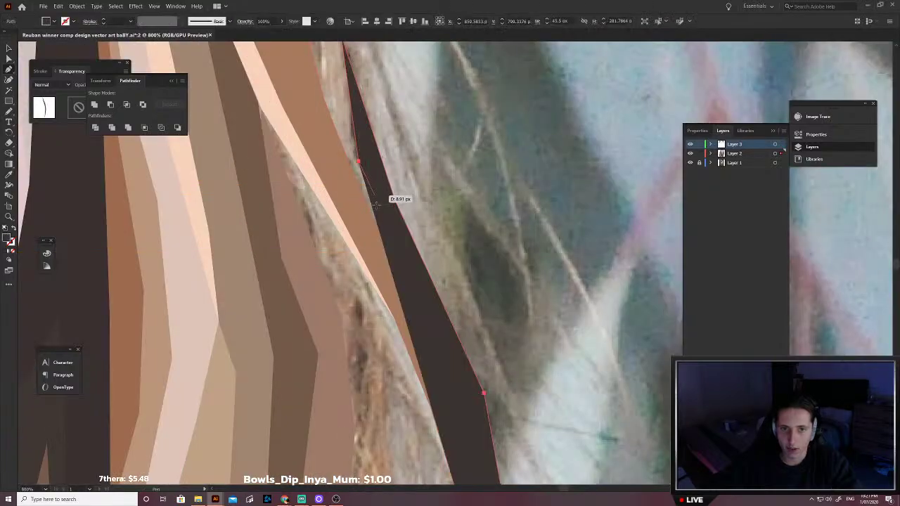
key(shift+x)
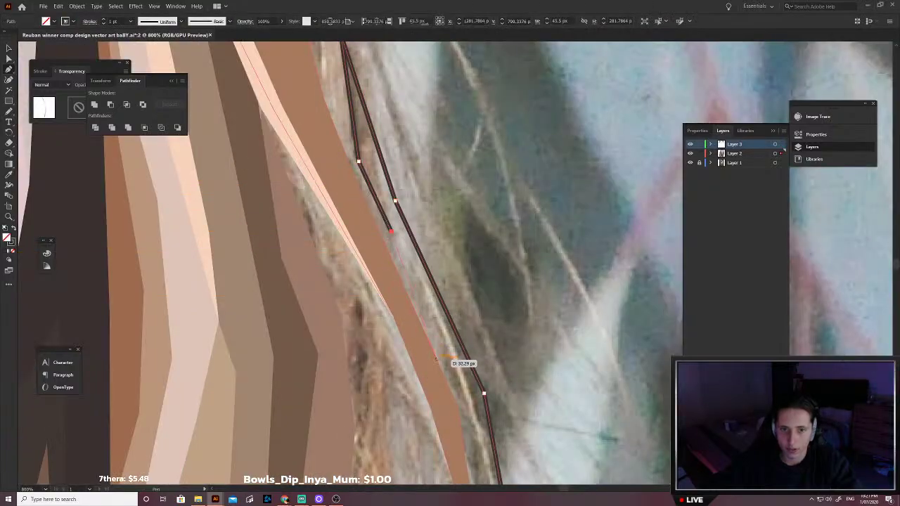
click(457, 386)
scroll(458, 380, down, 3)
click(471, 359)
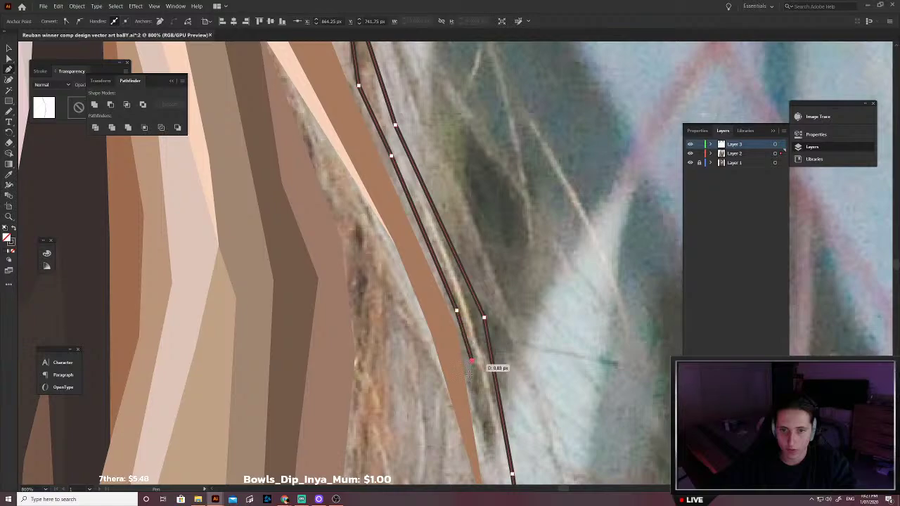
scroll(476, 362, down, 5)
click(503, 359)
scroll(504, 360, down, 2)
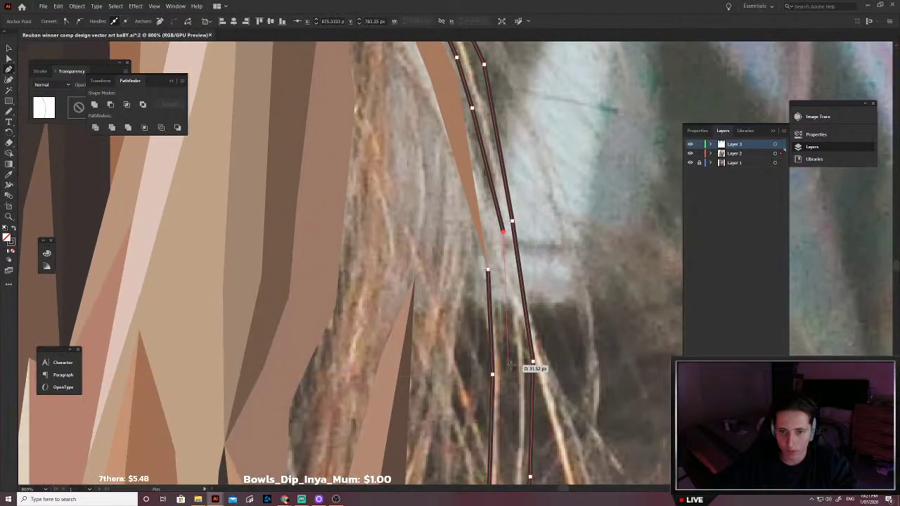
click(518, 369)
scroll(518, 371, down, 2)
click(512, 394)
scroll(507, 366, down, 3)
click(498, 446)
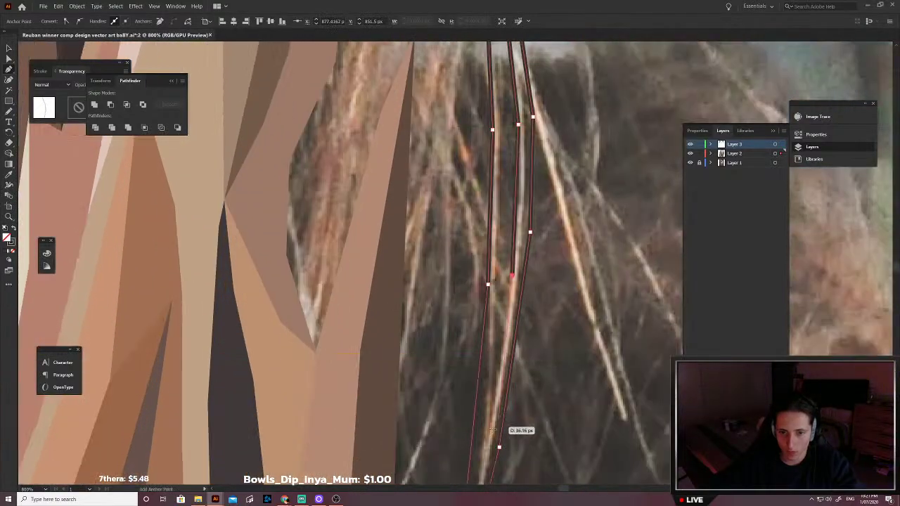
Step: Trace the strand path around its lower fork and back up towards its starting point at the thin brown strand's tip
click(487, 444)
scroll(487, 359, down, 1)
scroll(488, 350, up, 1)
click(496, 333)
scroll(500, 331, up, 6)
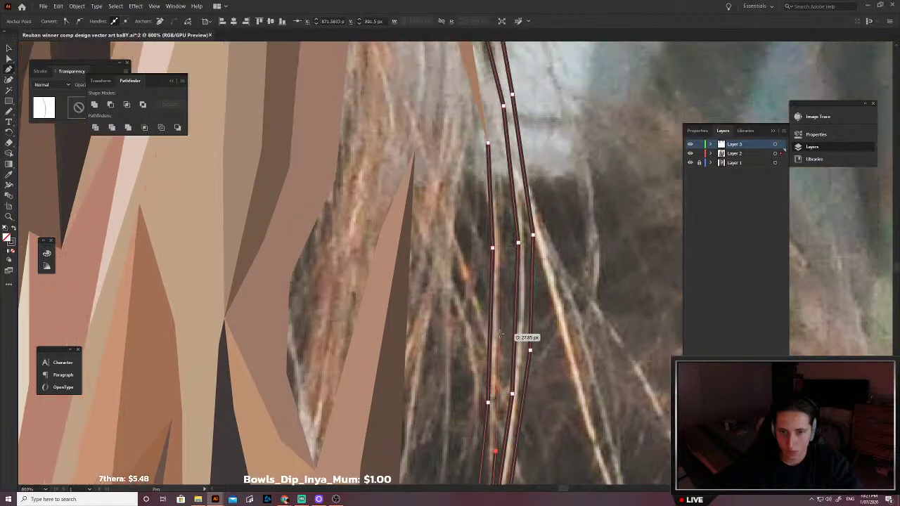
click(507, 303)
scroll(505, 301, up, 2)
scroll(503, 299, up, 2)
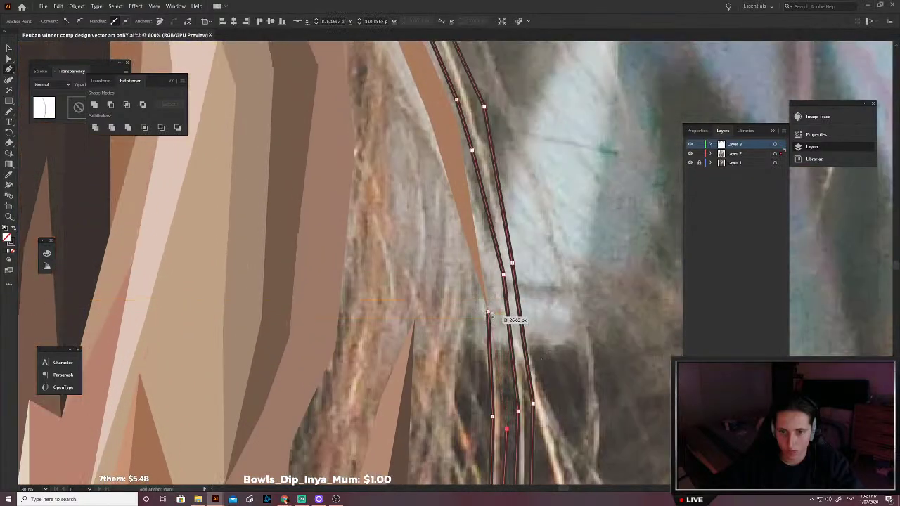
Step: Close the thin outer hair strand's outline and fill it with a tan brown sampled from the photo
scroll(504, 359, down, 2)
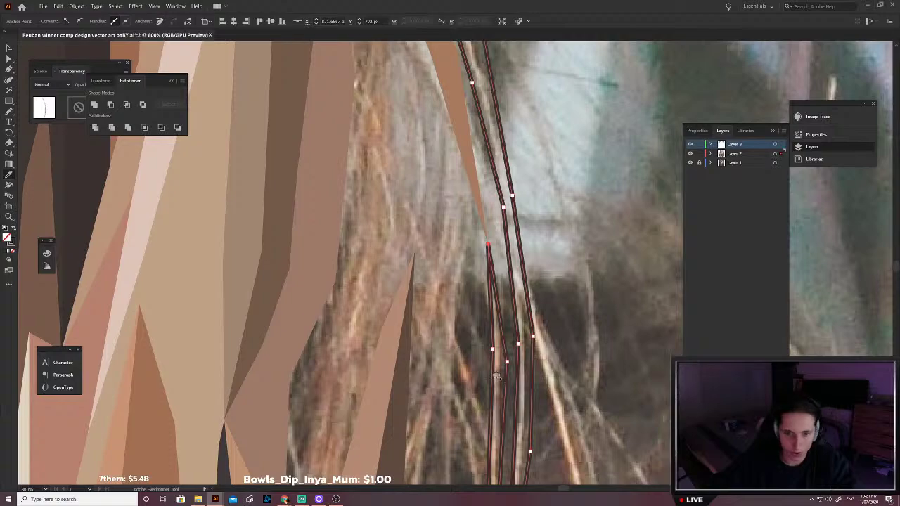
click(497, 376)
key(v)
click(474, 349)
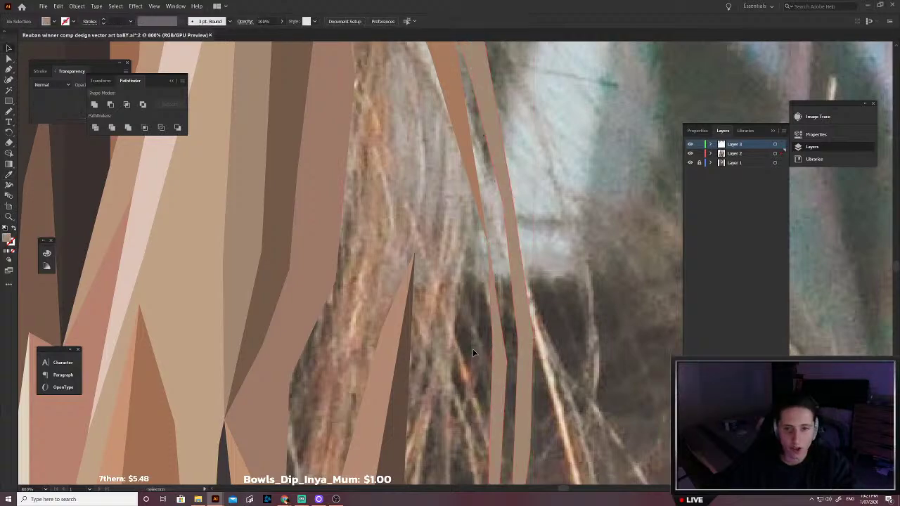
Step: Trace the outer edge of the next hair section with the Pen tool, from its lower tip up towards the pale strand
scroll(474, 346, down, 2)
drag(474, 347, 508, 308)
key(p)
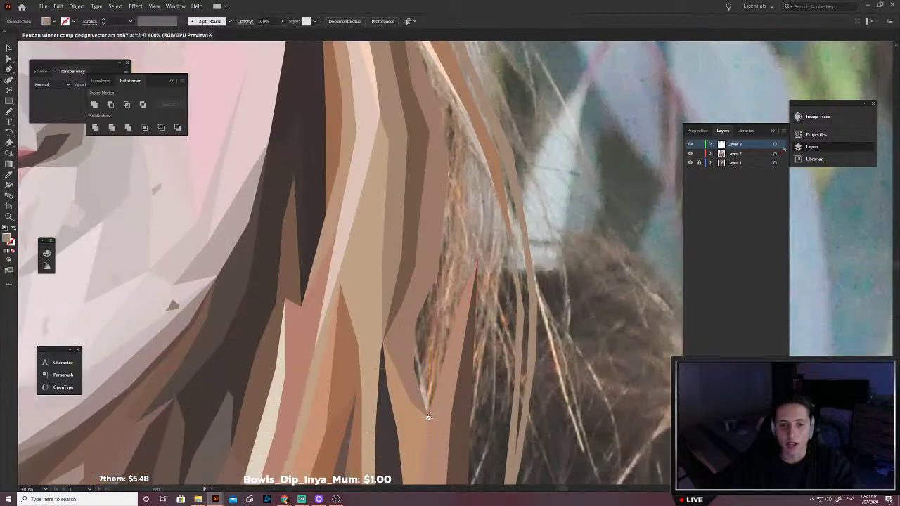
scroll(450, 298, up, 1)
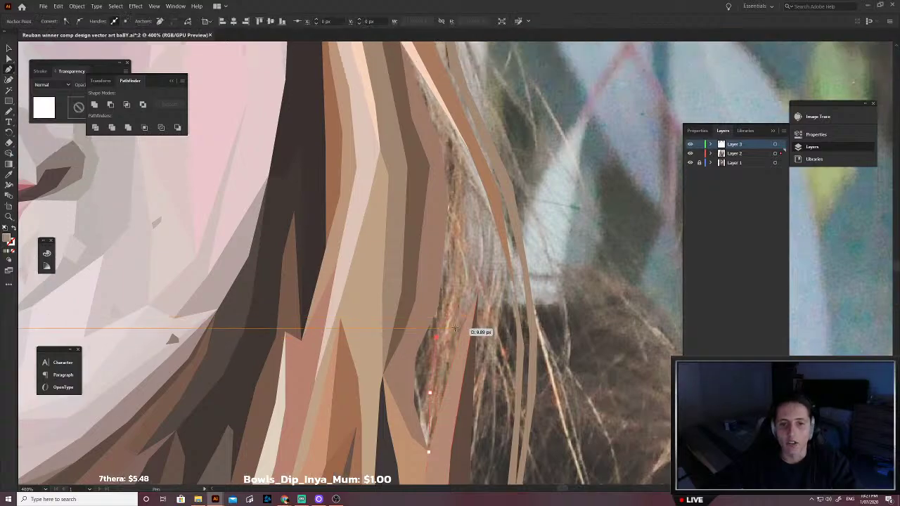
click(438, 341)
click(455, 296)
scroll(469, 203, up, 1)
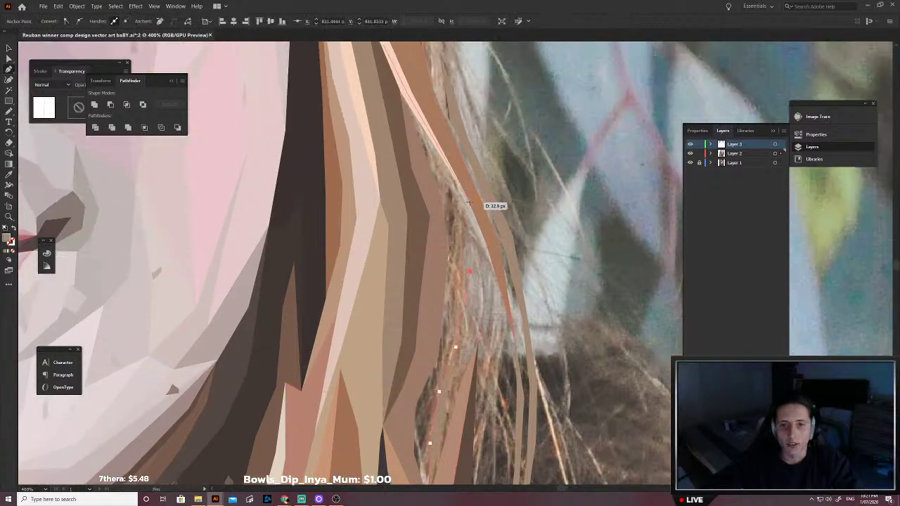
click(464, 260)
scroll(468, 258, up, 1)
click(457, 265)
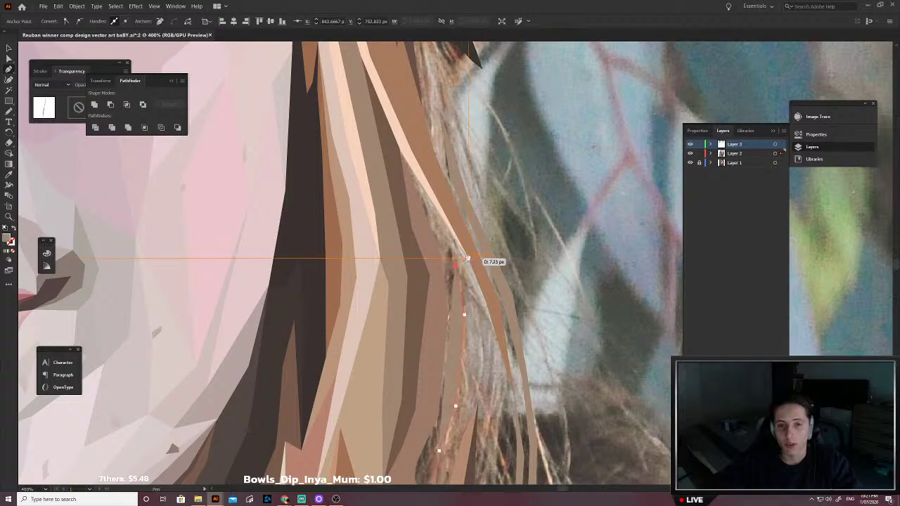
Step: Continue the hair section's outline up to the pale strand and back down beneath the existing brown shapes to its lower tip
click(404, 152)
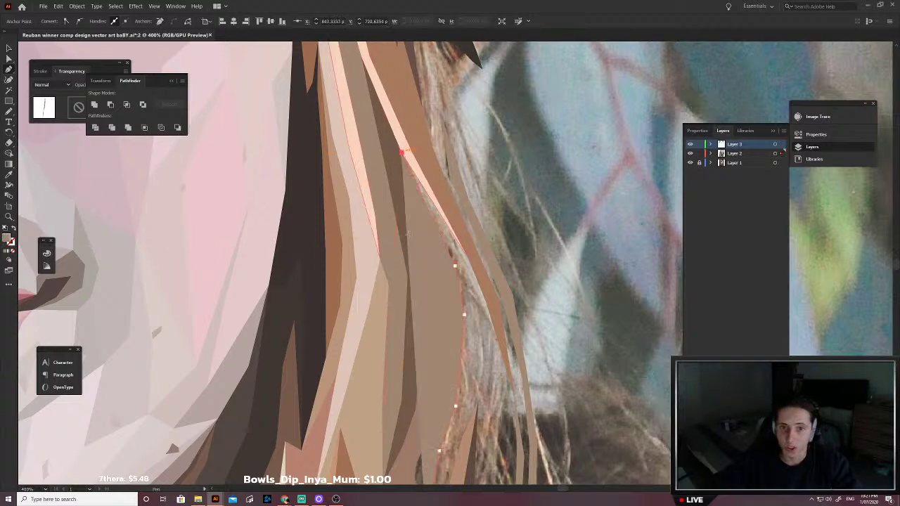
scroll(404, 155, down, 2)
click(407, 168)
scroll(407, 358, down, 2)
click(395, 339)
scroll(407, 365, down, 2)
click(408, 385)
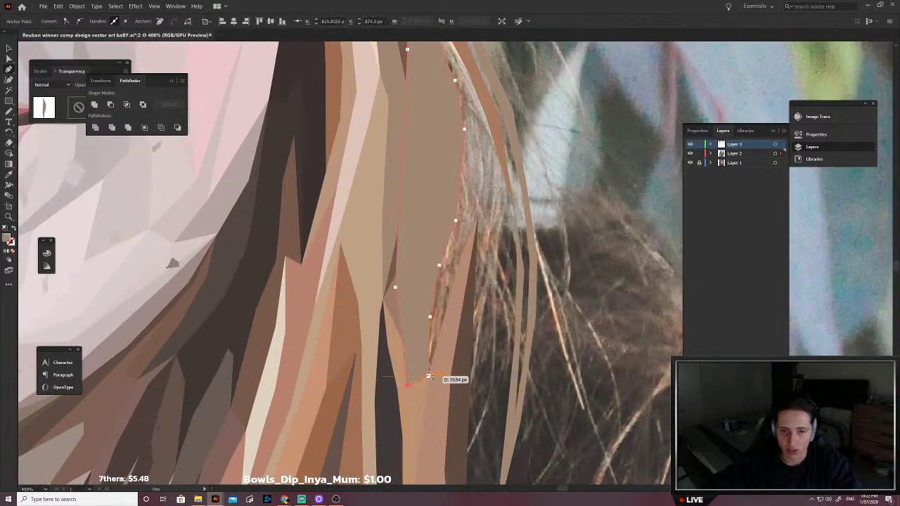
Step: Fill the closed hair section with a reddish brown sampled from the photo and send it behind the neighbouring strands
key(slash)
key(i)
scroll(417, 292, up, 4)
click(495, 252)
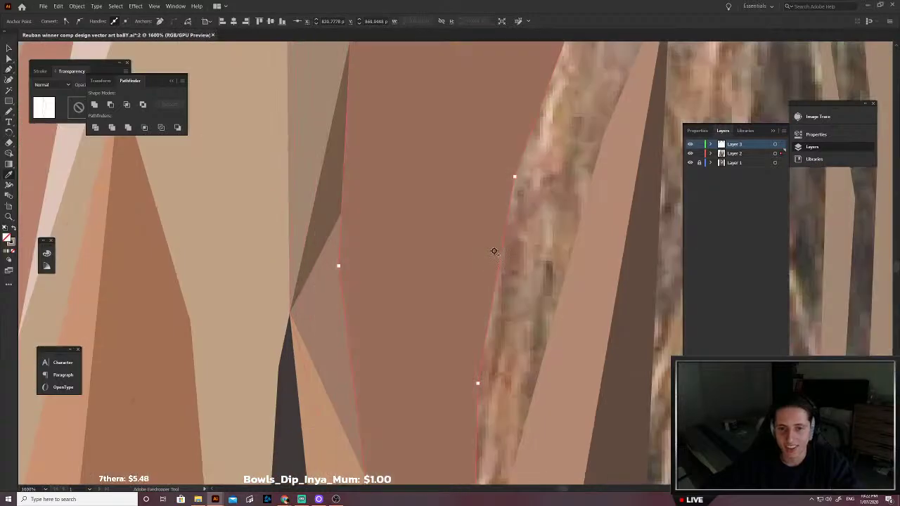
scroll(497, 249, down, 3)
key(v)
scroll(499, 285, up, 6)
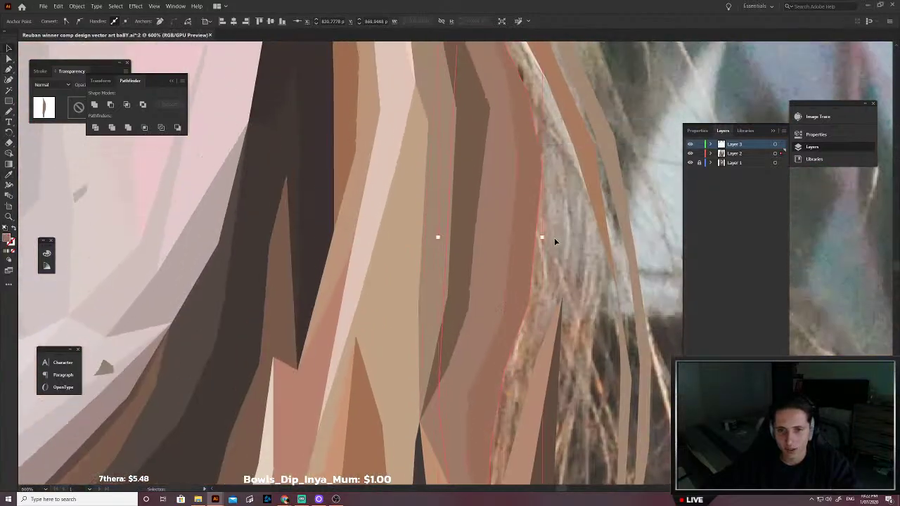
click(554, 237)
Step: Move the new hair section's top anchor point up along the edge of the pale strand to narrow the gap
scroll(550, 262, up, 3)
scroll(468, 152, up, 5)
key(a)
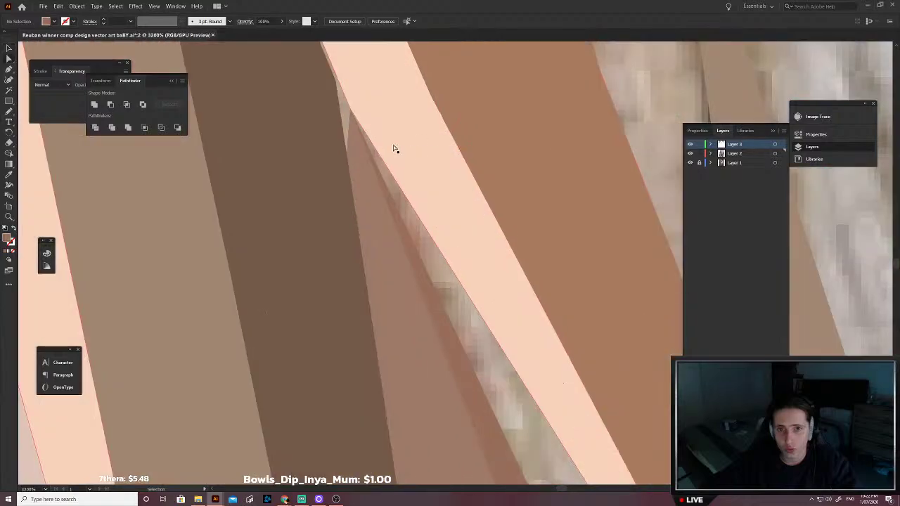
click(351, 121)
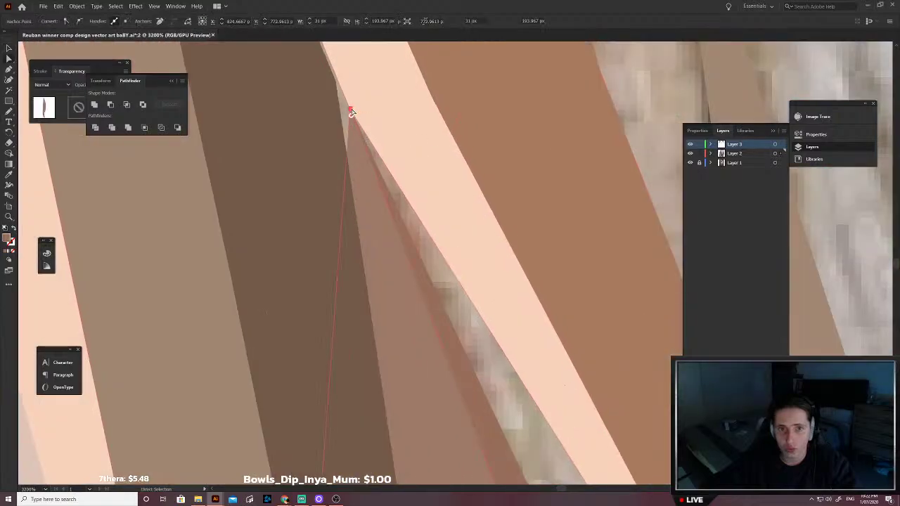
drag(351, 121, 335, 79)
scroll(332, 106, up, 2)
scroll(328, 159, up, 3)
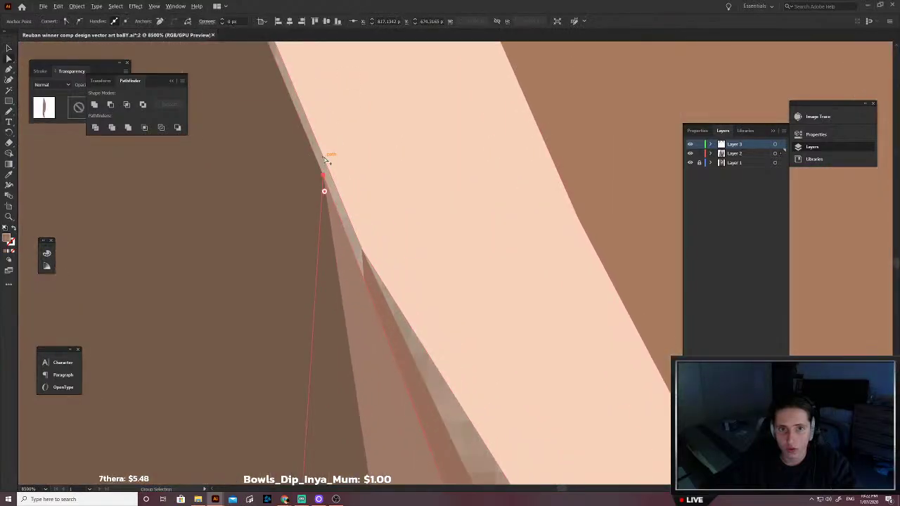
Step: Snap the upper tips of the adjoining brown hair shapes to the pale strand's edge so that they meet
click(311, 185)
click(294, 168)
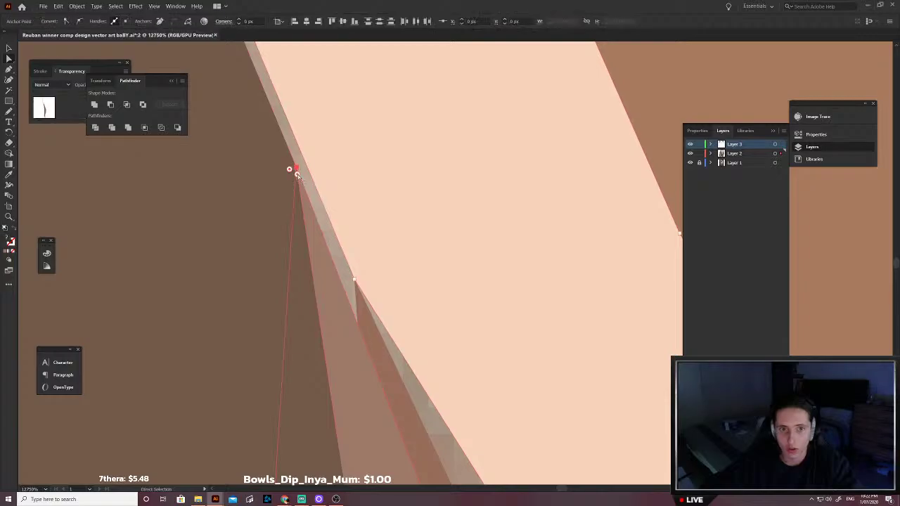
click(302, 169)
drag(291, 167, 306, 171)
click(358, 281)
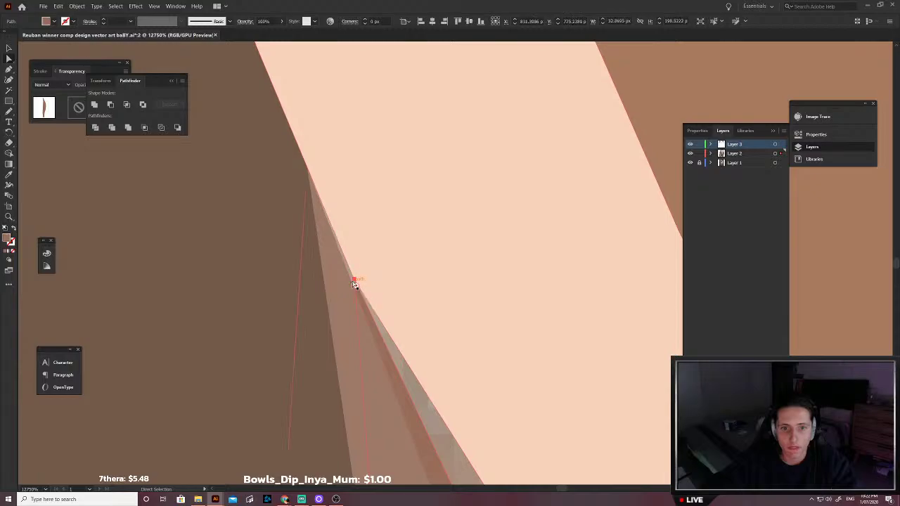
drag(354, 279, 309, 176)
Step: Start a new hair strand outline under the pale strand and follow the orange-brown strand's inner edge downwards
scroll(408, 314, down, 10)
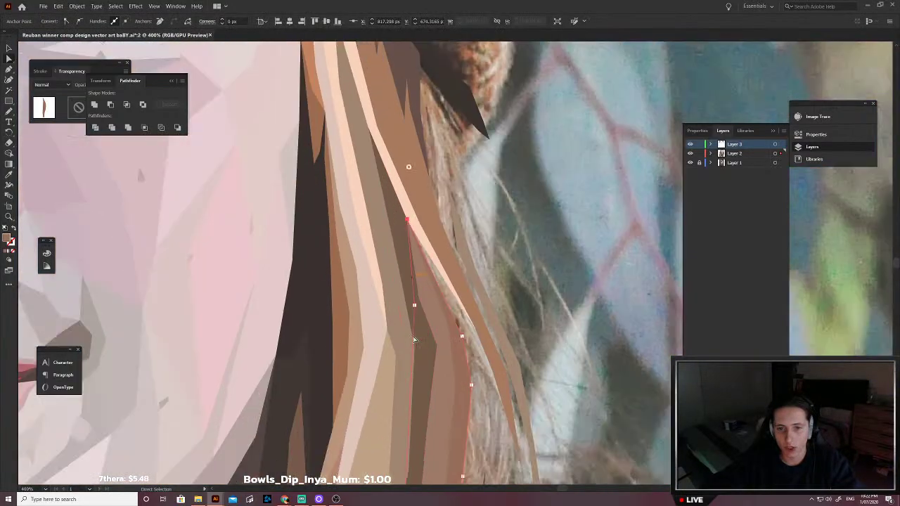
scroll(414, 340, down, 4)
scroll(420, 338, up, 5)
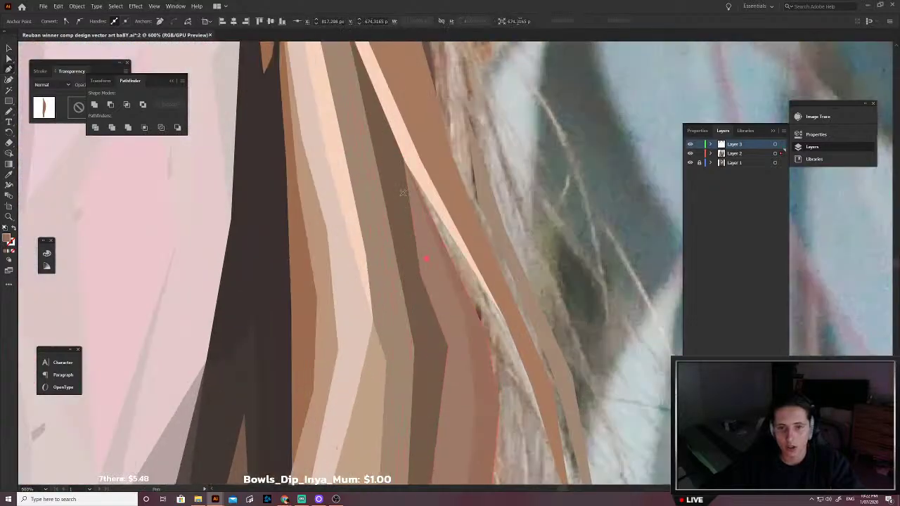
click(398, 178)
click(397, 143)
click(415, 141)
click(505, 320)
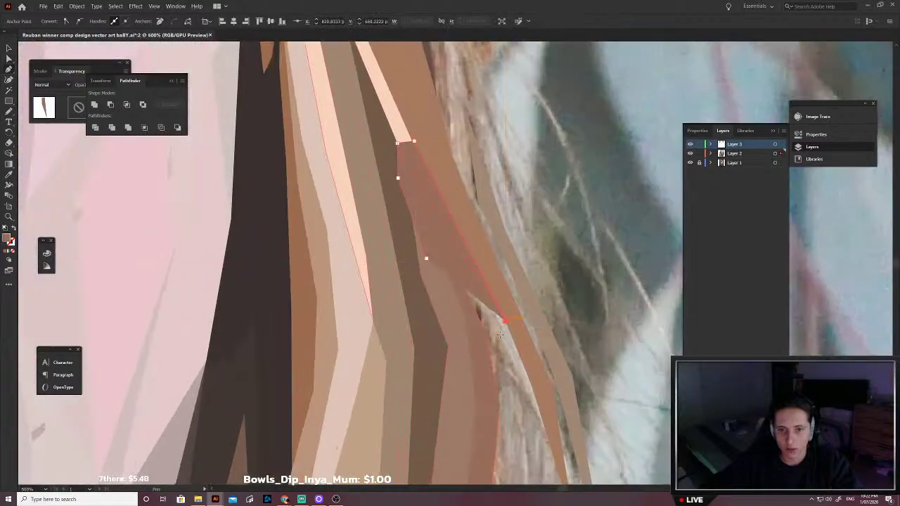
scroll(499, 335, down, 3)
click(520, 375)
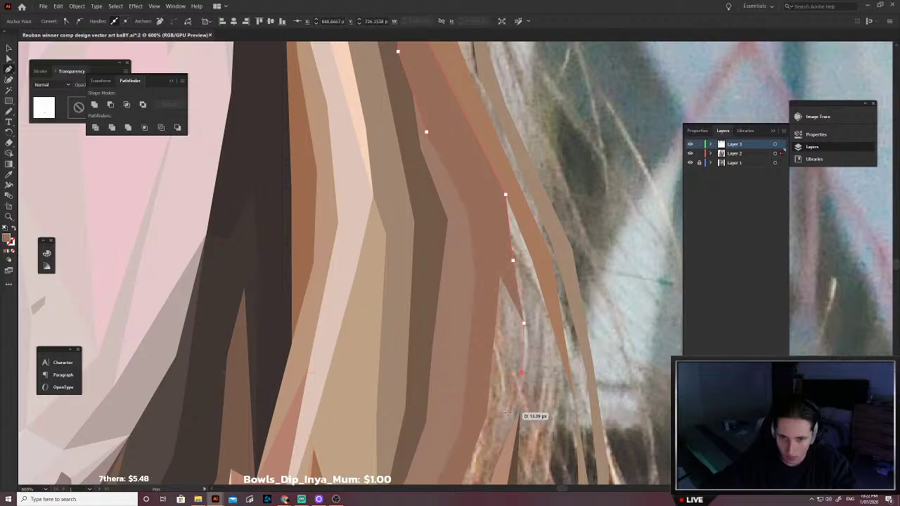
Step: Replace the last misplaced anchor point and extend the strand's outline down to a pointed lower tip
scroll(528, 394, down, 2)
key(ctrl+z)
click(538, 337)
scroll(538, 351, down, 2)
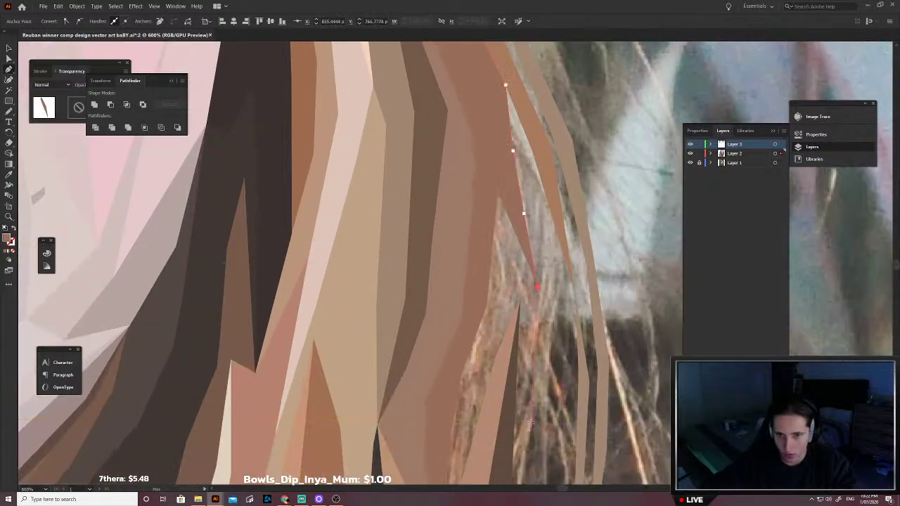
click(531, 426)
click(526, 459)
click(539, 427)
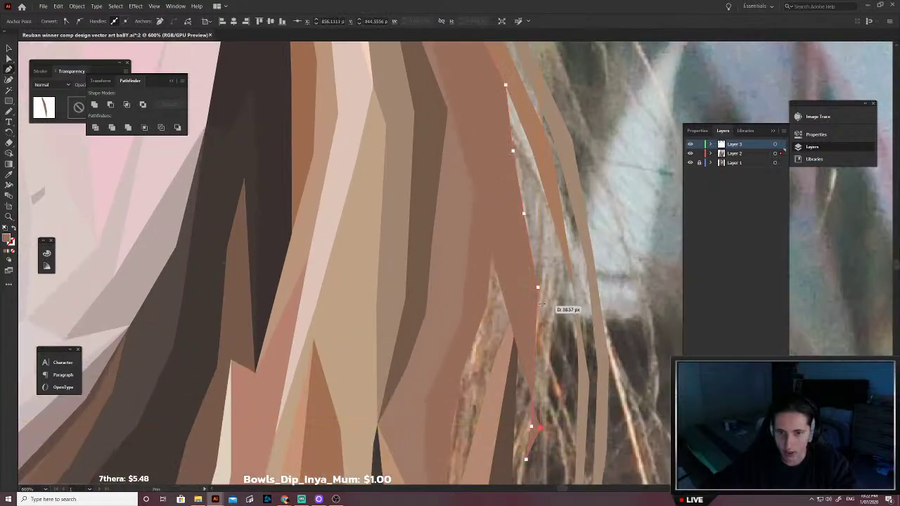
Step: Outline the strand's return edge, fill it with a light brown sampled from the photo and send it to the back
scroll(529, 287, up, 2)
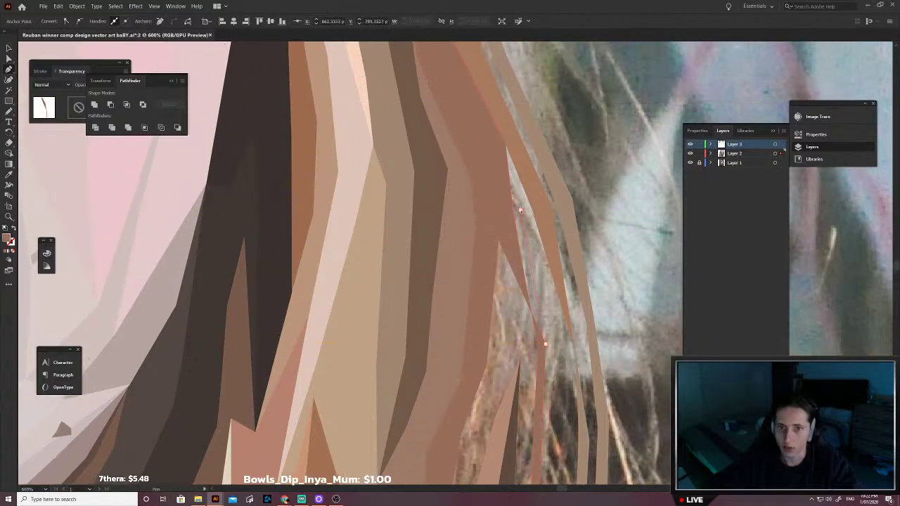
scroll(524, 211, up, 2)
scroll(510, 246, up, 1)
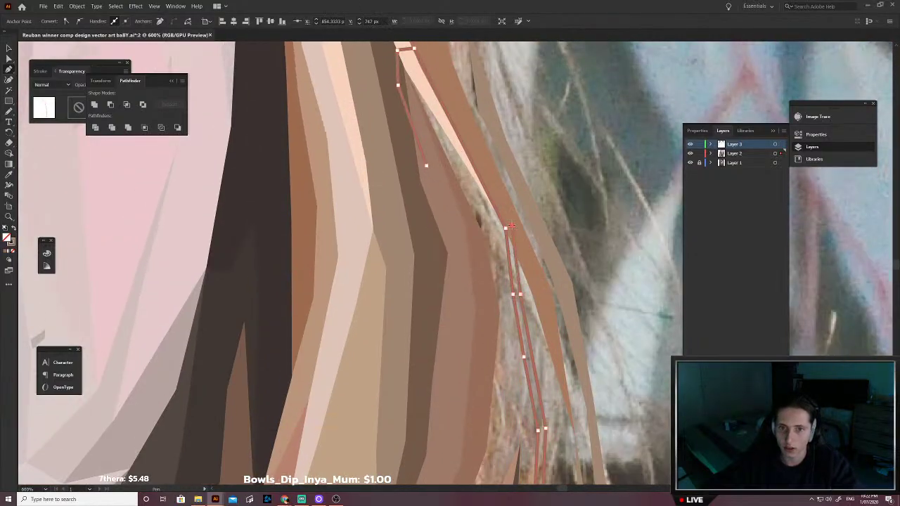
scroll(512, 225, up, 2)
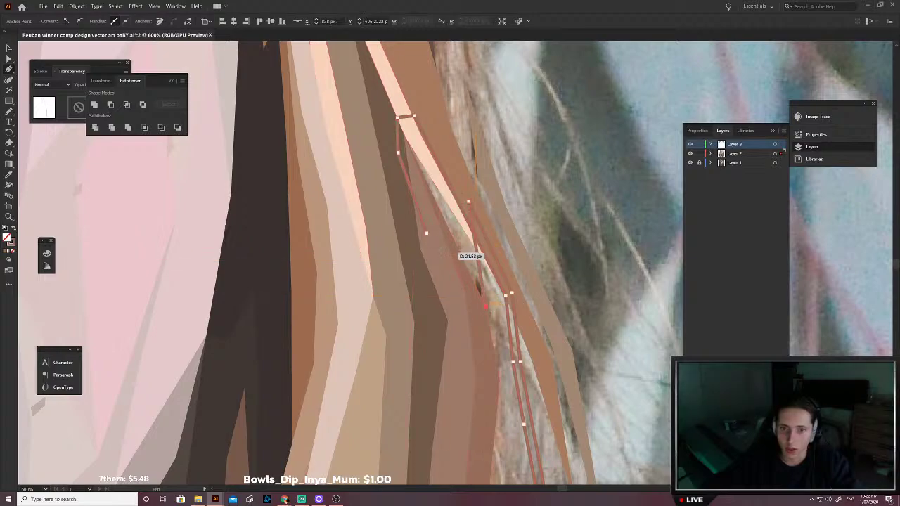
click(461, 246)
key(v)
key(ctrl+shift+[)
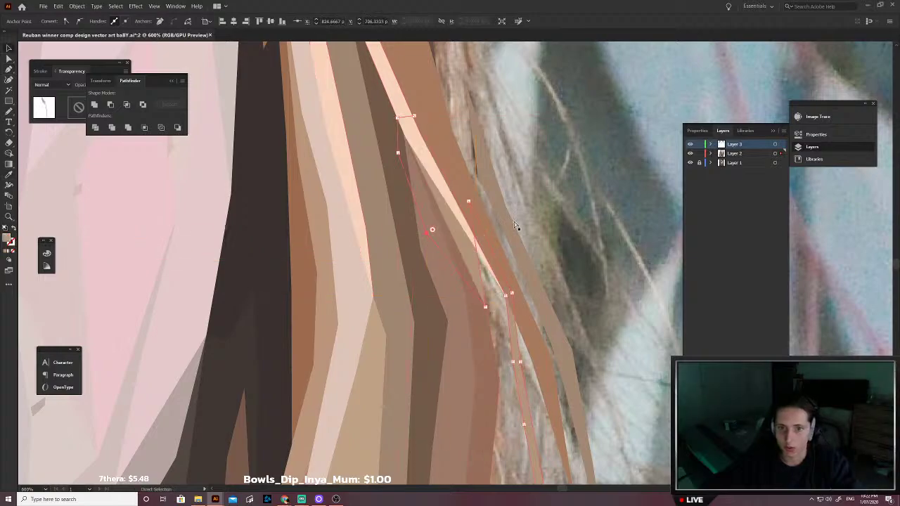
click(531, 214)
Step: Trace the inner edge of a thin strand from the short tan strand's tip down to the dark brown lock
scroll(533, 213, down, 2)
scroll(520, 239, down, 5)
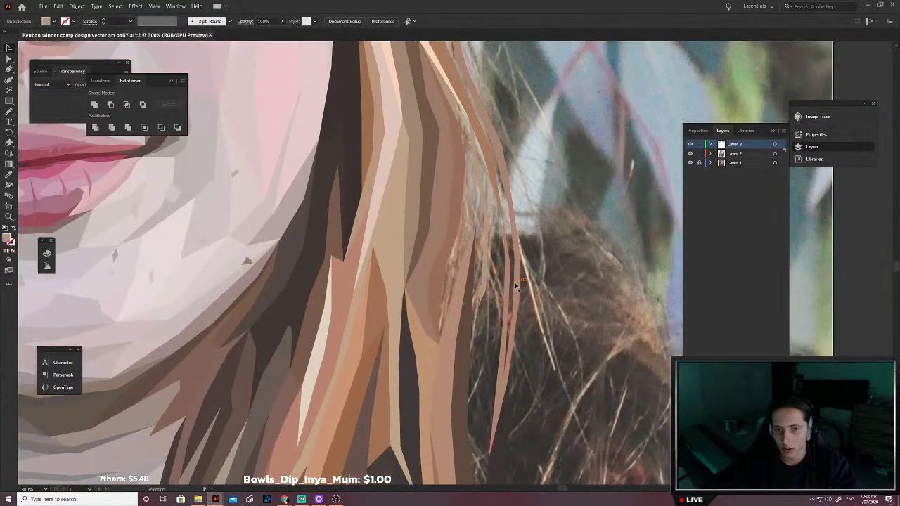
scroll(516, 283, down, 1)
scroll(515, 286, down, 1)
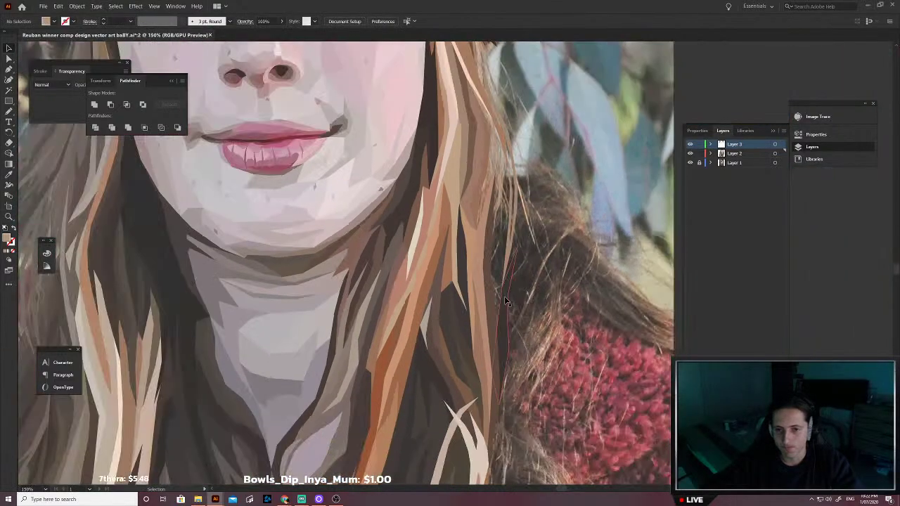
scroll(501, 298, up, 3)
scroll(495, 294, down, 2)
scroll(494, 288, up, 1)
key(p)
scroll(505, 217, up, 2)
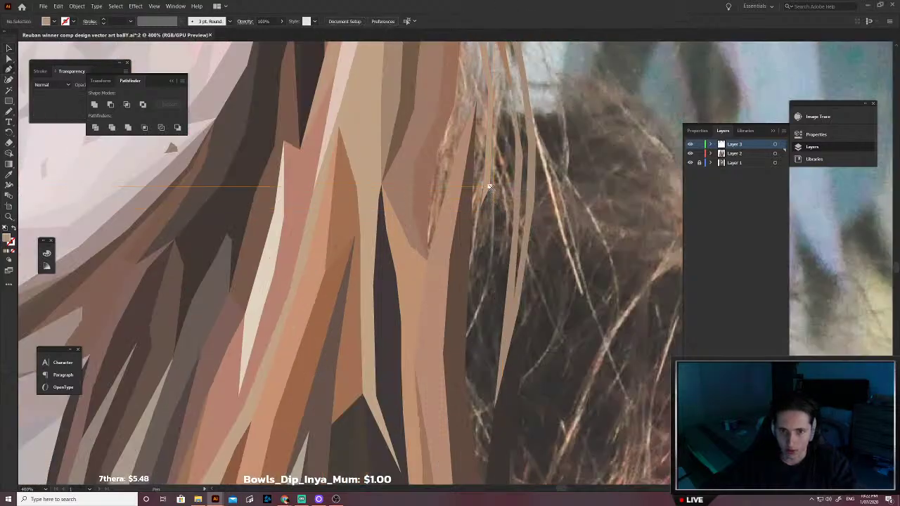
click(494, 217)
click(488, 278)
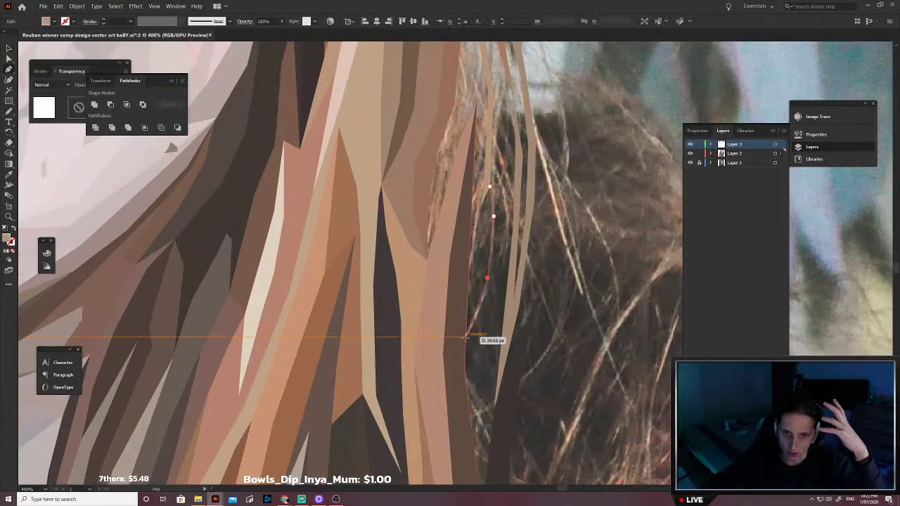
click(465, 337)
Step: Trace the thin strand's opposite edge back up and close the outline at its starting point
click(483, 306)
click(494, 280)
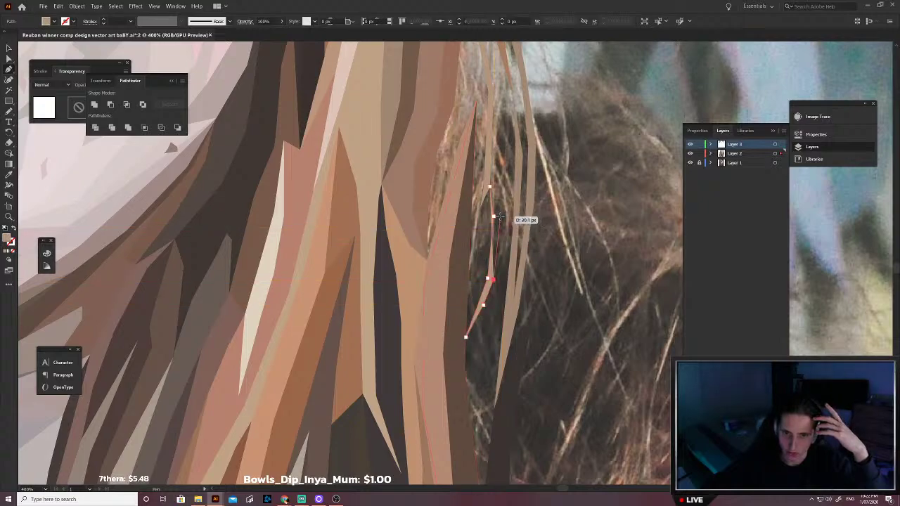
click(500, 216)
drag(490, 186, 491, 184)
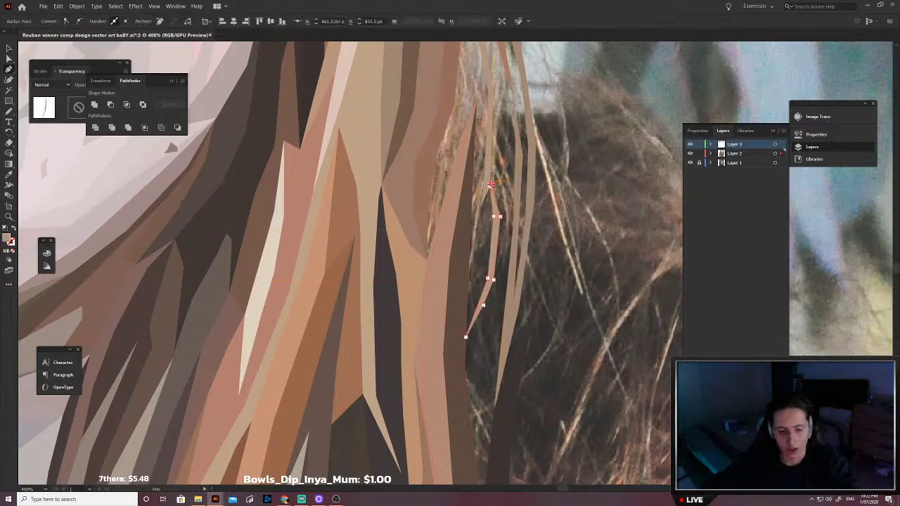
Step: Fill the thin strand with a dark grey sampled from the photo and deselect it
scroll(491, 254, up, 5)
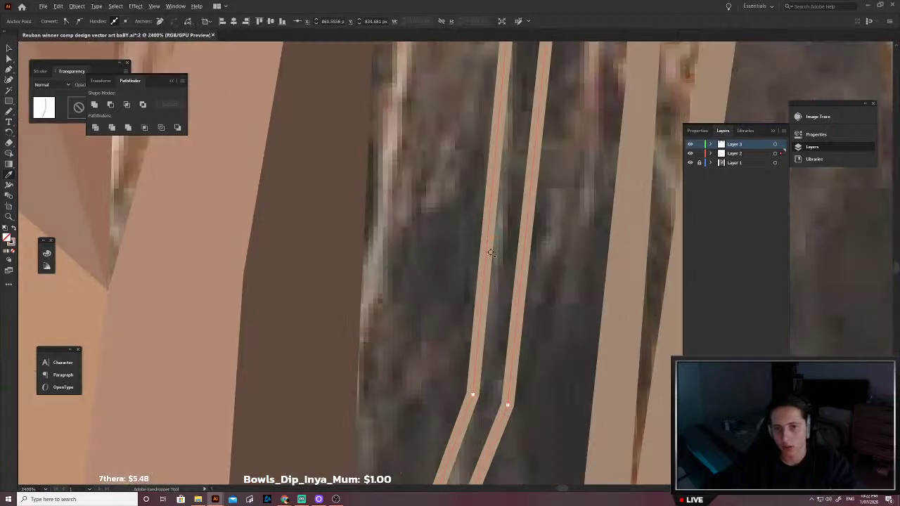
scroll(491, 271, down, 3)
key(v)
click(502, 279)
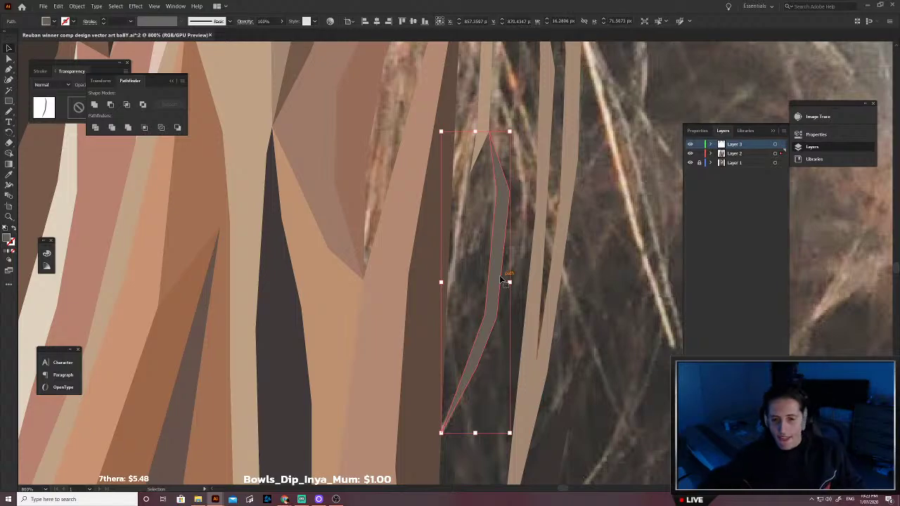
click(467, 299)
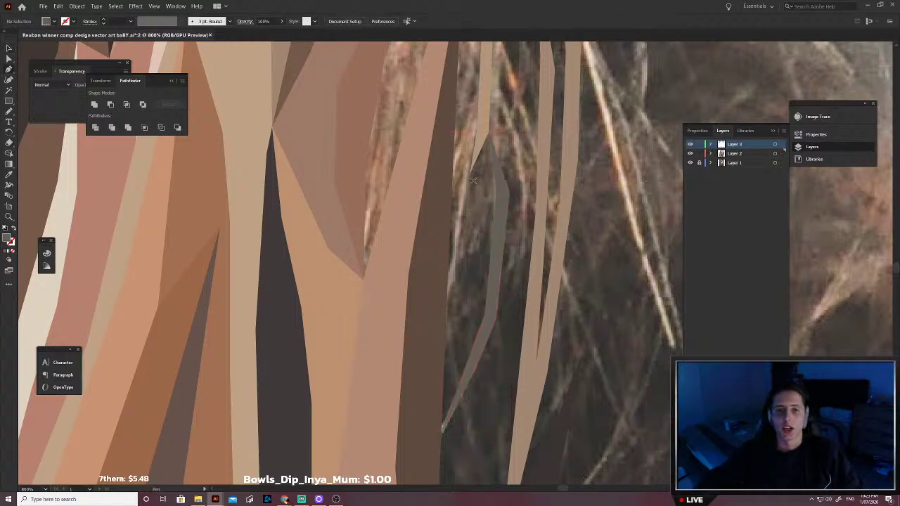
Step: Trace the inner edge of the dark gap from the short tan strand's tip down over the brown lock
click(446, 315)
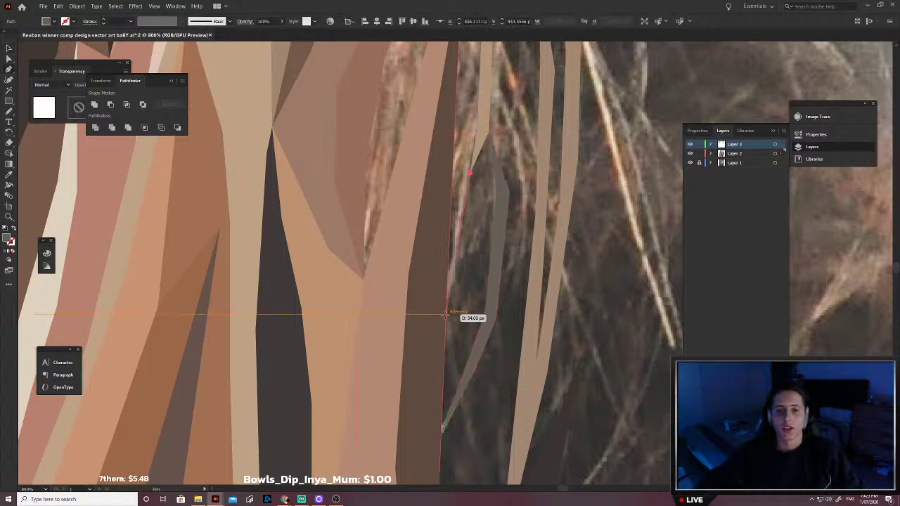
scroll(443, 316, down, 1)
click(418, 357)
scroll(422, 379, down, 1)
click(428, 410)
scroll(428, 410, down, 1)
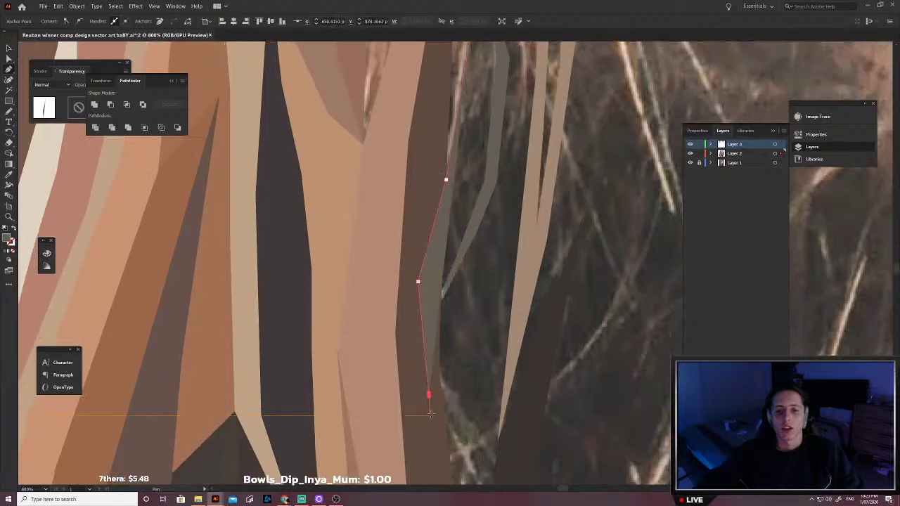
click(451, 464)
Step: Trace the gap shape's lower edge up into a pointed notch and back down around the forked tan strand's tip
click(451, 376)
click(464, 314)
click(491, 262)
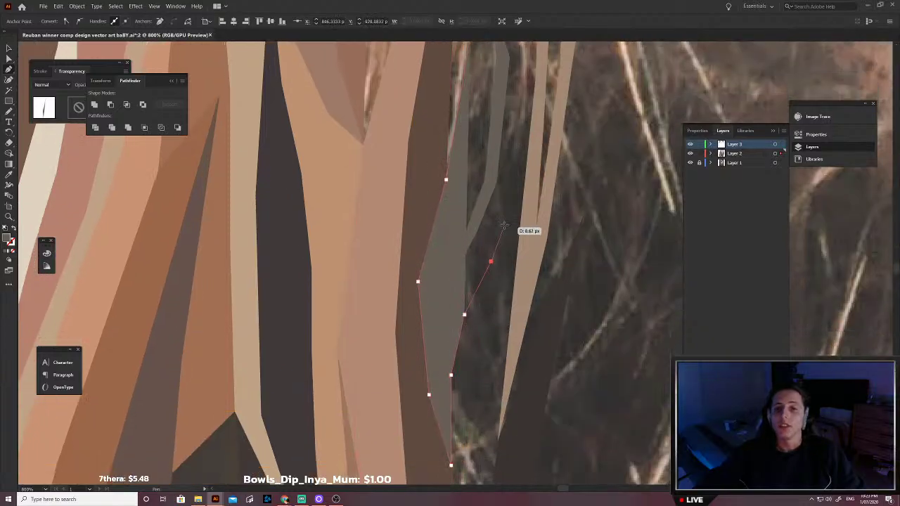
click(509, 208)
click(502, 284)
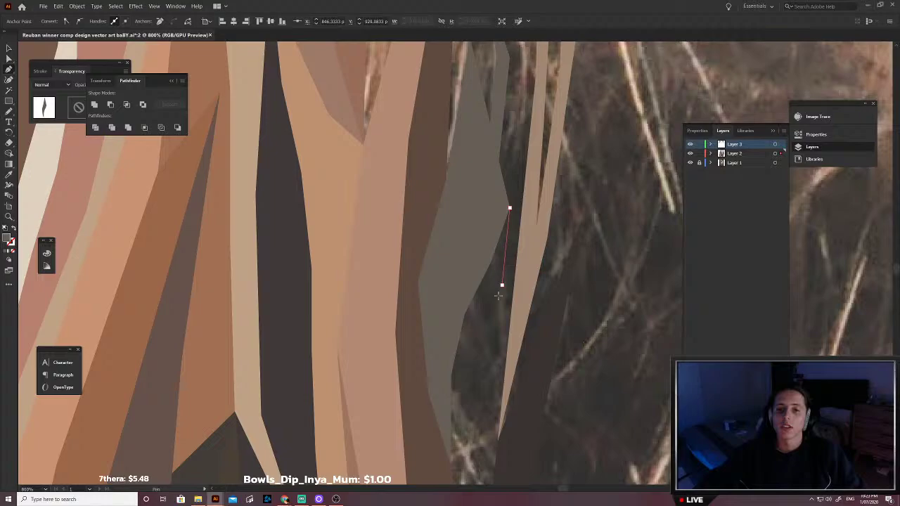
click(497, 441)
click(527, 374)
Step: Trace the gap shape's outer edge up beside the forked tan strand to the bend in its outer branch
scroll(533, 371, up, 3)
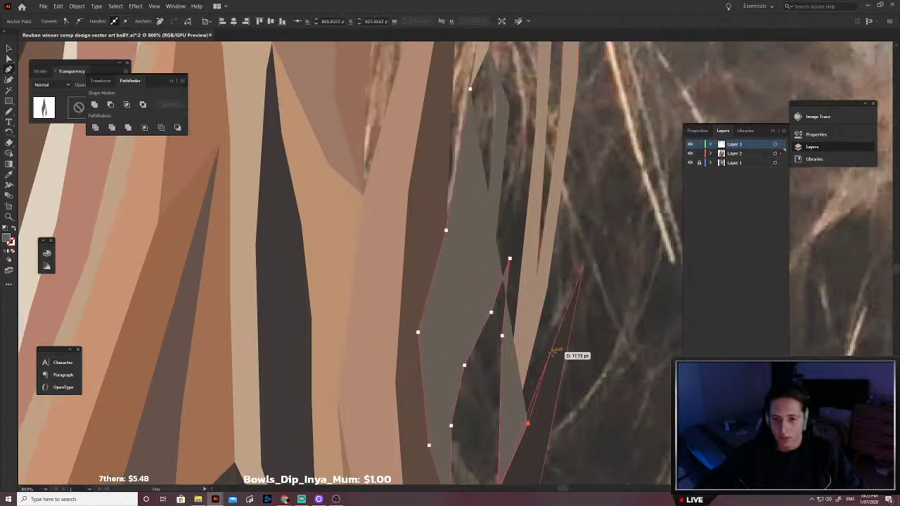
click(555, 352)
scroll(573, 343, up, 3)
click(583, 317)
scroll(583, 318, up, 5)
click(574, 322)
scroll(574, 320, up, 6)
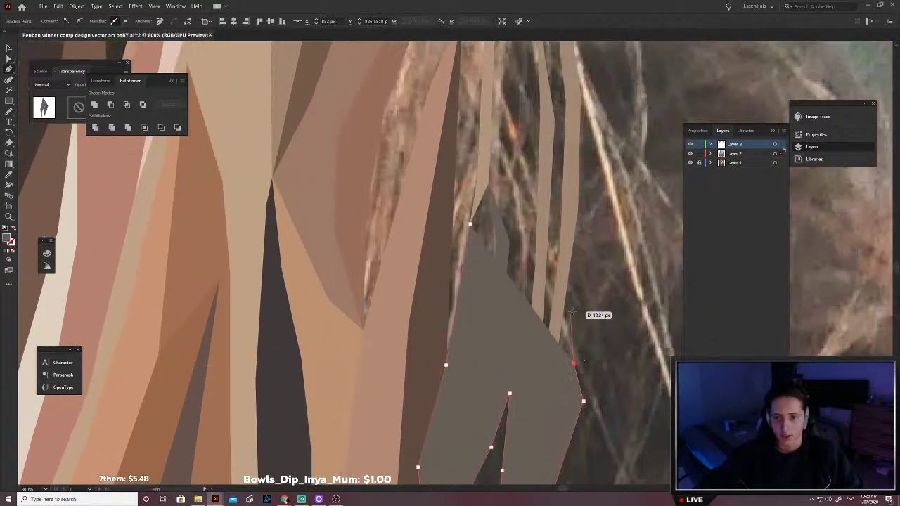
click(580, 277)
scroll(581, 278, up, 8)
scroll(582, 282, up, 3)
click(591, 313)
scroll(591, 312, up, 4)
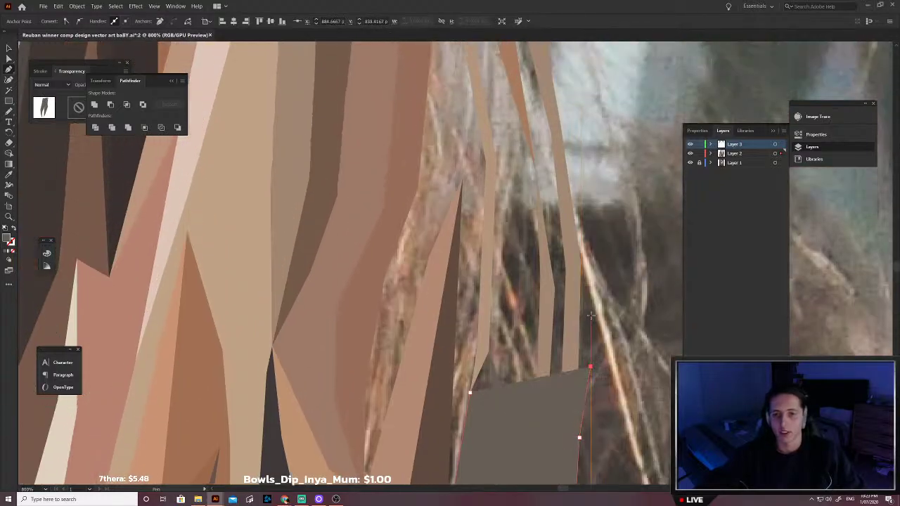
click(590, 296)
click(581, 263)
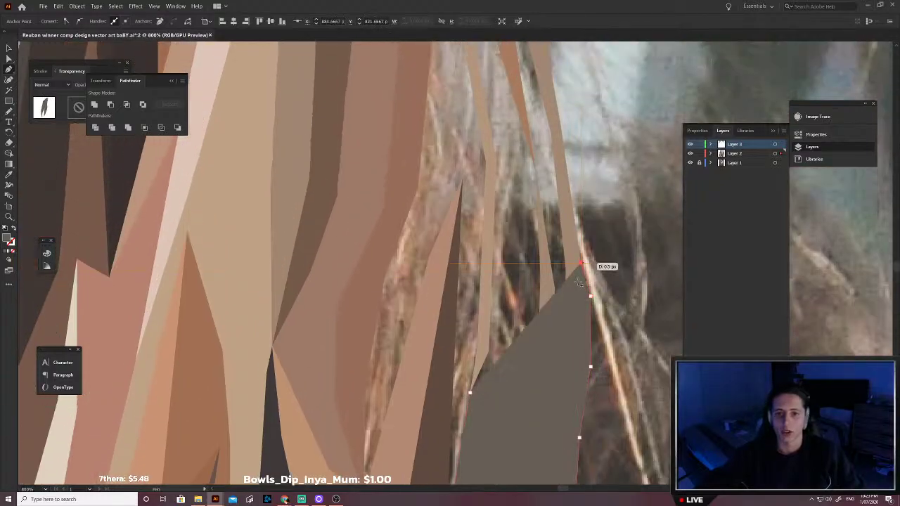
Step: Swap the shape's fill to its stroke, trace the edge back between the tan strands and close it at its starting point
key(shift+x)
scroll(568, 306, down, 3)
scroll(564, 367, down, 2)
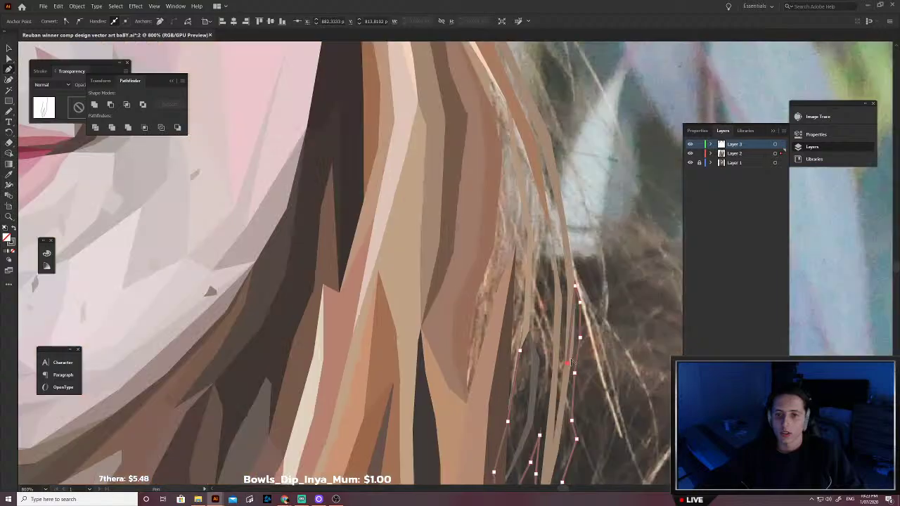
right_click(562, 369)
key(Escape)
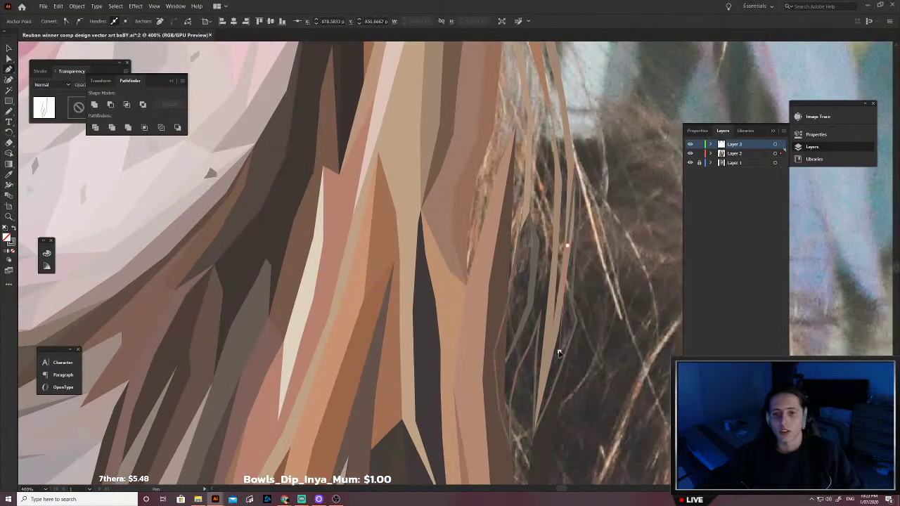
scroll(563, 304, up, 2)
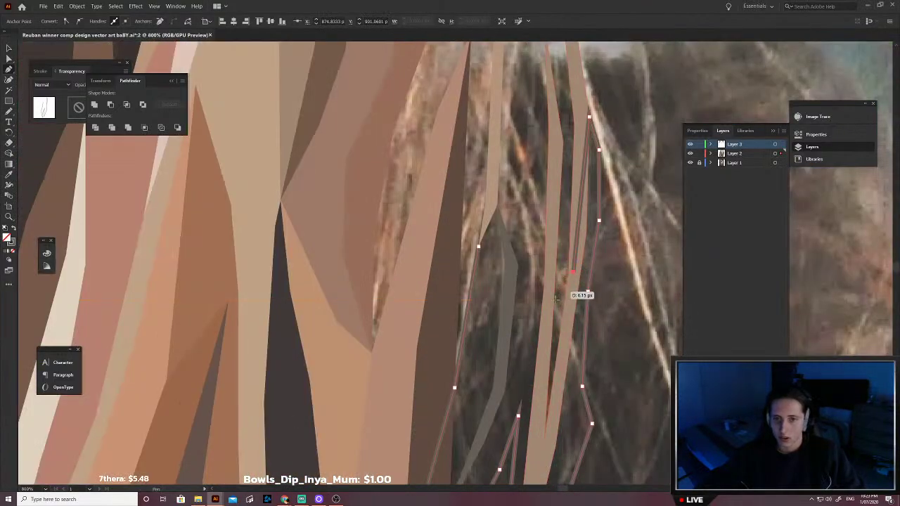
click(547, 447)
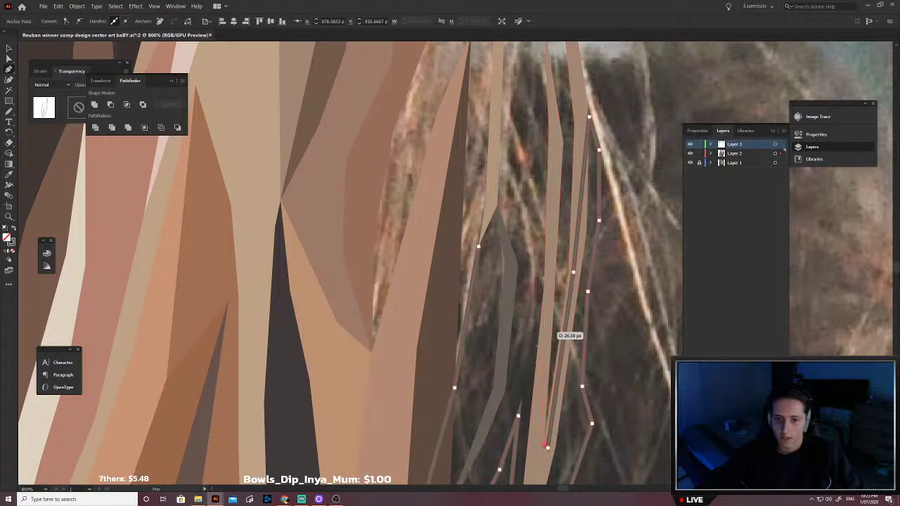
click(551, 298)
scroll(555, 249, up, 1)
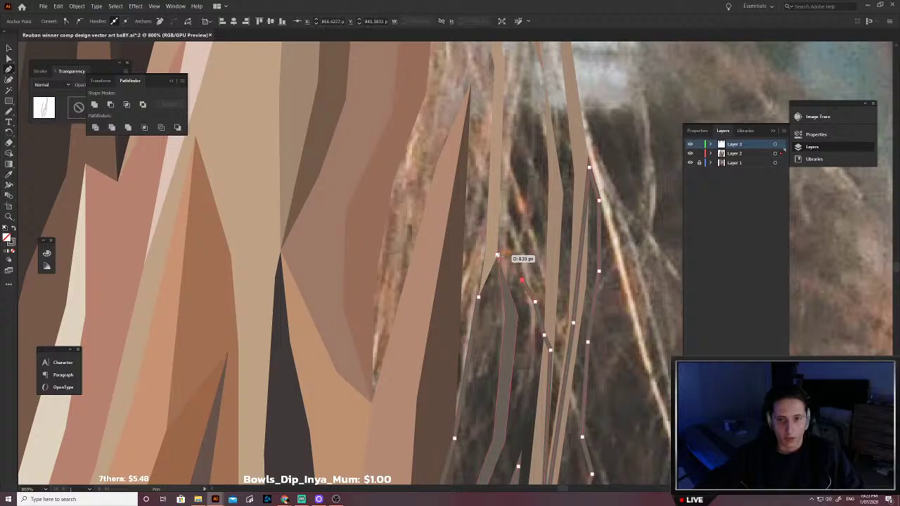
click(478, 298)
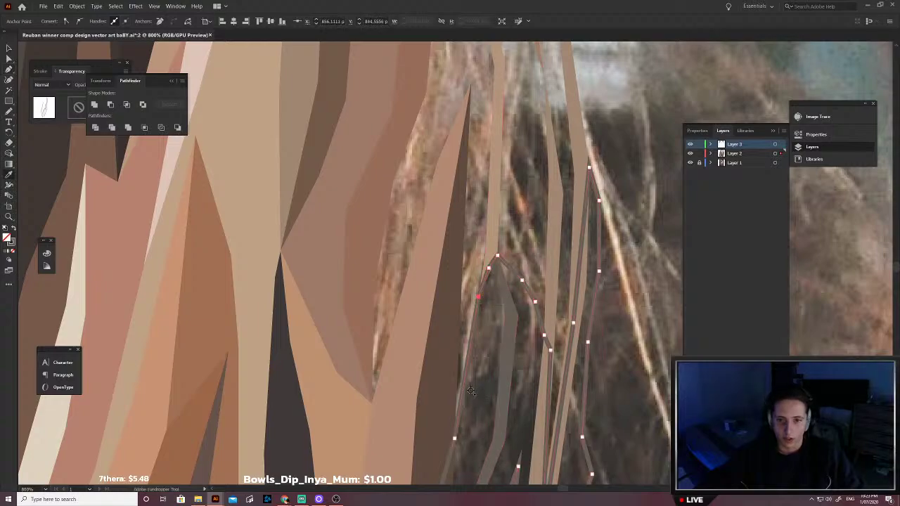
Step: Fill the gap shape with a dark grey sampled from the photo, send it to the back and deselect it
key(shift+x)
key(v)
key(ctrl+shift+bracketleft)
click(542, 246)
scroll(576, 238, down, 1)
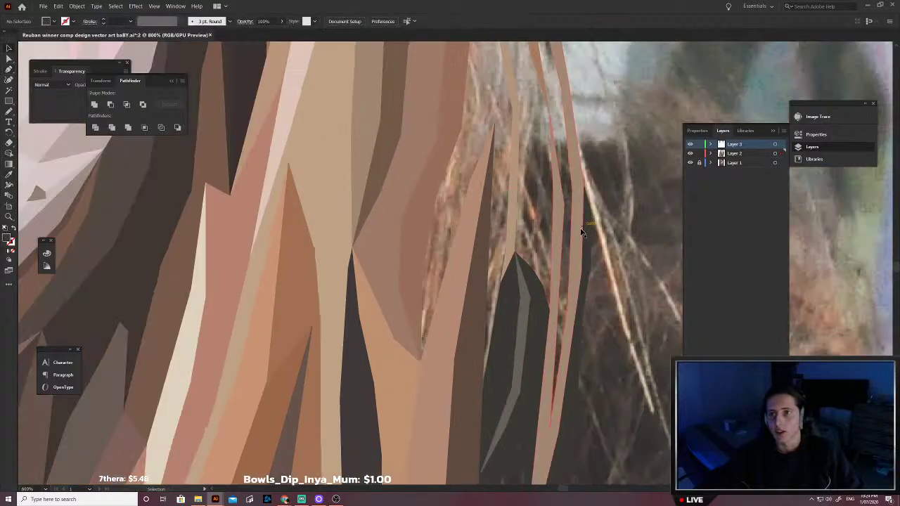
drag(583, 232, 538, 232)
scroll(483, 373, up, 4)
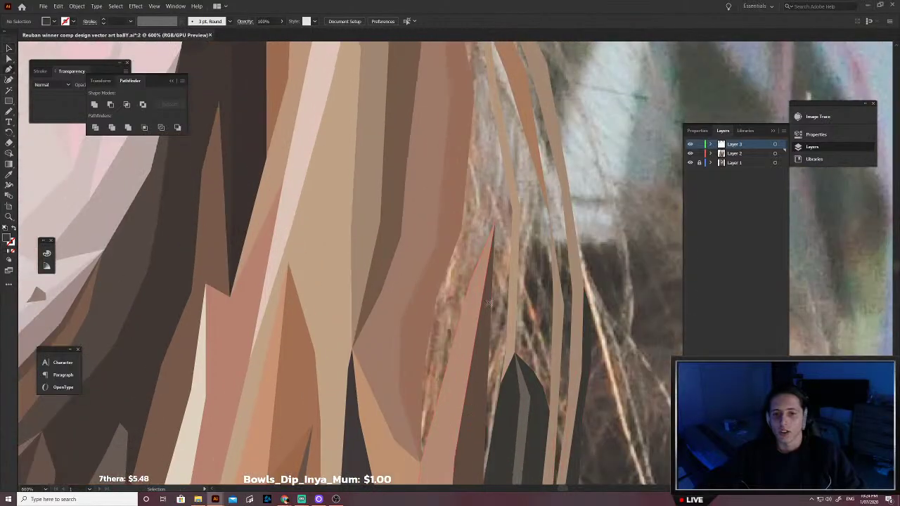
click(495, 222)
scroll(495, 239, up, 2)
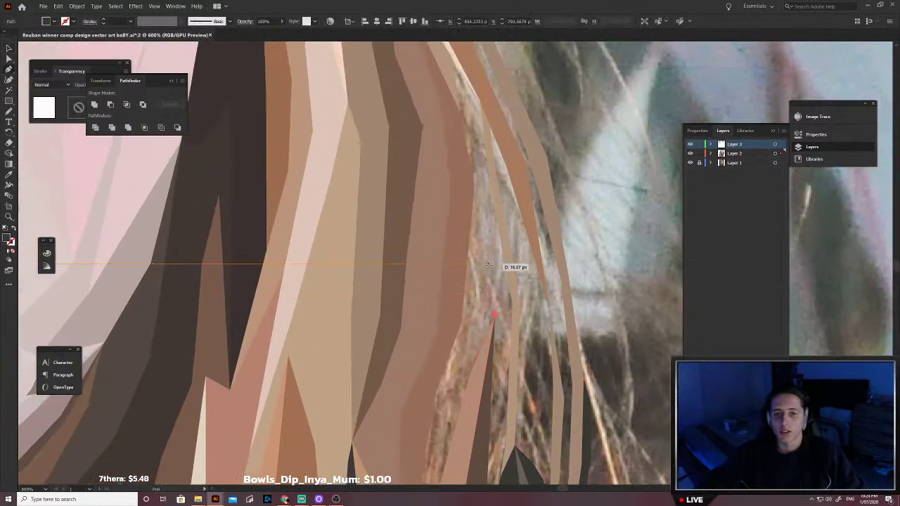
click(490, 265)
click(485, 230)
scroll(485, 230, up, 1)
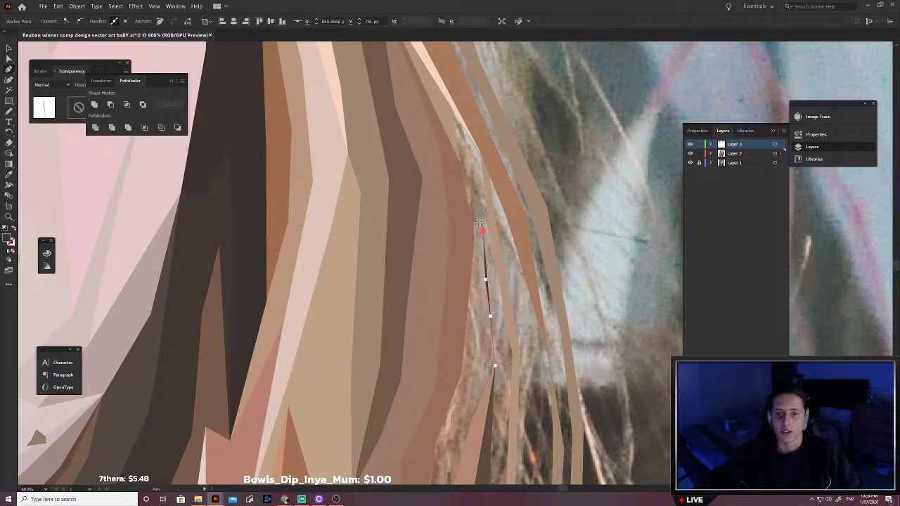
key(ctrl+z)
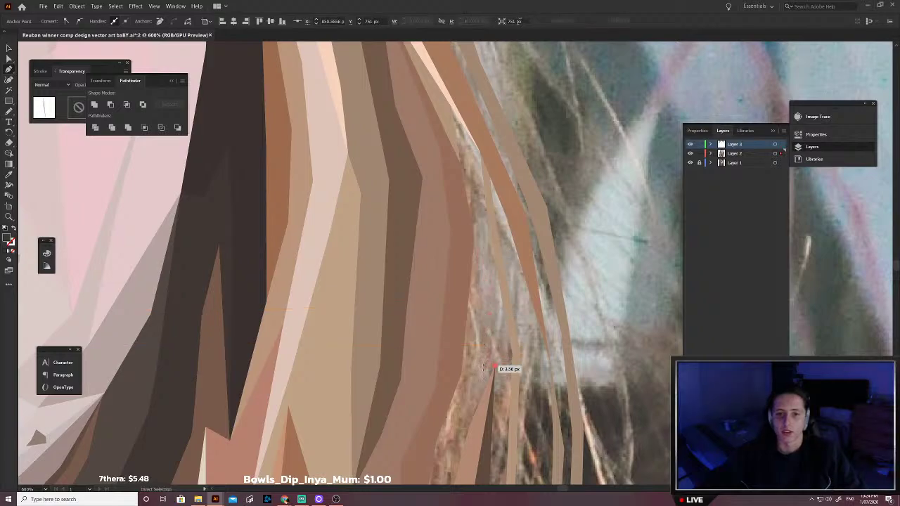
Step: Outline the frizzy hair patch from the pinkish strand's pointed tip up its outer edge and down onto the brown lock
click(496, 365)
click(463, 407)
click(475, 374)
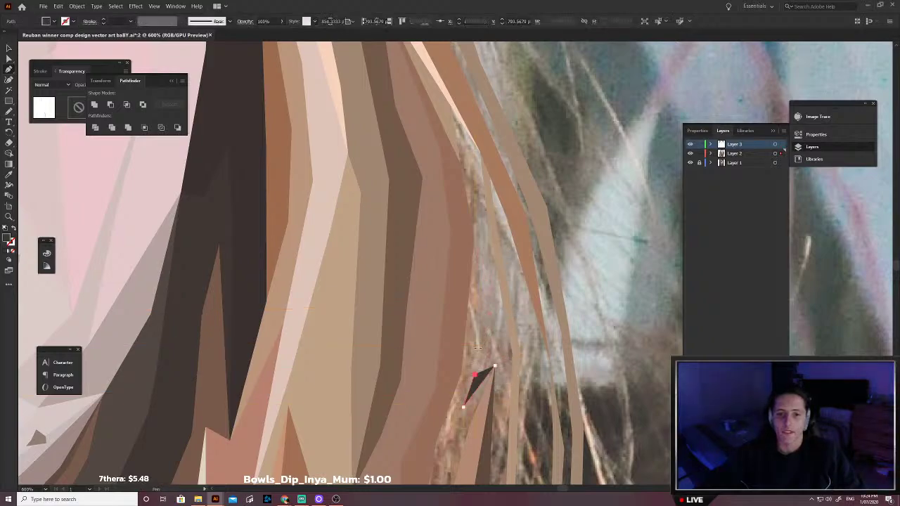
click(475, 236)
scroll(476, 243, down, 3)
scroll(480, 310, left, 2)
click(477, 316)
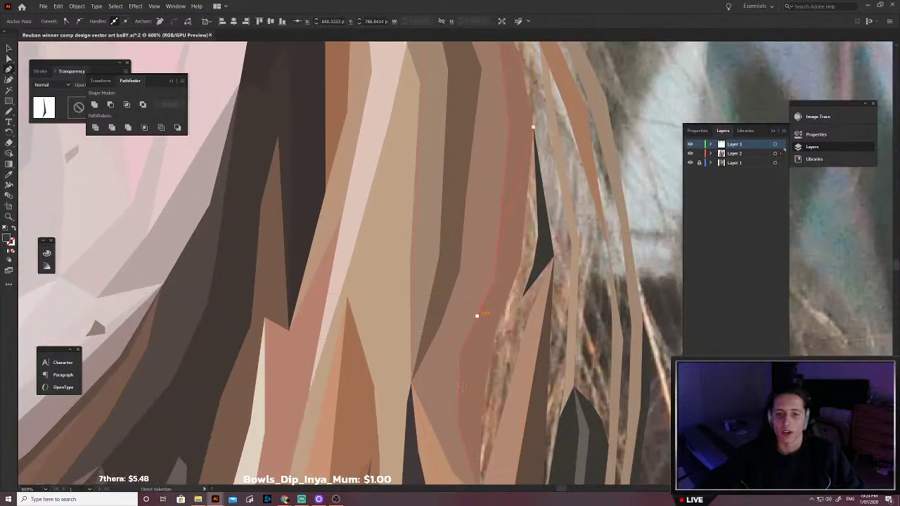
Step: Trace the patch's edge around its lower end over the pinkish strand and back up towards the starting tip
scroll(460, 386, down, 3)
click(457, 390)
click(470, 448)
click(498, 434)
click(540, 267)
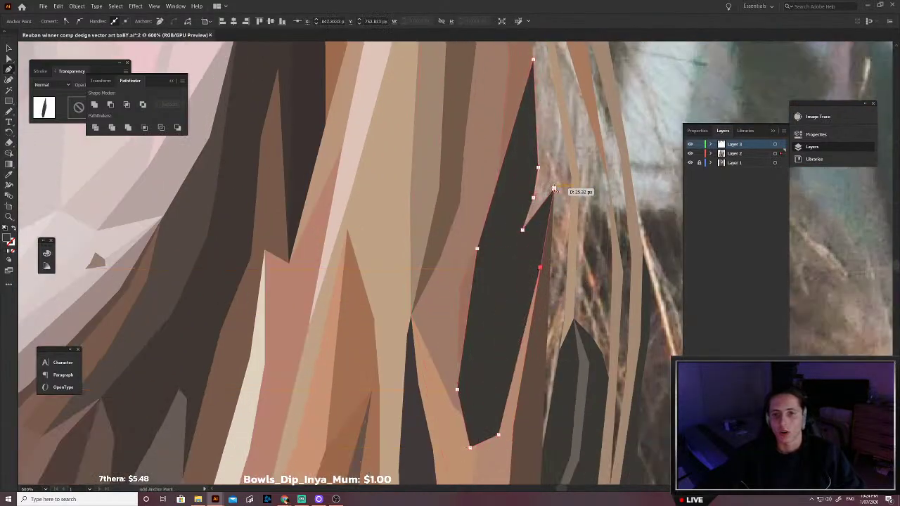
Step: Fill the frizzy hair patch with a pinkish brown sampled from the photo
key(shift+x)
key(i)
click(497, 338)
scroll(498, 330, down, 4)
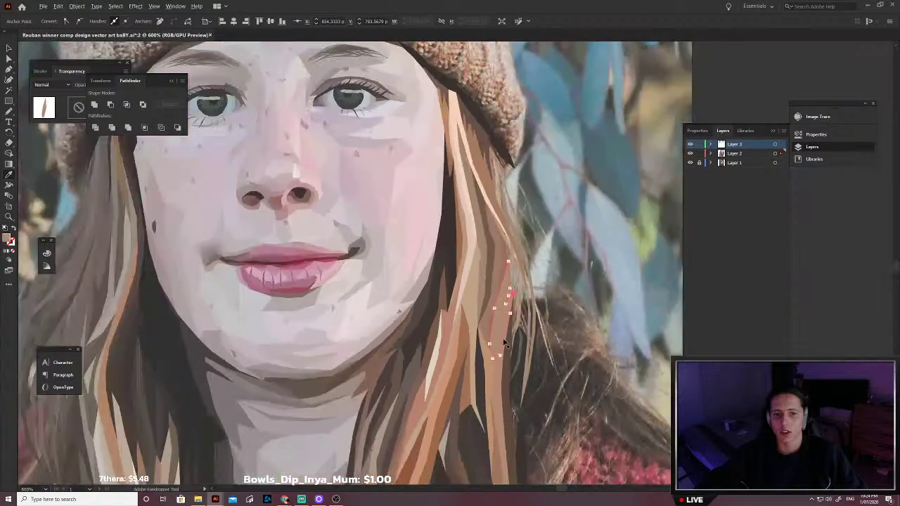
key(p)
scroll(562, 309, down, 1)
click(580, 282)
drag(558, 314, 524, 322)
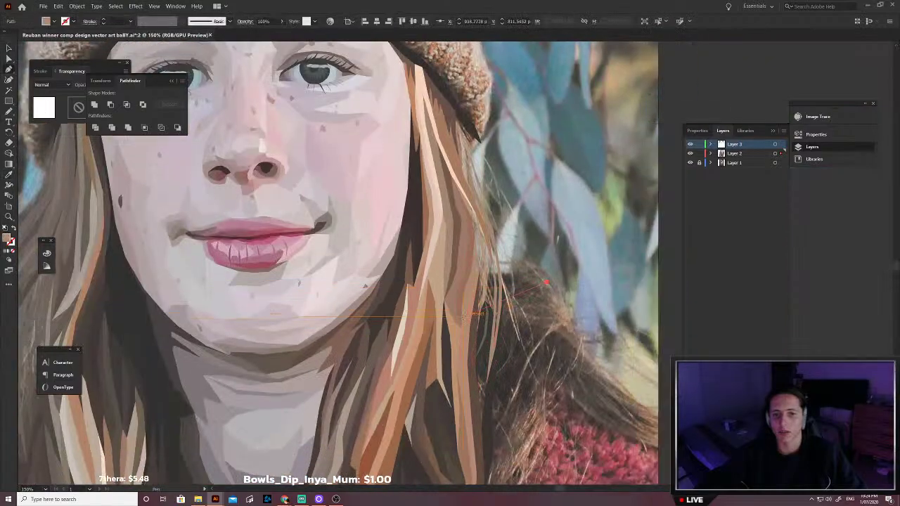
Step: Resample the hair patch's fill from the photo's frizzy strands as a light pinkish brown and deselect it
scroll(464, 323, up, 4)
key(v)
key(shift+x)
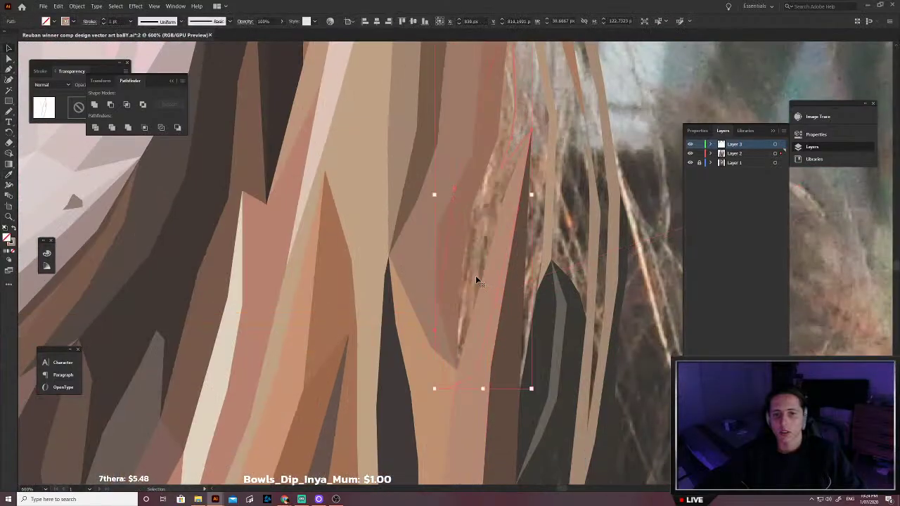
key(i)
scroll(476, 273, up, 1)
click(463, 325)
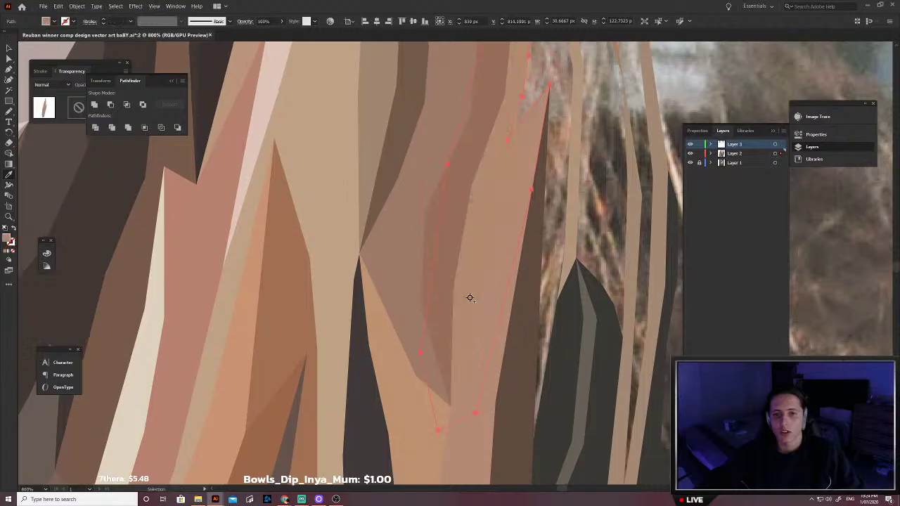
click(469, 297)
scroll(468, 293, down, 4)
key(v)
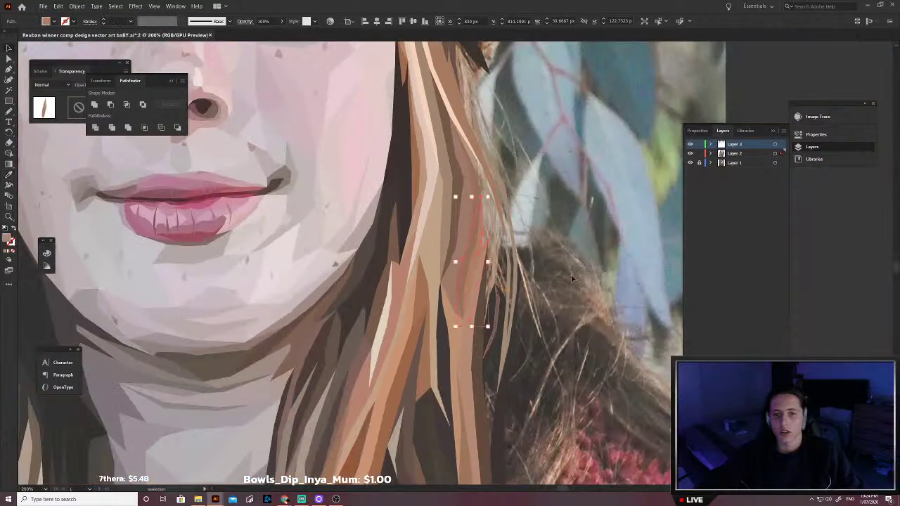
click(571, 275)
drag(591, 303, 540, 303)
Step: Outline the thin strand hanging below the beanie's dark edge and close it at its lower tip
key(p)
scroll(450, 310, up, 3)
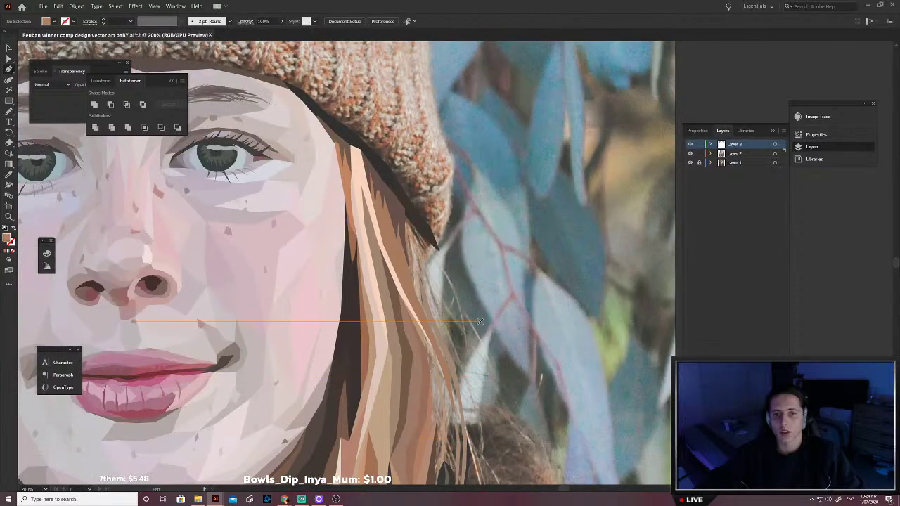
scroll(431, 320, up, 2)
key(ctrl+plus)
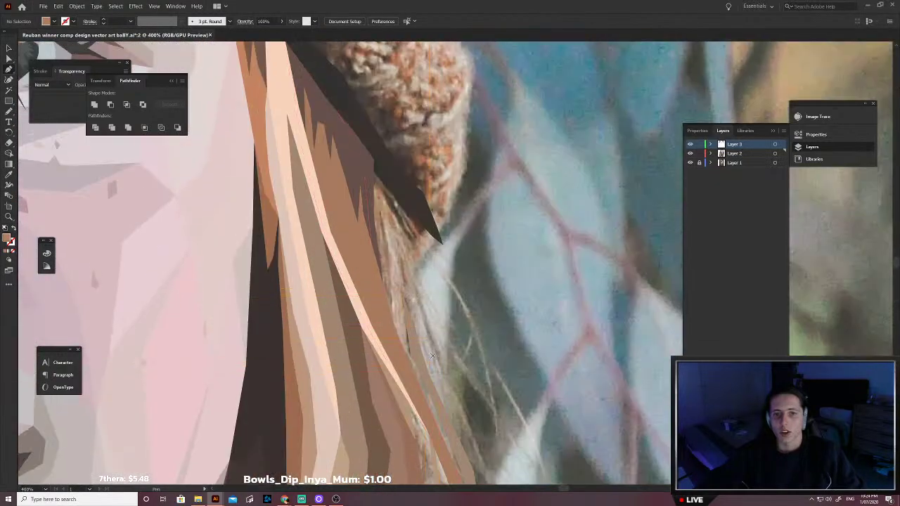
key(p)
click(443, 373)
click(425, 298)
click(408, 245)
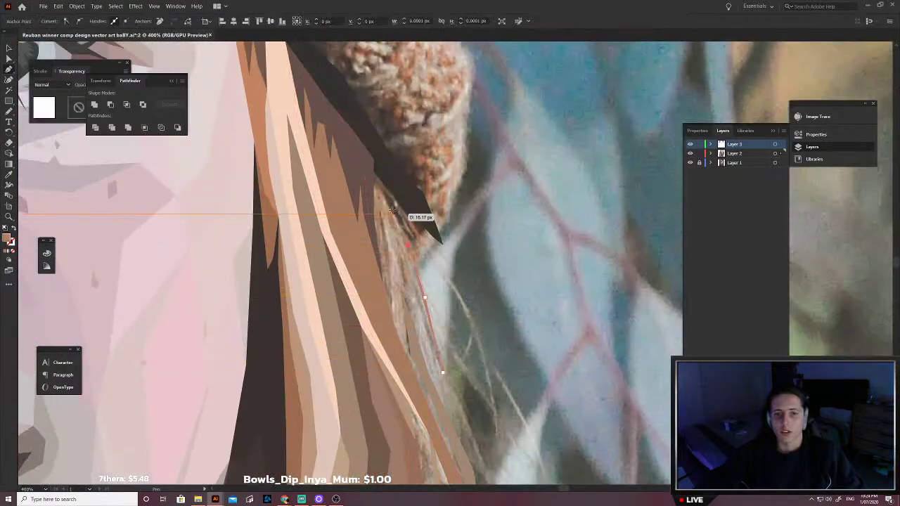
click(391, 206)
click(413, 312)
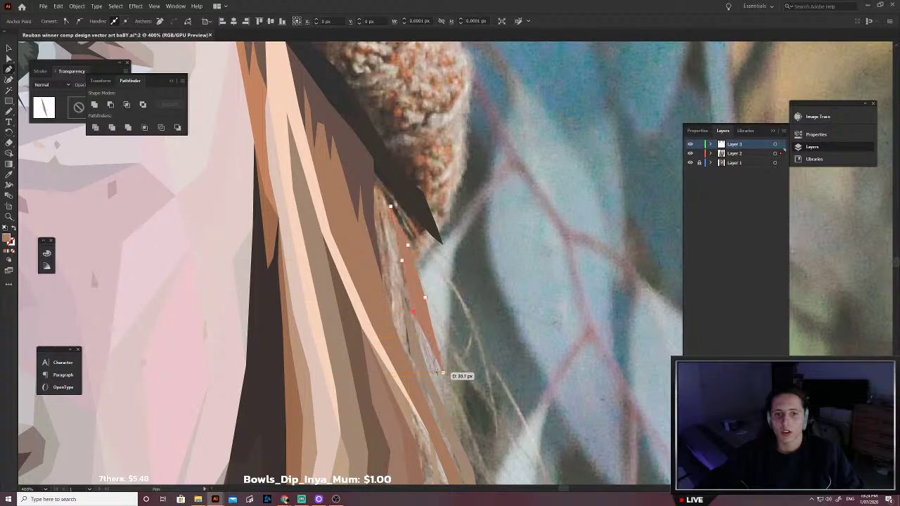
click(442, 373)
Step: Fill the thin strand below the beanie with a greyish beige sampled from the photo and deselect it
key(shift+x)
scroll(431, 296, up, 4)
key(i)
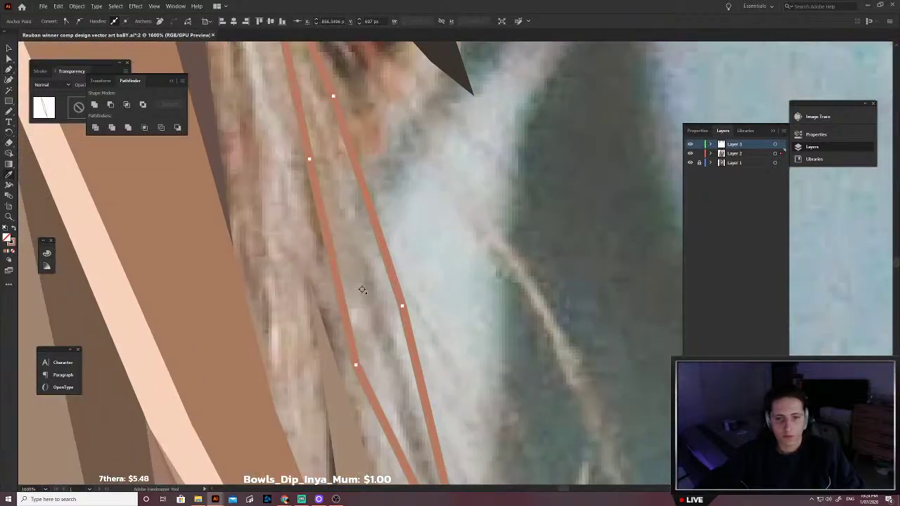
click(373, 296)
scroll(372, 296, down, 4)
key(v)
click(391, 305)
scroll(391, 309, left, 1)
Step: Outline the wide hair section between the brown strands and the beanie's dark lower edge, closing it at its lower tip
key(p)
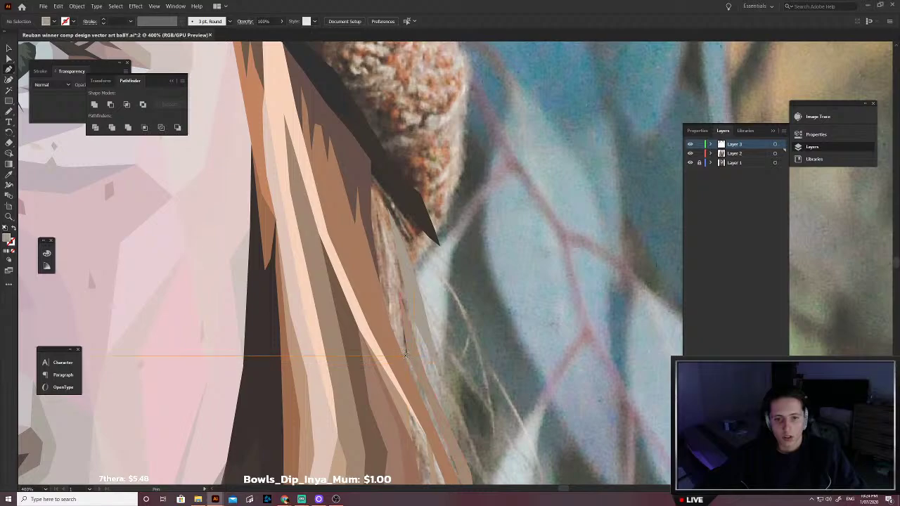
click(409, 359)
click(405, 360)
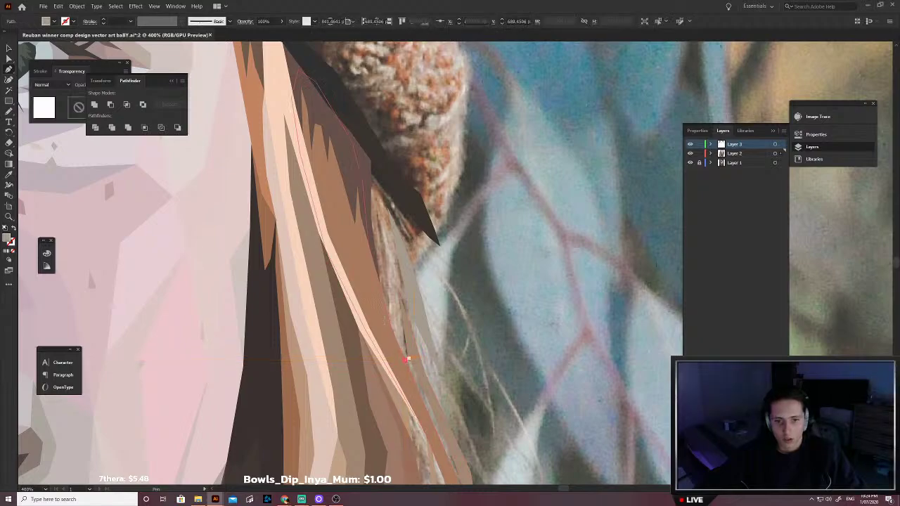
click(384, 323)
click(365, 262)
click(358, 207)
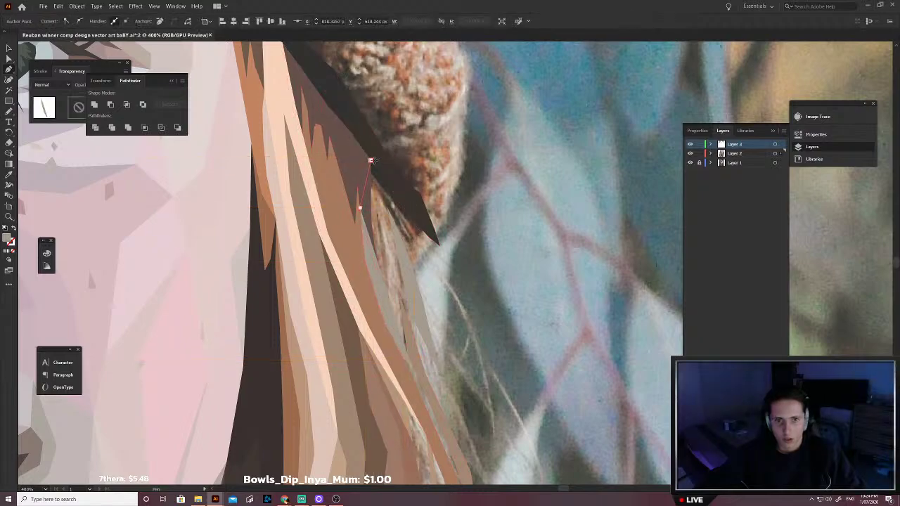
click(370, 160)
click(382, 166)
click(397, 203)
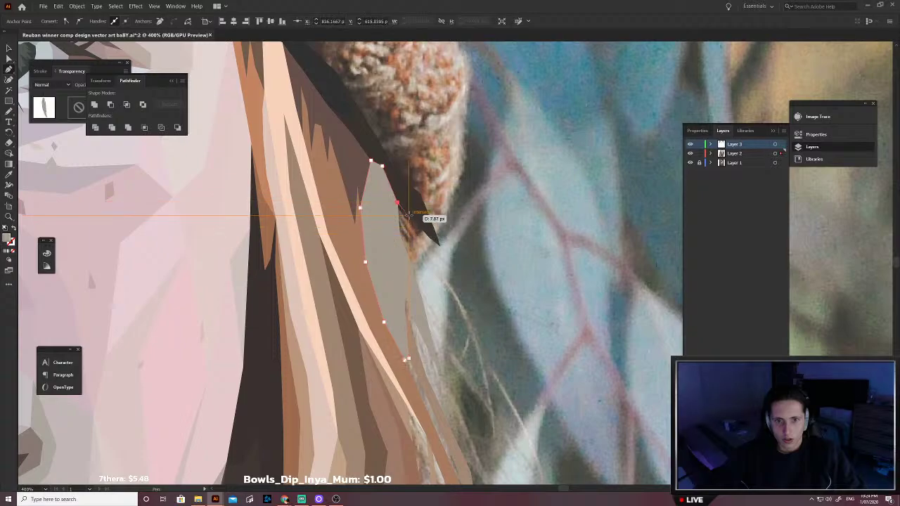
key(ctrl+z)
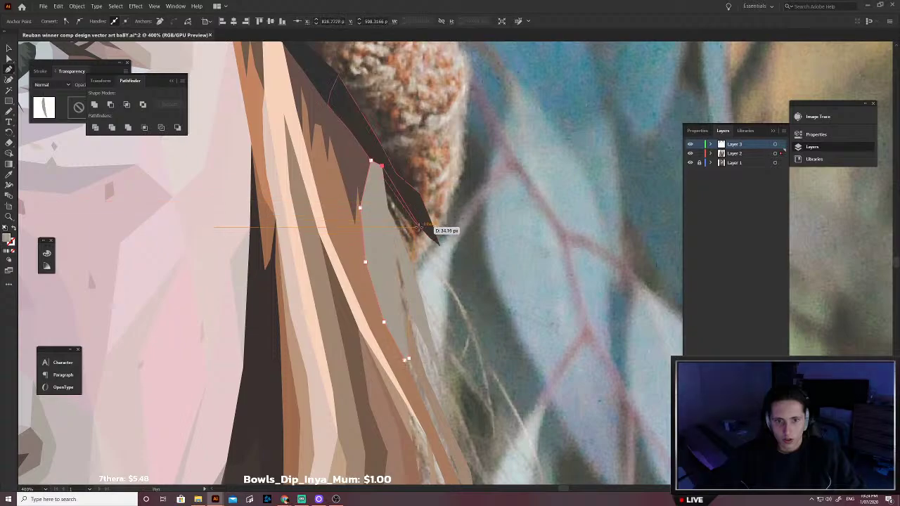
click(414, 221)
click(412, 241)
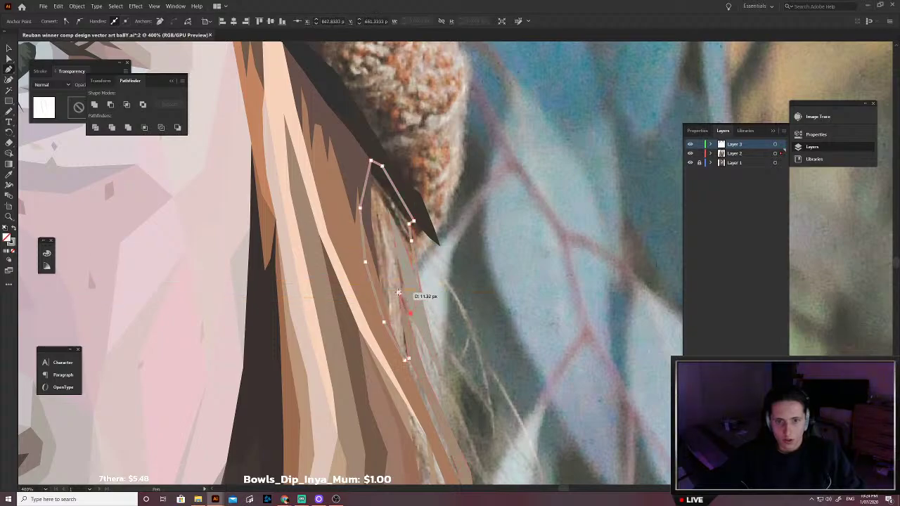
Step: Fill the hair section below the beanie with a light tan sampled from the photo, send it to the back and deselect it
scroll(411, 335, up, 5)
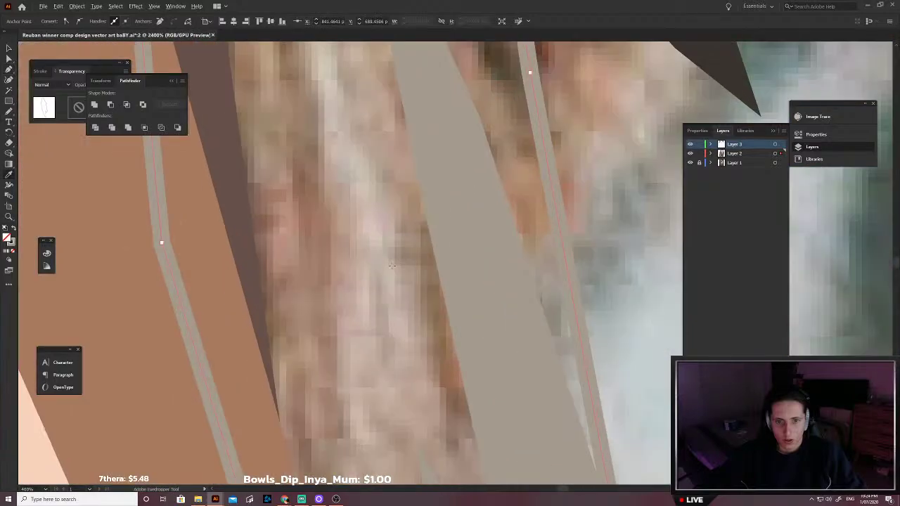
click(416, 274)
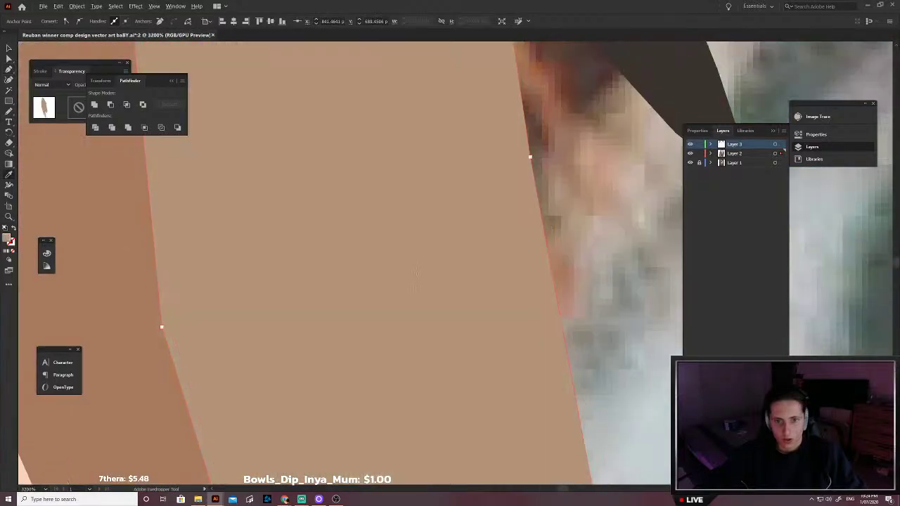
scroll(416, 273, down, 5)
key(v)
key(ctrl+shift+[)
click(472, 279)
scroll(472, 279, down, 2)
Step: Outline the narrow strand beside the lower brown hair lock, tapering it upward between the loose strands
scroll(413, 320, down, 4)
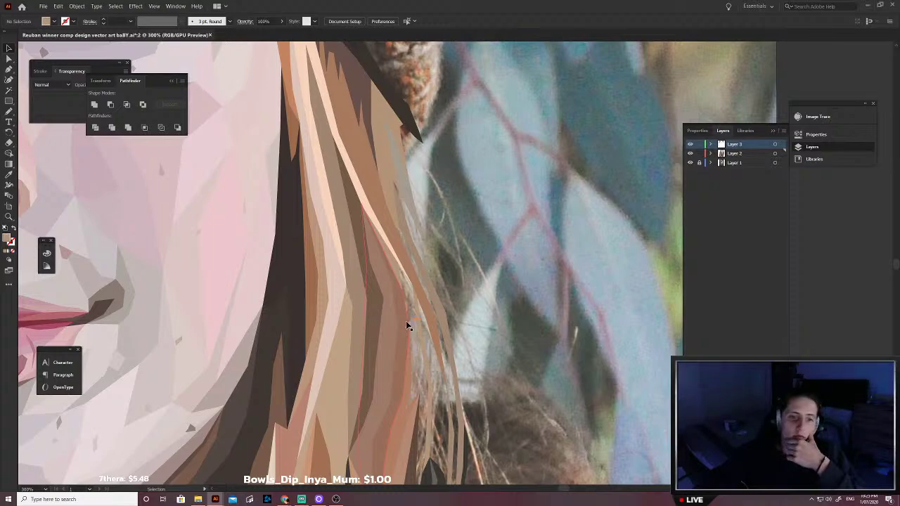
scroll(407, 325, down, 2)
scroll(408, 325, down, 3)
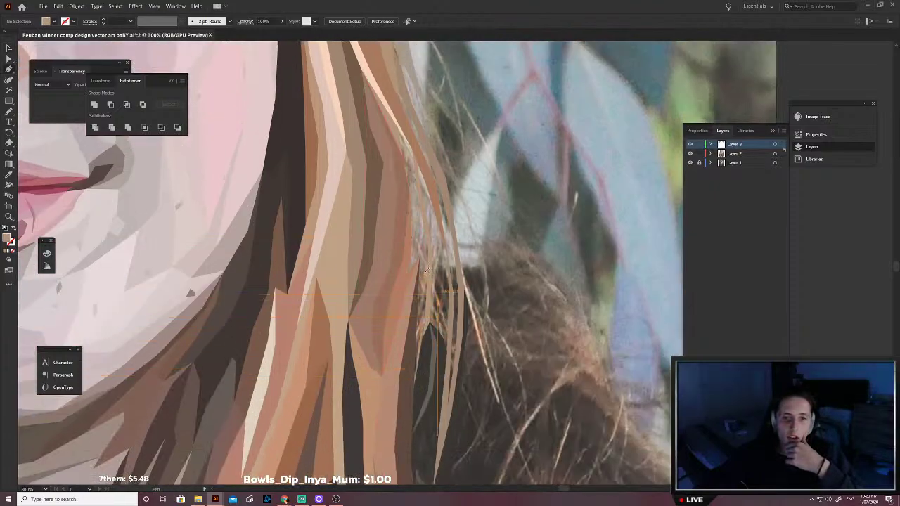
click(422, 245)
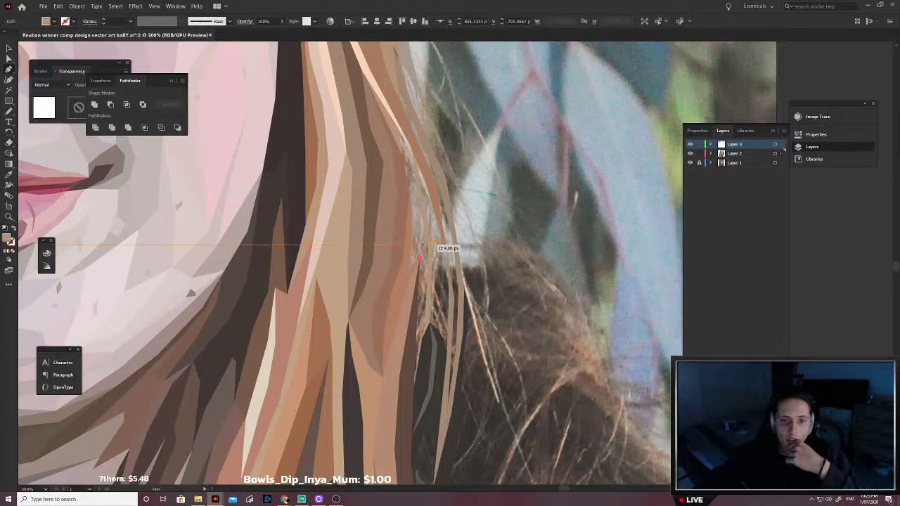
click(428, 202)
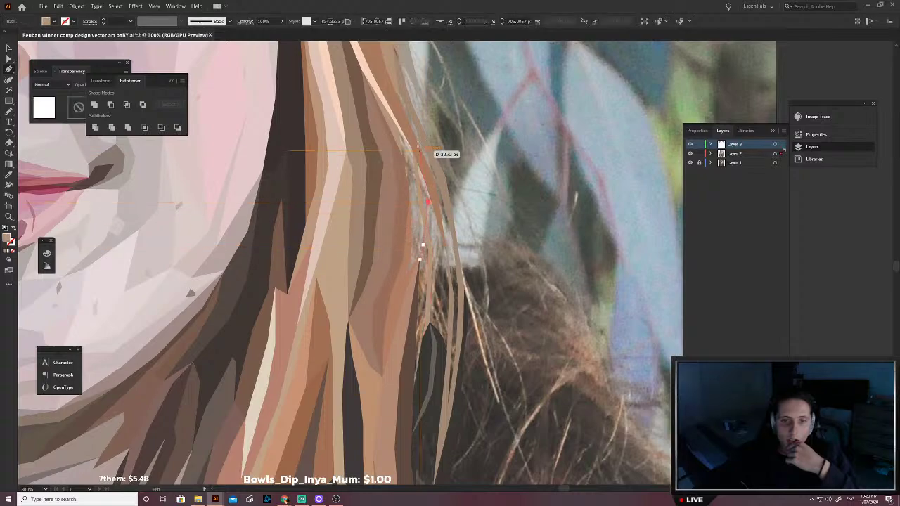
click(398, 92)
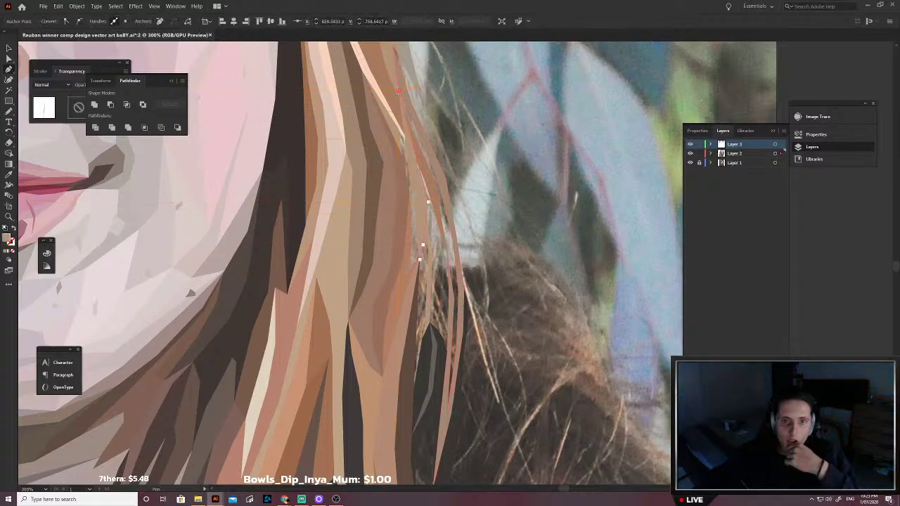
click(420, 206)
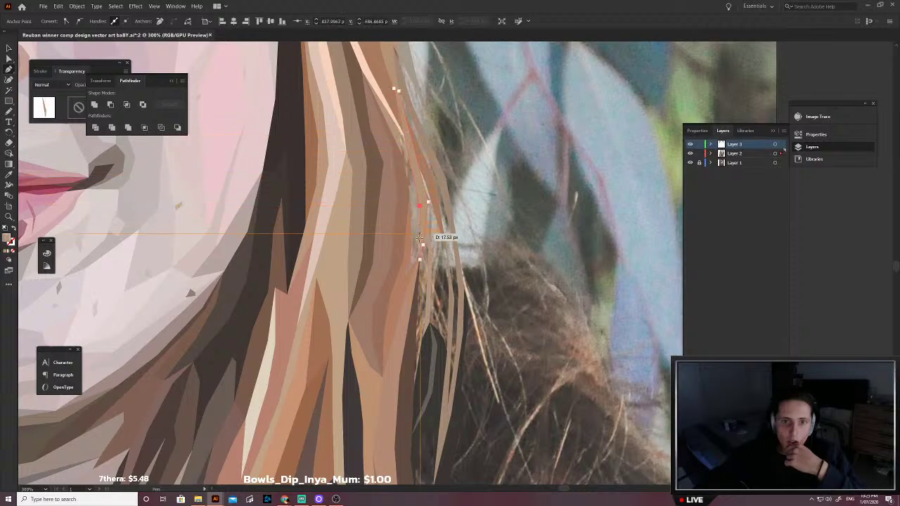
Step: Fill the narrow strand with a greyish tan sampled from the photo and deselect it
key(shift+x)
key(i)
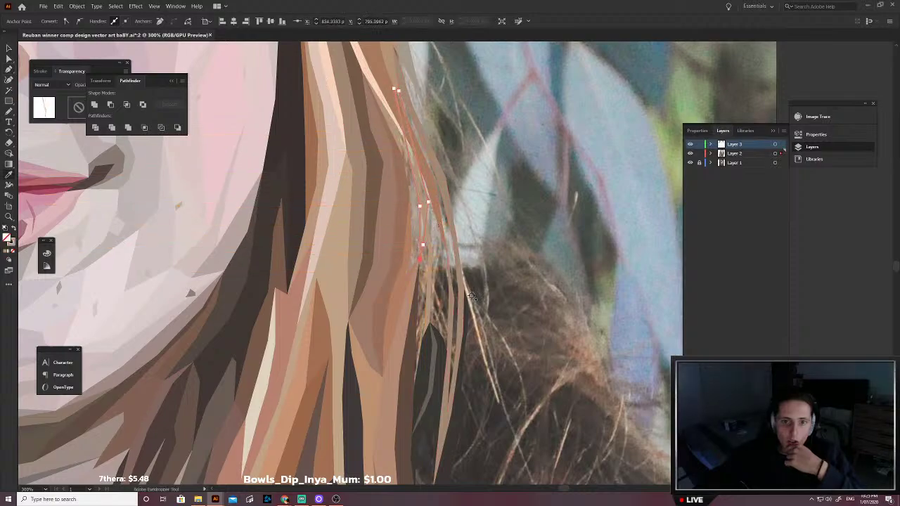
click(471, 297)
key(v)
key(ctrl+x)
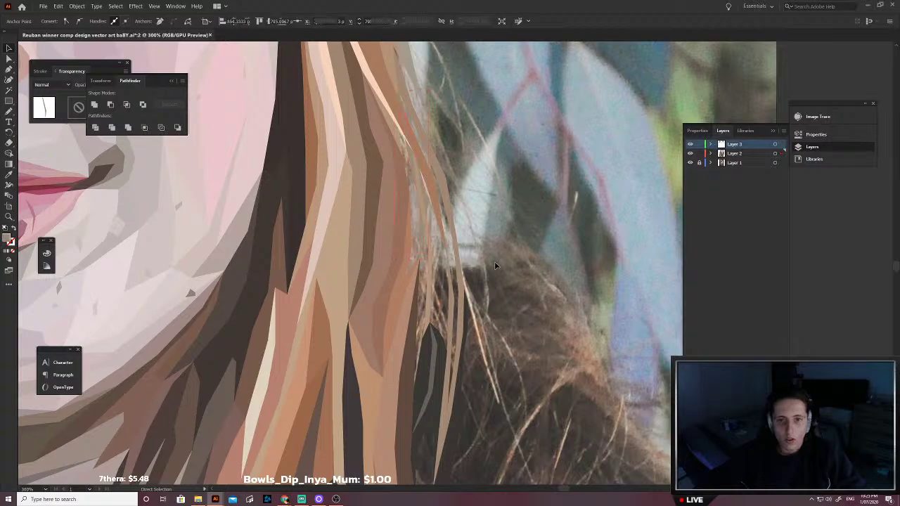
Step: Outline the long flyaway strand that splits from the hair's outer edge and tapers down across the dark hair
scroll(495, 266, right, 2)
scroll(465, 270, down, 3)
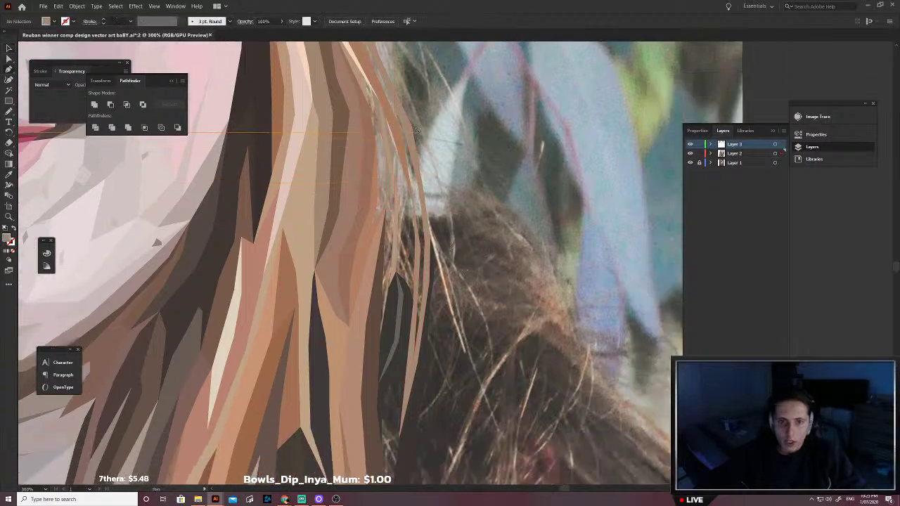
key(p)
click(430, 239)
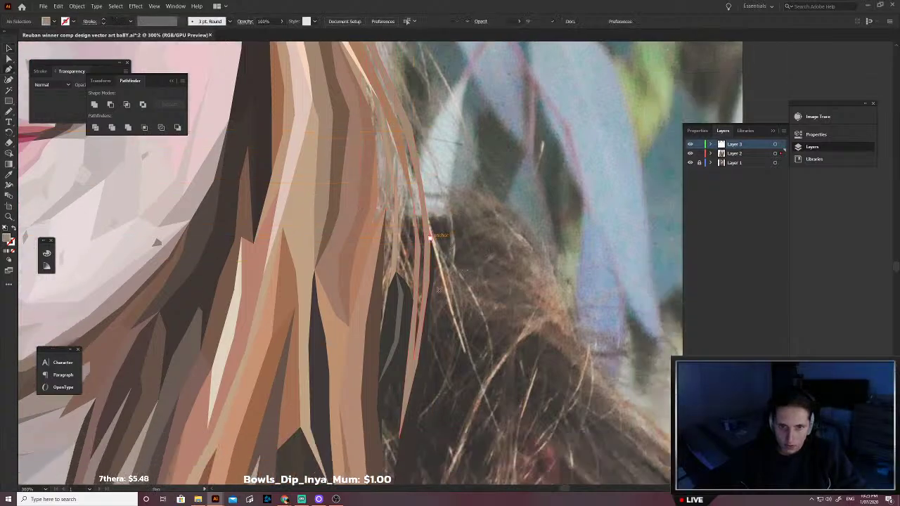
click(462, 345)
click(500, 423)
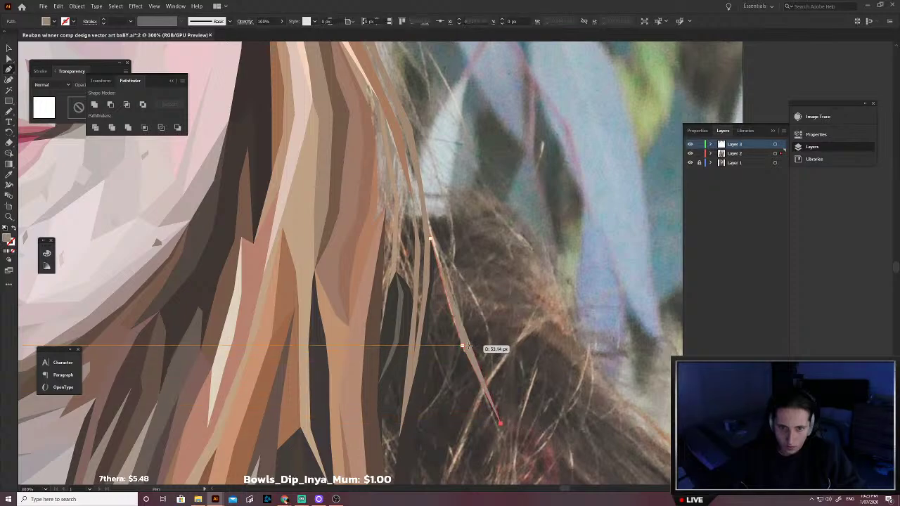
drag(431, 240, 412, 127)
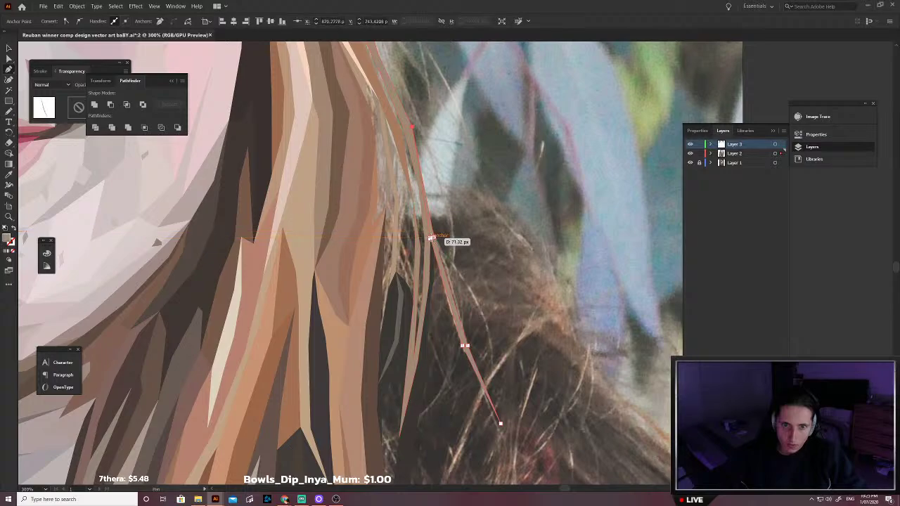
Step: Fill the long flyaway strand with a pale cream sampled from the photo's highlight and deselect it
key(shift+x)
key(i)
scroll(445, 253, up, 6)
click(388, 274)
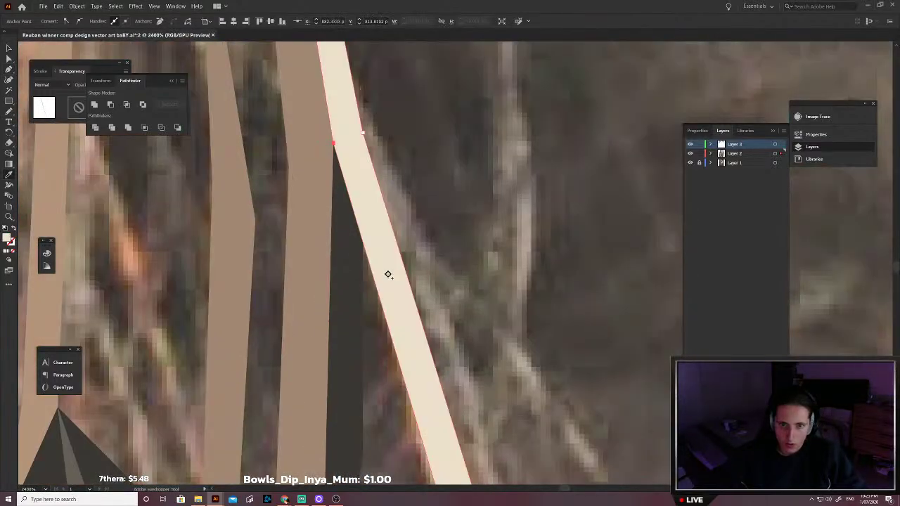
scroll(389, 273, down, 5)
key(ctrl+shift+a)
scroll(447, 287, down, 3)
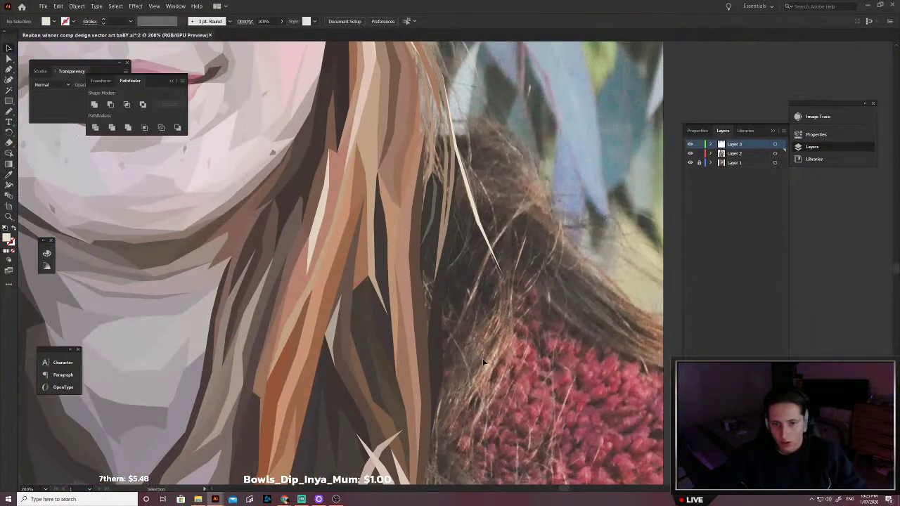
Step: Outline the slender diagonal hair strand along the edge of the red jumper, pointed at both ends
scroll(484, 343, down, 3)
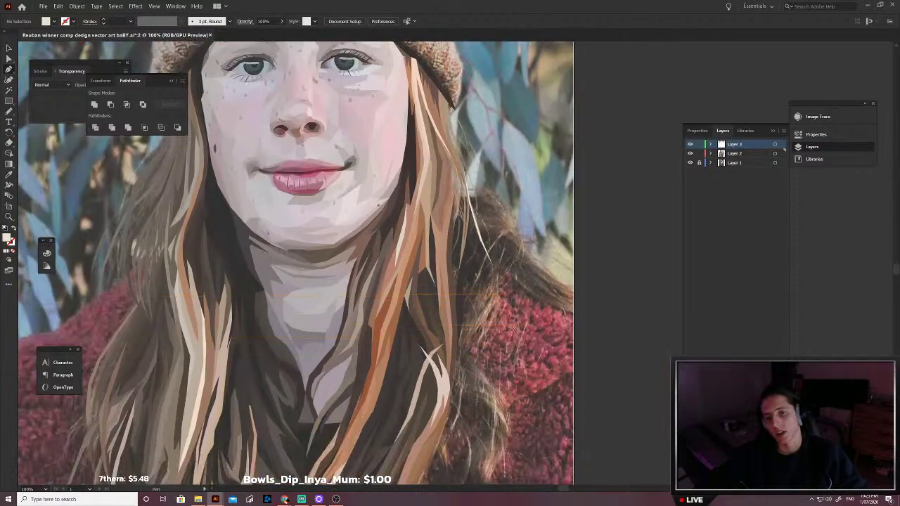
scroll(468, 400, down, 1)
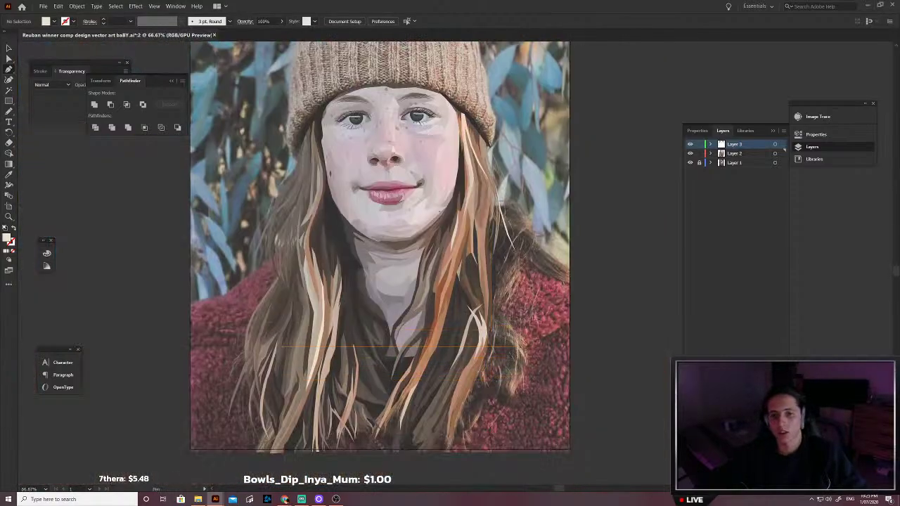
scroll(524, 332, up, 3)
scroll(523, 332, up, 2)
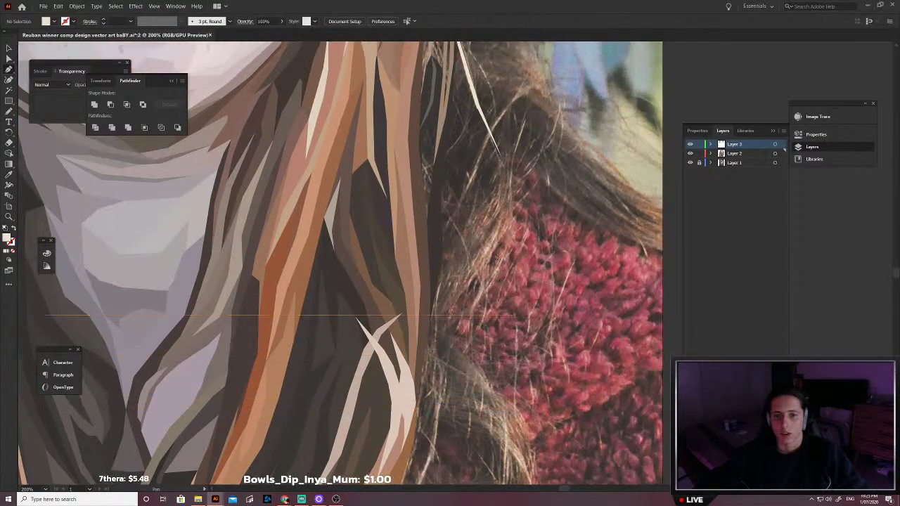
click(475, 303)
click(450, 341)
click(437, 352)
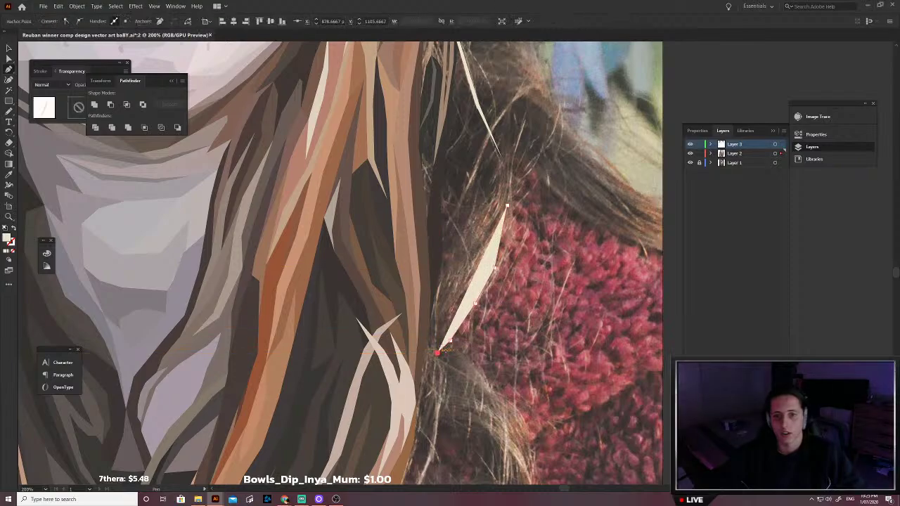
key(ctrl+z)
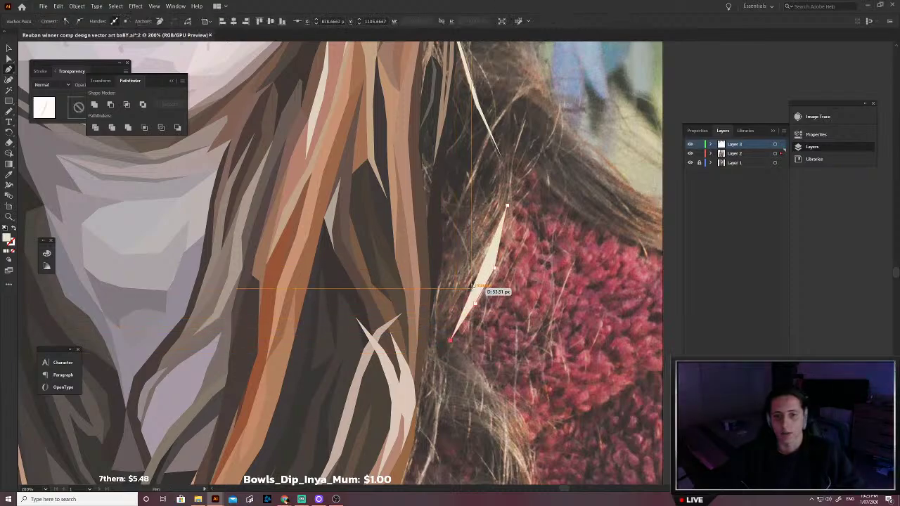
click(502, 205)
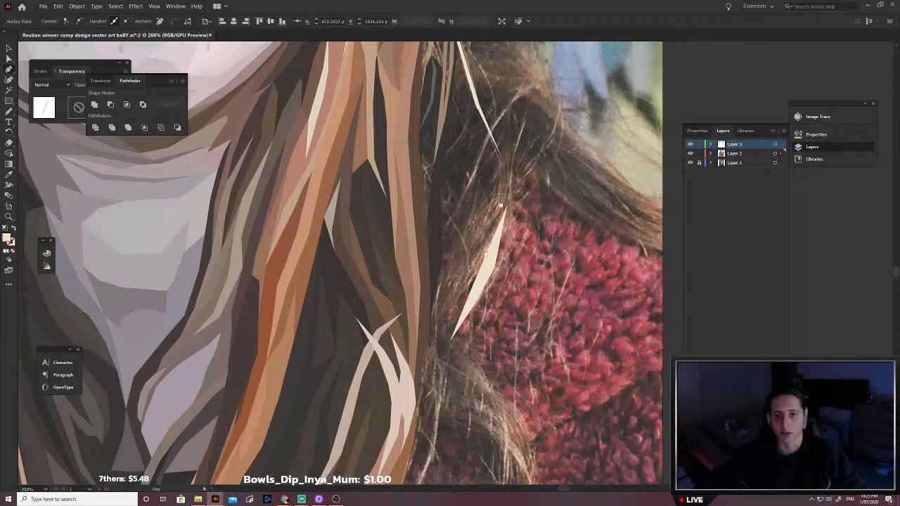
mouse_move(501, 205)
mouse_down()
mouse_move(504, 189)
mouse_move(507, 205)
mouse_up()
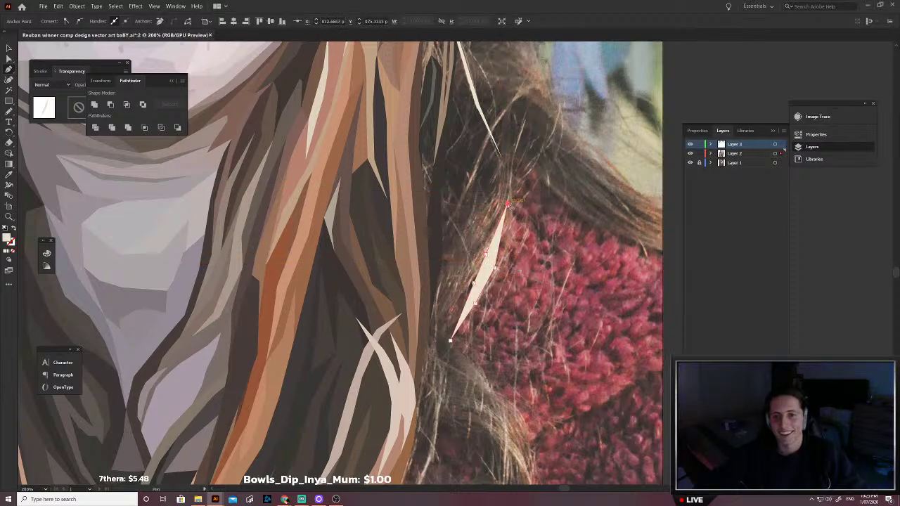
Step: Fill the strand beside the red jumper with a light pinkish beige sampled from the photo and deselect it
key(shift+x)
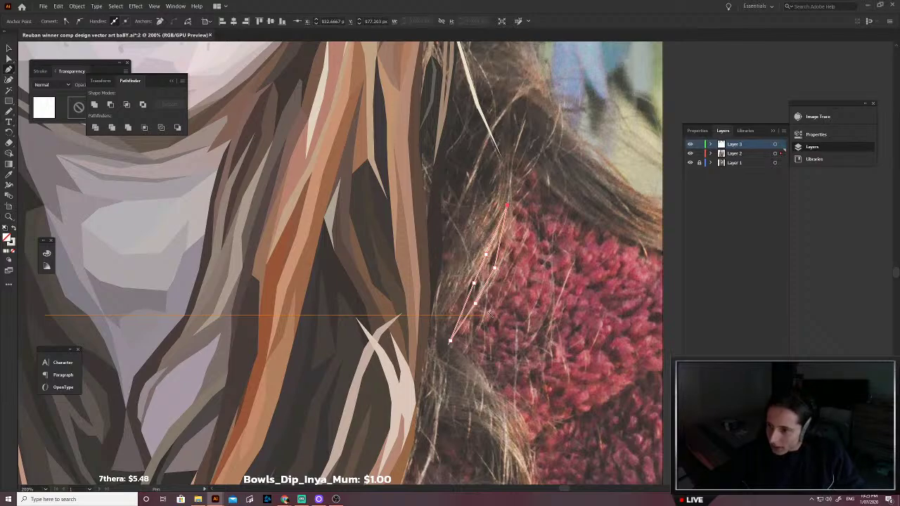
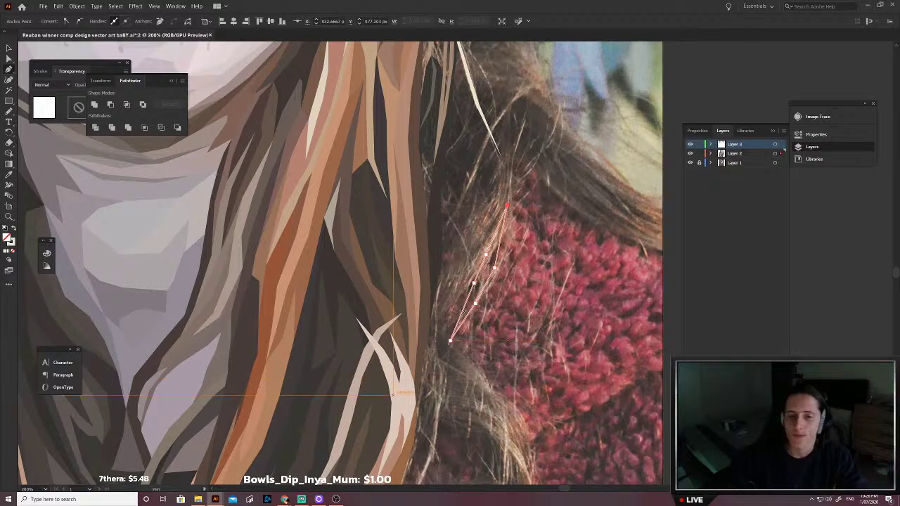
scroll(464, 337, down, 1)
scroll(510, 250, up, 5)
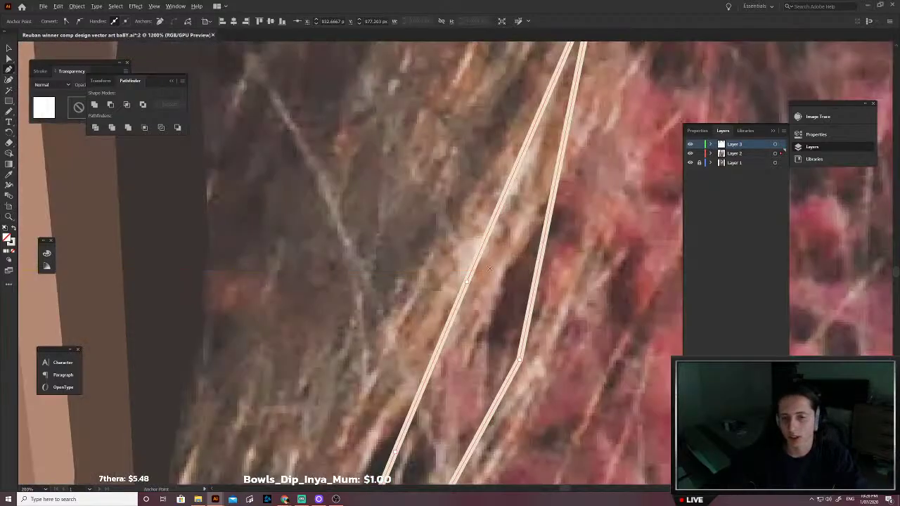
click(496, 275)
scroll(496, 276, down, 3)
key(v)
key(ctrl+shift+a)
scroll(465, 323, down, 5)
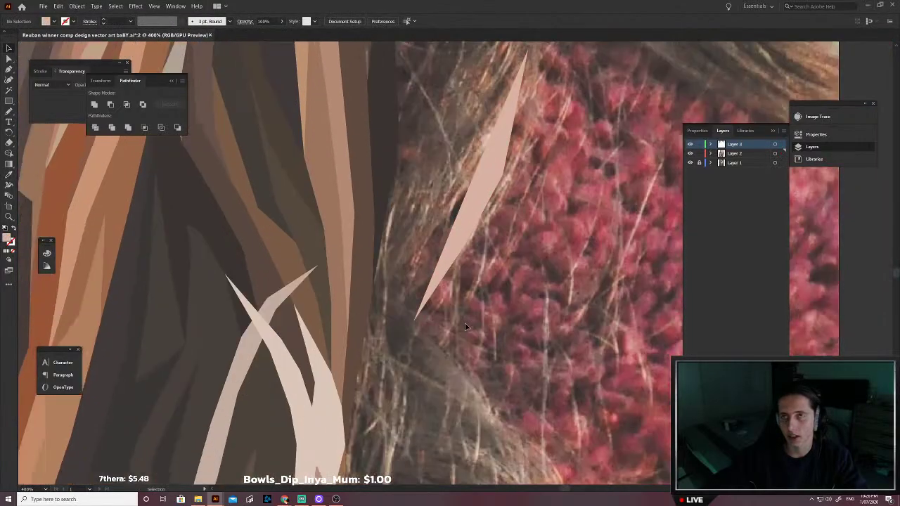
Step: Try a small flat chevron shape as a knit stitch on the beanie's ribbing just above the forehead
key(ctrl+0)
scroll(390, 275, up, 5)
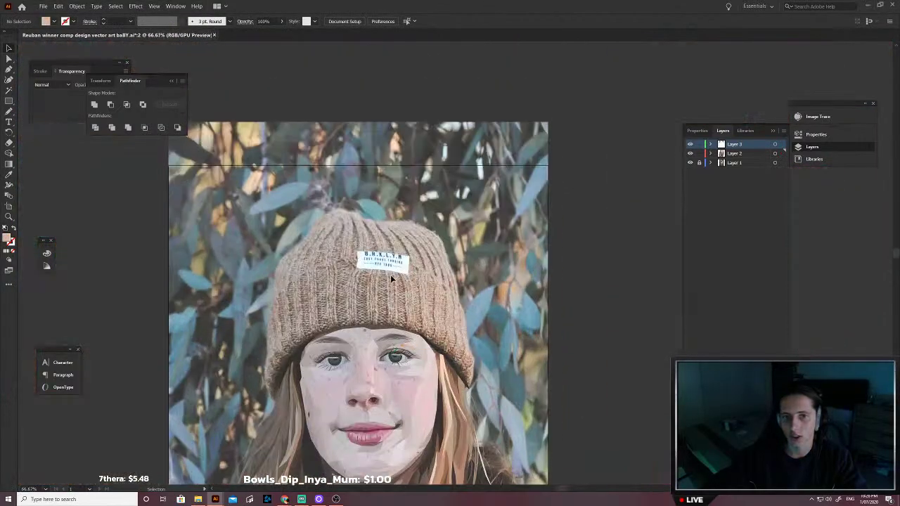
click(410, 323)
click(443, 290)
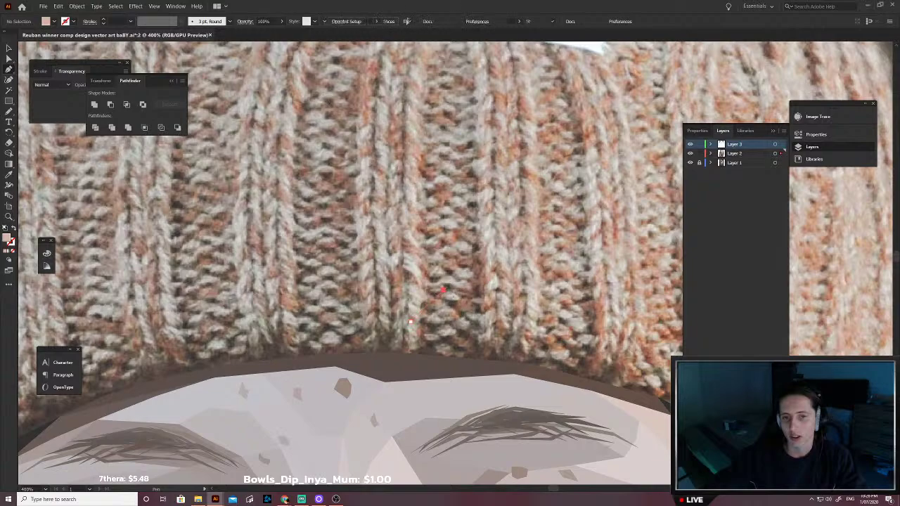
click(484, 322)
click(448, 310)
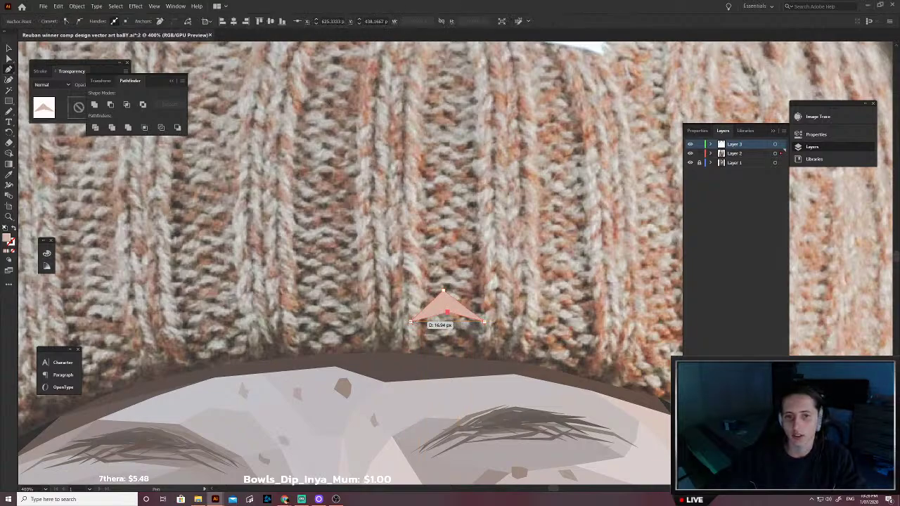
click(411, 322)
Step: Try repeating the chevron stitch in a vertical column on the beanie, with a copy of that column on the neighbouring rib
key(v)
drag(452, 307, 451, 246)
drag(447, 208, 476, 270)
scroll(496, 279, down, 3)
scroll(496, 279, up, 1)
drag(476, 236, 551, 238)
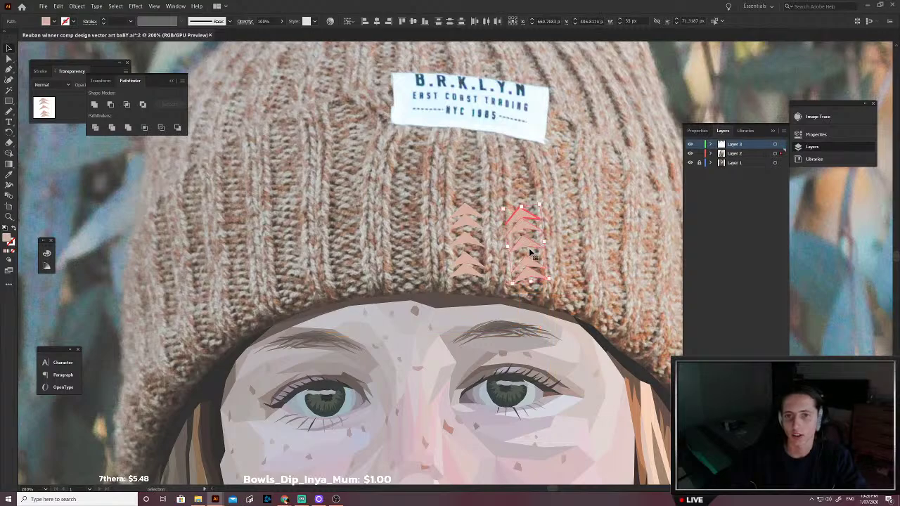
click(564, 266)
scroll(564, 265, down, 2)
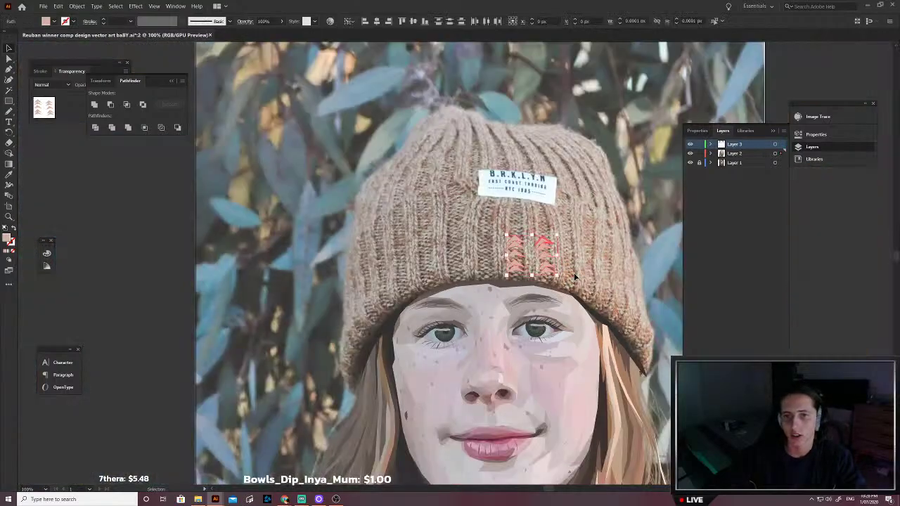
scroll(464, 260, down, 2)
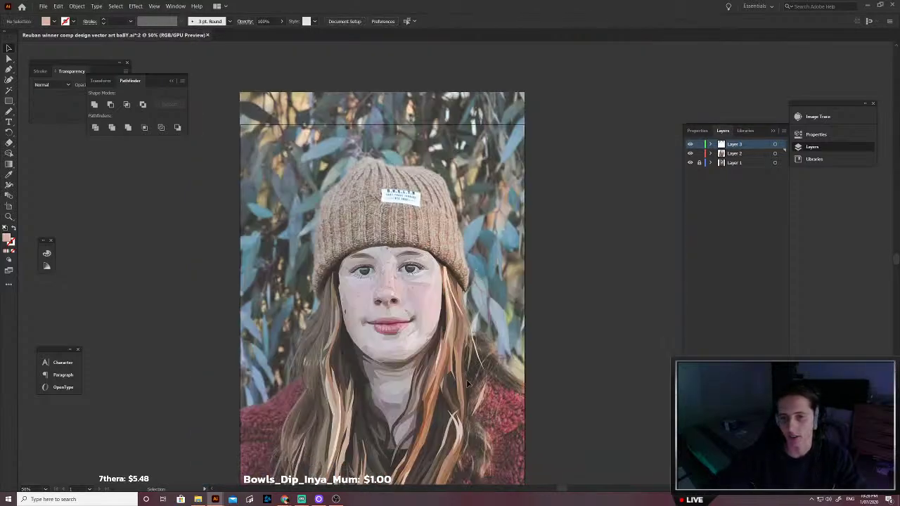
Step: Outline the bent hair strand that runs from the pink strand's upper tip towards the dark hair and tapers down below it
scroll(468, 385, down, 1)
scroll(466, 384, up, 5)
key(p)
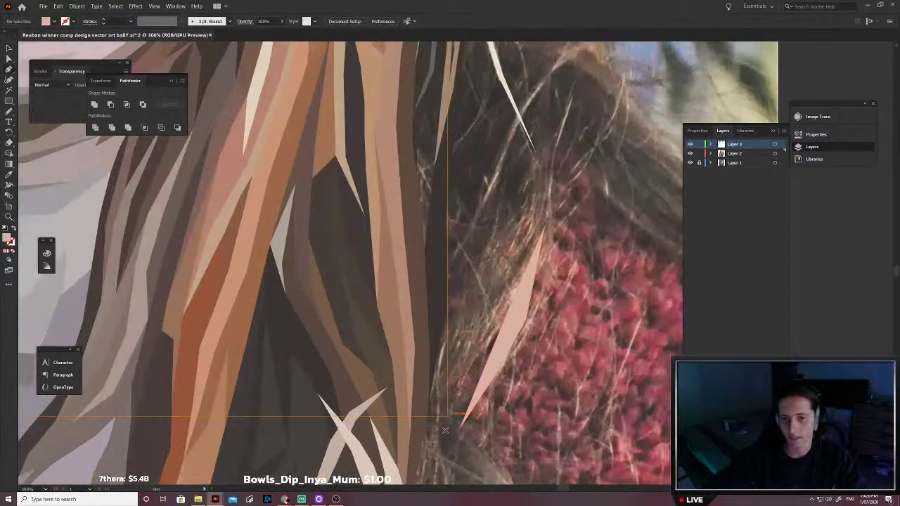
drag(445, 411, 451, 382)
click(485, 344)
click(513, 300)
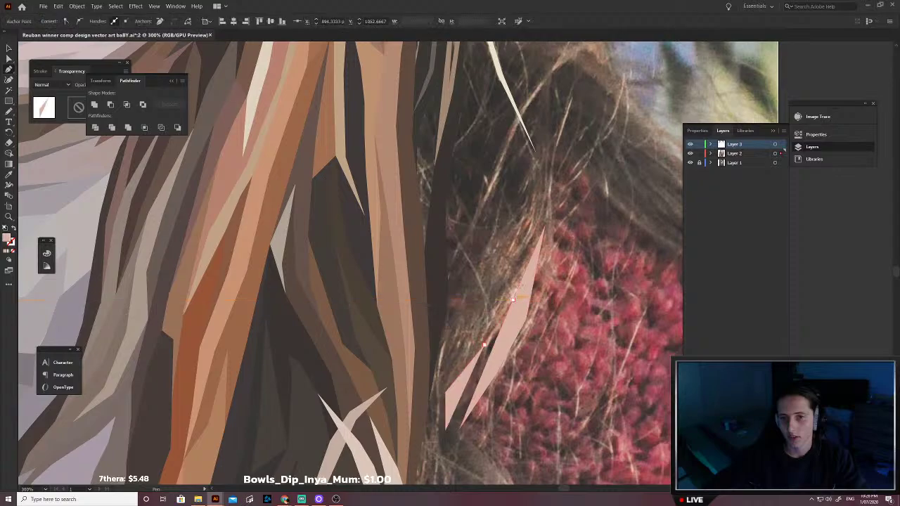
click(545, 226)
click(506, 291)
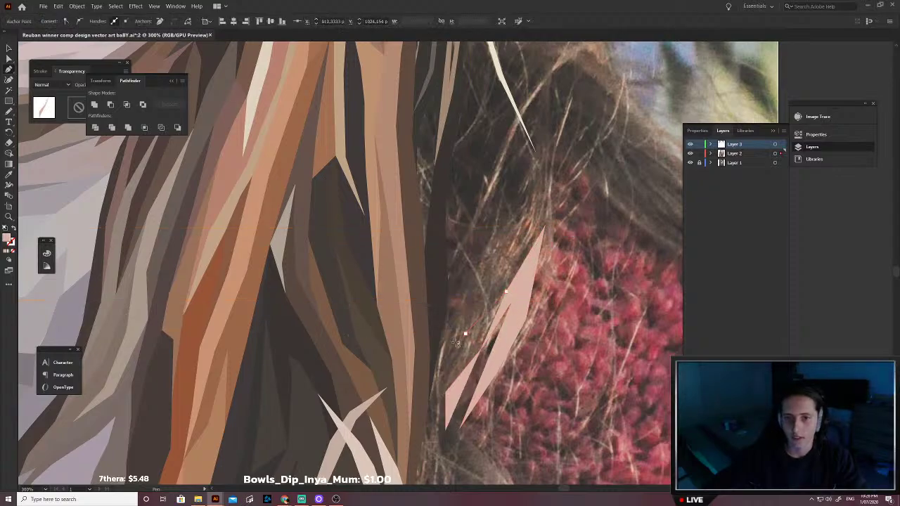
click(434, 375)
click(433, 417)
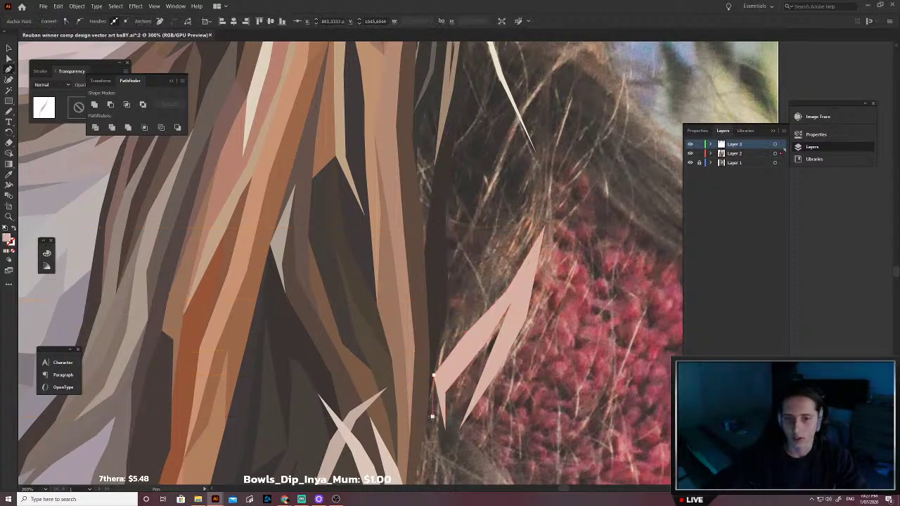
click(447, 482)
scroll(450, 478, down, 2)
scroll(454, 458, down, 1)
click(466, 428)
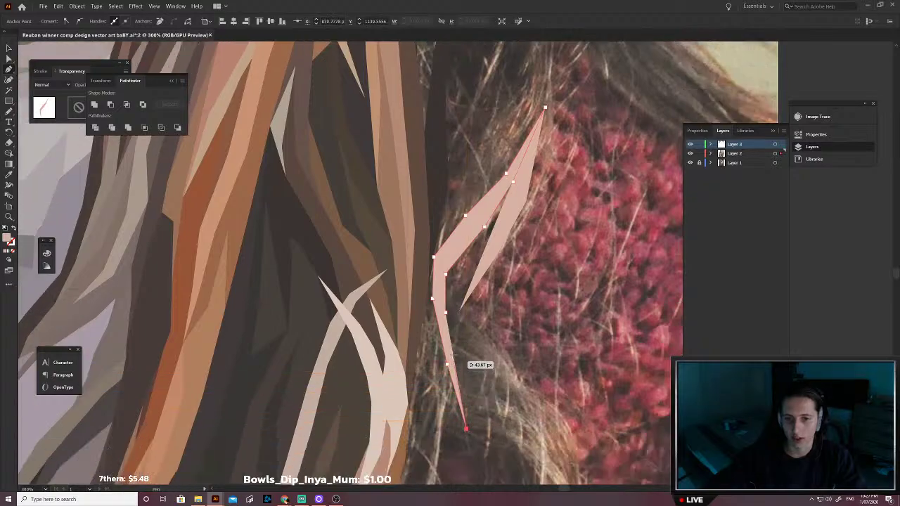
click(446, 313)
Step: Fill the bent strand beside the pink one with a dark brown sampled from the photo and deselect it
key(i)
key(shift+x)
scroll(447, 272, up, 3)
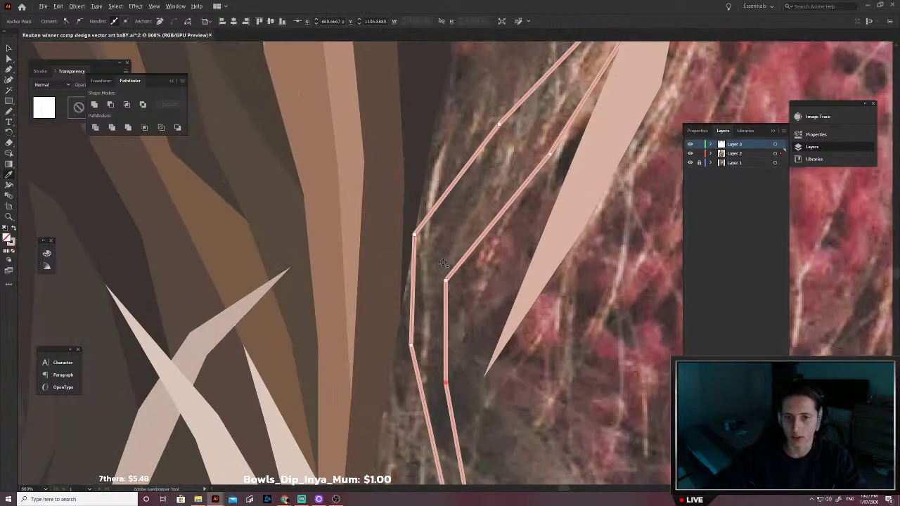
click(447, 263)
scroll(448, 263, down, 3)
click(468, 342)
Step: Outline the curved strand sweeping from the hair's outer edge down to the pink strand's lower tip, pointed at both ends
key(p)
drag(486, 217, 443, 278)
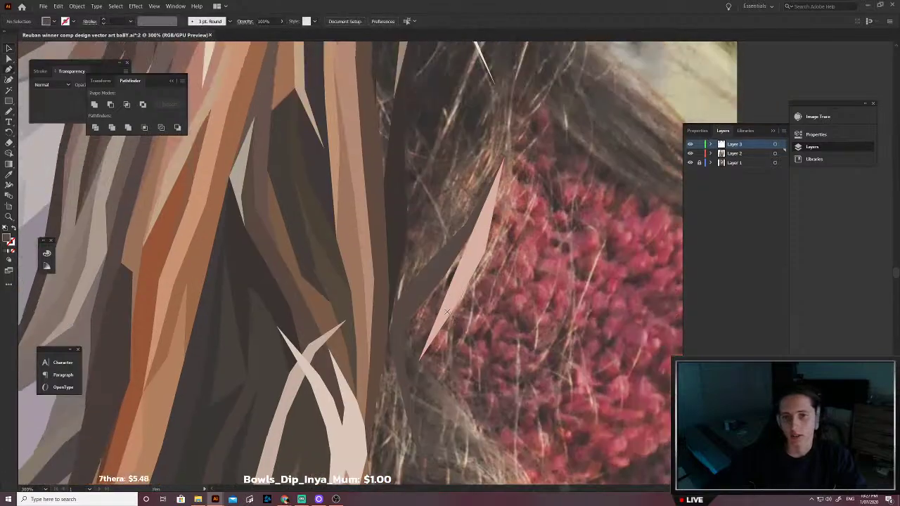
click(419, 361)
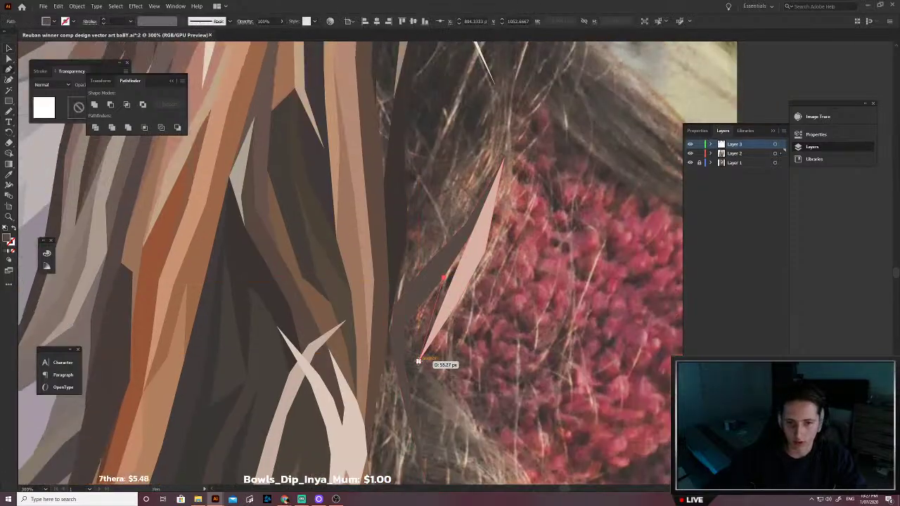
click(462, 270)
scroll(466, 262, up, 1)
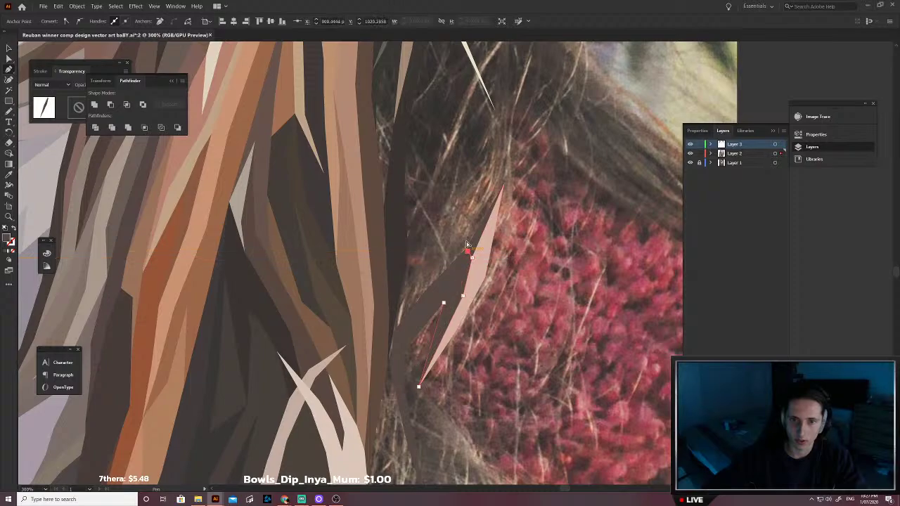
click(448, 188)
click(418, 150)
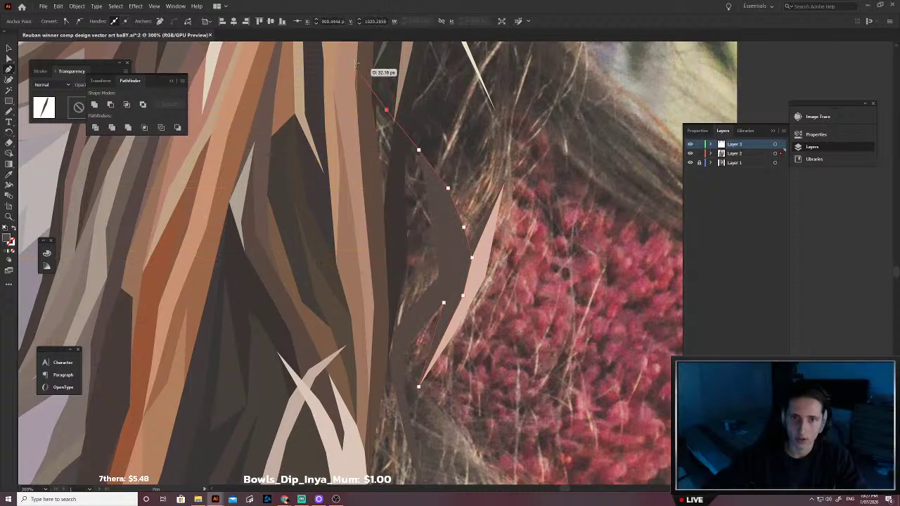
click(386, 110)
click(372, 105)
click(396, 153)
click(418, 196)
click(440, 246)
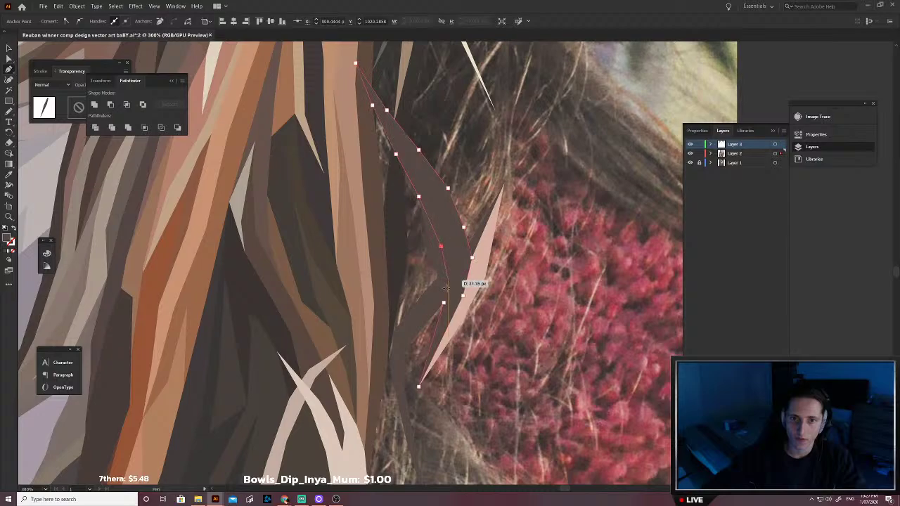
click(443, 303)
Step: Fill the curved strand with a sampled dark brown, send it behind the neighbouring strands and deselect it
key(v)
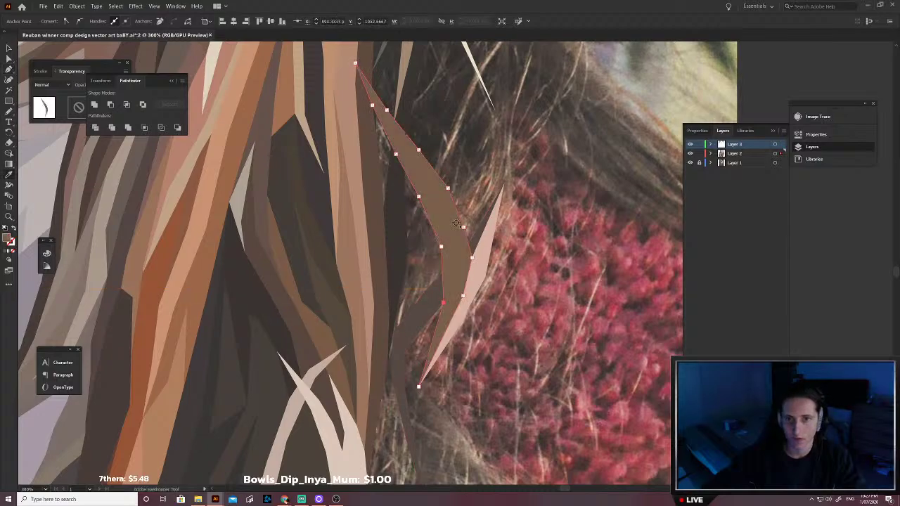
key(ctrl+[)
click(471, 244)
Step: Outline the long wavy strand rising from the dark hair's outer edge, across the curved strand, to a fine tip above the cream flyaway
scroll(470, 245, up, 2)
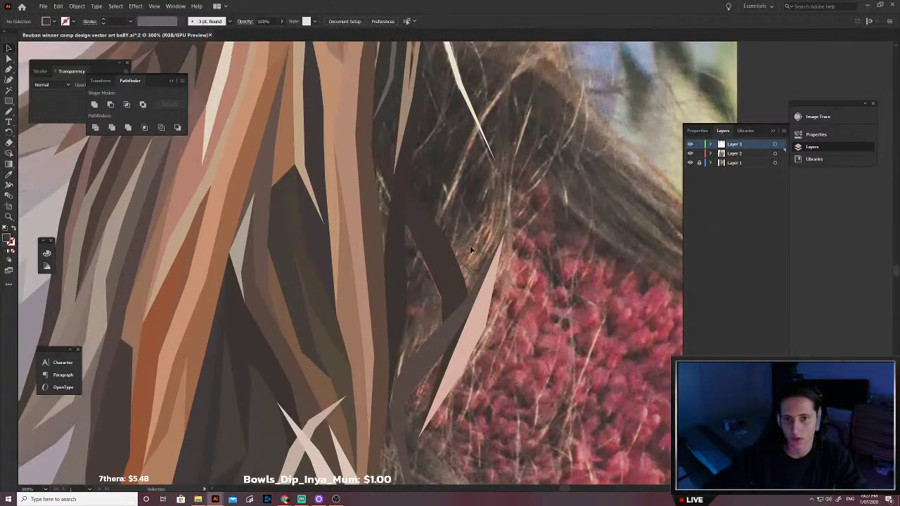
key(p)
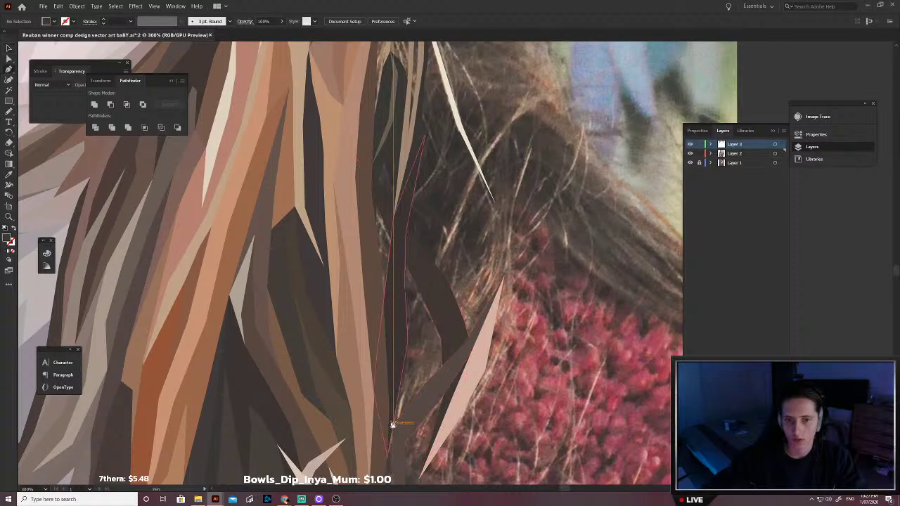
key(p)
click(393, 425)
click(410, 401)
click(417, 377)
click(418, 351)
click(426, 325)
click(444, 290)
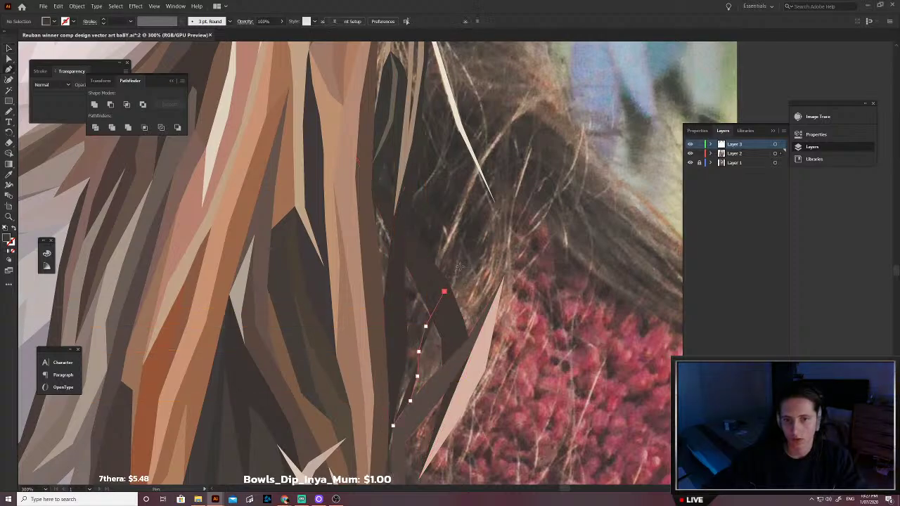
click(461, 266)
click(464, 207)
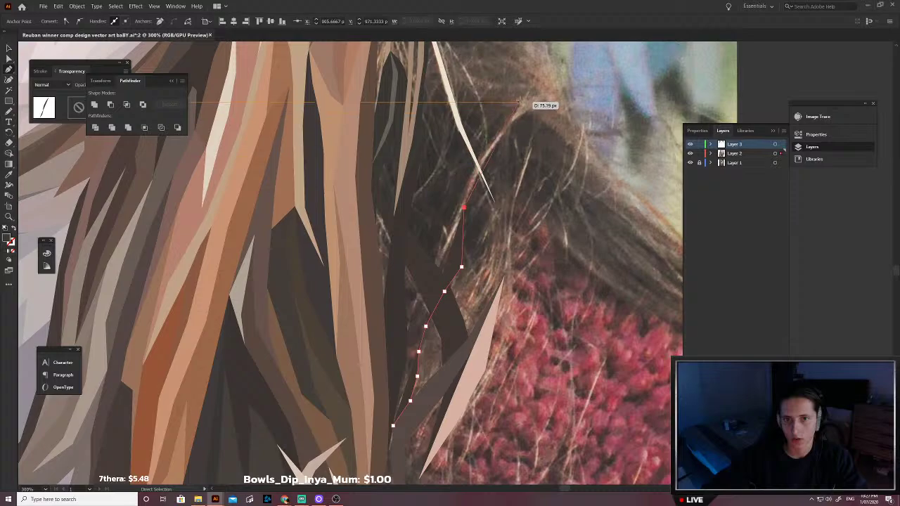
click(519, 102)
click(465, 193)
click(453, 228)
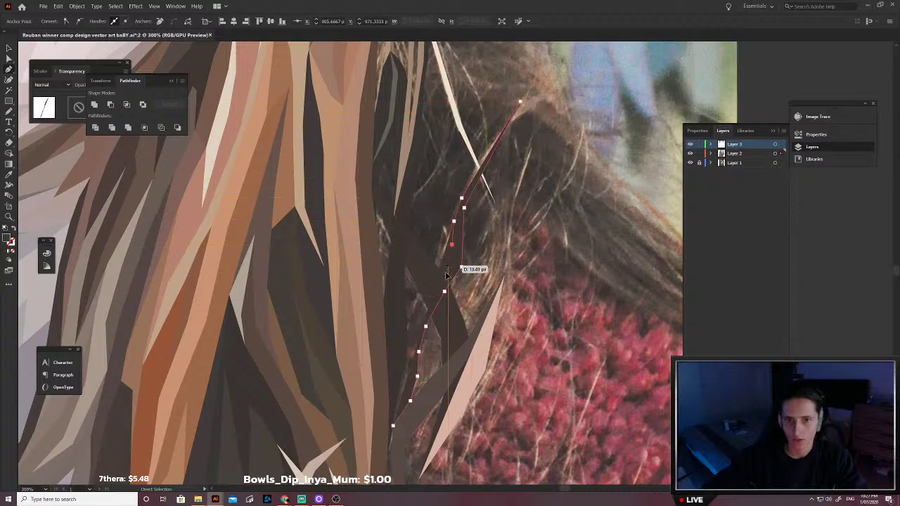
click(448, 265)
click(433, 296)
click(425, 312)
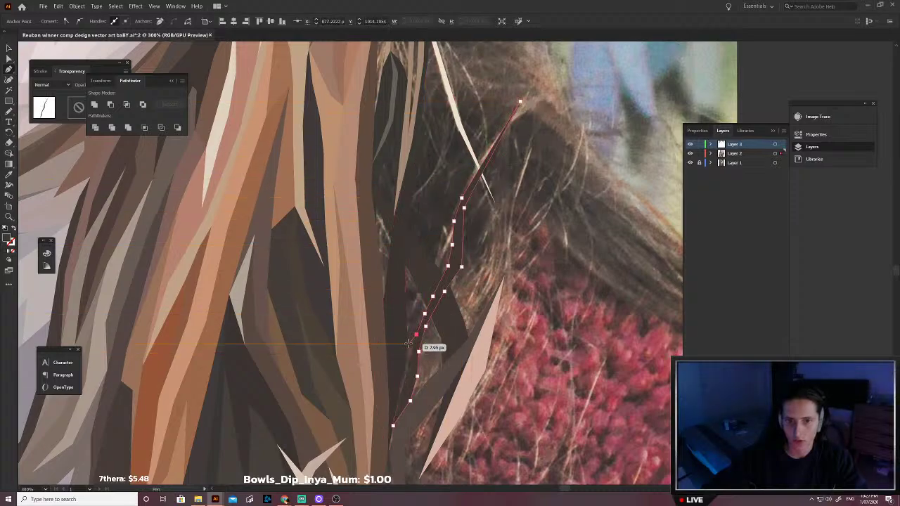
click(408, 341)
click(408, 341)
click(396, 373)
click(385, 409)
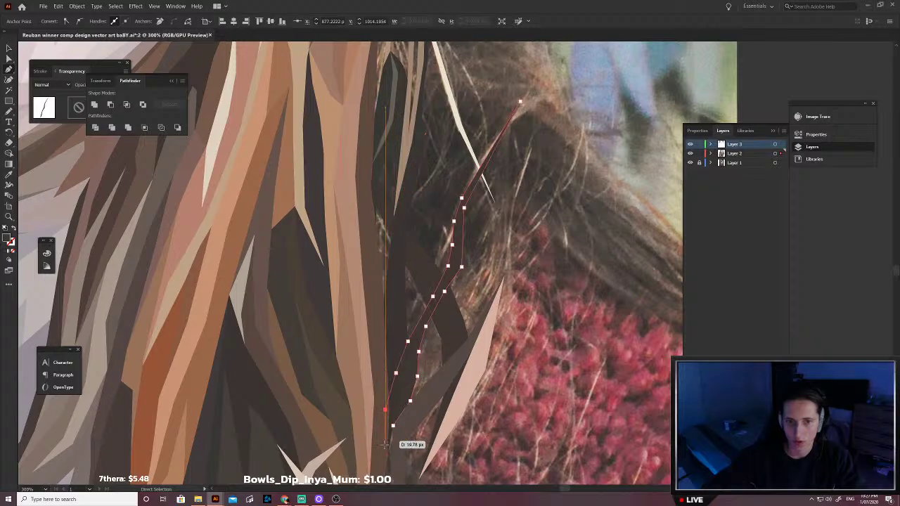
click(392, 426)
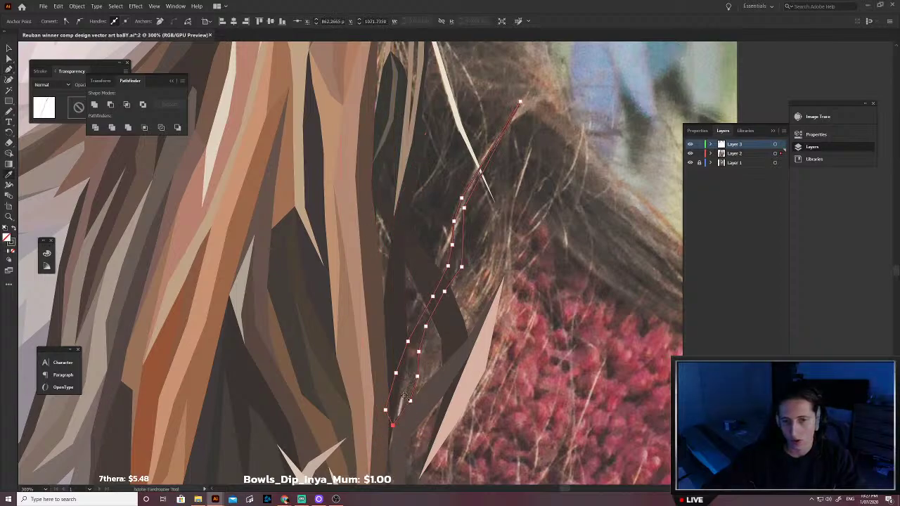
Step: Fill the wavy strand with a light pinkish beige sampled from the photo, send it behind the other strands and deselect it
click(400, 405)
key(ctrl+shift+bracketleft)
key(v)
click(496, 331)
Step: Outline the short narrow strand in the gap inside the cream flyaway's upper part and fill it with a sampled greyish brown
scroll(480, 346, up, 5)
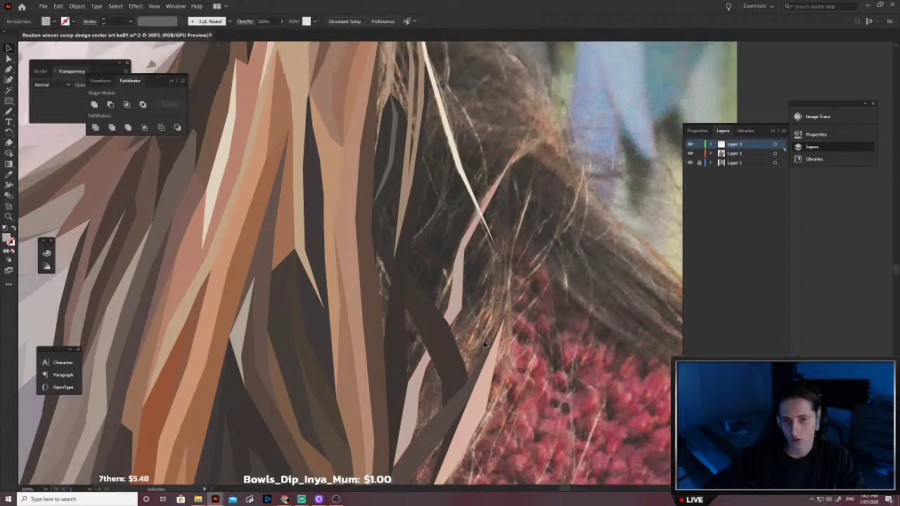
scroll(479, 345, up, 6)
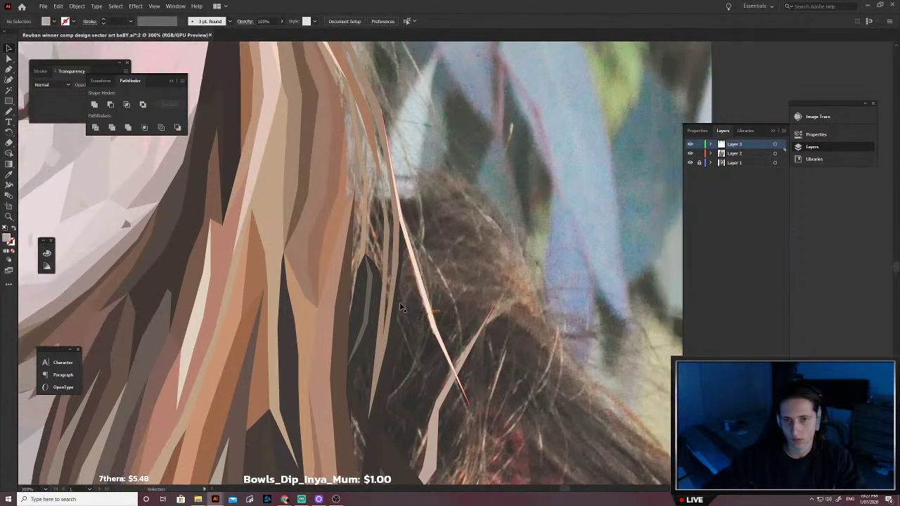
key(p)
scroll(398, 302, up, 3)
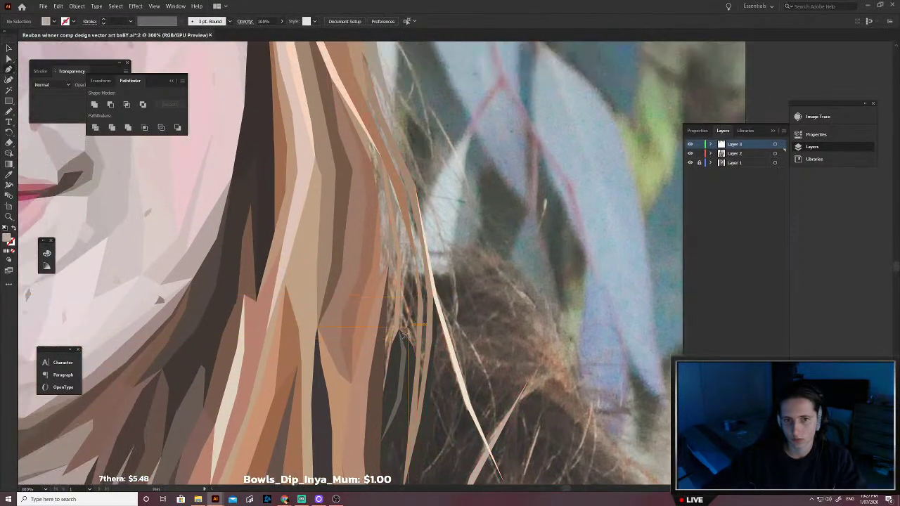
click(406, 337)
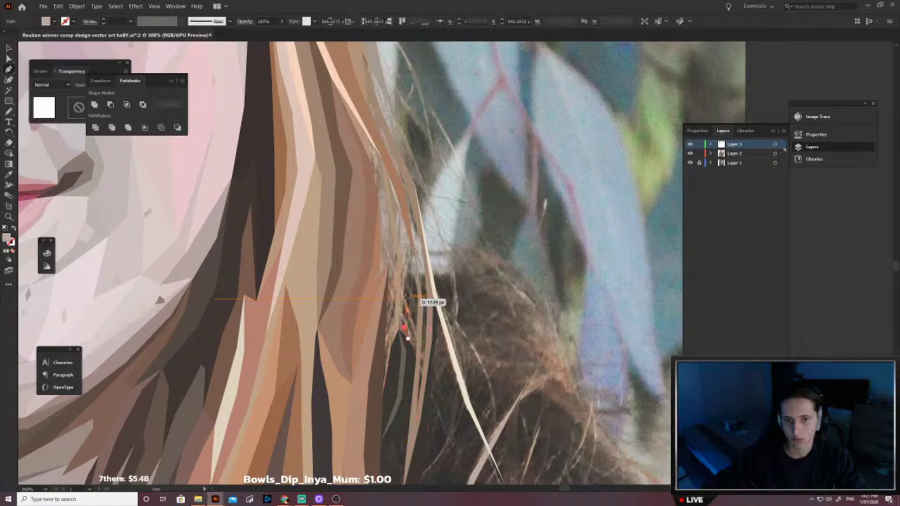
click(406, 299)
click(408, 256)
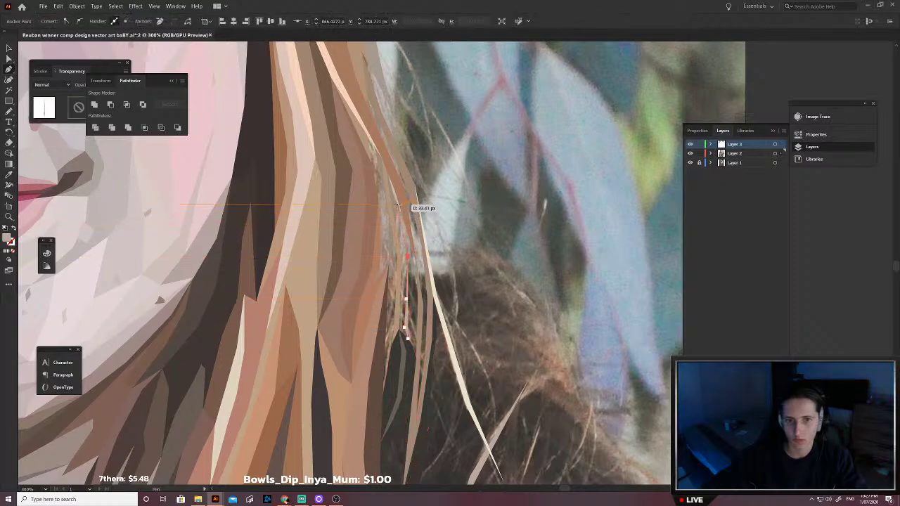
click(398, 208)
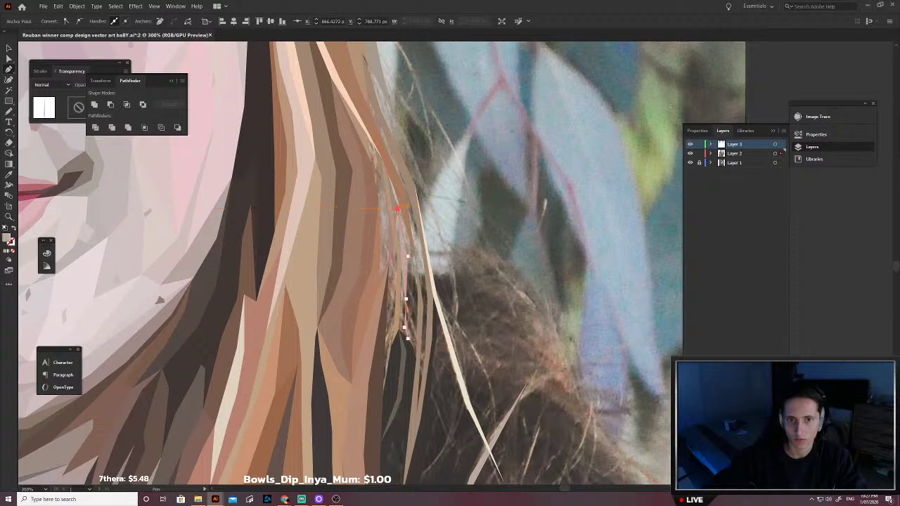
click(395, 239)
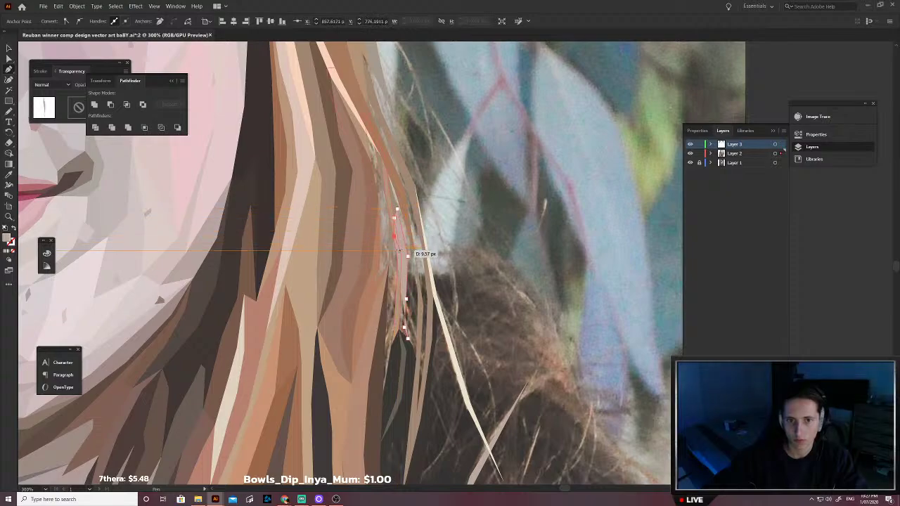
click(399, 254)
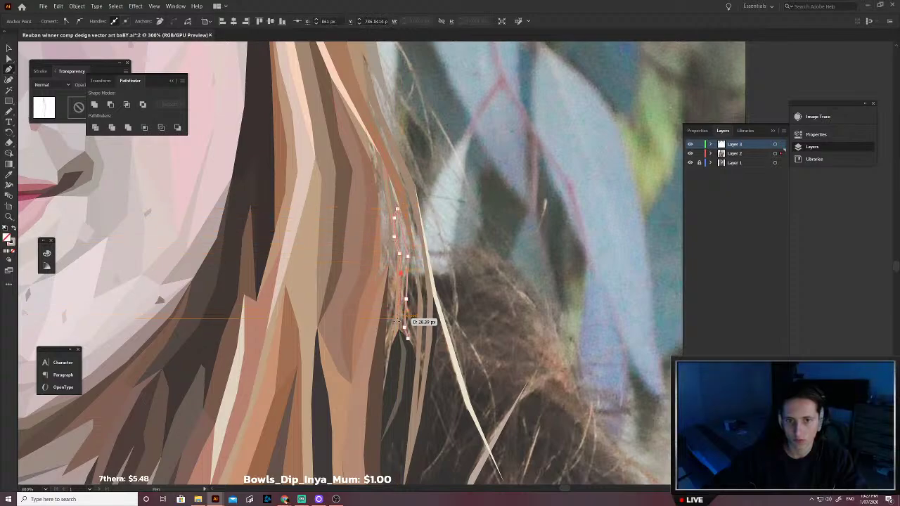
click(397, 330)
scroll(404, 335, up, 6)
scroll(415, 328, down, 4)
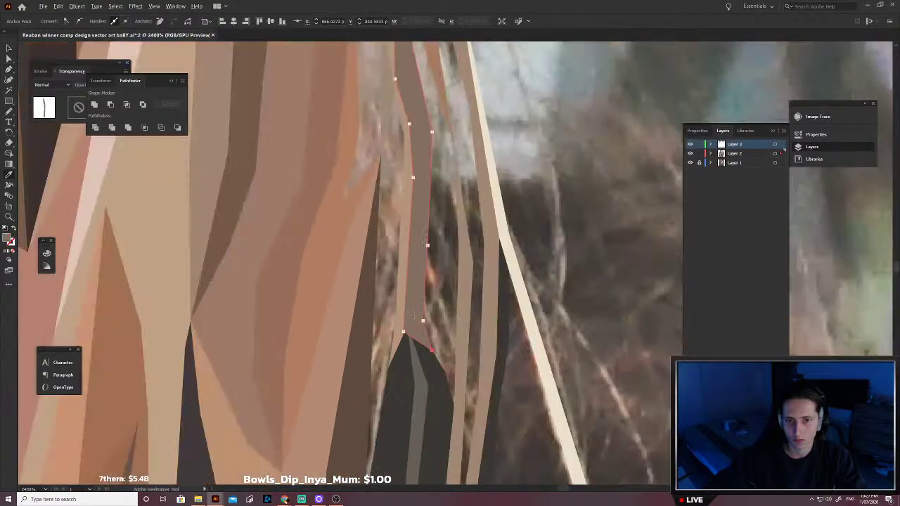
Step: Deselect the filled strand and trace the outer edge of a long thin strand from above the red jumper down to the pale pink strand
ctrl+click(431, 304)
scroll(429, 301, down, 6)
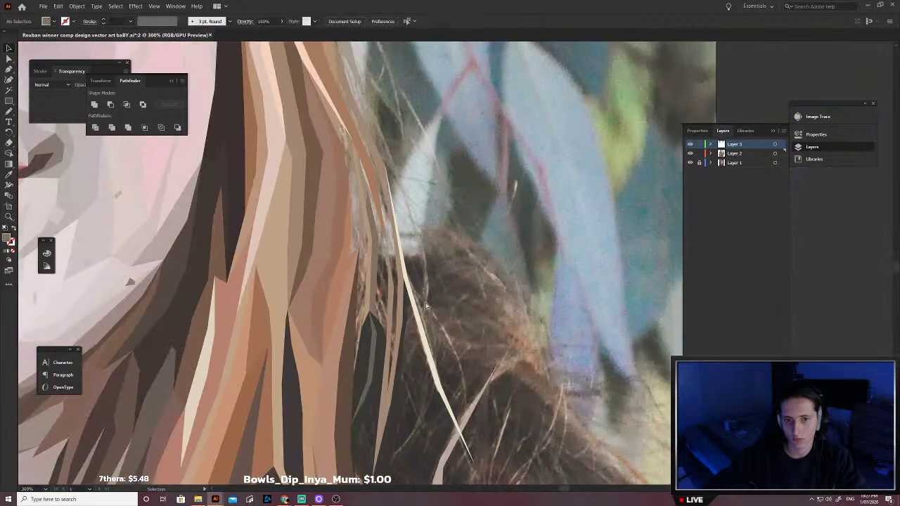
scroll(442, 280, down, 1)
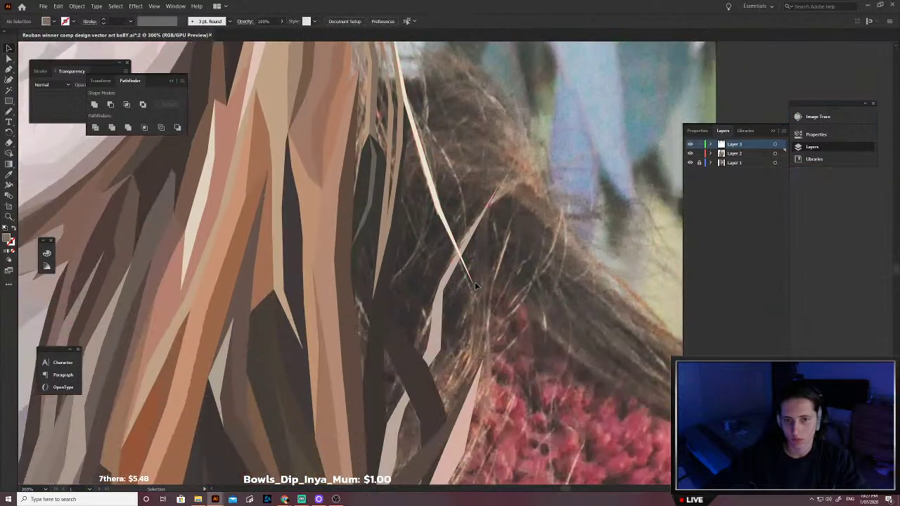
key(p)
click(512, 224)
click(490, 288)
drag(489, 303, 490, 381)
drag(490, 288, 495, 277)
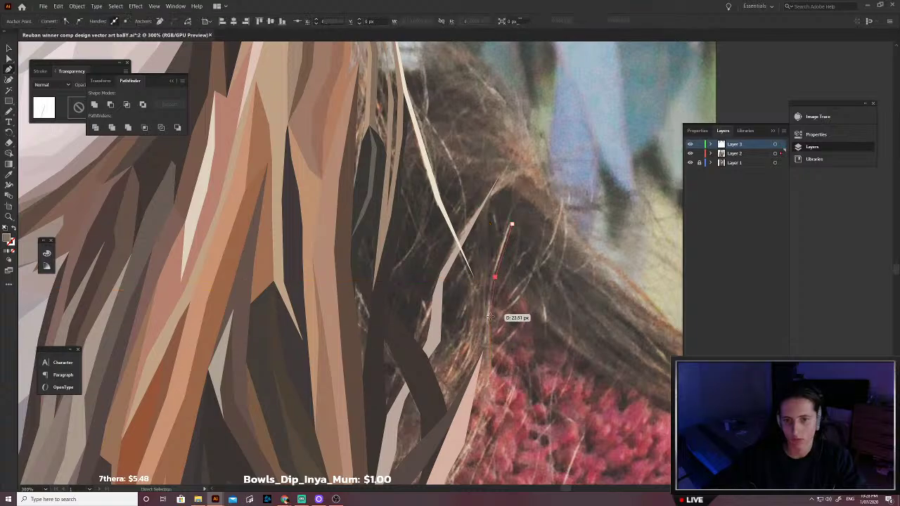
click(494, 377)
click(492, 411)
scroll(477, 429, down, 2)
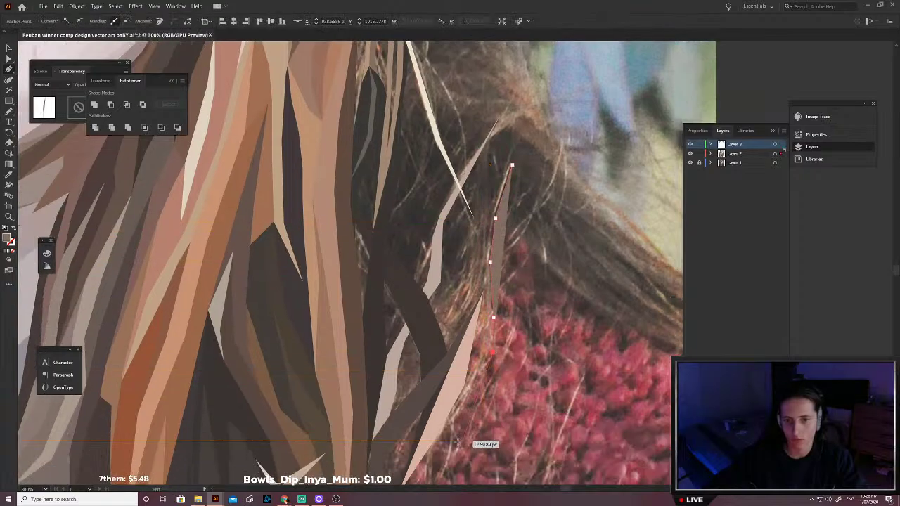
drag(457, 427, 437, 436)
Step: Trace the thin strand's other edge back up with the fill off, closing the outline at its upper tip
drag(464, 384, 465, 379)
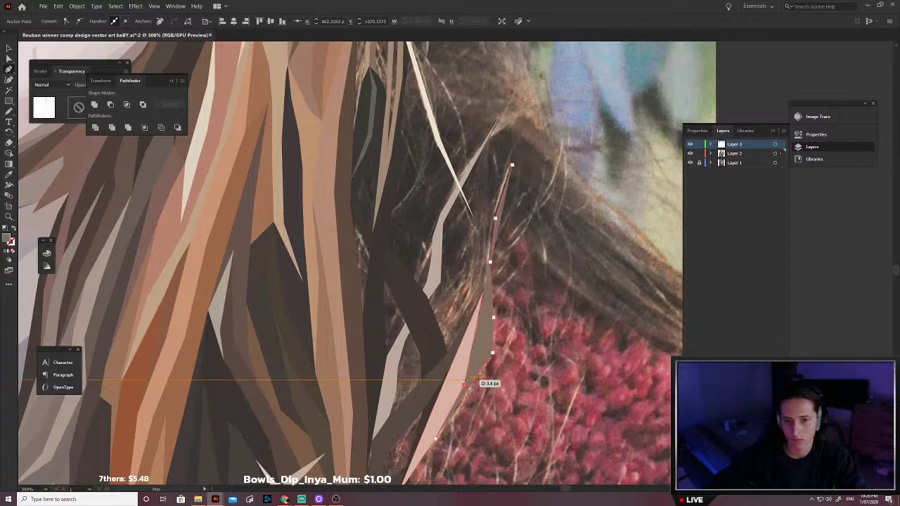
key(shift+x)
click(483, 350)
click(489, 321)
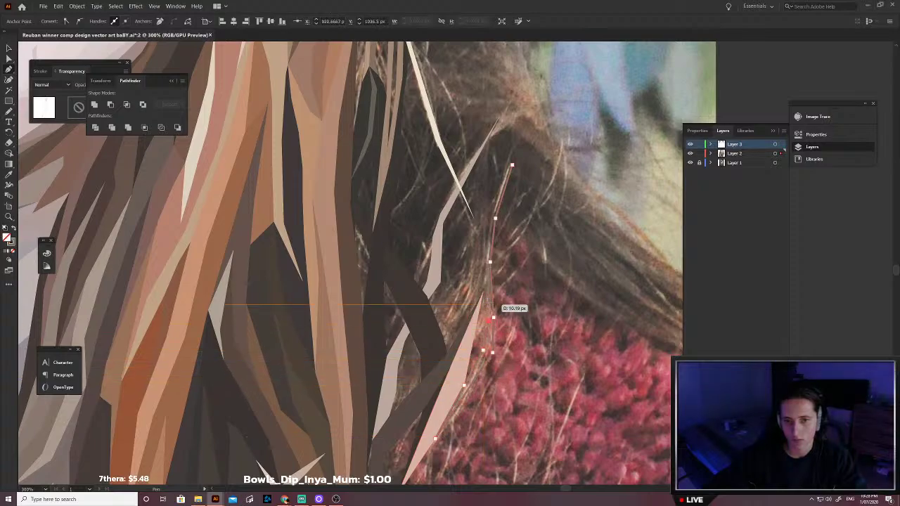
click(483, 291)
click(482, 267)
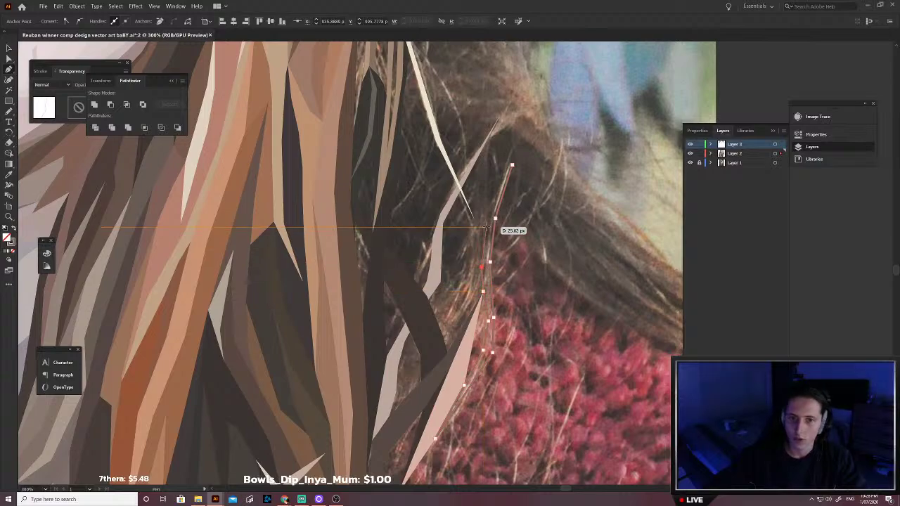
drag(487, 227, 512, 164)
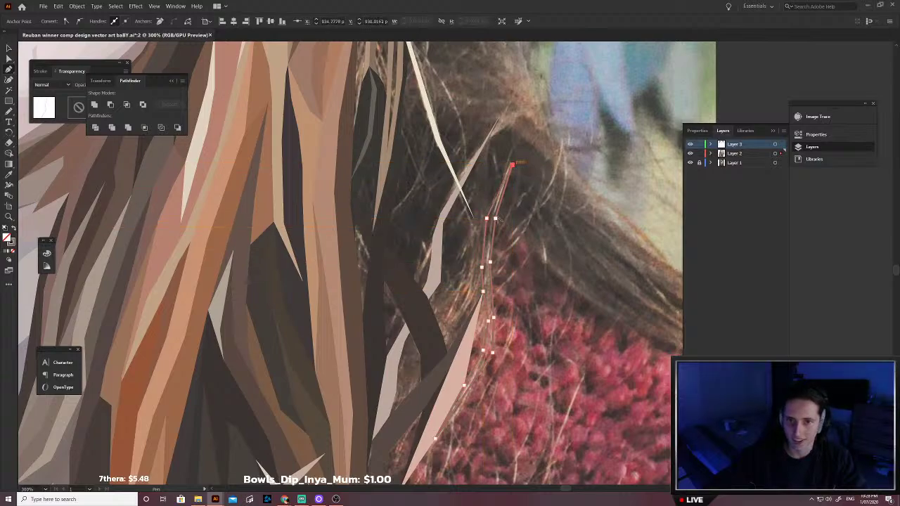
Step: Fill the long thin strand with a greyish beige sampled from the photo and deselect it
scroll(498, 218, up, 6)
key(i)
click(481, 155)
scroll(481, 147, down, 2)
key(v)
click(506, 222)
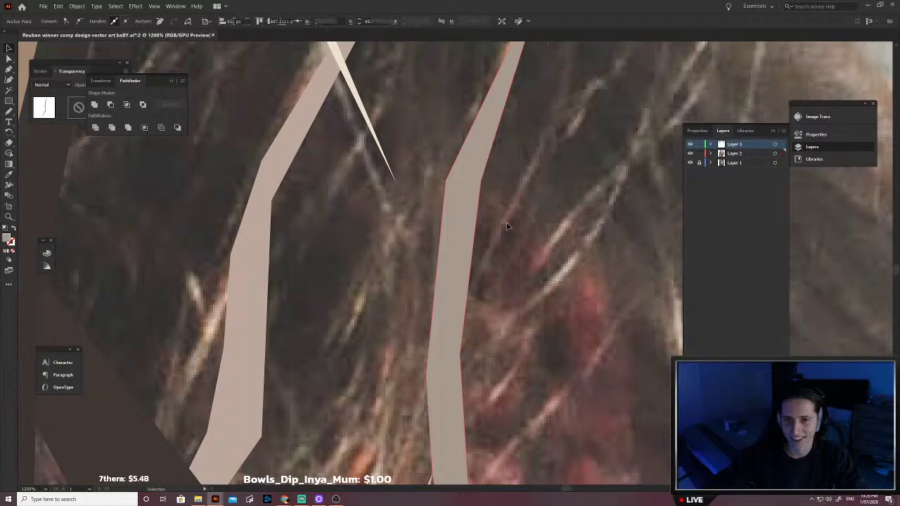
Step: Outline the curved strand between the wavy strand and the new thin strand, from the dark crossing locks up to a tip beside the cream flyaway
scroll(506, 224, down, 3)
key(p)
drag(504, 223, 539, 165)
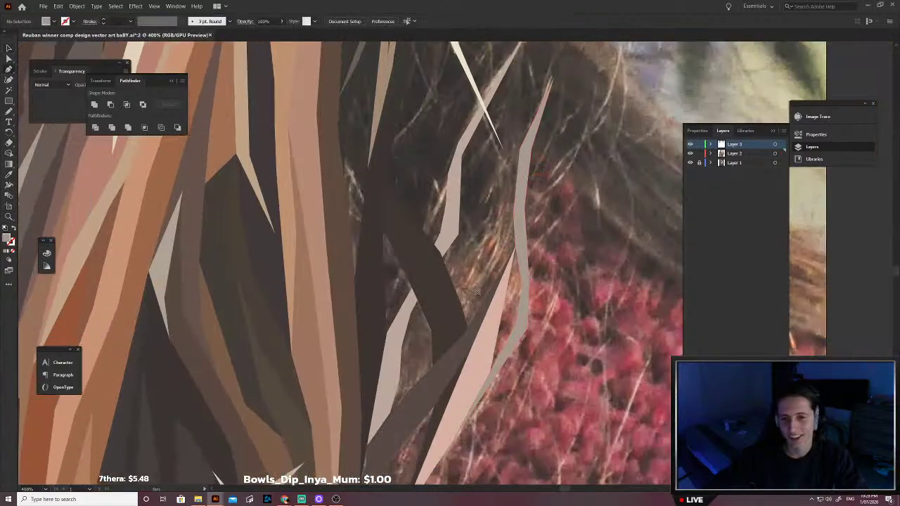
click(461, 305)
click(468, 288)
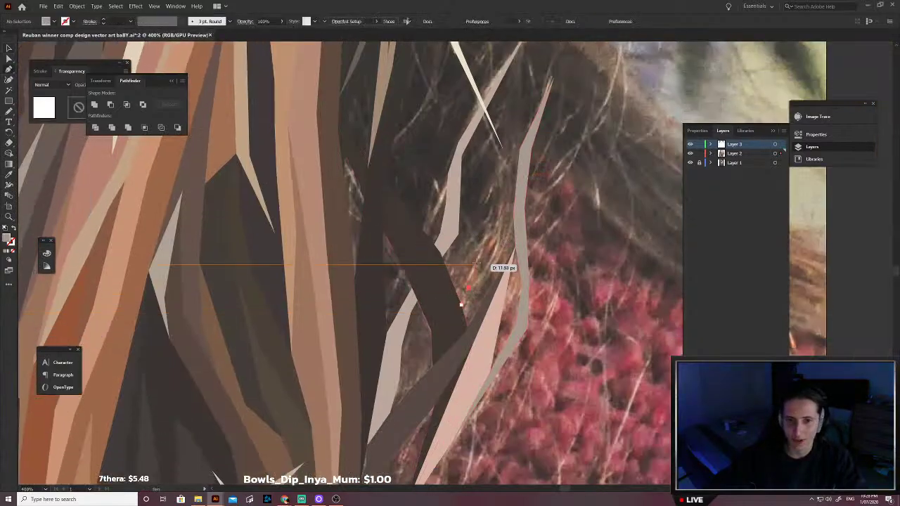
scroll(476, 263, up, 1)
click(482, 264)
click(492, 210)
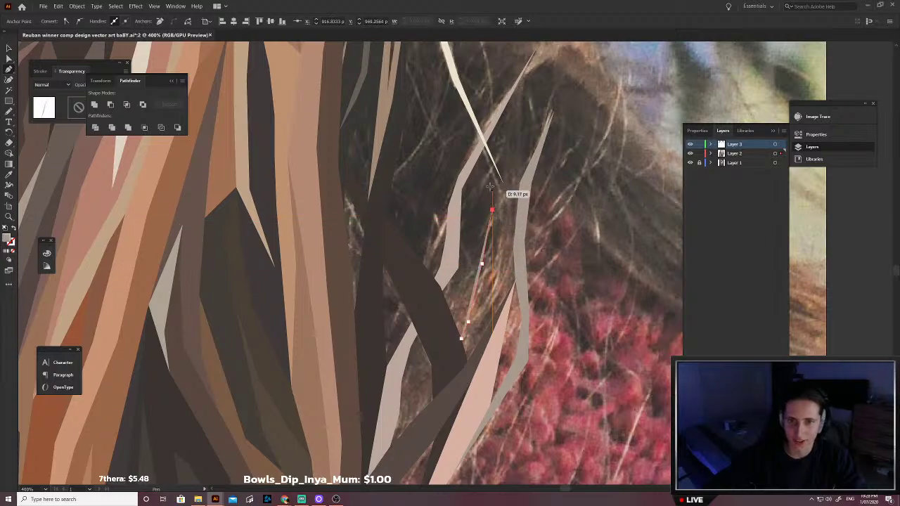
click(486, 167)
click(503, 216)
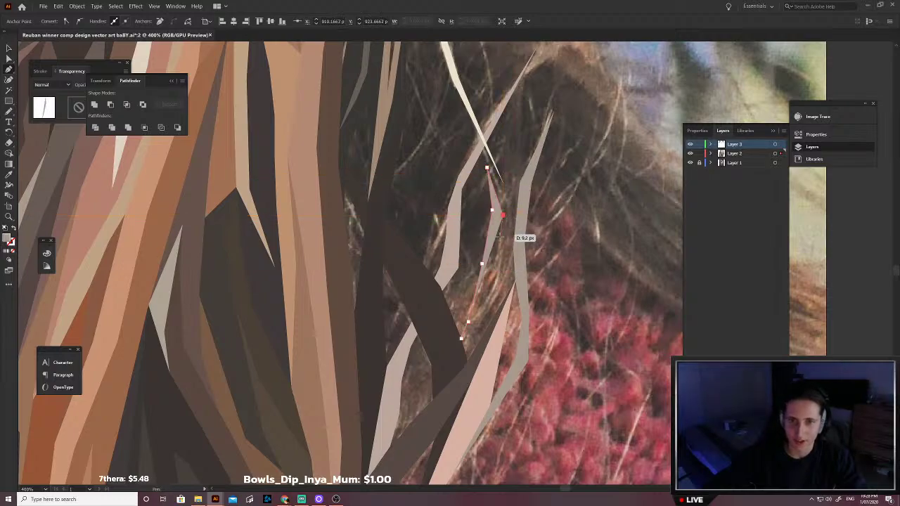
click(488, 291)
click(475, 329)
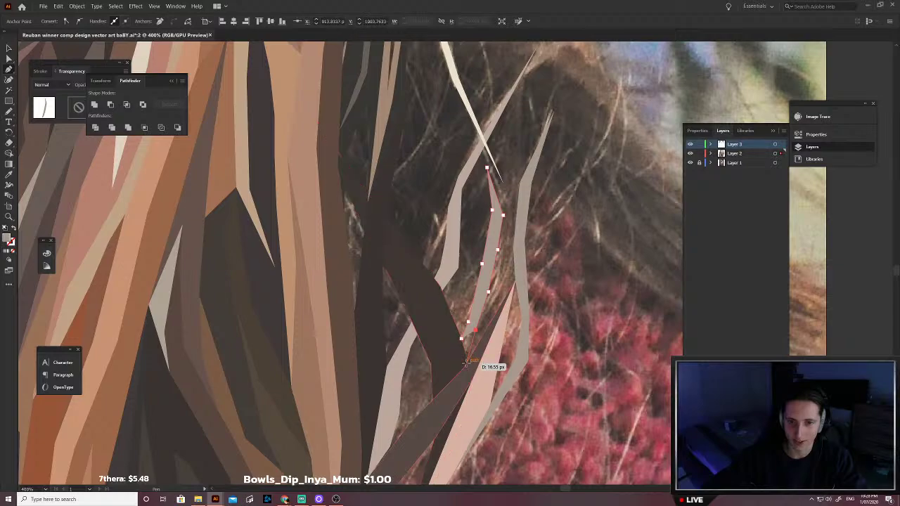
click(467, 361)
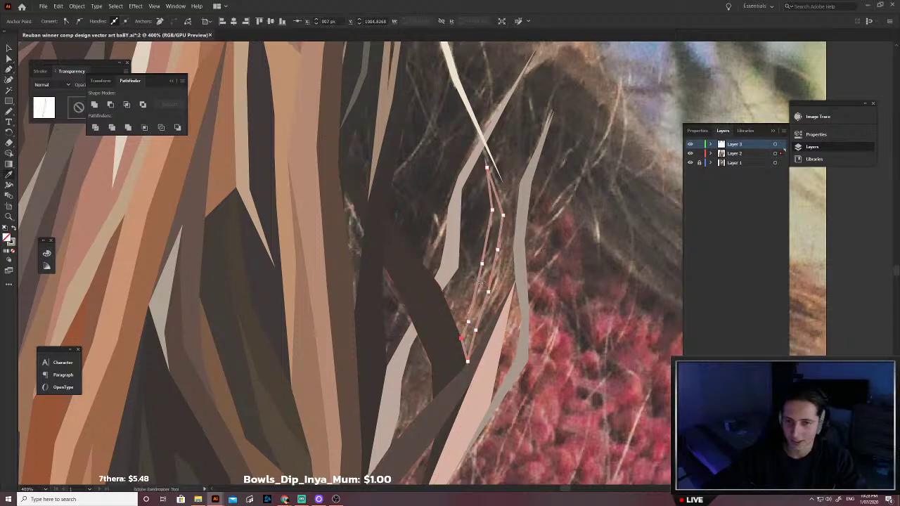
Step: Fill the curved strand with a pinkish brown sampled from the photo and select the neighbouring wavy strand
scroll(482, 285, up, 5)
key(shift+x)
scroll(464, 277, down, 5)
key(v)
drag(441, 259, 443, 261)
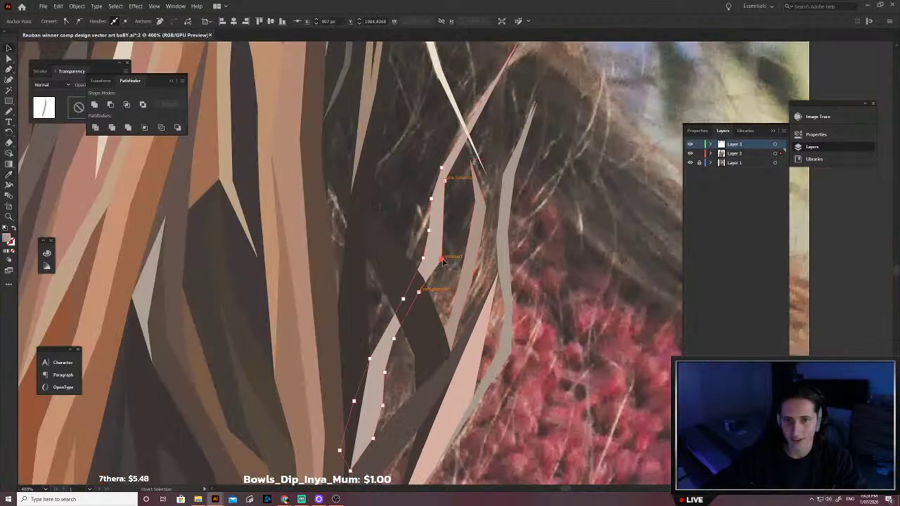
Step: Review the traced strands beside the neck and the untraced hair below them, leaving nothing selected
scroll(457, 267, down, 5)
key(v)
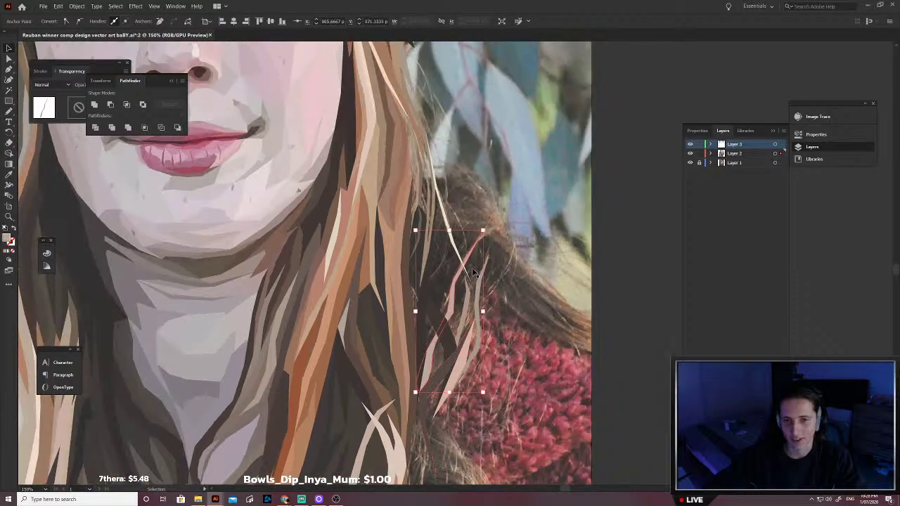
scroll(473, 272, down, 2)
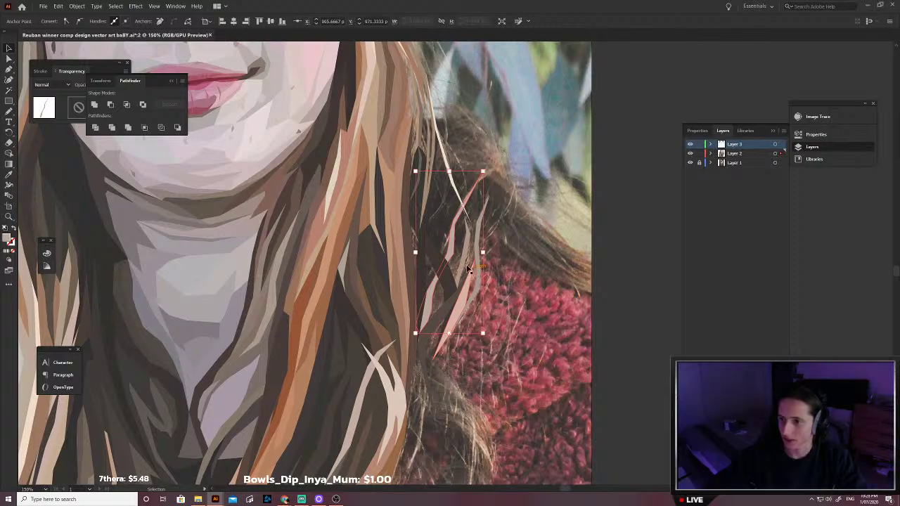
scroll(468, 269, down, 4)
scroll(461, 274, left, 1)
scroll(443, 285, right, 2)
scroll(420, 294, up, 1)
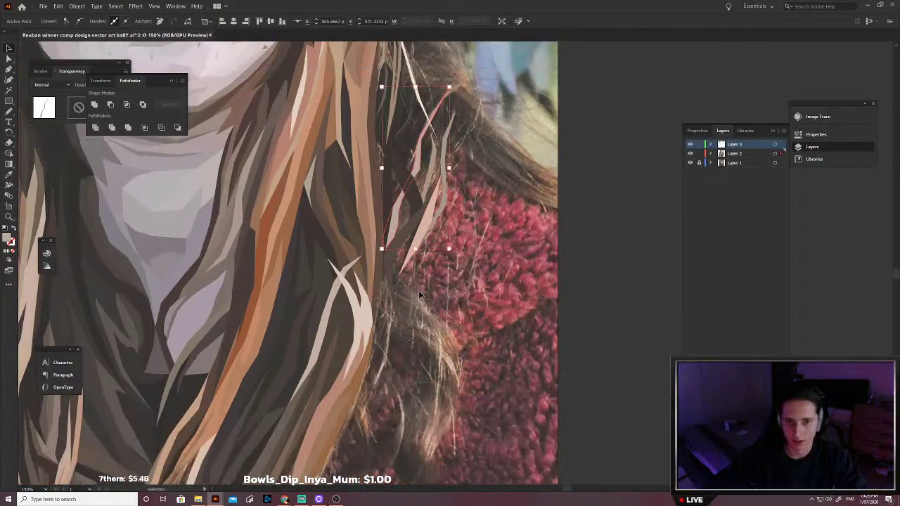
scroll(419, 290, up, 2)
key(a)
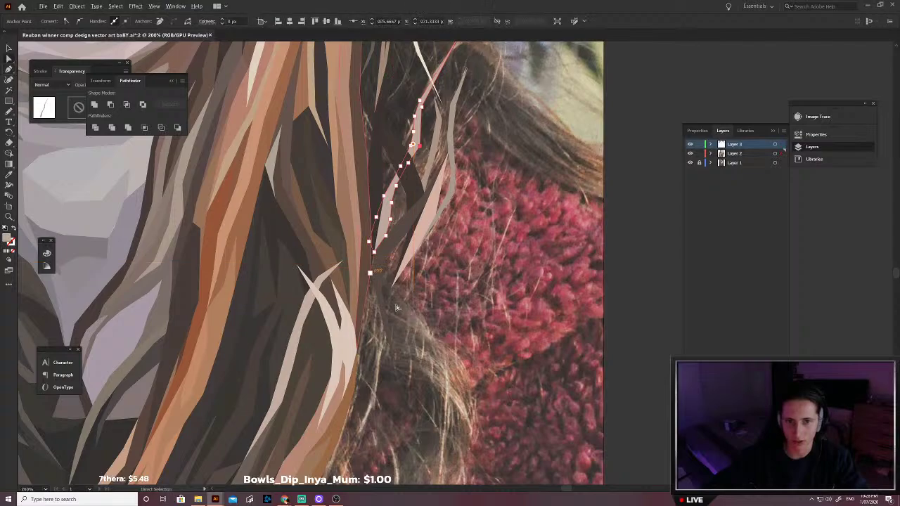
click(396, 307)
Step: Outline the dark lock that starts below the crossing strands and curves outward to a point over the red jumper
scroll(380, 295, up, 3)
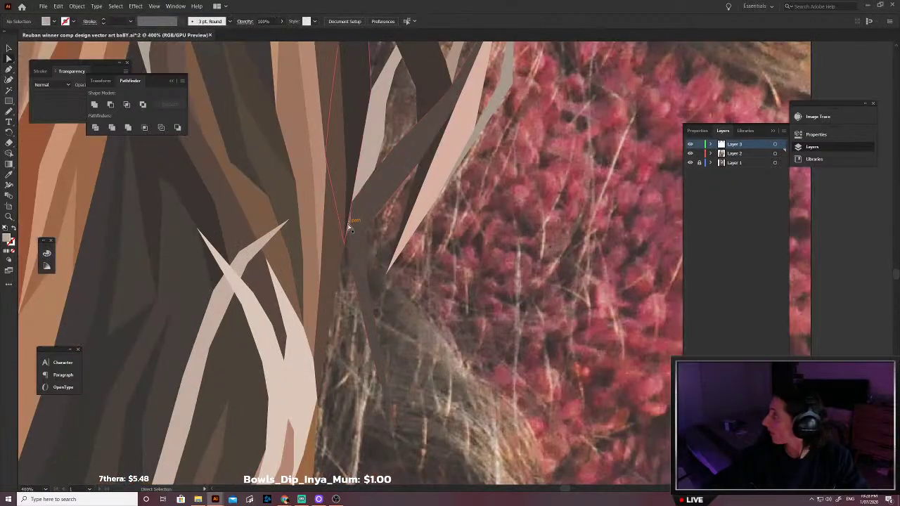
click(337, 198)
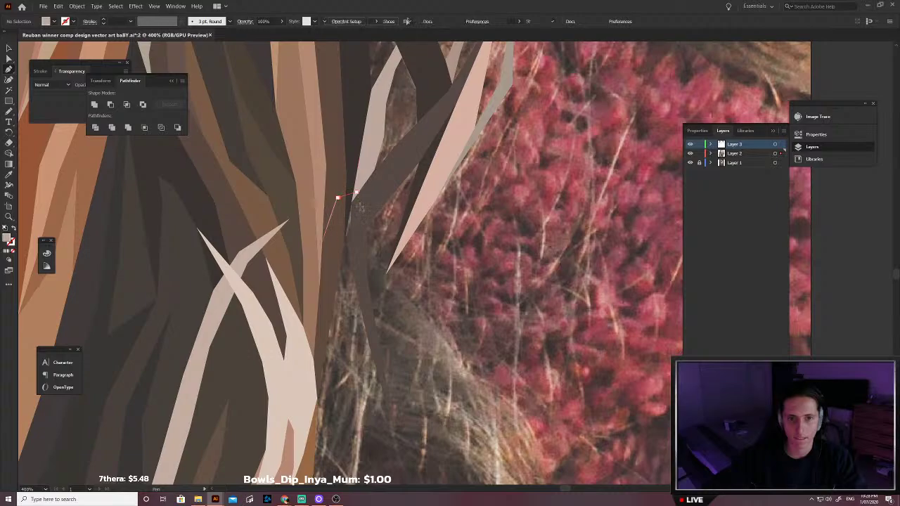
click(356, 191)
click(366, 225)
click(376, 274)
click(395, 299)
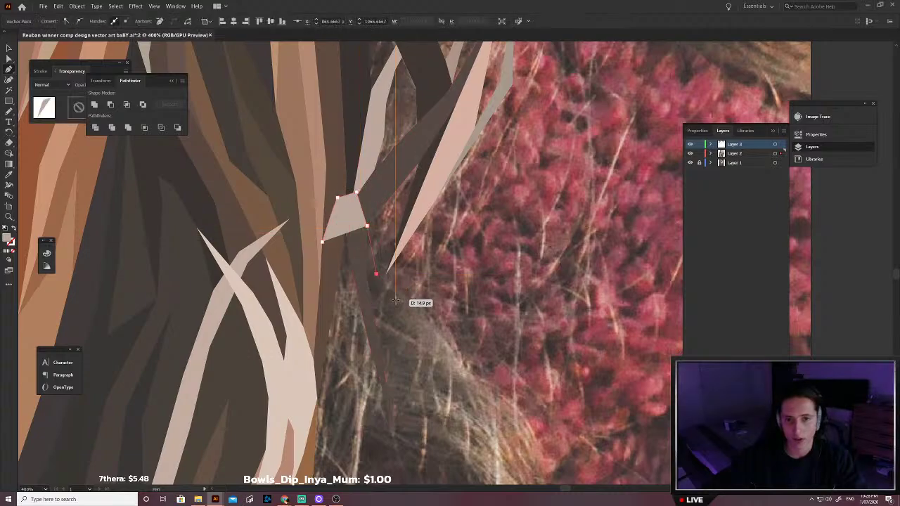
click(436, 327)
click(481, 388)
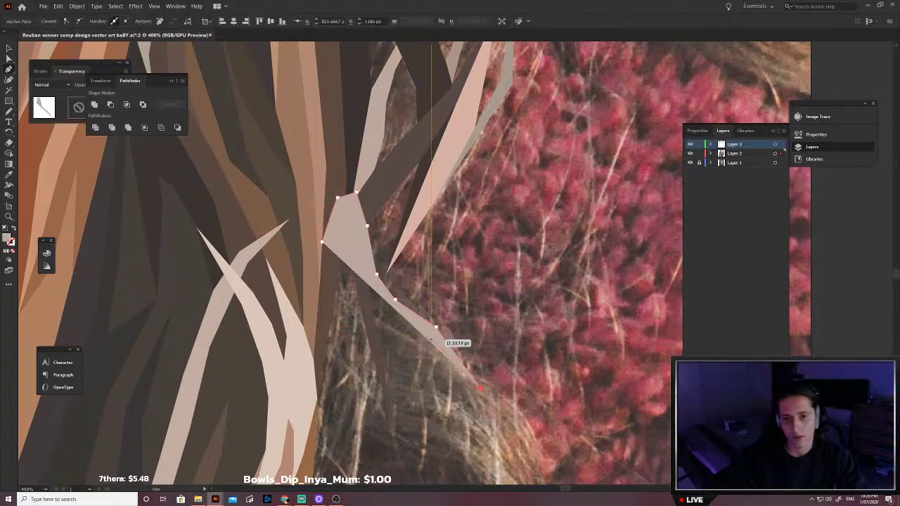
click(420, 333)
click(374, 317)
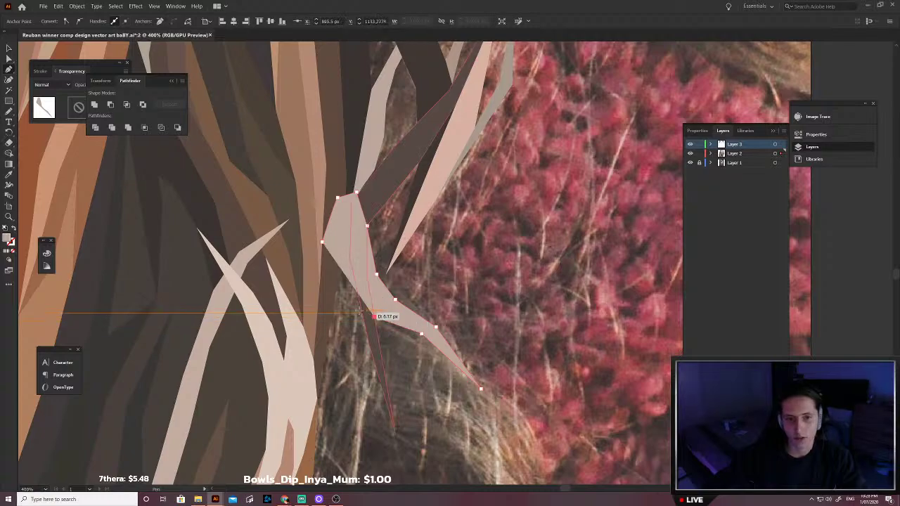
click(351, 308)
click(337, 291)
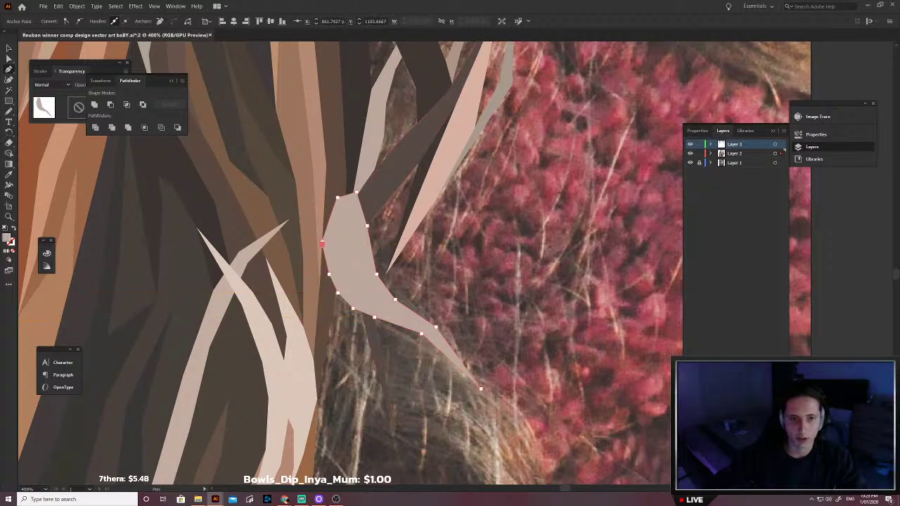
Step: Fill the dark lock with a dark brown sampled from the photo, send it to the back and deselect it
key(shift+x)
scroll(384, 301, up, 3)
key(i)
click(384, 317)
scroll(385, 328, down, 3)
key(v)
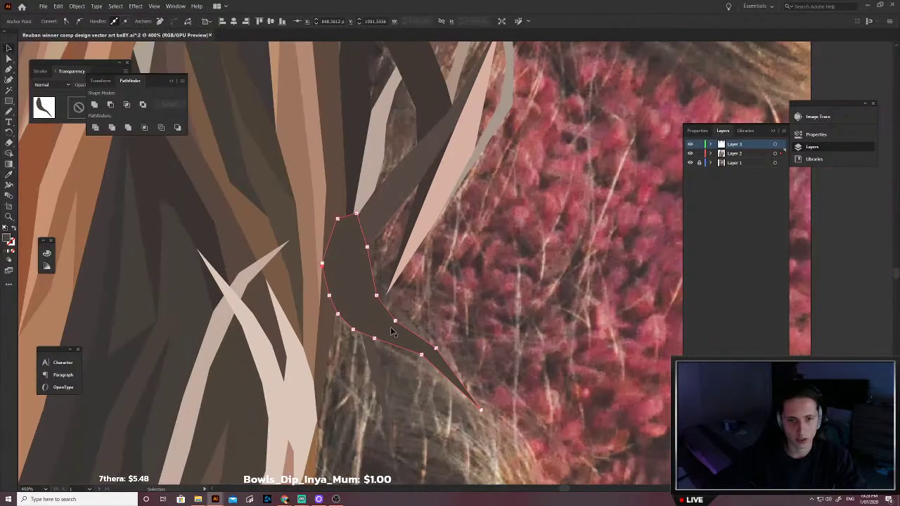
key(ctrl+shift+[)
click(422, 317)
Step: Trace the inner edge of an arched strand from the orange-brown hair edge across the lower tuft to its downward tip
scroll(381, 351, down, 5)
scroll(375, 352, left, 1)
scroll(374, 353, down, 2)
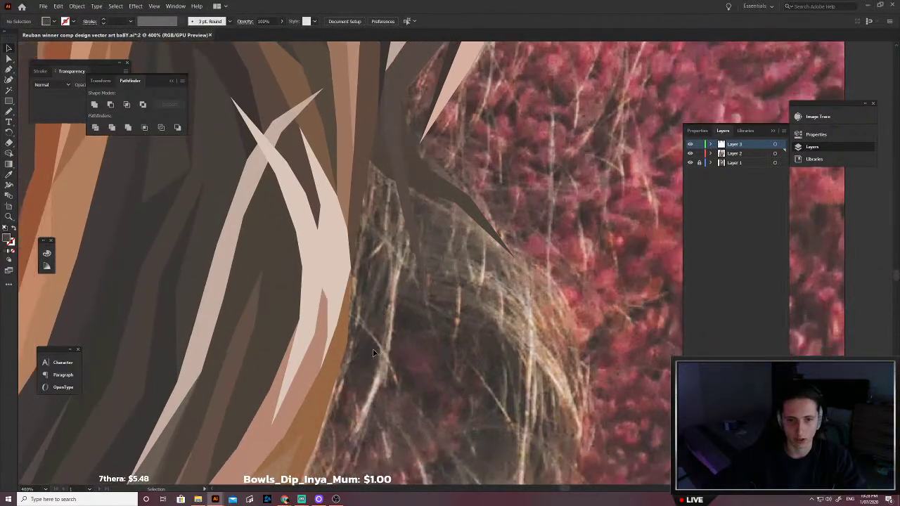
click(347, 343)
click(364, 330)
click(383, 326)
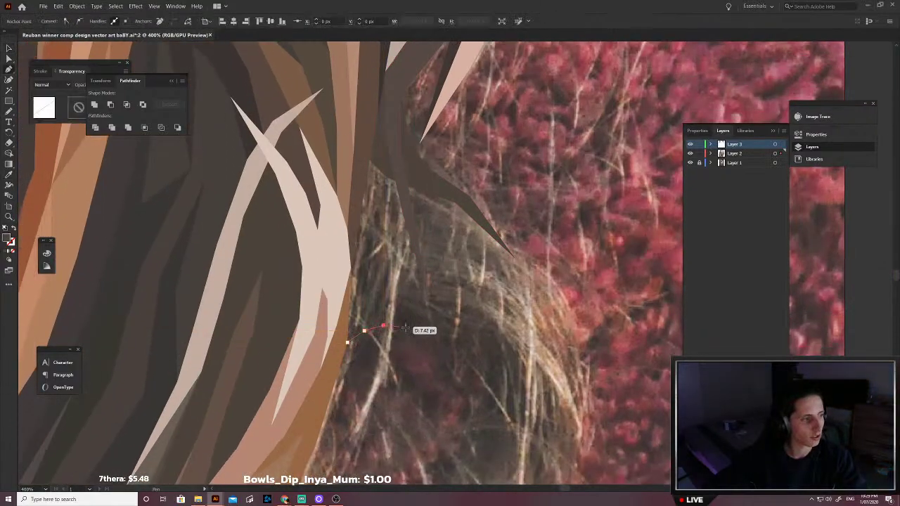
click(432, 338)
click(473, 365)
click(494, 412)
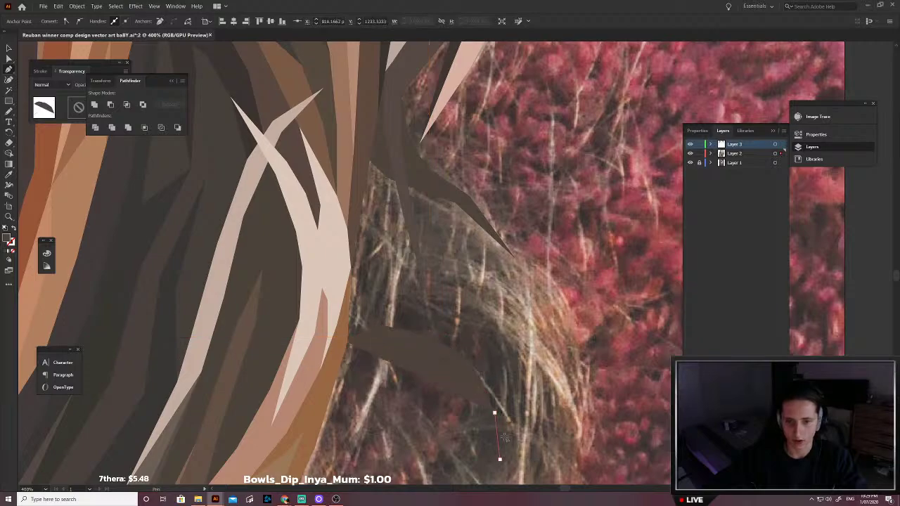
click(500, 458)
Step: Trace the arched strand's outer edge from the tip back to the orange-brown hair edge to complete the outline
click(503, 411)
click(486, 366)
click(468, 342)
click(440, 325)
click(400, 315)
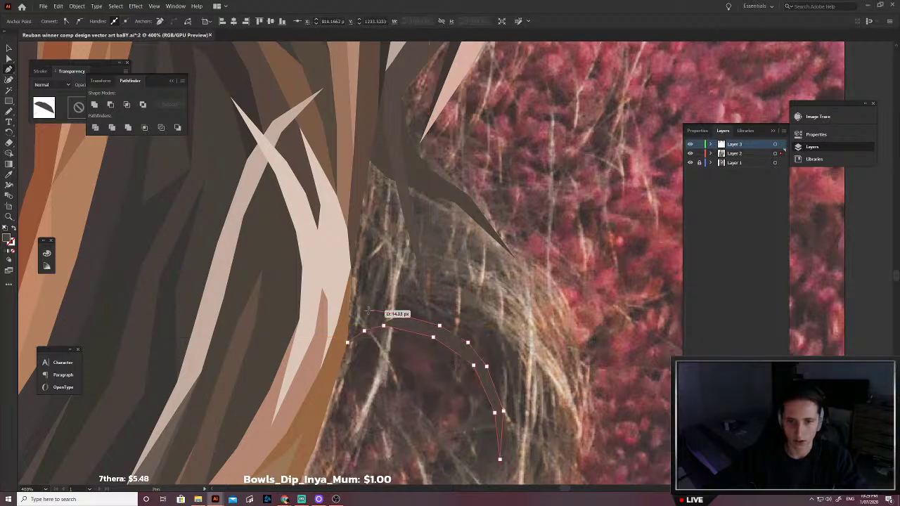
click(359, 320)
click(340, 321)
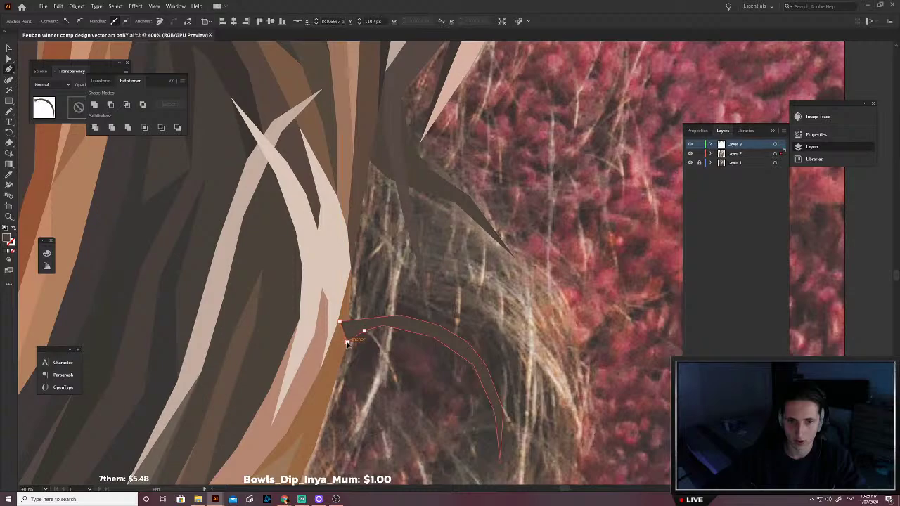
Step: Fill the arched strand with a dark reddish brown sampled from the photo and deselect it
key(shift+x)
key(i)
click(457, 343)
key(v)
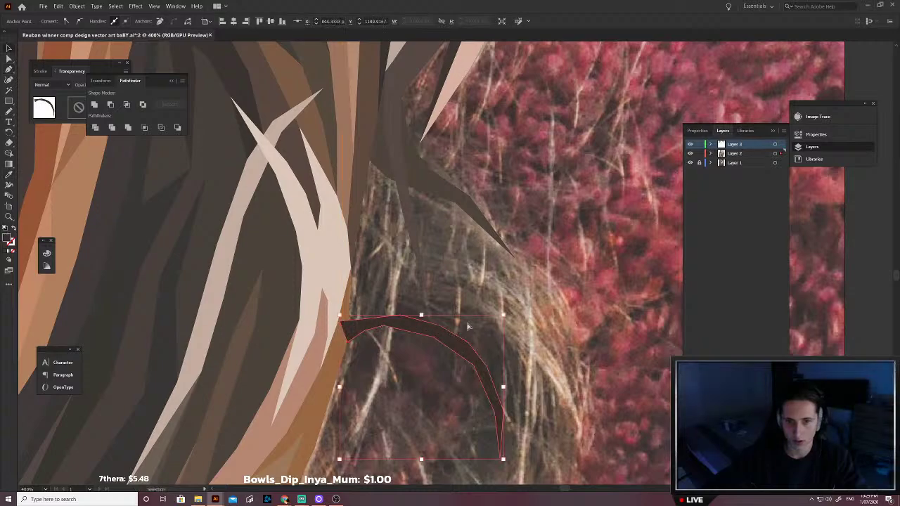
click(466, 312)
Step: Trace a forked strand's inner edge above the arched strand up to its first tip, into the fork and up to its second tip
scroll(463, 295, down, 2)
key(p)
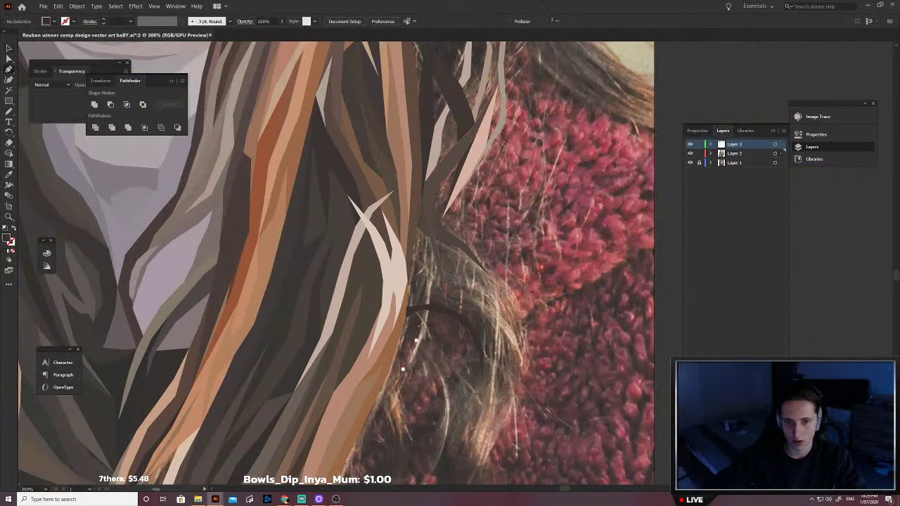
scroll(426, 309, up, 4)
click(427, 309)
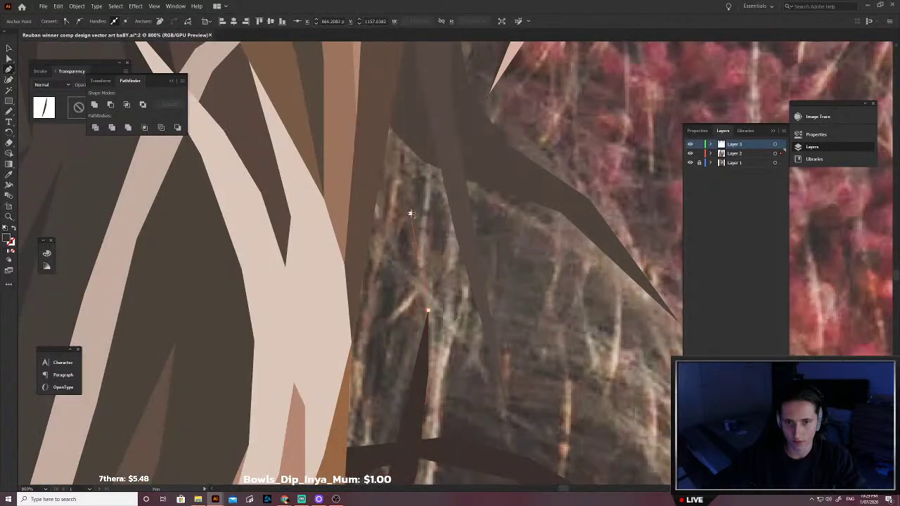
click(410, 214)
click(436, 273)
click(445, 326)
click(457, 310)
click(466, 282)
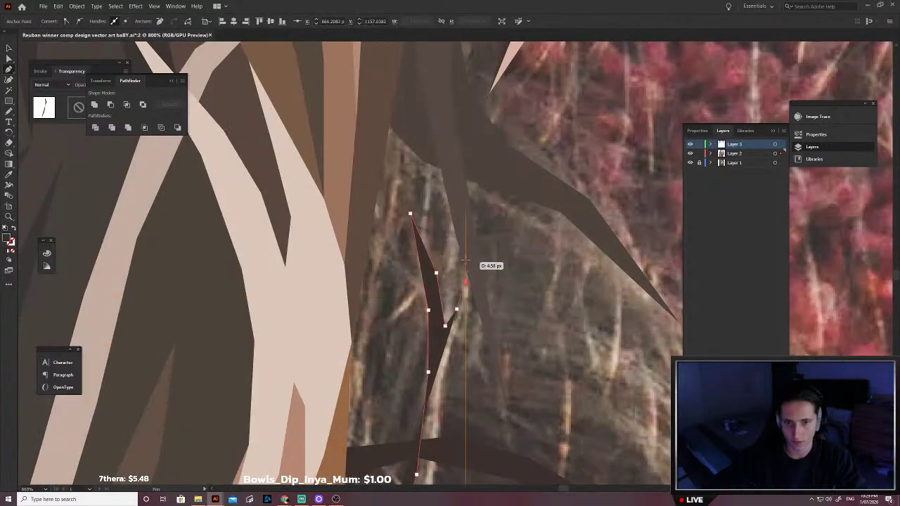
key(ctrl)
click(457, 238)
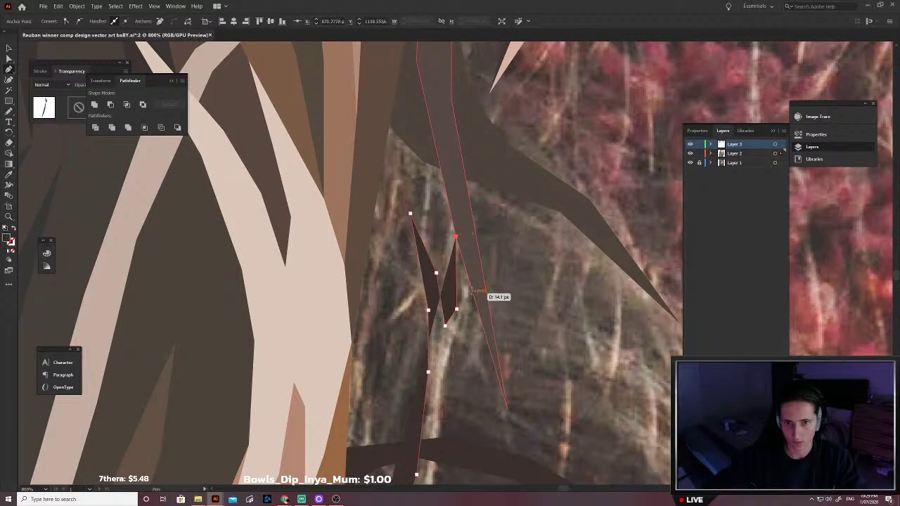
Step: Trace the forked strand's outer edge down across the arched strand to its lower tip and close the outline
click(471, 287)
click(469, 327)
click(458, 355)
click(444, 382)
scroll(448, 410, down, 2)
key(ctrl+z)
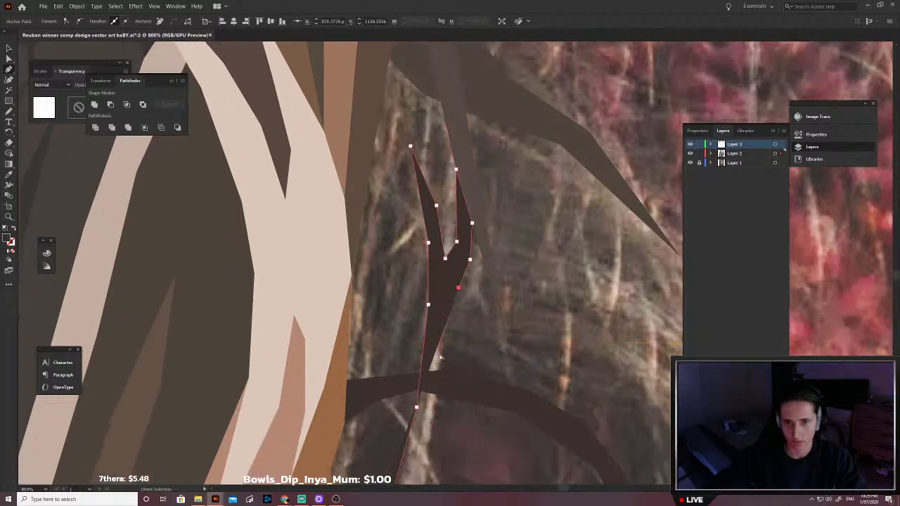
key(ctrl+z)
click(450, 370)
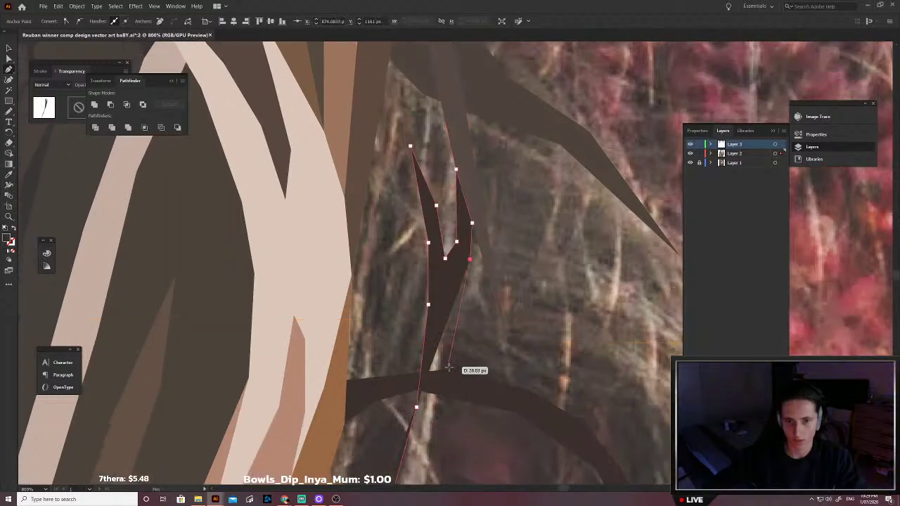
scroll(450, 369, down, 2)
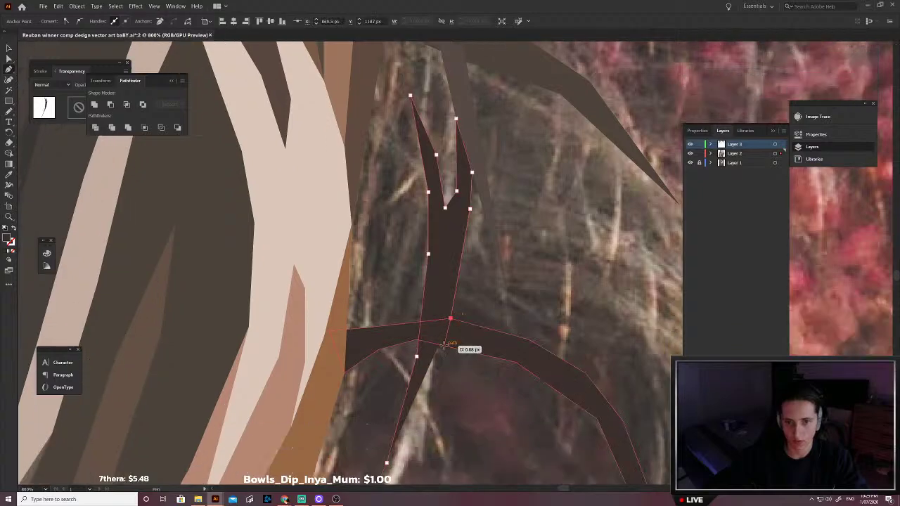
click(443, 345)
click(434, 390)
scroll(433, 390, down, 2)
scroll(421, 406, down, 2)
click(410, 368)
scroll(409, 387, left, 2)
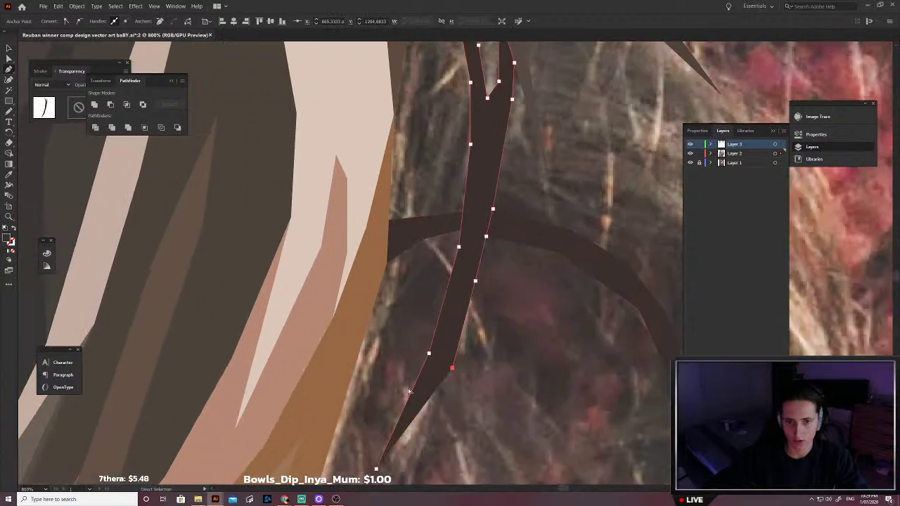
scroll(408, 392, down, 2)
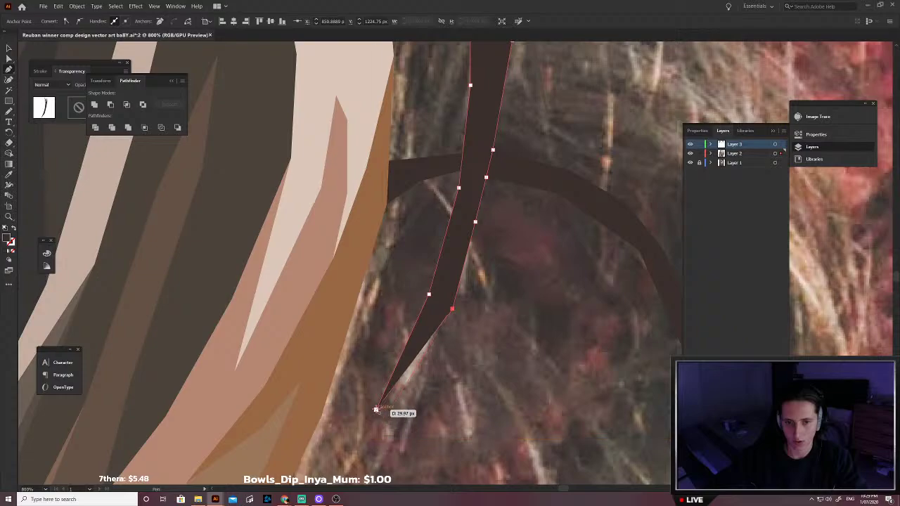
Step: Fill the forked strand with a pale beige sampled from the photo and deselect it
key(shift+x)
key(i)
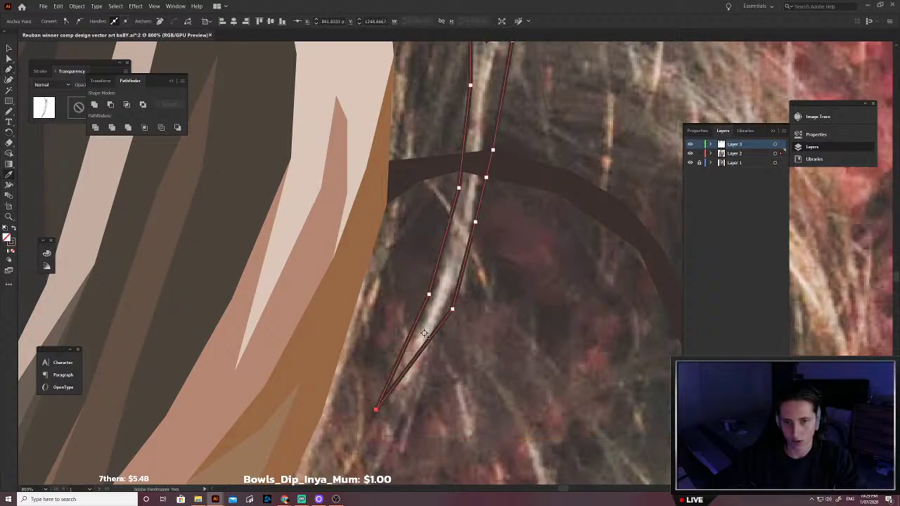
click(422, 335)
key(ctrl+[)
key(v)
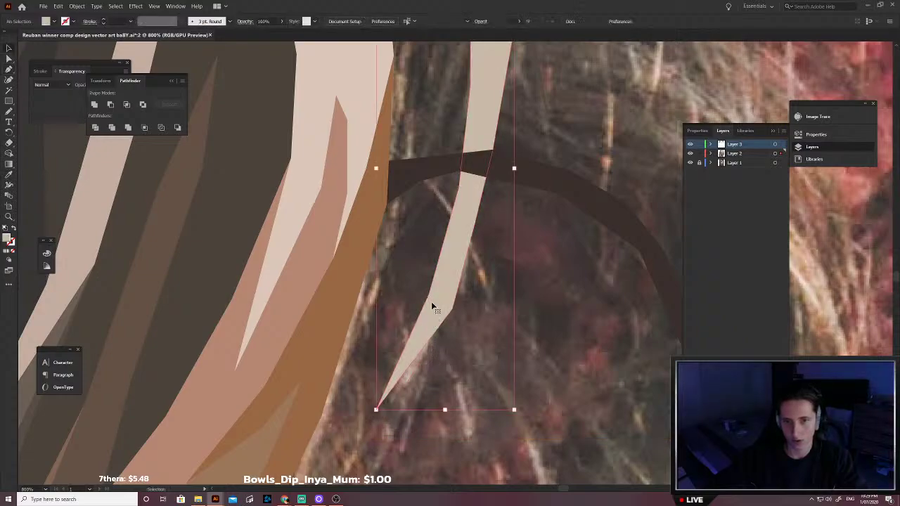
scroll(443, 302, down, 2)
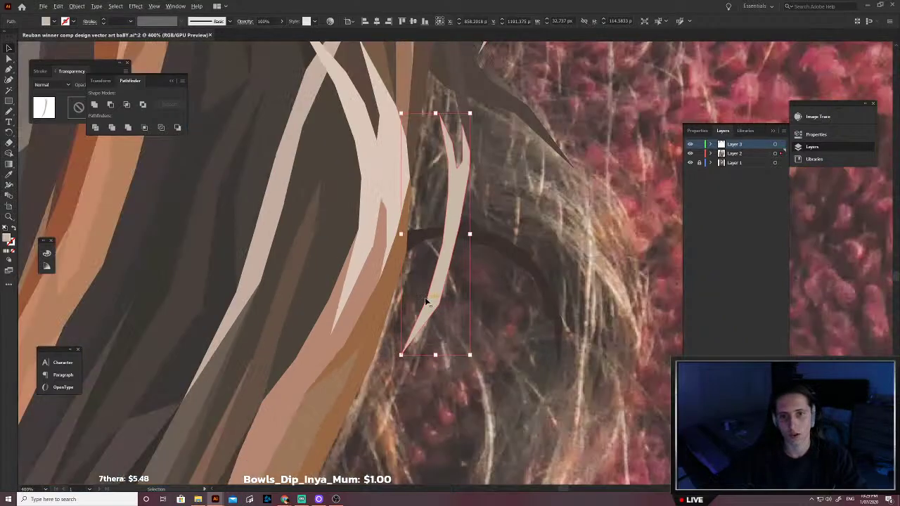
scroll(461, 303, up, 5)
click(504, 309)
Step: Trace a shadow shape's lower edge around the gap beside the forked strand and along the arched strand to its outer tip
scroll(493, 316, up, 6)
key(p)
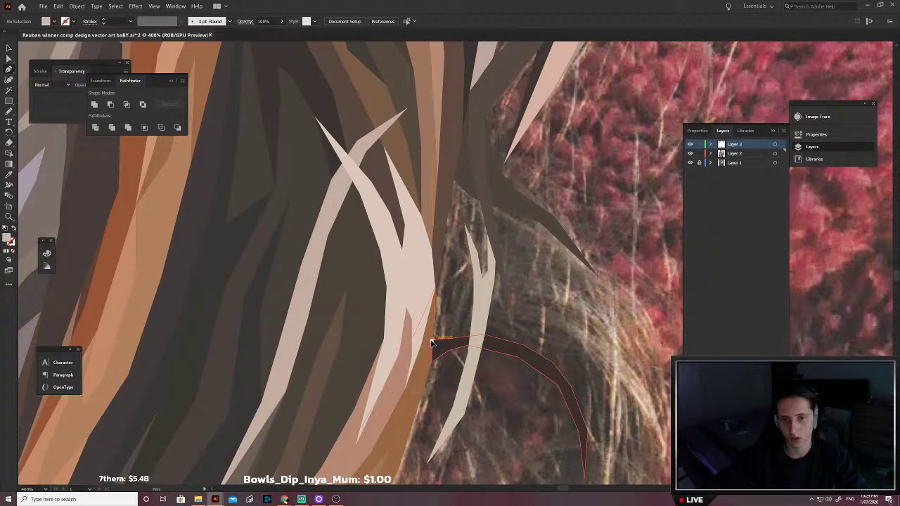
click(440, 324)
click(453, 260)
click(457, 219)
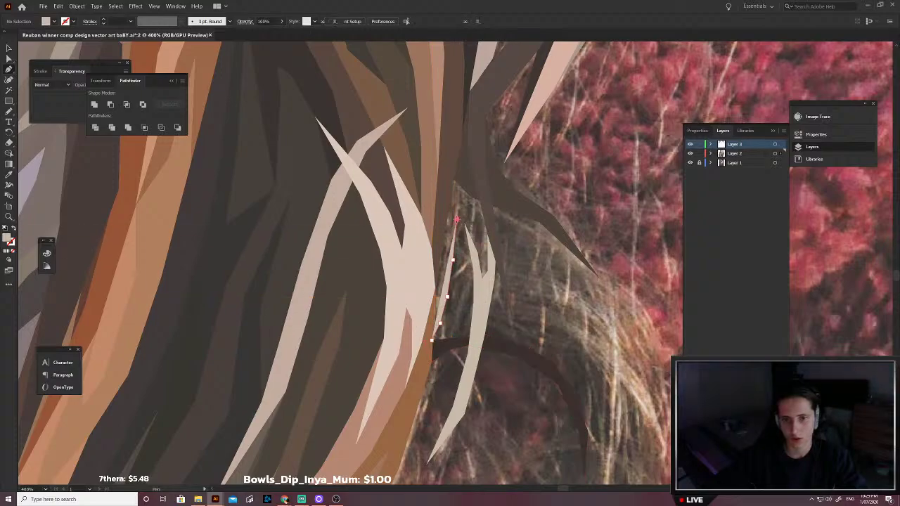
click(462, 246)
click(468, 281)
click(464, 314)
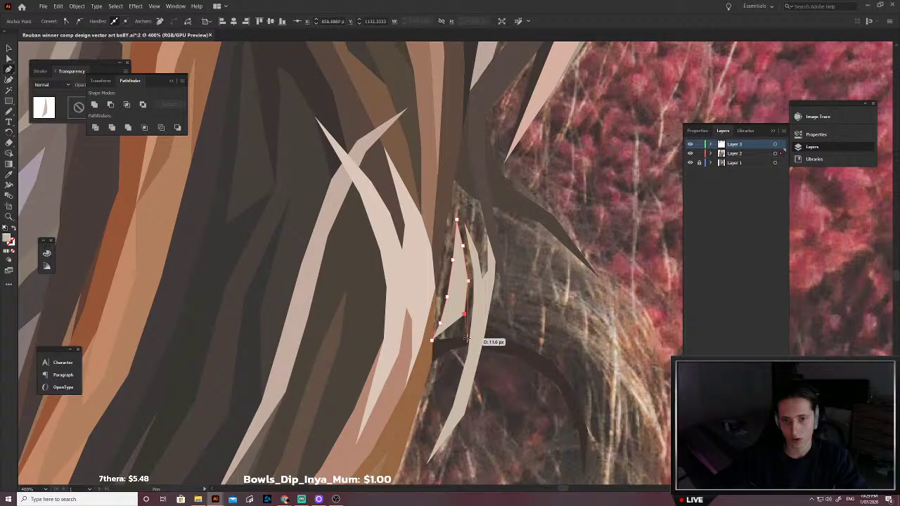
key(ctrl+z)
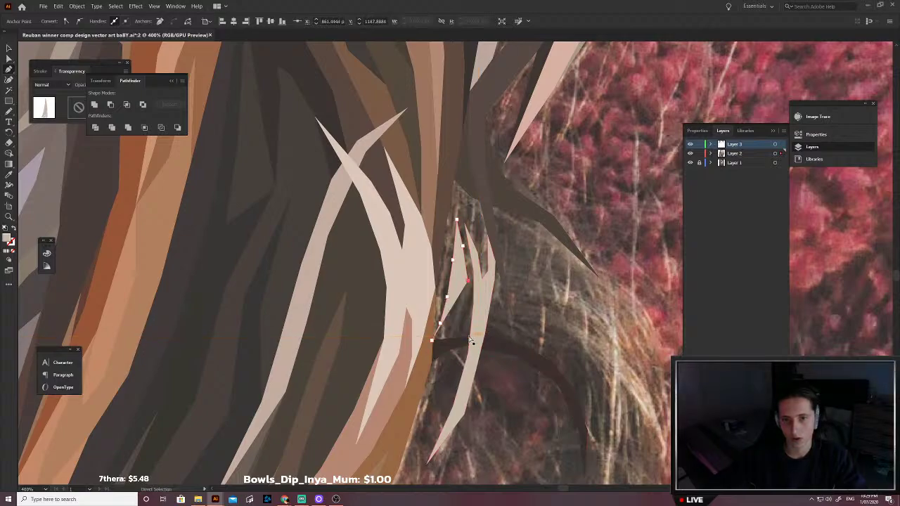
click(470, 337)
click(484, 335)
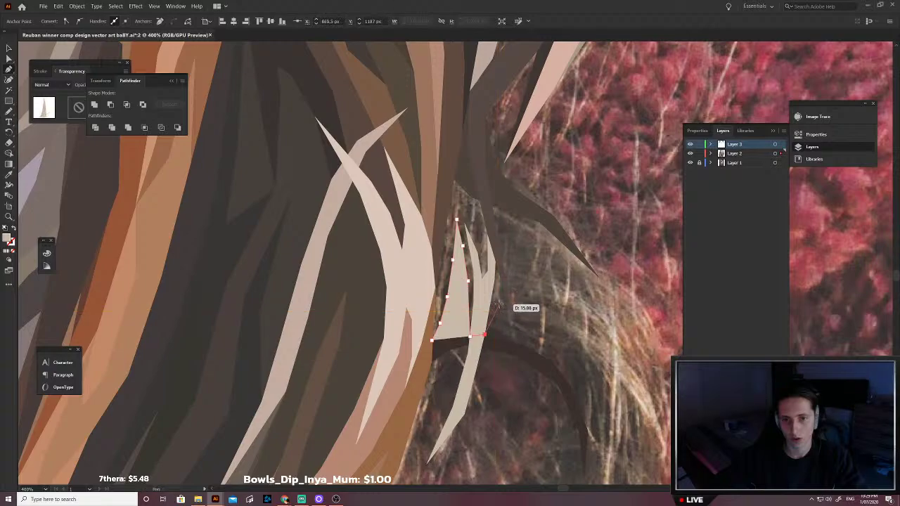
click(499, 304)
click(514, 321)
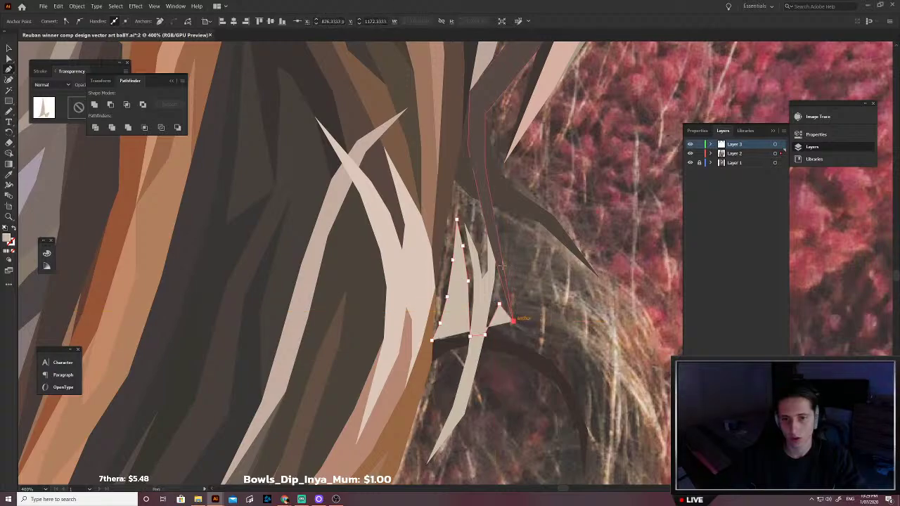
Step: Trace the shadow shape's outer edge up over the forked strand and back down inside the hair edge to complete the outline
click(497, 257)
scroll(496, 253, up, 1)
click(487, 236)
click(468, 204)
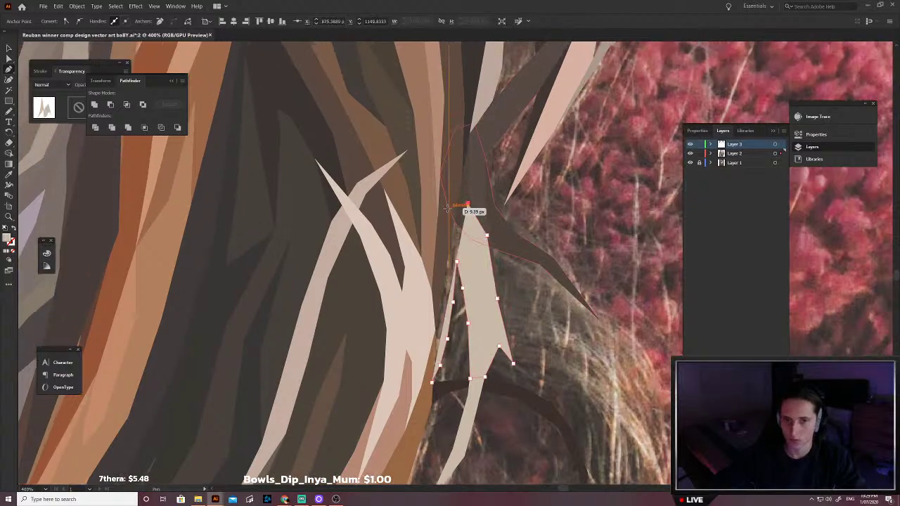
click(448, 208)
click(437, 245)
click(426, 297)
click(425, 349)
click(432, 383)
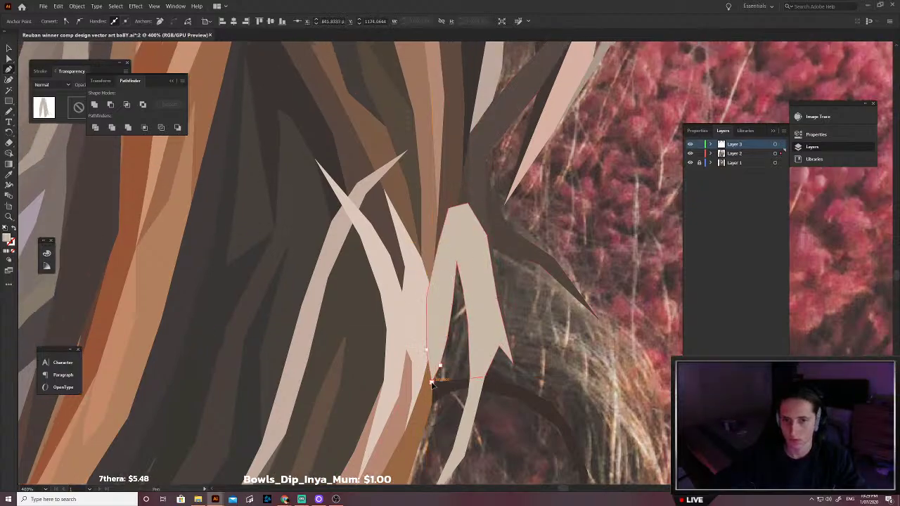
Step: Fill the shadow shape with a dark grey-brown sampled from the photo and send it to the back
key(shift+x)
key(i)
scroll(429, 295, up, 4)
scroll(500, 312, up, 1)
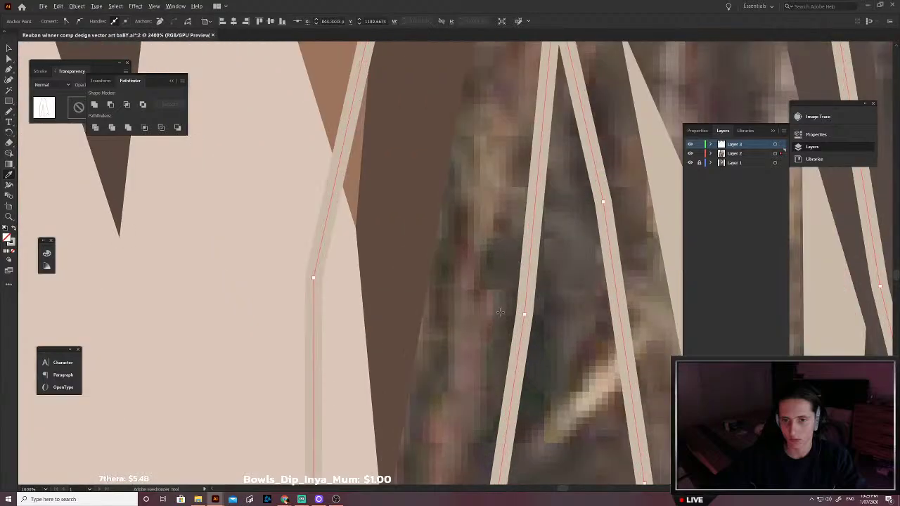
click(498, 287)
scroll(506, 283, down, 5)
key(v)
key(ctrl+shift+[)
click(573, 289)
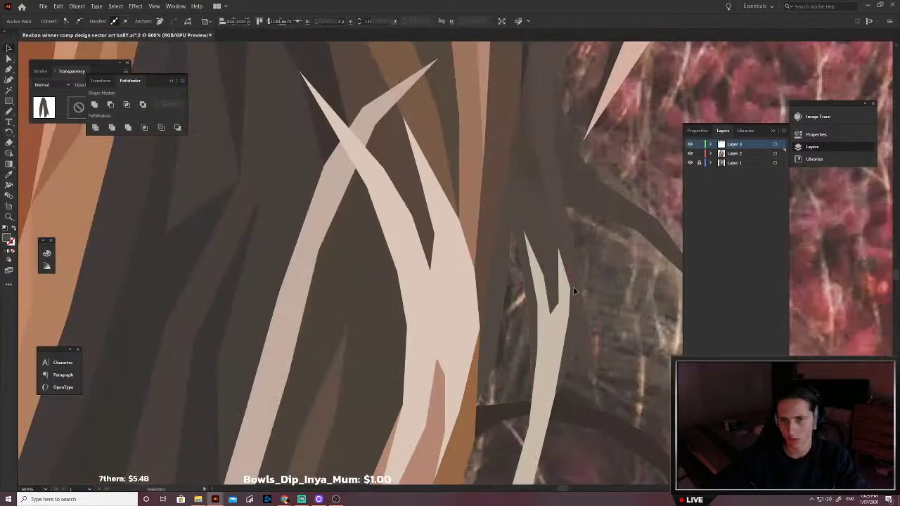
drag(573, 288, 518, 290)
scroll(523, 299, down, 2)
scroll(501, 316, right, 1)
Step: Refill the shadow shape with a dark blue-grey sampled from the photo, send it to the back and deselect it
key(a)
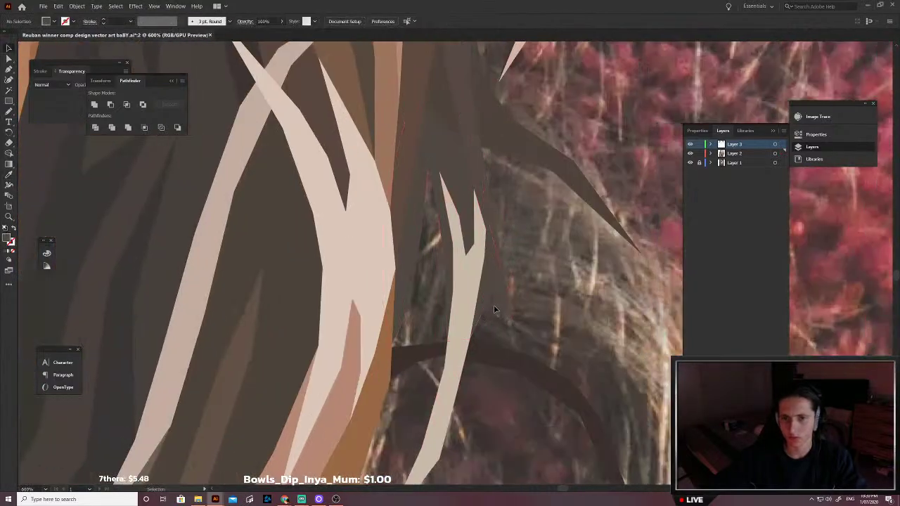
click(446, 285)
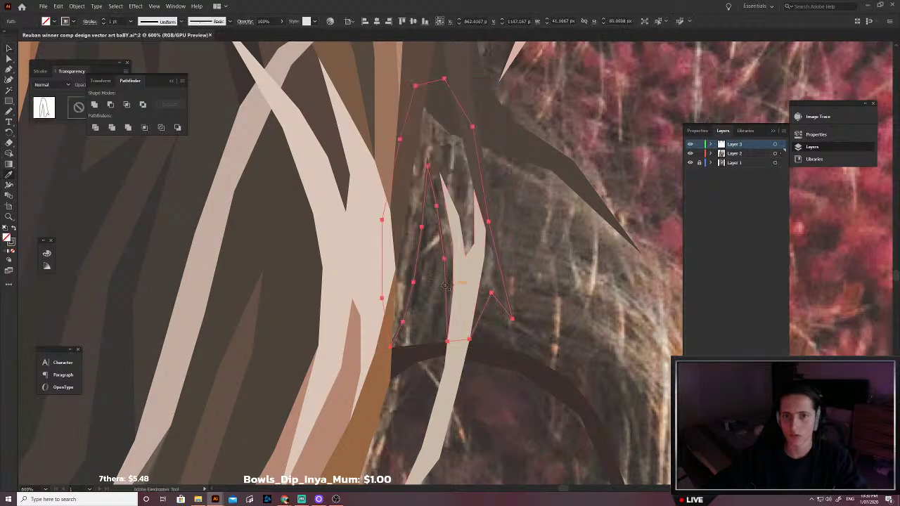
click(415, 292)
key(v)
key(ctrl+shift+[)
click(430, 304)
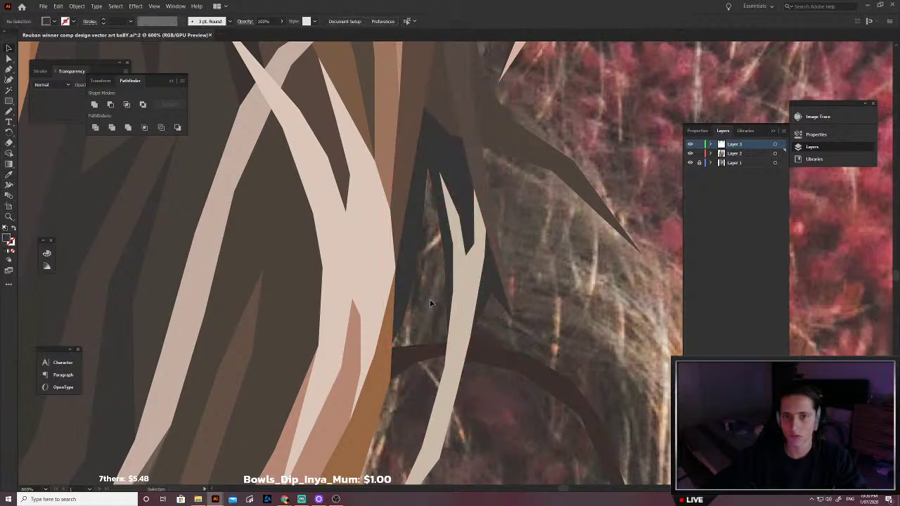
Step: Trace a dark patch from the gap beside the forked strand down to a low tip and across to a second tip
scroll(431, 302, down, 1)
scroll(431, 303, up, 2)
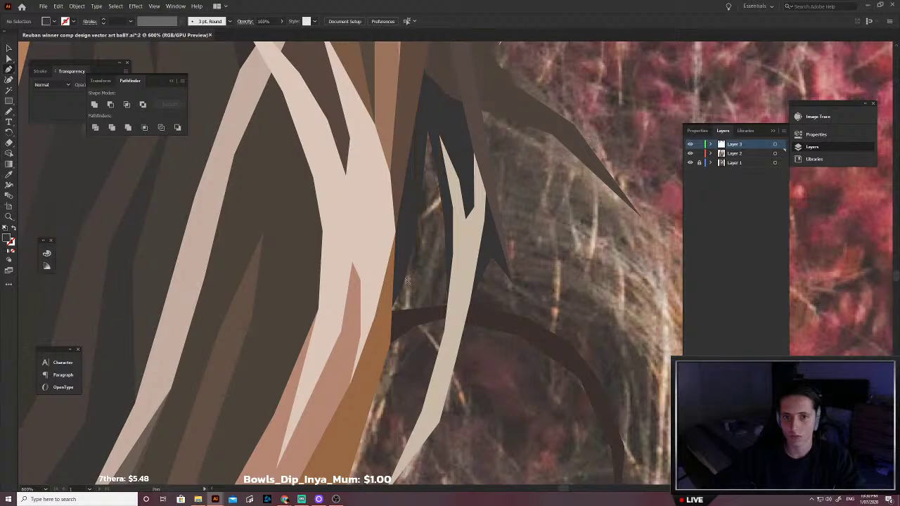
click(422, 191)
click(421, 231)
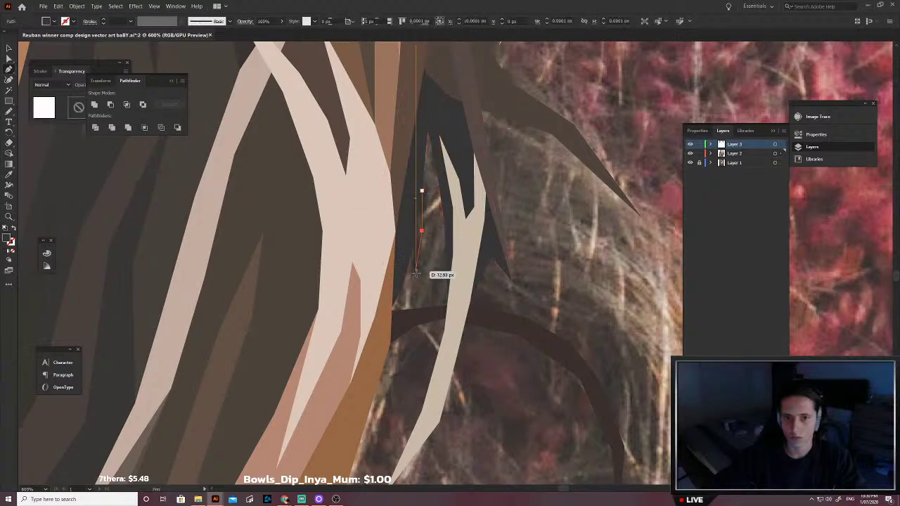
click(397, 362)
scroll(398, 362, down, 2)
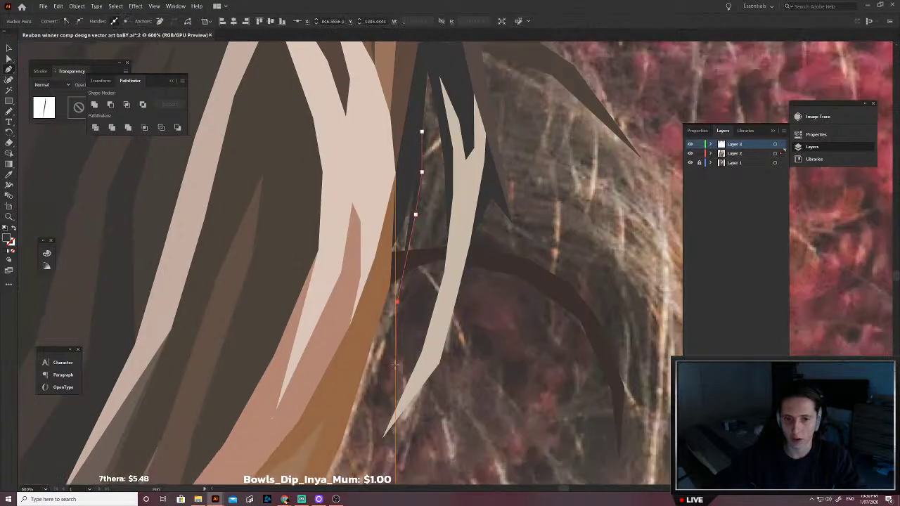
click(360, 416)
click(390, 377)
click(411, 340)
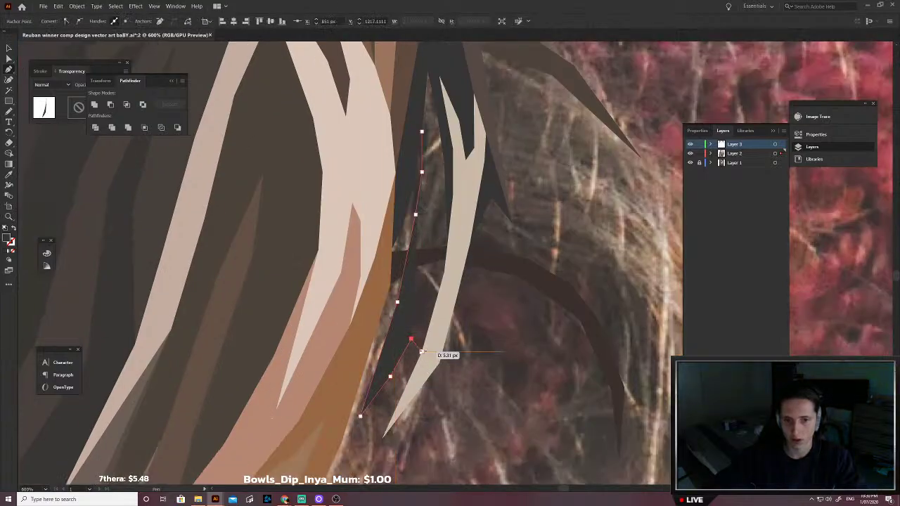
click(421, 351)
click(440, 363)
click(462, 365)
click(484, 383)
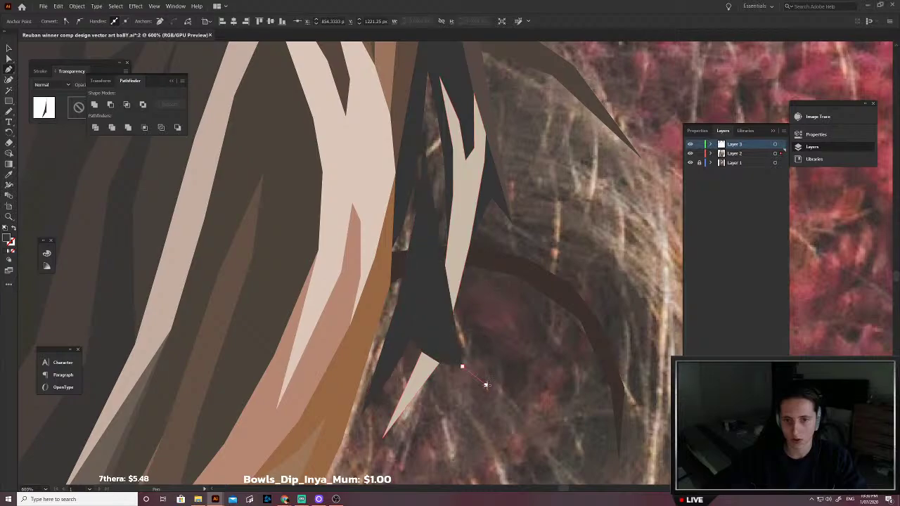
Step: Trace the dark patch's outer spur from the second tip around the area beneath the arched strand
click(470, 343)
click(472, 320)
click(495, 330)
click(517, 349)
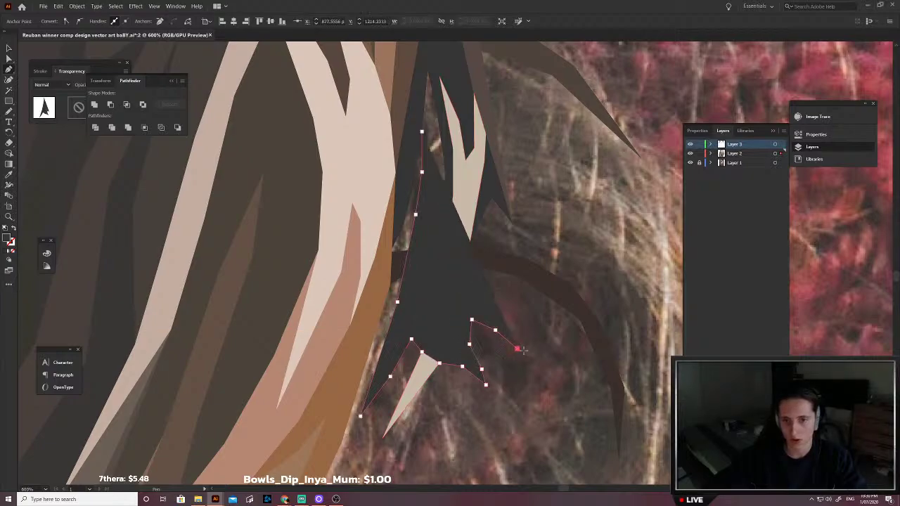
click(532, 342)
click(521, 299)
click(501, 288)
Step: Remove the dark patch's fill and trace its upper edge across the forked strand and up the gap to close the outline
key(shift+x)
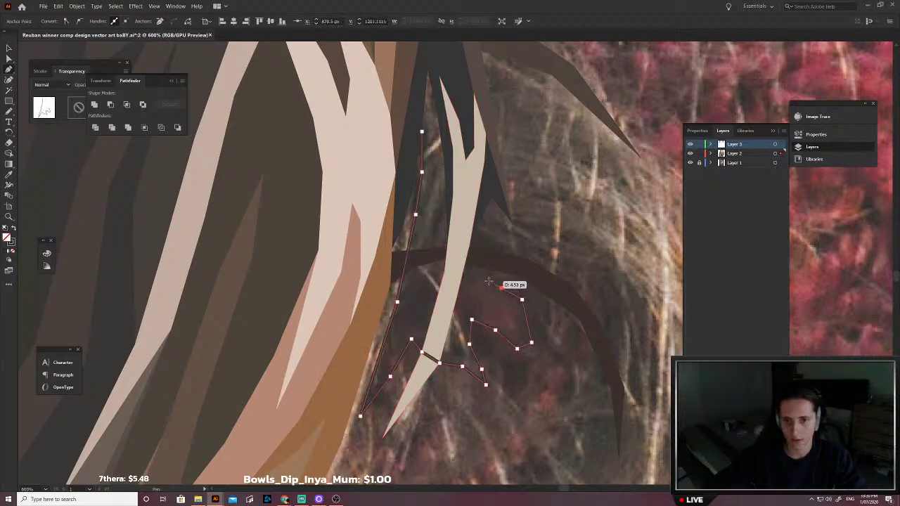
click(464, 264)
scroll(469, 253, up, 1)
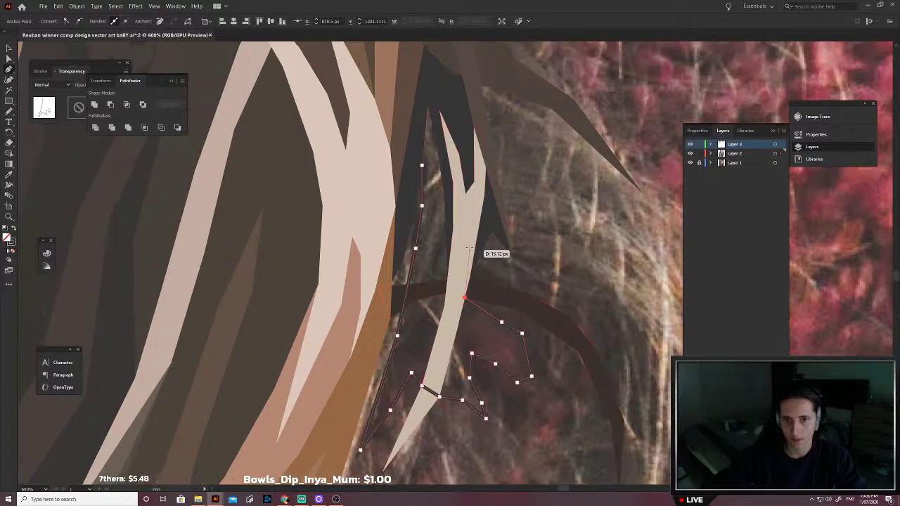
click(447, 279)
click(439, 255)
click(434, 226)
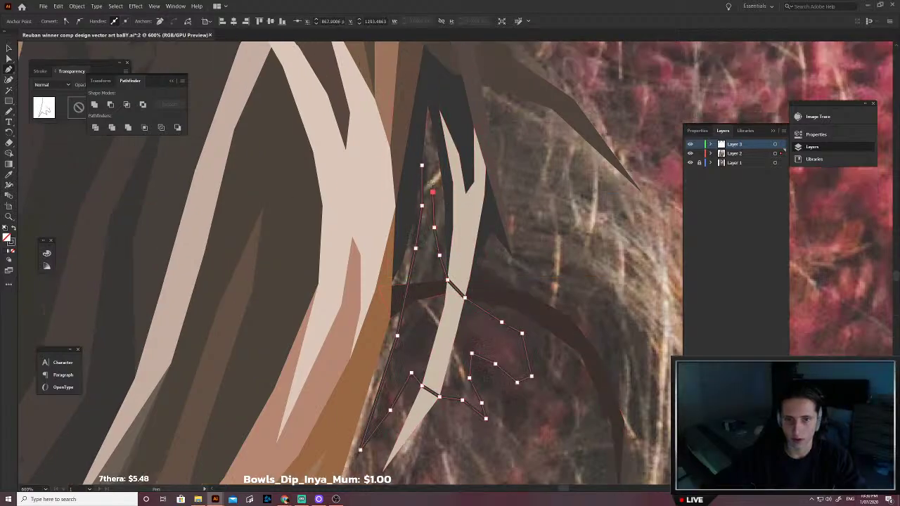
click(422, 165)
Step: Fill the dark patch with a dark reddish brown sampled from the photo
scroll(422, 267, down, 1)
scroll(416, 320, up, 4)
key(i)
click(428, 338)
scroll(429, 339, down, 3)
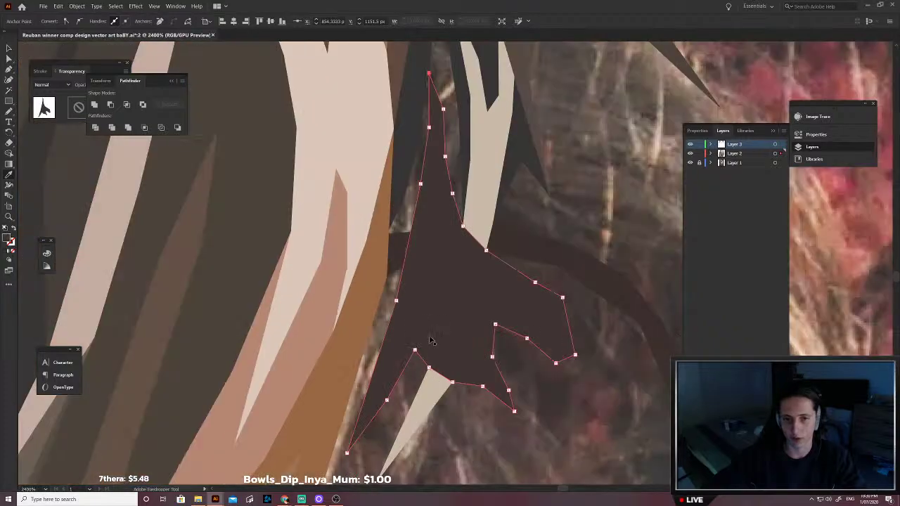
Step: Send the dark reddish brown patch behind the other shapes and deselect it
key(v)
key(ctrl+shift+[)
click(414, 375)
Step: Start a thin rim strip with the Pen tool, tracing its outer edge down beside the brown strand at the hair's edge
scroll(416, 374, down, 2)
scroll(417, 378, left, 1)
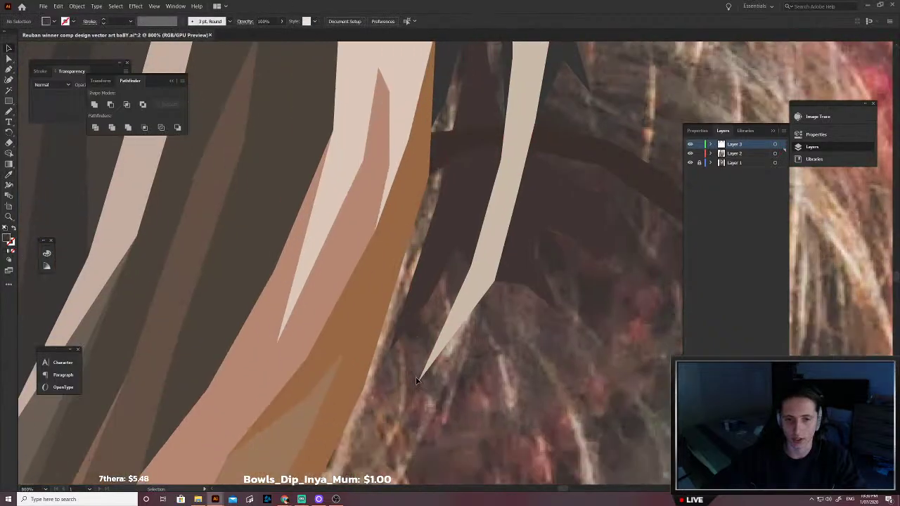
scroll(416, 310, left, 1)
scroll(422, 315, down, 3)
click(418, 294)
scroll(426, 309, left, 1)
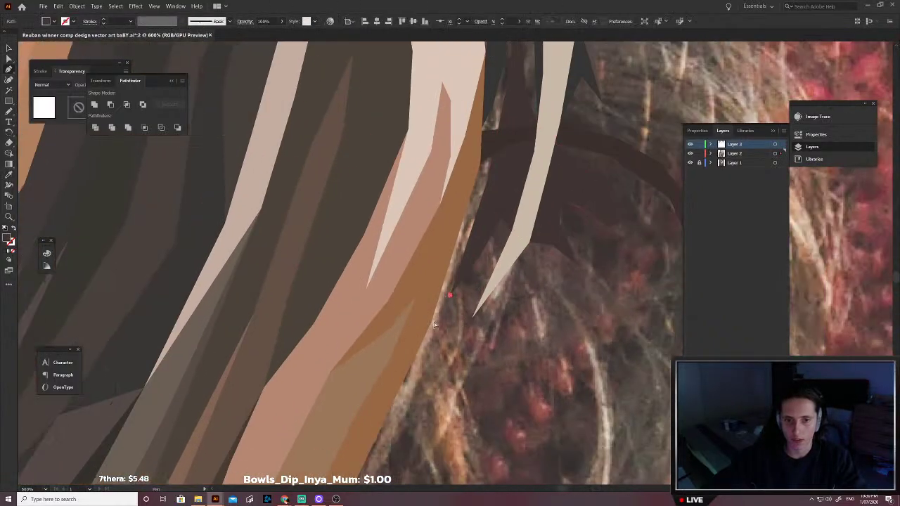
scroll(434, 325, down, 5)
click(428, 328)
scroll(424, 370, left, 2)
scroll(415, 366, down, 6)
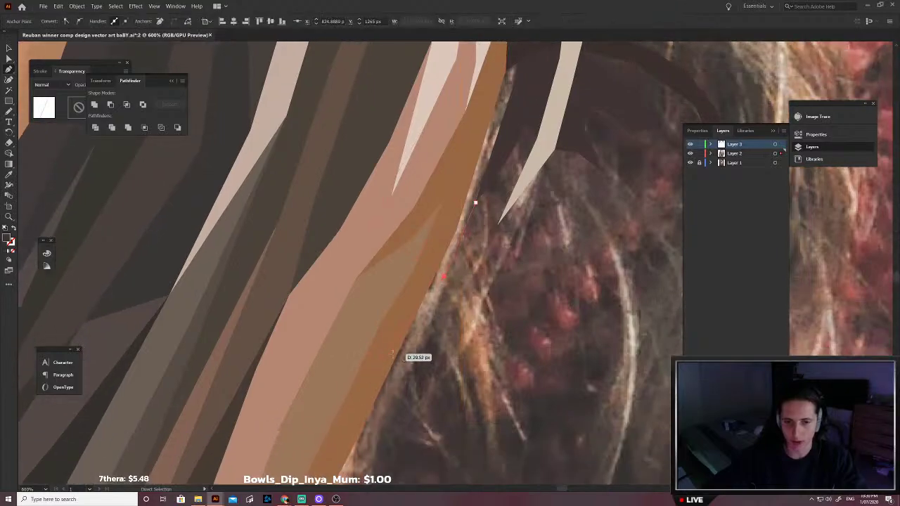
click(392, 413)
scroll(387, 394, left, 1)
scroll(387, 394, down, 3)
click(417, 398)
scroll(414, 401, down, 5)
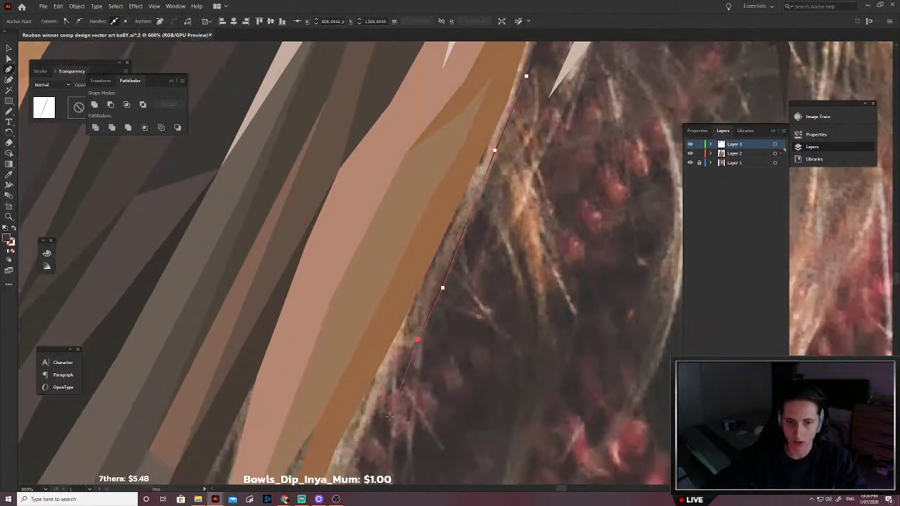
Step: Extend the rim strip's outline down around the first loose wisp, to its pointed tip and back up its inner side
click(349, 413)
scroll(352, 417, left, 1)
scroll(358, 422, down, 3)
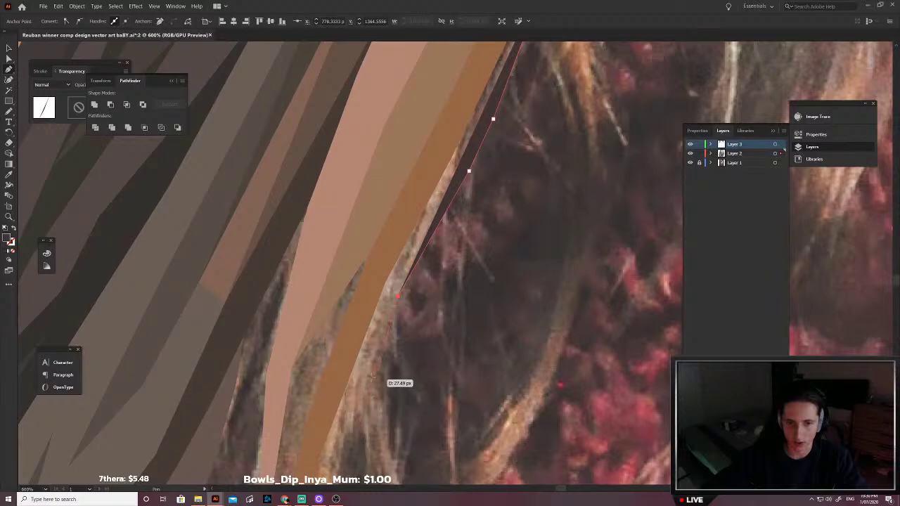
scroll(372, 376, down, 2)
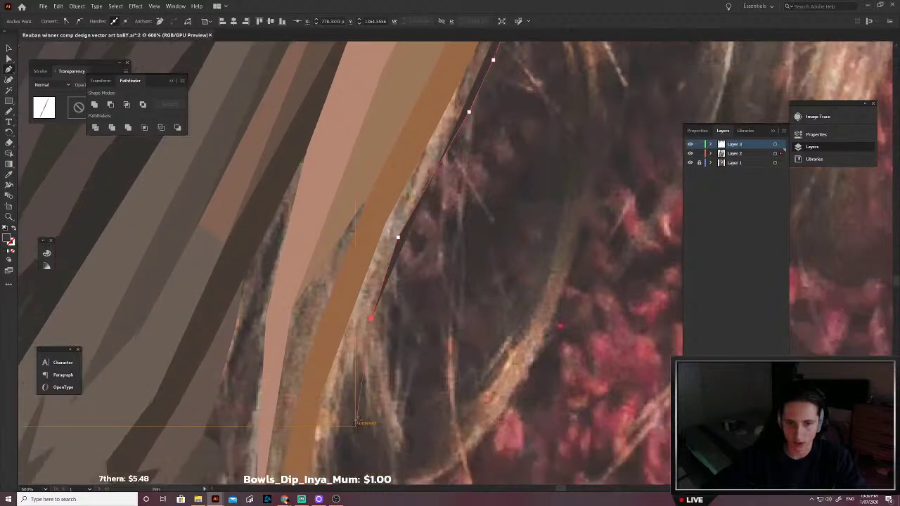
click(390, 406)
click(403, 446)
click(392, 427)
click(382, 395)
click(371, 360)
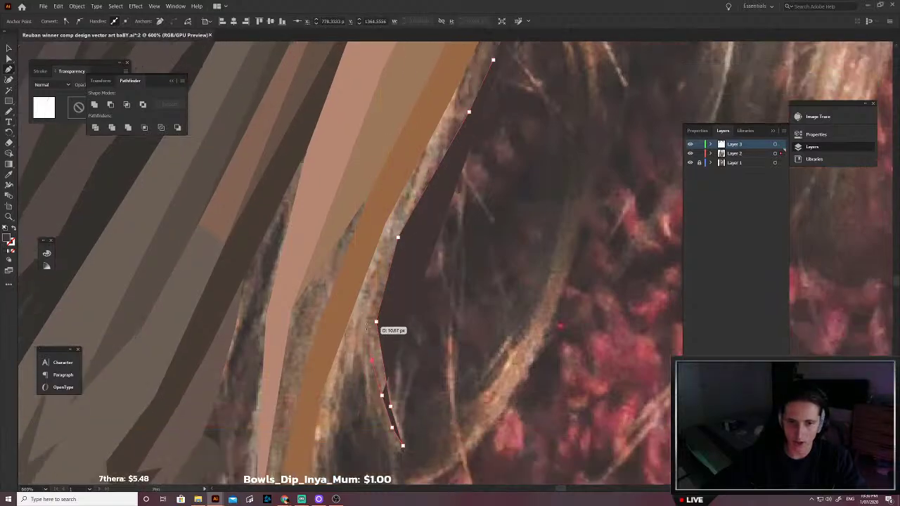
click(367, 326)
click(372, 360)
Step: Trace the rim strip's edge farther down and around the second, narrower wisp to its tip and back
click(355, 361)
click(339, 409)
scroll(336, 429, down, 2)
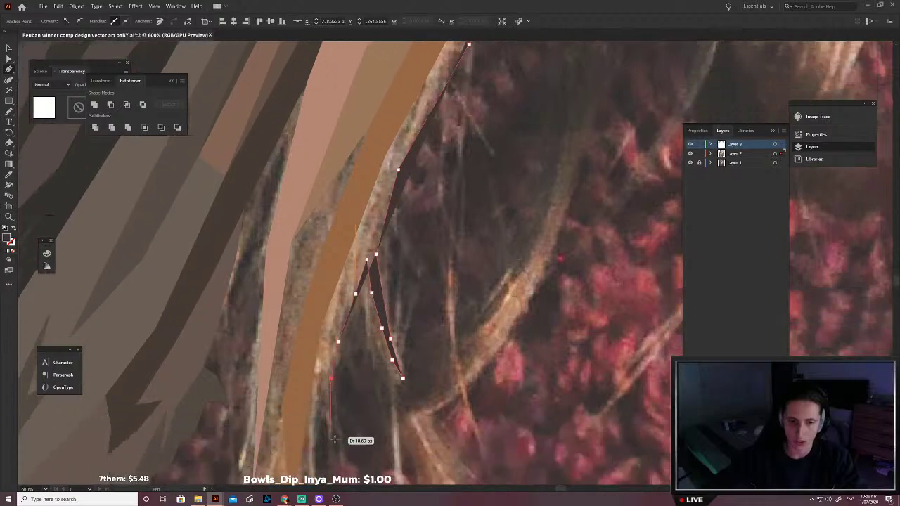
click(336, 441)
click(338, 468)
click(327, 430)
click(324, 373)
Step: Trace the third wisp at the rim strip's lower end, down to its tip and back up
click(312, 416)
scroll(308, 445, down, 2)
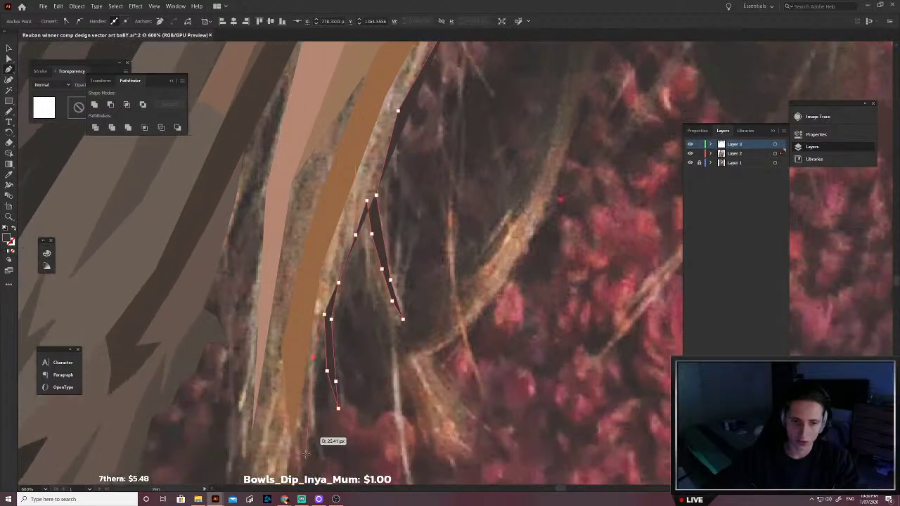
click(317, 418)
click(328, 470)
click(313, 431)
click(305, 404)
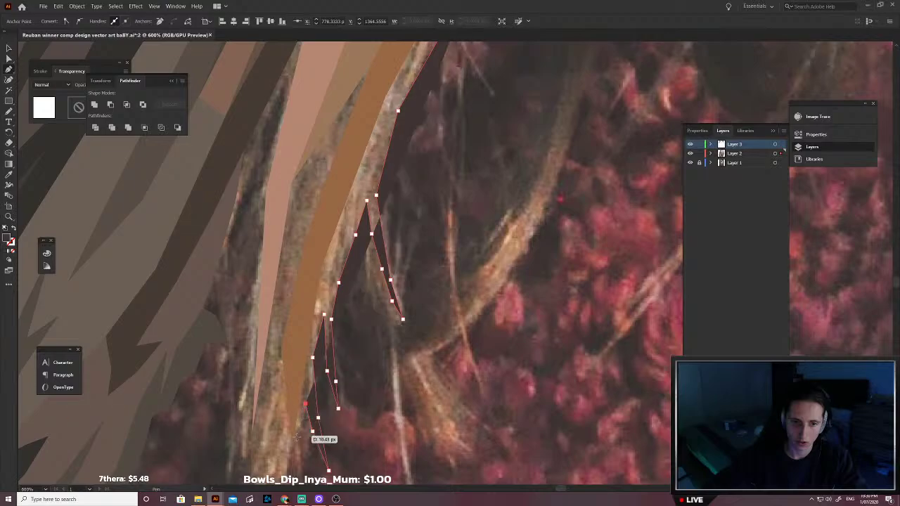
Step: Trace the rim strip's inner edge back up over the brown strand to the dark patch and close the outline
scroll(297, 433, down, 2)
click(300, 381)
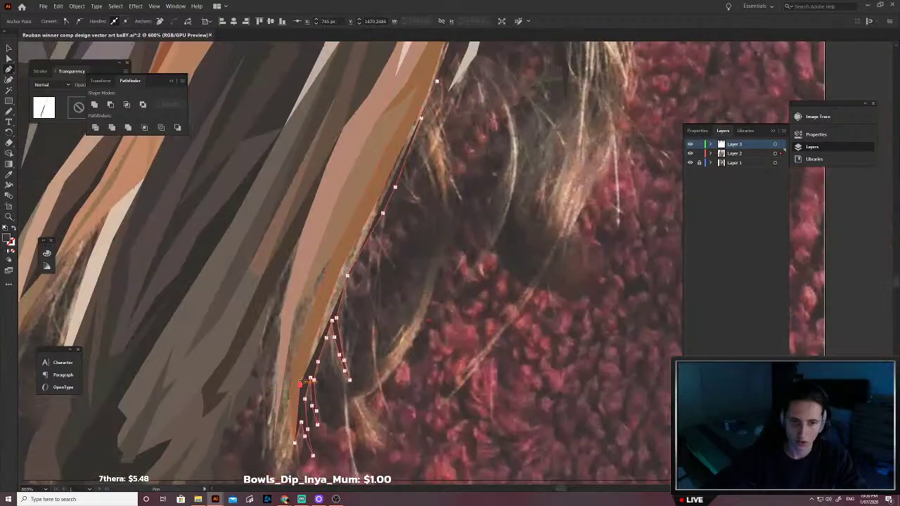
scroll(315, 365, up, 1)
click(326, 321)
scroll(342, 302, up, 1)
click(360, 289)
scroll(365, 284, right, 1)
scroll(405, 275, up, 2)
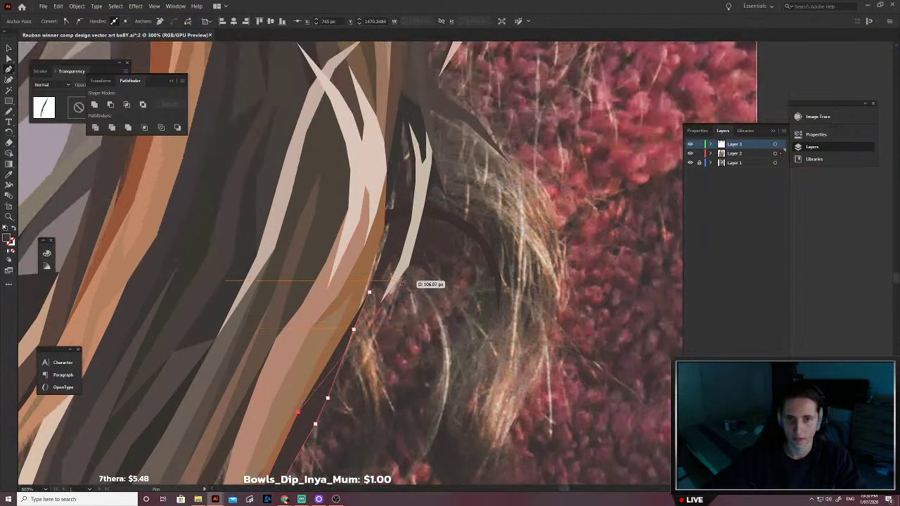
scroll(360, 282, up, 2)
click(409, 150)
click(429, 149)
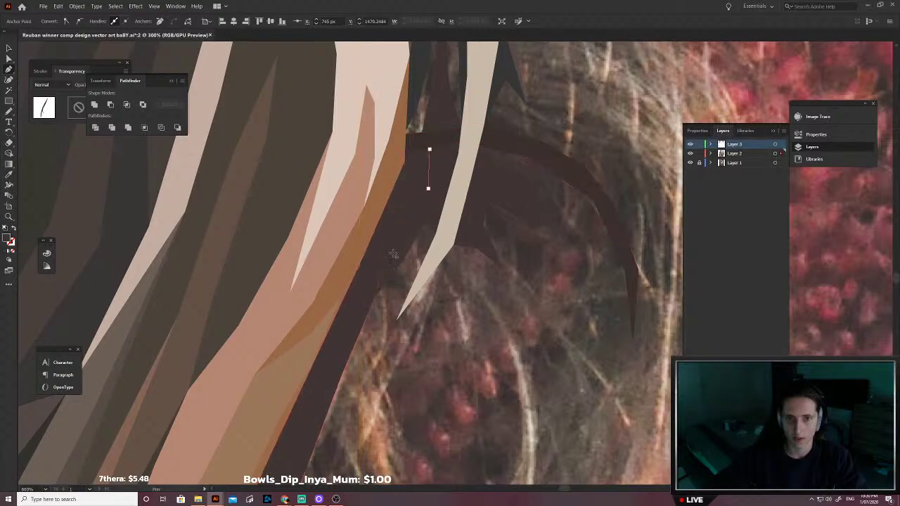
click(428, 188)
click(373, 296)
Step: Fill the rim strip with a light beige sampled from the photo, send it behind the other shapes and deselect it
key(i)
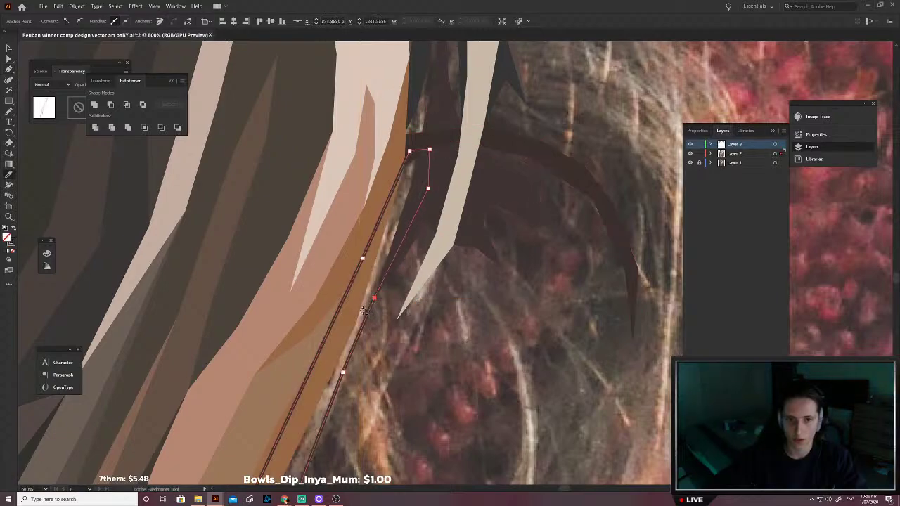
click(361, 313)
key(v)
key(ctrl+shift+[)
click(382, 300)
Step: Trace a closed patch covering the gap between the large pale strand and the forked strand
scroll(361, 305, down, 1)
scroll(361, 304, right, 1)
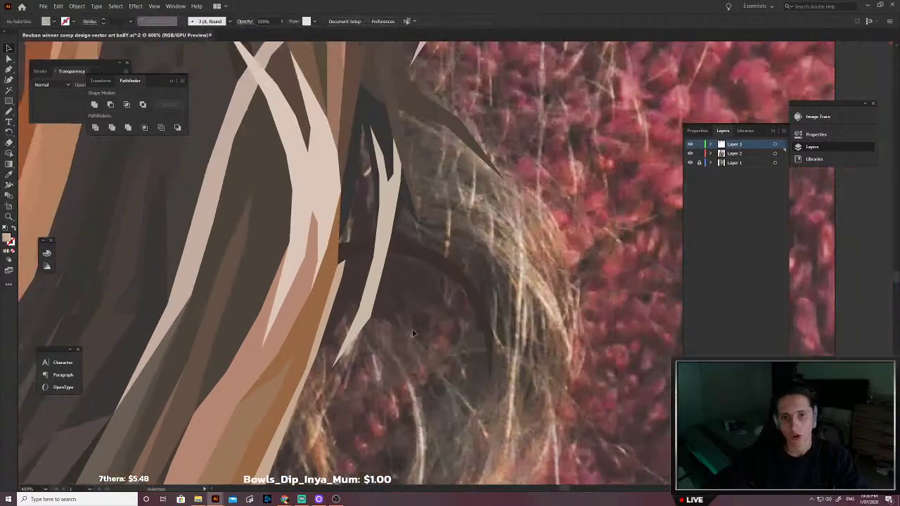
scroll(362, 304, up, 3)
key(p)
click(335, 291)
click(349, 197)
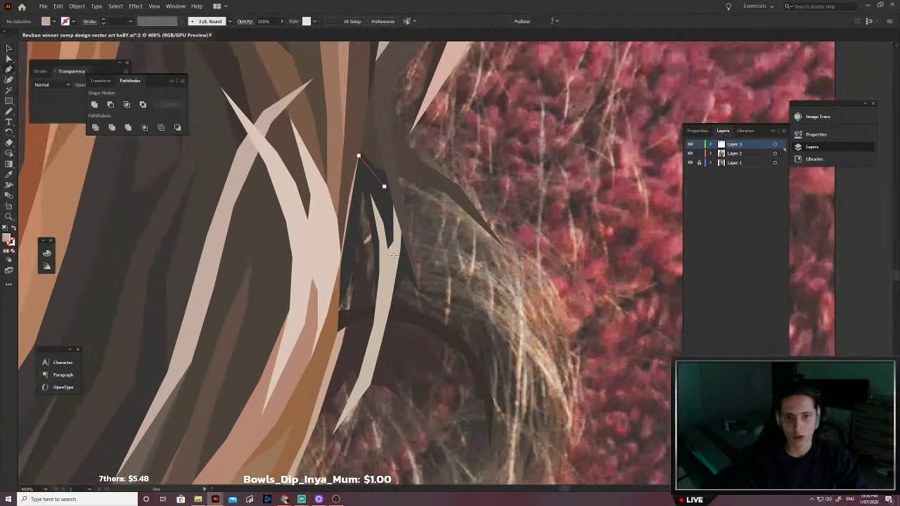
click(395, 265)
click(384, 313)
click(360, 333)
click(335, 341)
click(325, 325)
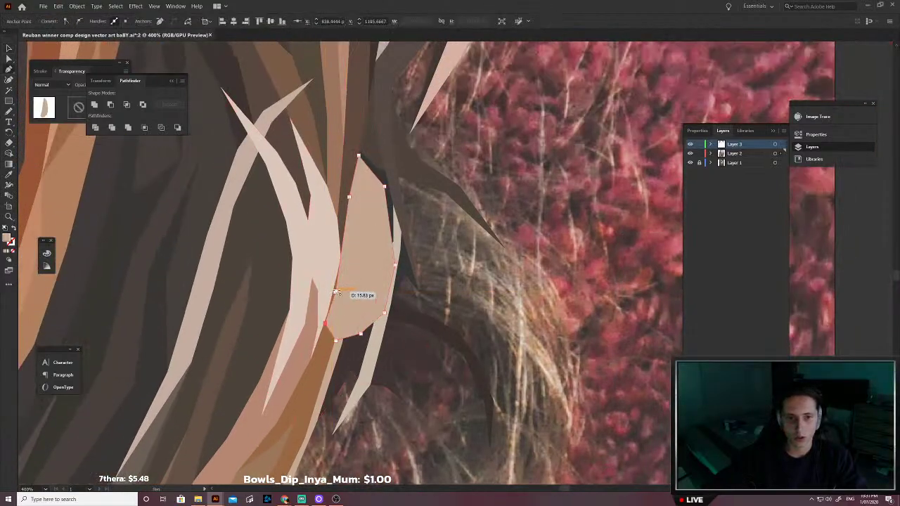
Step: Fill the gap patch with a dark olive brown sampled from the photo, send it behind the other shapes and deselect it
key(shift+x)
scroll(378, 267, up, 3)
key(i)
click(354, 295)
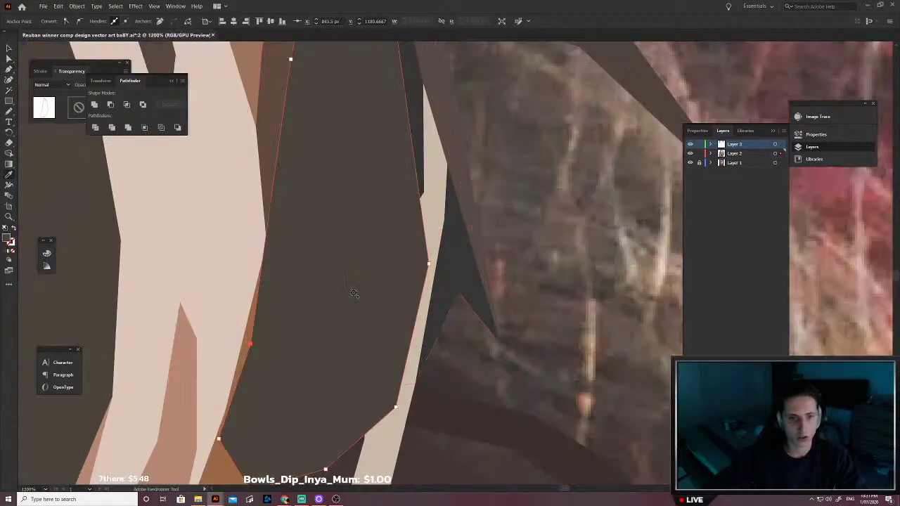
key(v)
key(ctrl+shift+[)
key(v)
key(ctrl+shift+a)
key(ctrl+minus)
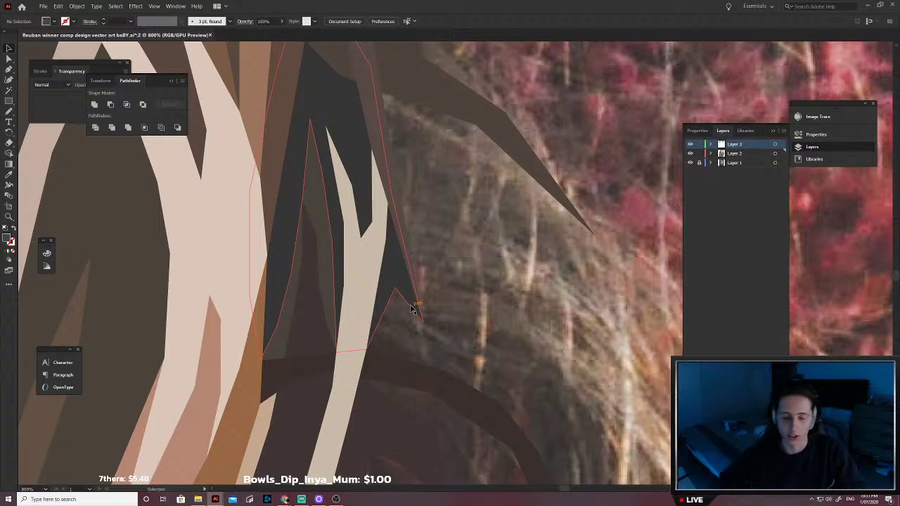
Step: Start a new strand with the Pen tool along the inner edge of the outer curl, undoing the misplaced last point
scroll(413, 311, down, 1)
scroll(556, 326, down, 3)
scroll(520, 313, right, 2)
key(p)
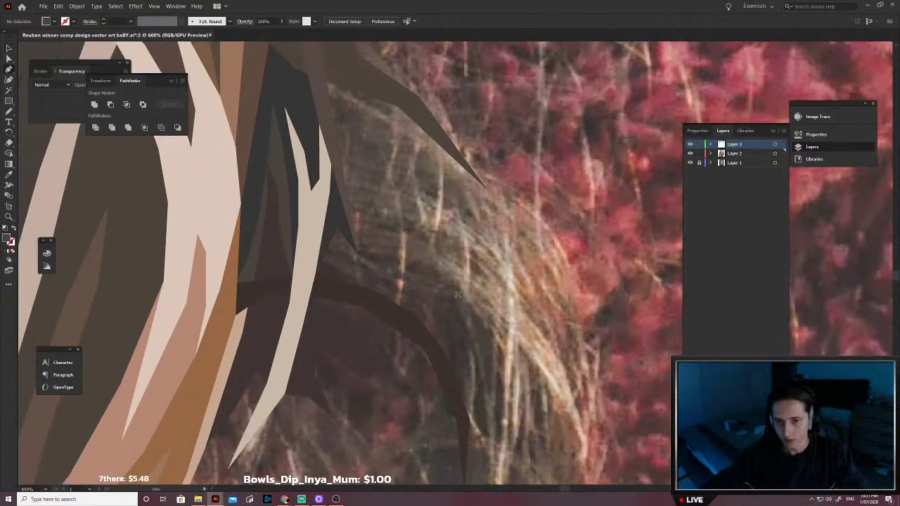
click(425, 258)
click(470, 291)
click(505, 343)
click(518, 404)
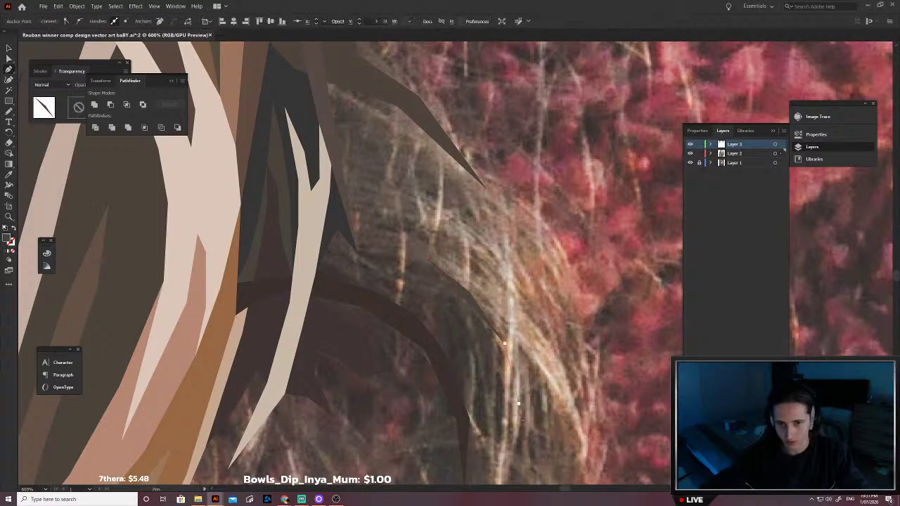
scroll(502, 436, down, 1)
key(ctrl+z)
key(ctrl+z)
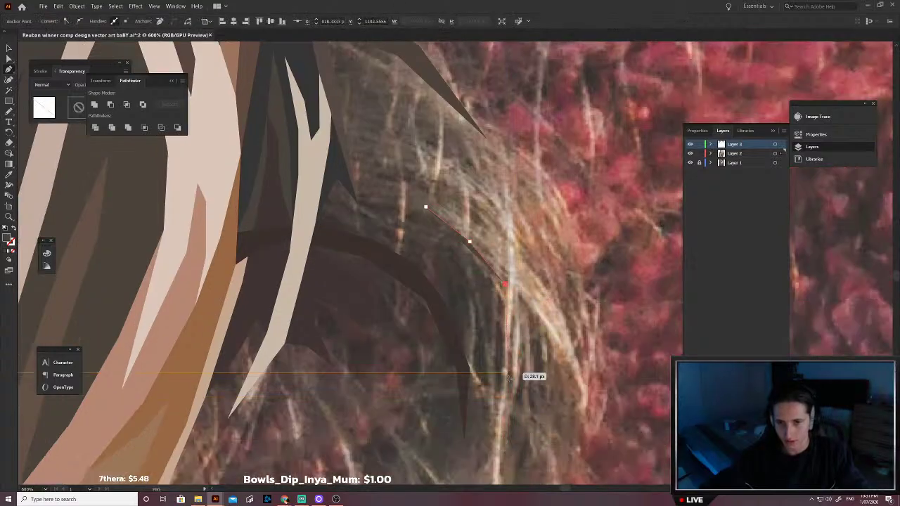
Step: Trace the new strand's thin side branch to its low tip, back up to the fork and along to the main outer tip
click(490, 474)
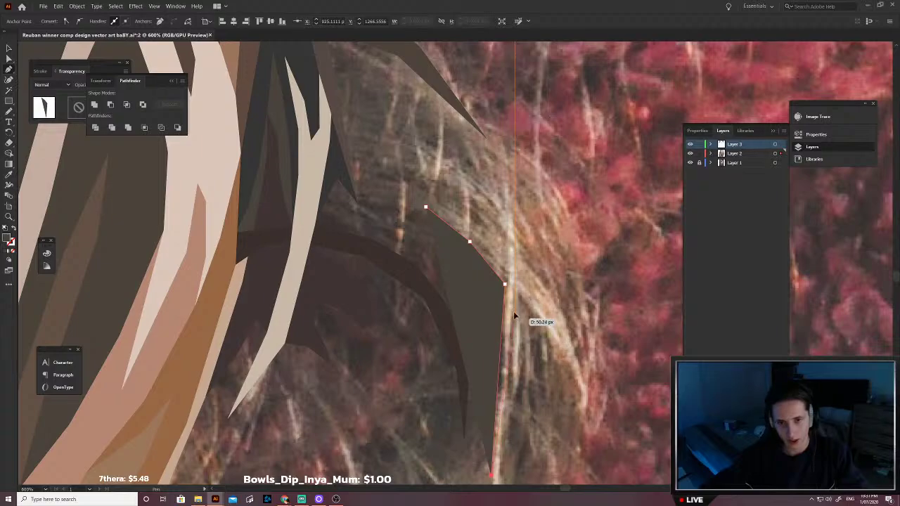
click(514, 318)
key(ctrl+z)
click(517, 301)
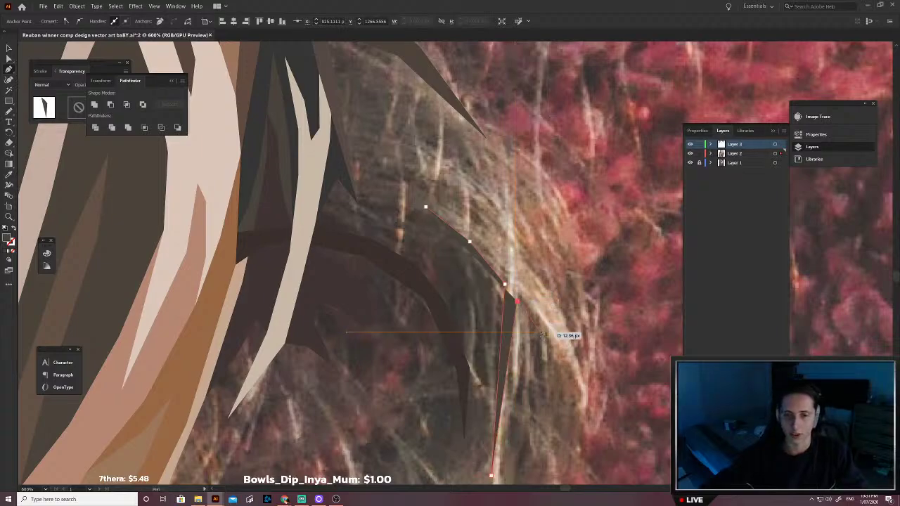
click(545, 336)
click(568, 370)
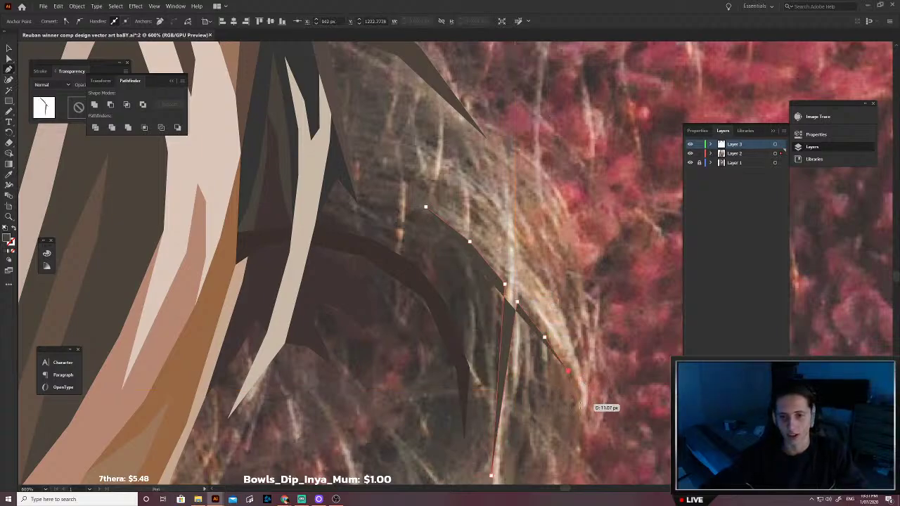
click(585, 415)
Step: Trace the new strand's outer edge from the main tip back up the curl to its upper pointed end
click(587, 389)
click(577, 352)
click(571, 333)
click(553, 288)
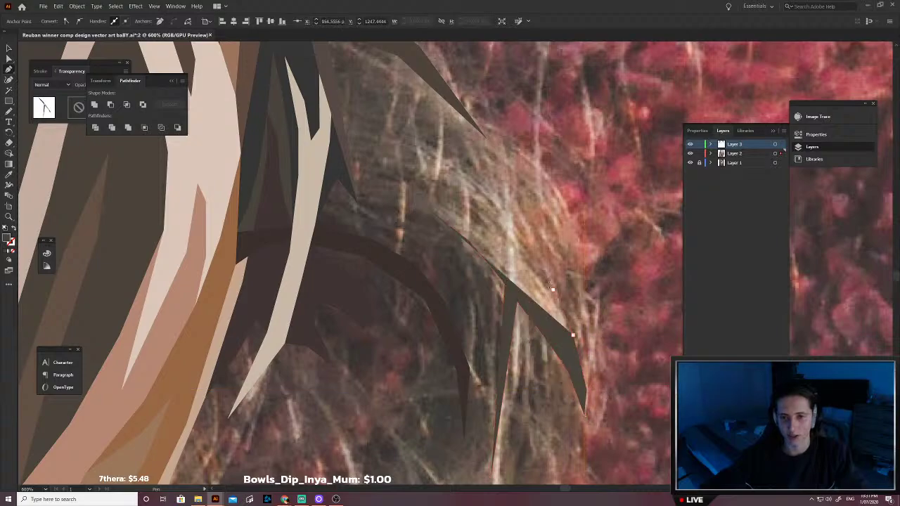
click(514, 242)
click(458, 171)
click(457, 171)
click(401, 139)
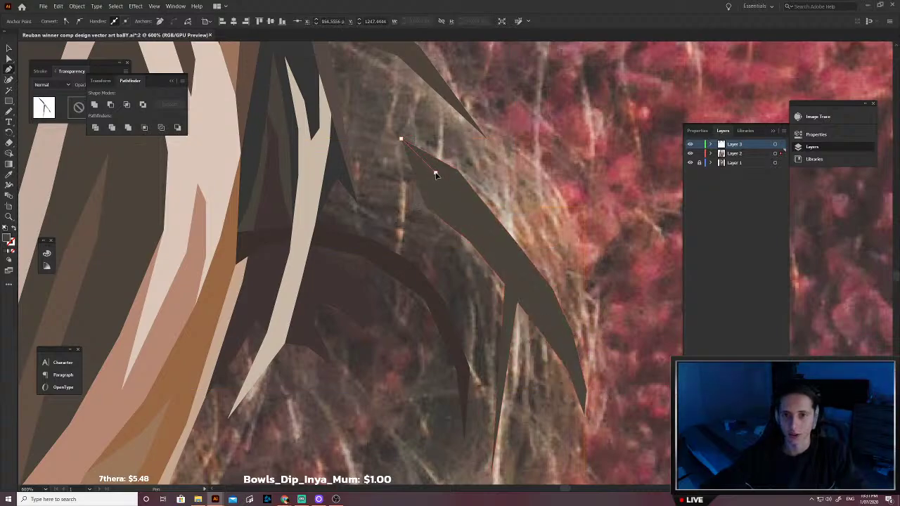
Step: Remove the new strand's fill and trace the narrow slit between its two upper prongs to close the outline
click(453, 182)
click(488, 228)
click(531, 287)
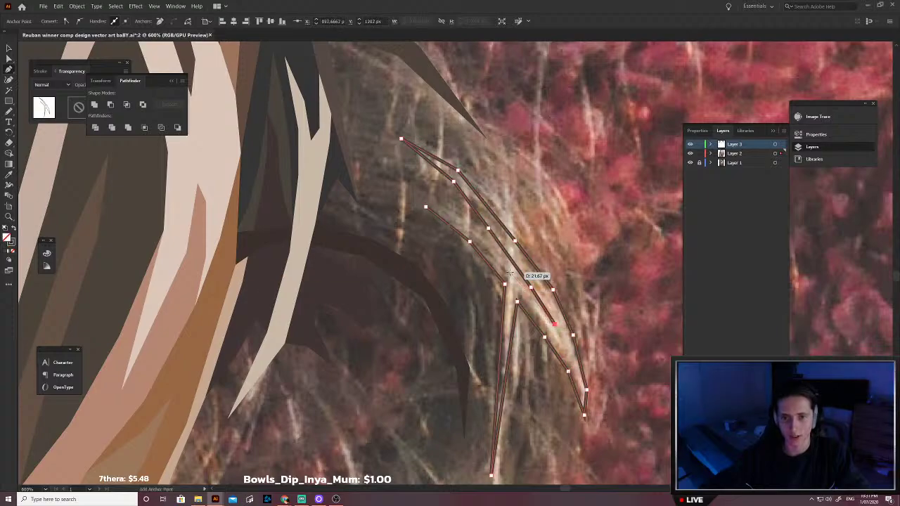
click(472, 227)
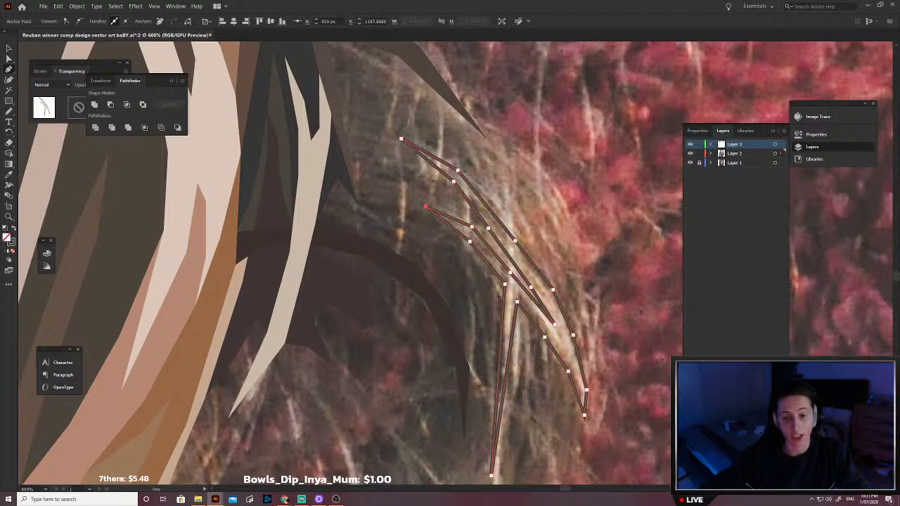
Step: Fill the new branching strand with a pale cream sampled from the photo and deselect it
scroll(542, 321, up, 3)
key(i)
click(549, 338)
scroll(564, 324, down, 1)
key(v)
click(534, 362)
scroll(513, 341, down, 2)
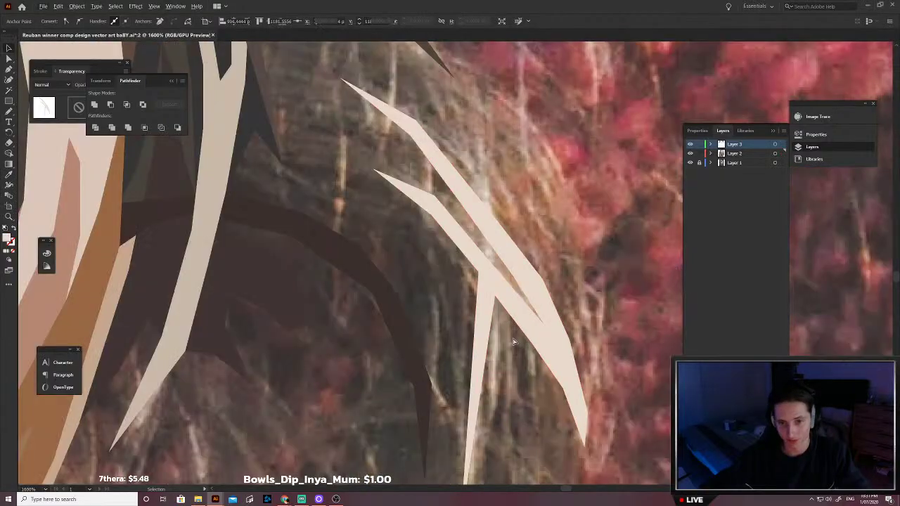
Step: Start another strand over the pale branching one, tracing its upper edge from the prongs' junction up to a pointed end between them
scroll(514, 343, down, 2)
click(507, 330)
scroll(460, 271, up, 1)
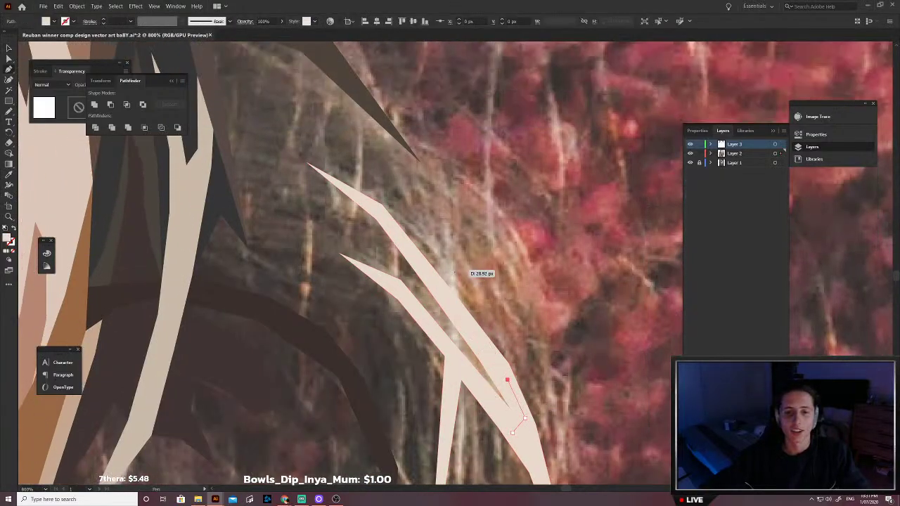
click(419, 269)
scroll(421, 263, left, 1)
click(420, 209)
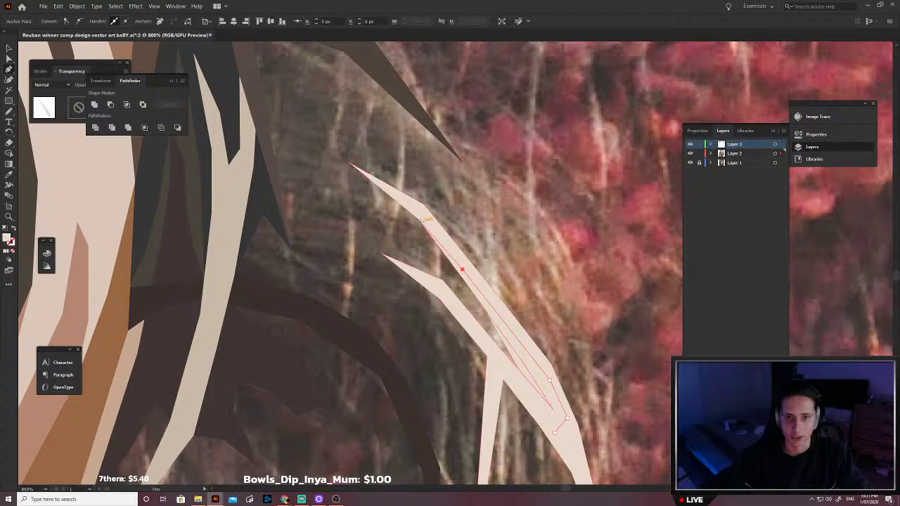
click(349, 205)
click(312, 199)
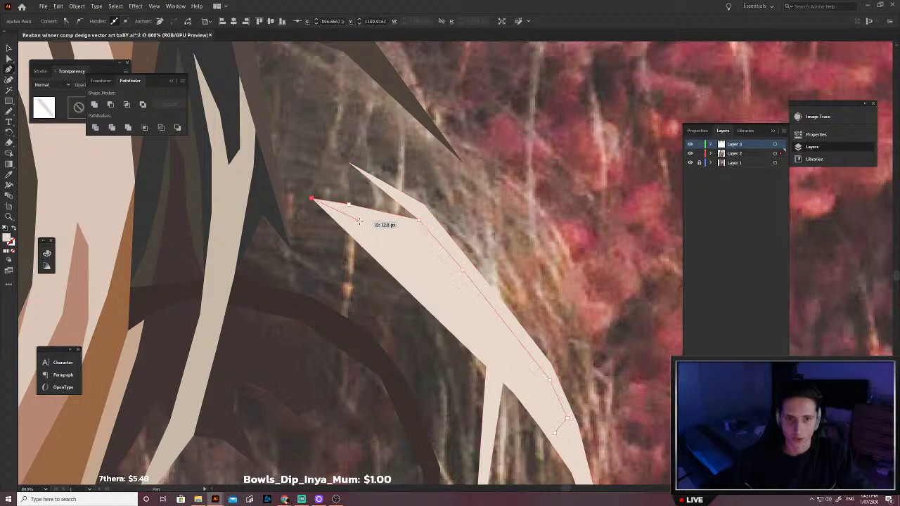
Step: Remove the added strand's fill and trace its lower edge back down to the prongs' junction to close the outline
click(359, 221)
key(shift+x)
click(443, 280)
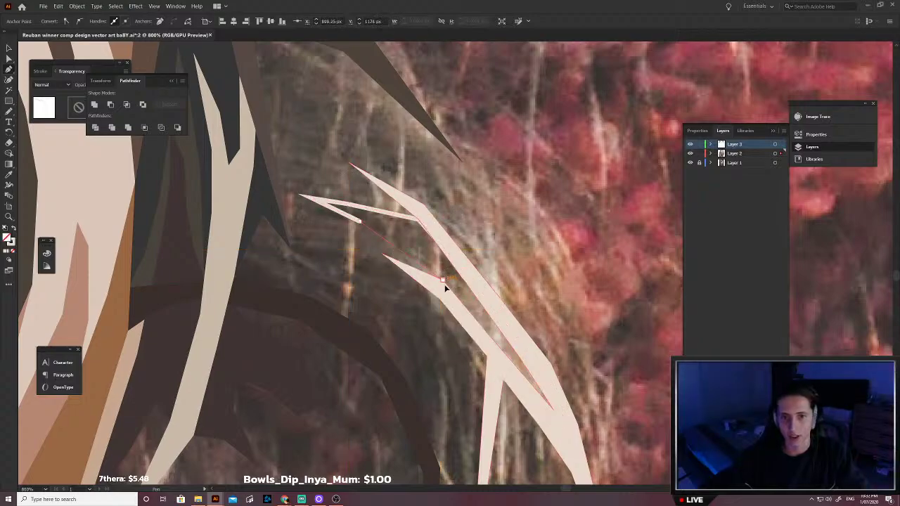
click(472, 332)
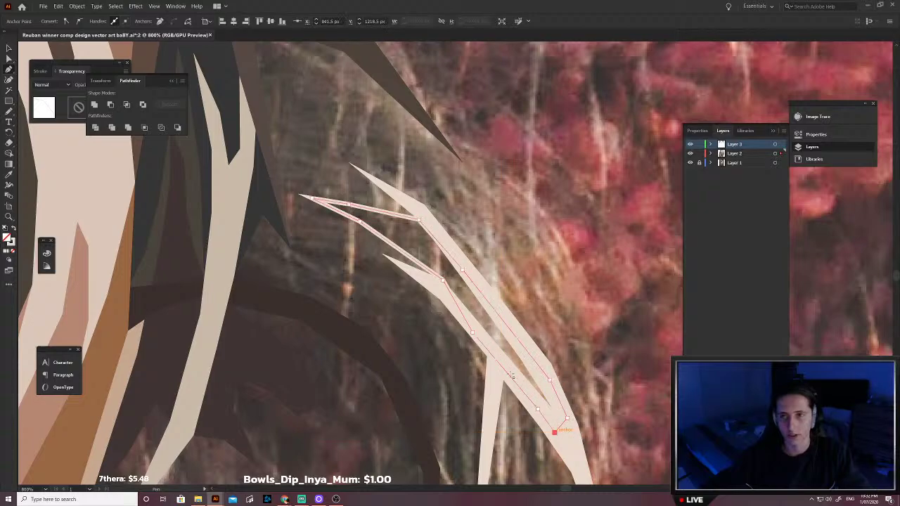
Step: Fill the new strand between the prongs with a grey-brown sampled from the photo, send it behind the pale strand and deselect it
scroll(447, 216, up, 2)
click(353, 258)
scroll(373, 264, down, 1)
key(ctrl+[)
key(ctrl+[)
key(ctrl+[)
key(ctrl+[)
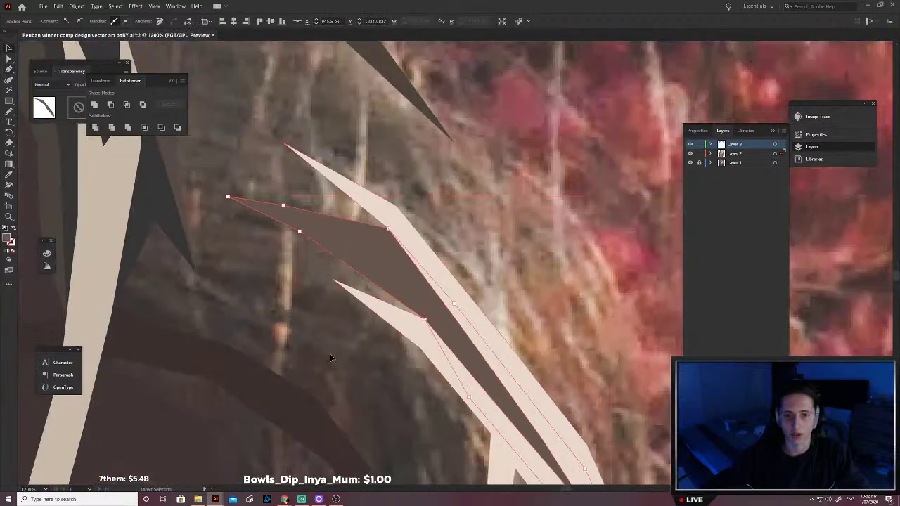
key(v)
click(363, 342)
scroll(410, 355, down, 1)
scroll(464, 328, down, 5)
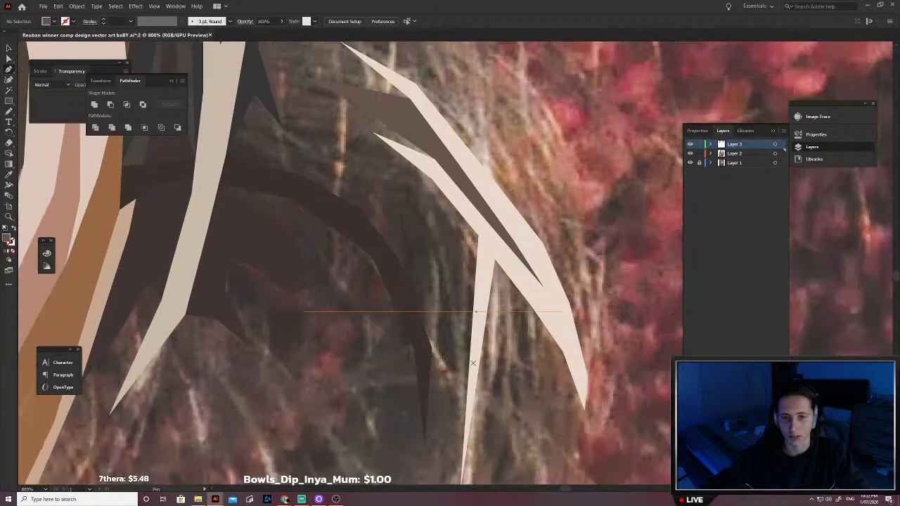
Step: Start a forked strand at the pale strand's lower tip, tracing up the dark curl's outer edge and back down across the pale strand
scroll(458, 424, up, 2)
click(459, 382)
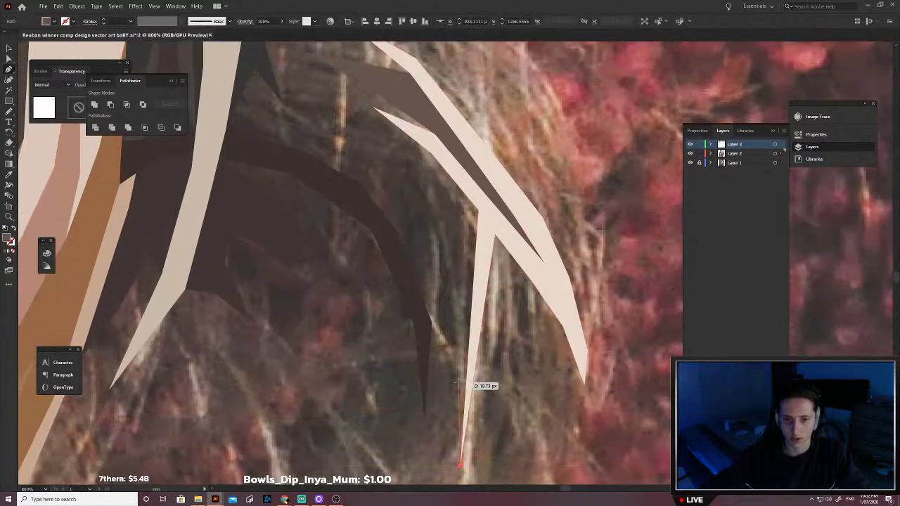
click(430, 313)
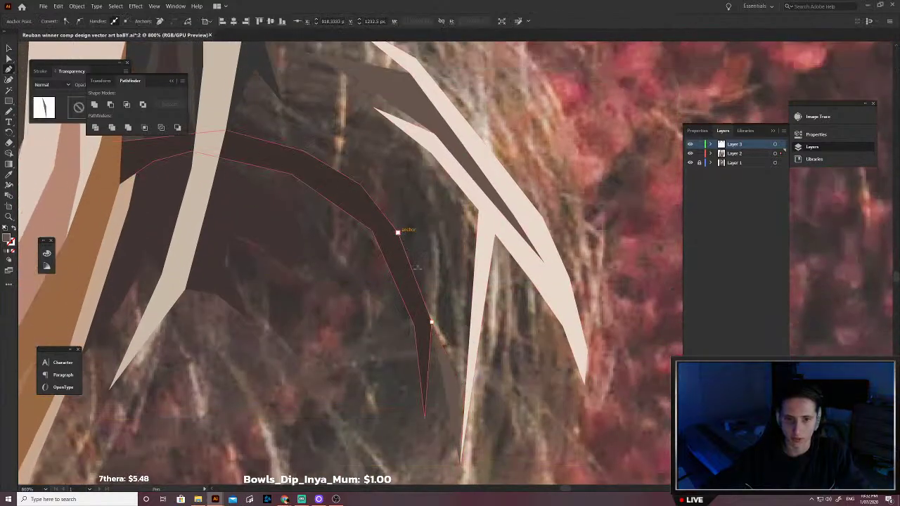
click(398, 232)
scroll(501, 385, down, 5)
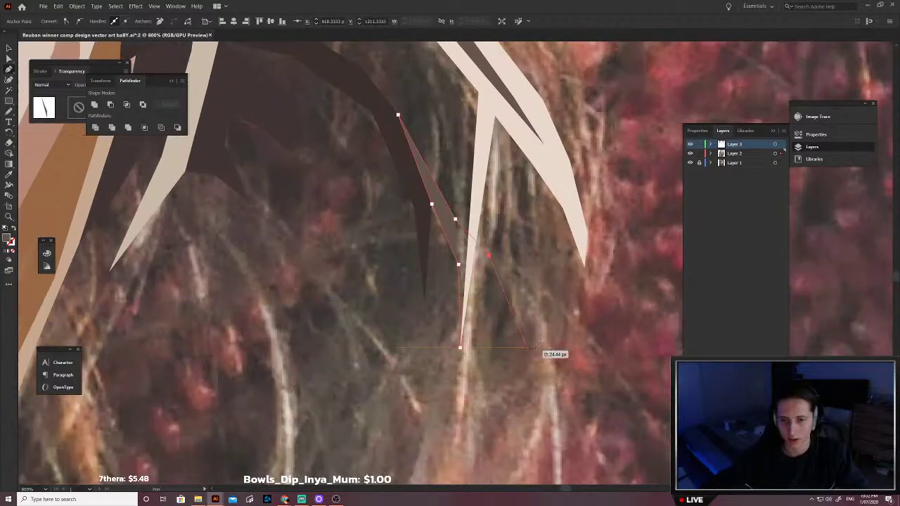
click(578, 329)
scroll(578, 329, down, 3)
scroll(573, 365, right, 6)
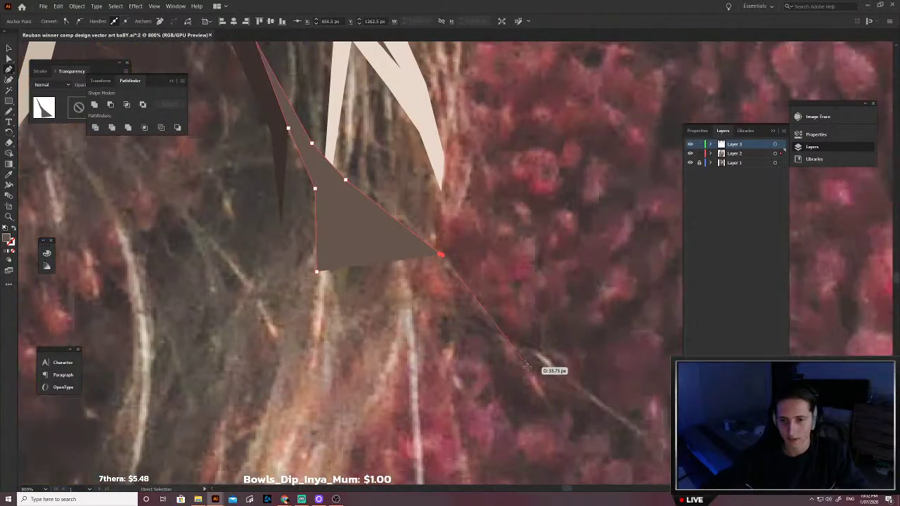
Step: Trace the strand's long tail to a point over the red jumper, return to the fork and close the outline around its shorter prong
click(540, 374)
click(586, 475)
click(510, 354)
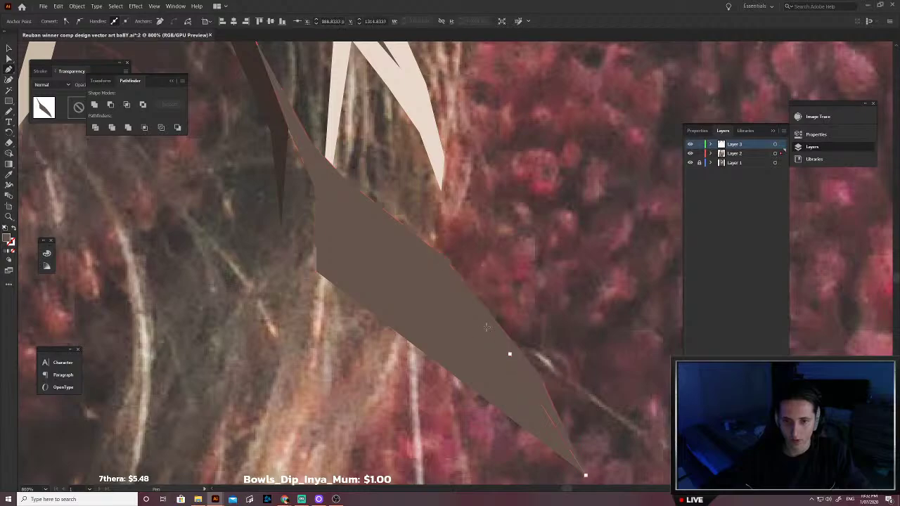
click(432, 264)
click(342, 196)
click(335, 230)
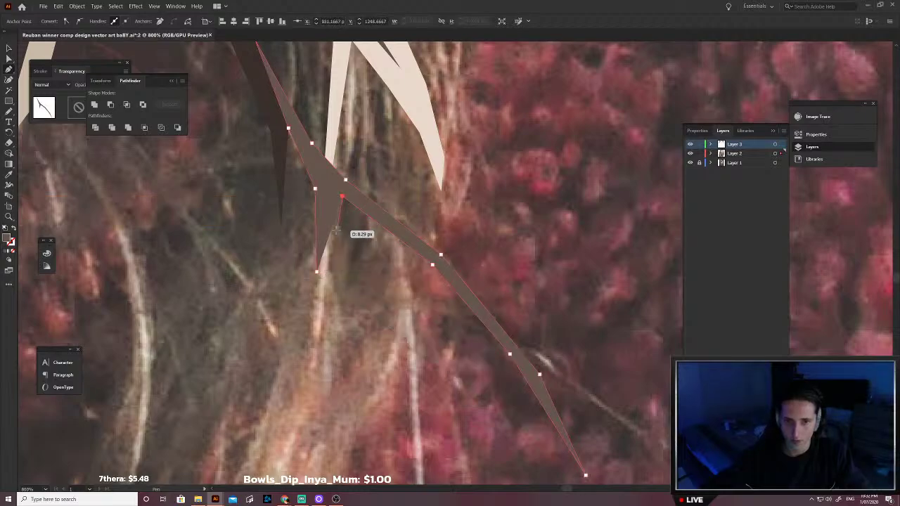
click(327, 271)
click(307, 386)
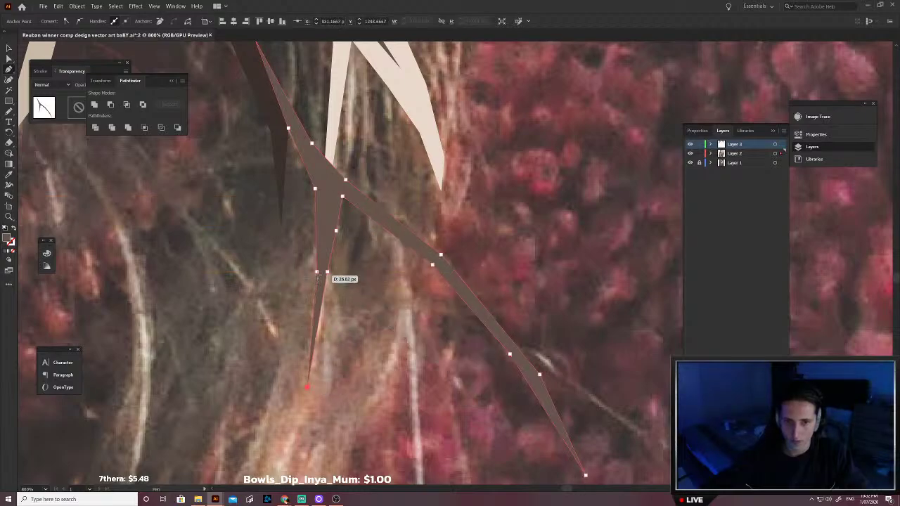
click(316, 270)
Step: Fill the forked strand with a sampled light tan, send it behind the pale strand and deselect it
click(326, 242)
key(v)
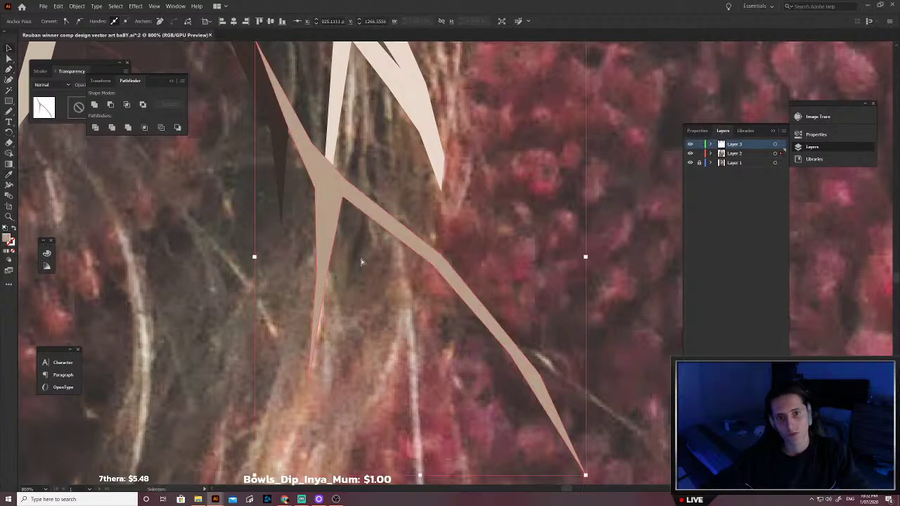
key(ctrl+[)
click(363, 260)
scroll(363, 259, down, 2)
key(ctrl+minus)
key(ctrl+minus)
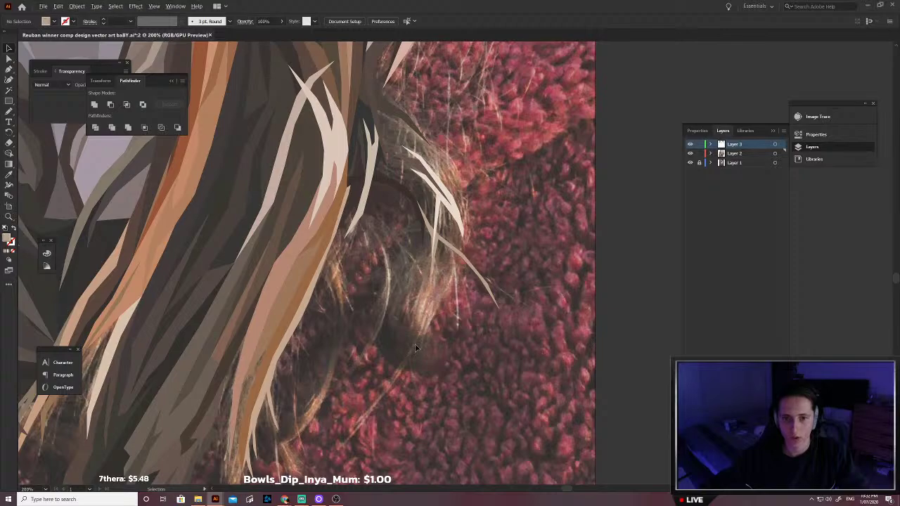
Step: Trace the thin light hair curving down inside the curl, following one edge to its lower tip and the other edge back up
scroll(416, 348, down, 1)
scroll(450, 336, left, 1)
scroll(458, 333, up, 2)
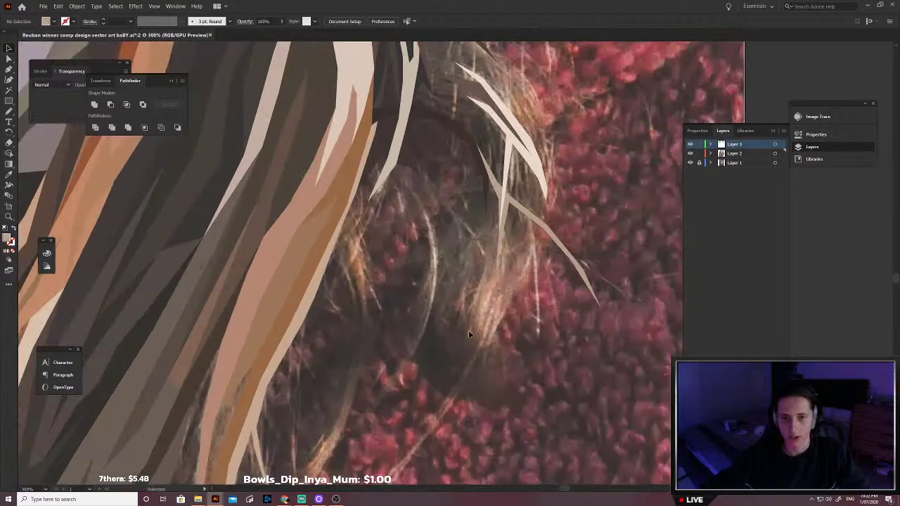
scroll(469, 334, up, 2)
scroll(469, 348, down, 3)
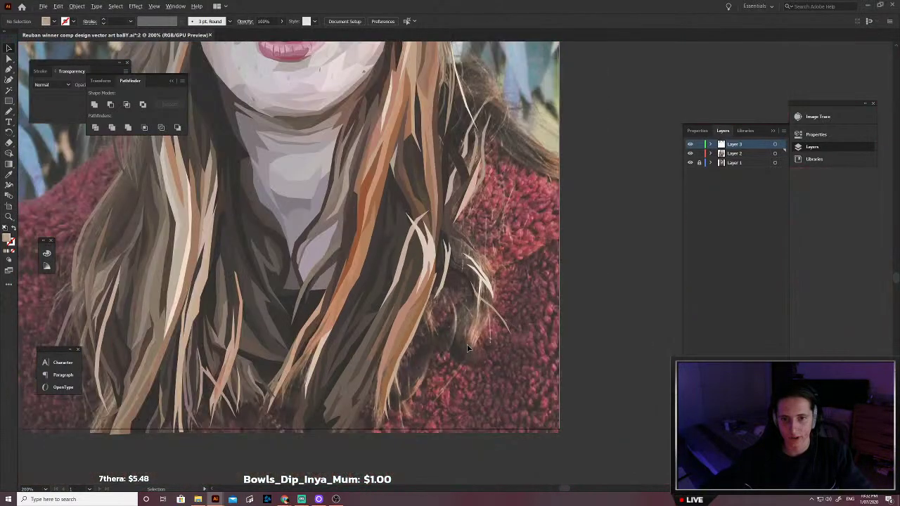
scroll(469, 348, up, 3)
scroll(467, 347, up, 3)
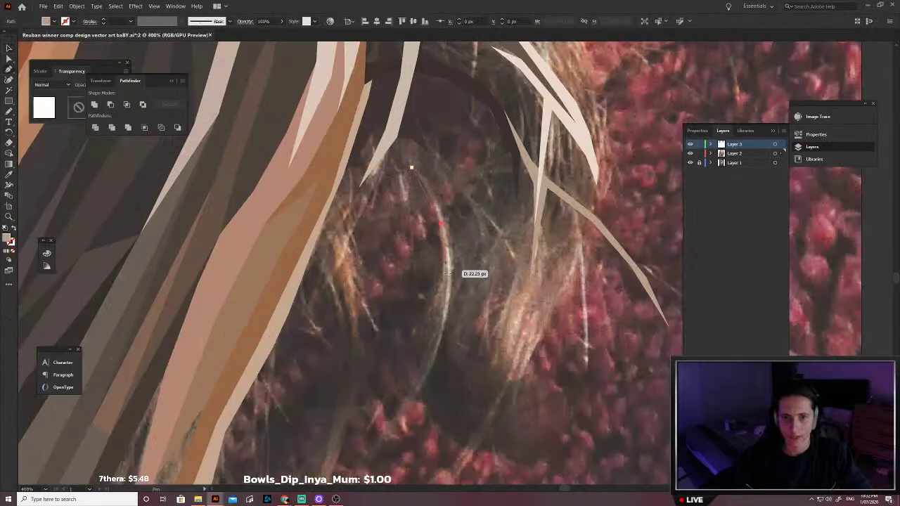
drag(434, 363, 382, 438)
click(383, 438)
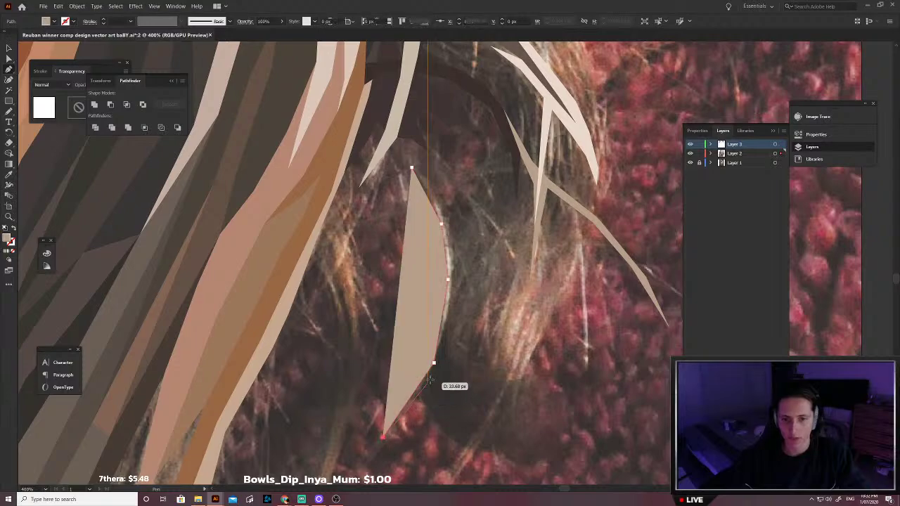
click(436, 369)
click(454, 279)
click(448, 227)
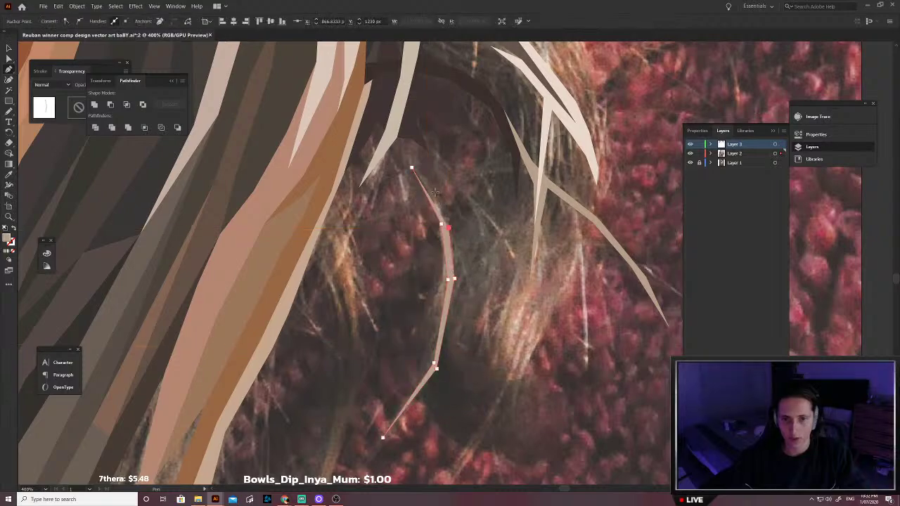
Step: Close the thin curved strand, fill it with a pale beige sampled from the photo and deselect it
key(shift+x)
key(i)
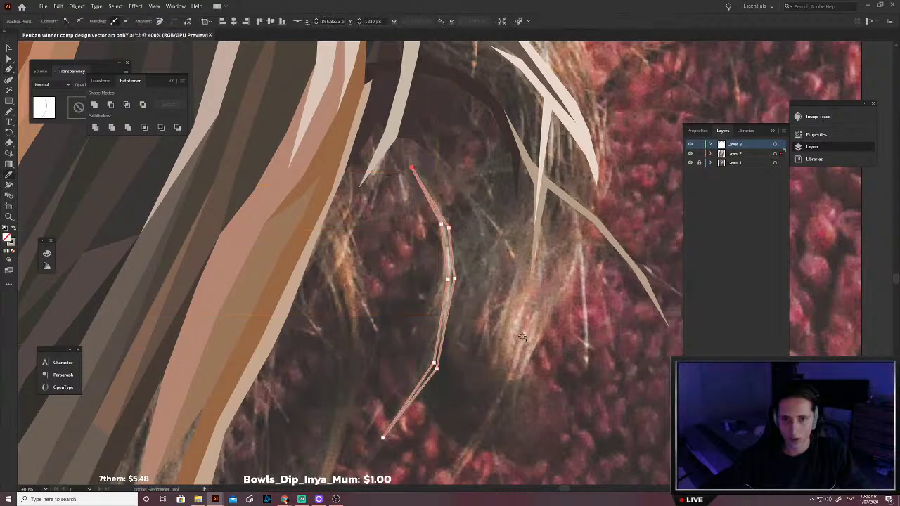
key(shift+x)
key(v)
click(492, 330)
Step: Start another curved strand below the curl, tracing its outer edge from the lower tip up to a pointed upper end
scroll(491, 330, down, 2)
scroll(497, 353, down, 3)
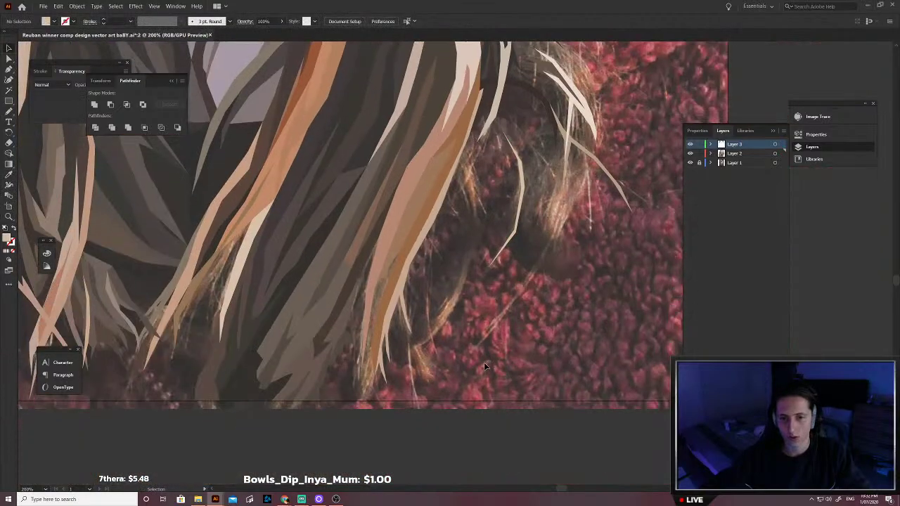
click(415, 350)
click(448, 323)
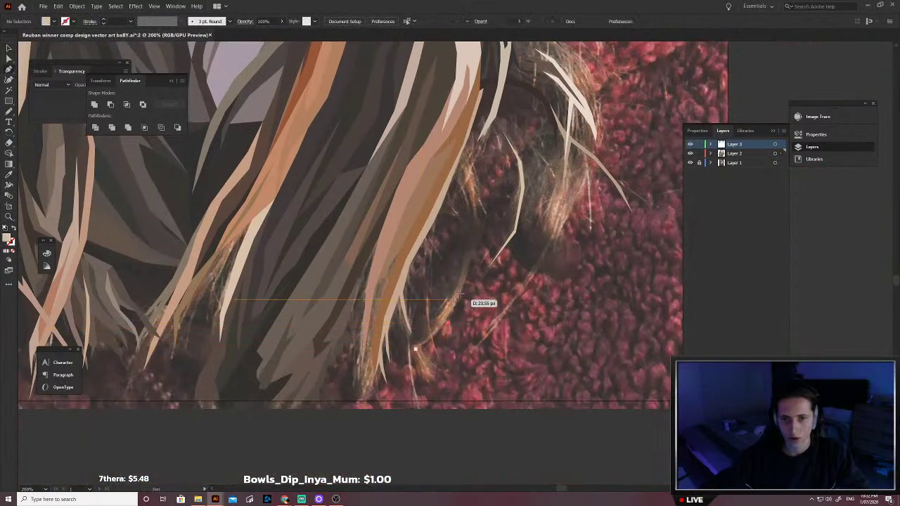
click(462, 284)
click(469, 218)
scroll(470, 261, up, 3)
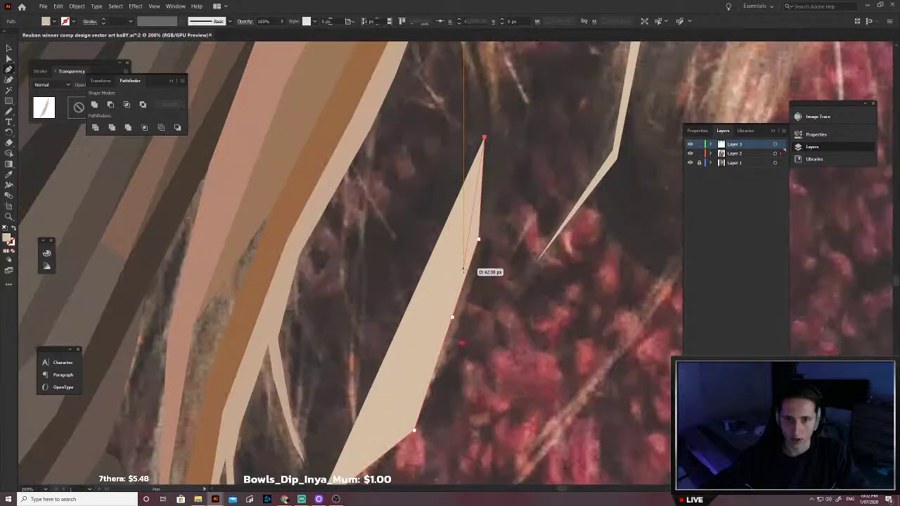
click(459, 273)
key(shift+x)
key(ctrl+z)
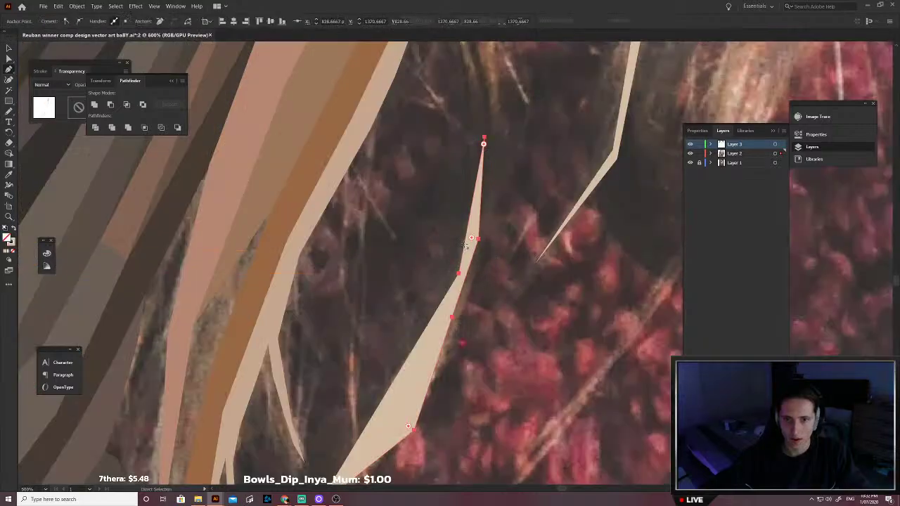
key(ctrl+z)
Step: Trace the curved strand's inner edge from its upper point back down to the lower tip to close the outline
click(465, 242)
click(433, 326)
scroll(422, 352, down, 1)
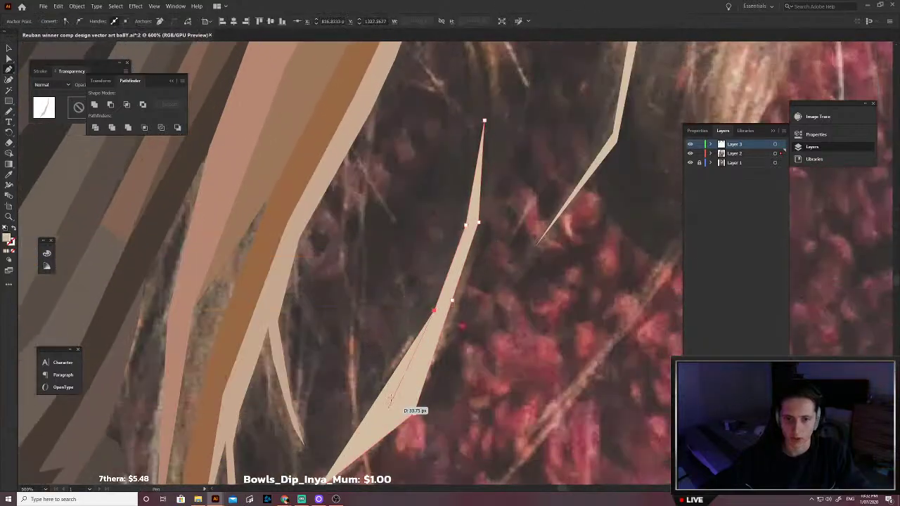
click(391, 398)
drag(388, 405, 456, 338)
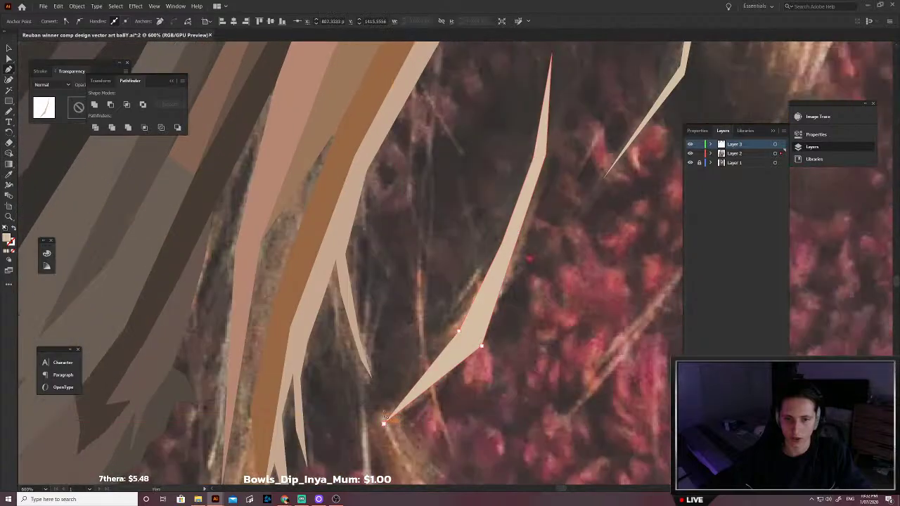
Step: Fill the new curved strand with an orange-tan sampled from the photo and deselect it
key(shift+x)
key(i)
click(469, 321)
key(v)
click(515, 339)
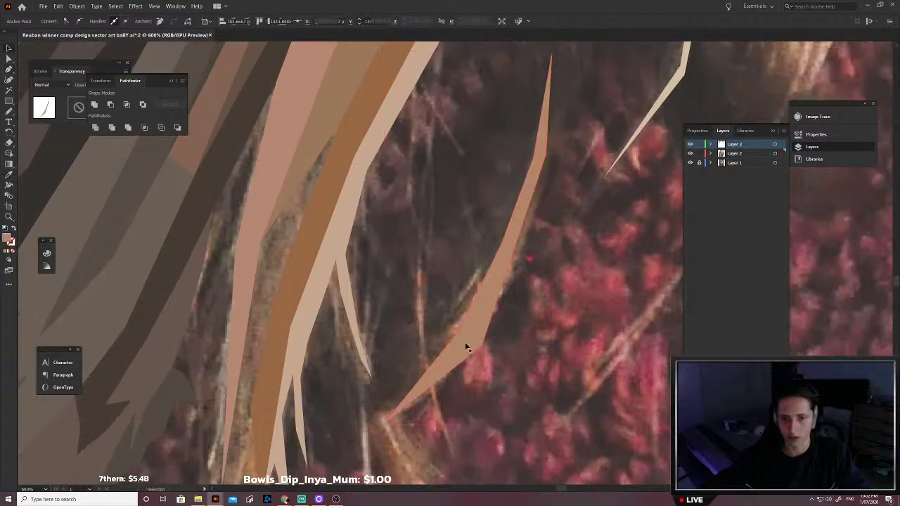
Step: Trace the narrow light hair beside the curved strand's lower tip as a thin shape running down to the artboard's bottom edge
scroll(465, 342, down, 2)
click(427, 312)
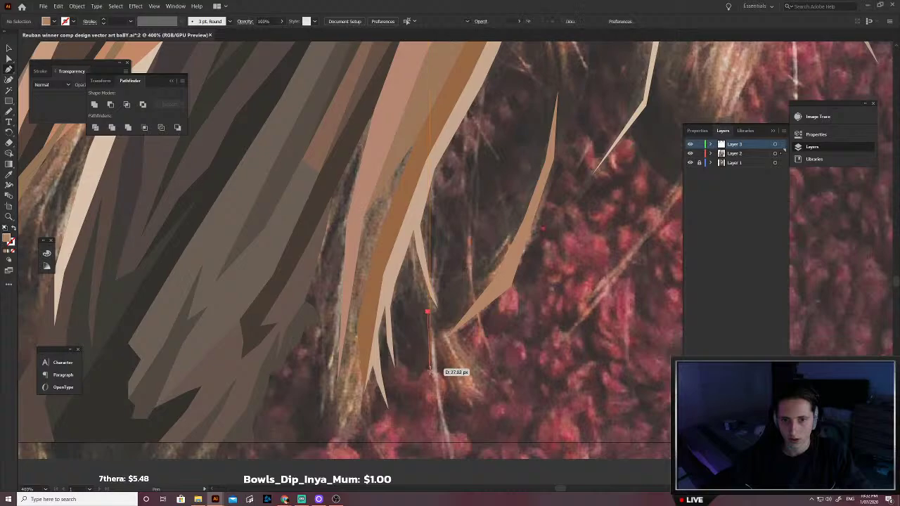
click(429, 371)
click(439, 428)
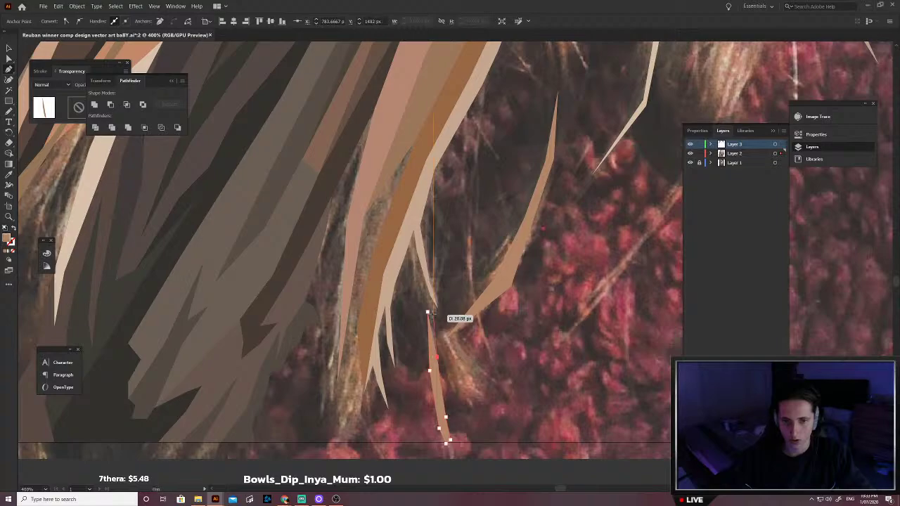
Step: Fill the narrow strand at the artboard's bottom edge with a pale pink sampled from the photo and deselect it
scroll(436, 390, up, 3)
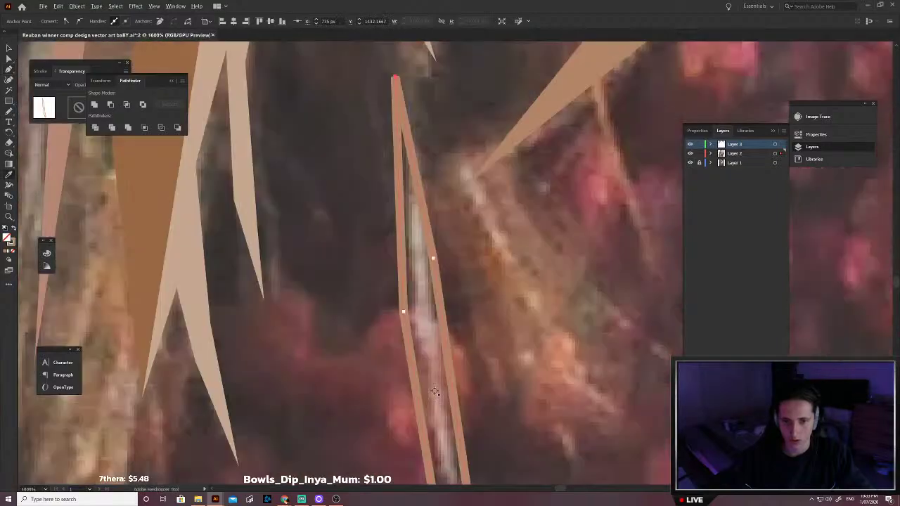
click(430, 337)
scroll(430, 337, down, 4)
key(v)
click(462, 358)
scroll(462, 358, down, 2)
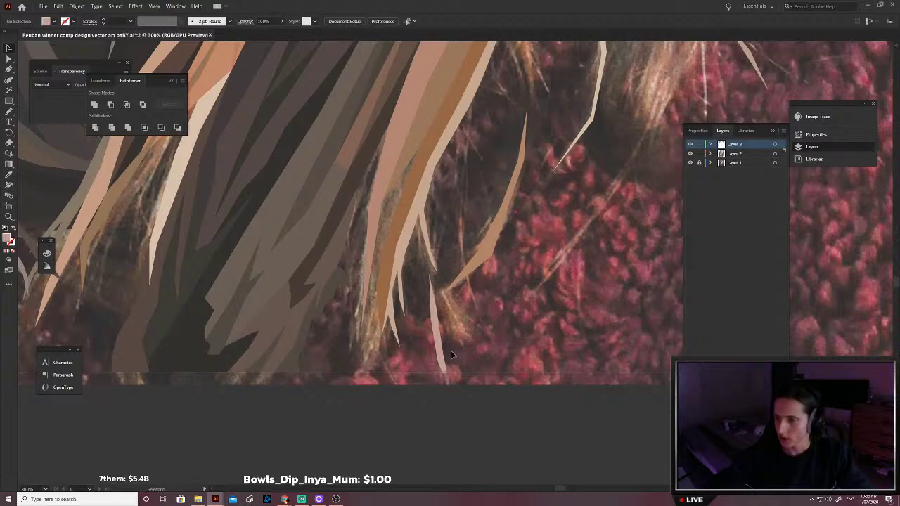
Step: Start a jagged shape at the orange-brown strand's lower tip, tracing its first prong down near the artboard edge and up to a notch
scroll(406, 361, up, 1)
scroll(410, 376, left, 2)
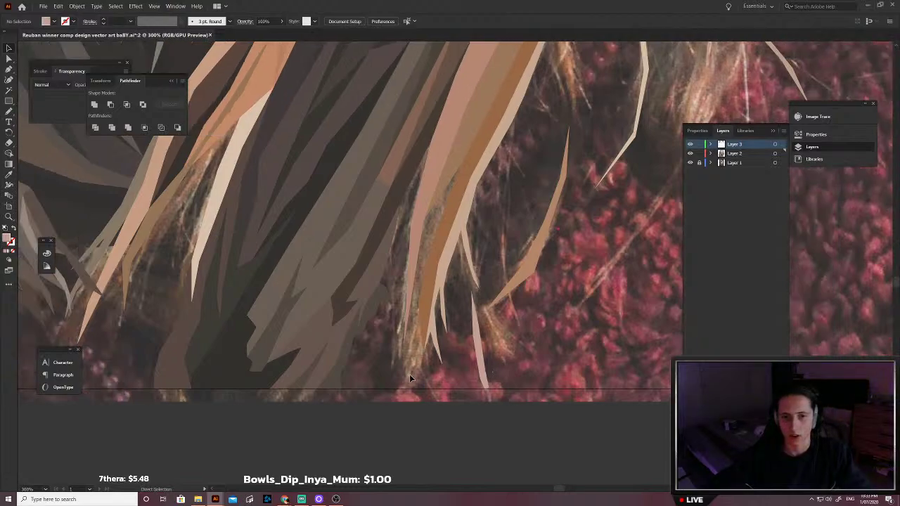
click(423, 351)
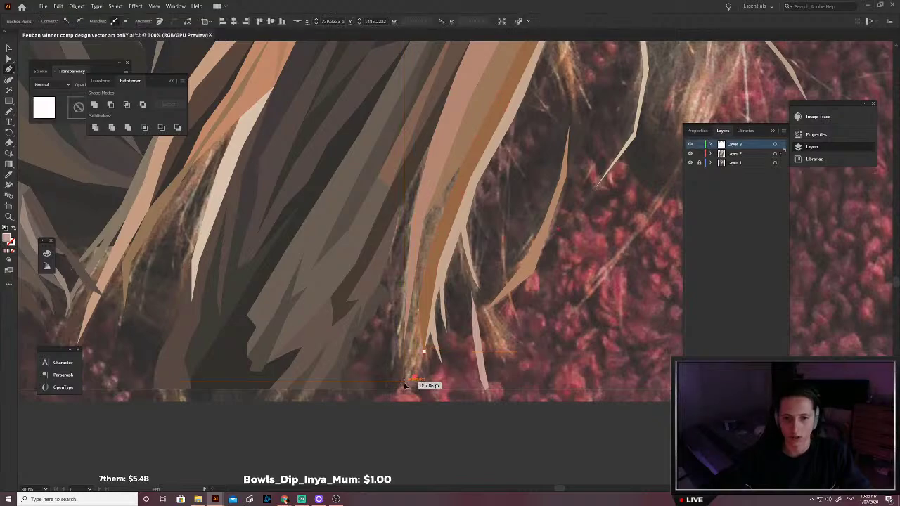
click(403, 384)
click(415, 377)
scroll(412, 349, up, 2)
click(414, 350)
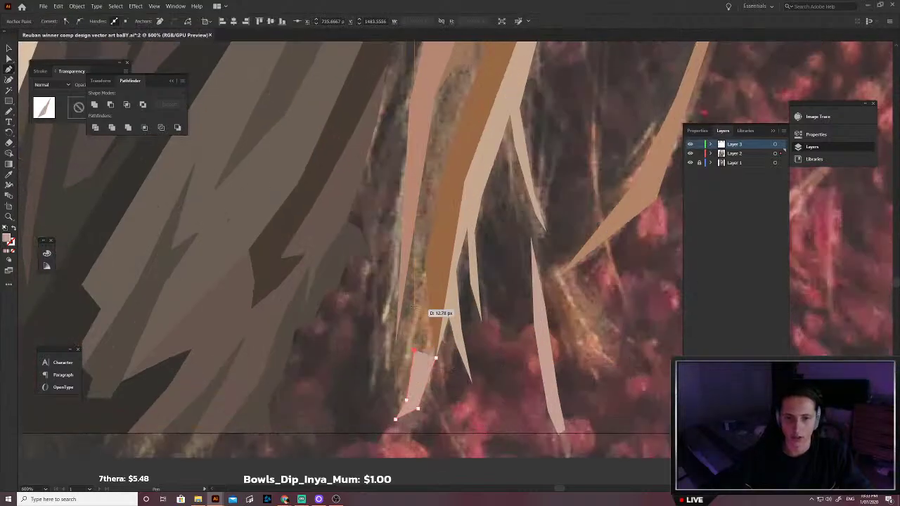
click(416, 298)
Step: Trace the jagged shape's second prong down to its tip and back up along its outer side beside the pink strand
click(395, 345)
drag(396, 343, 390, 396)
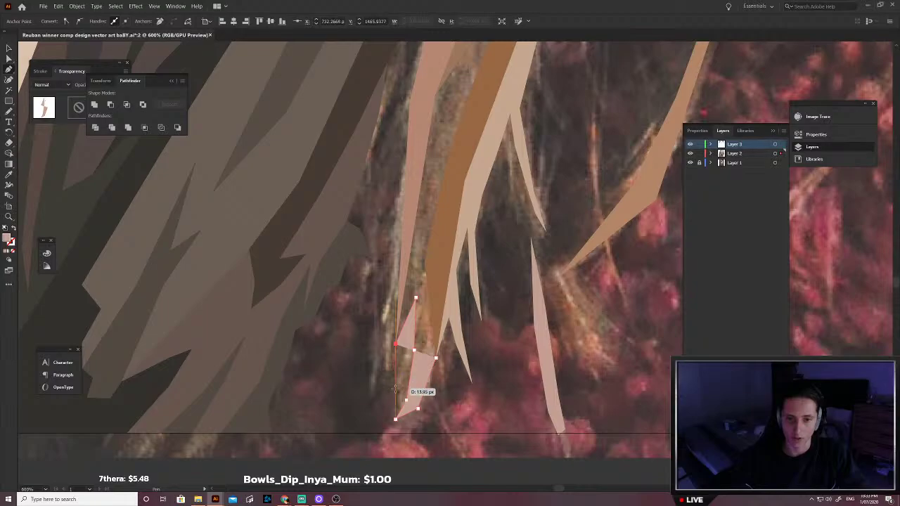
click(395, 408)
click(387, 365)
click(384, 322)
scroll(387, 289, up, 1)
click(387, 289)
Step: Trace the jagged shape's outer side up beside the pink strand to a peak at its edge, and turn back down over it
scroll(387, 287, up, 1)
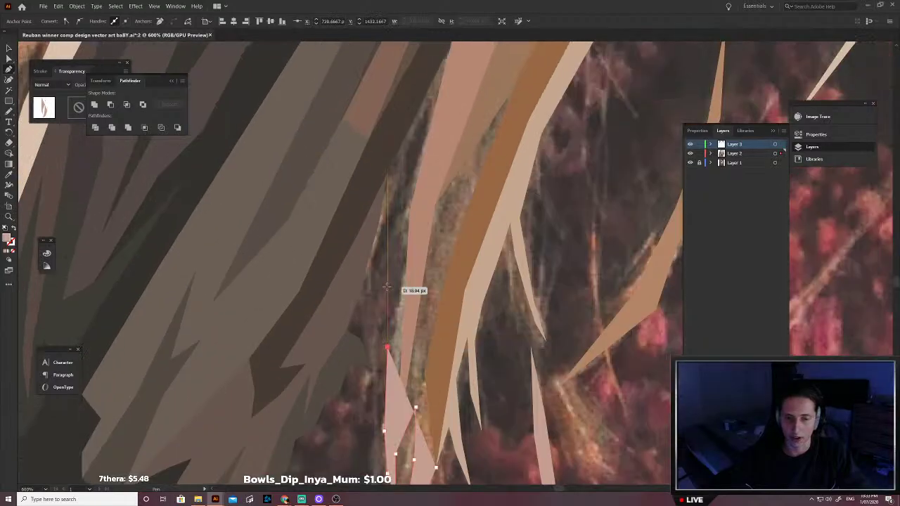
scroll(391, 283, up, 2)
click(398, 255)
scroll(401, 255, up, 3)
click(409, 254)
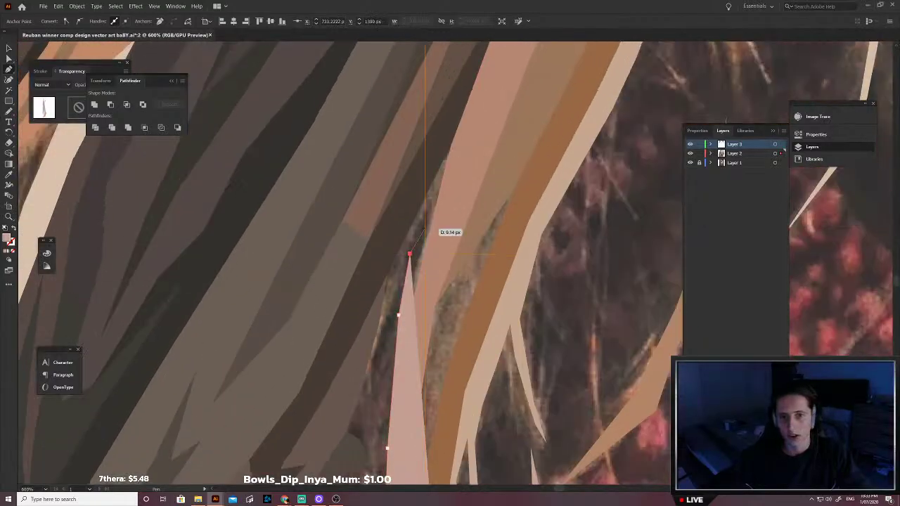
scroll(425, 231, up, 2)
drag(425, 231, 455, 186)
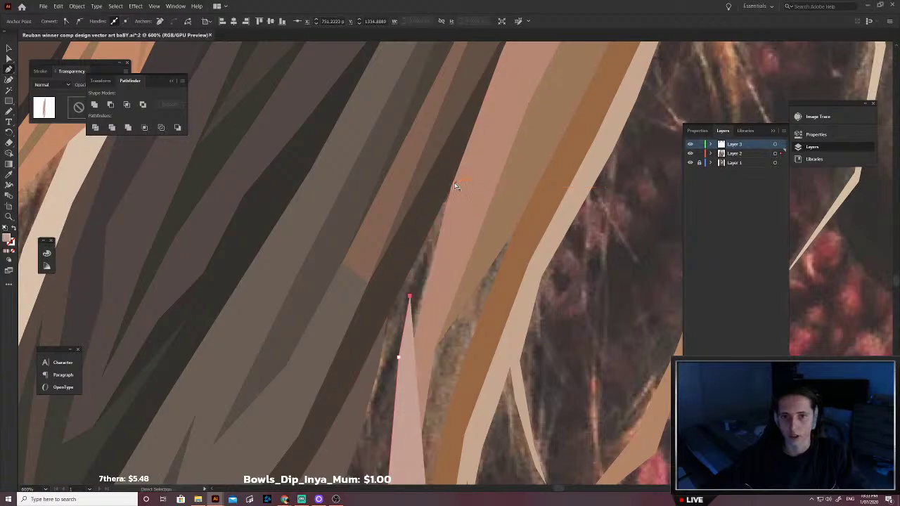
click(452, 183)
scroll(453, 194, down, 3)
click(450, 211)
scroll(450, 232, down, 4)
key(shift+x)
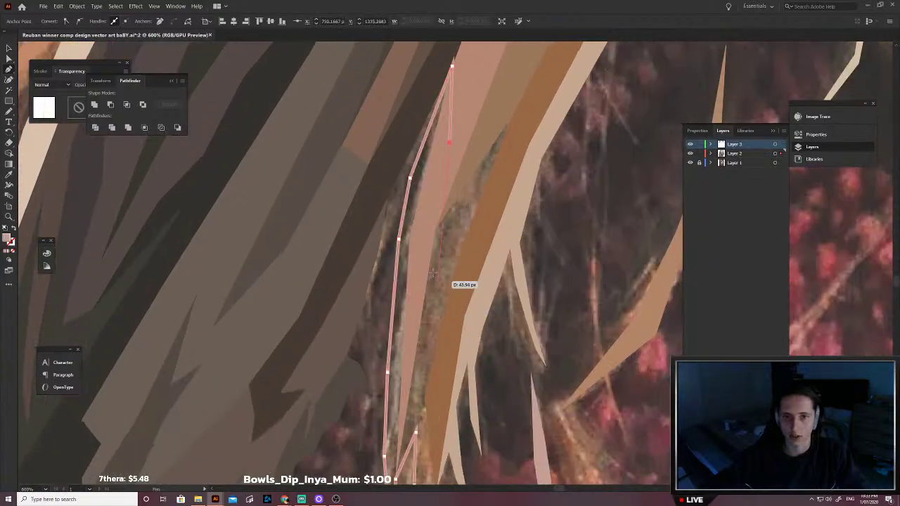
scroll(435, 263, down, 3)
click(415, 224)
click(405, 314)
scroll(426, 315, up, 2)
key(ctrl+z)
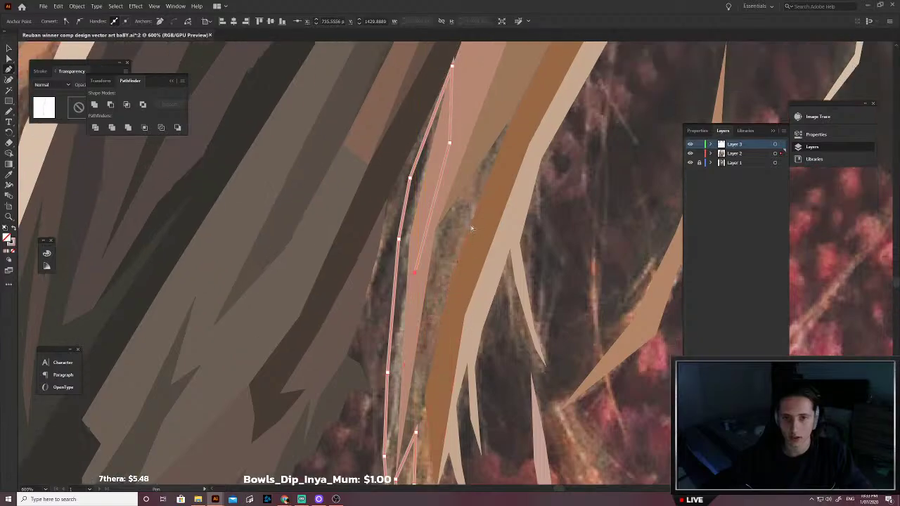
Step: Close the jagged shape down the orange-brown strand, fill it pinkish tan behind the neighbouring strands, and deselect it
click(494, 198)
scroll(488, 218, down, 2)
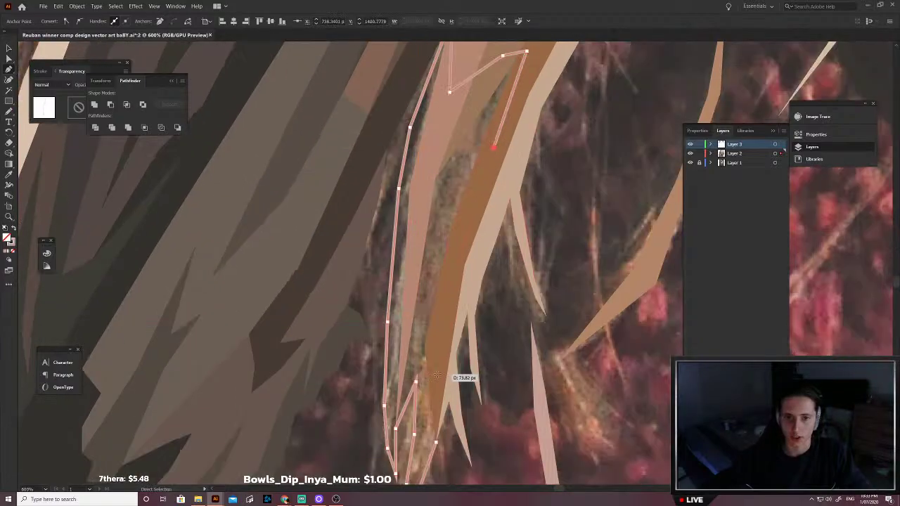
click(455, 336)
click(441, 413)
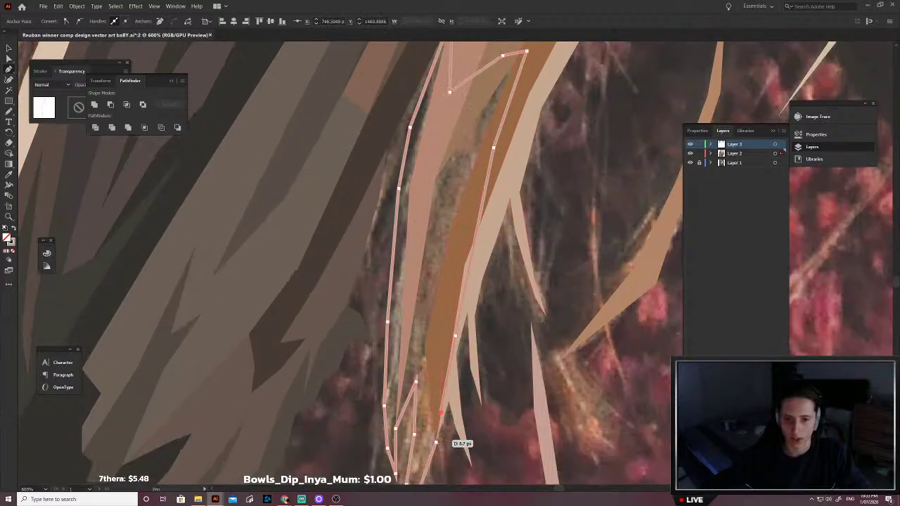
scroll(436, 442, up, 3)
scroll(424, 325, down, 5)
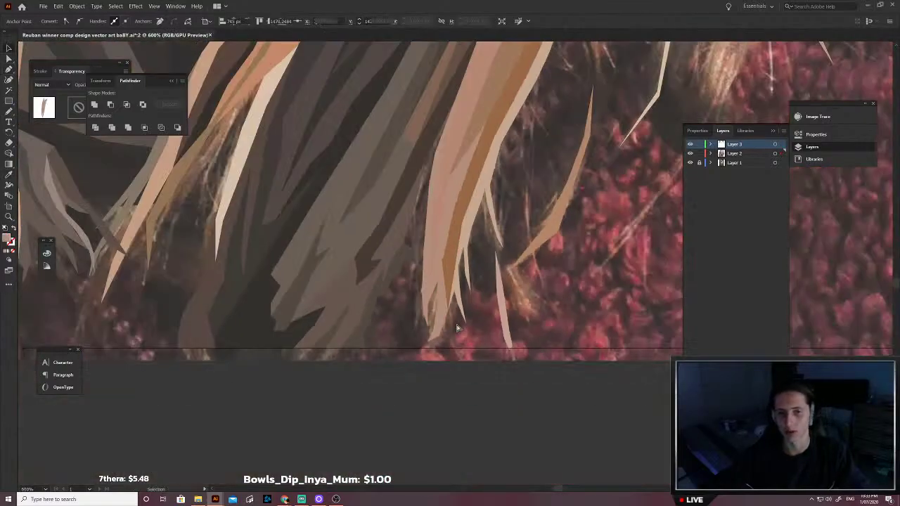
click(457, 328)
scroll(450, 328, right, 2)
scroll(441, 327, up, 3)
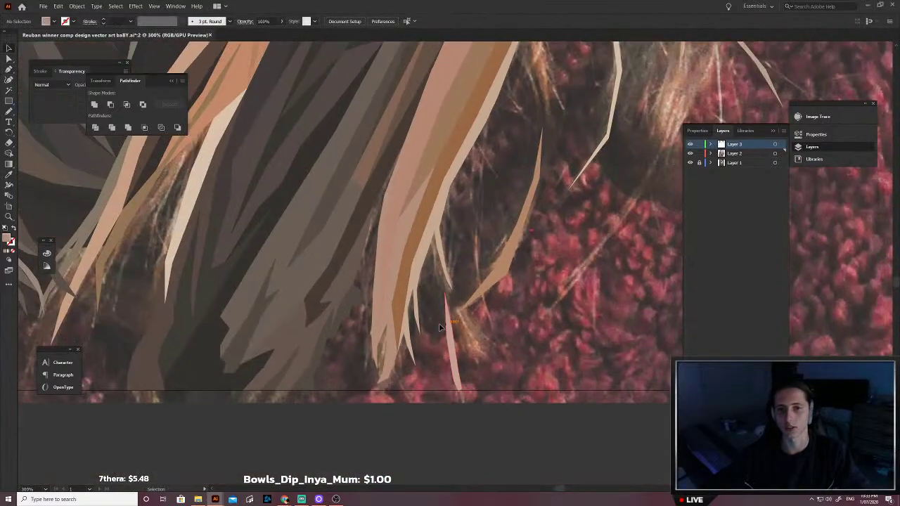
Step: Start a shape in the gap between the dark hair and the pink strand, tracing from its lower tip up across the pink strand
scroll(366, 352, up, 1)
key(p)
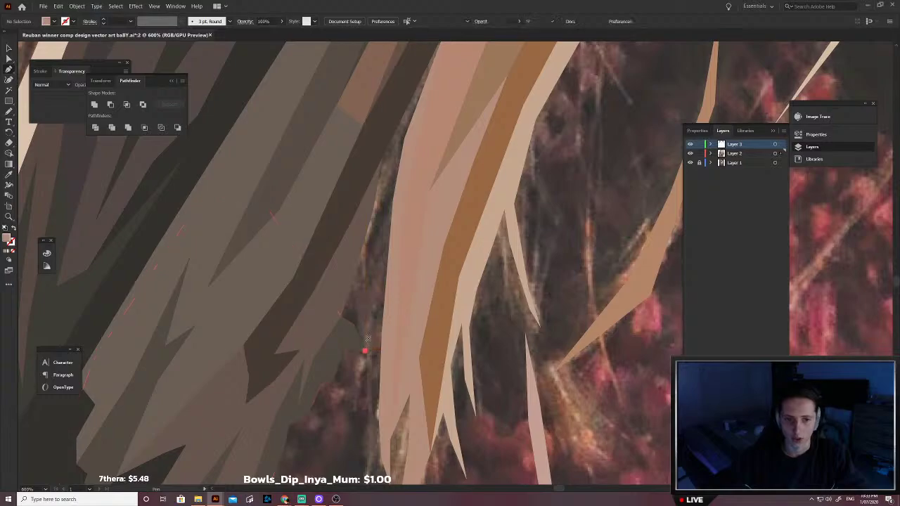
drag(365, 350, 370, 332)
click(393, 199)
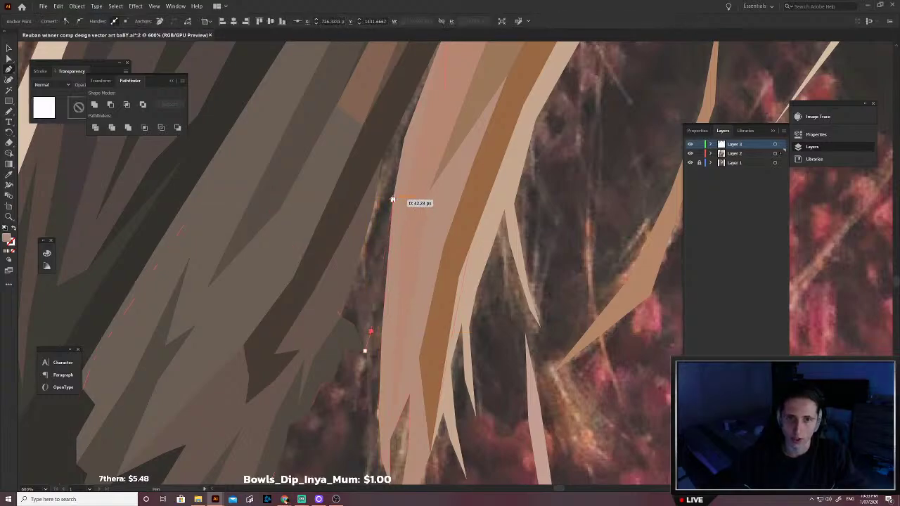
scroll(394, 199, up, 1)
click(438, 191)
scroll(438, 190, up, 1)
click(484, 169)
click(484, 111)
Step: Bring the gap shape's outline back over the dark hair and down its inner side, closing it at the lower tip
click(411, 126)
click(324, 173)
scroll(322, 182, down, 1)
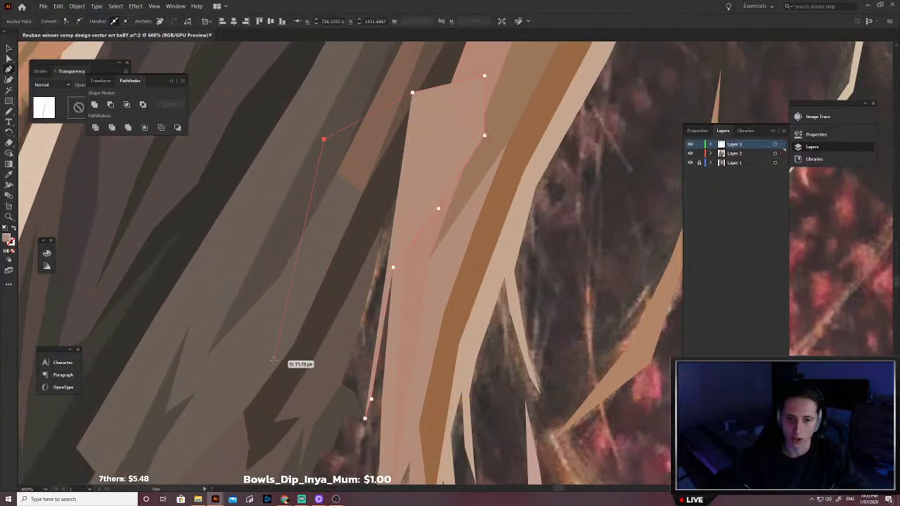
click(324, 342)
click(334, 382)
click(348, 392)
drag(364, 402, 364, 402)
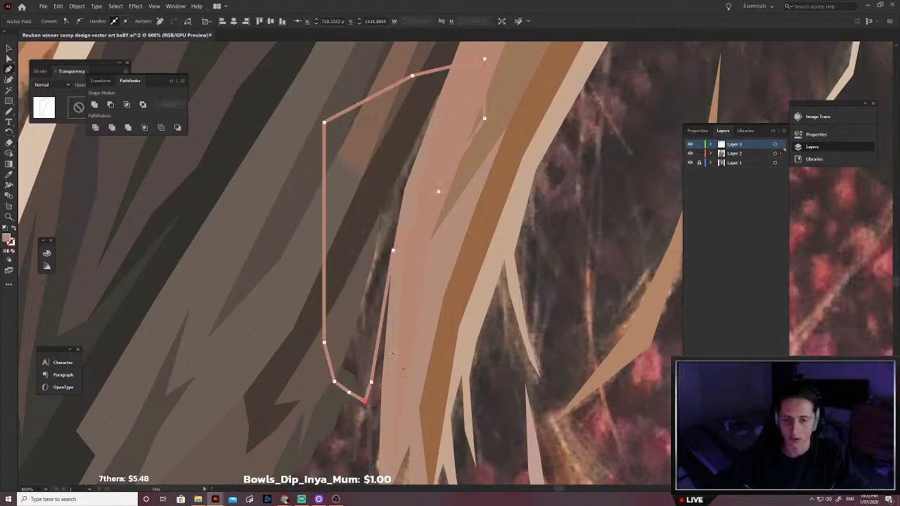
Step: Fill the gap shape with a dark purplish grey sampled from the photo, send it to the back and deselect it
scroll(394, 387, up, 3)
click(360, 290)
key(v)
scroll(360, 288, down, 4)
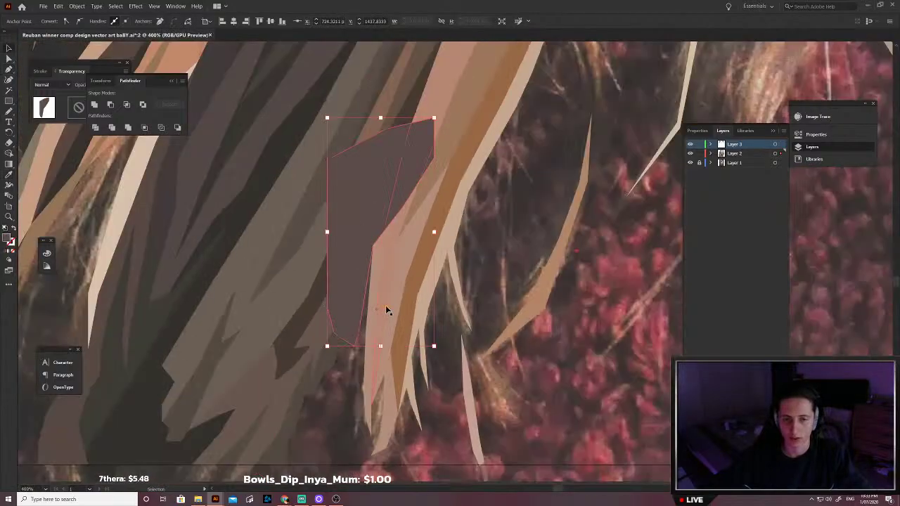
key(ctrl+shift+[)
ctrl+click(504, 295)
Step: Start a shadow shape around the thin cream wisp, tracing from below the orange strand's tip up to the cream strand's edge
scroll(493, 336, right, 3)
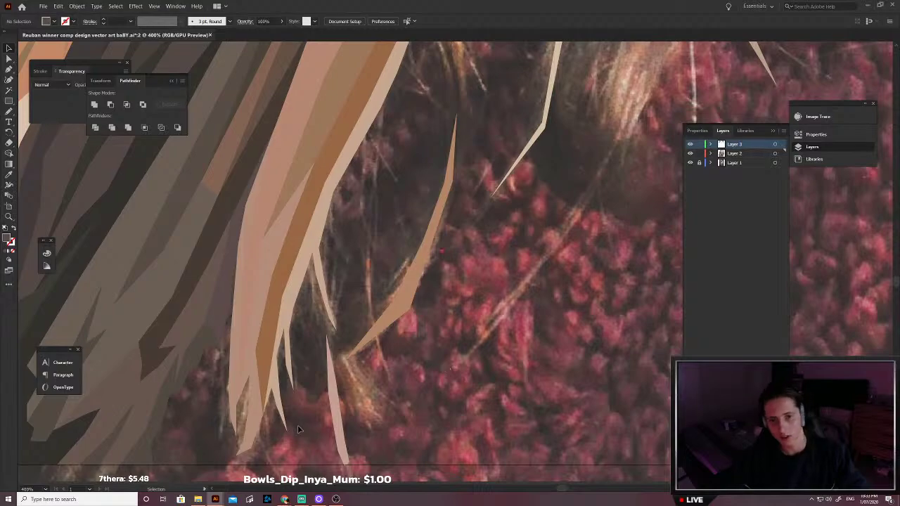
key(p)
scroll(330, 418, up, 2)
scroll(354, 410, down, 3)
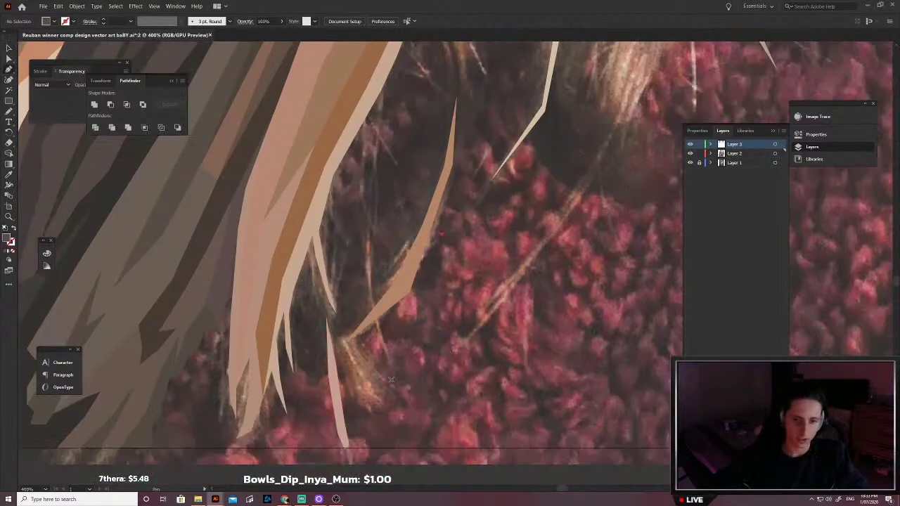
click(348, 321)
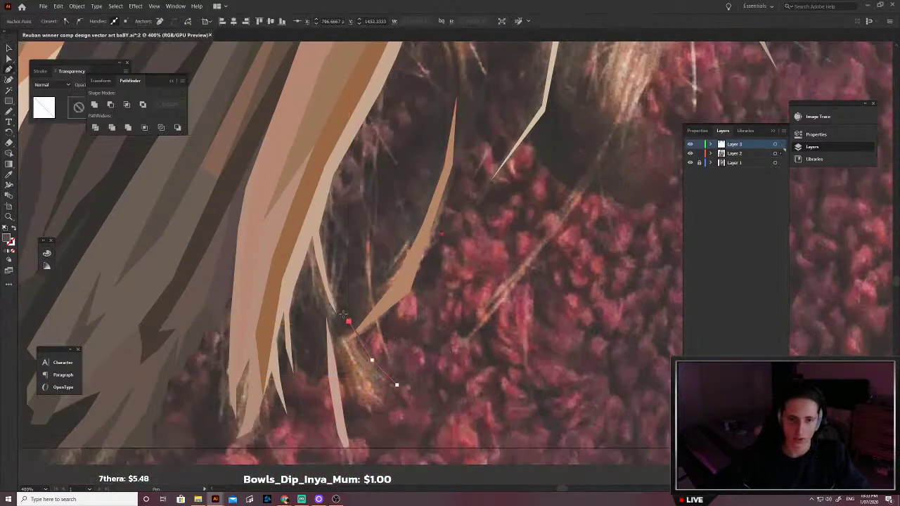
click(327, 252)
click(328, 220)
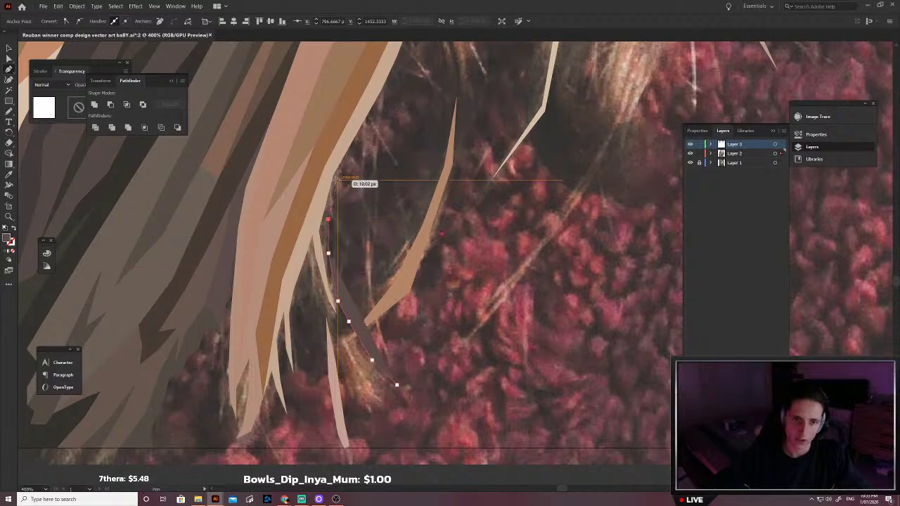
click(332, 175)
Step: Trace the shadow shape back down beside the cream strand, around the fan-shaped wisp's upper end, and close it at its lower tip
click(310, 205)
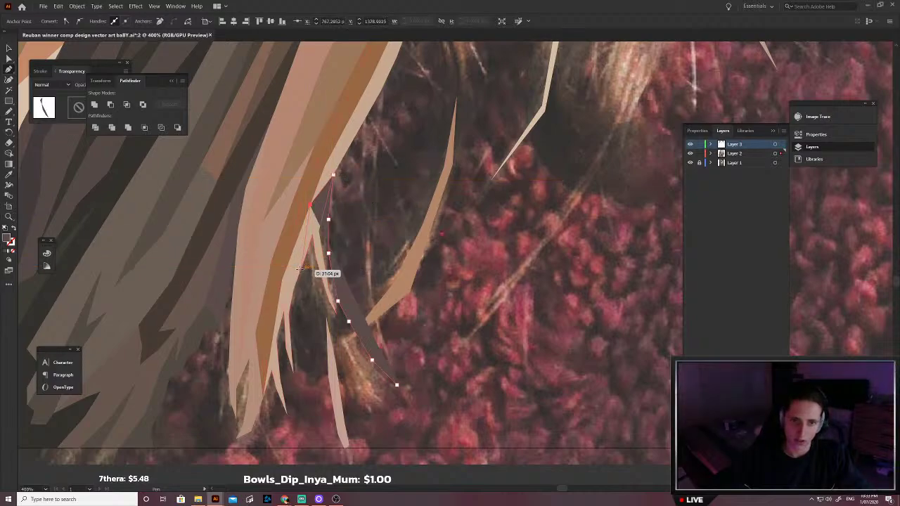
click(293, 289)
click(311, 344)
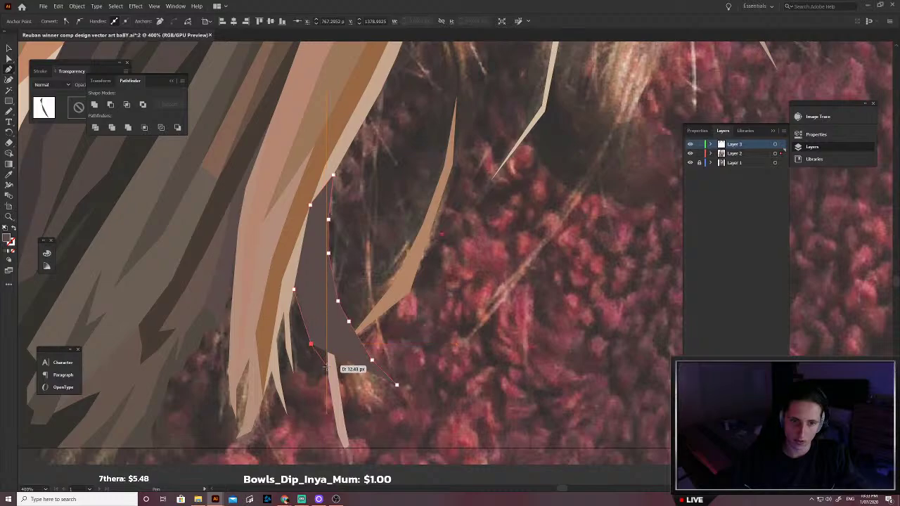
click(327, 367)
click(359, 391)
key(shift+x)
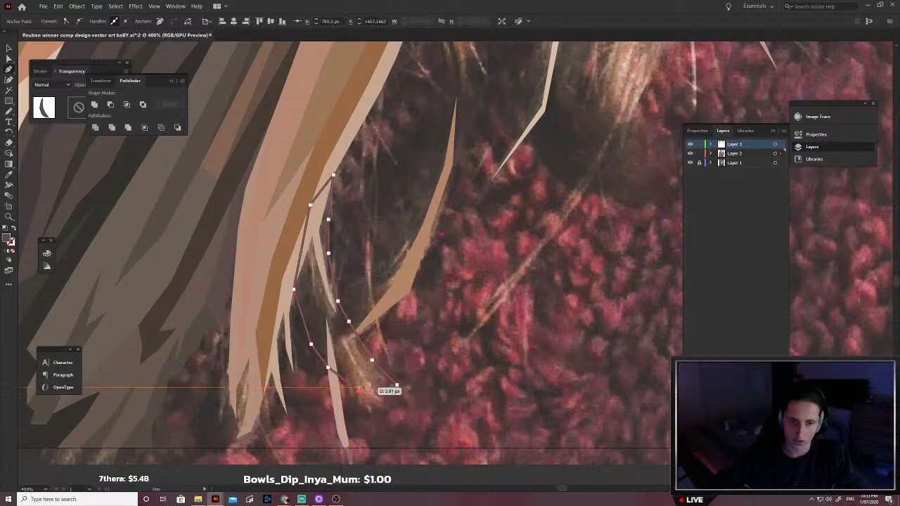
click(345, 373)
click(327, 317)
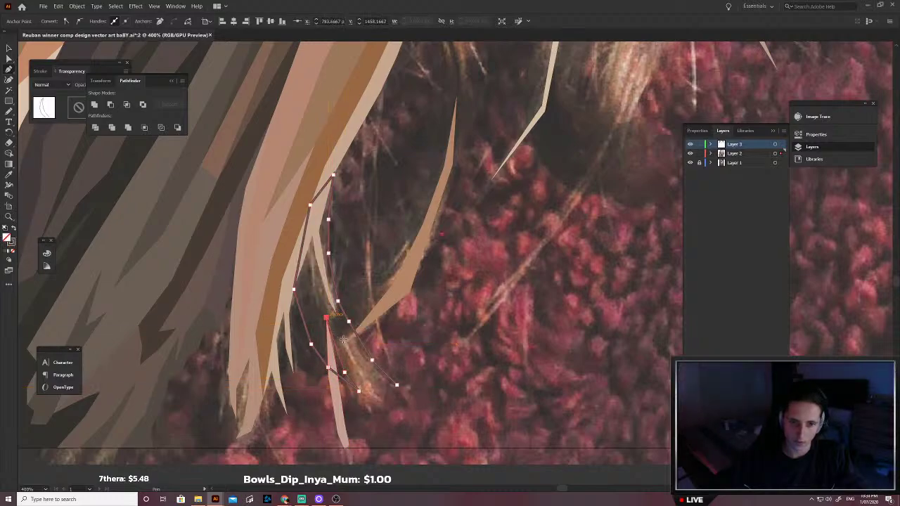
drag(373, 361, 393, 386)
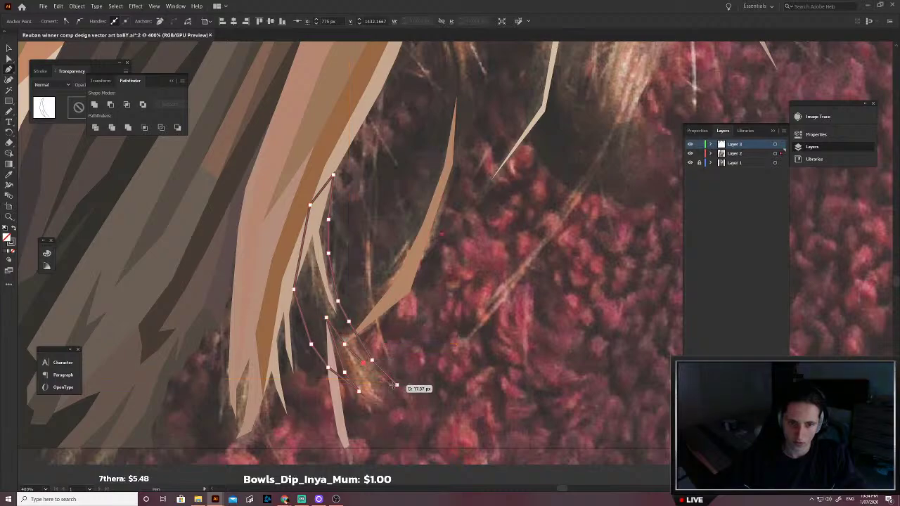
Step: Fill the shadow shape with a dark brown sampled from the photo, send it to the back and deselect it
click(315, 320)
key(v)
key(ctrl+shift+[)
click(396, 415)
Step: Start the fan-shaped wisp below the orange strand's tip, tracing its pronged lower end and part of its upper side
scroll(396, 415, left, 1)
key(p)
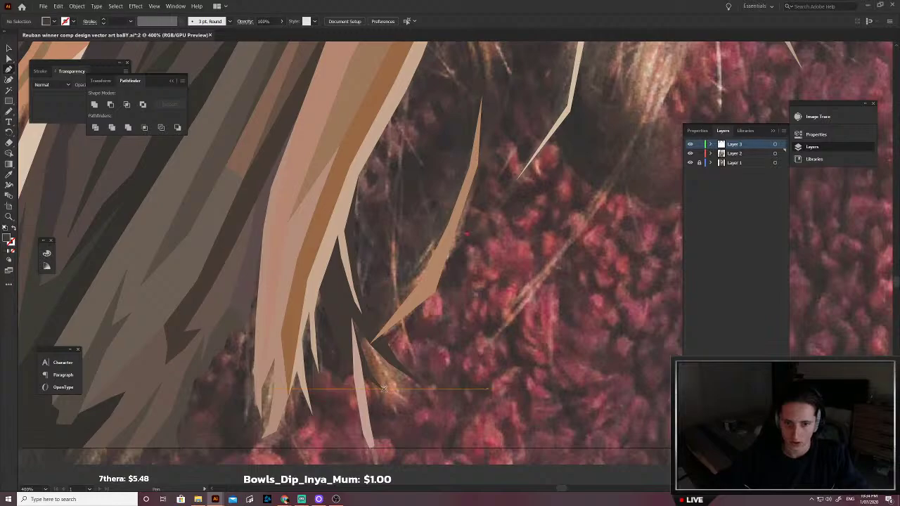
ctrl+click(383, 392)
ctrl+click(409, 406)
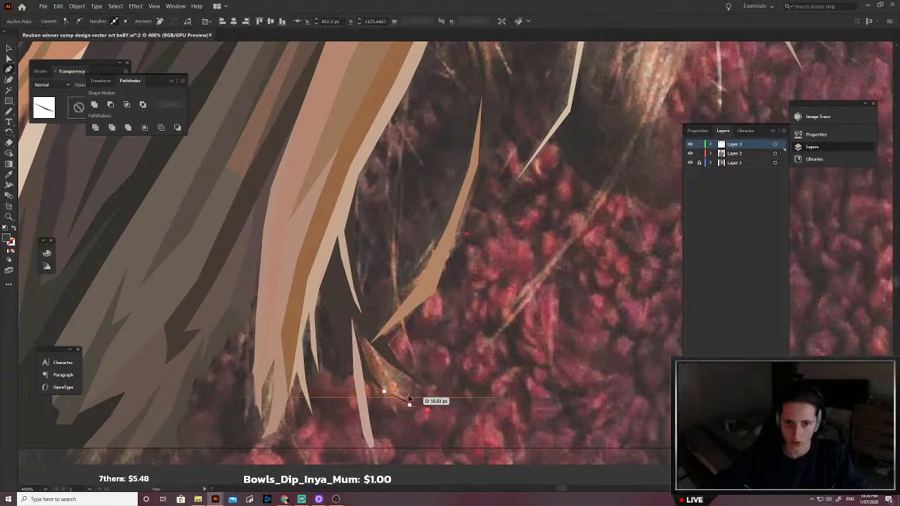
drag(410, 399, 399, 365)
click(398, 365)
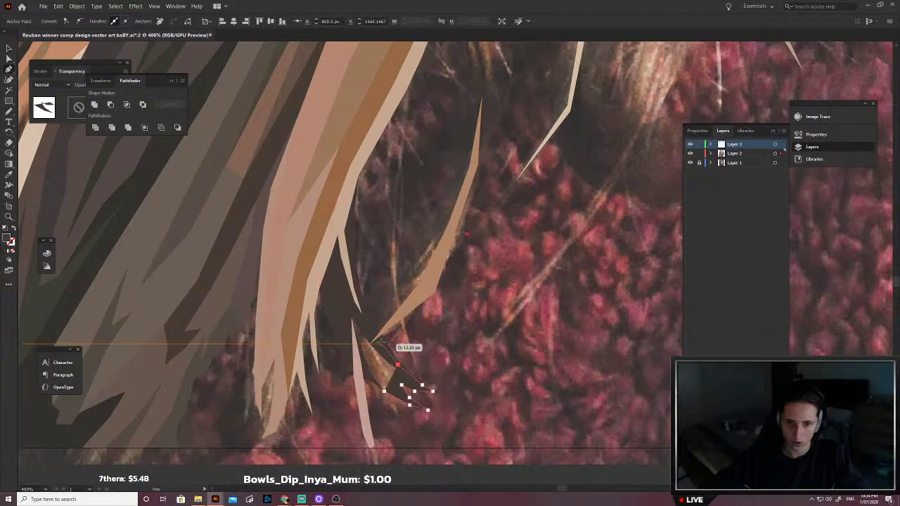
Step: Continue the fan-shaped wisp up over the dark shadow and back down behind the pale pink strand to close it
click(377, 338)
click(357, 313)
click(349, 311)
click(342, 325)
click(353, 353)
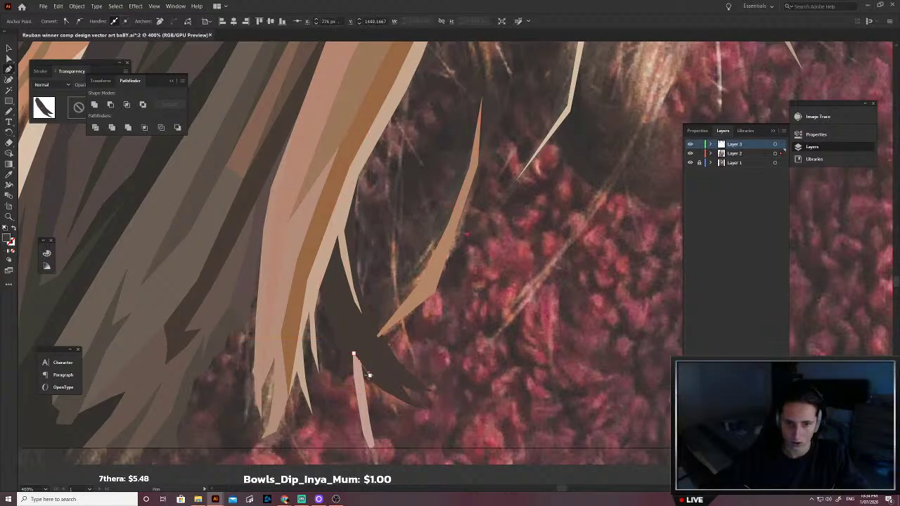
click(369, 375)
Step: Fill the fan-shaped wisp with a brown sampled from the photo, send it to the back and deselect it
key(shift+x)
key(i)
scroll(378, 383, up, 5)
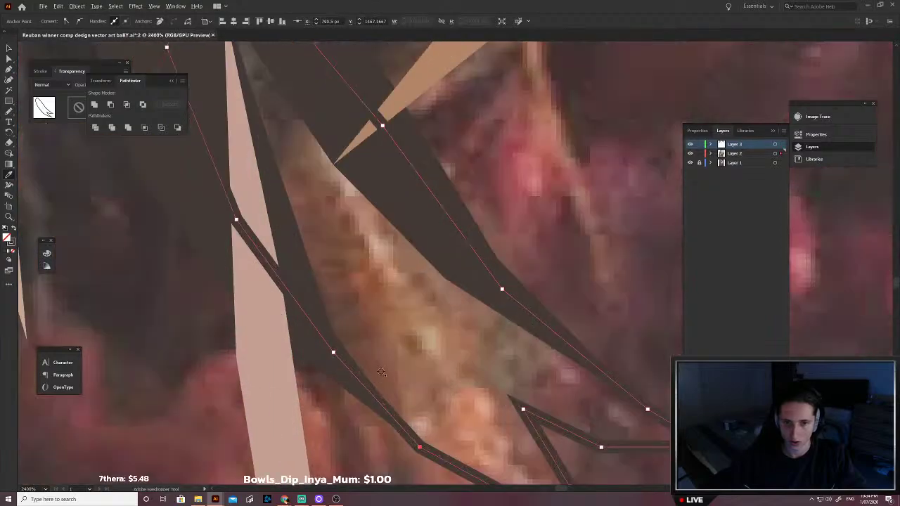
click(397, 350)
scroll(397, 346, down, 3)
key(v)
key(ctrl+shift+bracketleft)
click(395, 408)
Step: Trace the thin, nearly vertical hair crossing the orange strand's lower end as a narrow pointed shape
scroll(395, 407, down, 2)
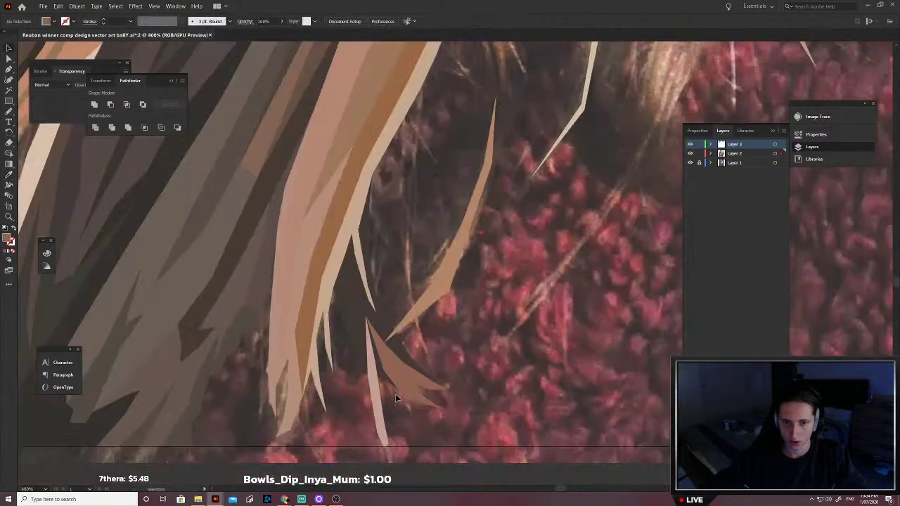
scroll(385, 391, up, 1)
scroll(391, 403, right, 4)
scroll(393, 405, up, 5)
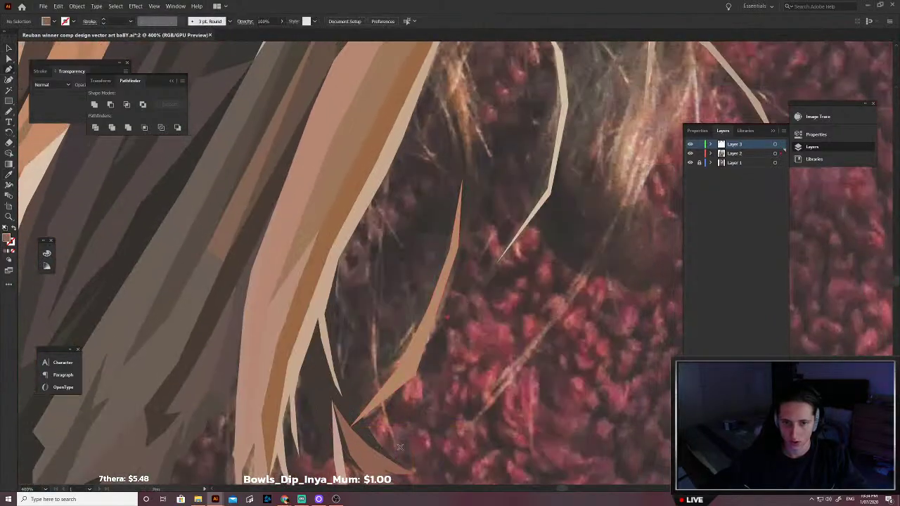
click(378, 392)
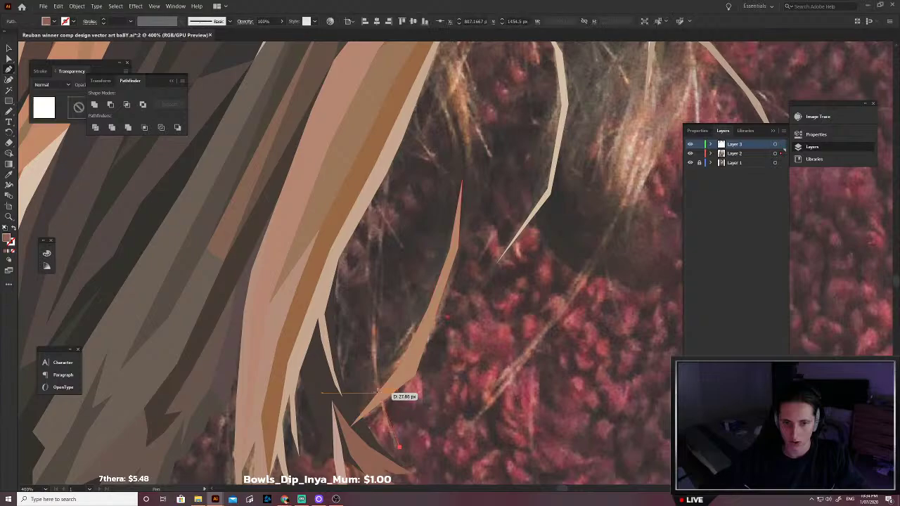
click(374, 300)
drag(376, 350, 386, 398)
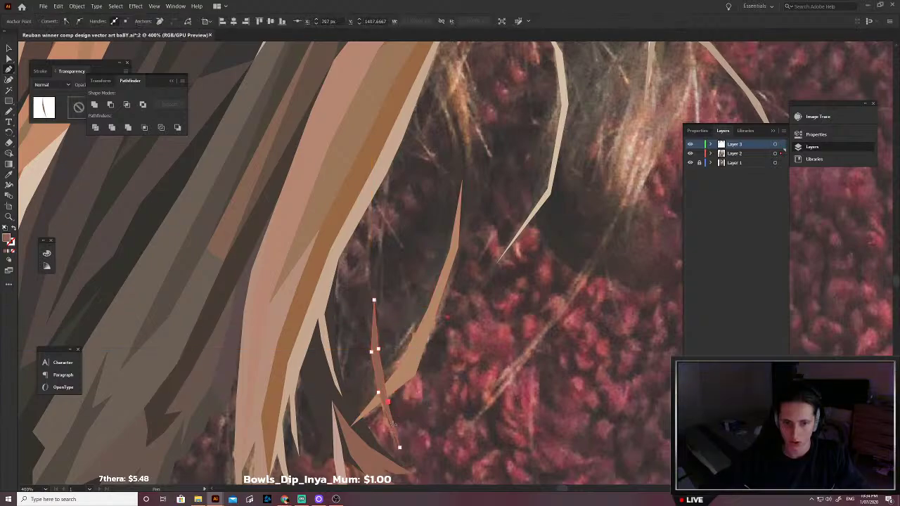
scroll(378, 420, up, 3)
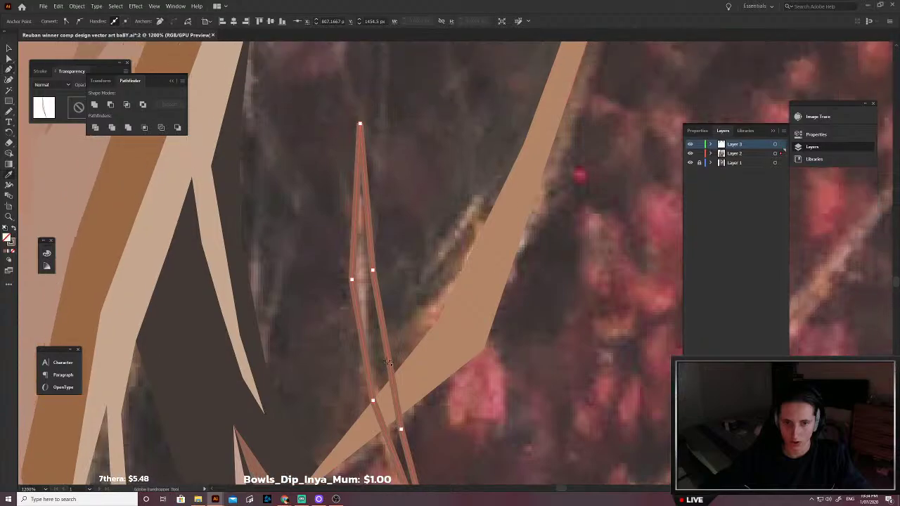
Step: Fill the thin crossing hair with a salmon pink sampled from the photo and deselect it
key(shift+x)
scroll(436, 312, down, 1)
key(v)
scroll(436, 312, down, 2)
click(457, 309)
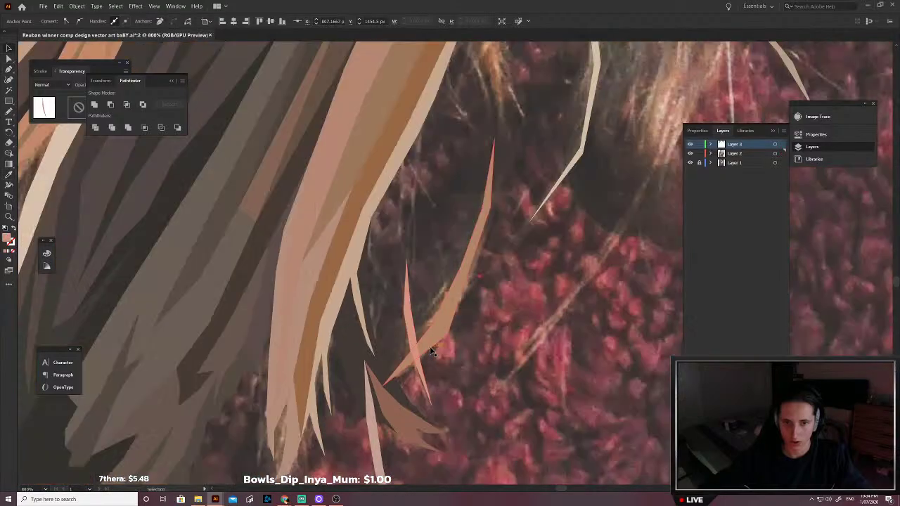
drag(457, 308, 415, 362)
scroll(416, 362, right, 4)
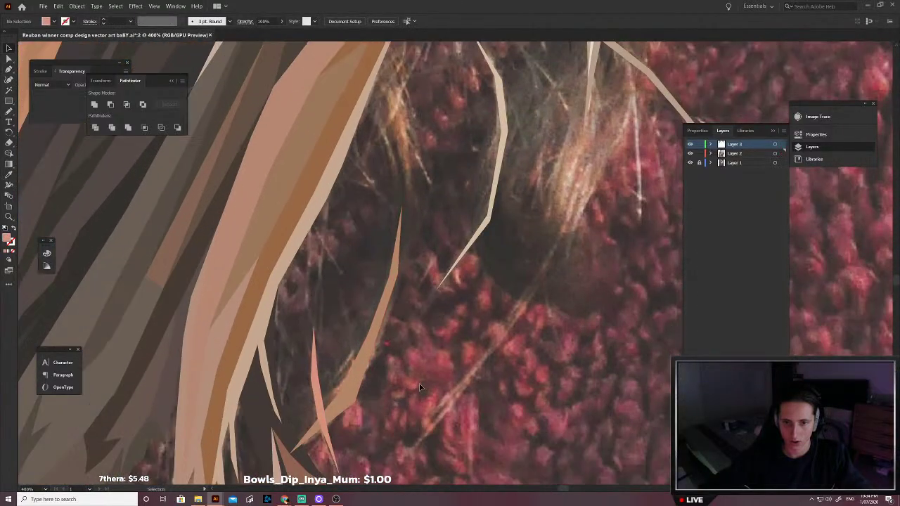
Step: Trace the long diagonal hair over the red jumper, below the bright tuft, as a narrow shape pointed at both ends
click(465, 397)
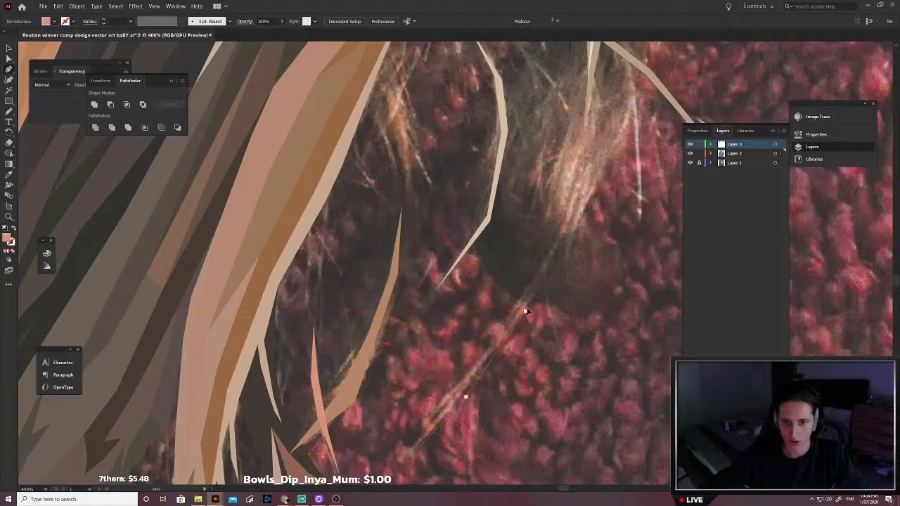
click(556, 248)
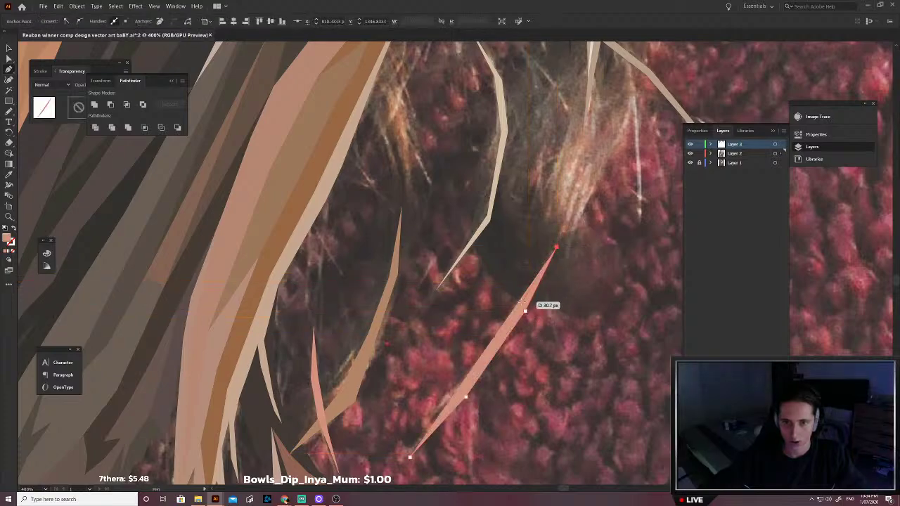
click(525, 310)
click(462, 391)
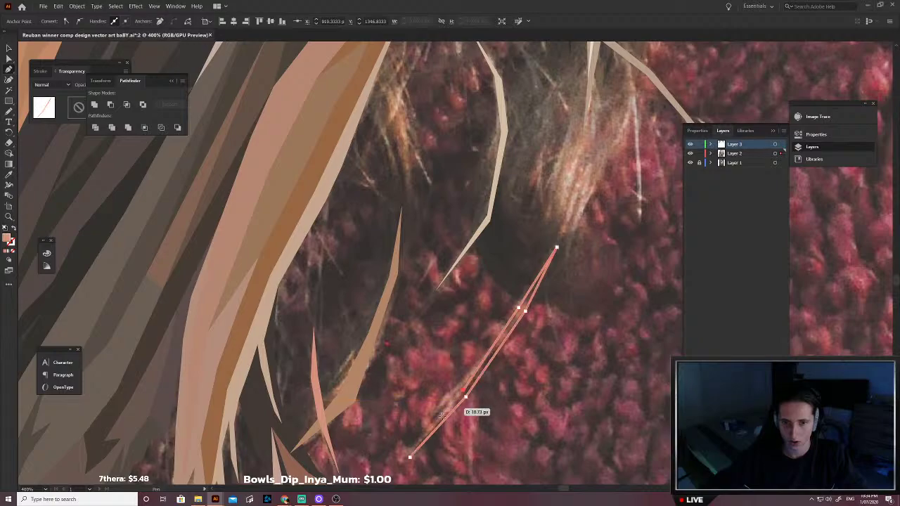
click(412, 456)
Step: Fill the long diagonal hair with a muted reddish brown sampled from the photo and deselect it
key(shift+x)
key(i)
scroll(445, 409, up, 4)
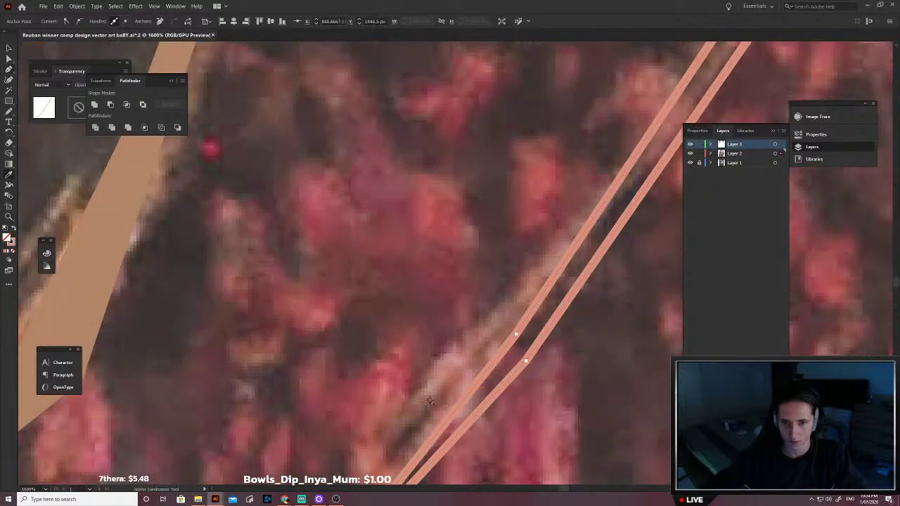
click(421, 401)
scroll(423, 400, down, 4)
key(v)
click(483, 393)
Step: Trace the bright tuft above the diagonal hair as a closed jagged shape with several pointed tips
drag(458, 370, 415, 468)
key(p)
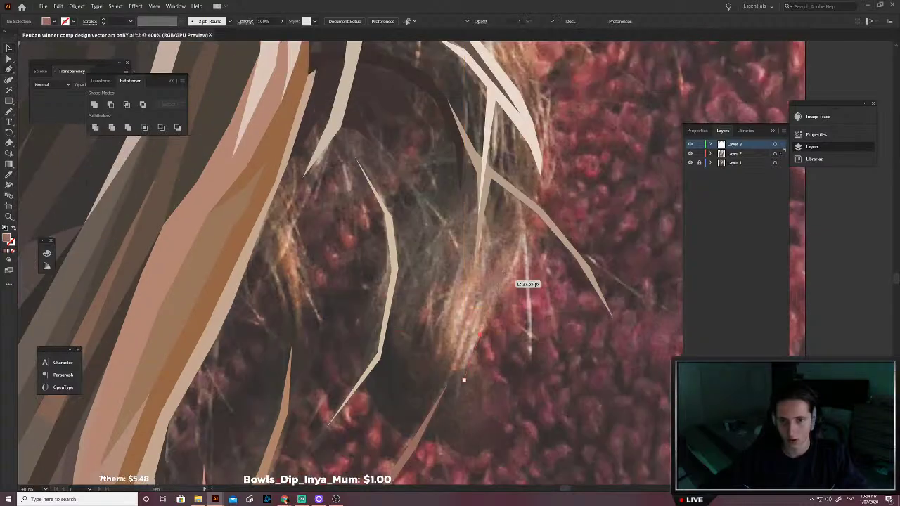
click(503, 281)
click(485, 309)
click(478, 299)
click(467, 312)
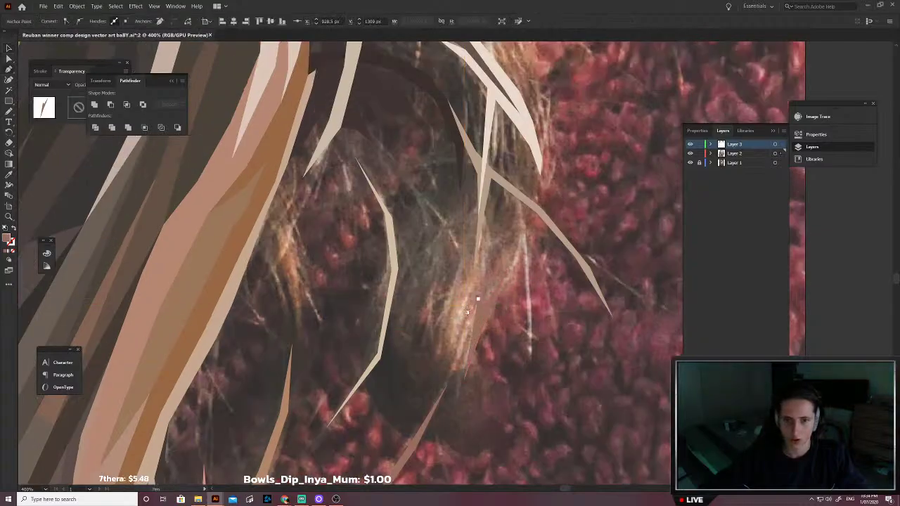
click(437, 347)
click(449, 351)
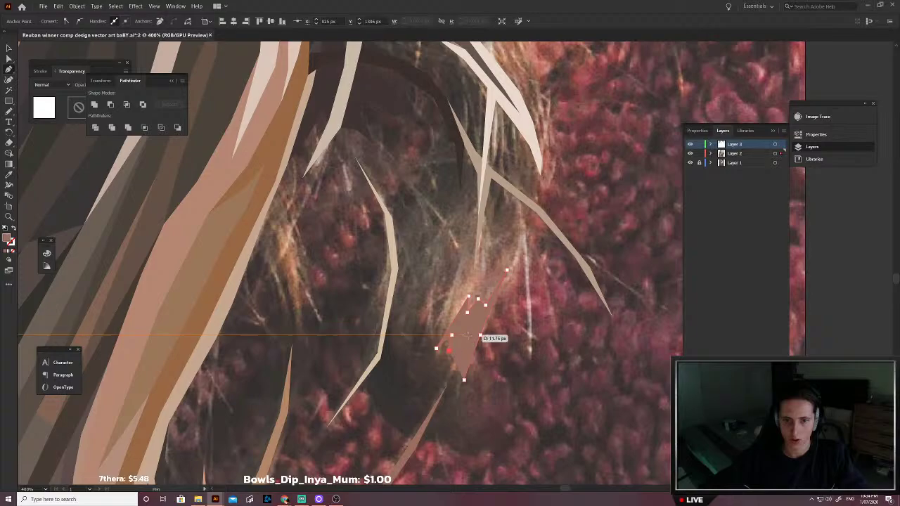
click(468, 335)
click(462, 363)
Step: Fill the jagged tuft with a pale pink sampled from the photo and deselect it
key(shift+x)
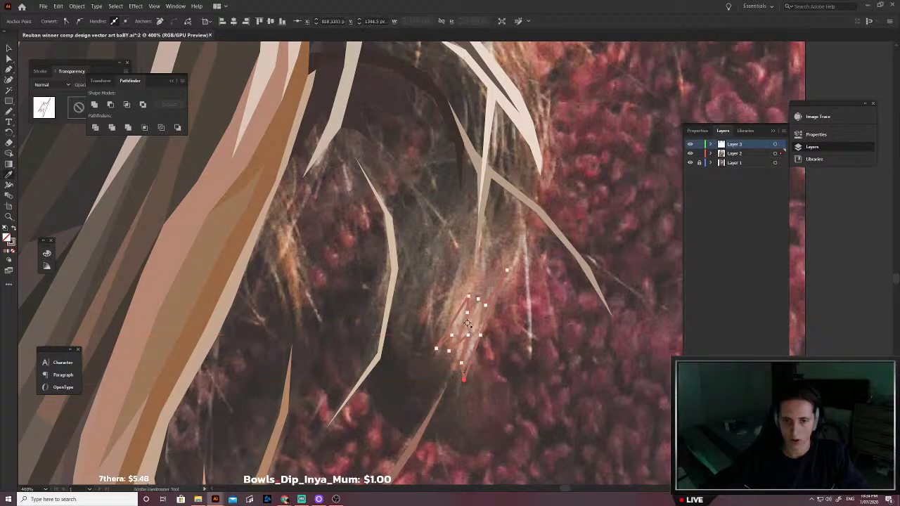
key(shift+x)
key(v)
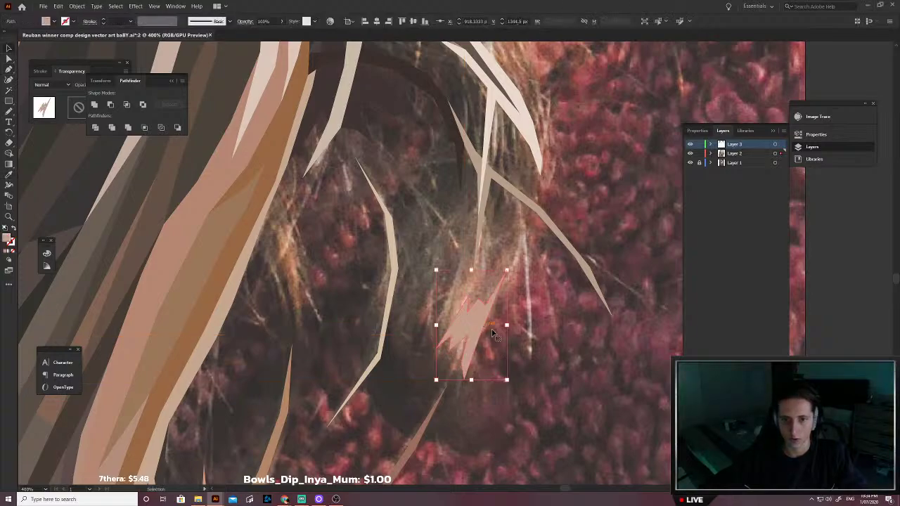
scroll(486, 333, up, 3)
key(shift+x)
key(a)
key(shift+x)
scroll(466, 320, down, 2)
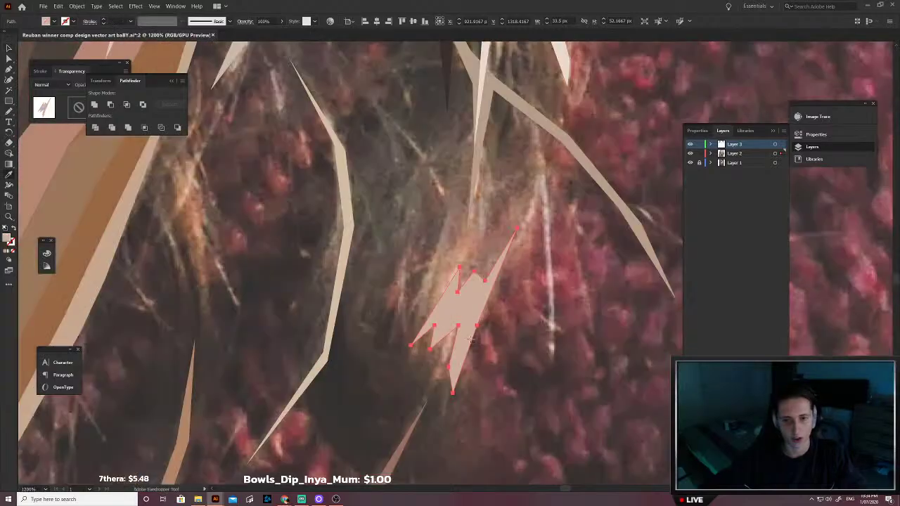
key(v)
click(474, 367)
Step: Start a forked shadow wisp at the pale pink tuft's lower tip, outlining its two pointed ends down to the diagonal hair
scroll(429, 419, left, 2)
scroll(420, 430, down, 4)
key(p)
scroll(422, 358, up, 2)
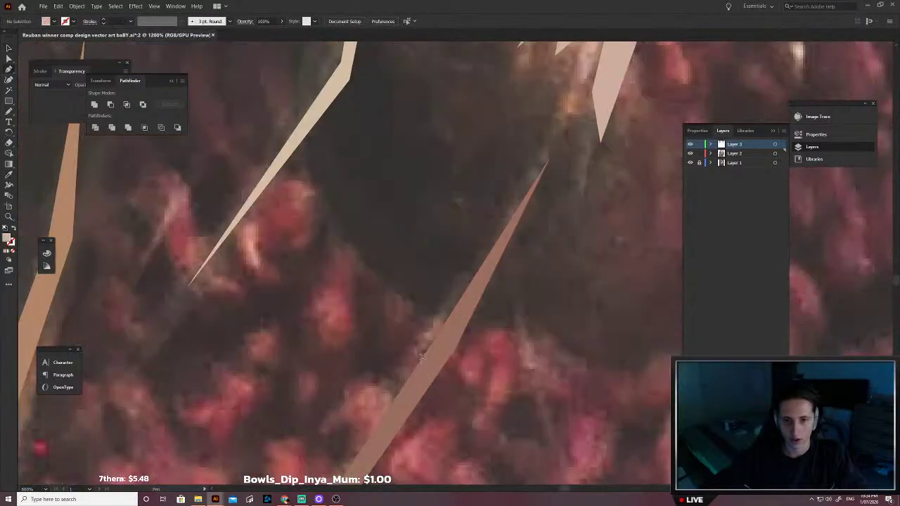
scroll(441, 332, down, 2)
key(p)
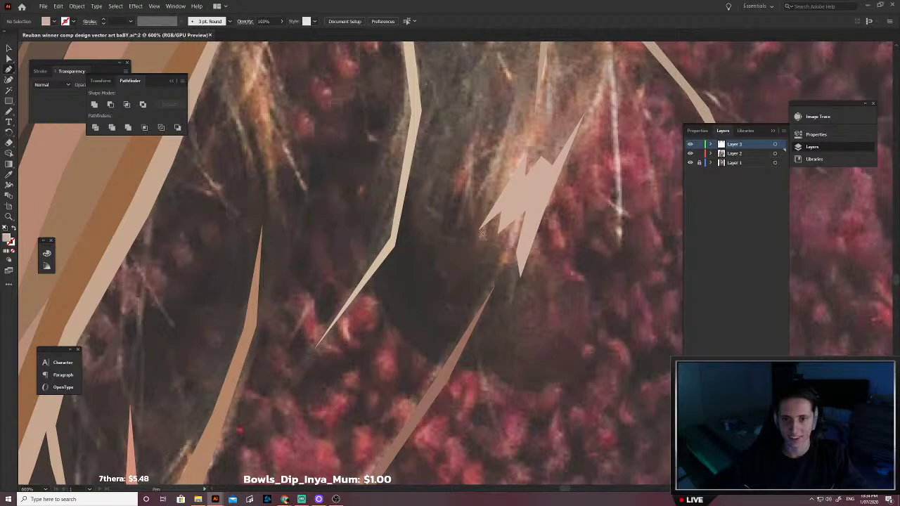
click(438, 311)
click(410, 348)
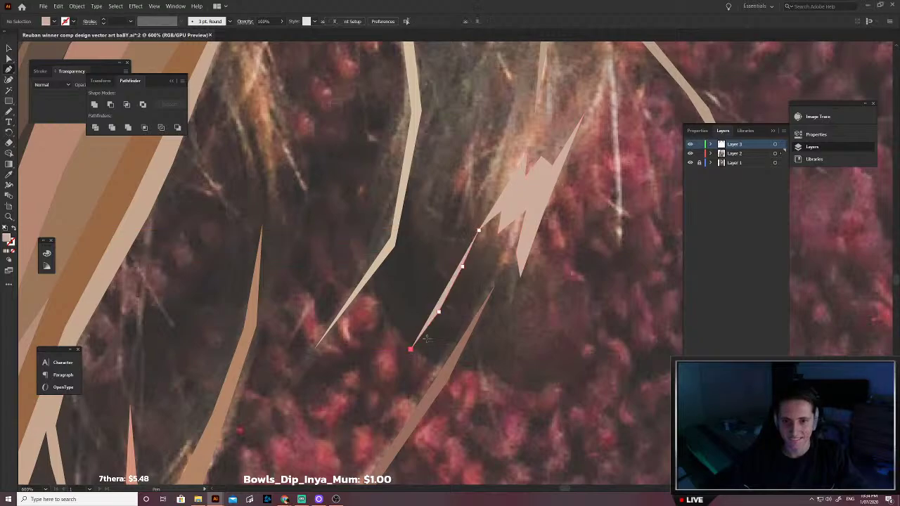
click(474, 290)
click(460, 332)
click(438, 375)
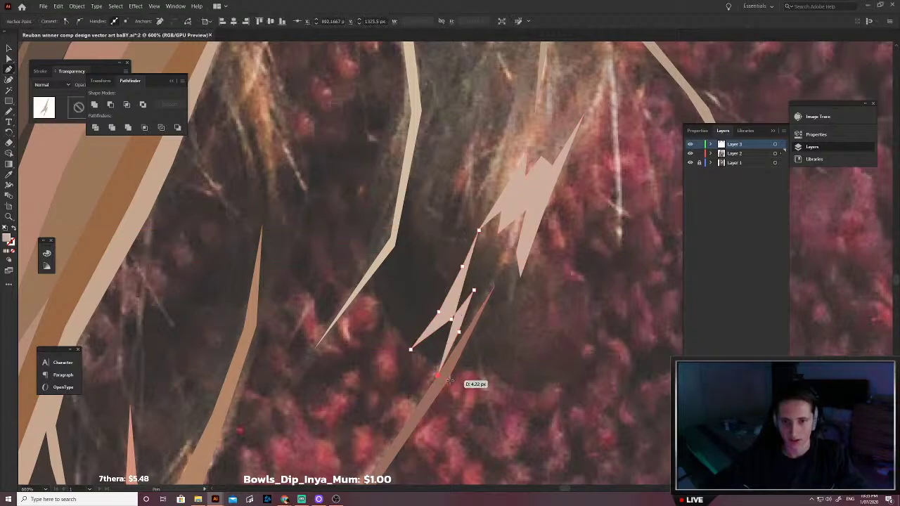
Step: Continue the shadow wisp's outline up past the tuft's lowest tip and close it across the pale pink tuft
click(448, 381)
click(472, 356)
click(504, 316)
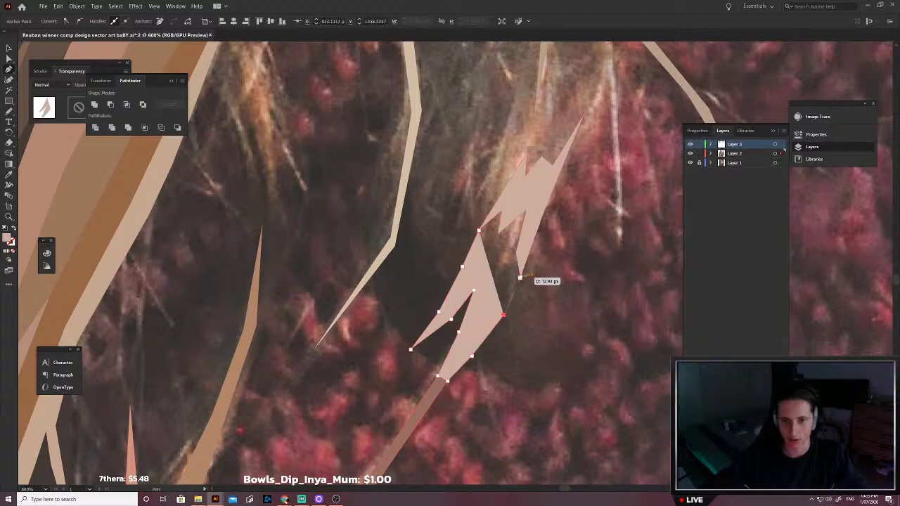
click(520, 278)
scroll(522, 282, up, 2)
scroll(524, 291, up, 1)
click(531, 289)
click(495, 294)
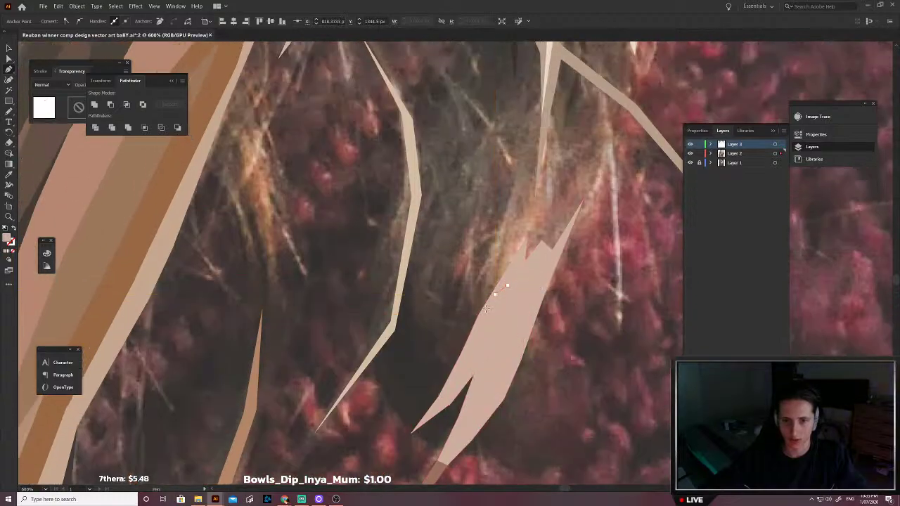
click(479, 314)
Step: Fill the forked shadow wisp with a dark brown sampled from the photo, send it behind the pale pink tuft and deselect it
key(shift+x)
key(i)
scroll(490, 345, up, 4)
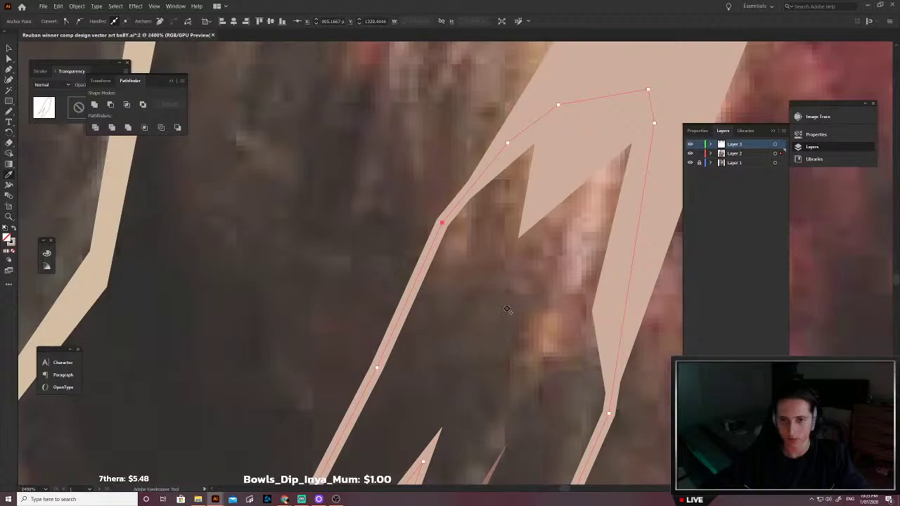
click(507, 309)
scroll(506, 309, down, 1)
key(v)
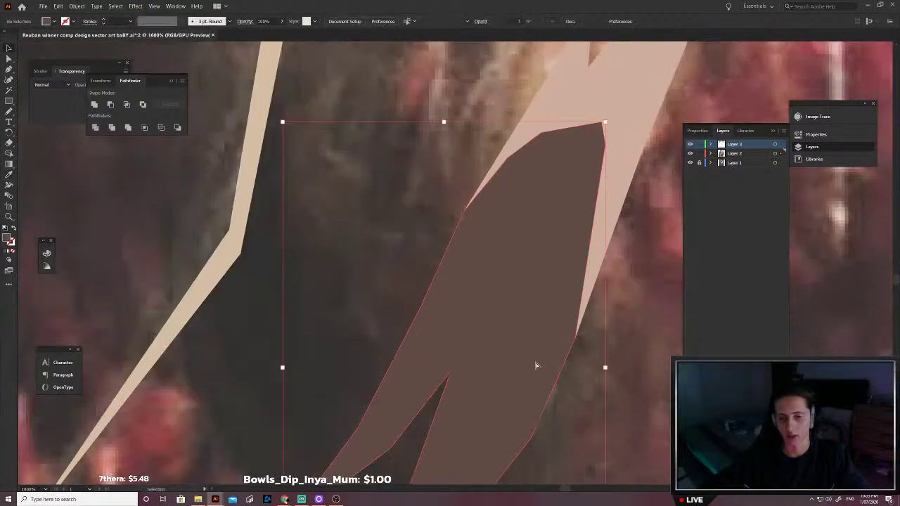
Step: Trace the second hair tuft beside and above the pale pink one as a closed jagged shape with long pointed tips
scroll(506, 326, down, 2)
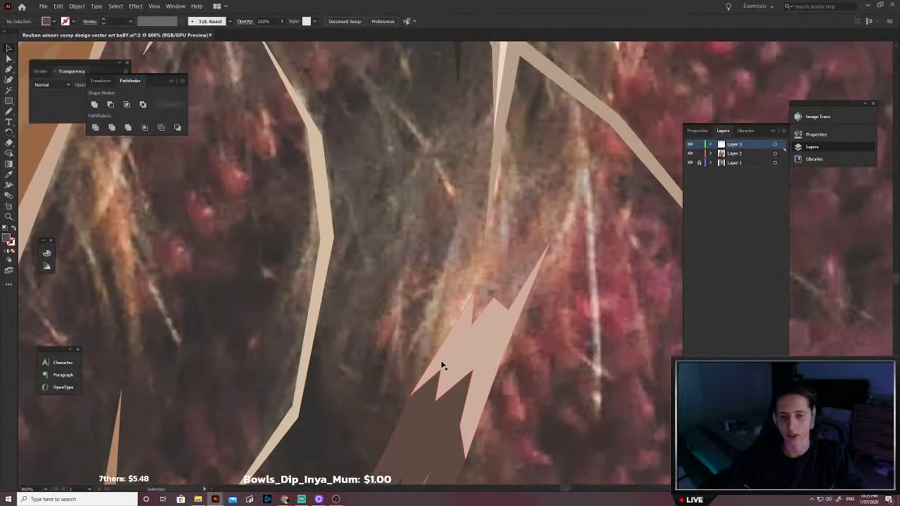
click(439, 319)
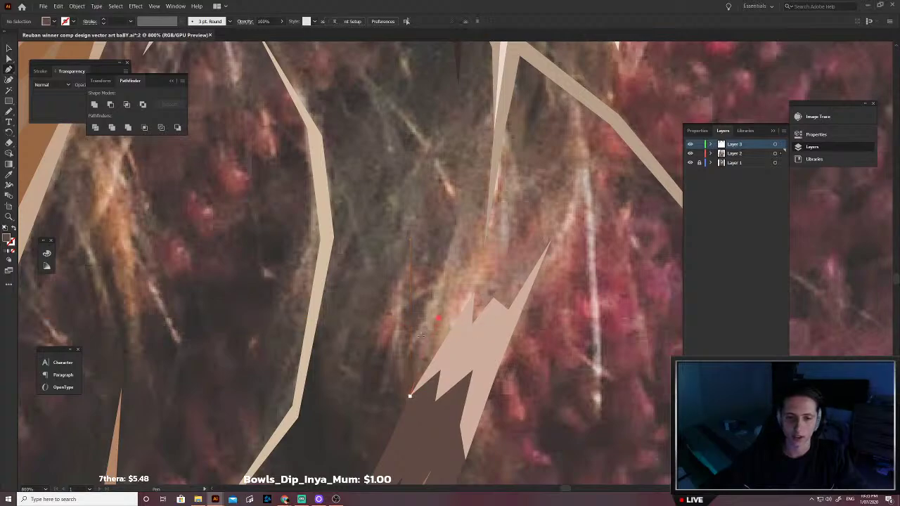
click(411, 327)
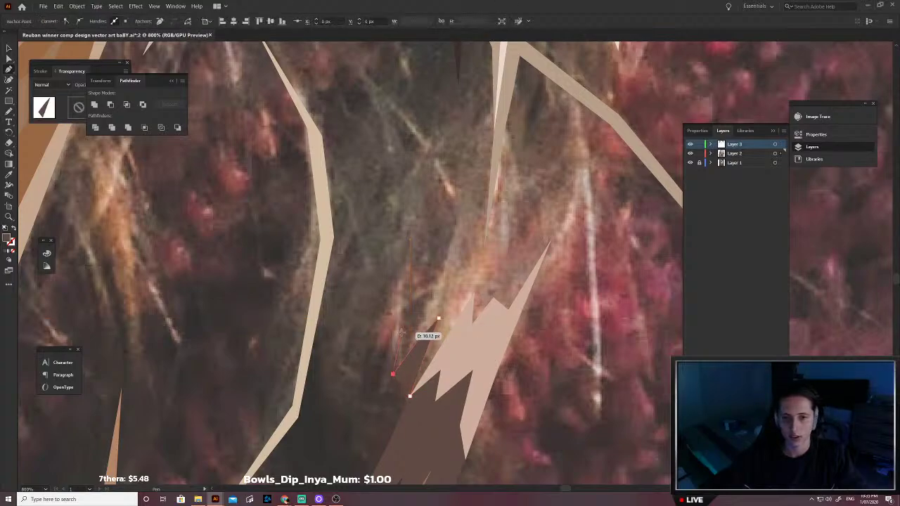
click(479, 199)
click(474, 250)
click(488, 244)
scroll(487, 246, down, 3)
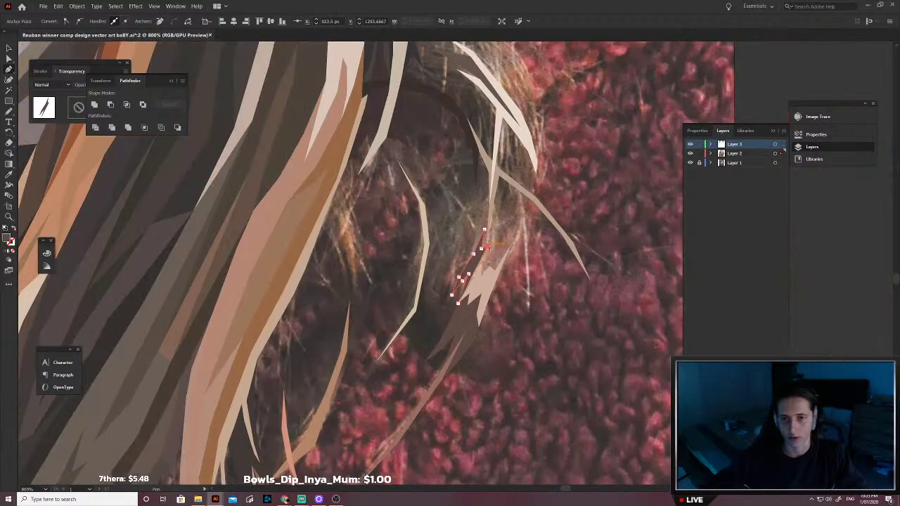
scroll(487, 248, down, 2)
scroll(478, 255, up, 4)
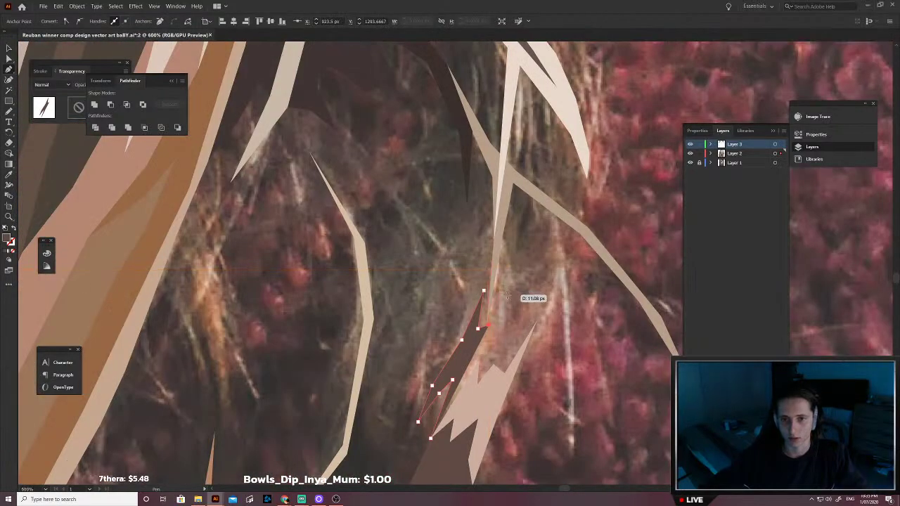
click(532, 236)
click(478, 384)
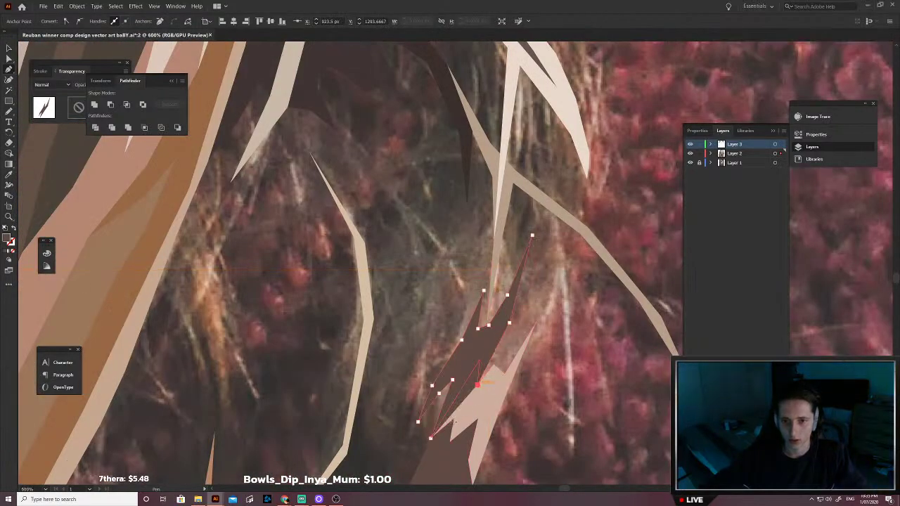
click(430, 439)
Step: Fill the second jagged tuft with a salmon pink sampled from the photo and deselect it
key(shift+x)
key(i)
click(476, 383)
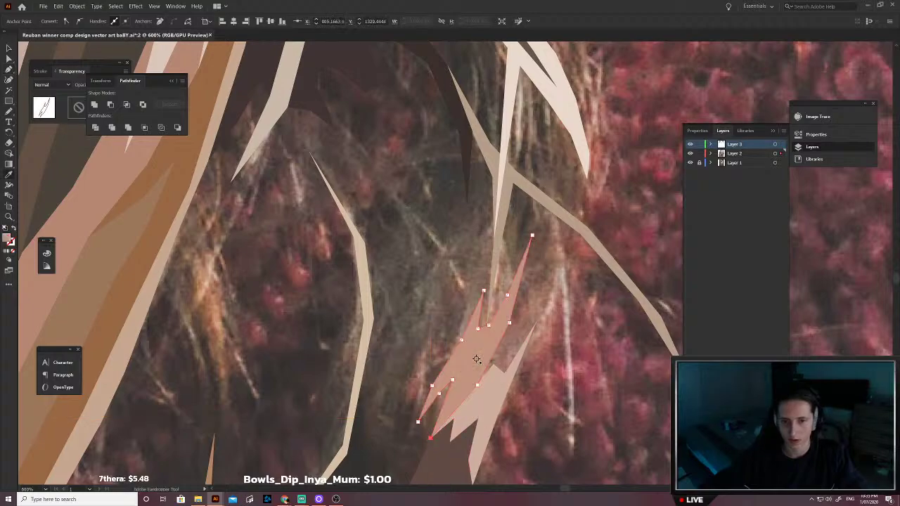
key(v)
click(526, 350)
Step: Trace the dark gap between the curved cream strand and the brown wisp as a closed shape tapering over the red jumper
scroll(500, 373, down, 4)
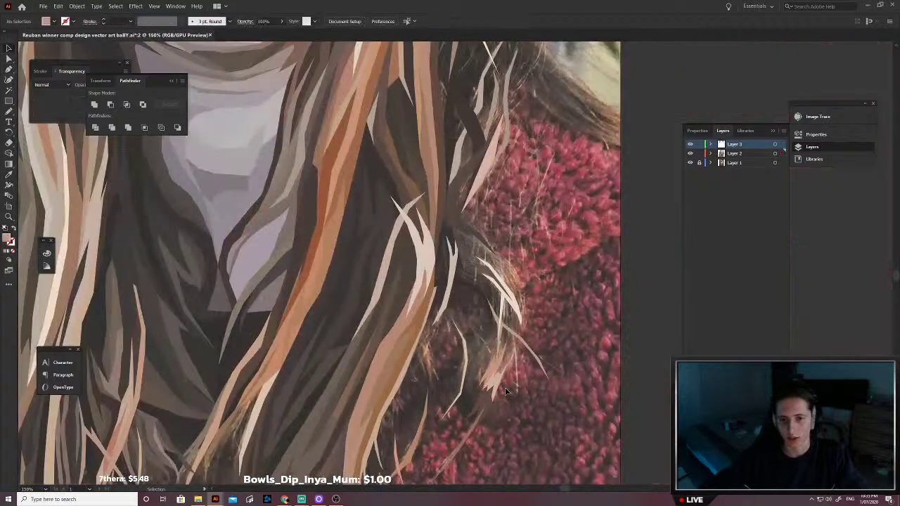
scroll(505, 392, down, 1)
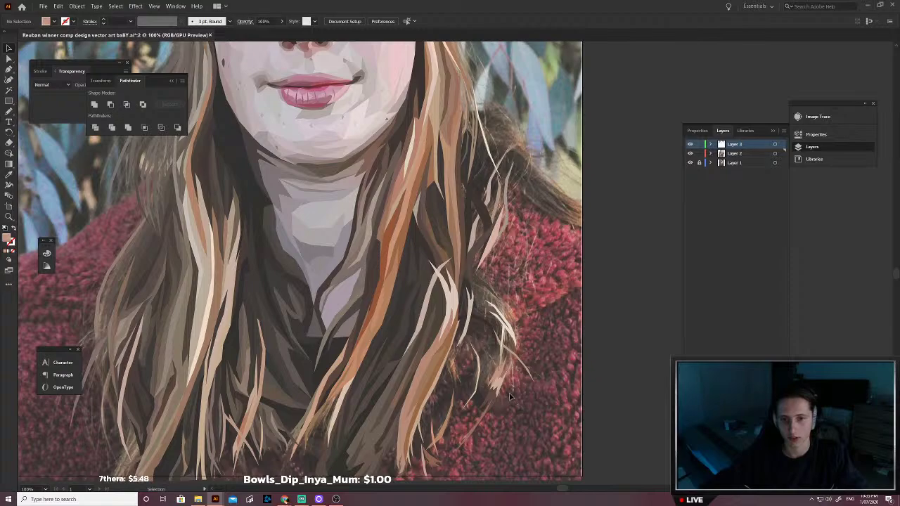
scroll(511, 398, down, 3)
scroll(490, 415, up, 3)
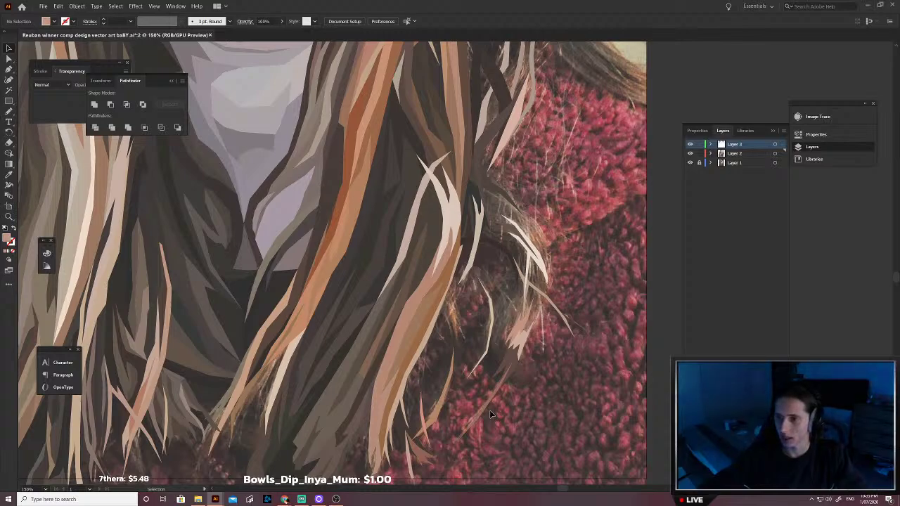
scroll(490, 410, up, 5)
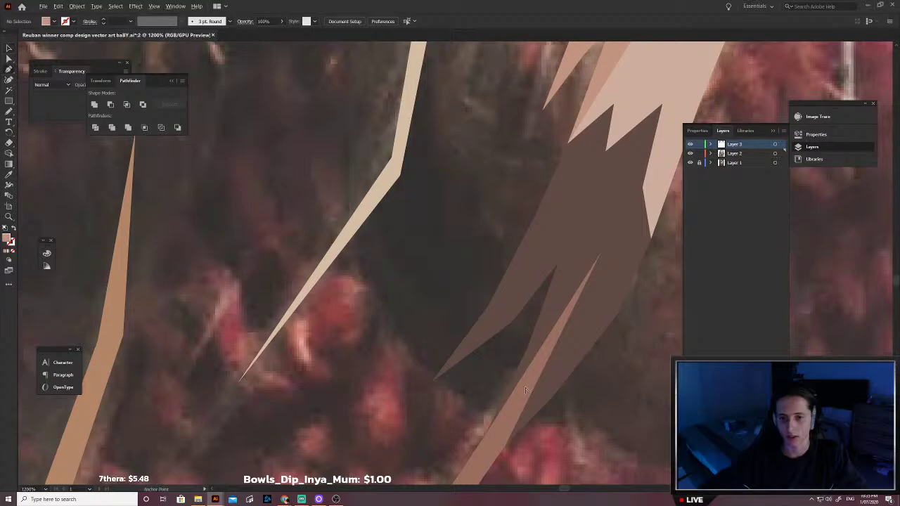
scroll(525, 390, down, 2)
click(477, 371)
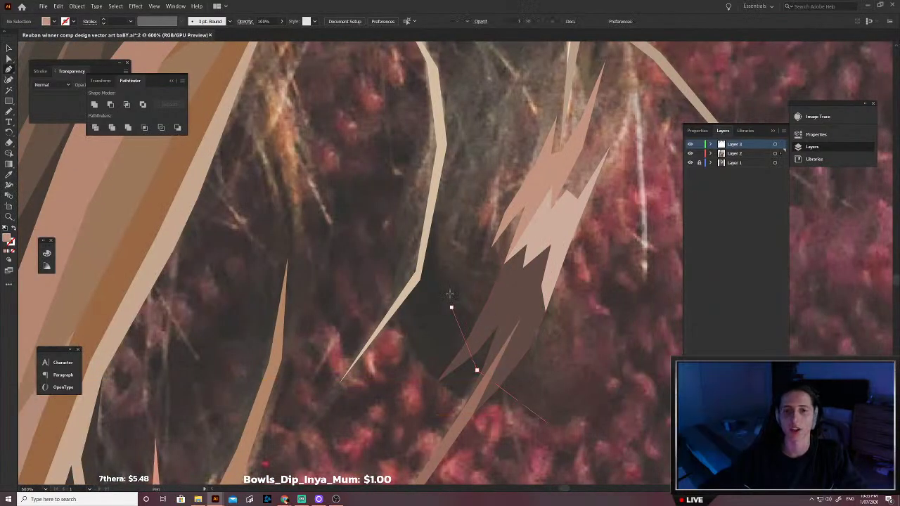
click(451, 307)
click(447, 215)
click(448, 145)
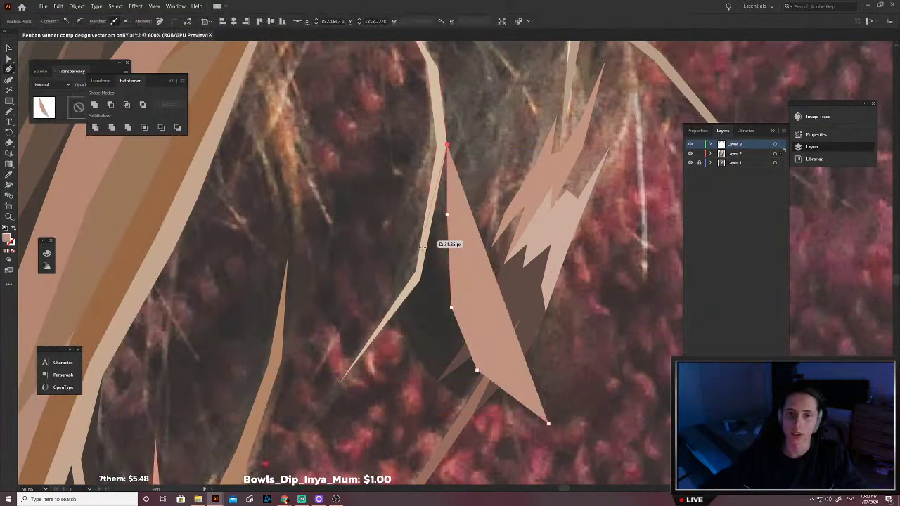
click(419, 280)
click(423, 303)
click(438, 348)
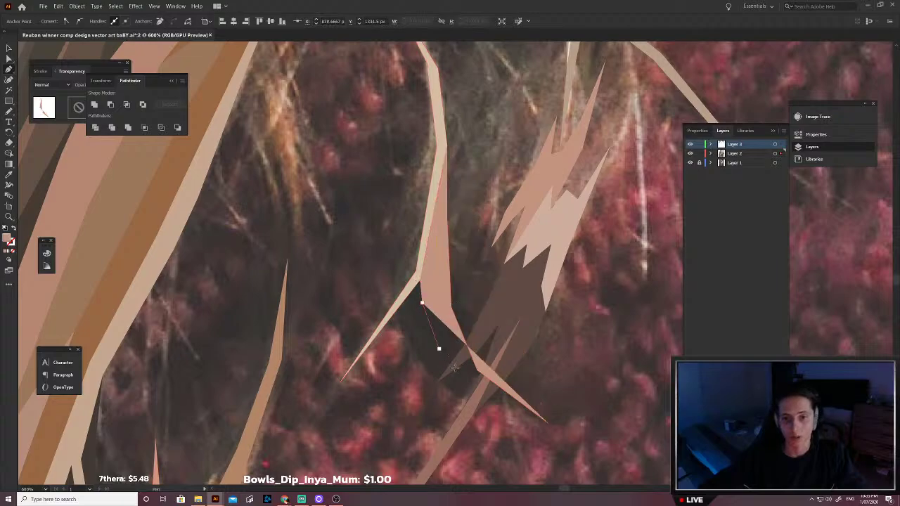
click(483, 398)
click(547, 423)
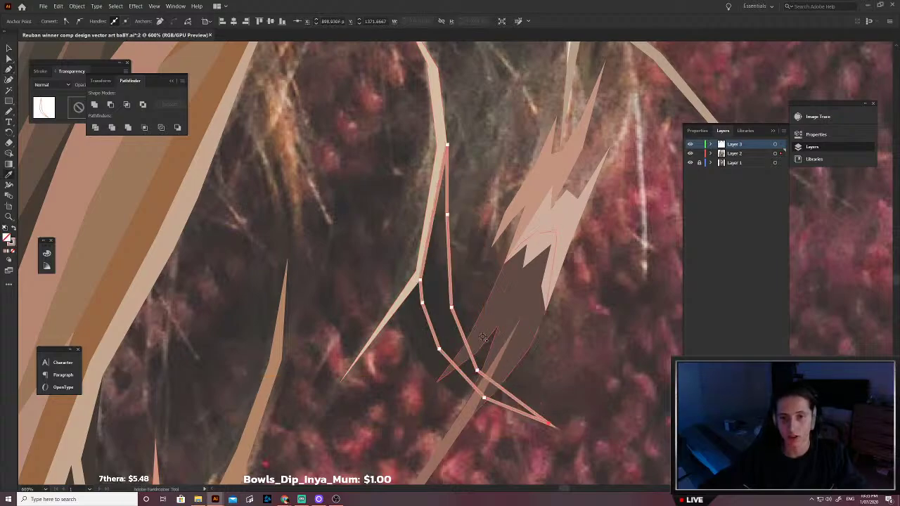
Step: Fill the gap shape with a near-black sampled from the photo, send it behind the hair strands and deselect it
click(451, 331)
ctrl+click(460, 313)
key(p)
drag(460, 314, 485, 271)
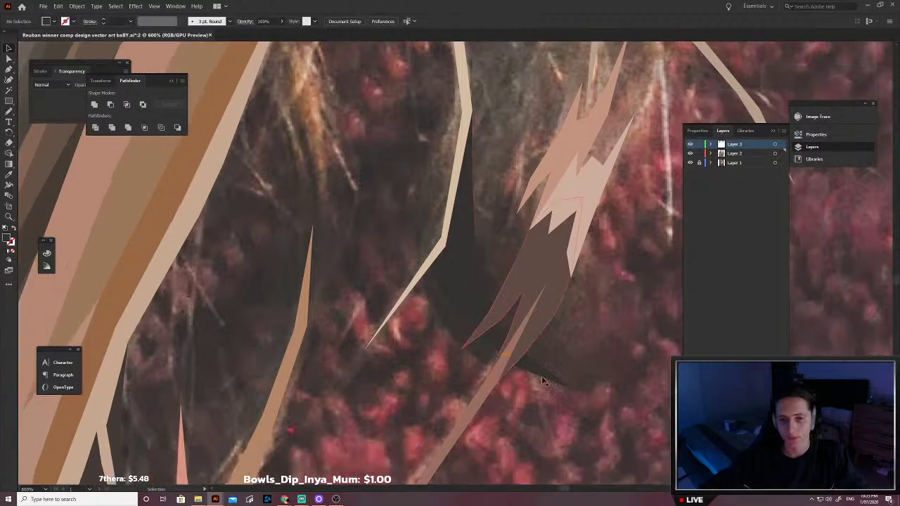
click(551, 376)
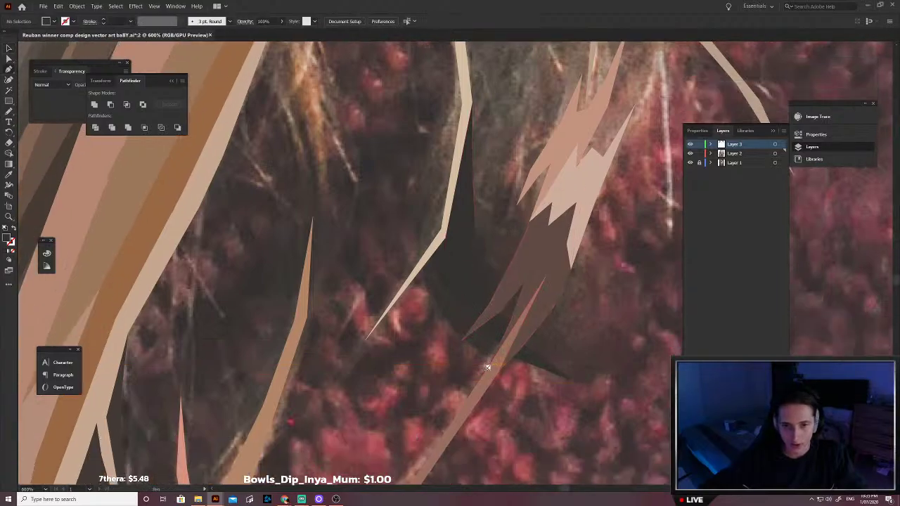
Step: Trace the dark gap below the bend of the curved cream strand as a closed shape reaching down to the brown wisp
click(458, 341)
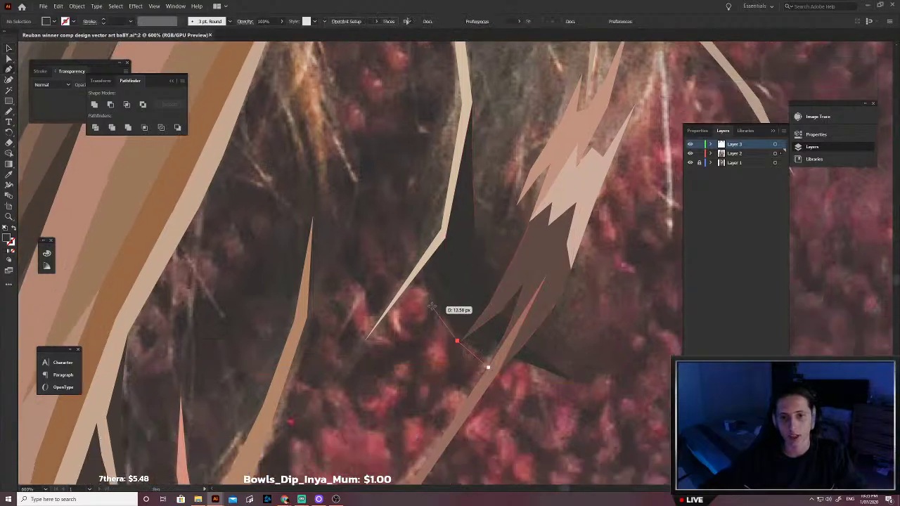
click(422, 268)
click(445, 234)
click(452, 232)
click(463, 284)
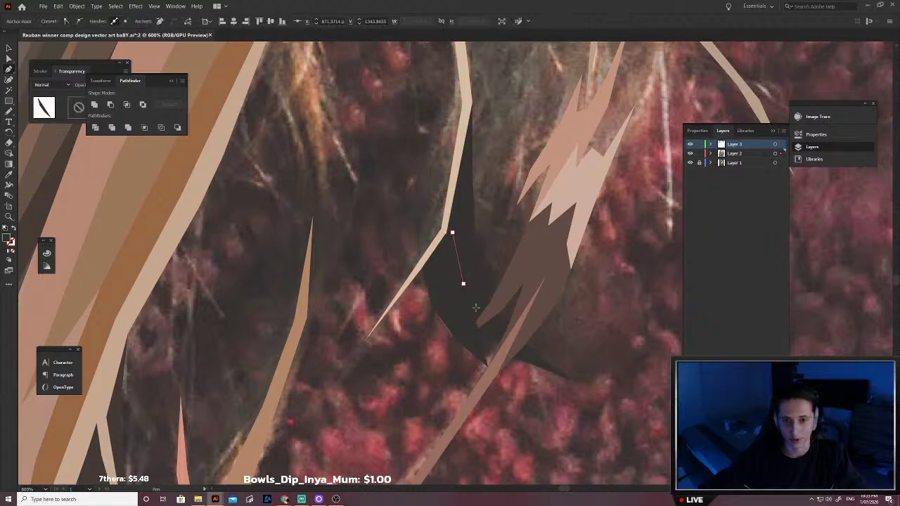
click(495, 329)
click(517, 355)
click(488, 367)
Step: Fill the gap shape with a near-black sampled from the photo, send it behind the hair strands and deselect it
key(shift+x)
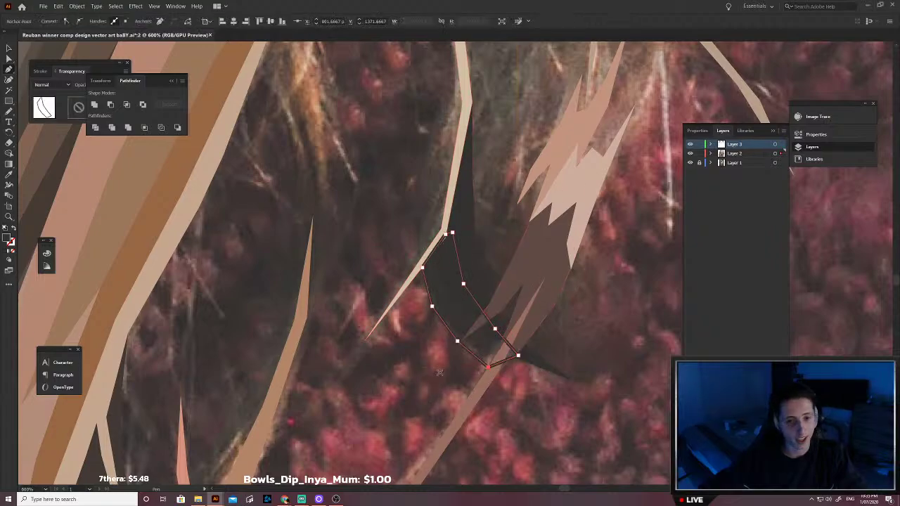
key(i)
scroll(450, 327, up, 5)
click(475, 302)
scroll(476, 303, down, 3)
key(ctrl+shift+[)
key(v)
click(454, 317)
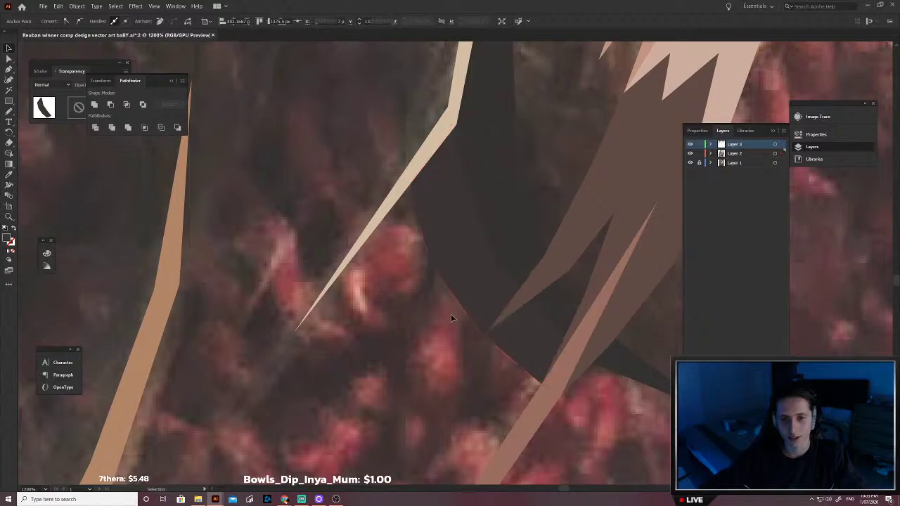
Step: Trace a thin S-shaped dark strand crossing the curved cream strand and tapering to a point above it
scroll(453, 315, down, 4)
scroll(458, 321, up, 3)
key(p)
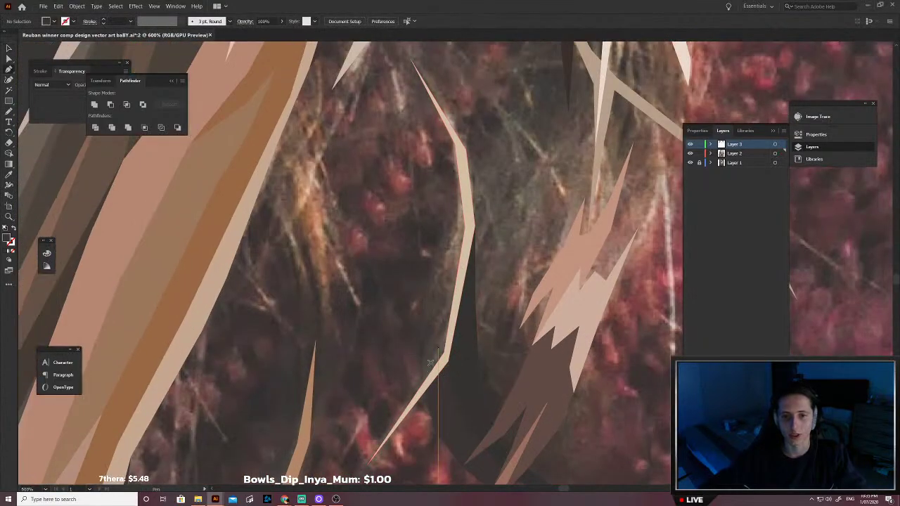
click(438, 274)
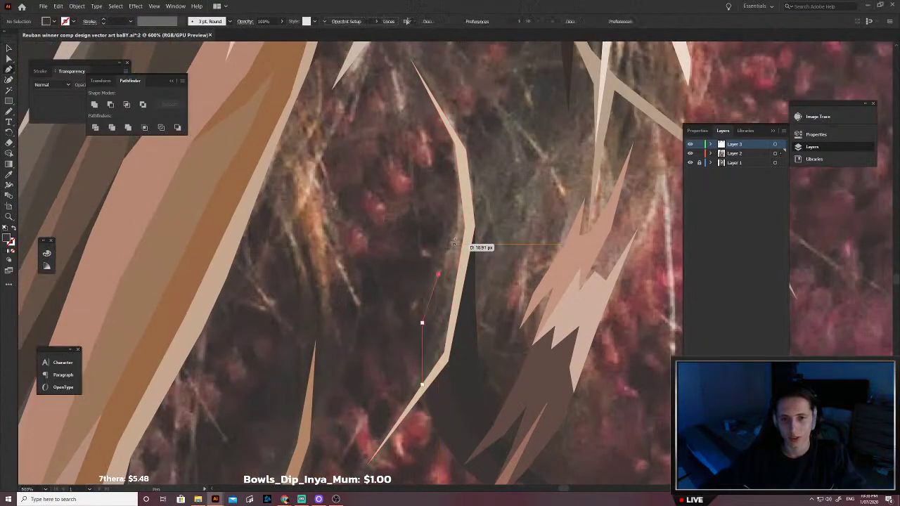
click(457, 227)
click(526, 168)
click(548, 113)
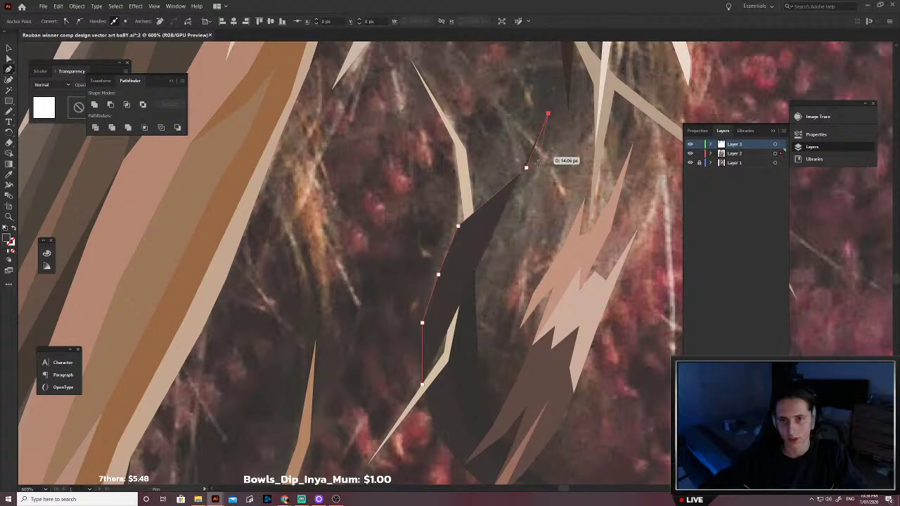
click(536, 174)
click(504, 213)
click(481, 237)
click(457, 275)
click(438, 322)
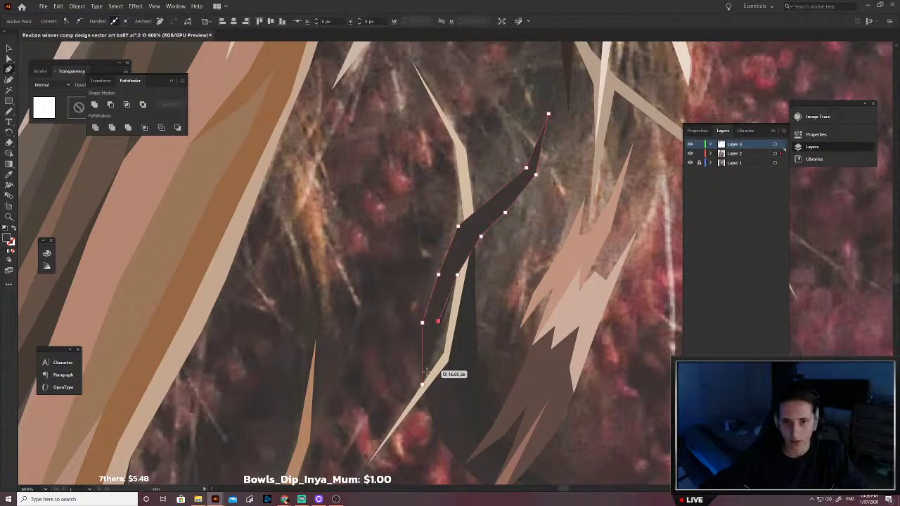
Step: Fill the S-shaped strand with a sampled dark grey-brown, send it behind the cream strand and deselect it
key(shift+x)
key(i)
click(478, 317)
key(ctrl+shift+[)
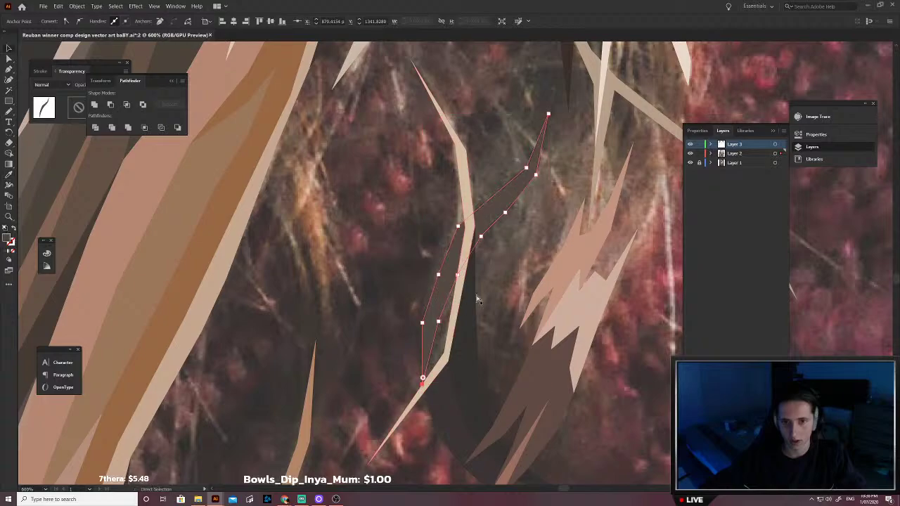
key(ctrl+shift+a)
Step: Trace the upper edge of a wider dark strand alongside the S-shaped one, from the cream strand's lower bend up to the dark curved lock
key(p)
click(438, 401)
click(422, 385)
click(438, 300)
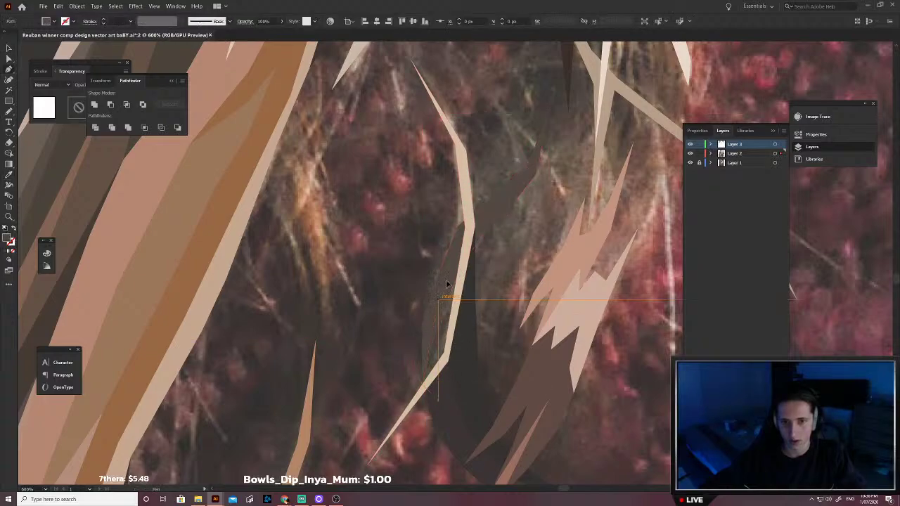
click(477, 227)
click(512, 204)
click(536, 175)
click(554, 145)
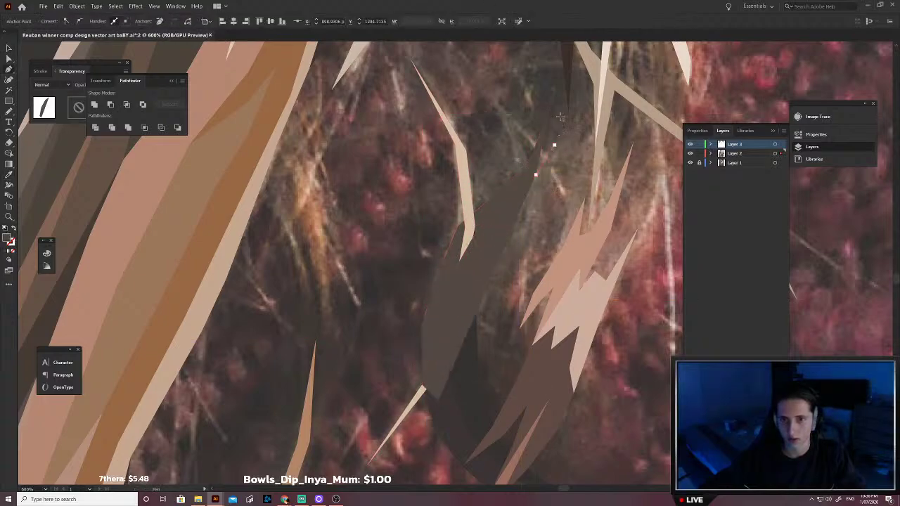
click(560, 90)
scroll(578, 163, up, 3)
key(ctrl+z)
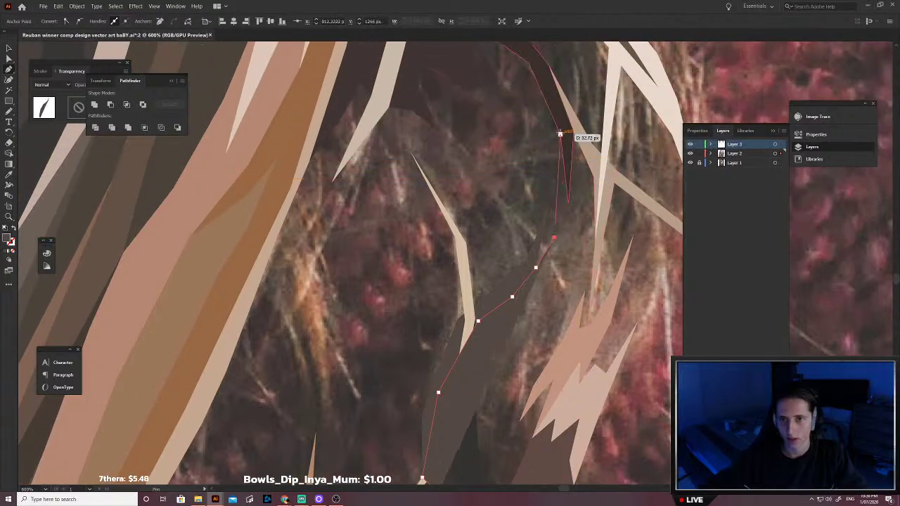
click(561, 134)
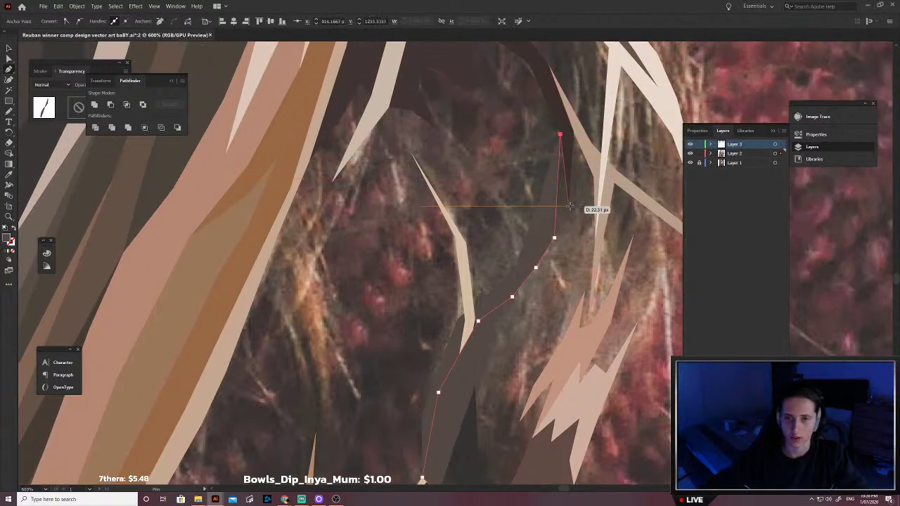
Step: Trace the lower edge of the wider dark strand from the dark lock's tip back down to the cream strand's lower bend
click(568, 203)
click(571, 235)
click(561, 275)
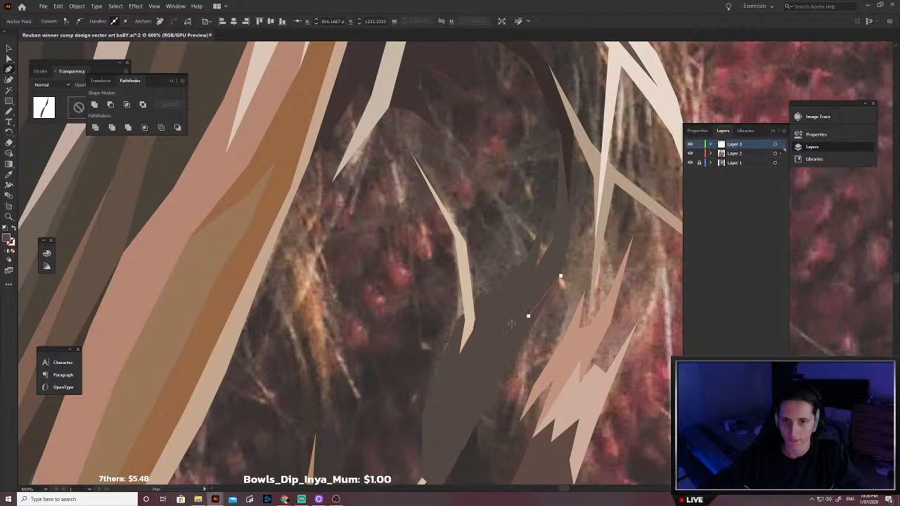
click(528, 316)
click(502, 328)
scroll(491, 341, down, 1)
scroll(485, 351, down, 1)
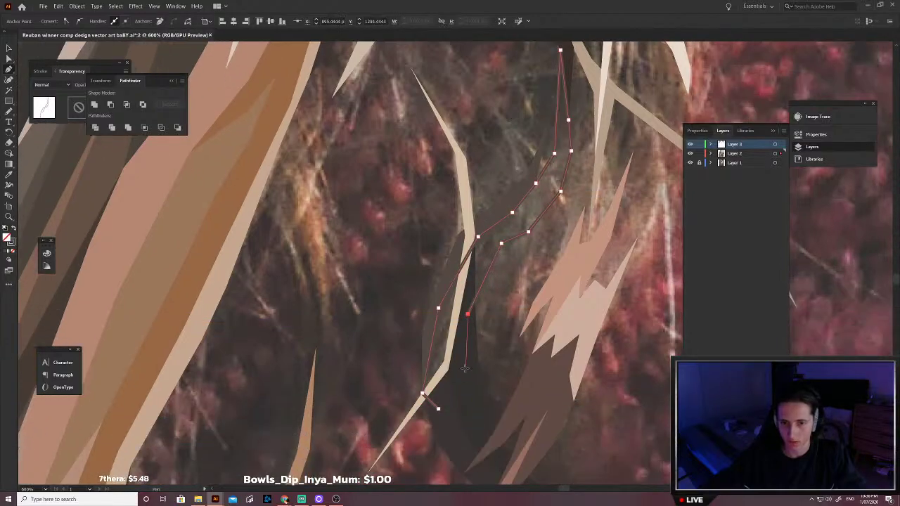
click(468, 315)
click(458, 383)
click(438, 408)
Step: Fill the wider strand with a dark grey-brown sampled from the photo, send it behind the hair strands and deselect it
scroll(516, 274, up, 1)
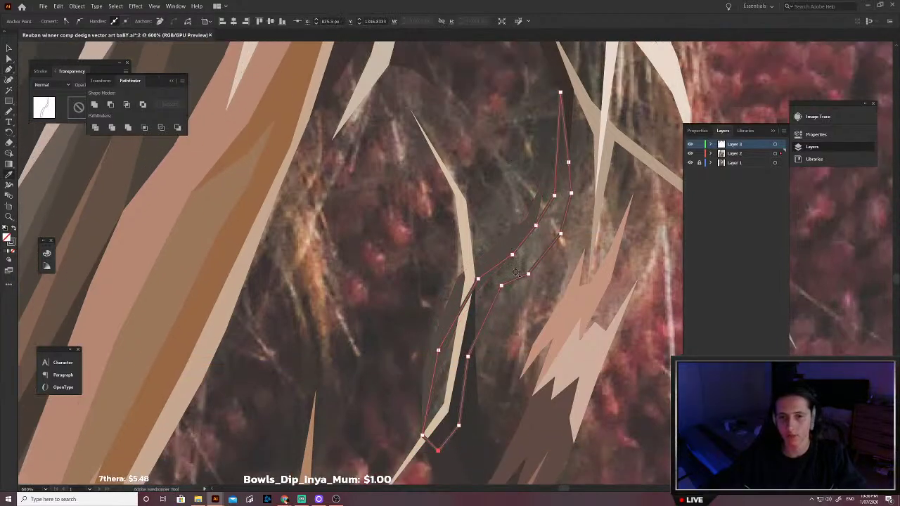
click(518, 273)
key(ctrl+shift+[)
key(v)
click(525, 302)
Step: Hide the photo on Layer 1 to examine the whole vector portrait on white, and show the photo again
scroll(493, 297, down, 3)
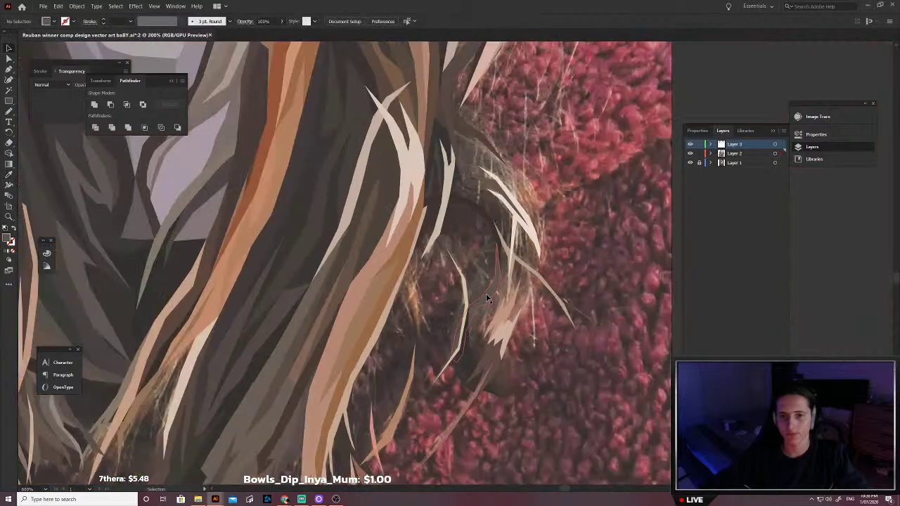
scroll(488, 299, down, 2)
click(690, 163)
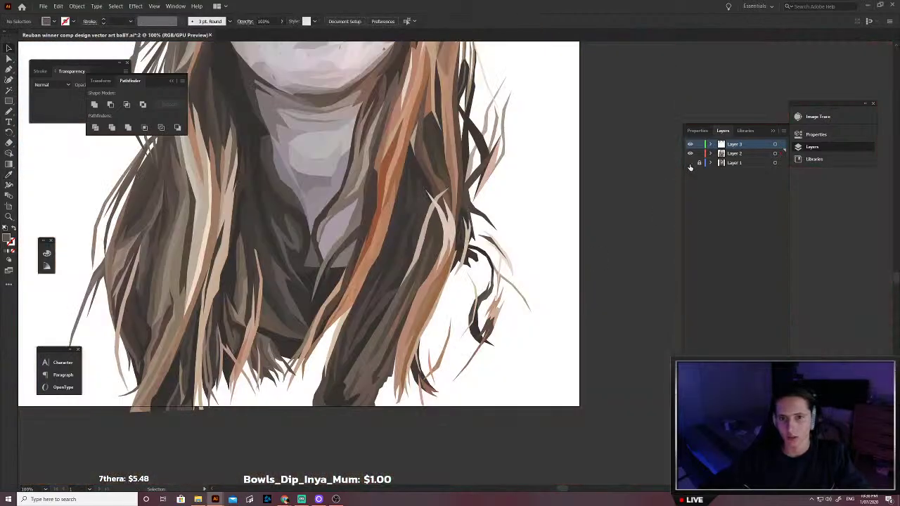
scroll(515, 237, down, 2)
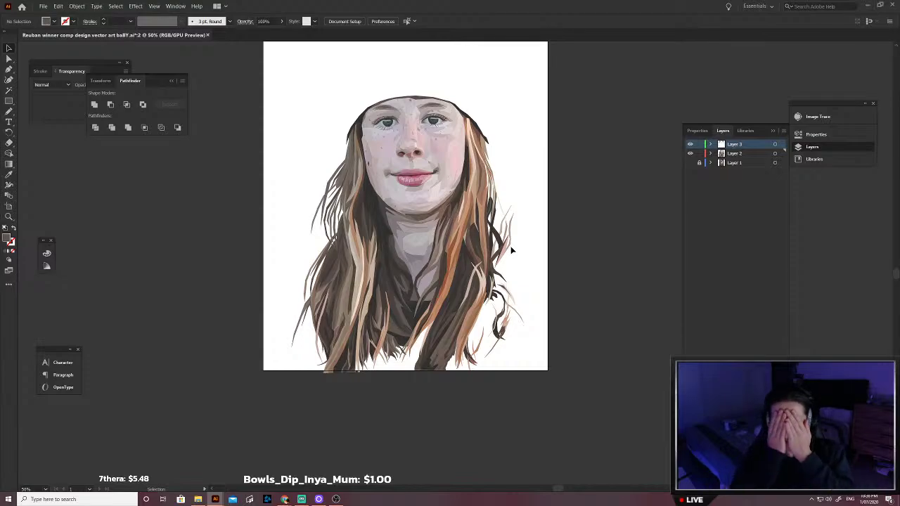
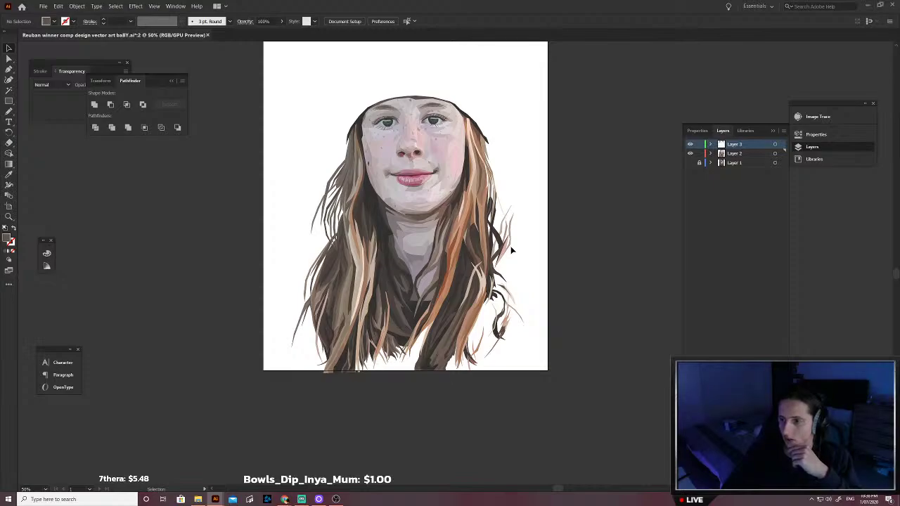
click(690, 166)
Step: Trace the outer edge of the dark hair area beside the pale strands at shoulder height, running up to the long thin cream strand
scroll(492, 296, up, 5)
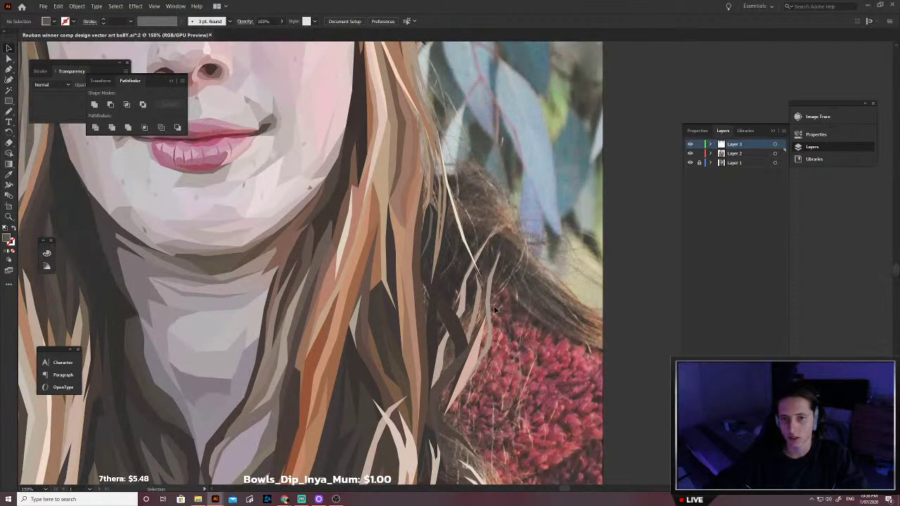
scroll(494, 309, up, 1)
key(p)
scroll(448, 401, up, 3)
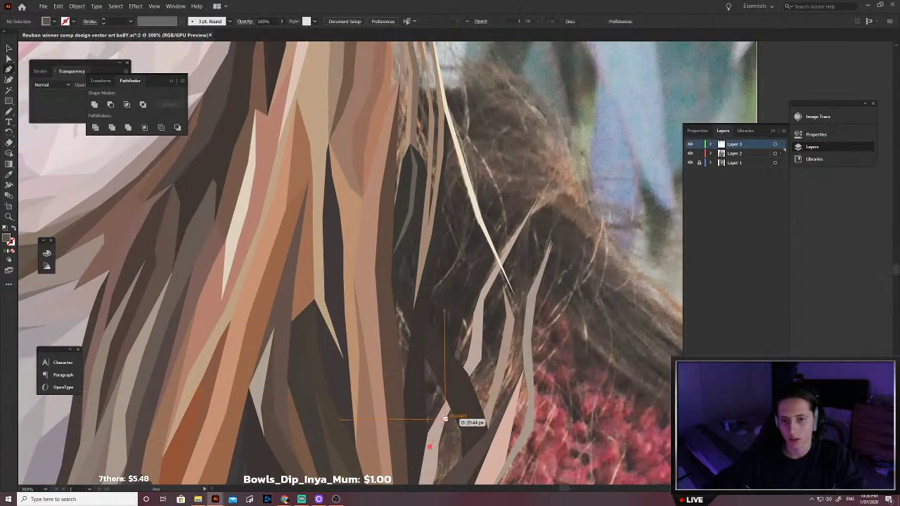
click(466, 374)
click(467, 359)
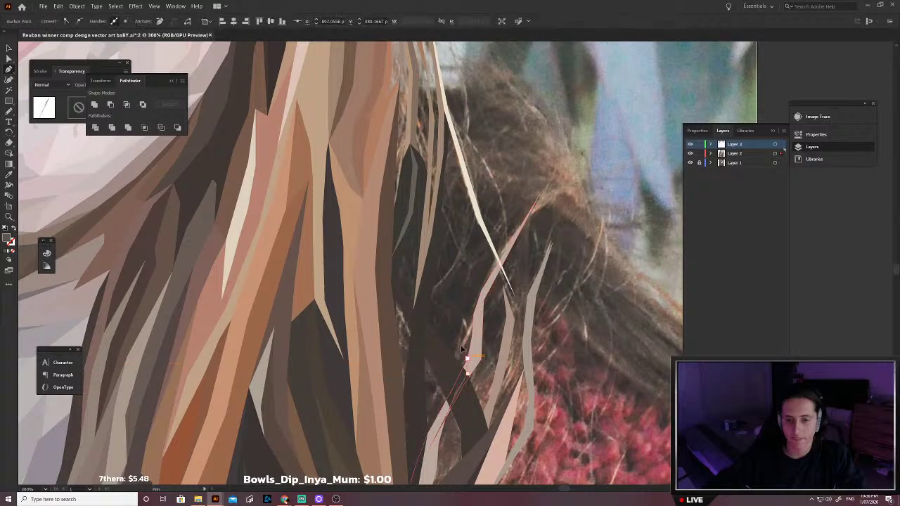
key(ctrl+z)
click(445, 327)
click(441, 289)
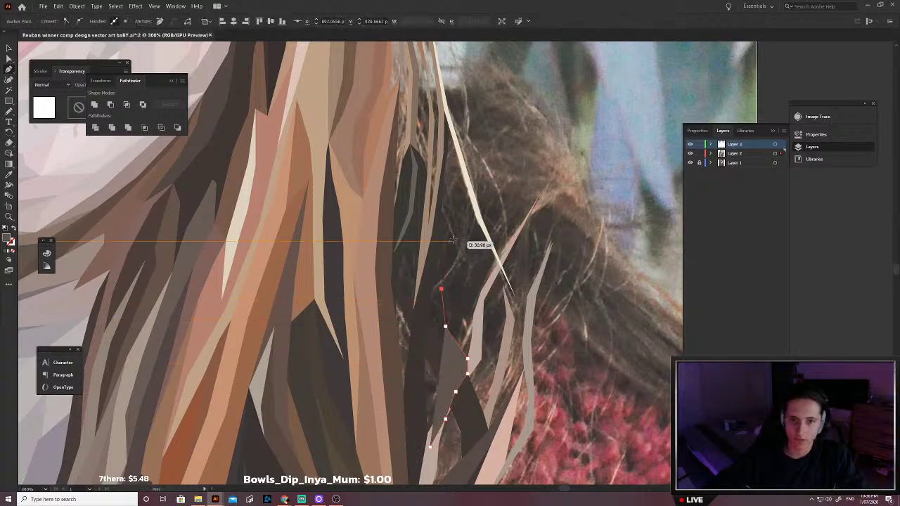
click(453, 229)
scroll(464, 229, down, 4)
scroll(425, 281, up, 2)
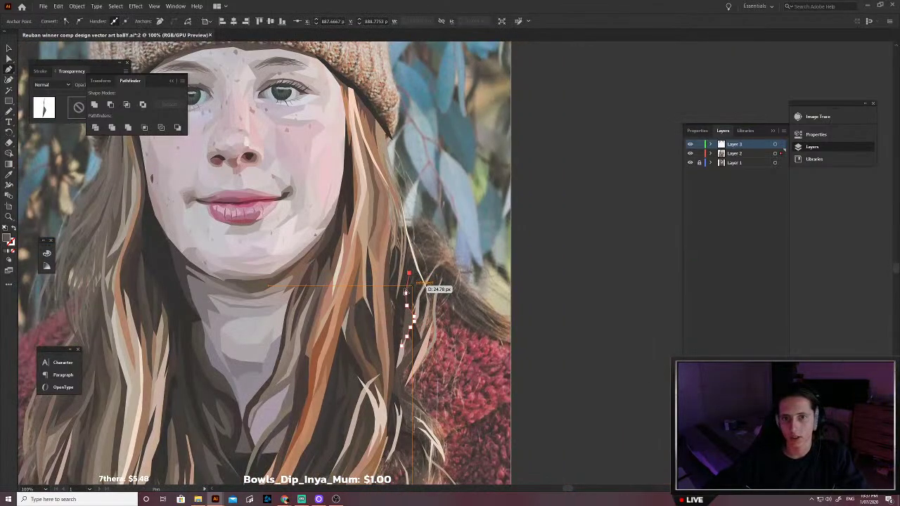
scroll(426, 290, up, 2)
scroll(427, 299, up, 2)
click(398, 257)
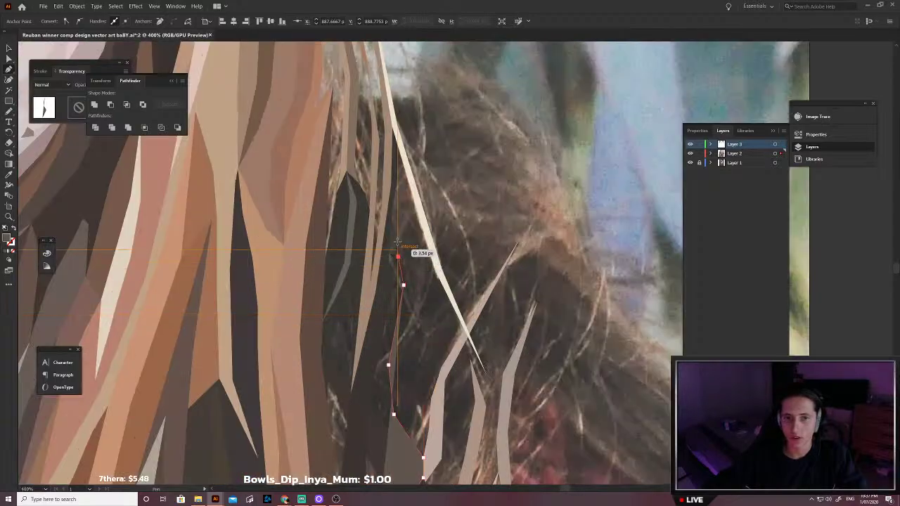
click(398, 208)
click(398, 177)
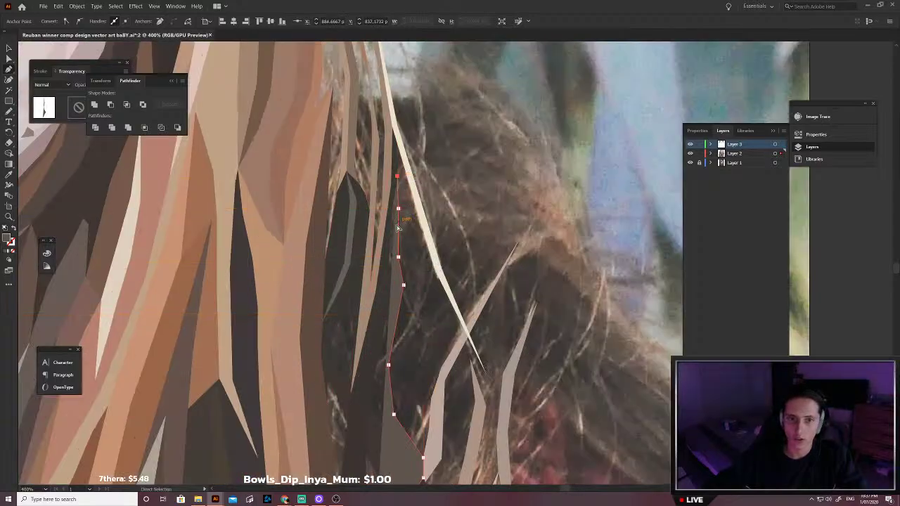
Step: Trace the inner edge of the dark hair area under the tan strand tips and down to the pale strand below
scroll(398, 232, down, 1)
click(356, 294)
scroll(357, 314, left, 2)
key(ctrl+z)
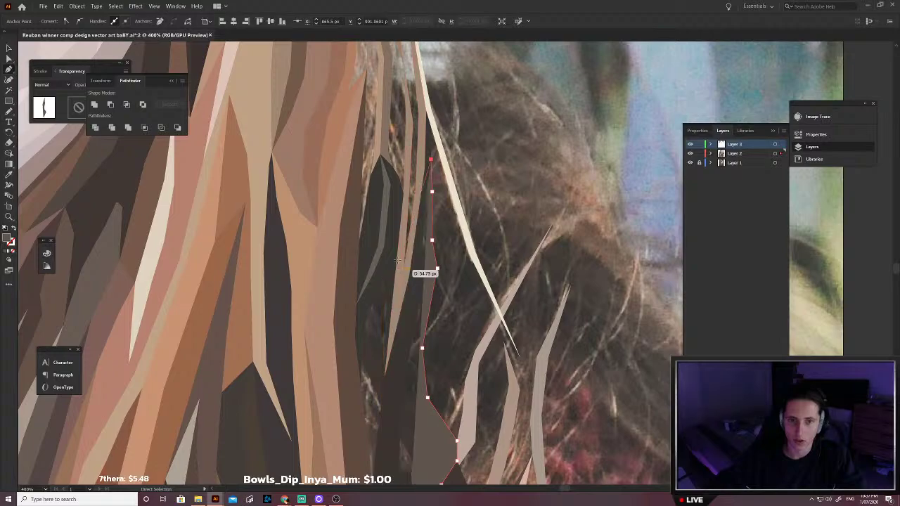
click(398, 270)
click(397, 239)
click(351, 285)
click(363, 351)
click(390, 381)
scroll(408, 414, down, 7)
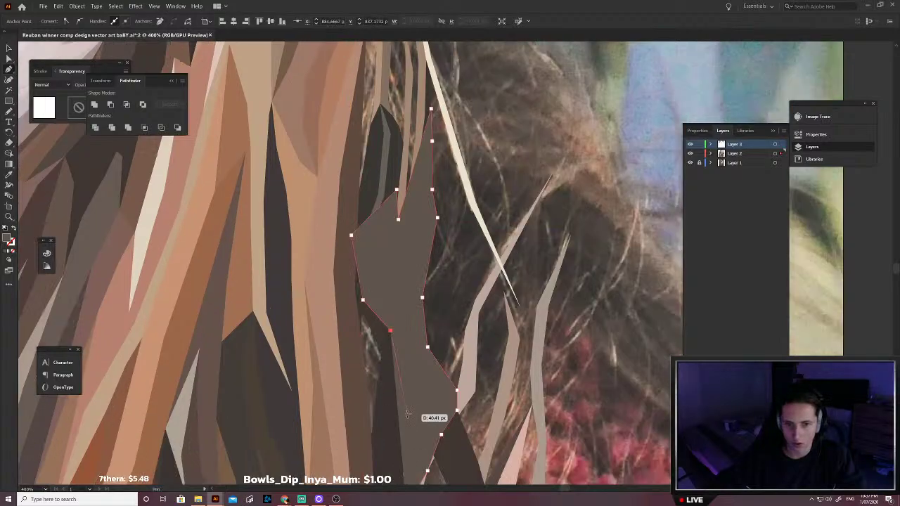
click(384, 374)
click(390, 432)
click(406, 441)
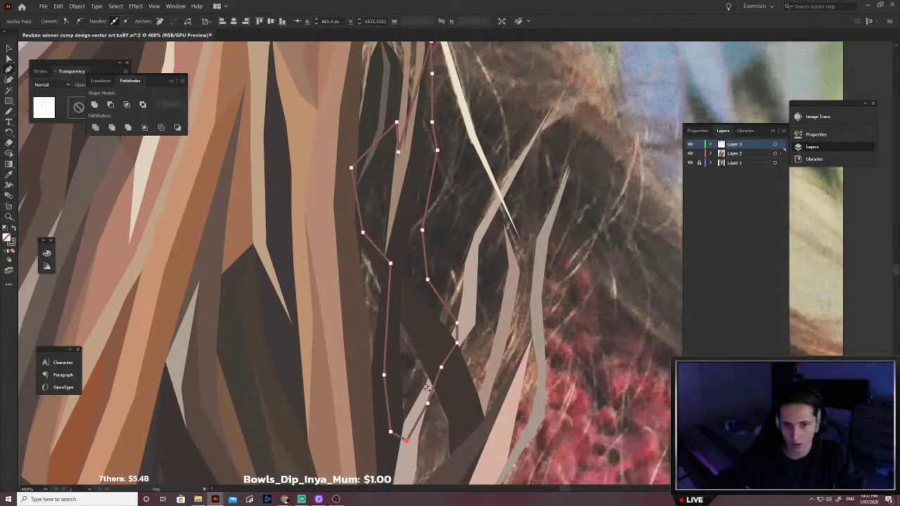
Step: Fill the dark hair area with a dark brown sampled from the photo, send it behind the strands and deselect it
click(402, 359)
key(ctrl+shift+[)
ctrl+click(434, 275)
Step: Trace the dark gap between the broad brown lock and the thin tan strands, working upward from its lower end
scroll(432, 281, left, 2)
key(p)
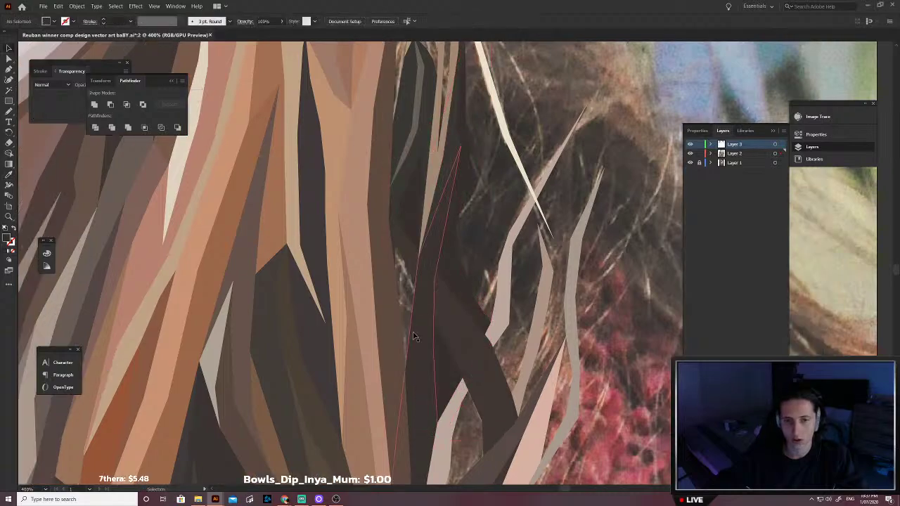
click(421, 367)
scroll(372, 268, up, 2)
click(388, 233)
click(412, 223)
scroll(437, 231, up, 11)
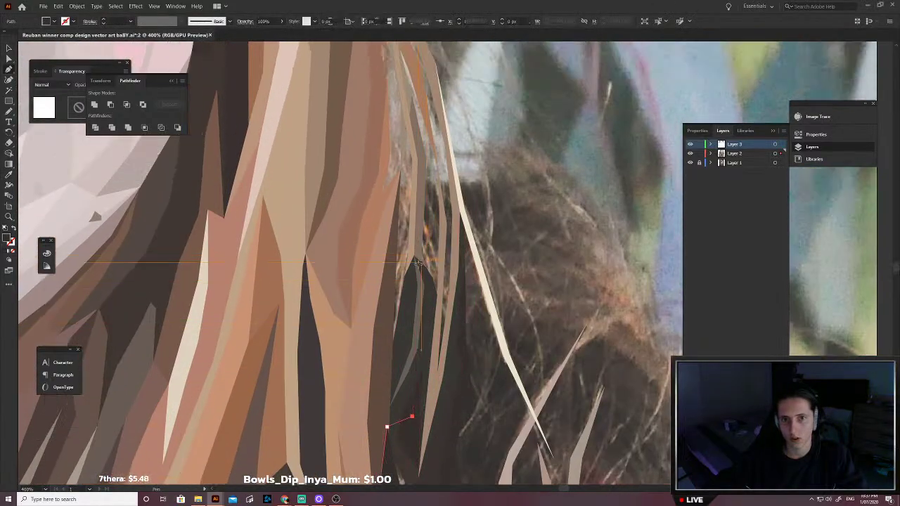
Step: Trace a long, narrow dark gap between the tan hair strands with the Pen tool, widening it toward the lower end and closing the outline
click(417, 264)
scroll(418, 264, up, 2)
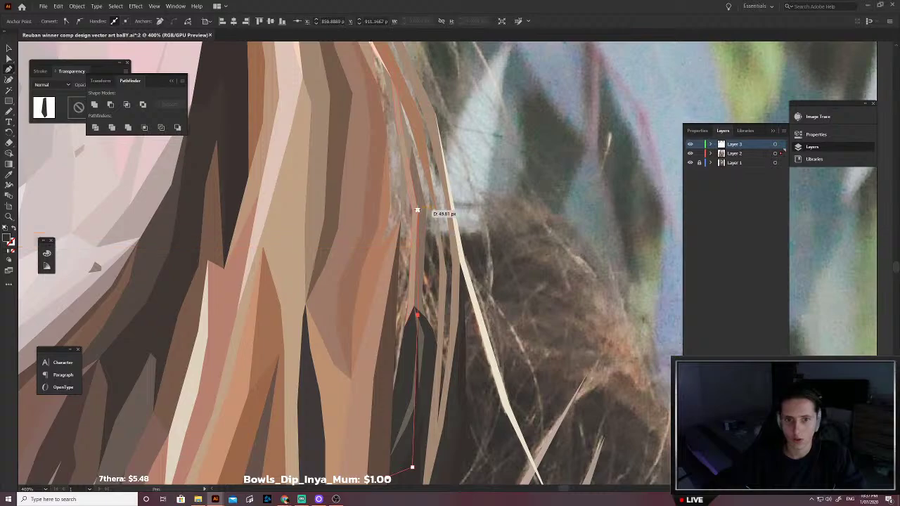
click(412, 211)
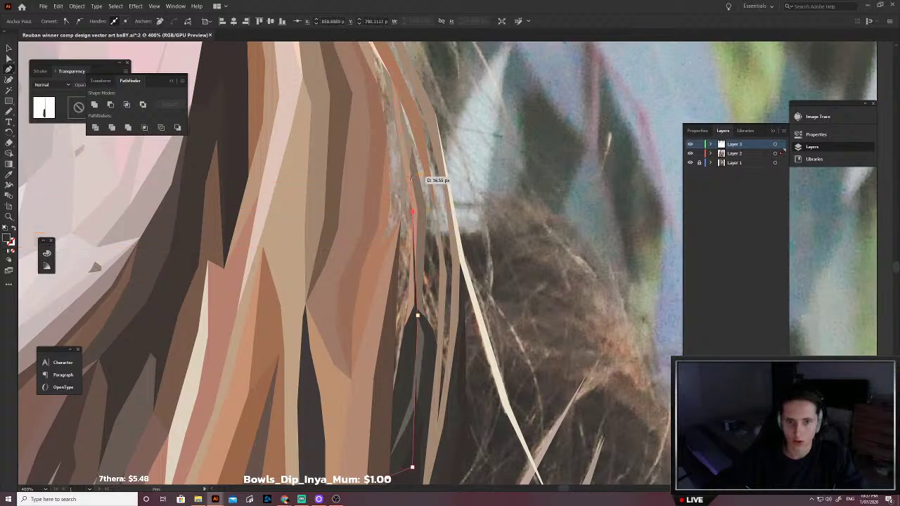
scroll(425, 183, up, 1)
scroll(420, 377, down, 1)
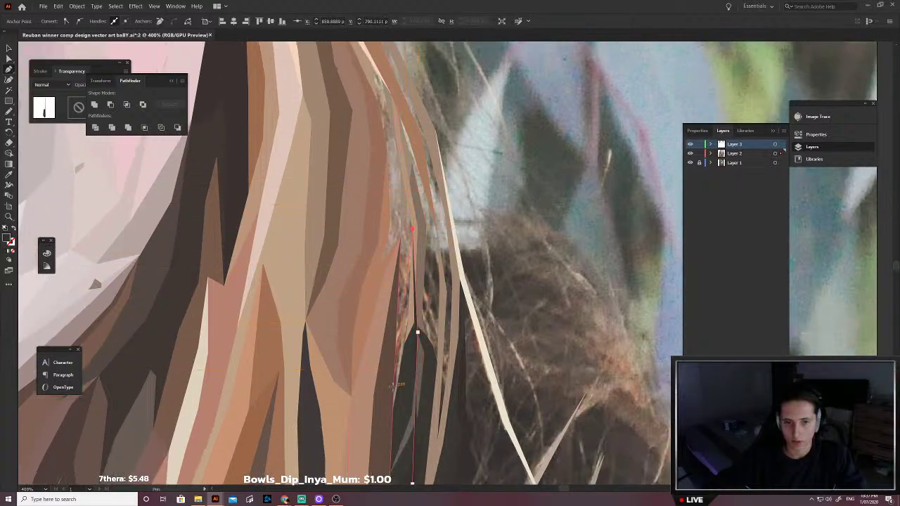
scroll(394, 411, down, 4)
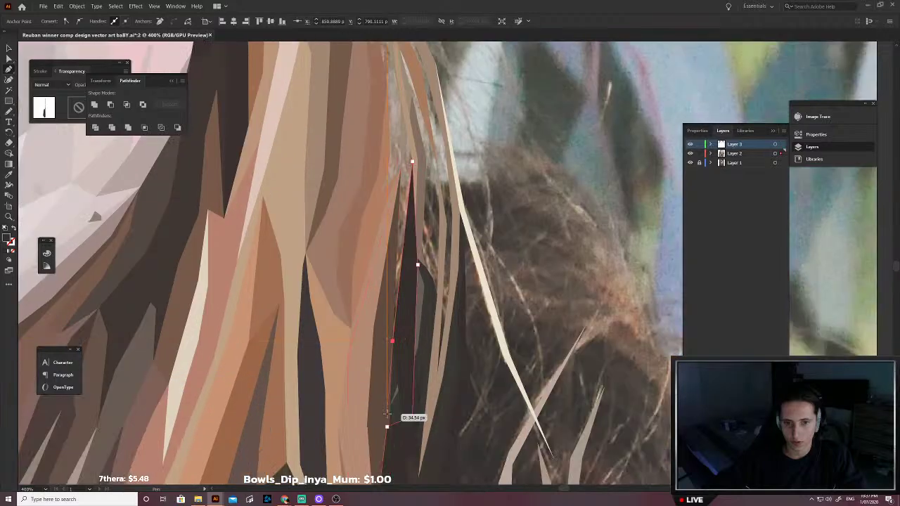
click(387, 423)
scroll(383, 419, down, 3)
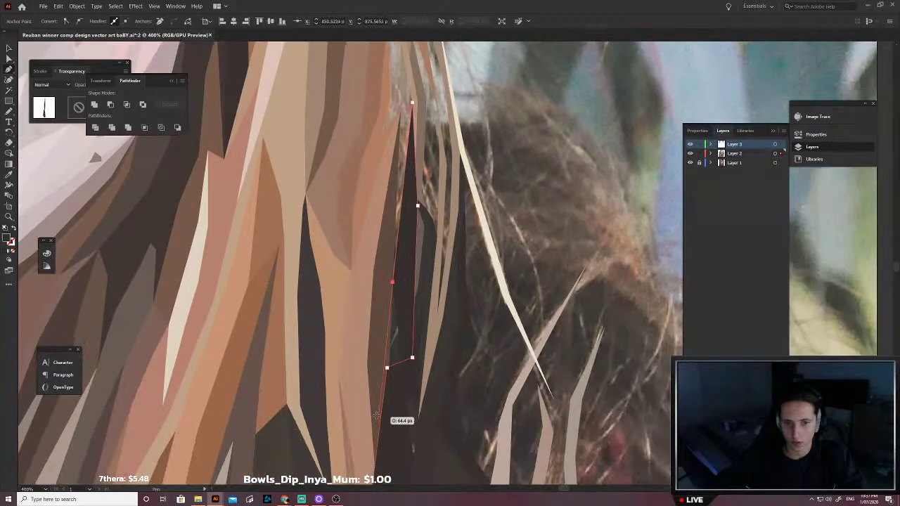
scroll(384, 387, down, 4)
click(371, 378)
click(399, 428)
click(420, 408)
click(434, 322)
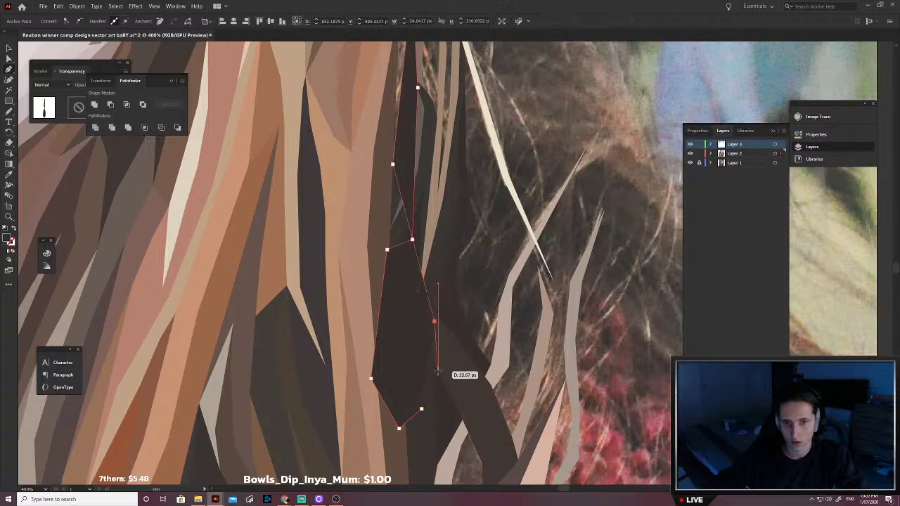
Step: Fill the narrow gap shape with a dark brown sampled from the photo, send it to the back and deselect it
key(shift+x)
key(i)
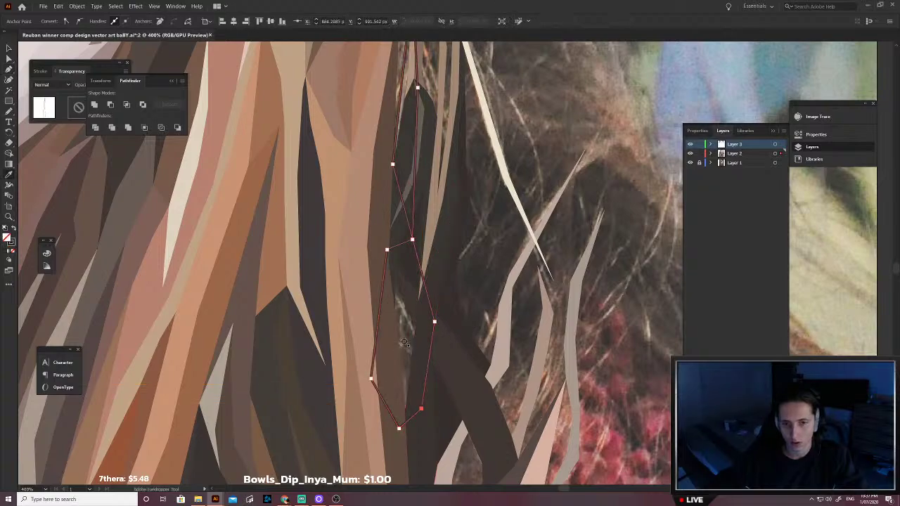
click(414, 353)
key(v)
key(ctrl+shift+[)
click(477, 305)
key(ctrl+minus)
key(ctrl+minus)
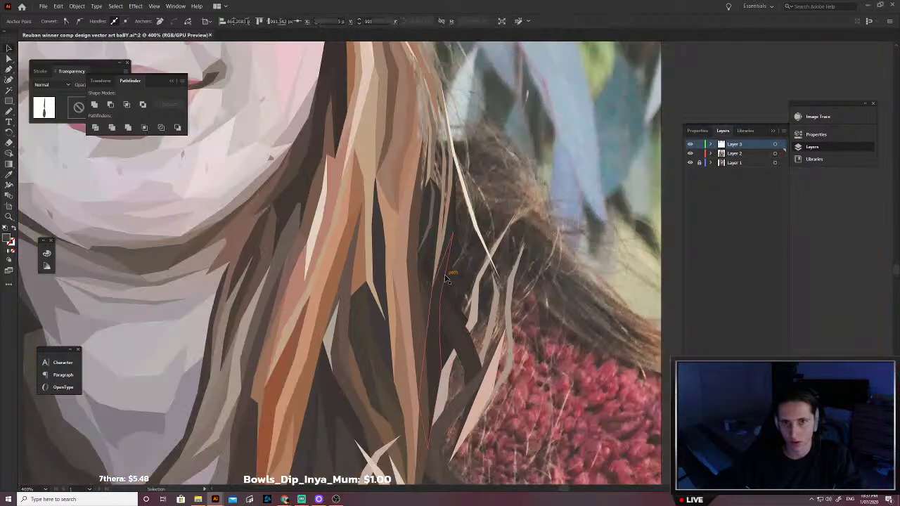
drag(502, 272, 413, 331)
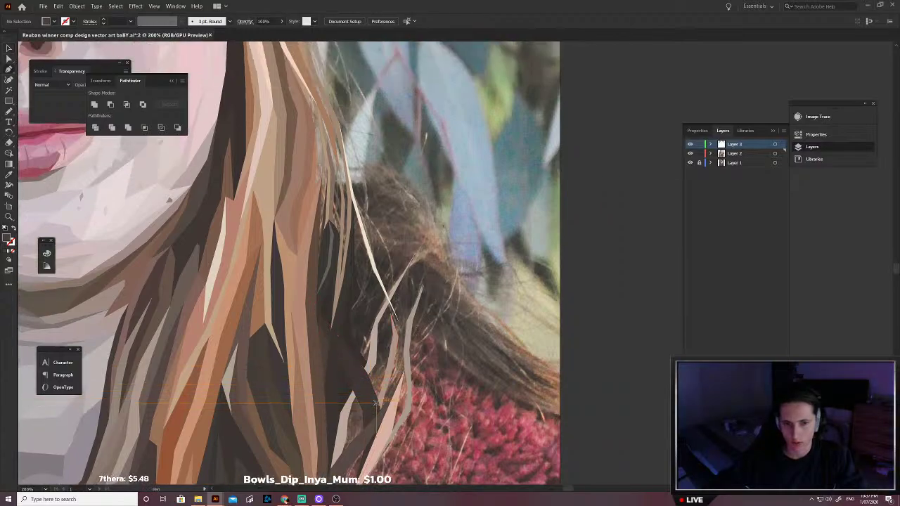
Step: Trace a closed, slanted dark shape between the light loose strands beside the tip of the cream strand
scroll(377, 360, up, 3)
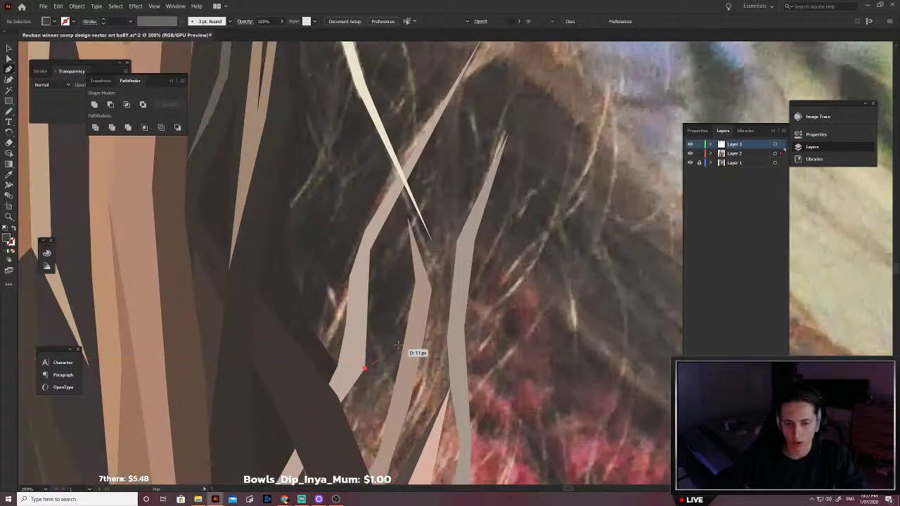
click(415, 282)
scroll(459, 299, down, 2)
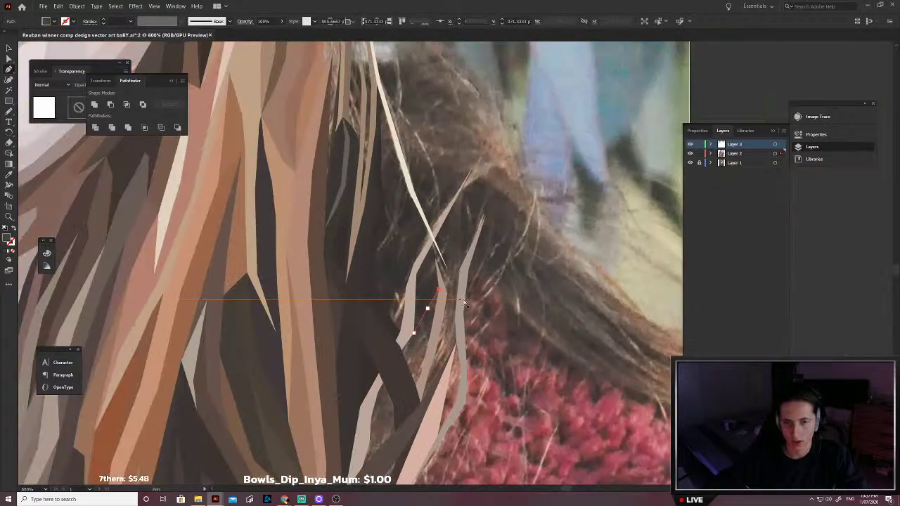
scroll(454, 304, right, 1)
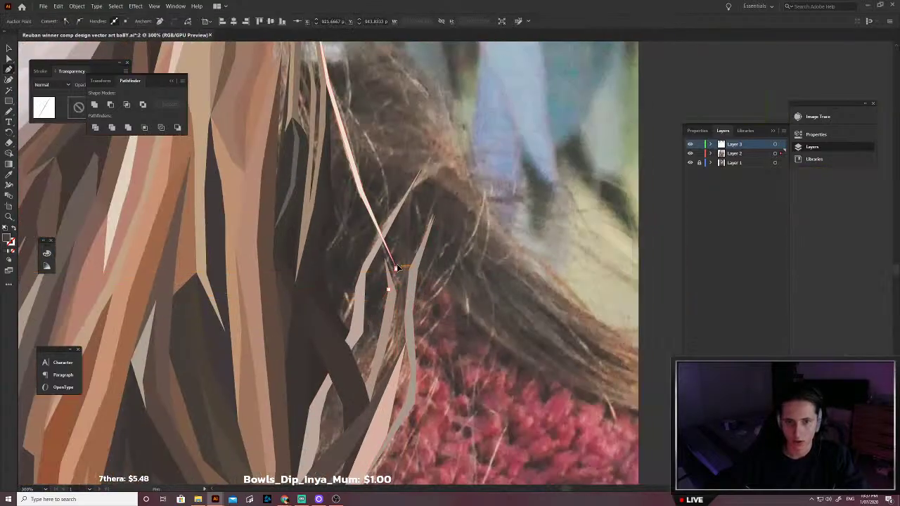
click(406, 240)
click(434, 194)
key(ctrl+z)
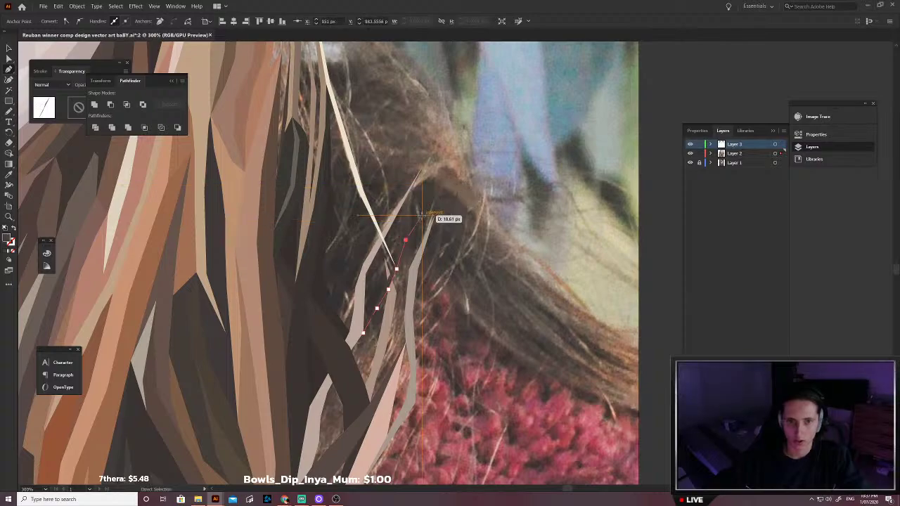
click(422, 216)
click(413, 217)
click(397, 237)
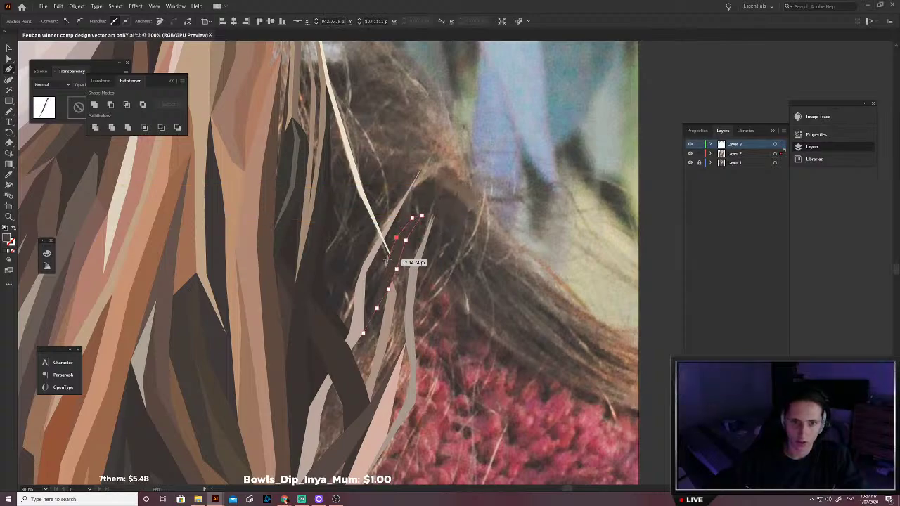
scroll(387, 260, up, 1)
click(366, 303)
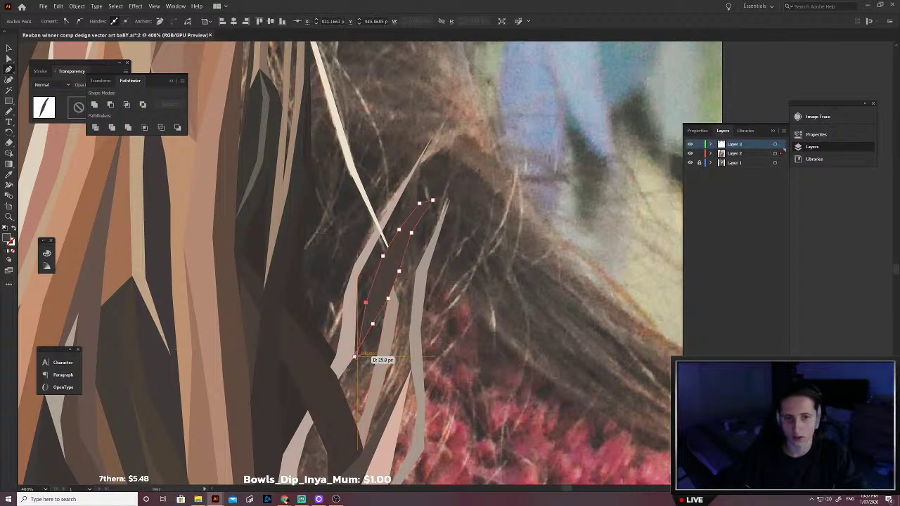
click(355, 357)
Step: Fill the slanted shape with a dark tone sampled from the photo, send it behind the light strands and deselect it
key(/)
key(i)
scroll(395, 289, up, 2)
click(360, 316)
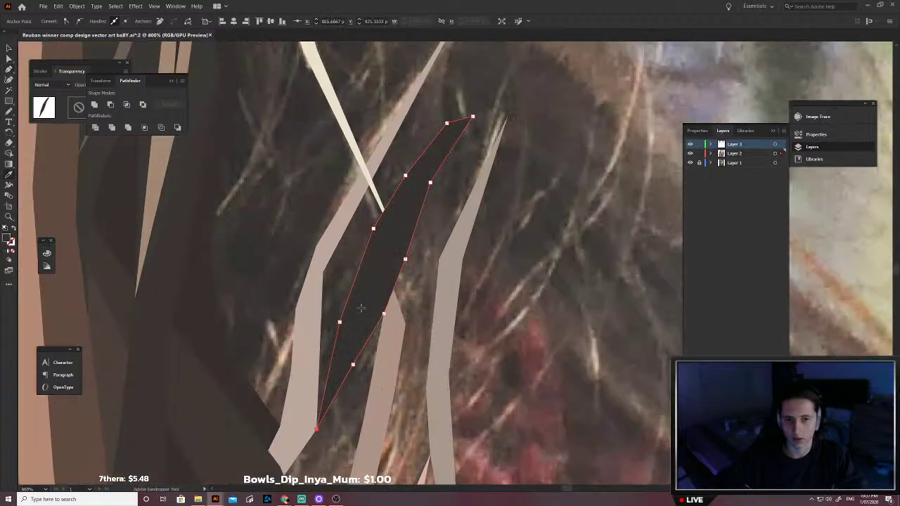
scroll(367, 318, down, 2)
key(v)
key(ctrl+shift+[)
click(392, 328)
scroll(392, 328, down, 2)
drag(343, 300, 385, 333)
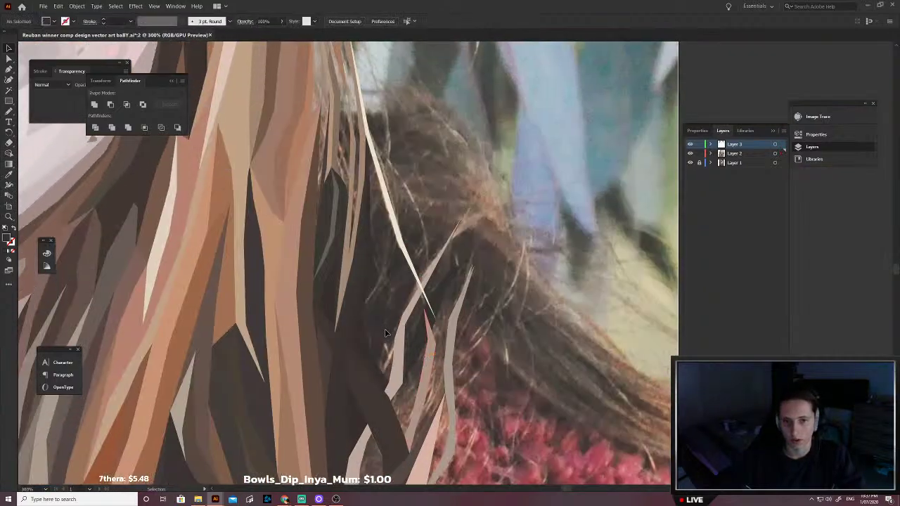
Step: Trace a thin curved shadow from the dark hair edge up to the light strand crossing the cream one, and close it
click(367, 350)
click(372, 318)
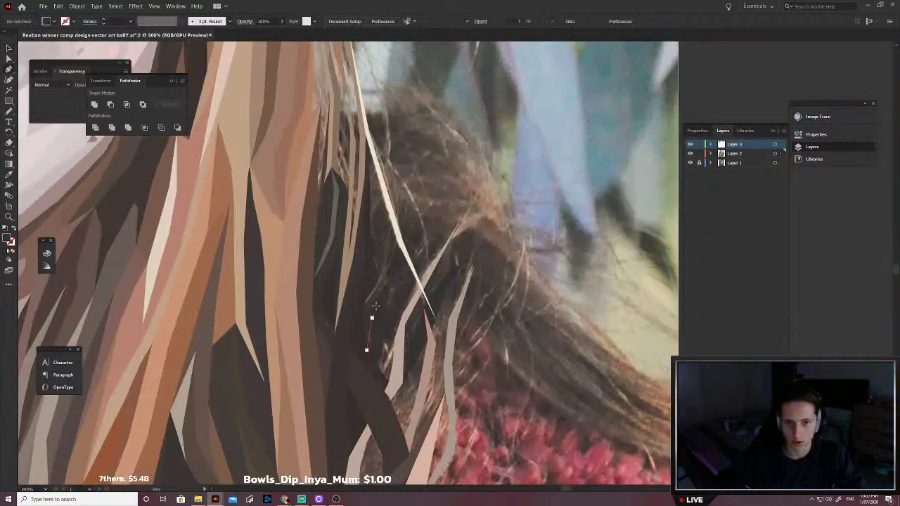
click(381, 293)
click(397, 281)
click(436, 261)
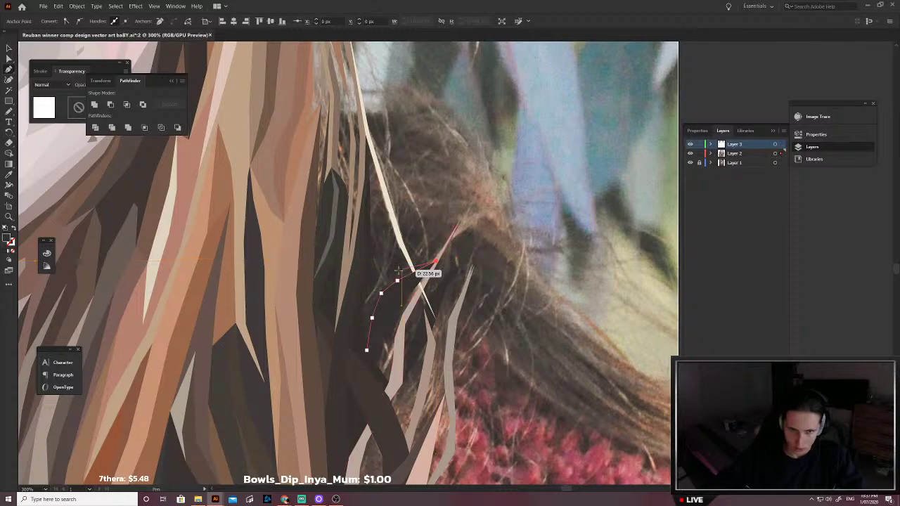
click(398, 270)
drag(380, 285, 378, 283)
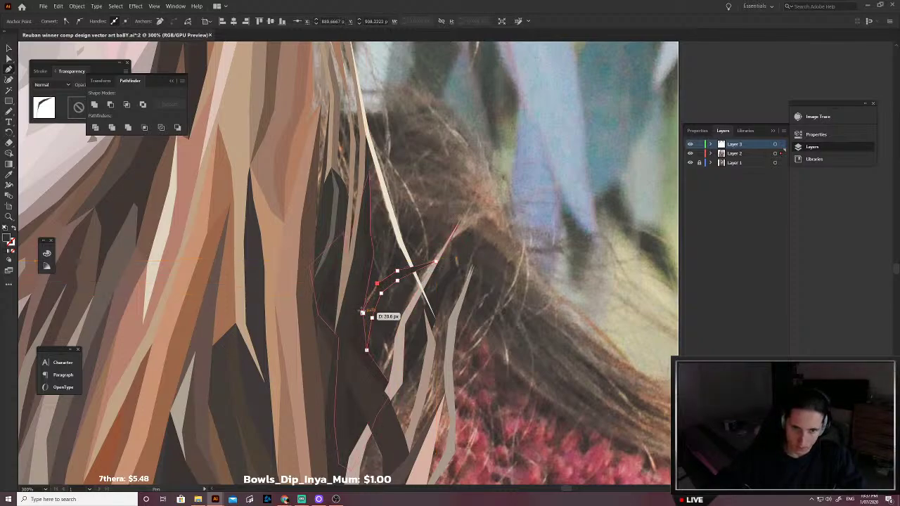
click(356, 329)
click(367, 350)
Step: Fill the thin curved shadow with a dark colour sampled from the photo and deselect it
key(shift+x)
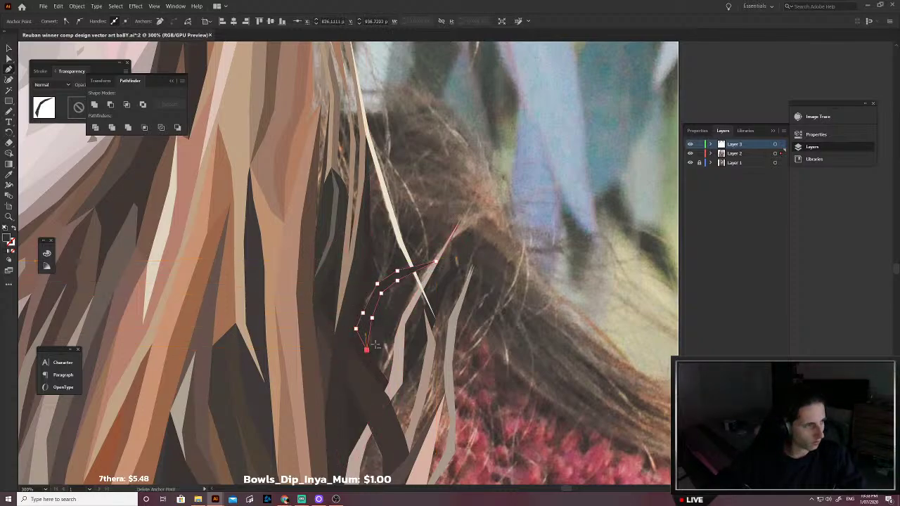
key(i)
scroll(374, 337, up, 6)
click(320, 294)
scroll(319, 293, down, 5)
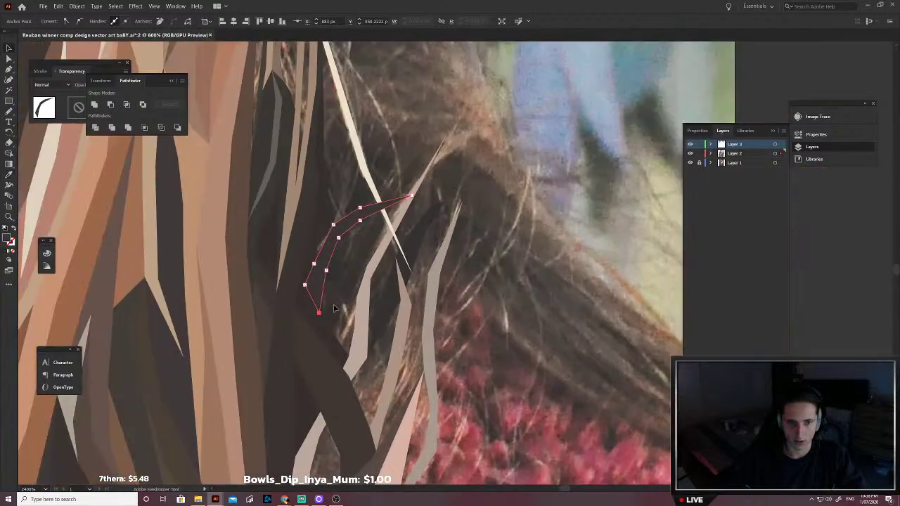
key(p)
ctrl+click(341, 320)
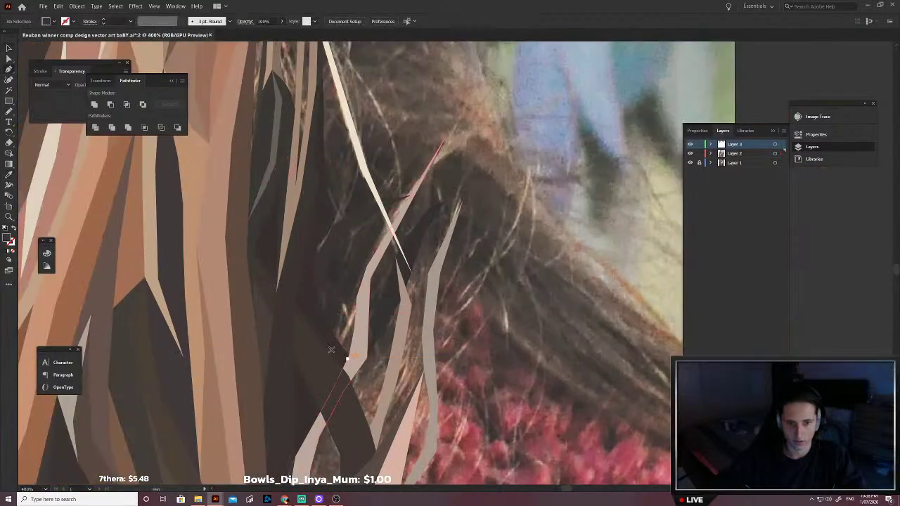
Step: Trace the inner edge of a forked dark hair shape, following two prongs that cross the cream strand
click(338, 313)
click(343, 269)
click(358, 238)
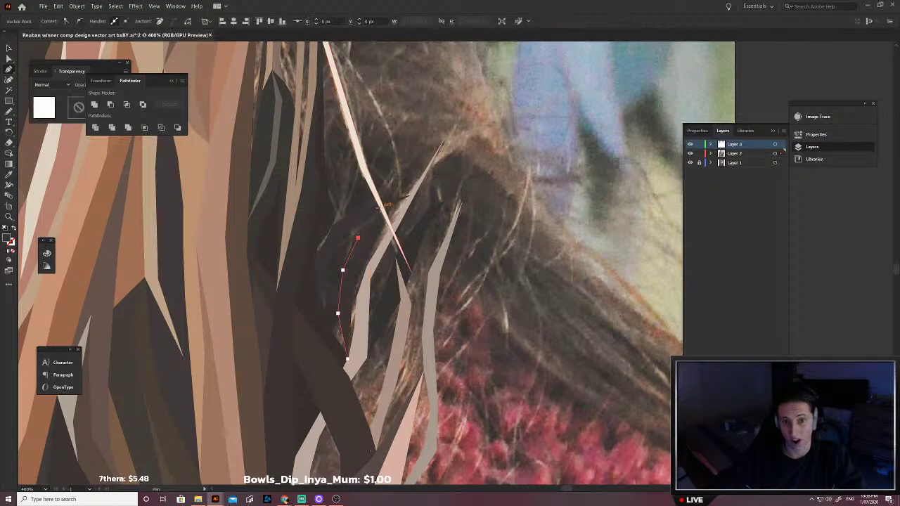
click(381, 208)
click(355, 215)
click(338, 233)
click(333, 225)
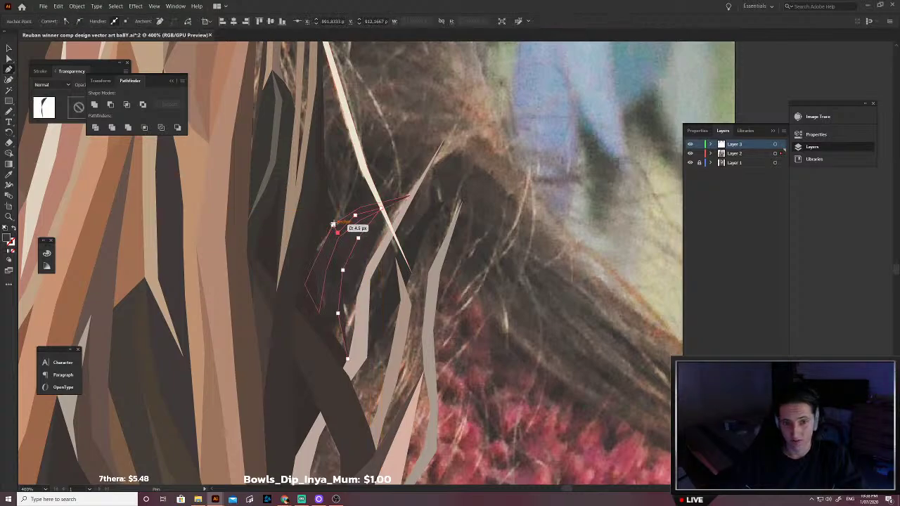
click(342, 198)
click(355, 175)
click(377, 159)
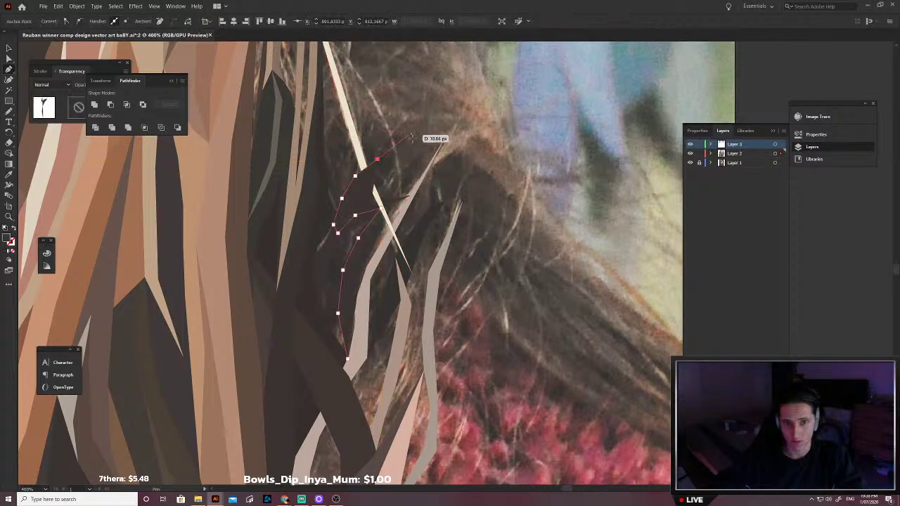
click(383, 154)
click(428, 145)
Step: Complete the forked hair shape along its outer curve beside the tan strands and close the outline
click(358, 162)
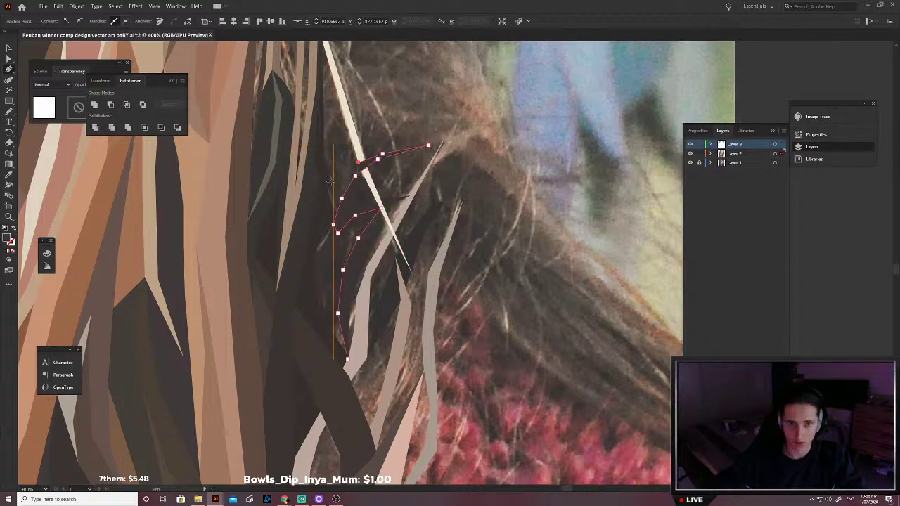
click(329, 184)
click(305, 217)
click(296, 260)
click(305, 328)
click(329, 353)
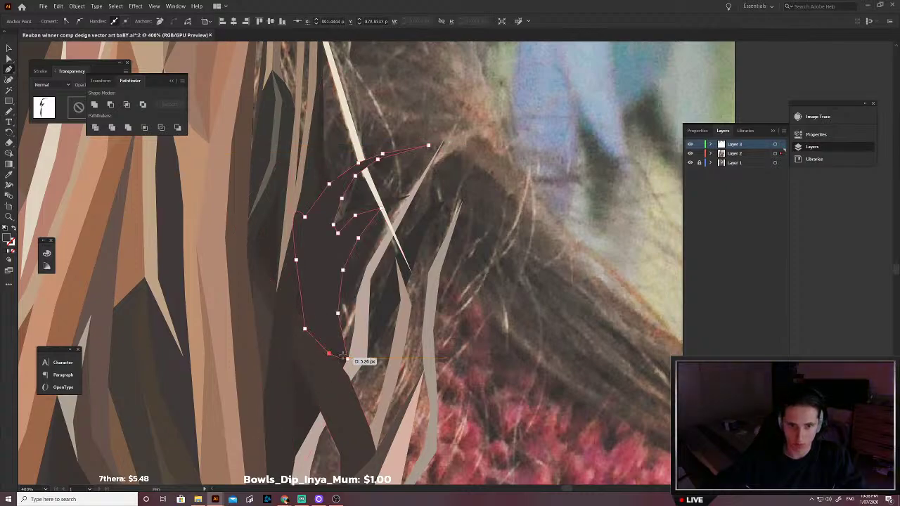
click(347, 360)
Step: Fill the forked hair shape with a dark brown sampled from the photo and deselect it
scroll(333, 276, up, 4)
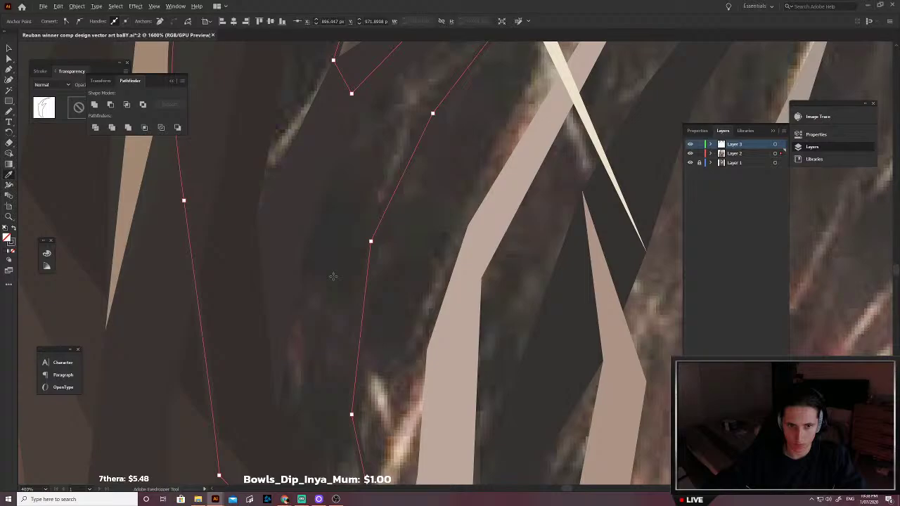
click(317, 317)
scroll(317, 317, down, 4)
key(v)
click(335, 311)
Step: Try other colours sampled from the photo as the fill of the forked hair shape
scroll(334, 315, up, 1)
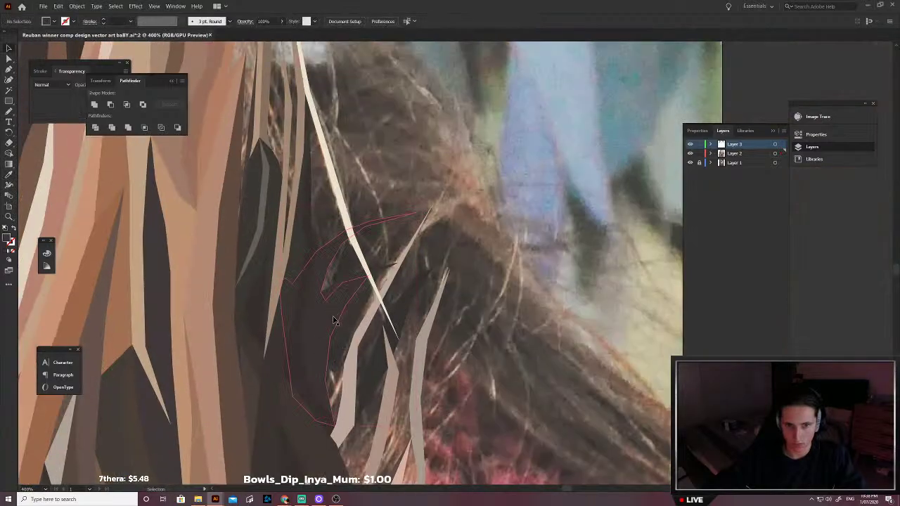
click(329, 326)
key(a)
scroll(332, 326, up, 5)
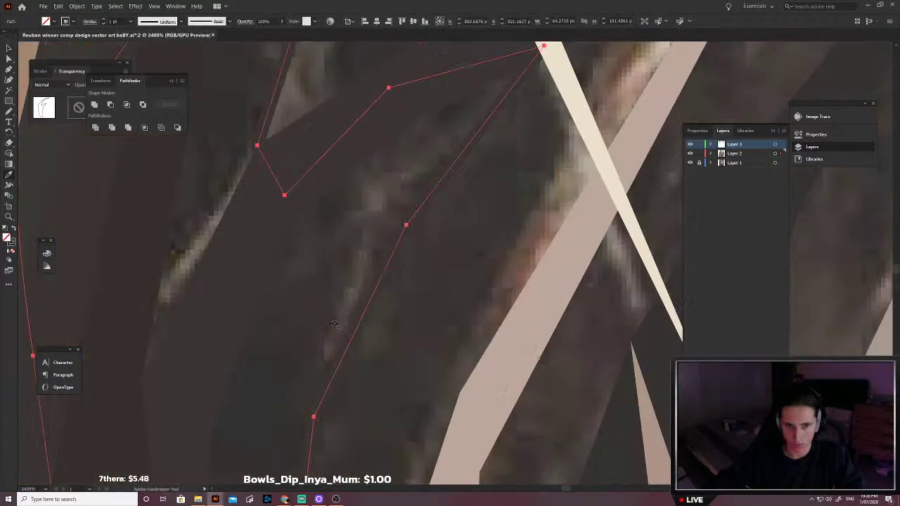
click(322, 273)
scroll(322, 272, down, 3)
key(ctrl+z)
click(301, 315)
key(ctrl+z)
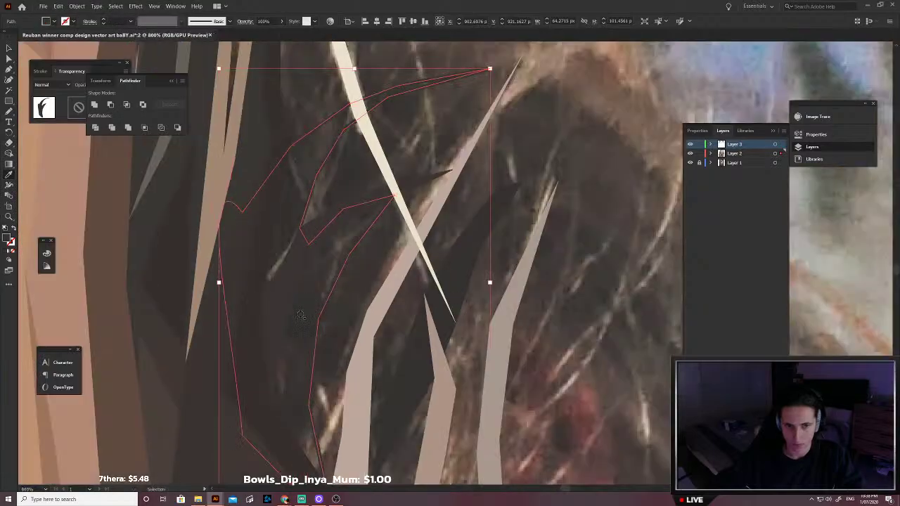
scroll(315, 309, down, 3)
key(v)
click(338, 344)
scroll(333, 339, up, 1)
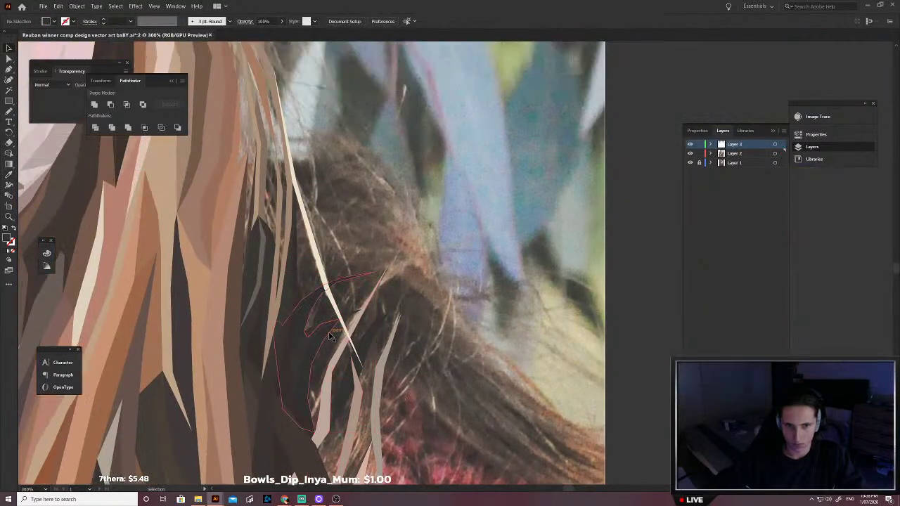
Step: Trace the upper edge of a curved dark hair strand from the cream strand outward to a pointed tip
scroll(331, 336, up, 1)
key(p)
click(323, 308)
click(335, 304)
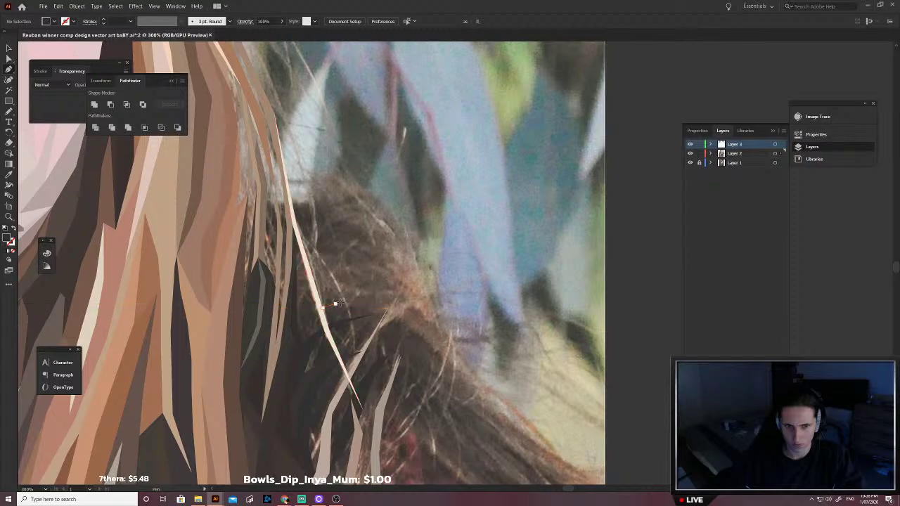
click(335, 303)
click(360, 302)
click(388, 311)
click(431, 345)
click(471, 397)
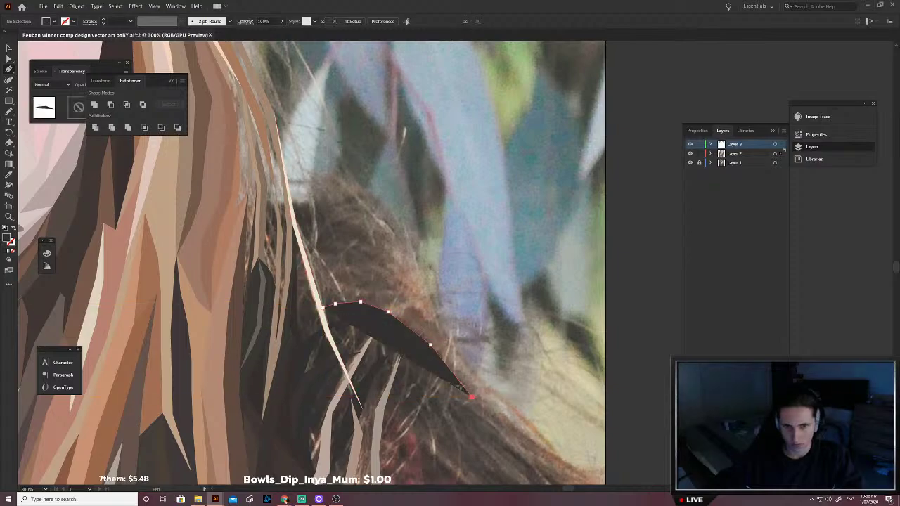
Step: Trace the lower edge of the curved strand back past the pink strand's tip and close the outline at the cream strand
click(425, 351)
click(391, 331)
key(shift+x)
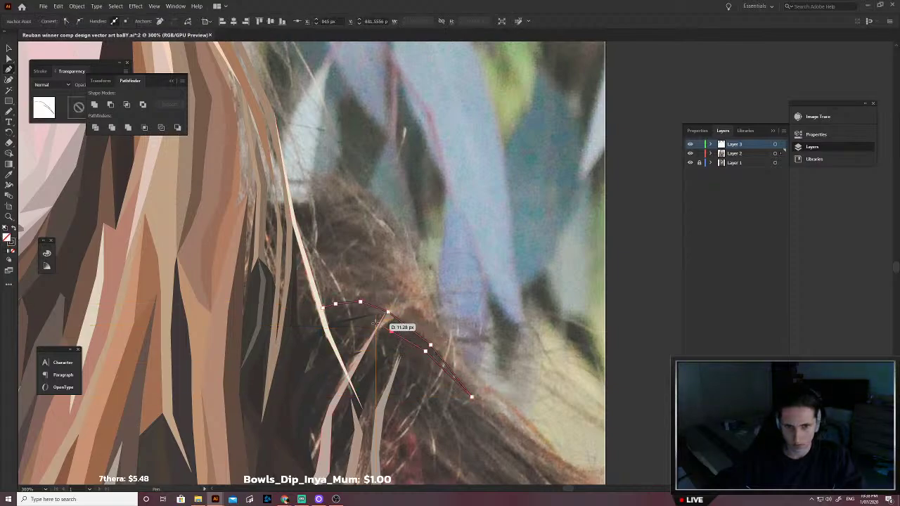
click(377, 326)
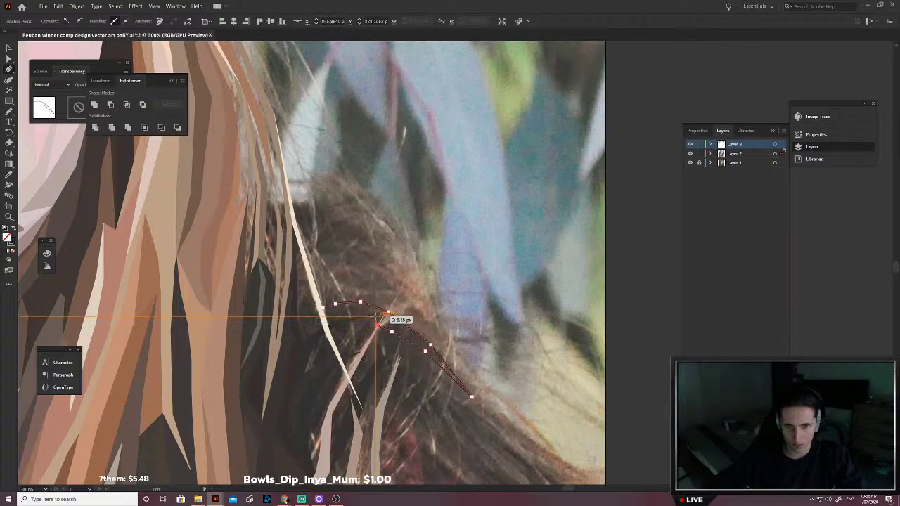
click(376, 314)
click(347, 309)
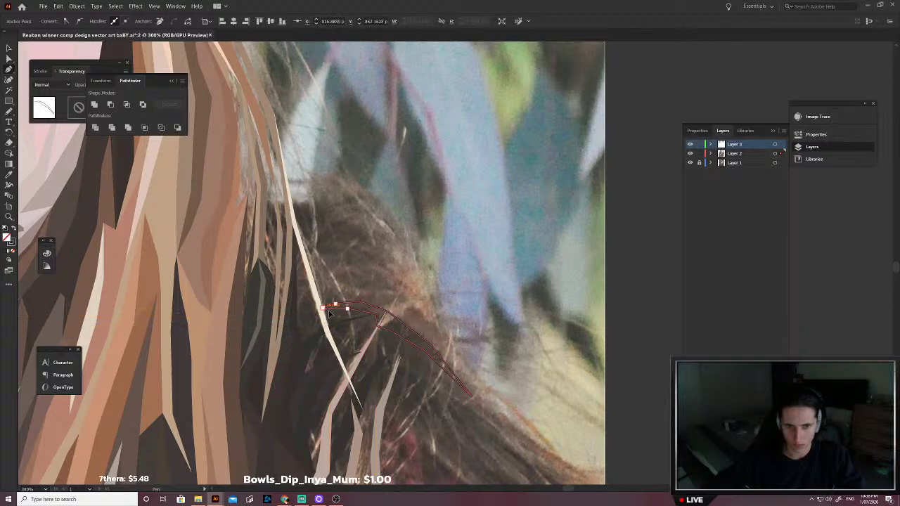
click(325, 309)
Step: Restore the dark fill on the curved strand, send it behind the other hair shapes and deselect it
scroll(380, 331, up, 5)
key(shift+x)
scroll(449, 303, down, 3)
key(v)
key(ctrl+shift+[)
click(451, 318)
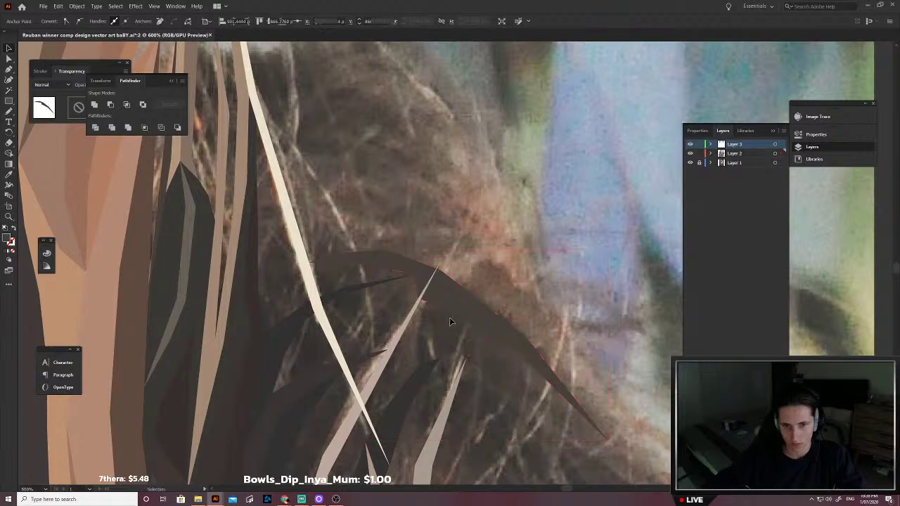
key(ctrl+shift+a)
Step: Trace the lower edge of a second dark shape beneath the curved strand, from the cream strand to the pointed tip
scroll(433, 317, down, 1)
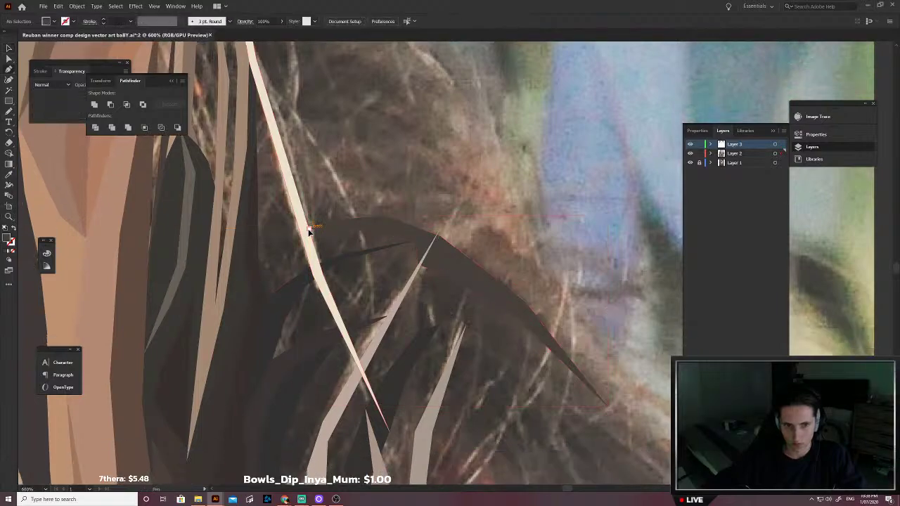
ctrl+click(320, 263)
click(320, 263)
click(346, 253)
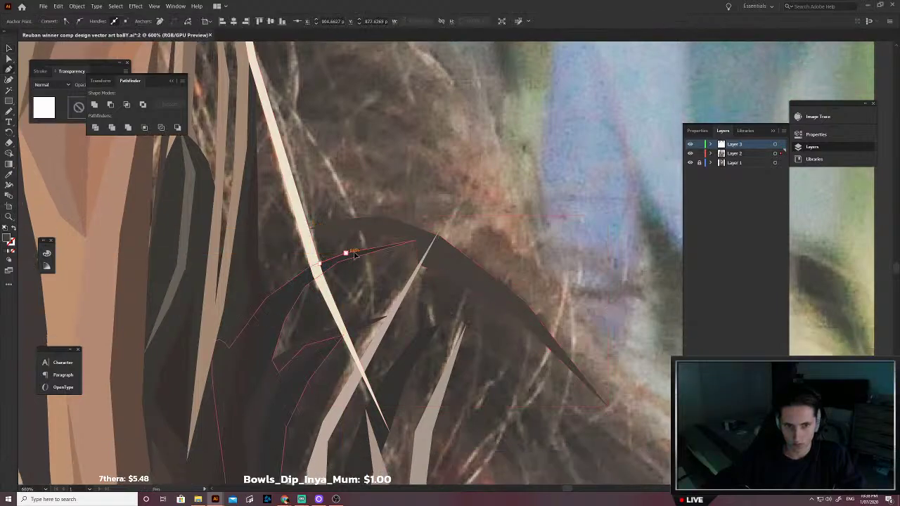
key(ctrl+shift+a)
click(408, 283)
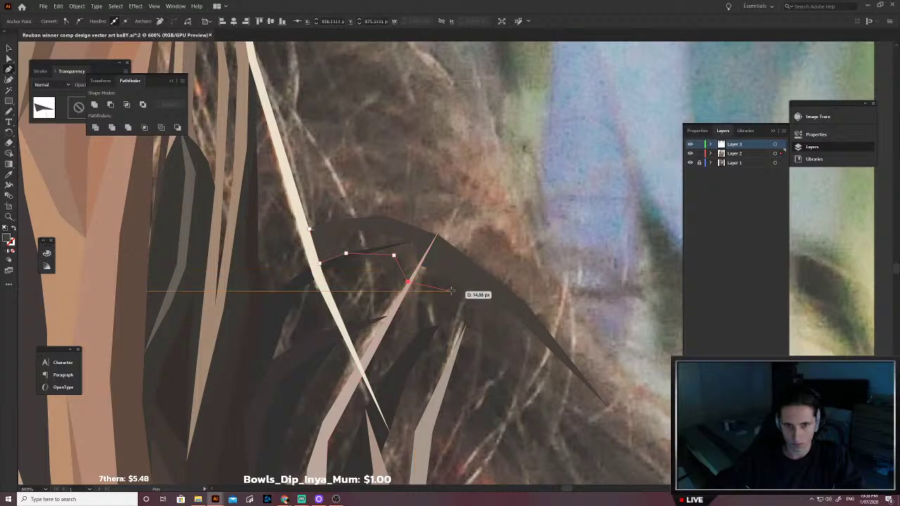
click(454, 293)
click(503, 322)
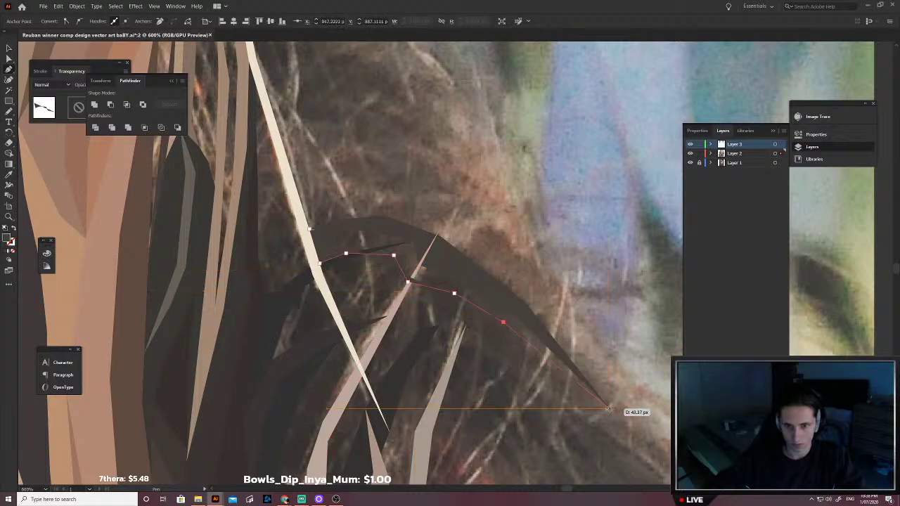
click(608, 406)
Step: Run the second shape's upper edge back inside the curved strand and close the outline at the cream strand
click(447, 267)
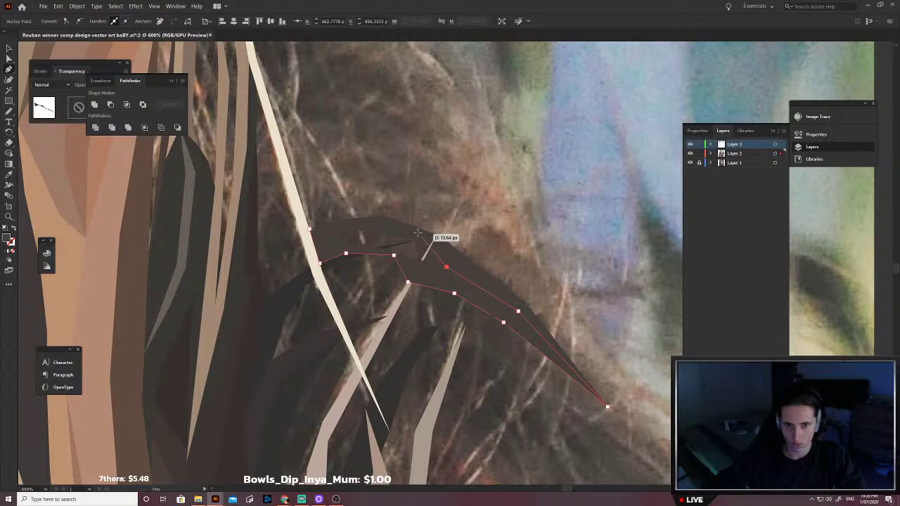
click(352, 223)
key(shift+x)
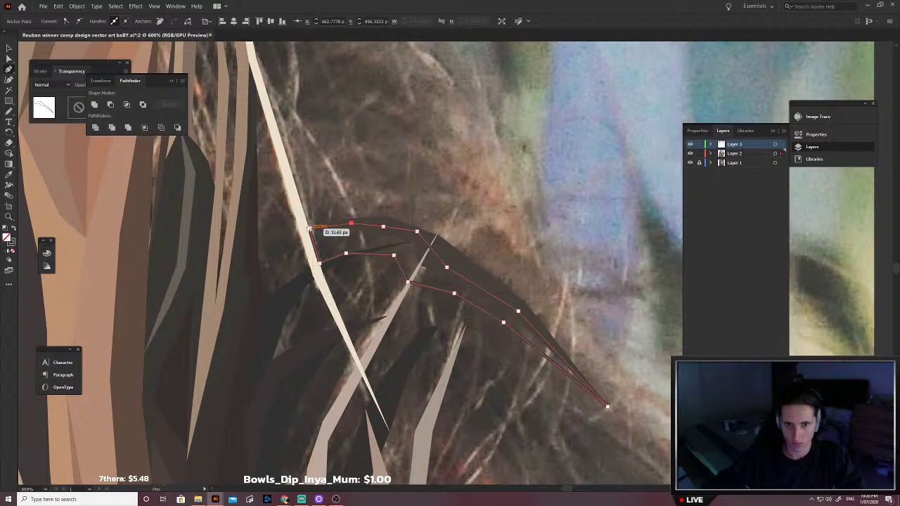
click(309, 229)
Step: Fill the second shape with a dark brown sampled from the photo and deselect it
scroll(390, 256, up, 4)
key(i)
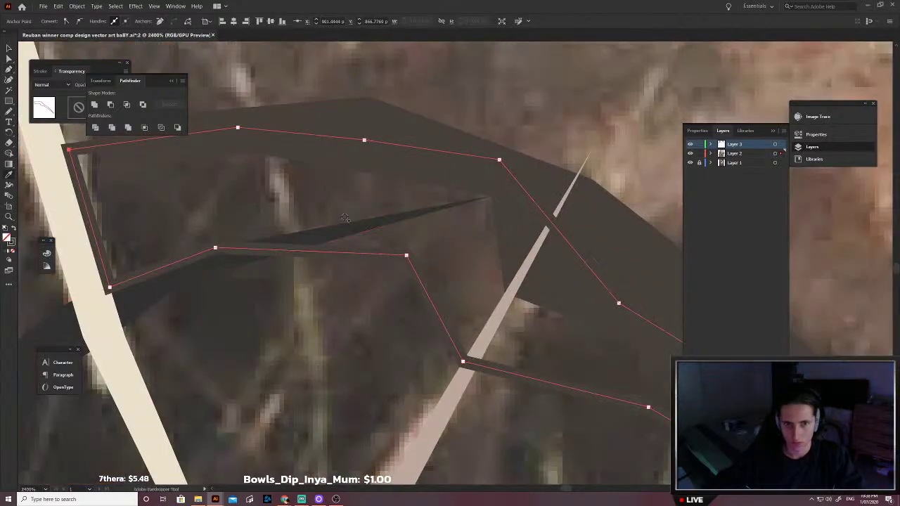
click(343, 216)
scroll(342, 219, down, 3)
key(v)
click(396, 288)
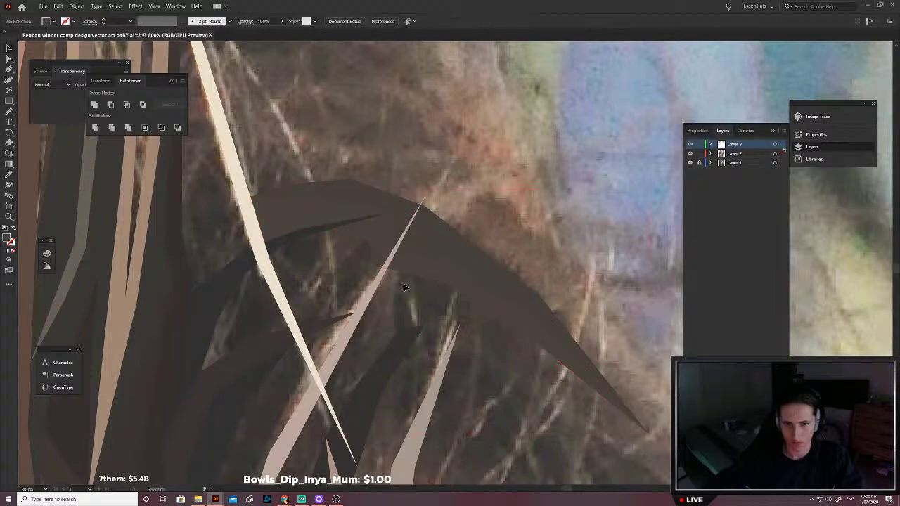
Step: Start a larger dark shape at the cream strand, tracing its top toward the tan strands and then down its inner side
scroll(399, 289, down, 3)
scroll(356, 301, up, 2)
key(p)
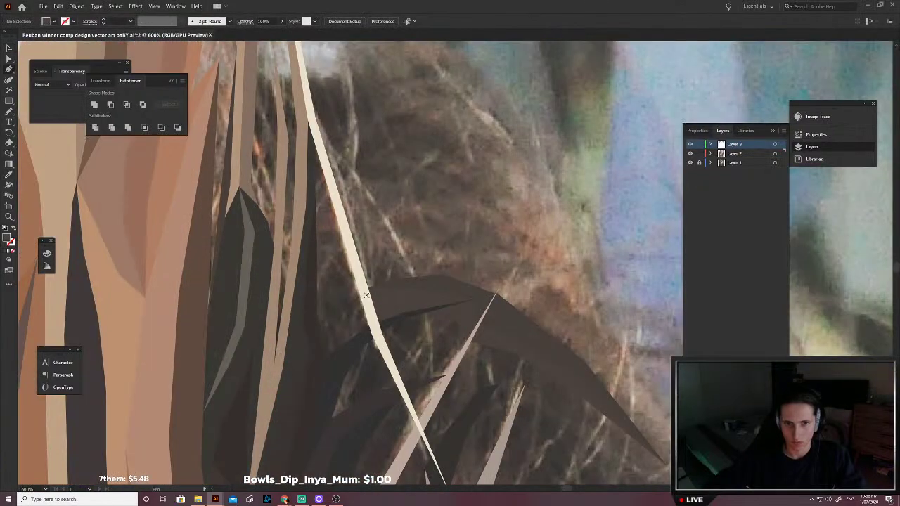
click(368, 289)
click(348, 292)
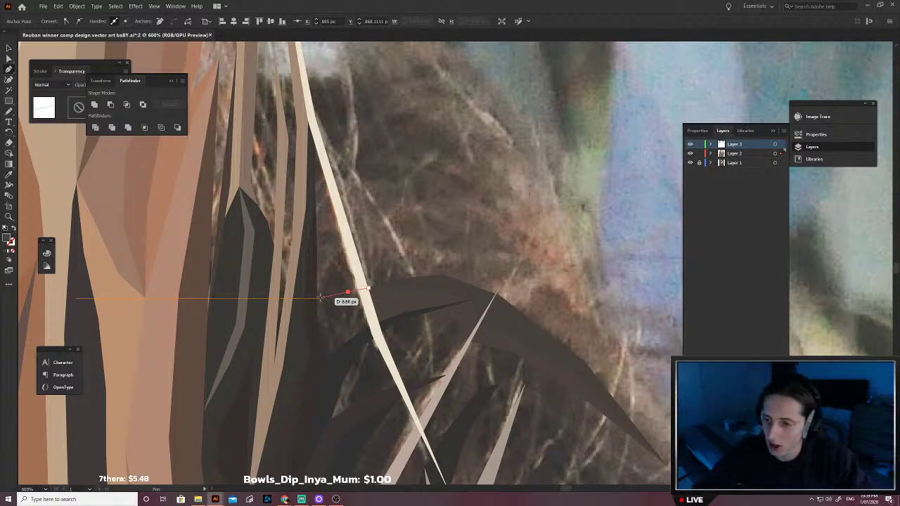
scroll(347, 323, left, 2)
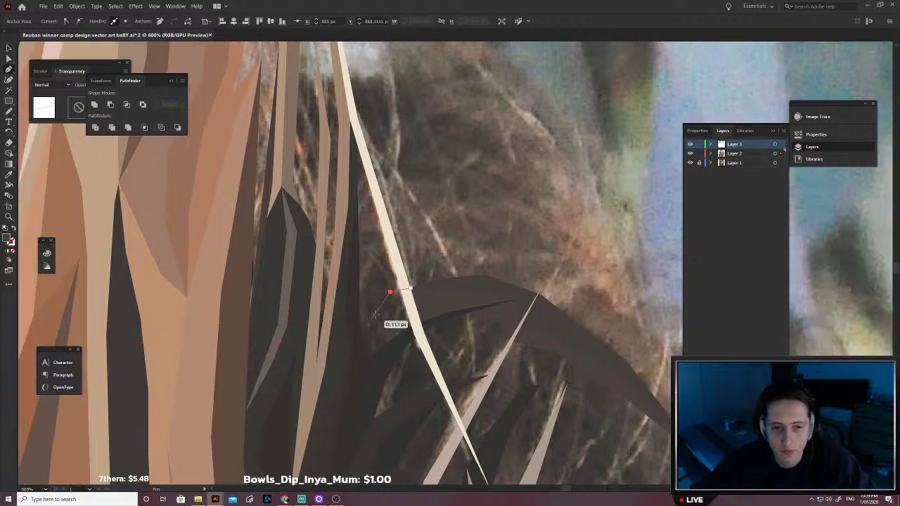
click(370, 301)
click(347, 313)
scroll(347, 314, down, 1)
scroll(357, 322, left, 2)
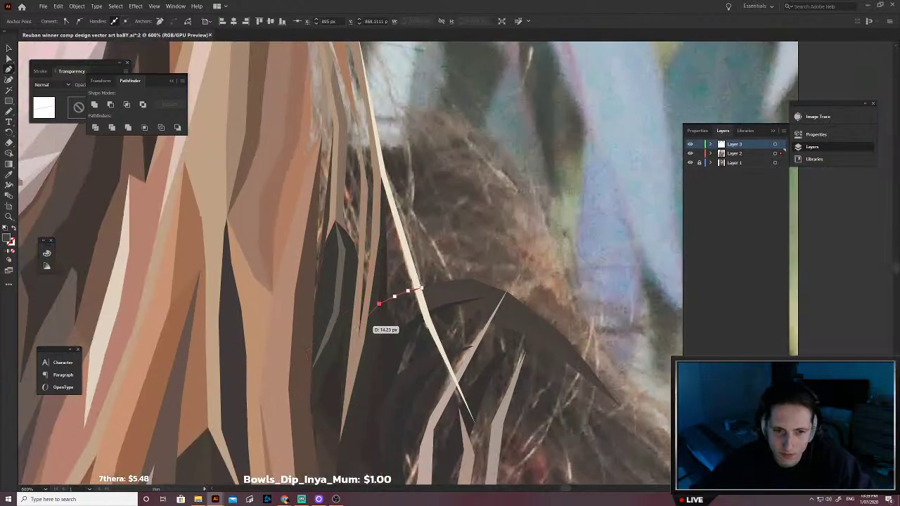
scroll(362, 320, down, 2)
click(378, 292)
click(381, 328)
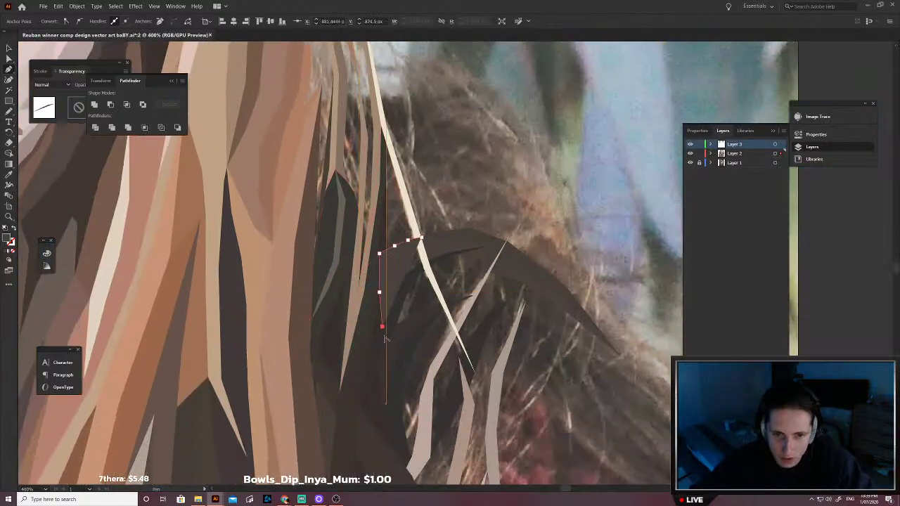
Step: Trace the larger shape's lower edge across the cream strand and over the tips of the pink strands
scroll(394, 332, down, 1)
scroll(394, 332, up, 1)
click(394, 331)
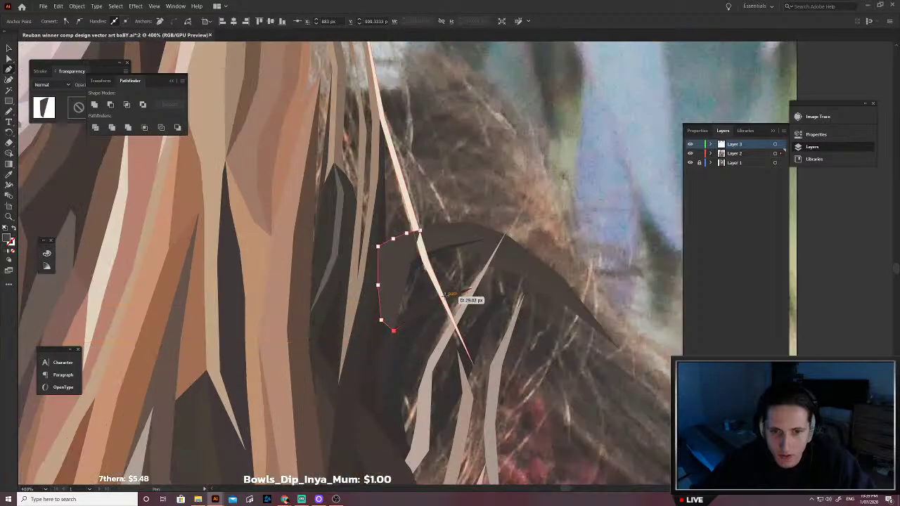
click(444, 298)
click(471, 289)
click(498, 288)
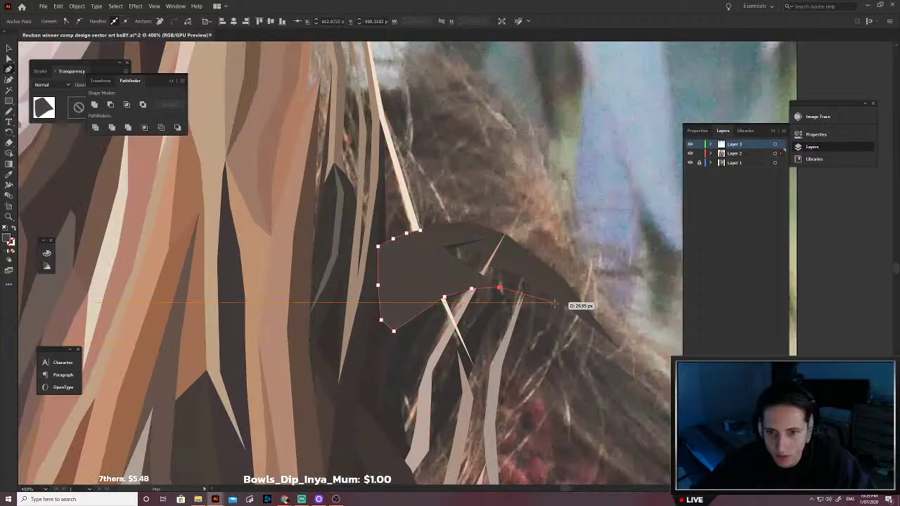
click(524, 294)
click(583, 330)
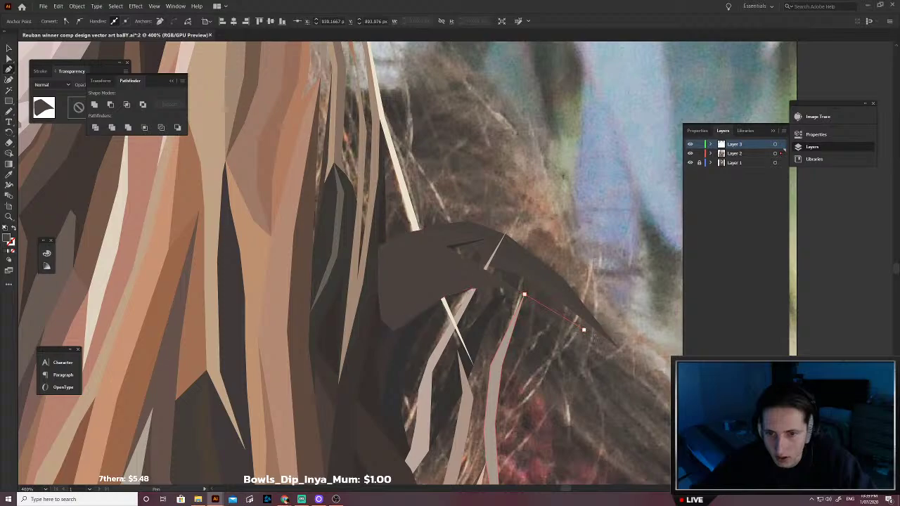
Step: Finish the larger shape at the pointed tip, return along its upper edge and close the outline at the cream strand
click(618, 348)
click(540, 264)
click(488, 234)
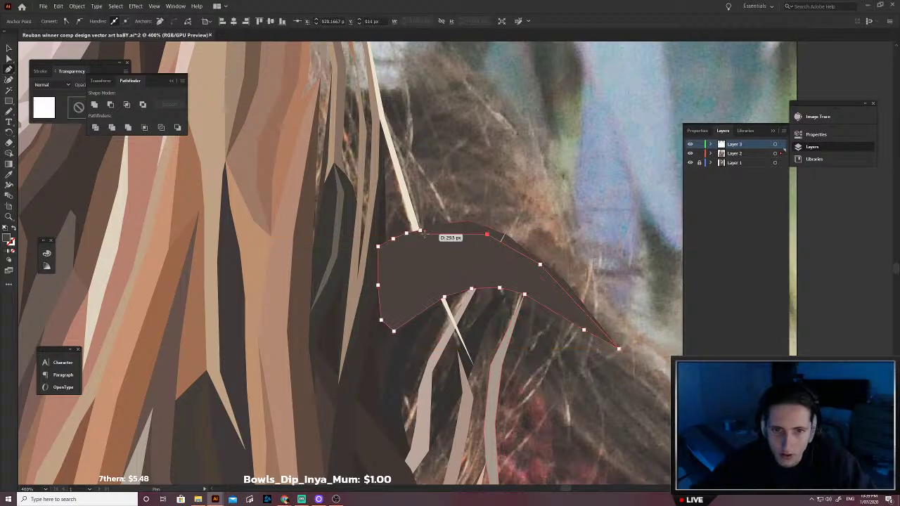
click(419, 231)
Step: Fill the larger shape with a sampled near-black brown, send it to the back and deselect it
key(i)
click(419, 295)
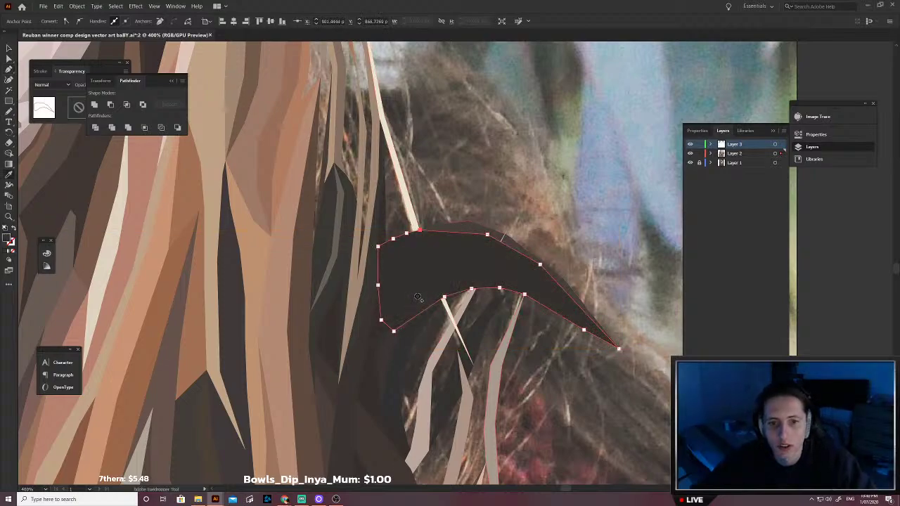
key(v)
key(ctrl+shift+[)
click(542, 350)
Step: Trace the upper edge of a tapered dark strand higher up, from the tan hair across the cream strand to its tip
scroll(480, 321, down, 1)
scroll(468, 320, up, 1)
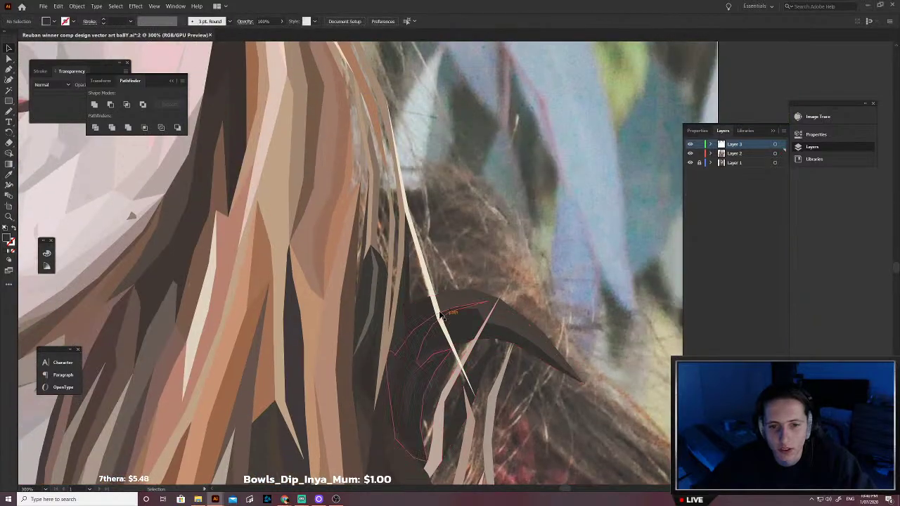
scroll(452, 318, up, 1)
key(p)
alt+scroll(403, 257, down, 2)
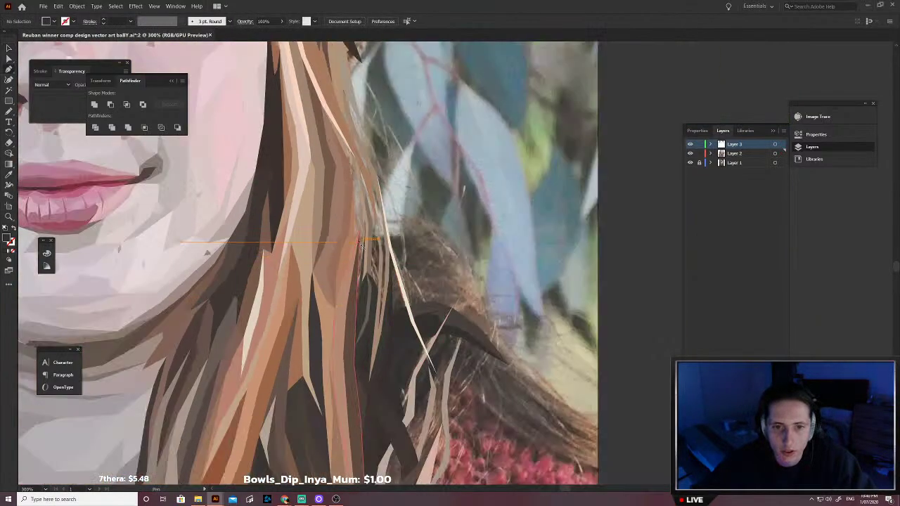
alt+scroll(422, 273, up, 2)
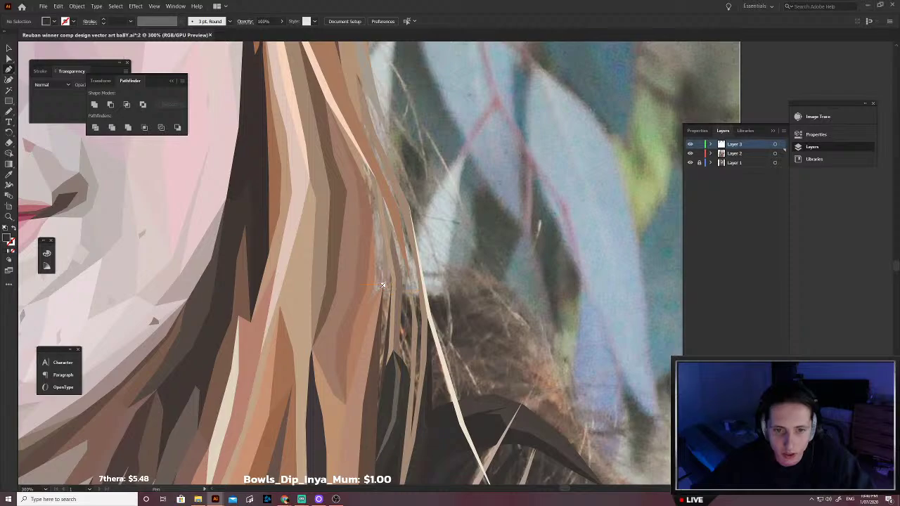
click(383, 285)
click(450, 299)
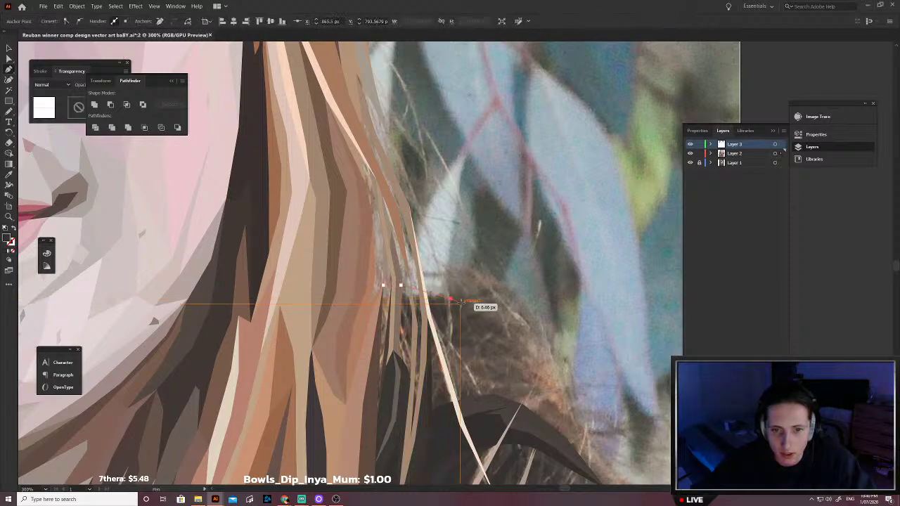
click(488, 314)
click(526, 335)
Step: Trace the tapered strand's lower edge back to the tan hair and close the outline
click(485, 325)
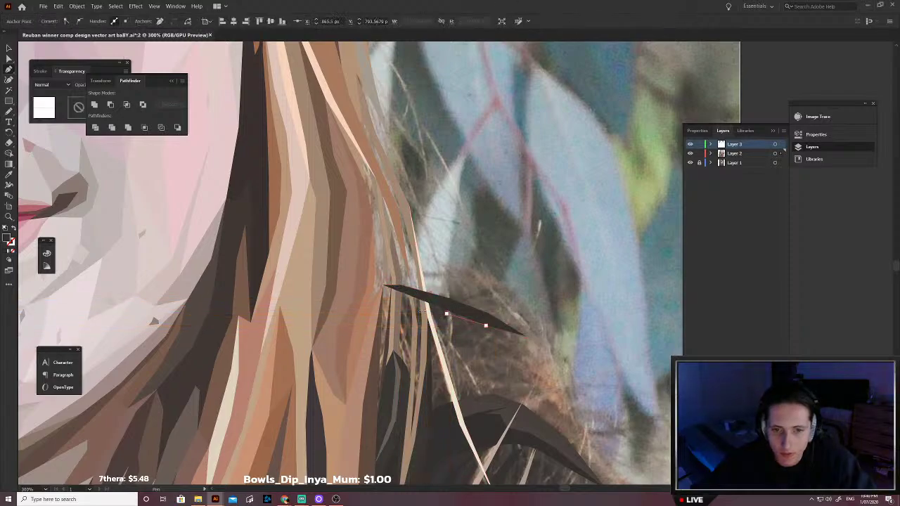
click(446, 312)
click(382, 313)
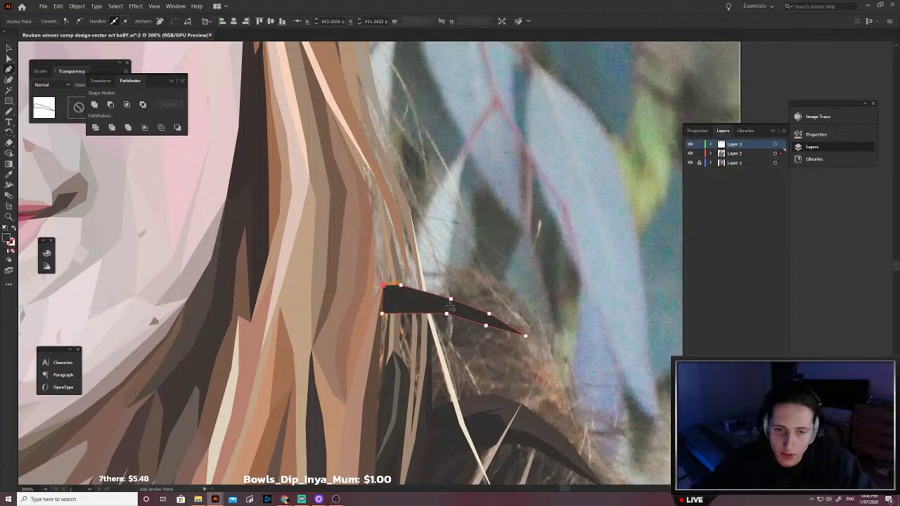
Step: Fill the tapered strand with a dark brown sampled from the photo, send it to the back and deselect it
key(shift+x)
key(i)
scroll(464, 308, up, 3)
click(392, 312)
key(ctrl+shift+[)
scroll(420, 357, down, 2)
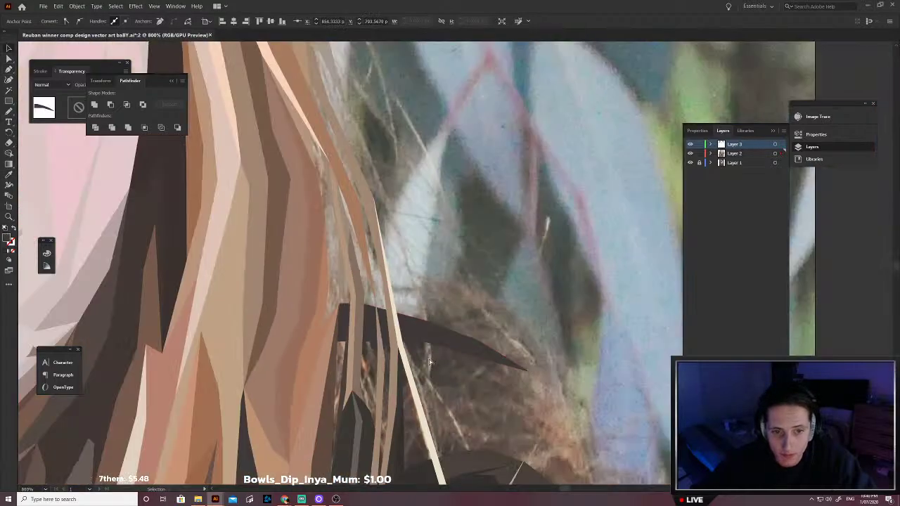
key(ctrl+shift+a)
Step: Trace the upper edge of a second dark strand under the tapered one, from the tan hair past the cream strand to its tip
drag(421, 357, 474, 298)
key(p)
click(374, 309)
click(413, 270)
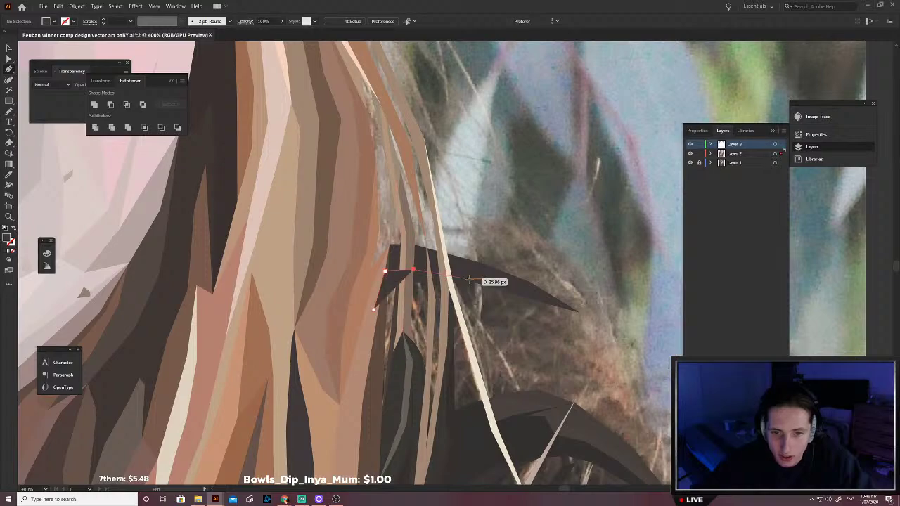
click(476, 282)
click(505, 296)
click(547, 326)
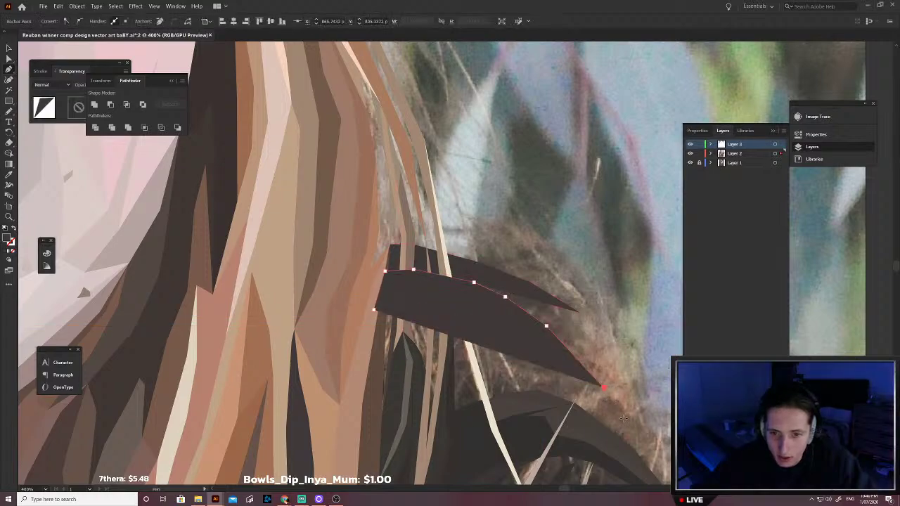
click(603, 388)
click(624, 418)
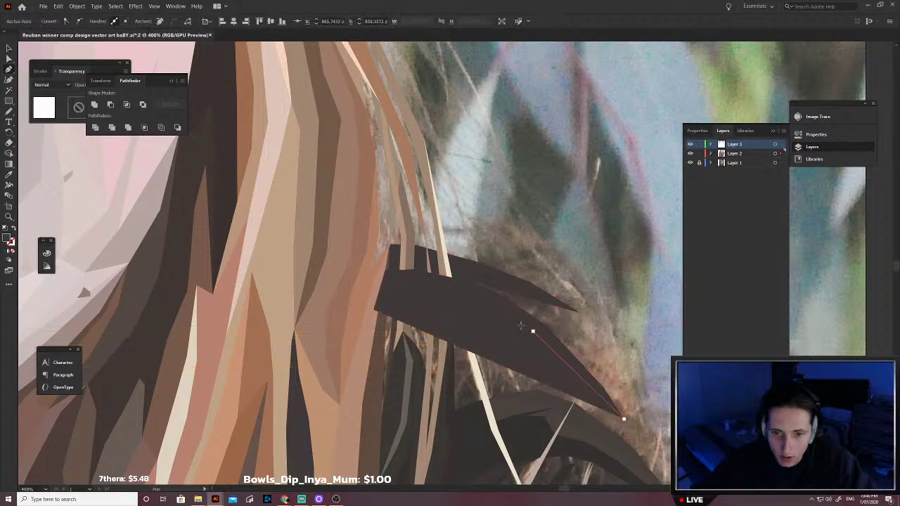
Step: Trace the second strand's lower edge back to the tan hair and close the outline
click(533, 330)
click(483, 303)
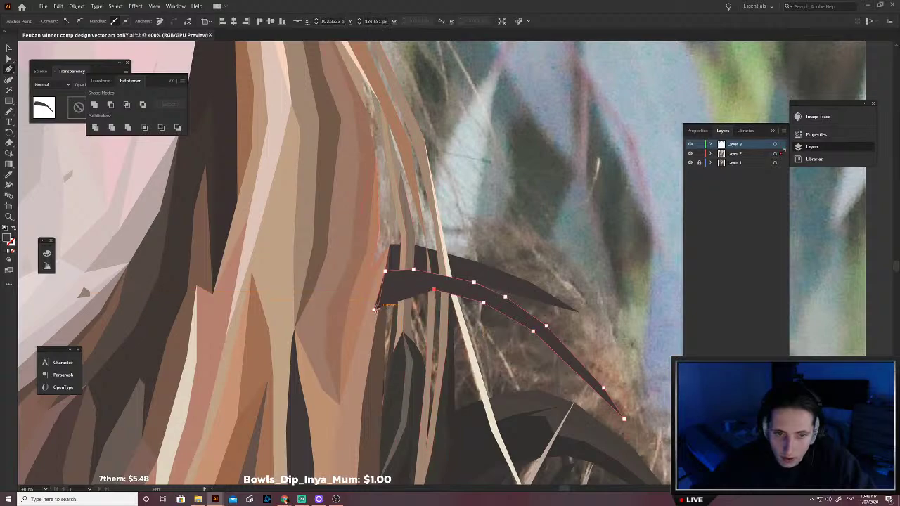
click(374, 308)
Step: Fill the second strand with a dark grey-brown sampled from the photo and deselect it
key(i)
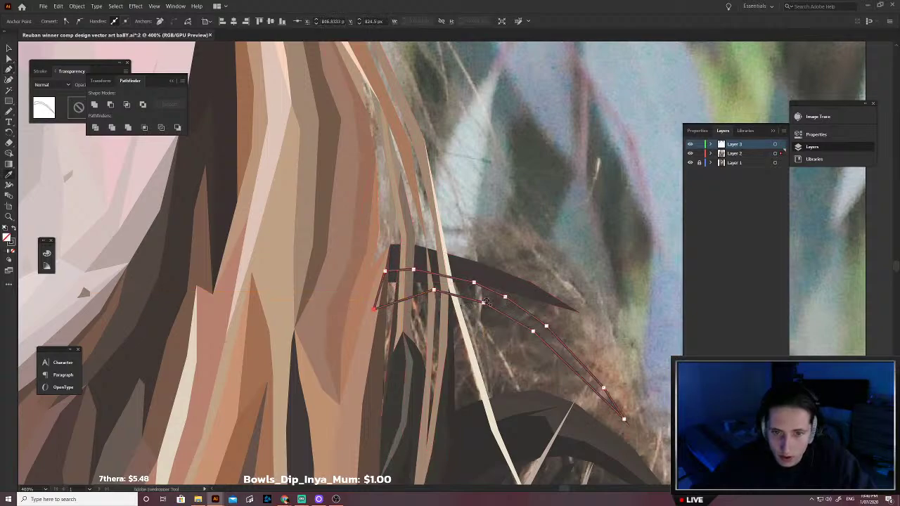
click(486, 301)
key(v)
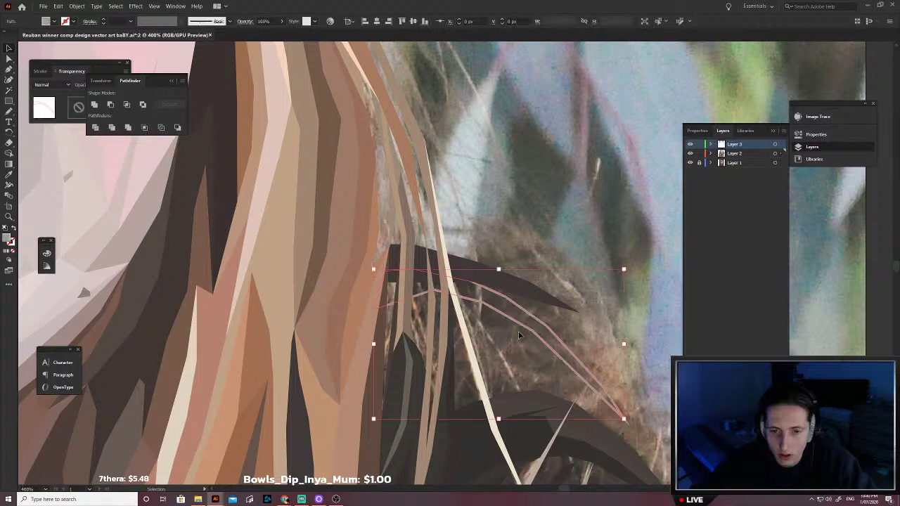
key(i)
click(521, 337)
key(v)
click(521, 339)
Step: Trace the inner edge of a thin strand branching off the cream strand down to the dark curved shape below
scroll(509, 324, down, 2)
scroll(507, 326, down, 1)
scroll(507, 331, right, 1)
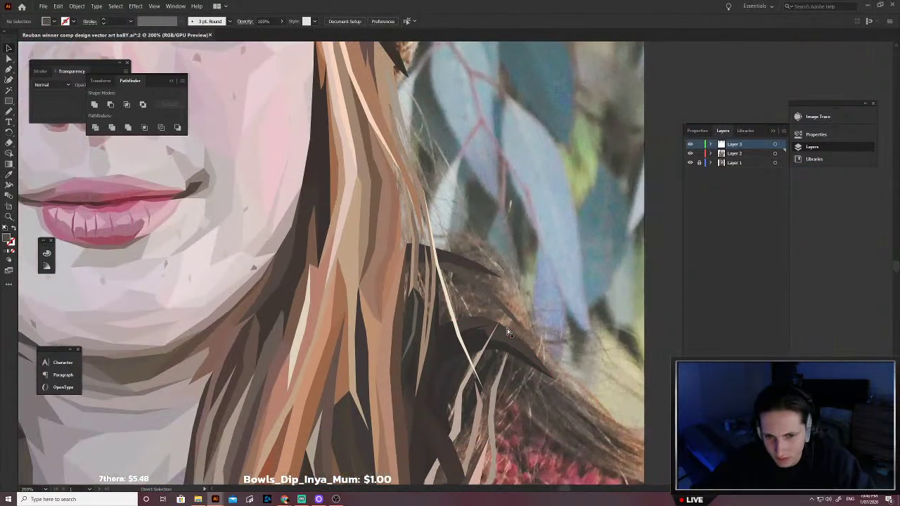
scroll(464, 320, up, 3)
key(p)
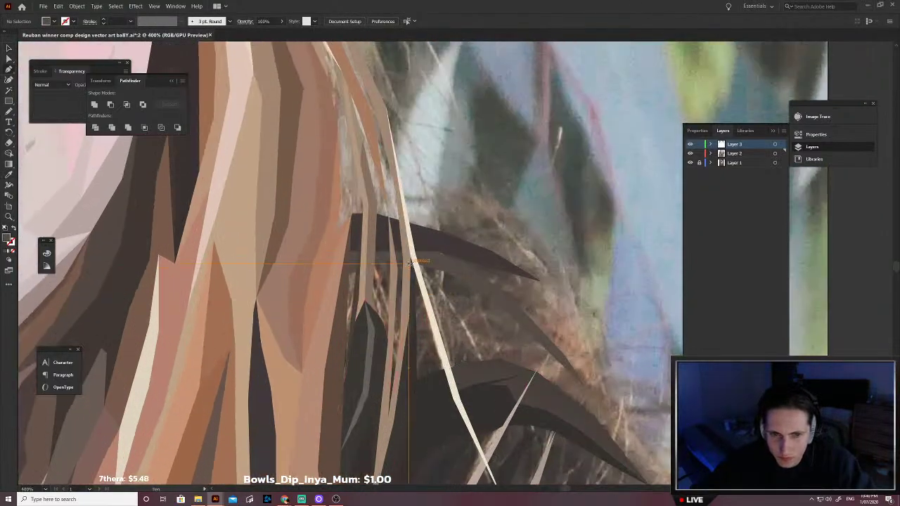
click(436, 297)
click(460, 328)
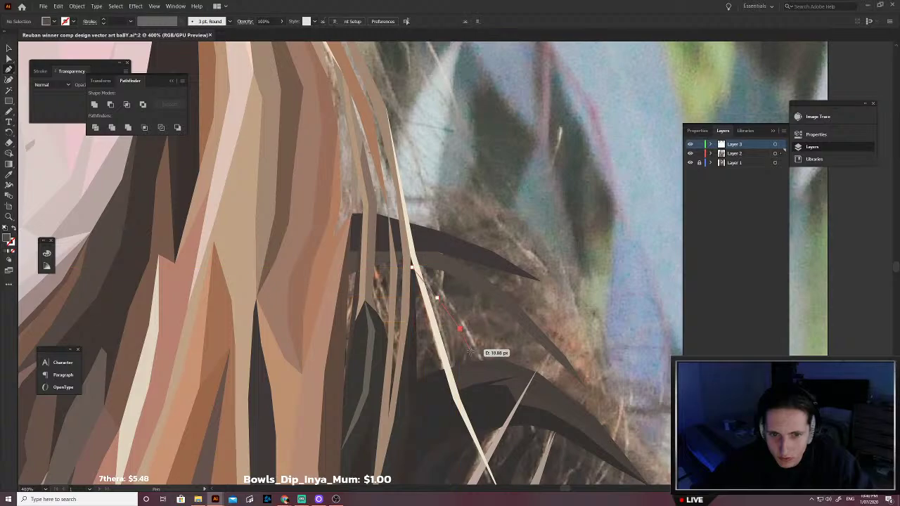
click(476, 368)
click(488, 376)
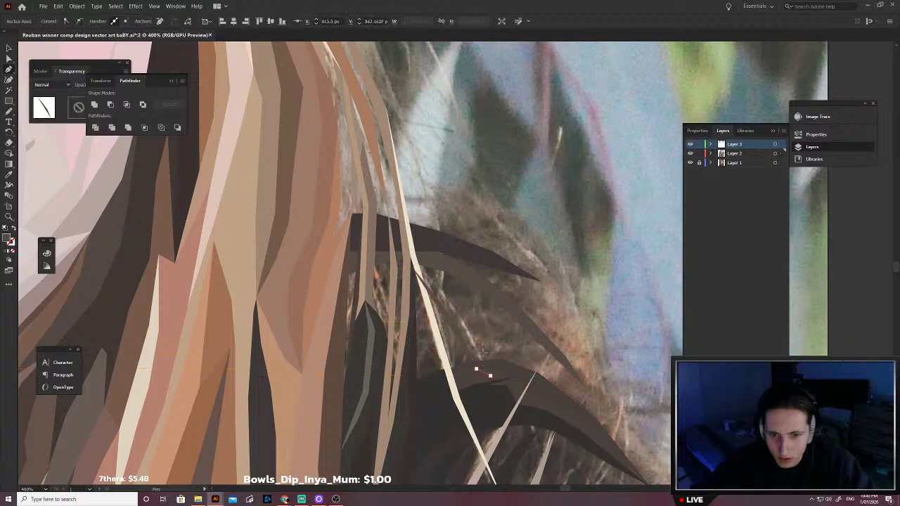
Step: Trace the thin strand's outer edge back up to the cream strand and close the outline
click(481, 344)
click(445, 291)
click(417, 261)
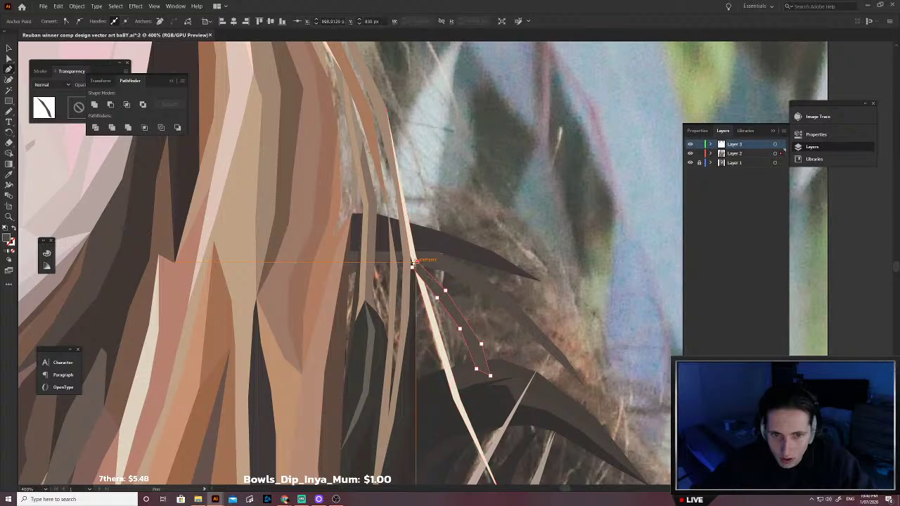
Step: Fill the thin strand with a light beige sampled from the photo's hair highlight and deselect it
key(/)
scroll(458, 334, up, 3)
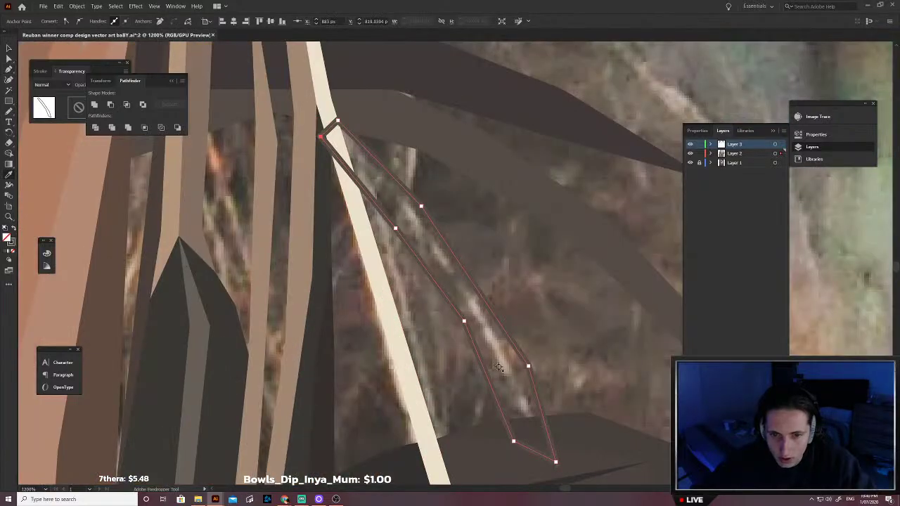
key(i)
click(500, 366)
scroll(502, 364, down, 4)
key(v)
click(517, 357)
Step: Look over the whole portrait to examine the traced hair and the areas around the shoulder still showing the photo
scroll(517, 357, down, 3)
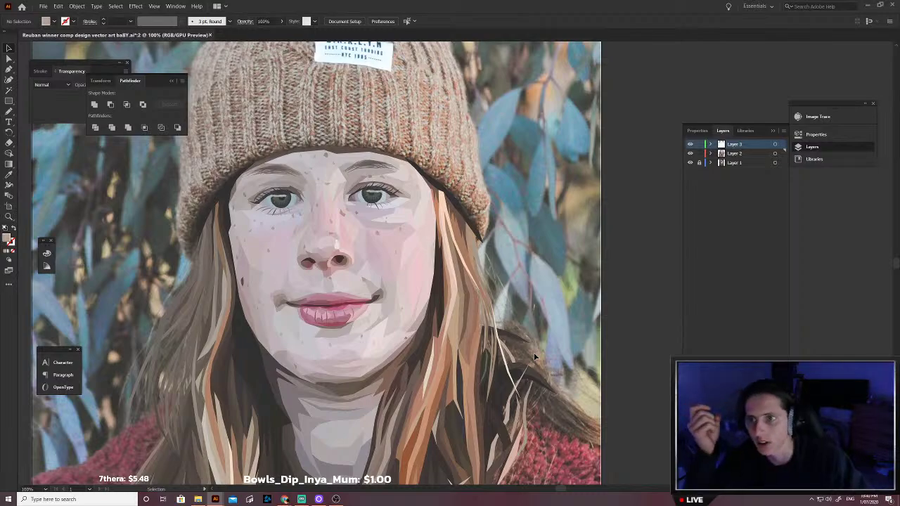
scroll(529, 351, right, 2)
scroll(524, 354, down, 5)
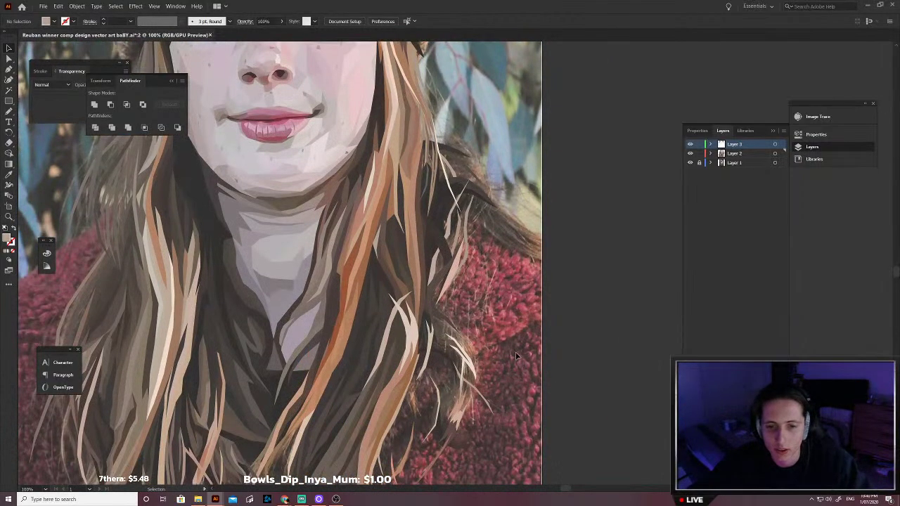
scroll(448, 362, up, 4)
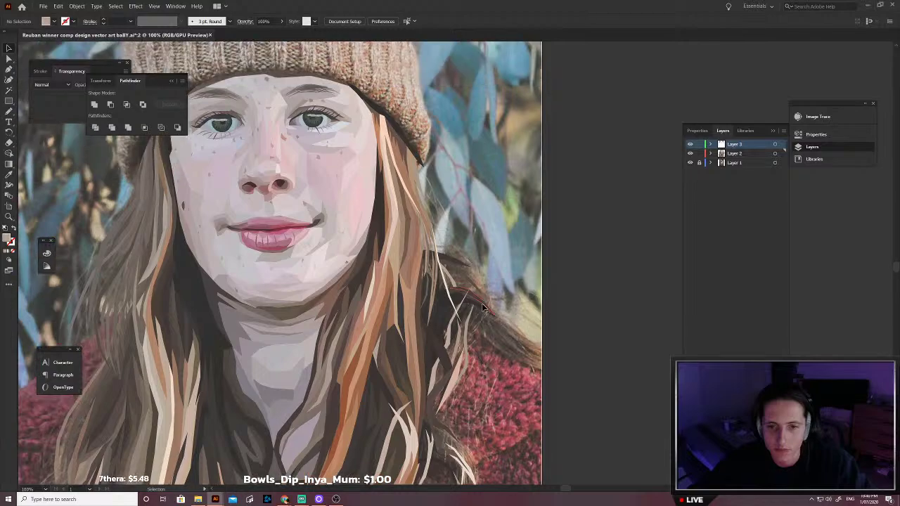
scroll(484, 308, up, 1)
scroll(464, 284, up, 1)
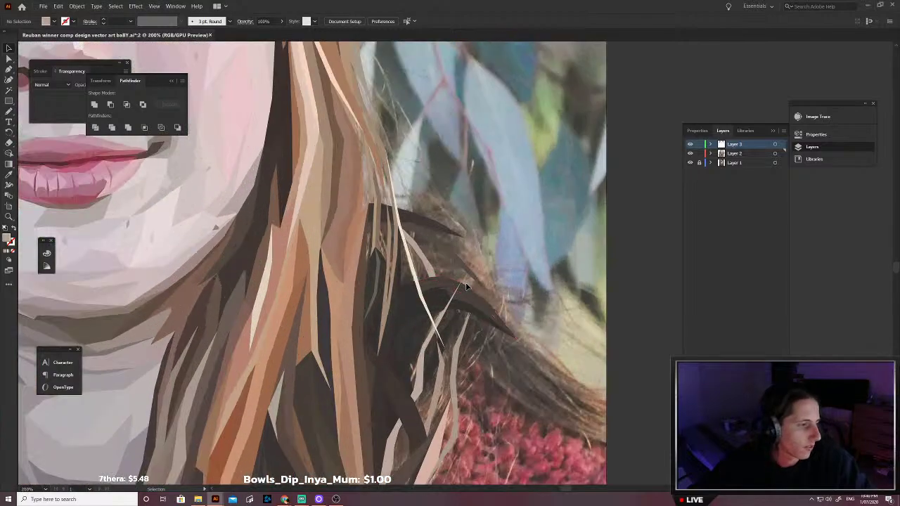
scroll(401, 313, down, 3)
scroll(422, 317, down, 3)
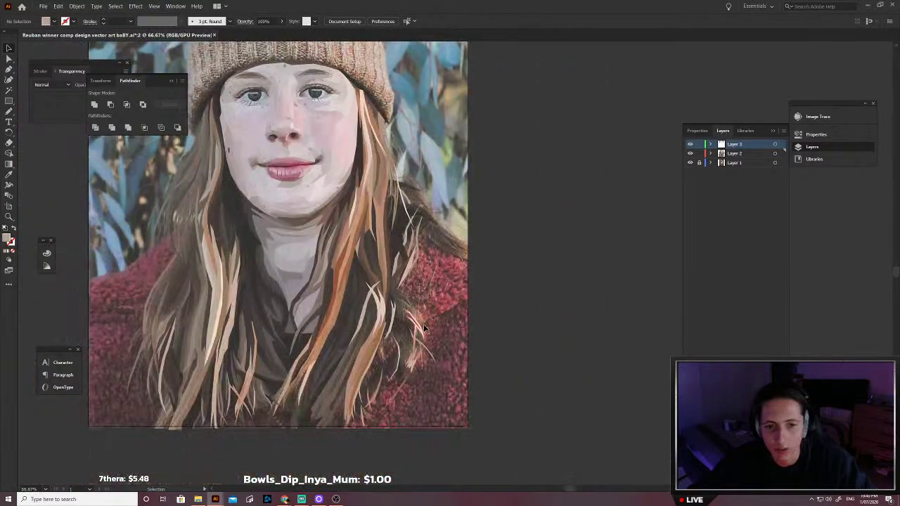
Step: Trace the outer edge of a curved strand beside the peach hair tuft, from the dark hair below up to the thin forked strand
scroll(431, 316, left, 2)
scroll(453, 338, up, 3)
scroll(435, 381, up, 2)
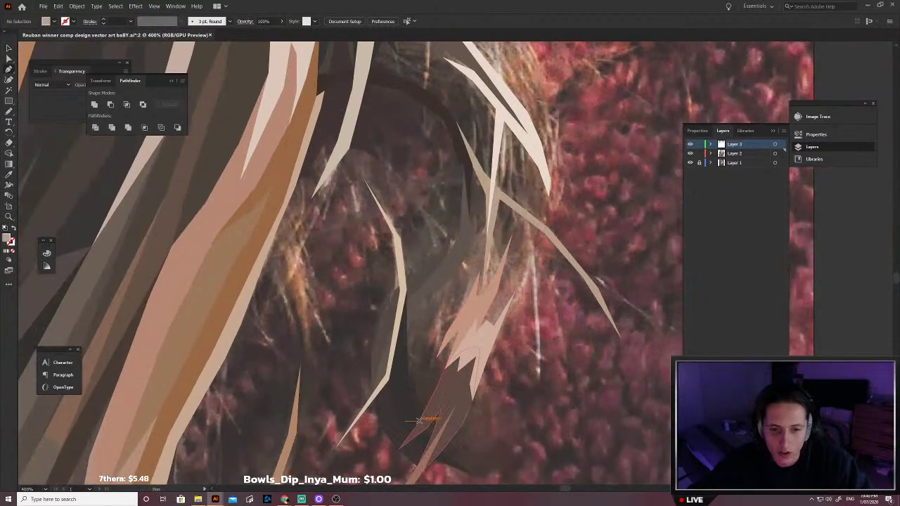
click(418, 420)
click(417, 350)
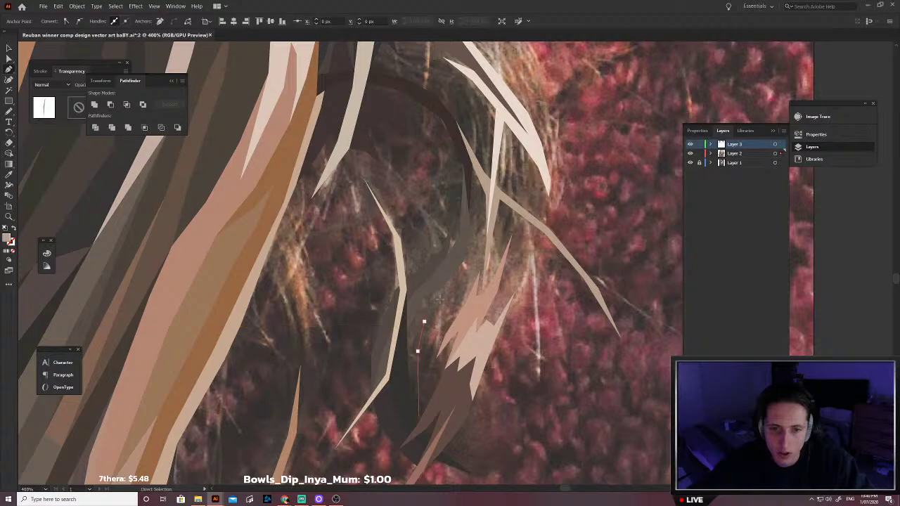
click(424, 322)
click(455, 286)
click(486, 196)
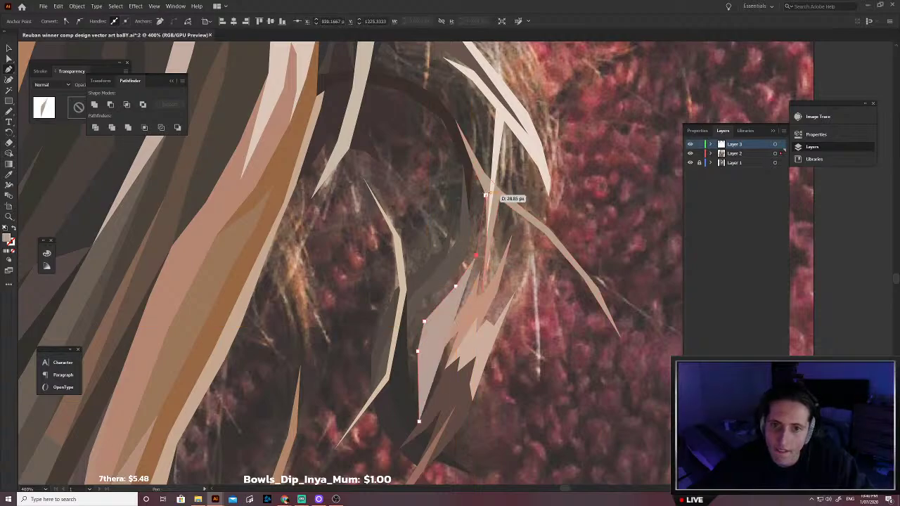
click(472, 157)
Step: Trace the curved strand's inner edge back down to the dark hair with the fill hidden and close the outline
click(468, 165)
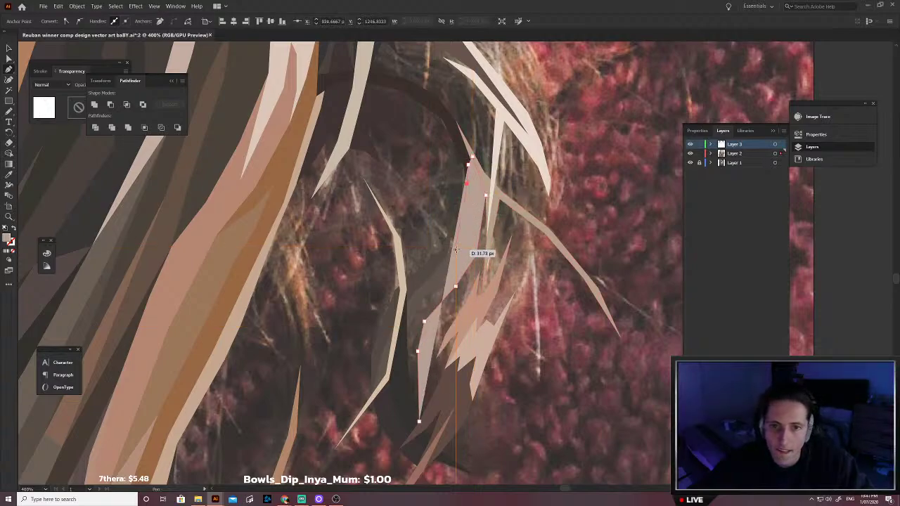
key(shift+x)
click(467, 239)
click(451, 263)
click(404, 308)
click(390, 333)
click(385, 370)
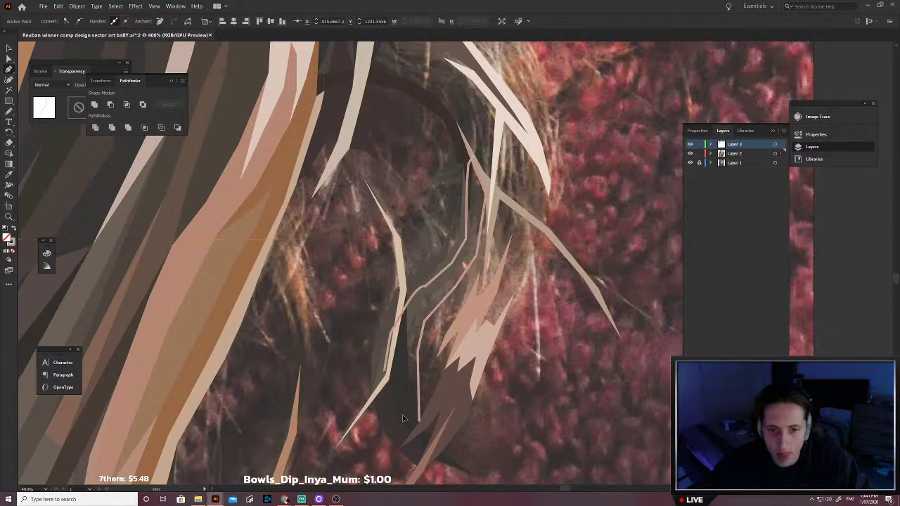
click(400, 414)
Step: Fill the curved strand with a sampled taupe brown, send it backward behind the neighbouring shapes and deselect it
key(i)
key(shift+x)
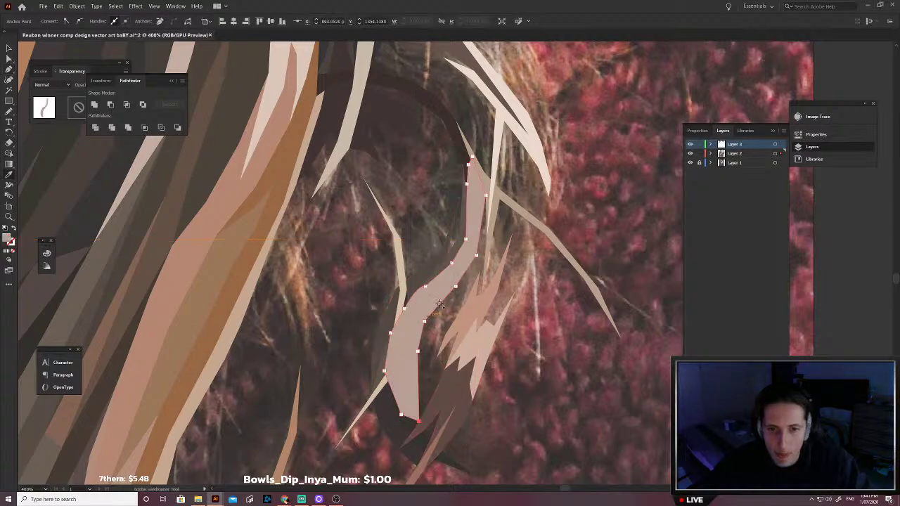
key(/)
click(470, 260)
key(v)
key(ctrl+[)
key(ctrl+[)
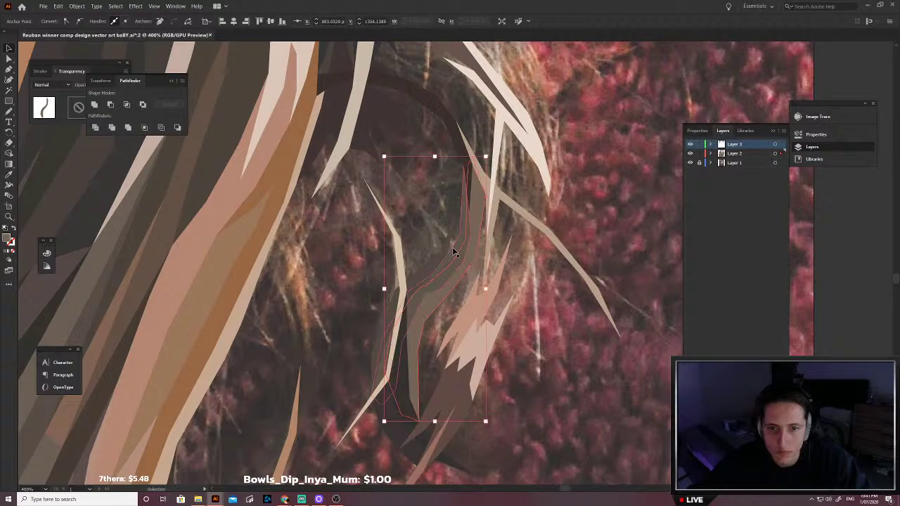
scroll(452, 248, down, 3)
scroll(454, 272, left, 1)
click(453, 273)
Step: Trace the outer edge of a small wisp hanging from the cream-edged hair lock down to its pointed tip
scroll(441, 314, up, 1)
scroll(441, 316, up, 2)
key(p)
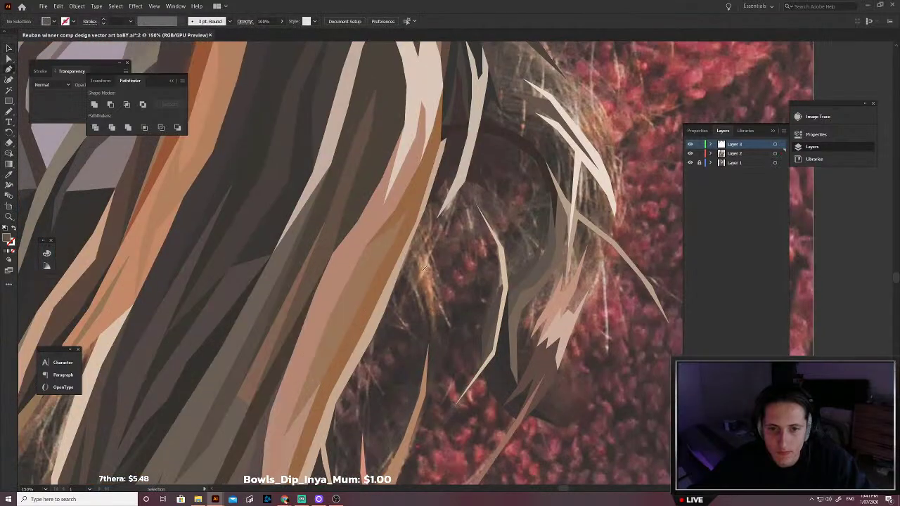
click(426, 207)
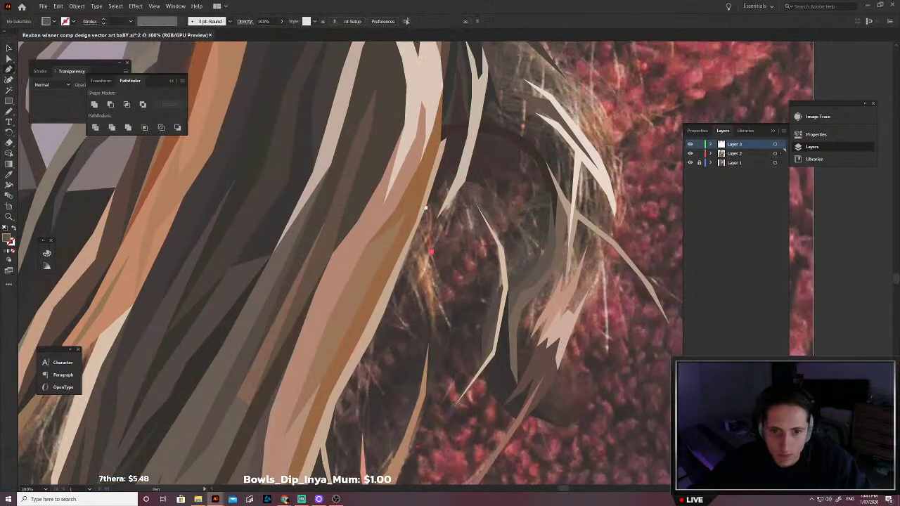
click(431, 252)
click(435, 296)
click(432, 339)
Step: Trace the wisp's inner edge back to the hair lock, close it, fill it with a sampled light tan and deselect it
click(428, 302)
click(426, 272)
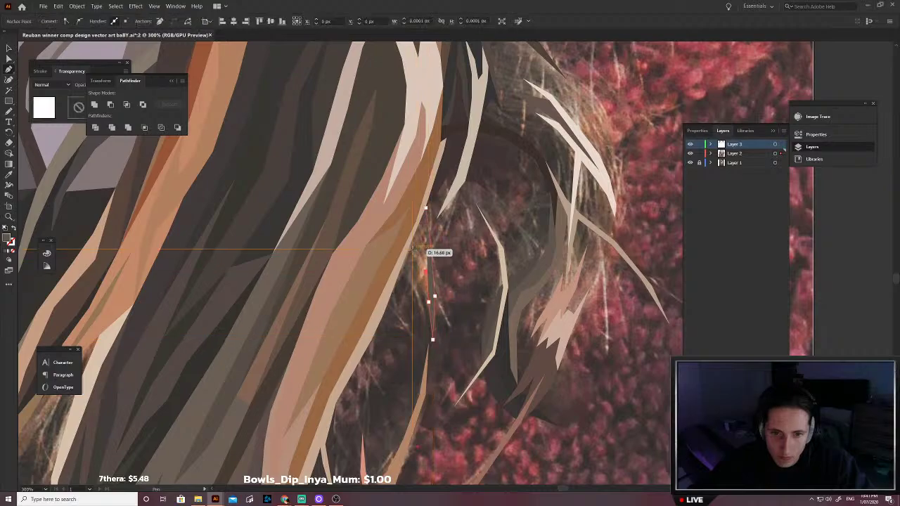
click(411, 241)
click(425, 209)
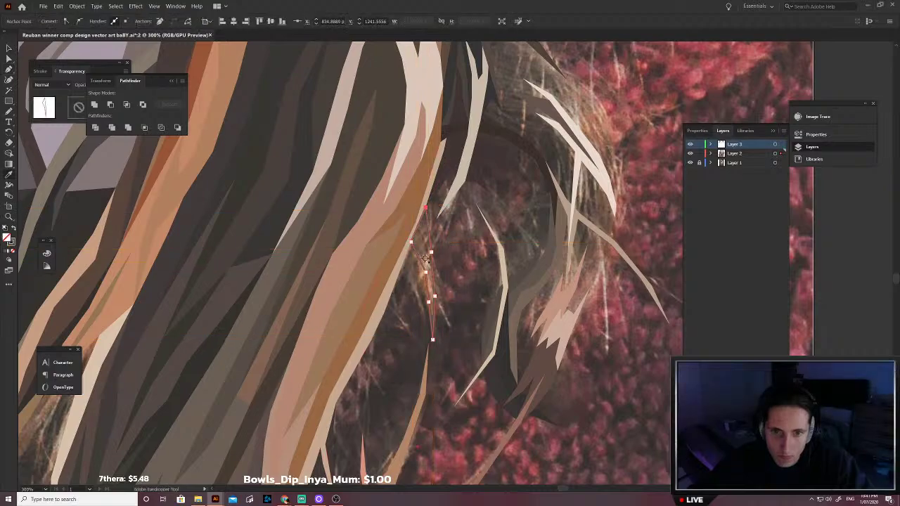
key(v)
click(438, 284)
Step: Trace a closed shadow shape beside the tan wisp, from the cream-edged lock down to the wisp's tip and back
scroll(430, 281, left, 2)
key(p)
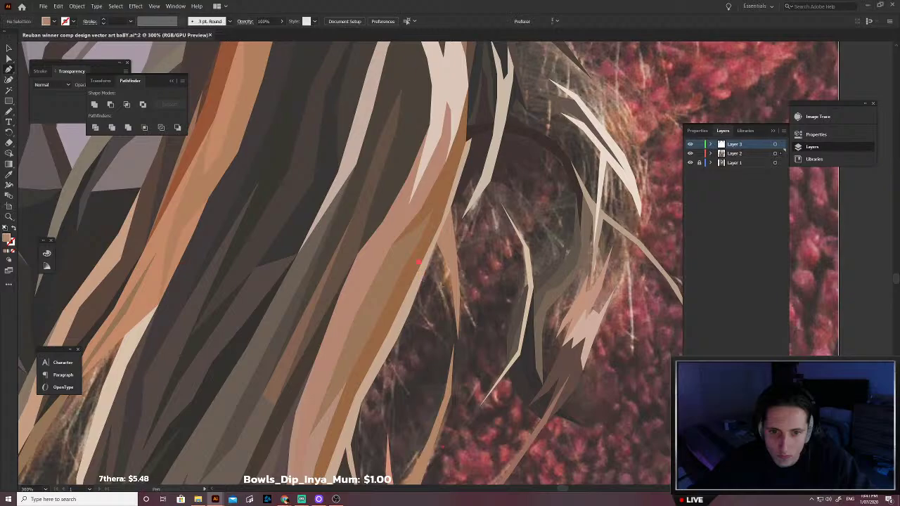
click(442, 287)
click(448, 311)
click(453, 344)
click(457, 339)
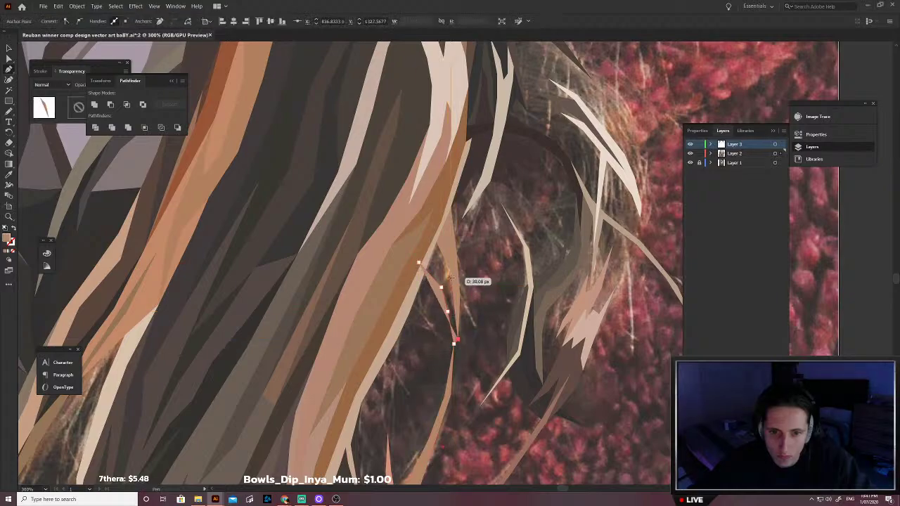
click(418, 263)
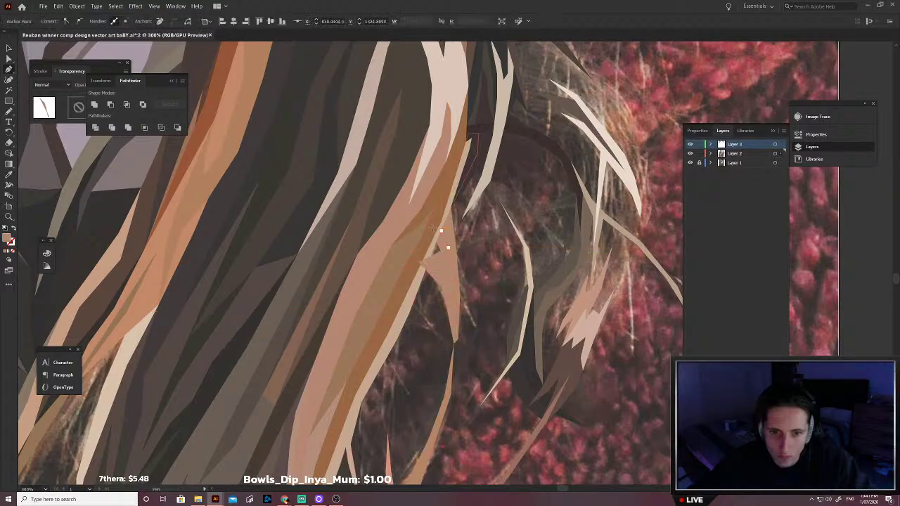
Step: Fill the wisp's shadow shape with a sampled orange-brown, send it to the back and deselect it
key(i)
click(422, 276)
click(449, 277)
key(v)
key(ctrl+shift+[)
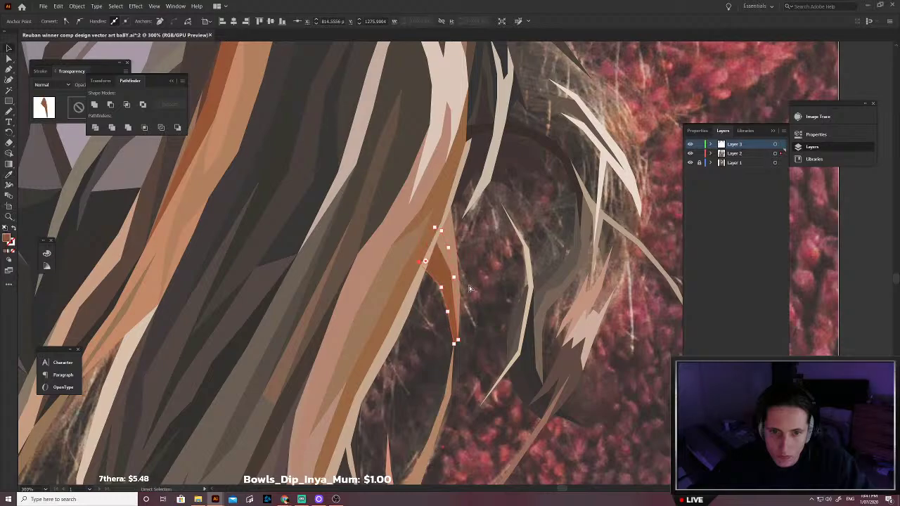
click(466, 287)
Step: Trace the inner edge of a larger shape below the wisp, from the cream-edged lock down towards the lower tan strand
scroll(474, 298, left, 1)
scroll(471, 322, down, 1)
key(p)
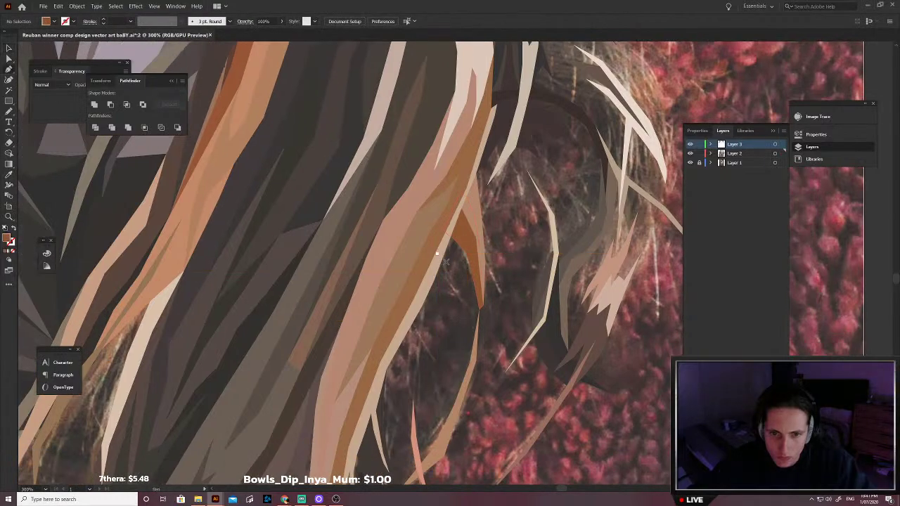
click(437, 253)
click(461, 282)
click(467, 304)
click(469, 342)
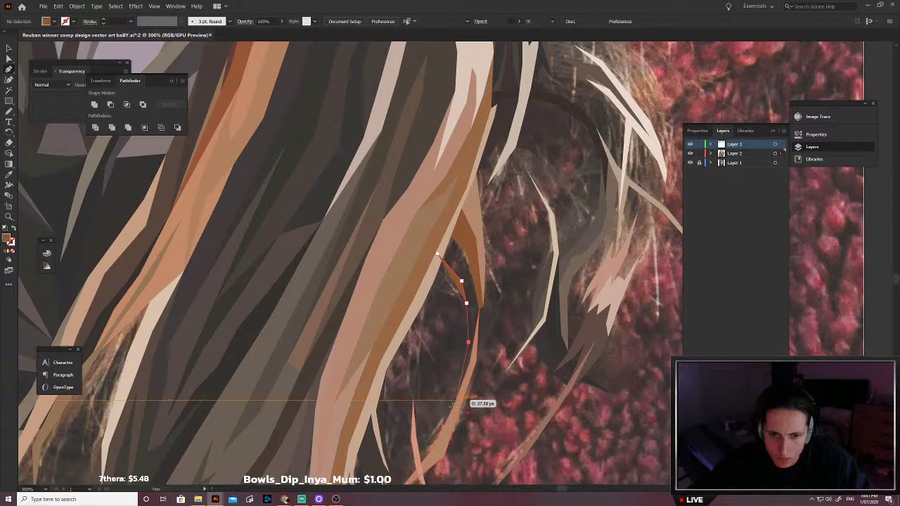
Step: Trace the outer edge of the larger shape below the wisp, up past the wisp to the hair lock, and close it
click(477, 360)
click(491, 322)
click(495, 289)
click(497, 288)
click(497, 257)
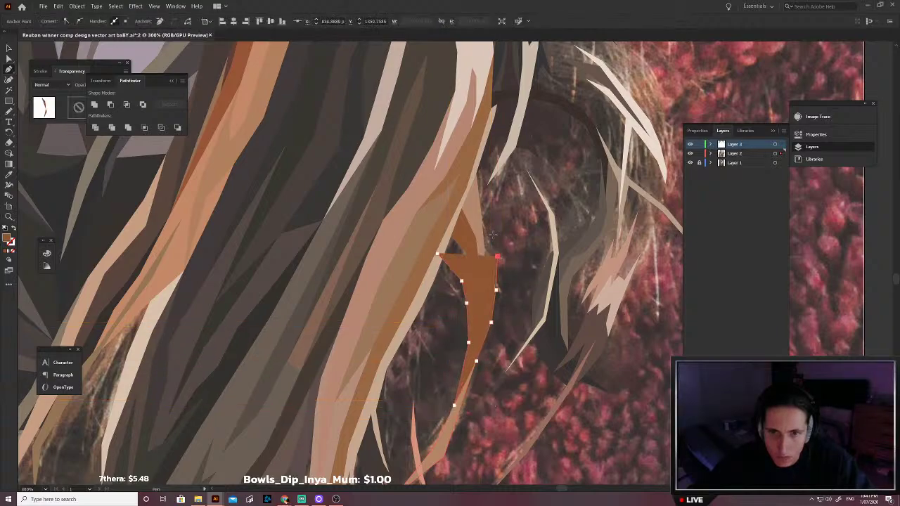
click(476, 174)
click(437, 254)
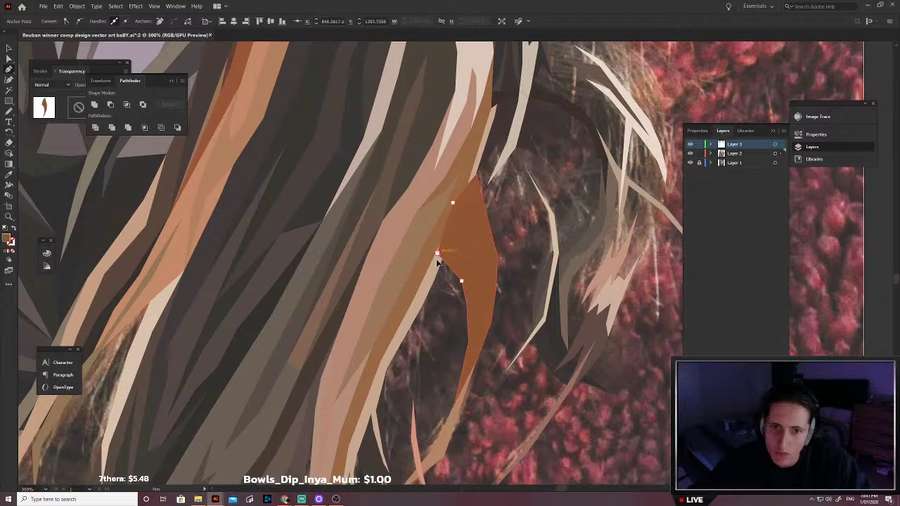
Step: Fill the closed shape around the wisp with a sampled dark grey-brown, send it to the back and deselect it
key(shift+x)
key(i)
click(456, 251)
key(v)
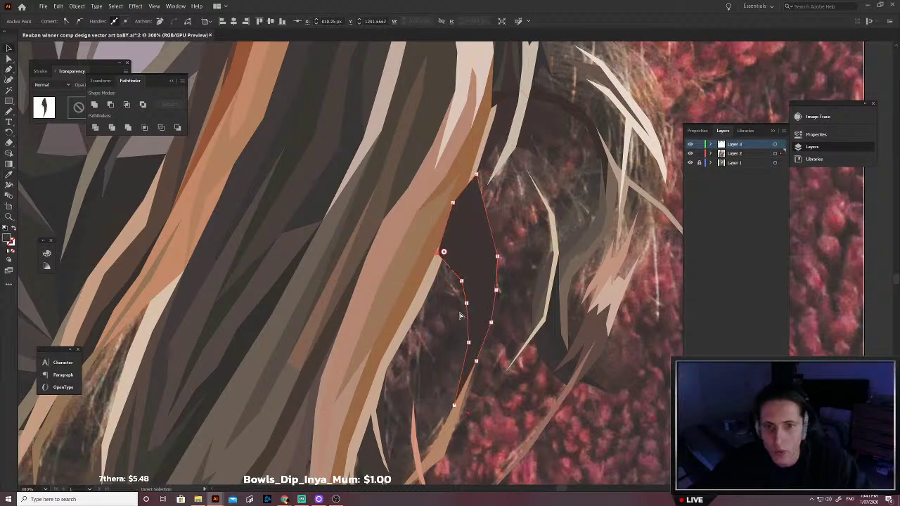
key(ctrl+shift+[)
click(515, 255)
Step: Trace a narrow closed shadow strand from the cream-edged lock down to the thin pink strand and back
scroll(513, 255, down, 2)
scroll(514, 255, up, 3)
scroll(513, 259, up, 3)
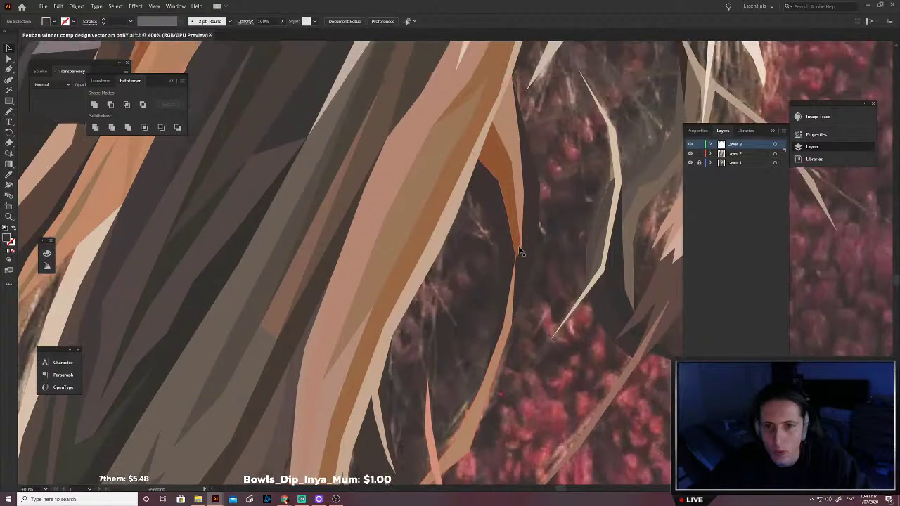
scroll(512, 295, down, 1)
scroll(508, 351, down, 2)
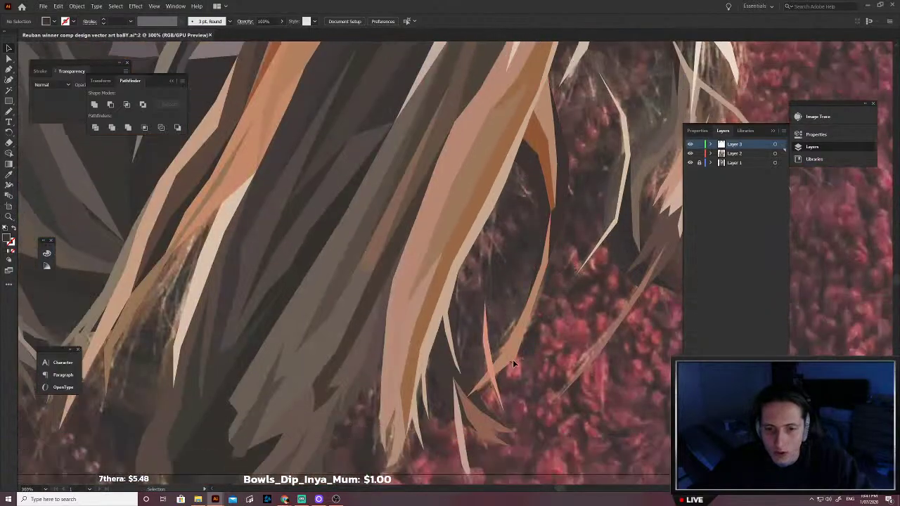
scroll(481, 322, up, 2)
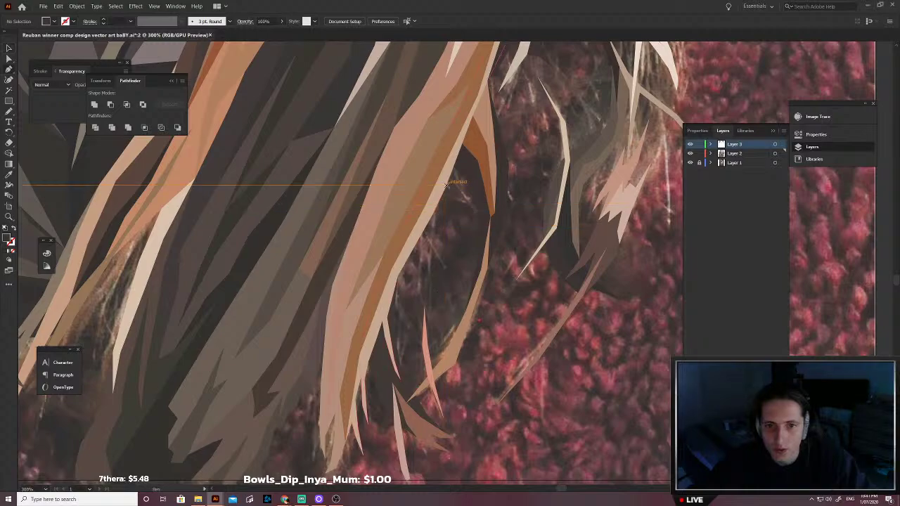
click(447, 185)
click(437, 232)
click(433, 280)
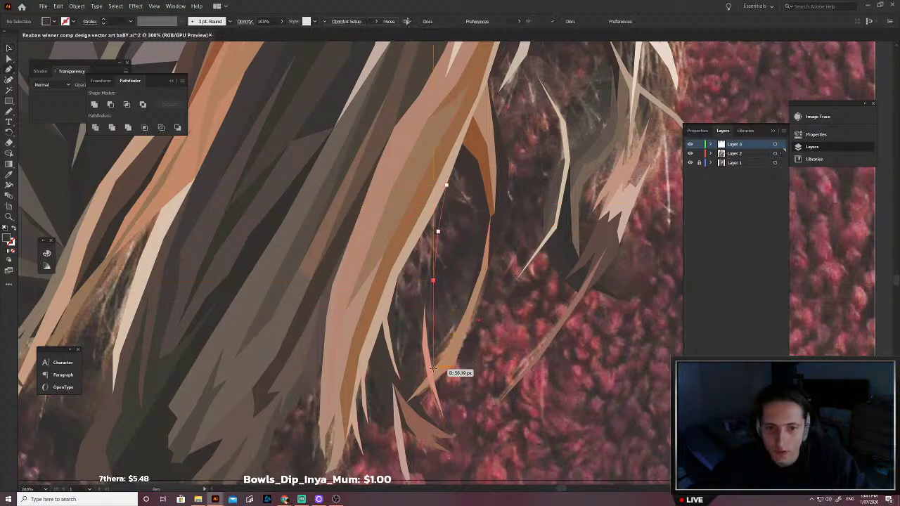
click(434, 367)
click(422, 346)
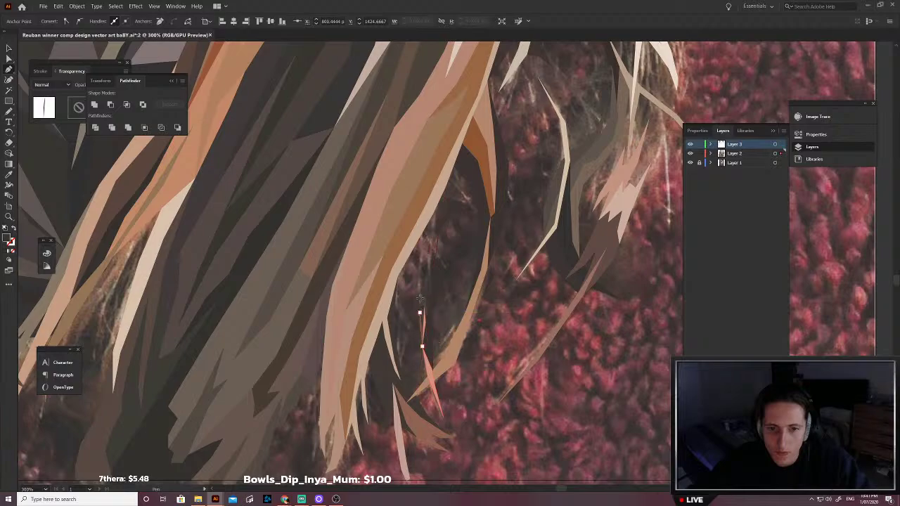
click(420, 312)
click(423, 258)
click(424, 223)
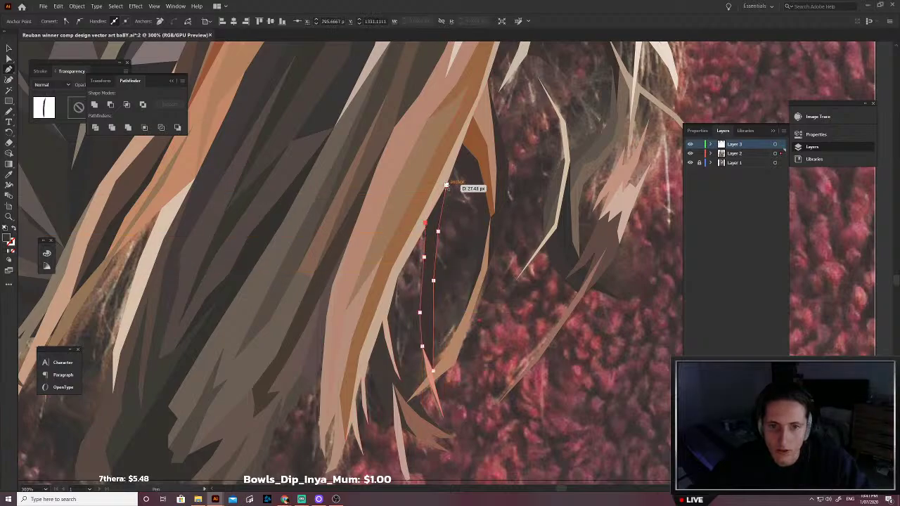
click(446, 185)
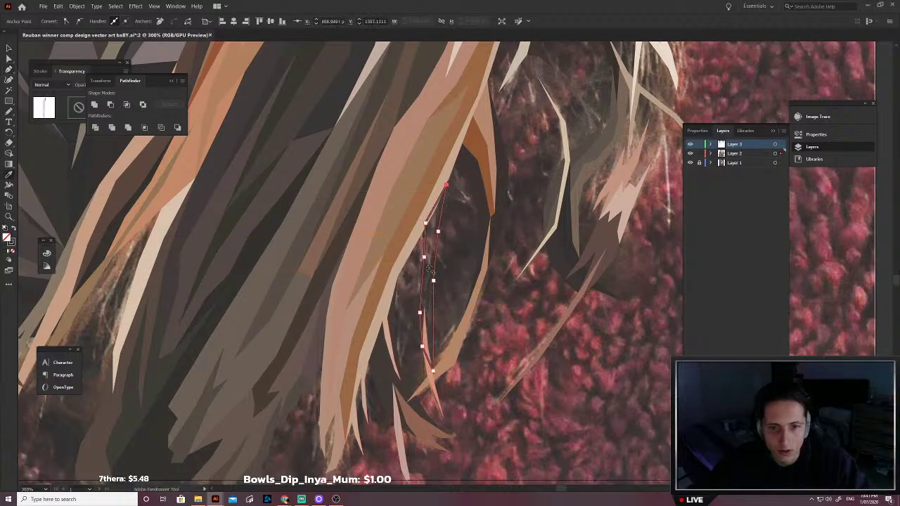
Step: Fill the narrow shadow strand with a sampled dark grey and deselect it
click(429, 269)
key(v)
click(455, 289)
Step: Start a new path at the bend of the thin cream strand inside the hair loop
scroll(449, 285, right, 2)
scroll(439, 280, down, 1)
scroll(439, 280, right, 2)
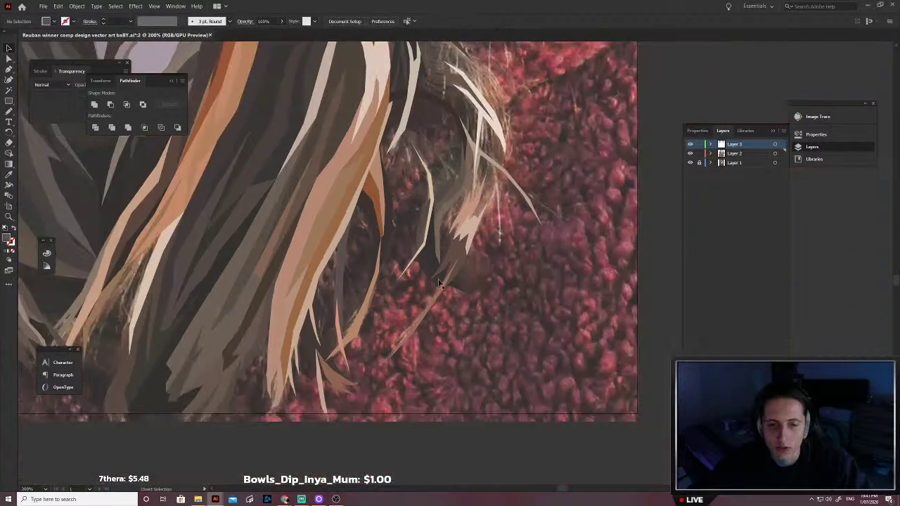
scroll(442, 285, up, 3)
scroll(450, 306, up, 2)
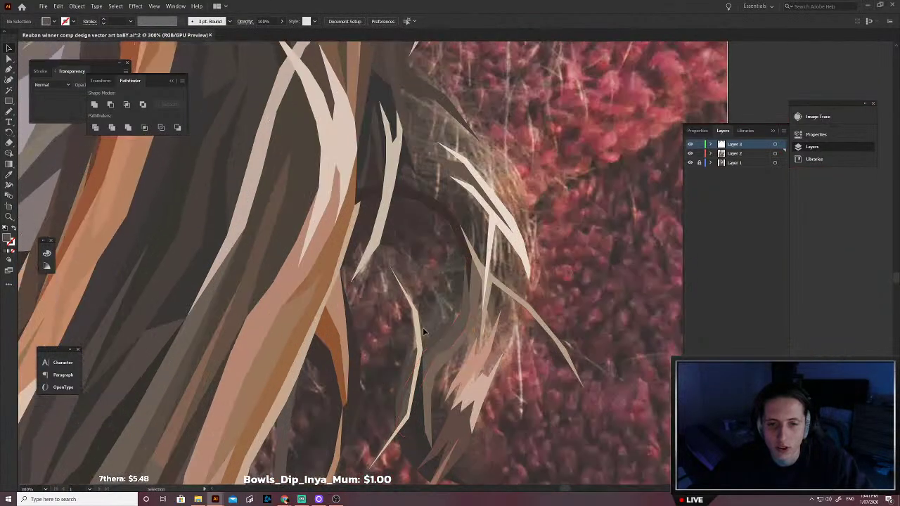
scroll(422, 328, up, 1)
key(p)
click(409, 357)
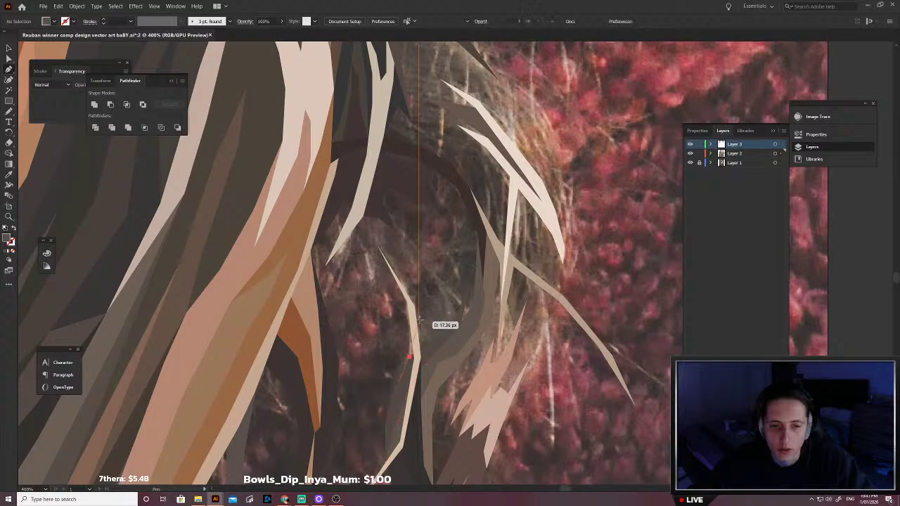
click(419, 320)
click(445, 282)
key(ctrl+z)
key(ctrl+z)
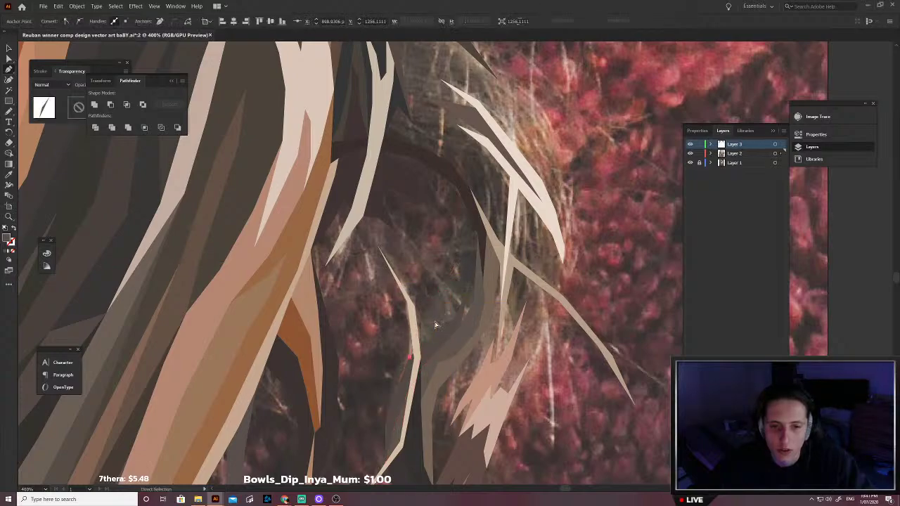
Step: Trace a closed curved shape from the thin cream strand up to the dark arch and back down its outer edge
click(462, 243)
click(456, 205)
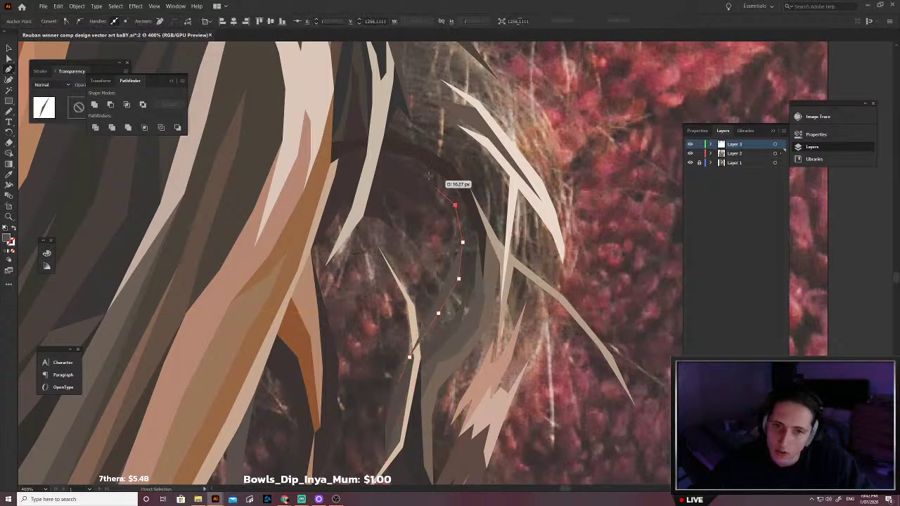
click(416, 158)
click(453, 173)
click(469, 209)
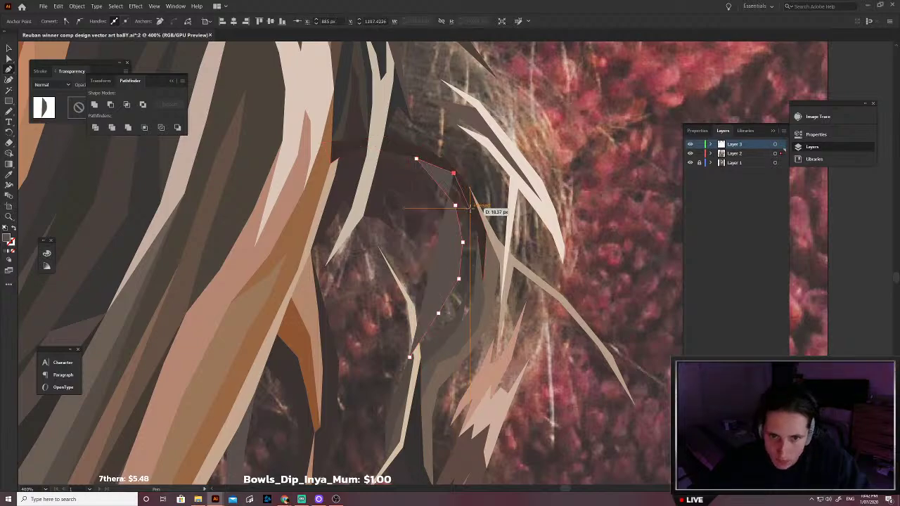
click(484, 257)
click(480, 306)
click(467, 339)
click(435, 361)
click(410, 358)
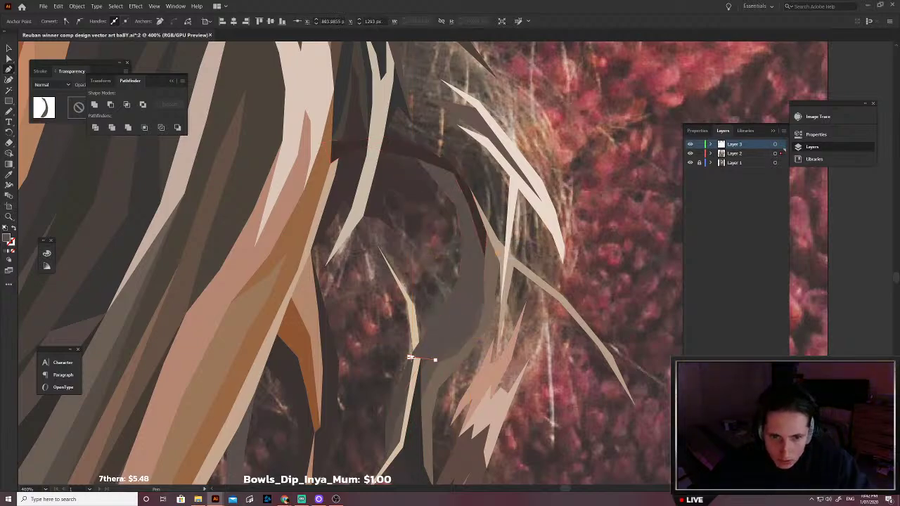
Step: Fill the curved shape with a sampled greyish tan, move it two levels backward and deselect it
key(shift+x)
key(i)
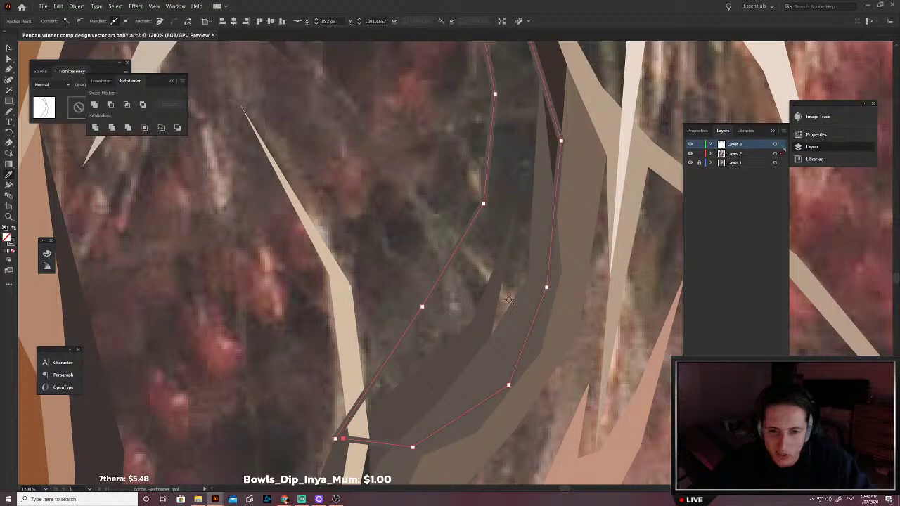
click(509, 300)
scroll(510, 301, down, 3)
key(v)
key(ctrl+[)
key(ctrl+[)
click(470, 271)
Step: Trace a closed strand along the hair loop's outer edge, from the dark brown lock to the cream strands' tip and back
scroll(491, 310, right, 1)
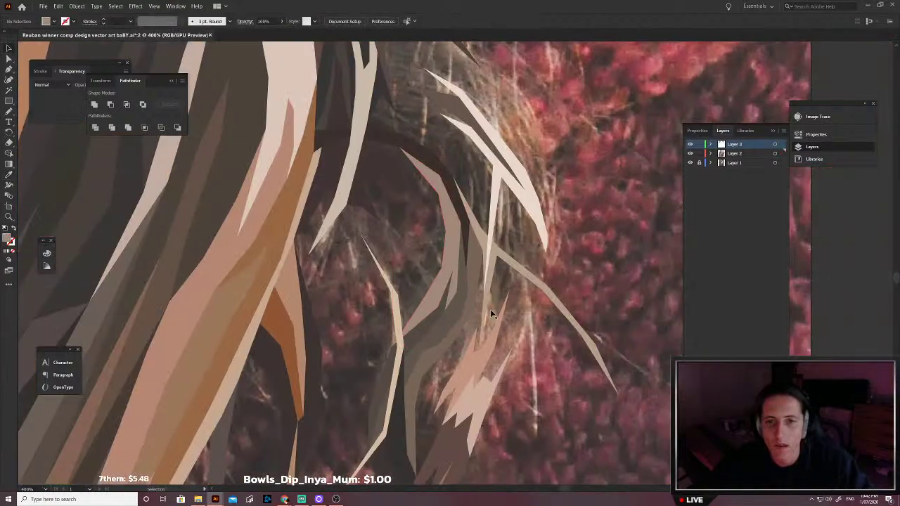
scroll(490, 311, up, 3)
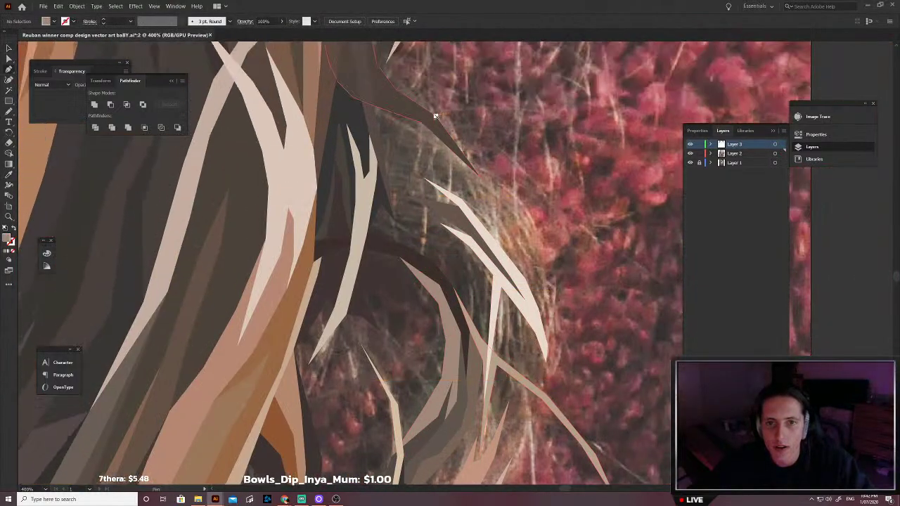
click(435, 116)
click(527, 220)
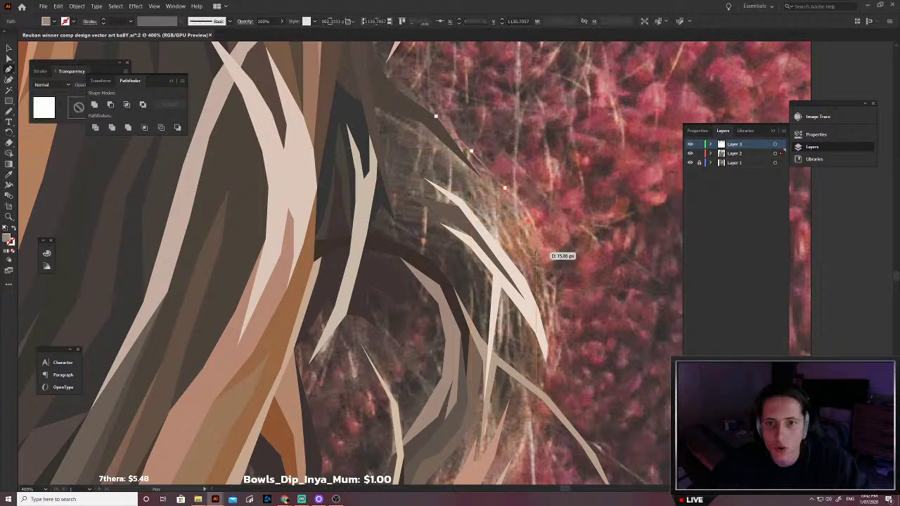
click(549, 329)
click(547, 345)
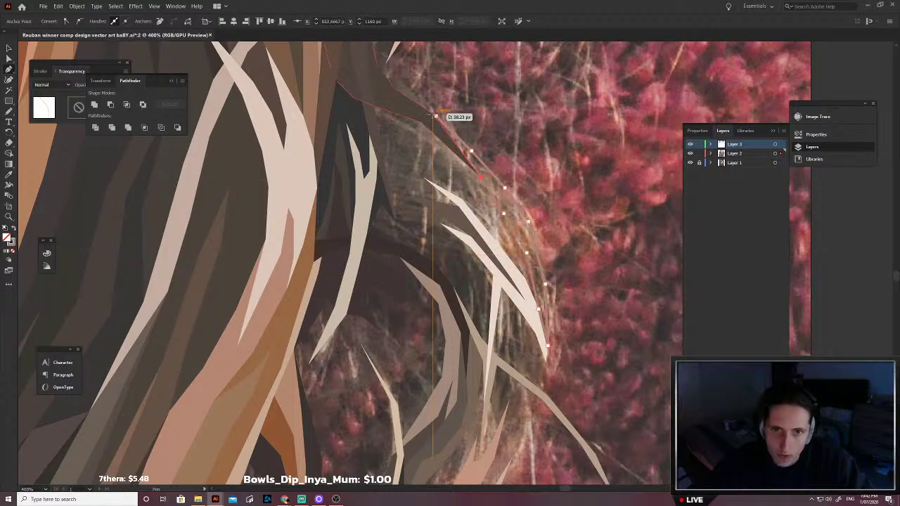
click(437, 118)
Step: Fill the outer strand of the hair loop with a sampled muted brown and deselect it
key(v)
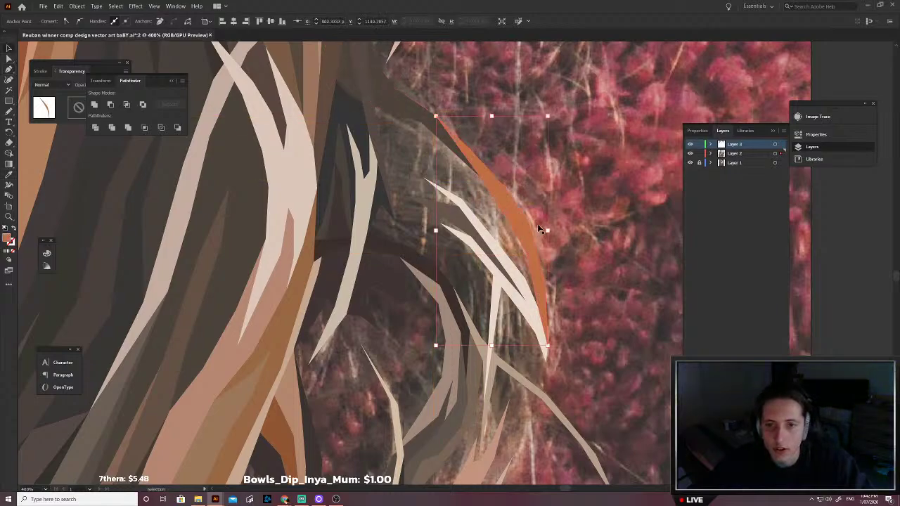
key(shift+x)
key(i)
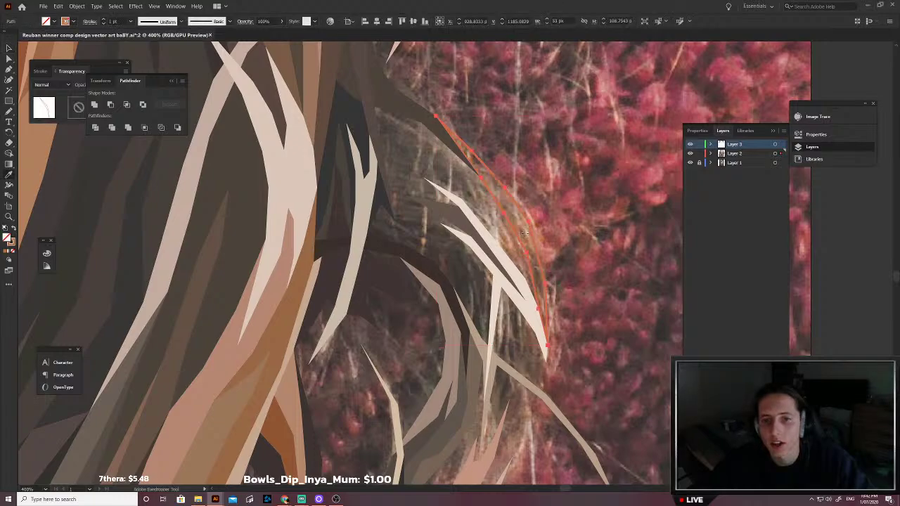
scroll(525, 234, up, 3)
click(518, 228)
scroll(518, 227, down, 3)
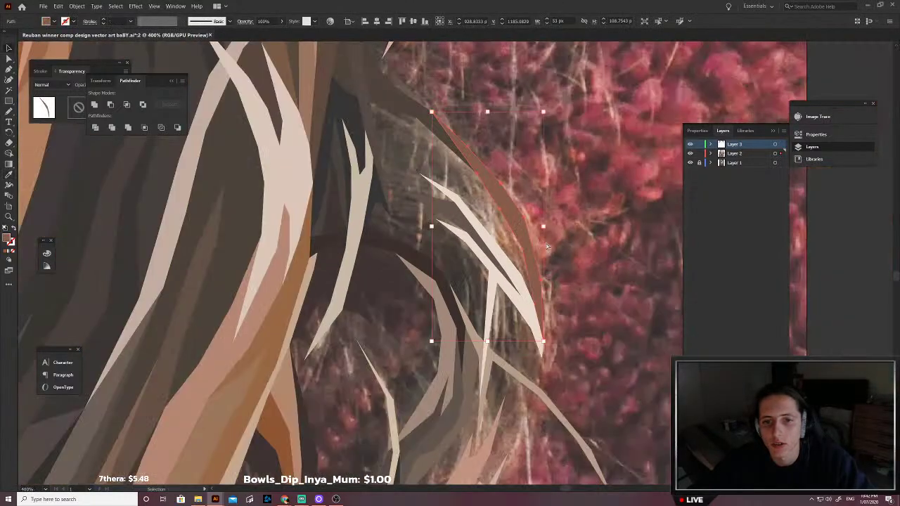
click(547, 246)
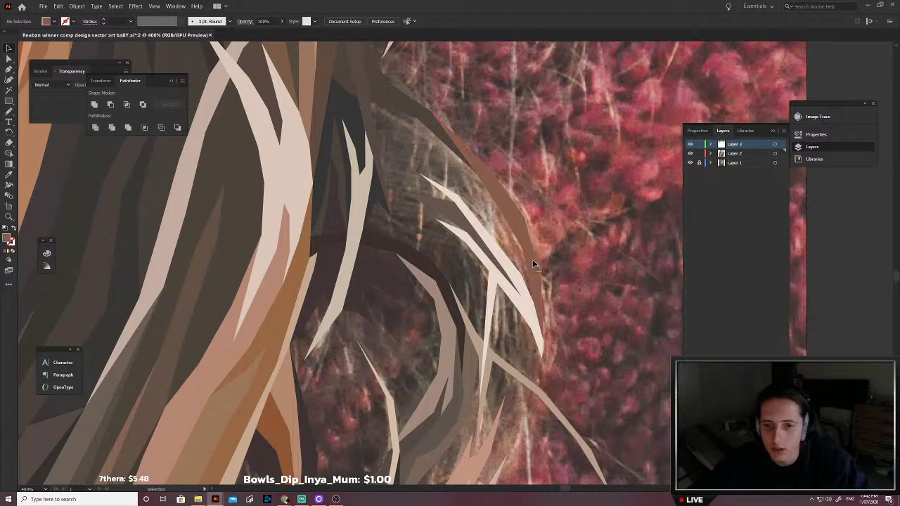
click(536, 266)
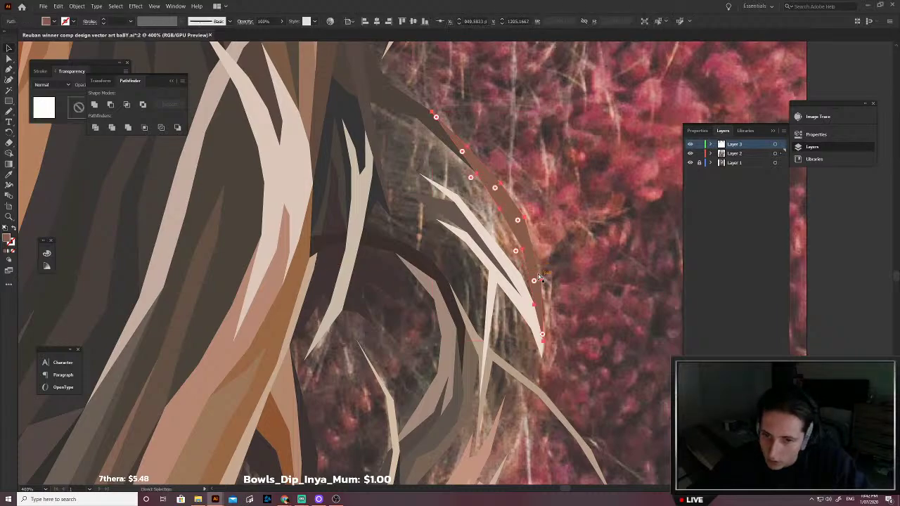
double_click(536, 272)
key(Escape)
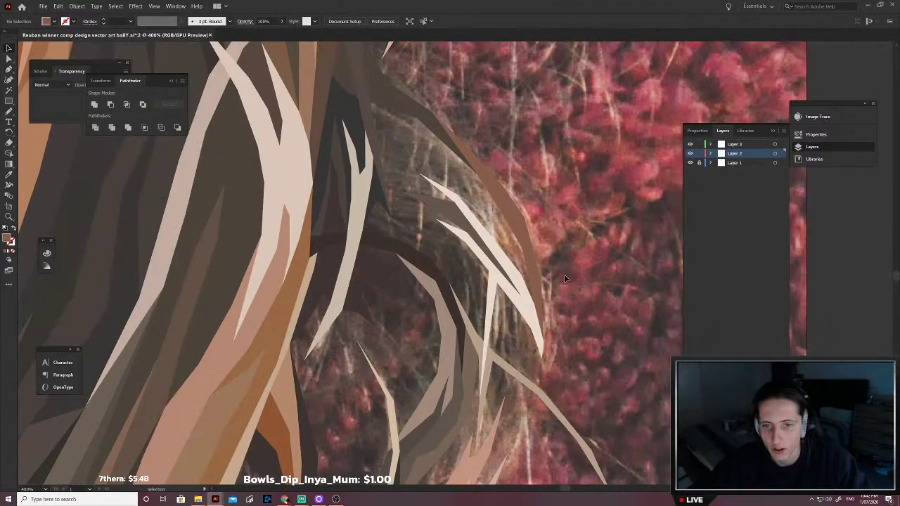
key(a)
key(v)
click(575, 271)
Step: Trace the lower edge of a shadow shape along the dark arch, from the long cream strand towards the forked cream strands
scroll(574, 272, down, 3)
drag(508, 243, 444, 264)
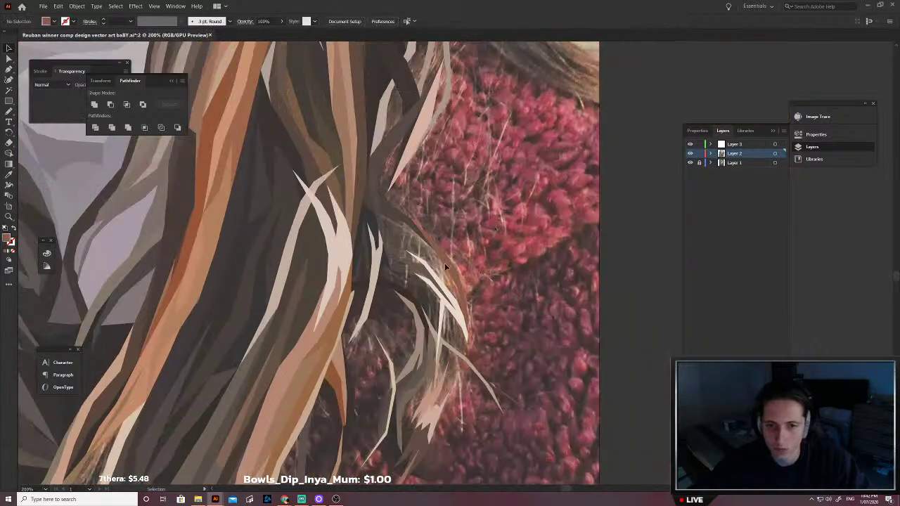
scroll(443, 271, up, 4)
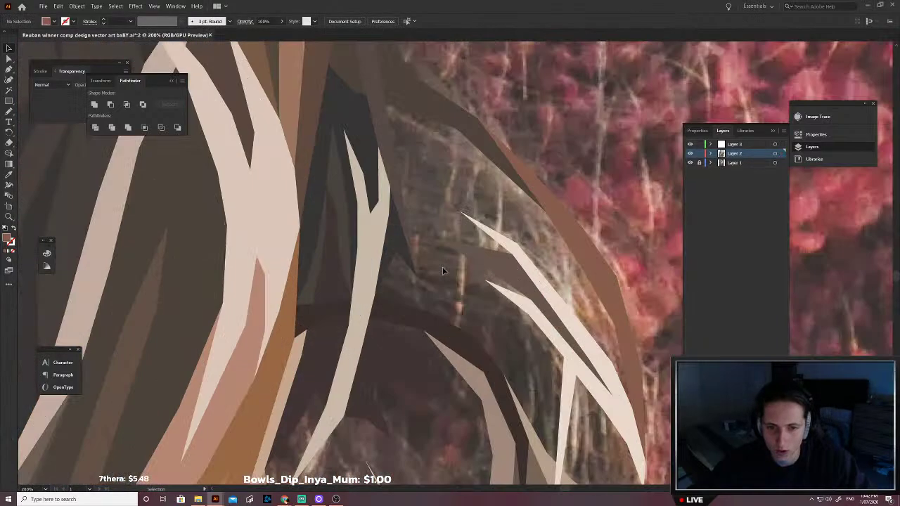
click(374, 296)
click(427, 304)
click(491, 339)
click(523, 378)
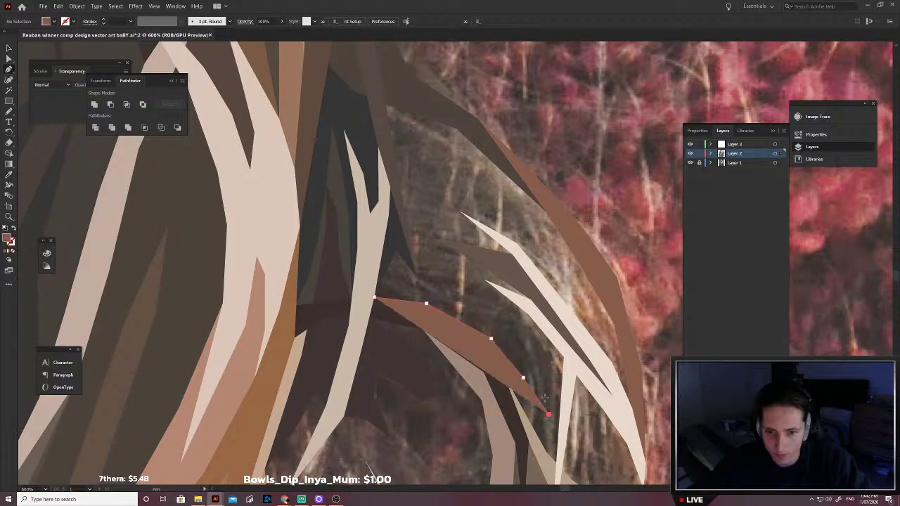
click(548, 415)
Step: Trace the shadow shape's upper edge back past the dark lock's tip to the long cream strand and close it
click(539, 379)
click(508, 339)
click(469, 306)
click(426, 283)
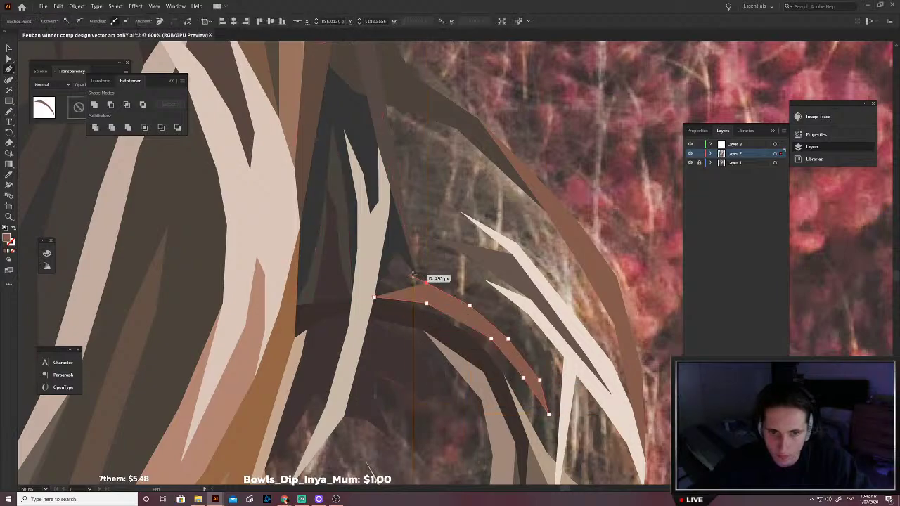
click(417, 277)
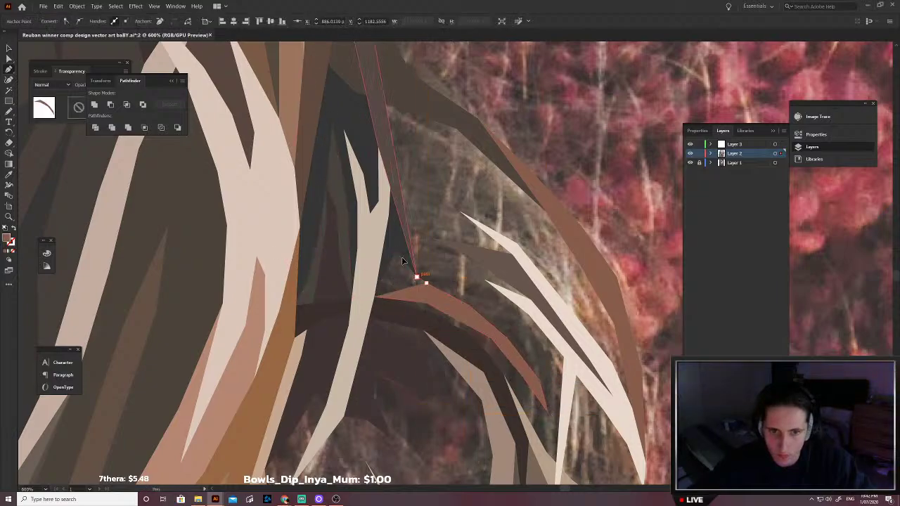
click(392, 238)
click(386, 251)
click(375, 296)
Step: Fill the shadow shape above the dark arch with a sampled dark grey-brown and deselect it
key(shift+x)
key(i)
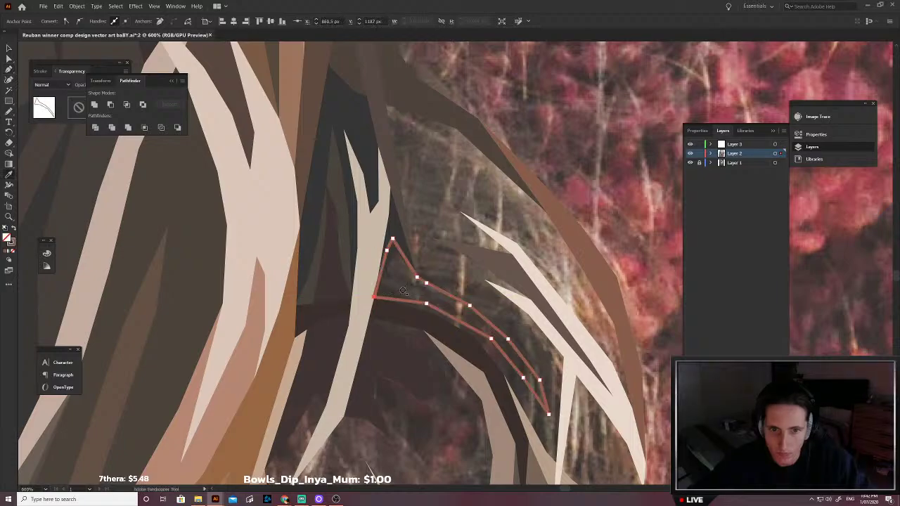
click(406, 292)
key(v)
click(440, 257)
scroll(442, 256, down, 1)
scroll(432, 261, up, 1)
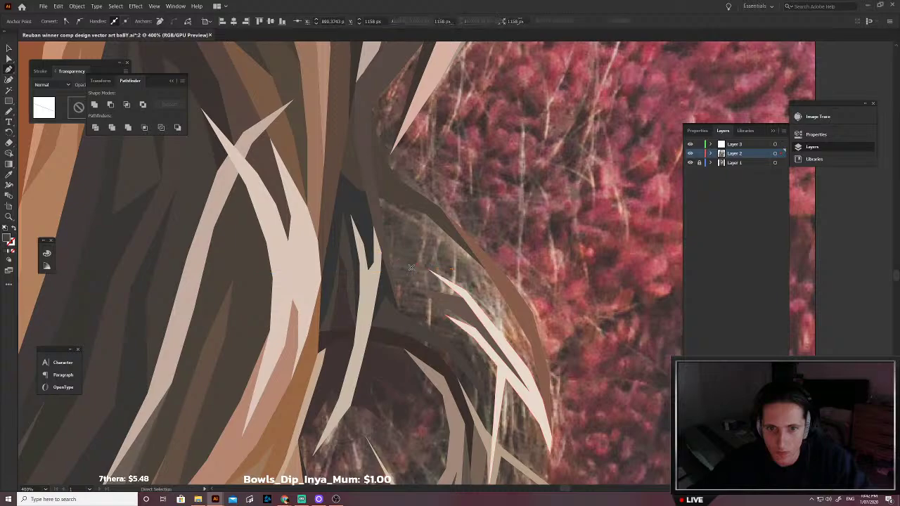
Step: Trace a thin arched shadow strand above the upper cream strand's tip, fill it with a sampled grey-brown and send it to the back
scroll(359, 254, up, 1)
click(496, 333)
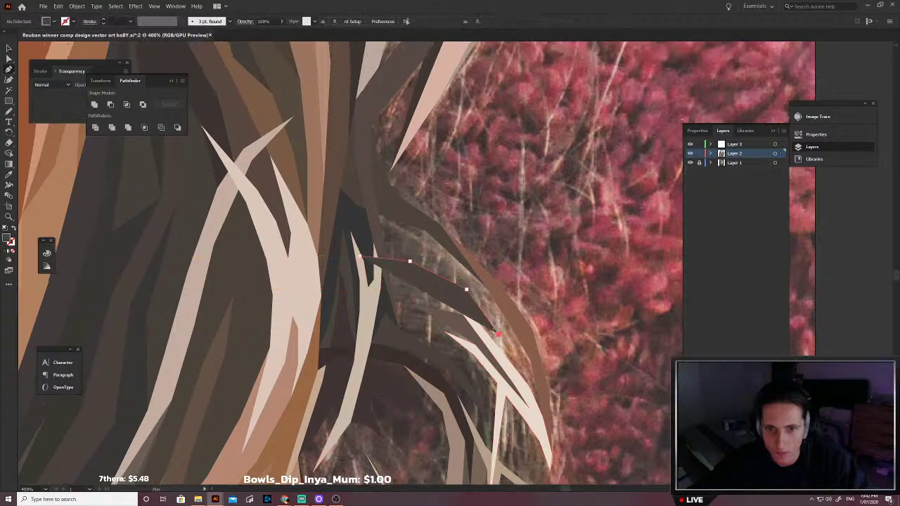
click(479, 286)
click(451, 267)
click(410, 261)
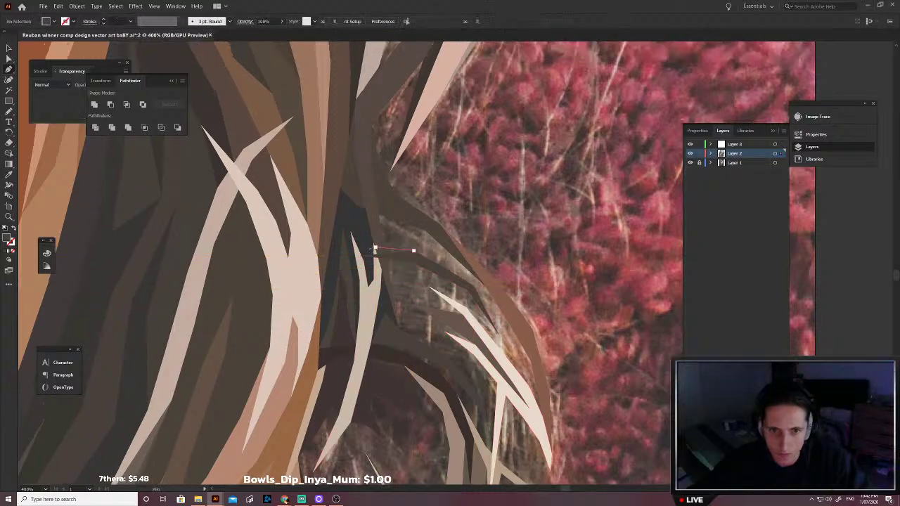
click(362, 255)
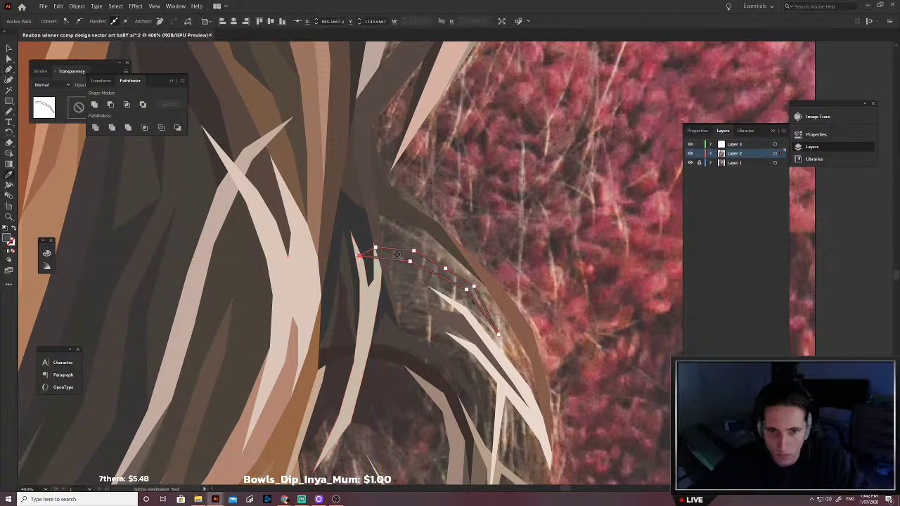
key(ctrl+shift+bracketleft)
Step: Trace a short tapering shadow strand between the arched strand and the outer brown lock, and close the path
click(368, 234)
click(408, 241)
click(428, 250)
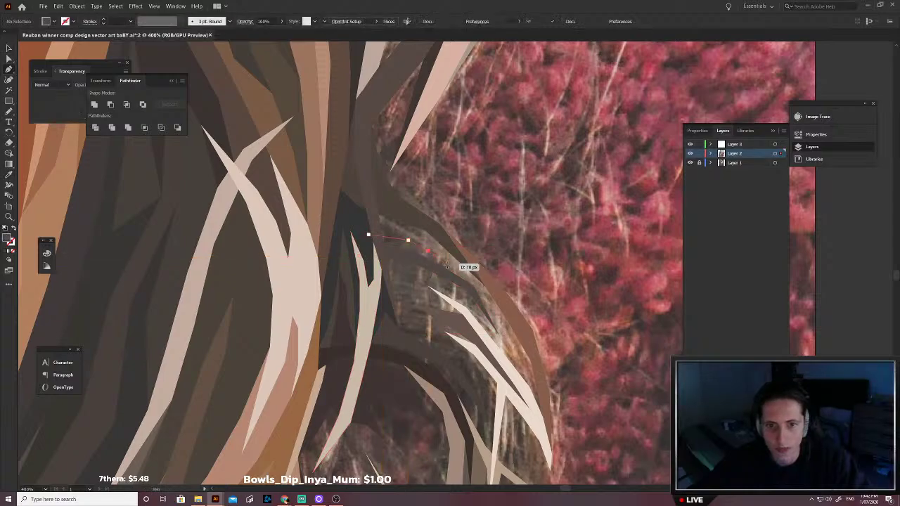
click(422, 240)
click(406, 231)
click(380, 229)
click(368, 234)
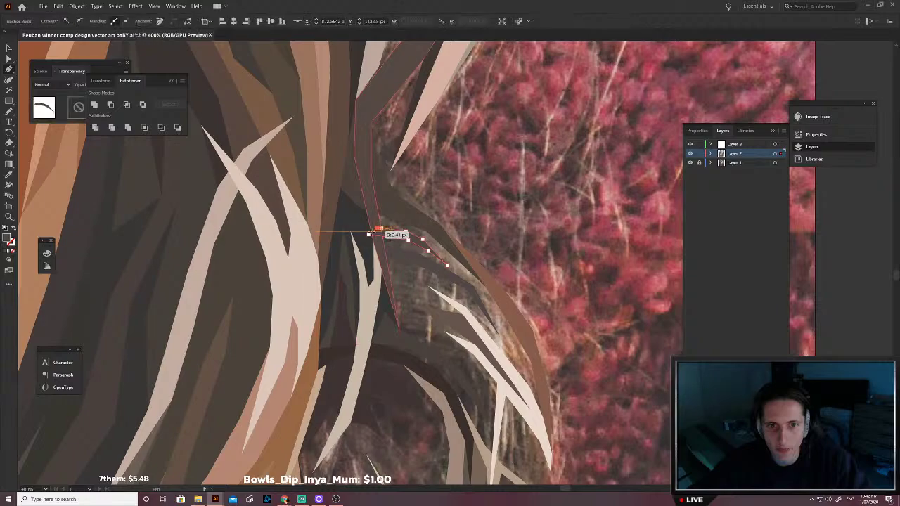
Step: Fill the short upper shadow strand with a sampled dark grey-brown, send it to the back and deselect it
scroll(389, 237, up, 2)
click(398, 240)
key(p)
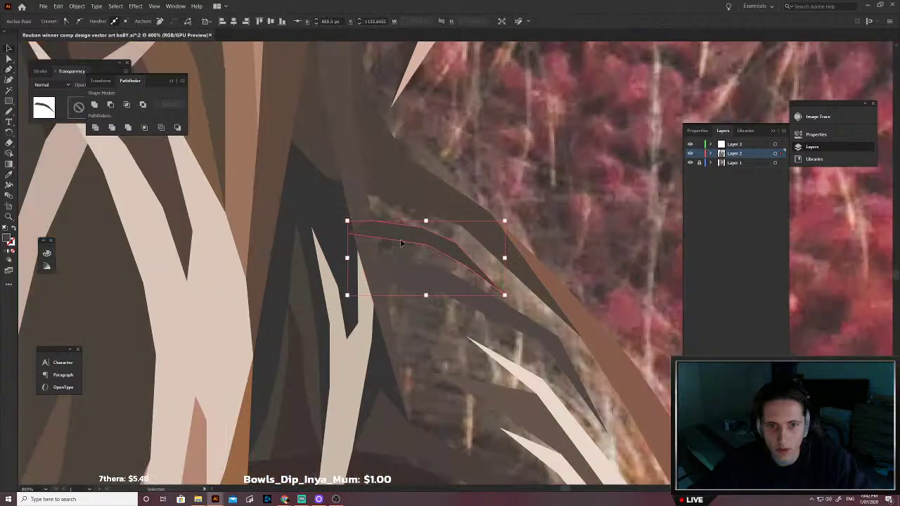
key(ctrl+shift+bracketleft)
ctrl+click(476, 227)
Step: Add a dark grey-brown shadow strand from the long cream strand to just under the upper forked strand's tip and deselect it
scroll(422, 253, down, 3)
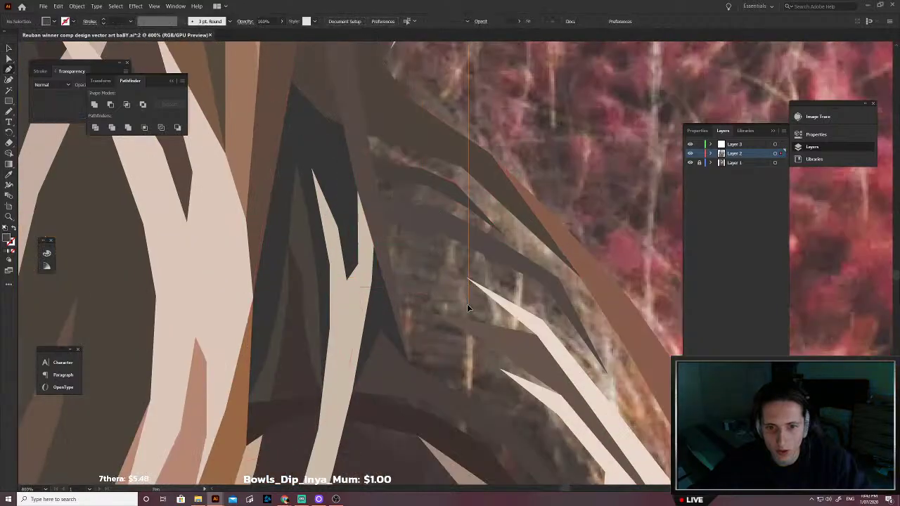
click(417, 274)
click(380, 267)
click(359, 287)
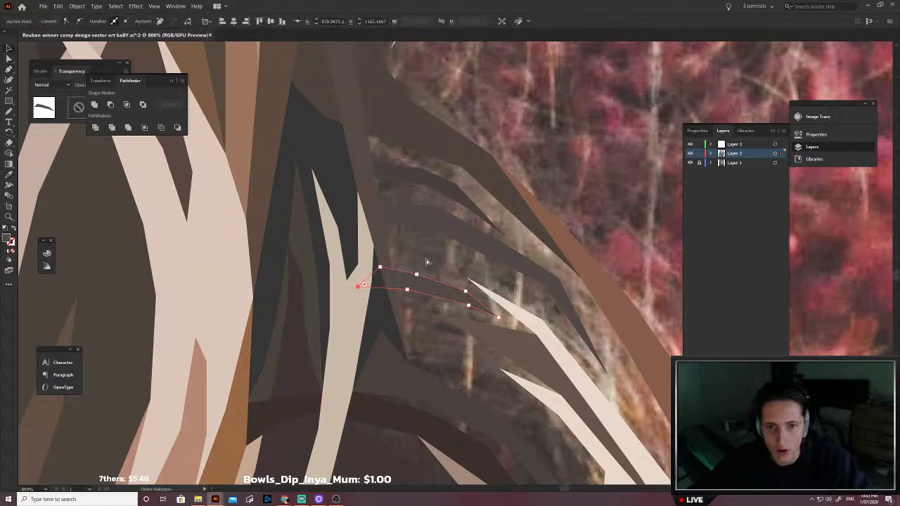
key(ctrl+shift+a)
Step: Trace another thin shadow strand from the long cream strand to just above the upper forked strand's tip and close it
click(350, 247)
click(400, 250)
click(500, 285)
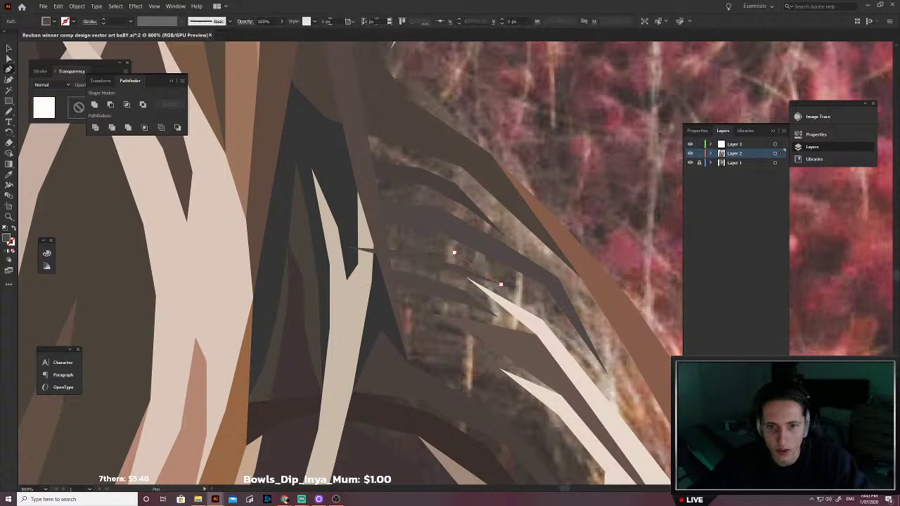
click(456, 253)
click(426, 241)
click(387, 237)
click(361, 237)
click(350, 248)
Step: Fill the new thin strand with a colour sampled from the photo, send it to the back and deselect it
key(v)
key(shift+x)
key(i)
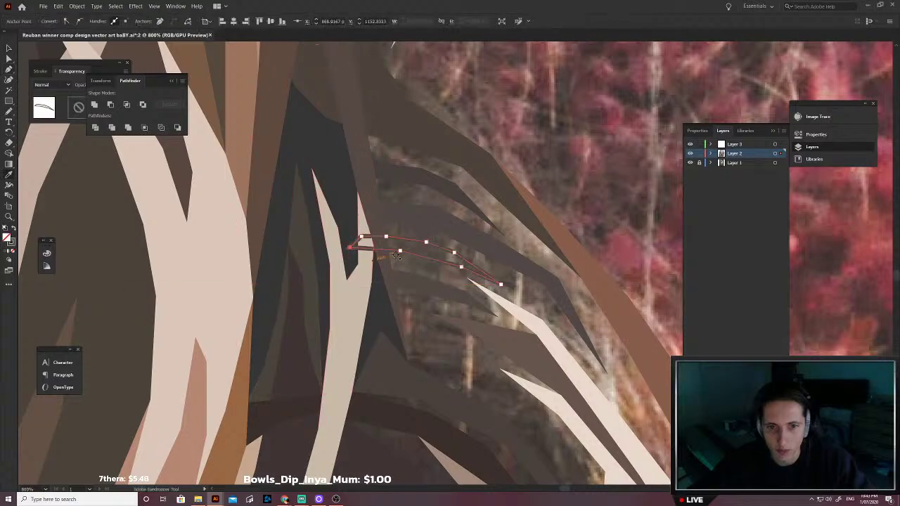
click(423, 250)
key(ctrl+shift+[)
key(v)
scroll(423, 196, down, 2)
click(458, 196)
Step: Trace a dark sliver along the upper edge of the shadow above the arch, fill it, send it to the back and deselect it
scroll(432, 251, down, 1)
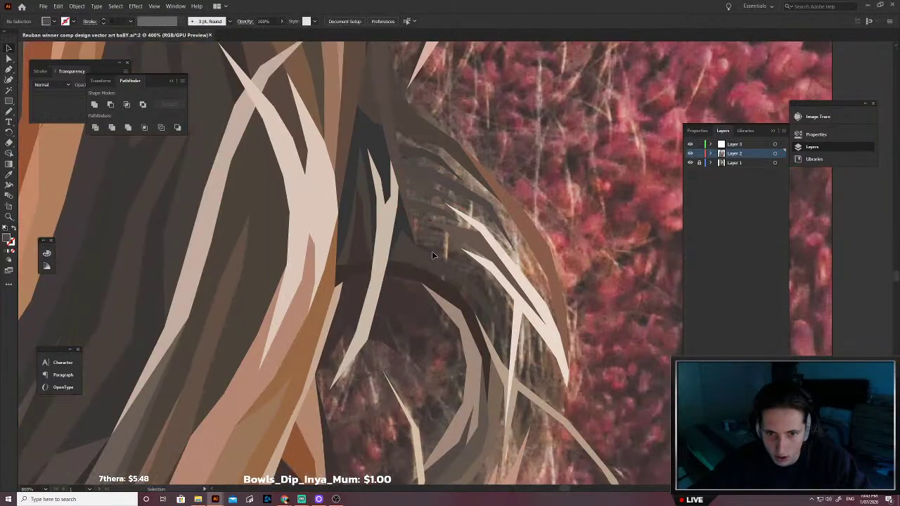
key(p)
scroll(395, 240, up, 2)
click(542, 295)
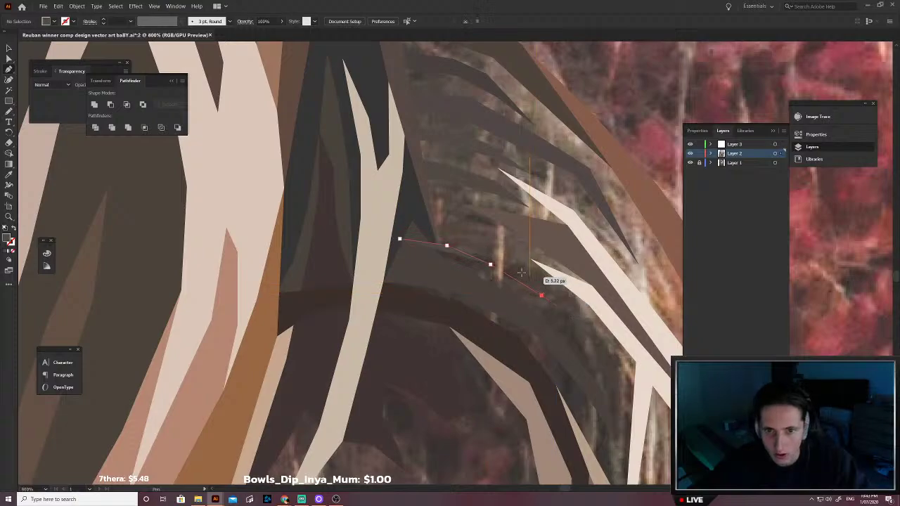
click(401, 225)
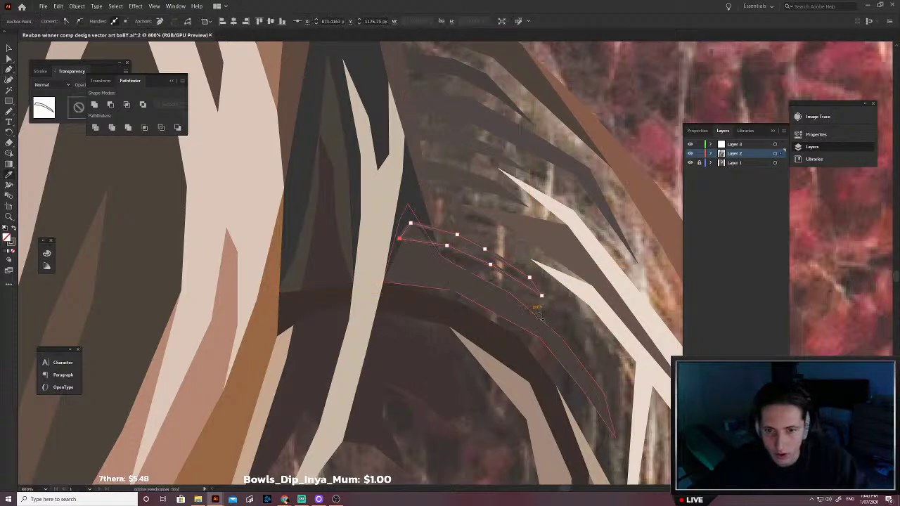
key(ctrl+shift+[)
click(507, 243)
Step: Trace an olive-grey sliver from the dark lock's edge to the lower forked cream strand's tip, close it and deselect it
key(p)
scroll(437, 242, up, 1)
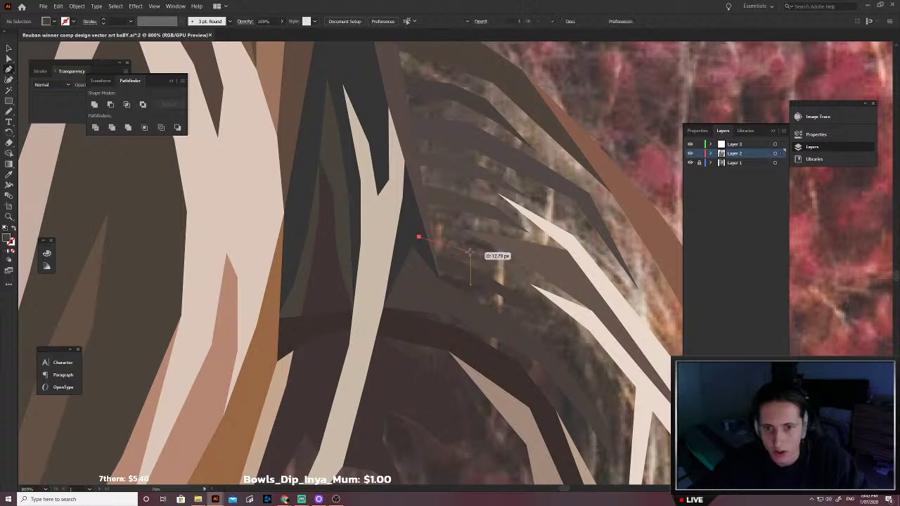
click(530, 284)
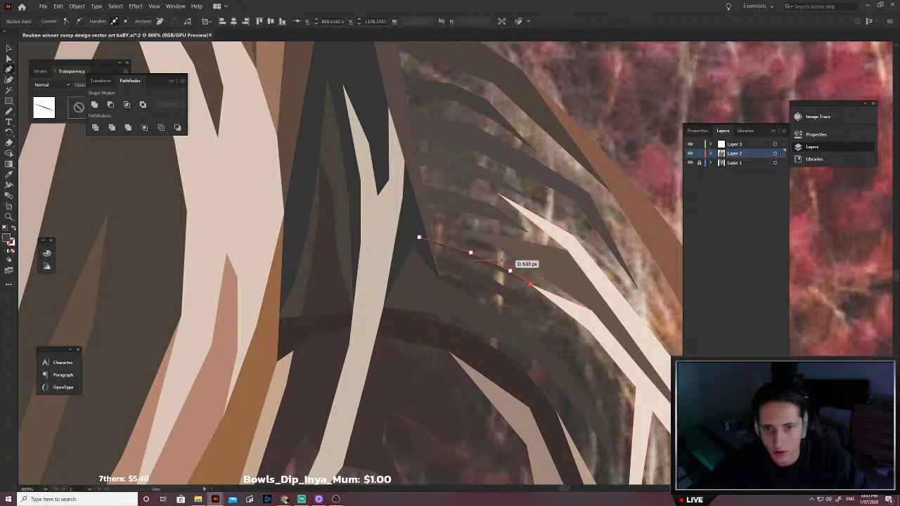
click(501, 260)
click(467, 241)
click(430, 227)
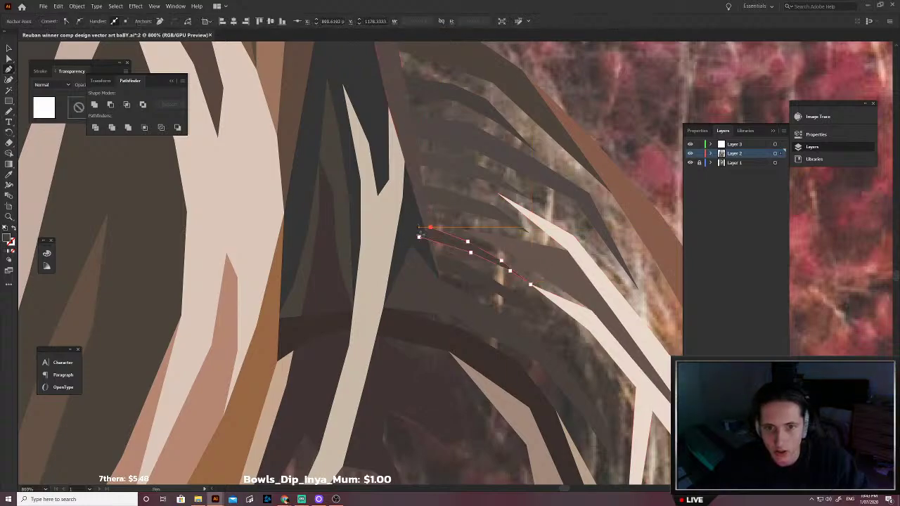
click(453, 247)
key(ctrl+minus)
key(ctrl+minus)
key(ctrl+minus)
key(ctrl+shift+a)
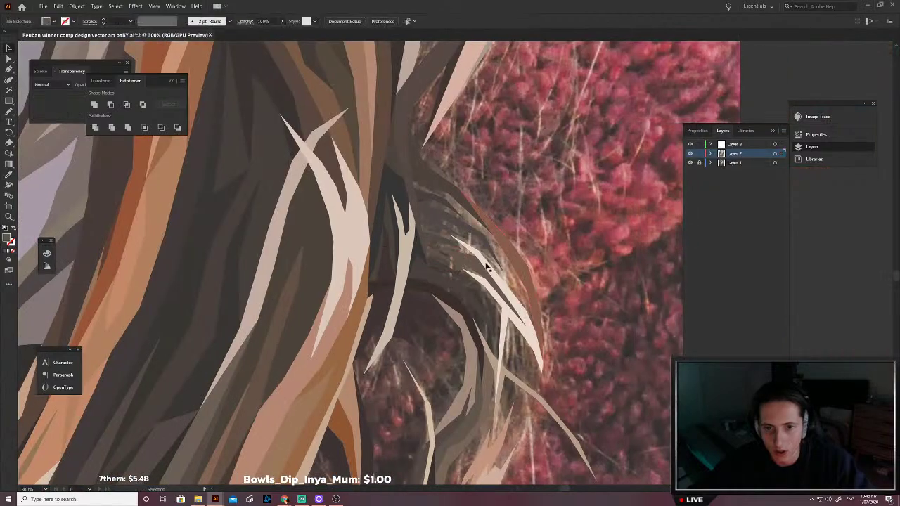
Step: Trace the lower edge of a large backing shape under the dark arch, from the long cream strand down to the hanging cream strand
scroll(484, 265, up, 2)
scroll(436, 344, up, 2)
click(392, 296)
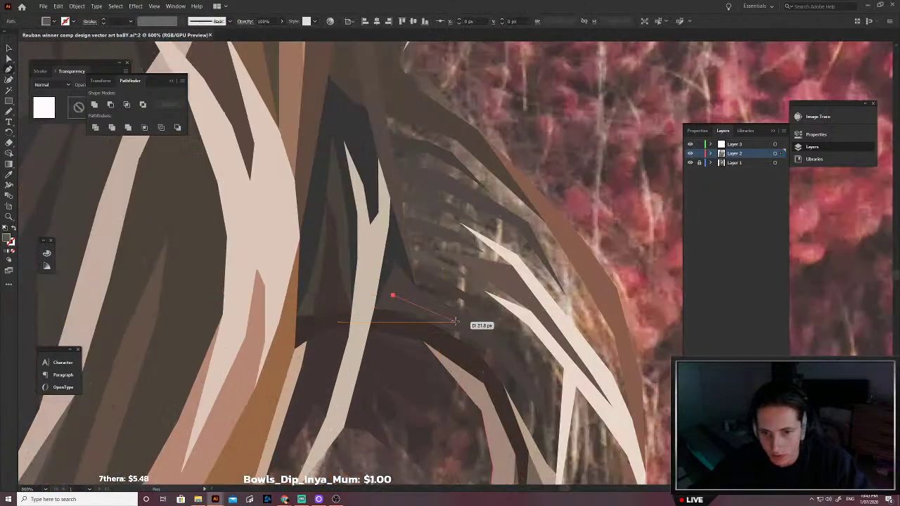
click(397, 324)
click(463, 369)
scroll(501, 405, down, 1)
click(520, 425)
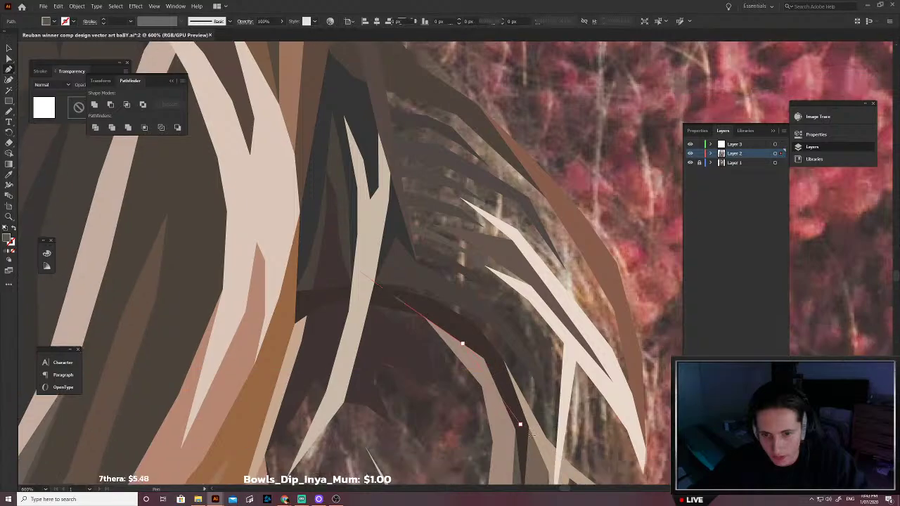
click(550, 454)
click(557, 454)
Step: Trace the backing shape's upper edge from the cream strand's fork back over the shadow to the long cream strand and close it
click(571, 349)
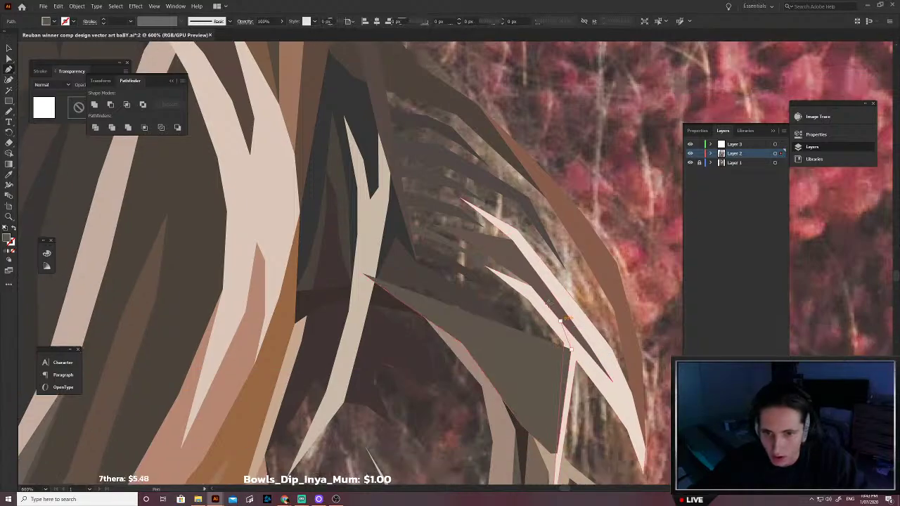
key(ctrl+z)
click(564, 343)
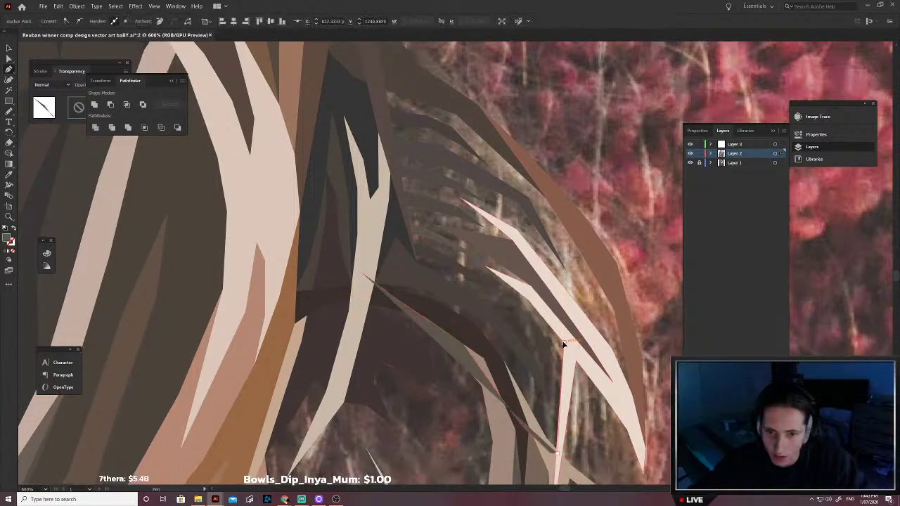
click(528, 323)
click(493, 294)
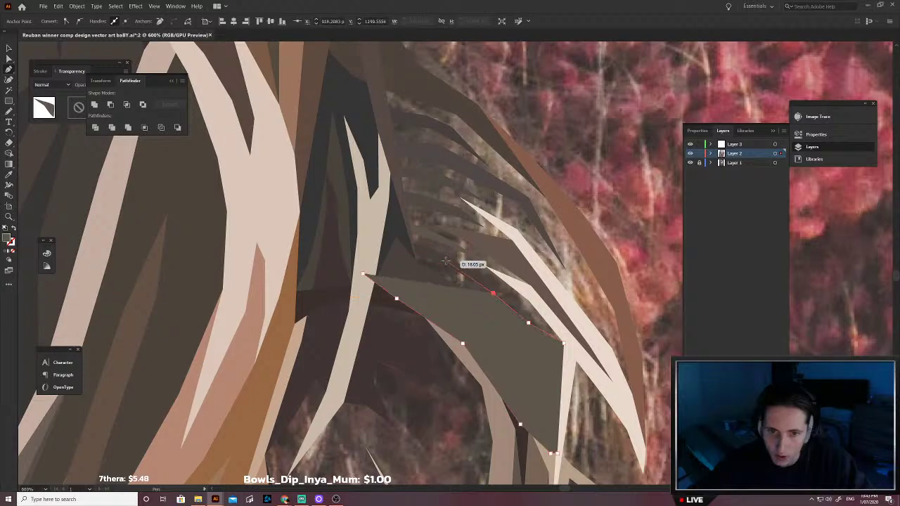
click(446, 261)
click(417, 250)
click(388, 254)
click(363, 273)
Step: Fill the backing shape with a sampled dark green-grey, send it to the back and deselect it
key(shift+x)
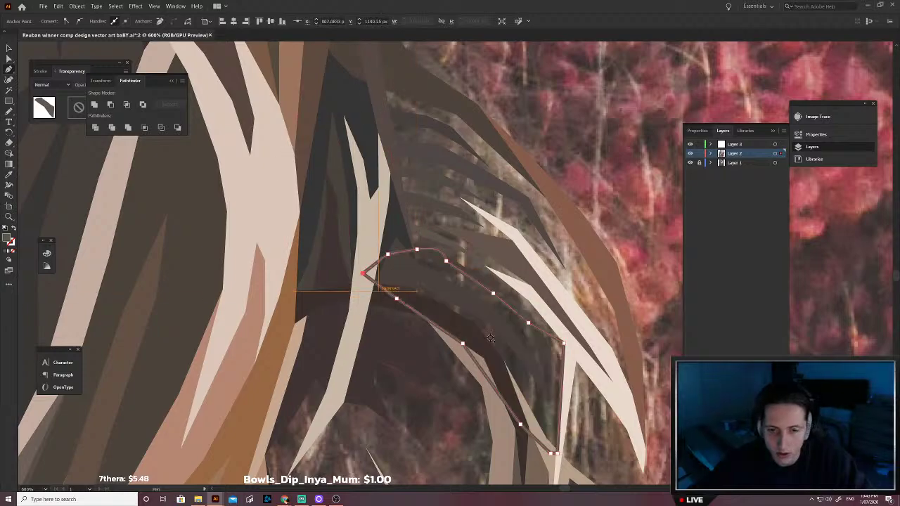
key(i)
click(524, 386)
key(v)
key(ctrl+shift+[)
click(580, 280)
Step: Trace a second backing shape behind the forked cream strands, from the dark lock's tip to the fork and back, and close it
scroll(579, 280, up, 3)
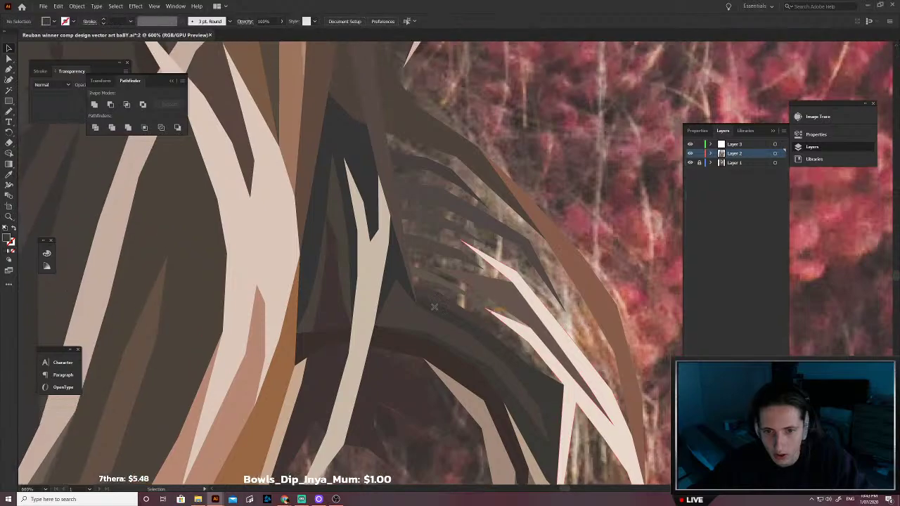
click(400, 240)
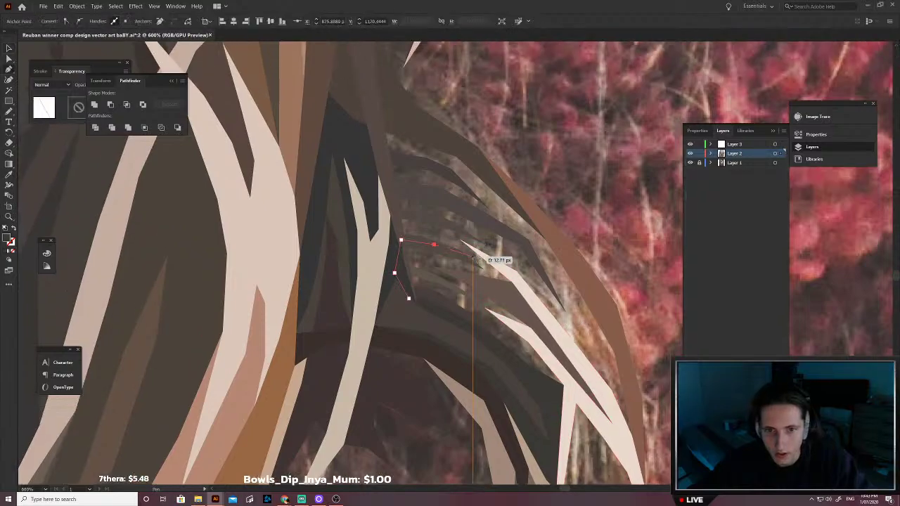
click(512, 284)
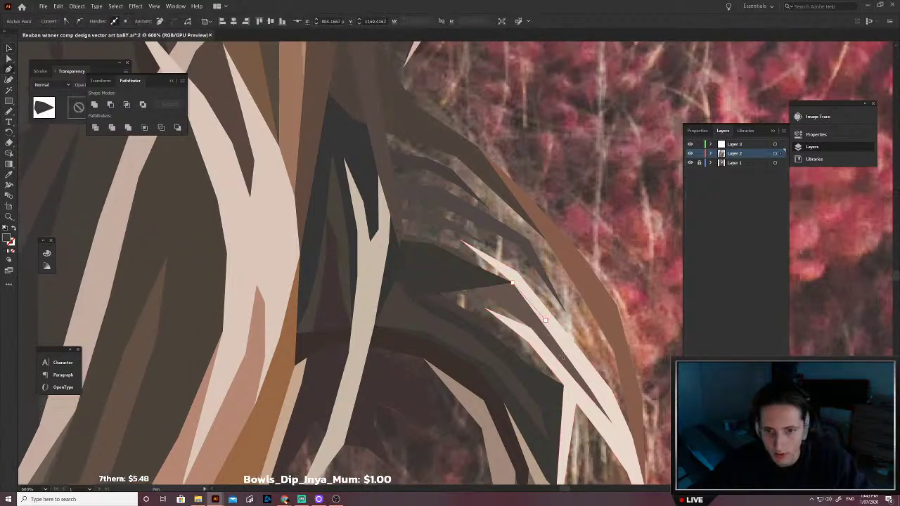
click(545, 320)
click(583, 380)
click(576, 386)
click(542, 405)
click(426, 346)
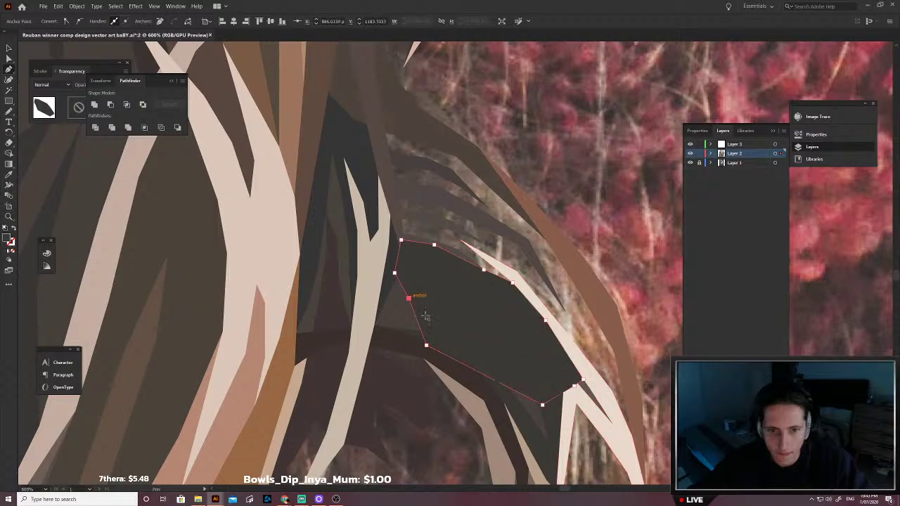
Step: Fill the backing shape behind the forked cream strands with a sampled dark brown and send it to the back
key(shift+x)
key(i)
click(497, 310)
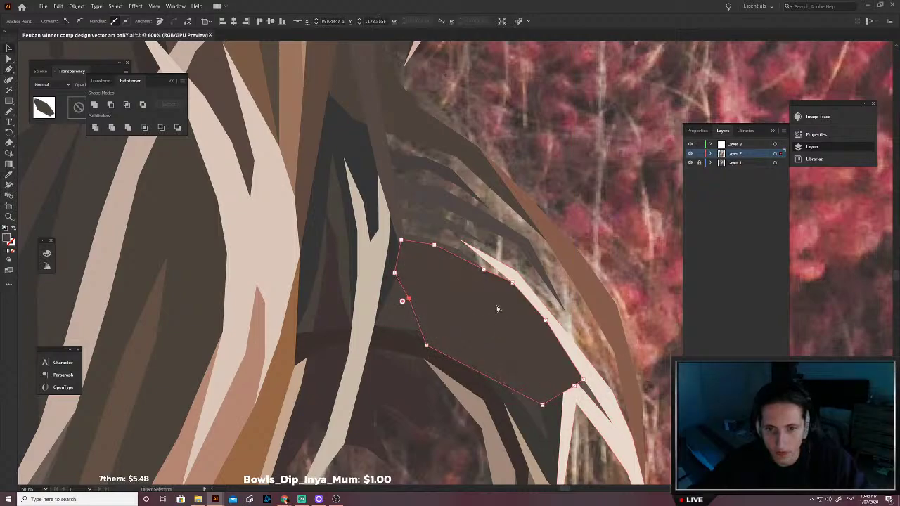
key(ctrl+shift+[)
key(v)
Step: Flatten the curved bulge in the green-grey backing shape's upper edge near the dark lock's tip and deselect it
scroll(458, 289, up, 2)
scroll(441, 347, up, 3)
key(a)
click(436, 344)
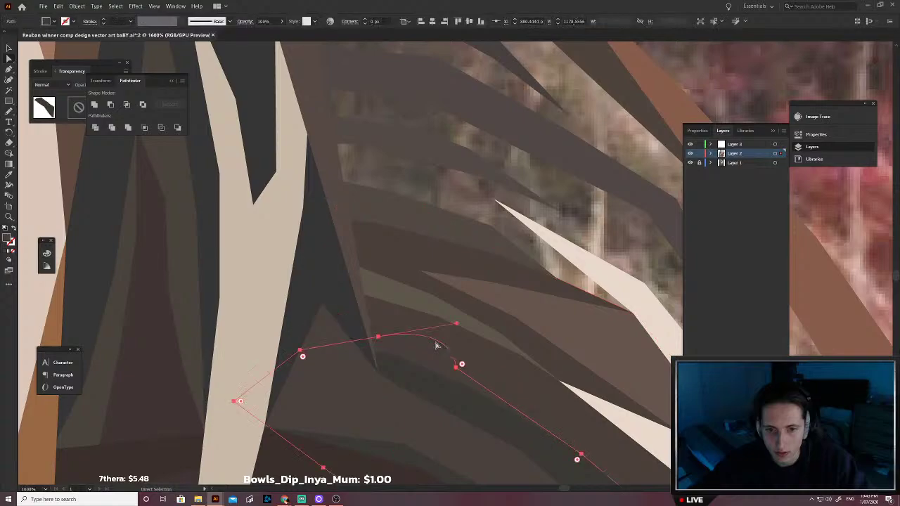
drag(457, 324, 428, 345)
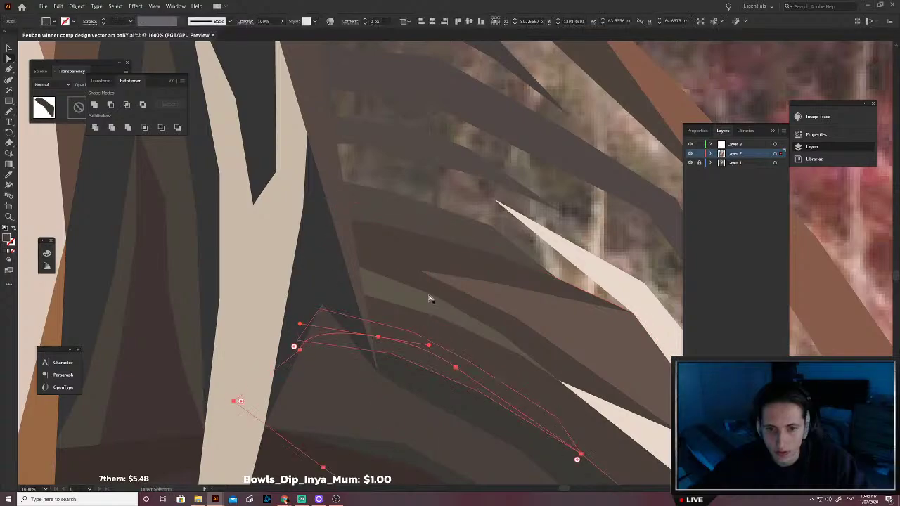
scroll(436, 279, down, 2)
click(442, 225)
Step: Trace the upper edge of a third backing shape from the long cream strand along the arched shadow strand to its lower tip
scroll(382, 254, right, 1)
scroll(380, 254, up, 2)
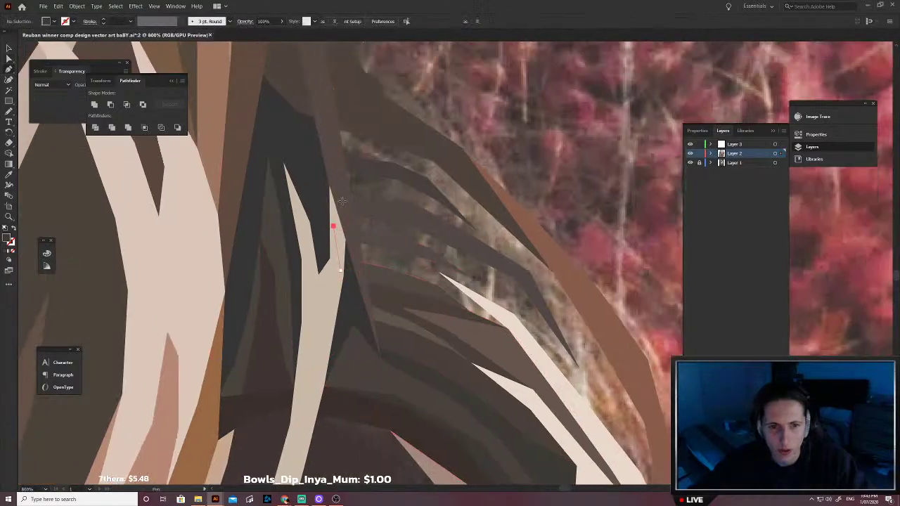
click(353, 203)
click(440, 220)
click(515, 275)
click(545, 311)
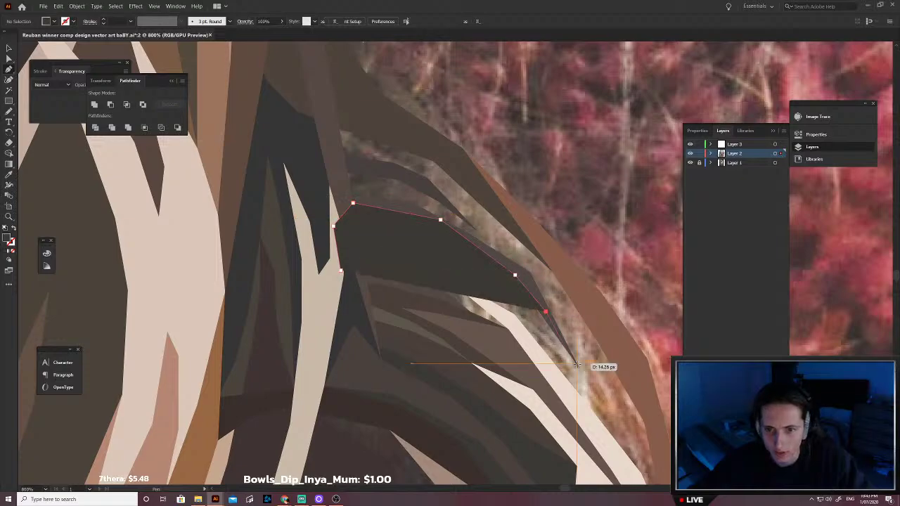
click(579, 368)
Step: Continue the third backing shape down beside the outer brown lock, return beneath the forked cream strands and close it
scroll(580, 369, down, 2)
scroll(580, 369, right, 2)
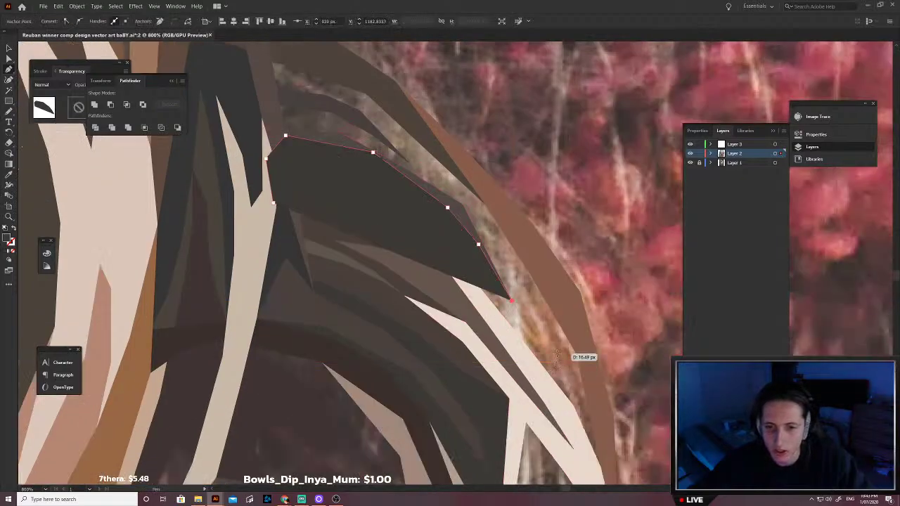
click(557, 353)
click(573, 406)
click(505, 370)
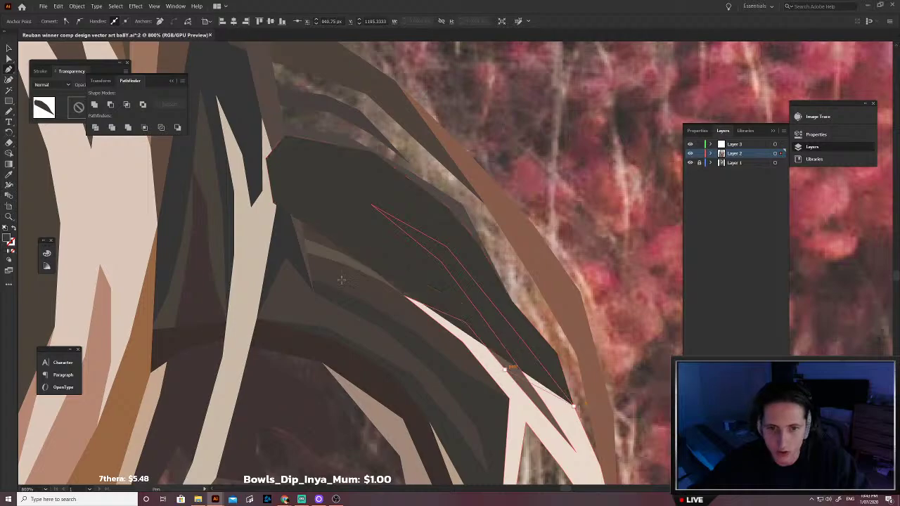
click(342, 280)
click(273, 204)
Step: Fill the third backing shape with a sampled dark brown, send it to the back and deselect it
key(shift+x)
key(i)
scroll(368, 254, up, 1)
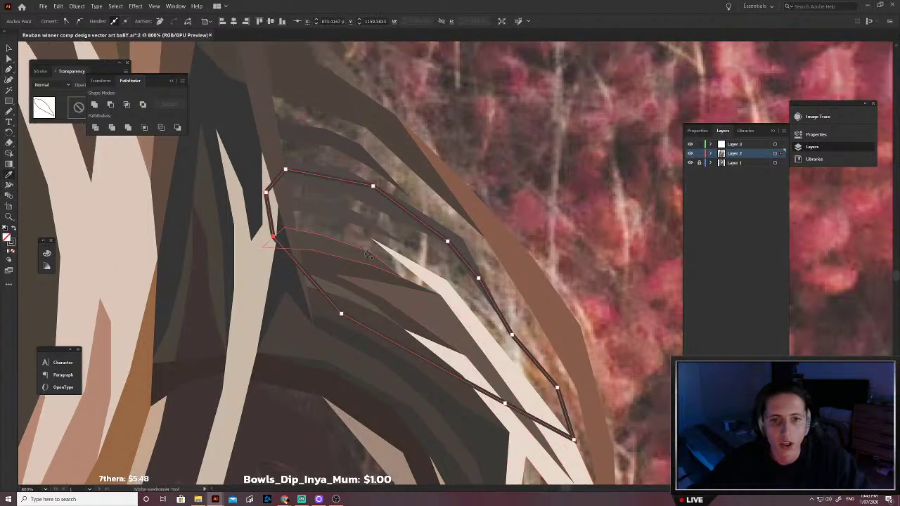
click(413, 245)
key(v)
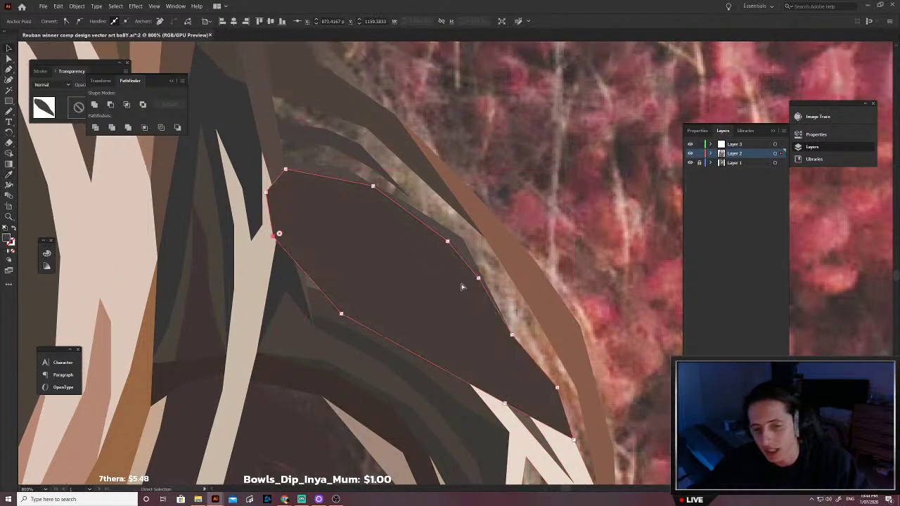
key(ctrl+shift+[)
key(ctrl+shift+a)
scroll(435, 244, up, 1)
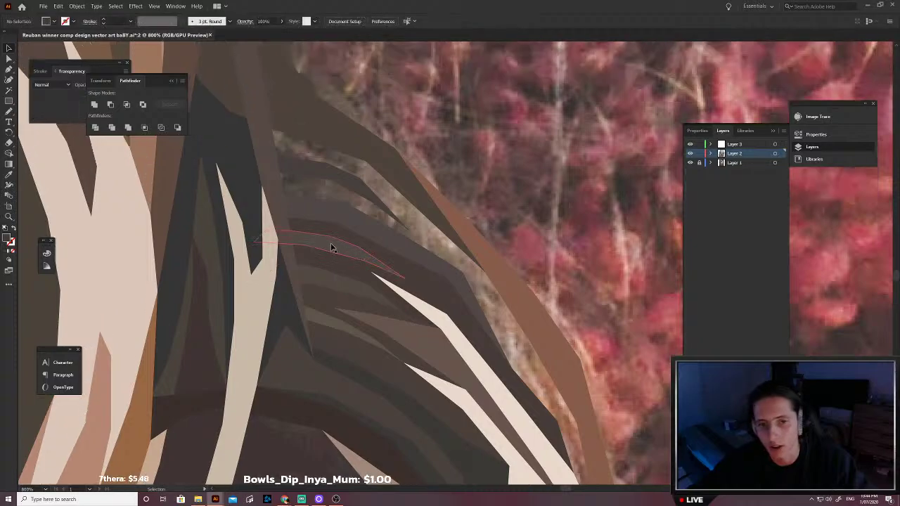
Step: Trace a fourth backing shape from the dark lock's edge over the top of the arched strands and down inside the outer brown lock
click(272, 196)
click(245, 105)
click(273, 104)
click(411, 181)
click(476, 255)
click(547, 340)
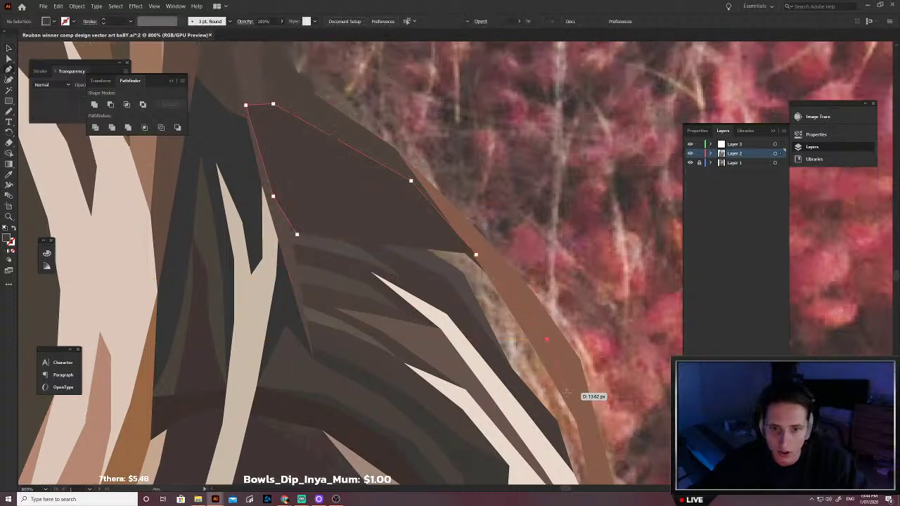
Step: Continue the fourth backing shape to the outer lock's lower end, return diagonally beneath the forked cream strands and close it
scroll(567, 394, down, 6)
click(576, 286)
click(603, 350)
click(602, 417)
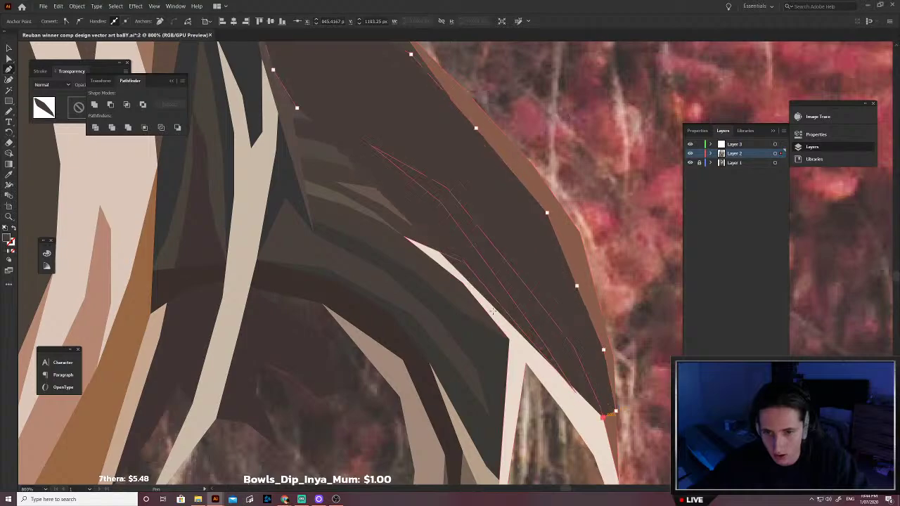
click(494, 313)
click(296, 107)
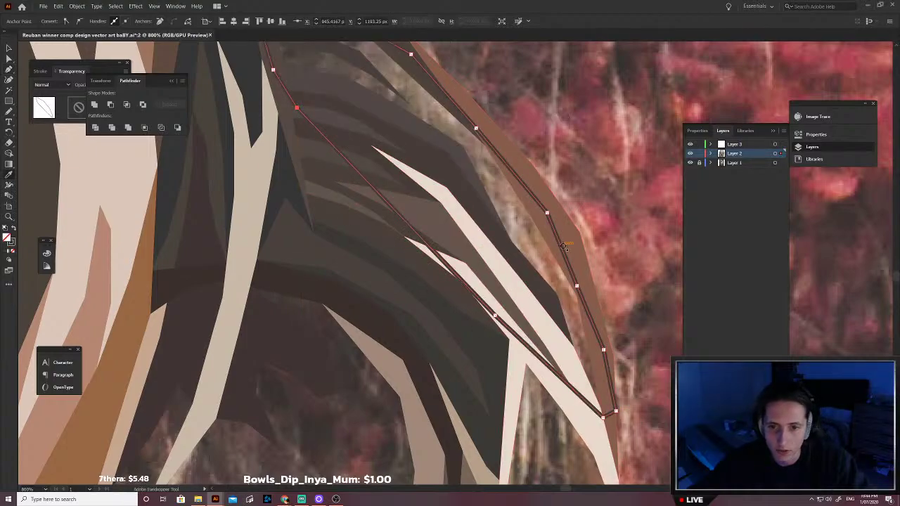
Step: Fill the fourth backing shape with a sampled rosy brown, send it to the back and deselect it
scroll(424, 191, up, 3)
click(501, 270)
key(ctrl+shift+[)
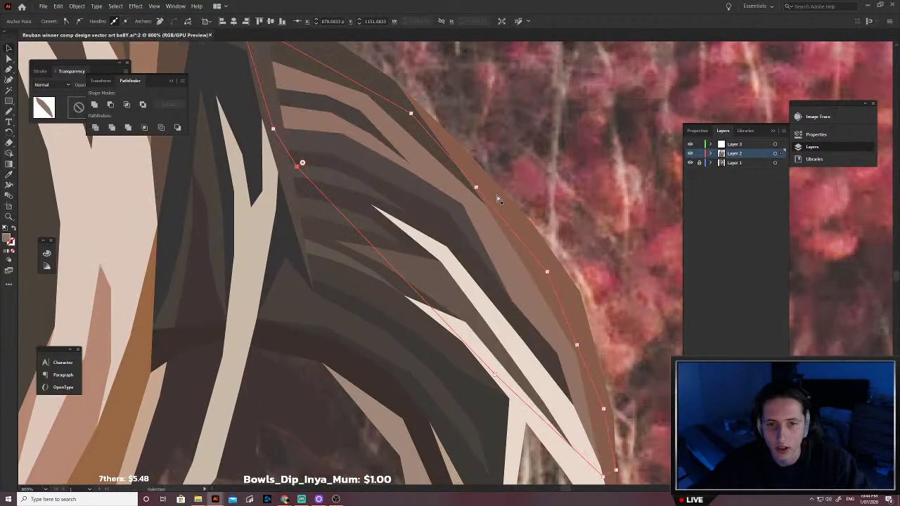
key(v)
click(508, 167)
scroll(508, 167, down, 2)
Step: Trace the outer edge of a narrow backing shape from the pink tuft up past the forked cream strands' lower tip
key(ctrl+1)
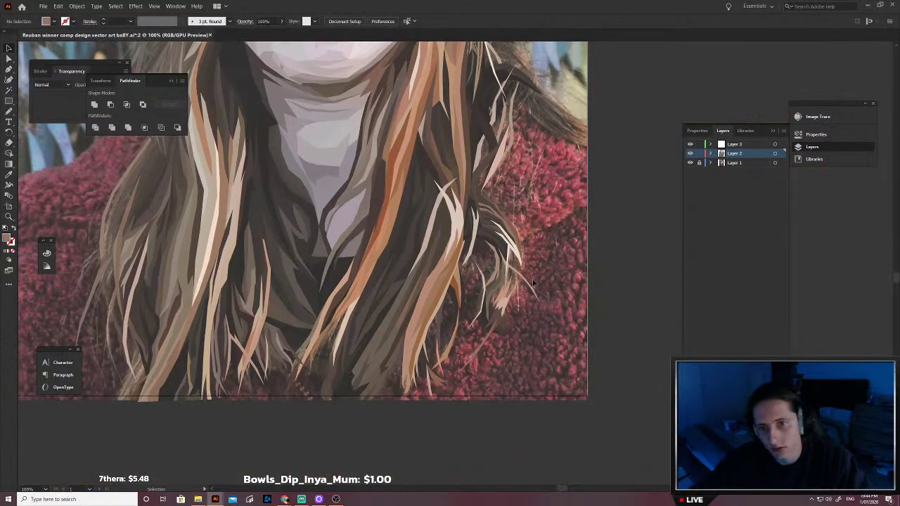
scroll(510, 272, up, 2)
scroll(511, 274, down, 3)
scroll(511, 277, down, 1)
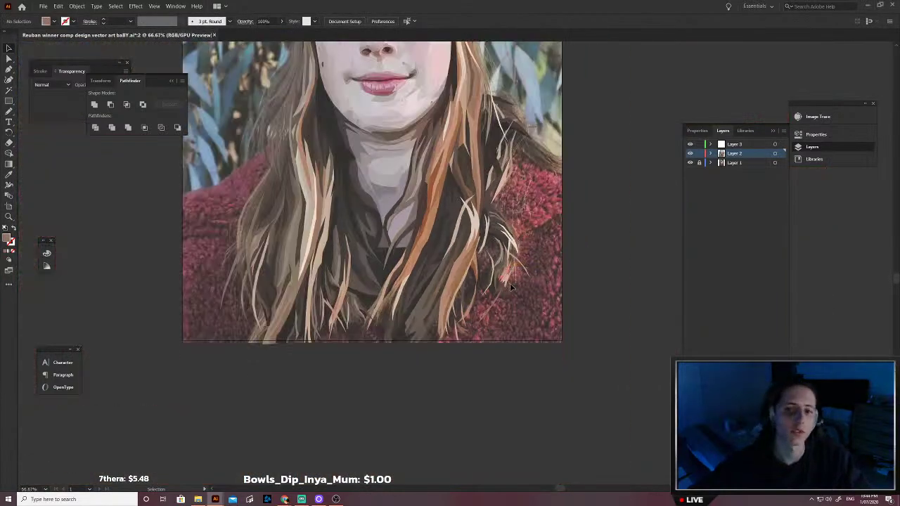
scroll(514, 285, up, 2)
scroll(515, 285, up, 4)
key(p)
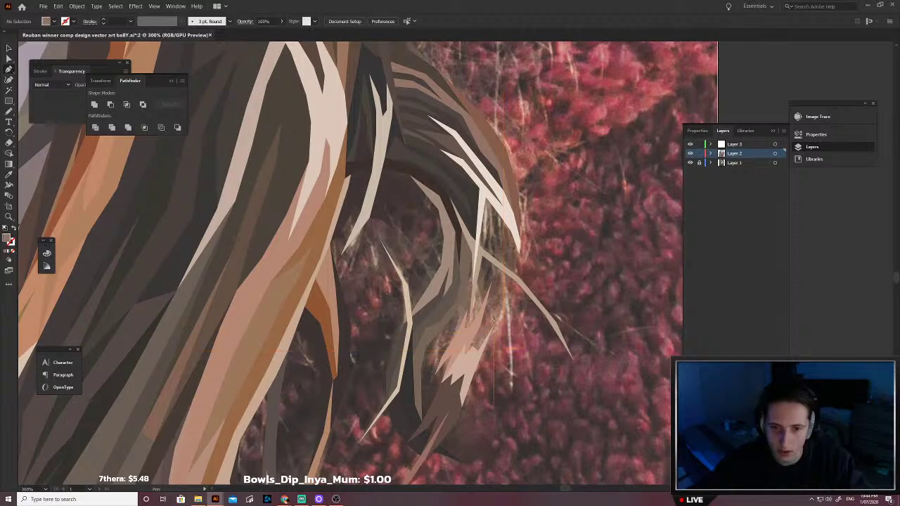
click(519, 254)
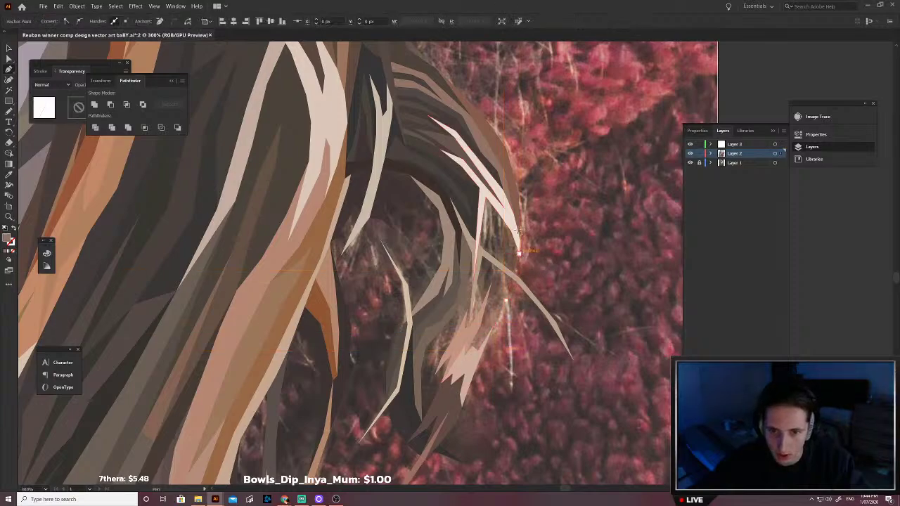
click(512, 206)
click(493, 175)
Step: Close the narrow backing shape down its inner side, fill it with a sampled grey-brown behind the cream strands and deselect it
click(486, 197)
click(497, 224)
click(502, 244)
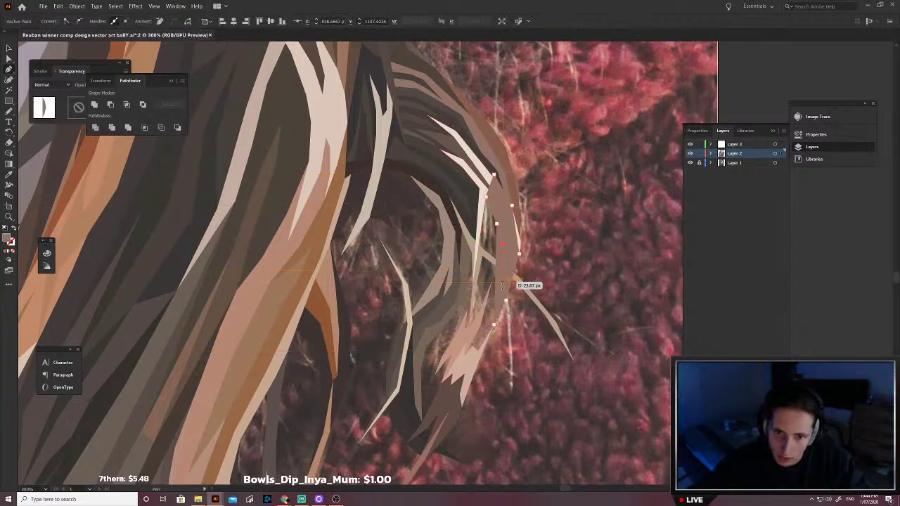
click(503, 285)
click(494, 326)
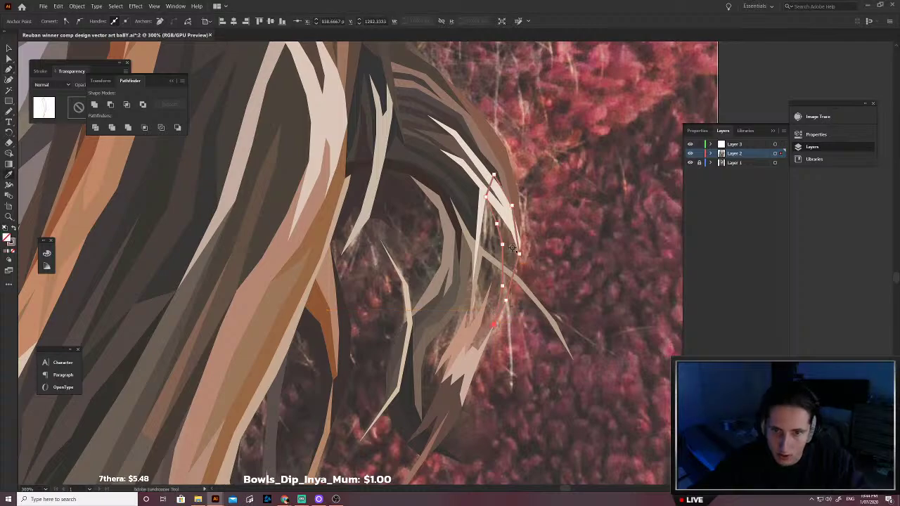
click(513, 249)
key(v)
click(528, 287)
Step: Trace a long backing shape around the thin vertical cream strand down to the pink tuft and fill it with a sampled tan behind the strands
key(p)
scroll(524, 293, up, 1)
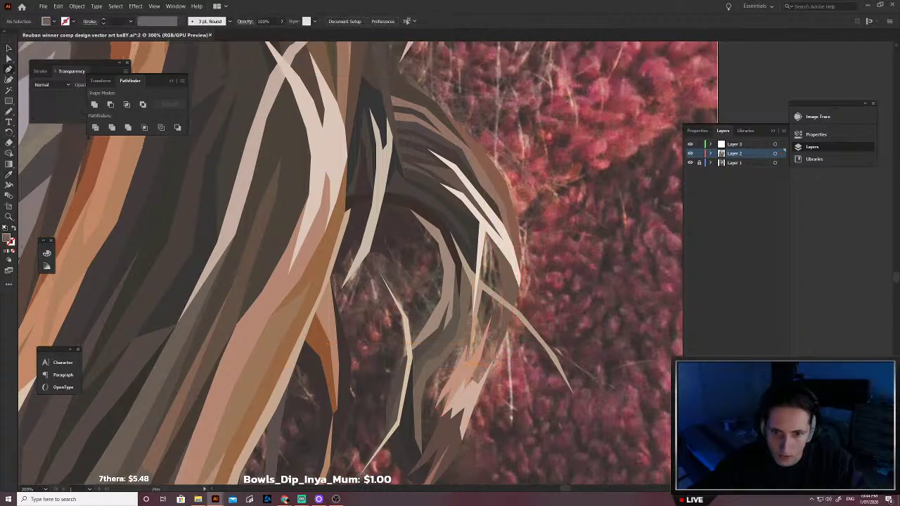
click(471, 286)
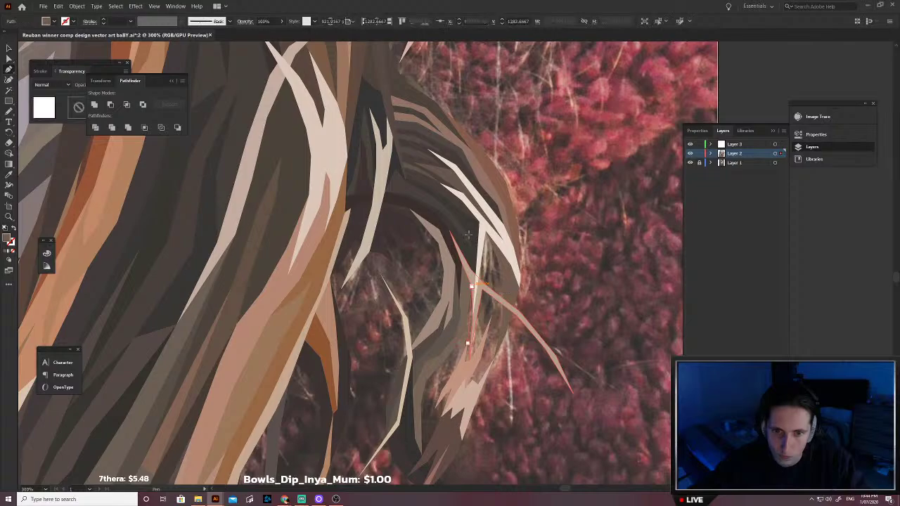
click(470, 236)
click(485, 234)
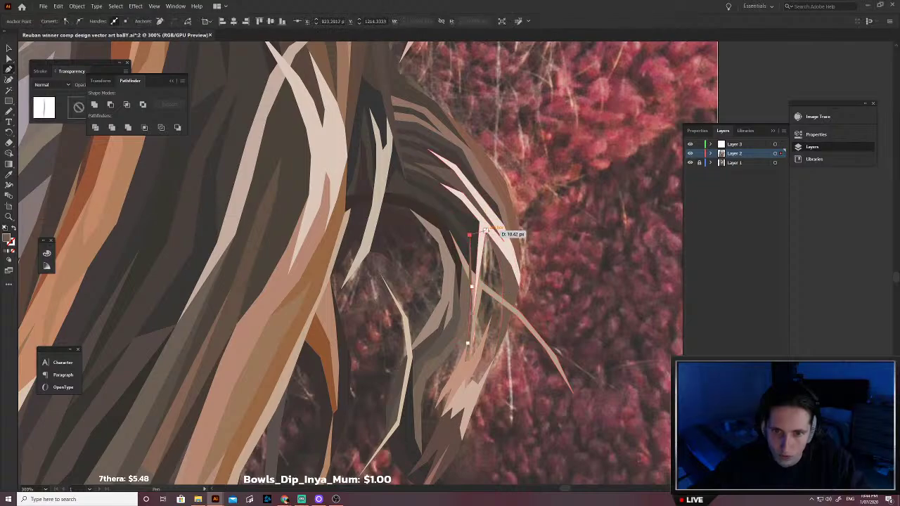
click(494, 265)
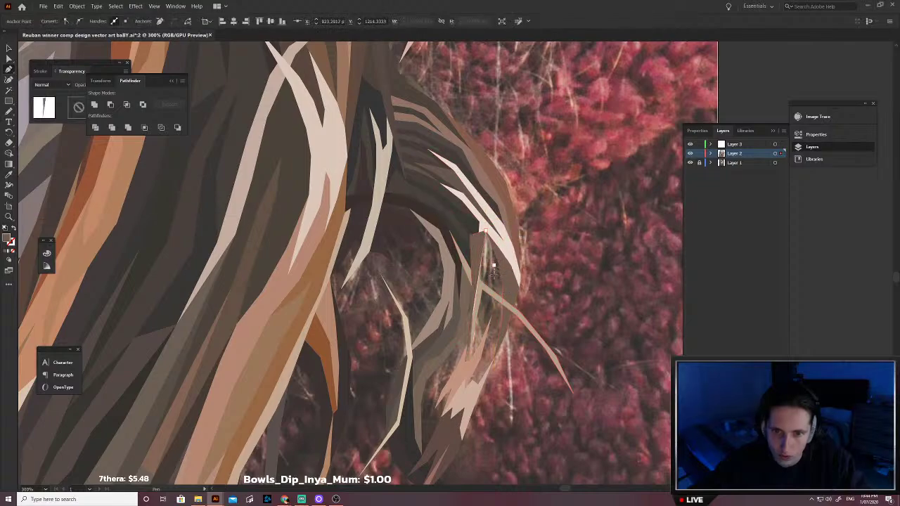
click(474, 367)
click(456, 379)
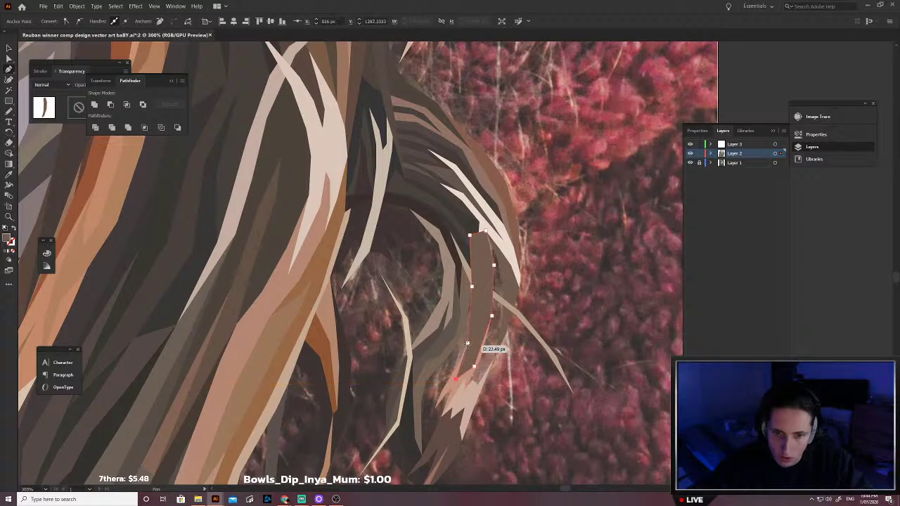
scroll(487, 343, up, 3)
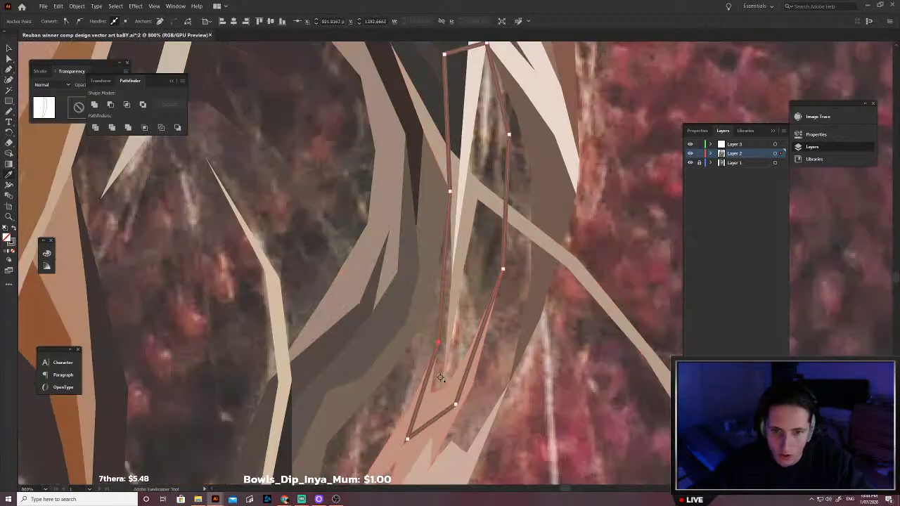
key(shift+x)
Step: Trace a larger backing shape from the pink tuft up its outer side to the forked cream strands and back down along the vertical strand
scroll(443, 372, down, 1)
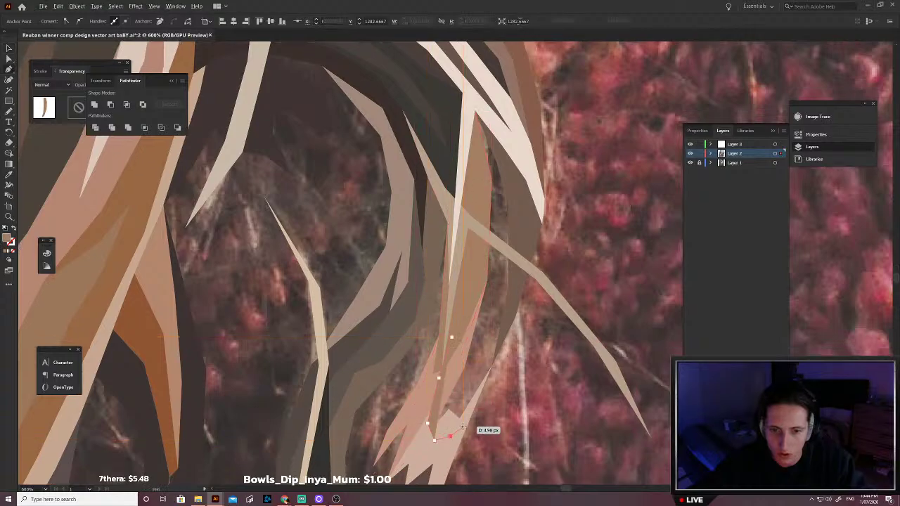
click(462, 427)
click(492, 366)
scroll(493, 361, down, 2)
scroll(504, 342, up, 1)
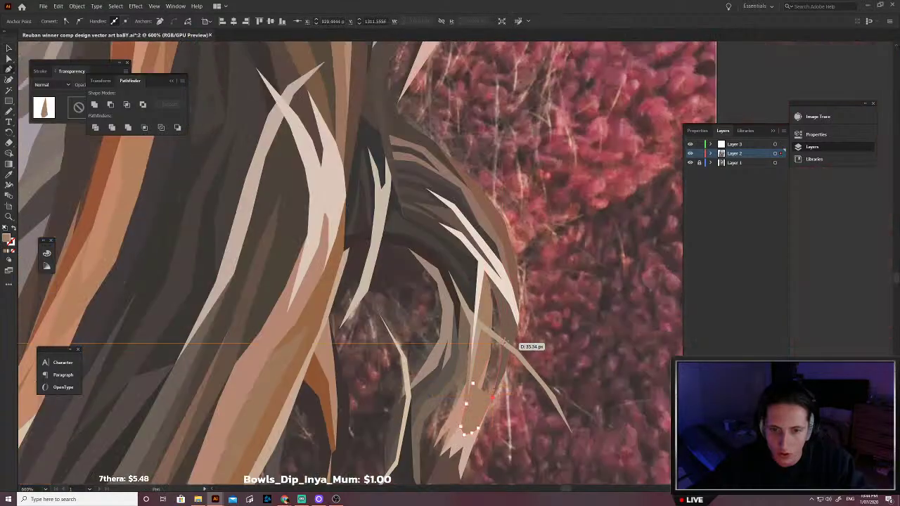
click(506, 357)
click(501, 313)
click(493, 257)
click(478, 257)
click(479, 309)
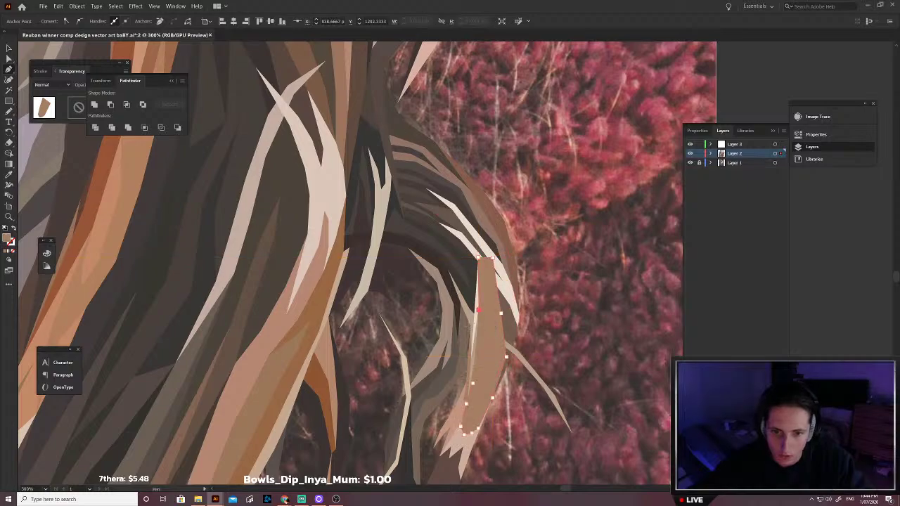
Step: Extend the larger backing shape down over the grey-brown strands, return along the pink tuft's inner side and close it
click(452, 336)
click(444, 378)
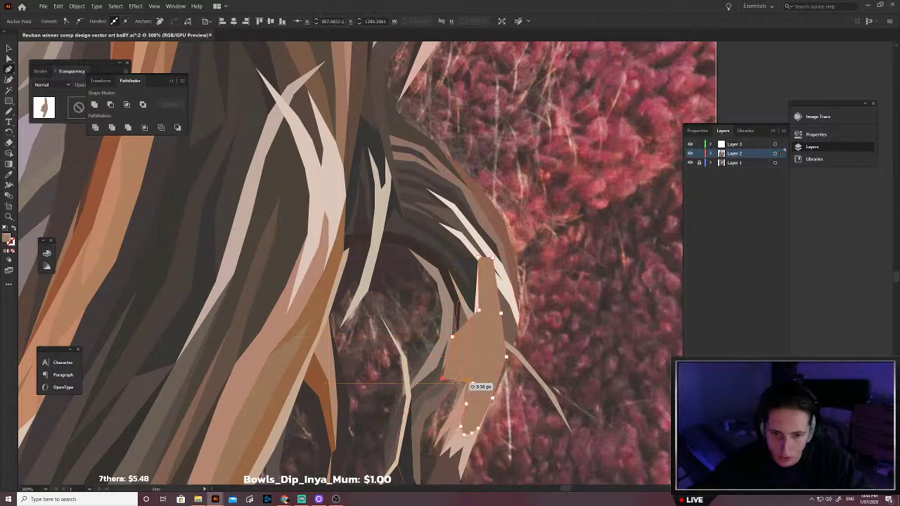
click(427, 437)
click(424, 468)
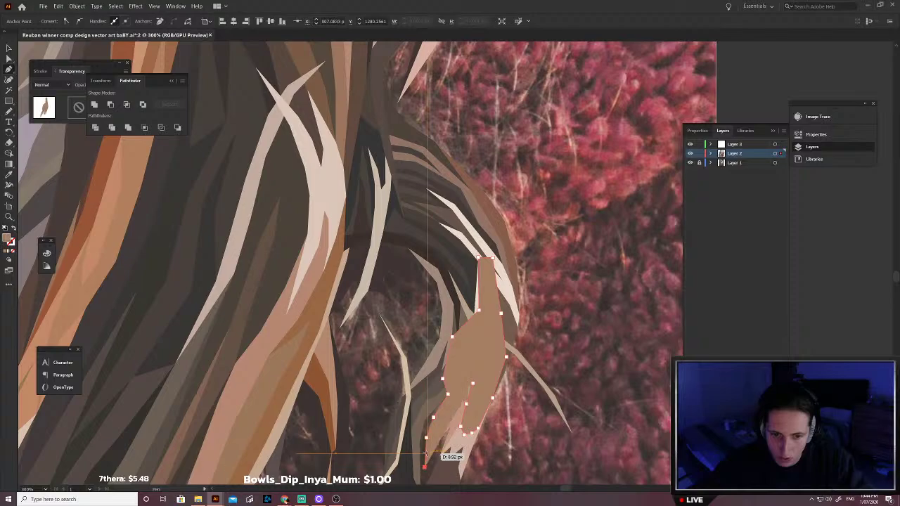
click(431, 441)
key(shift+x)
scroll(434, 427, up, 2)
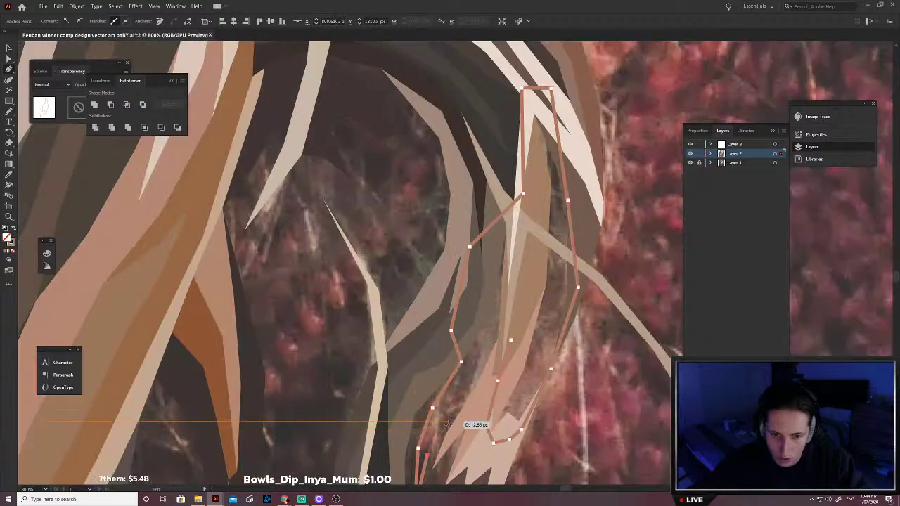
click(446, 433)
click(511, 343)
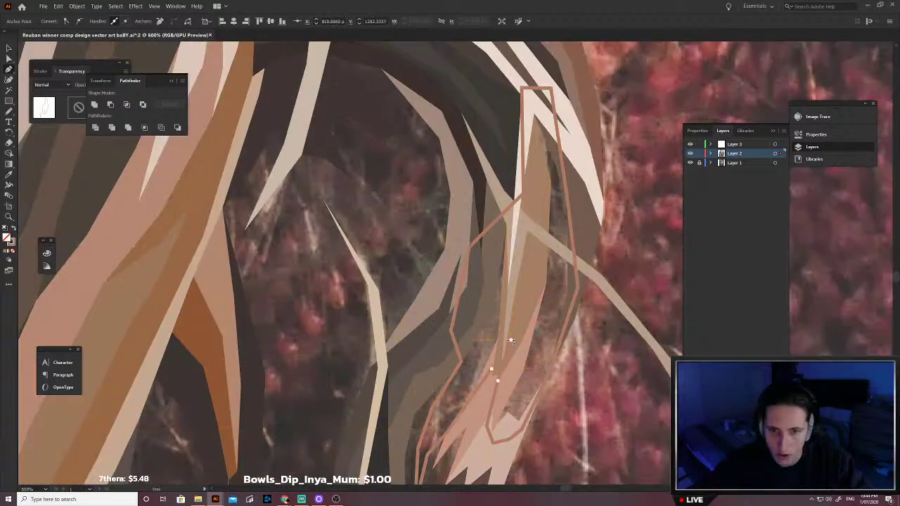
Step: Fill the larger backing shape with a sampled dark brown, send it to the back and deselect it
key(i)
click(553, 310)
key(v)
key(ctrl+shift+[)
click(561, 368)
Step: Start the outline of the windswept hair's lower edge at the thin grey-beige strand above the red jumper
scroll(561, 364, down, 5)
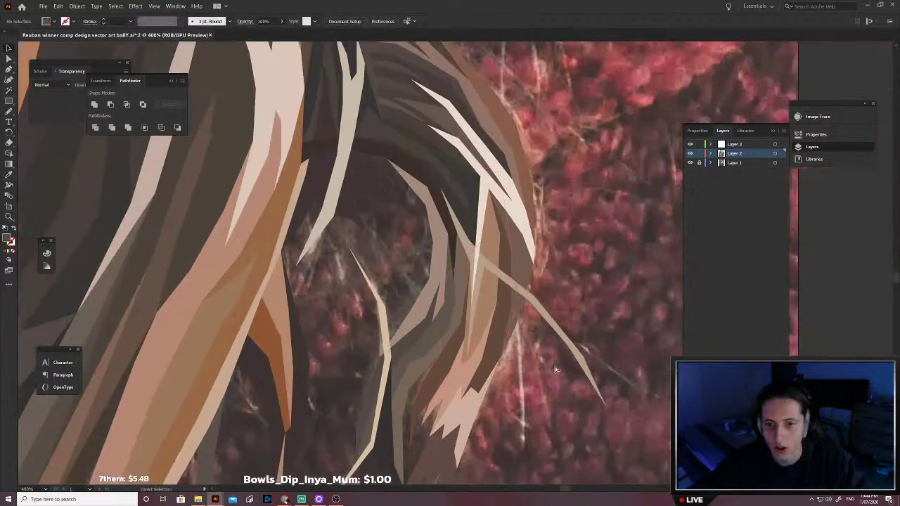
scroll(515, 331, down, 2)
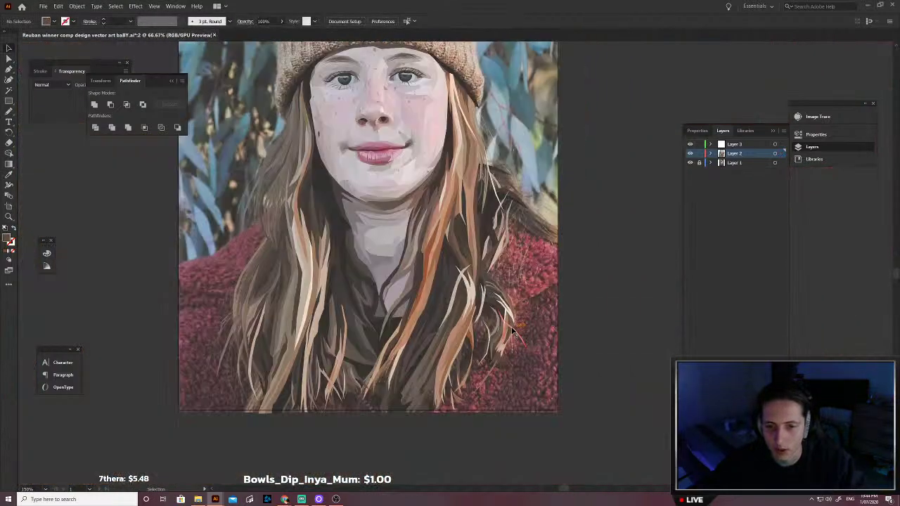
scroll(563, 246, up, 3)
scroll(570, 288, up, 2)
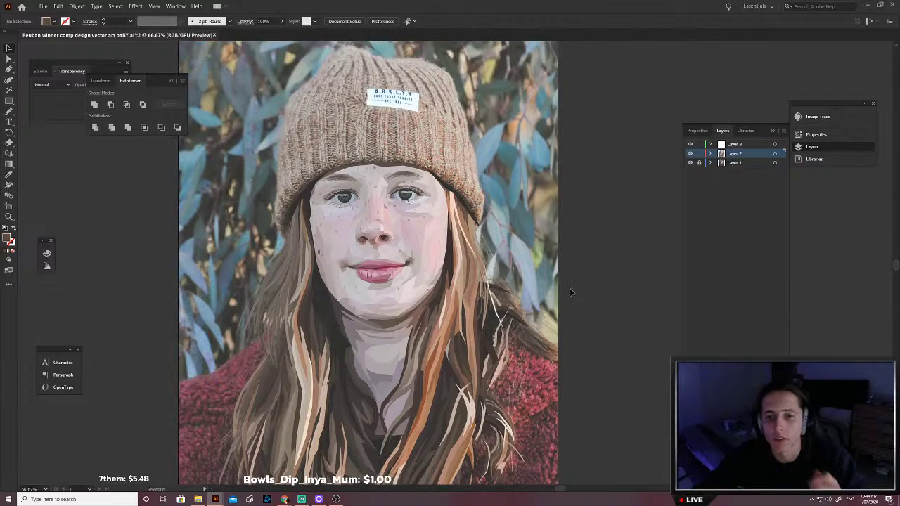
scroll(537, 368, up, 5)
scroll(446, 312, up, 1)
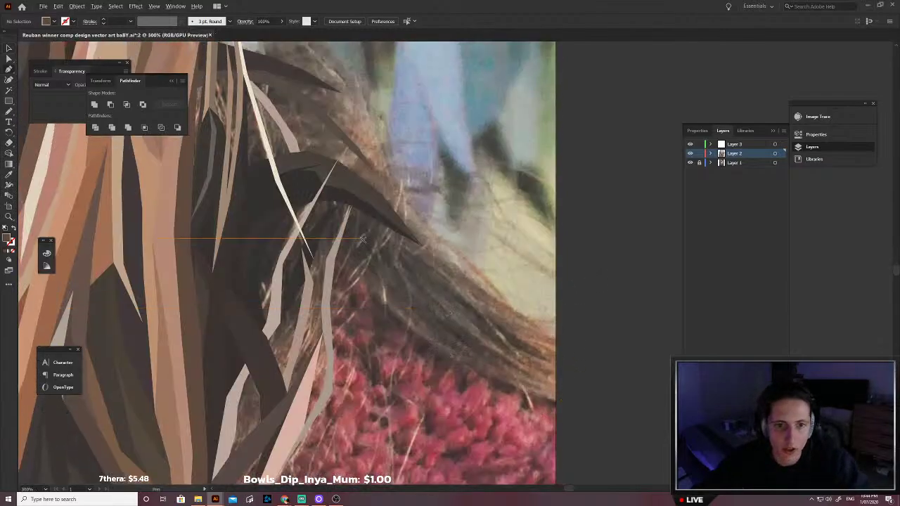
click(336, 260)
click(365, 287)
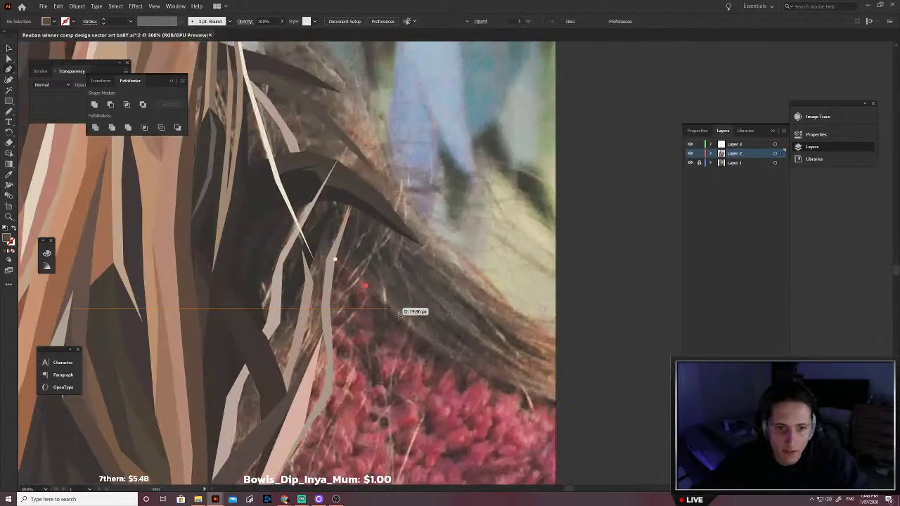
click(455, 351)
key(ctrl+z)
key(ctrl+z)
Step: Trace the windswept hair's lower edge along the red jumper out to the photo's edge and back along its inner side
click(362, 296)
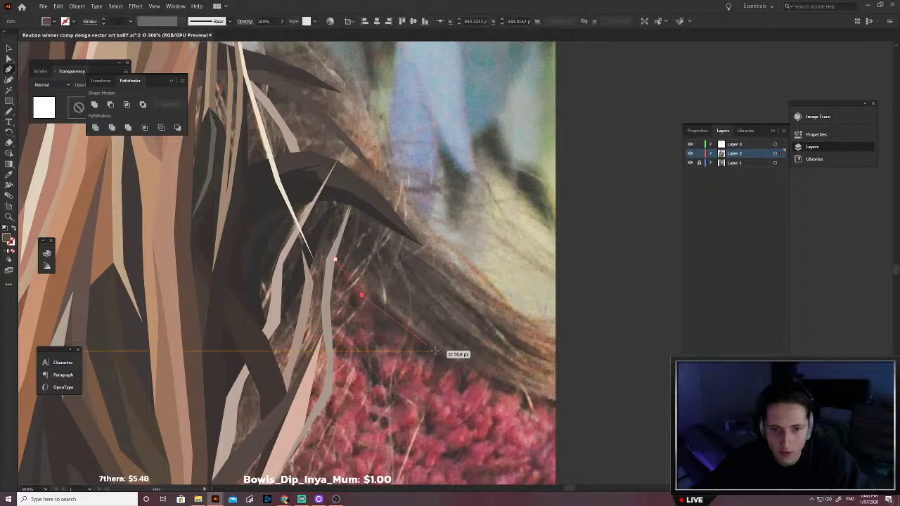
click(514, 389)
click(556, 402)
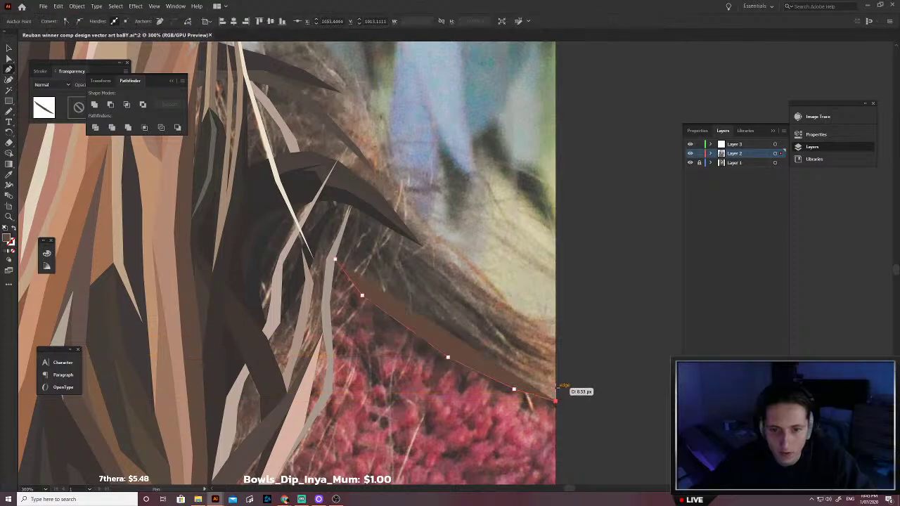
click(520, 384)
click(448, 346)
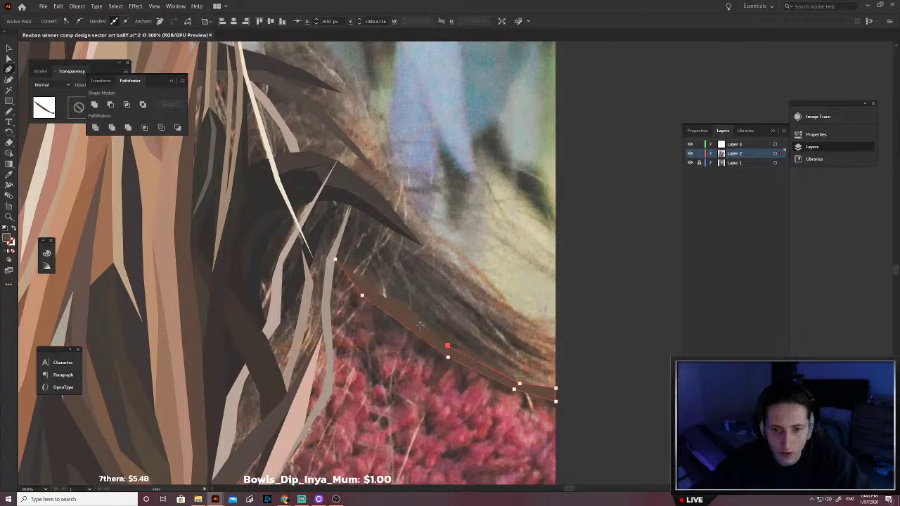
click(397, 307)
click(371, 280)
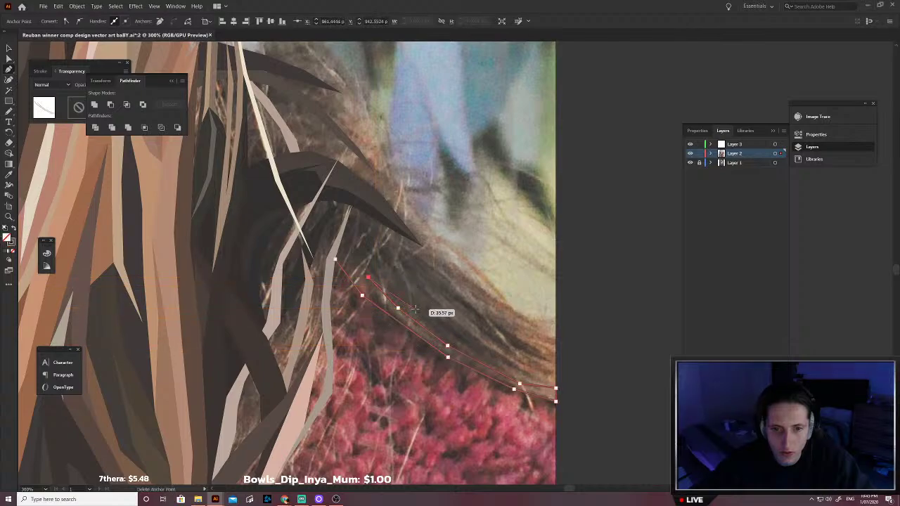
Step: Add the second long prong above the lower edge, close the forked shape, fill it with dark grey-brown and deselect it
click(417, 309)
click(491, 356)
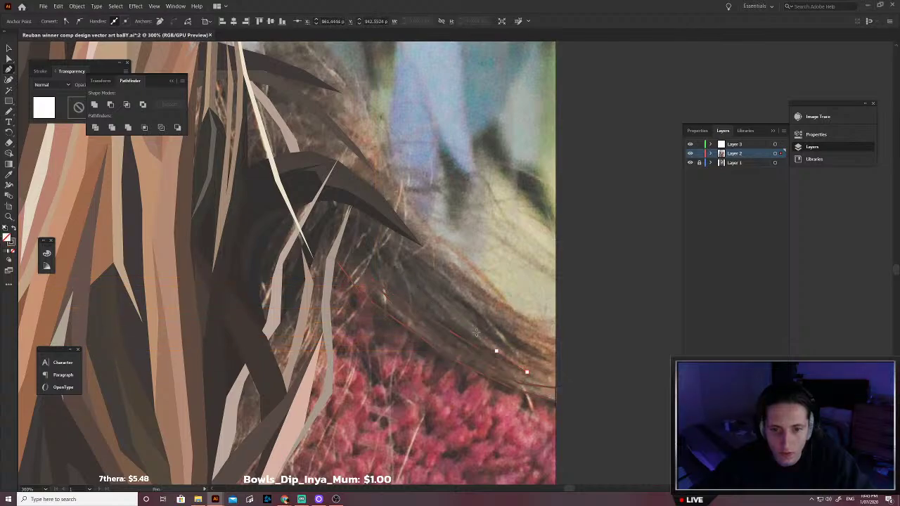
click(421, 293)
click(372, 269)
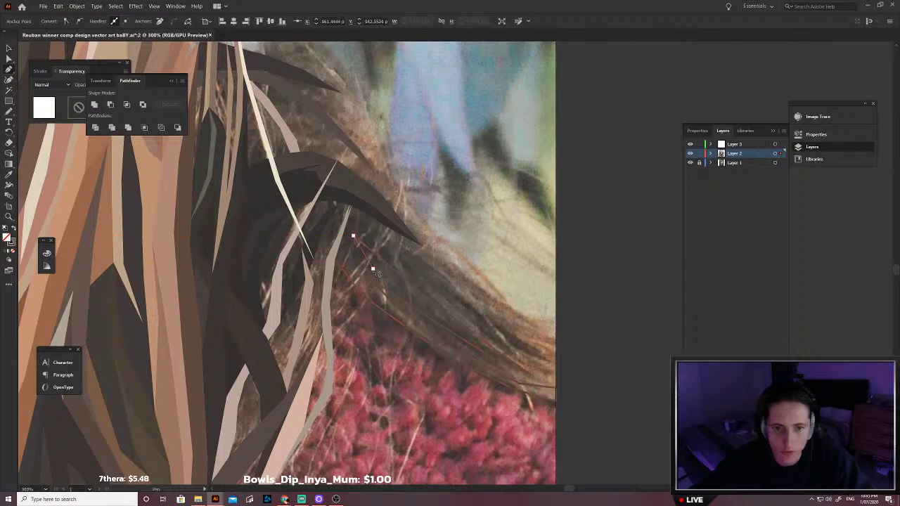
drag(383, 274, 334, 234)
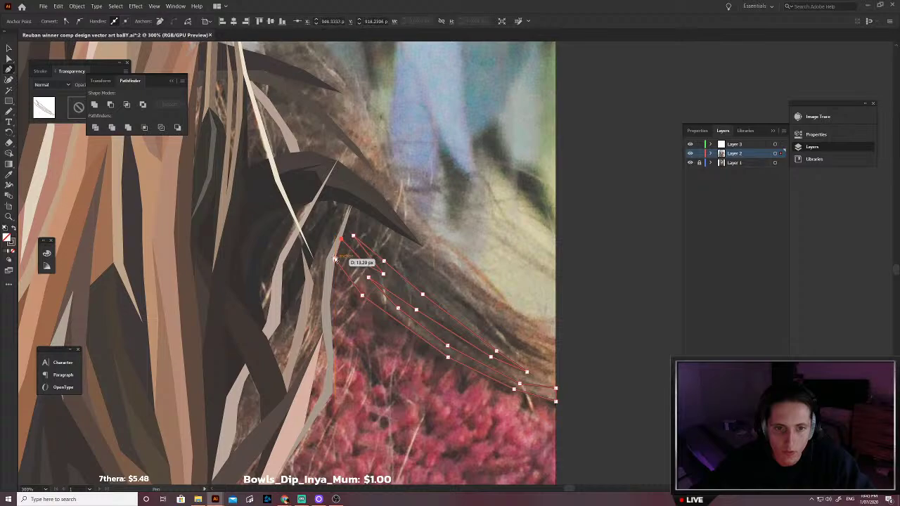
click(335, 259)
key(shift+x)
key(v)
click(457, 302)
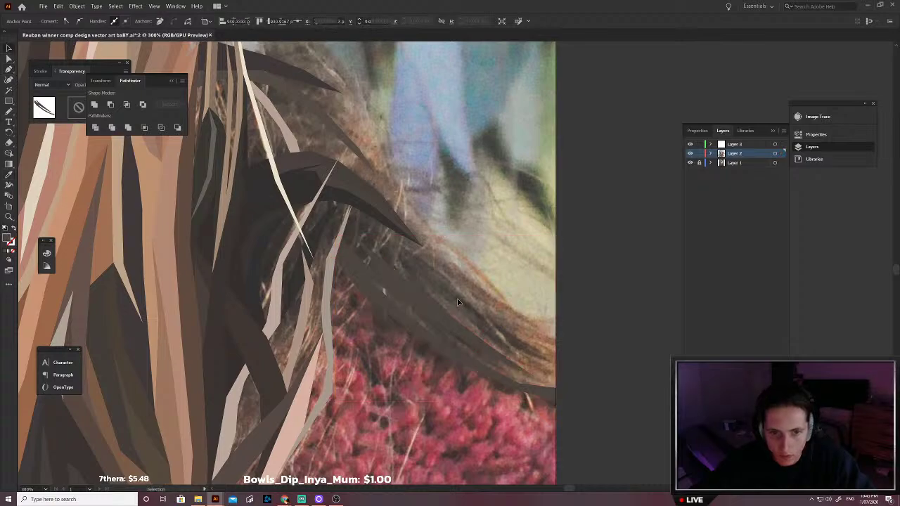
Step: Trace the windswept hair's upper outline against the background foliage, from the thin dark strand's tip down and back to the dark curl's tip
scroll(461, 307, up, 2)
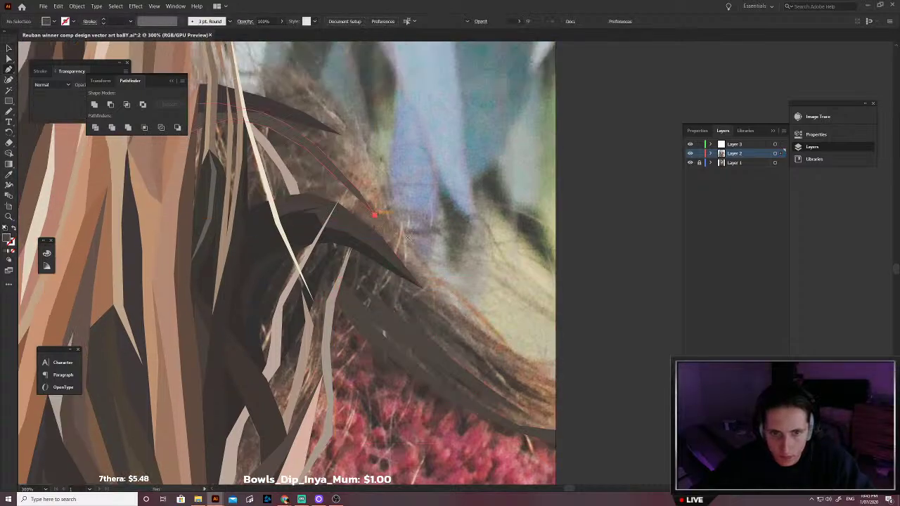
click(439, 278)
click(470, 304)
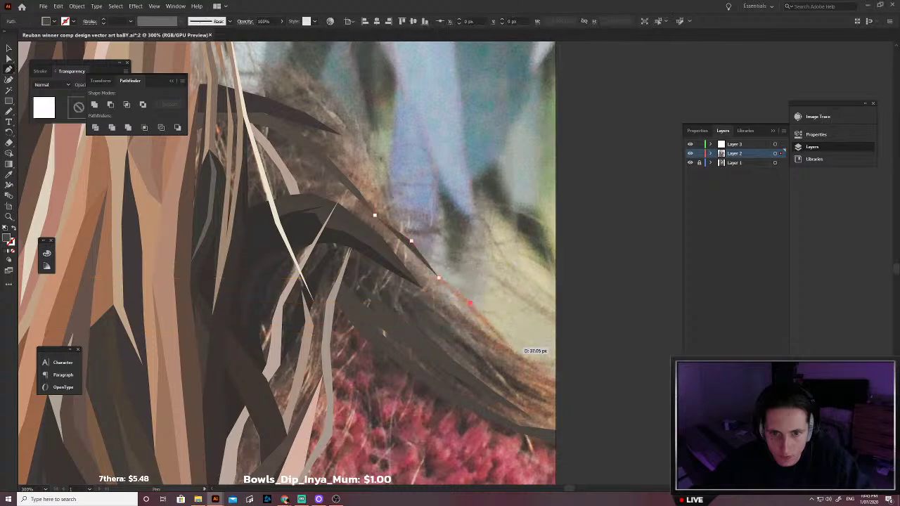
click(516, 355)
click(425, 290)
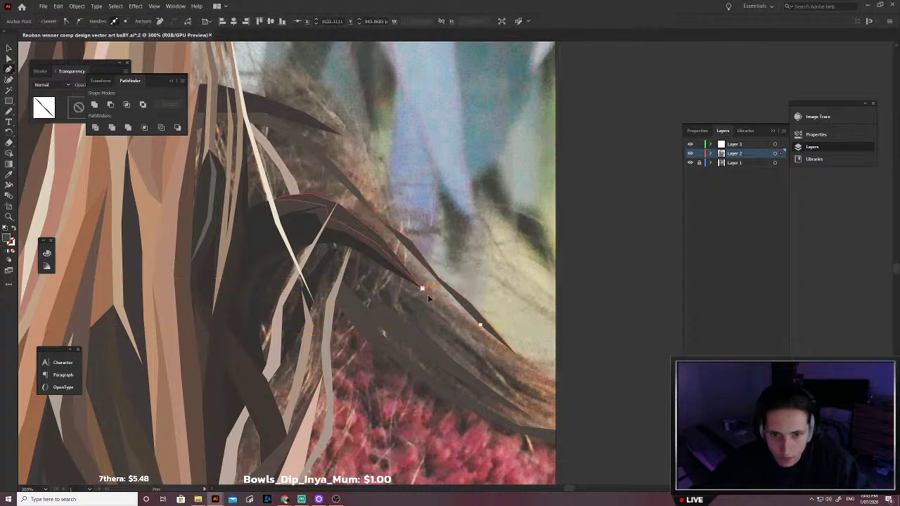
Step: Trace the lower prong under the dark curl, close the shape, fill it with grey-beige, send it to the back and deselect it
drag(399, 289, 379, 275)
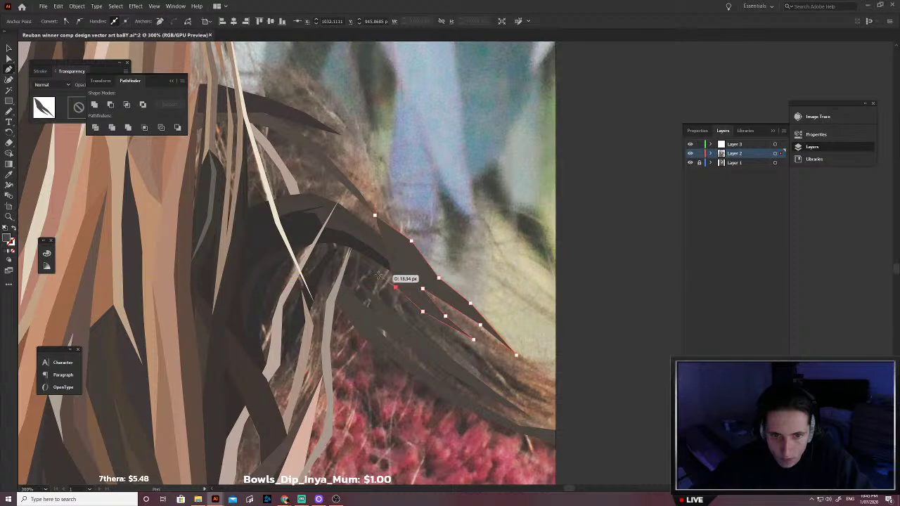
click(352, 247)
key(shift+x)
click(378, 252)
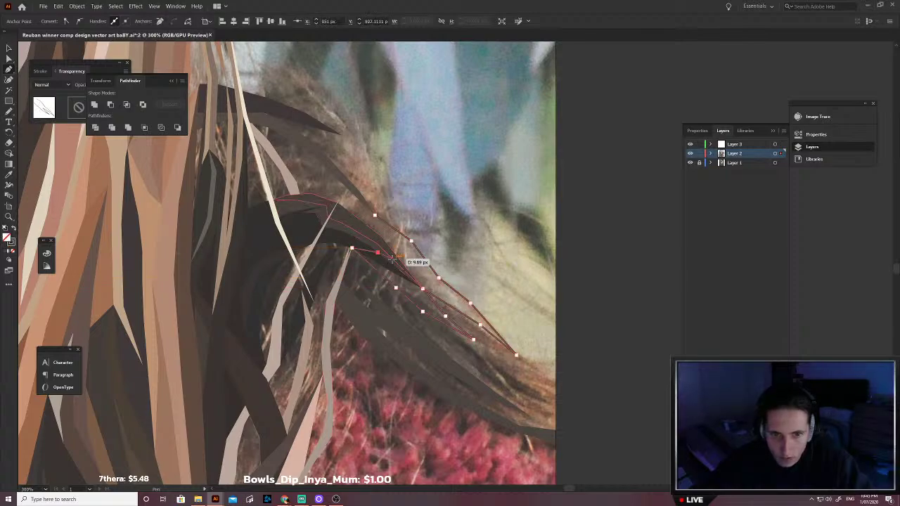
drag(381, 236, 374, 215)
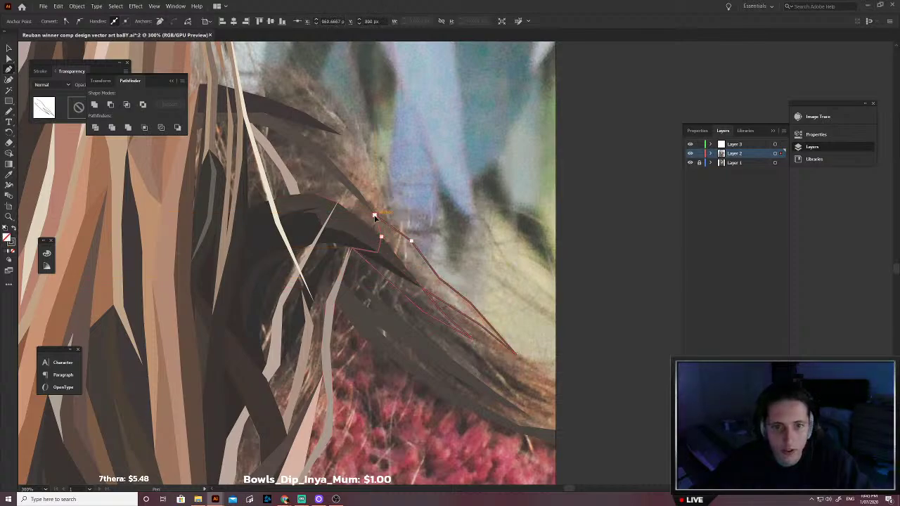
click(418, 268)
key(v)
key(ctrl+shift+[)
key(ctrl+shift+a)
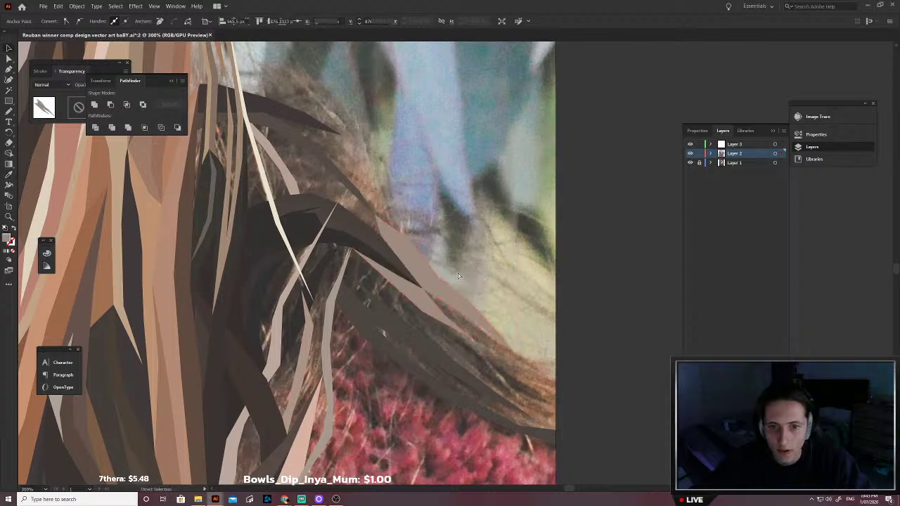
Step: Trace the wispy outer edge of the flyaway hair from the upper dark strand down to the grey-beige shape
drag(410, 241, 470, 291)
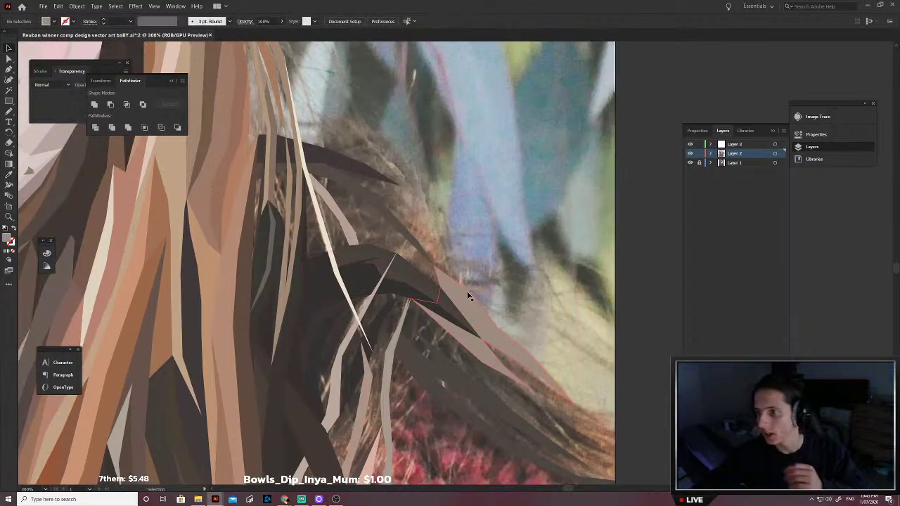
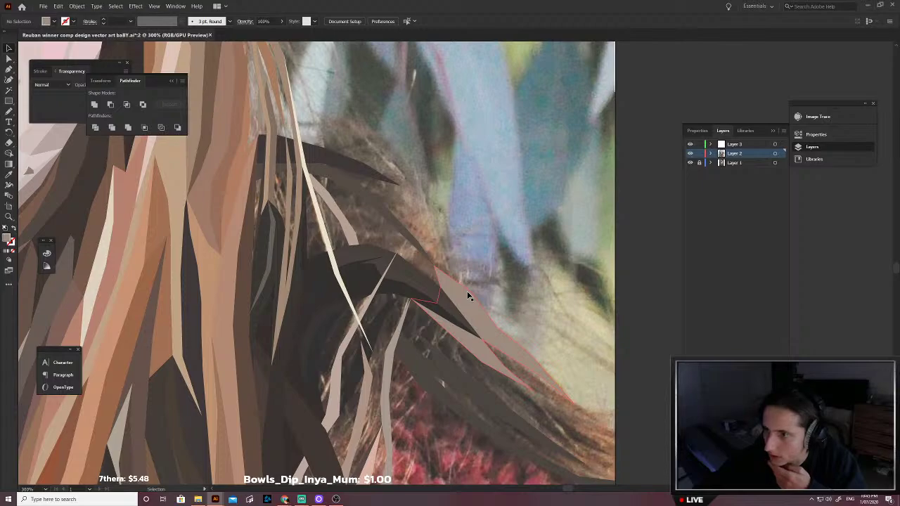
scroll(396, 312, up, 2)
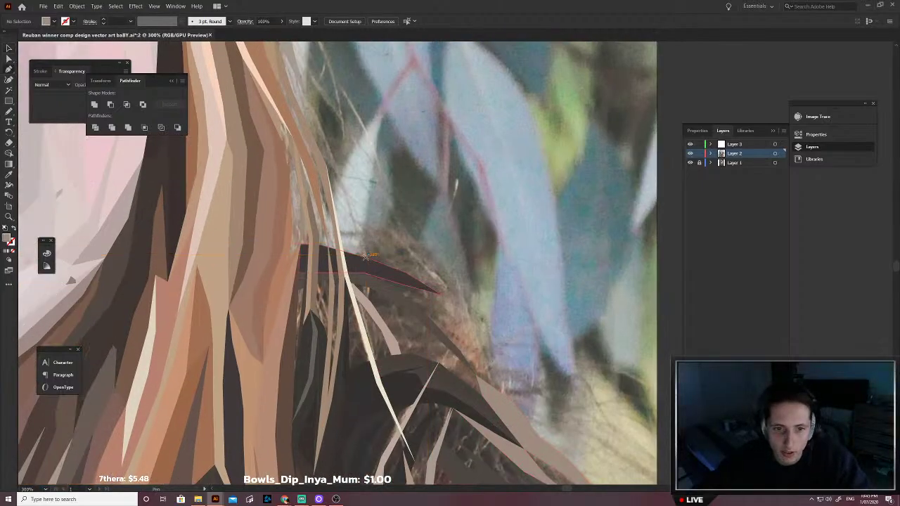
click(365, 256)
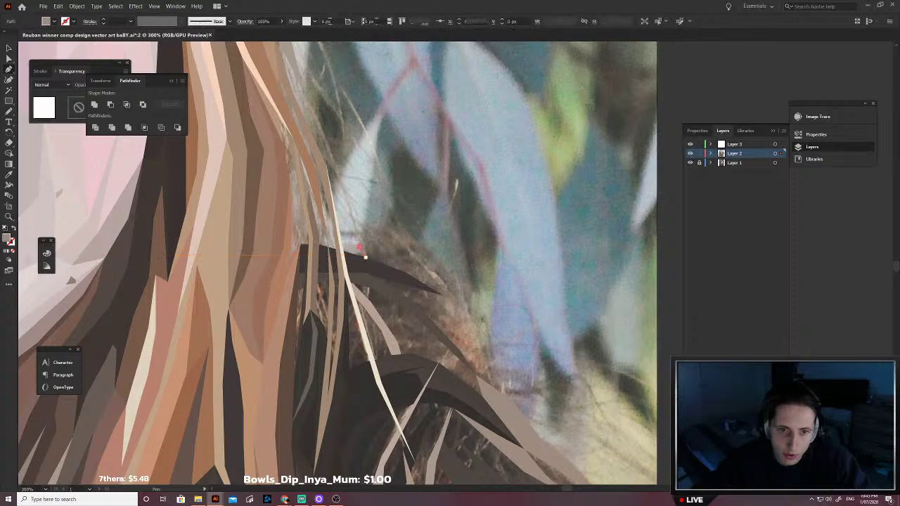
click(408, 265)
click(380, 245)
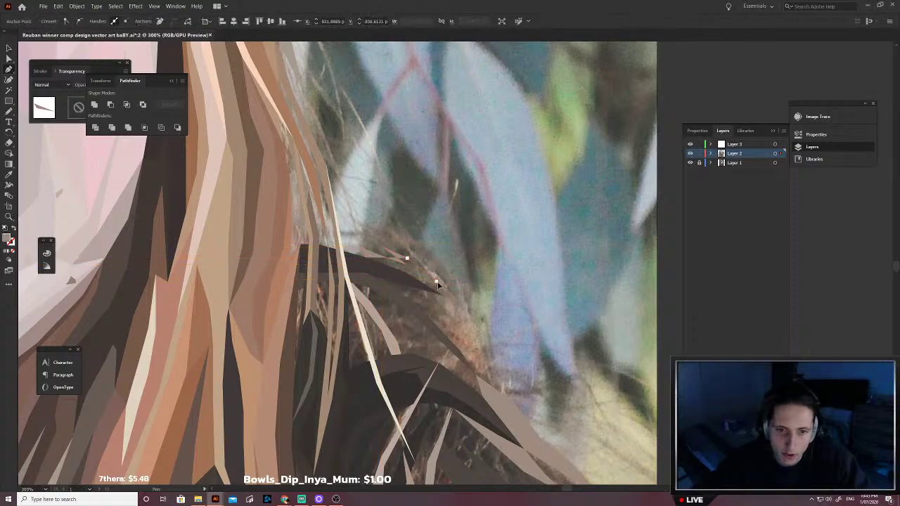
click(456, 302)
click(473, 339)
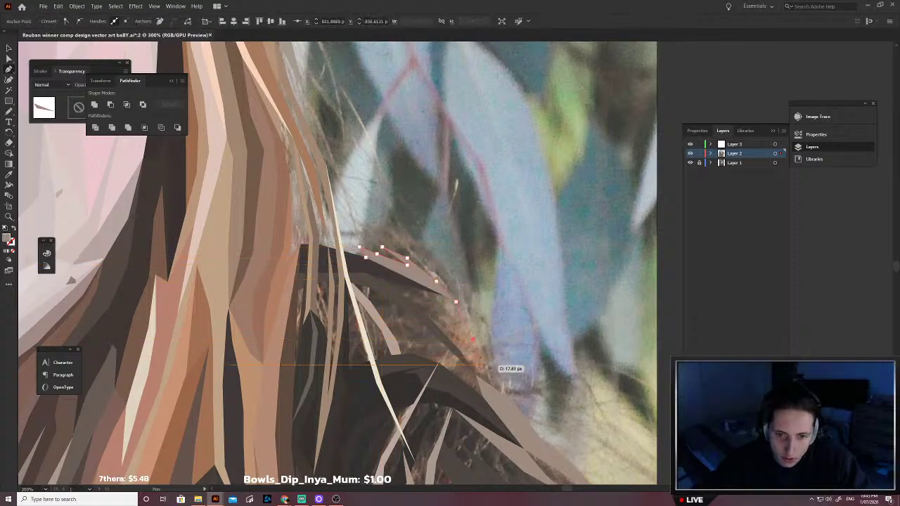
click(512, 401)
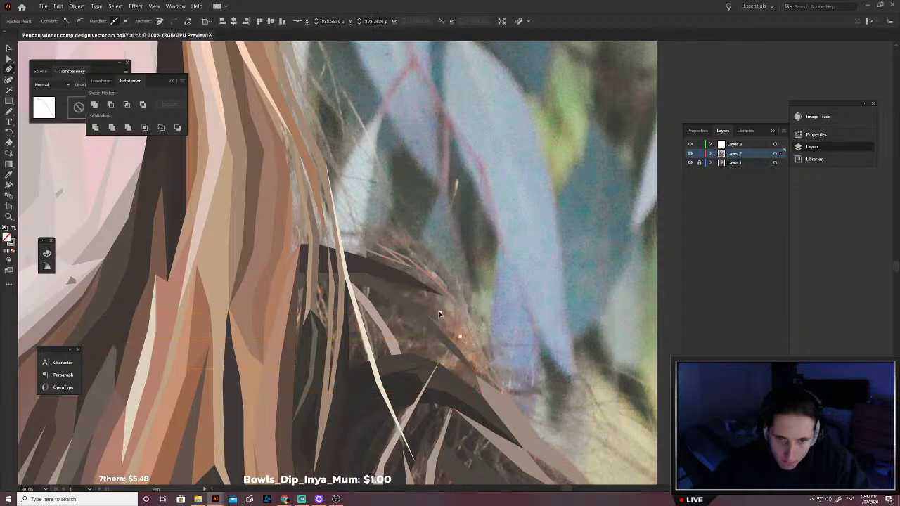
Step: Close the flyaway hair shape along its inner side, fill it with a sampled tan, send it to the back and deselect it
click(418, 304)
click(370, 279)
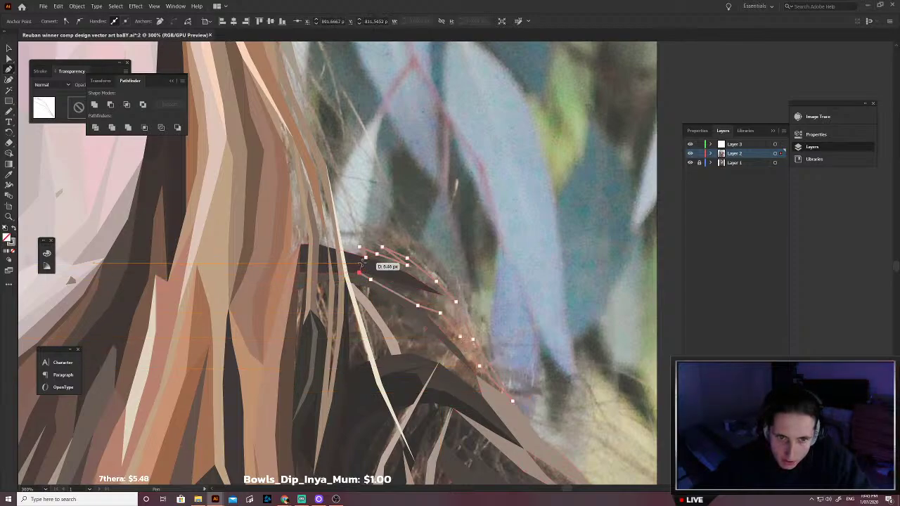
click(365, 258)
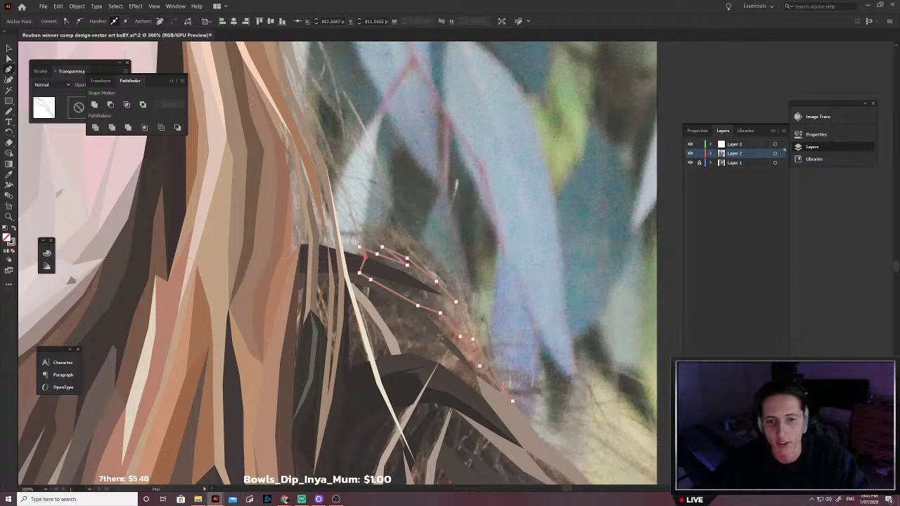
scroll(439, 329, up, 2)
key(i)
click(481, 341)
key(v)
scroll(490, 332, down, 3)
key(ctrl+shift+[)
click(495, 324)
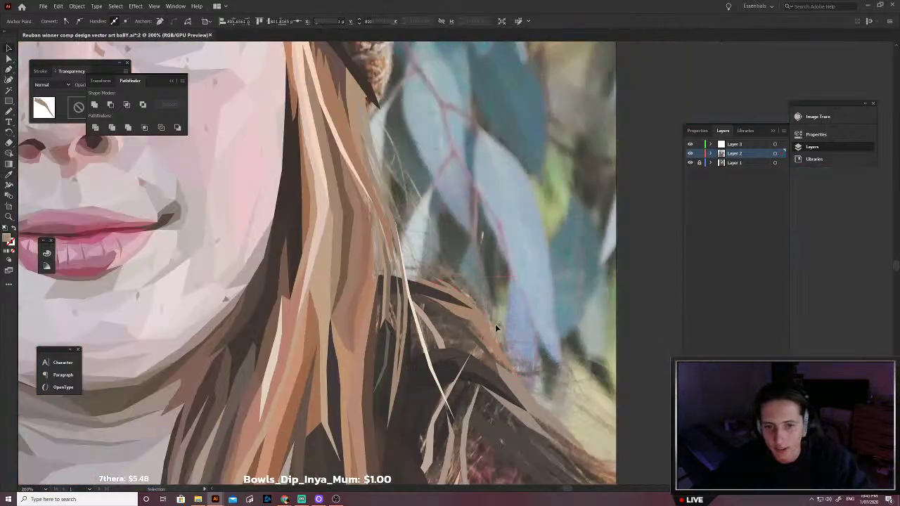
Step: Start a backing shape along the outer edge of the copper strands, up to the base of the upper dark strand
scroll(492, 323, down, 1)
scroll(476, 319, up, 2)
key(p)
scroll(331, 333, up, 1)
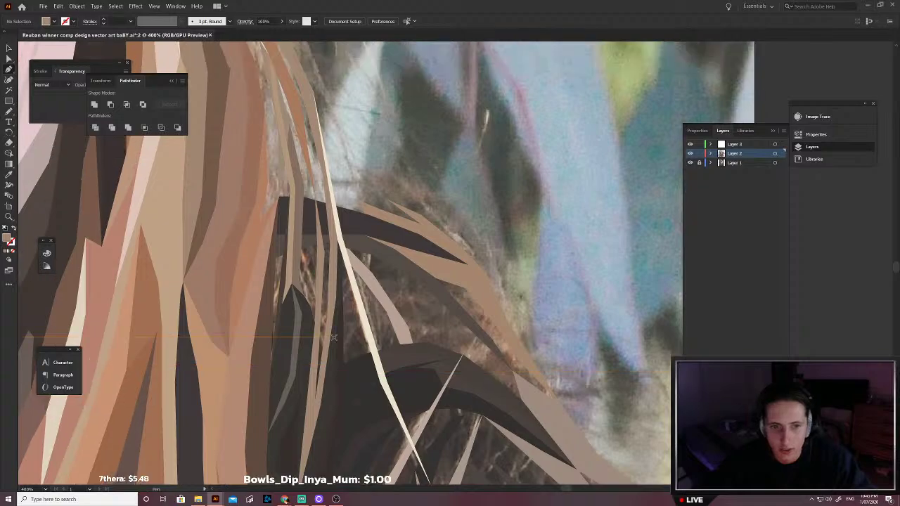
scroll(335, 339, left, 1)
click(315, 314)
click(320, 252)
click(336, 235)
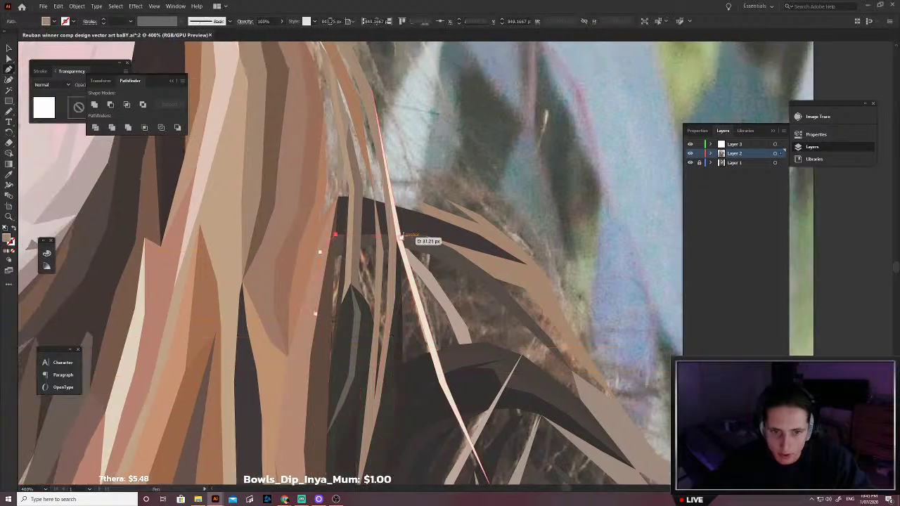
Step: Extend the backing shape across the cream strand and down the flyaway hair to the thin grey-beige strand's tip
click(401, 238)
click(431, 255)
click(460, 287)
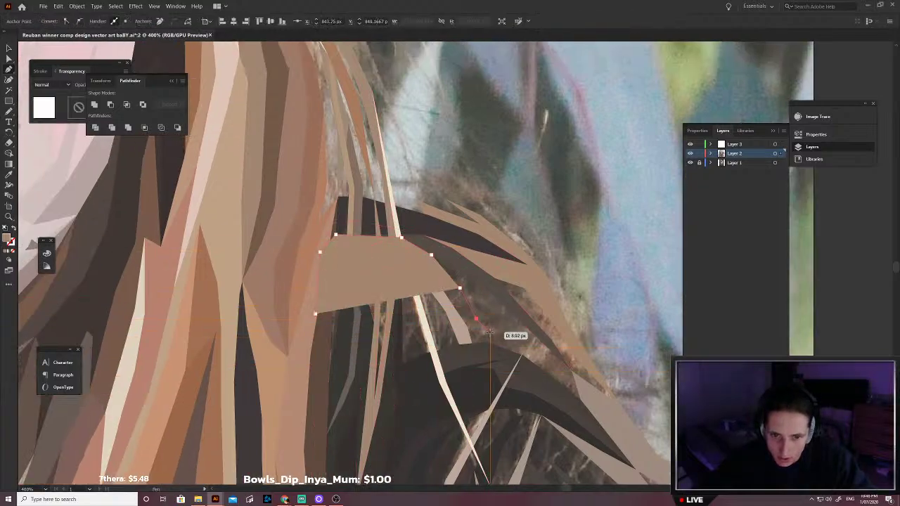
click(476, 320)
click(489, 334)
click(524, 357)
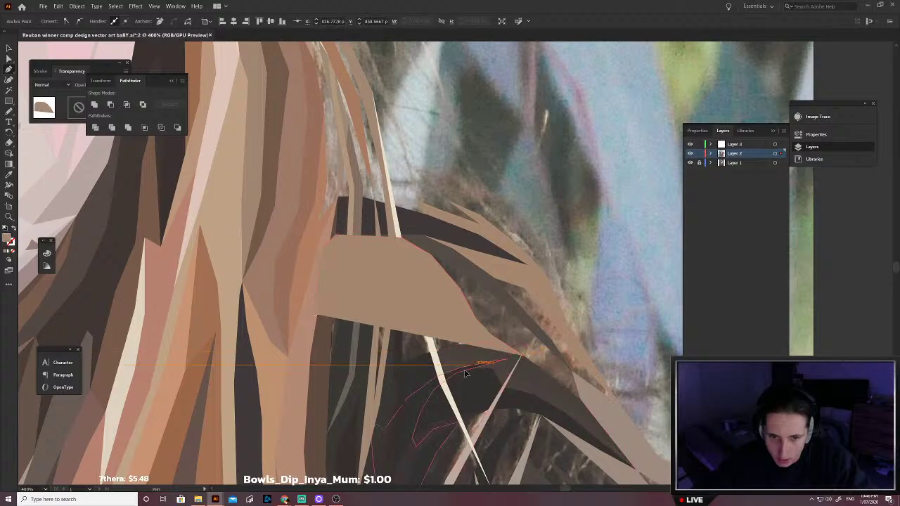
Step: Bring the backing shape's outline back beneath the dark curl and up the copper strands towards its starting point
click(473, 365)
click(397, 397)
click(340, 397)
click(323, 386)
click(314, 358)
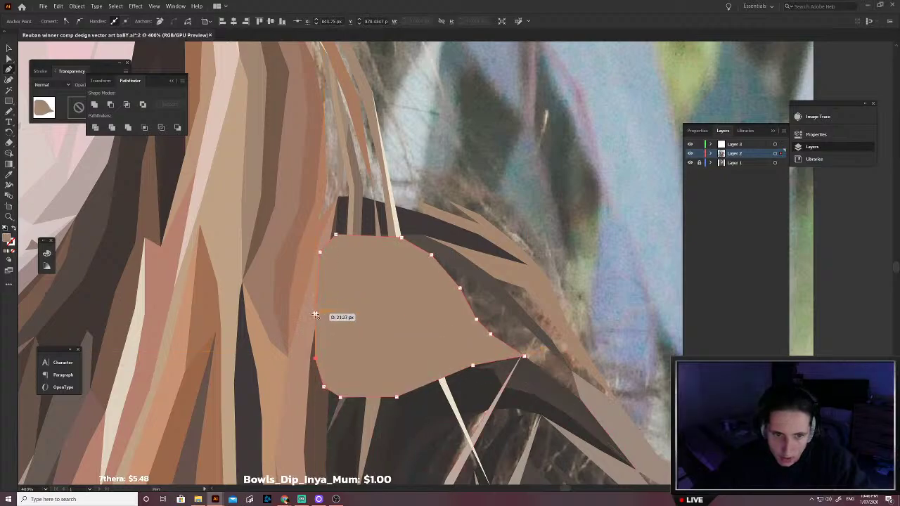
Step: Fill the backing shape with a sampled dark brown, send it to the back and deselect it
key(shift+x)
key(i)
click(415, 333)
scroll(415, 334, down, 4)
key(v)
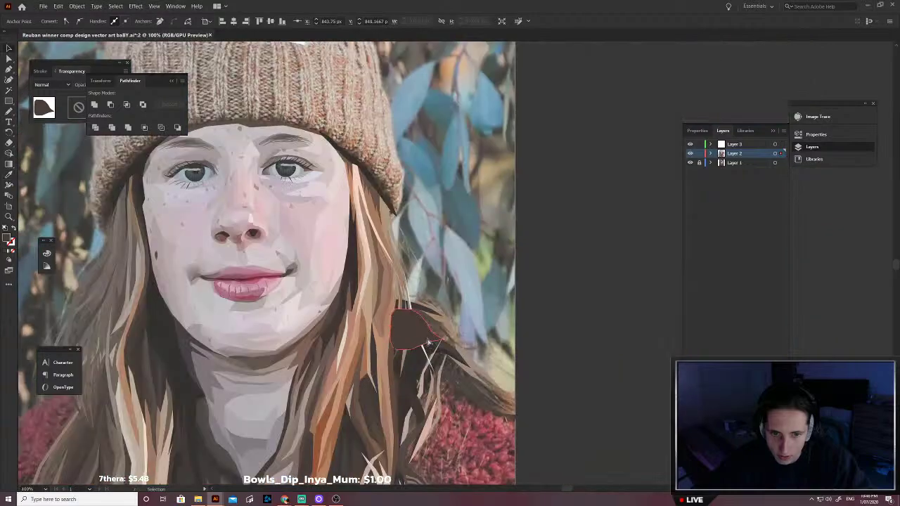
key(ctrl+shift+[)
click(459, 326)
Step: Start a thin strand shape inside the lower dark hair band, running down to the photo's edge and turning back underneath
scroll(464, 323, up, 5)
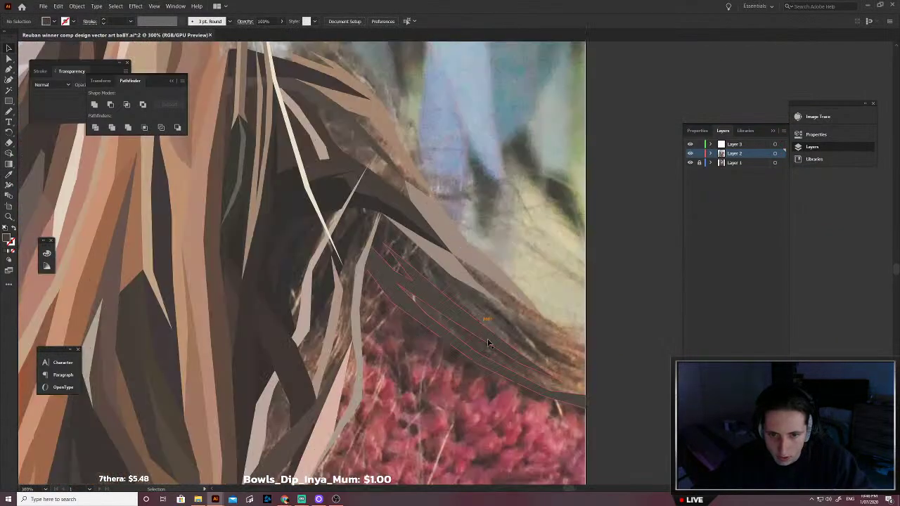
key(p)
click(432, 302)
click(510, 357)
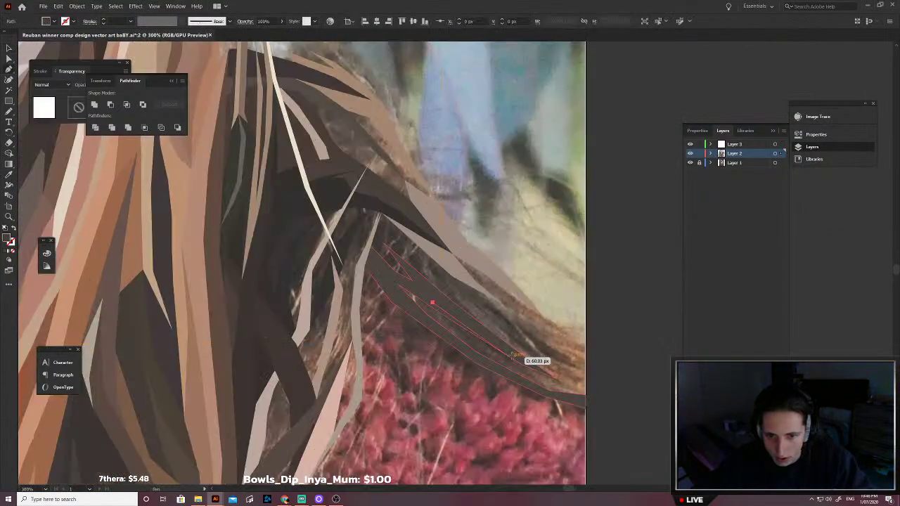
click(556, 378)
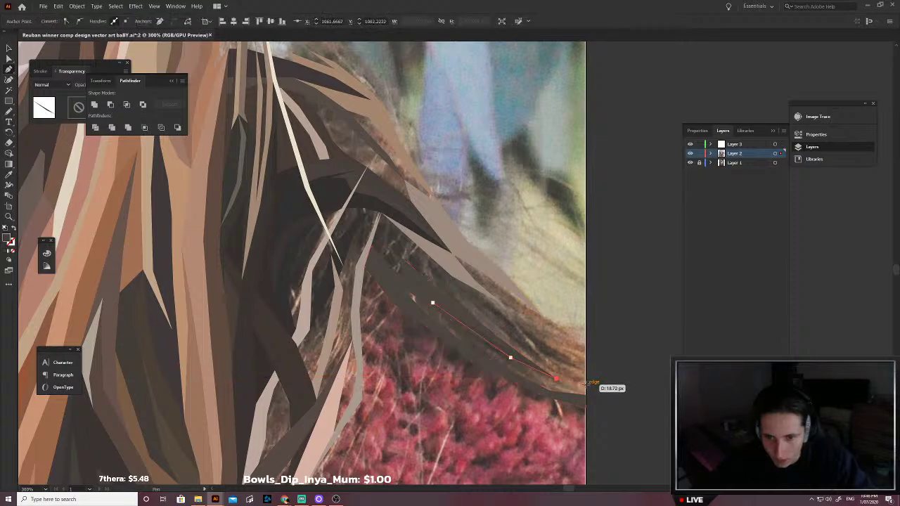
click(585, 384)
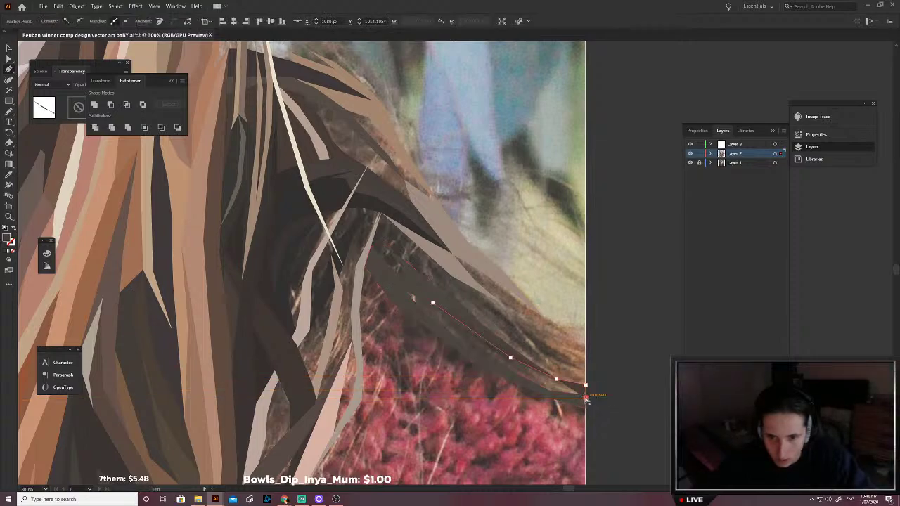
key(ctrl+z)
click(583, 398)
click(549, 390)
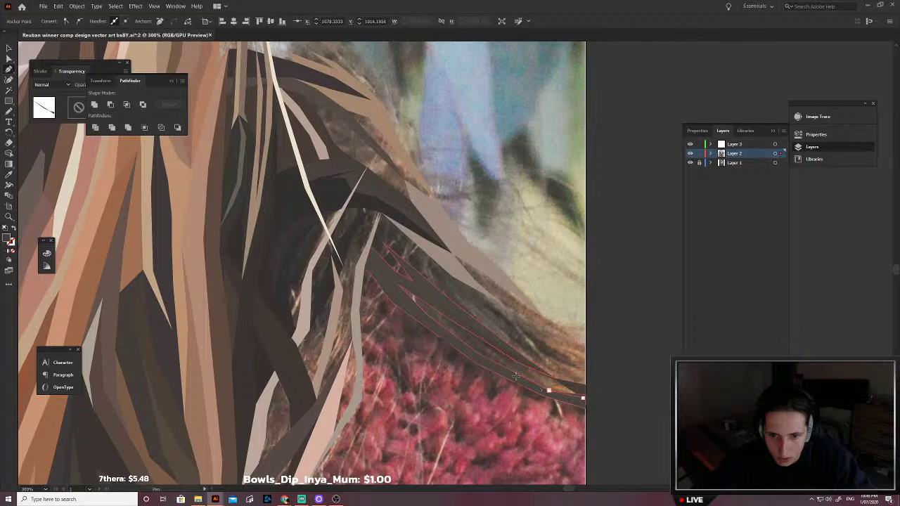
Step: Bring the thin strand's lower edge back up the dark band to a narrow tip and close the outline
click(488, 361)
click(446, 334)
click(416, 298)
click(388, 282)
click(402, 281)
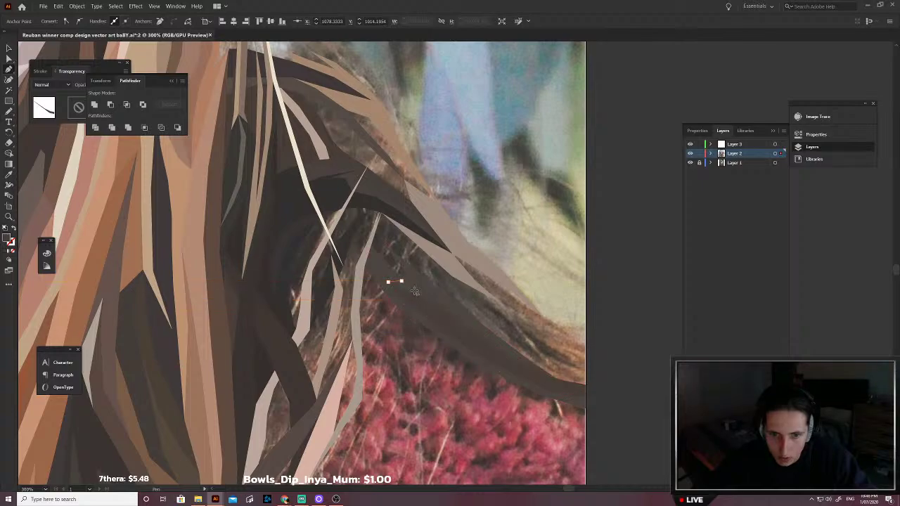
click(429, 300)
Step: Fill the thin strand with a medium brown sampled from the photo and deselect it
key(/)
scroll(469, 338, up, 4)
key(i)
click(488, 348)
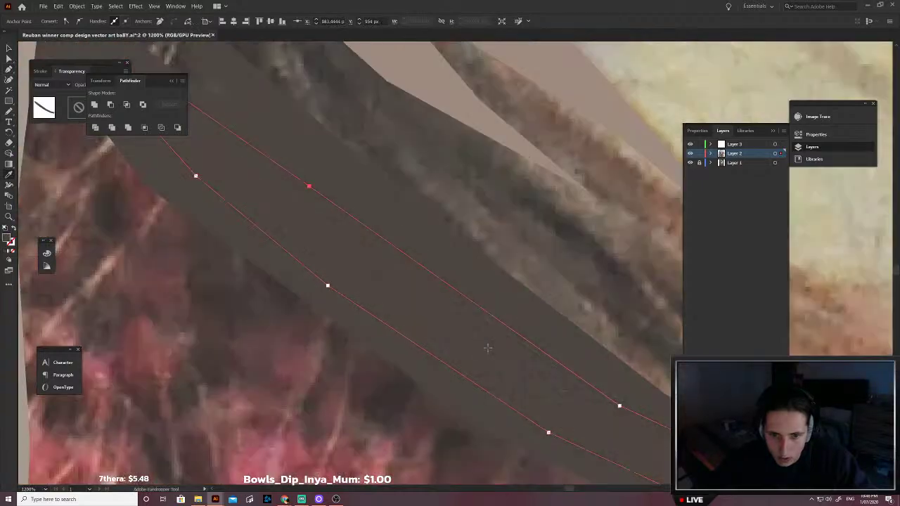
scroll(487, 347, down, 4)
scroll(532, 344, up, 3)
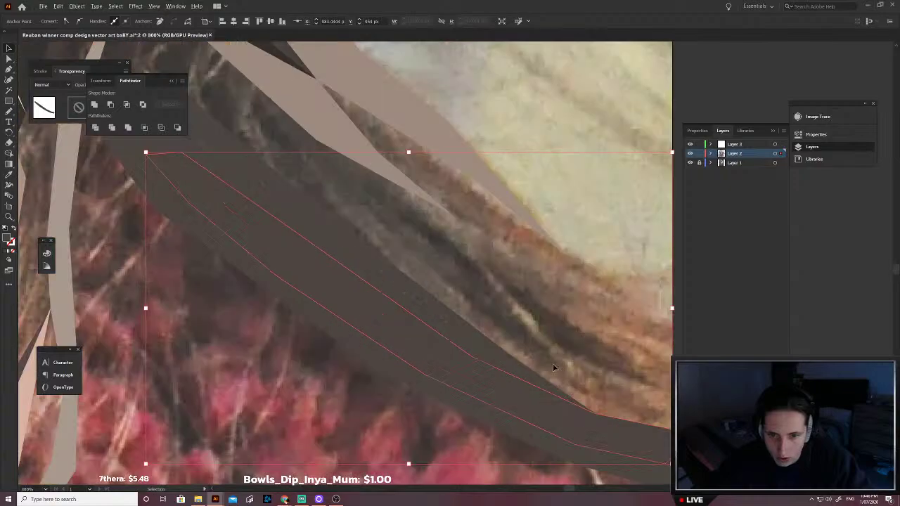
click(579, 429)
scroll(578, 428, down, 3)
key(v)
key(ctrl+[)
scroll(571, 386, right, 1)
click(580, 394)
Step: Start a forked strand shape at the photo's edge, following the outer hair edge up to the grey-beige strand
key(p)
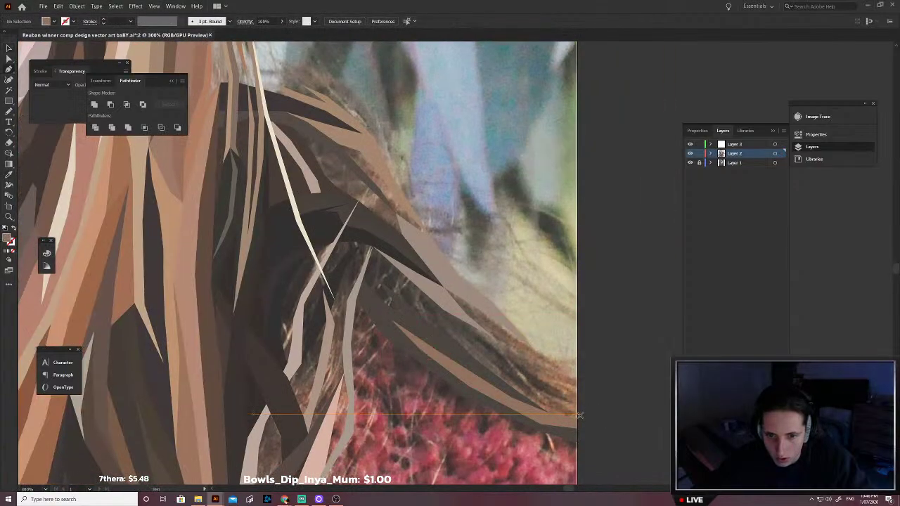
click(576, 417)
click(576, 376)
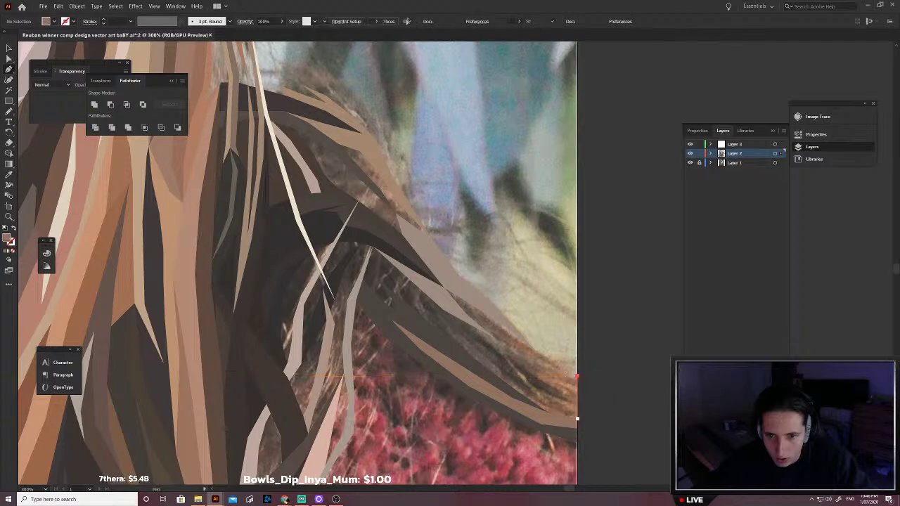
click(538, 356)
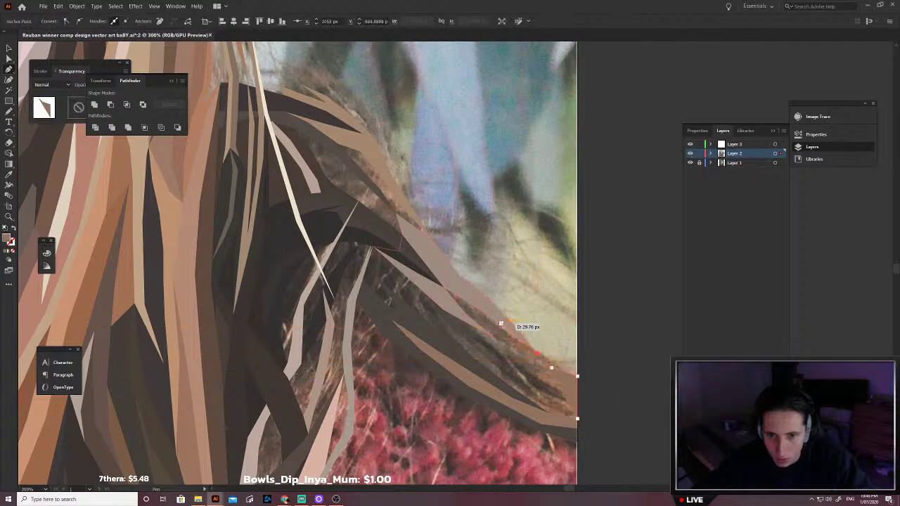
click(513, 344)
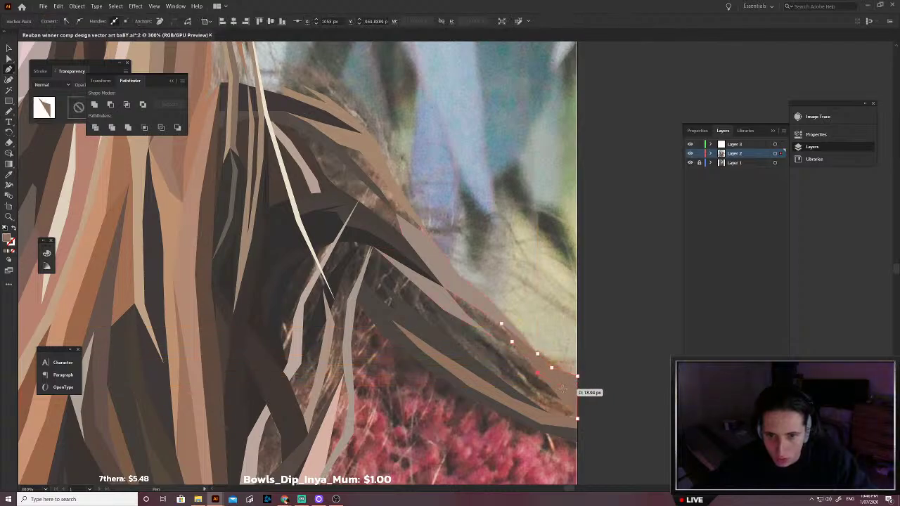
Step: Trace the forked strand's inner edge with a pointed prong along the dark band and close it at the photo's edge
click(562, 389)
click(544, 386)
click(513, 376)
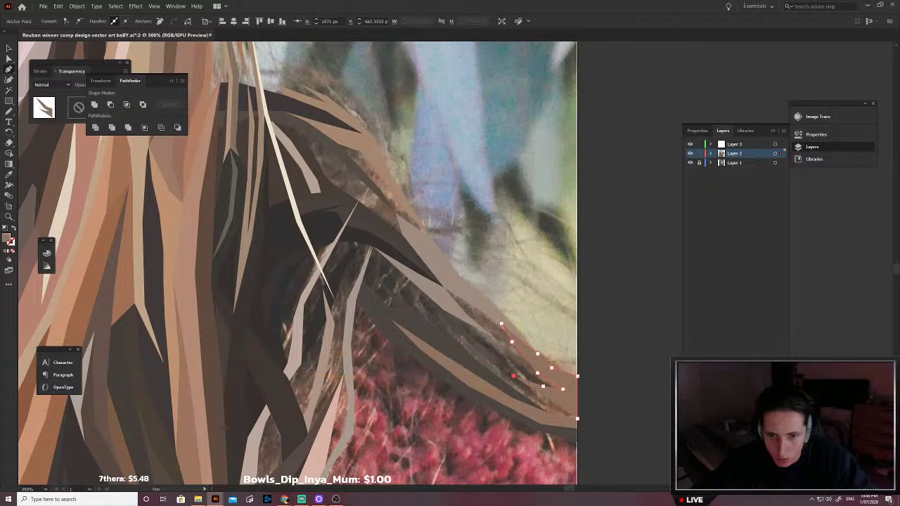
key(ctrl+z)
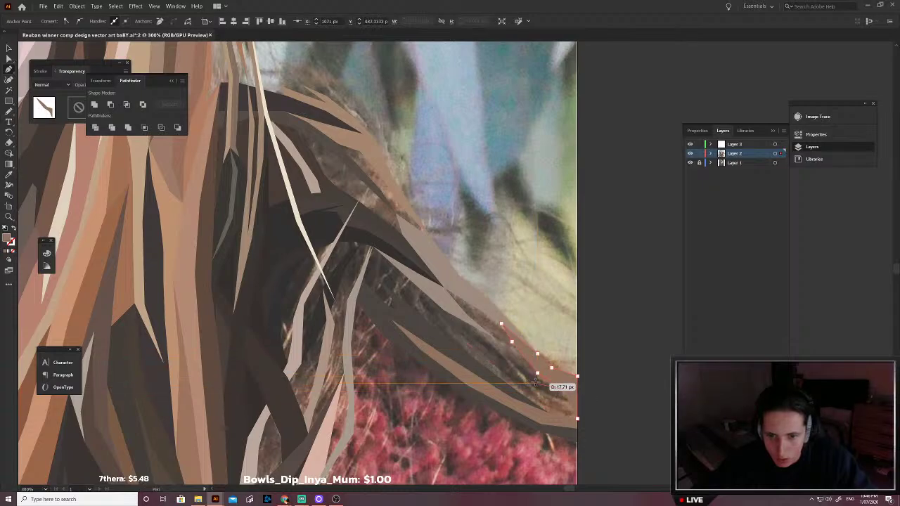
click(535, 383)
click(475, 346)
click(547, 412)
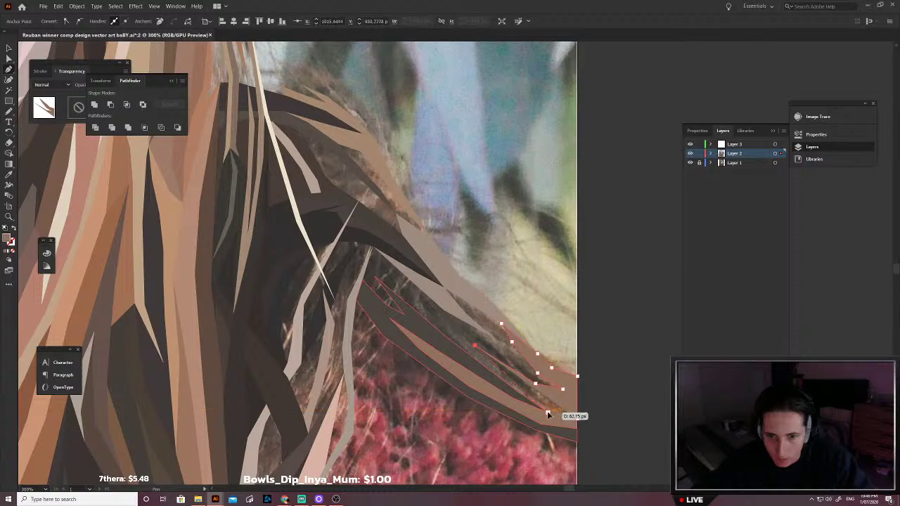
click(548, 415)
click(577, 417)
Step: Fill the forked strand with a copper brown sampled from the photo and deselect it
key(shift+x)
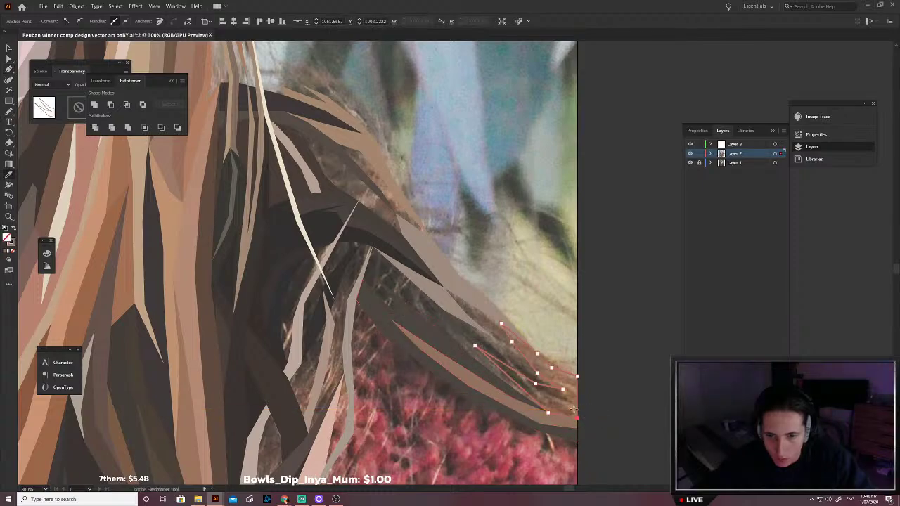
scroll(575, 410, up, 4)
key(i)
click(555, 402)
scroll(555, 401, down, 3)
key(v)
click(581, 404)
drag(581, 404, 622, 446)
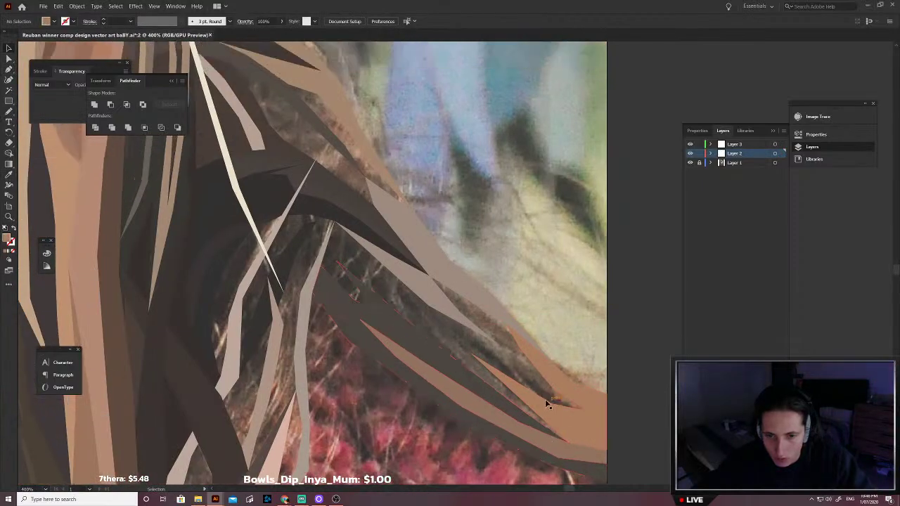
Step: Outline a backing shape from the outer grey-beige strand to the inner strand's tip and down into the forked copper strand
key(p)
click(457, 284)
click(411, 266)
click(335, 231)
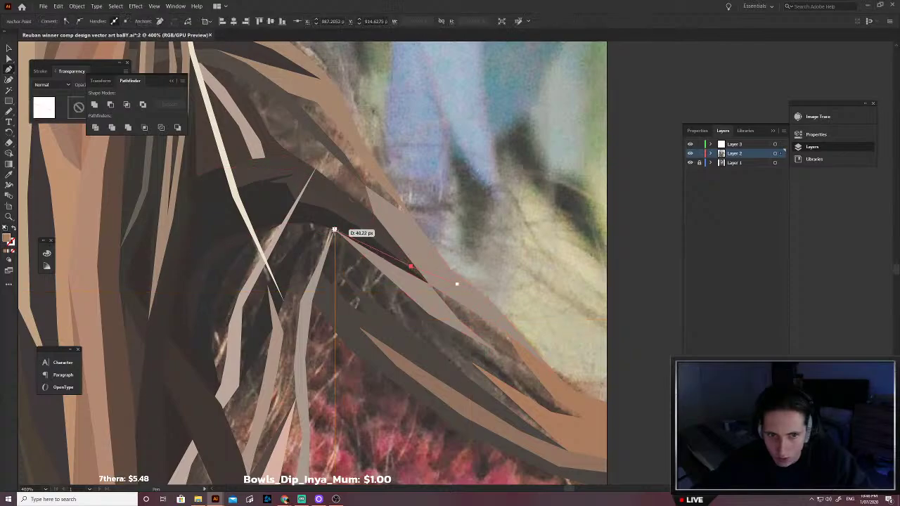
click(470, 362)
click(585, 429)
click(595, 423)
click(592, 412)
Step: Close the backing shape along the outer hair edge, fill it with a sampled brown, send it to the back and deselect it
key(shift+x)
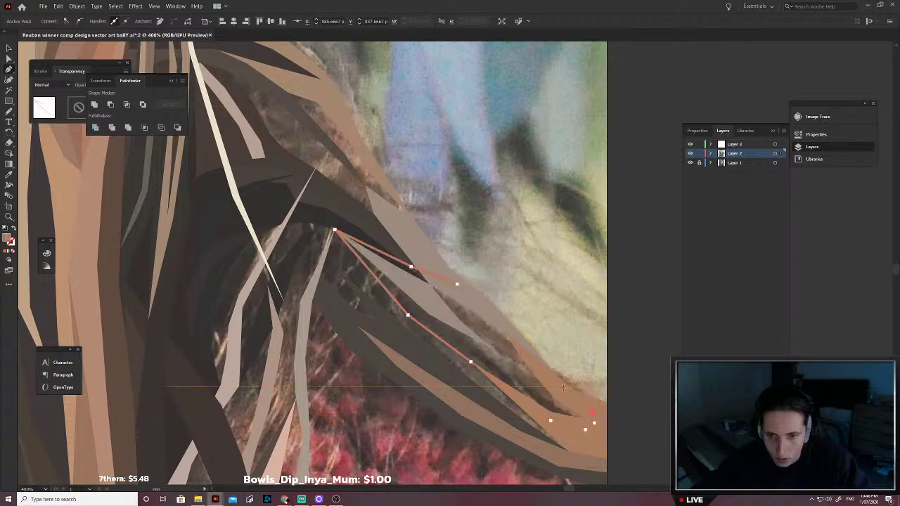
click(558, 382)
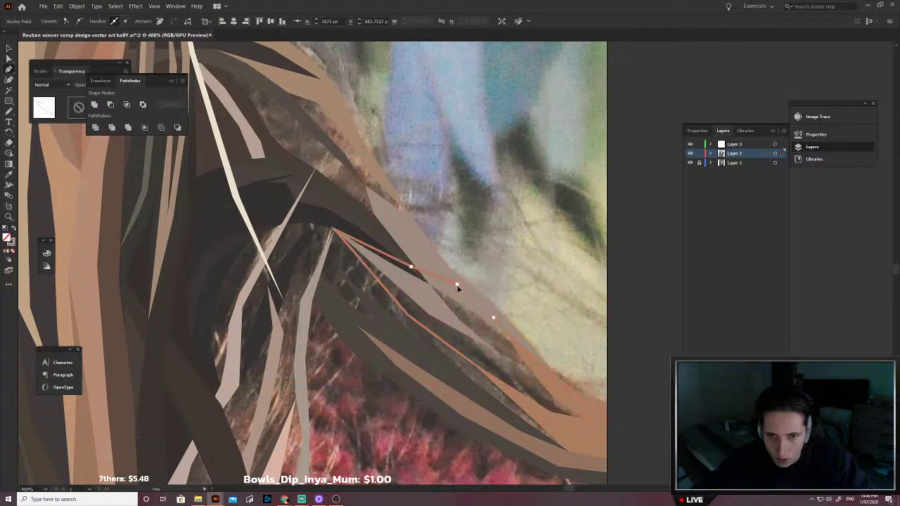
click(516, 359)
key(v)
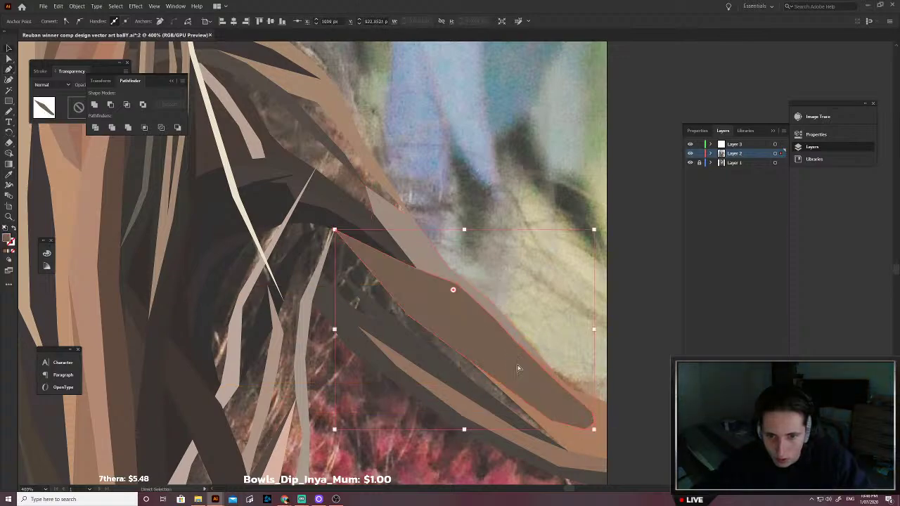
key(ctrl+shift+[)
key(ctrl+shift+a)
Step: Start another backing shape in the lower dark band, going around its upper end to the tip of the thin grey strand
scroll(503, 336, left, 1)
key(p)
click(426, 332)
click(372, 305)
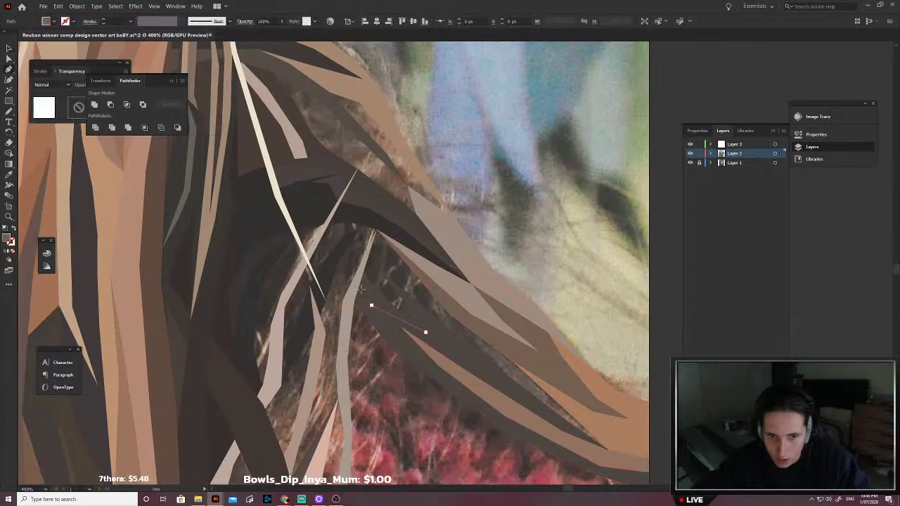
click(359, 282)
scroll(366, 274, up, 1)
click(376, 255)
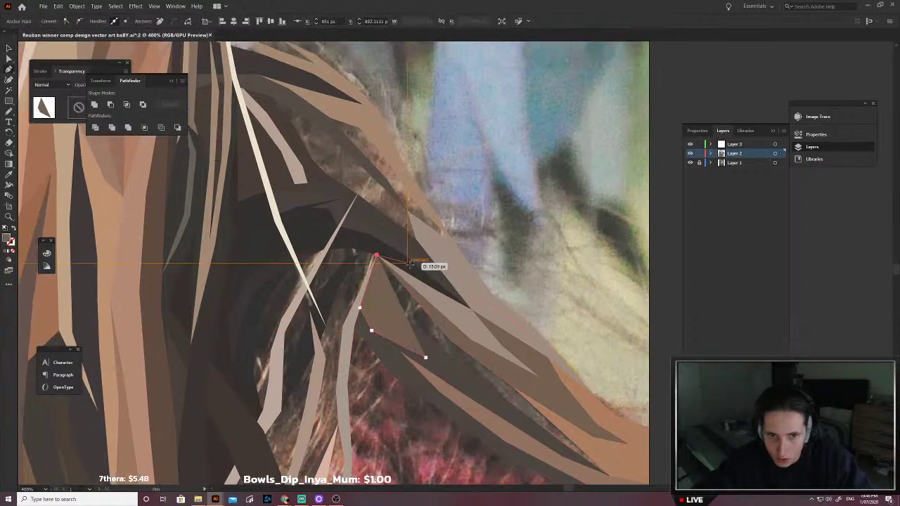
Step: Extend the backing shape beneath the grey-beige and copper strands and bring it back along the dark band to close it
click(409, 264)
click(517, 348)
click(616, 458)
click(618, 479)
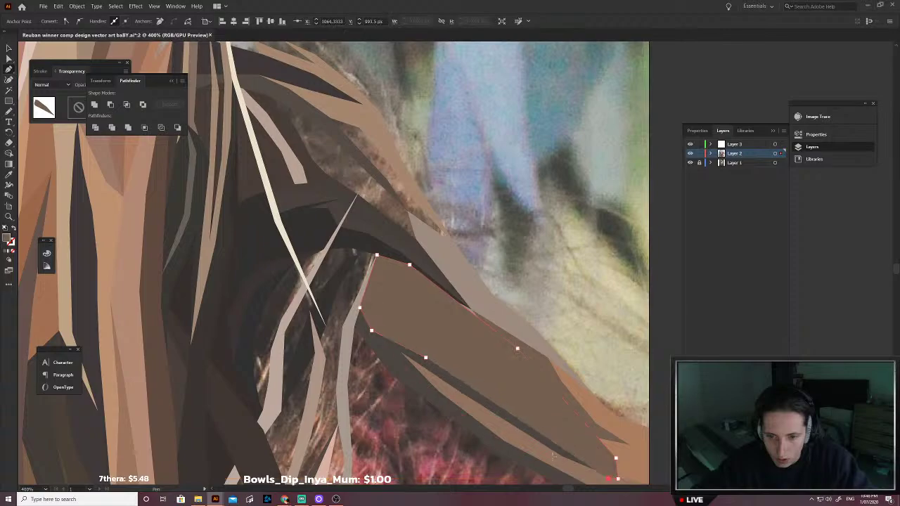
click(425, 358)
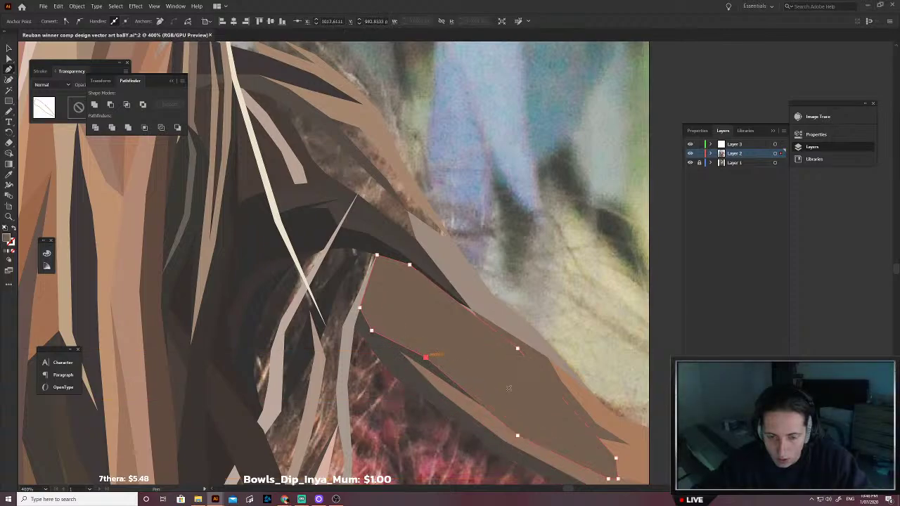
Step: Fill the lower band's backing shape with a sampled grey-brown, send it to the back and deselect it
key(shift+x)
key(shift+x)
key(v)
key(ctrl+shift+[)
click(558, 316)
Step: Start a backing shape at the base of the pink-beige strand and trace it up the middle beige strand
scroll(455, 383, left, 1)
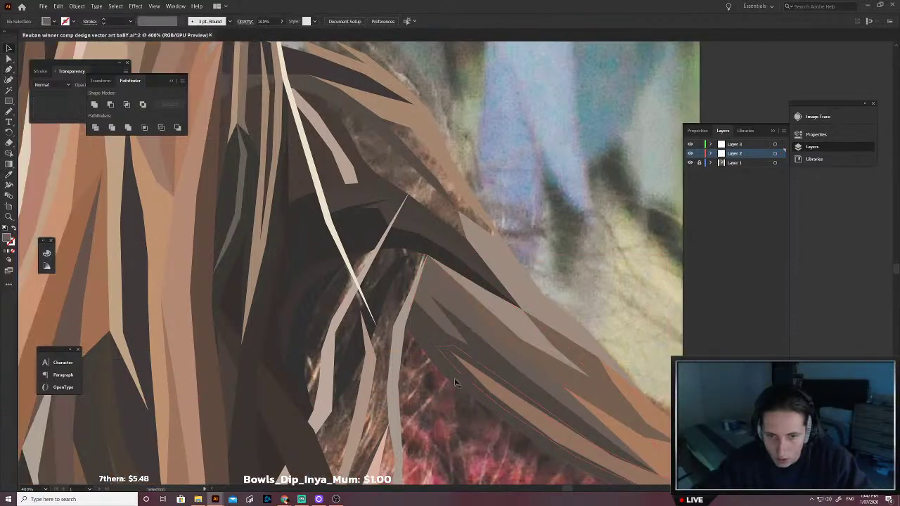
scroll(432, 375, left, 3)
scroll(432, 375, down, 3)
key(v)
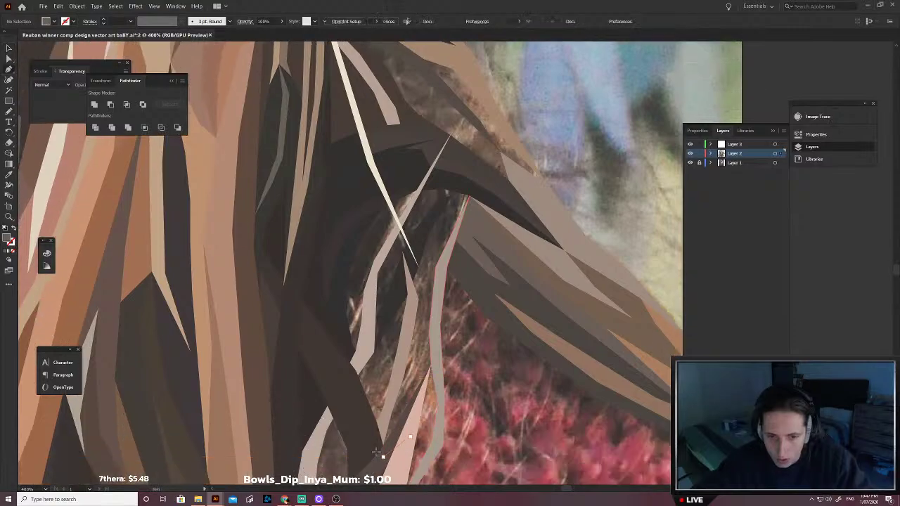
click(386, 415)
click(402, 360)
click(411, 307)
click(407, 284)
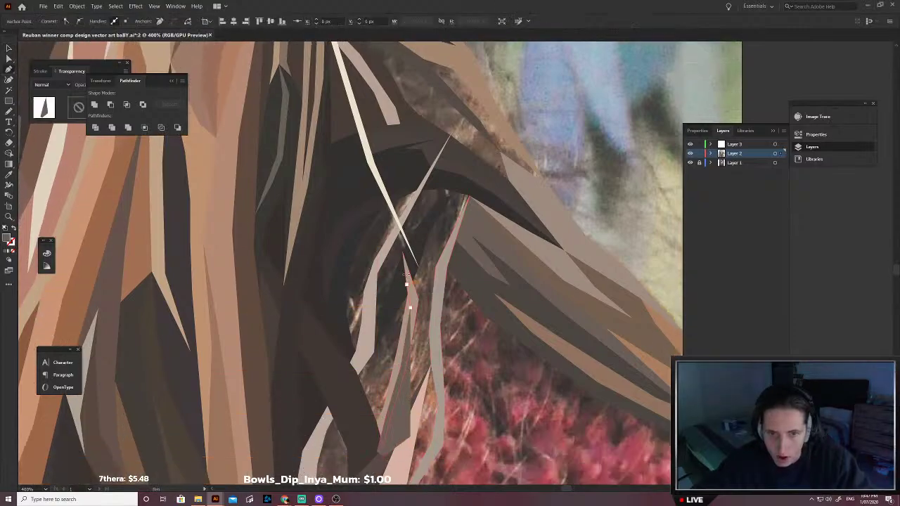
Step: Continue the backing shape up beneath the dark curl and across to the thin grey strand's tip
scroll(410, 262, up, 1)
click(425, 248)
click(445, 229)
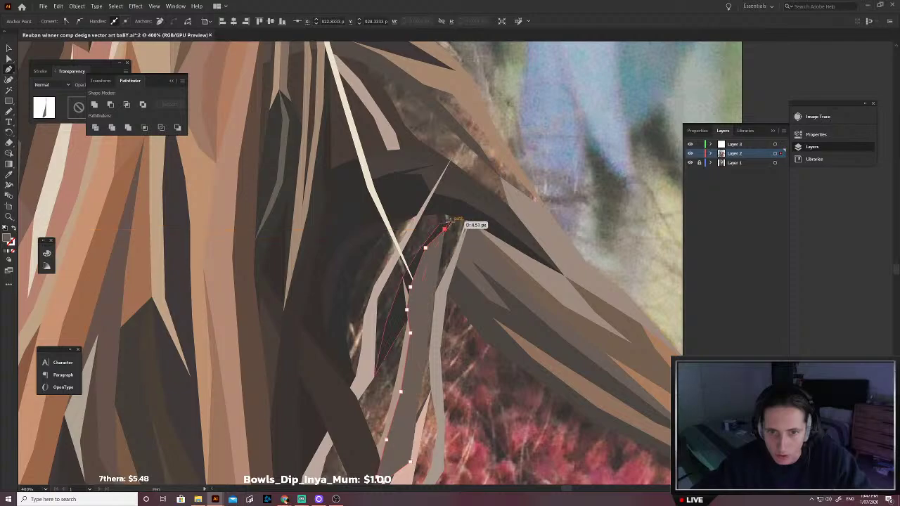
drag(453, 221, 470, 226)
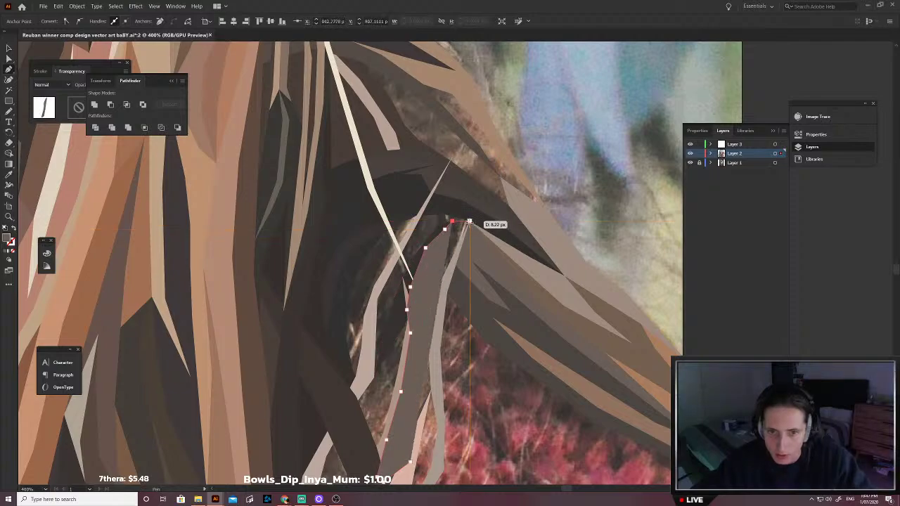
click(469, 221)
Step: Bring the backing shape down along the thin grey strand and close it beside the pink-beige strand
scroll(453, 281, down, 1)
key(shift+x)
click(448, 243)
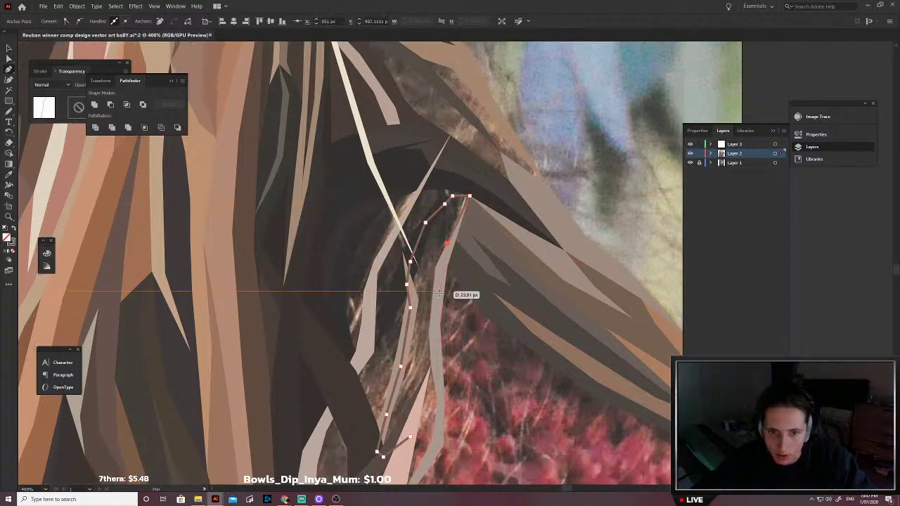
click(430, 365)
drag(434, 408, 422, 423)
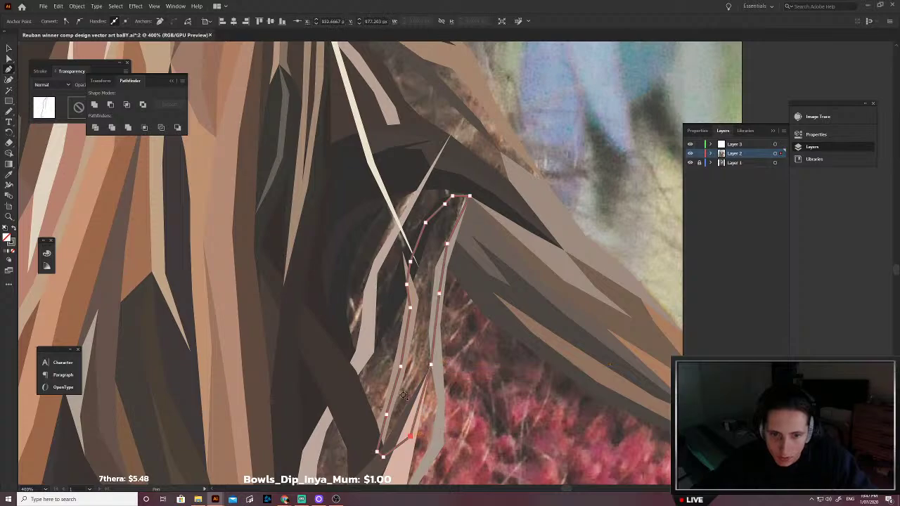
Step: Fill the backing shape between the beige and grey strands with a sampled brown, send it to the back and deselect it
click(420, 376)
key(v)
key(ctrl+shift+[)
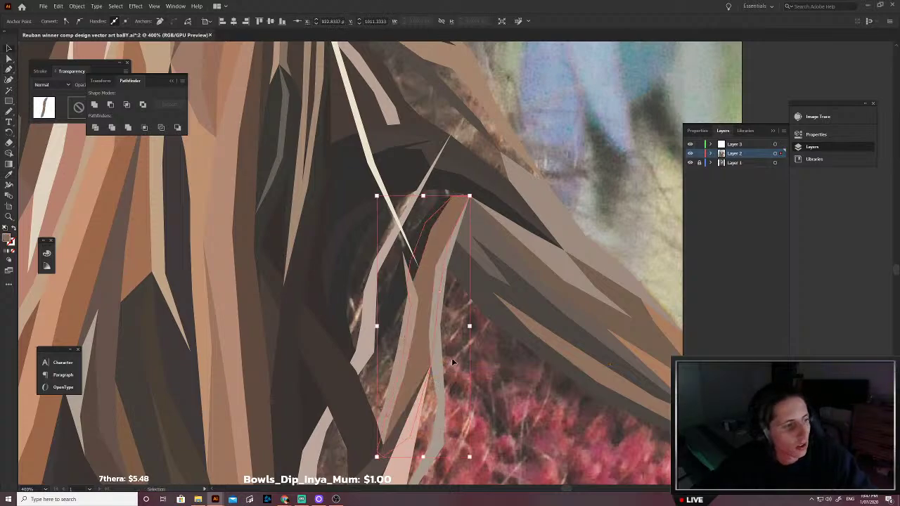
scroll(451, 360, down, 2)
click(501, 368)
scroll(448, 383, down, 2)
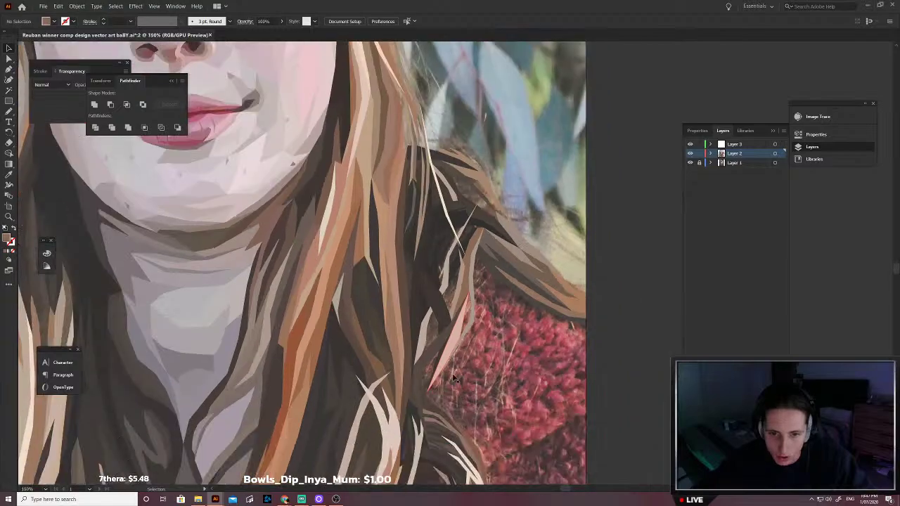
scroll(453, 380, up, 1)
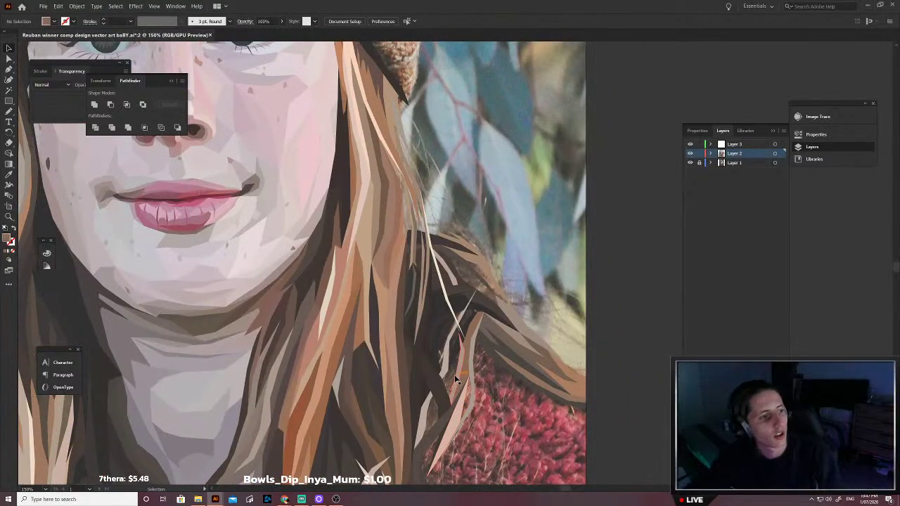
Step: Trace a closed curved strand across the shoulder hair, from beside the long cream strand down to the beige strand's edge
scroll(501, 352, up, 2)
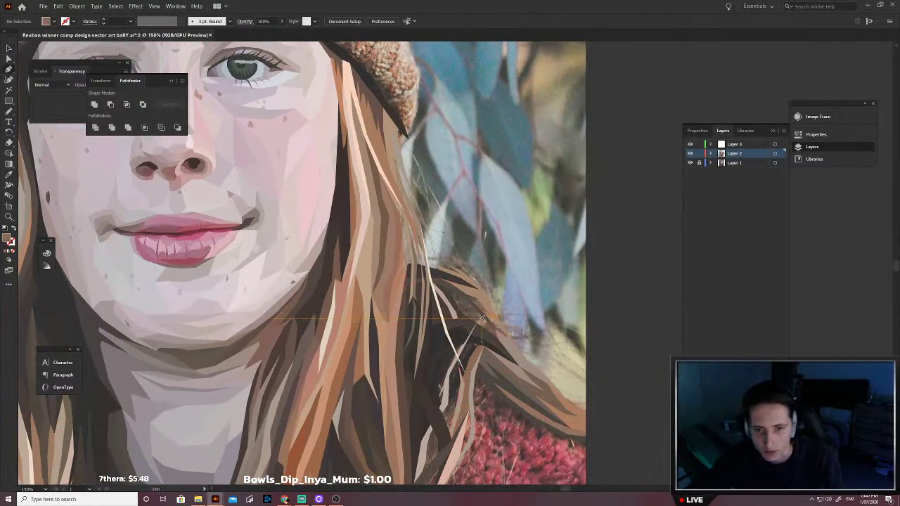
scroll(481, 322, up, 2)
scroll(471, 348, up, 1)
scroll(473, 380, up, 3)
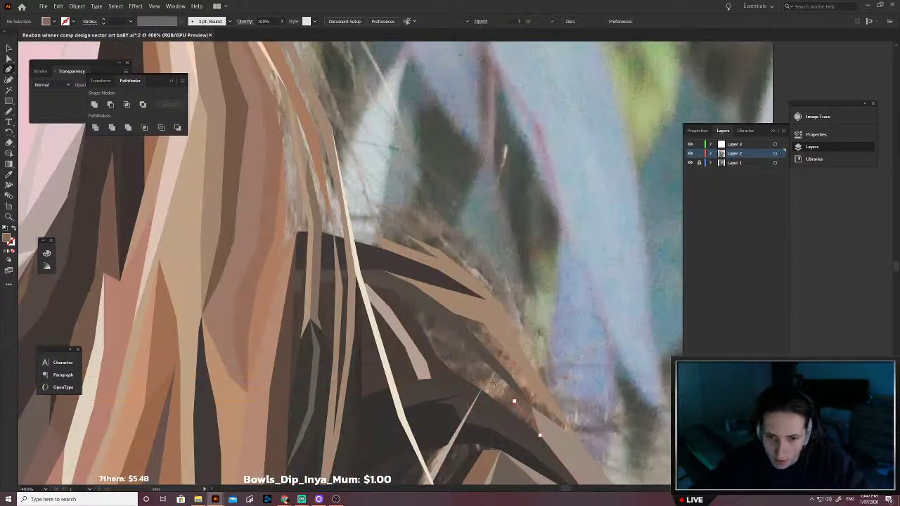
drag(477, 367, 443, 338)
click(391, 290)
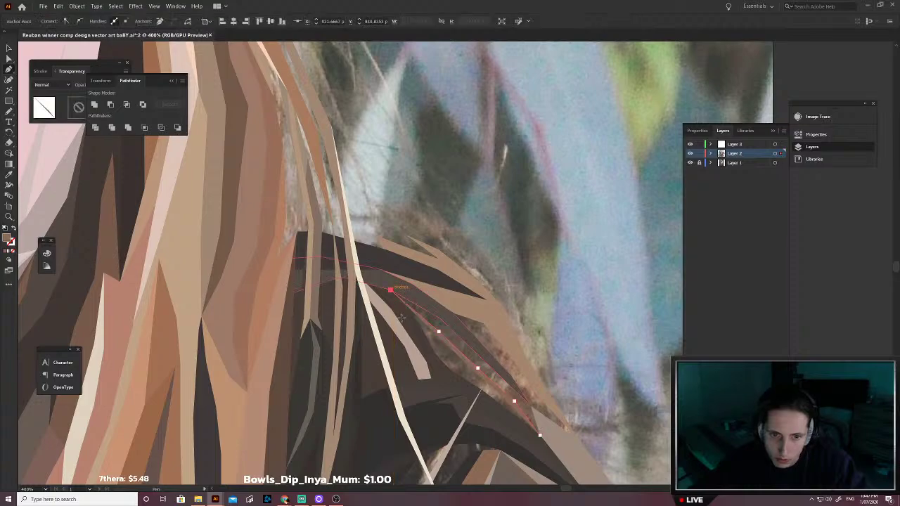
click(402, 319)
click(419, 359)
click(455, 394)
click(502, 427)
click(538, 437)
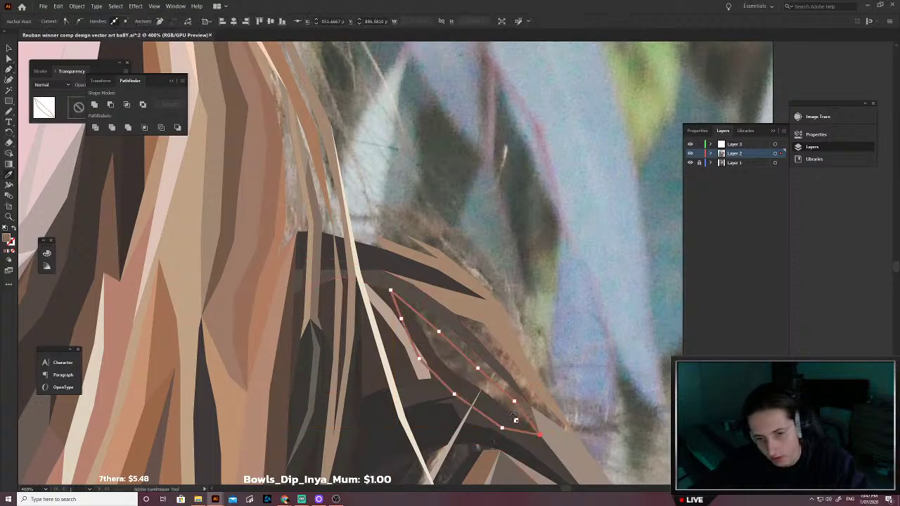
Step: Fill the new shoulder strand with a sampled beige-brown and send it to the back
scroll(502, 394, up, 1)
key(shift+x)
key(ctrl+shift+[)
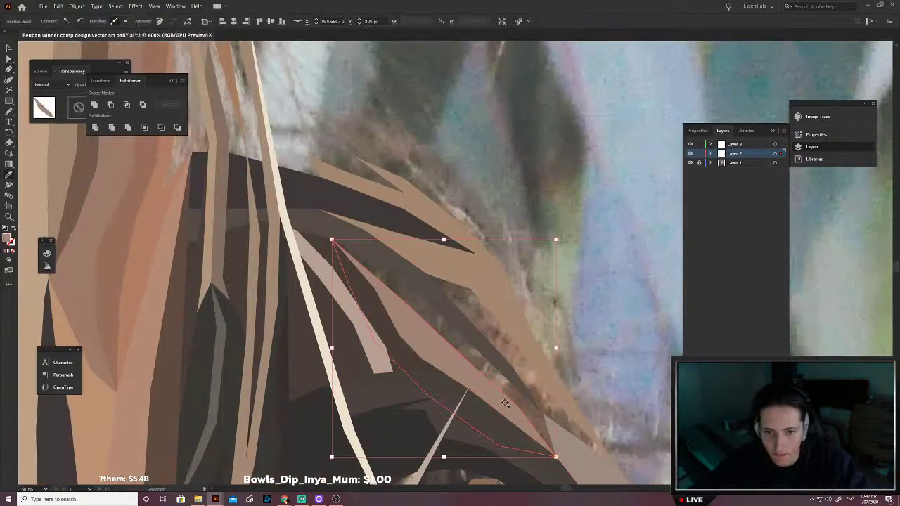
Step: Trace a closed backing shape beneath the shoulder strands, covering the photo gaps between the dark and beige strands
key(p)
scroll(492, 394, down, 1)
click(309, 211)
click(384, 221)
click(469, 245)
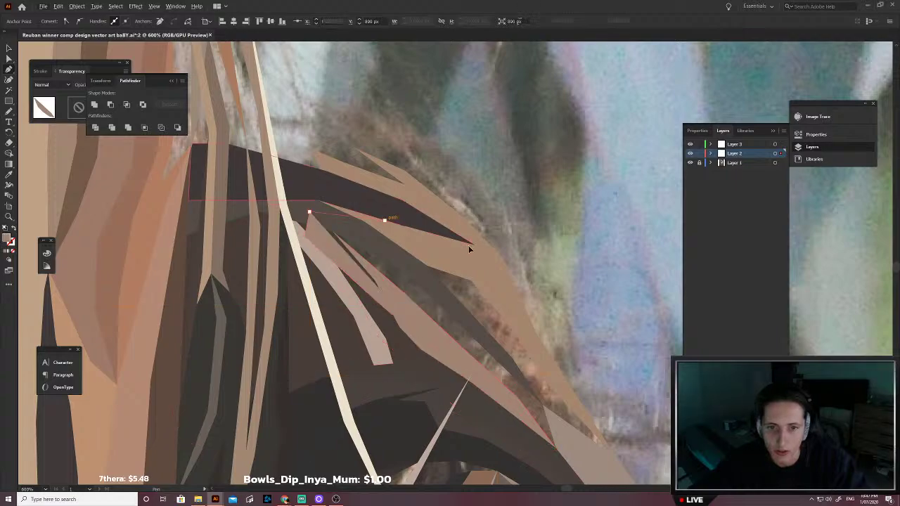
click(512, 318)
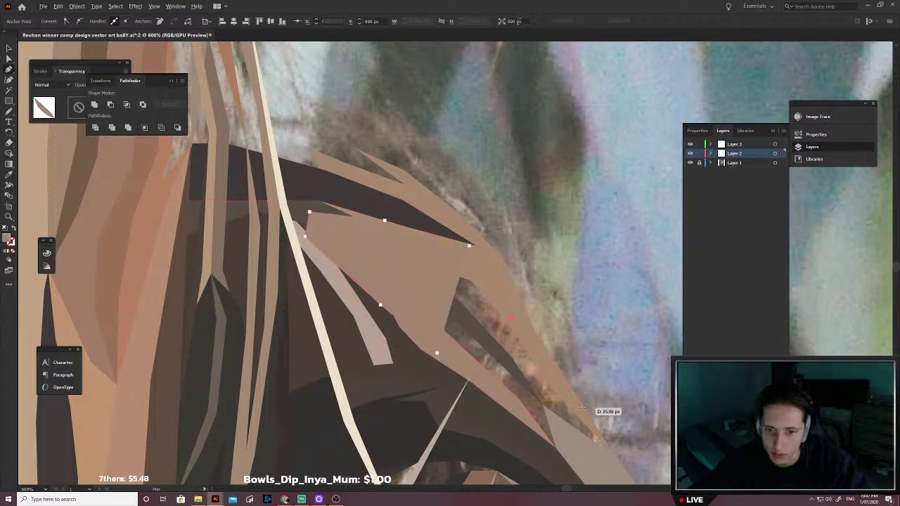
click(616, 457)
click(573, 461)
click(528, 448)
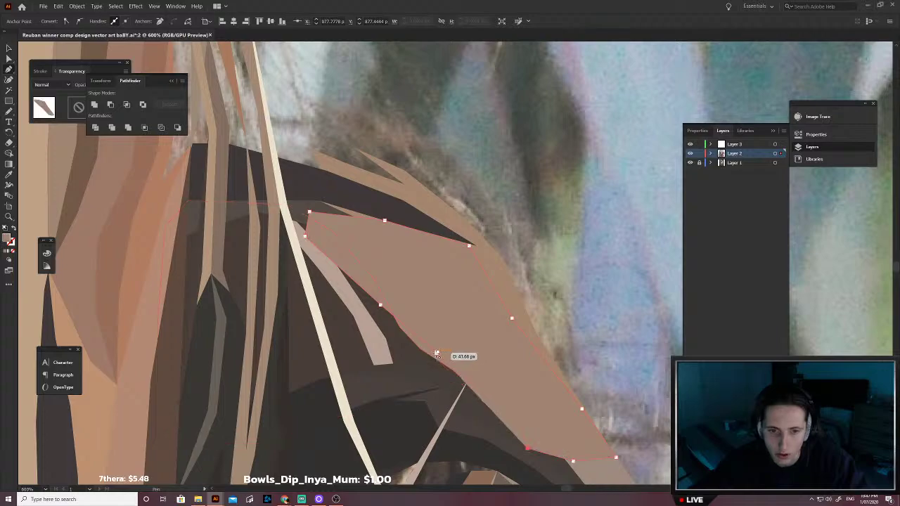
click(436, 353)
Step: Send the shoulder backing shape to the back, fill it with a brown sampled from the photo and deselect it
key(i)
click(512, 342)
key(ctrl+shift+[)
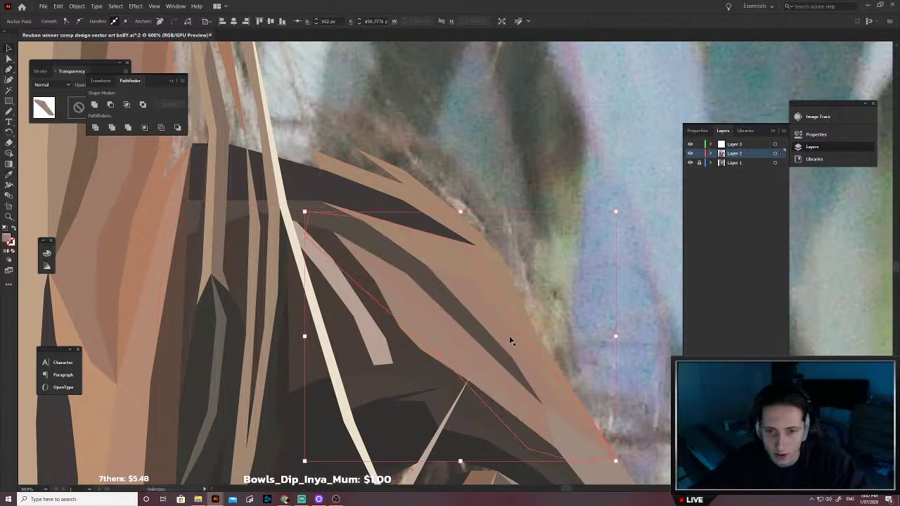
key(shift+x)
scroll(492, 352, up, 3)
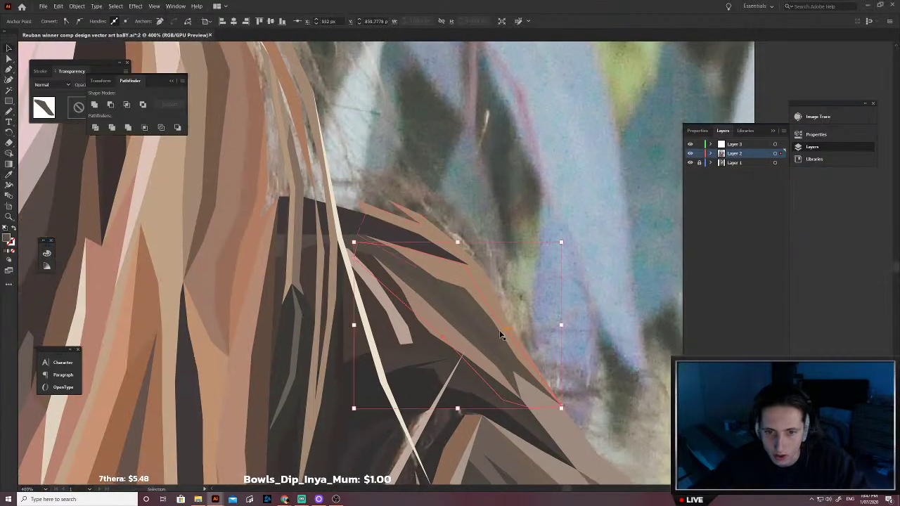
scroll(513, 390, down, 2)
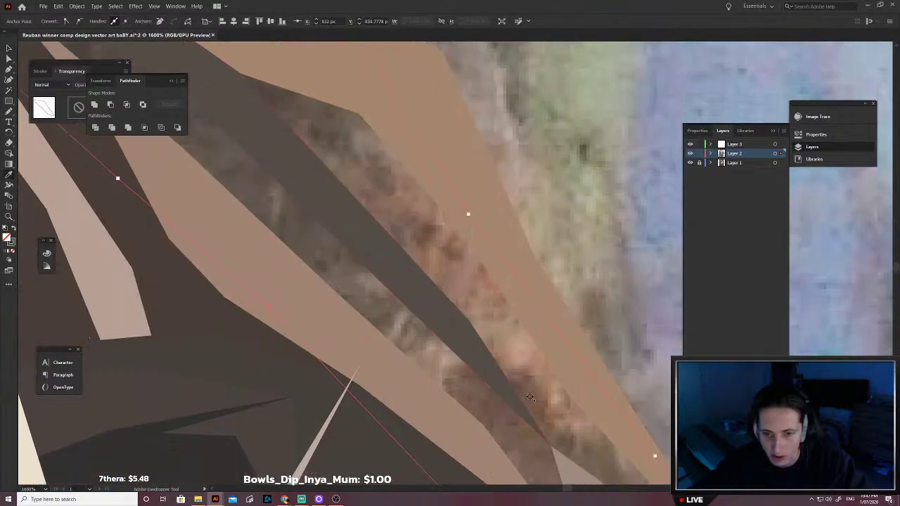
click(530, 398)
scroll(532, 395, down, 4)
key(v)
click(548, 361)
scroll(548, 363, down, 7)
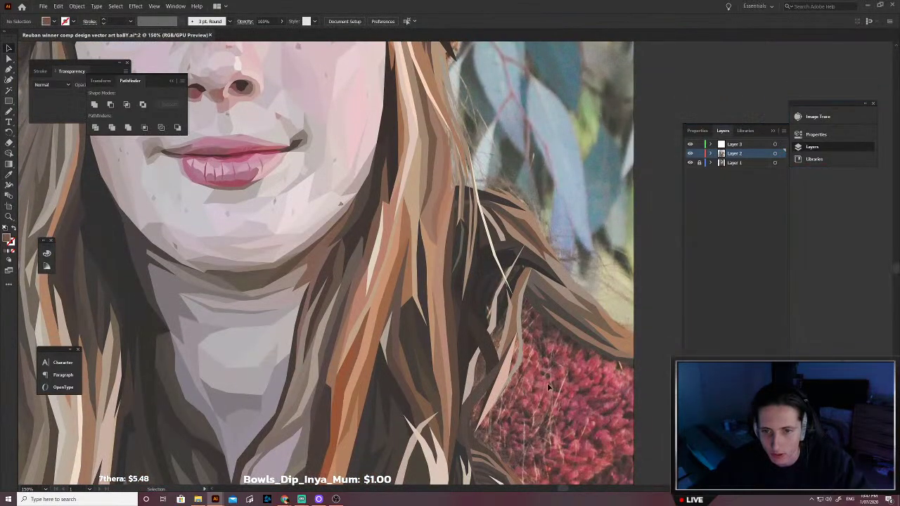
Step: Start a thin strand beside the pale lower strand and trace its first edge up across the dark curl to the pink-beige strand
scroll(535, 373, down, 3)
scroll(505, 349, up, 3)
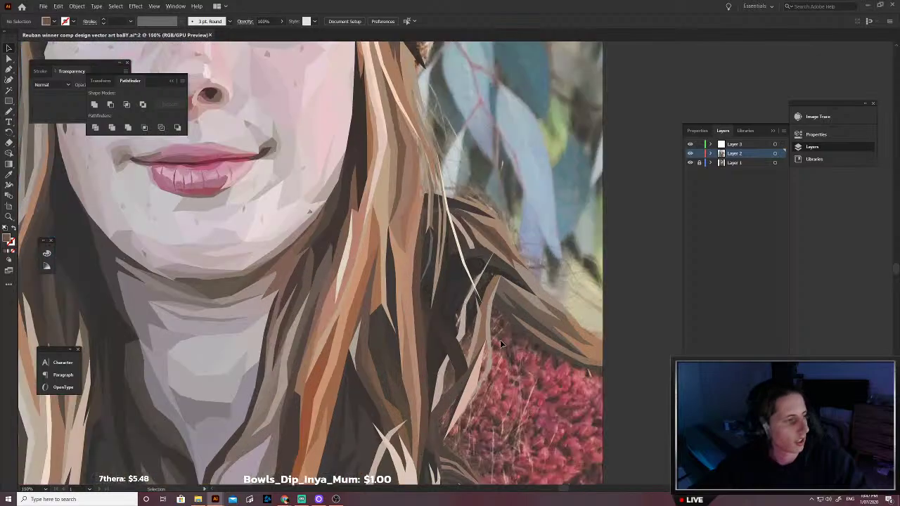
scroll(502, 355, down, 1)
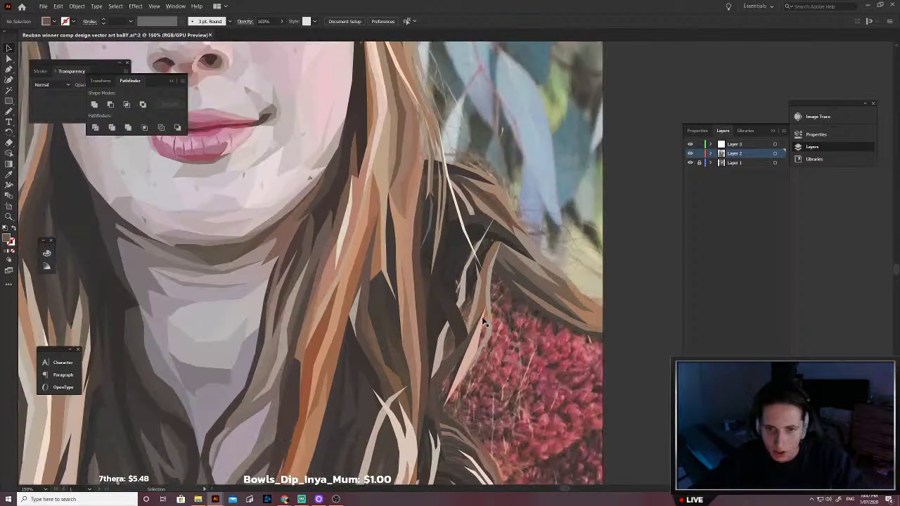
scroll(481, 316, up, 2)
scroll(477, 326, up, 1)
scroll(366, 438, down, 1)
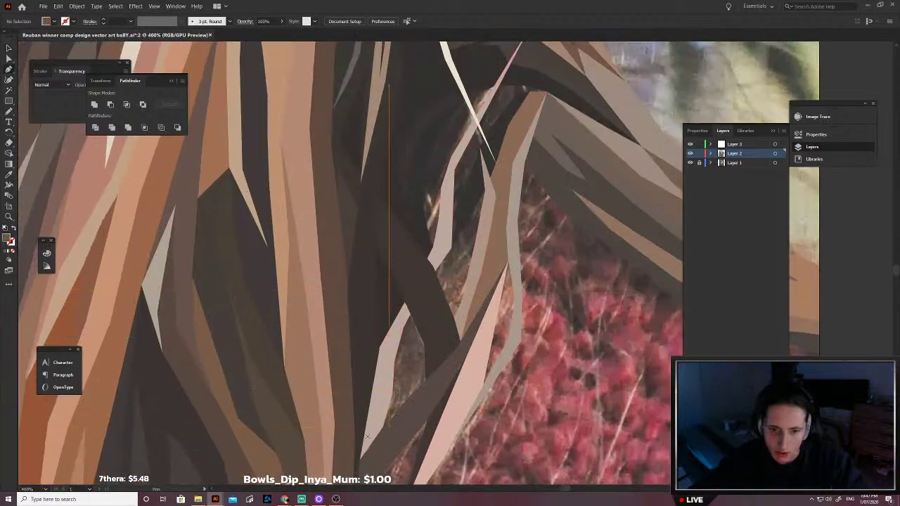
key(ctrl+z)
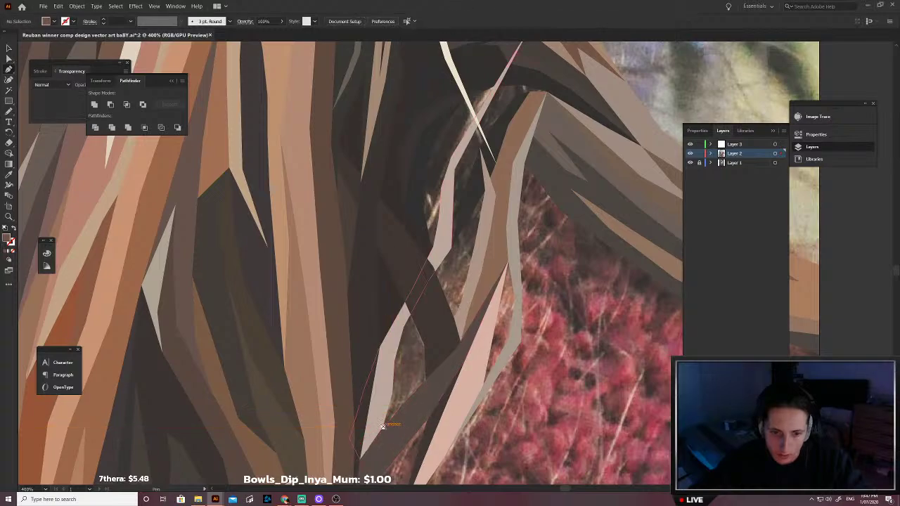
click(401, 364)
click(428, 310)
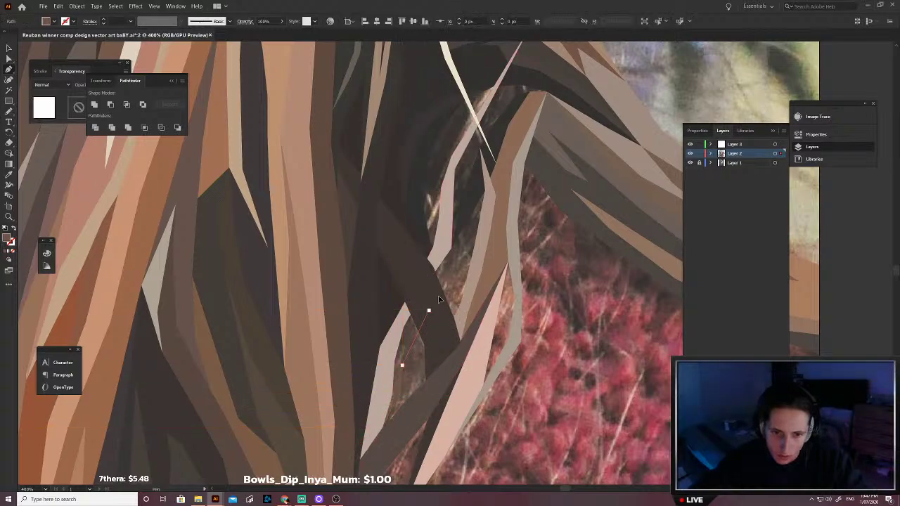
click(460, 258)
click(485, 190)
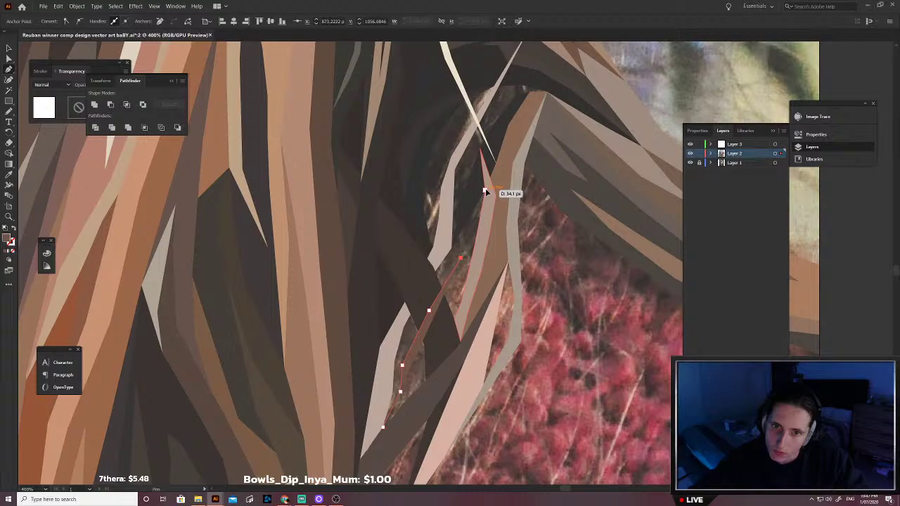
Step: Trace the thin strand's other edge back down across the dark curl and close it beside the pale strand
click(474, 245)
click(466, 266)
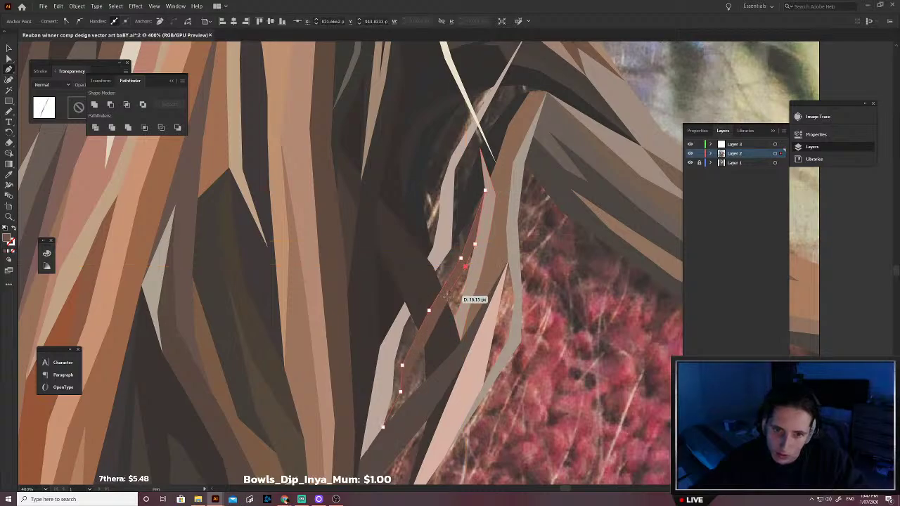
click(447, 298)
click(418, 352)
click(406, 375)
click(406, 398)
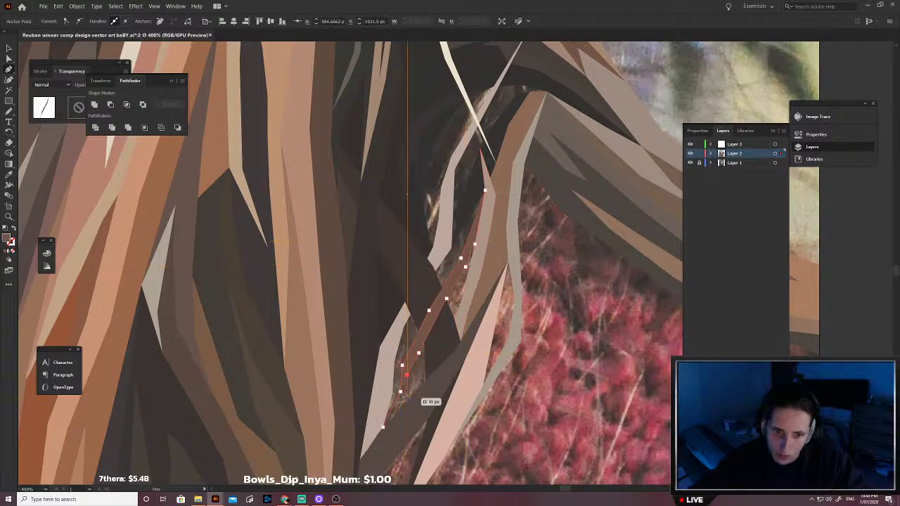
scroll(381, 422, down, 1)
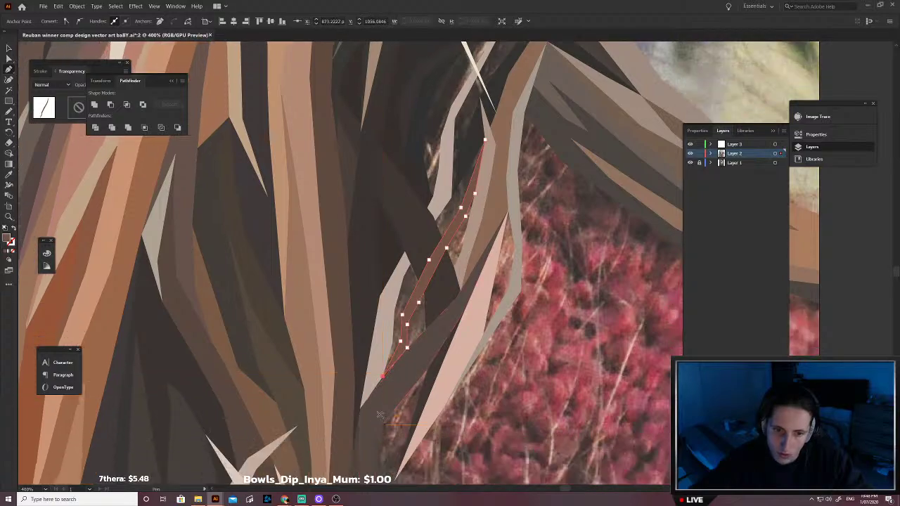
Step: Extend the thin strand's lower anchor point down to the pale strand's tip
scroll(380, 412, up, 4)
key(a)
mouse_move(393, 261)
mouse_down()
mouse_move(404, 252)
mouse_move(299, 395)
mouse_up()
click(392, 262)
Step: Fill the thin strand with a pinkish brown sampled from the photo, place it behind the dark curl and deselect it
scroll(394, 322, down, 2)
scroll(395, 320, up, 3)
key(shift+x)
key(i)
scroll(448, 282, up, 4)
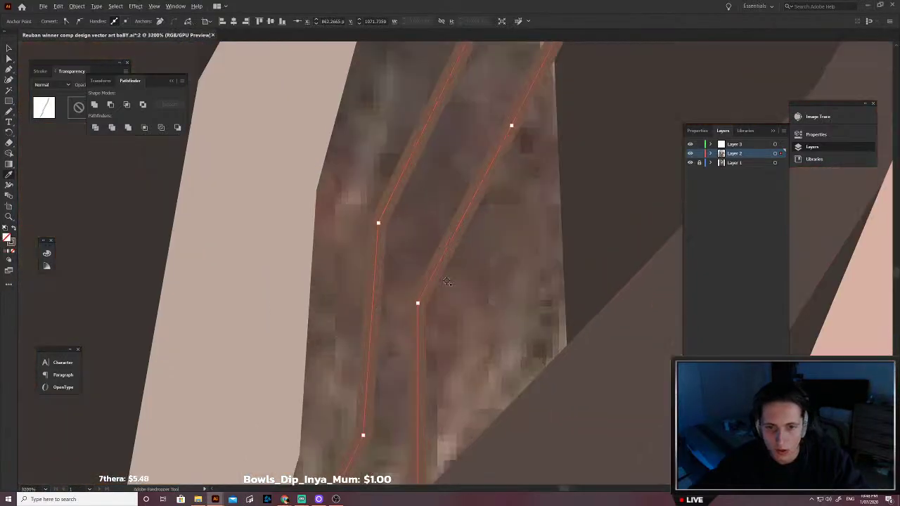
key(shift+x)
scroll(459, 287, down, 5)
scroll(473, 286, up, 2)
key(v)
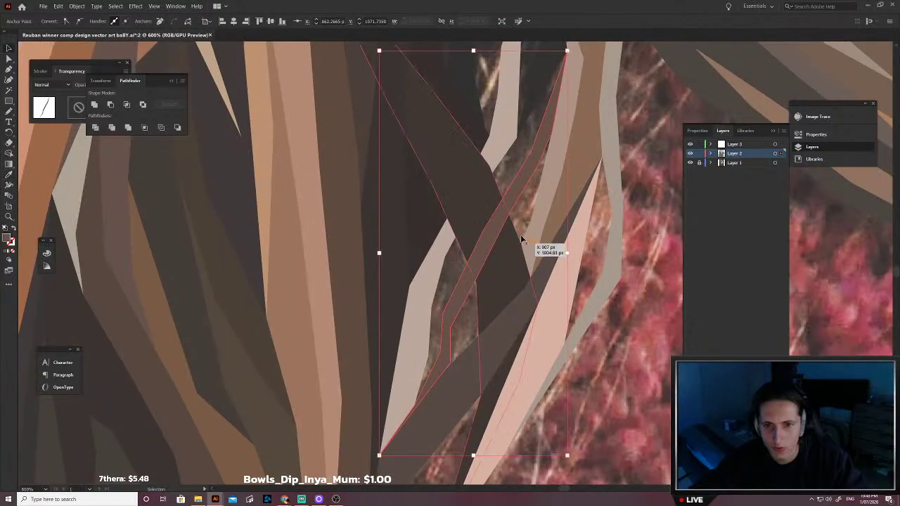
scroll(520, 245, up, 3)
scroll(511, 251, down, 2)
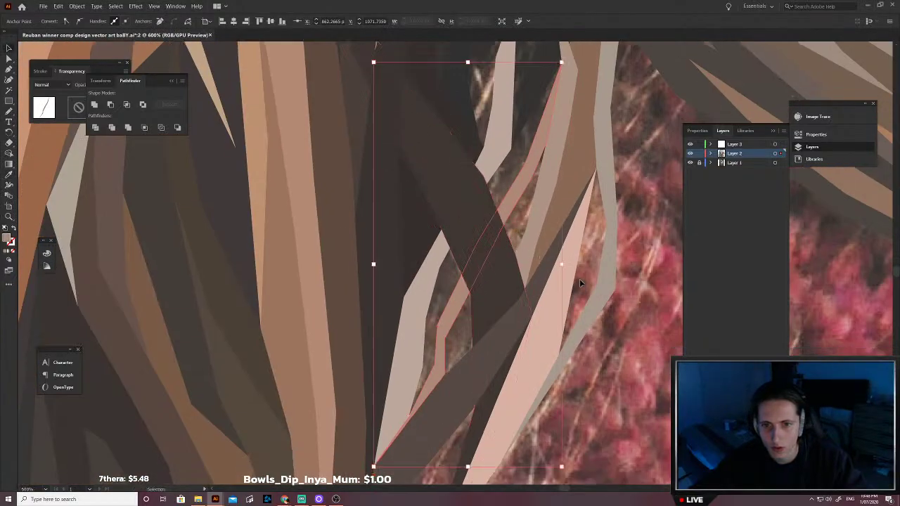
click(581, 279)
Step: Trace a closed sliver strand beside the upper pale strand, from its base up to the long cream strand and back
scroll(528, 269, down, 1)
scroll(518, 275, up, 3)
key(p)
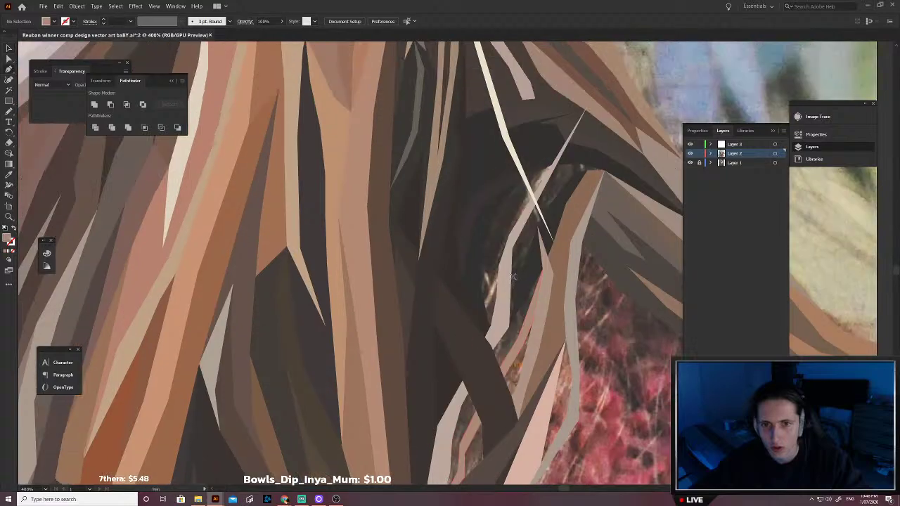
click(491, 325)
click(487, 284)
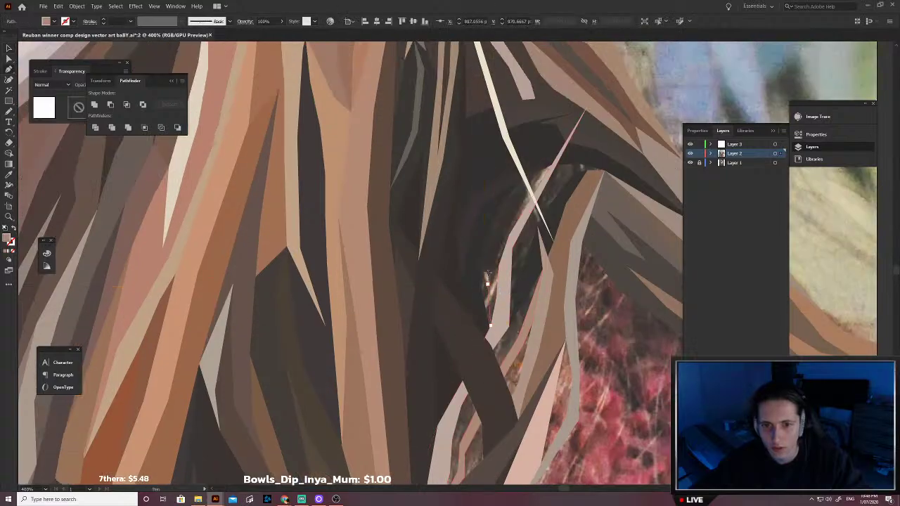
click(491, 251)
click(521, 180)
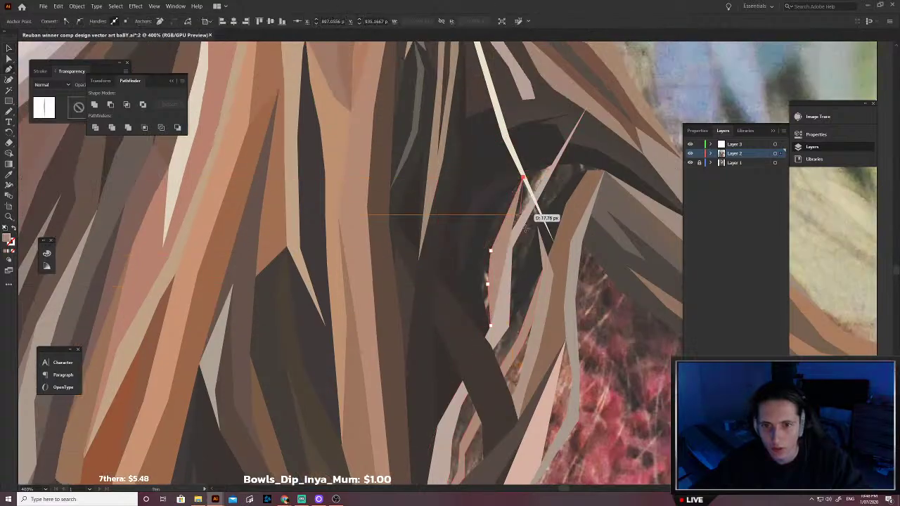
scroll(516, 210, up, 2)
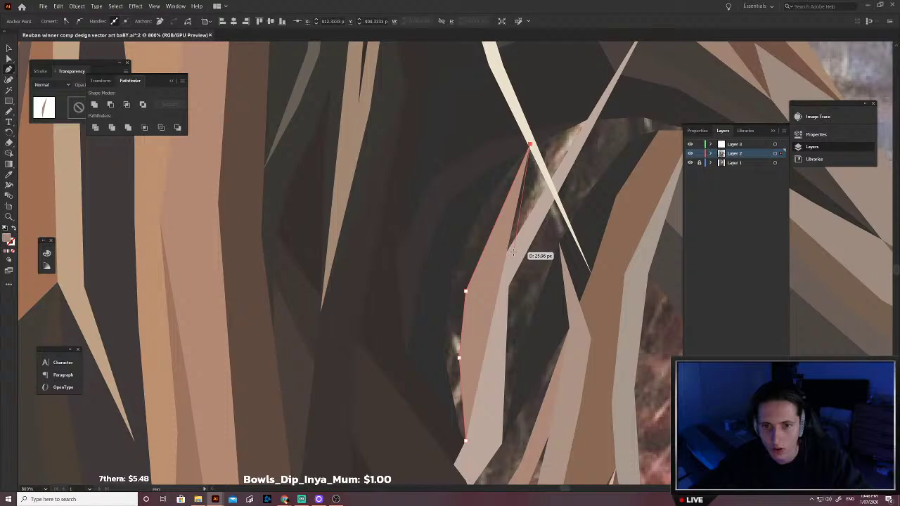
click(472, 307)
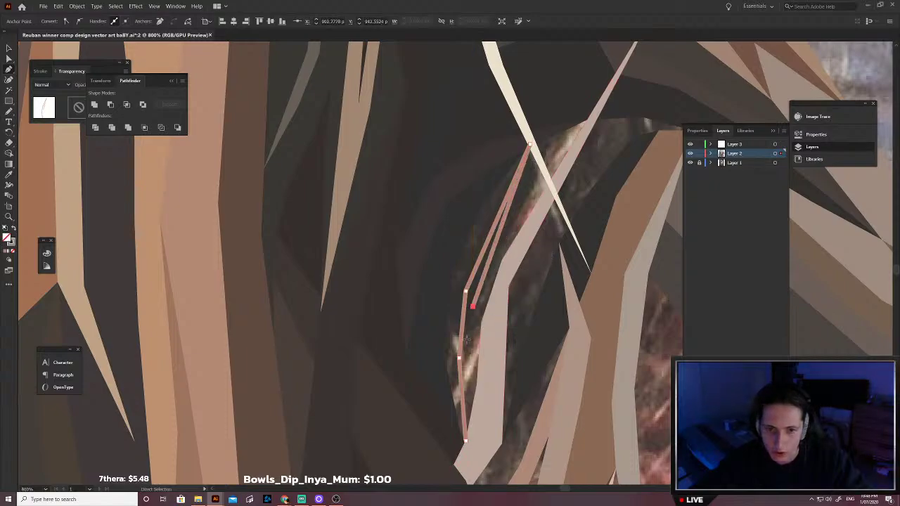
click(466, 443)
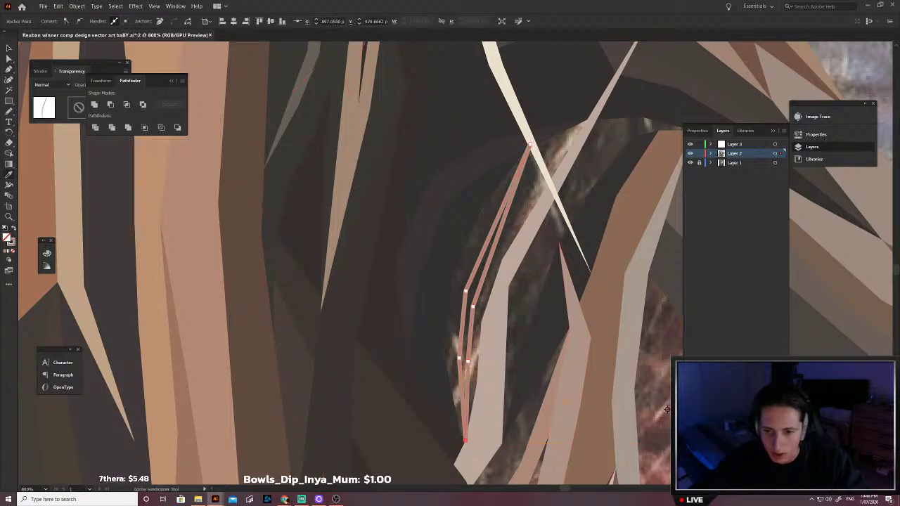
Step: Fill the sliver strand with a pink sampled from the flowers in the photo and deselect it
key(shift+x)
scroll(547, 347, down, 1)
key(v)
key(i)
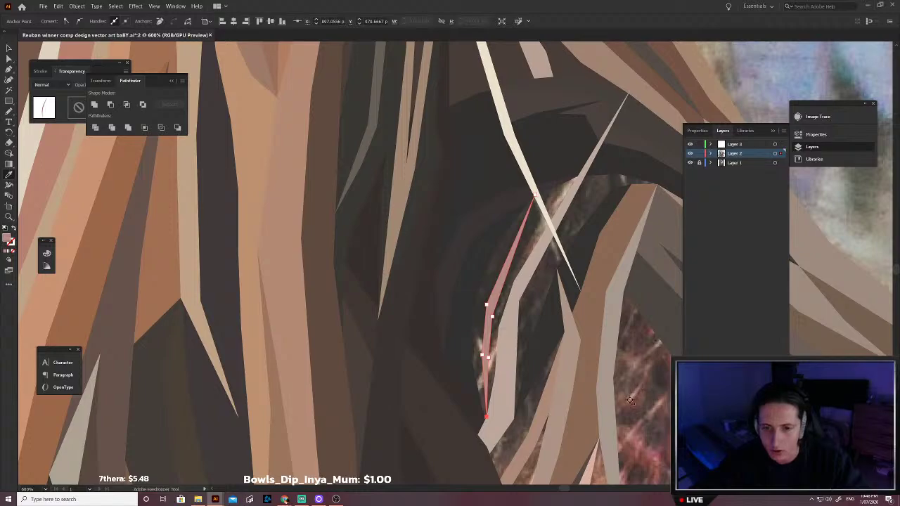
click(631, 400)
key(v)
click(631, 399)
Step: Trace a closed, long thin strand hanging from the bend of the grey strand down across the red sweater and back
scroll(493, 353, down, 2)
scroll(545, 353, down, 2)
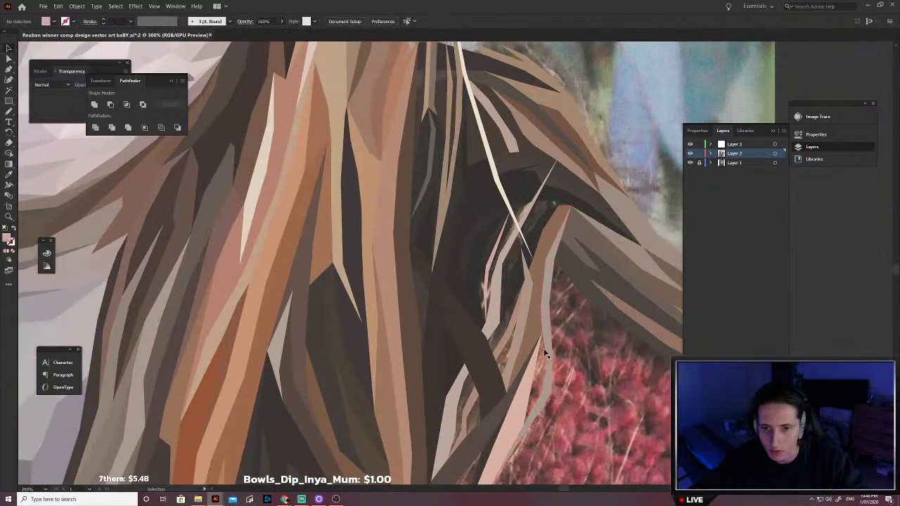
scroll(545, 354, down, 4)
scroll(569, 355, up, 1)
key(p)
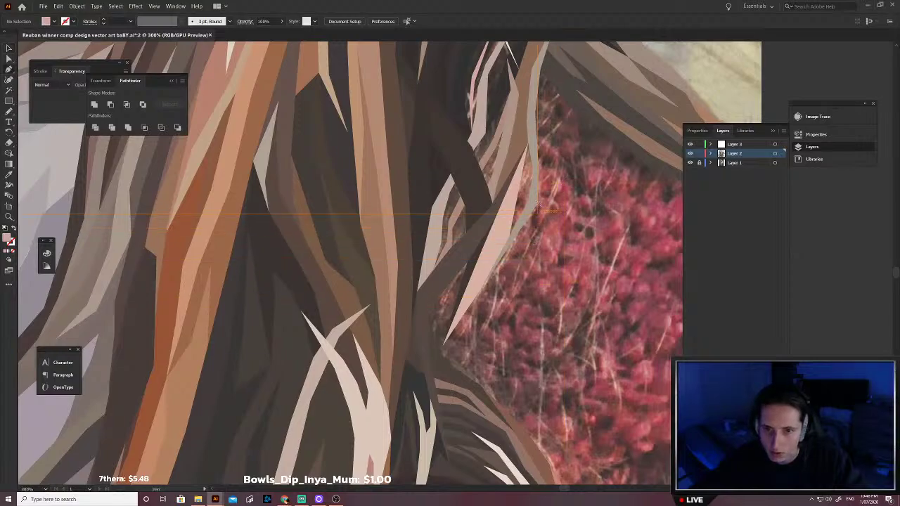
click(544, 269)
click(547, 348)
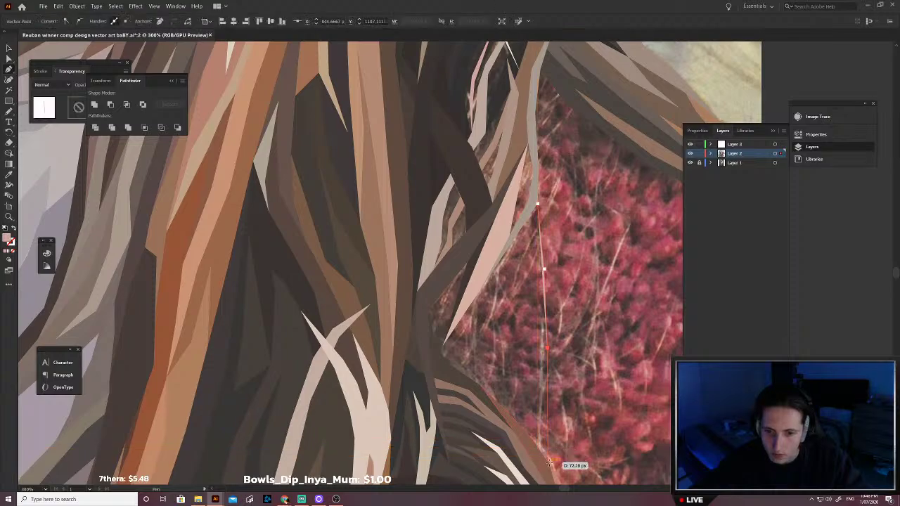
click(549, 463)
click(542, 346)
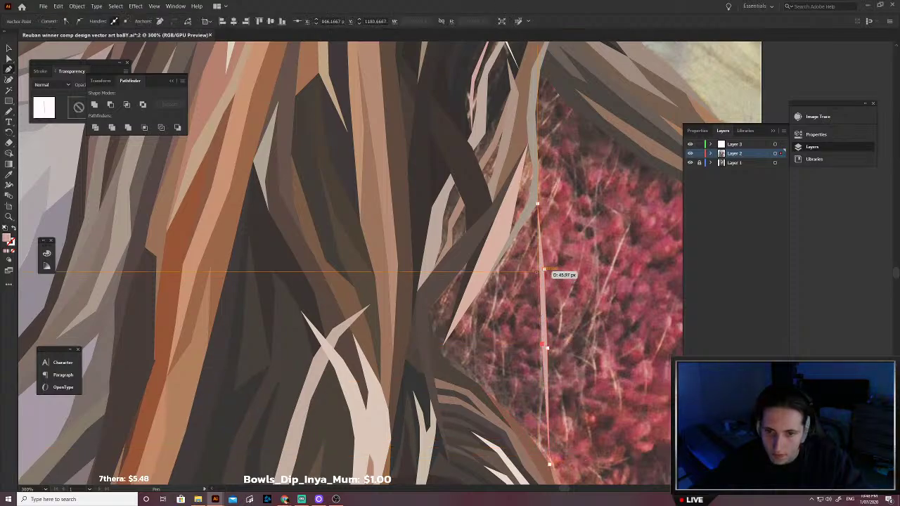
click(539, 268)
click(538, 204)
Step: Fill the long thin strand with a pale pink sampled from the photo and deselect it
key(shift+x)
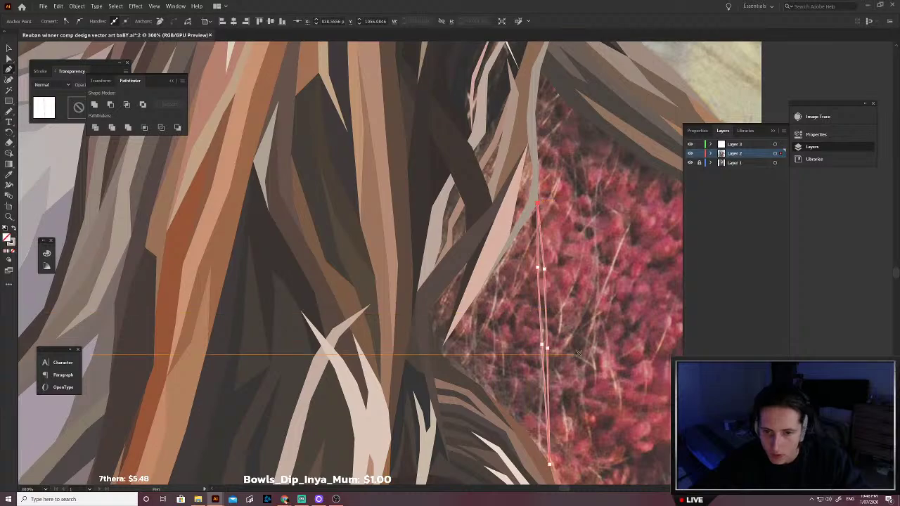
key(i)
scroll(606, 273, up, 6)
click(490, 396)
scroll(490, 385, down, 3)
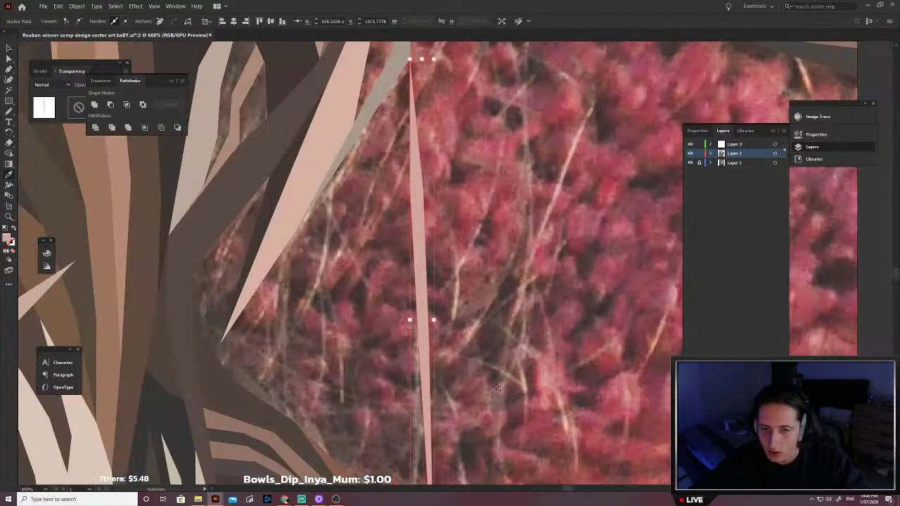
key(v)
Step: Trace a closed curved strand from the dark hair fork up to the pale pink lock and back, redoing the misplaced outer anchors
scroll(498, 367, down, 3)
scroll(453, 402, up, 1)
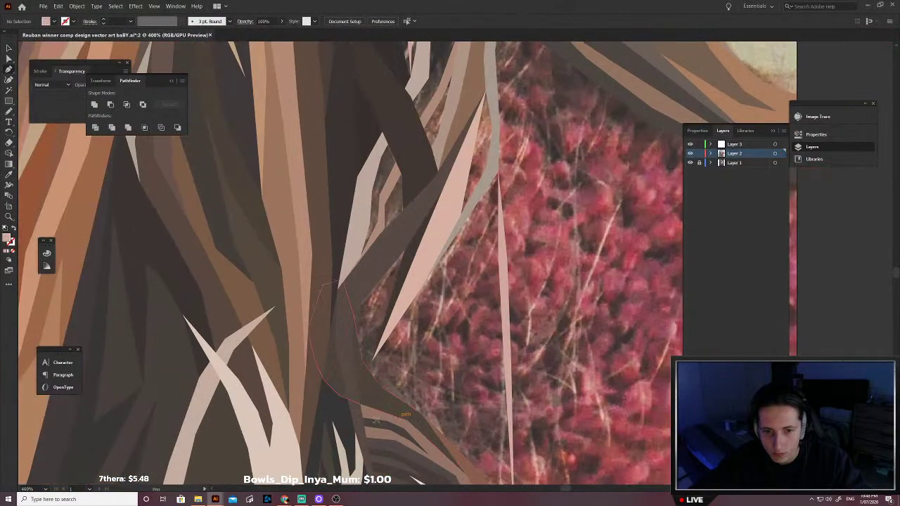
key(p)
click(370, 397)
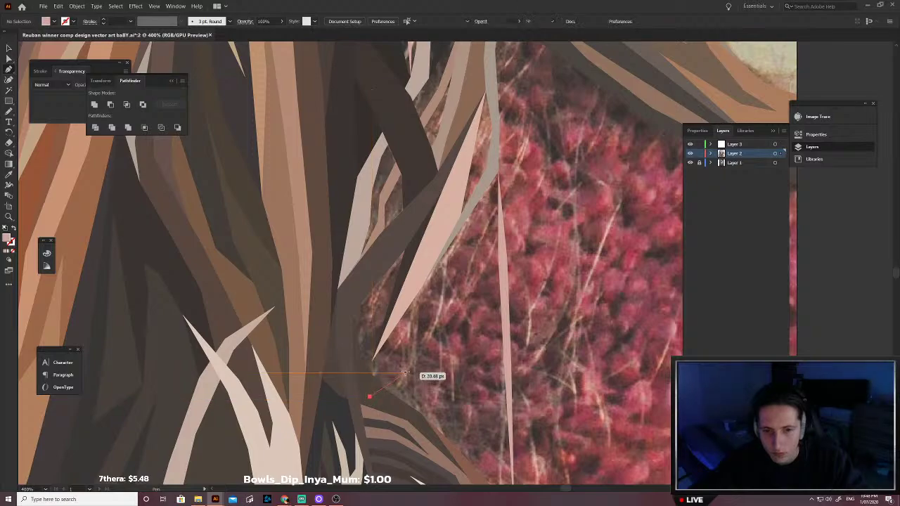
click(406, 373)
click(439, 322)
click(450, 272)
click(448, 221)
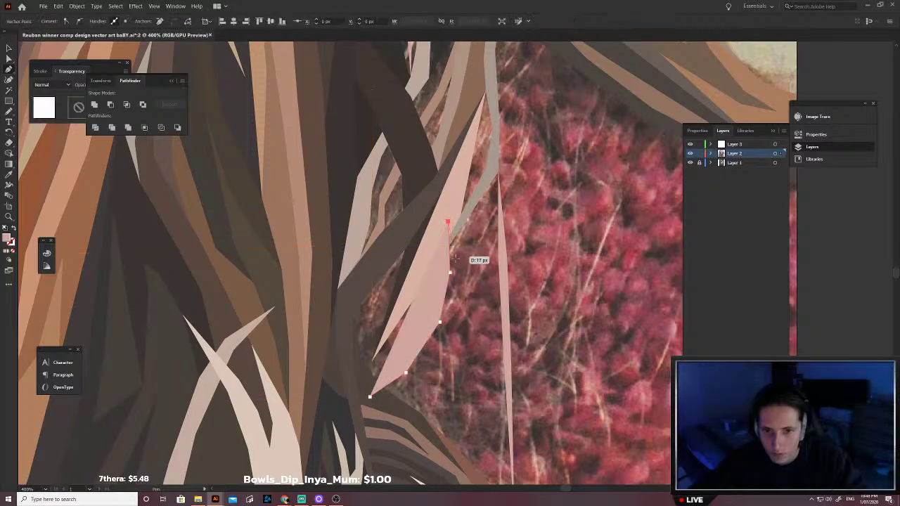
click(457, 266)
click(452, 305)
click(436, 345)
key(ctrl+z)
key(ctrl+z)
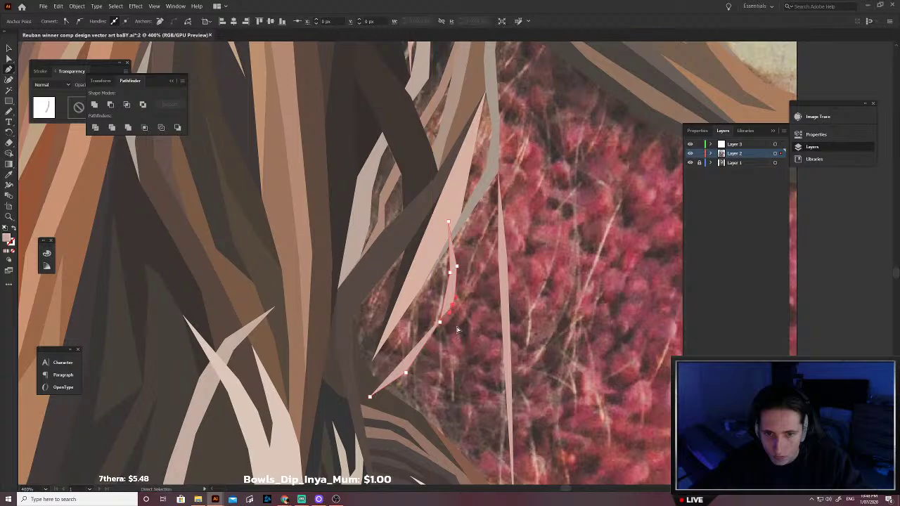
click(452, 309)
click(441, 337)
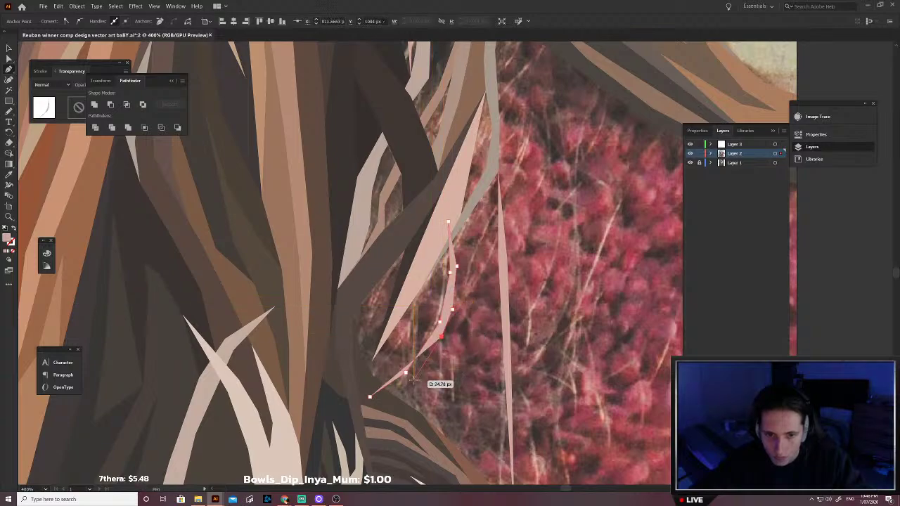
click(367, 399)
Step: Fill the curved strand with a pale pink sampled from the photo and deselect it
scroll(556, 436, up, 5)
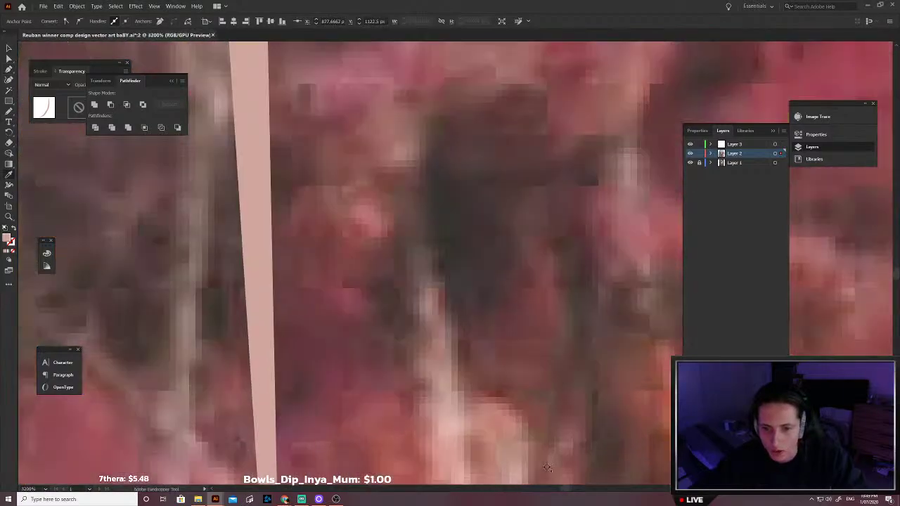
scroll(506, 422, down, 6)
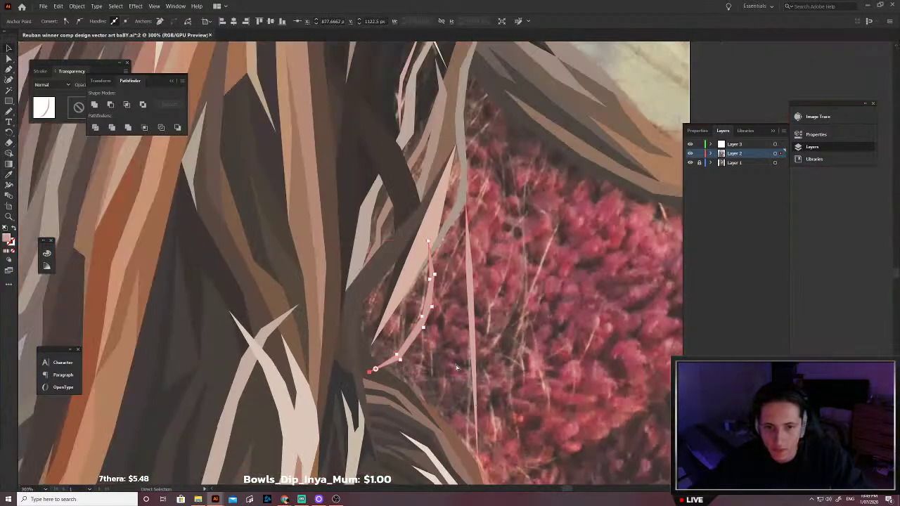
click(443, 349)
Step: Trace a closed wavy strand over the middle of the red sweater, from its lower tip up to its upper tip and back
scroll(442, 348, down, 1)
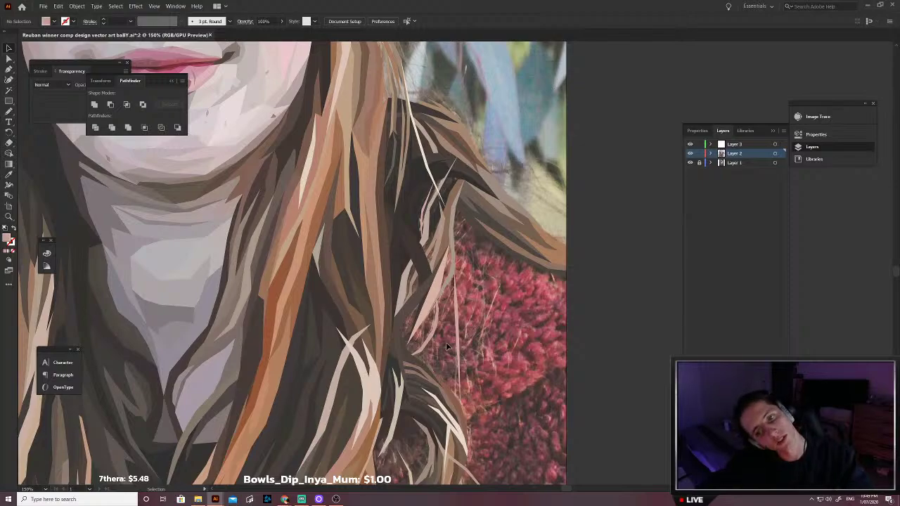
scroll(457, 339, up, 1)
scroll(462, 345, up, 1)
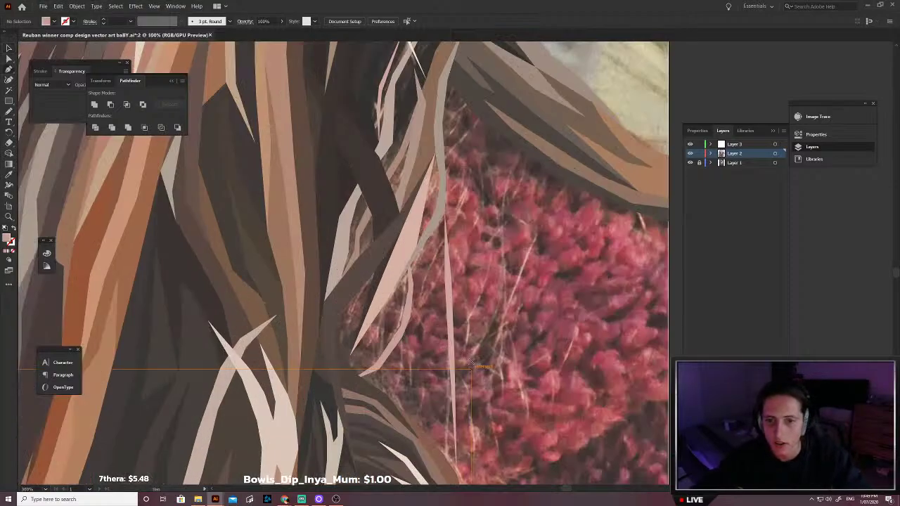
scroll(471, 352, down, 1)
scroll(469, 347, down, 3)
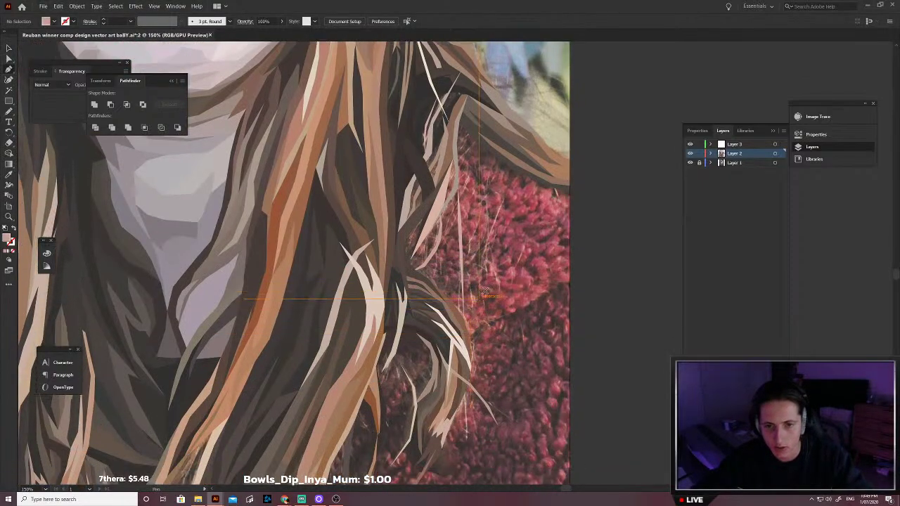
scroll(477, 309, up, 1)
scroll(480, 289, up, 1)
scroll(480, 287, up, 2)
click(474, 342)
click(475, 291)
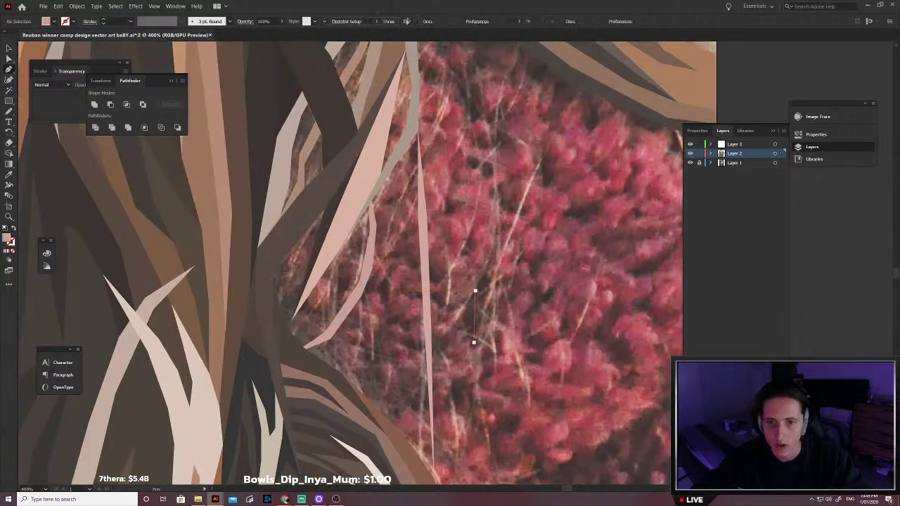
click(500, 227)
click(524, 186)
click(515, 133)
click(480, 100)
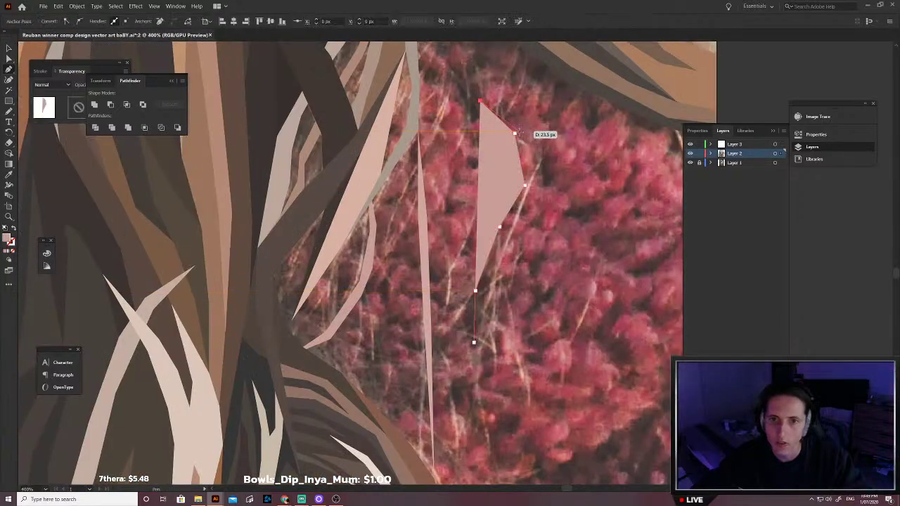
click(528, 187)
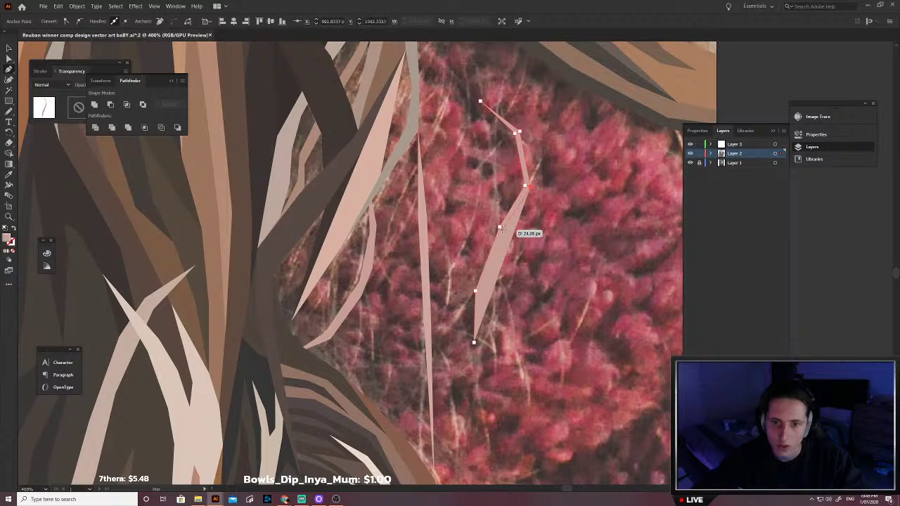
click(502, 230)
click(481, 293)
click(474, 342)
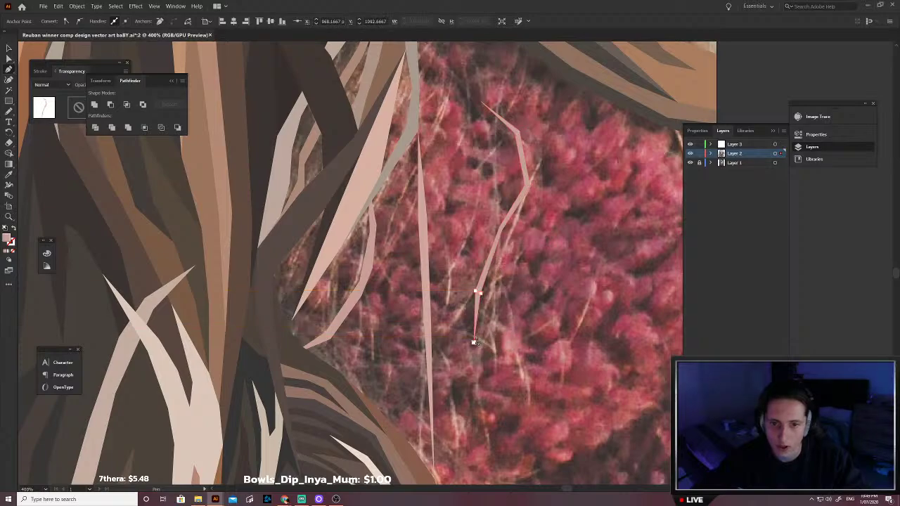
Step: Fill the wavy strand with a dusky salmon sampled from the photo and deselect it
key(i)
scroll(561, 363, up, 5)
click(340, 451)
scroll(339, 446, down, 6)
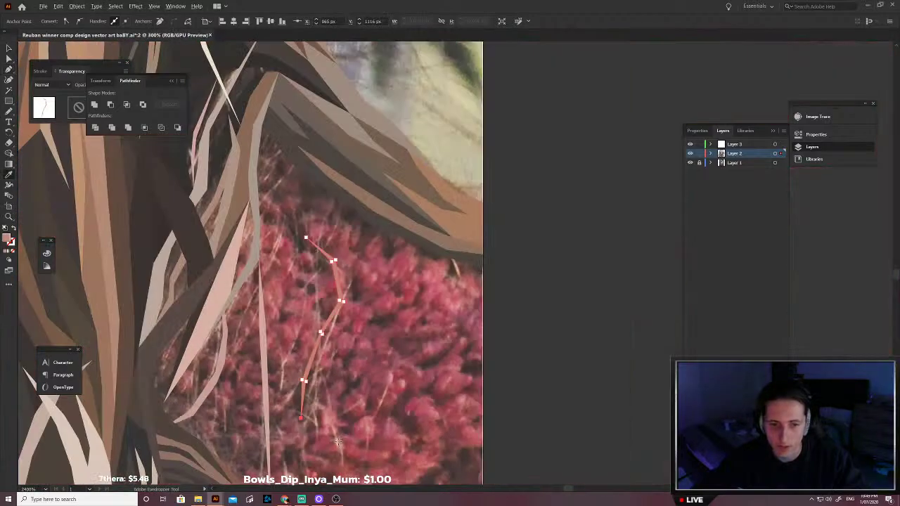
key(v)
click(305, 433)
drag(304, 434, 373, 421)
Step: Refill the wavy strand with a lighter peach pink sampled from the photo and deselect it
scroll(372, 421, up, 6)
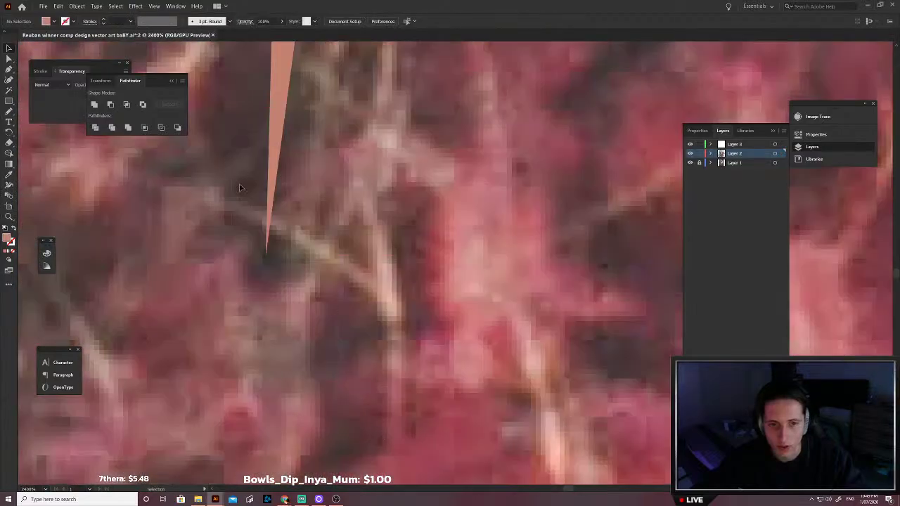
click(268, 209)
scroll(553, 445, down, 5)
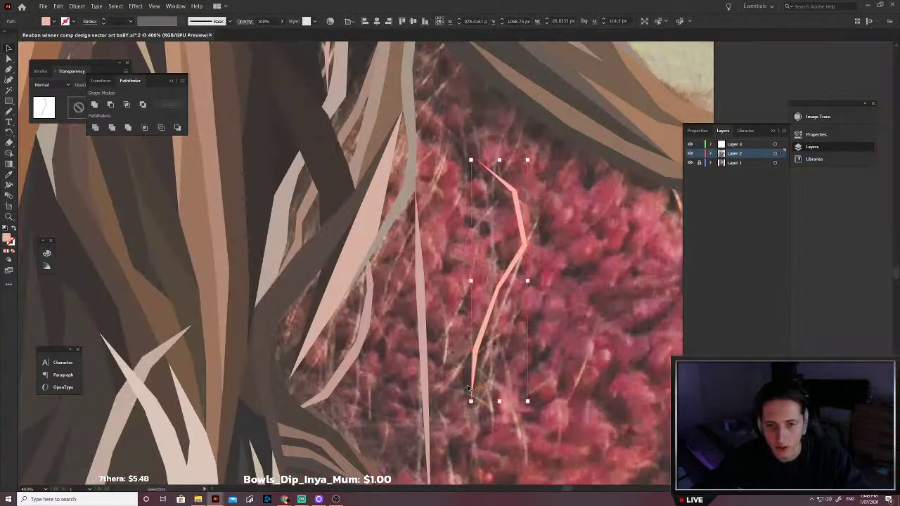
scroll(471, 408, down, 3)
scroll(481, 303, up, 3)
click(482, 305)
Step: Trace a closed thin strand linking the upper bend of the wavy strand to the edge of the grey strand
key(p)
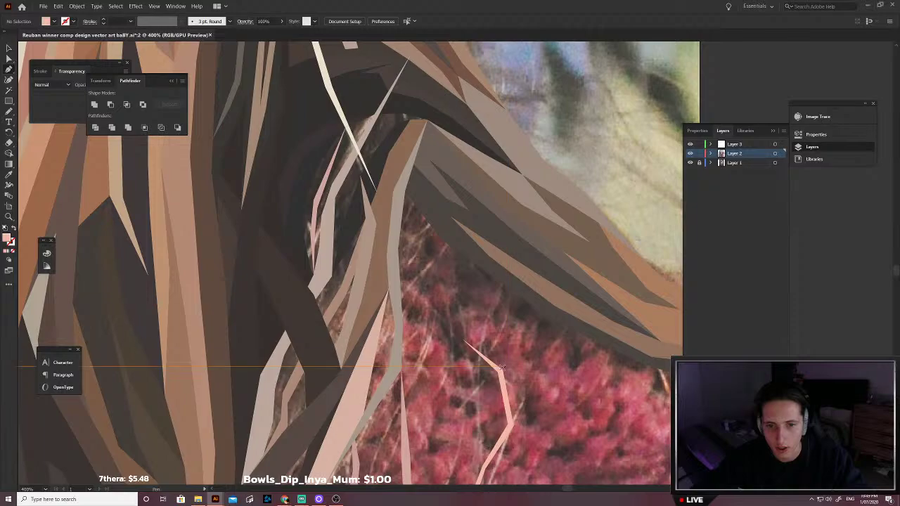
click(460, 330)
click(412, 266)
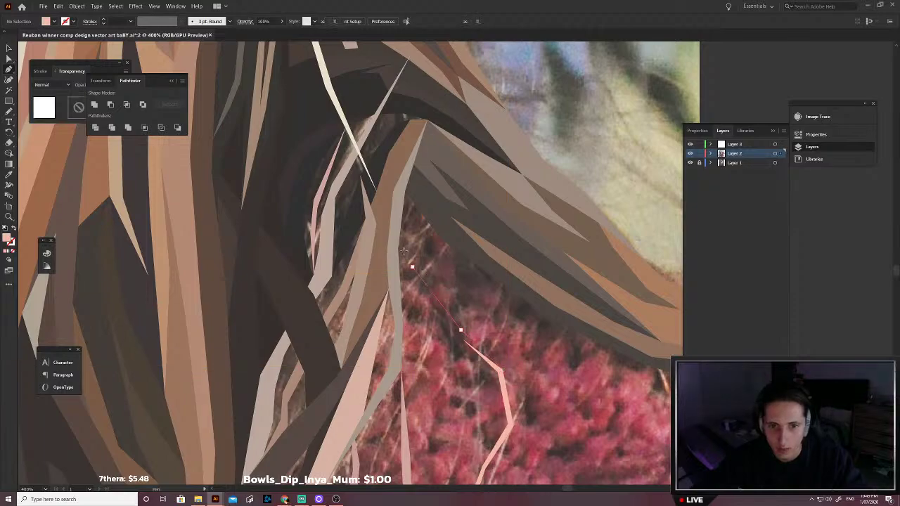
click(398, 250)
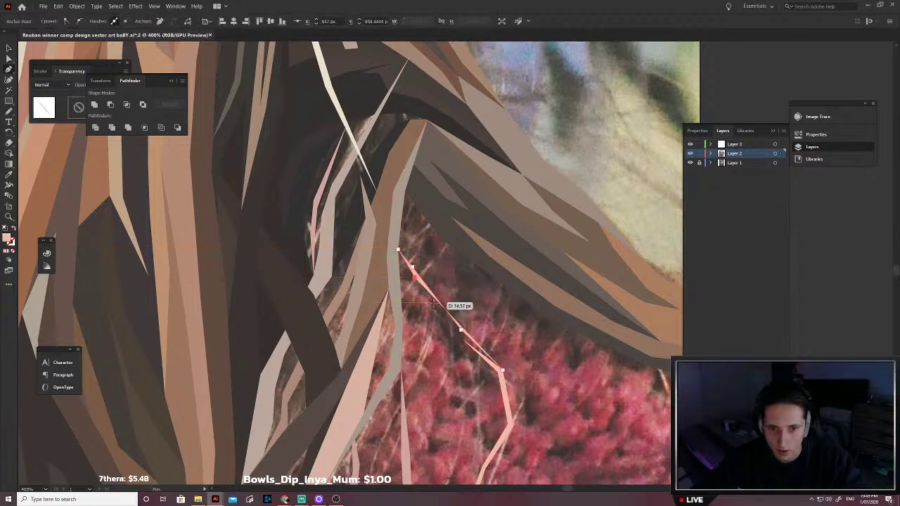
click(502, 369)
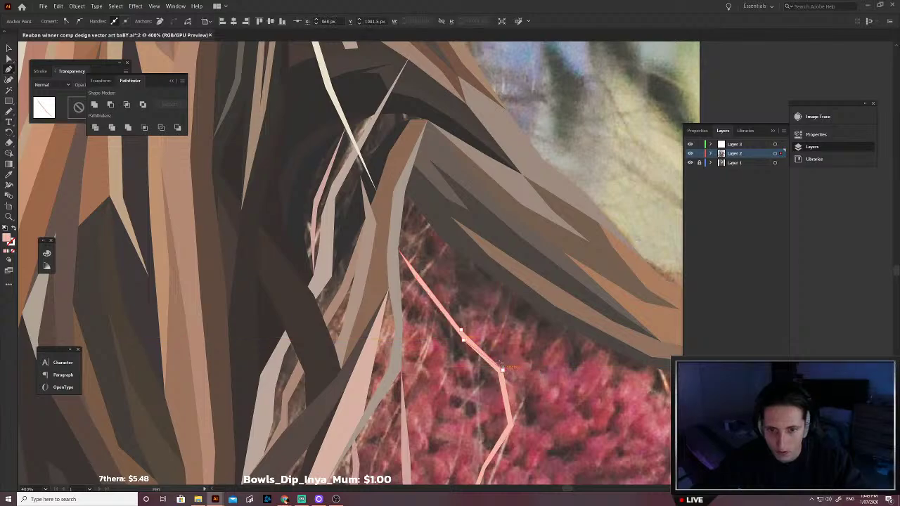
Step: Fill the linking strand with a dark brown sampled from the photo and deselect it
key(i)
click(426, 289)
key(v)
scroll(423, 357, down, 1)
click(423, 357)
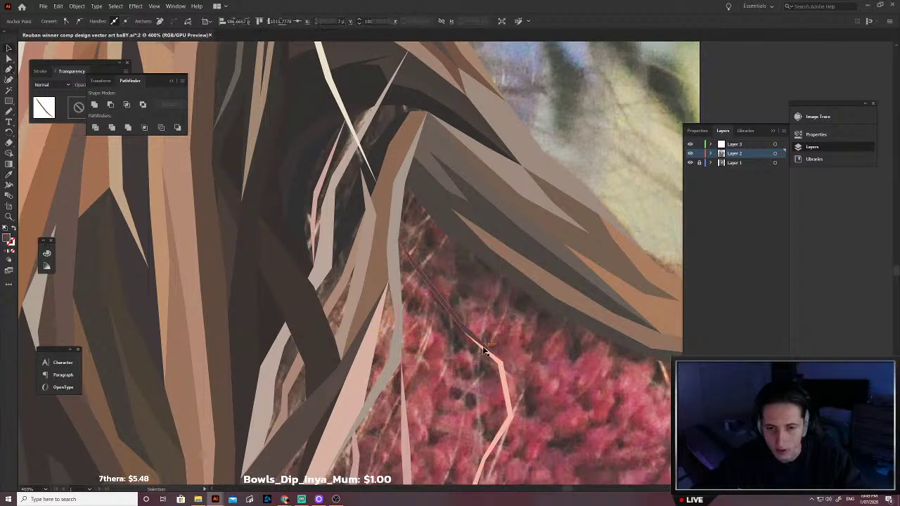
Step: Trace a closed strand at the lower hair ends, between the tan and cream strands, from its bottom tip to the orange lock and back
scroll(486, 350, down, 3)
scroll(576, 286, down, 3)
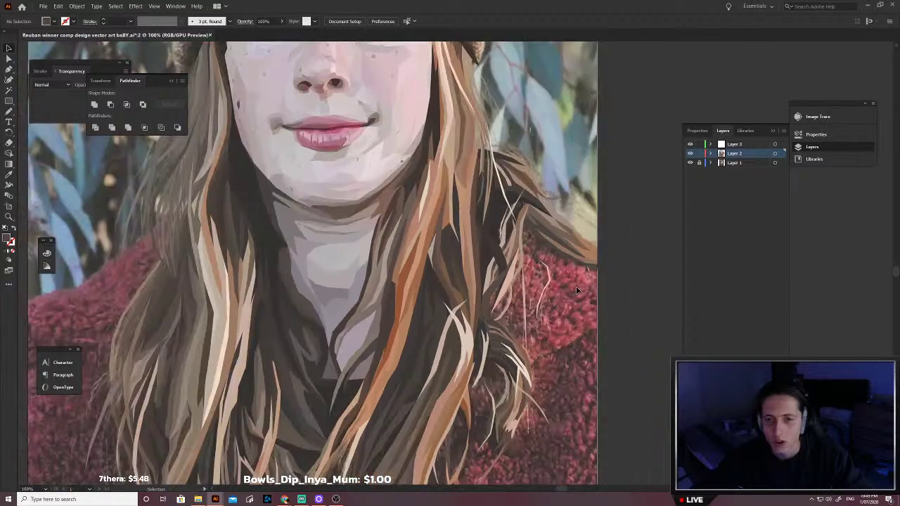
scroll(537, 343, up, 4)
scroll(536, 346, down, 2)
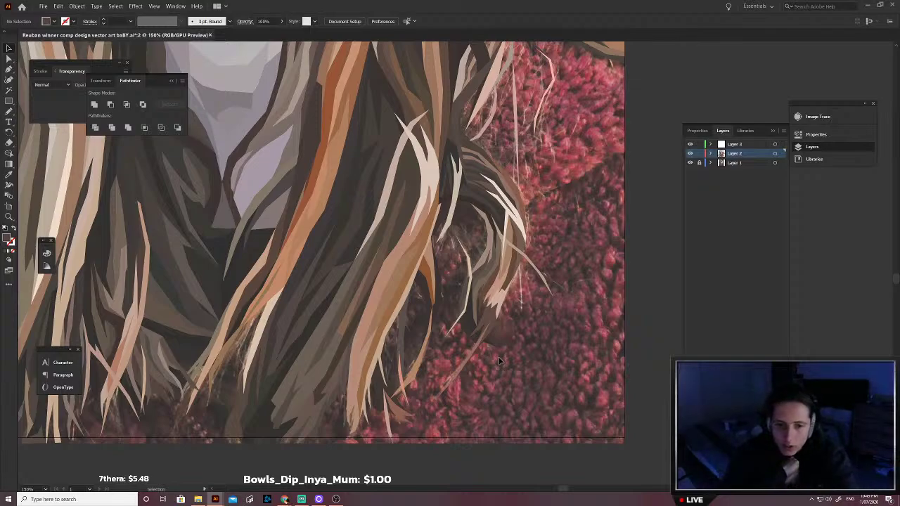
drag(213, 406, 274, 434)
scroll(273, 434, up, 2)
key(p)
click(284, 440)
click(281, 388)
click(310, 338)
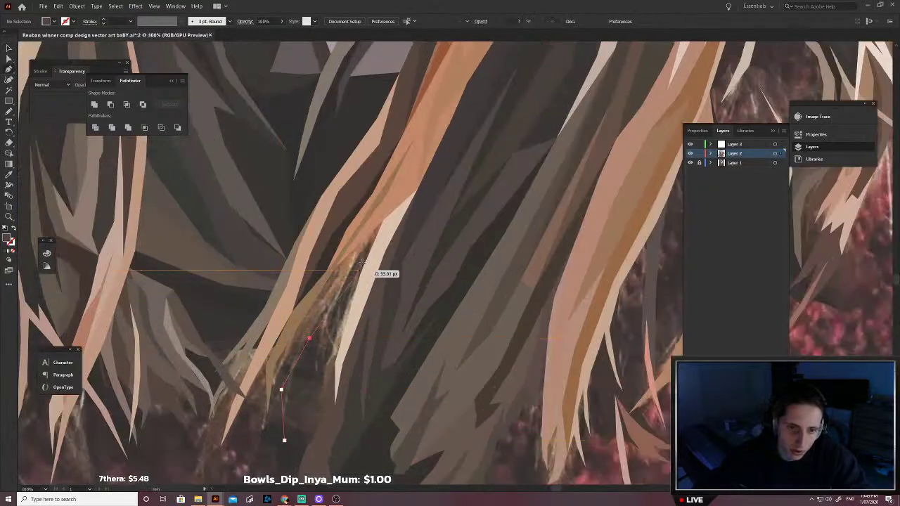
click(384, 221)
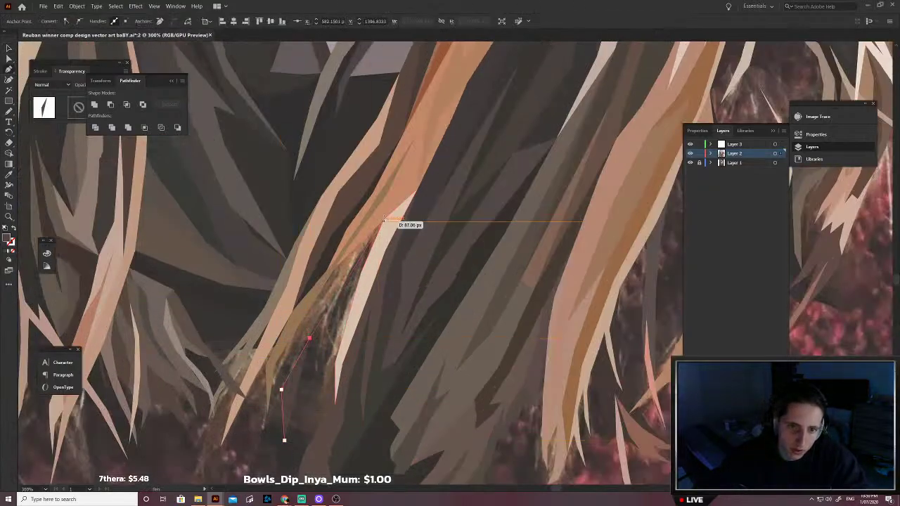
click(361, 273)
click(316, 343)
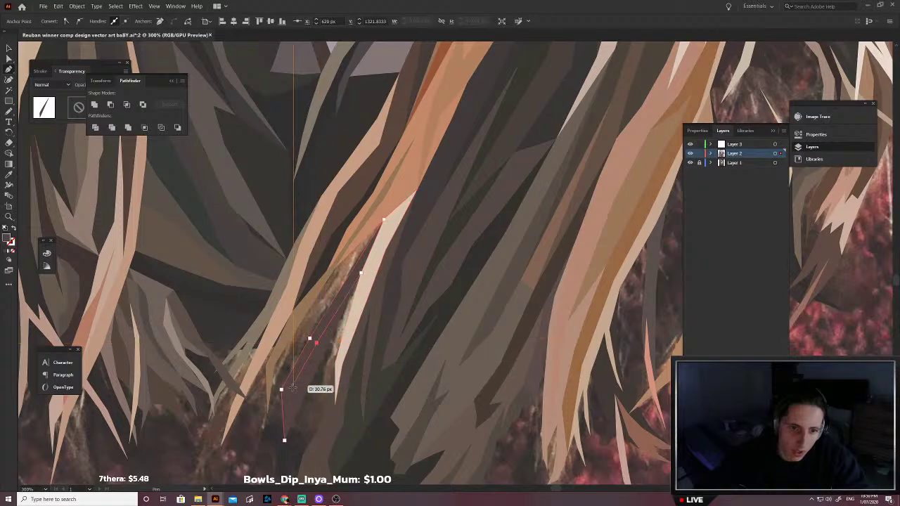
click(291, 391)
click(284, 440)
Step: Fill the new lower strand with a dark grey-brown sampled from the photo
key(shift+x)
key(i)
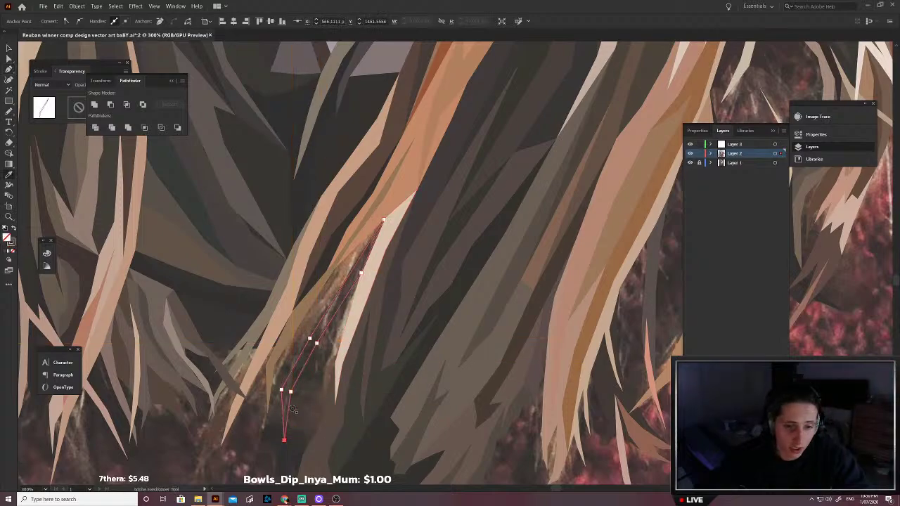
scroll(293, 408, up, 3)
click(273, 381)
scroll(273, 384, down, 3)
key(v)
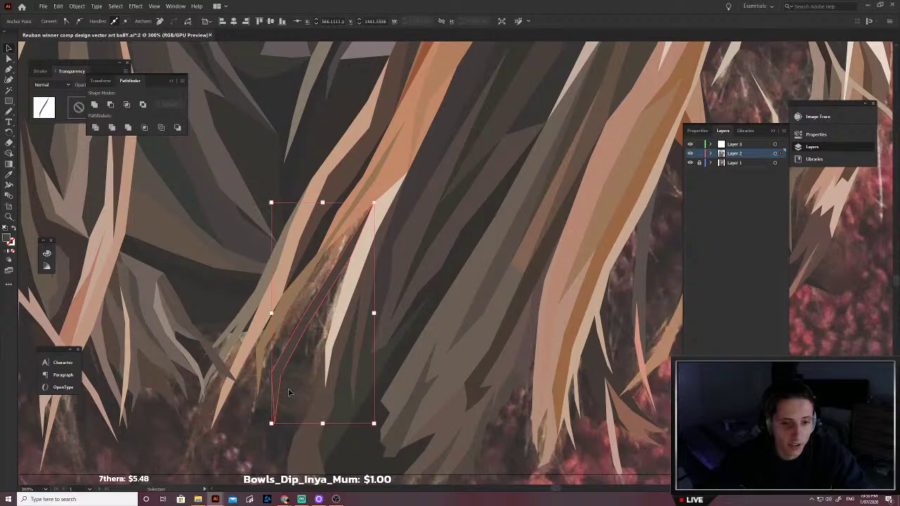
Step: Trace a closed strand from beside the tan strand's lower end up along the orange lock to the cream strand and back
click(286, 394)
drag(278, 330, 323, 390)
key(p)
scroll(323, 385, up, 1)
click(322, 405)
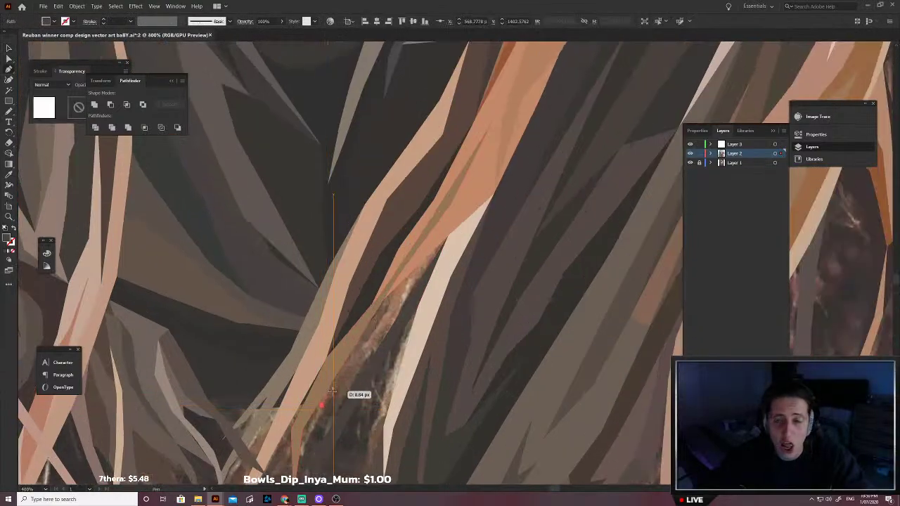
key(ctrl+z)
click(321, 423)
drag(321, 423, 375, 315)
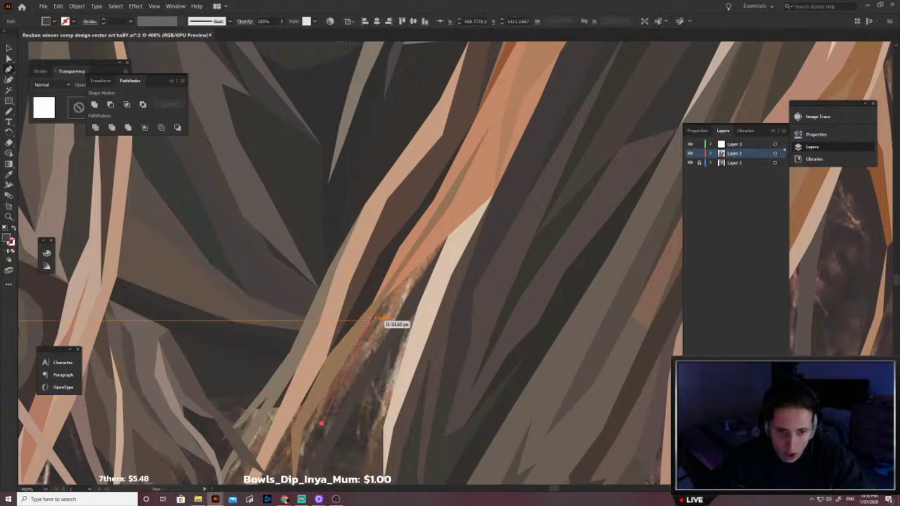
click(369, 321)
click(375, 296)
click(400, 266)
click(433, 235)
click(456, 216)
click(453, 255)
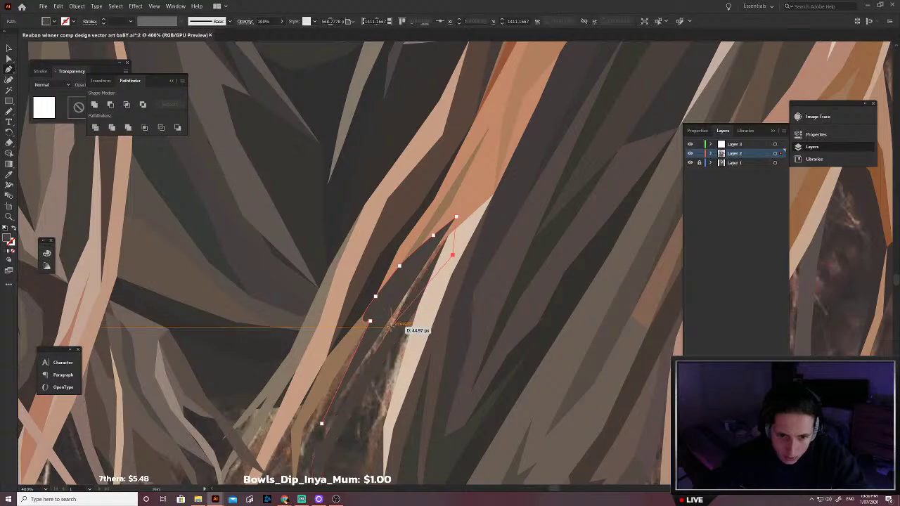
click(391, 327)
scroll(384, 400, left, 1)
scroll(392, 405, down, 1)
key(shift+x)
scroll(387, 383, up, 2)
click(357, 361)
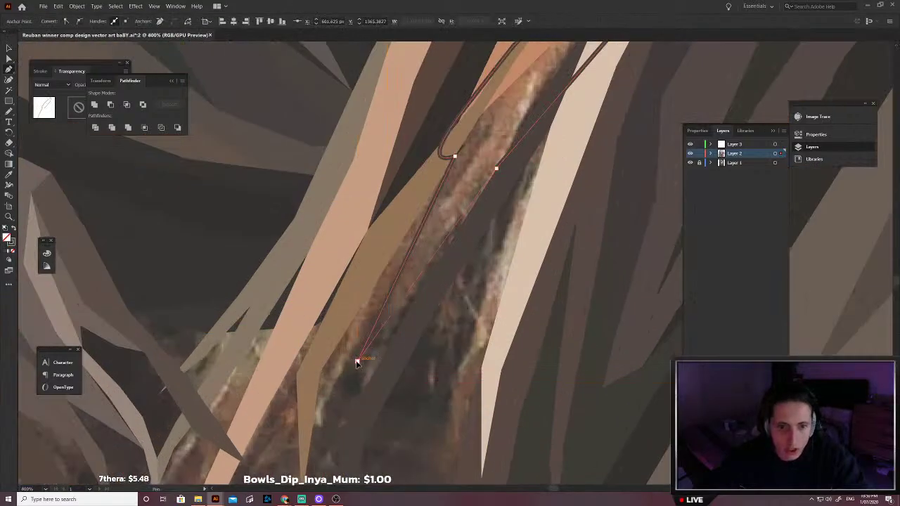
Step: Fill the new strand beside the tan one with a reddish brown sampled from the photo and deselect it
scroll(450, 239, up, 1)
key(i)
key(shift+x)
click(488, 205)
scroll(488, 206, down, 3)
key(v)
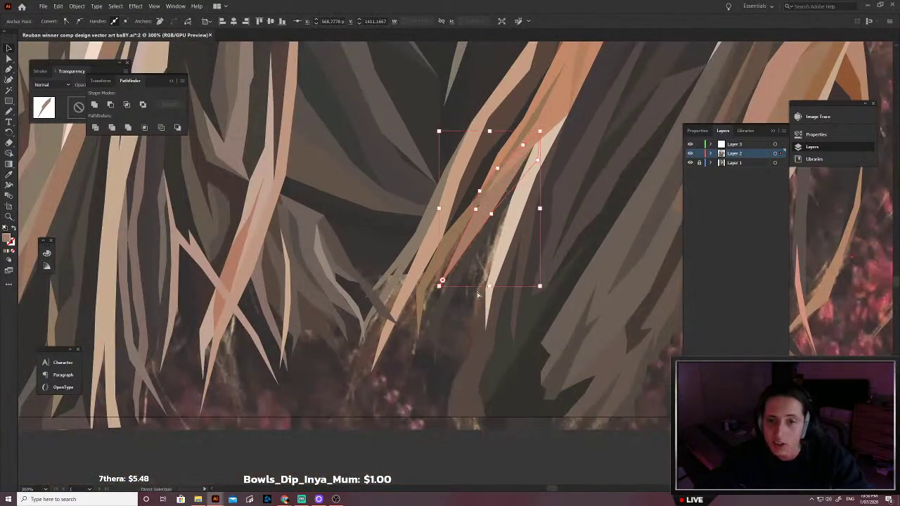
click(470, 310)
Step: Resize the dark backing shape to about 79 by 45 px, pulling its corner in behind the tan strand
scroll(481, 284, down, 1)
scroll(491, 222, up, 4)
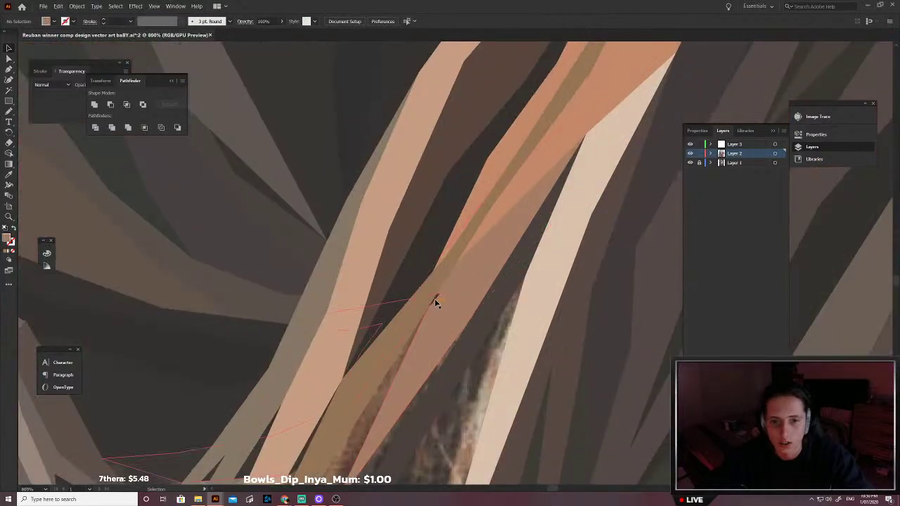
click(439, 299)
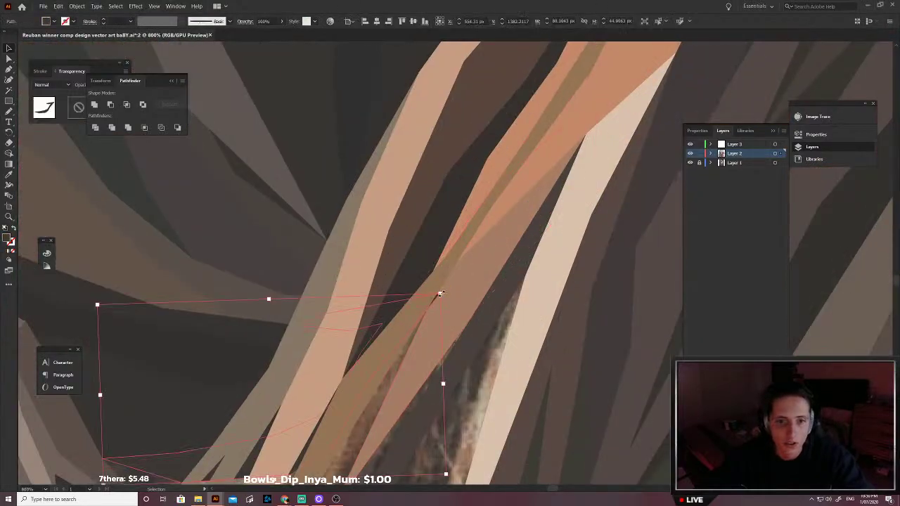
mouse_move(441, 293)
mouse_down()
mouse_move(462, 297)
mouse_move(435, 291)
mouse_up()
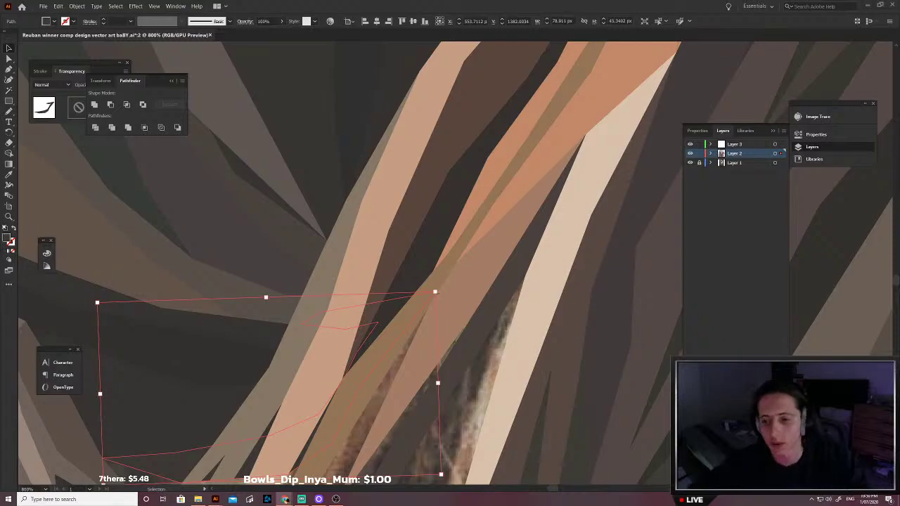
Step: Examine the whole portrait from beanie to hair ends, with the Layer 1 photo visible and hidden
scroll(333, 321, down, 4)
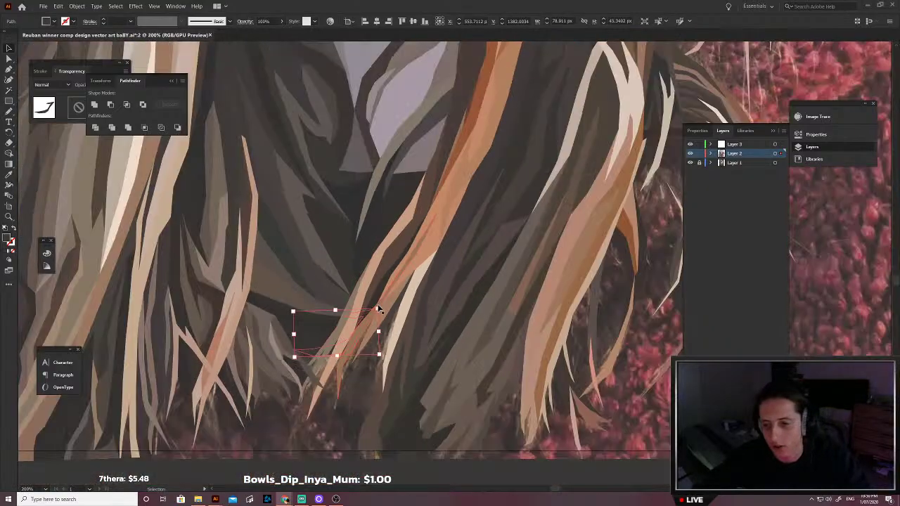
scroll(377, 324, down, 4)
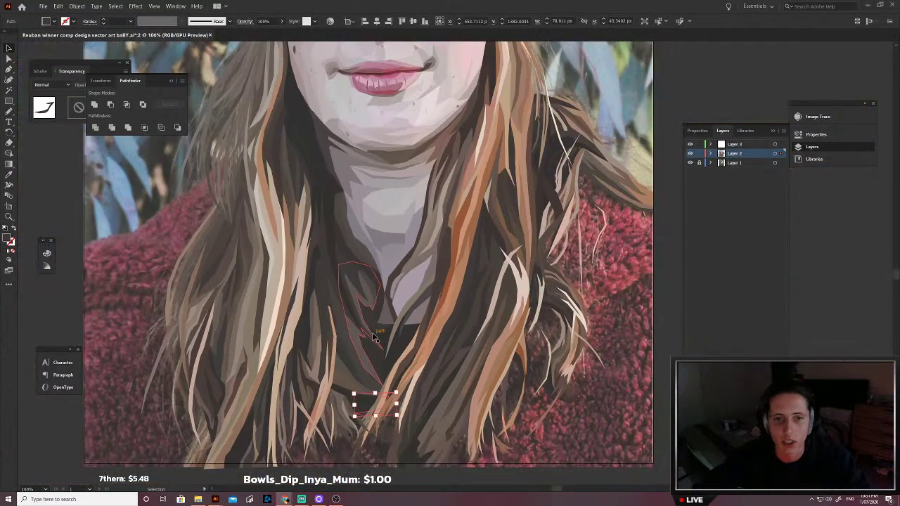
scroll(373, 343, up, 6)
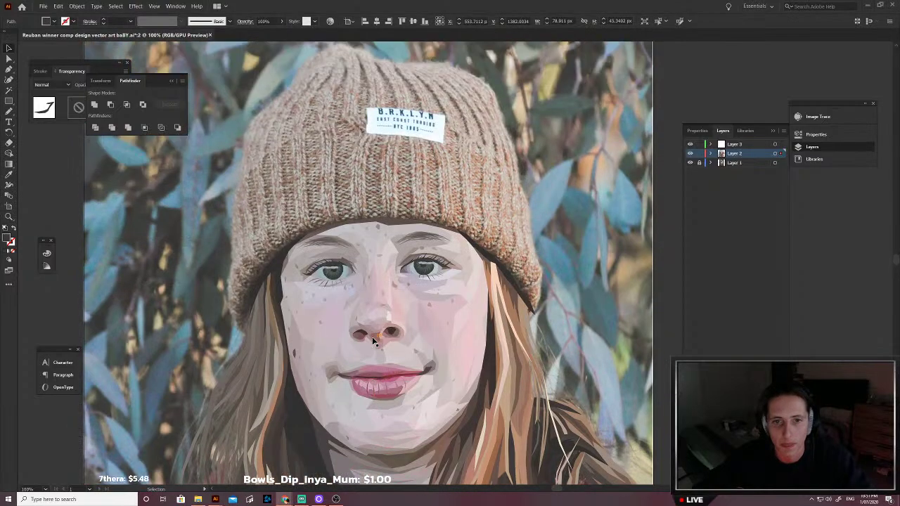
scroll(422, 324, left, 2)
scroll(479, 288, down, 4)
scroll(479, 288, down, 1)
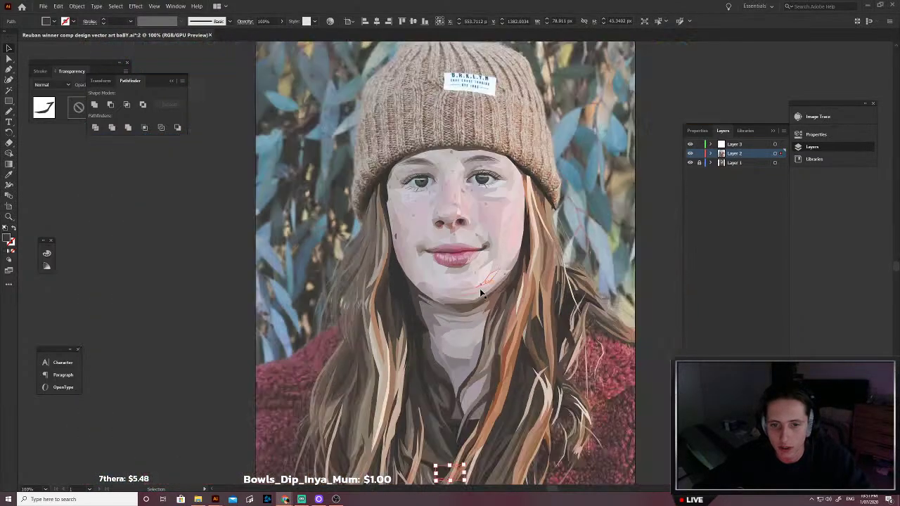
scroll(480, 288, down, 1)
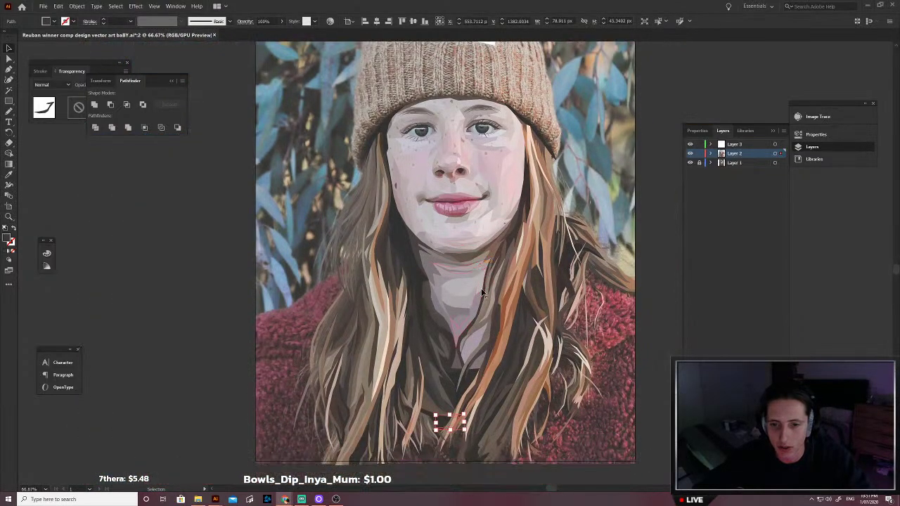
click(690, 163)
click(595, 344)
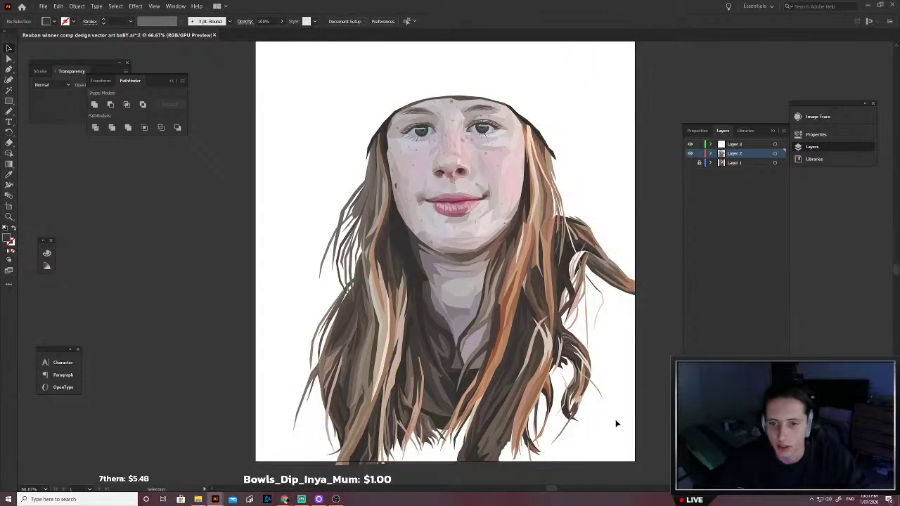
scroll(611, 424, up, 1)
scroll(597, 422, right, 1)
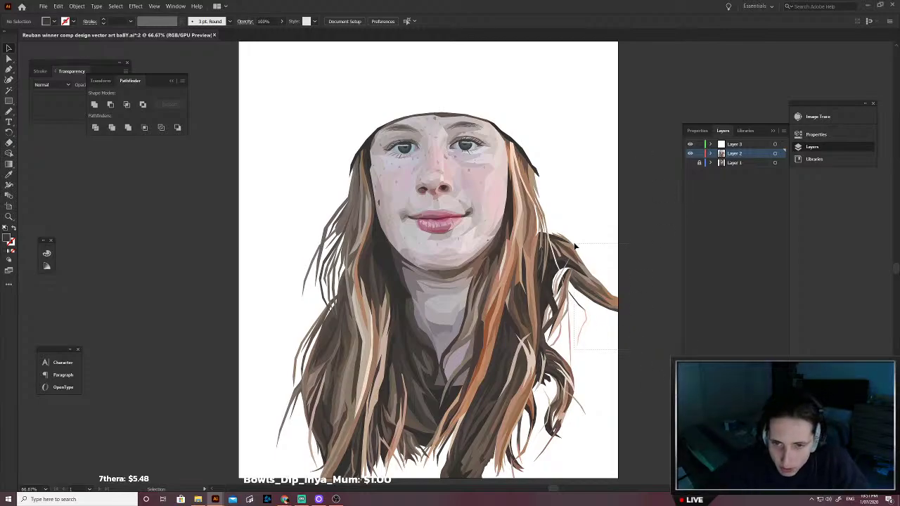
drag(575, 244, 575, 318)
click(656, 248)
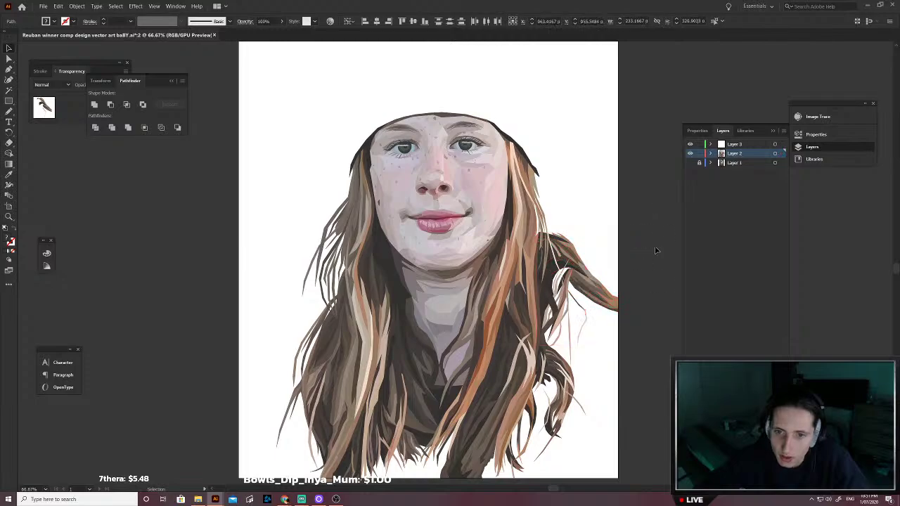
click(656, 250)
click(689, 163)
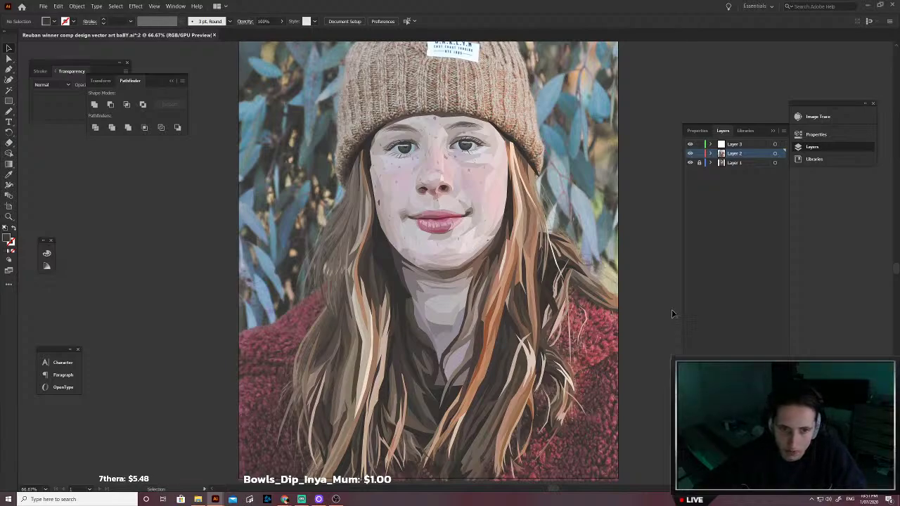
Step: Try removing the hair strands over the right shoulder and check the portrait with Layer 1 hidden
click(598, 261)
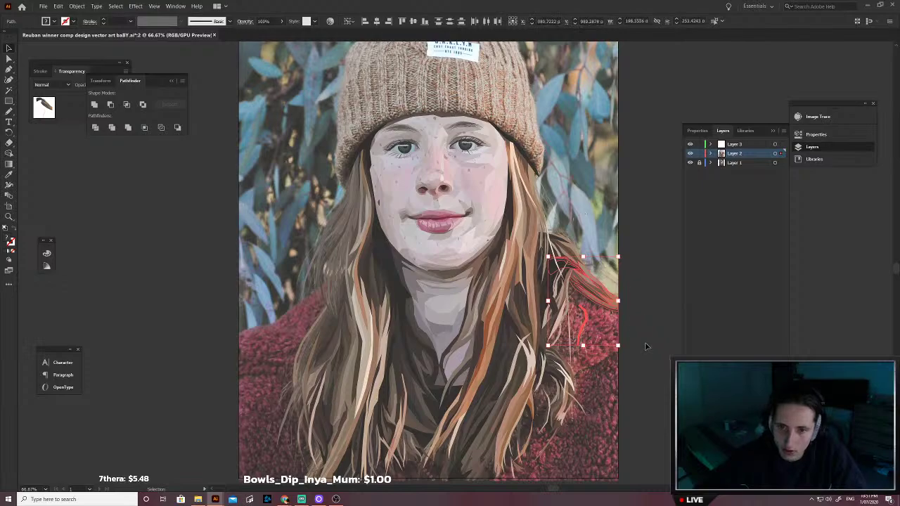
click(584, 202)
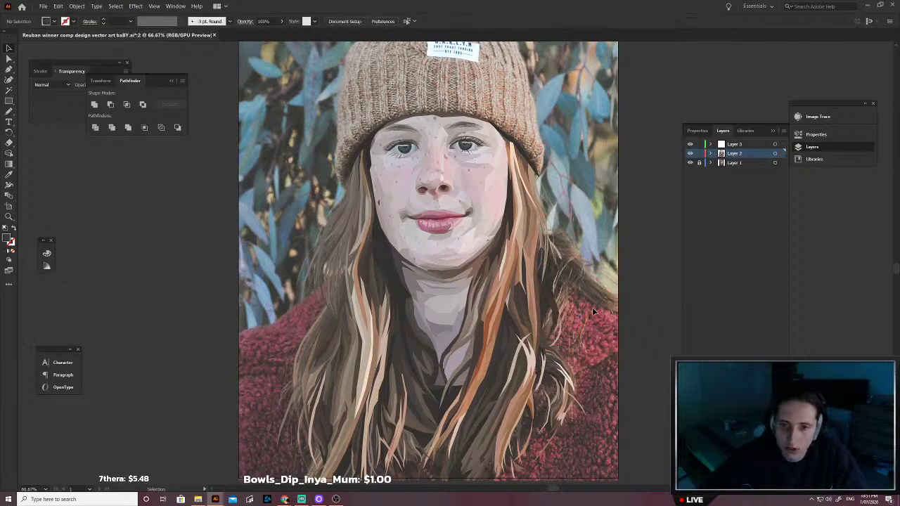
click(690, 162)
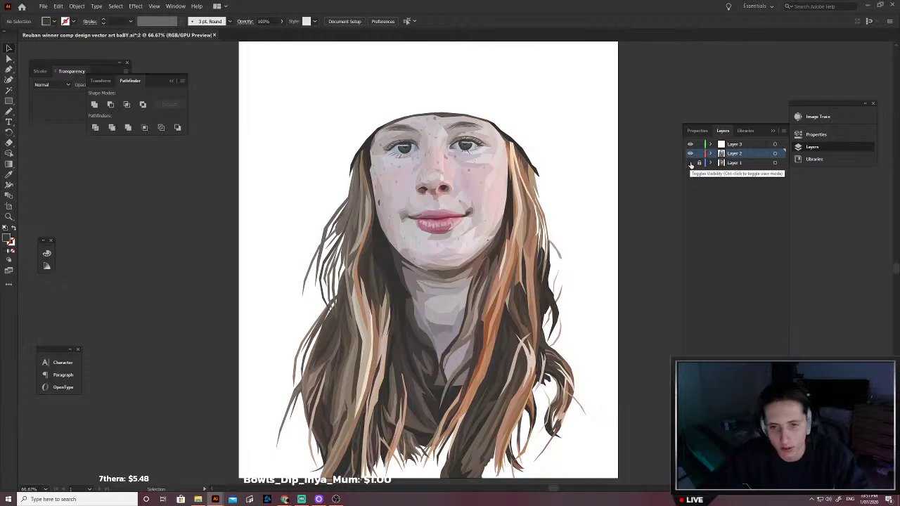
click(690, 163)
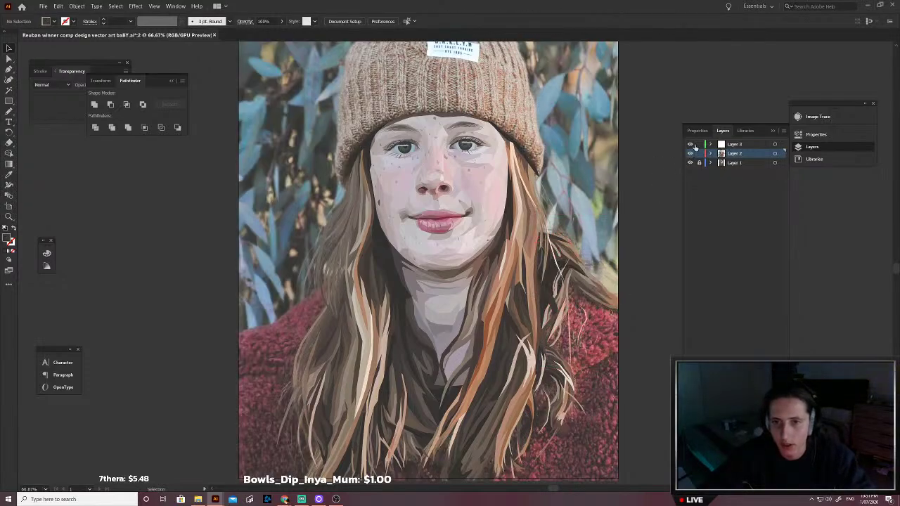
Step: Compare the traced face and hair with the reference photo by repeatedly hiding and showing Layer 1
click(691, 162)
click(691, 163)
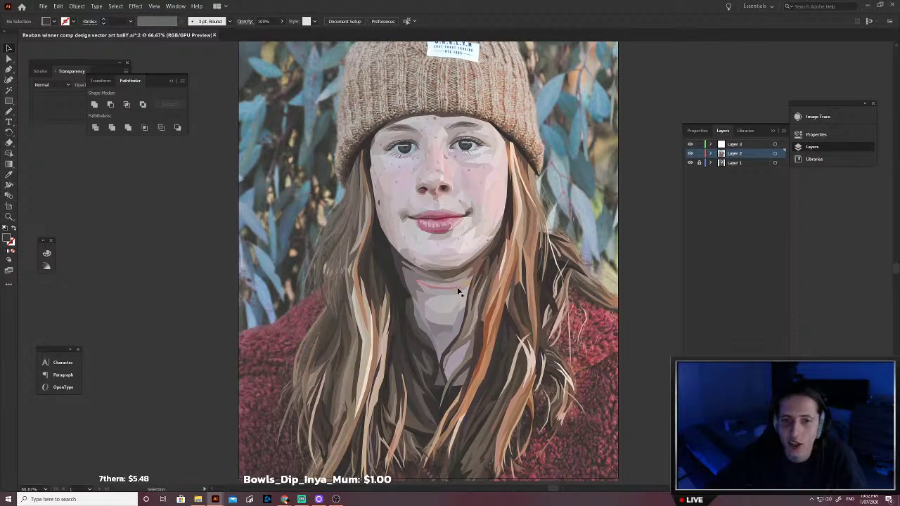
scroll(457, 297, down, 1)
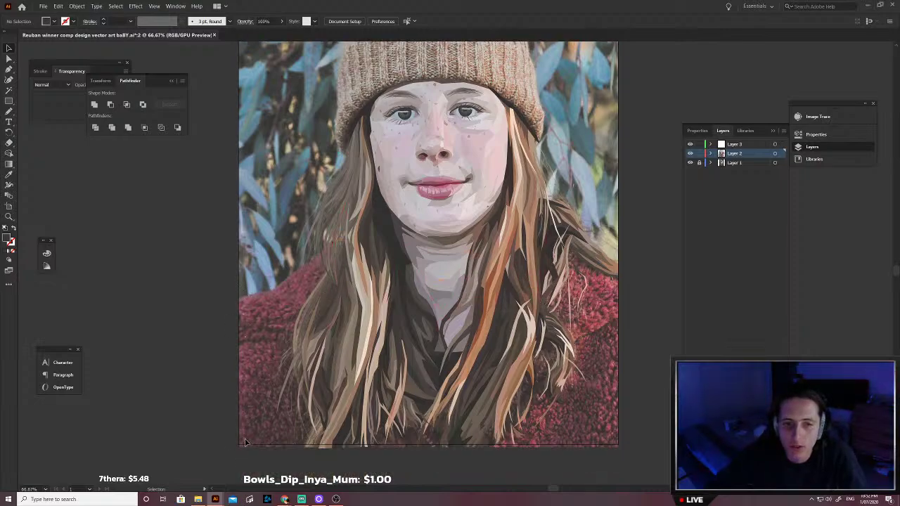
scroll(603, 418, up, 5)
scroll(603, 420, up, 2)
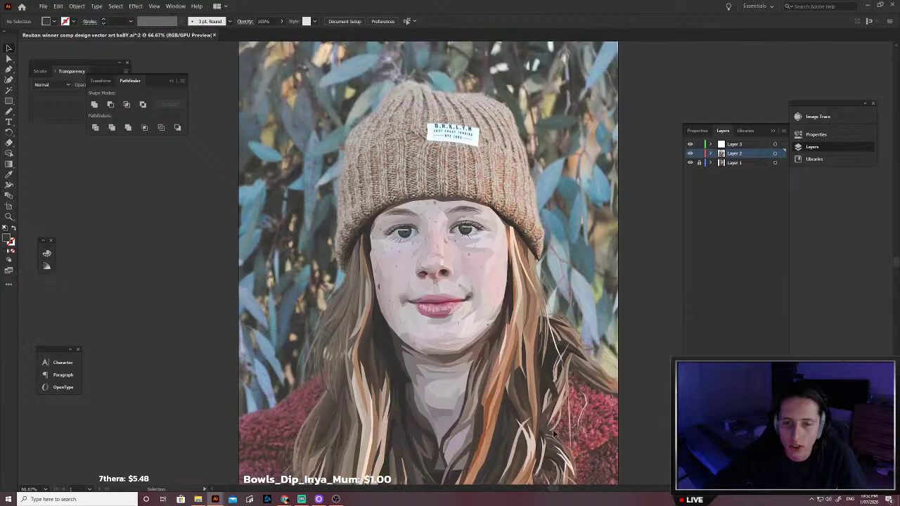
scroll(432, 253, down, 3)
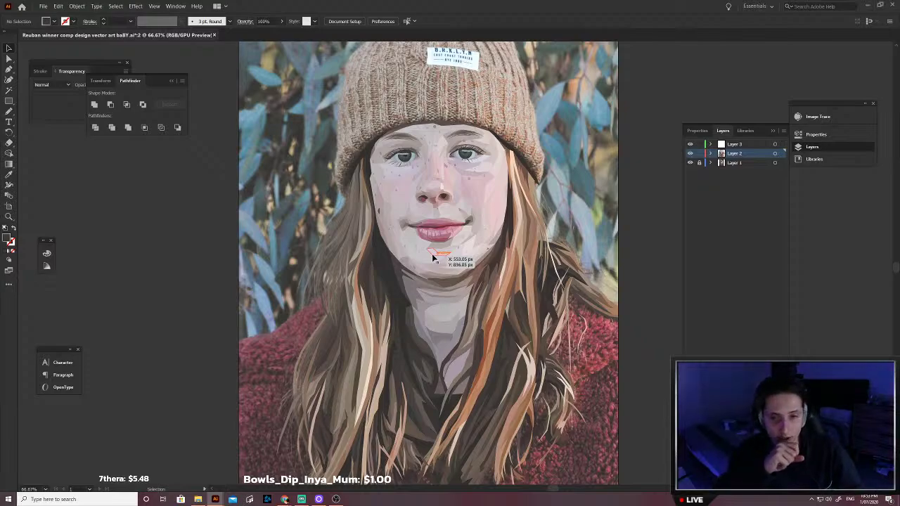
click(690, 162)
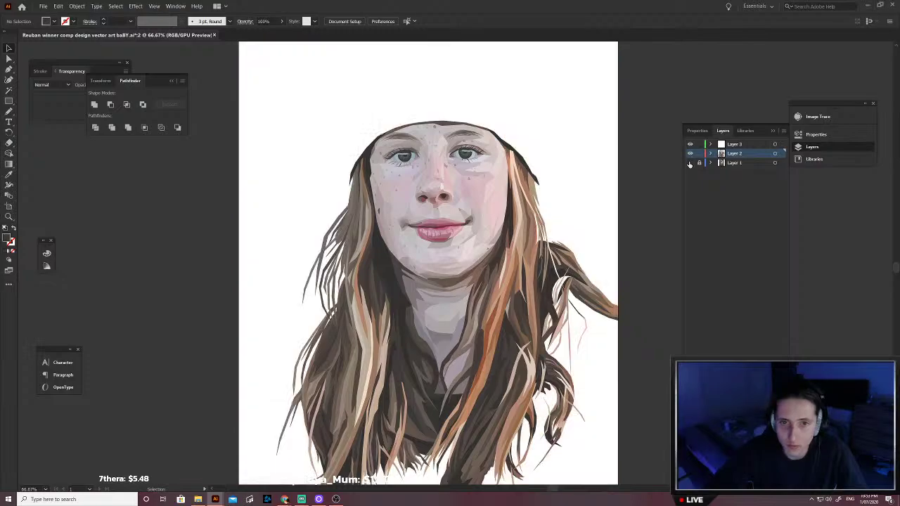
scroll(493, 256, up, 5)
scroll(494, 267, down, 6)
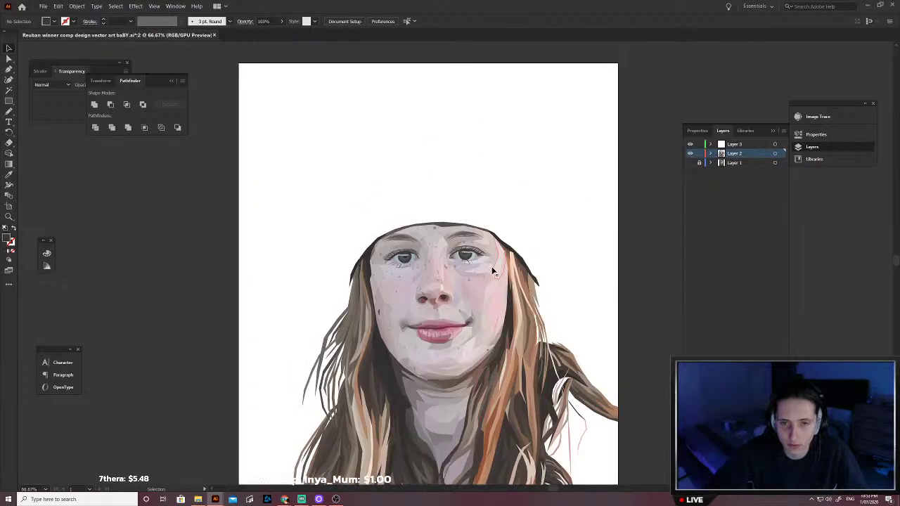
click(690, 162)
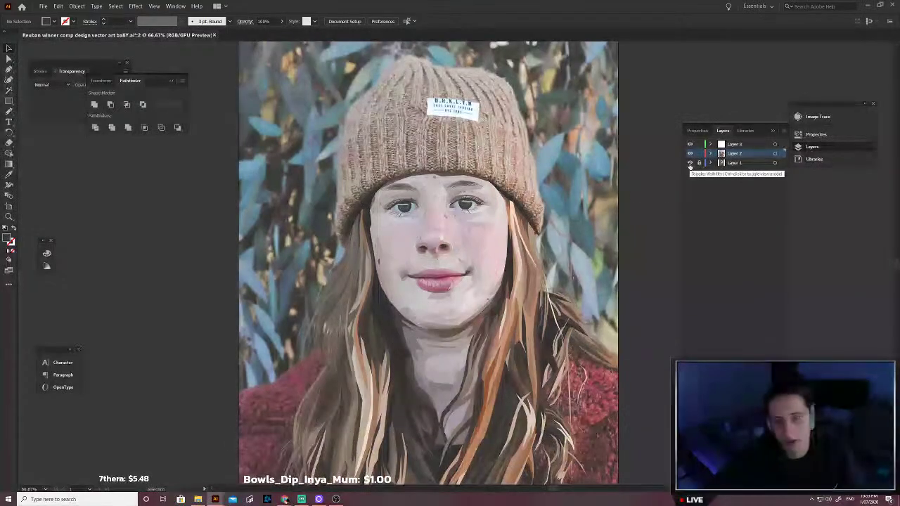
click(690, 163)
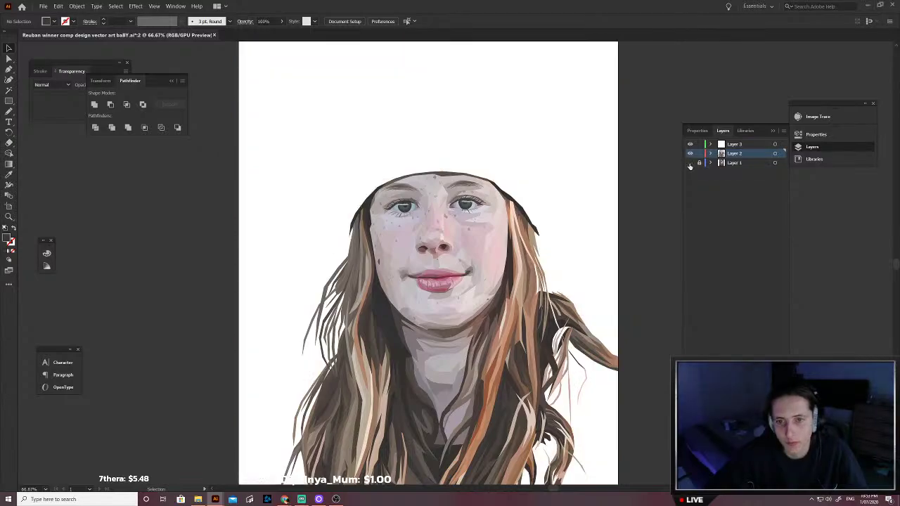
click(689, 163)
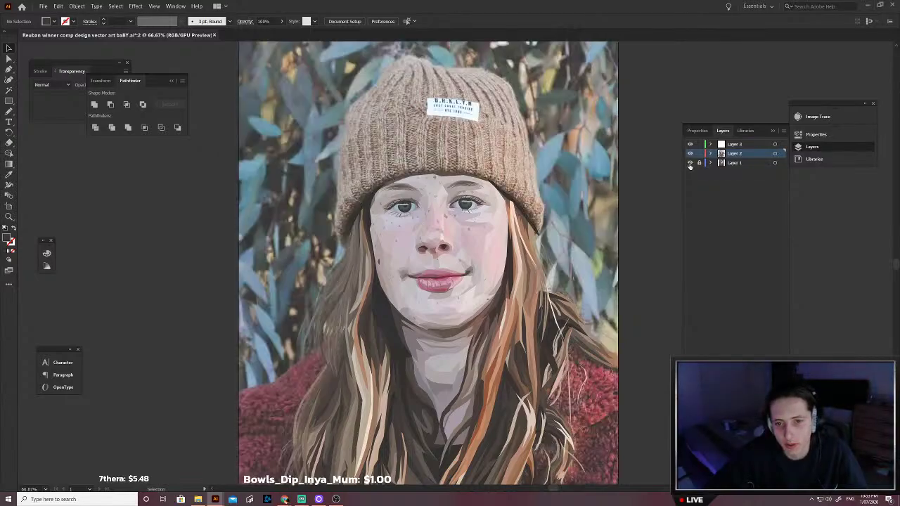
click(690, 163)
click(690, 164)
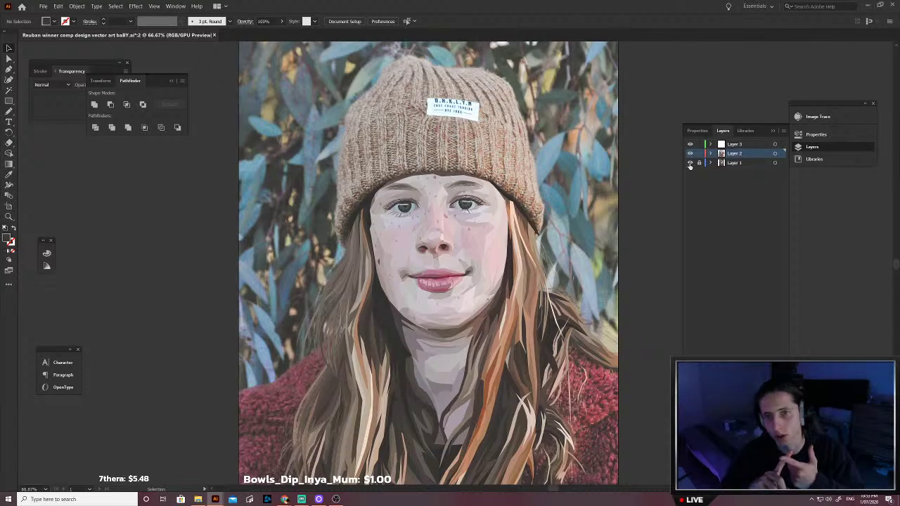
click(689, 162)
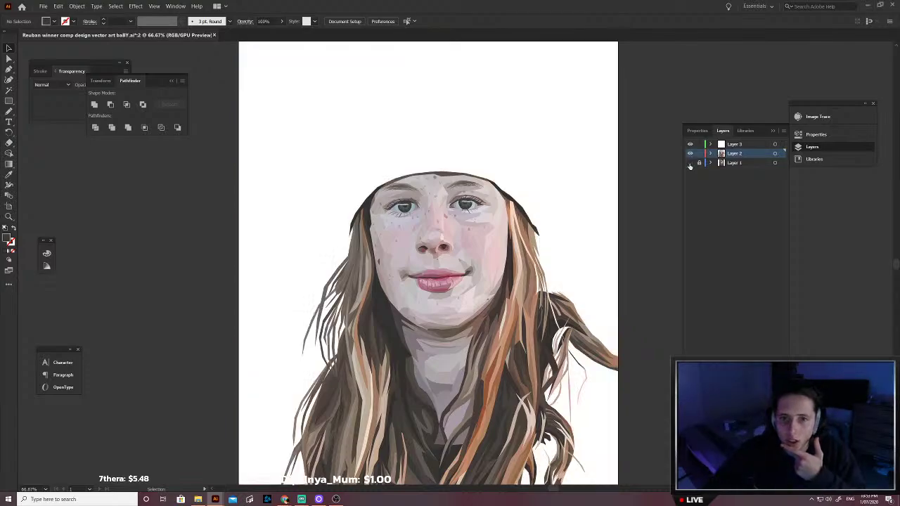
Step: Show Layer 1 and recolour the dark shadow strip along the beanie's brim with a colour sampled from the photo's brim shadow
scroll(447, 174, up, 3)
key(a)
click(439, 179)
click(692, 162)
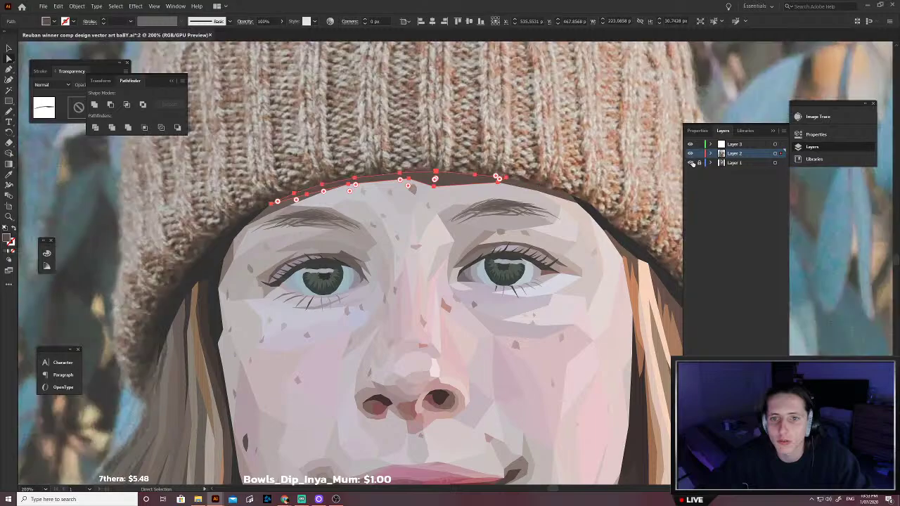
click(690, 163)
click(690, 162)
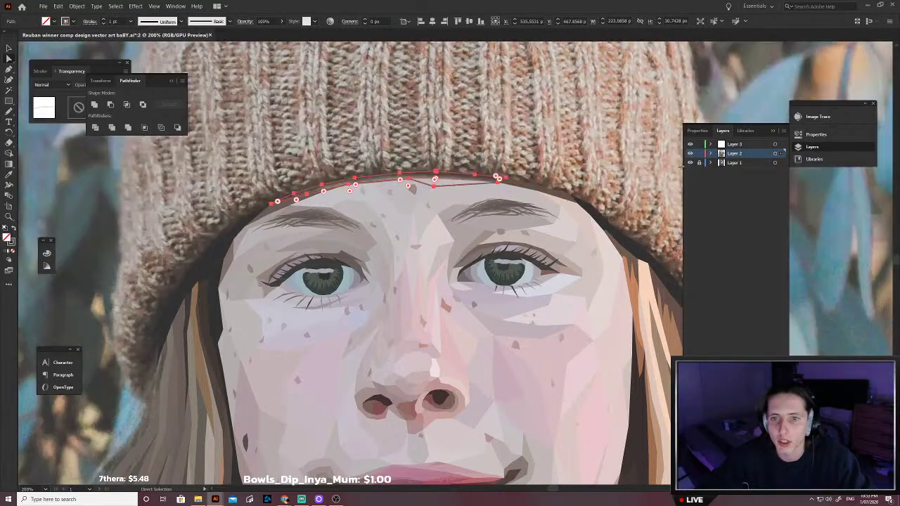
scroll(409, 164, up, 6)
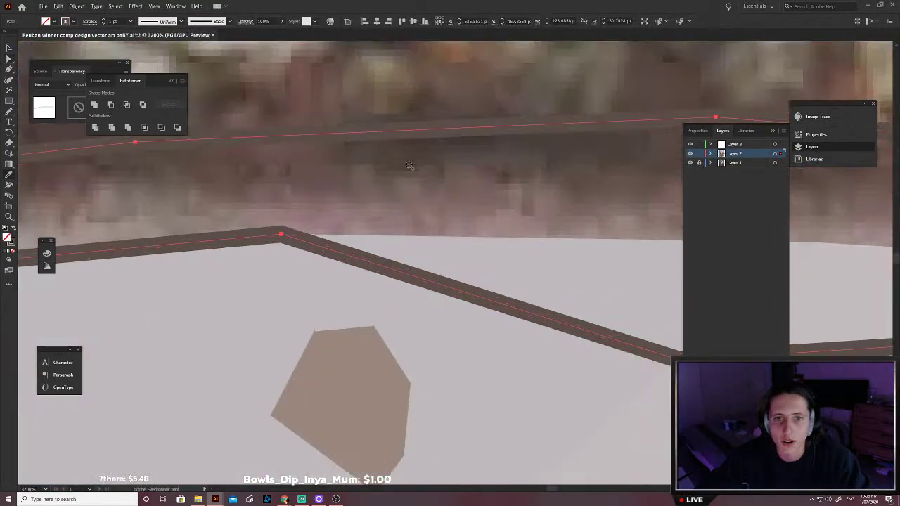
scroll(411, 166, down, 6)
scroll(422, 167, down, 3)
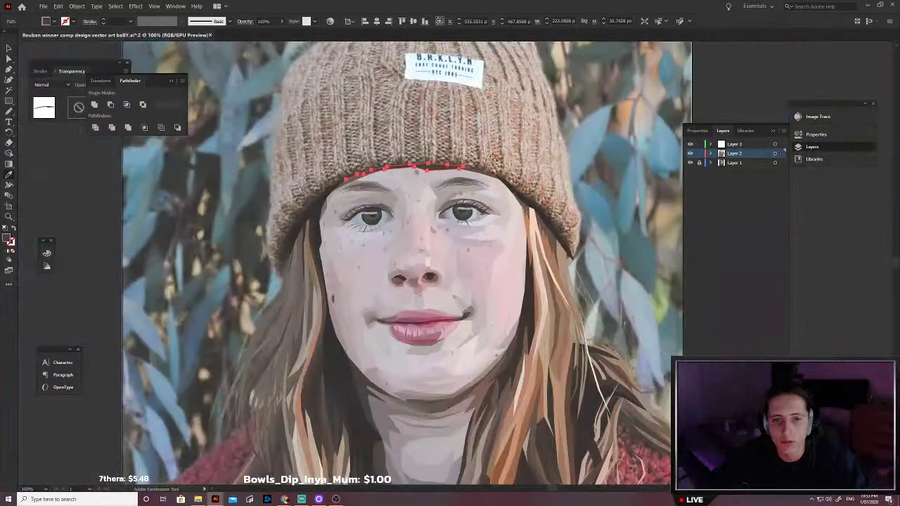
click(493, 157)
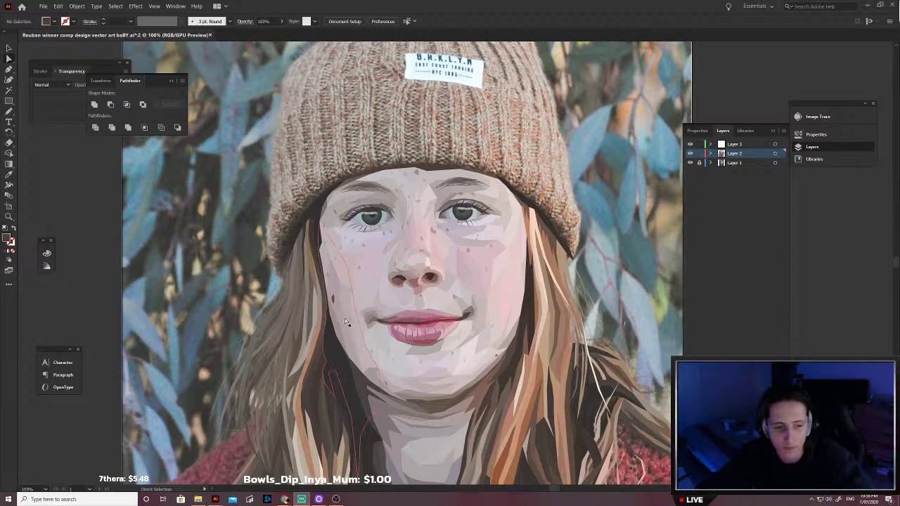
click(281, 489)
mouse_move(284, 500)
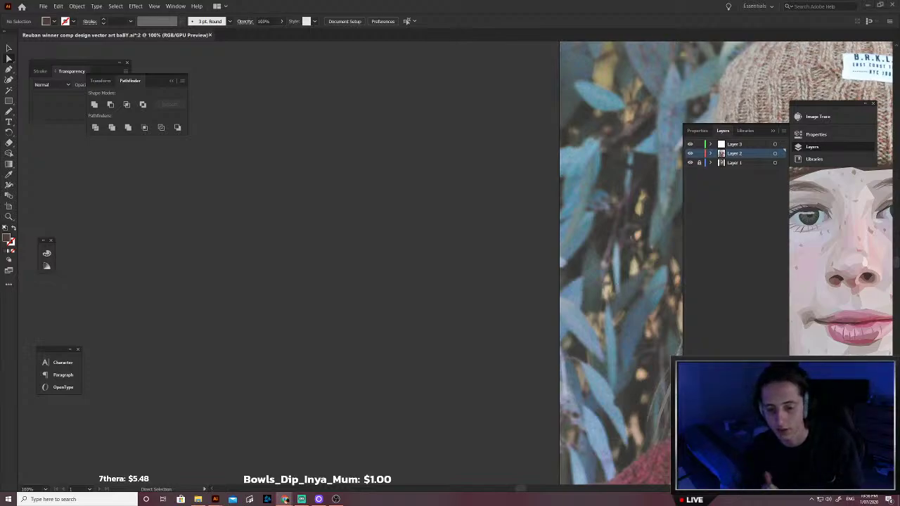
scroll(253, 235, right, 8)
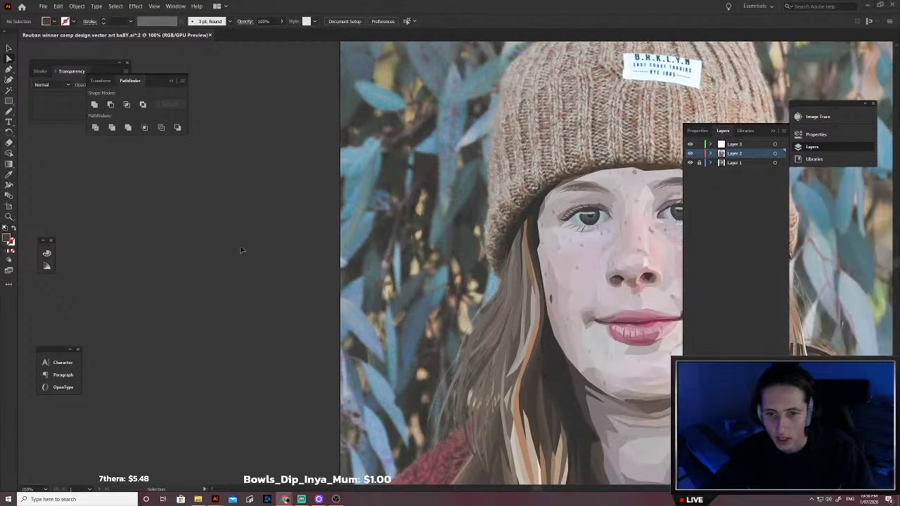
scroll(232, 253, right, 5)
scroll(216, 258, left, 2)
scroll(215, 262, right, 1)
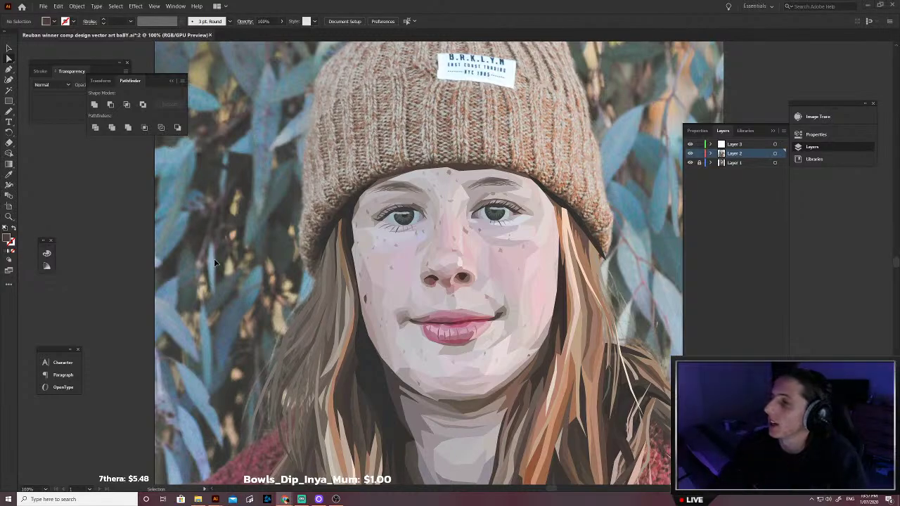
key(a)
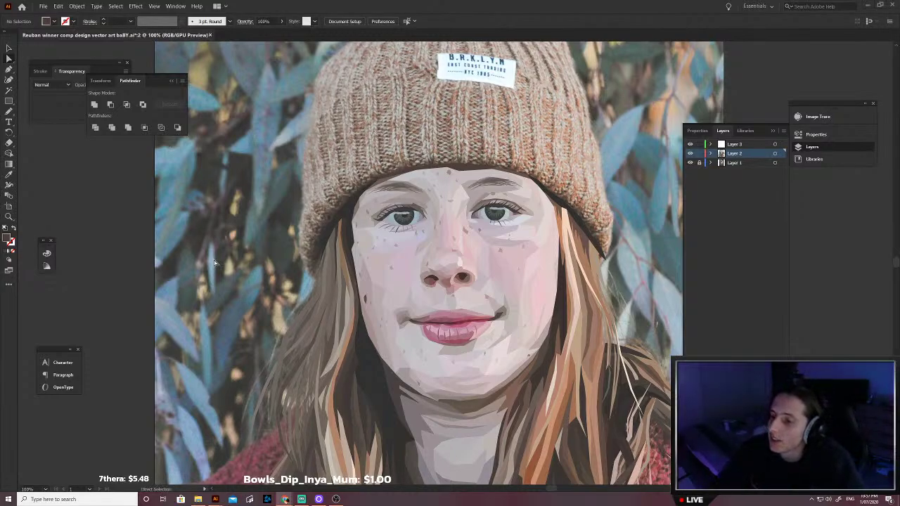